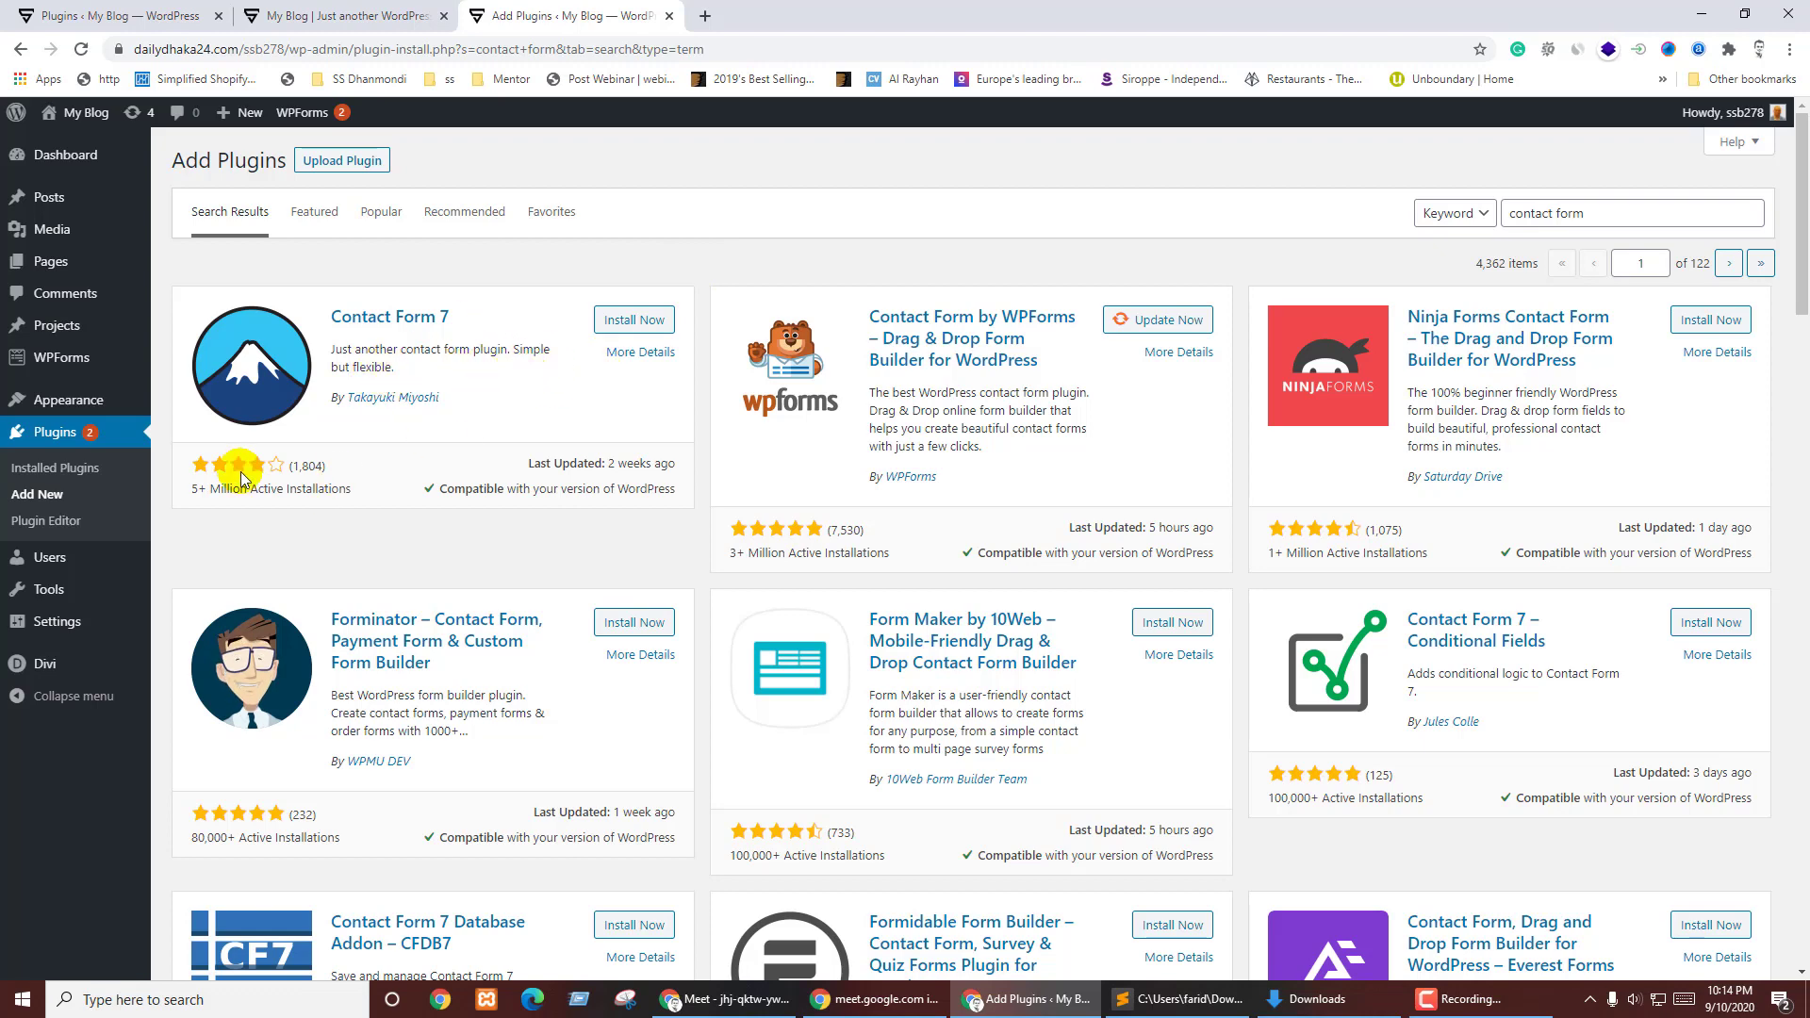
- Review Contact Form 7's rating, install count, update date and compatibility in the search results
left_click_drag(193, 495, 339, 514)
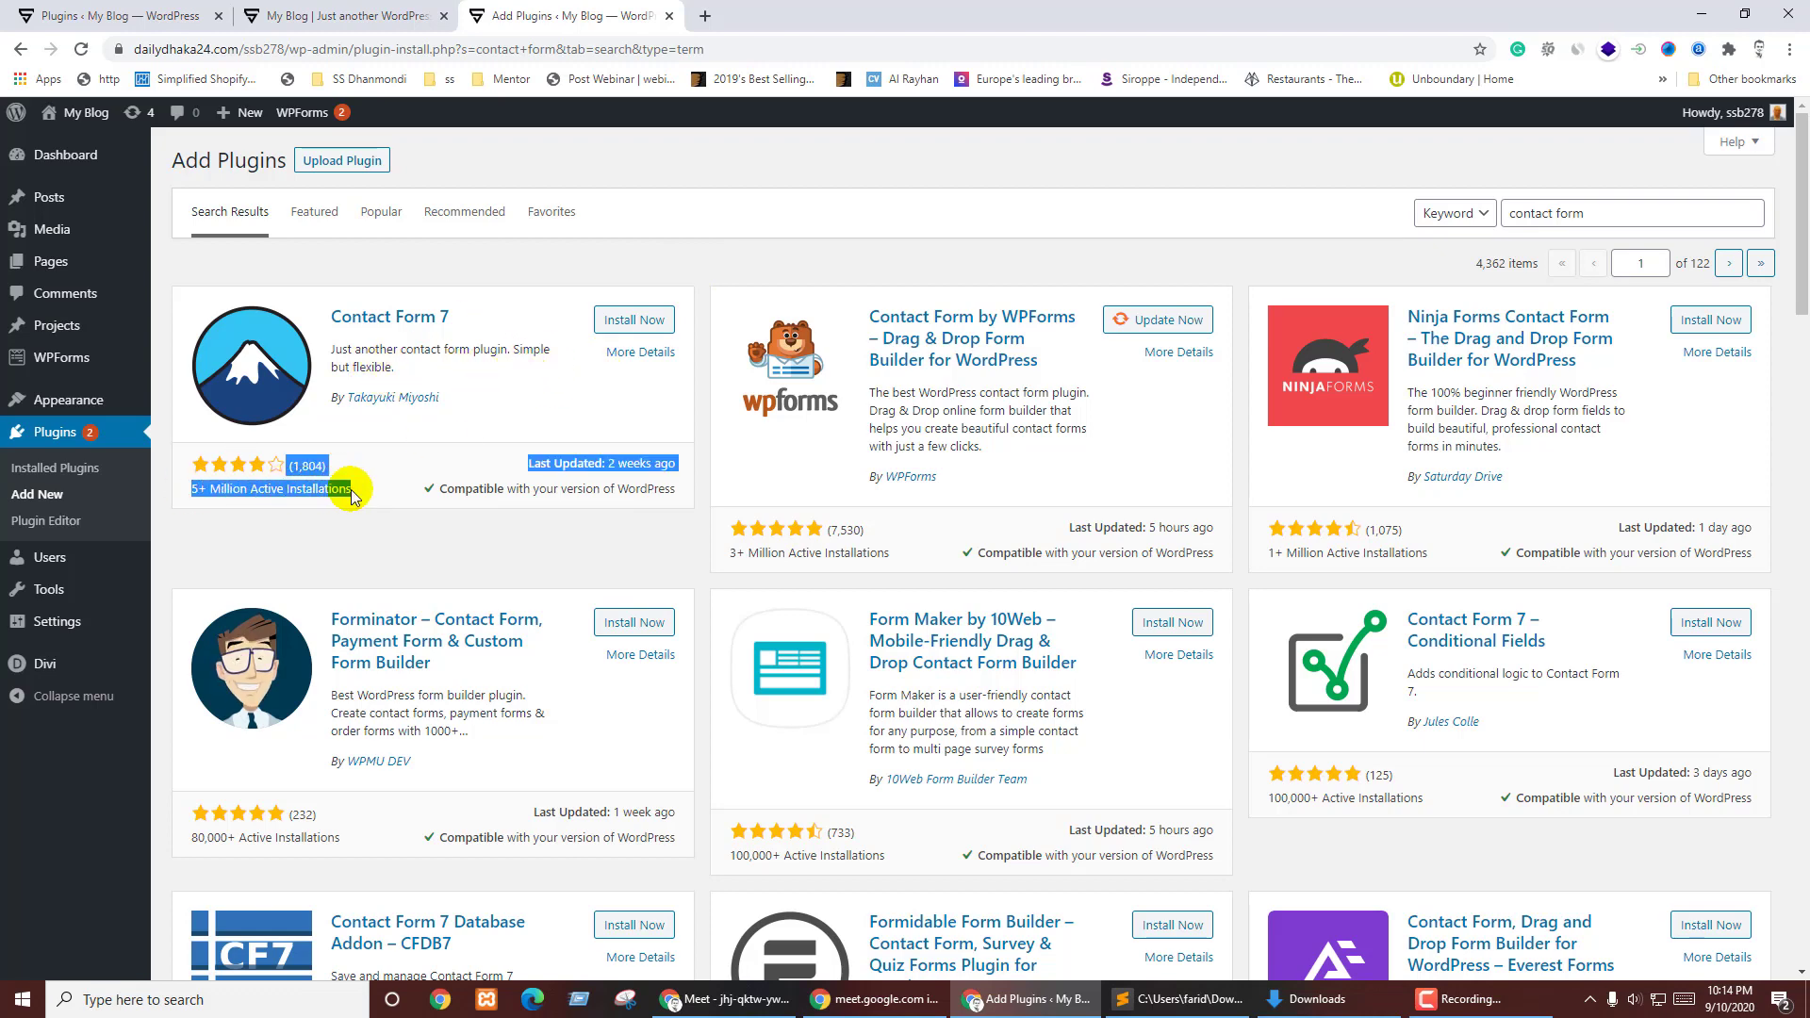
left_click(332, 521)
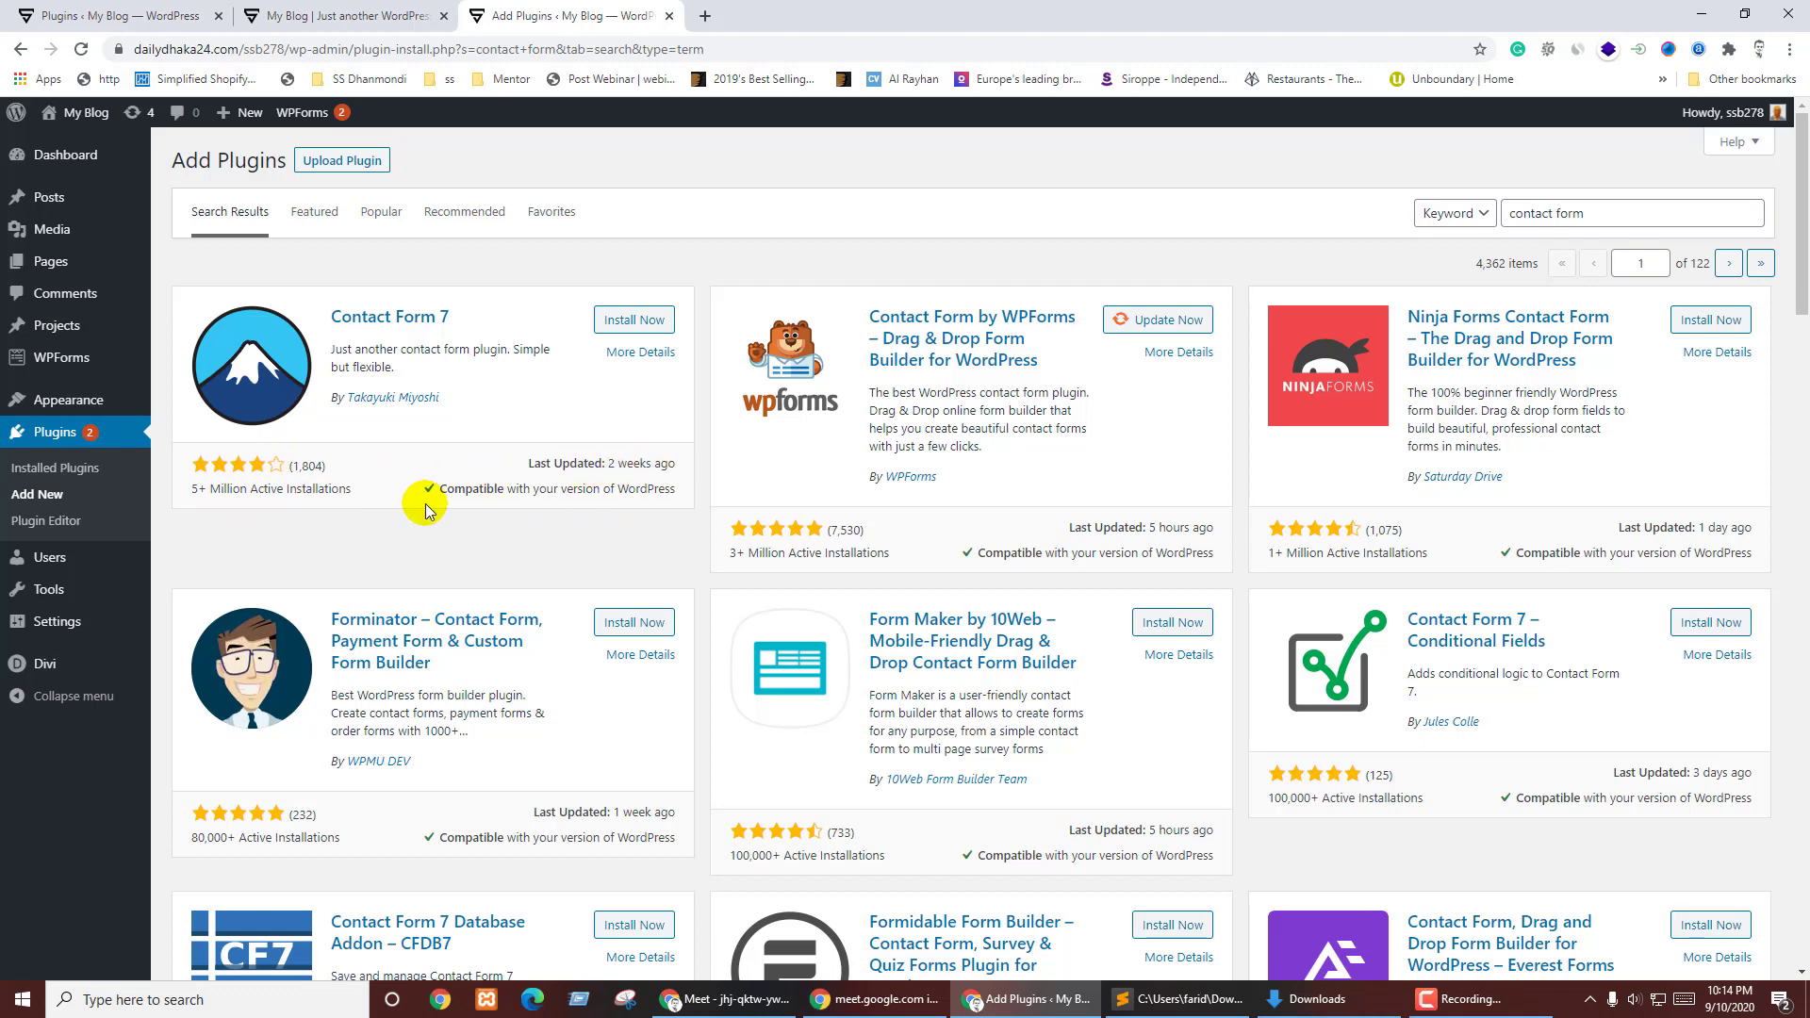
left_click_drag(437, 499, 683, 509)
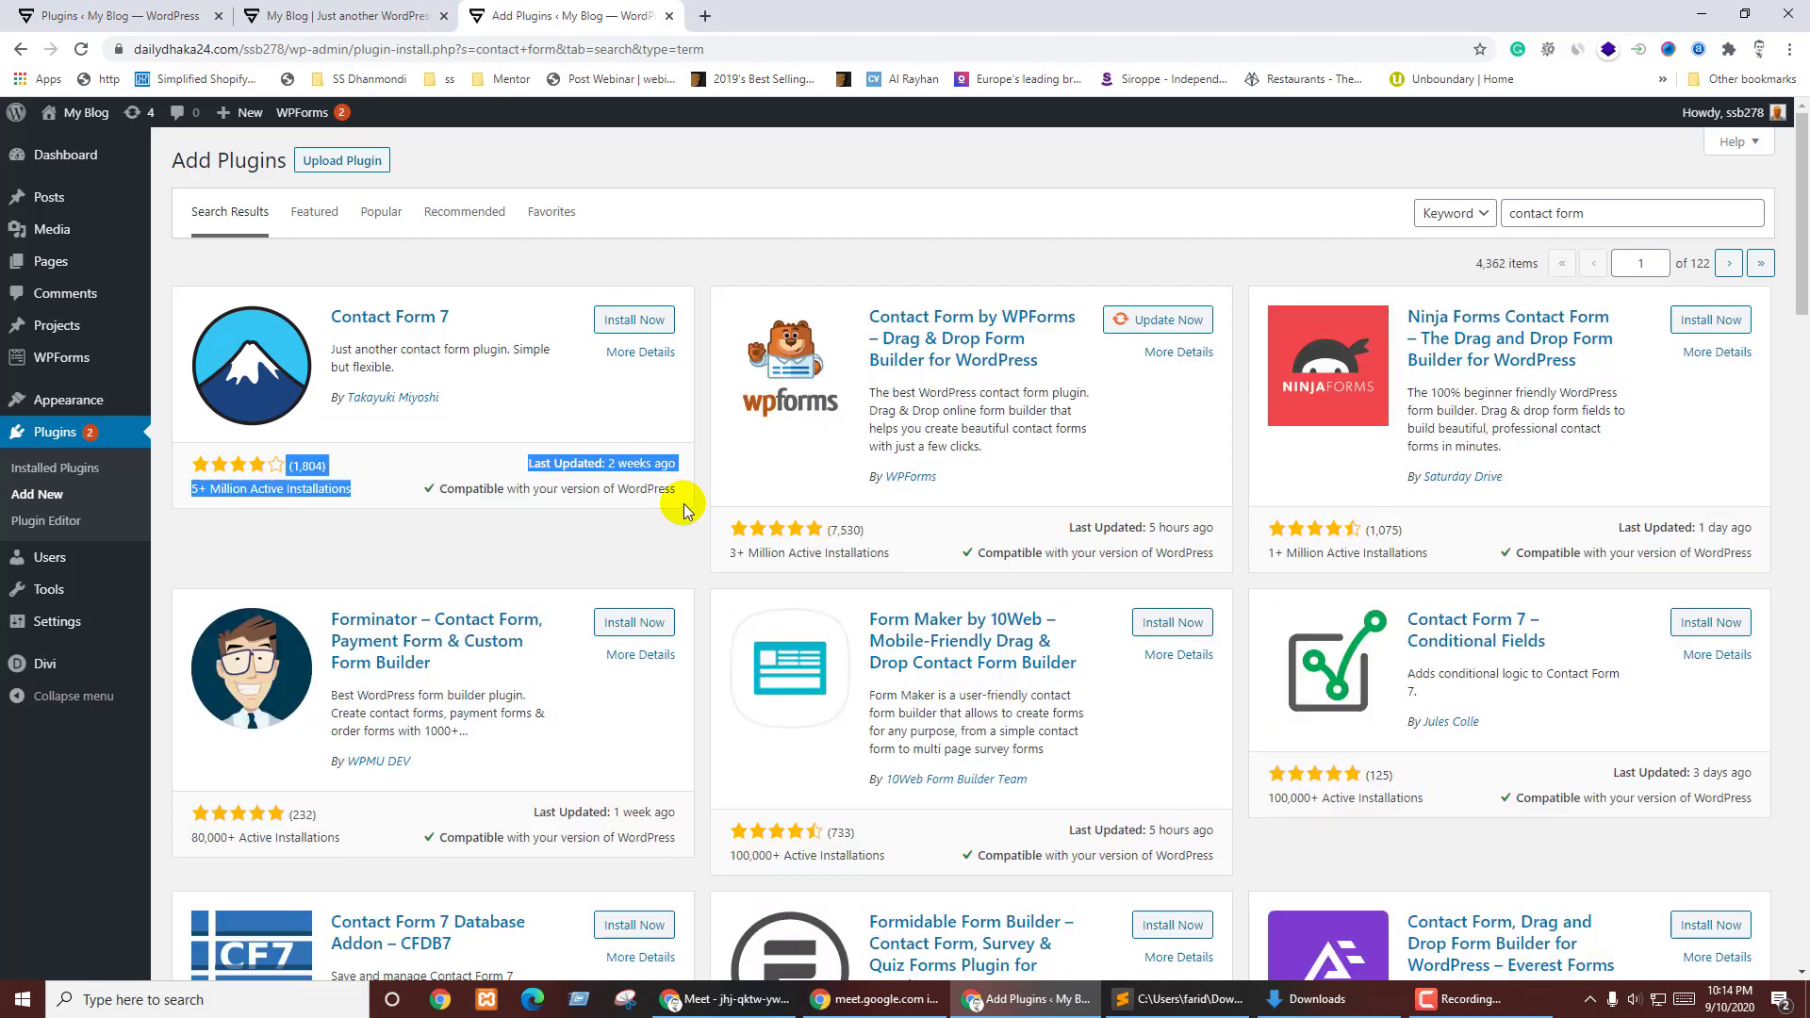
triple_click(674, 495)
left_click(668, 491)
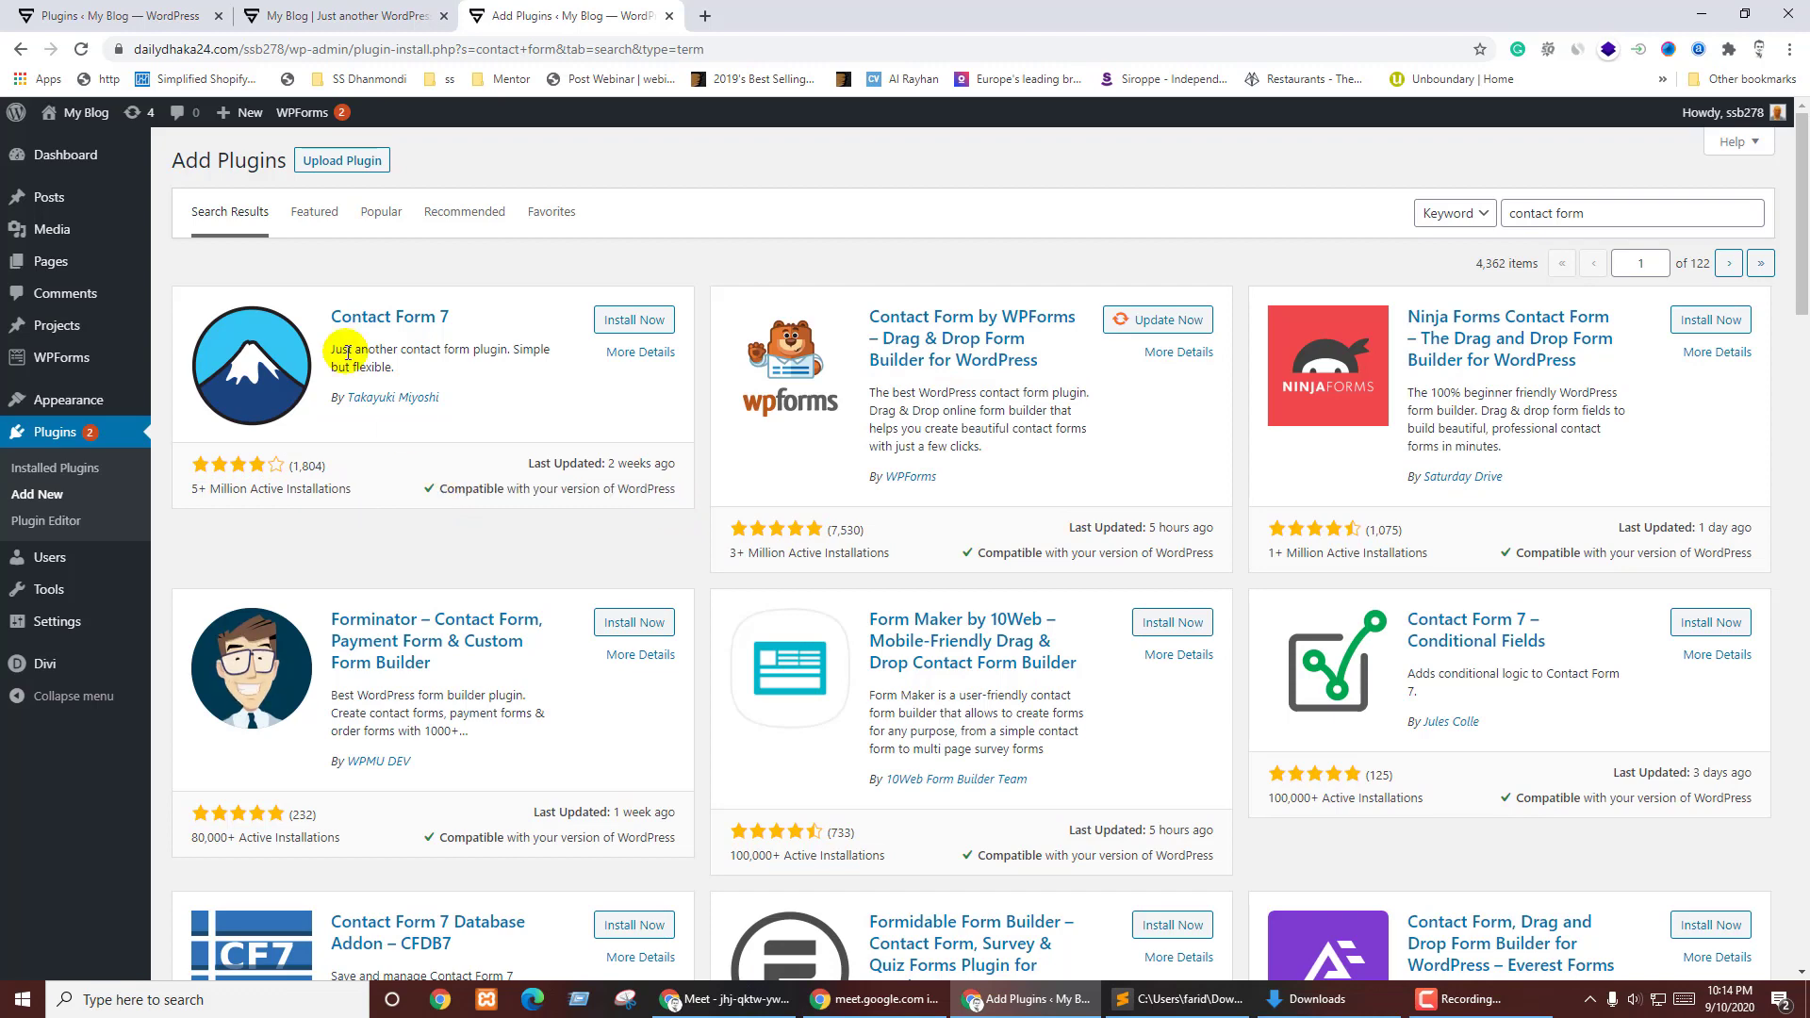
- Install the Contact Form 7 plugin and activate it
left_click(632, 320)
left_click(533, 385)
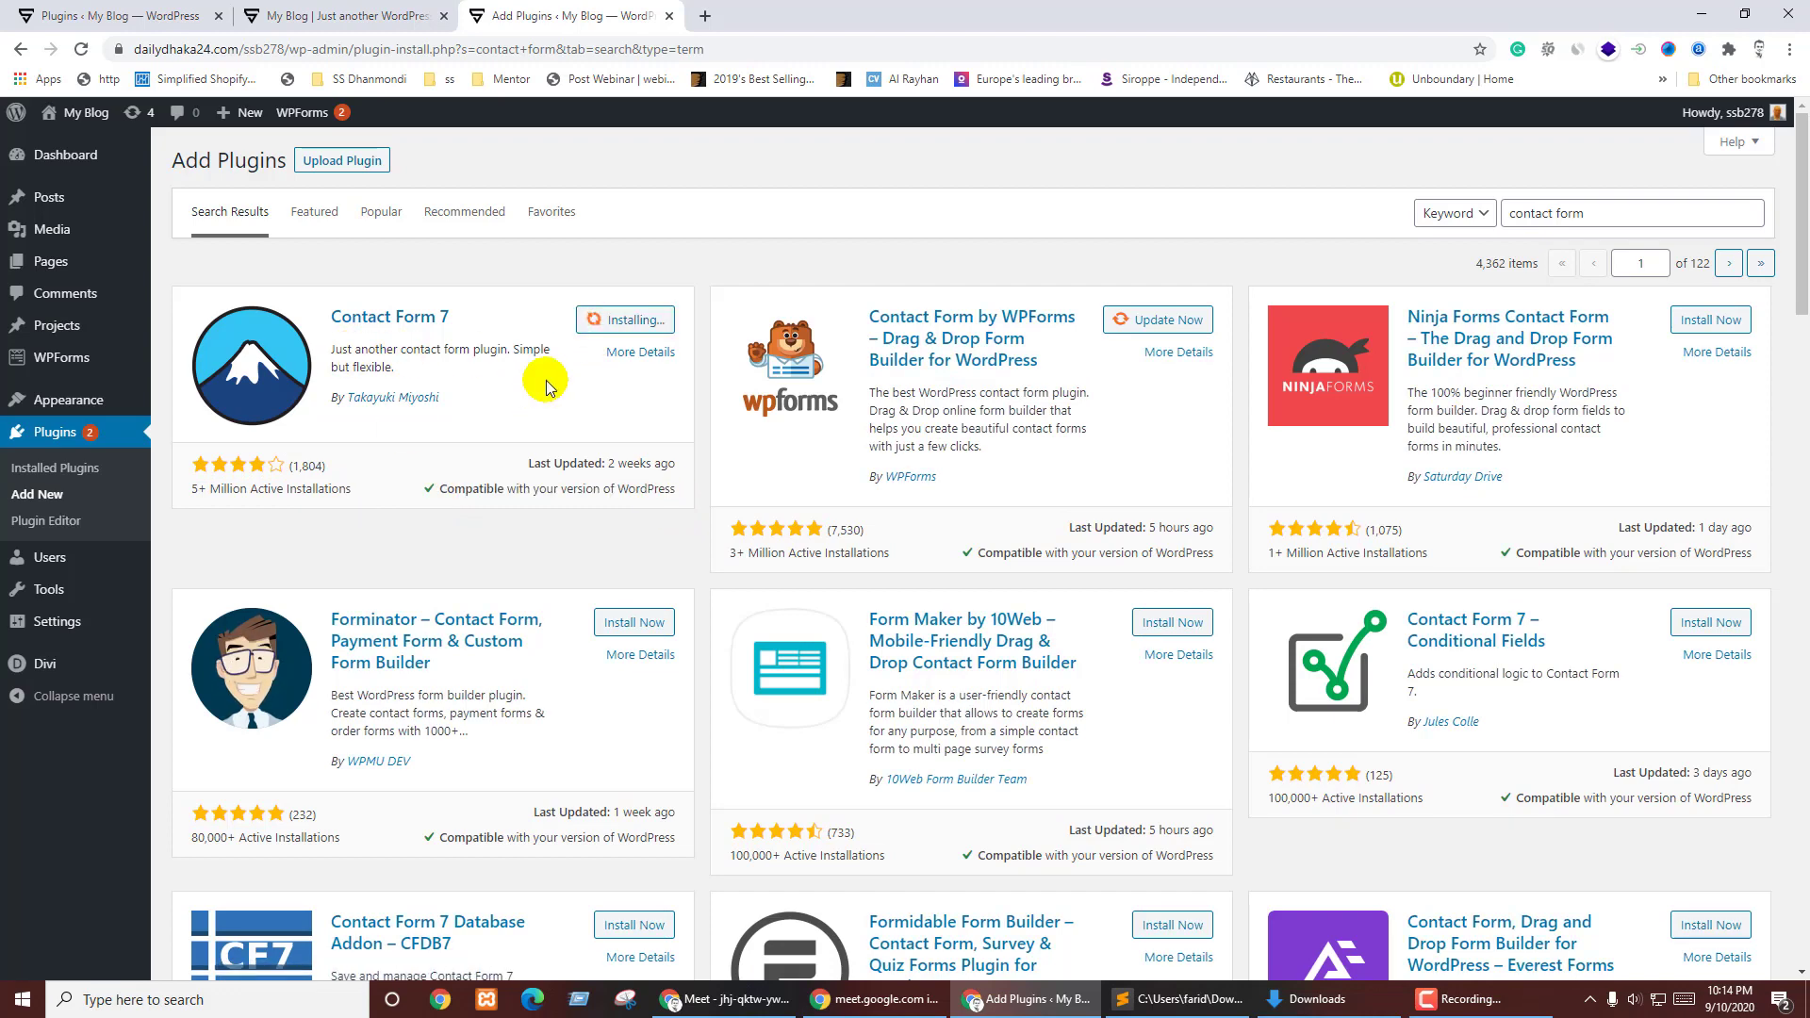
mouse_move(68, 363)
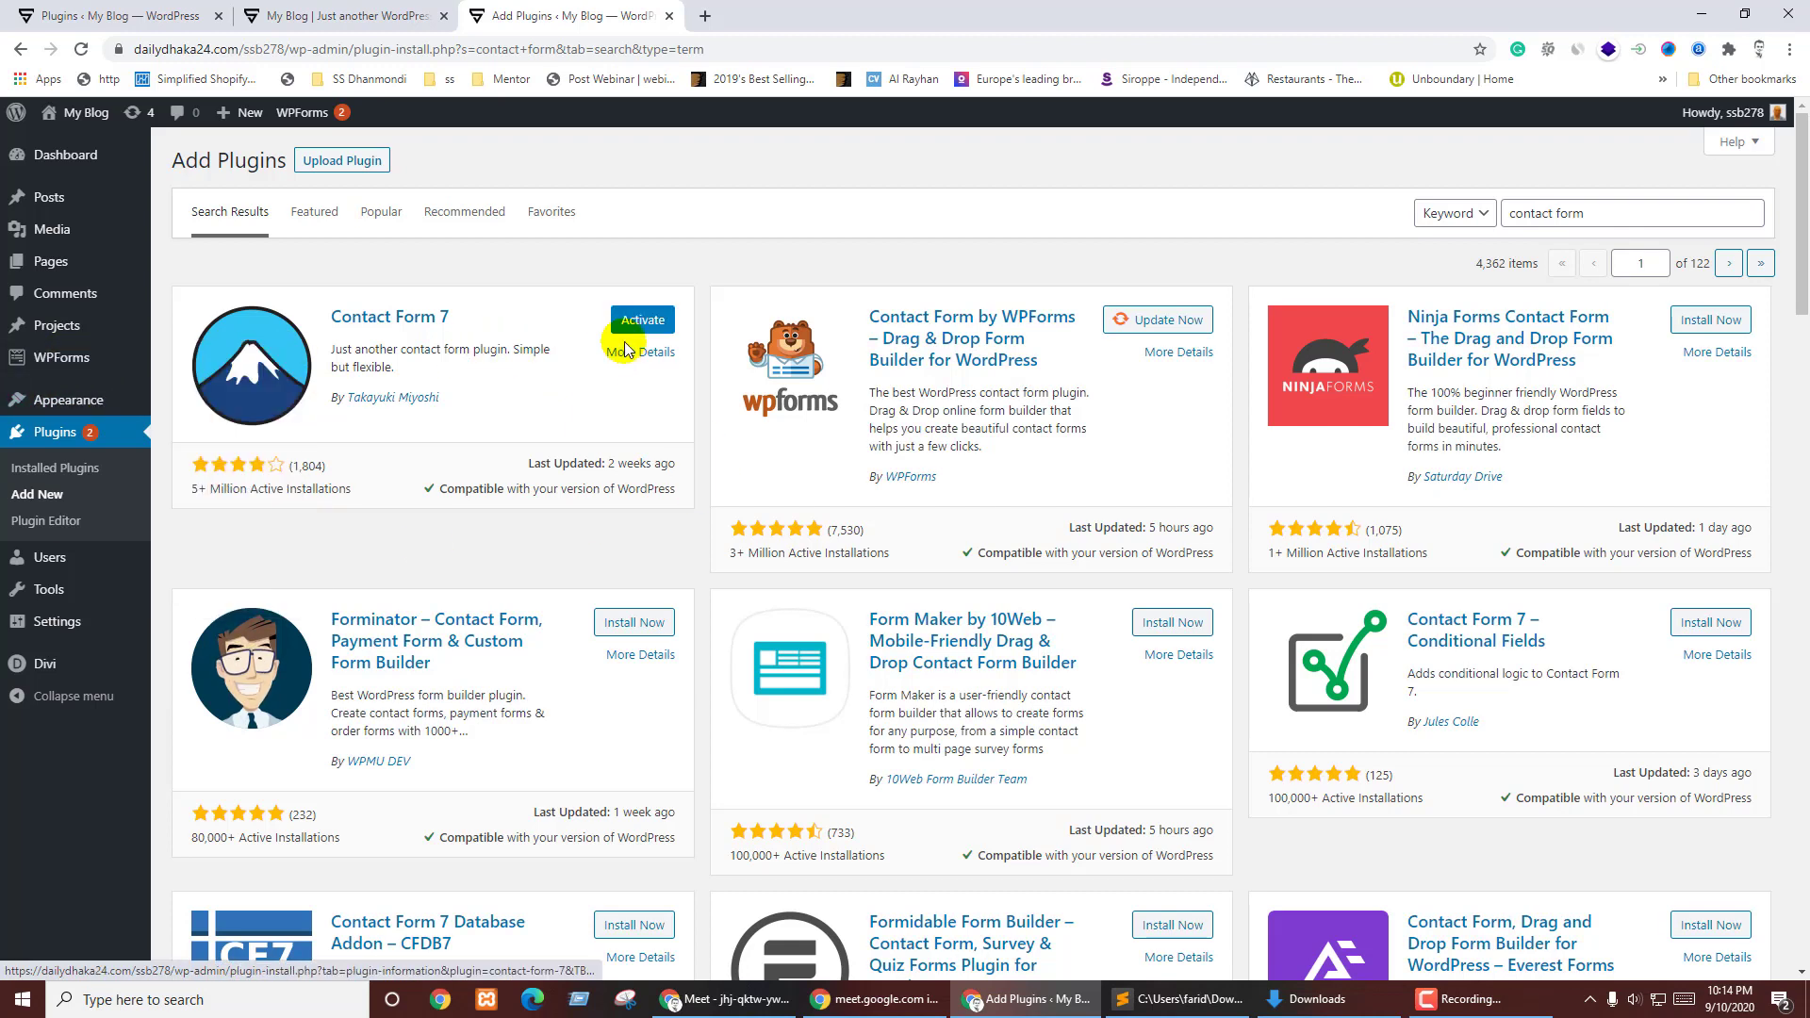
left_click(623, 321)
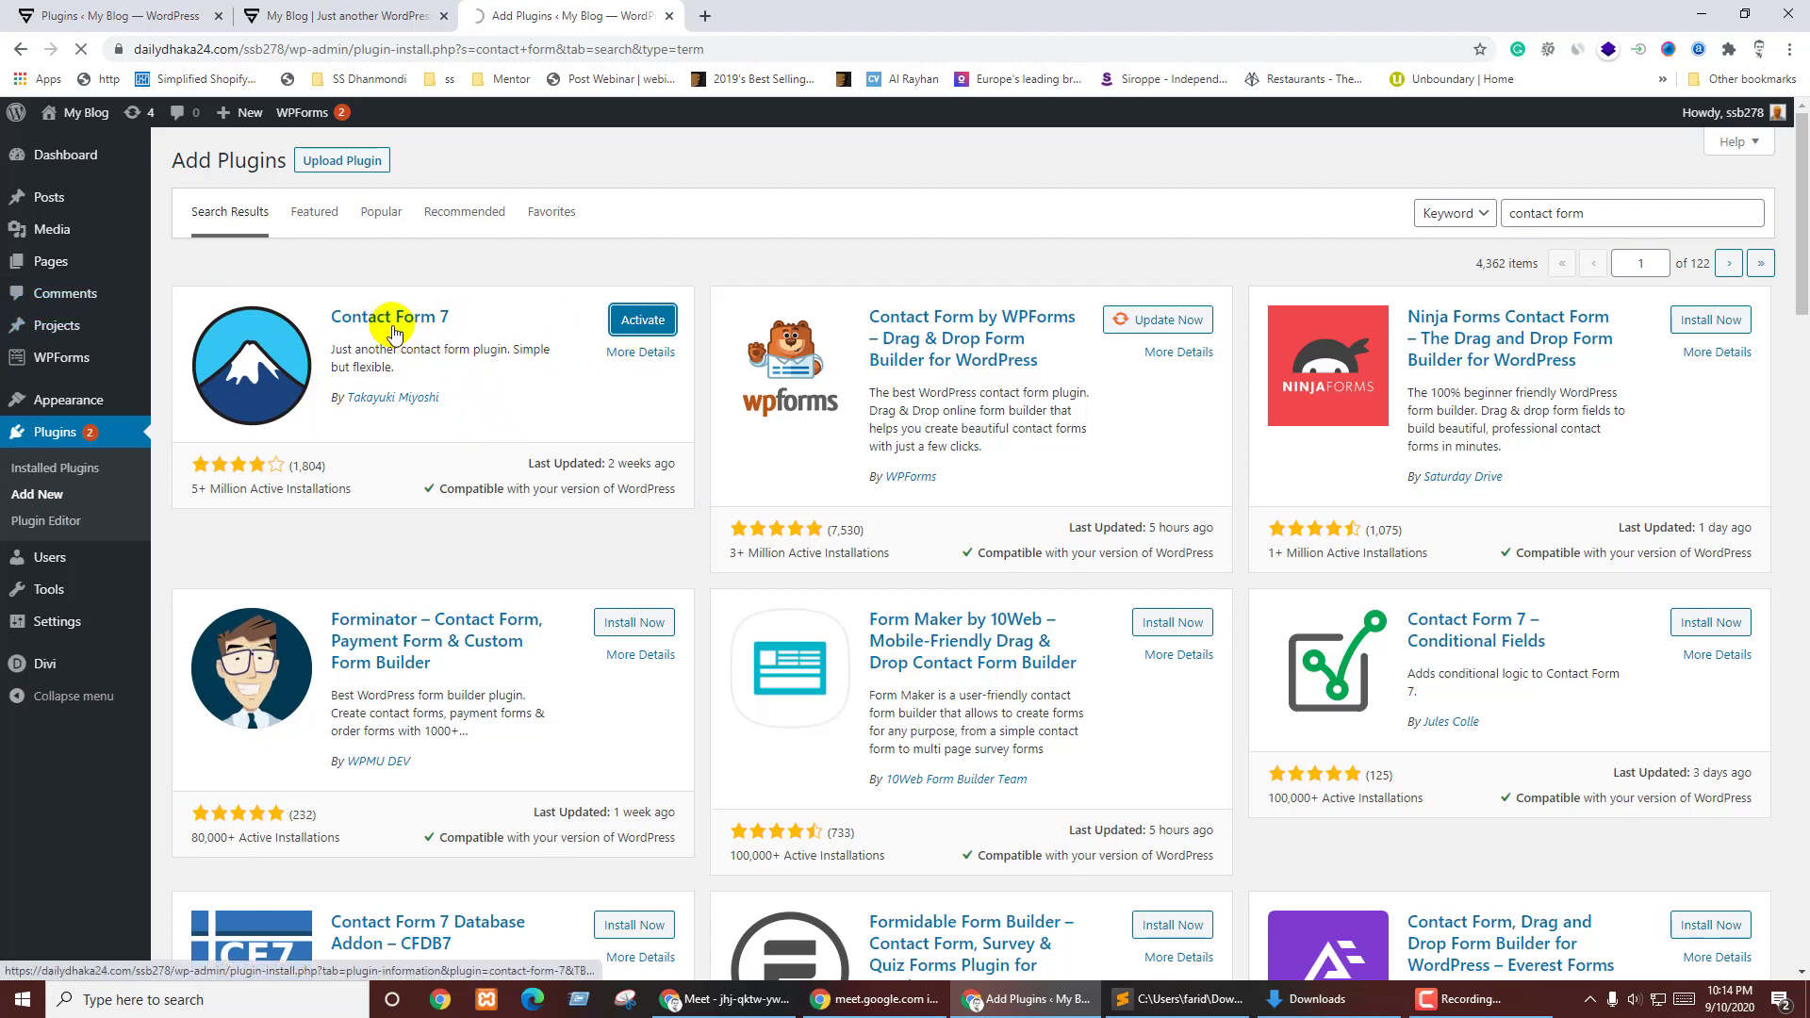
mouse_move(63, 361)
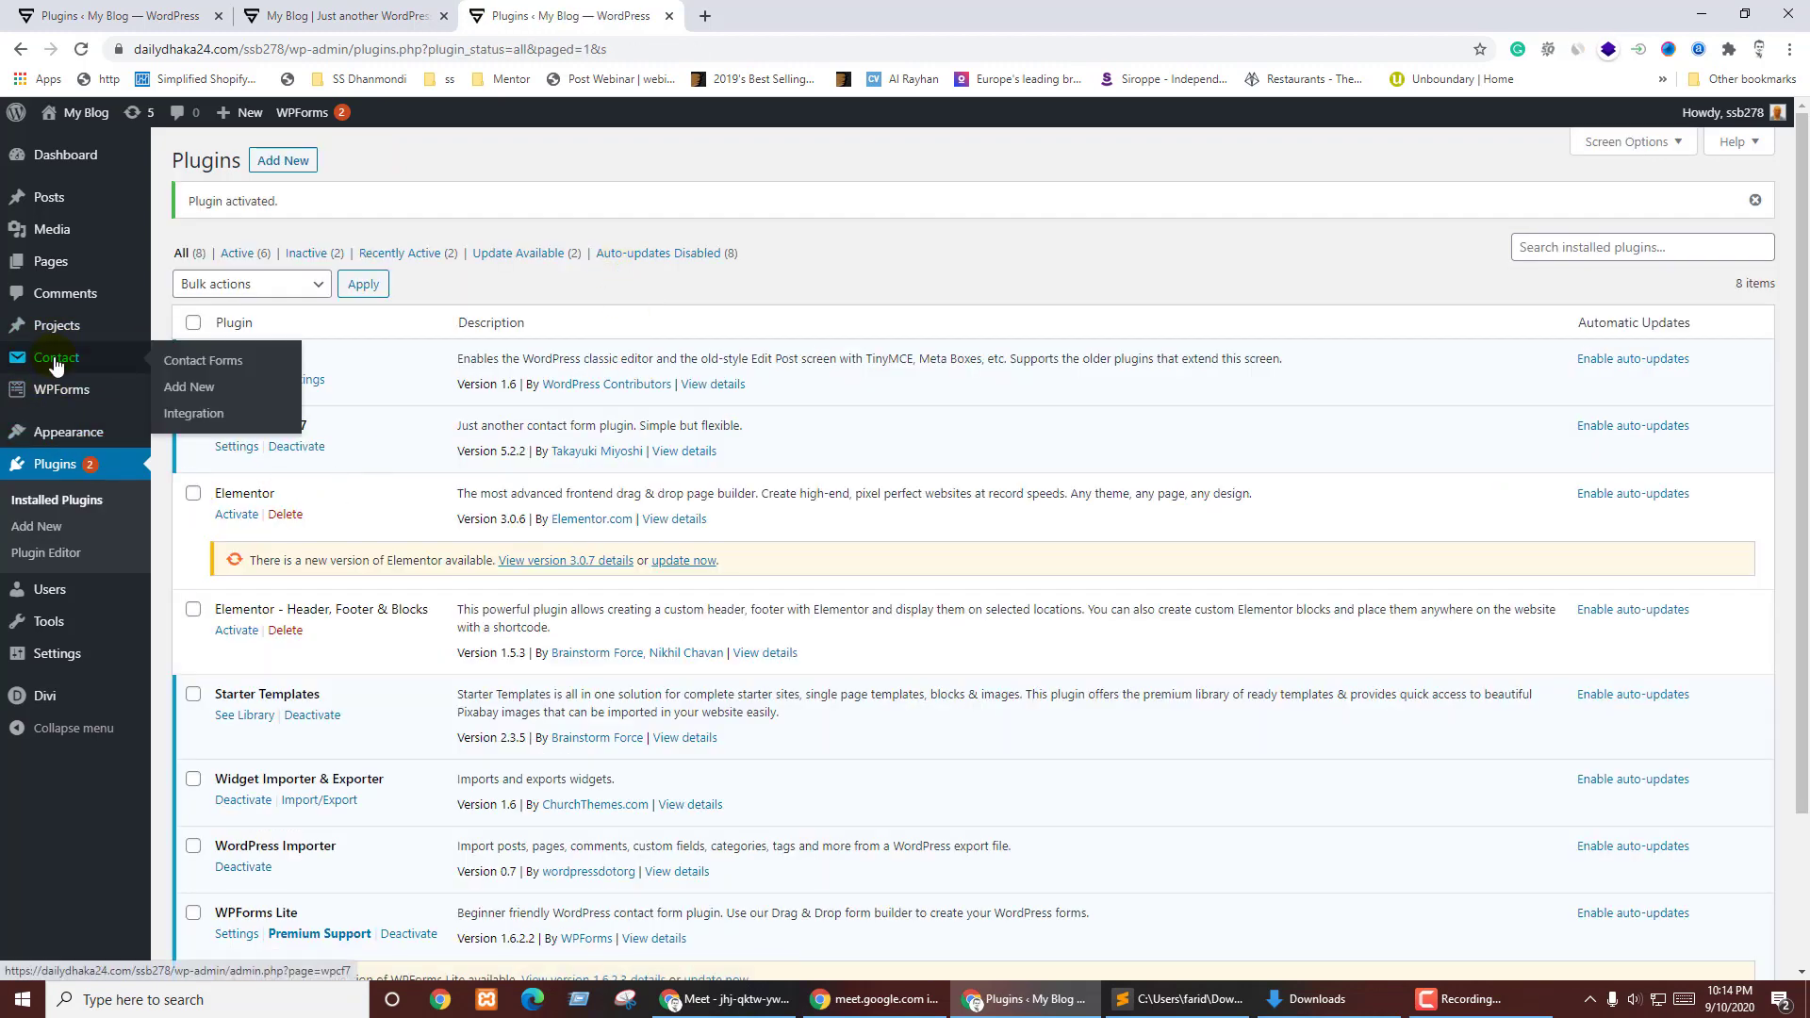
- Create a new contact form titled 'contact me' and save it
left_click(186, 390)
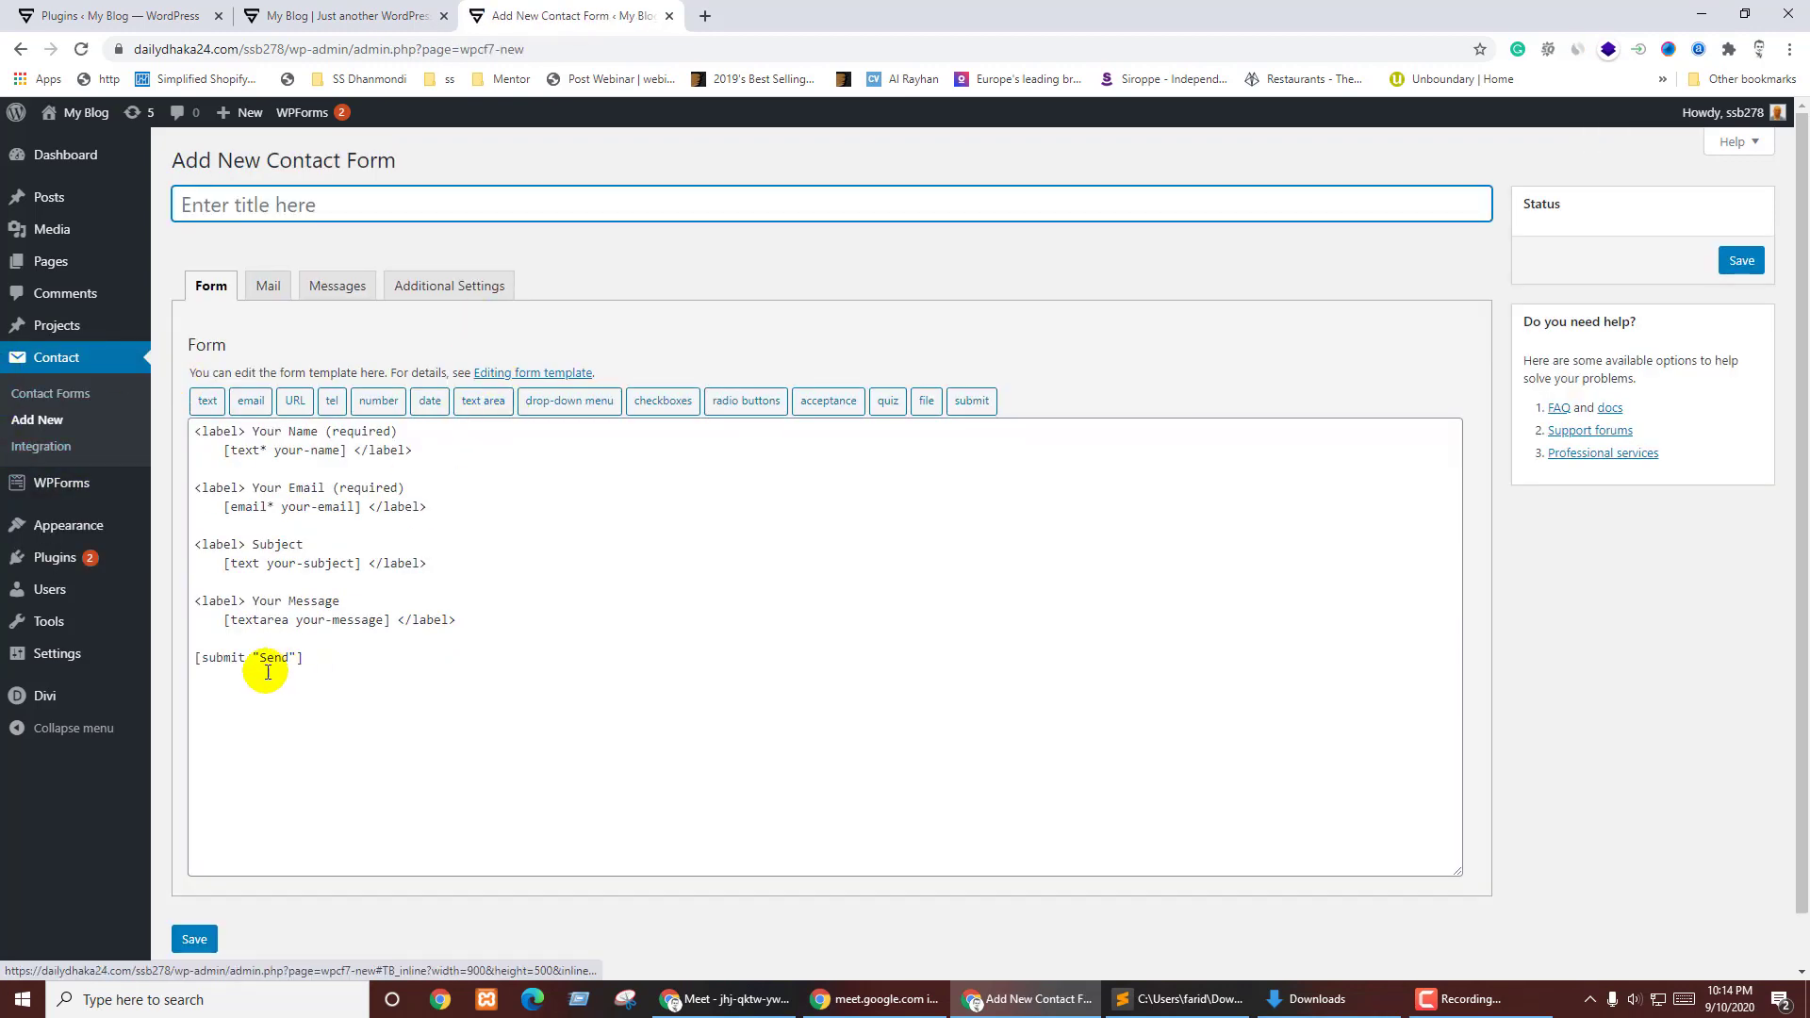
left_click(280, 222)
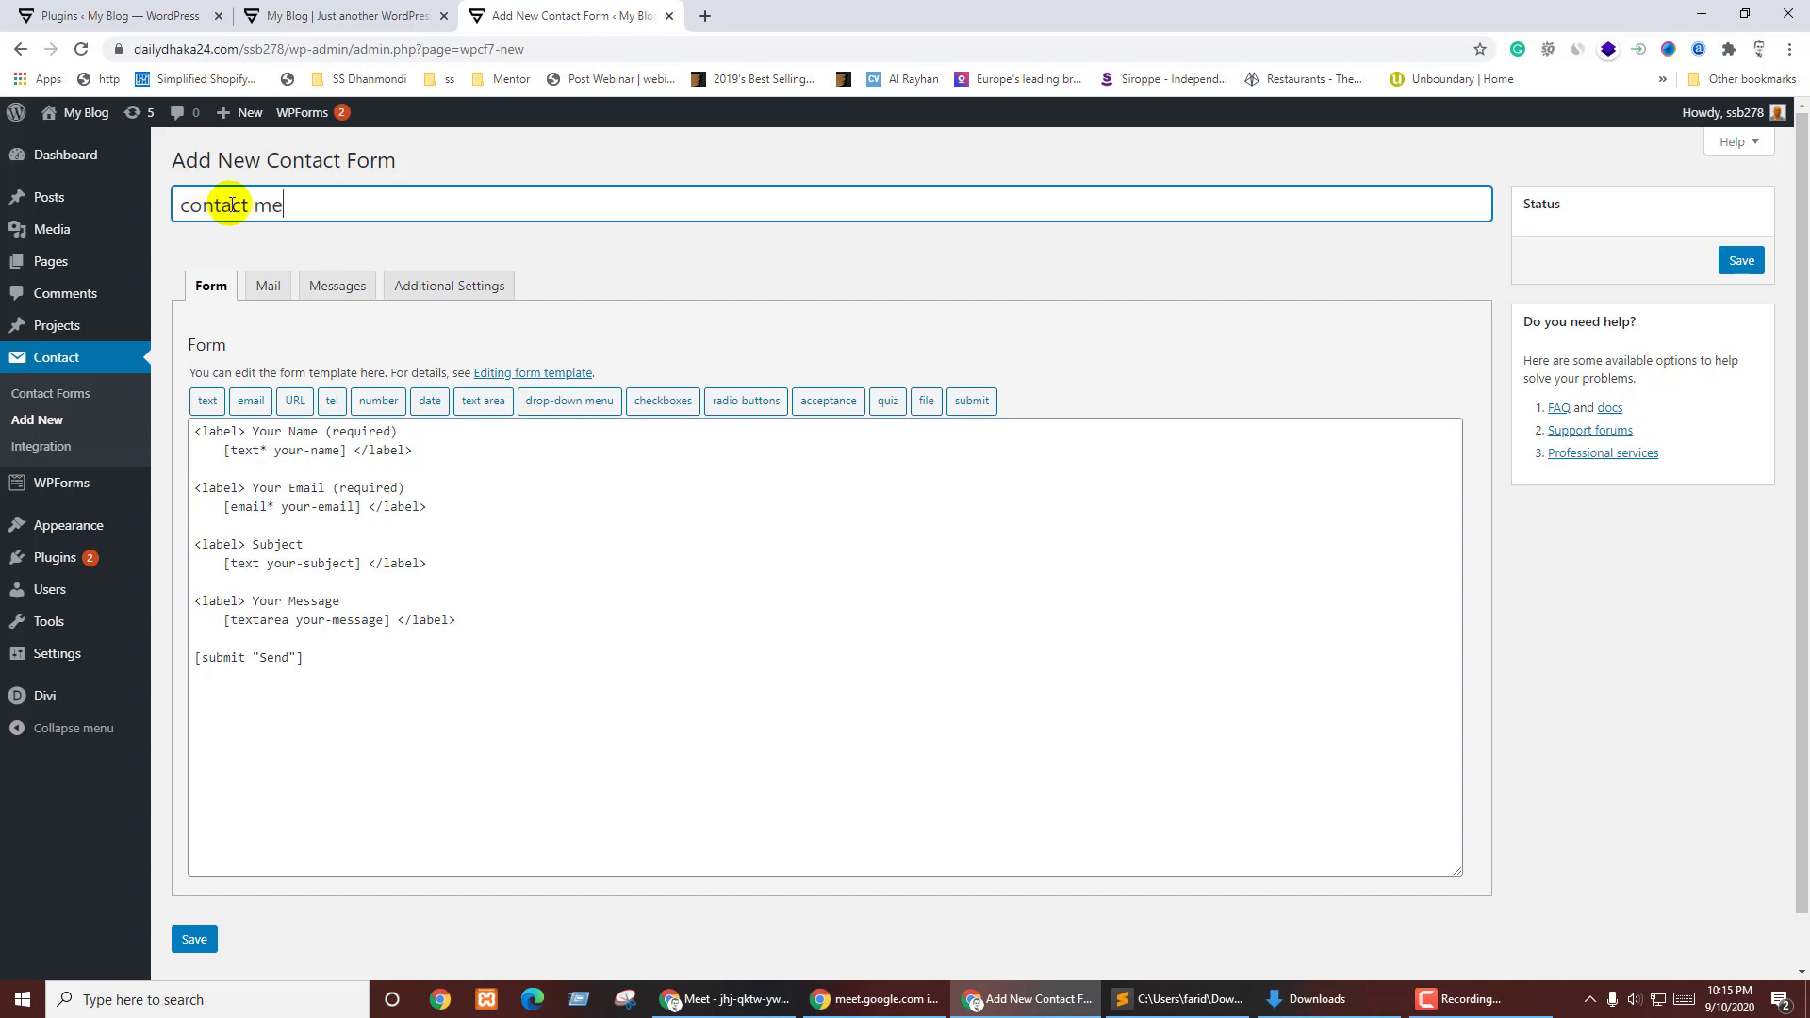
left_click(792, 259)
left_click(1741, 261)
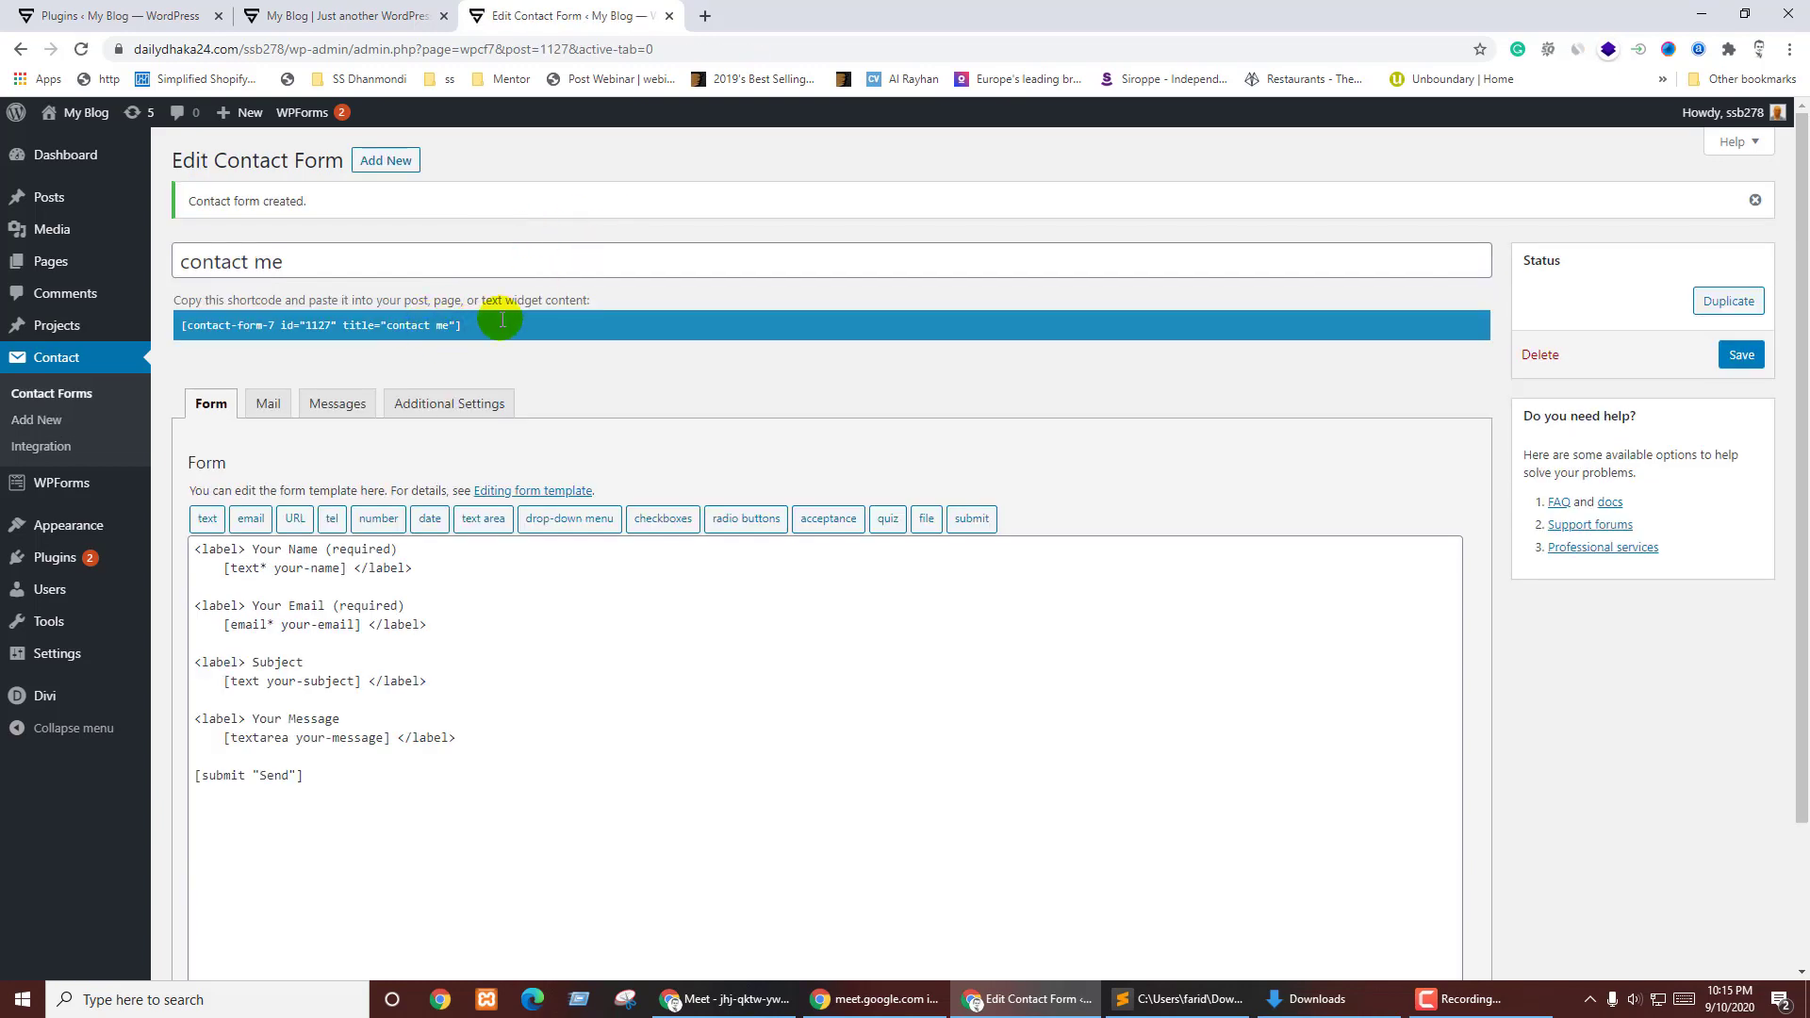
- Copy the contact me form's shortcode and go back to the Plugins list
left_click(510, 325)
left_click_drag(509, 324, 611, 386)
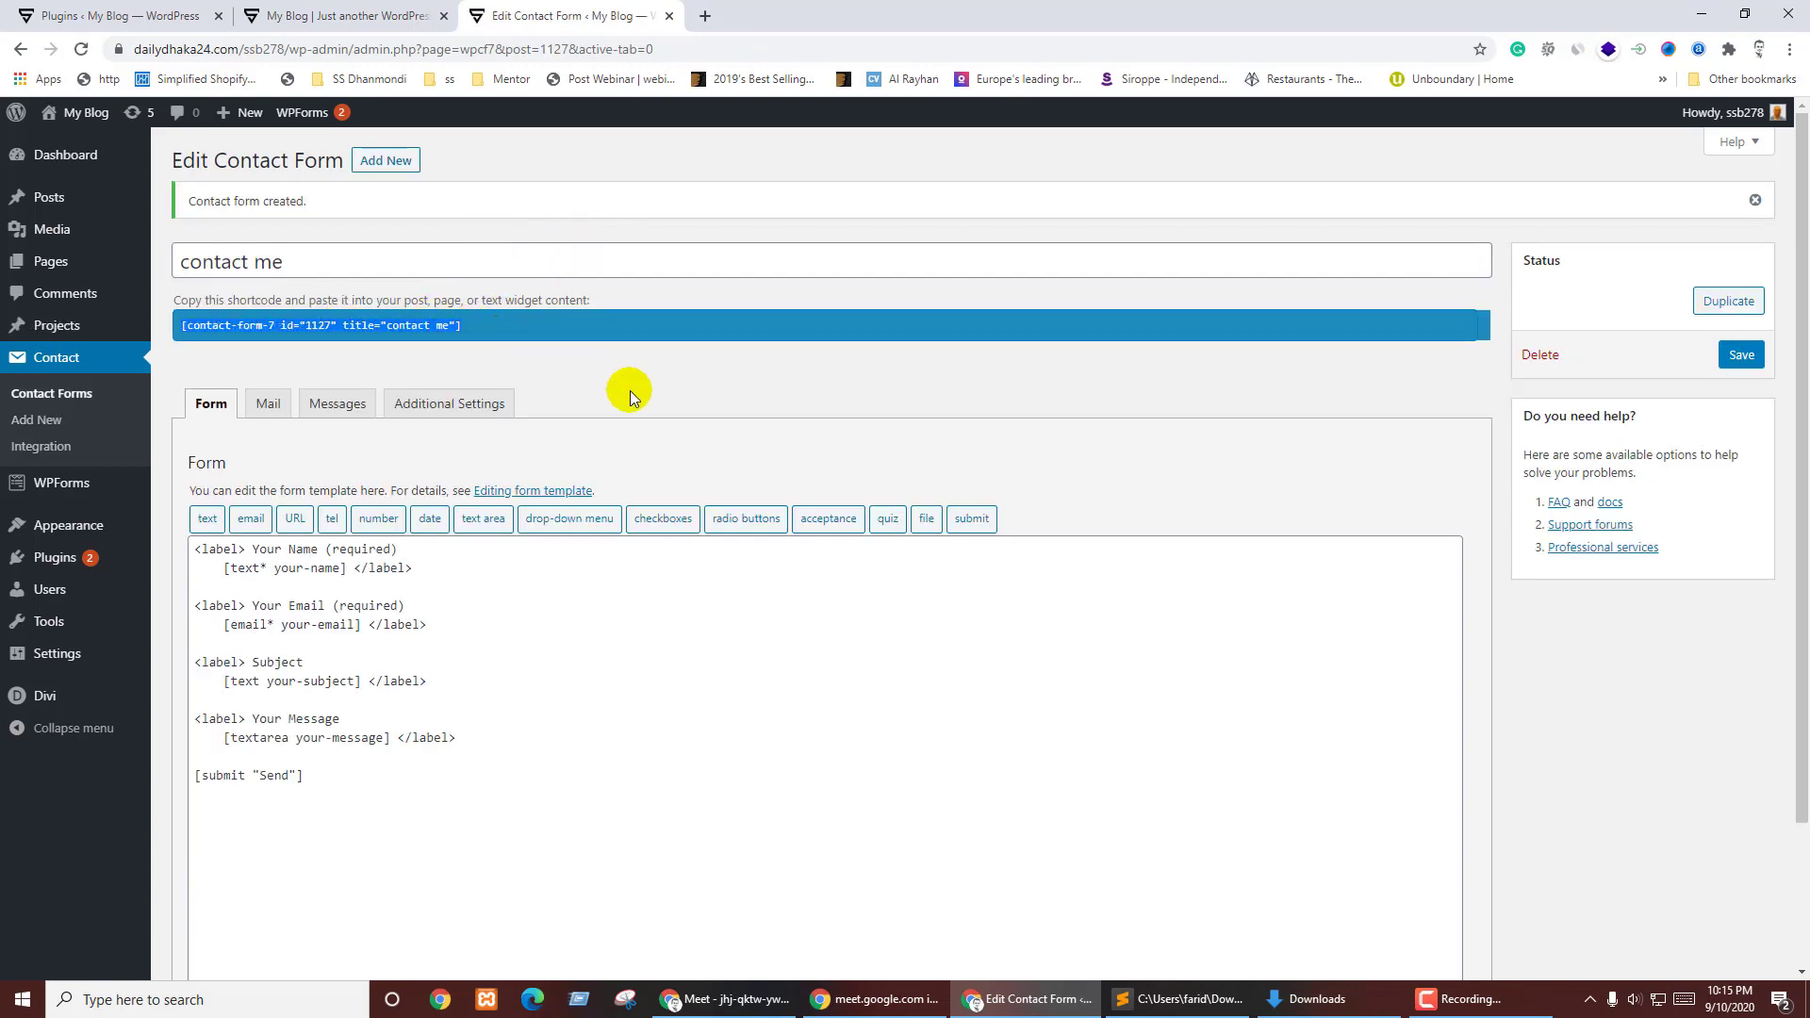
left_click(121, 16)
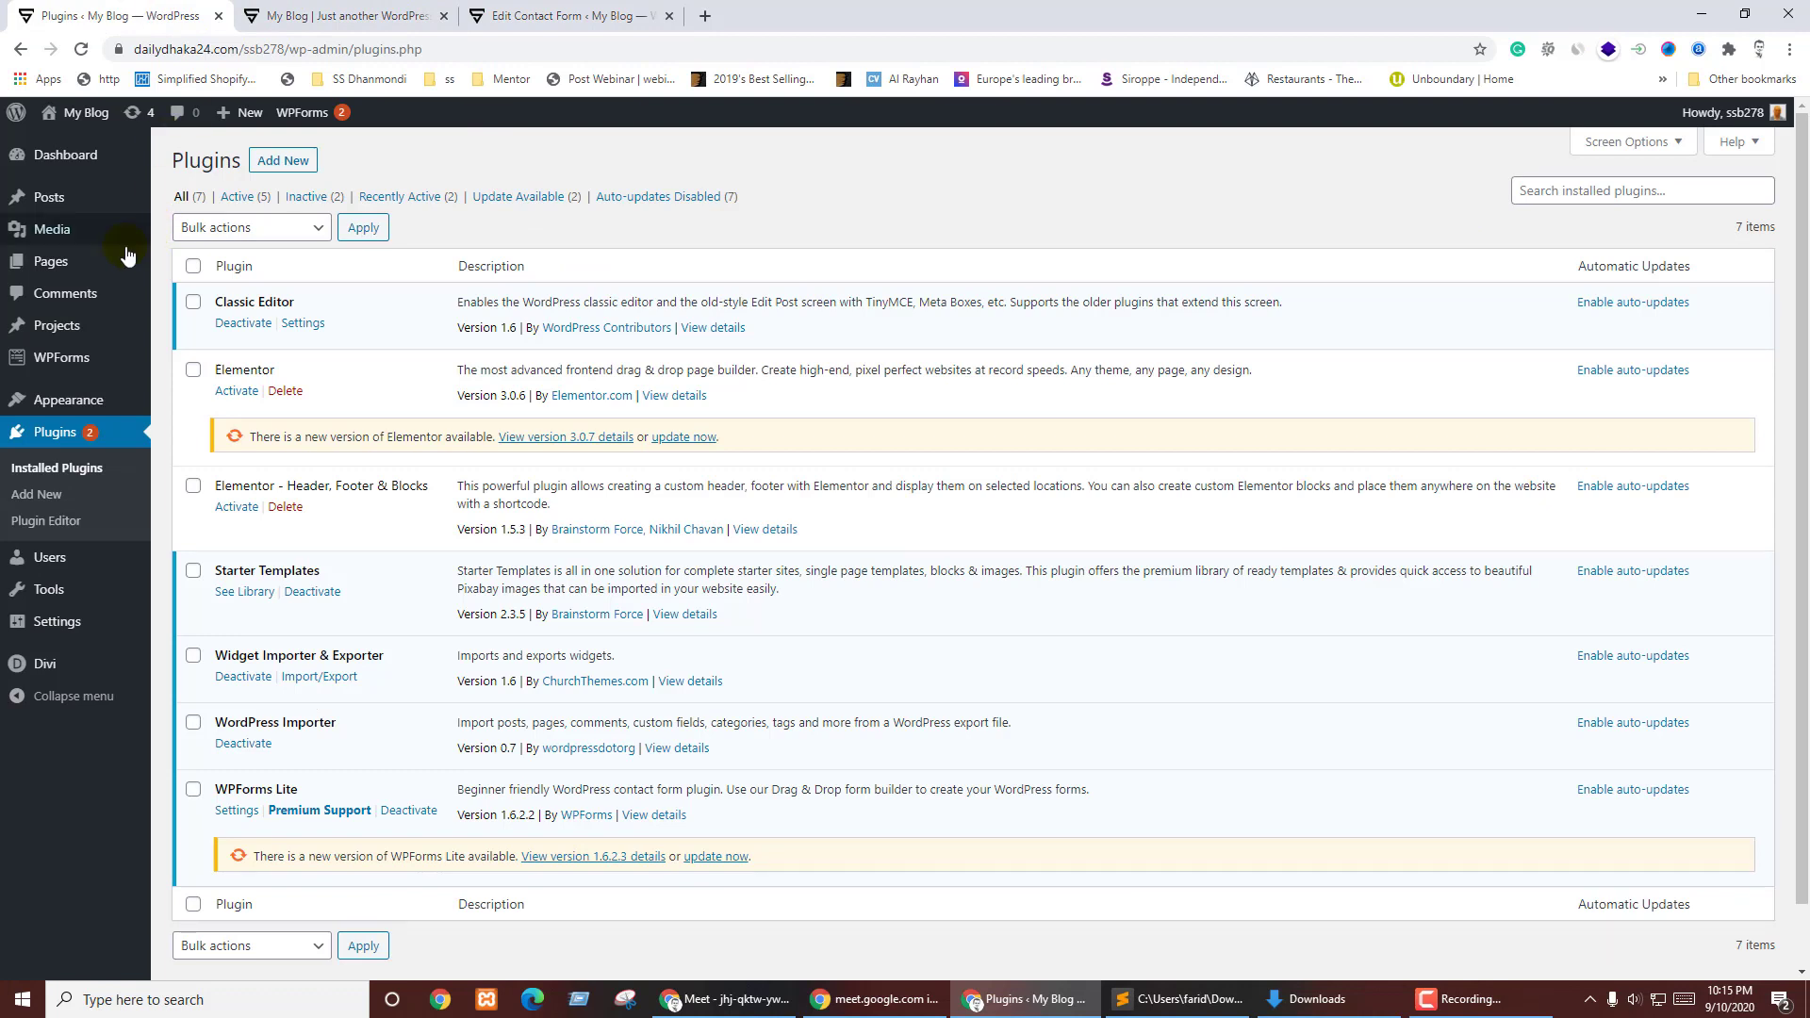
- Open All Pages and look over the site's page list
left_click(52, 200)
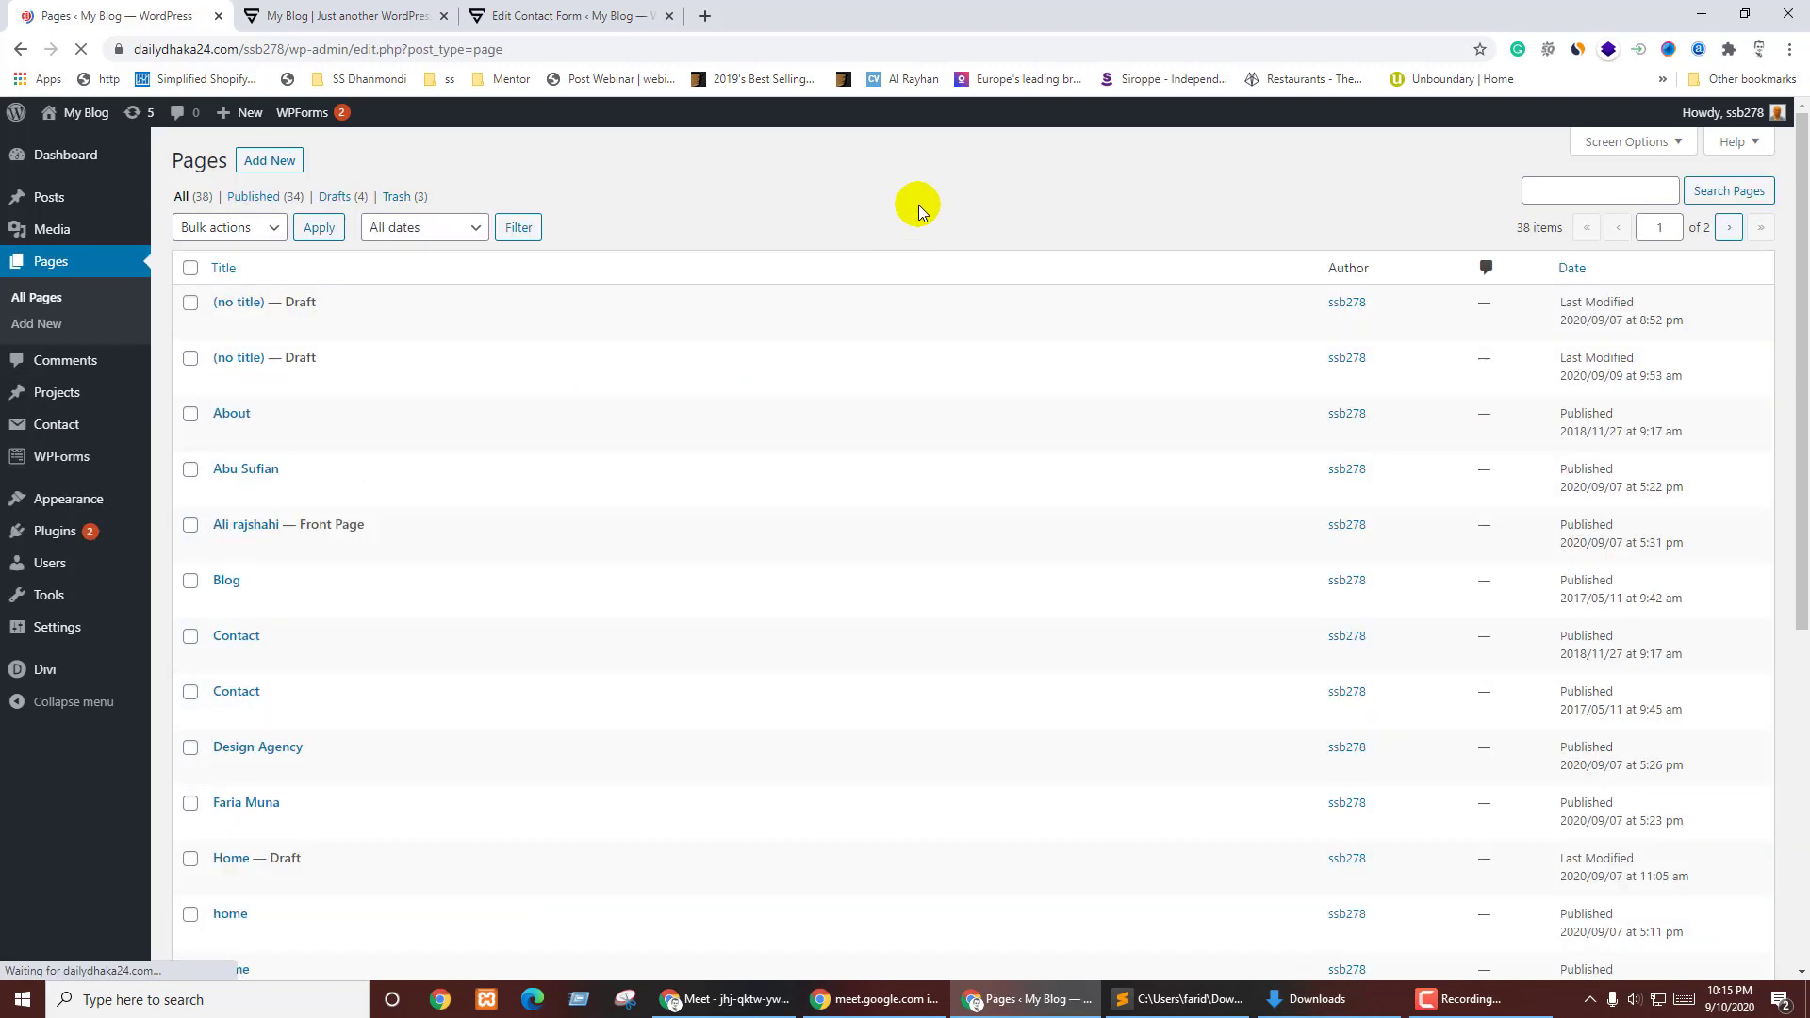
left_click(190, 303)
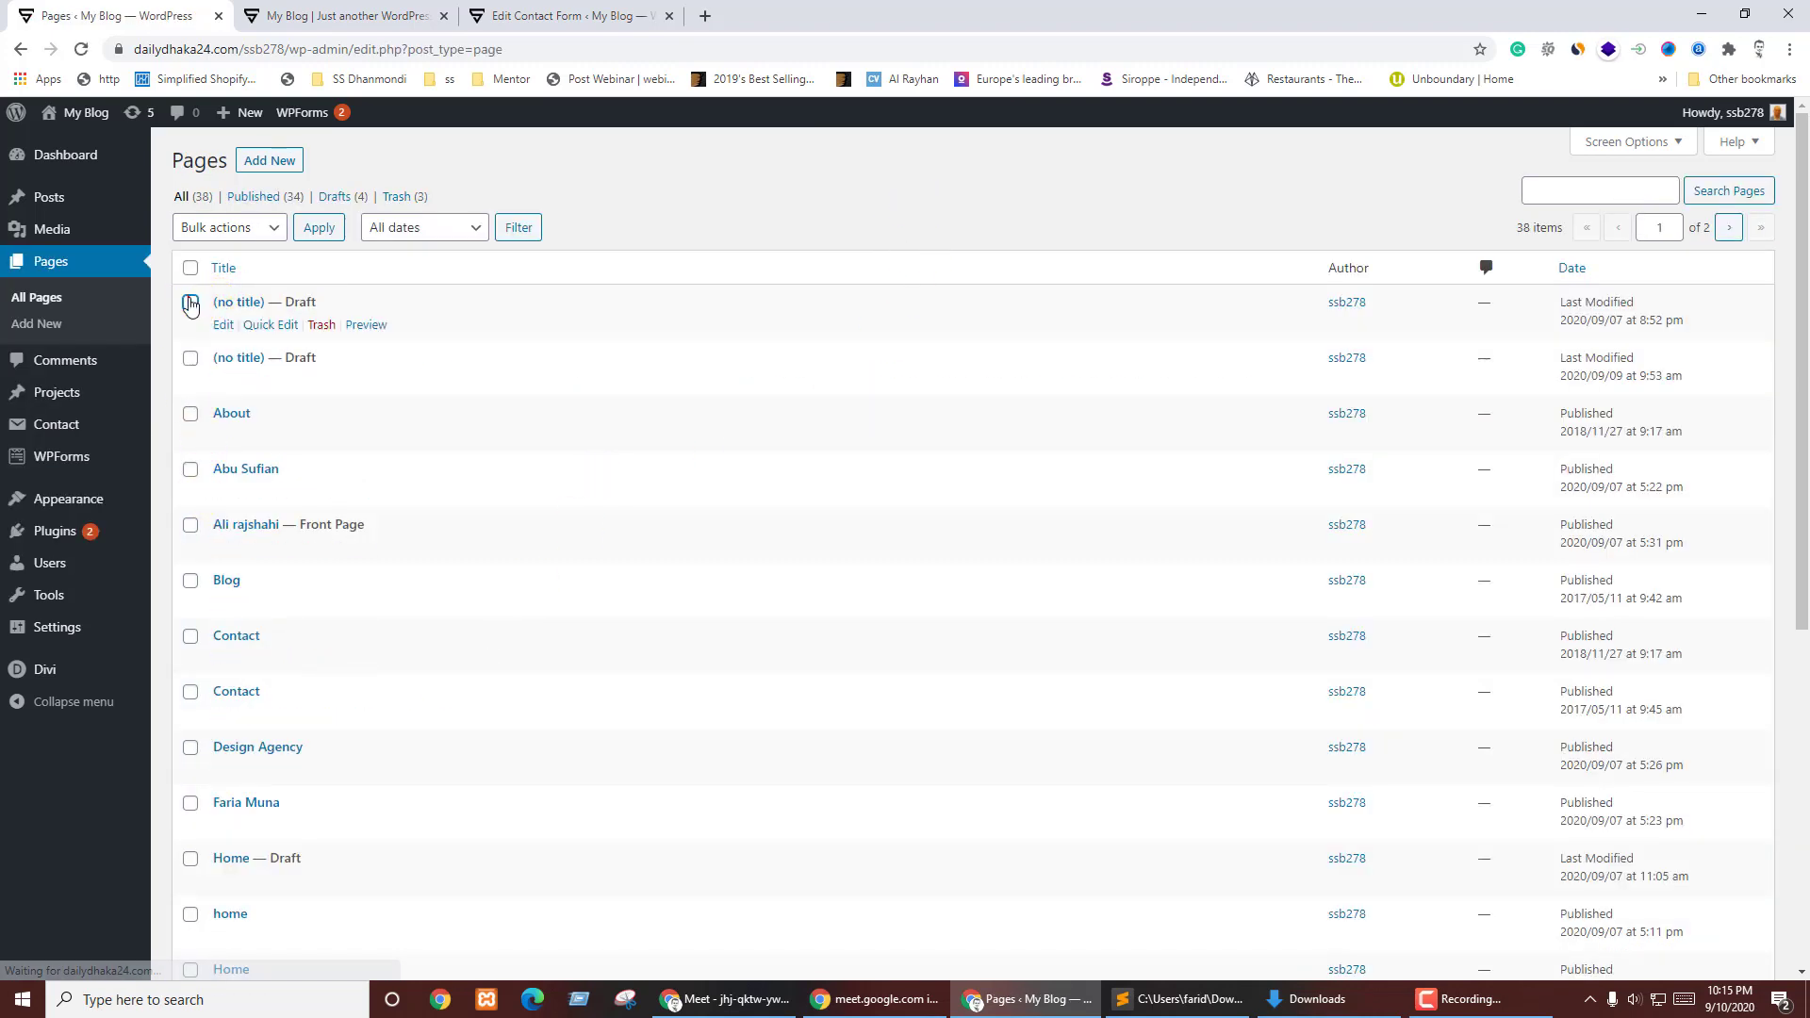
scroll(575, 485, "down", 4)
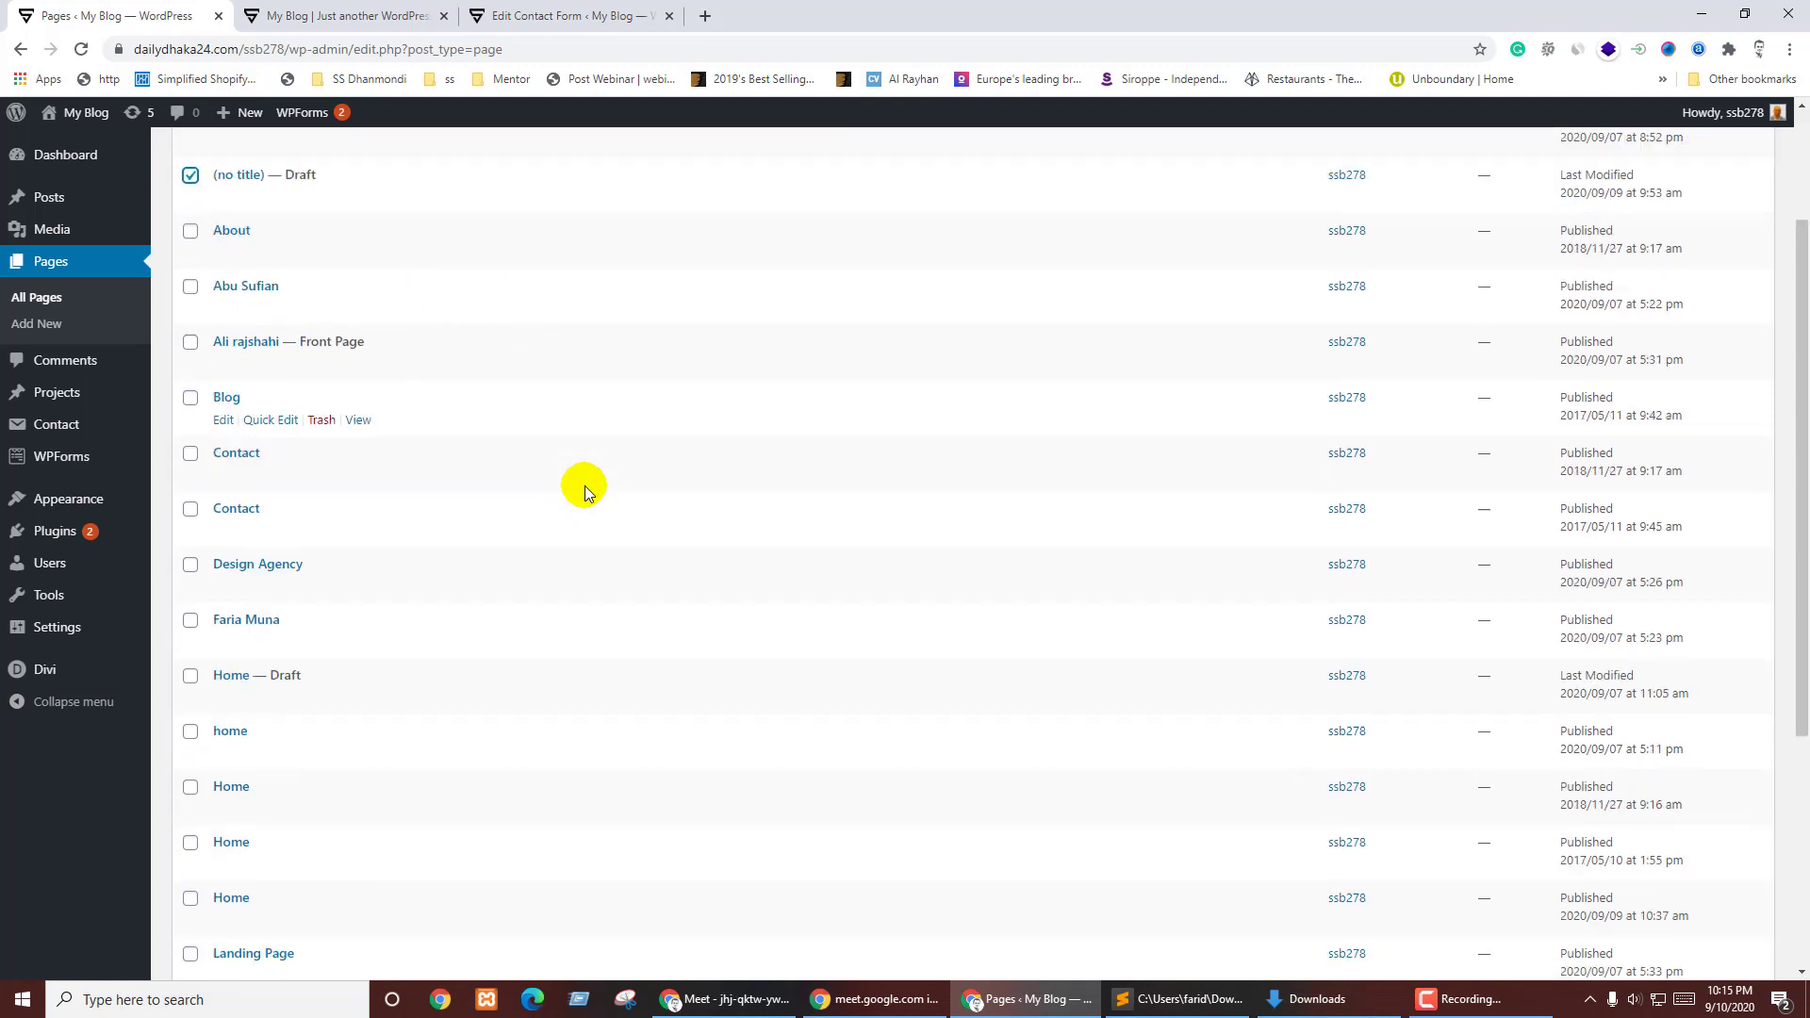
scroll(528, 486, "up", 2)
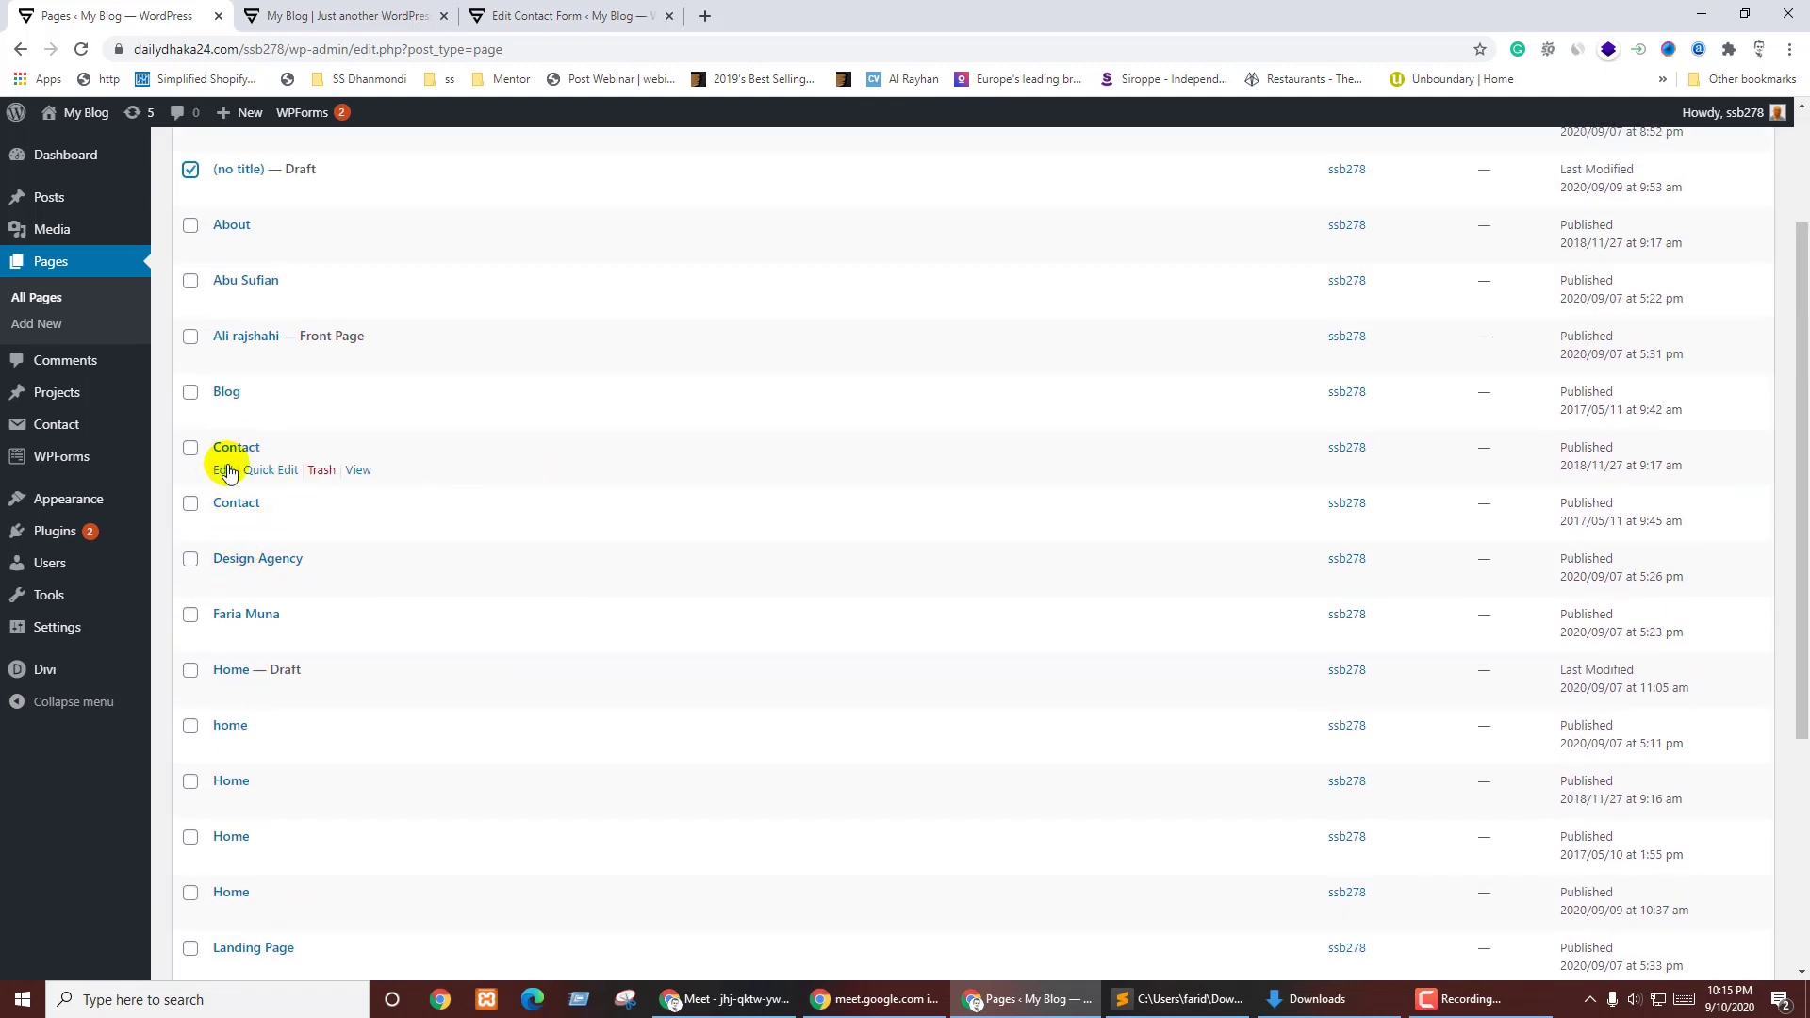
- Open both Contact pages live, close the empty one, and keep the lorem ipsum Contact page
middle_click(357, 470)
left_click(350, 10)
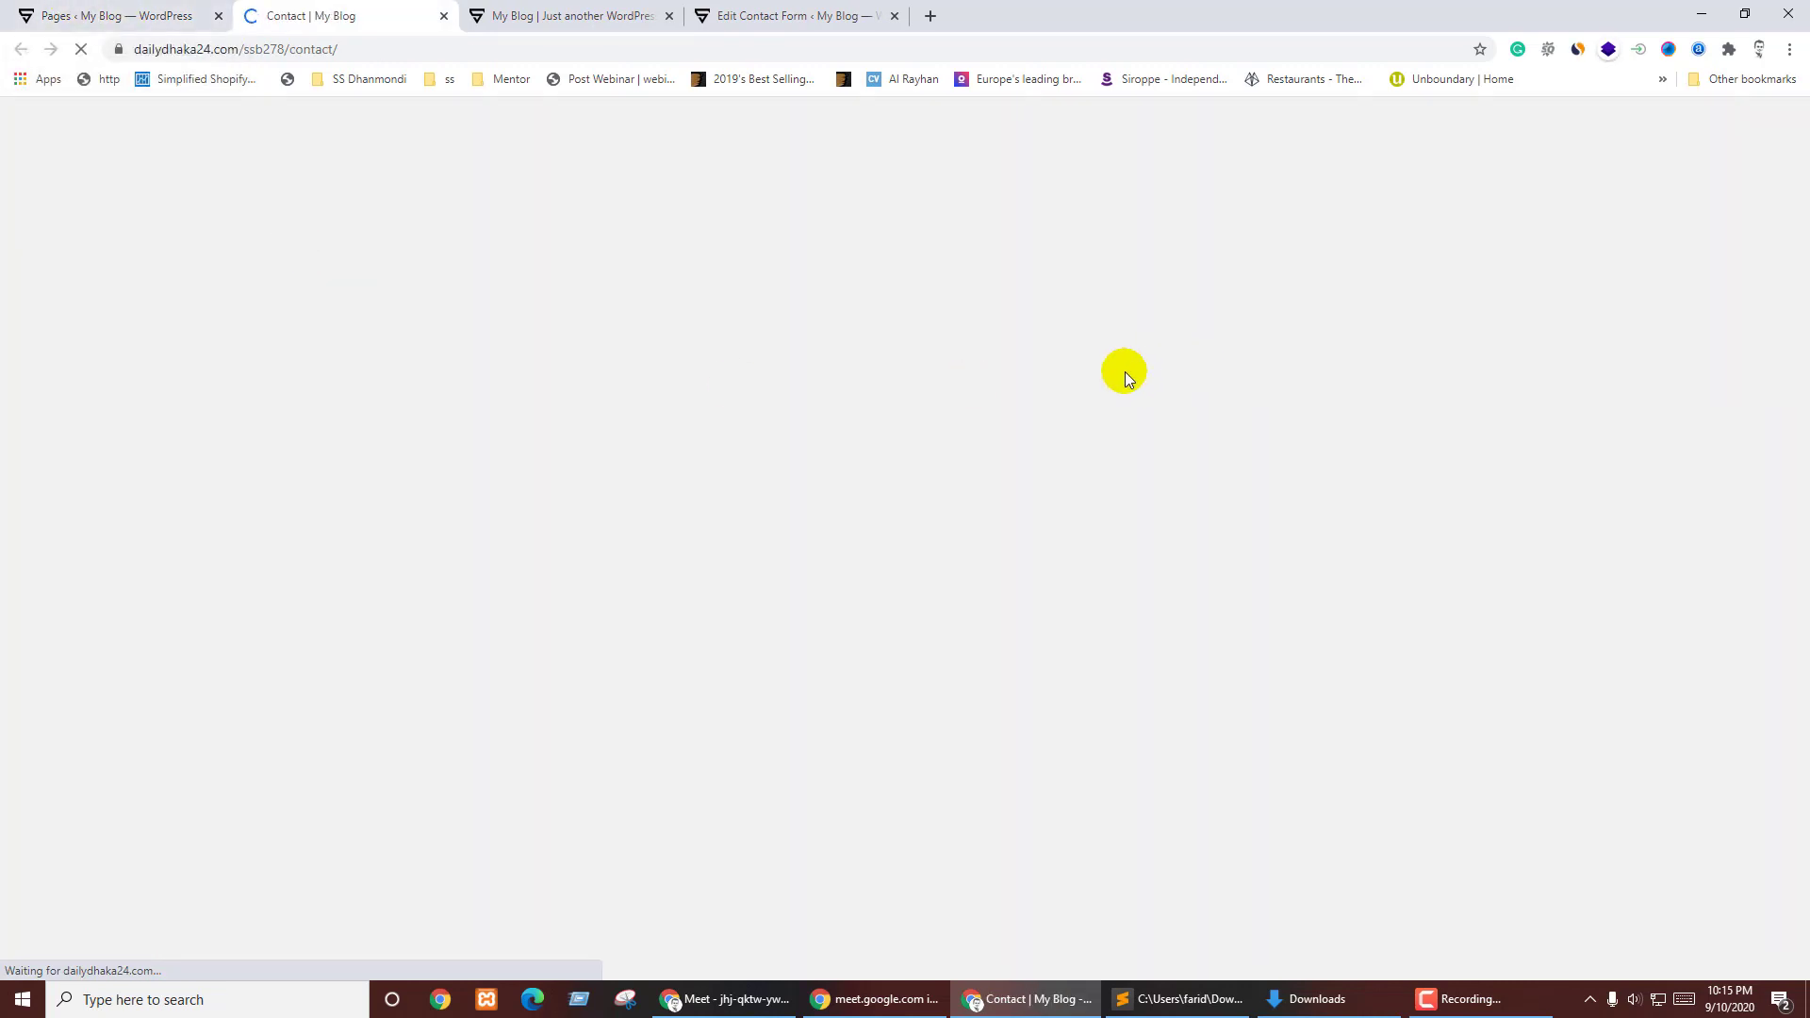
key("ctrl+shift+Tab")
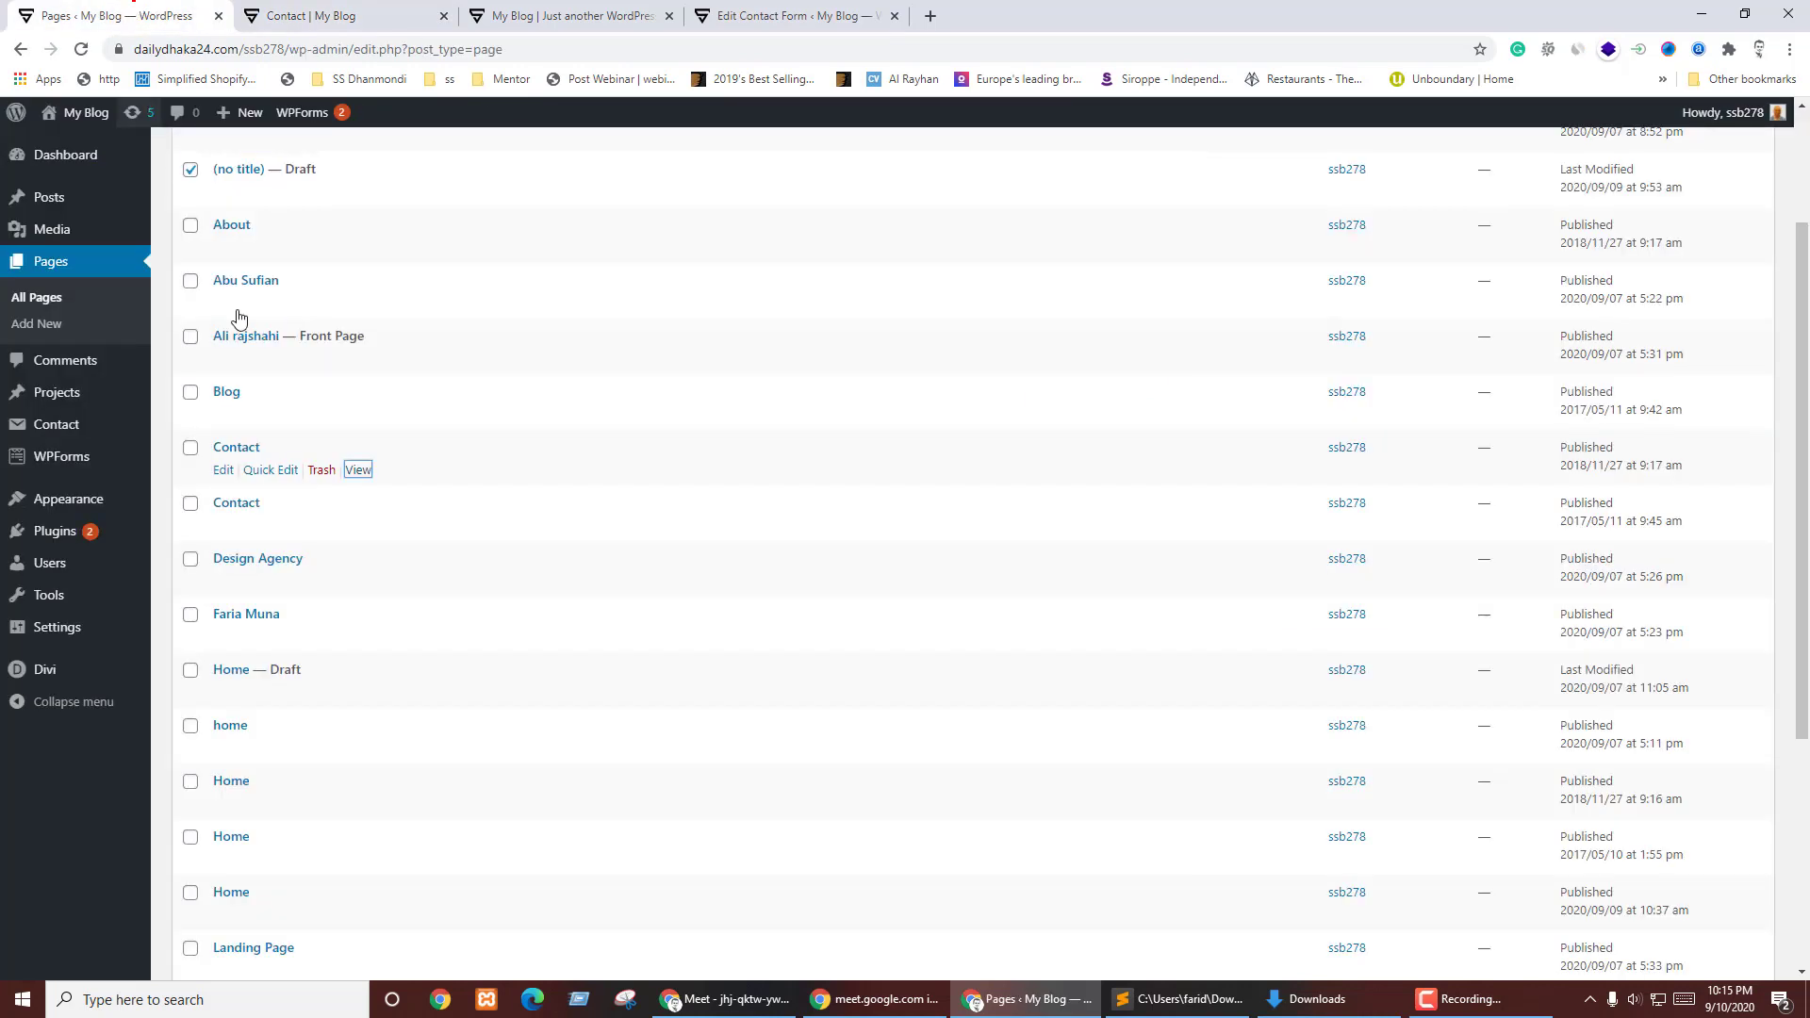
middle_click(358, 526)
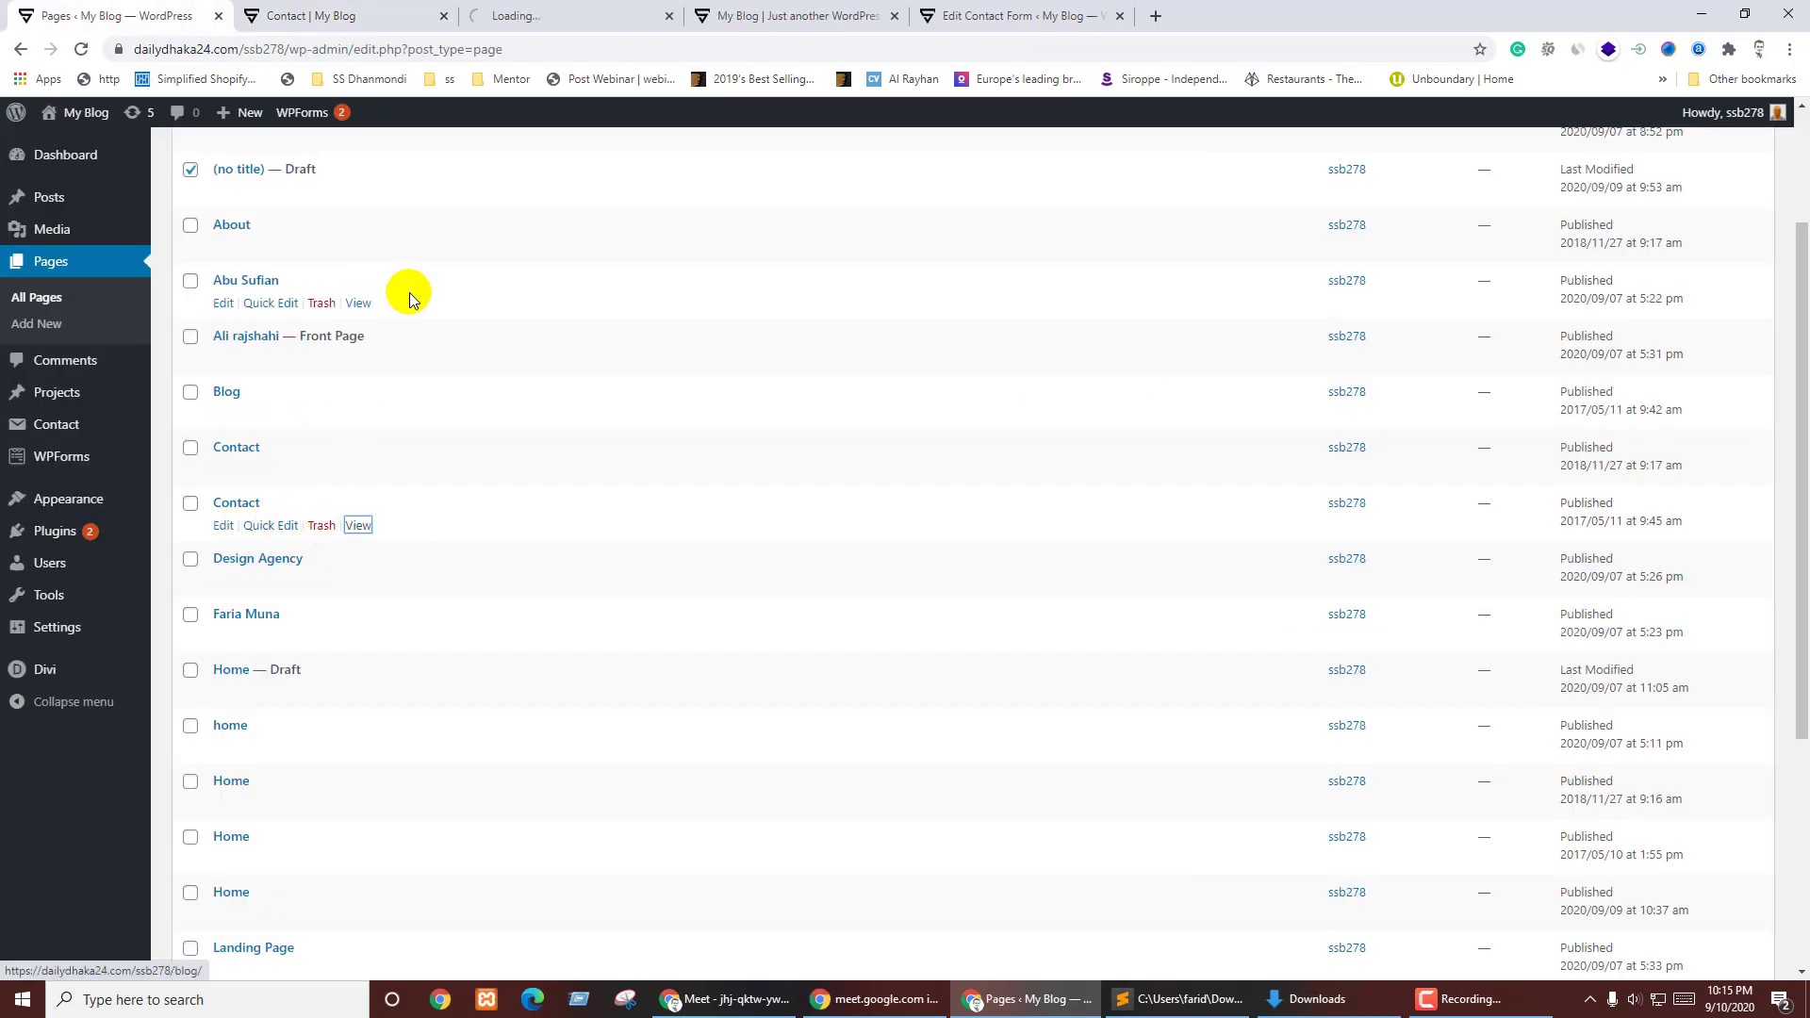
left_click(321, 469)
left_click(396, 9)
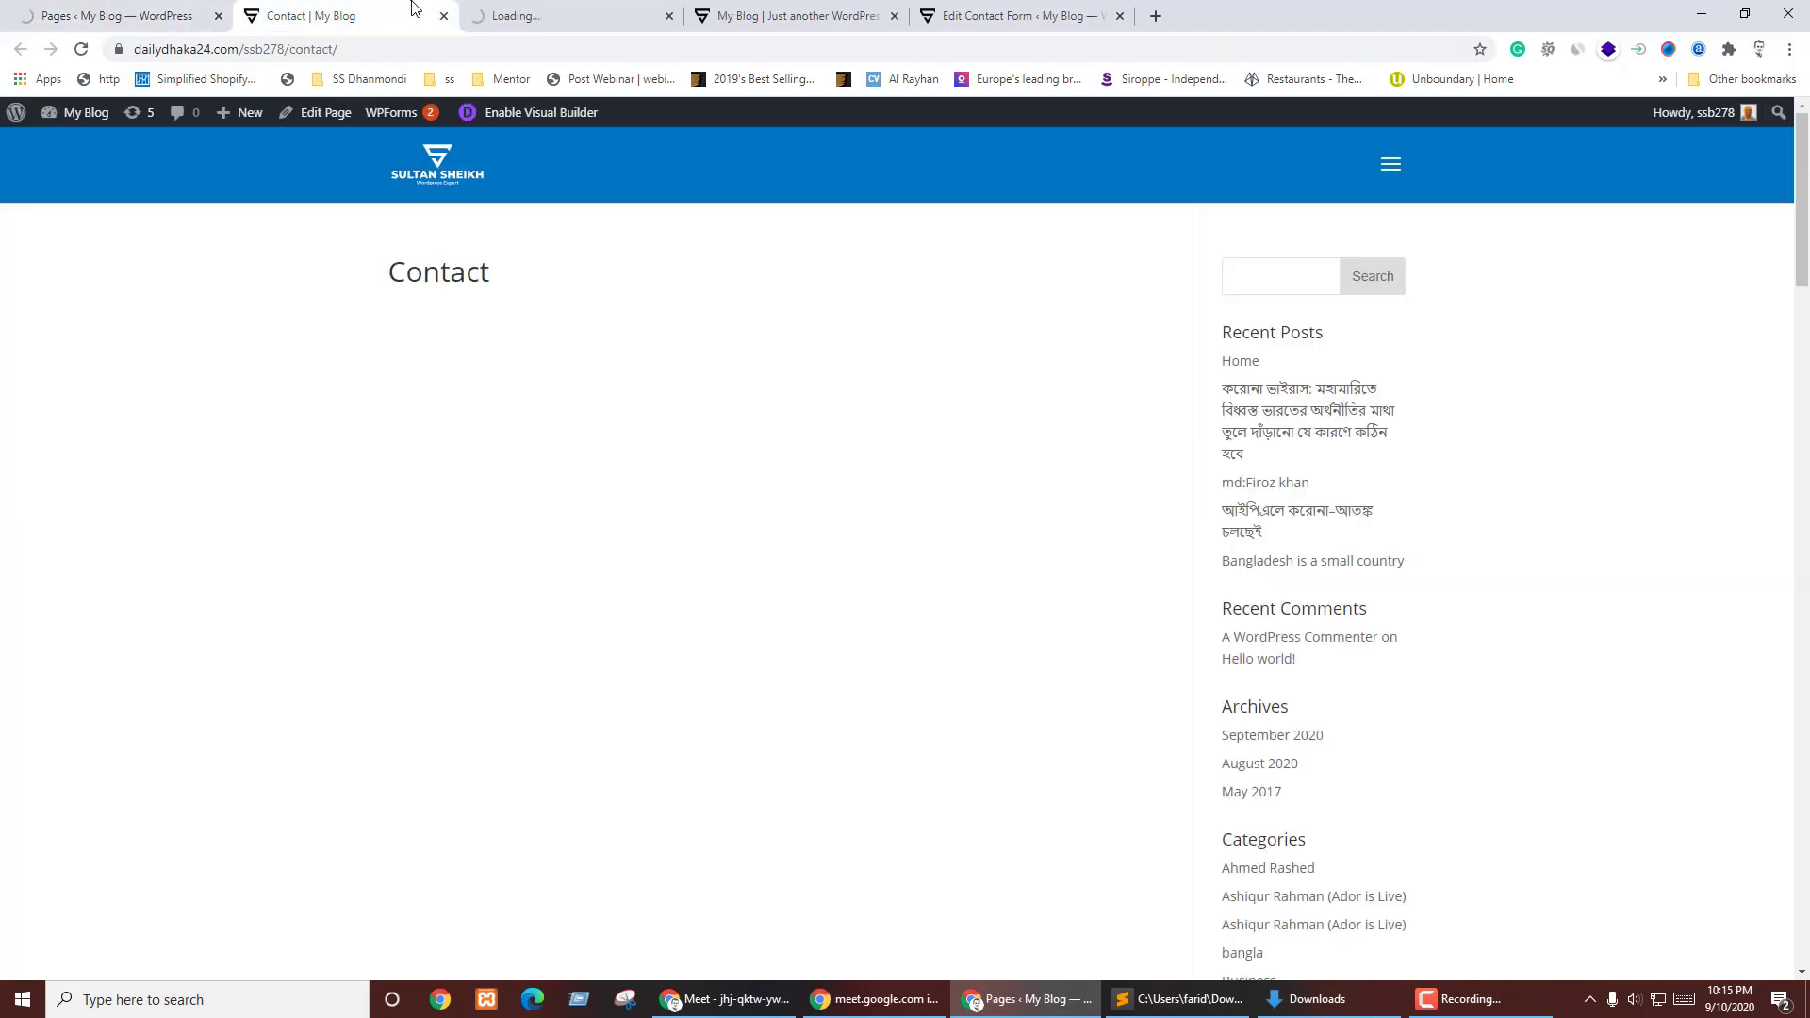
left_click(444, 16)
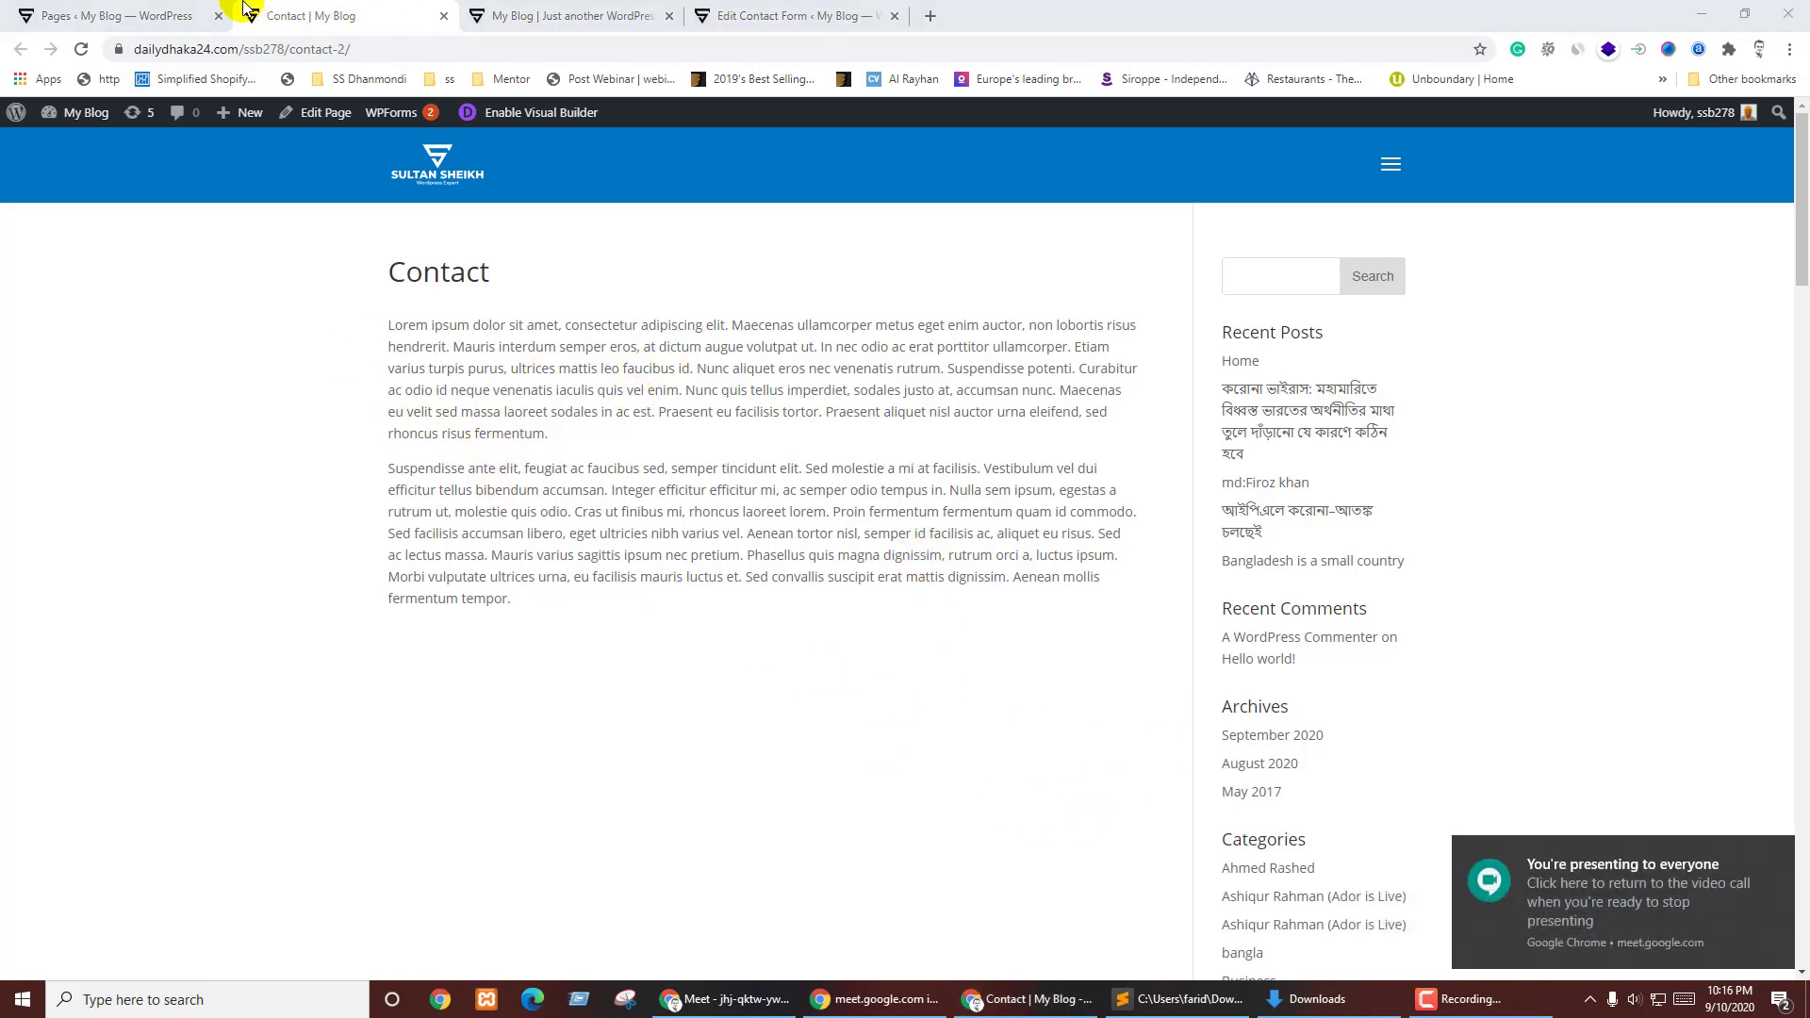
left_click(311, 115)
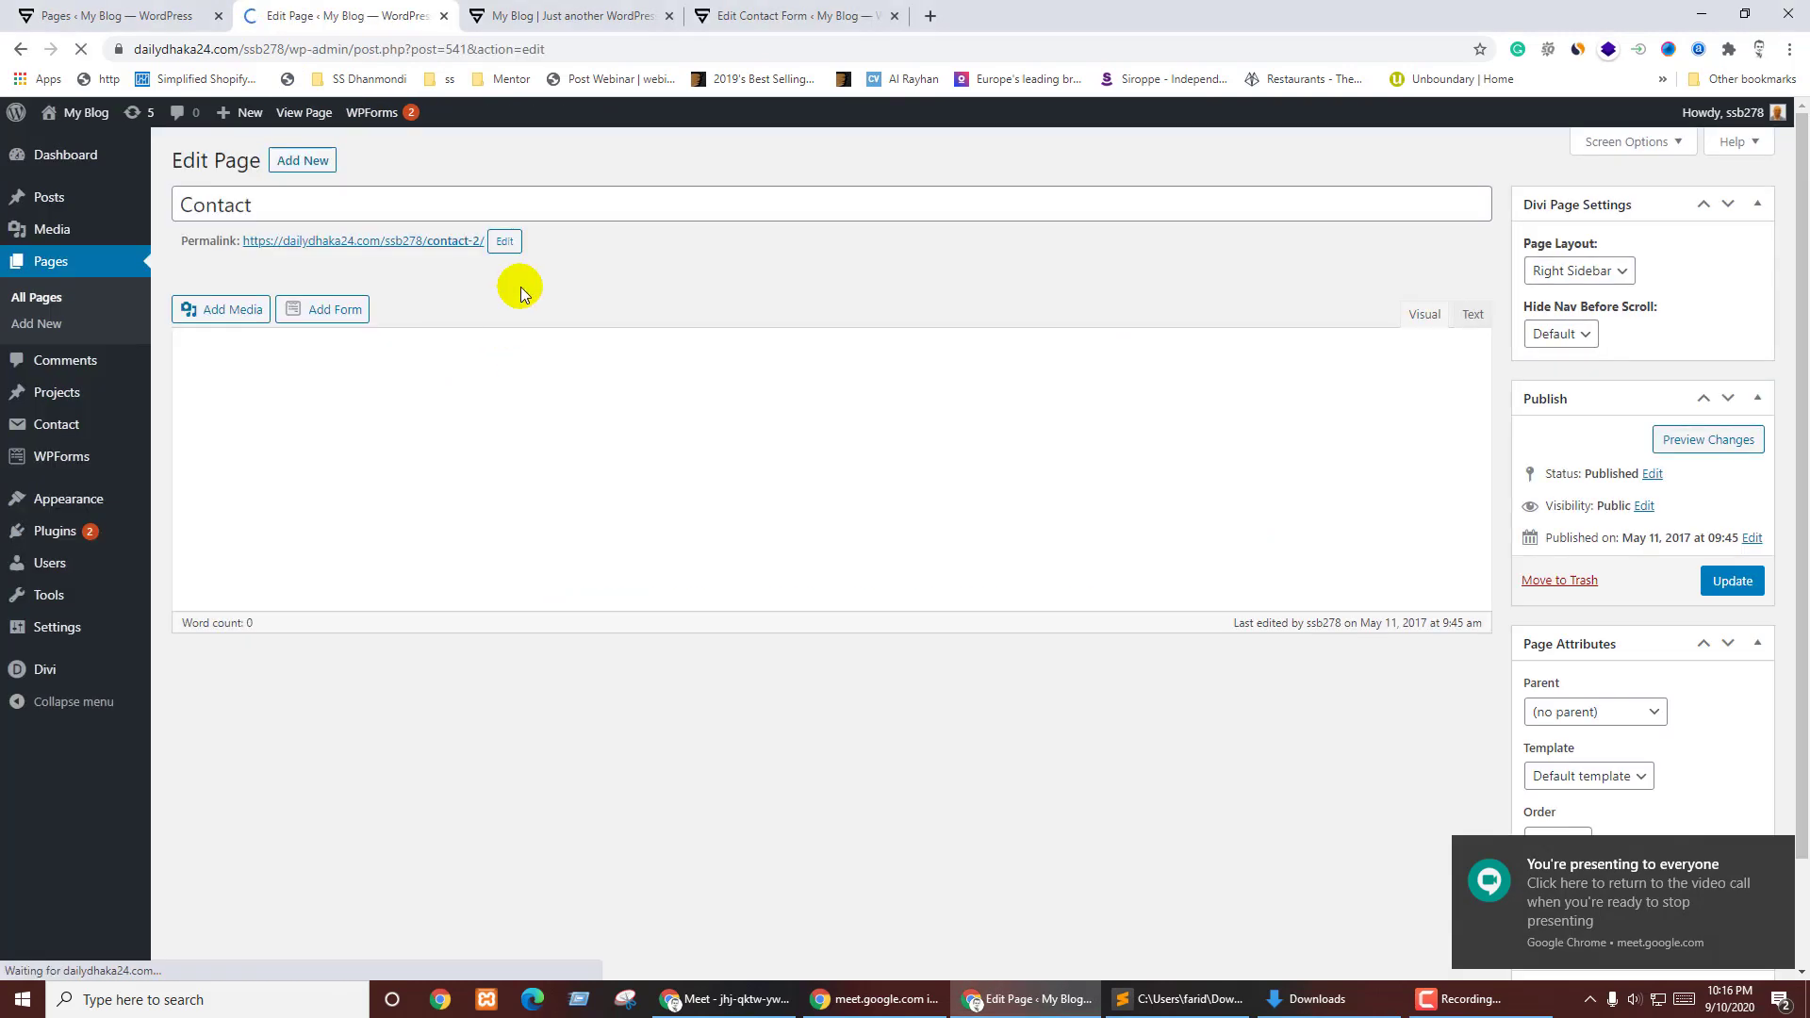
- Close the blog home tab and return to the Contact page editor
left_click(566, 15)
left_click(779, 9)
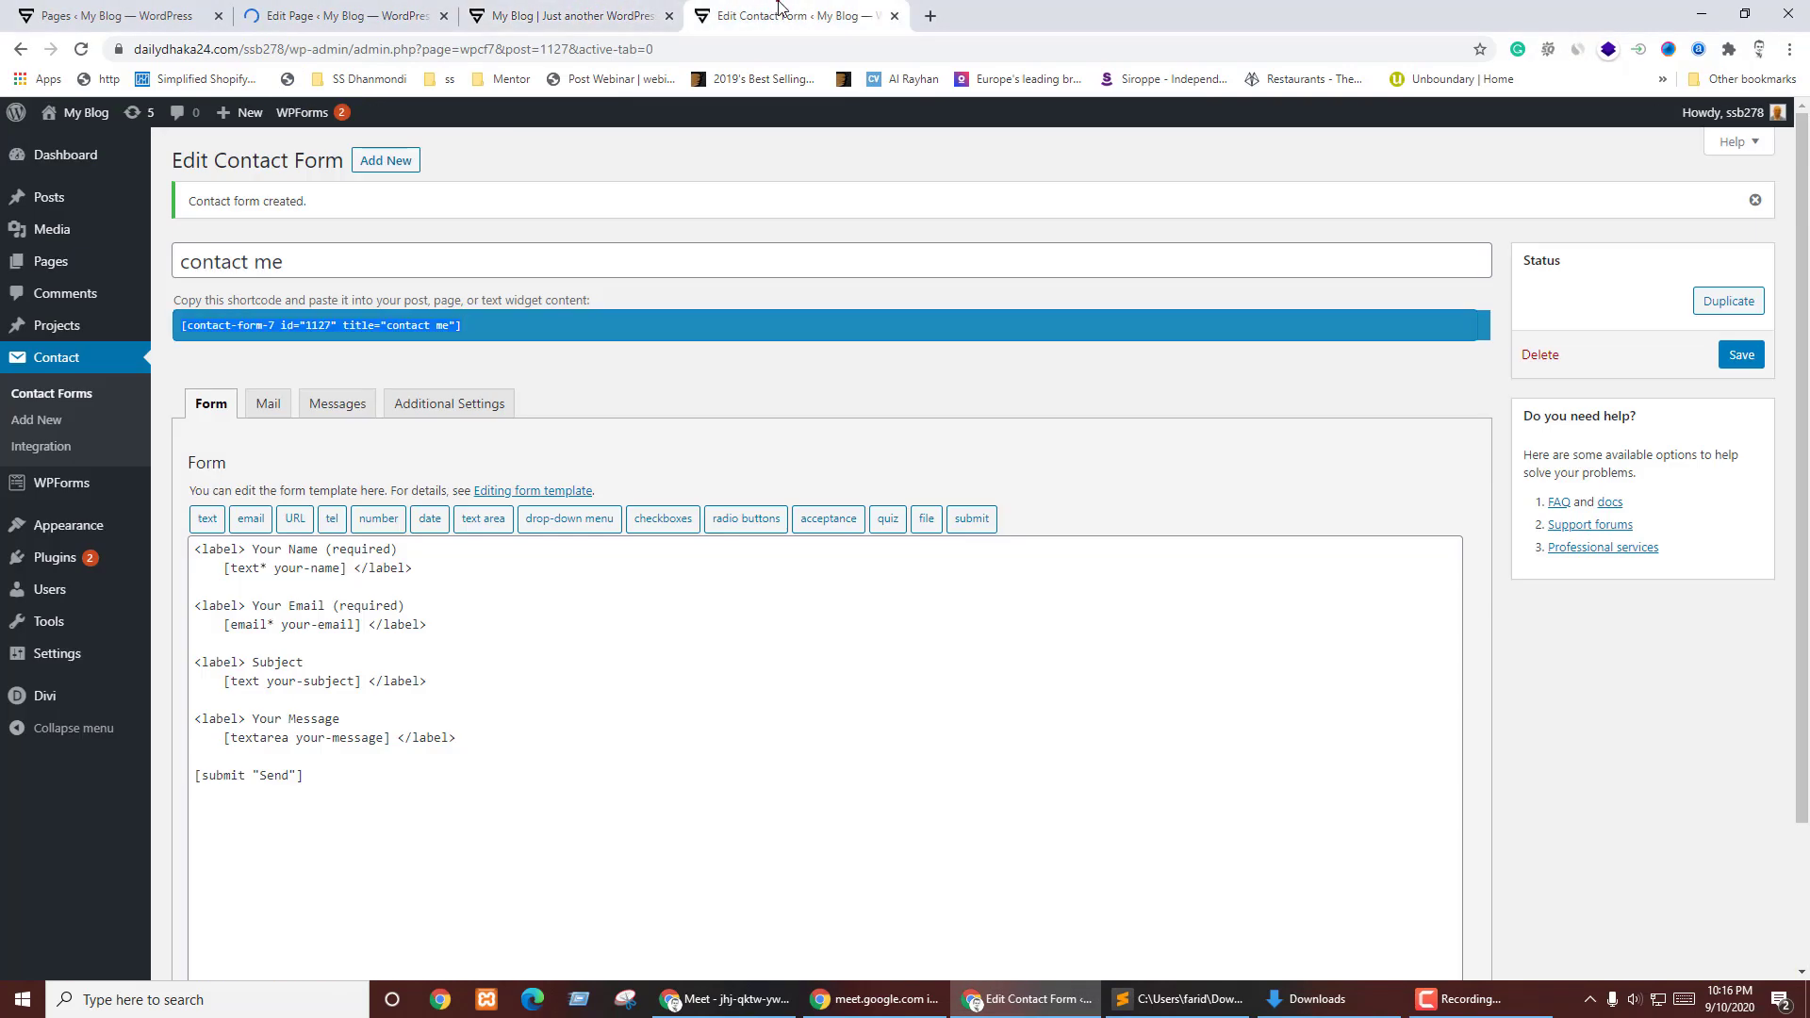
left_click(669, 16)
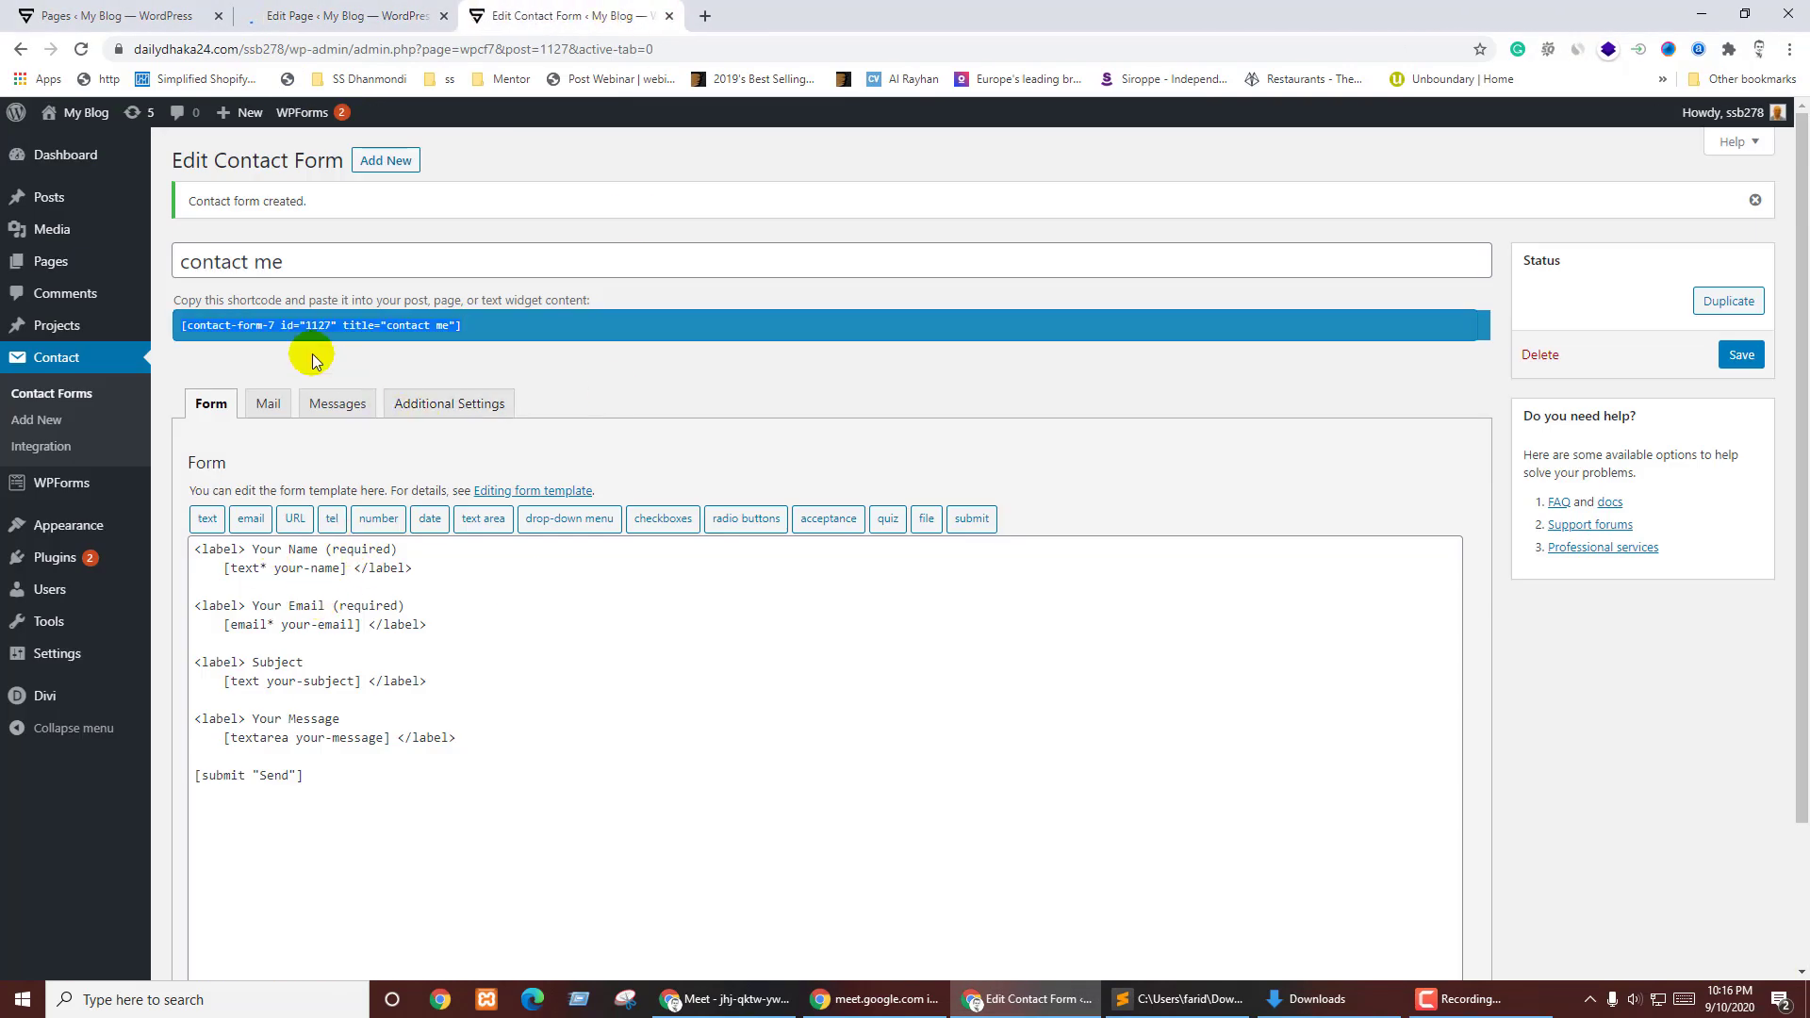
key("ctrl+shift+Tab")
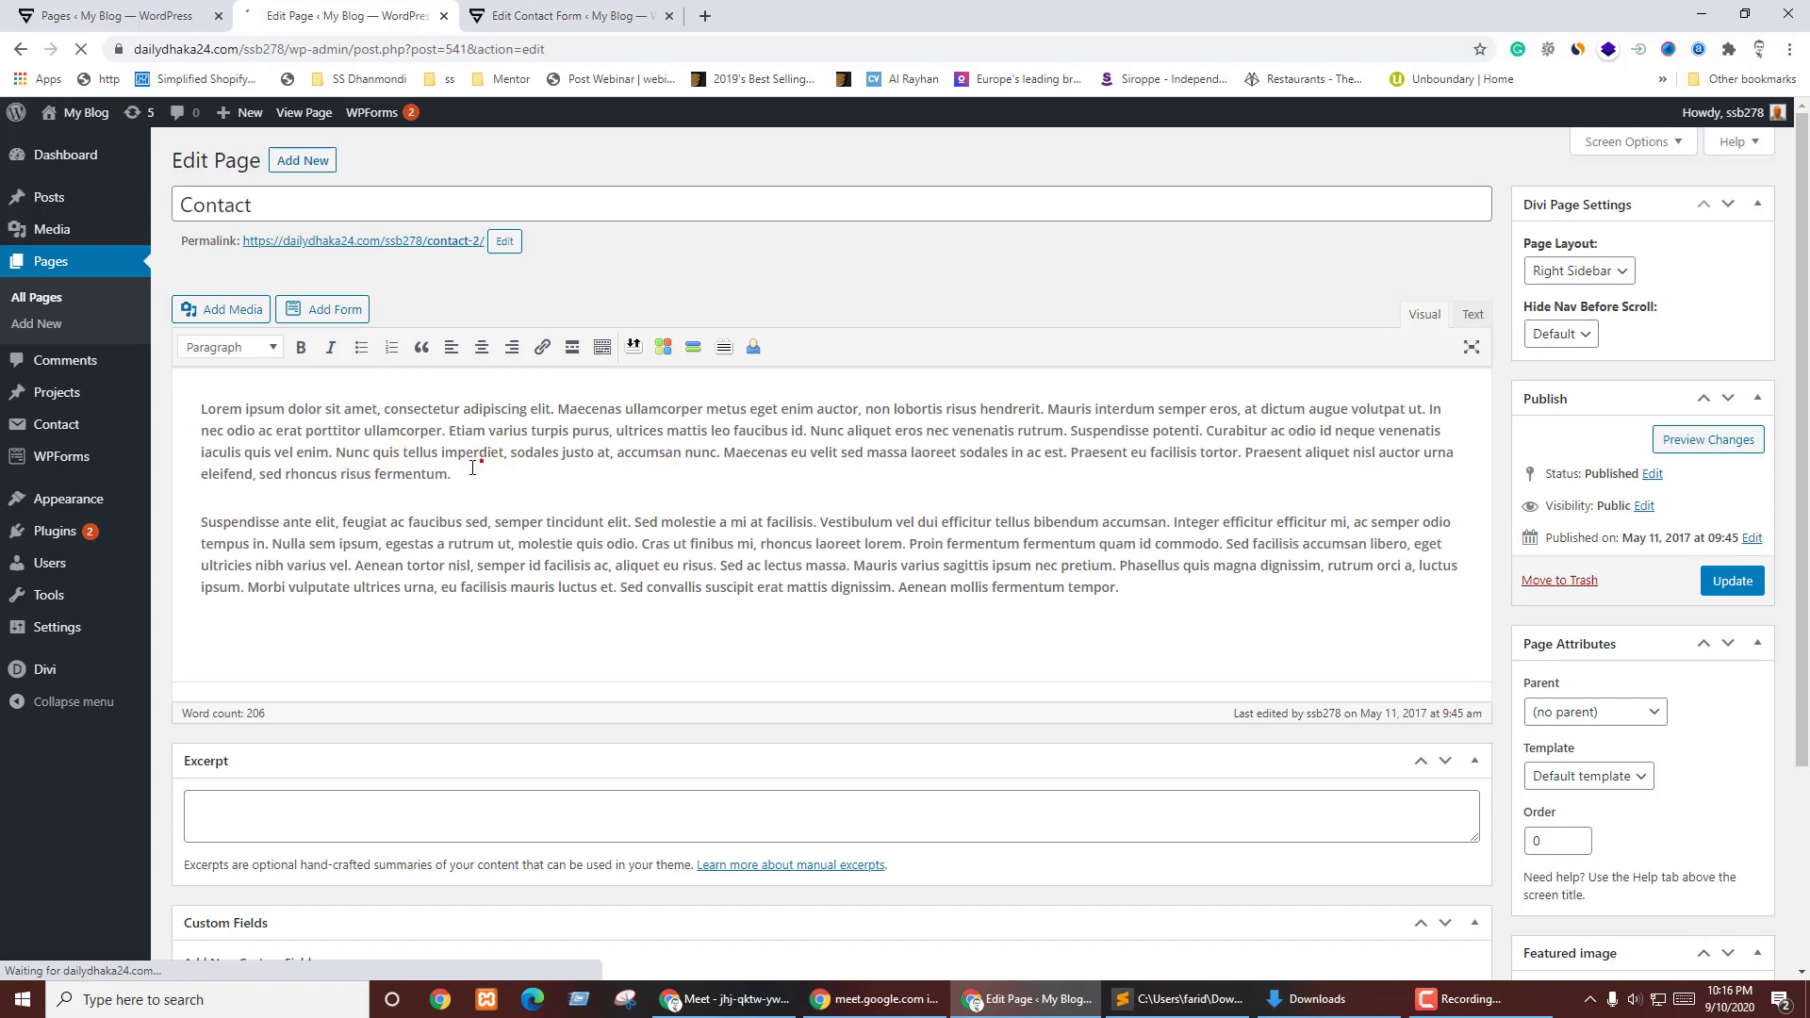
- Replace the page's lorem ipsum with the contact me shortcode, update, and view it live
key("ctrl+a")
type("[contact-form-7 id=\"1127\" title=\"contact me\"]")
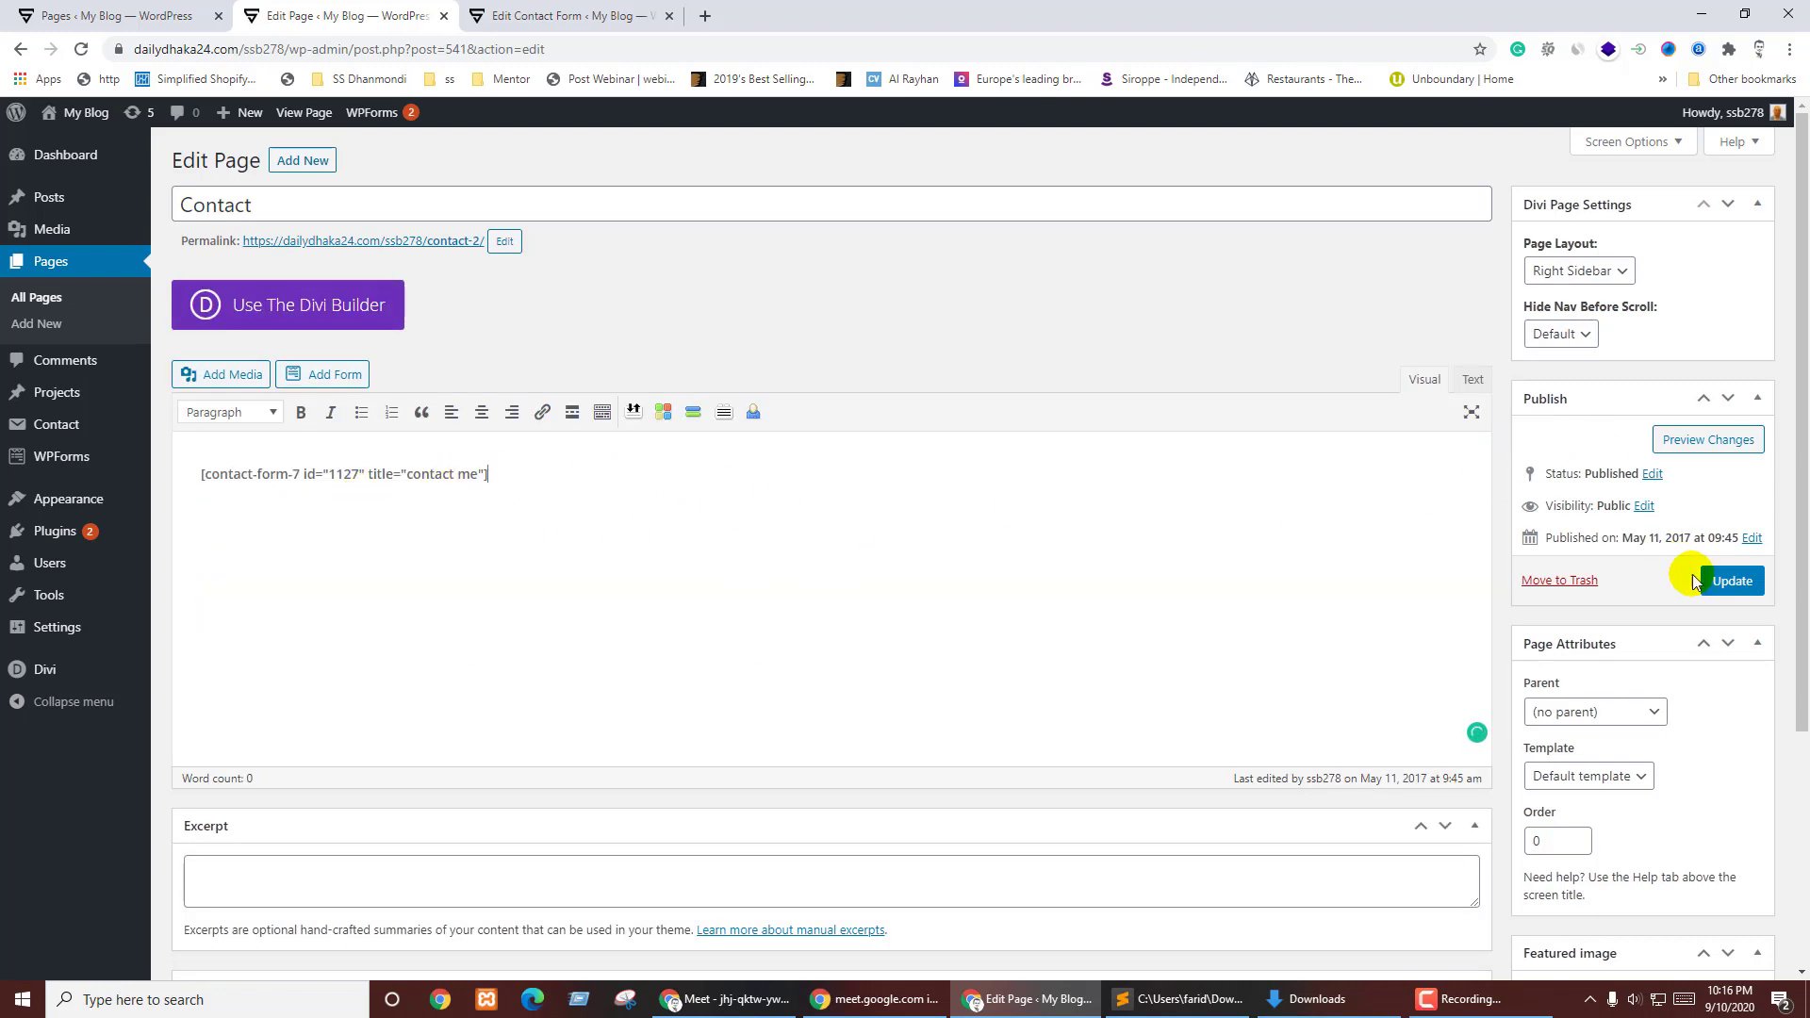
left_click(1733, 581)
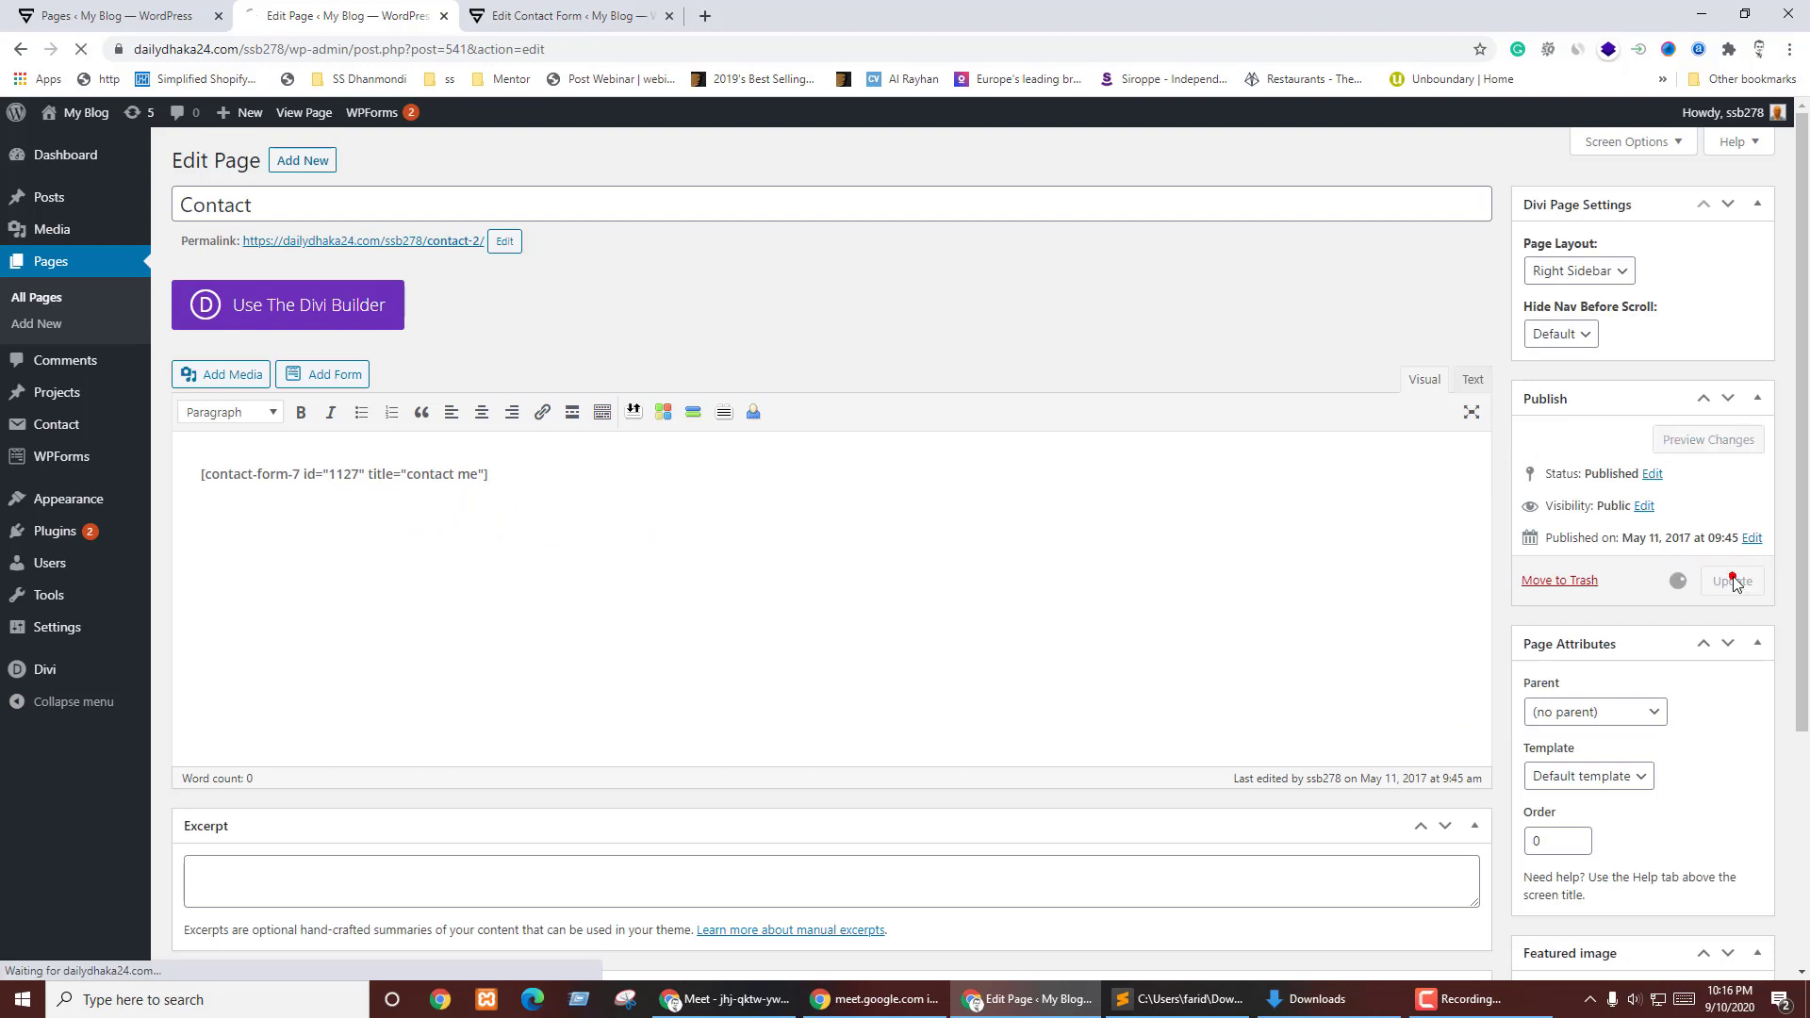
left_click(421, 244)
left_click(413, 299)
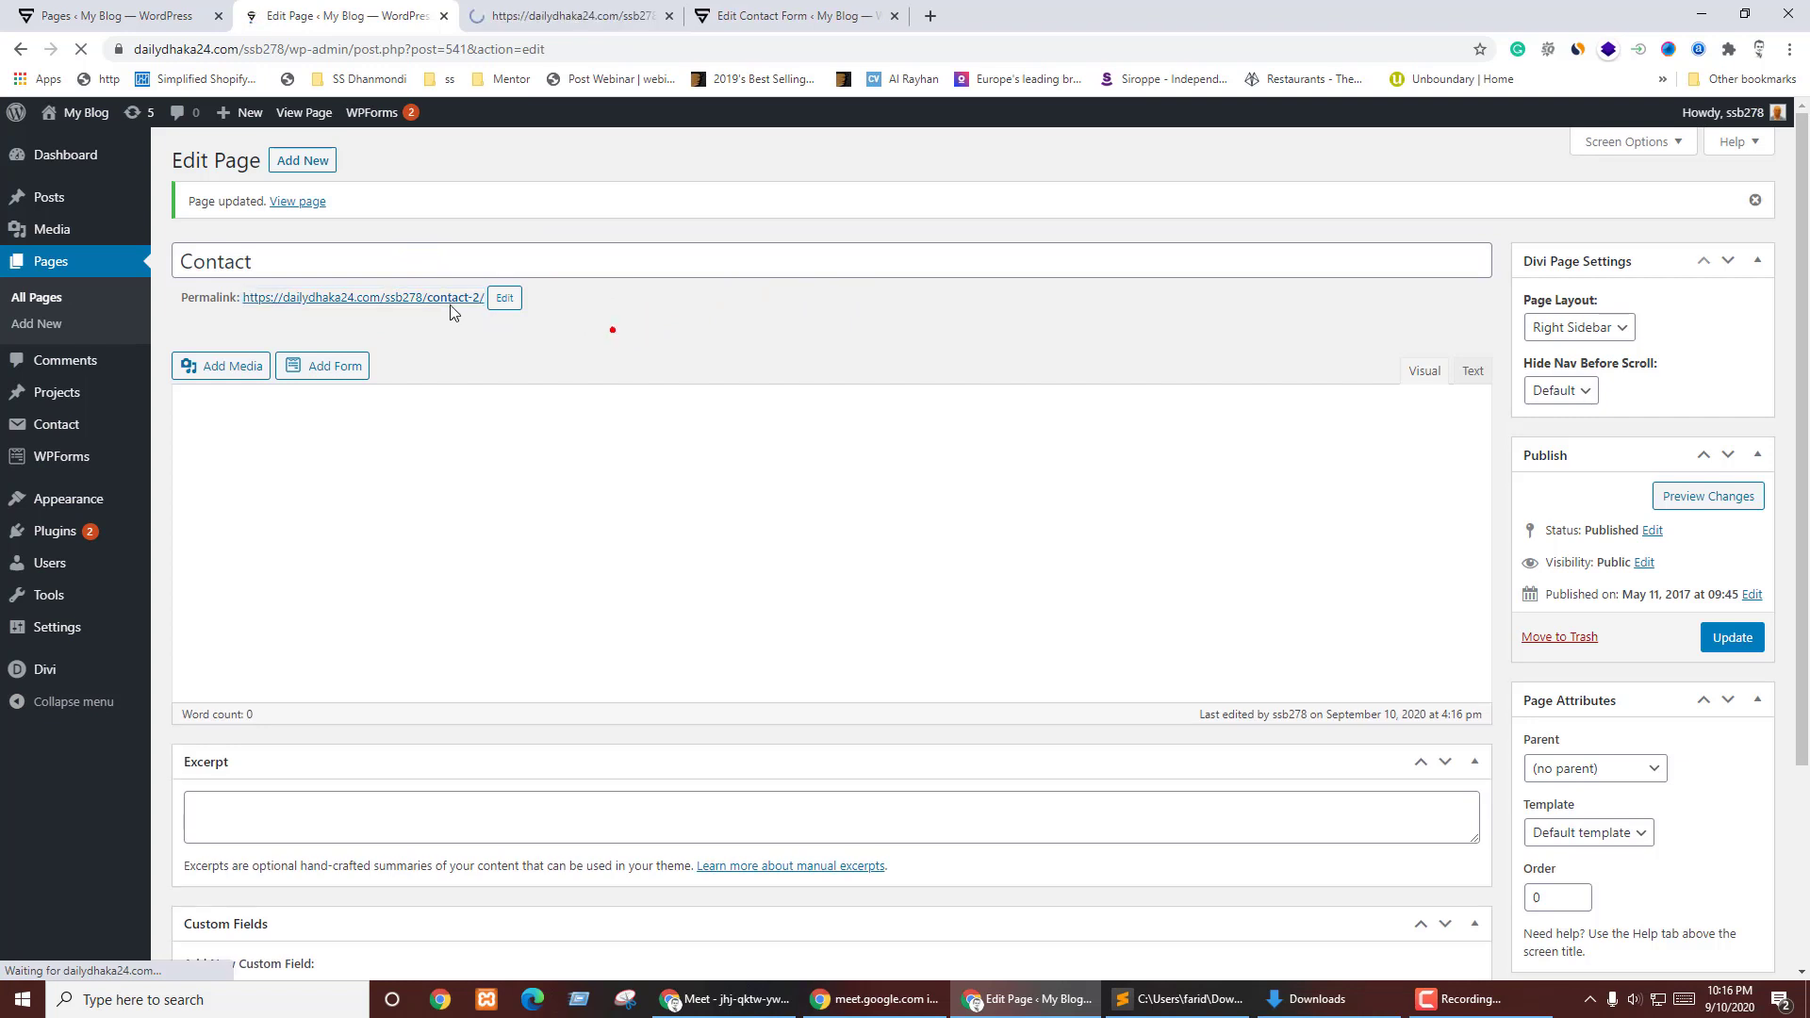
left_click(557, 11)
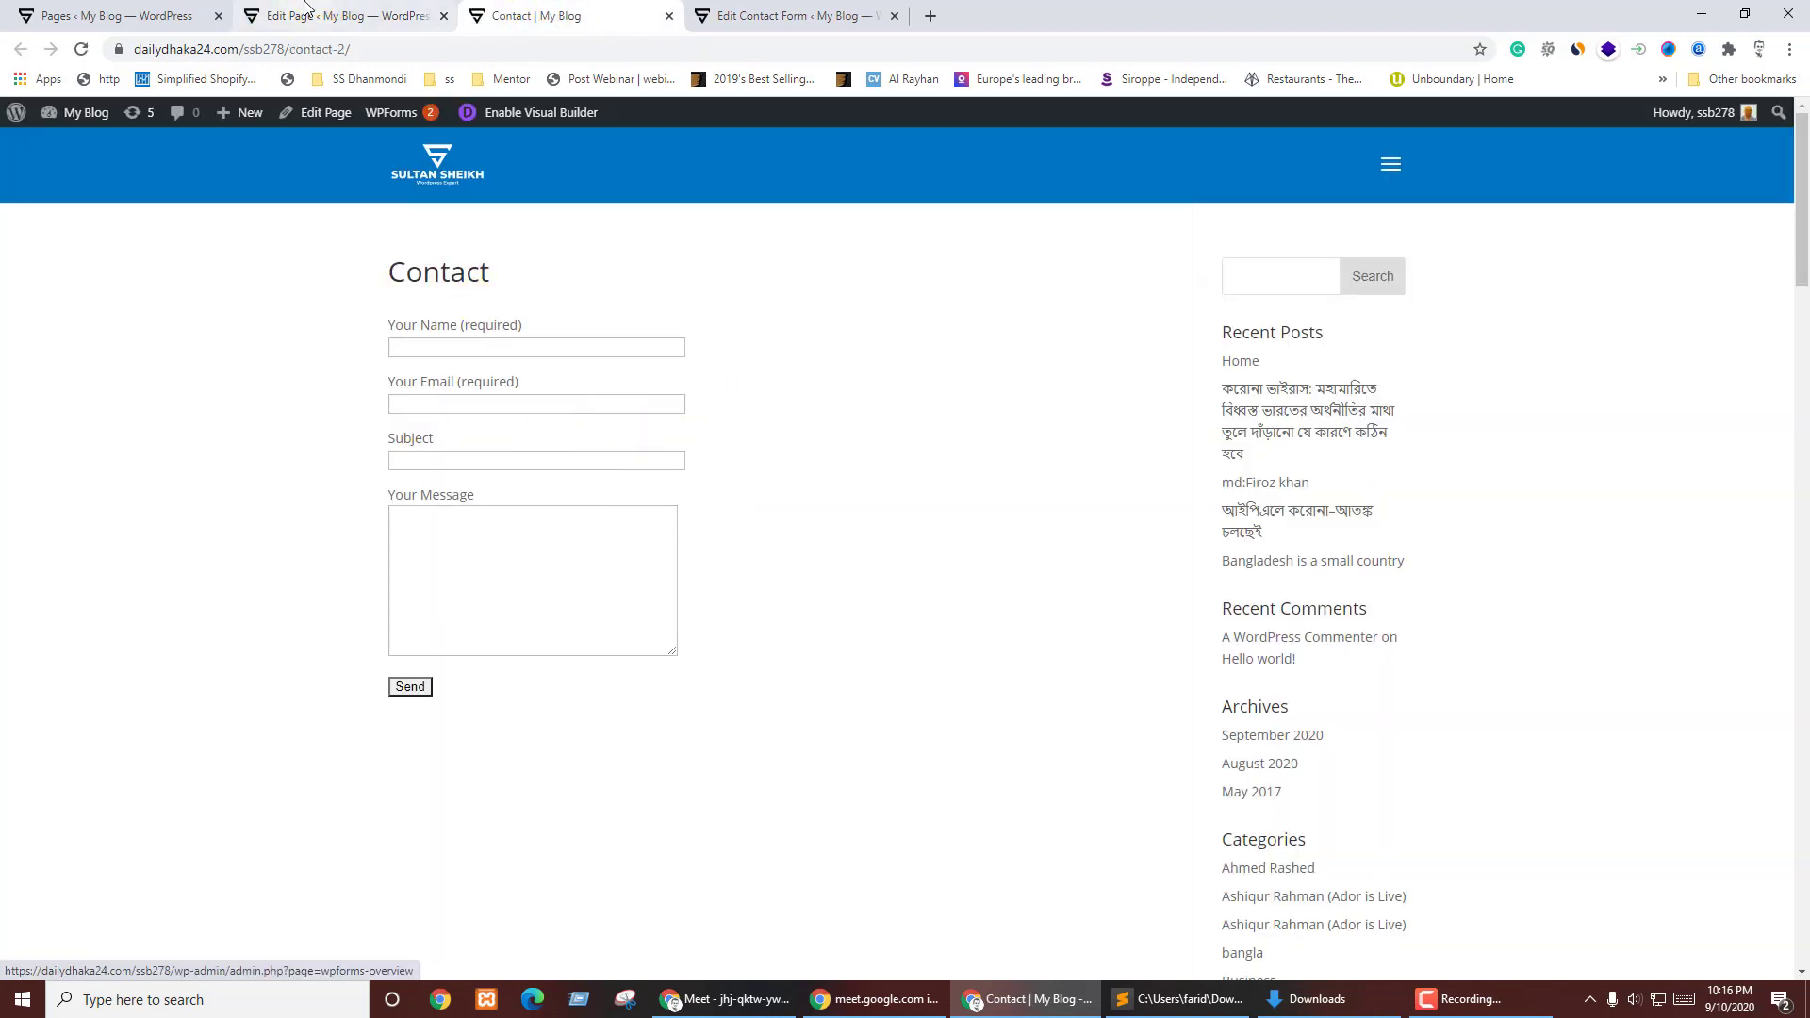
- Toggle the Contact page editor between Text and Visual modes and glance at the live page
left_click(304, 11)
left_click(1473, 437)
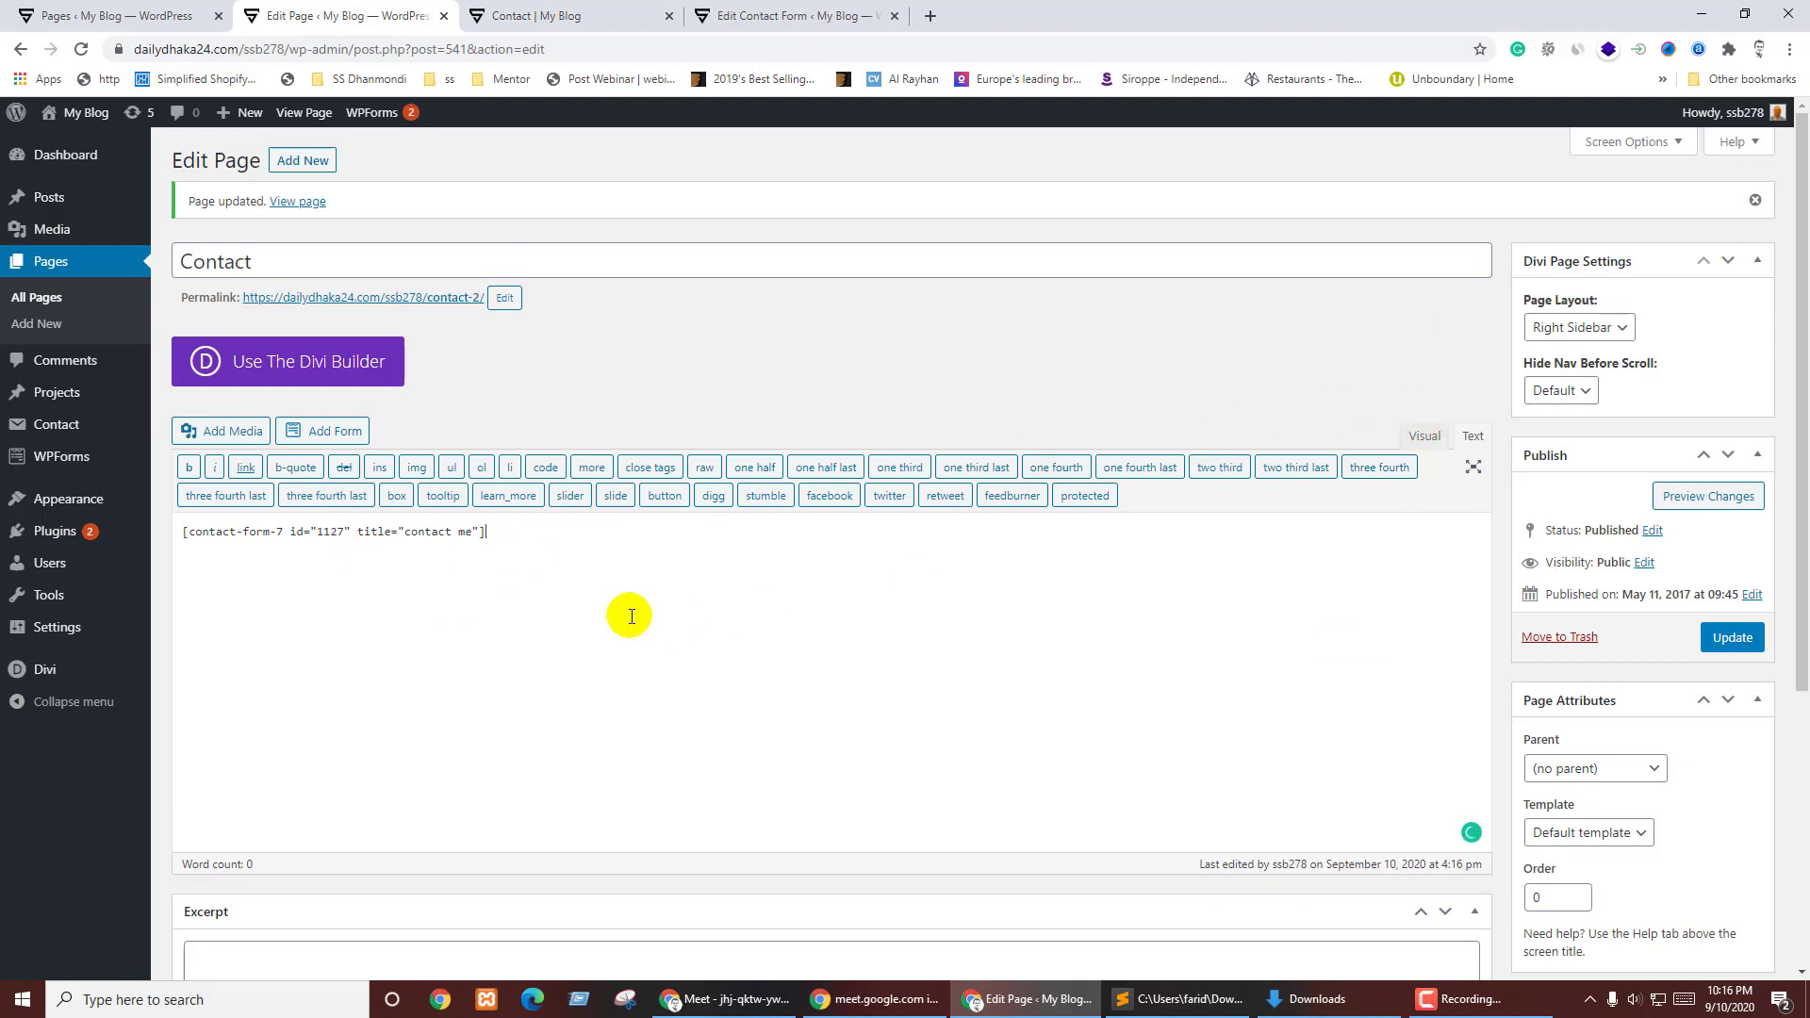
left_click(1424, 436)
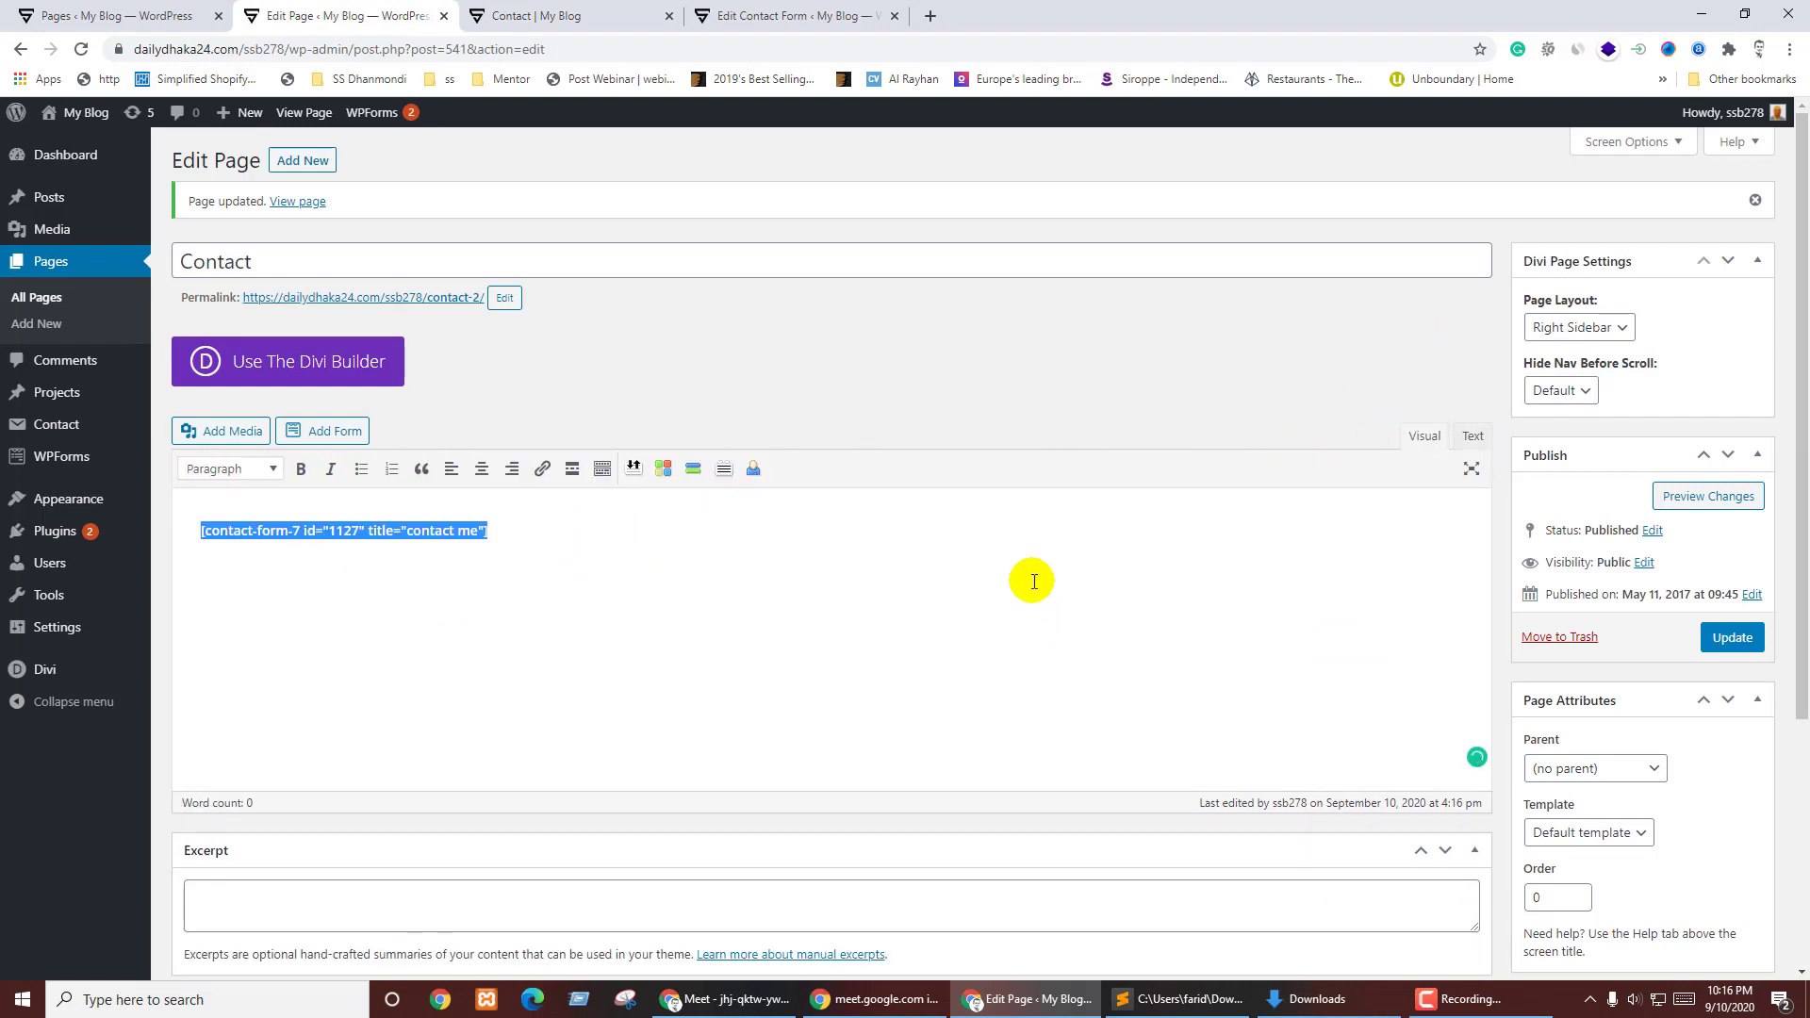
key("ctrl+Tab")
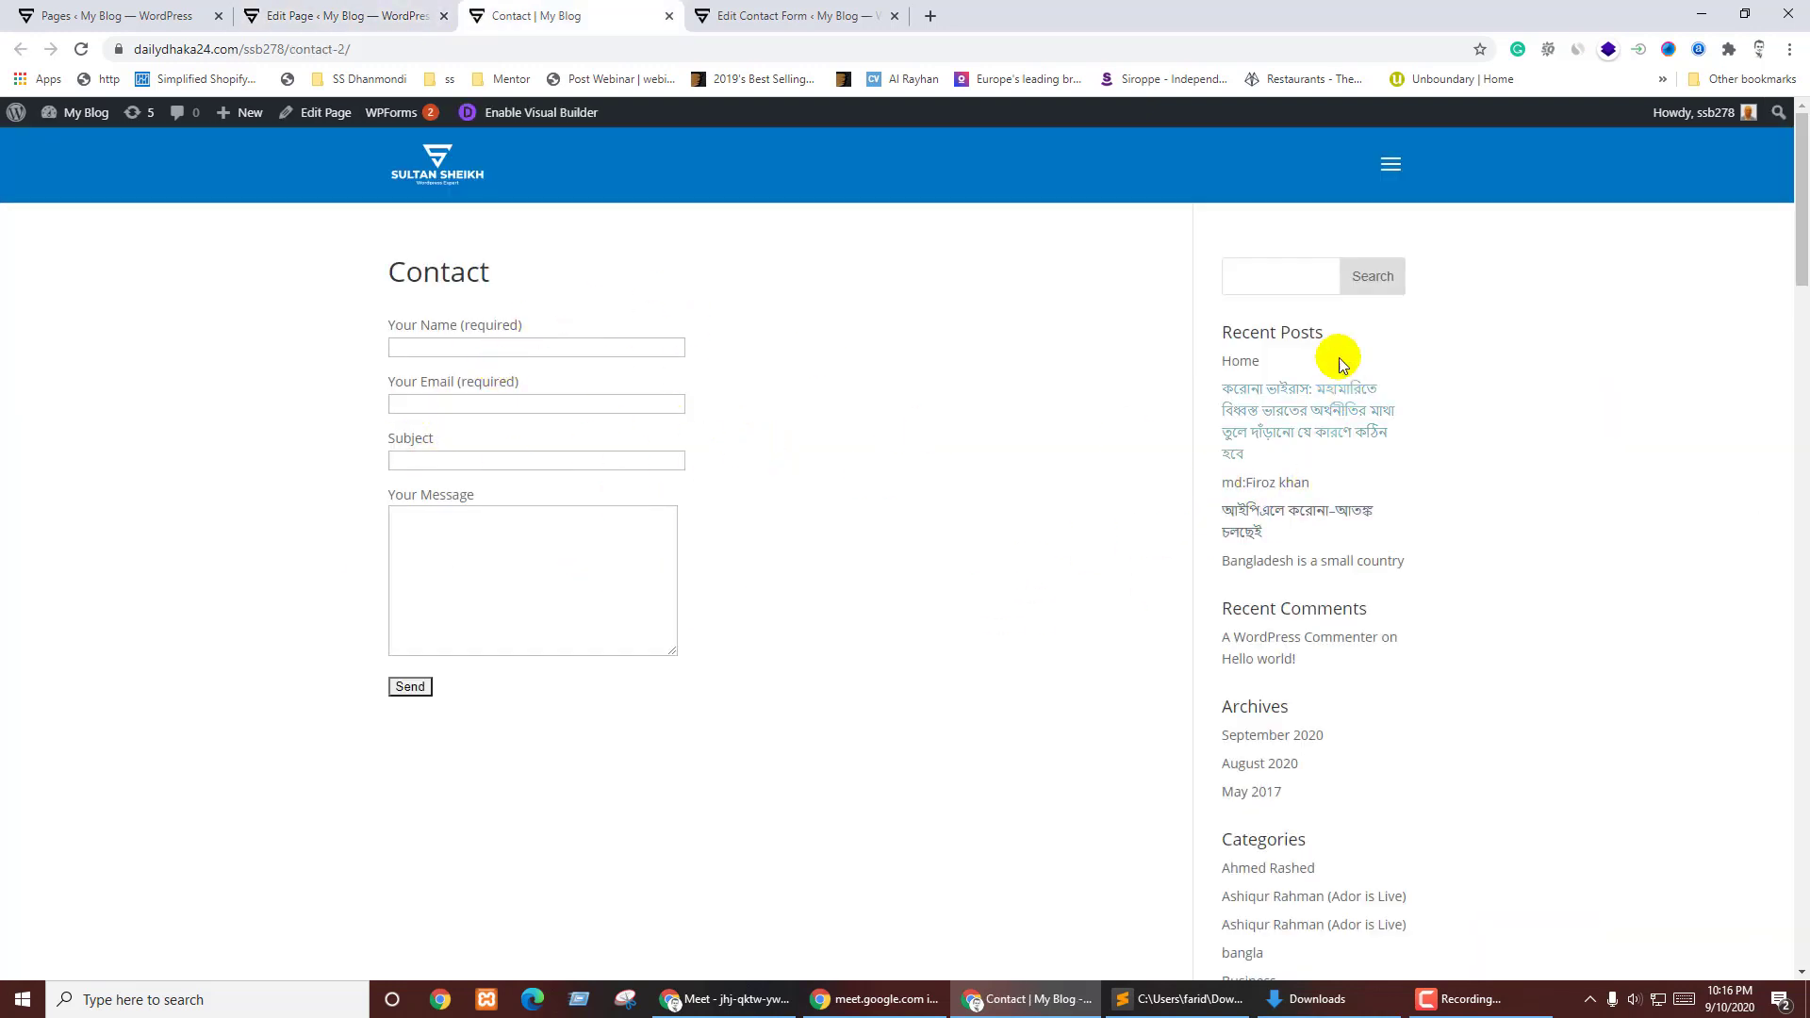
key("ctrl+shift+Tab")
- Keep the Default template, set Page Layout to No Sidebar, update, and reload the live page
scroll(1716, 735, "down", 3)
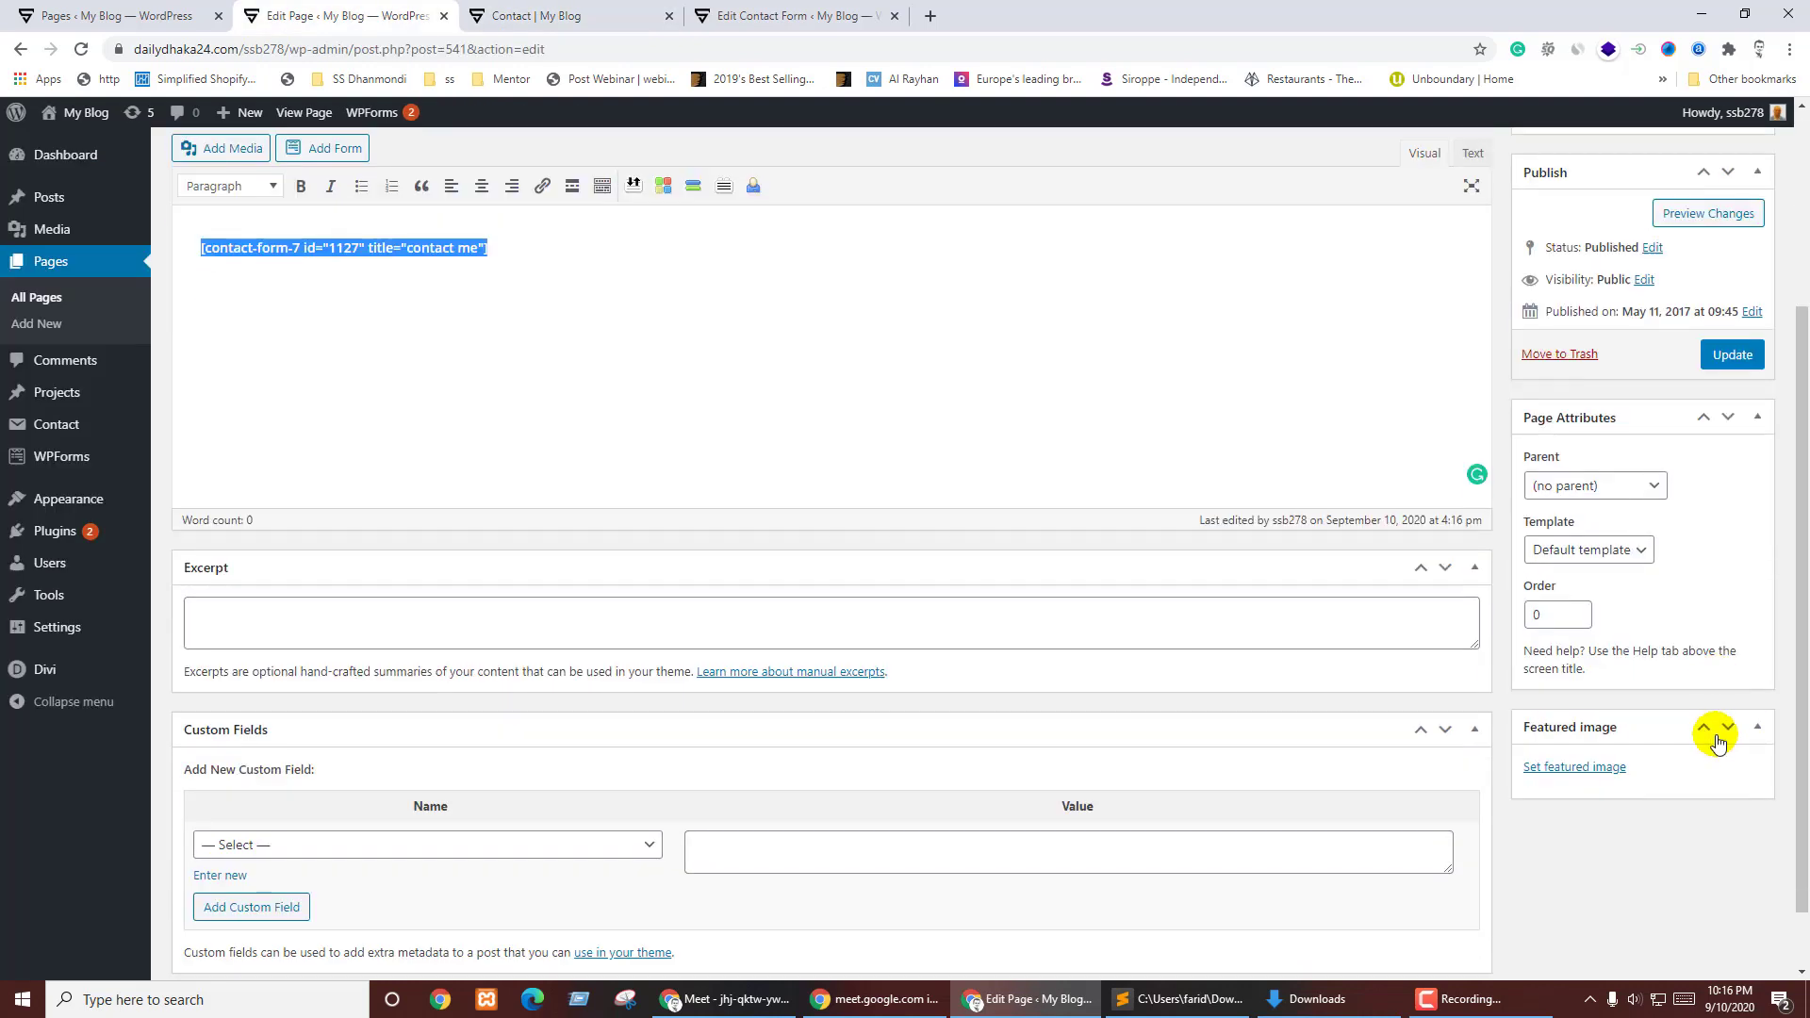
left_click(1593, 550)
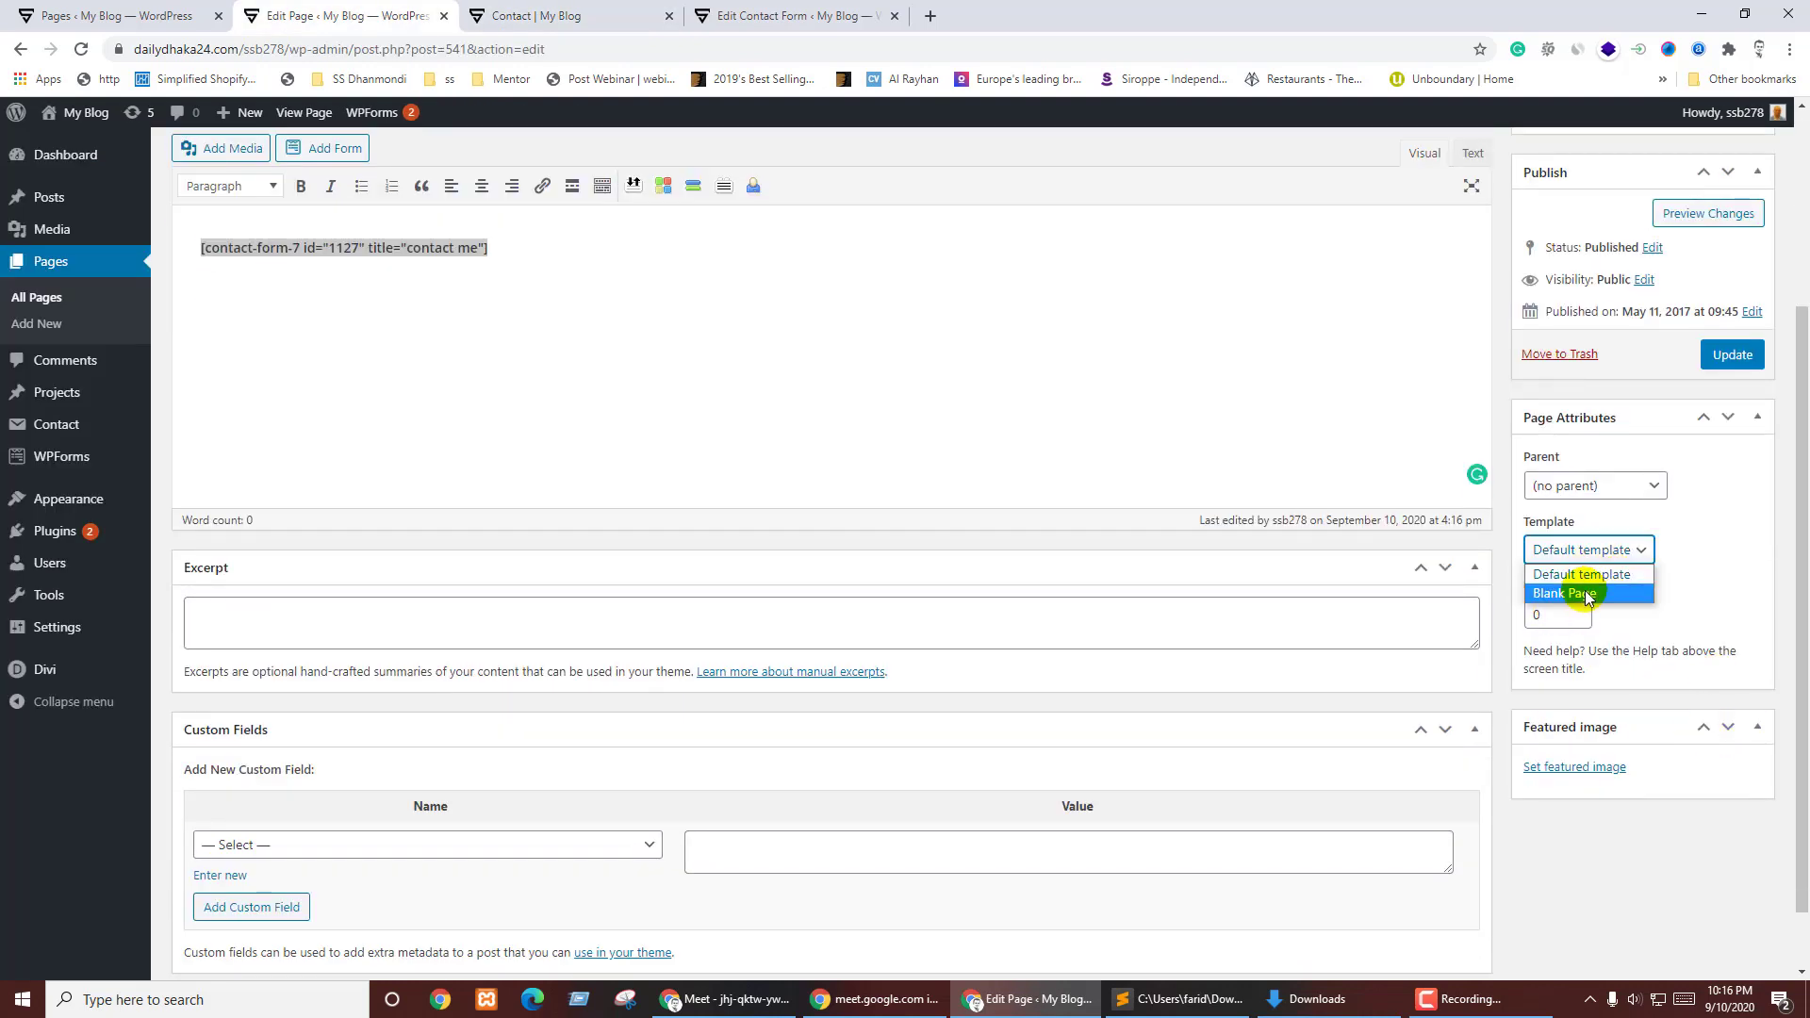
left_click(1725, 865)
scroll(1579, 660, "down", 1)
scroll(1612, 660, "up", 5)
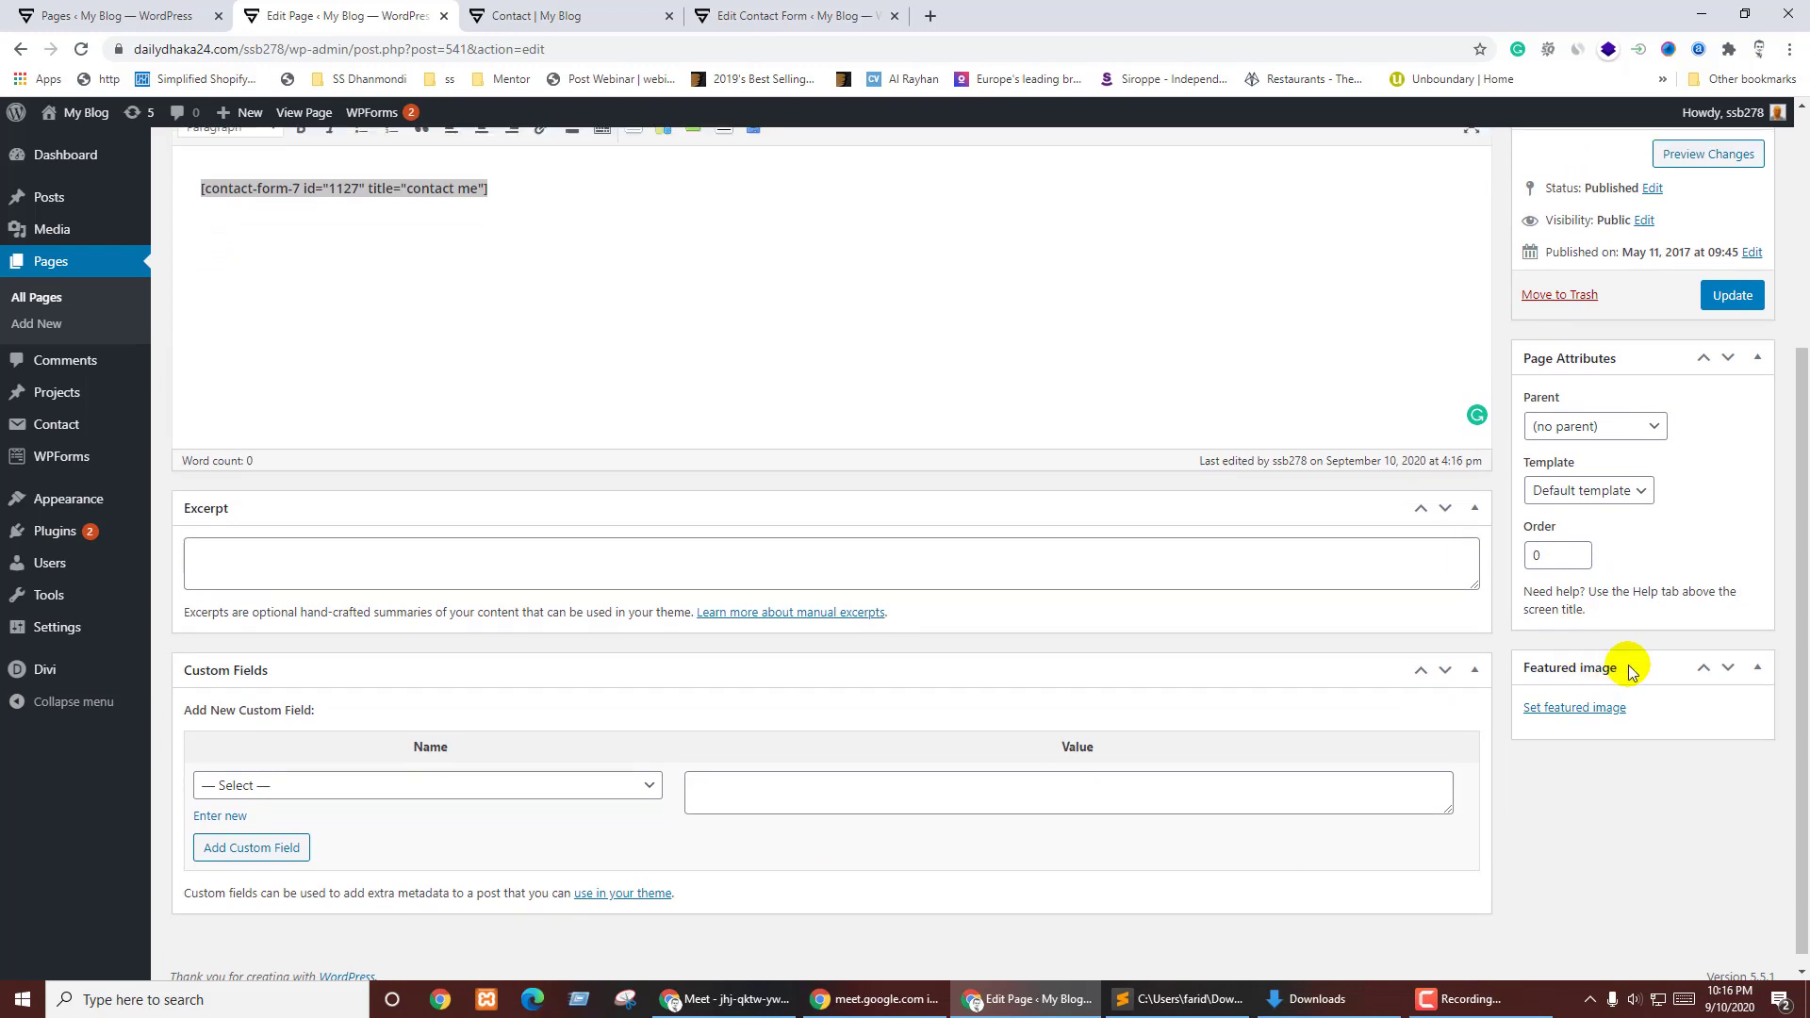
left_click(1577, 329)
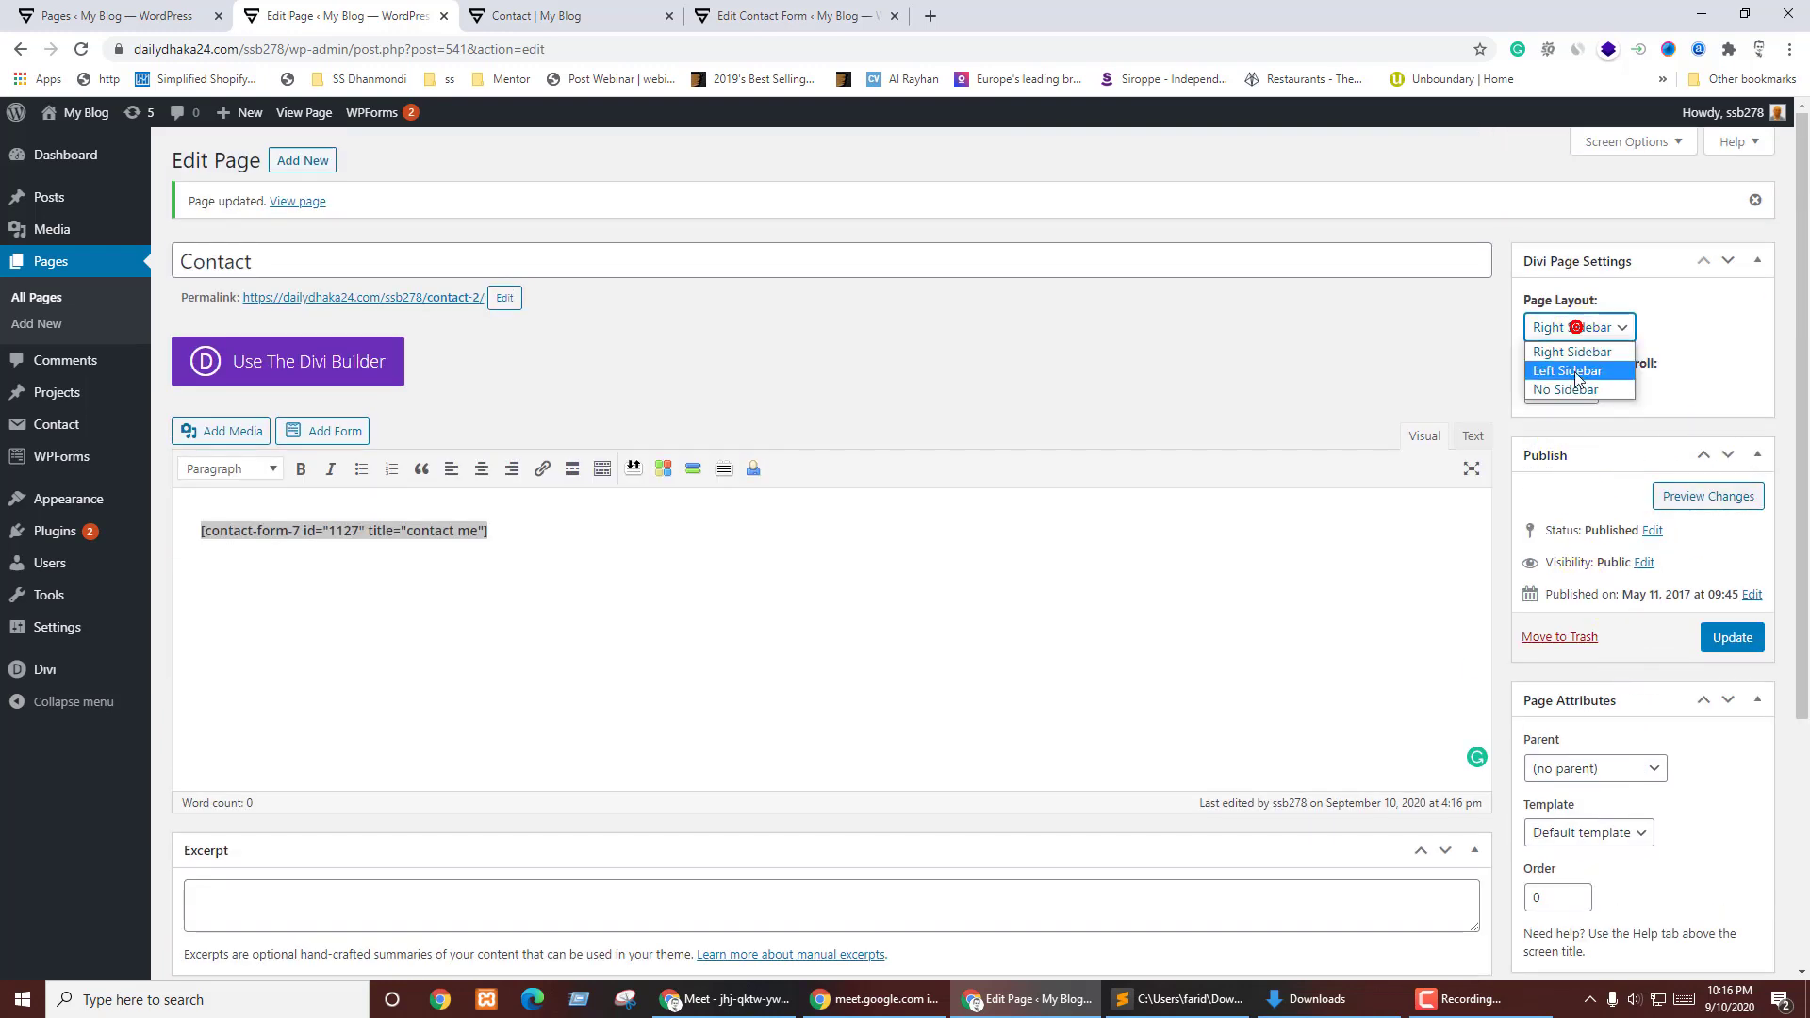
left_click(1743, 641)
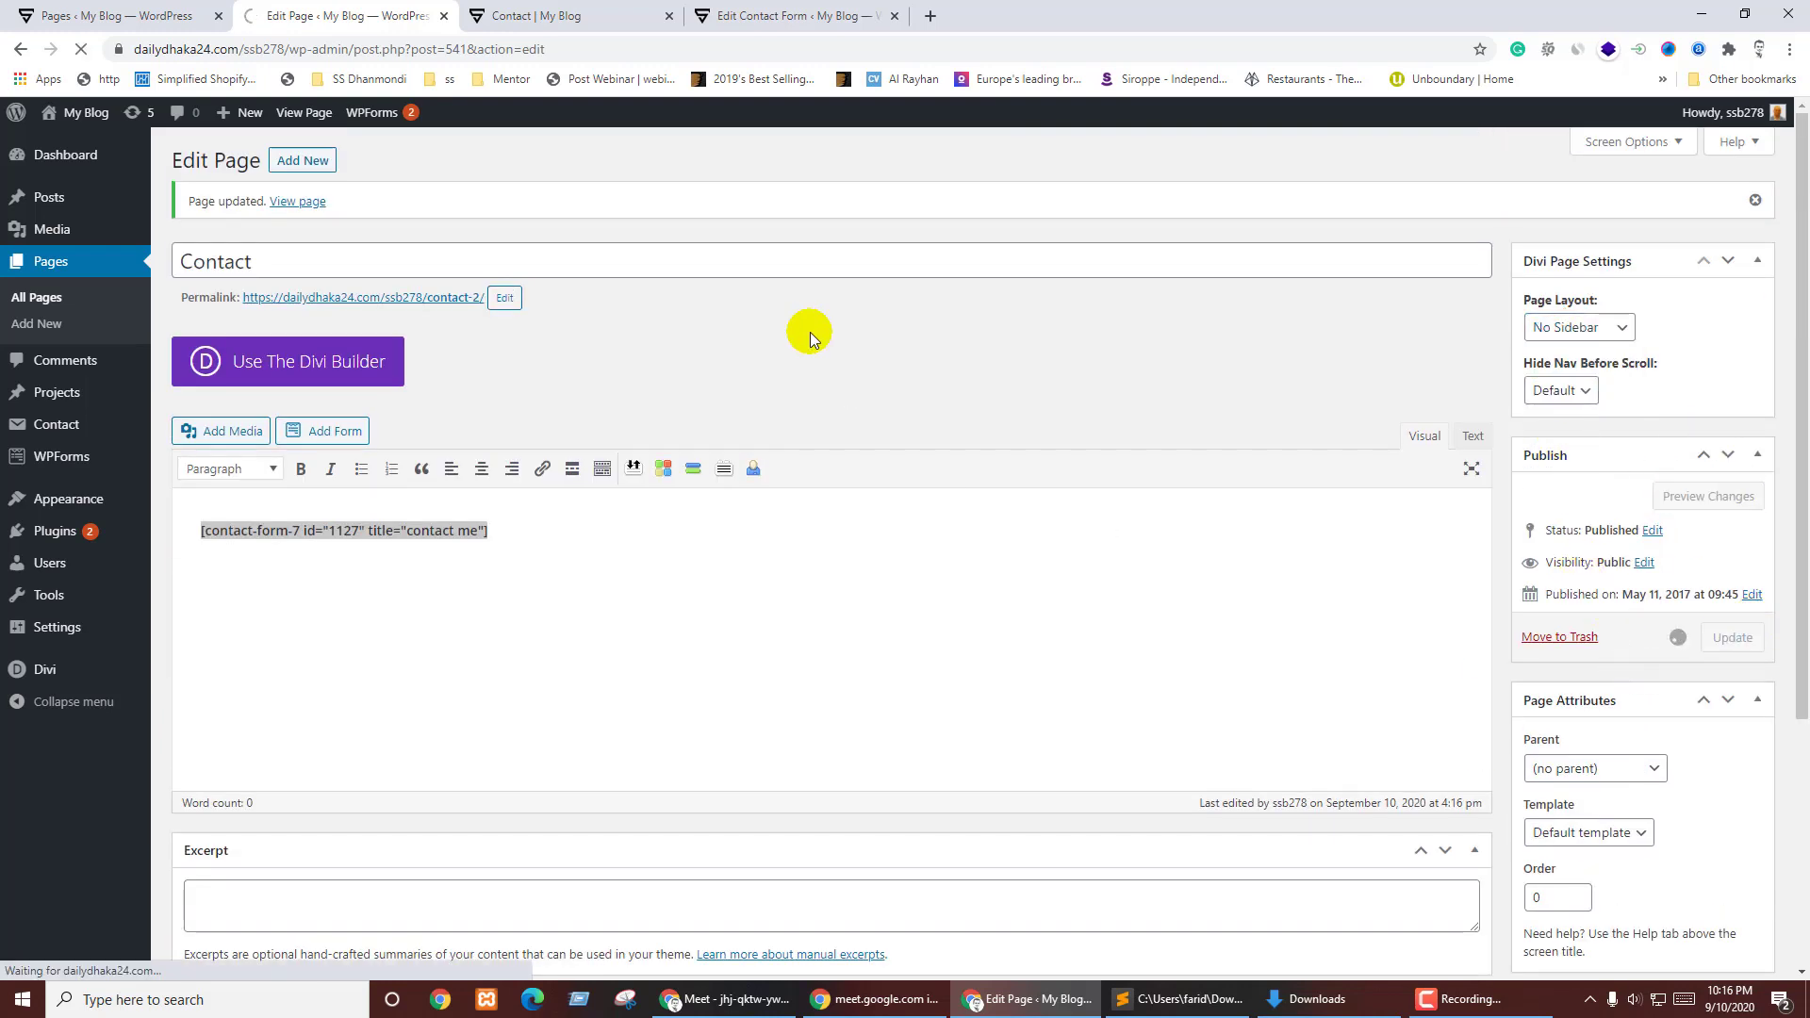
key("ctrl+Tab")
key("F5")
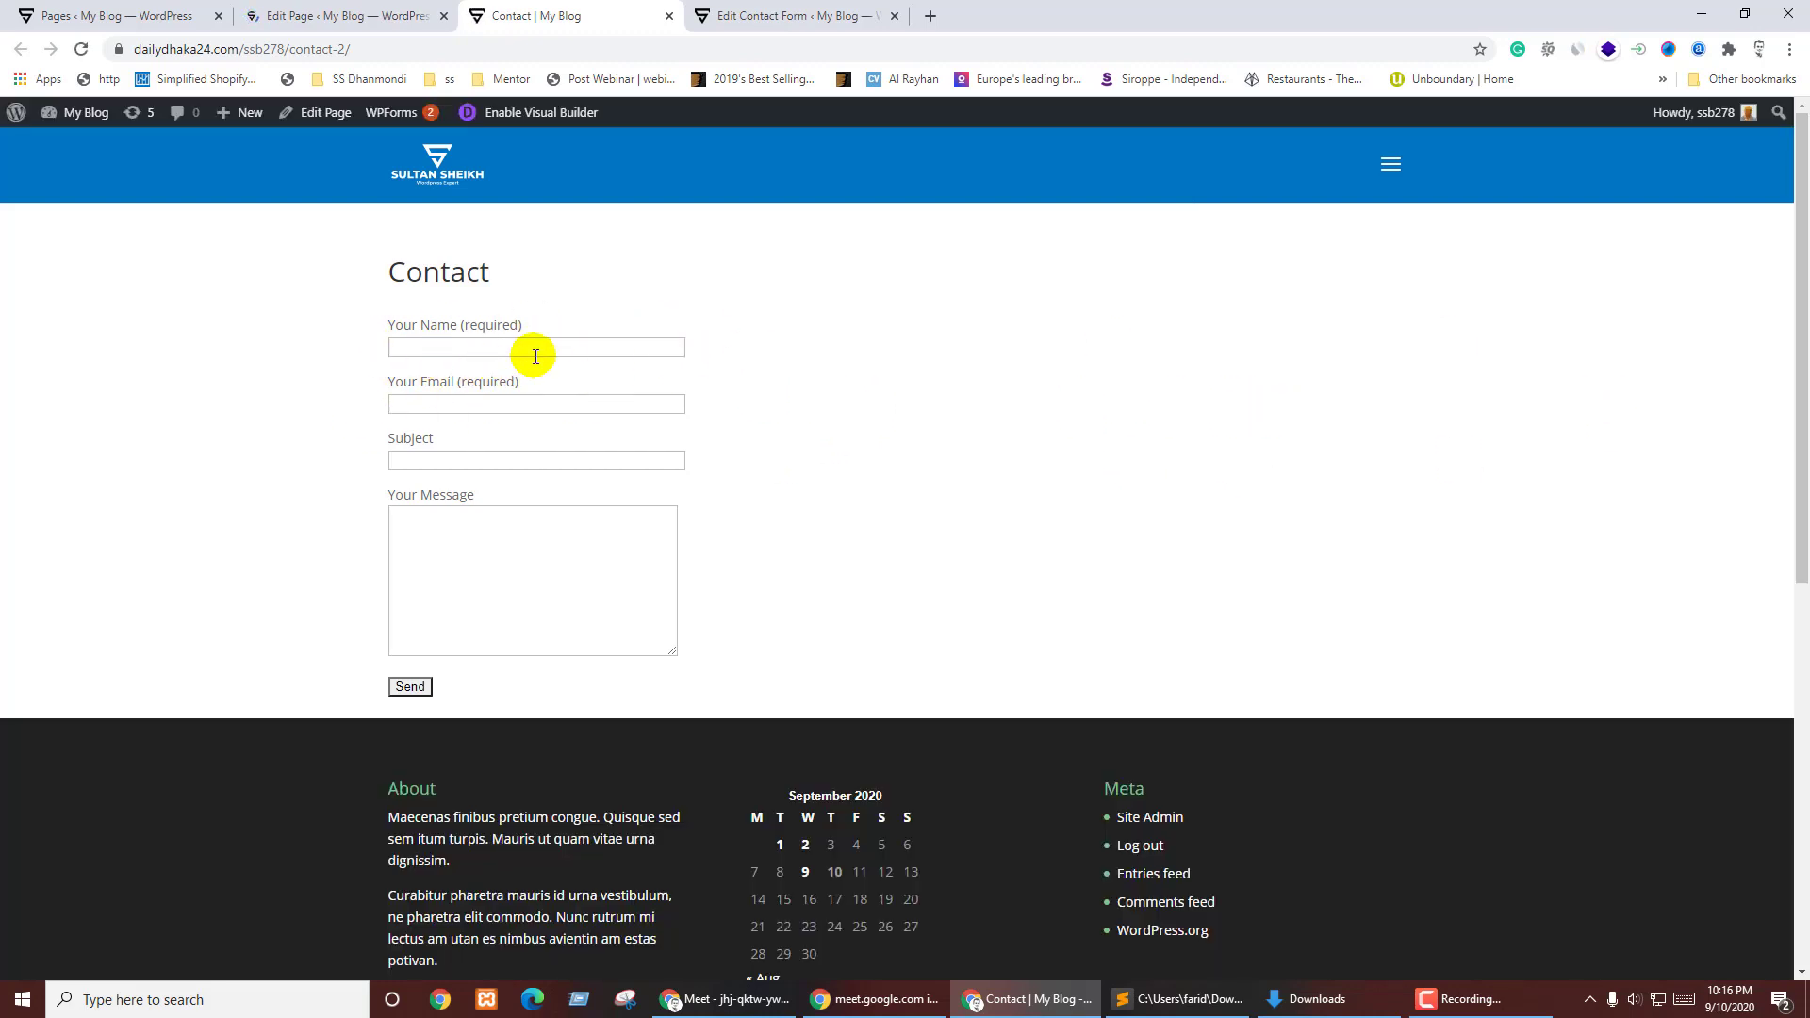
- Inspect the Your Name field and select its wrapping span in developer tools
left_click(421, 348)
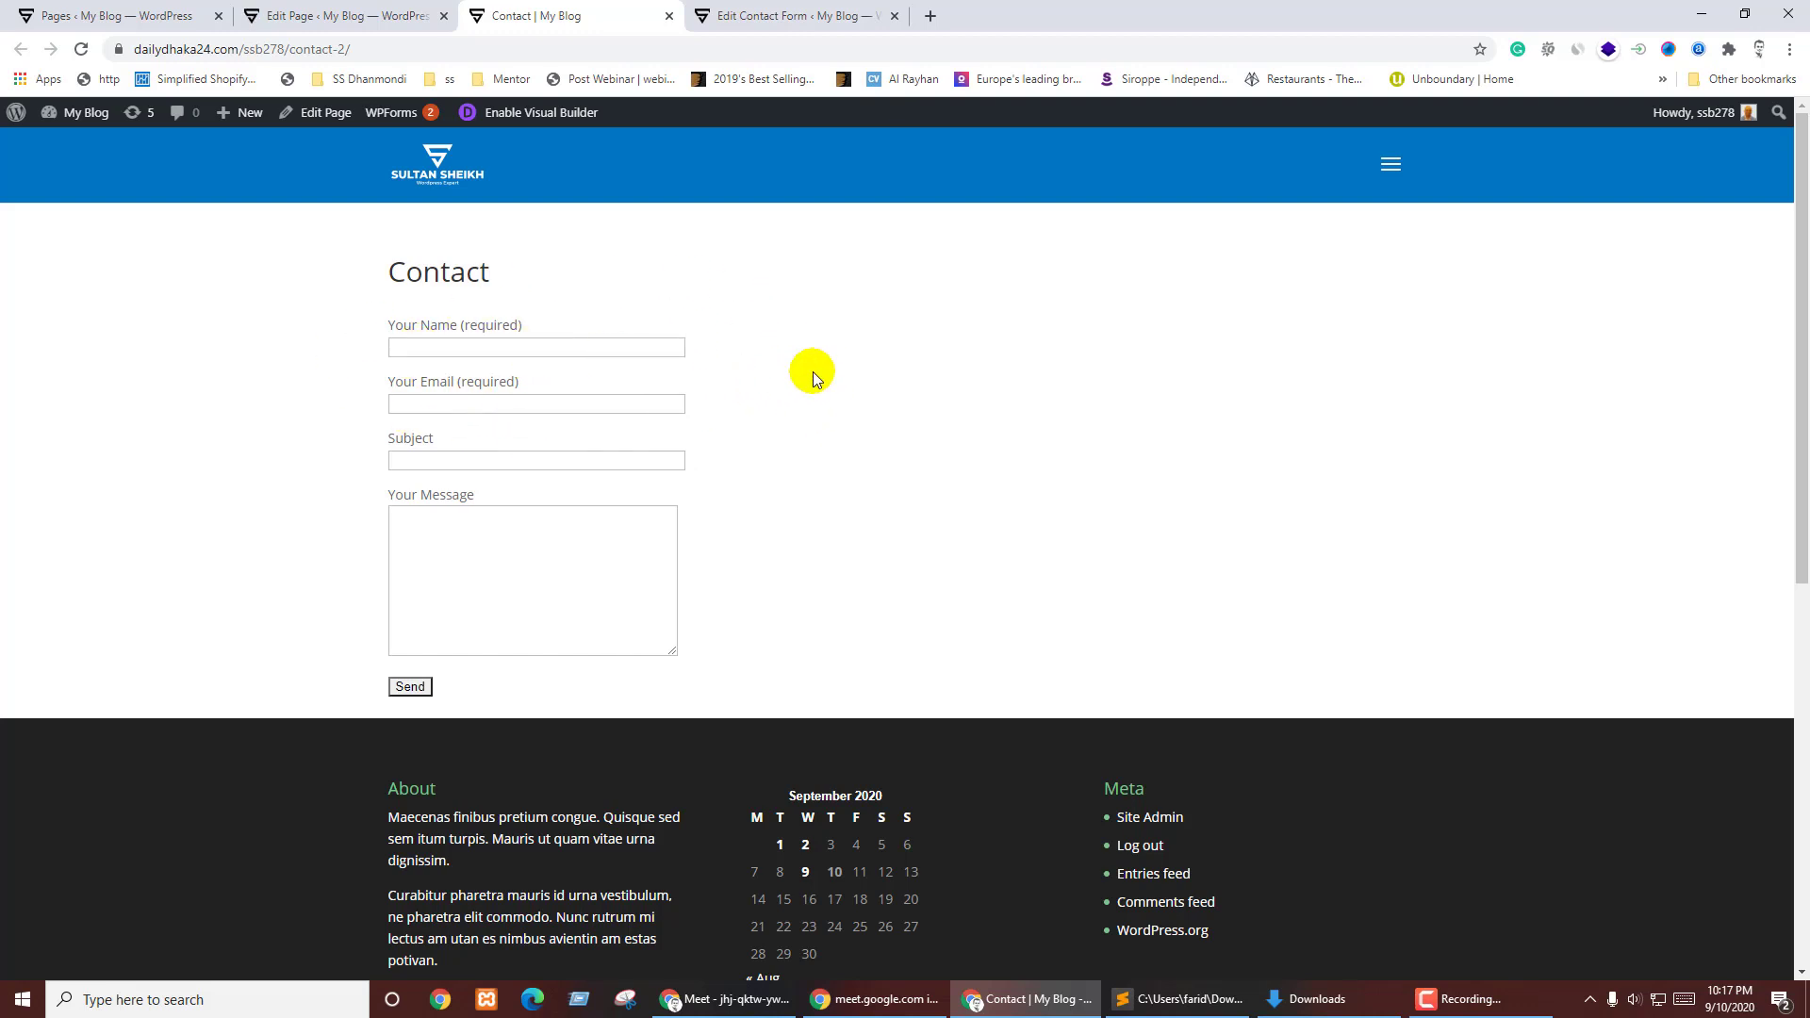
right_click(465, 347)
left_click(528, 646)
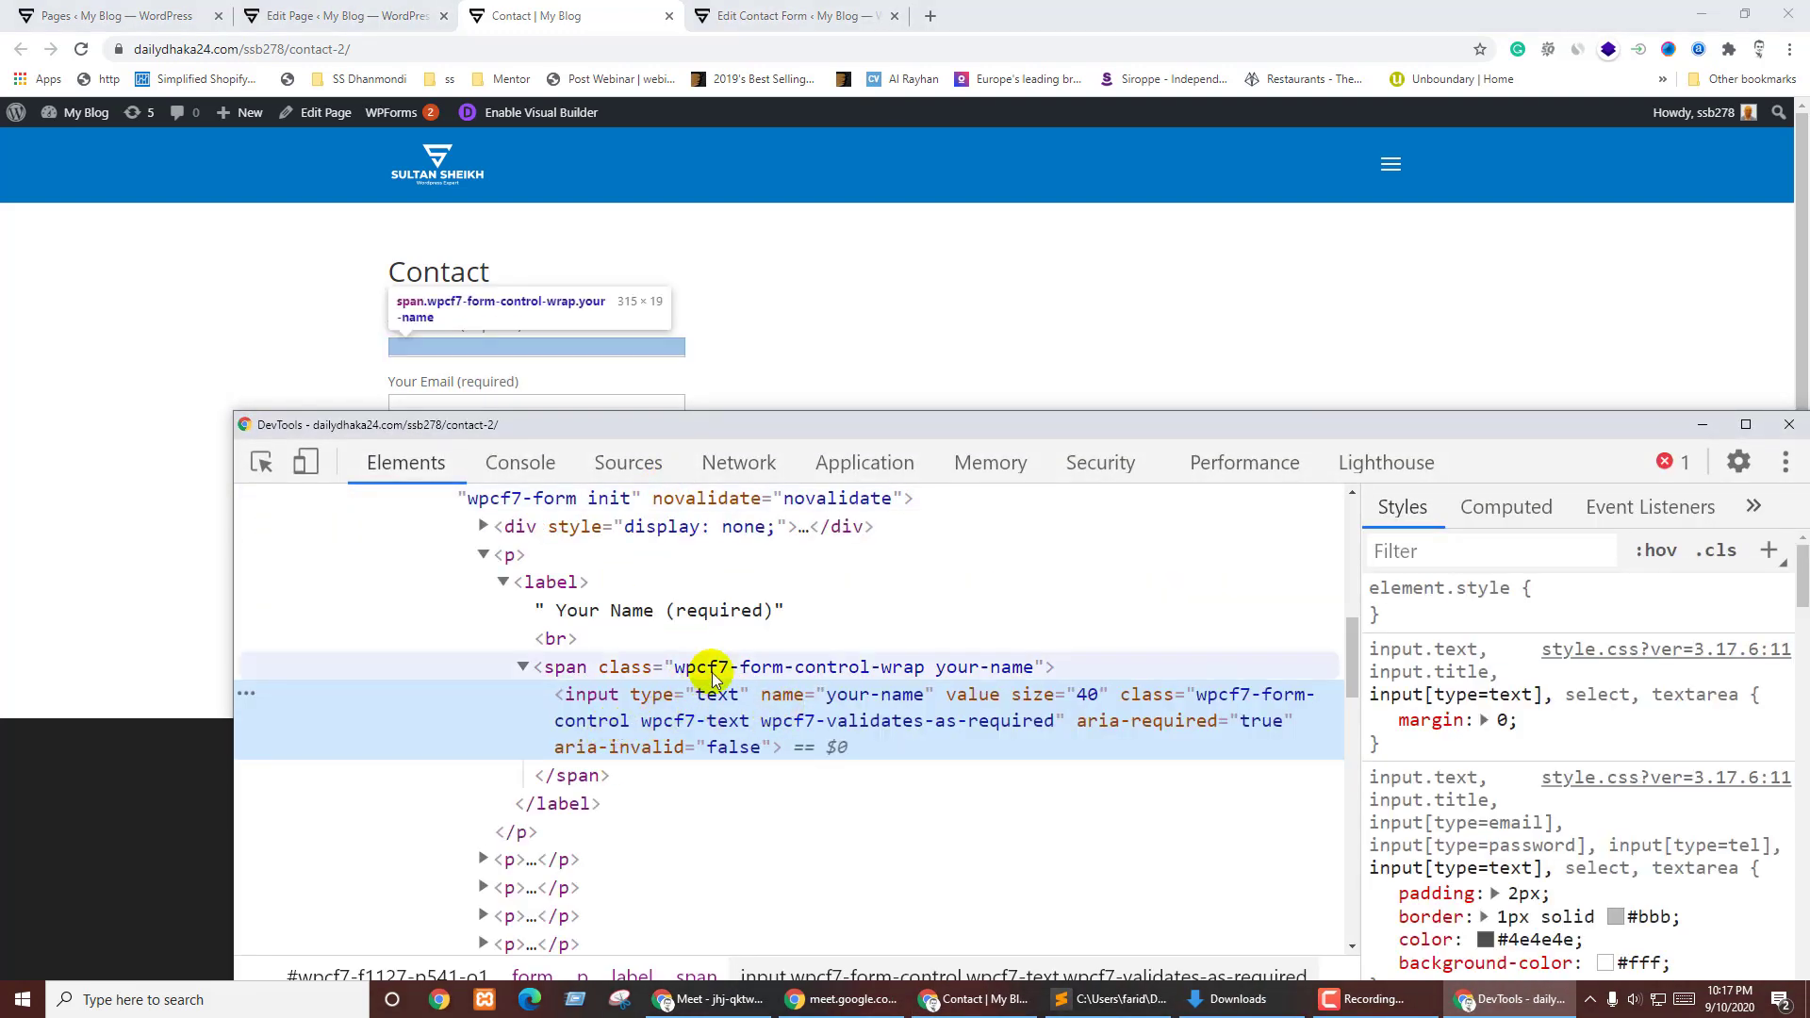
left_click(713, 671)
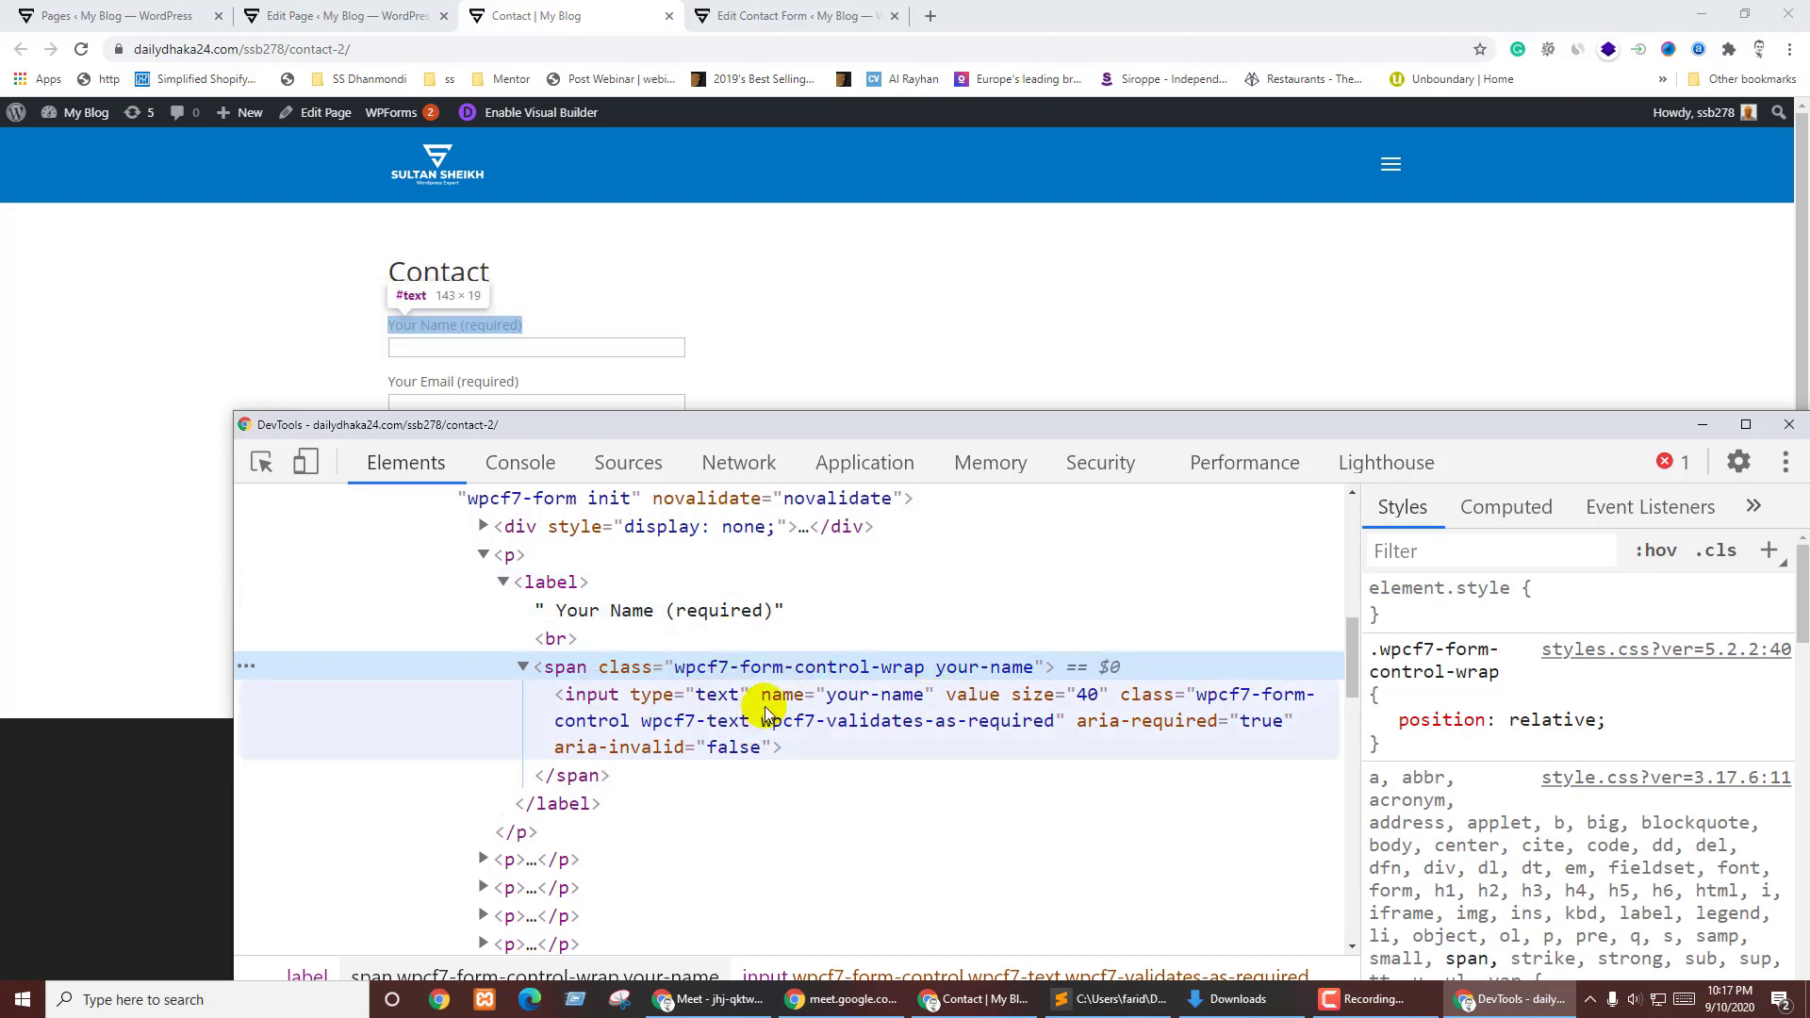
- Untick display: none on the form's hidden div and expand its hidden inputs
scroll(766, 711, "up", 2)
left_click(604, 715)
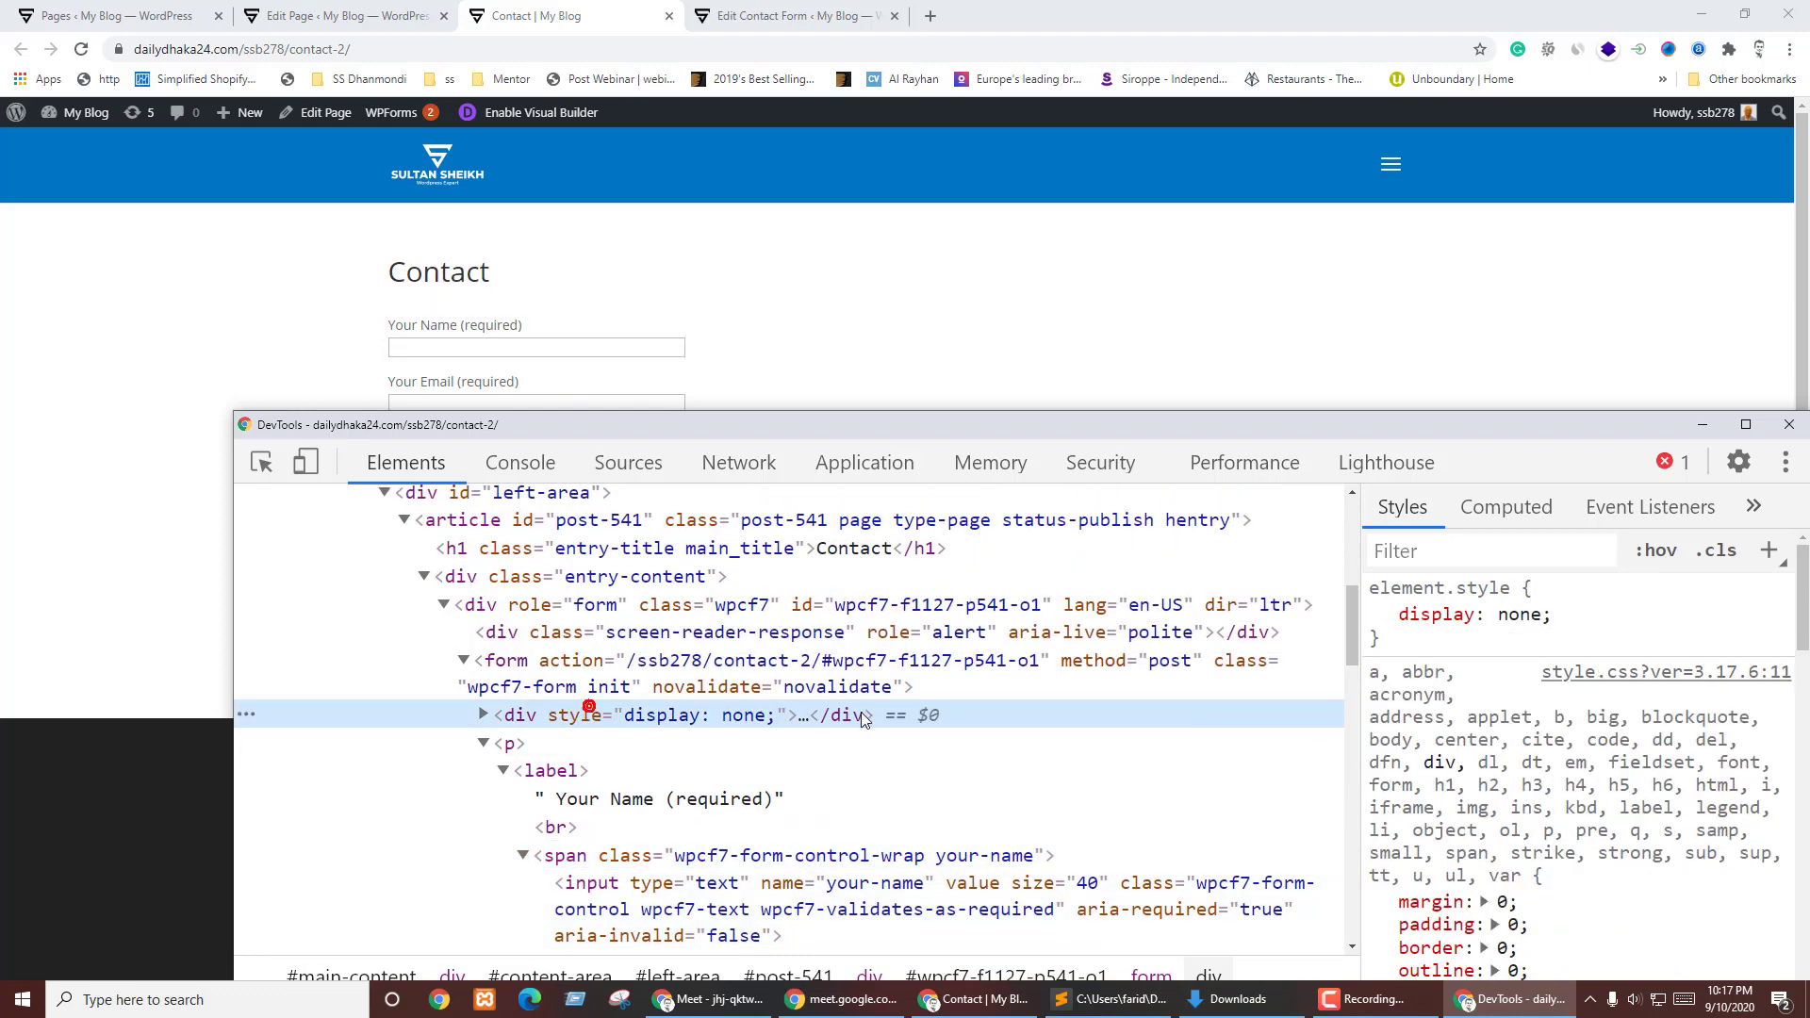
left_click(1380, 615)
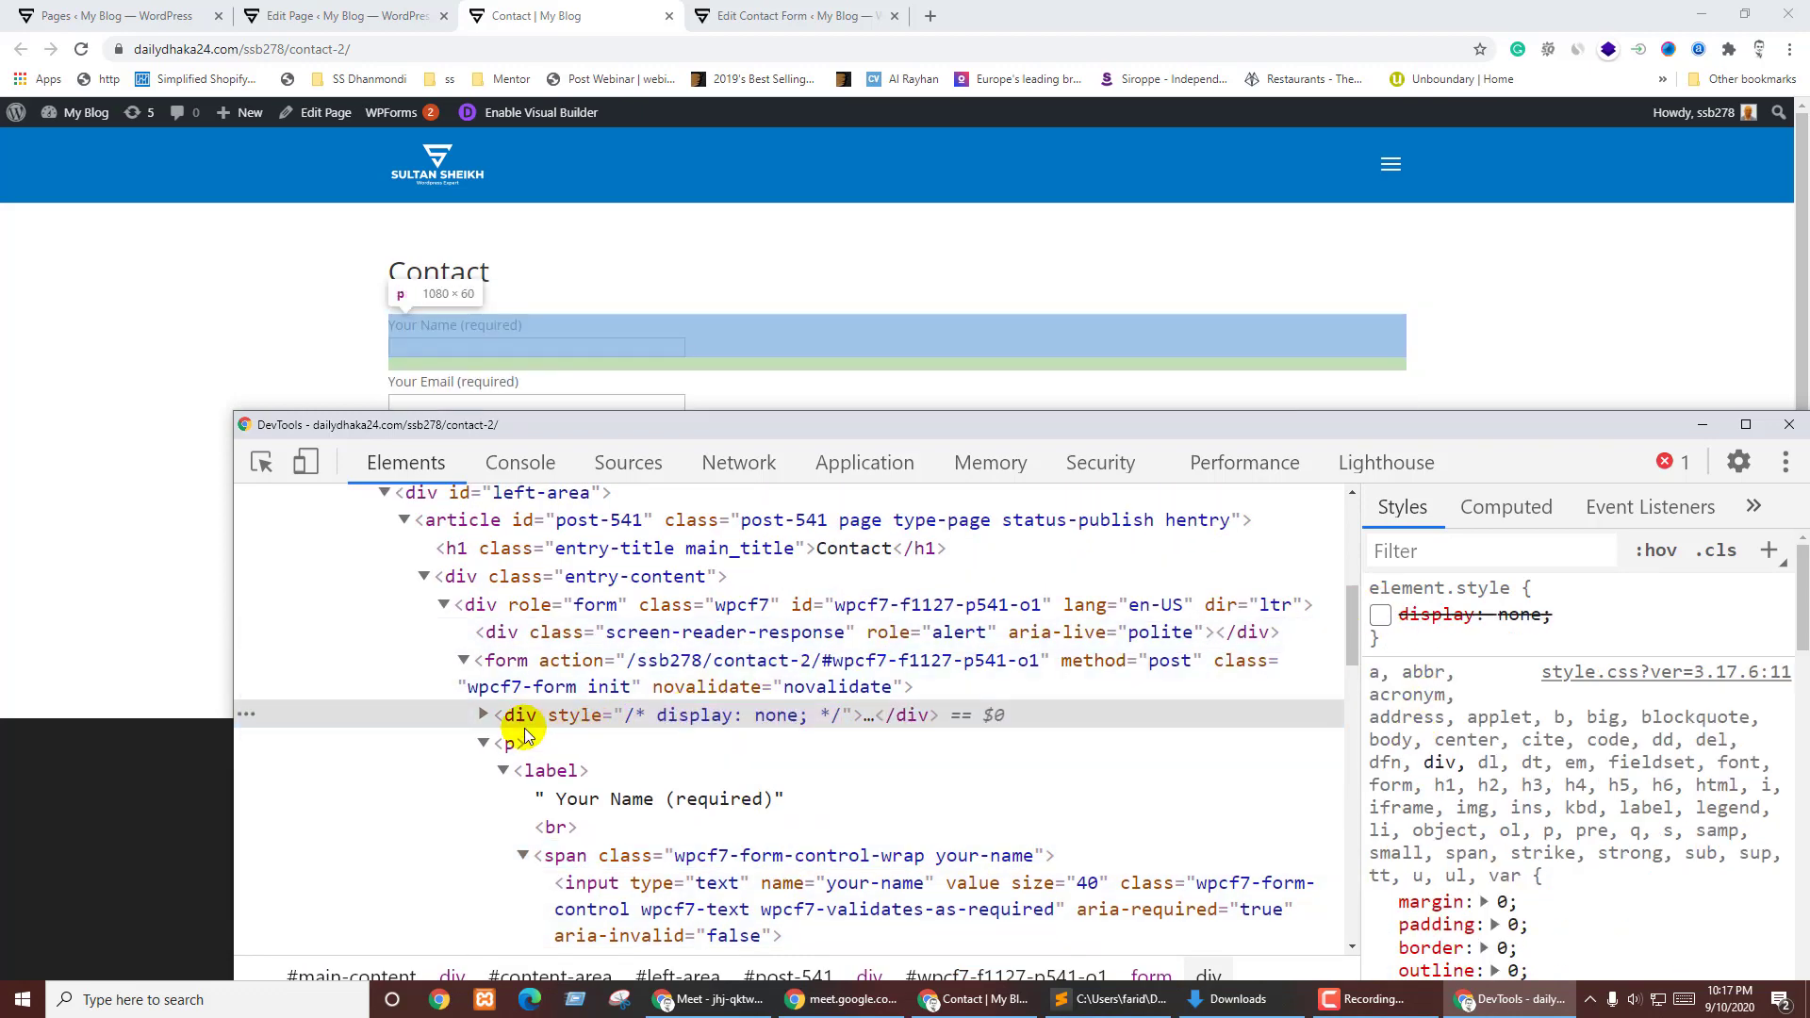
left_click(483, 715)
left_click(693, 743)
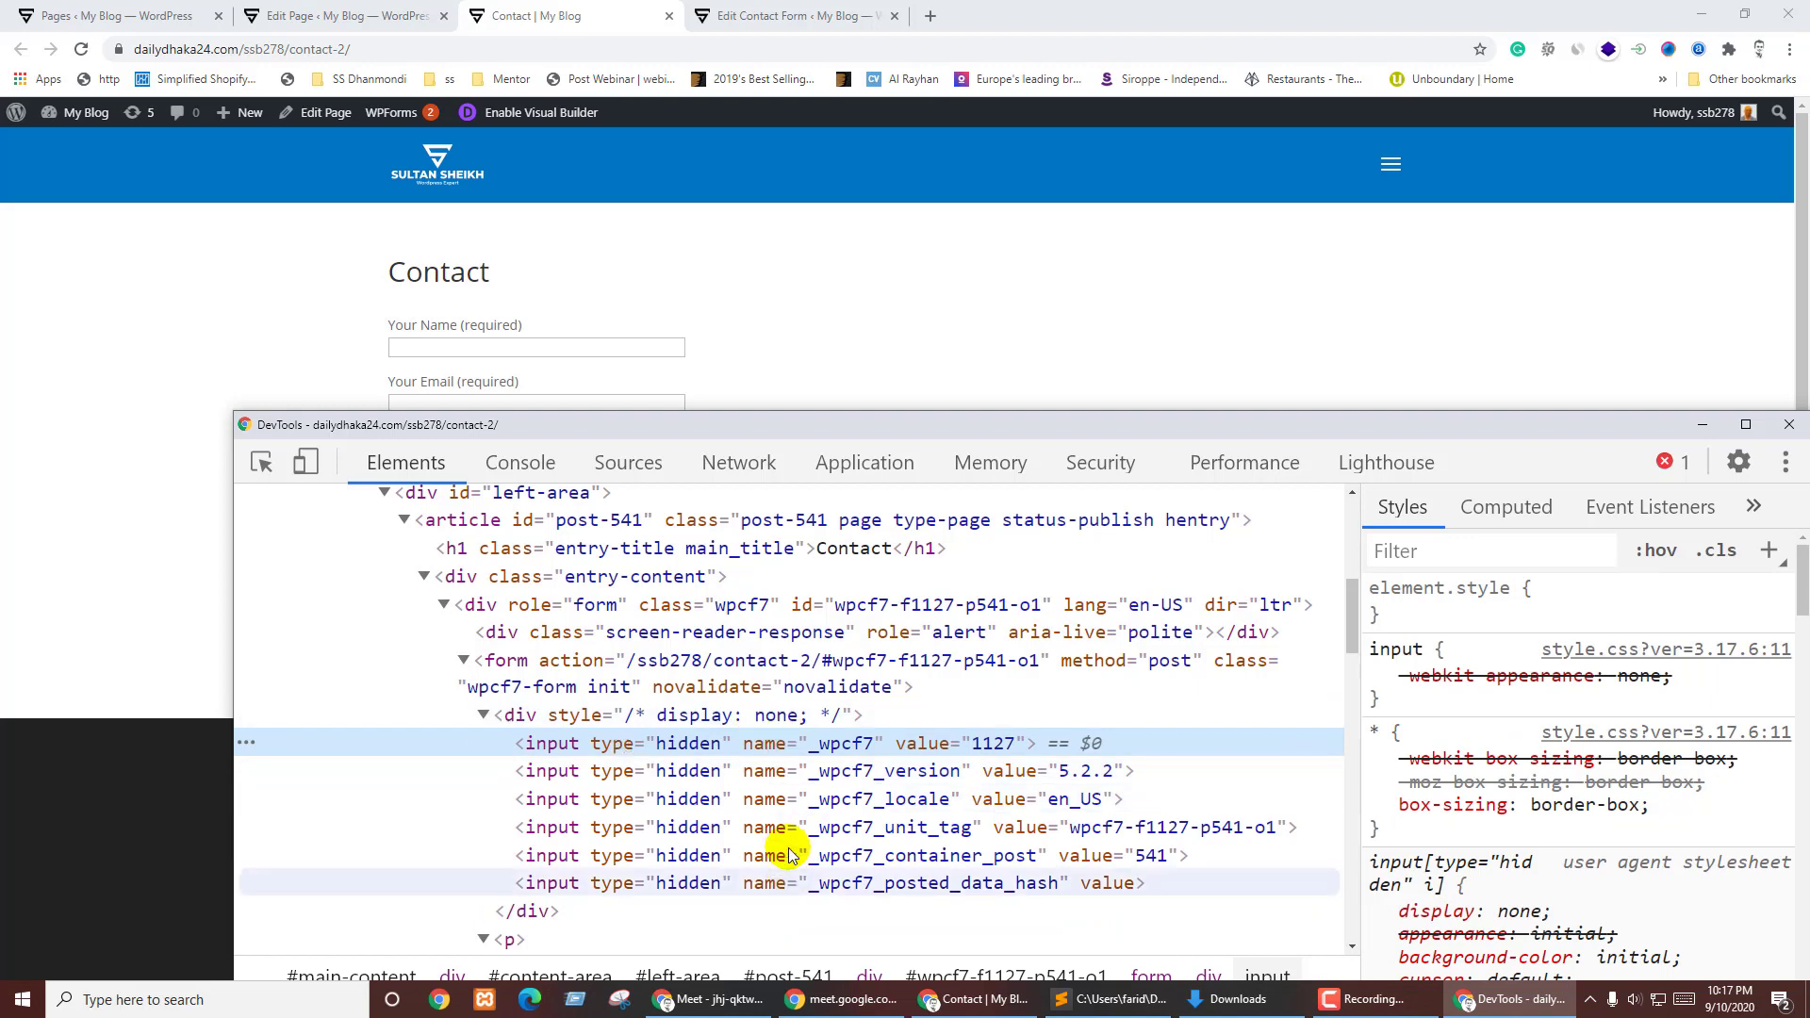
left_click(608, 714)
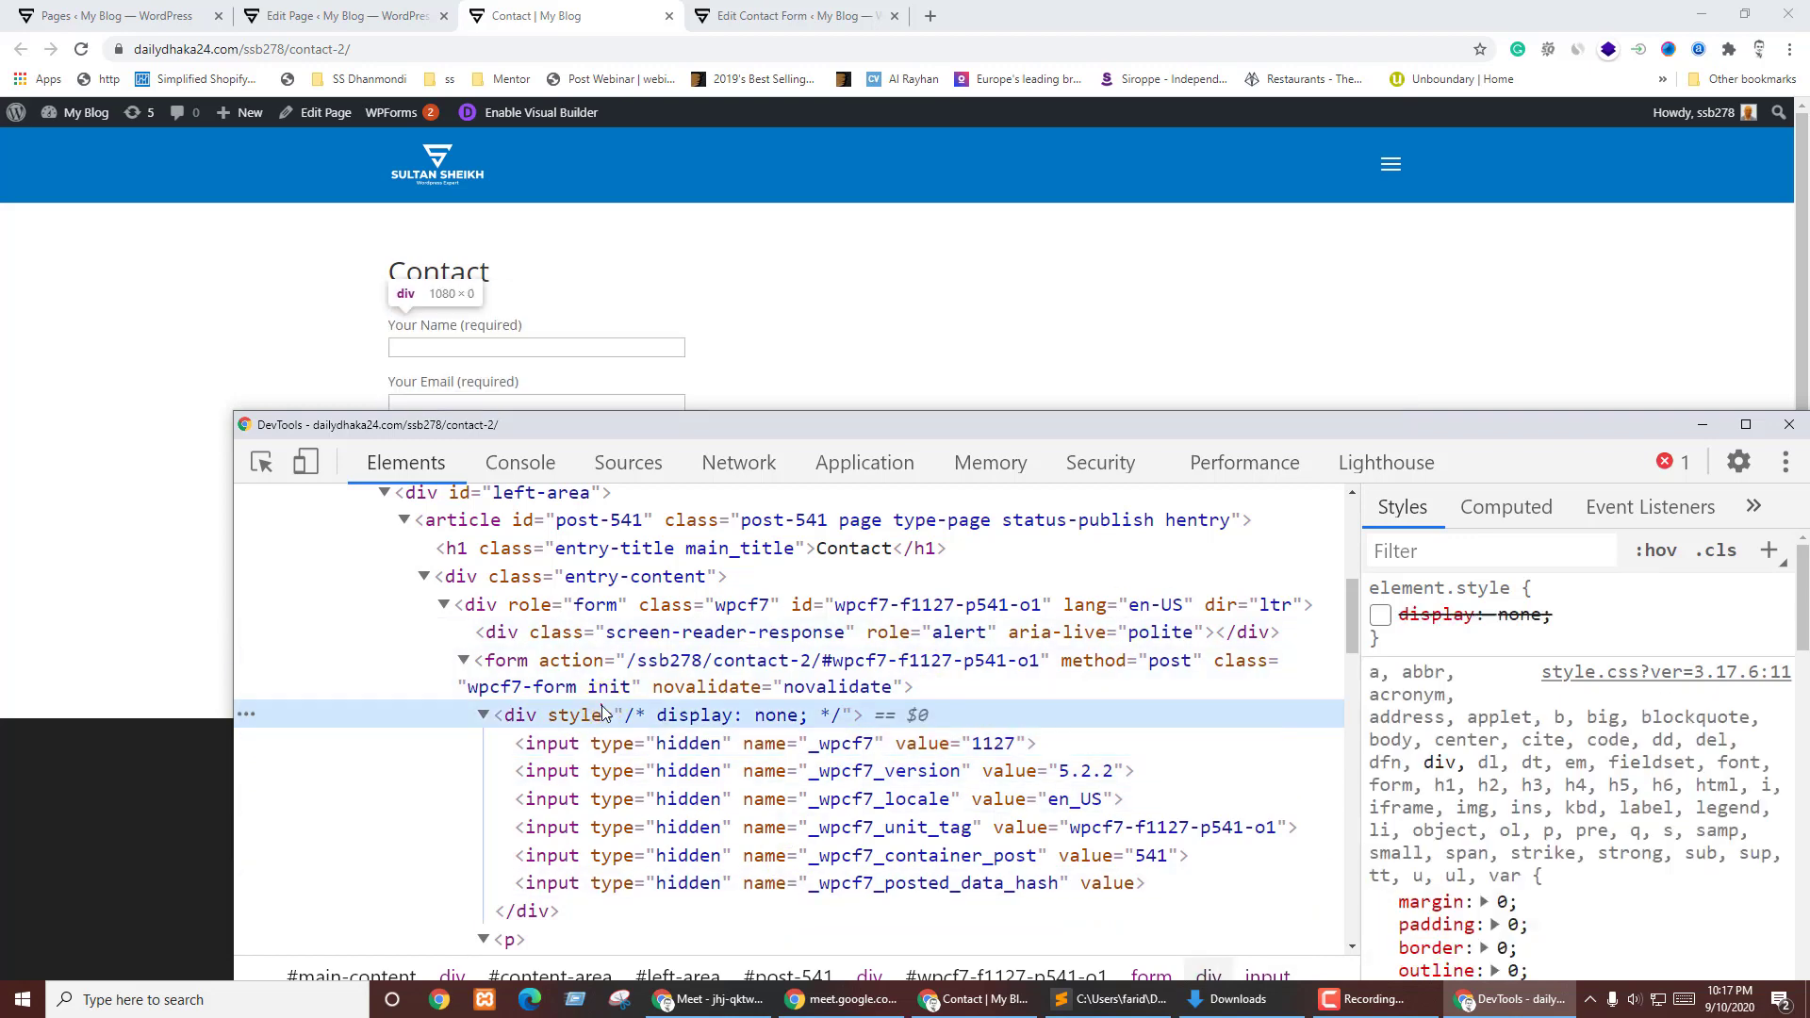
left_click(485, 715)
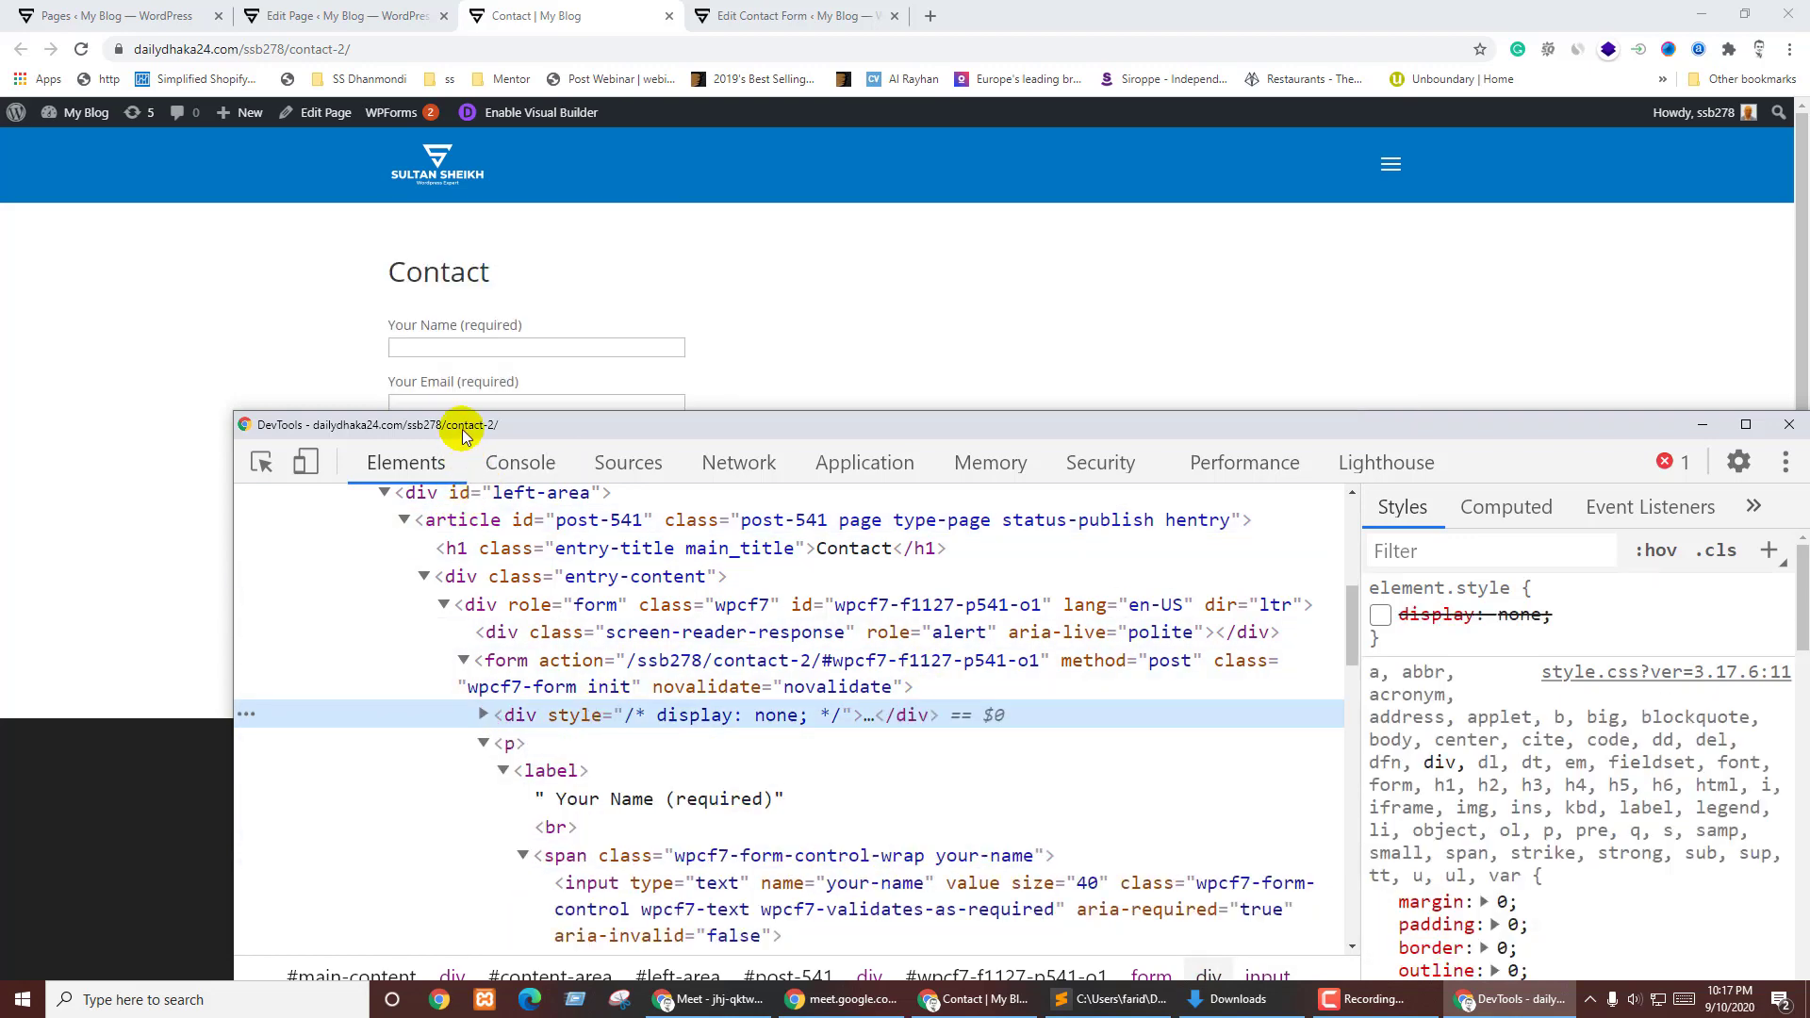
- Reposition the inspector and select the page's content-area and div.container elements
left_click_drag(459, 426, 353, 477)
scroll(474, 717, "up", 3)
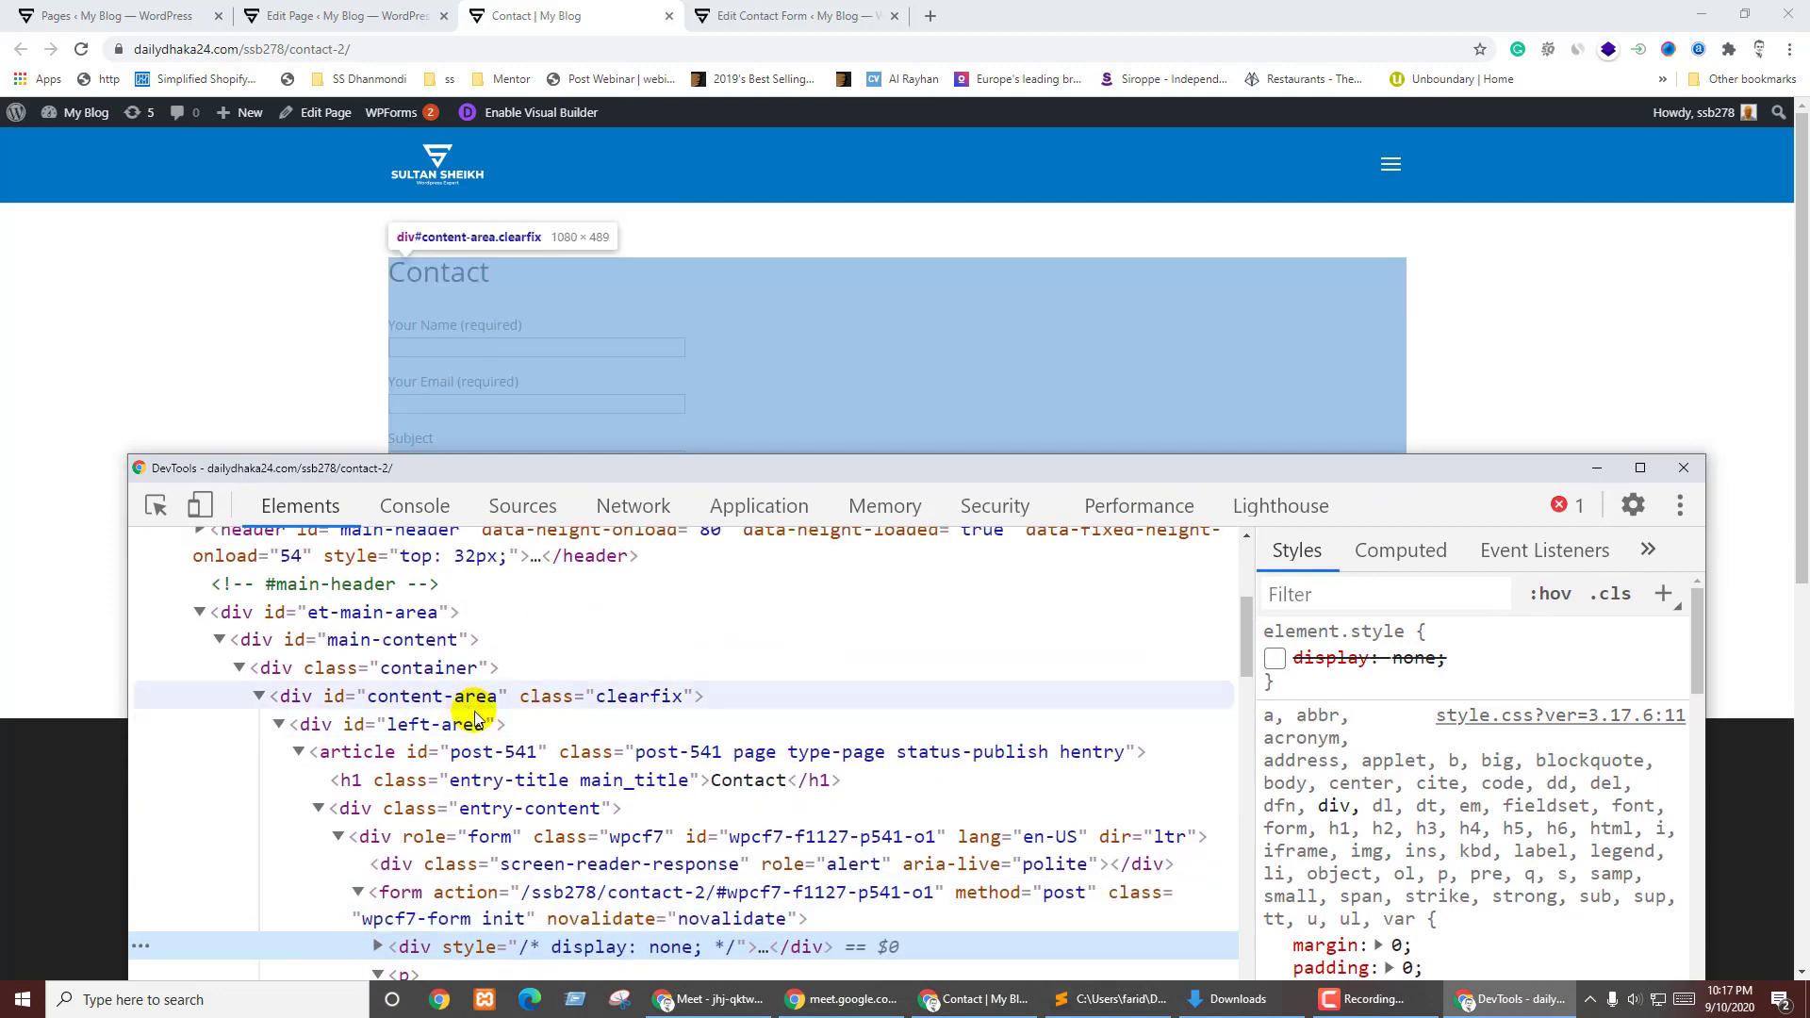
left_click(396, 697)
left_click(394, 670)
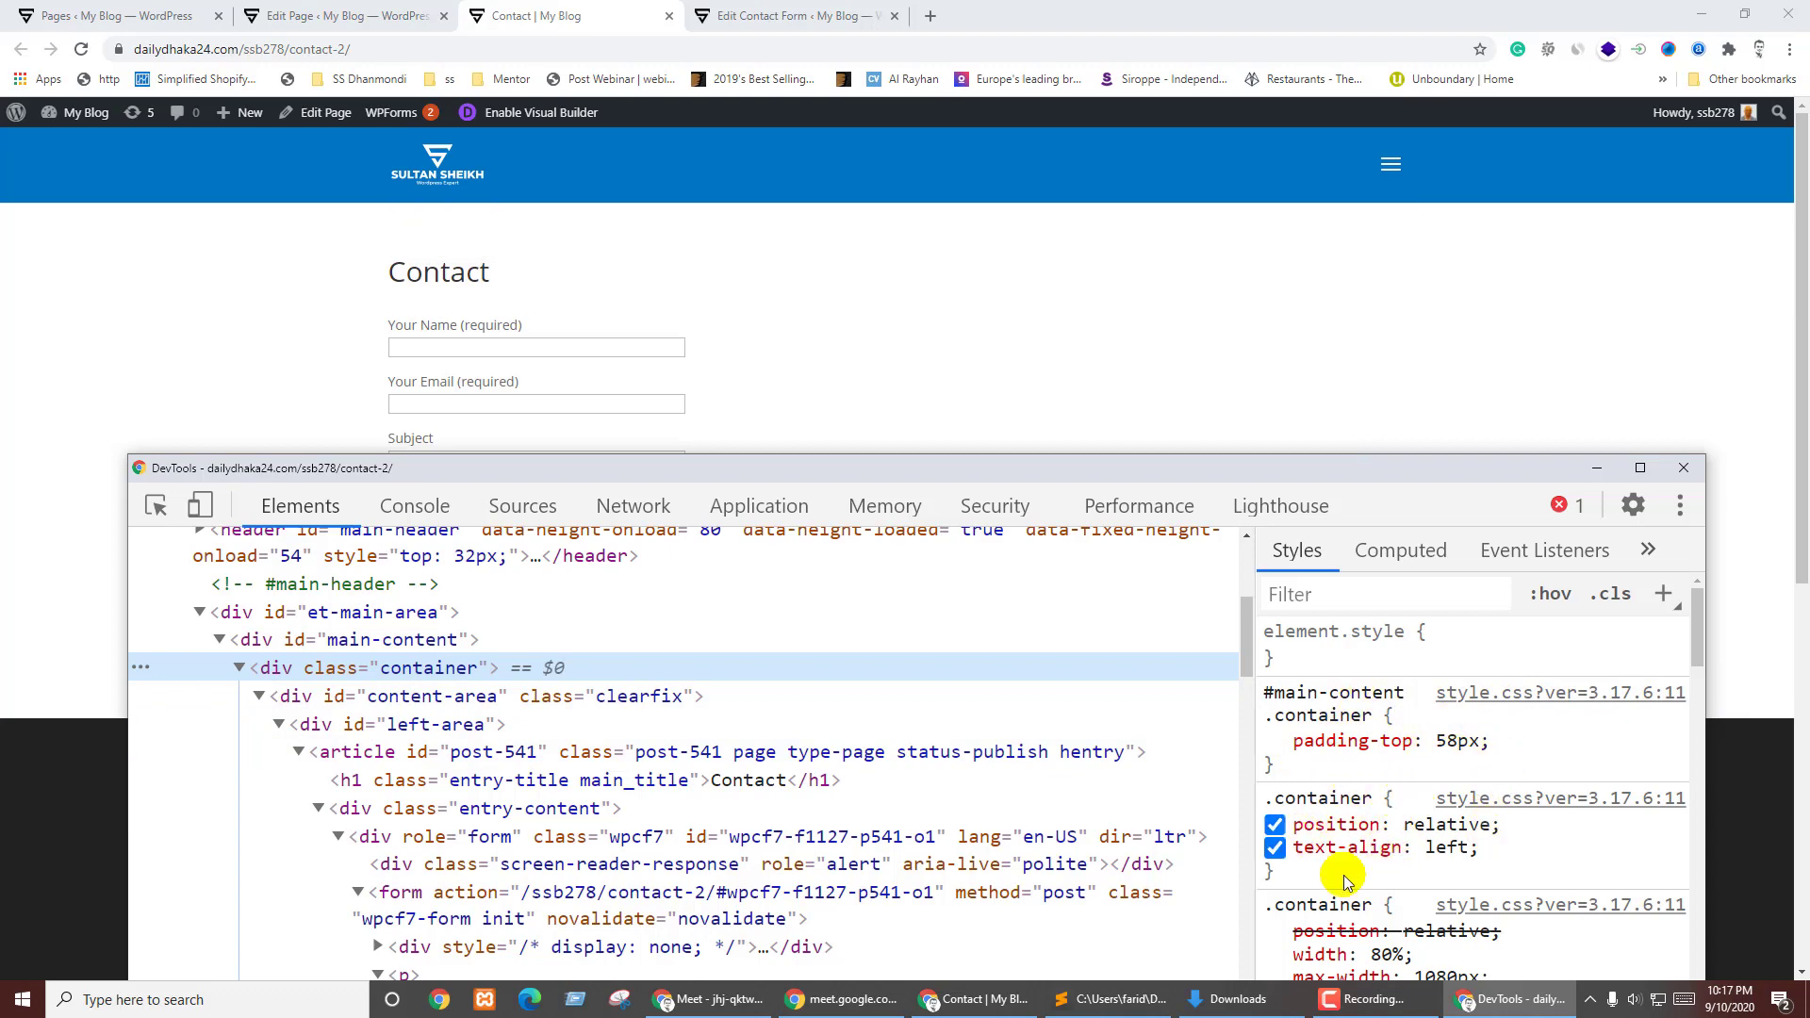
scroll(1459, 854, "down", 2)
scroll(1466, 835, "down", 1)
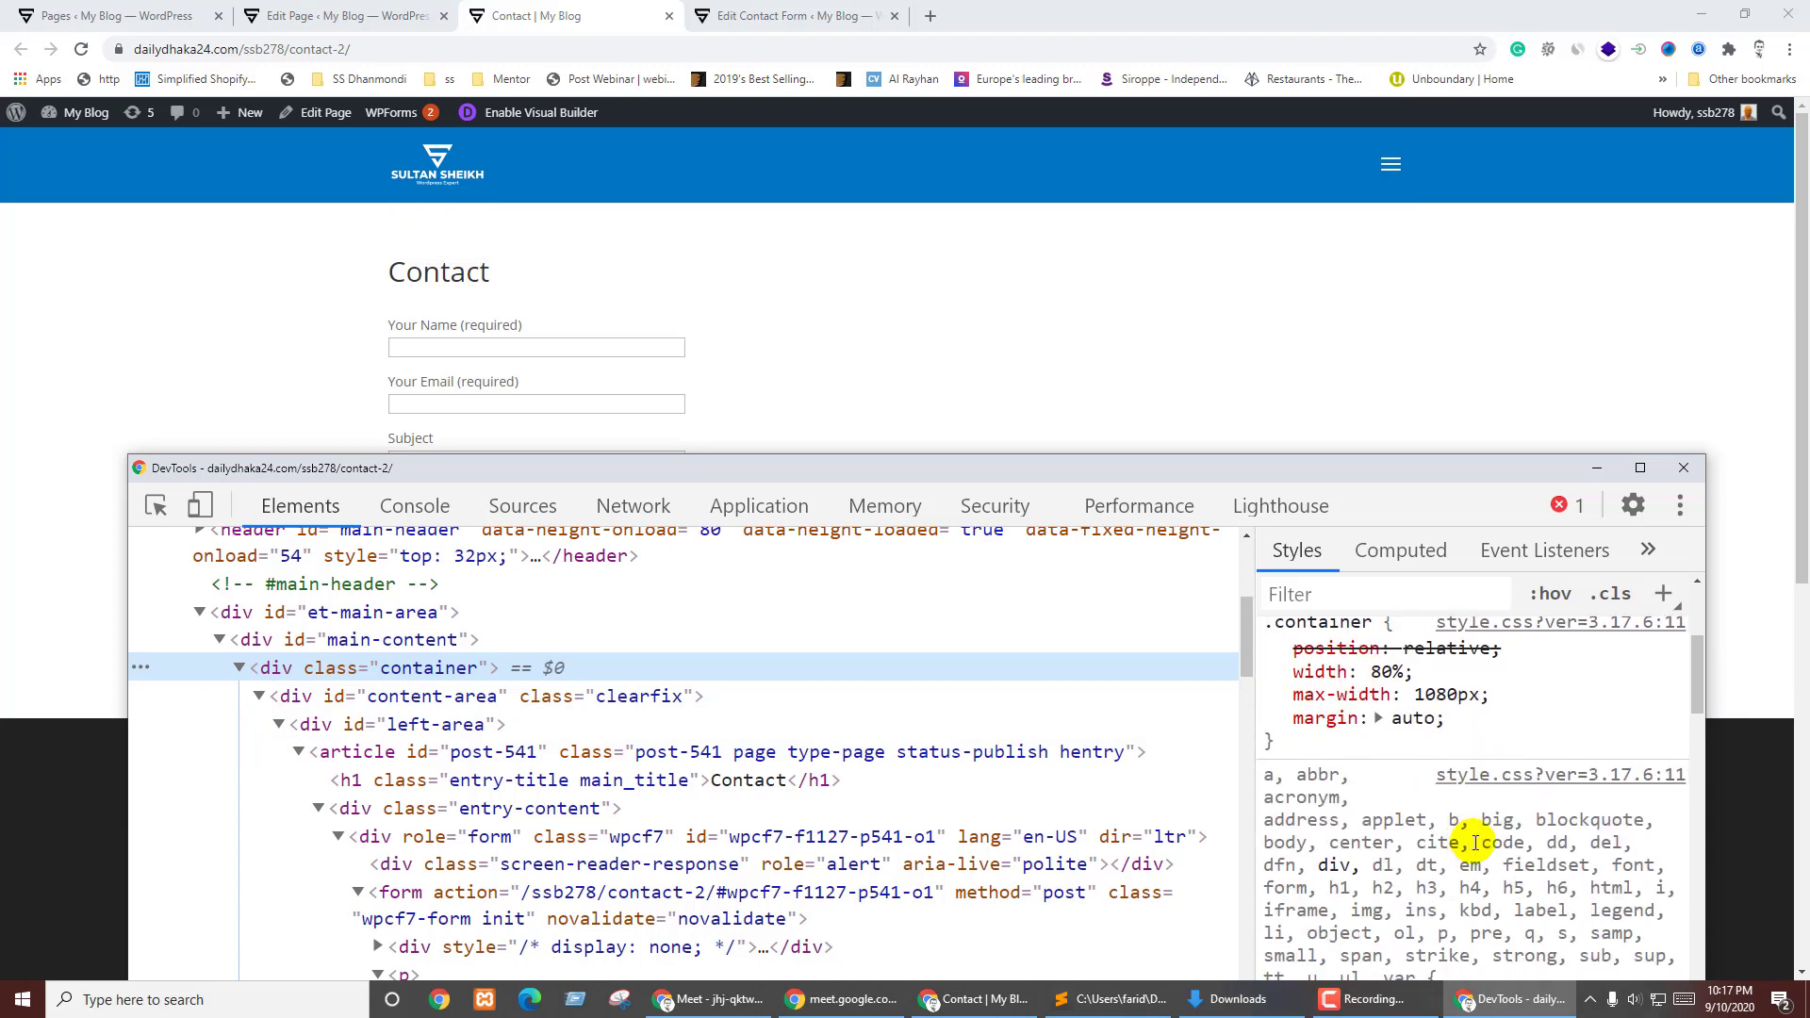
scroll(1457, 838, "up", 3)
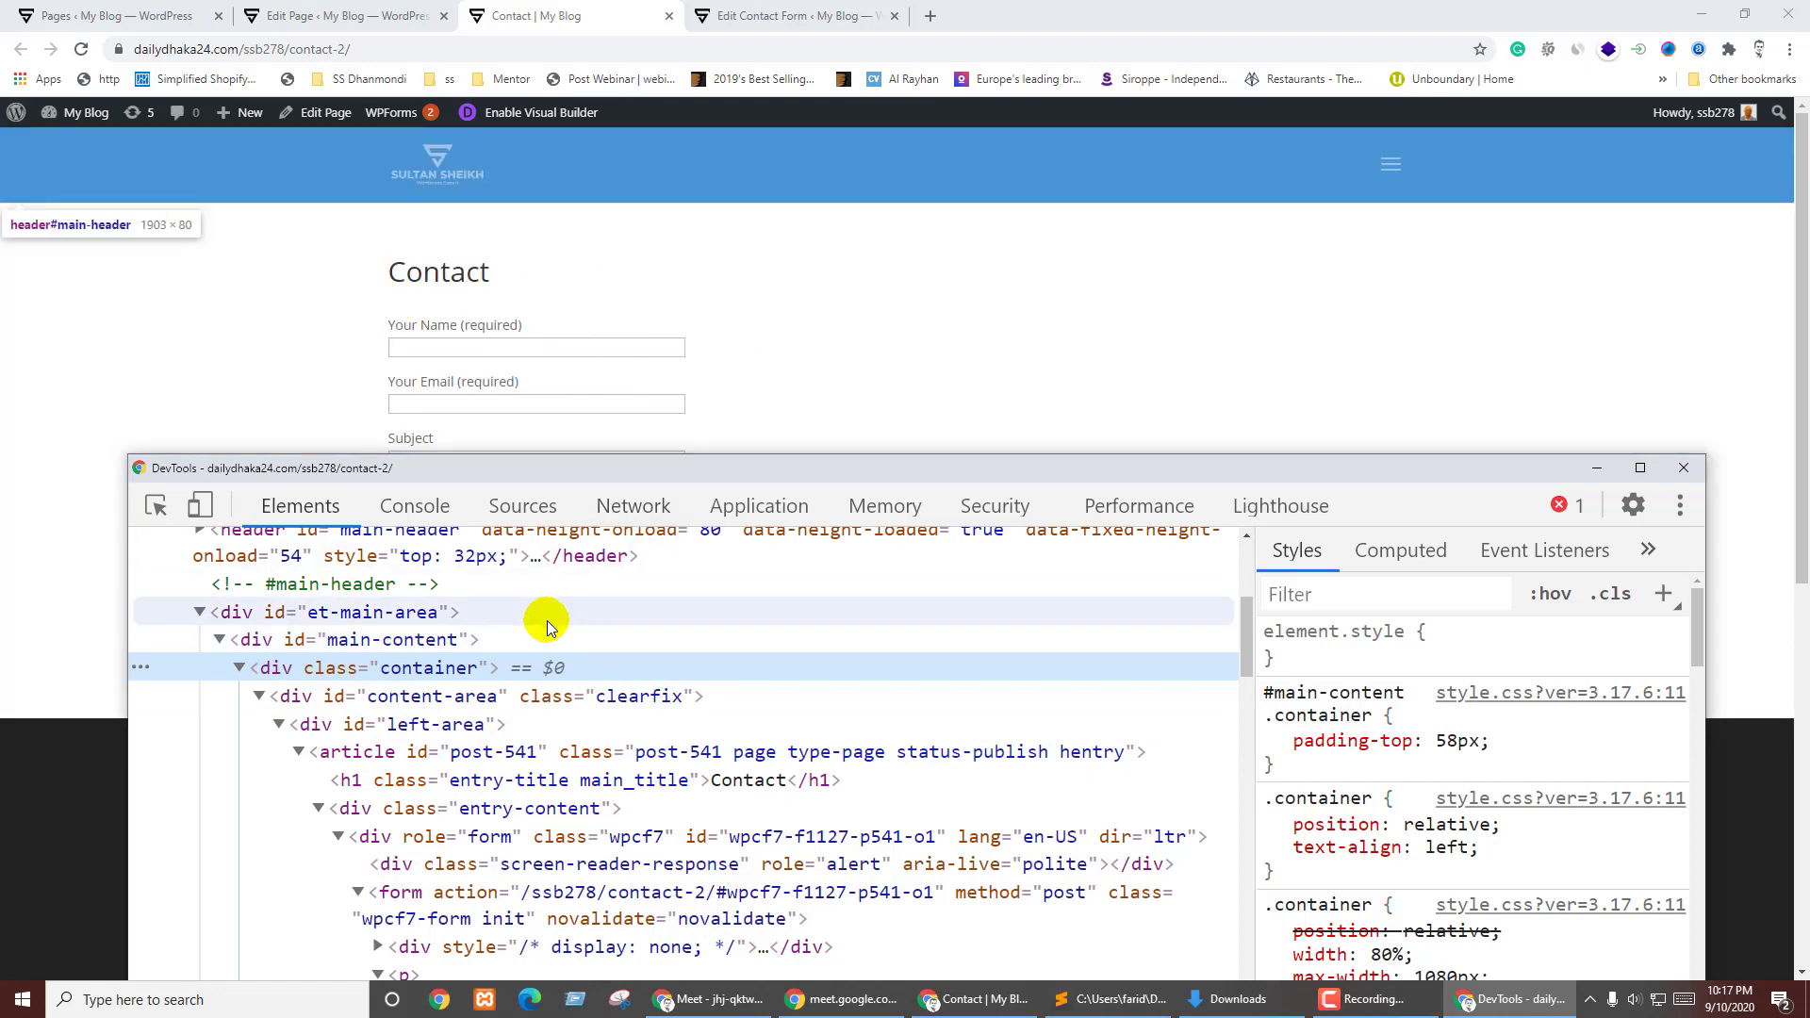
scroll(682, 737, "down", 3)
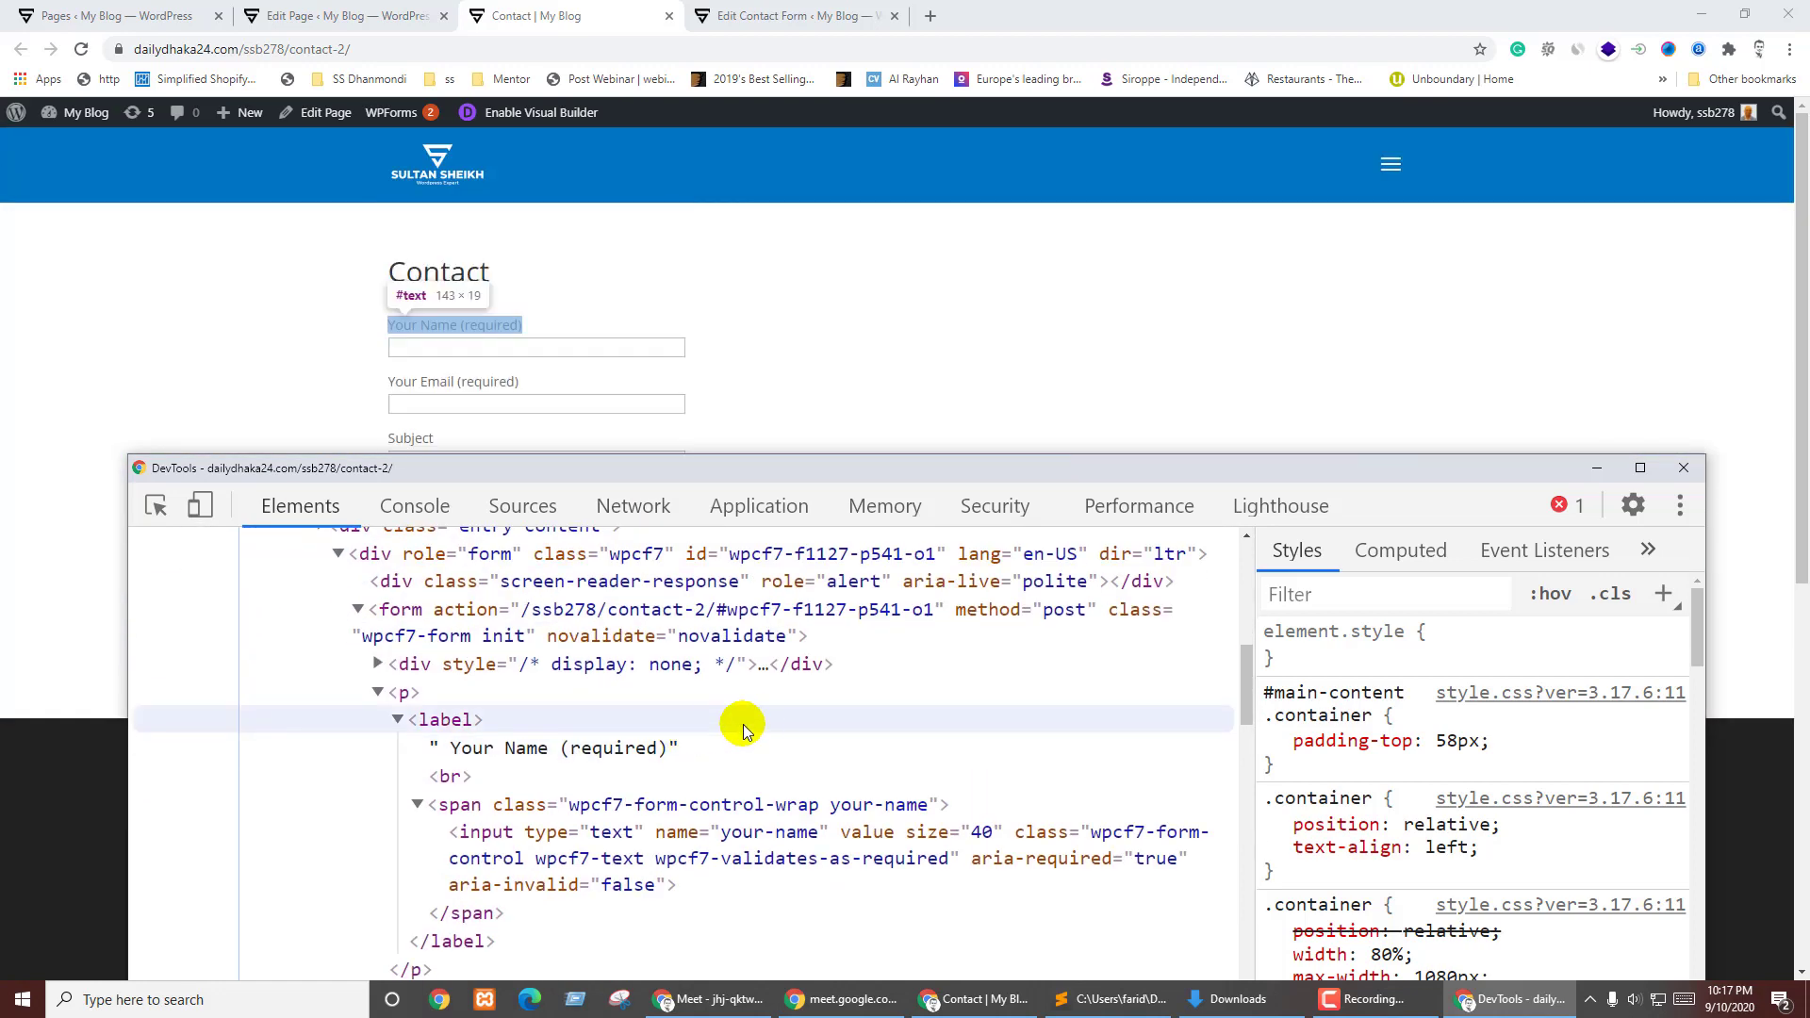
scroll(817, 710, "down", 6)
scroll(817, 710, "down", 2)
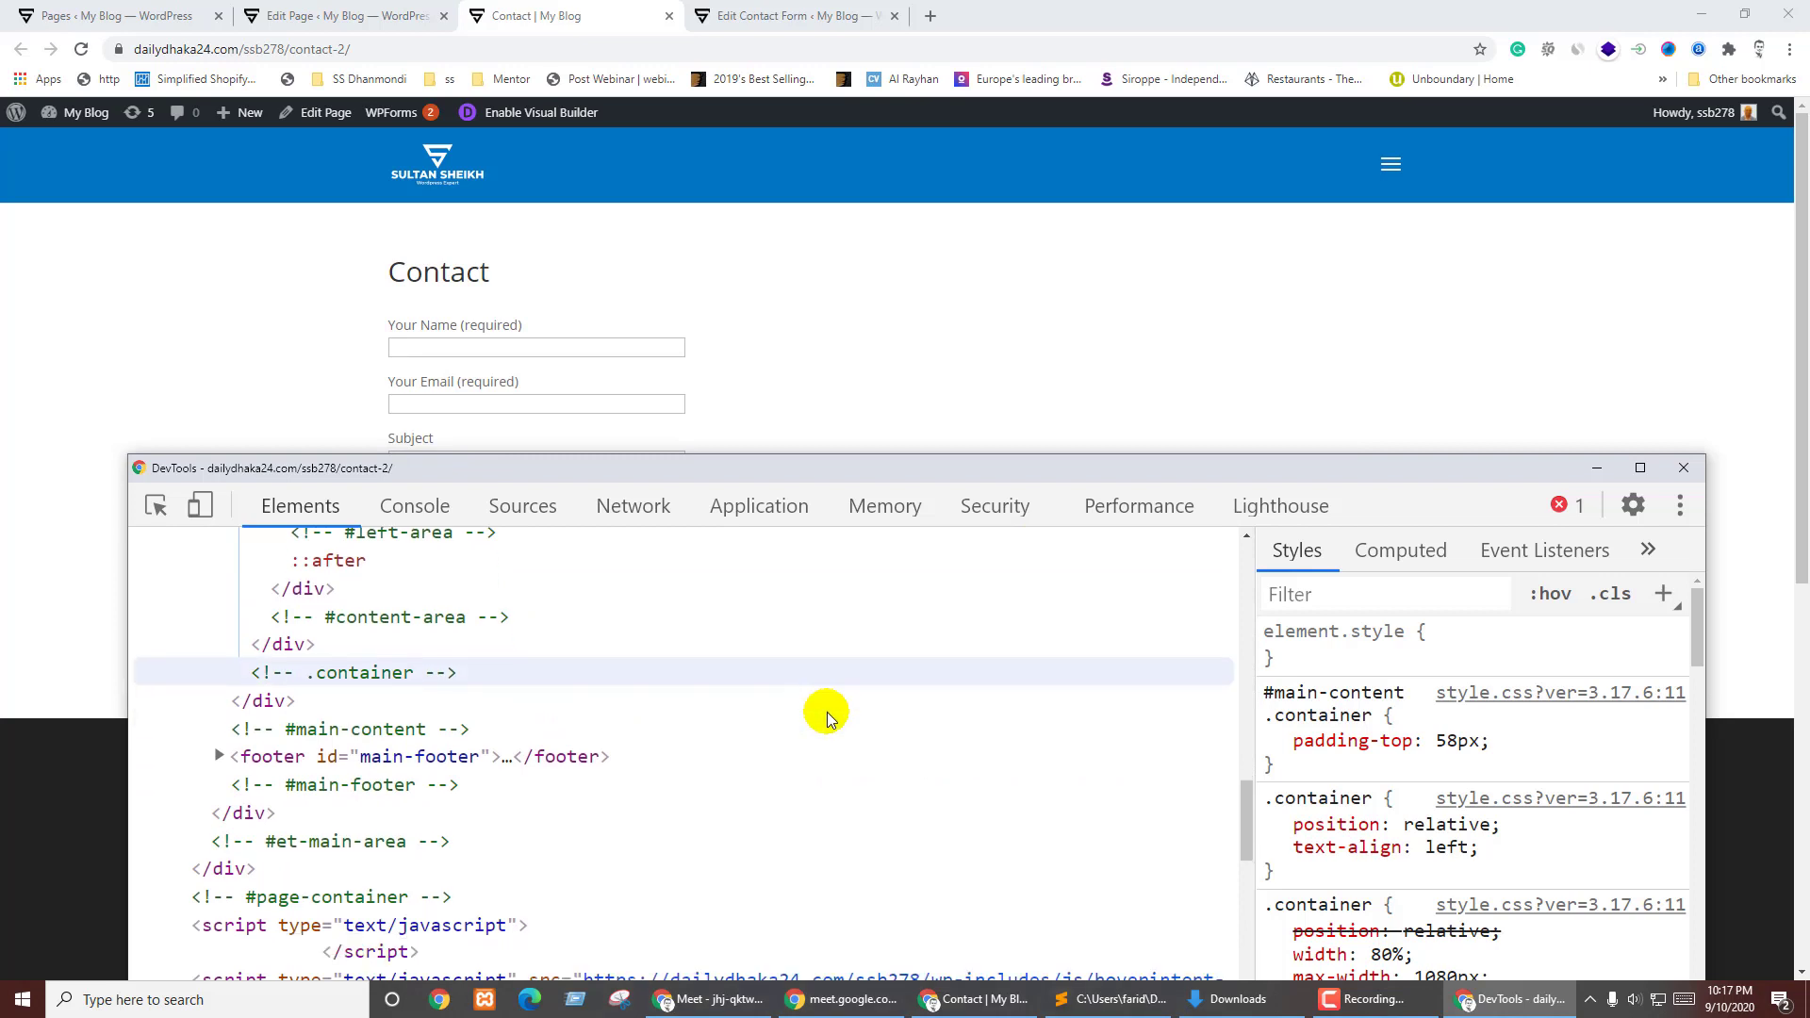
- Expand the footer down to the About text widget, then open the container's style.css?ver=3.17.6 source
left_click(219, 615)
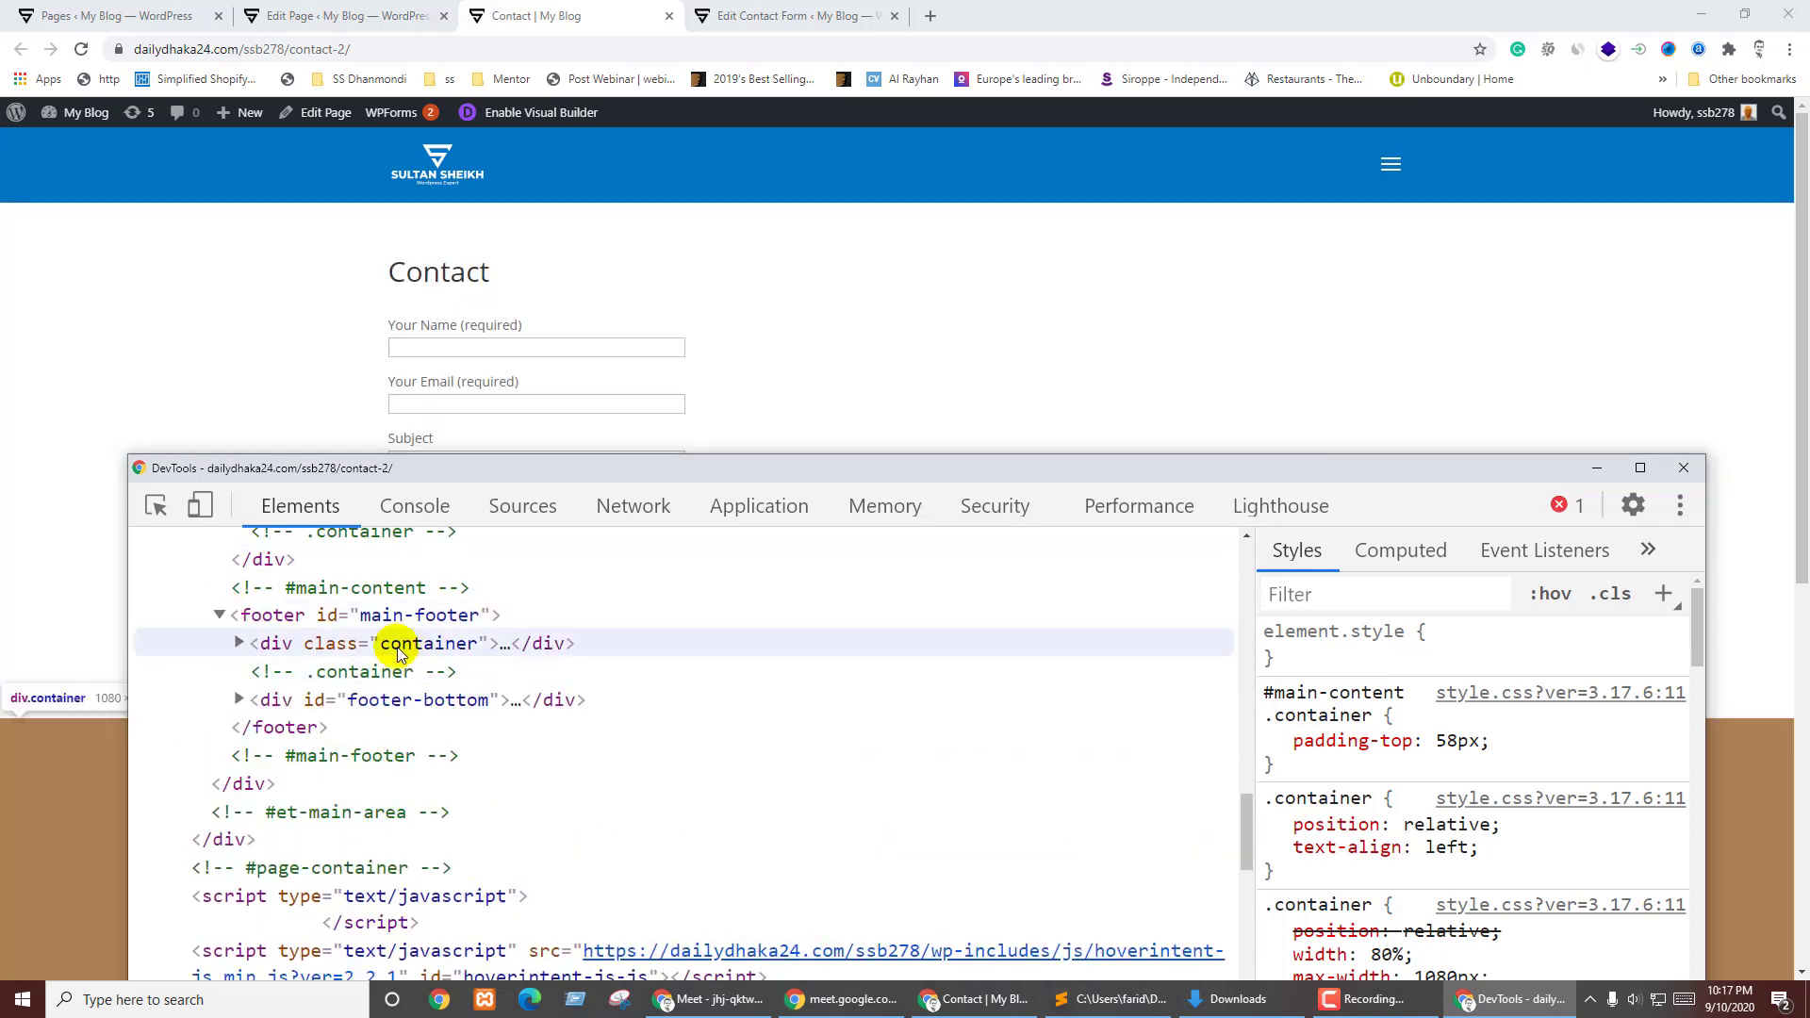
left_click(239, 643)
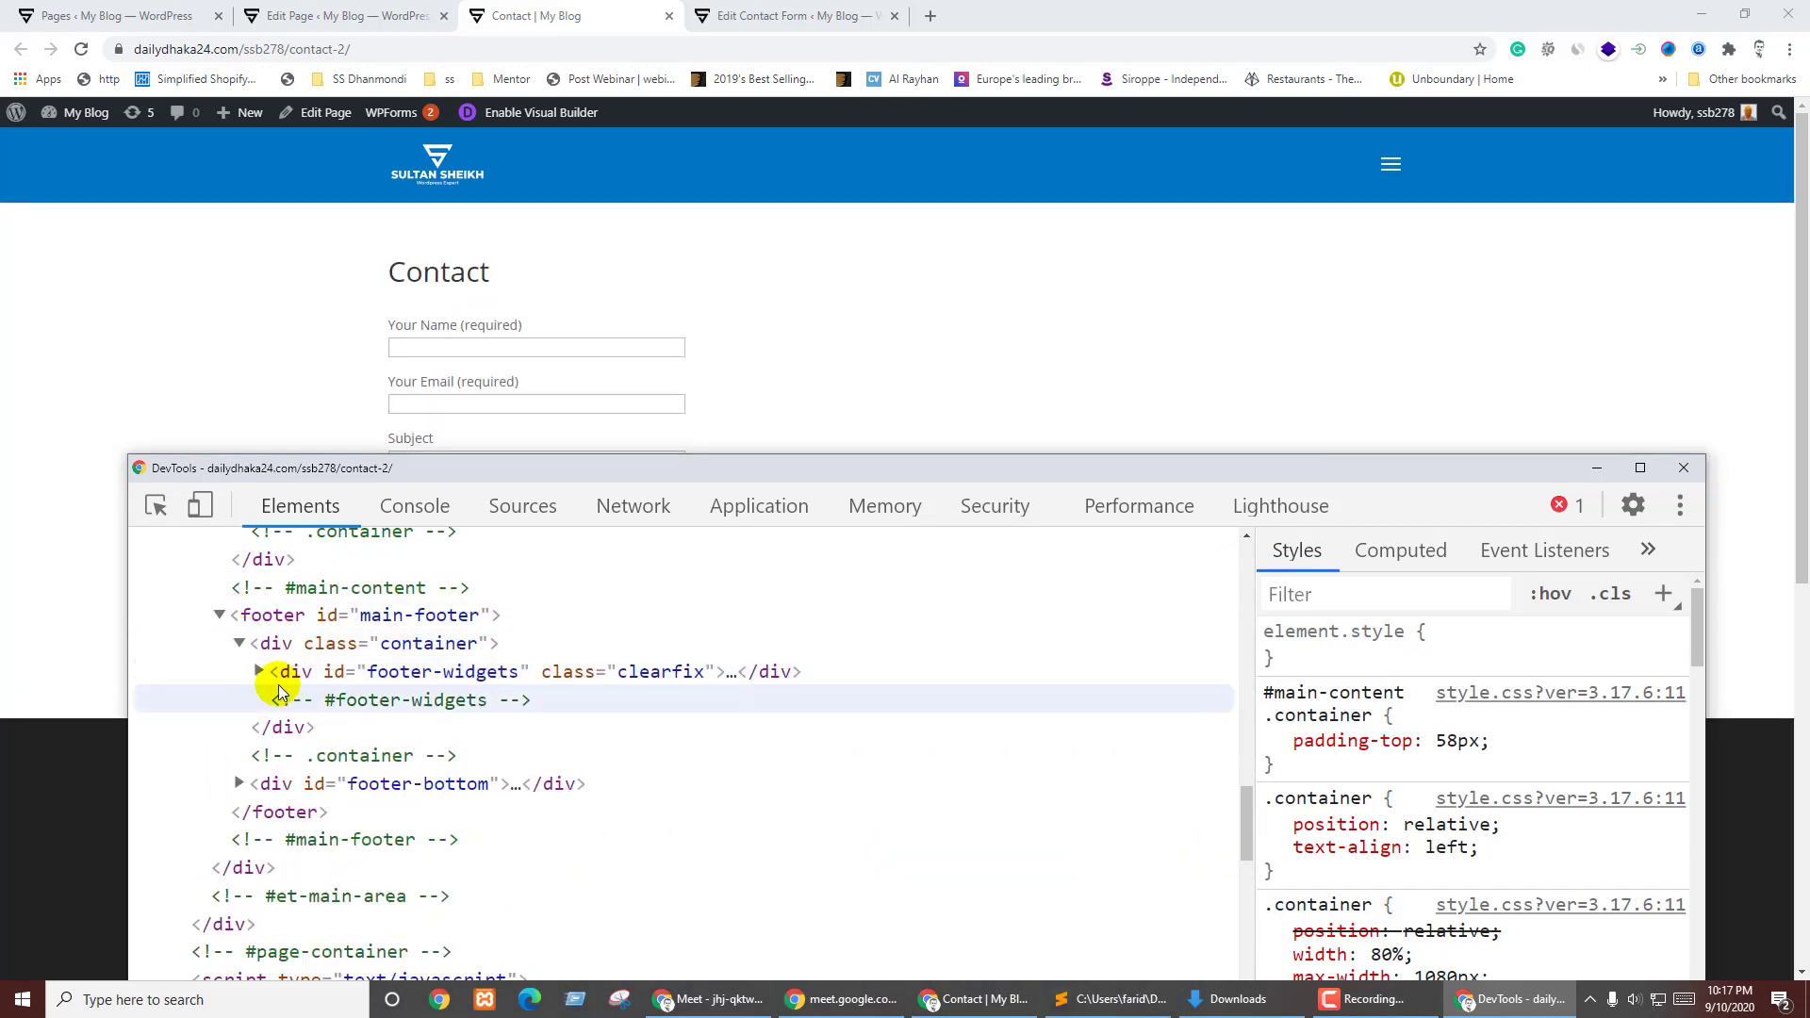
left_click(259, 672)
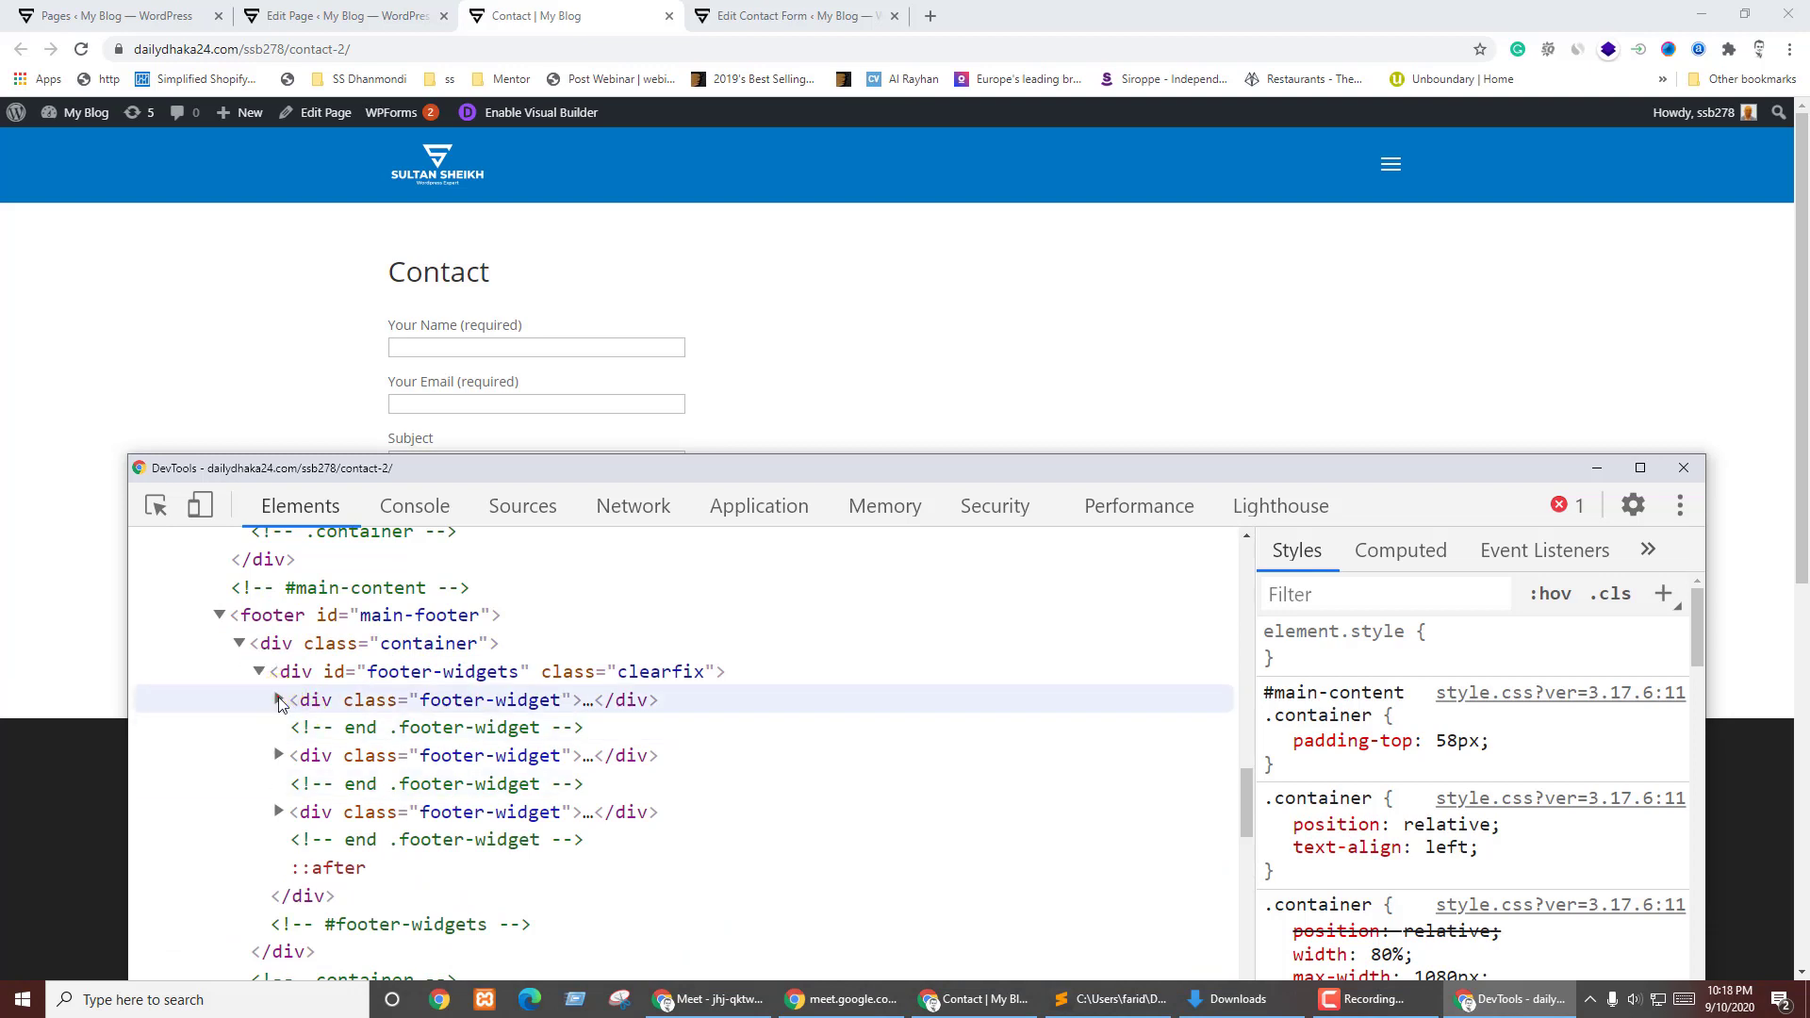
left_click(280, 699)
left_click(304, 728)
left_click(297, 726)
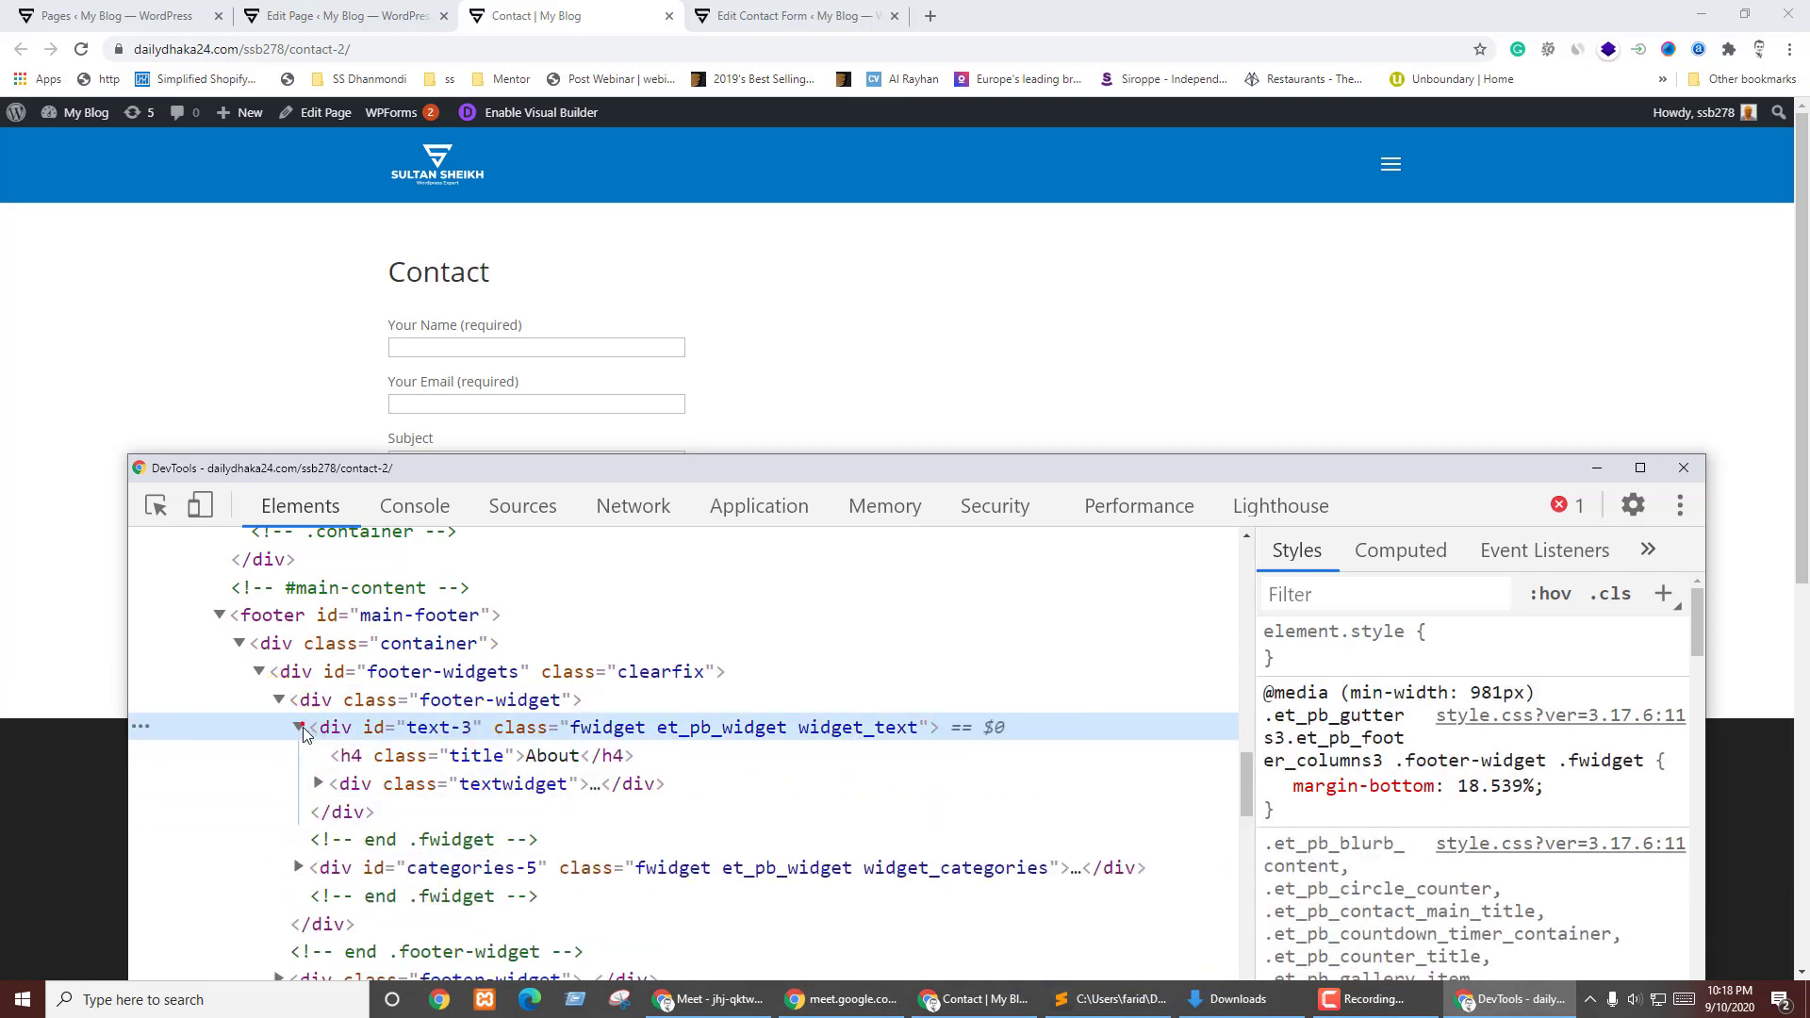
left_click(443, 644)
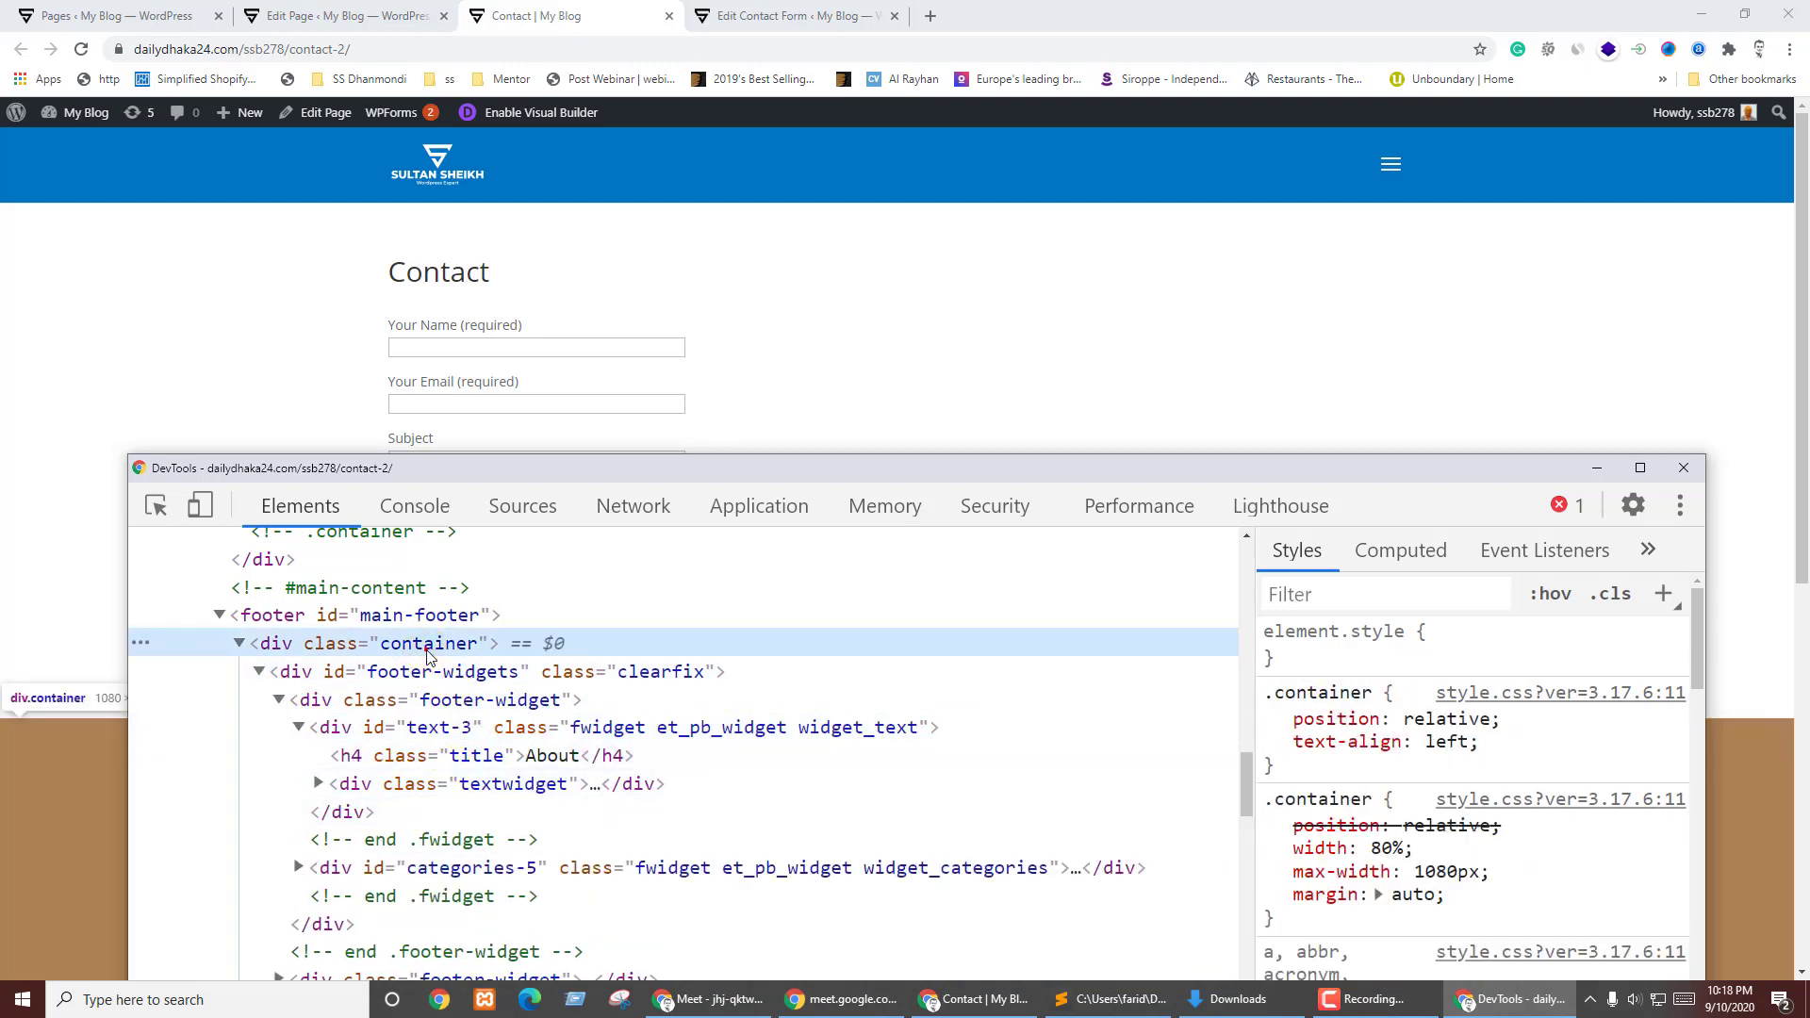
left_click(1503, 693)
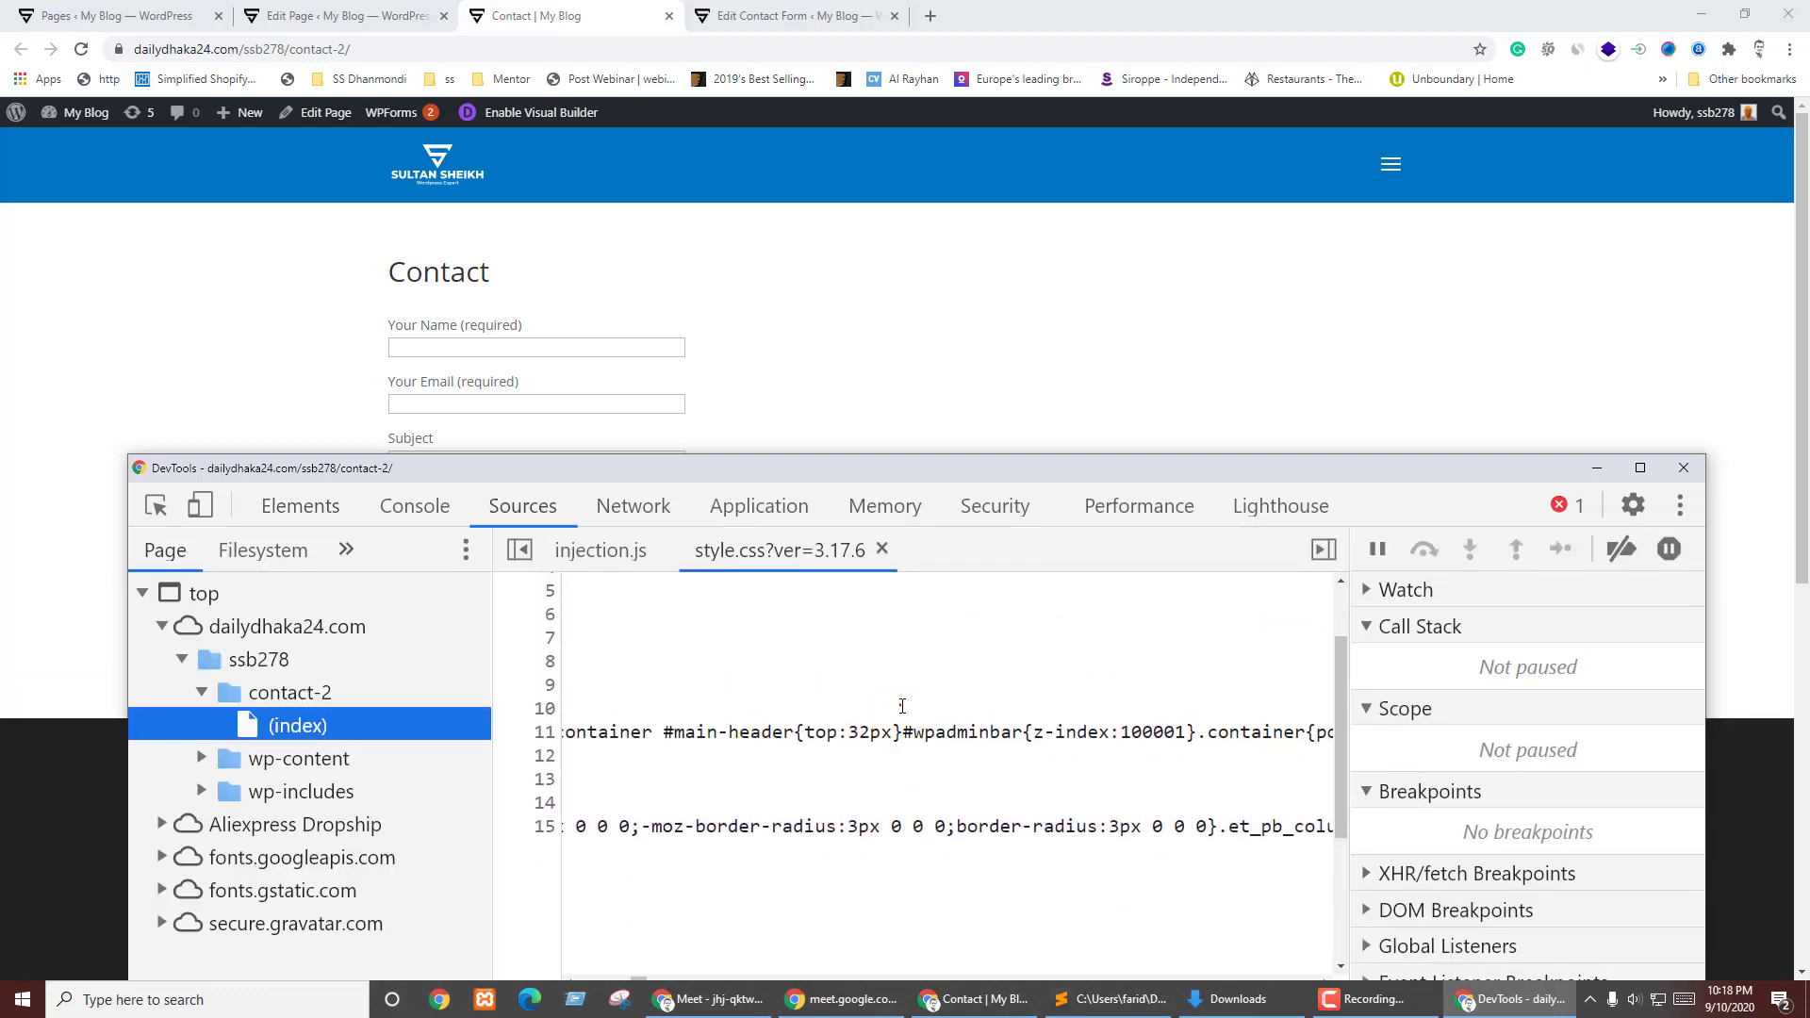
- Search style.css for '.col-lg', finding 0 matches, and close DevTools
left_click(900, 717)
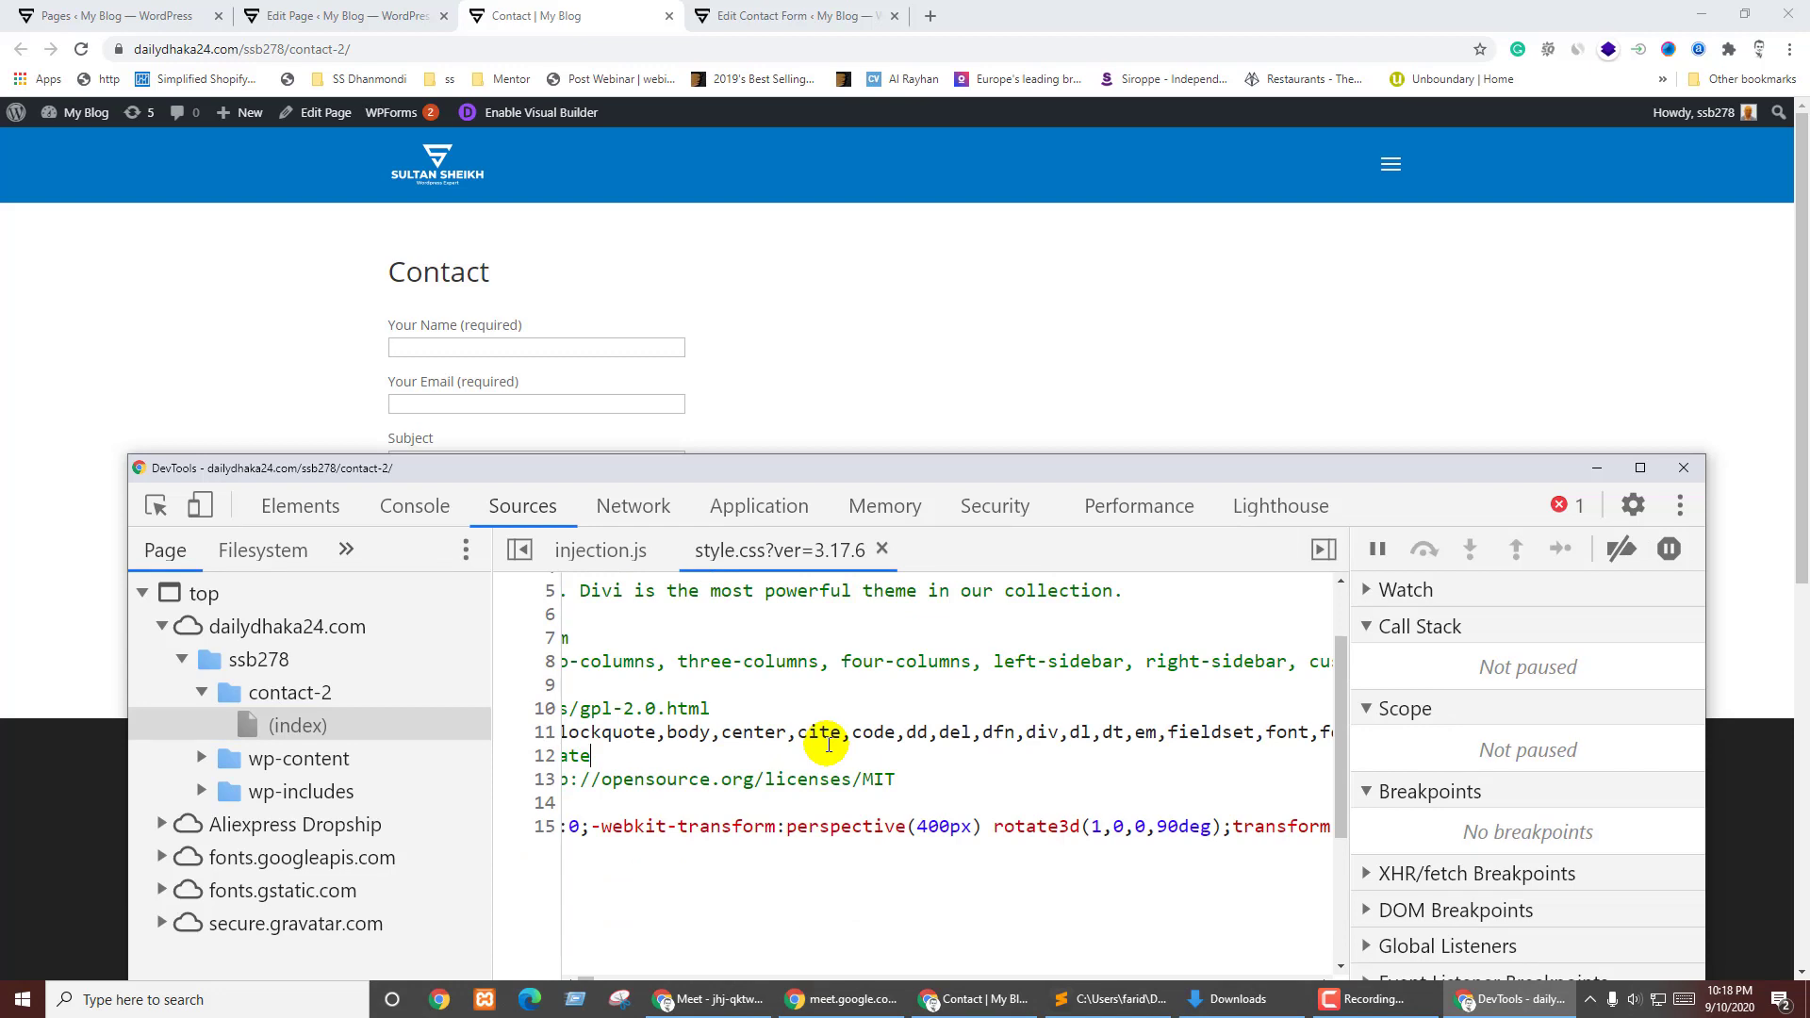
key("ctrl+f")
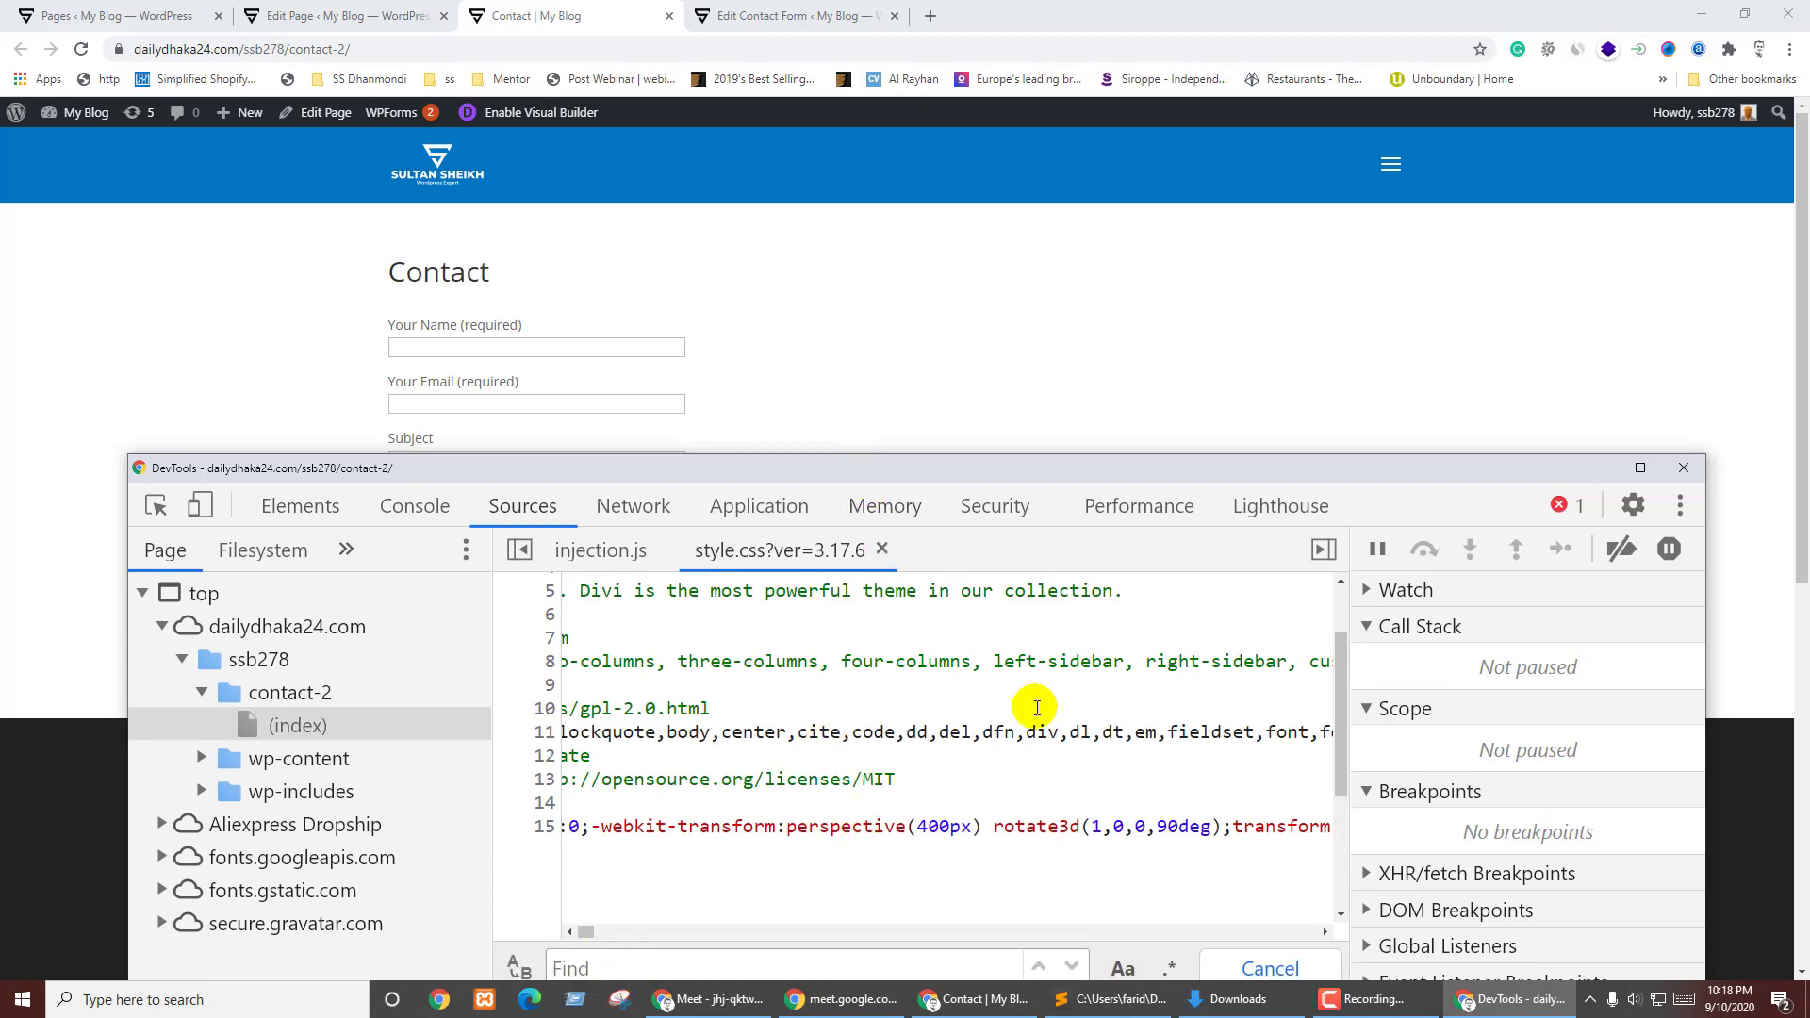
type(".col-")
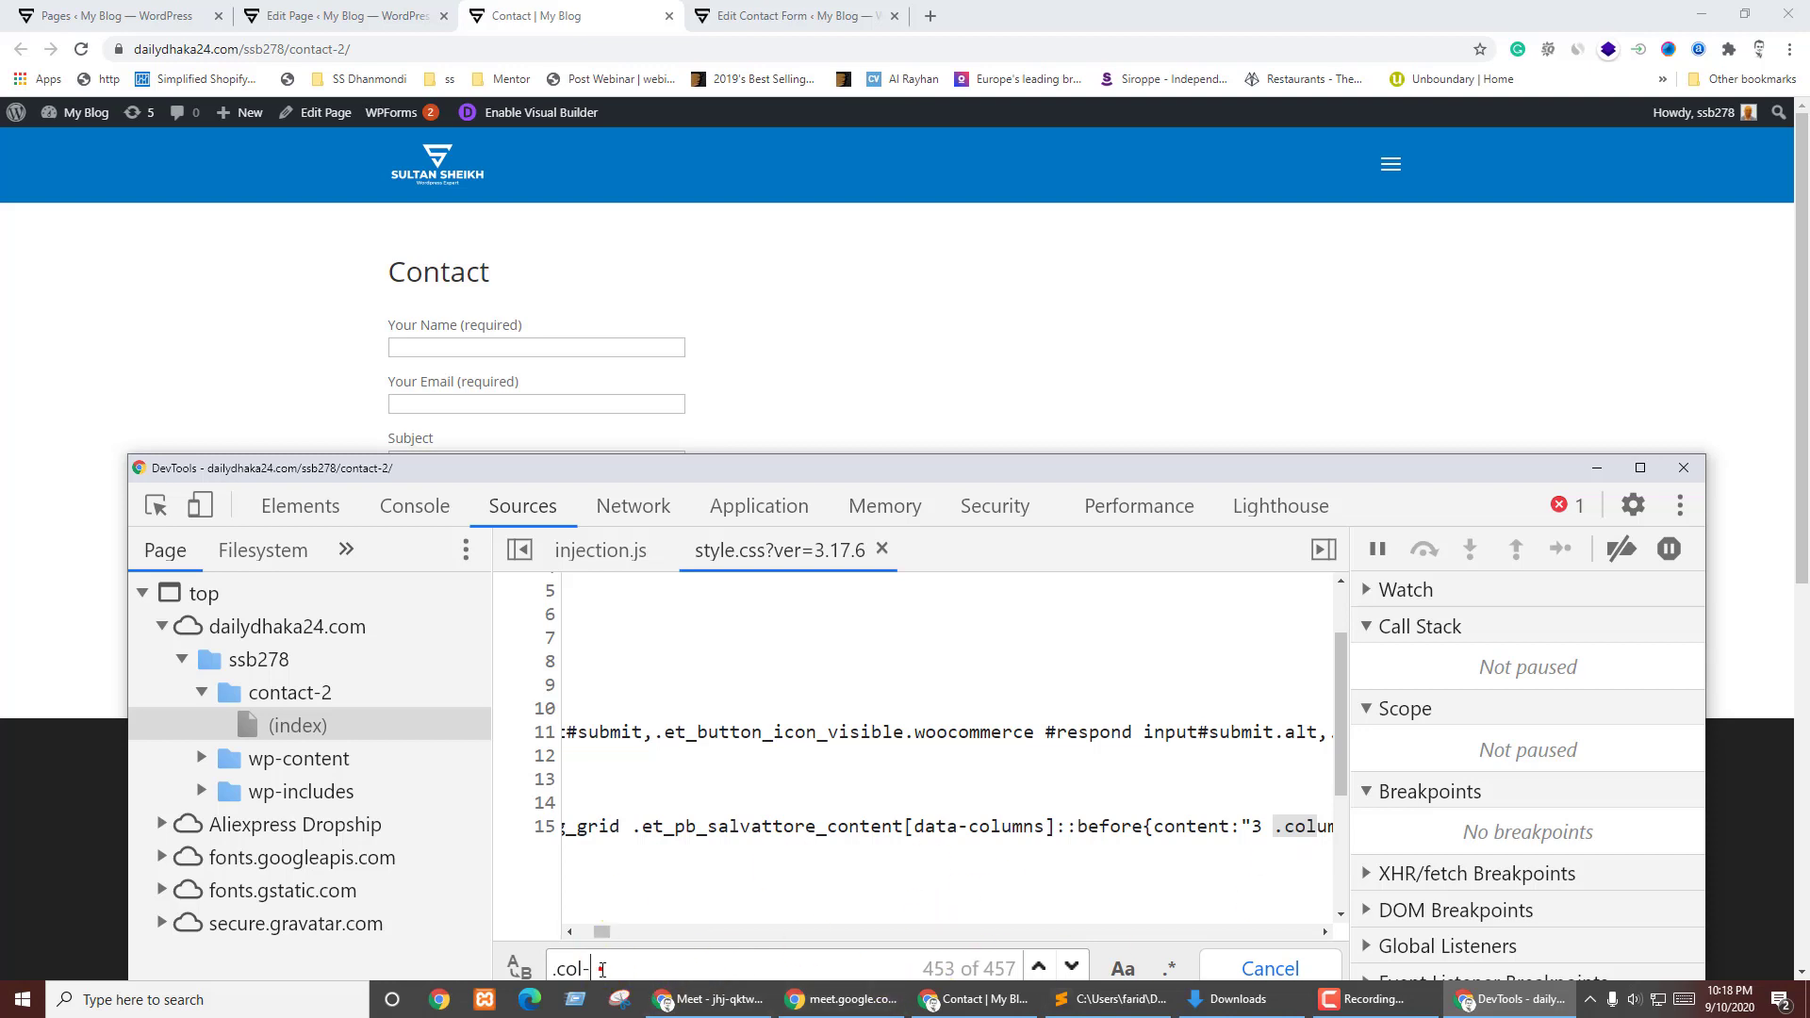
type("lg")
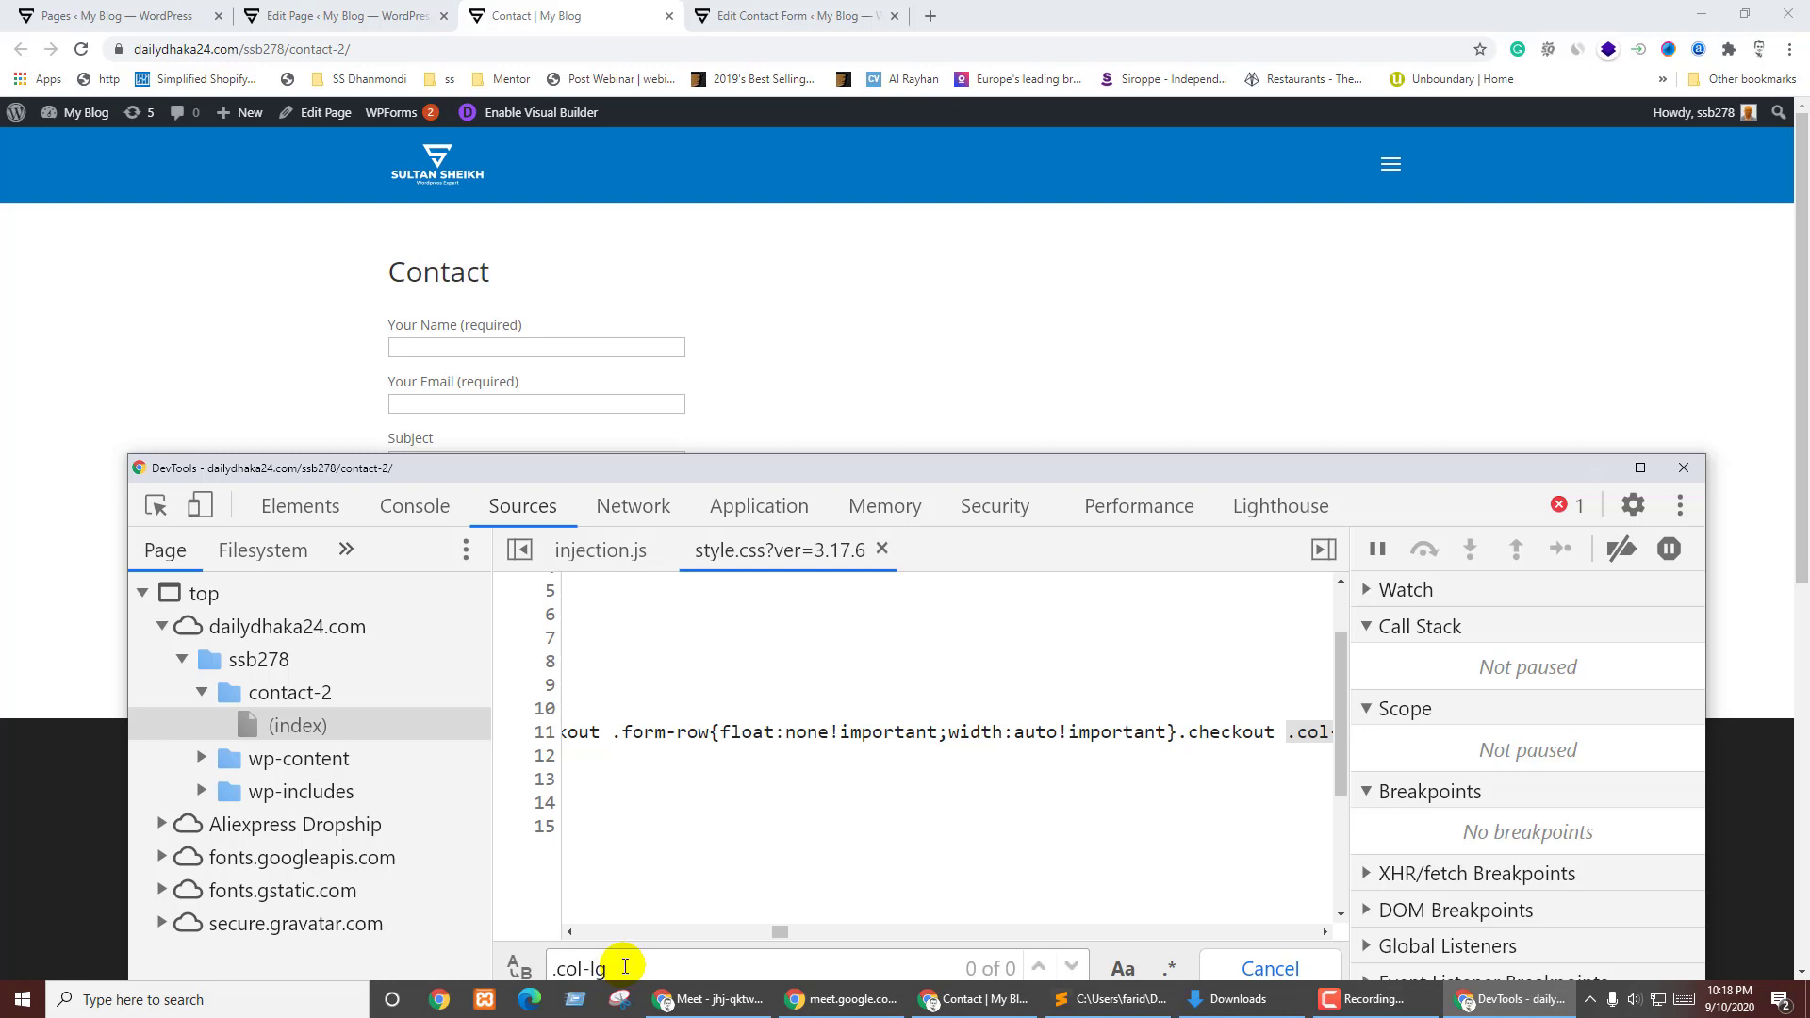
scroll(781, 931, "right", 5)
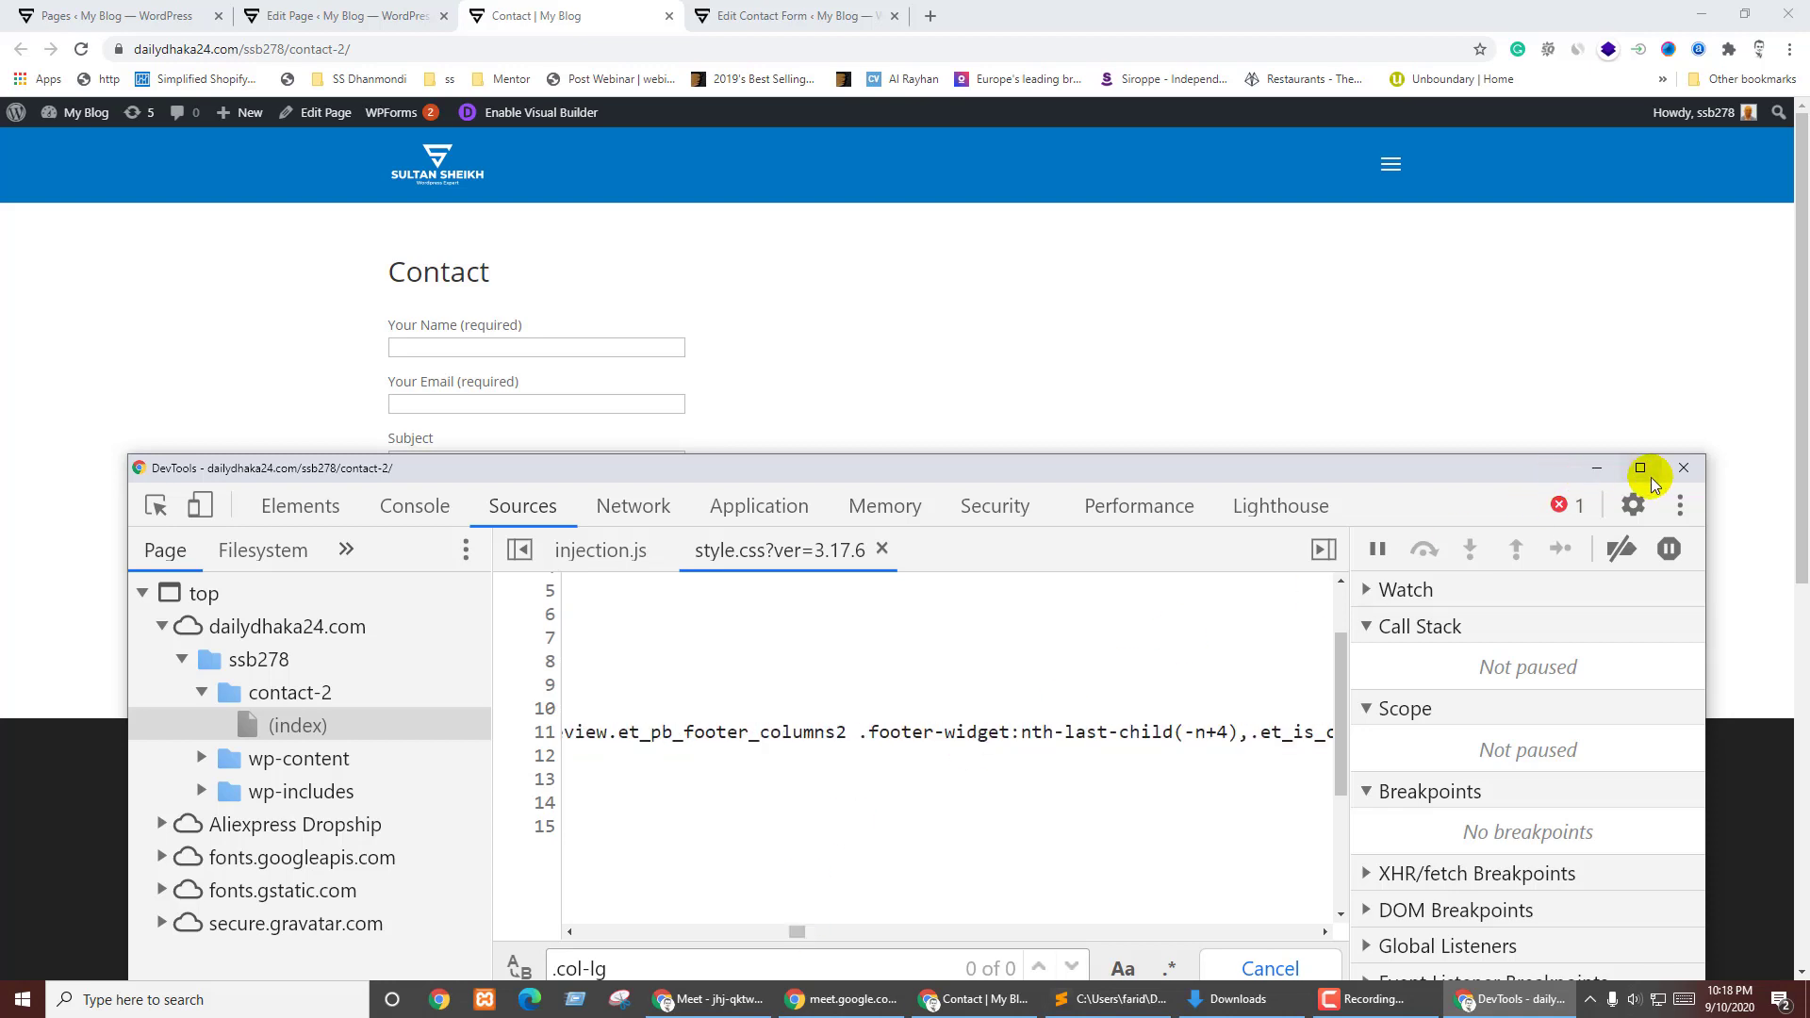
left_click(1683, 469)
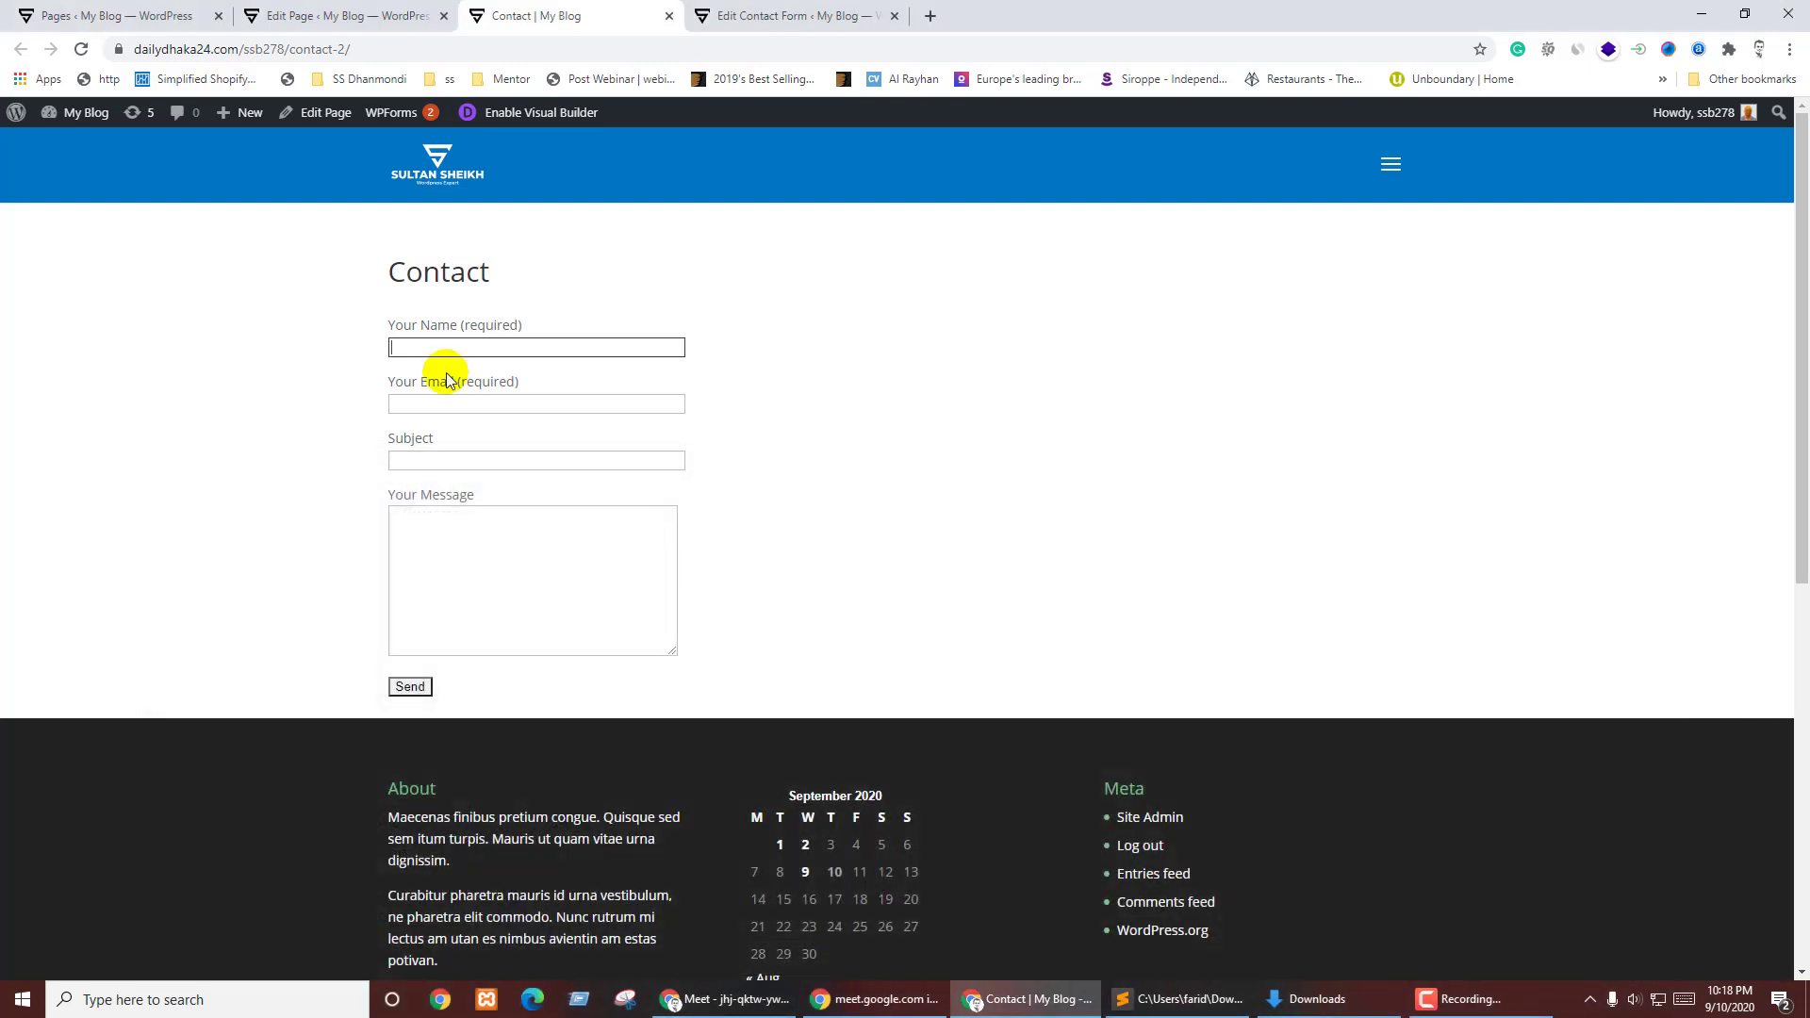
- Cycle through the Pages, Edit Page and Edit Contact Form tabs back to the live Contact page
left_click(71, 7)
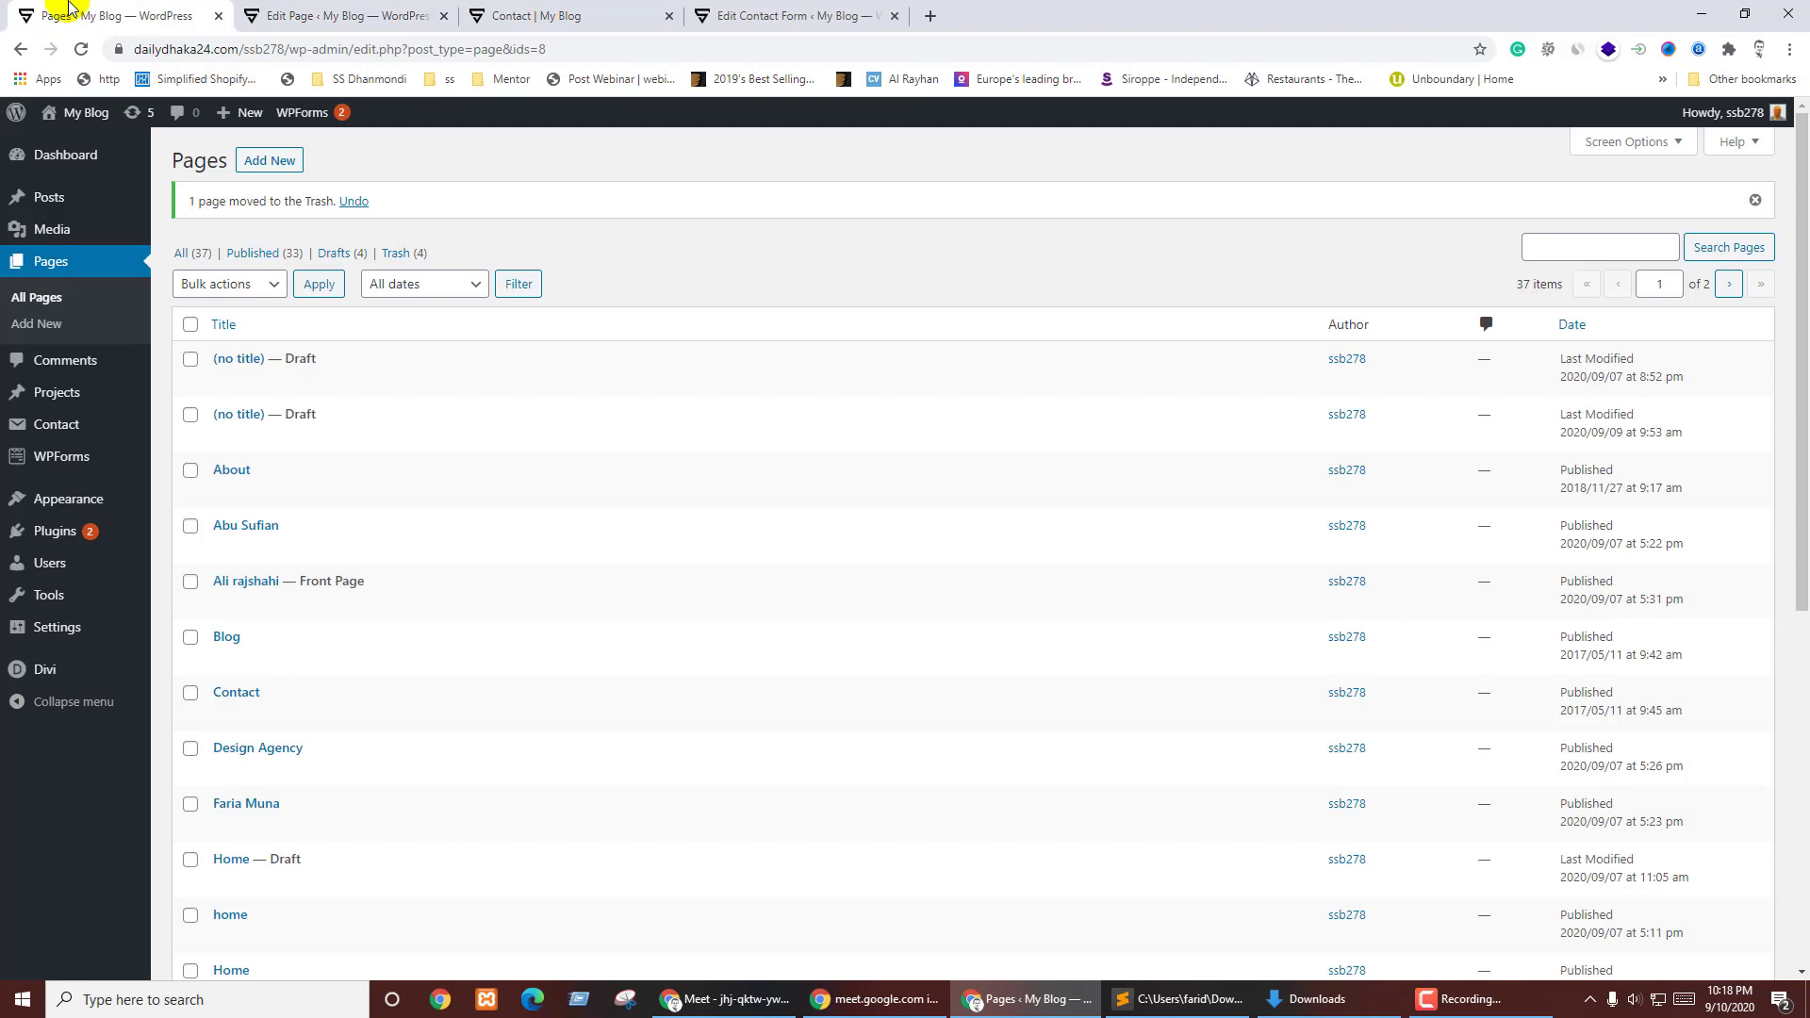
left_click(346, 15)
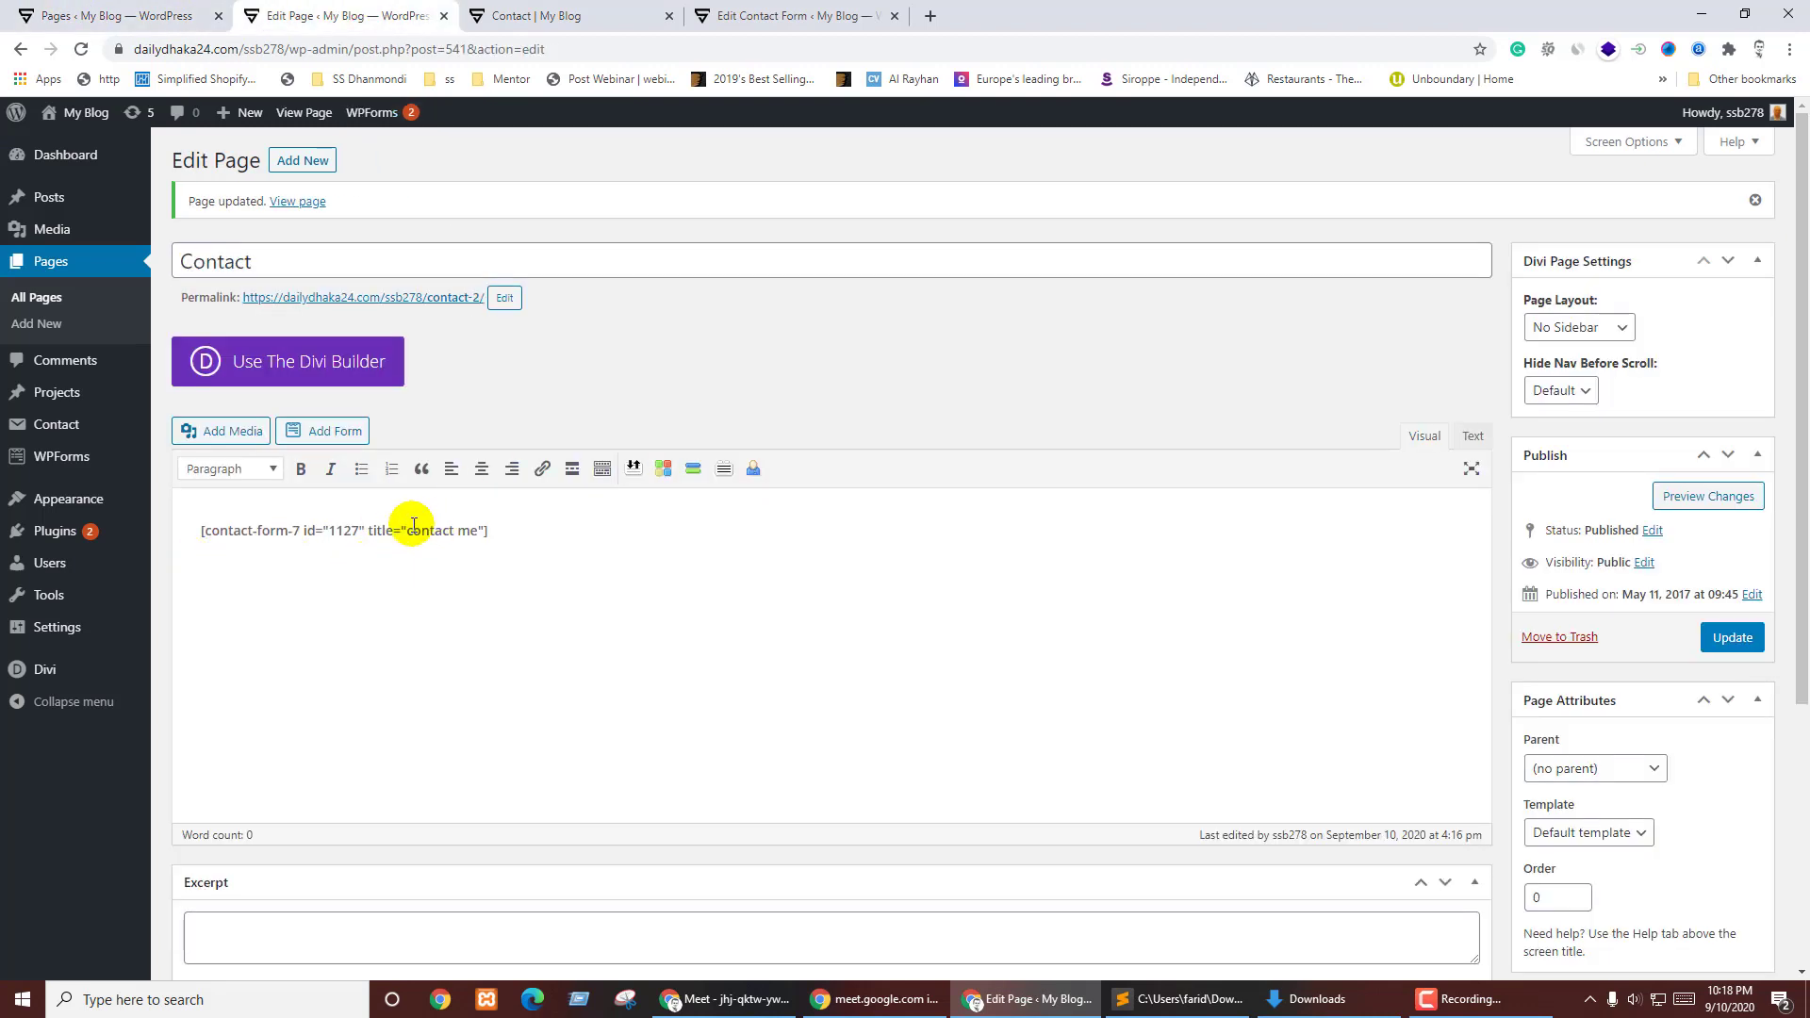
left_click(769, 15)
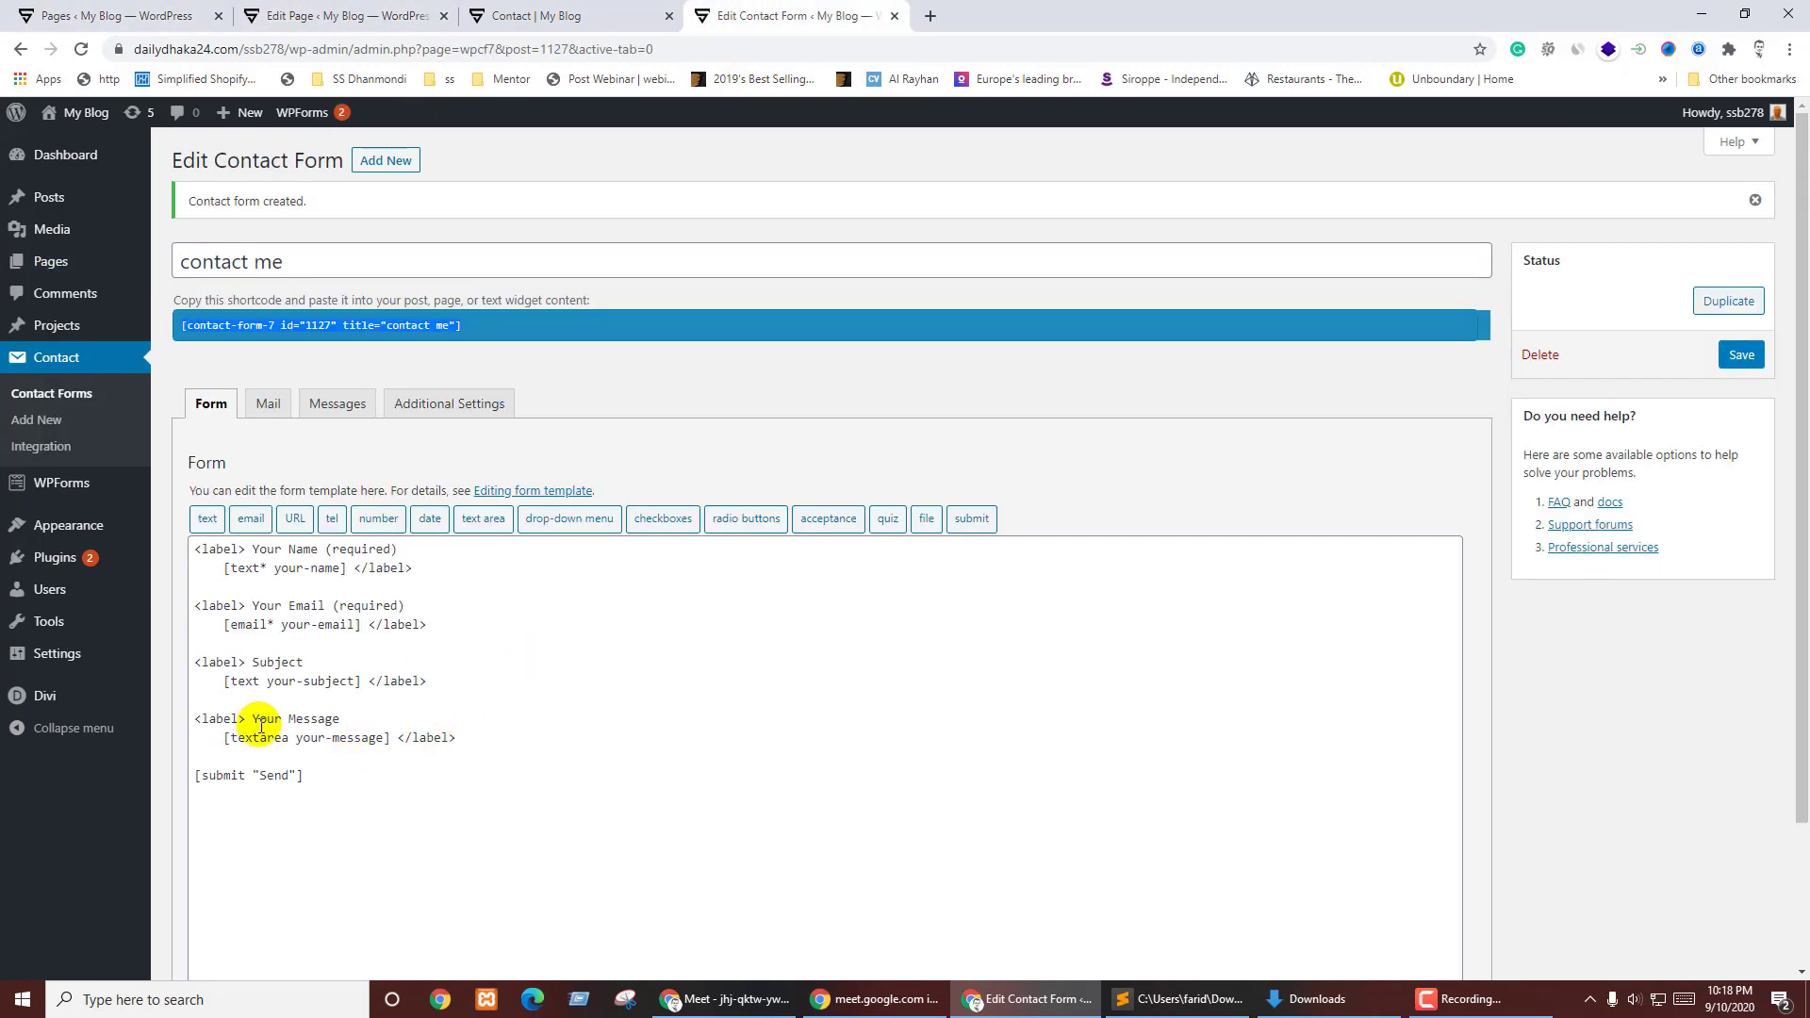
left_click(638, 13)
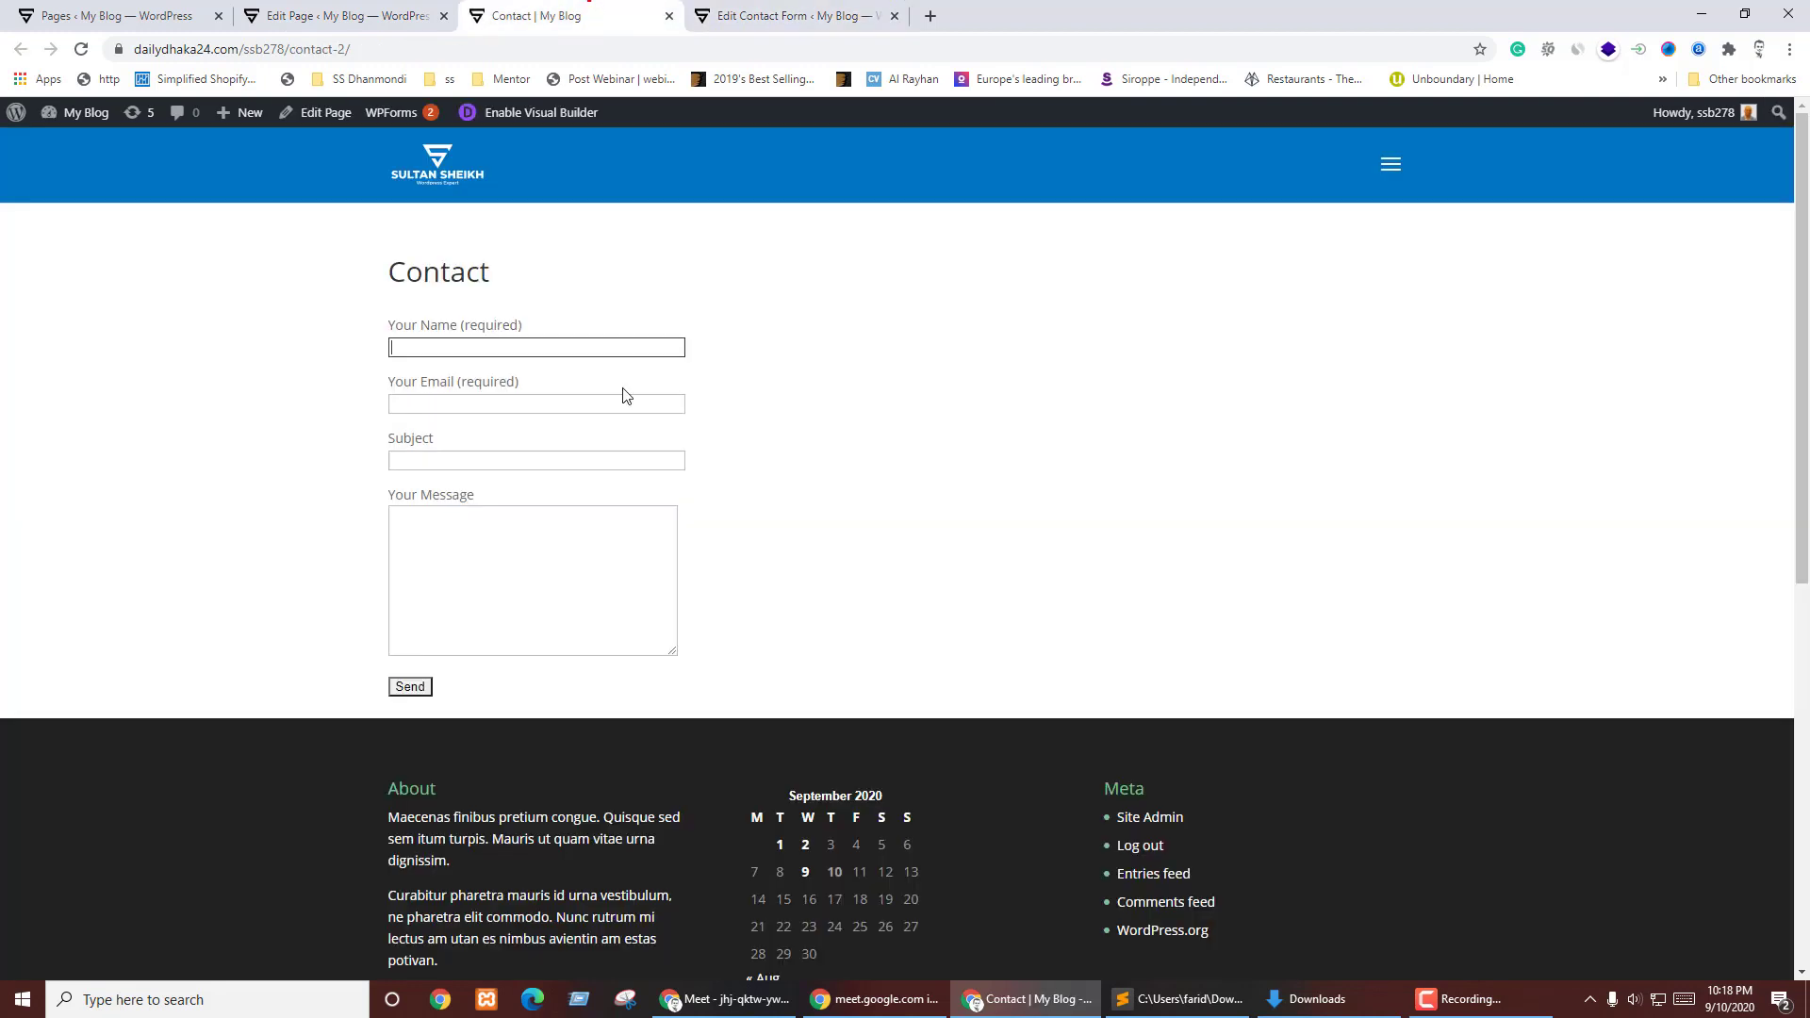
left_click(829, 422)
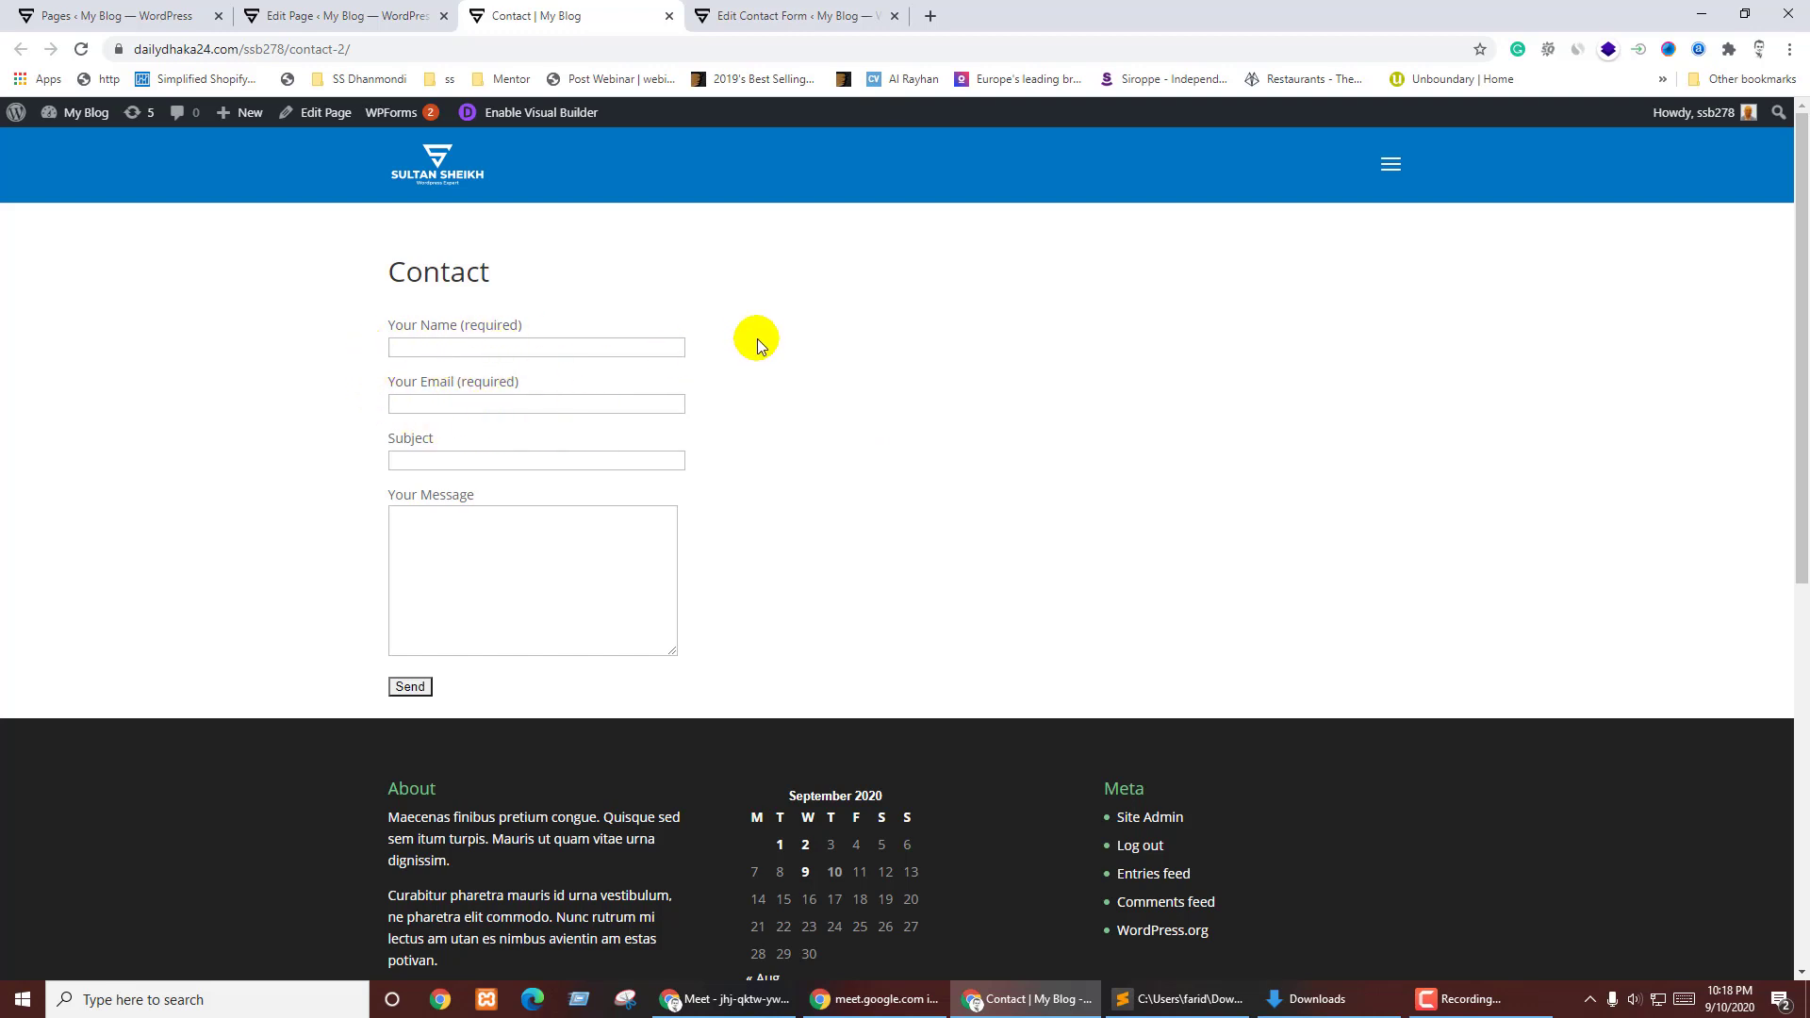
left_click(808, 13)
left_click(566, 13)
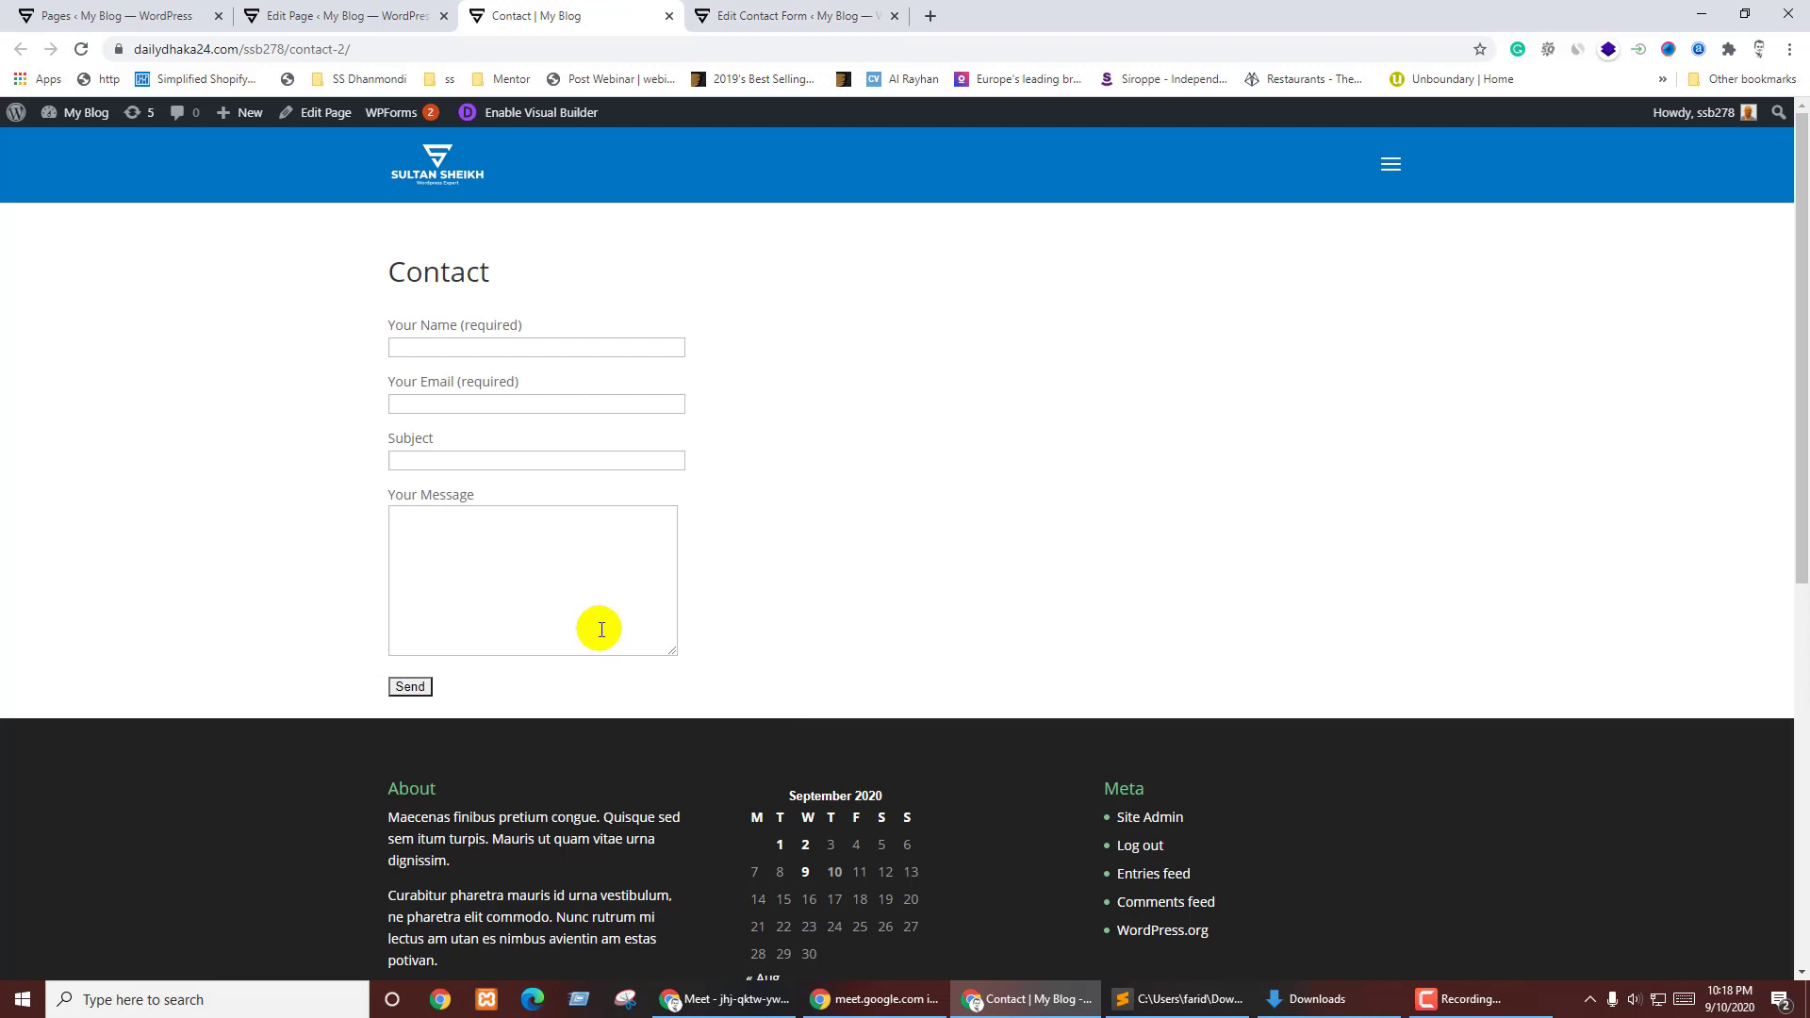
- Send the empty form and click into the Name, Email and Message fields to see 'The field is required.'
left_click(408, 689)
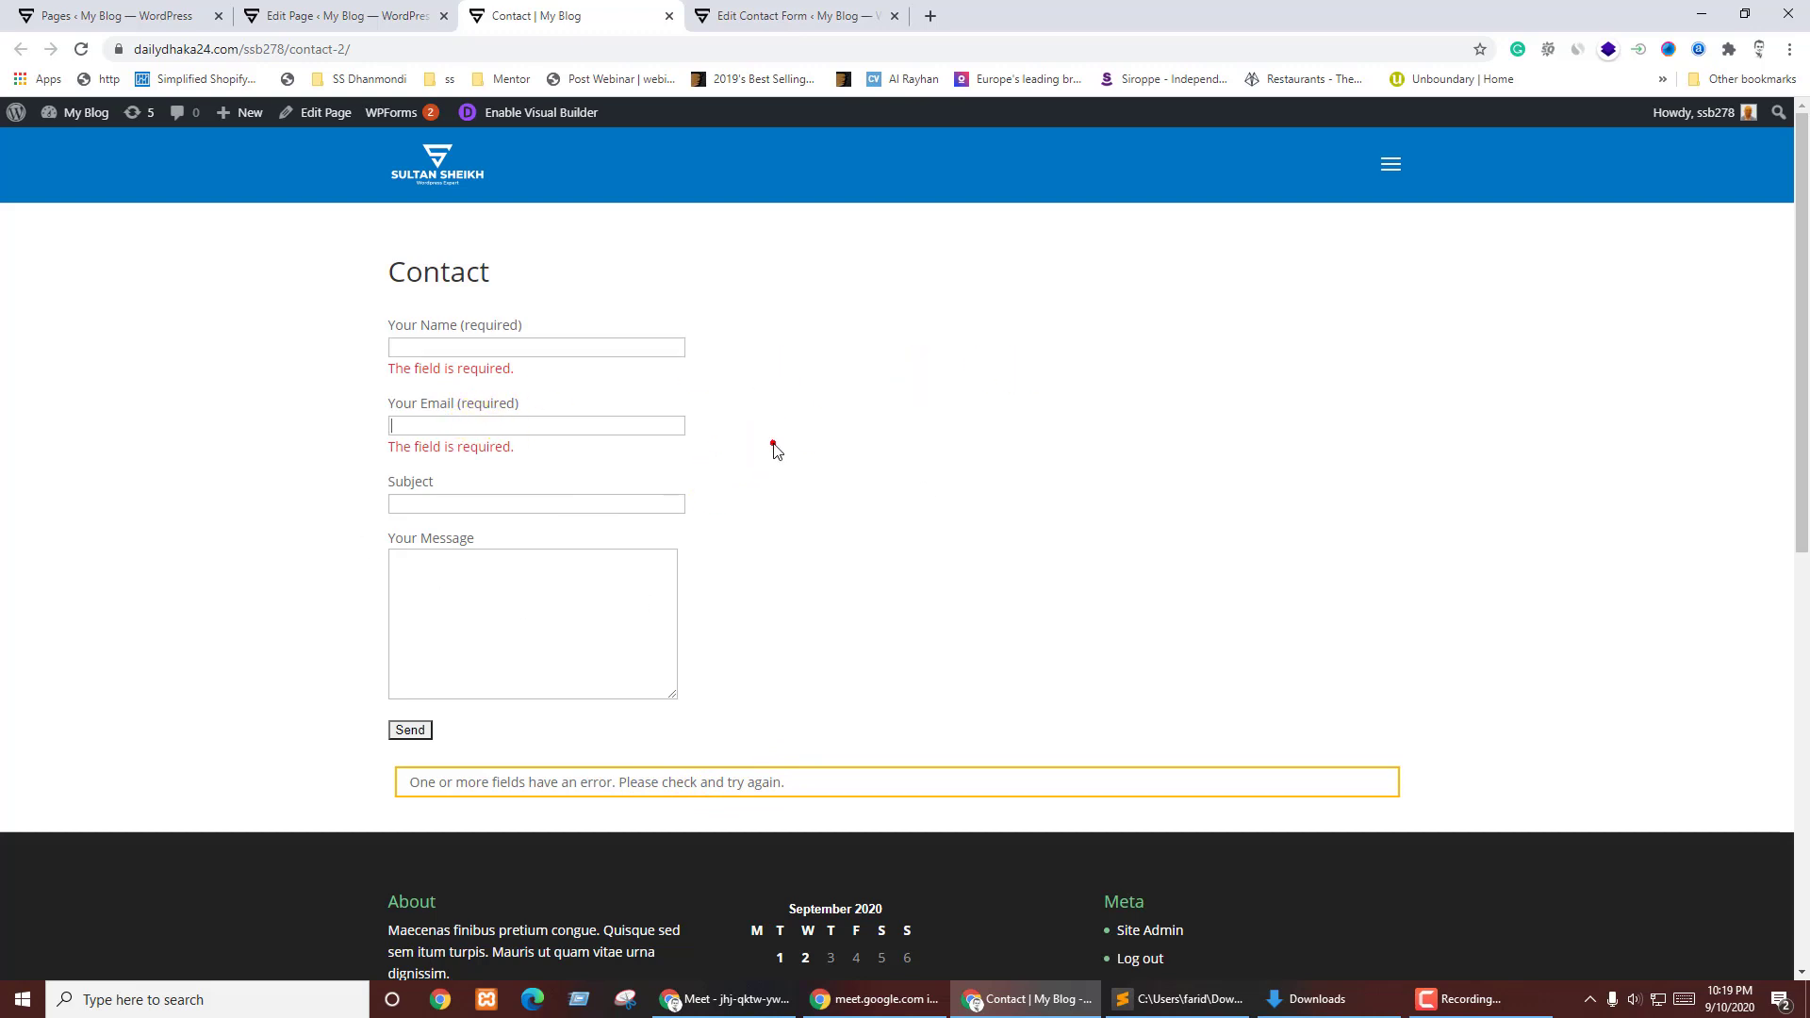
left_click(431, 349)
left_click(429, 421)
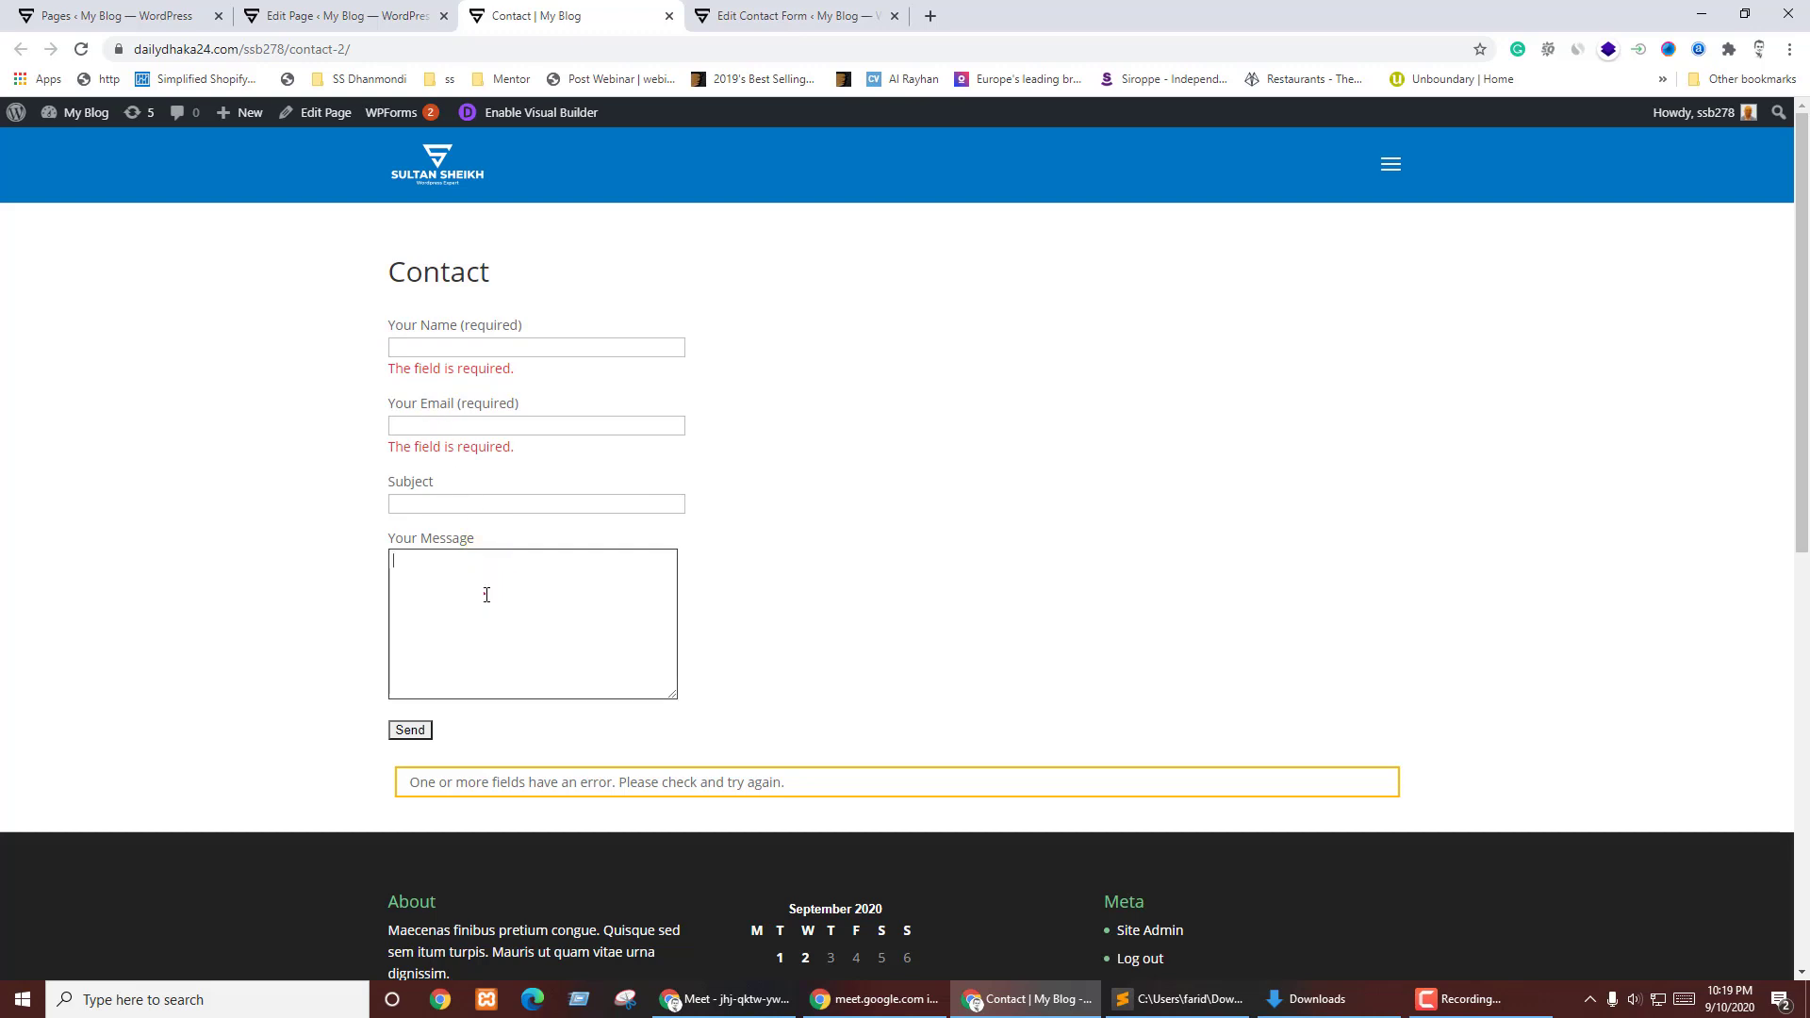
left_click(533, 642)
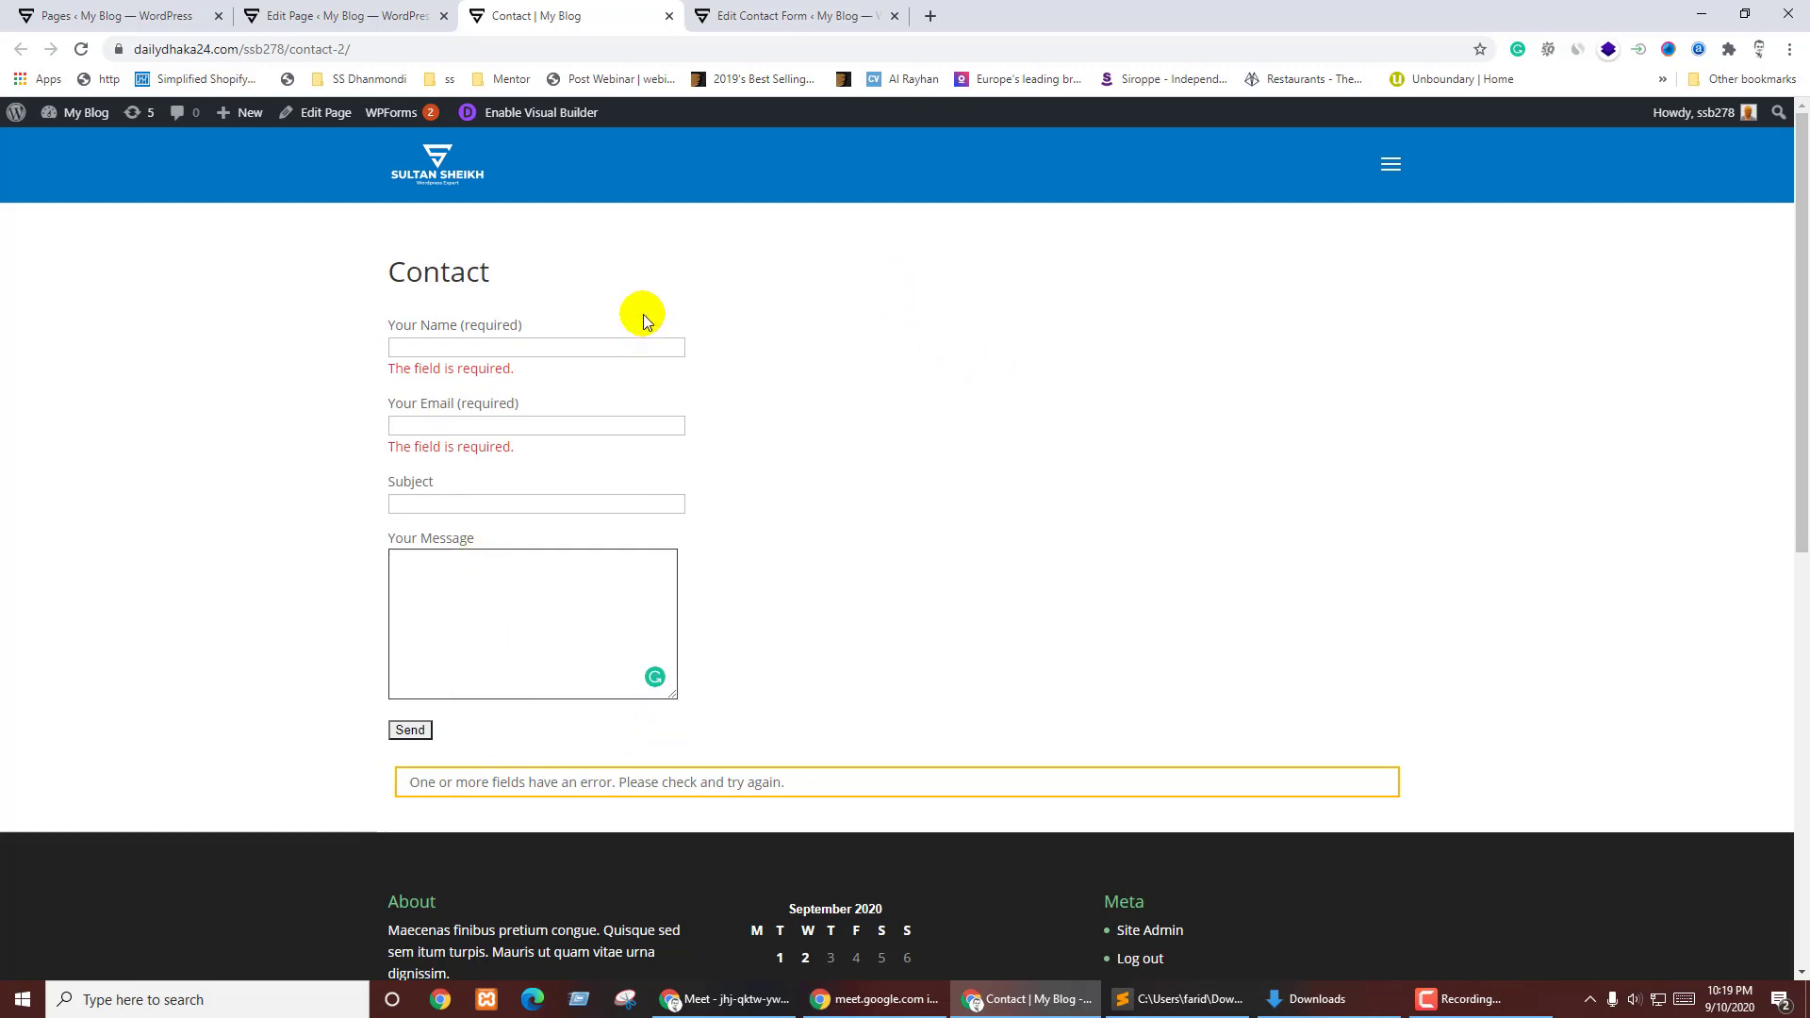
- Open Settings > General, select the administration email address, then return to the contact me form editor
left_click(132, 15)
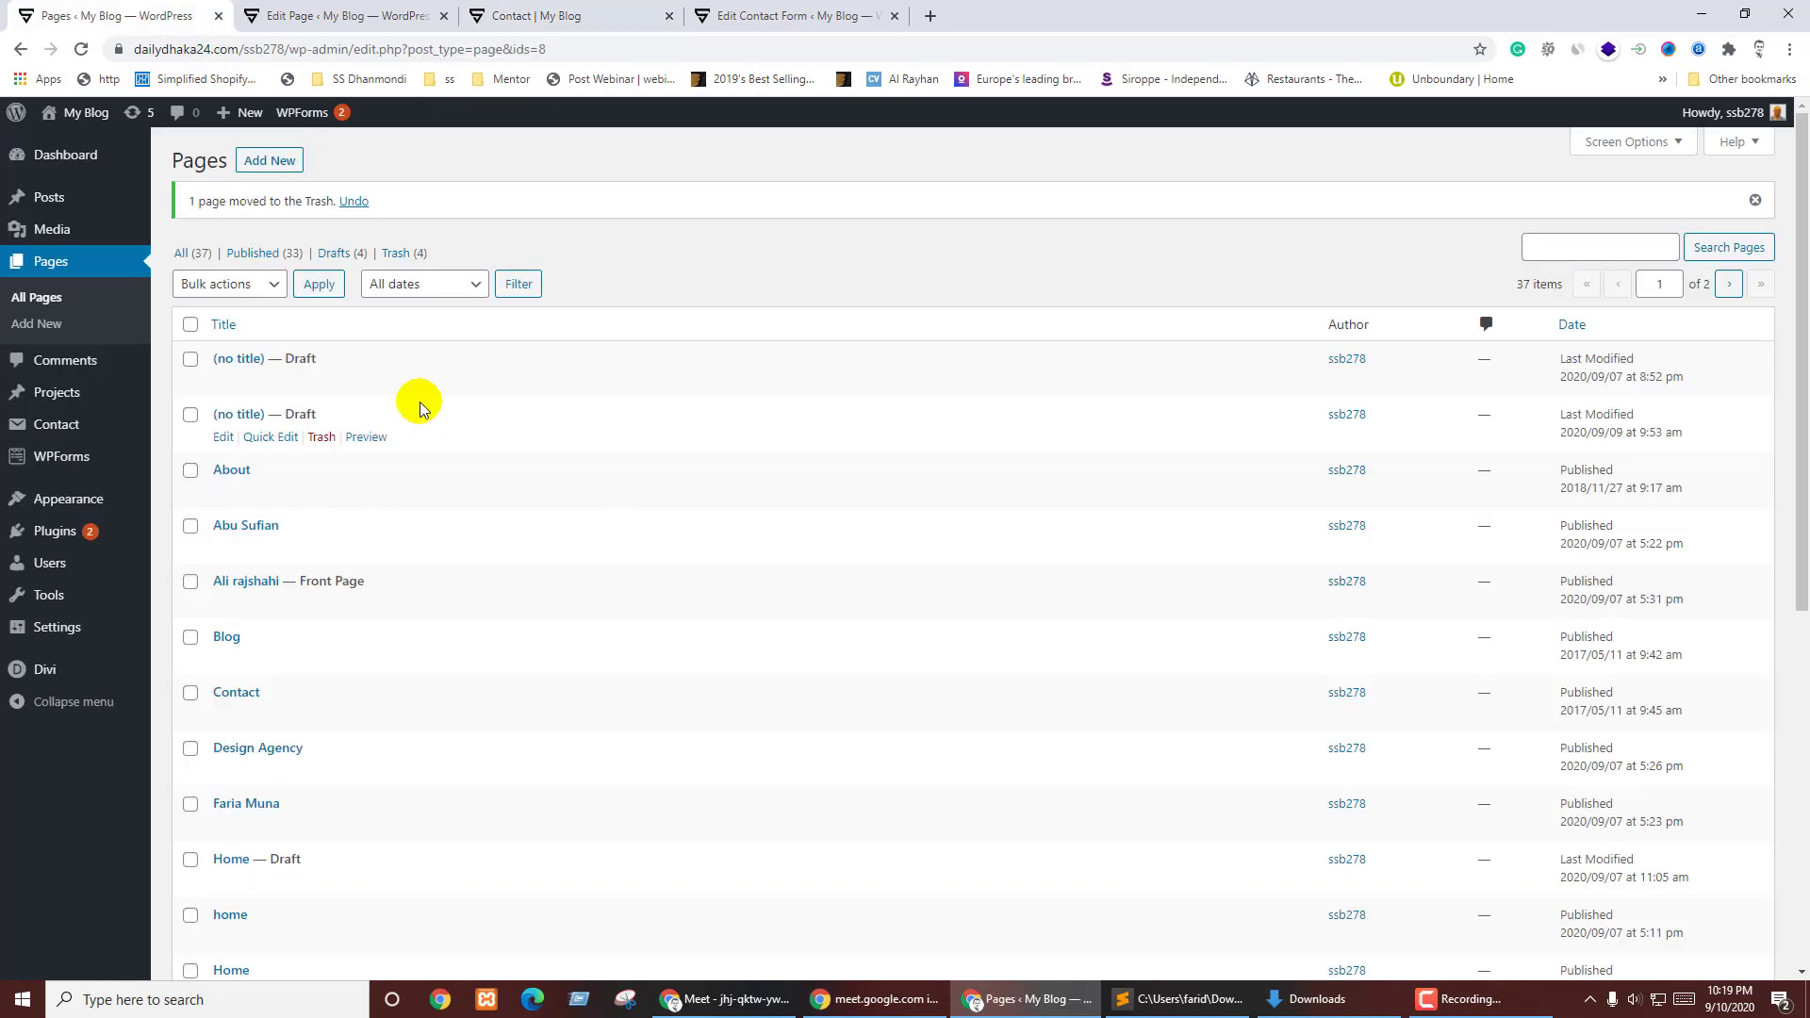
mouse_move(35, 629)
left_click(174, 632)
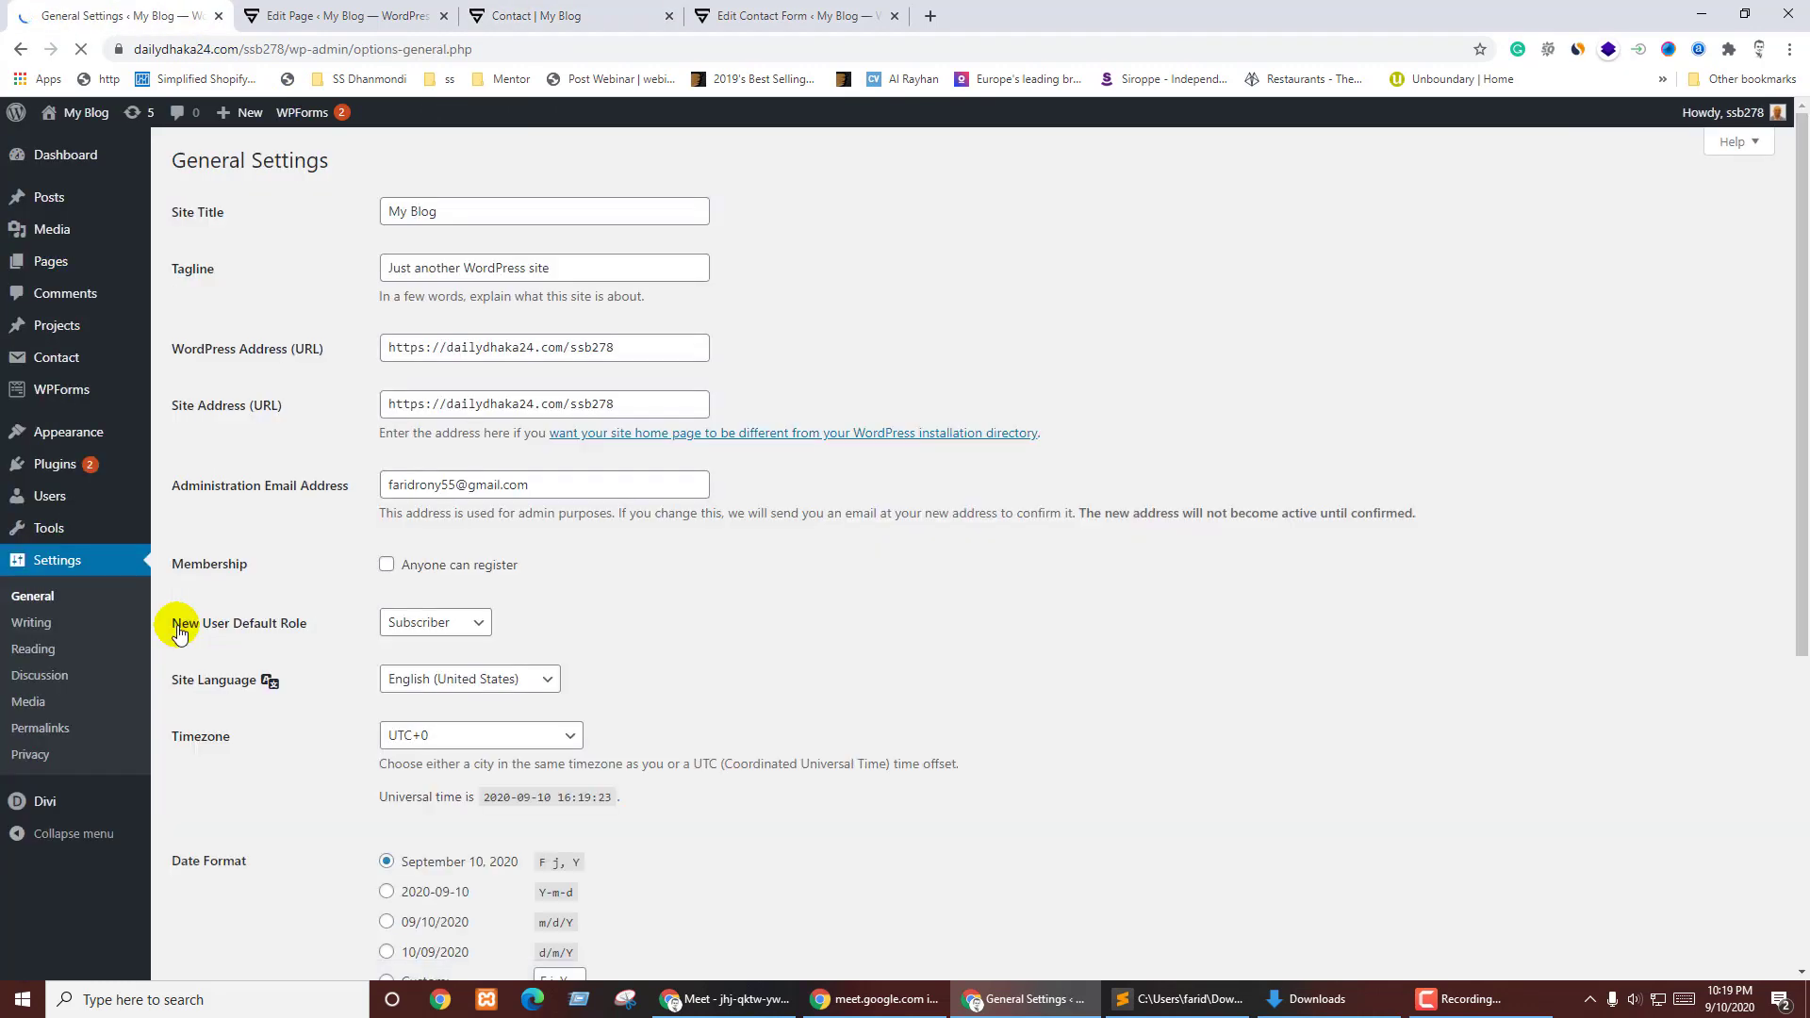
left_click_drag(382, 483, 624, 485)
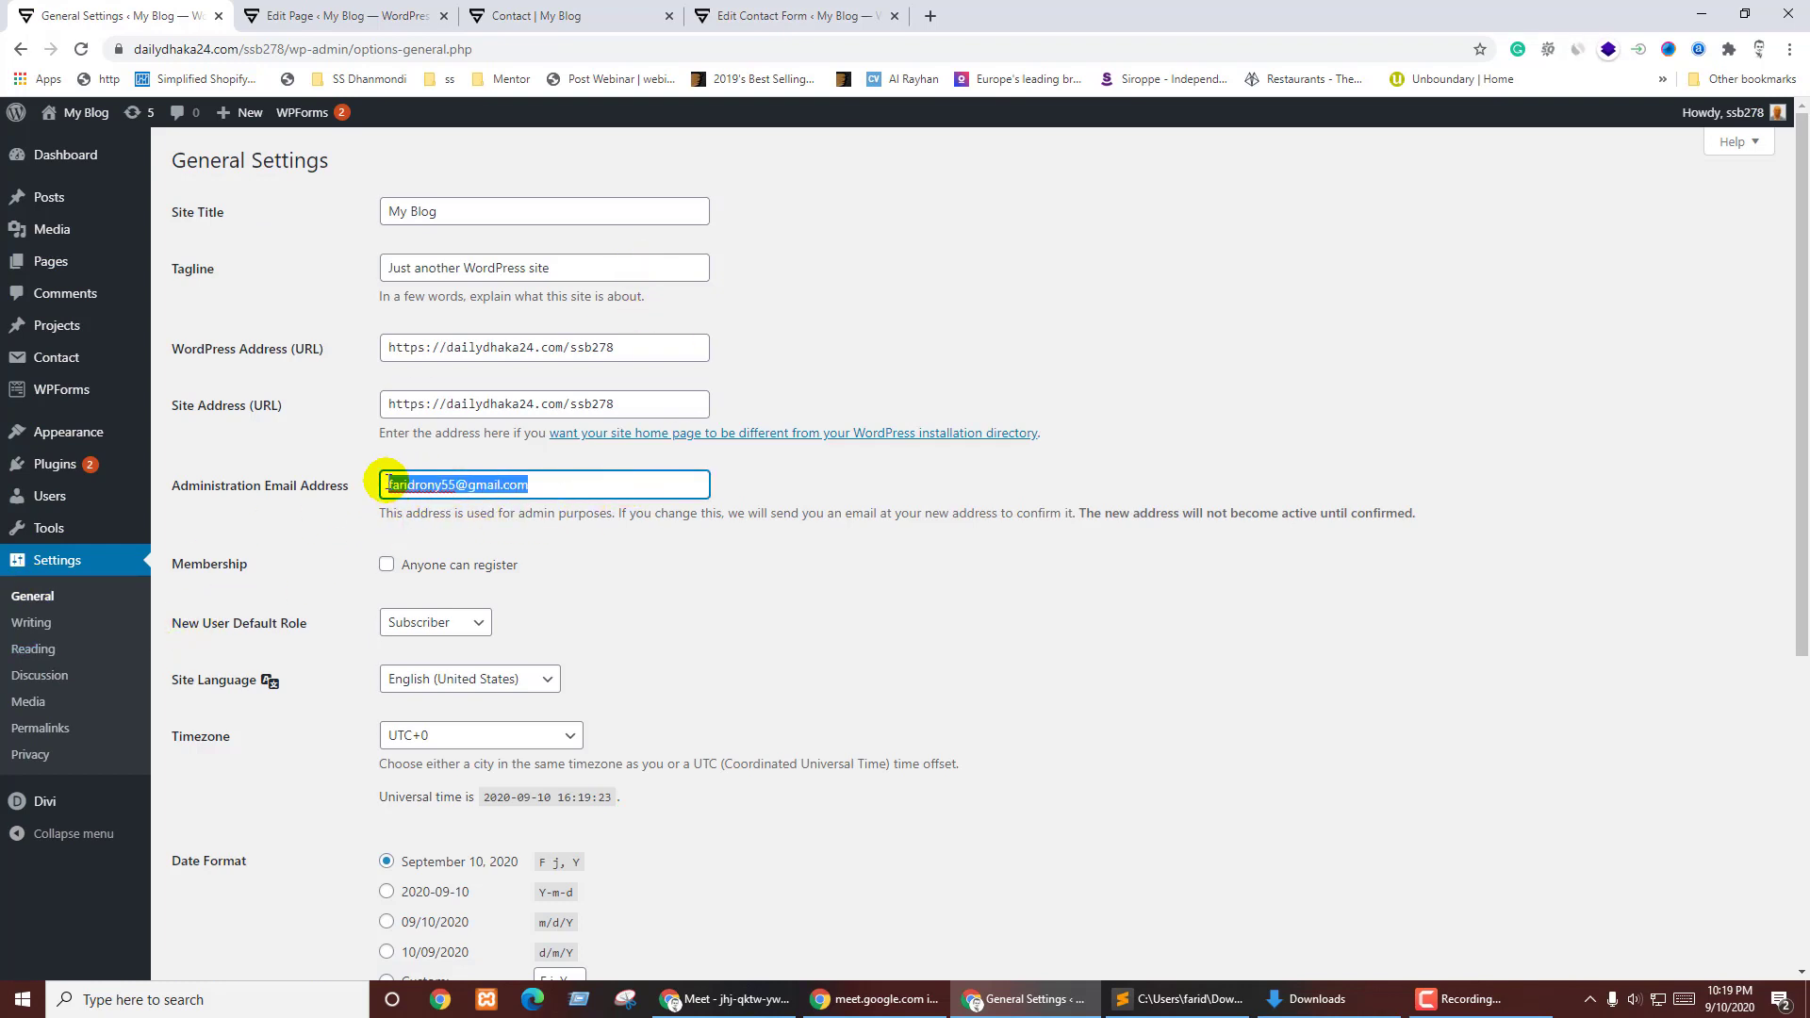
left_click(734, 6)
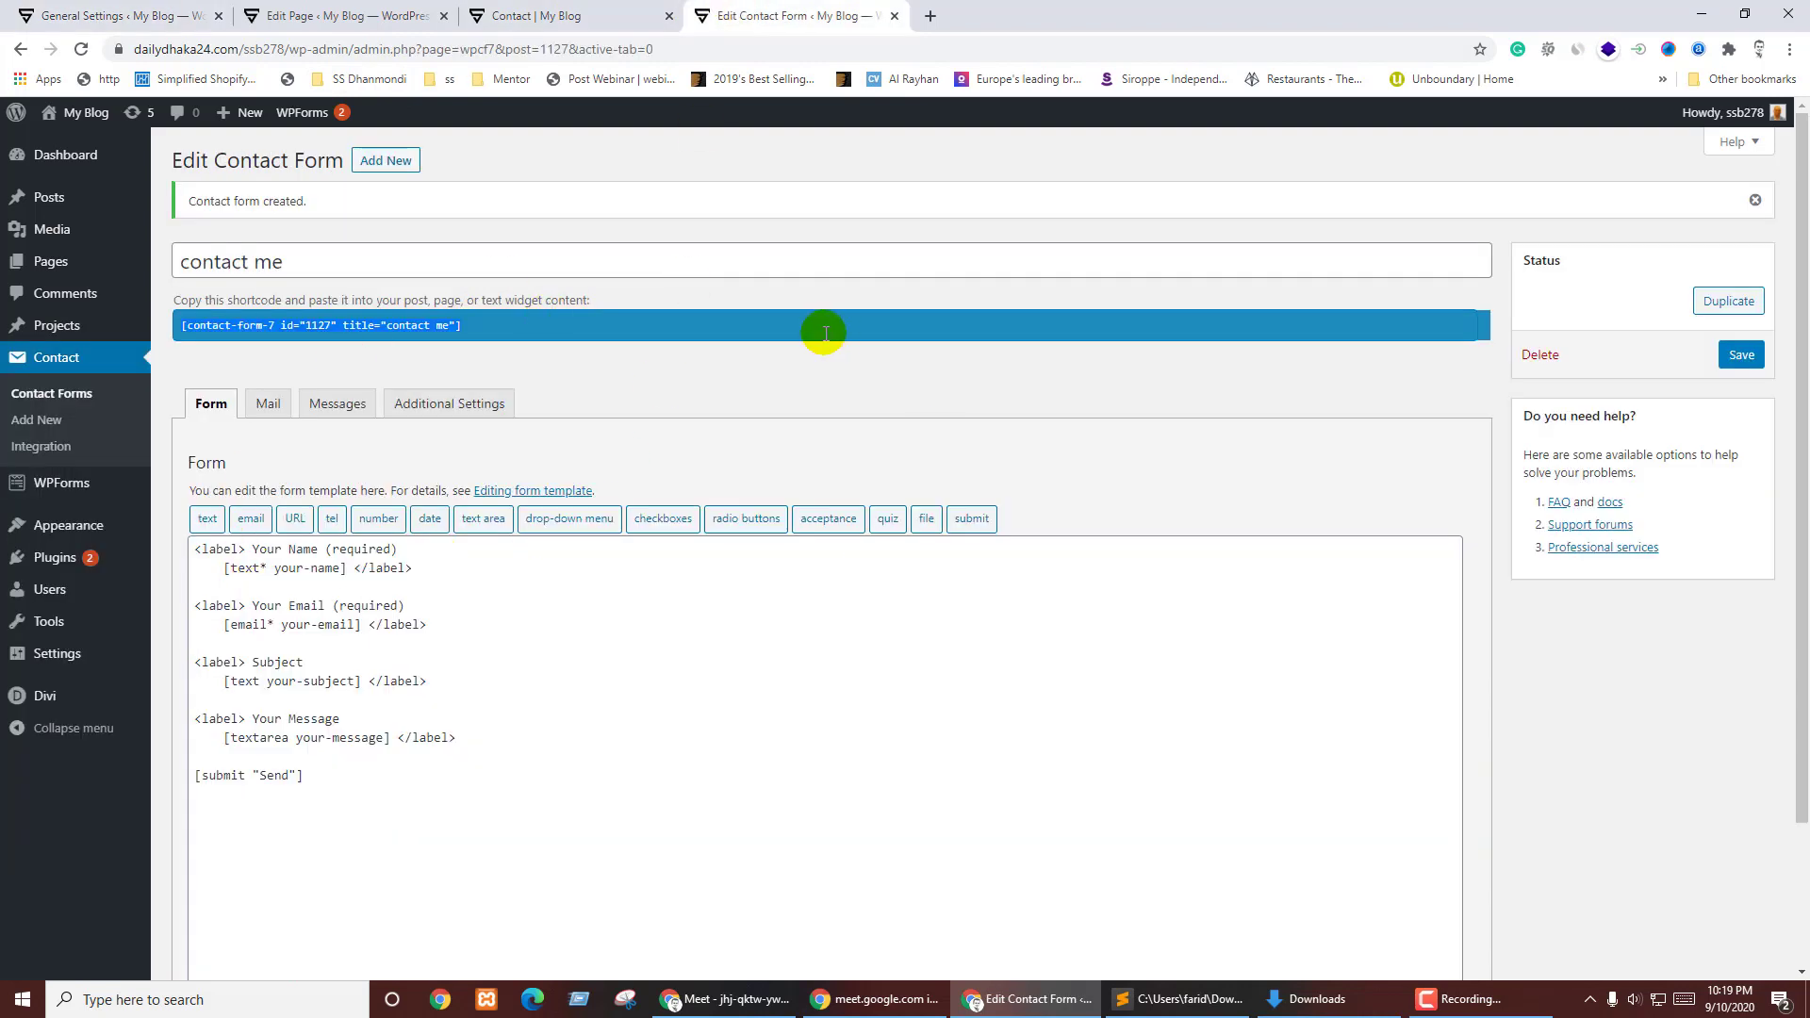
- Delete the entire contact me form template and open the 'text' form-tag generator
left_click(366, 815)
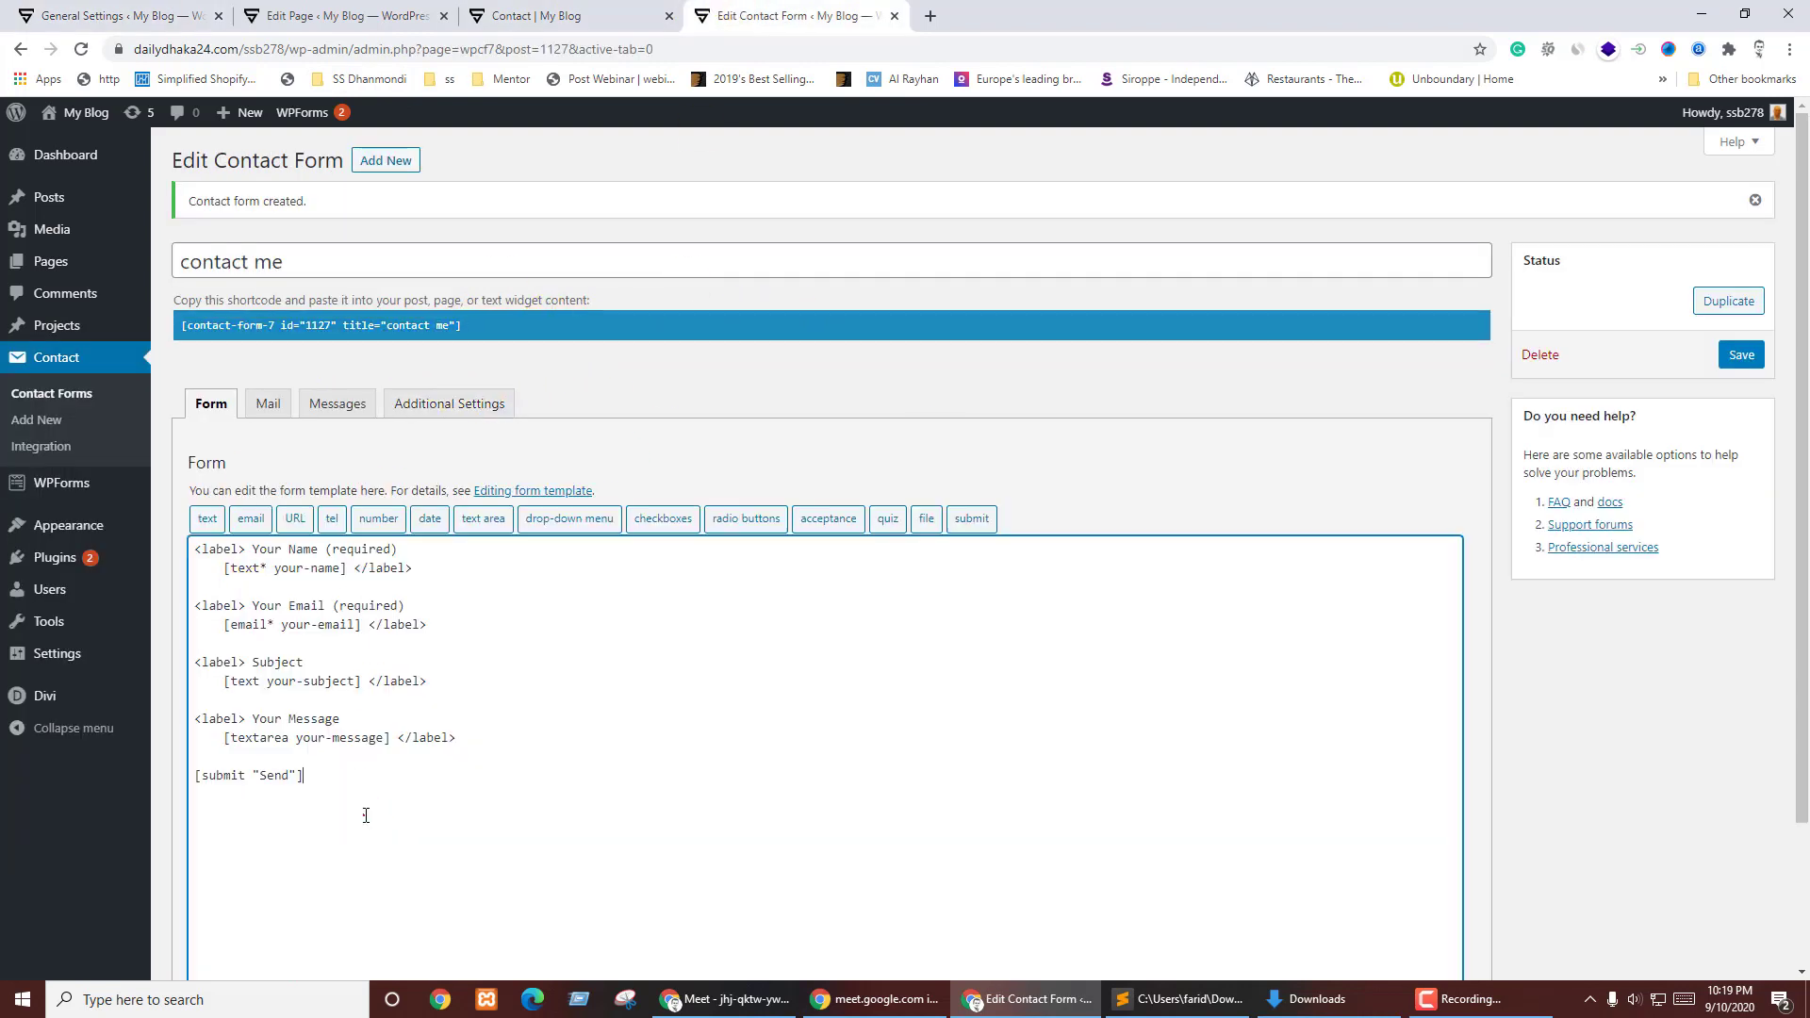
key("ctrl+a")
key("BackSpace")
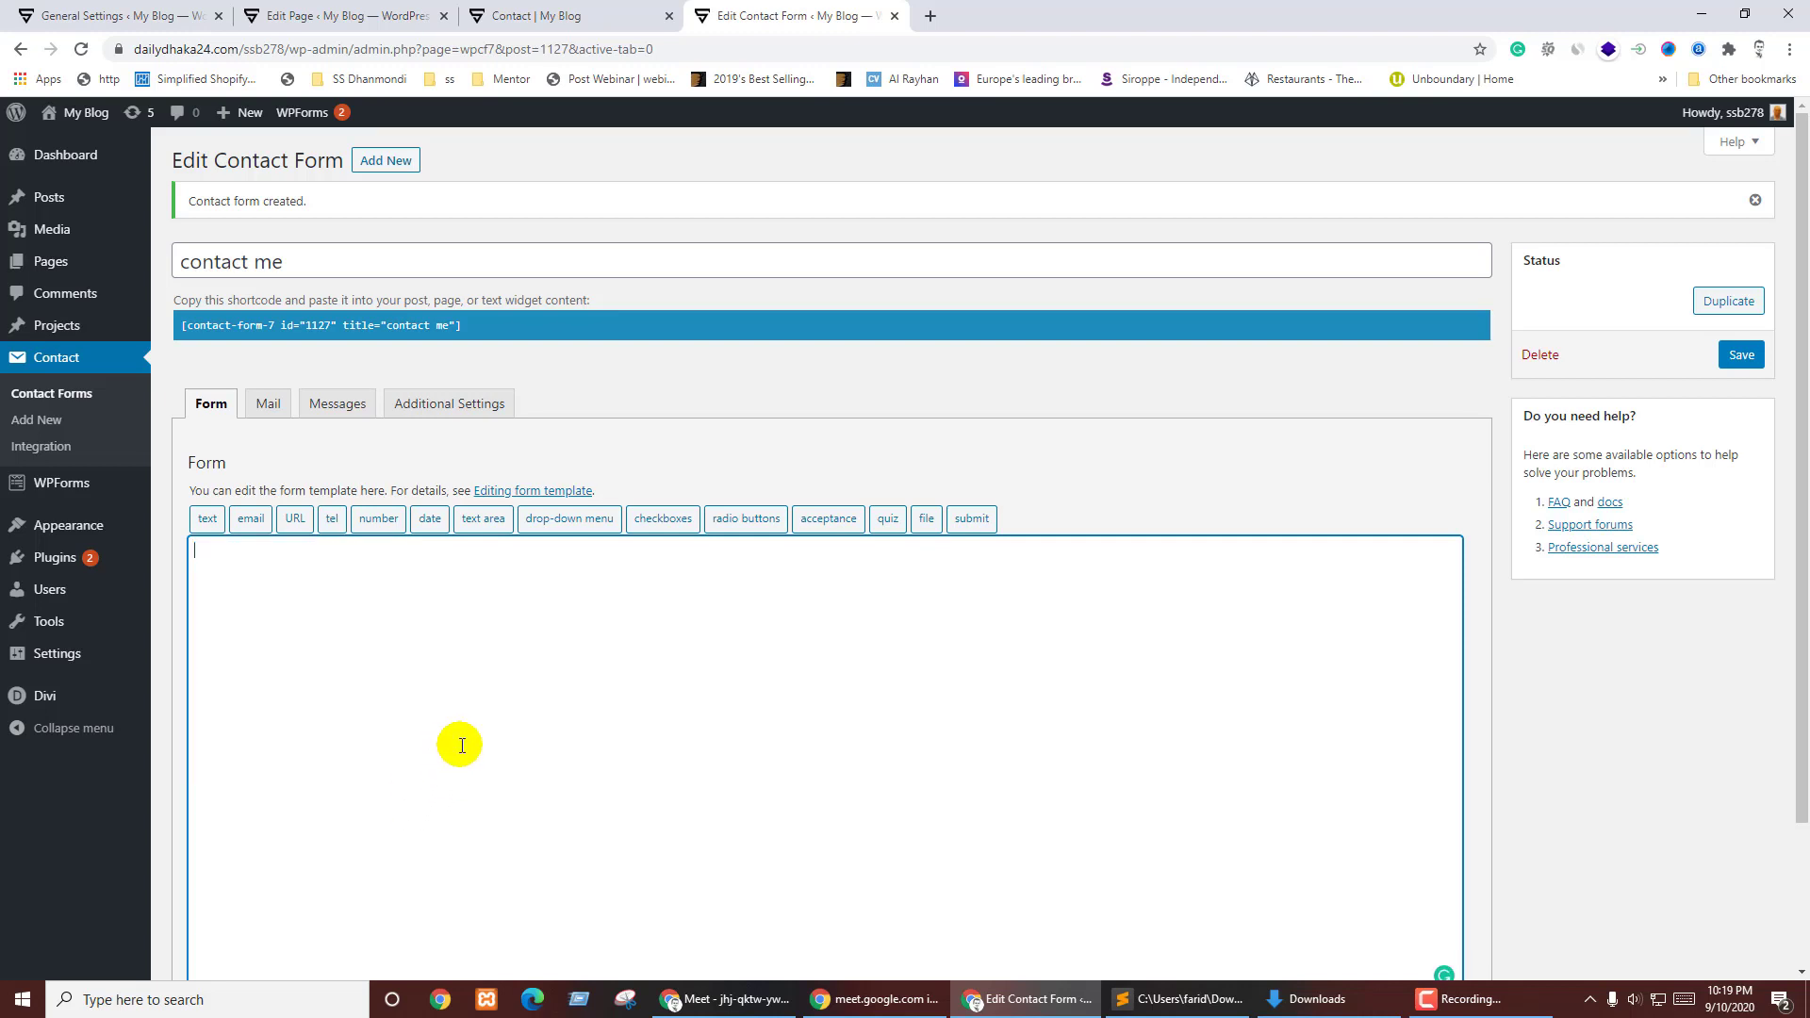
key("ctrl+z")
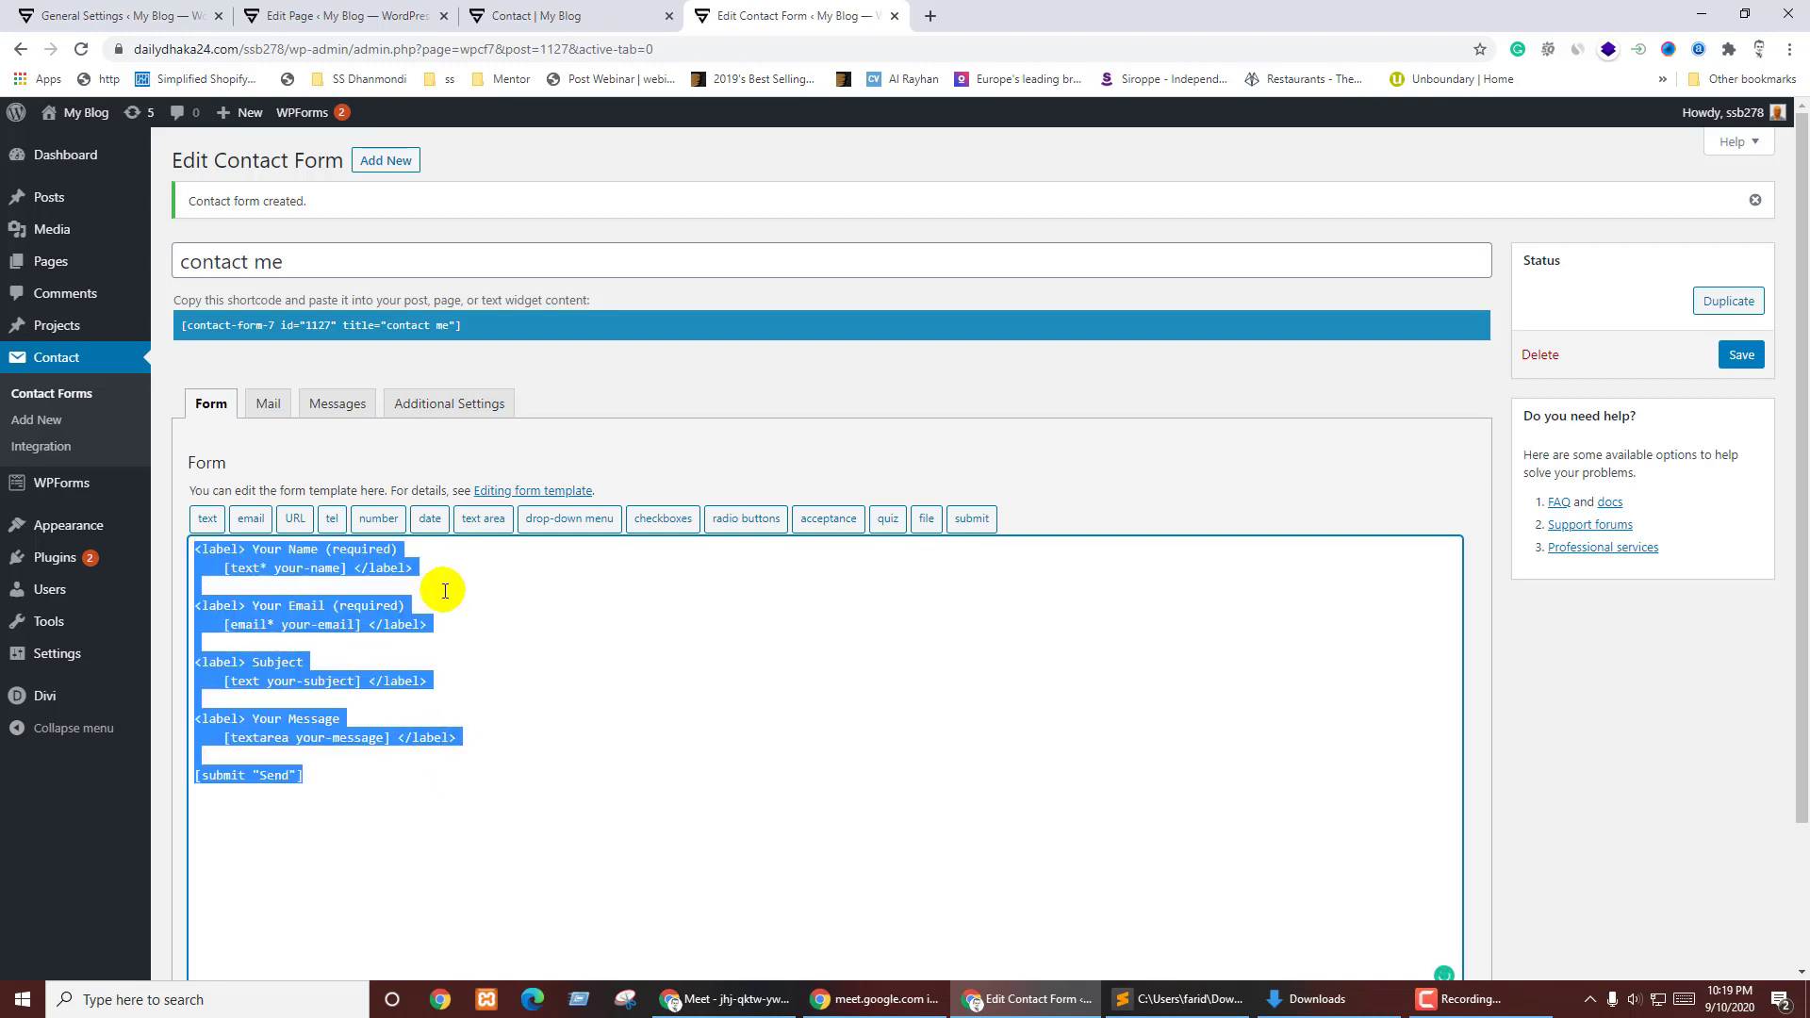
key("BackSpace")
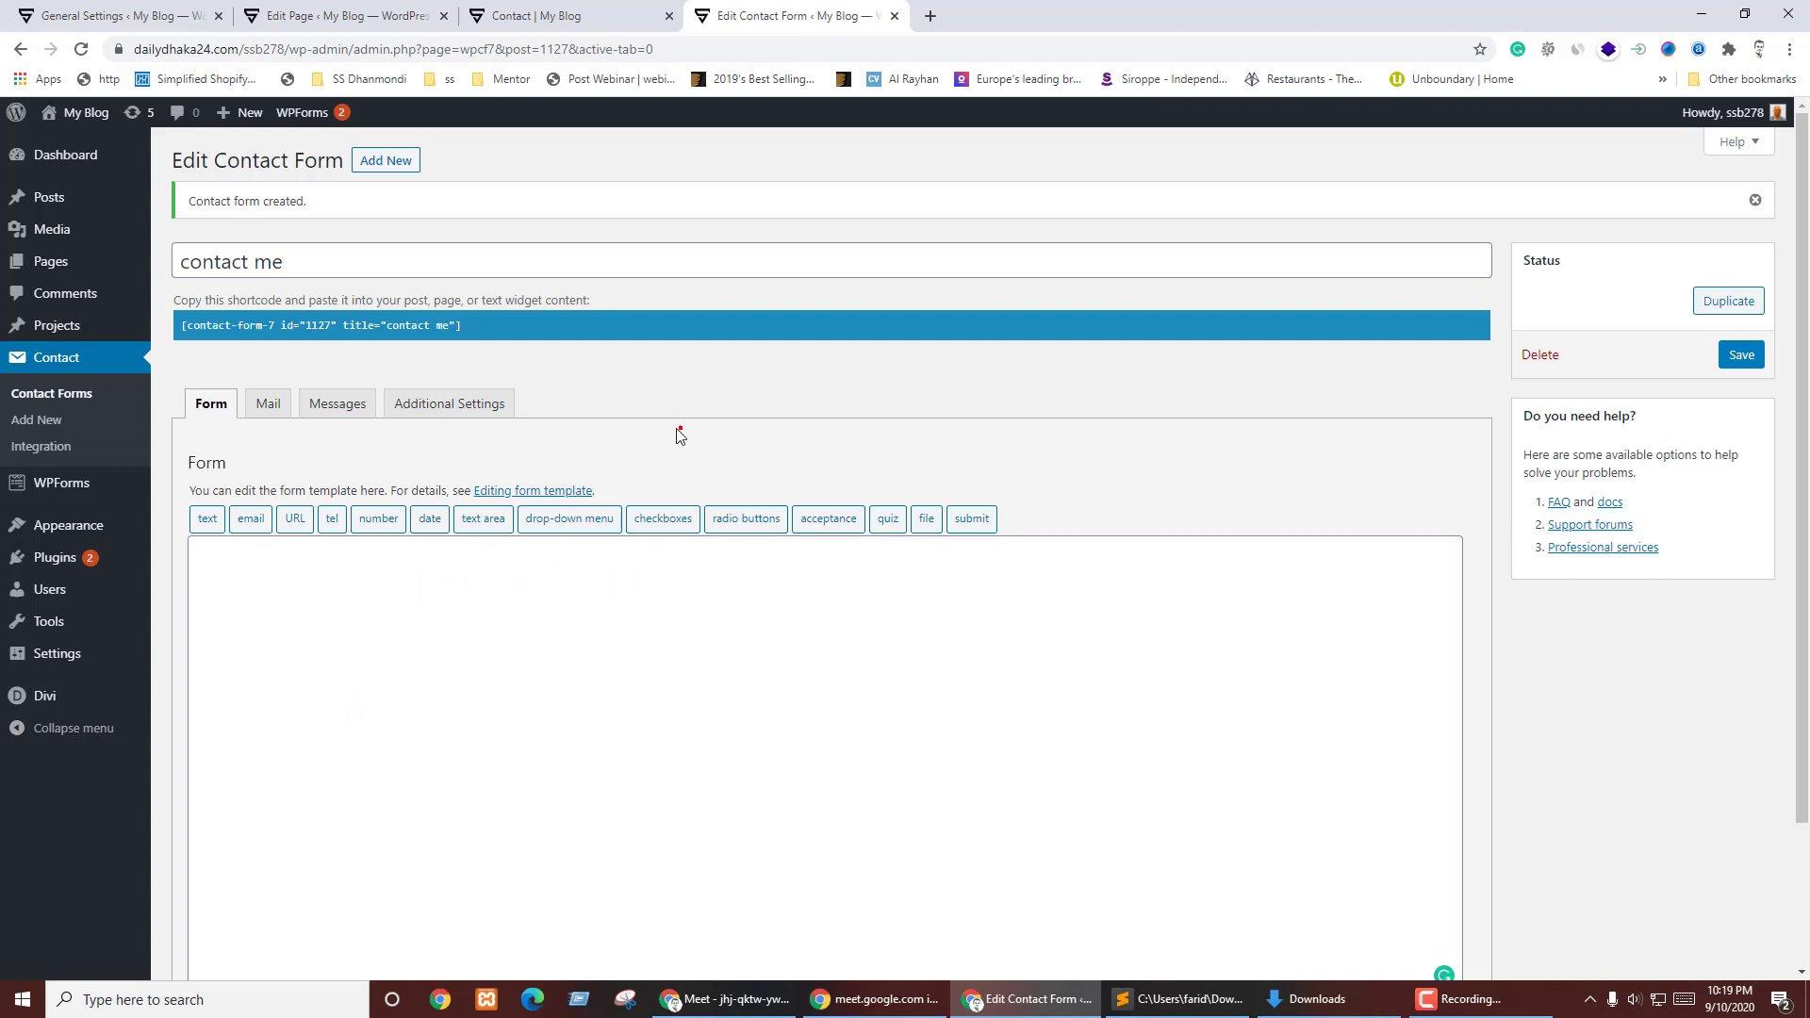
left_click(304, 403)
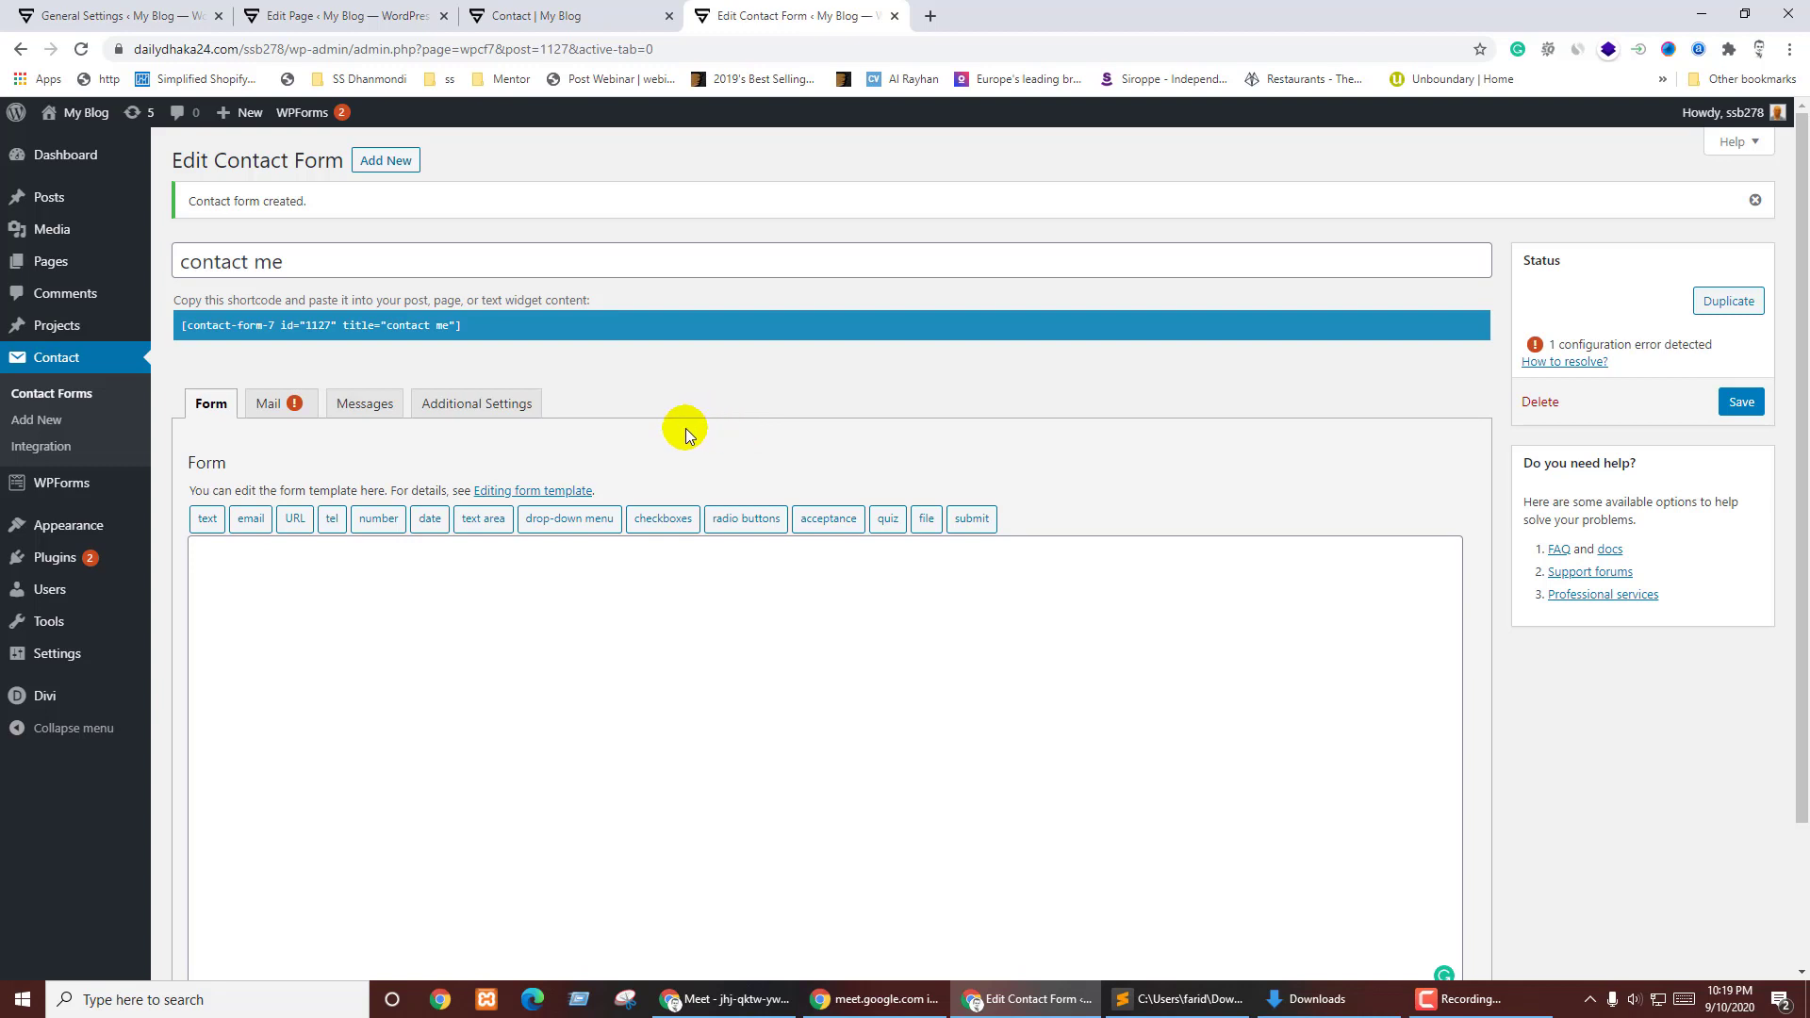
left_click(207, 518)
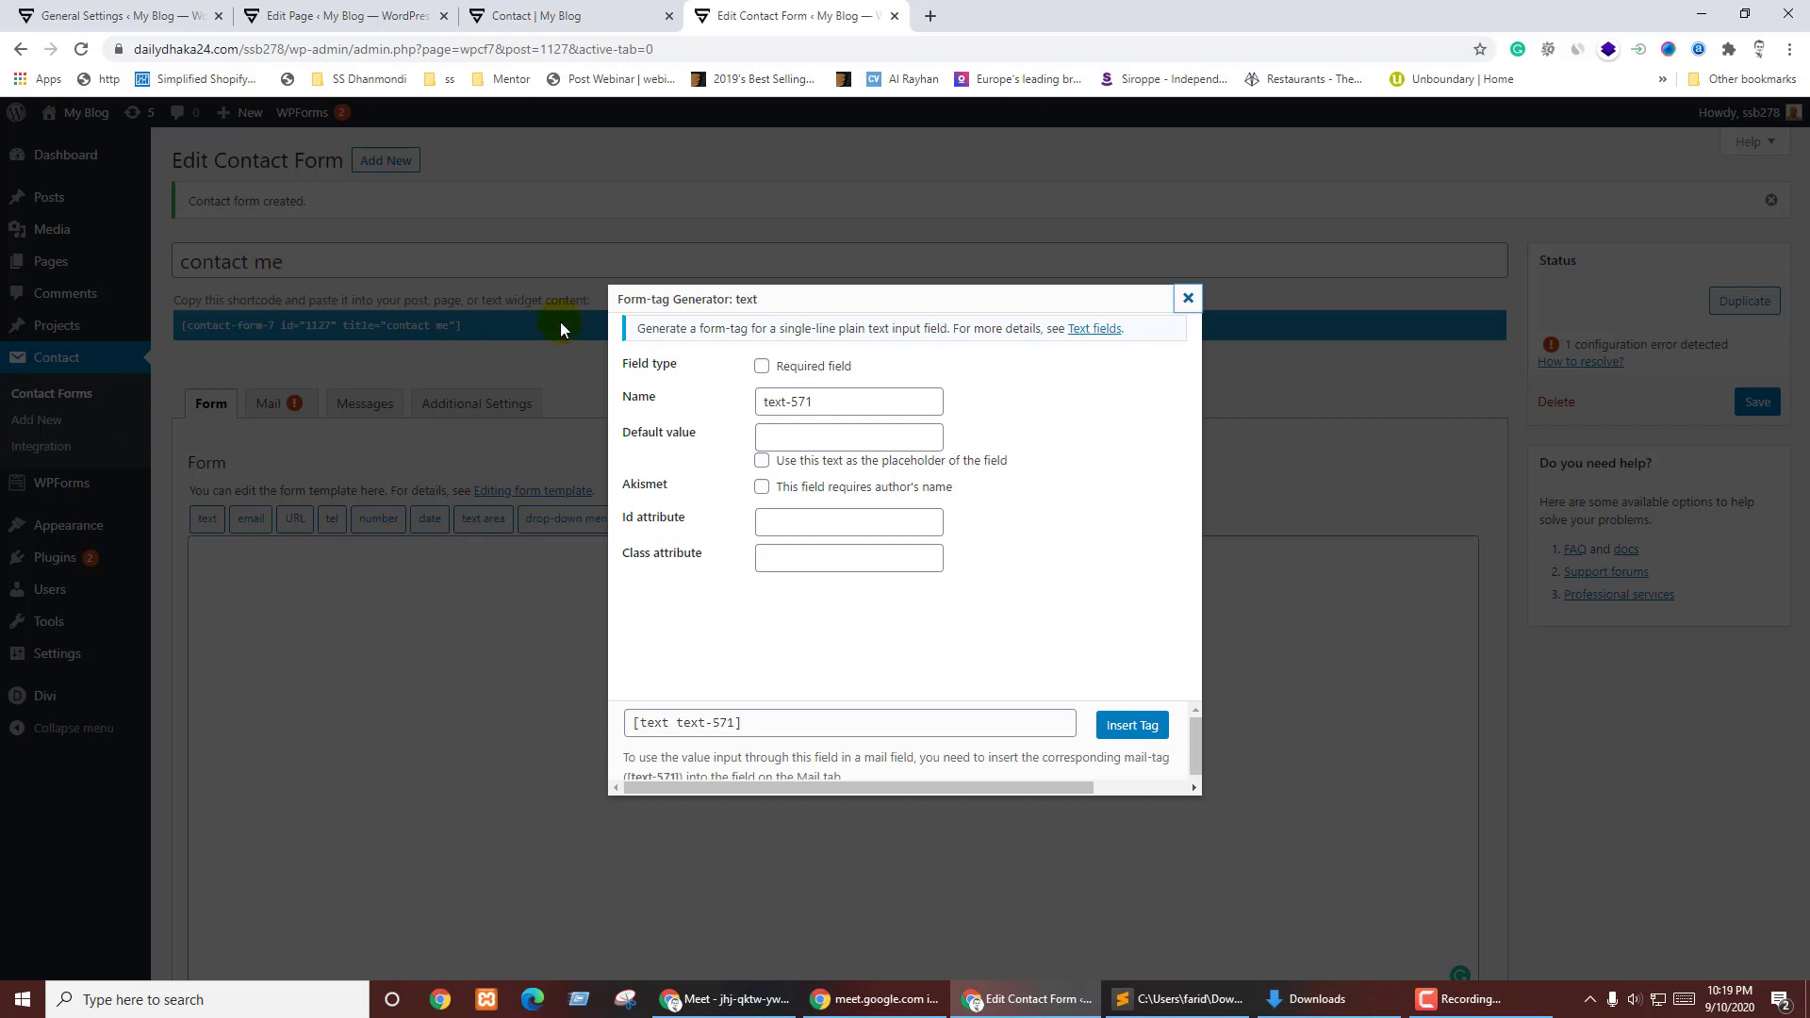
- Make the text field required, with Name as its default value used as the placeholder
left_click(761, 367)
triple_click(819, 402)
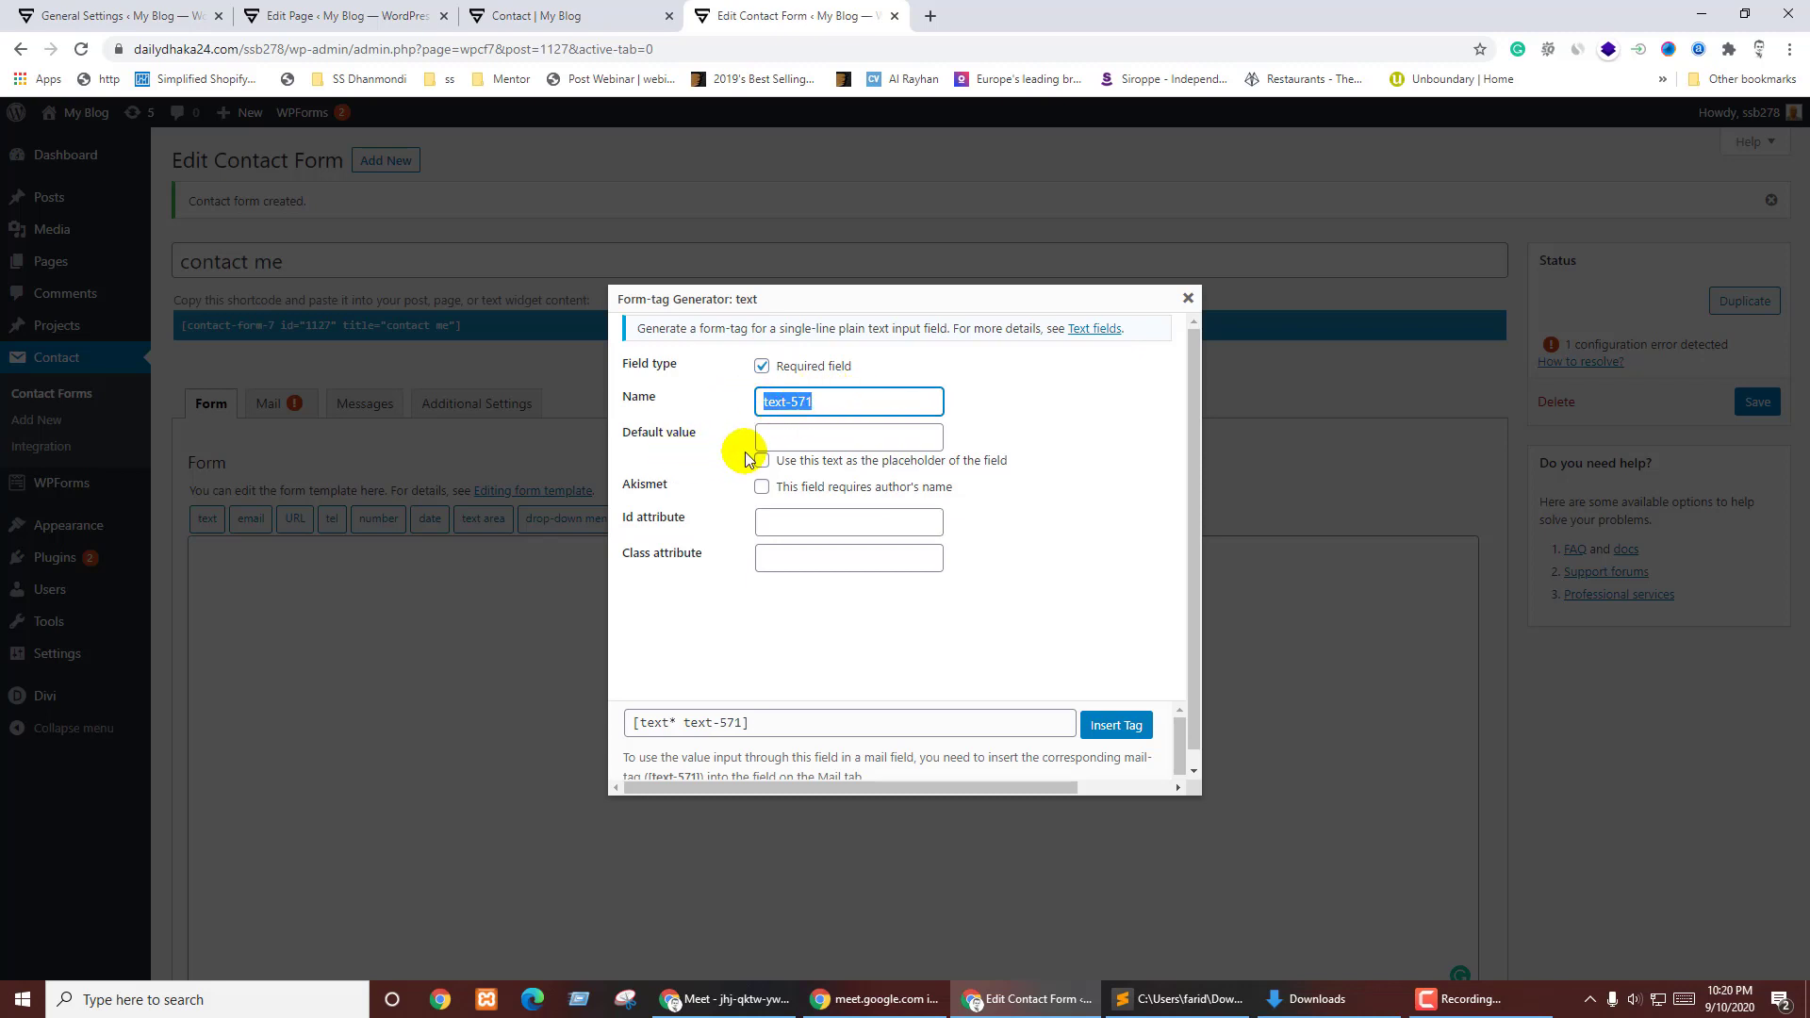
key("ctrl+Page_Up")
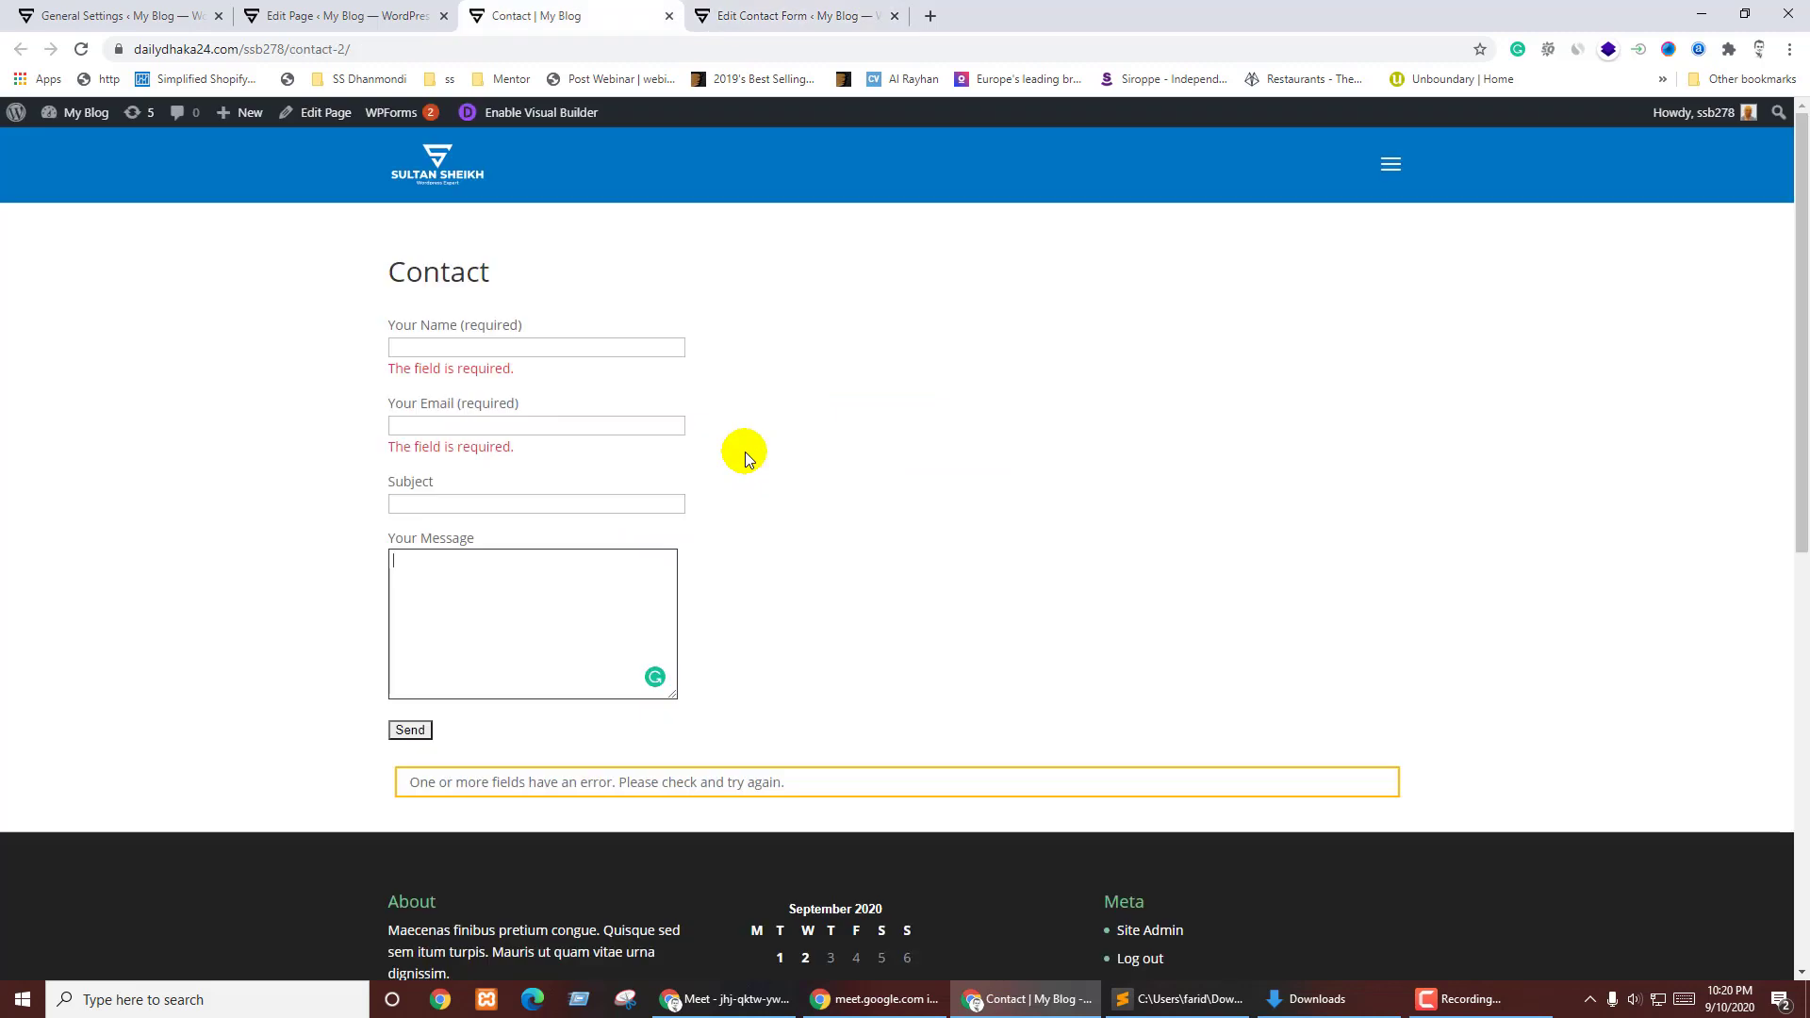
left_click(502, 349)
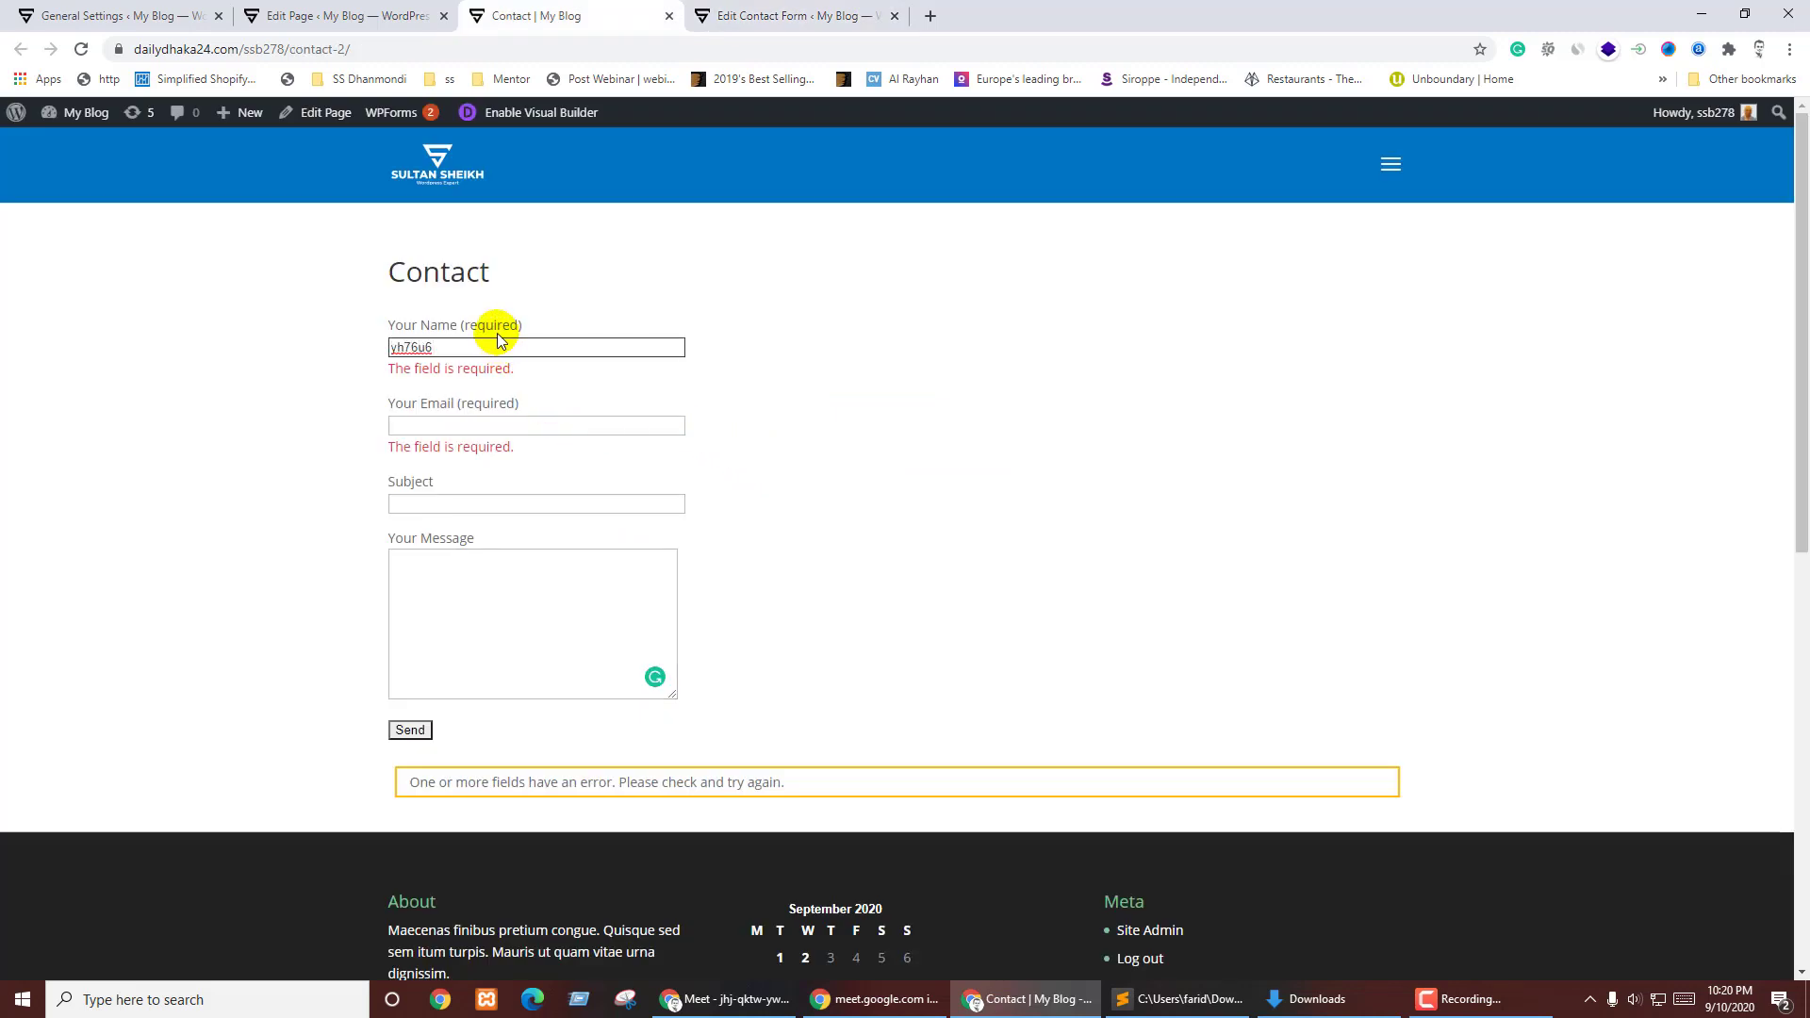
key("ctrl+Page_Down")
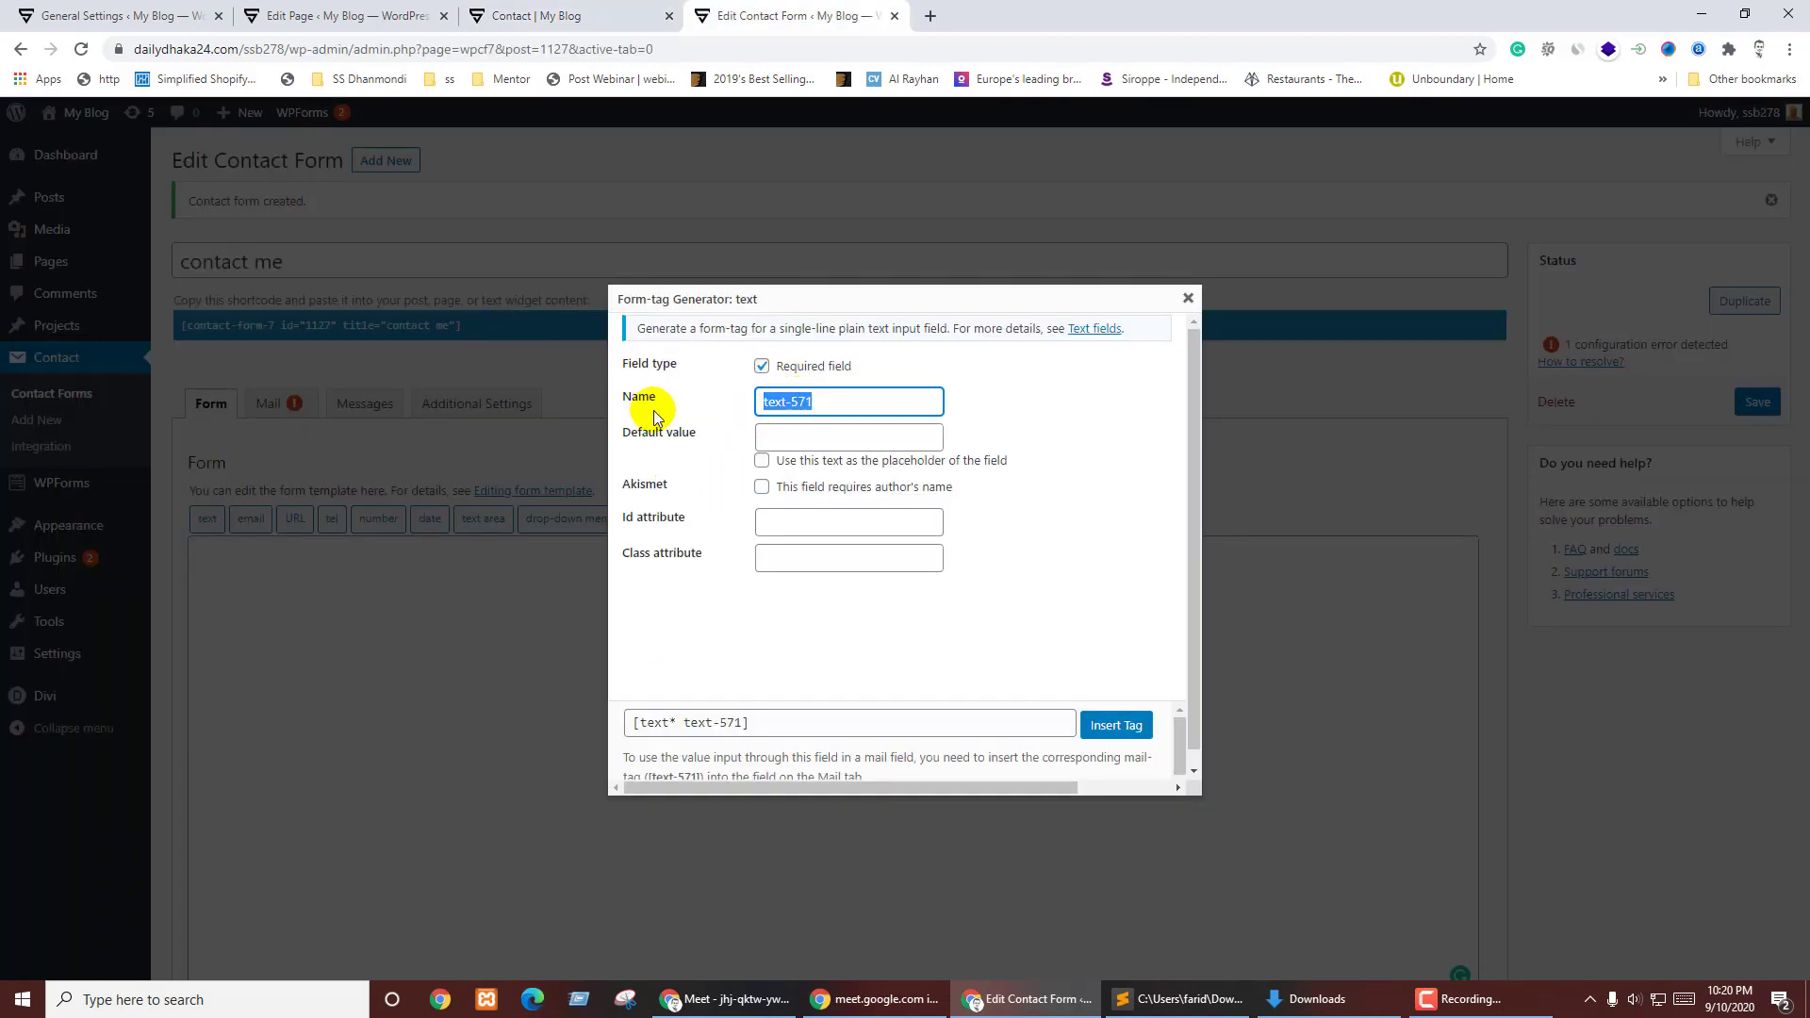
left_click(779, 439)
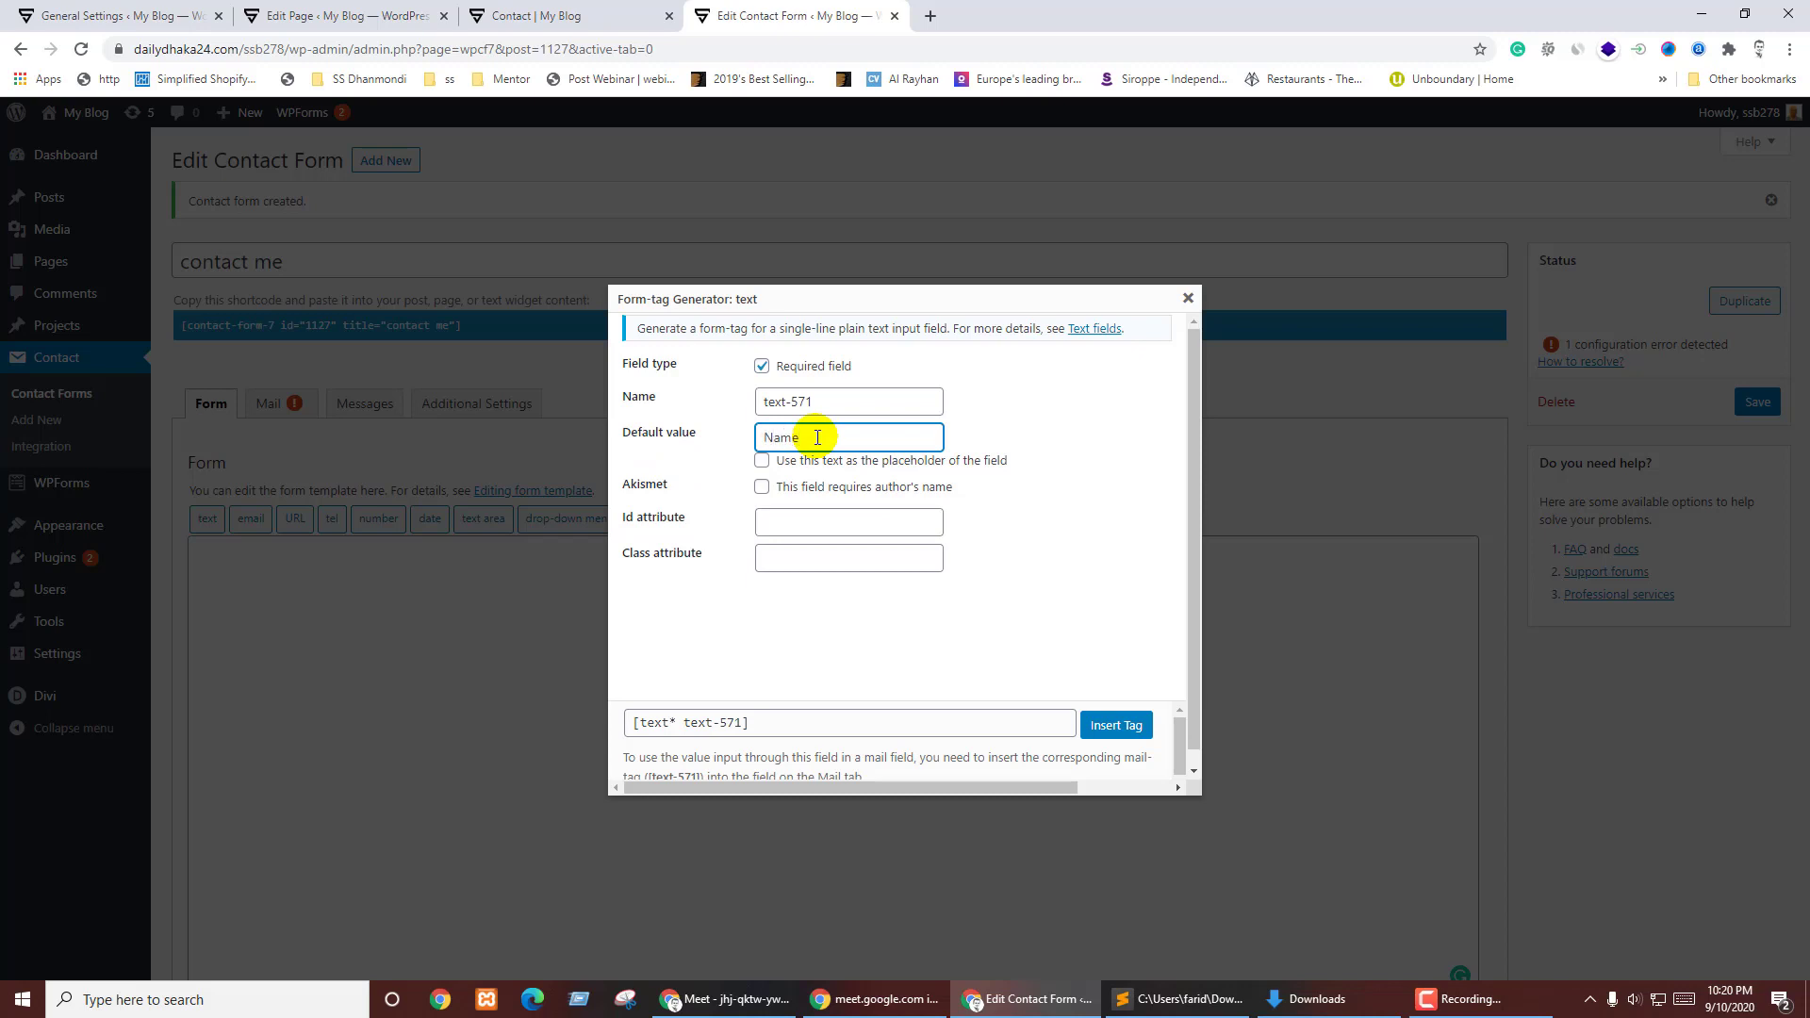
left_click(819, 464)
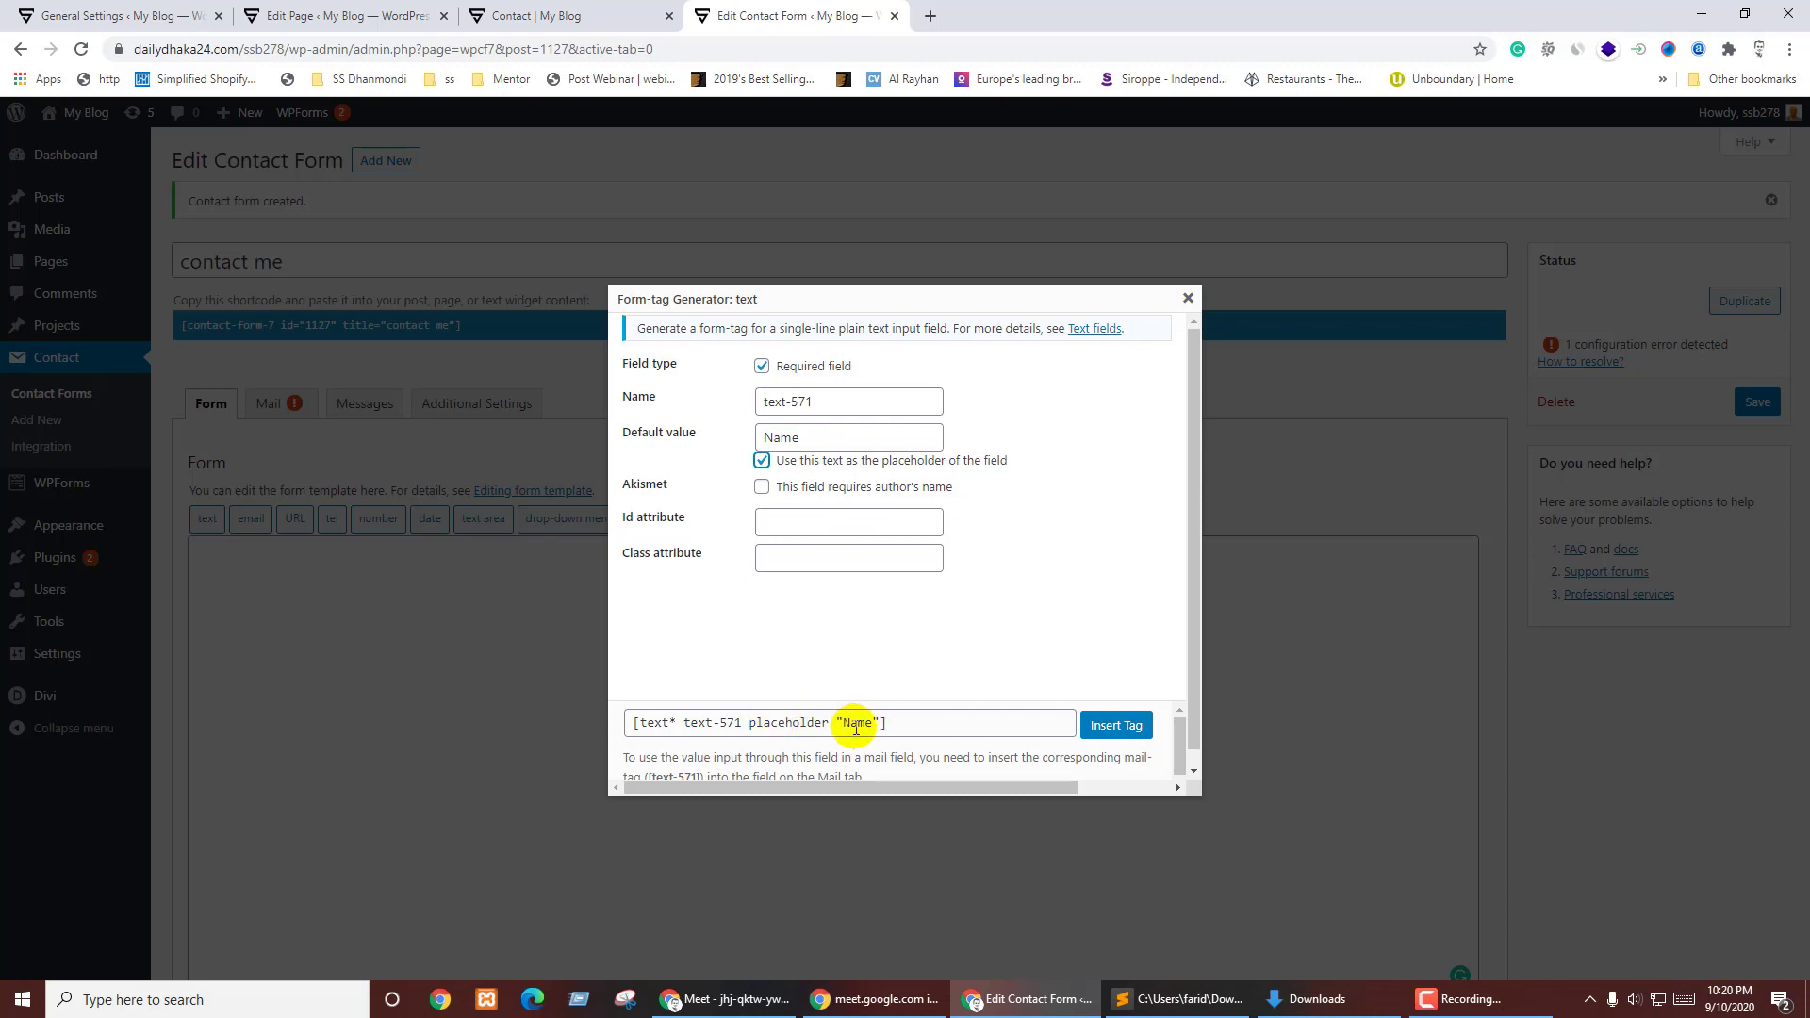
left_click(779, 592)
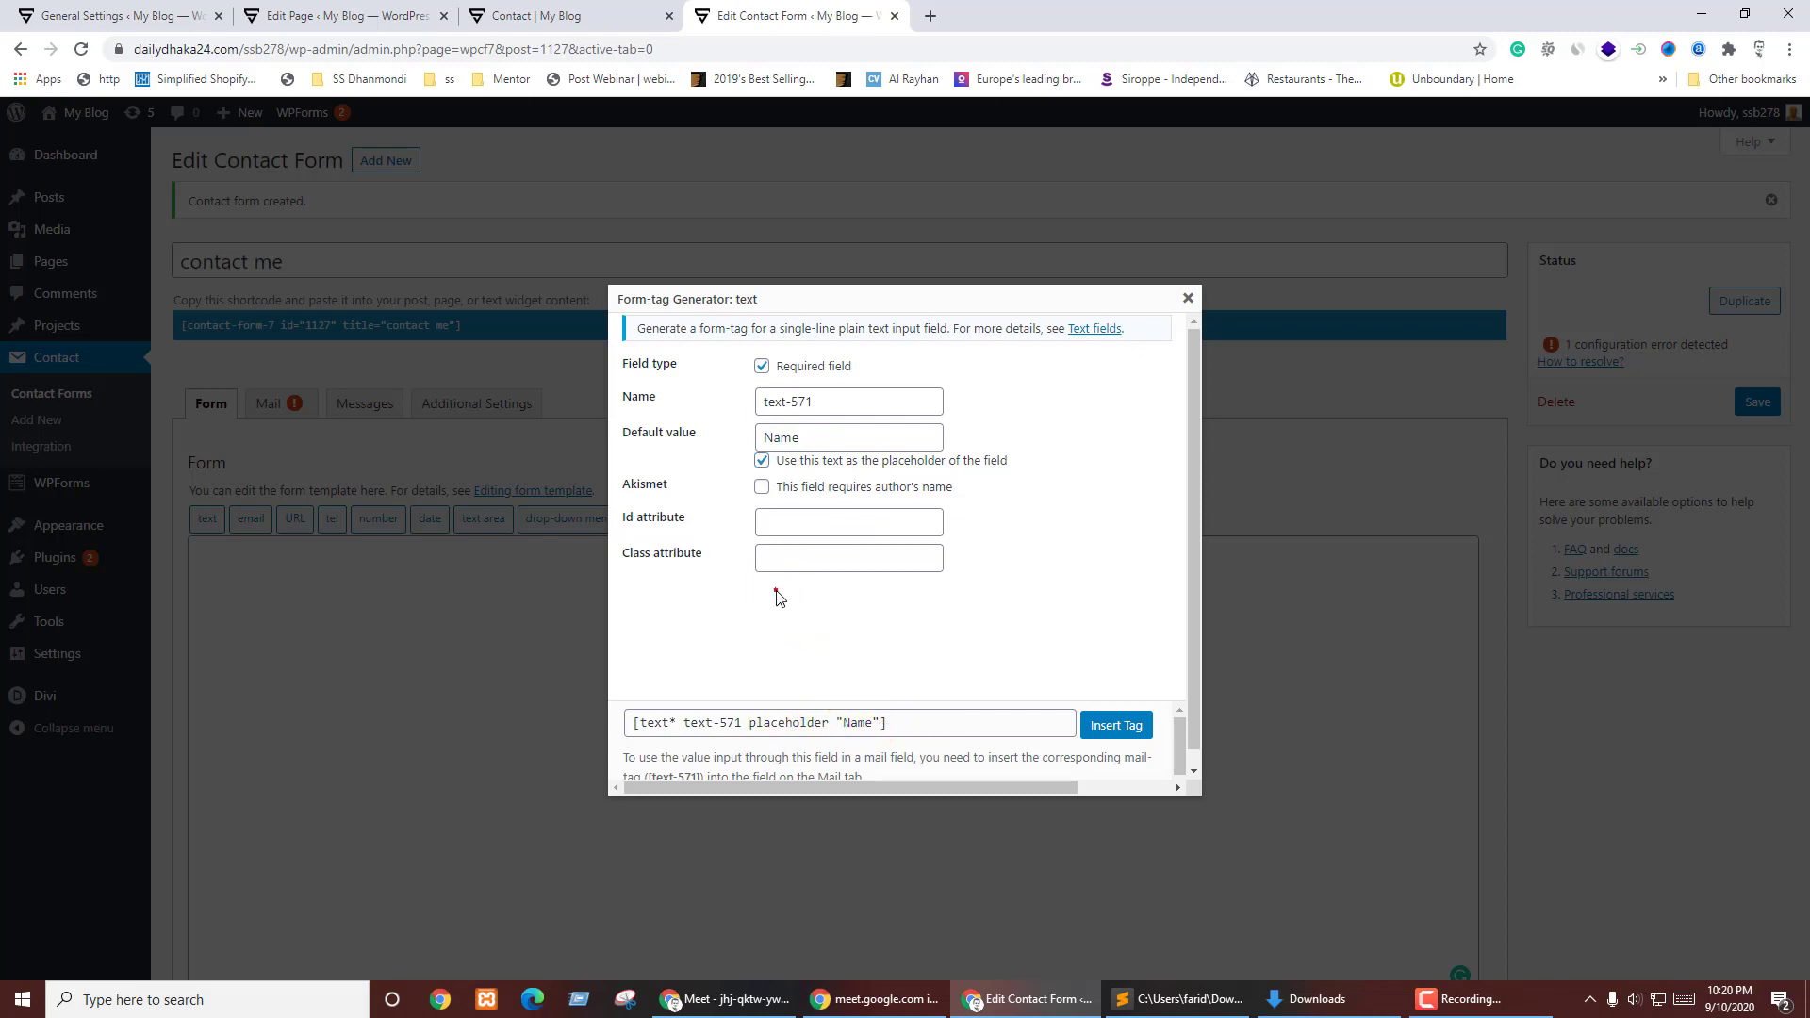
left_click(762, 366)
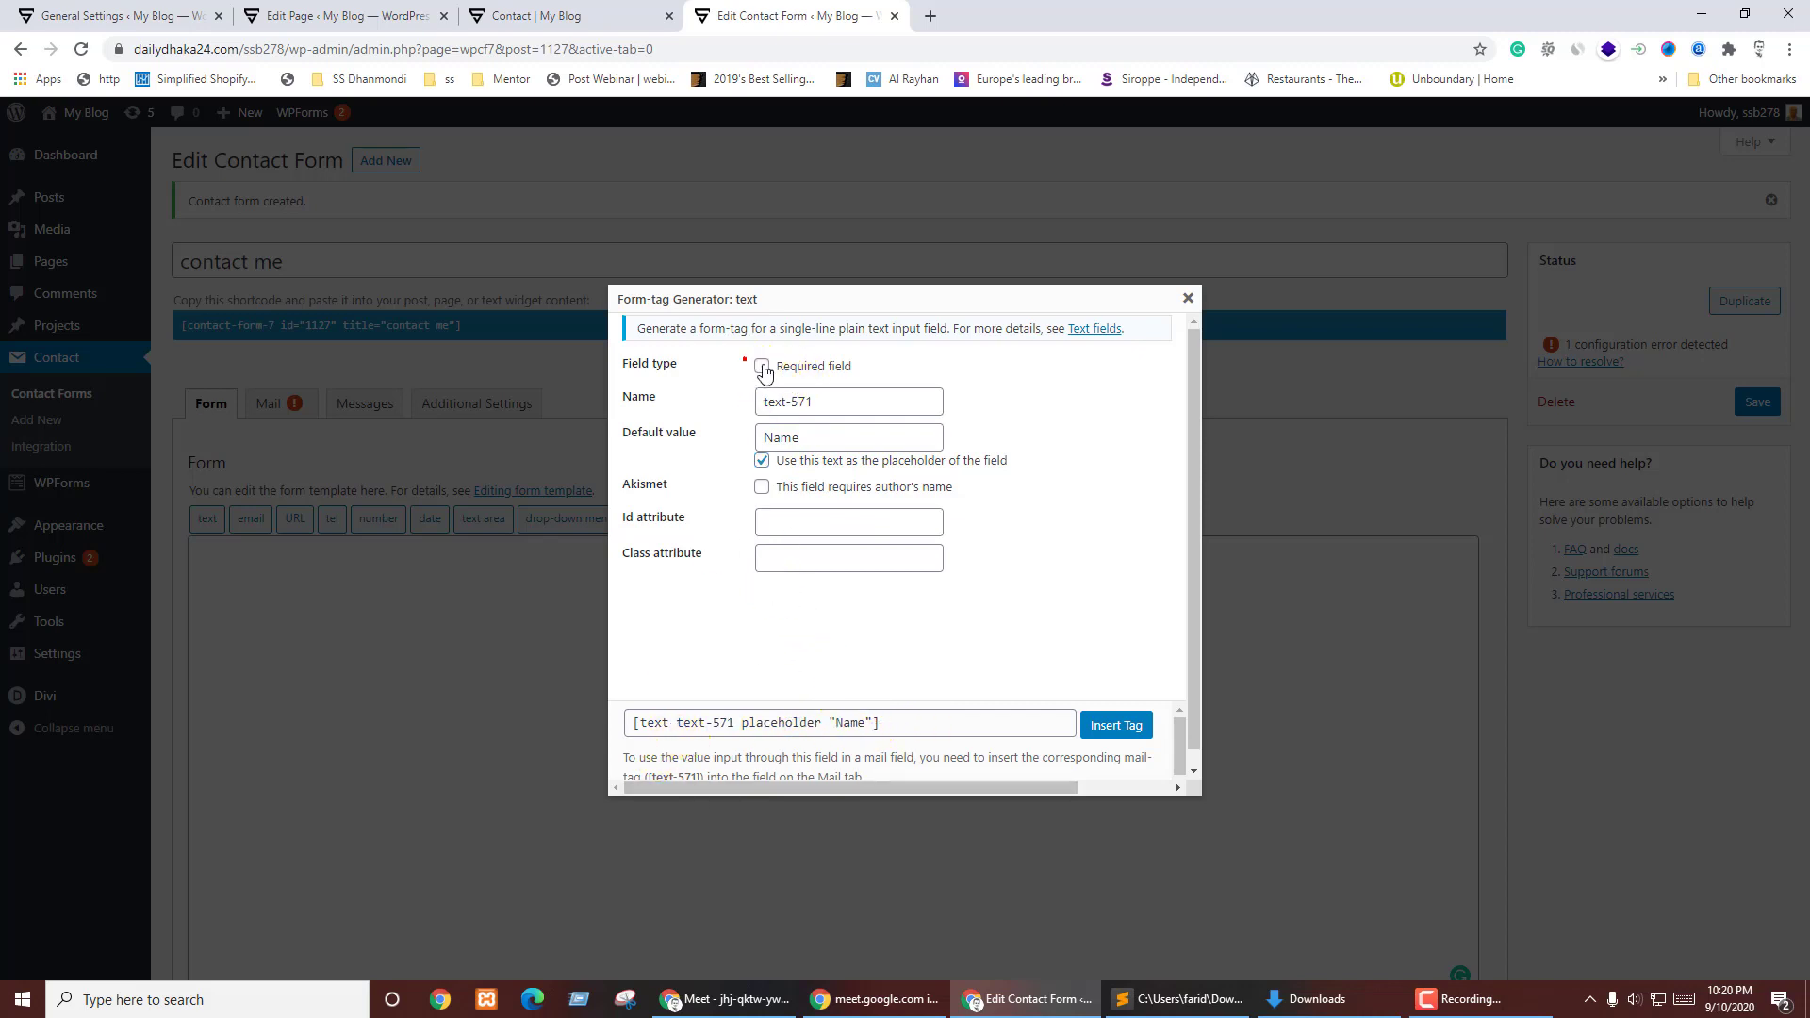
left_click(762, 367)
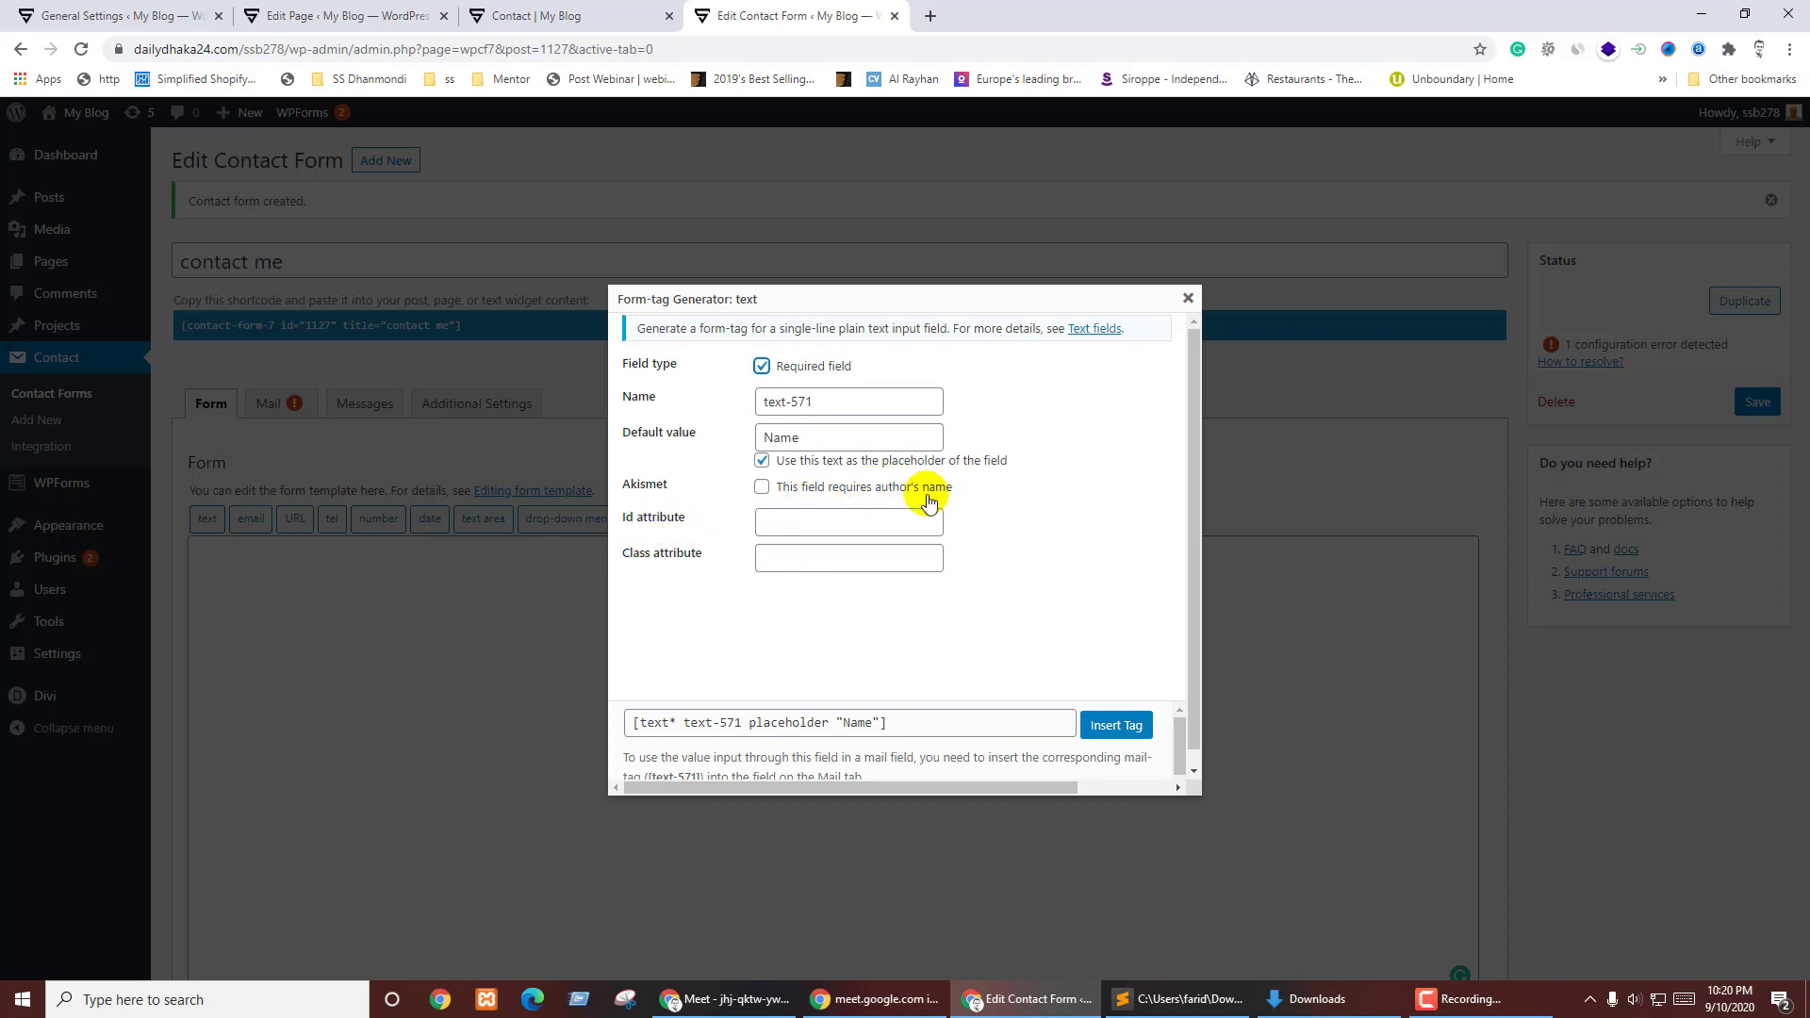
left_click(761, 490)
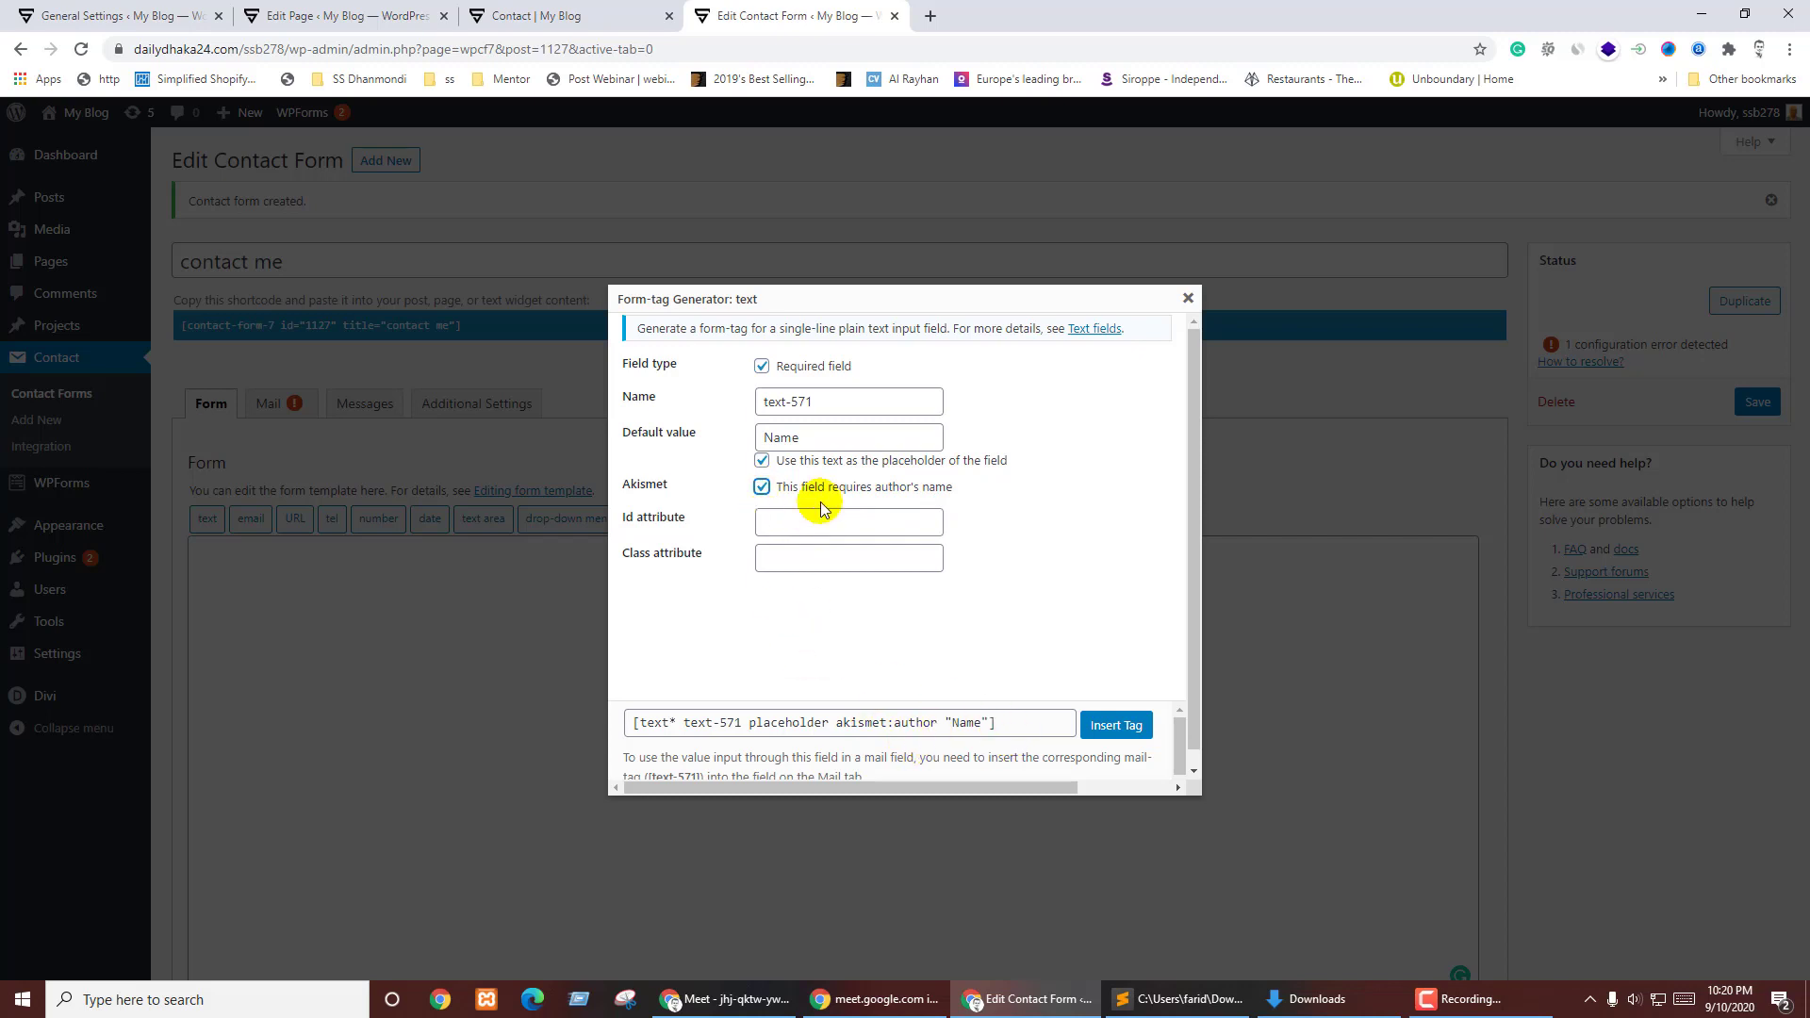
left_click(762, 488)
- Add the form-control class and select the generated [text* text-571] tag
left_click(1013, 599)
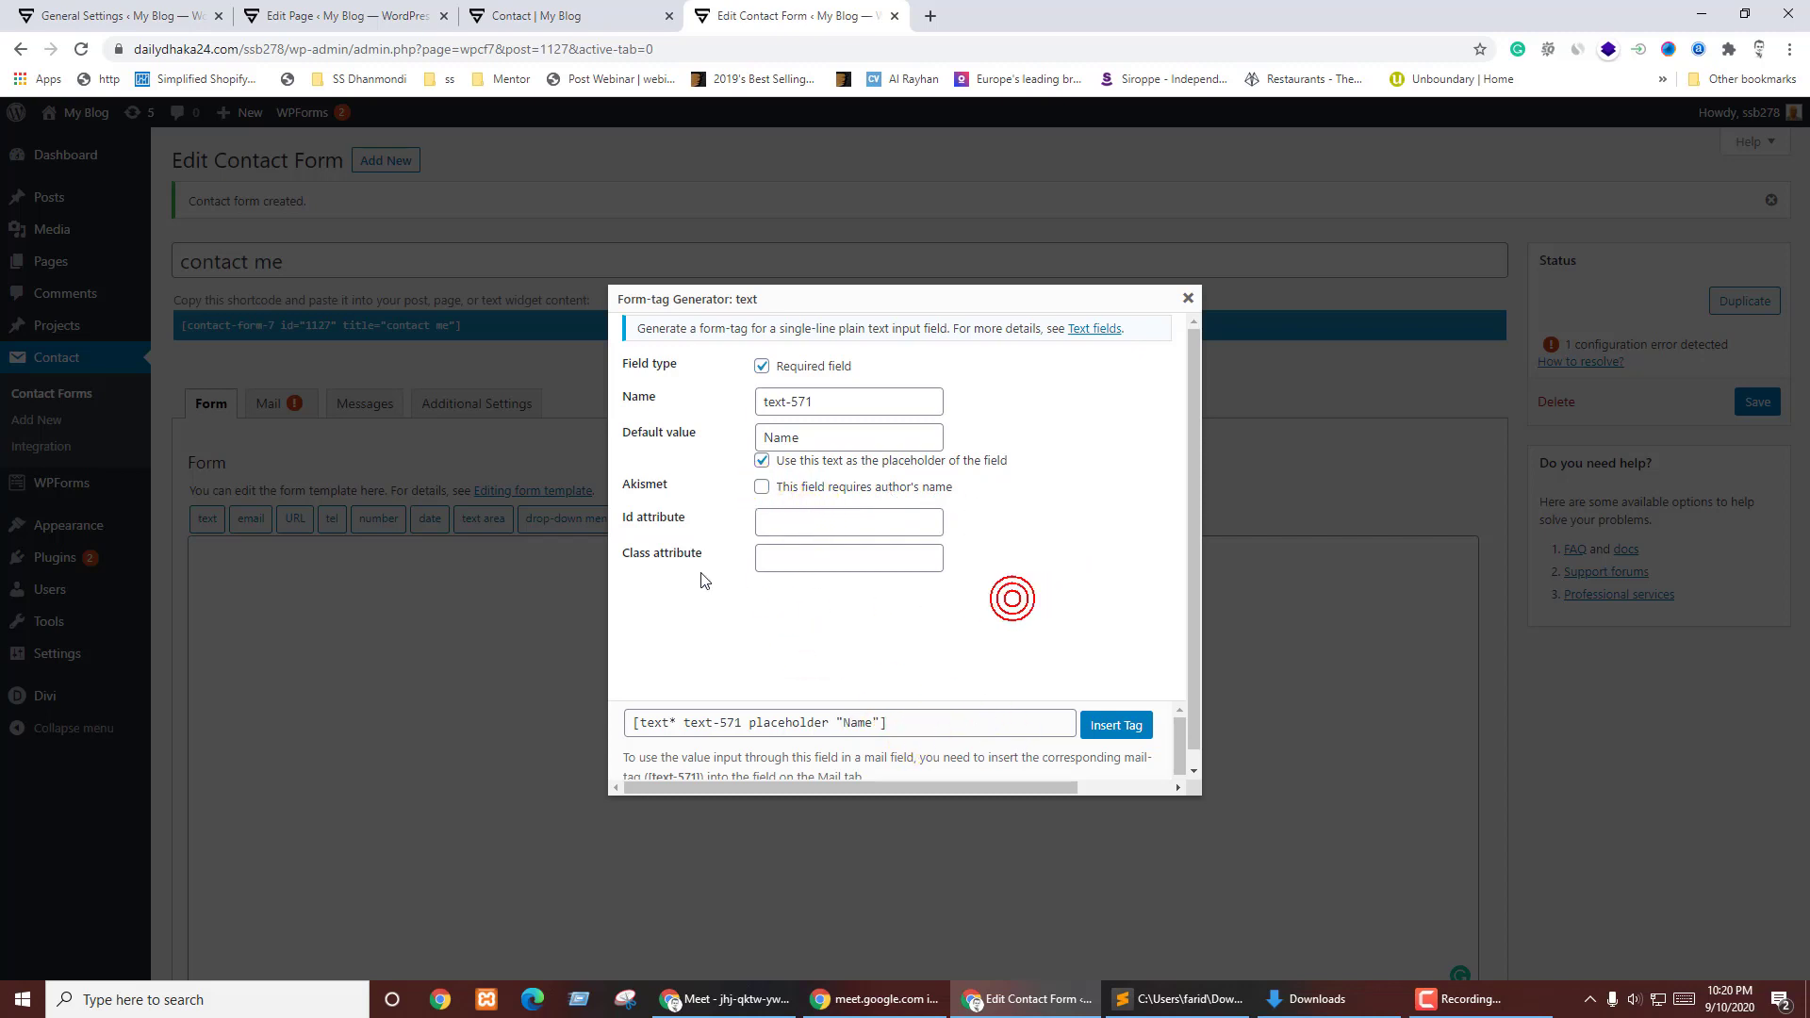
left_click(764, 516)
left_click(745, 598)
left_click(768, 550)
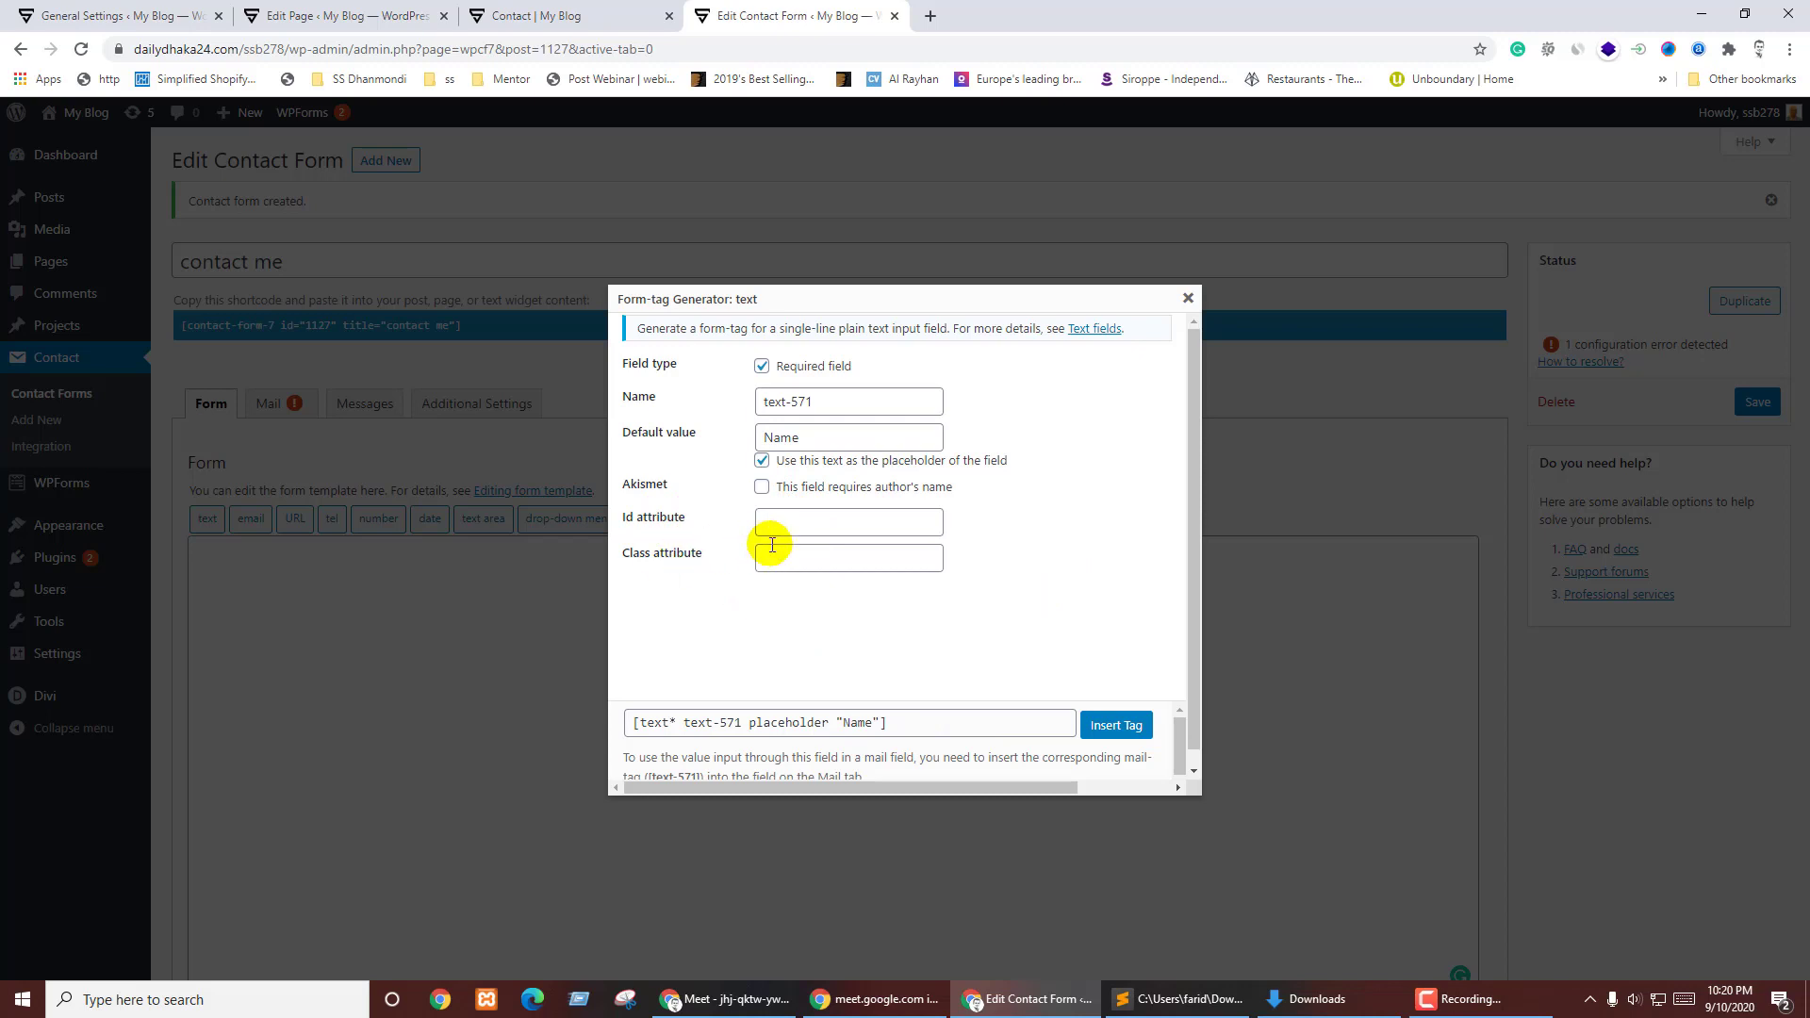
left_click(724, 600)
left_click(830, 627)
left_click(799, 557)
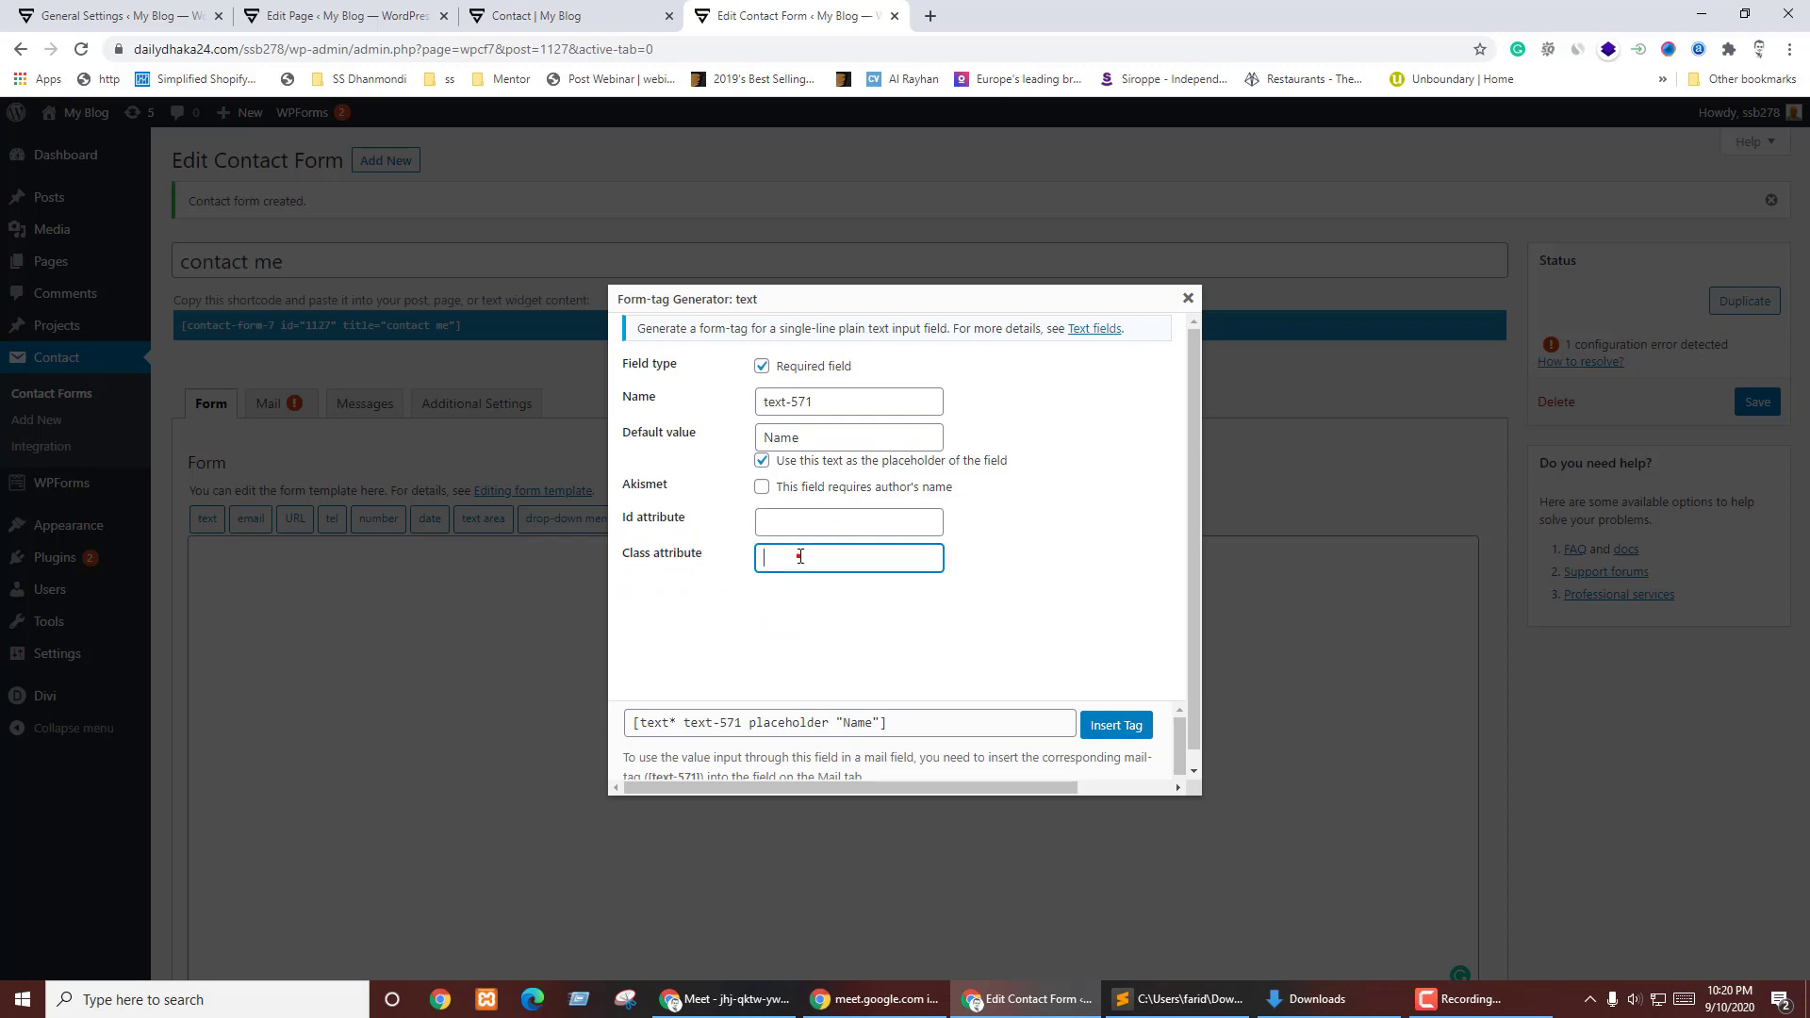
left_click(817, 622)
left_click(816, 633)
left_click(790, 564)
left_click(1050, 611)
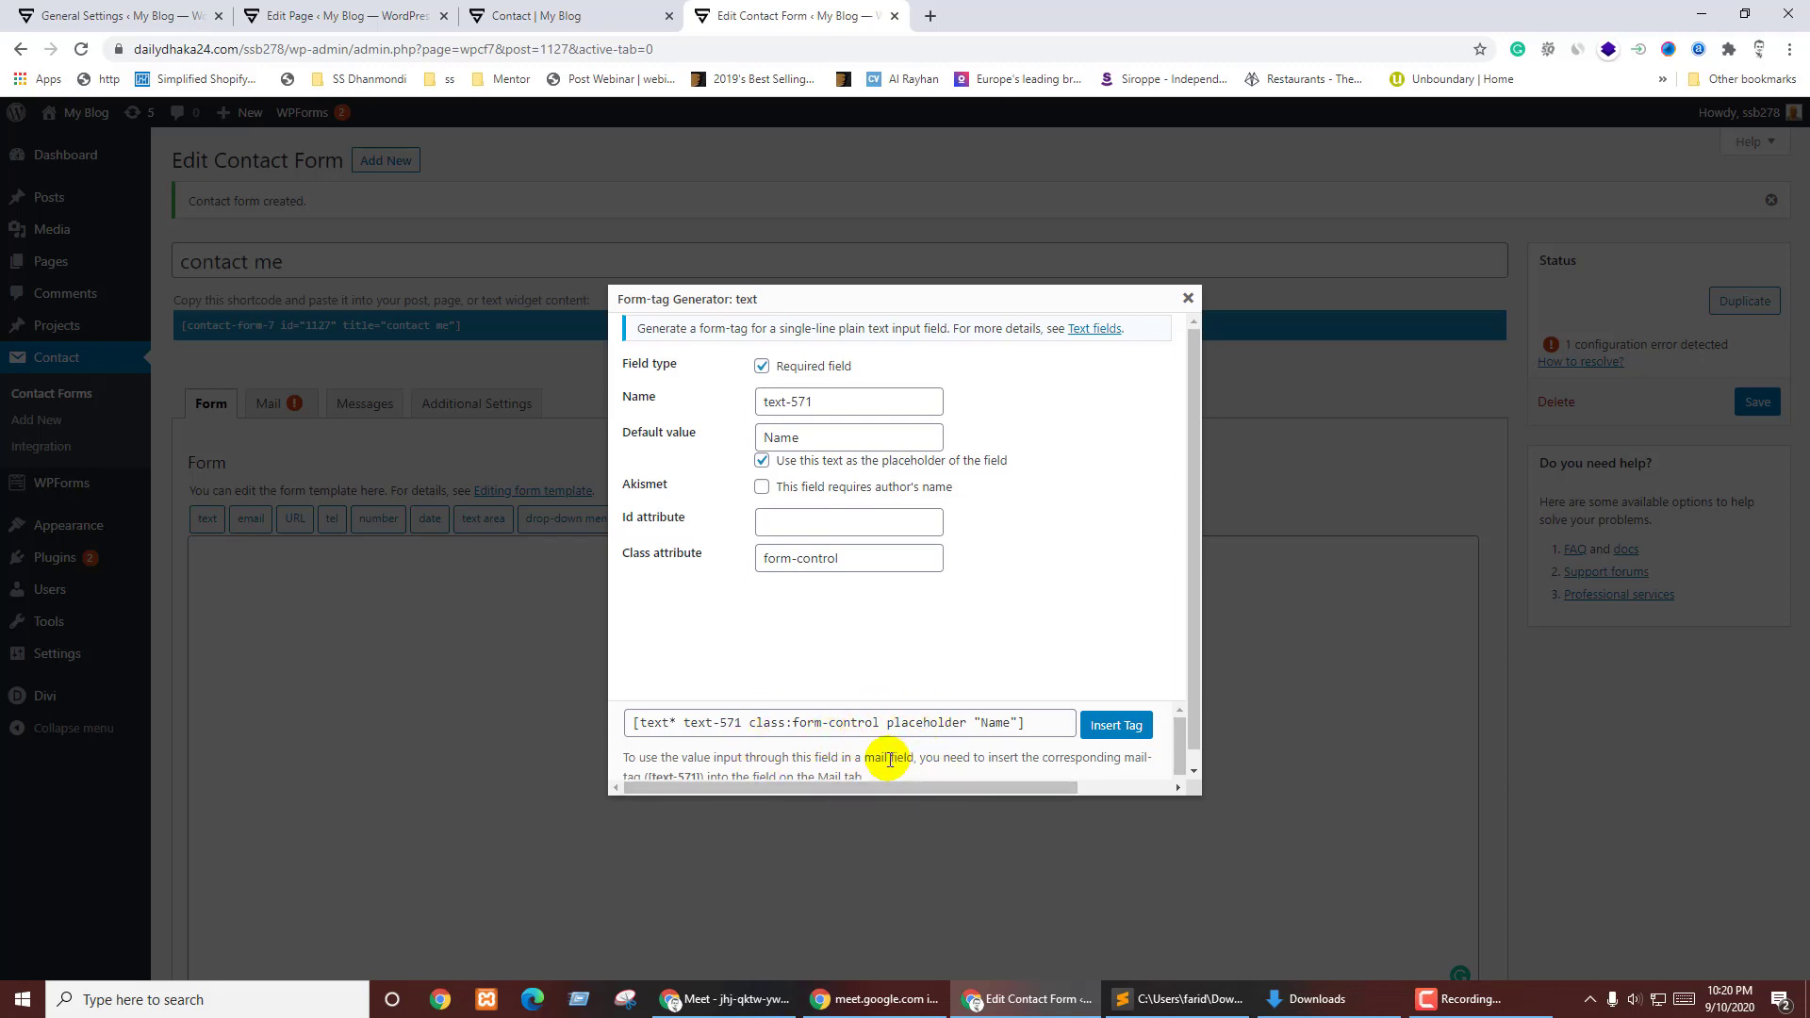
scroll(896, 721, "down", 1)
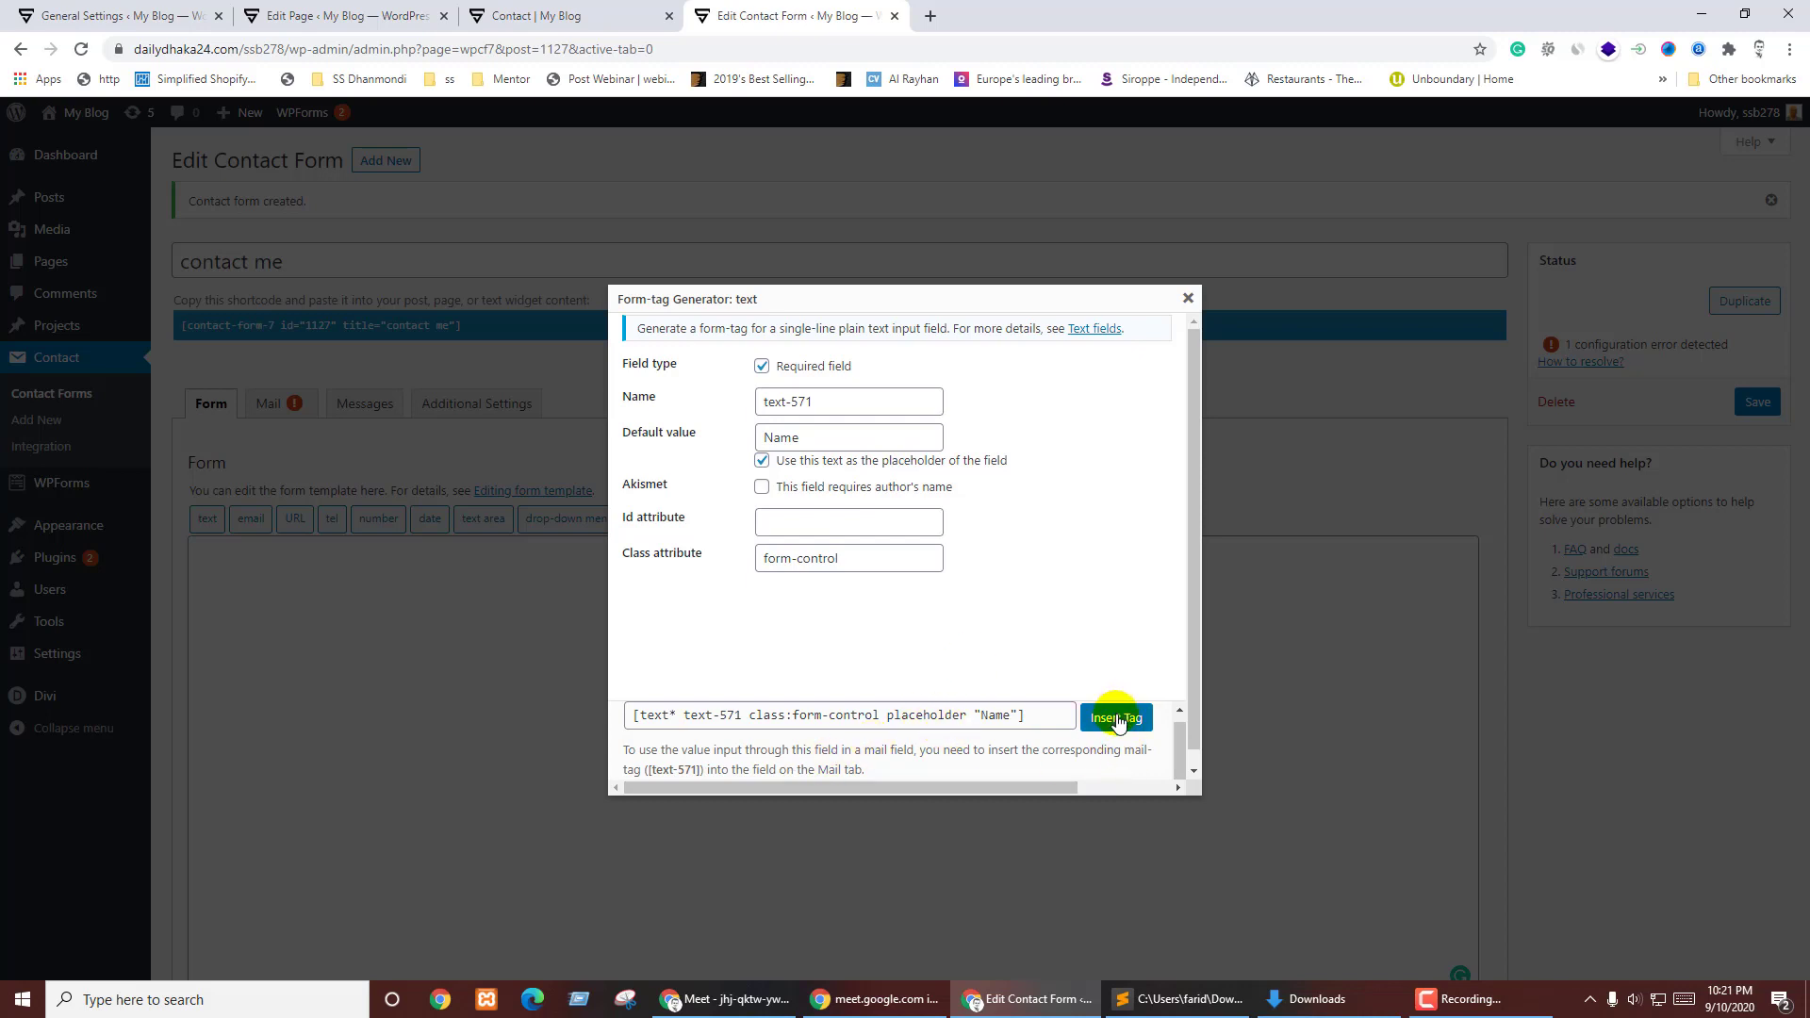
left_click(1035, 718)
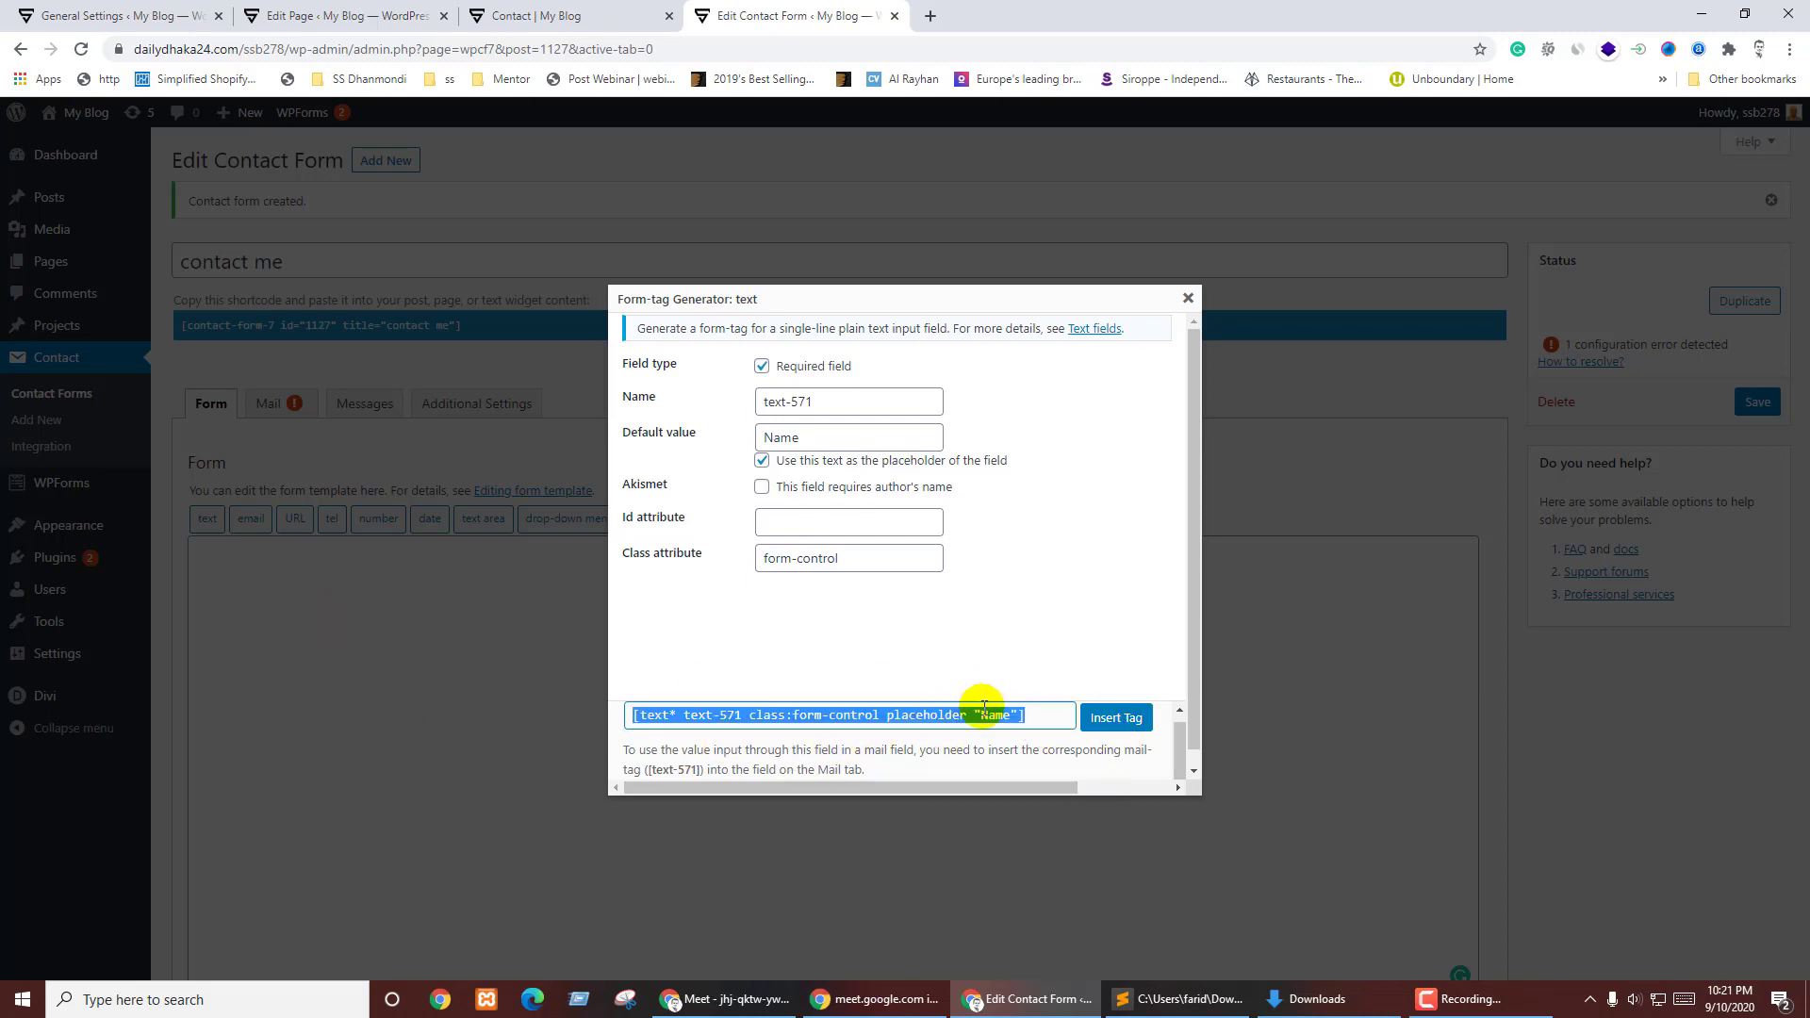
- Insert the required Name tag, save the form, and check the Name field on the live Contact page
left_click(1098, 719)
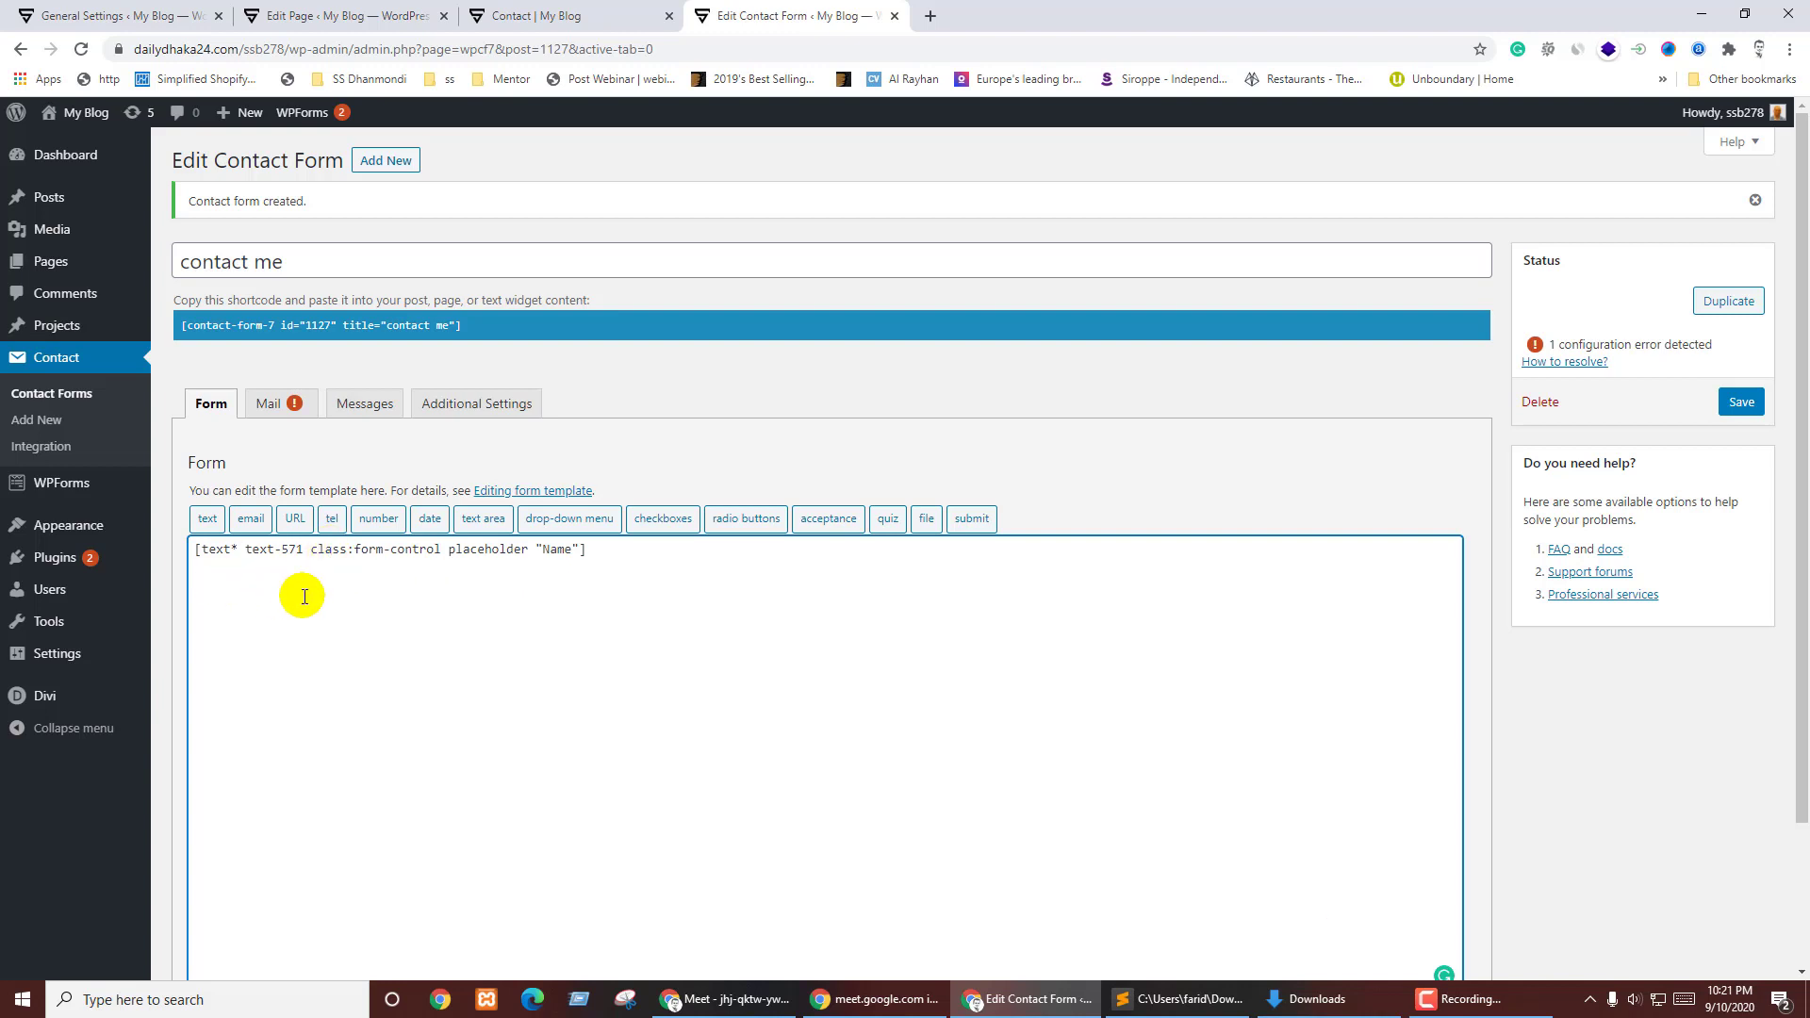
left_click(1740, 400)
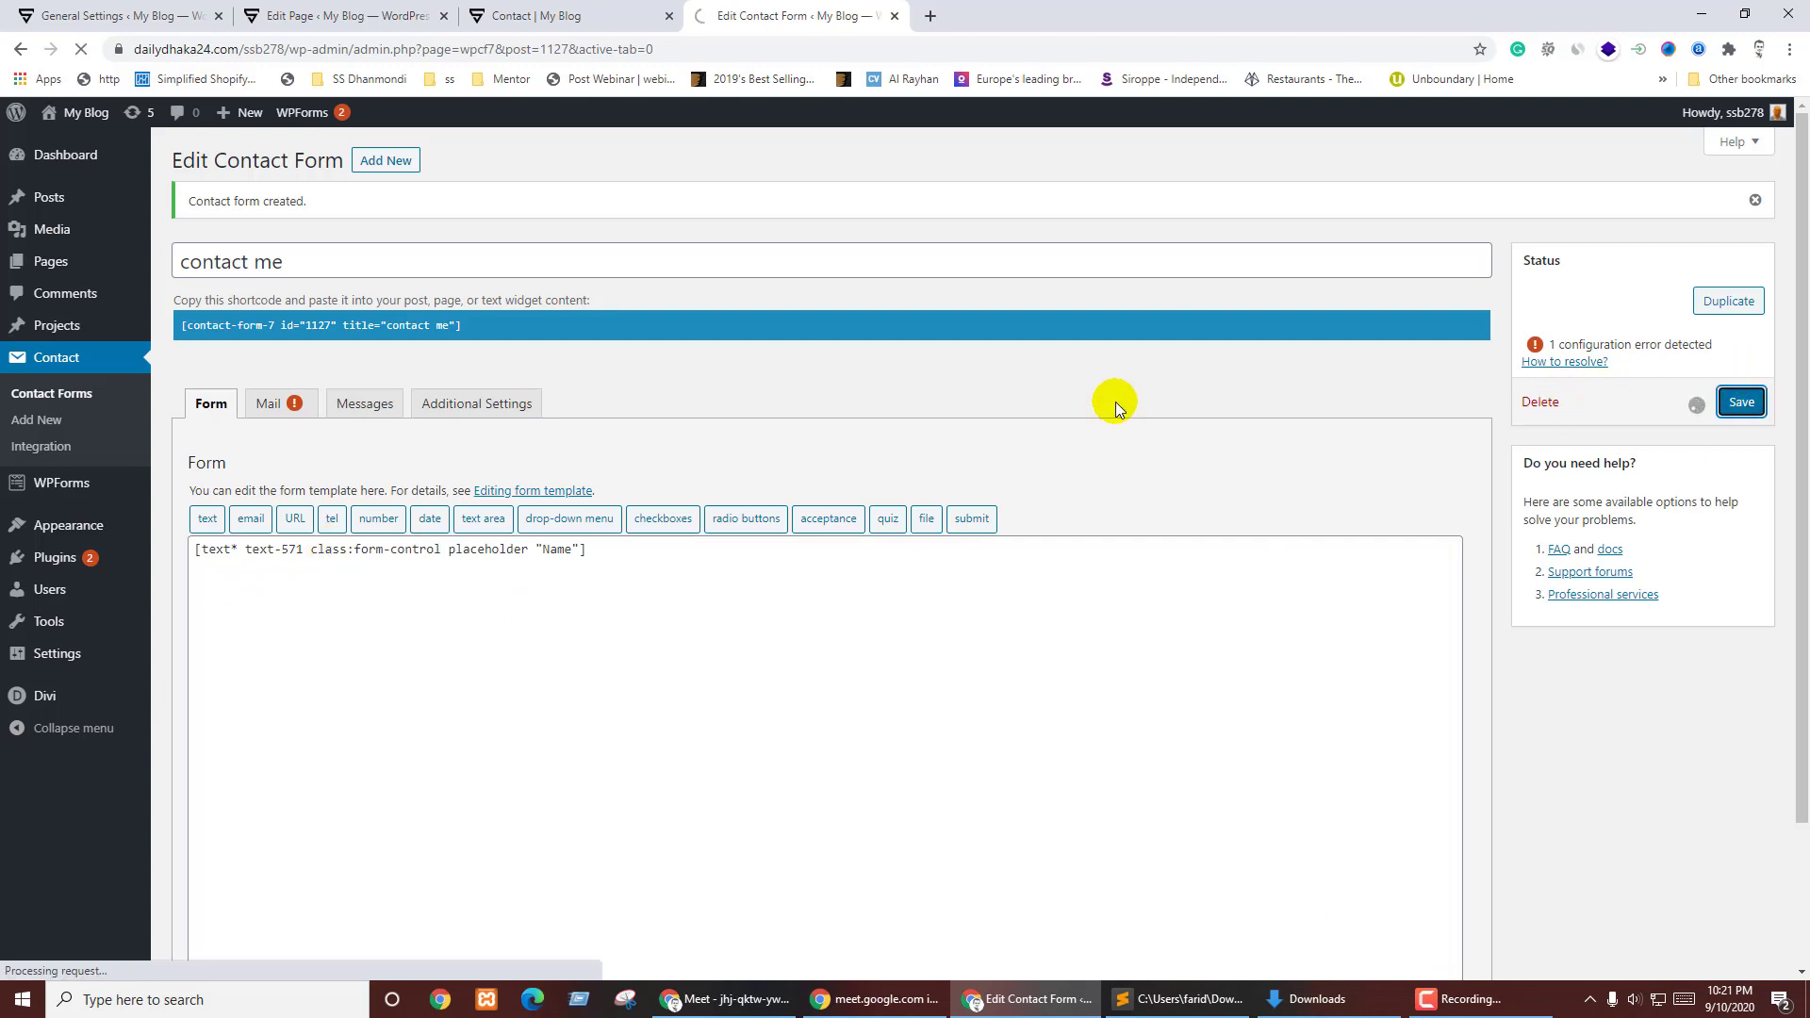
key("ctrl+shift+Tab")
key("F5")
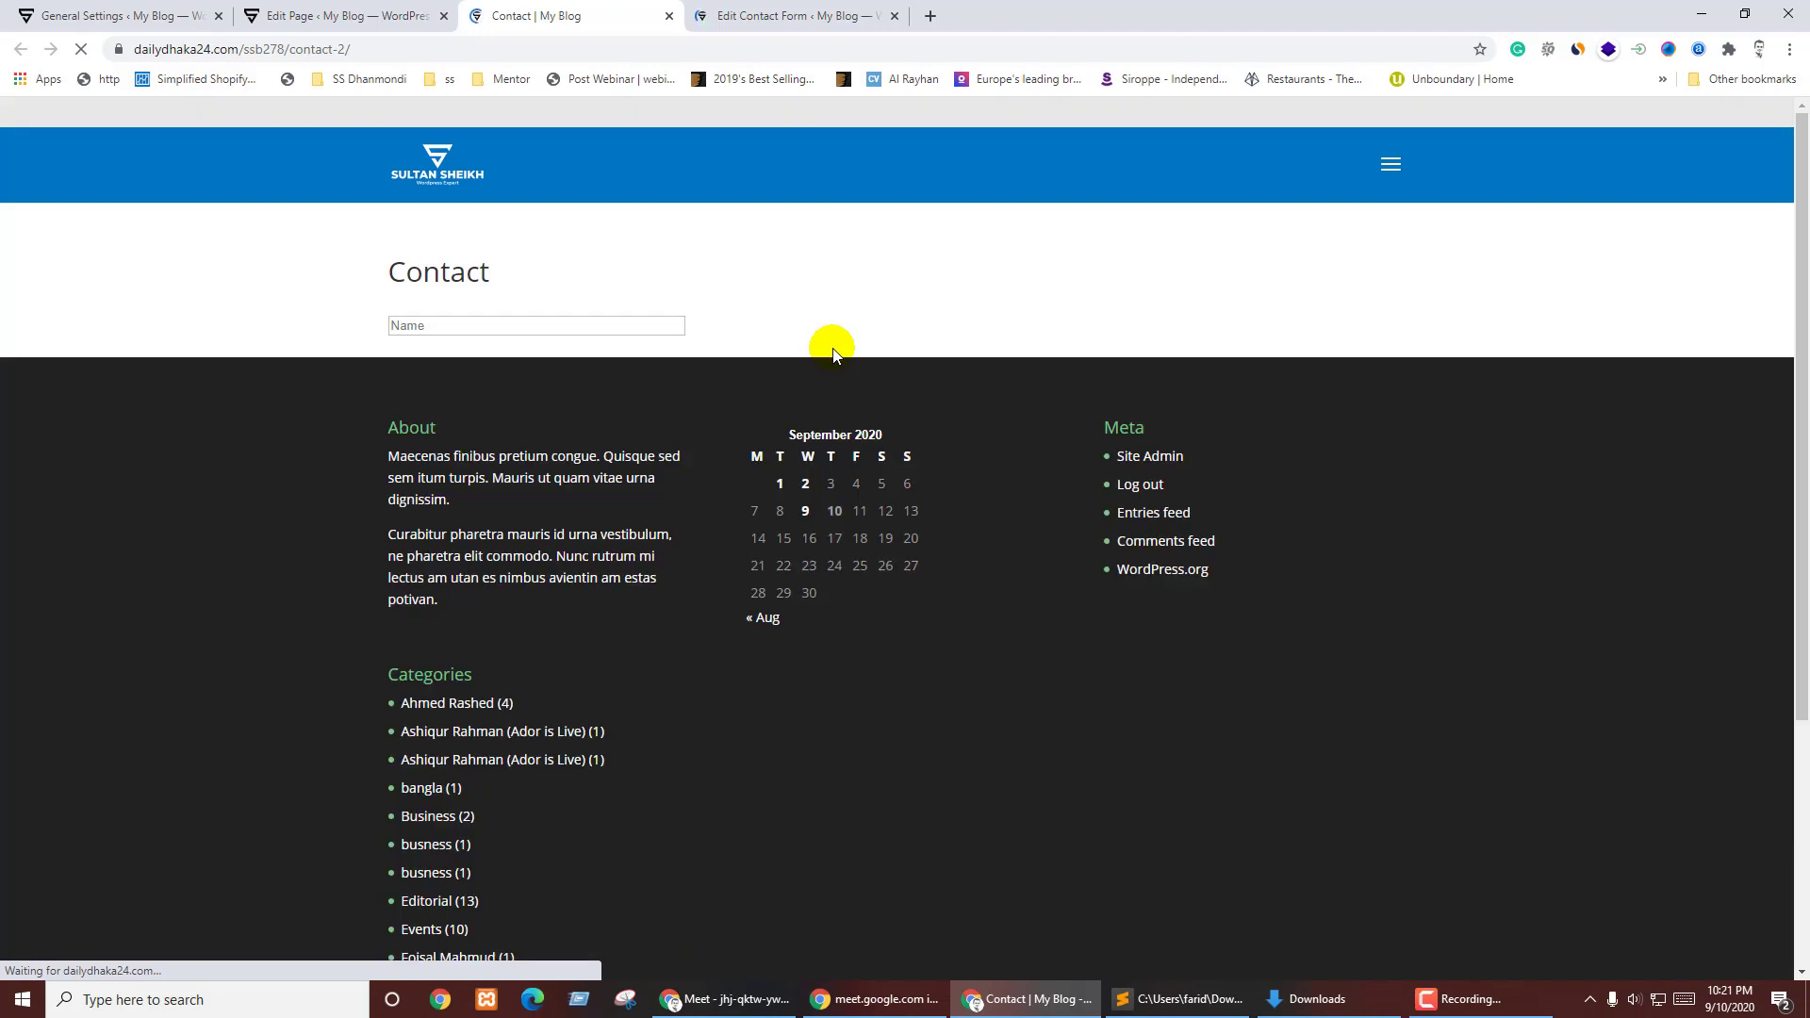
left_click(472, 326)
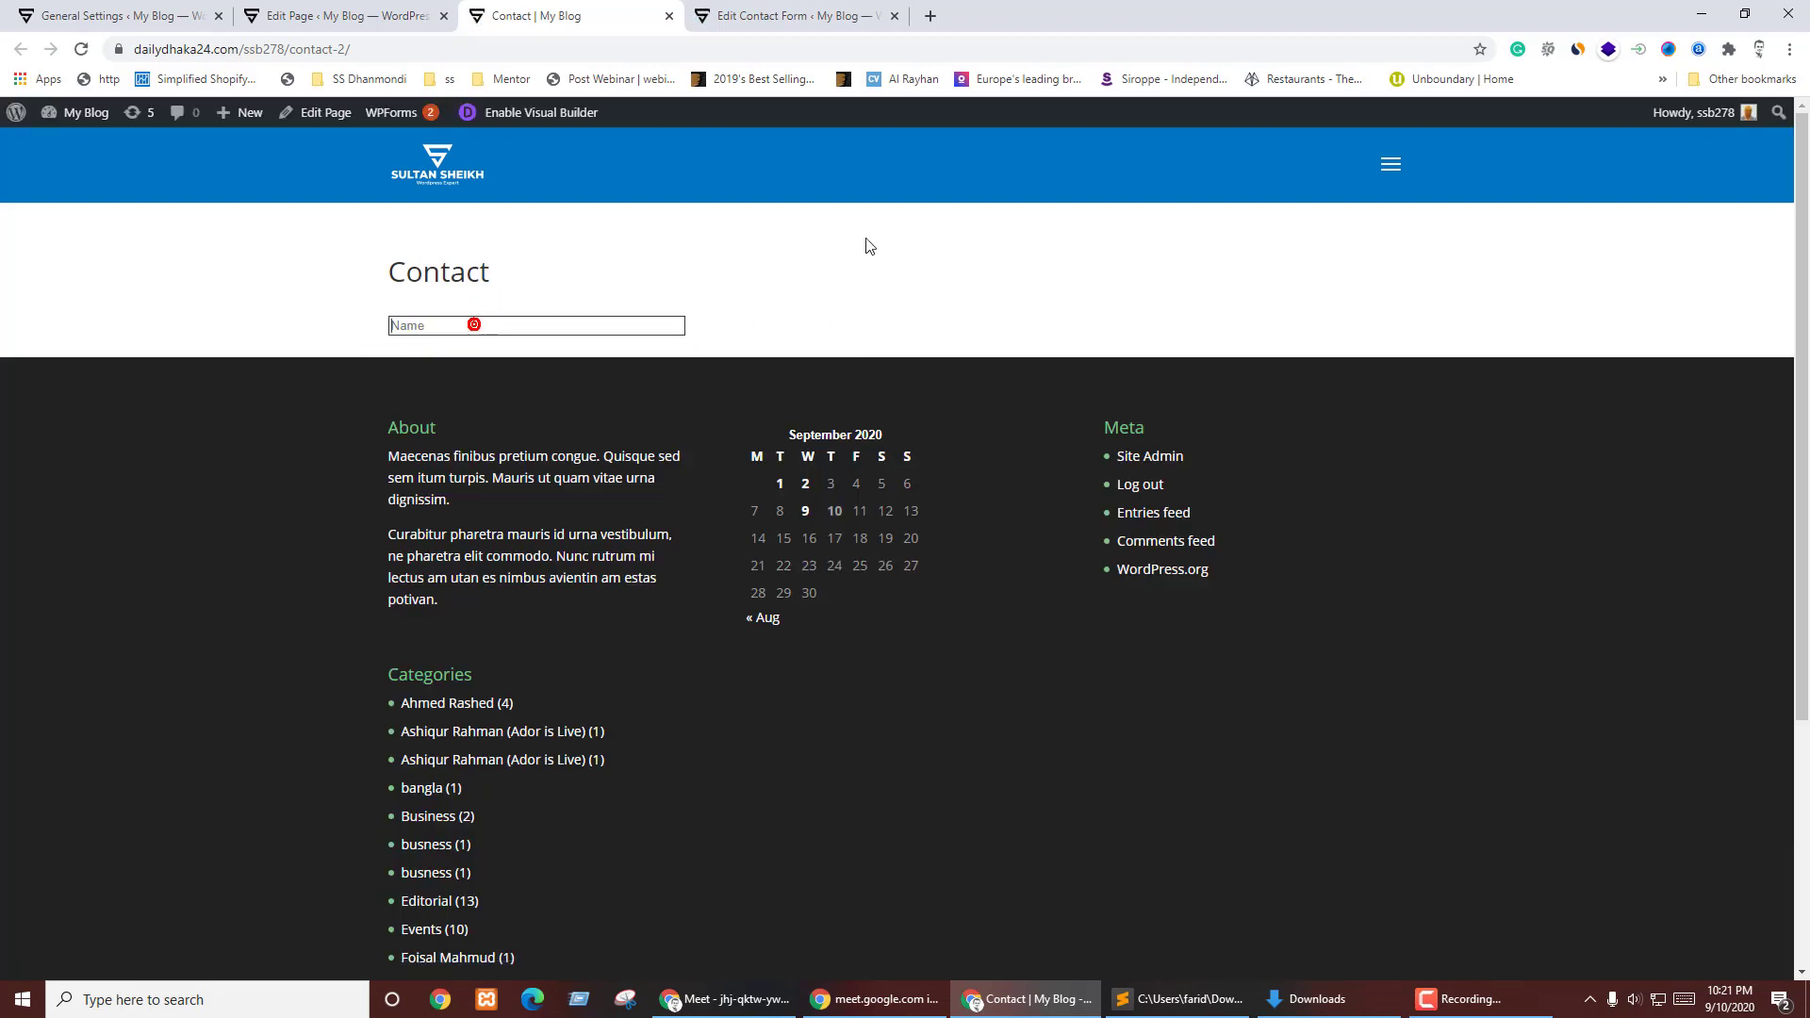
left_click(869, 237)
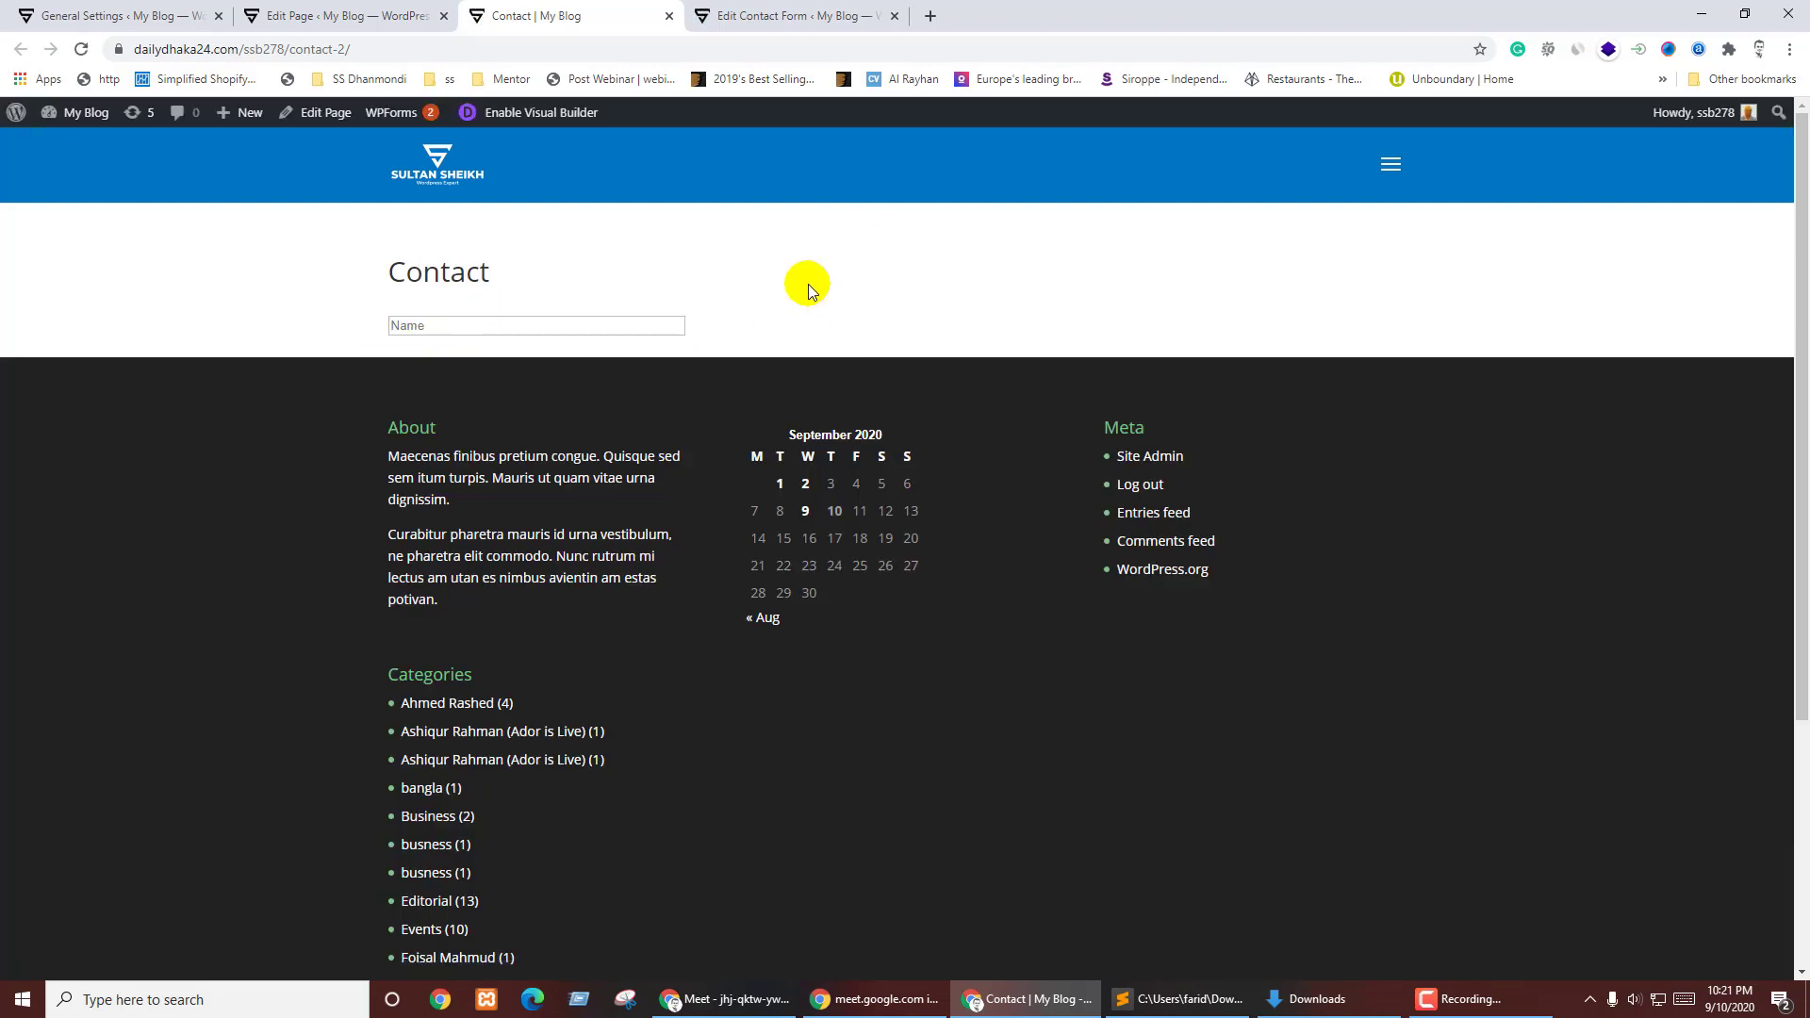
key("ctrl+Tab")
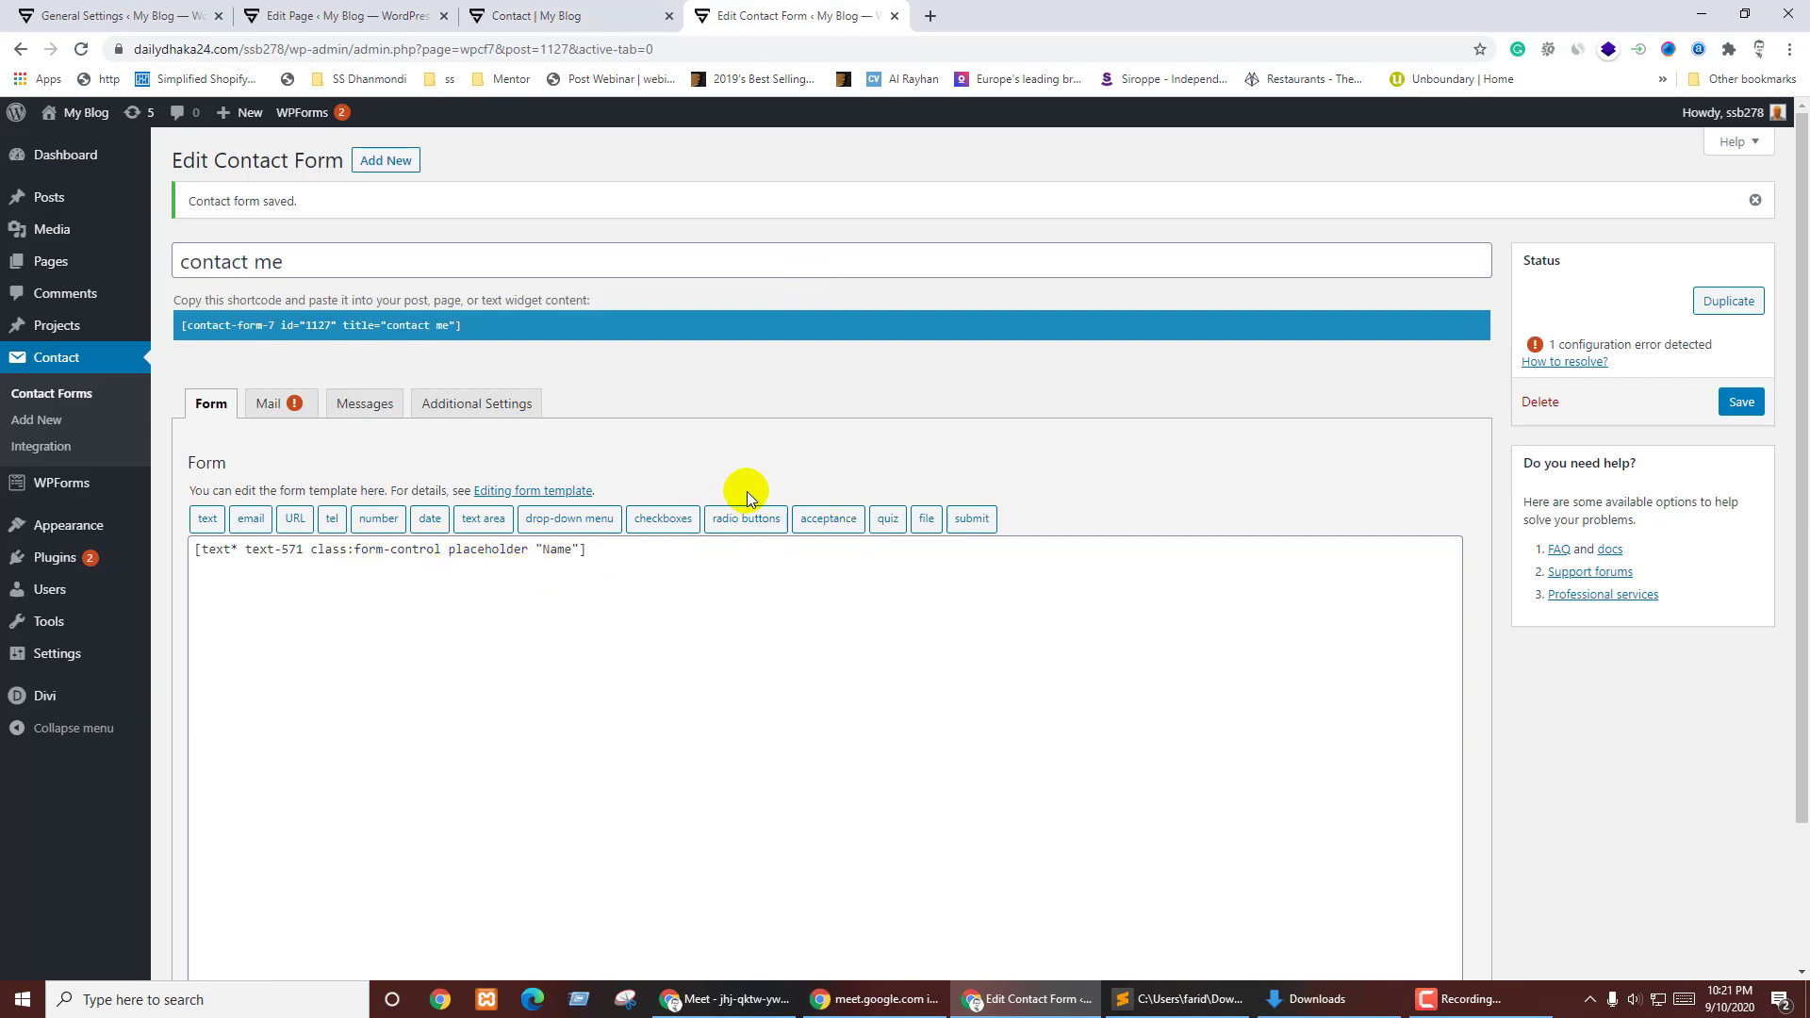
key("ctrl+shift+Tab")
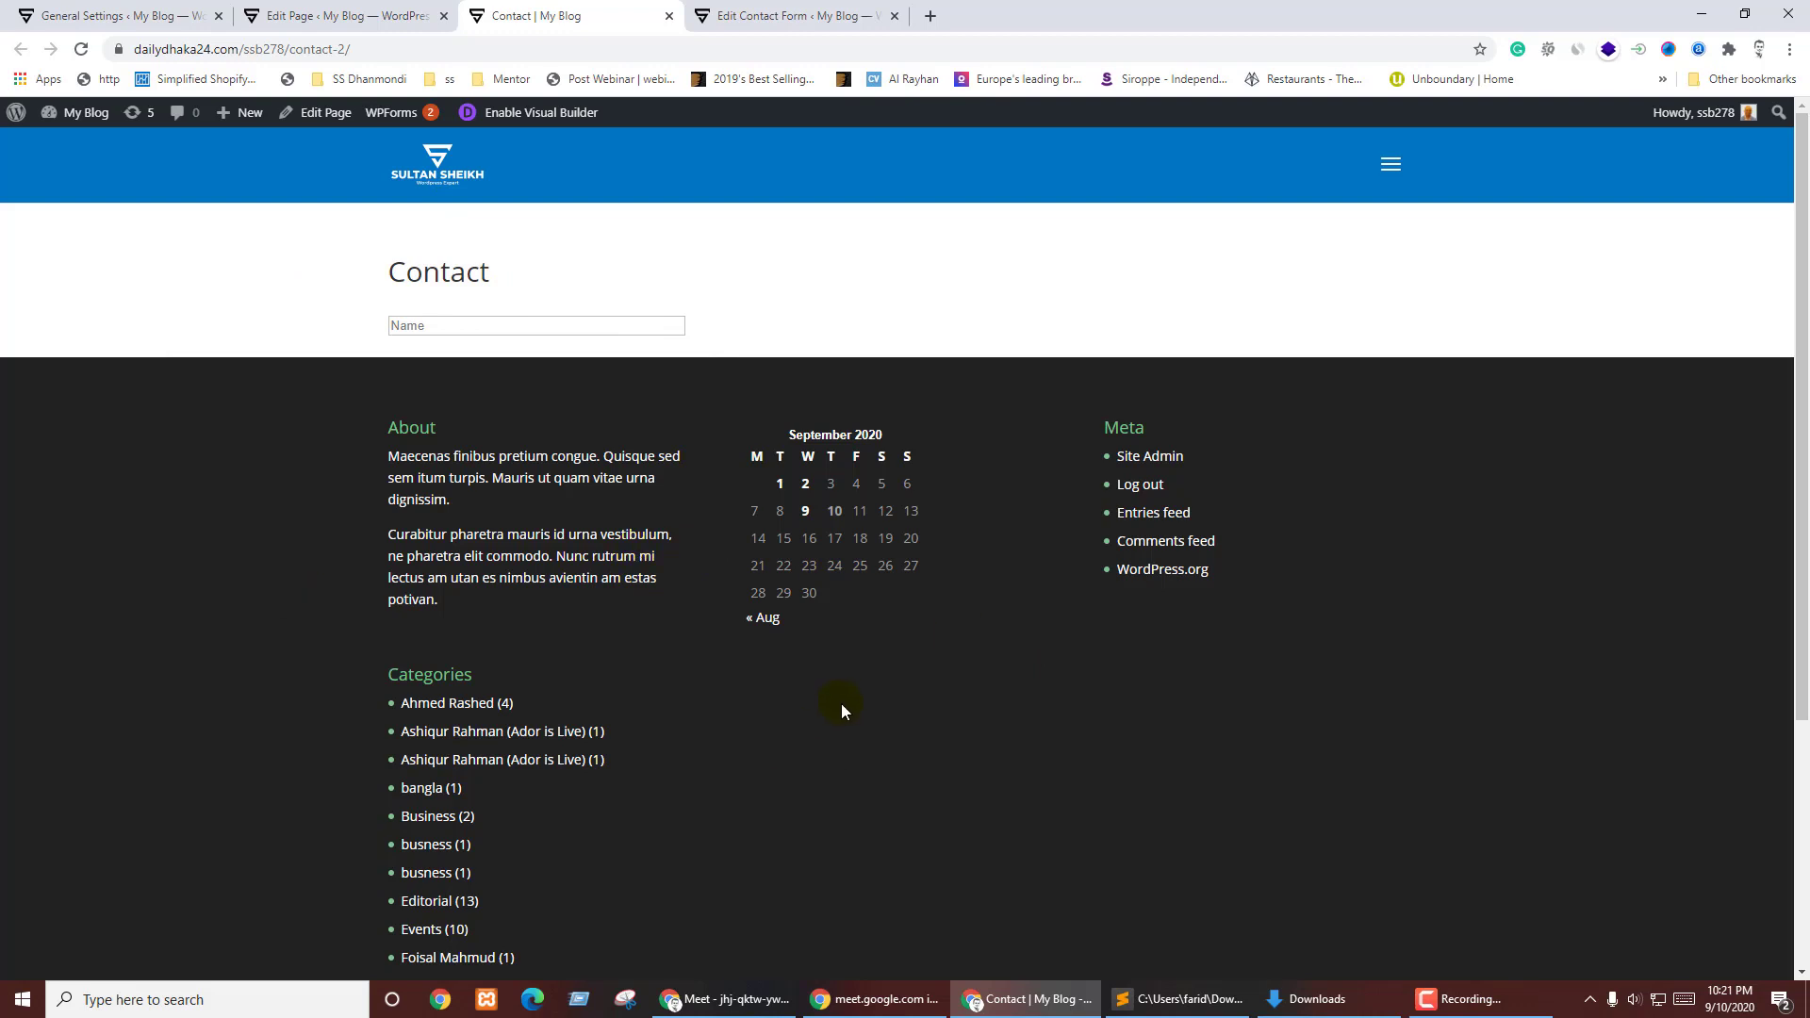
key("ctrl+Tab")
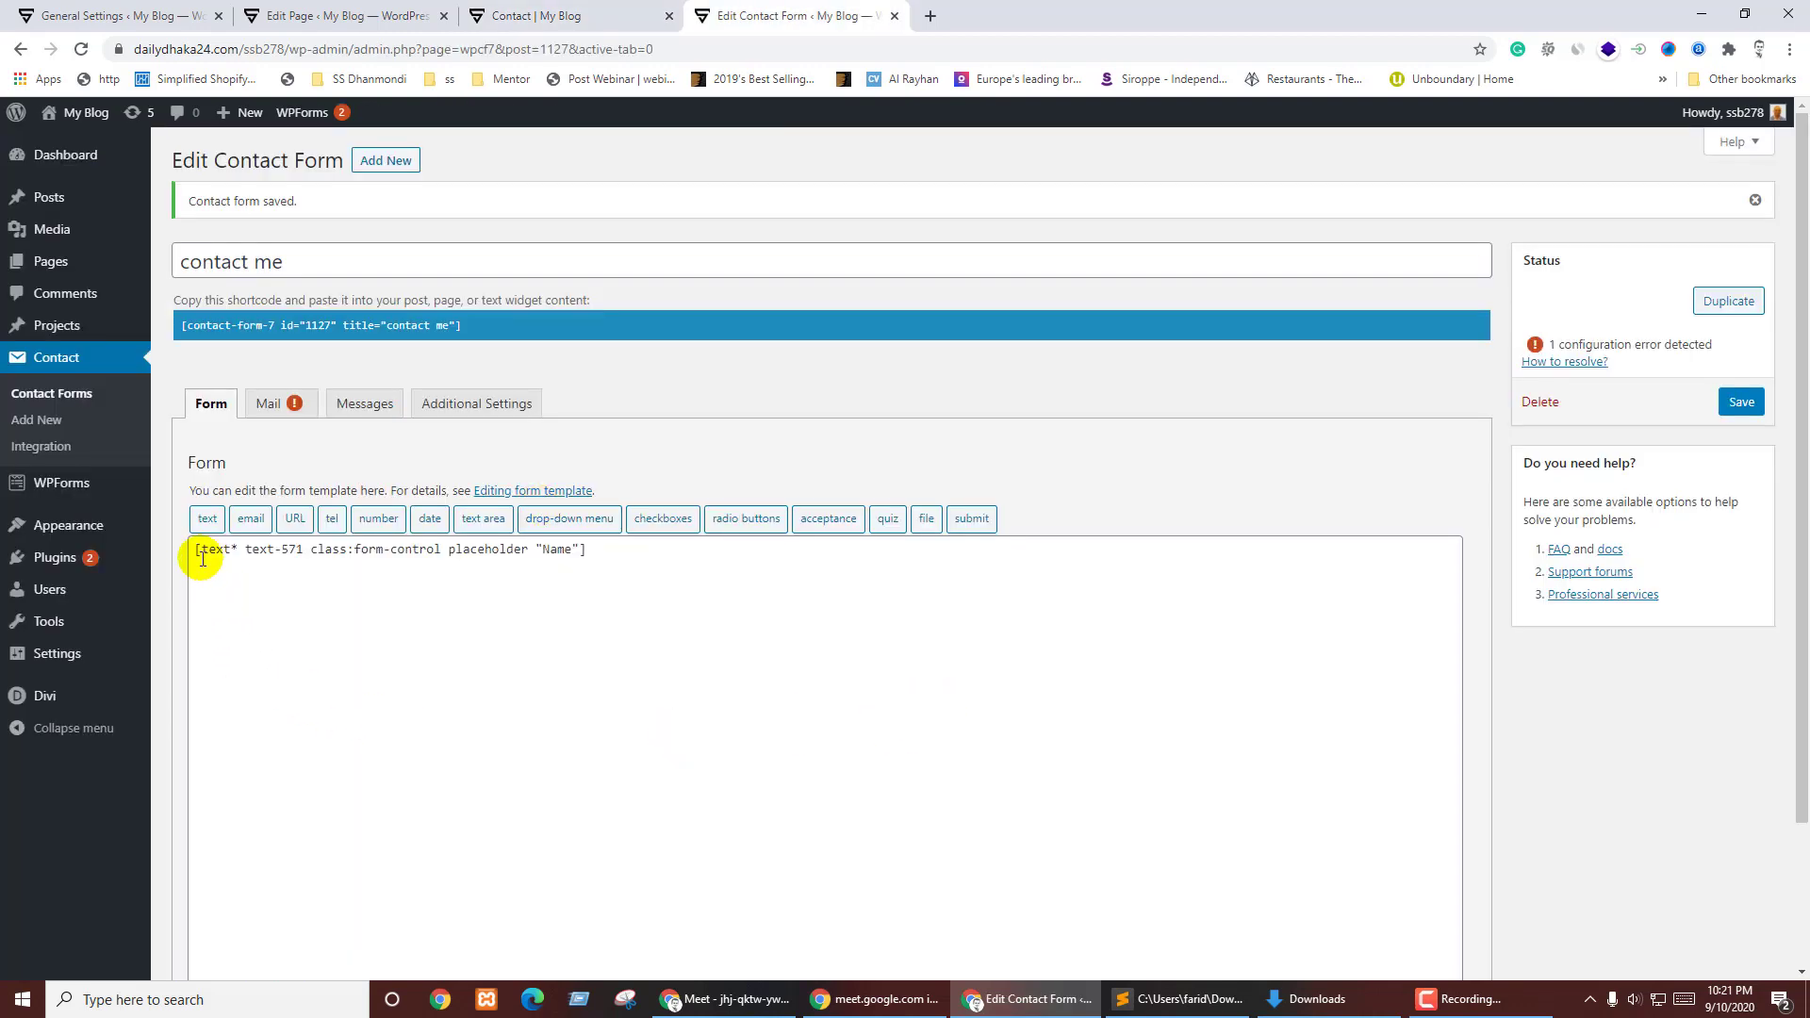
- Add a <label>Name</label> line above the Name tag, save, and preview it on the Contact page
left_click(193, 550)
key("Return")
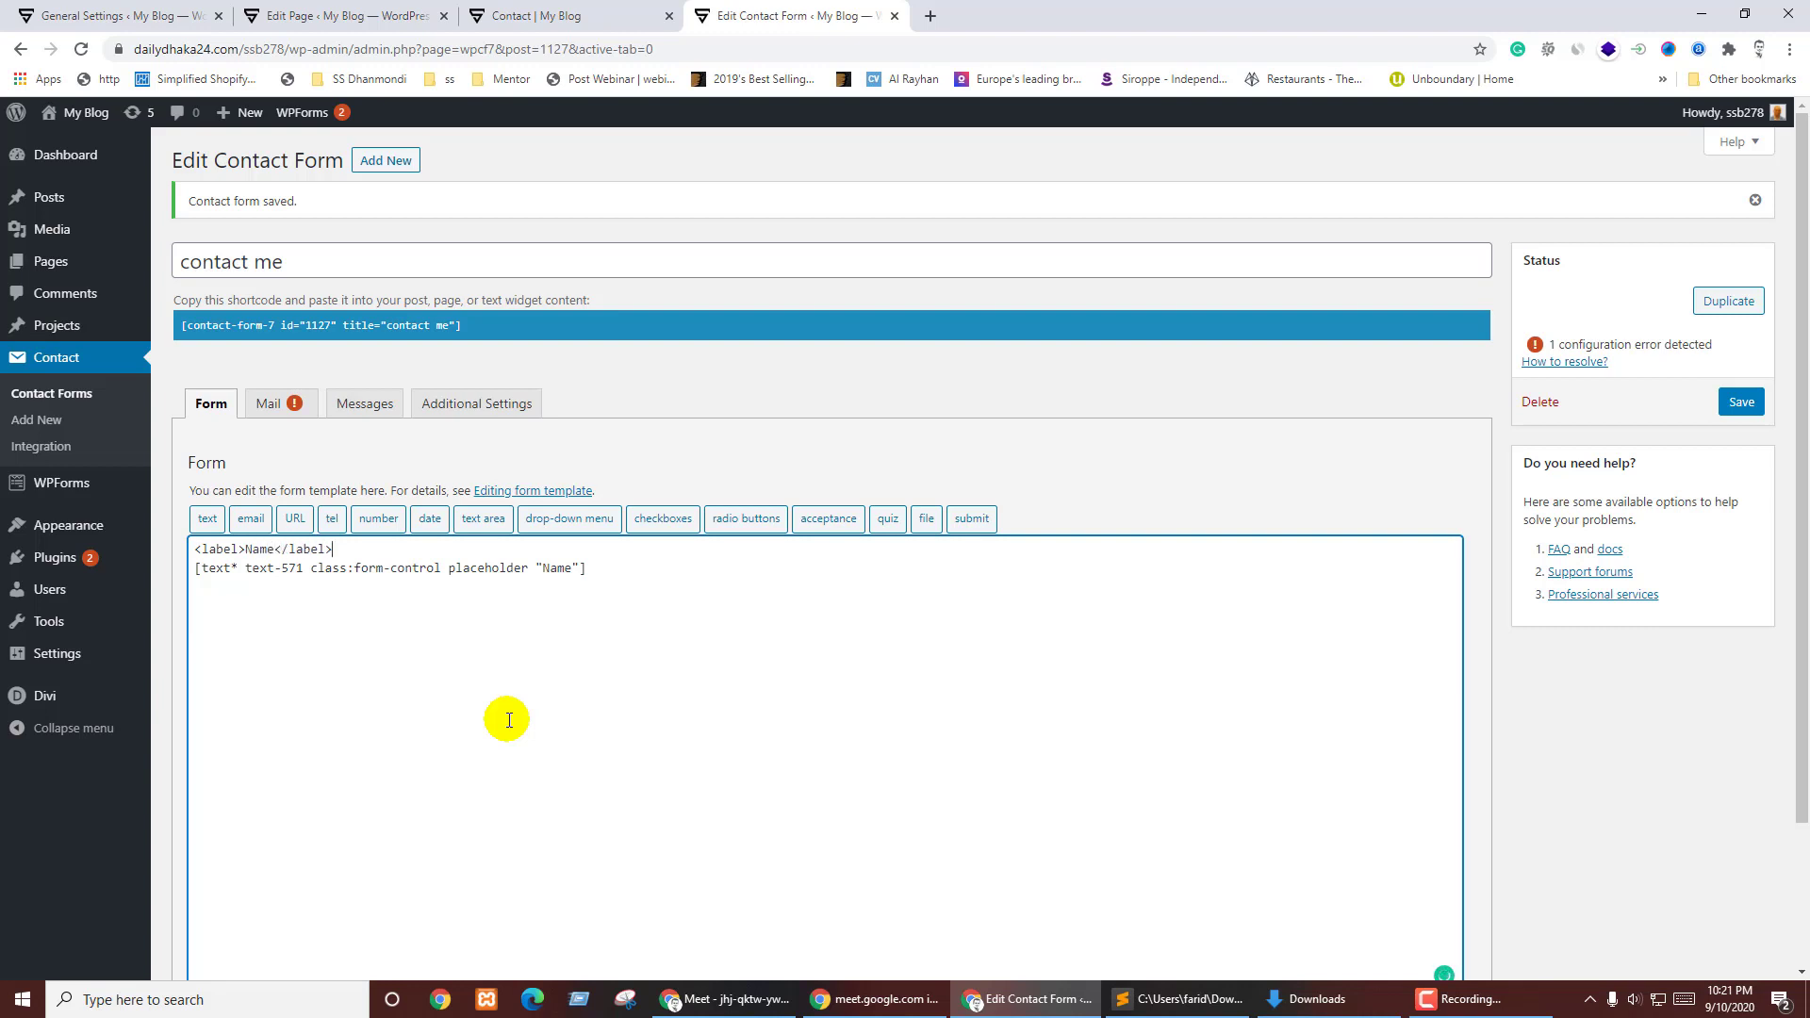
left_click(1742, 401)
key("ctrl+shift+Tab")
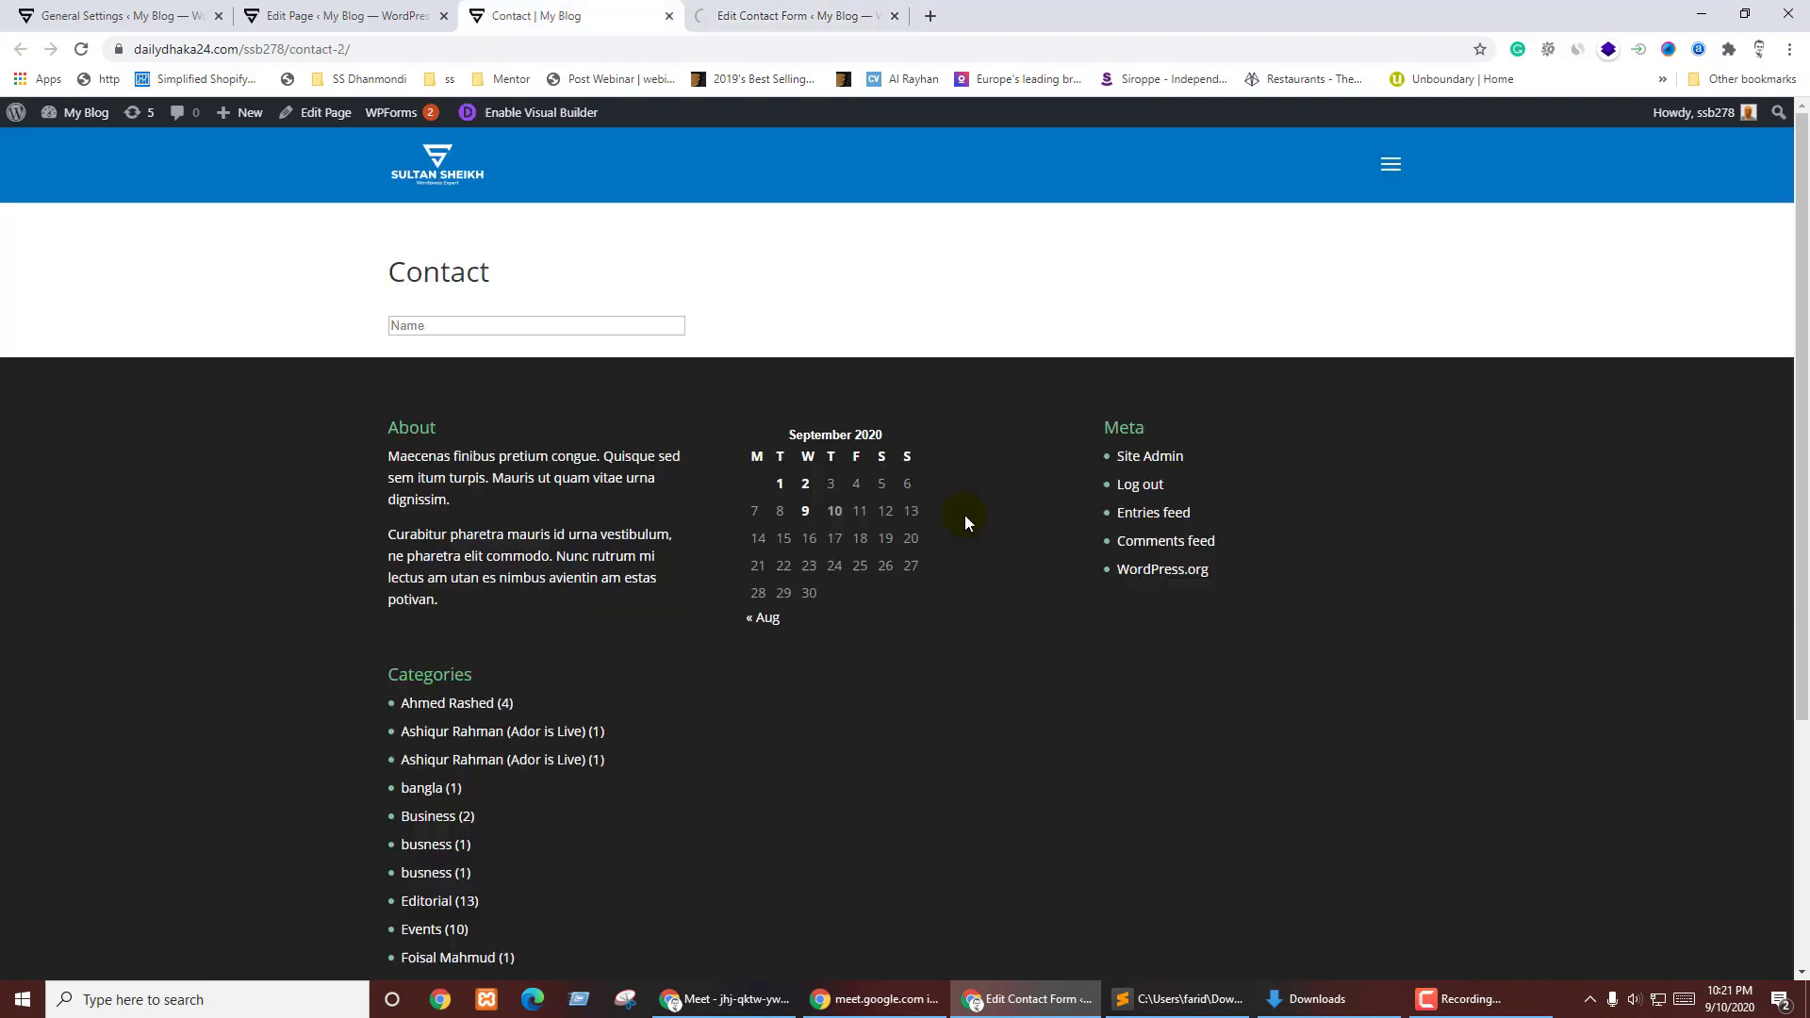
key("F5")
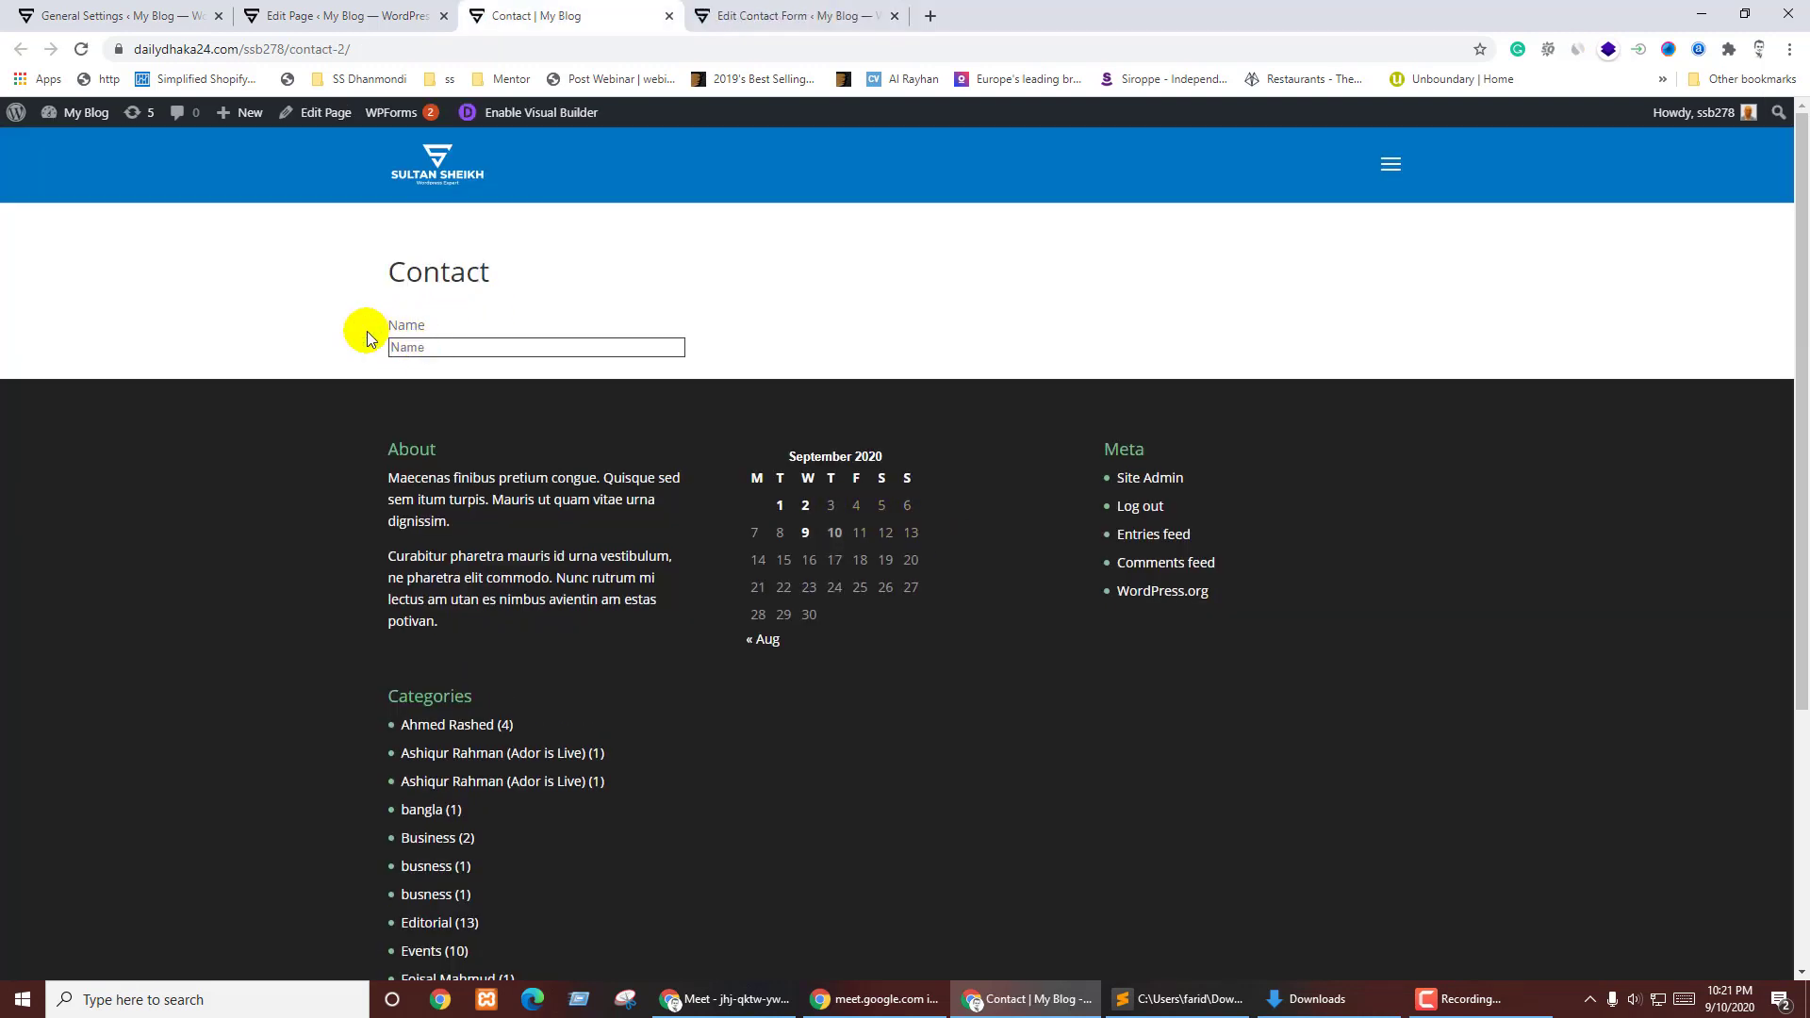
left_click_drag(366, 330, 500, 321)
- Cut the Name label markup back out of the form template
key("ctrl+Tab")
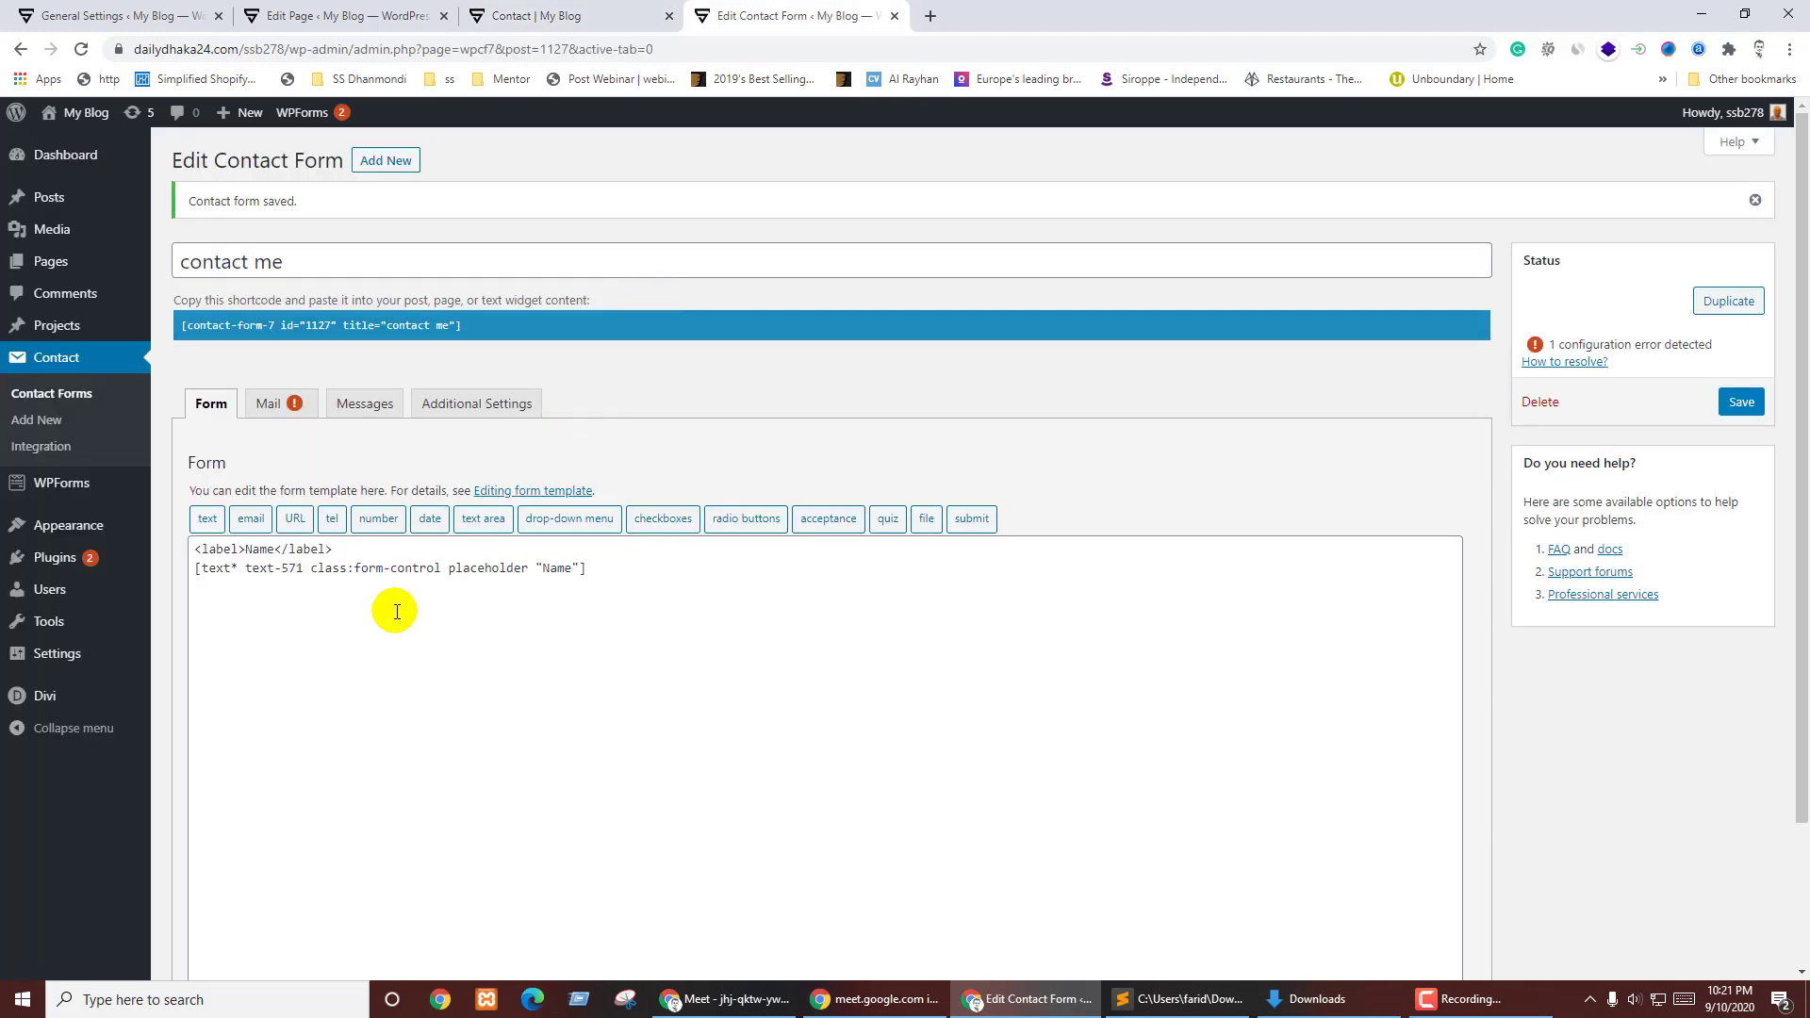
left_click_drag(349, 551, 195, 551)
key("ctrl+x")
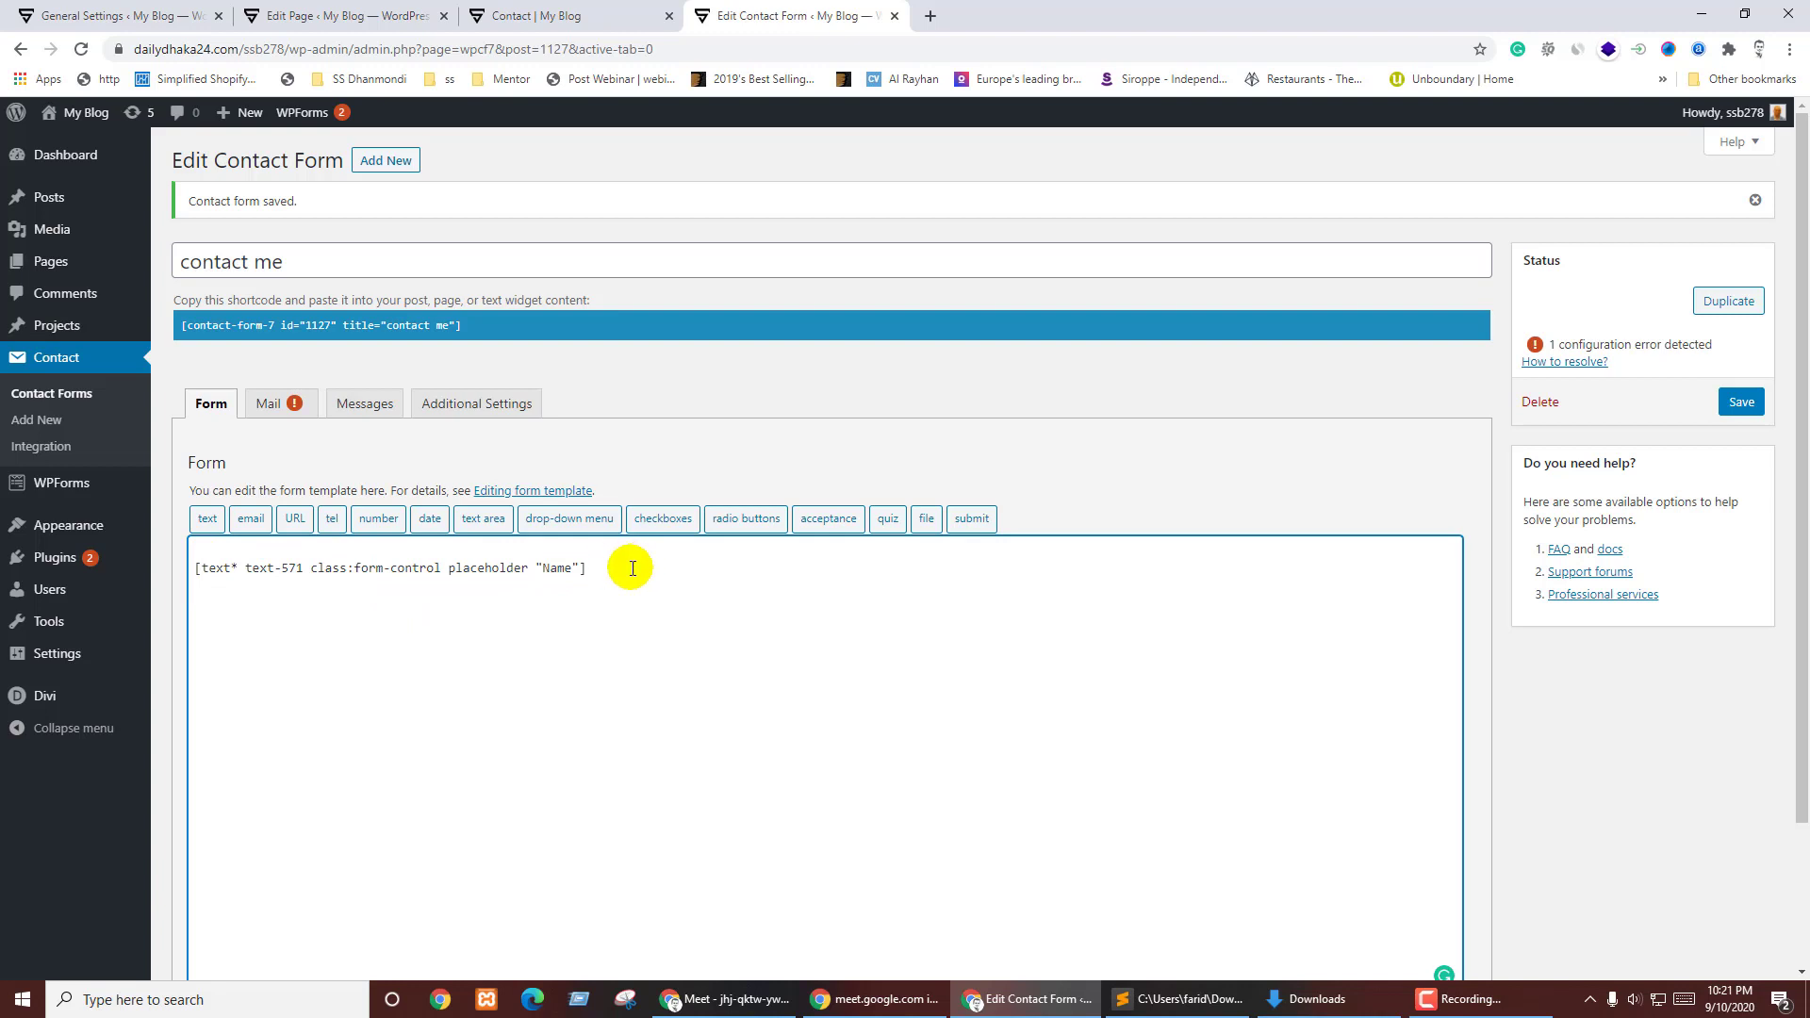
- Insert a required email field with 'Email Address' as its placeholder
left_click(250, 519)
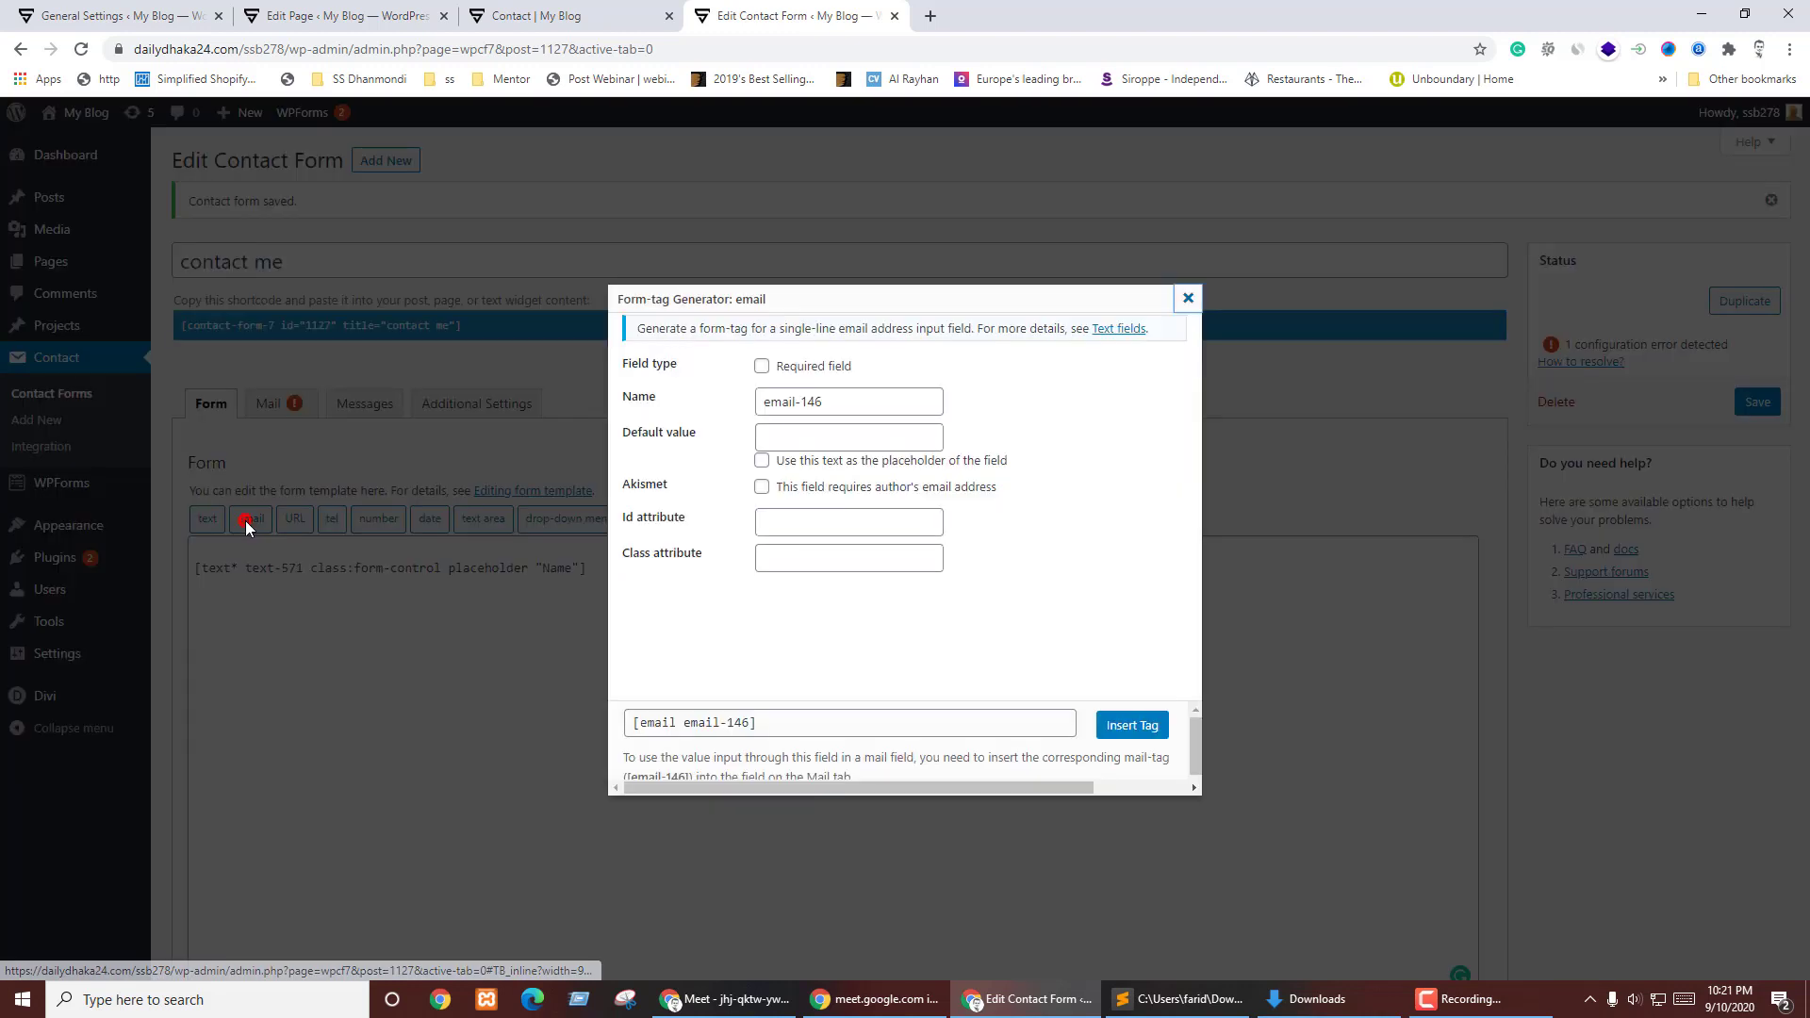
left_click(801, 366)
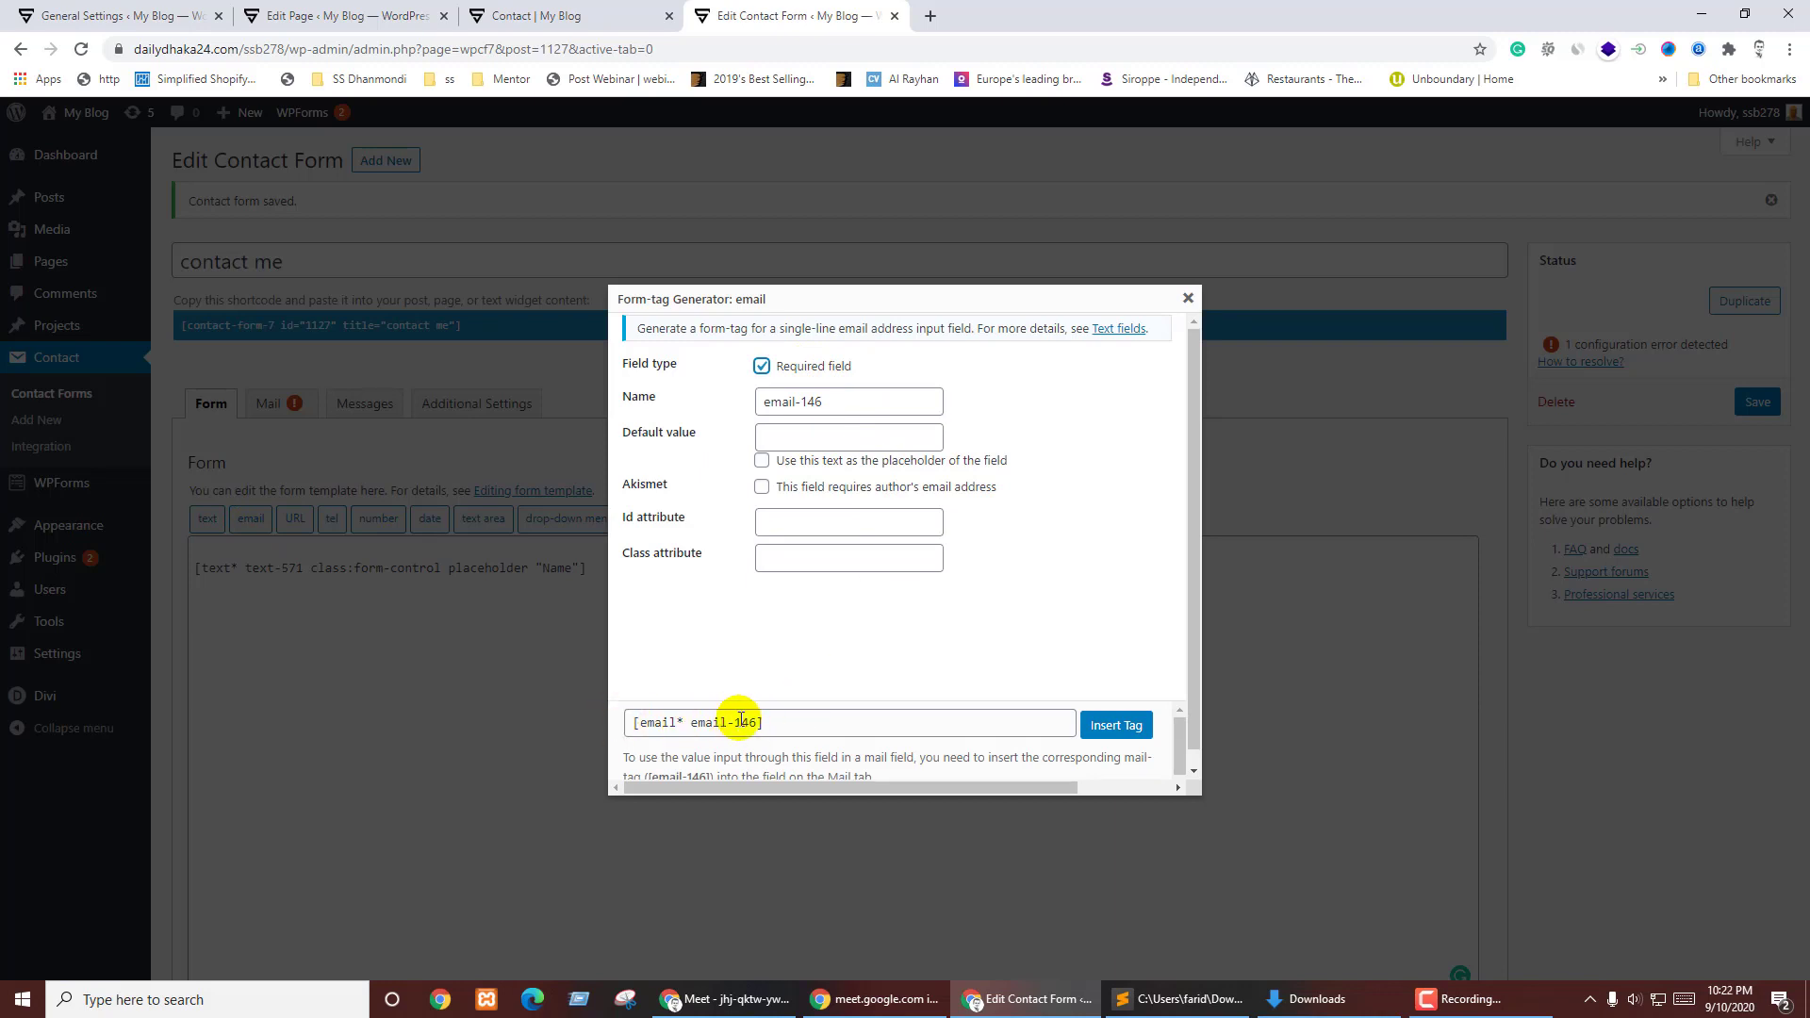
left_click(777, 438)
left_click(809, 441)
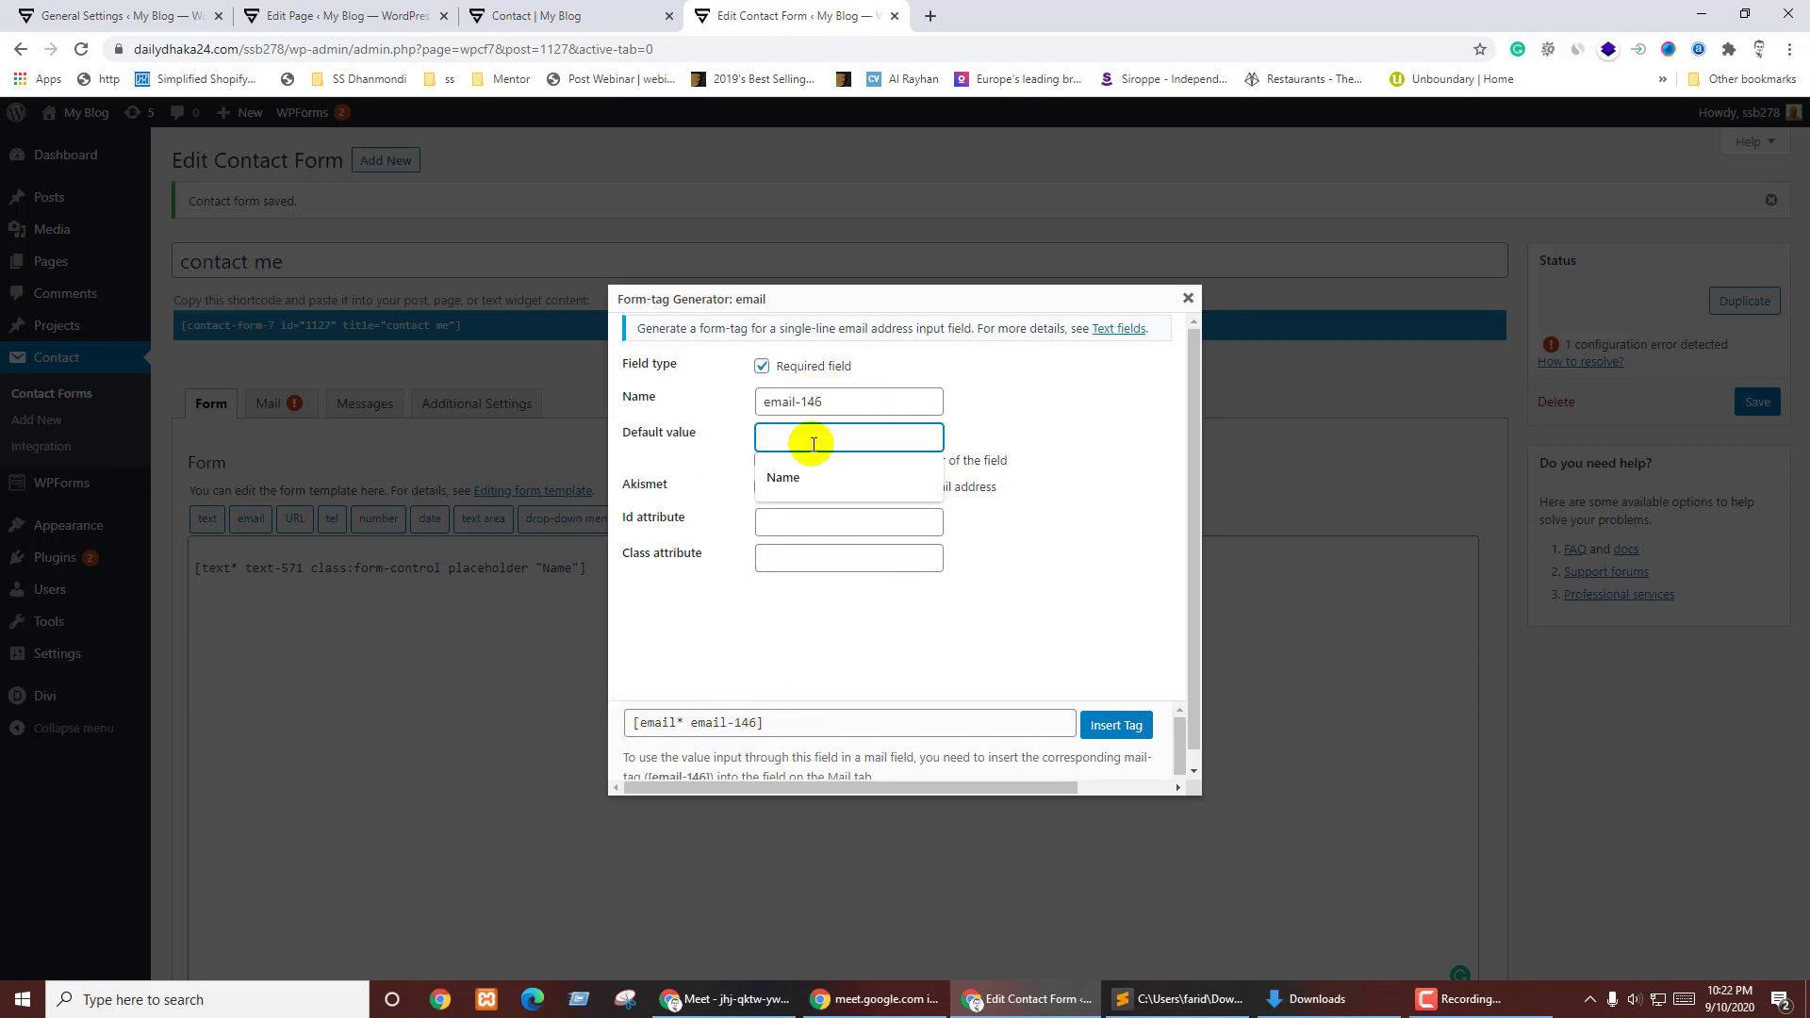
type("Email Add")
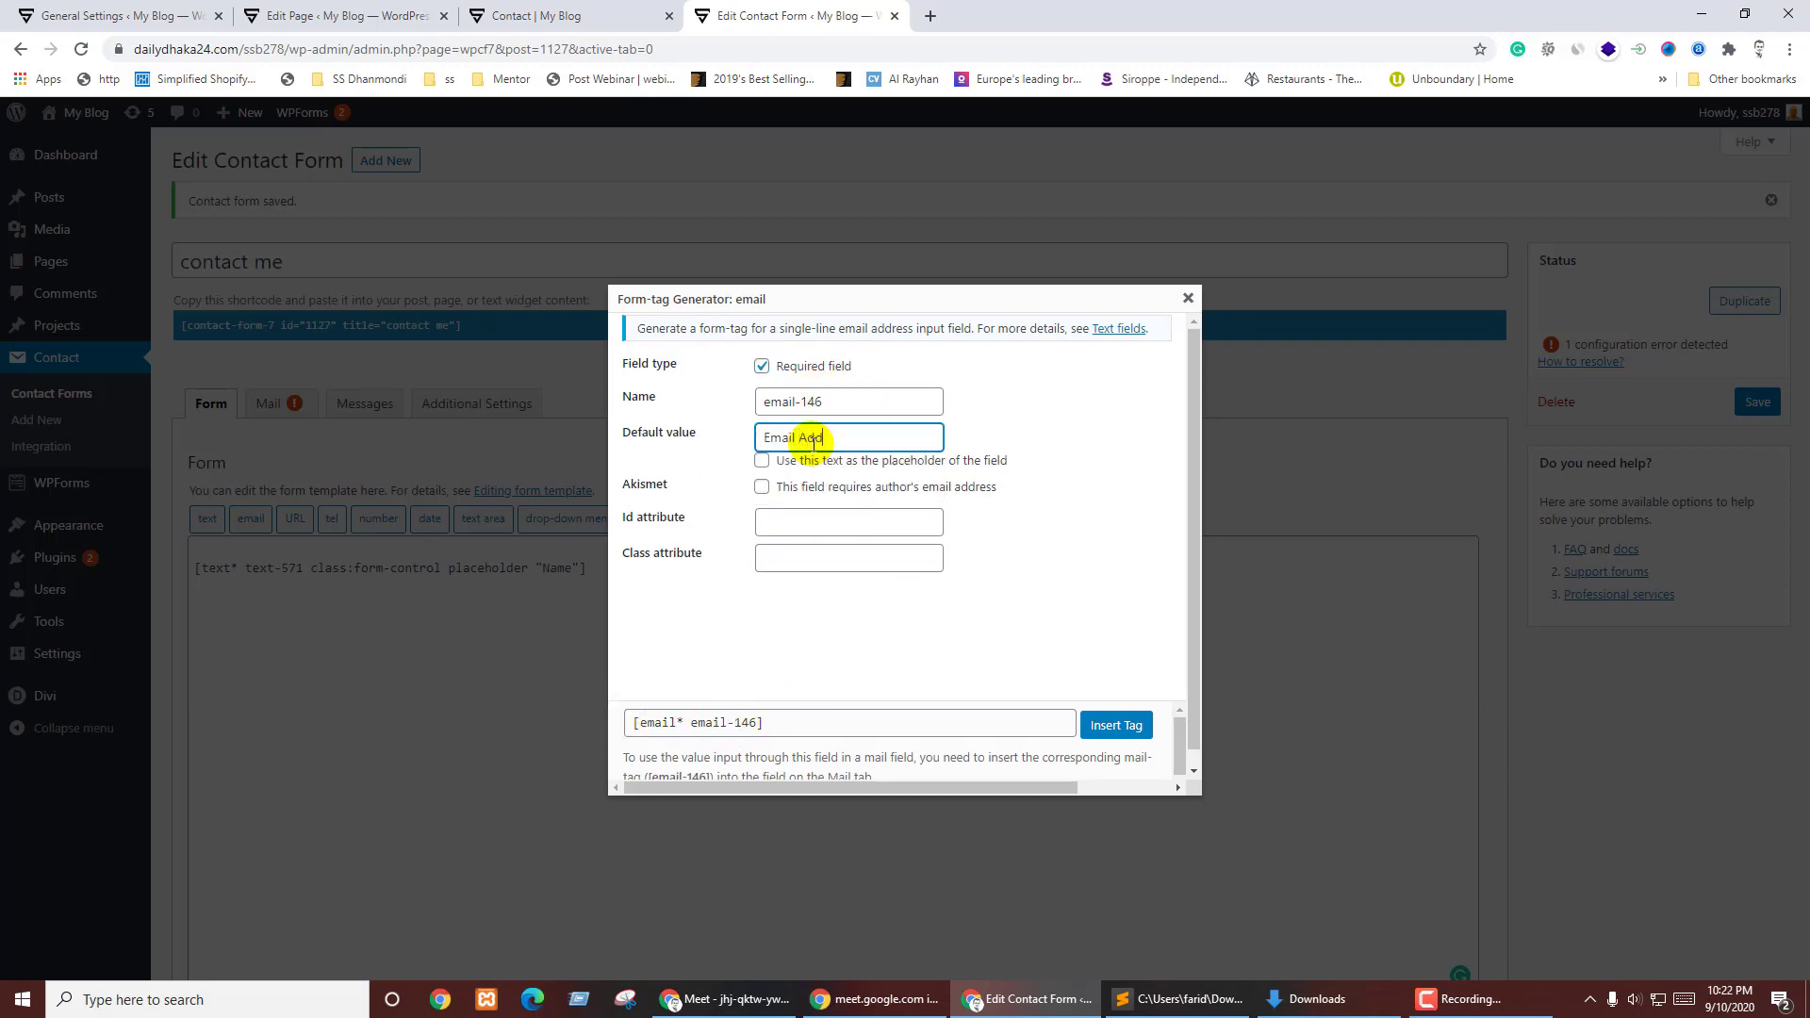
type("ress")
left_click(660, 474)
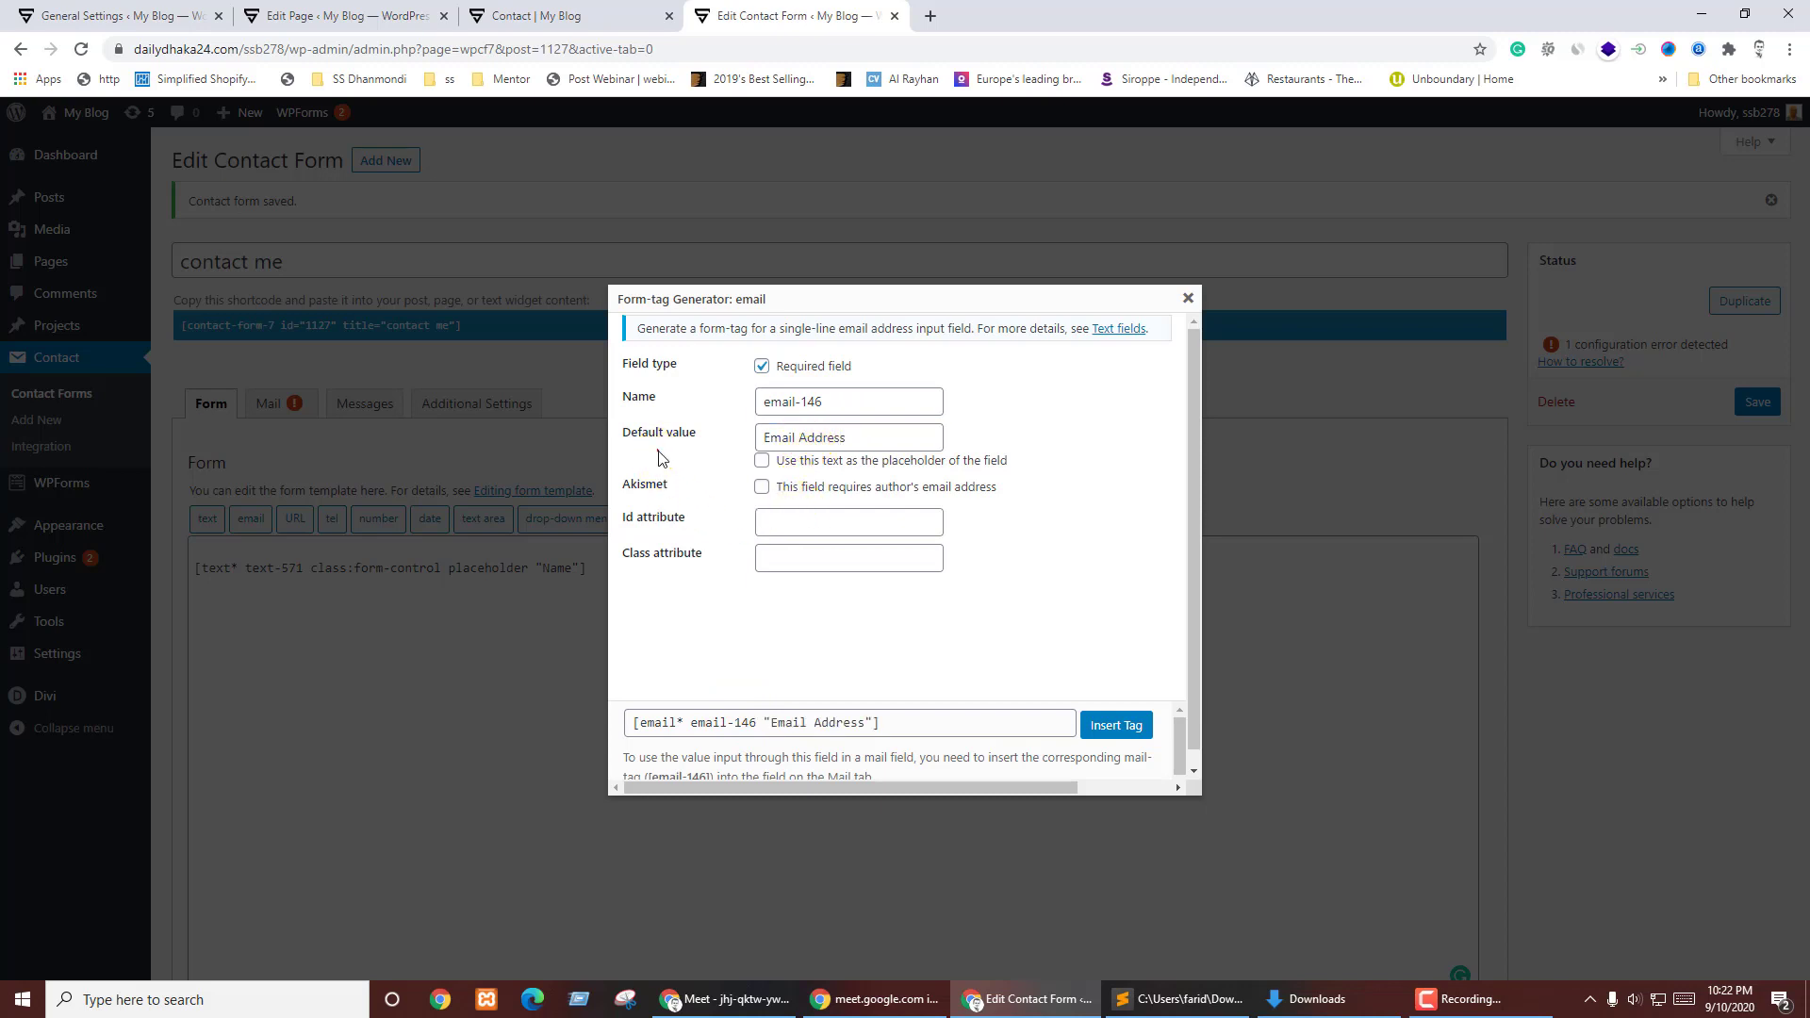
left_click(779, 467)
left_click(1115, 724)
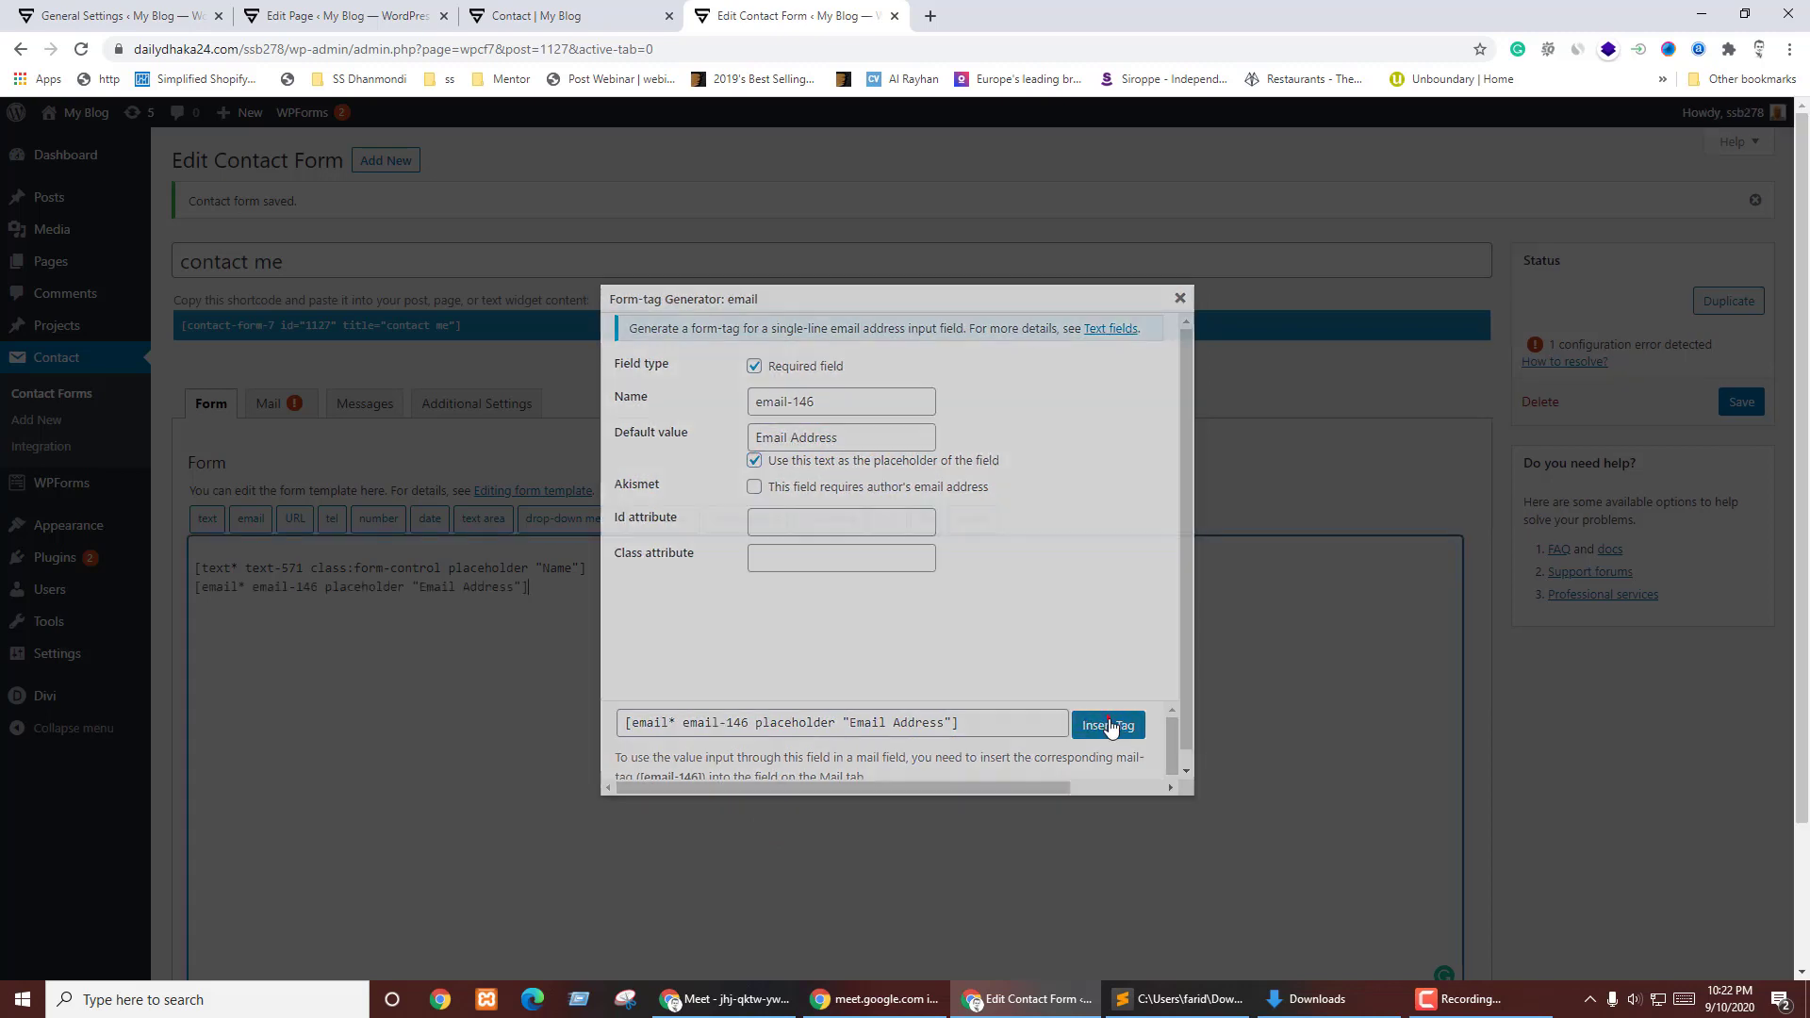
- Delete class:form-control from the Name text tag
double_click(311, 569)
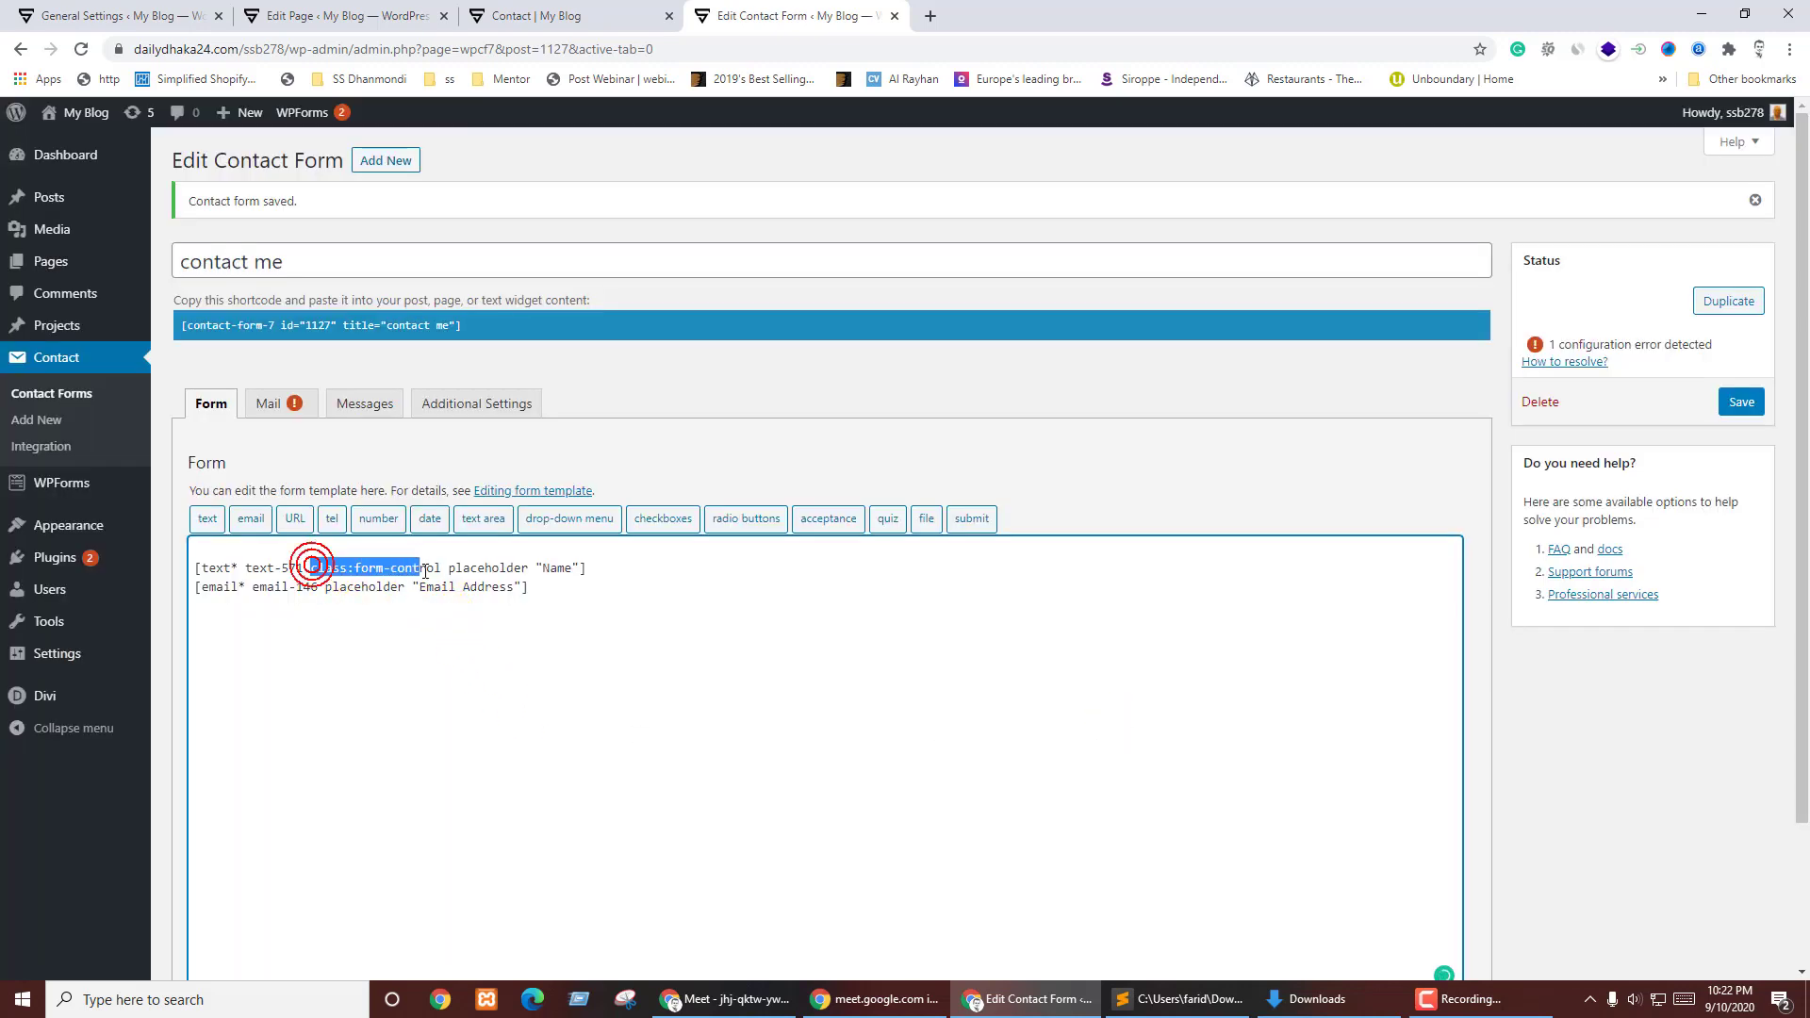
left_click(426, 568, "shift")
key("BackSpace")
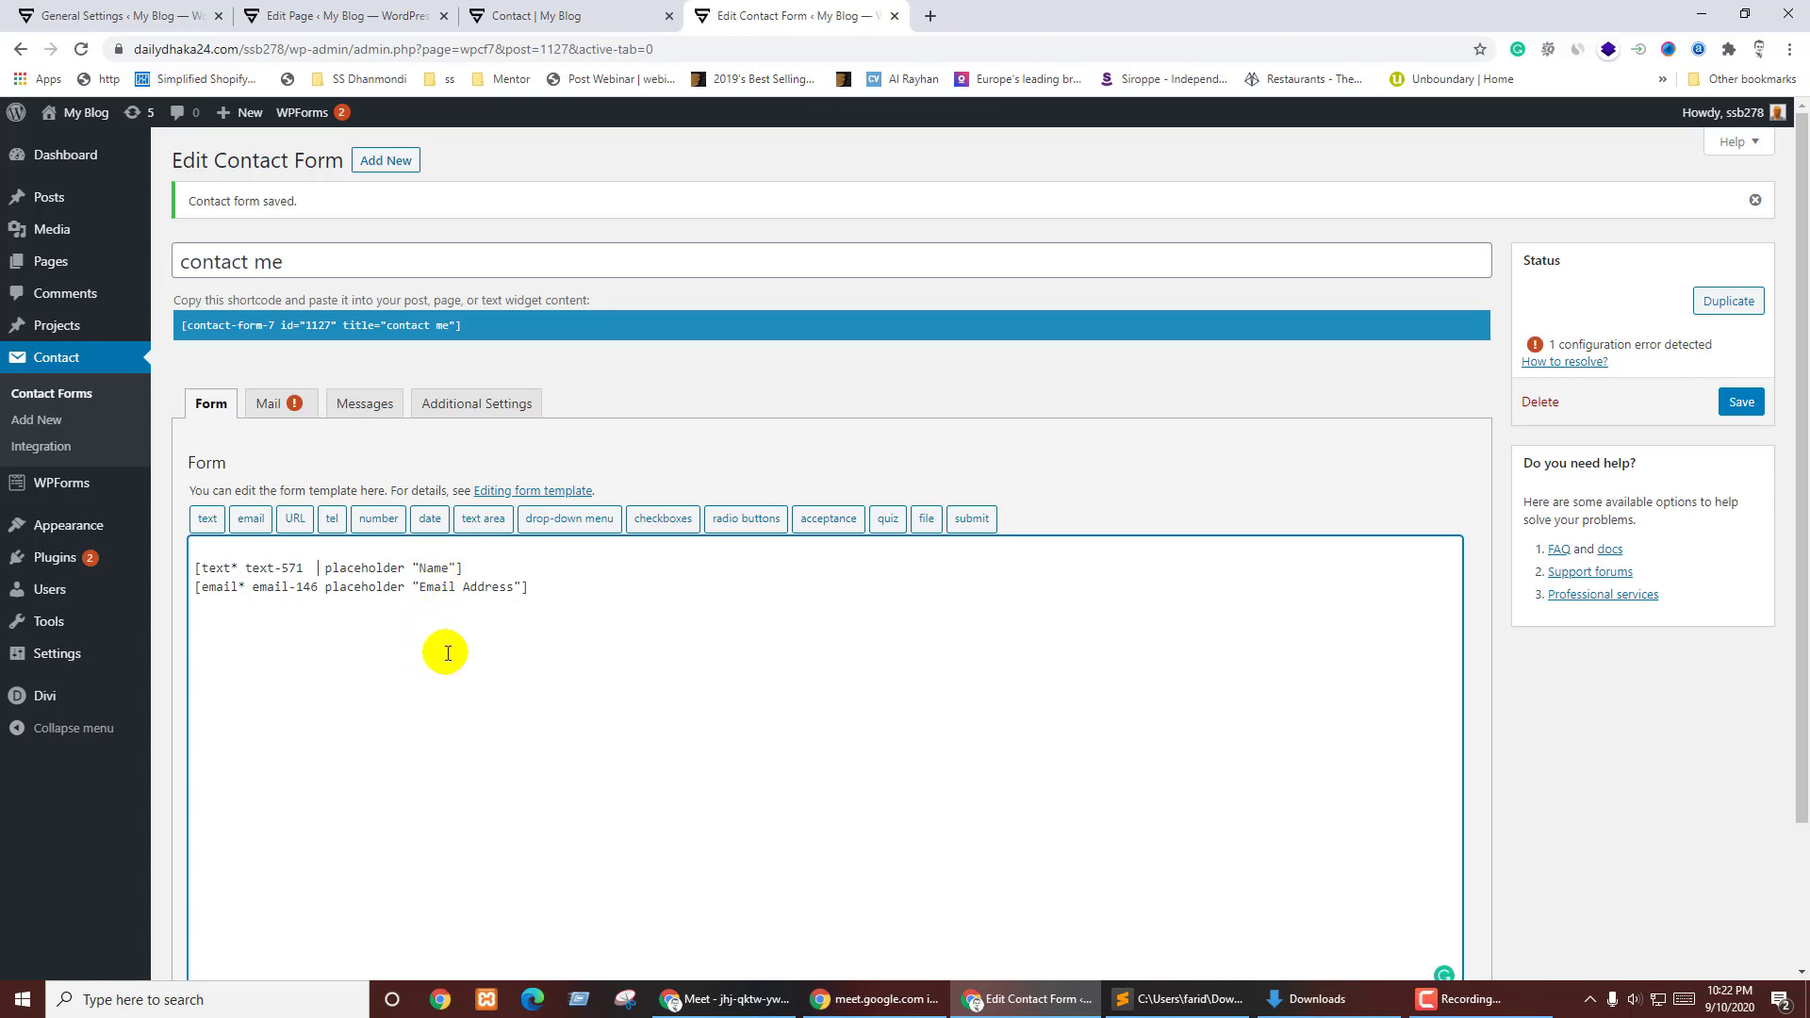
key("BackSpace")
left_click(582, 589)
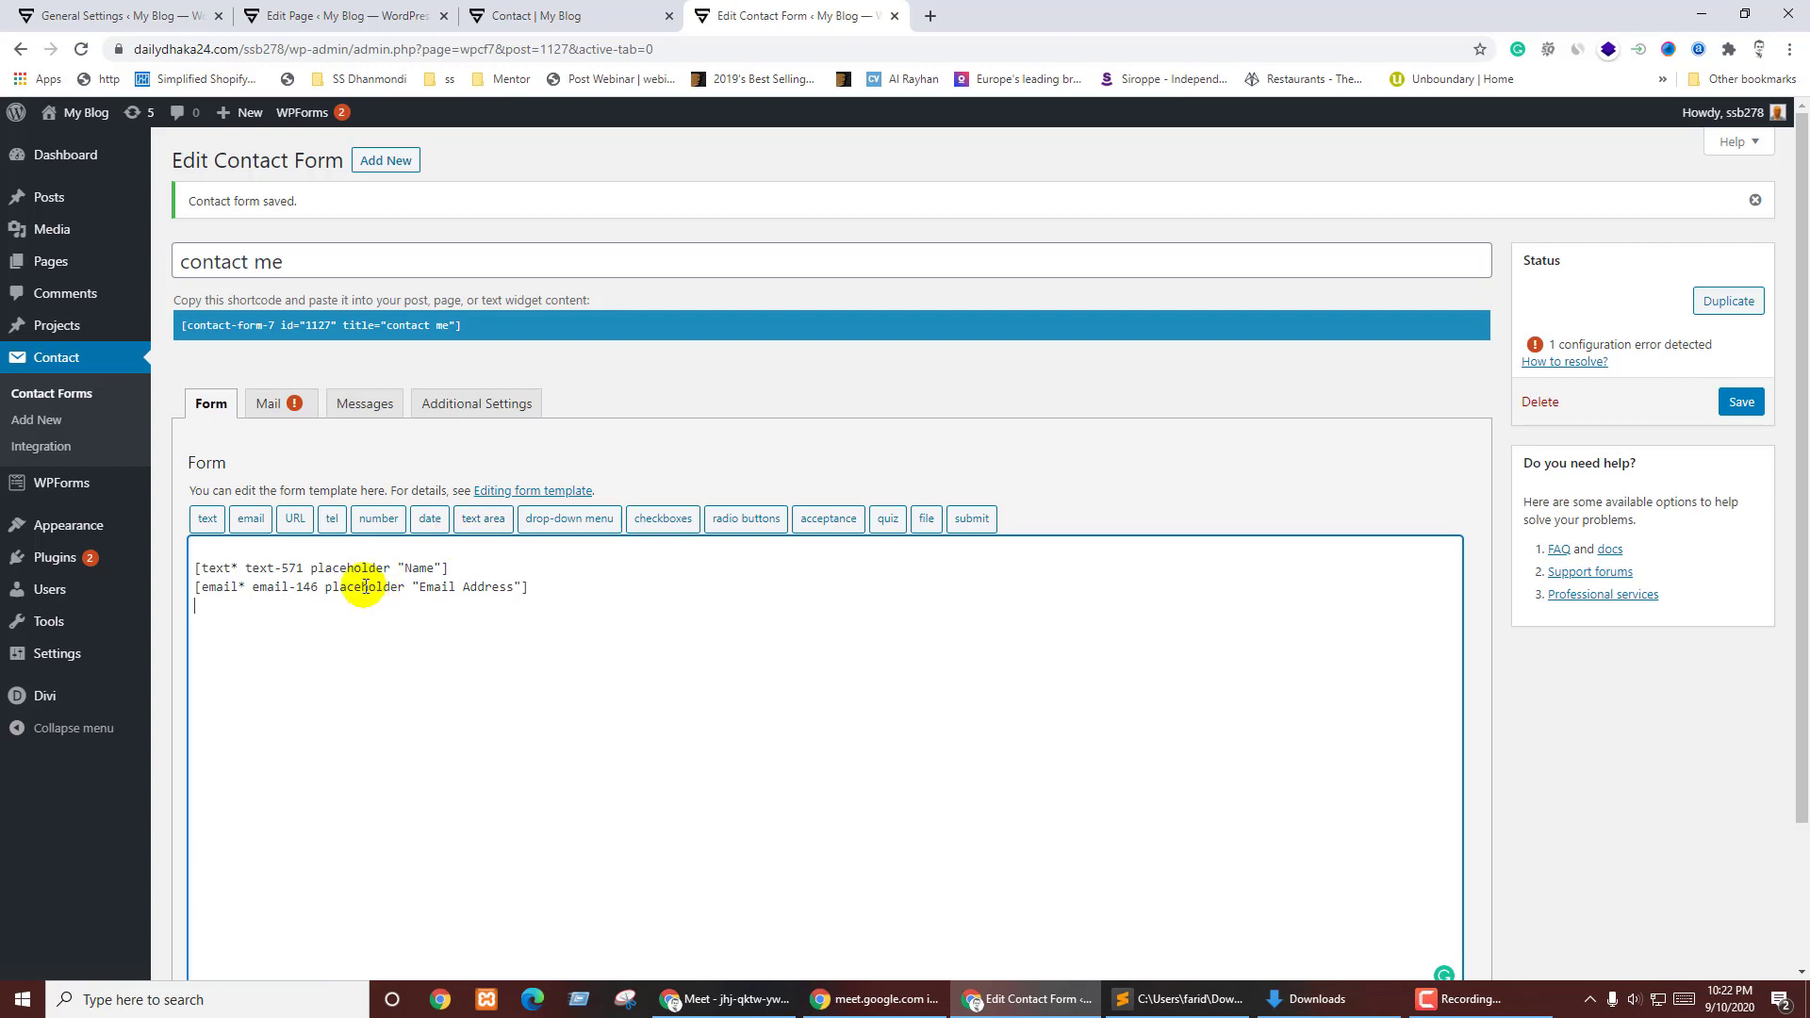
- Set up a spinbox number field with 'Phone Number' placeholder and min and max of 11
left_click(377, 518)
left_click(821, 374)
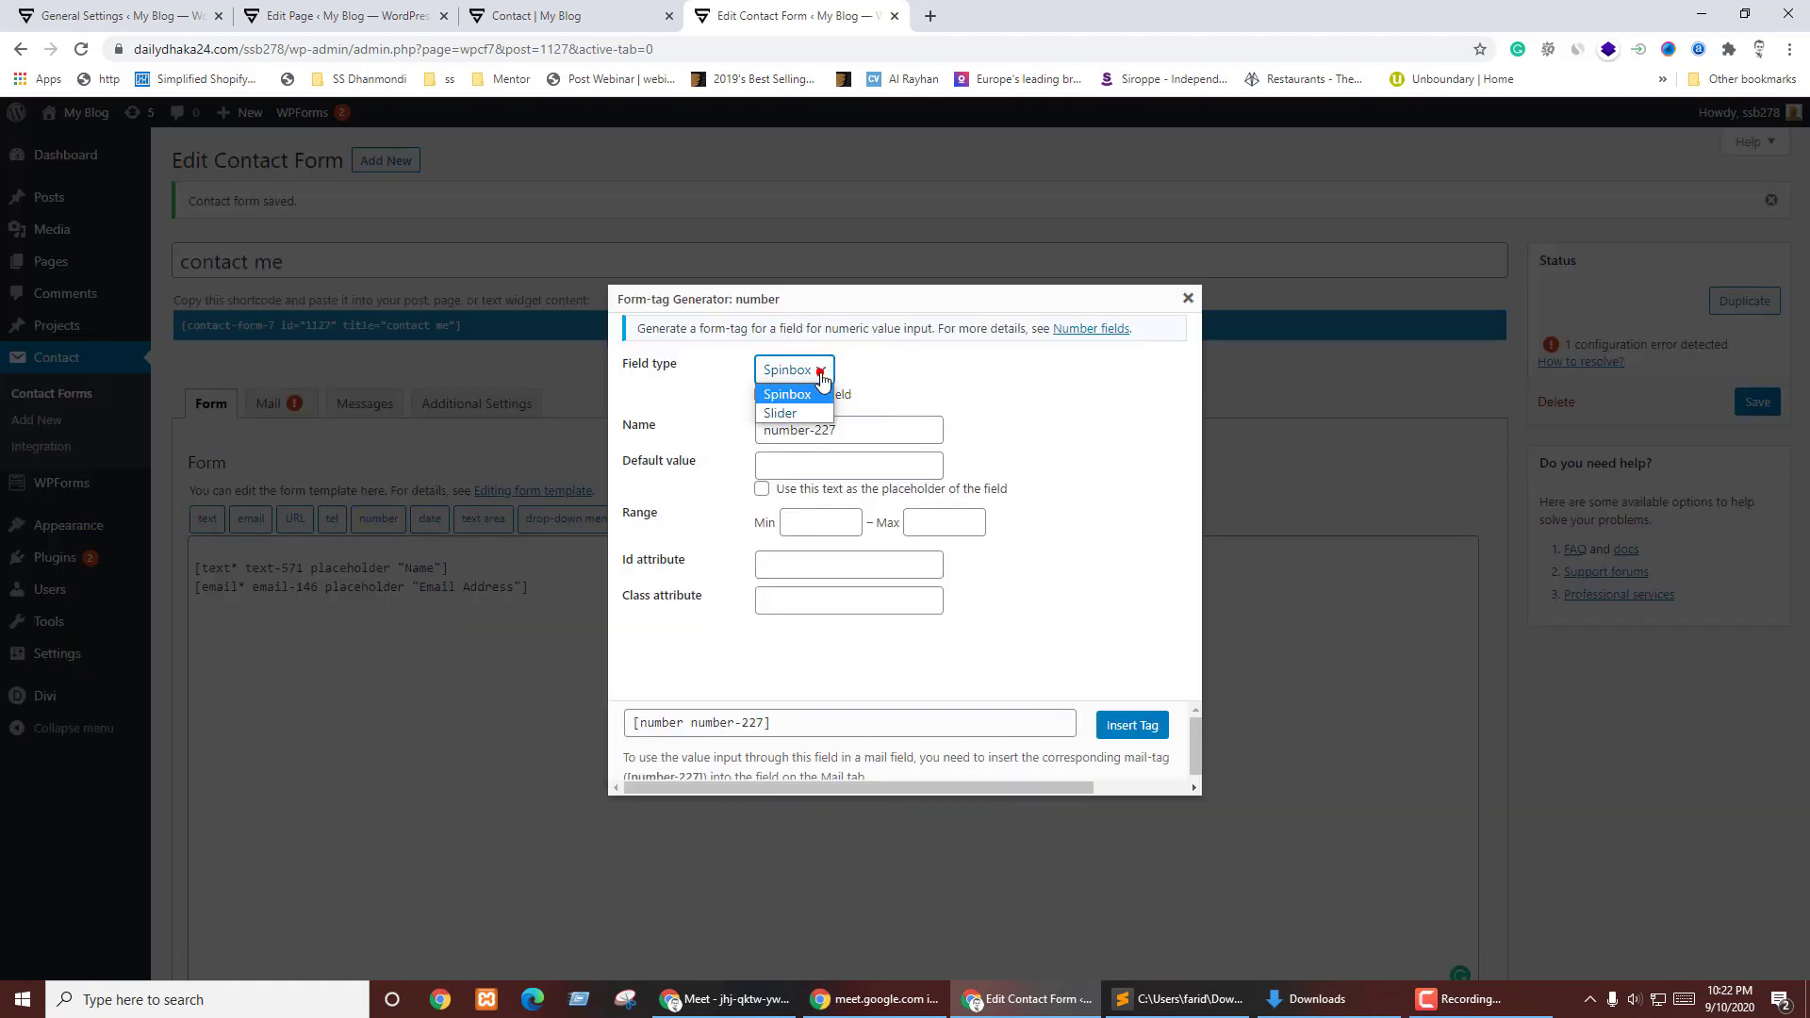
left_click(649, 403)
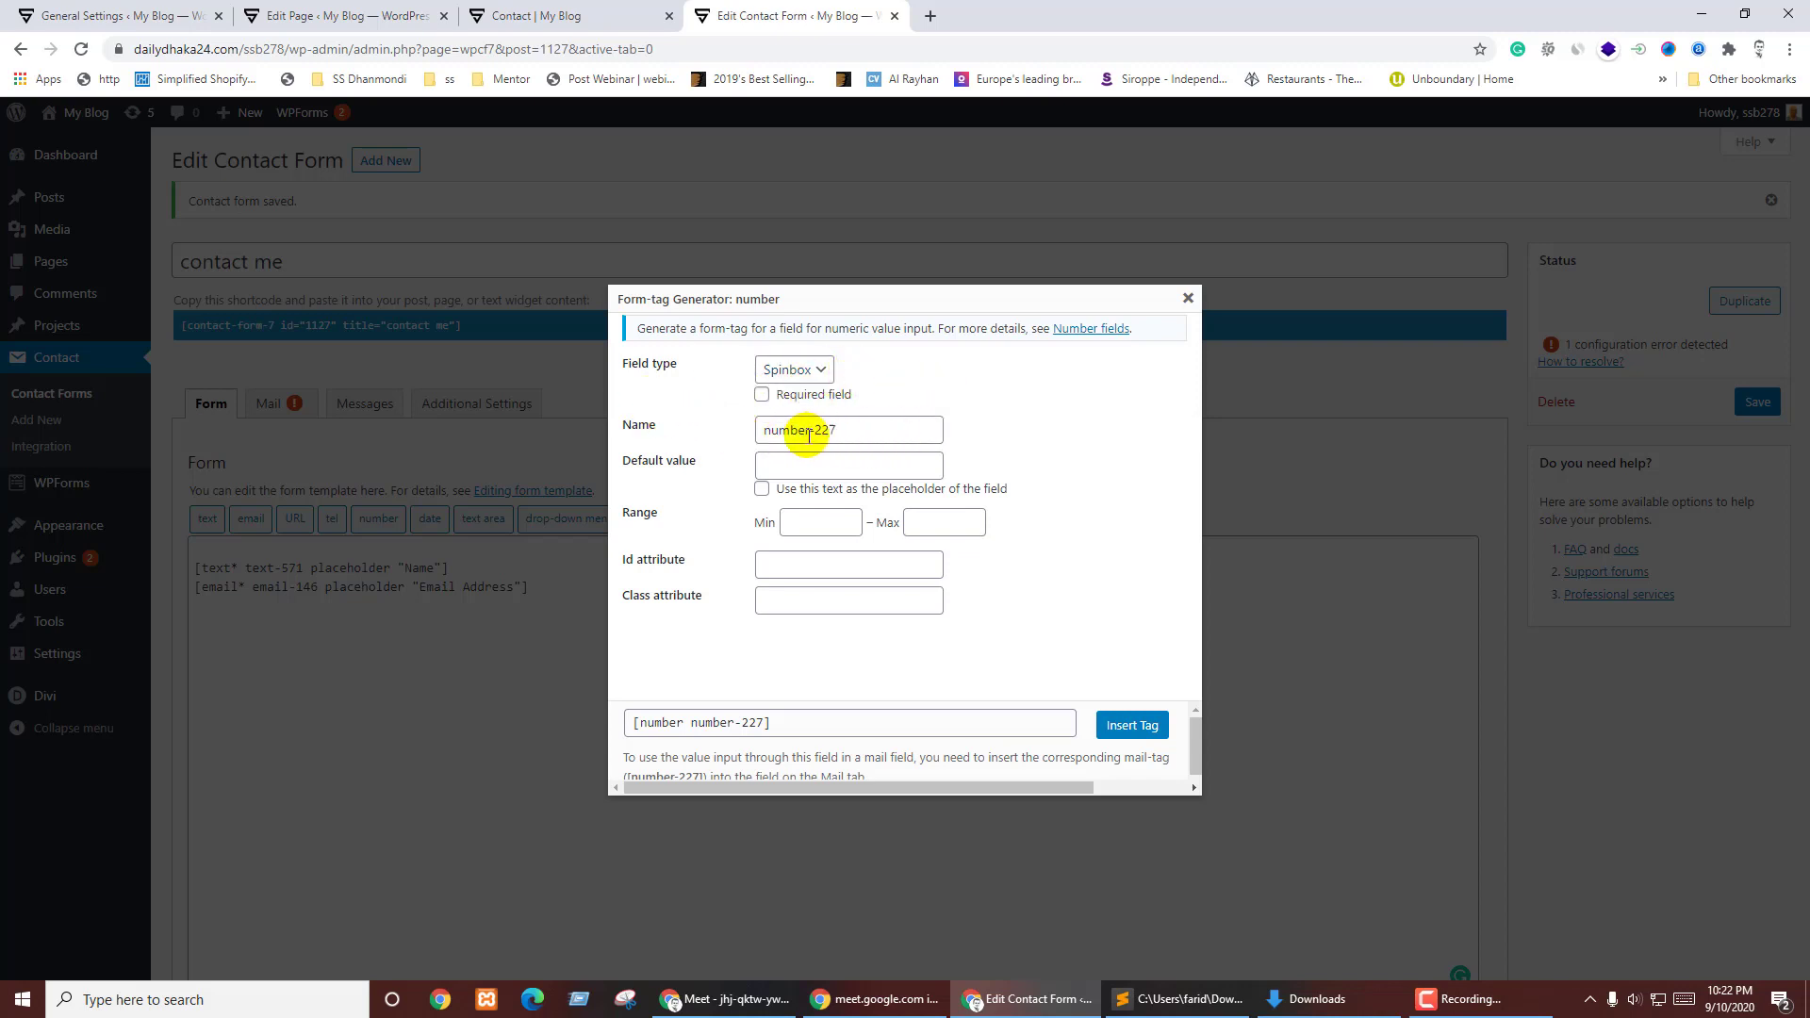
left_click(794, 466)
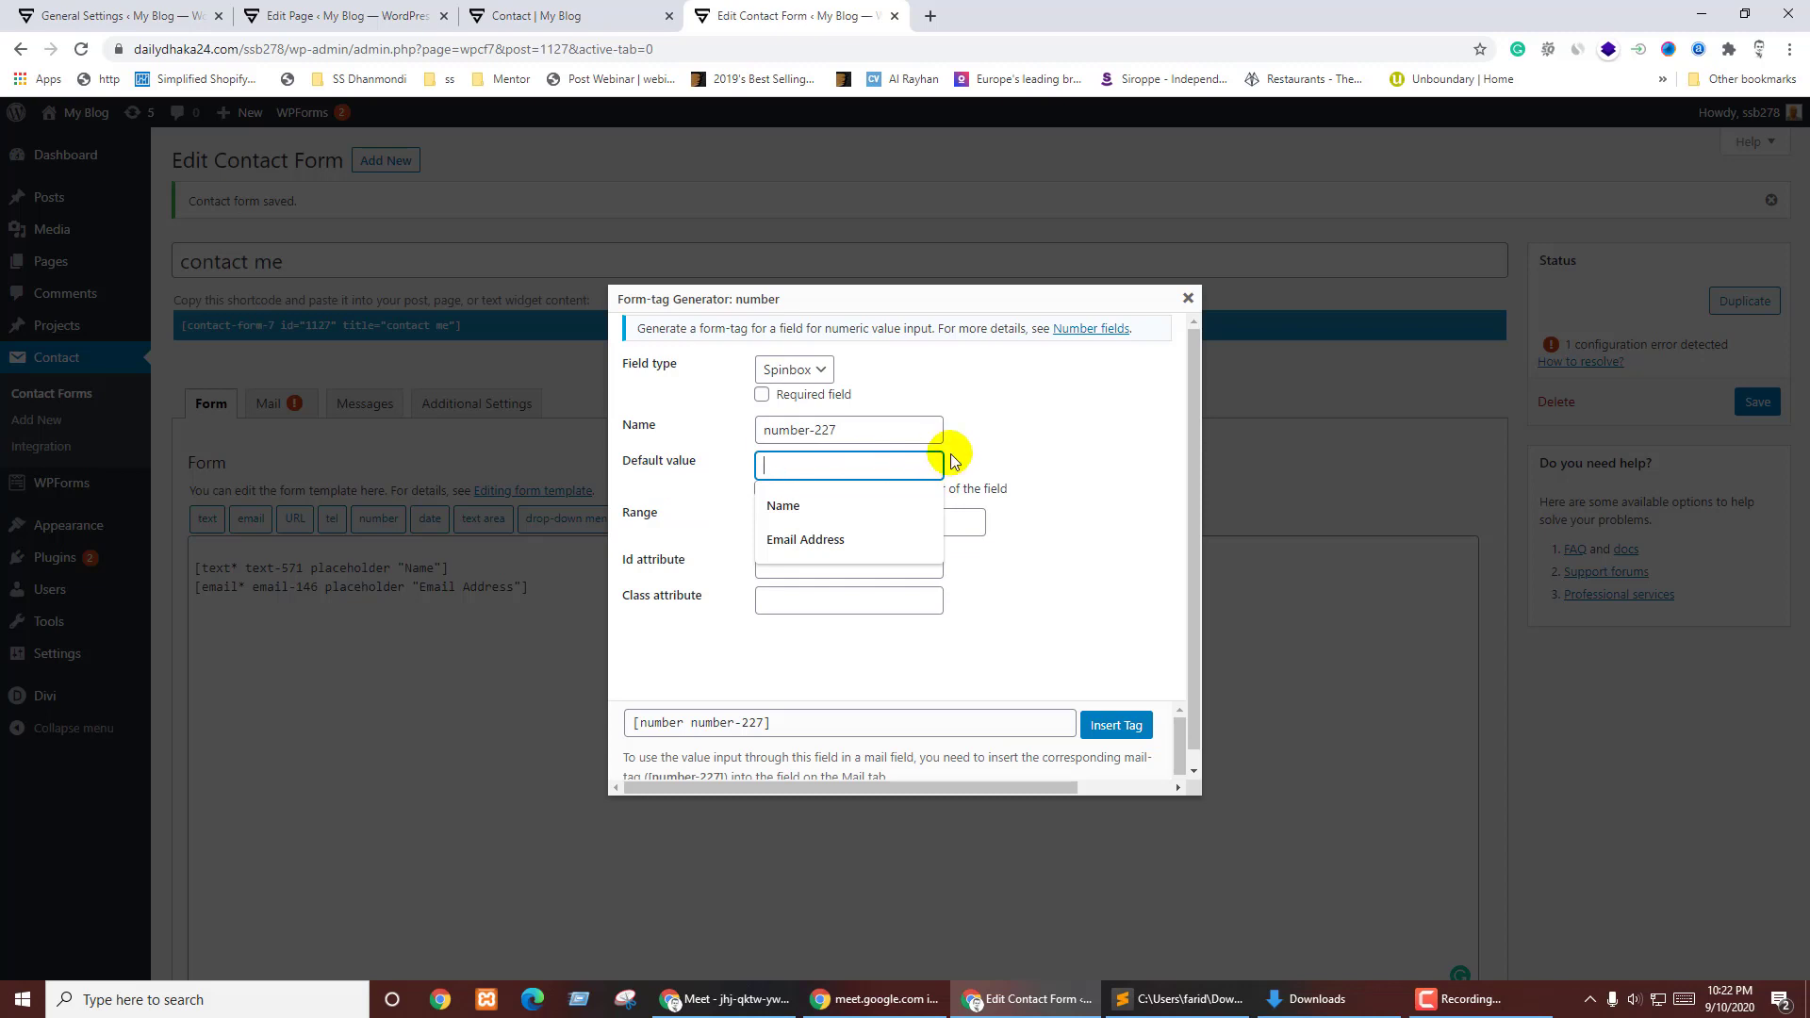
type("Phone")
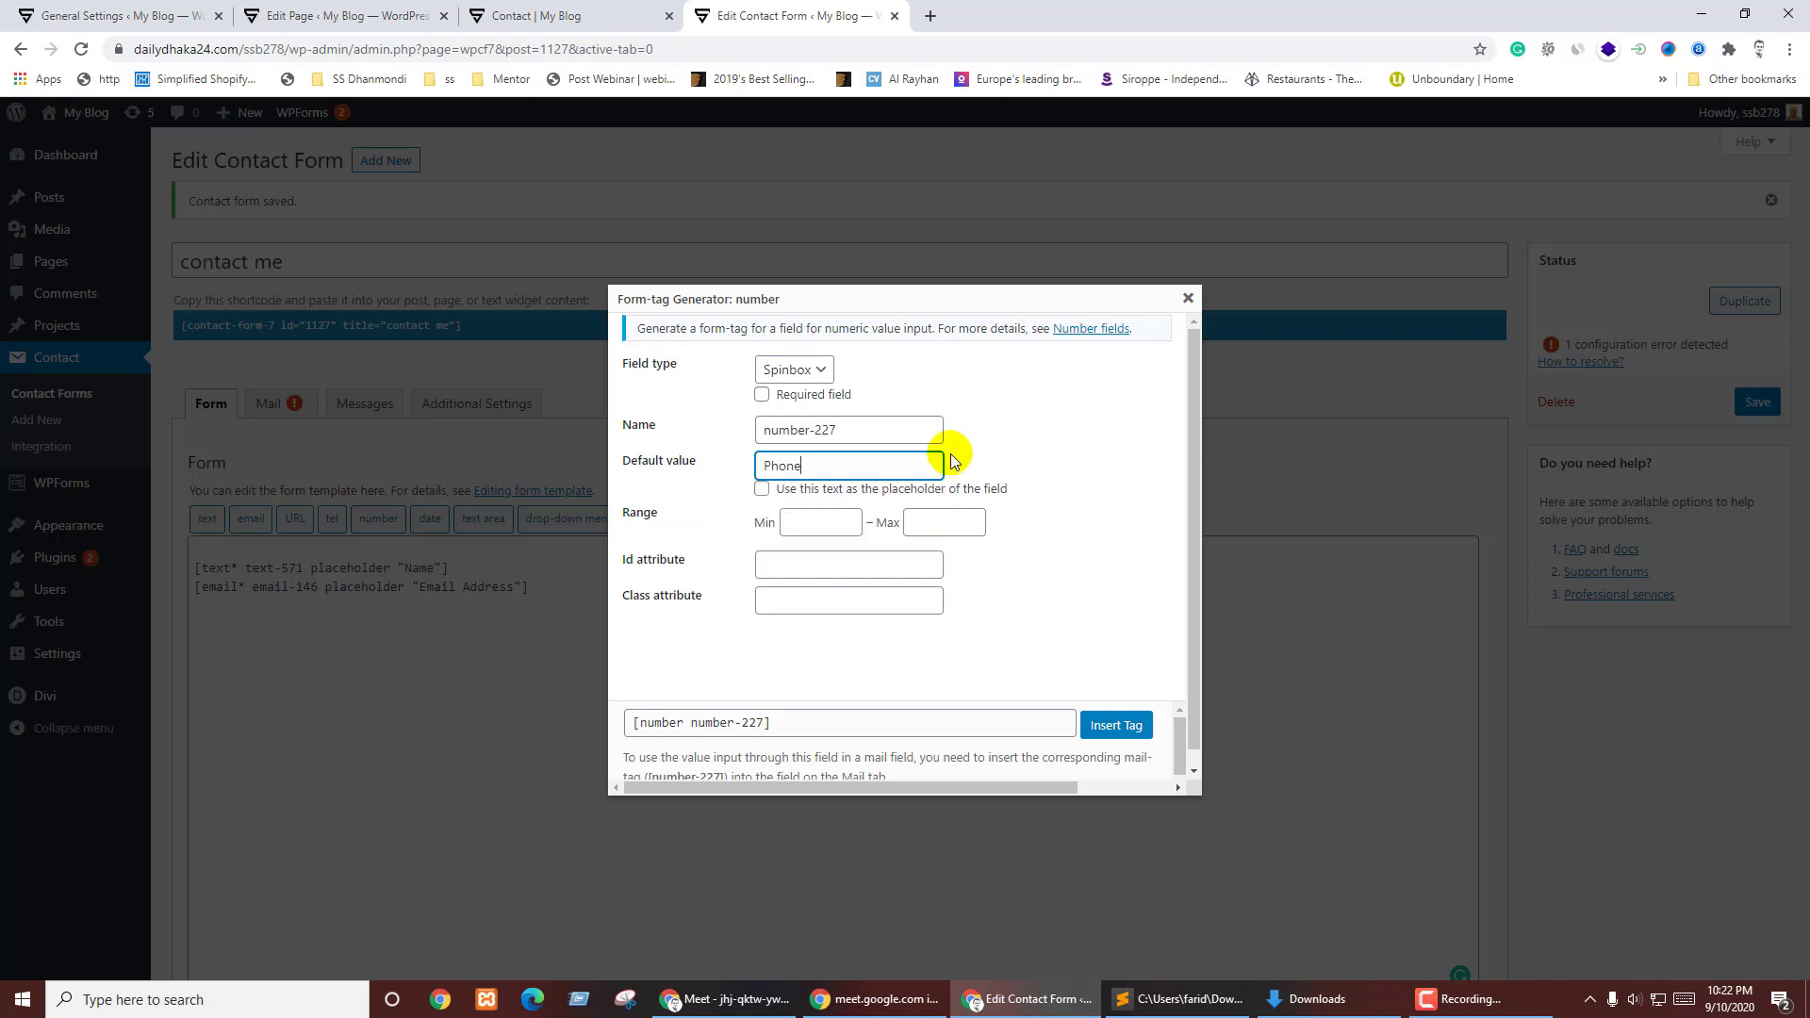
type(" Number")
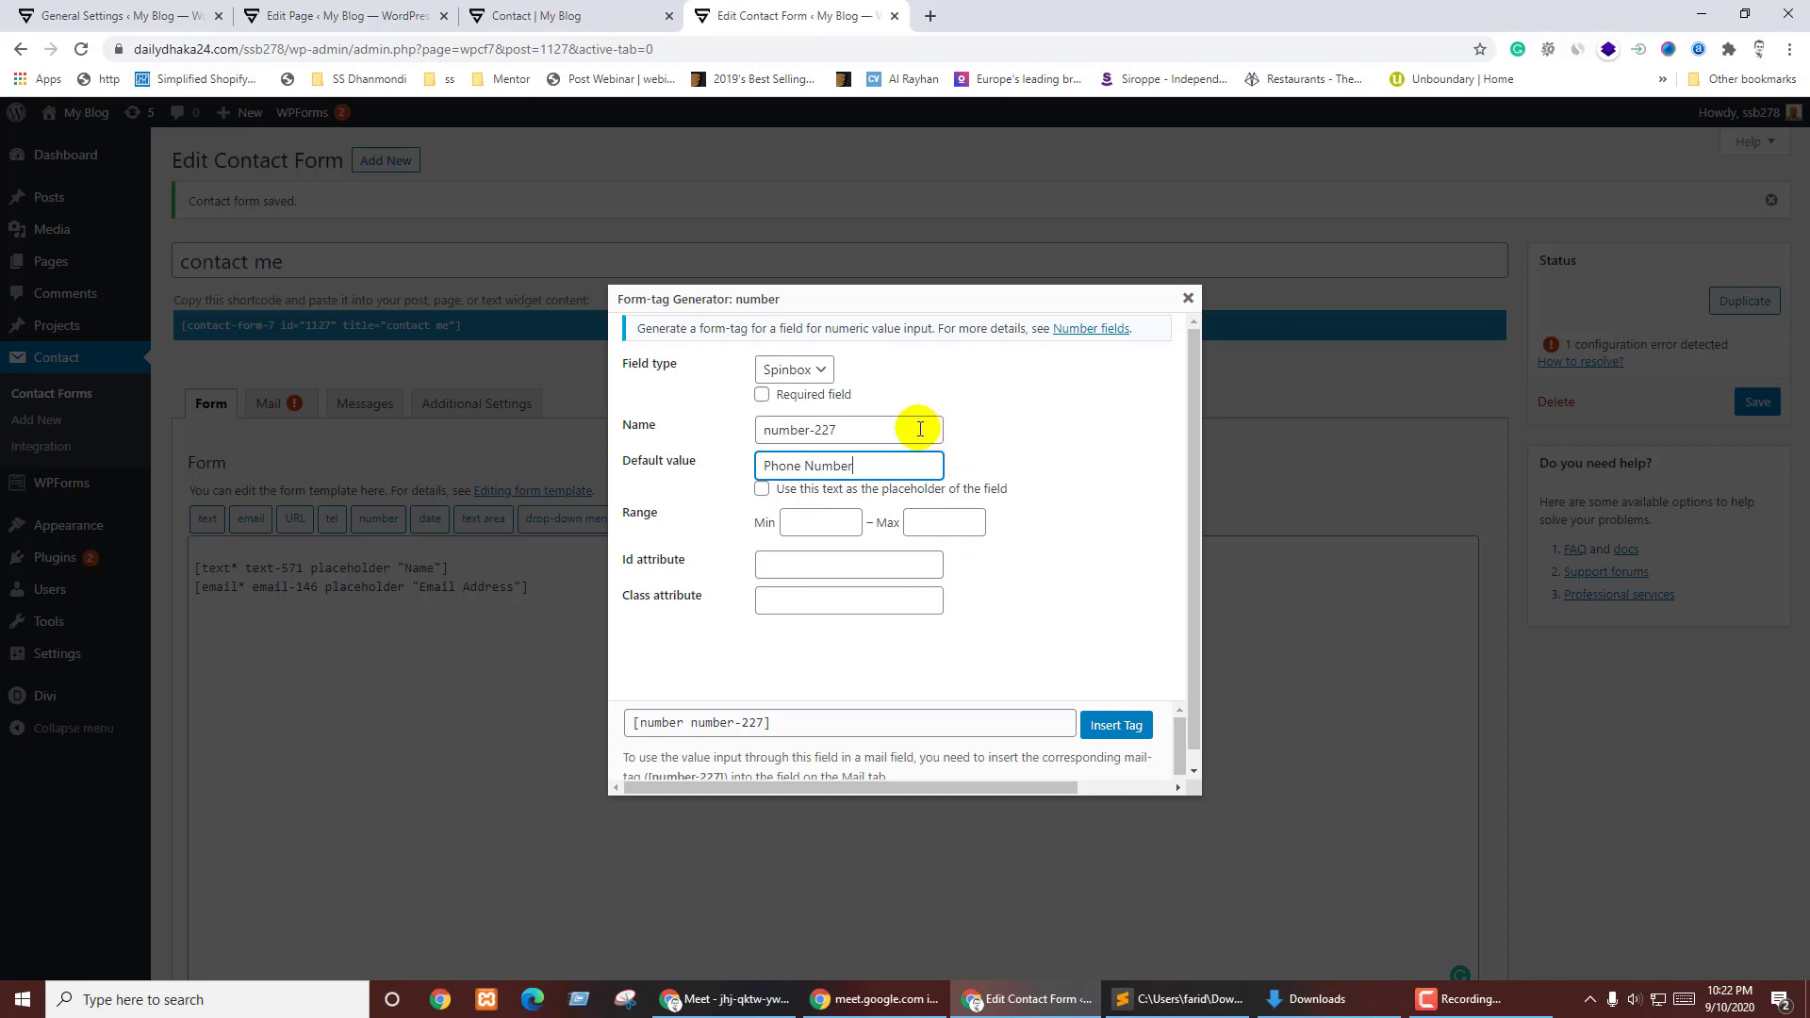
left_click(985, 435)
left_click(867, 490)
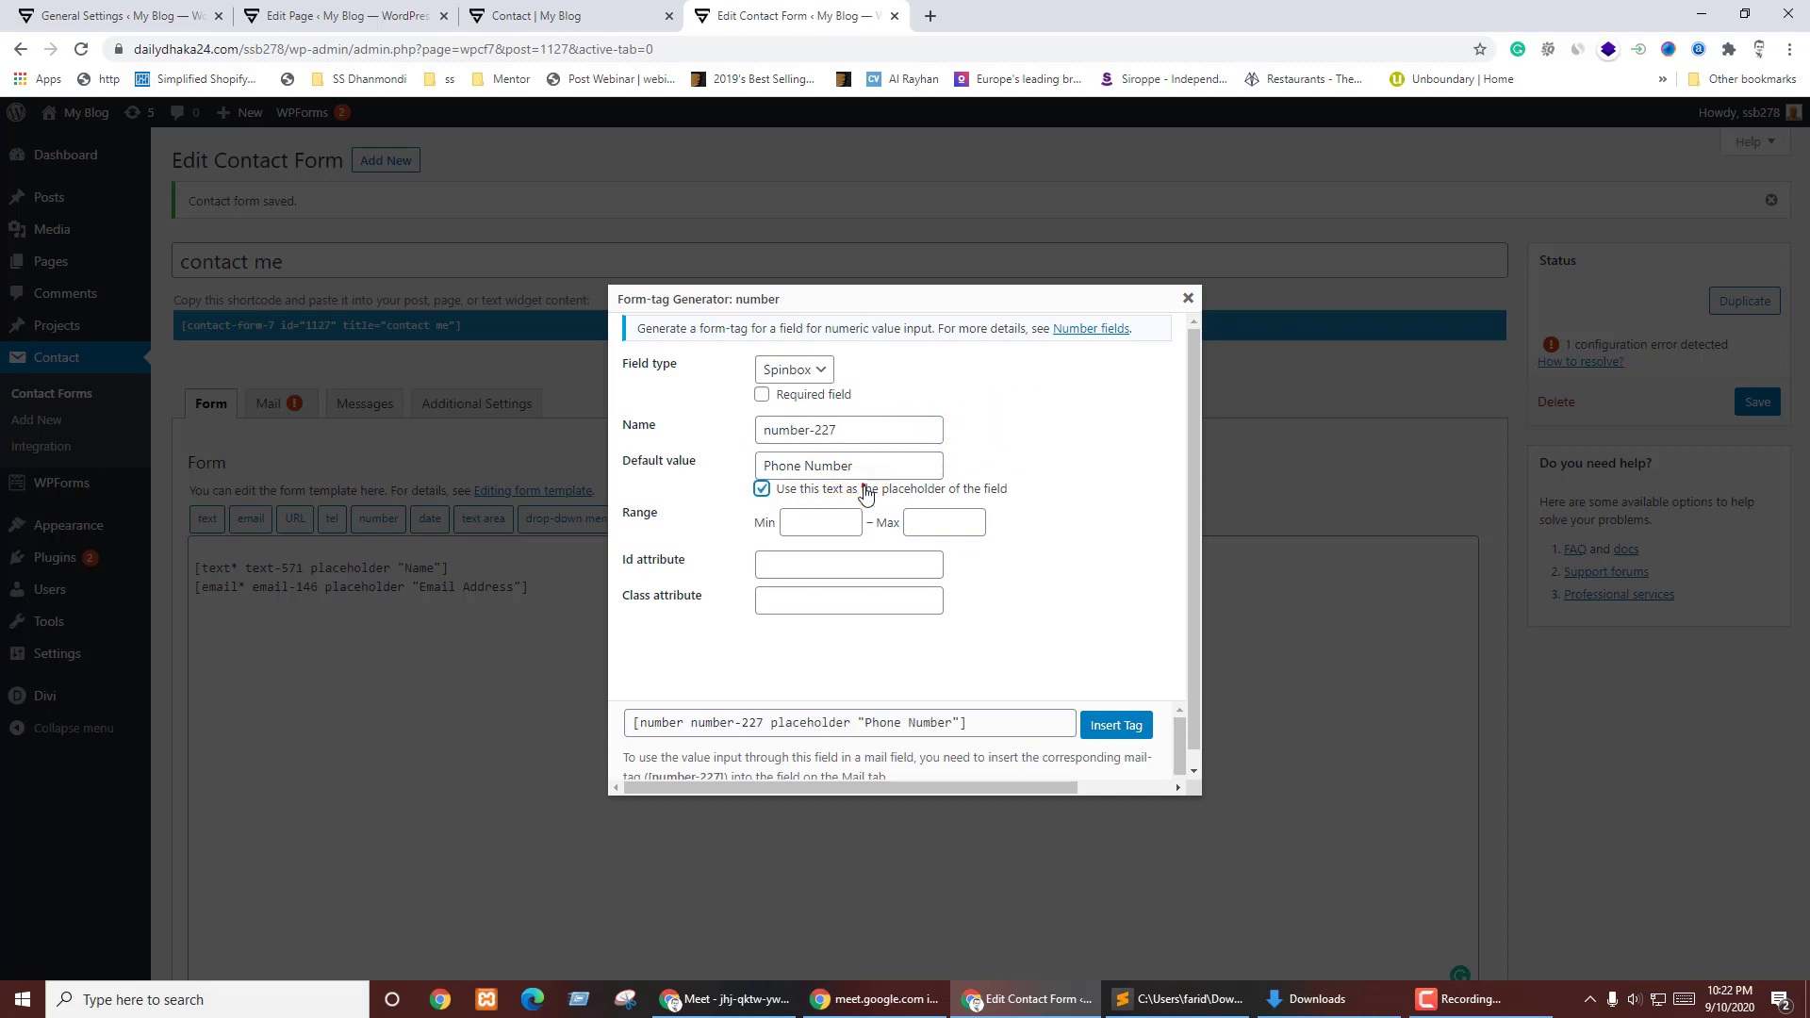
left_click(815, 521)
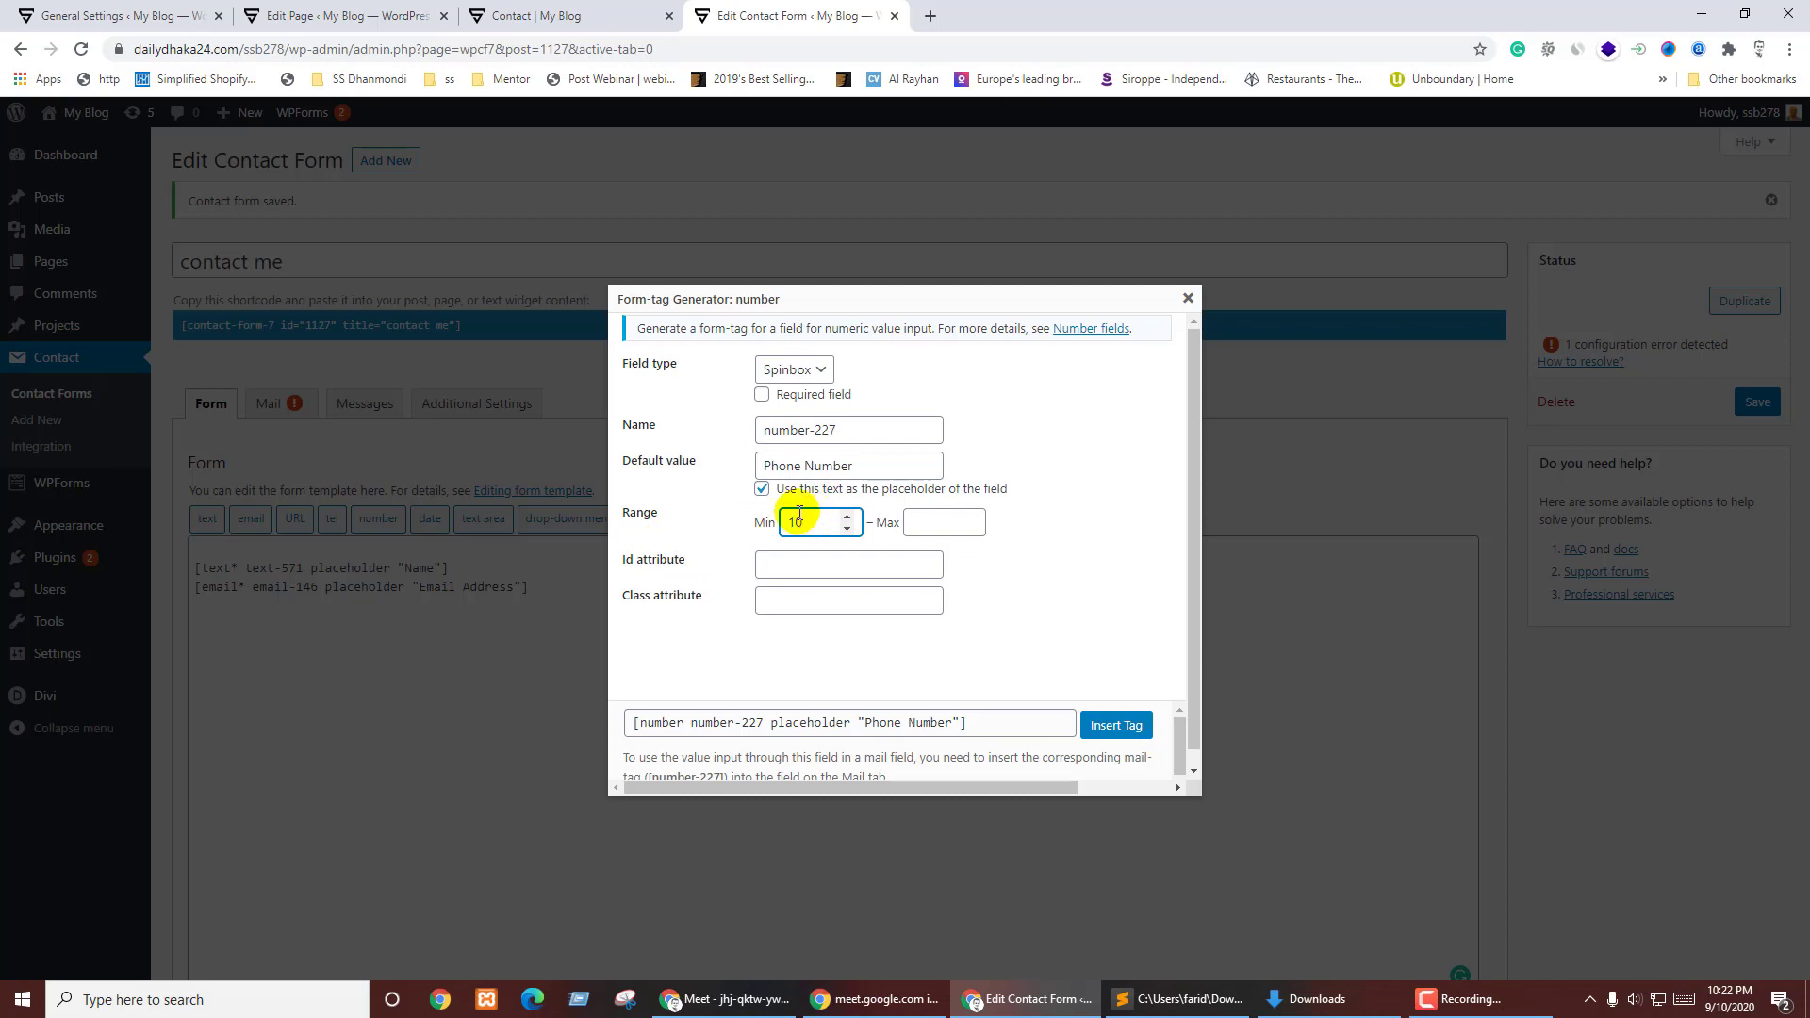
left_click(919, 524)
type("1")
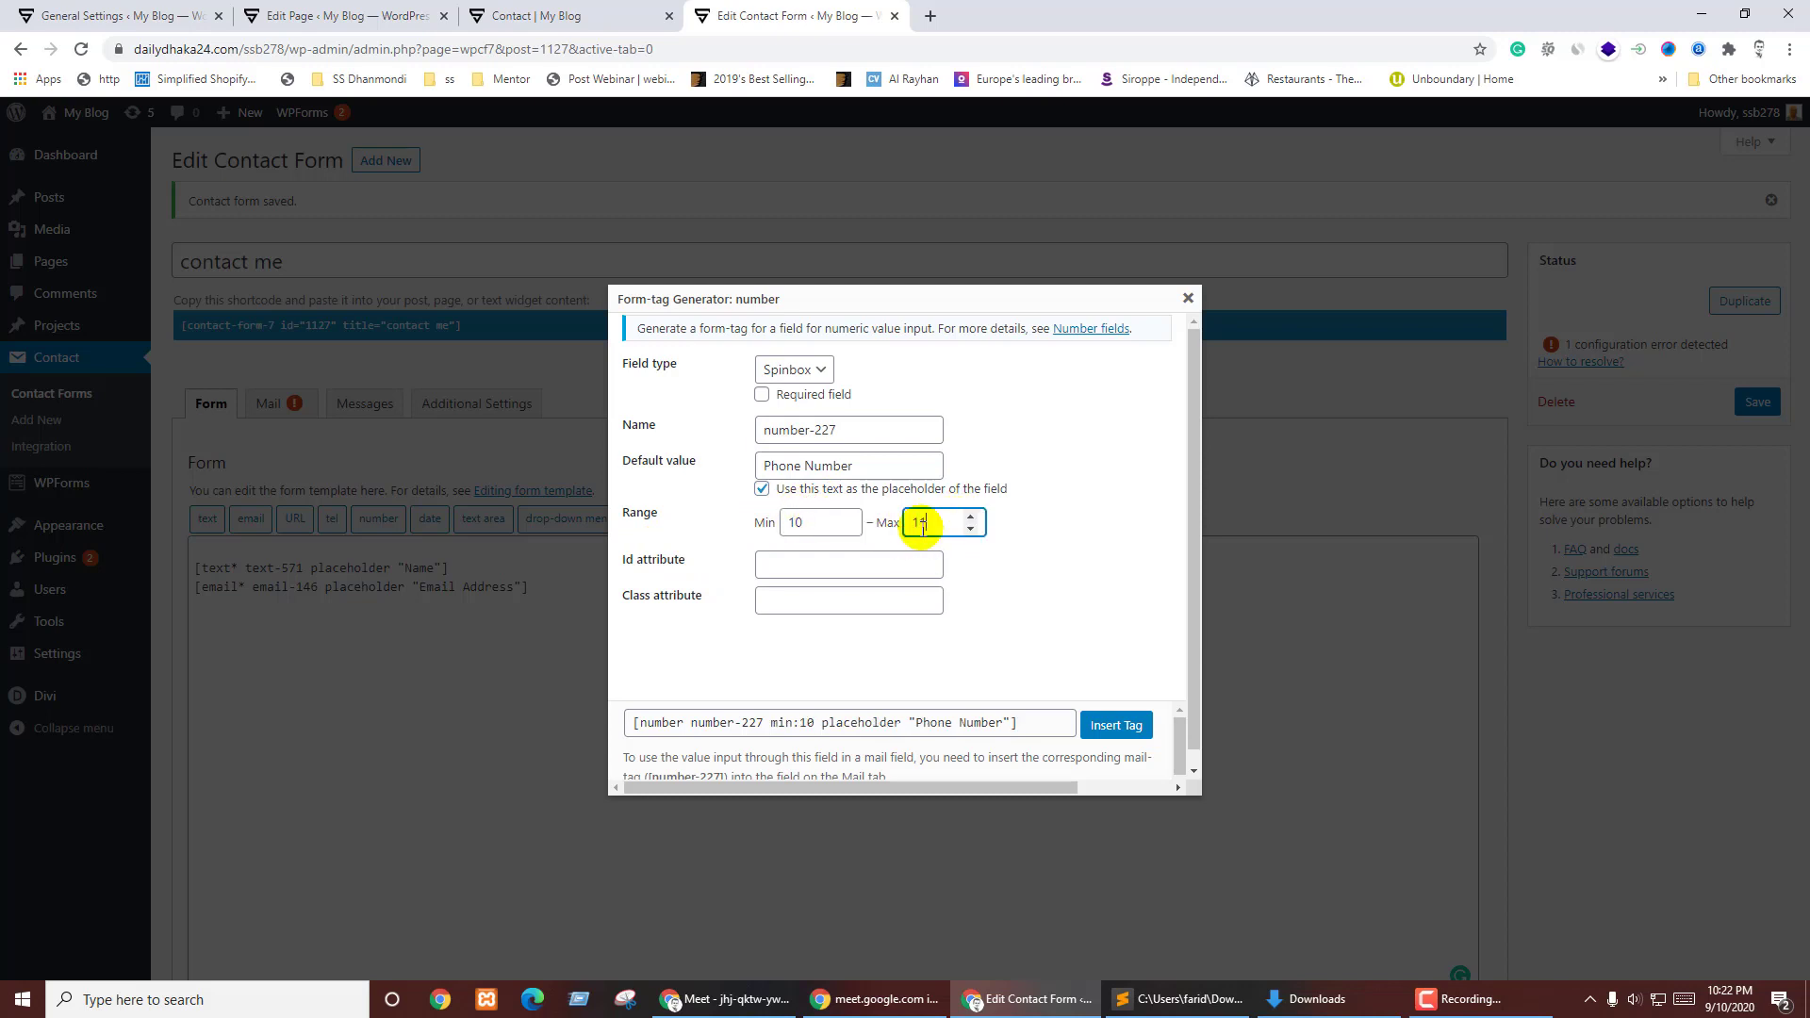
type("1")
double_click(799, 523)
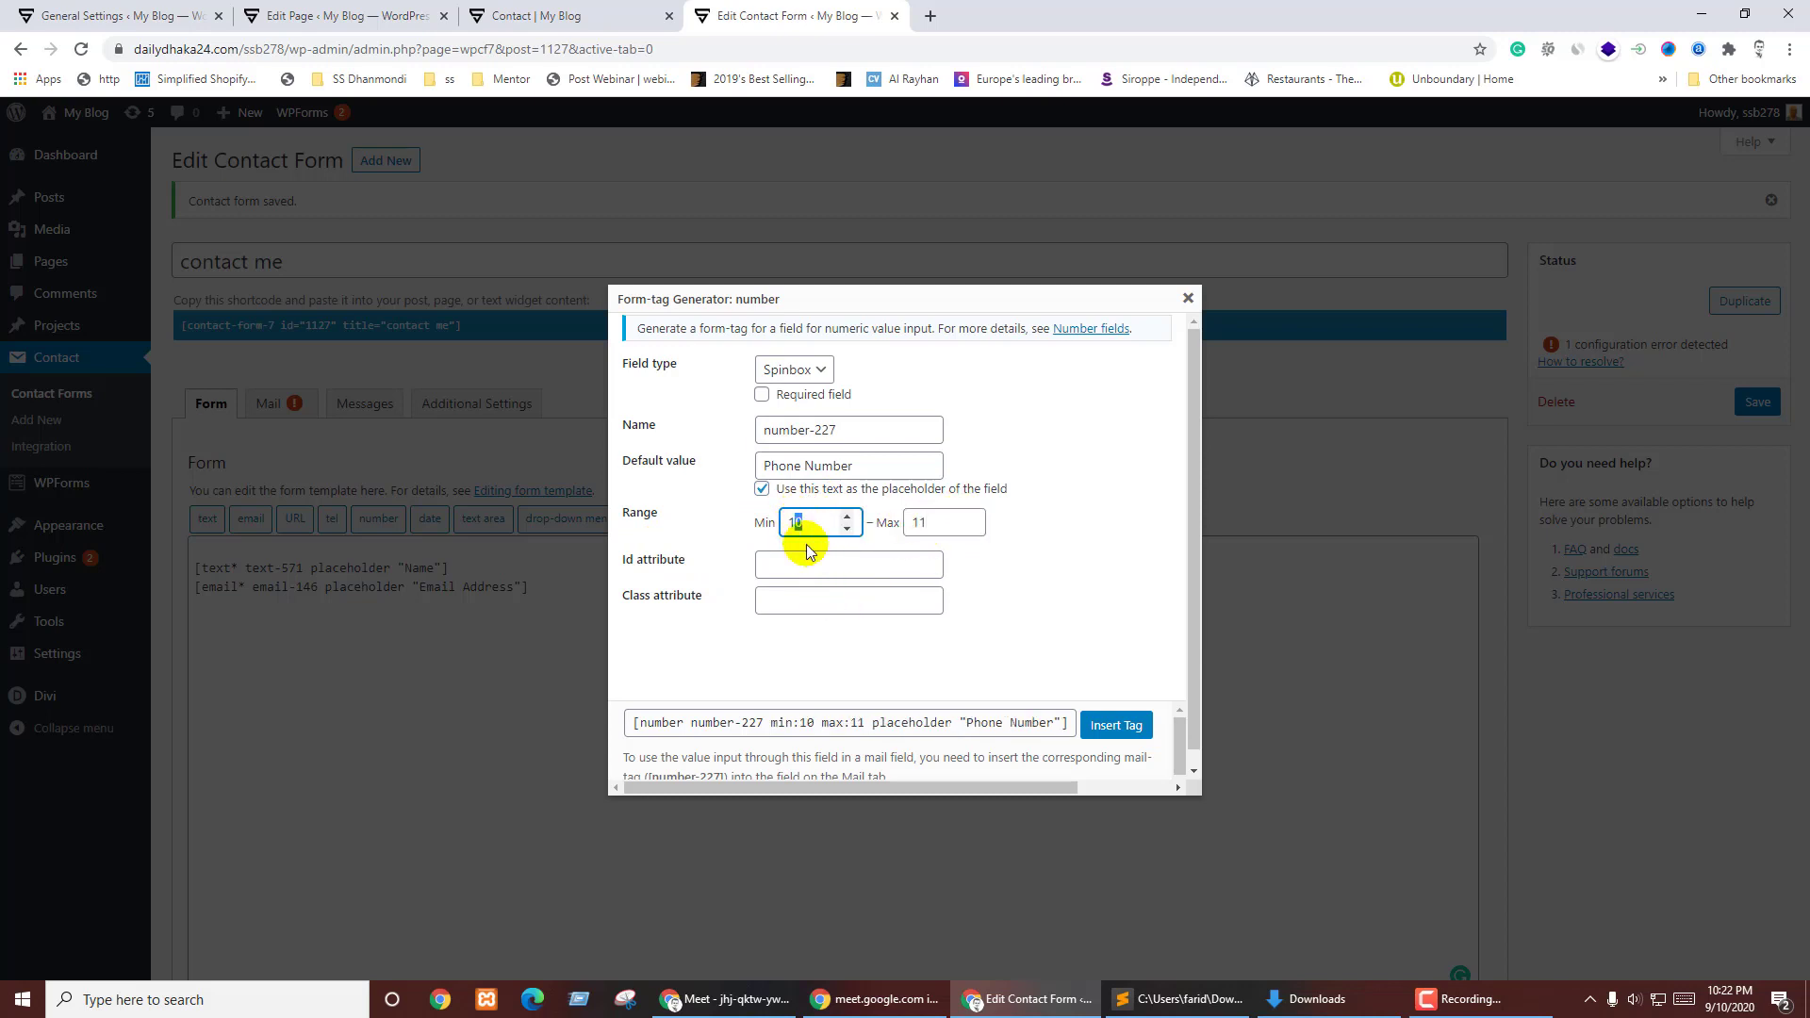
type("11")
left_click(1004, 594)
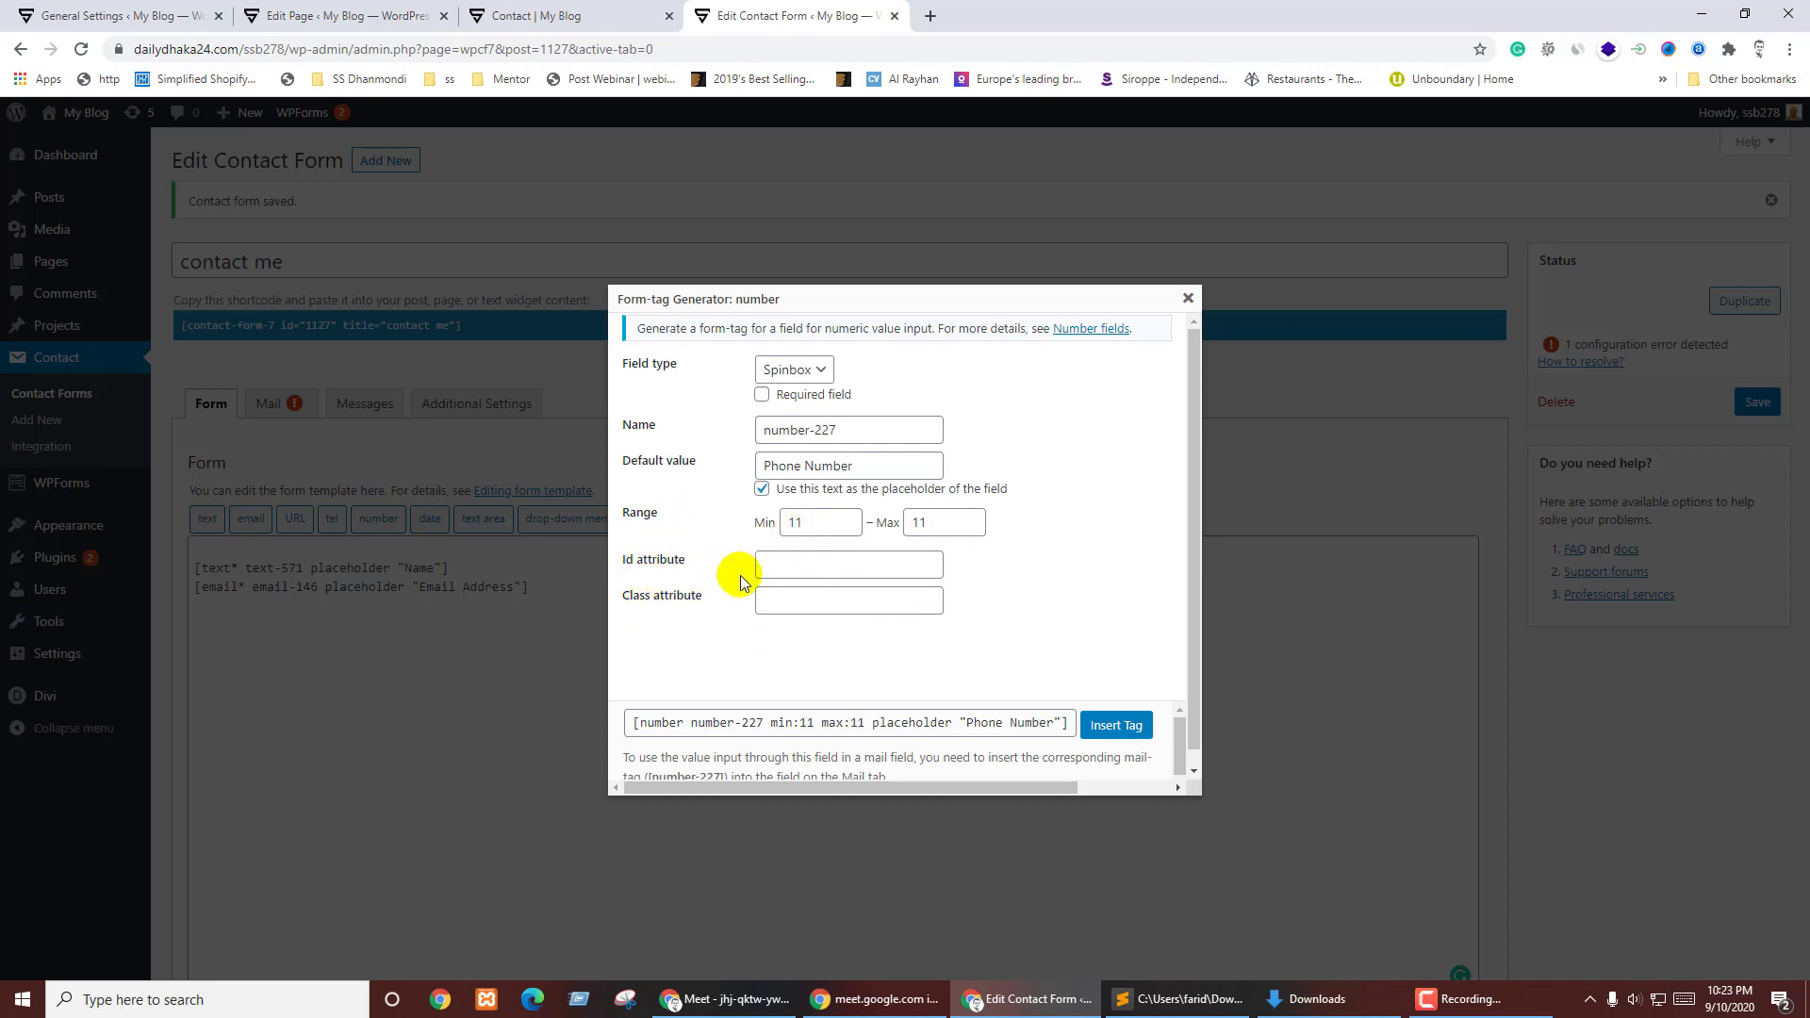
- Try the Slider type, keep Spinbox, and insert the Phone Number tag into the template
left_click(783, 369)
left_click(795, 417)
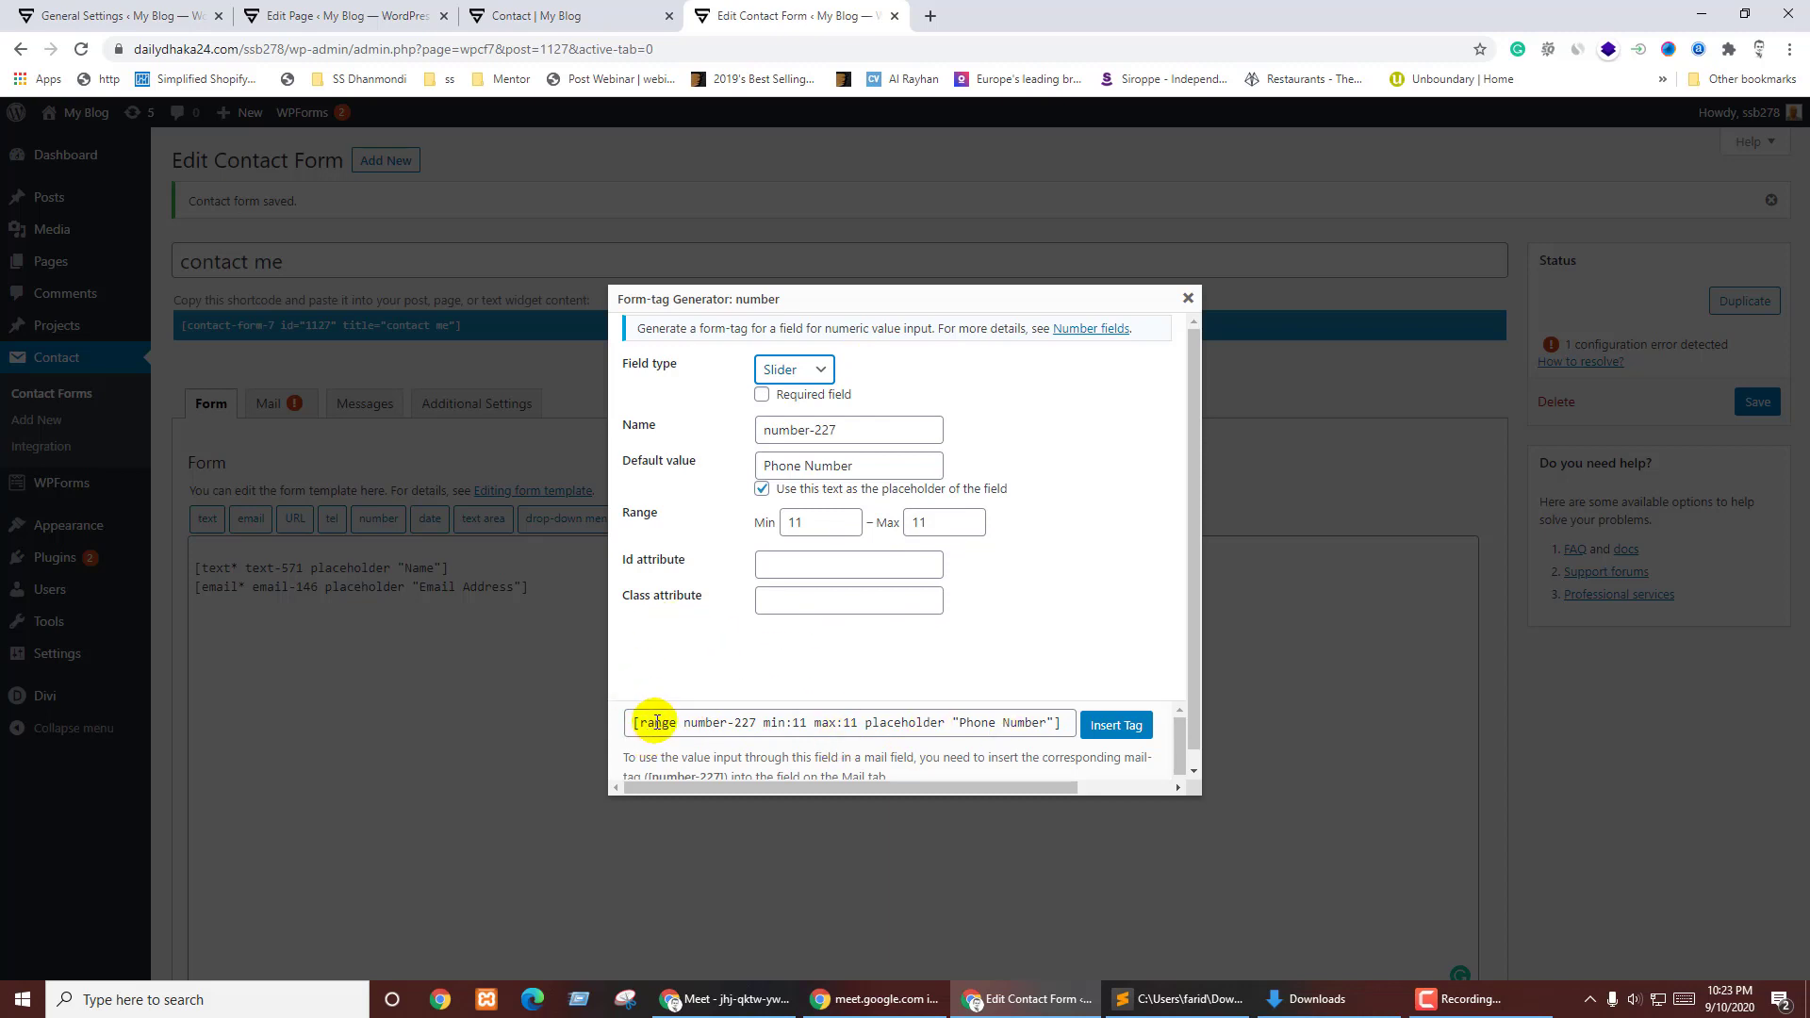
left_click(799, 370)
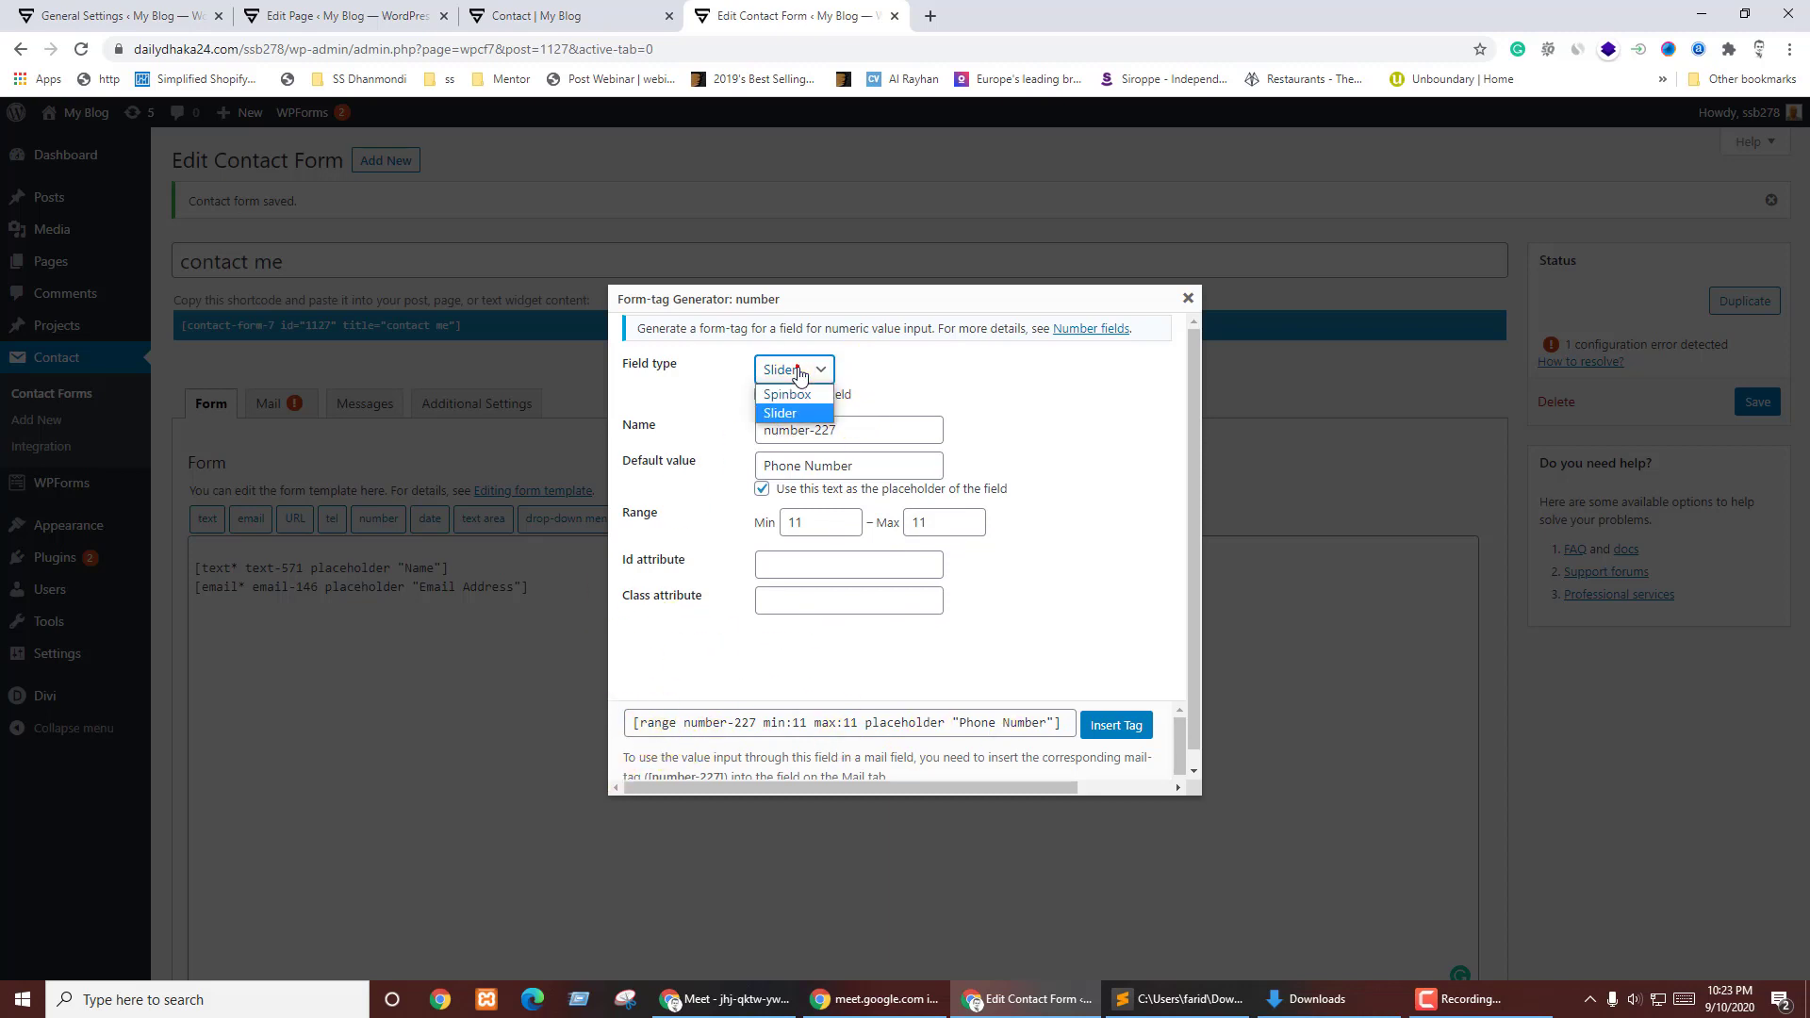
left_click(809, 397)
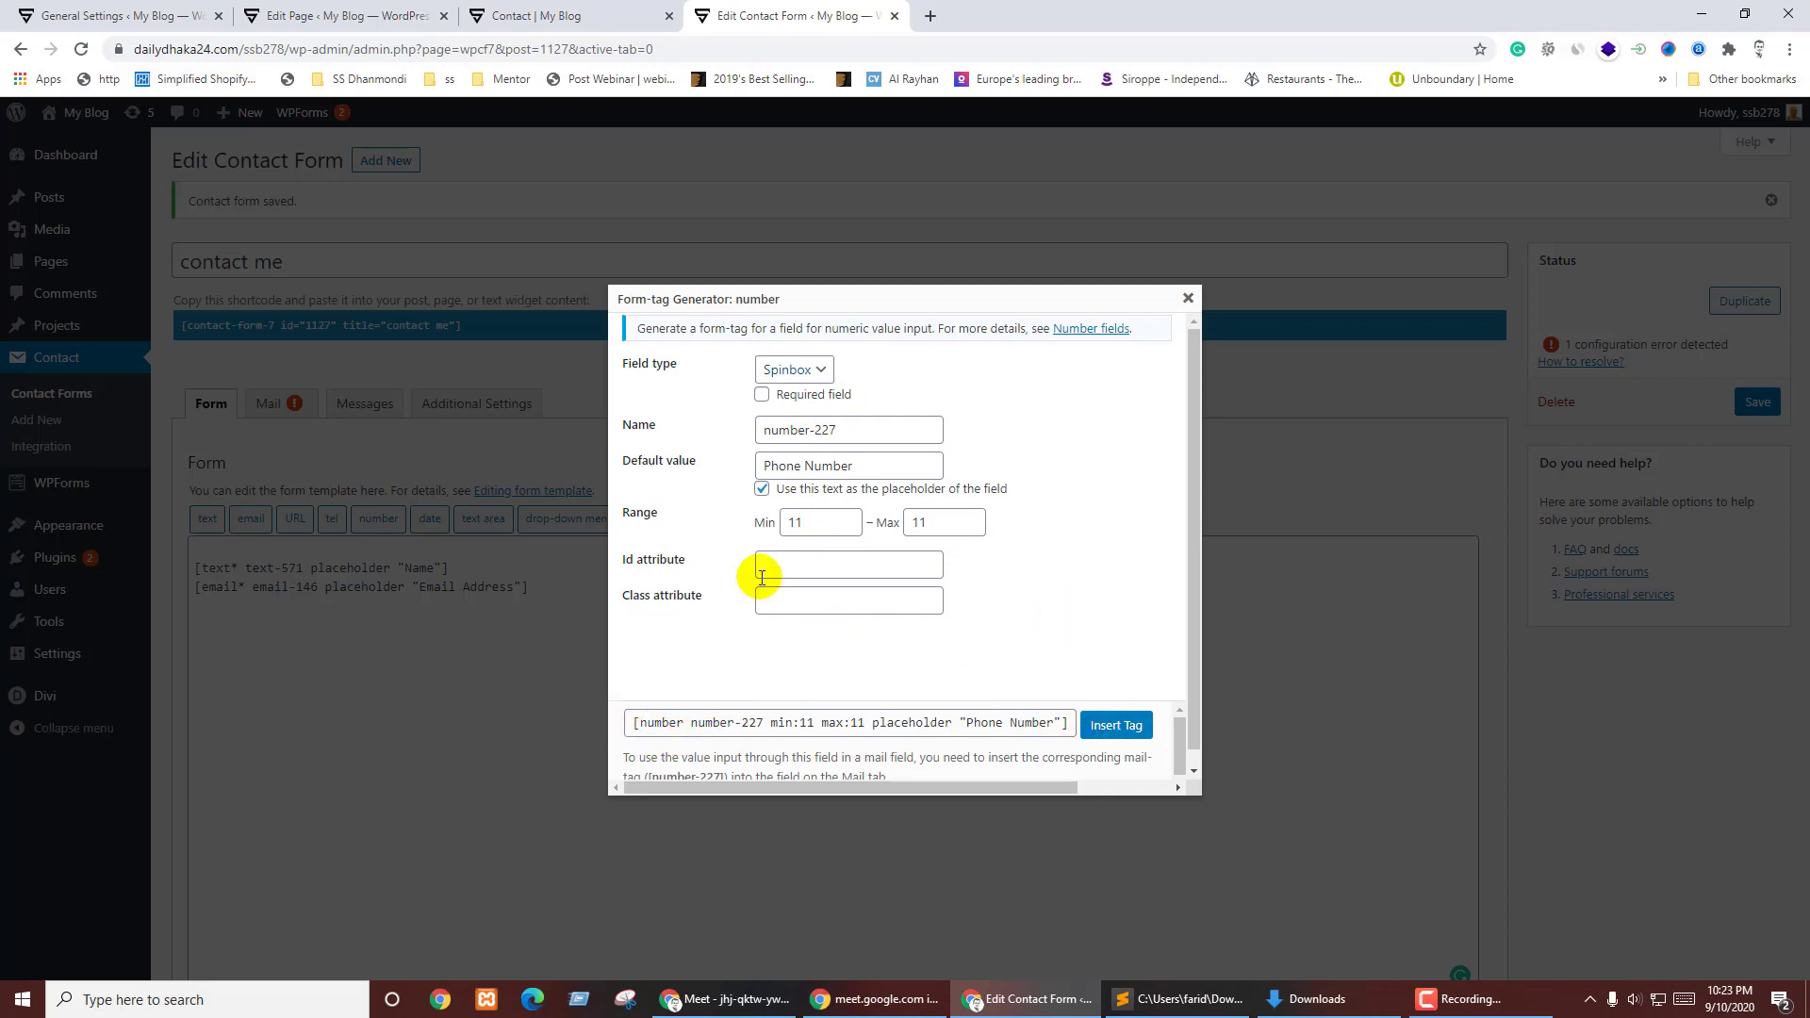
left_click(784, 368)
left_click(792, 410)
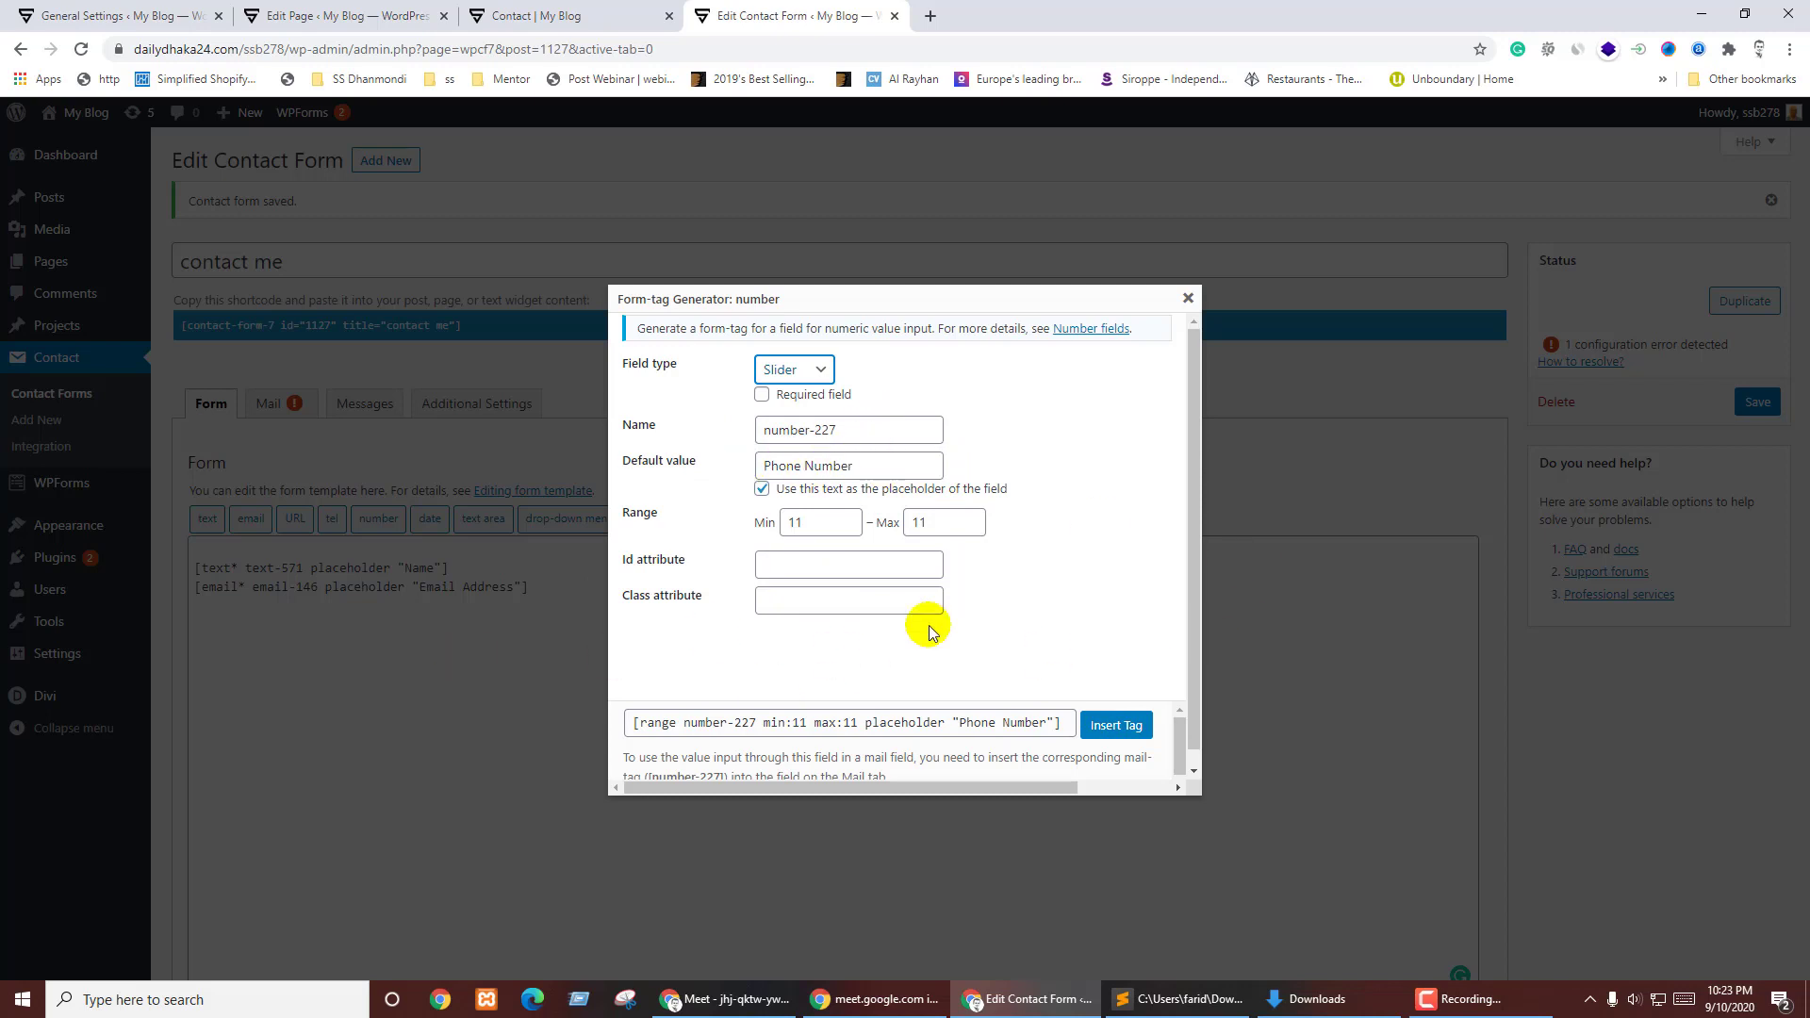
left_click(784, 370)
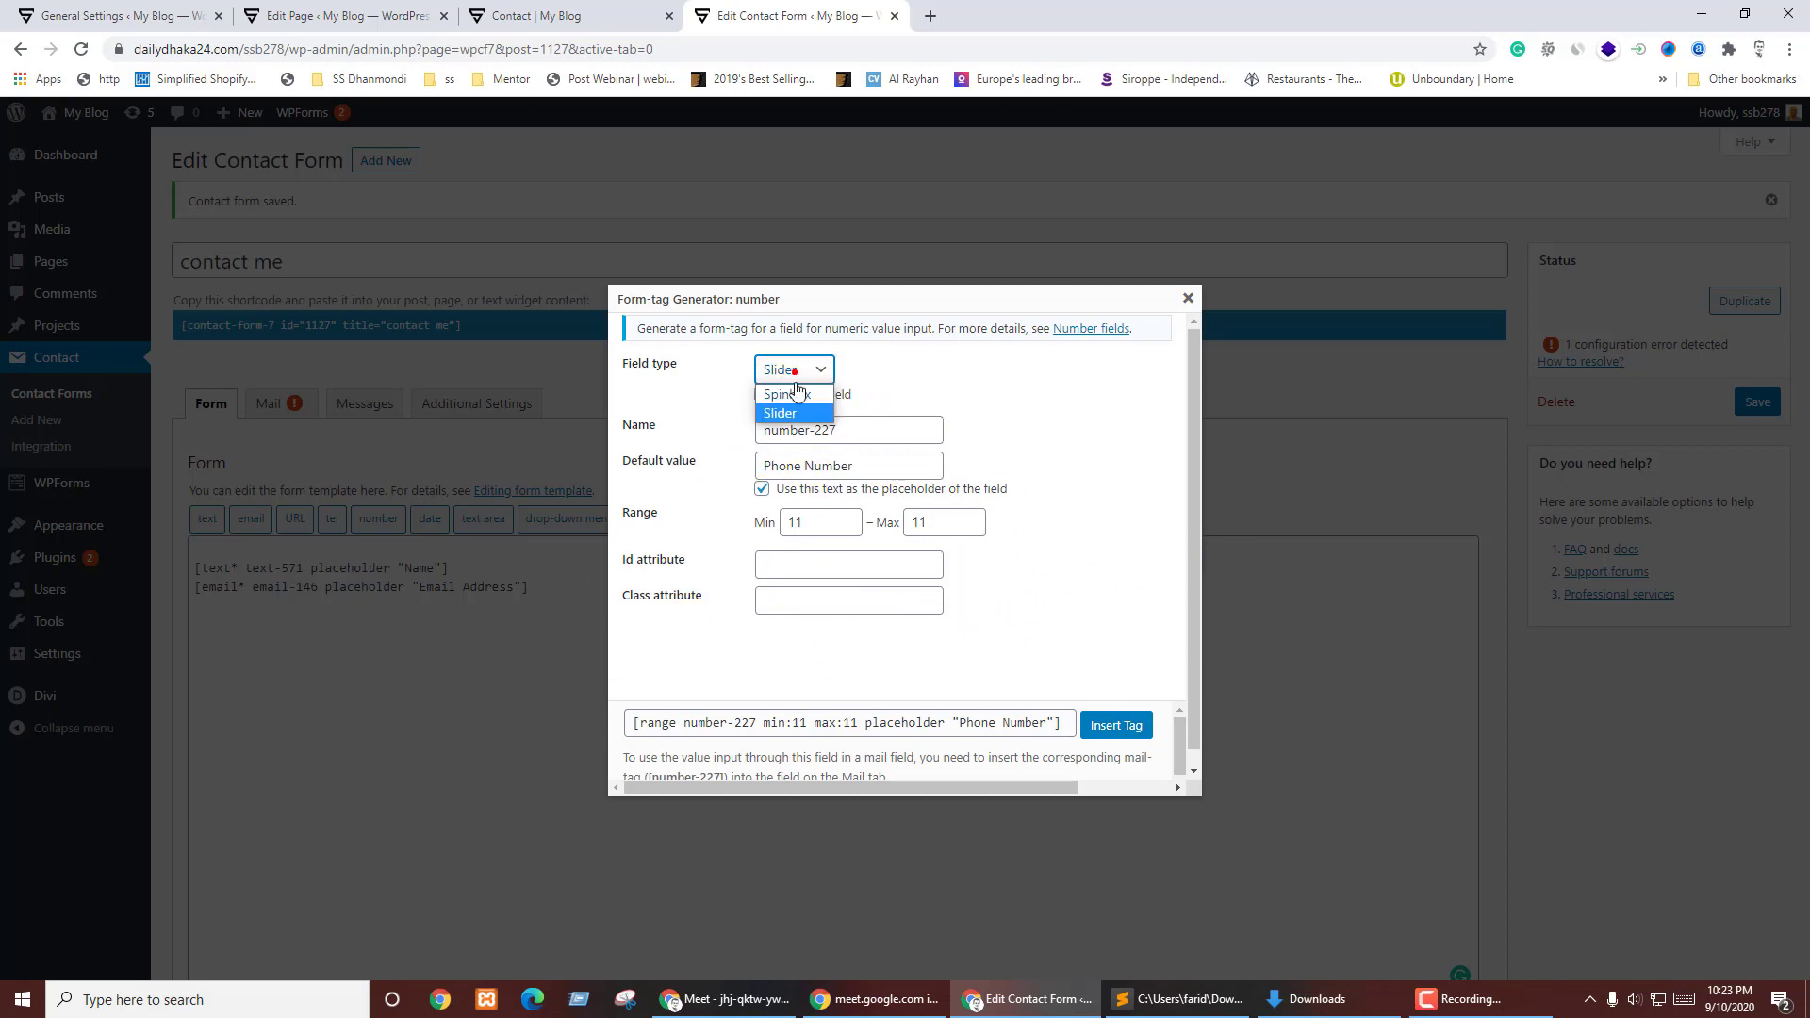
left_click(790, 389)
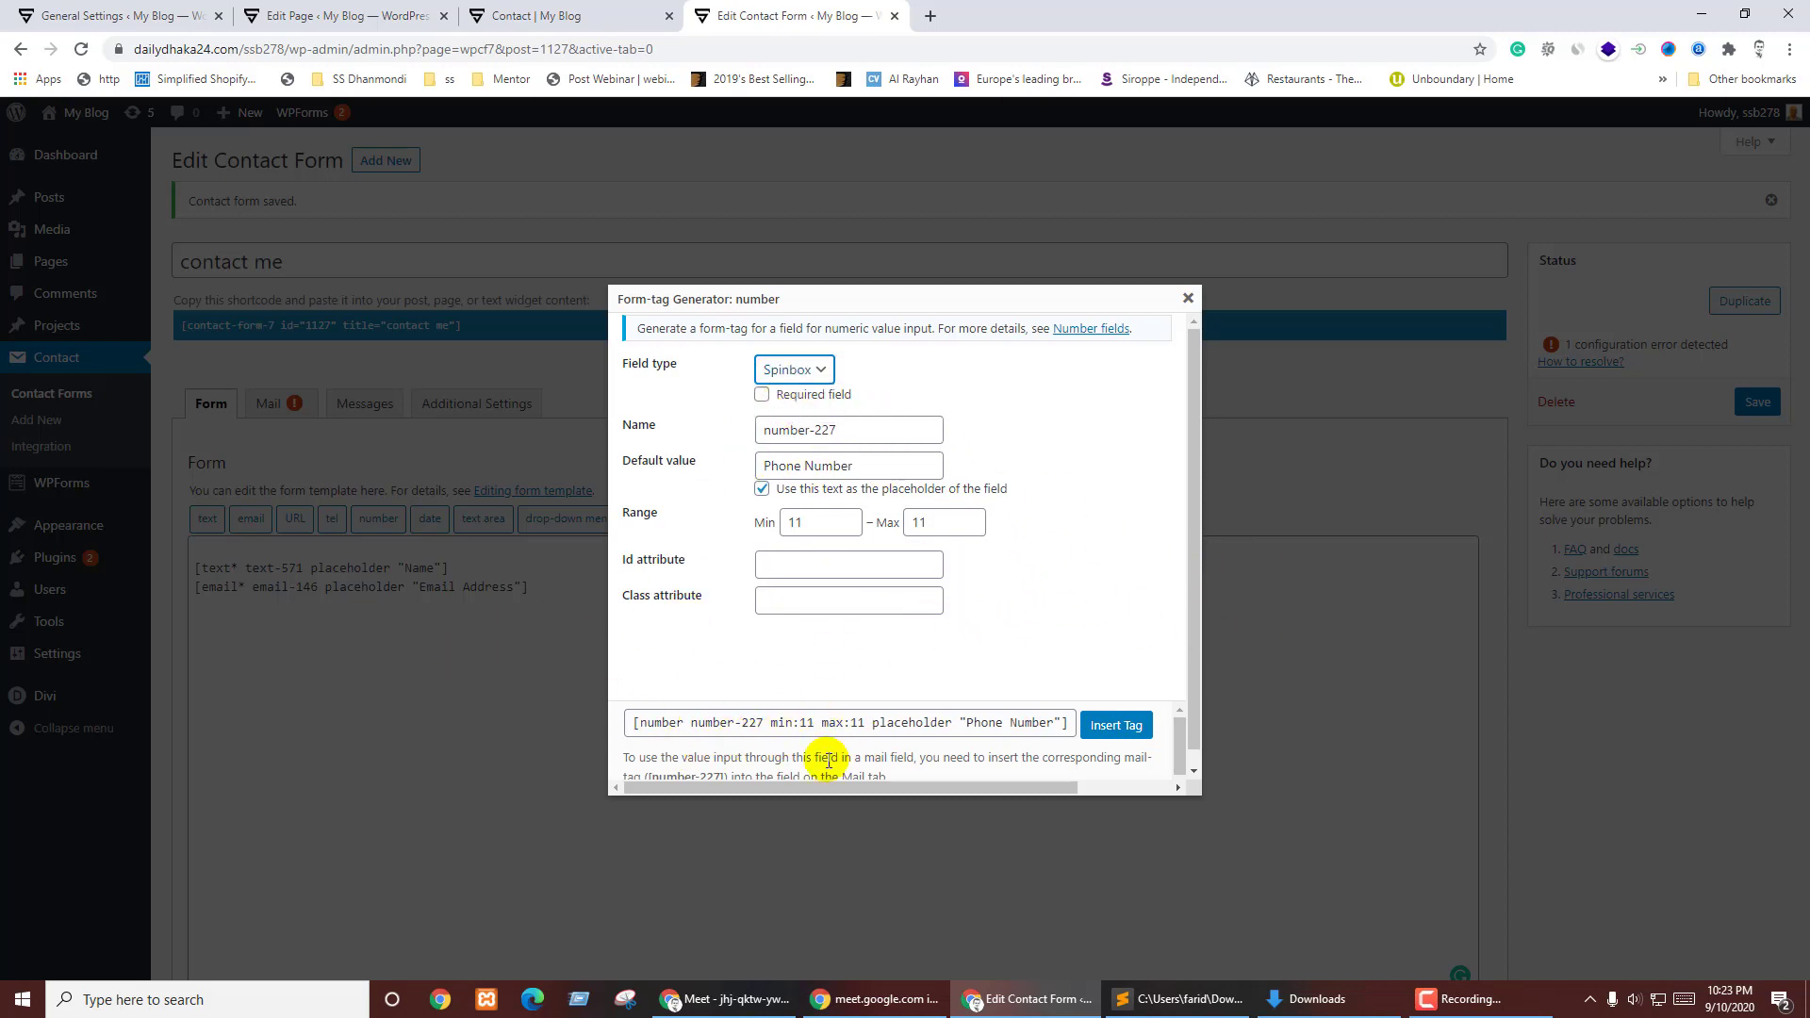
left_click(1127, 727)
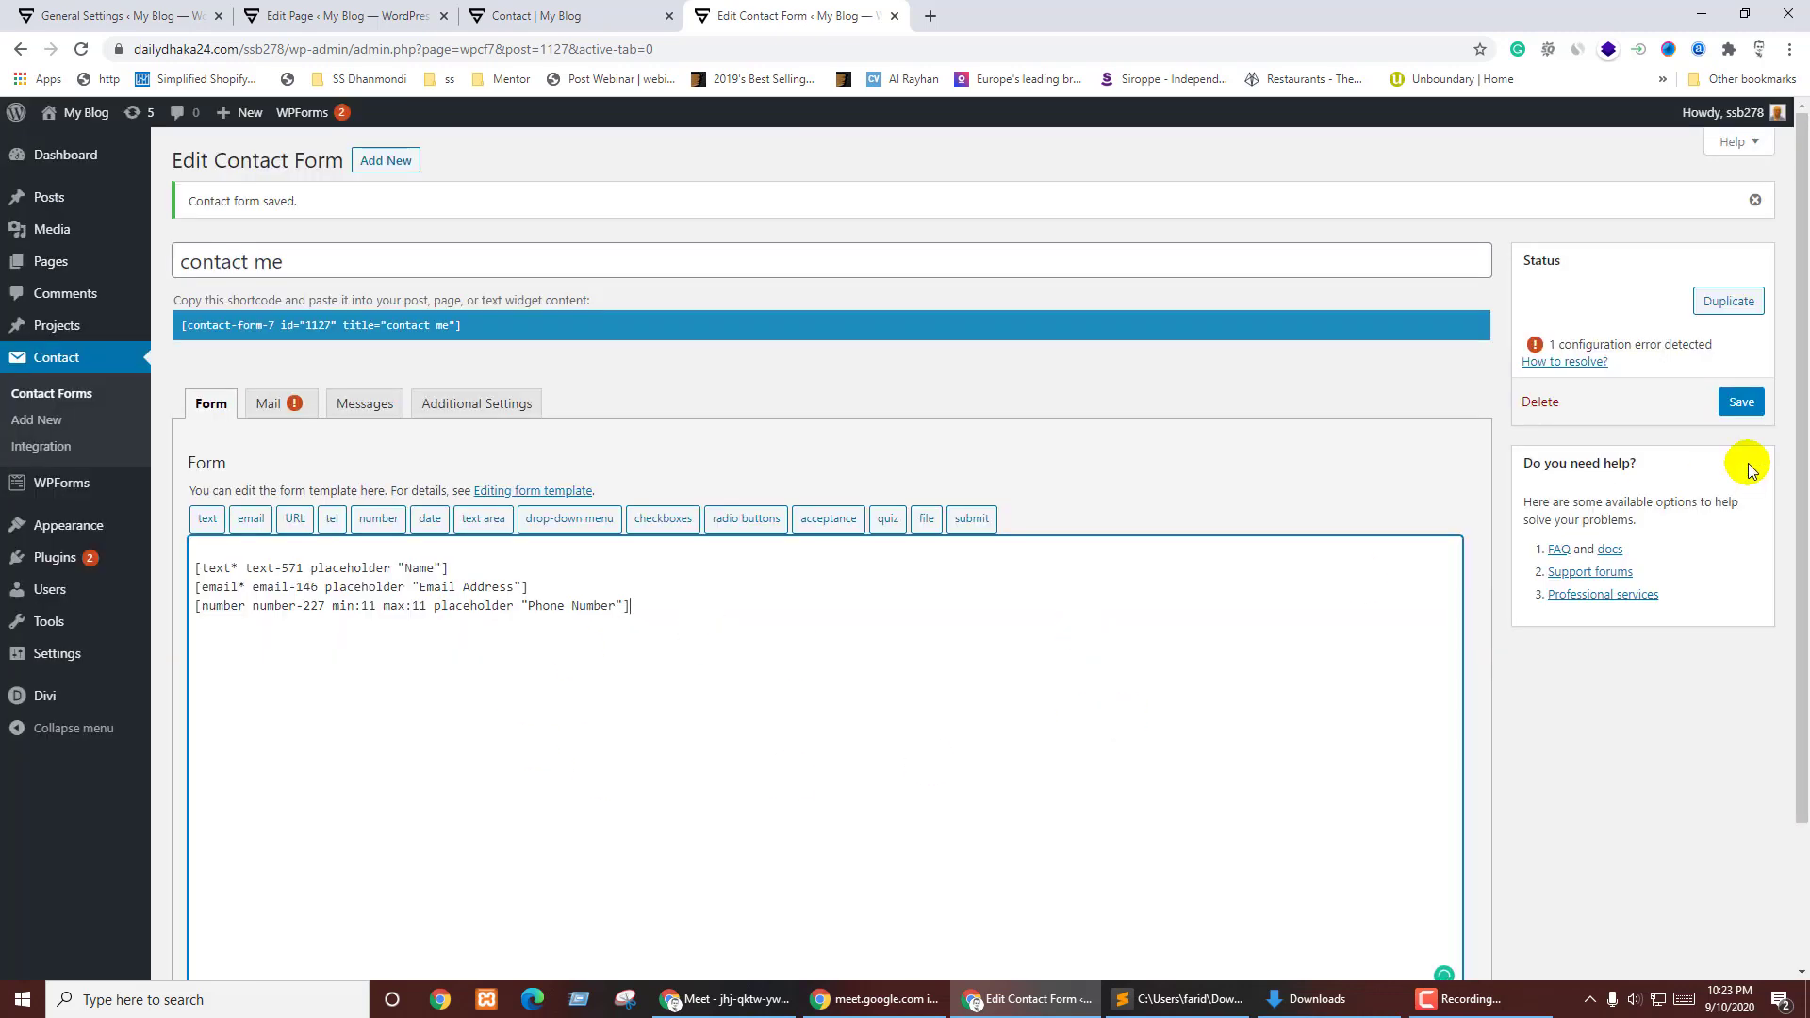
- Save the form and test entering 11 in the live Phone Number field
left_click(1749, 404)
key("ctrl+Page_Up")
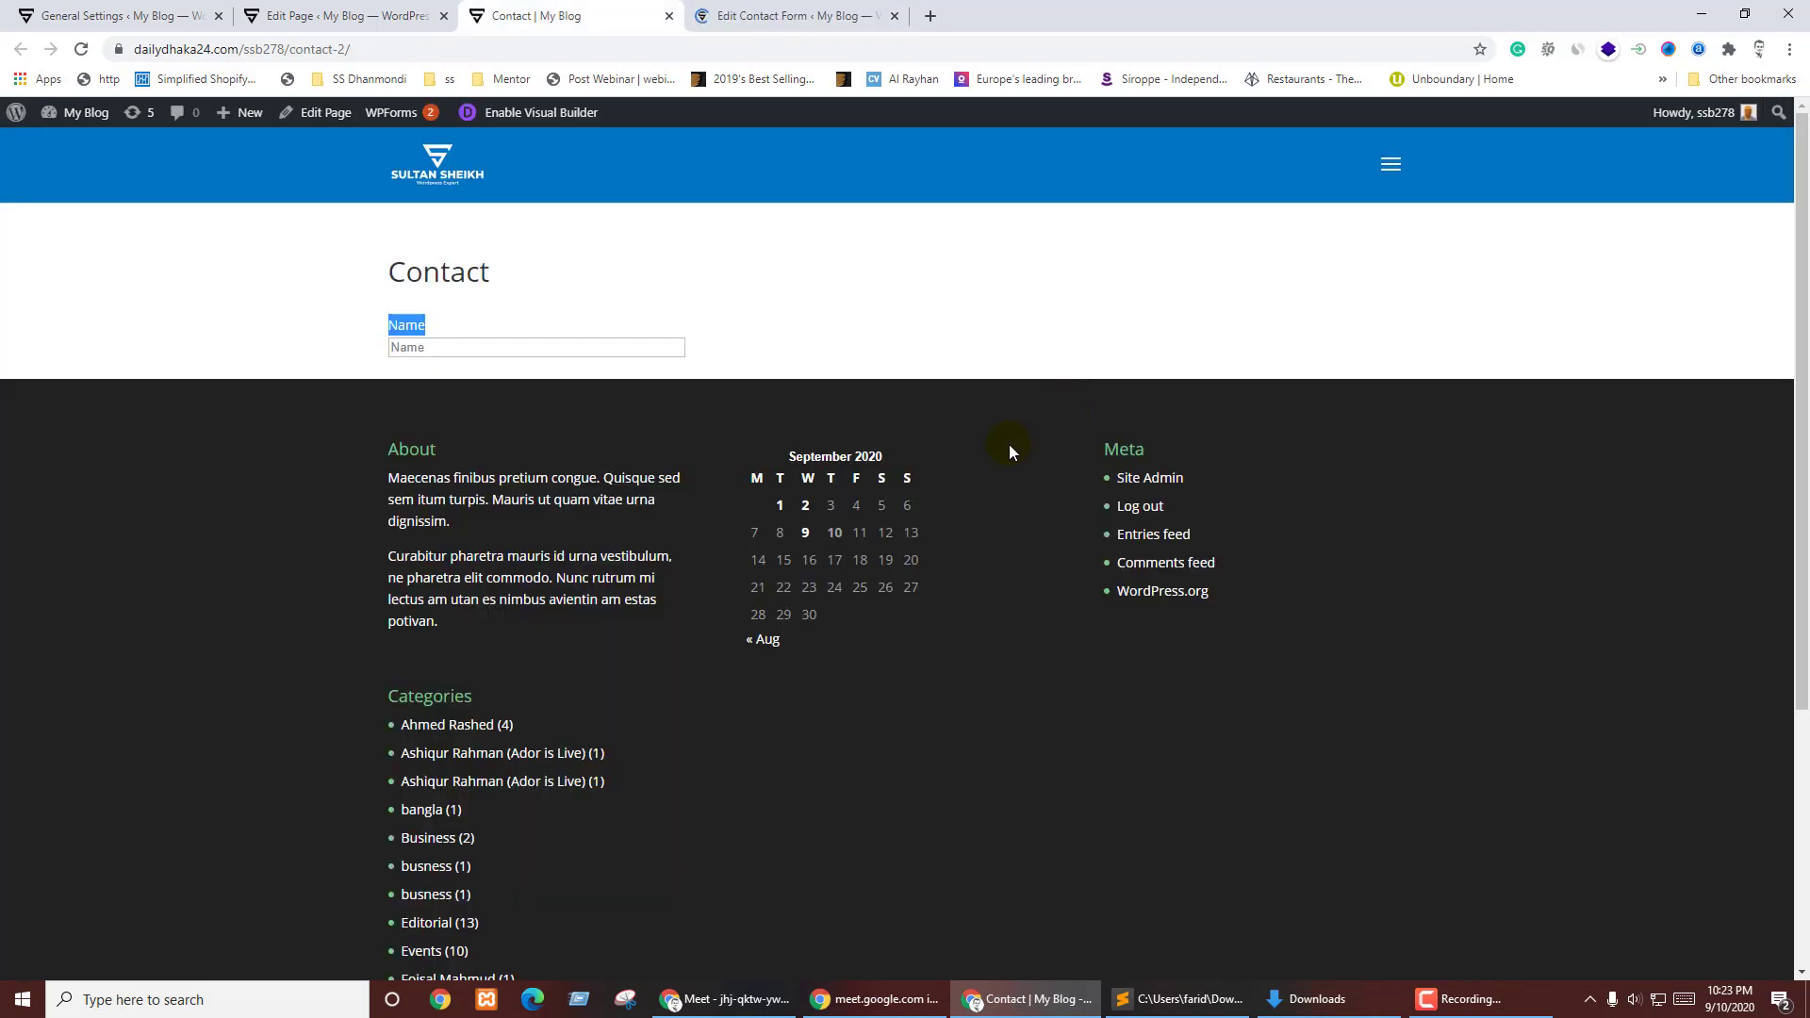
key("F5")
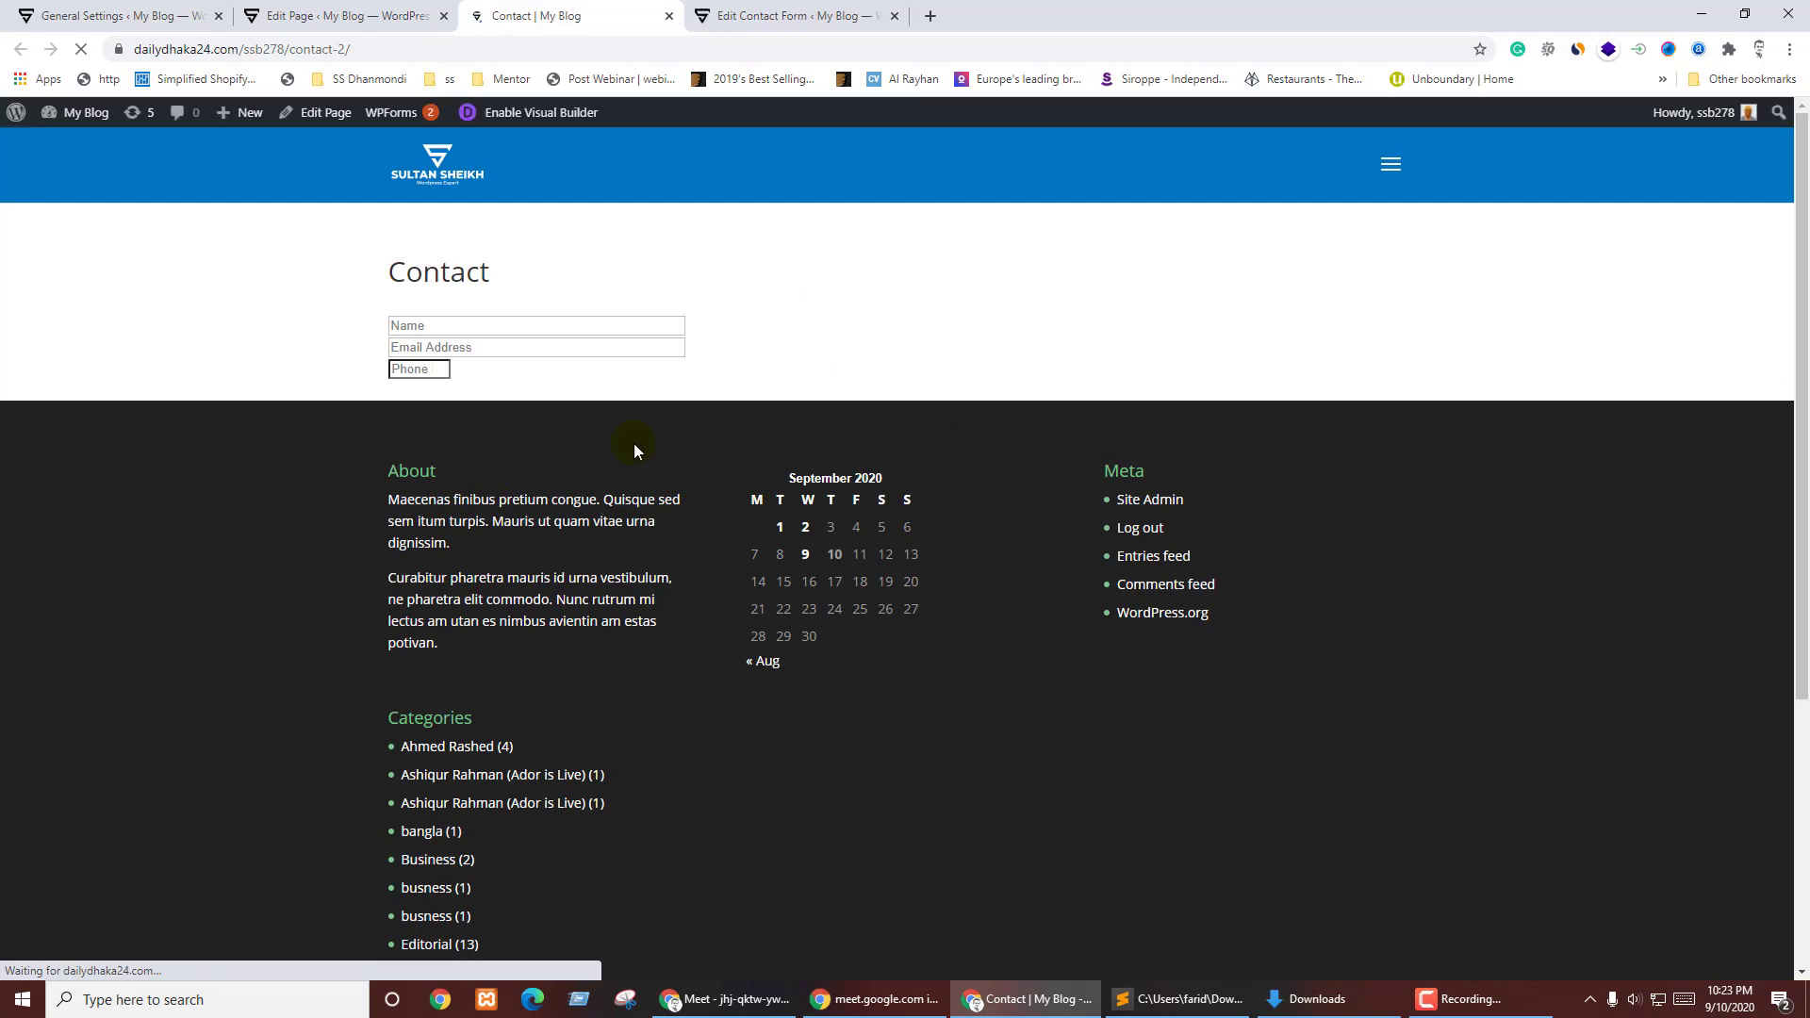
left_click(410, 369)
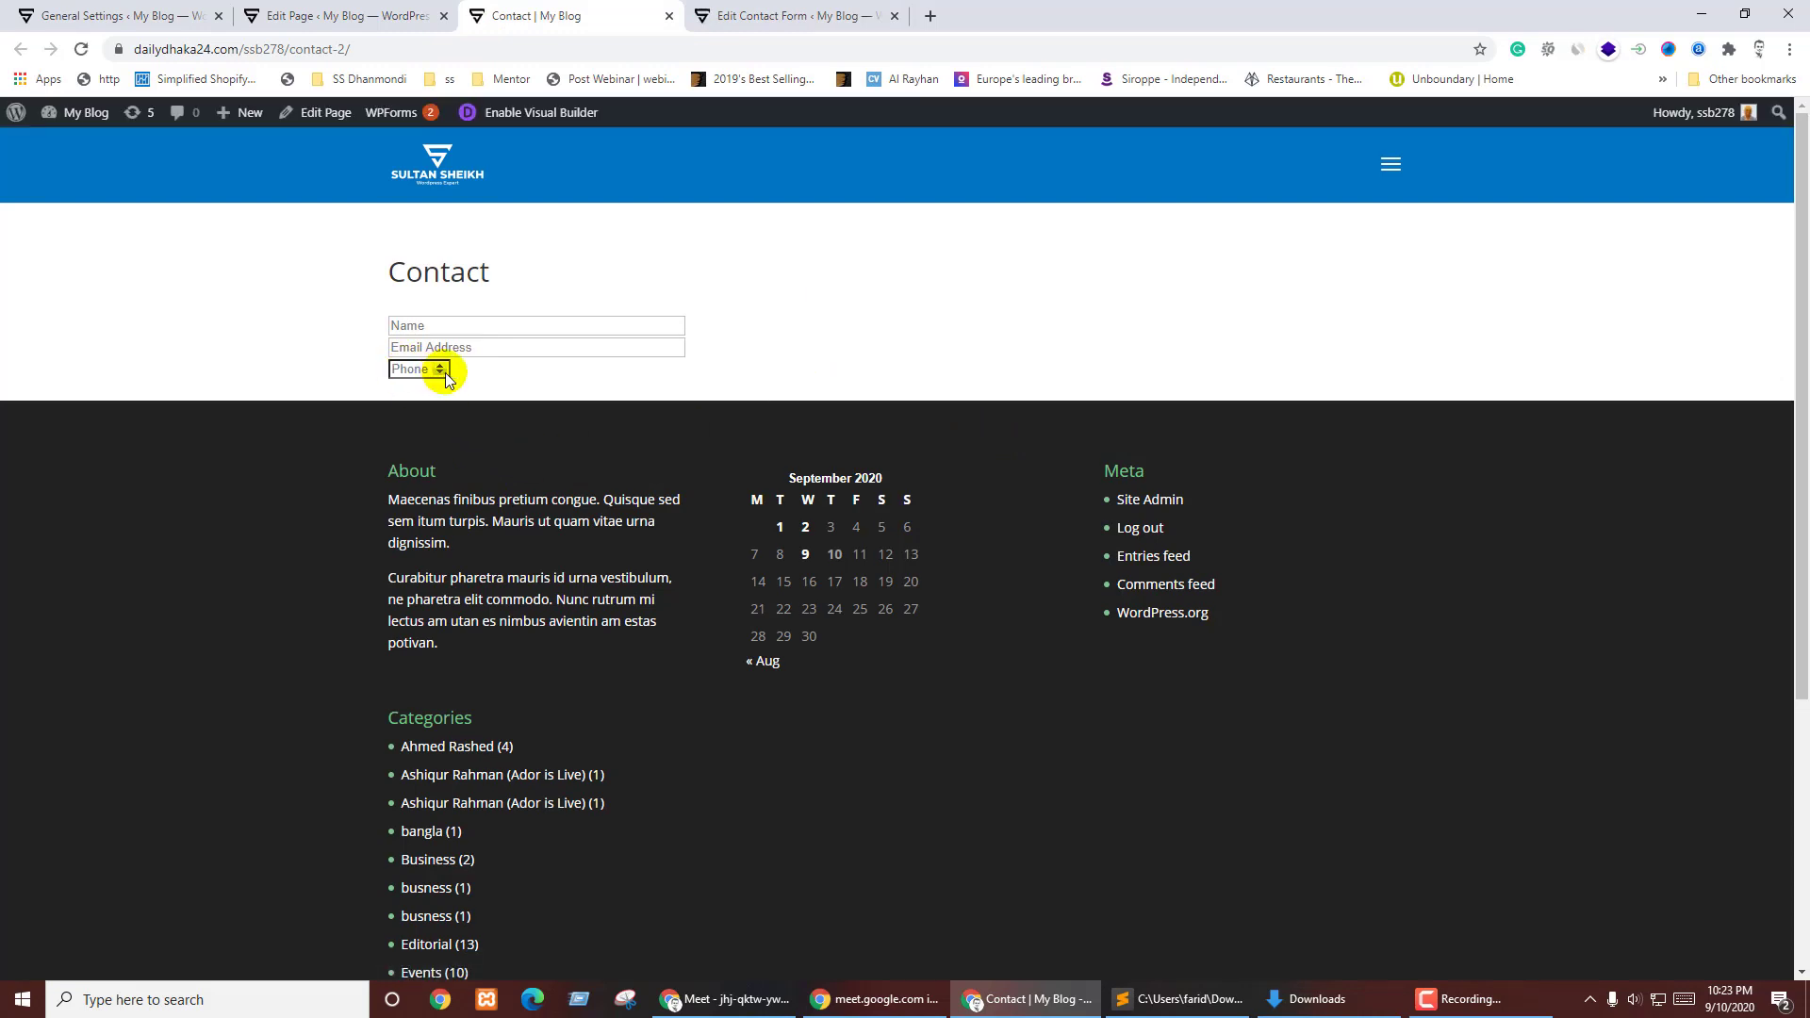
type("11")
left_click(439, 373)
- Remove min:11 max:11 from the phone tag, save, and reload the Contact page
left_click(754, 13)
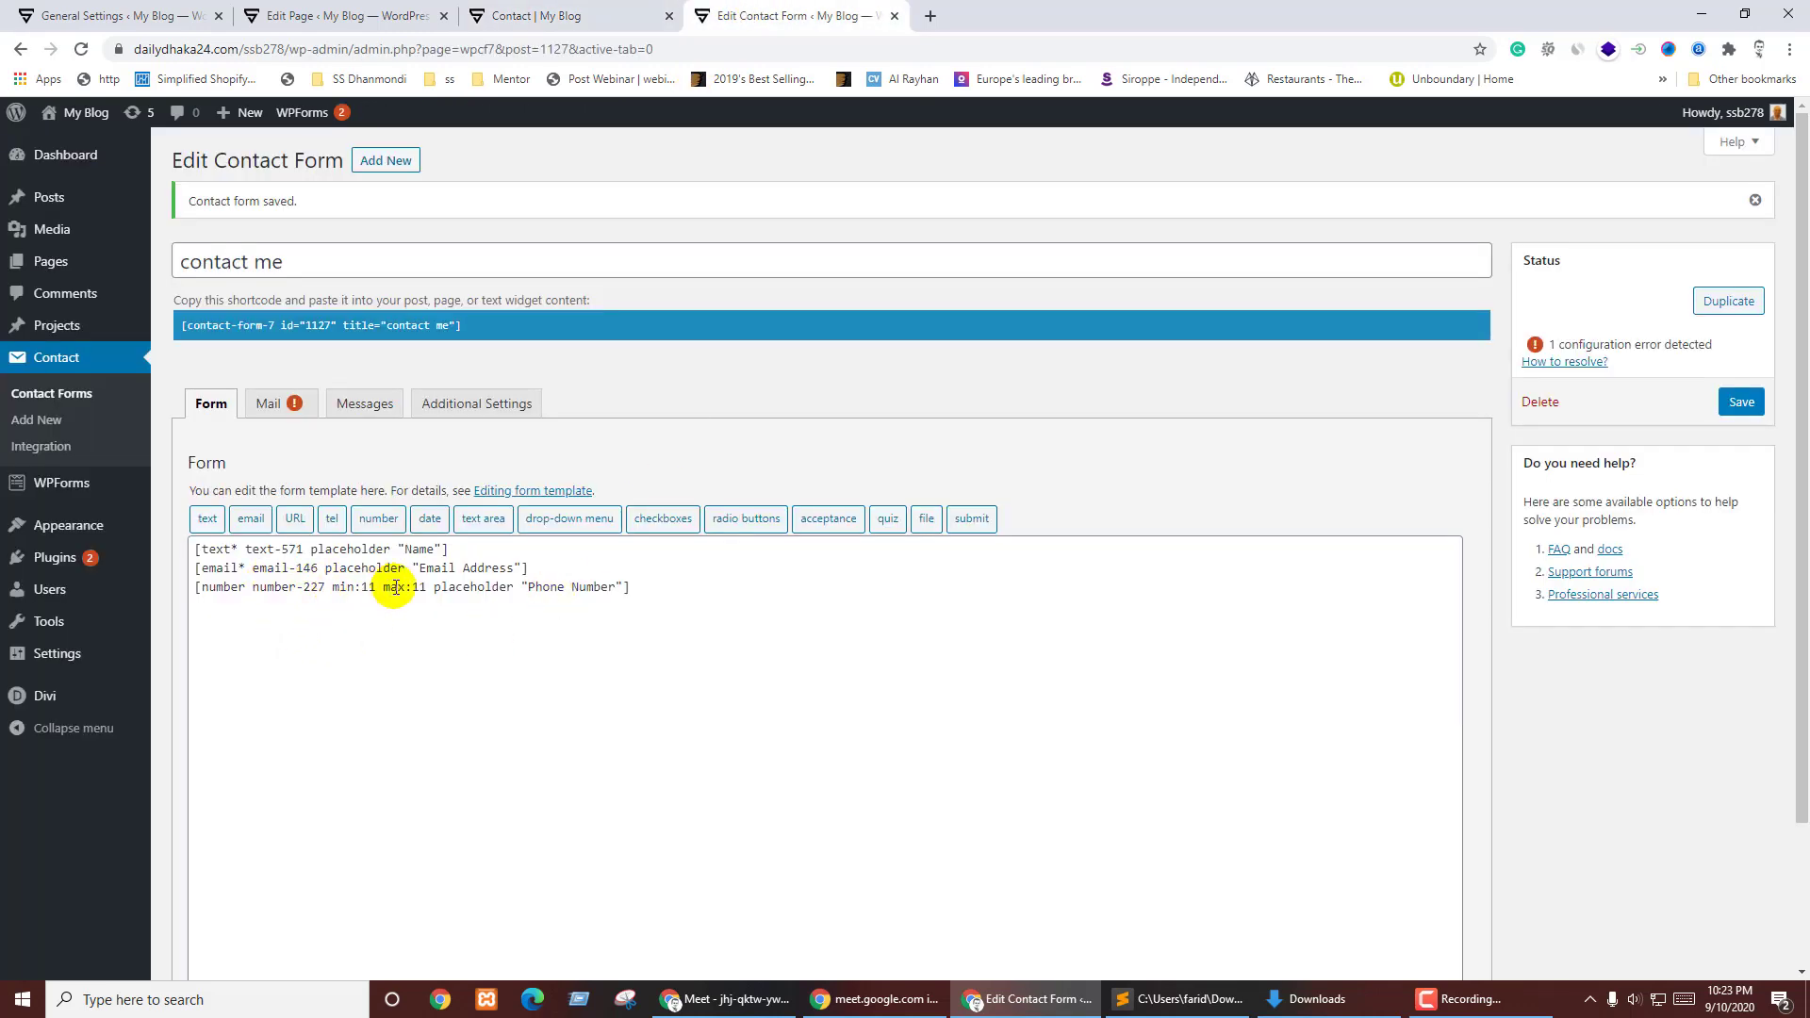
left_click_drag(427, 586, 338, 587)
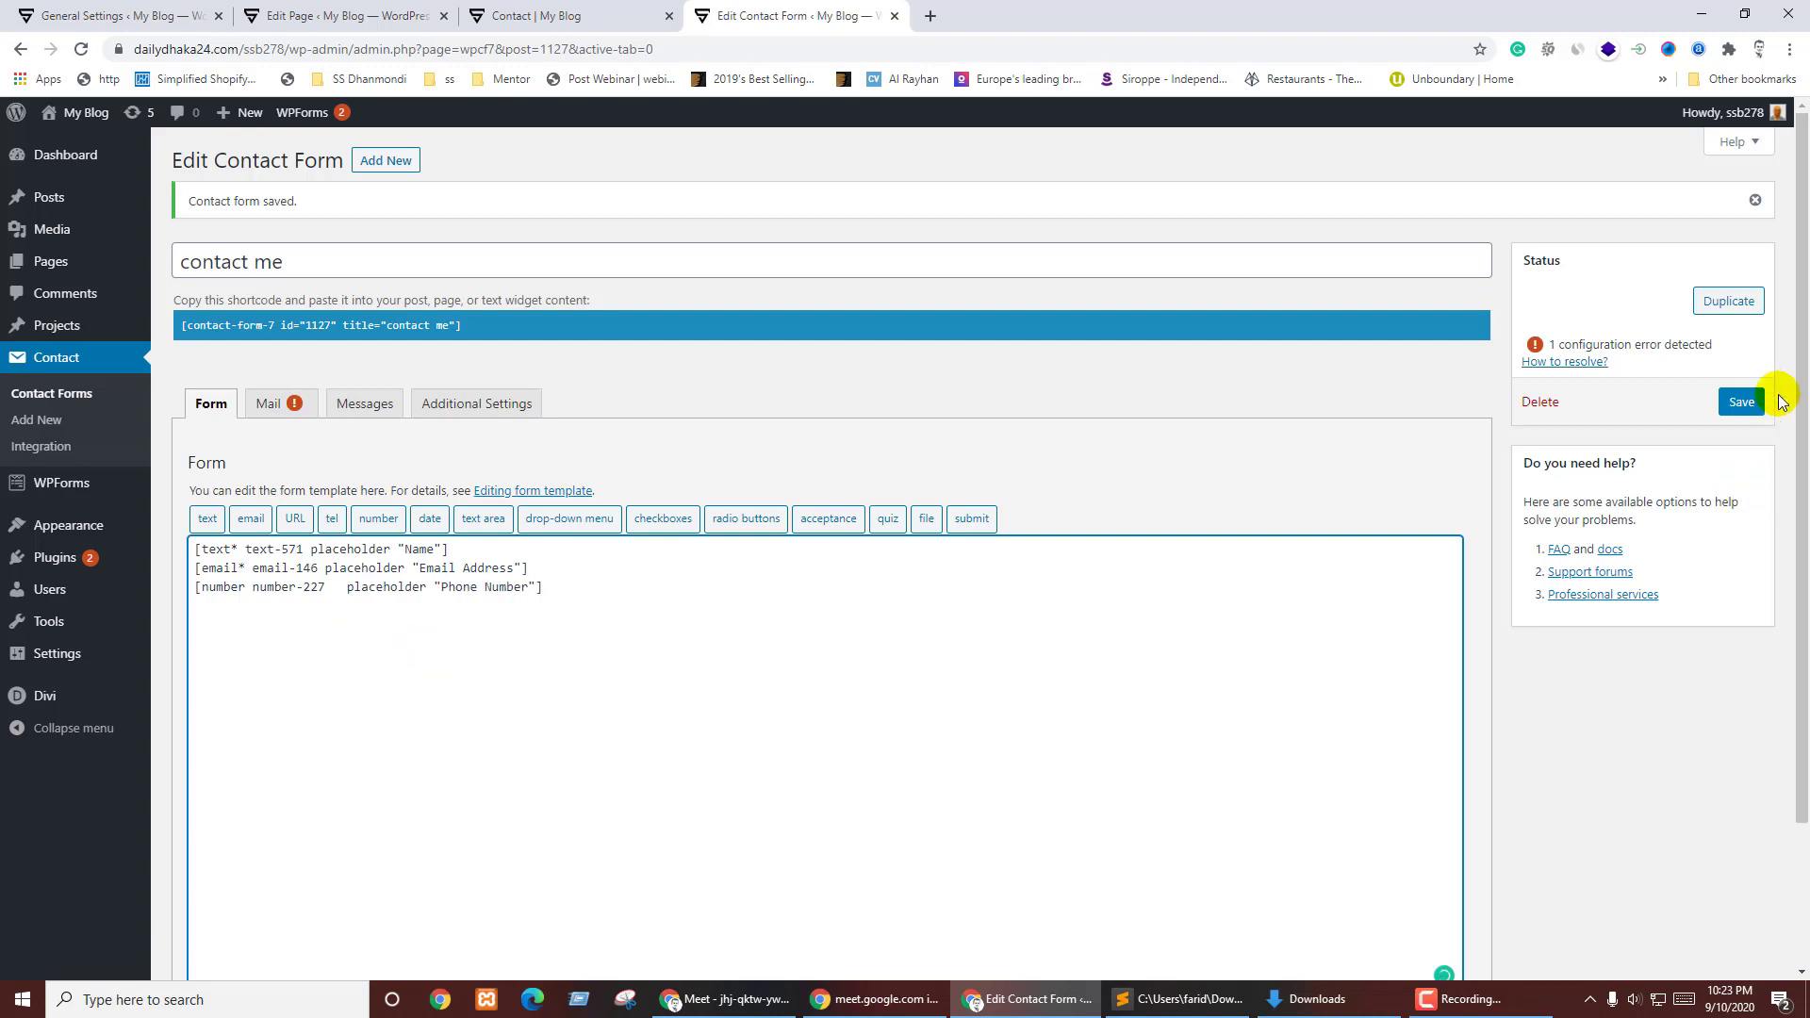
left_click(1745, 402)
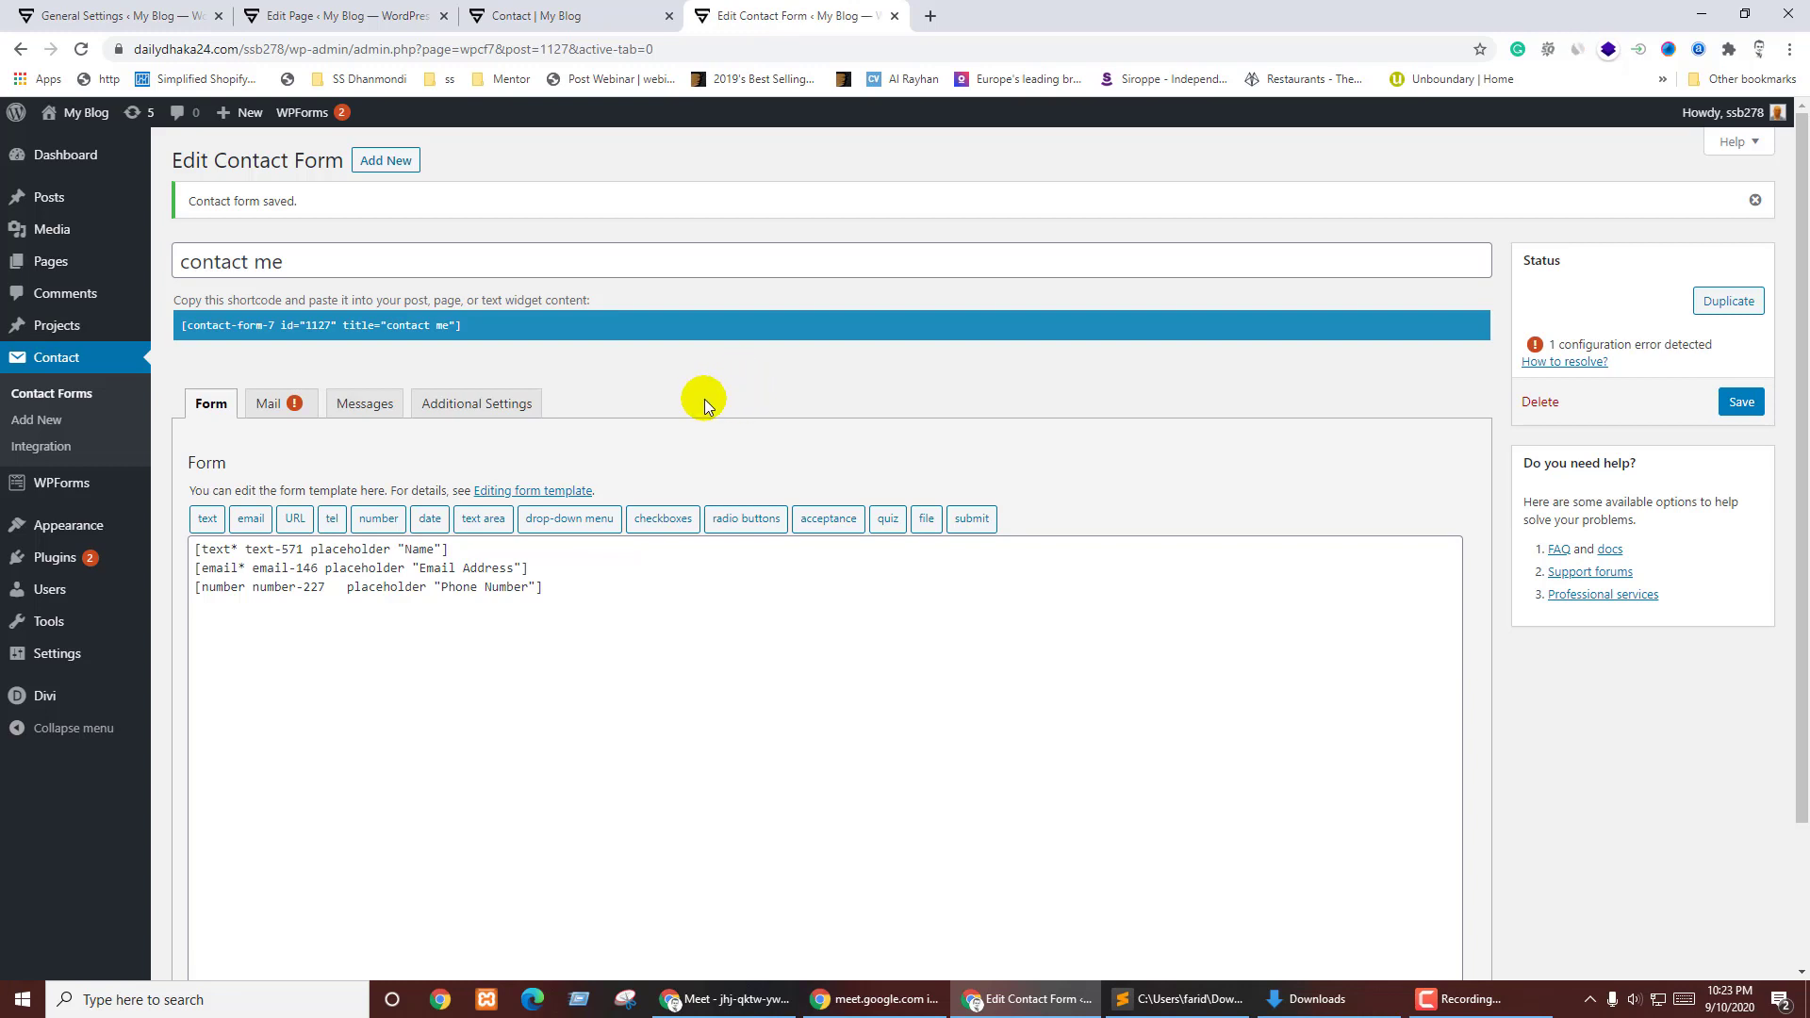
key("ctrl+shift+Tab")
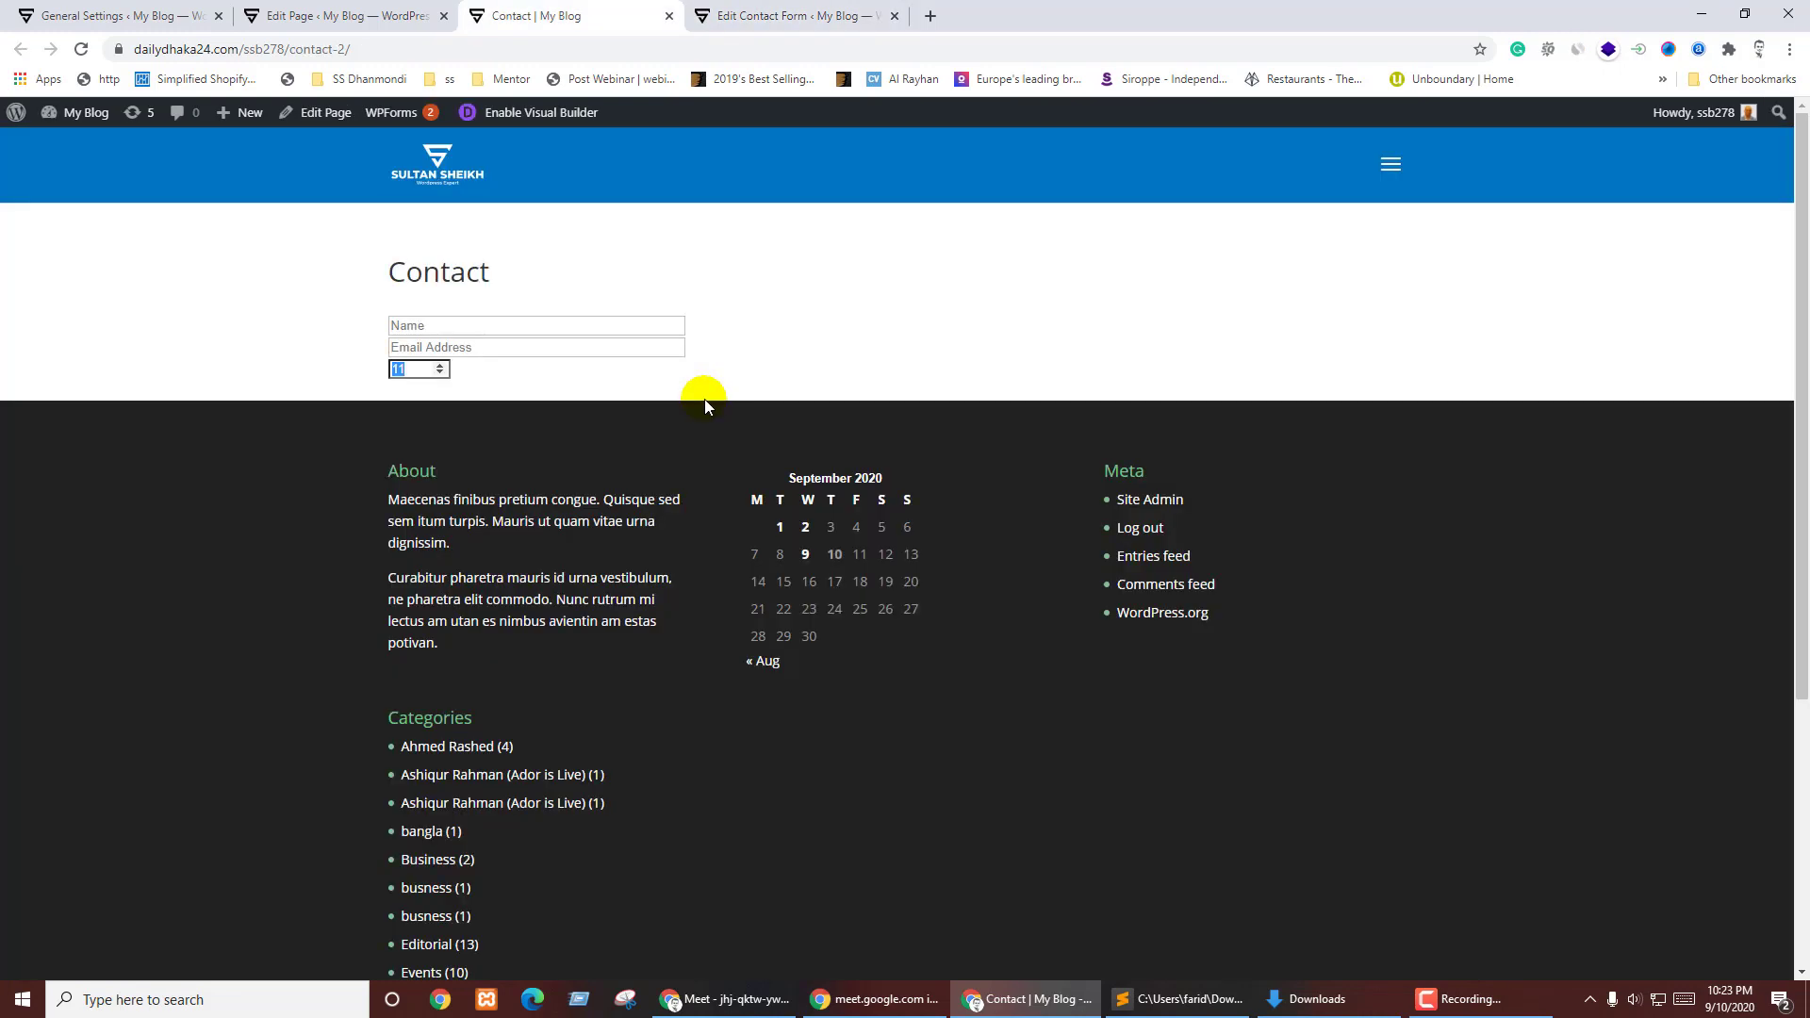
key("F5")
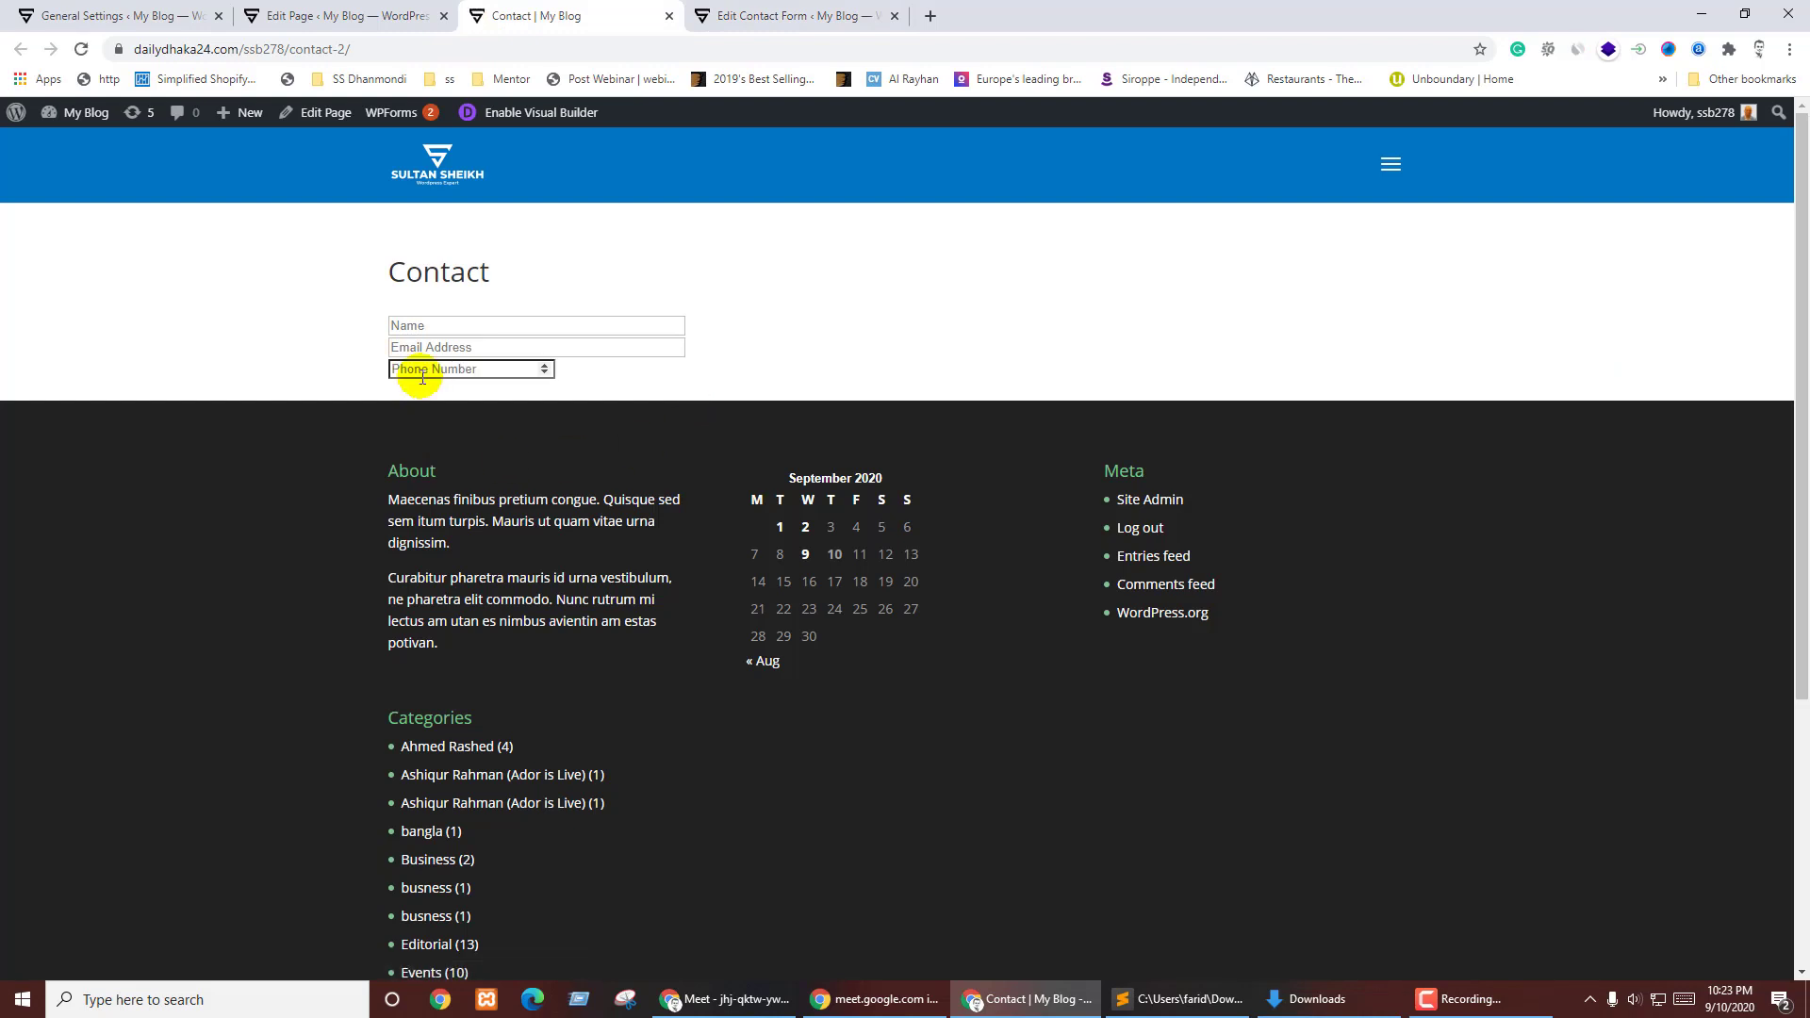
left_click(851, 7)
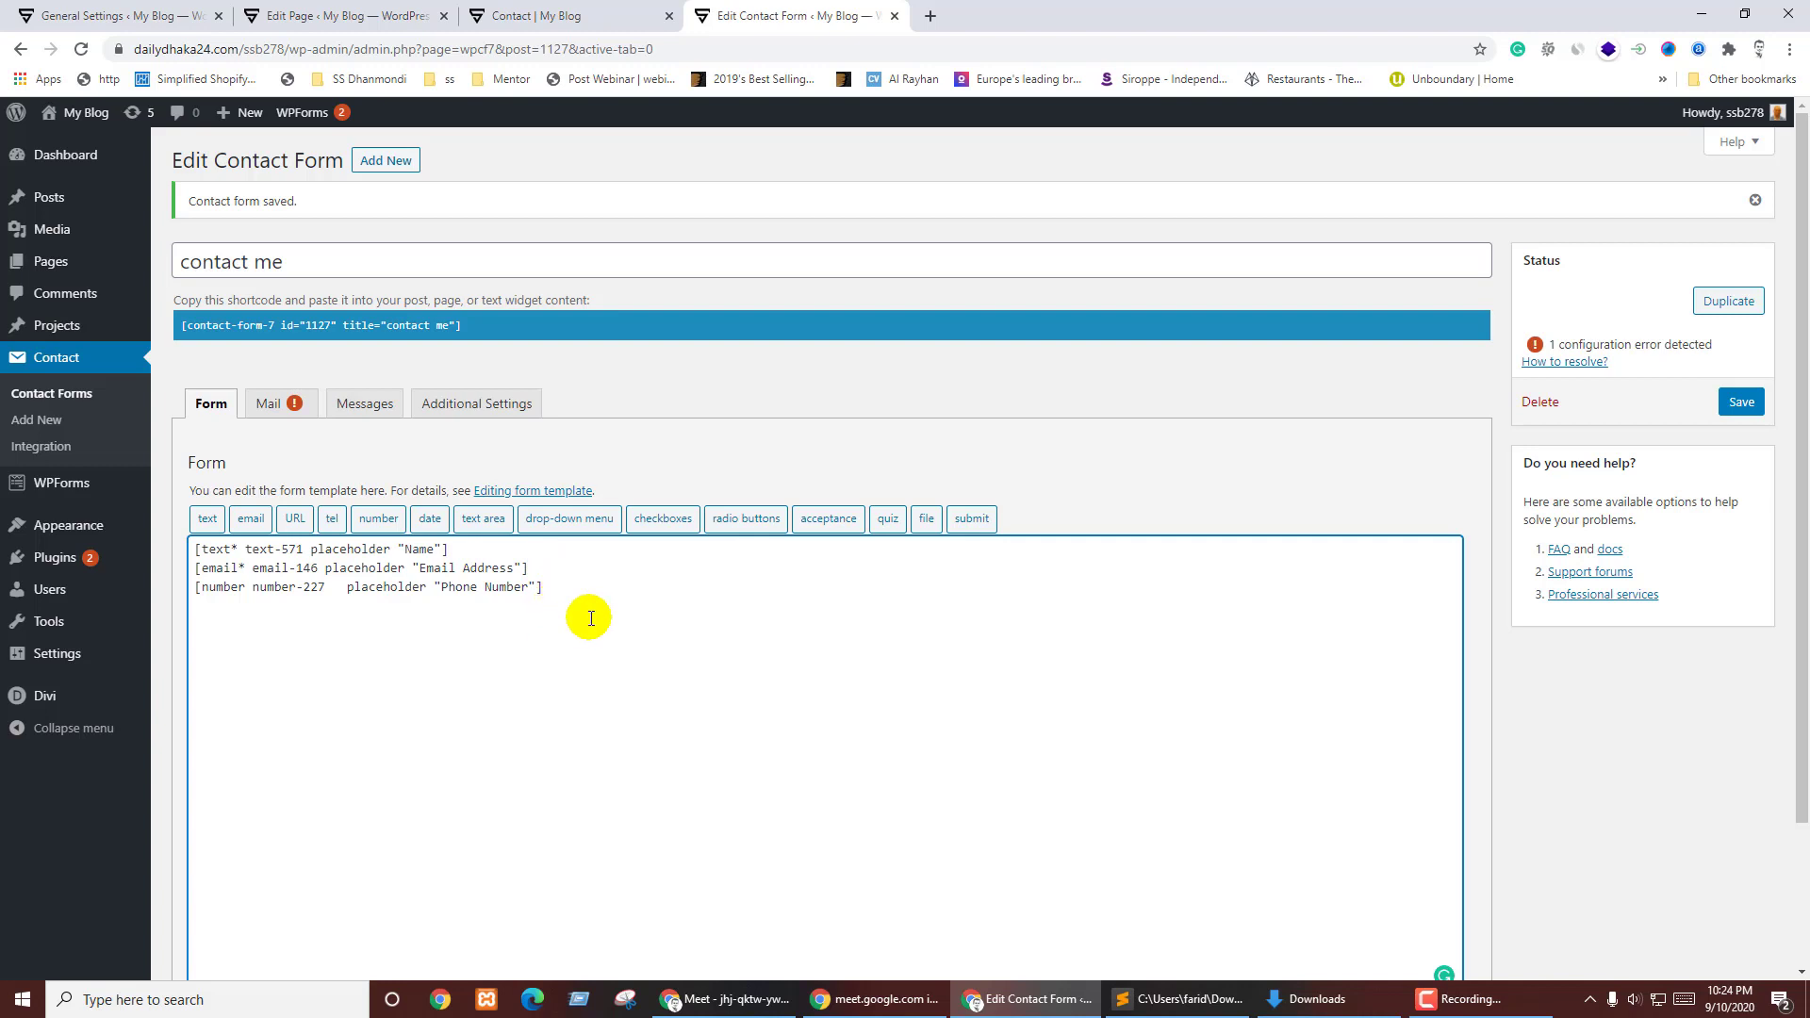
- Insert a required multi-select course list with Web Design, Digital marketing and SEO options
left_click(571, 524)
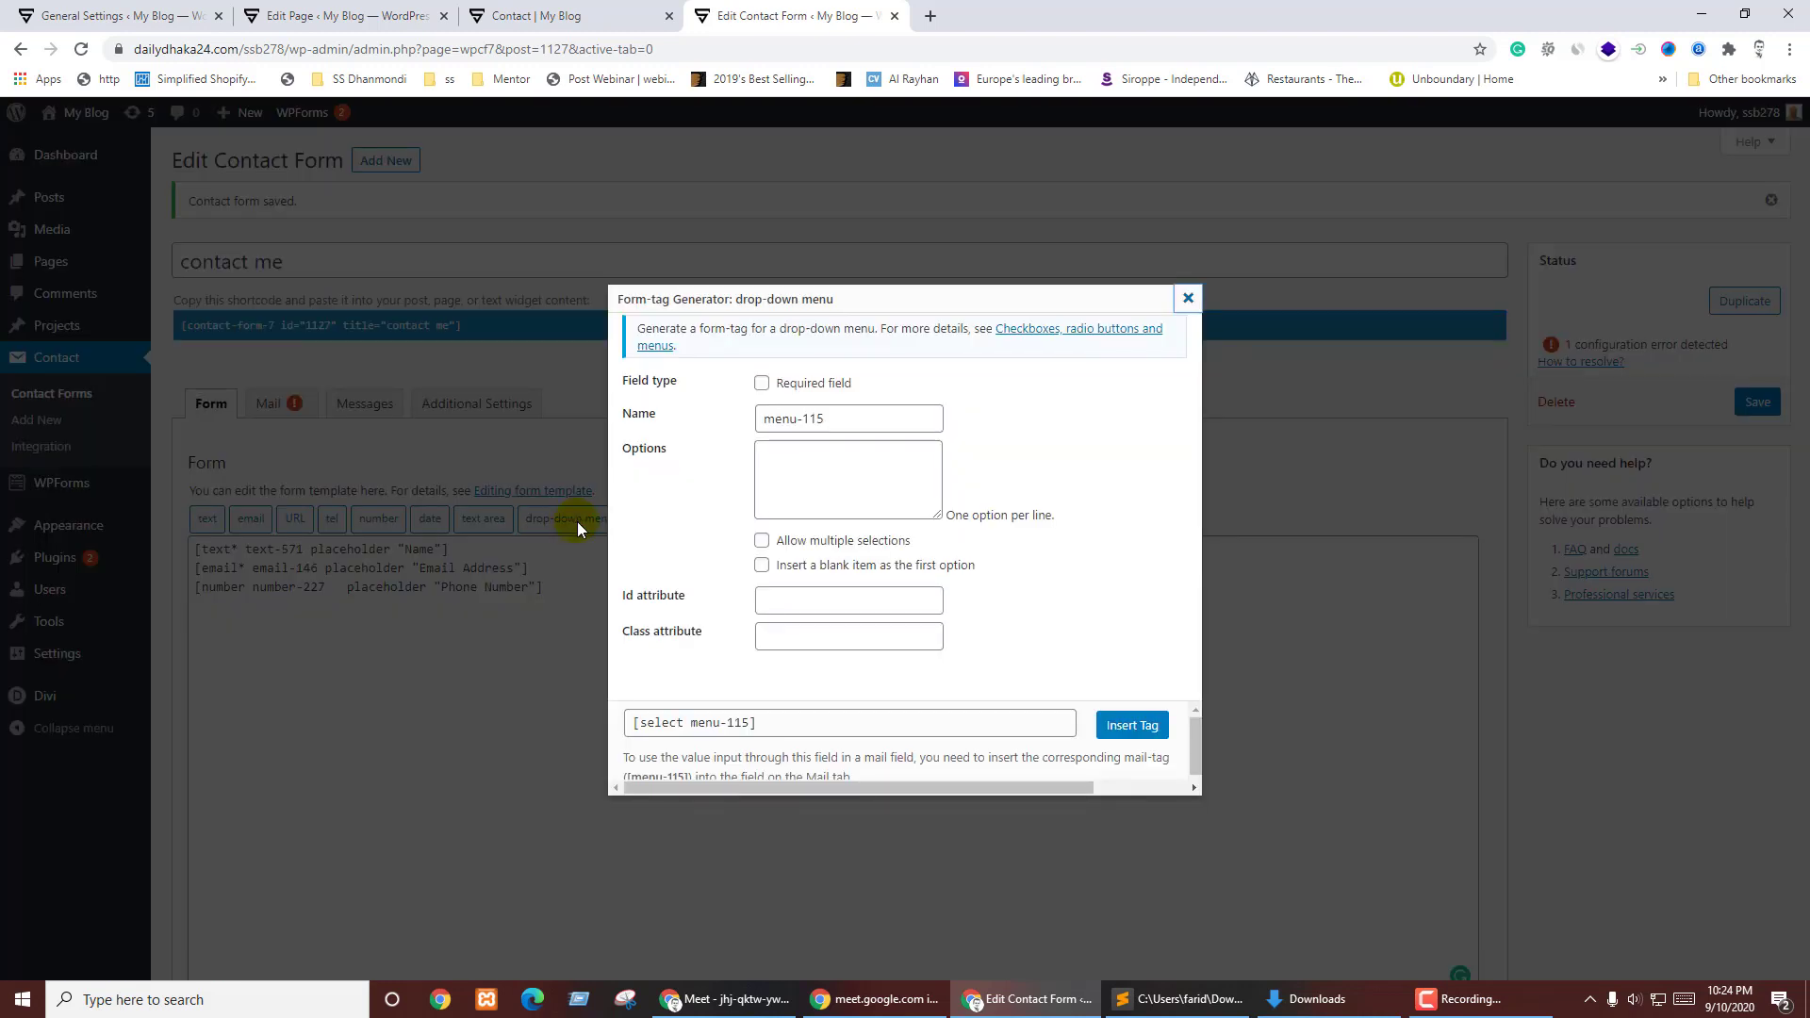
left_click(789, 383)
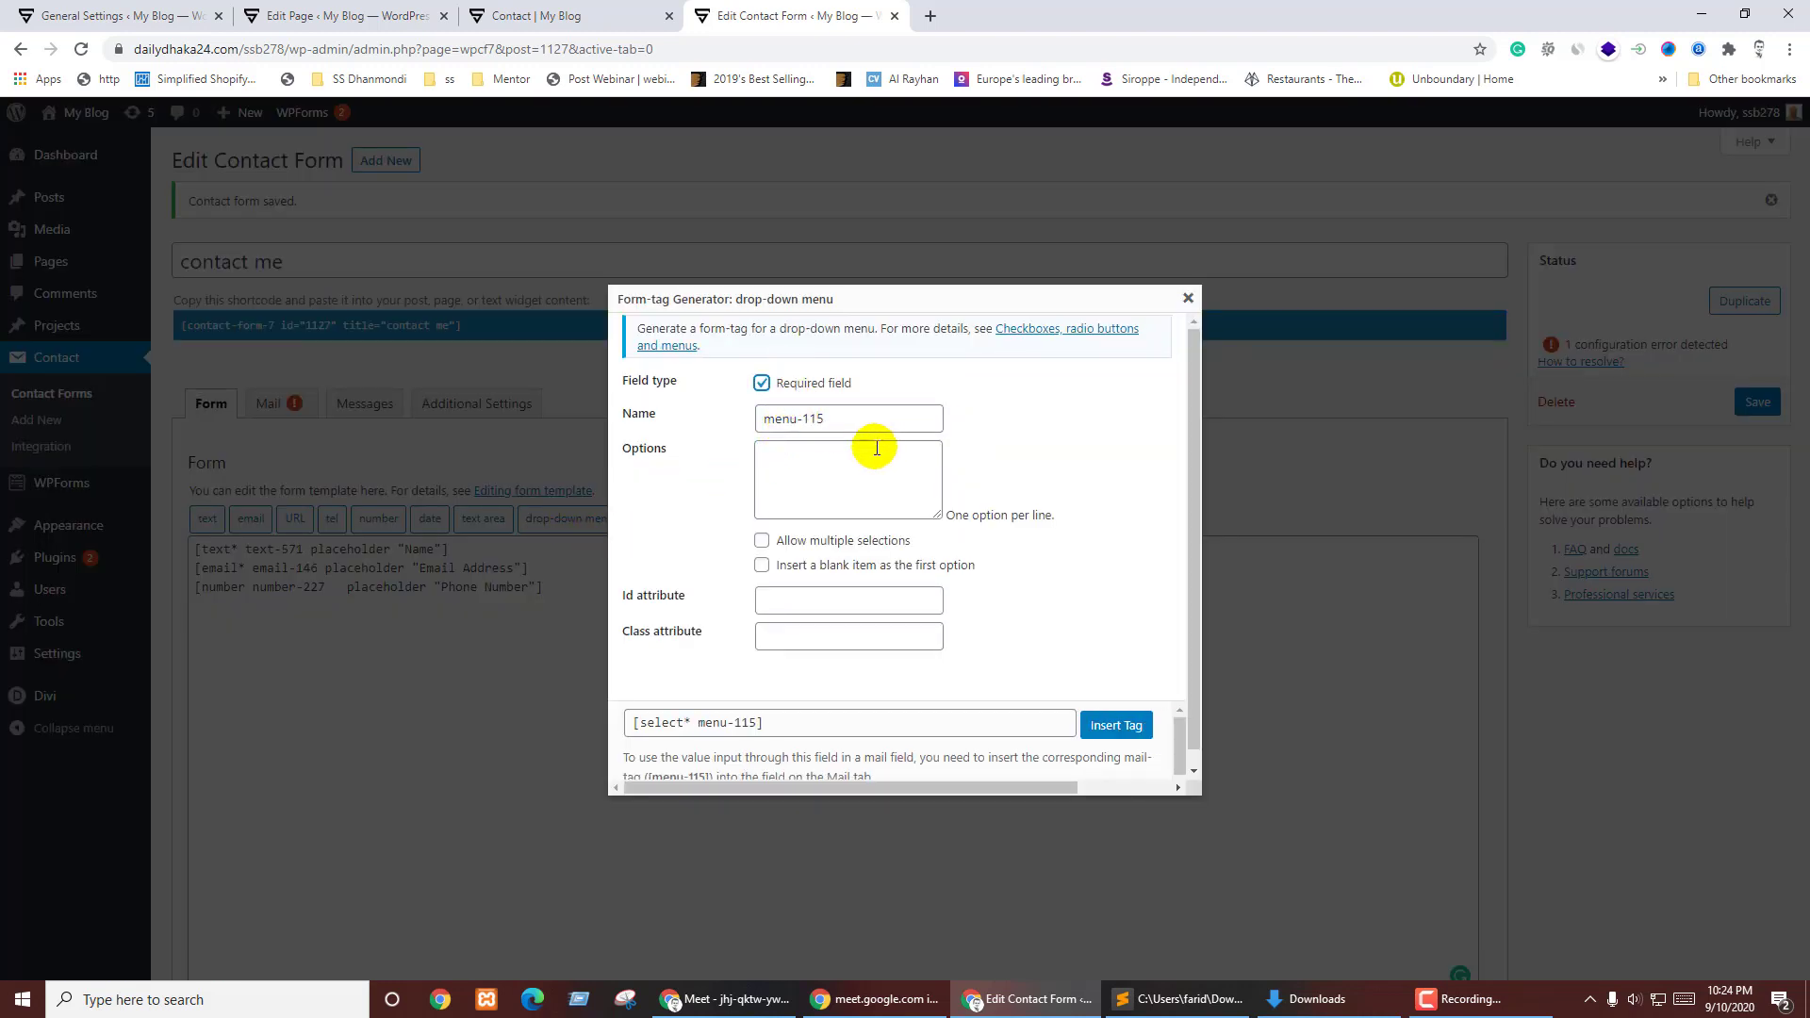
left_click(793, 453)
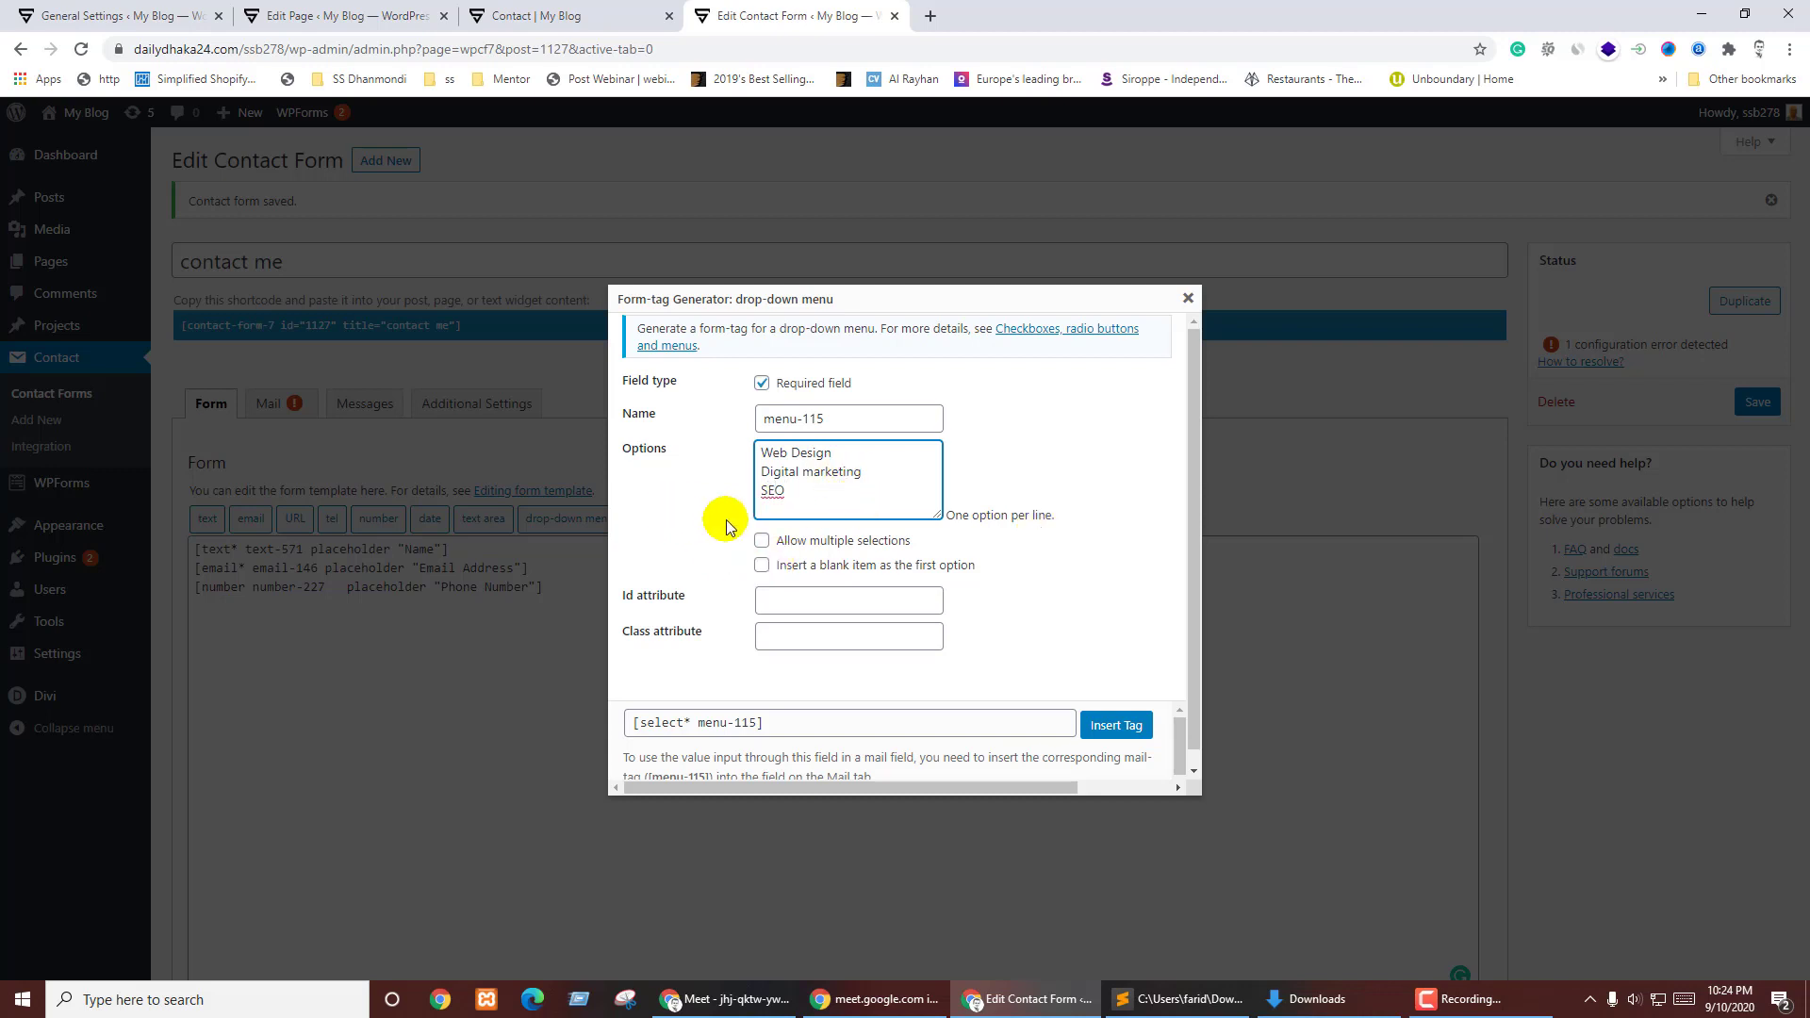
left_click(820, 550)
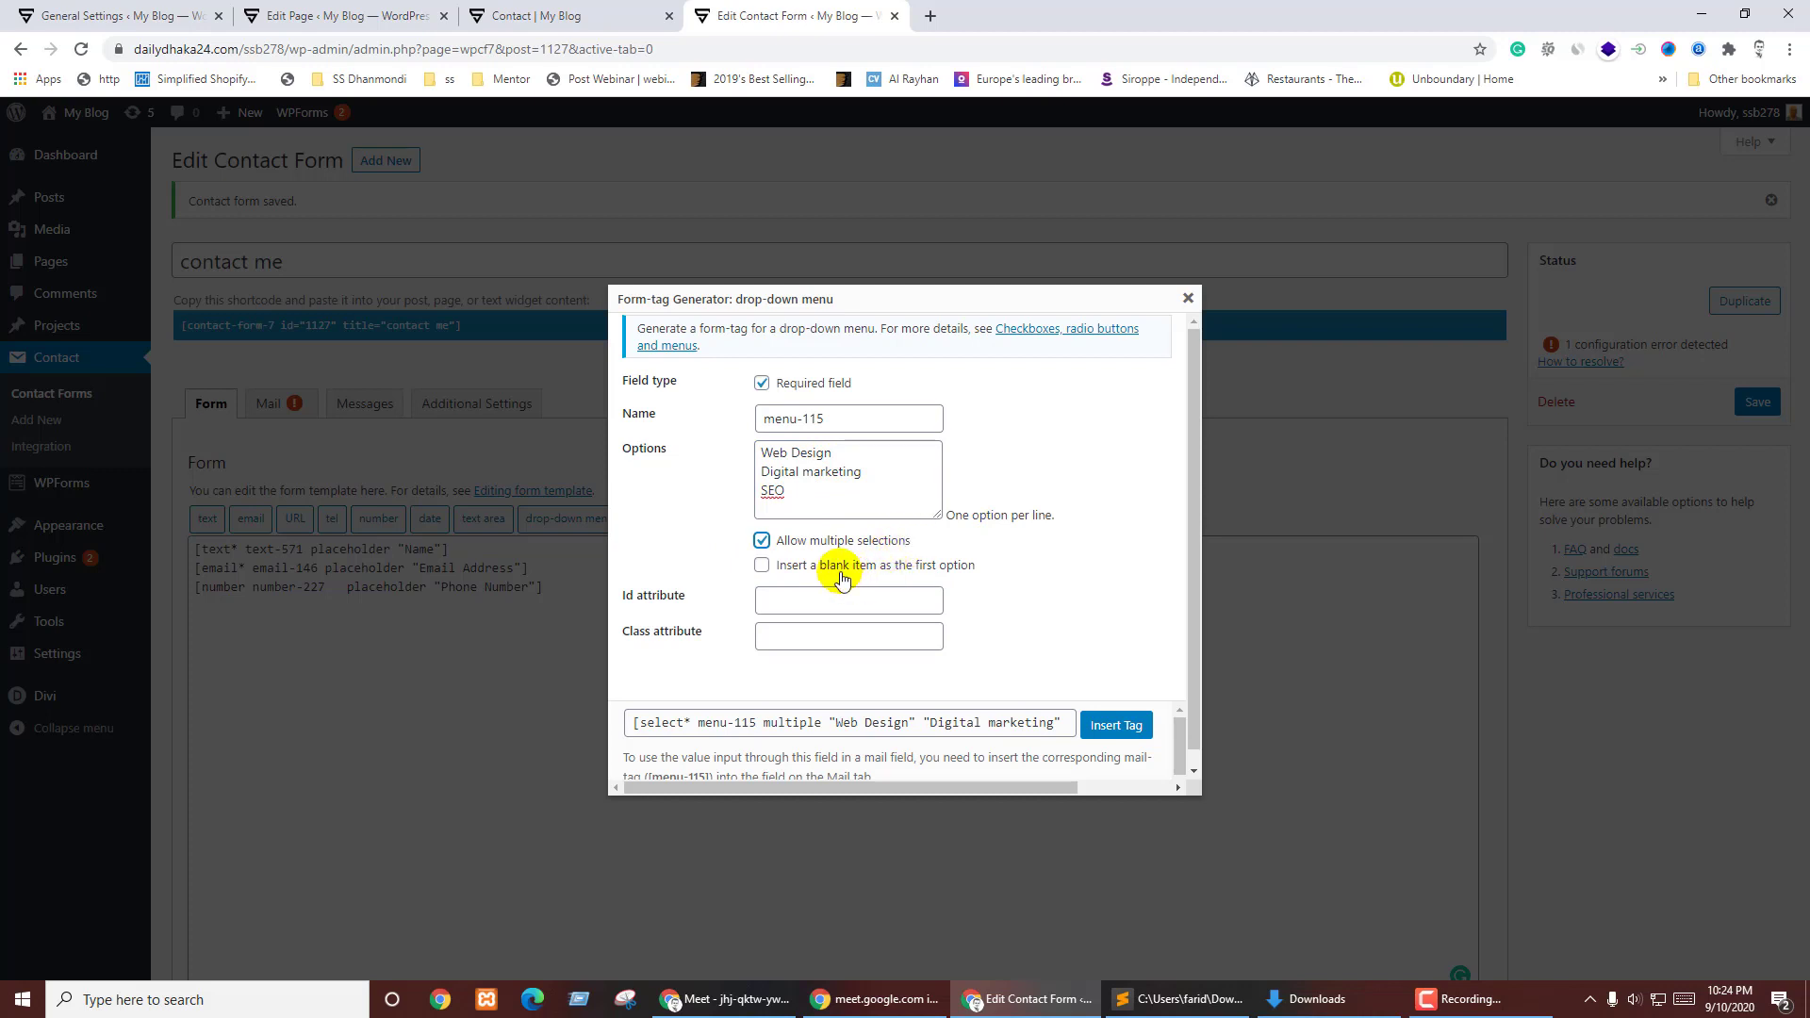
left_click(930, 572)
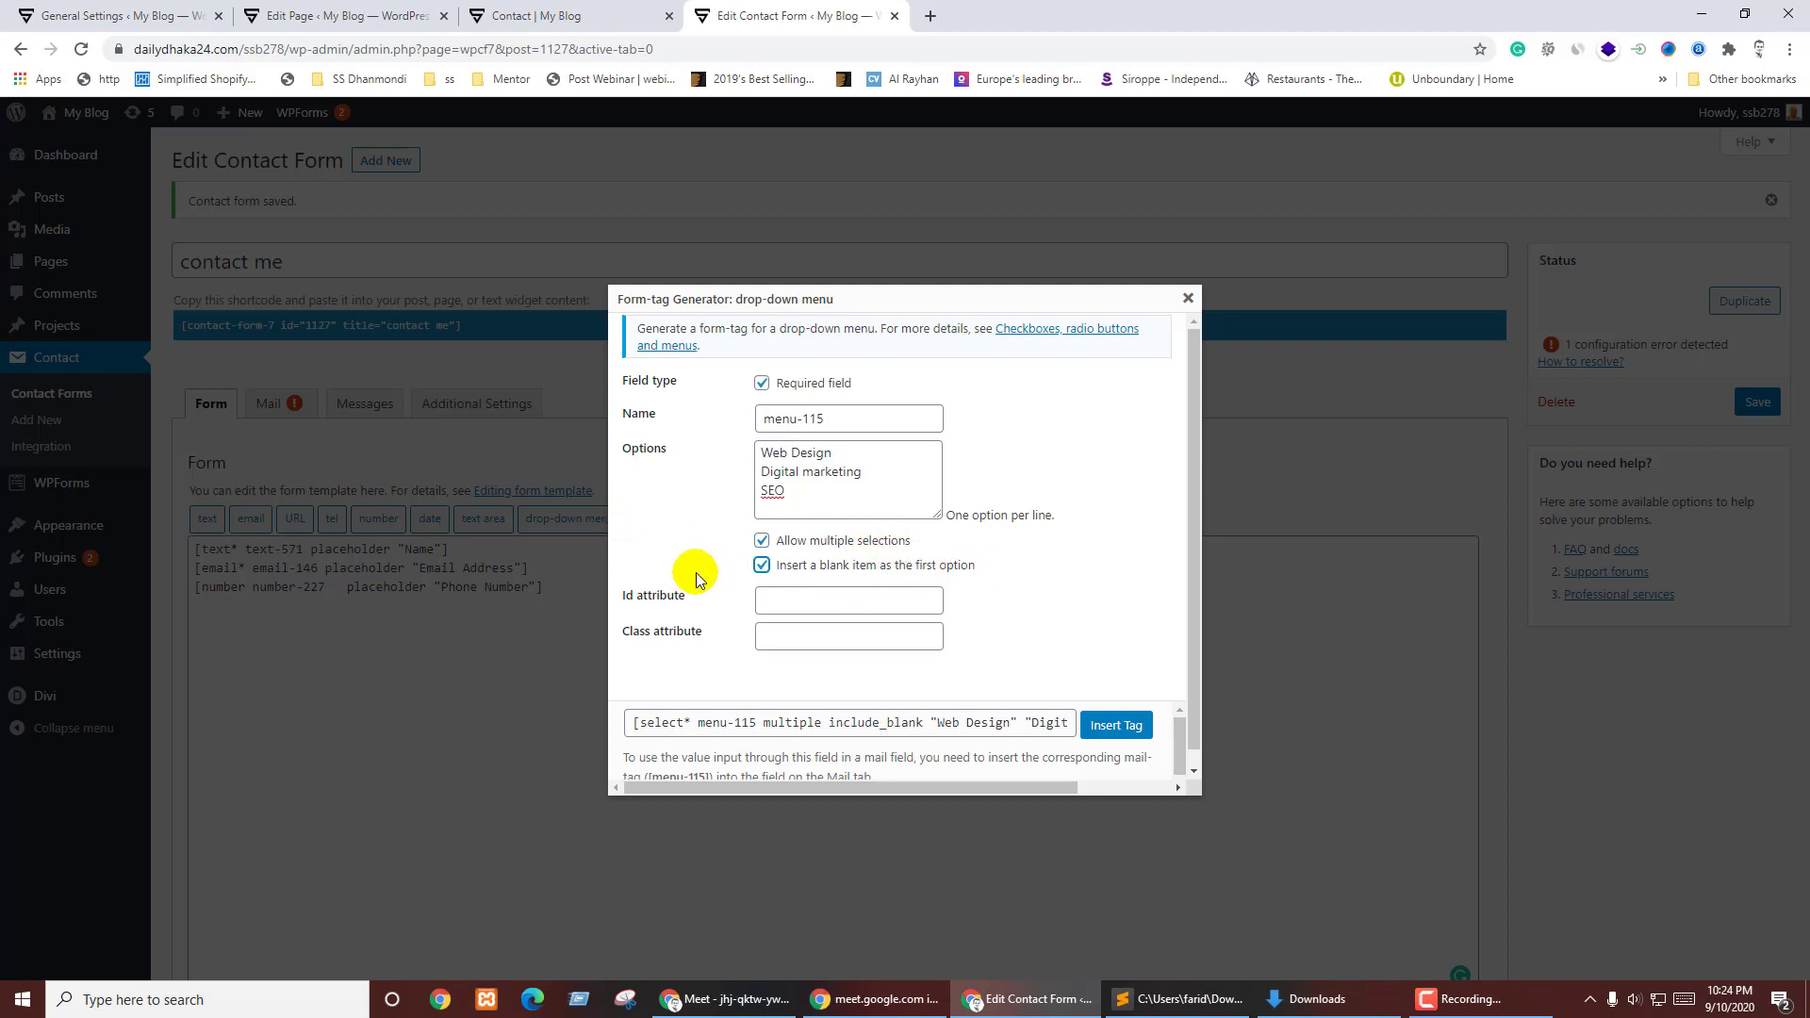
left_click_drag(797, 564, 804, 564)
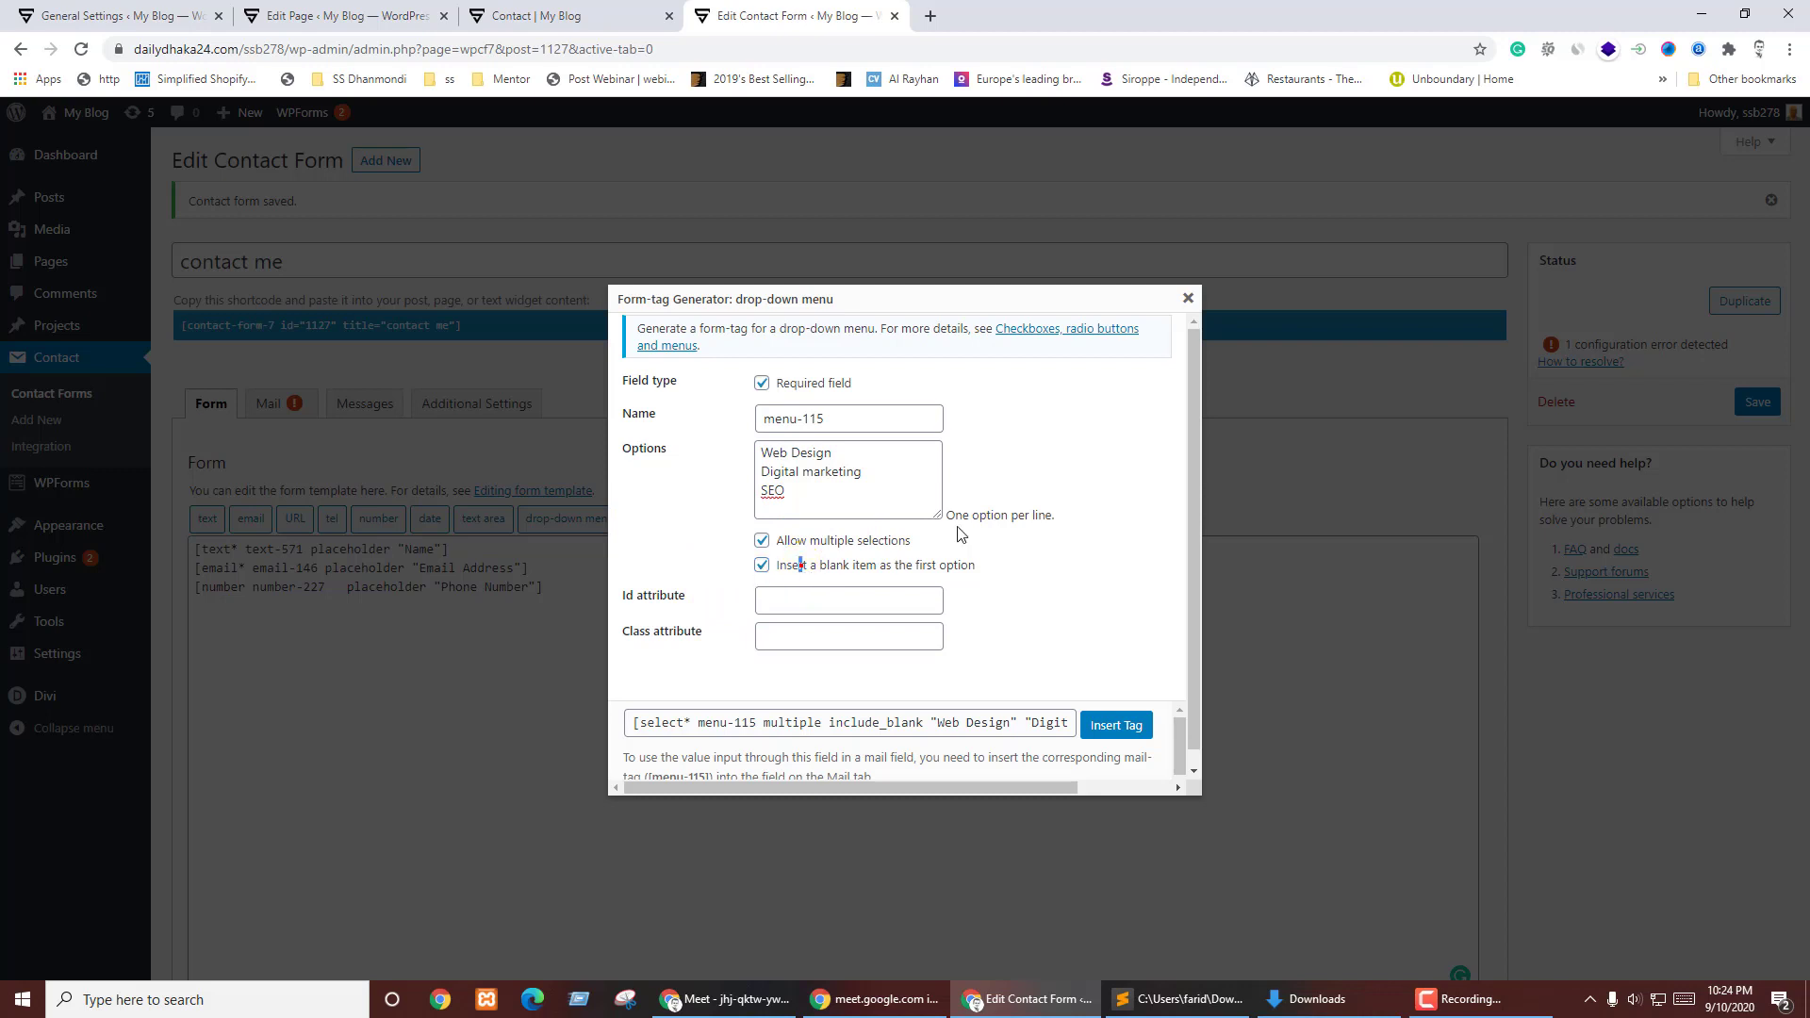
left_click(824, 581)
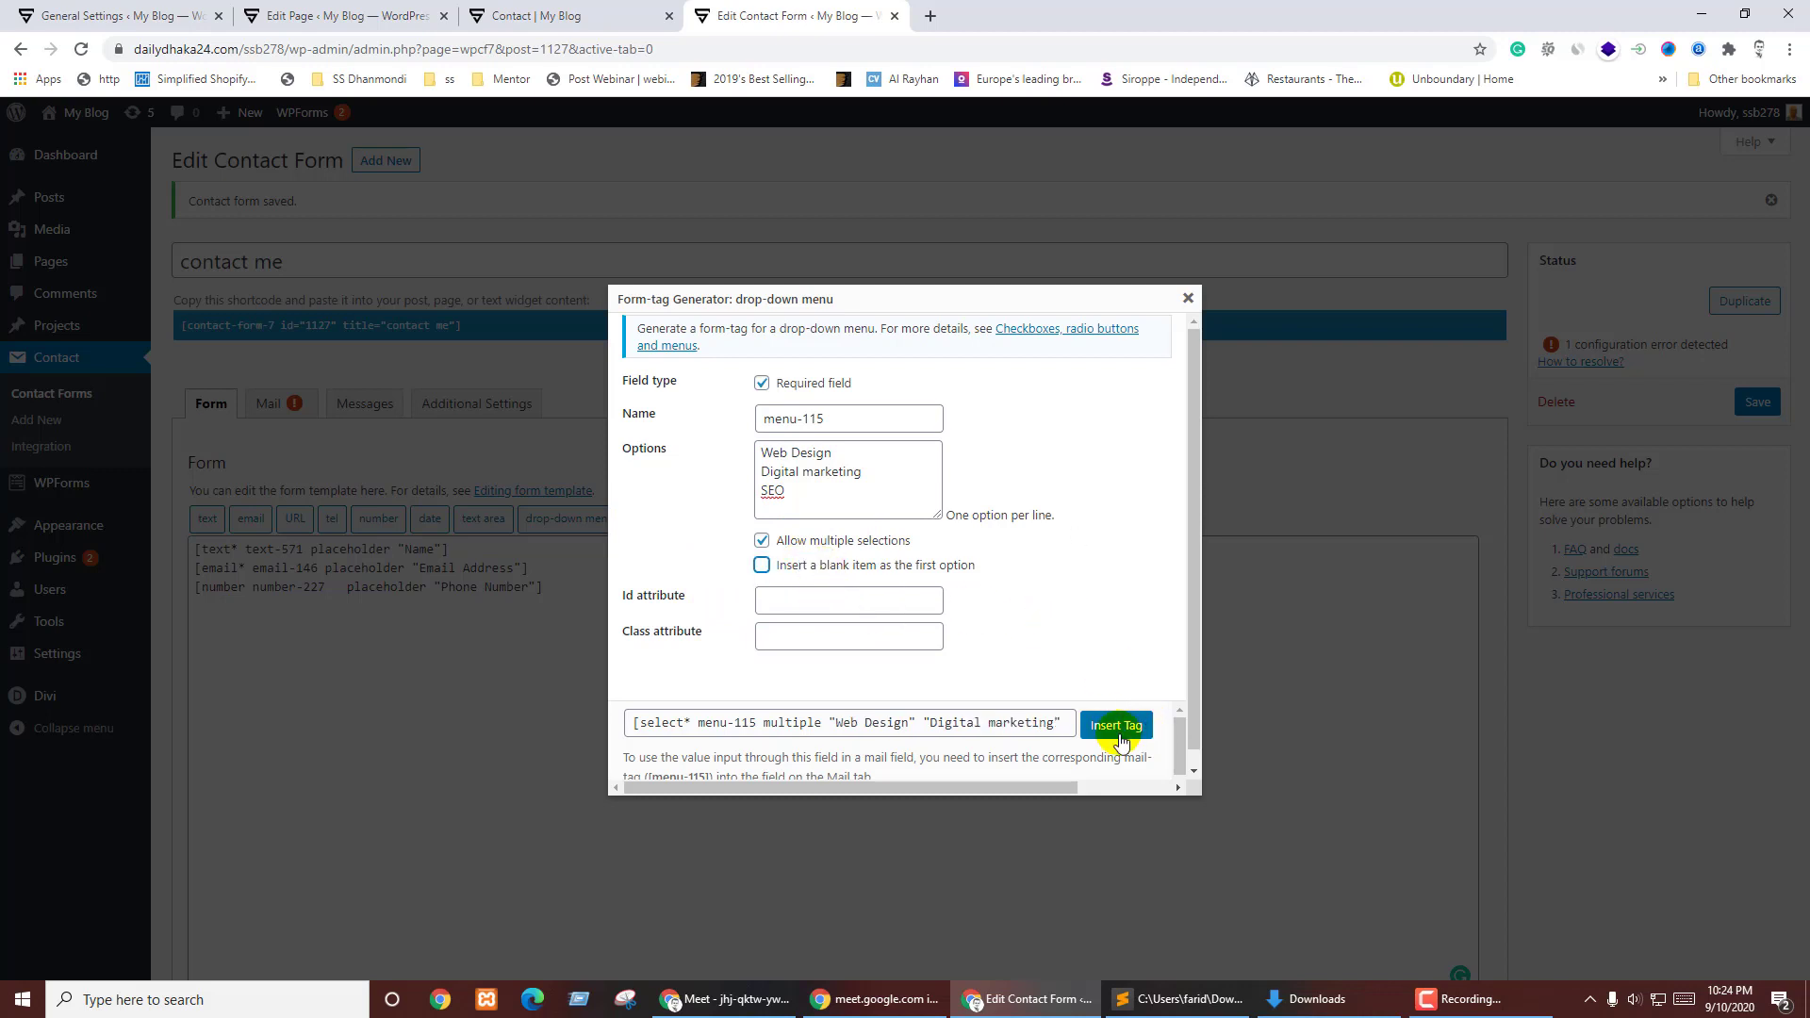
left_click(1117, 732)
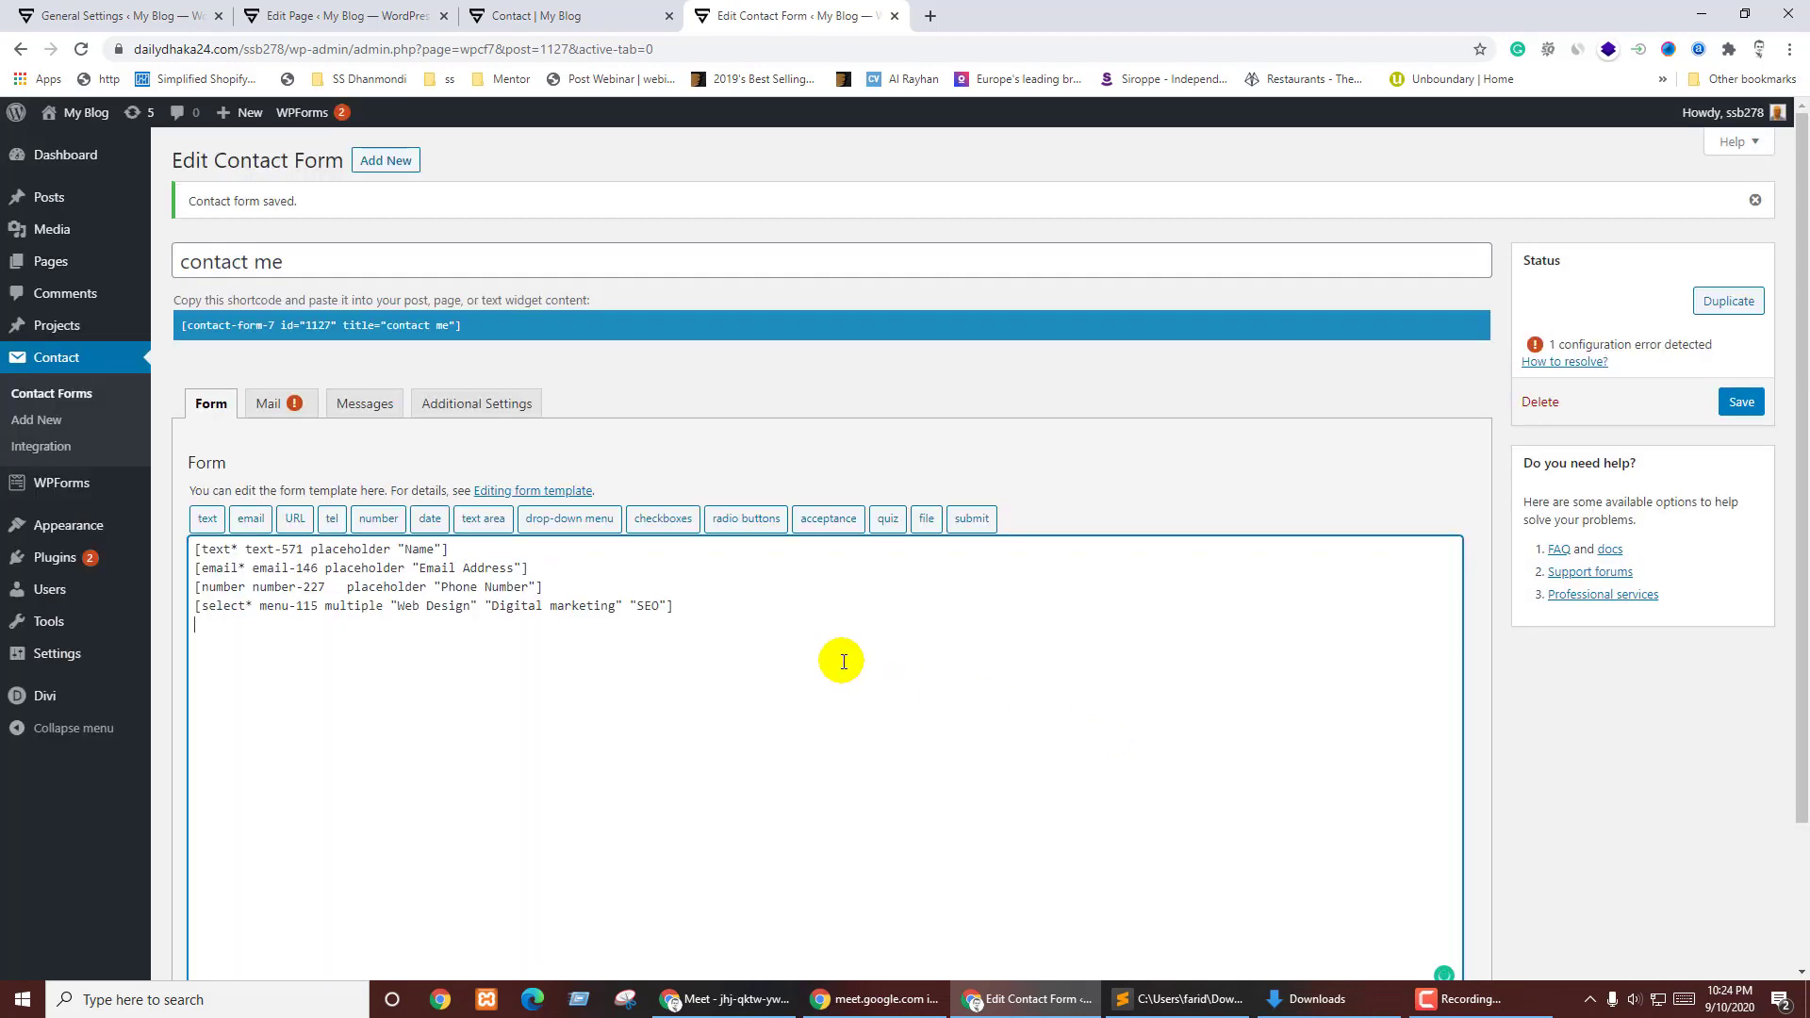
- Save the form and try selecting several courses in the live multi-select list
left_click(556, 588)
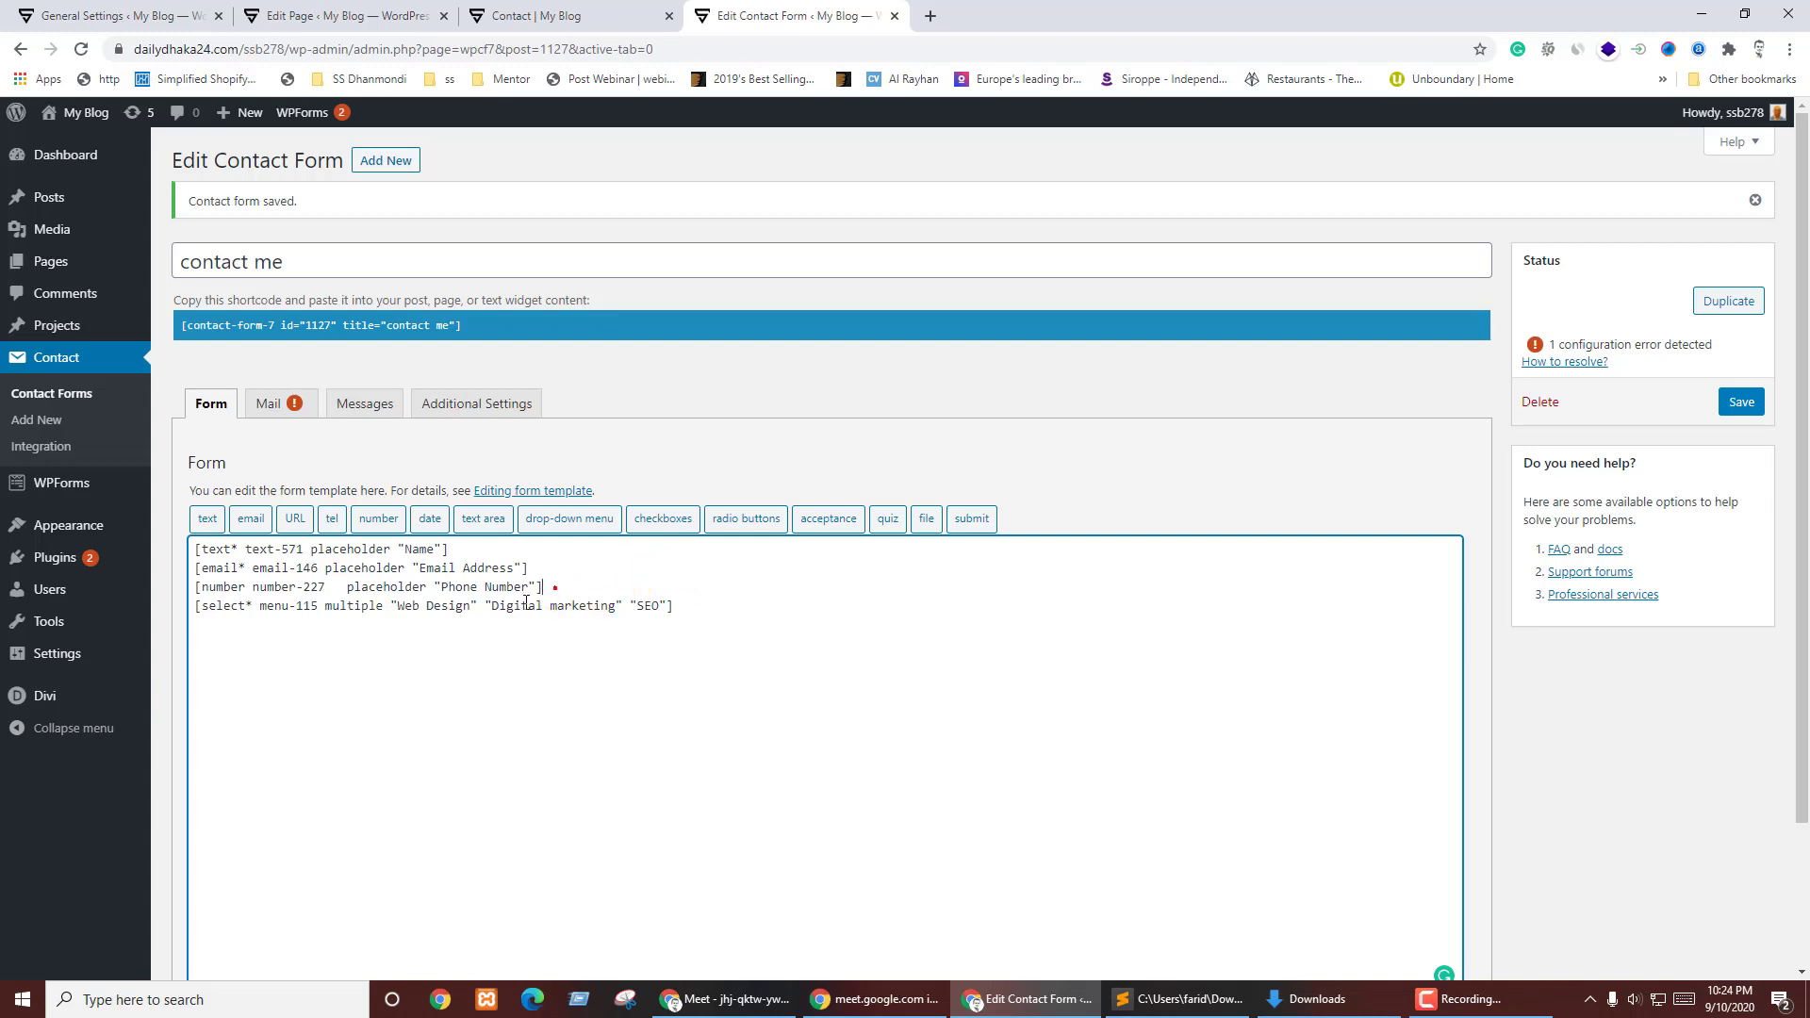
left_click(1740, 404)
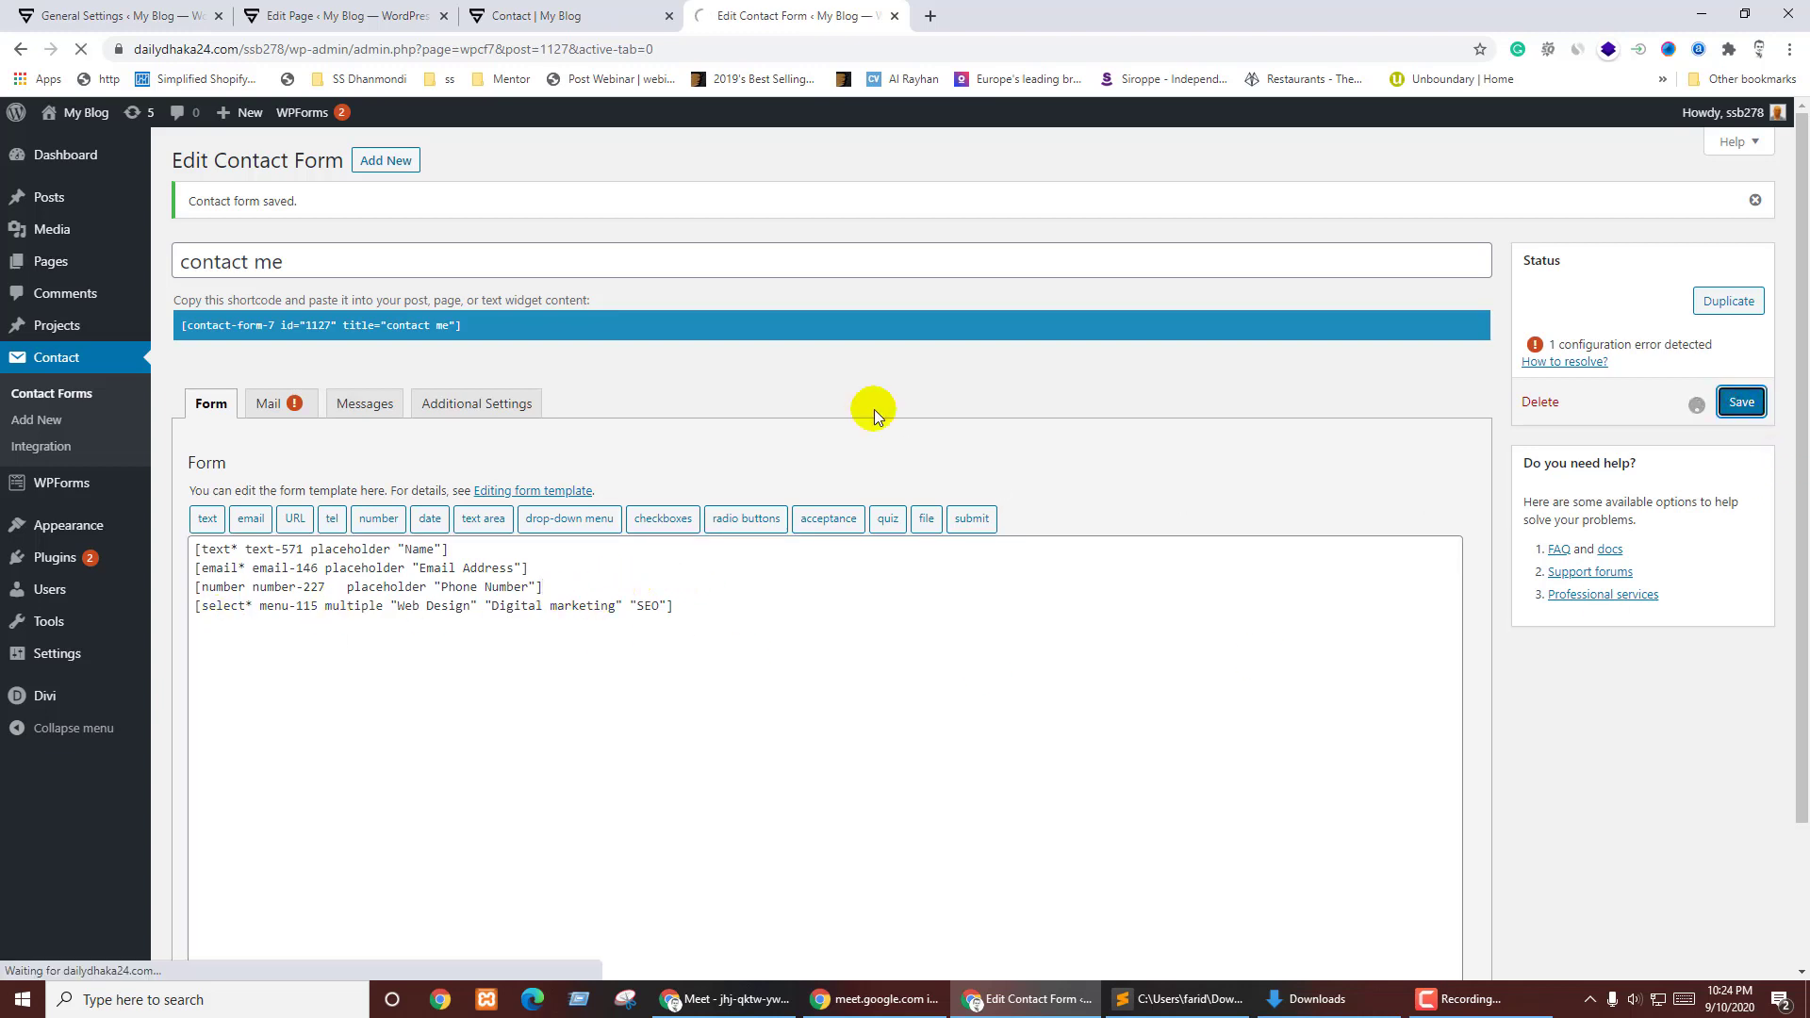
key("ctrl+shift+Tab")
key("F5")
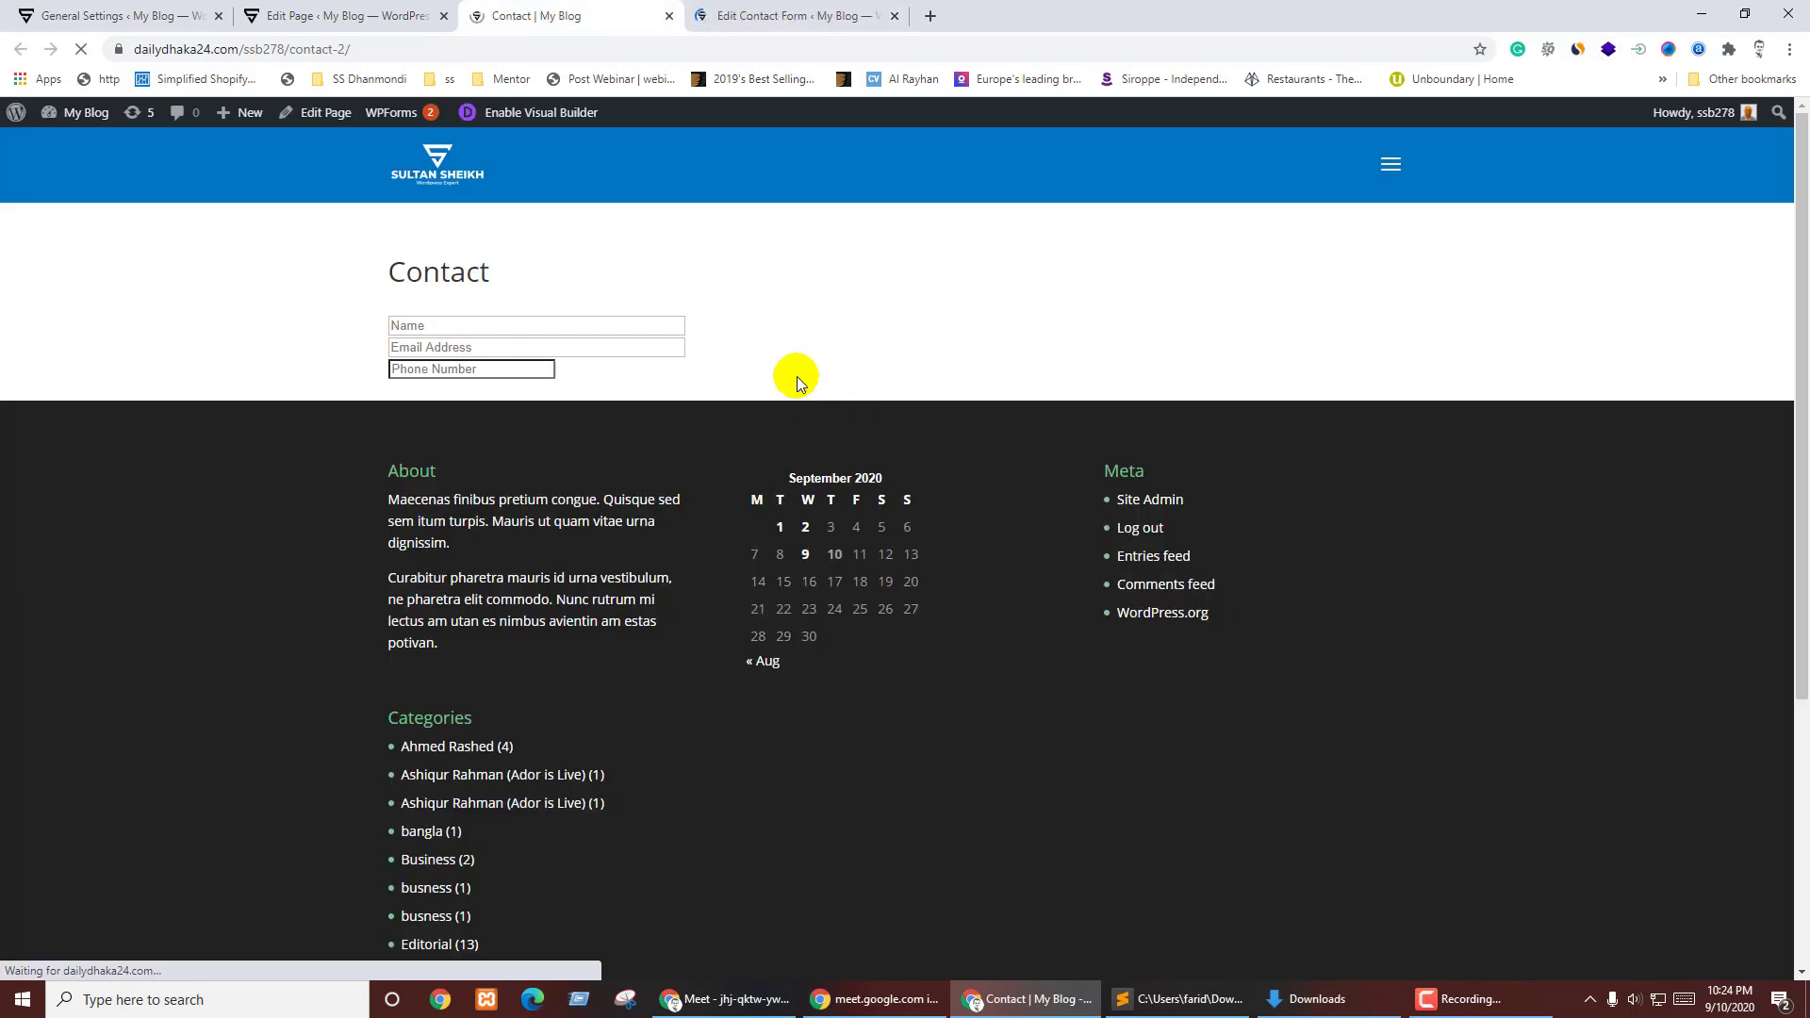
left_click(416, 391)
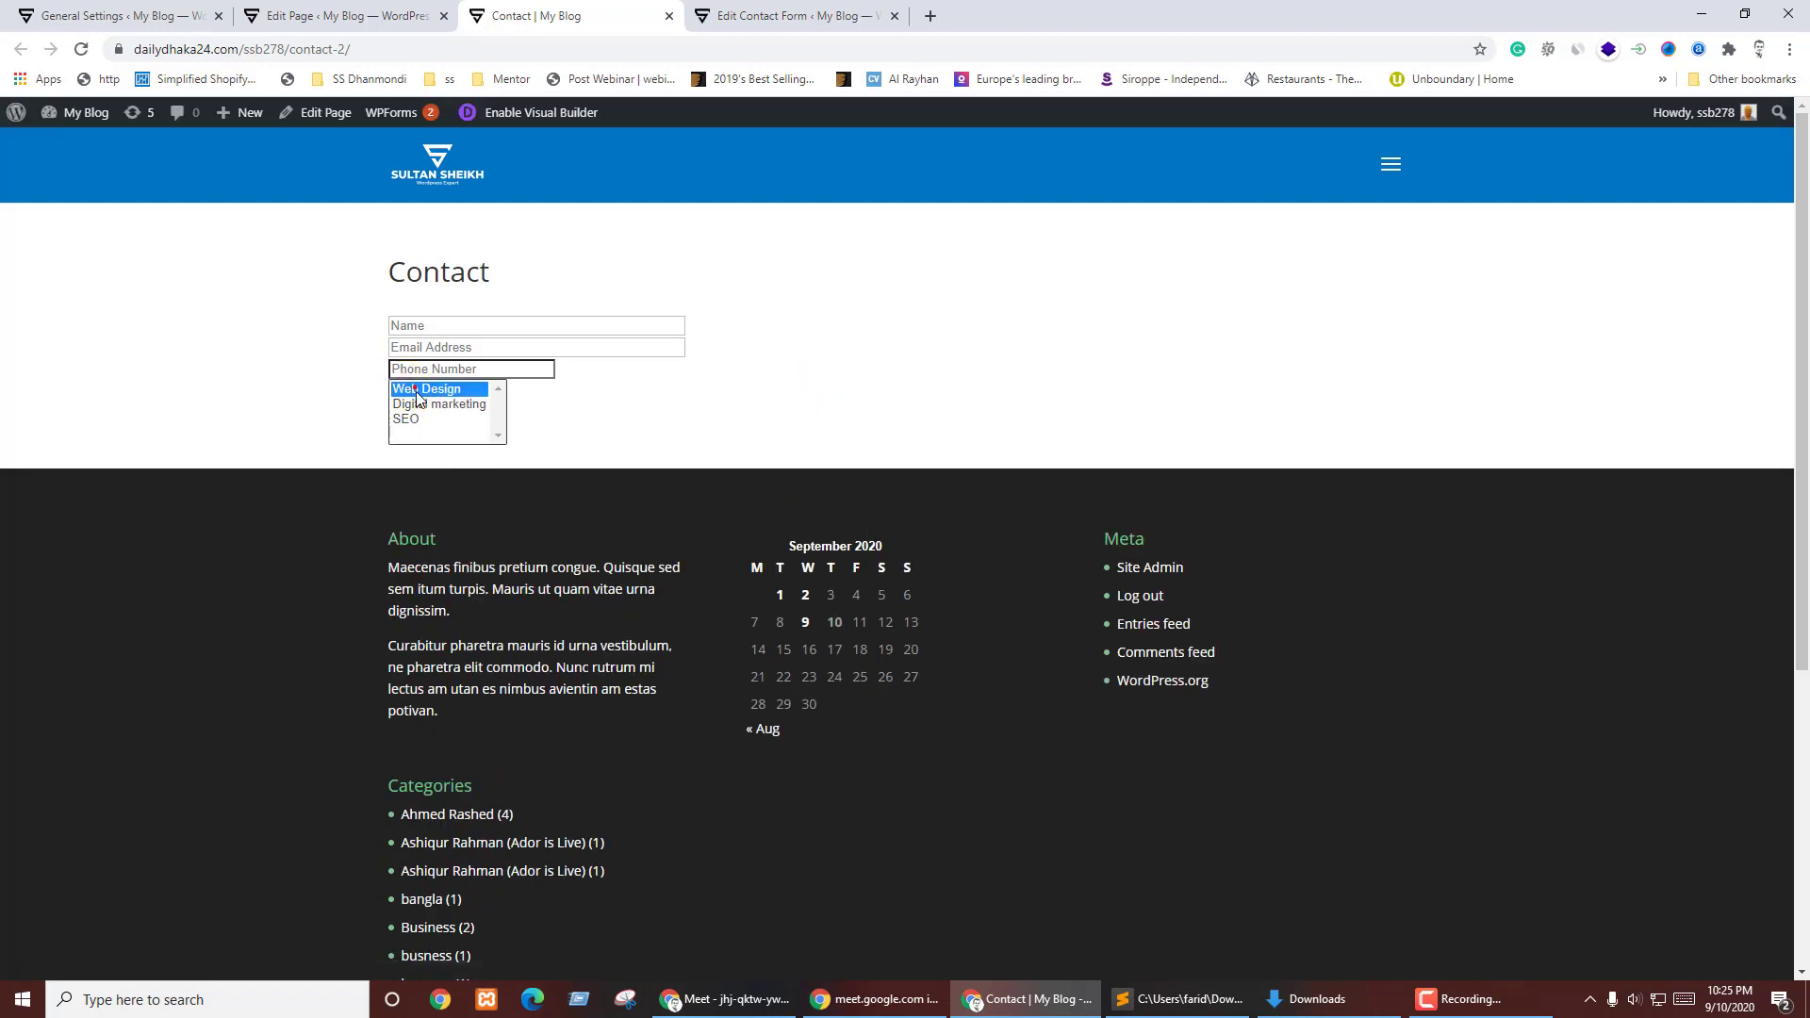
left_click(407, 421)
left_click_drag(425, 440, 436, 386)
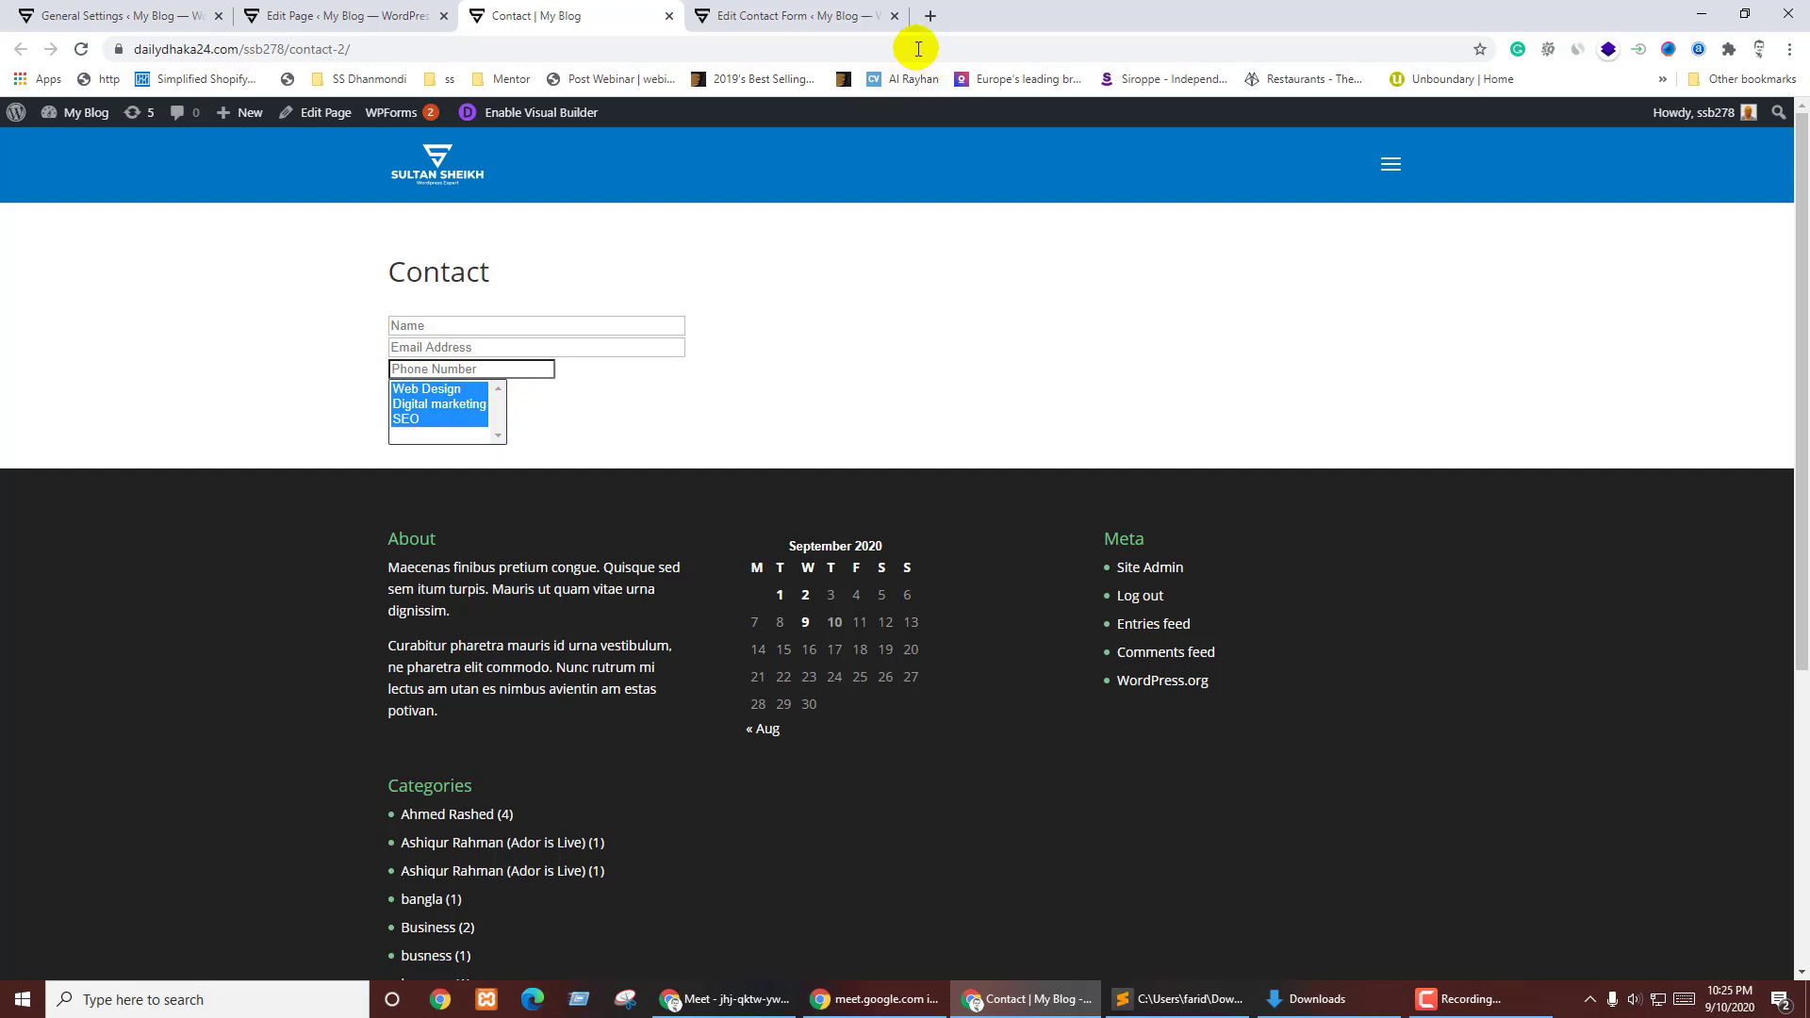
left_click(830, 16)
- Remove 'multiple' from the course tag, save, and pick Digital marketing, then SEO, on the Contact page
double_click(331, 606)
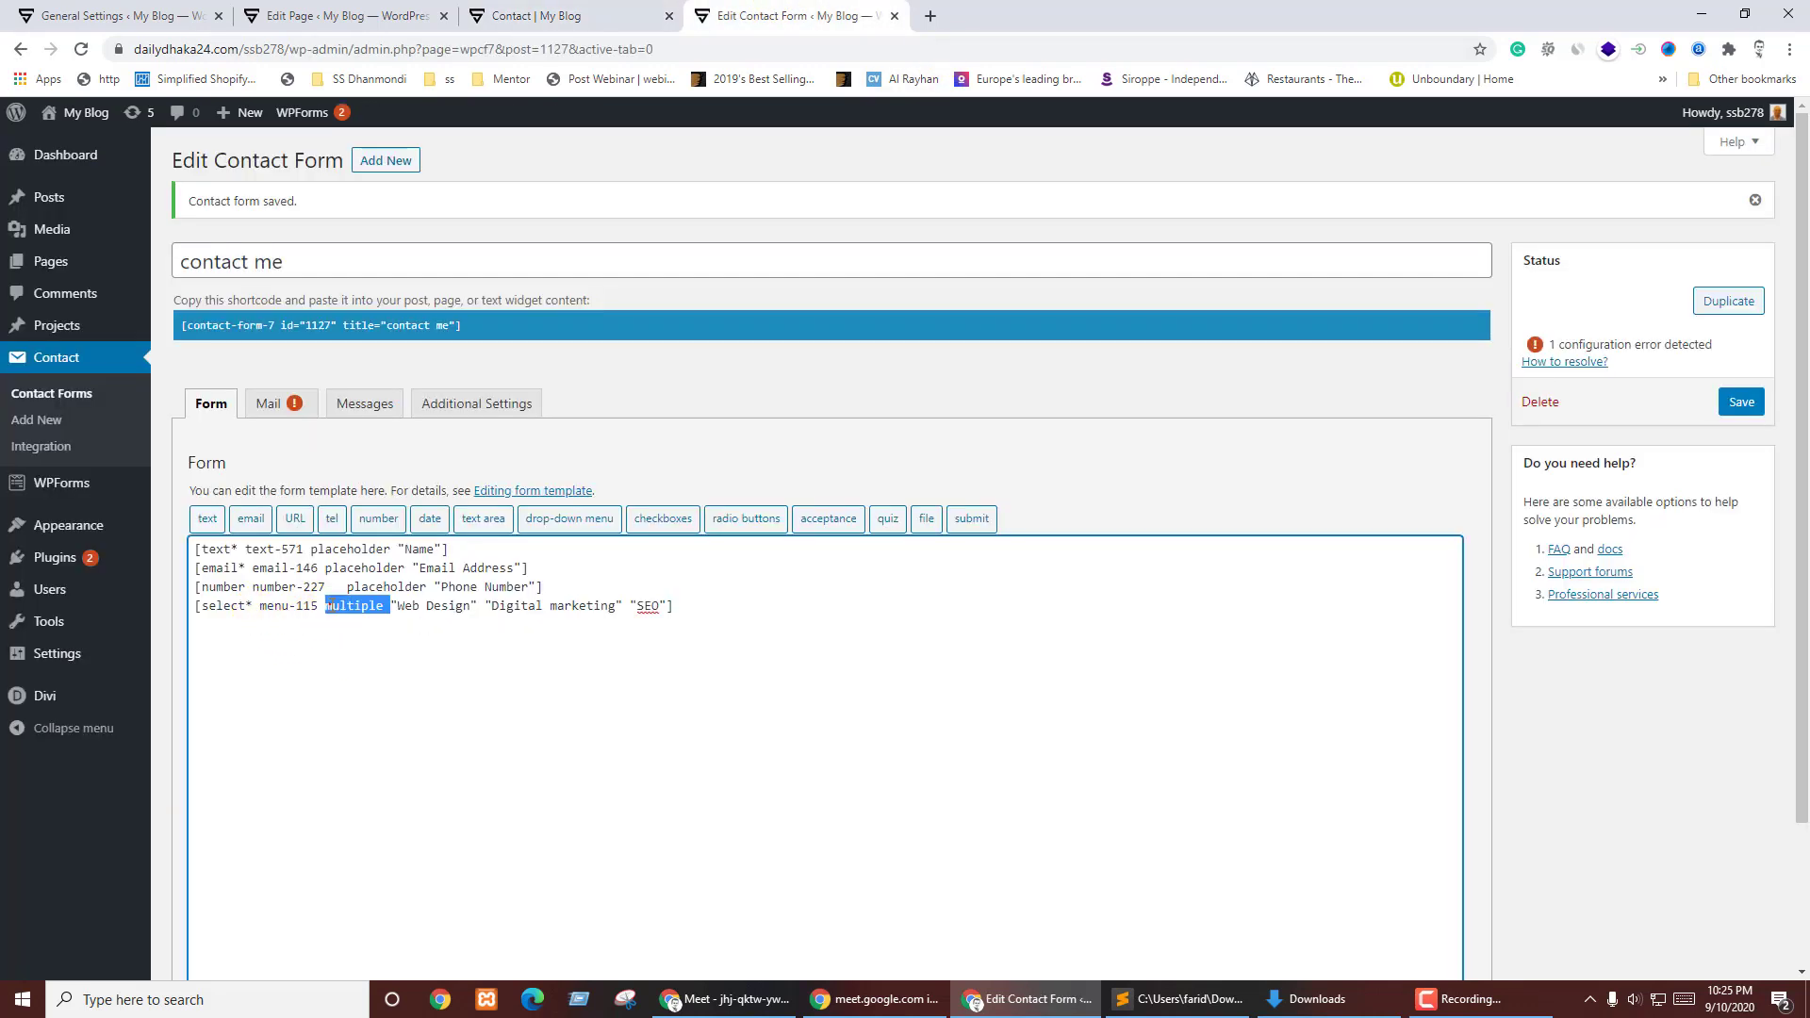
key("BackSpace")
left_click(1731, 401)
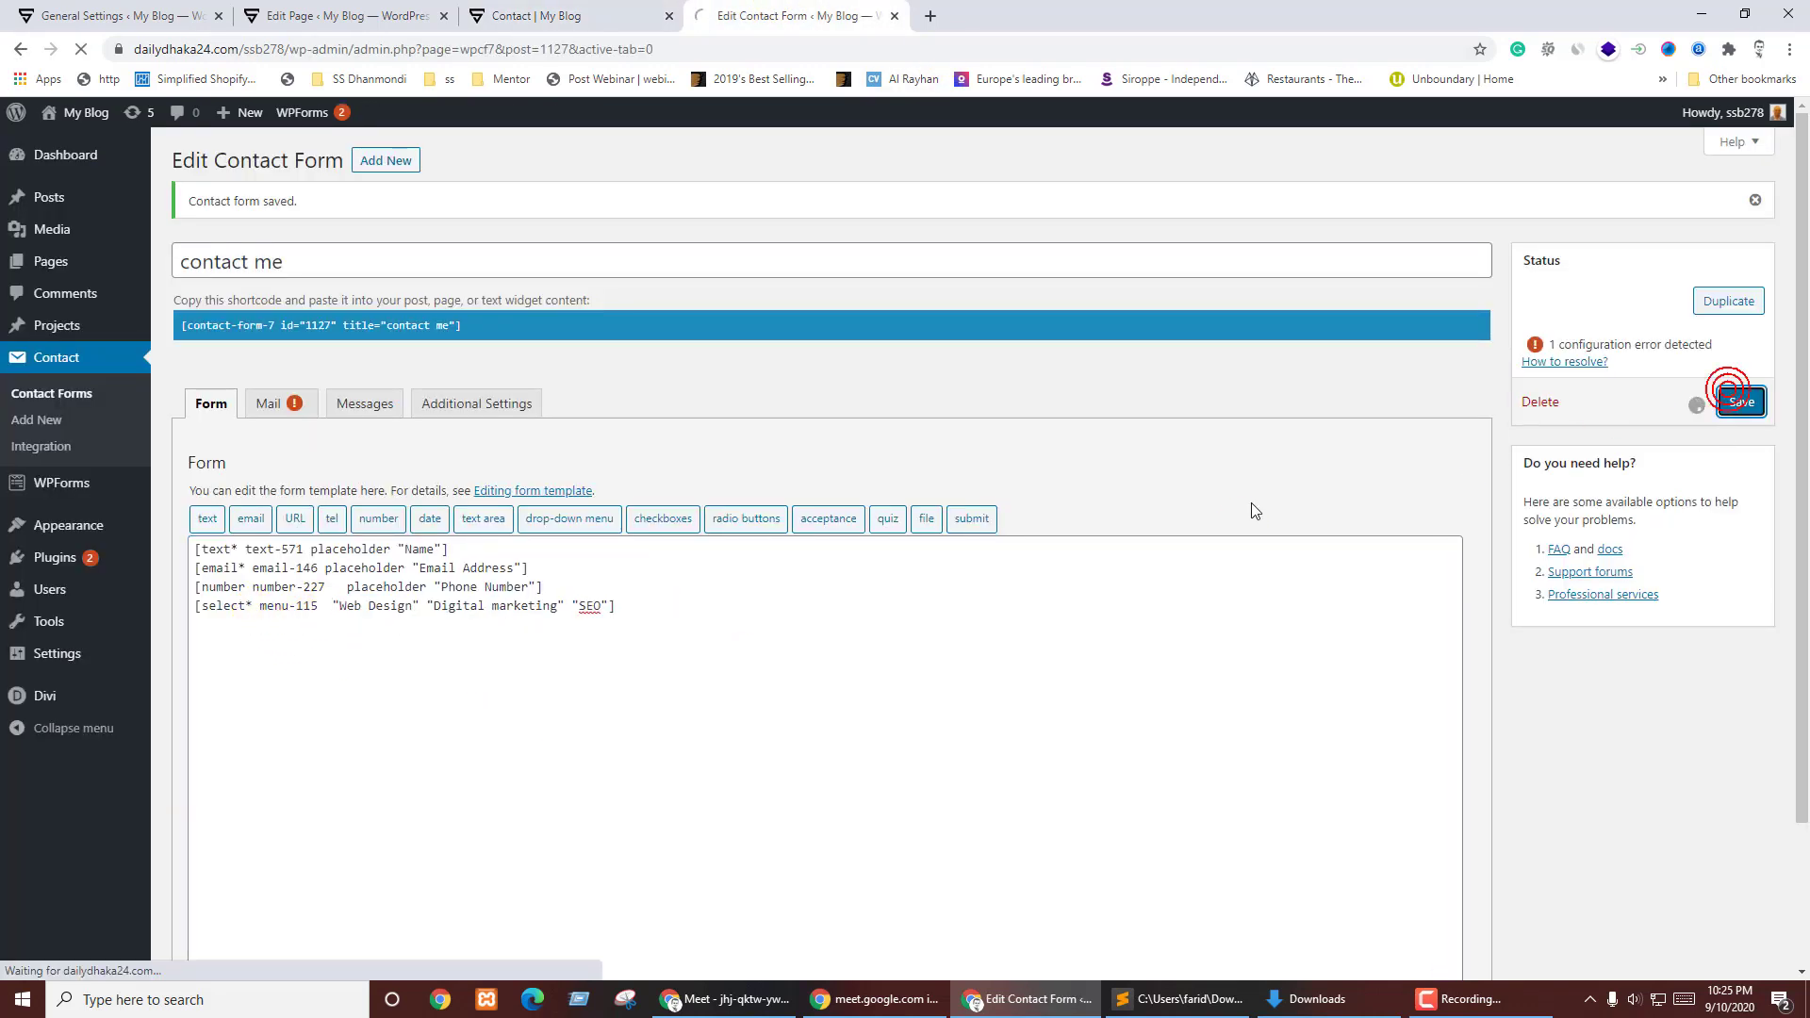
key("ctrl+shift+Tab")
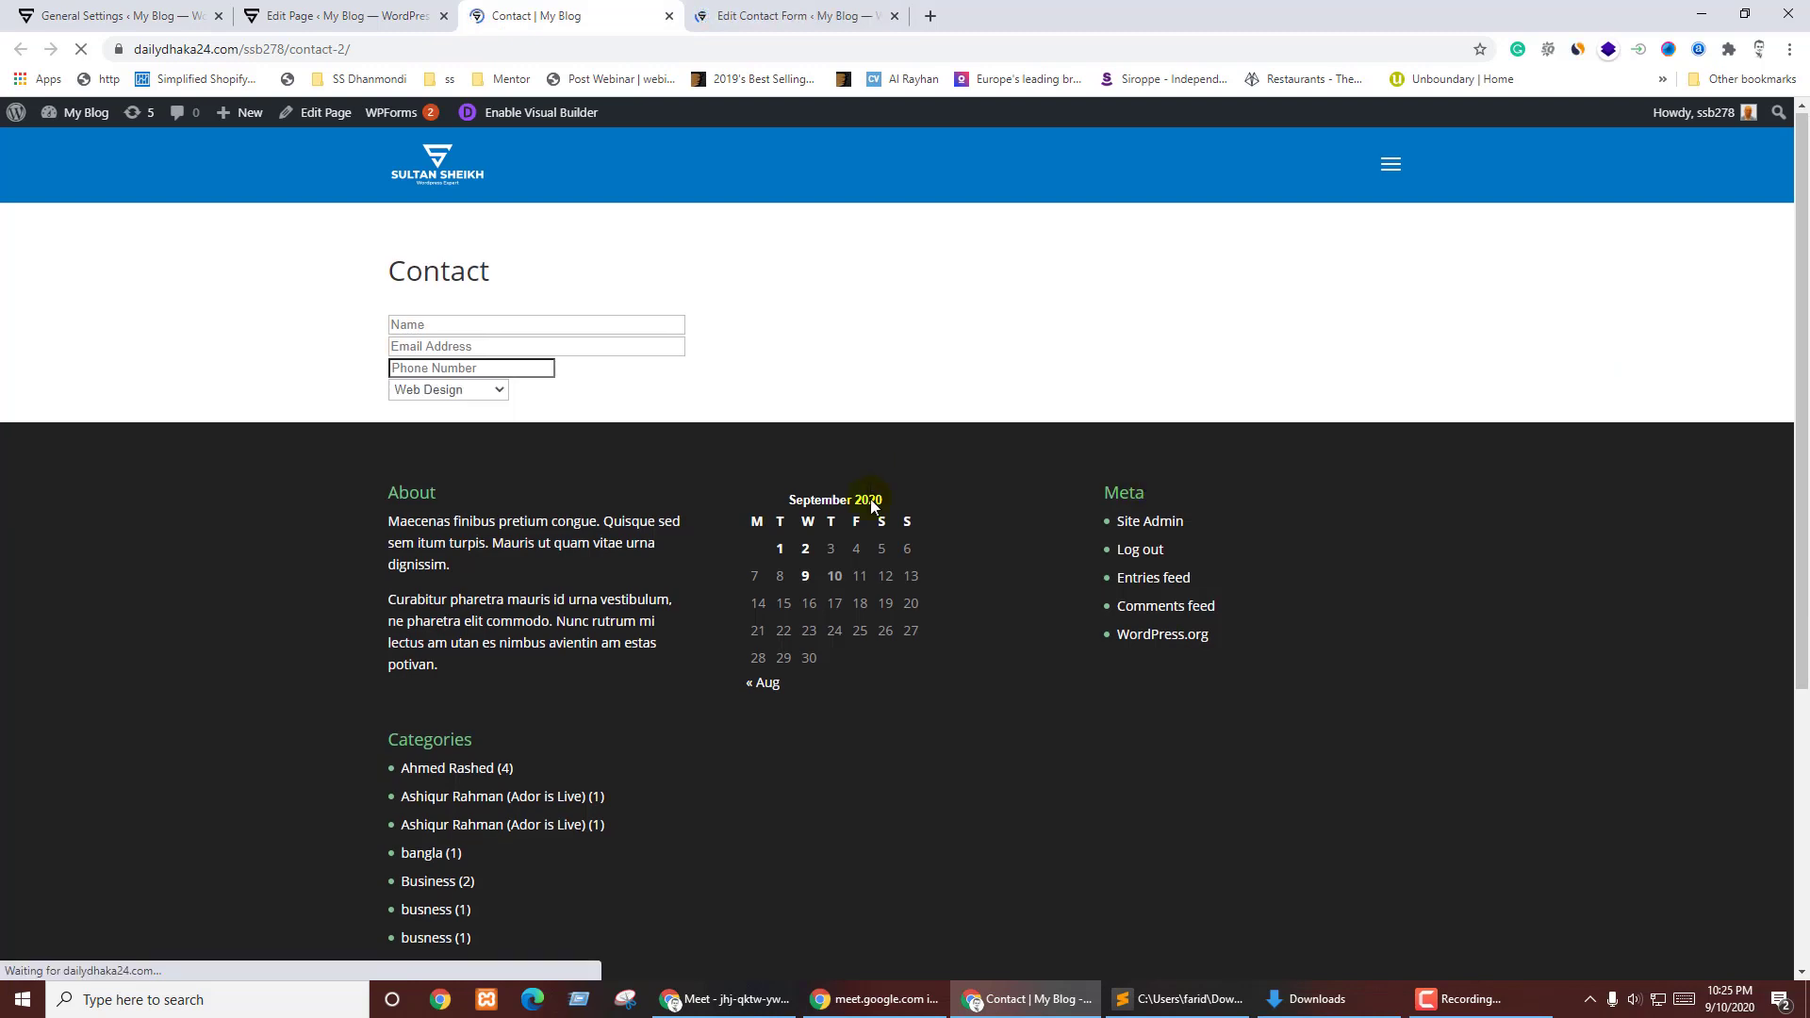
left_click(498, 390)
left_click(455, 432)
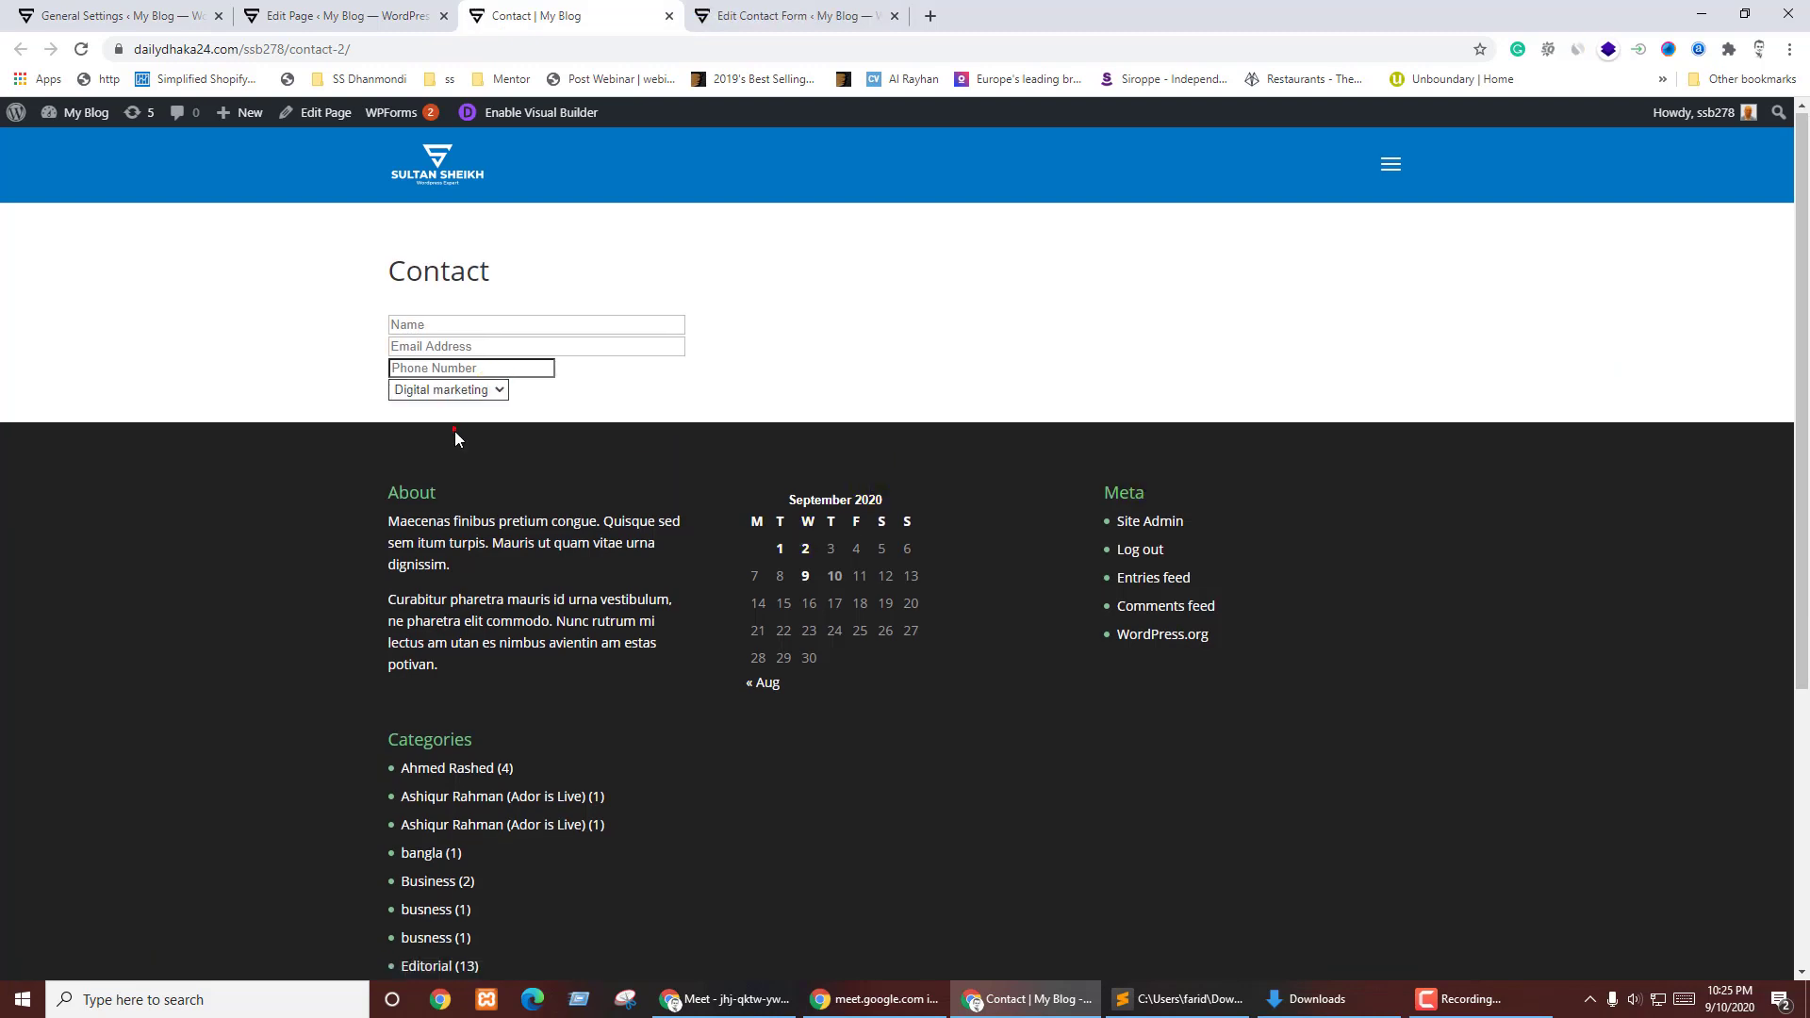
left_click(496, 390)
left_click(466, 431)
left_click(868, 16)
left_click(599, 582)
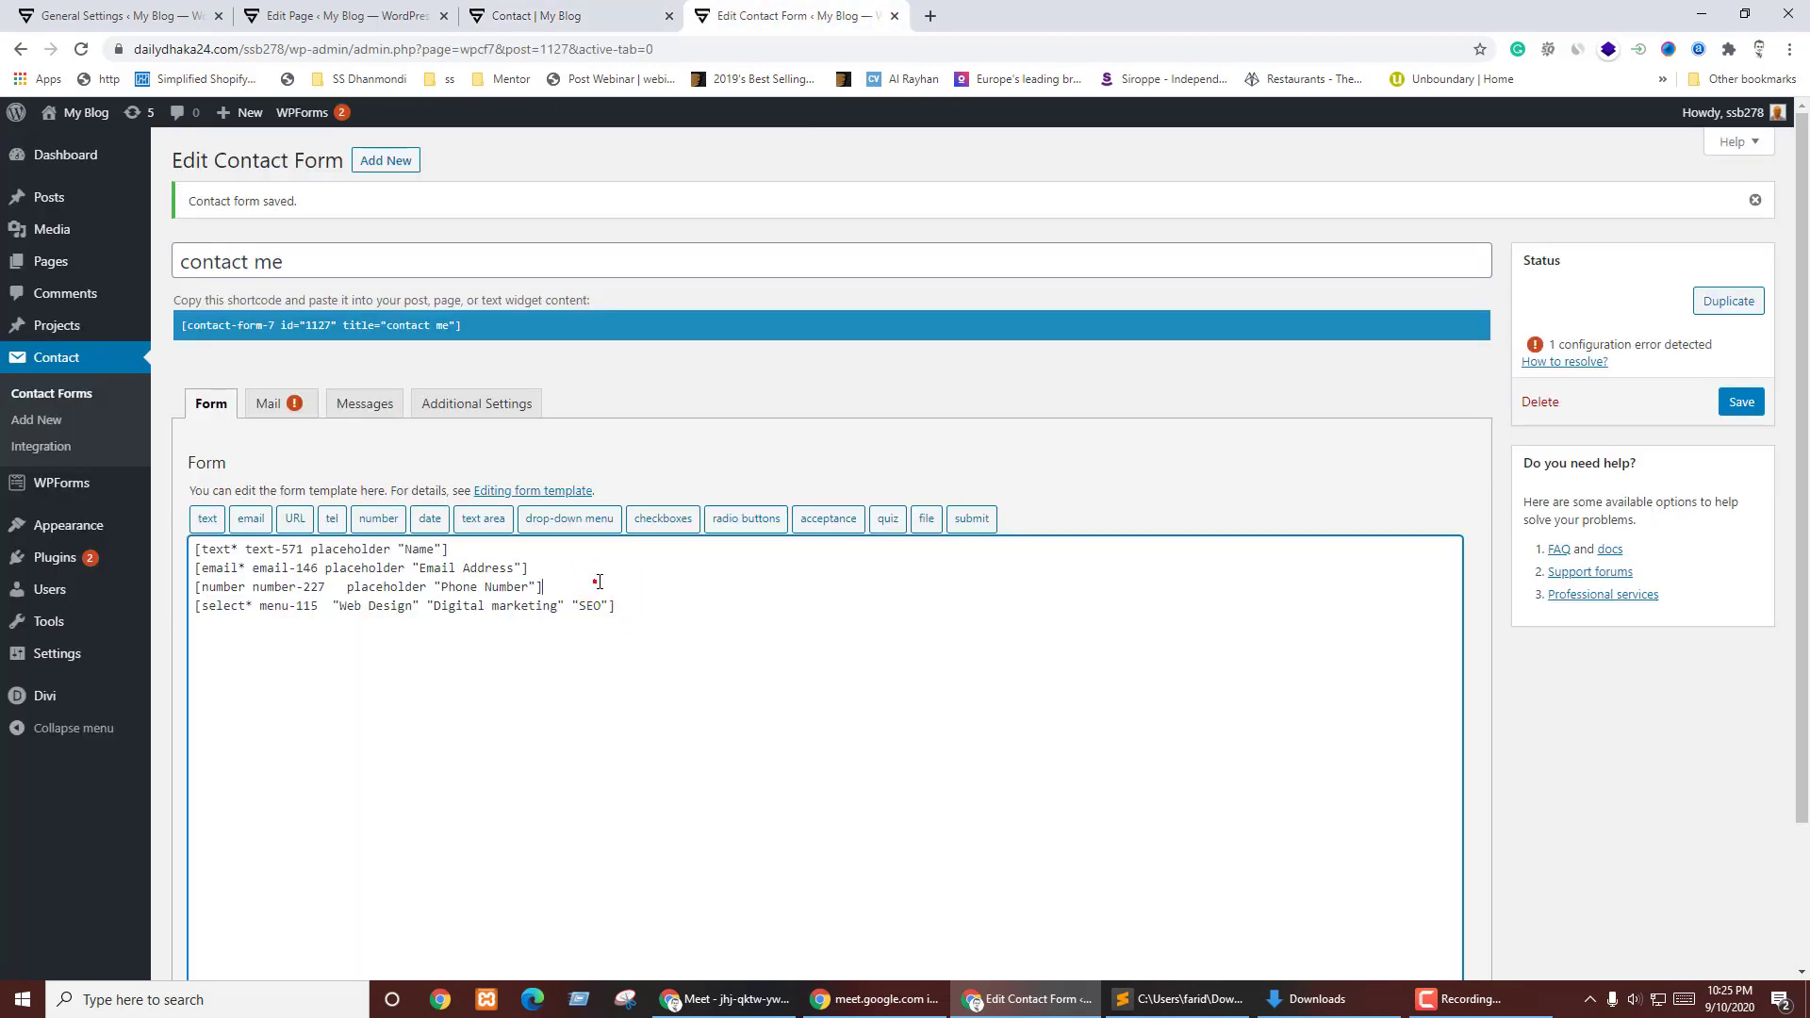
- Add a <label>Select Course</label> line above the course drop-down
key("Return")
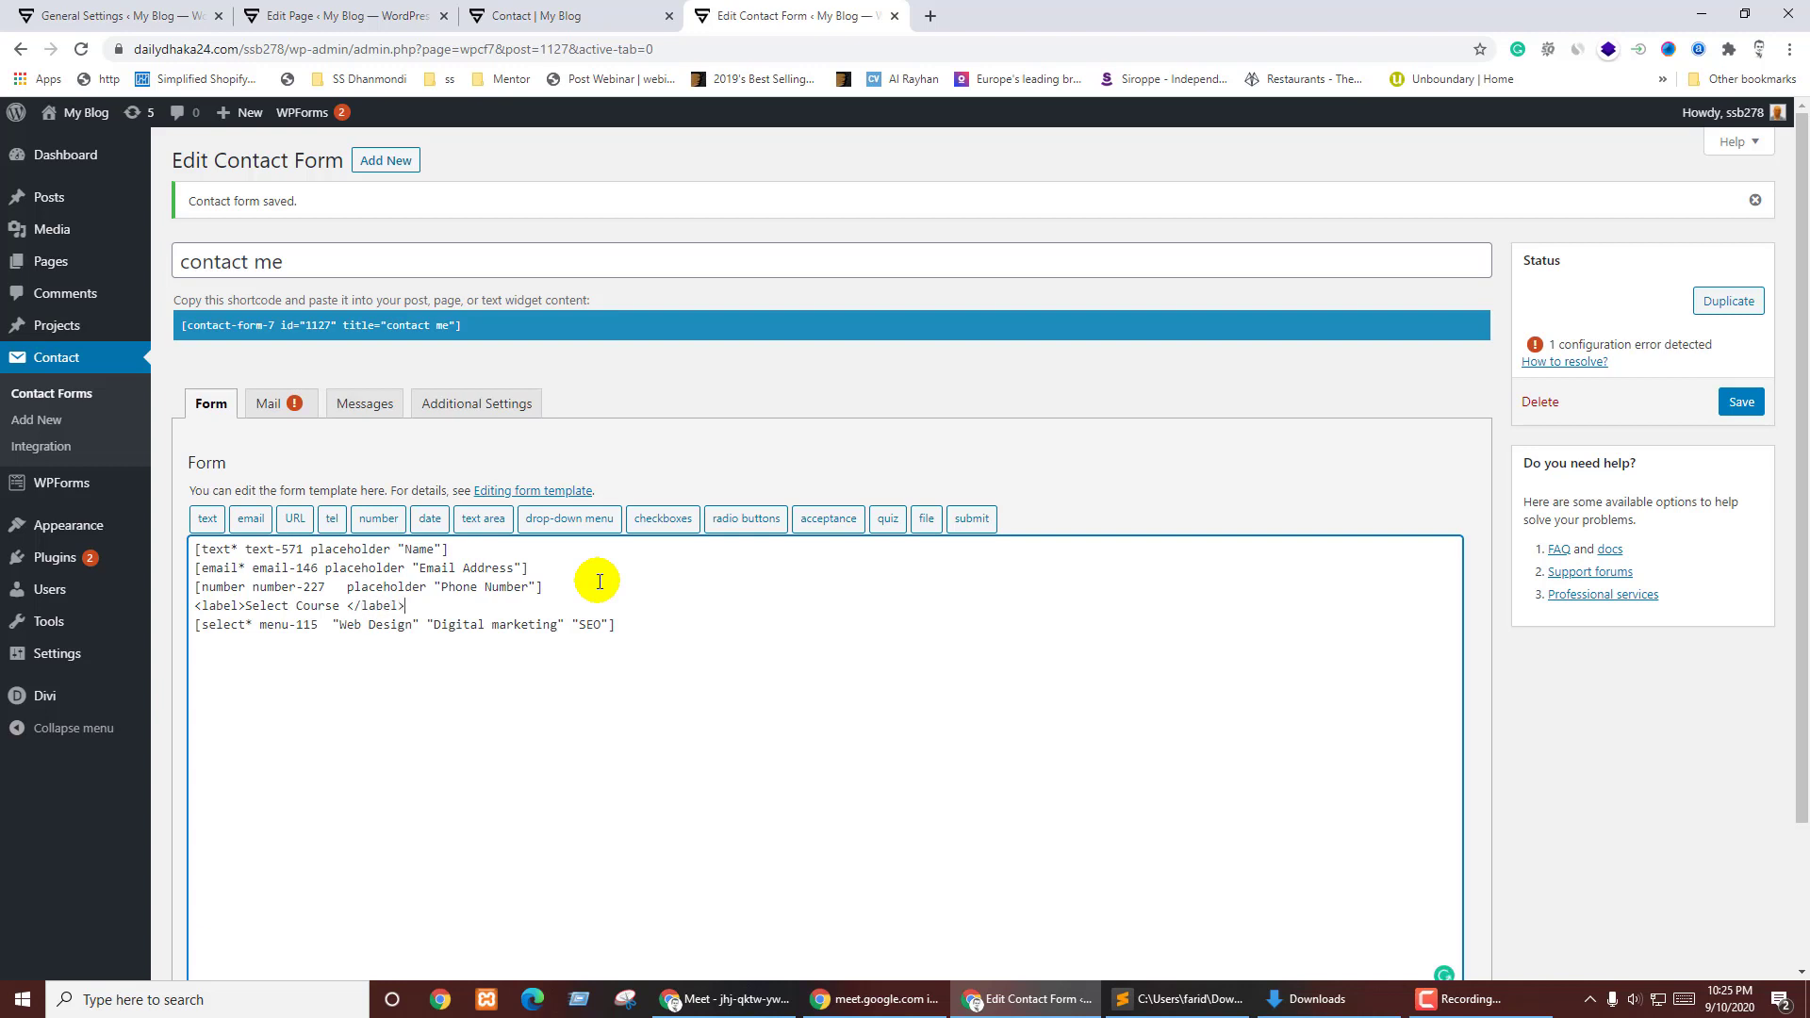
left_click_drag(492, 601, 575, 591)
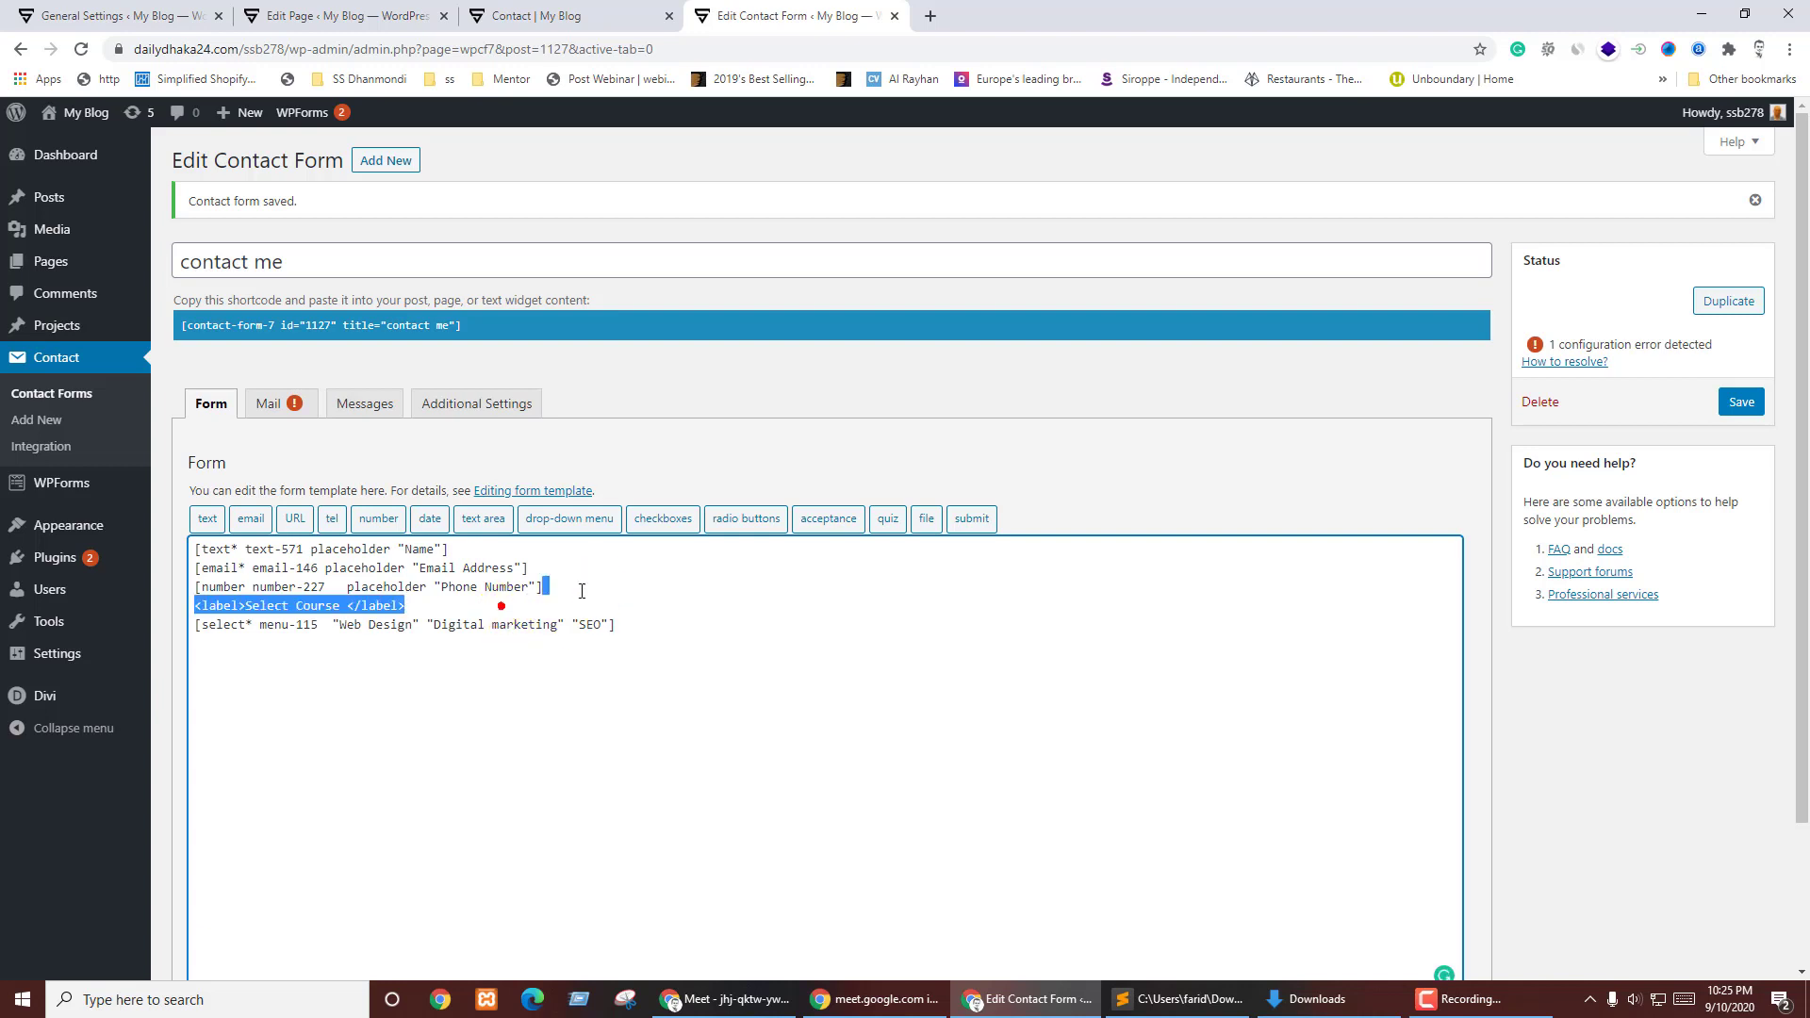
key("ctrl+c")
- Paste the label below the drop-down and edit it into <label>Select Countries</label>
left_click(657, 624)
key("ctrl+v")
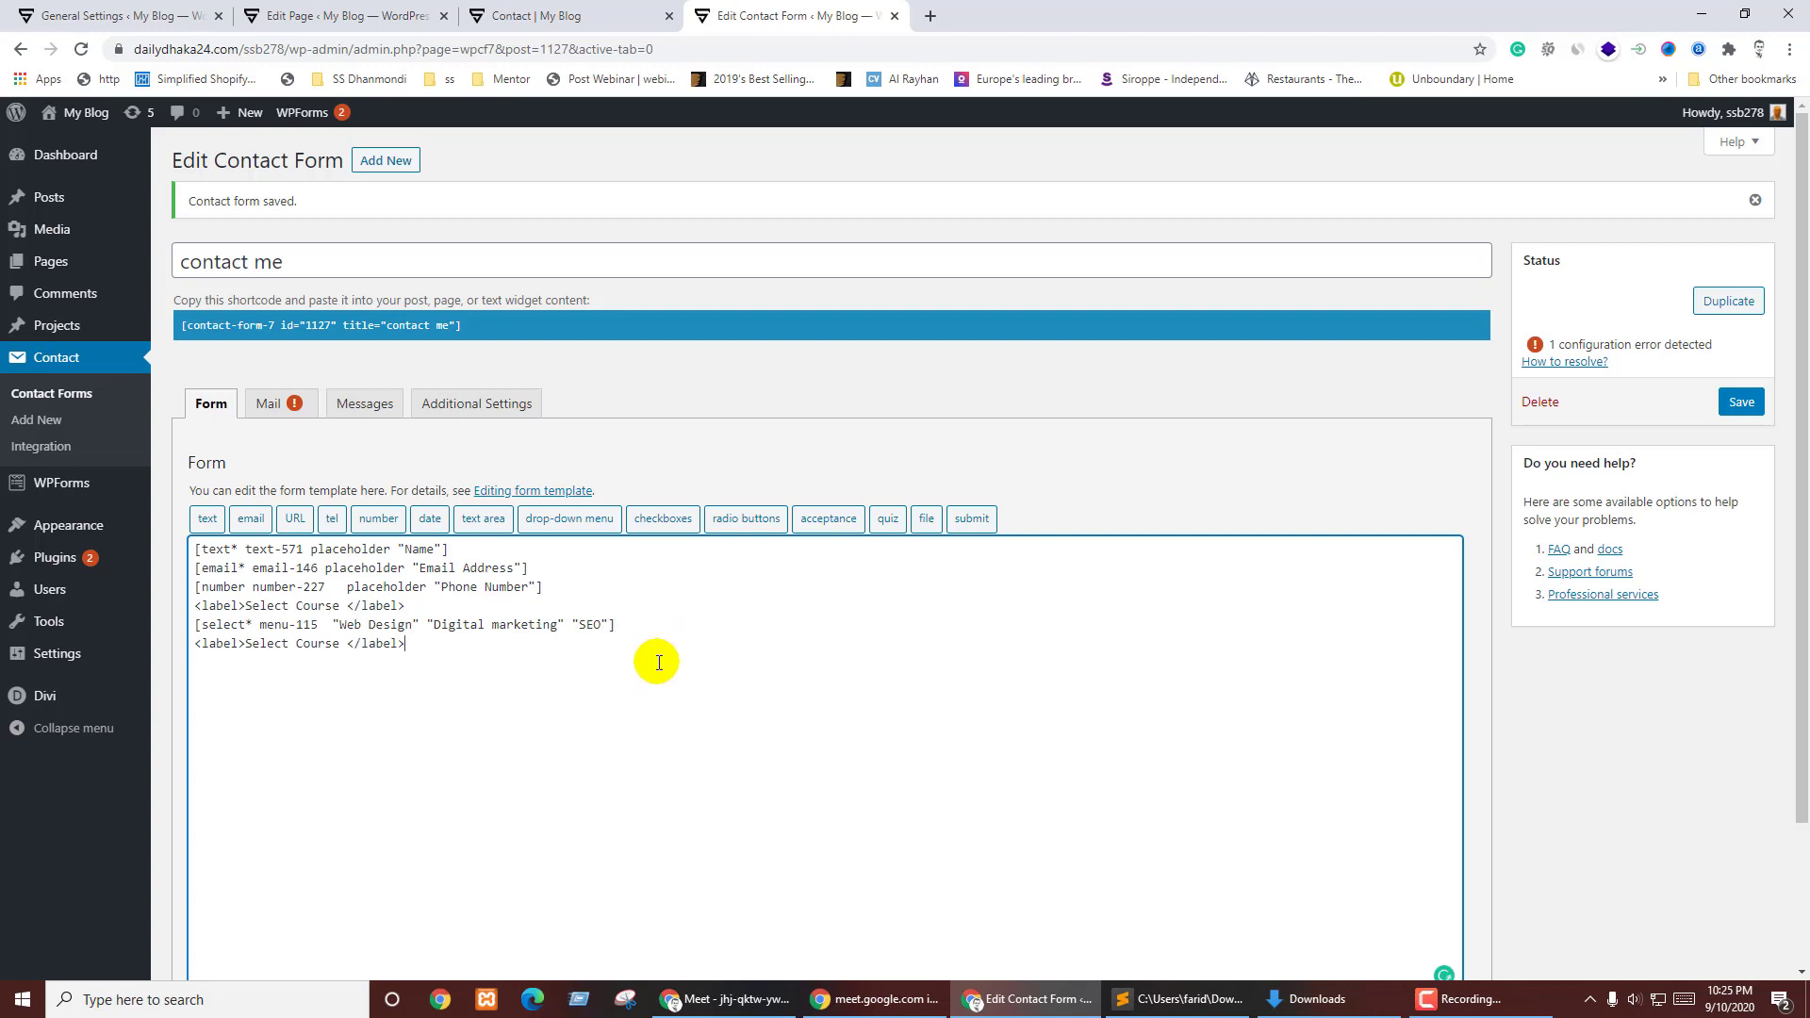
left_click_drag(304, 644, 340, 644)
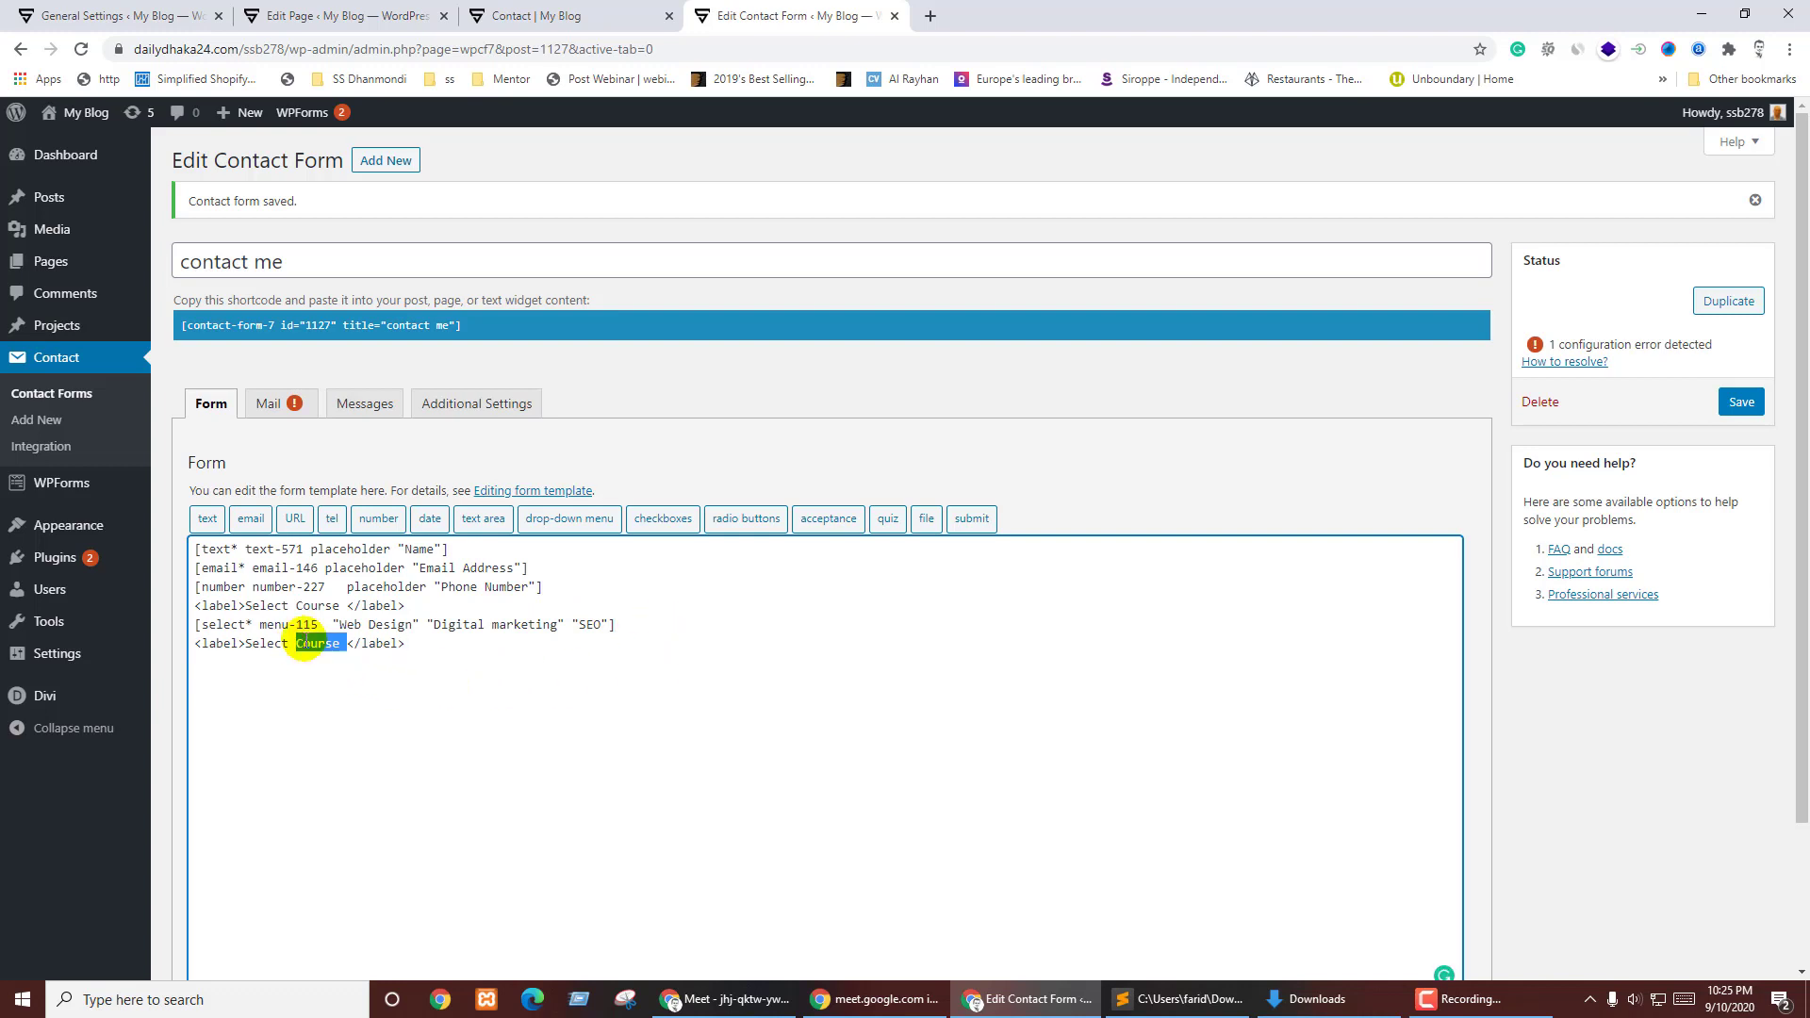
key("BackSpace")
type("ountry")
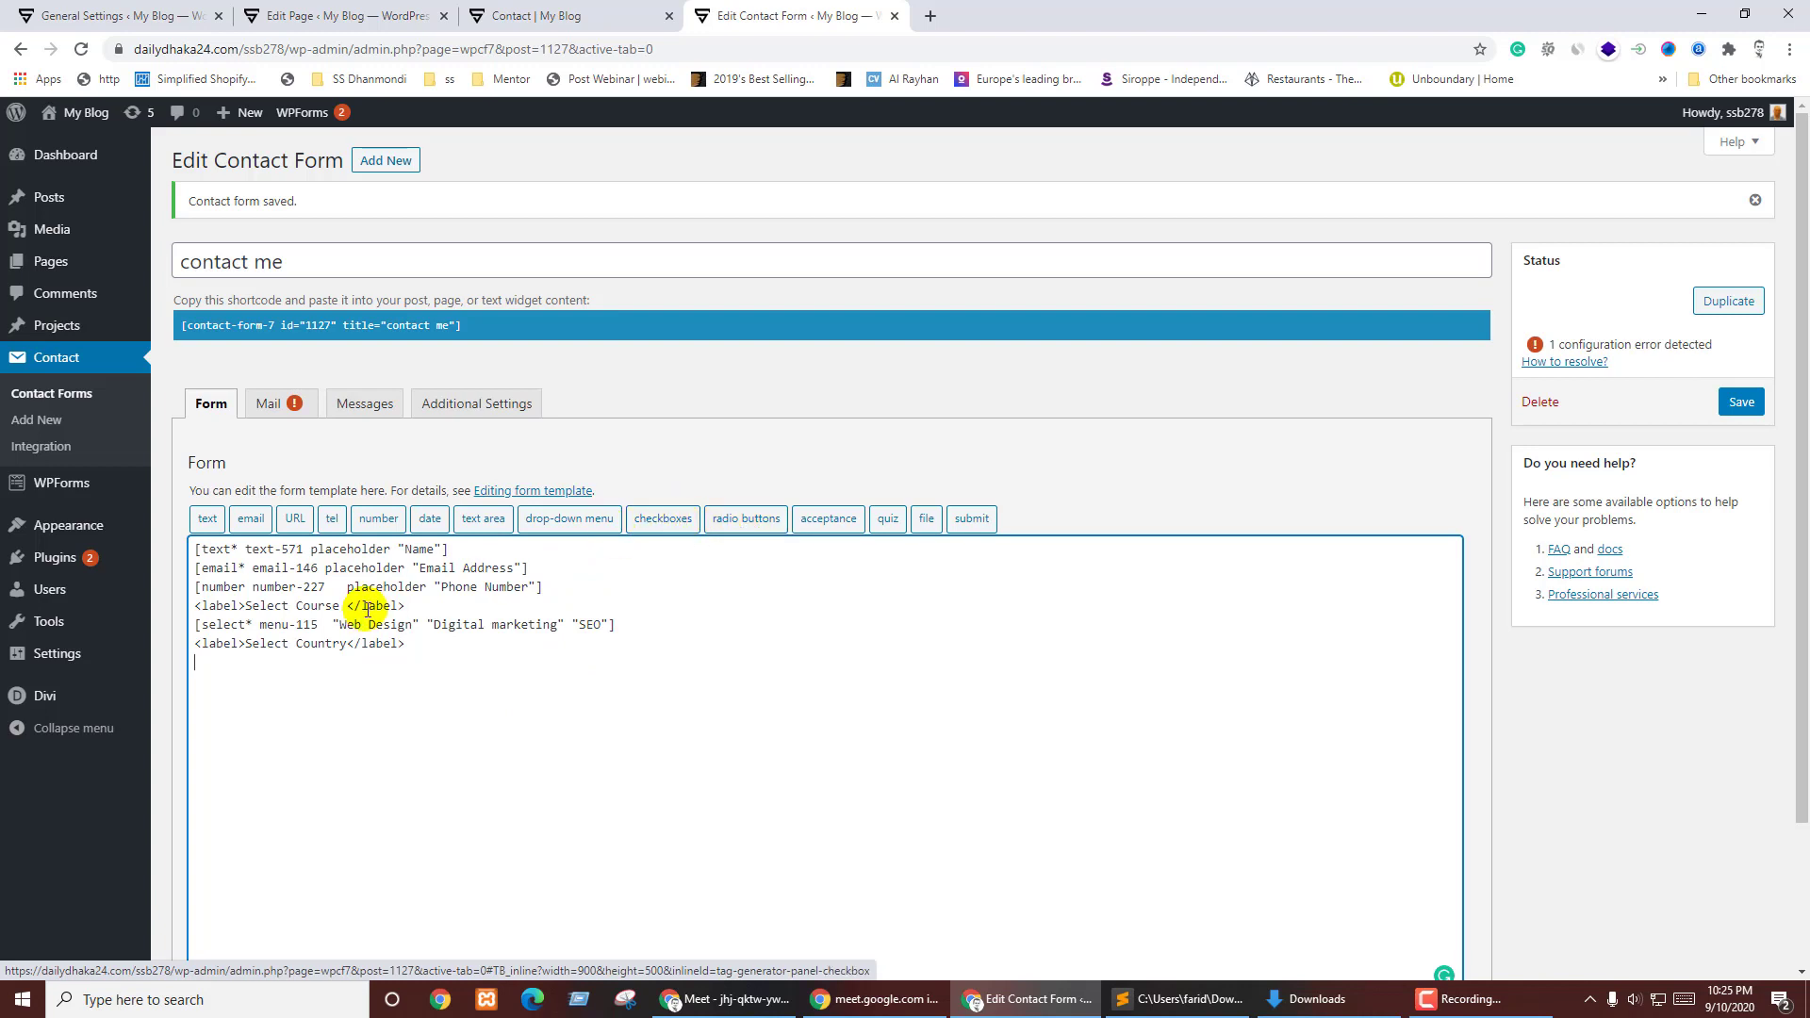
left_click(345, 643)
key("BackSpace")
type("ies")
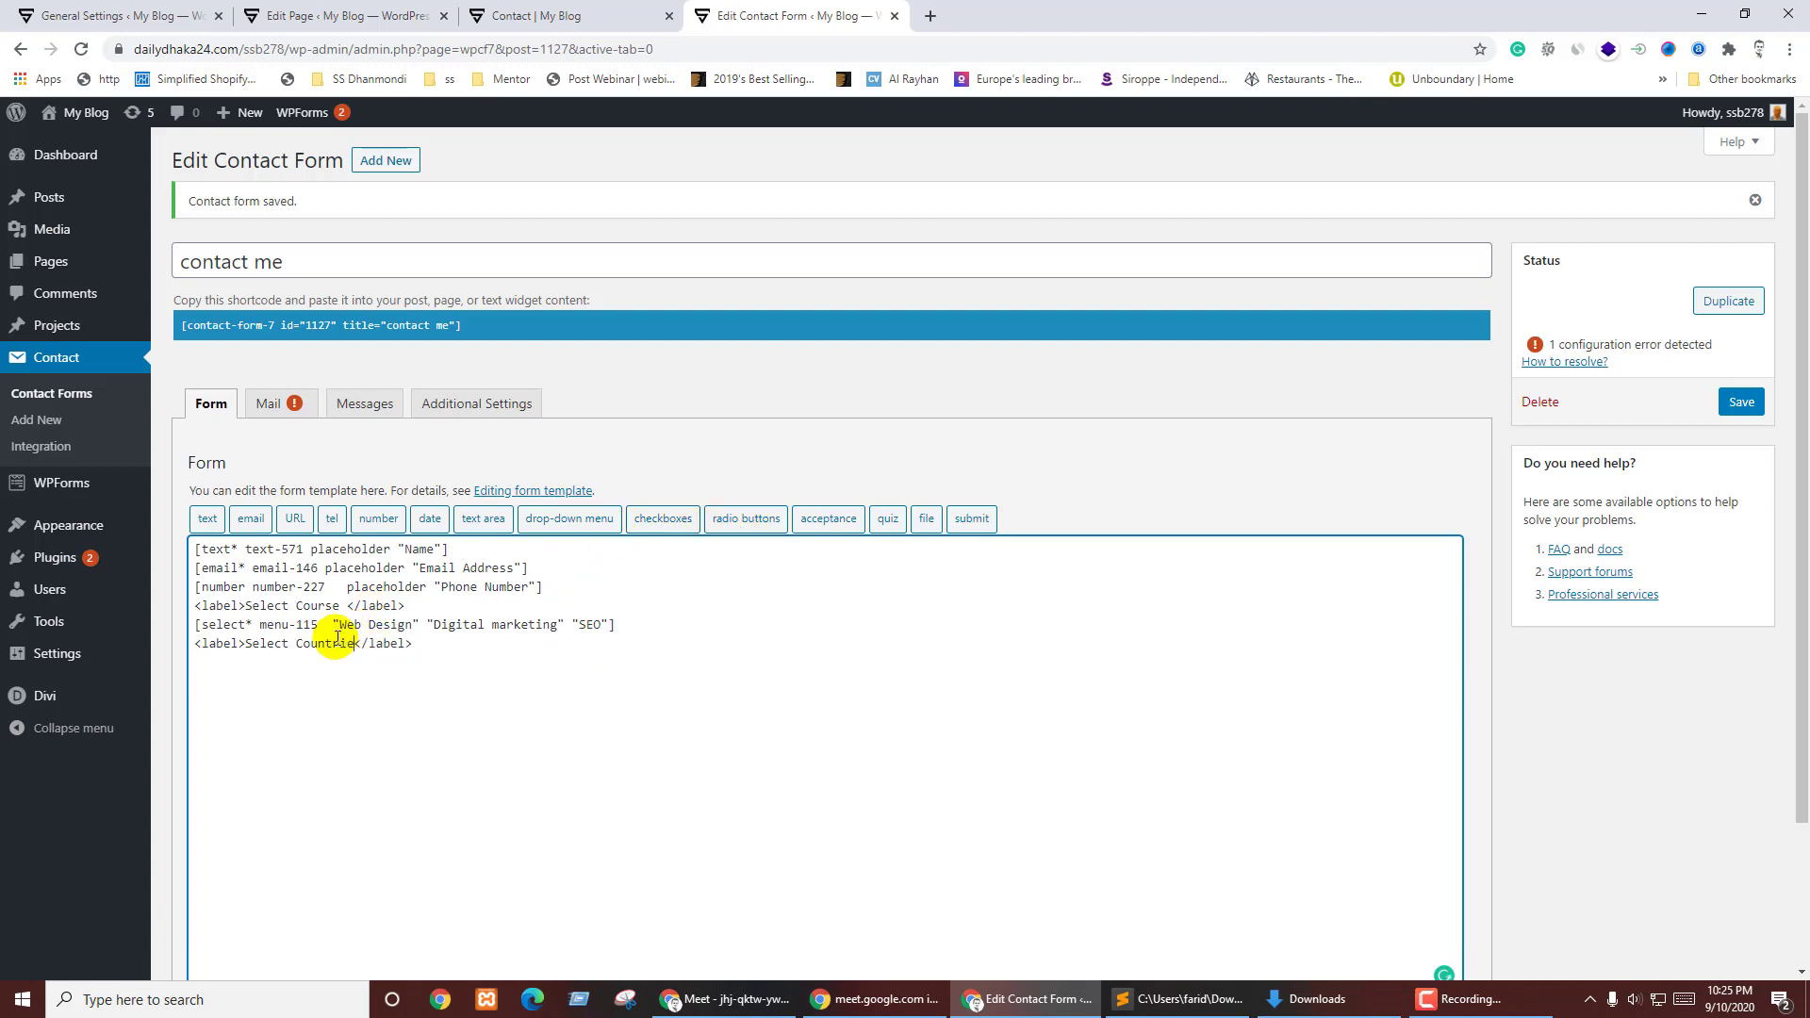
left_click(387, 662)
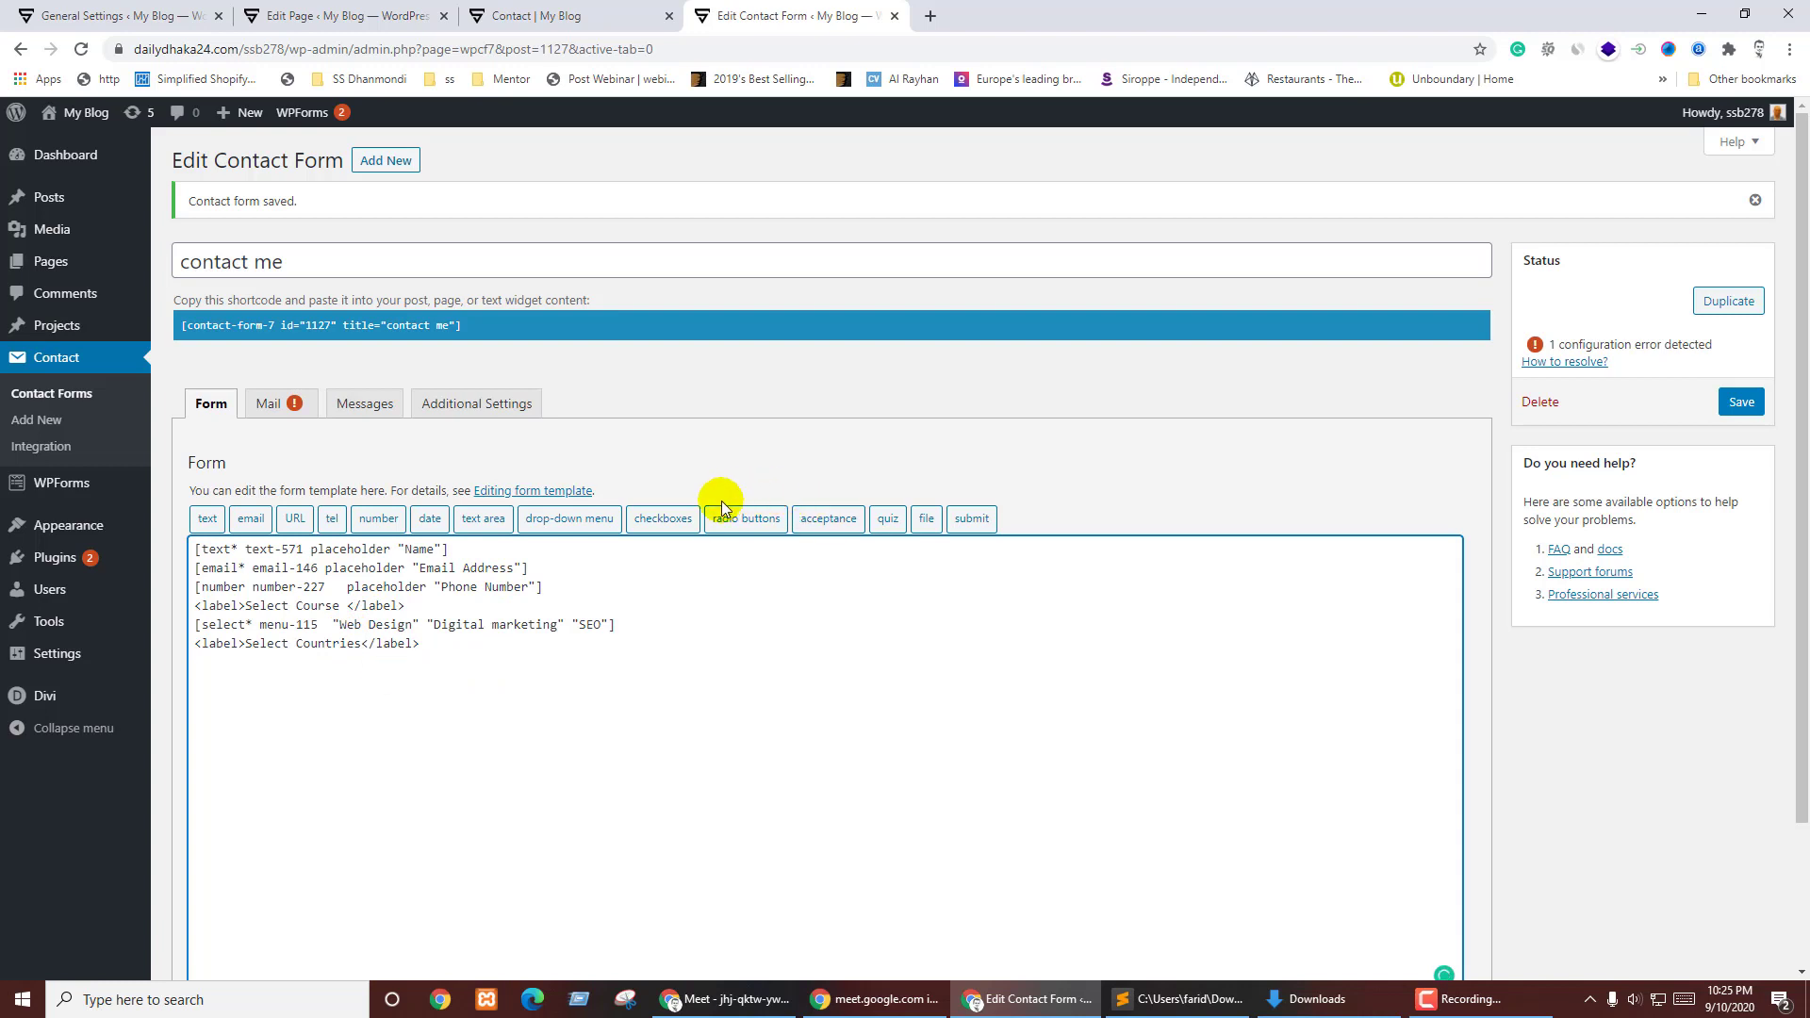
left_click(663, 519)
- Insert a required, non-exclusive Bangladesh, India, Pakistan checkbox group with each item wrapped in a label
left_click(761, 383)
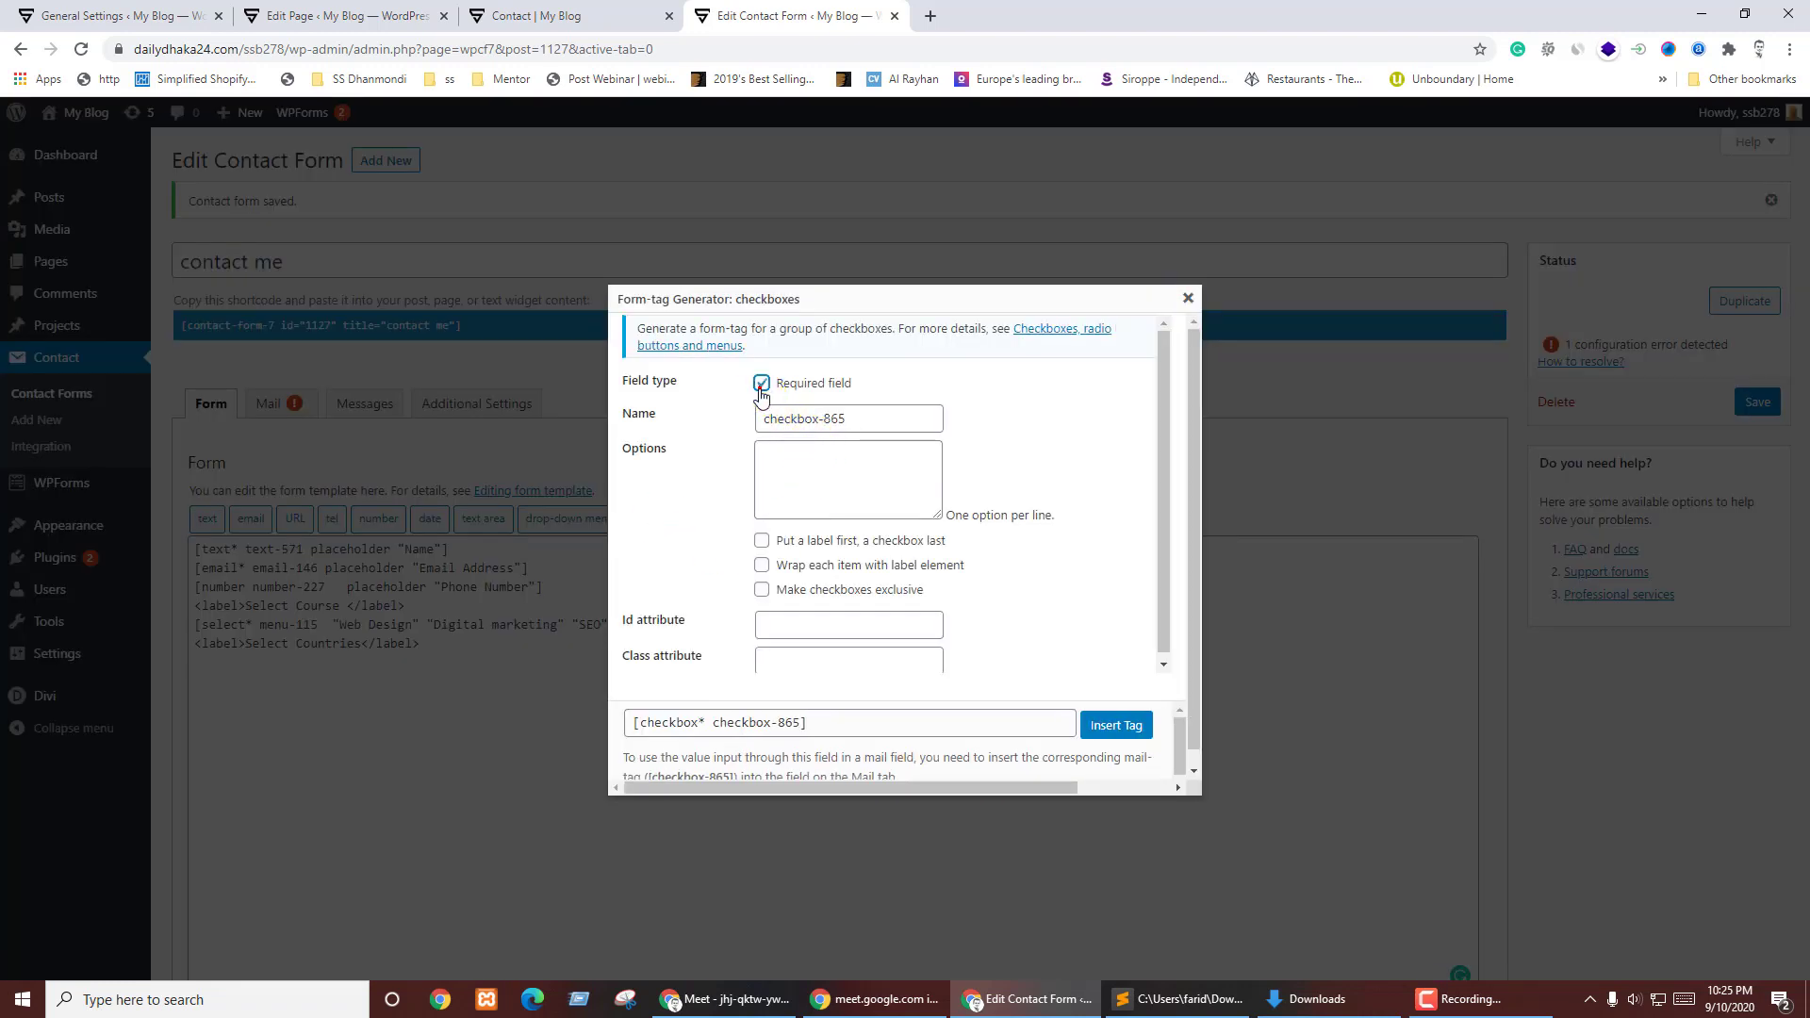
left_click(793, 454)
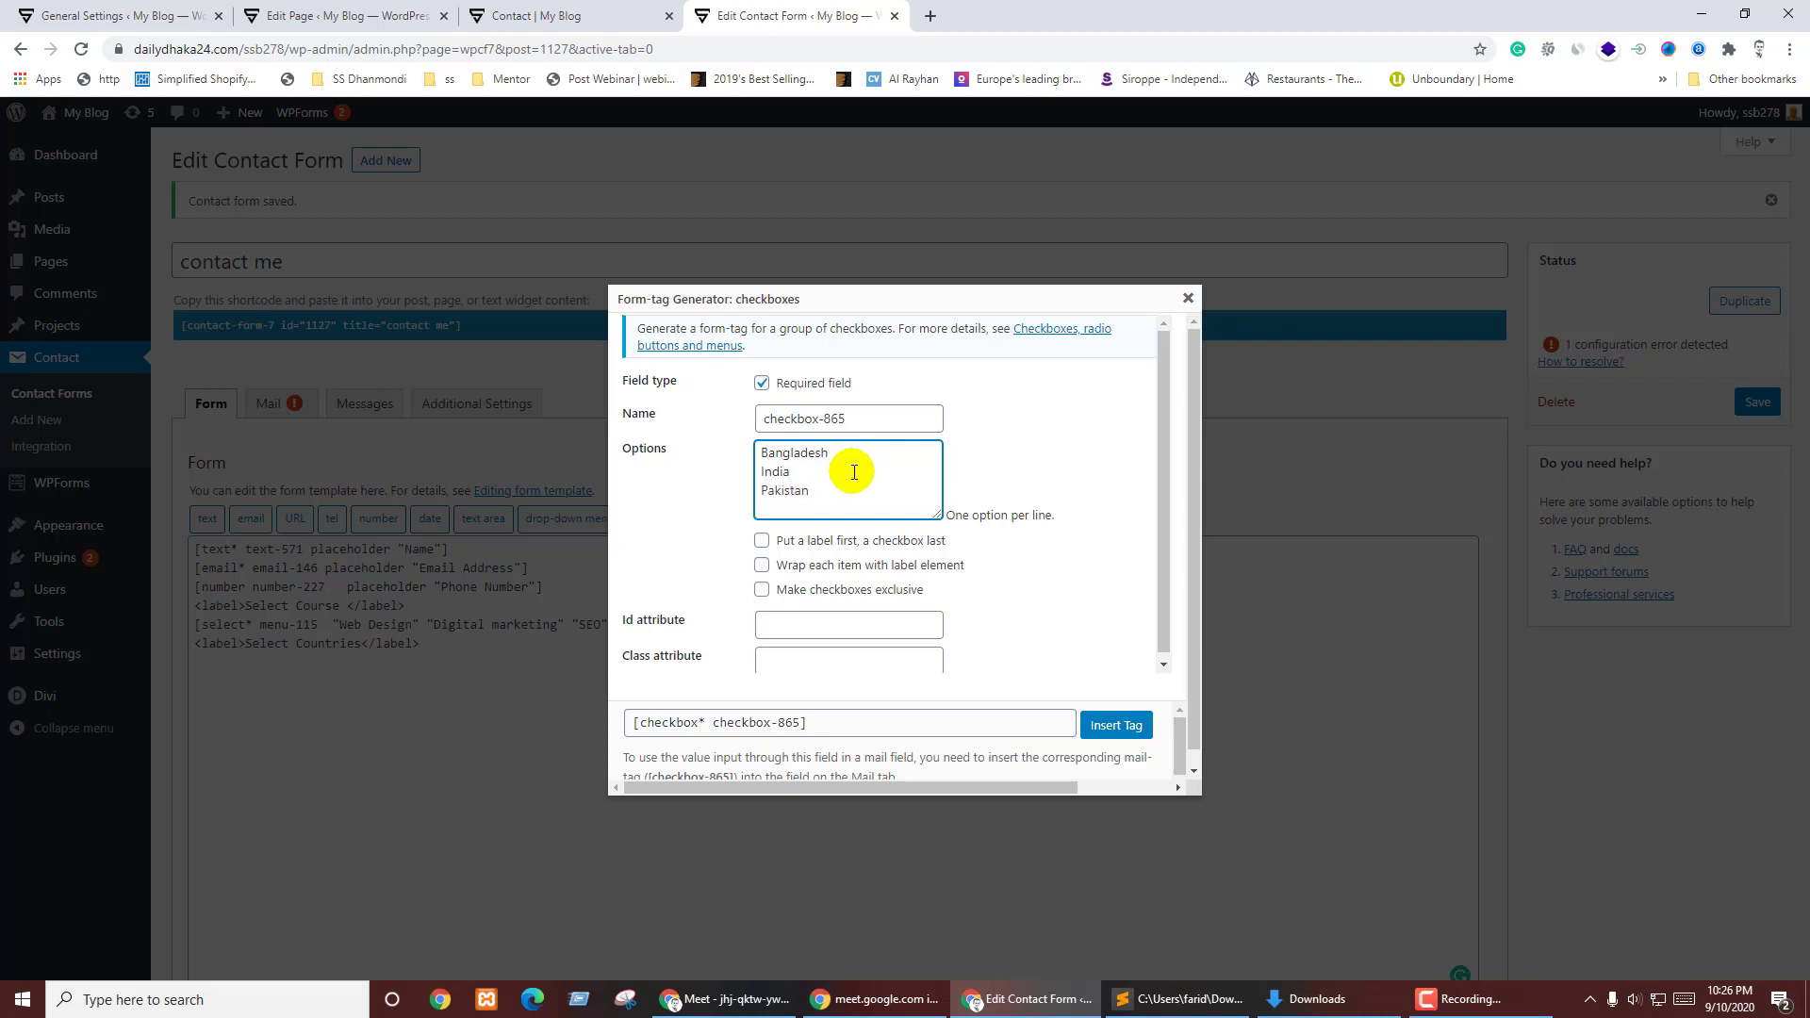
left_click(846, 550)
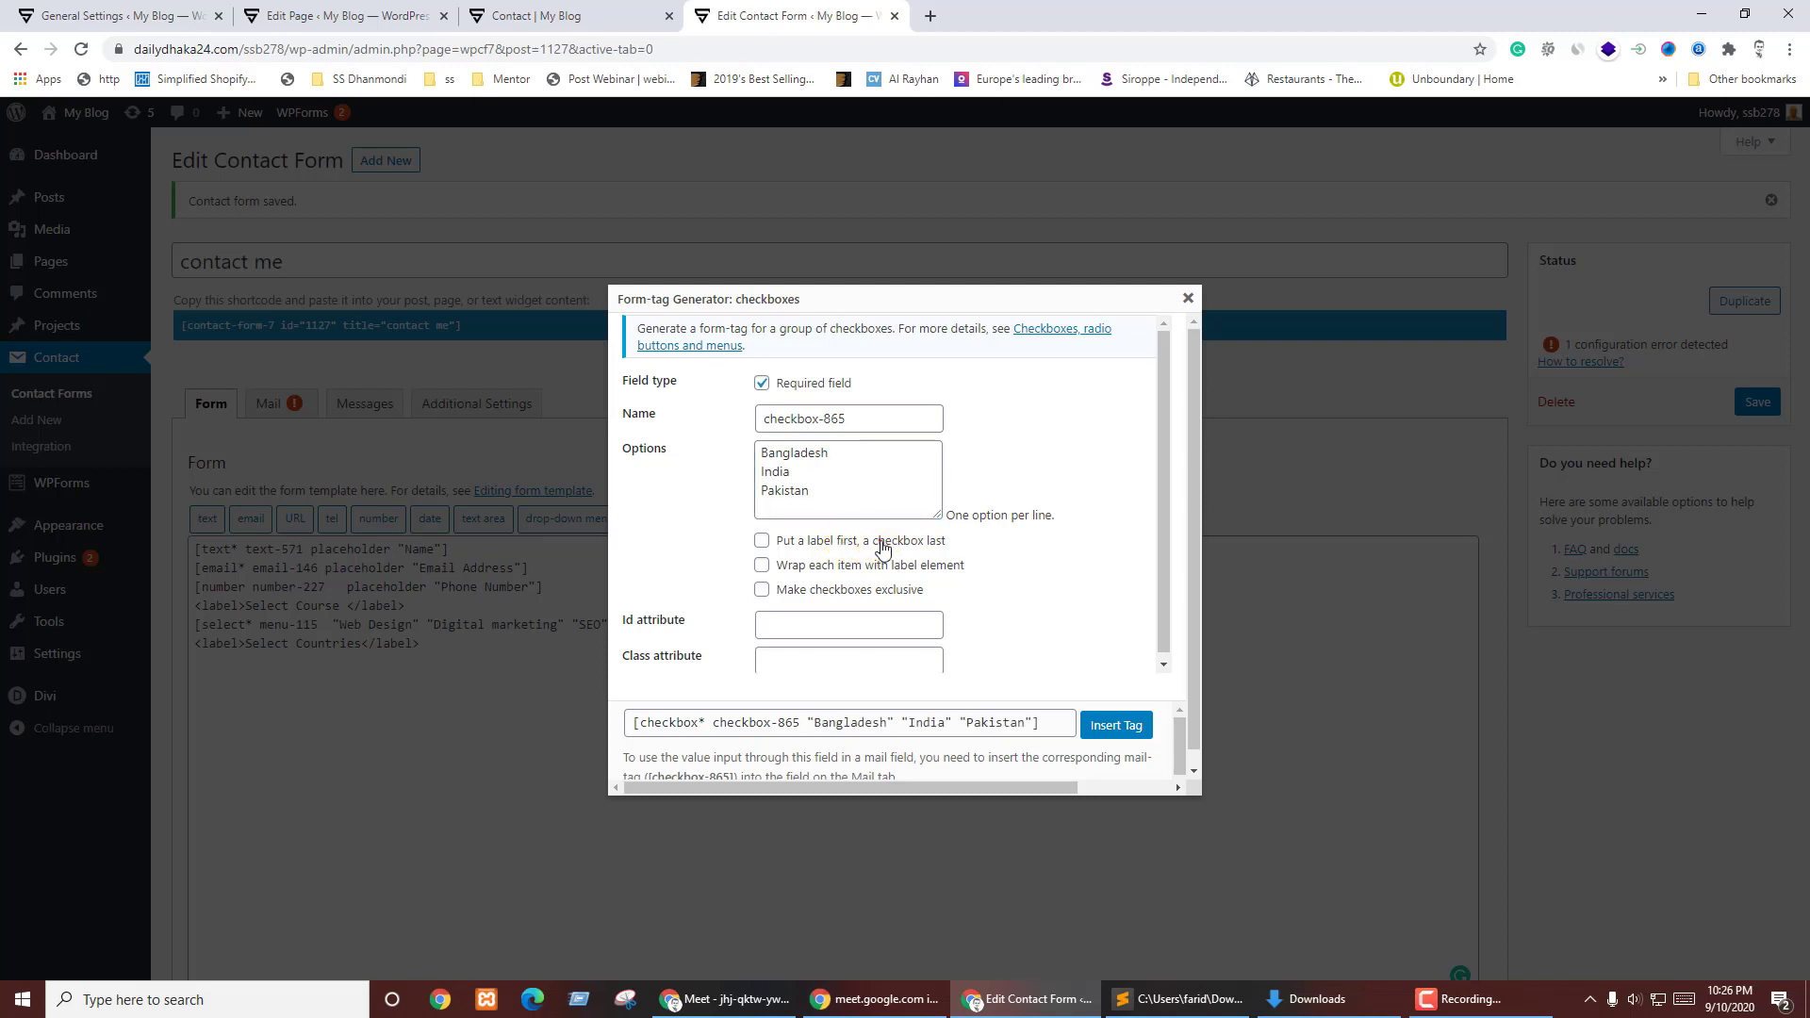
left_click(882, 543)
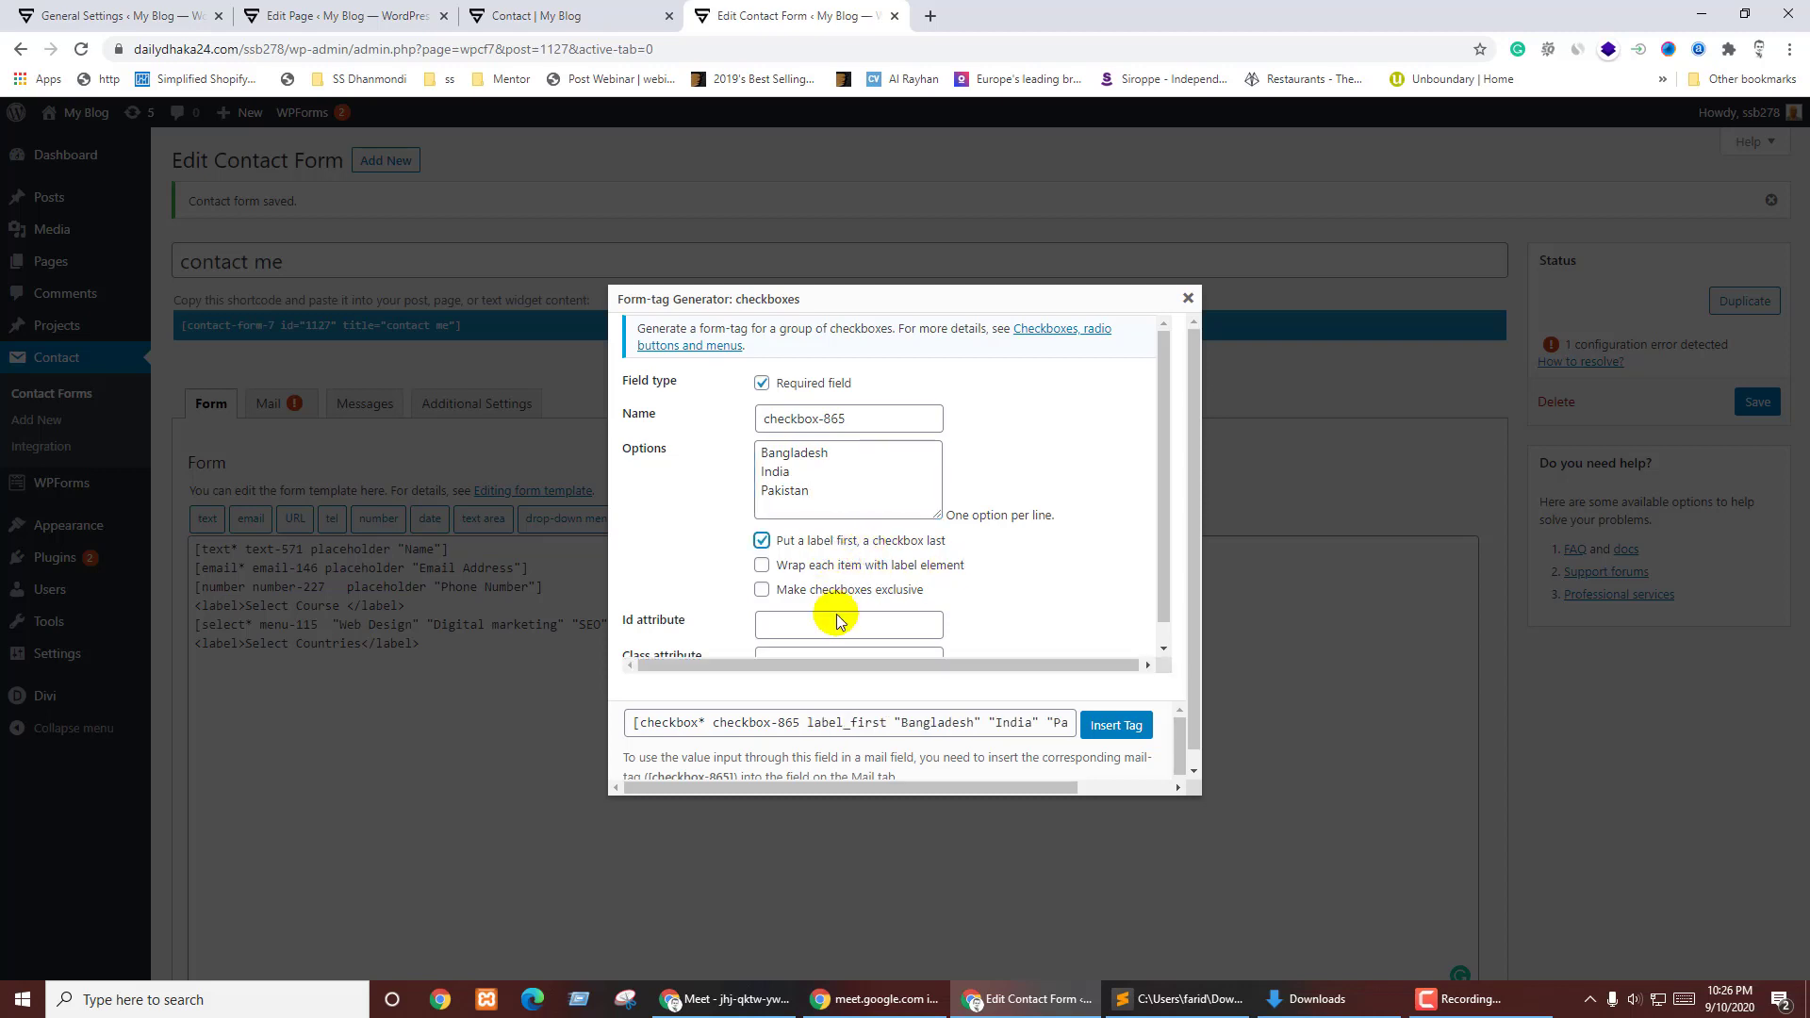
left_click(762, 541)
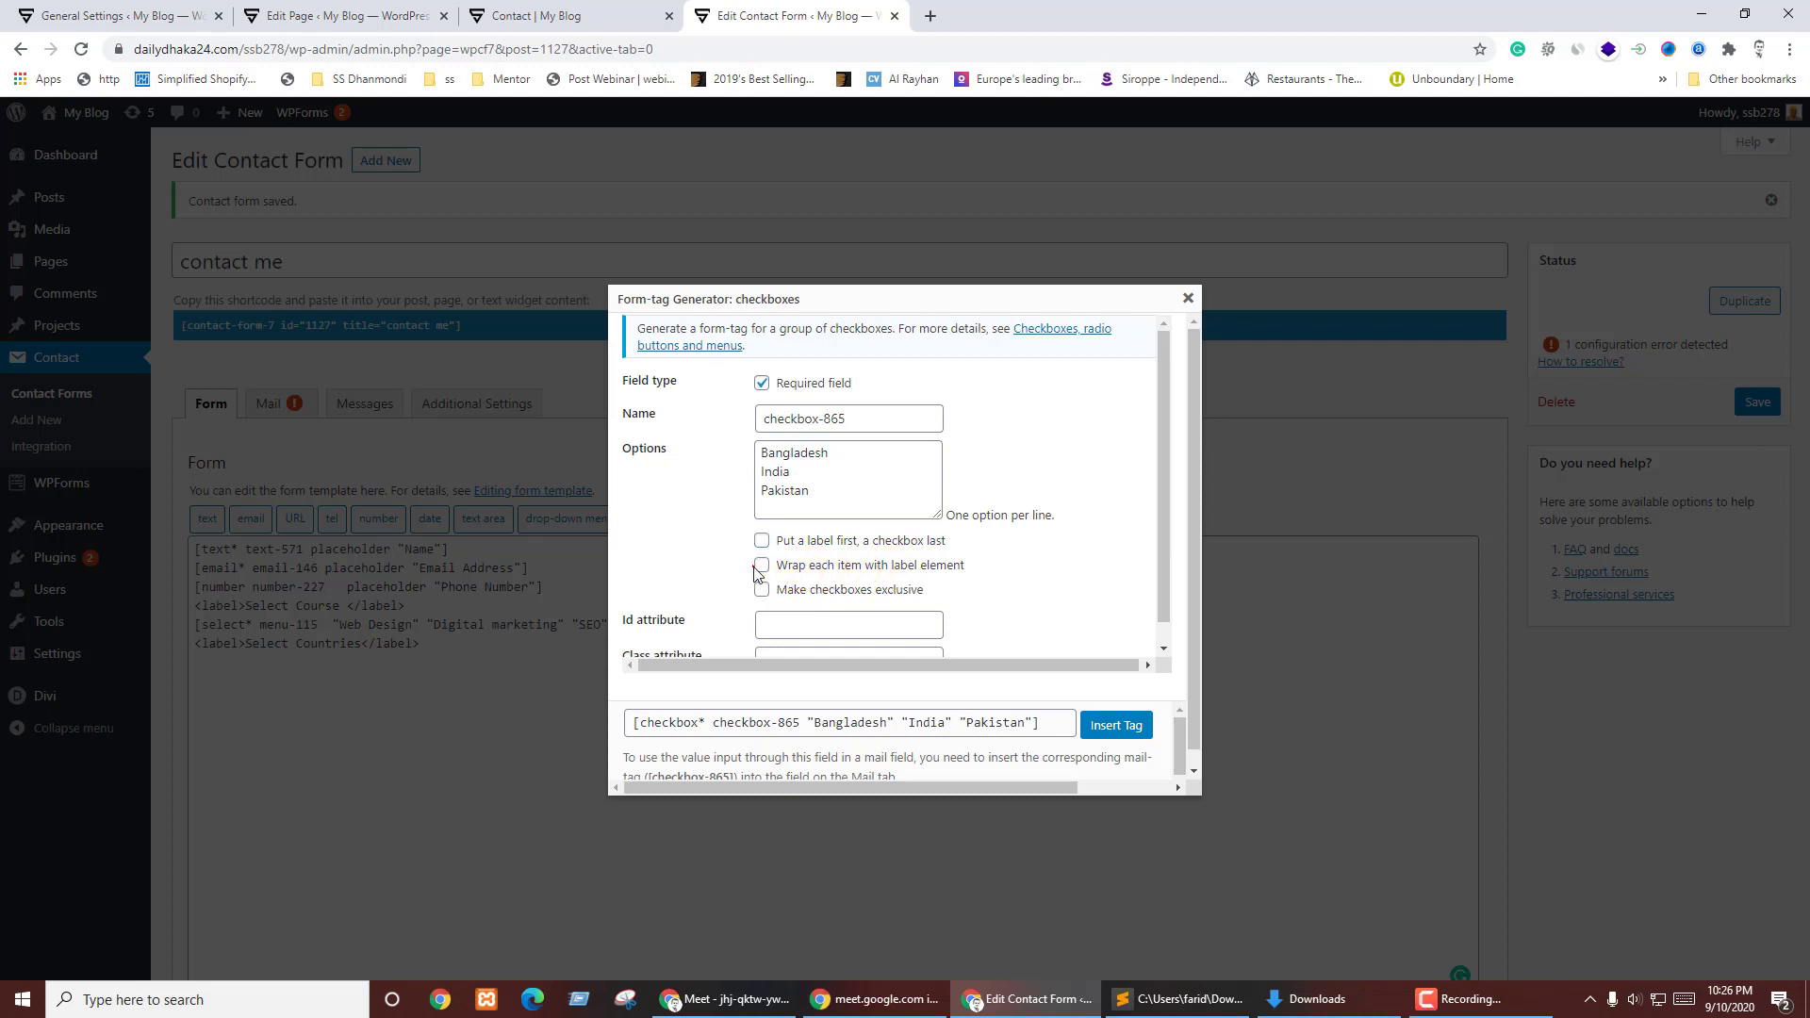
left_click(765, 569)
scroll(745, 599, "down", 1)
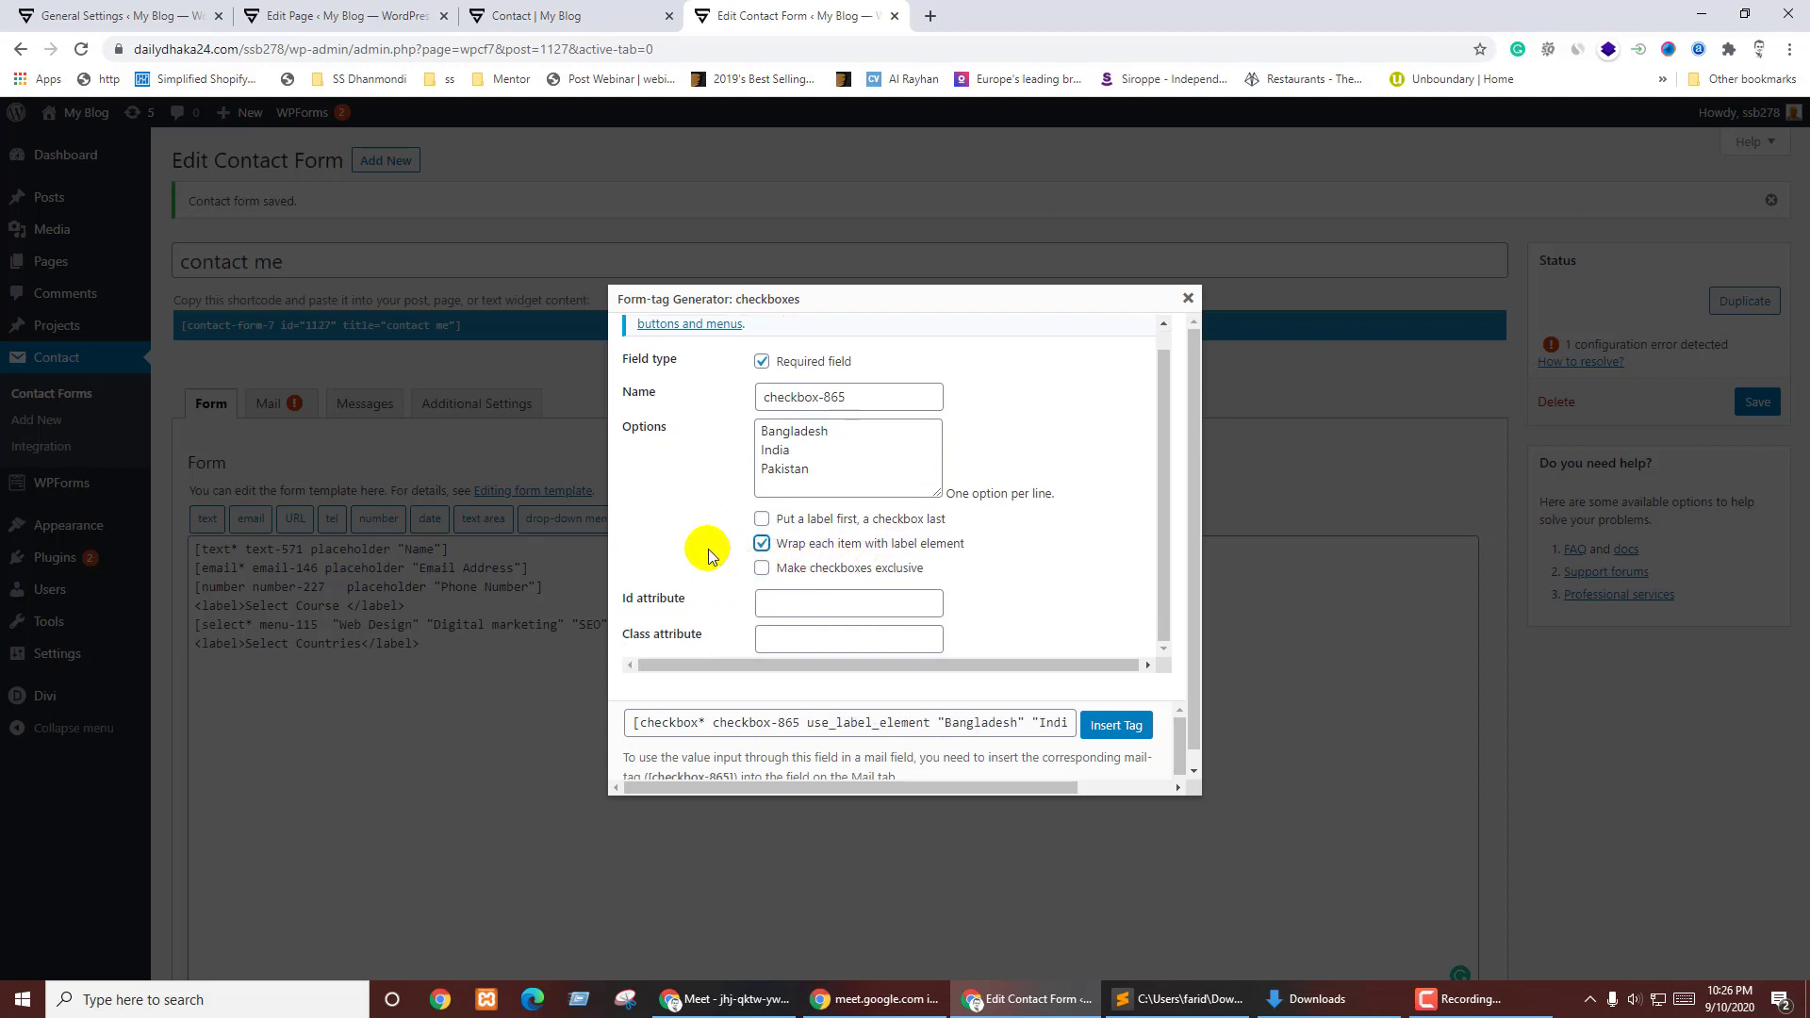
left_click(763, 570)
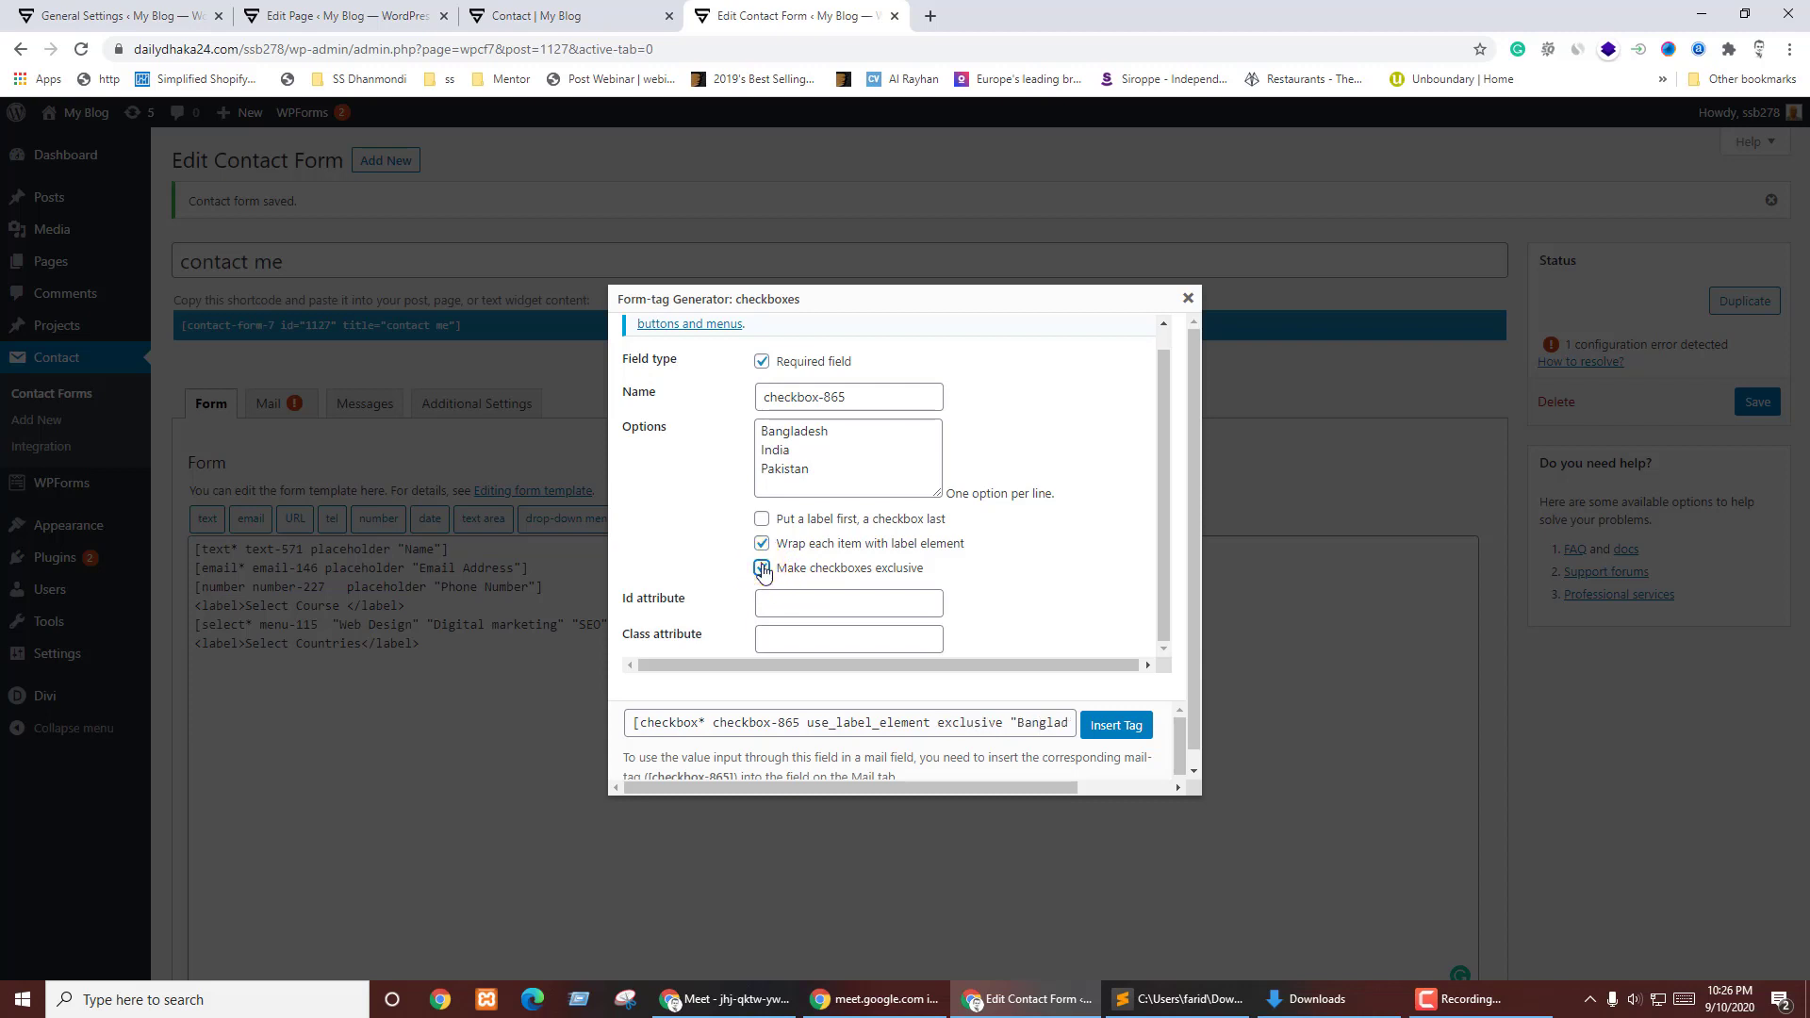
left_click(762, 569)
left_click(763, 569)
left_click(763, 569)
left_click(1120, 725)
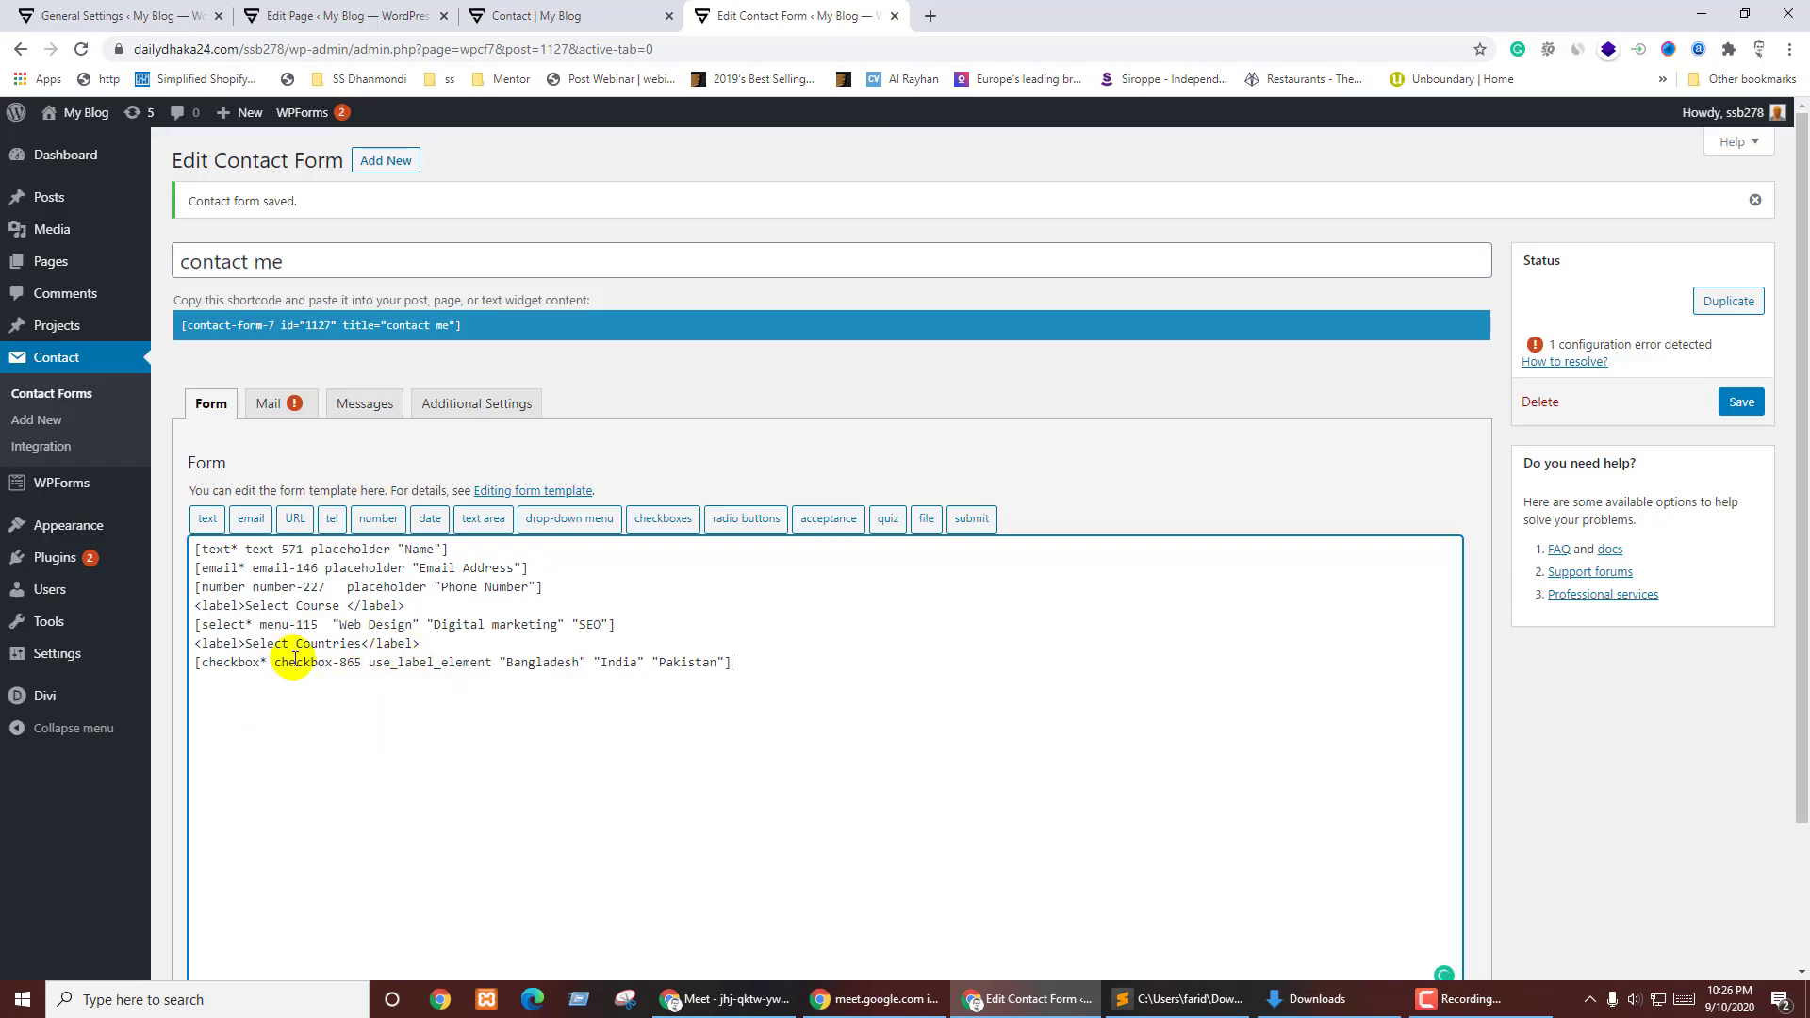
- Save the form and verify the live Contact page shows the Bangladesh, India and Pakistan checkboxes
left_click(1741, 402)
key("ctrl+Page_Up")
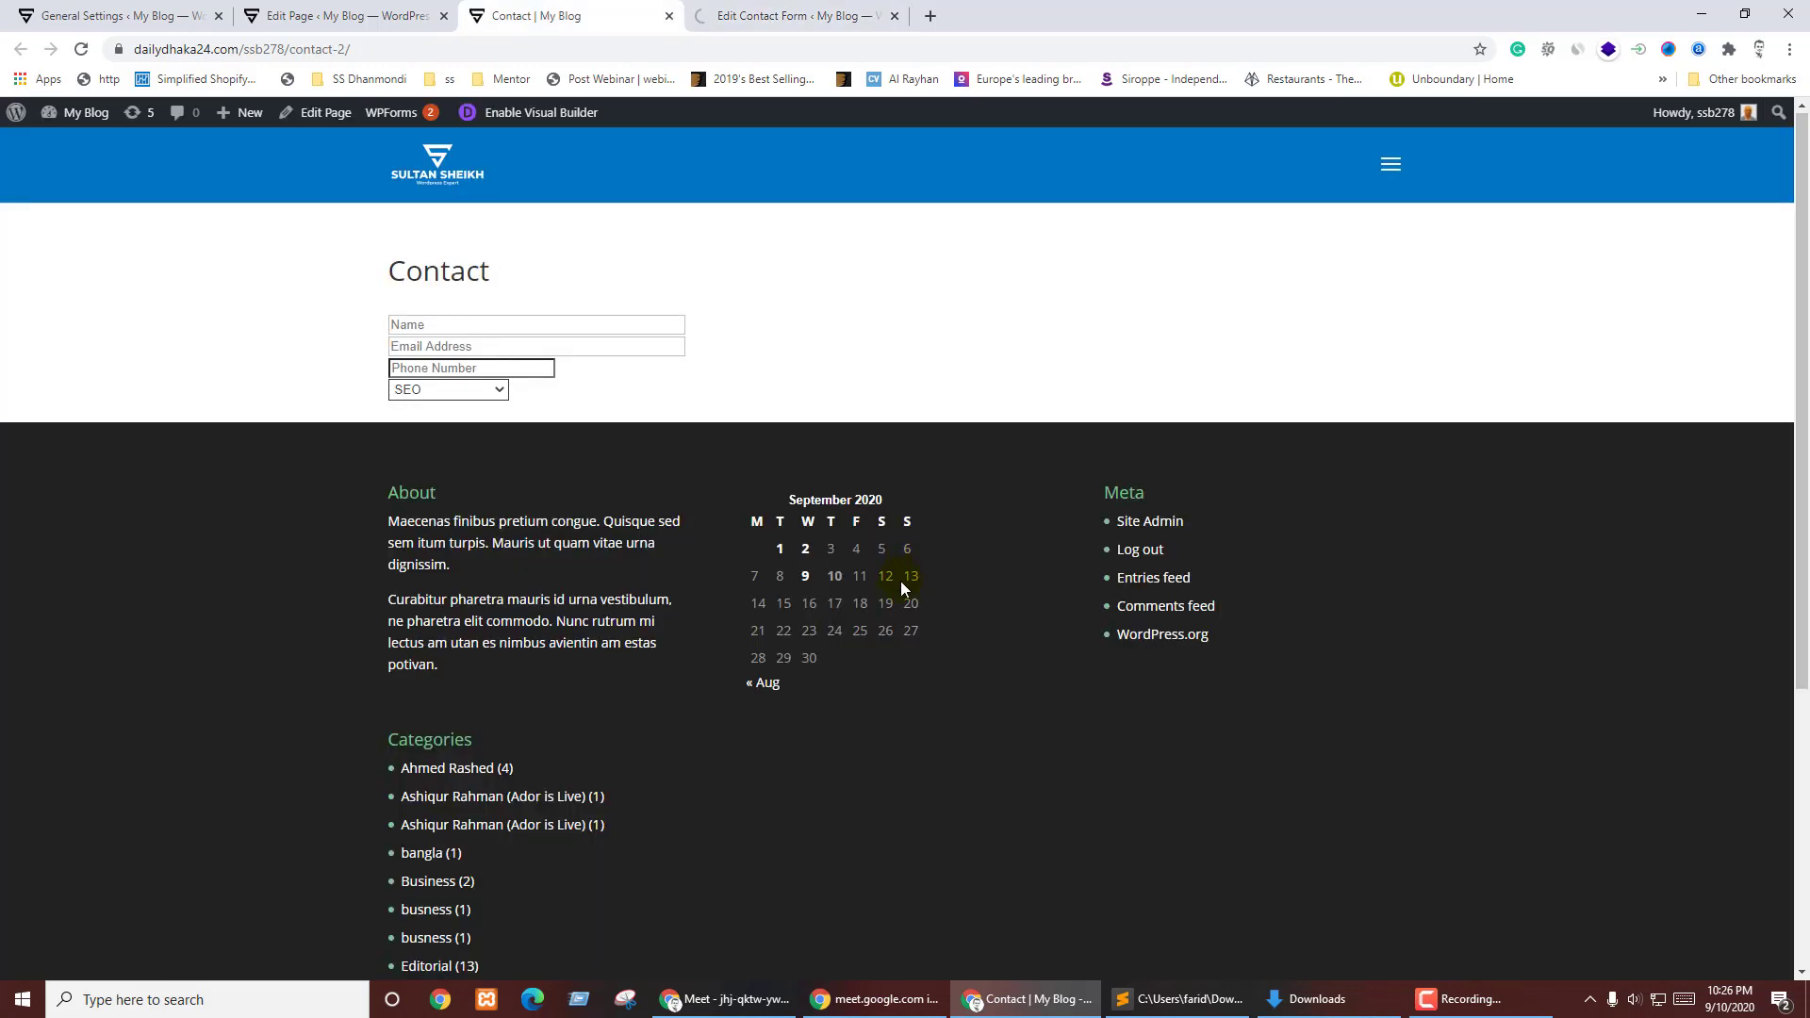
key("F5")
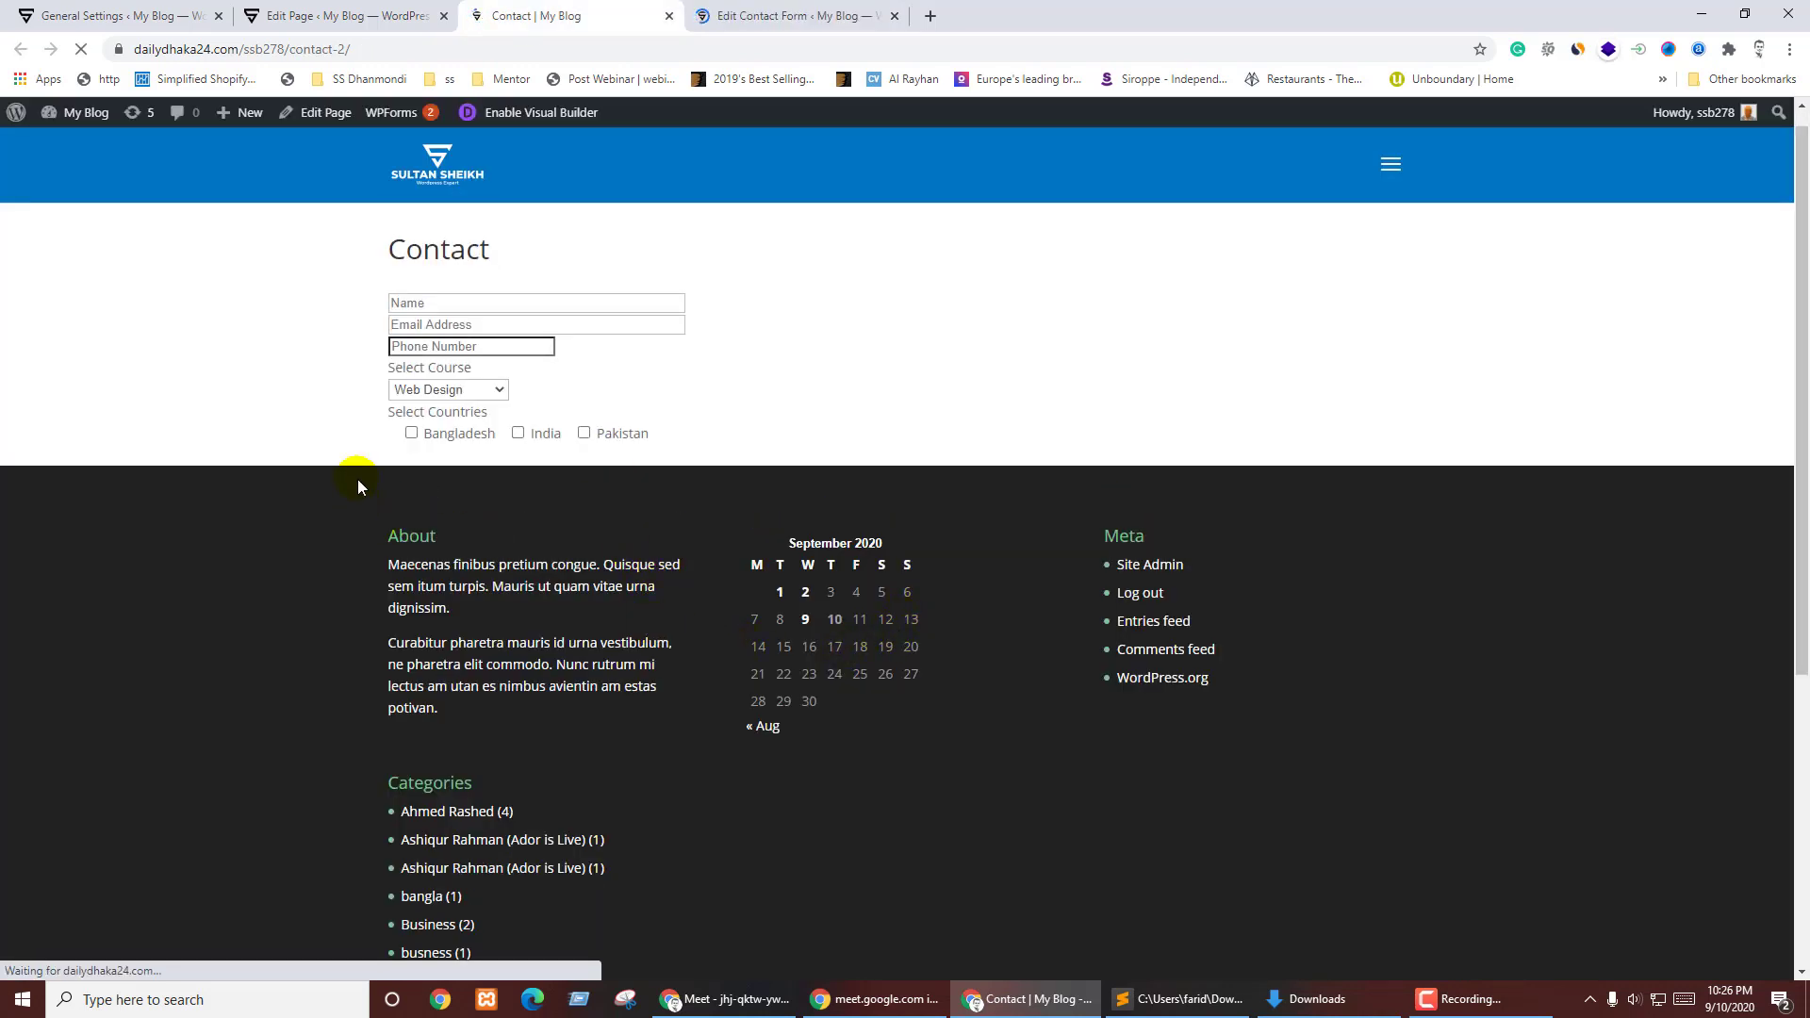
left_click(534, 434)
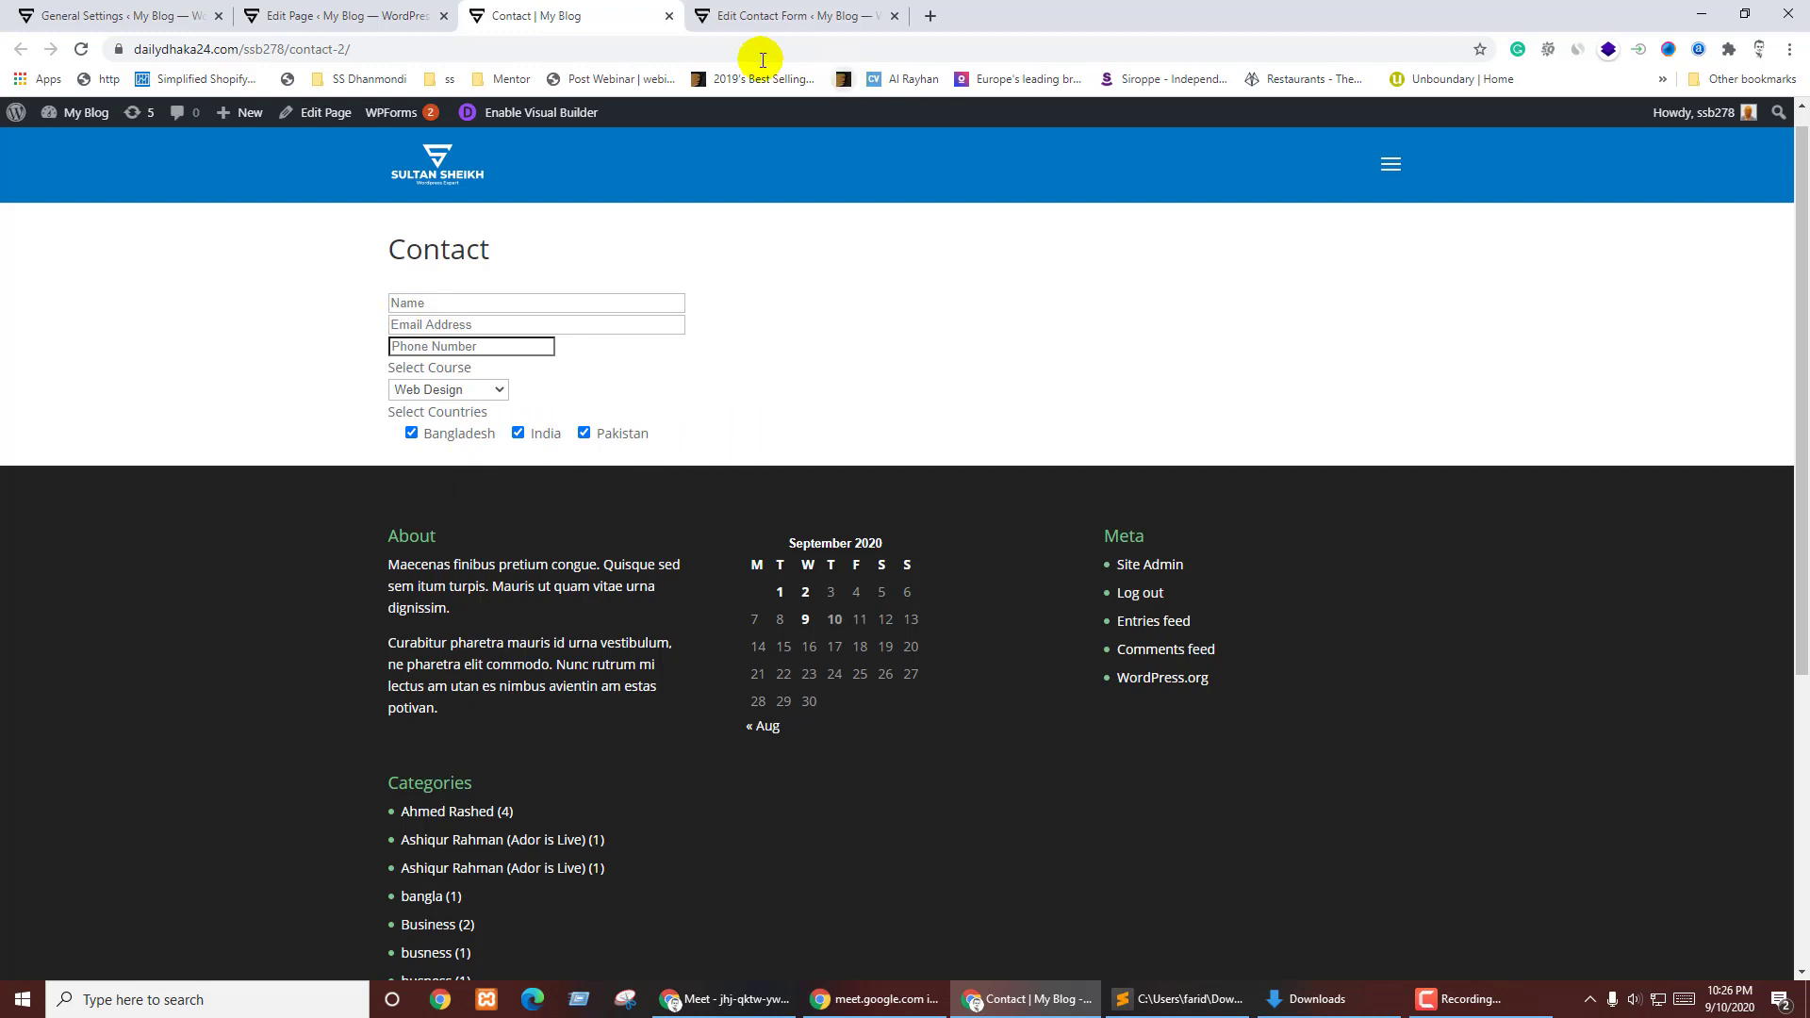
left_click(801, 9)
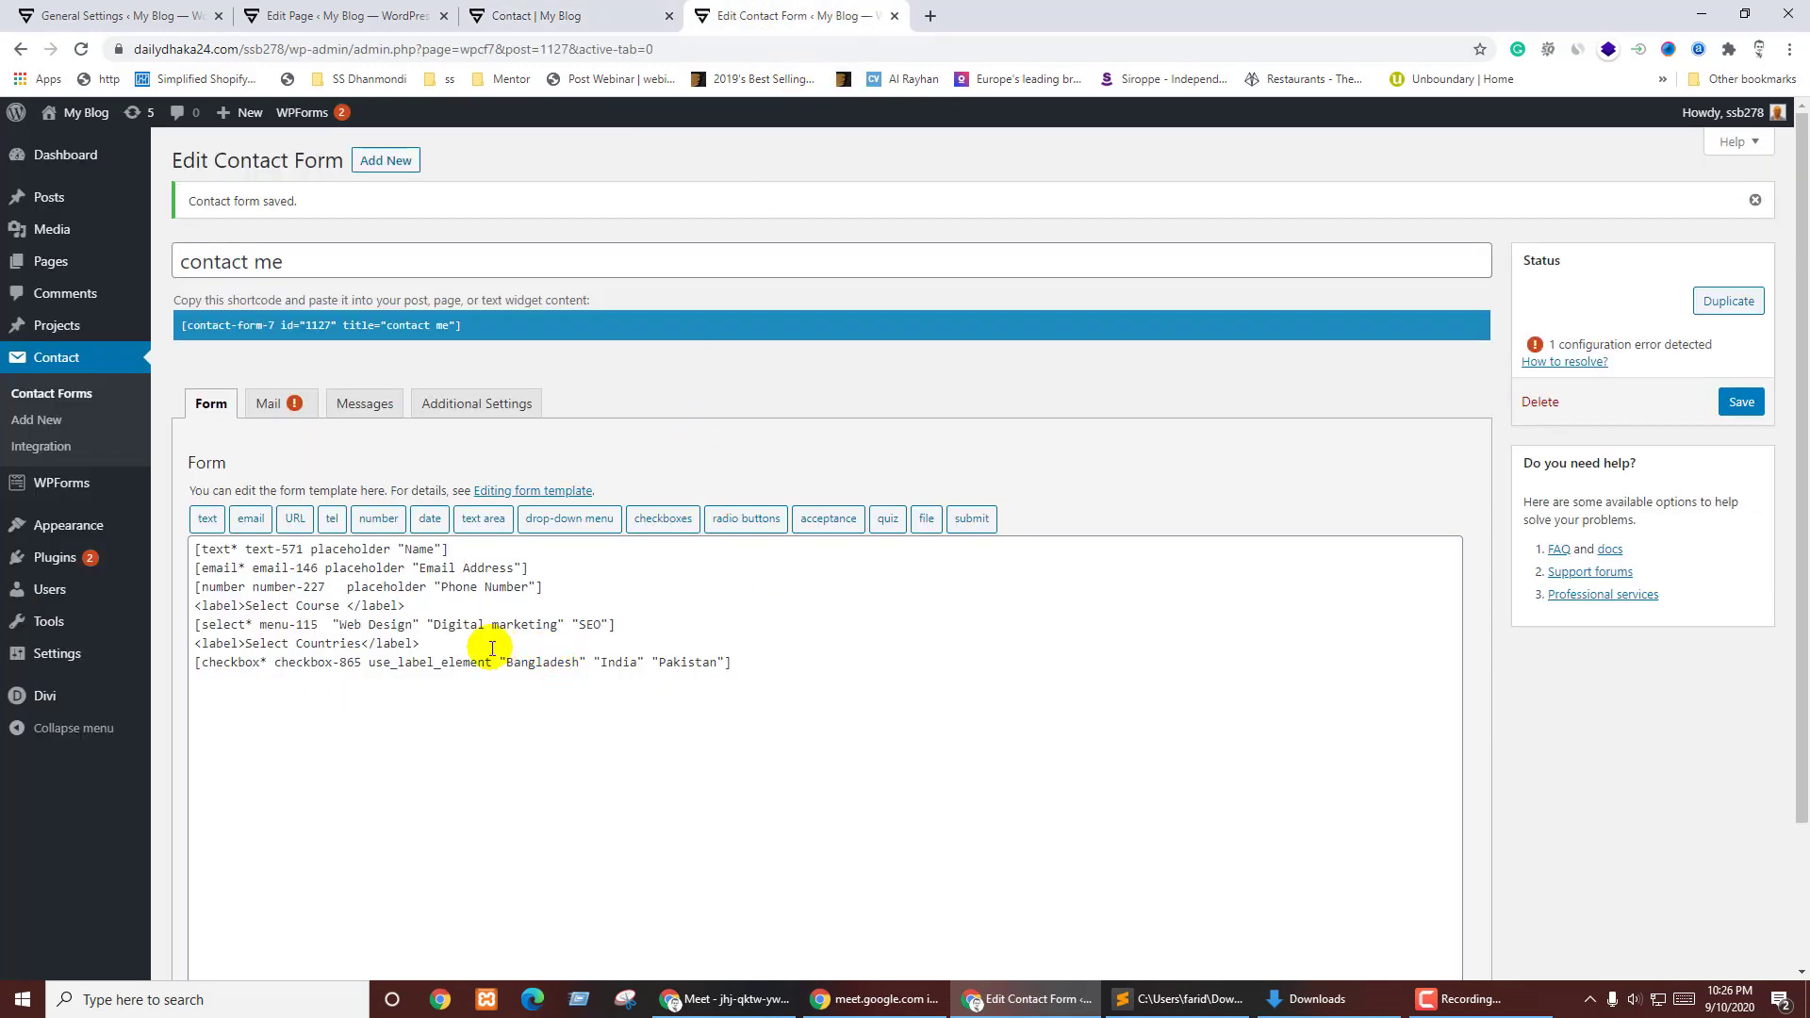
- Add a 'Select Gender' label line below the country checkboxes by copying the countries label
left_click_drag(477, 645, 666, 624)
key("ctrl+c")
left_click(763, 663)
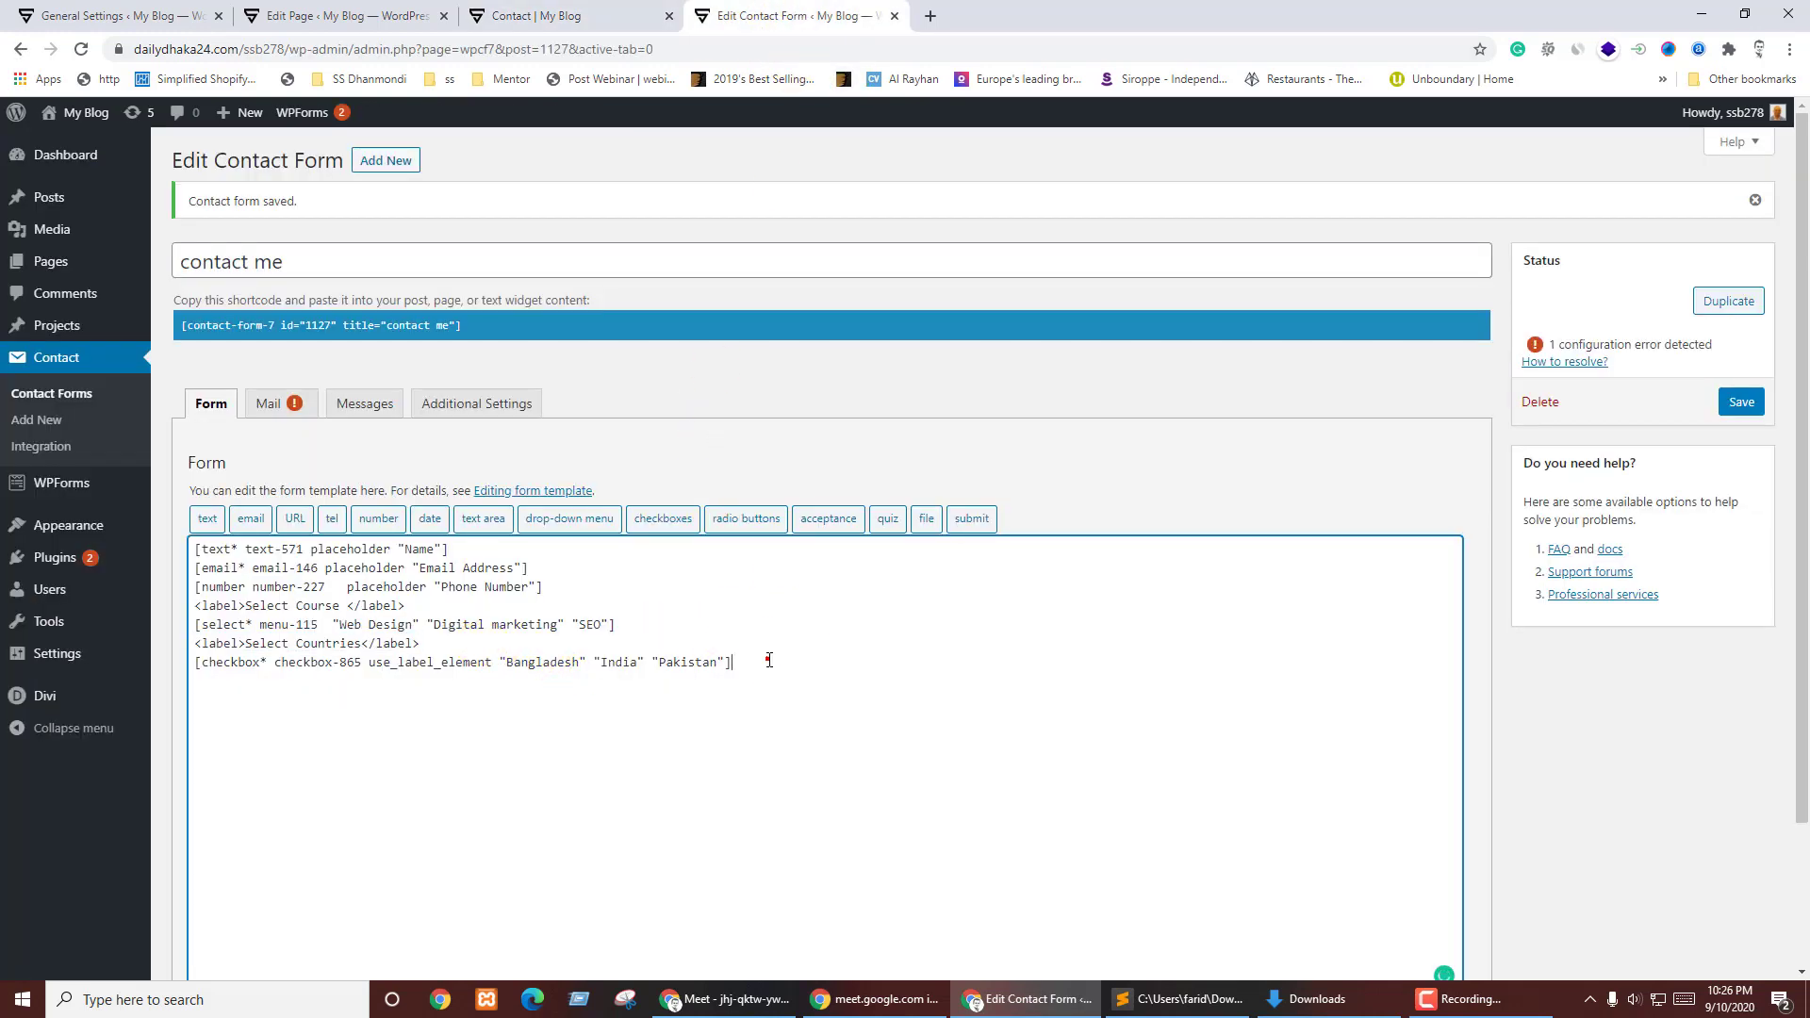
key("ctrl+v")
double_click(327, 680)
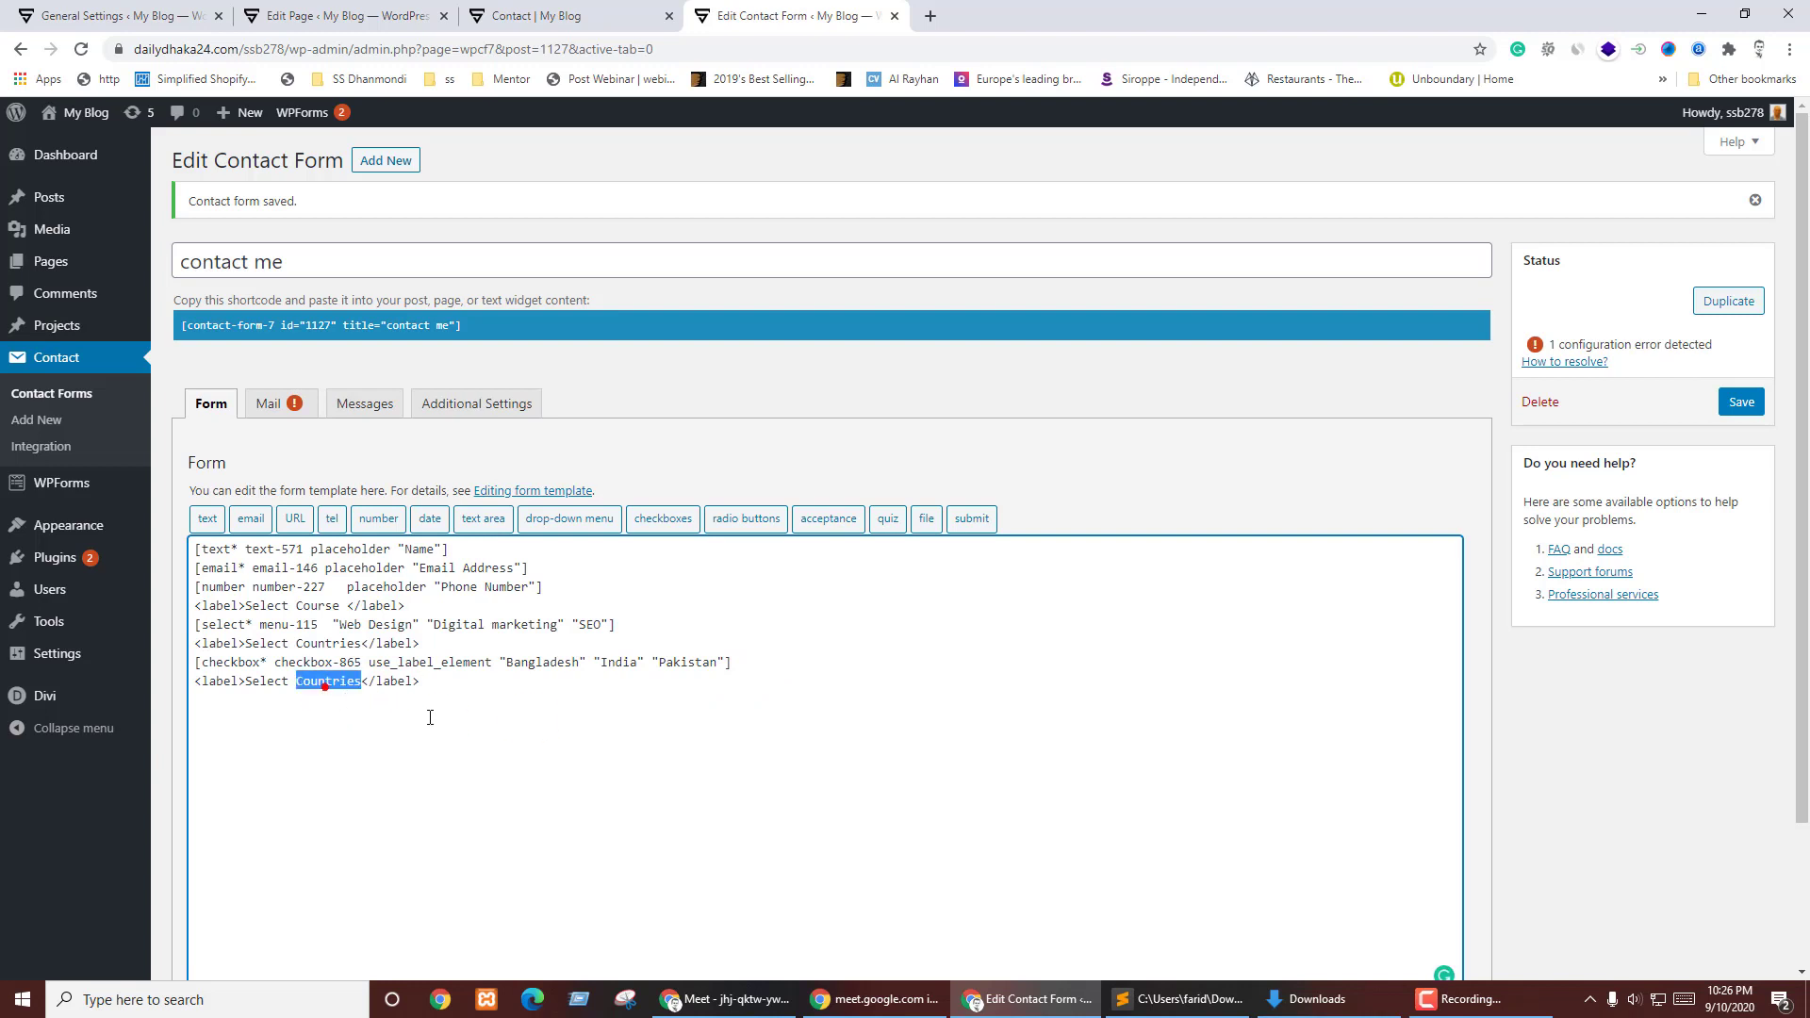
type("Gende")
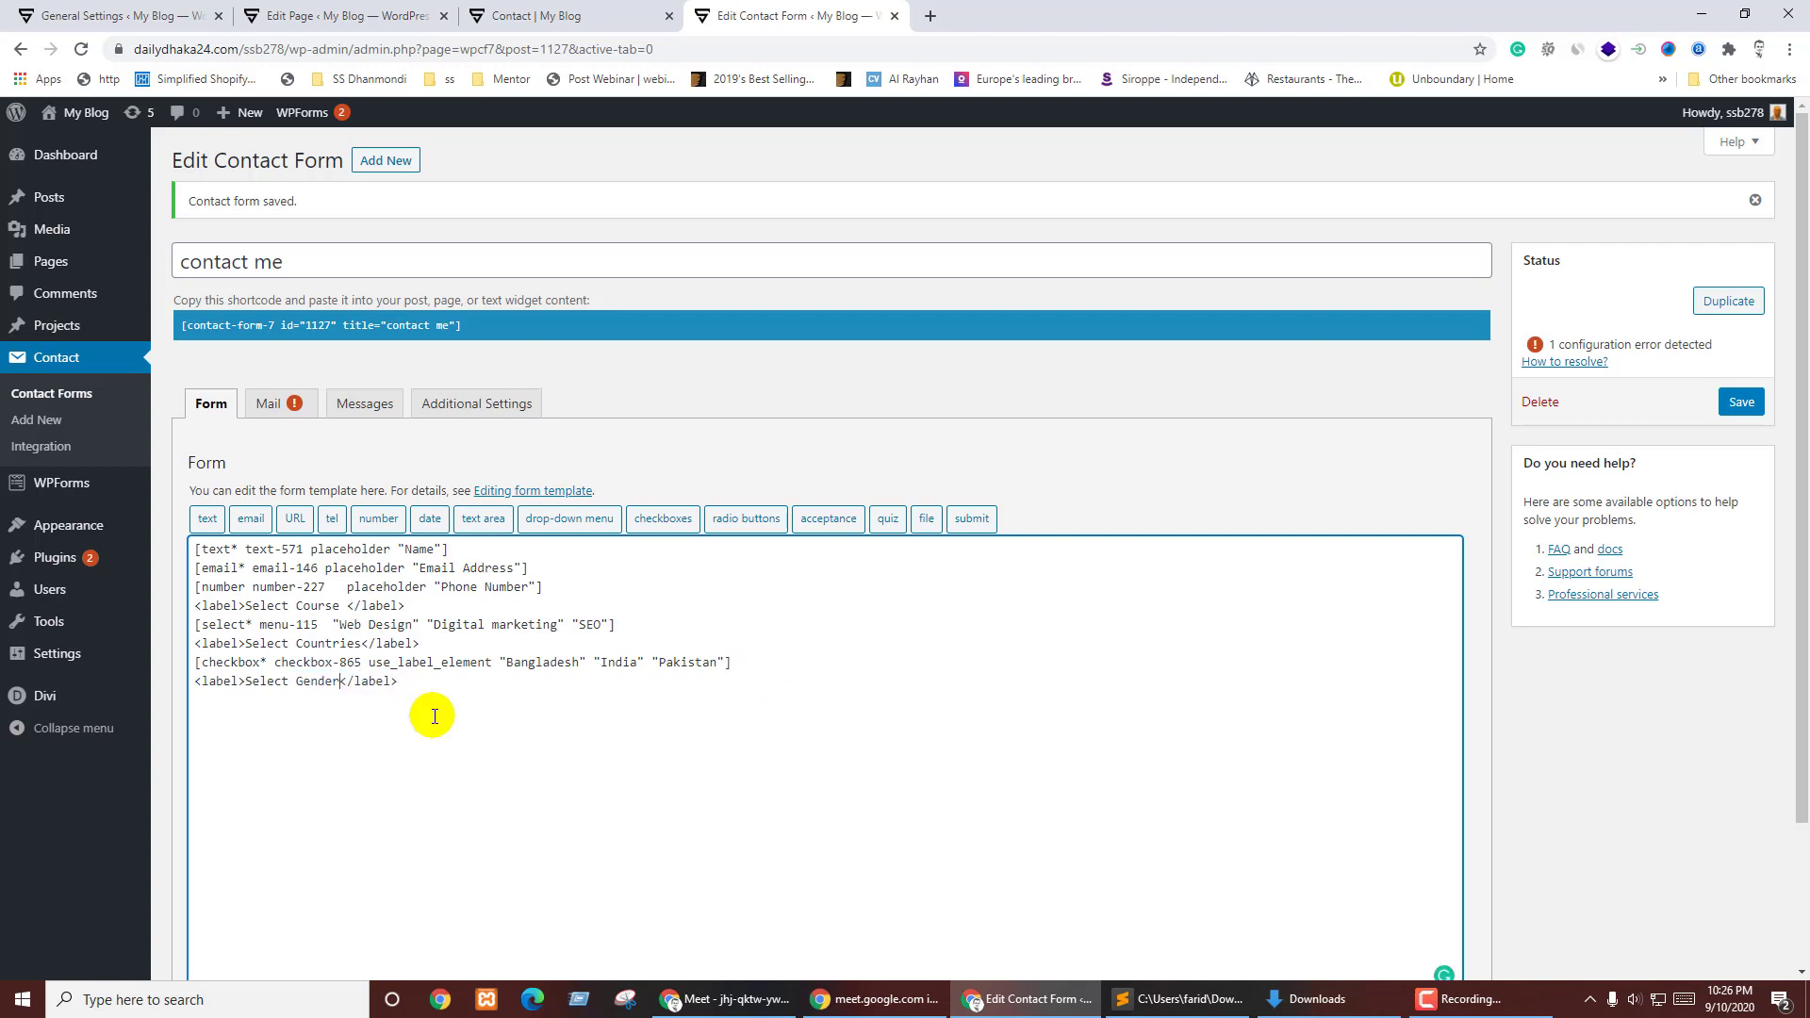
left_click(554, 684)
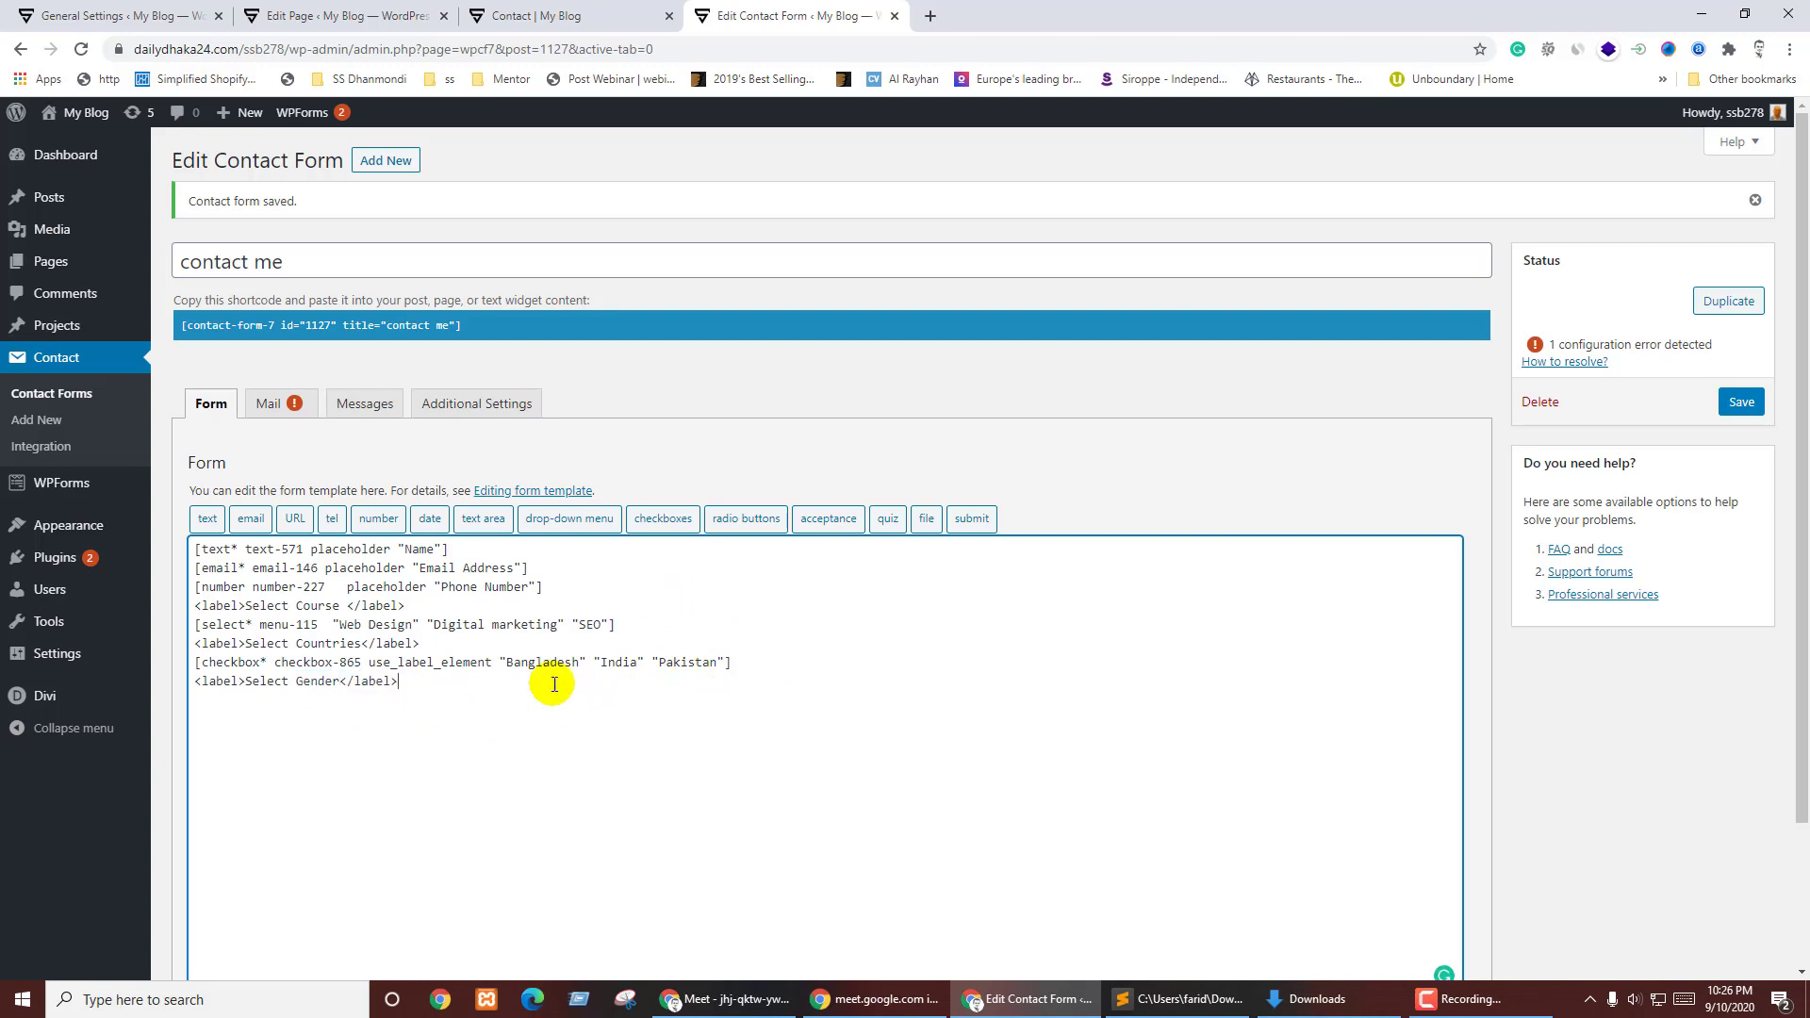
- Insert a Male/Female radio tag with label_first and use_label_element options, then save the form
left_click(746, 518)
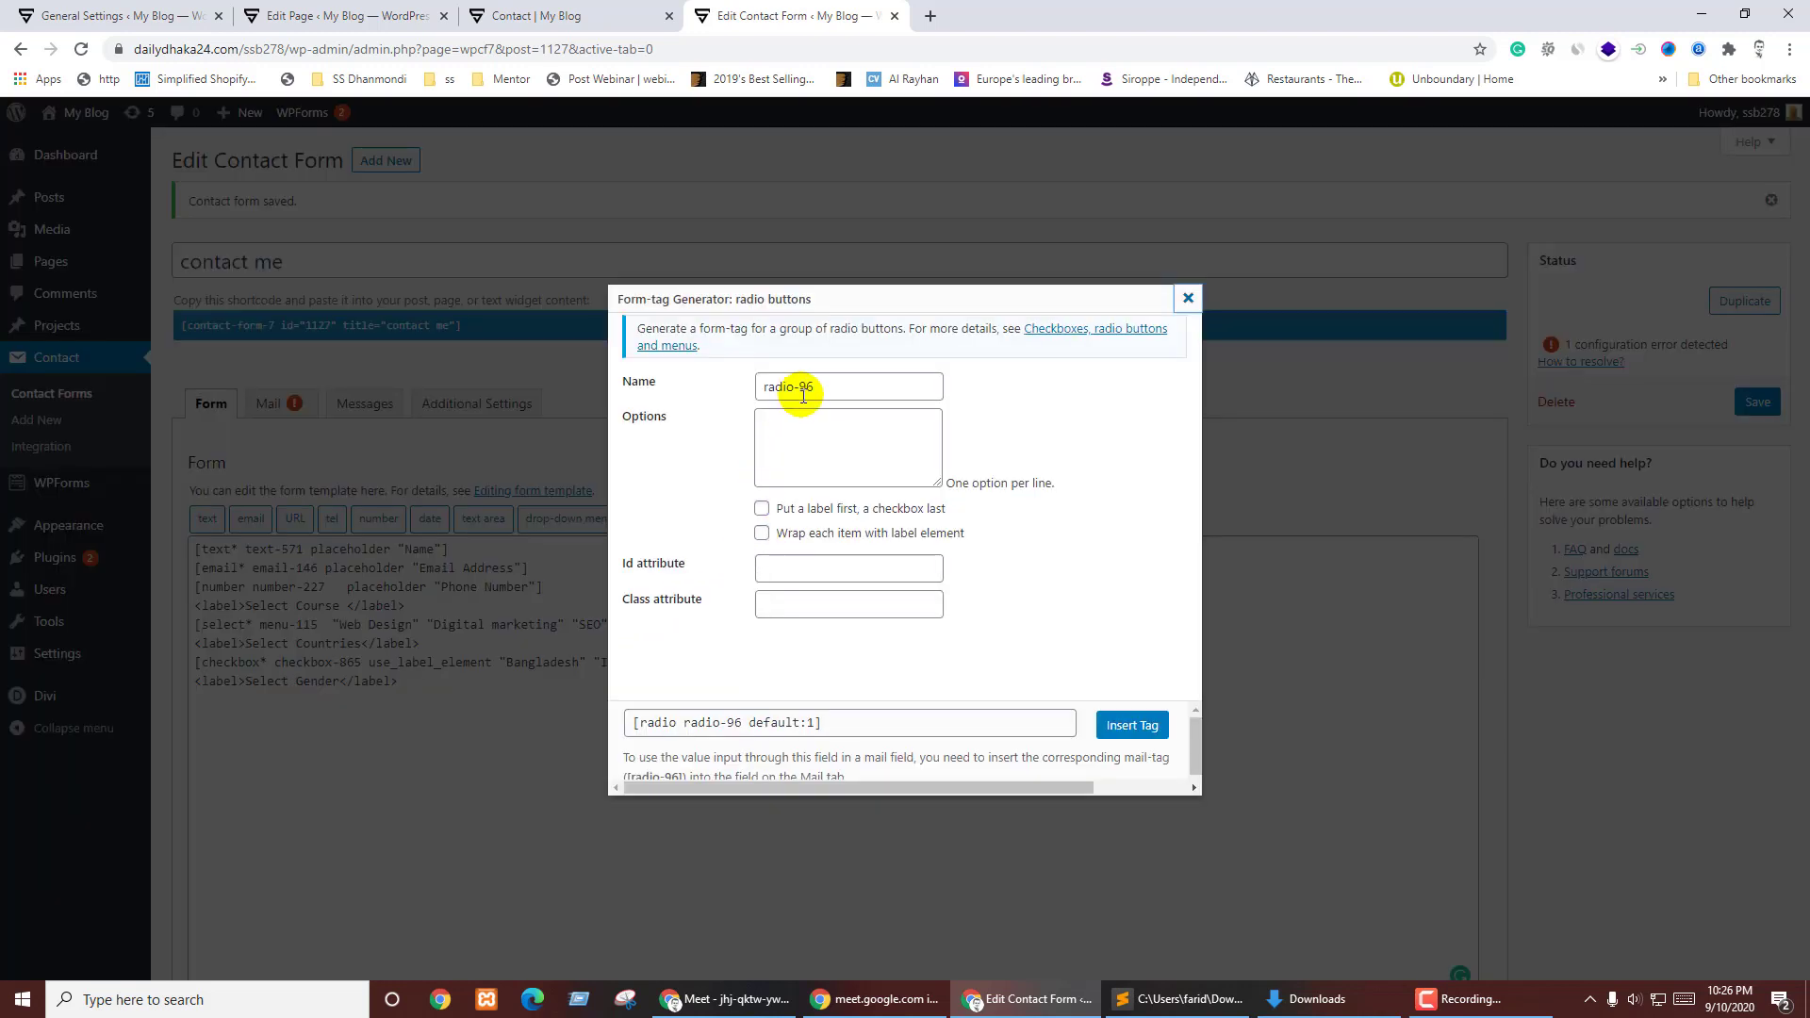
left_click(801, 421)
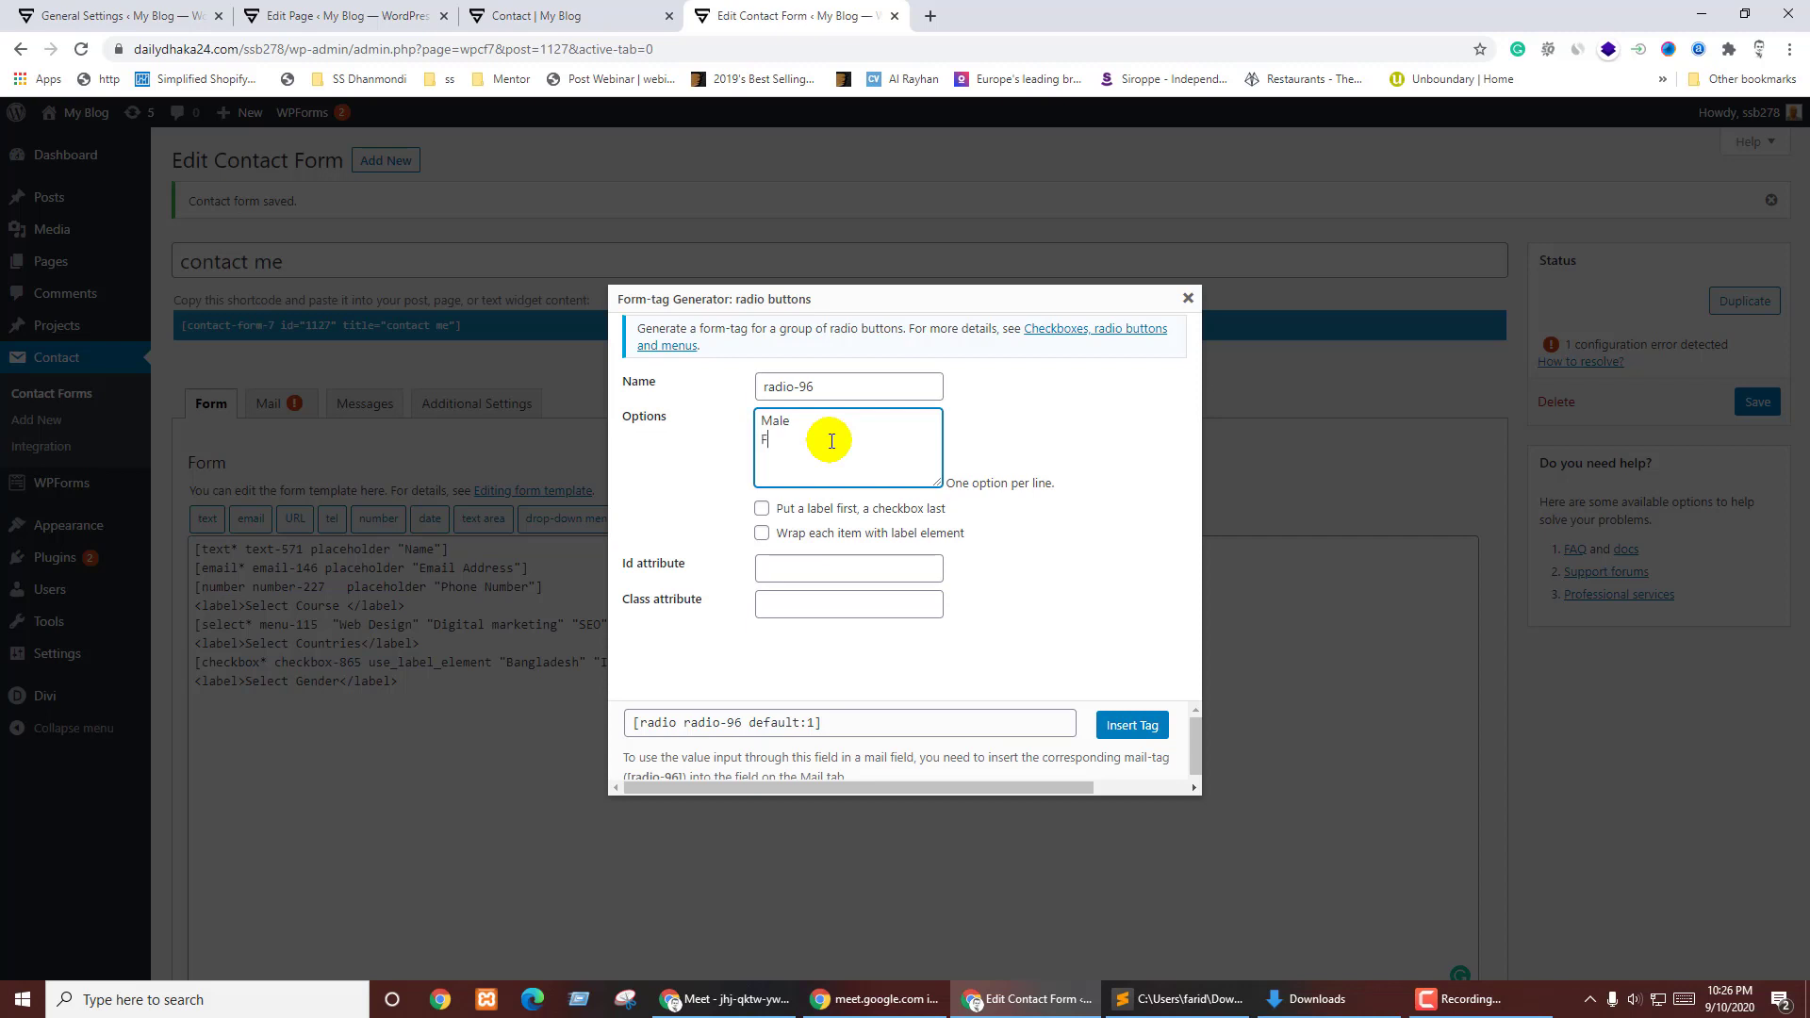
left_click(826, 517)
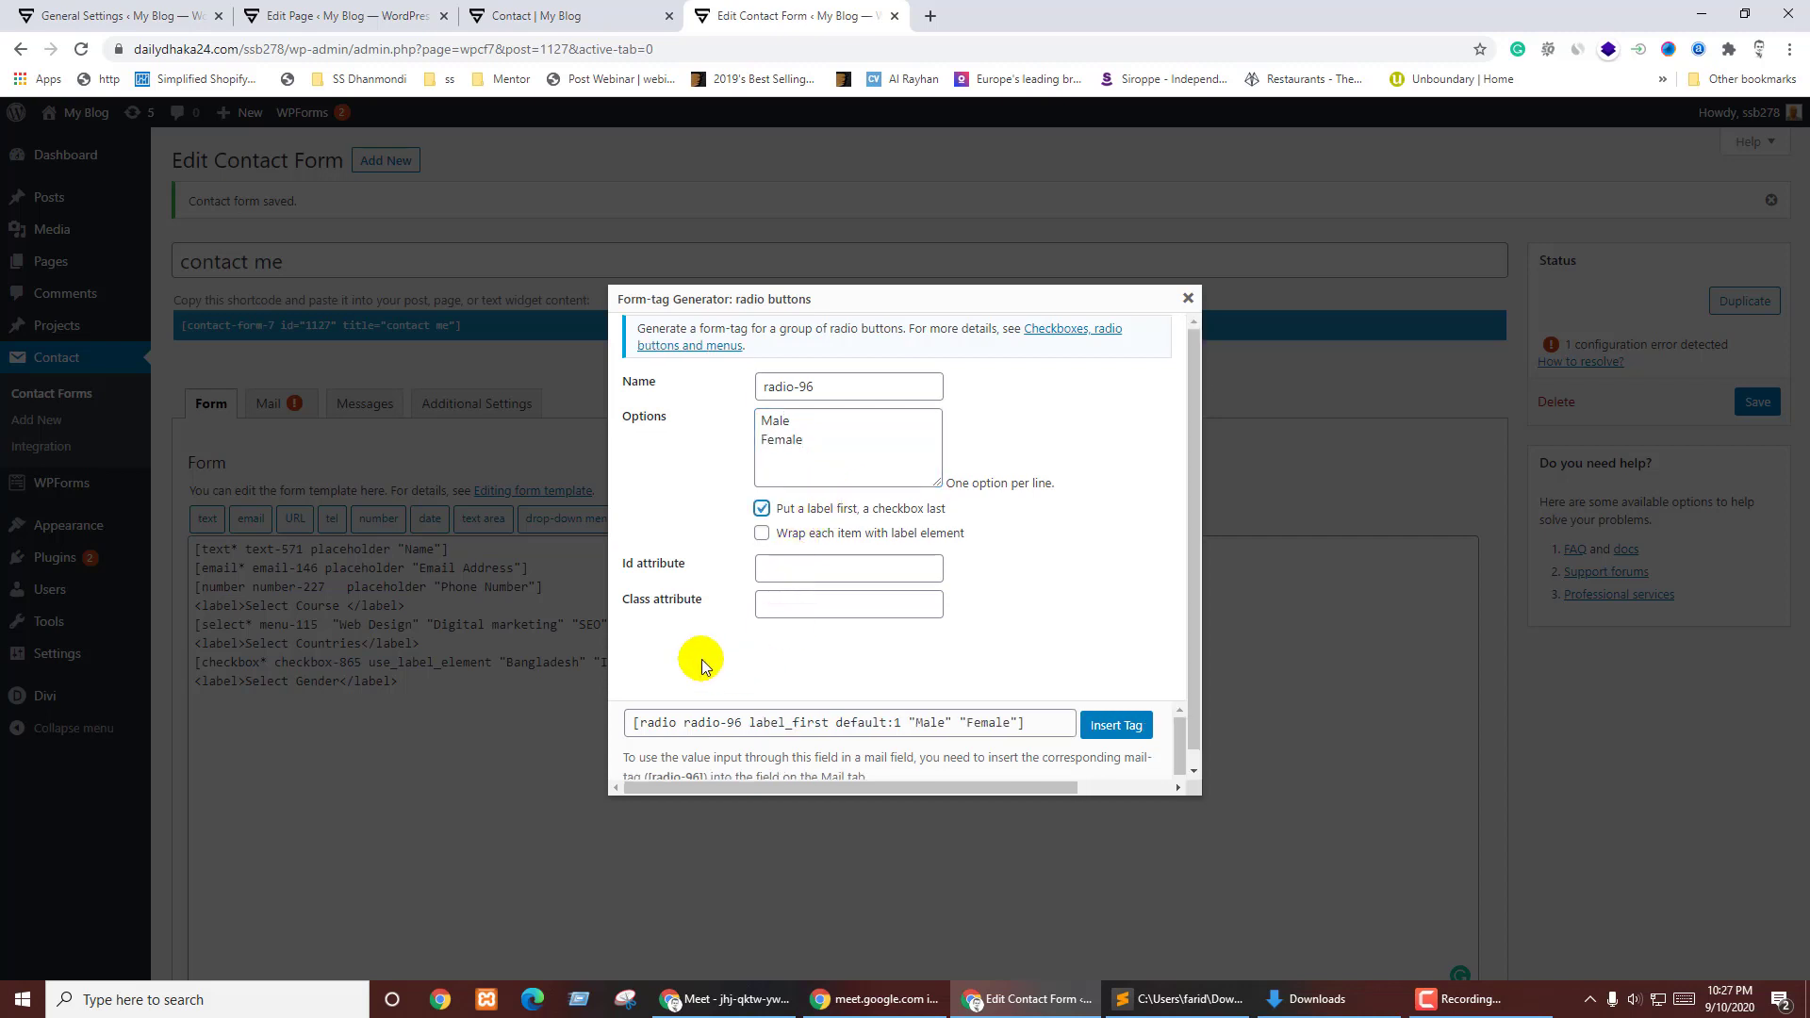
left_click(803, 533)
left_click(1117, 725)
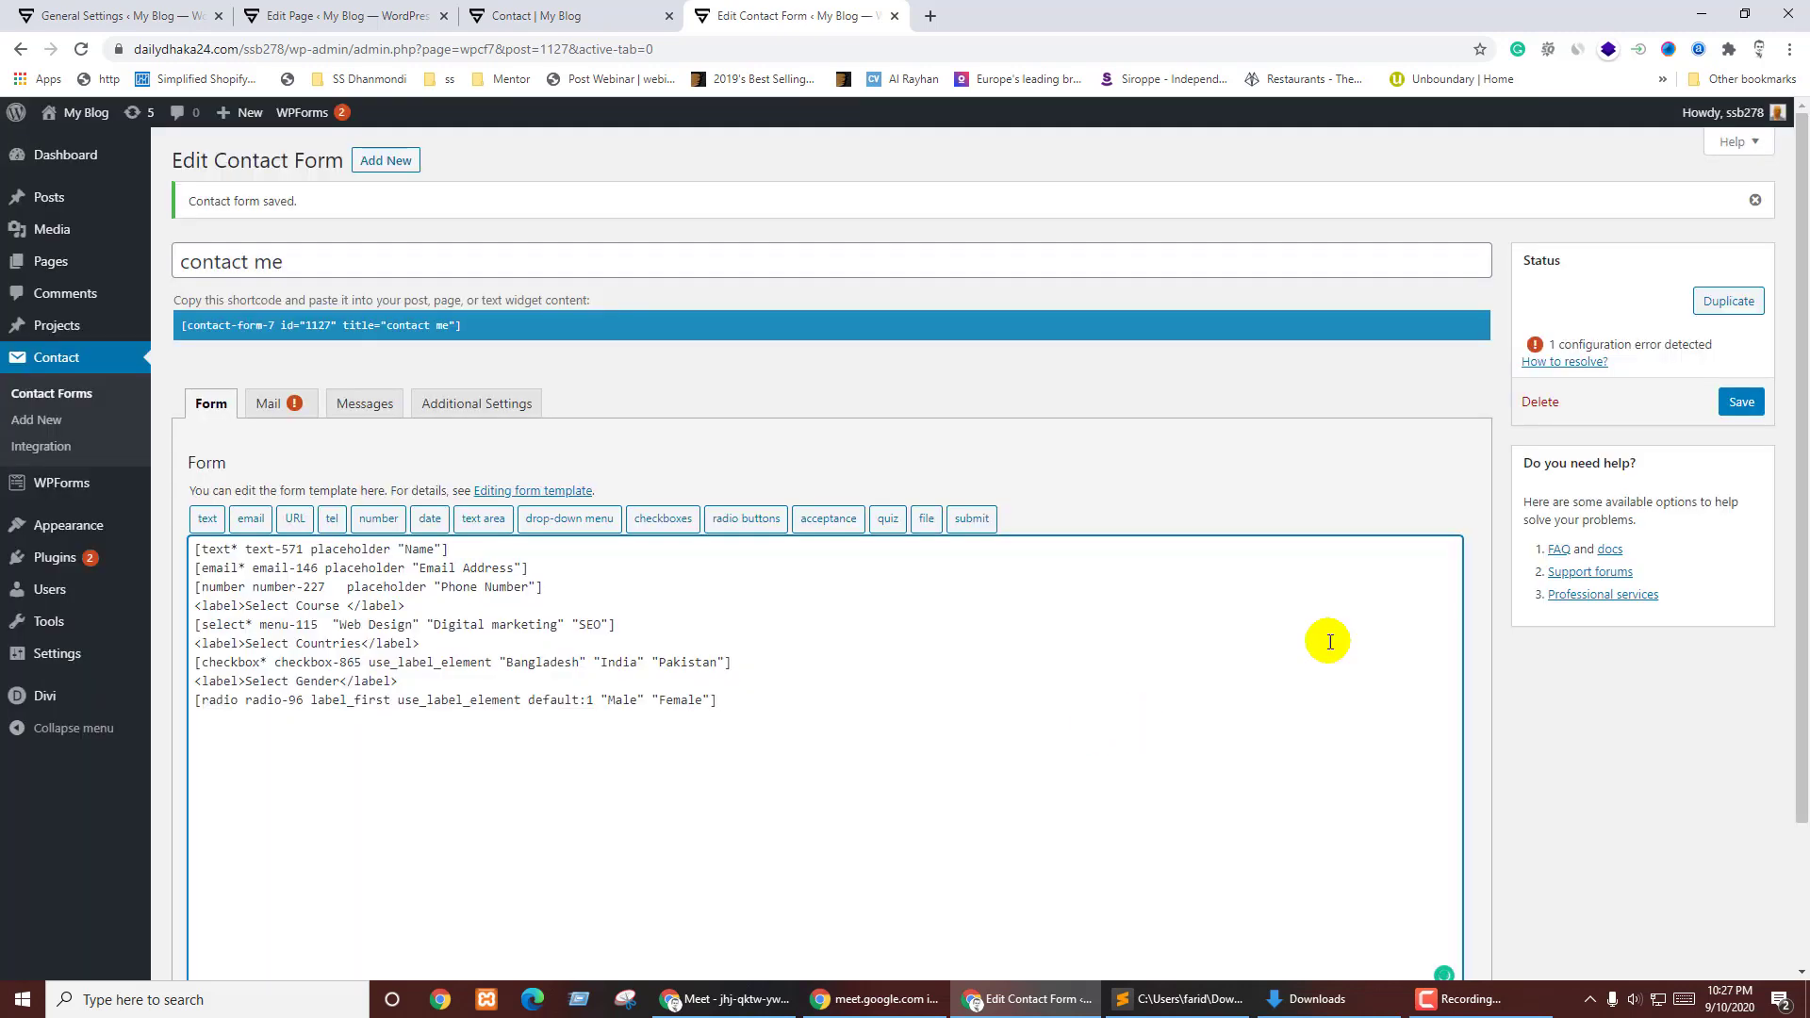
left_click(1742, 403)
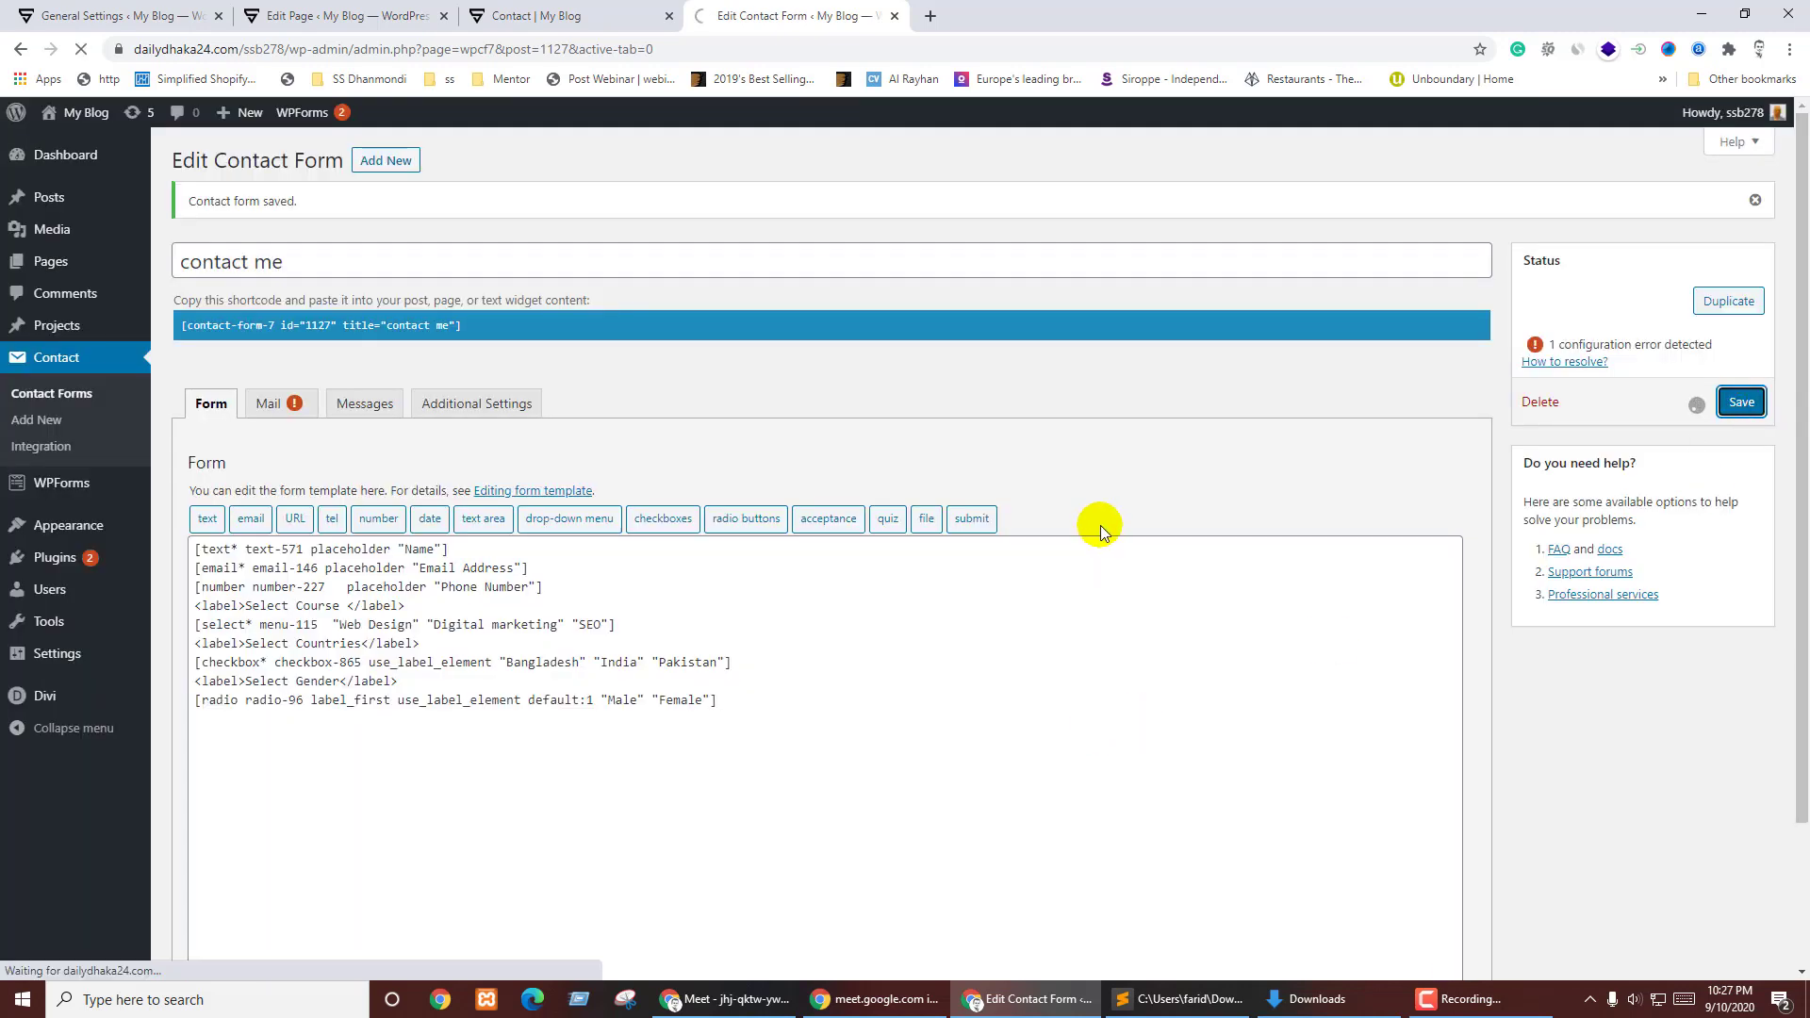
- Reload the live Contact page and test the Male and Female gender radio buttons
key("ctrl+shift+Tab")
key("F5")
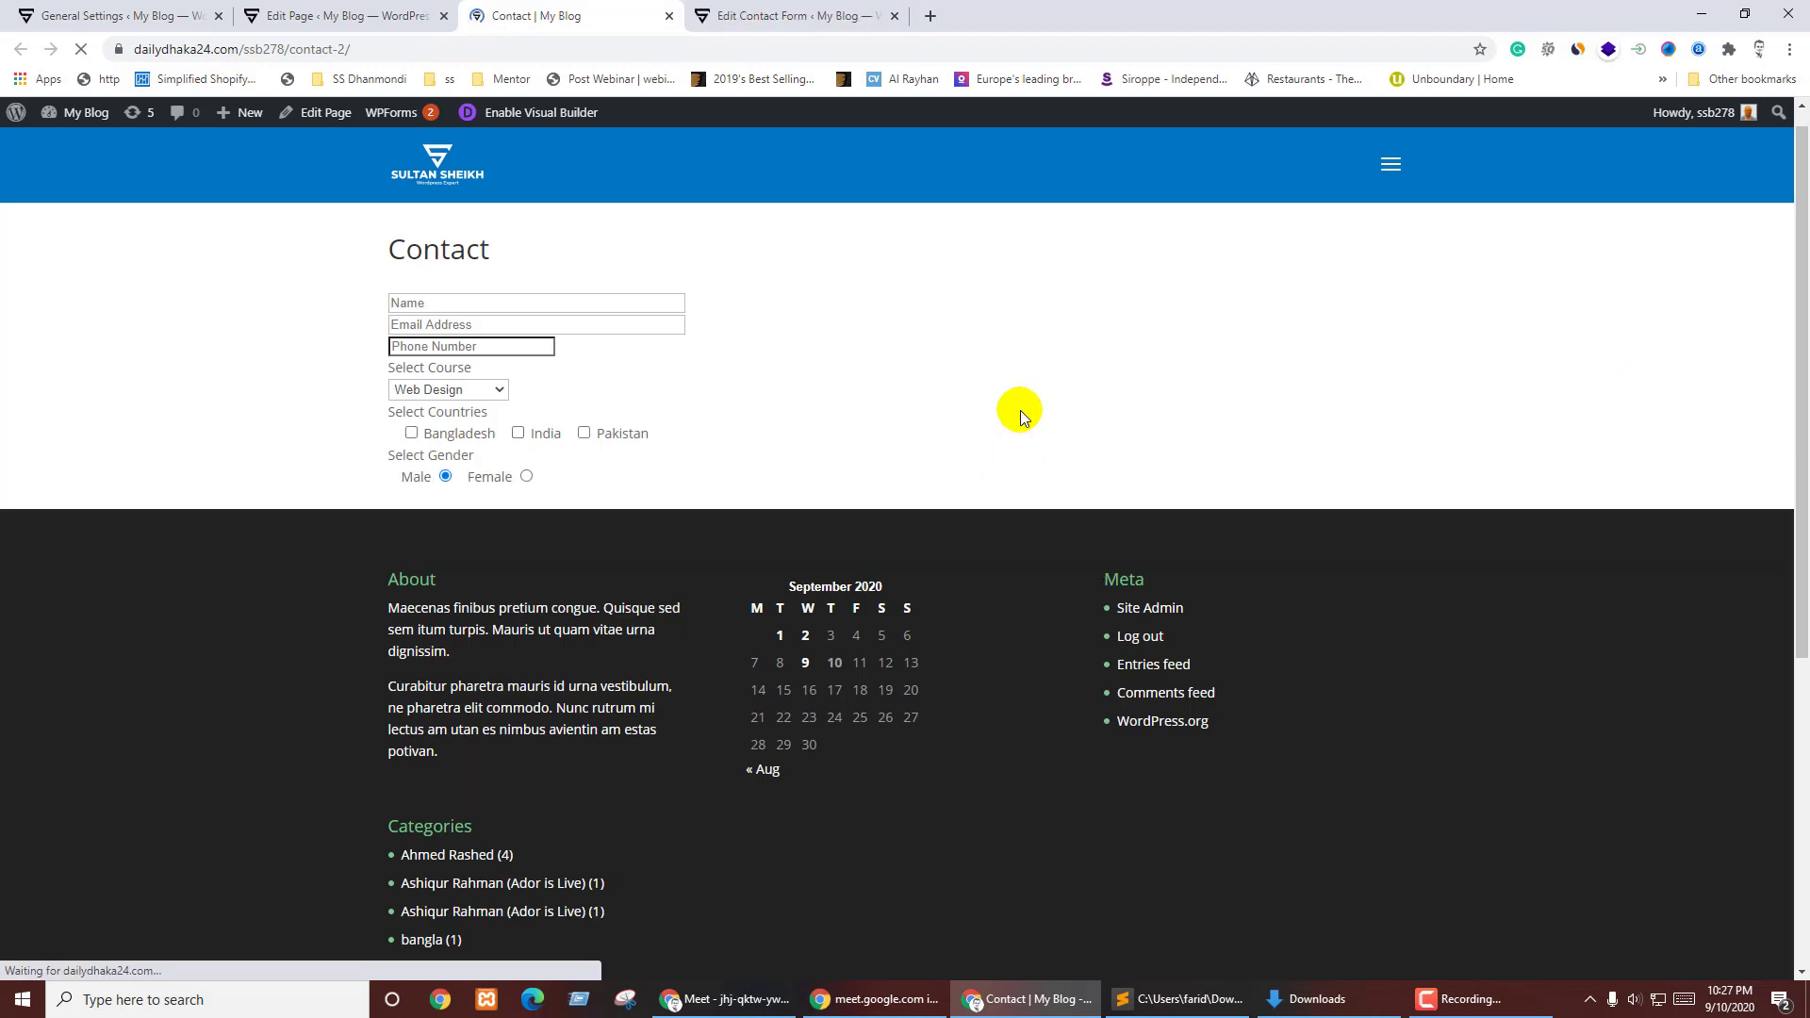
left_click(490, 476)
left_click(415, 478)
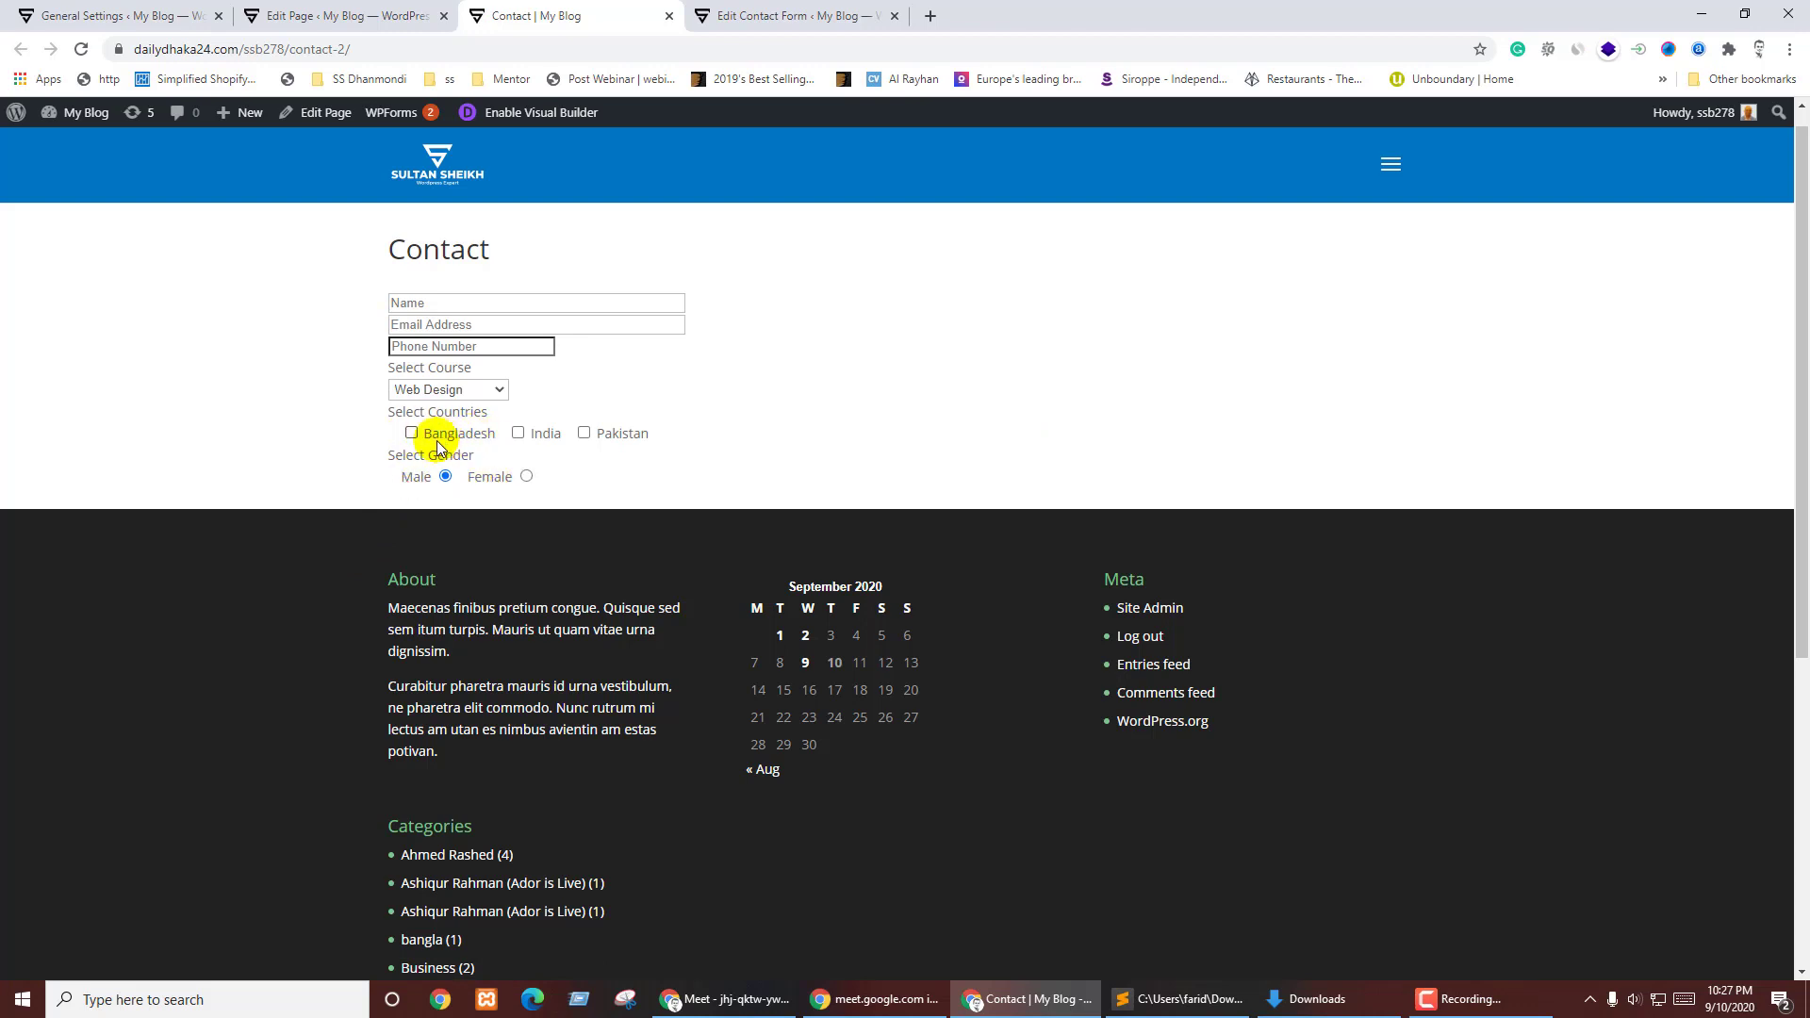
left_click(750, 16)
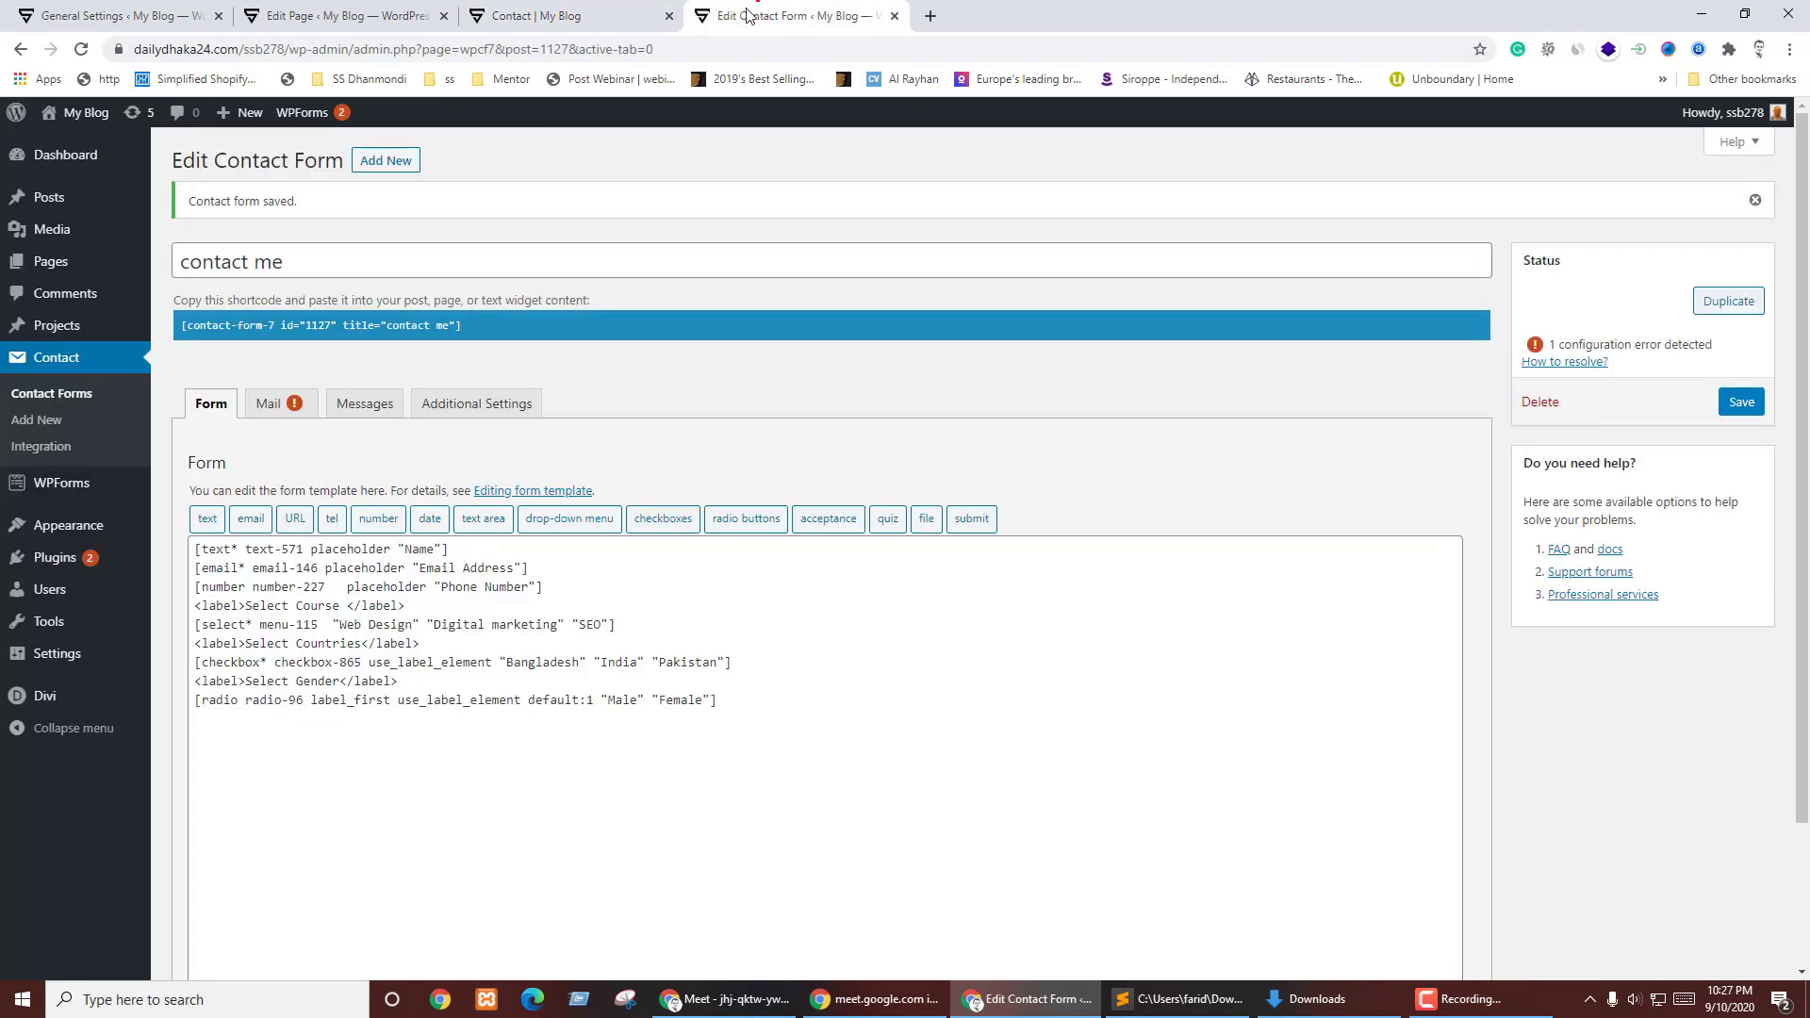
- Remove label_first from the radio tag, save, and reload the Contact page to check
left_click_drag(310, 700, 393, 701)
key("BackSpace")
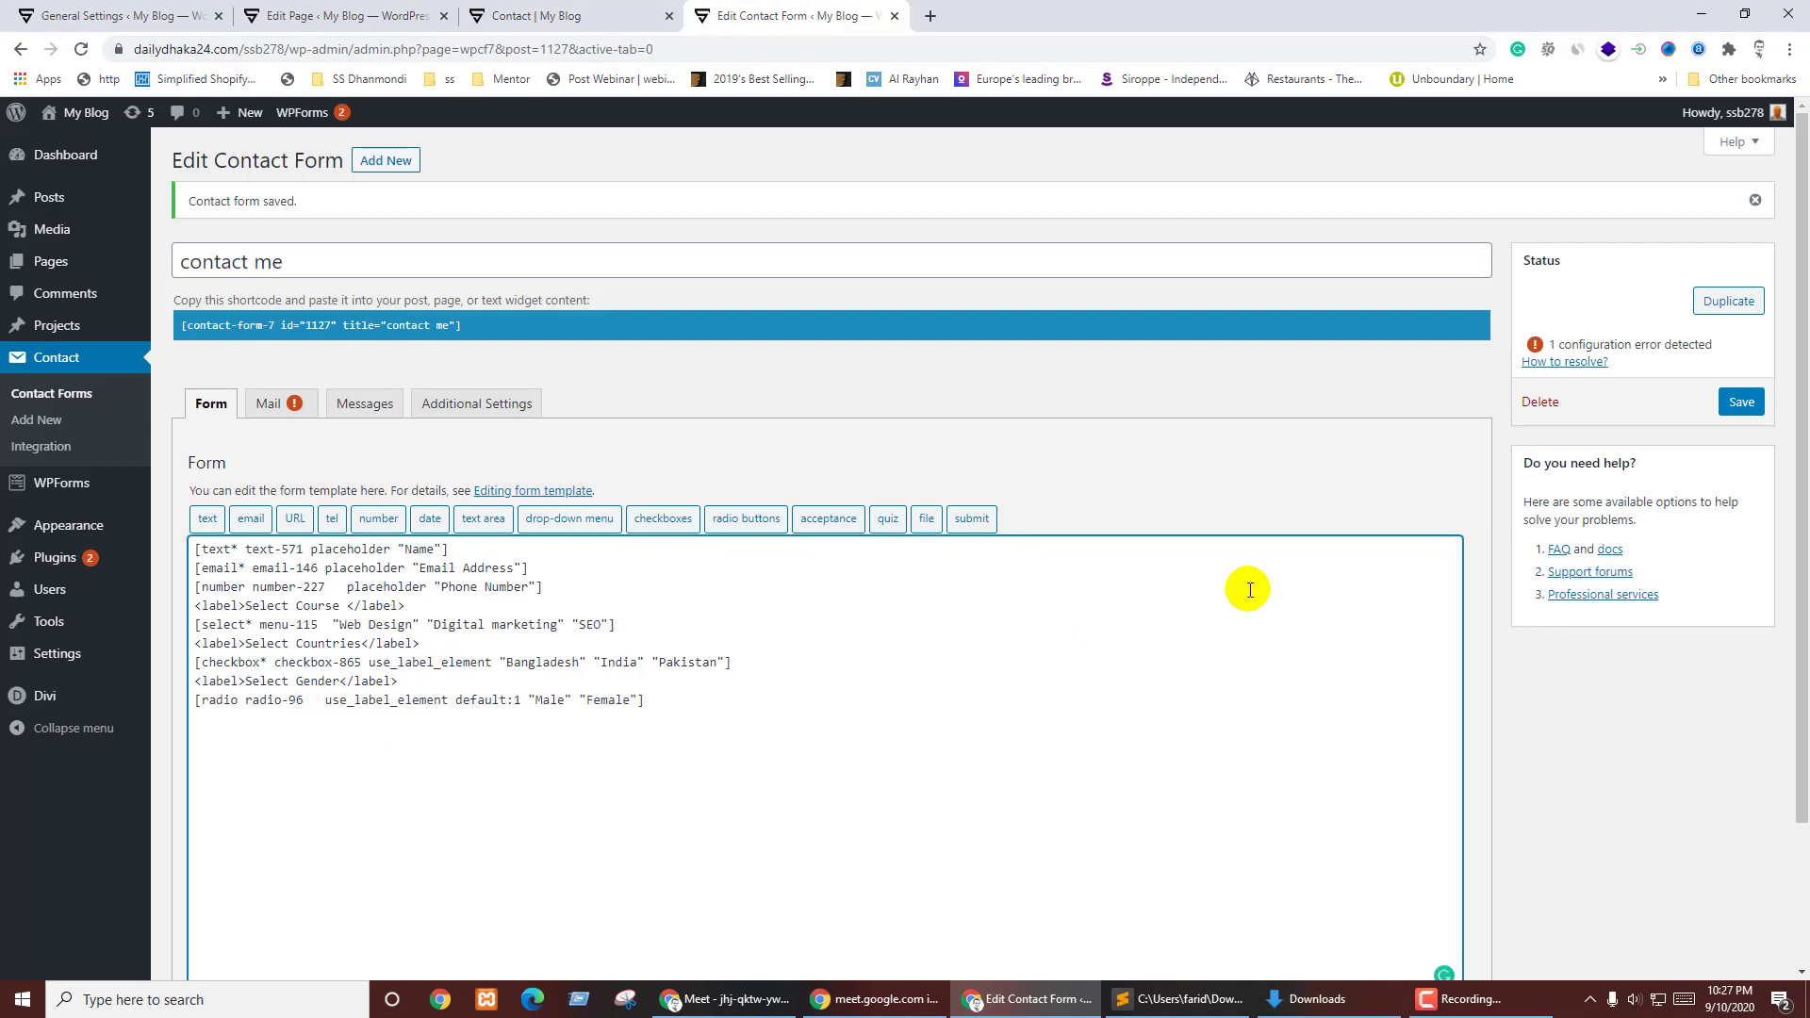
left_click(1736, 404)
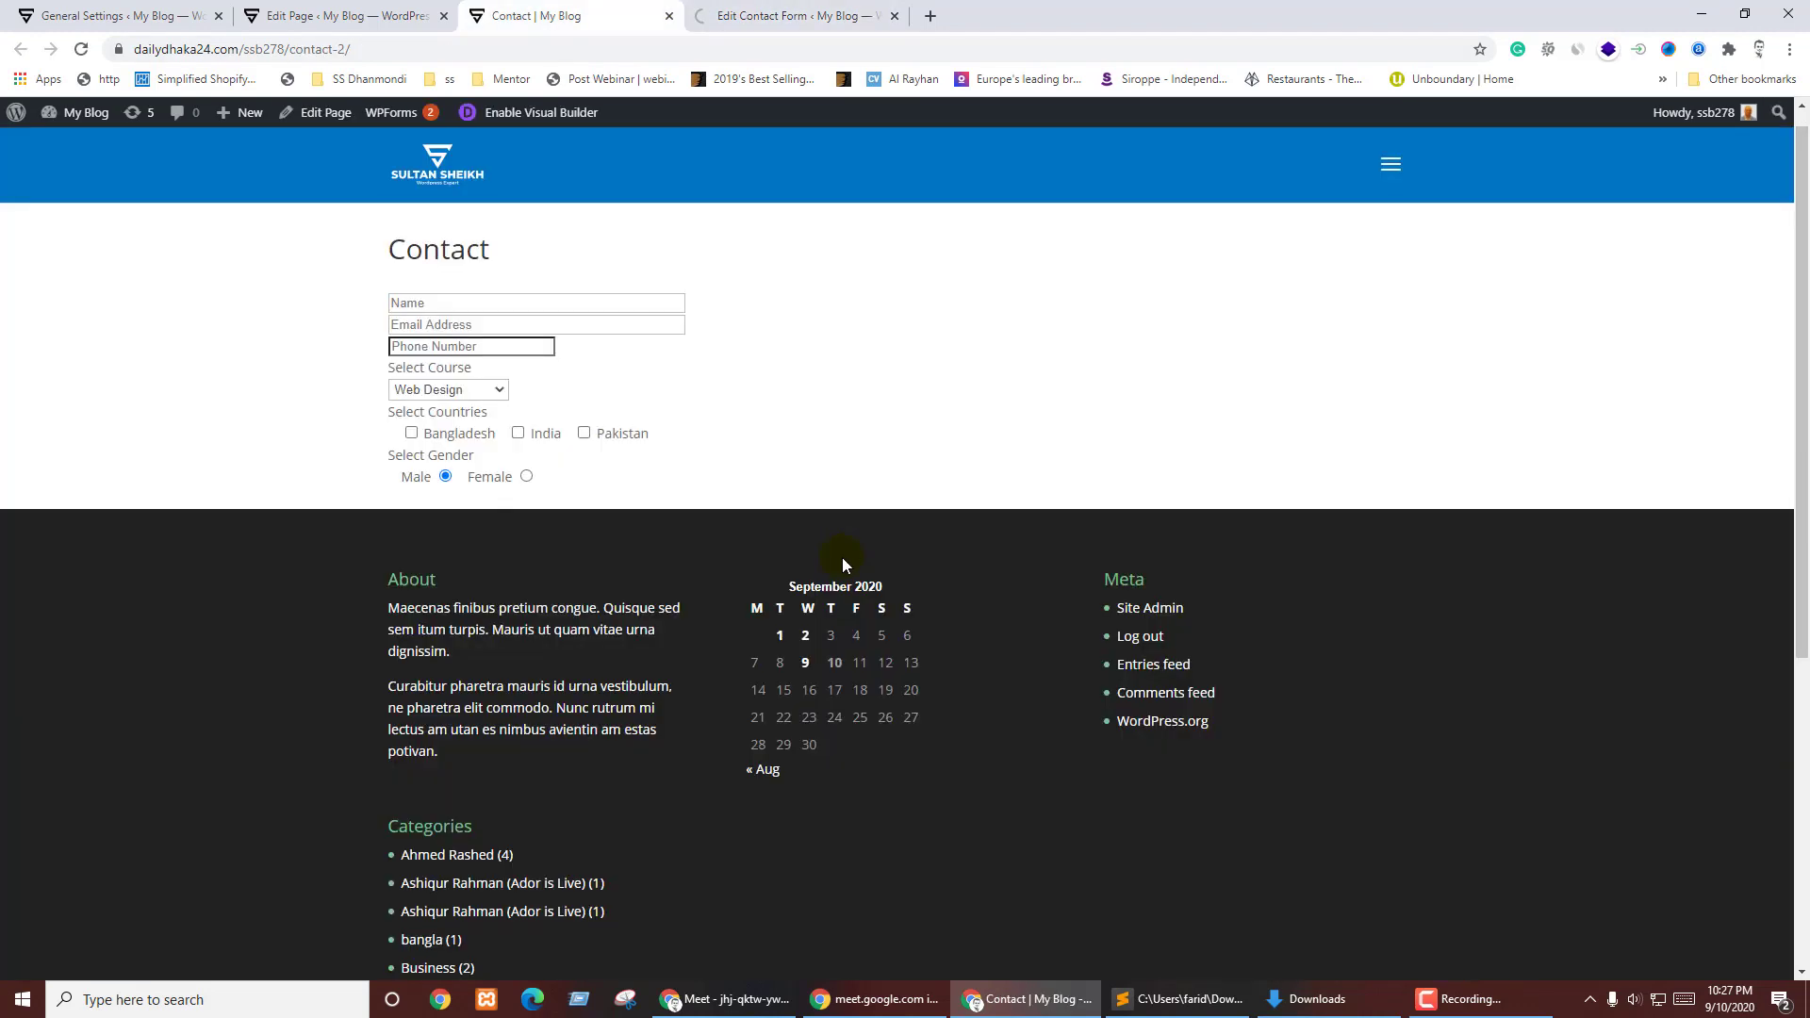
key("ctrl+shift+Tab")
key("F5")
- Add an 'Upload a CV' label line below the gender radios by copying the gender label
left_click(716, 491)
left_click(744, 16)
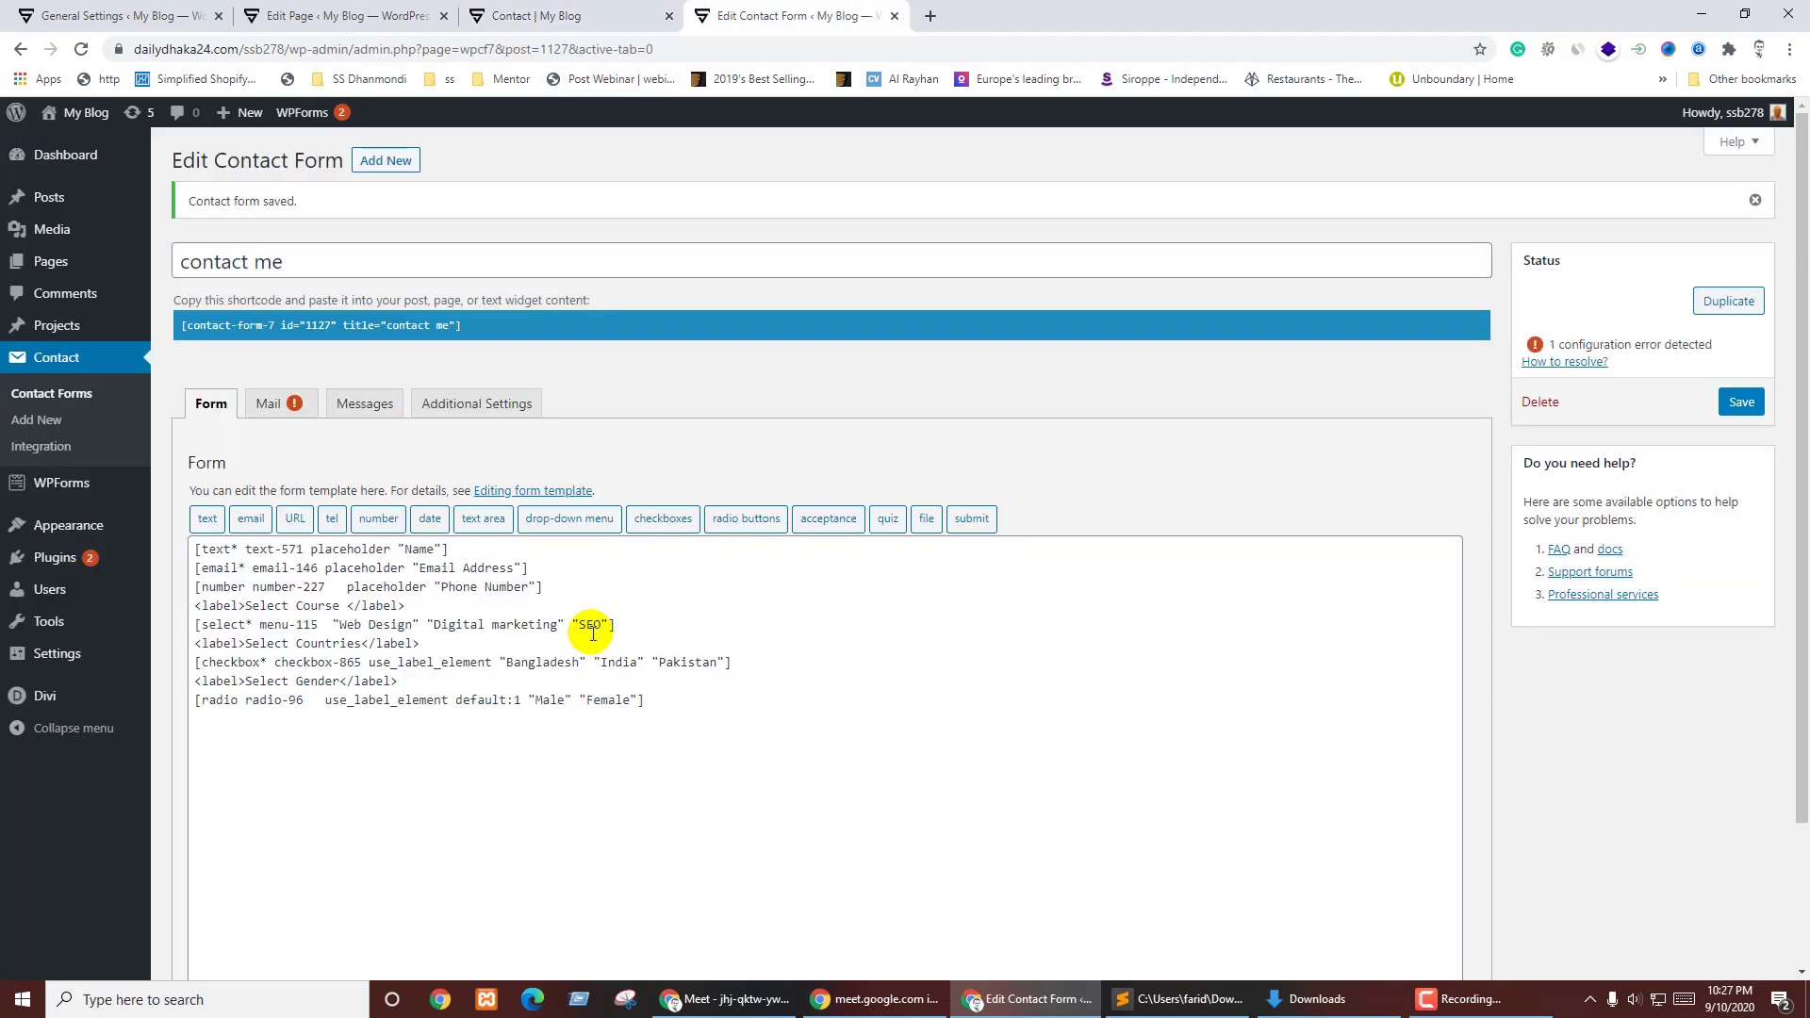
left_click(783, 707)
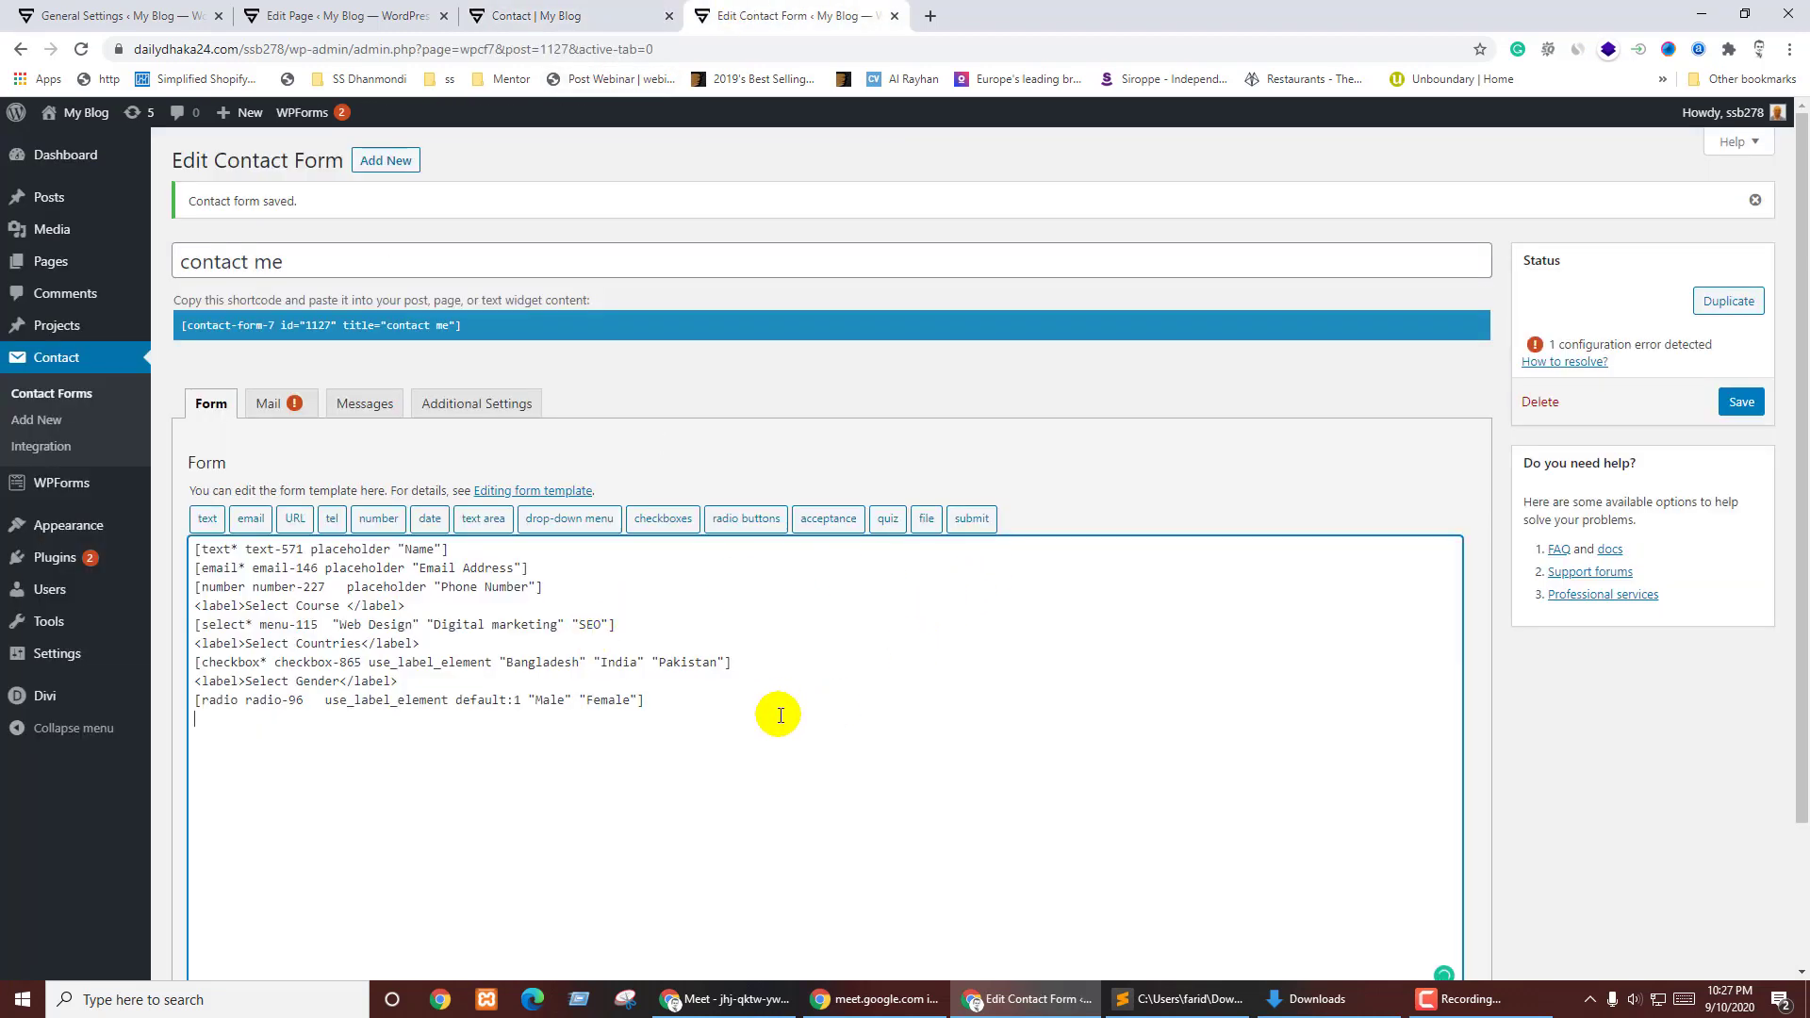
left_click_drag(405, 681, 731, 661)
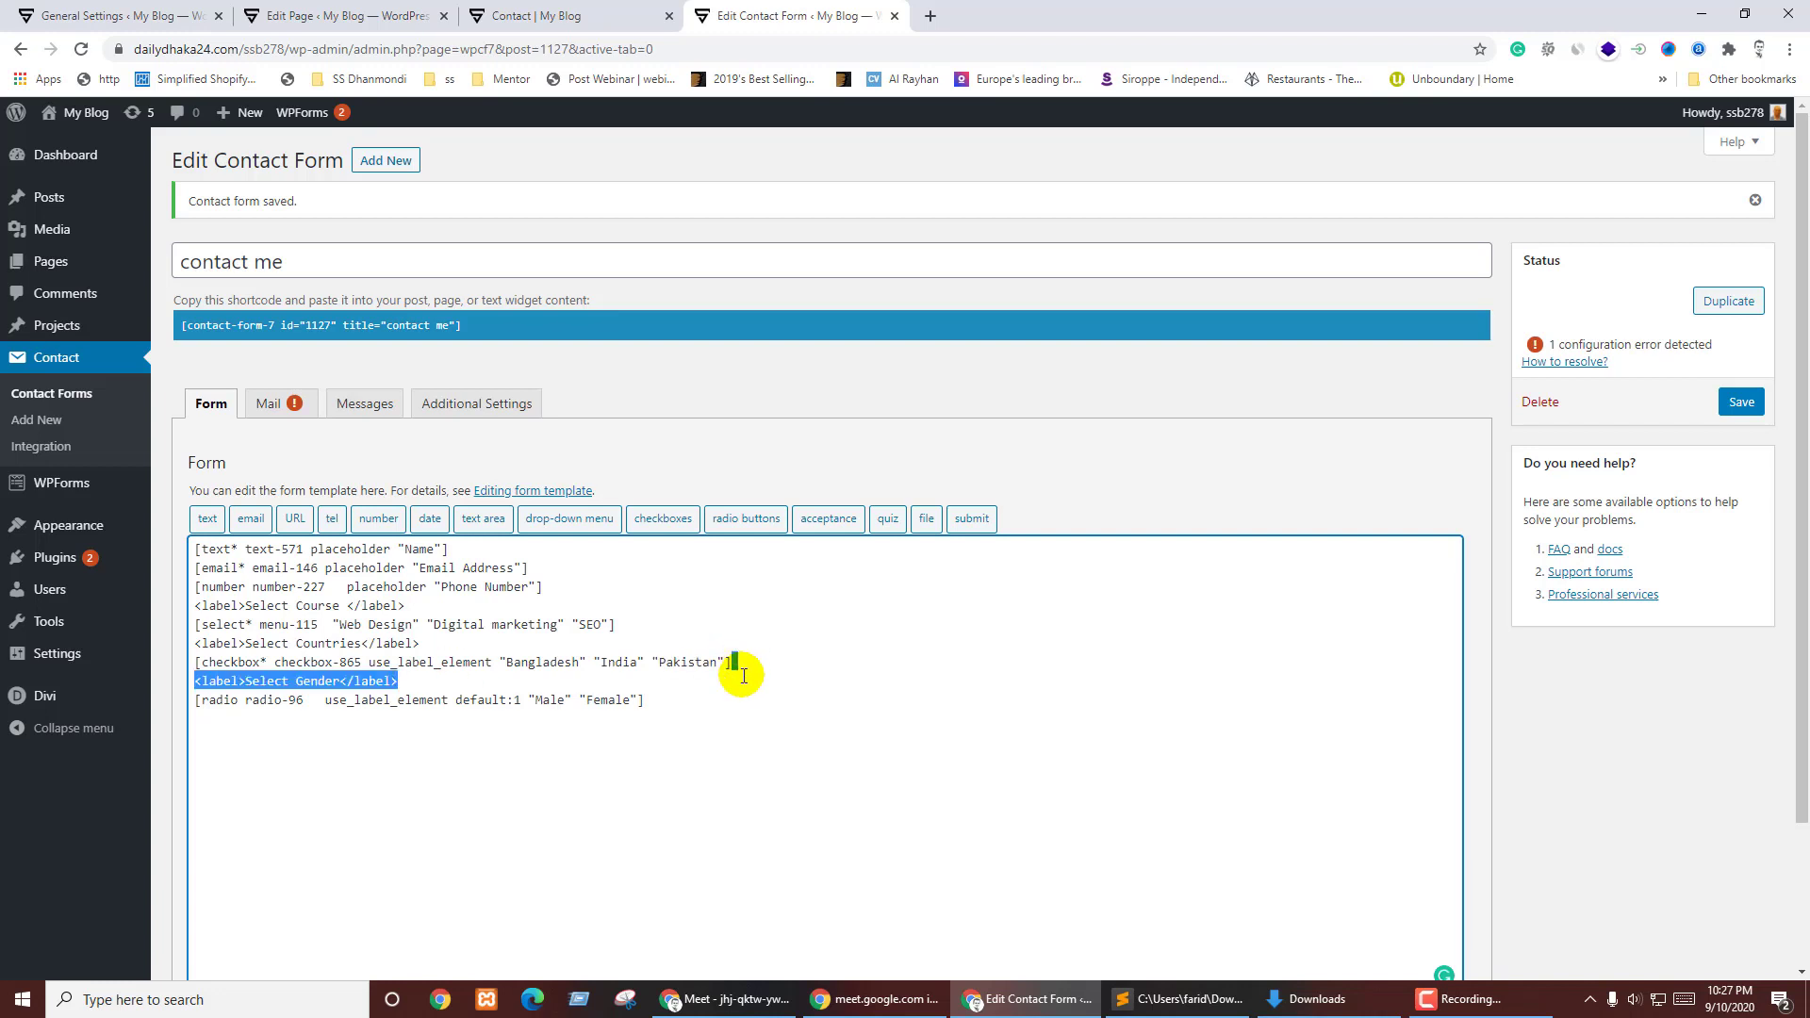
key("ctrl+c")
left_click(547, 765)
key("ctrl+v")
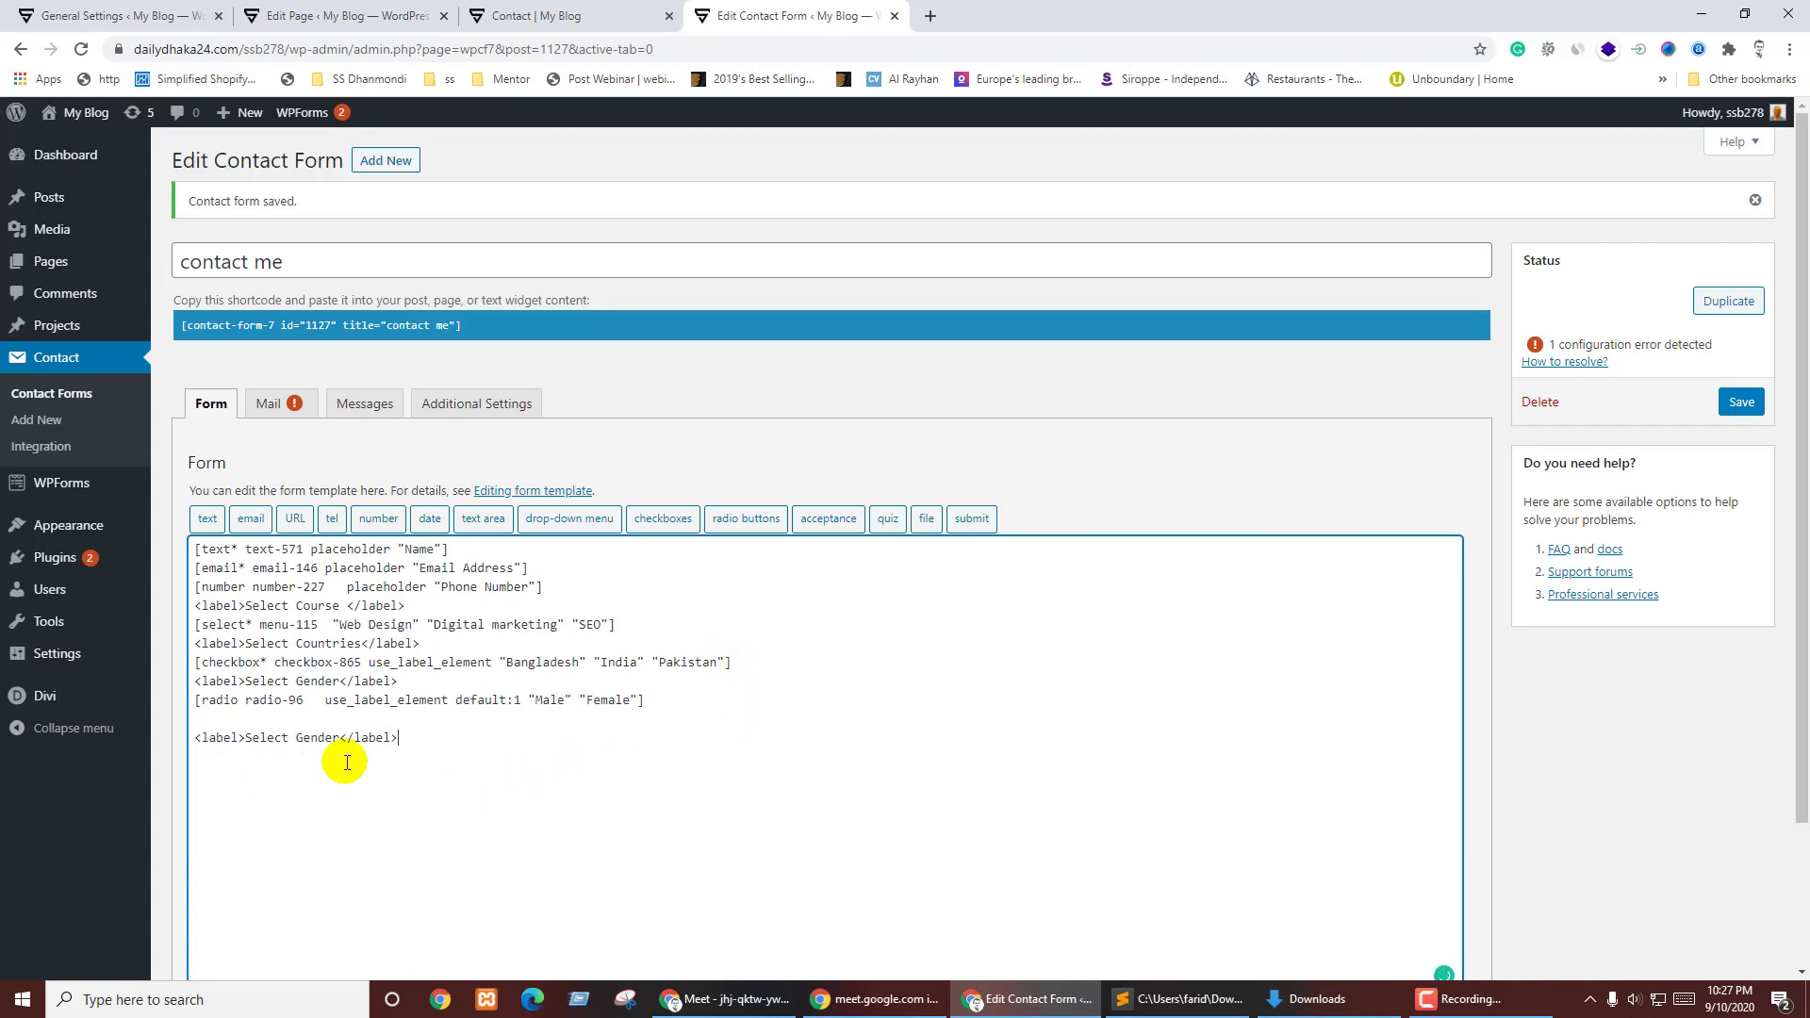
left_click_drag(246, 739, 340, 743)
key("BackSpace")
type("Upl")
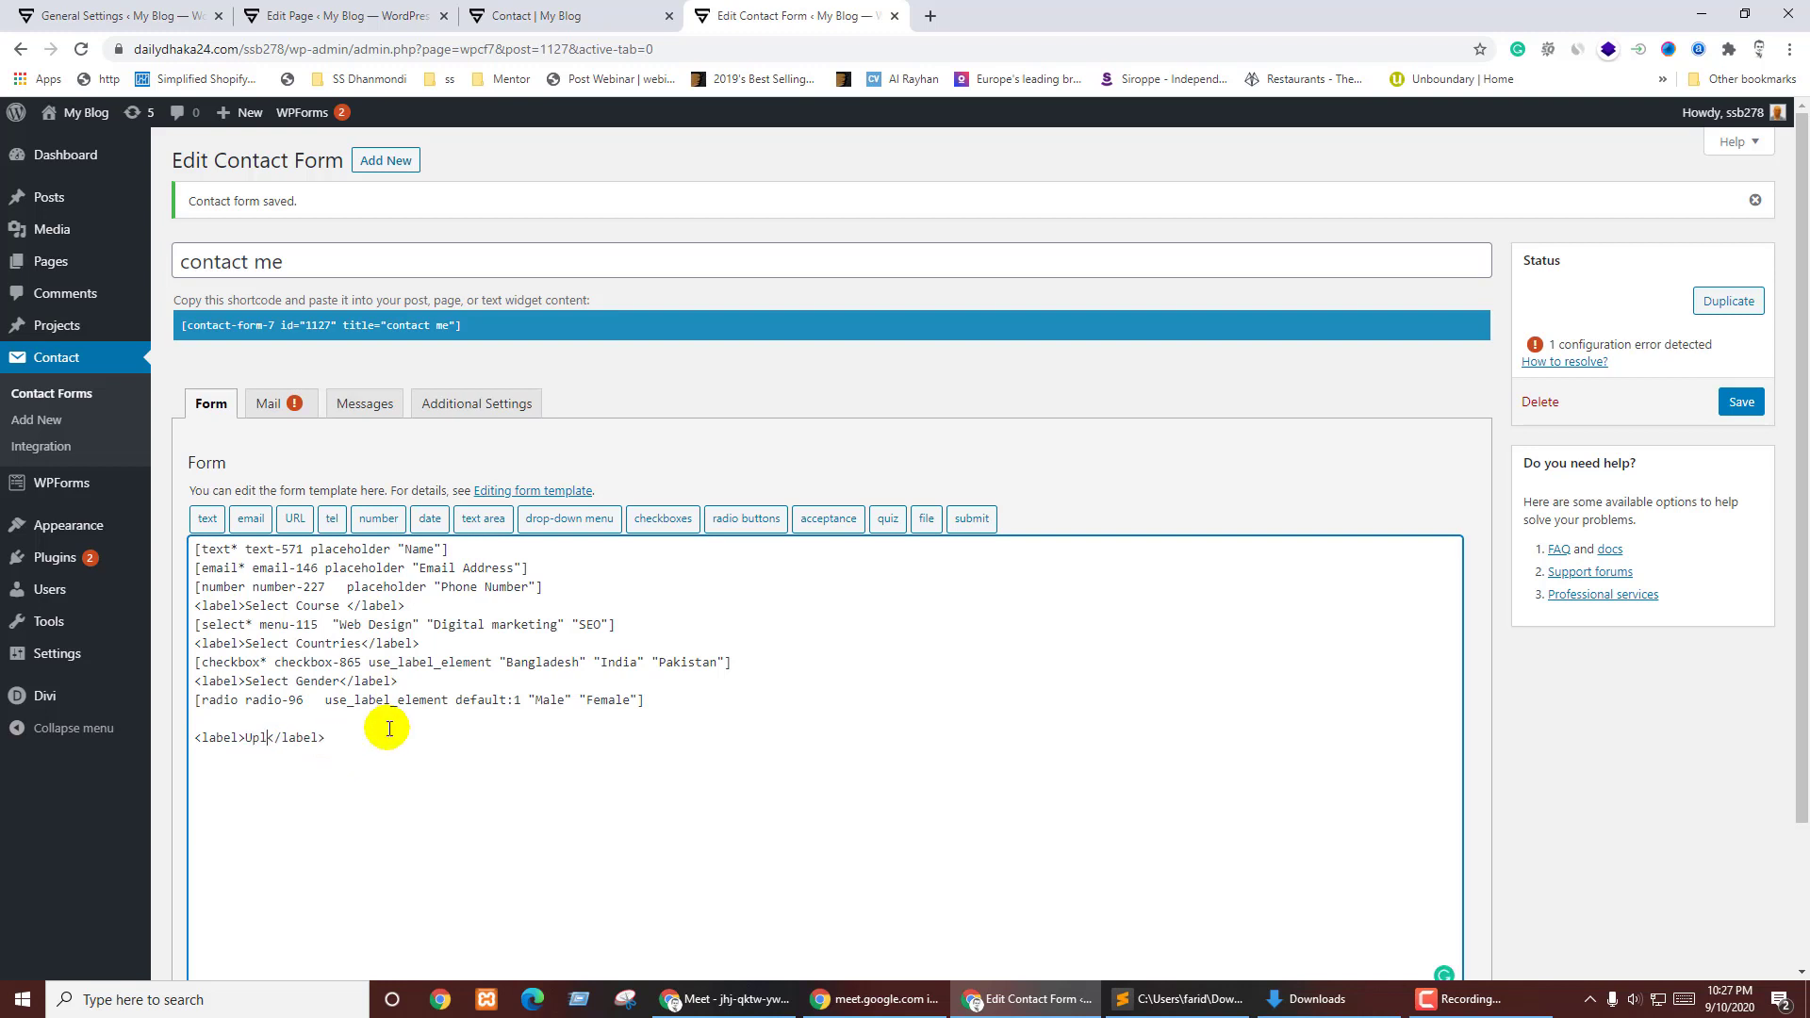
type("oad a CV")
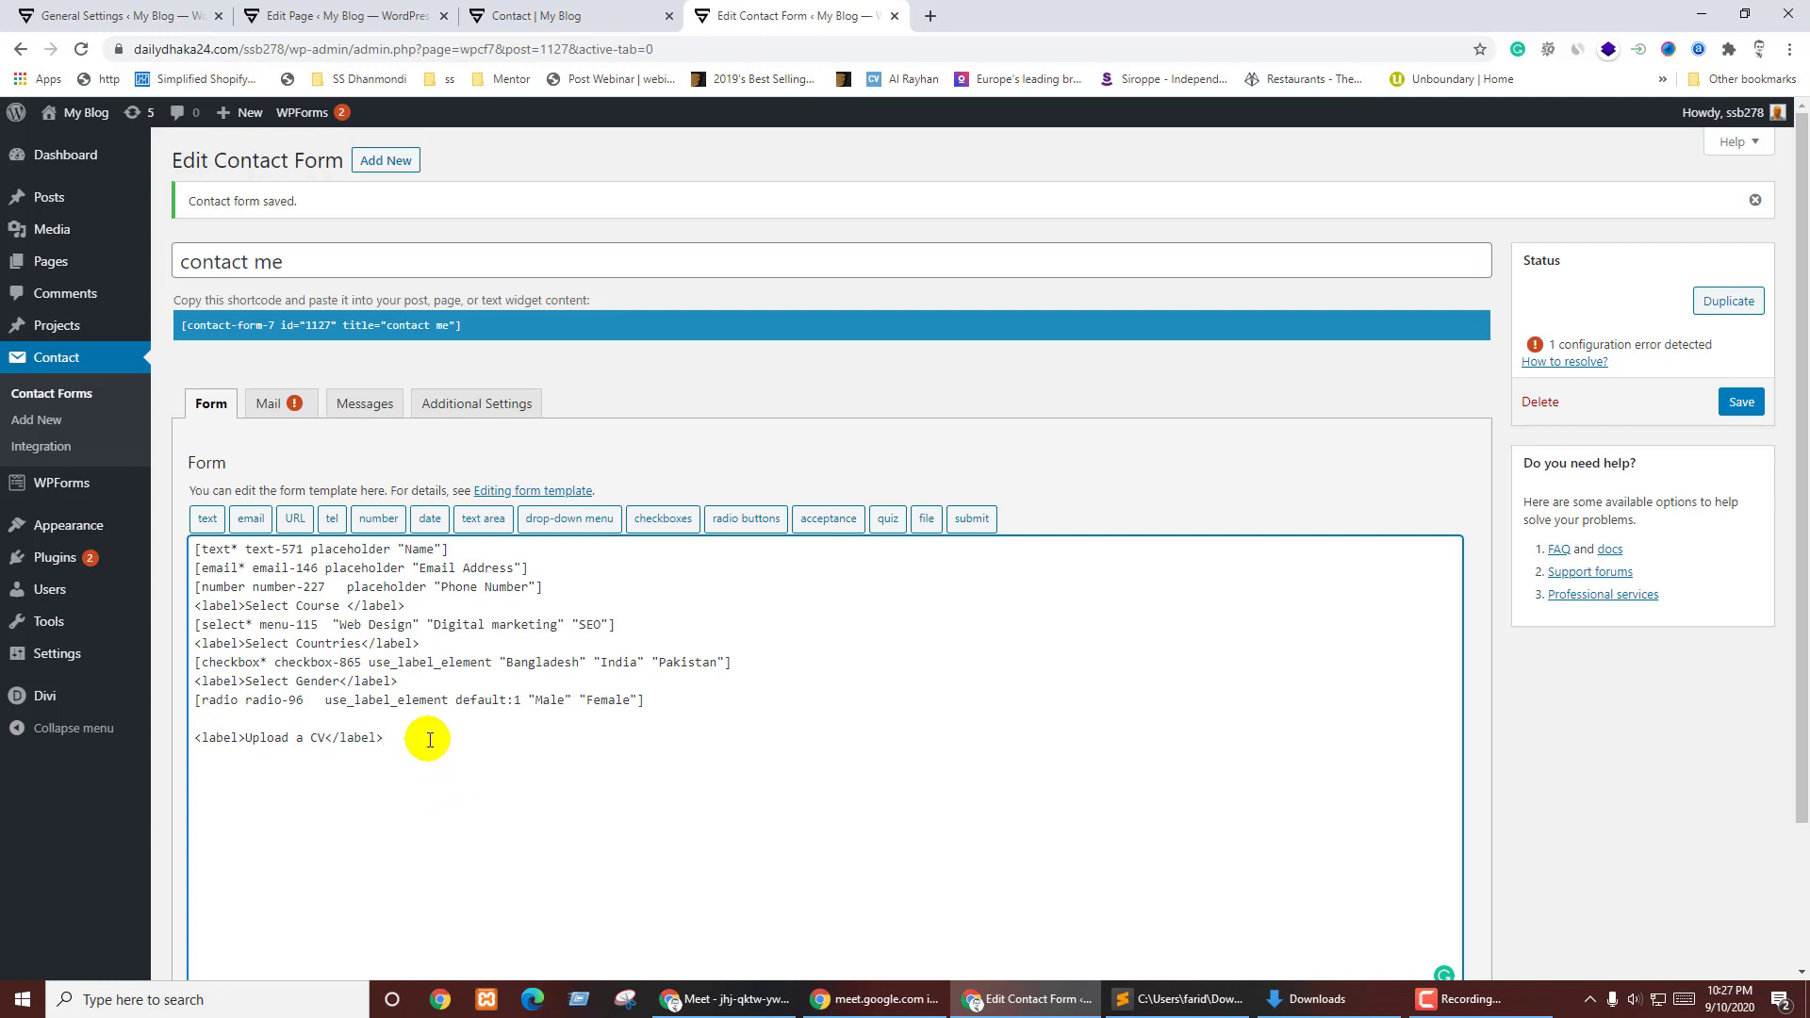
- Start a required file-upload field and open a blank browser tab to look up the size limit
left_click(926, 518)
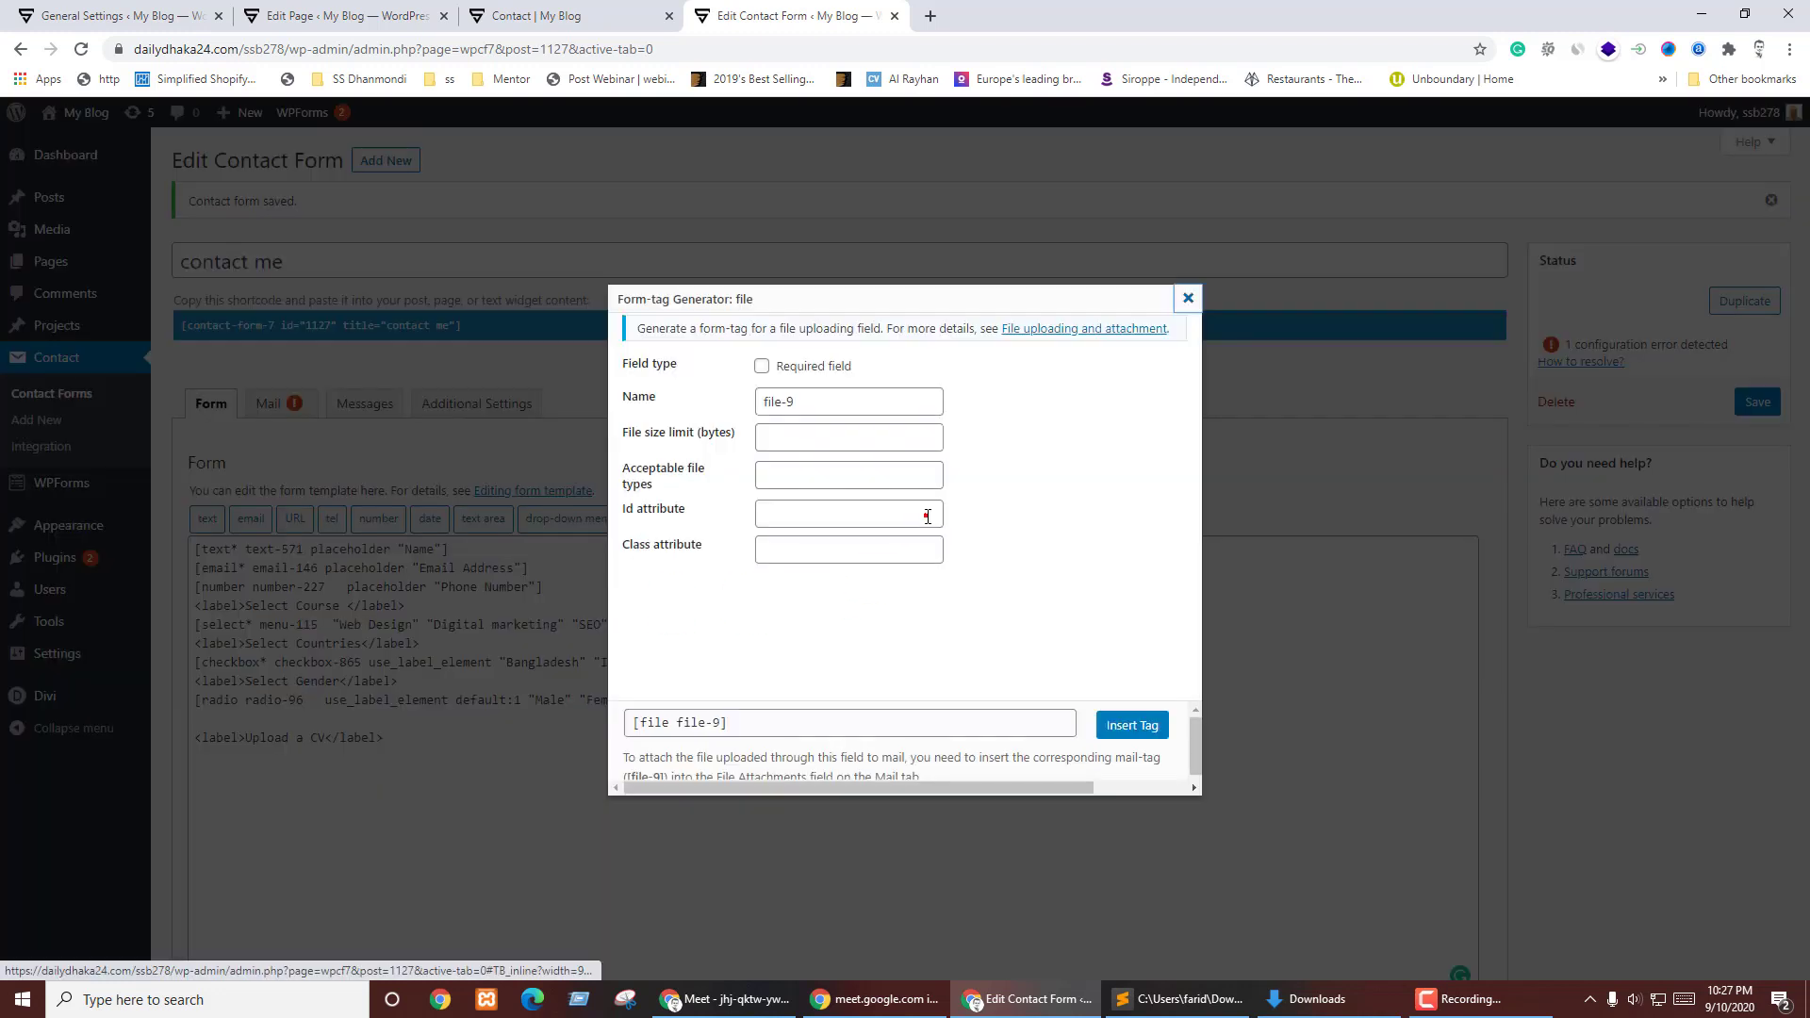
left_click(762, 366)
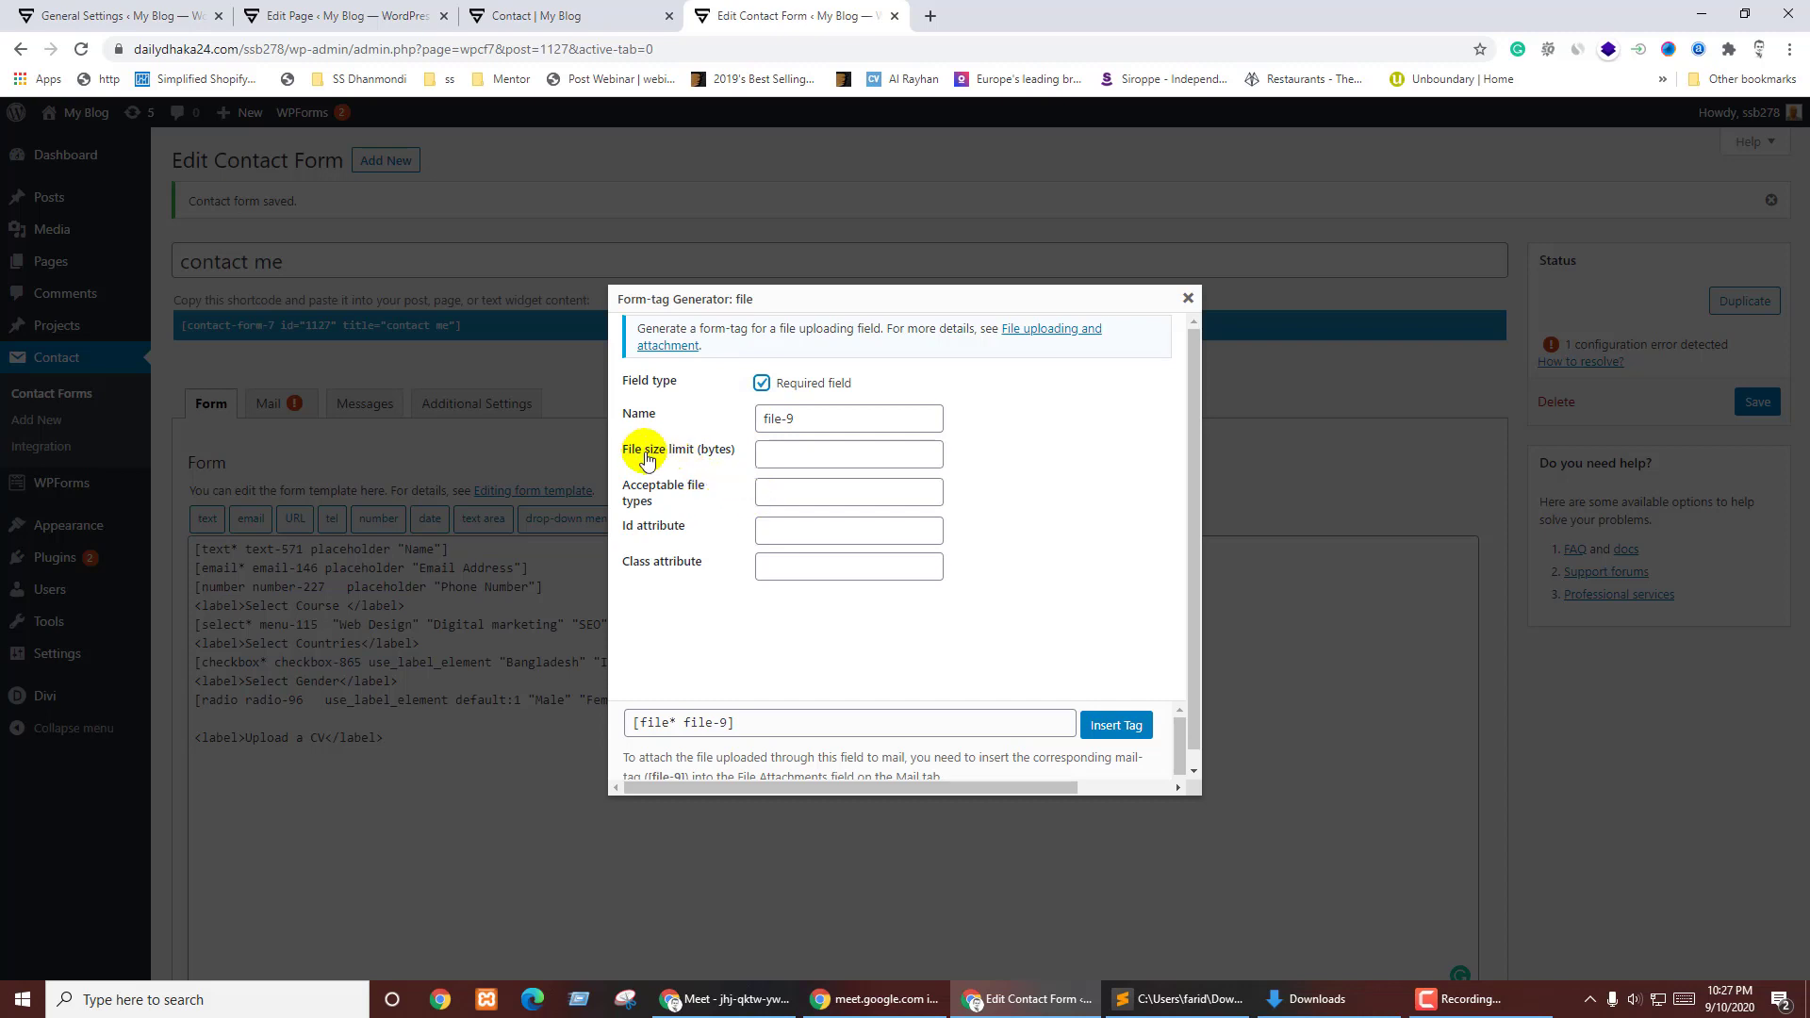
left_click(750, 451)
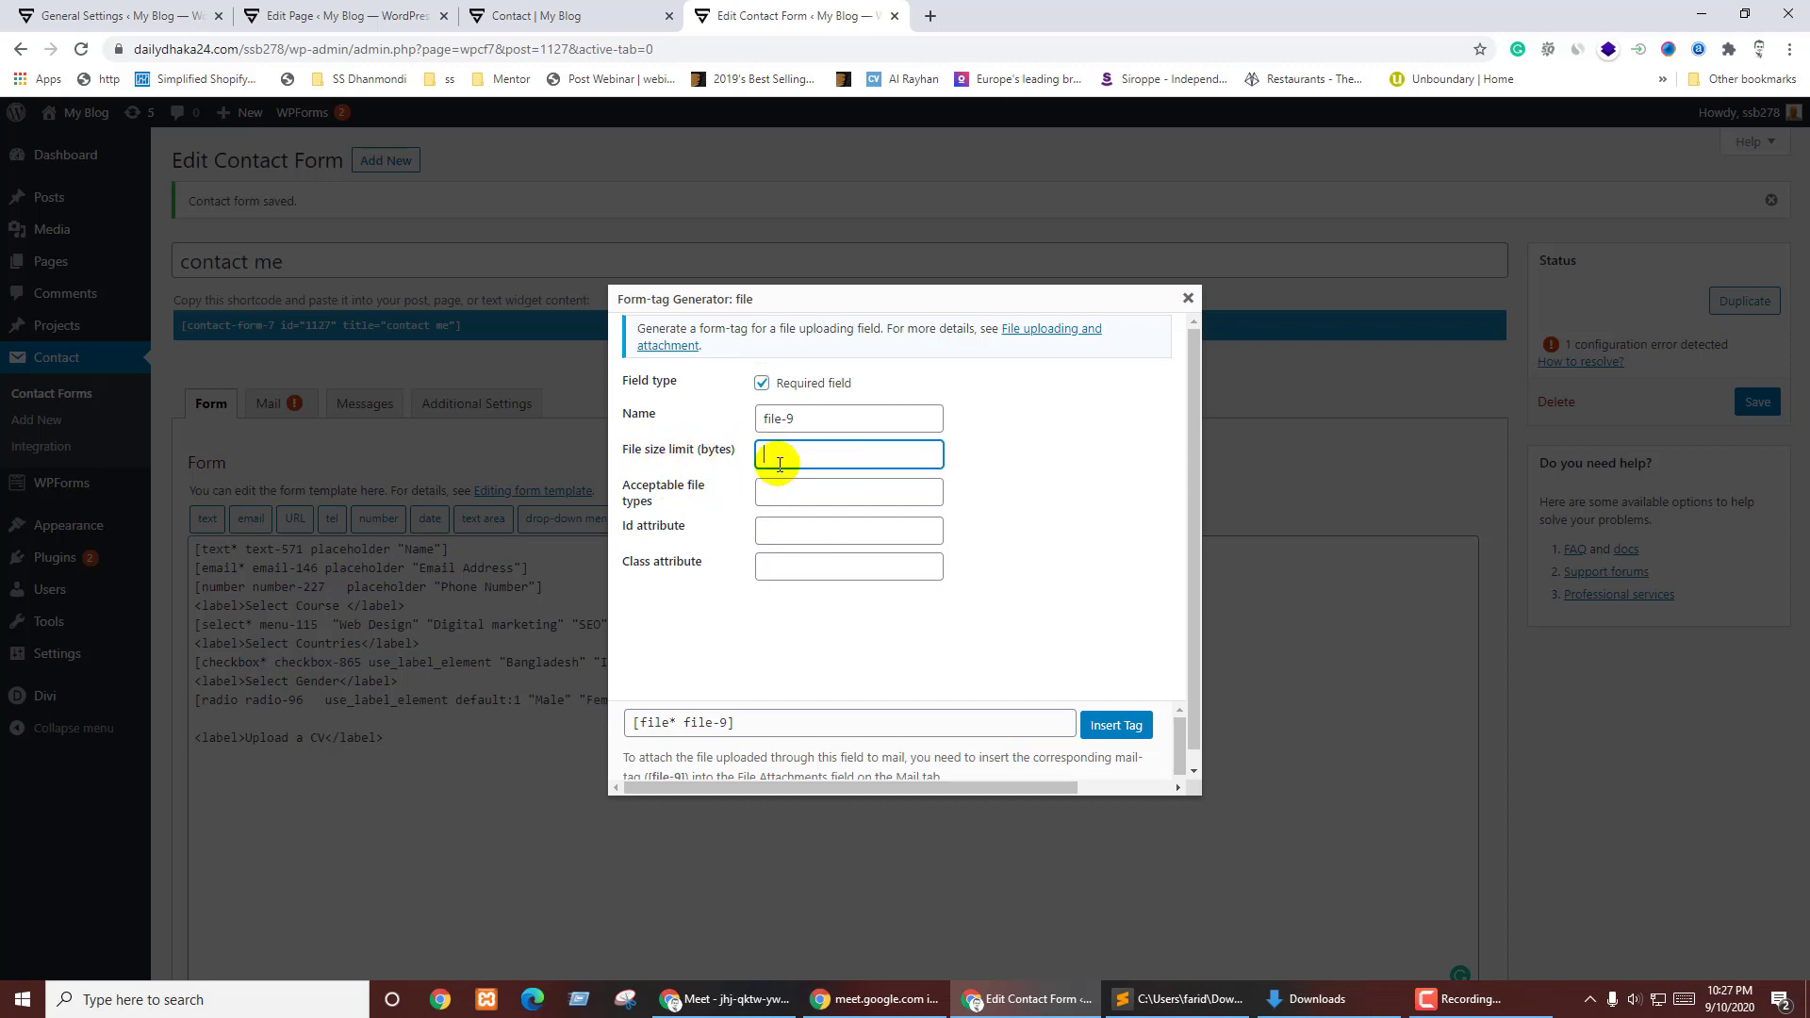
left_click(930, 15)
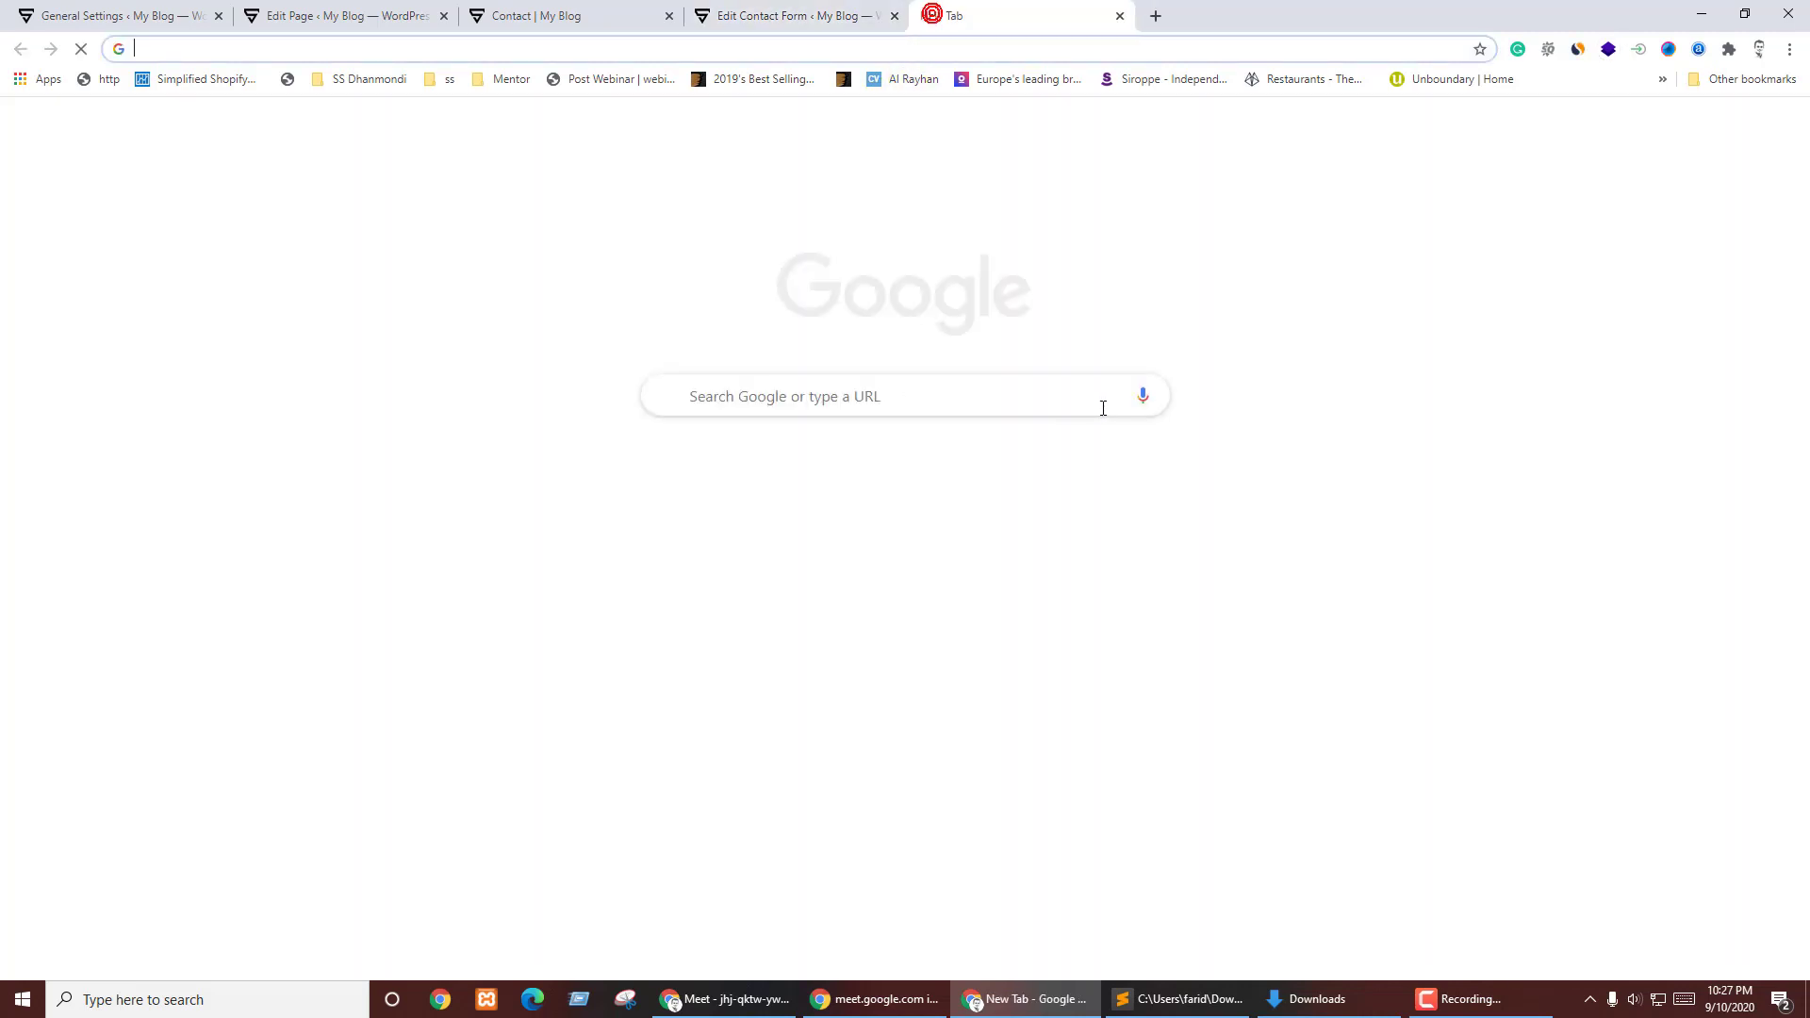
- Search Google for 'mb to bytes' and note that 1 MB equals 1000000 bytes
type("mb ")
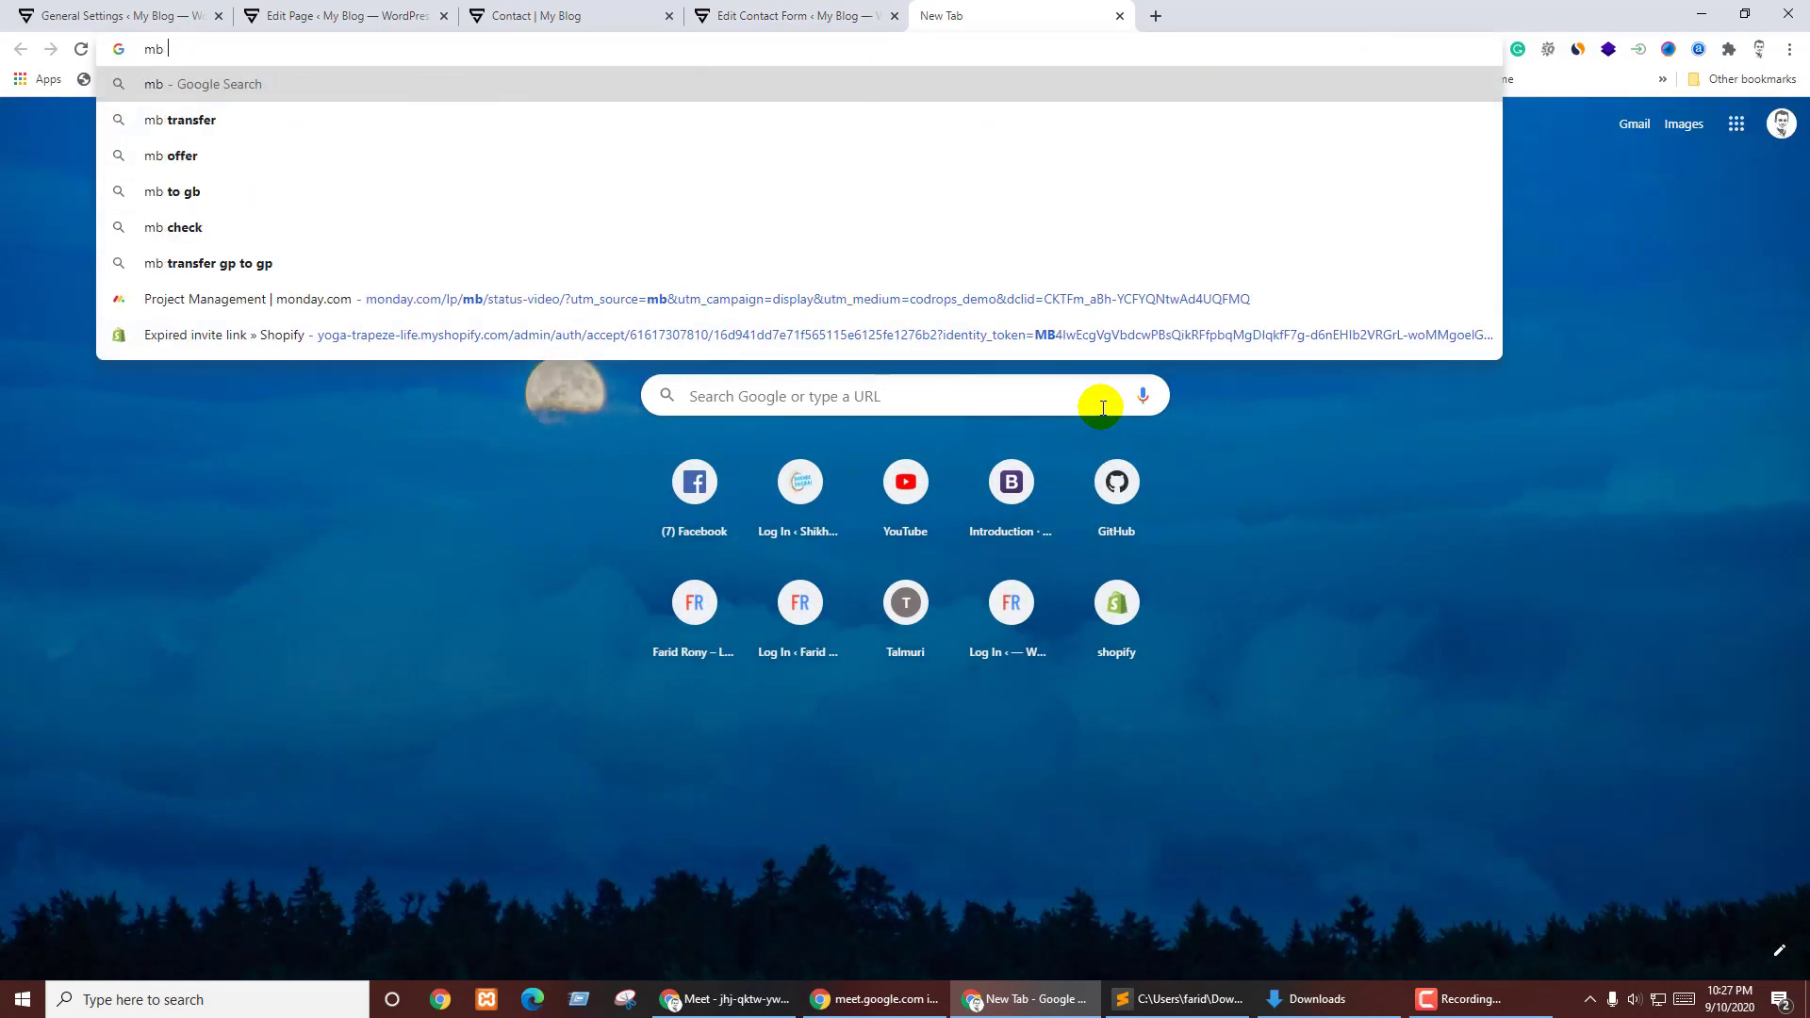
type("to bytes")
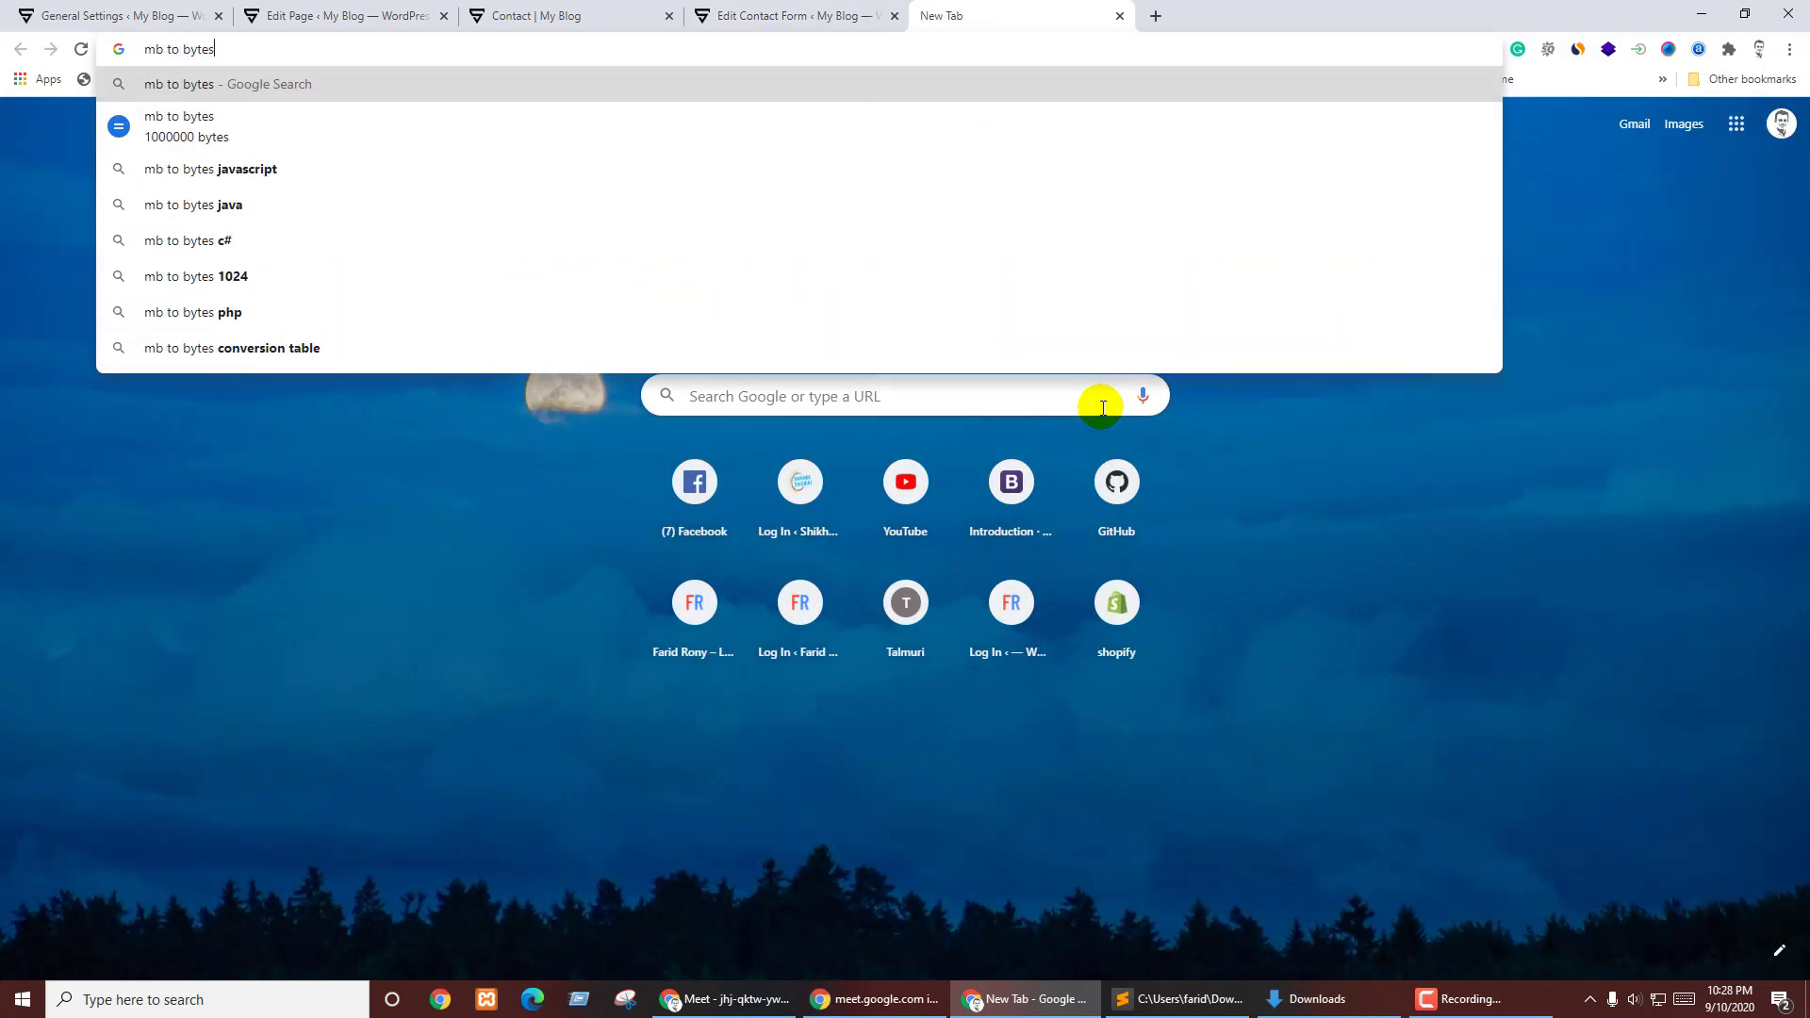
key("Return")
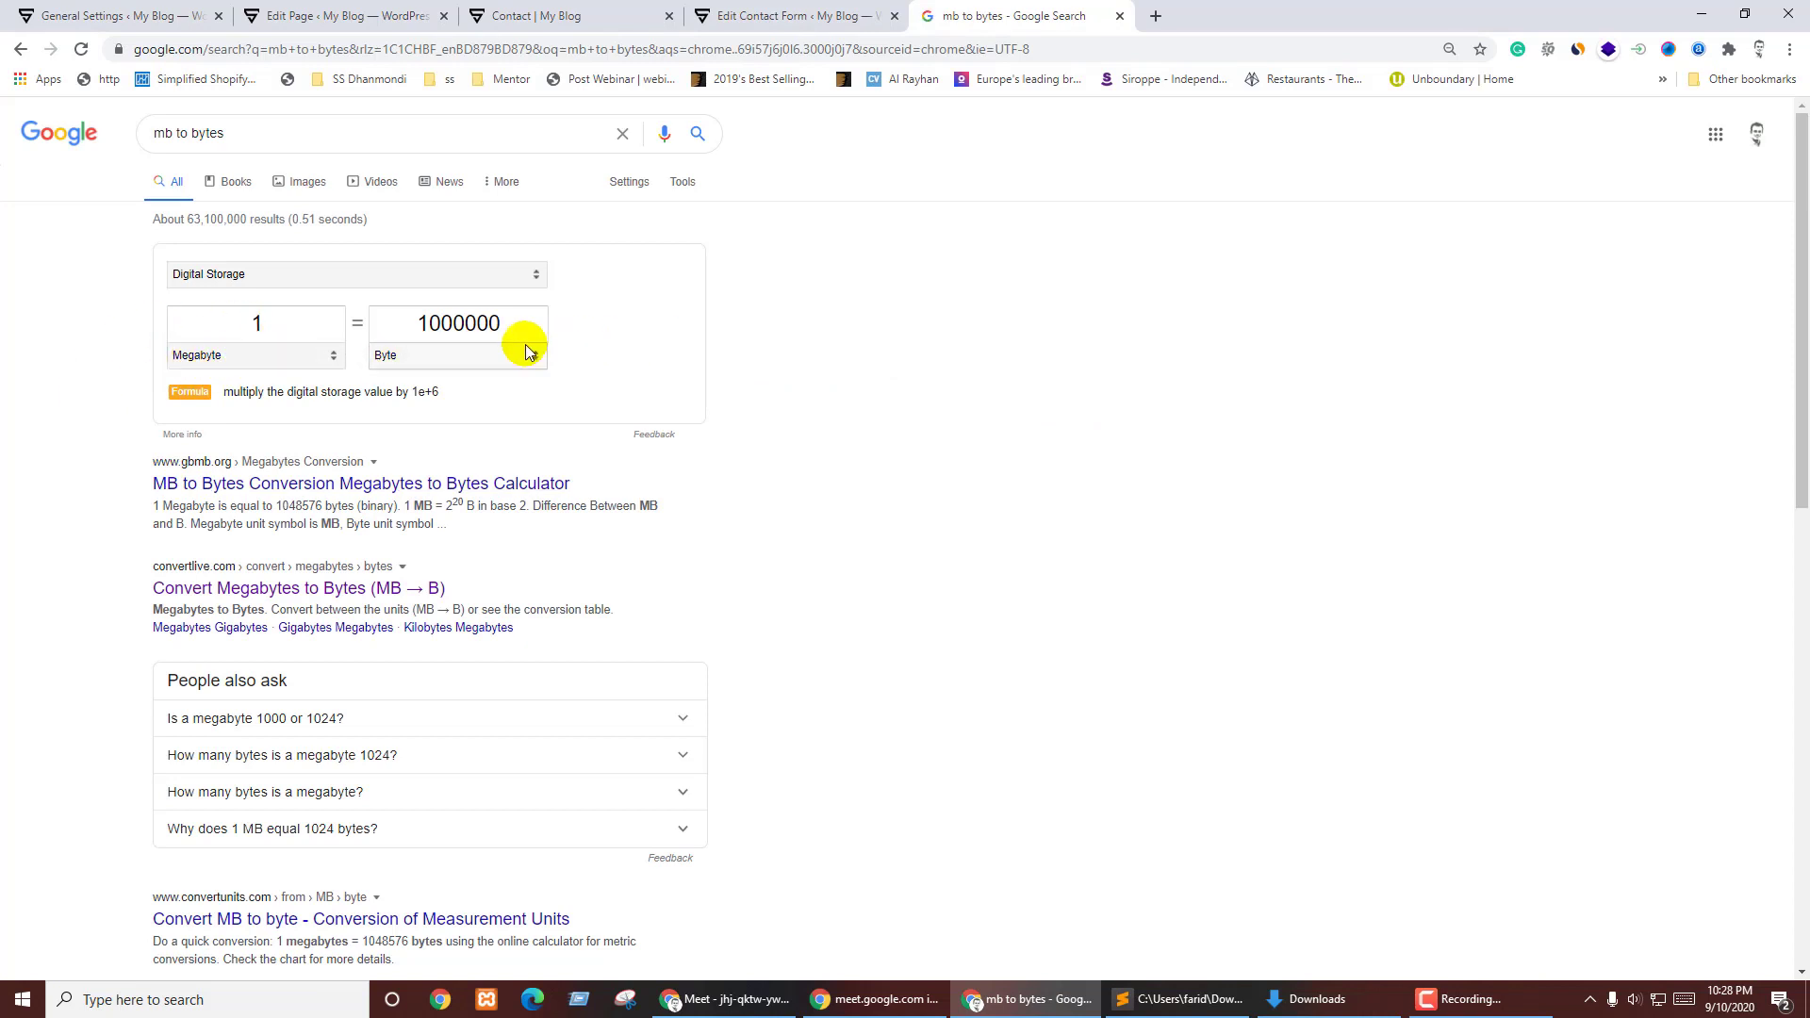
left_click_drag(421, 323, 528, 328)
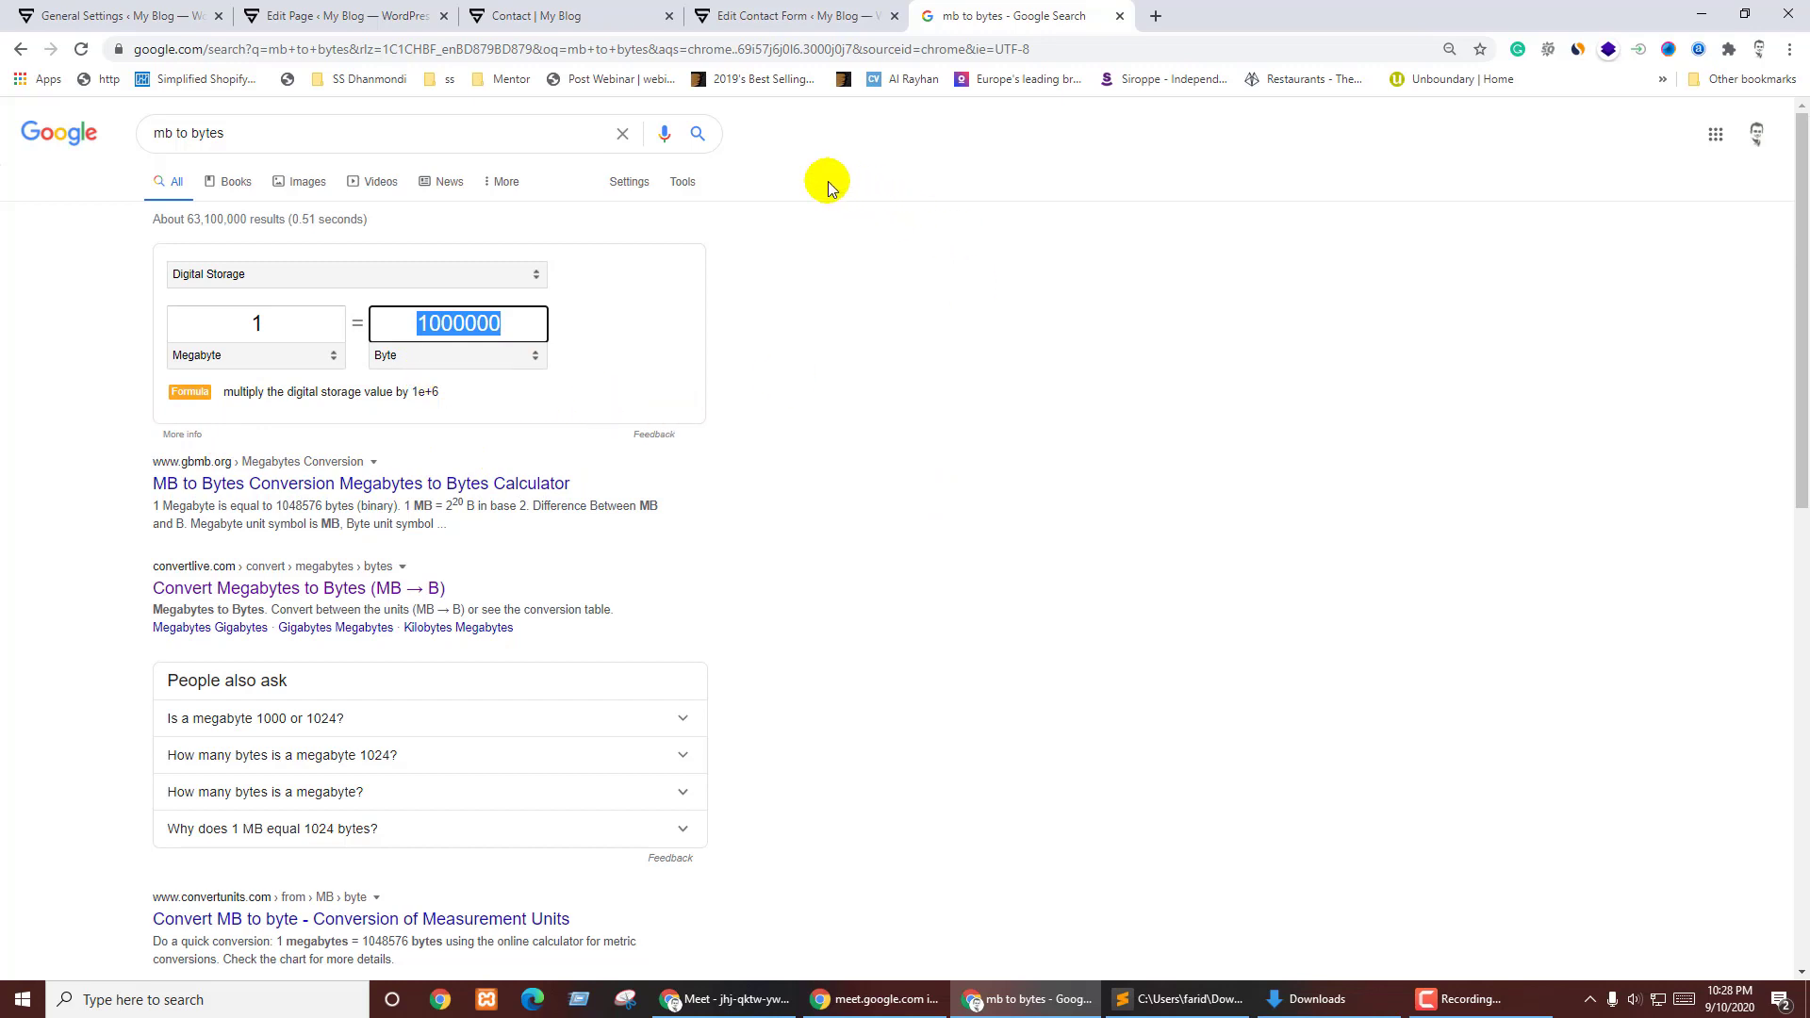
left_click(760, 7)
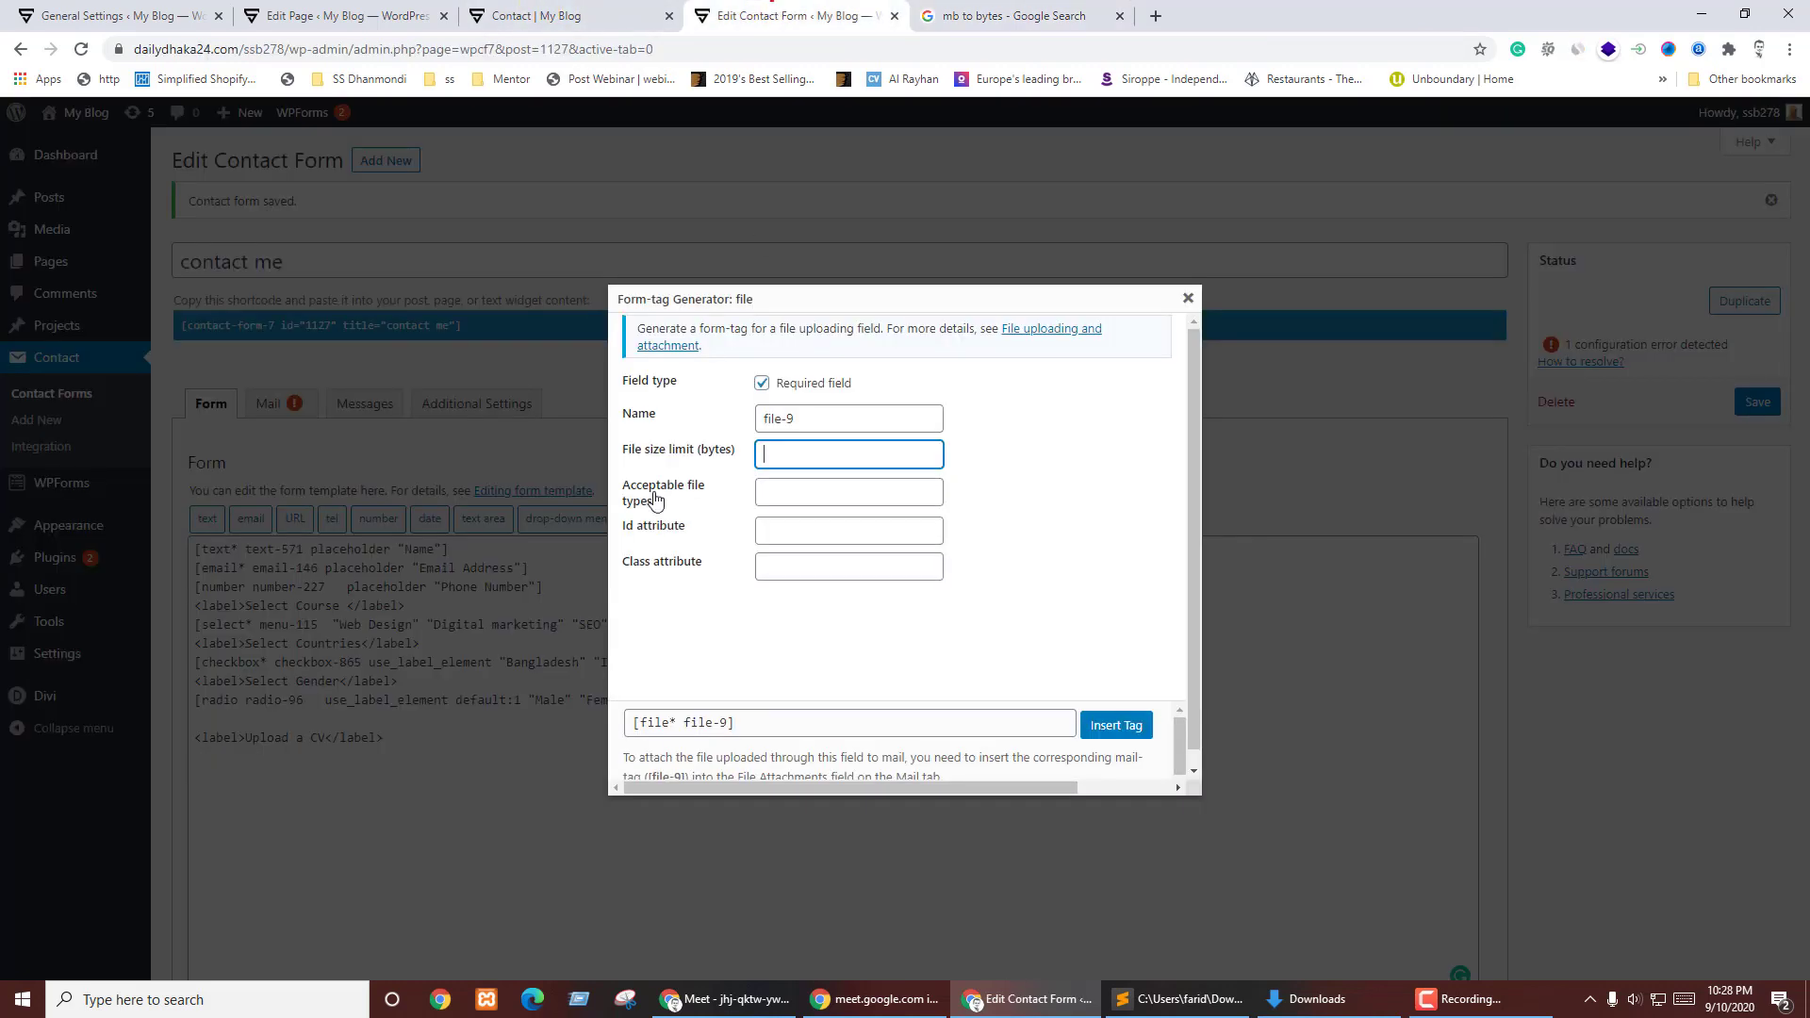
- Insert the required file tag with a 1000000-byte limit accepting PDF, PNG and JPG files
left_click(808, 453)
left_click(802, 493)
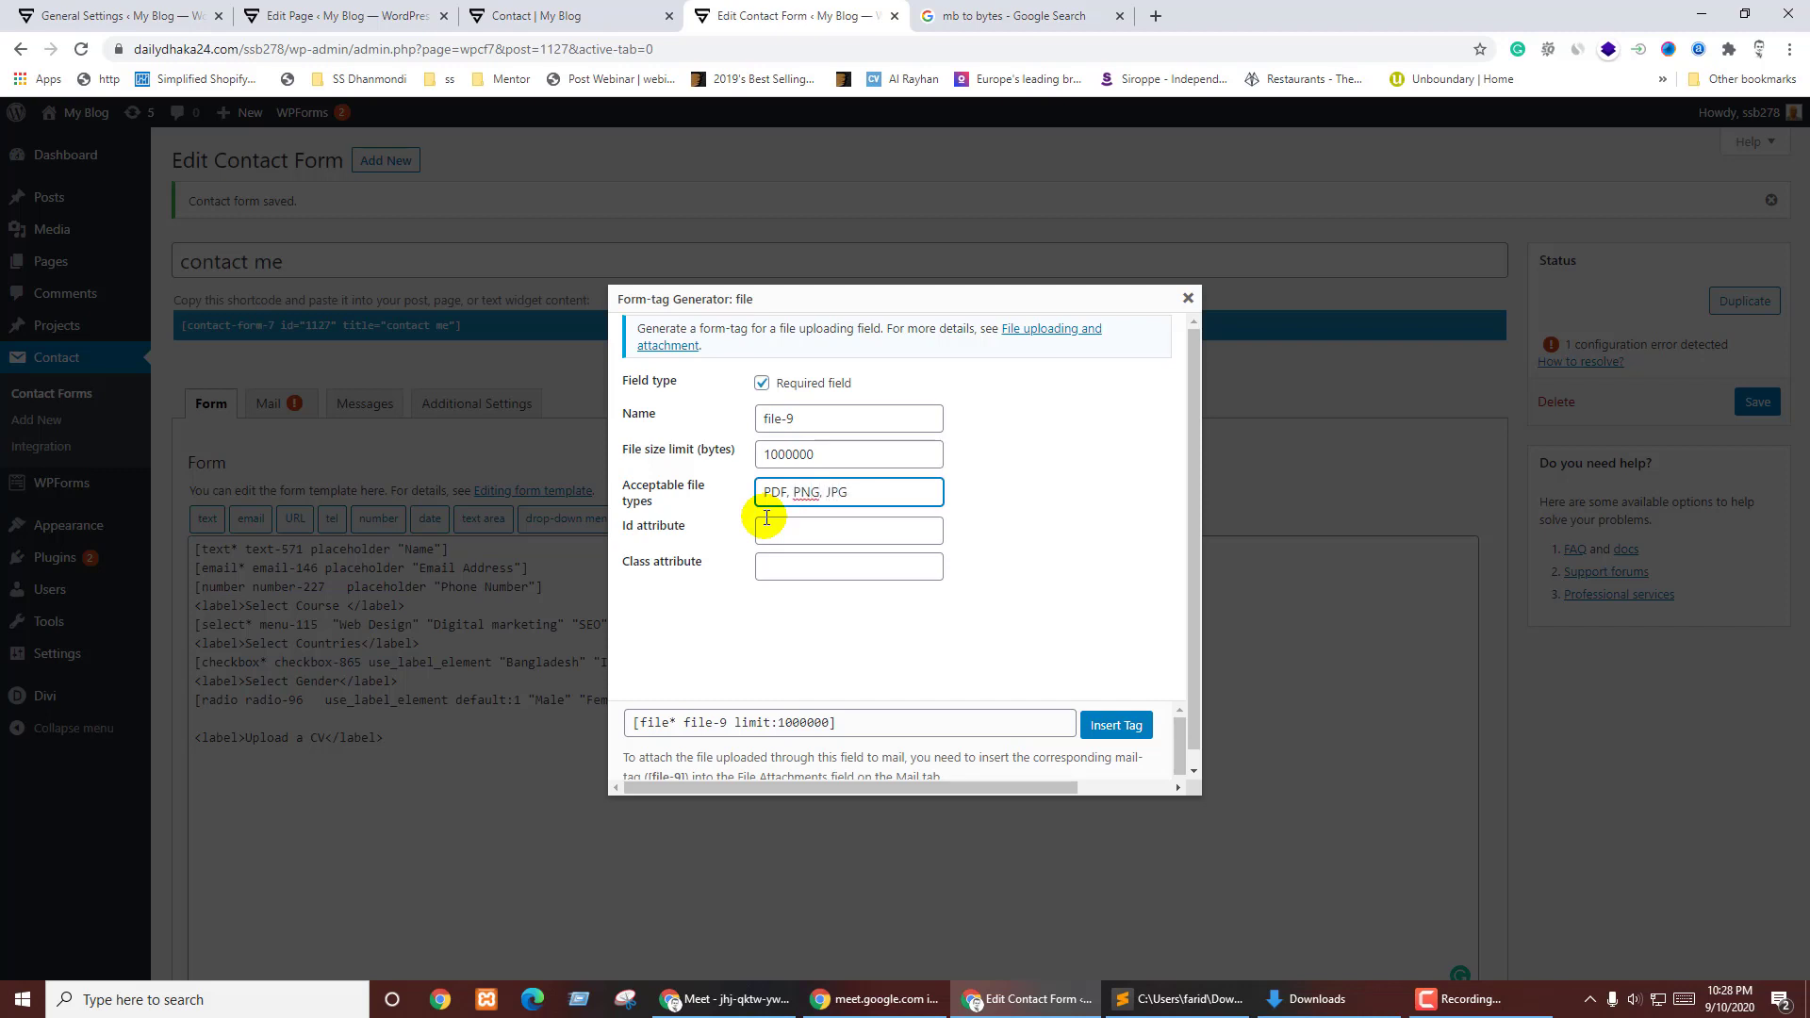
left_click(861, 611)
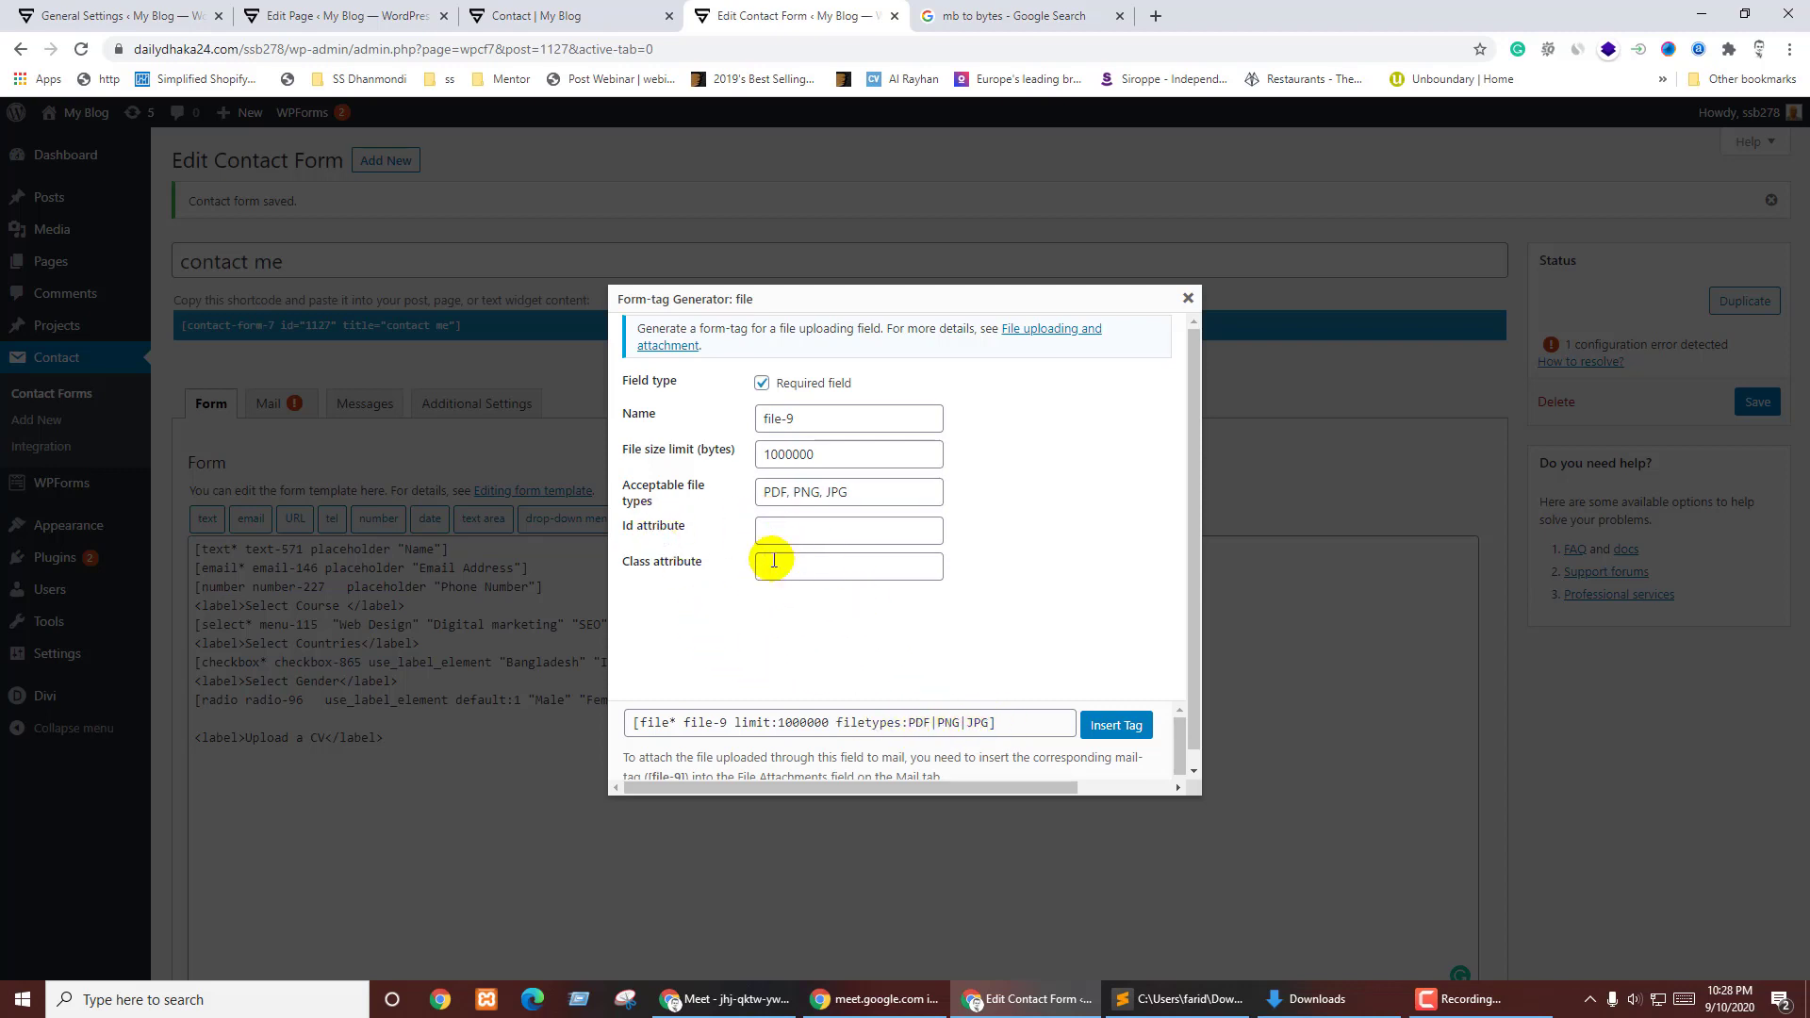
left_click(1116, 725)
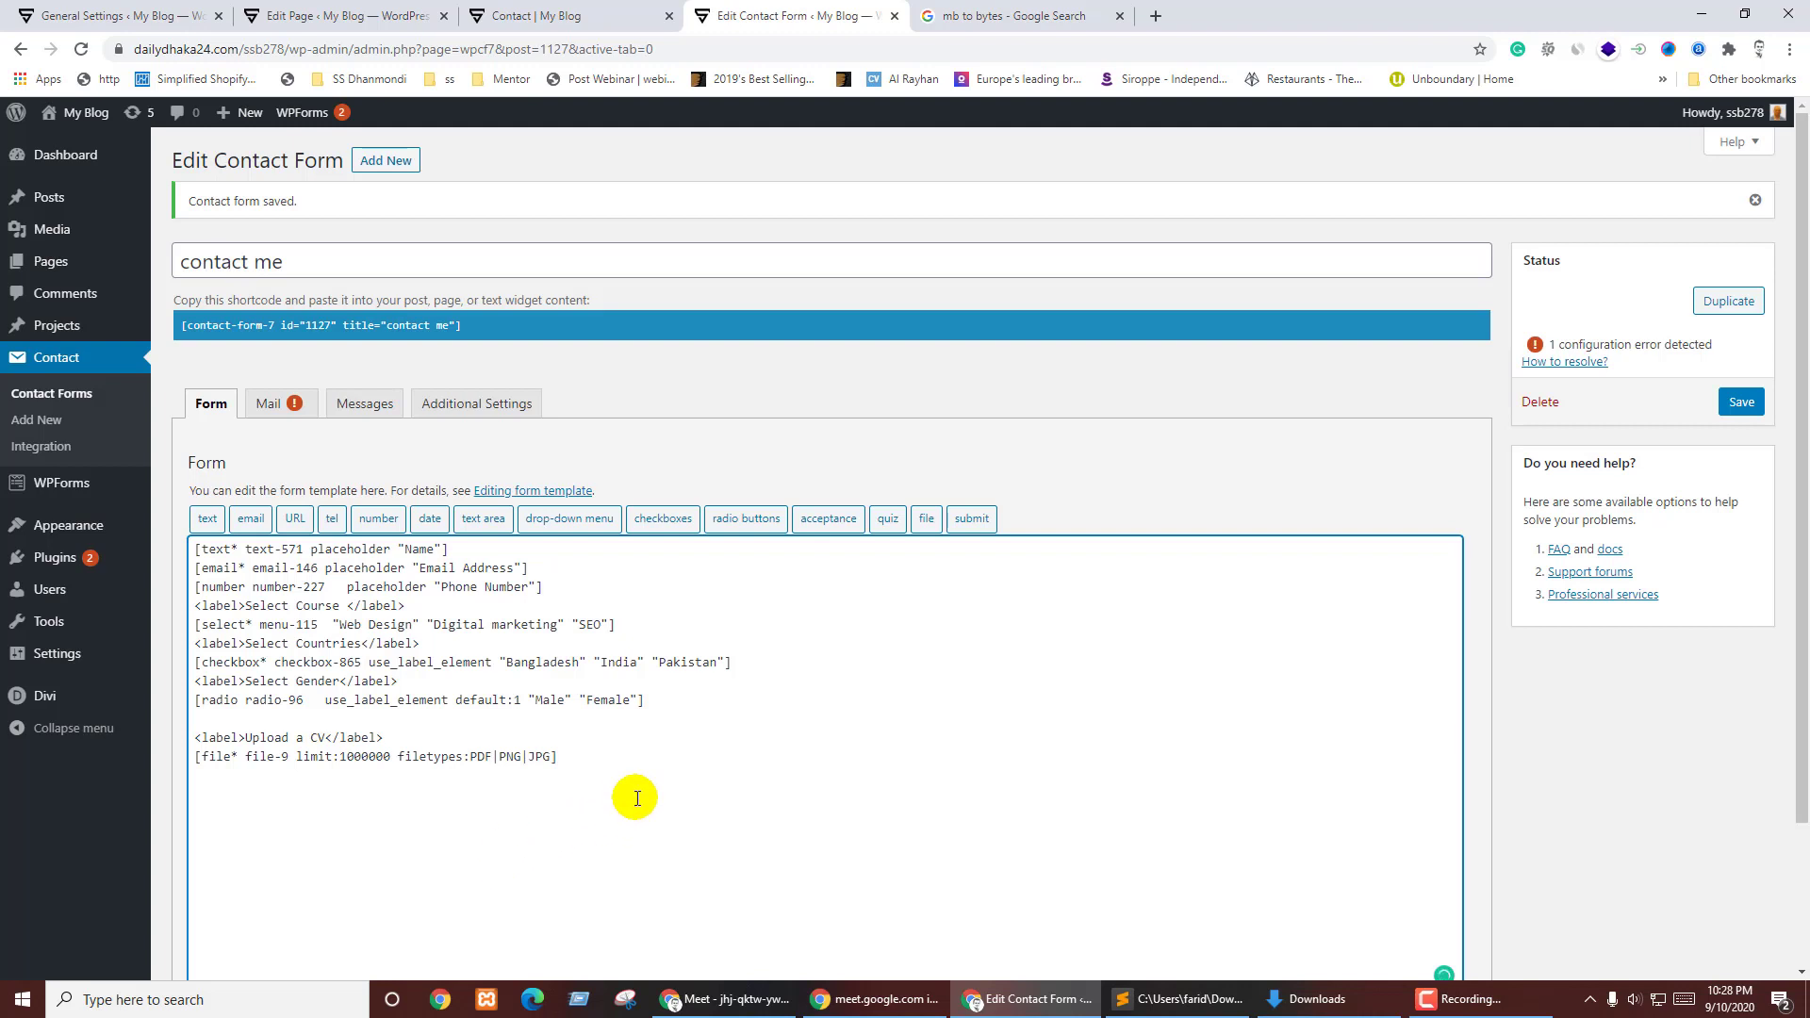
scroll(647, 655, "down", 1)
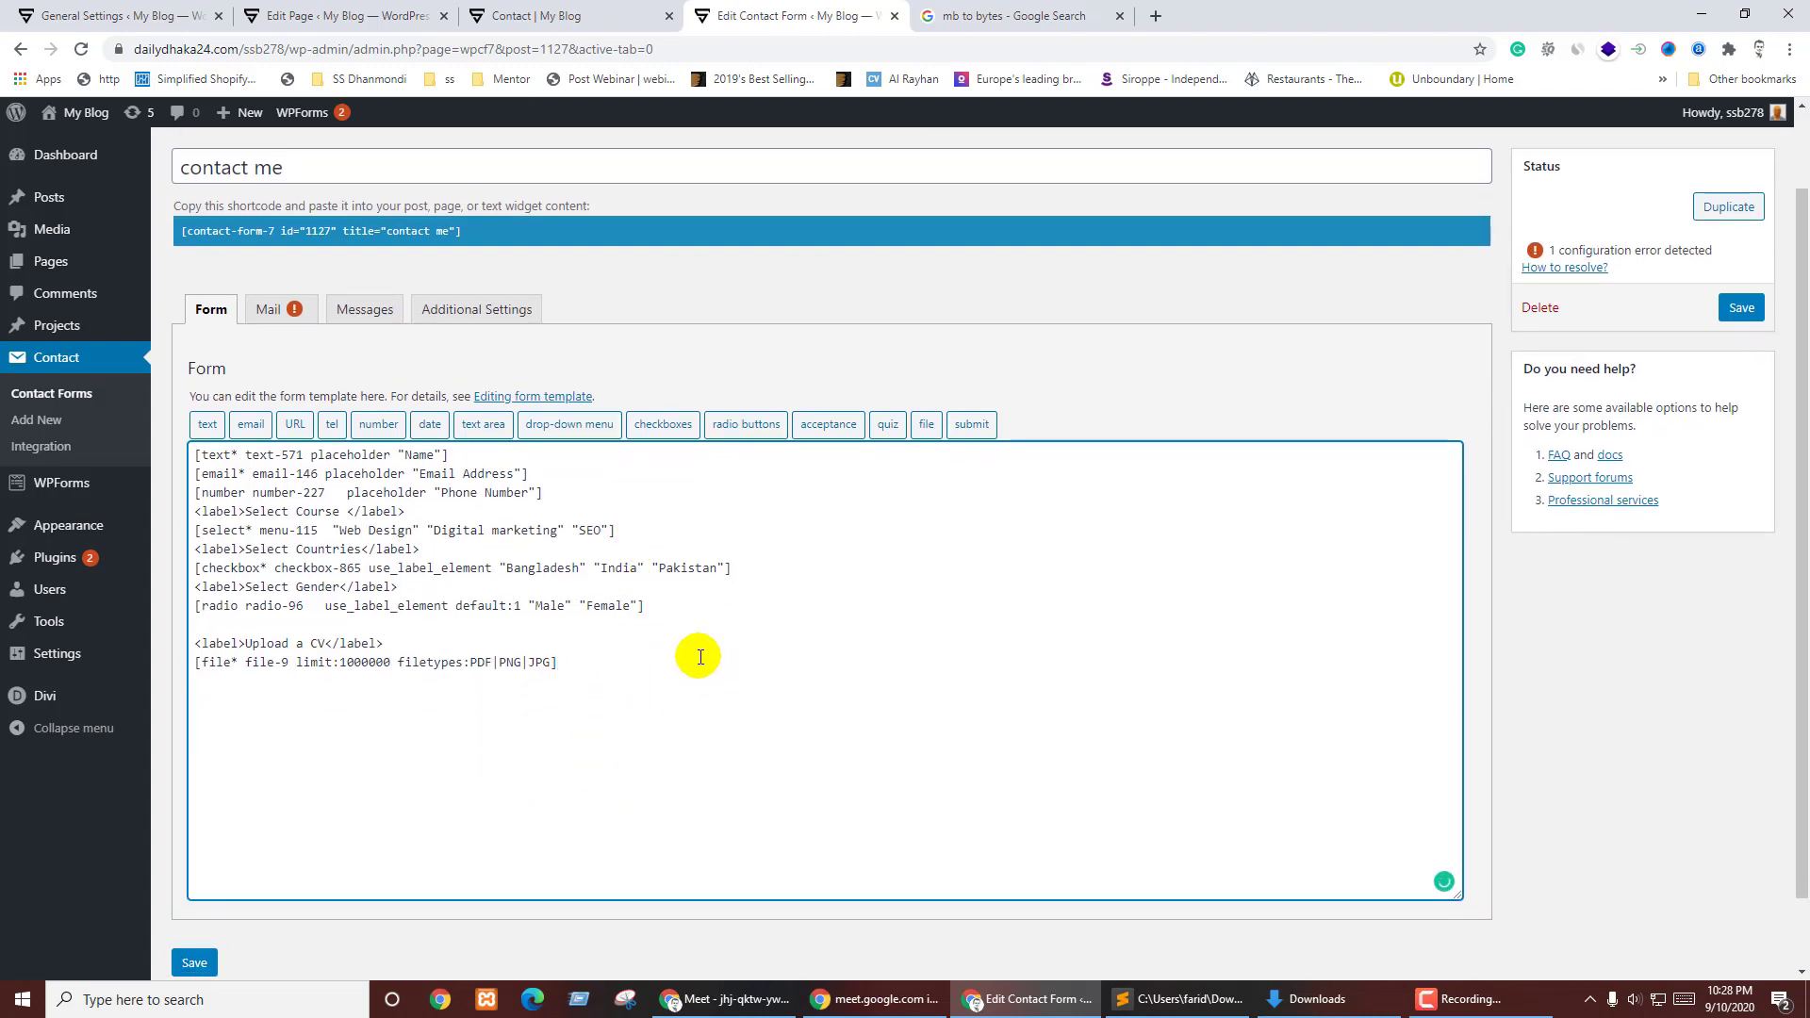
scroll(679, 646, "down", 1)
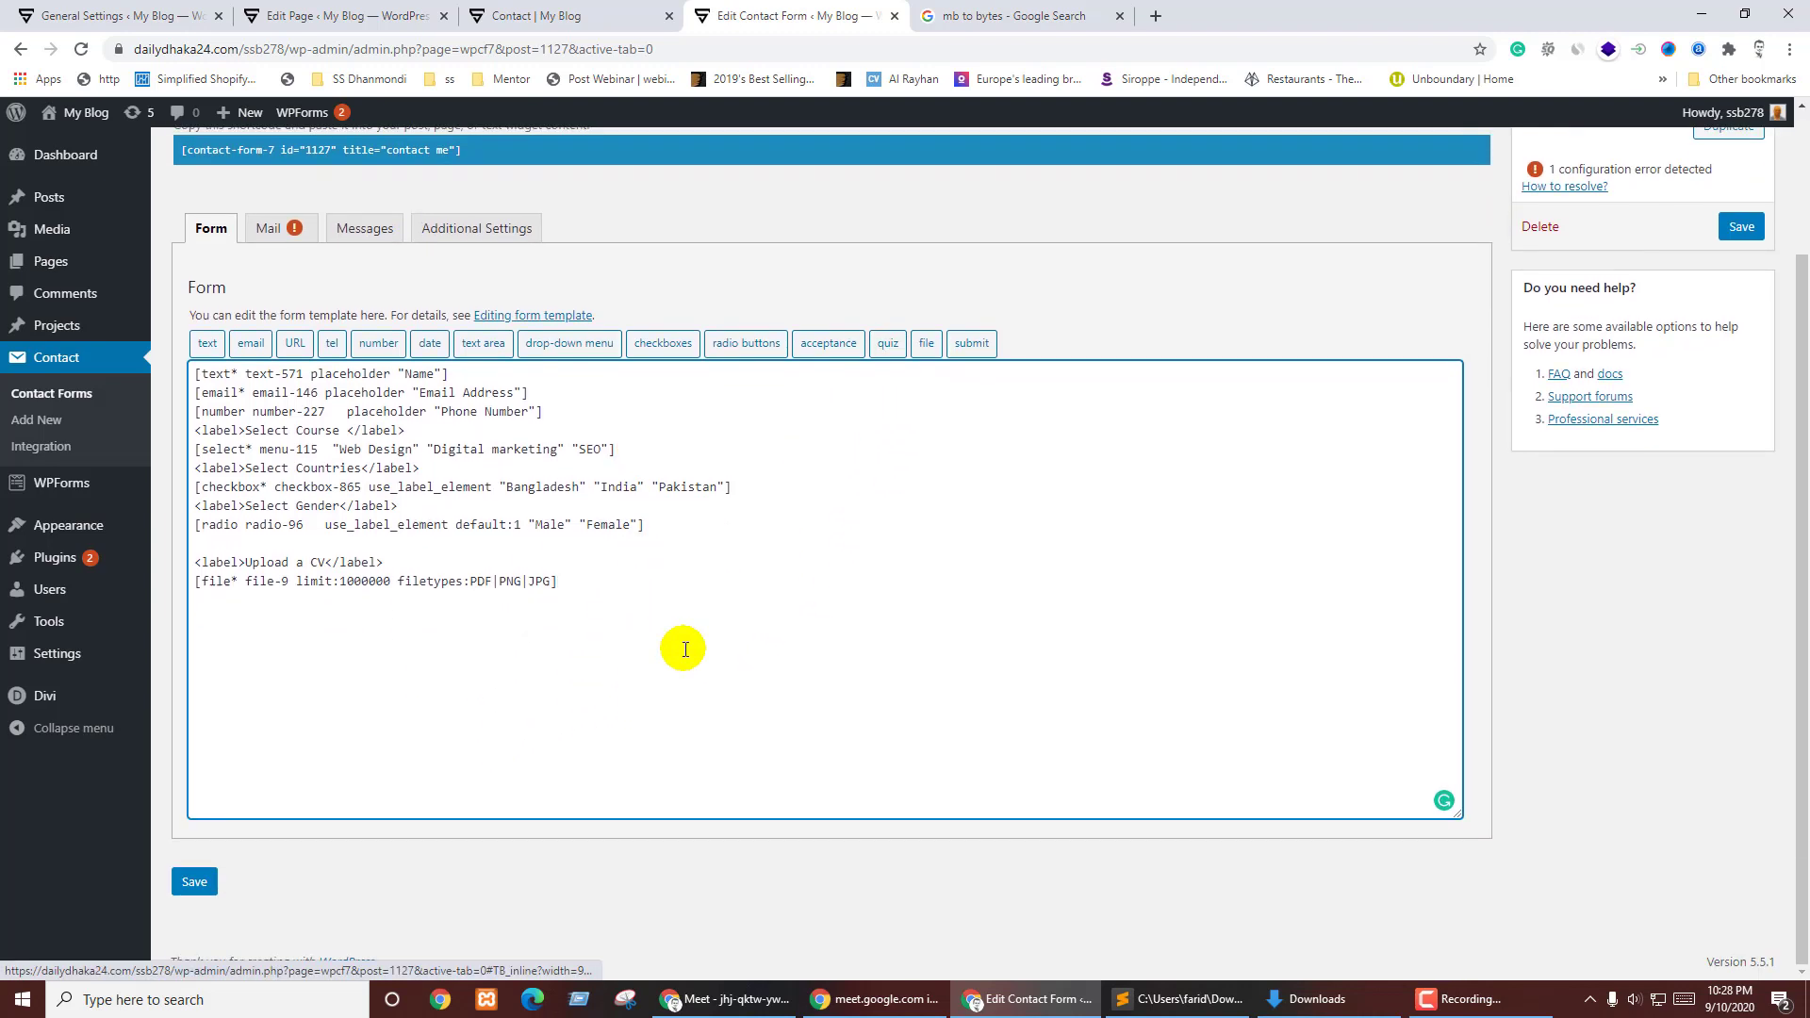
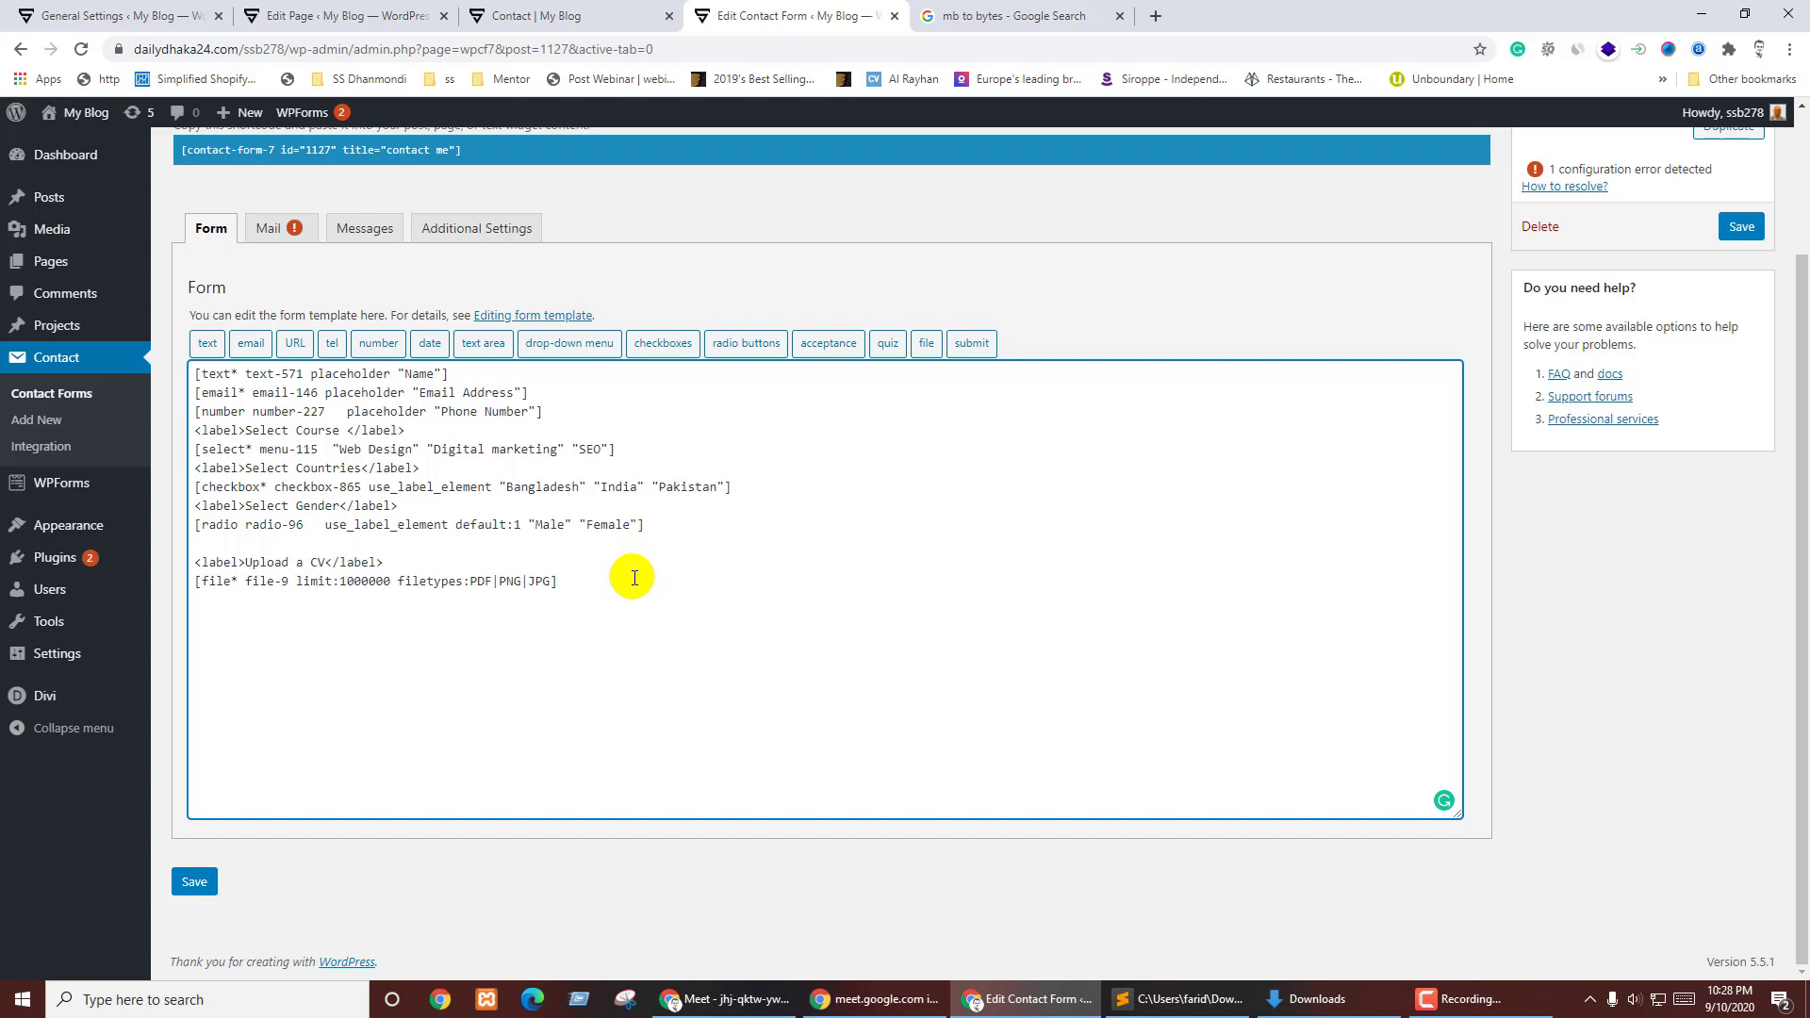
- Duplicate the Upload a CV label below the file field and relabel it 'Type Your School Name'
triple_click(408, 558)
key("ctrl+c")
left_click(316, 608)
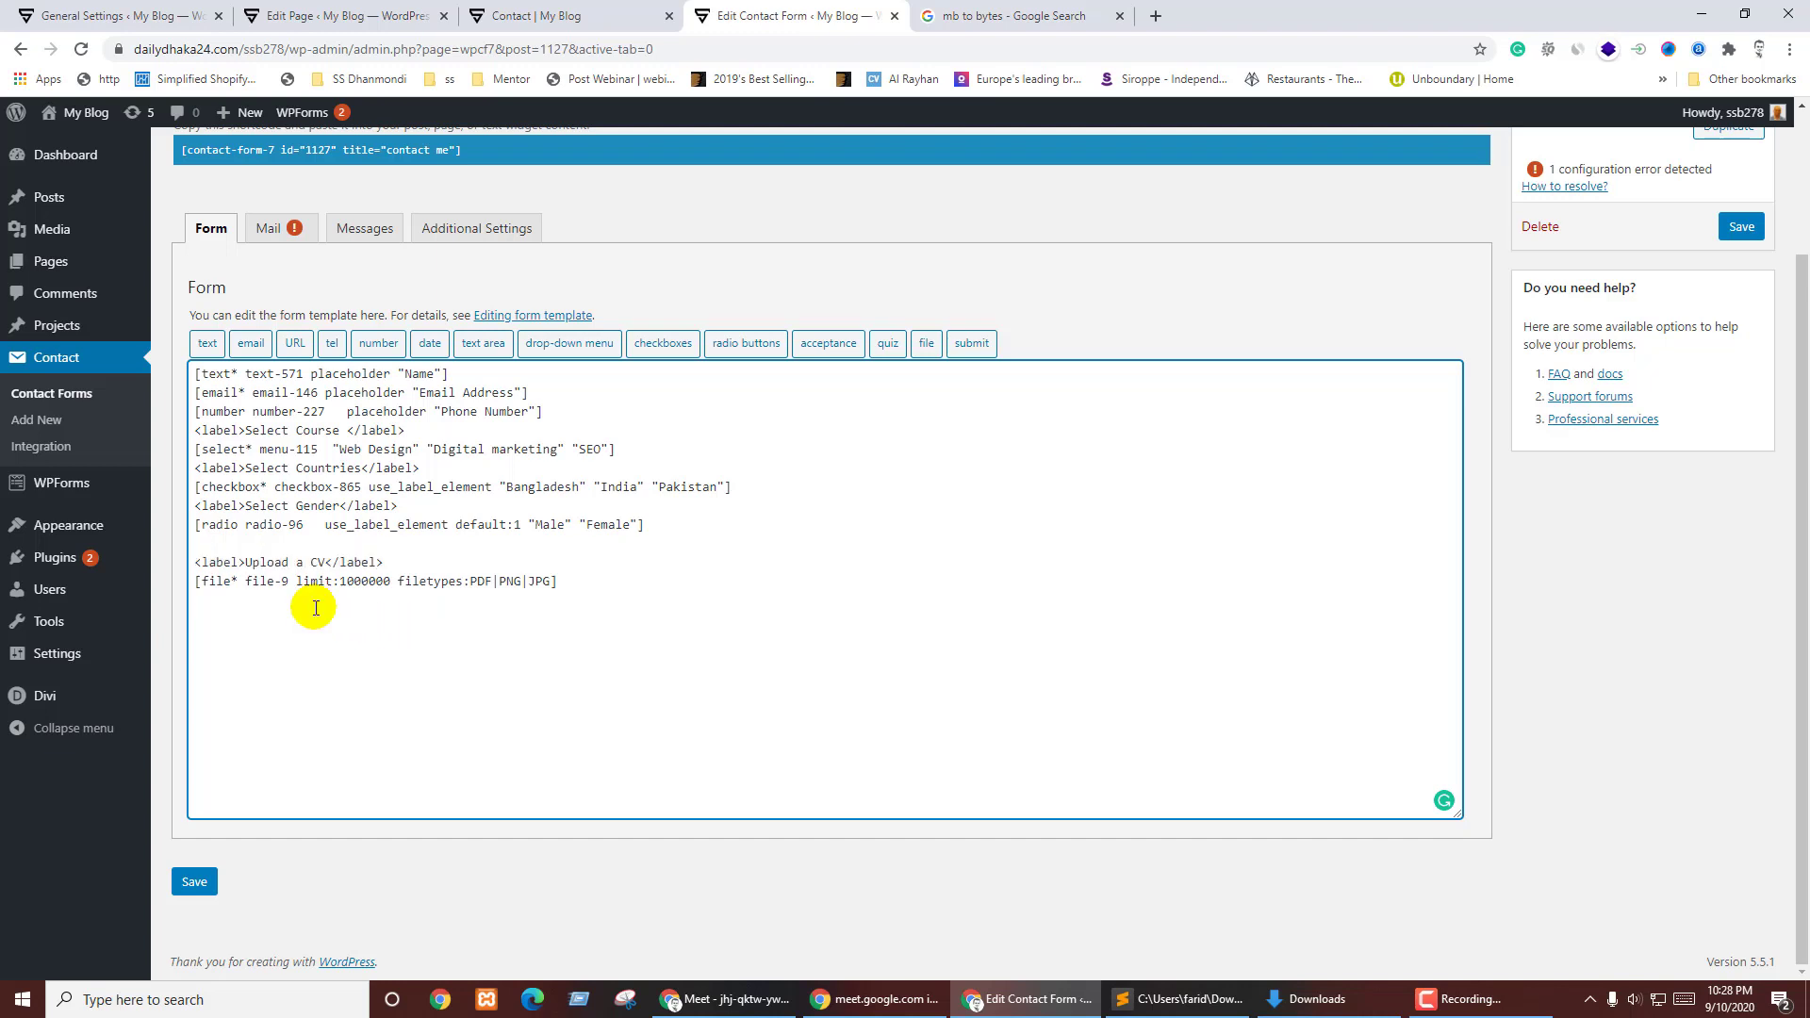
key("Return")
key("ctrl+v")
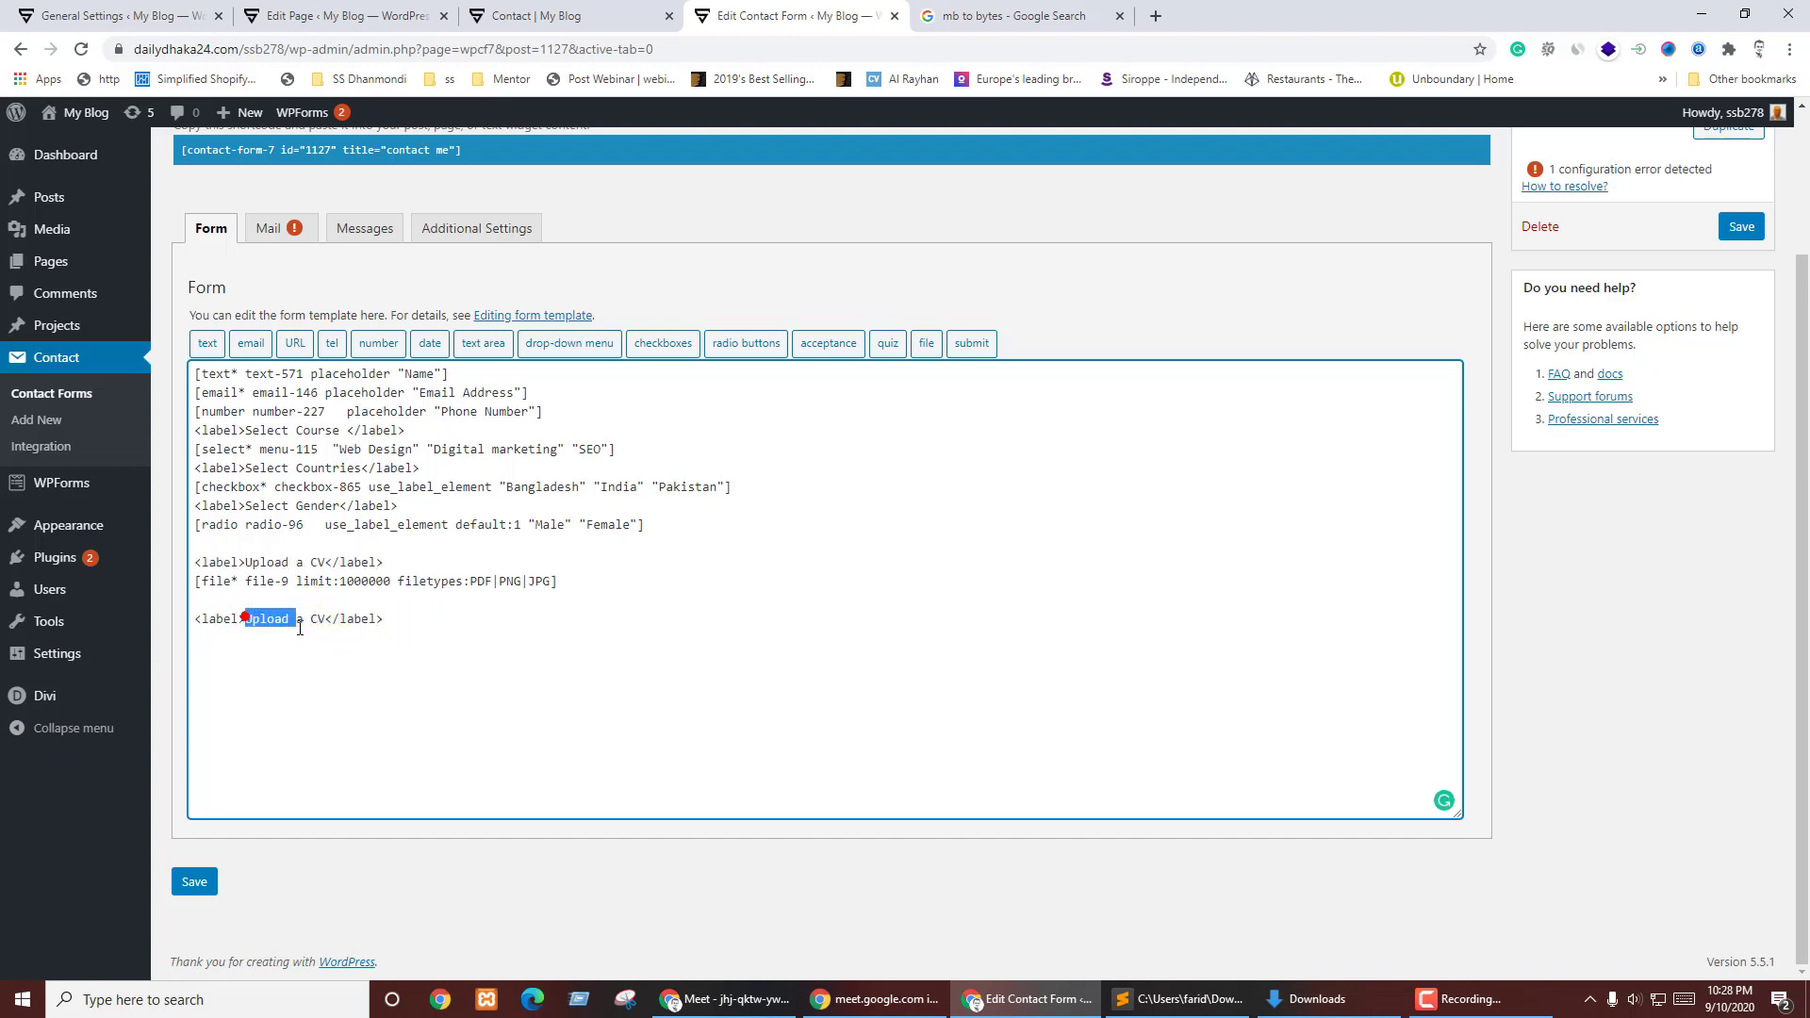
left_click_drag(299, 629, 330, 622)
type("Type Your School Name")
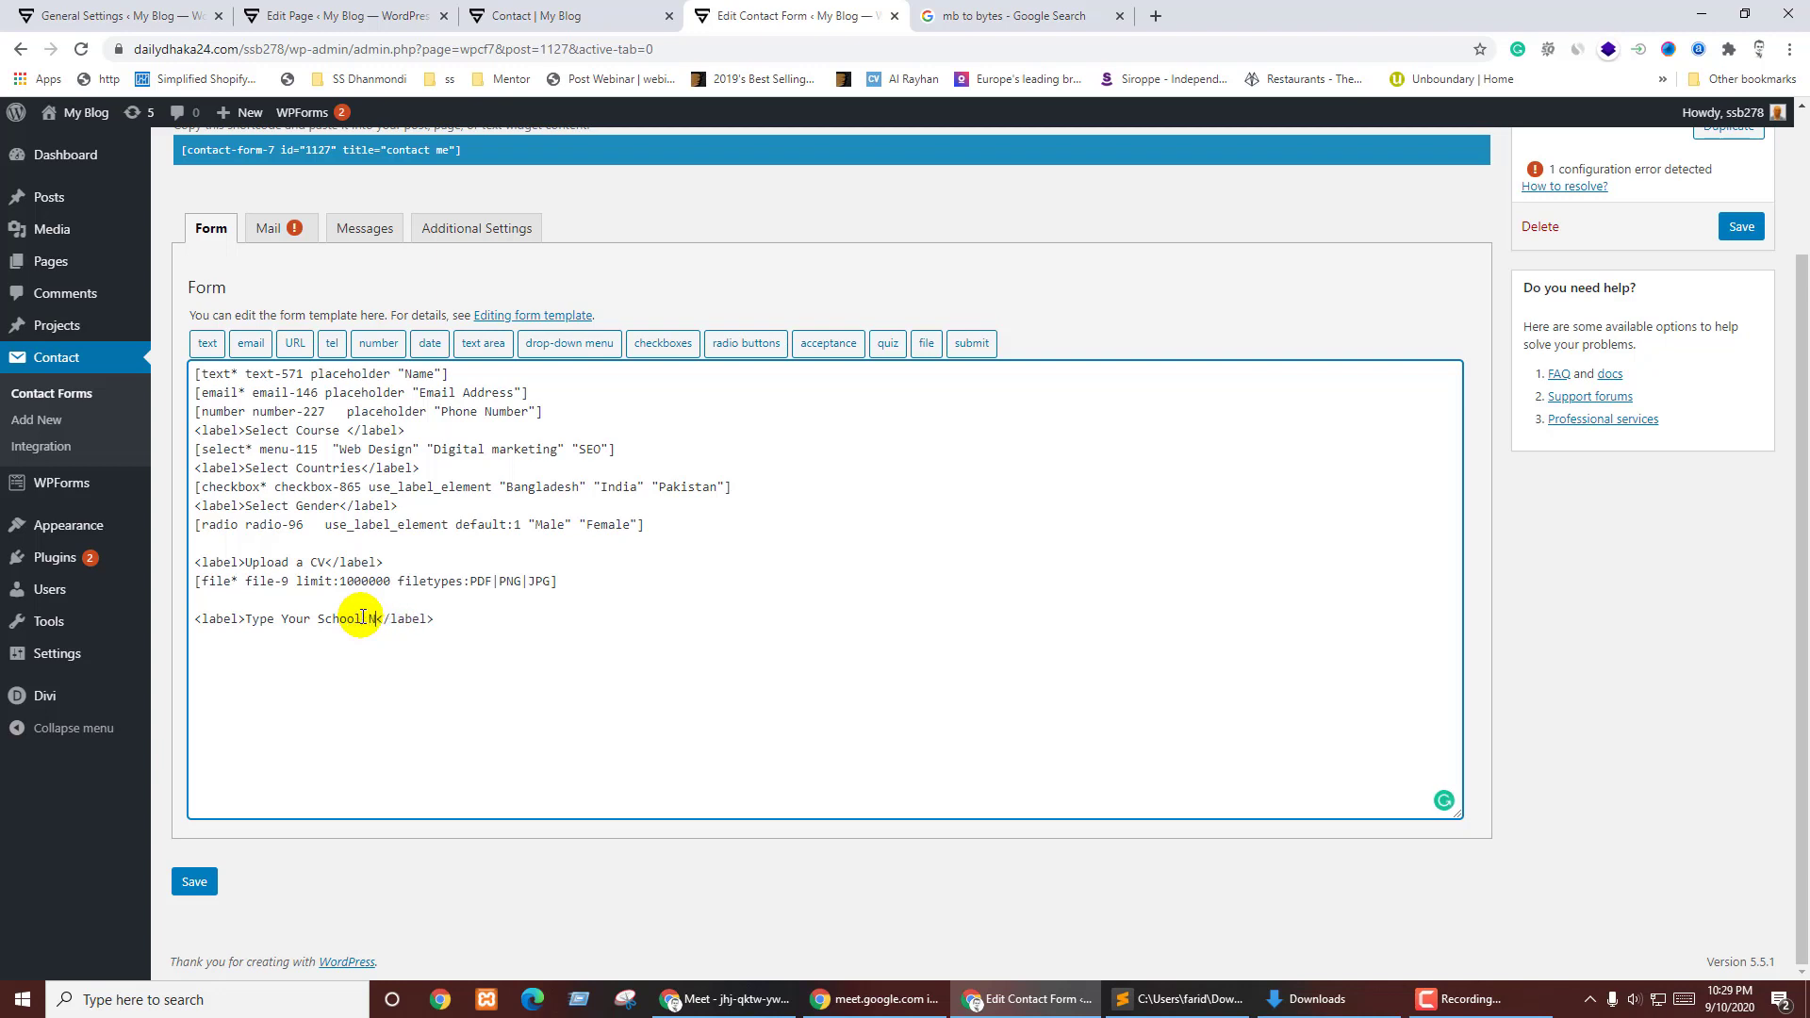
left_click(541, 616)
key("Return")
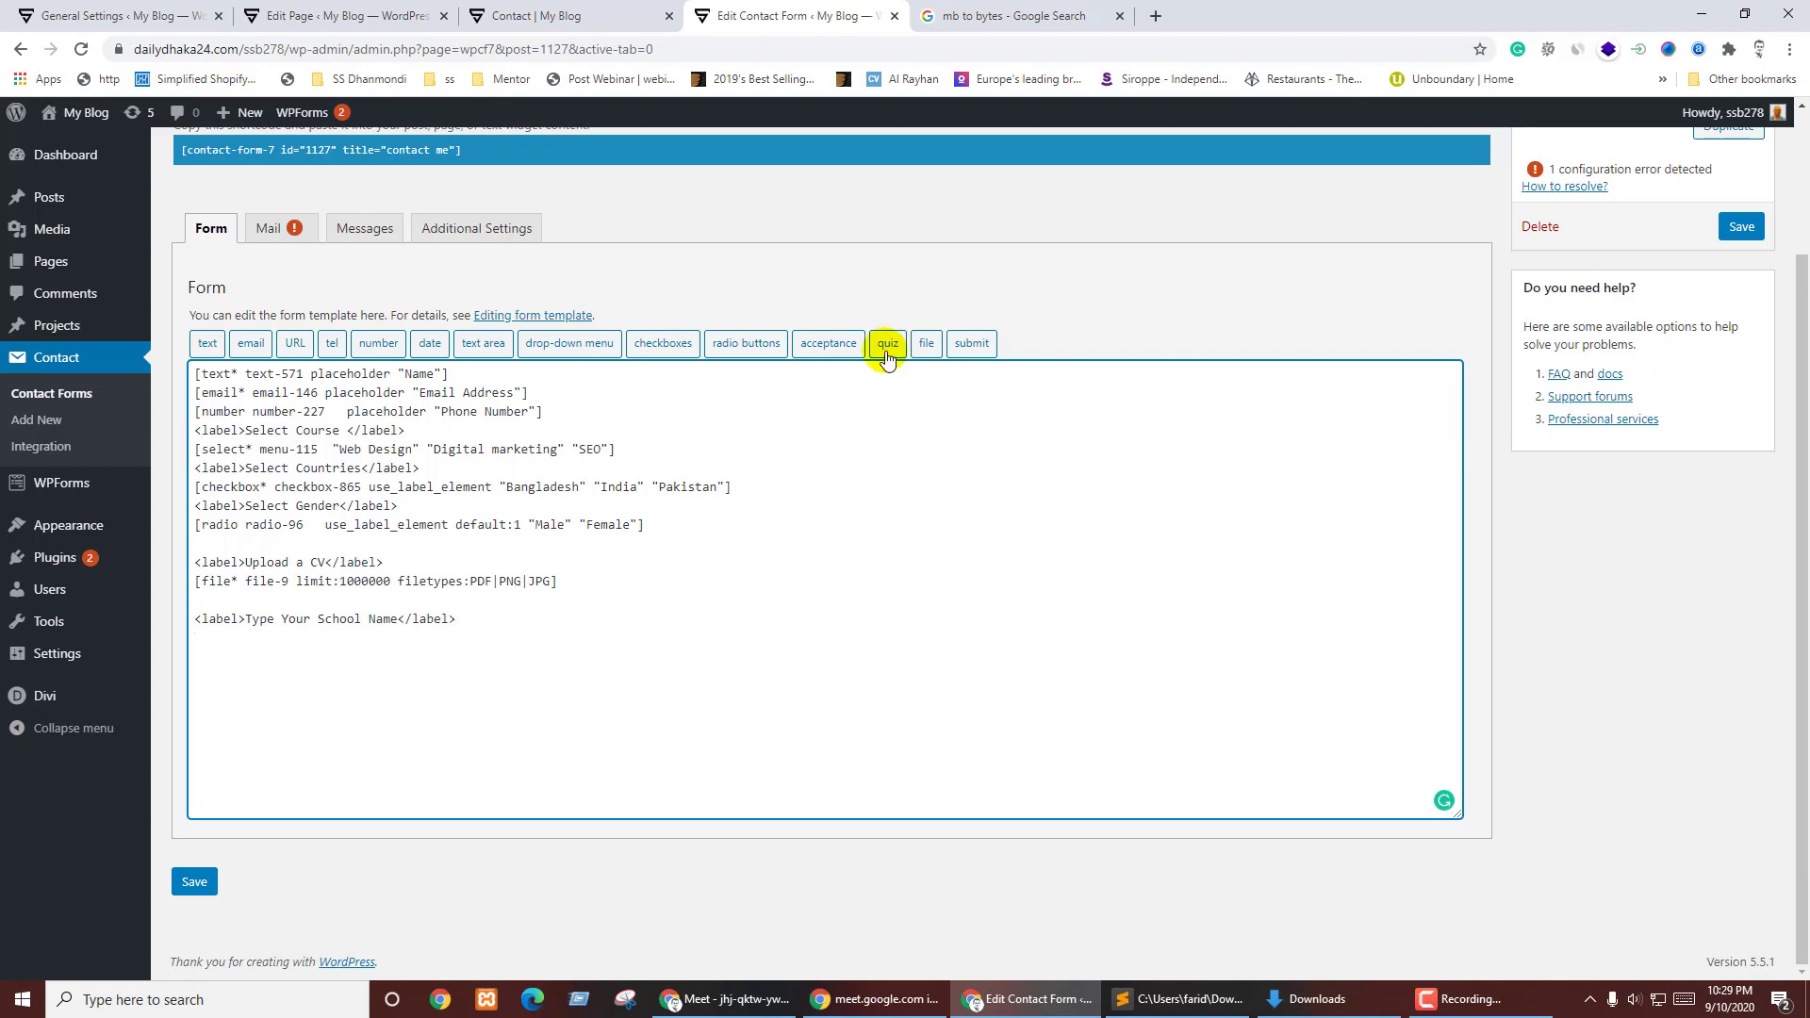
- Insert a quiz tag asking 'Type Your School Name:' with the answer 'lions' under the school label
left_click(886, 347)
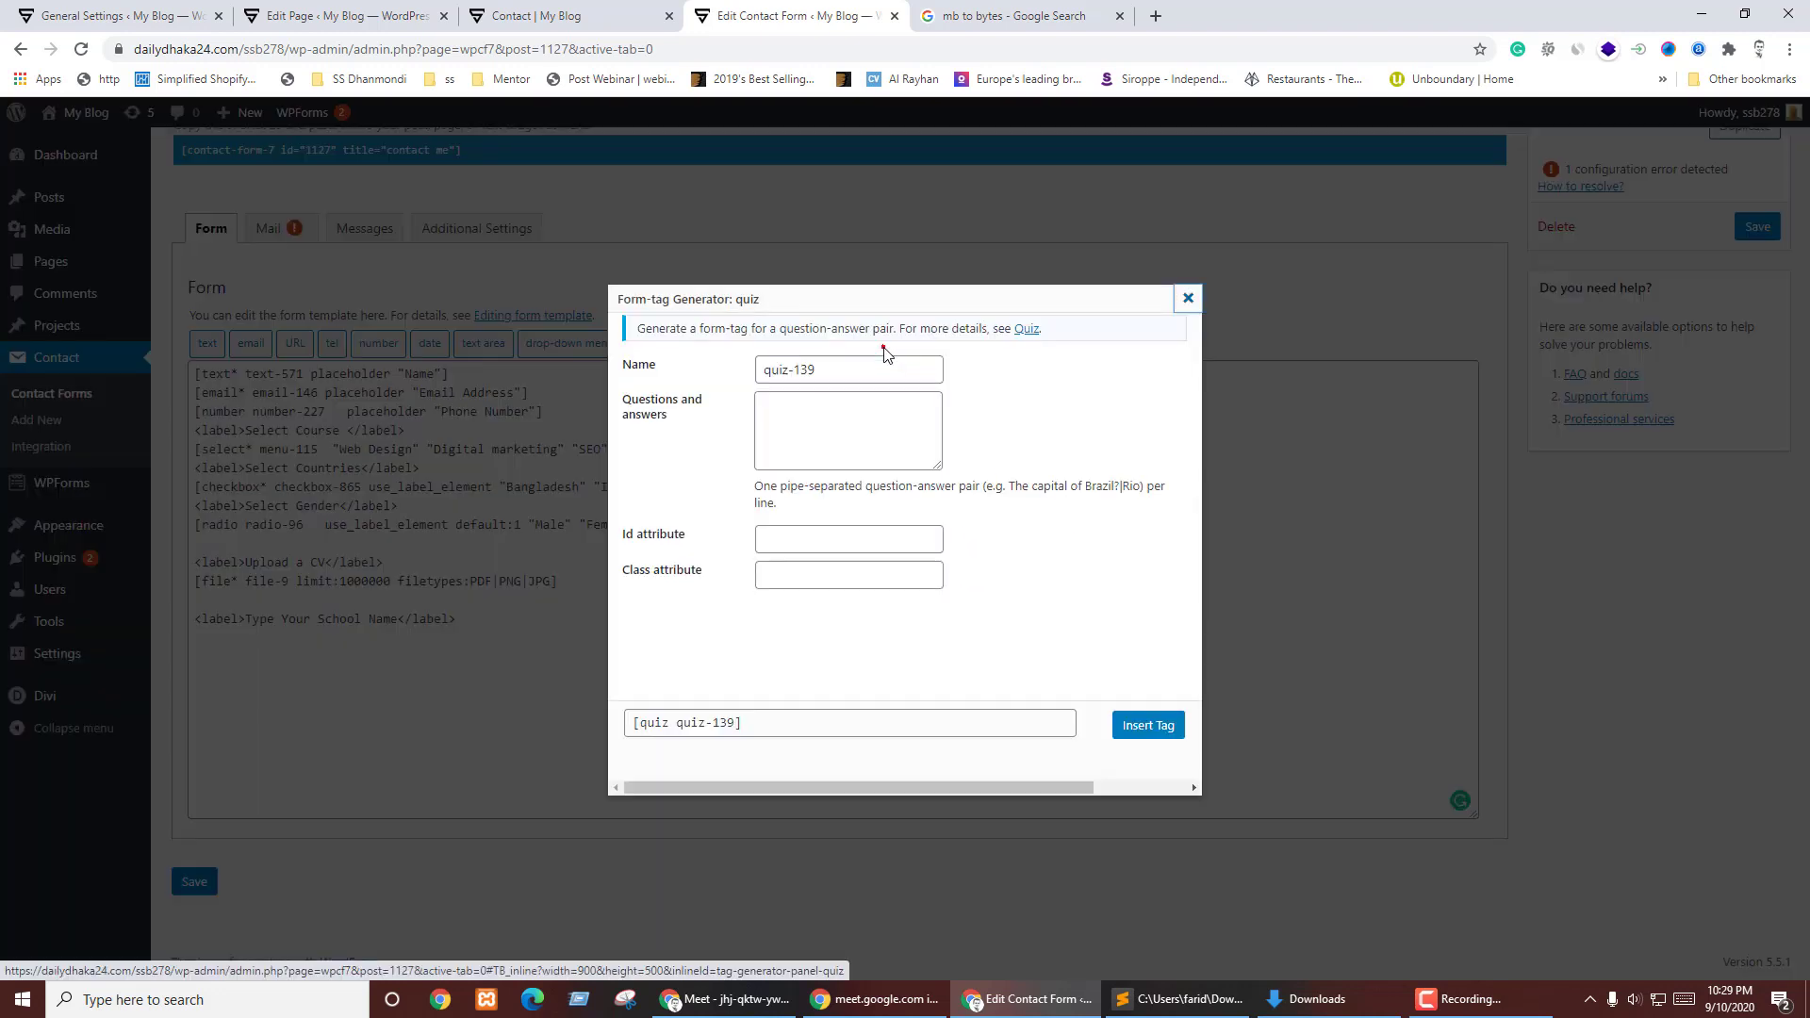
left_click(797, 408)
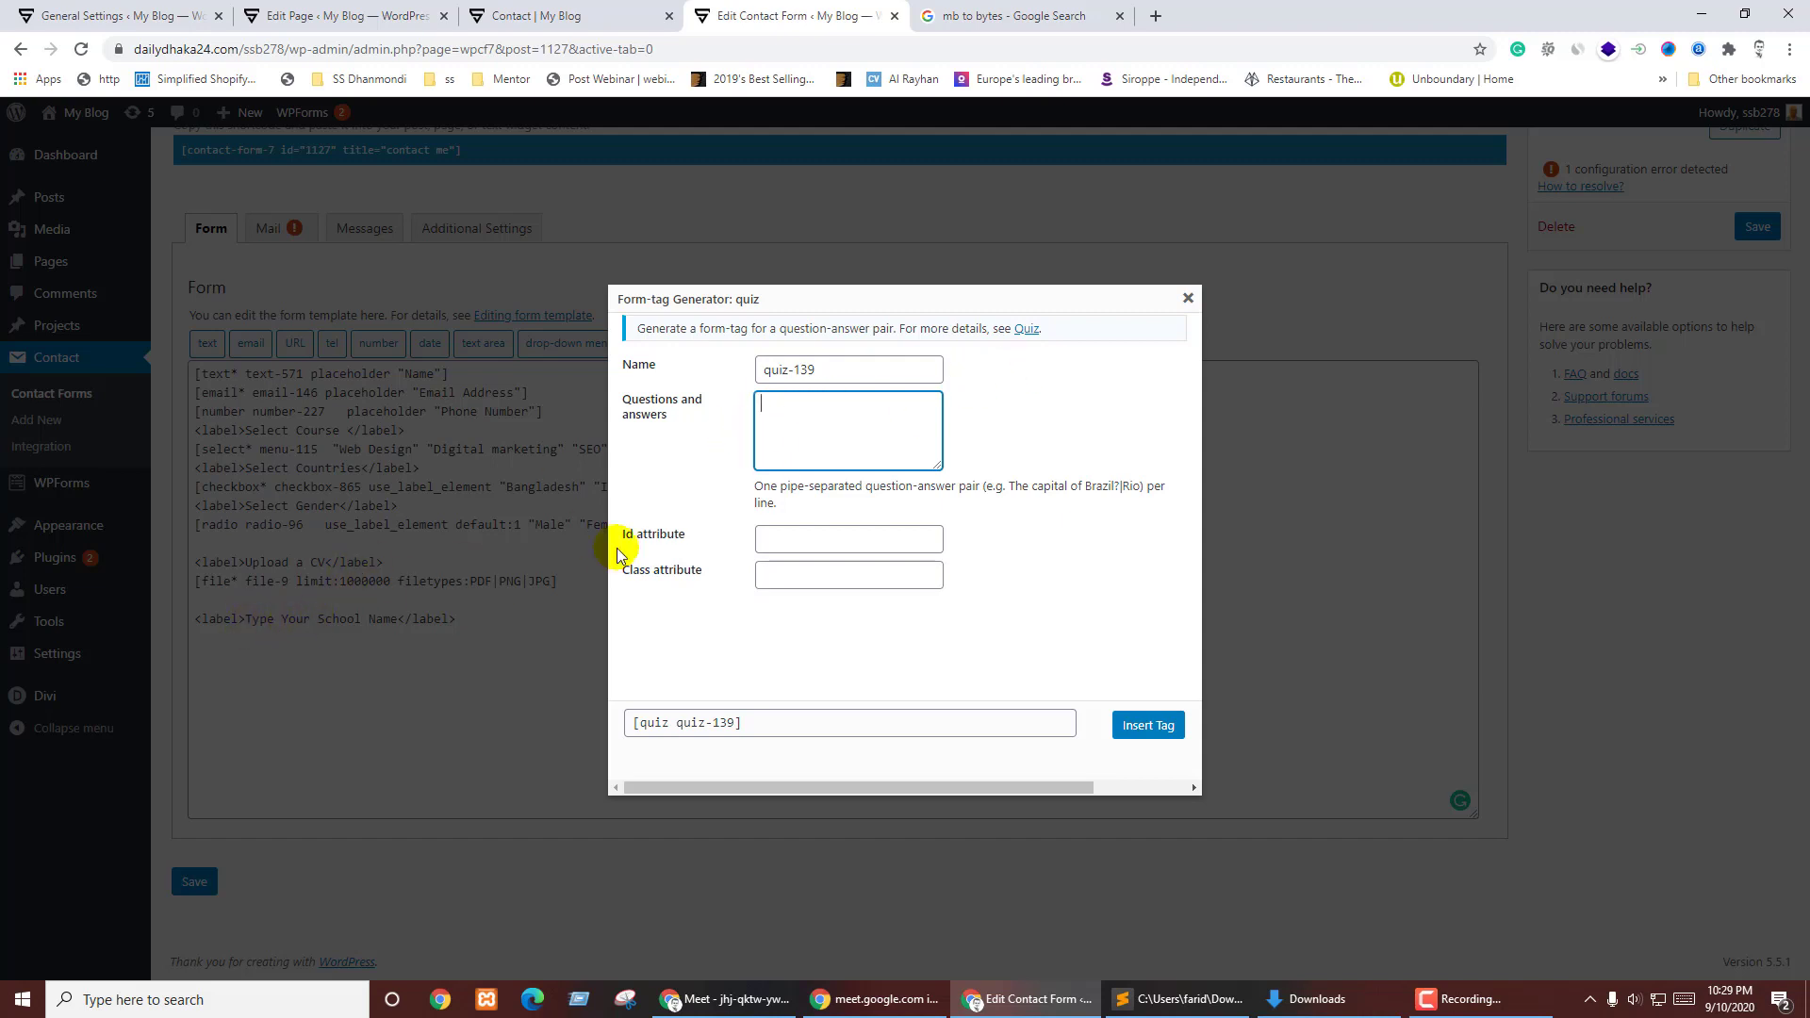
left_click(1187, 298)
left_click_drag(244, 618, 381, 619)
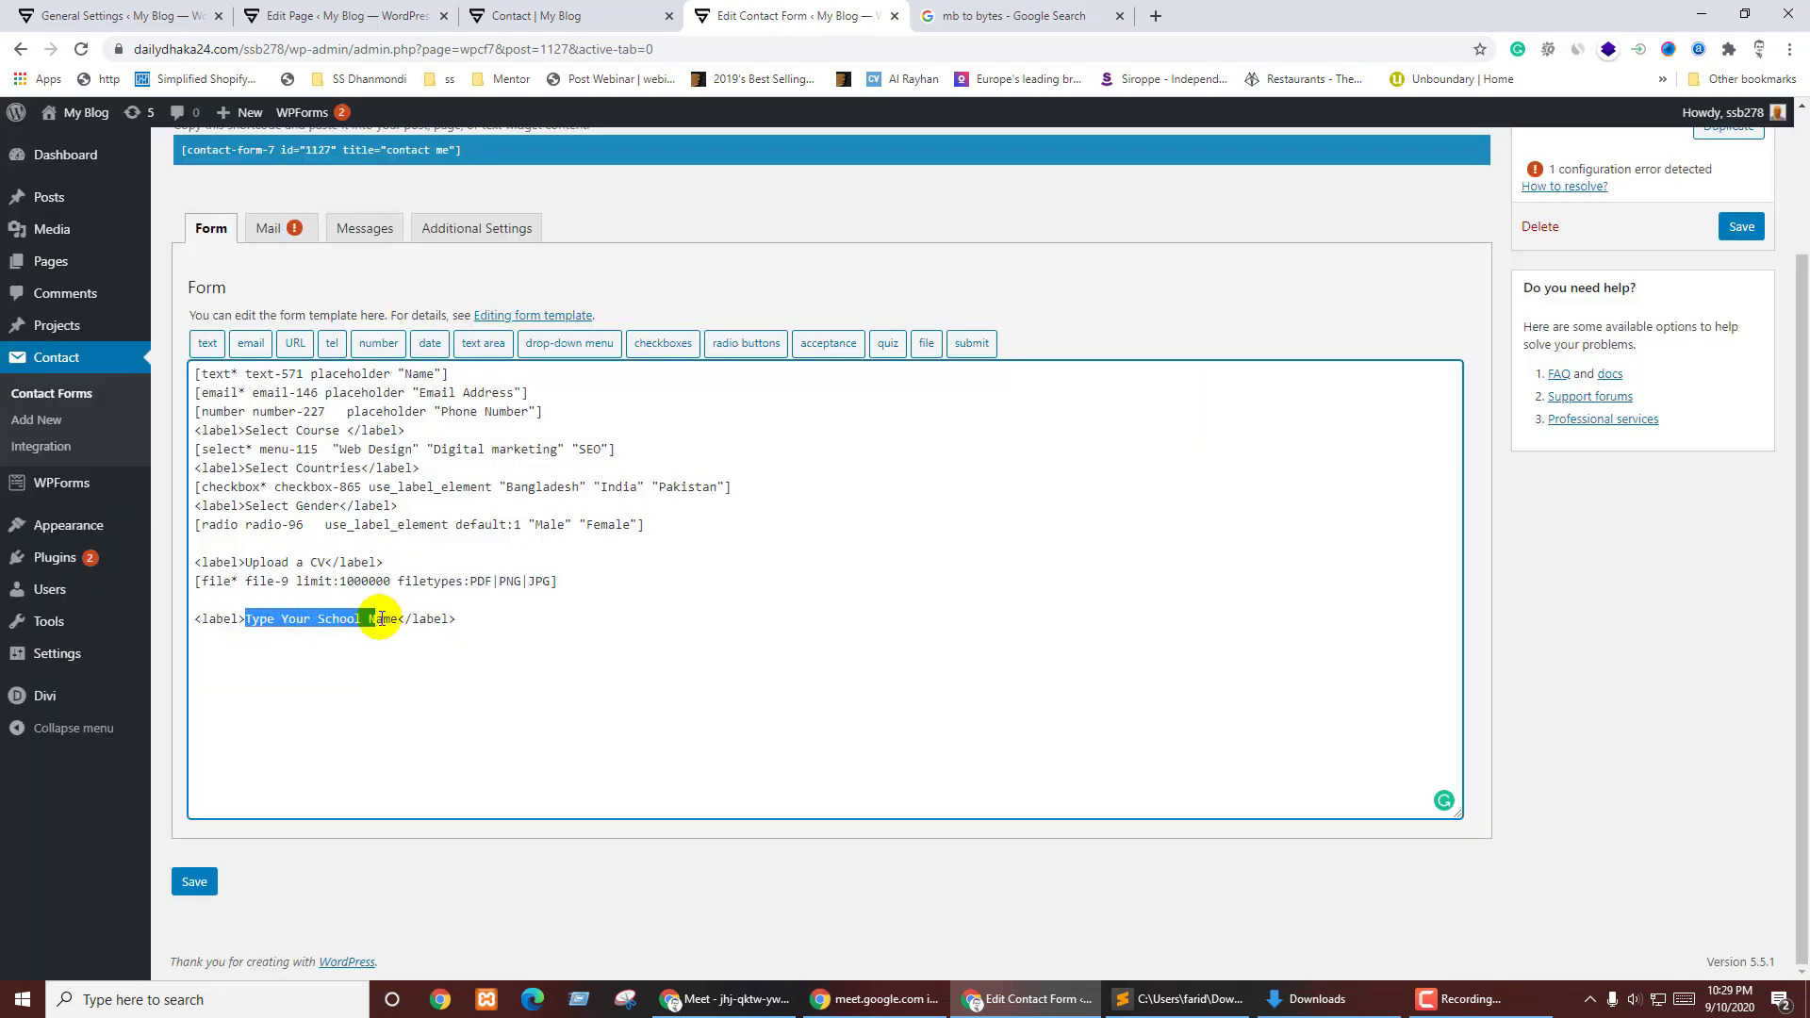
left_click(405, 714)
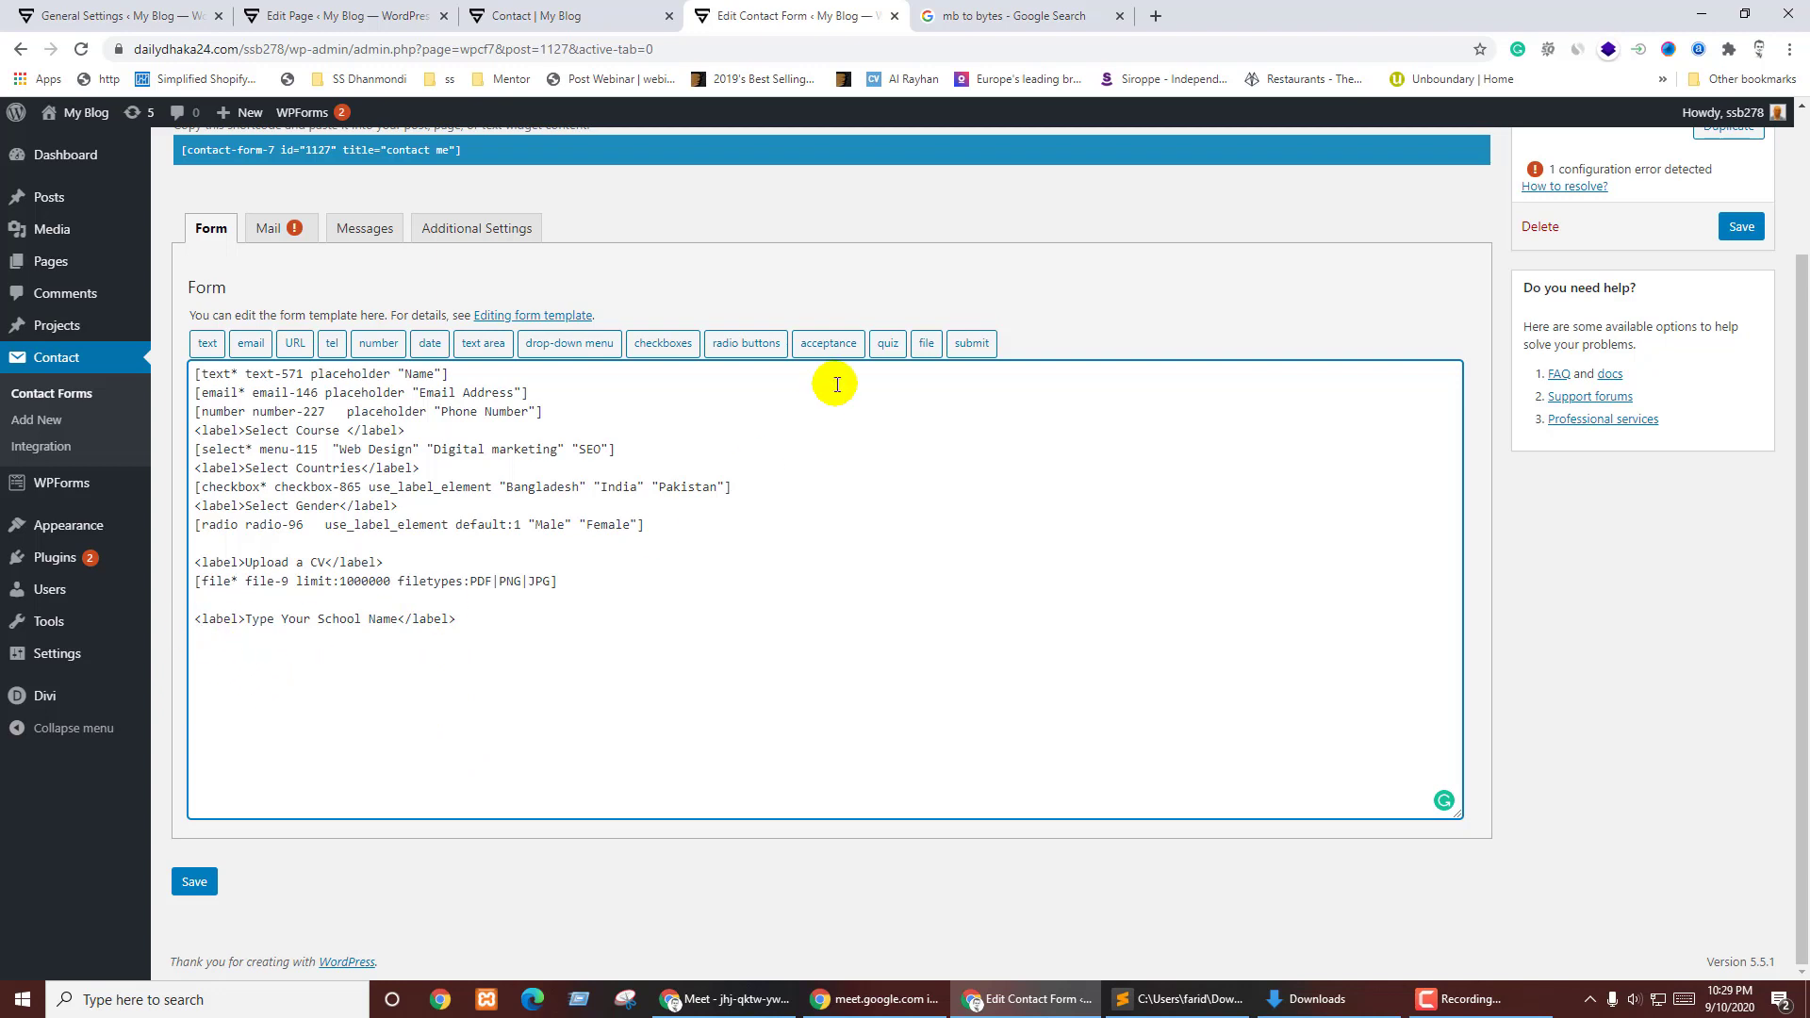
left_click(887, 350)
left_click(849, 409)
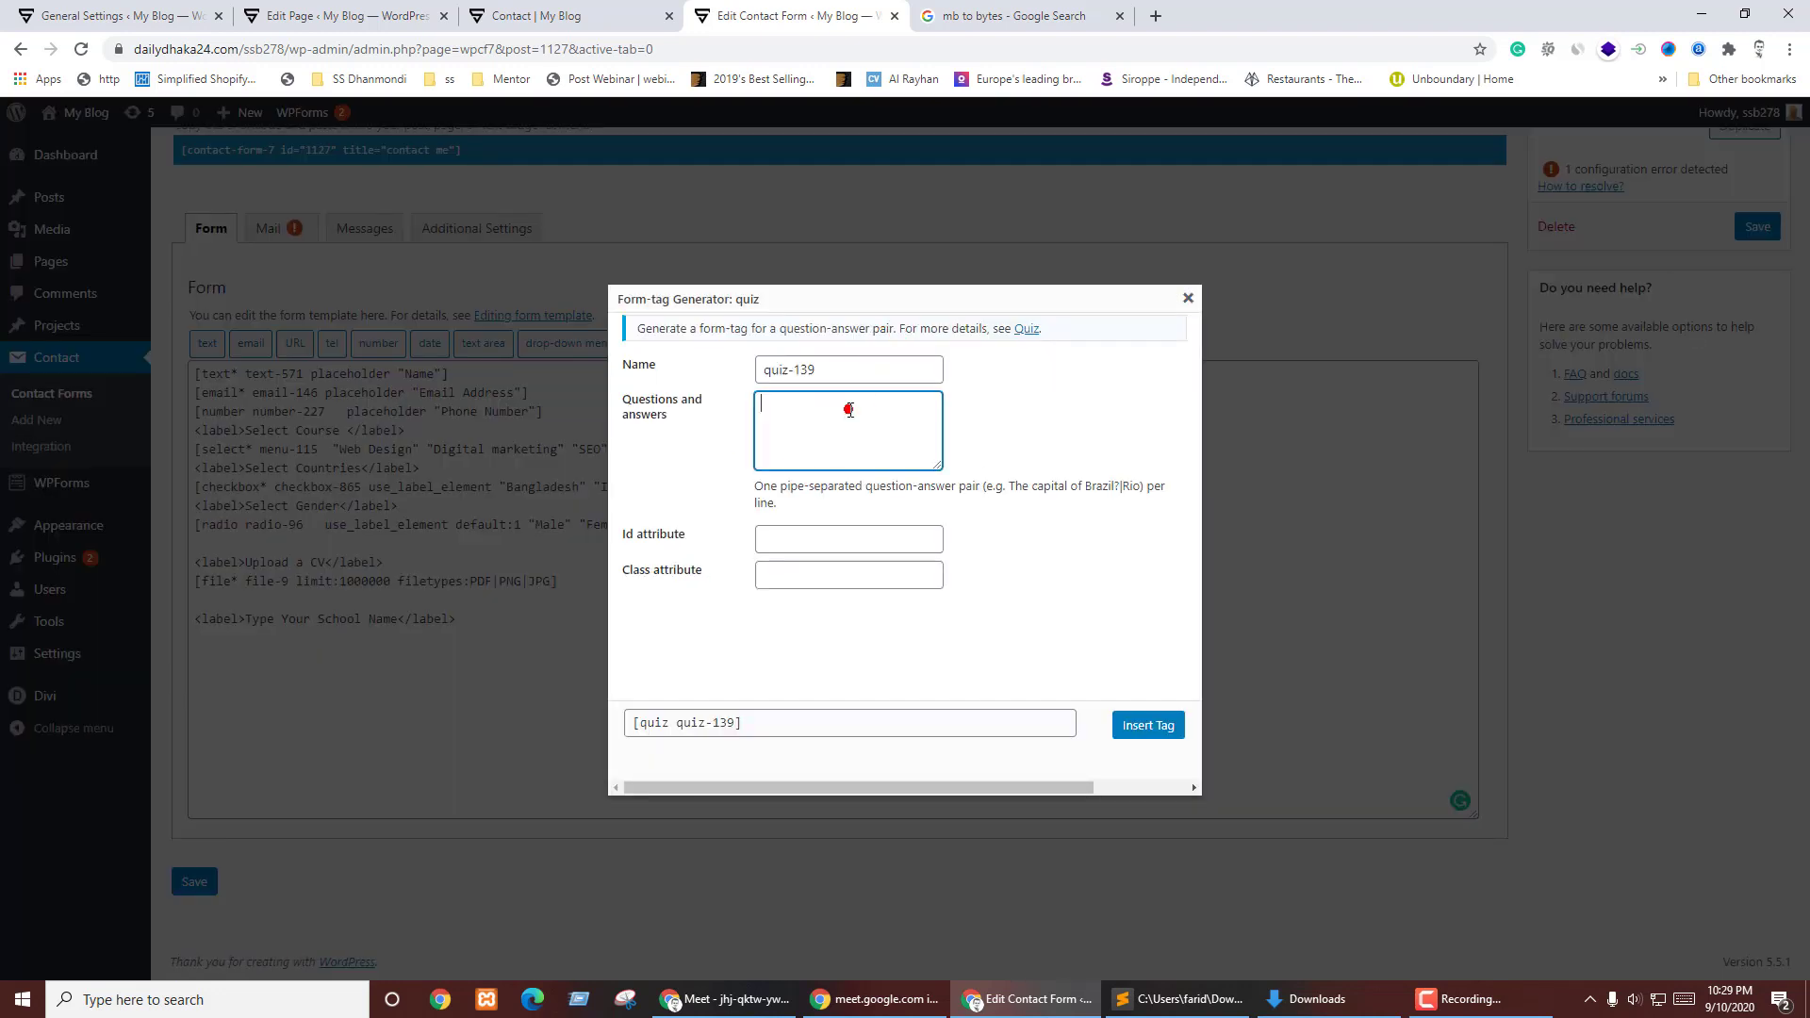
type("Type Your School Name")
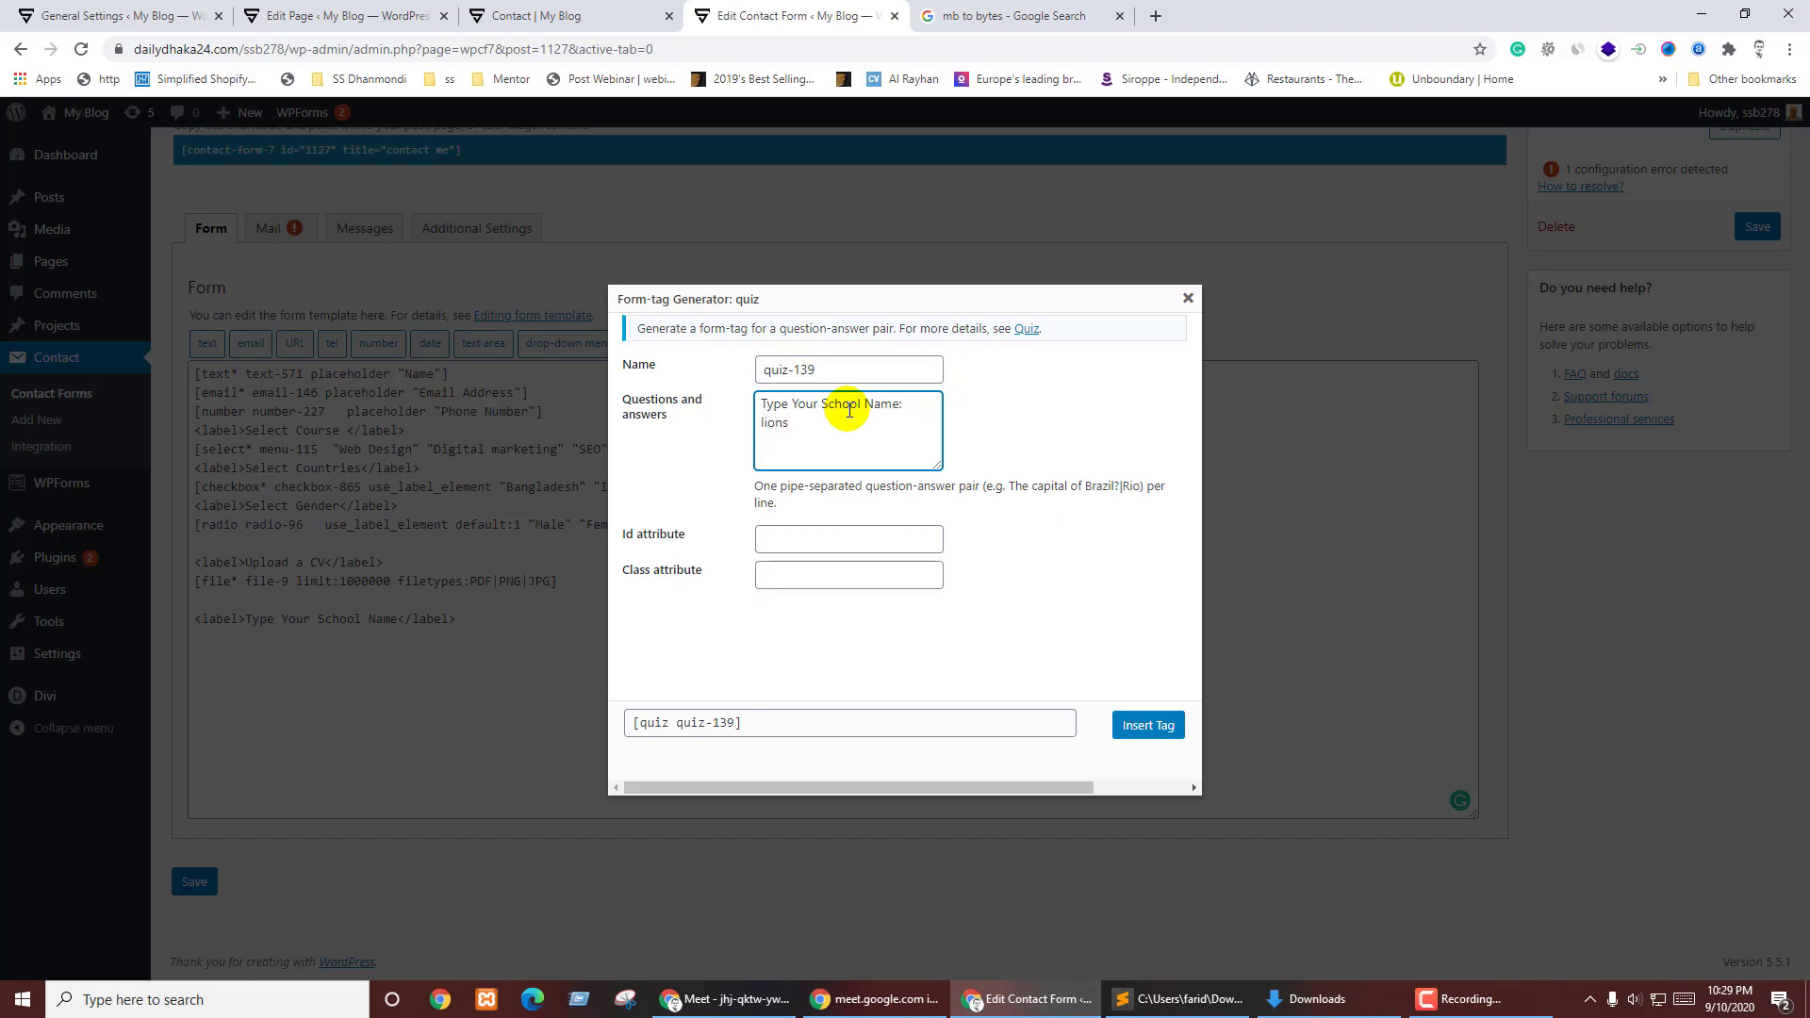
left_click(849, 626)
left_click(1128, 722)
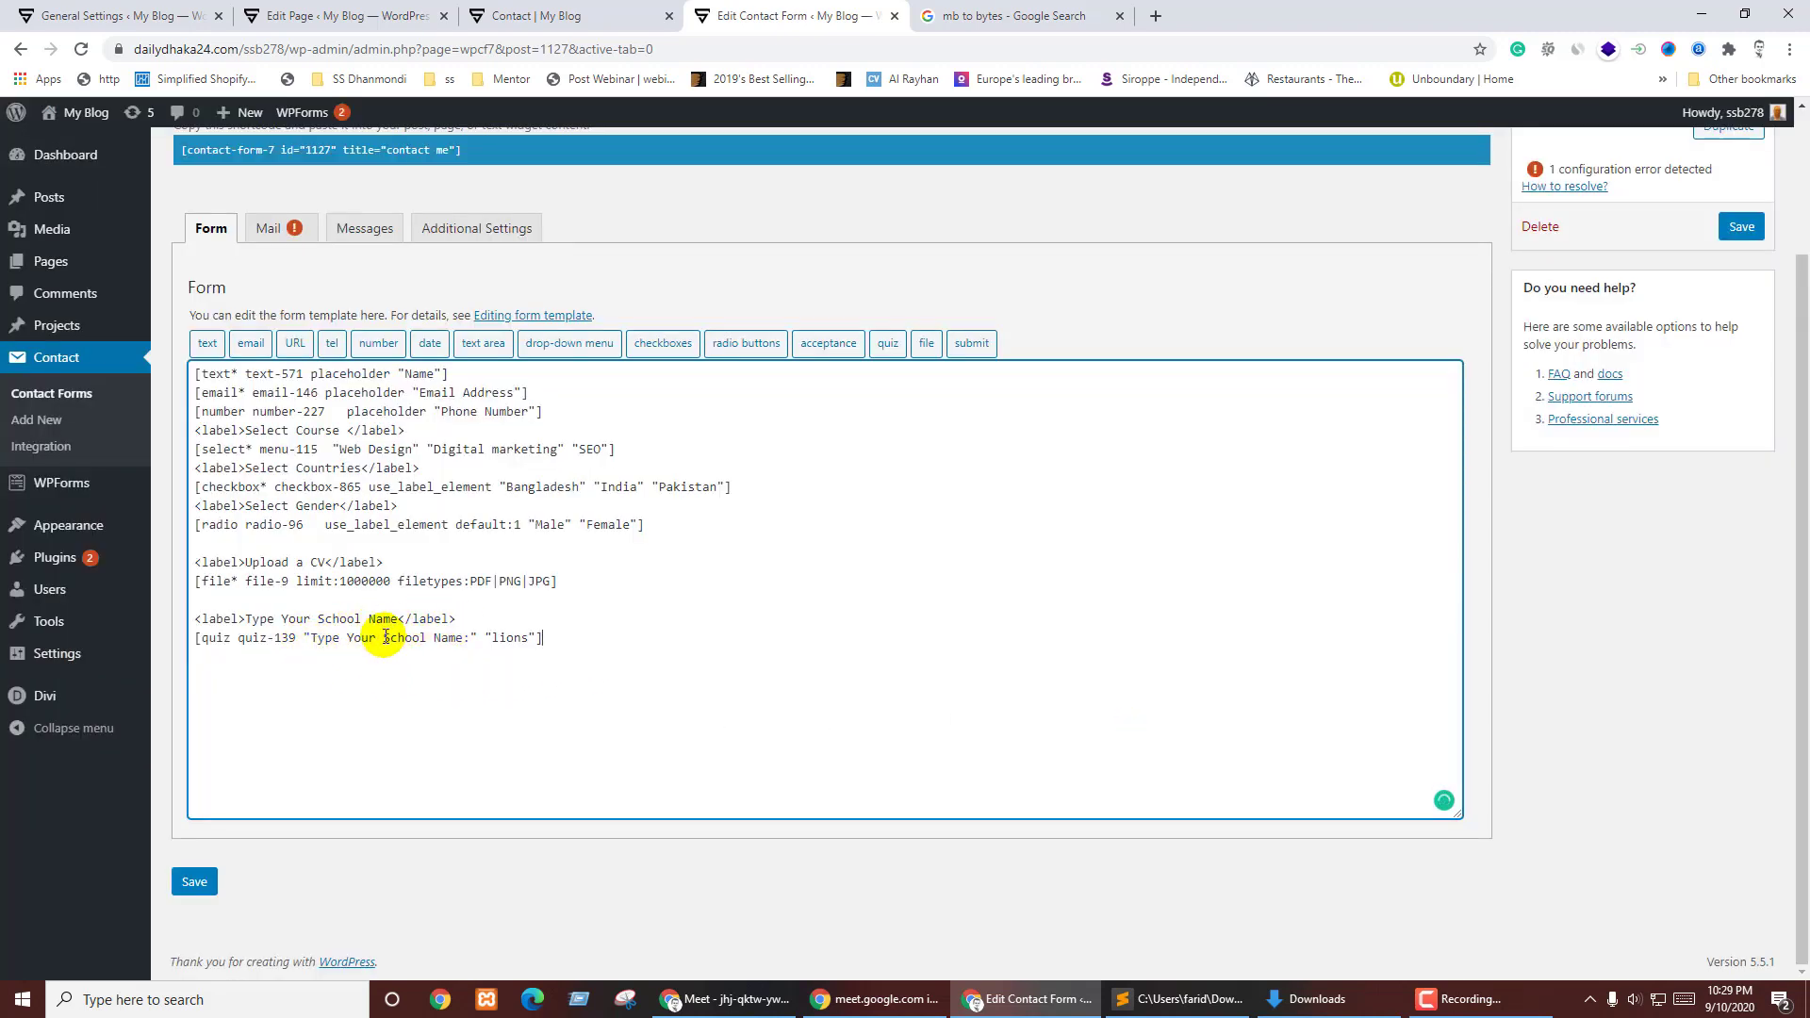
- Save the form and reload the live Contact page to check the new quiz question
left_click(1741, 227)
key("ctrl+shift+Tab")
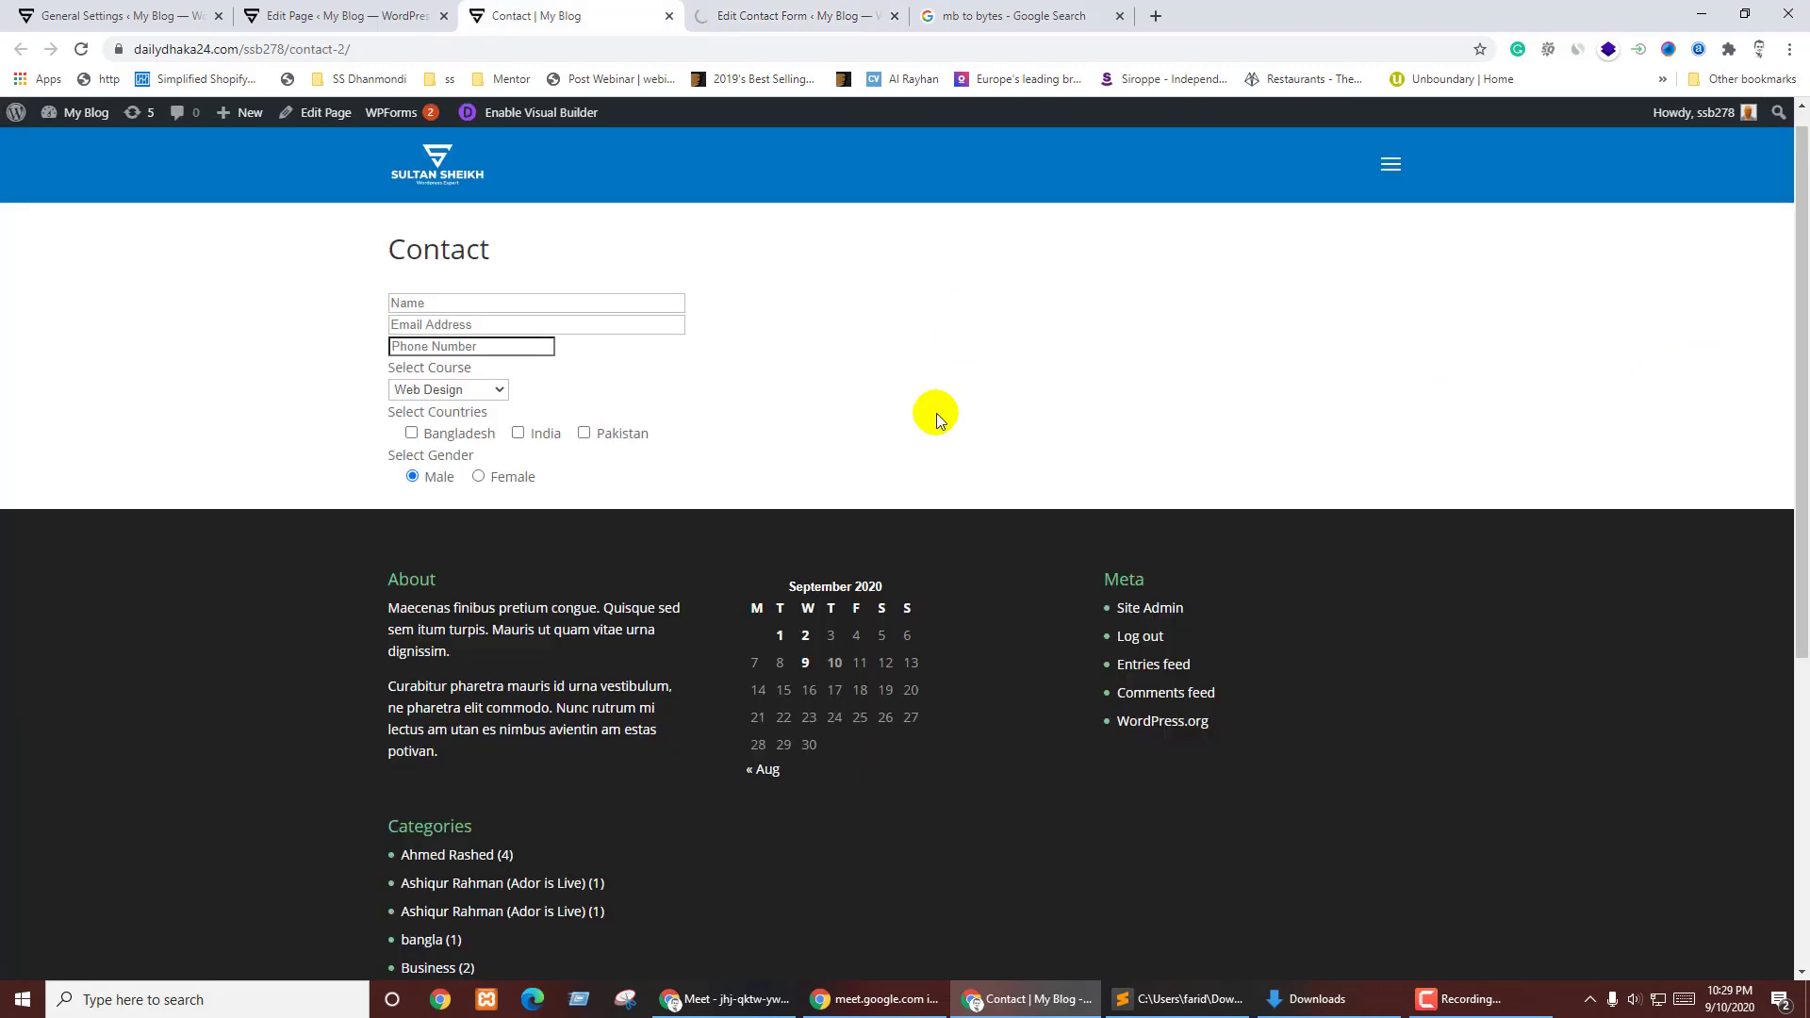
key("F5")
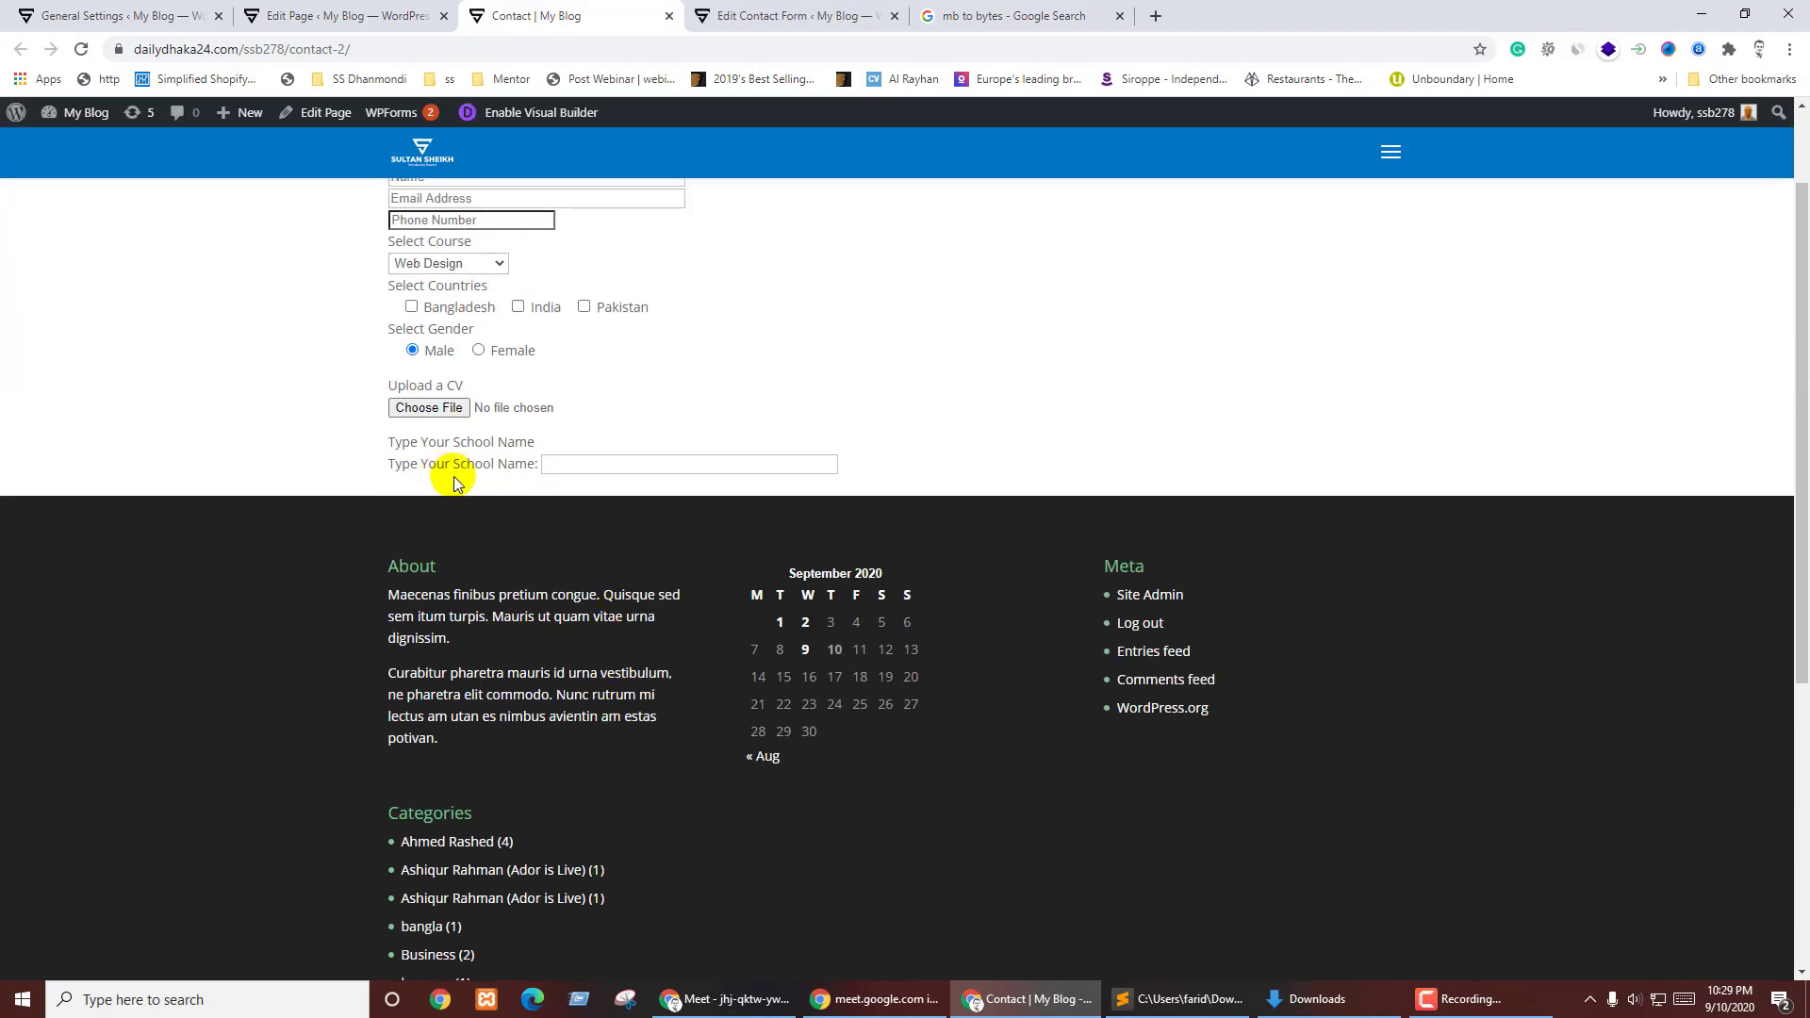
left_click_drag(392, 471, 537, 465)
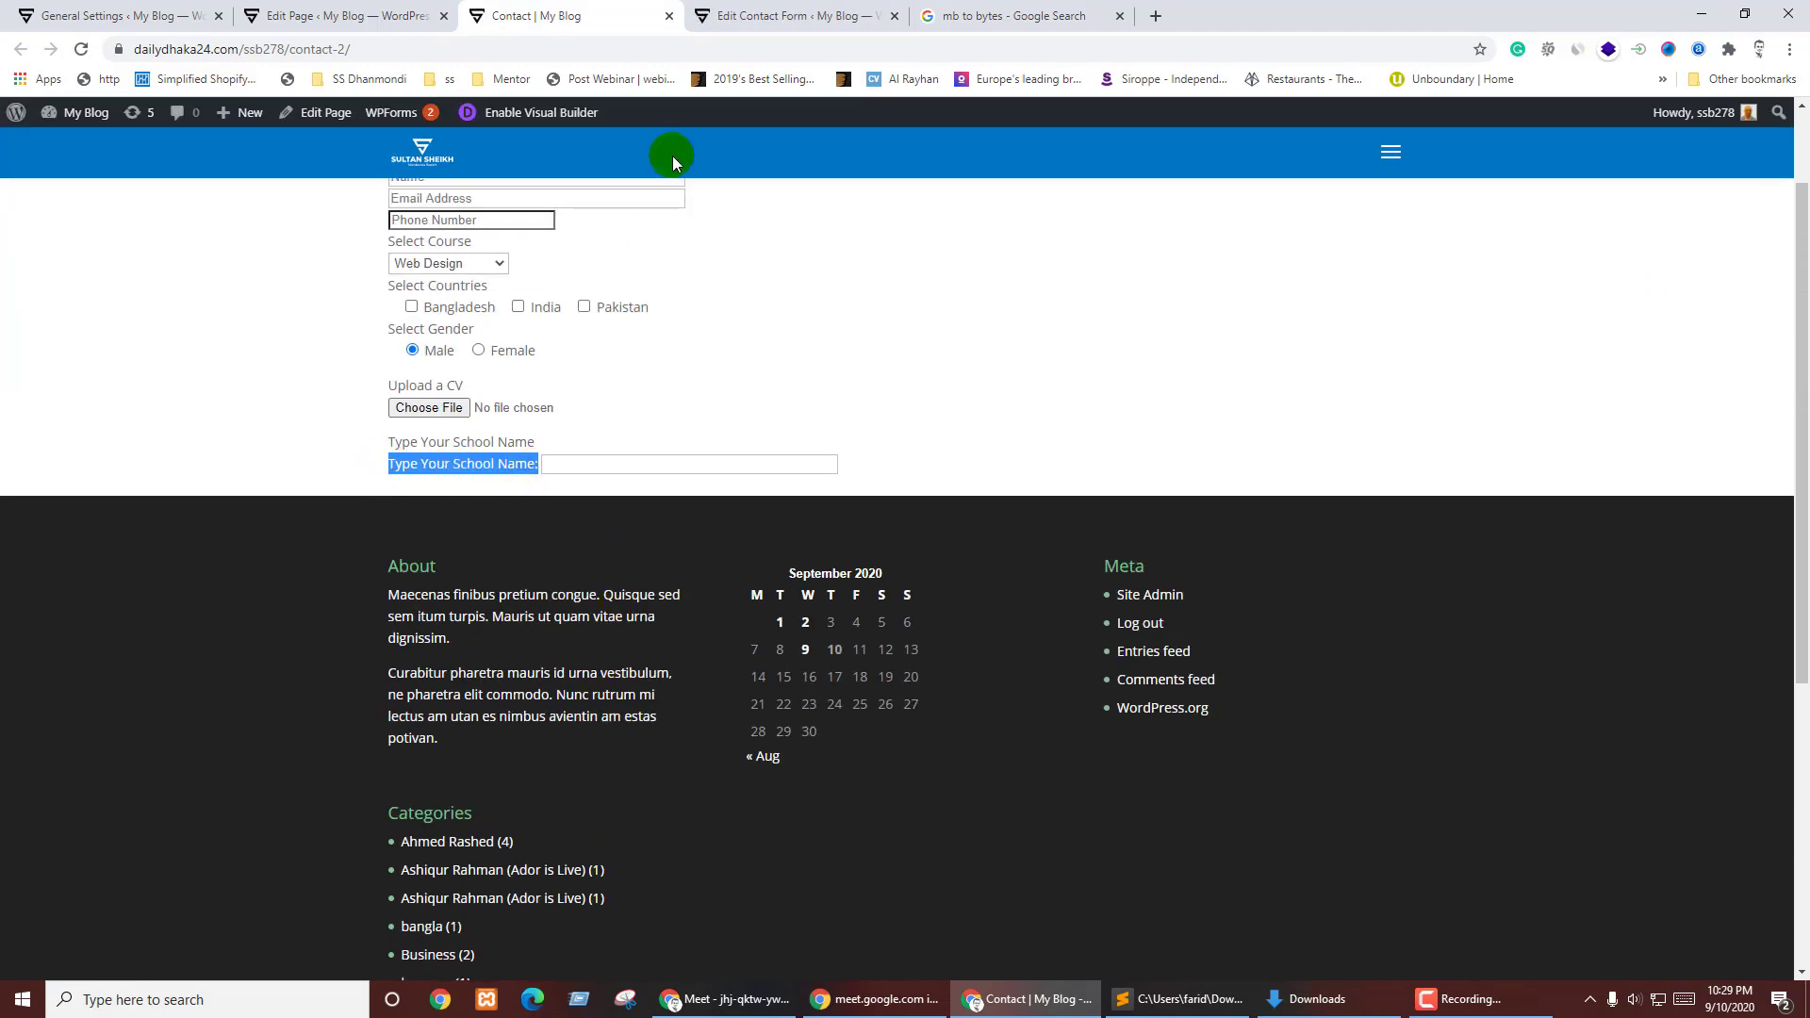
- Delete the redundant <label>Type Your School Name</label> line from the form template
left_click(797, 15)
left_click_drag(468, 794, 189, 794)
key("BackSpace")
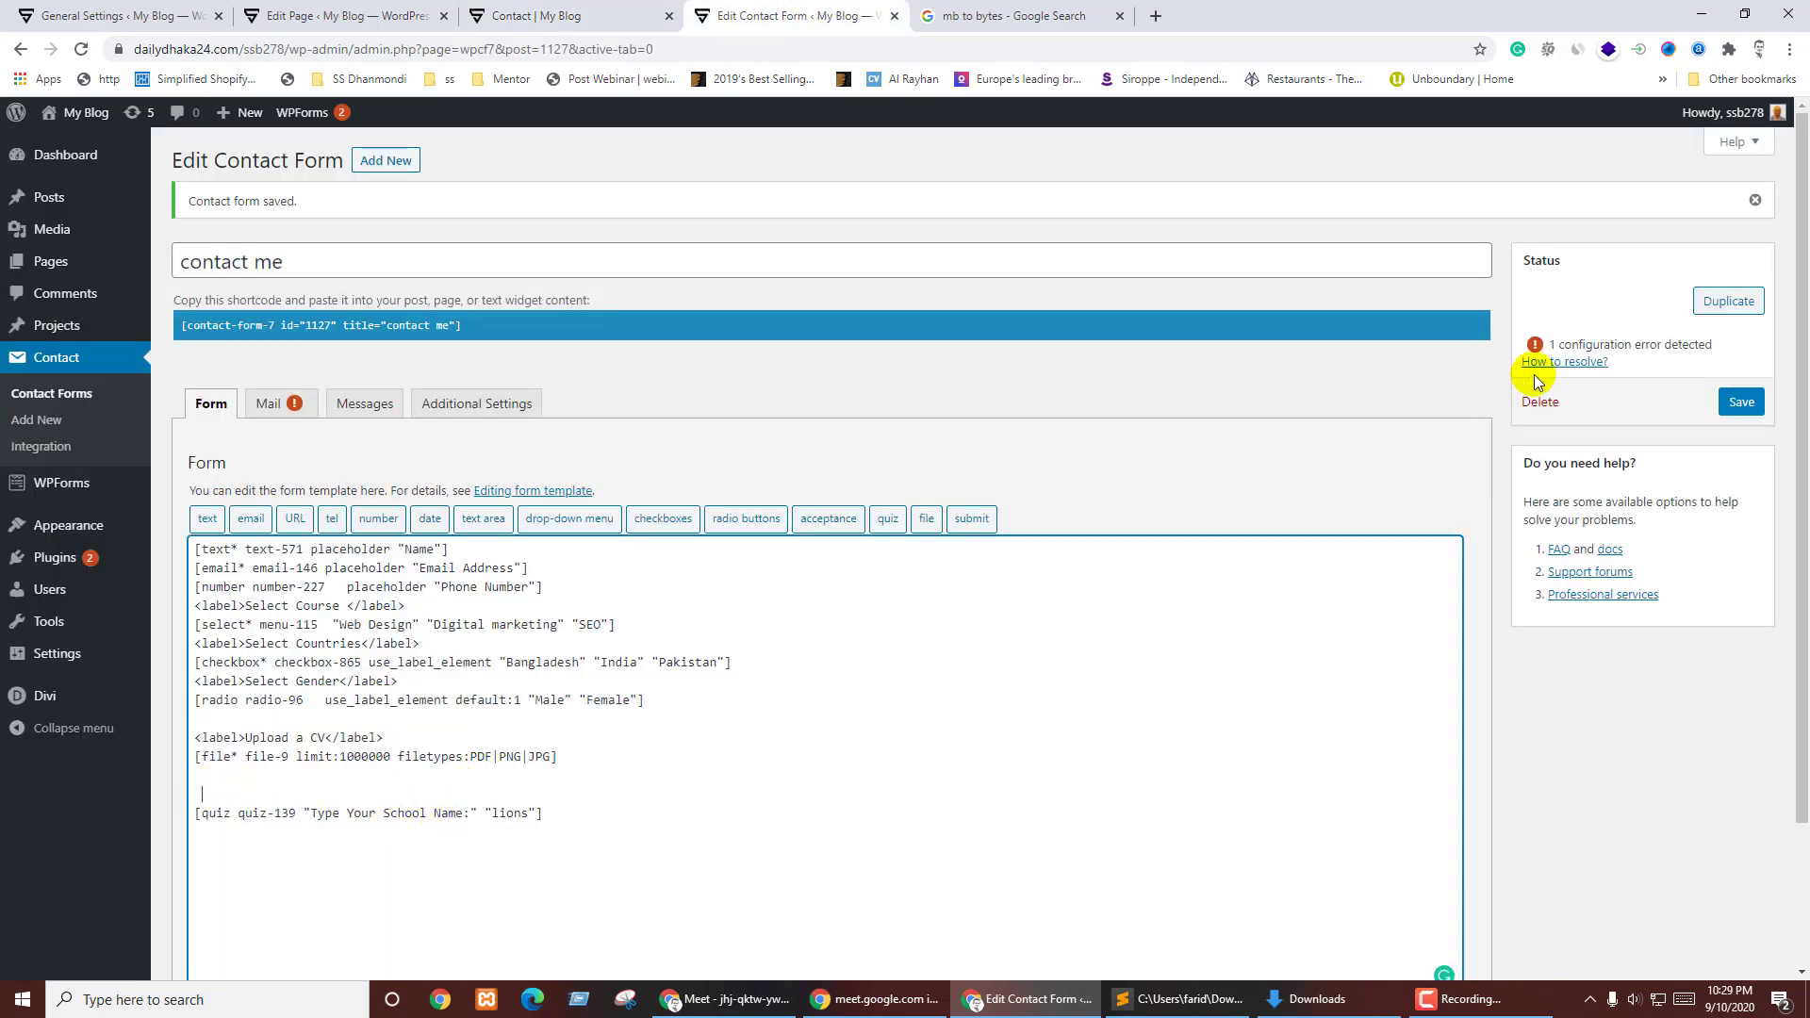
- Insert a [submit "Send Now"] button tag after the quiz tag
left_click(604, 811)
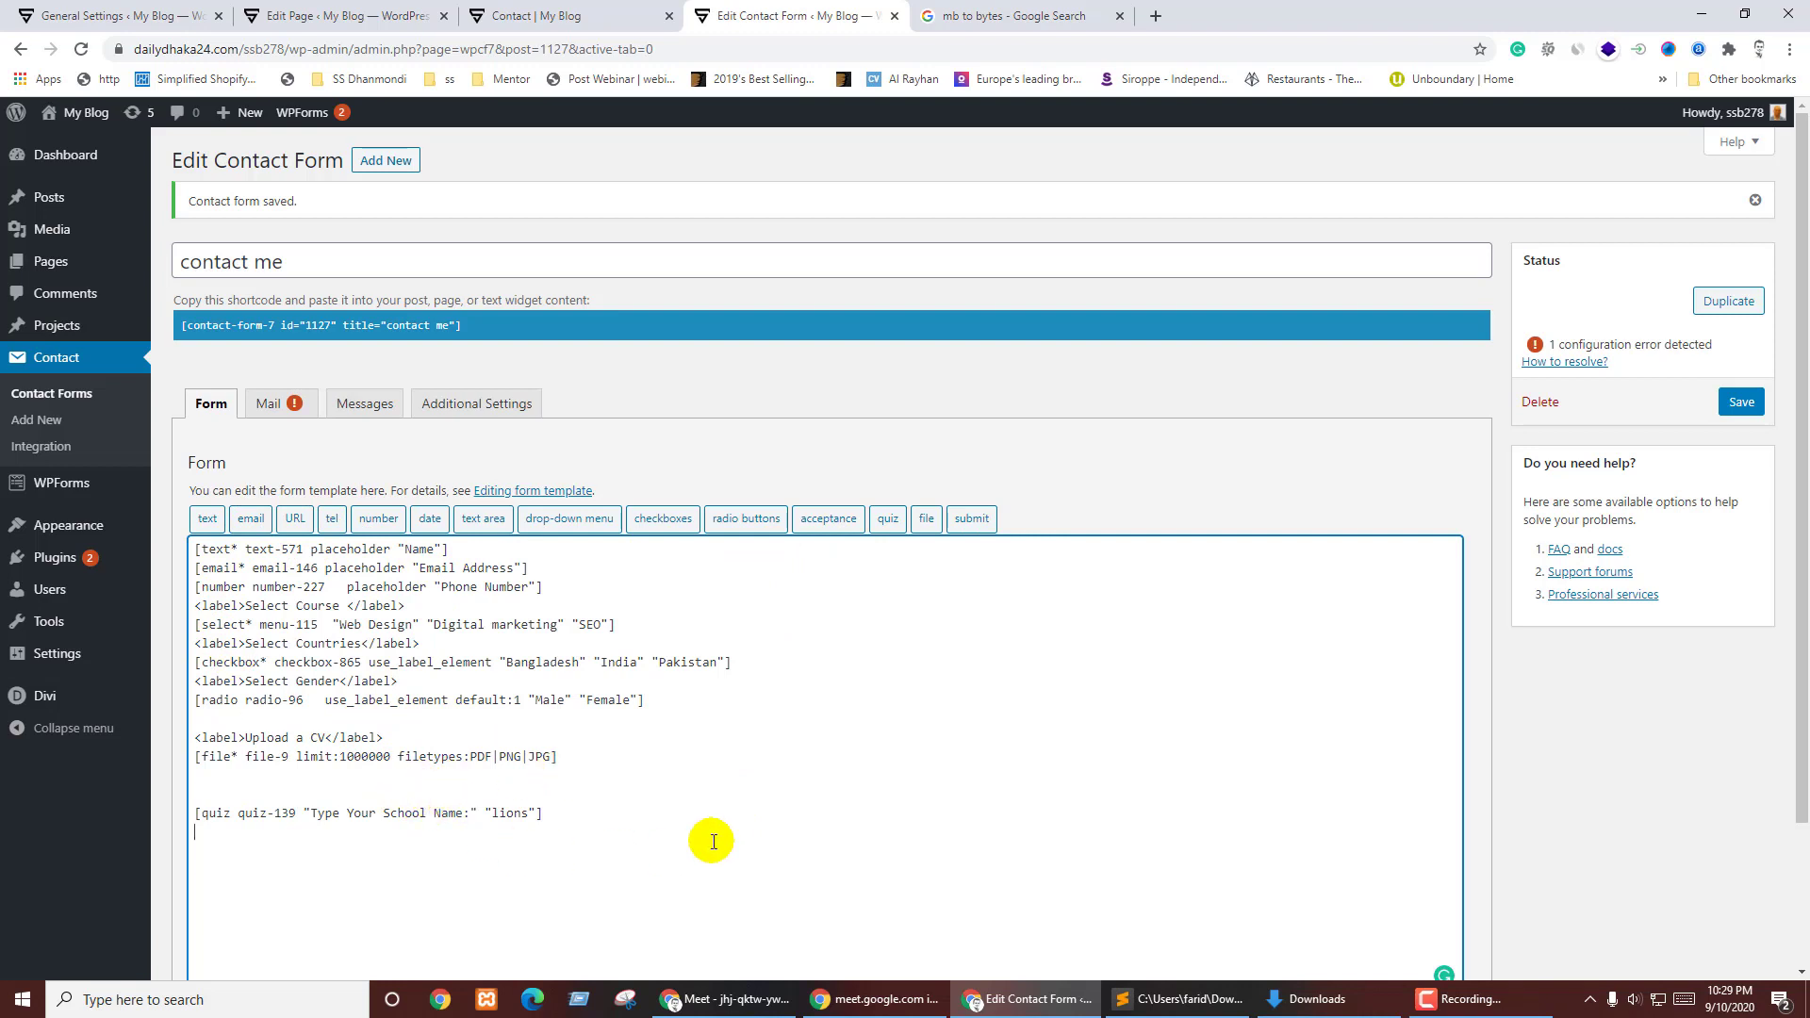
left_click(972, 518)
left_click(799, 369)
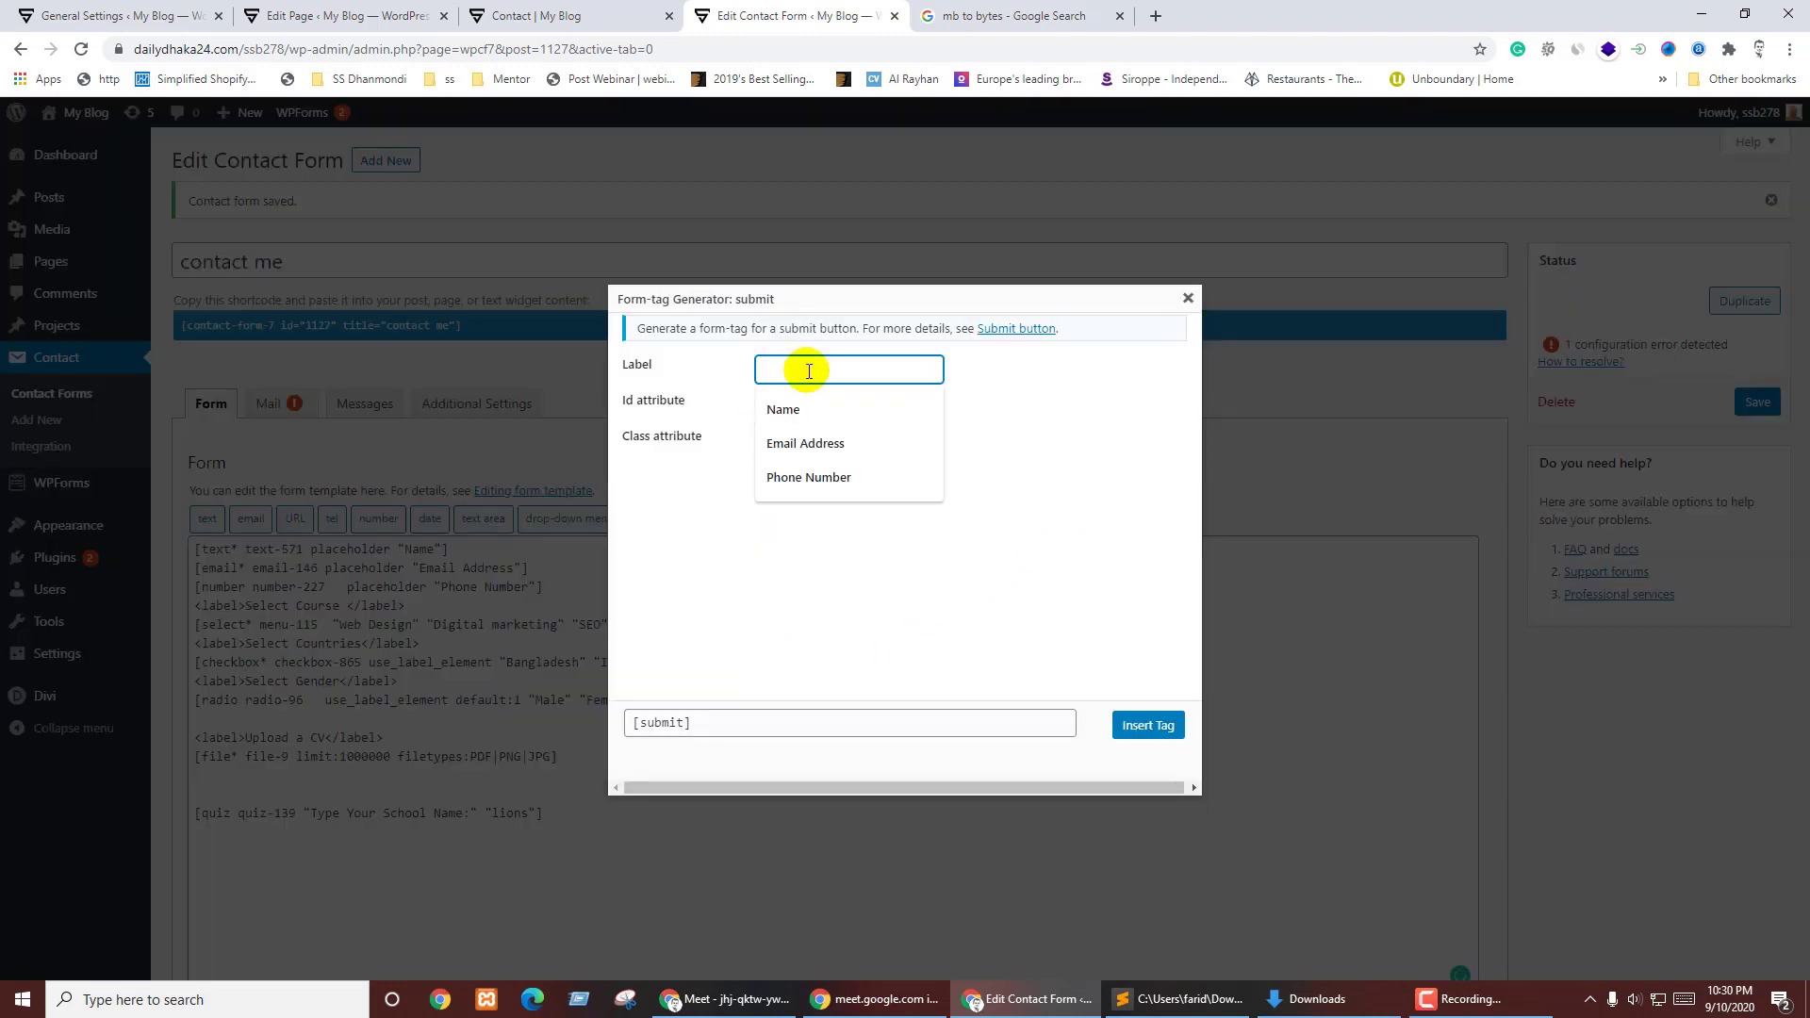
type("Send Now")
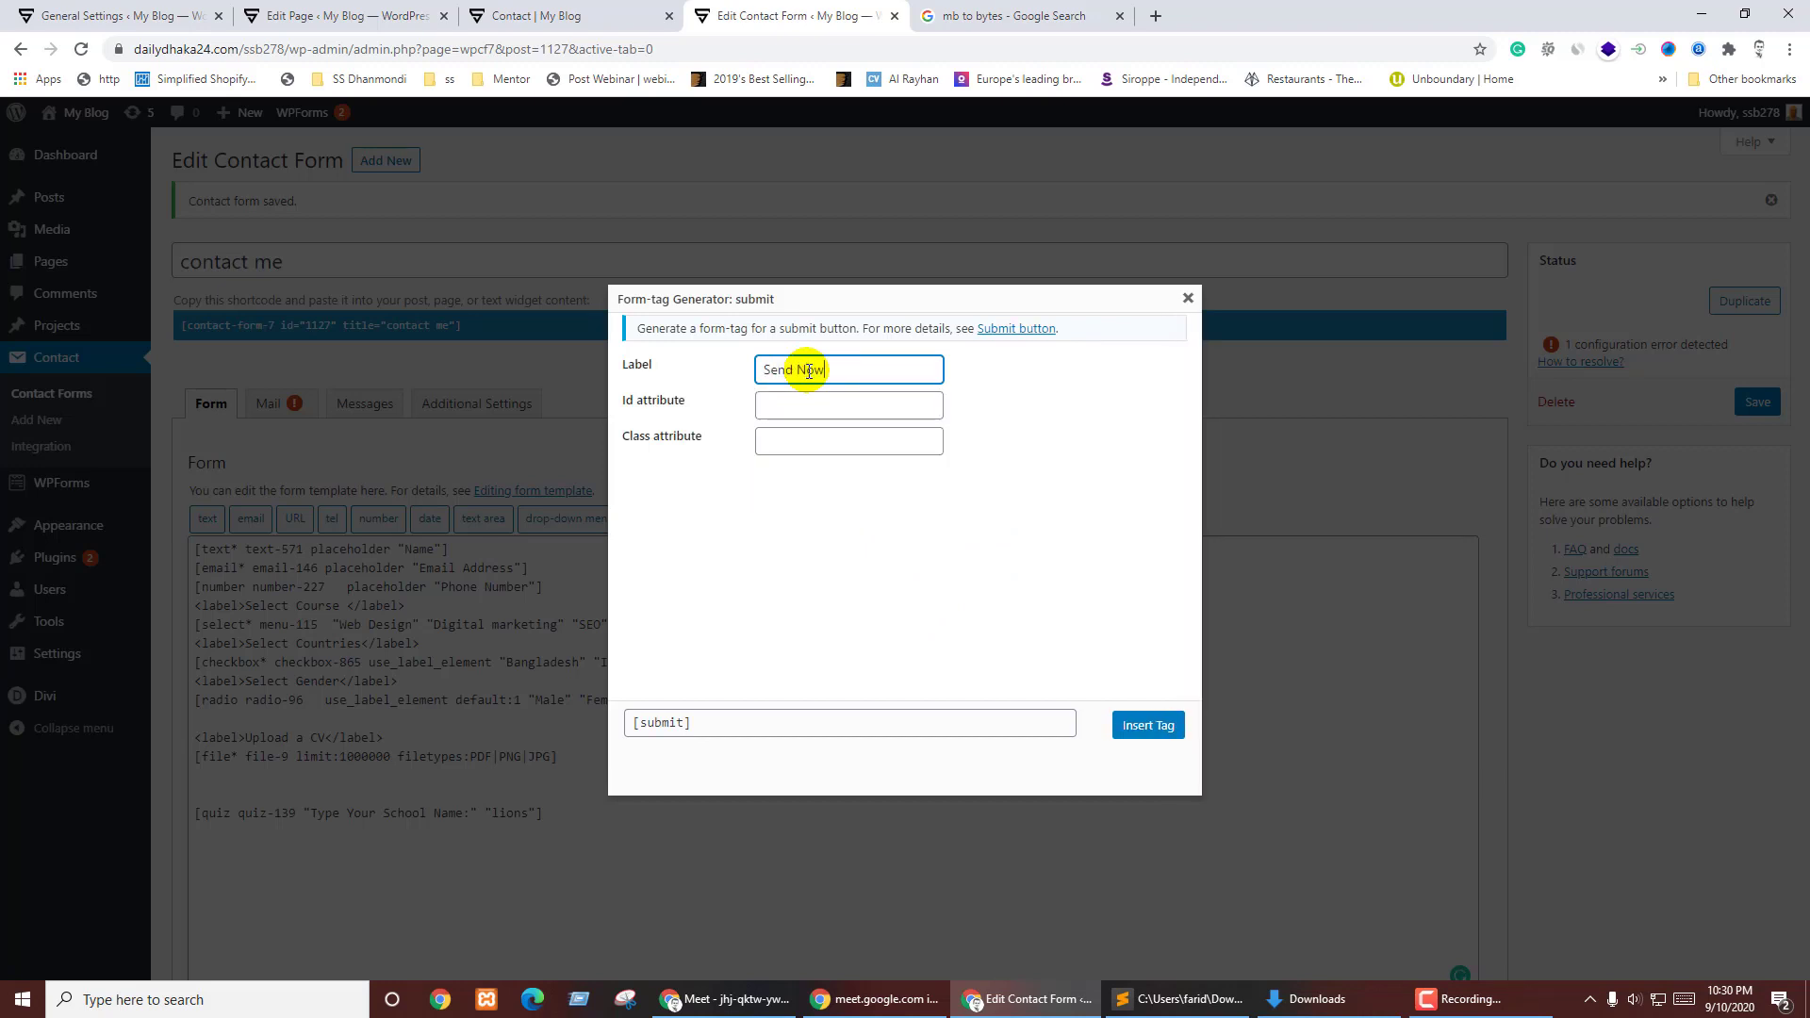
left_click(969, 594)
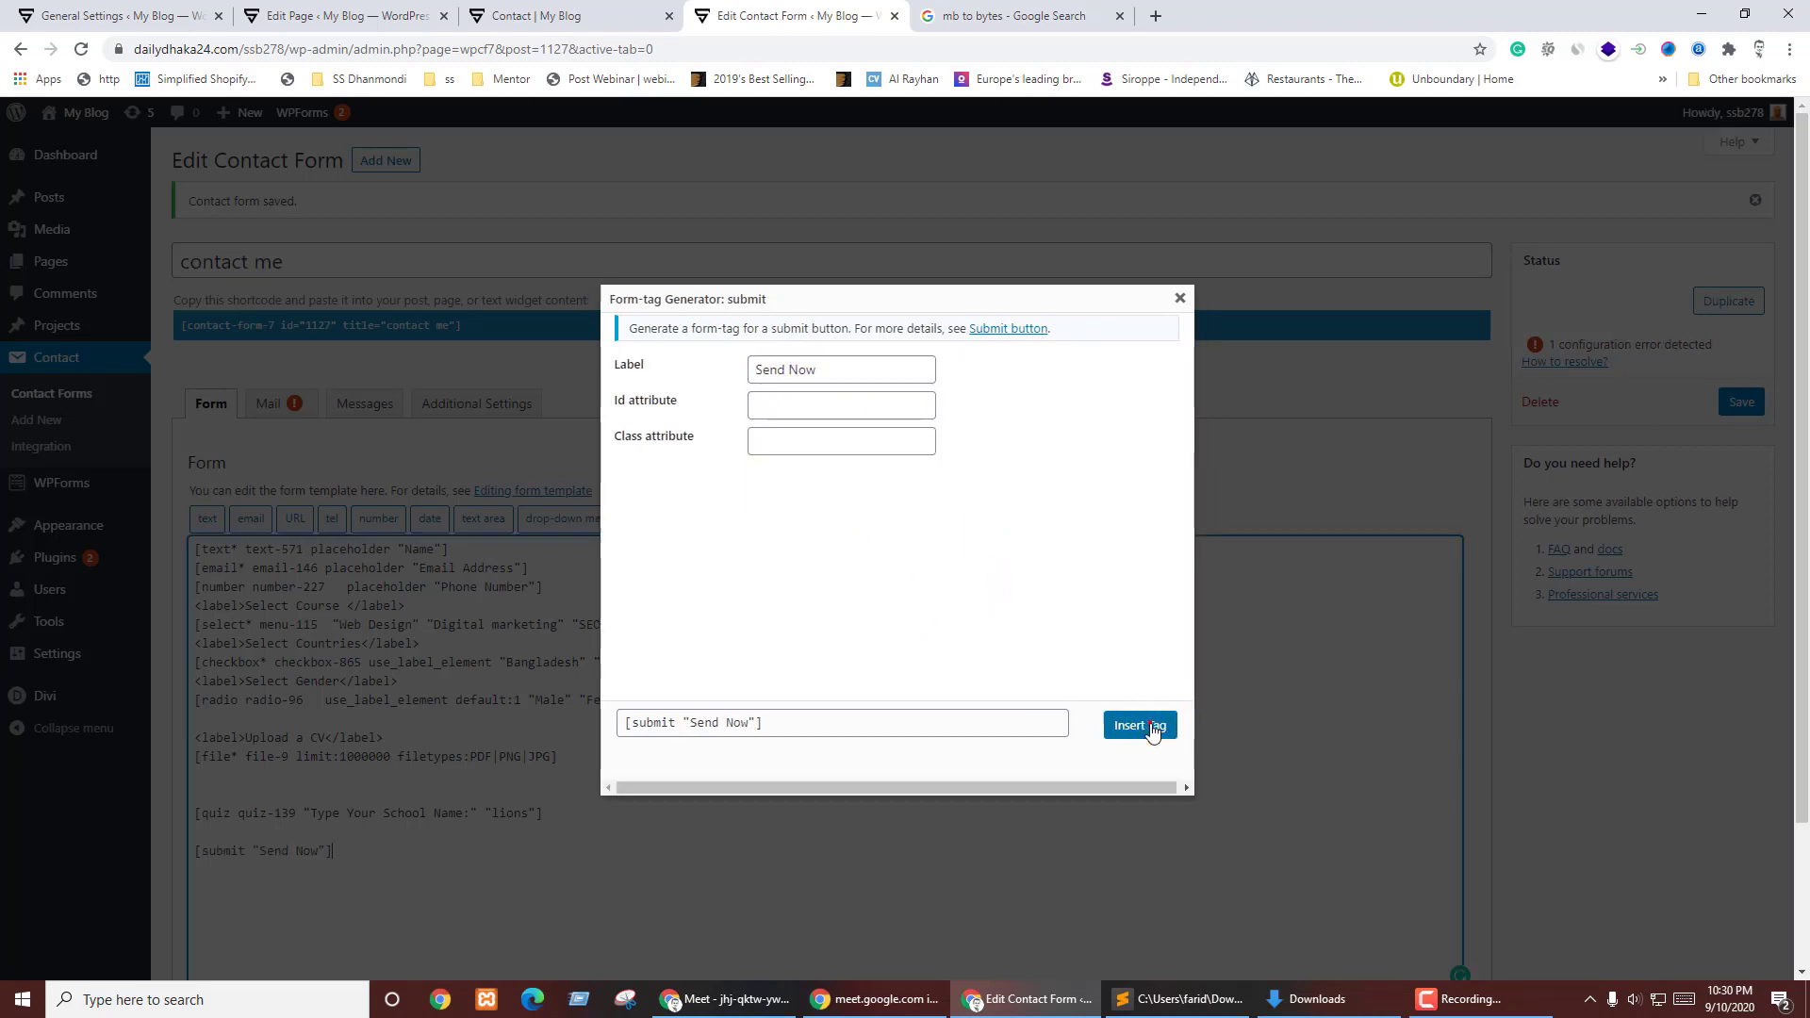
left_click(1145, 725)
- Save the form and reload the live Contact page to see the Send Now button
left_click(1739, 404)
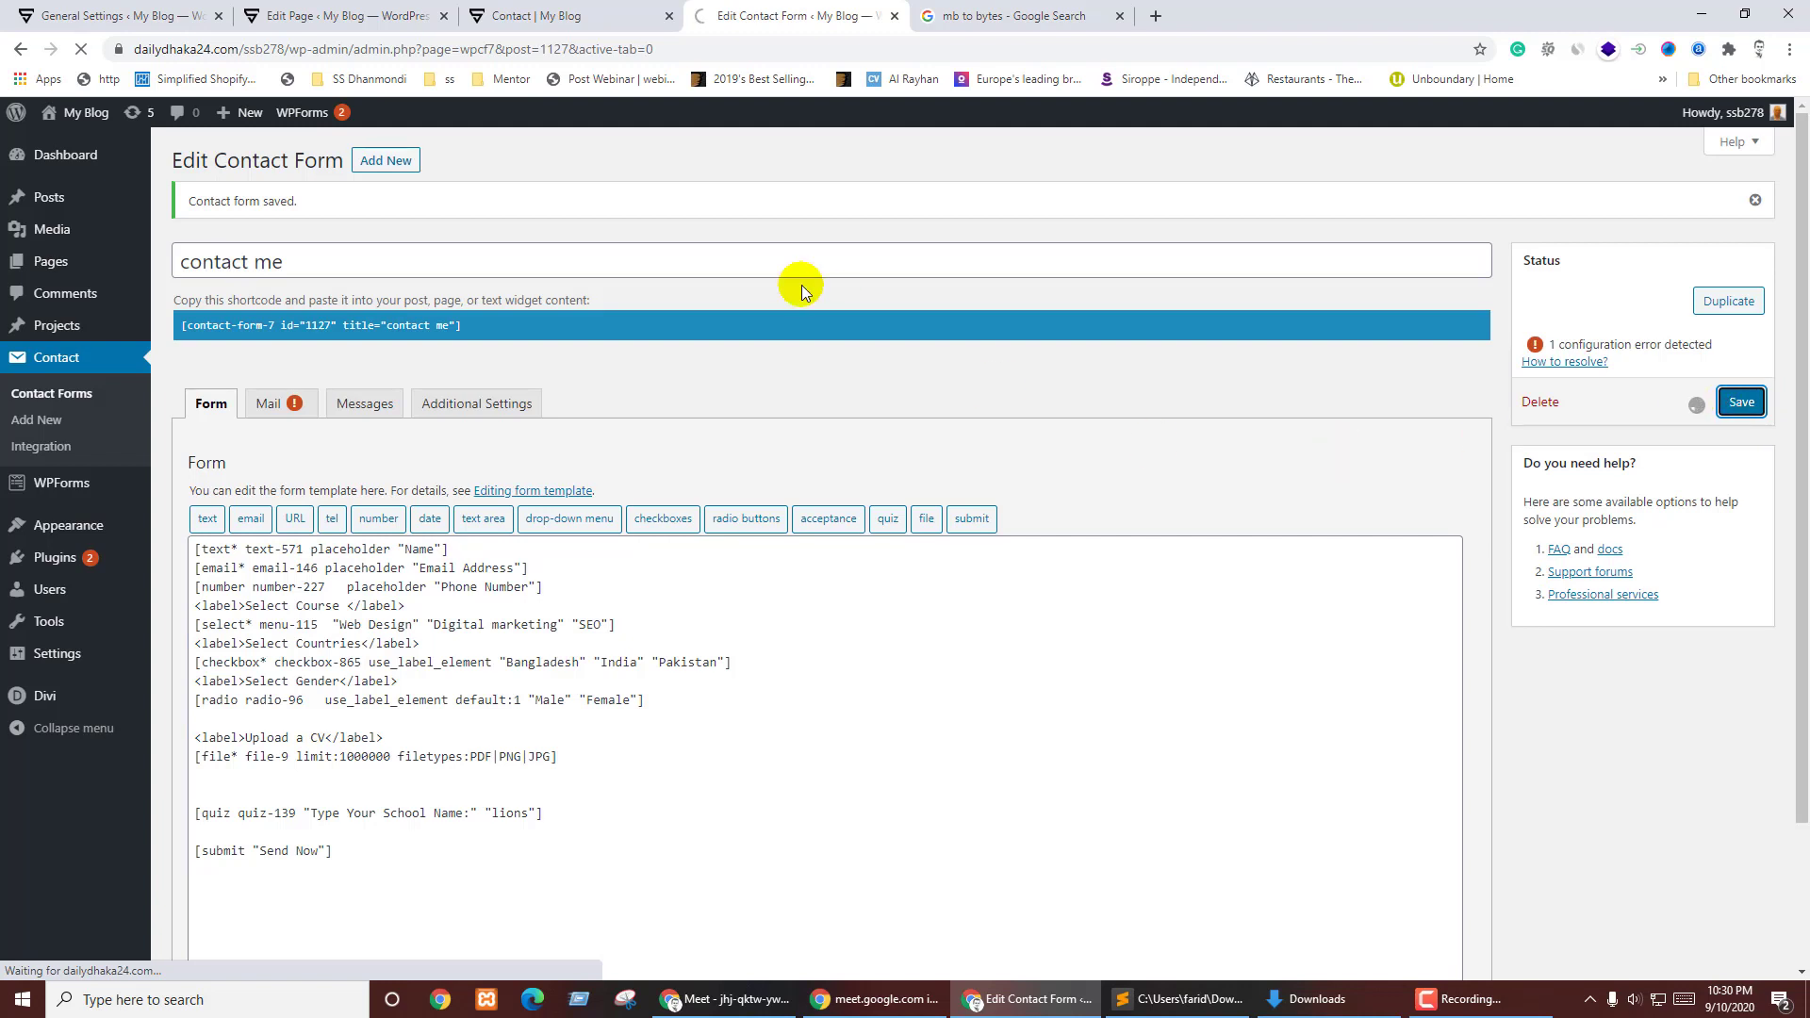
key("ctrl+Page_Up")
key("F5")
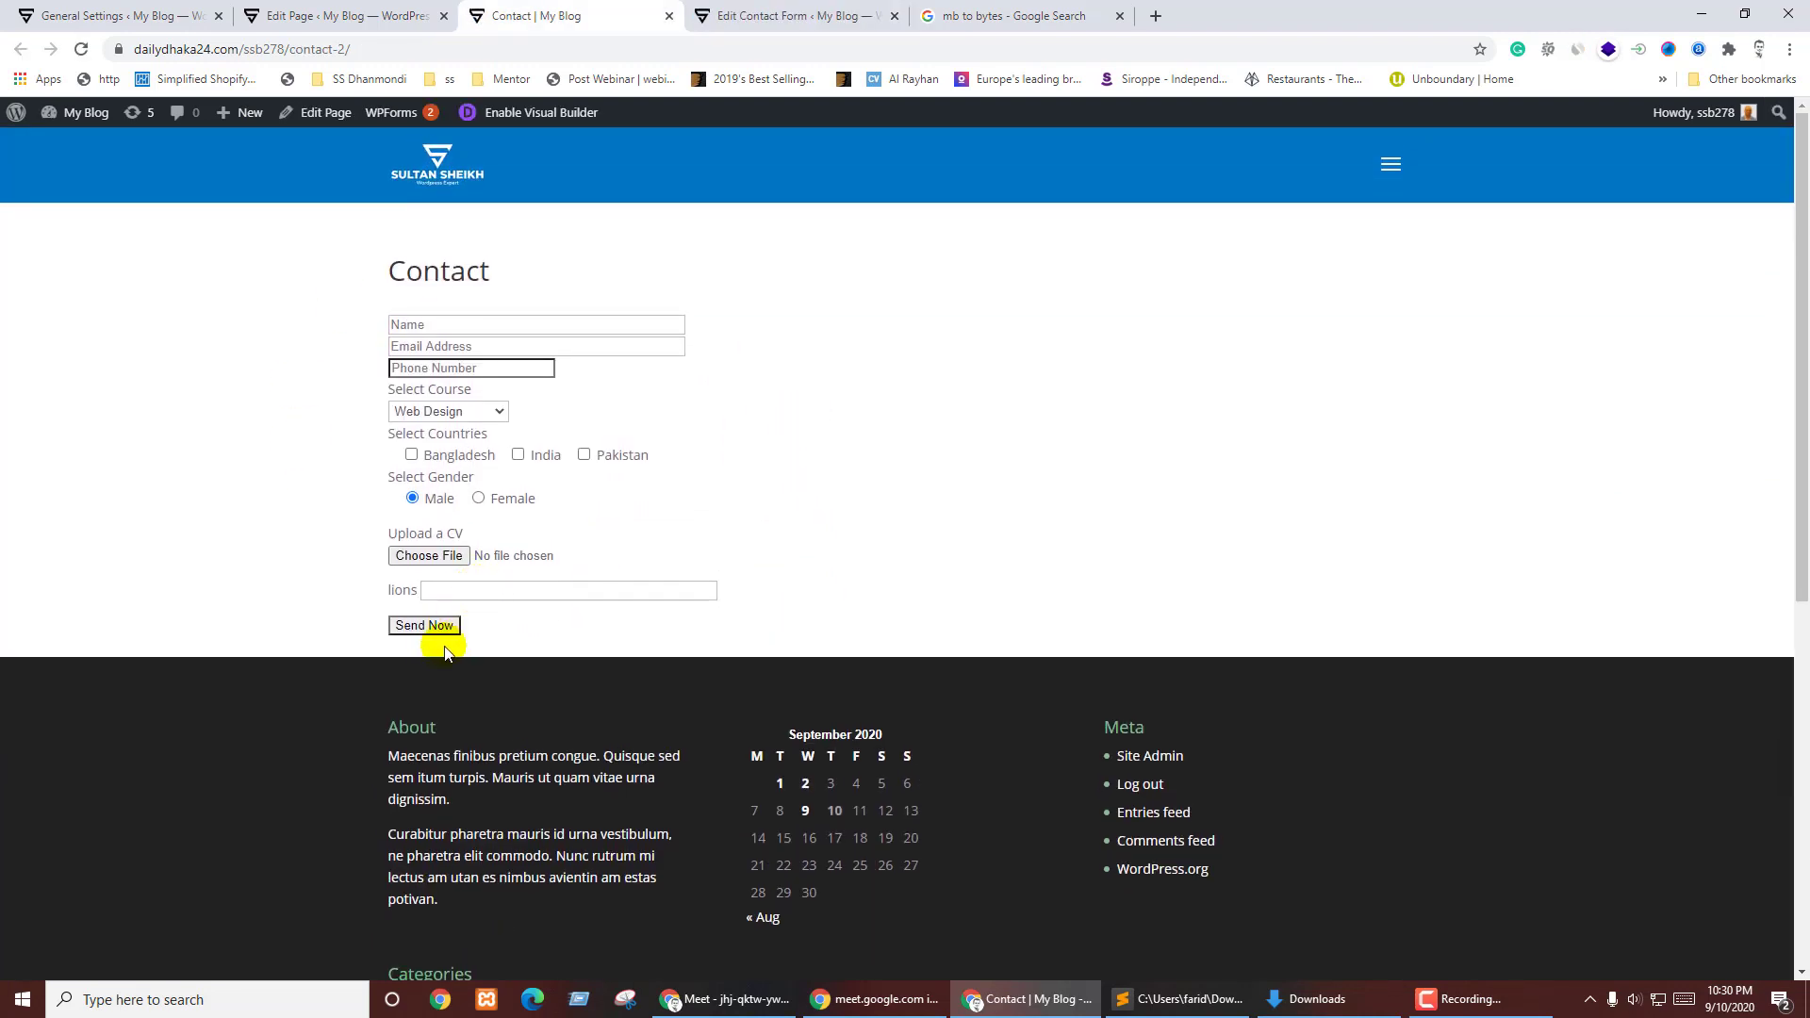
- Submit the empty form to see required-field and quiz errors, then return to the editor
left_click(425, 627)
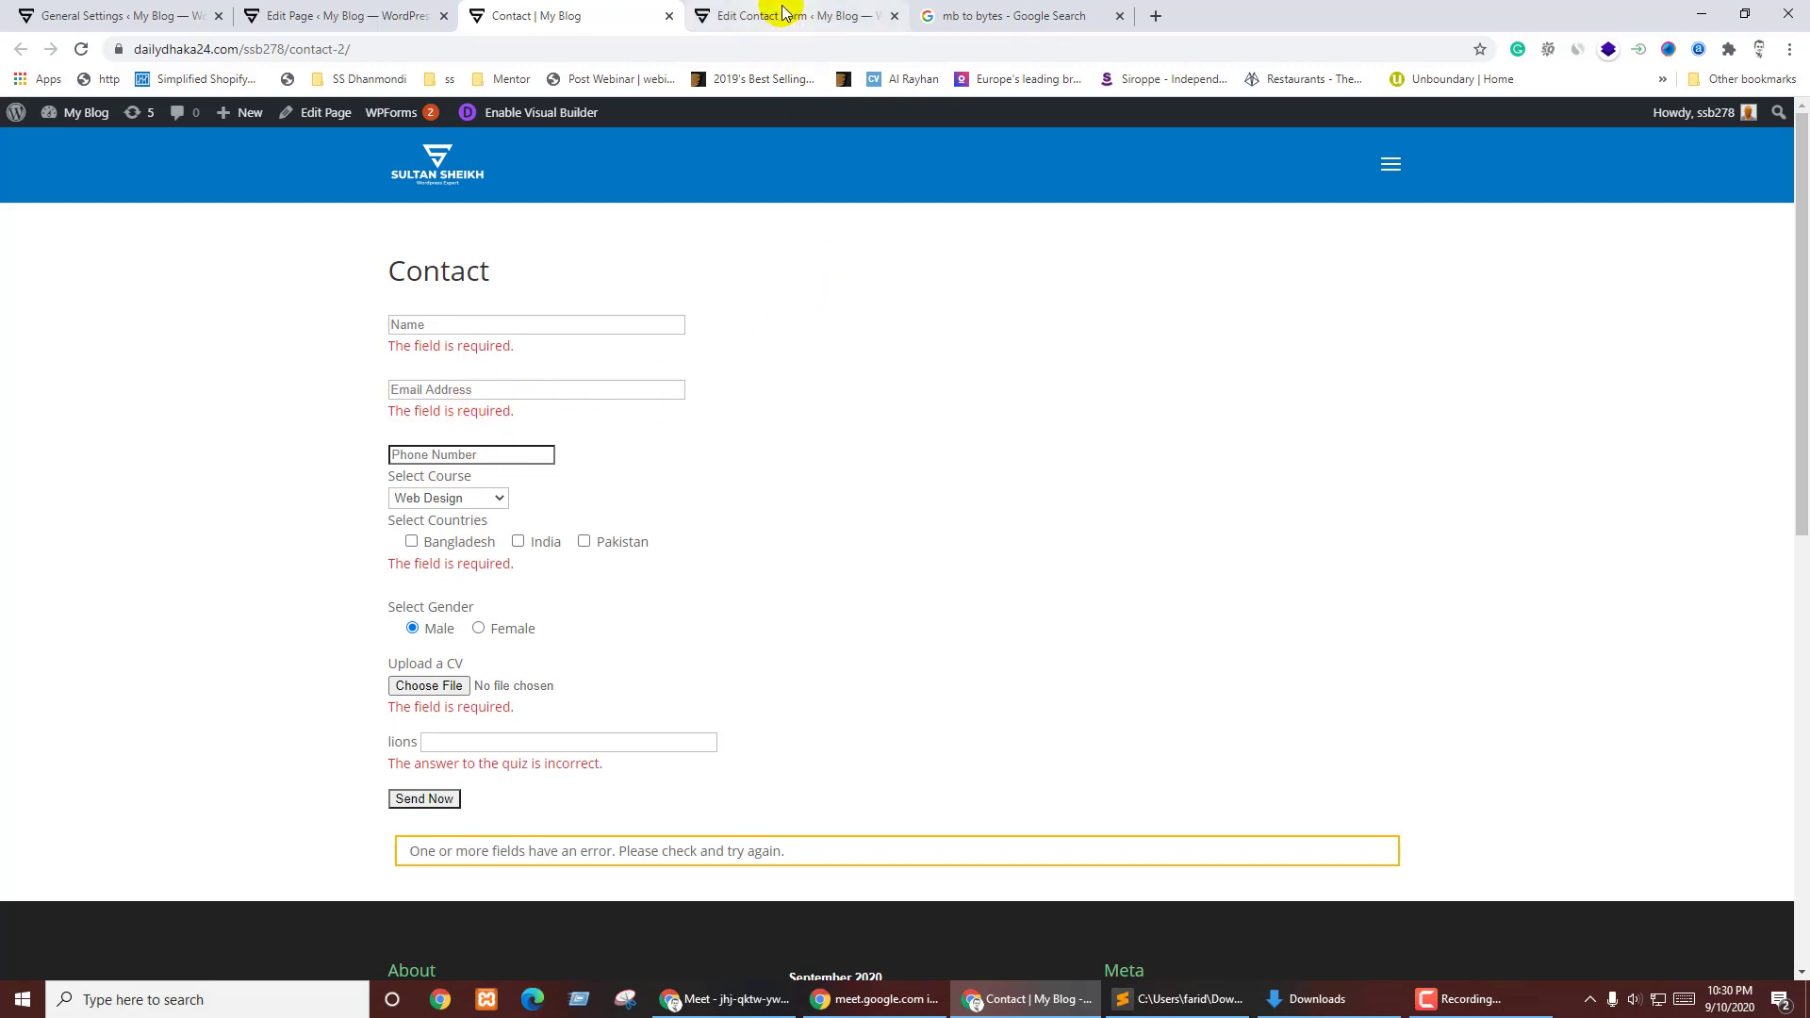
left_click(446, 318)
left_click(780, 13)
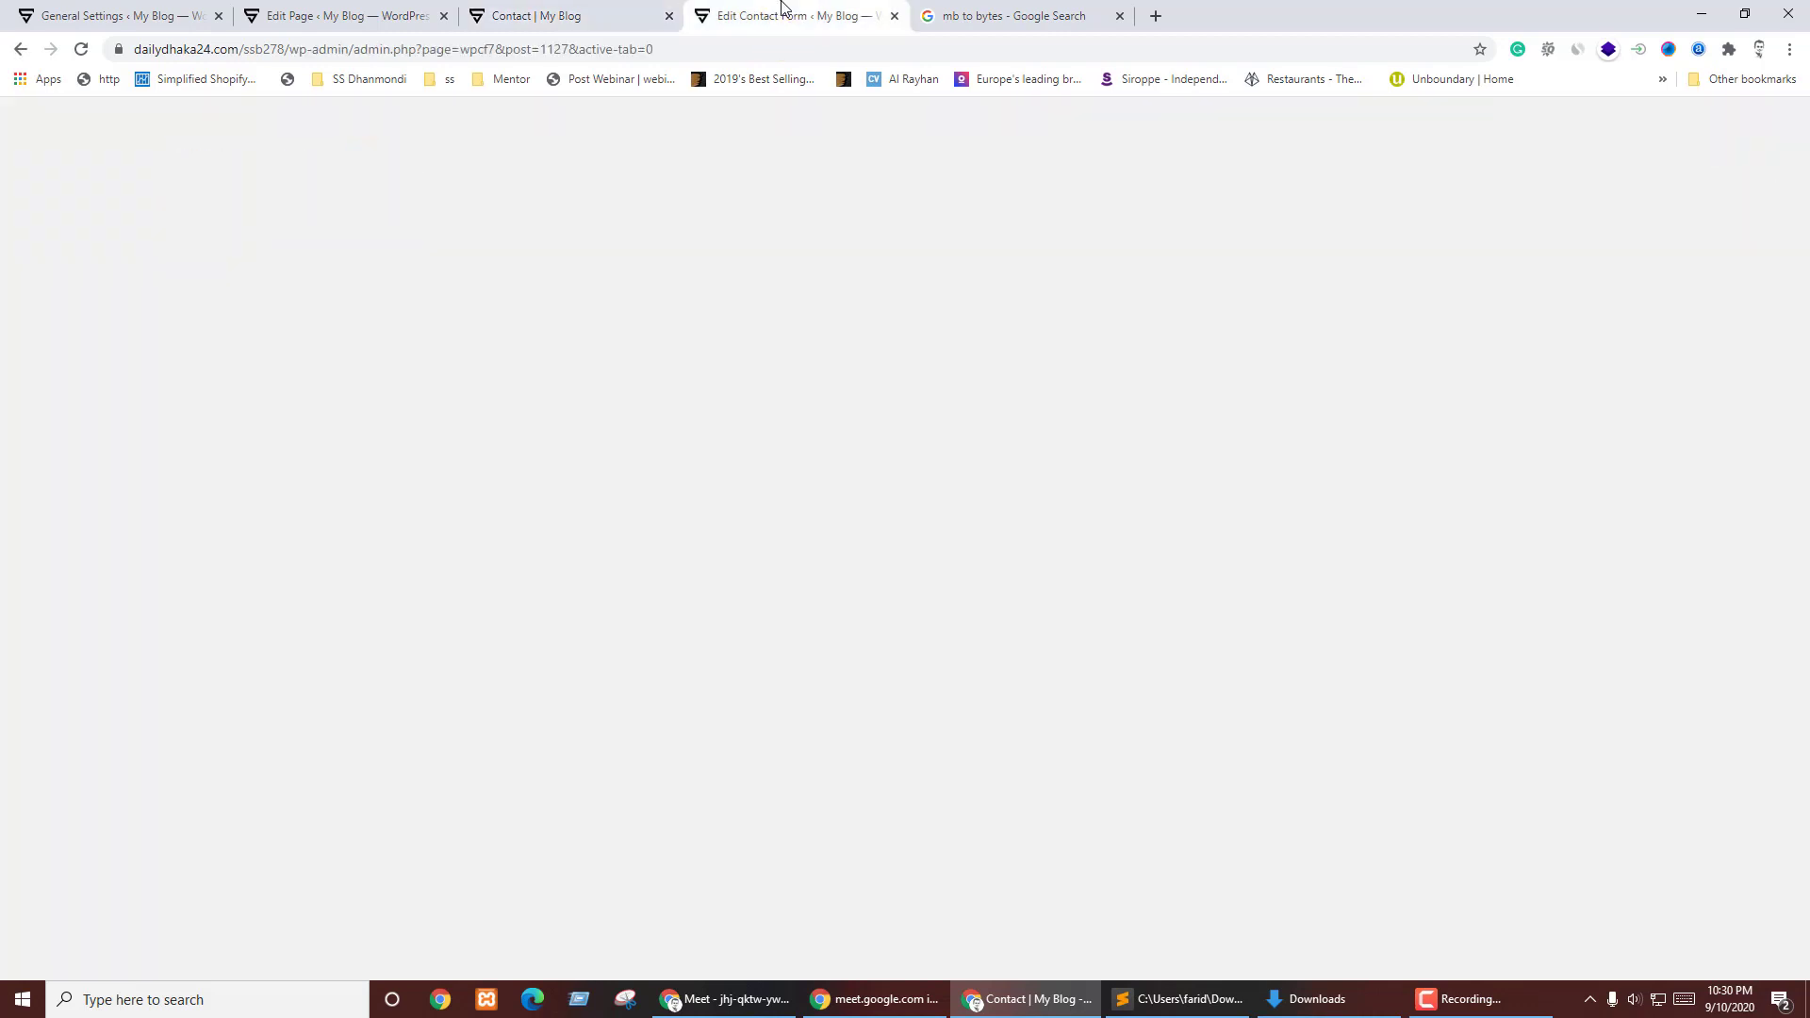
left_click(267, 404)
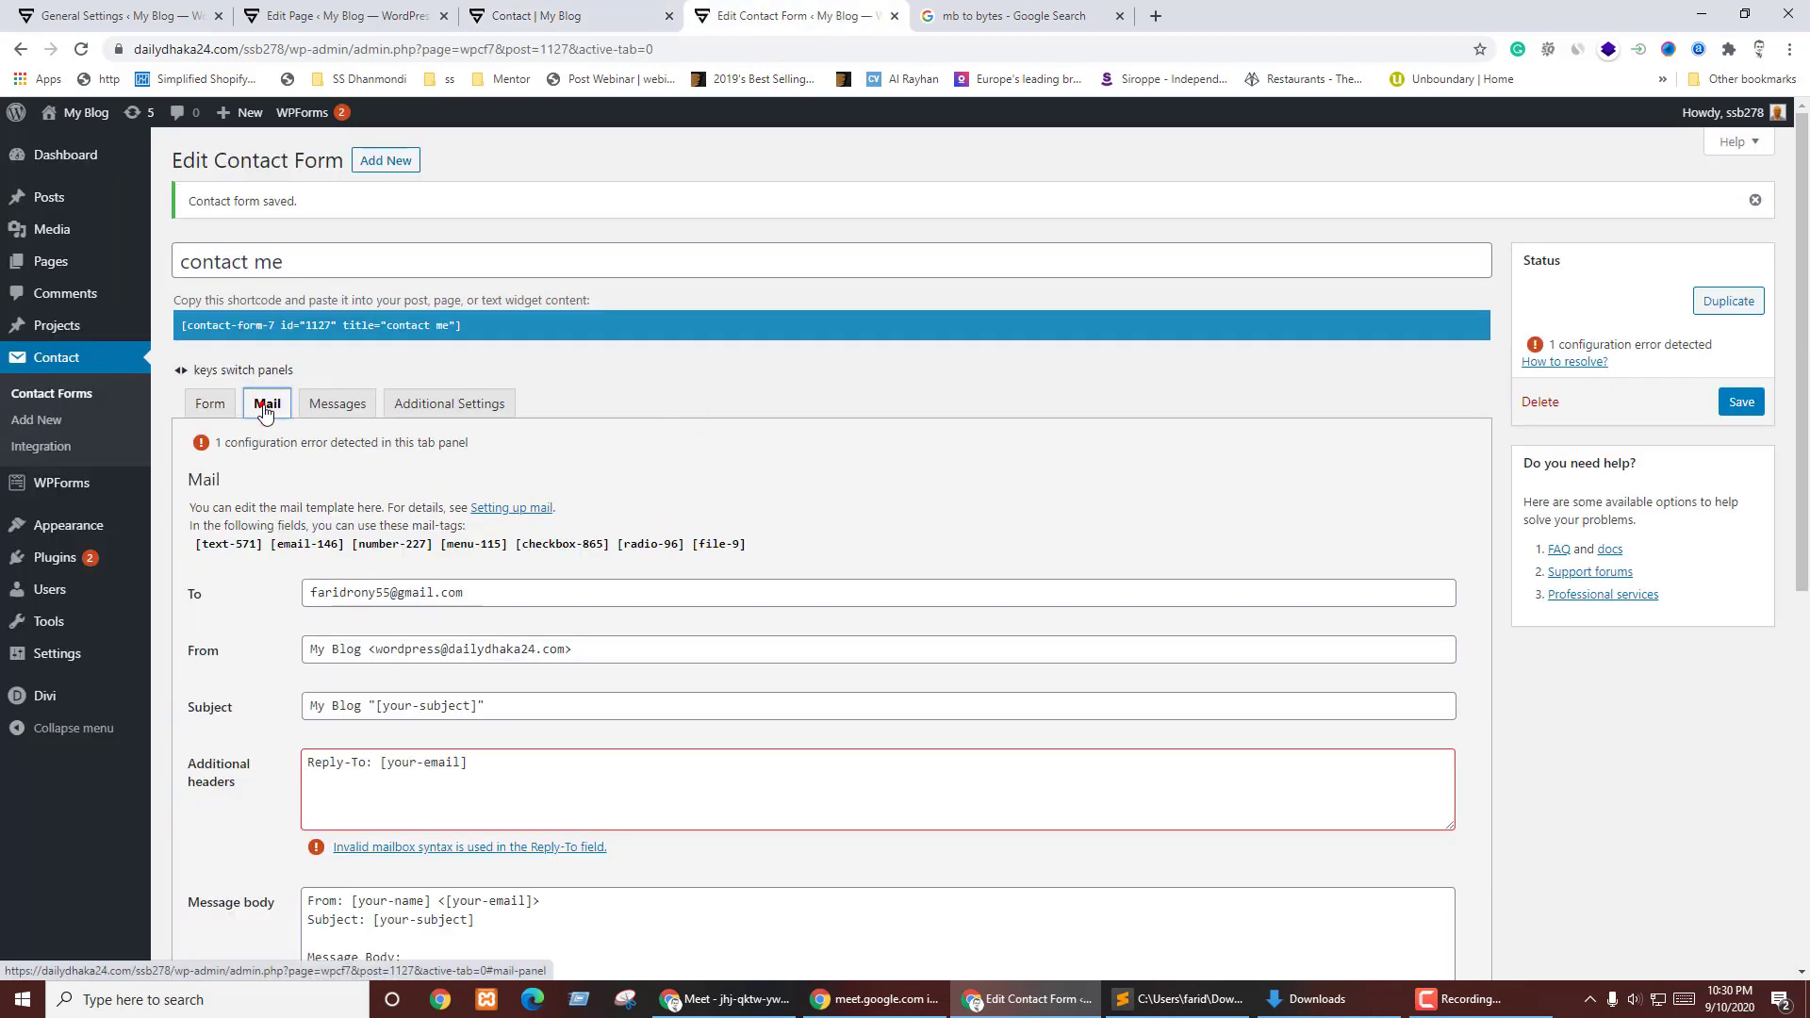
scroll(353, 580, "down", 2)
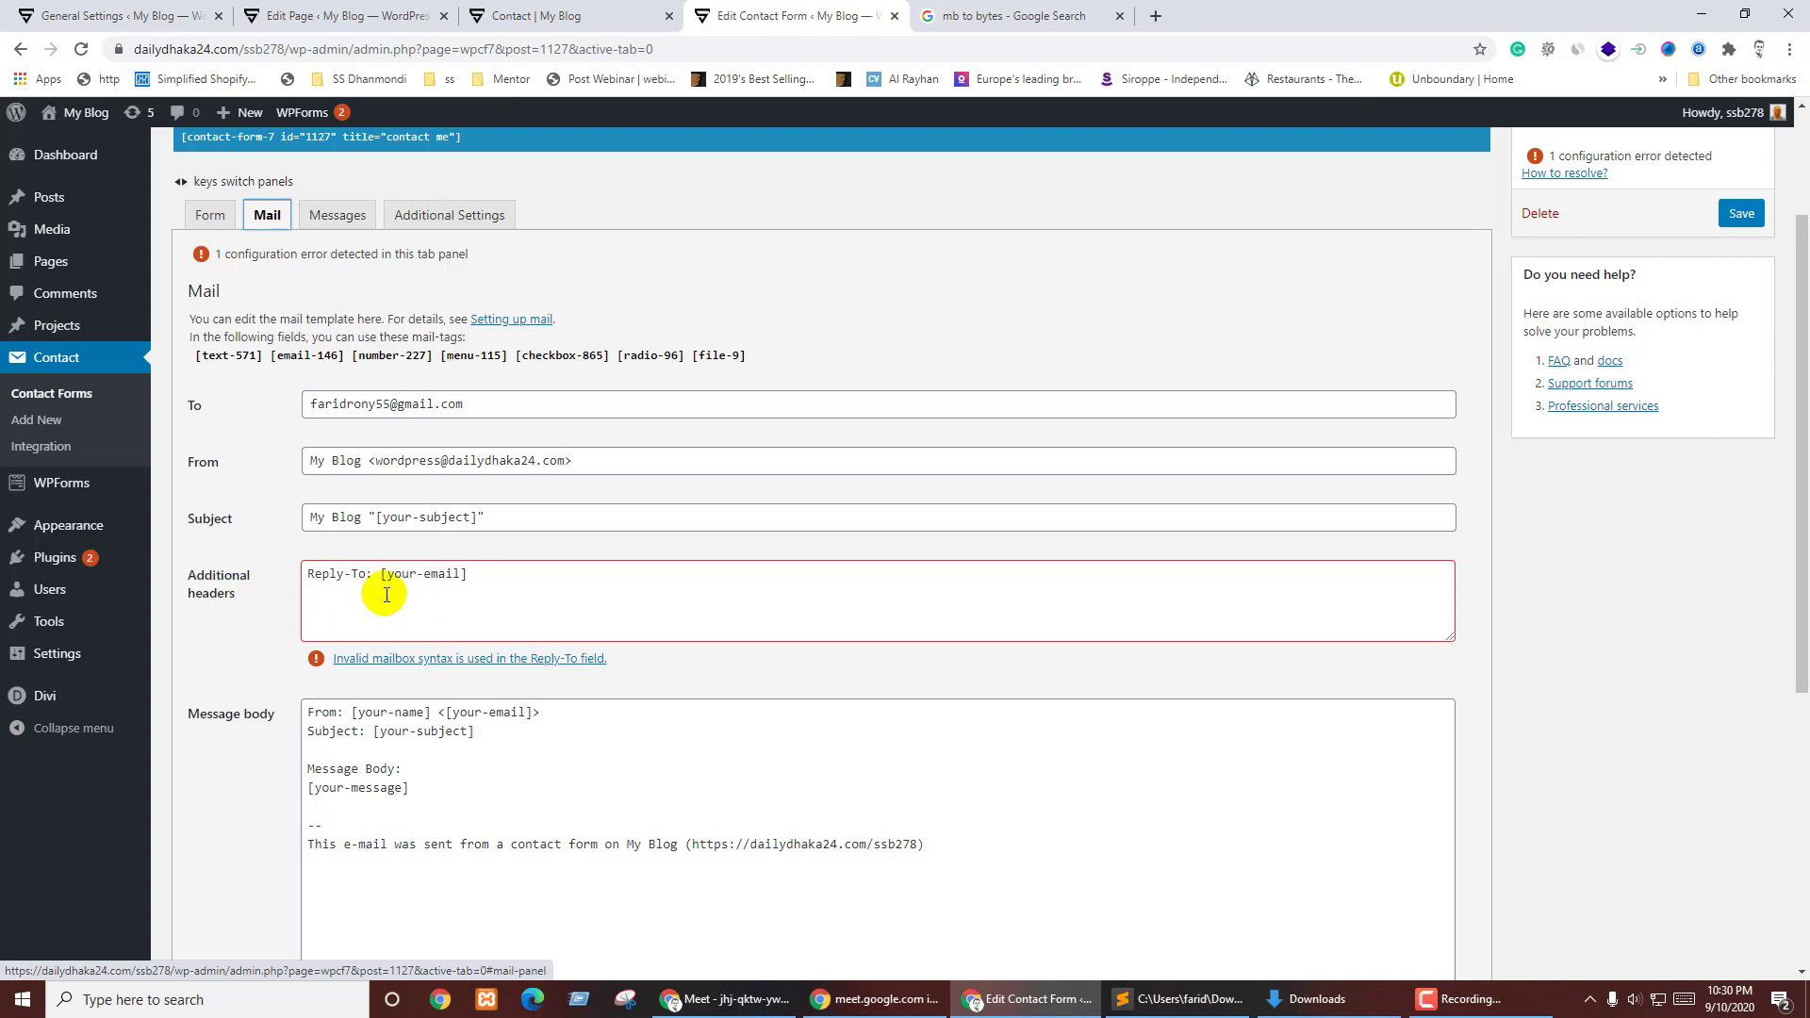
left_click_drag(380, 574, 606, 571)
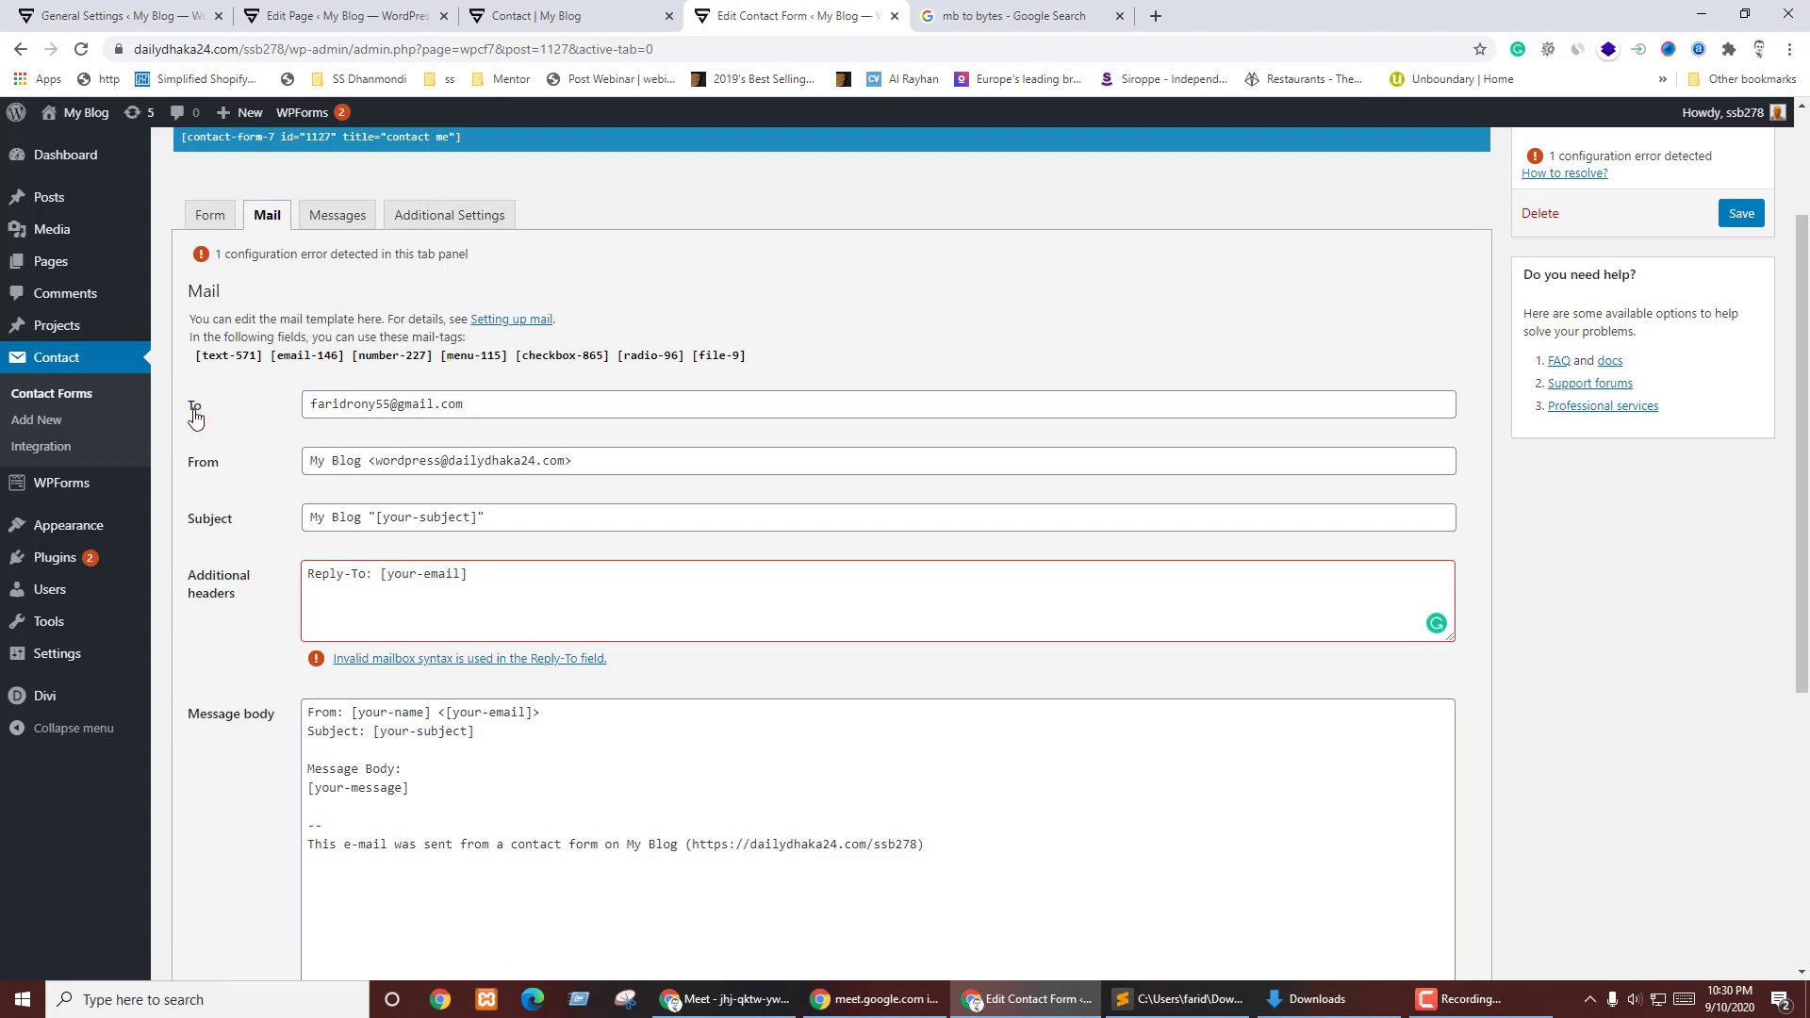
left_click(375, 405)
left_click_drag(311, 403, 577, 394)
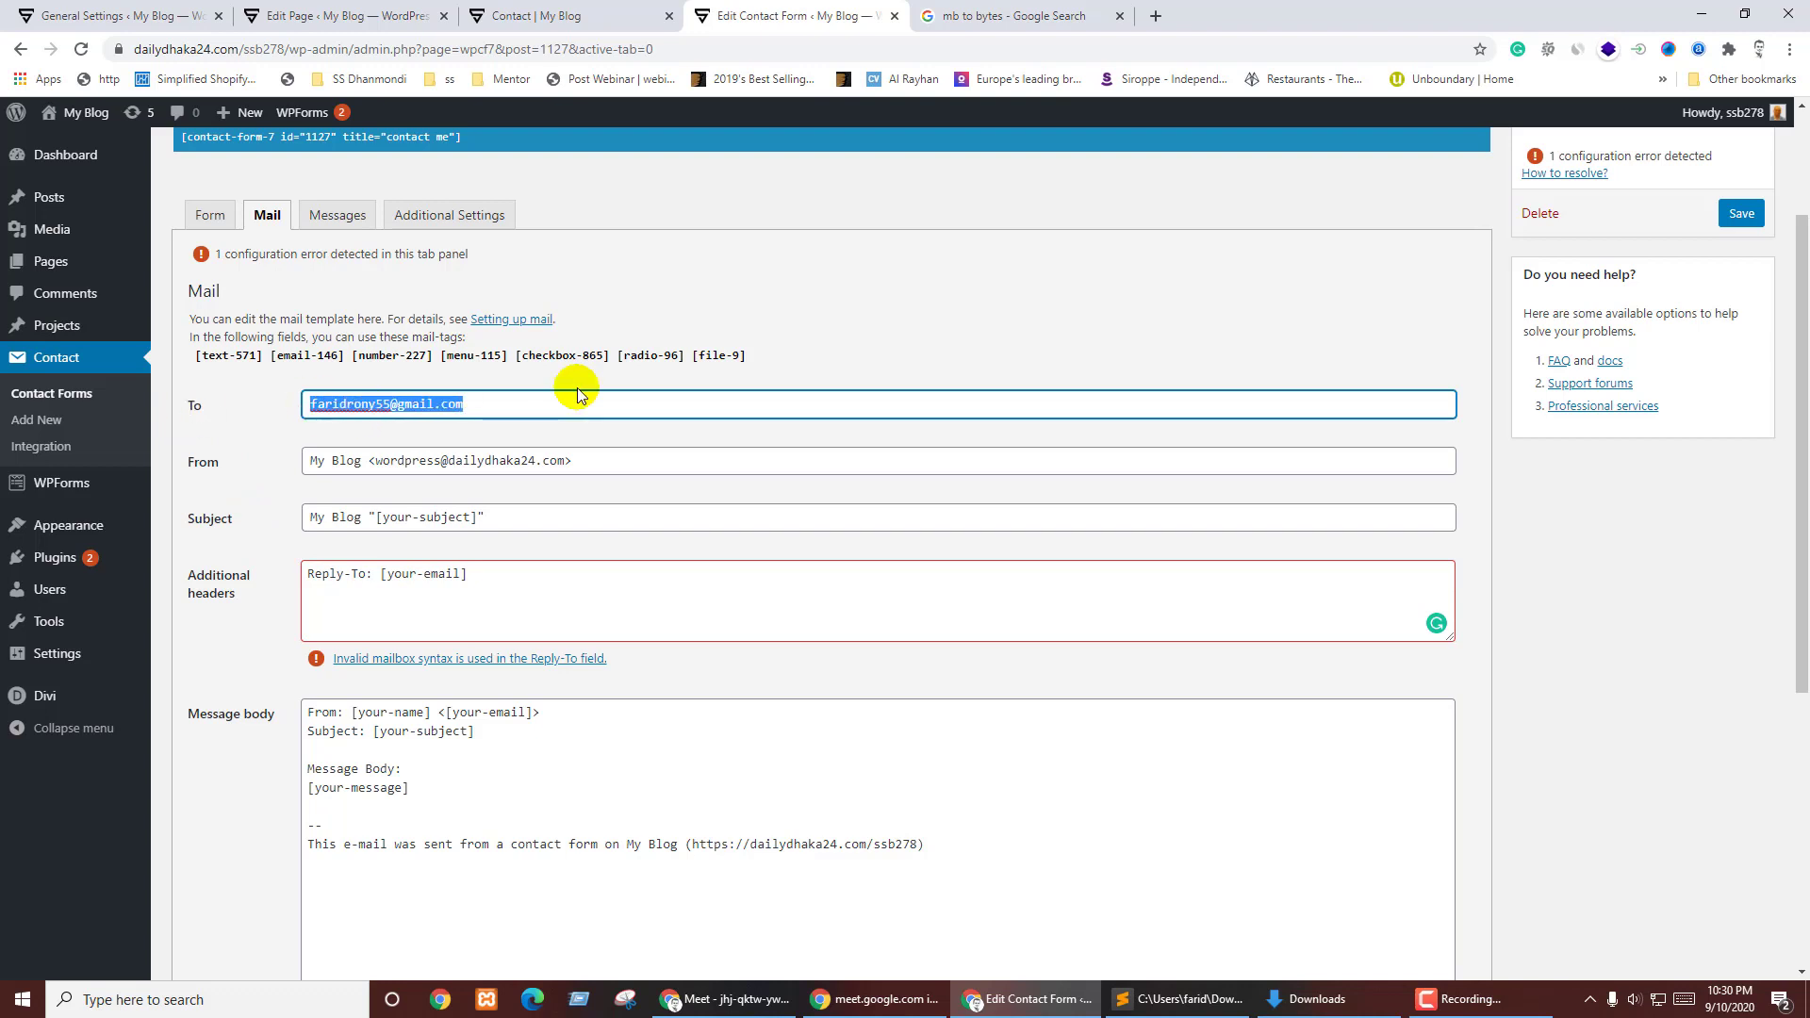
left_click(235, 415)
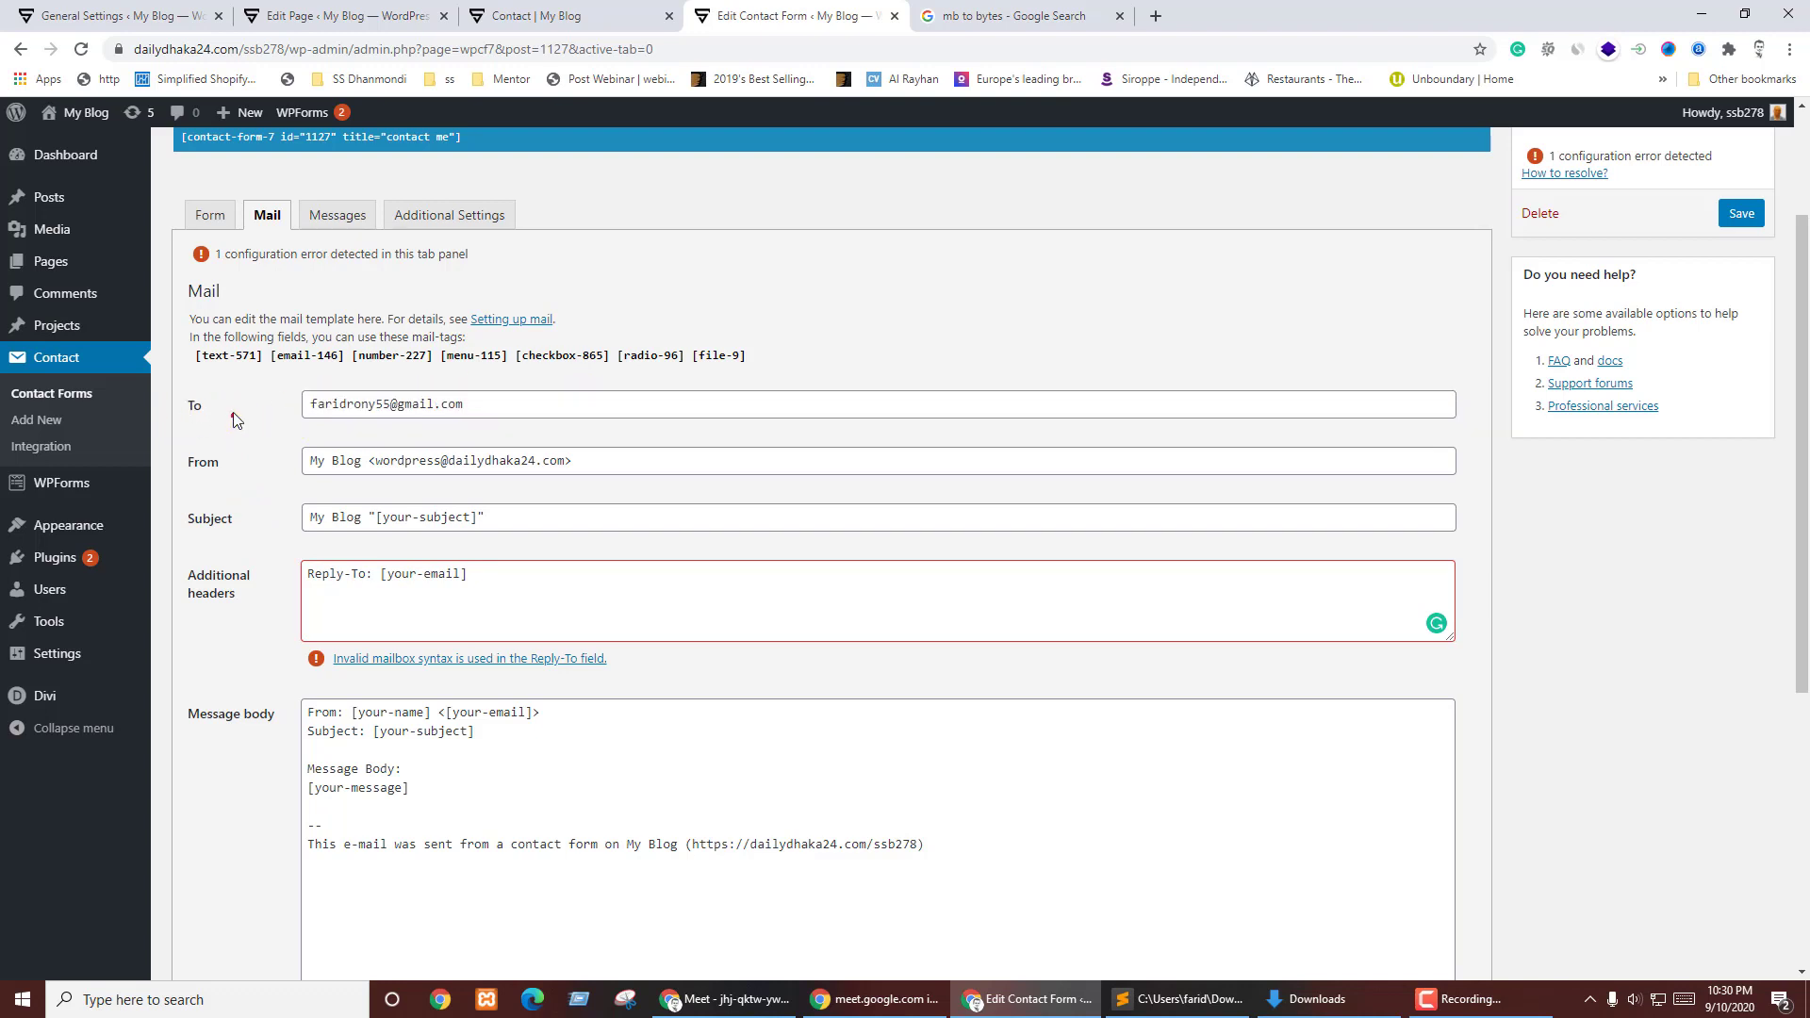
left_click(530, 11)
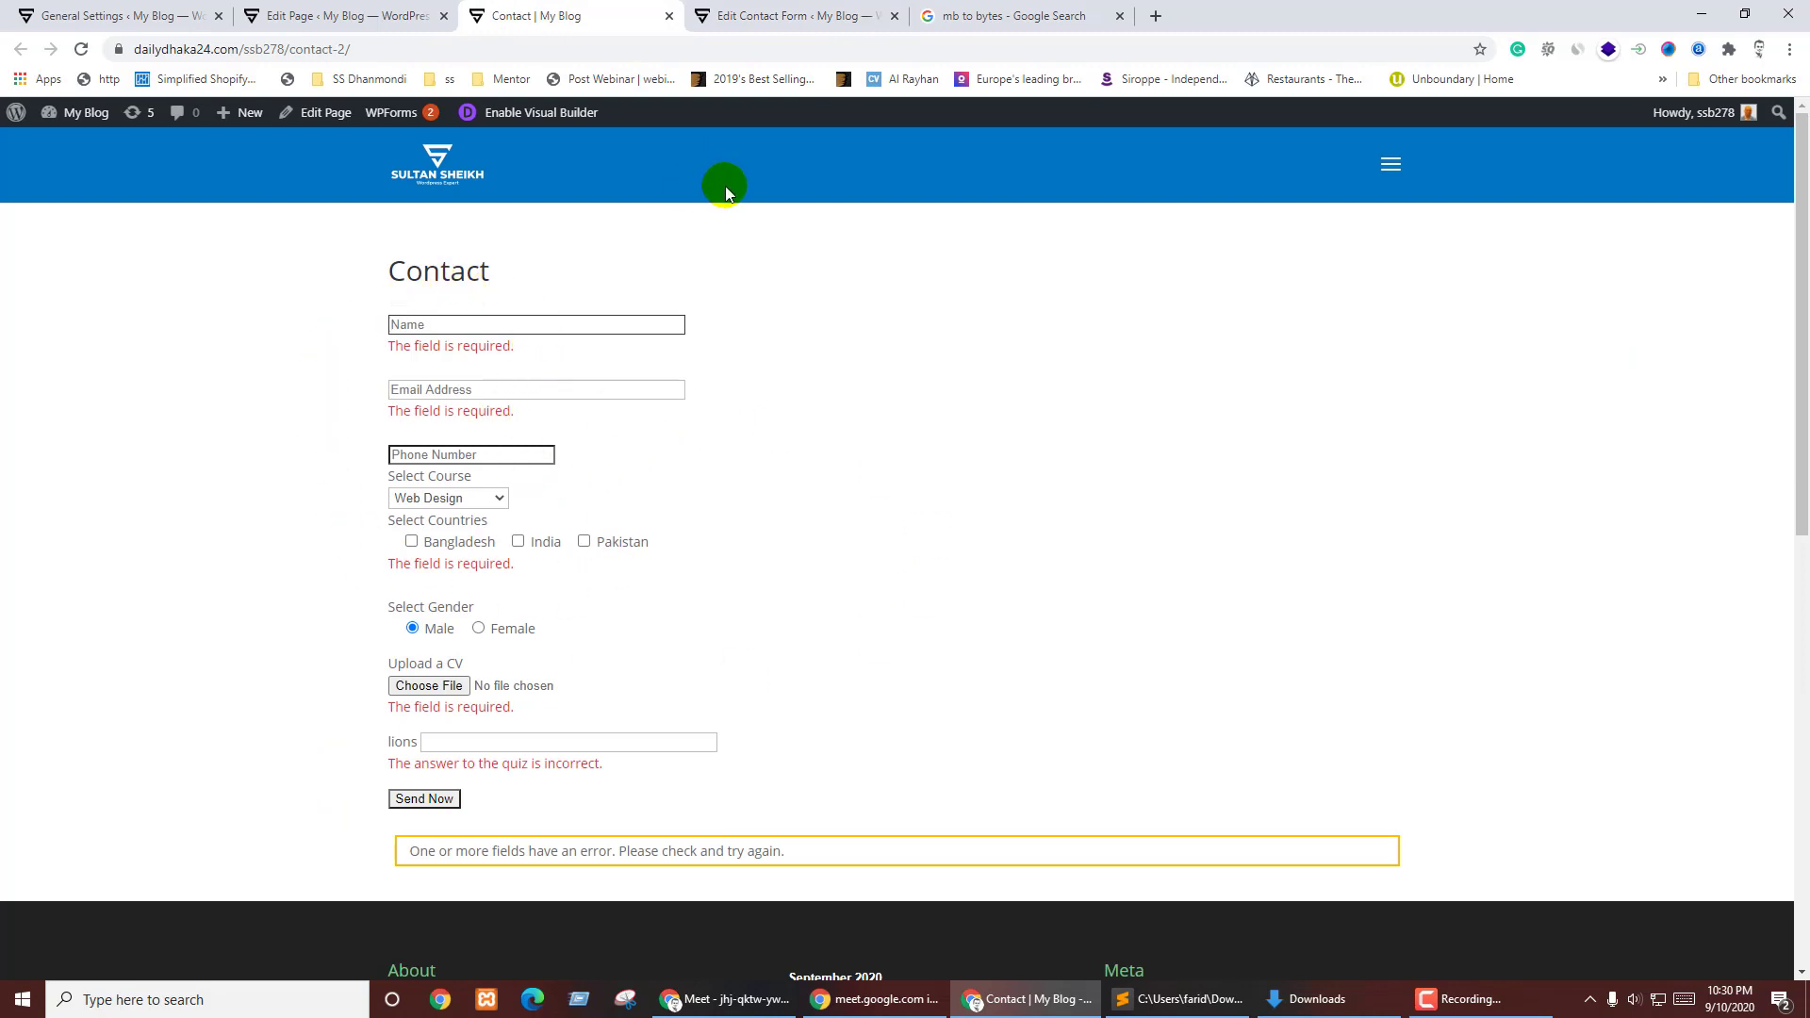
left_click(837, 13)
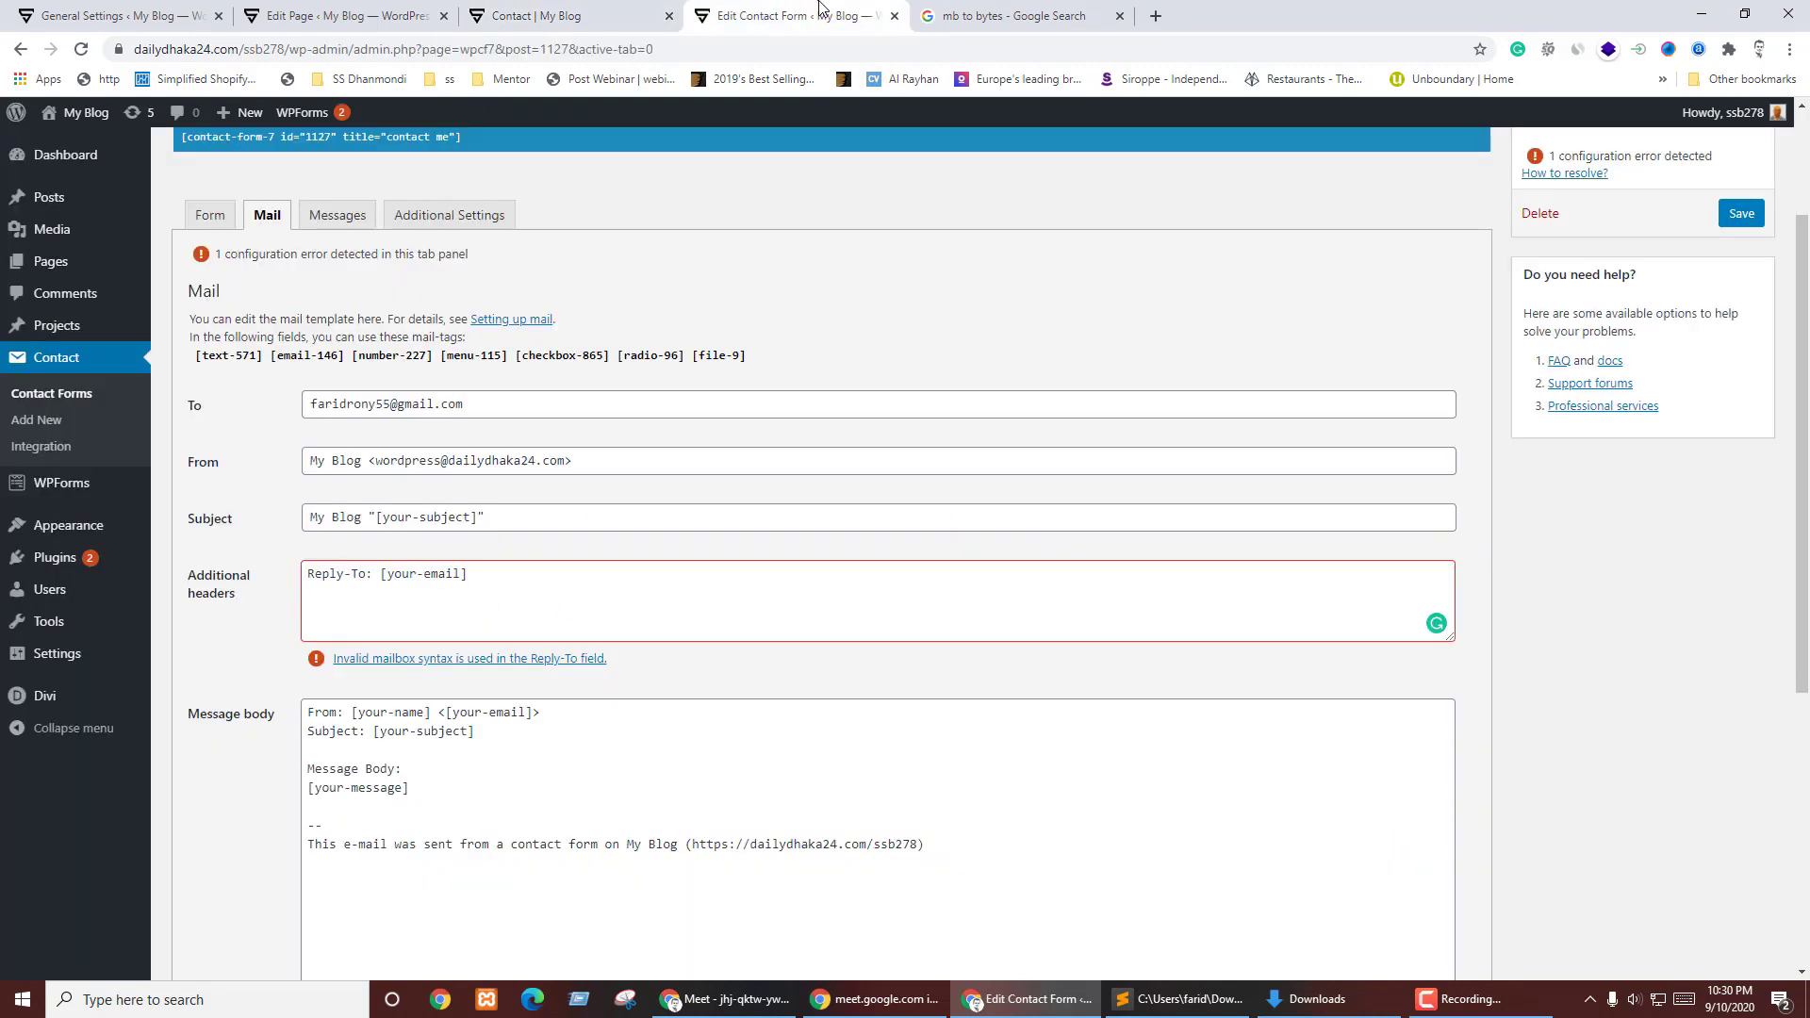
triple_click(303, 401)
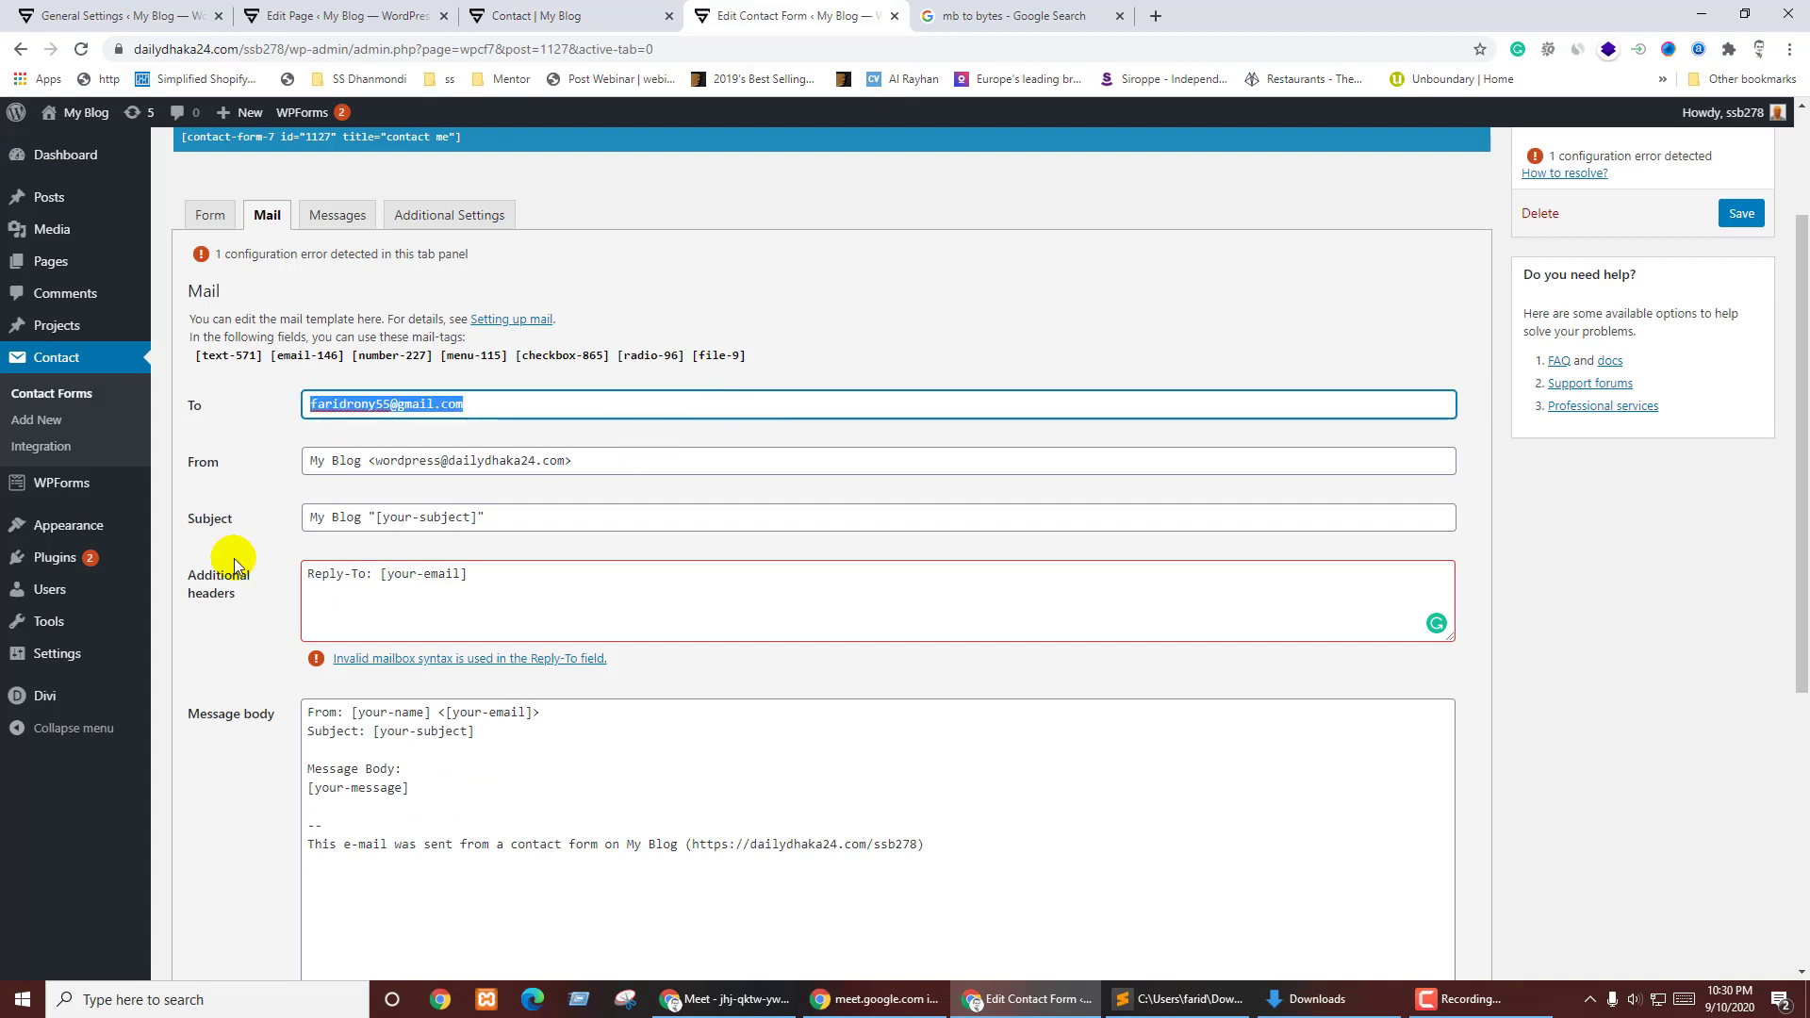
left_click(210, 463)
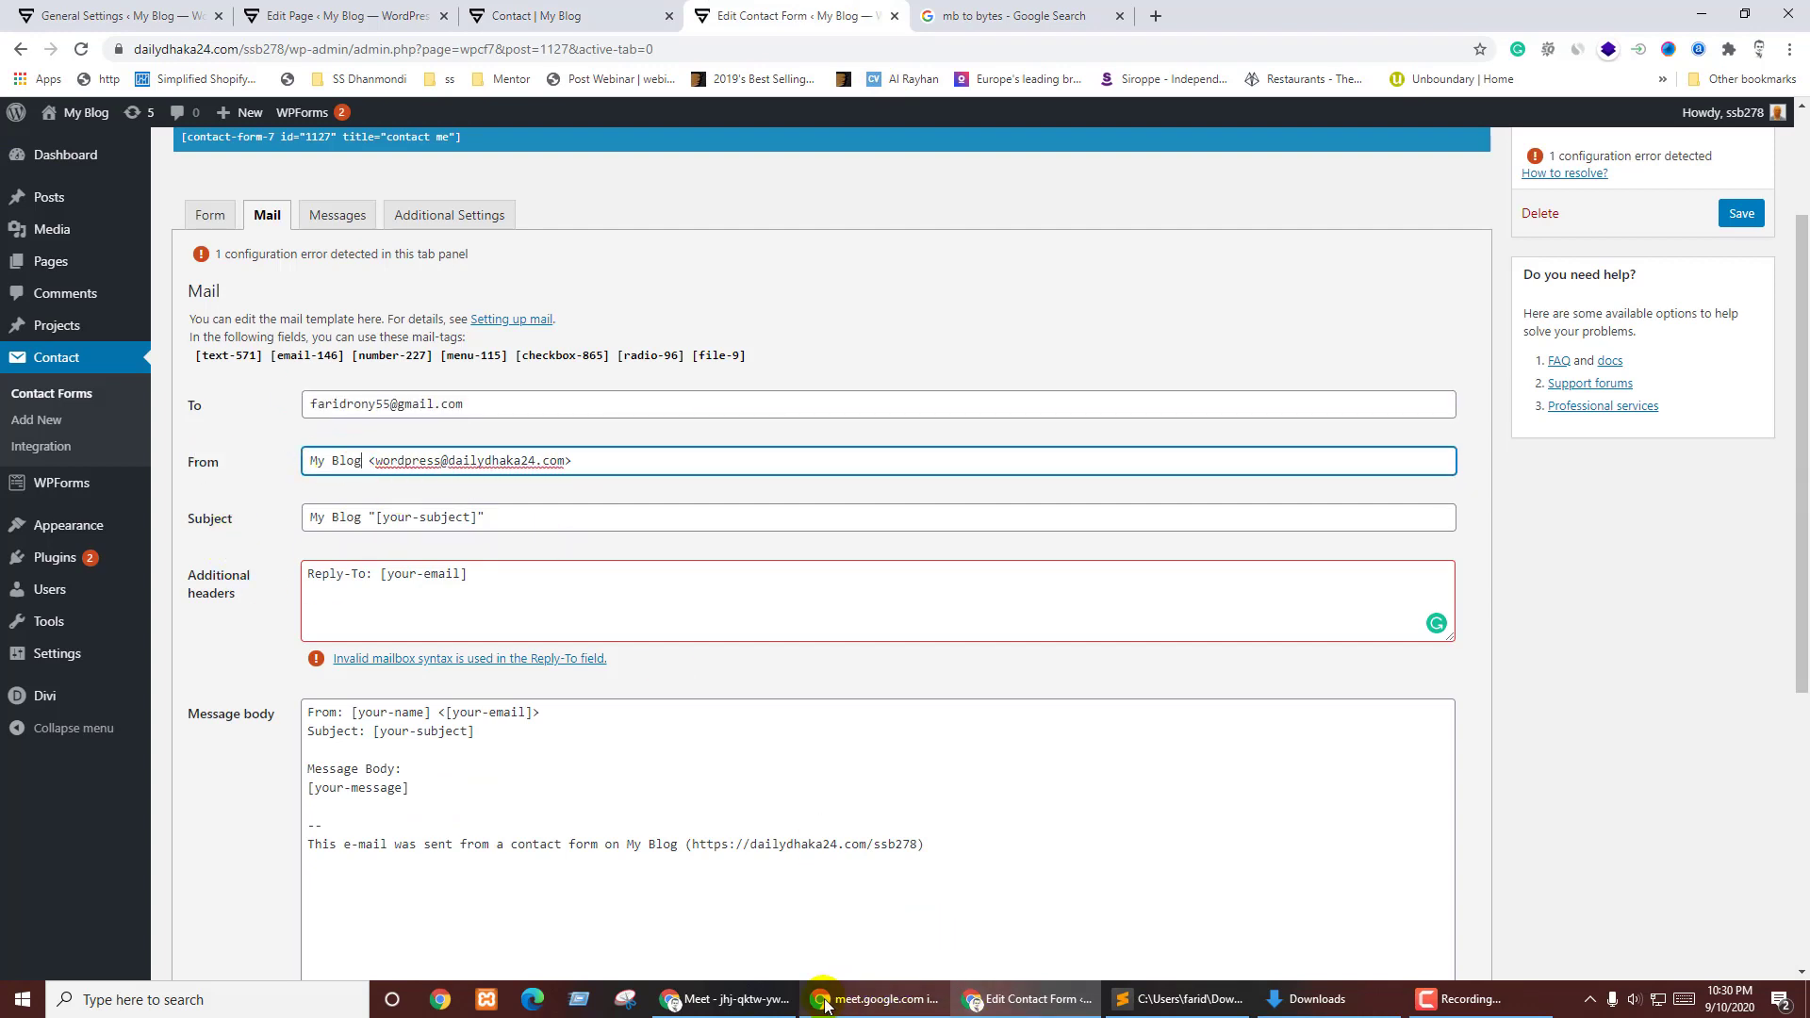
left_click(737, 1007)
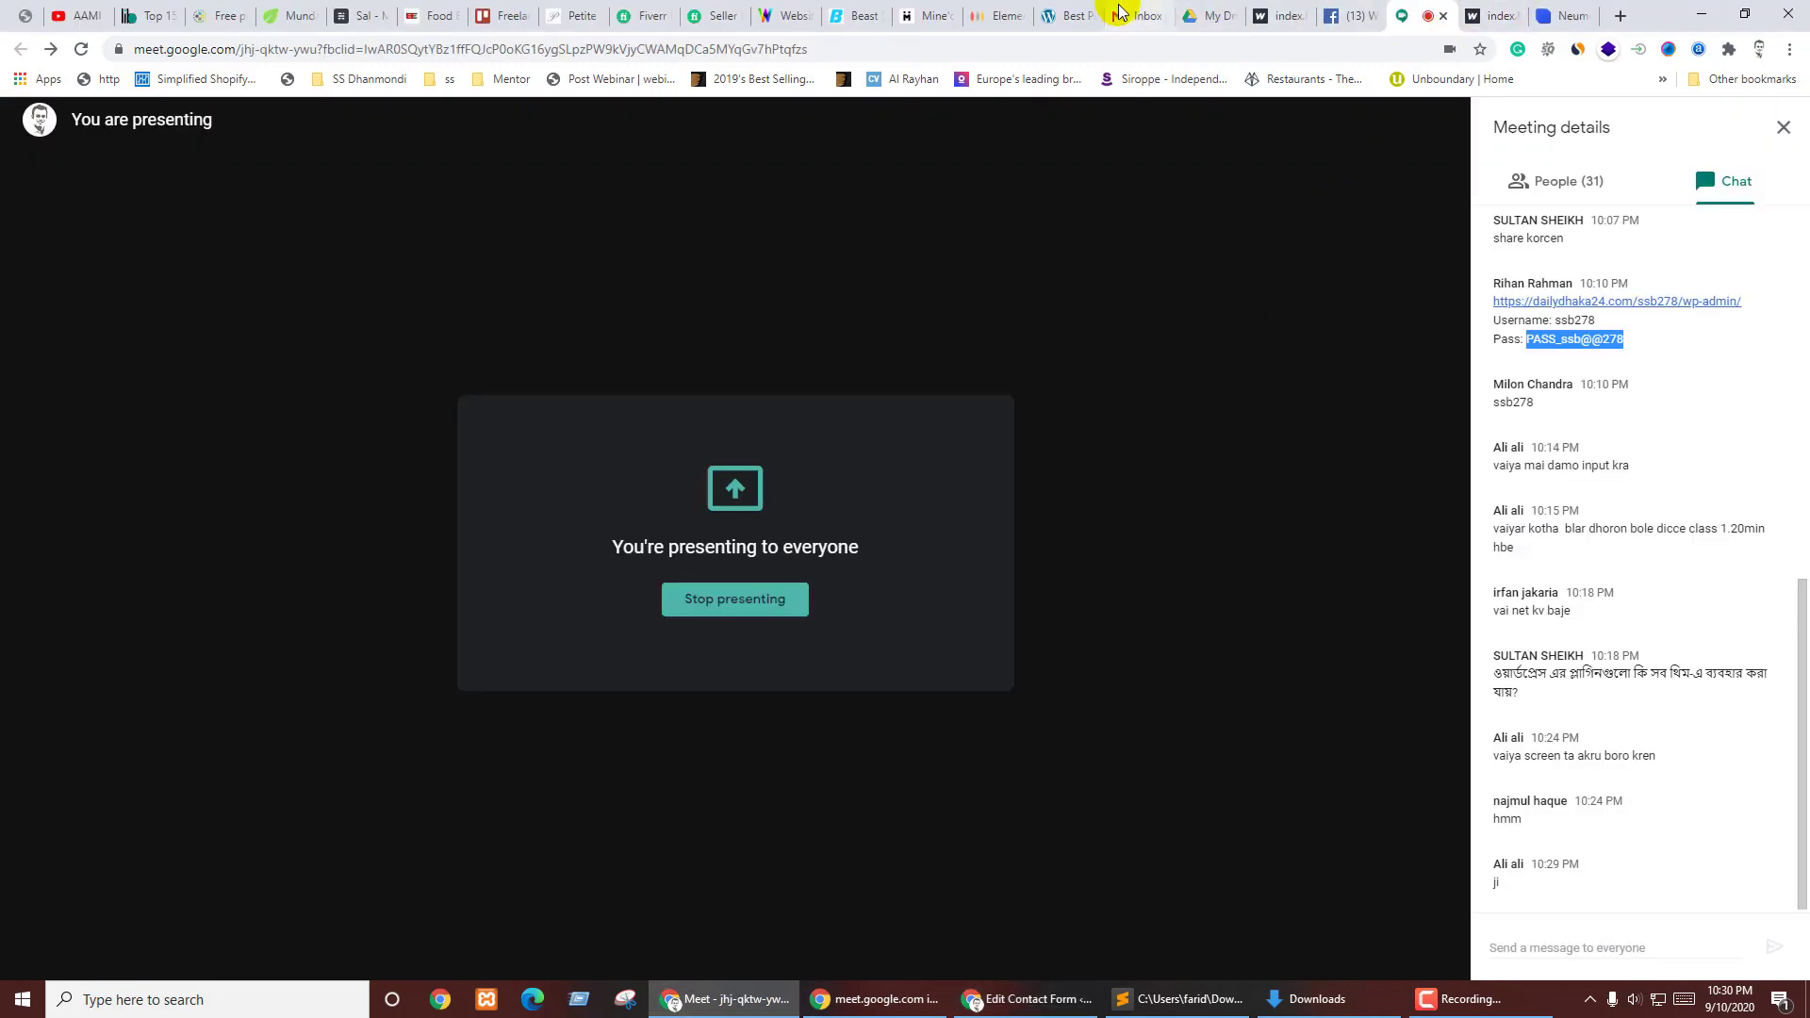
left_click(1124, 15)
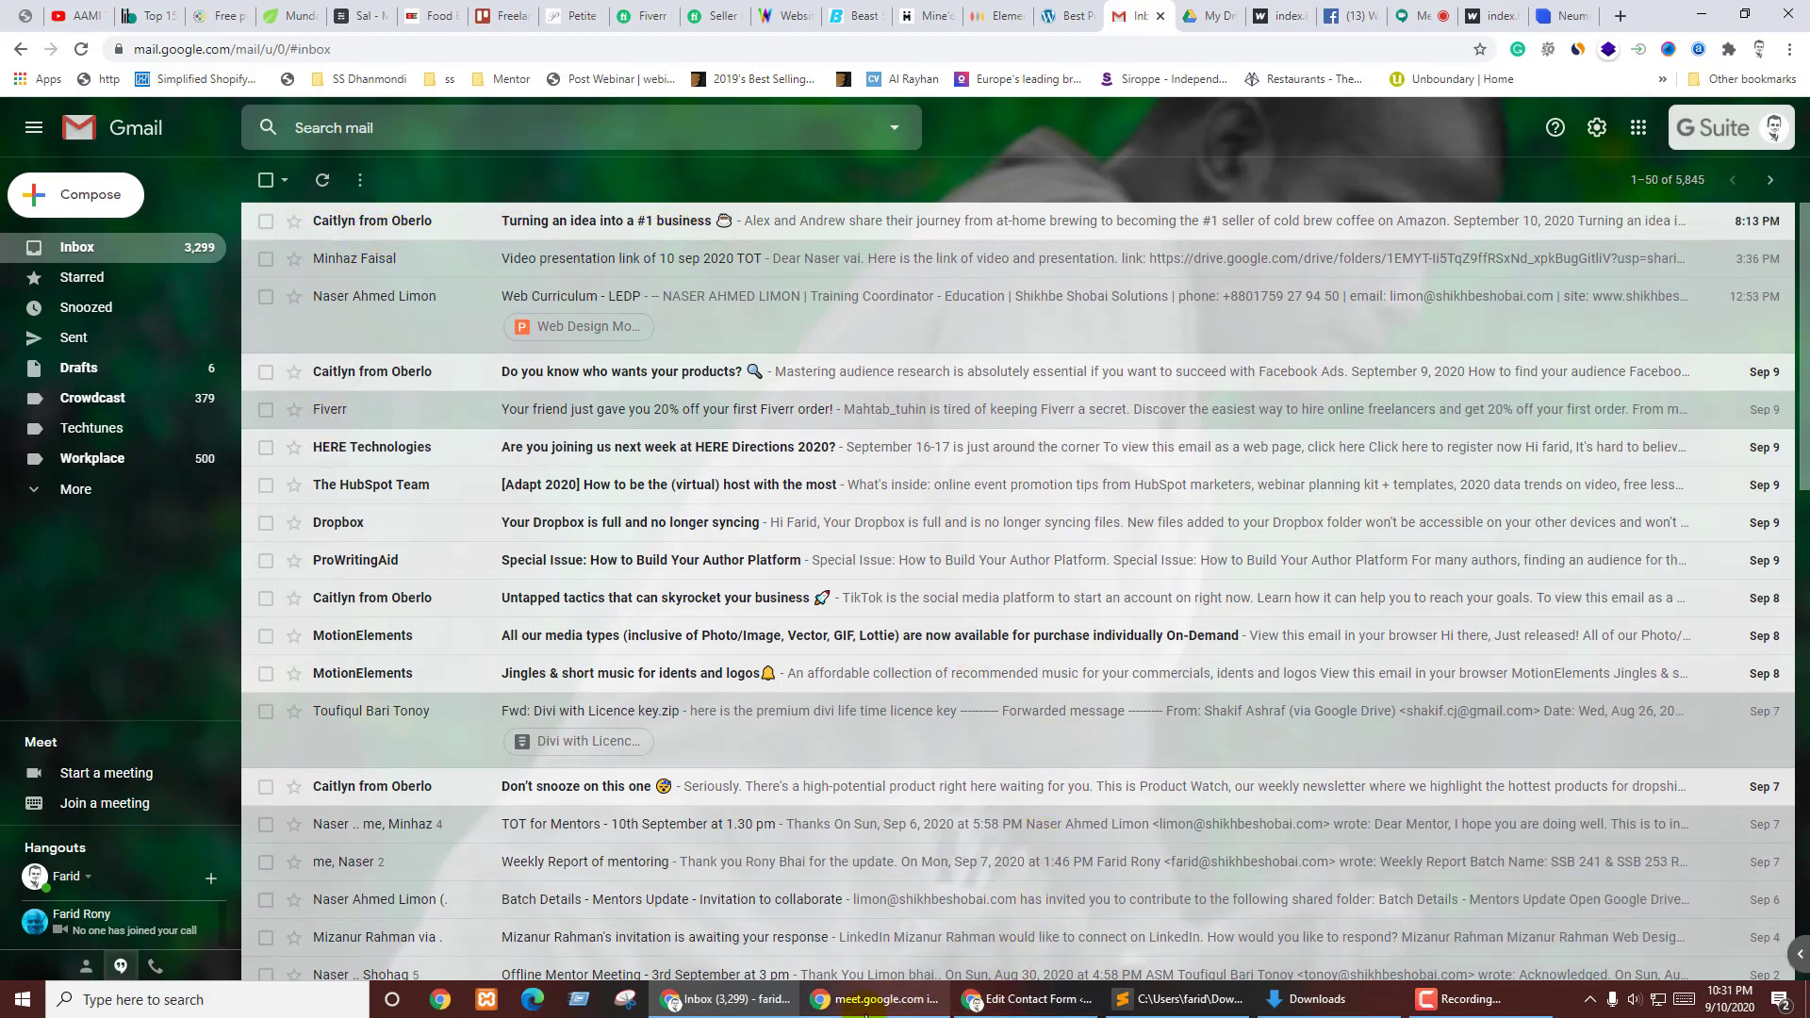
left_click(901, 1007)
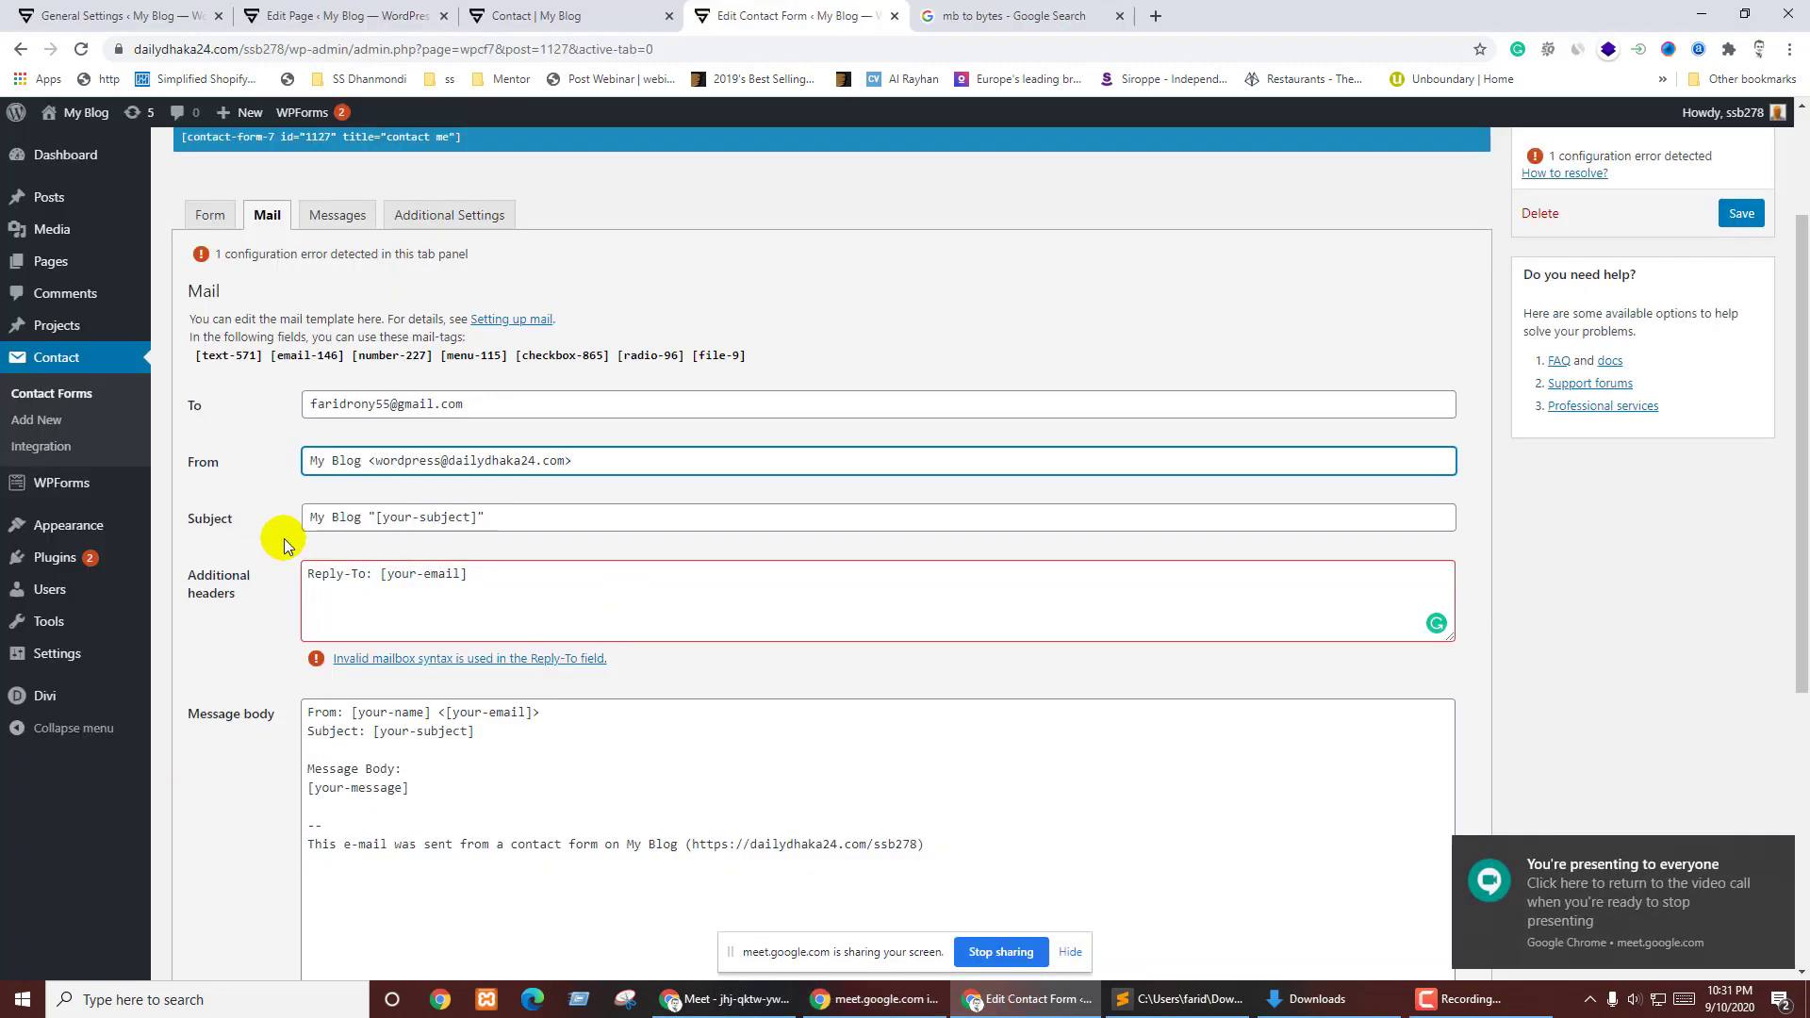
- Select the sender email address and its domain in the Mail From field
left_click_drag(371, 460, 619, 458)
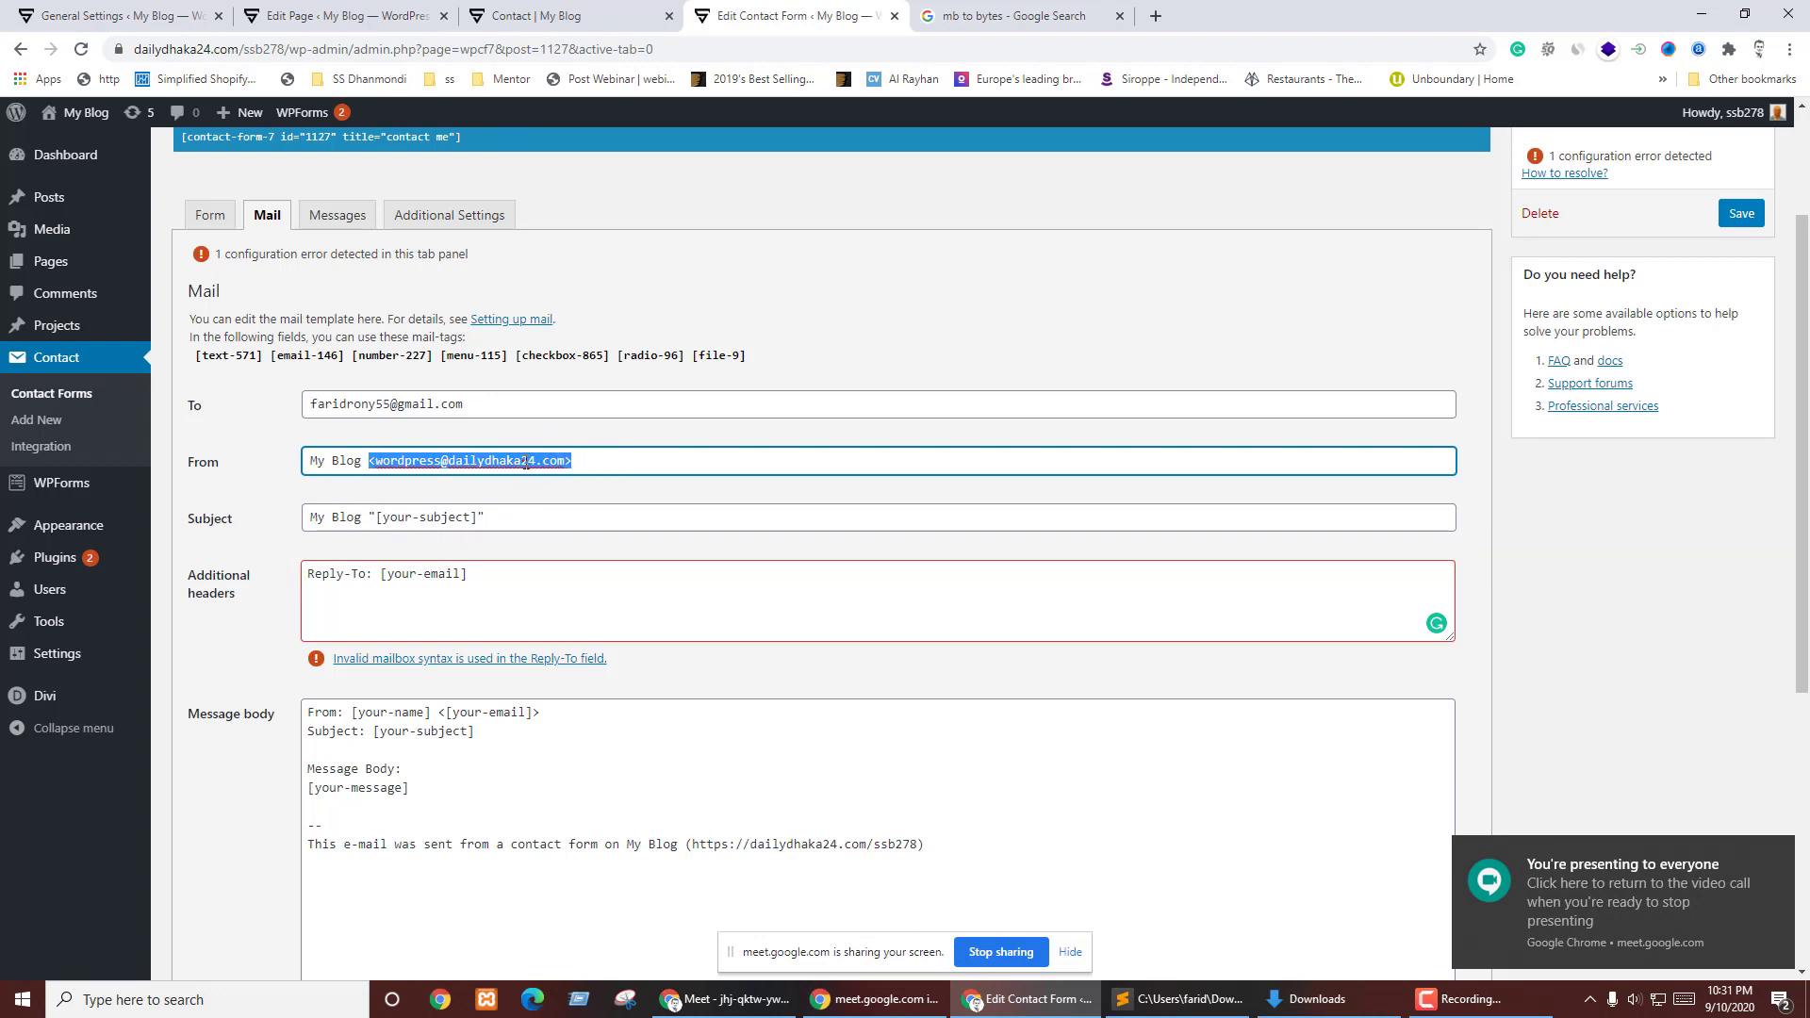
left_click(564, 460)
left_click_drag(564, 460, 381, 464)
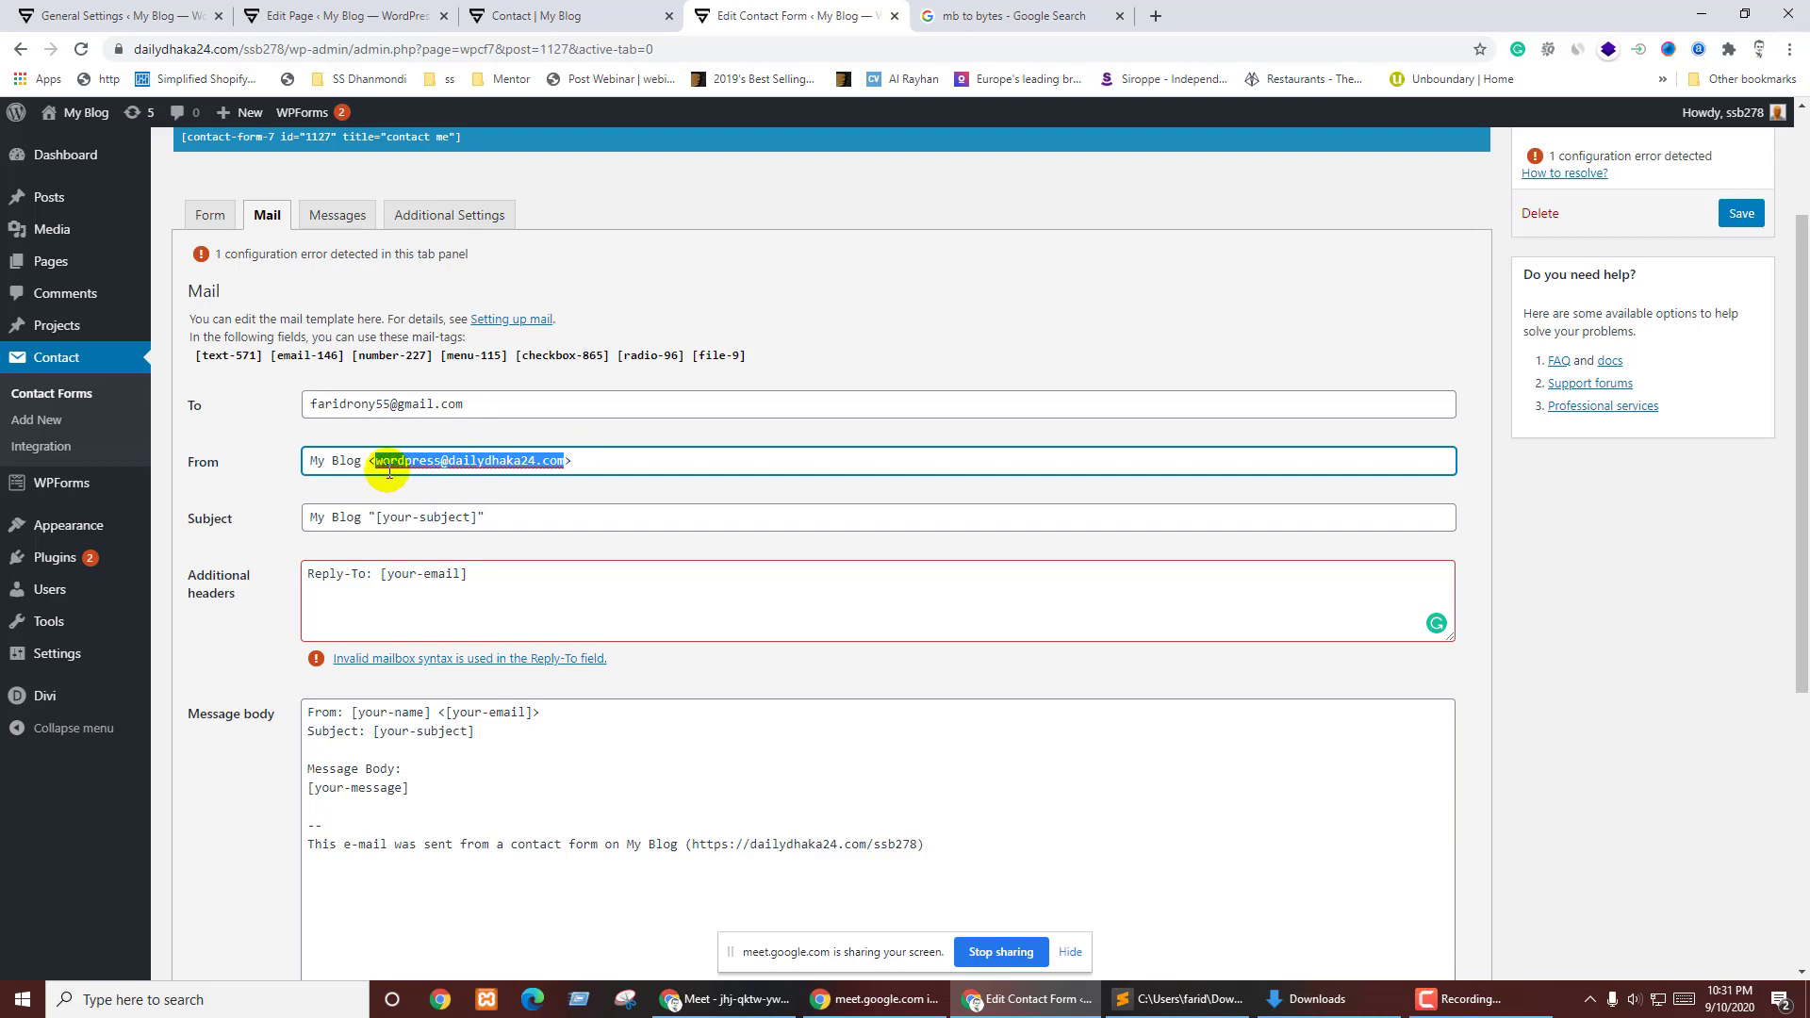
left_click_drag(375, 462, 566, 460)
left_click(412, 481)
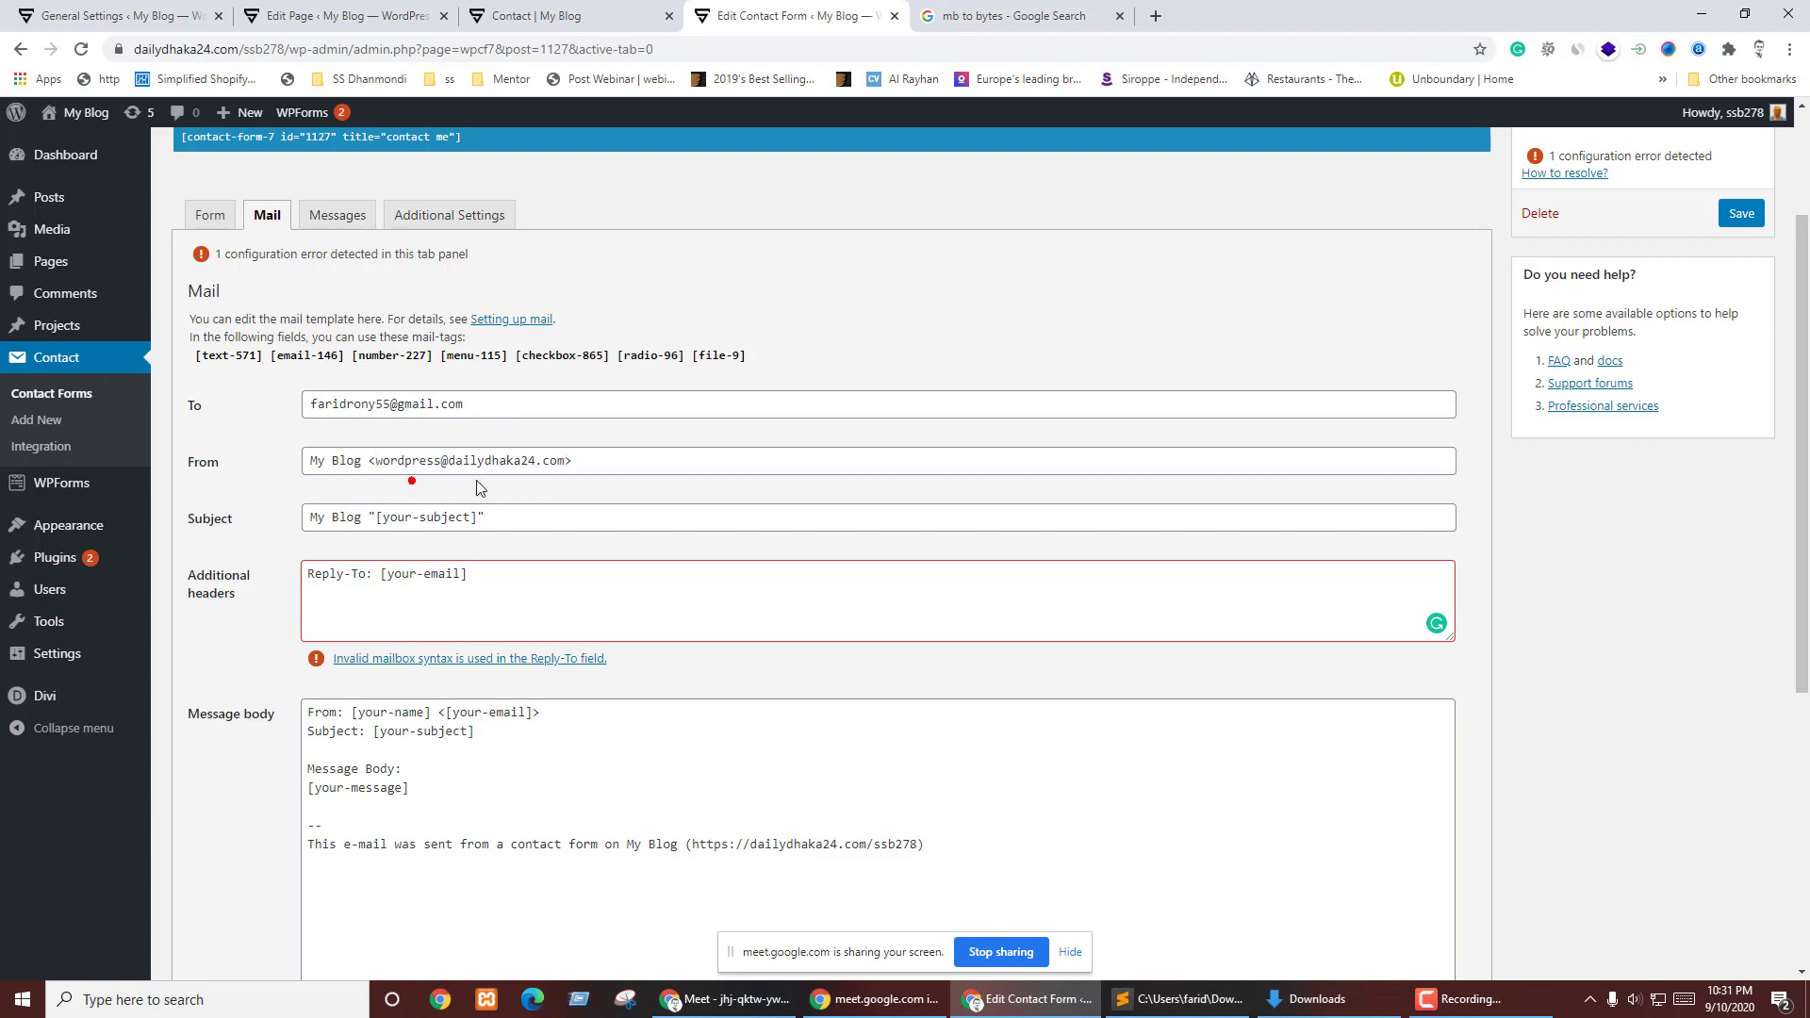
left_click_drag(449, 460, 563, 460)
left_click_drag(376, 462, 562, 462)
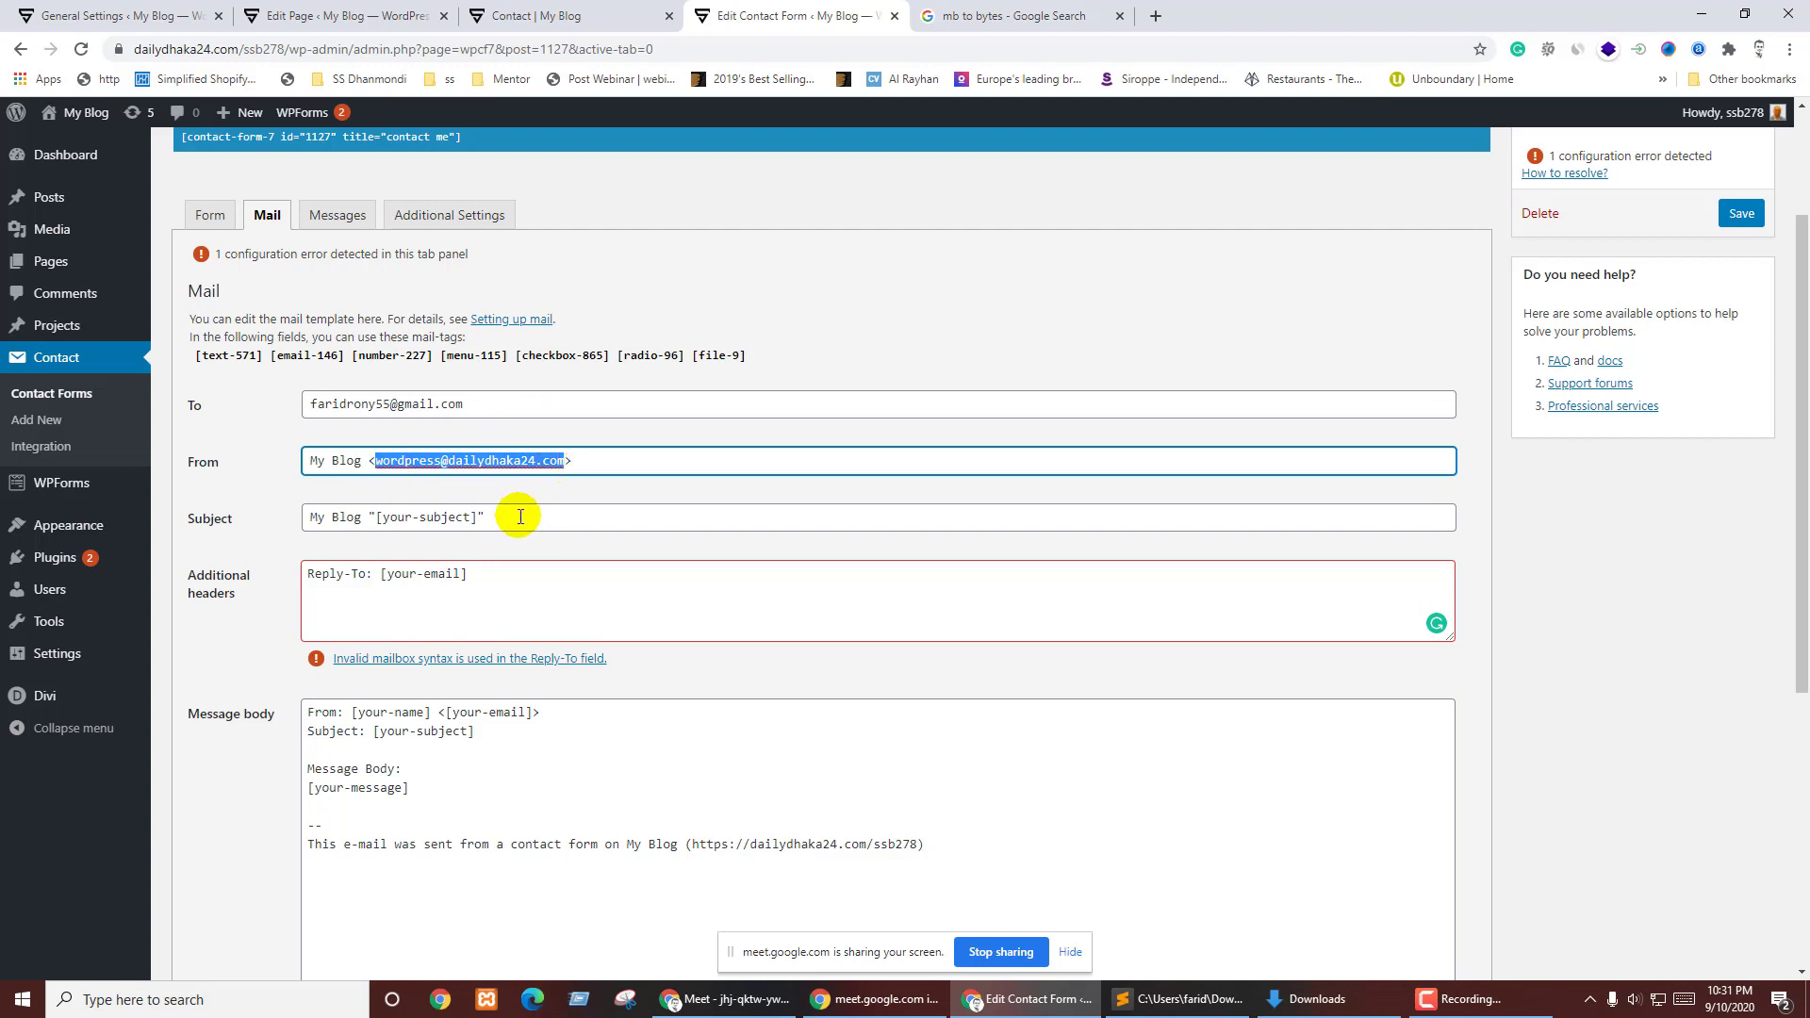
left_click(379, 483)
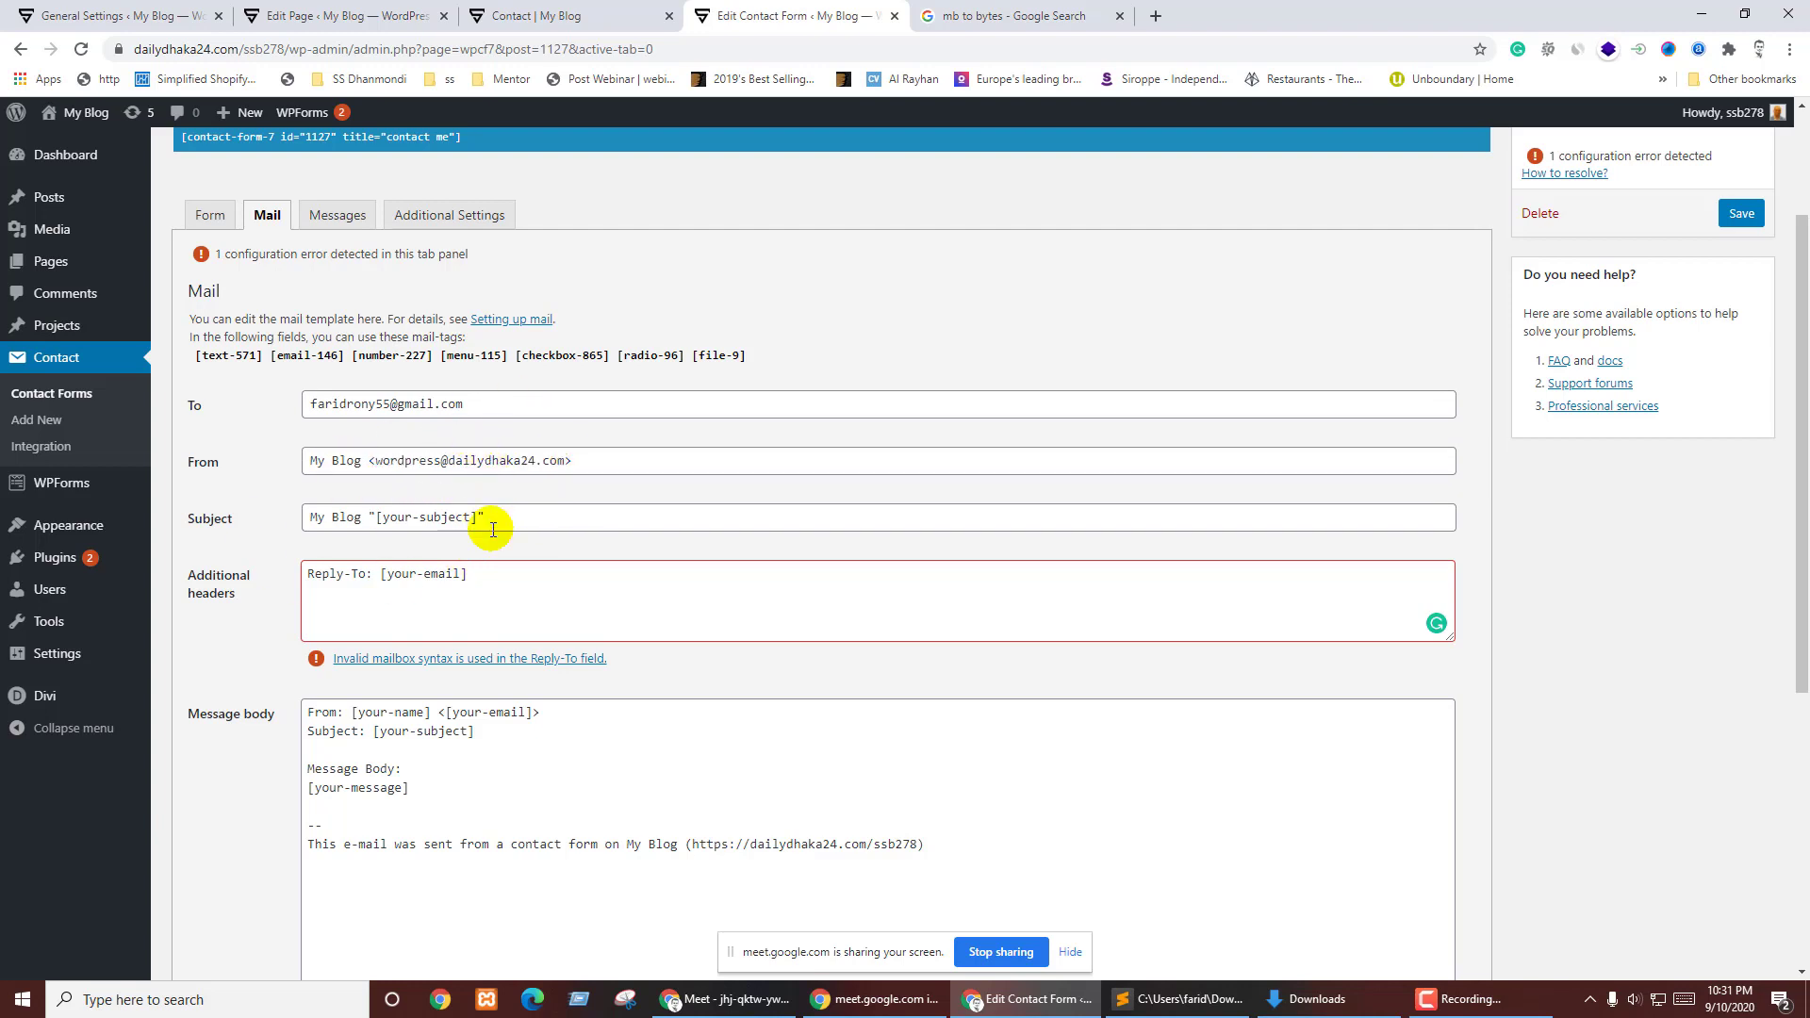
left_click_drag(448, 462, 565, 462)
left_click_drag(299, 49, 285, 51)
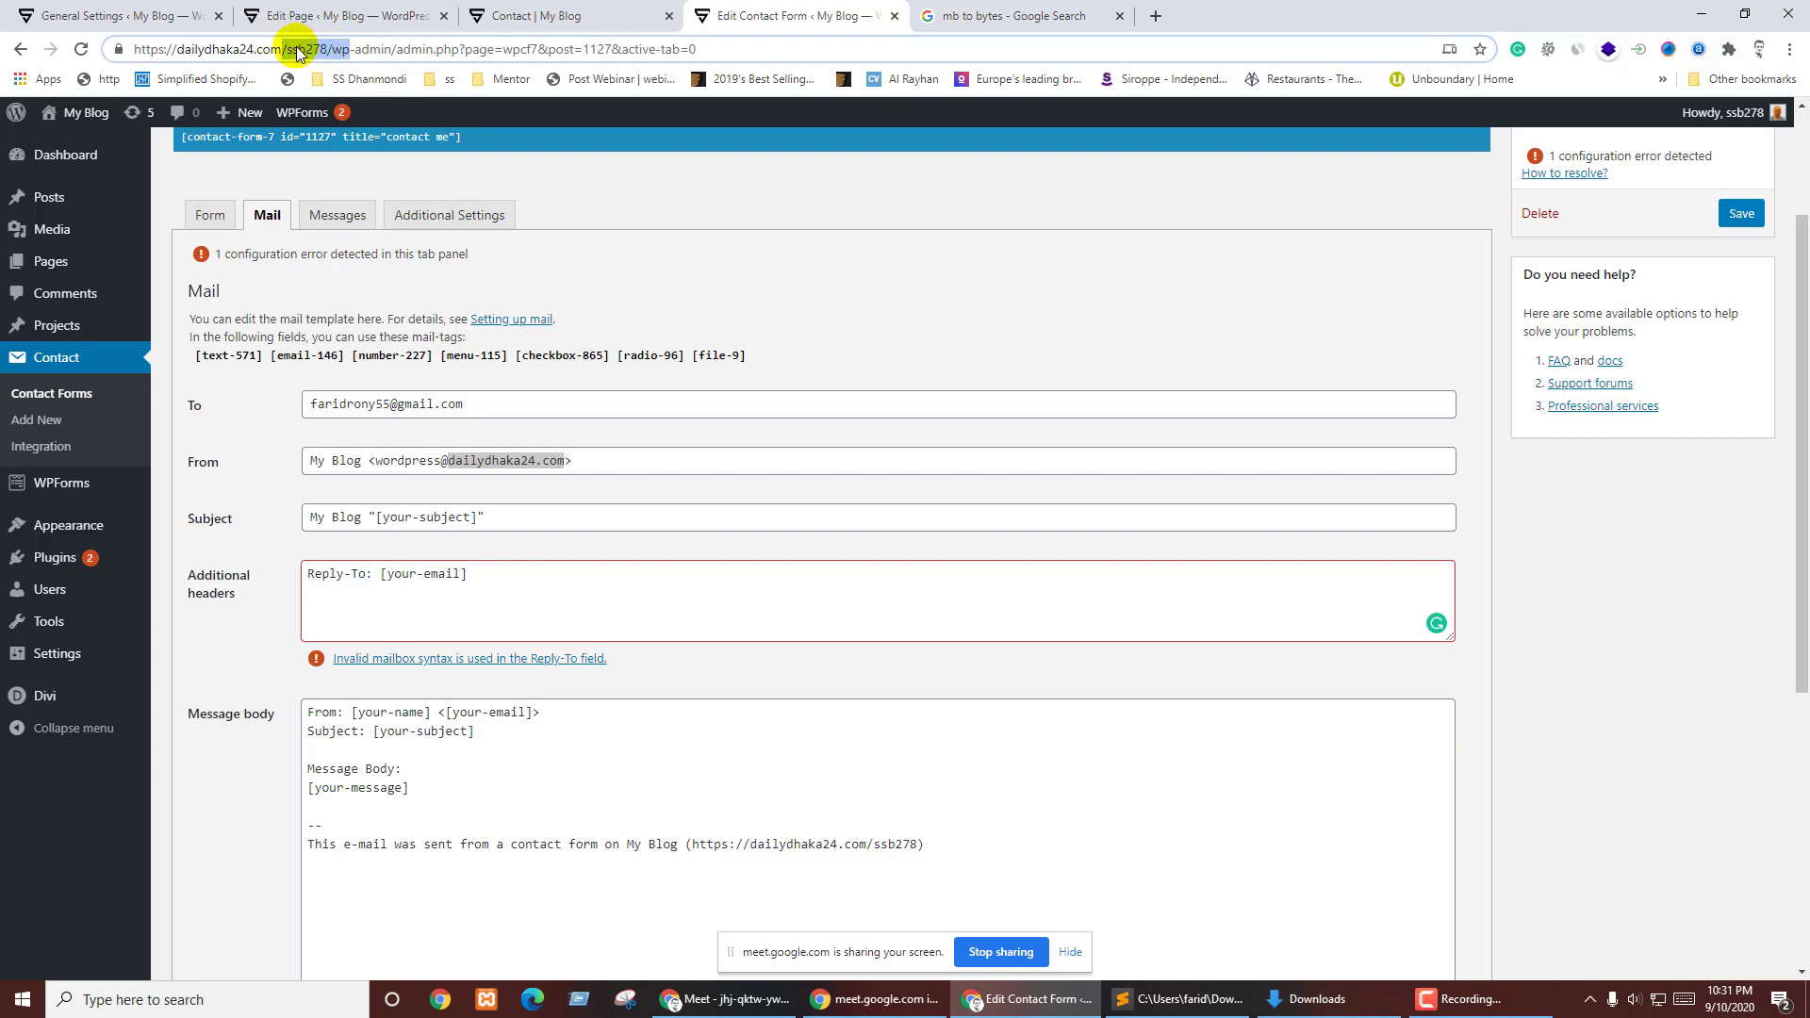
- Replace the 'My Blog' sender name in From with 'Mail'
left_click(481, 462)
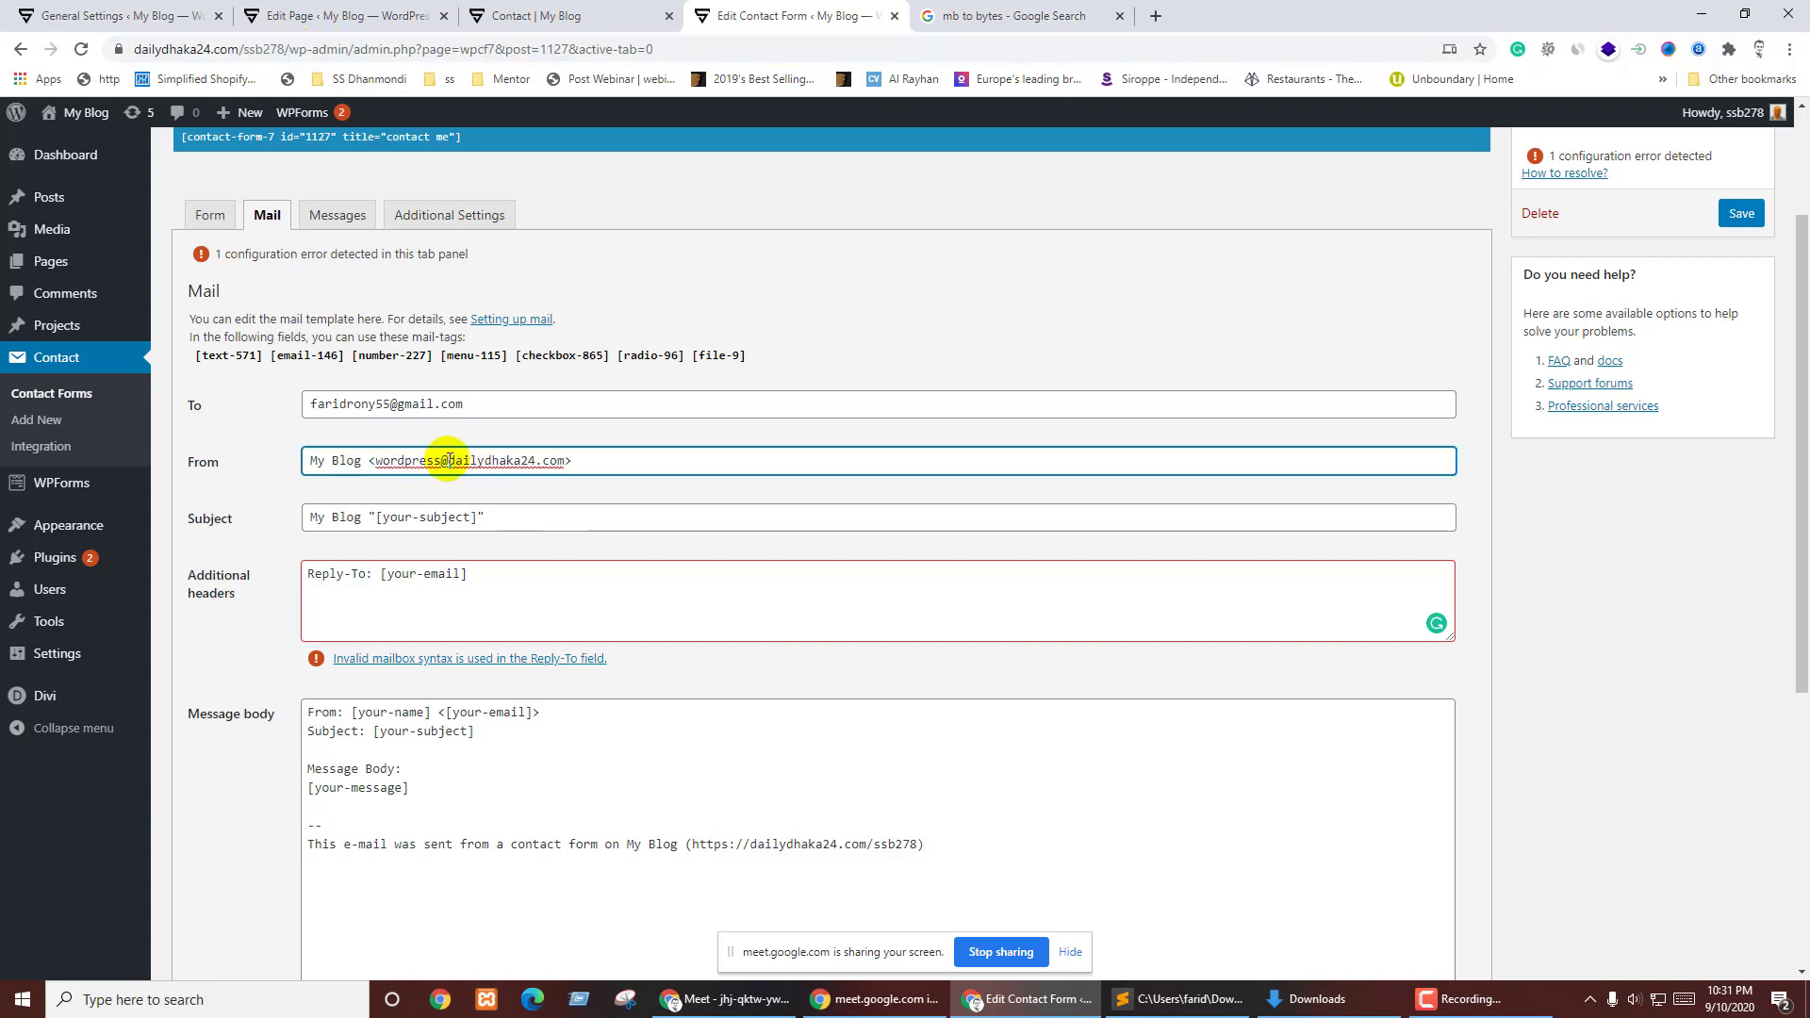
left_click_drag(448, 462, 564, 459)
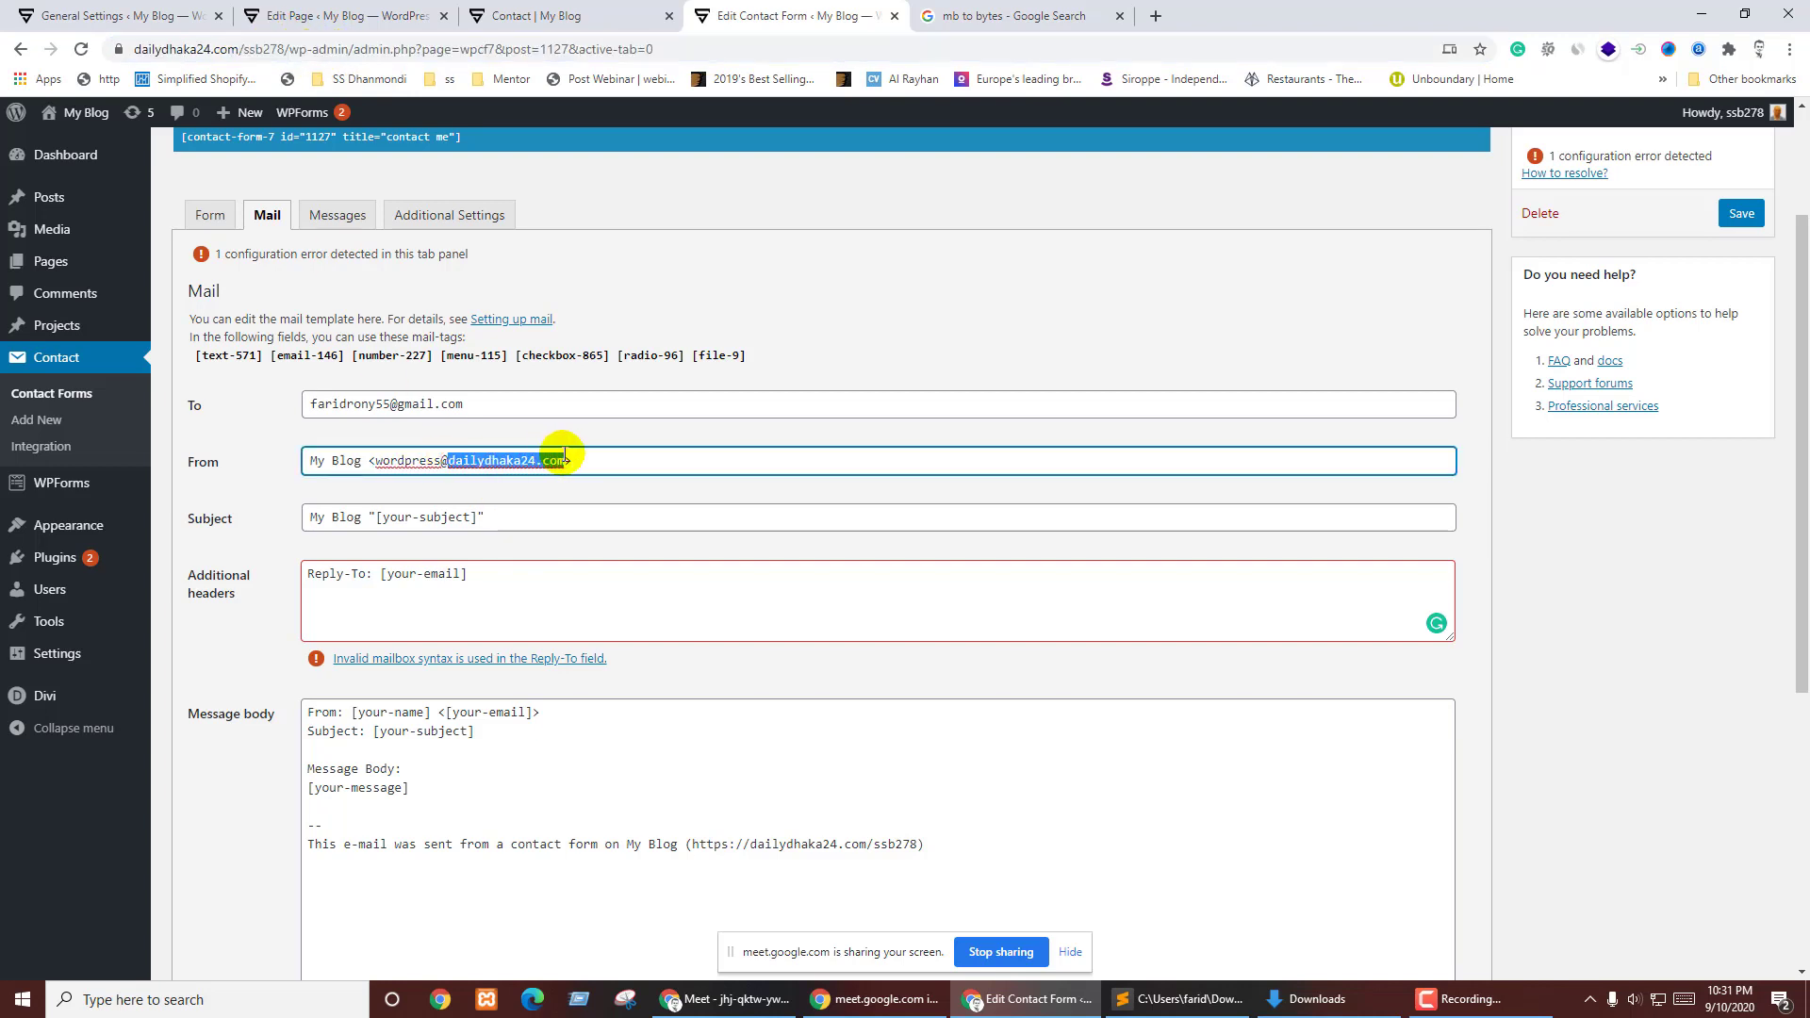
left_click(425, 482)
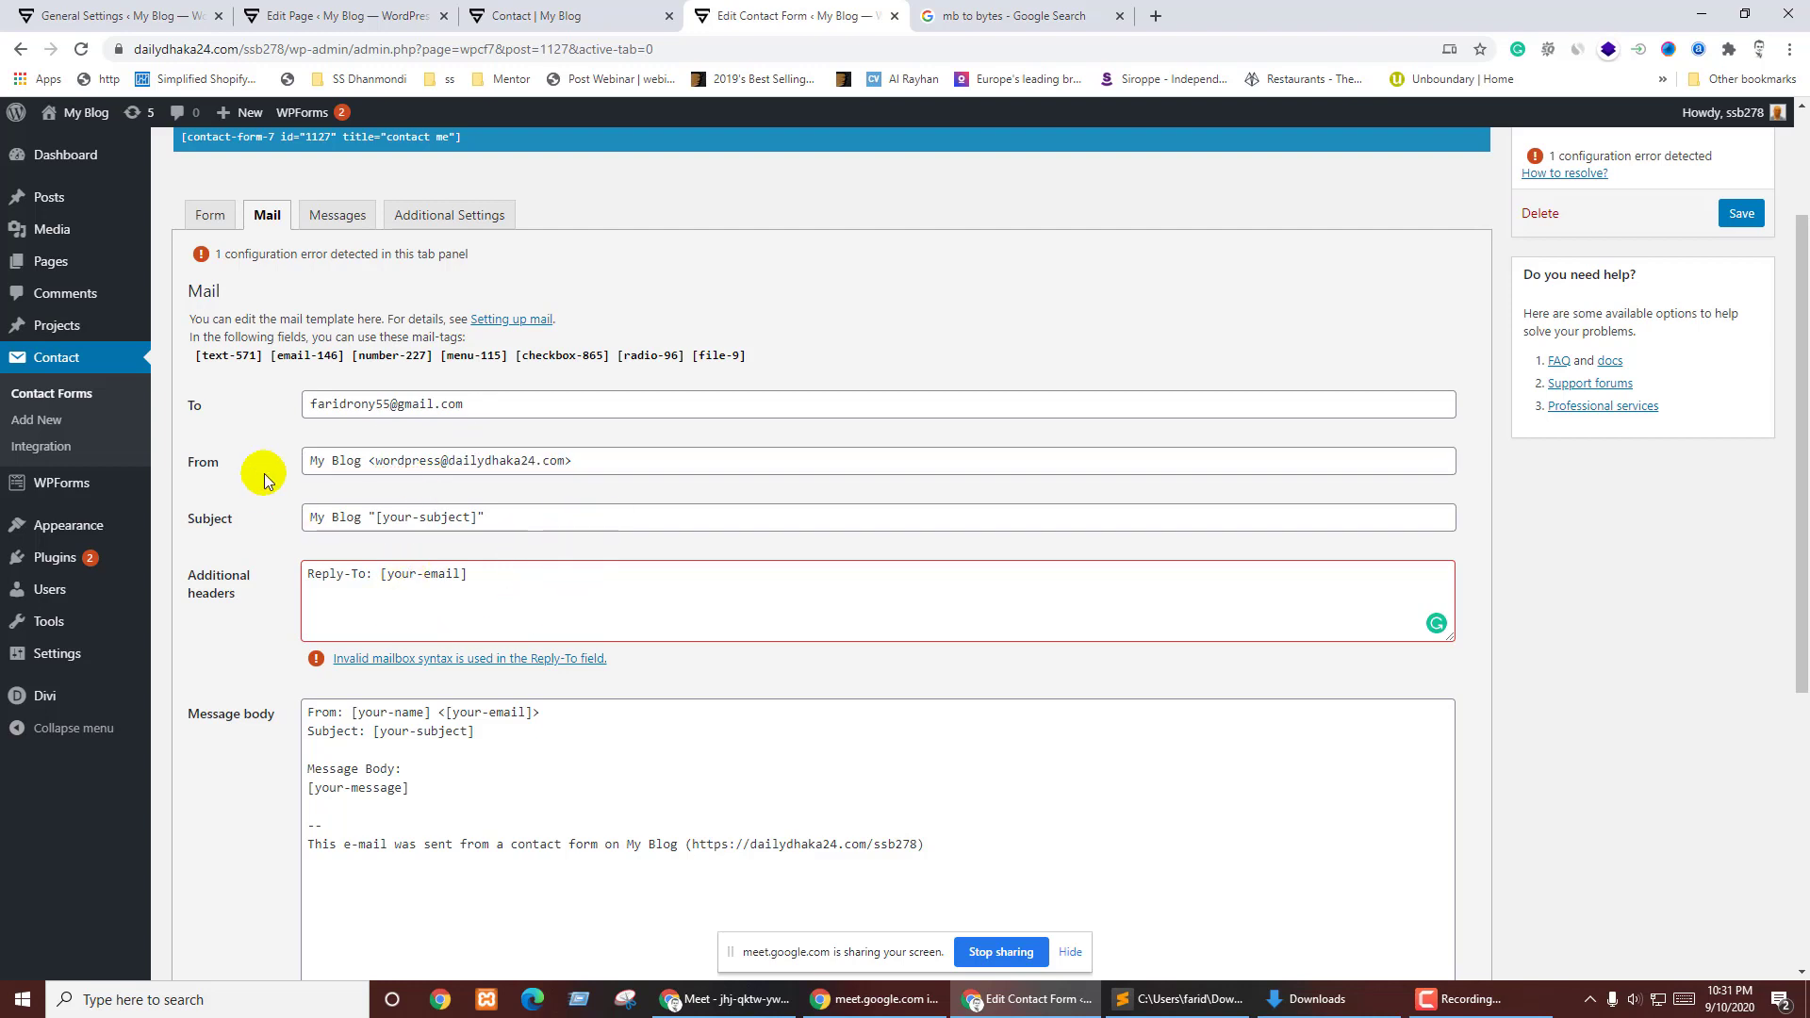
left_click_drag(361, 461, 310, 461)
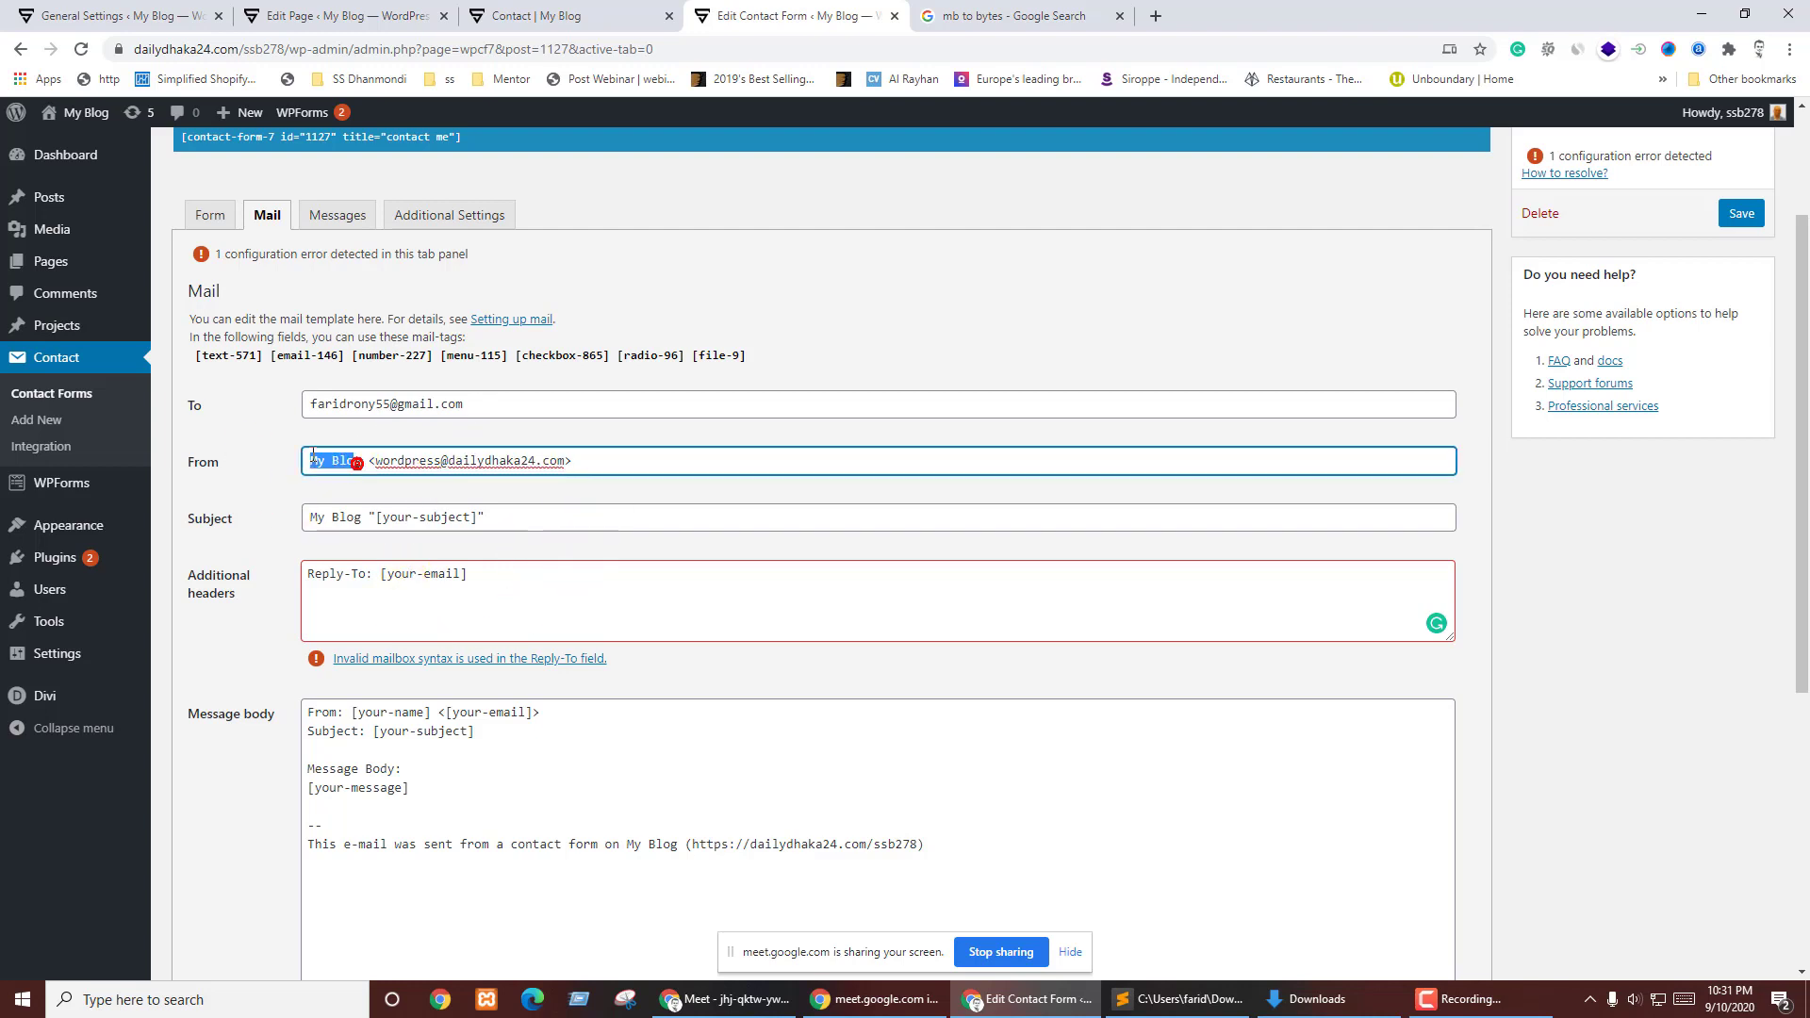
type("Mail")
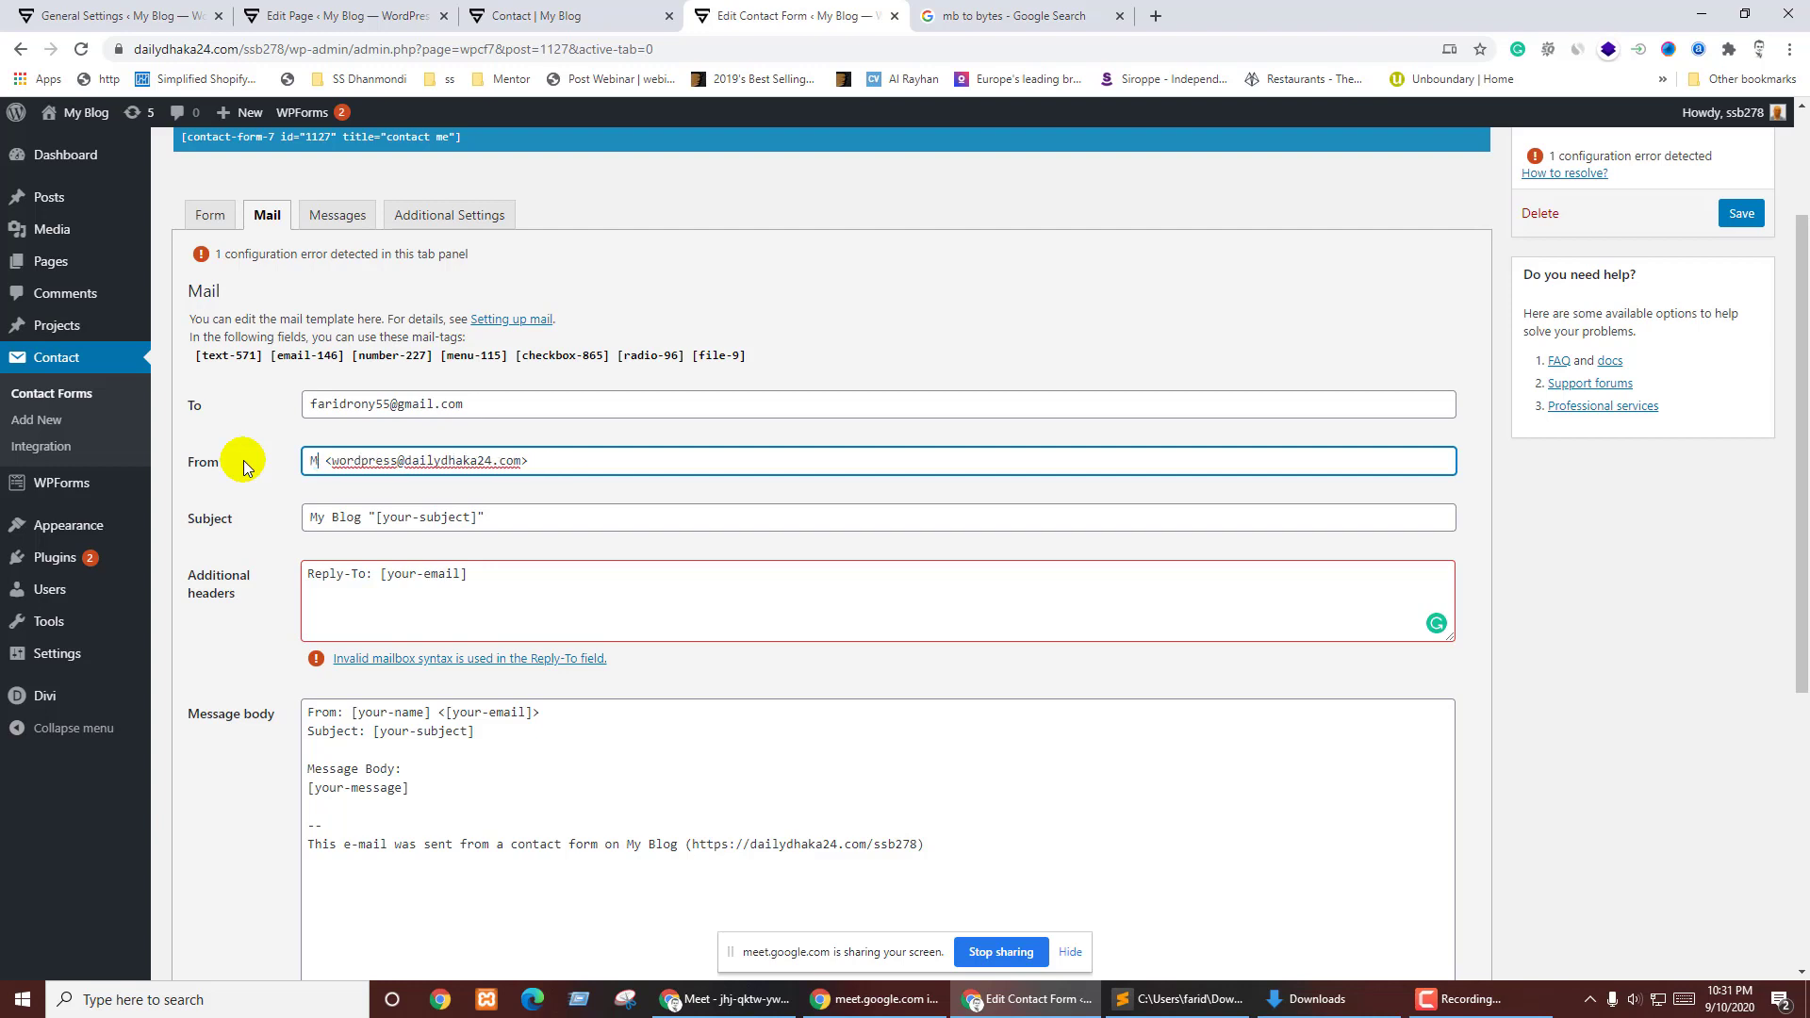
type(" From")
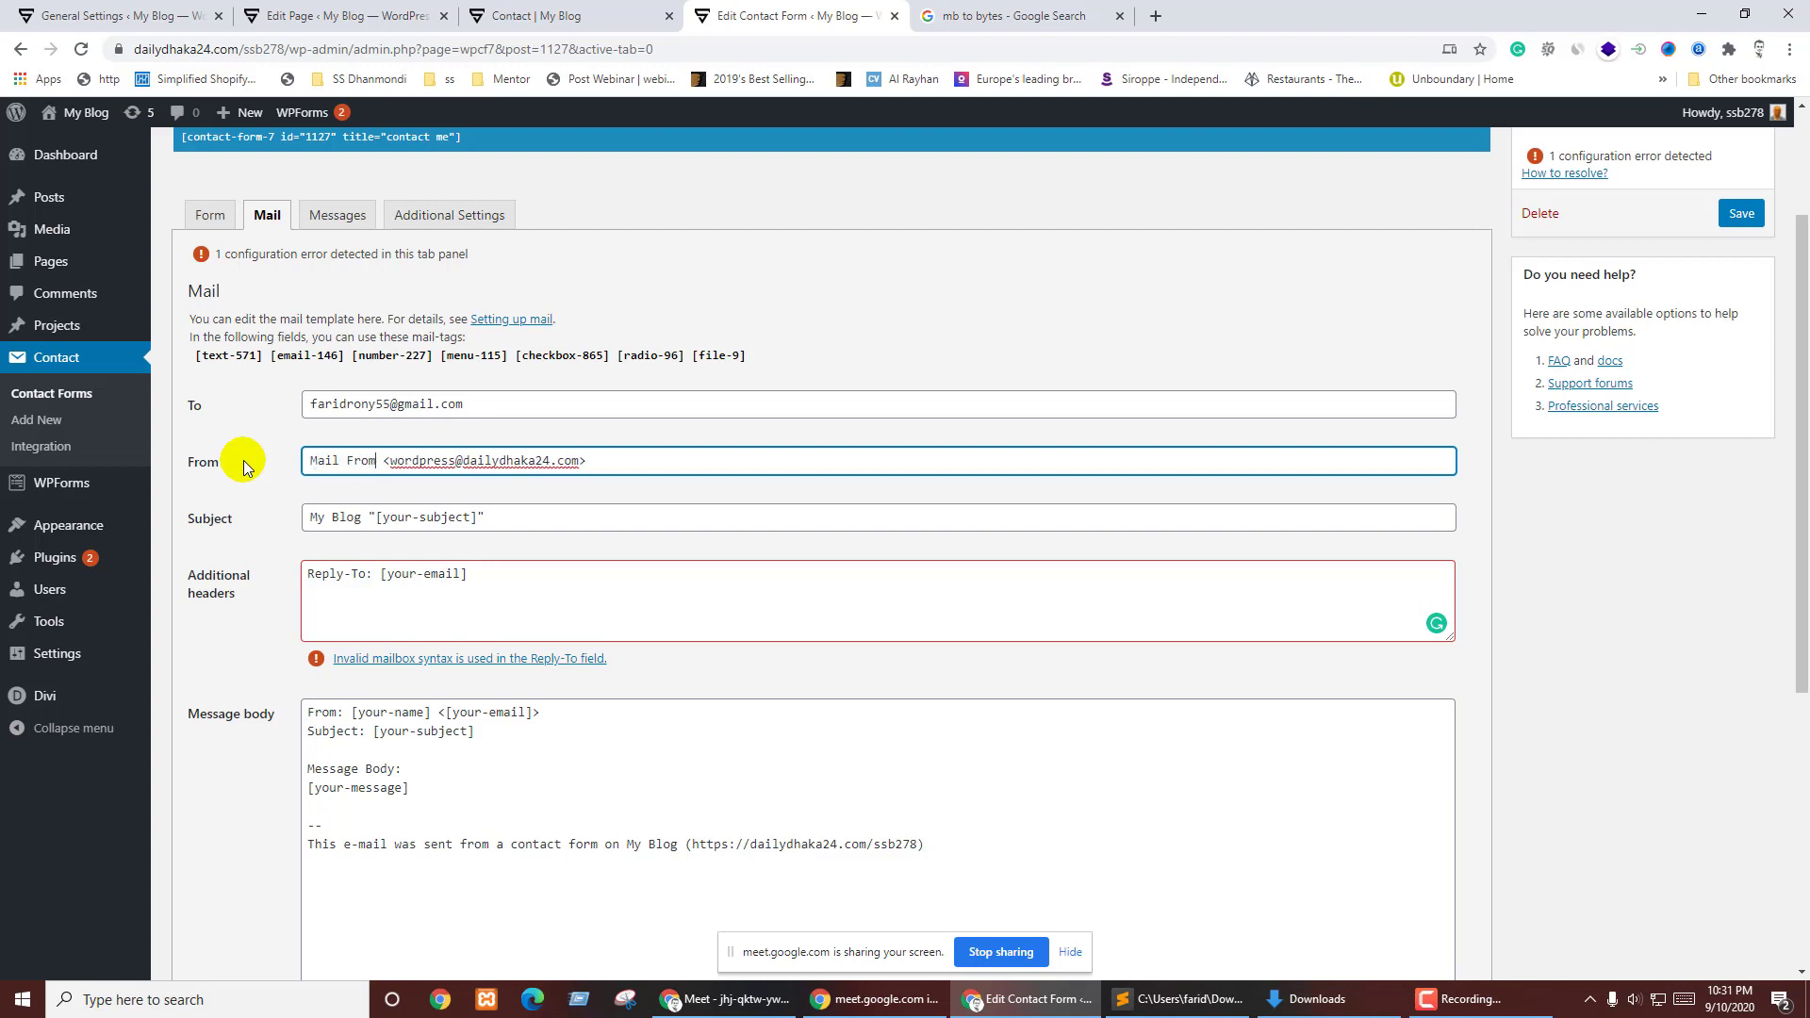
key("BackSpace")
key("BackSpace")
key("BackSpace")
key("BackSpace")
key("BackSpace")
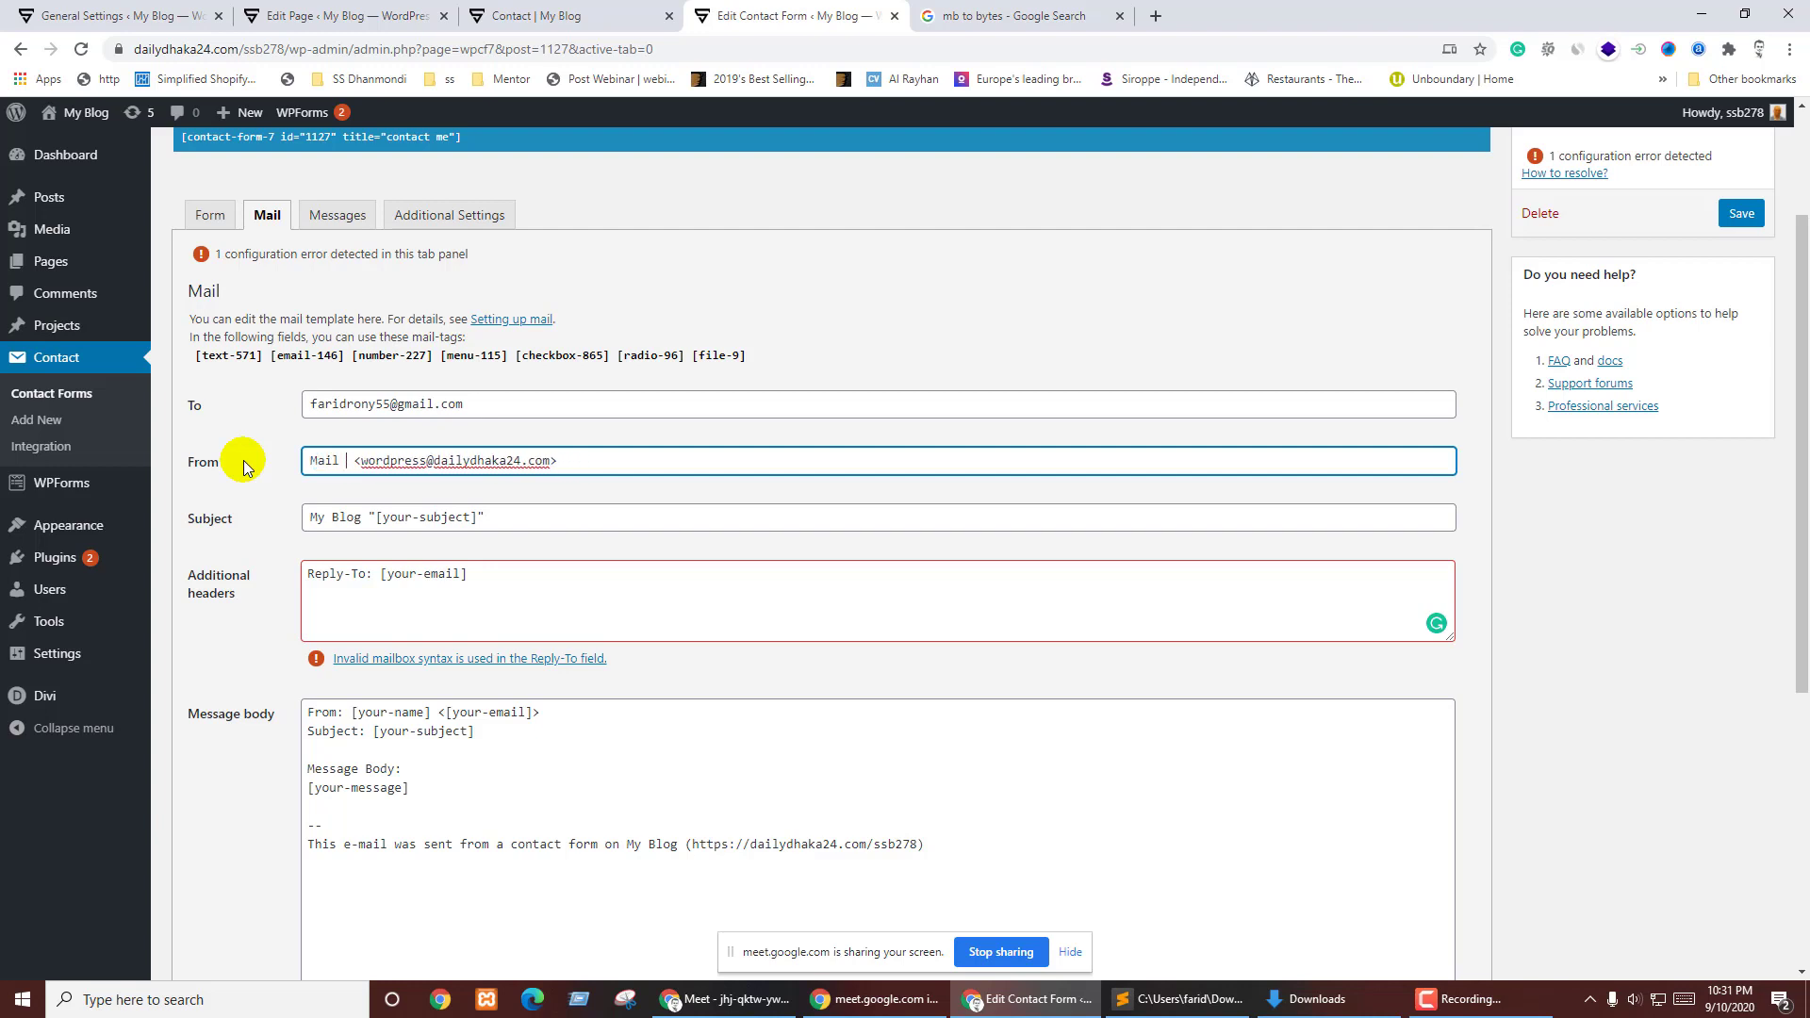
- Replace the mail Subject with a new 'Mail From' line
left_click_drag(307, 515, 632, 517)
type("Mail")
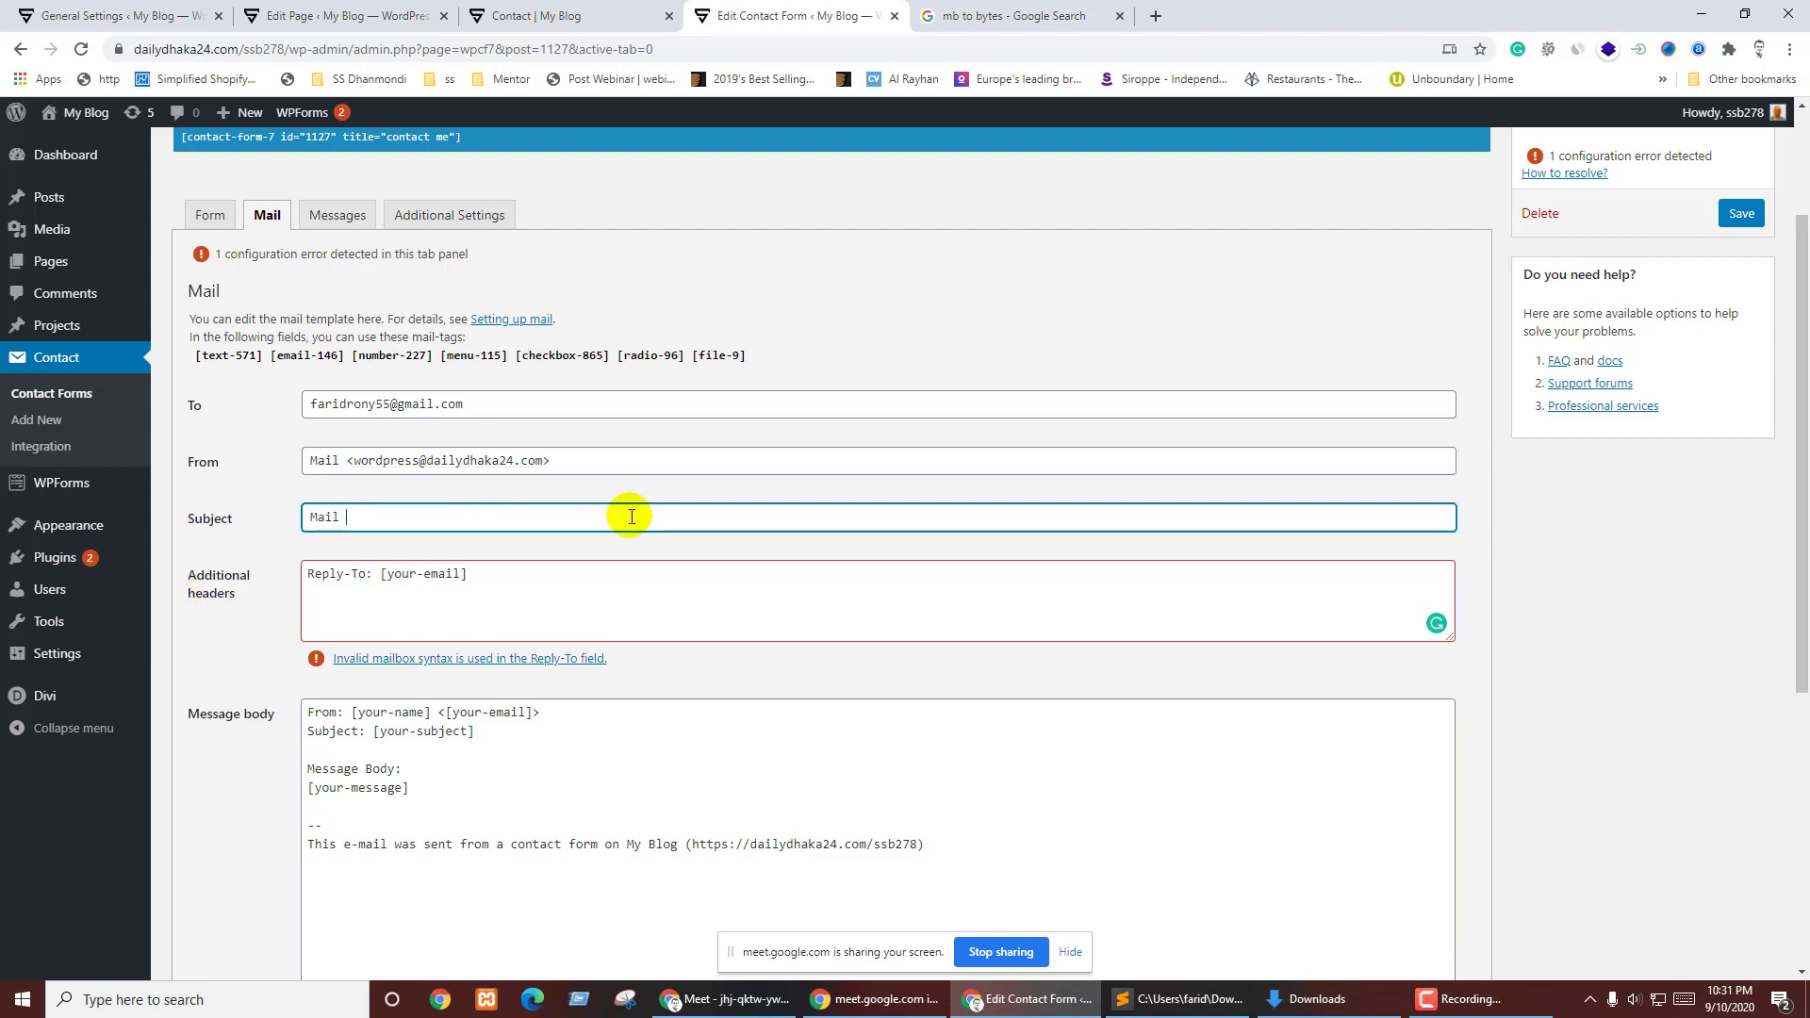
type(" From SSB278")
left_click(483, 549)
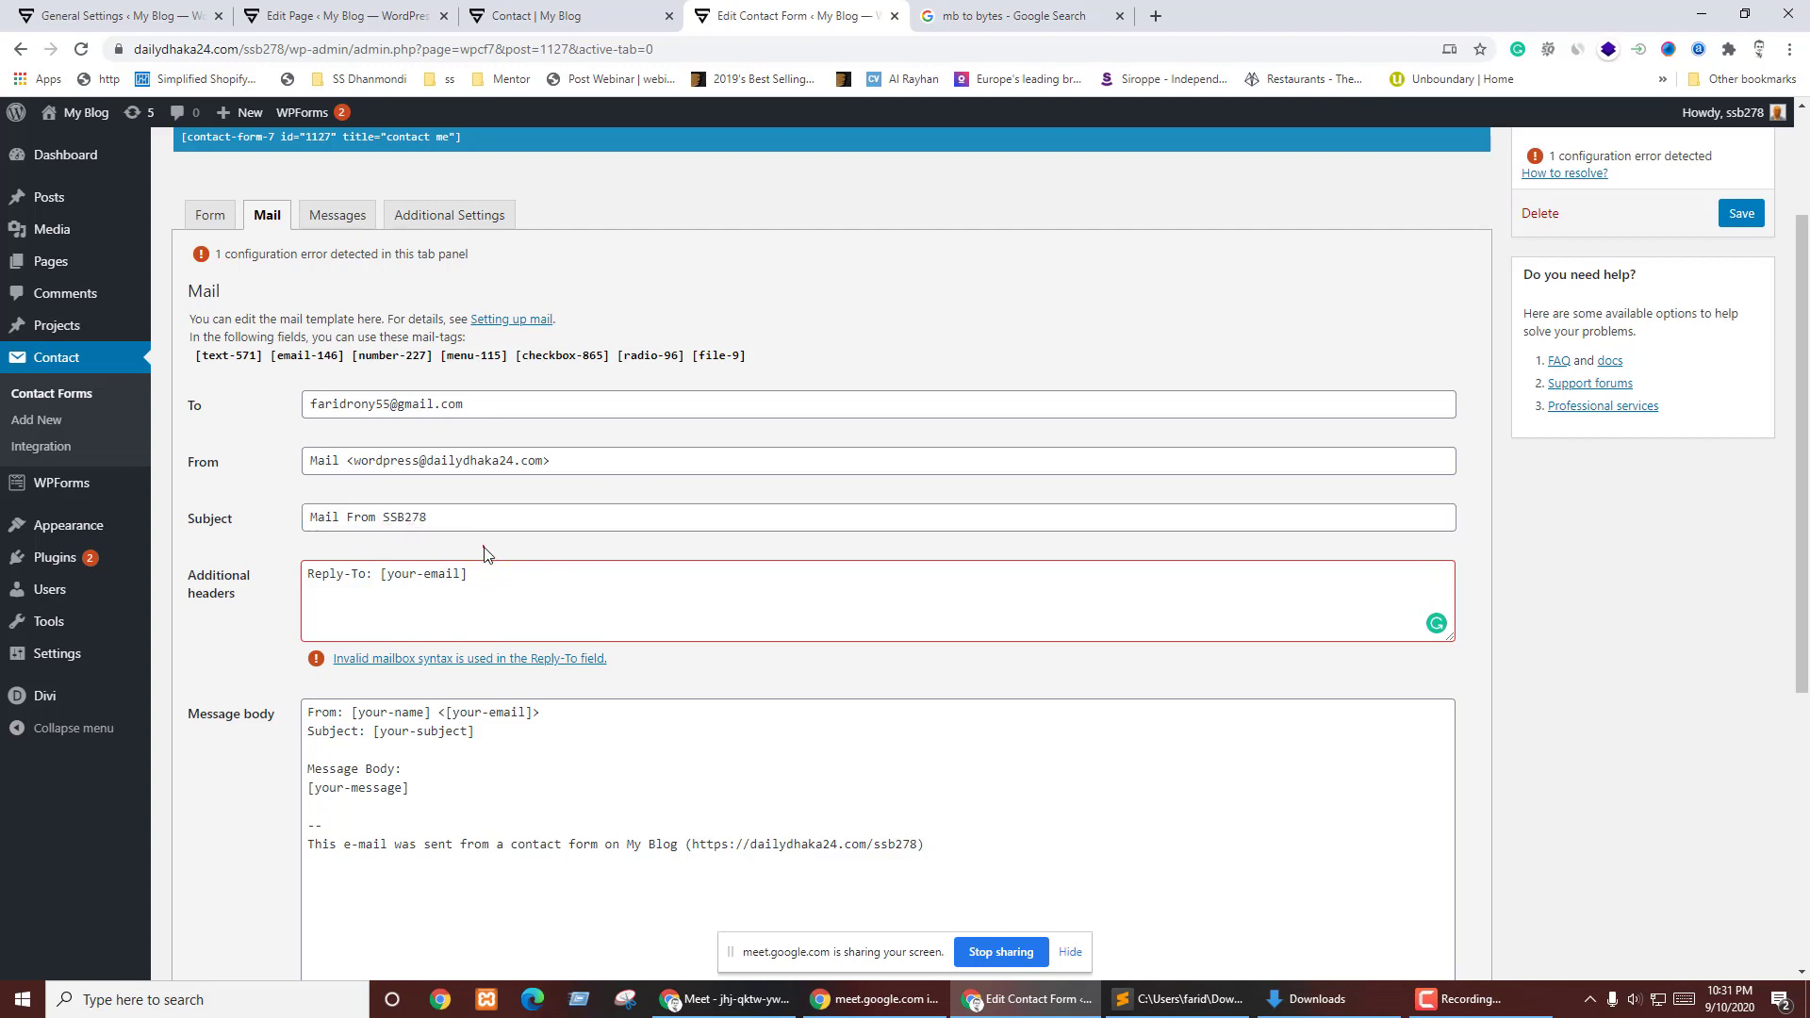
- Paste [email-146] over [your-email] as the Reply-To header value
left_click_drag(383, 576, 462, 576)
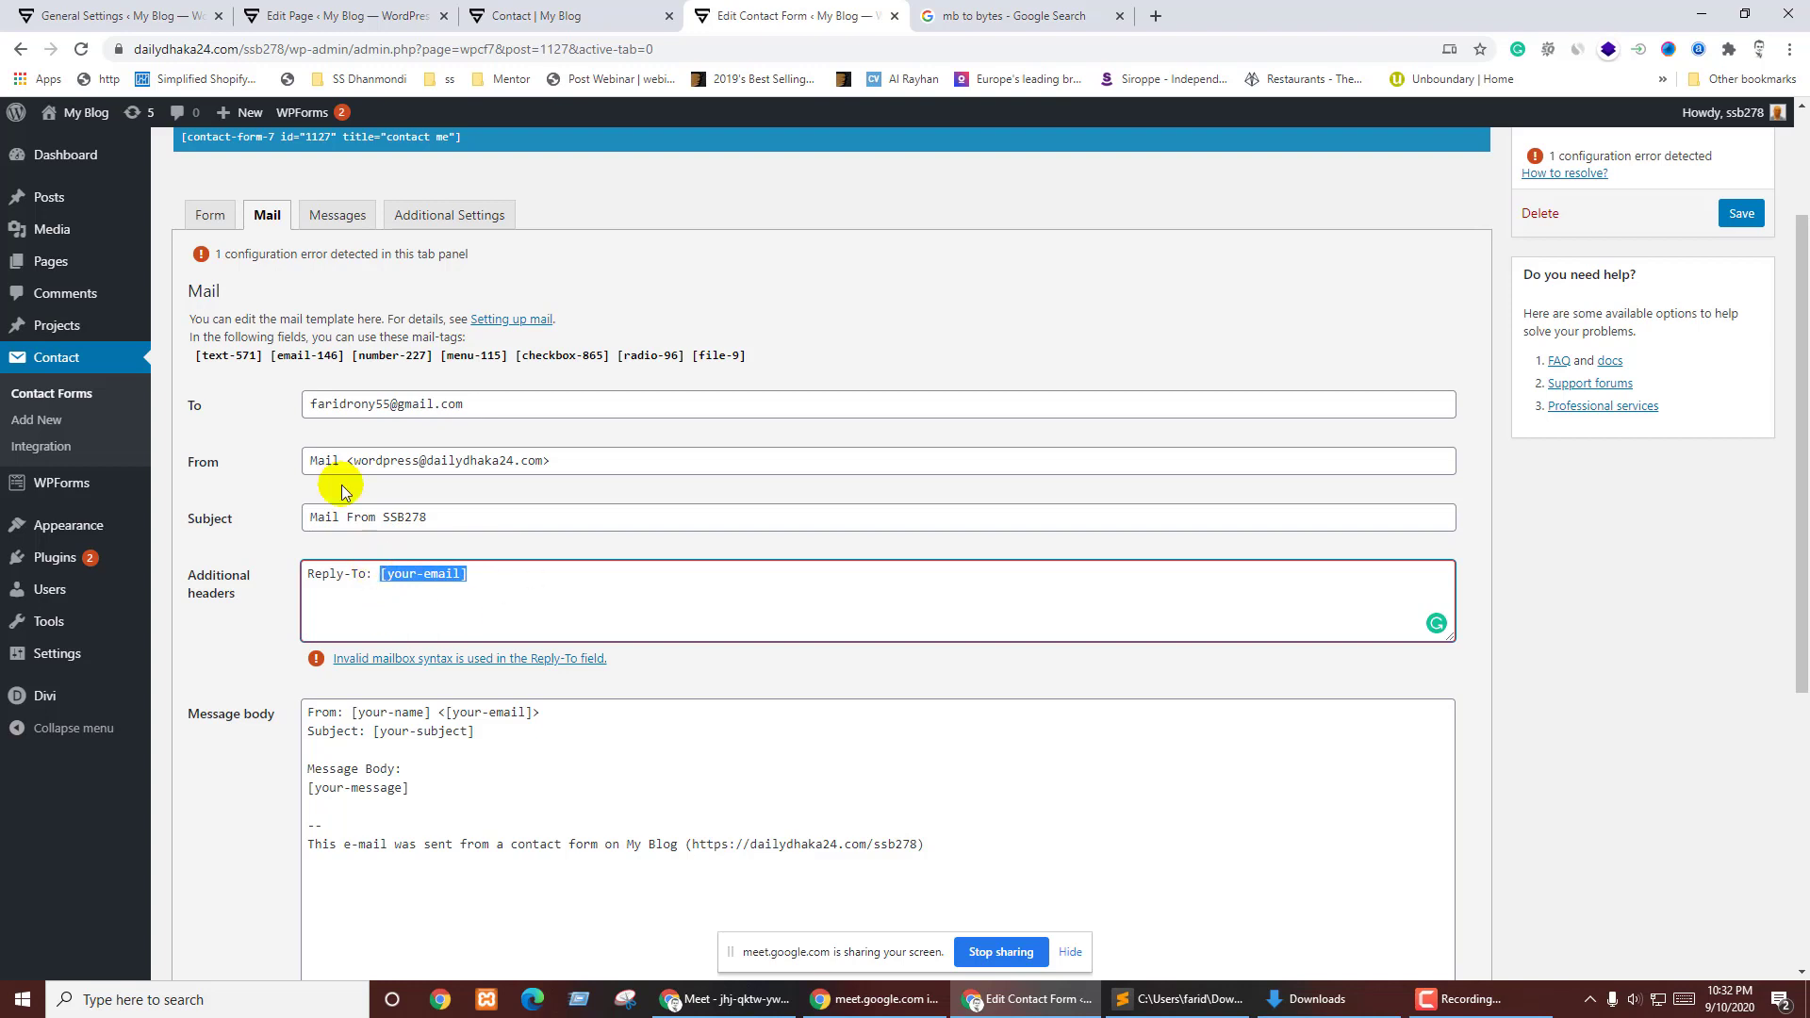
left_click(320, 357)
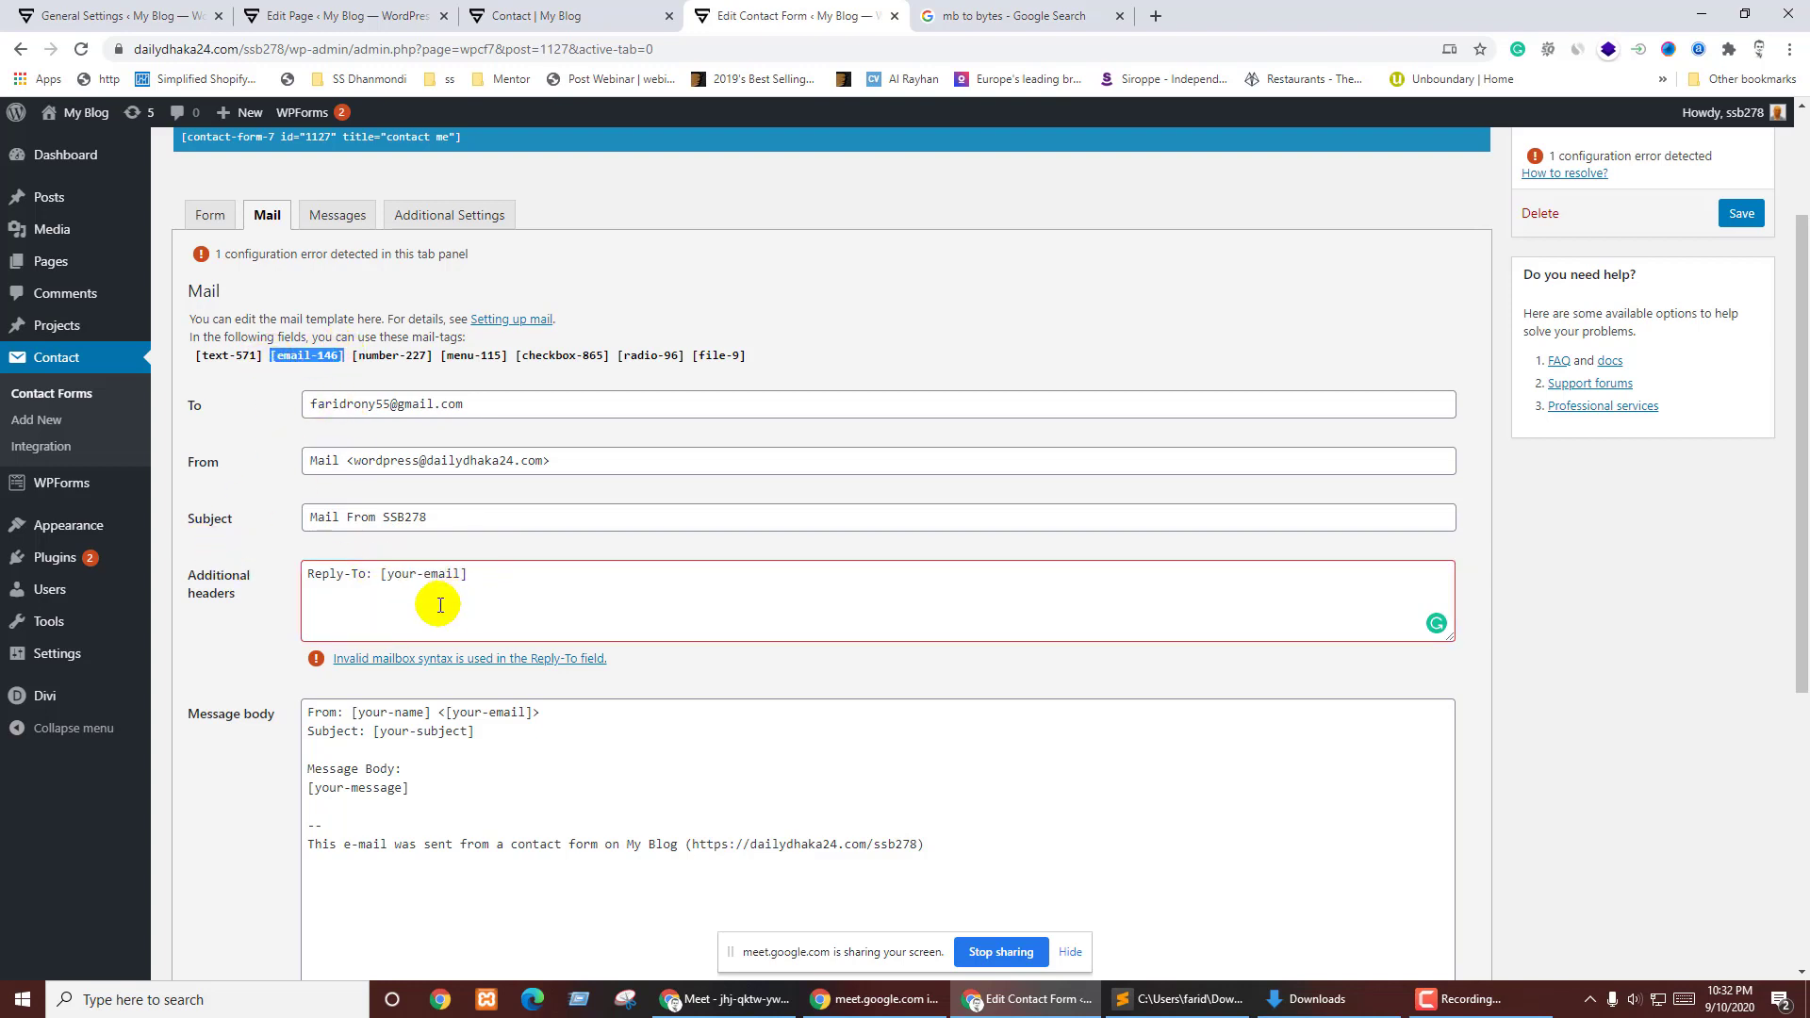
left_click_drag(371, 576, 523, 578)
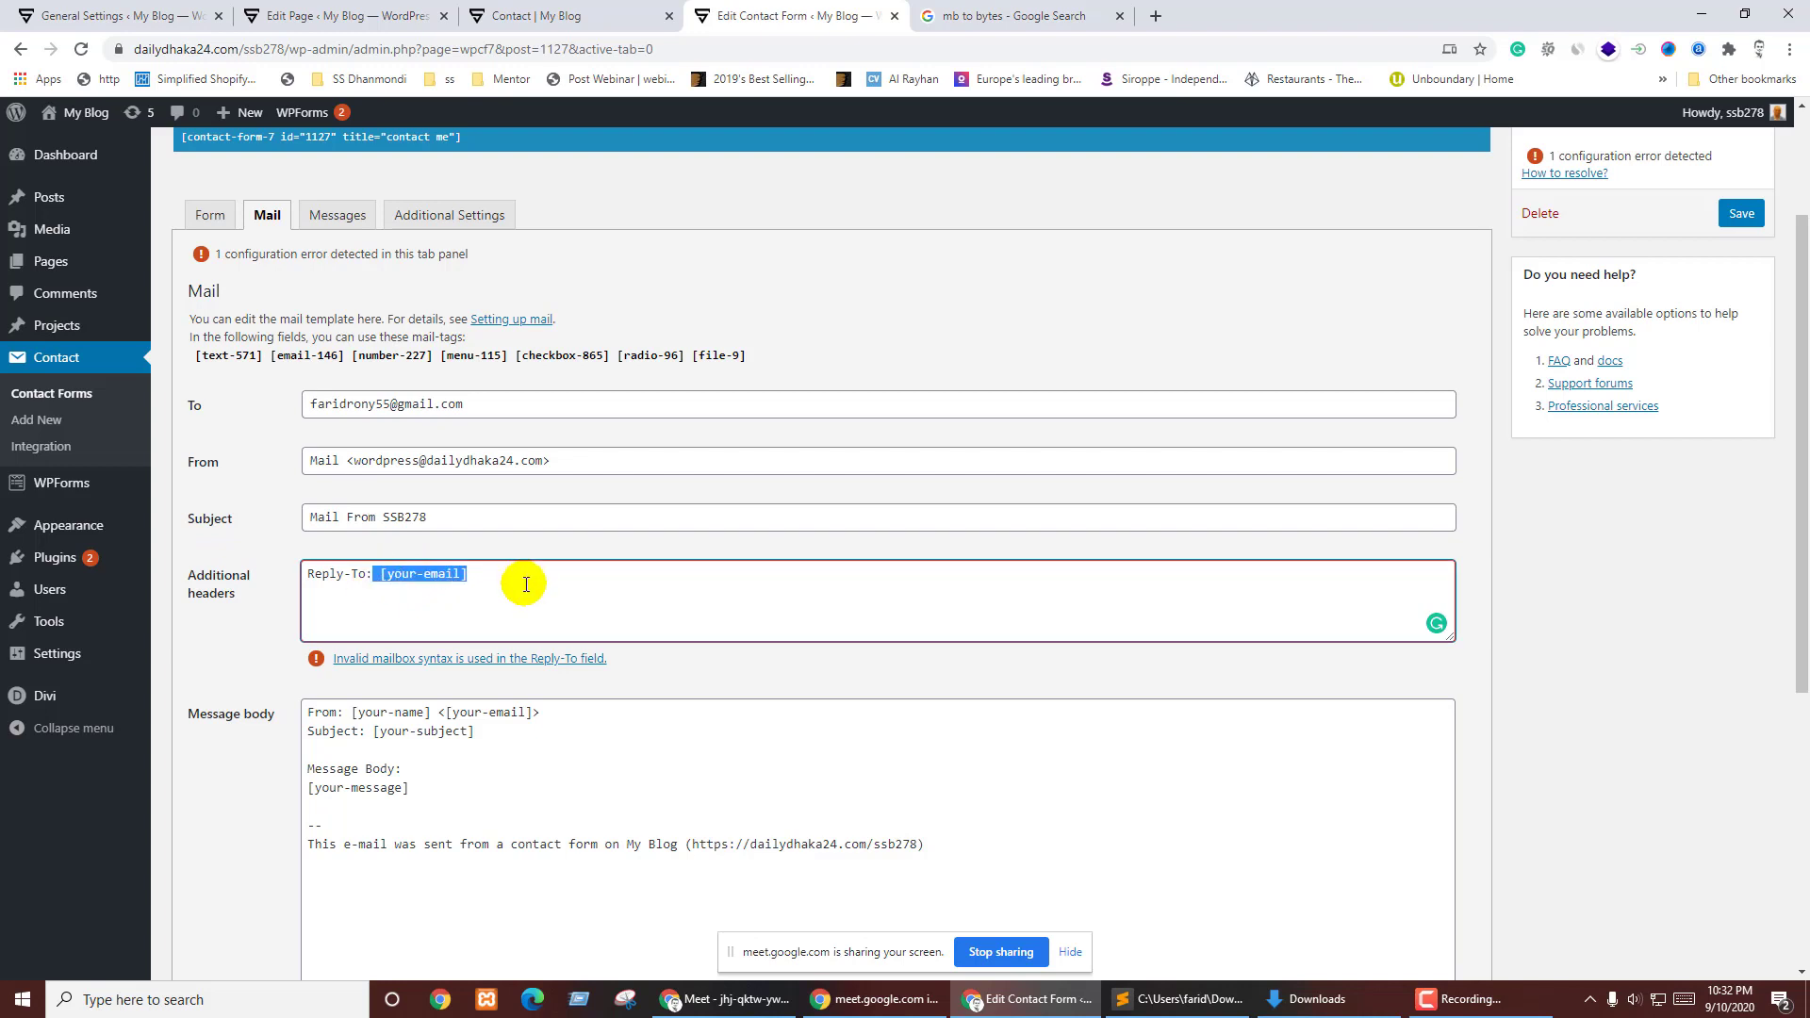
key("ctrl+v")
left_click(251, 632)
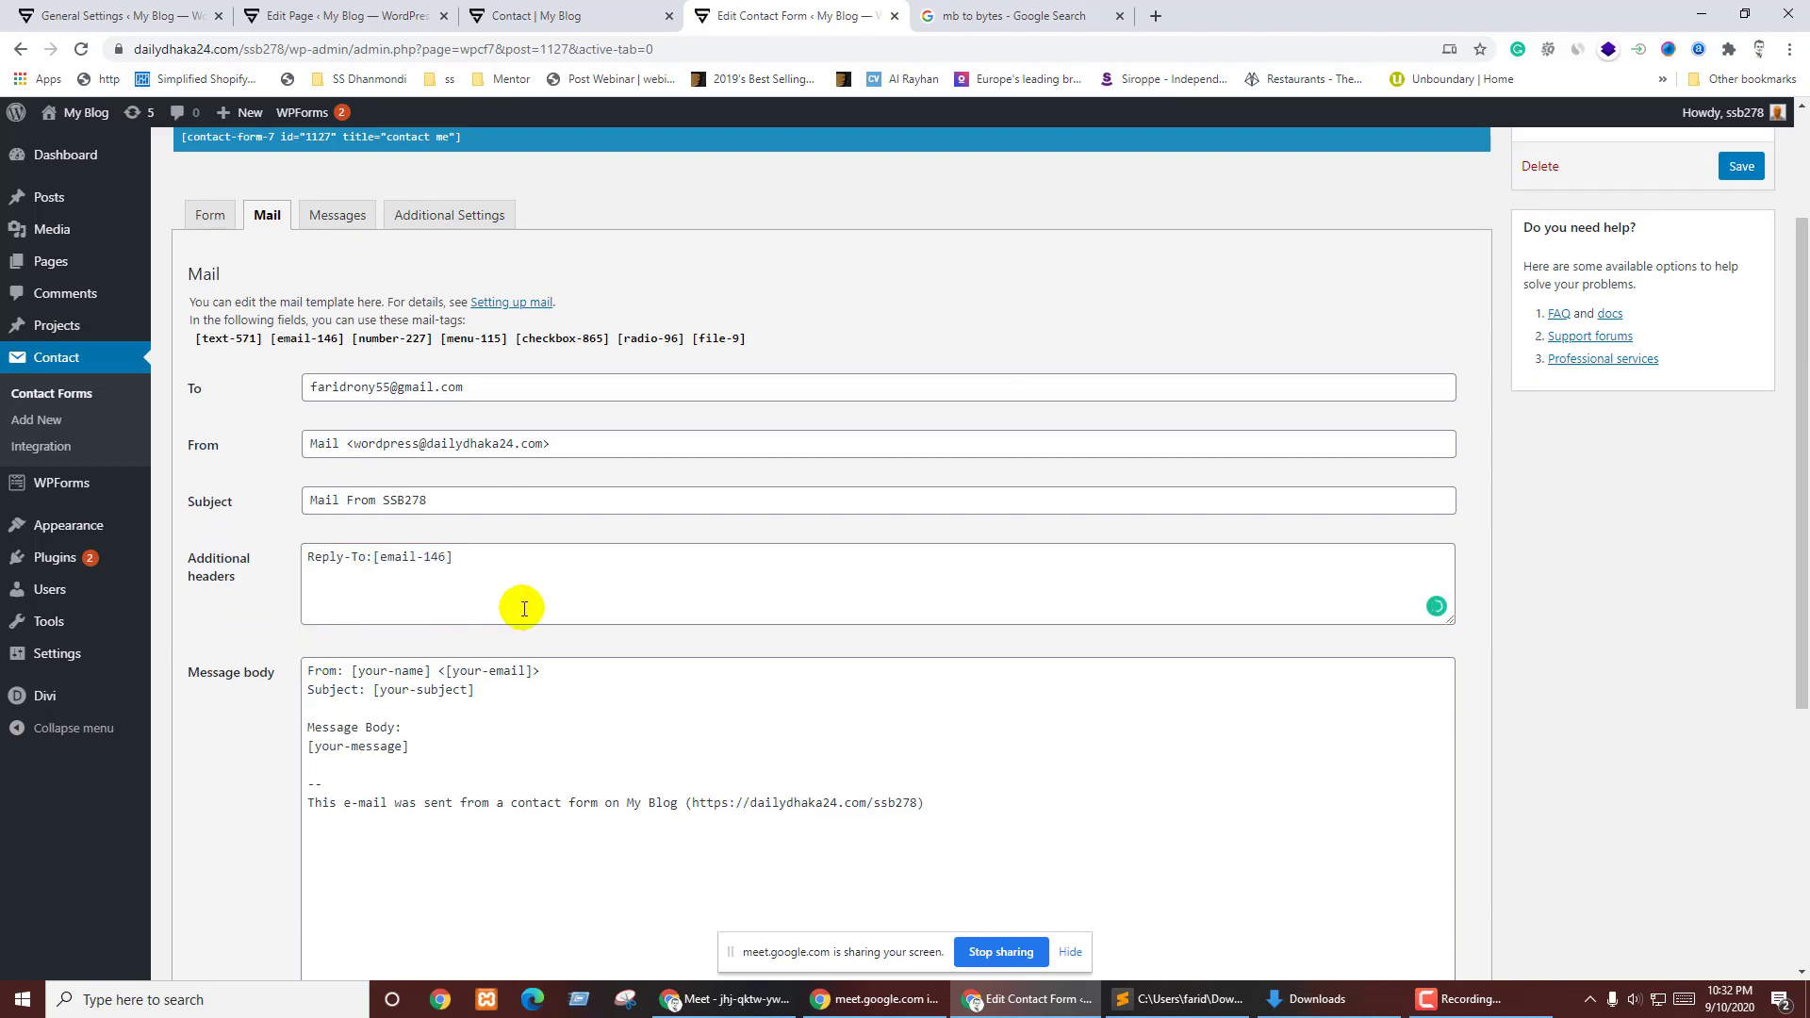
left_click(517, 592)
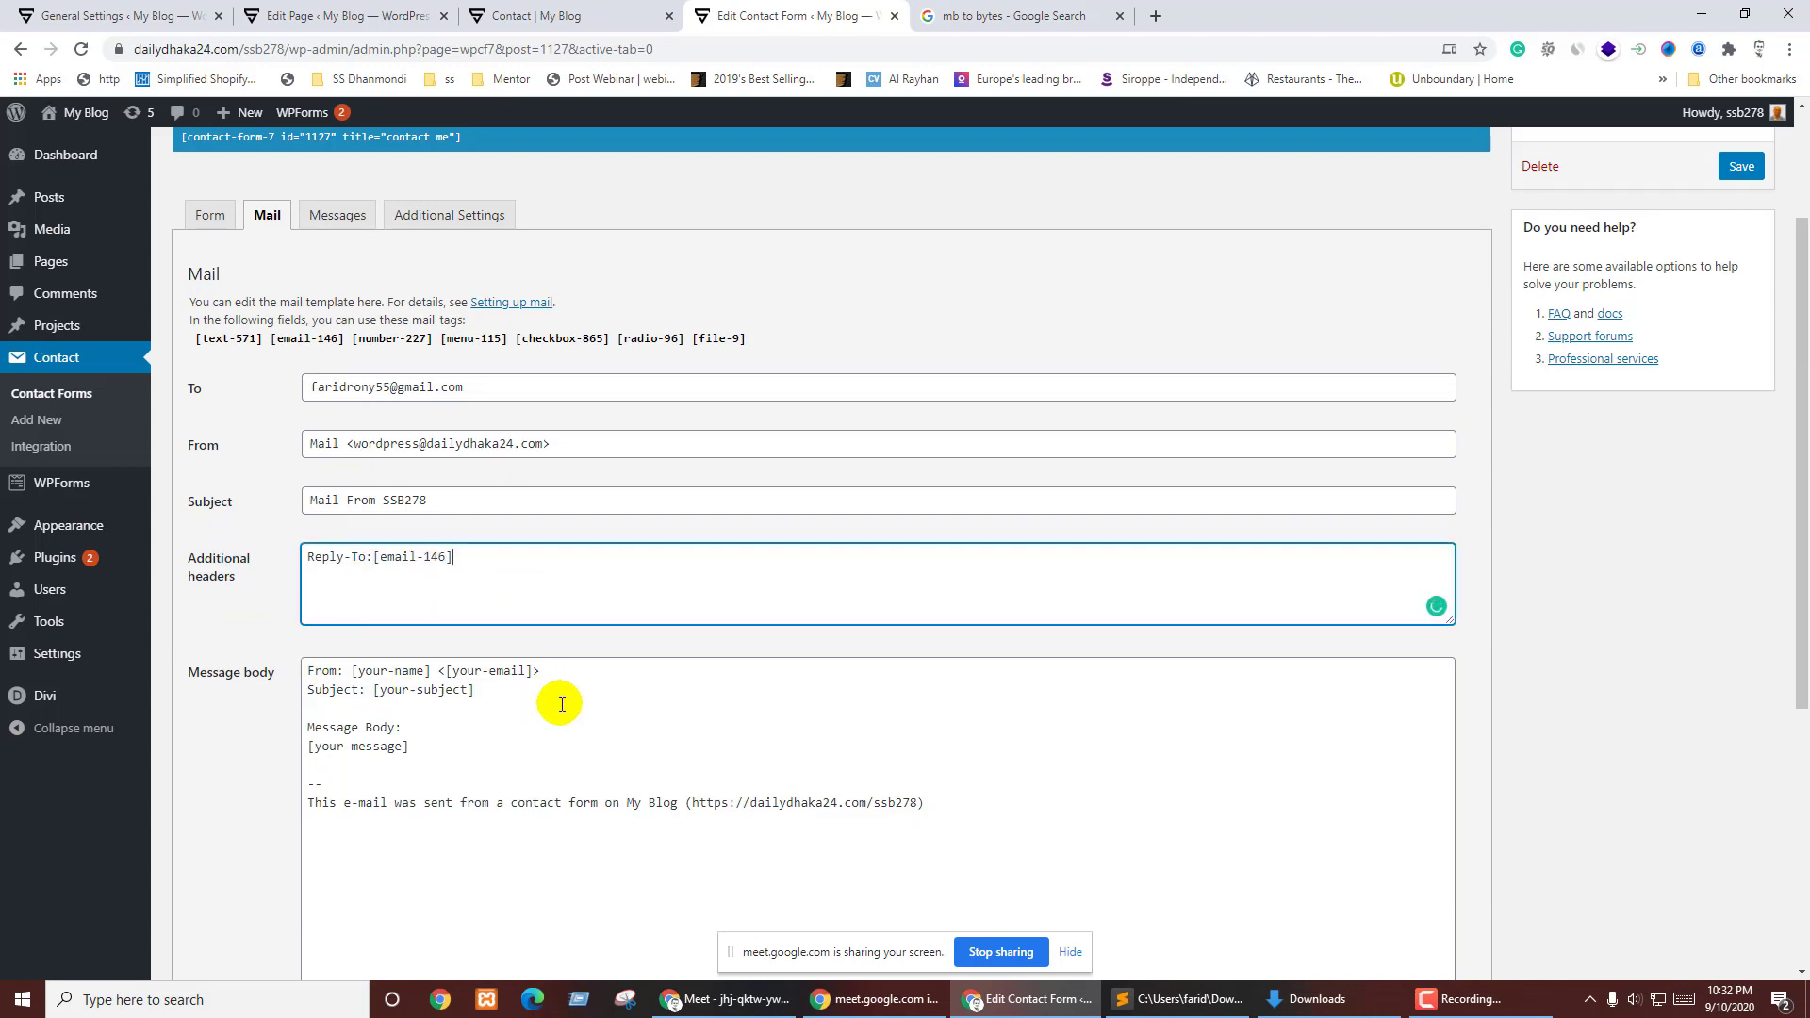
left_click_drag(195, 343, 745, 336)
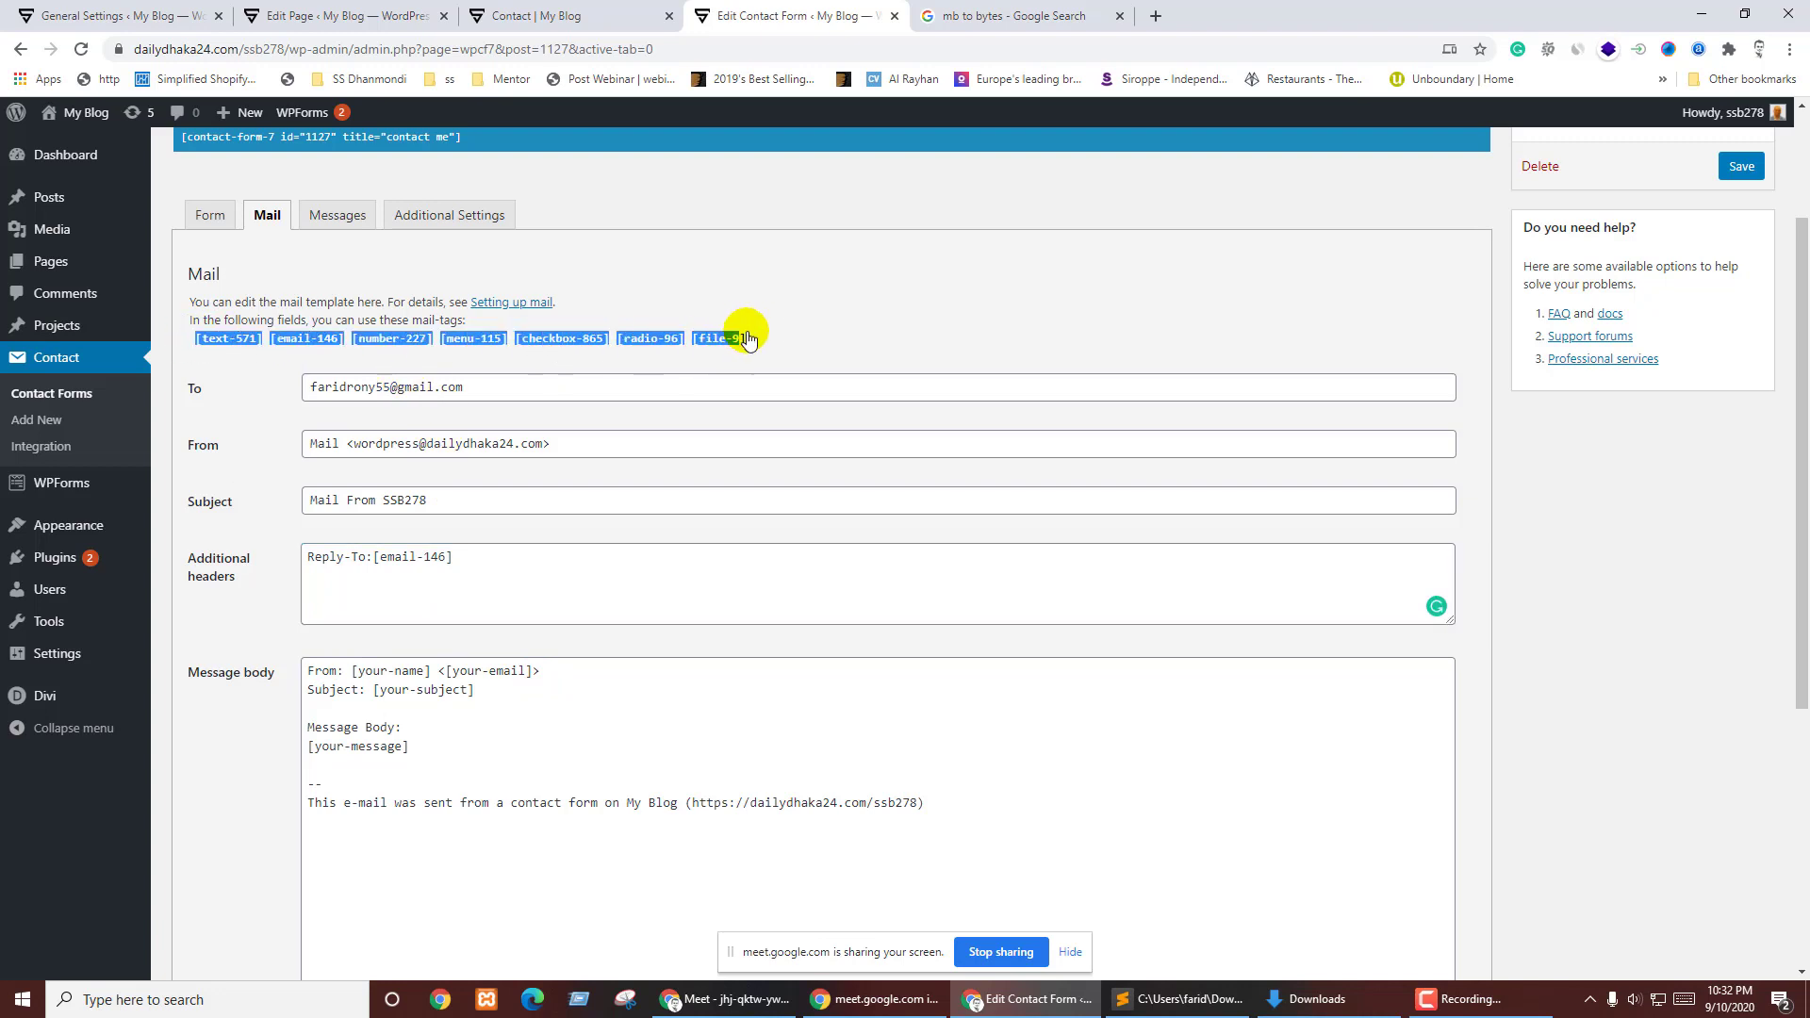
- Replace the message body with the mail-tags and label the Name and Phone lines
left_click(644, 785)
key("ctrl+a")
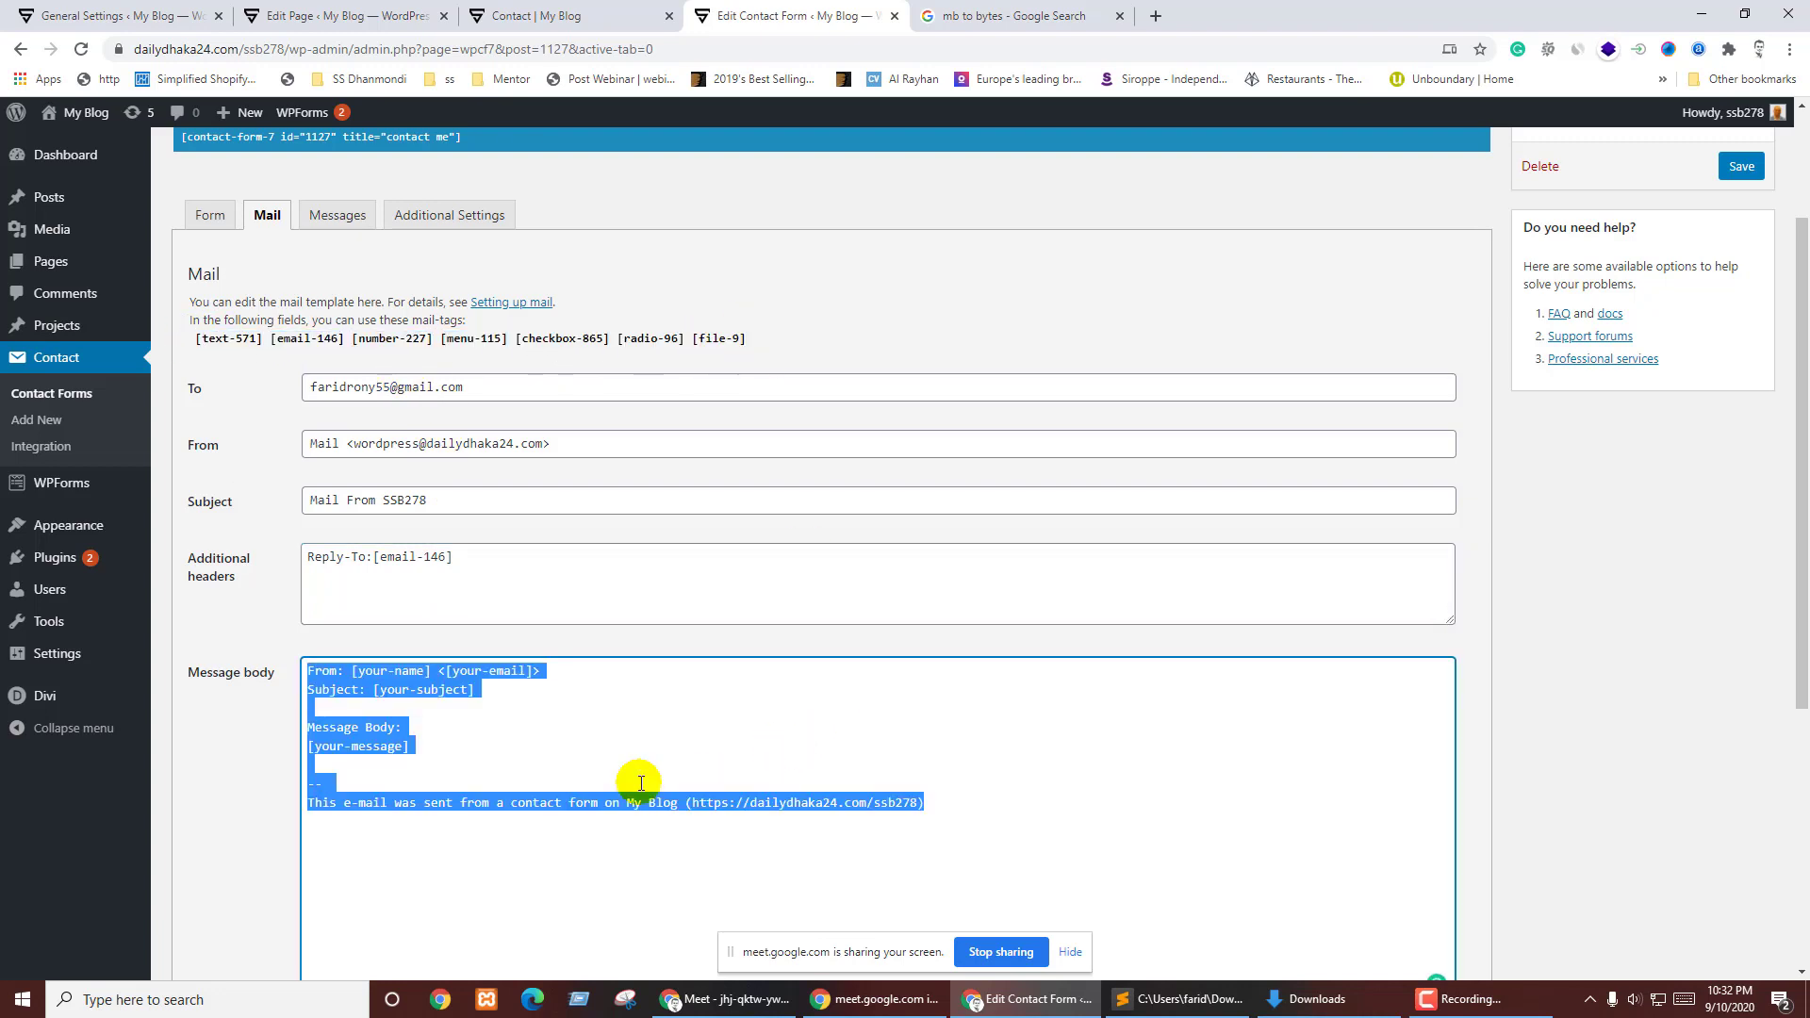
type("[text-571][email-146][number-227][menu-115][checkbox-865][radio-96][file-9]")
left_click(305, 672)
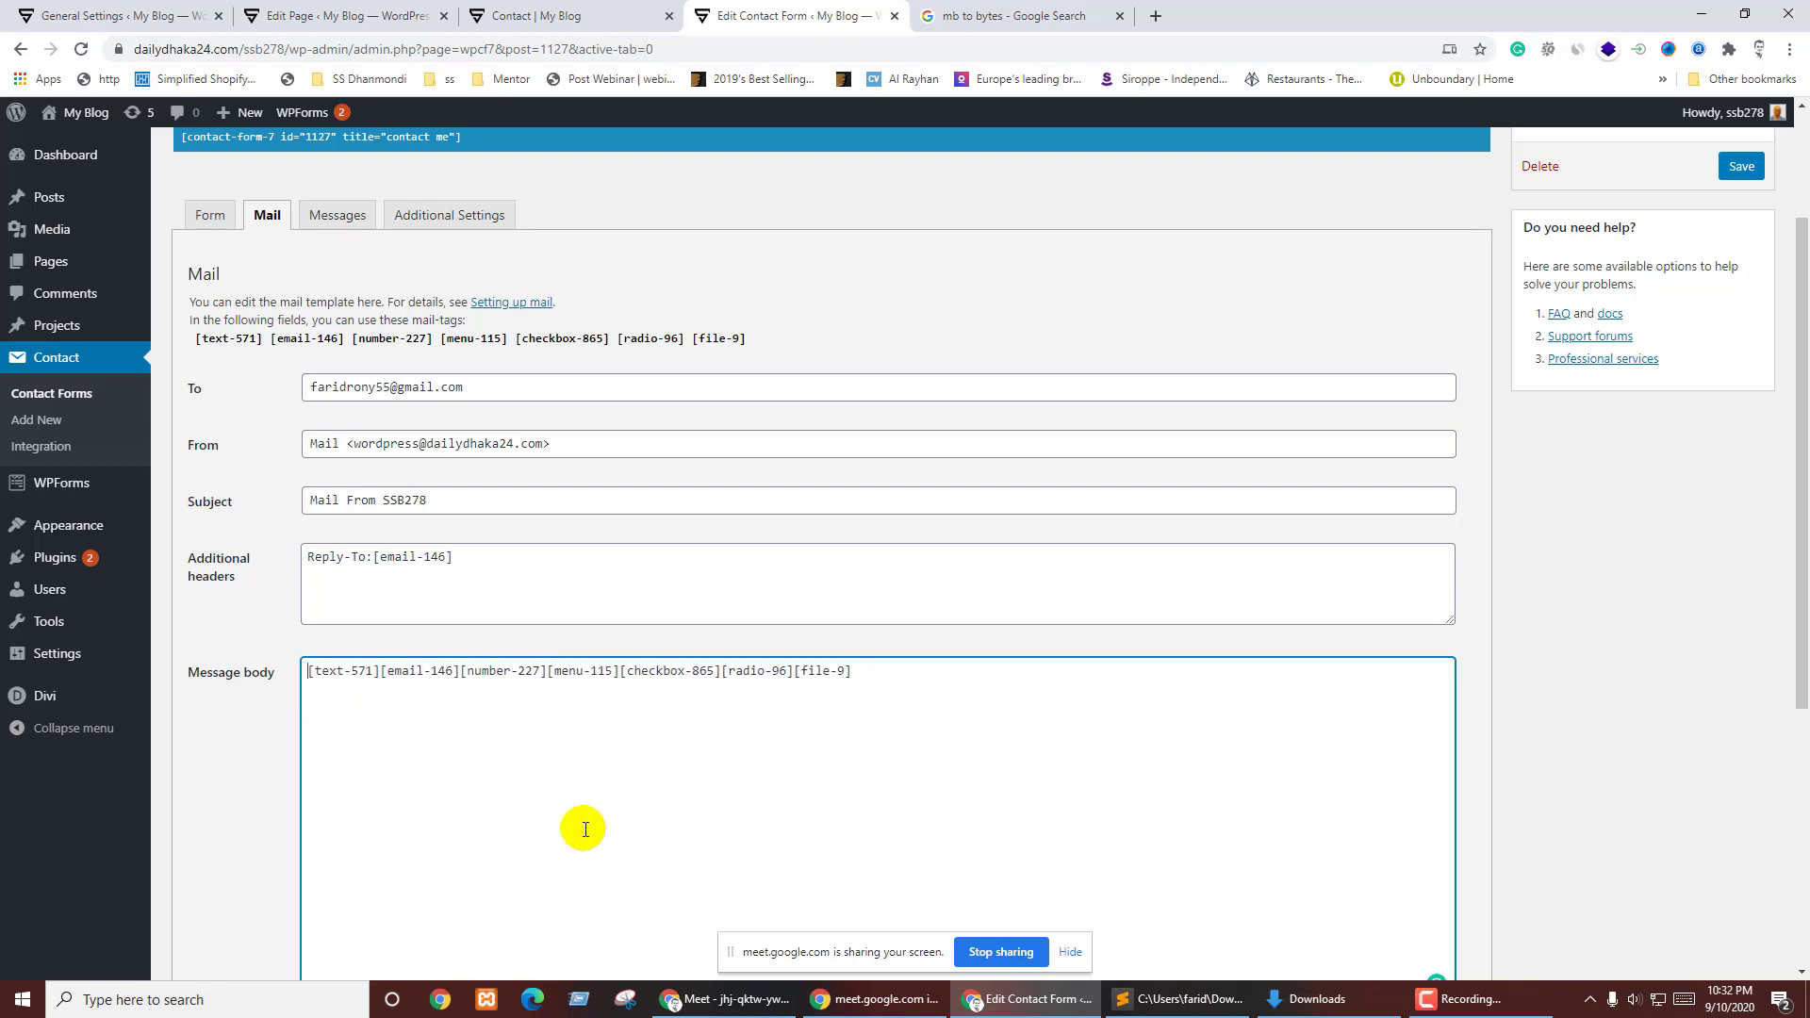
type("Name:")
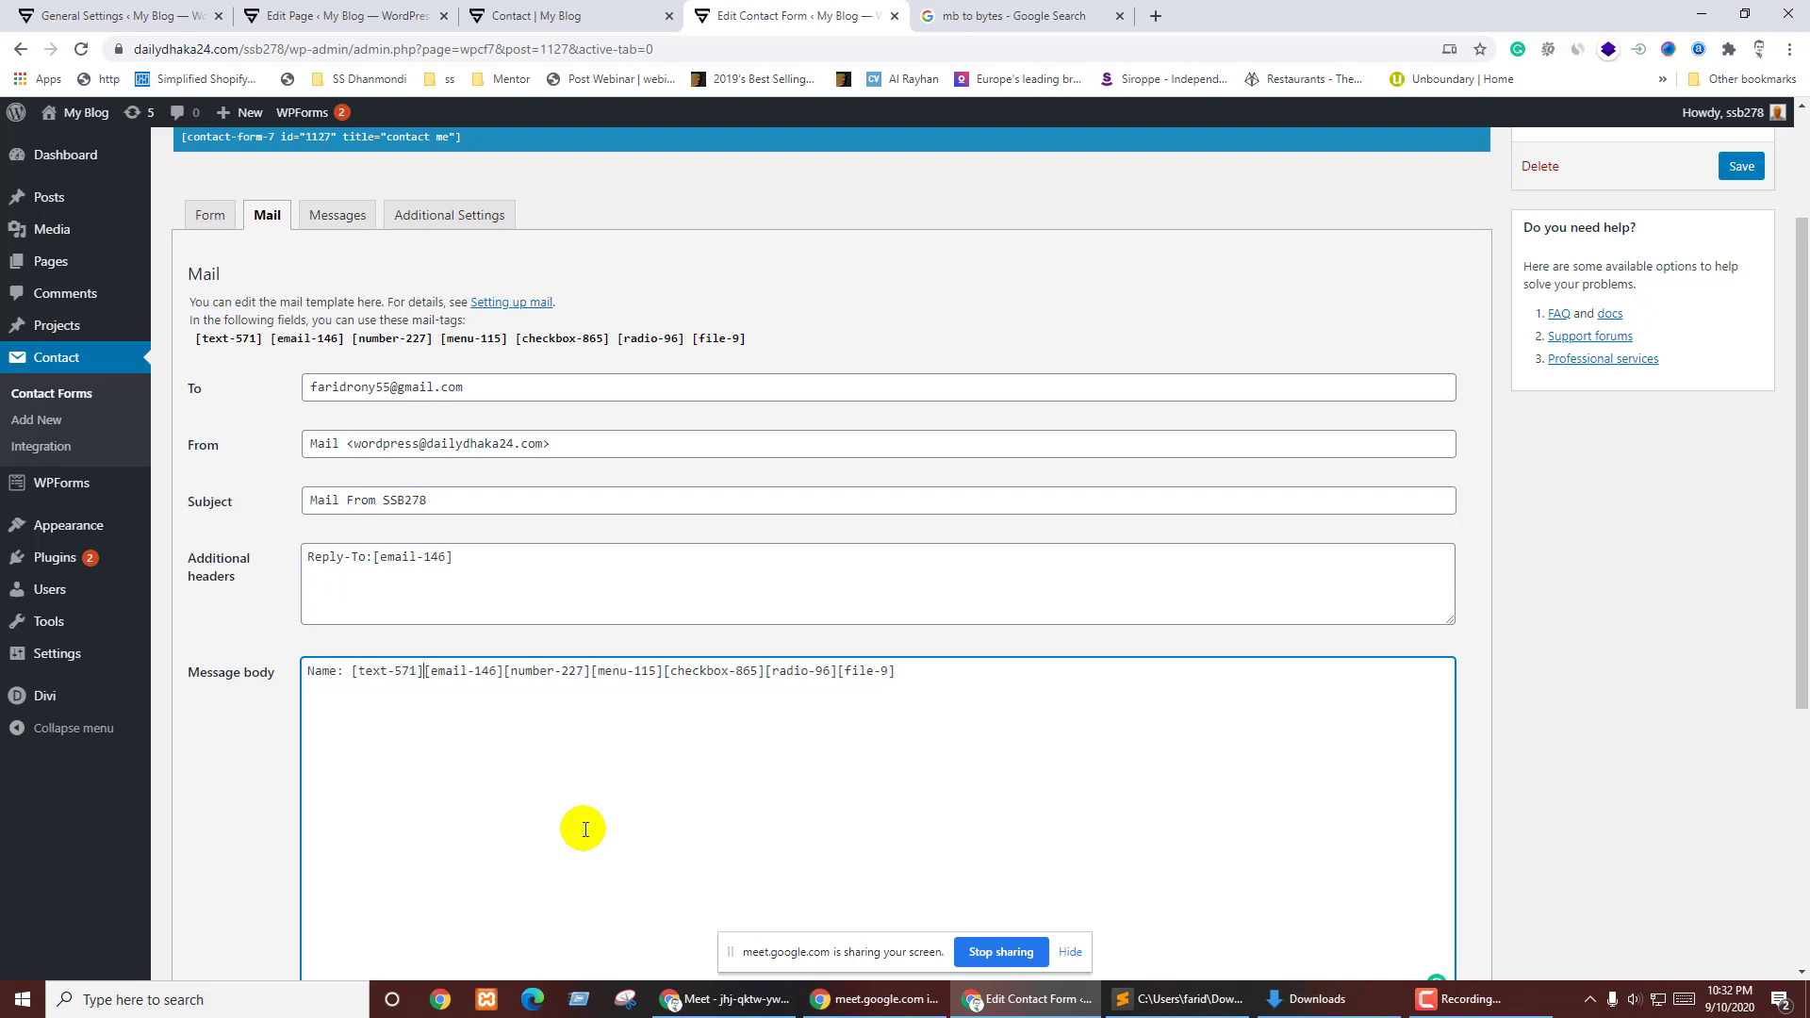
key("Return")
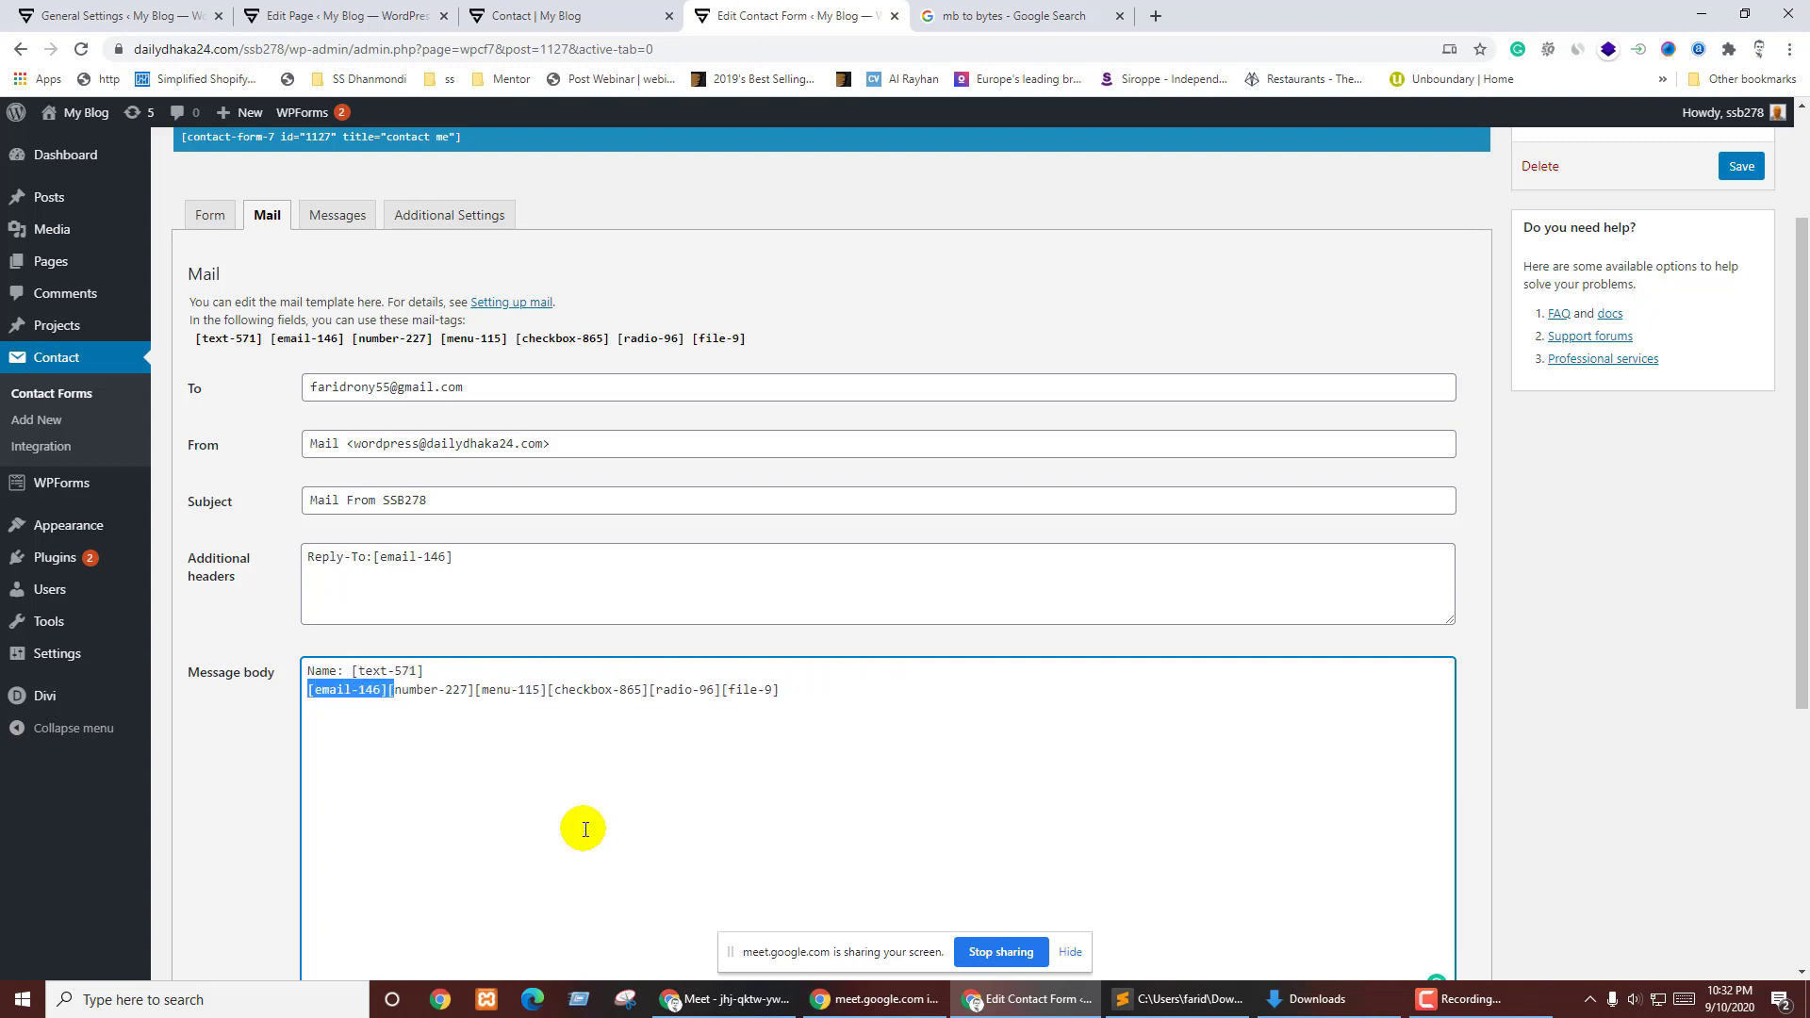
key("Return")
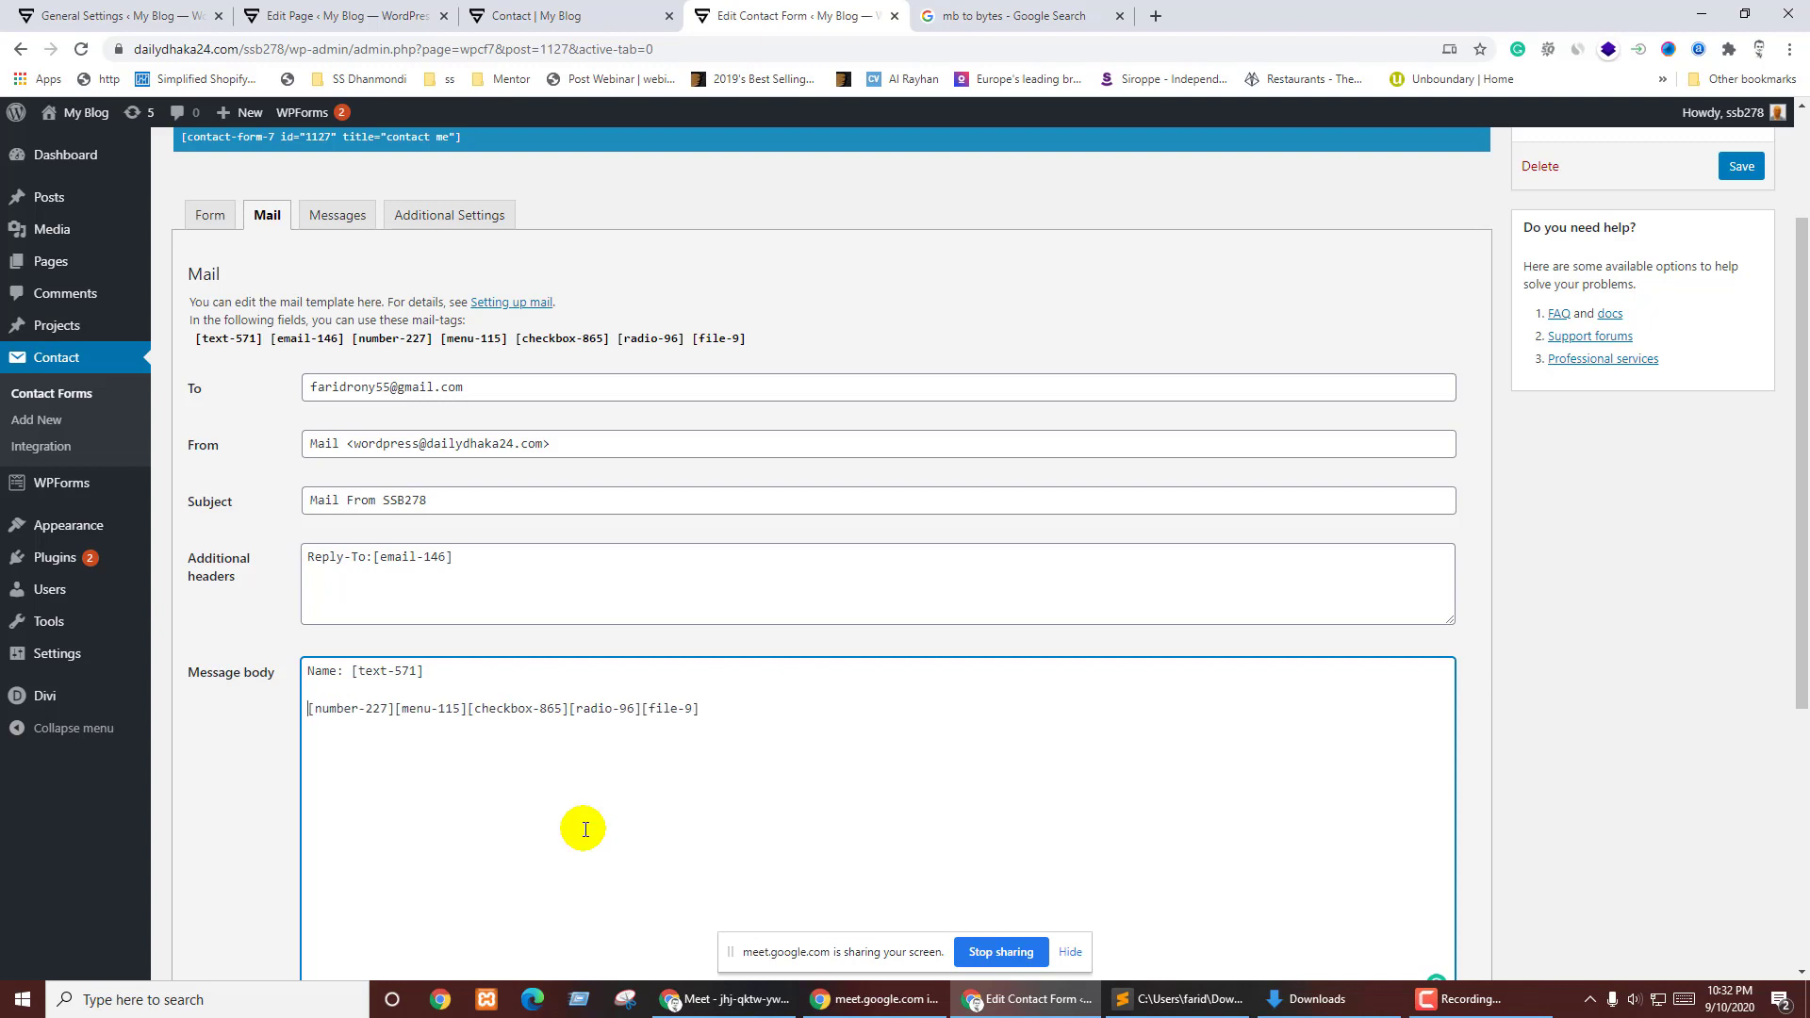
type("Phone:")
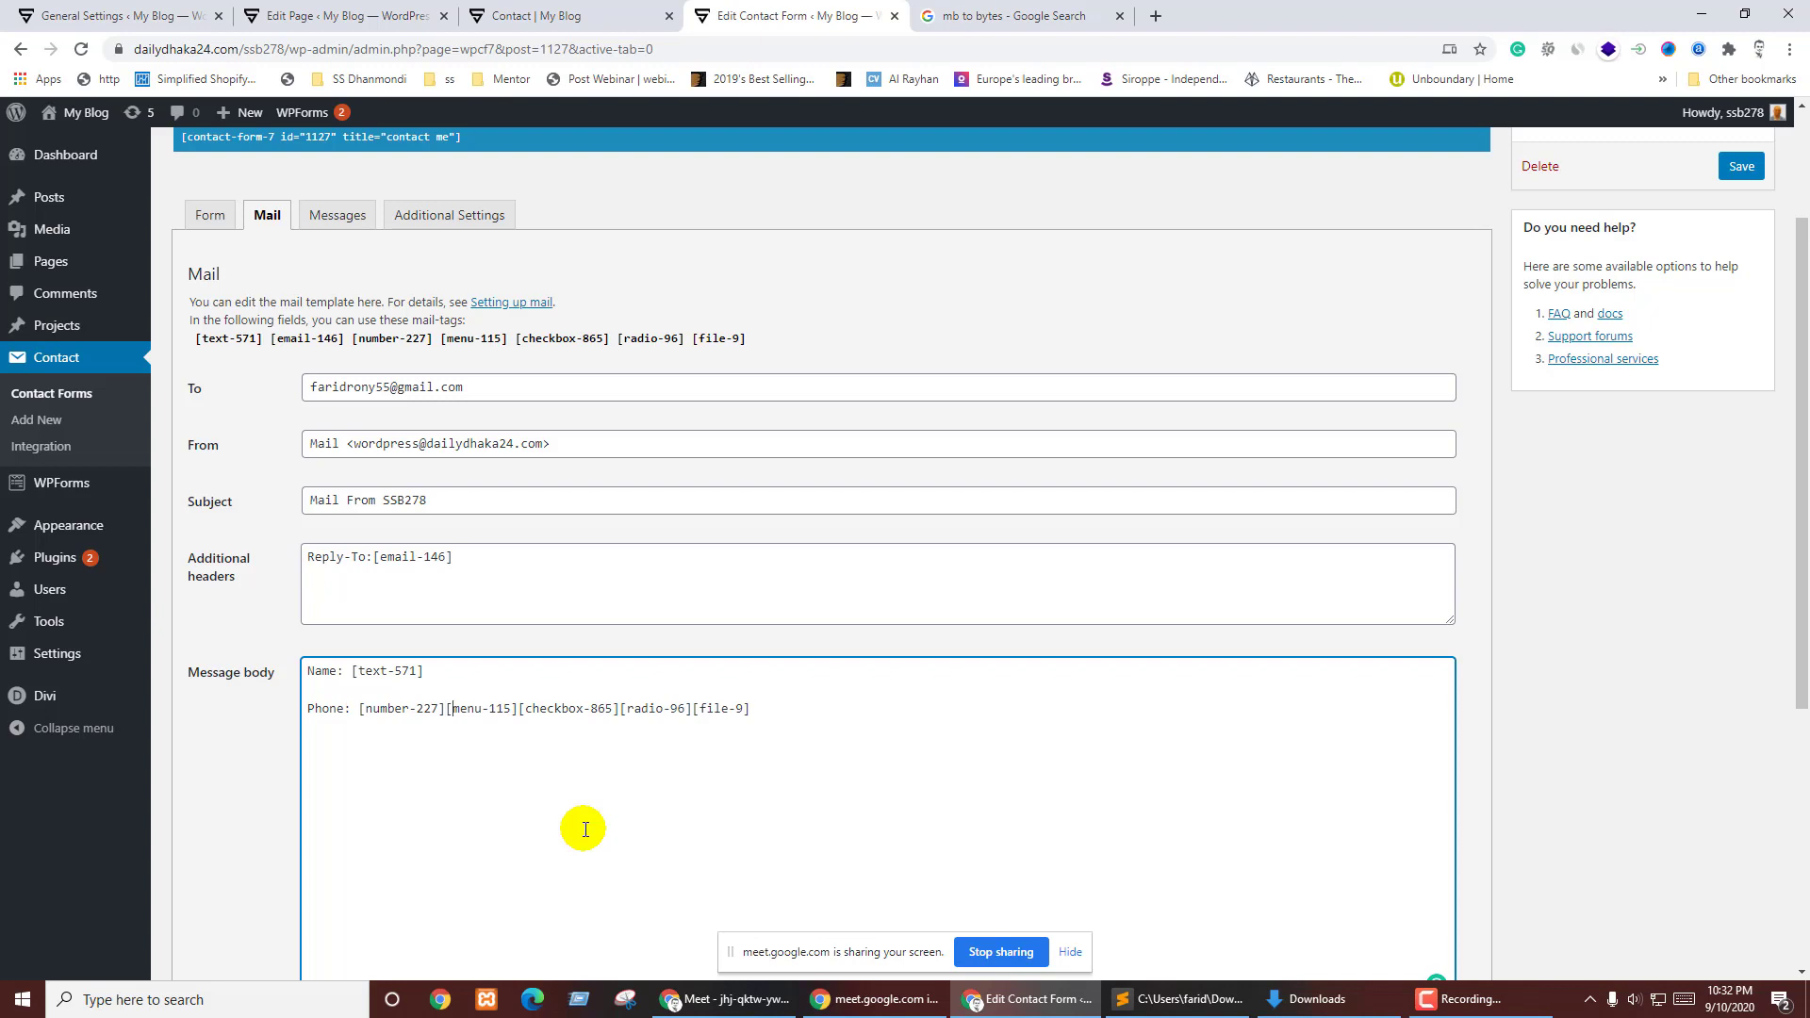
key("Return")
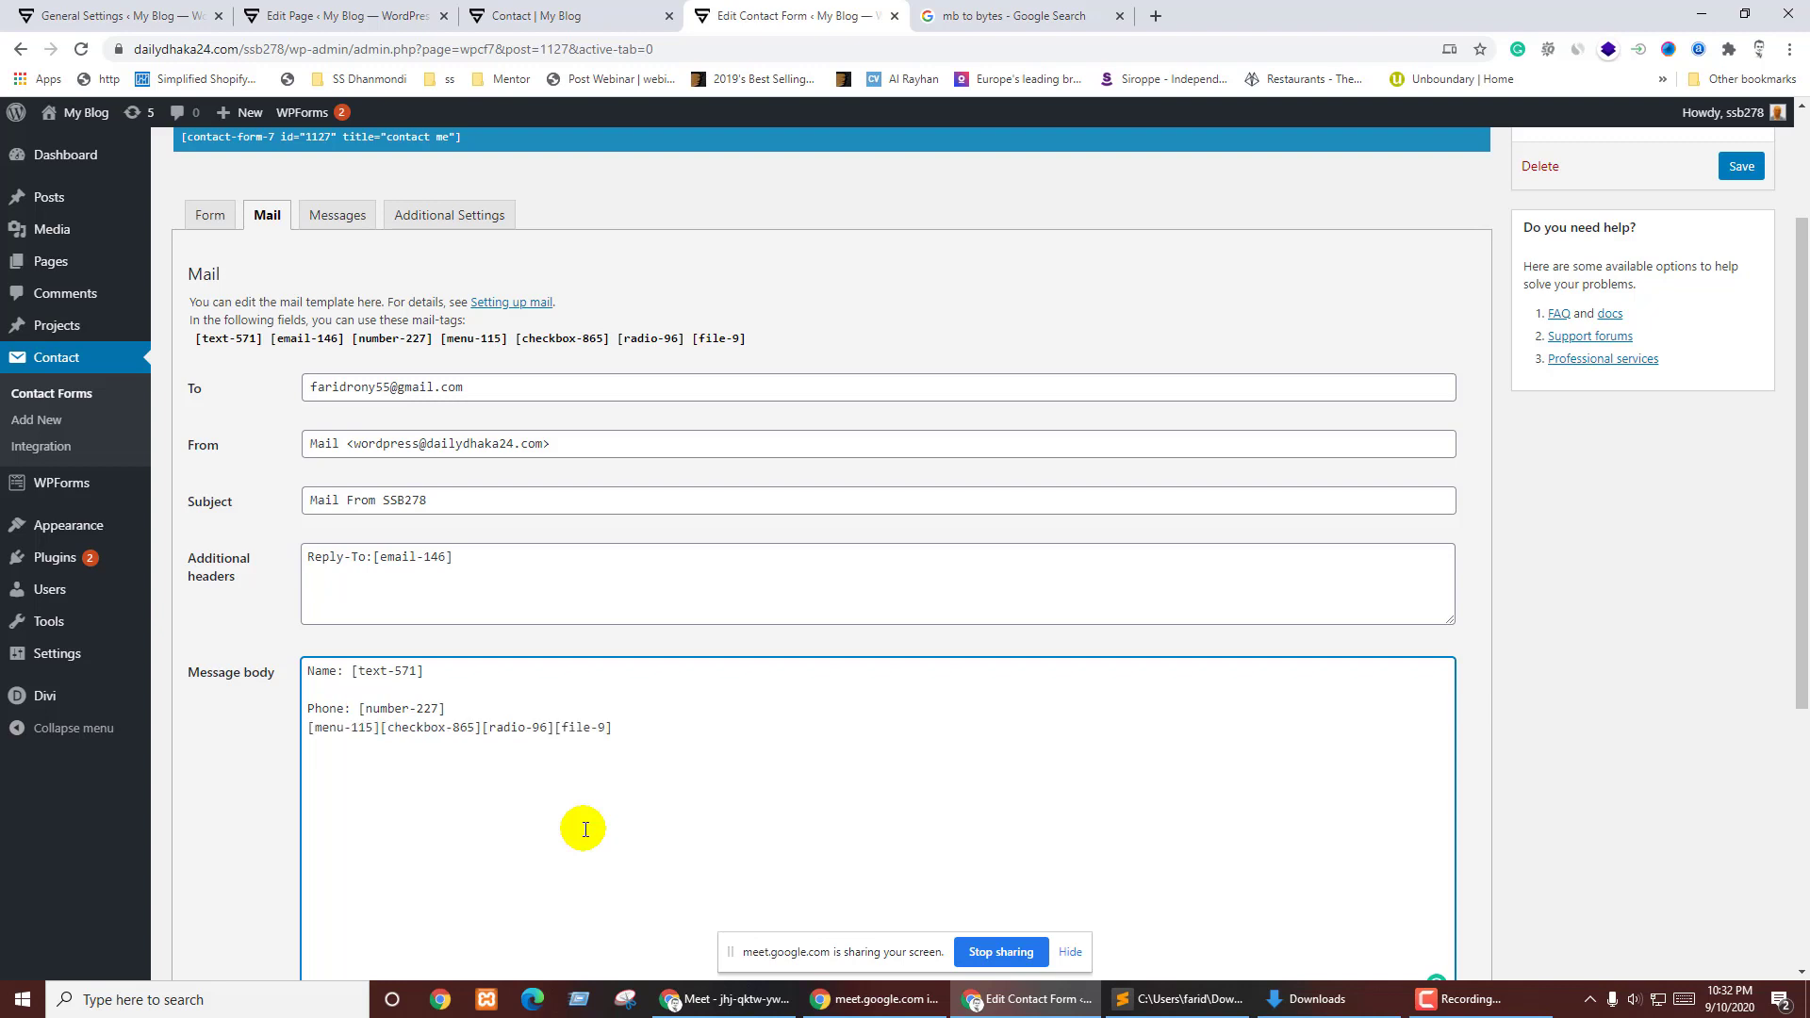
key("Return")
- Add 'Coutry:' and 'Gender:' labels, putting [checkbox-865] and [radio-96] on their own lines
type("Cout")
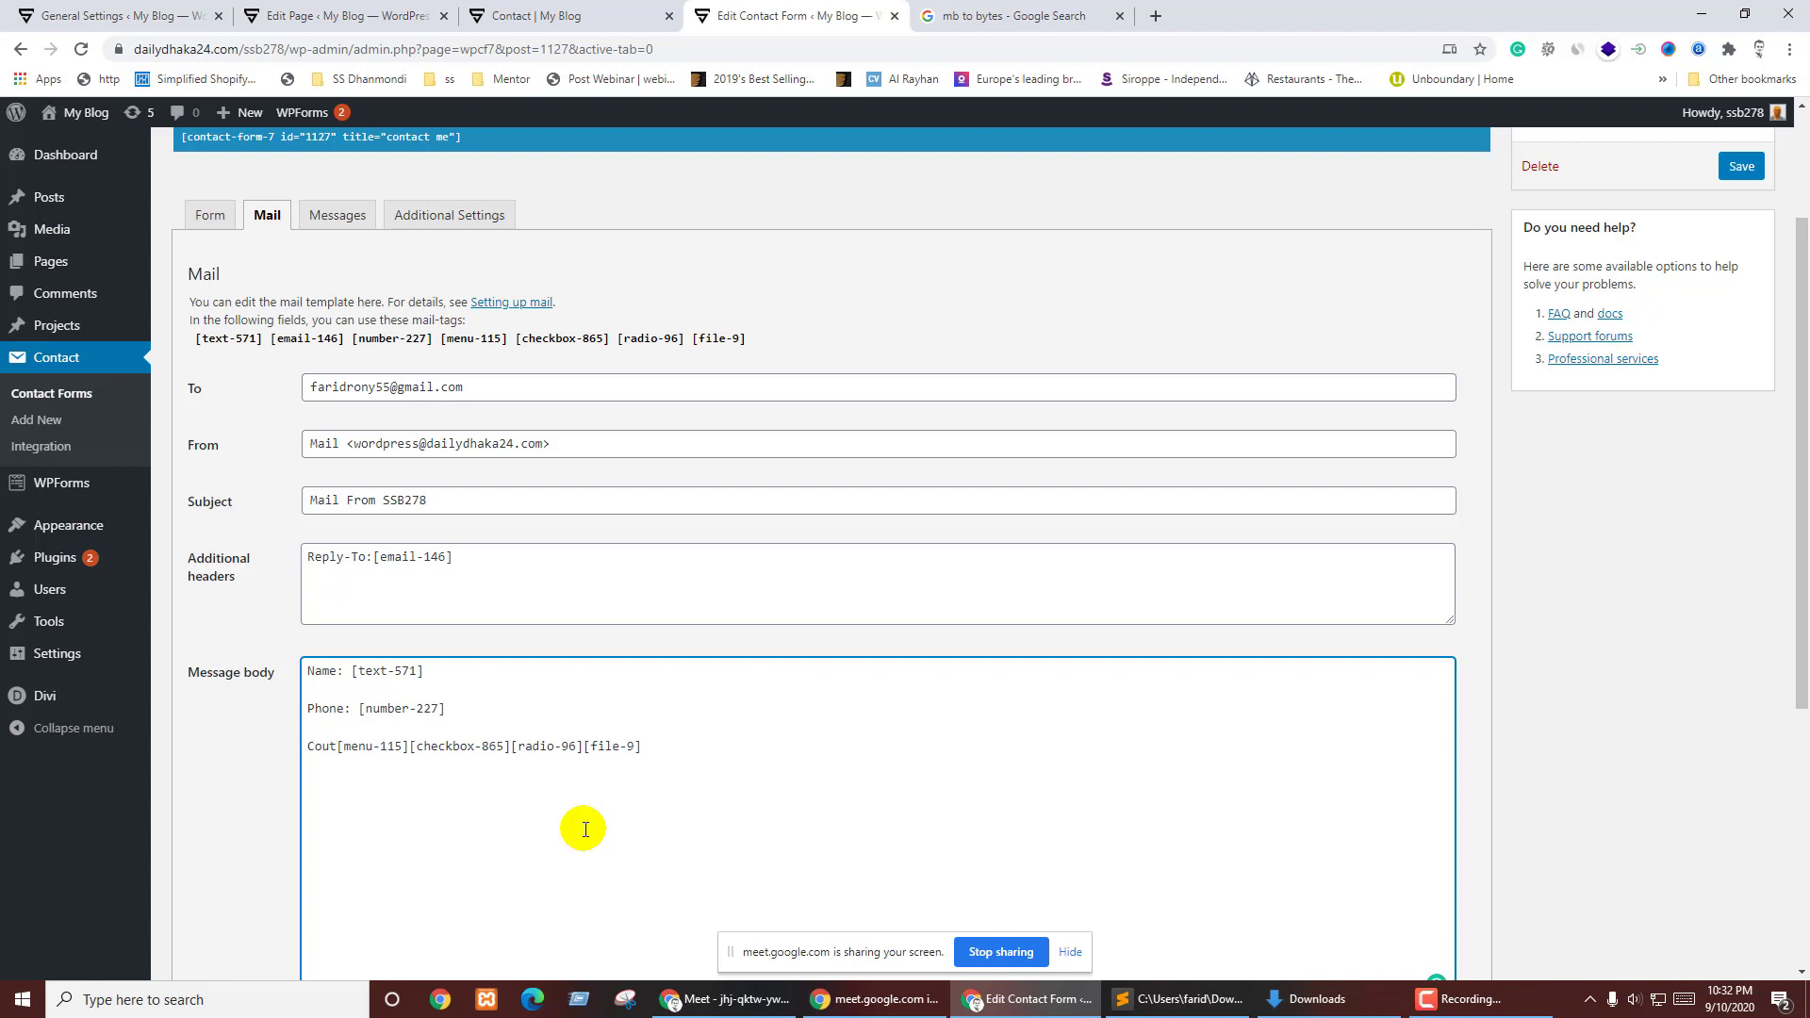
key("BackSpace")
type("try")
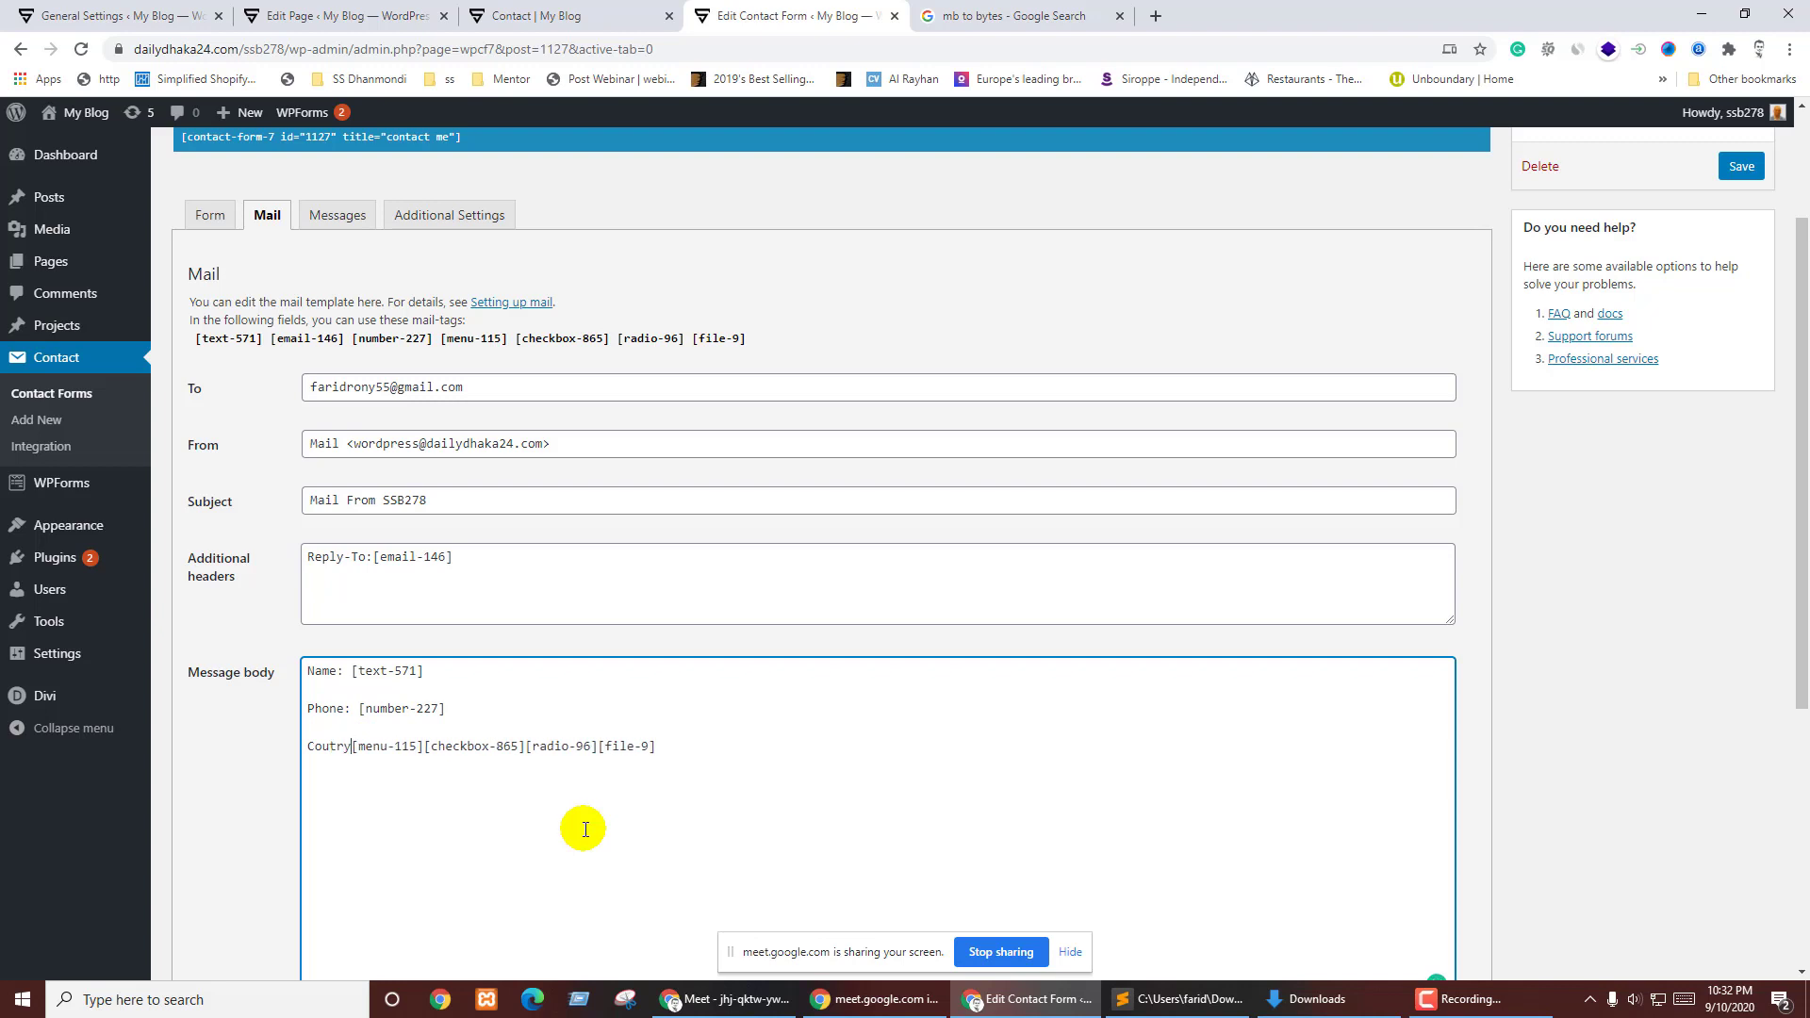
type(":")
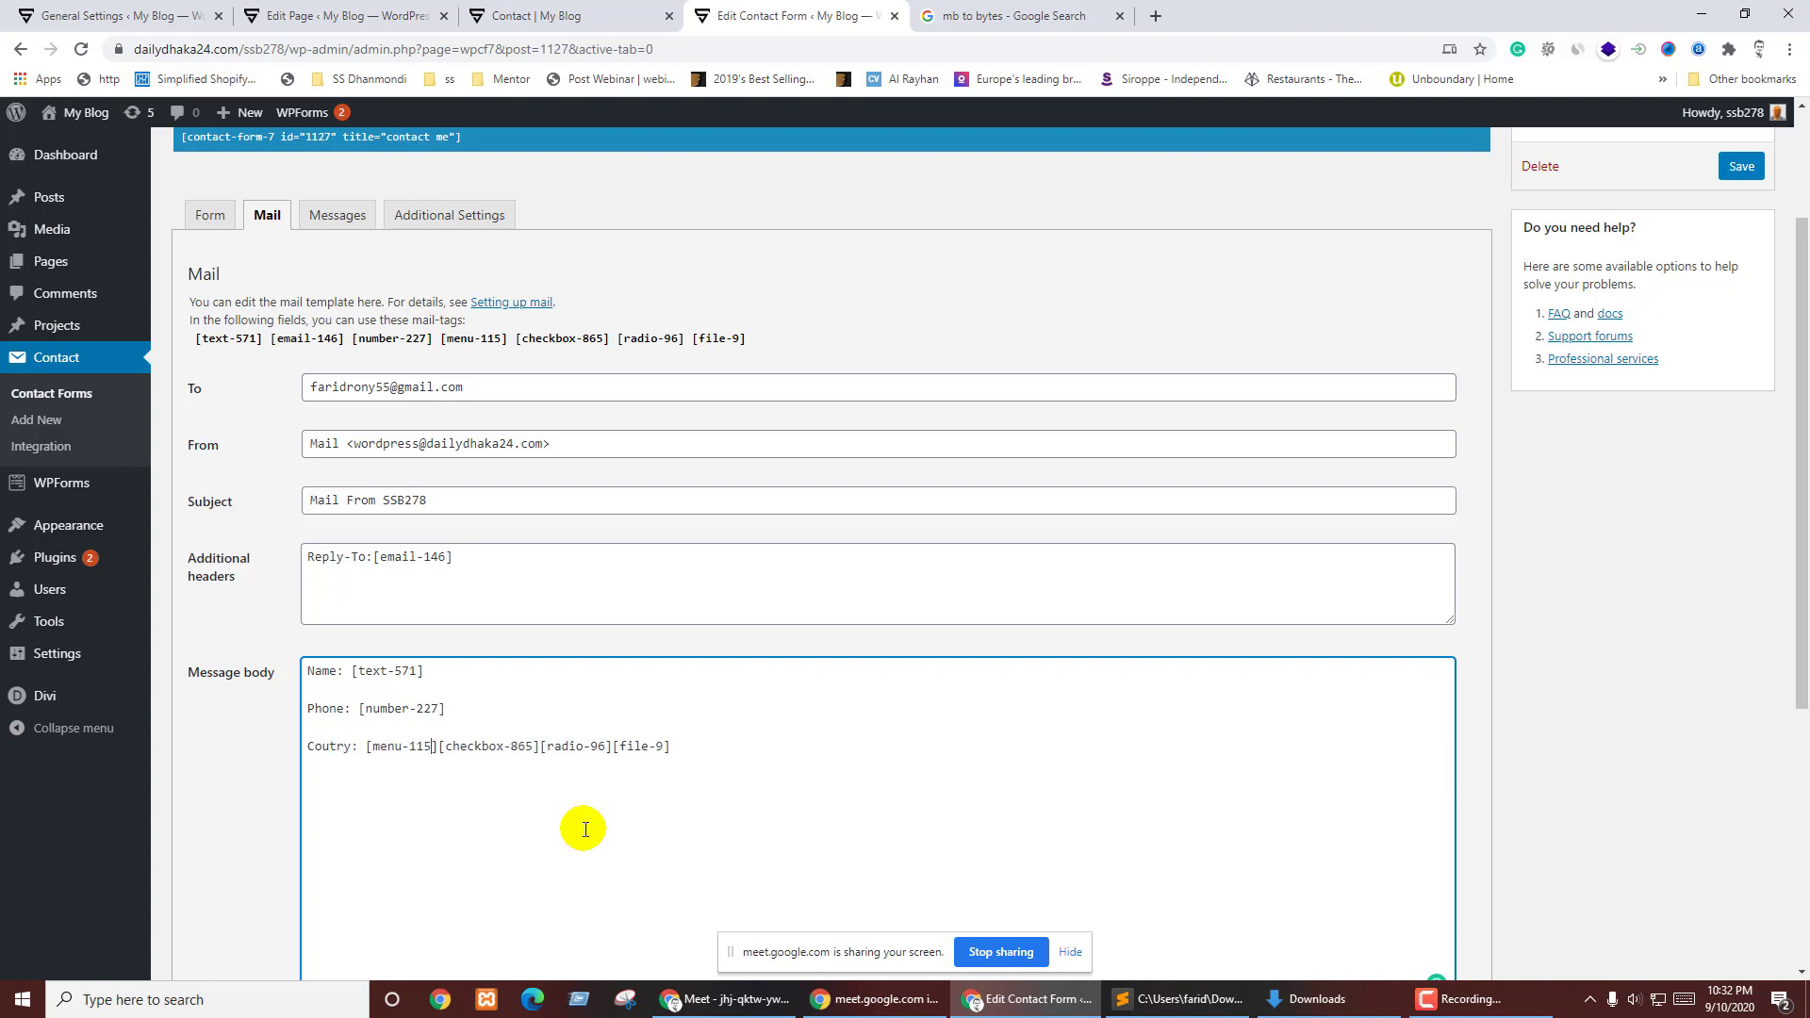
key("Return")
key("Return")
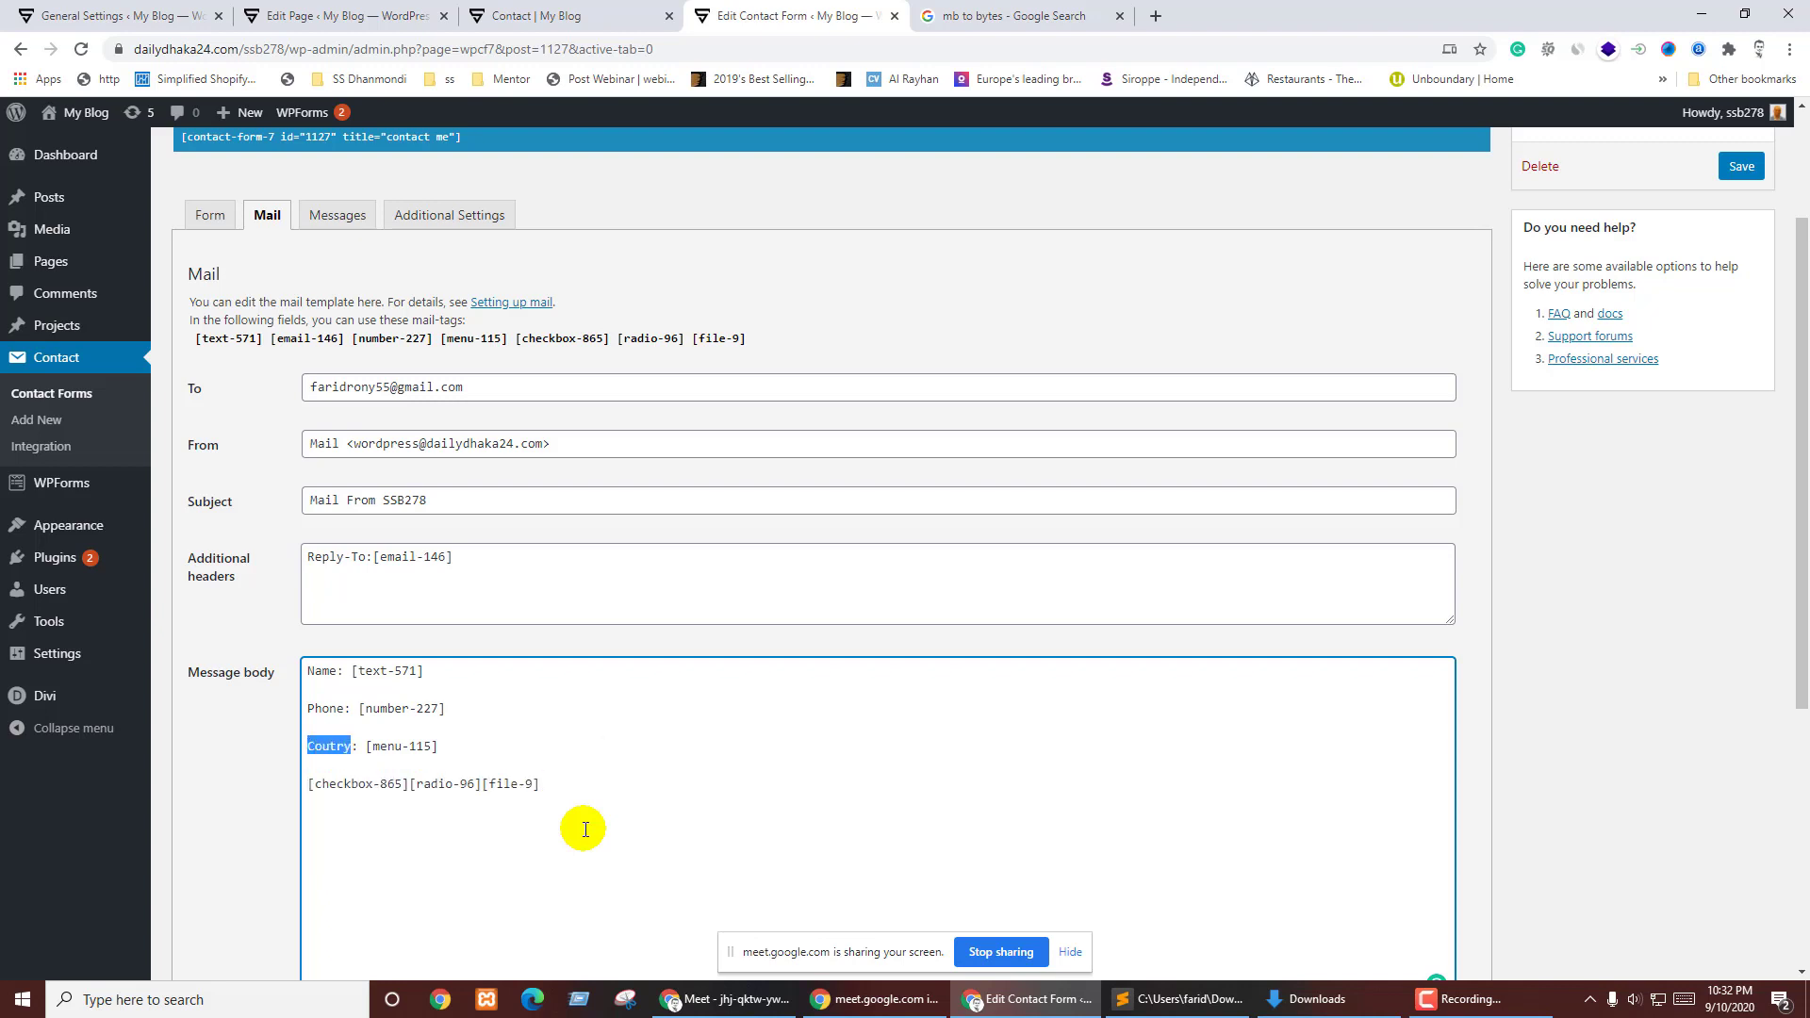
key("BackSpace")
type("Coutry")
type(":")
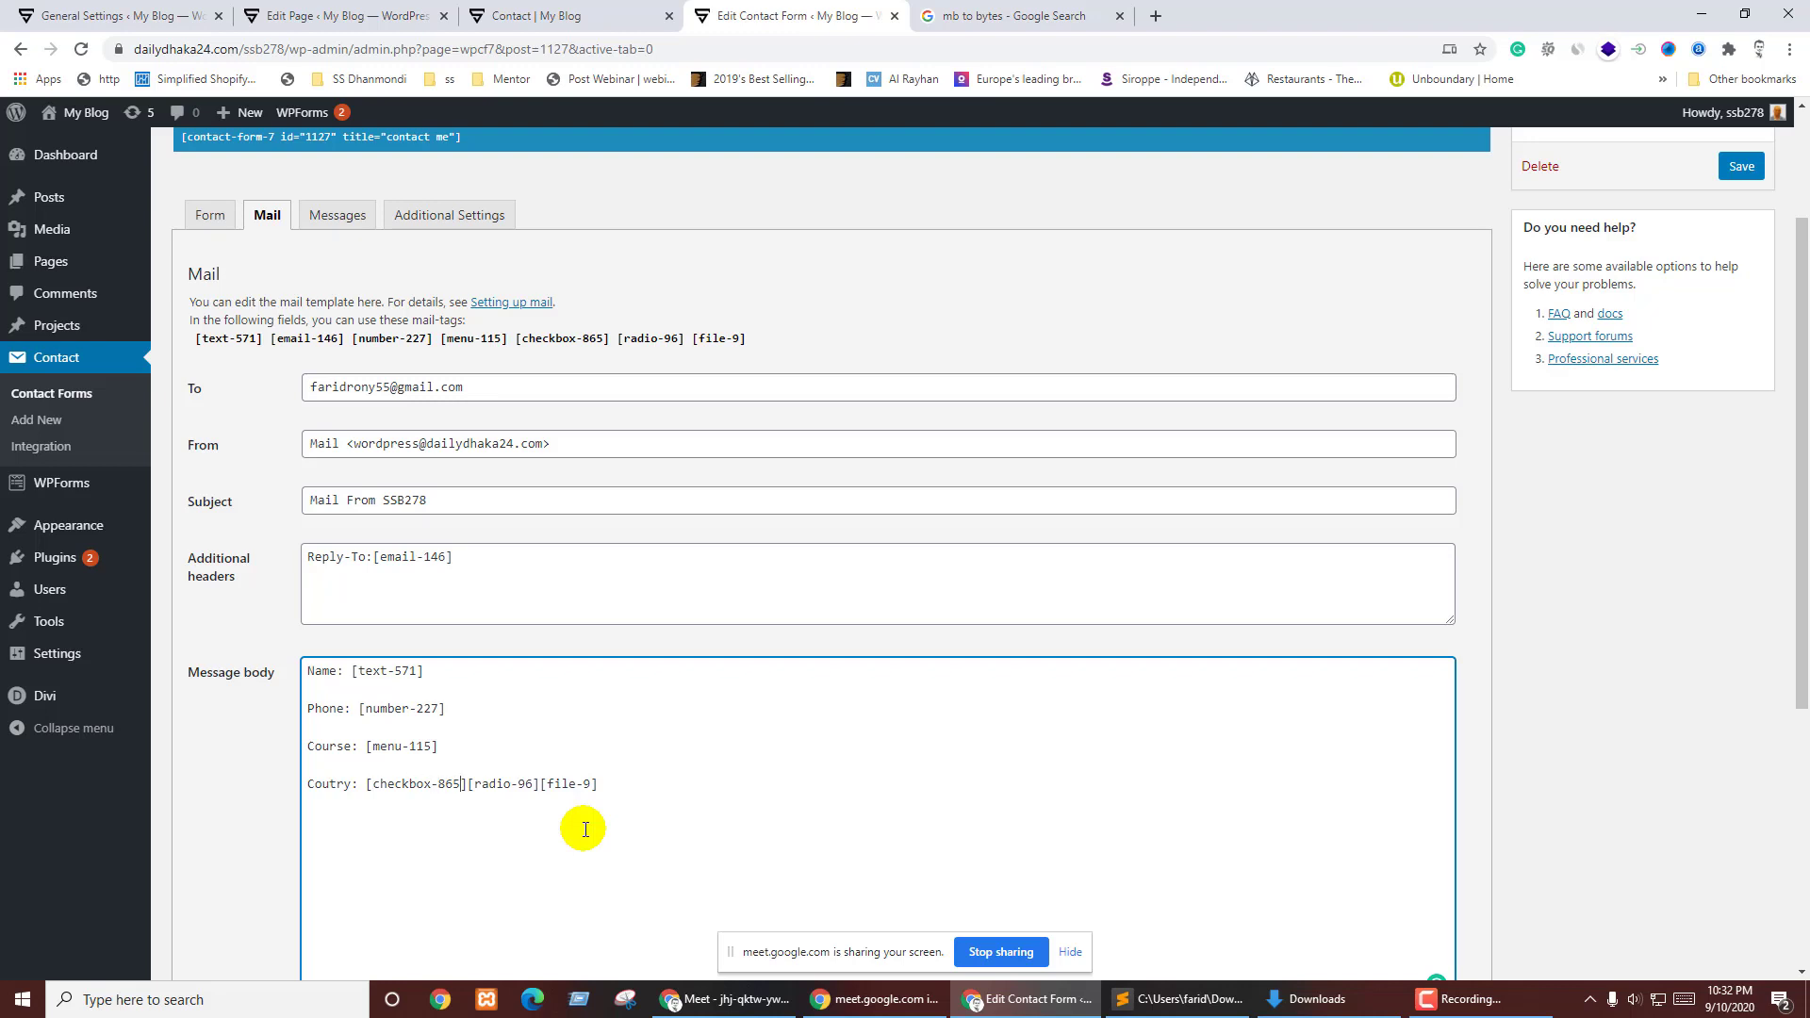
key("Return")
type("Gender")
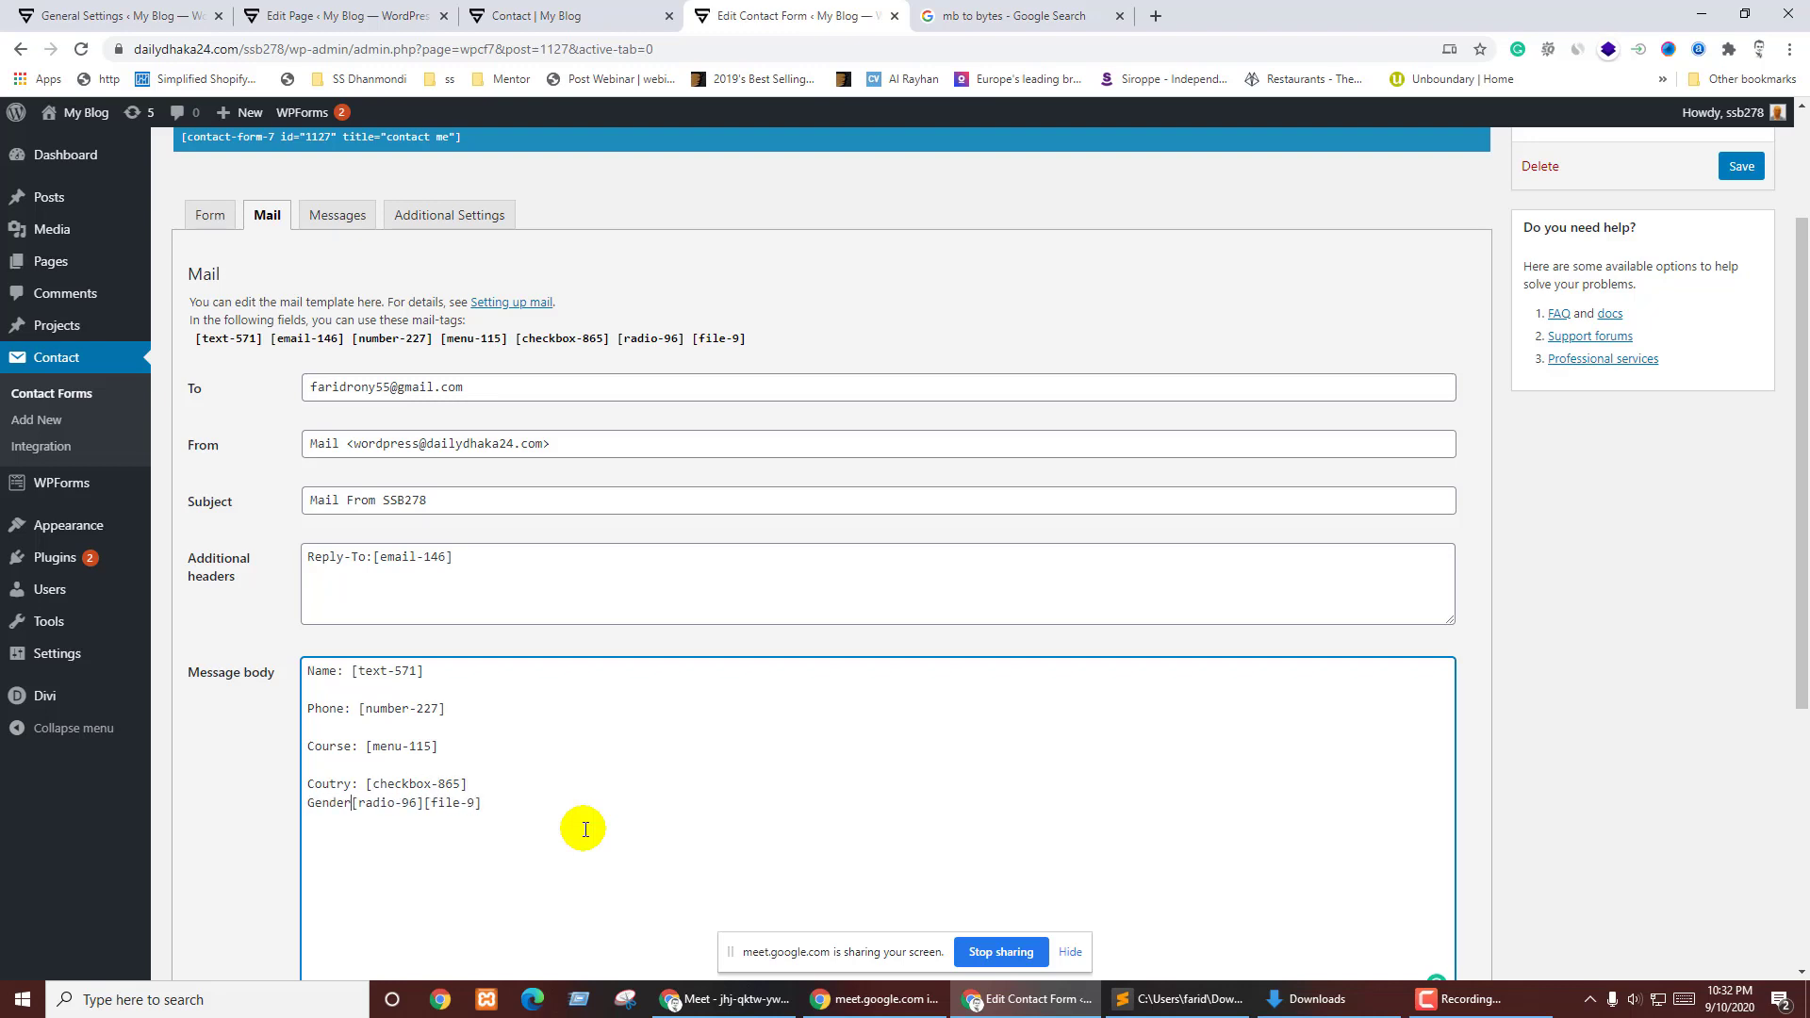
type(":")
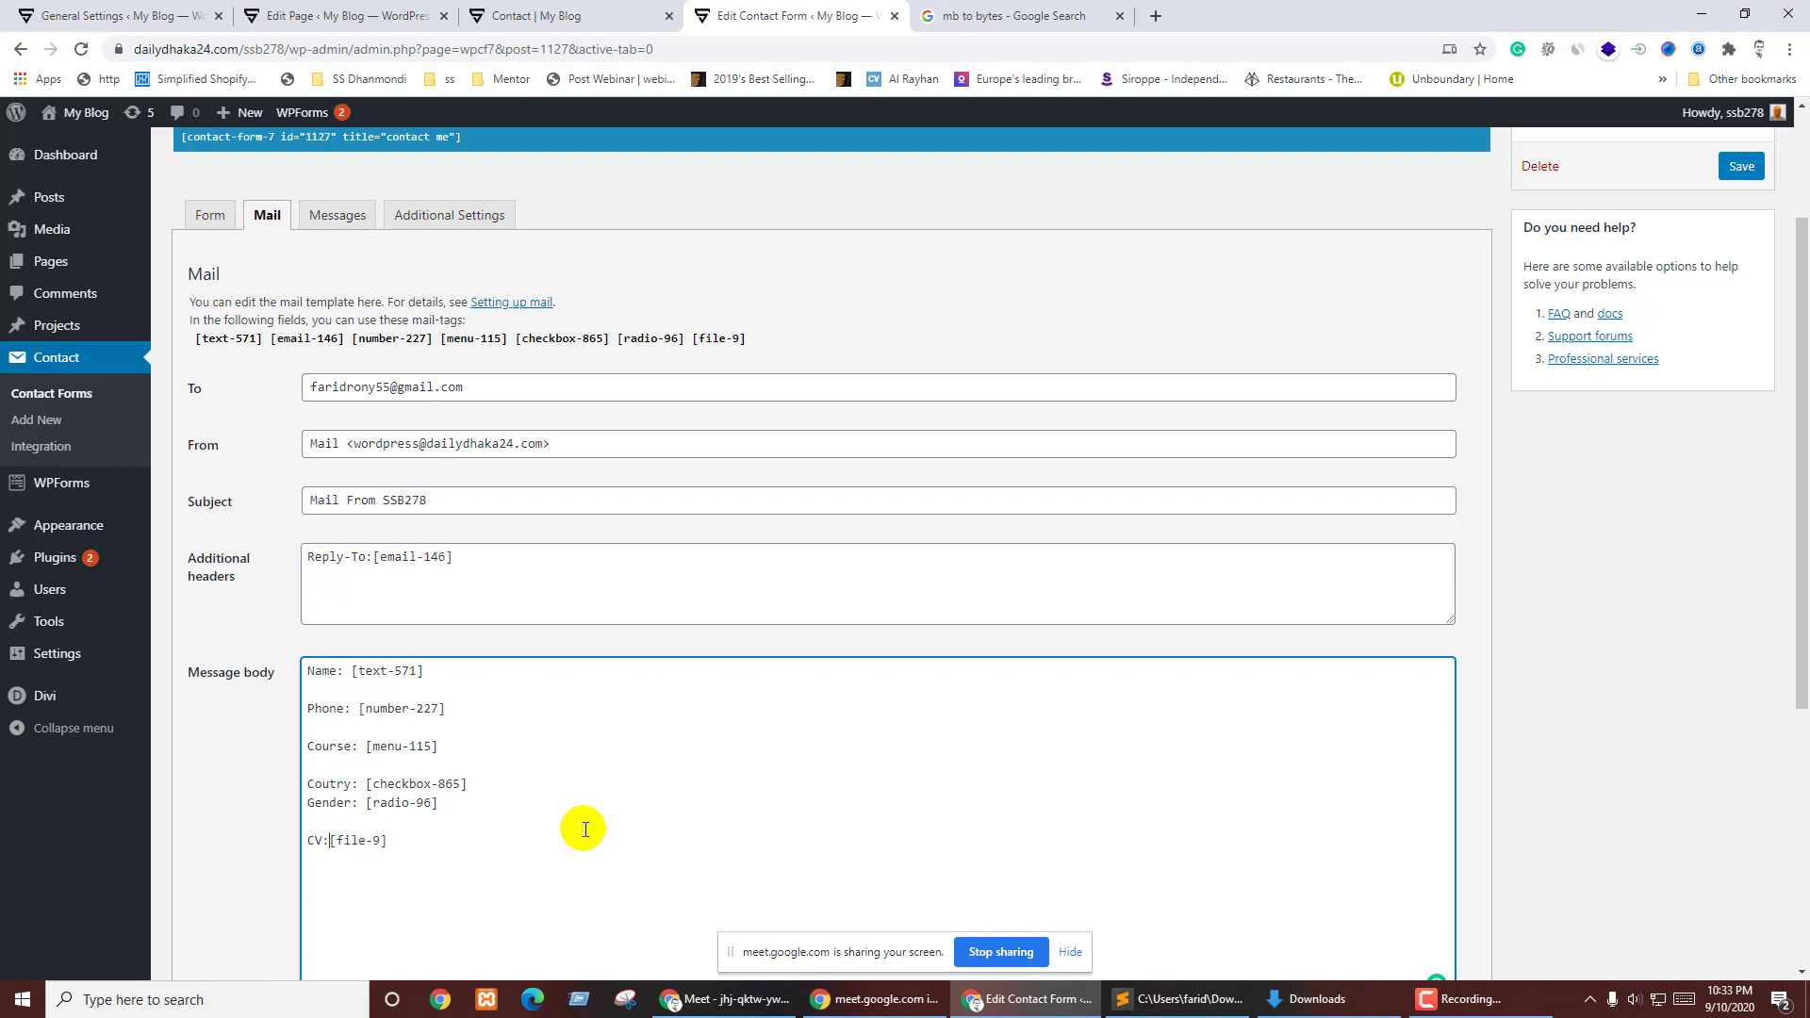
- Copy [file-9] from the message body into File attachments
scroll(584, 830, "down", 4)
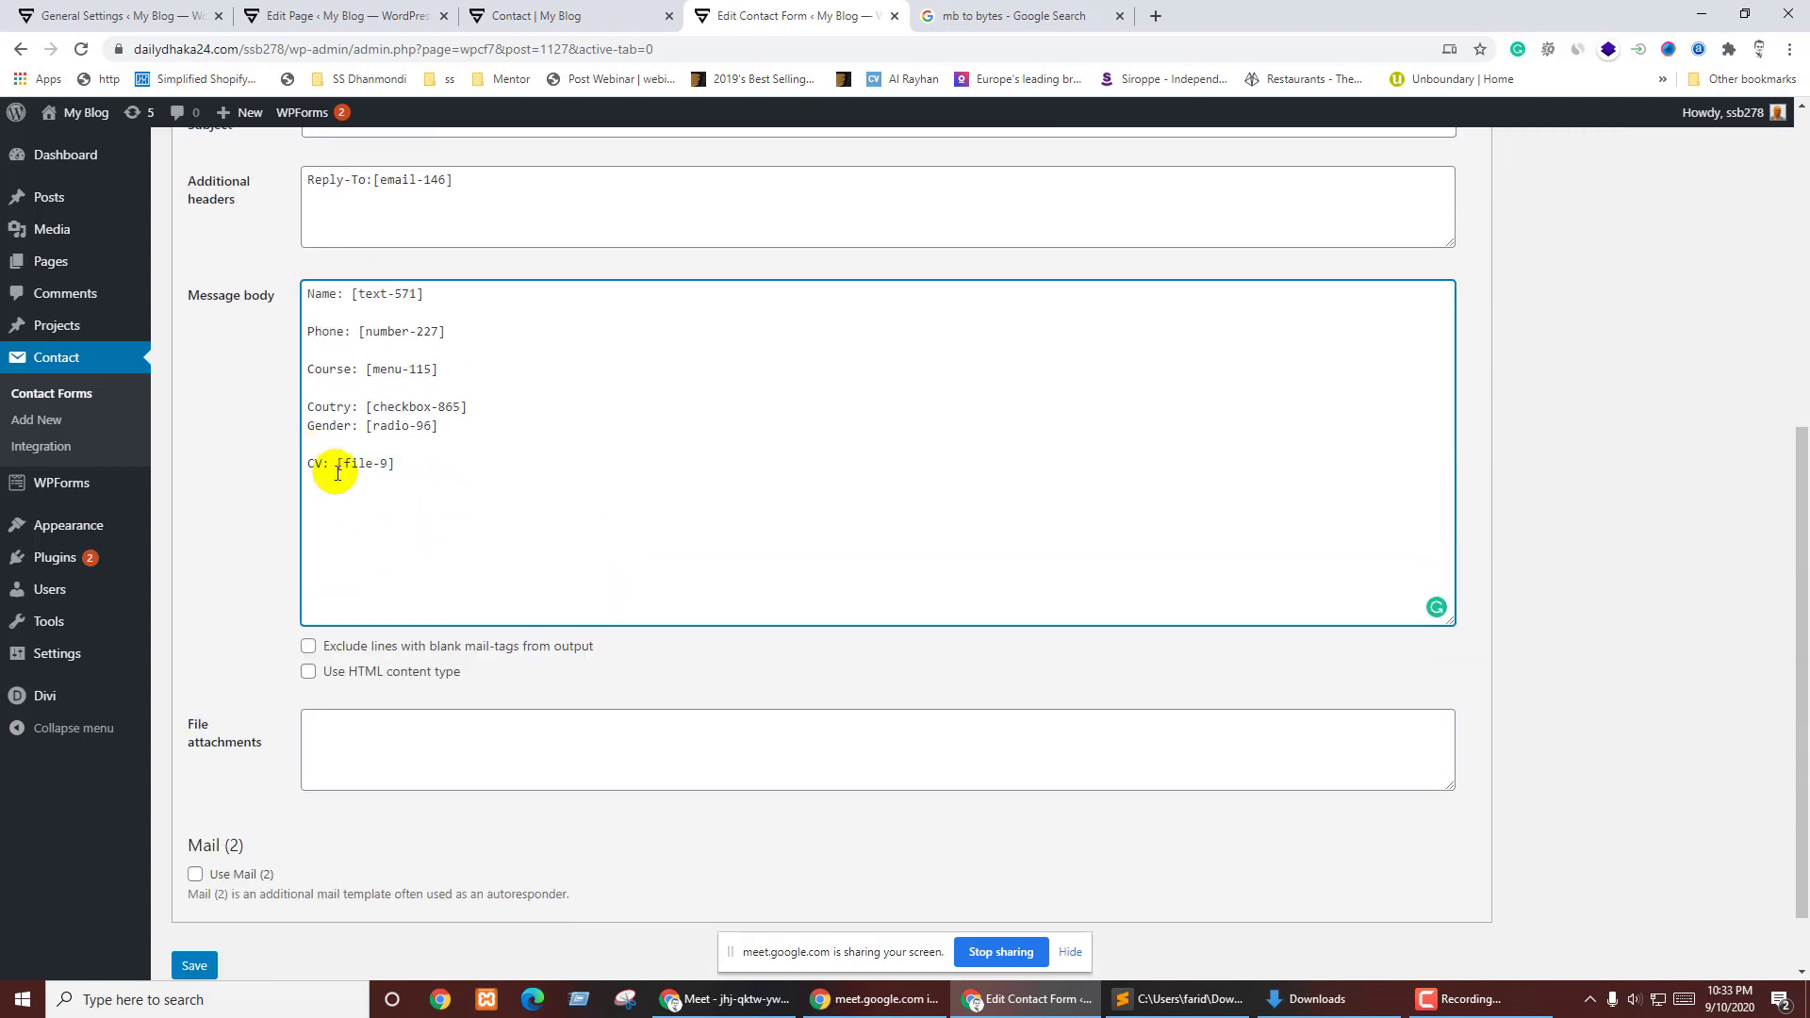
left_click(339, 466)
left_click_drag(339, 465, 408, 468)
key("ctrl+c")
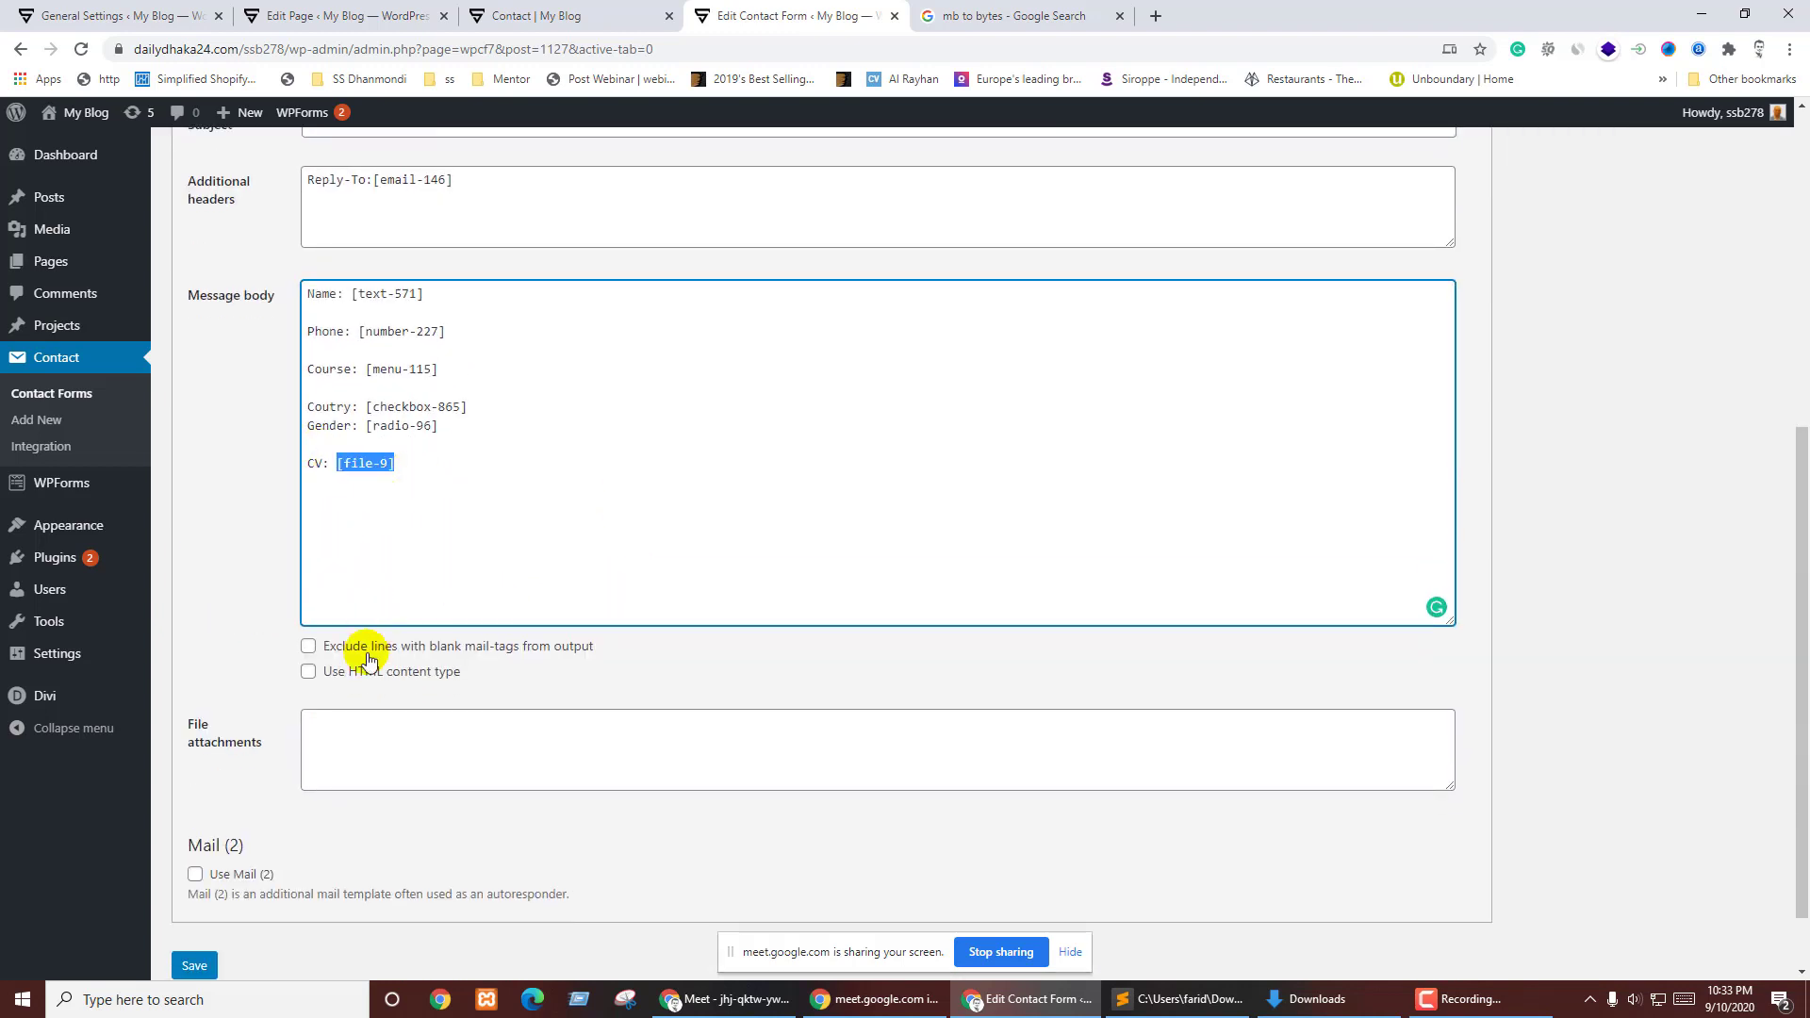
left_click(357, 756)
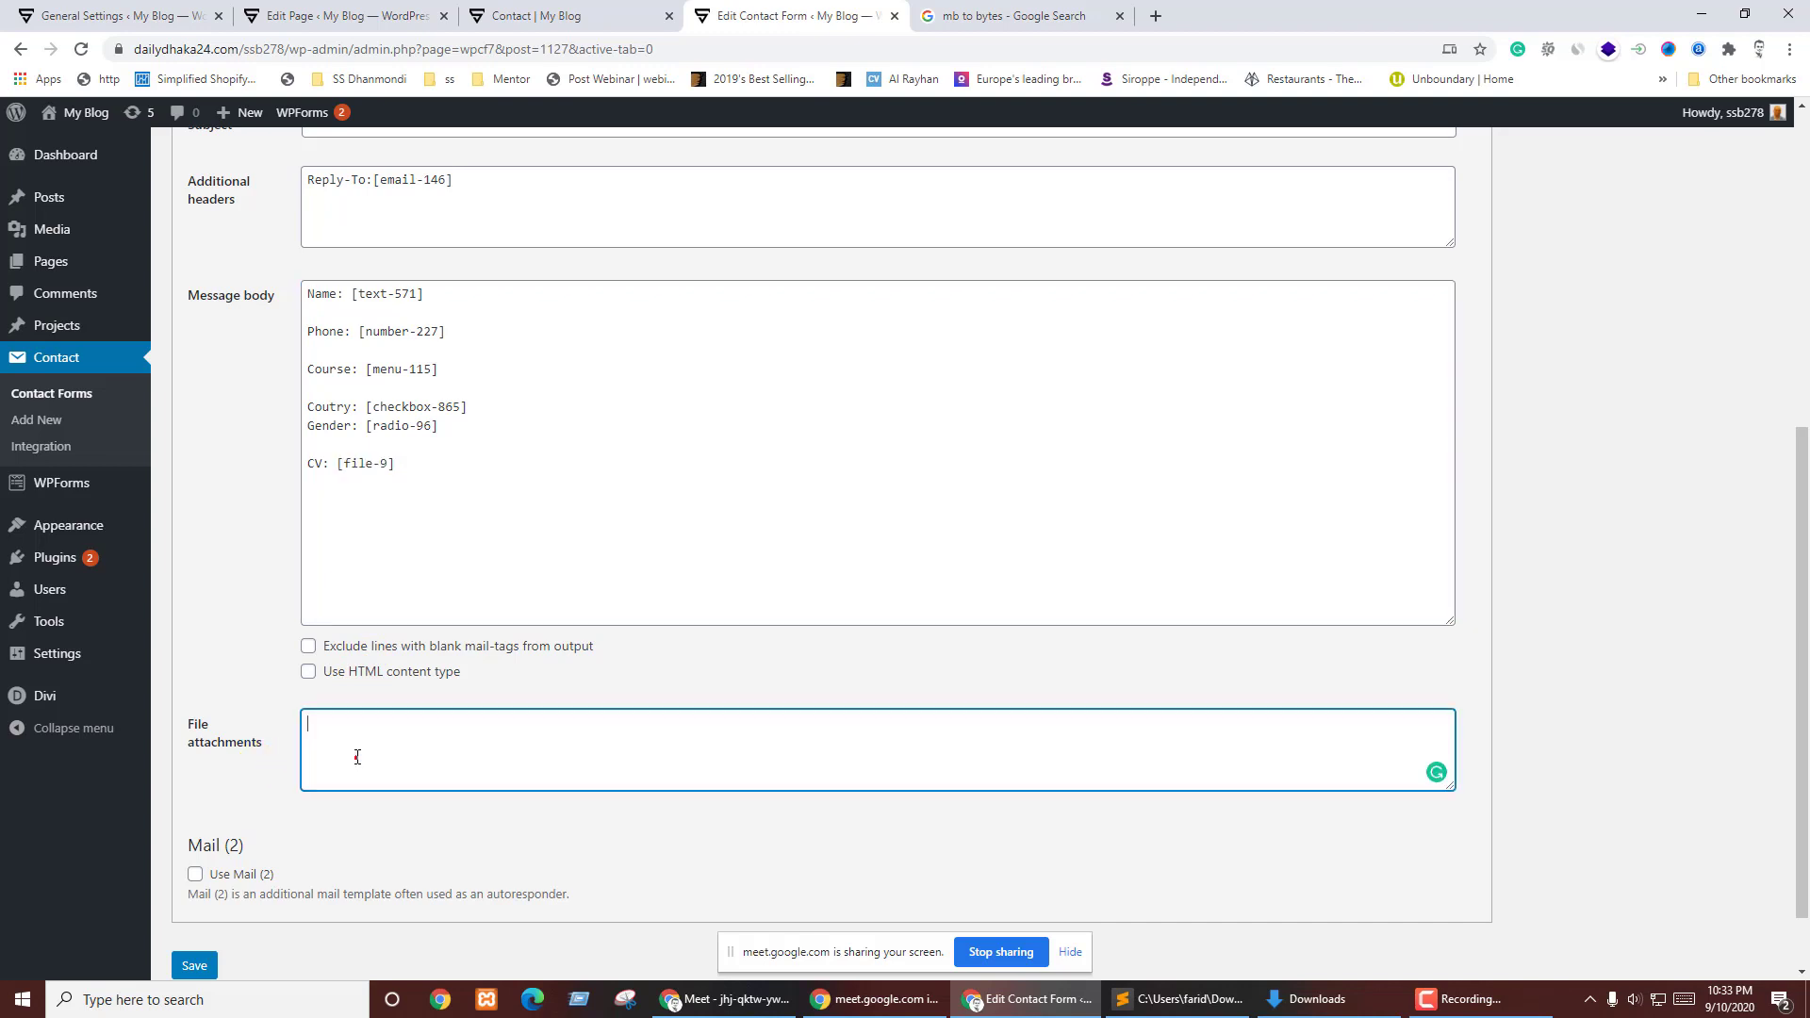
key("ctrl+v")
left_click(426, 478)
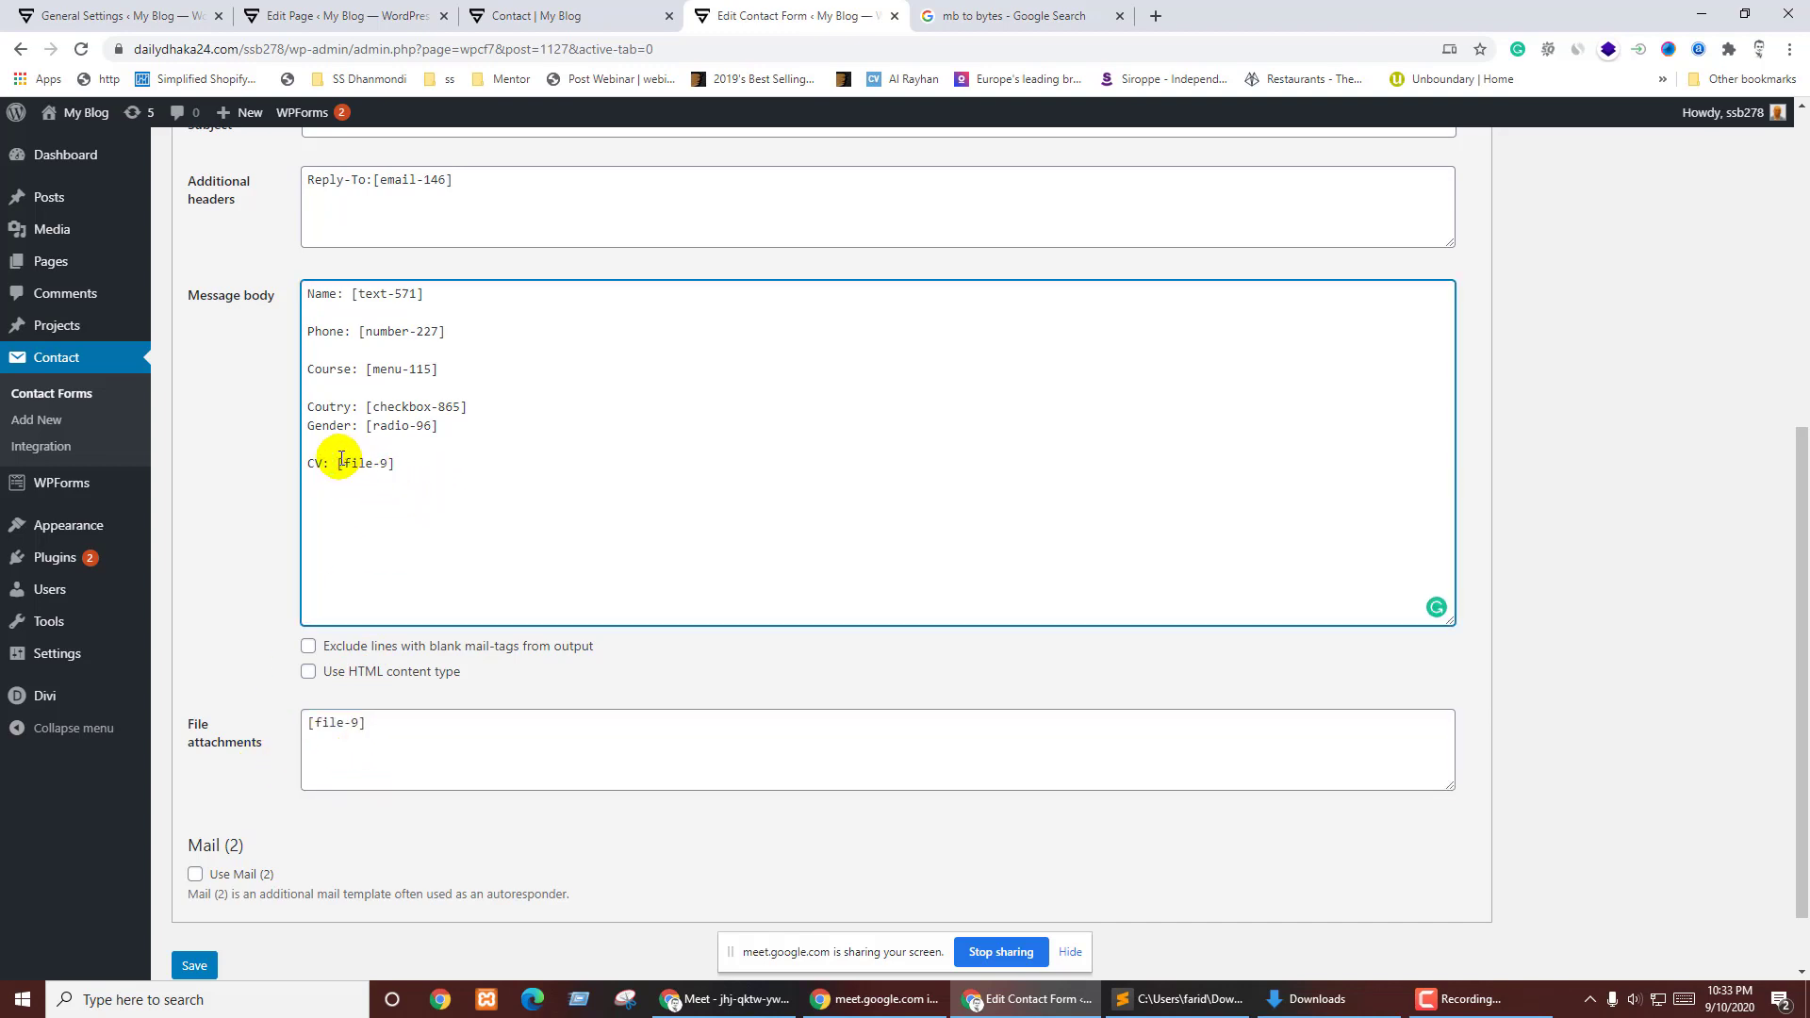
left_click_drag(337, 462, 394, 462)
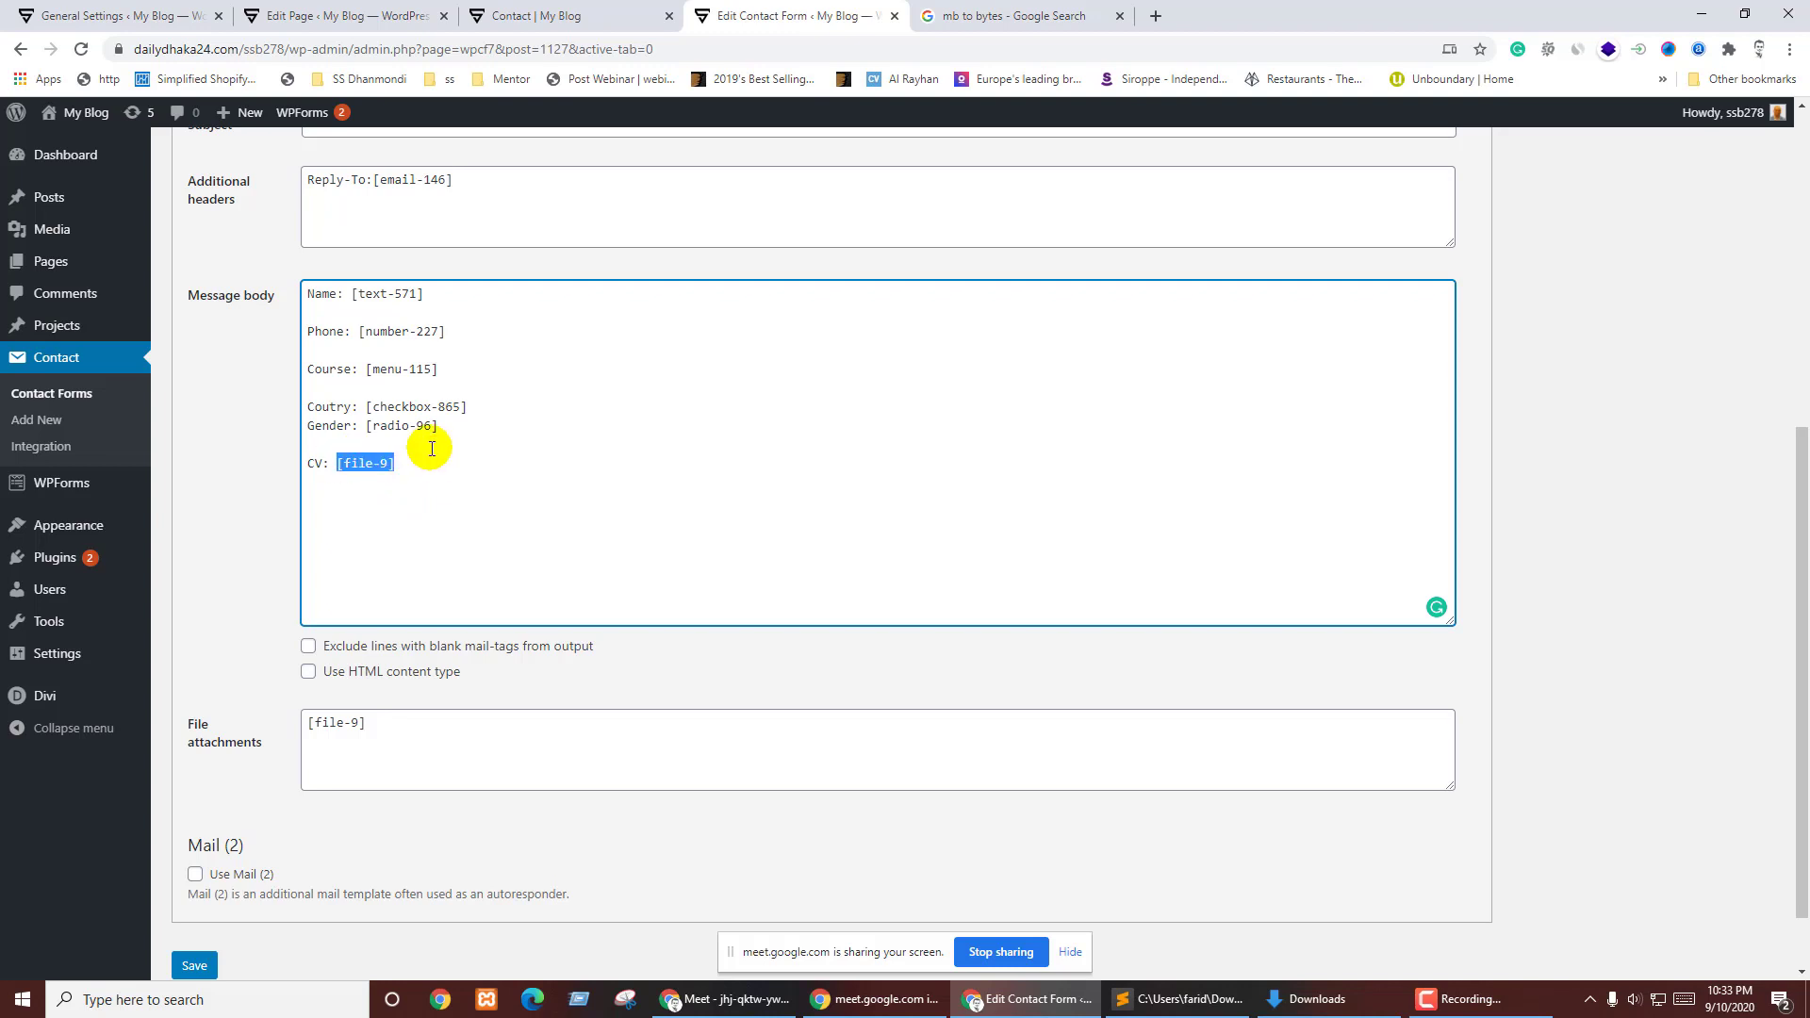
triple_click(311, 724)
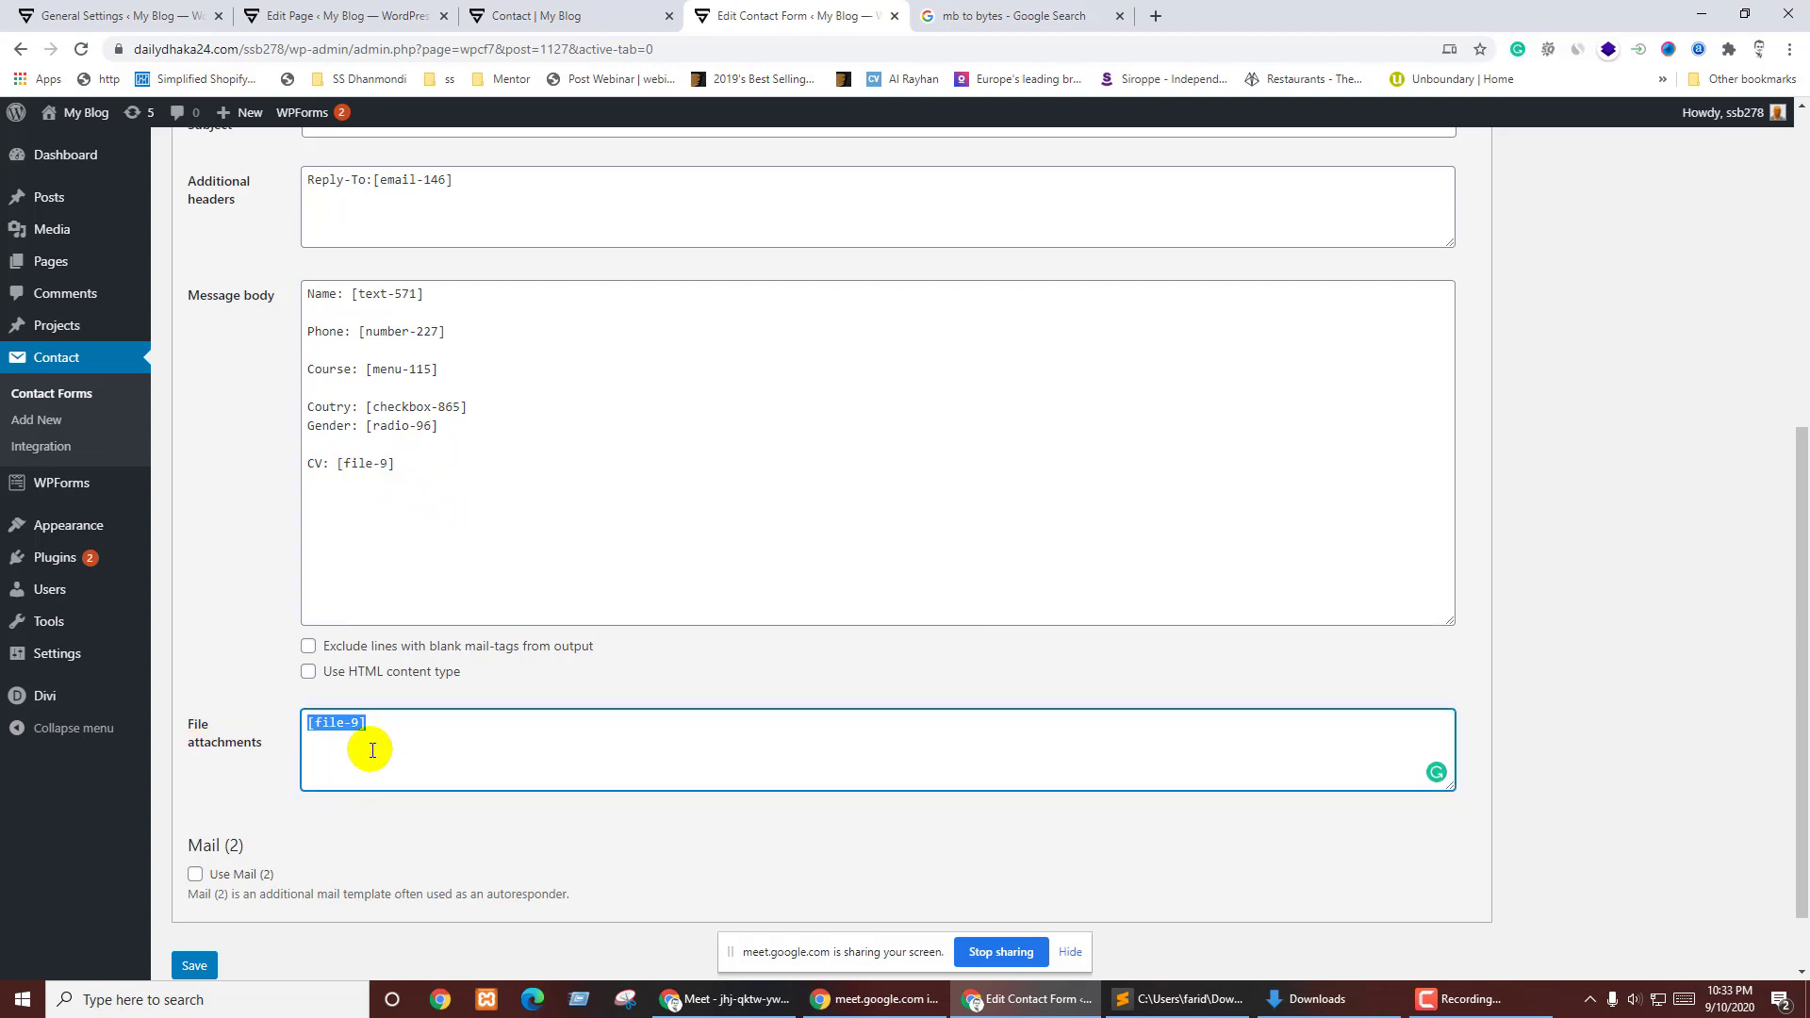
scroll(380, 837, "down", 1)
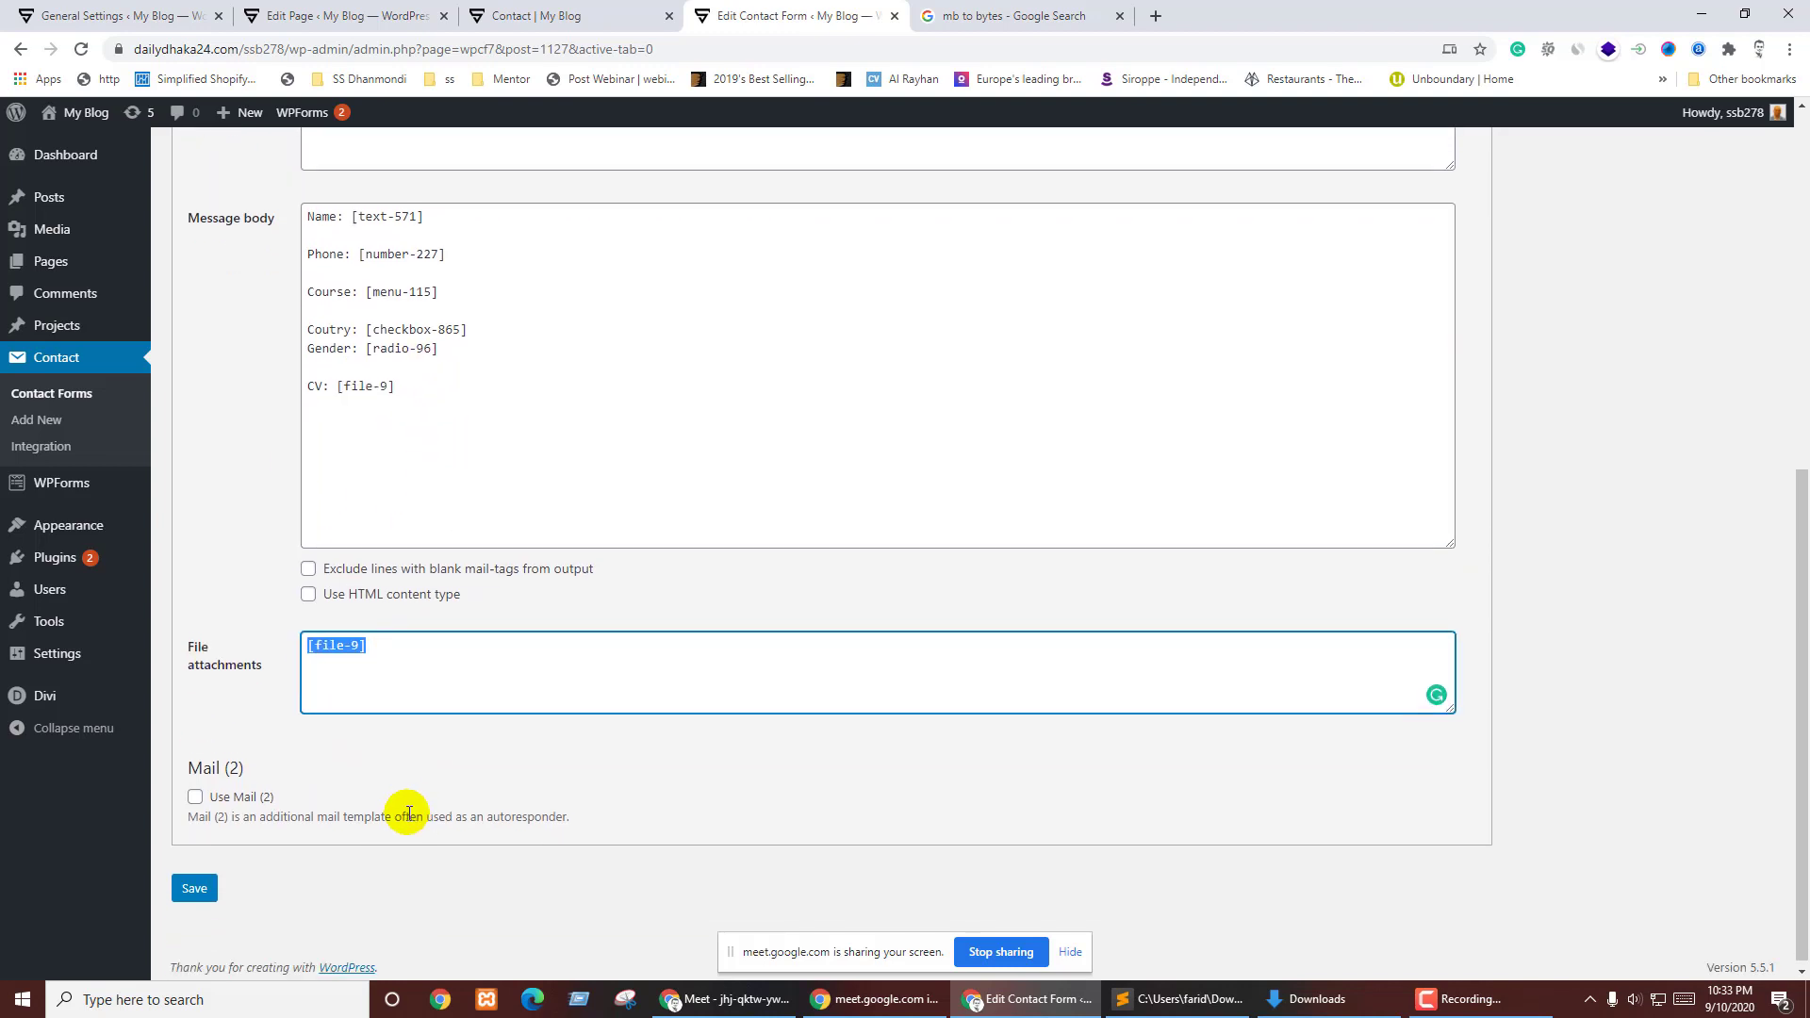
- Enable Mail (2) and set its To recipient to [email-146]
left_click(194, 793)
scroll(277, 773, "down", 3)
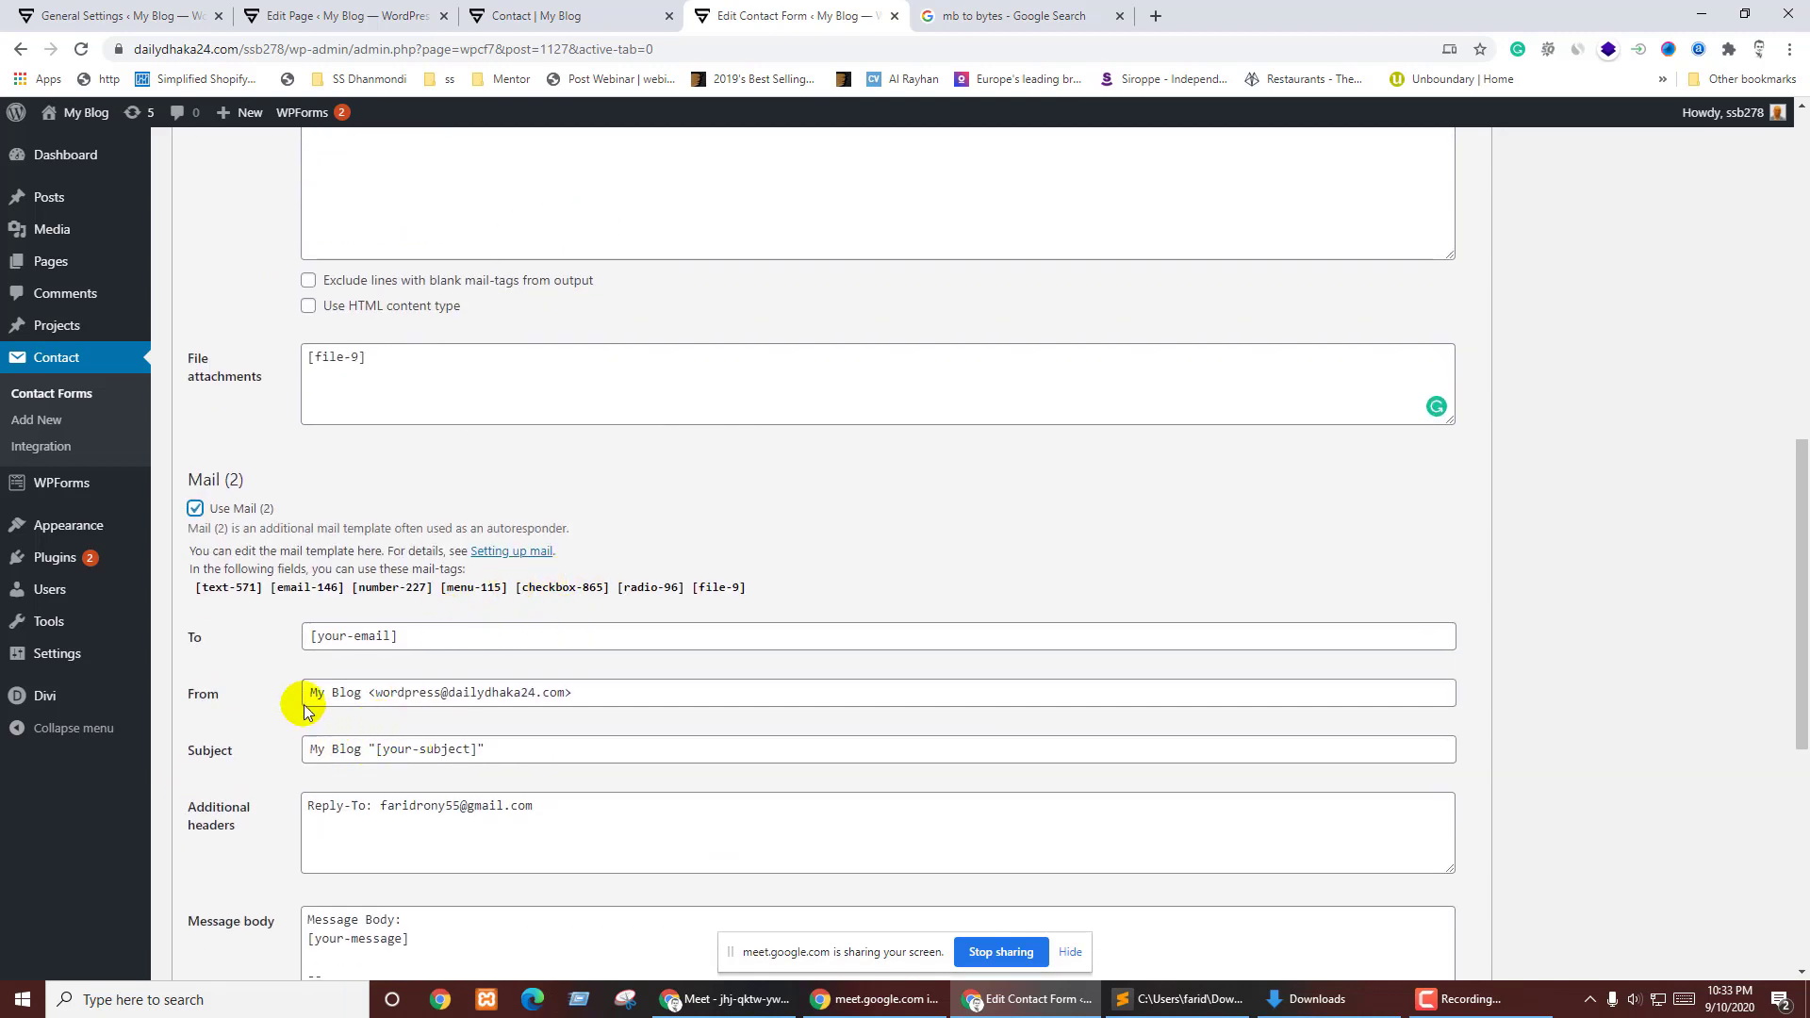
left_click(300, 588)
key("ctrl+c")
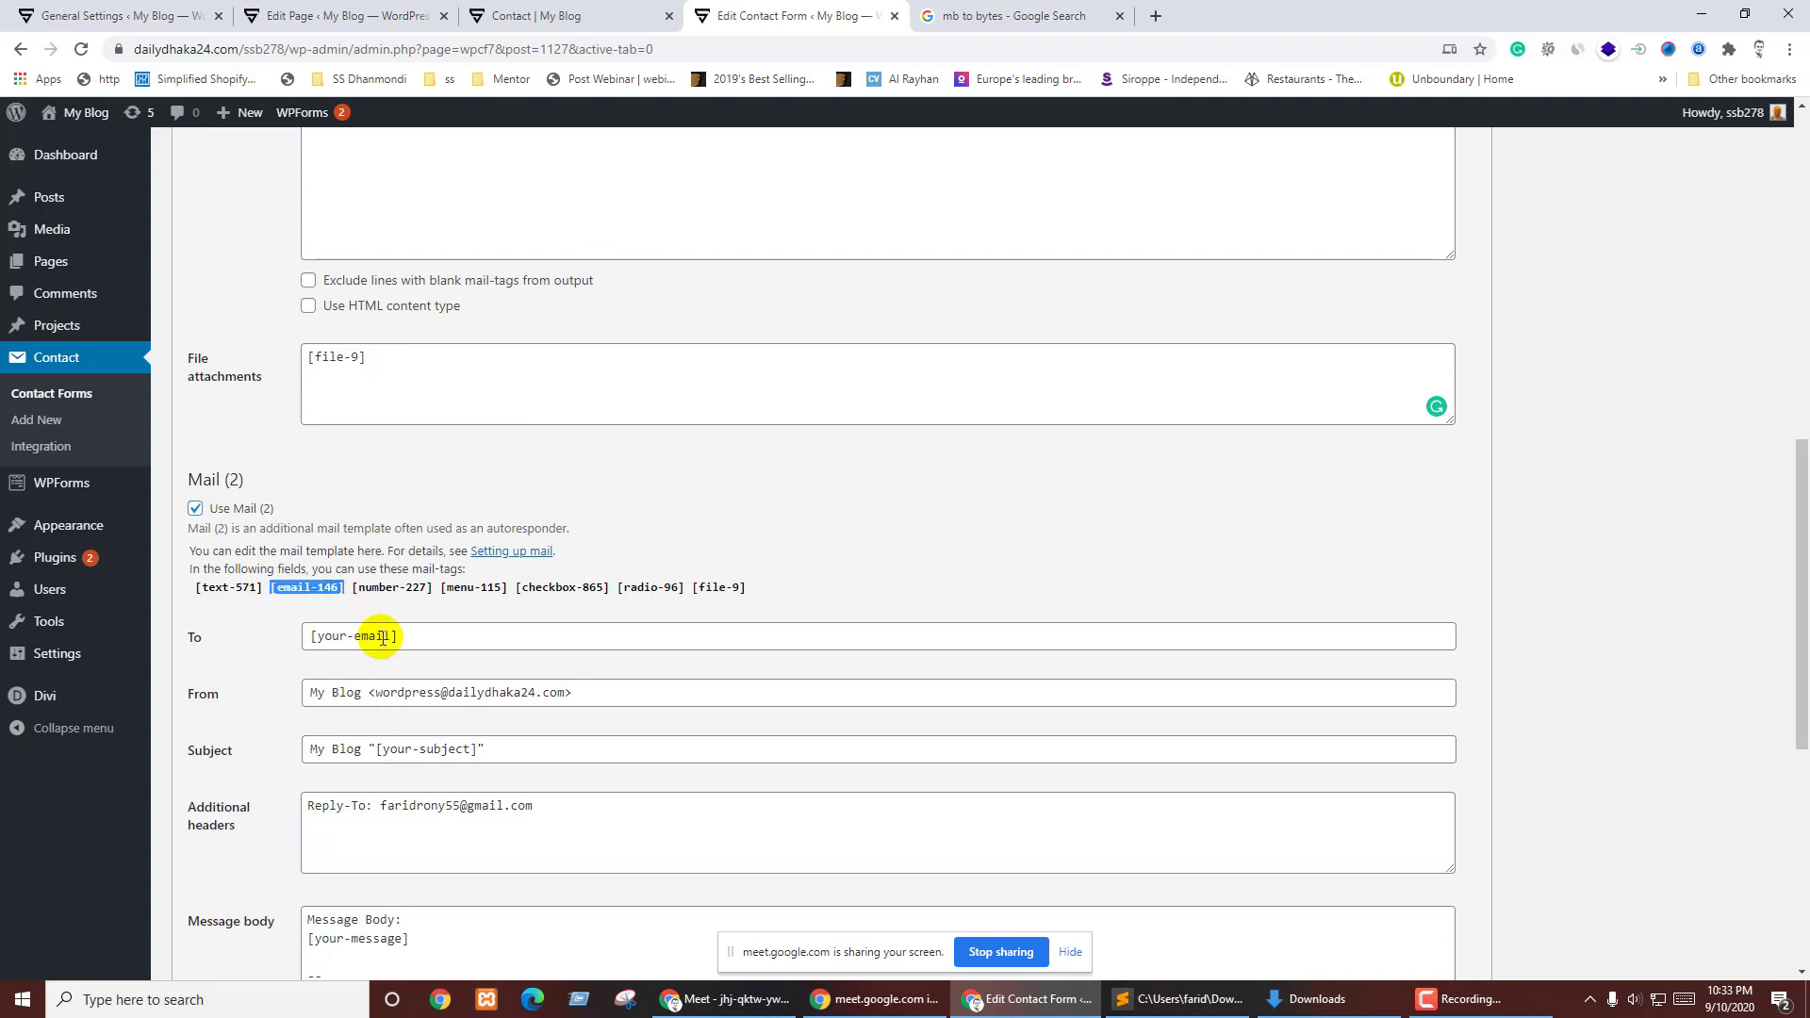
left_click_drag(429, 647, 288, 641)
key("ctrl+v")
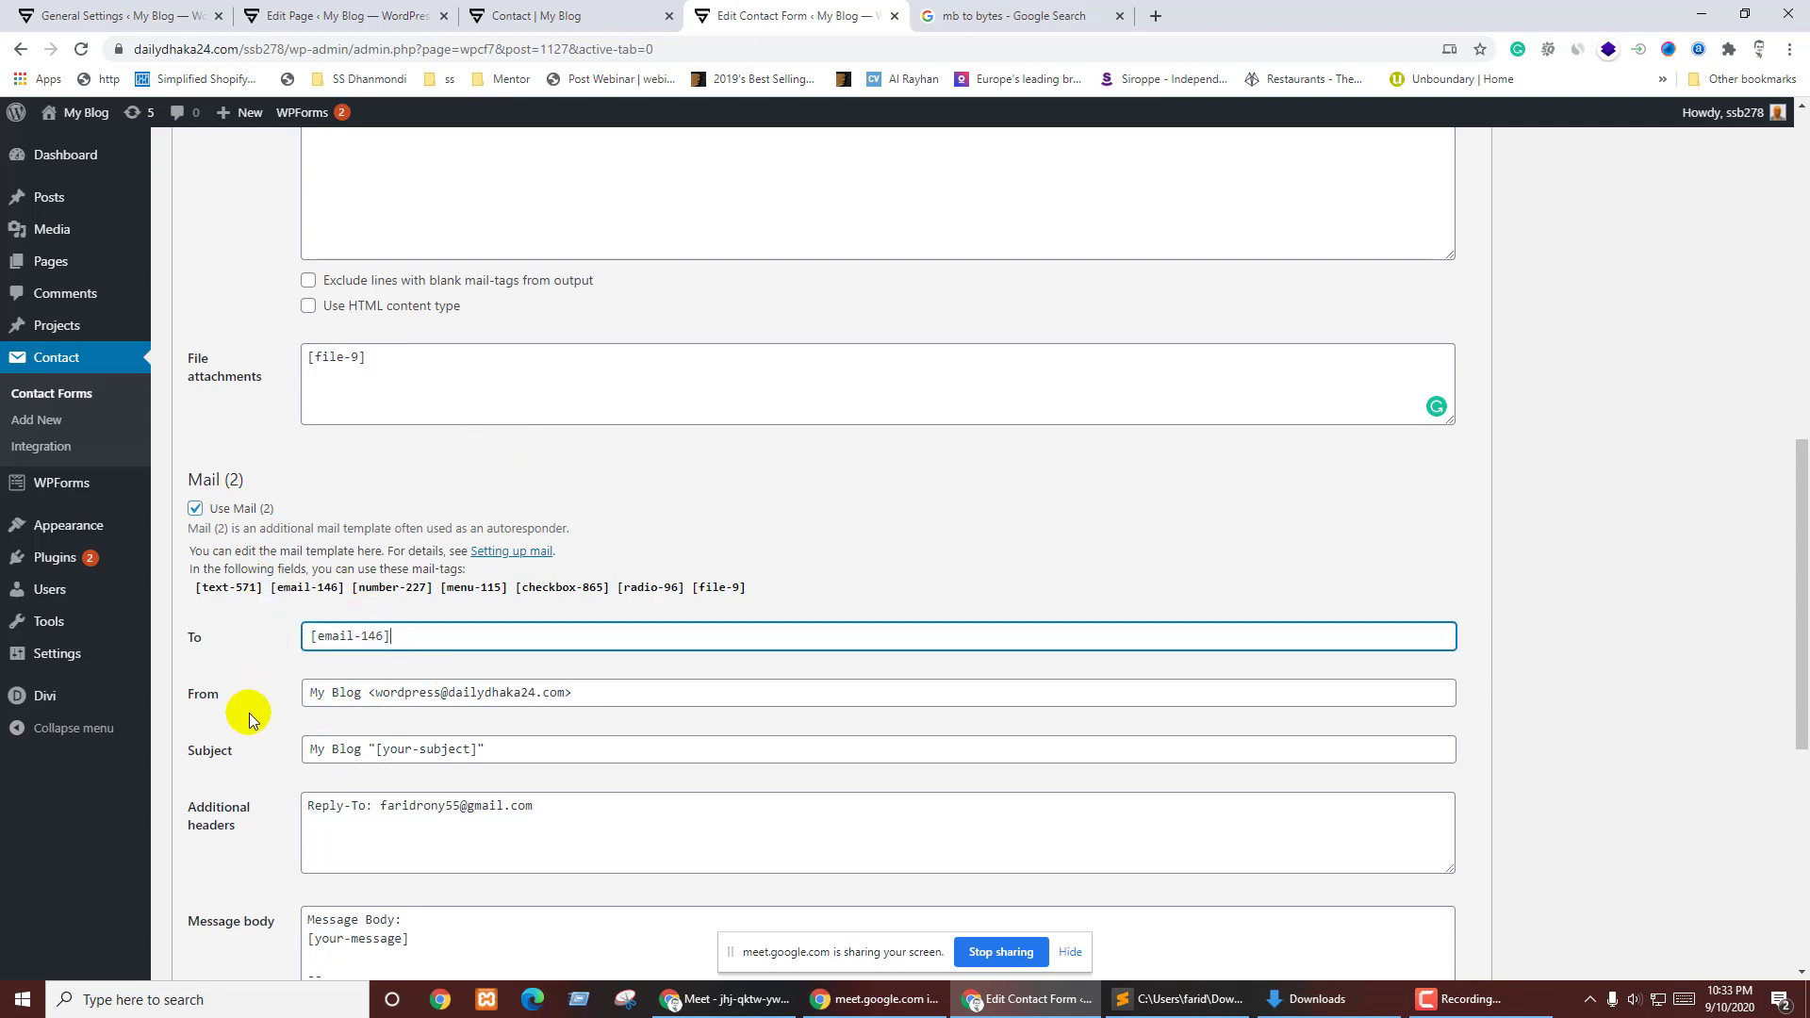
scroll(347, 633, "down", 2)
- Set the Mail (2) subject to 'Thanks You' and body to 'Thank you for your Message'
left_click_drag(370, 505, 448, 569)
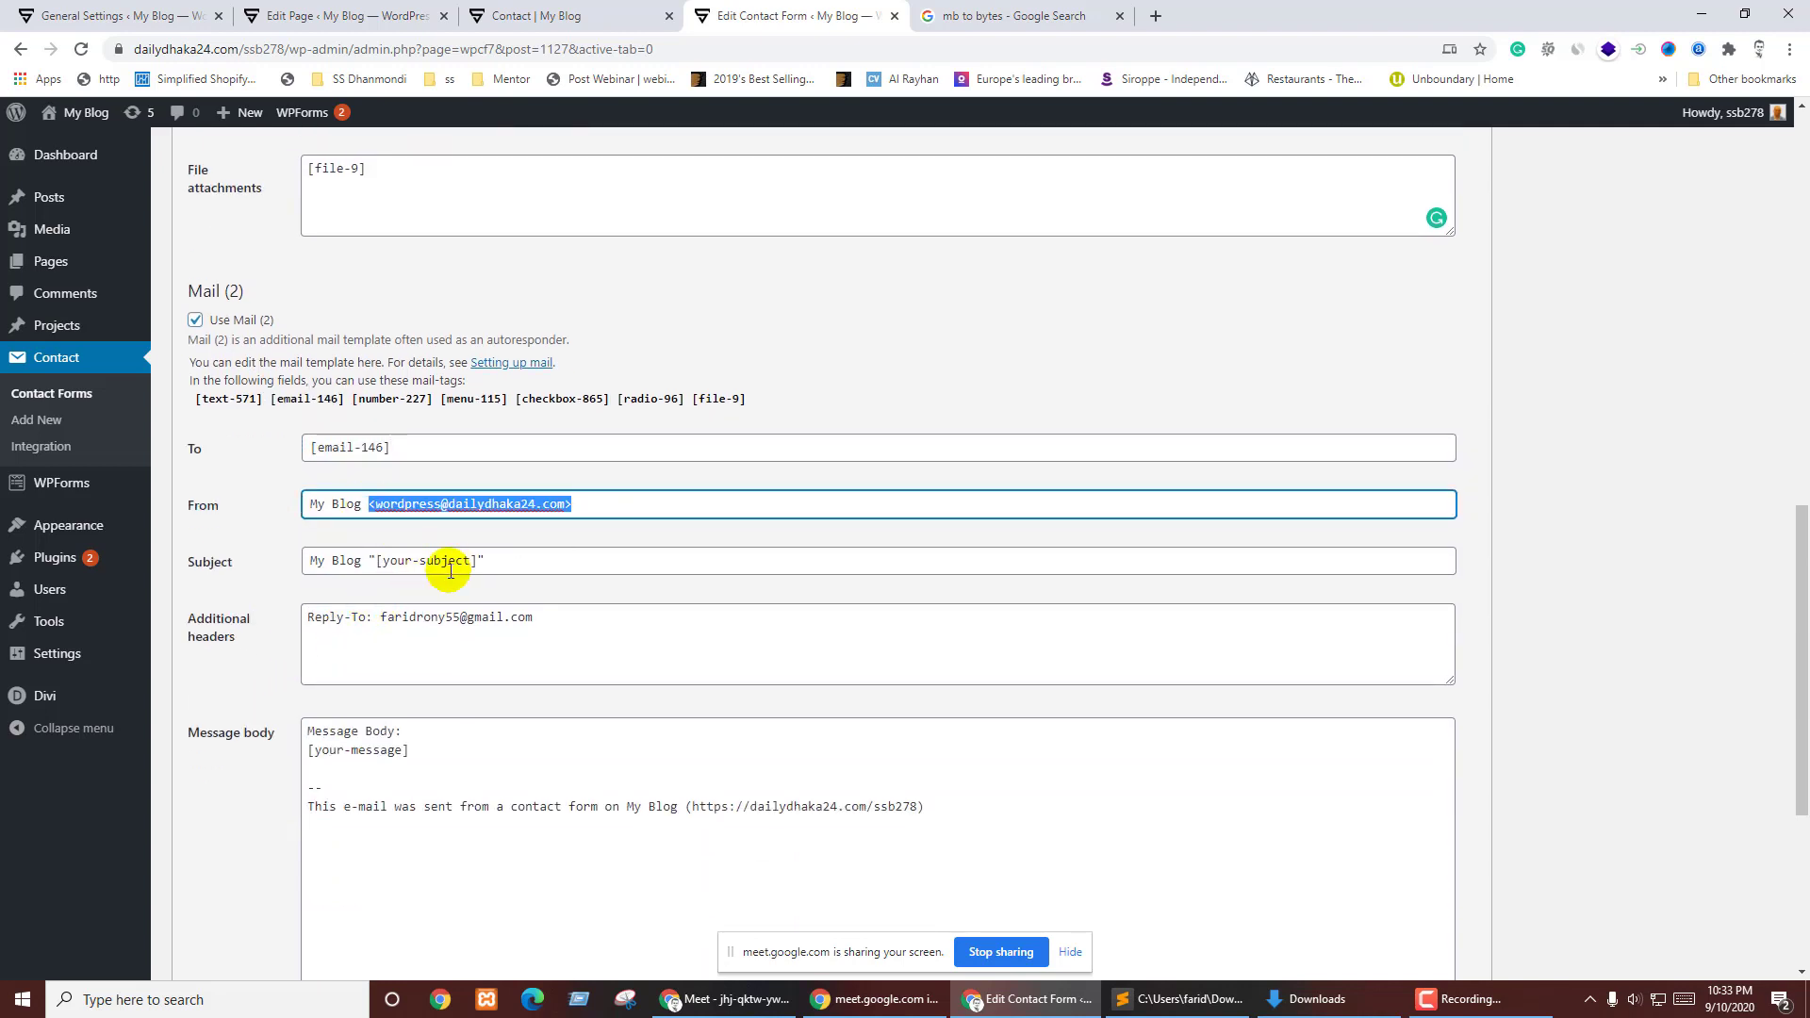
left_click(336, 564)
left_click_drag(307, 561, 709, 560)
type("Thanks You")
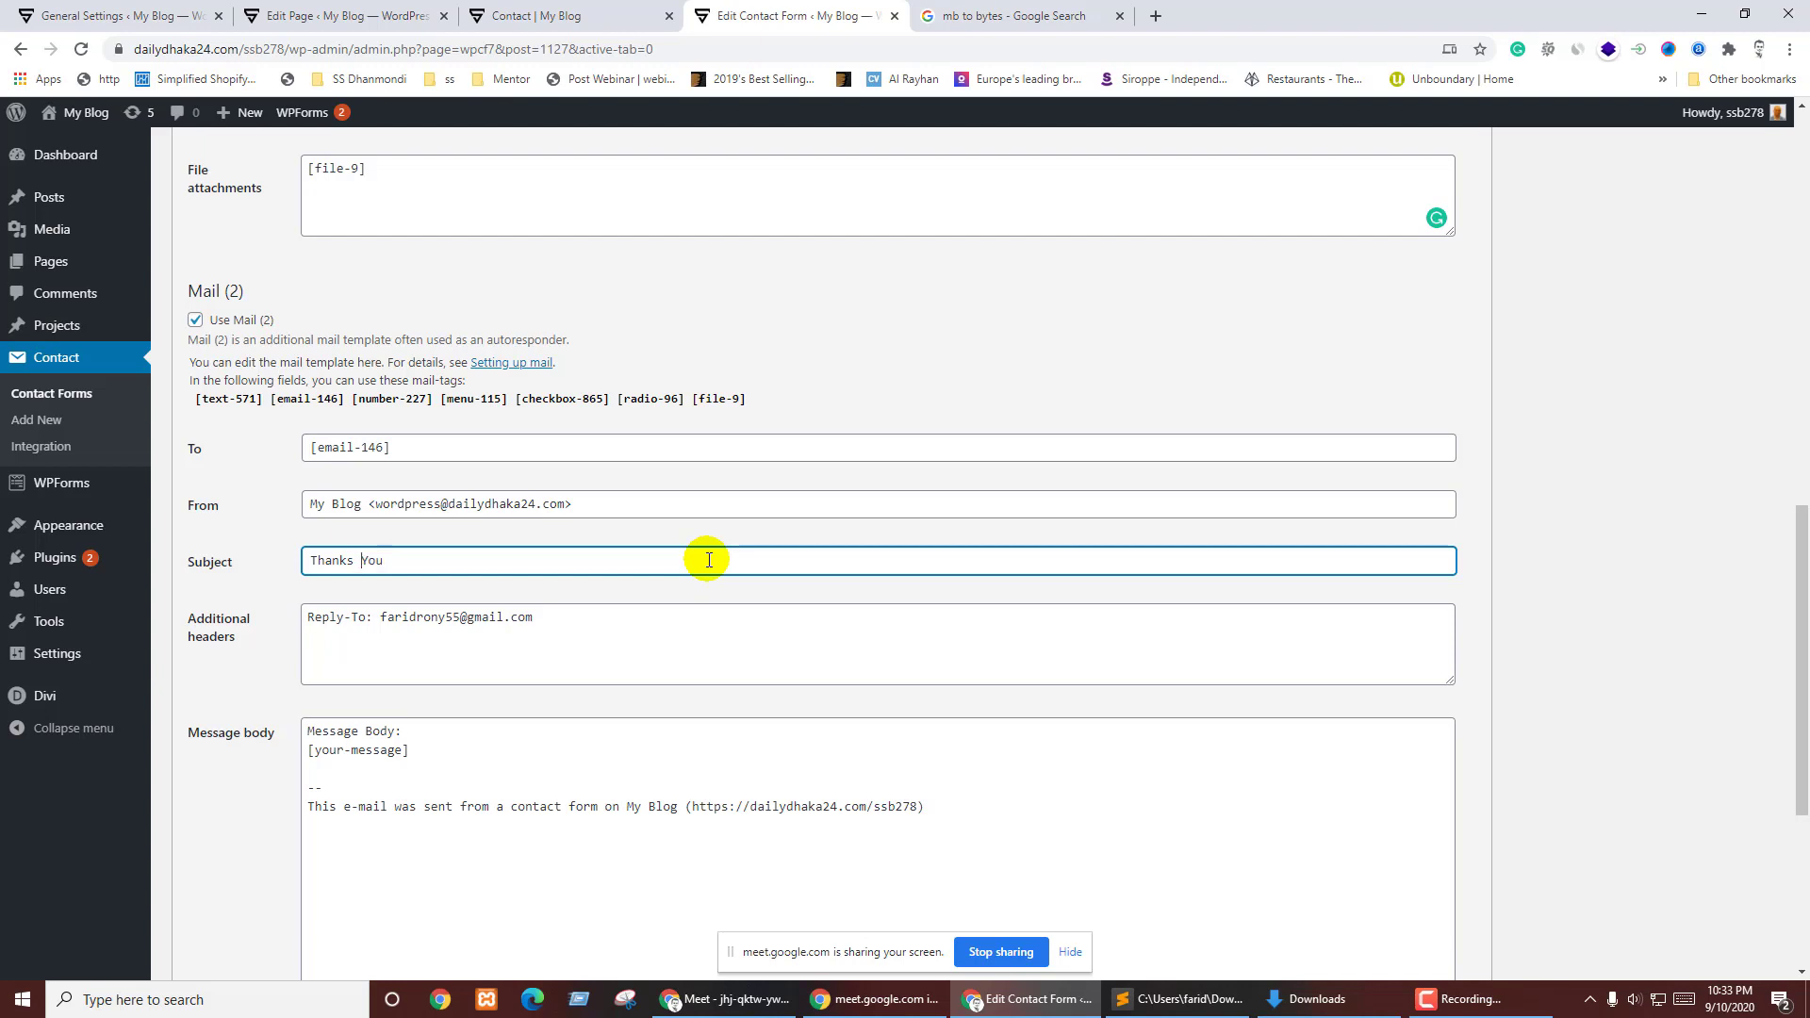
left_click_drag(385, 617, 699, 623)
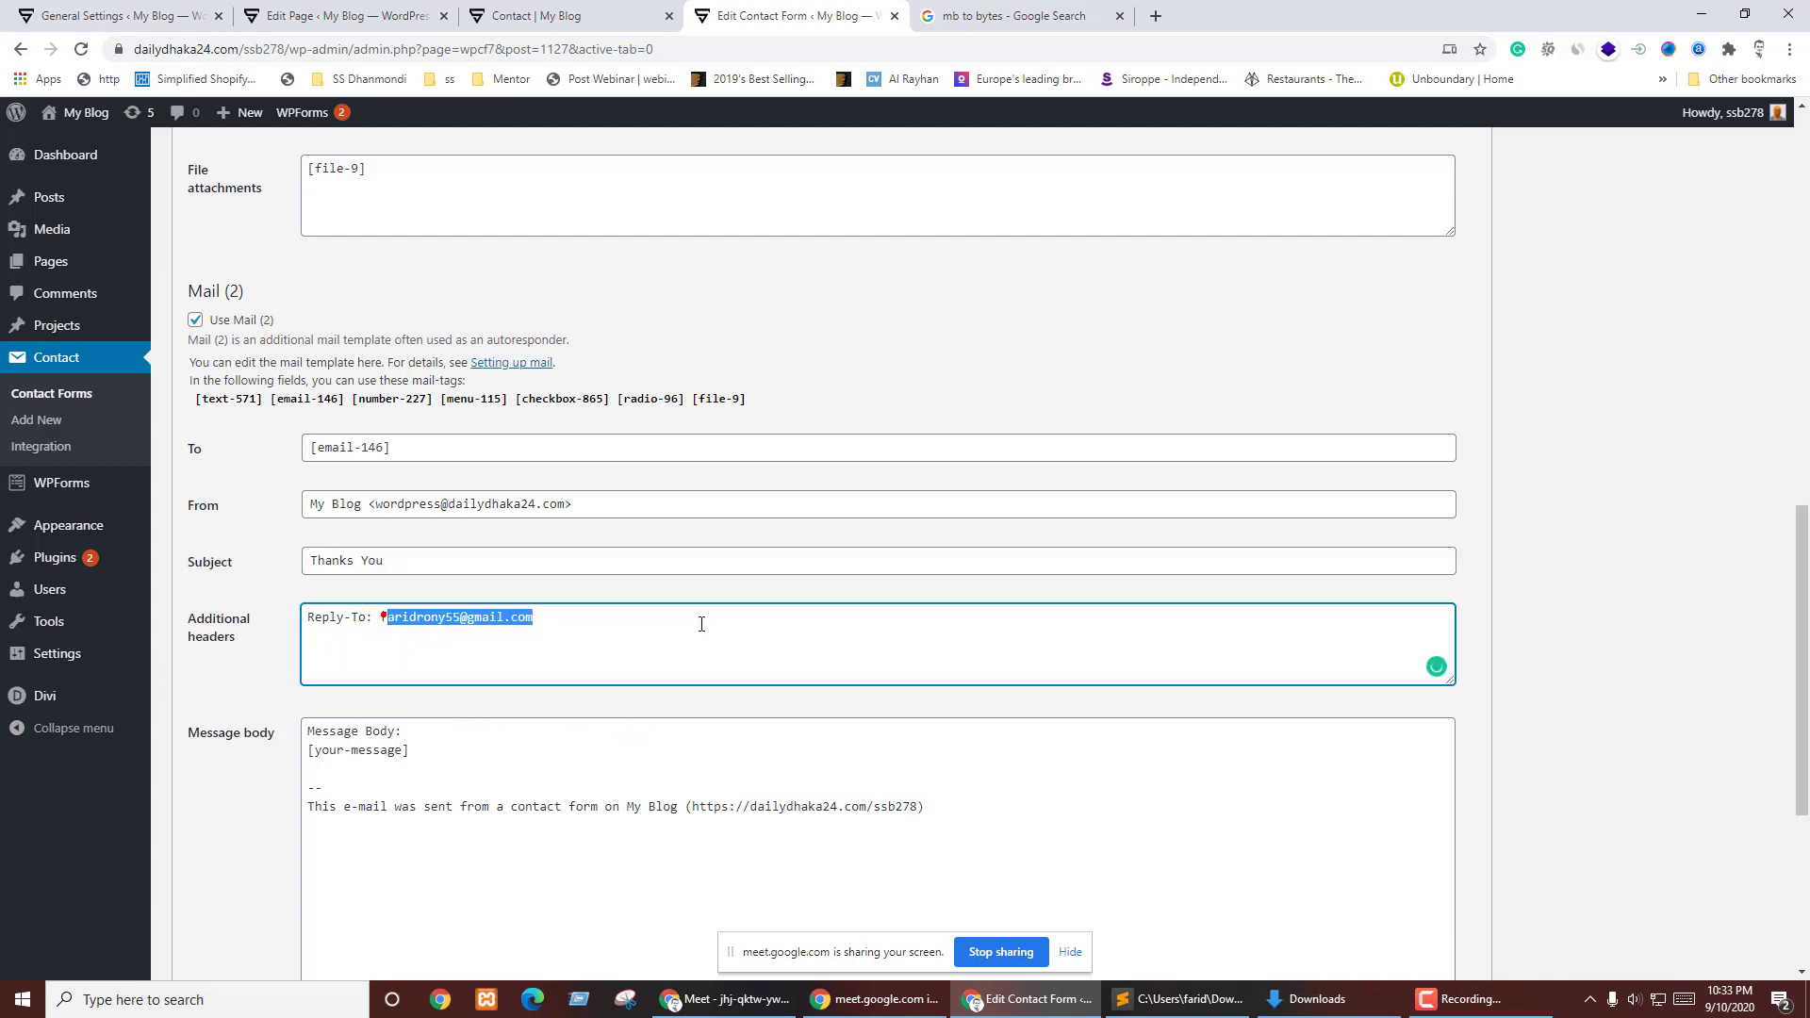
scroll(430, 664, "down", 1)
left_click(443, 695)
key("ctrl+a")
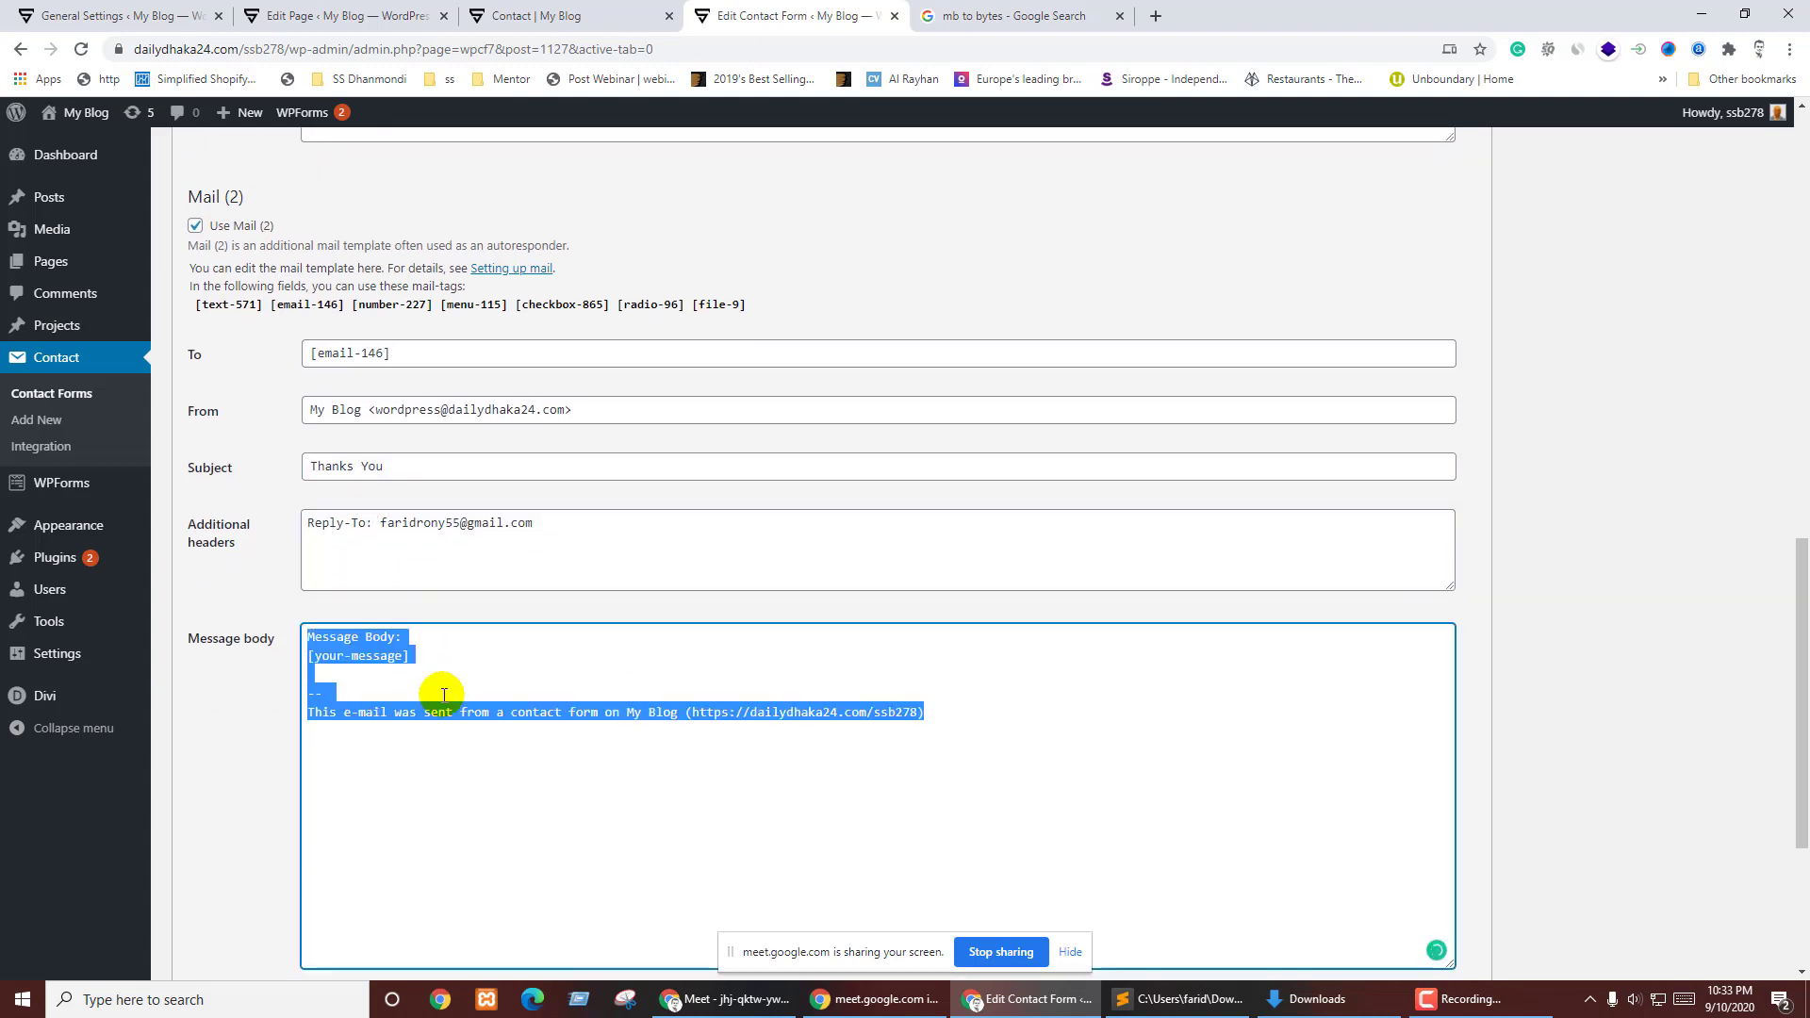
type("Thank you for your")
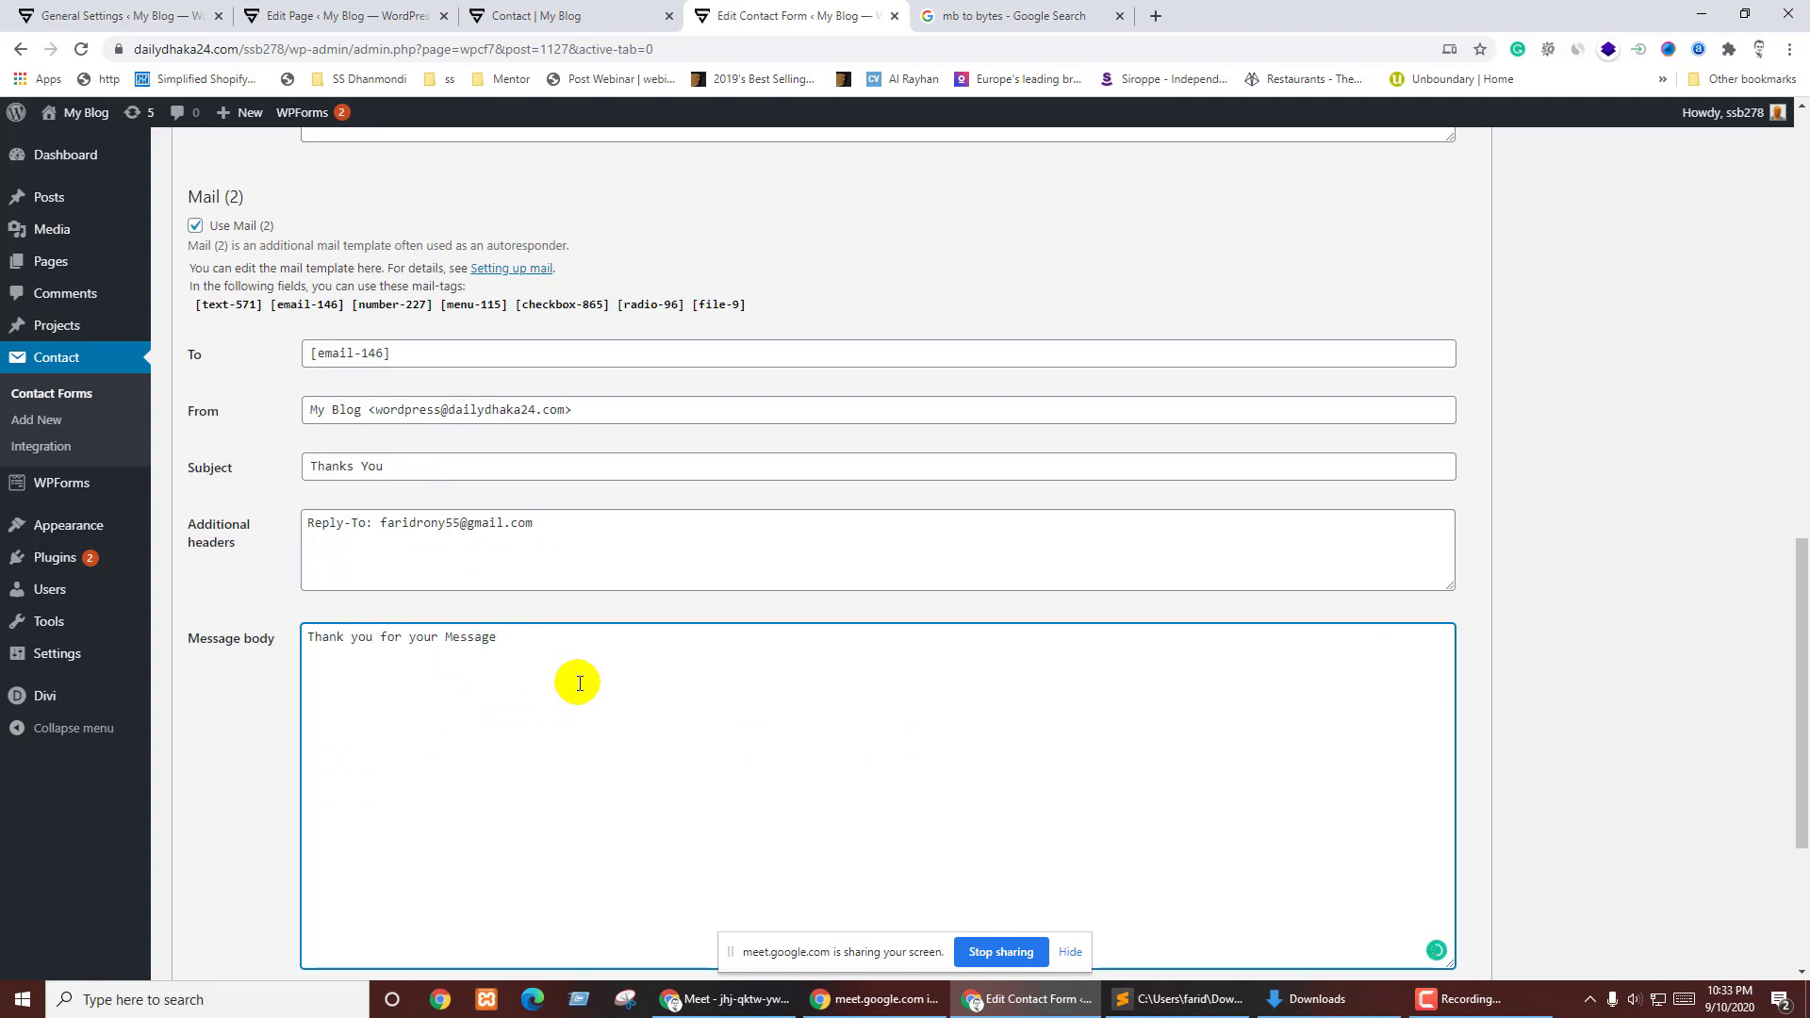
scroll(578, 679, "down", 3)
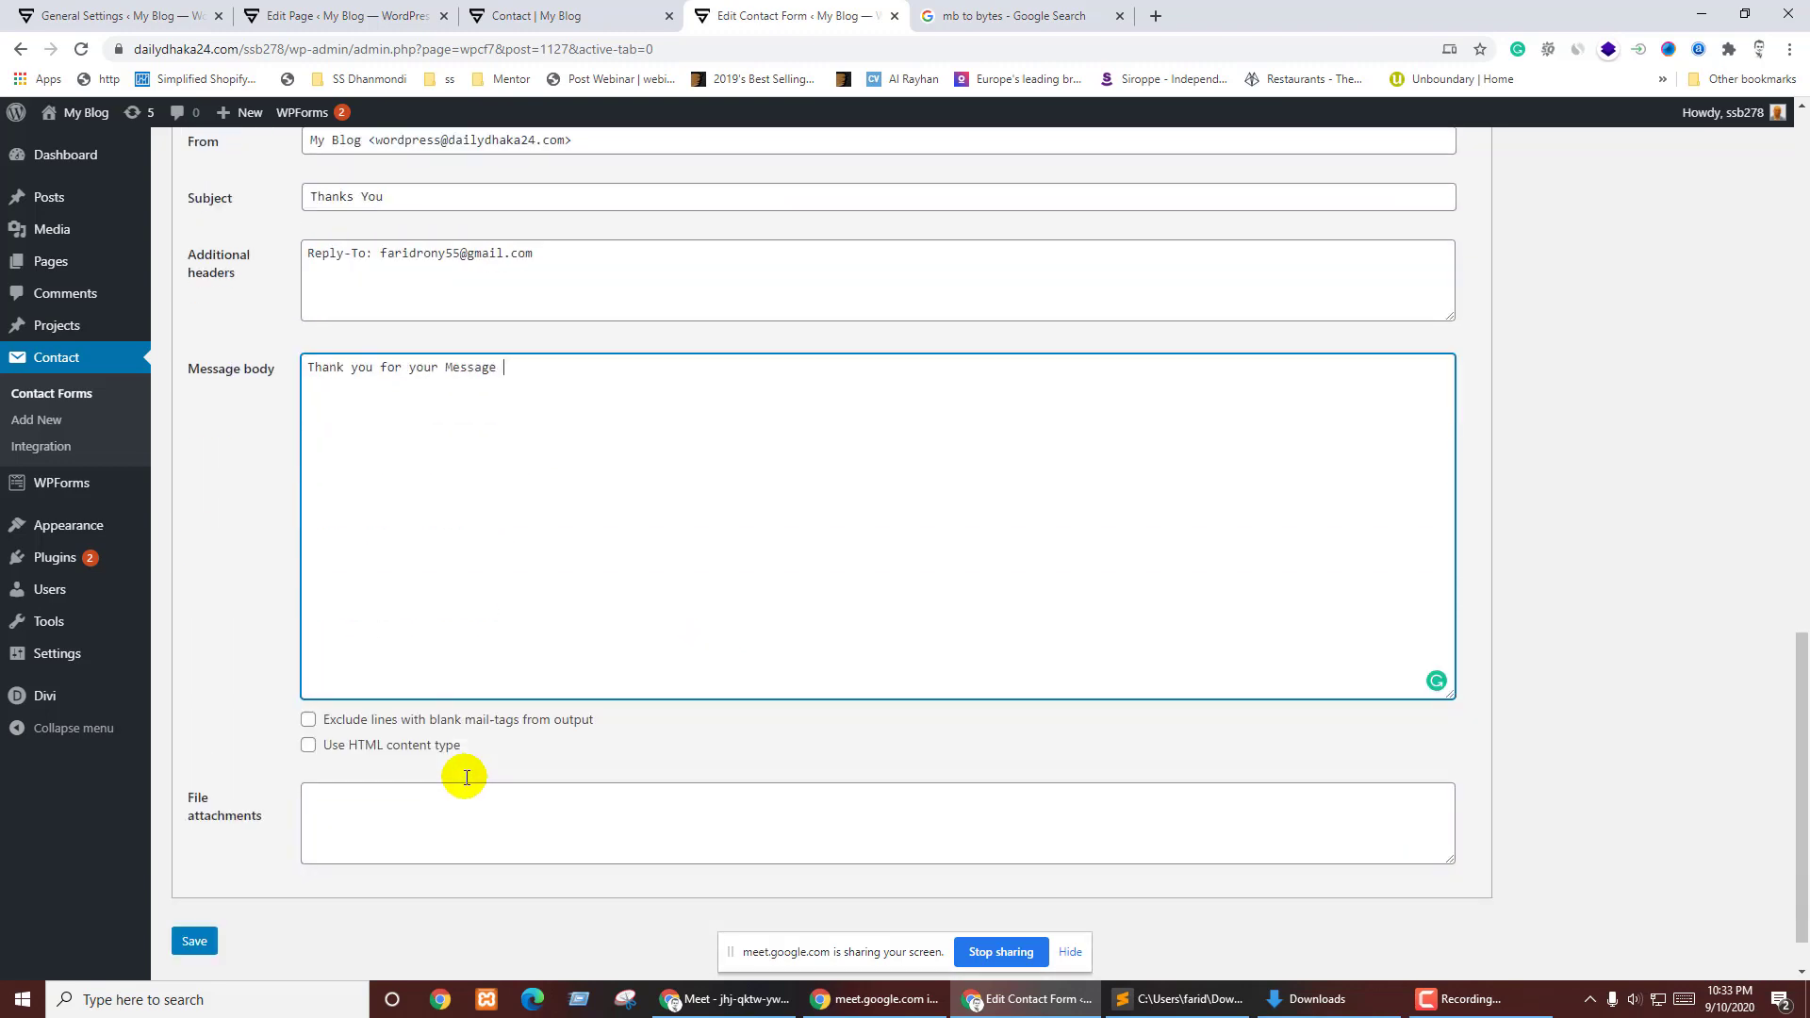
- Paste [file-9] into the Mail (2) File attachments box
left_click(466, 777)
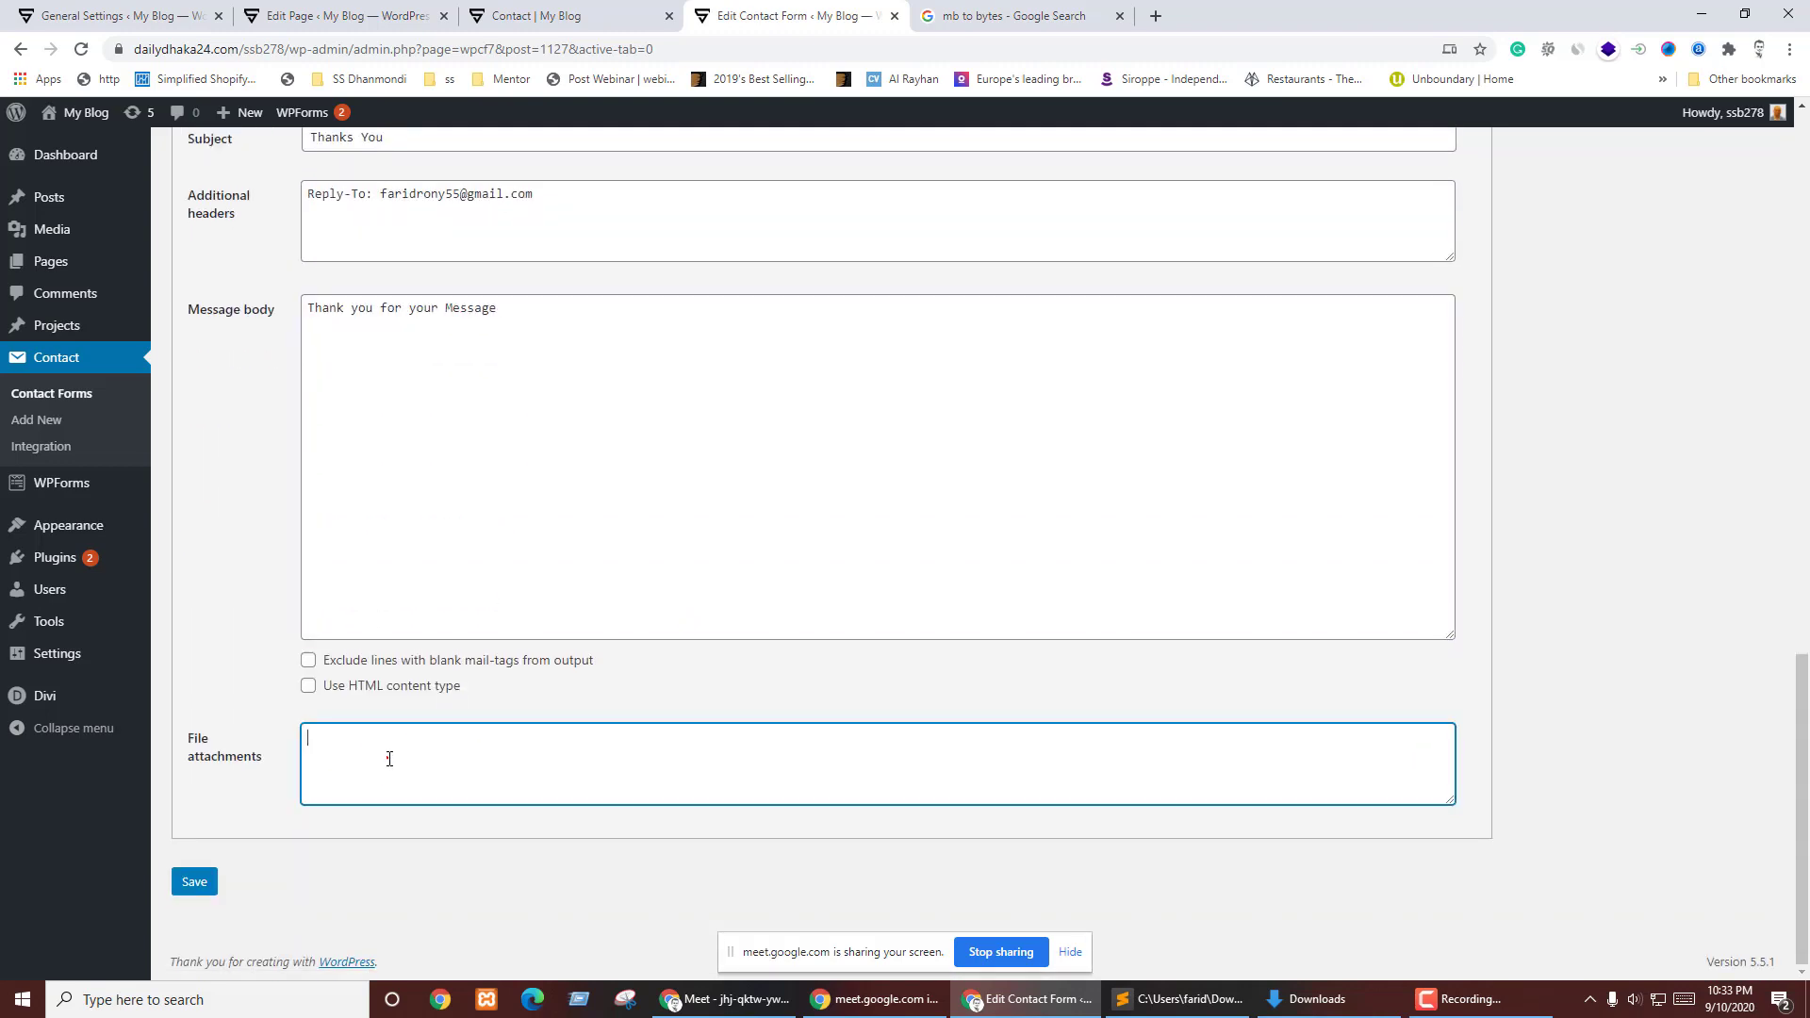
type("[file-9]")
scroll(324, 714, "down", 6)
scroll(359, 689, "up", 1)
scroll(406, 655, "up", 3)
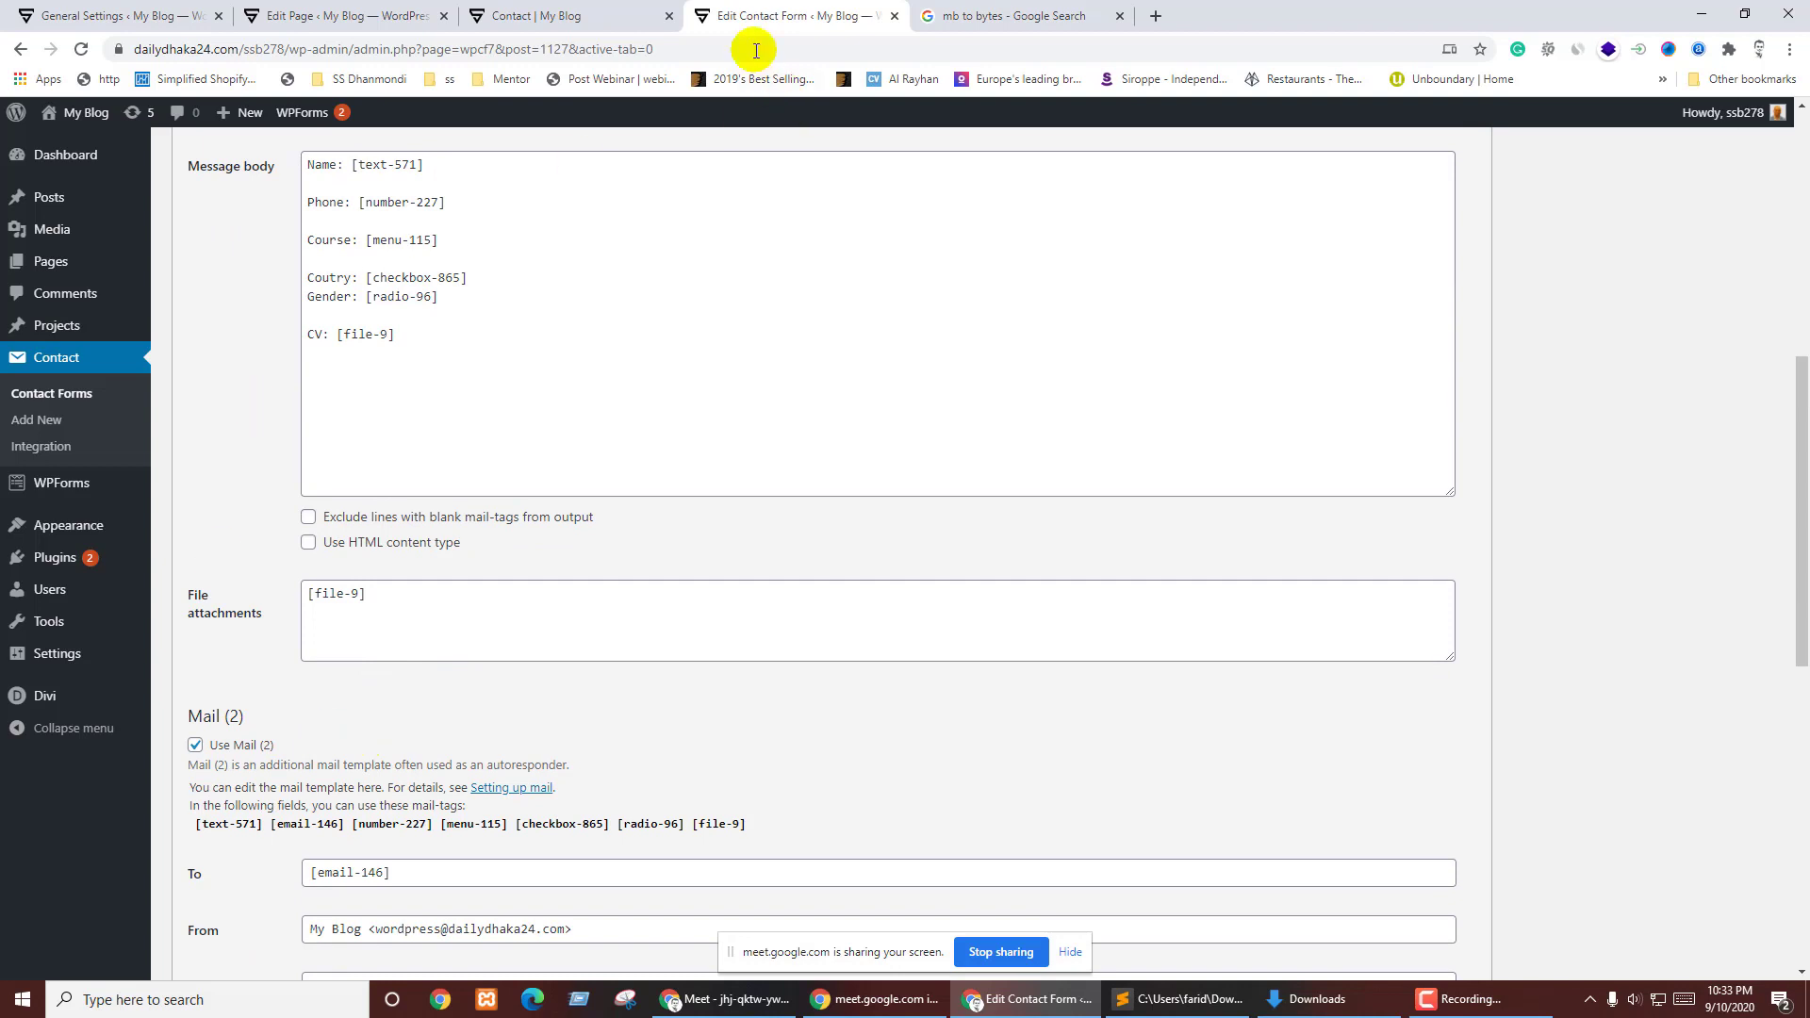
- Save the form with its Mail (2) settings and switch back to the 'Contact | My Blog' tab
left_click(603, 15)
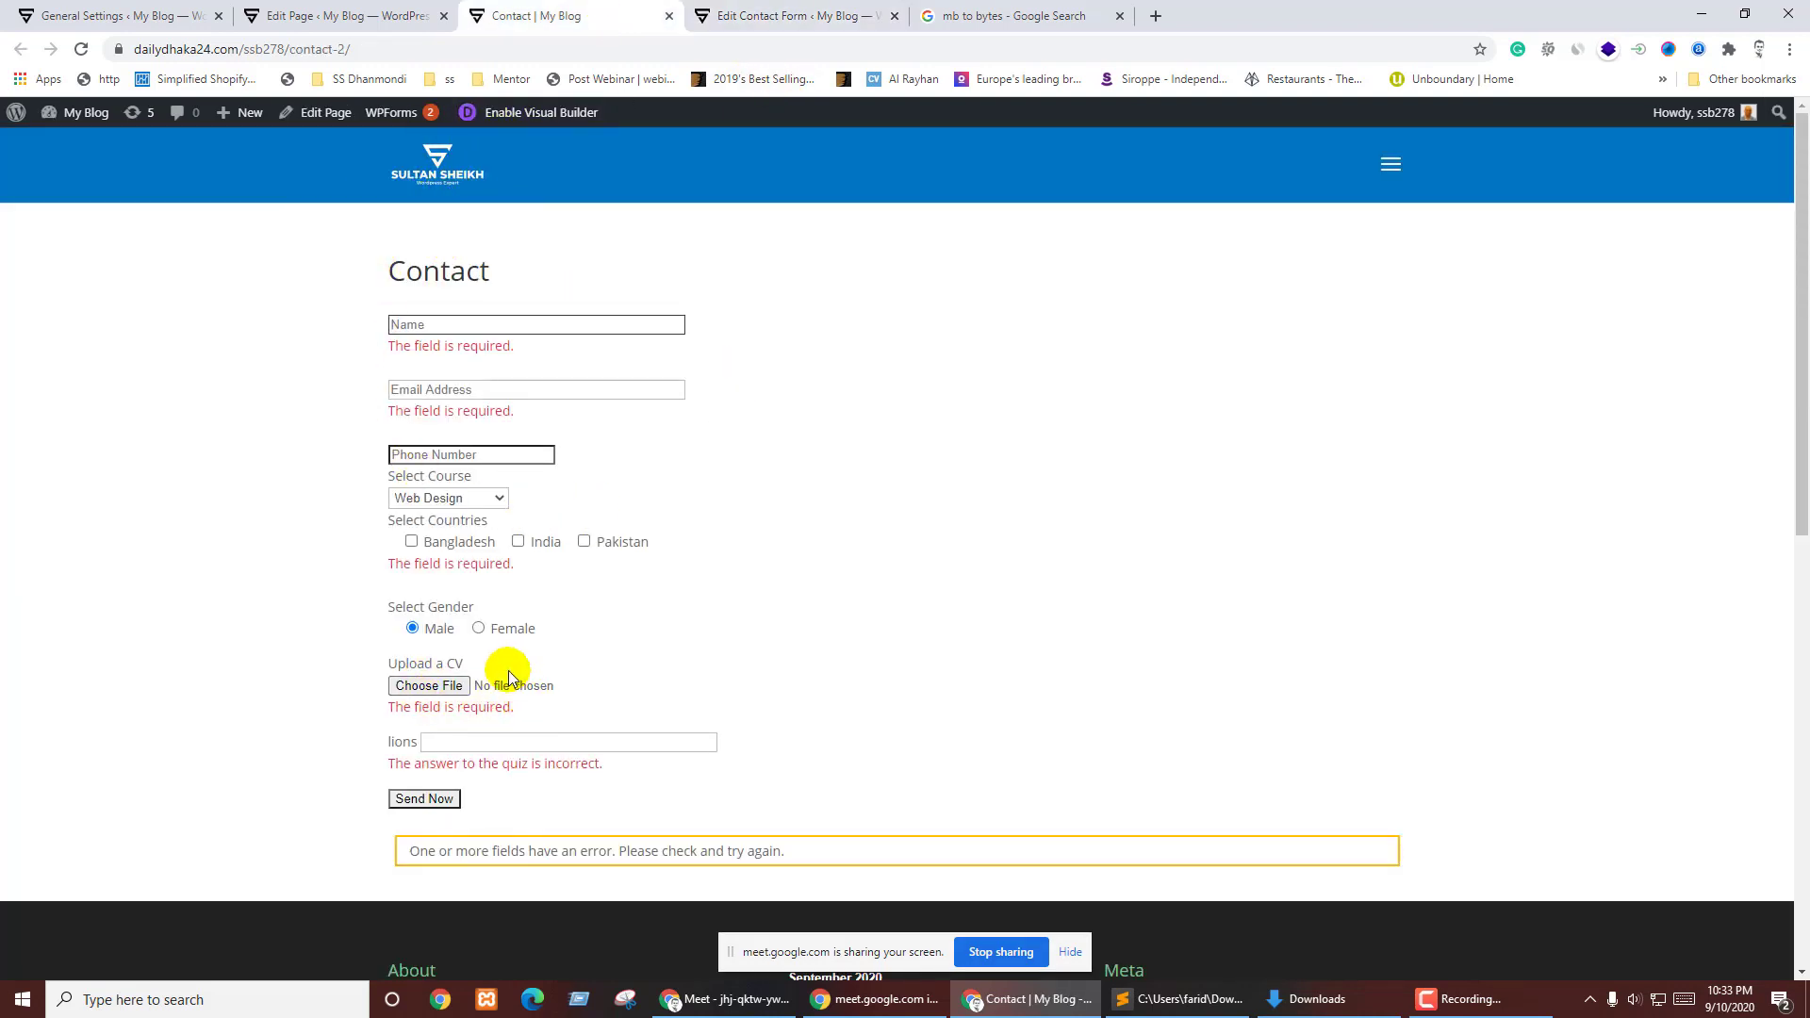
left_click(830, 15)
scroll(424, 707, "down", 4)
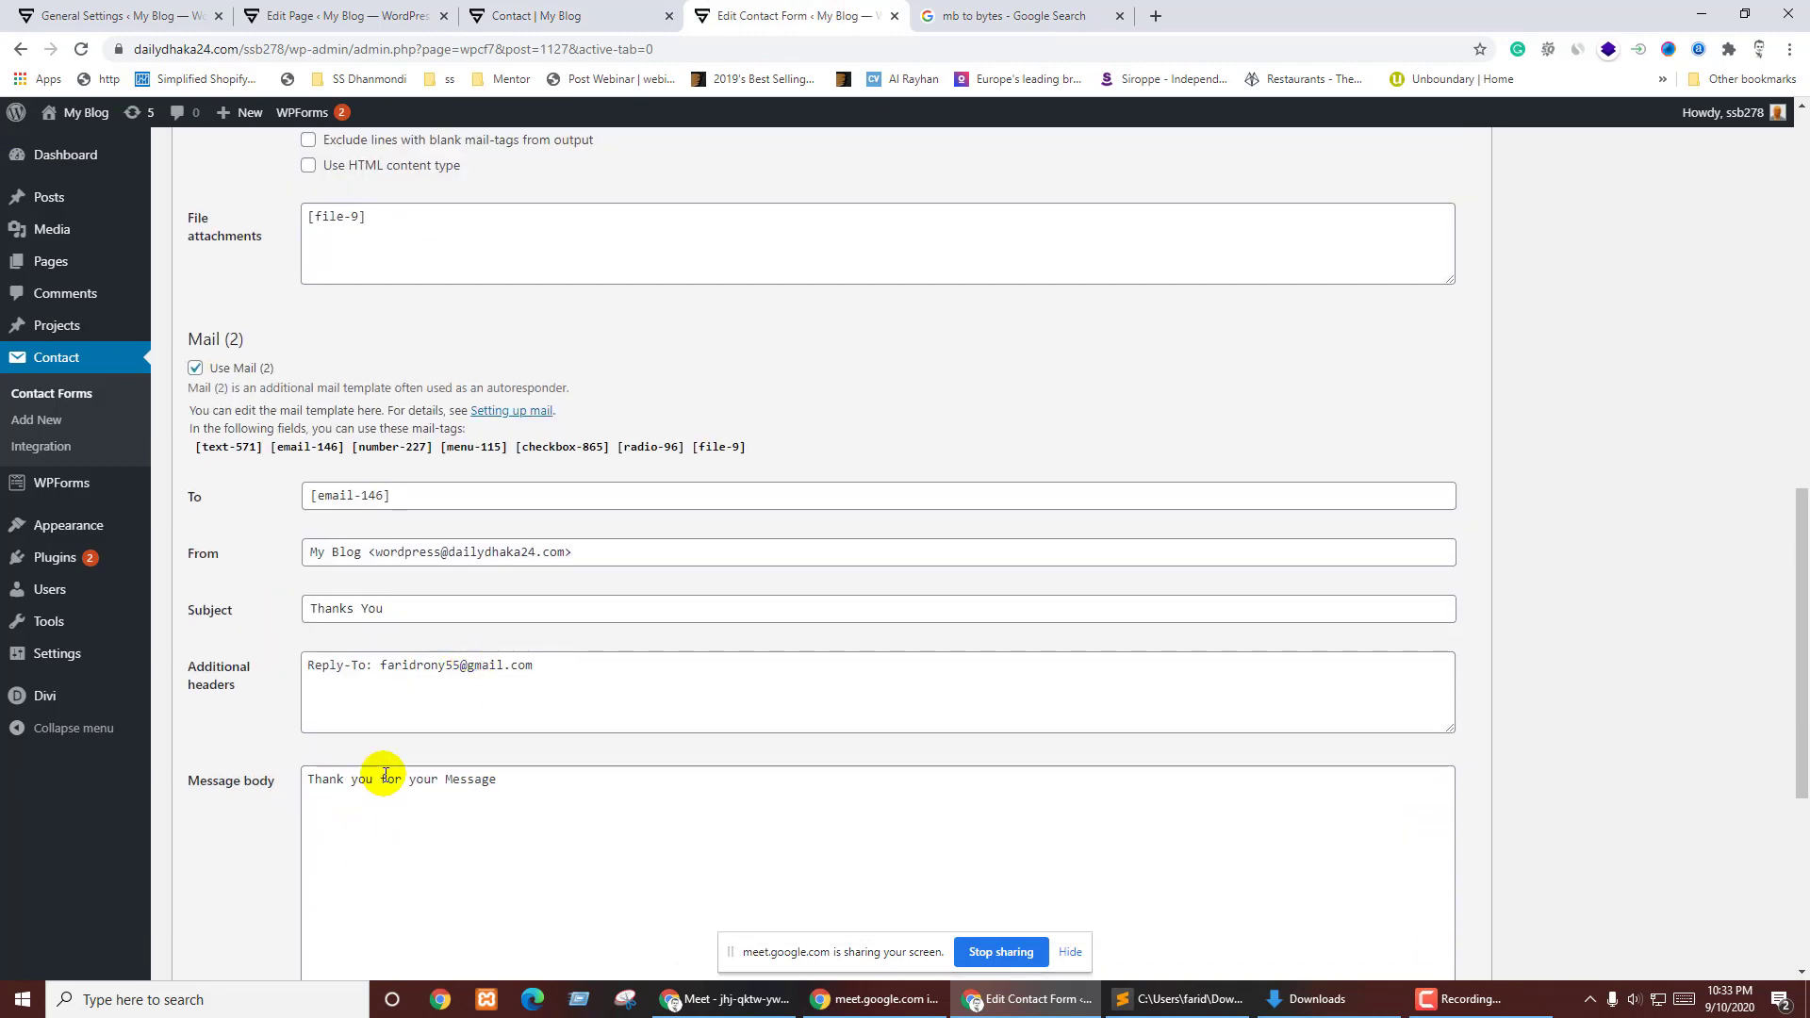
scroll(385, 775, "down", 5)
left_click(193, 882)
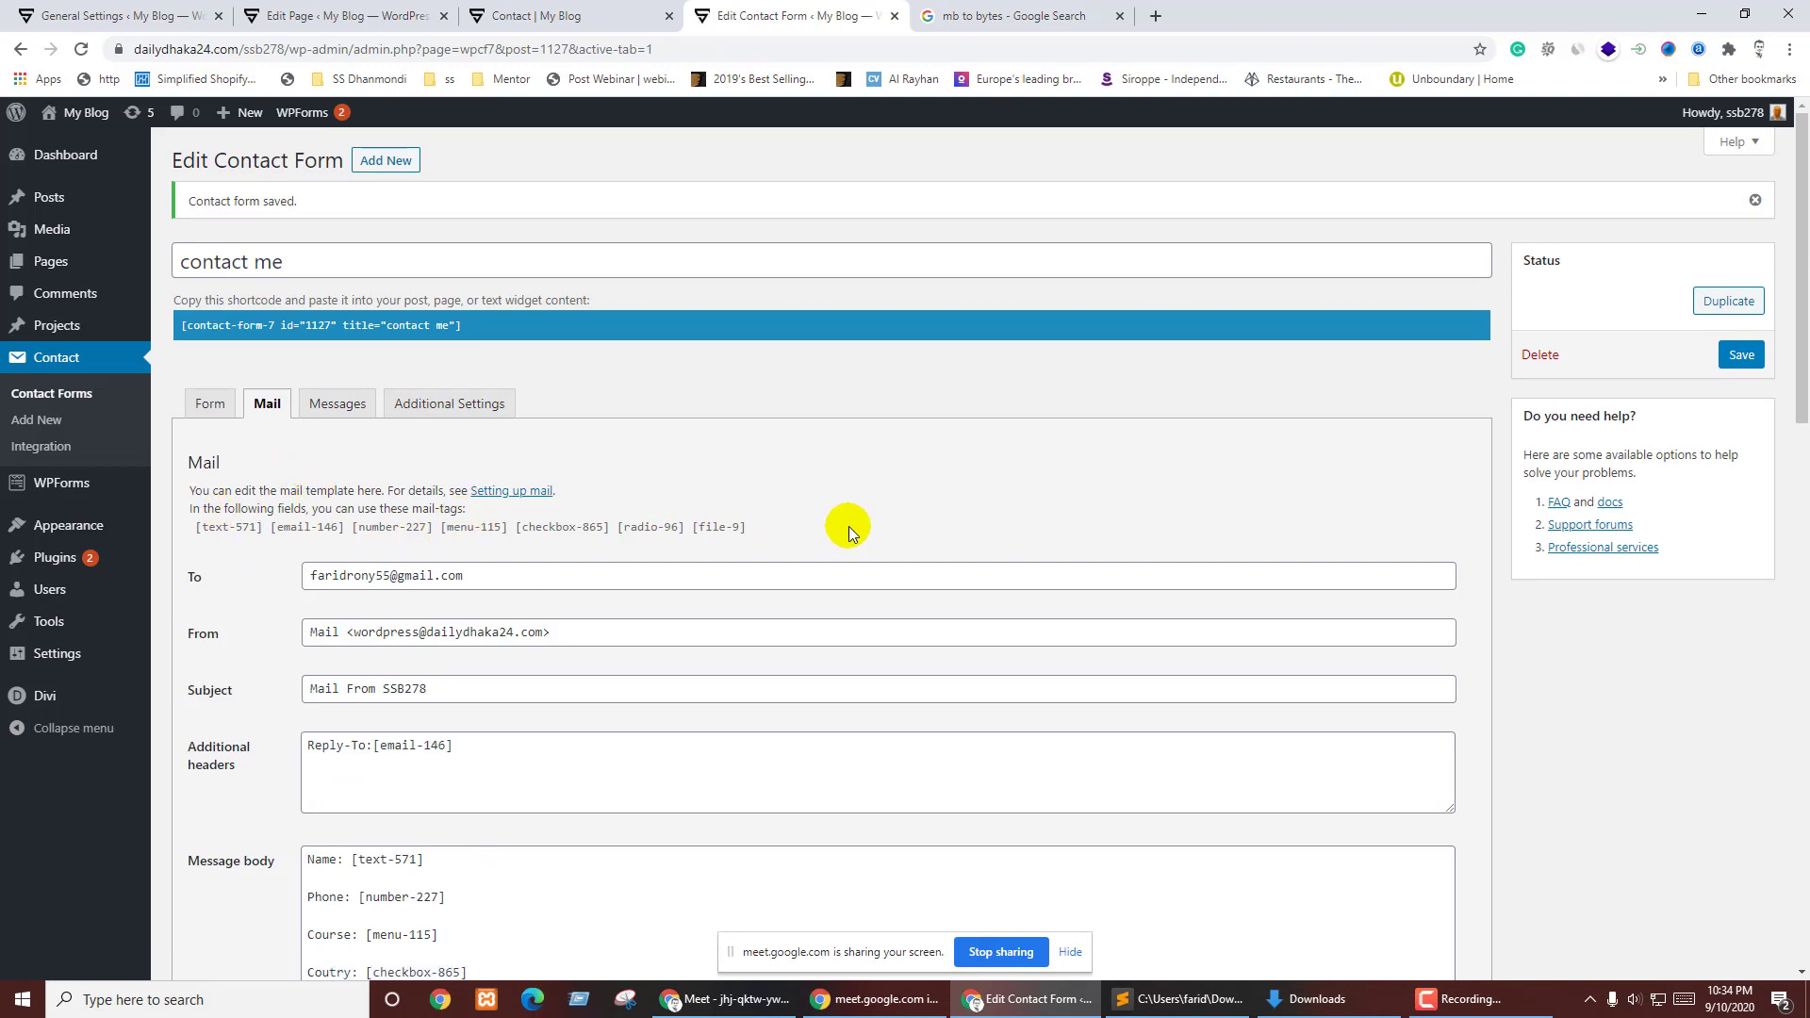
left_click(566, 16)
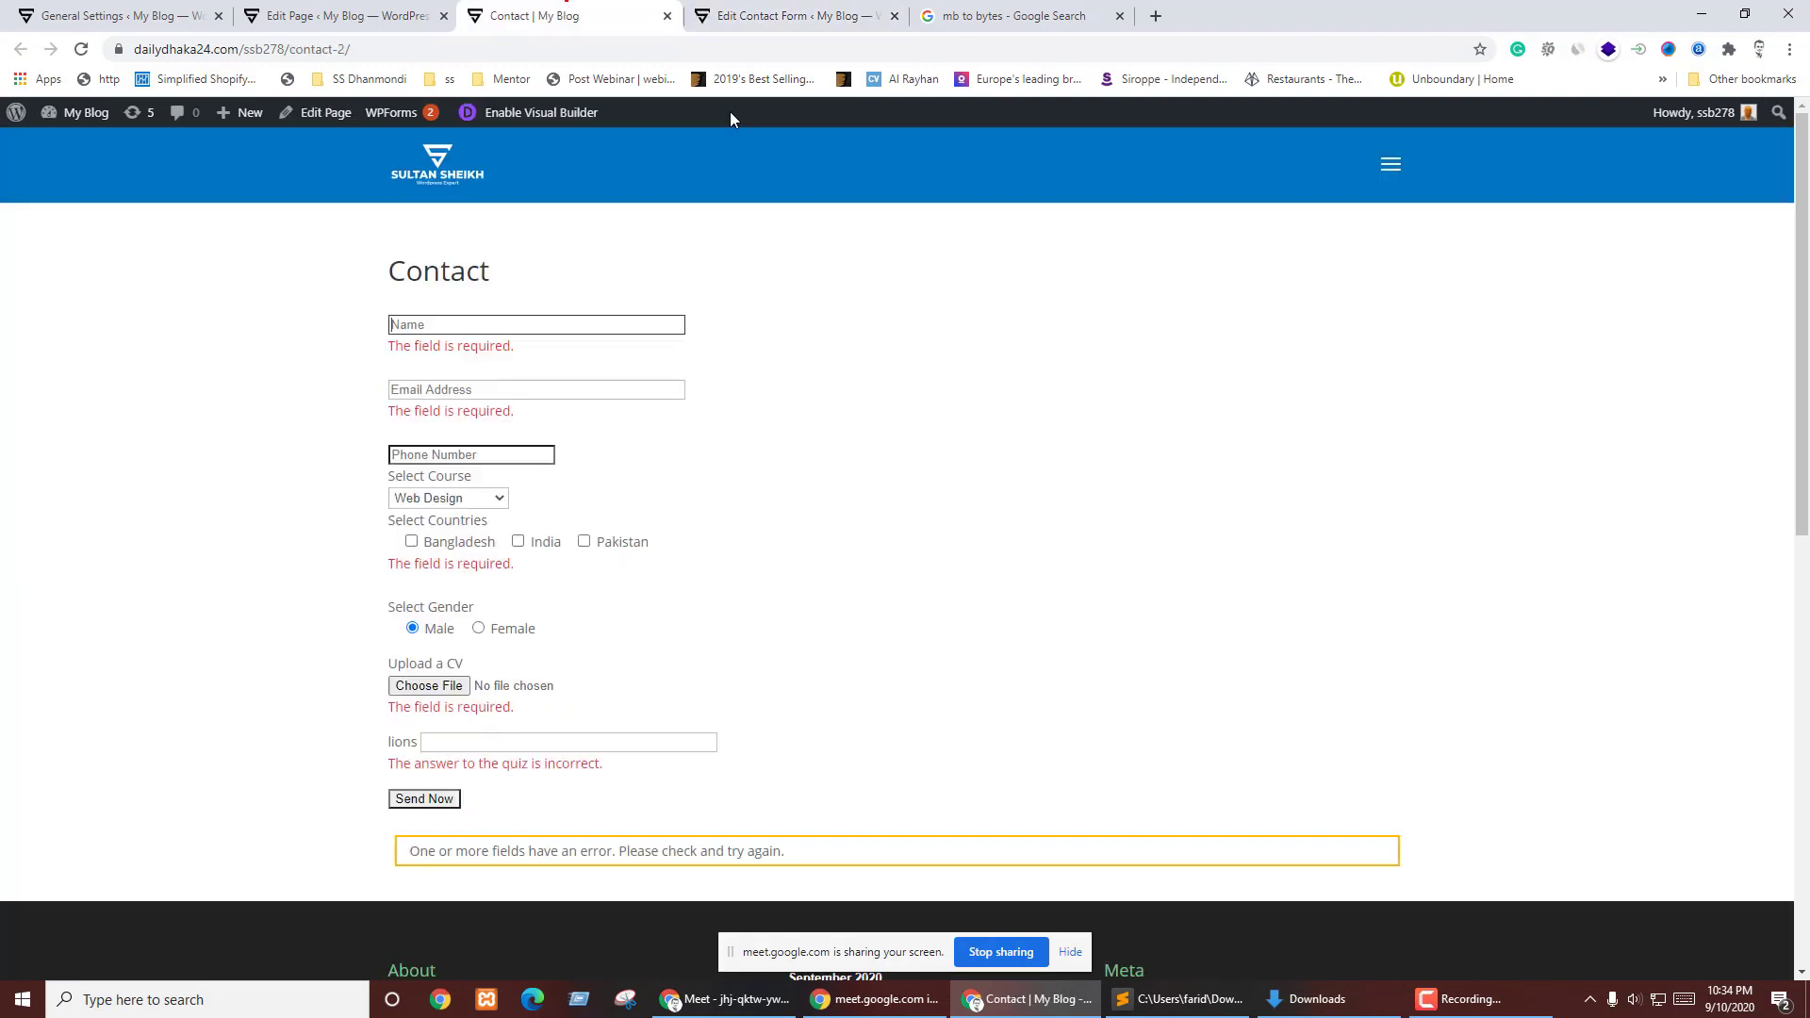
- Reload the Contact page and enter a test name, e-mail address and phone number
left_click(81, 51)
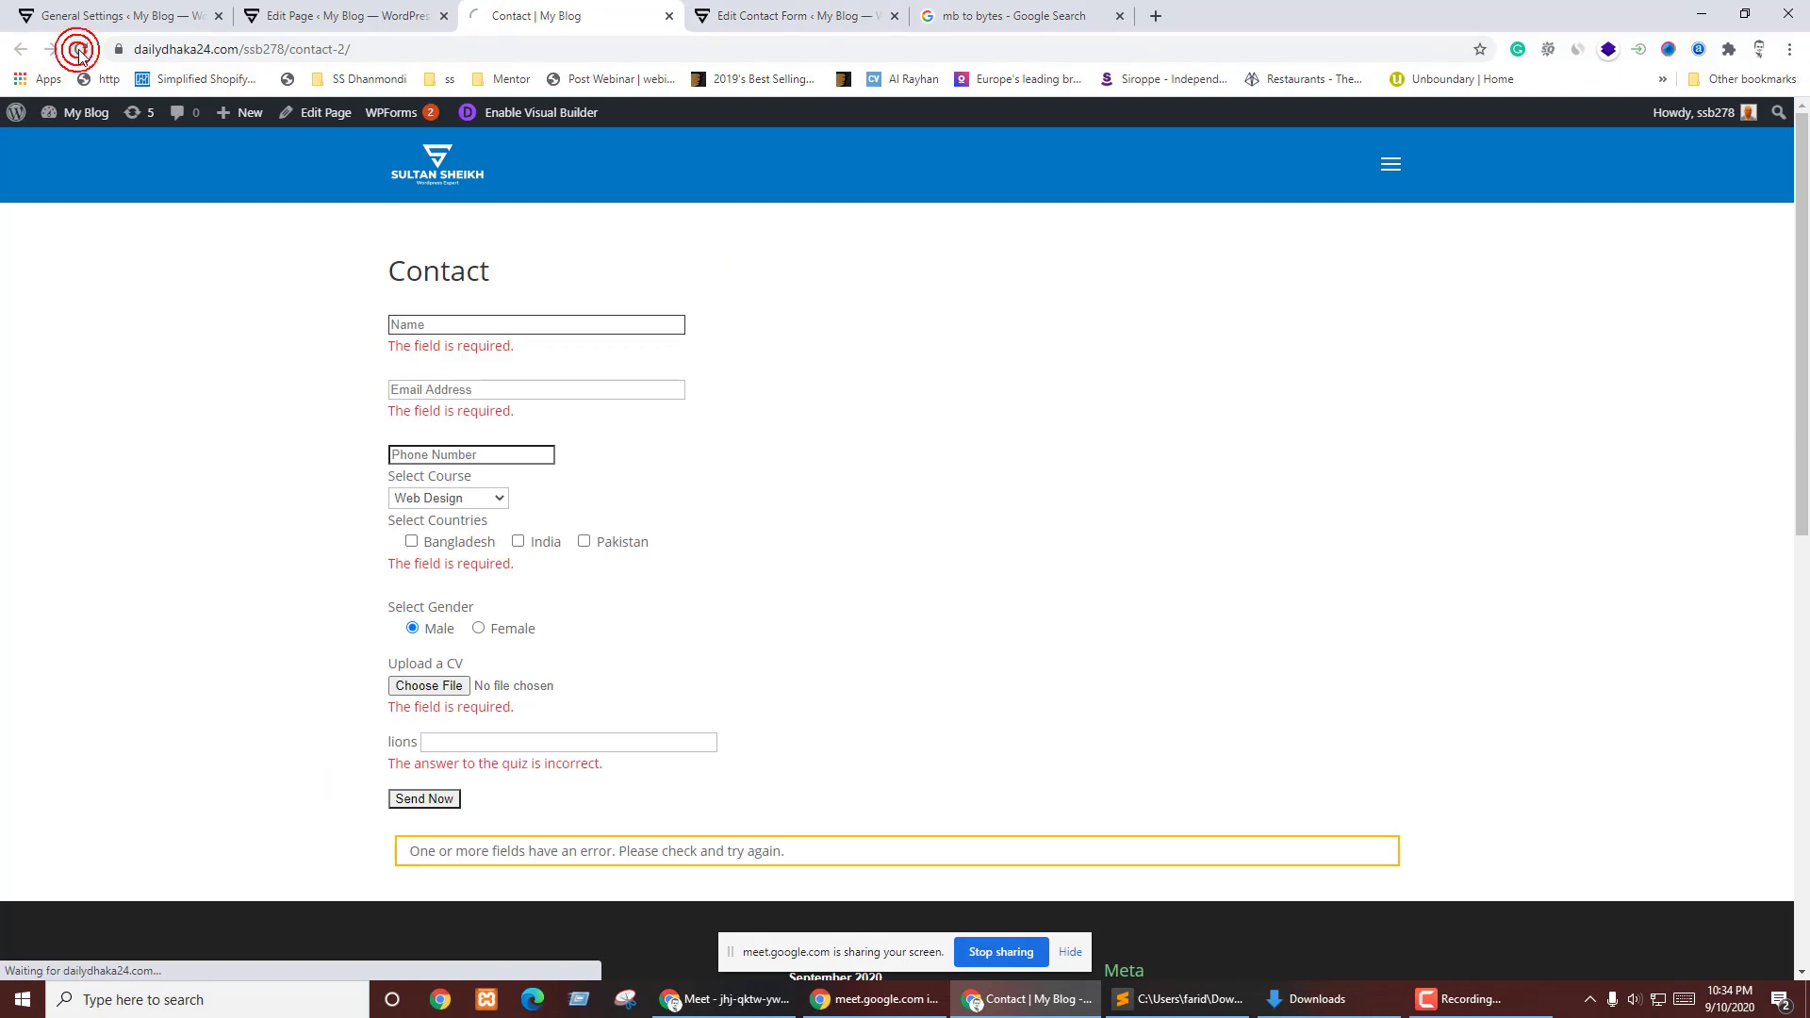
left_click(407, 327)
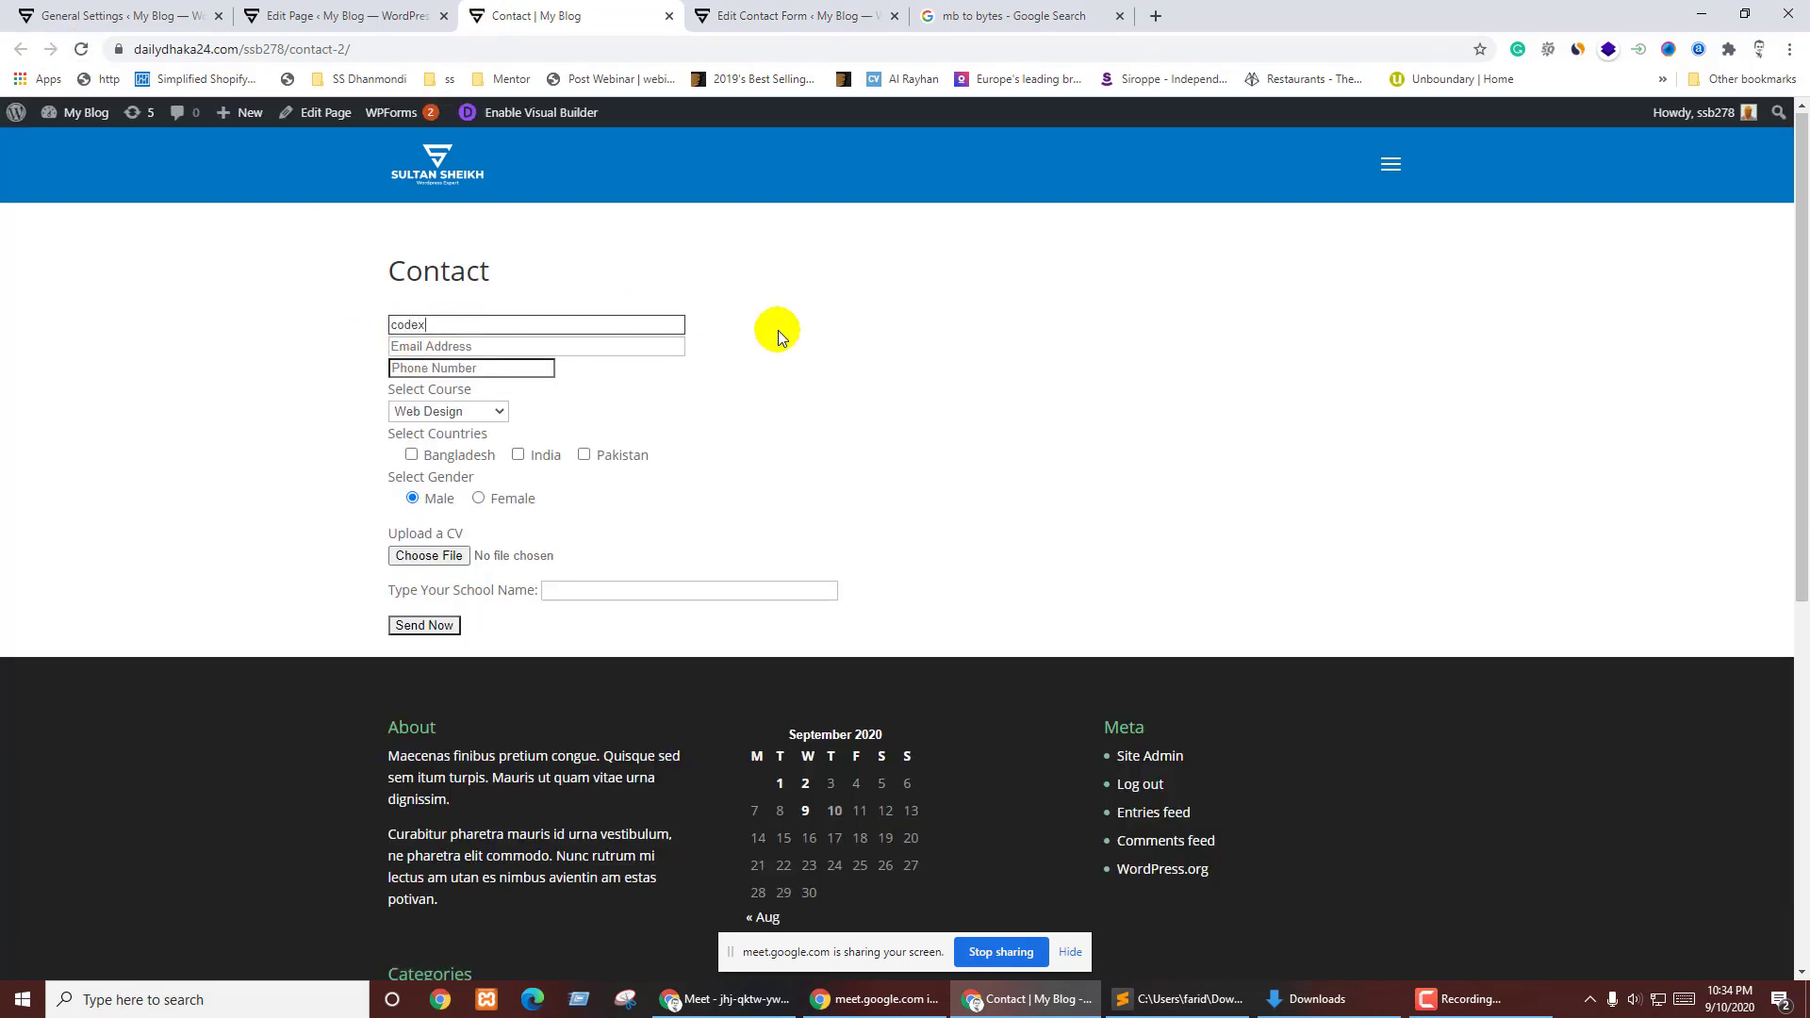
type("codexcode")
key("Tab")
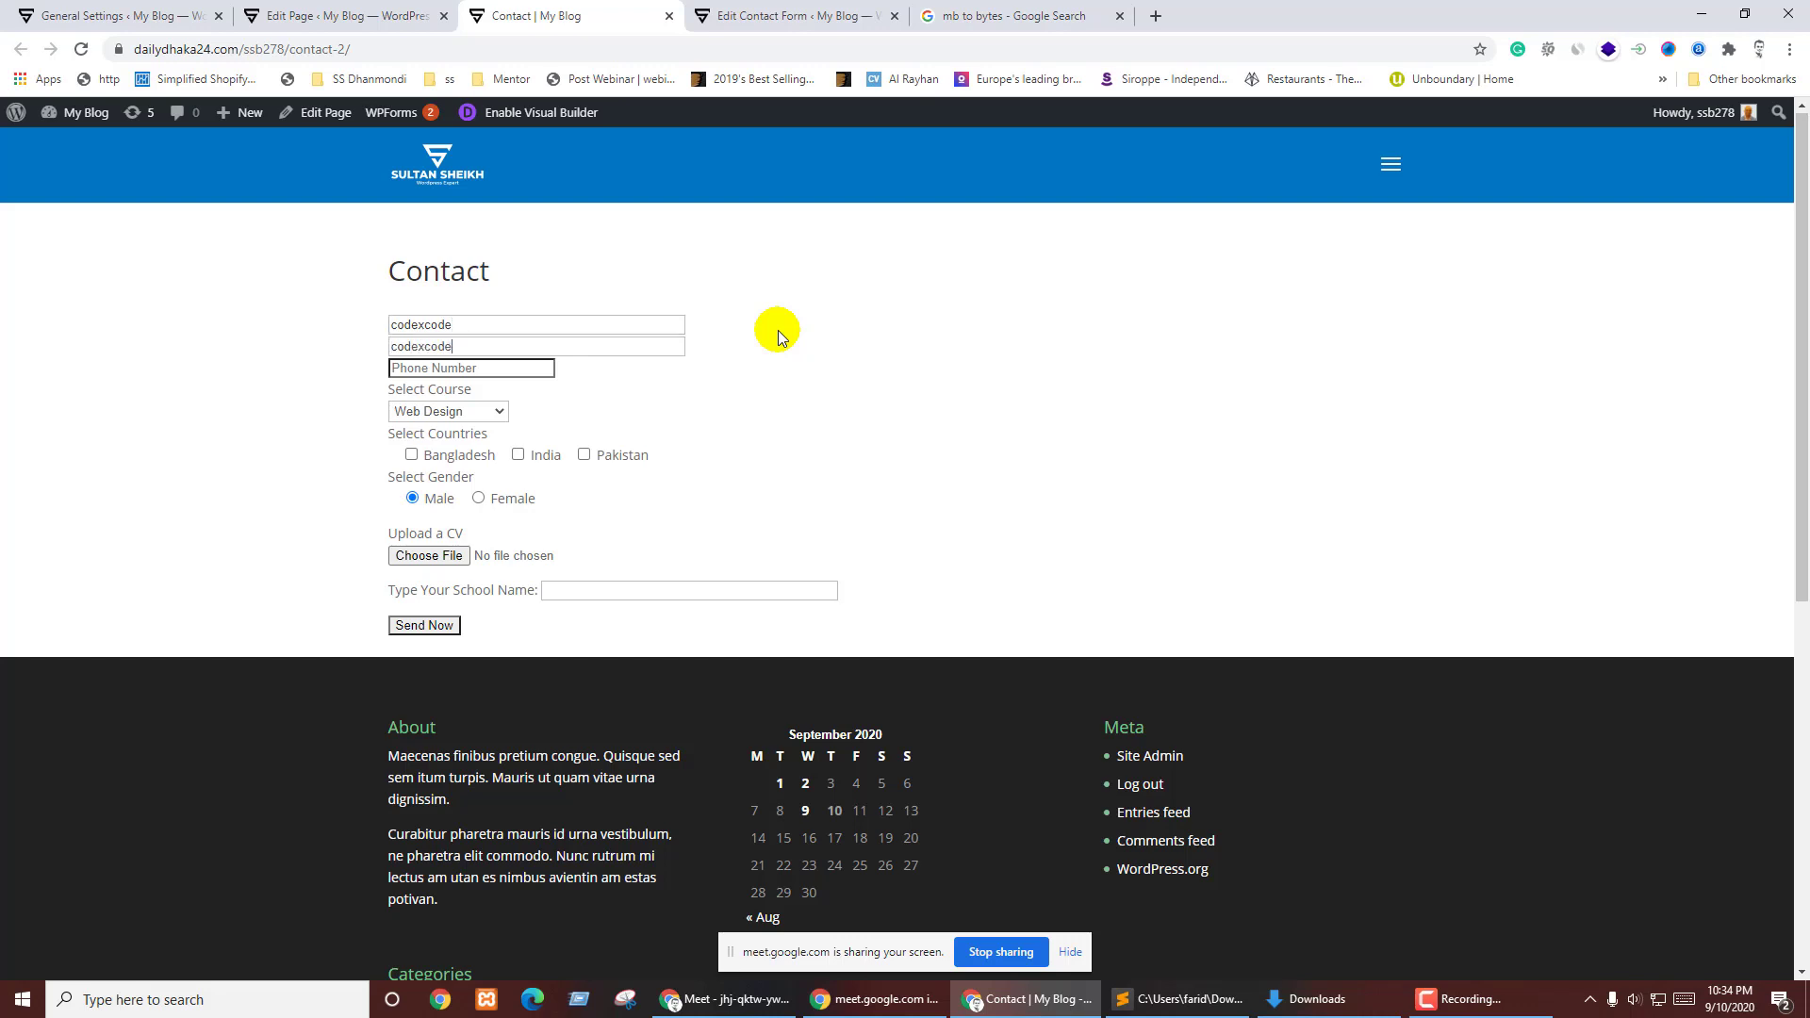
key("Tab")
type("9")
- Choose Digital marketing as the course and open the CV file picker
key("Tab")
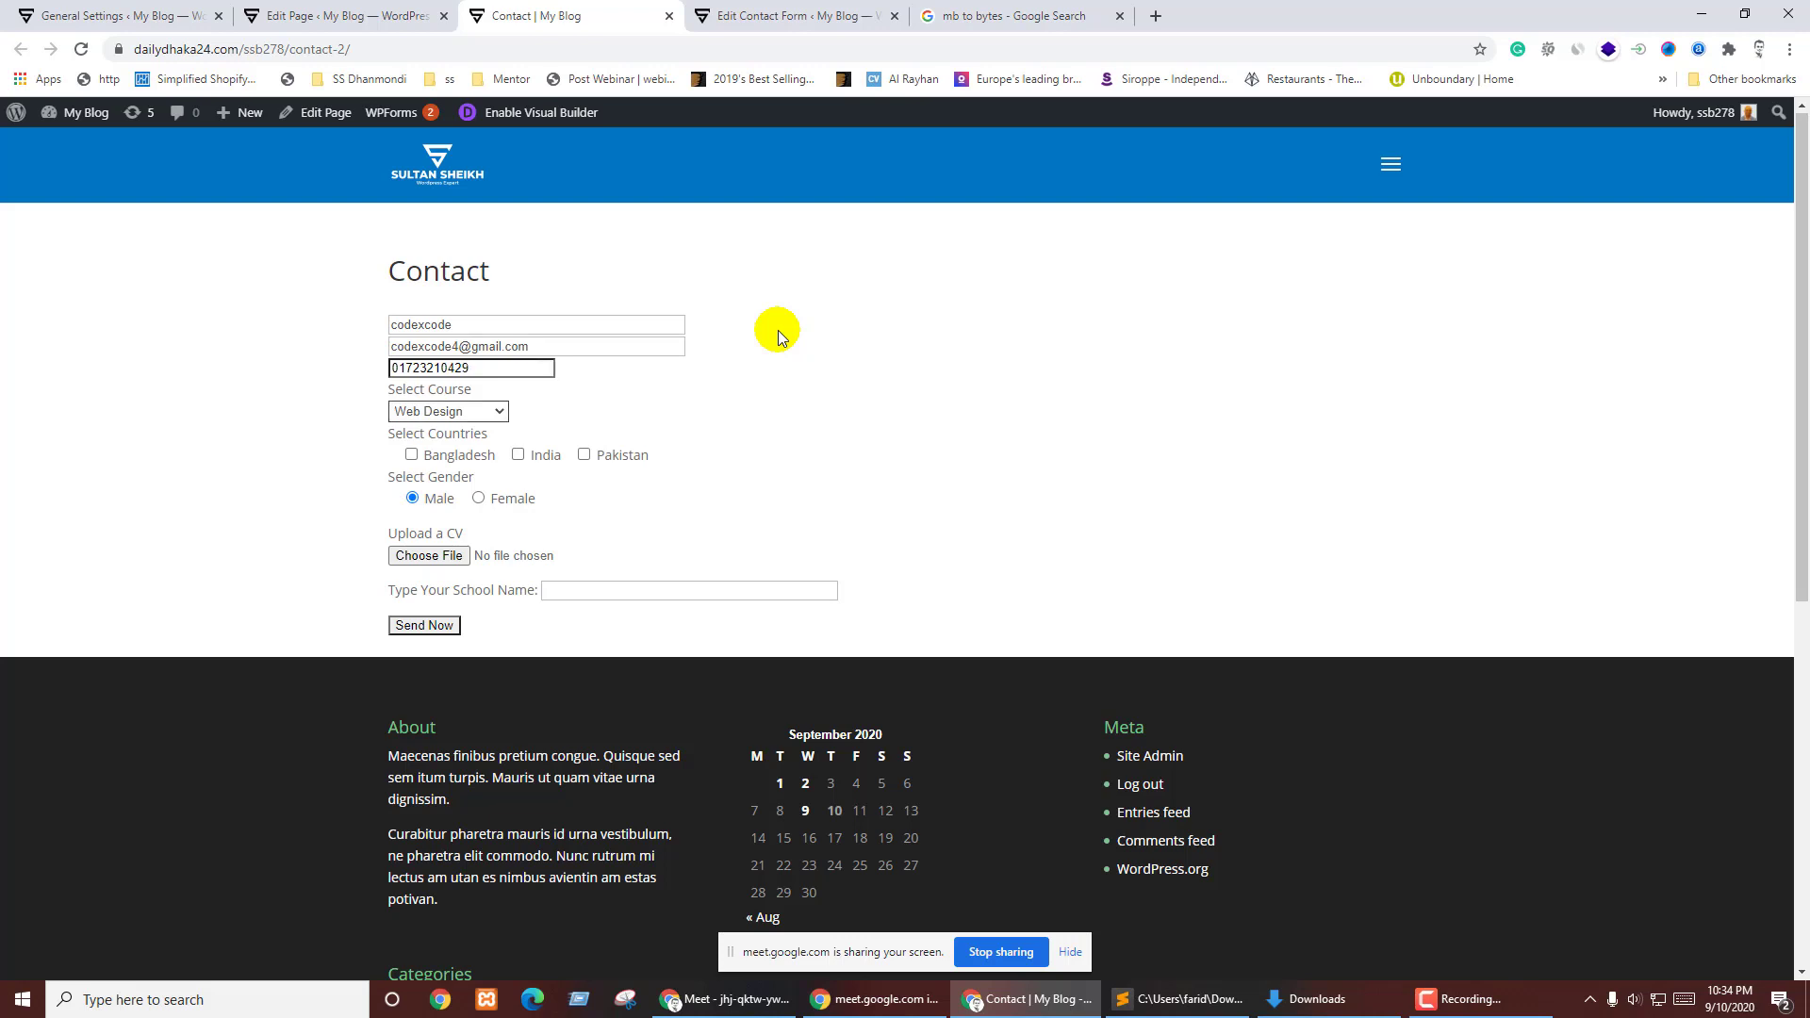
key("alt+Down")
key("Down")
key("Return")
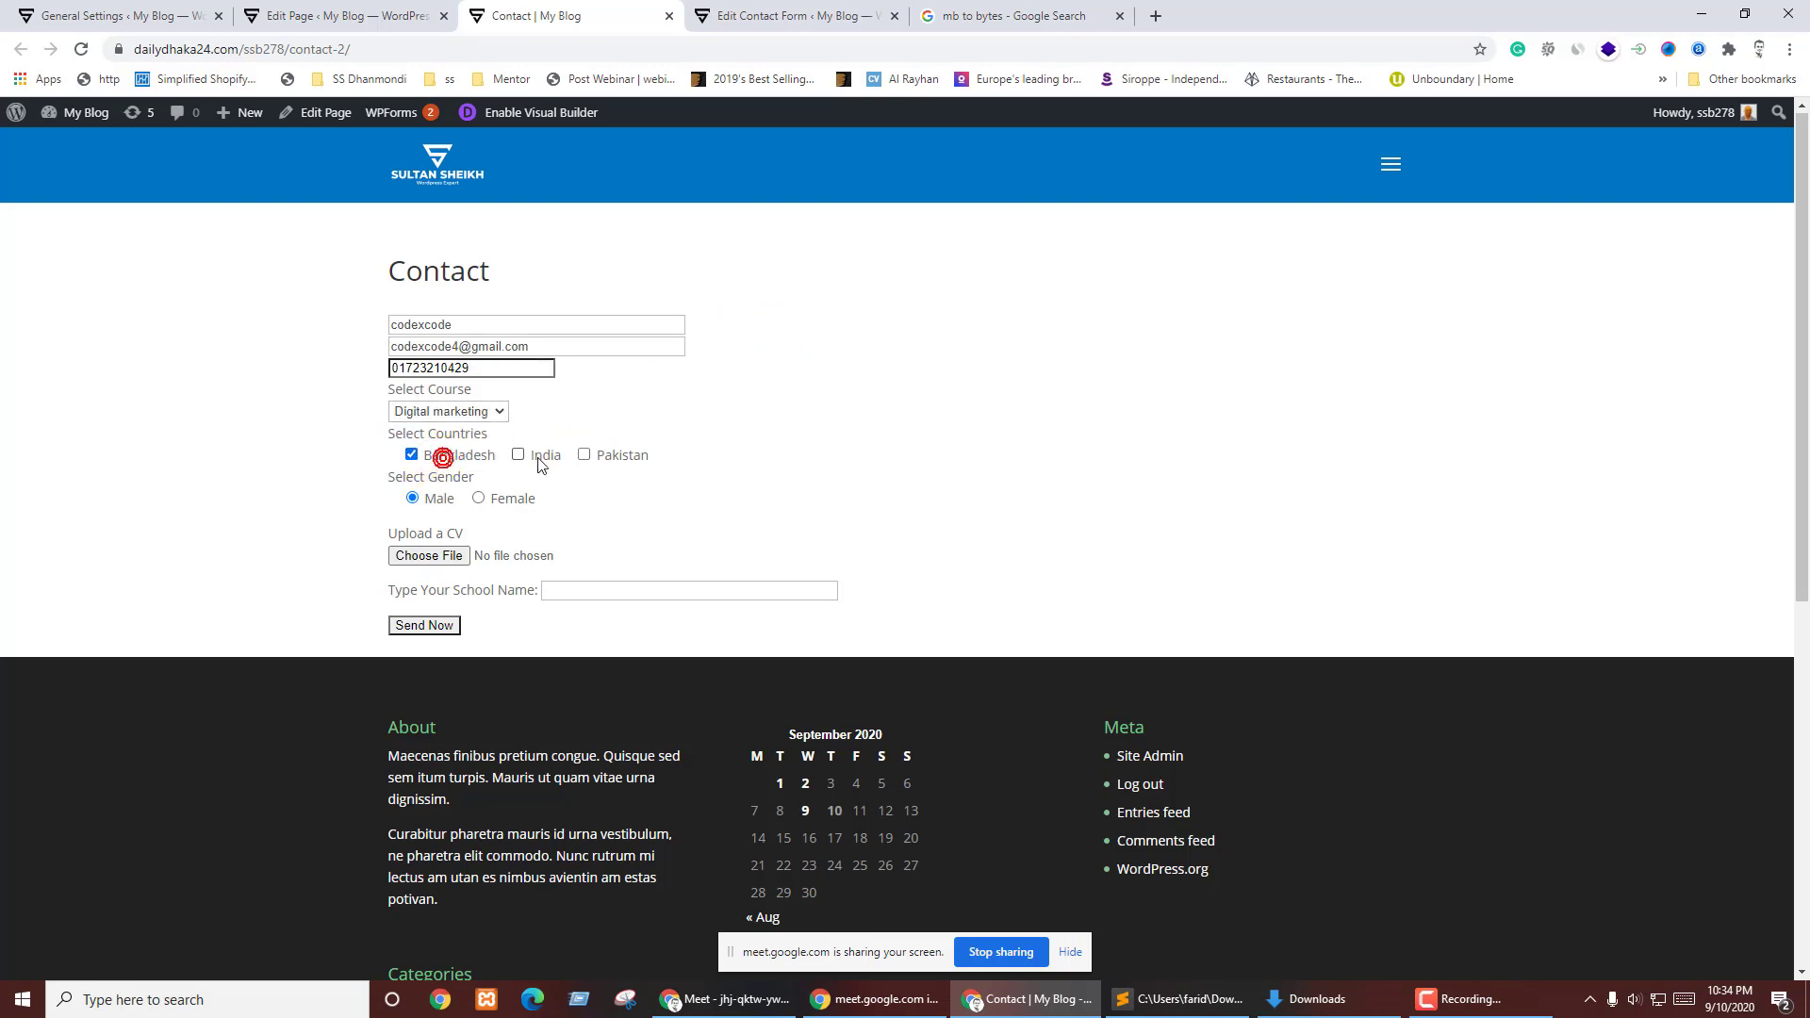
left_click(429, 556)
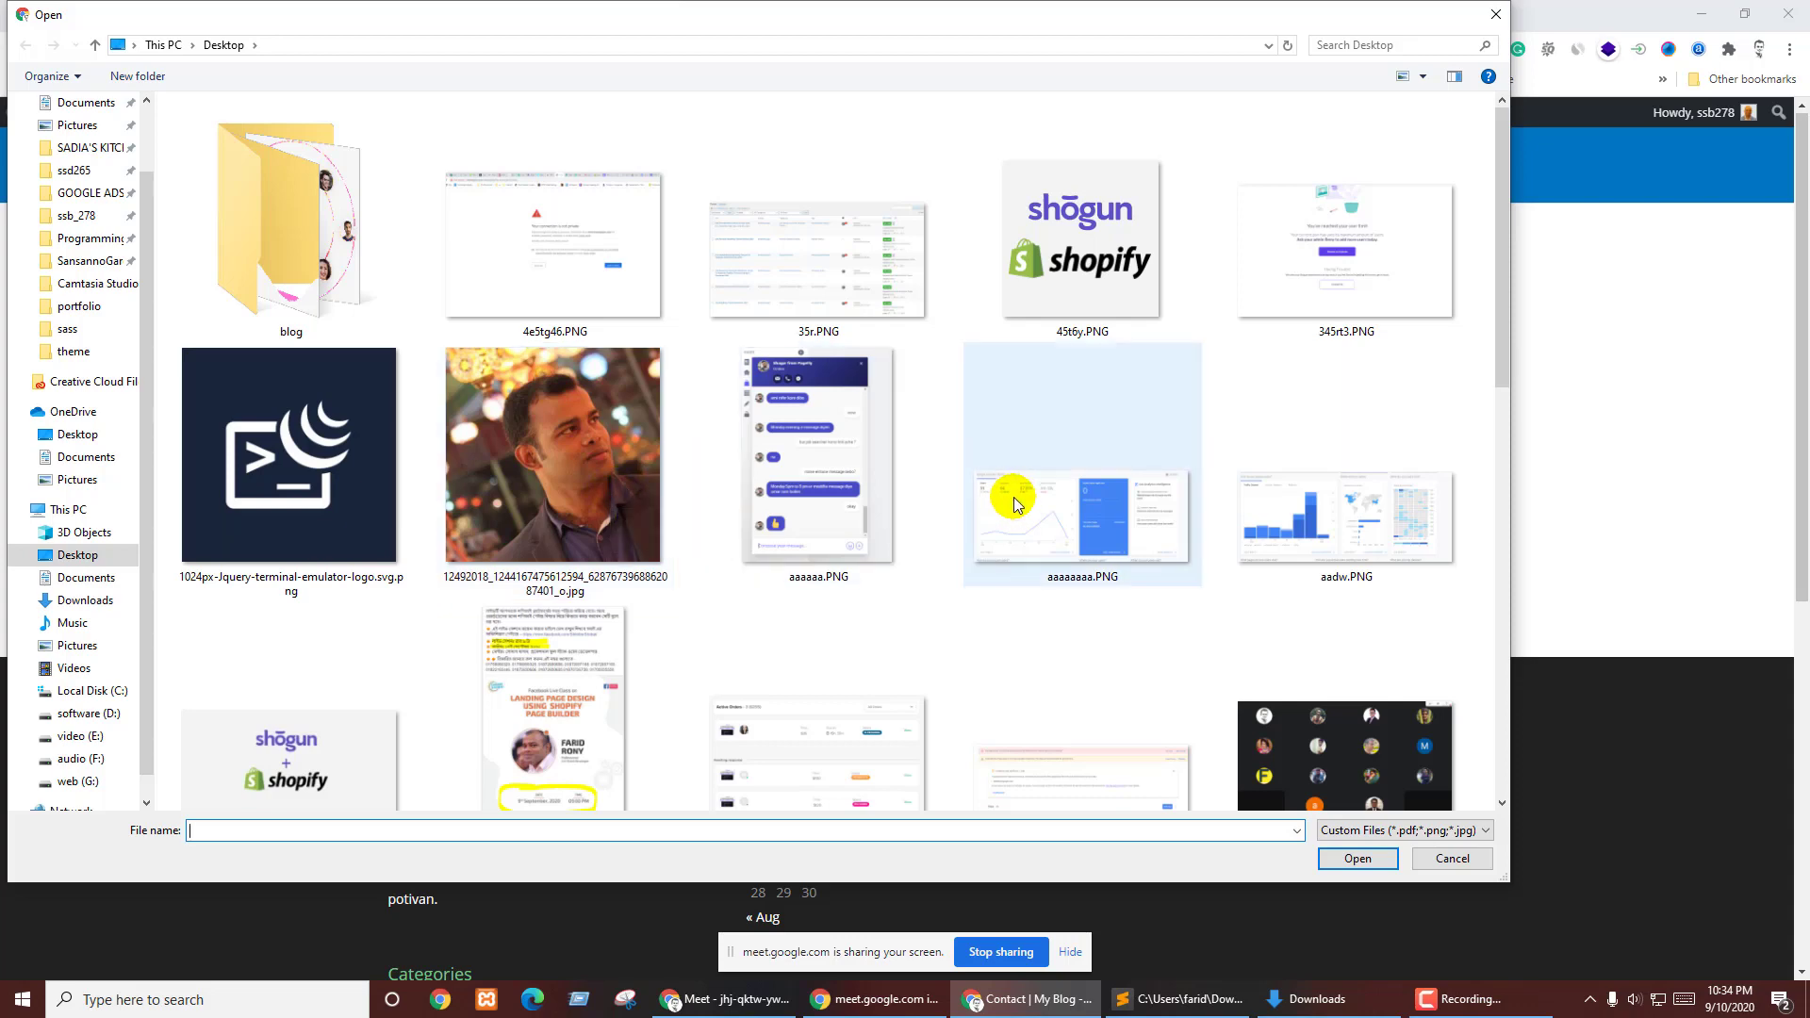
- Pick the scrnli_9_8_2020_9-04-23 PM.png screenshot from Downloads instead of the stock photo as the CV
scroll(1015, 496, "down", 5)
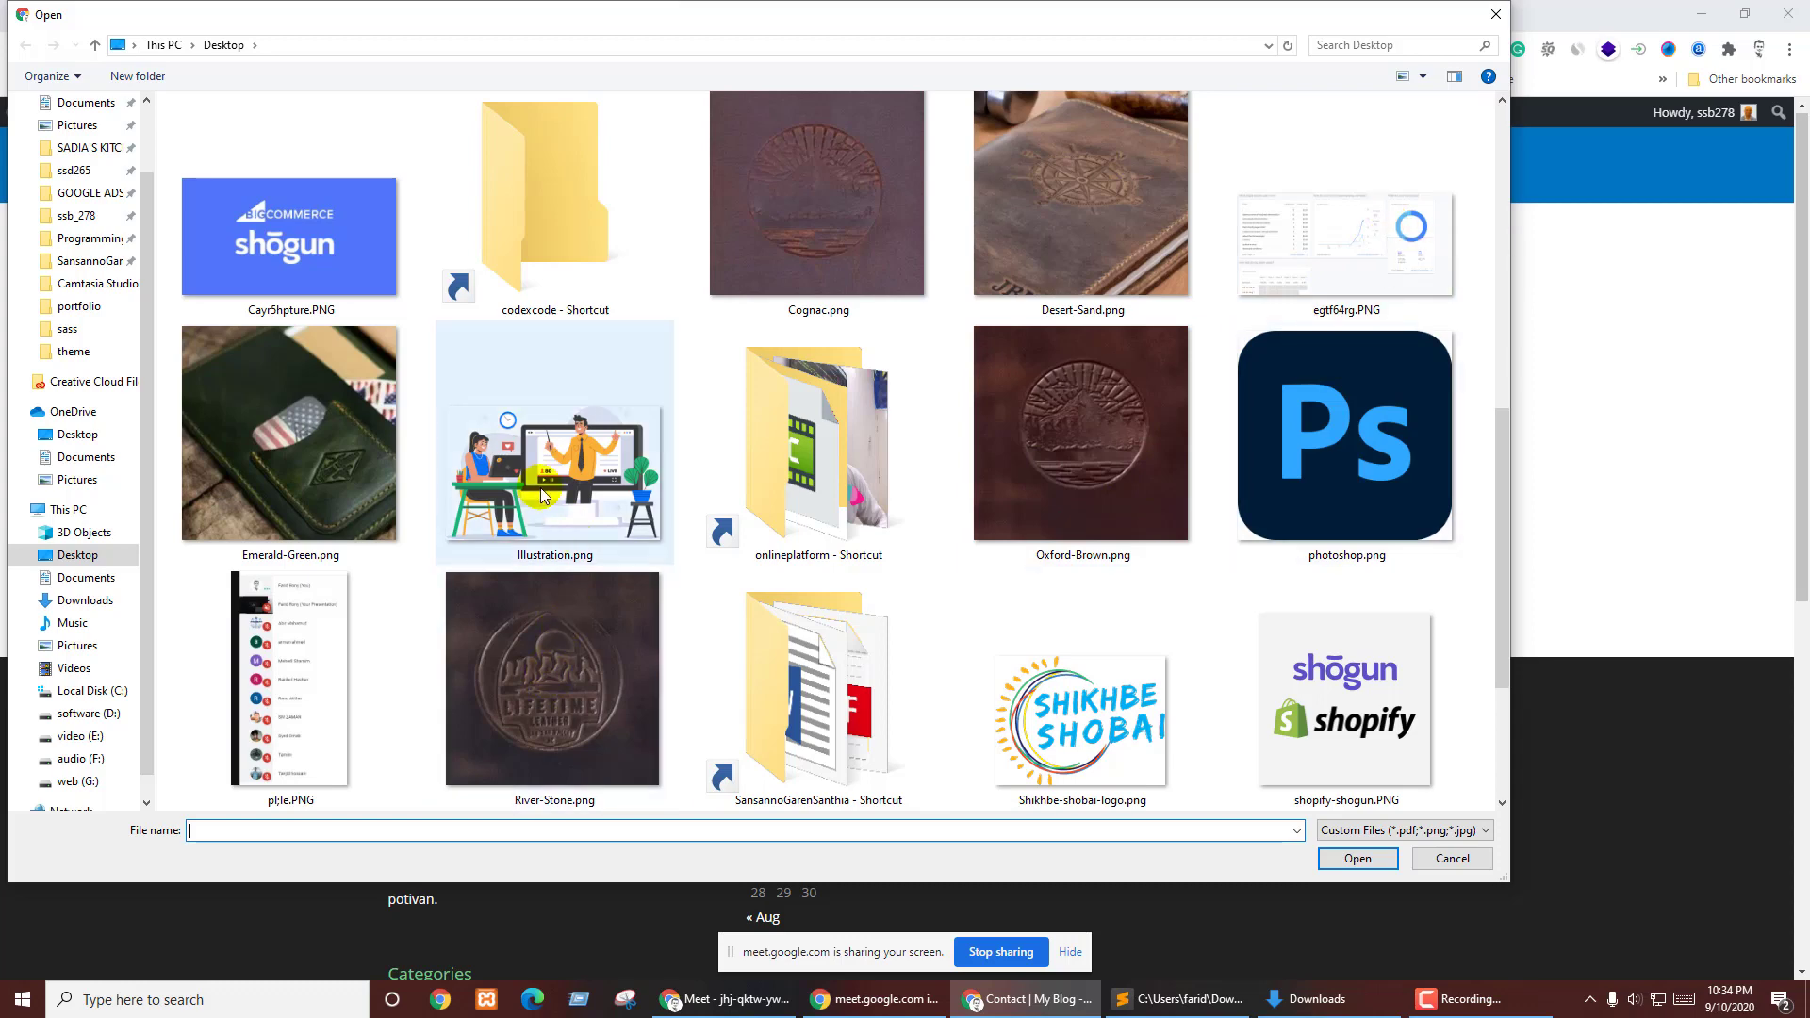
scroll(556, 496, "down", 2)
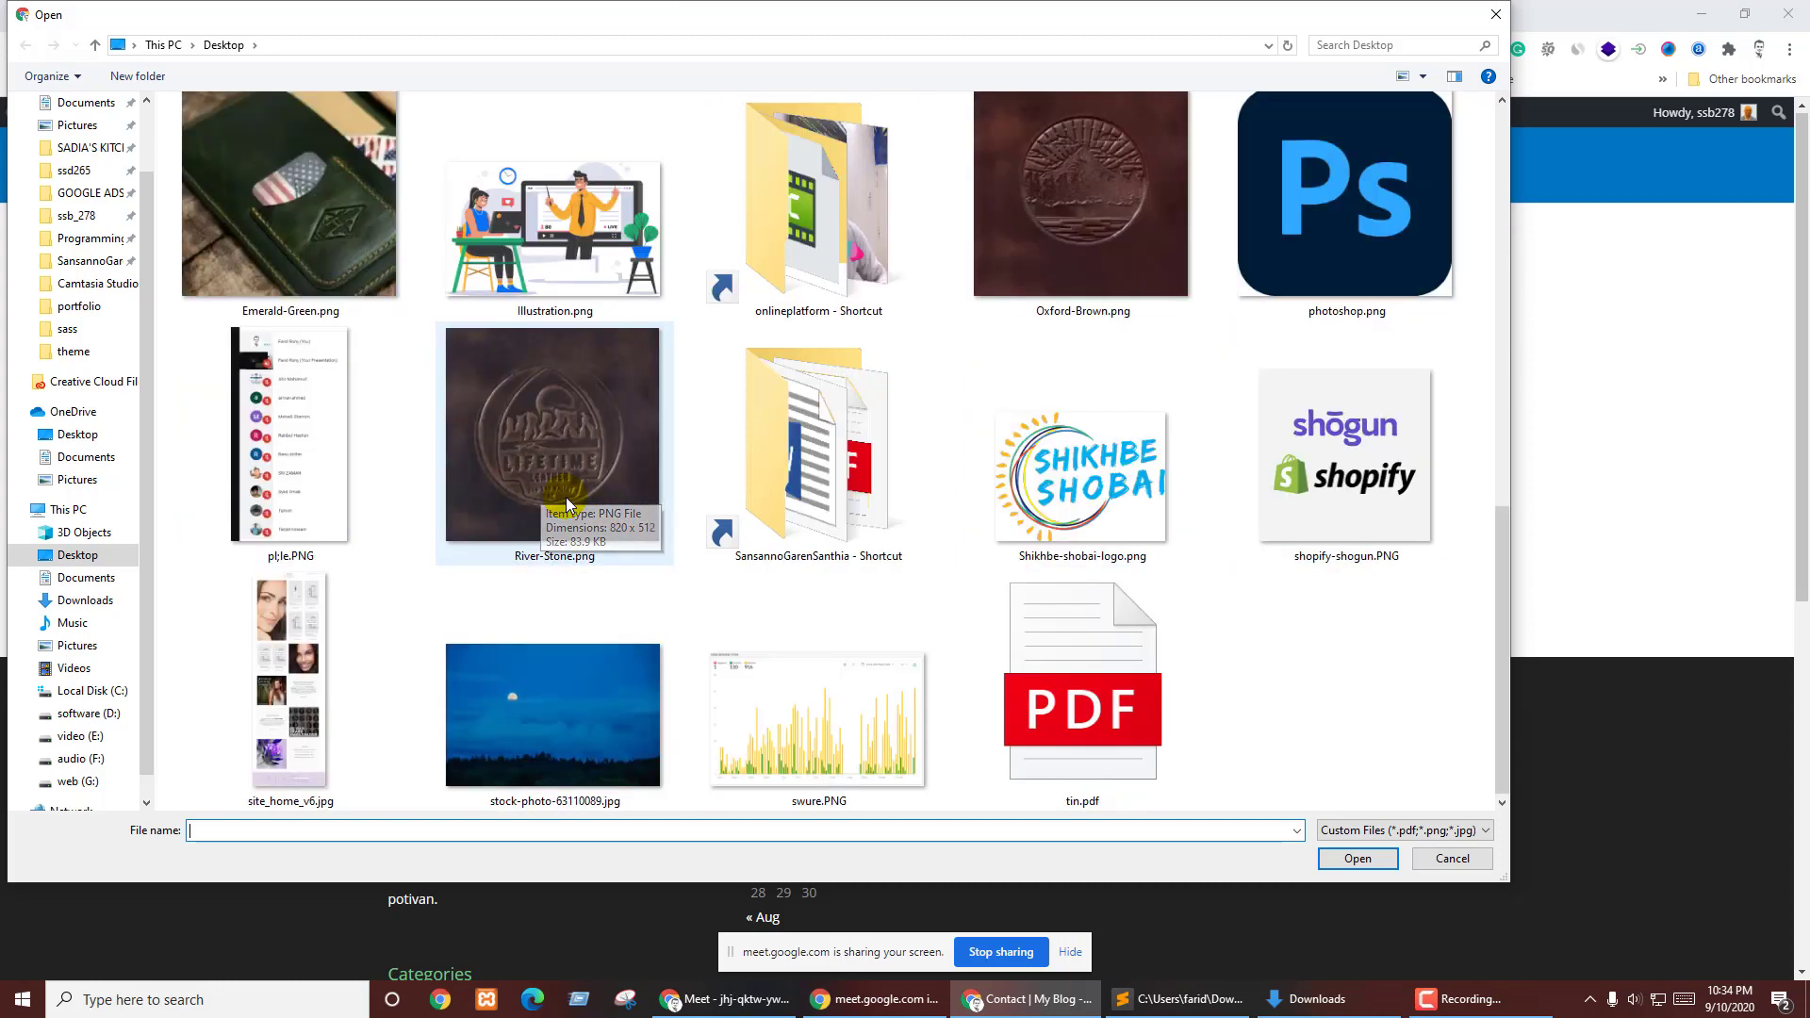
left_click(509, 715)
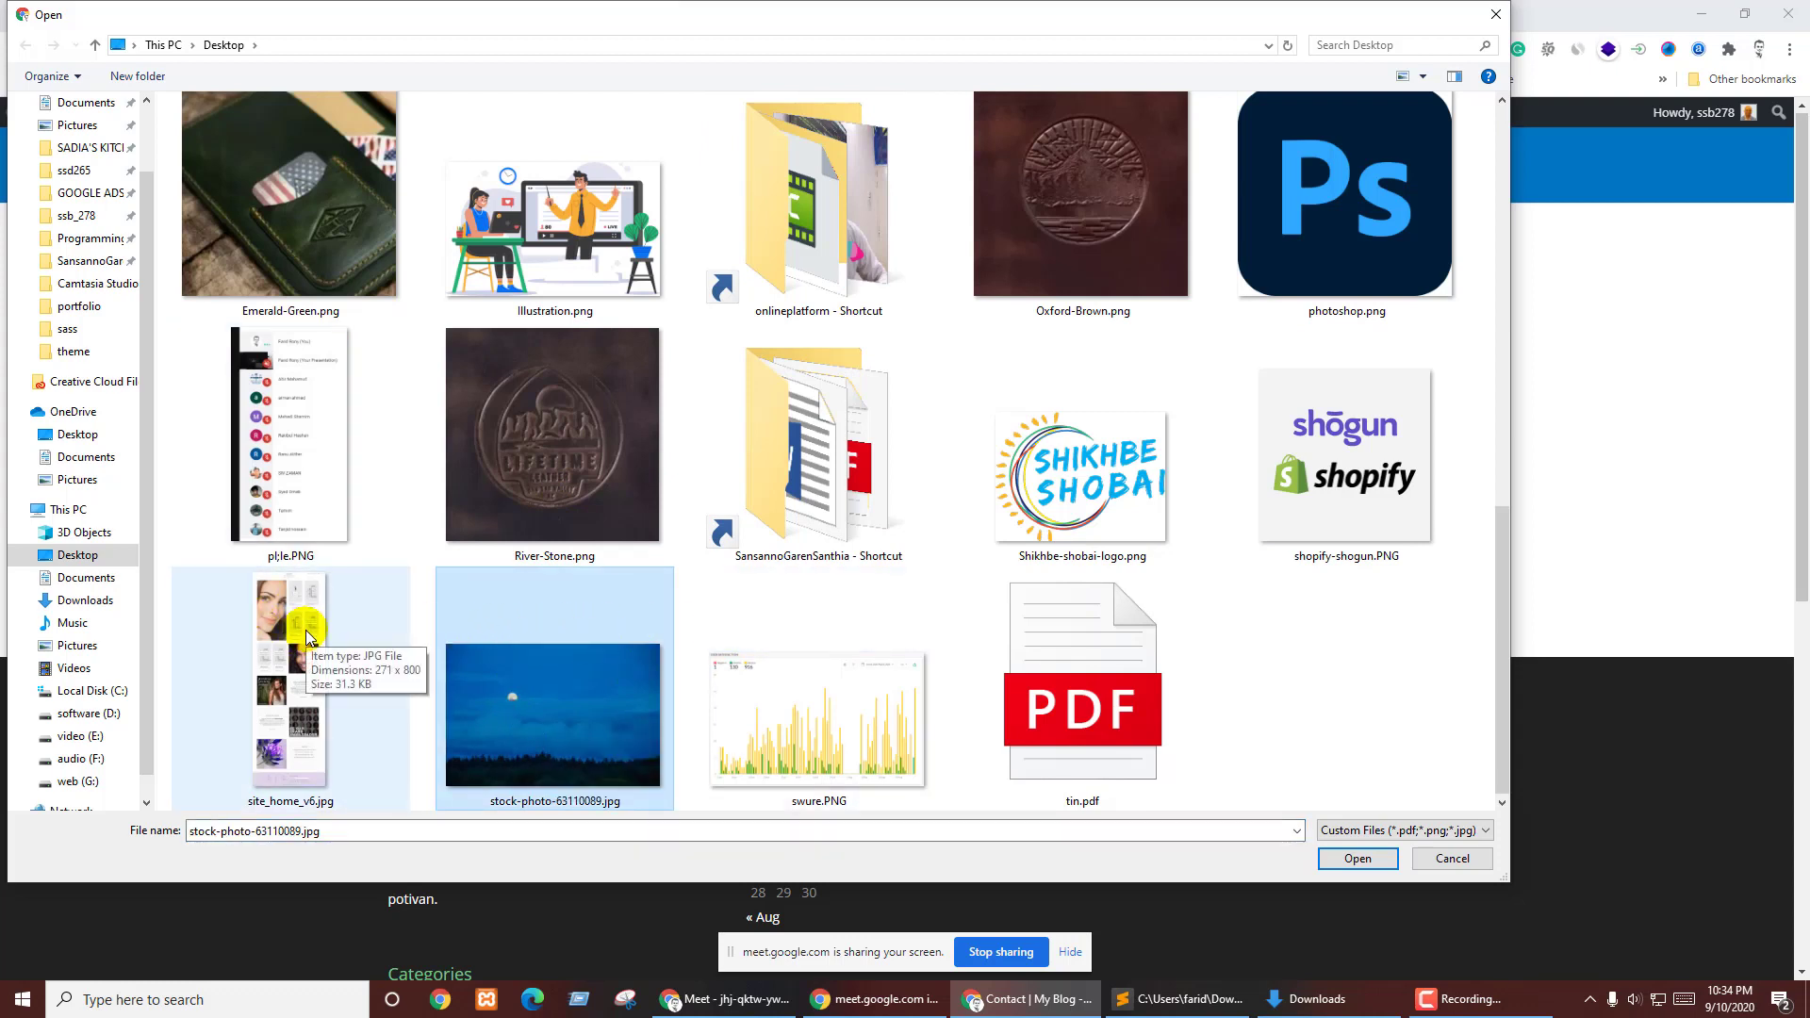
scroll(75, 330, "up", 2)
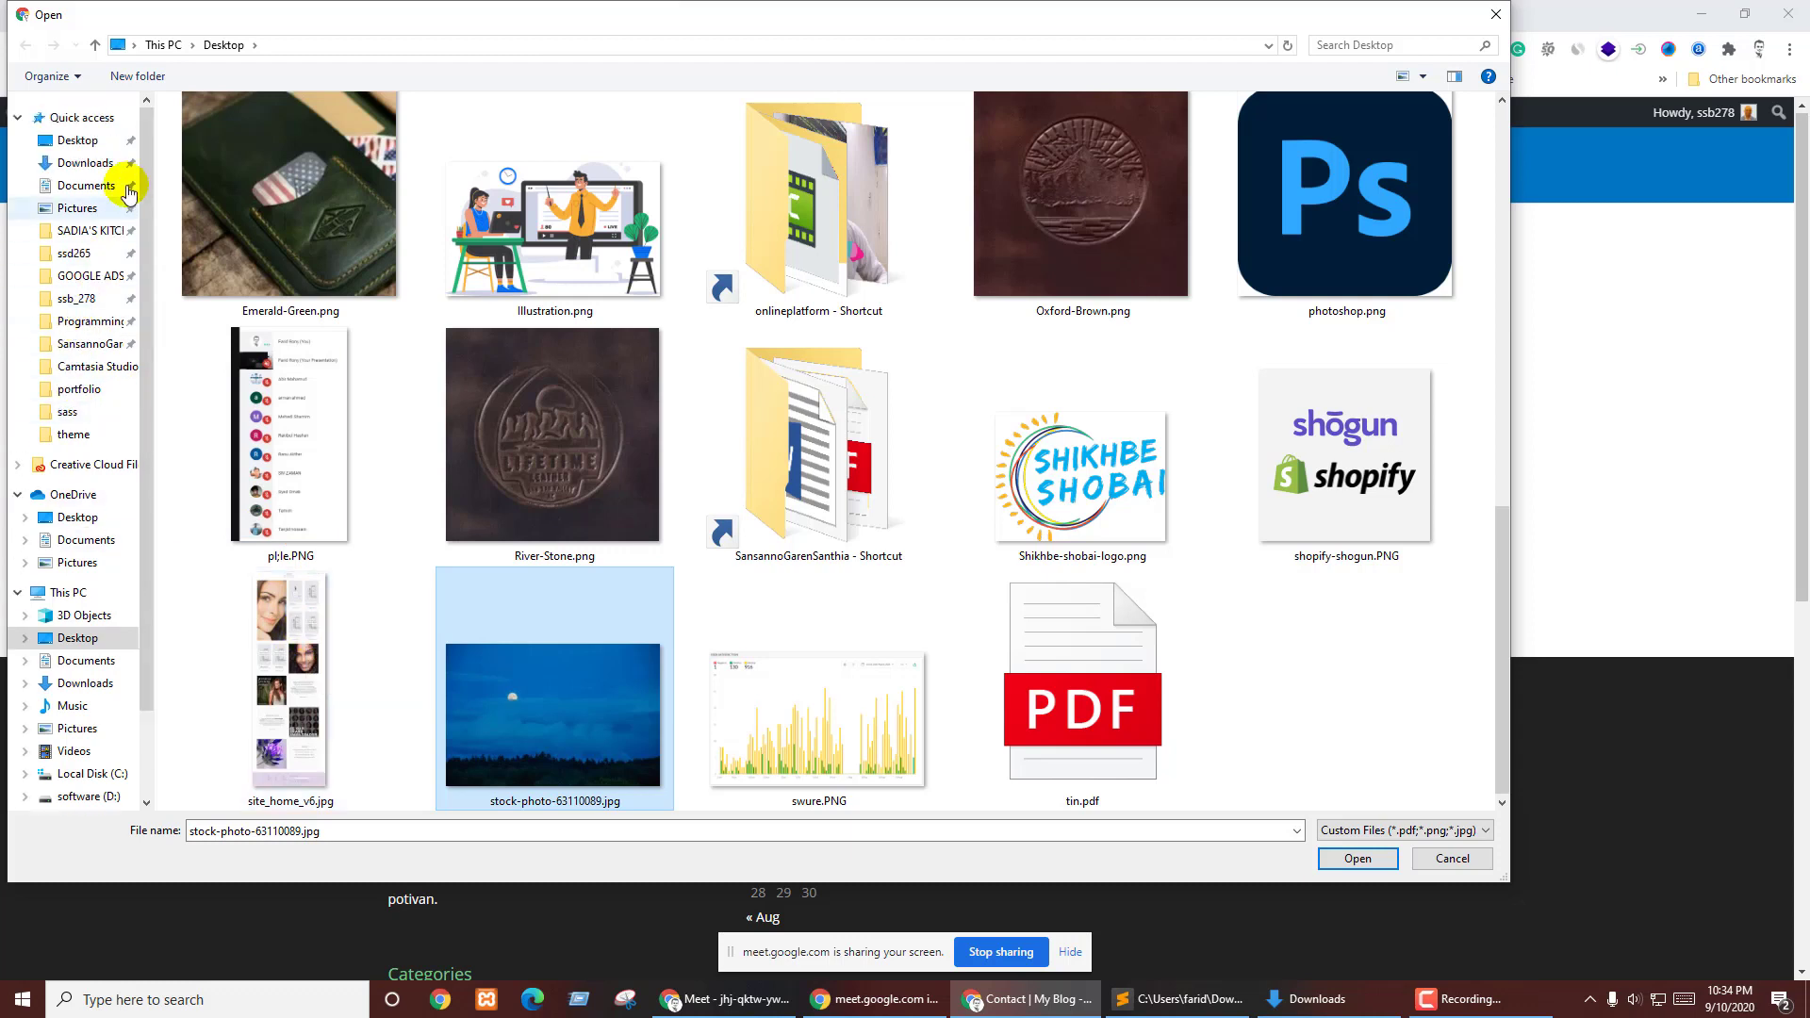
left_click(110, 165)
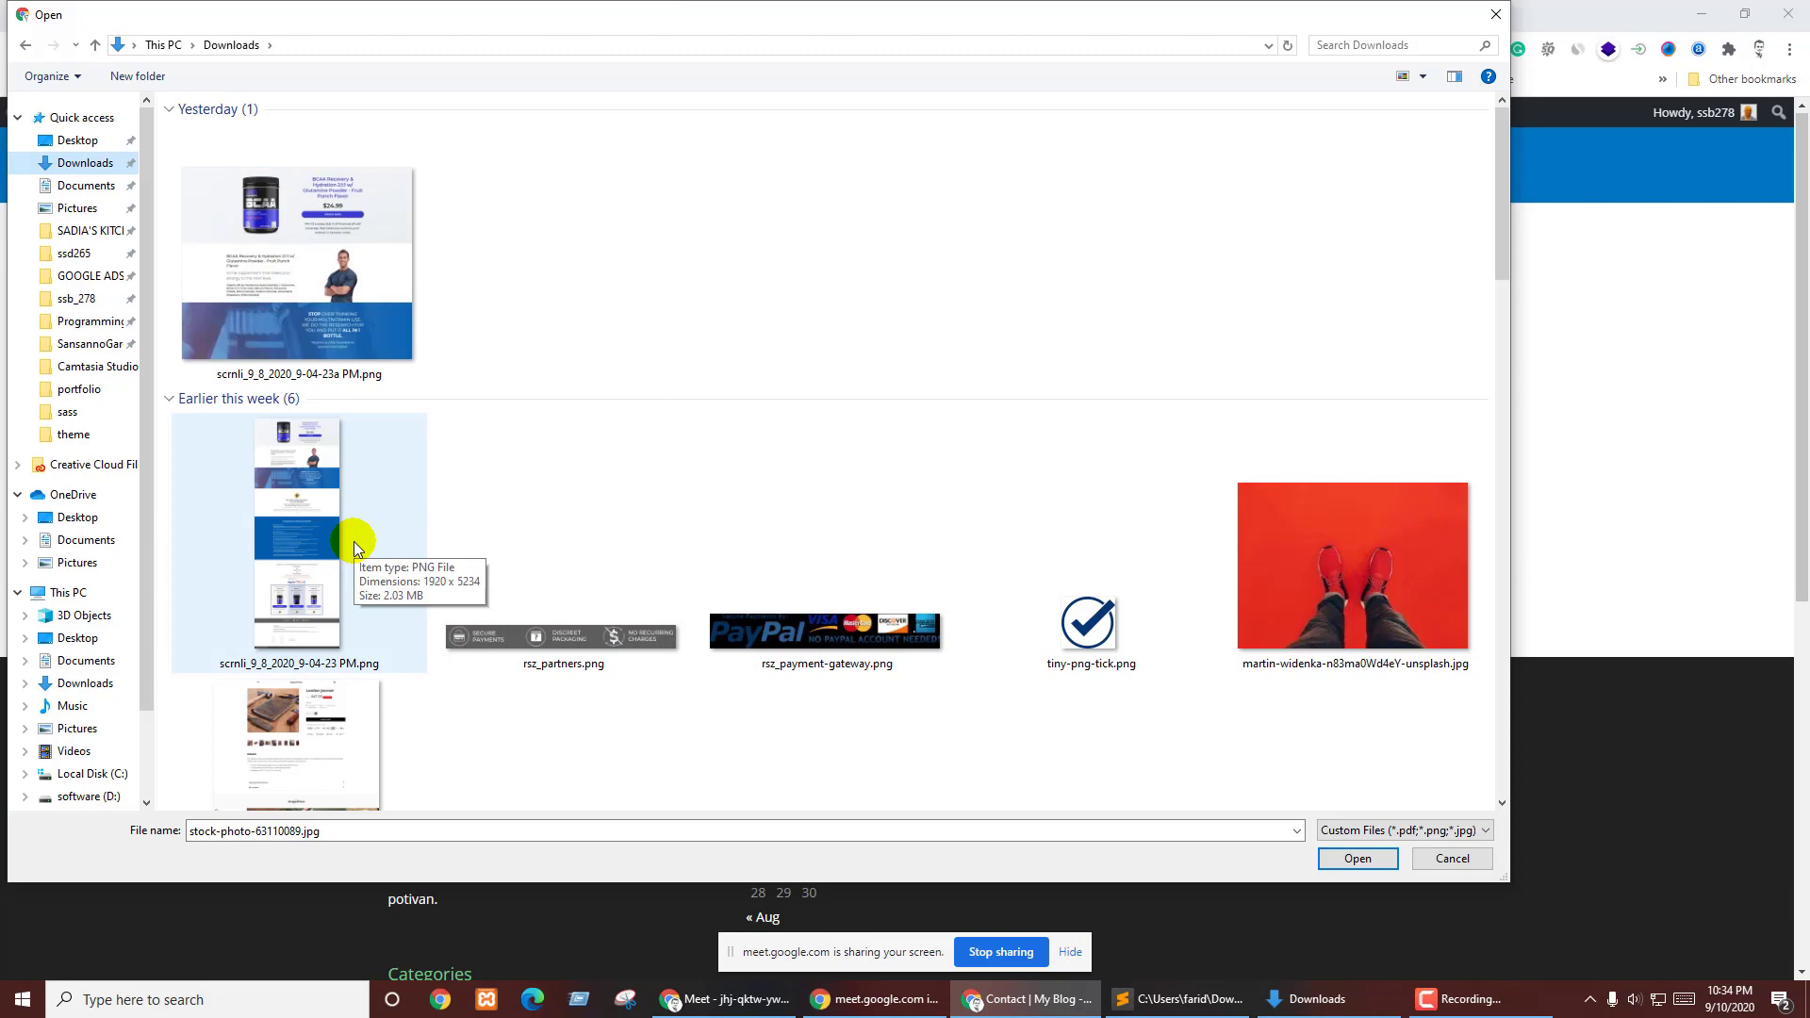
left_click(354, 546)
double_click(283, 532)
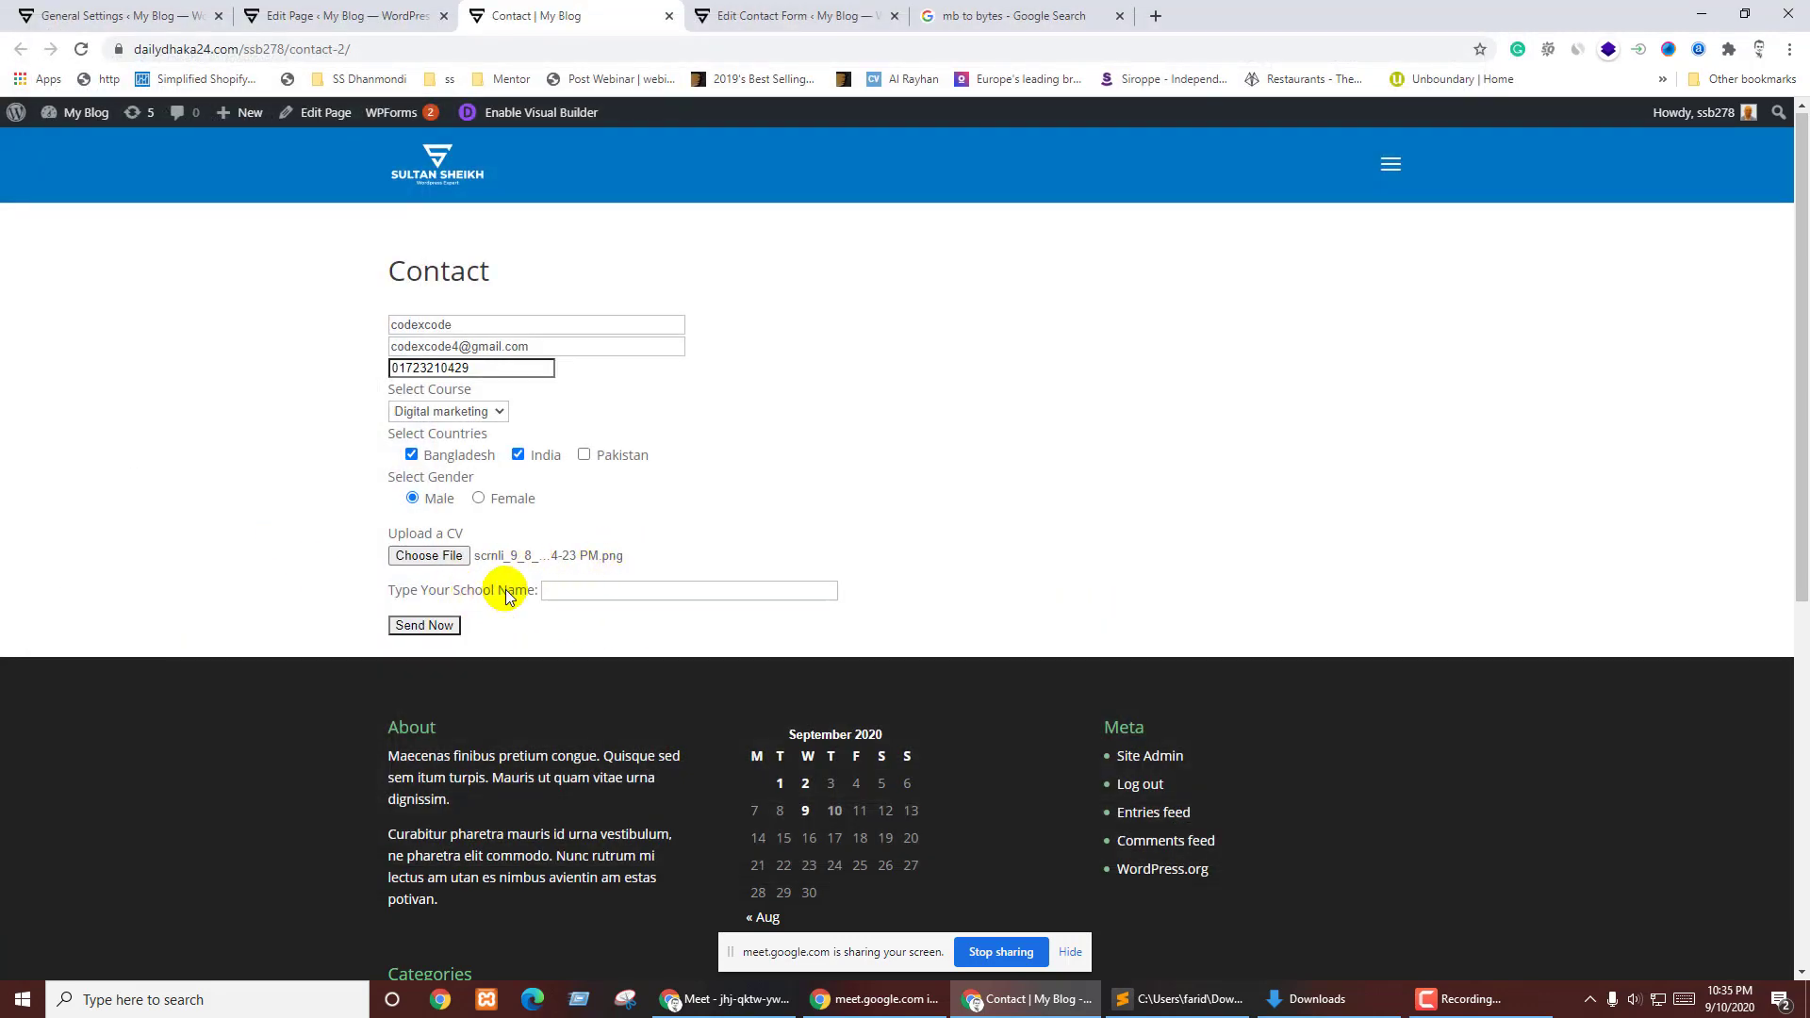
- Submit the form with 'lions' as the school answer, see file-too-big and wrong-quiz errors, and reopen the picker
left_click(564, 591)
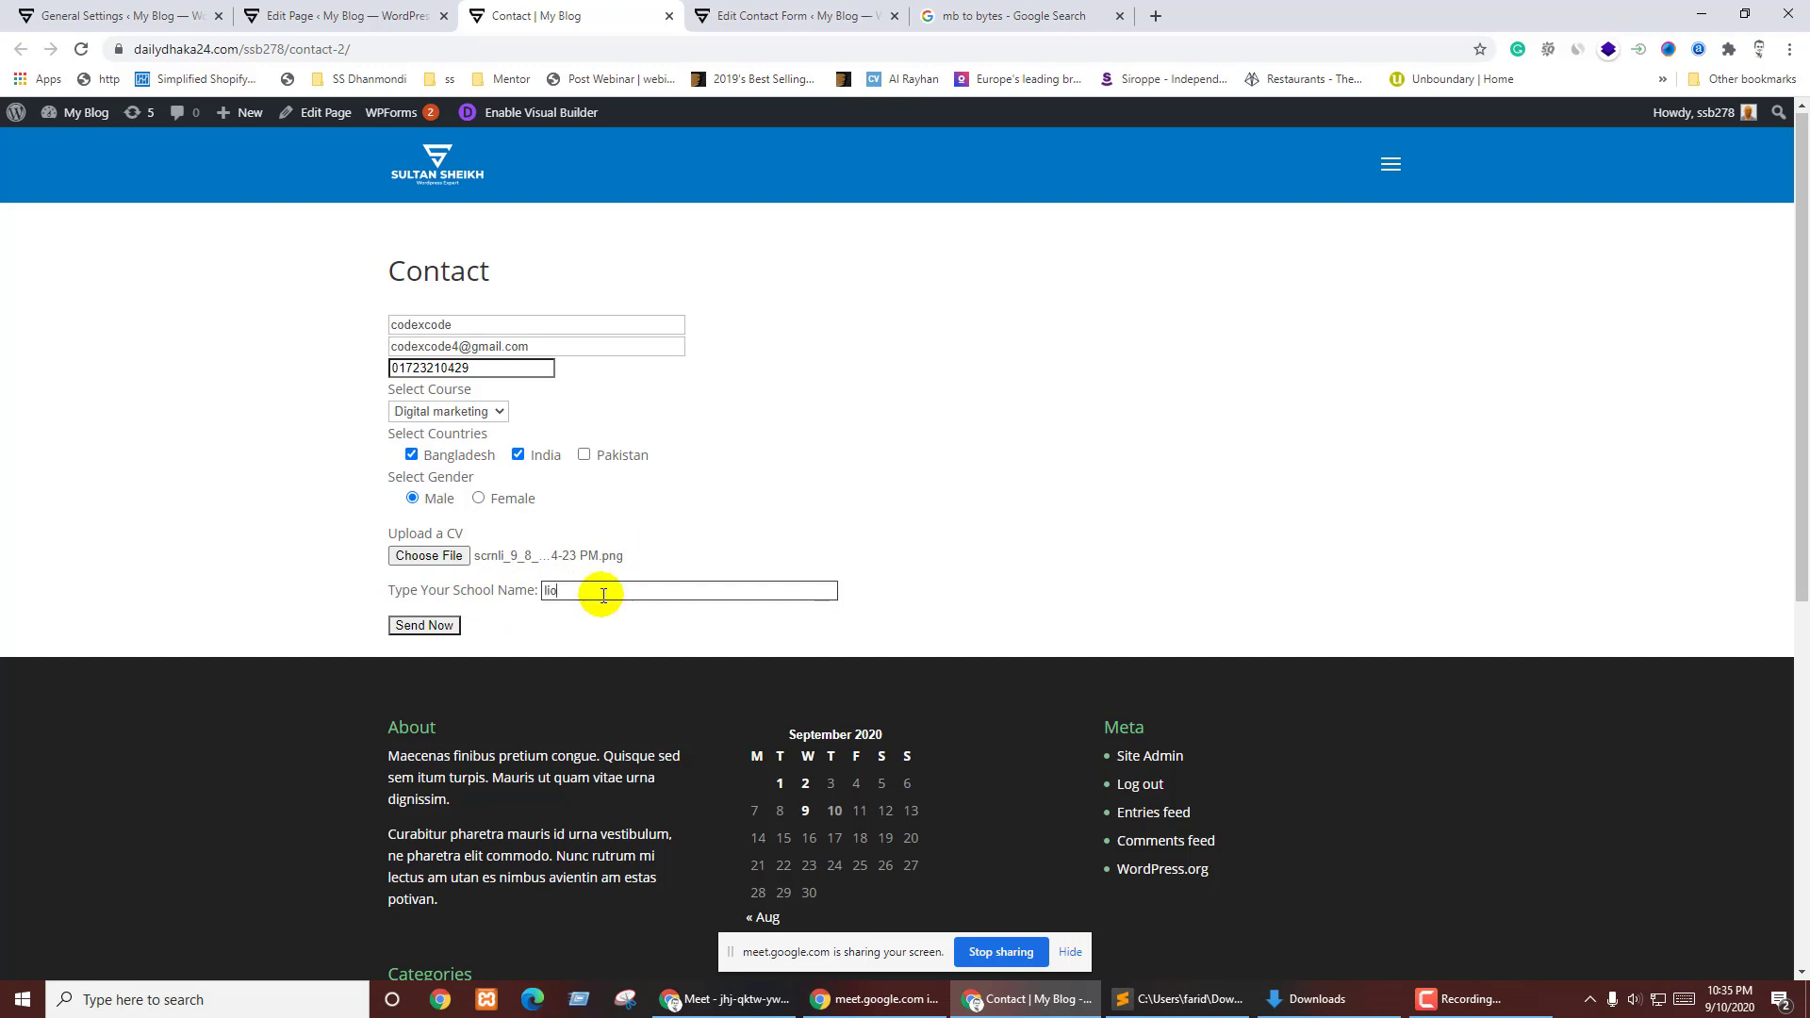
left_click(417, 625)
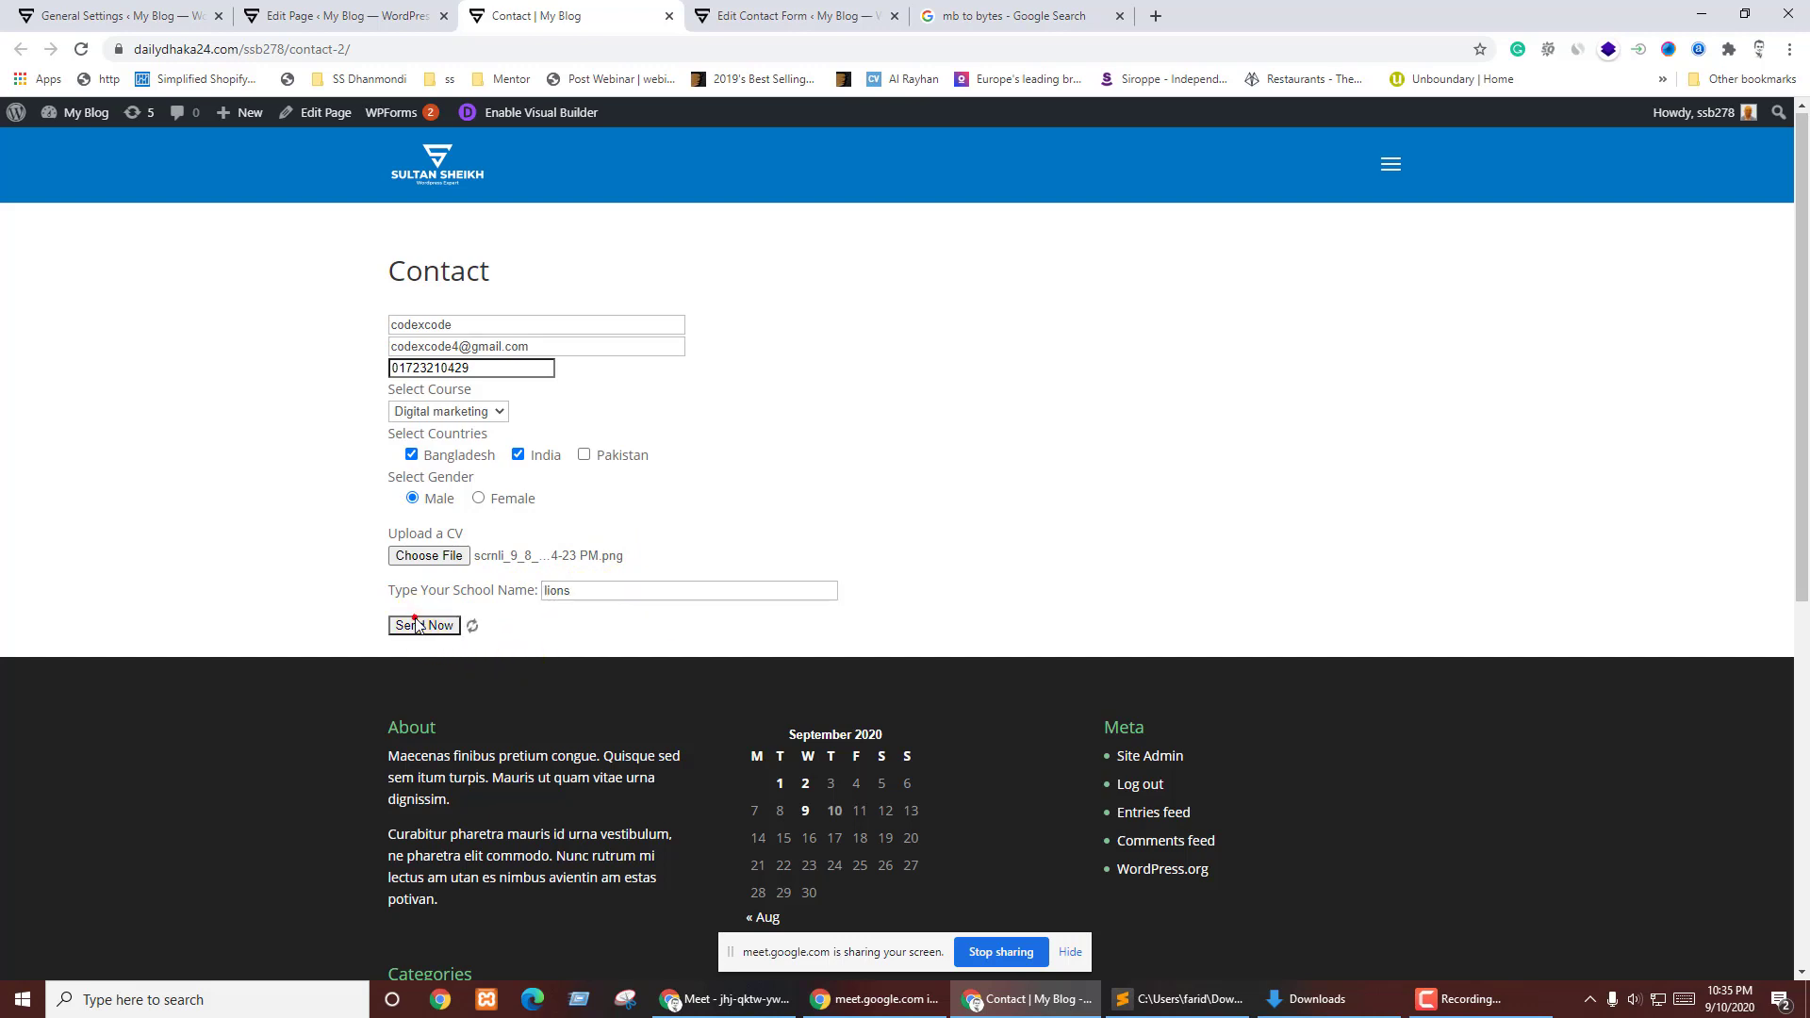
left_click(658, 662)
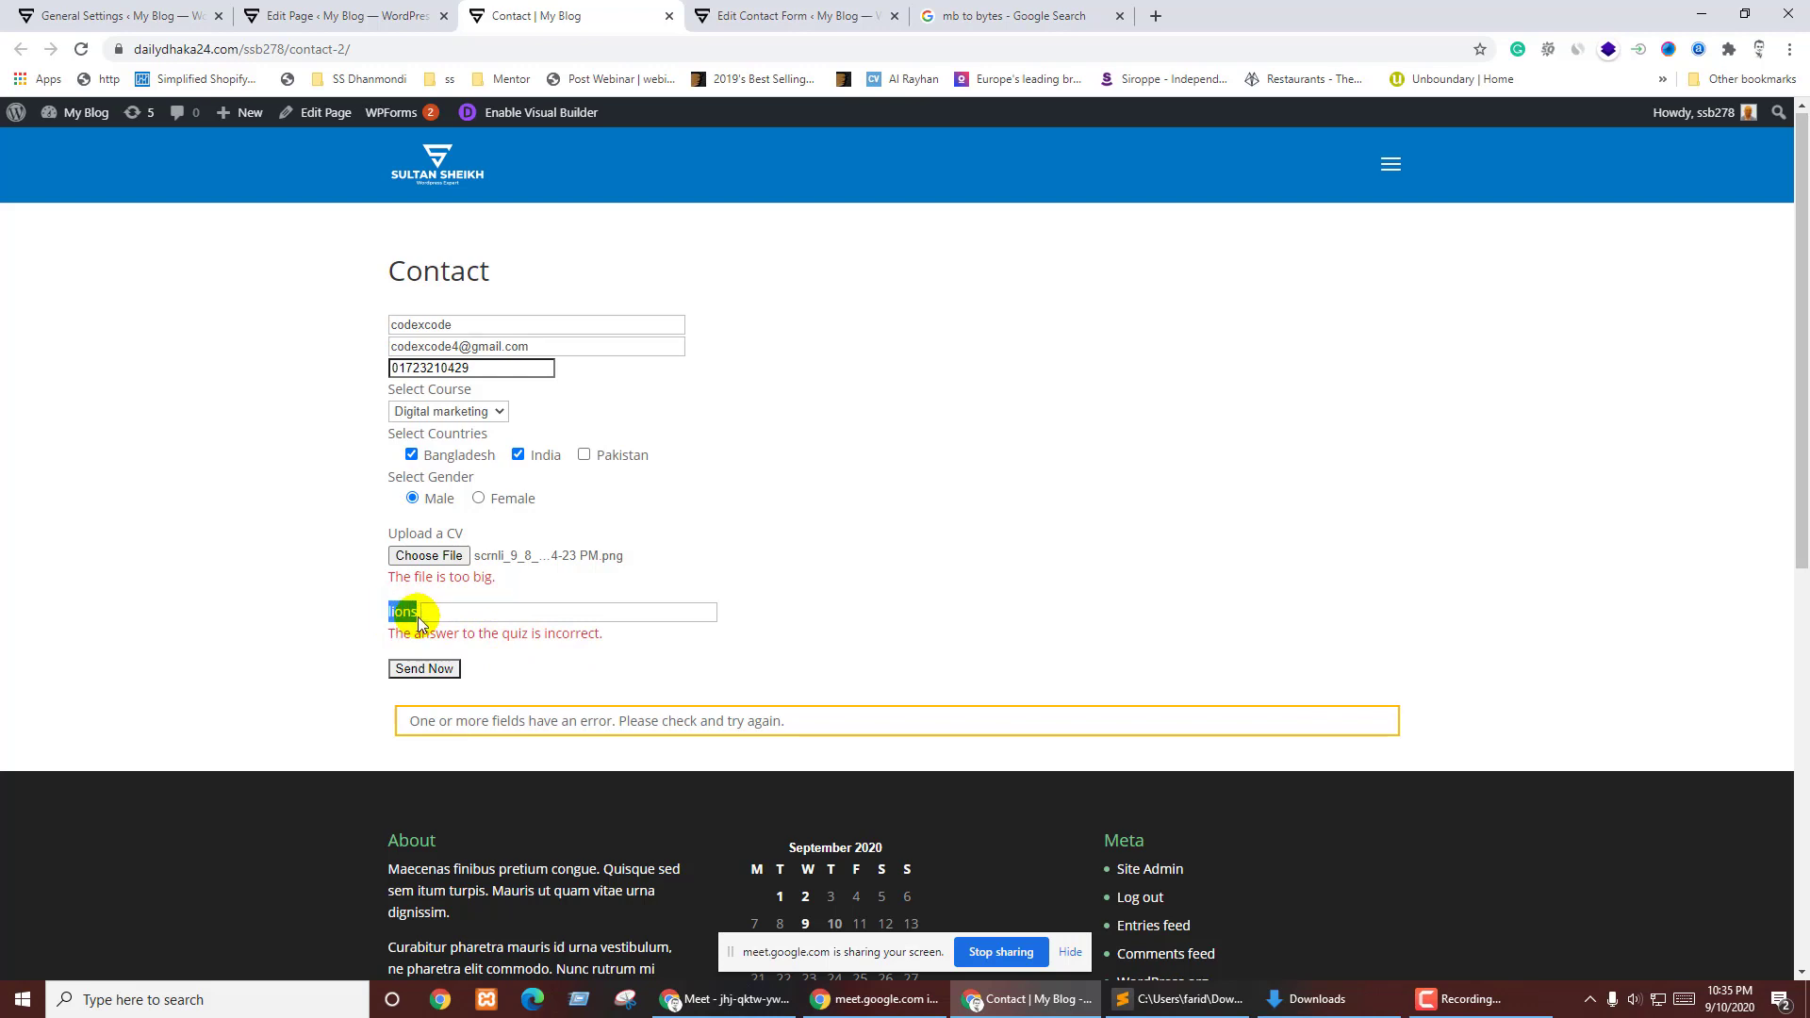
left_click(443, 555)
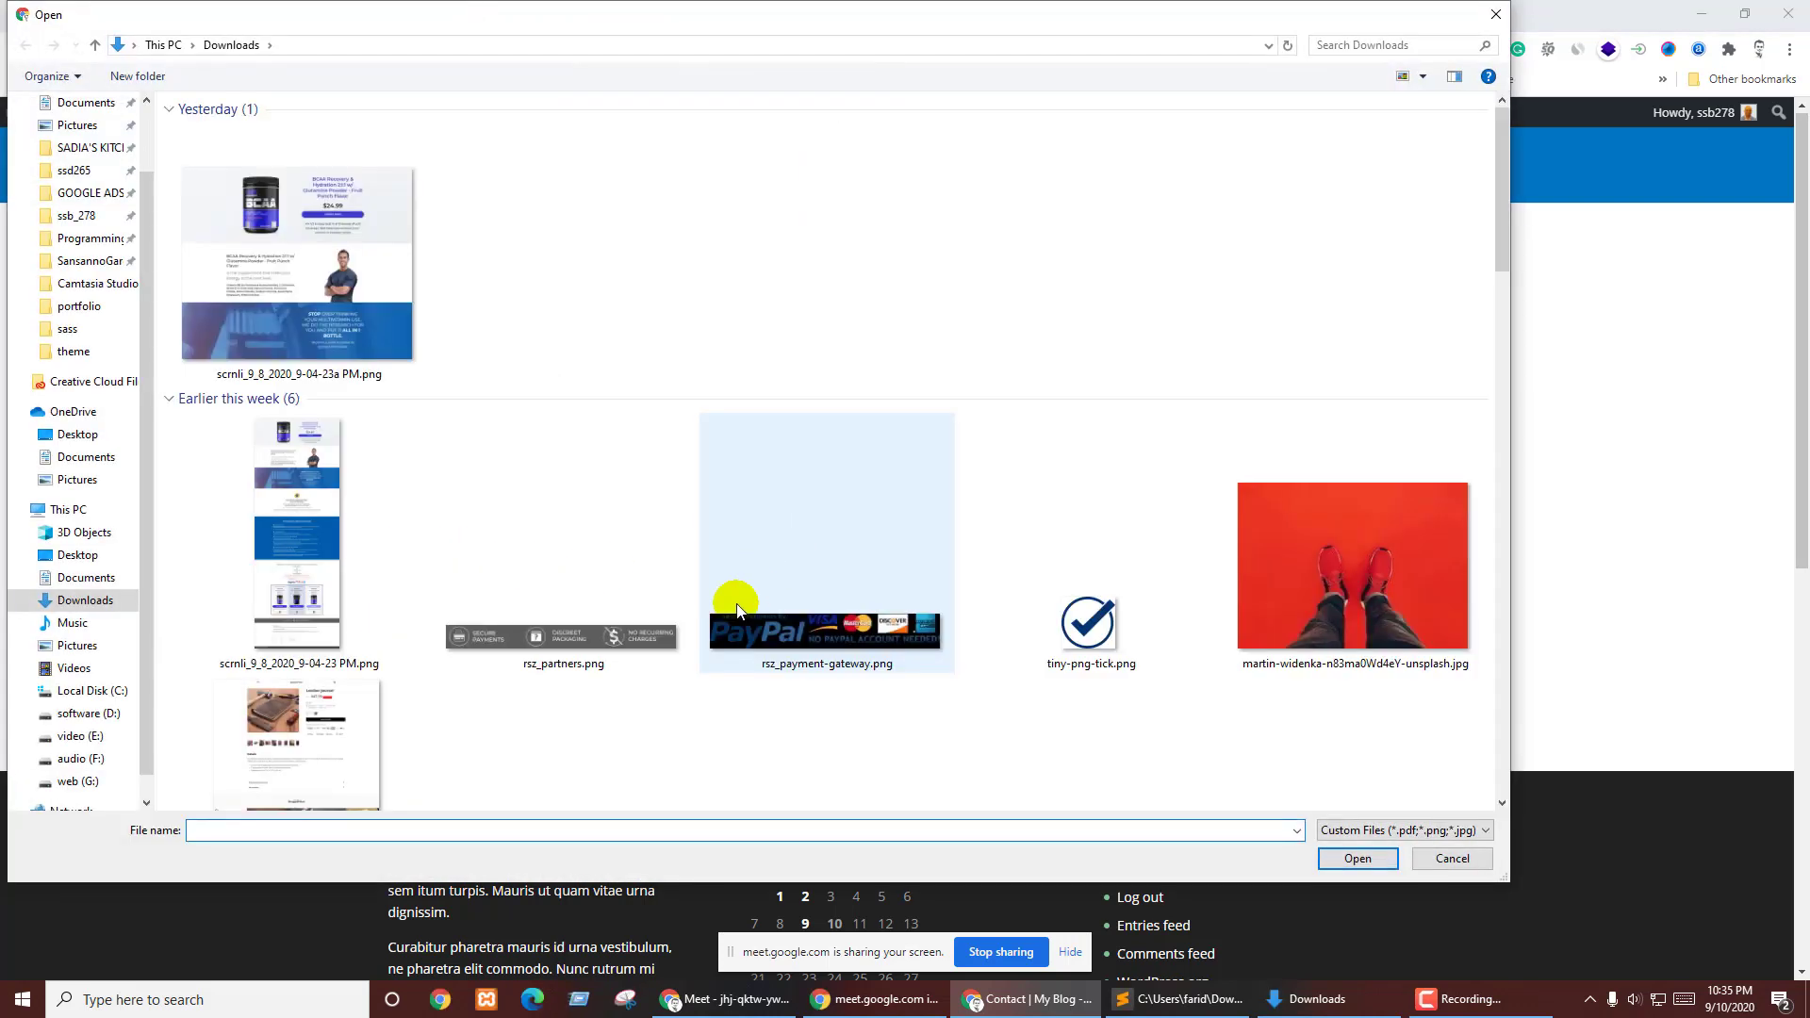
- Attach the other Downloads screenshot, confirm 'lions' in the form template, and resubmit the form successfully
double_click(332, 296)
left_click(465, 611)
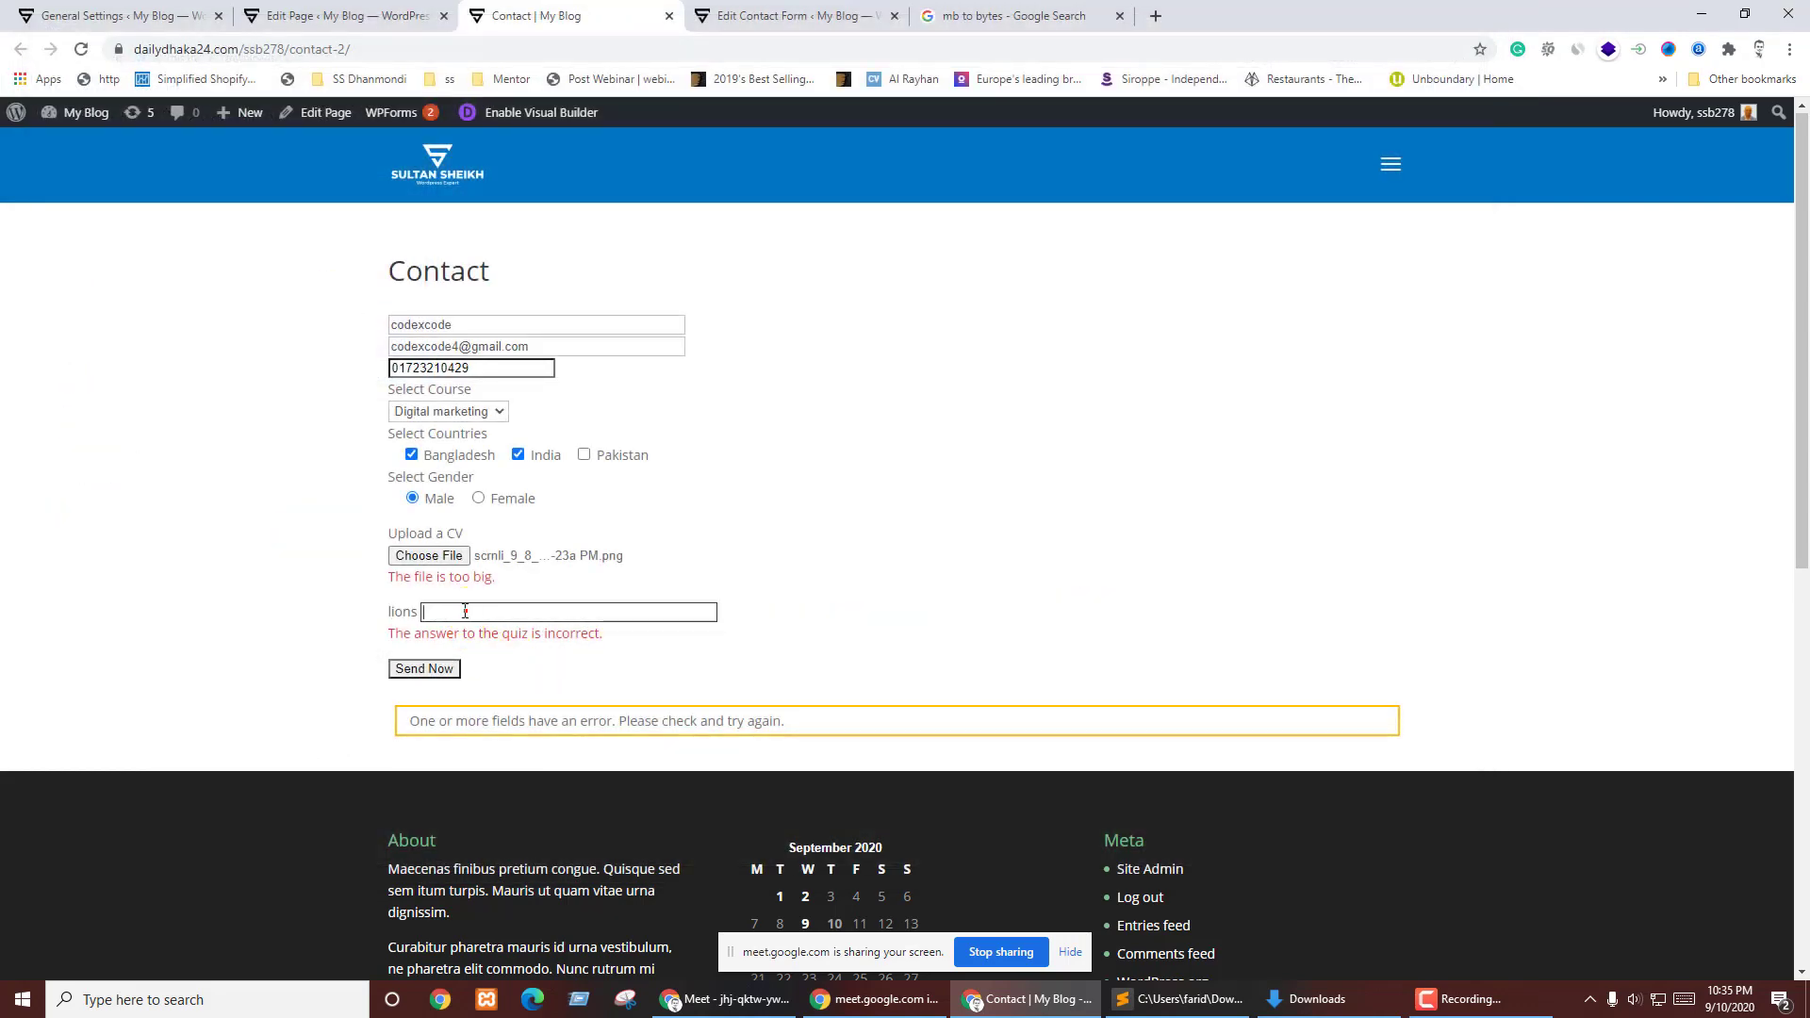
left_click(797, 15)
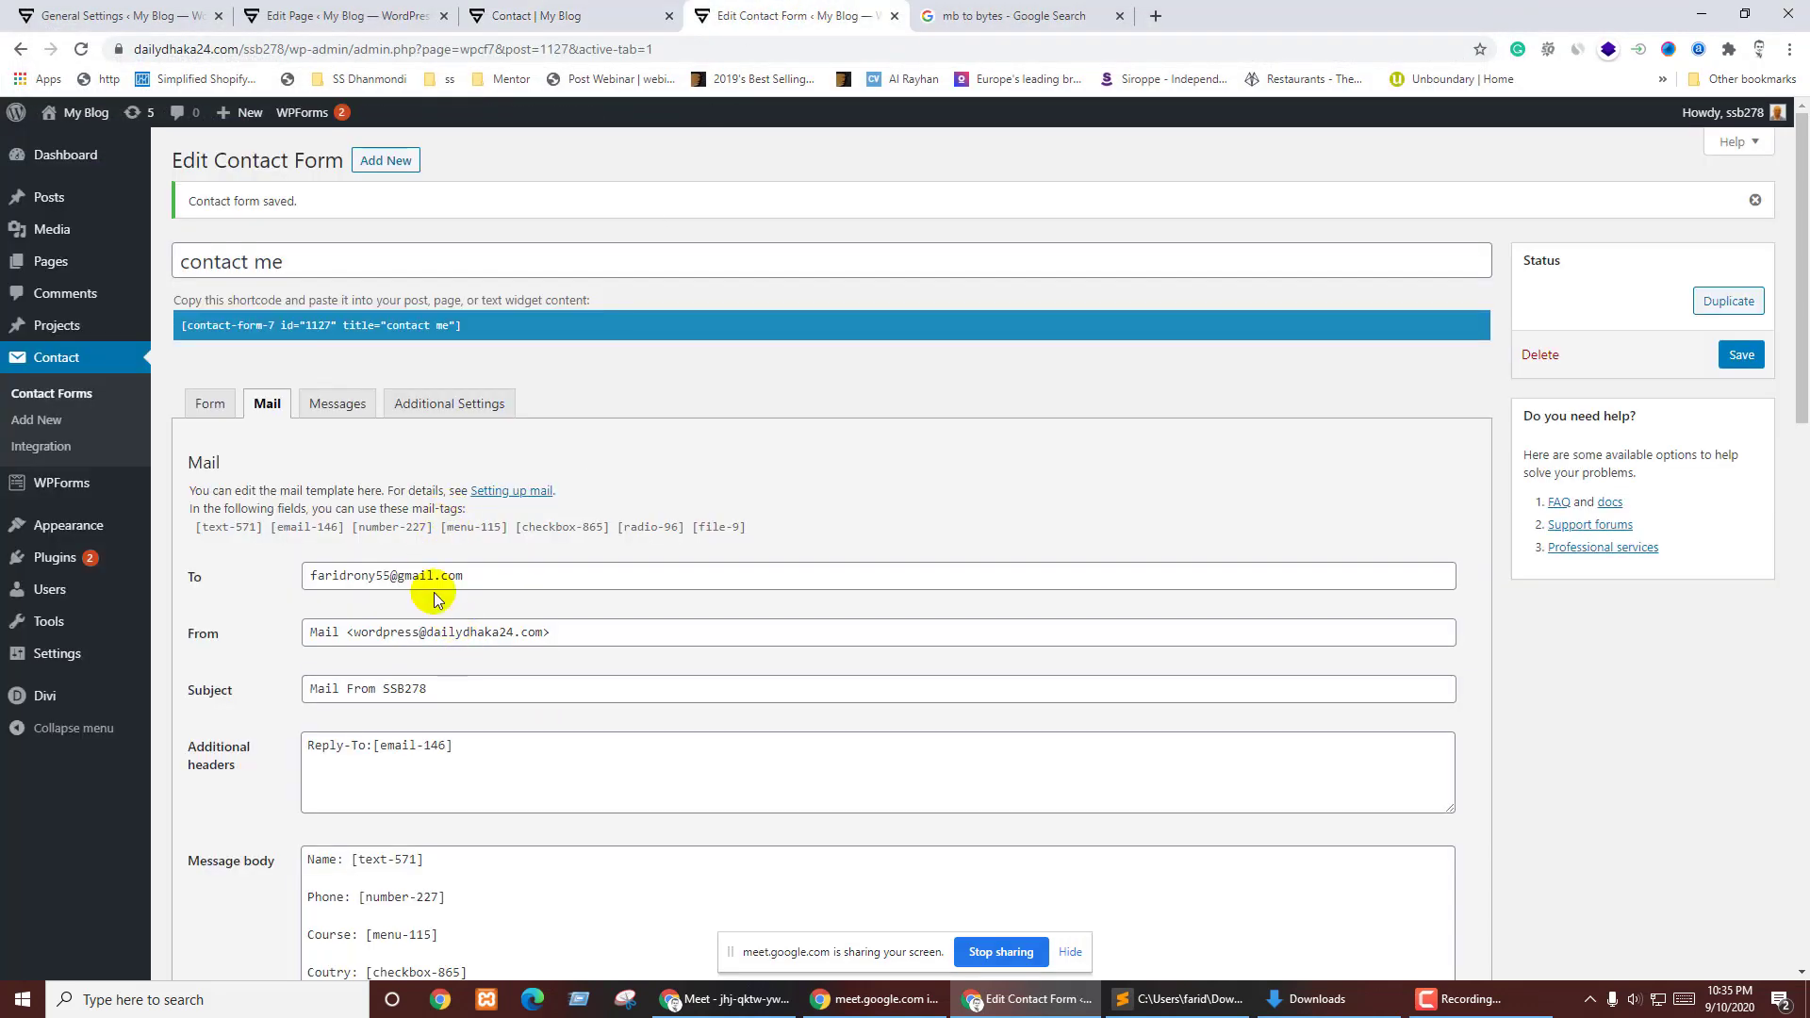
left_click(215, 396)
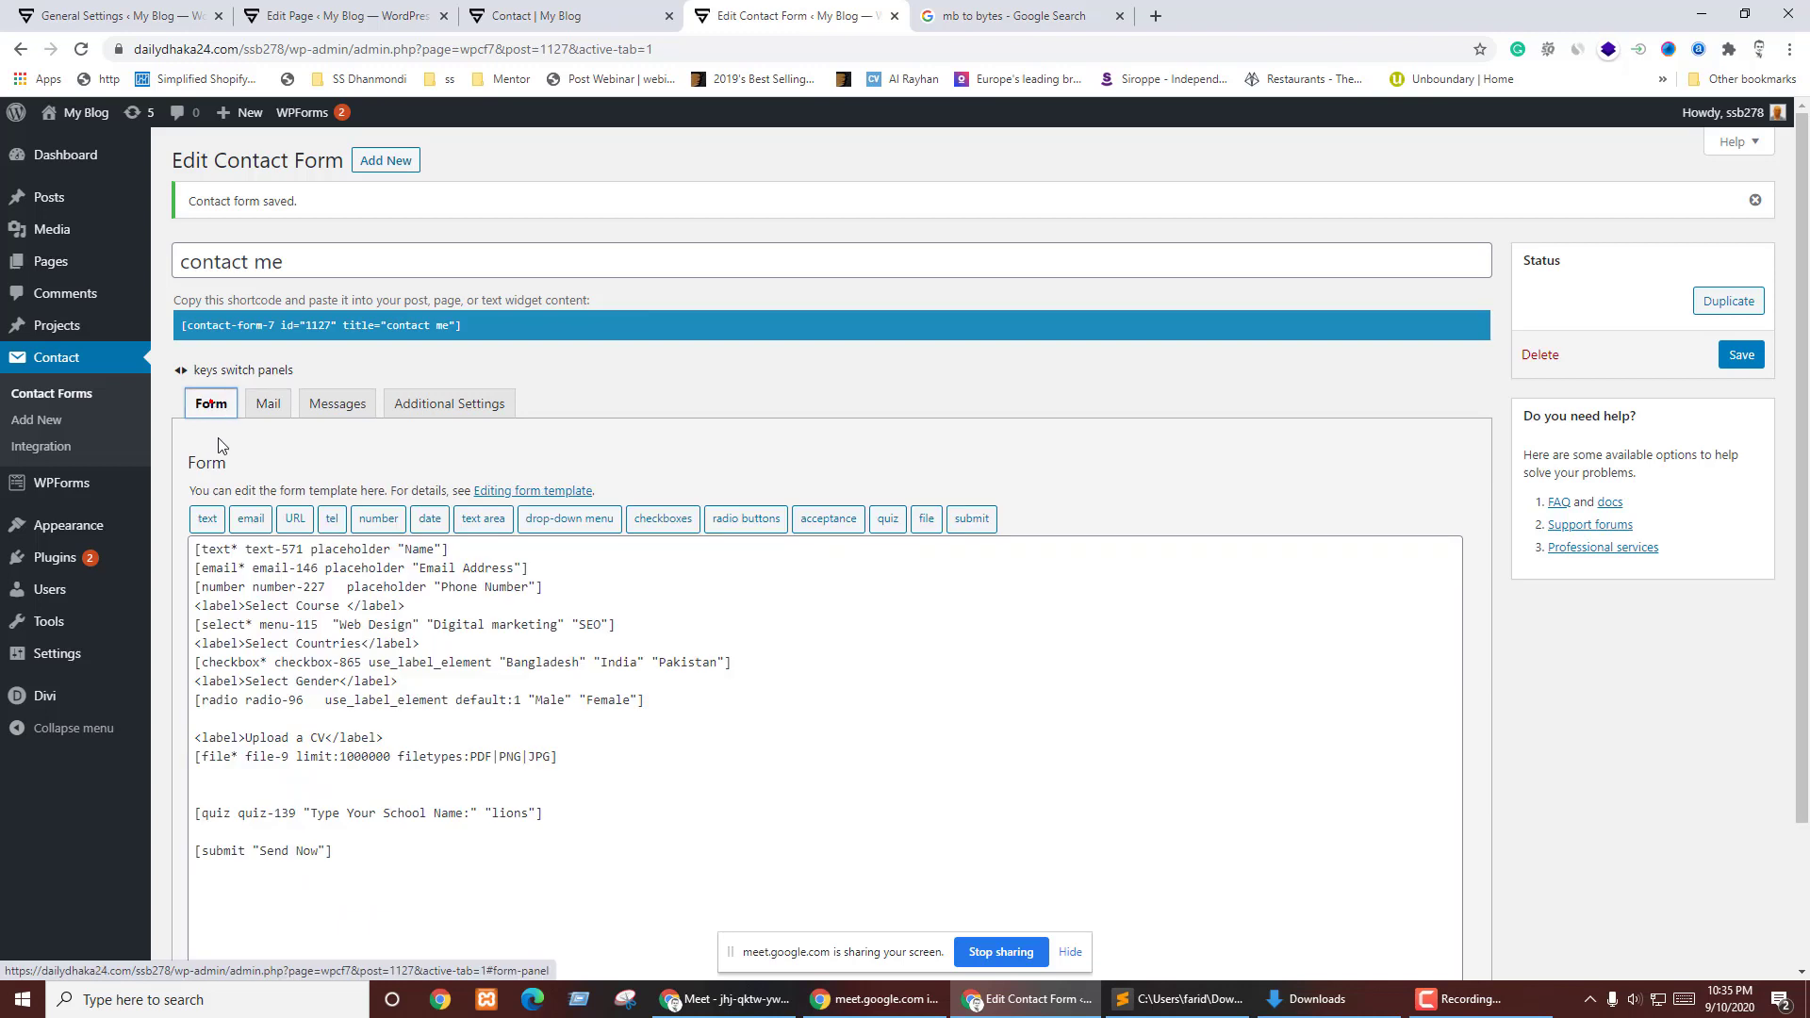
double_click(505, 813)
left_click(575, 15)
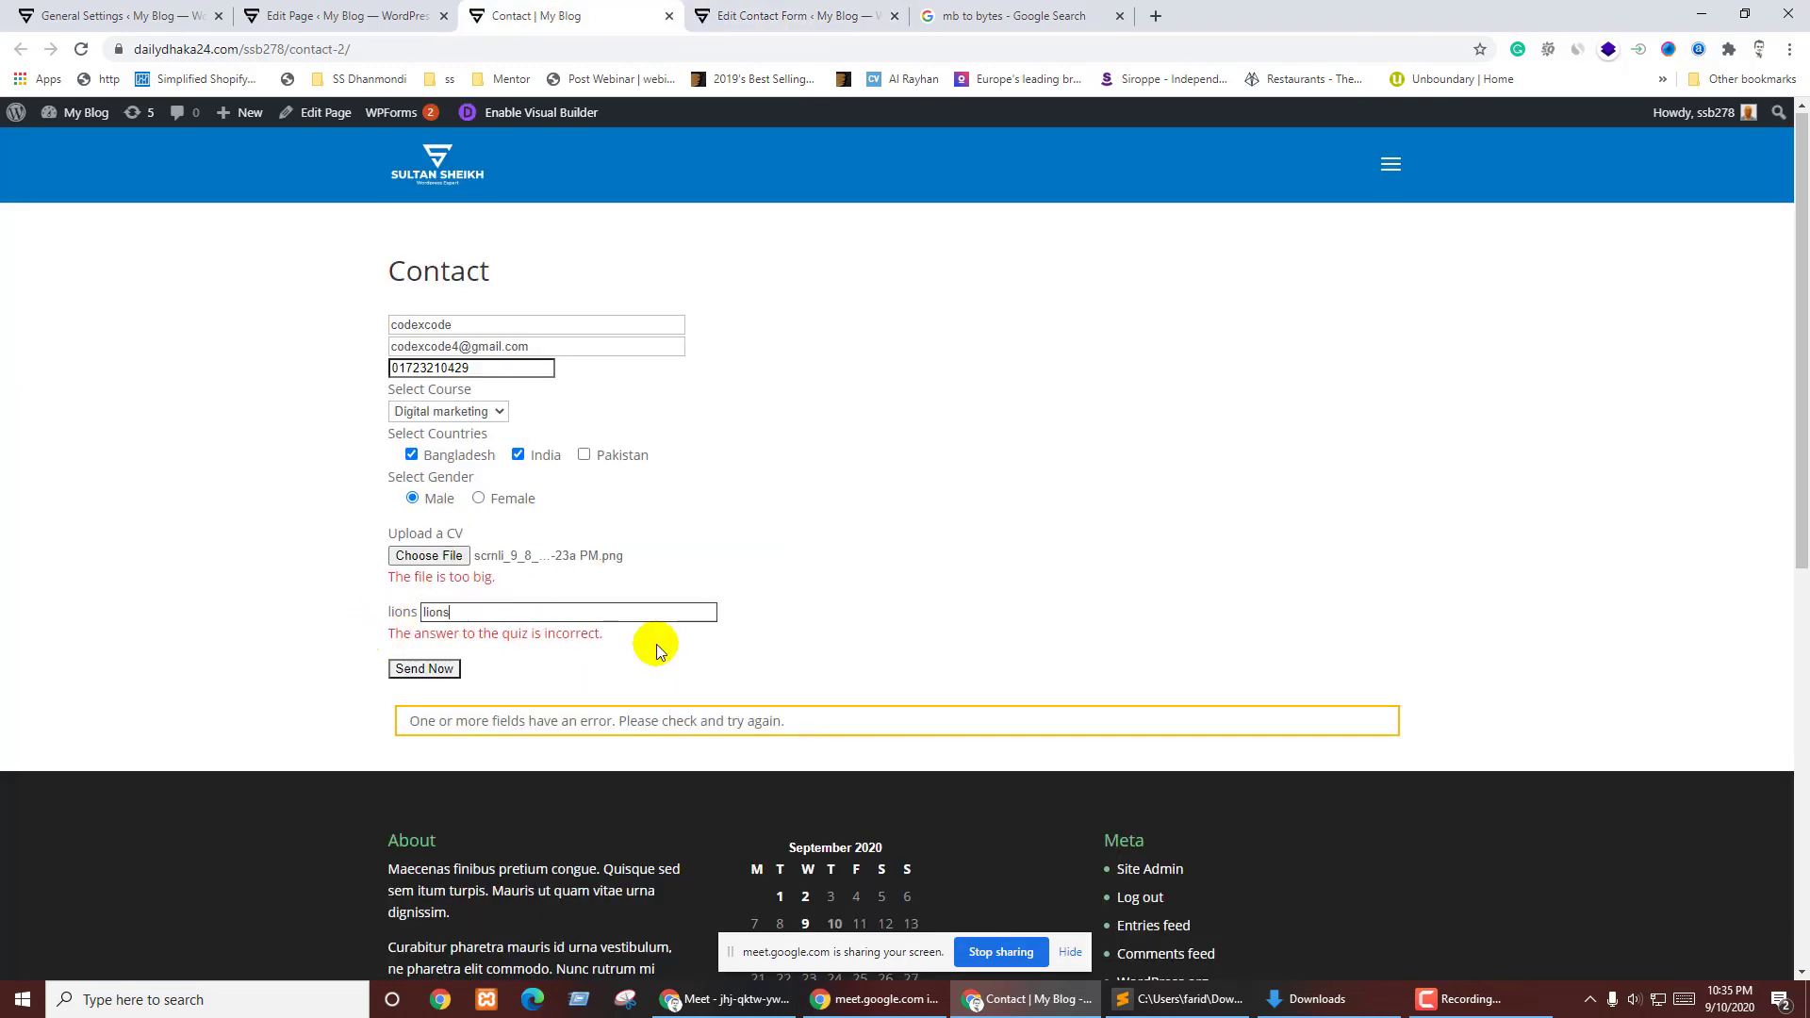
left_click(429, 671)
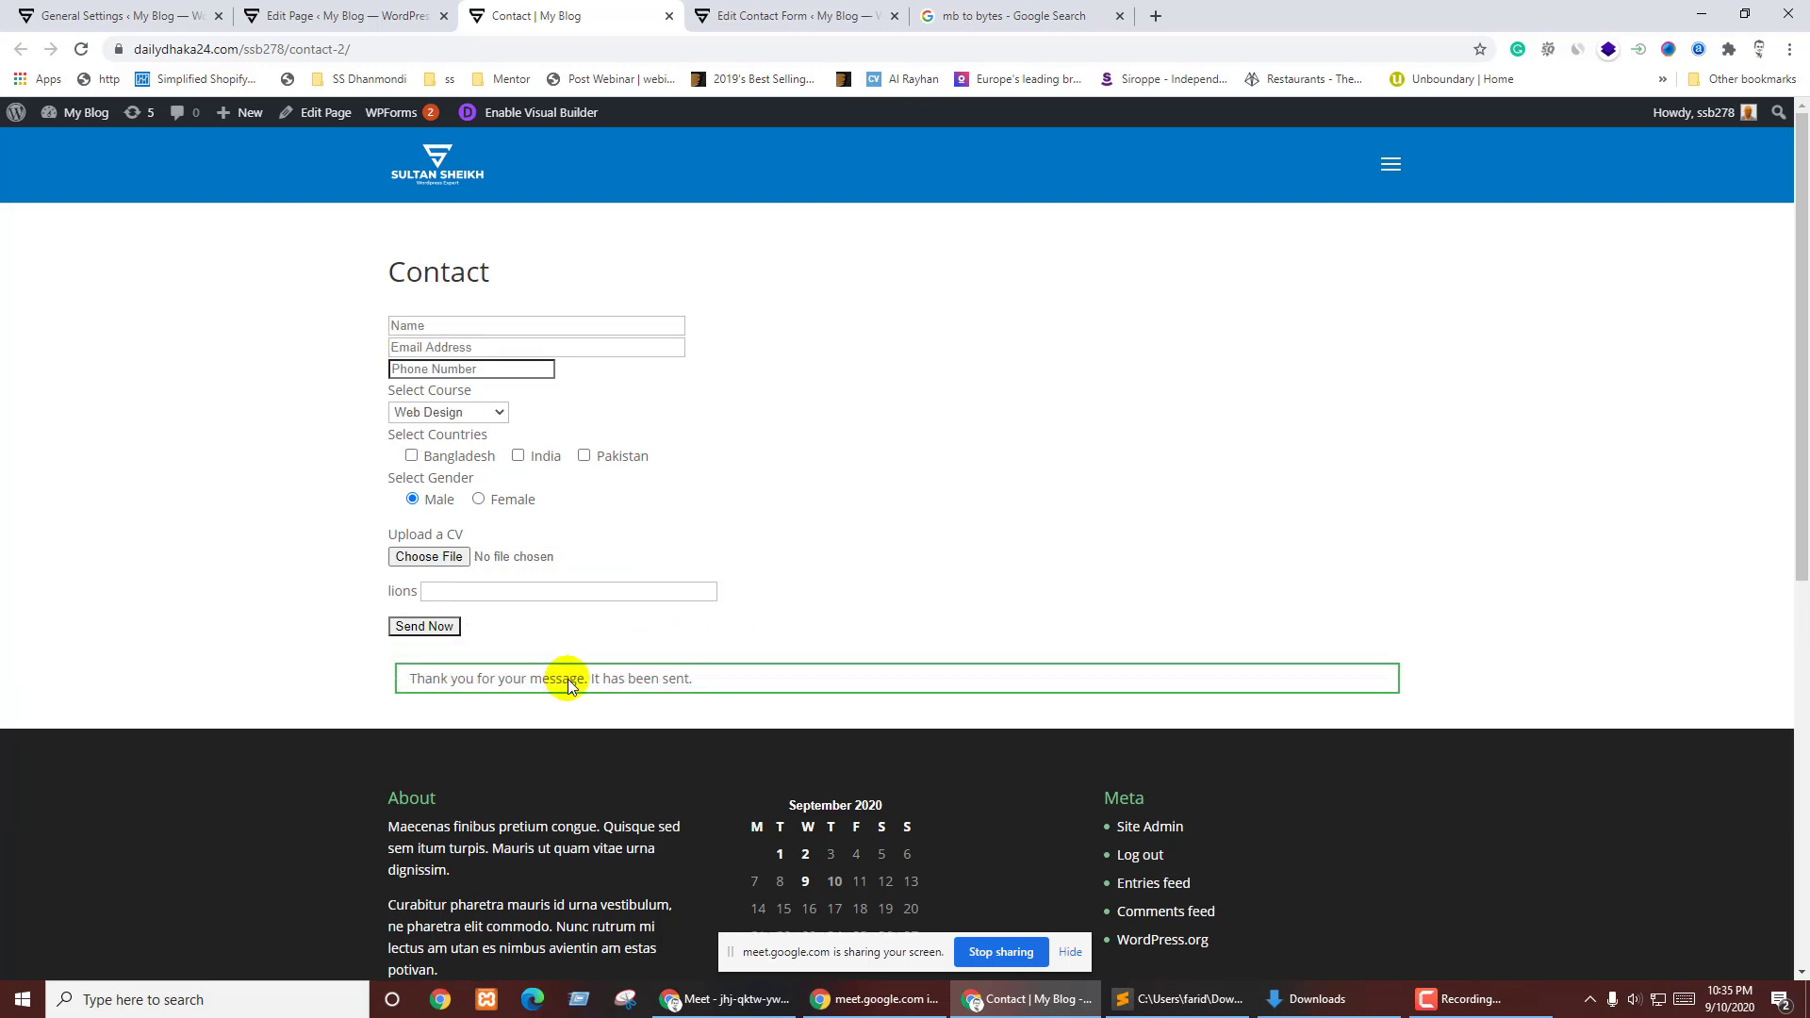
- In Gmail, expand More and look through All Mail before opening the Spam folder
left_click(724, 998)
left_click(1116, 9)
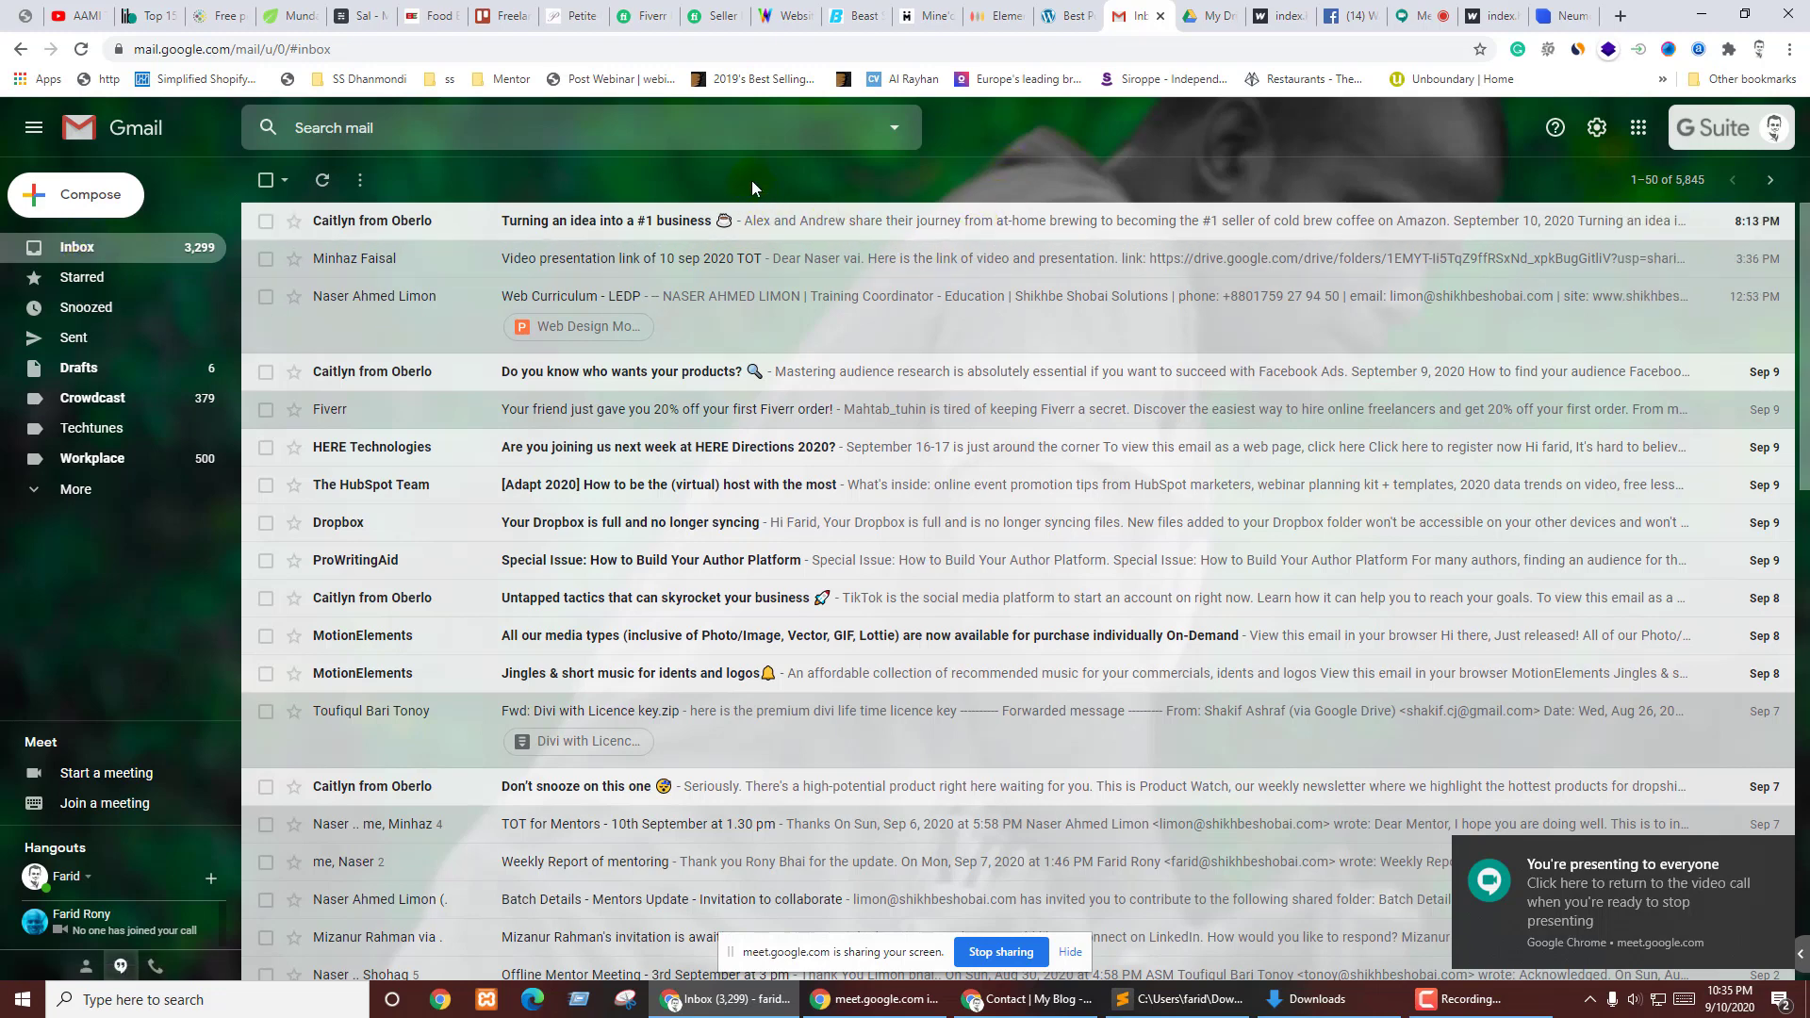
left_click(72, 488)
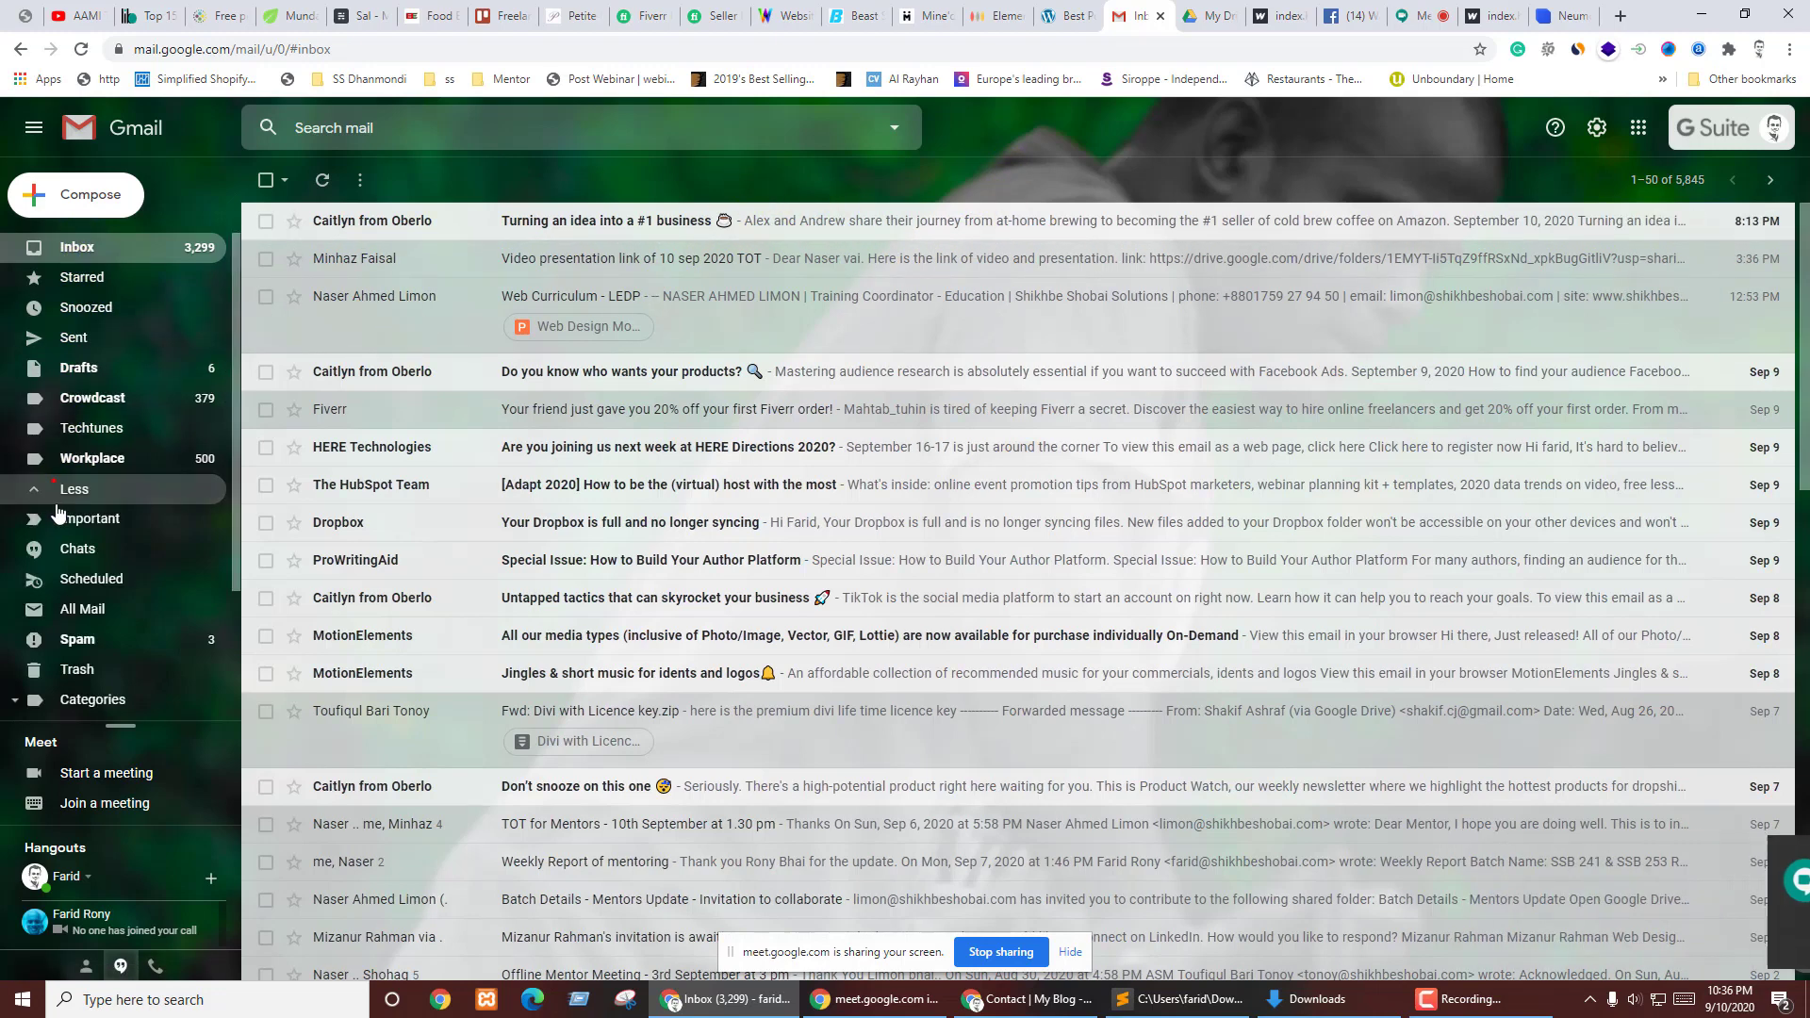
left_click(80, 613)
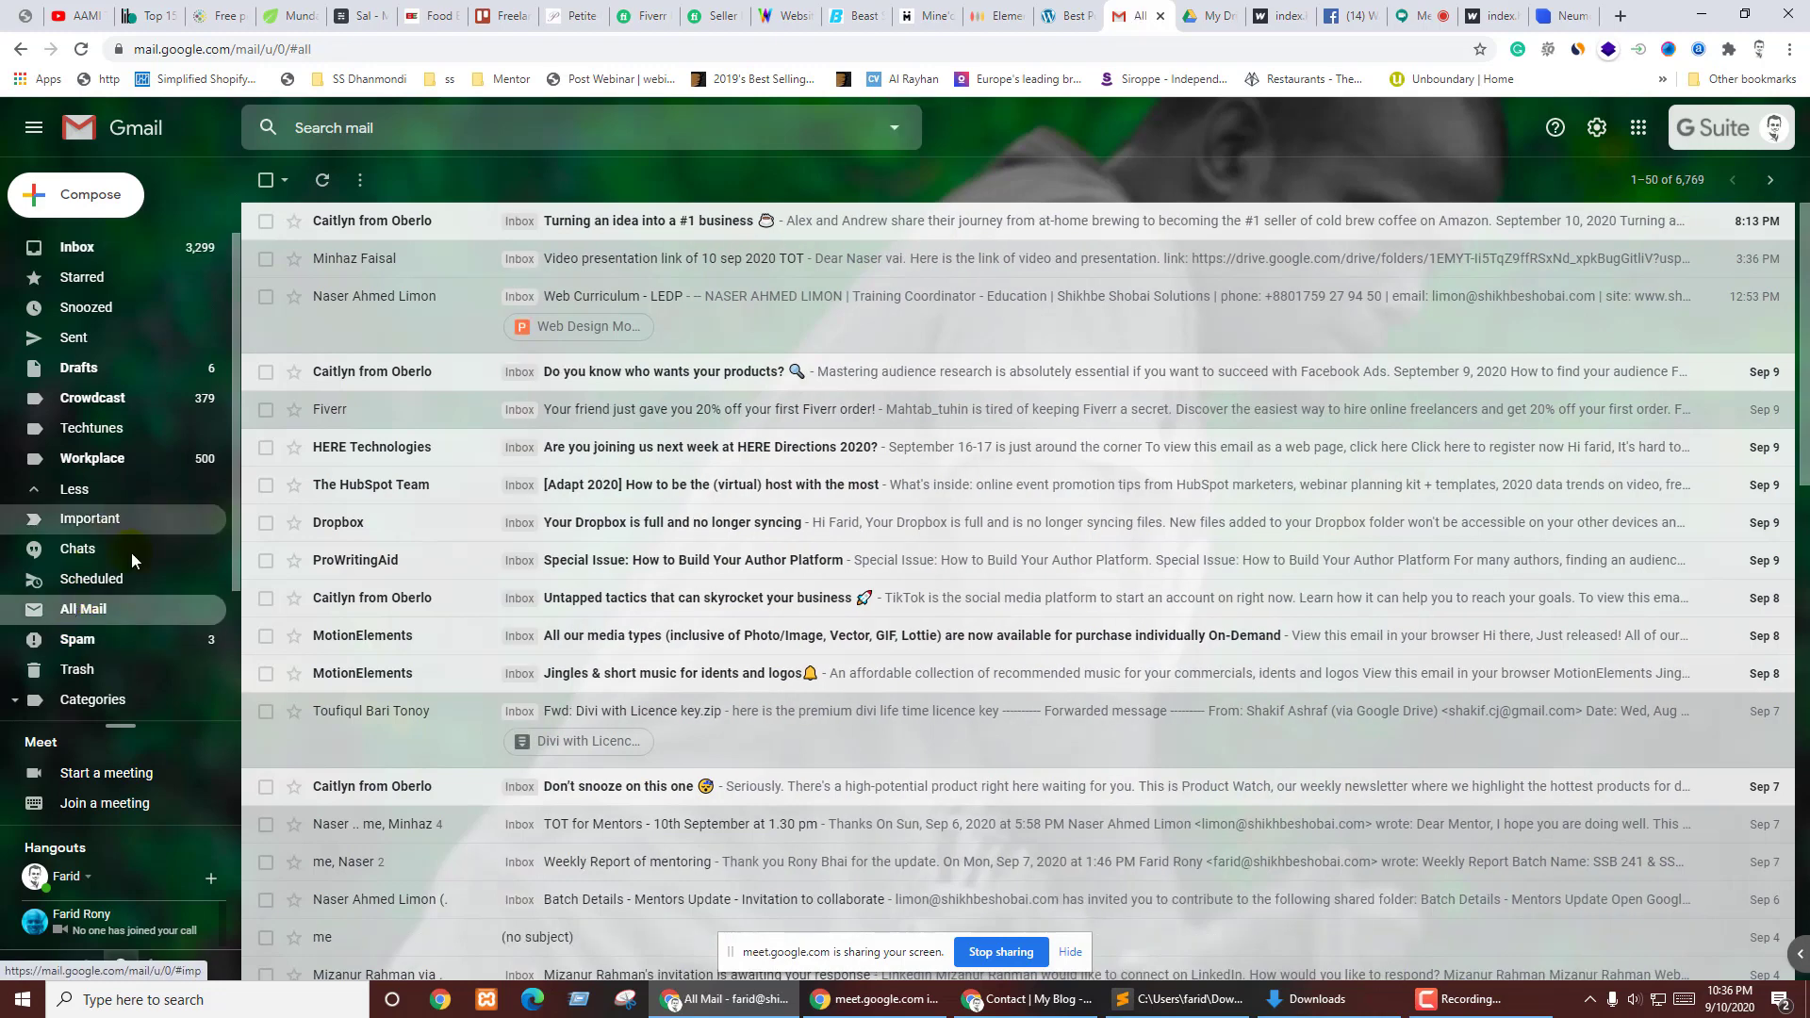
left_click(85, 648)
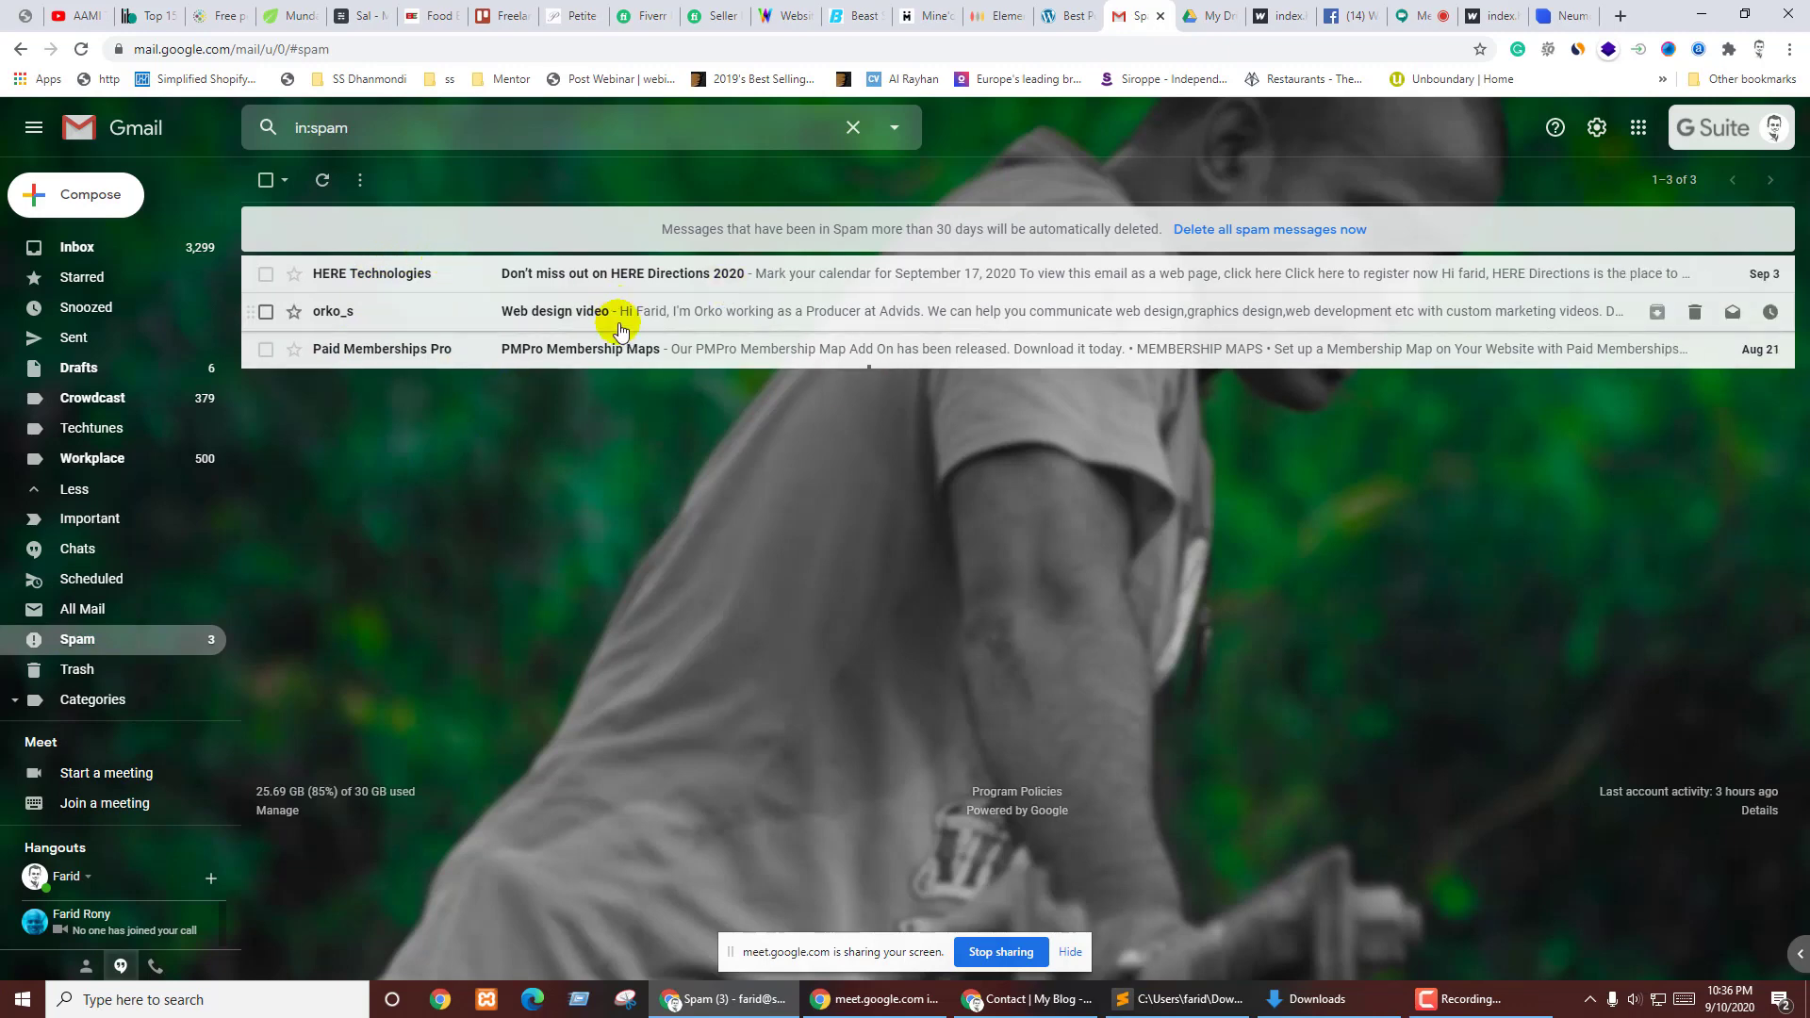
- Select the Contact page's web address, then return to the Gmail Spam folder
left_click(1007, 1001)
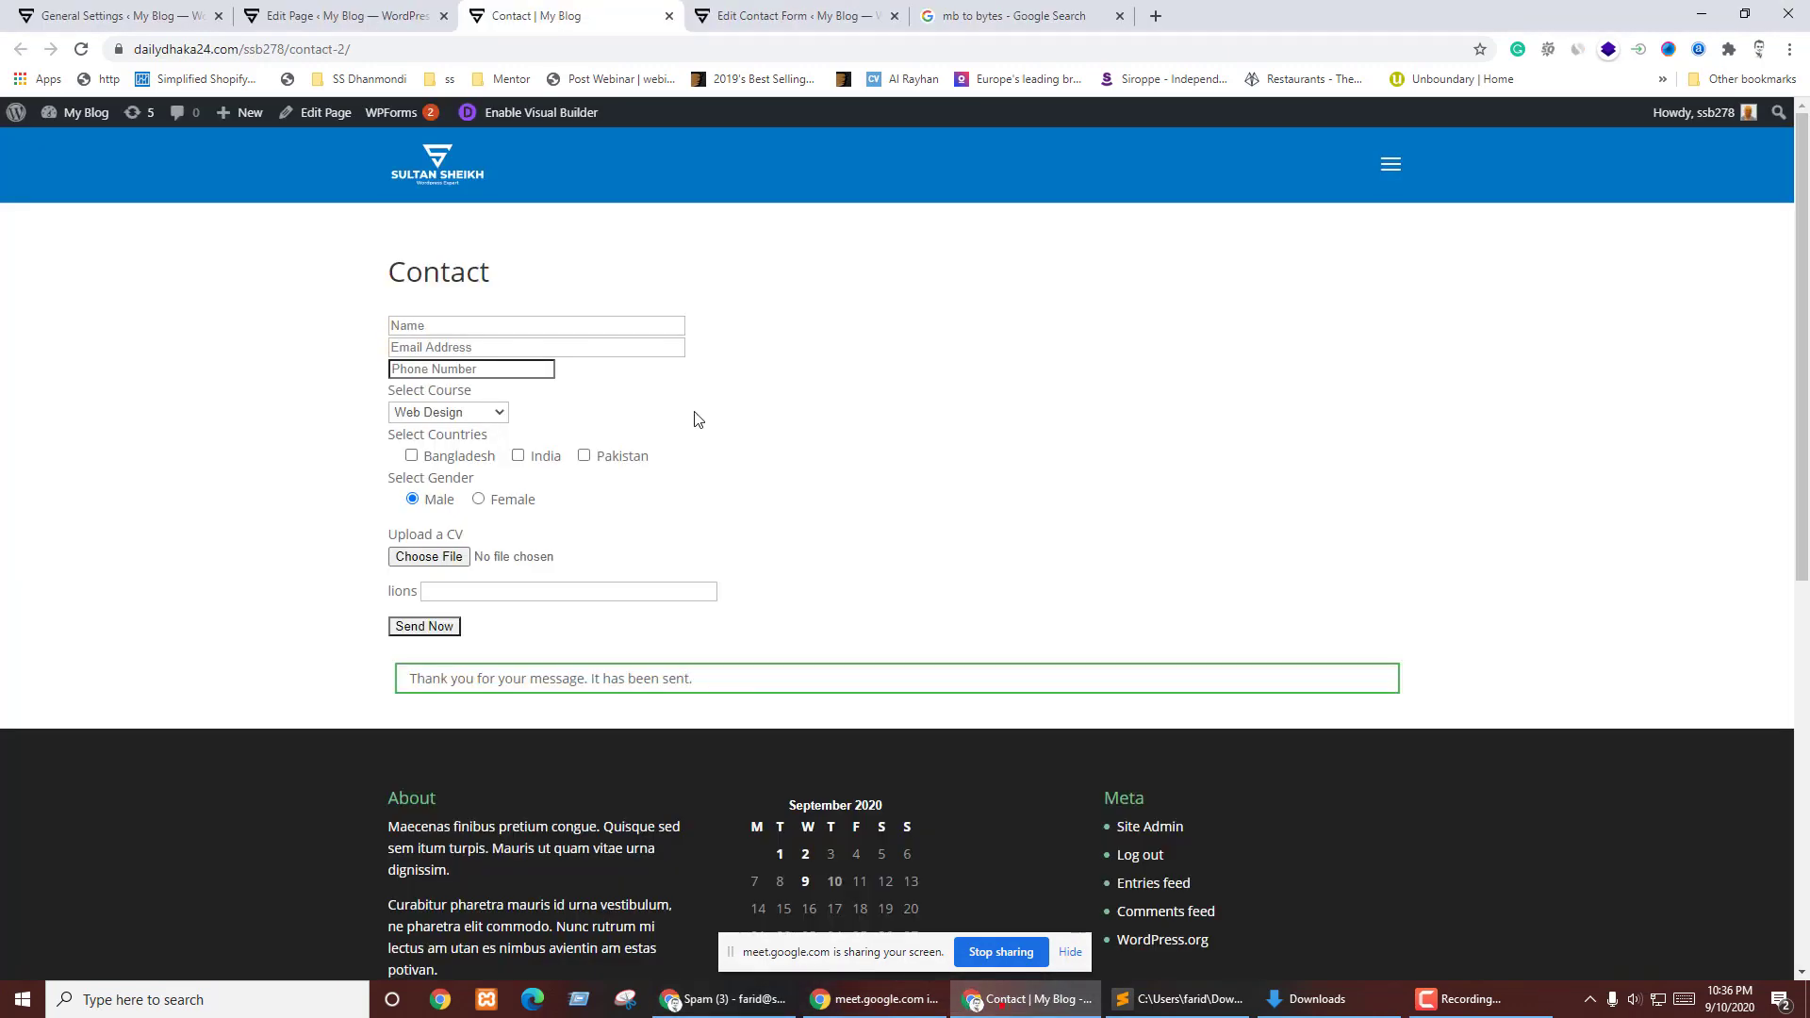
left_click(365, 48)
key("ctrl+c")
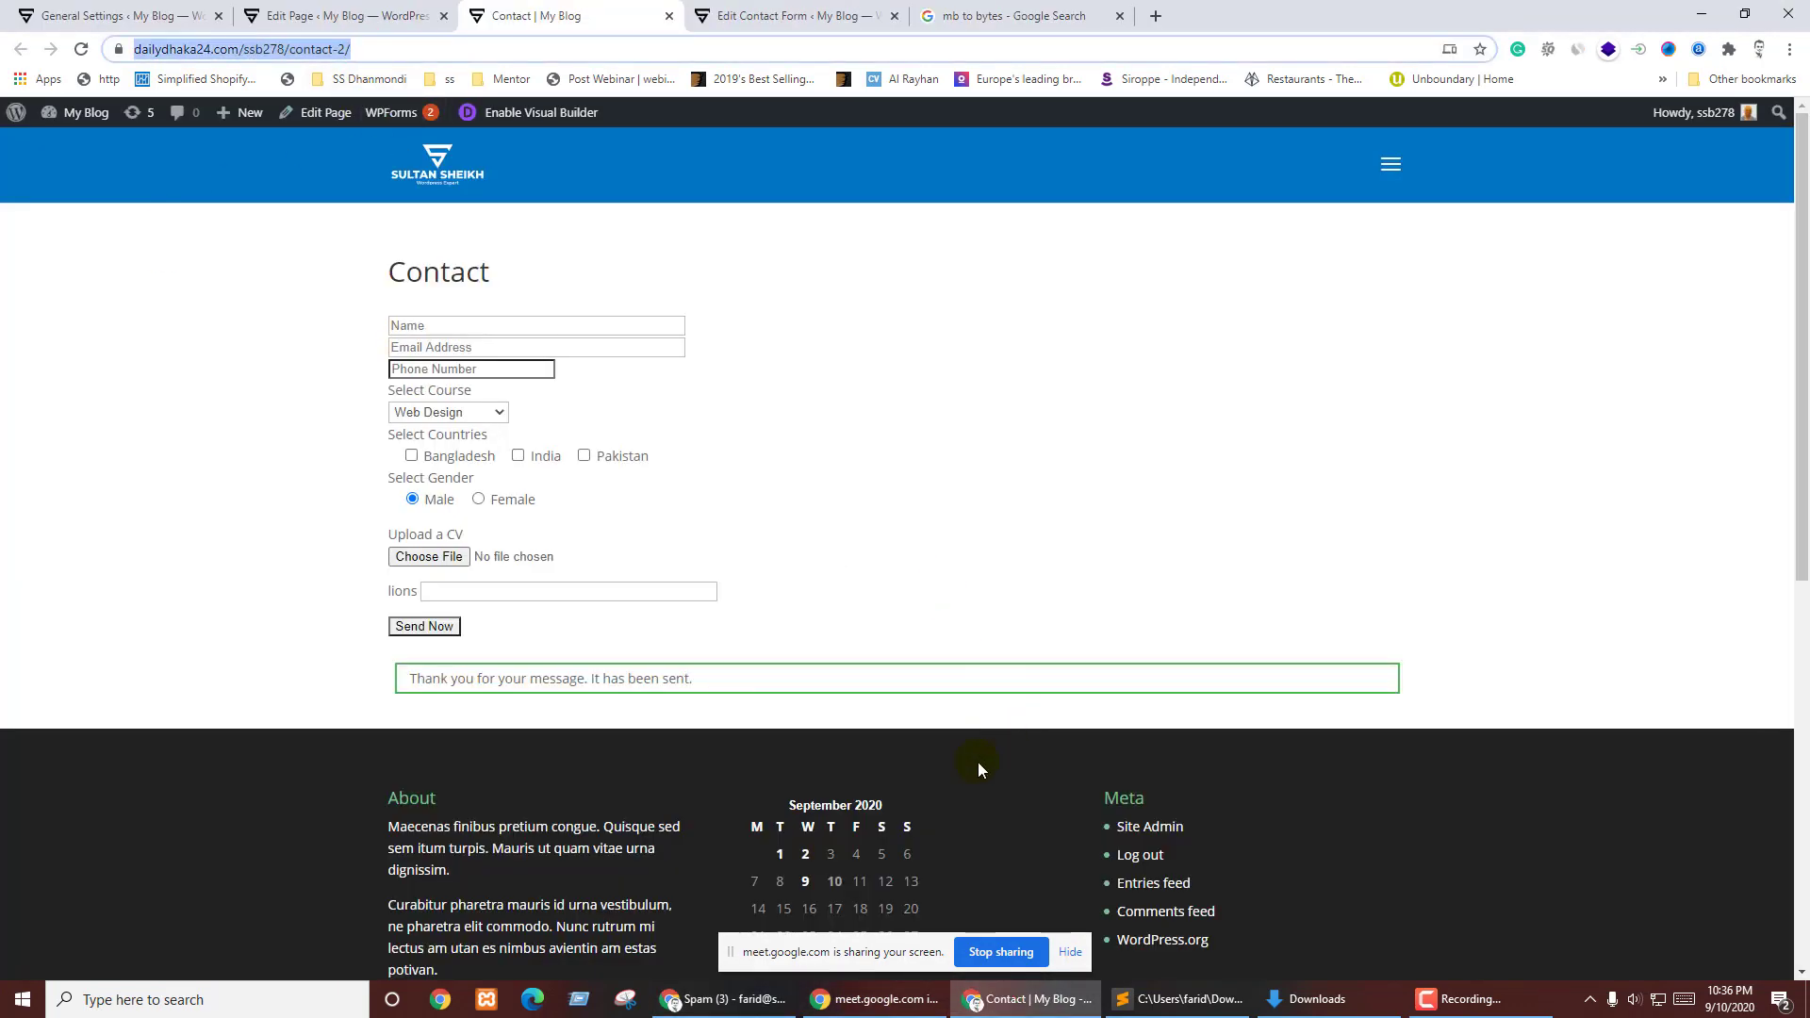
left_click(724, 999)
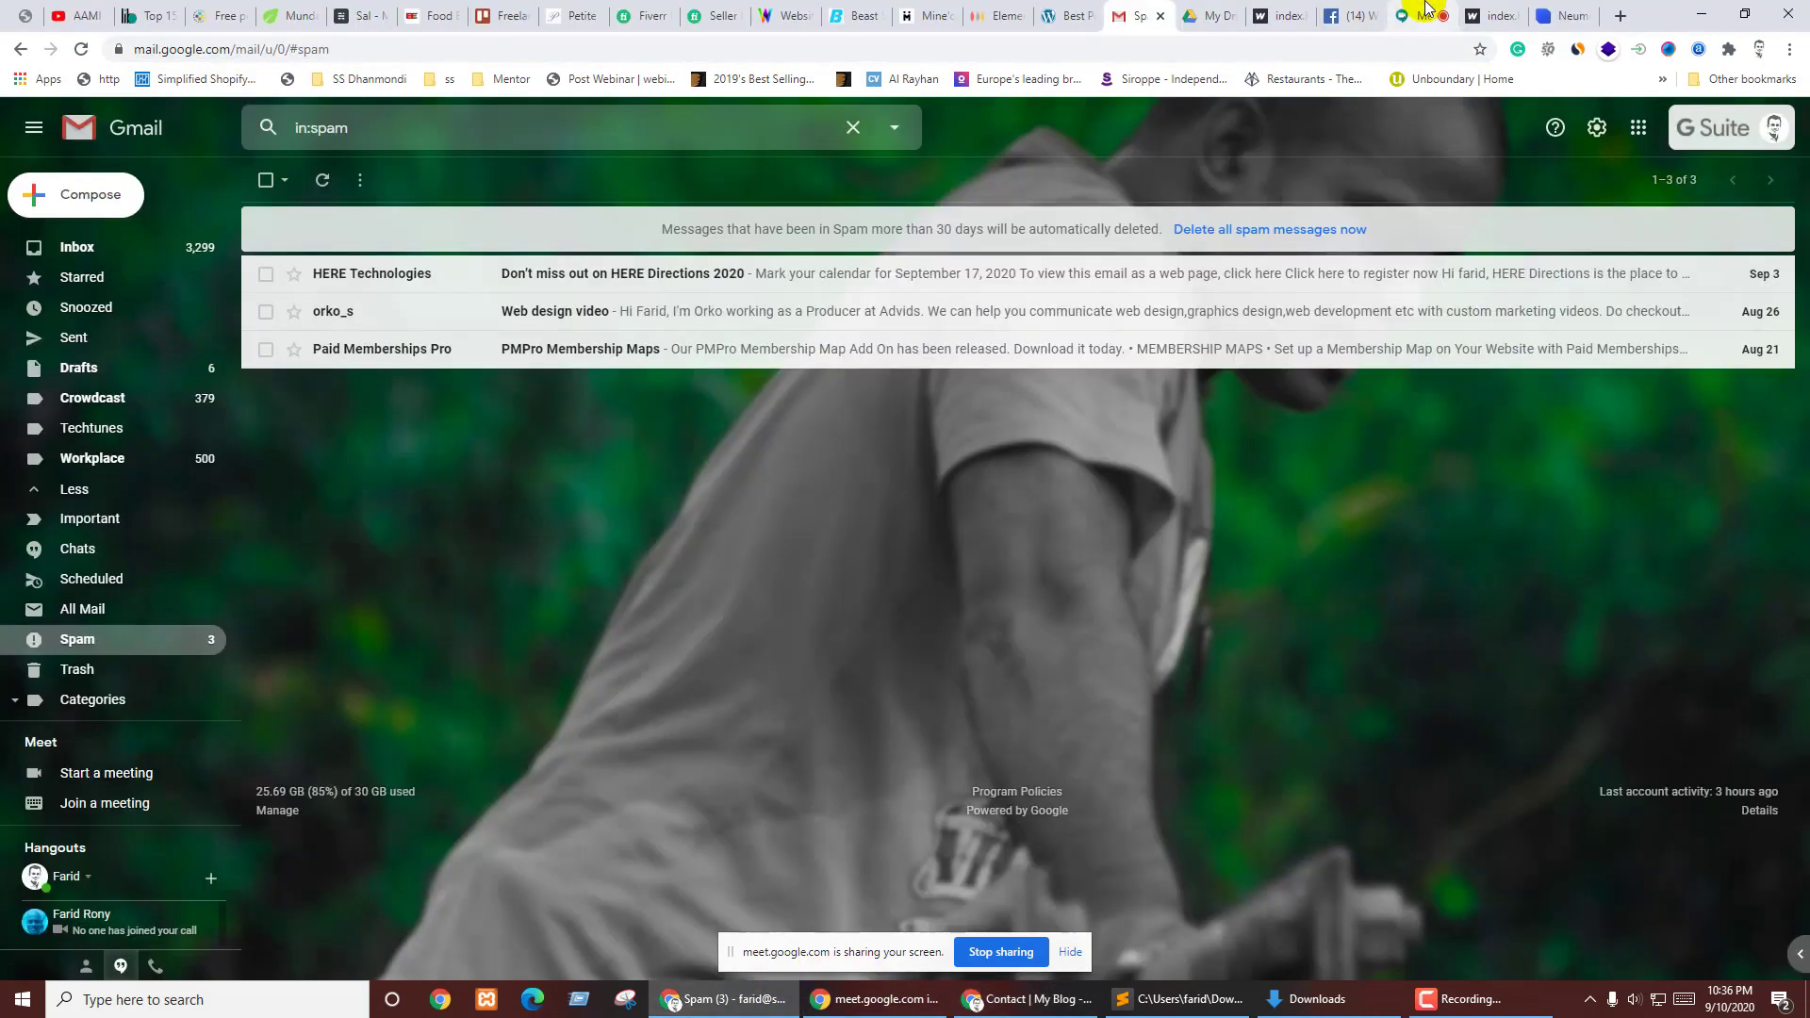
left_click(1427, 11)
left_click(1537, 938)
key("ctrl+v")
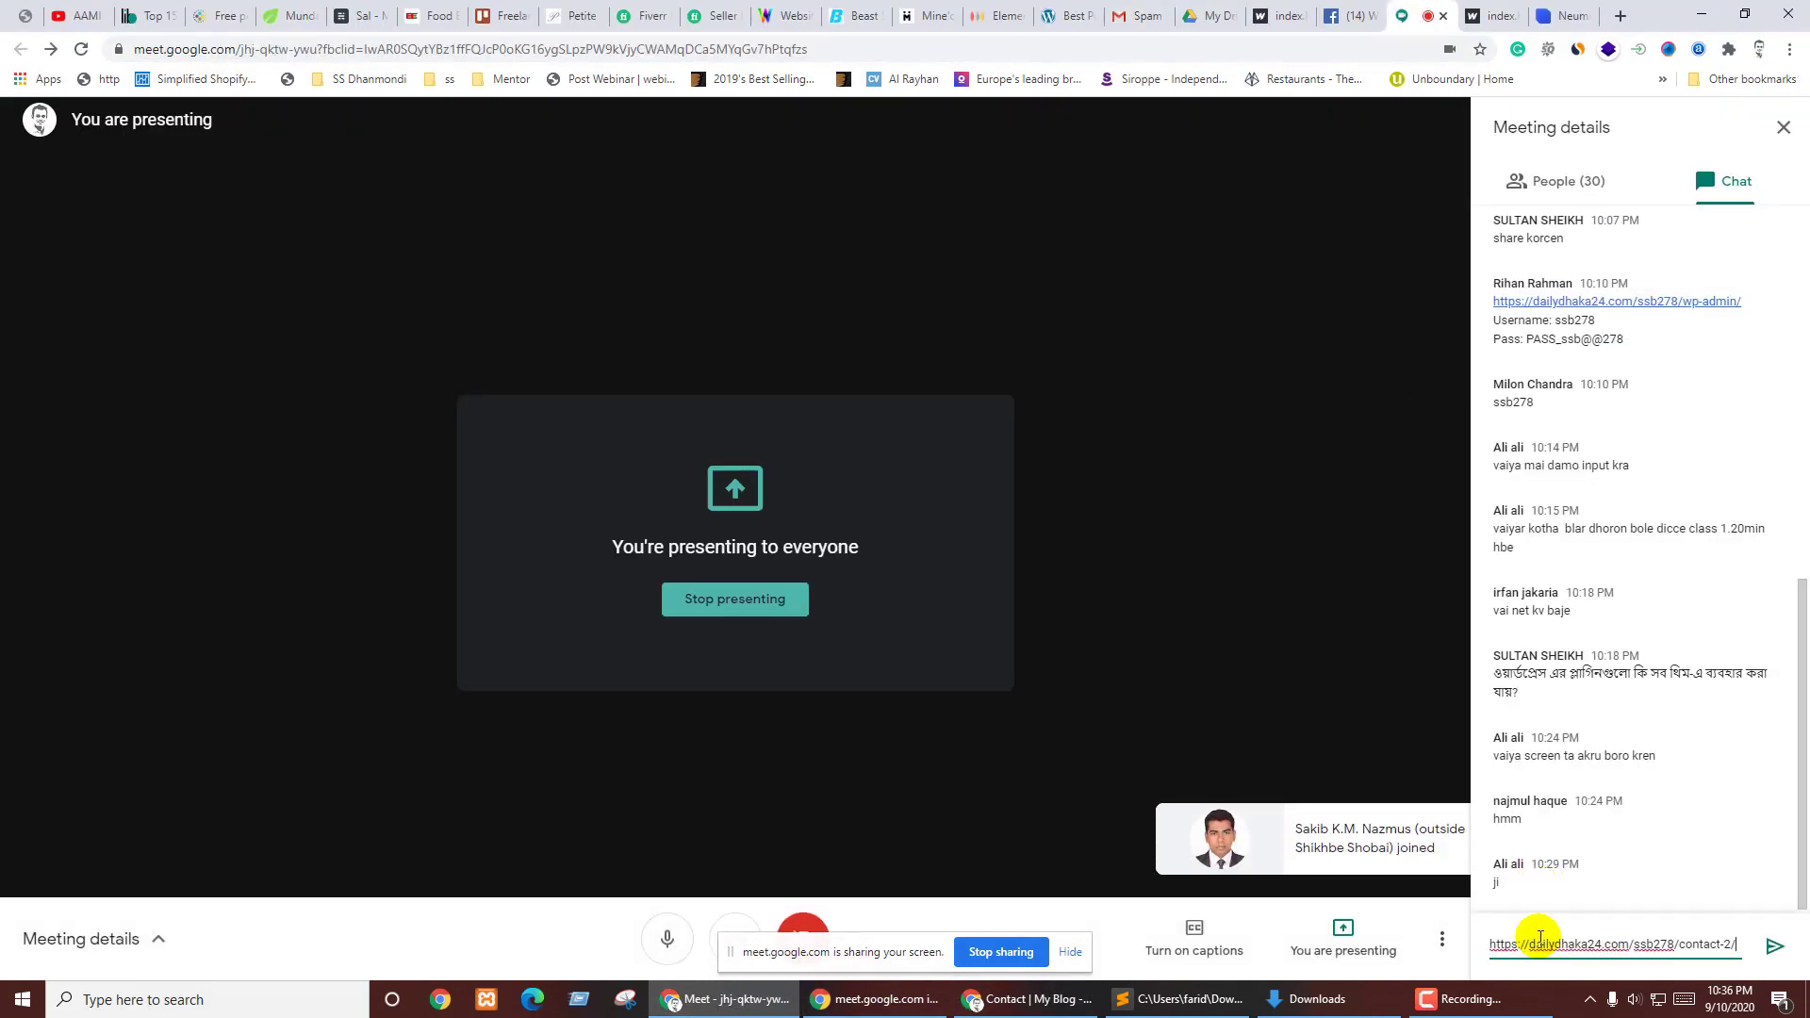
key("Return")
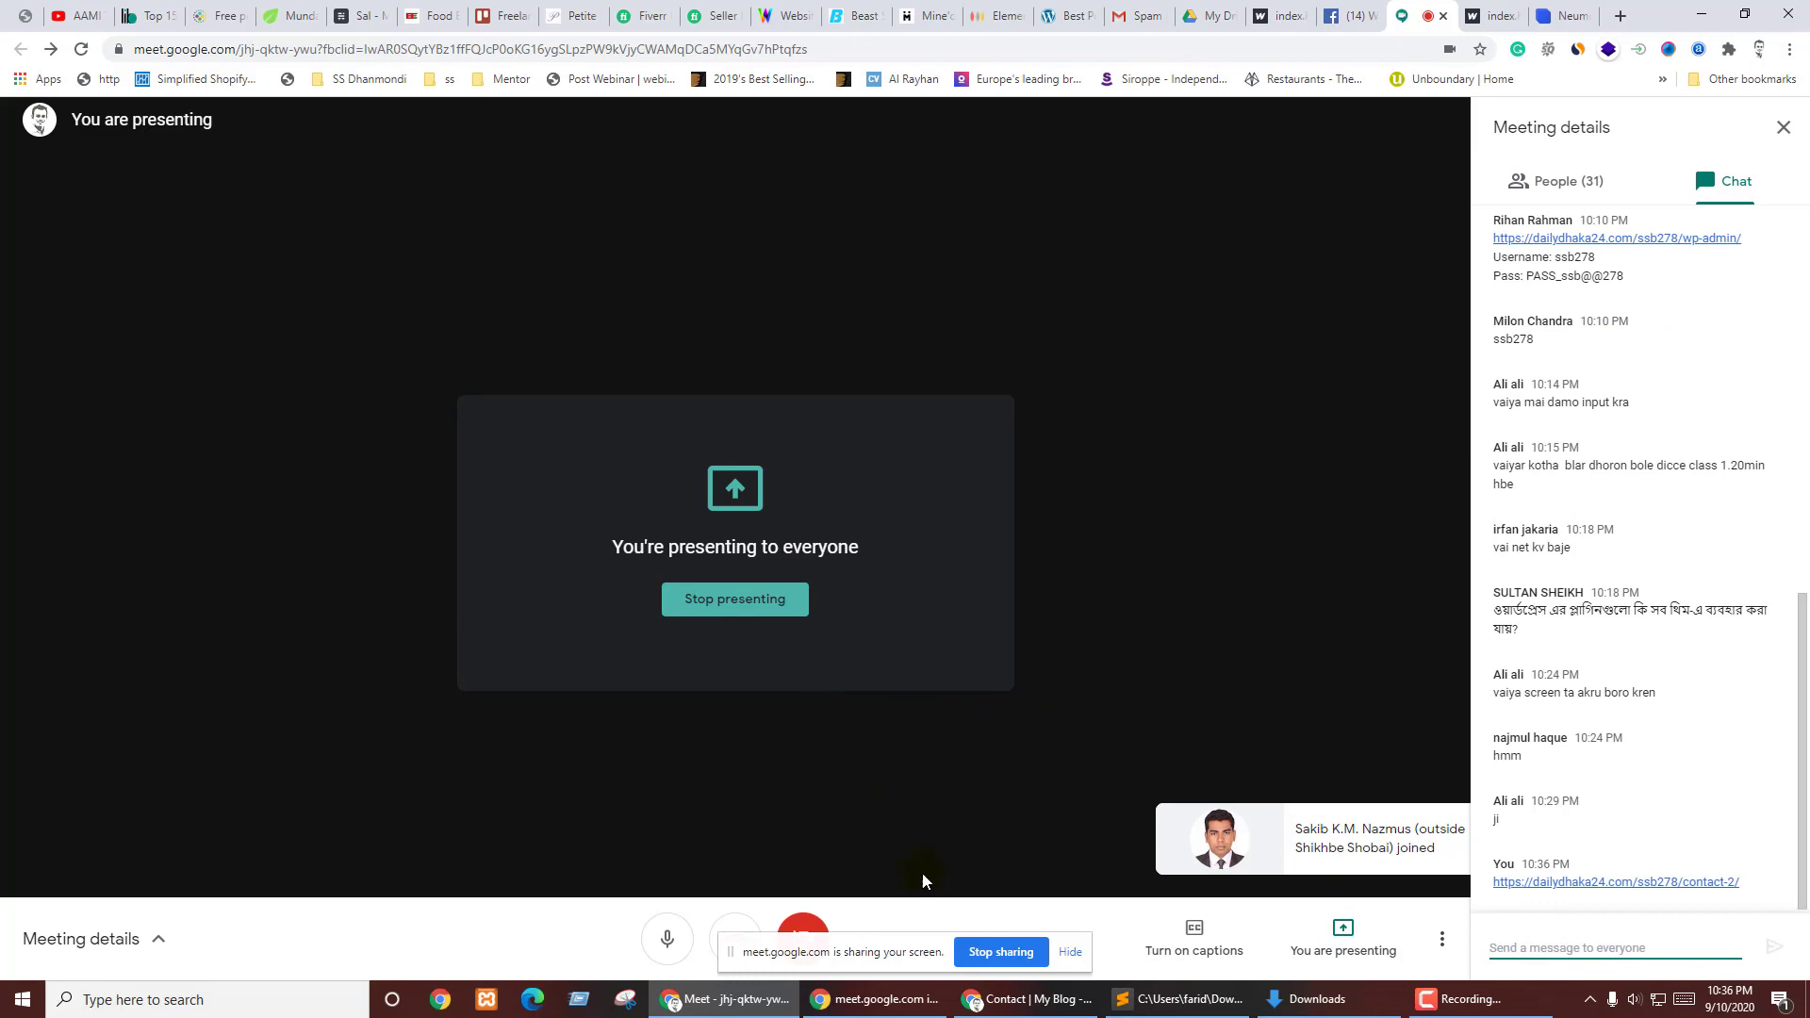
- Go back to Gmail and return from Spam to the inbox list
left_click(1028, 999)
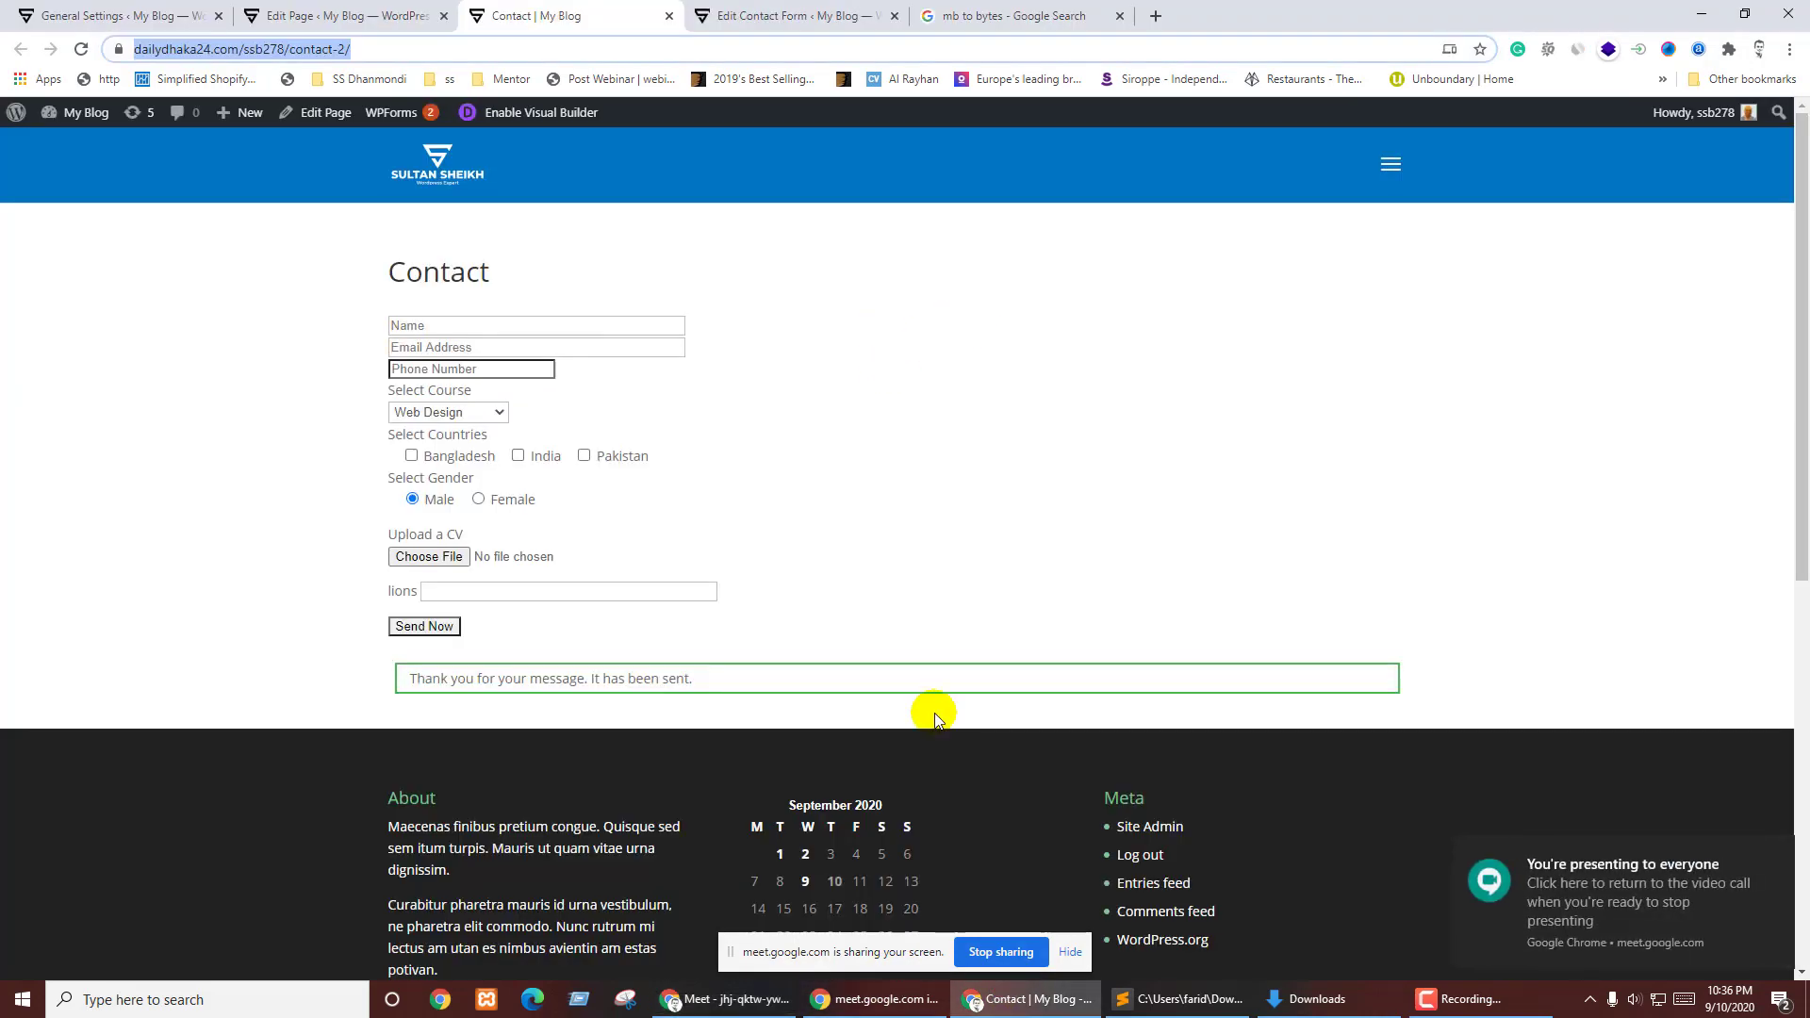
left_click(717, 990)
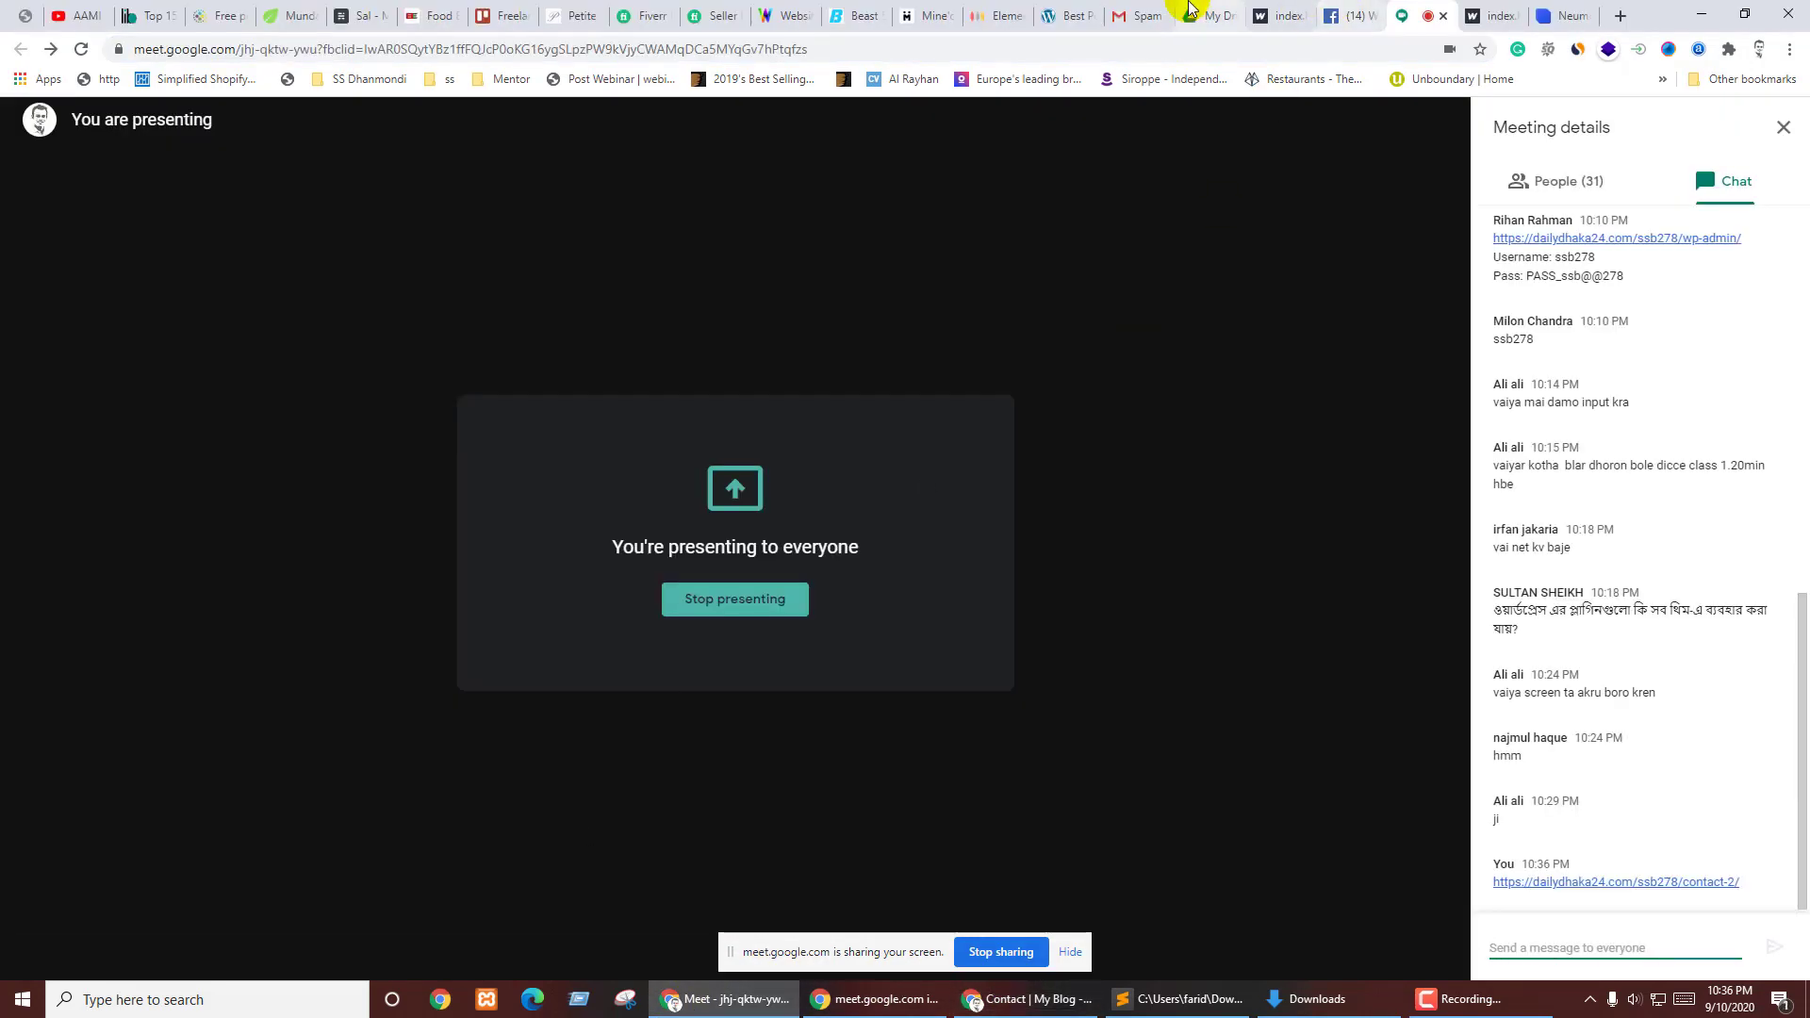
left_click(1134, 8)
left_click(105, 247)
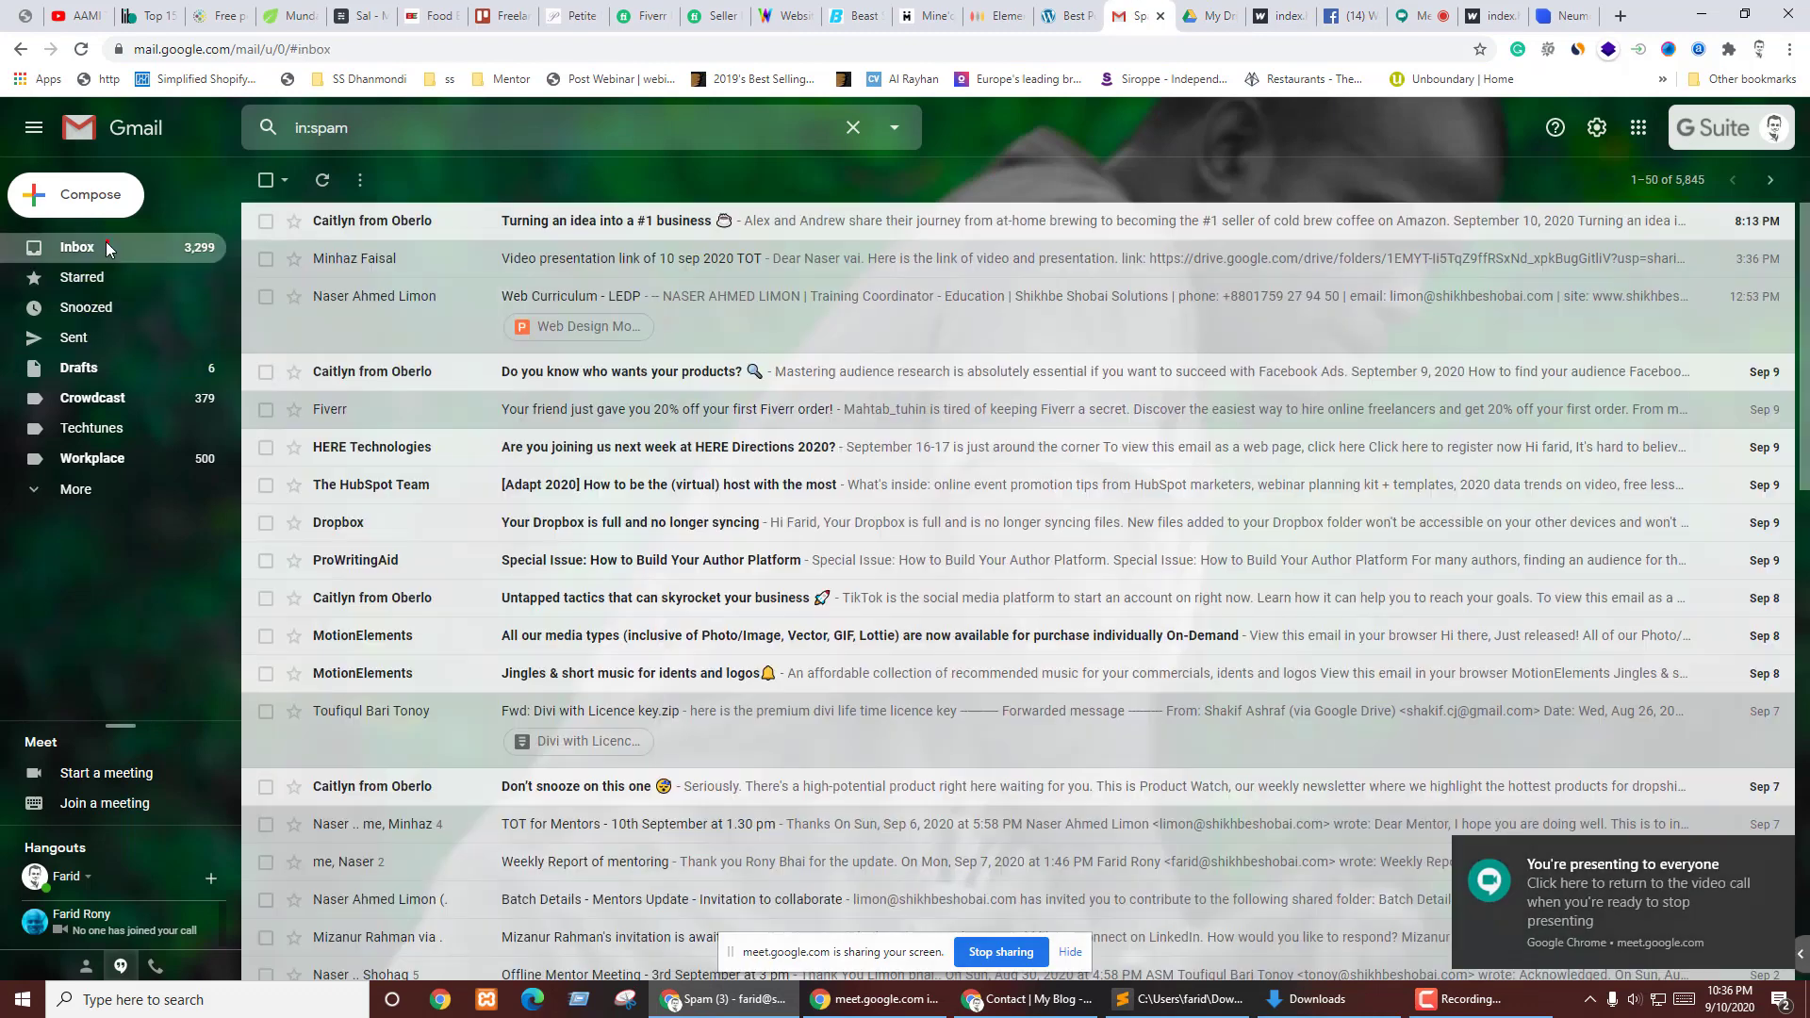
- Show All Mail, then switch to the other signed-in Google account's inbox
left_click(96, 504)
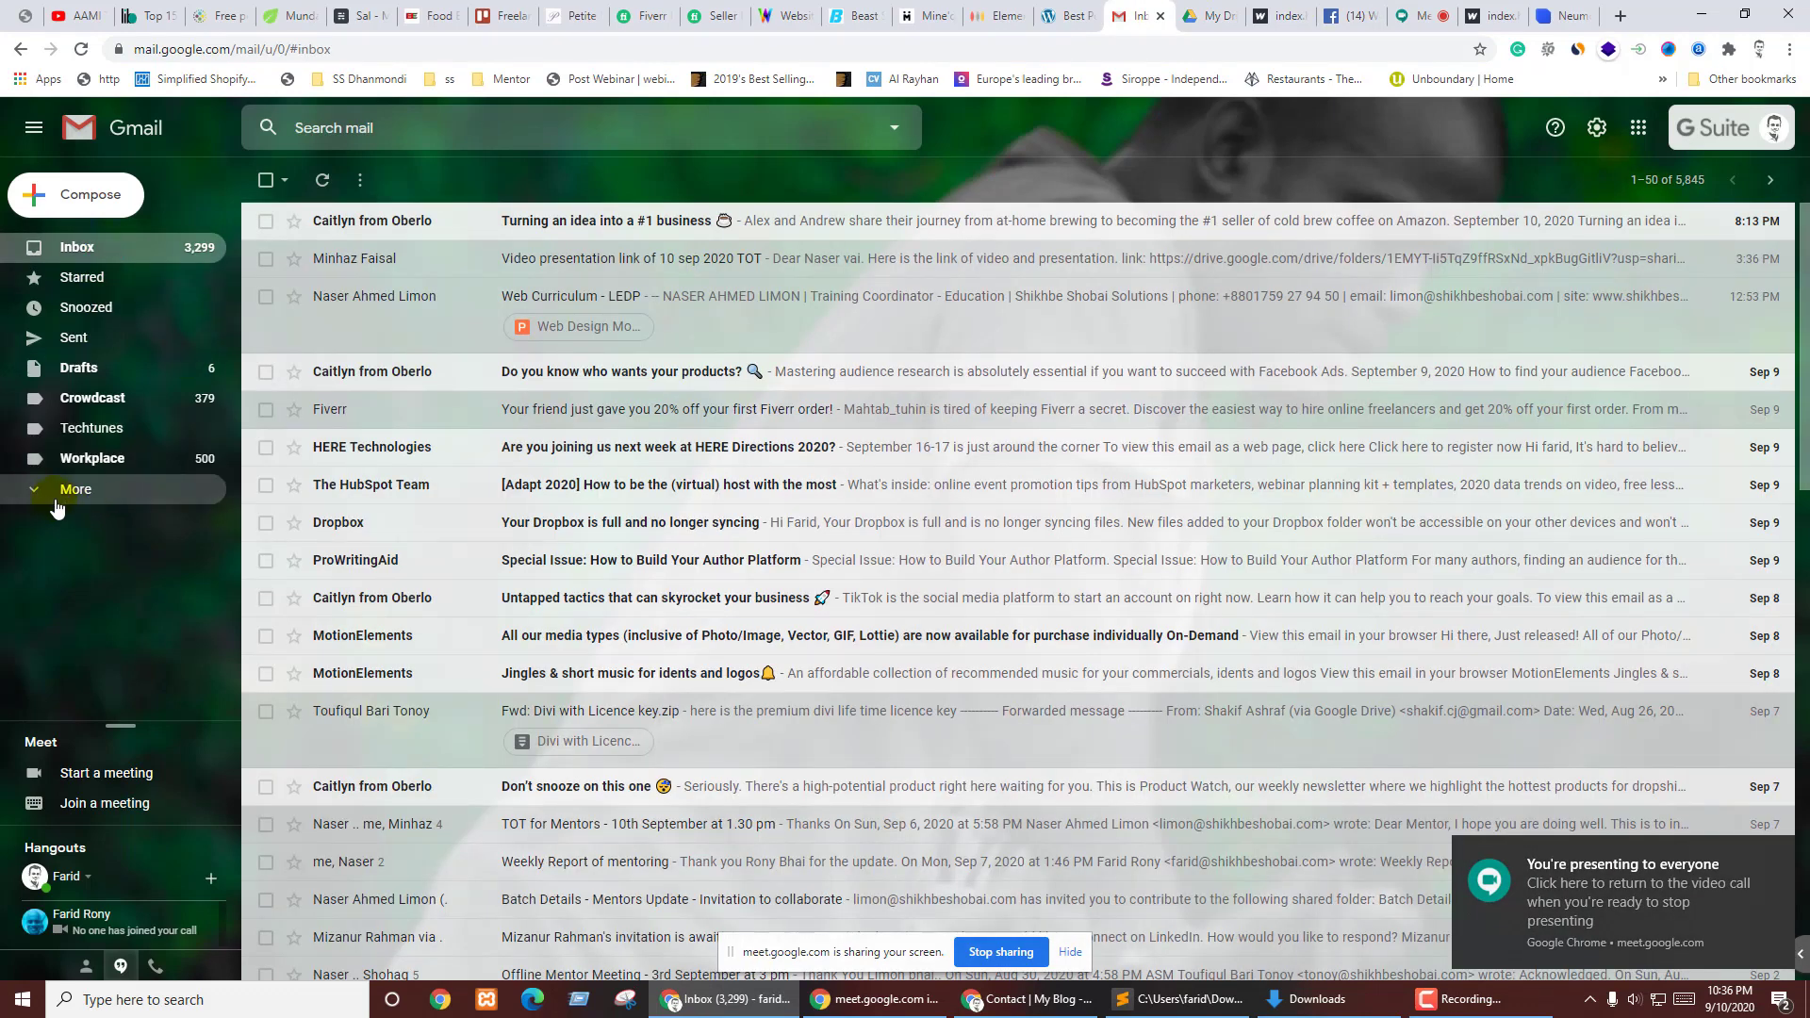
left_click(88, 611)
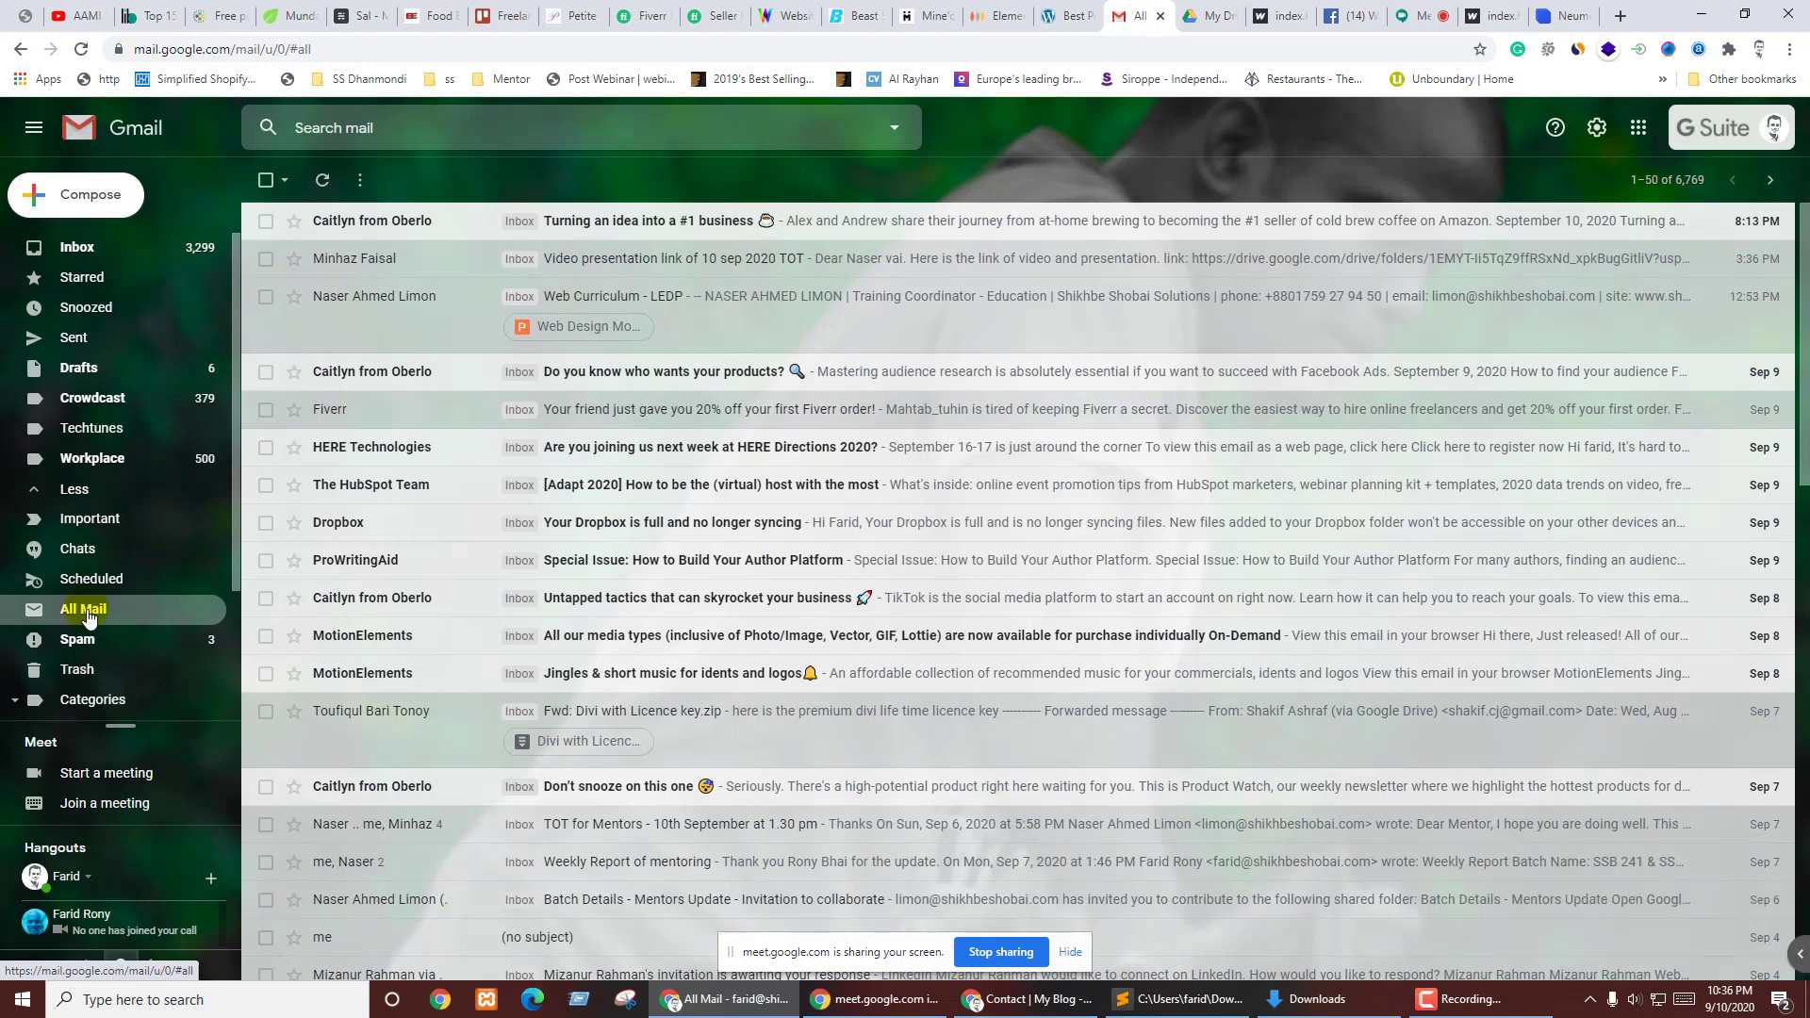
left_click(1775, 127)
left_click(1594, 423)
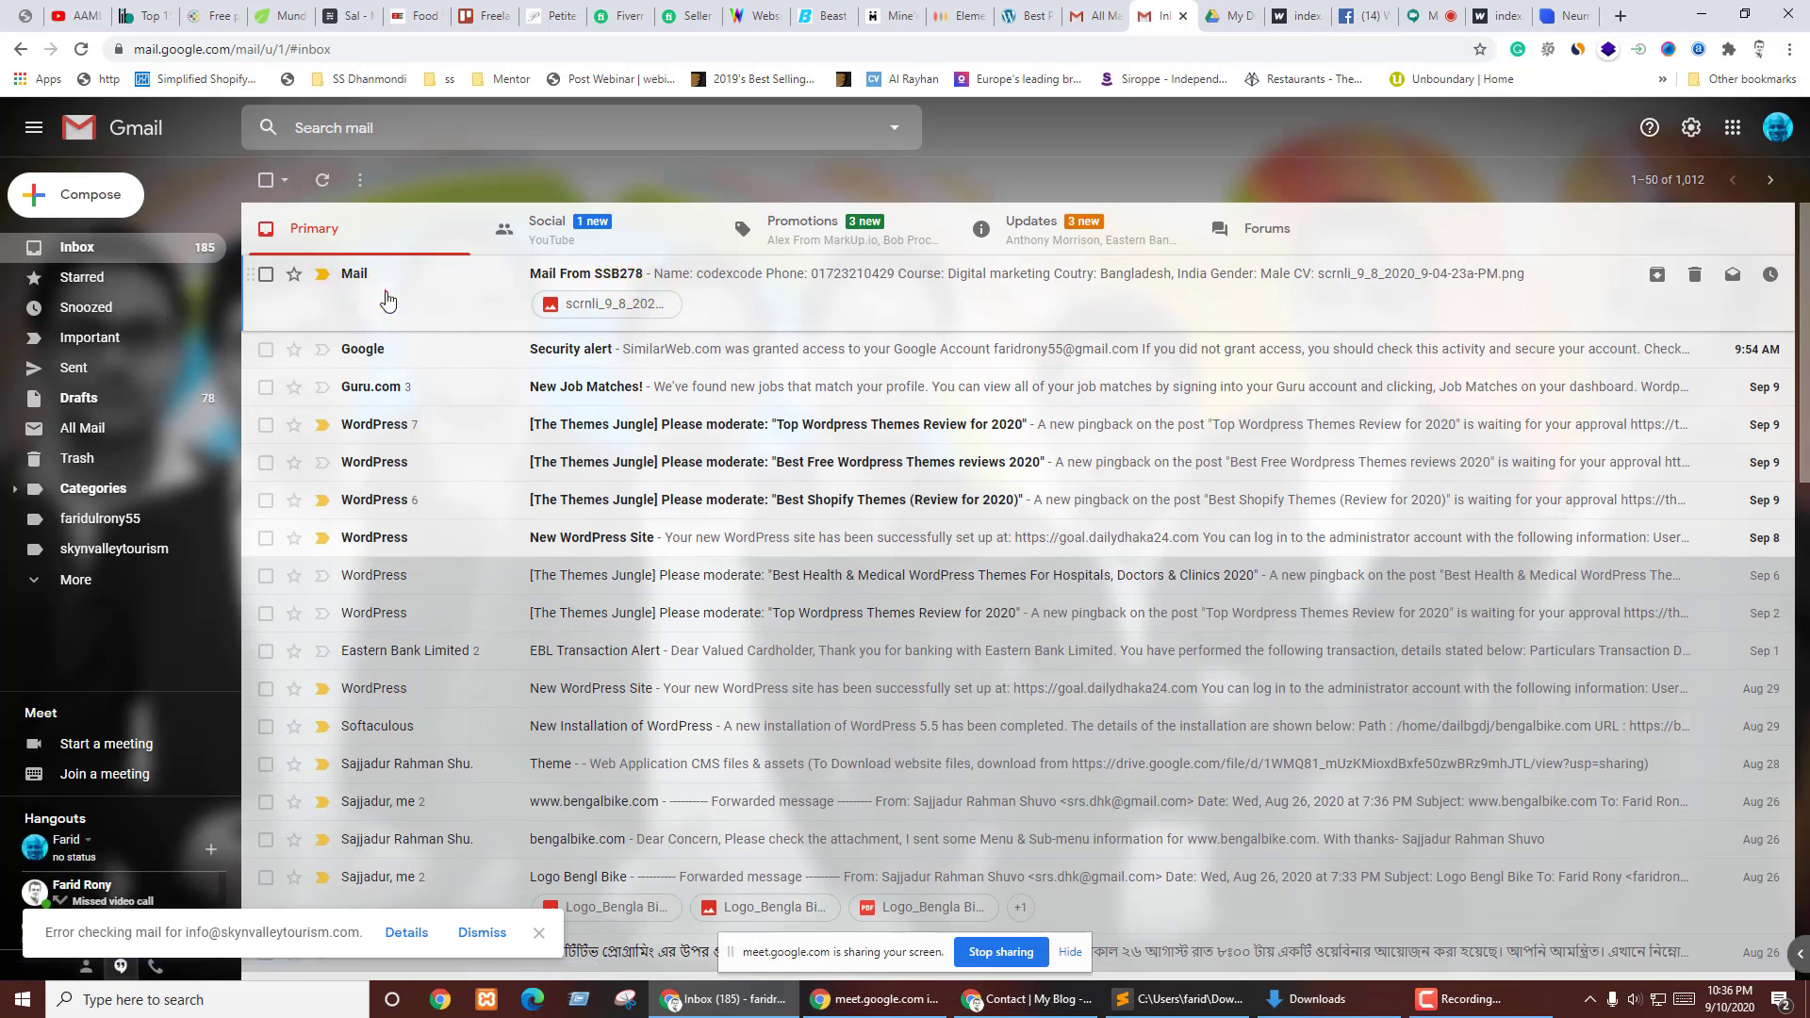
- Open the 'Mail From SSB278' email and check the CV attachment's file extension
left_click(387, 300)
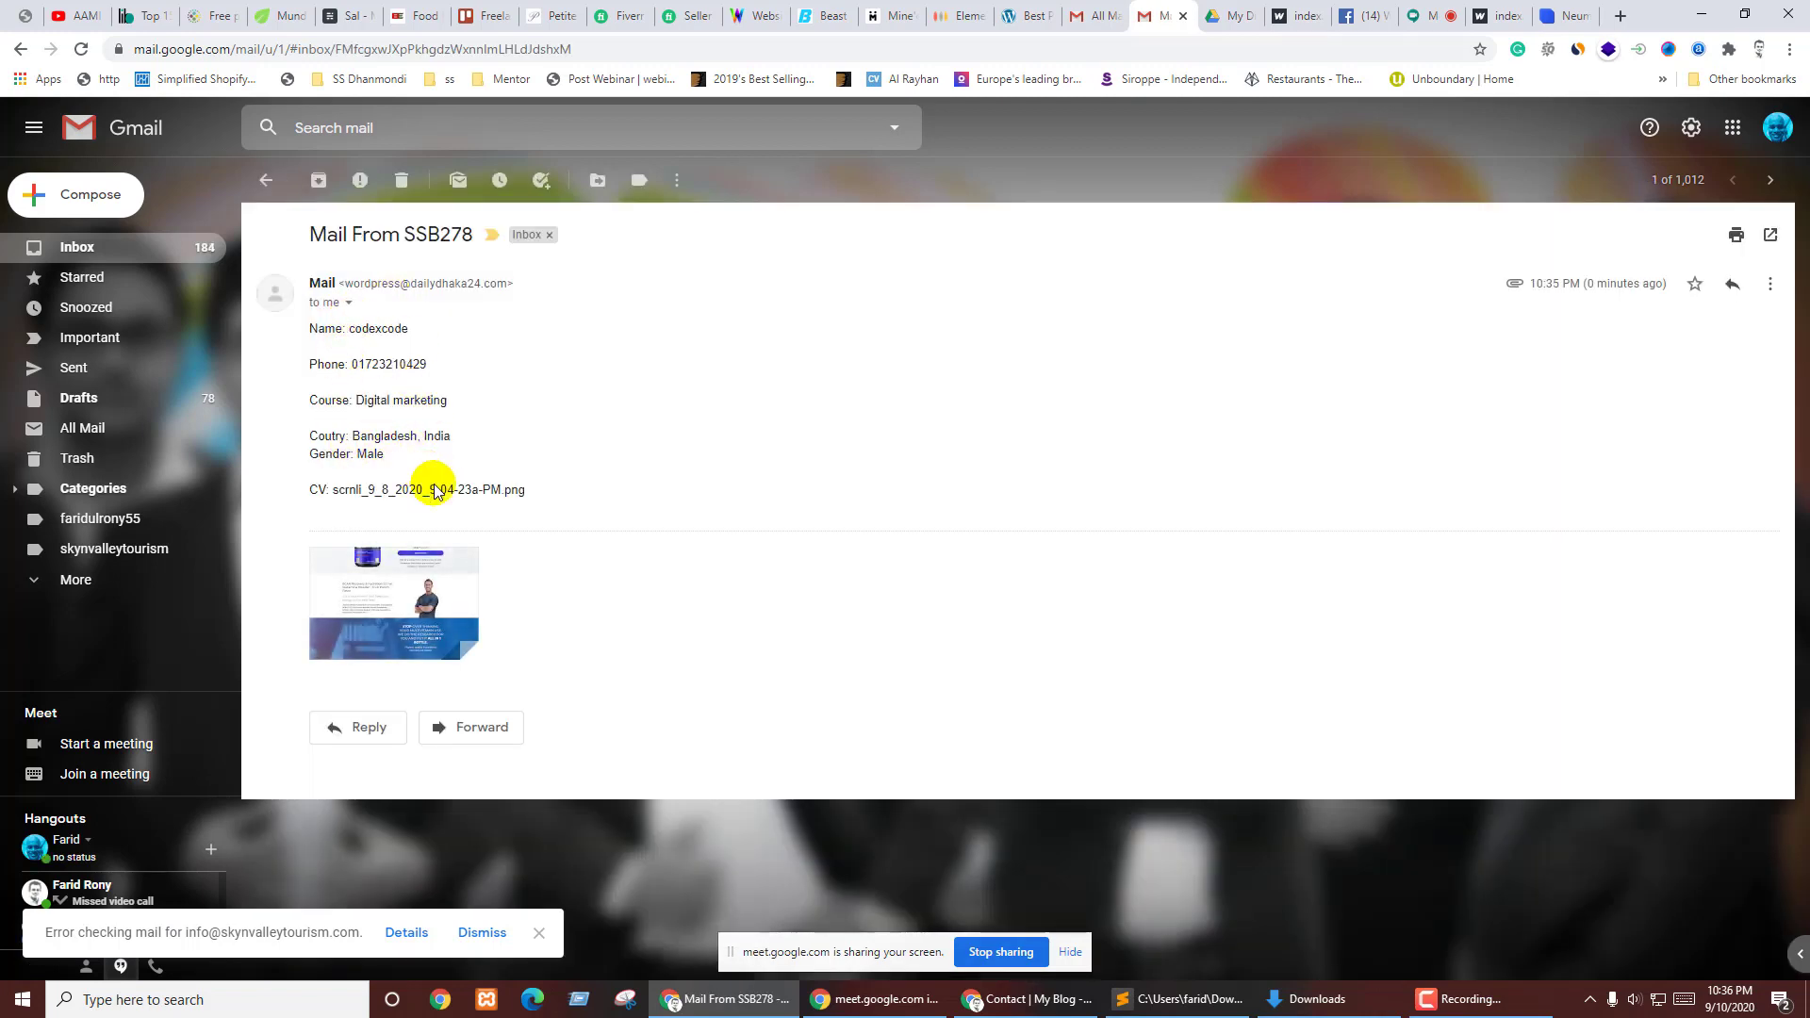
left_click_drag(312, 486, 508, 488)
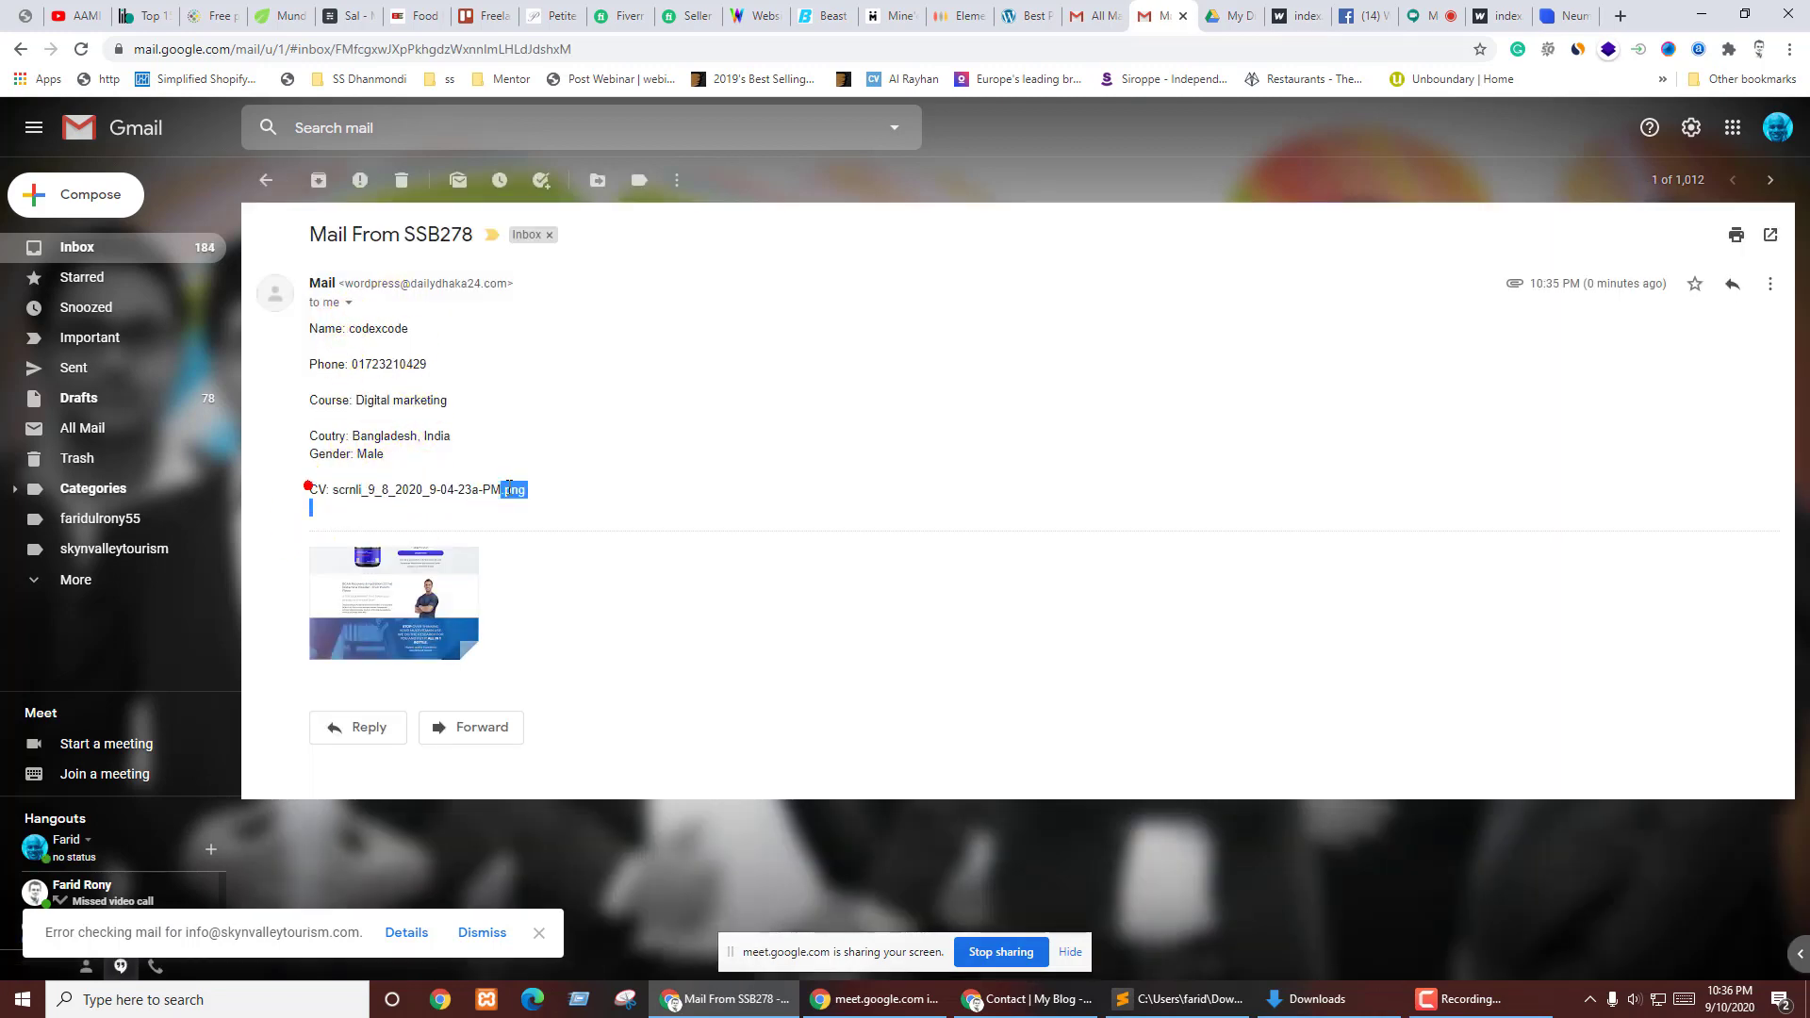
left_click(574, 488)
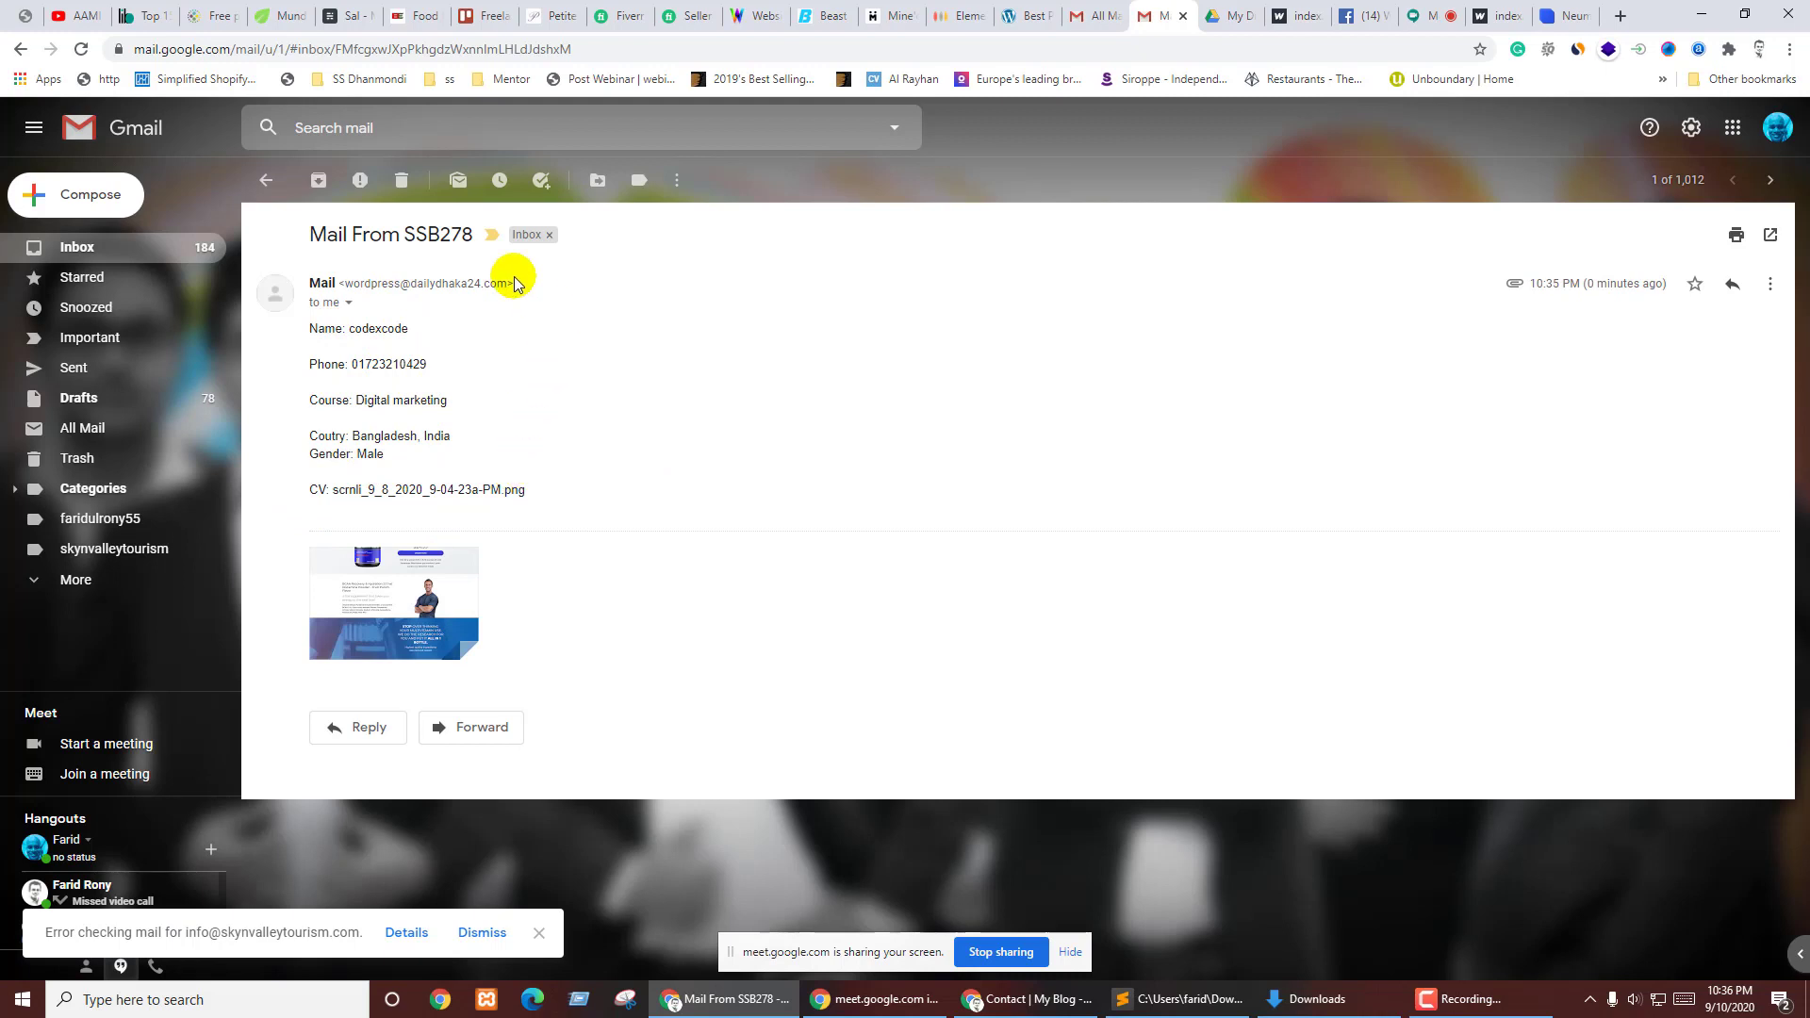
- Check the message's reply-to address in the sender details, then bring up the account list
left_click(349, 304)
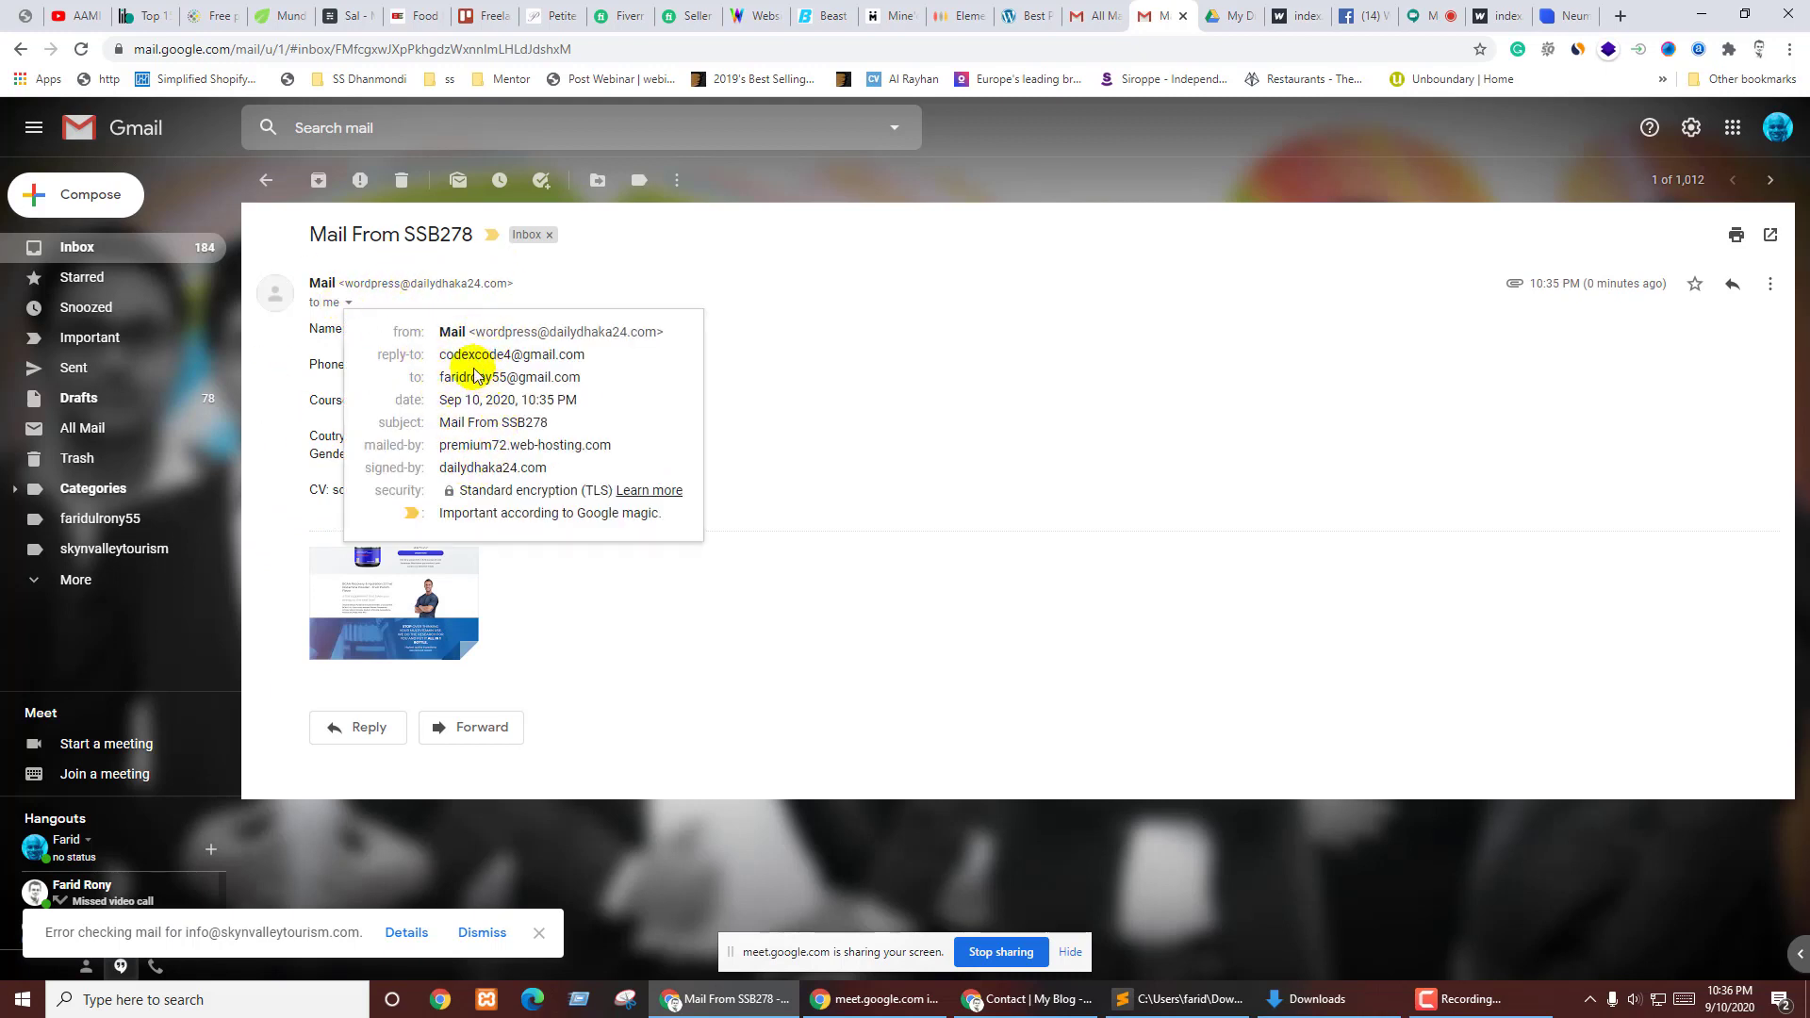
left_click_drag(555, 355, 585, 382)
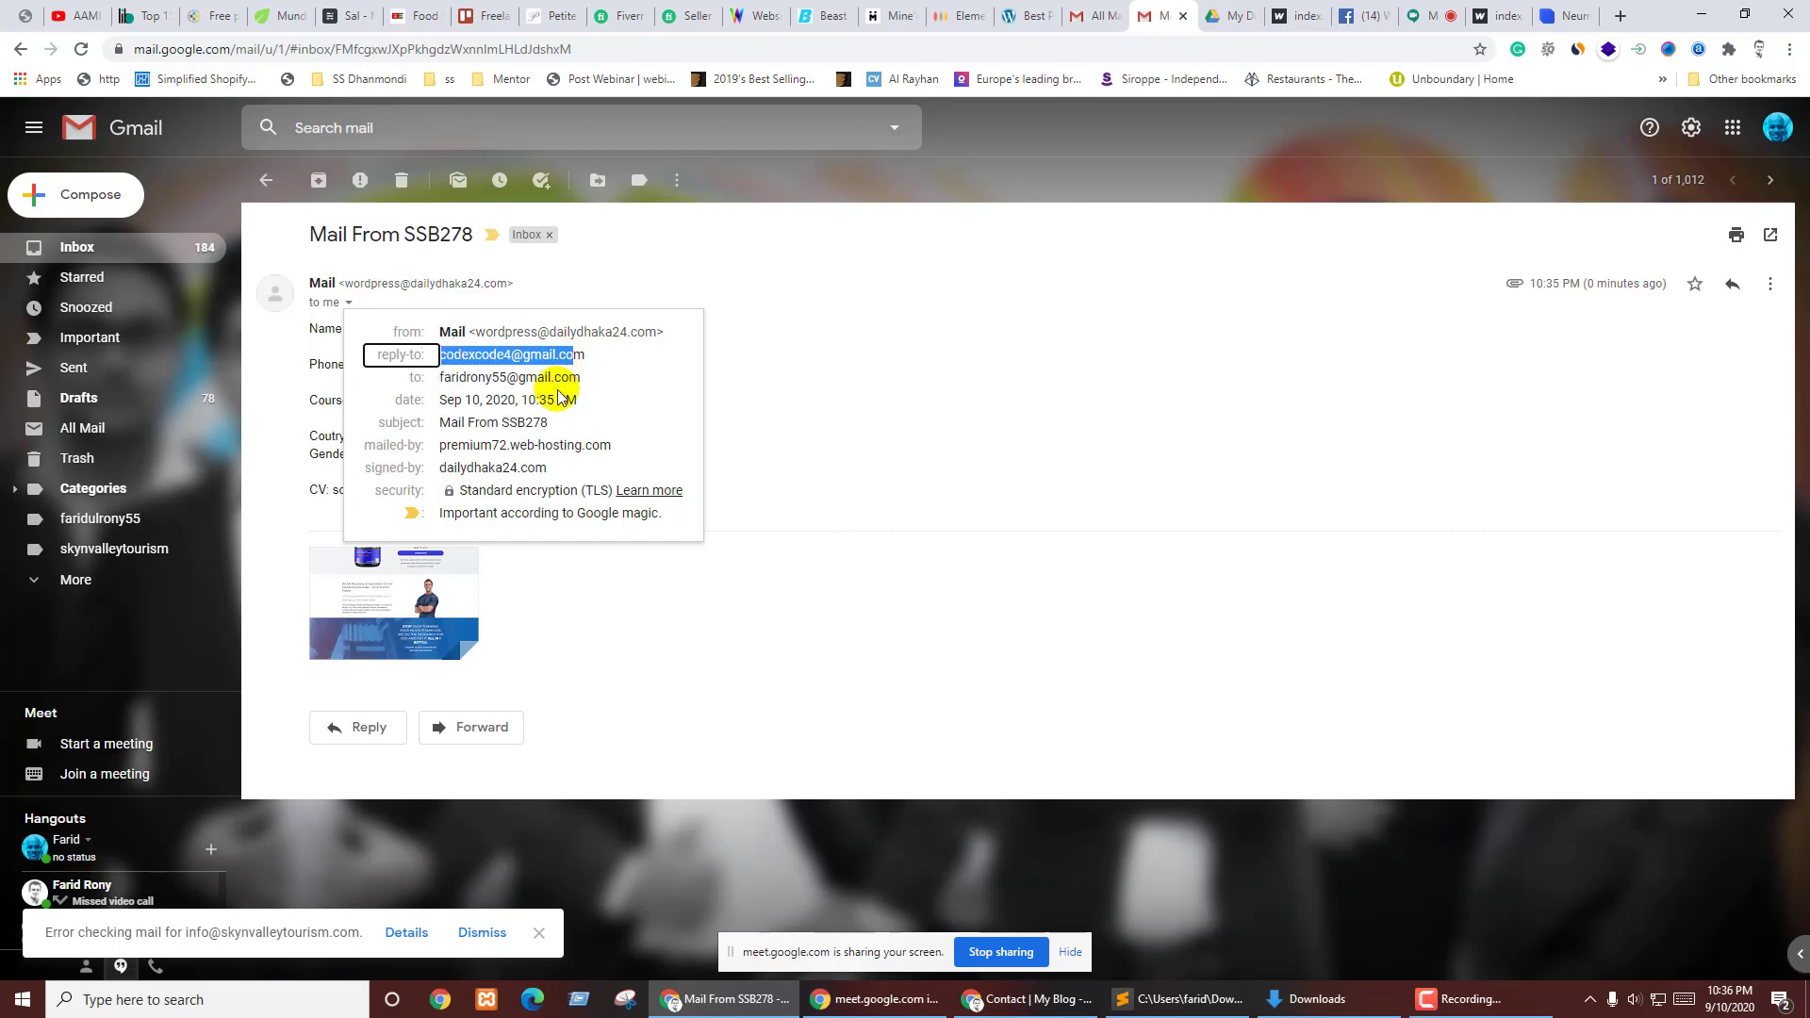
left_click(755, 424)
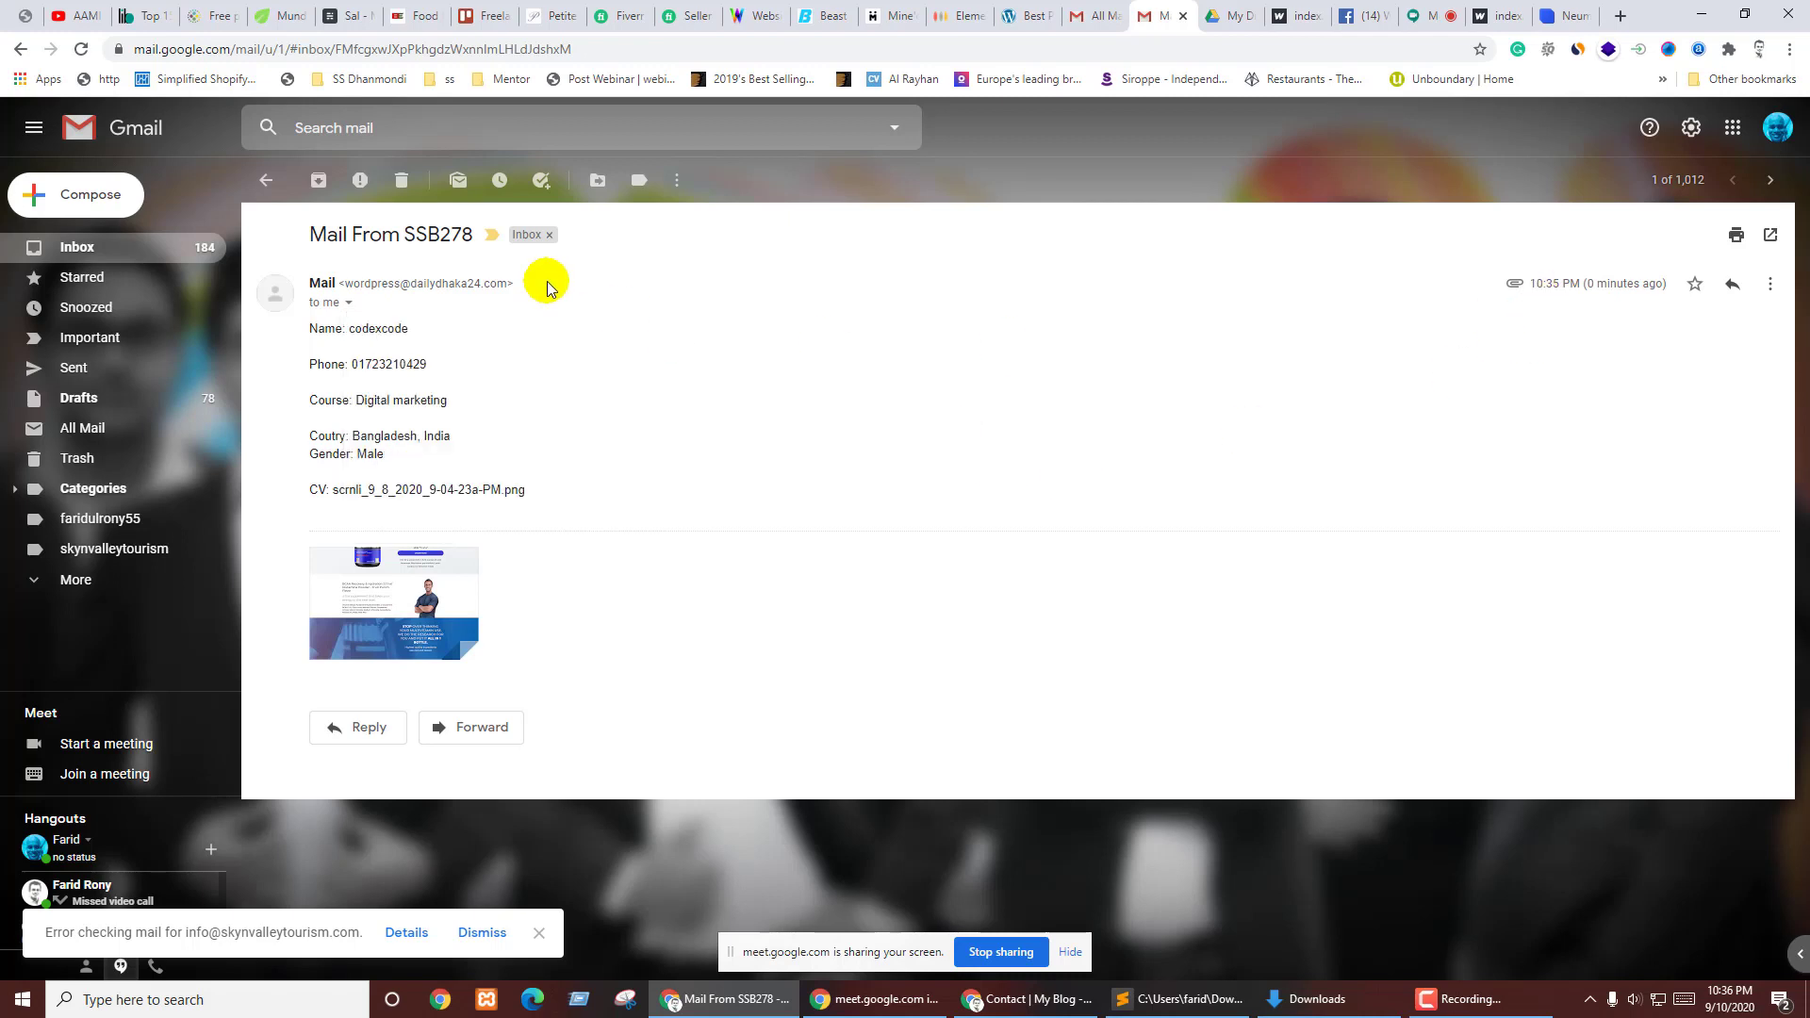
left_click(1776, 129)
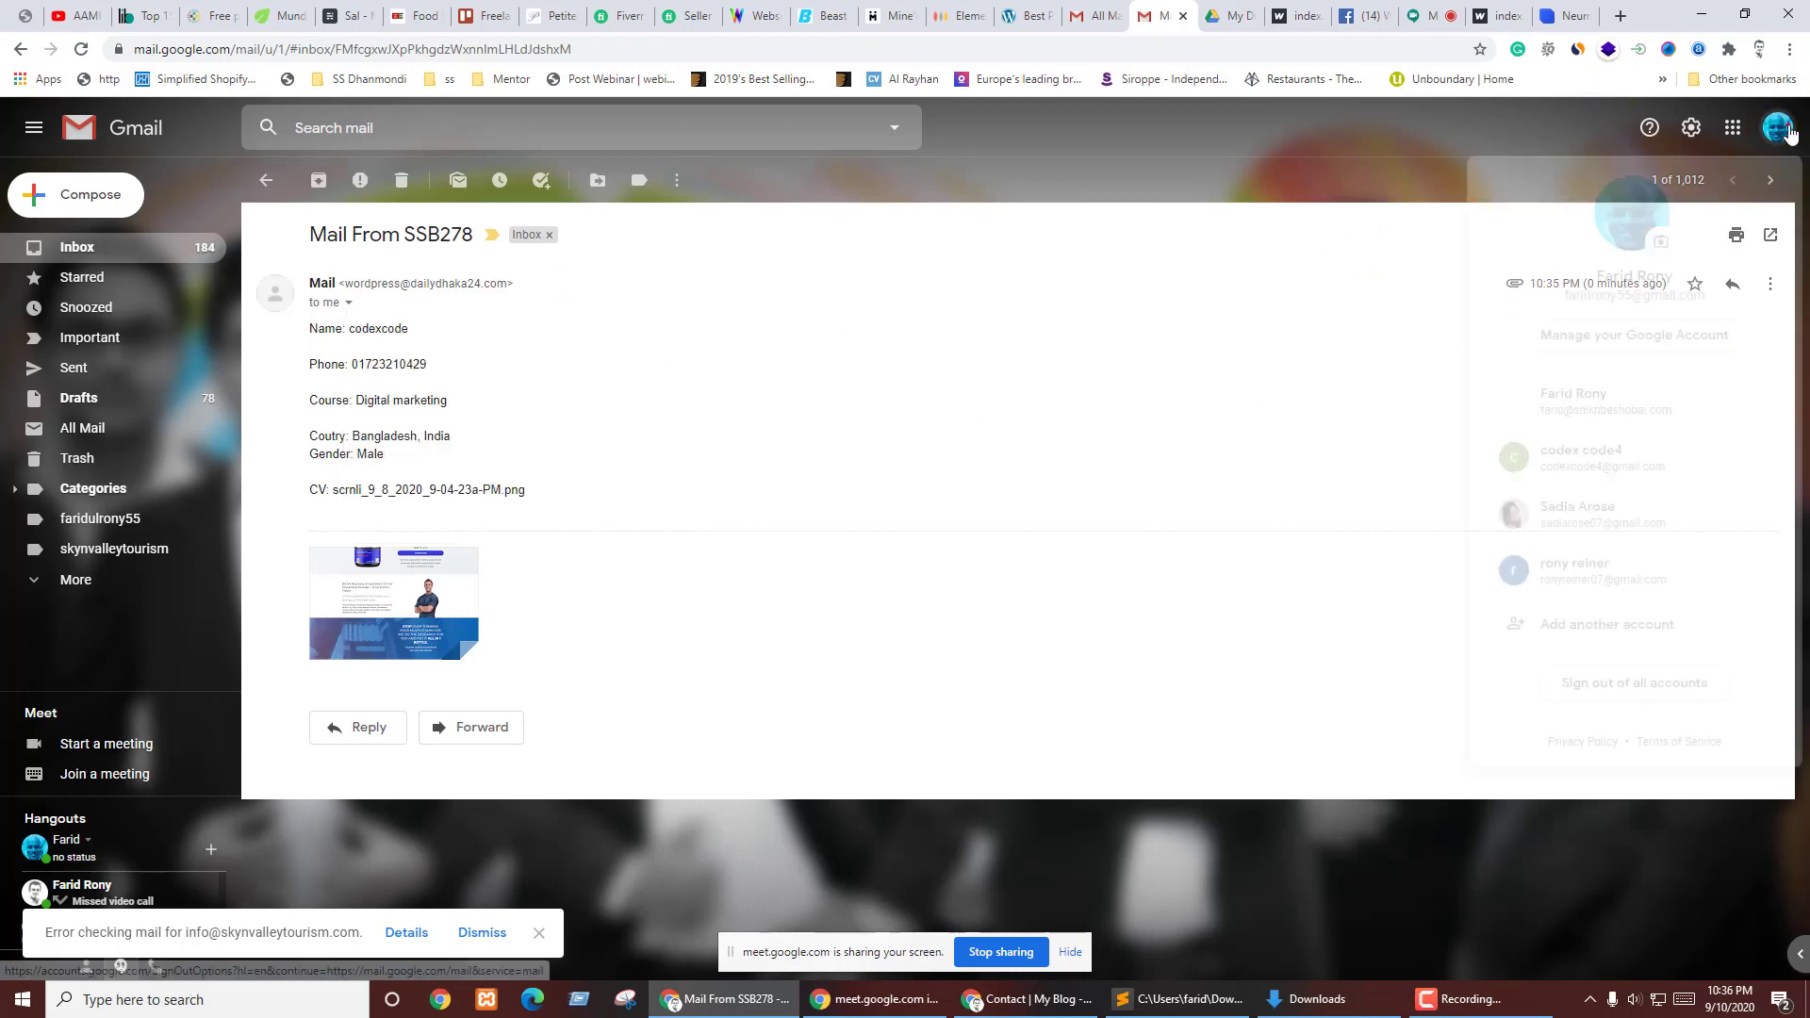
- Switch to the third account, read the 'Thanks You' auto-reply from My Blog, then return to the Contact page
left_click(1608, 458)
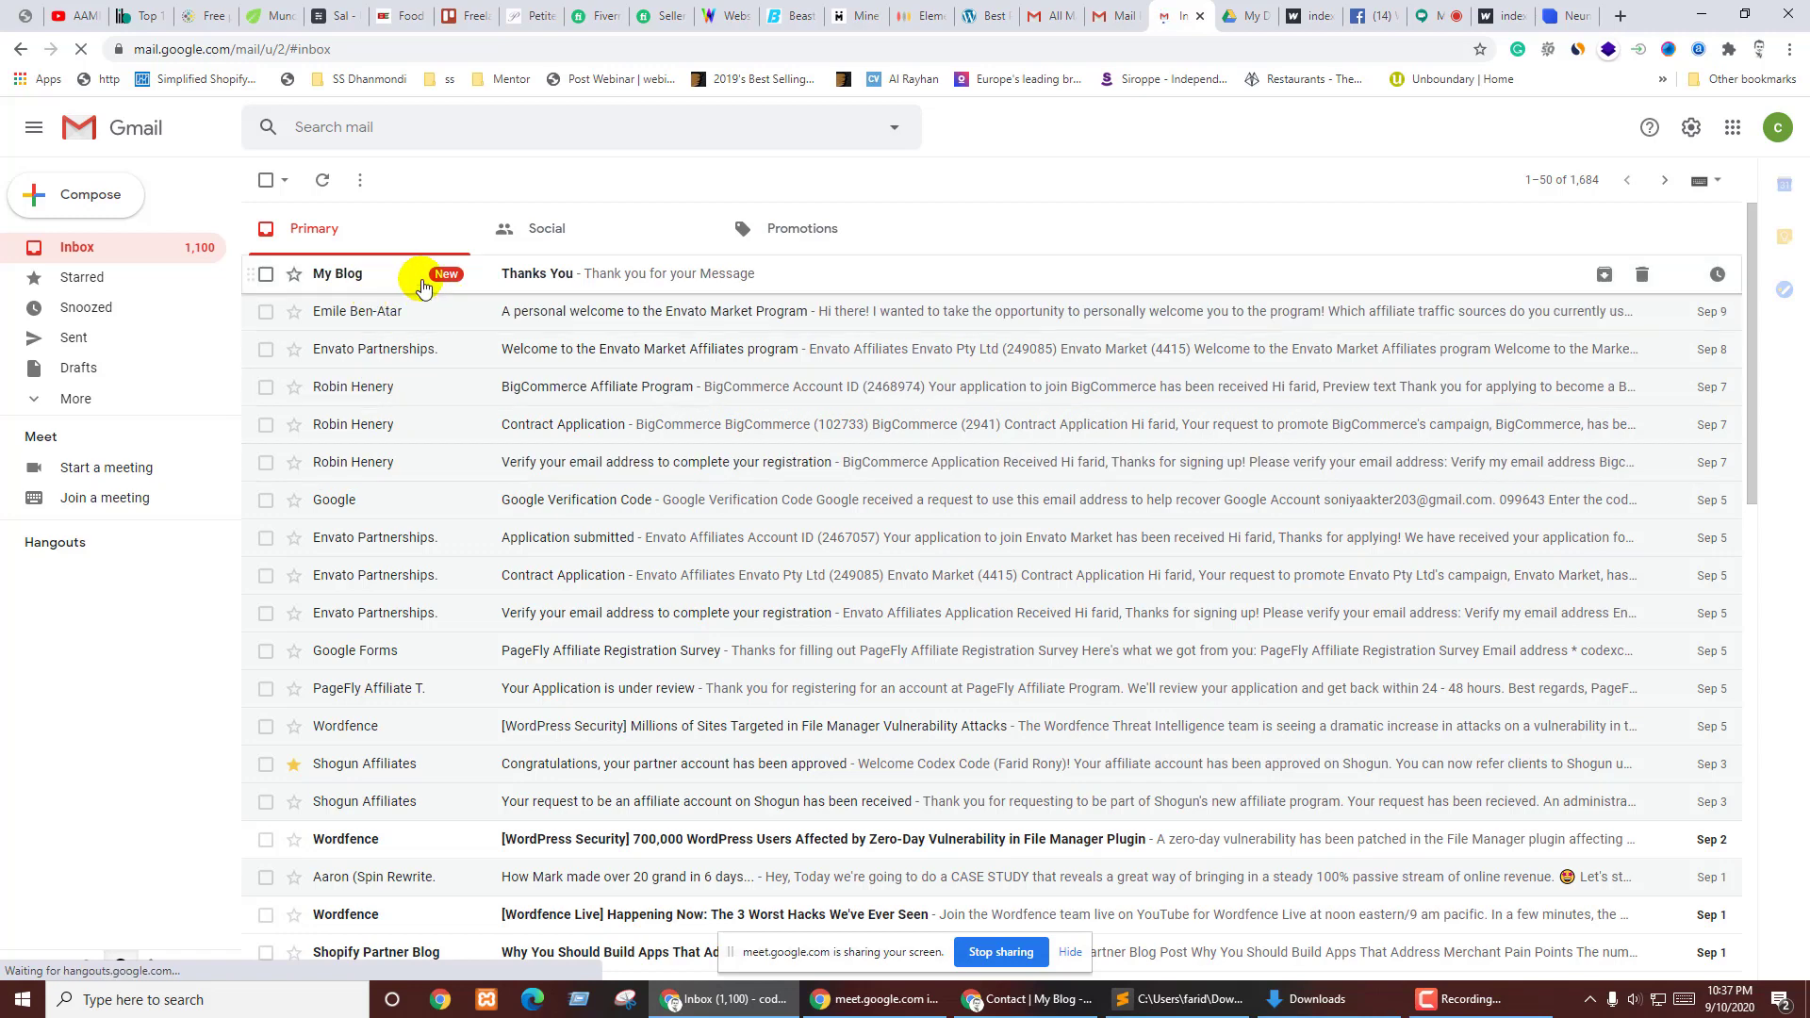
left_click(568, 289)
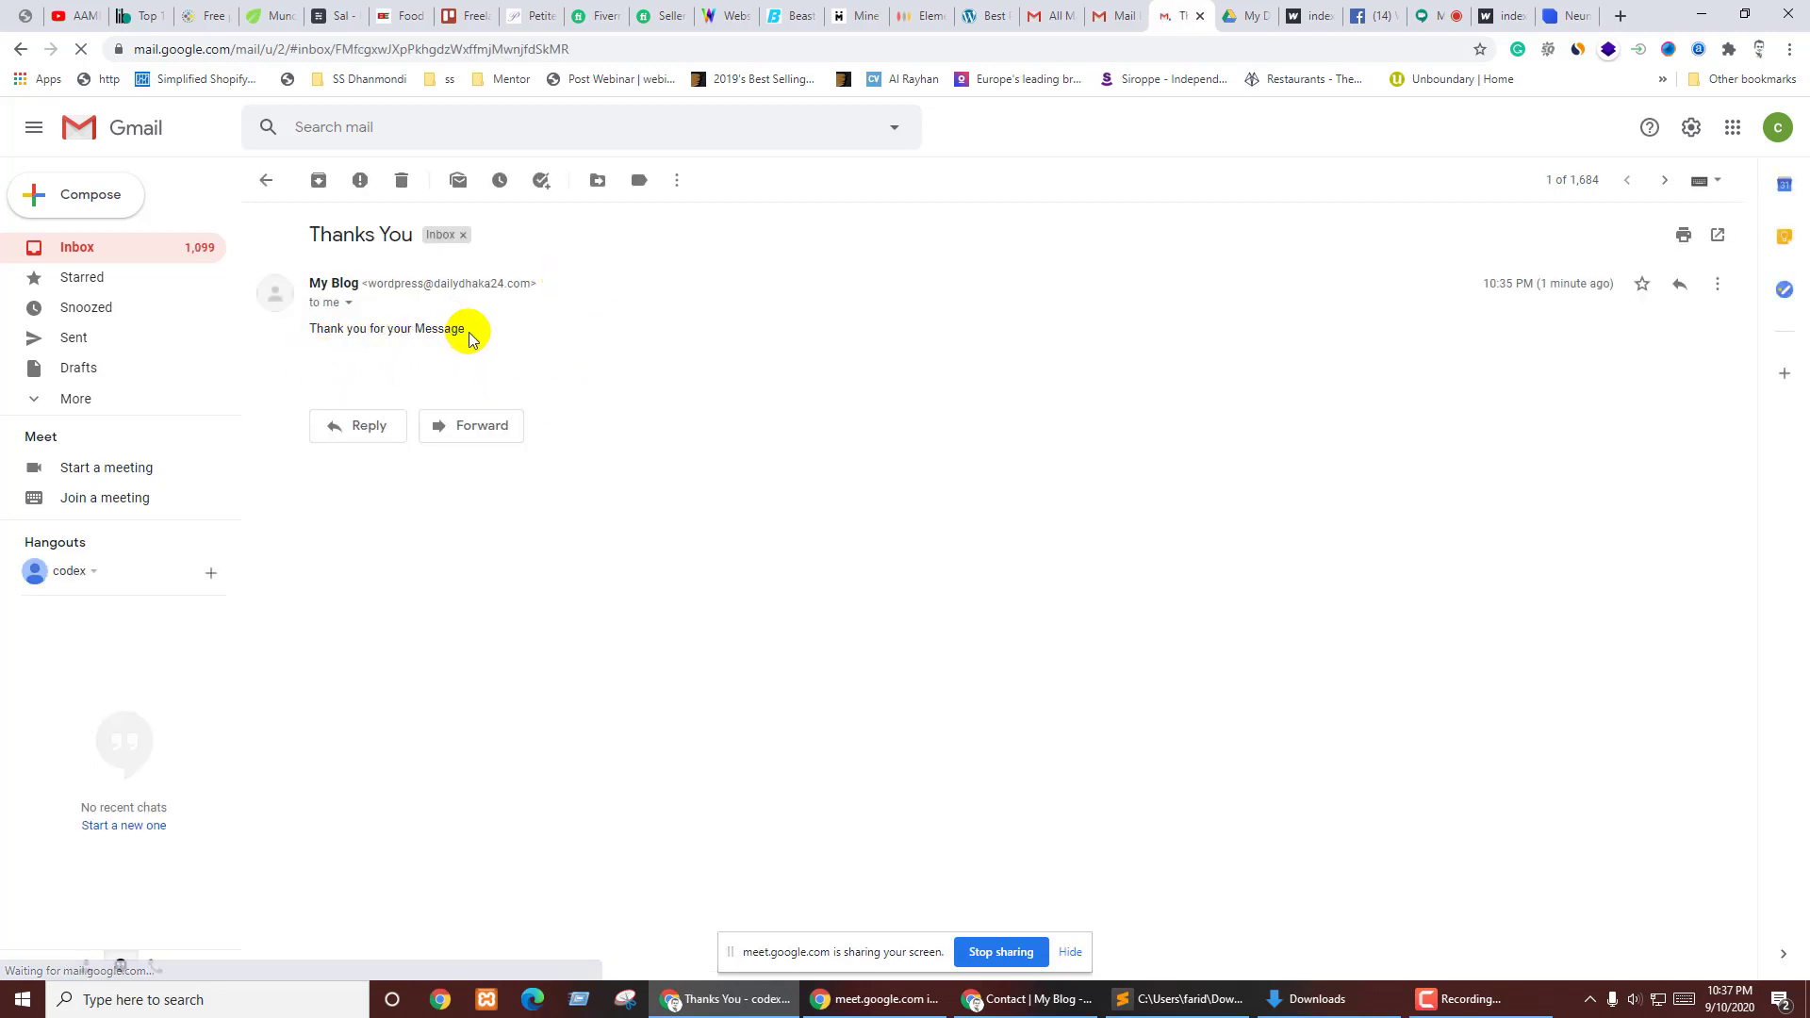
left_click(1431, 10)
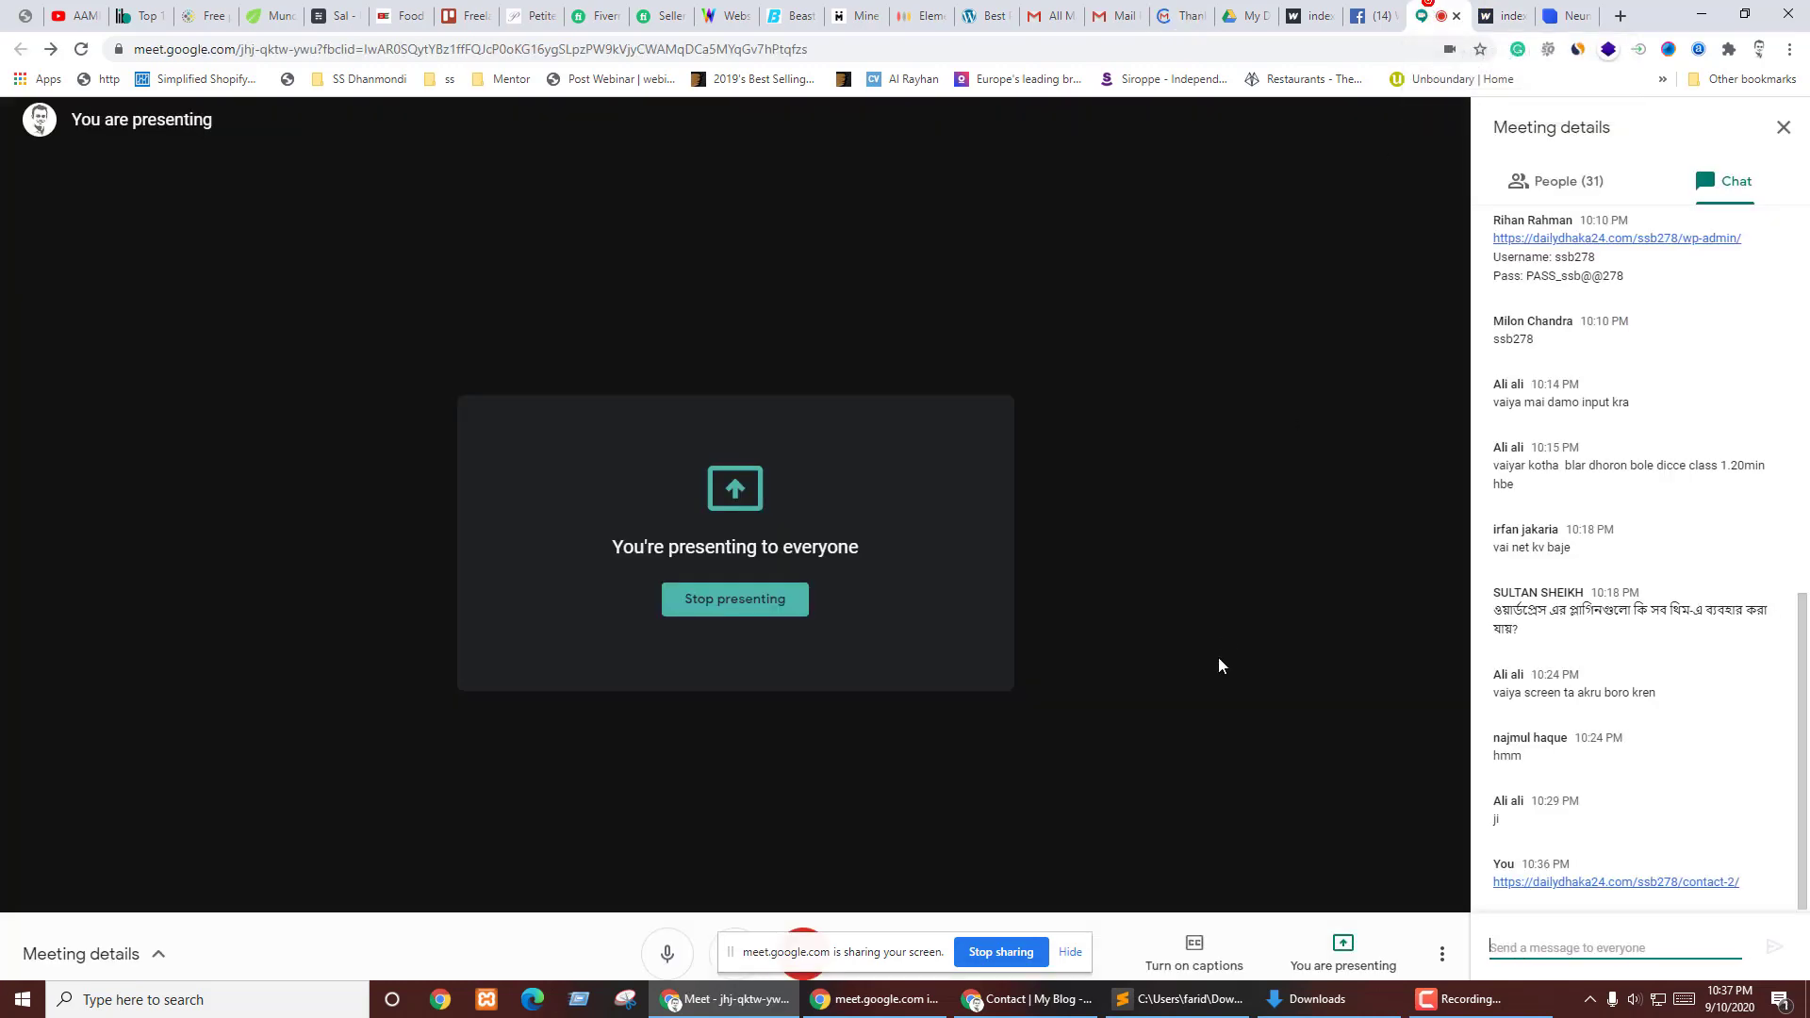
key("alt+Tab")
- Open the Contact page's editor holding the [contact-form-7 id="1127" title="contact me"] shortcode
scroll(1678, 735, "down", 7)
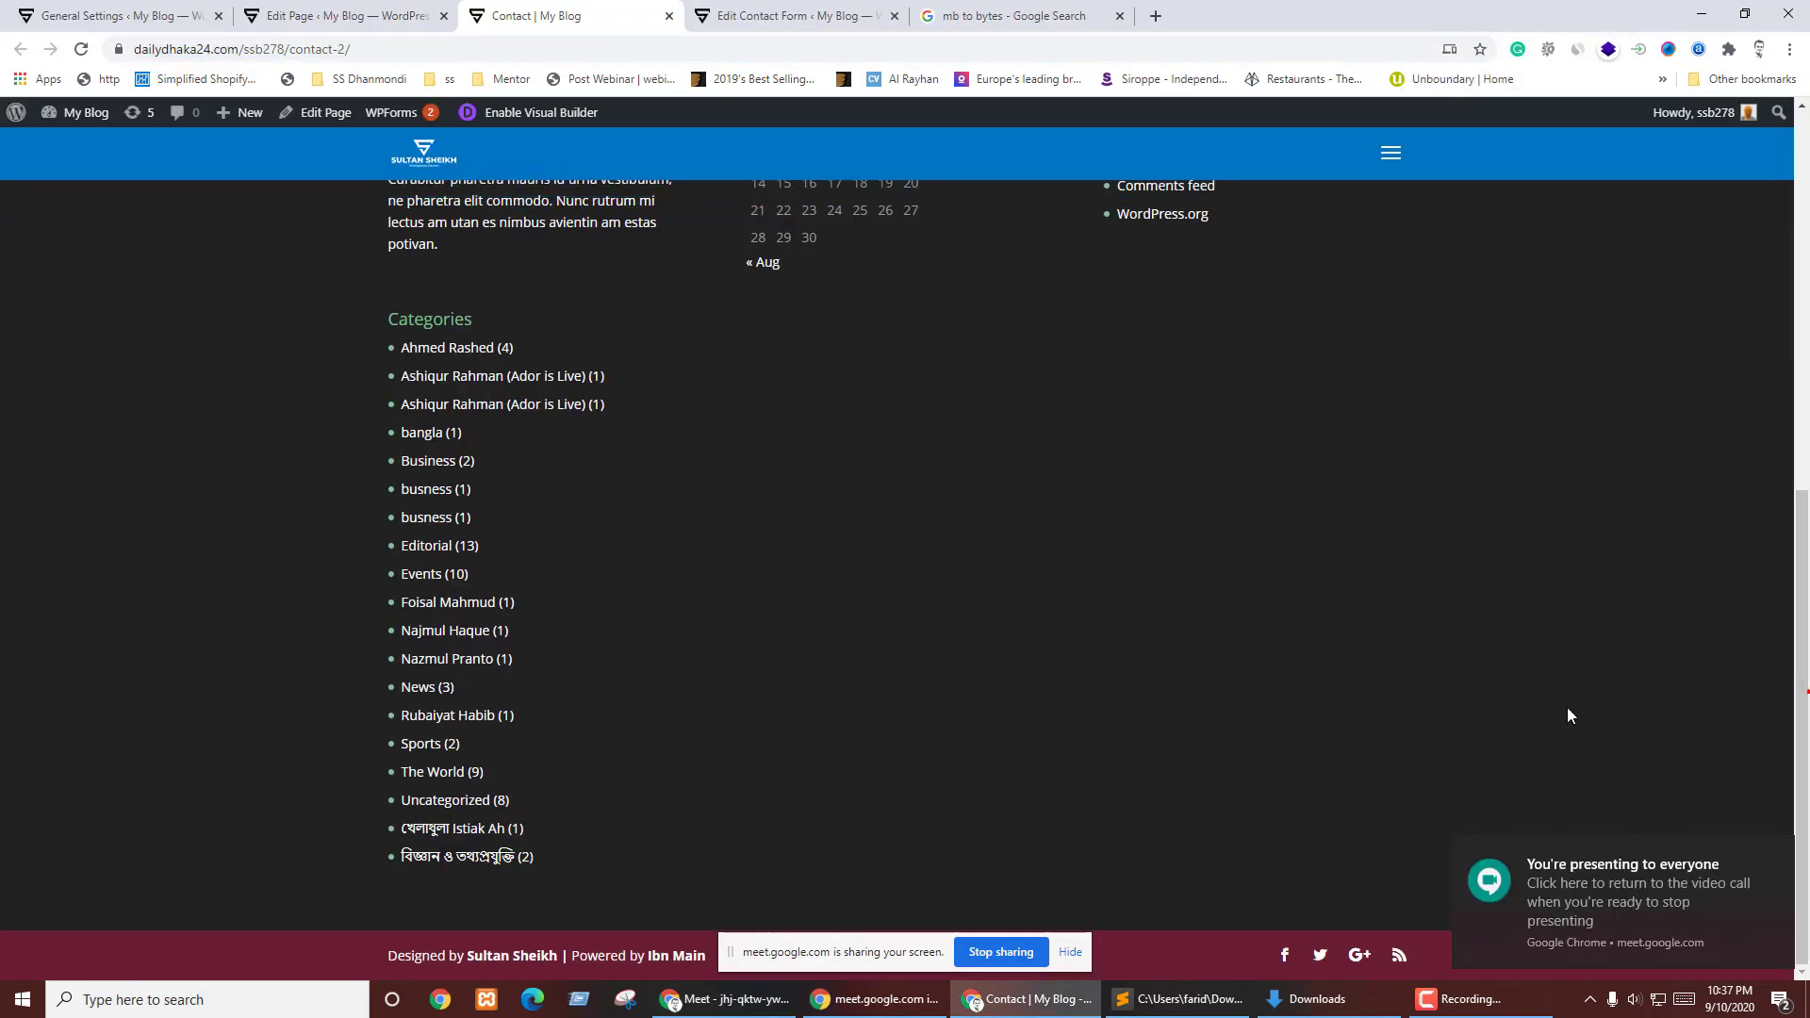
scroll(982, 428, "up", 7)
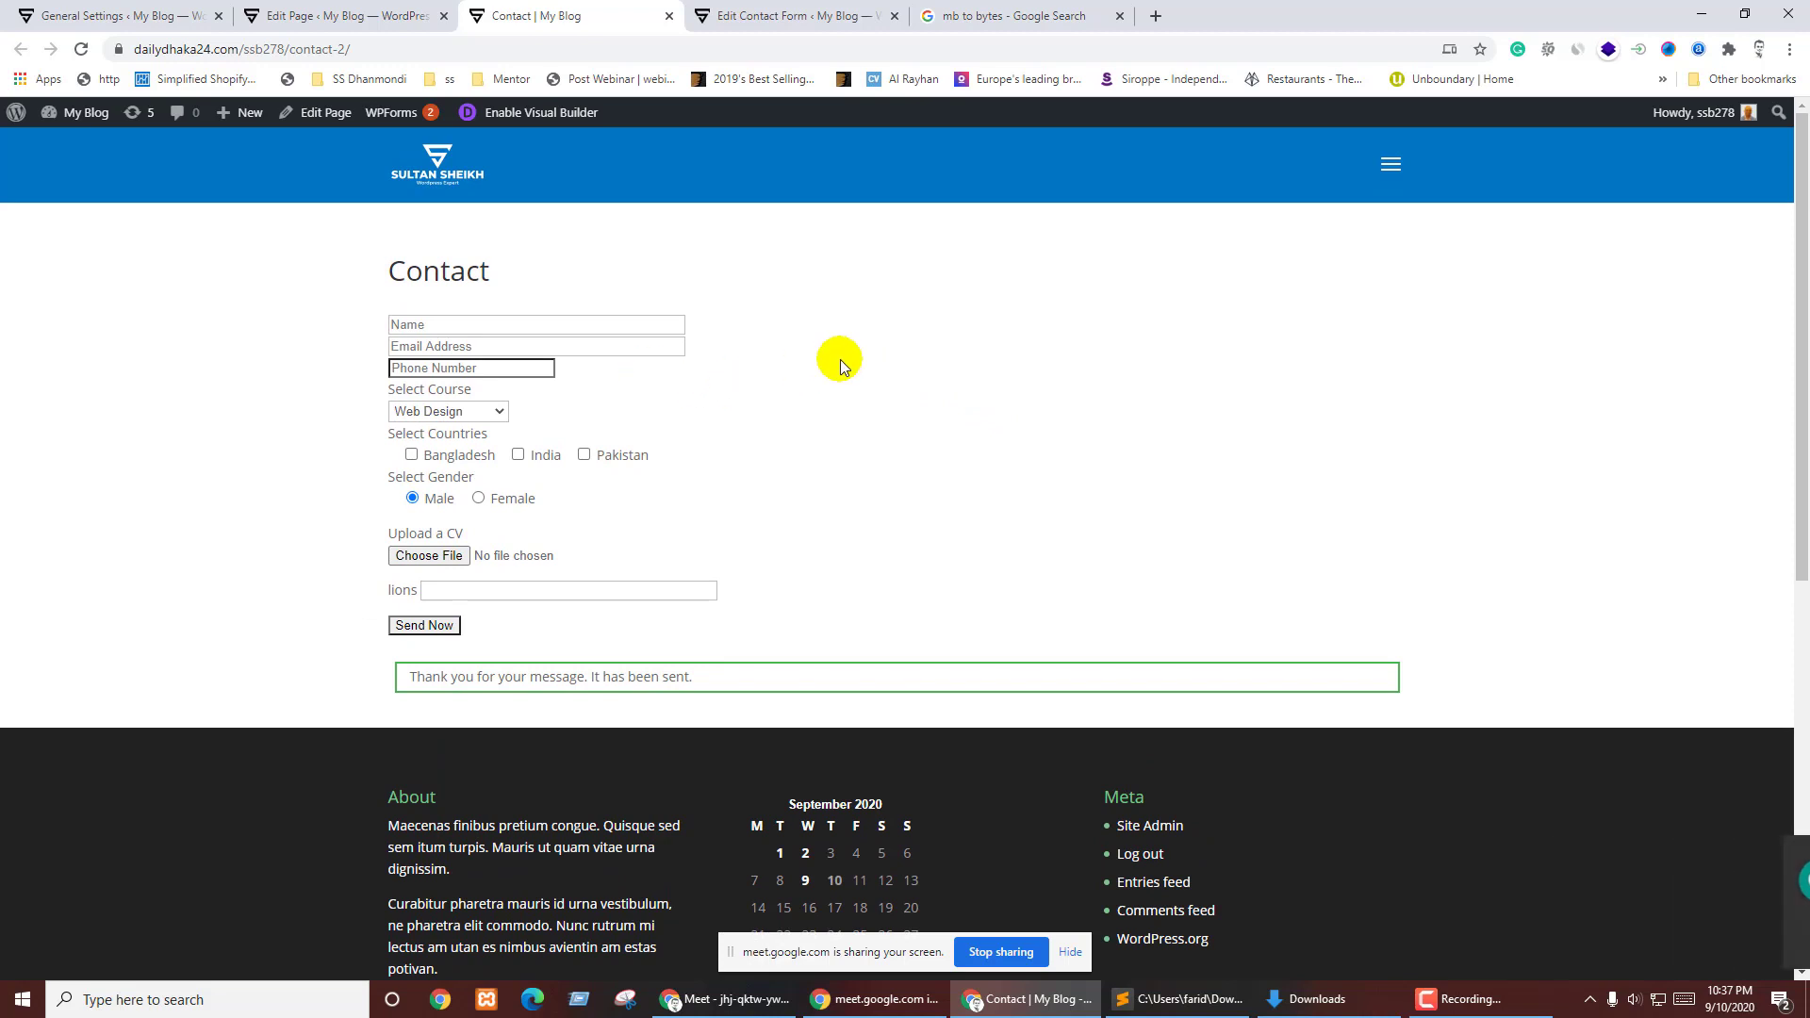
left_click(840, 360)
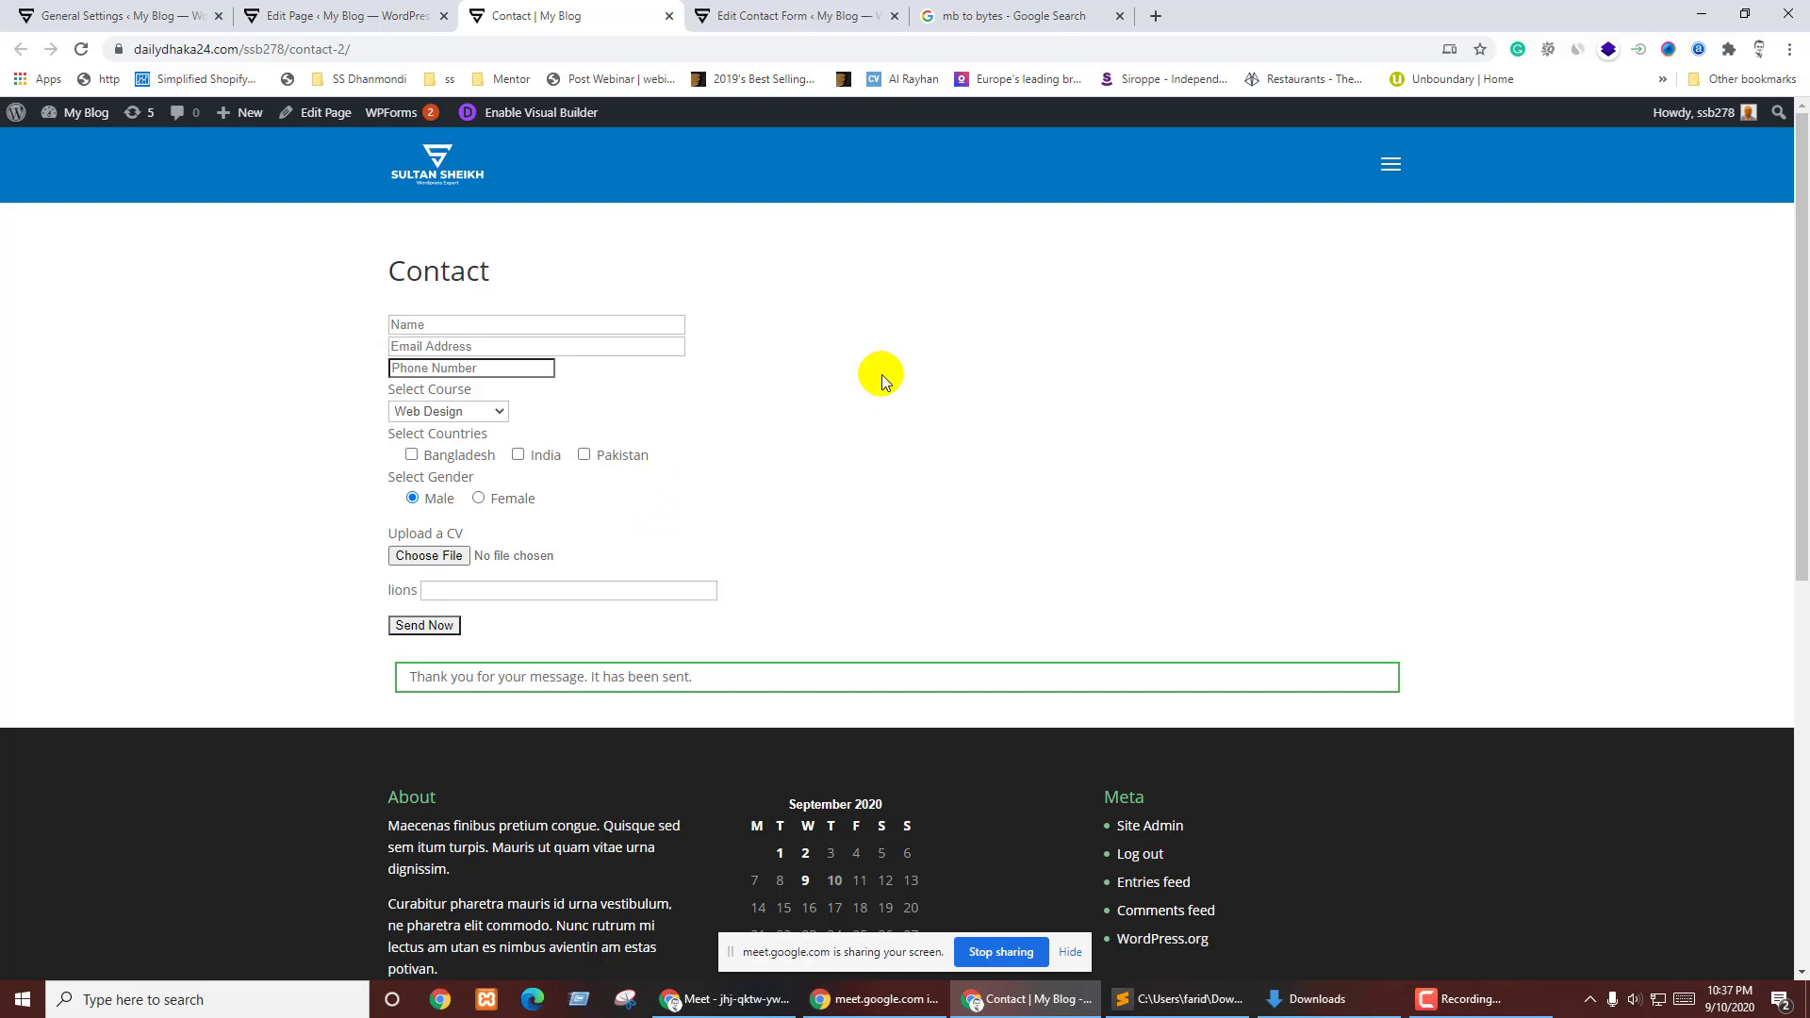
left_click(406, 20)
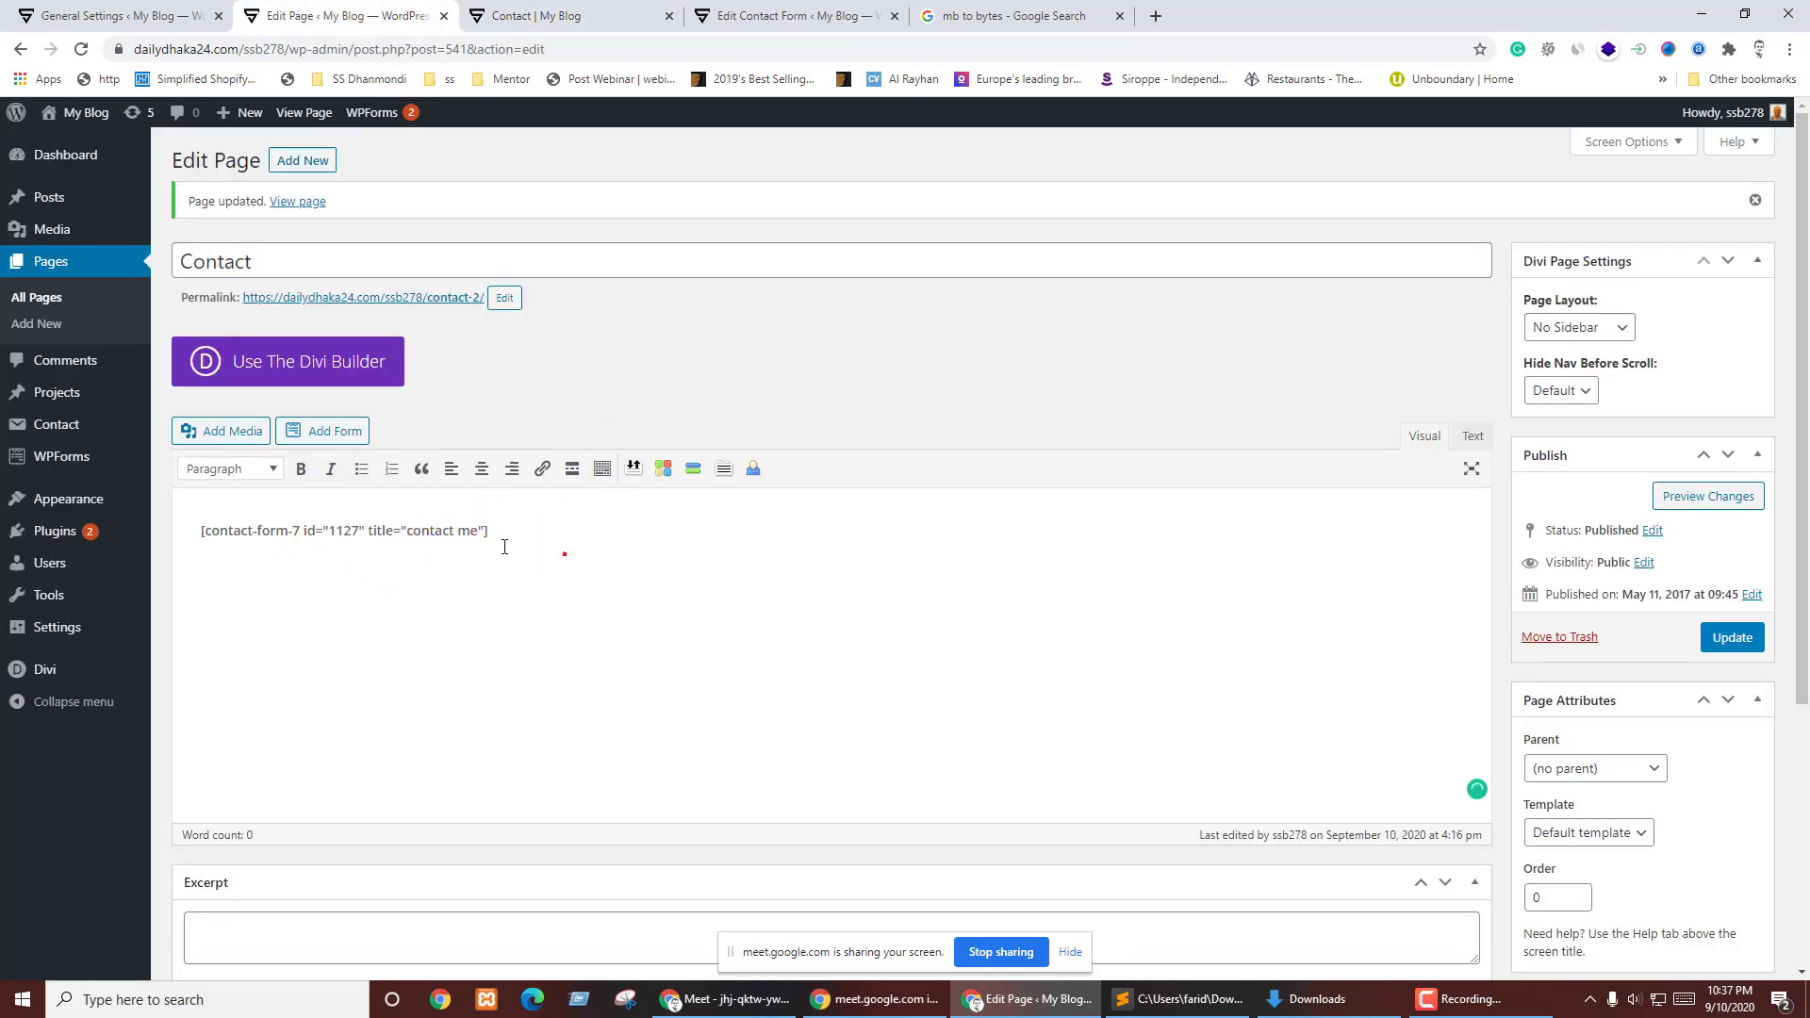
- Highlight the contact-form-7 shortcode, glance at the live Contact page, then open General Settings
left_click_drag(505, 547, 168, 531)
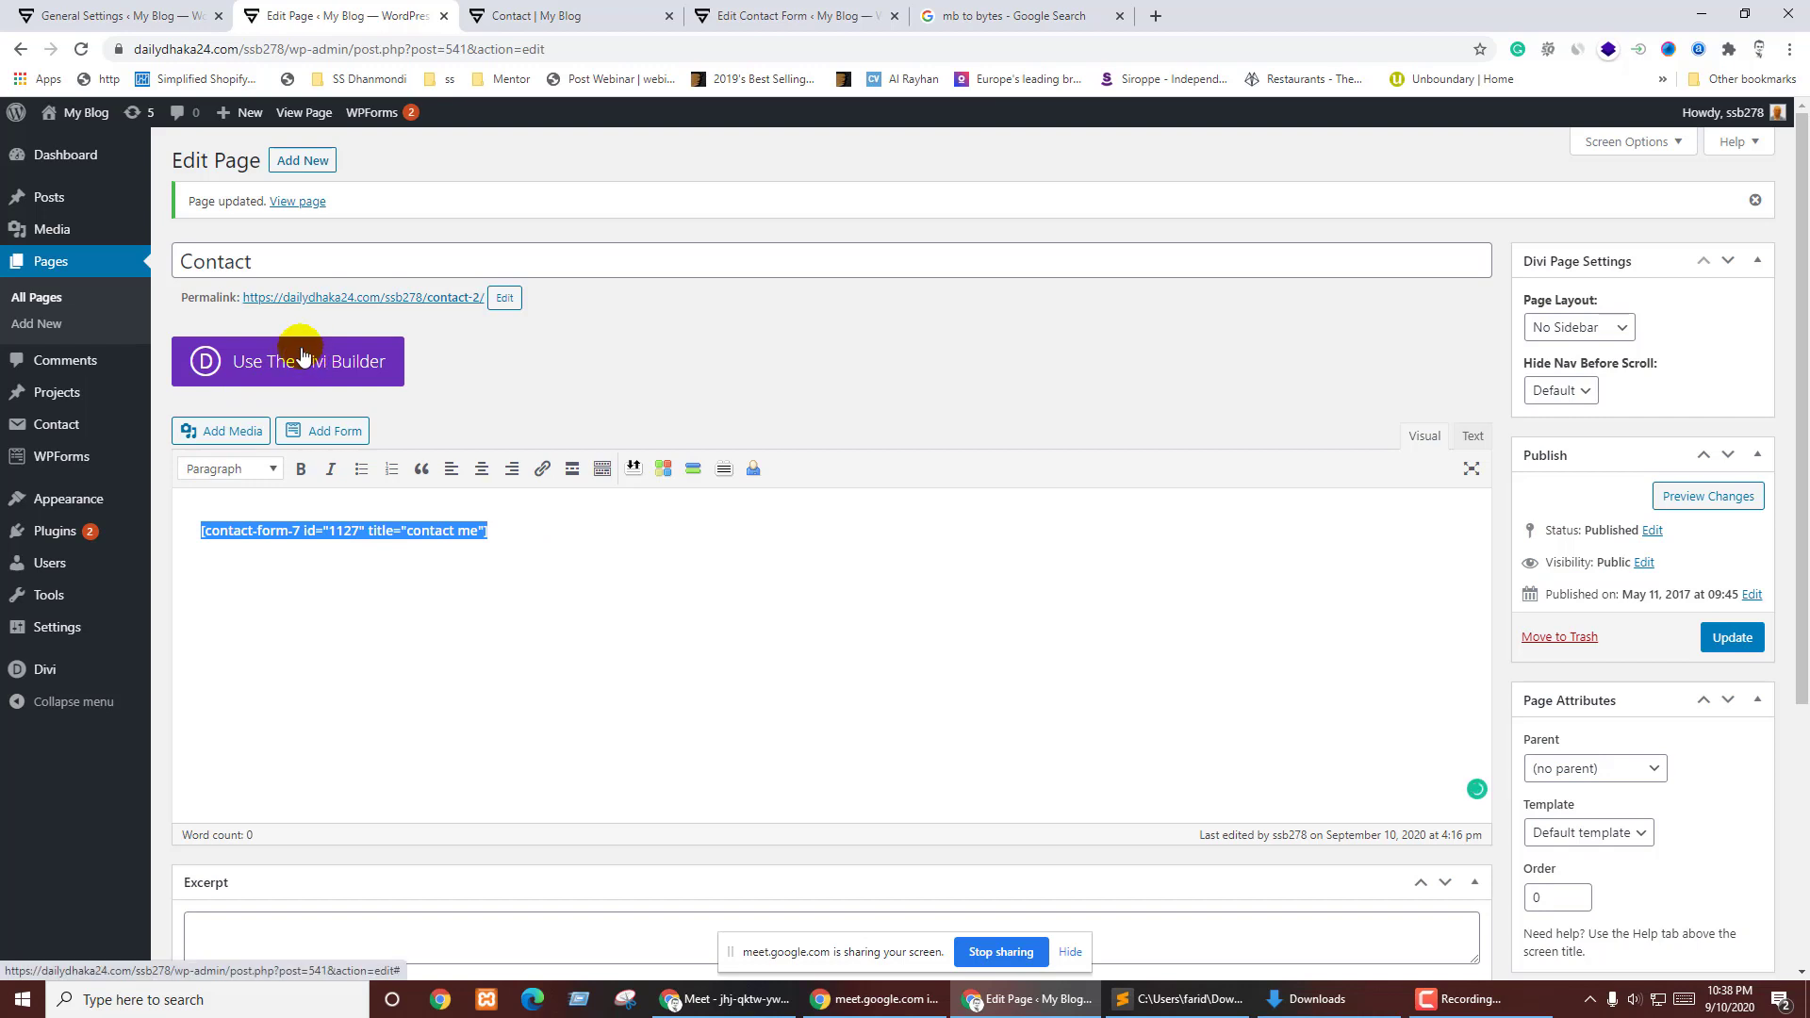
left_click(604, 15)
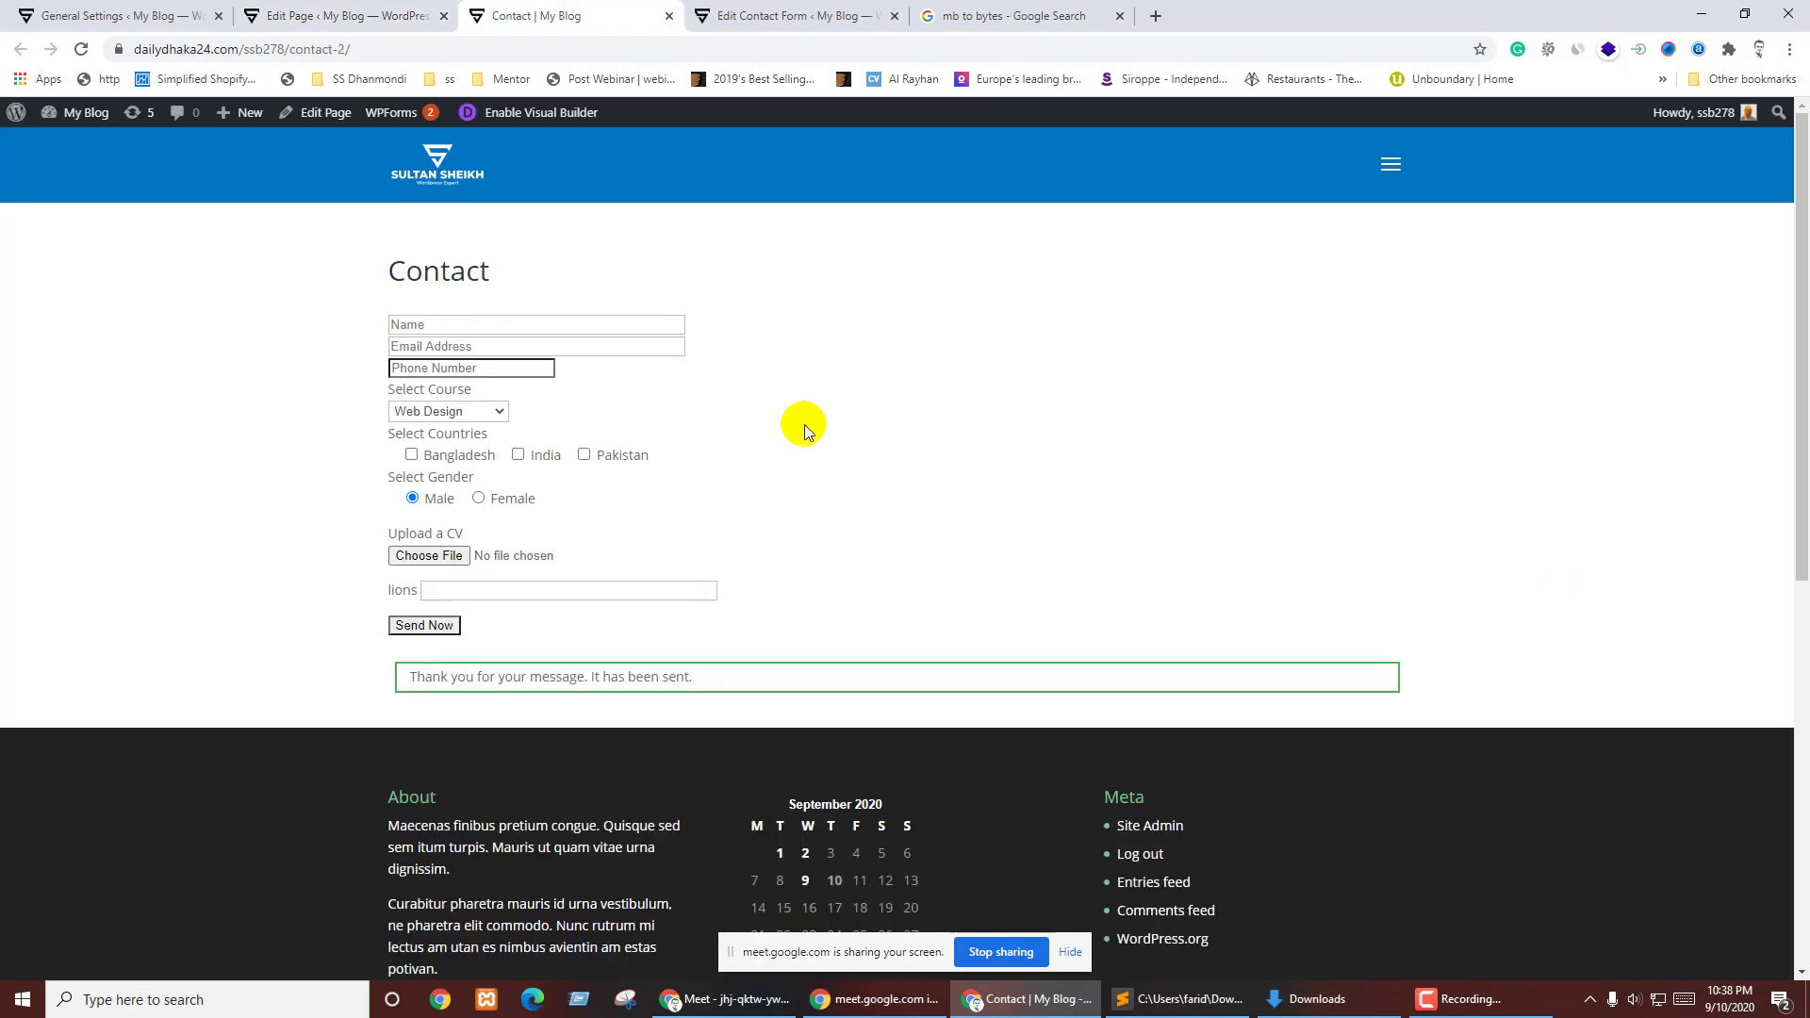
left_click(325, 15)
left_click(104, 7)
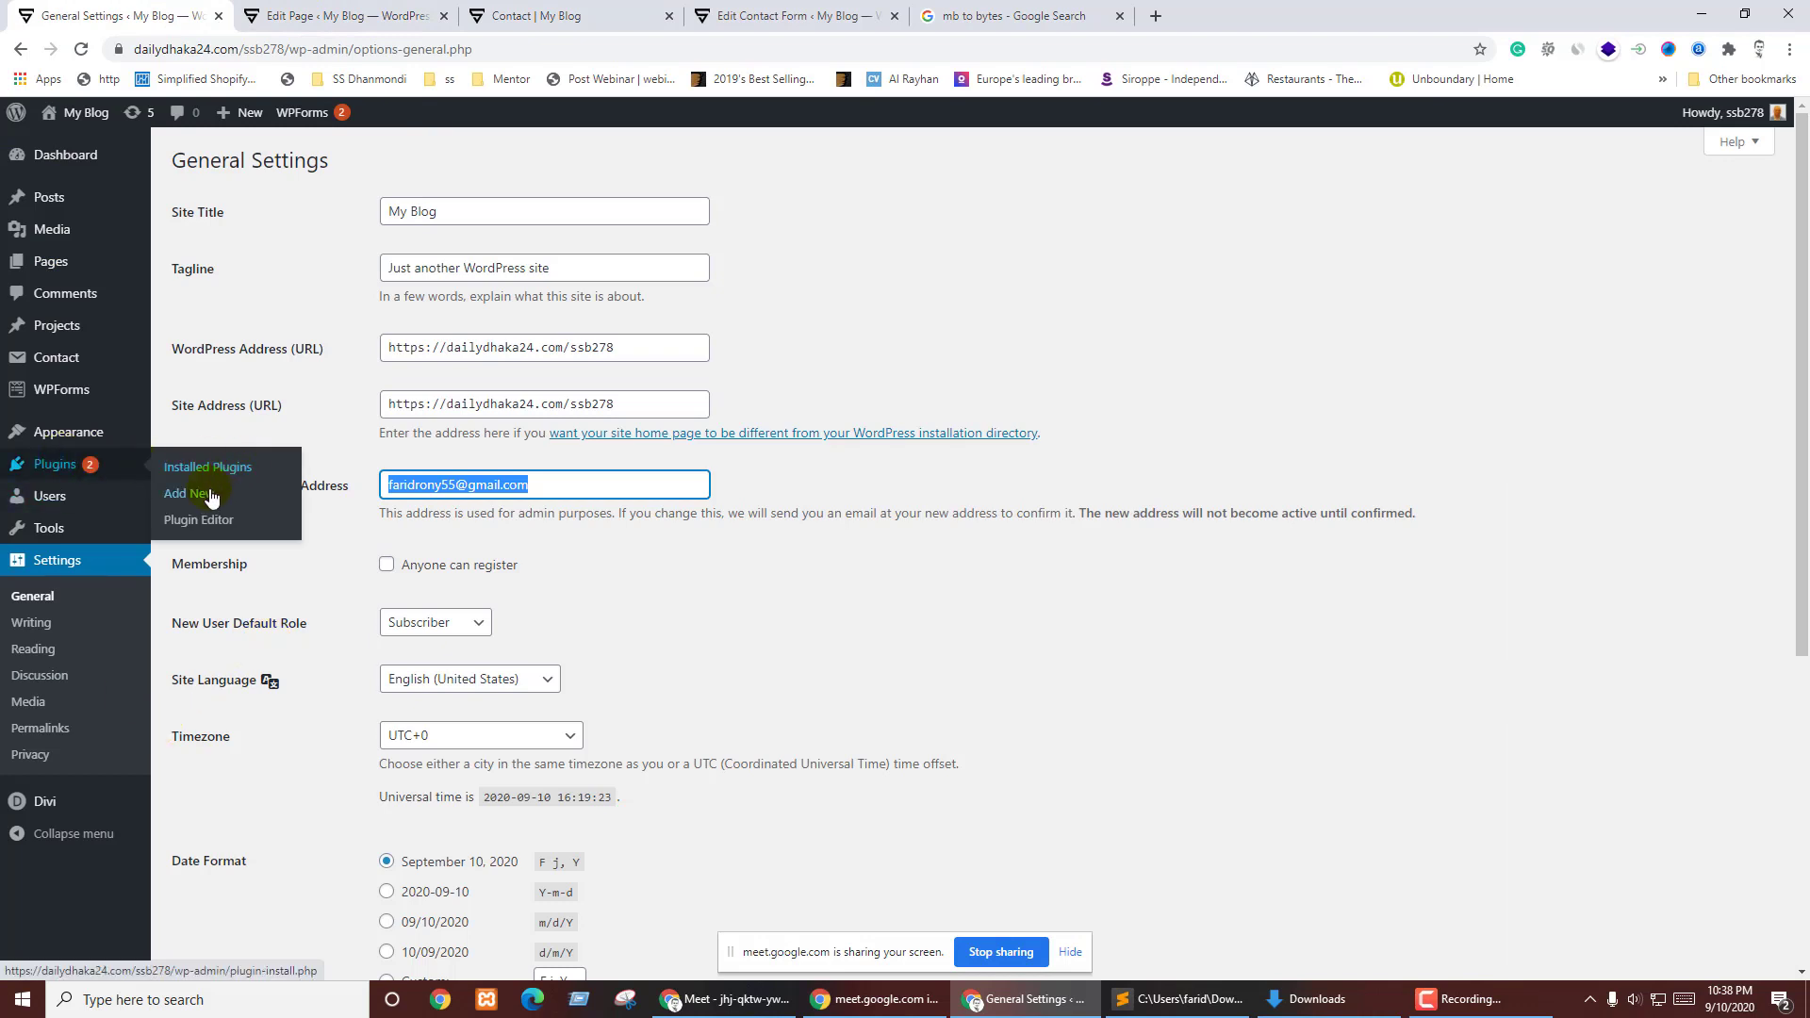
- Search the Add Plugins directory for 'contact form'
left_click(191, 491)
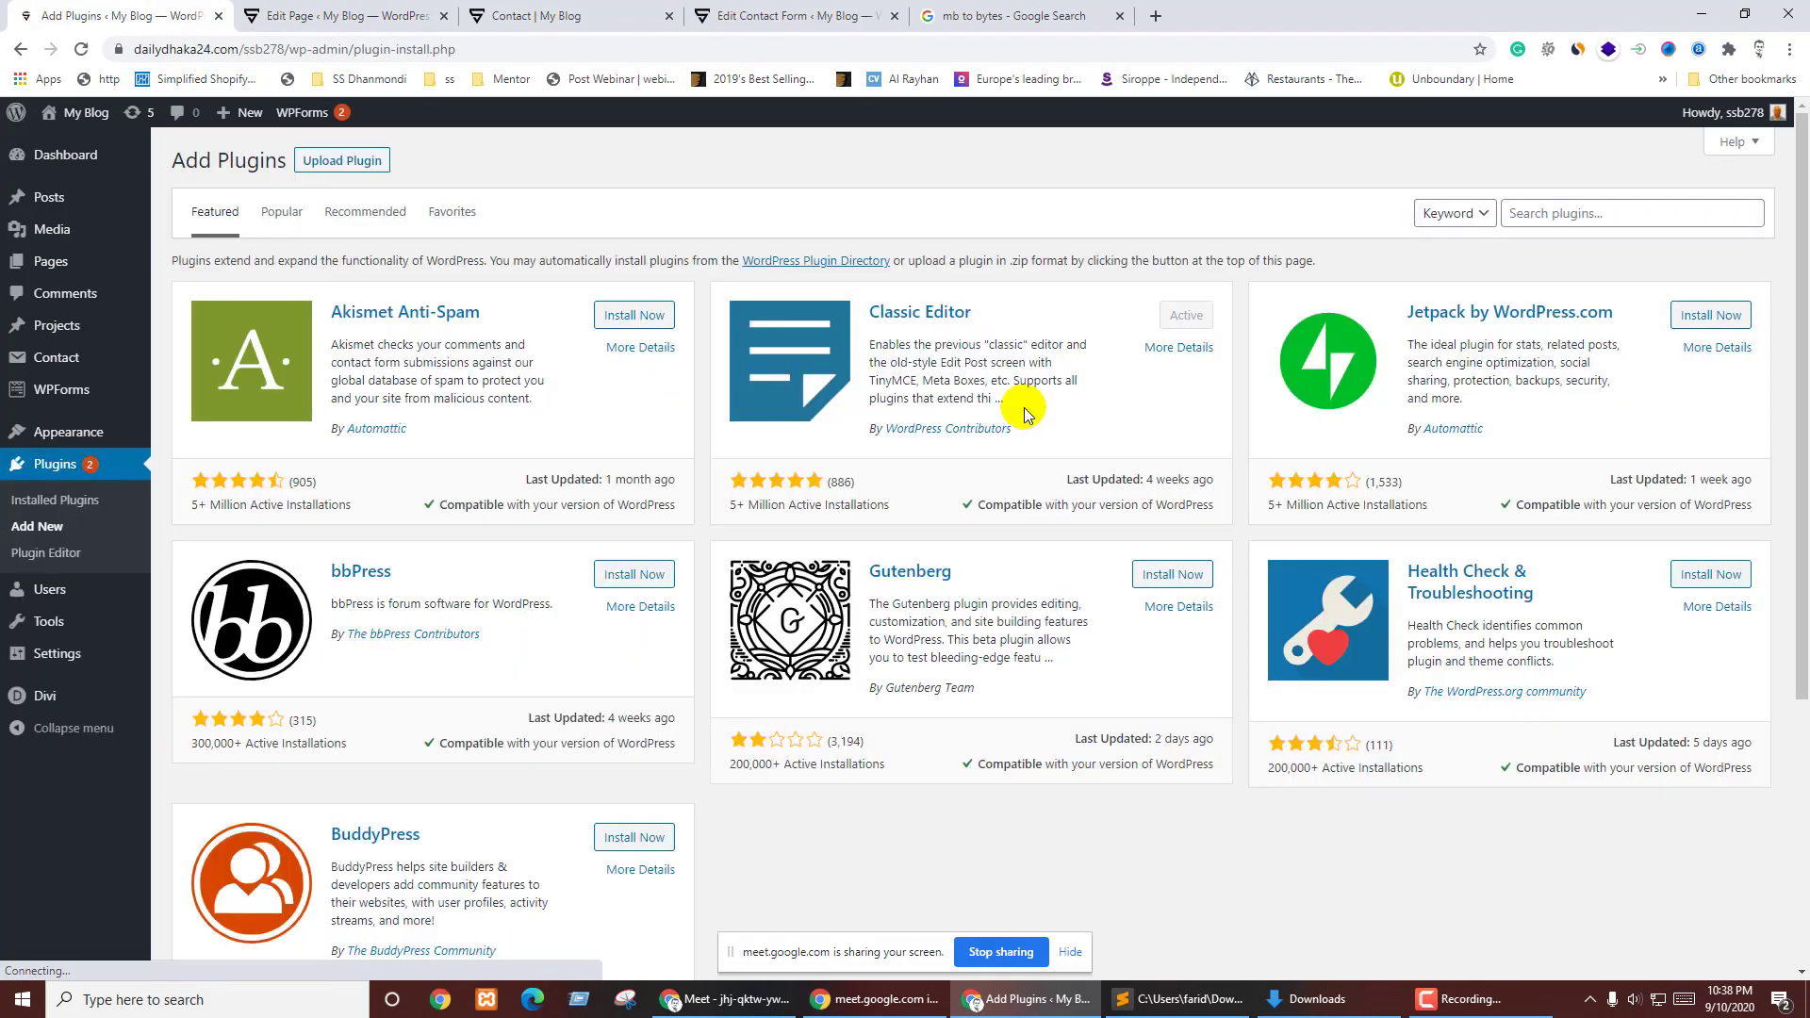
left_click(1575, 210)
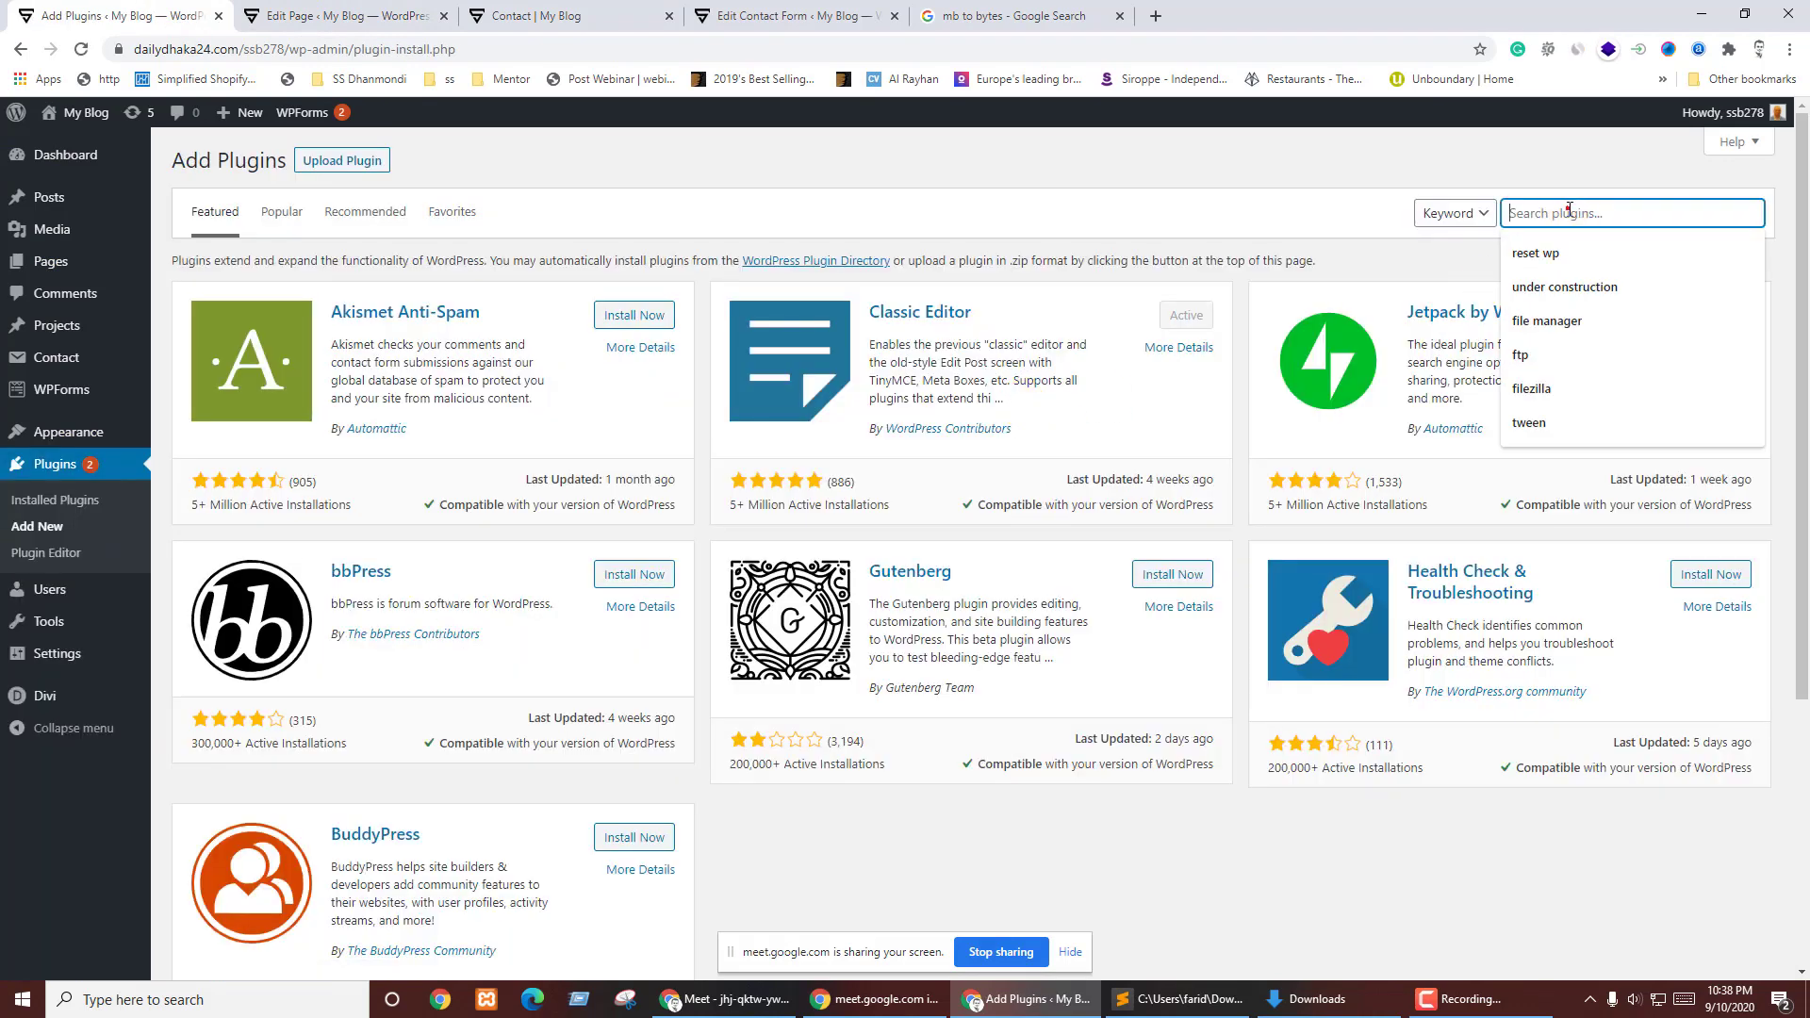
type("c")
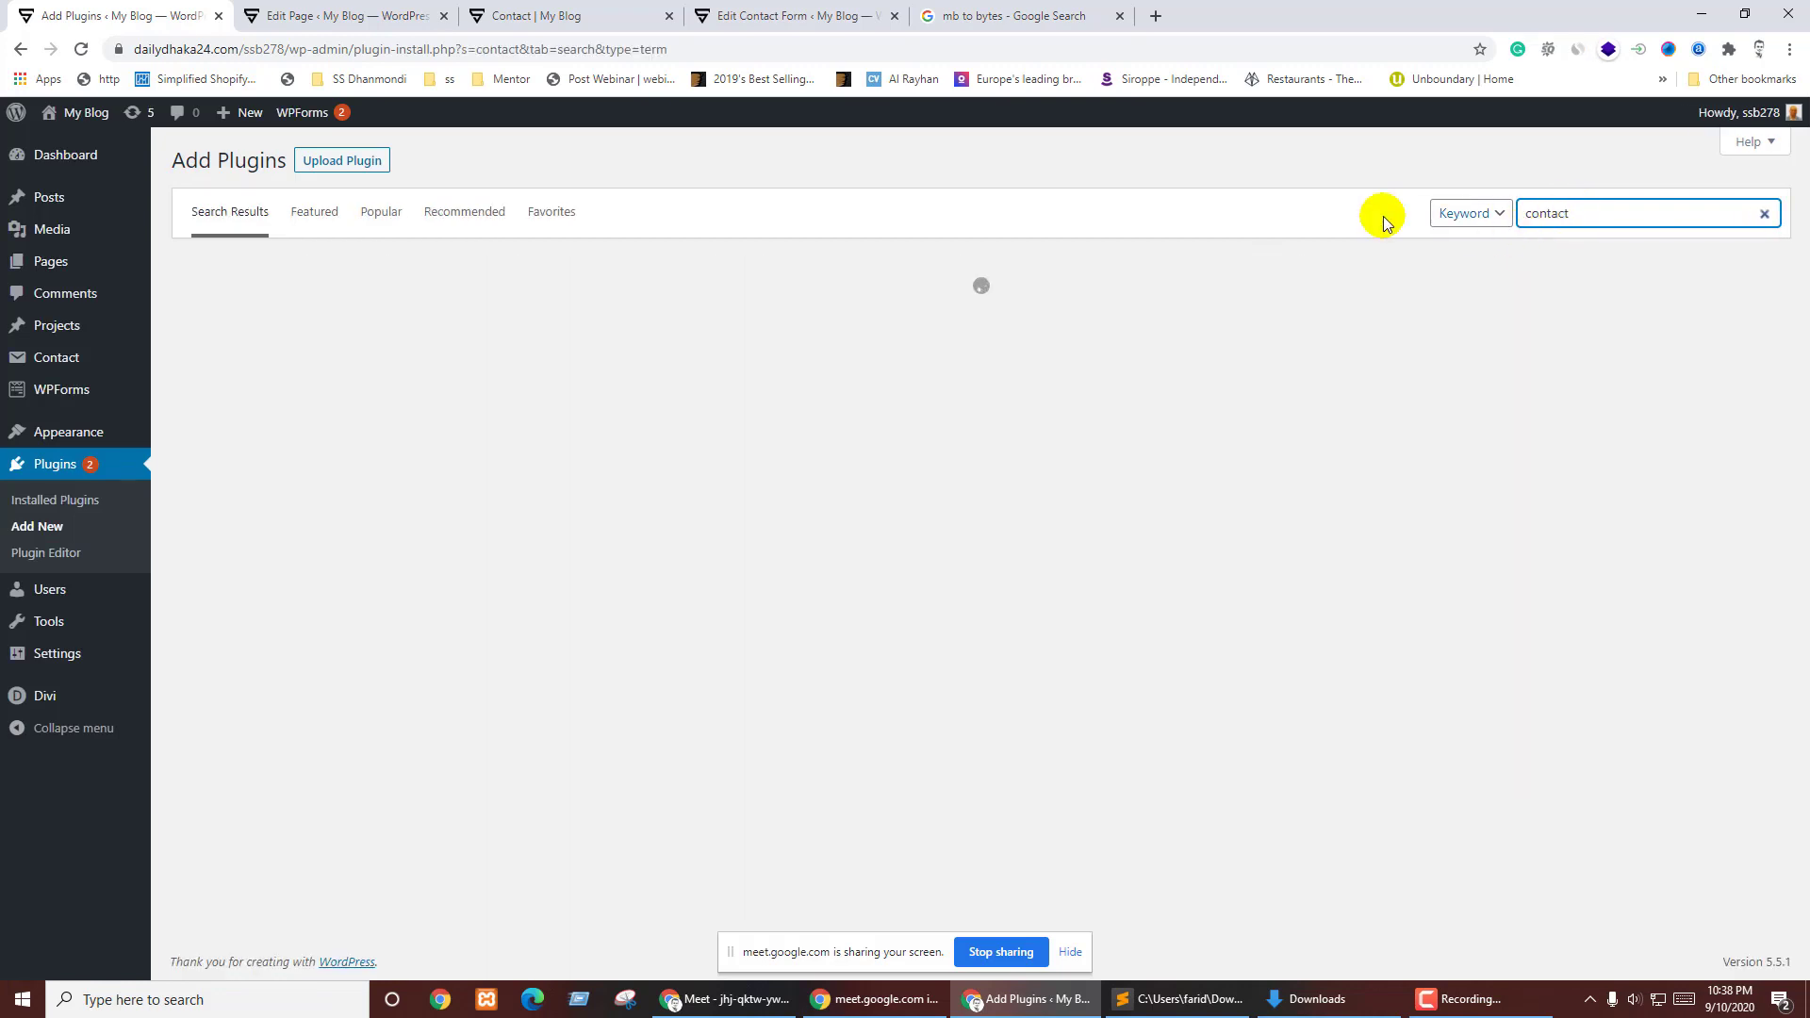
type("ontact fo")
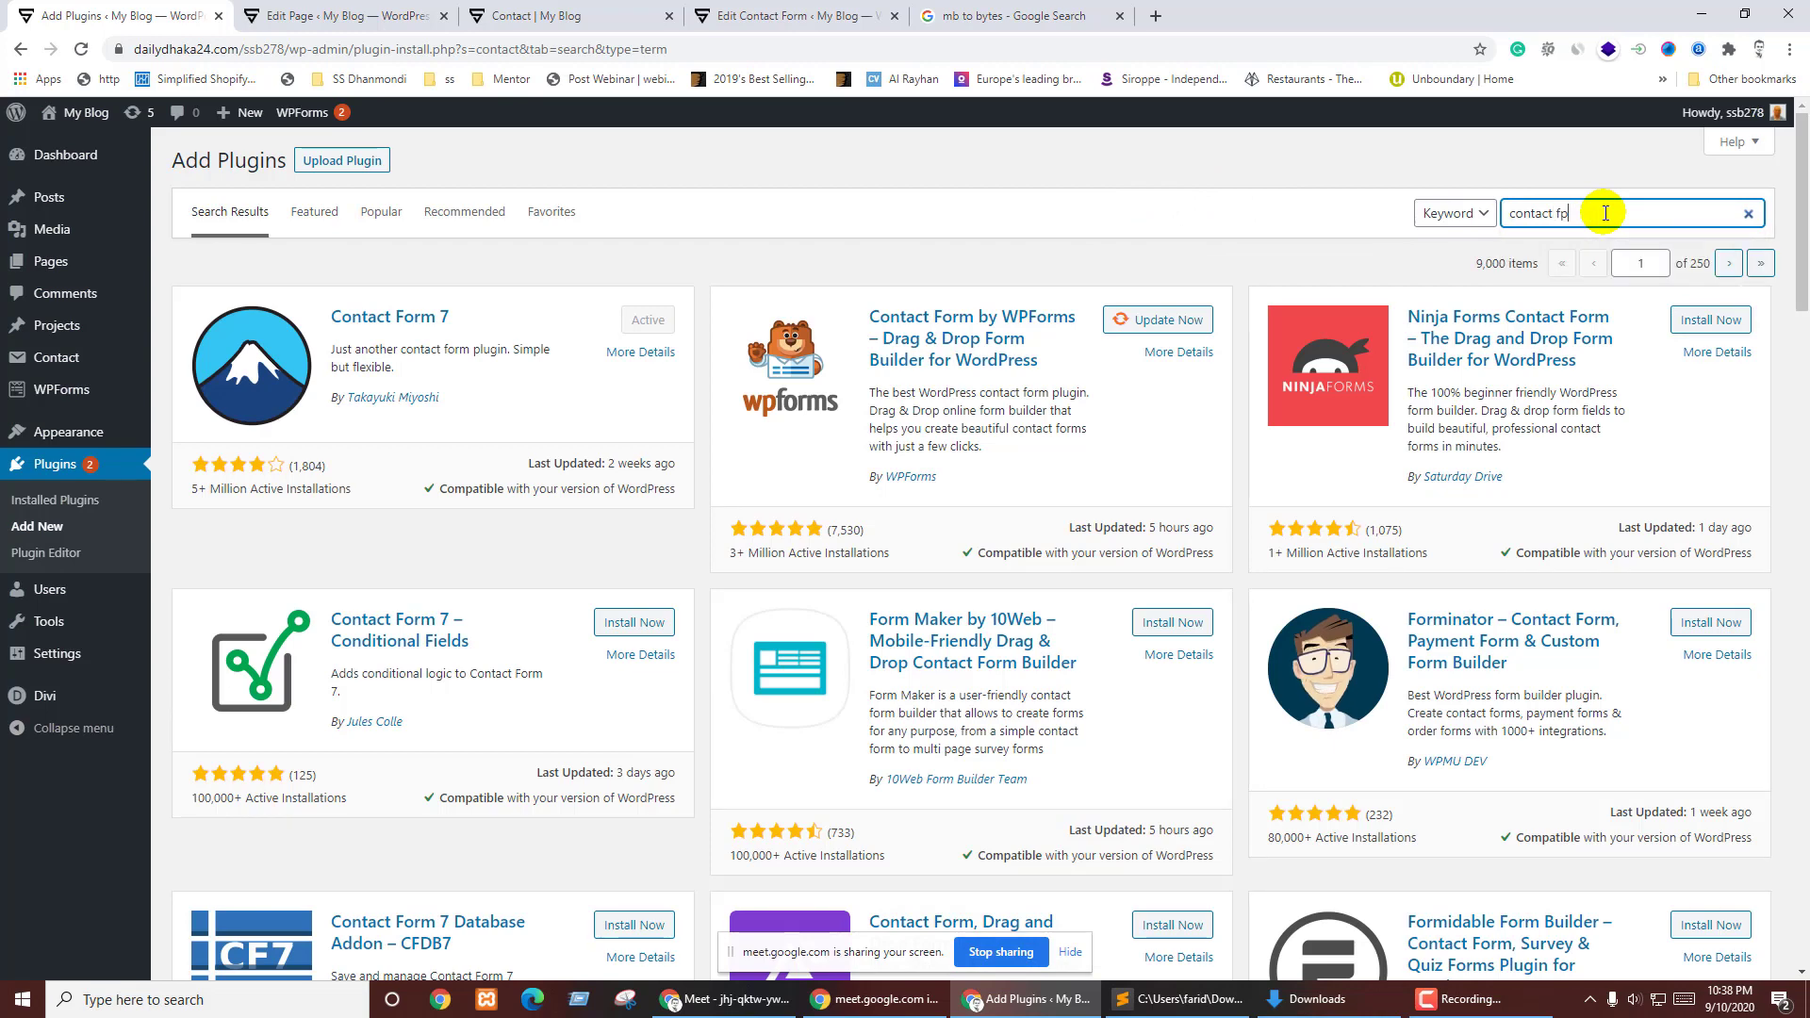
key("BackSpace")
type("orm")
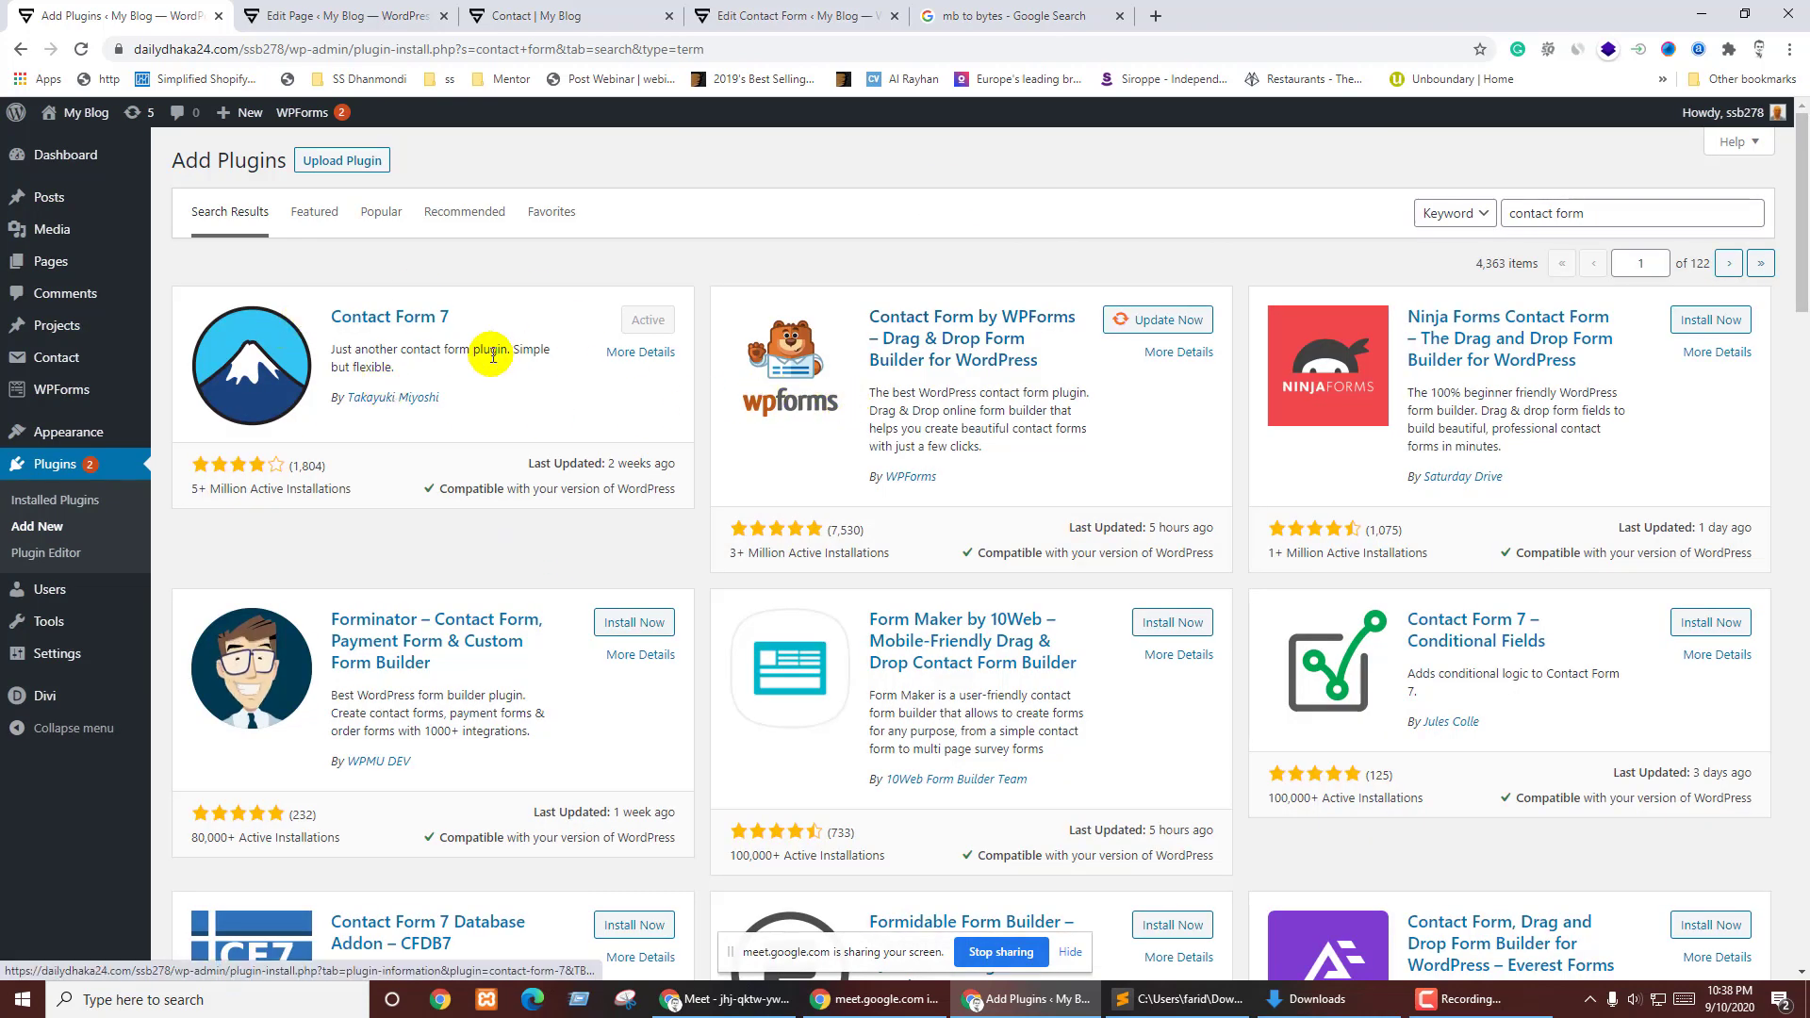
- Scroll through the 'contact form' plugin results to find ReCaptcha v2 for Contact Form 7
scroll(660, 367, "down", 3)
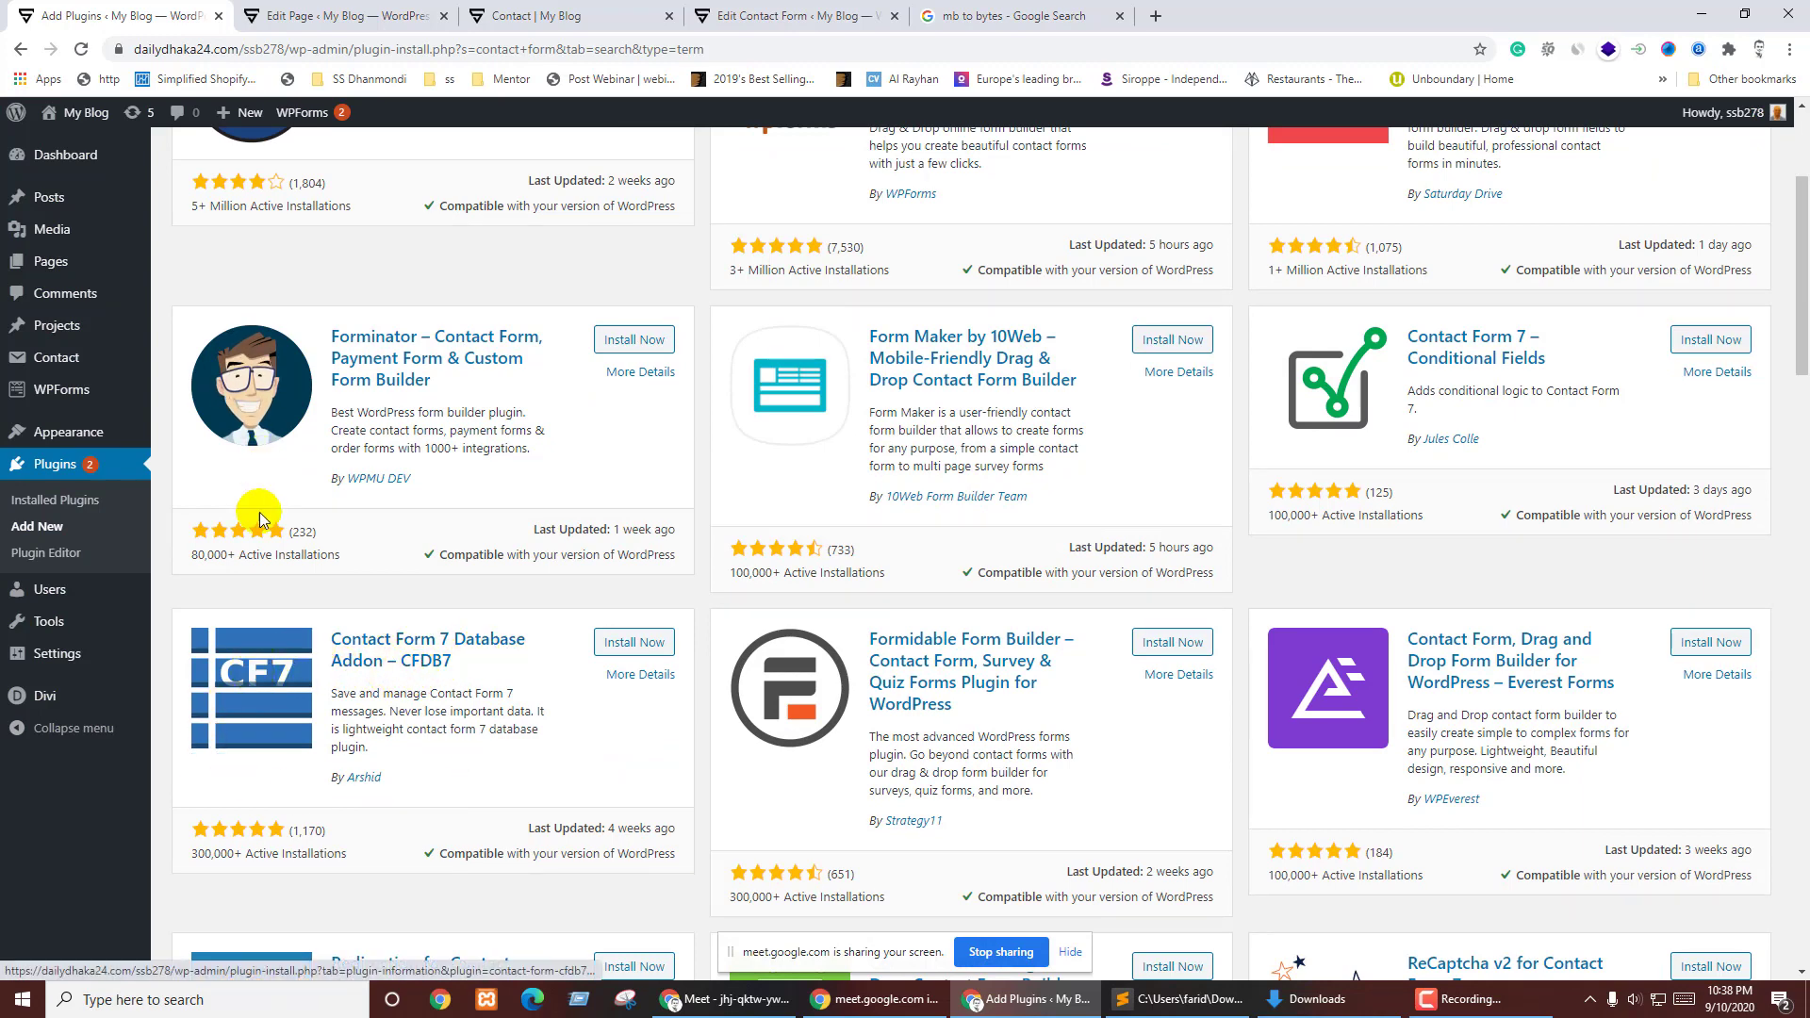
mouse_move(44, 661)
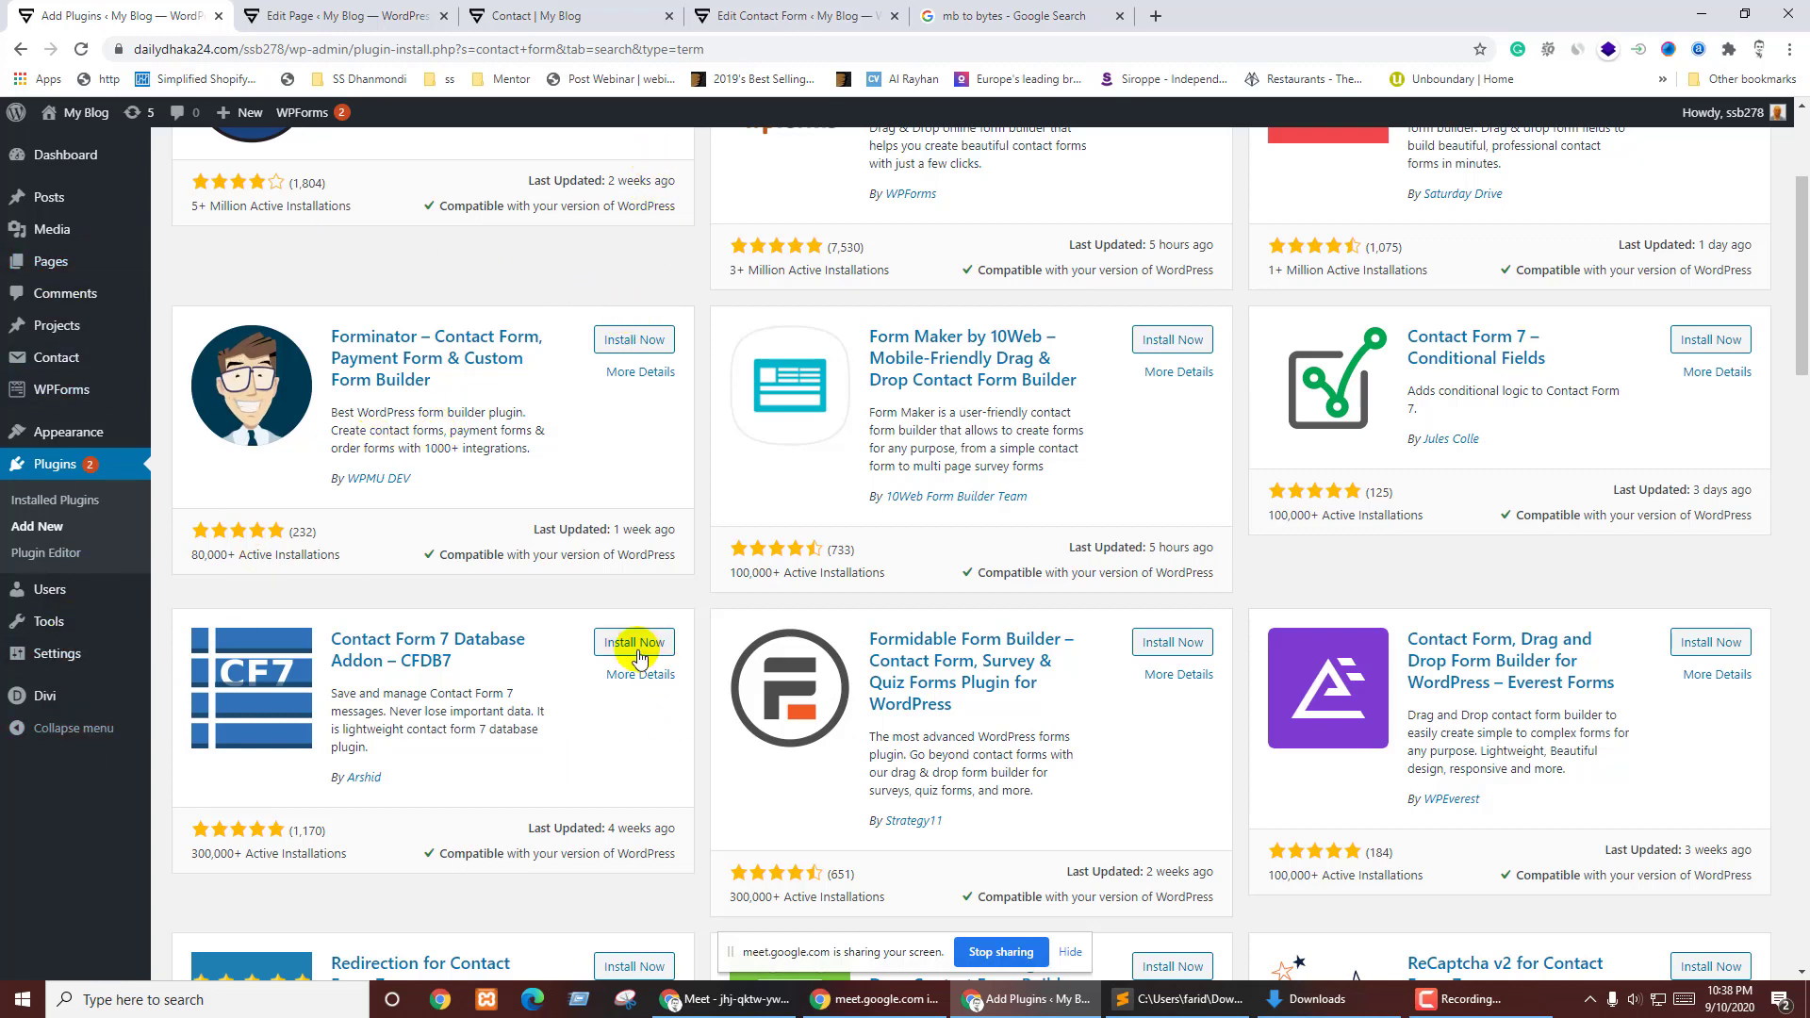
scroll(1103, 606, "down", 3)
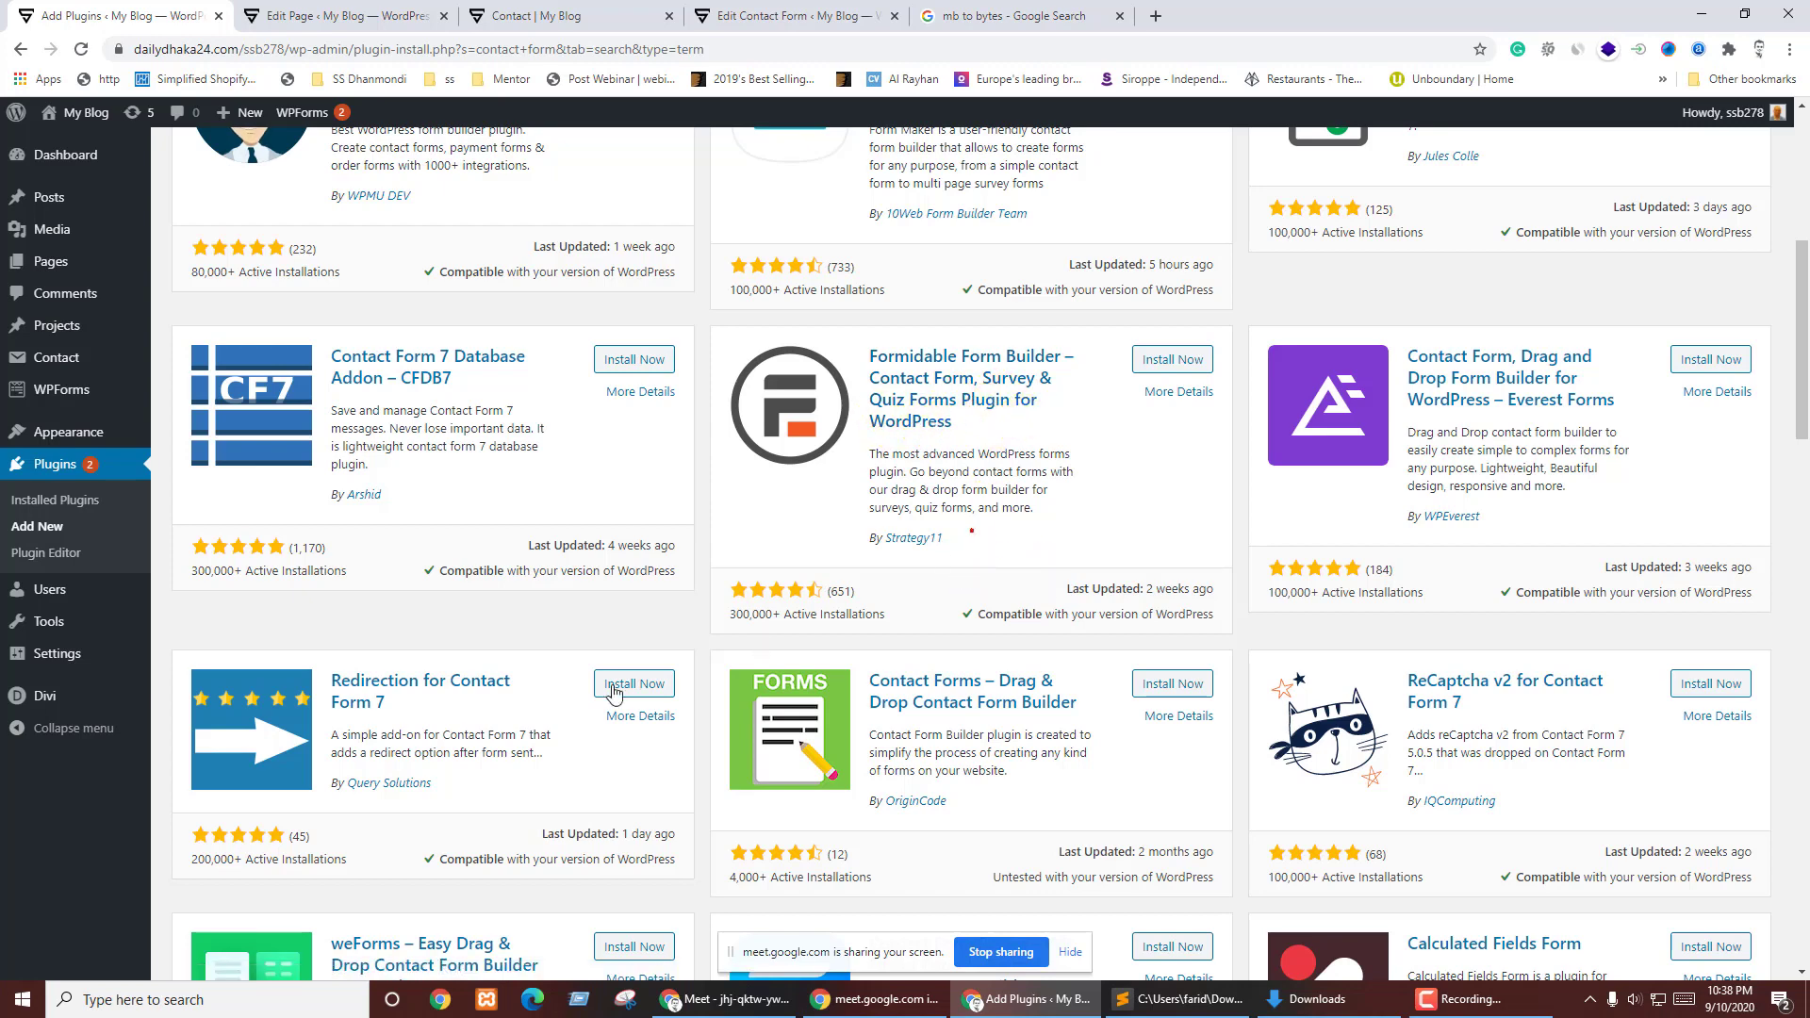
scroll(528, 609, "down", 3)
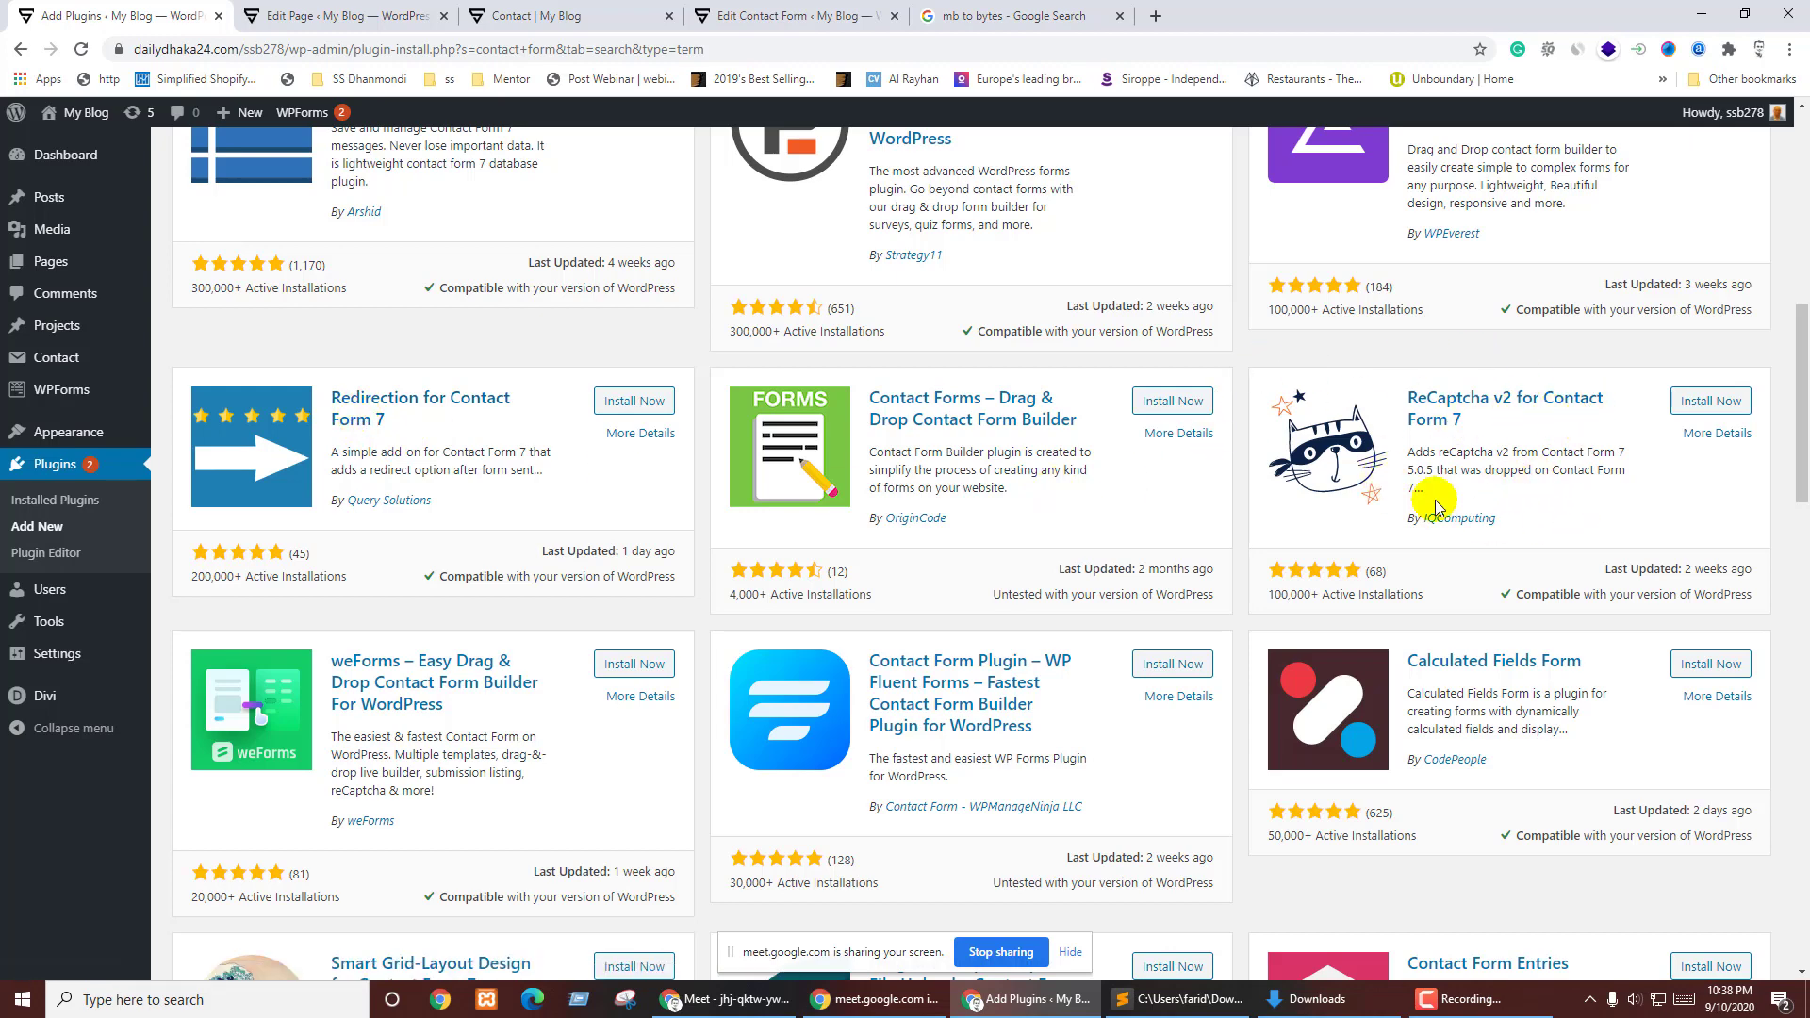
scroll(1395, 514, "down", 4)
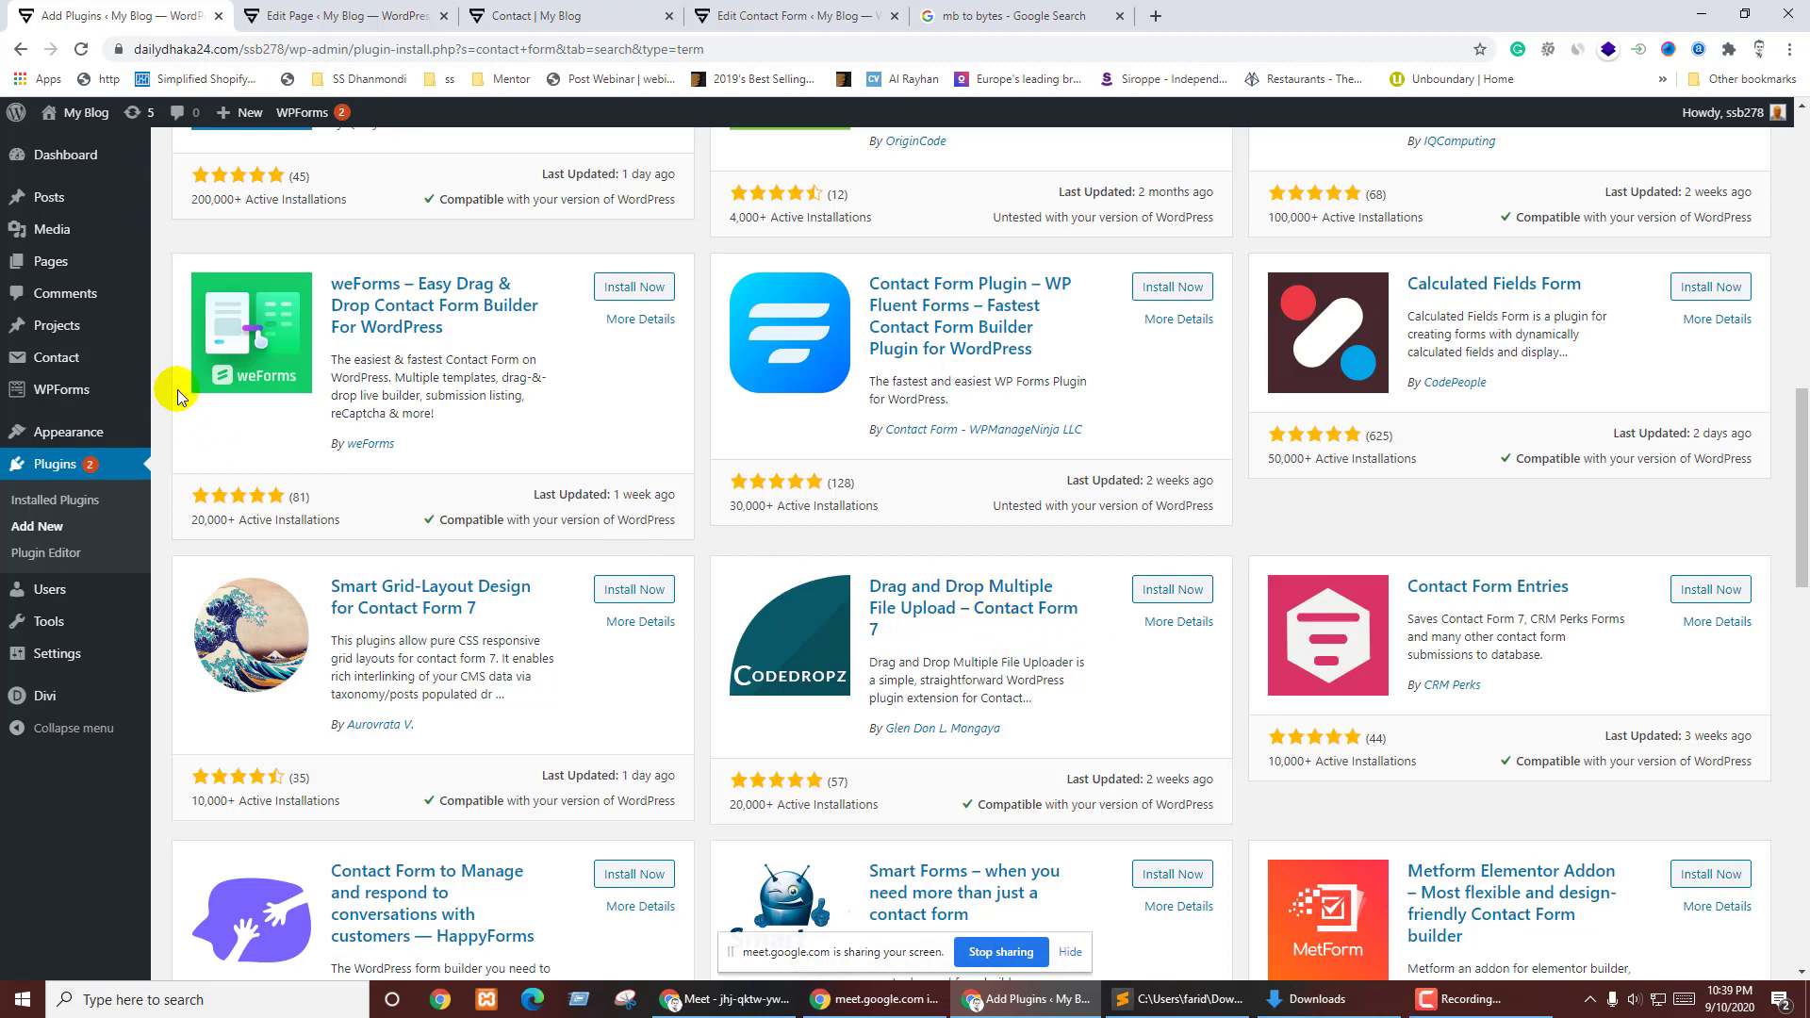
scroll(1490, 585, "down", 2)
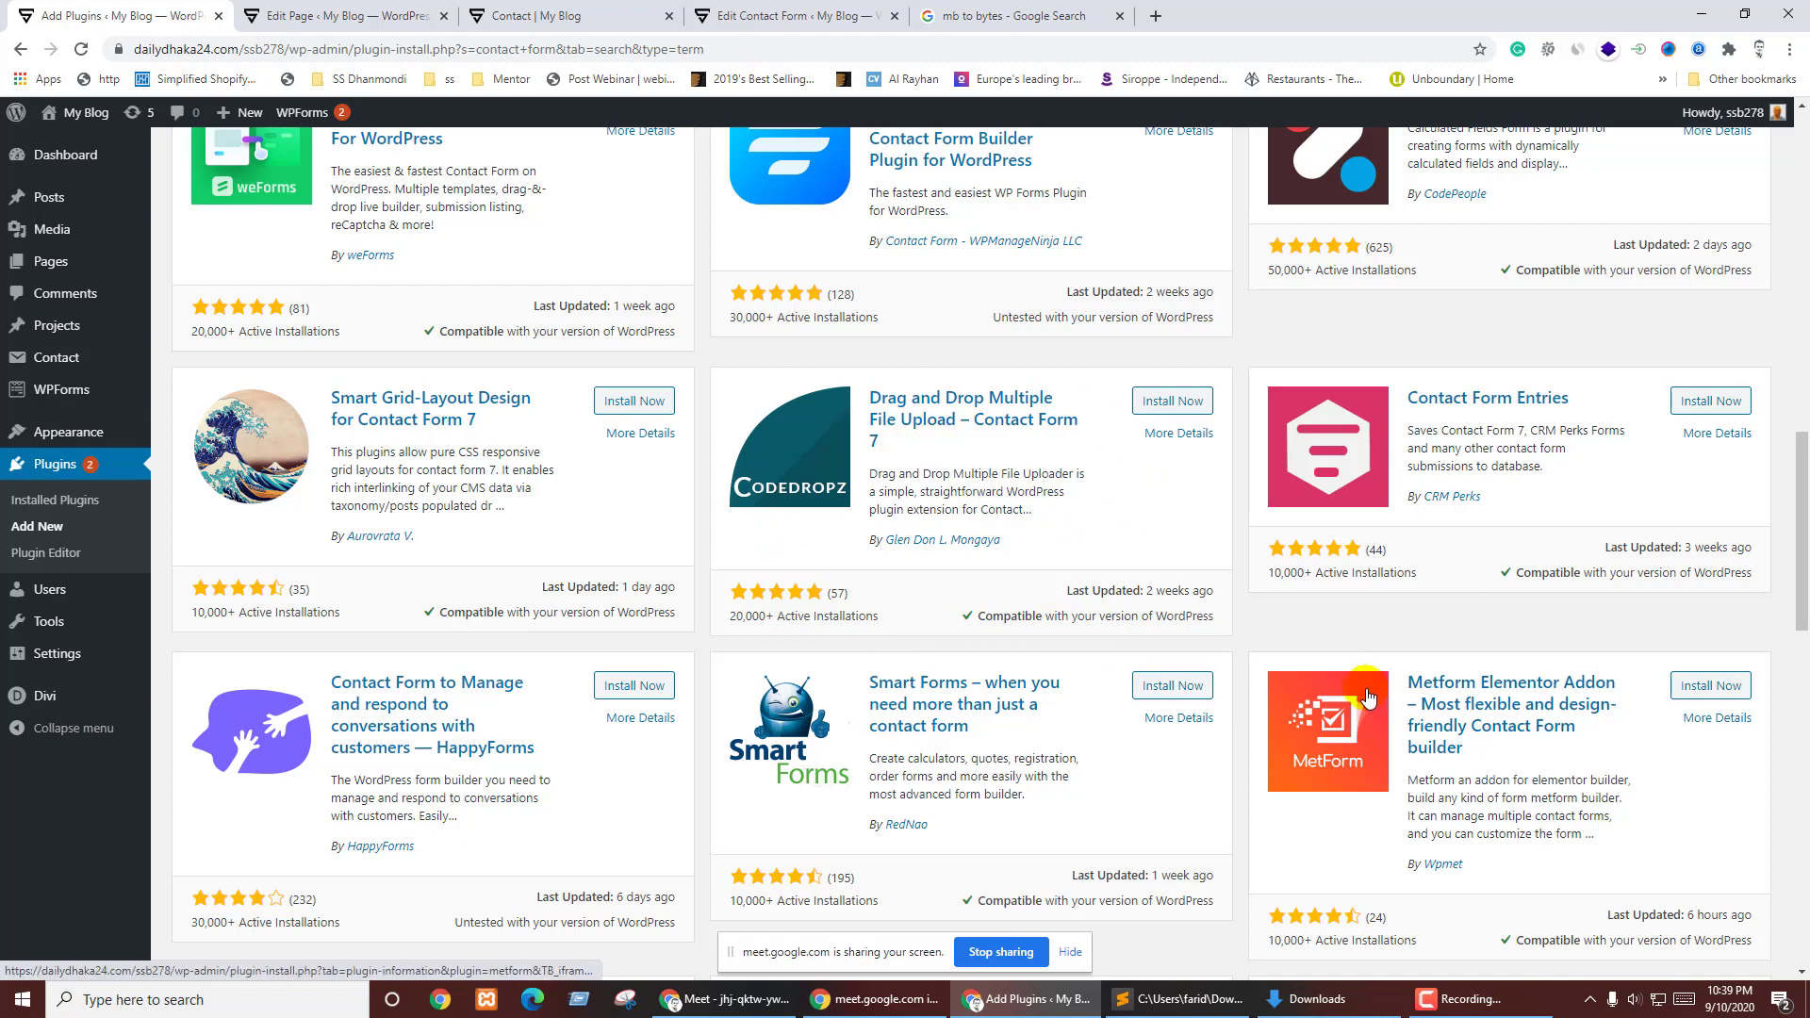
scroll(1344, 733, "down", 5)
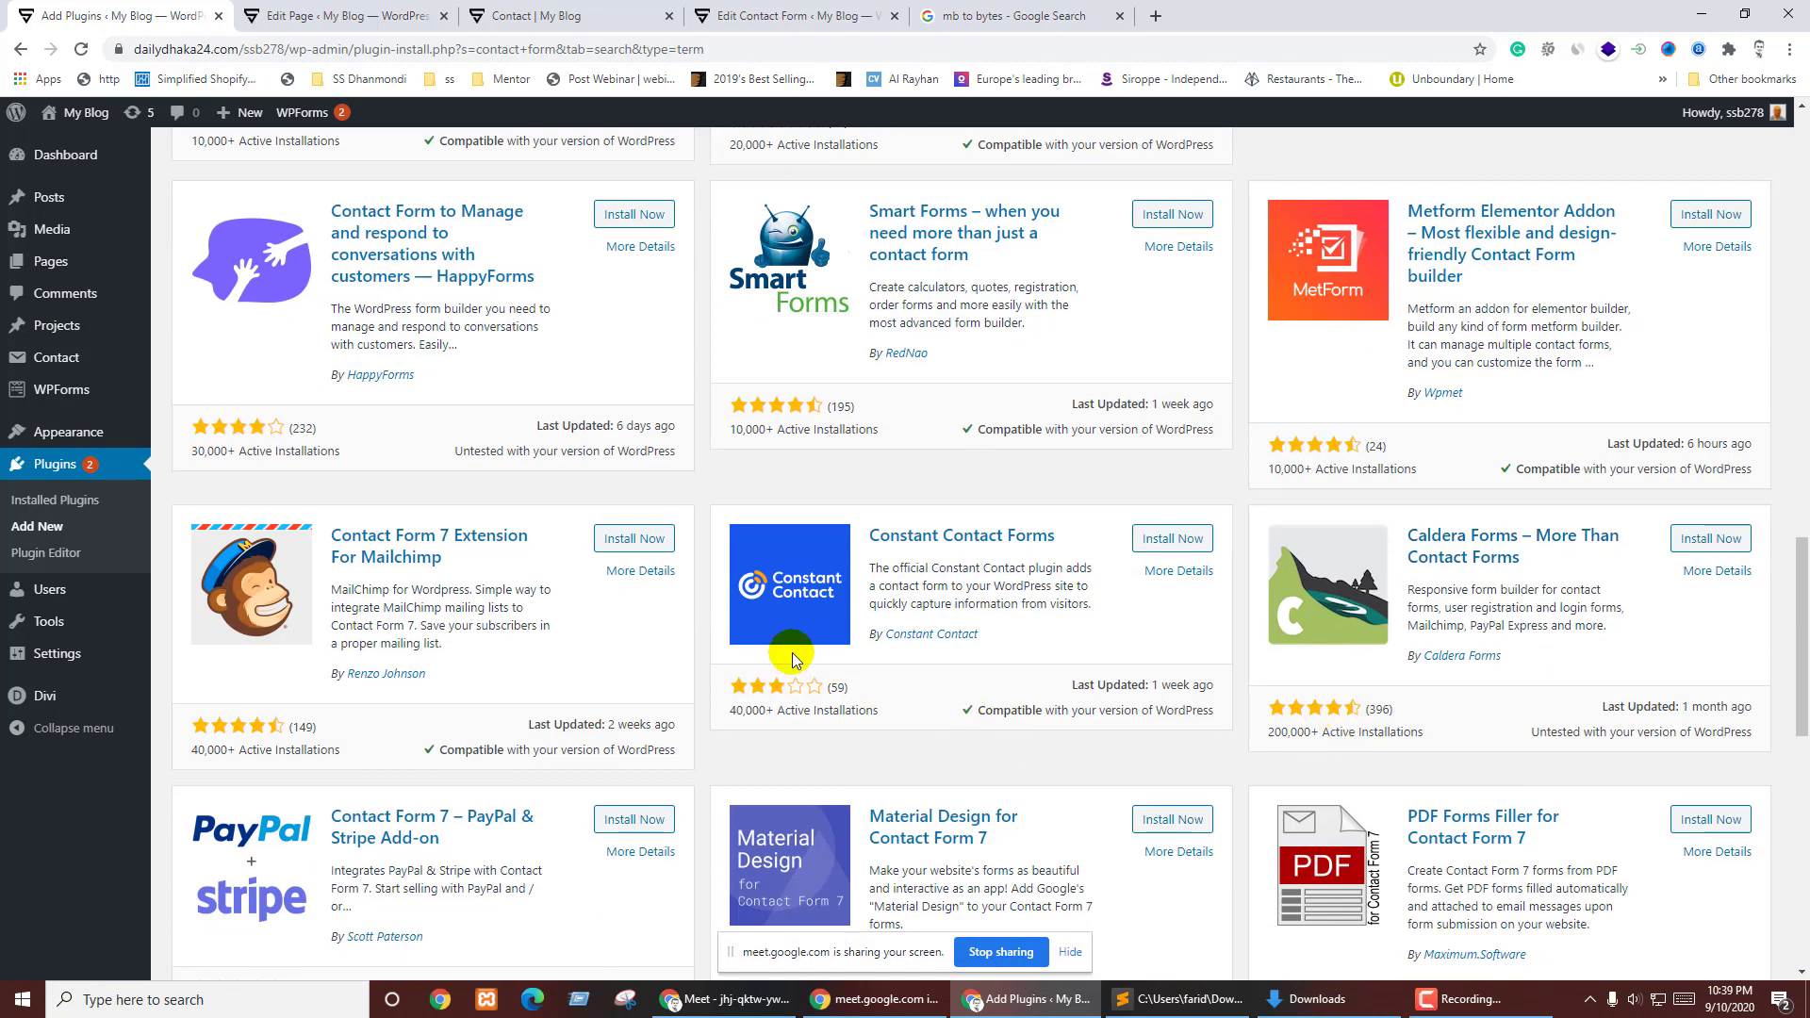
scroll(1047, 623, "down", 1)
scroll(1049, 627, "down", 3)
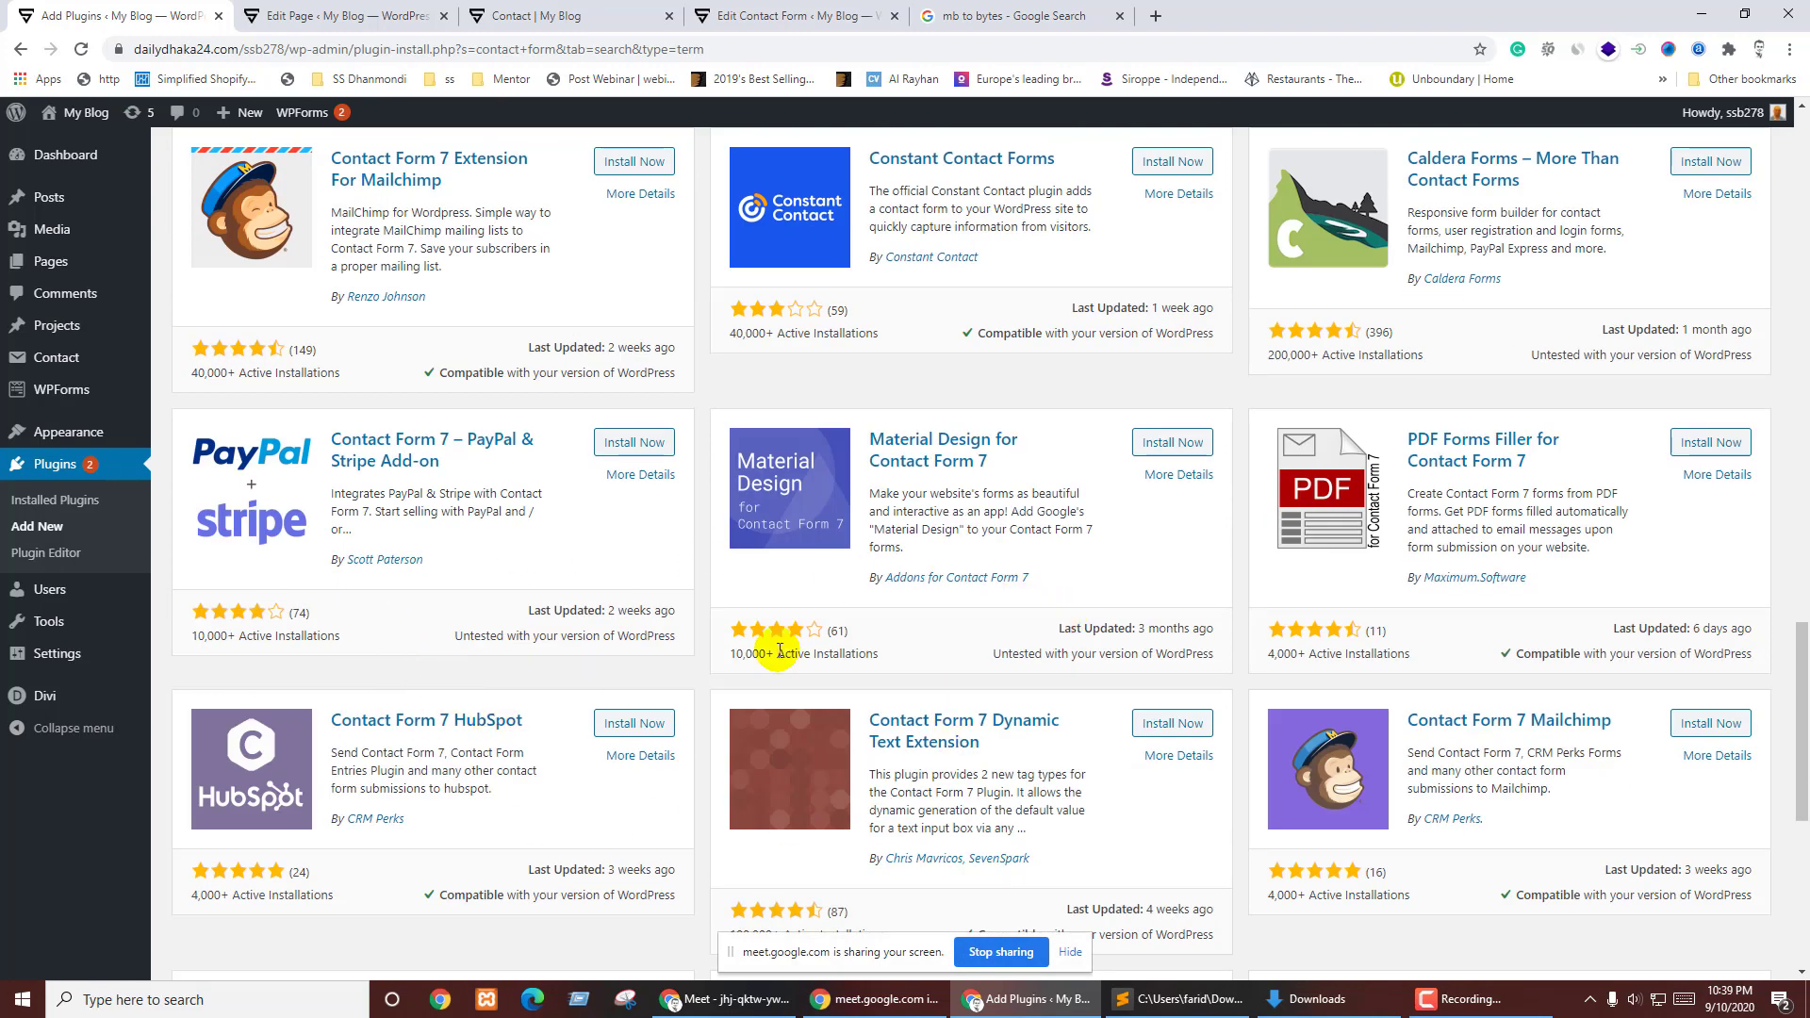
scroll(949, 627, "down", 4)
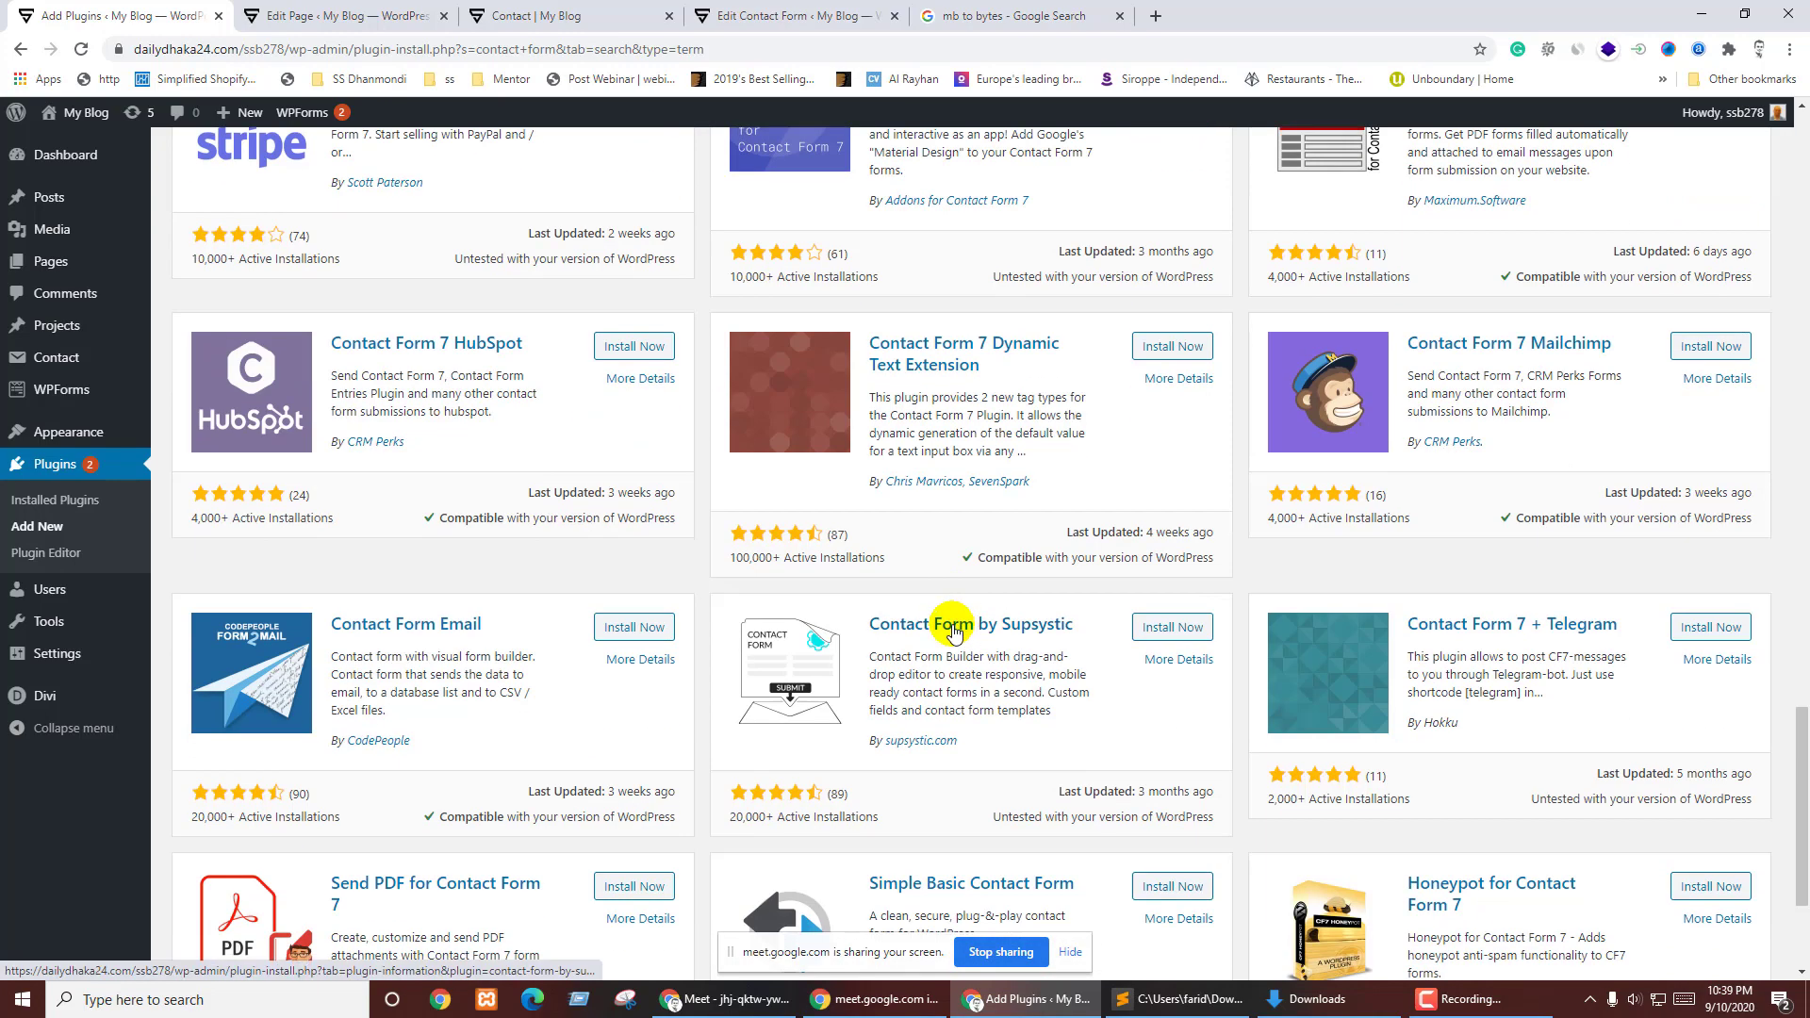
scroll(954, 634, "down", 3)
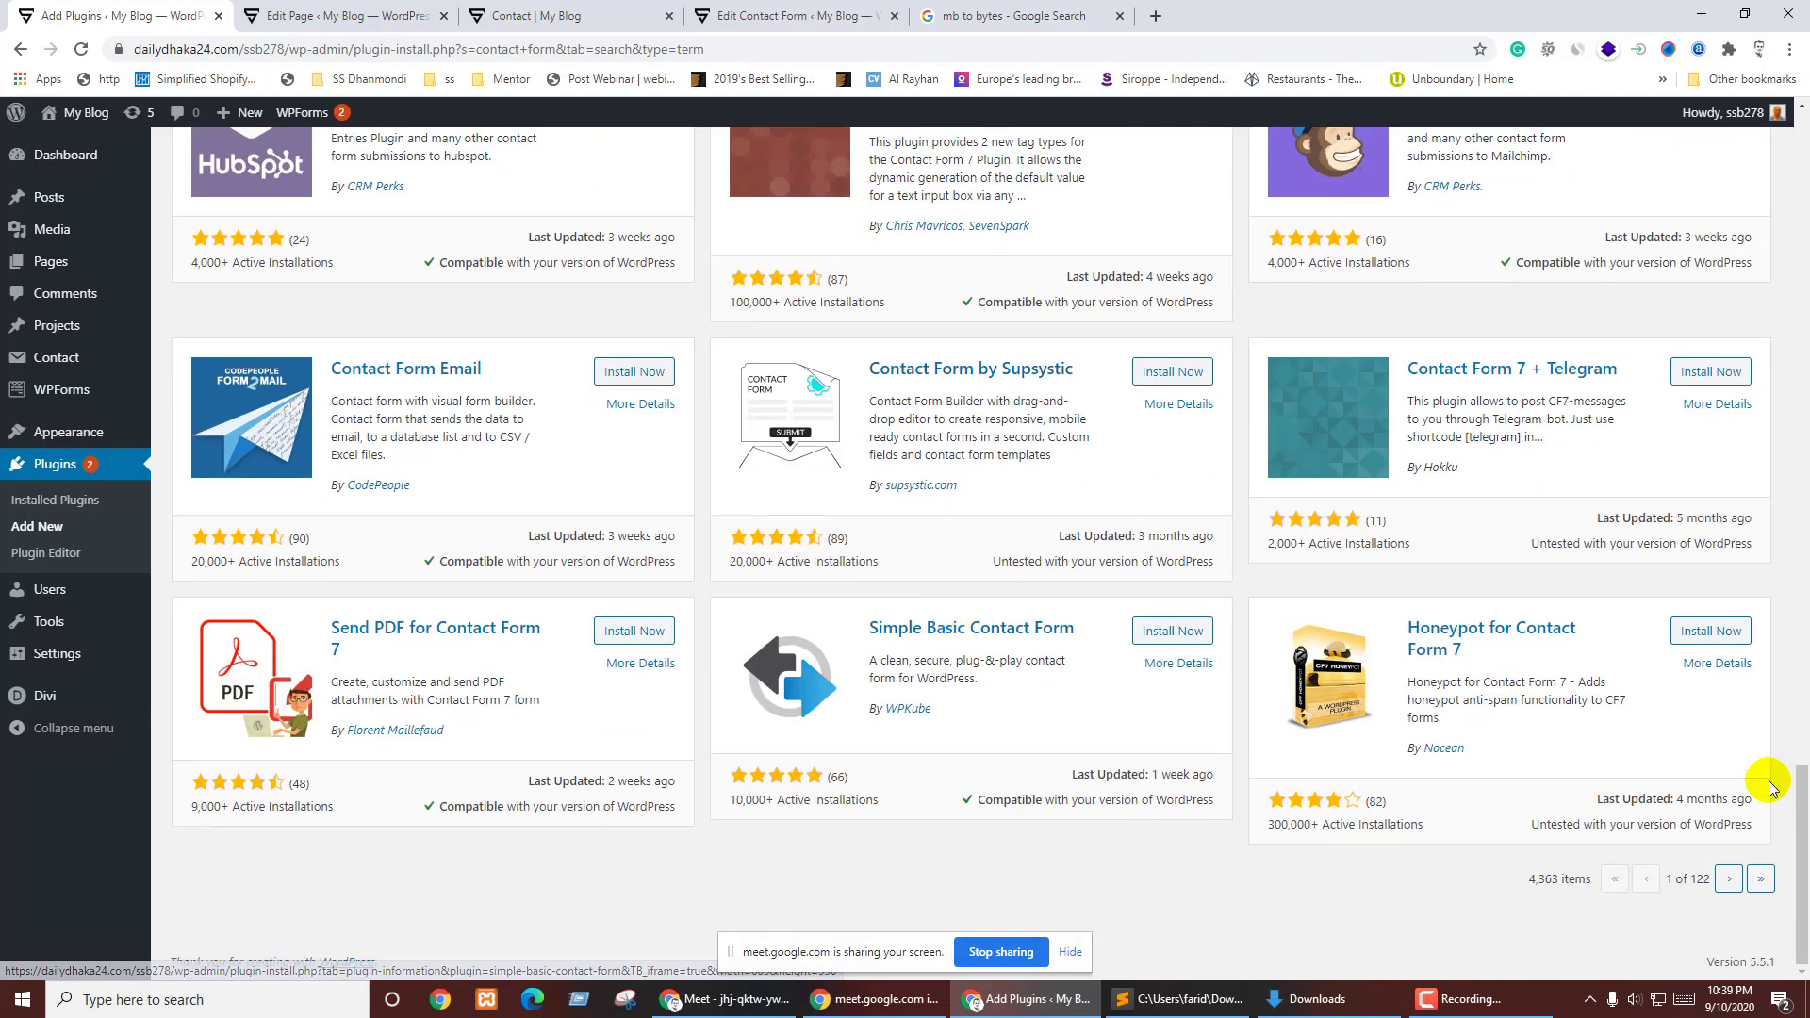
scroll(1556, 798, "up", 4)
scroll(1572, 802, "up", 15)
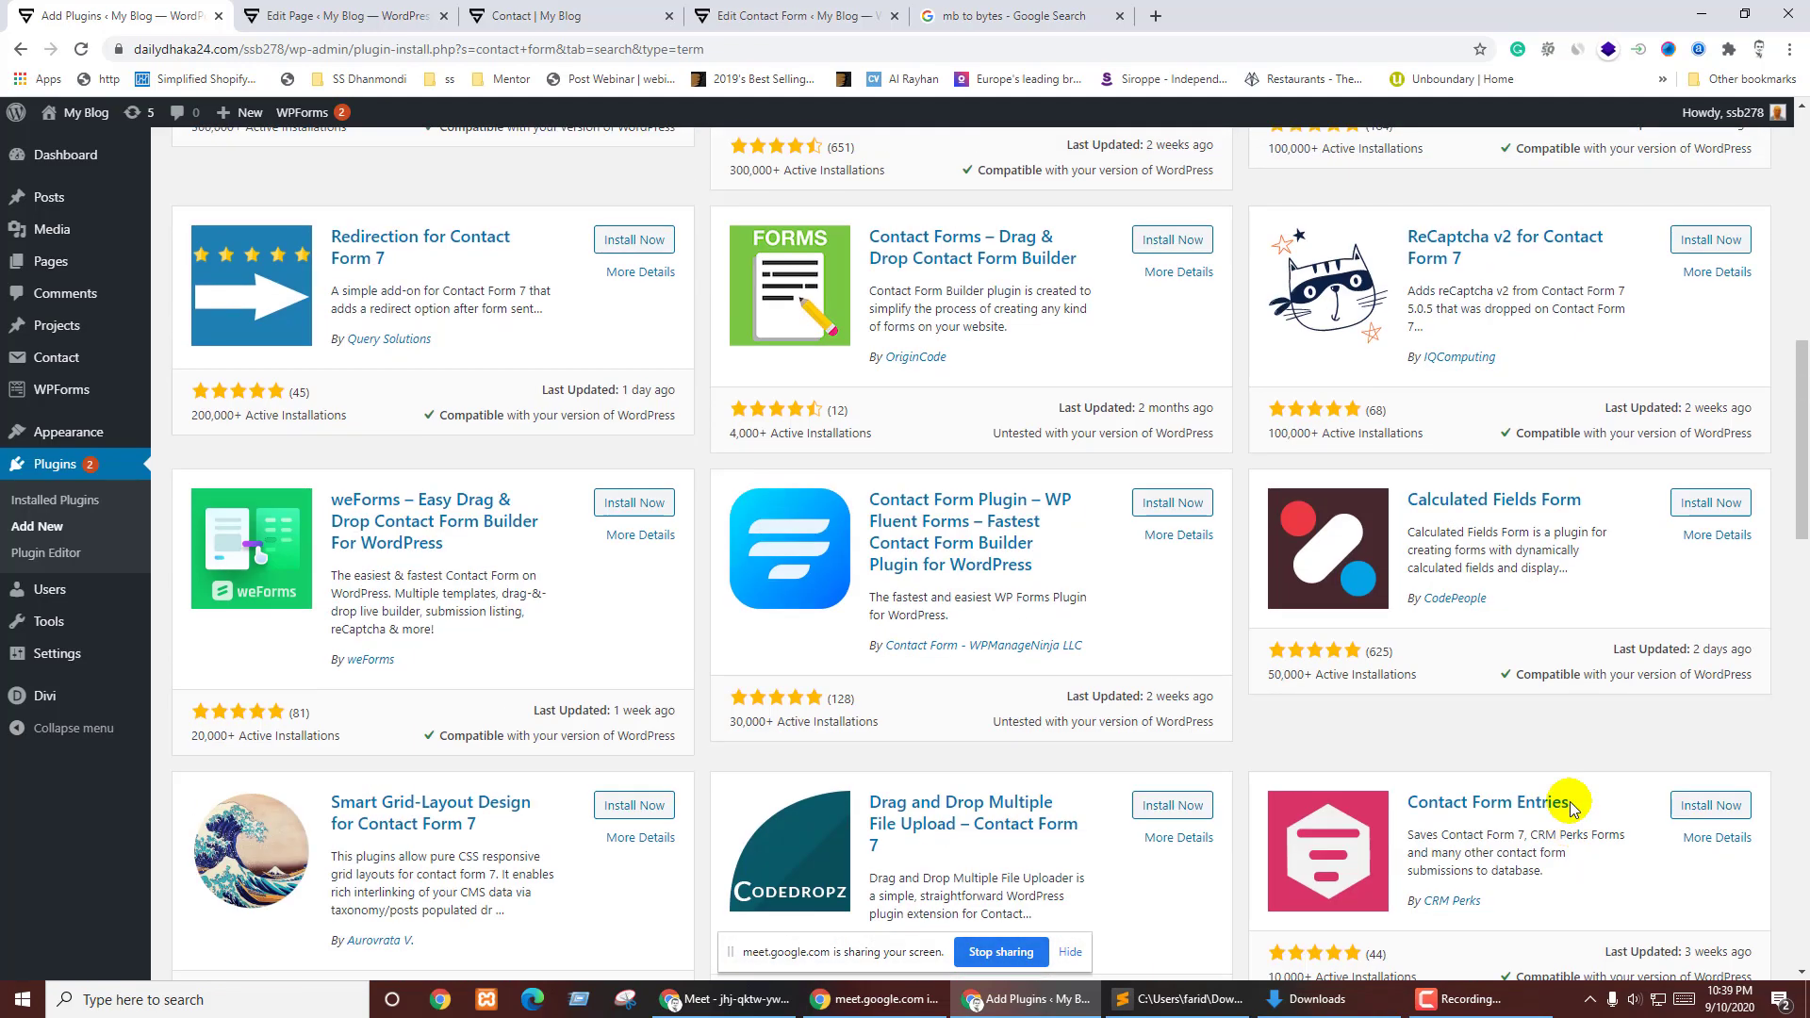
scroll(1570, 809, "up", 6)
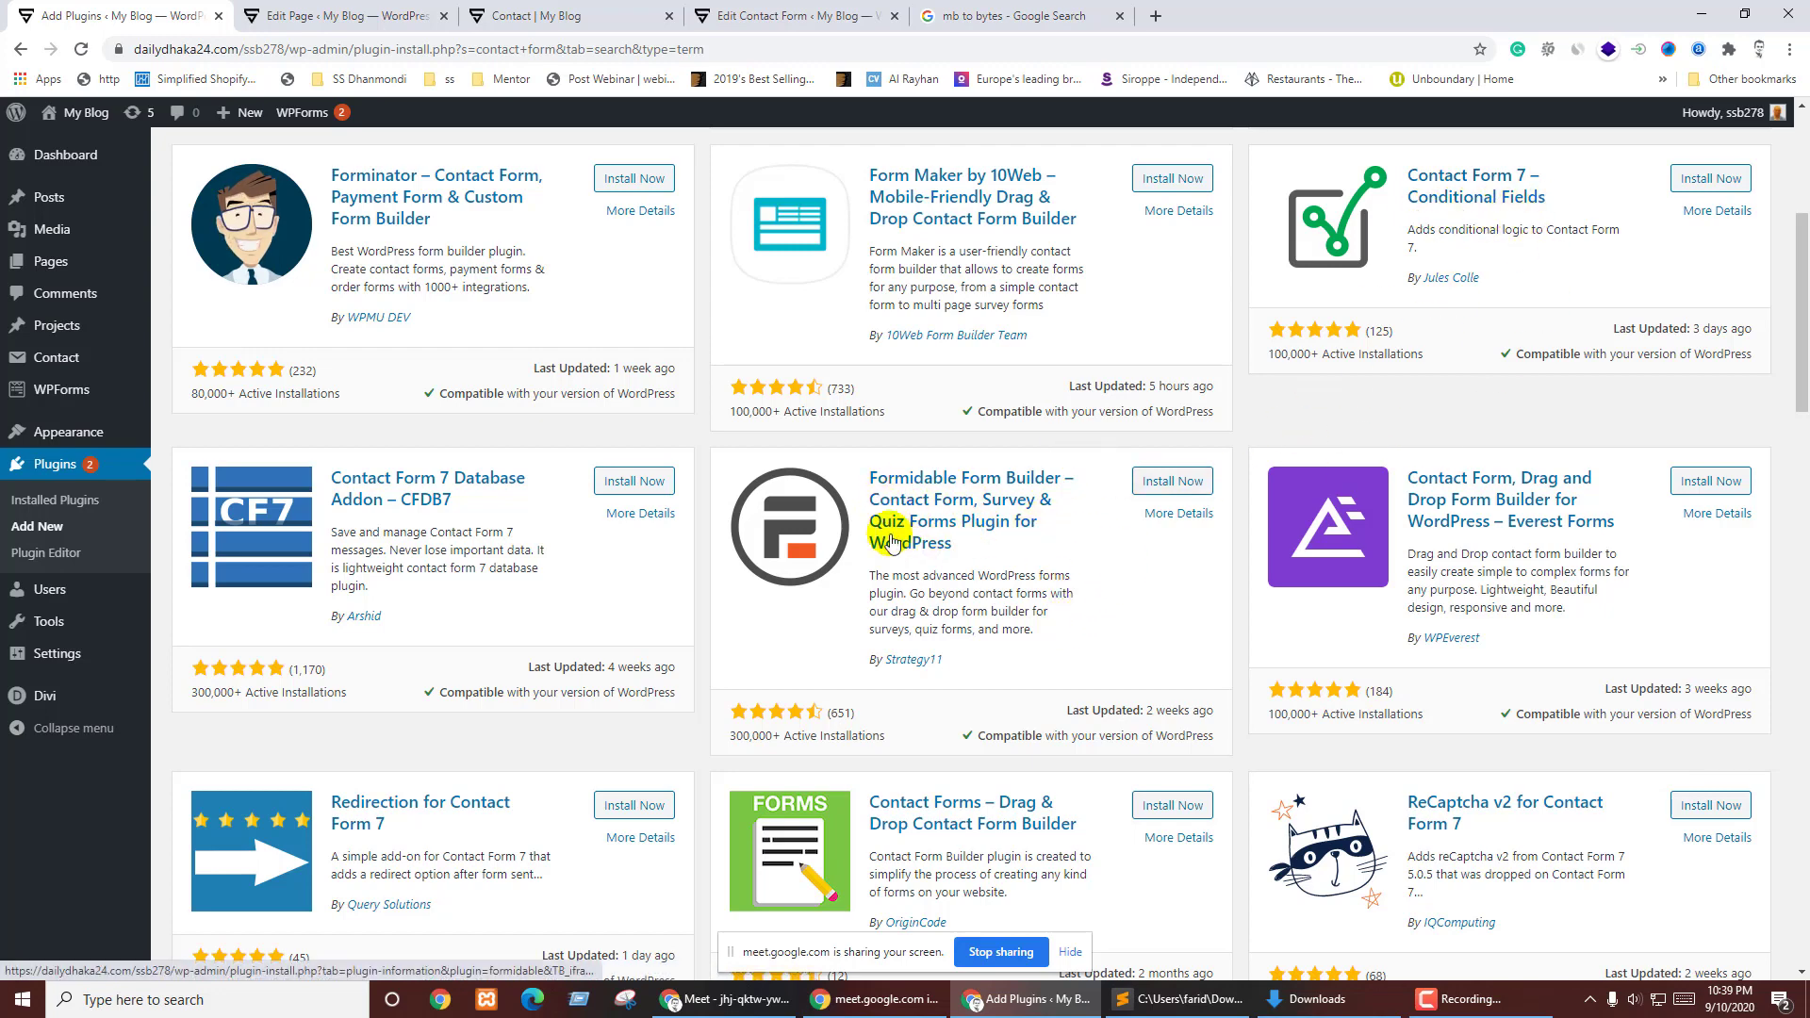
scroll(1090, 549, "down", 2)
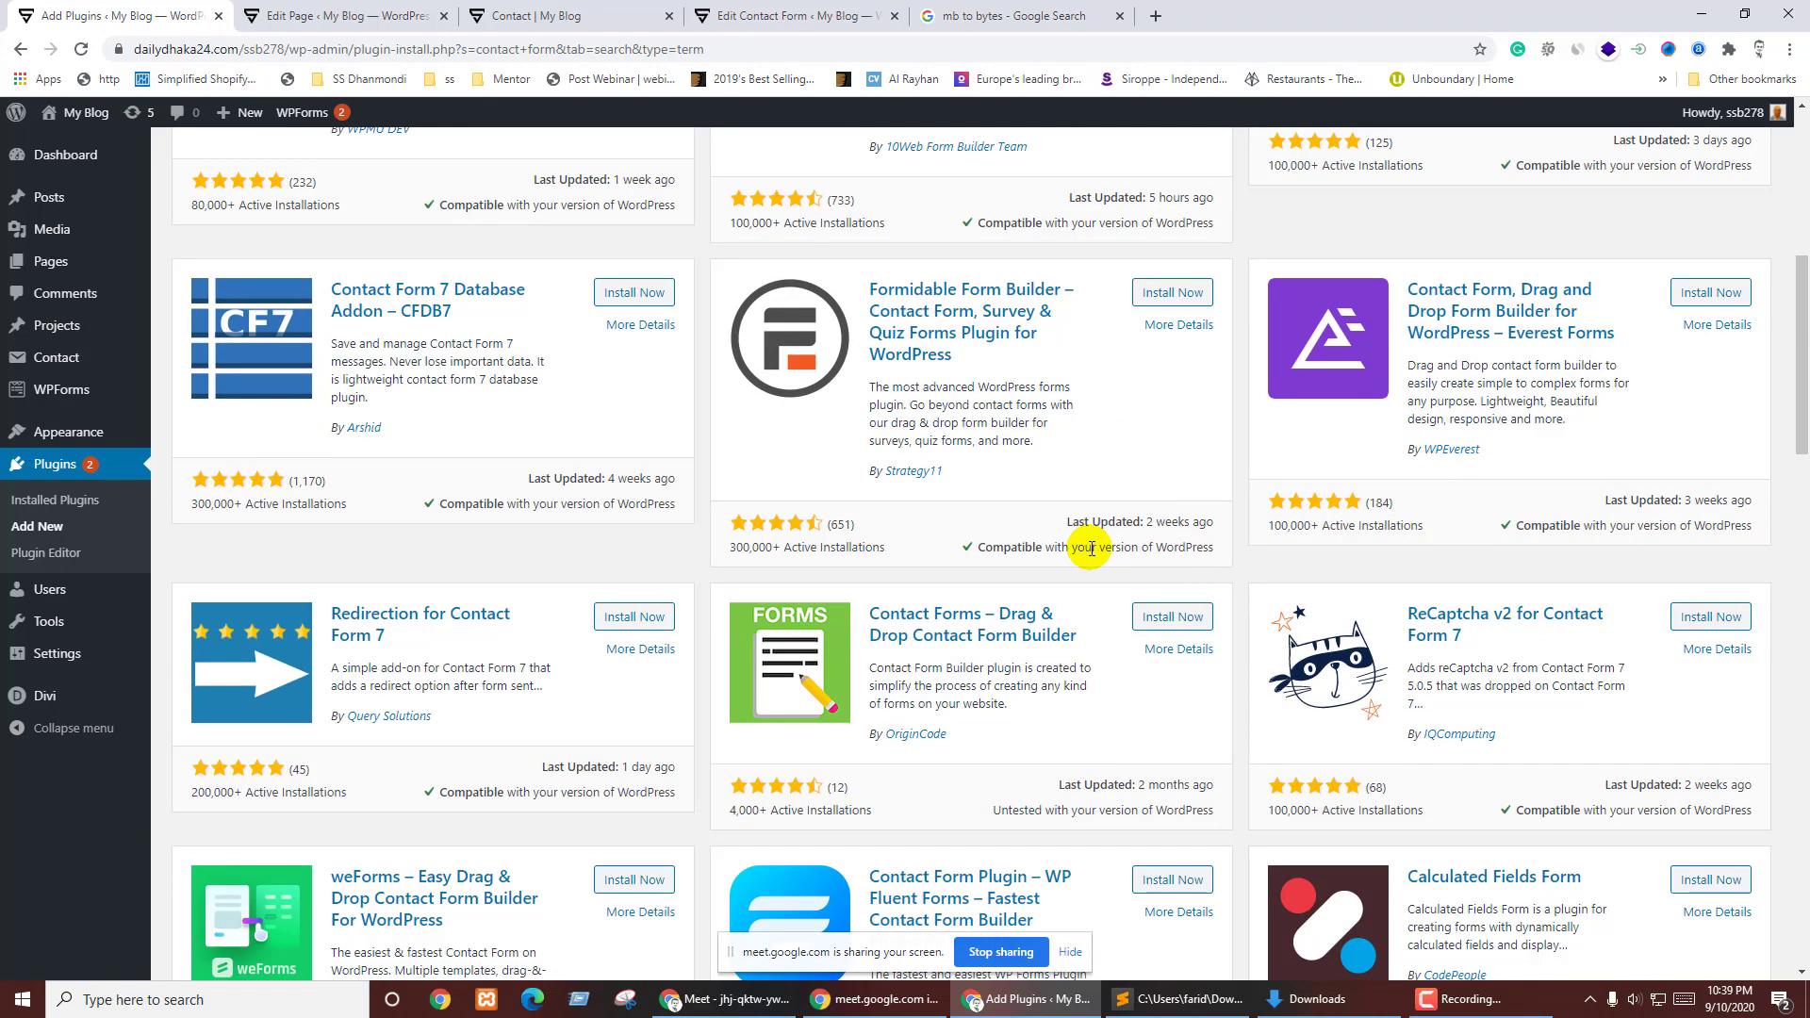
scroll(1091, 542, "up", 3)
scroll(1101, 545, "down", 4)
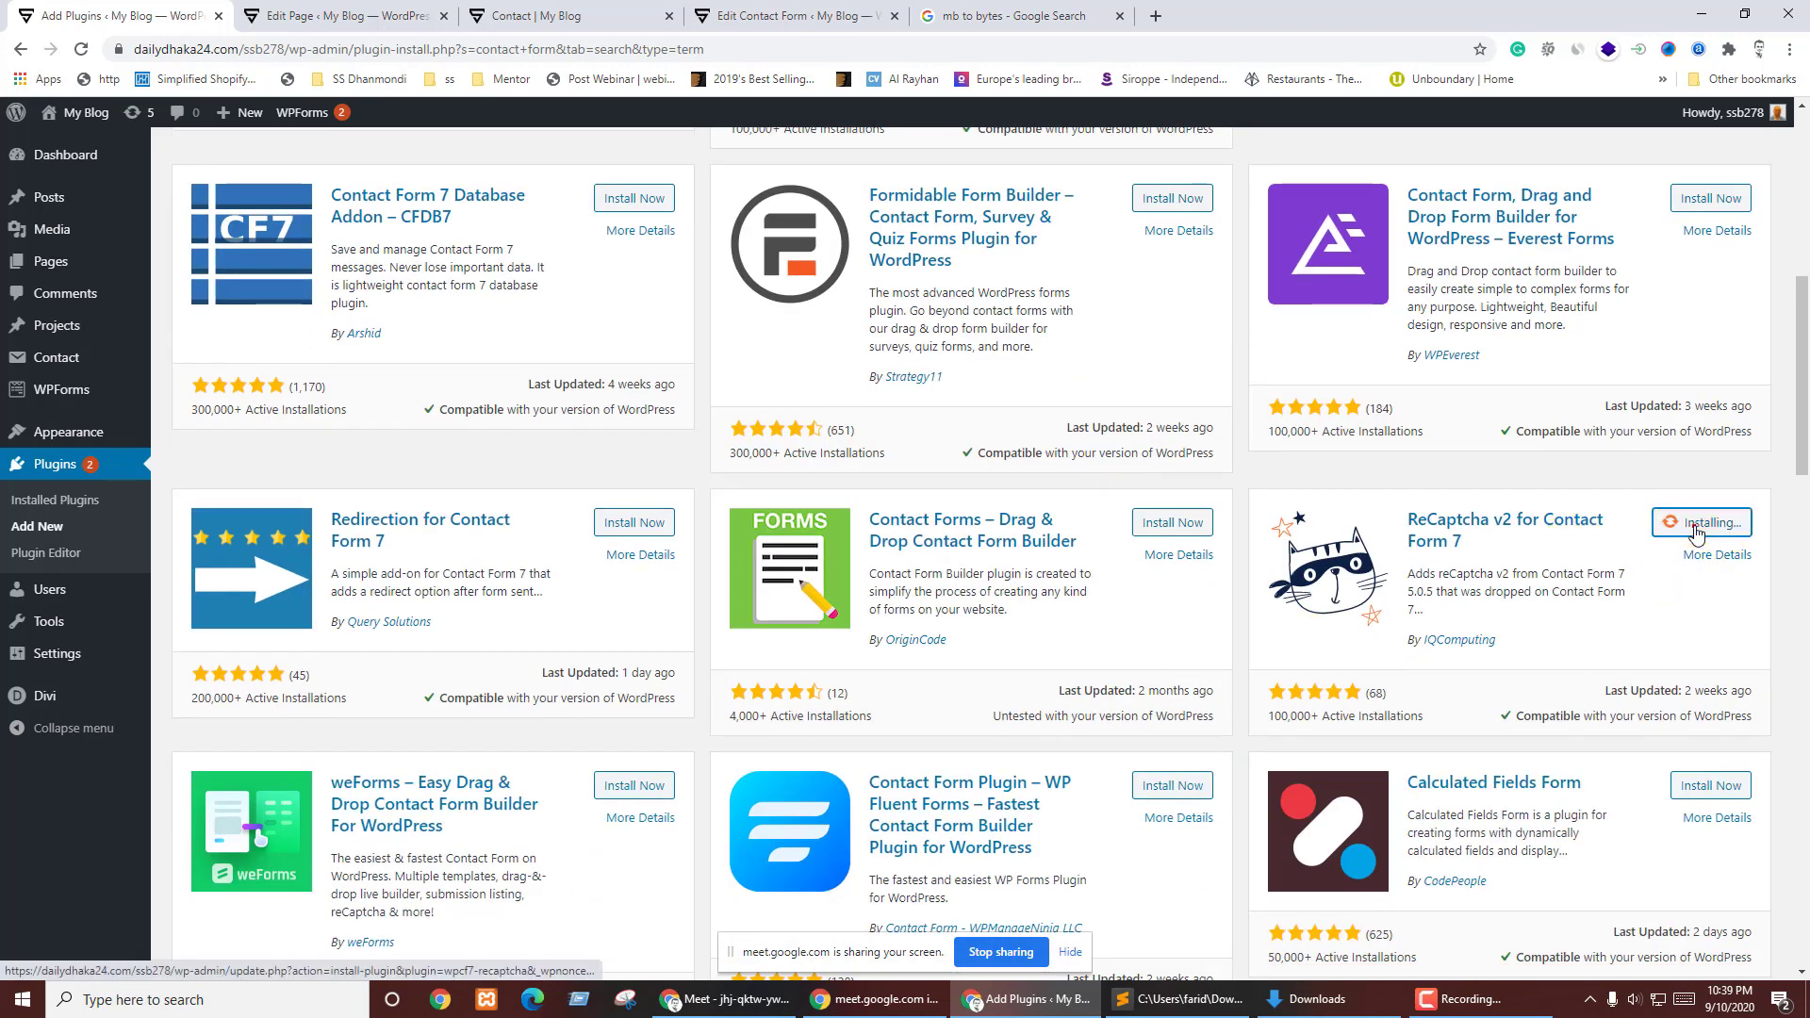
- Install the ReCaptcha v2 for Contact Form 7 and Fluent Forms plugins
left_click(1425, 517)
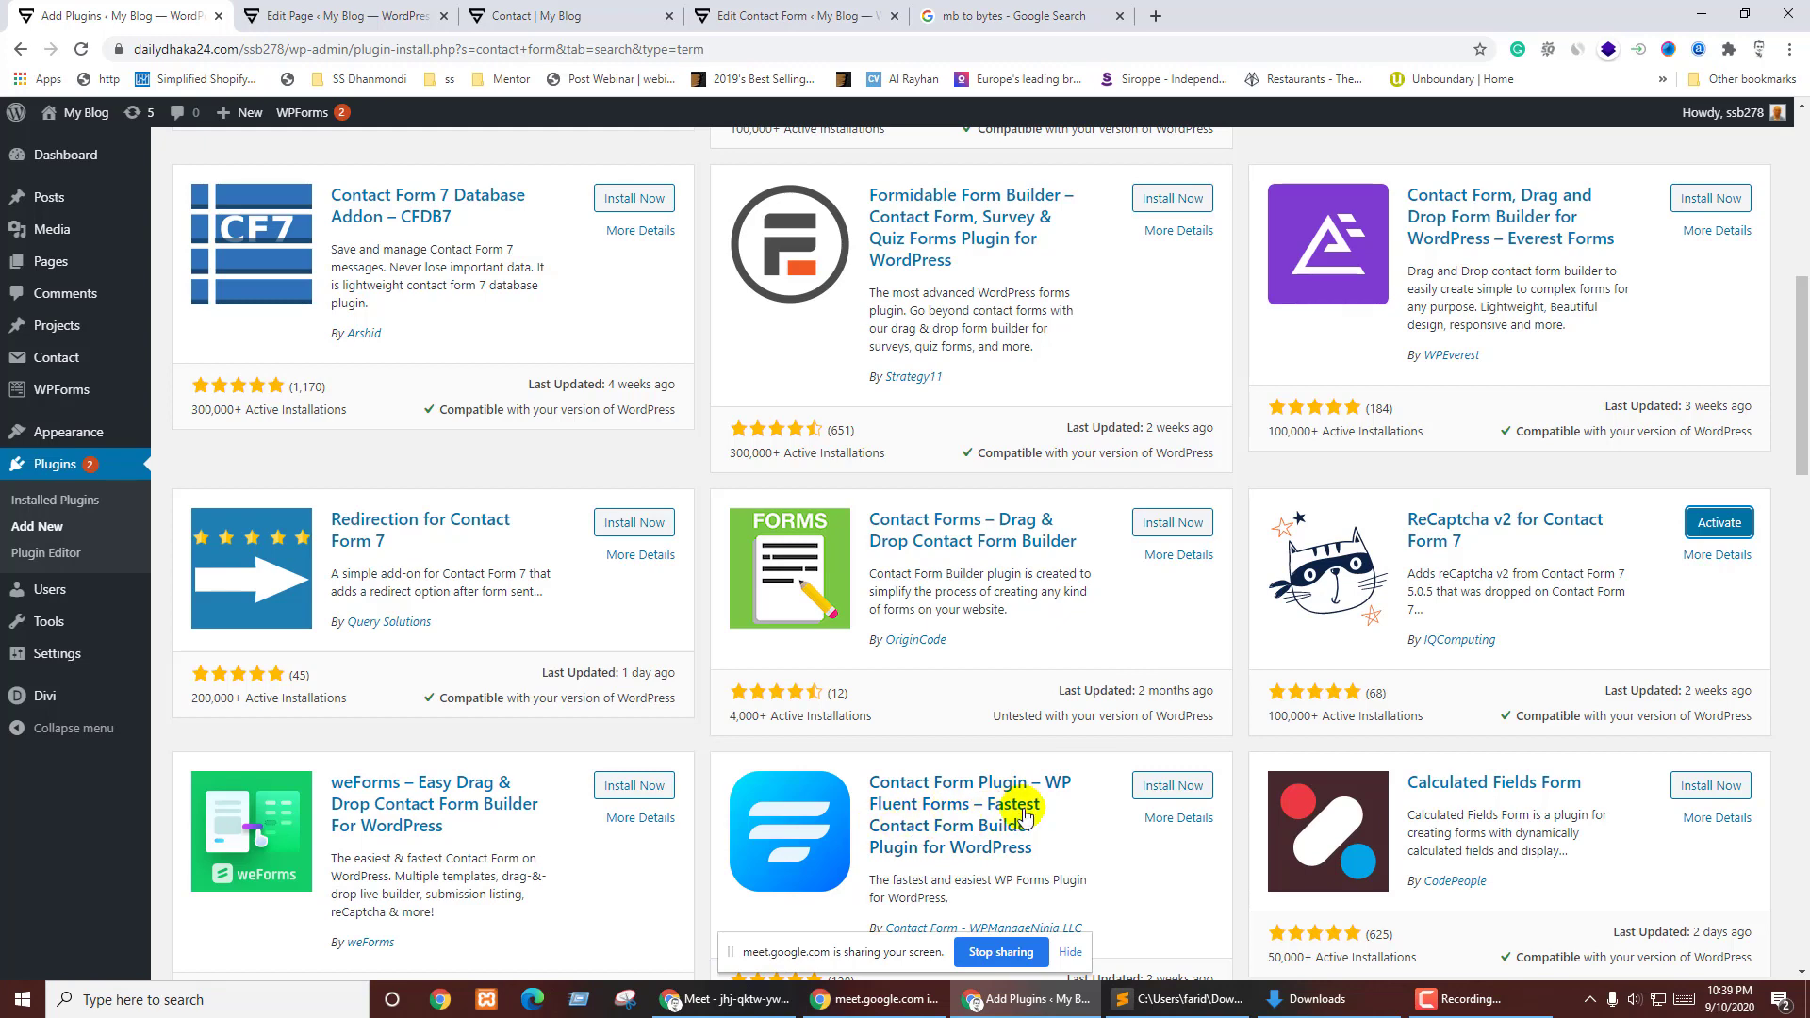
left_click(1171, 786)
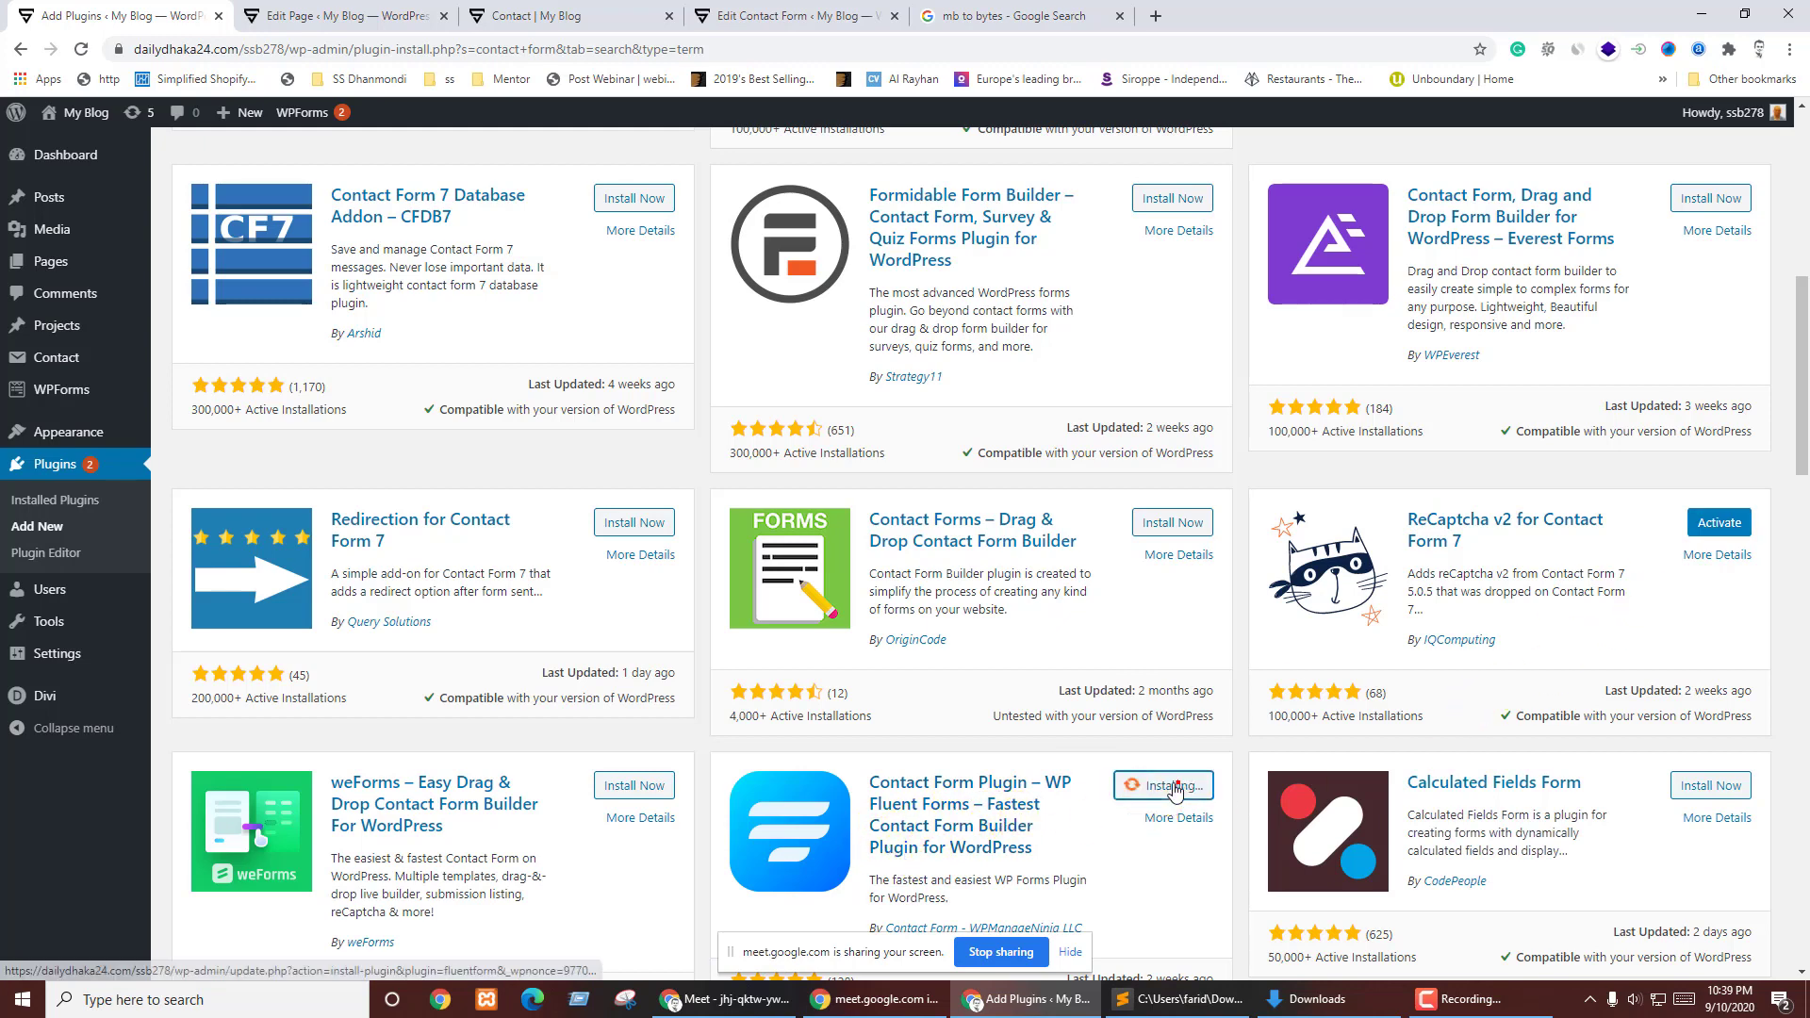
scroll(1002, 784, "down", 2)
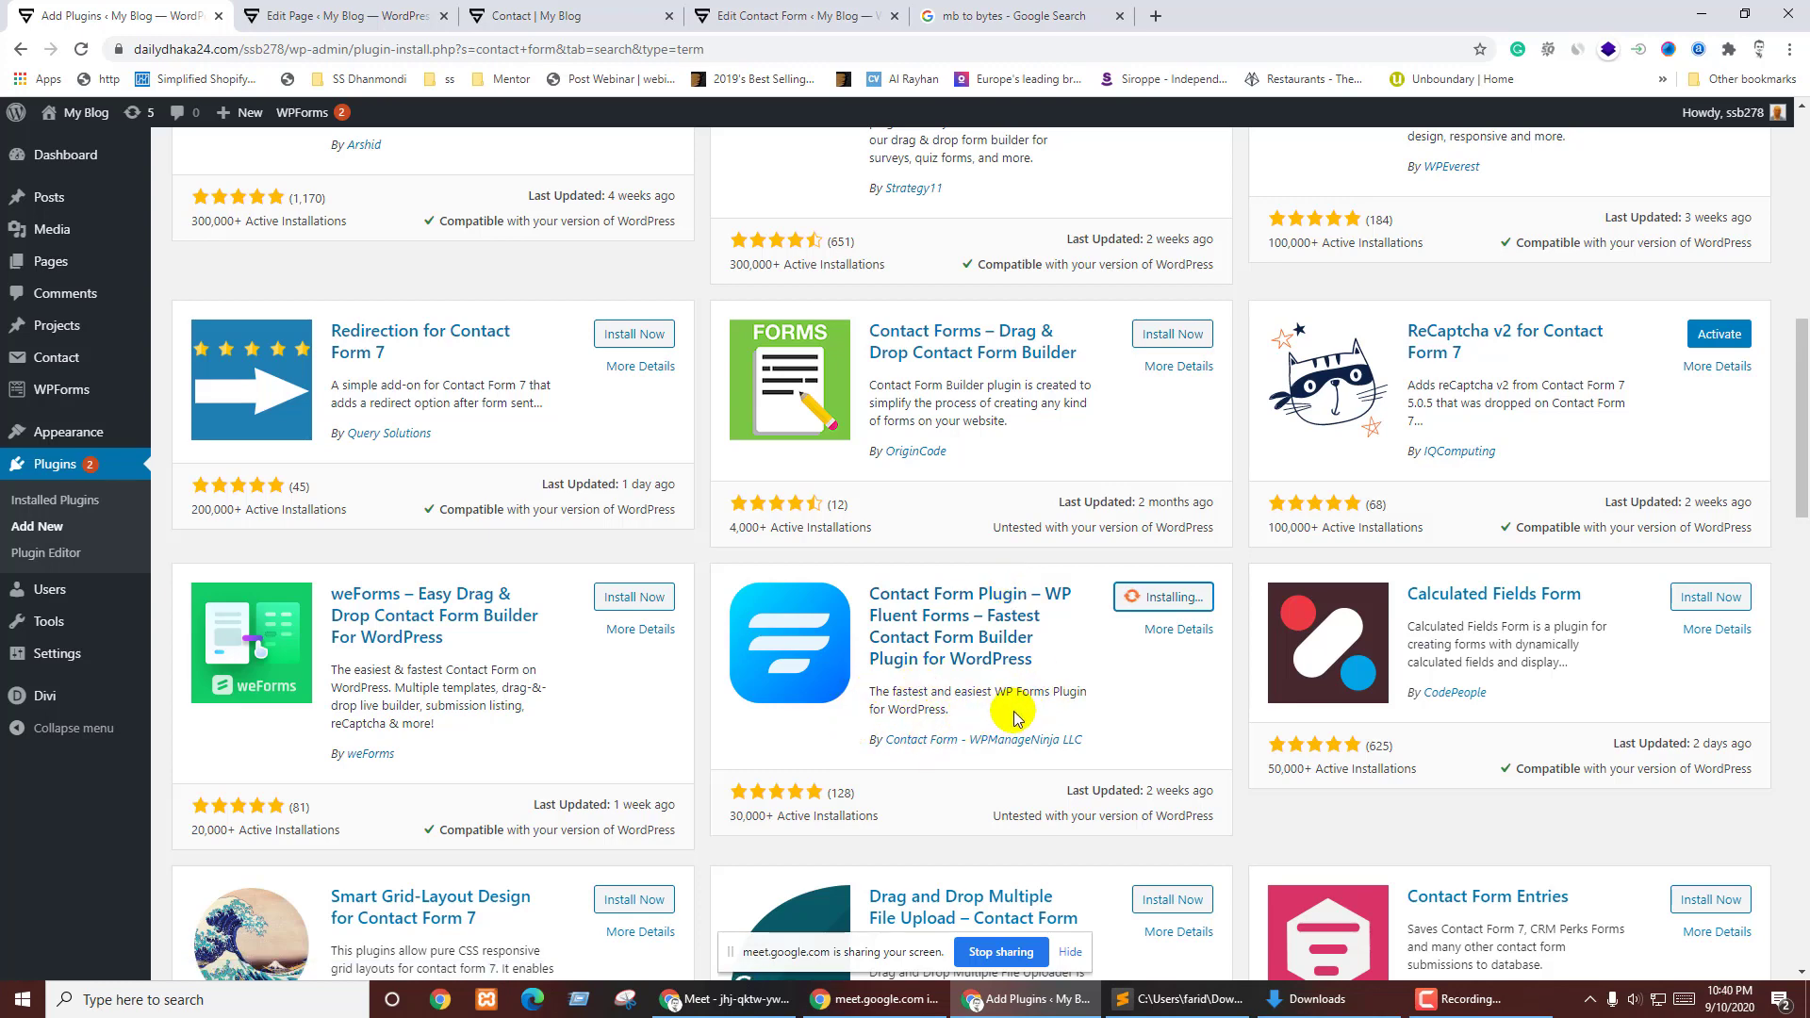
scroll(1294, 684, "up", 5)
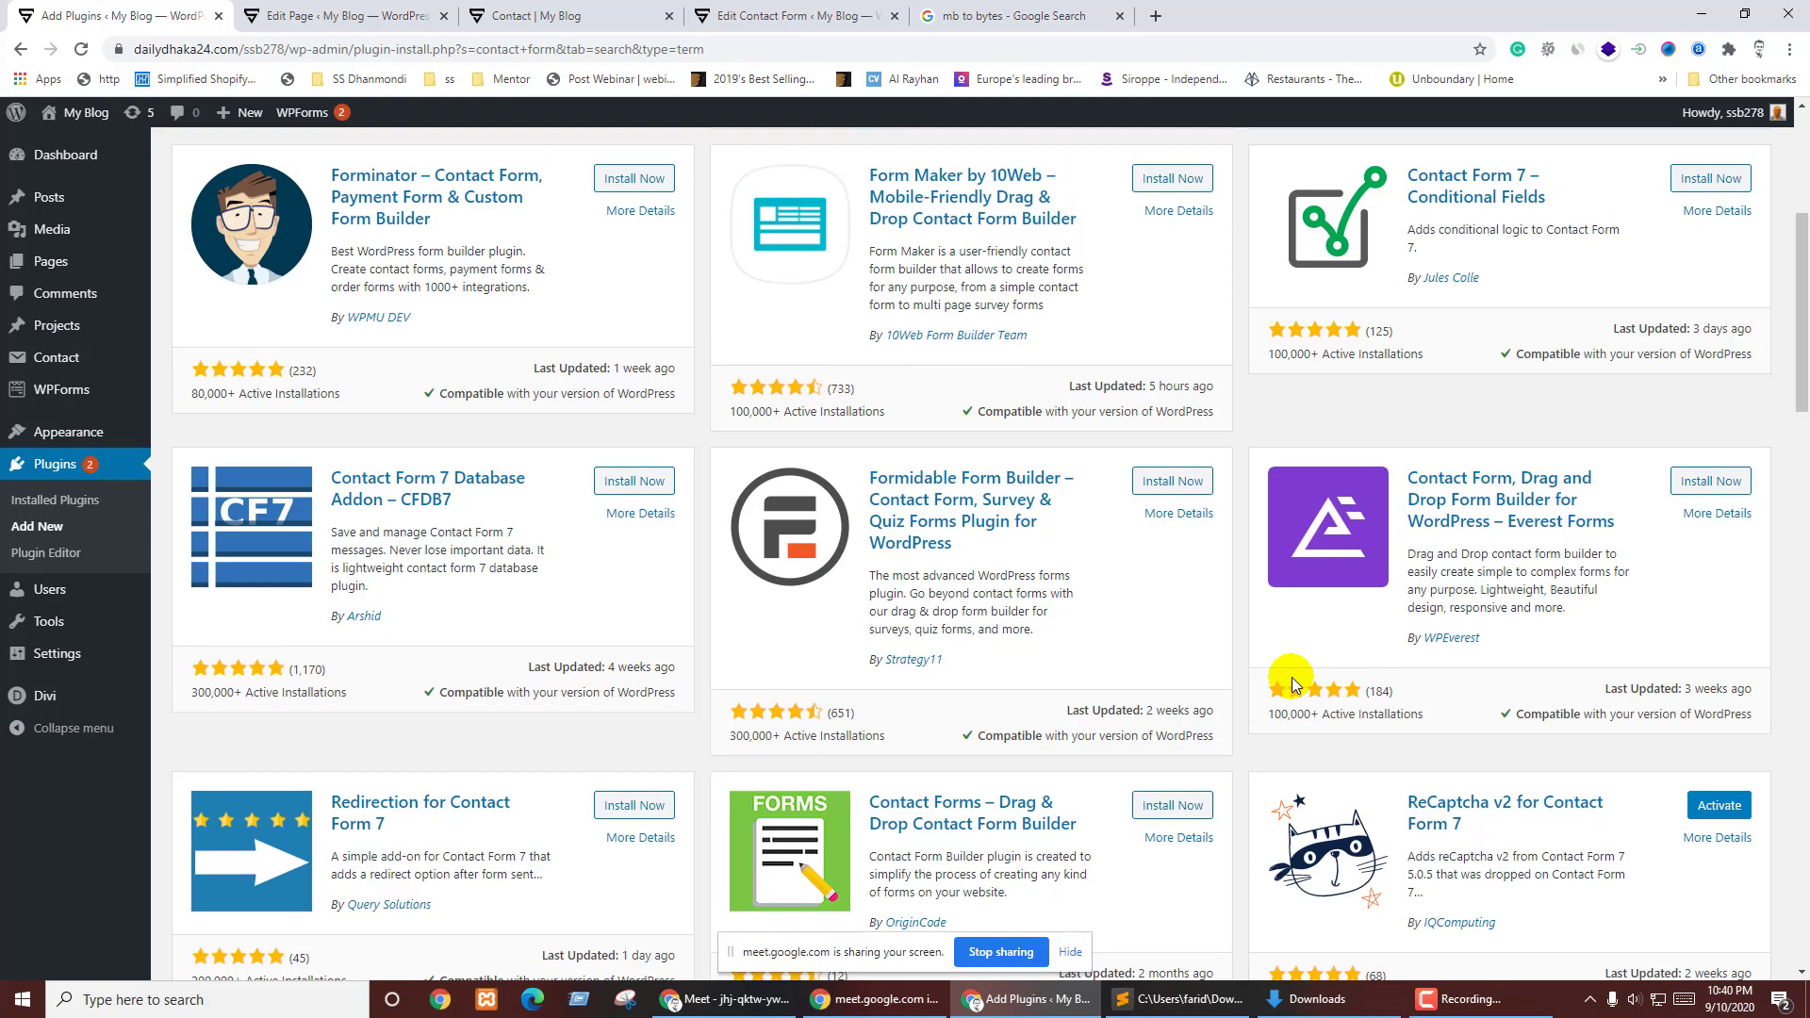
- Activate ReCaptcha v2 for Contact Form 7, staying on the page, then return to Add Plugins
left_click(1709, 807)
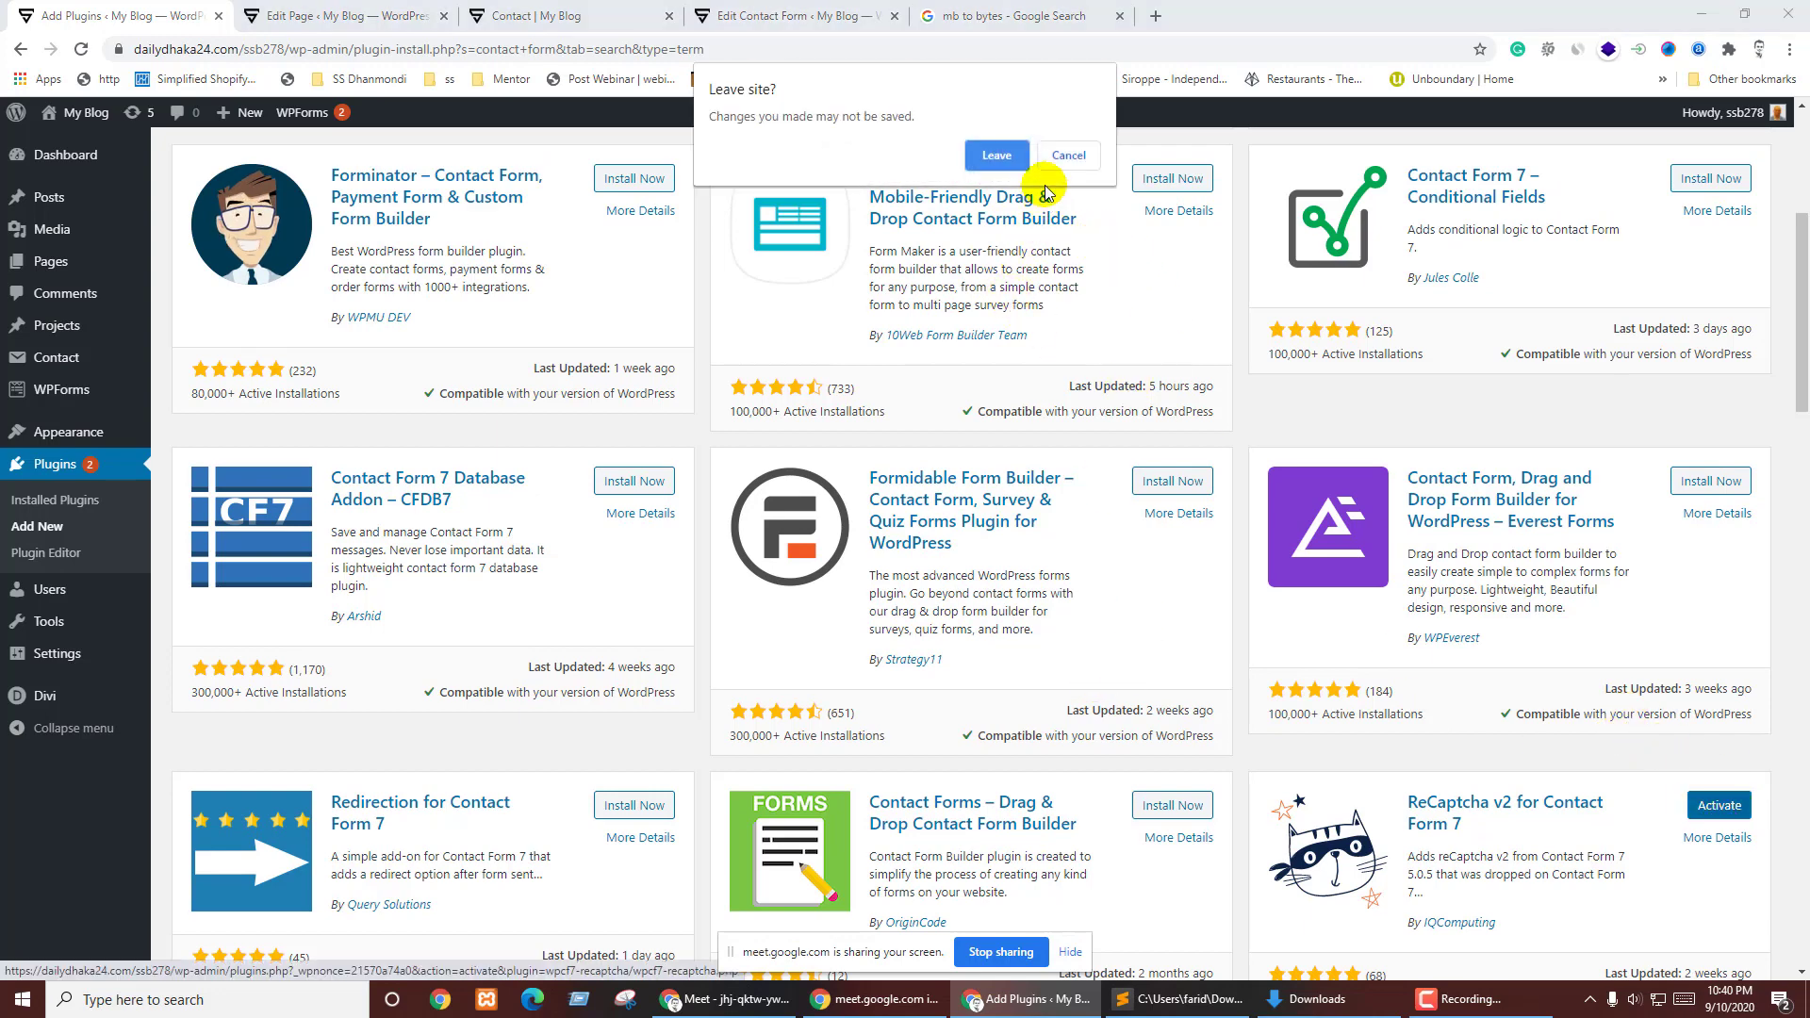
left_click(1068, 156)
scroll(1173, 617, "down", 4)
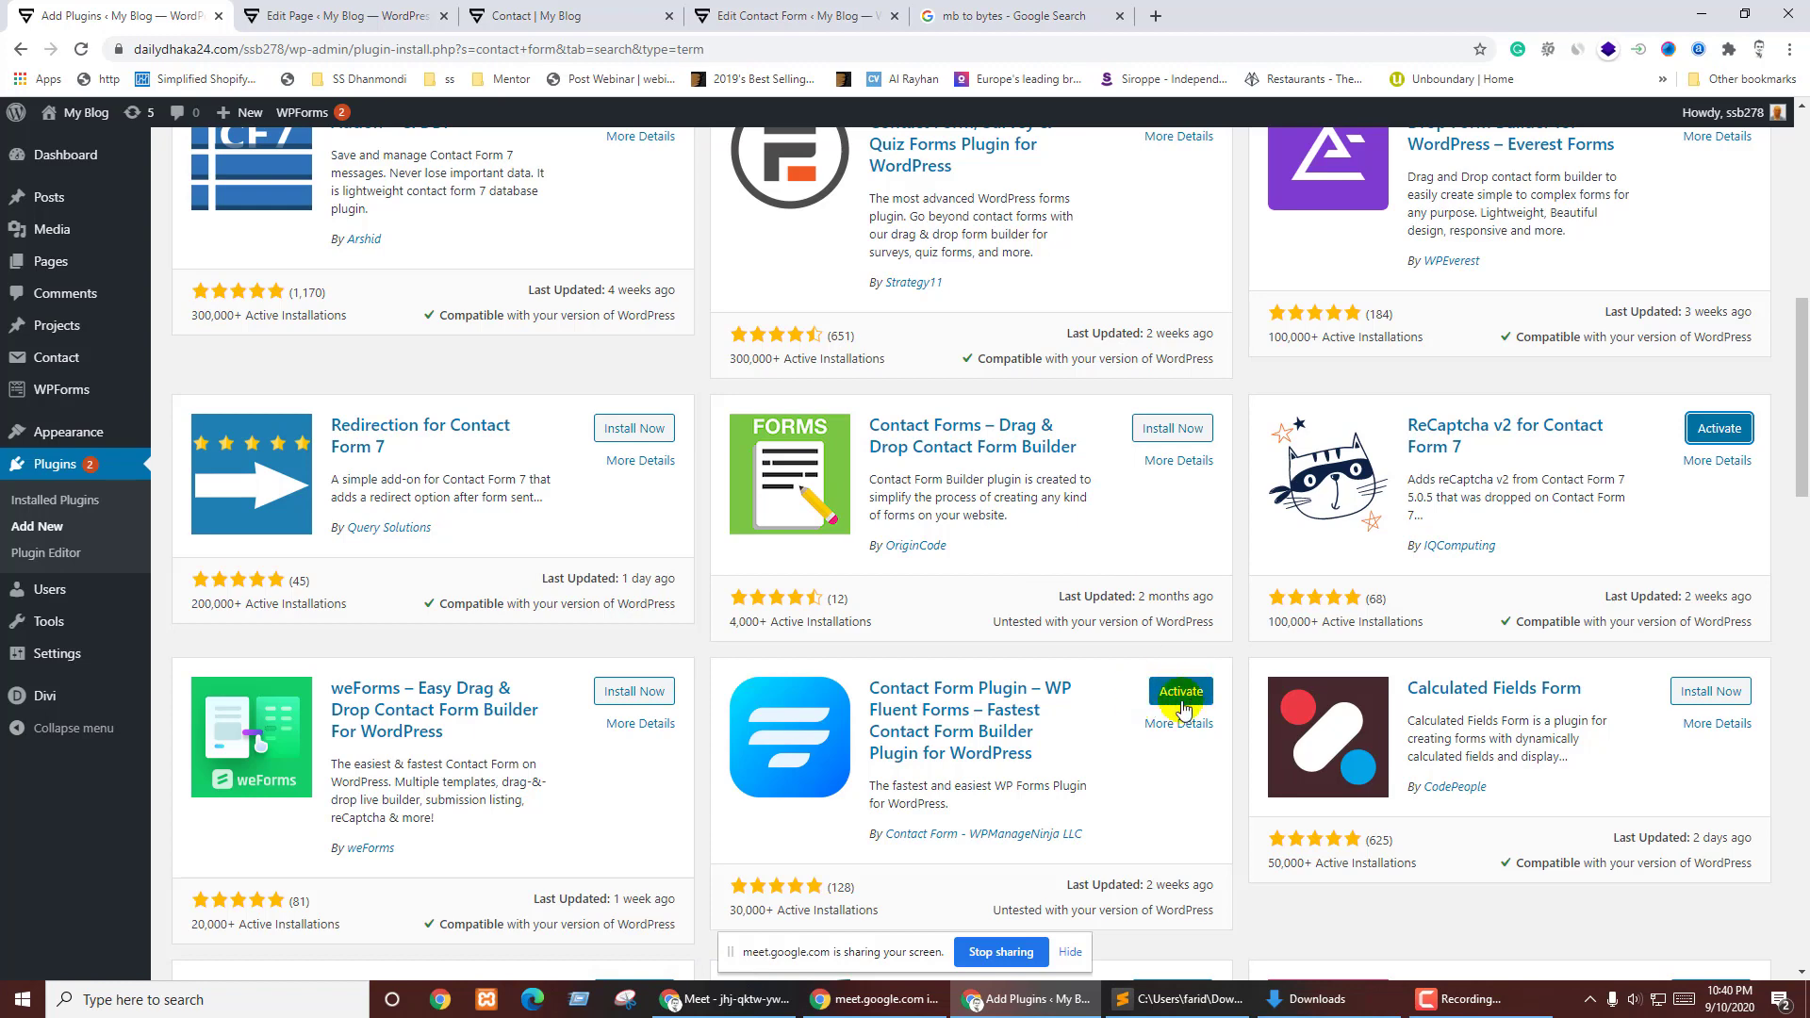
scroll(1393, 600, "up", 5)
left_click(1720, 899)
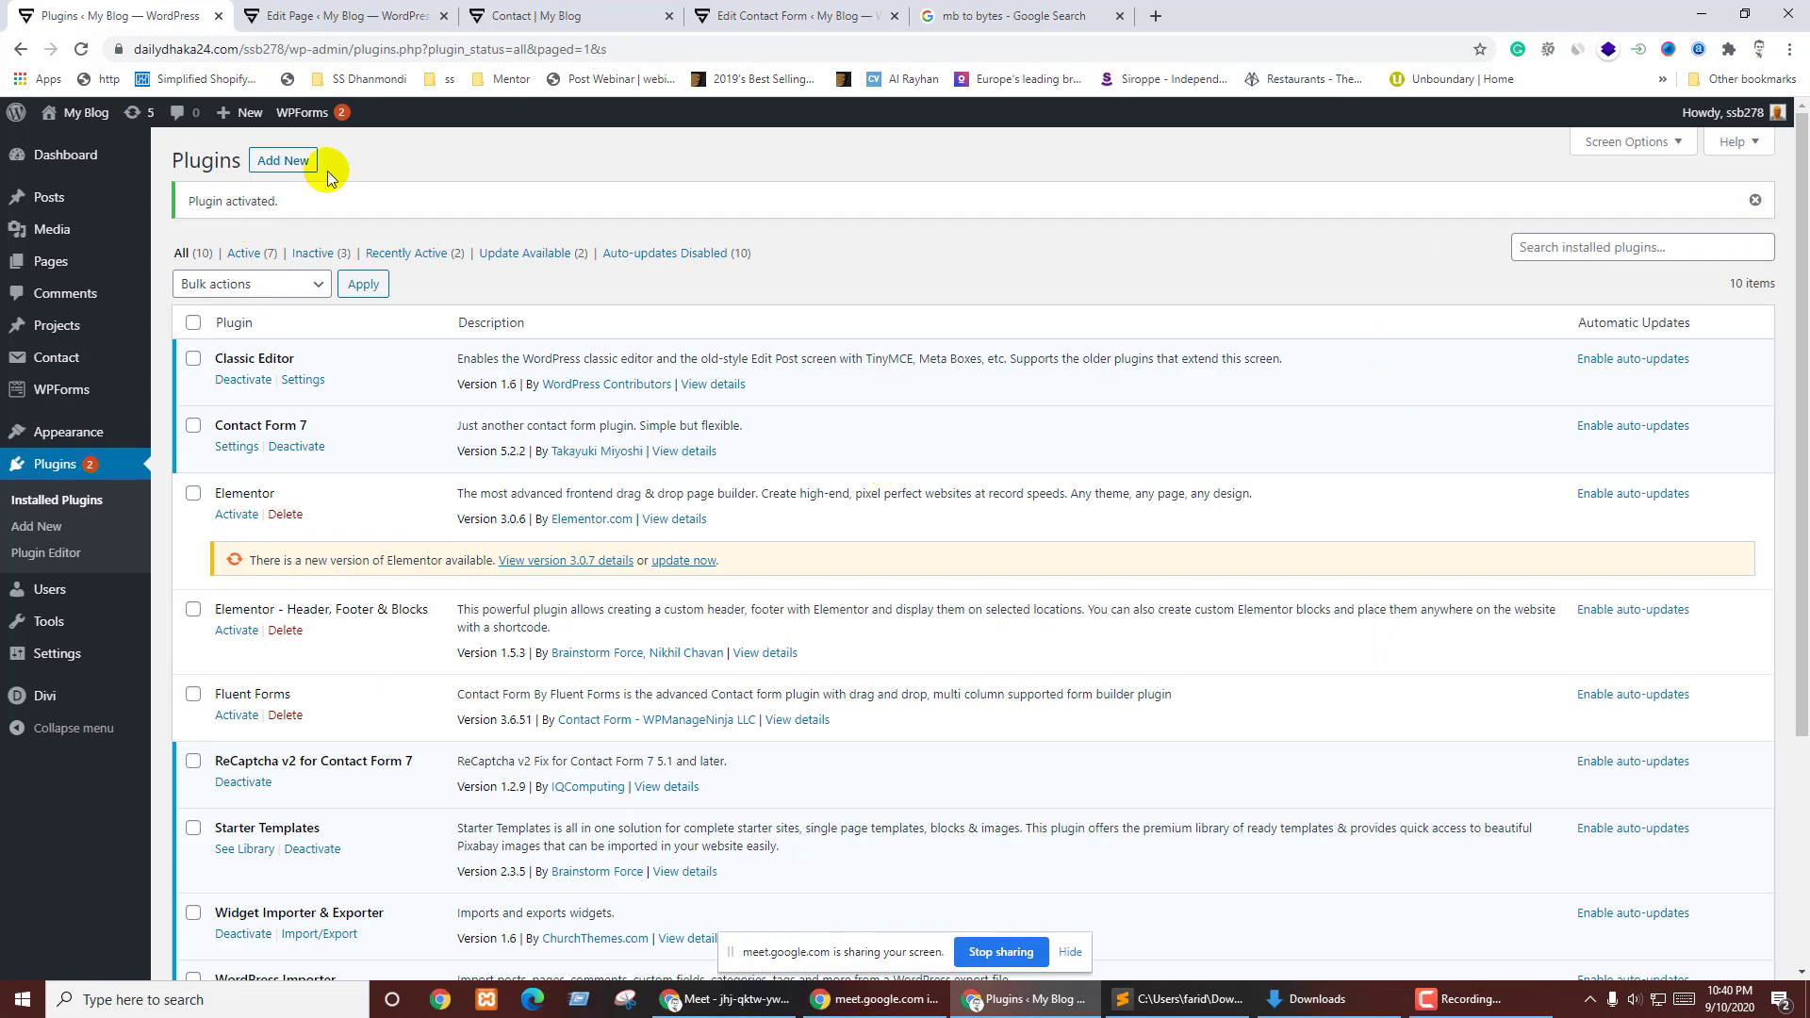
left_click(275, 158)
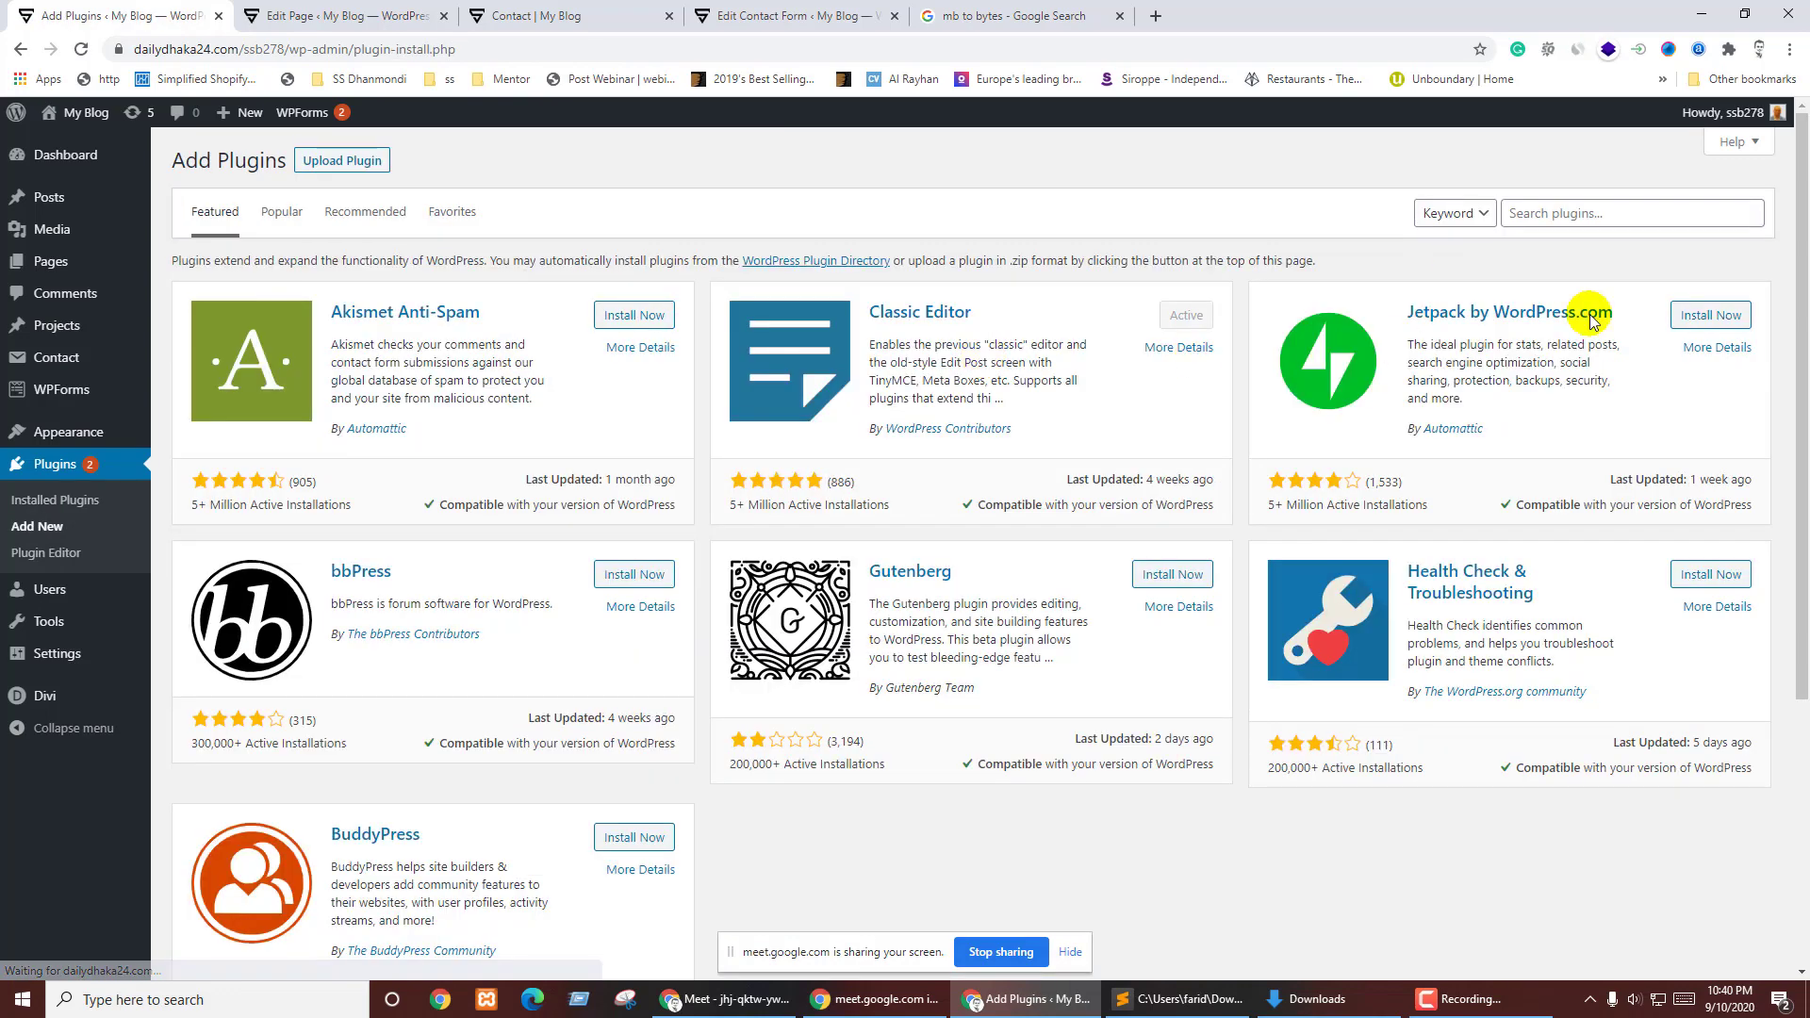
left_click(1559, 215)
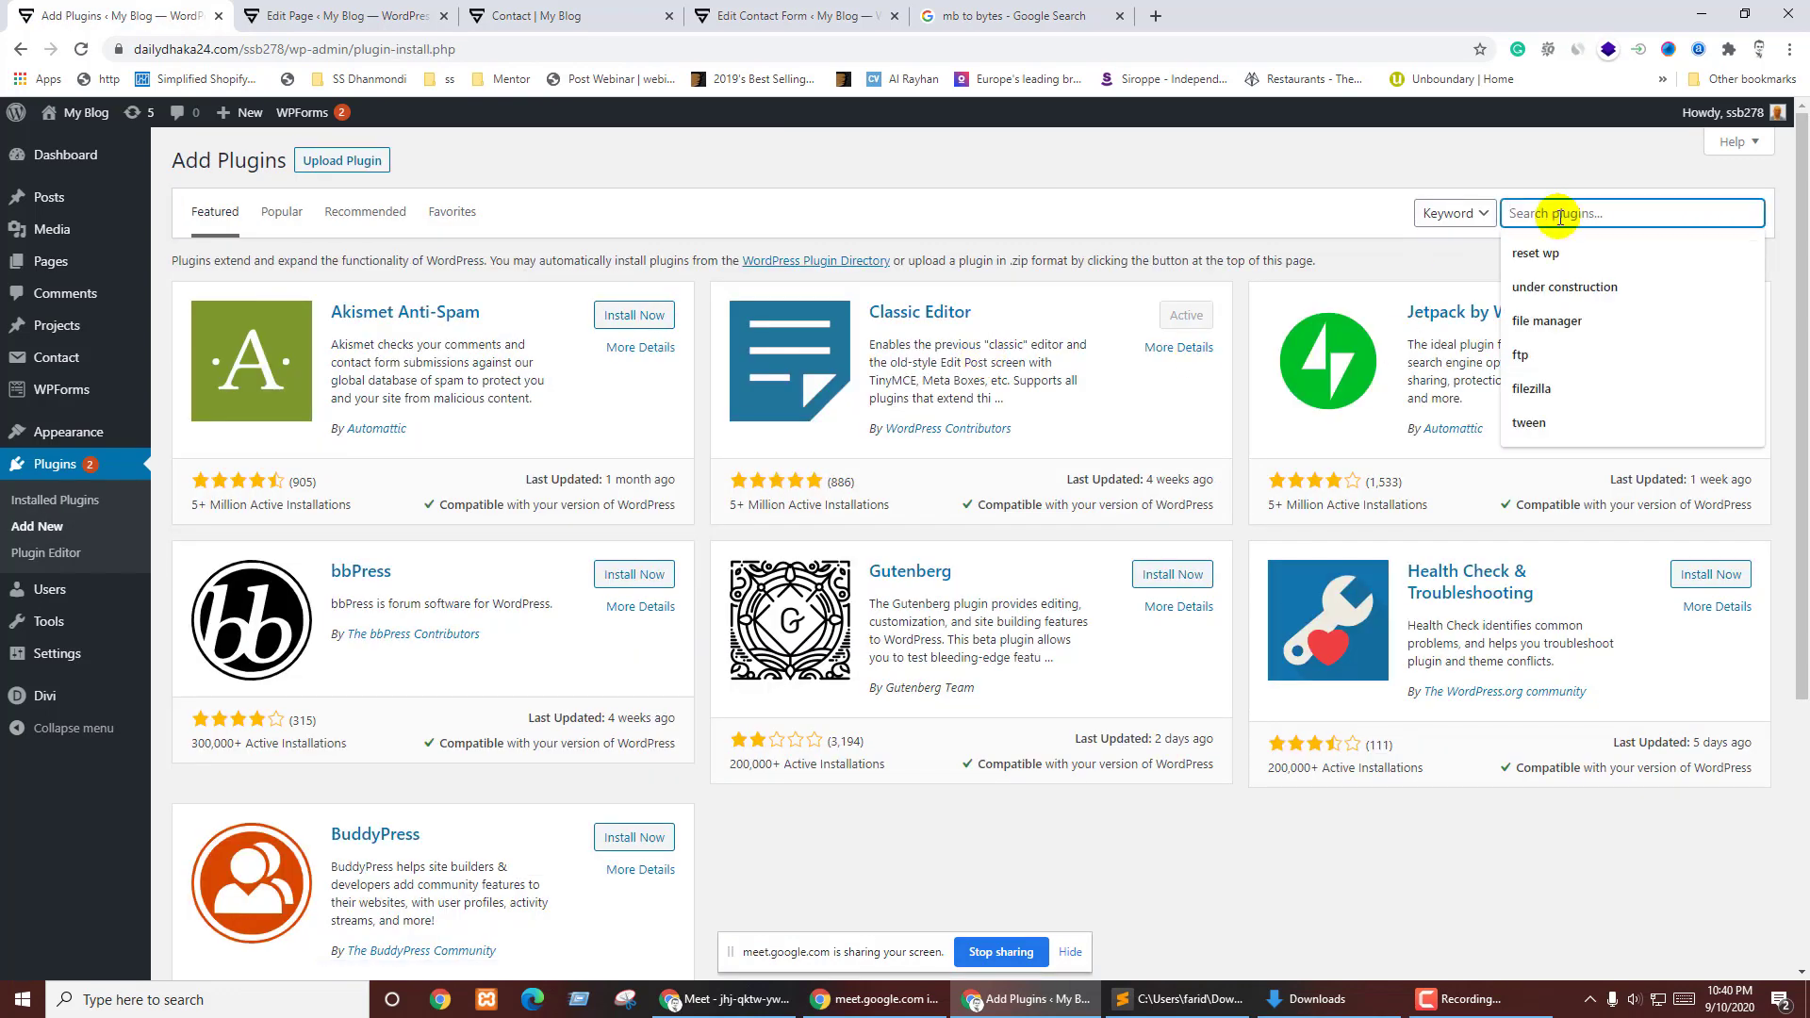
- Search the plugin directory for 'contact form 7'
type("contact")
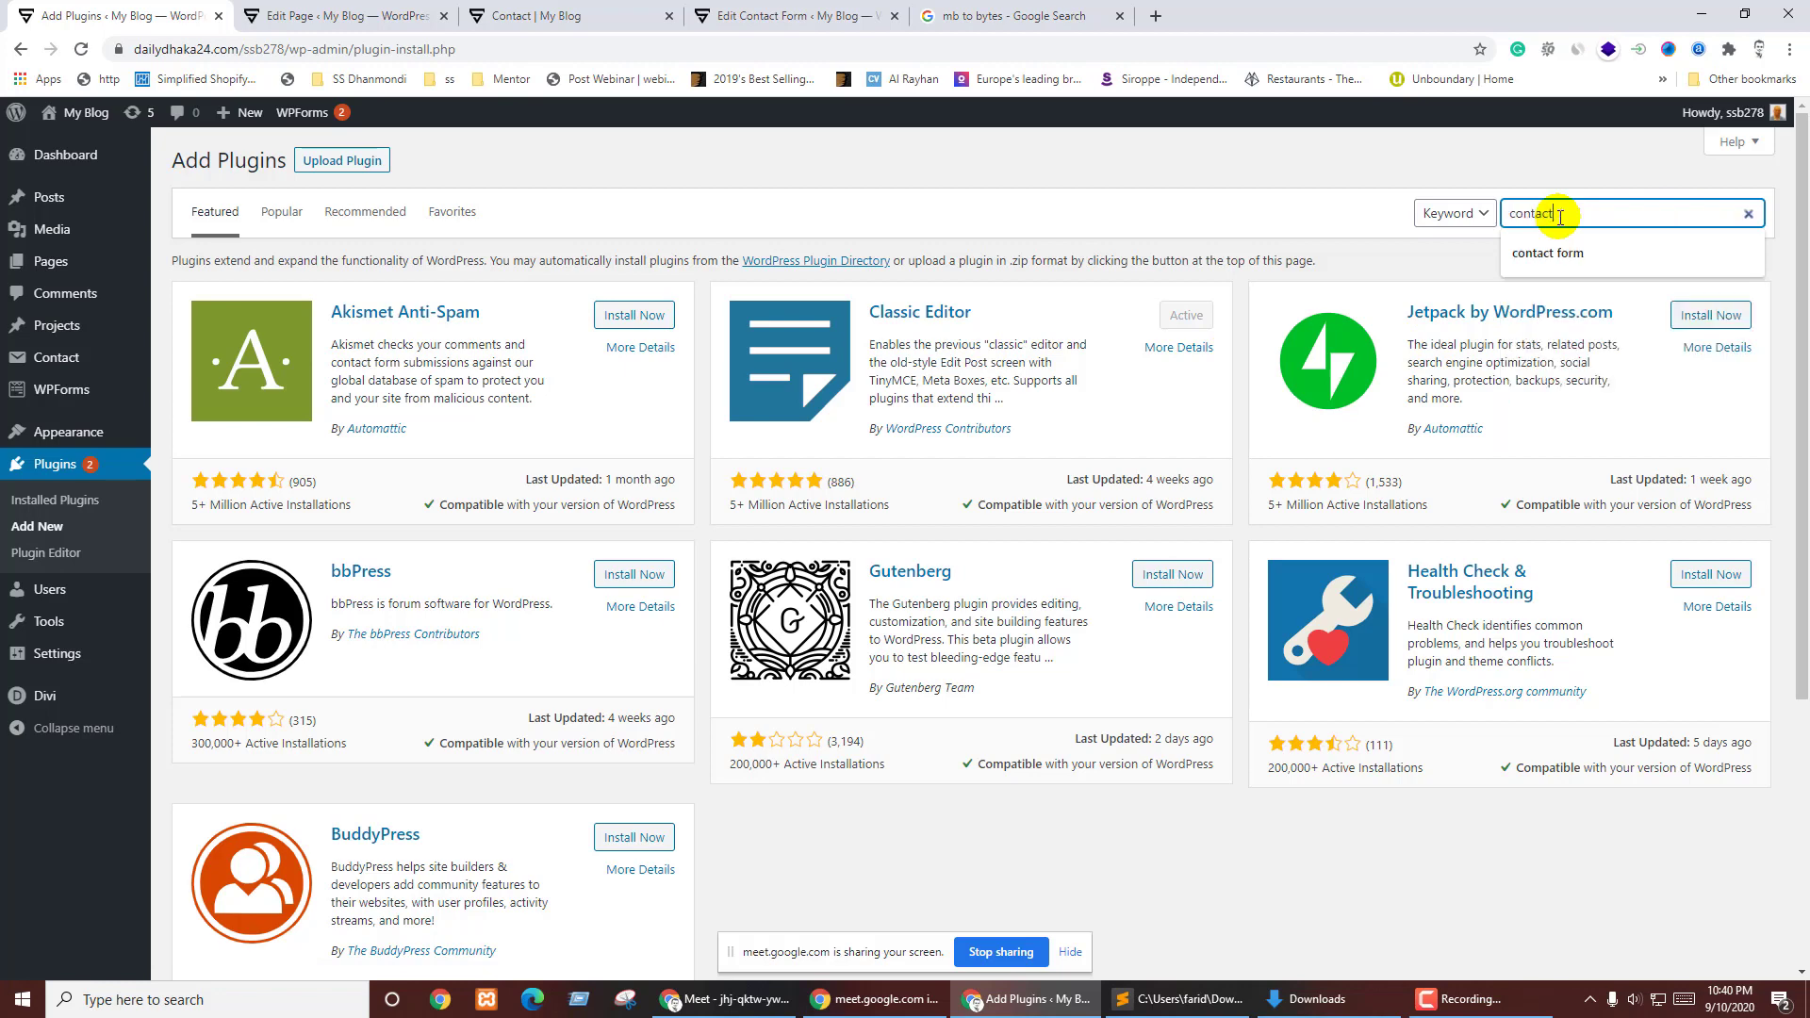
type(" f")
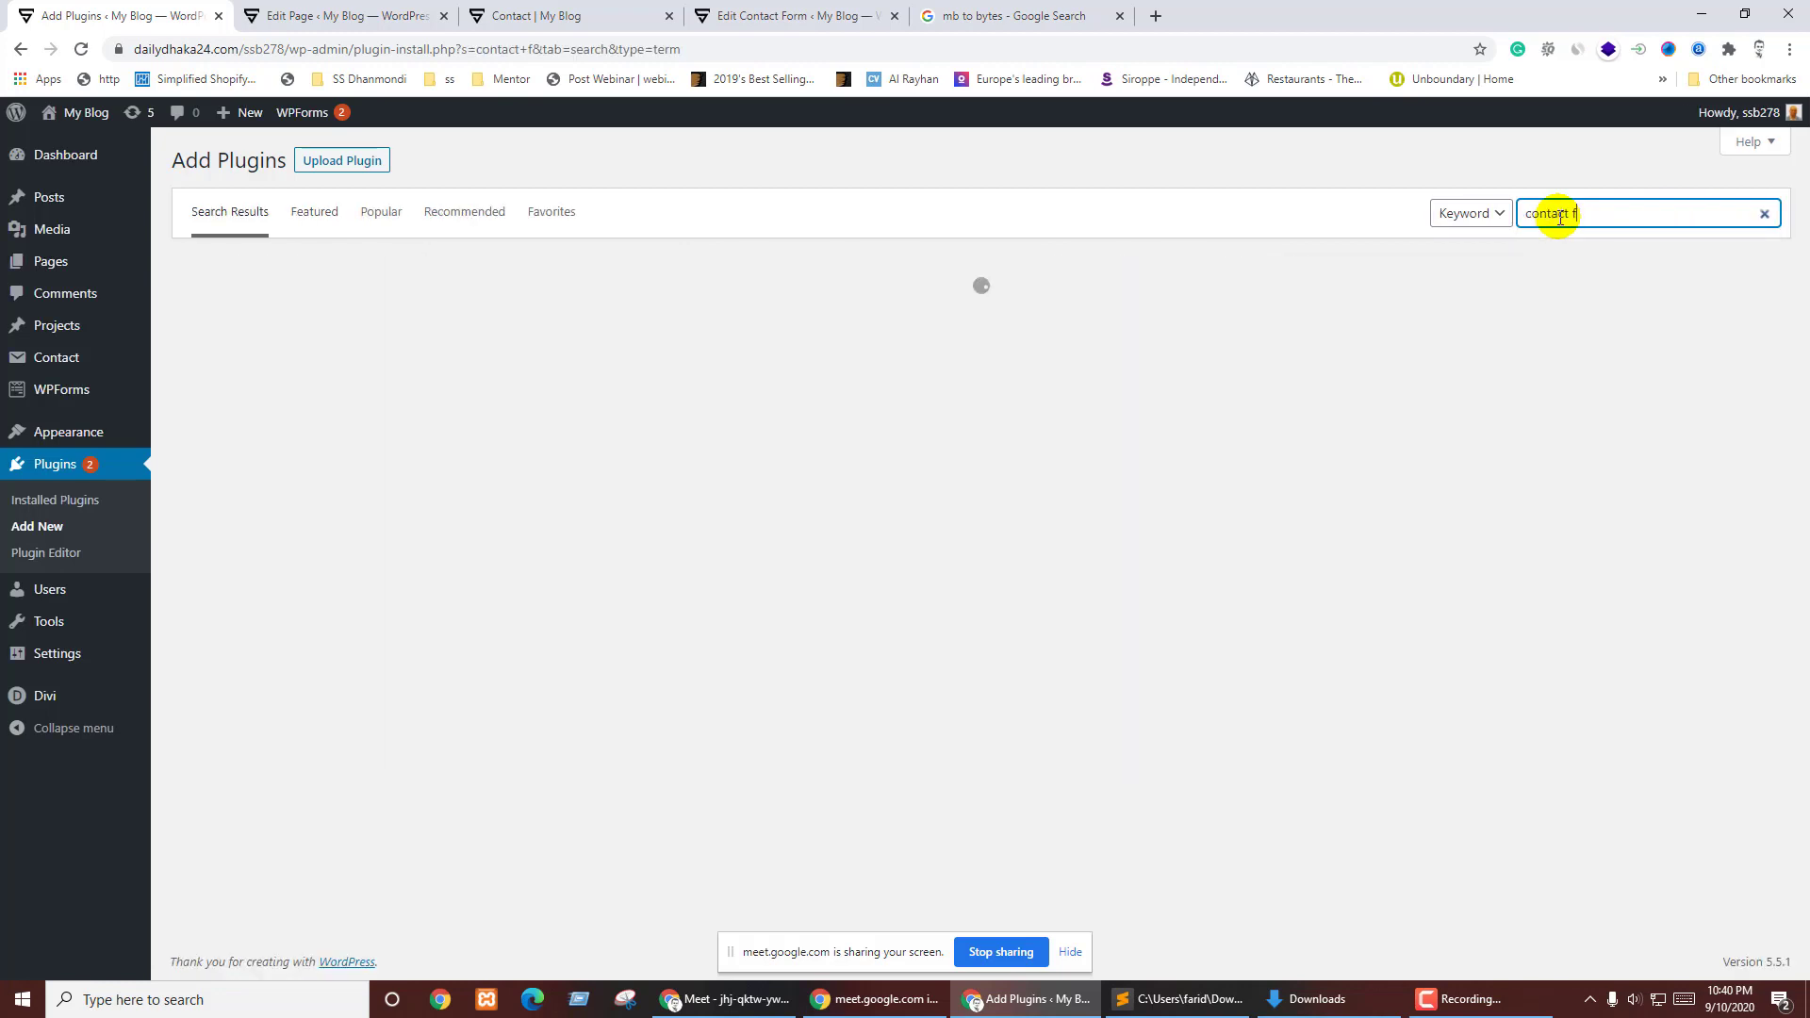
type("orm 7")
left_click(1320, 170)
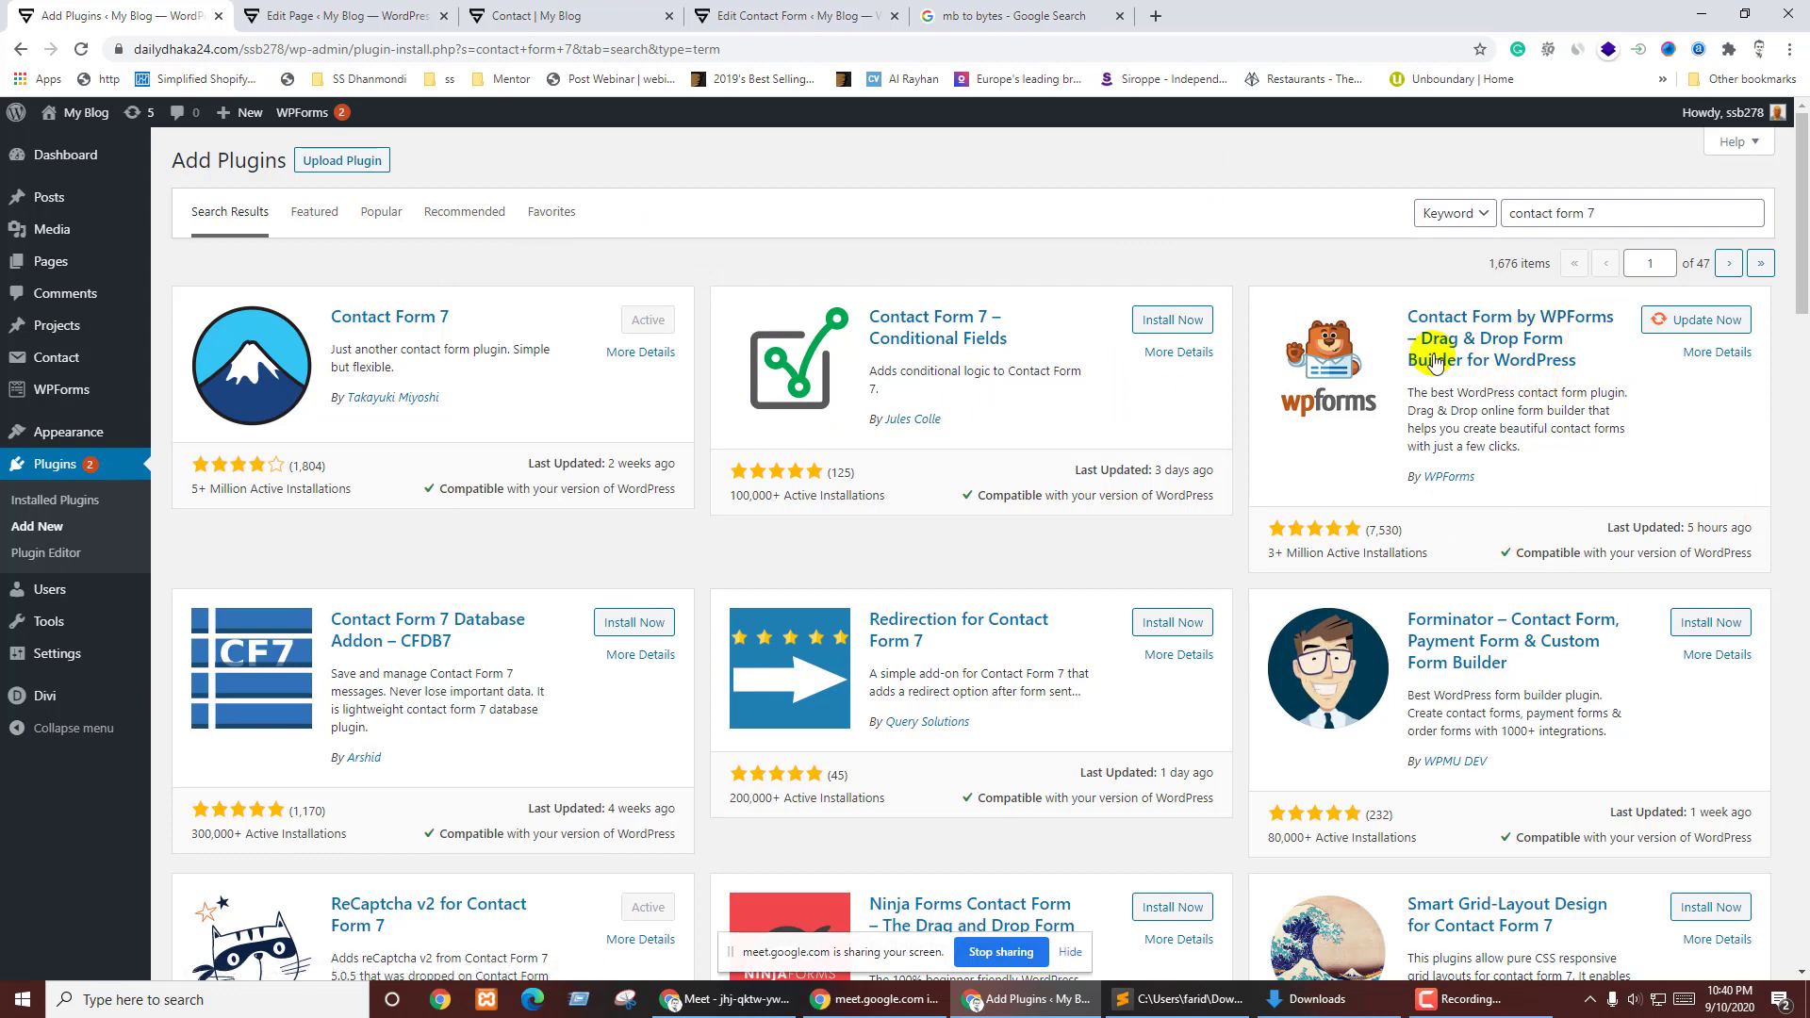
scroll(1744, 448, "down", 3)
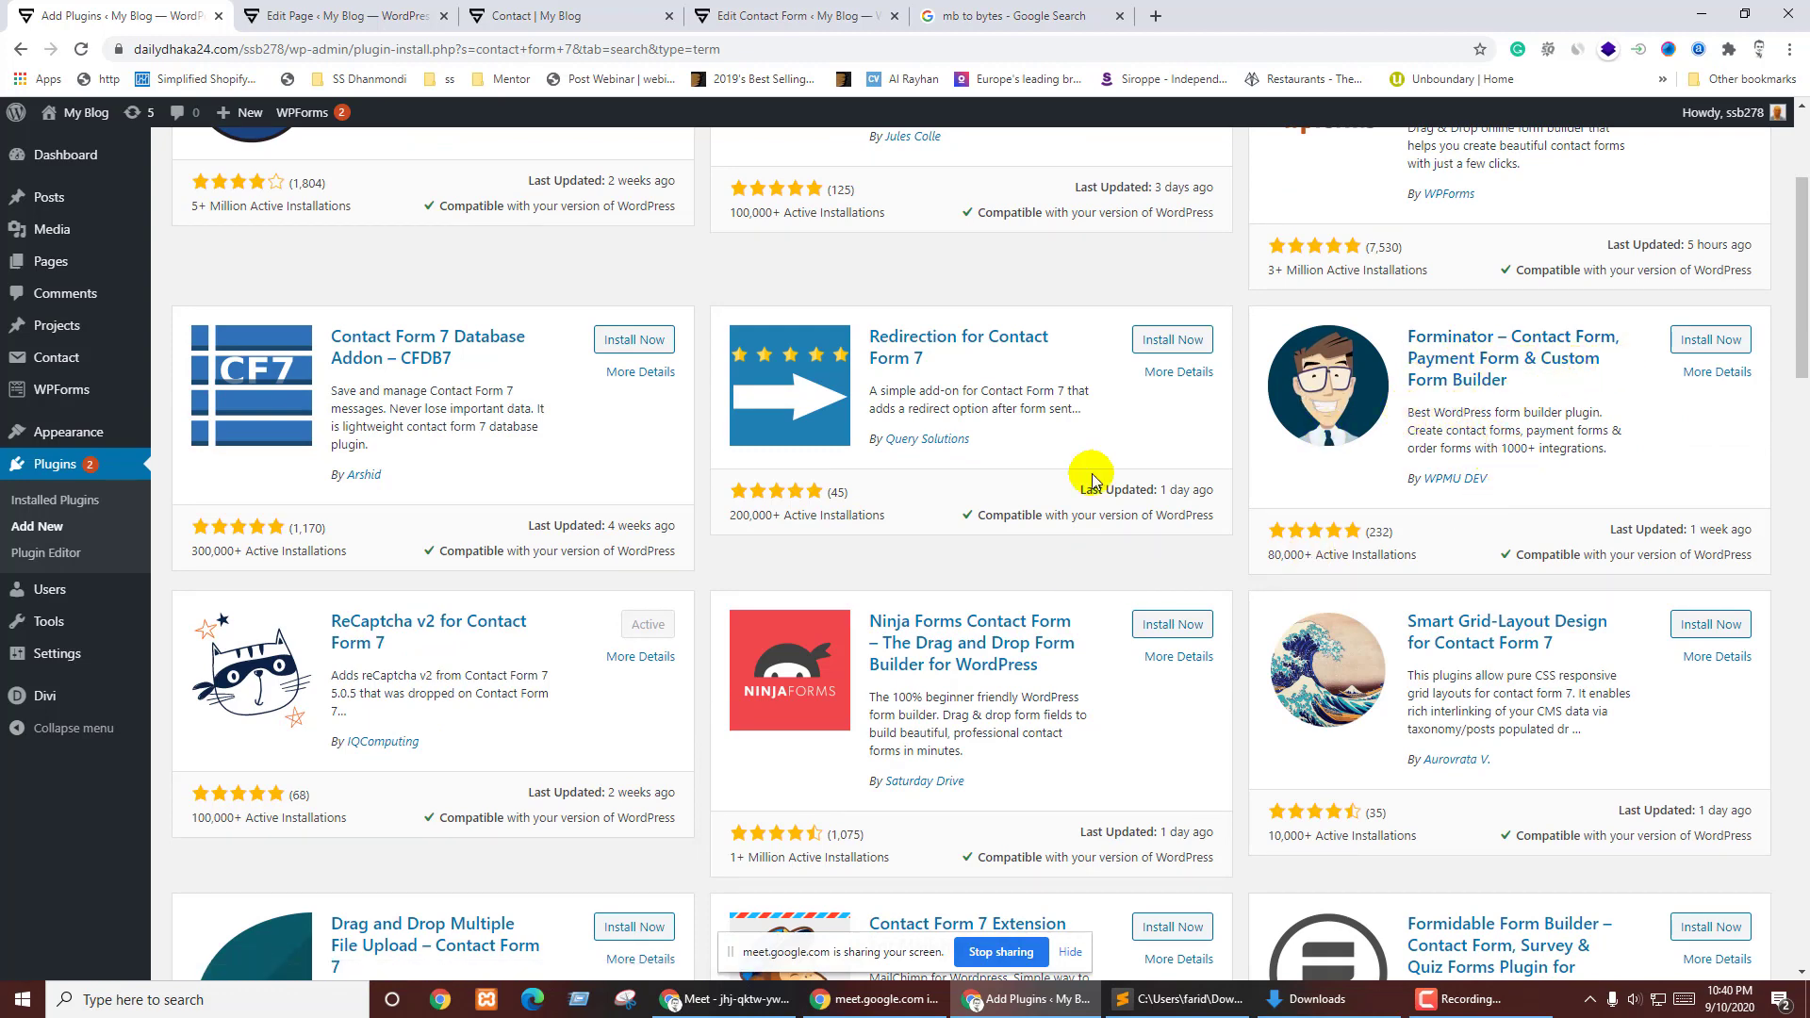
scroll(566, 558, "down", 3)
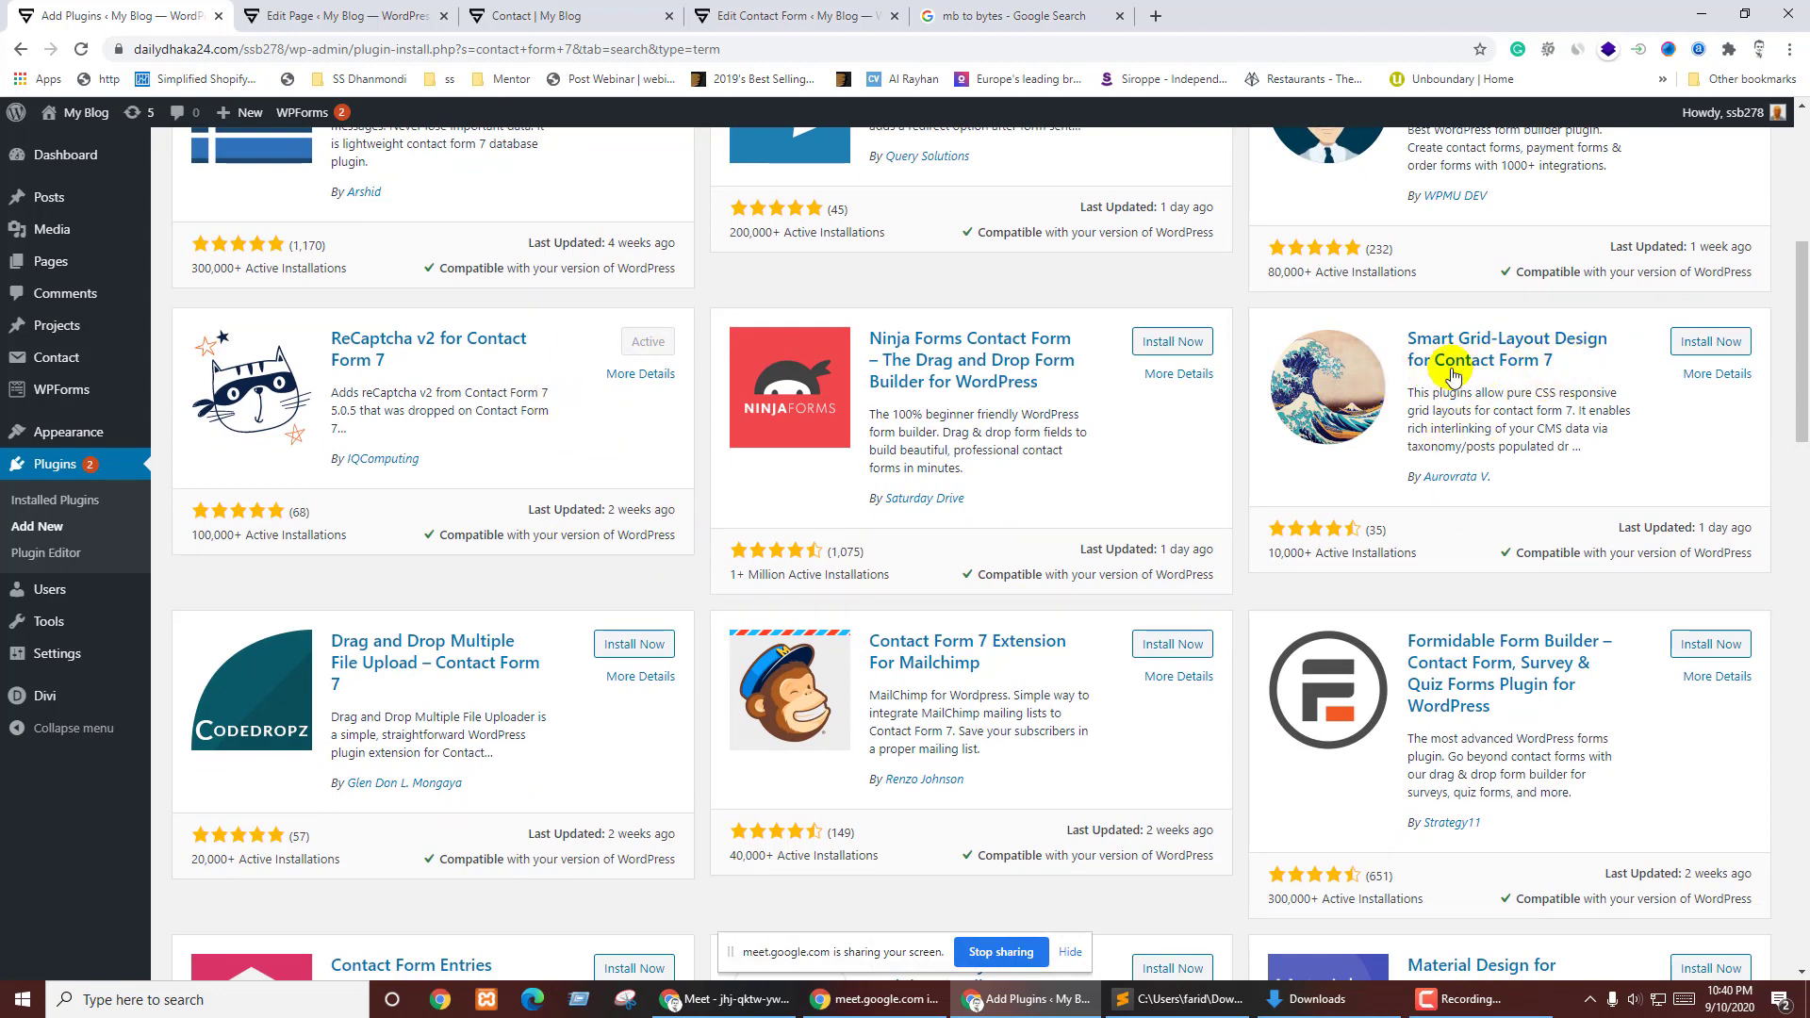
- Install and activate Smart Grid-Layout Design for Contact Form 7
left_click(1703, 343)
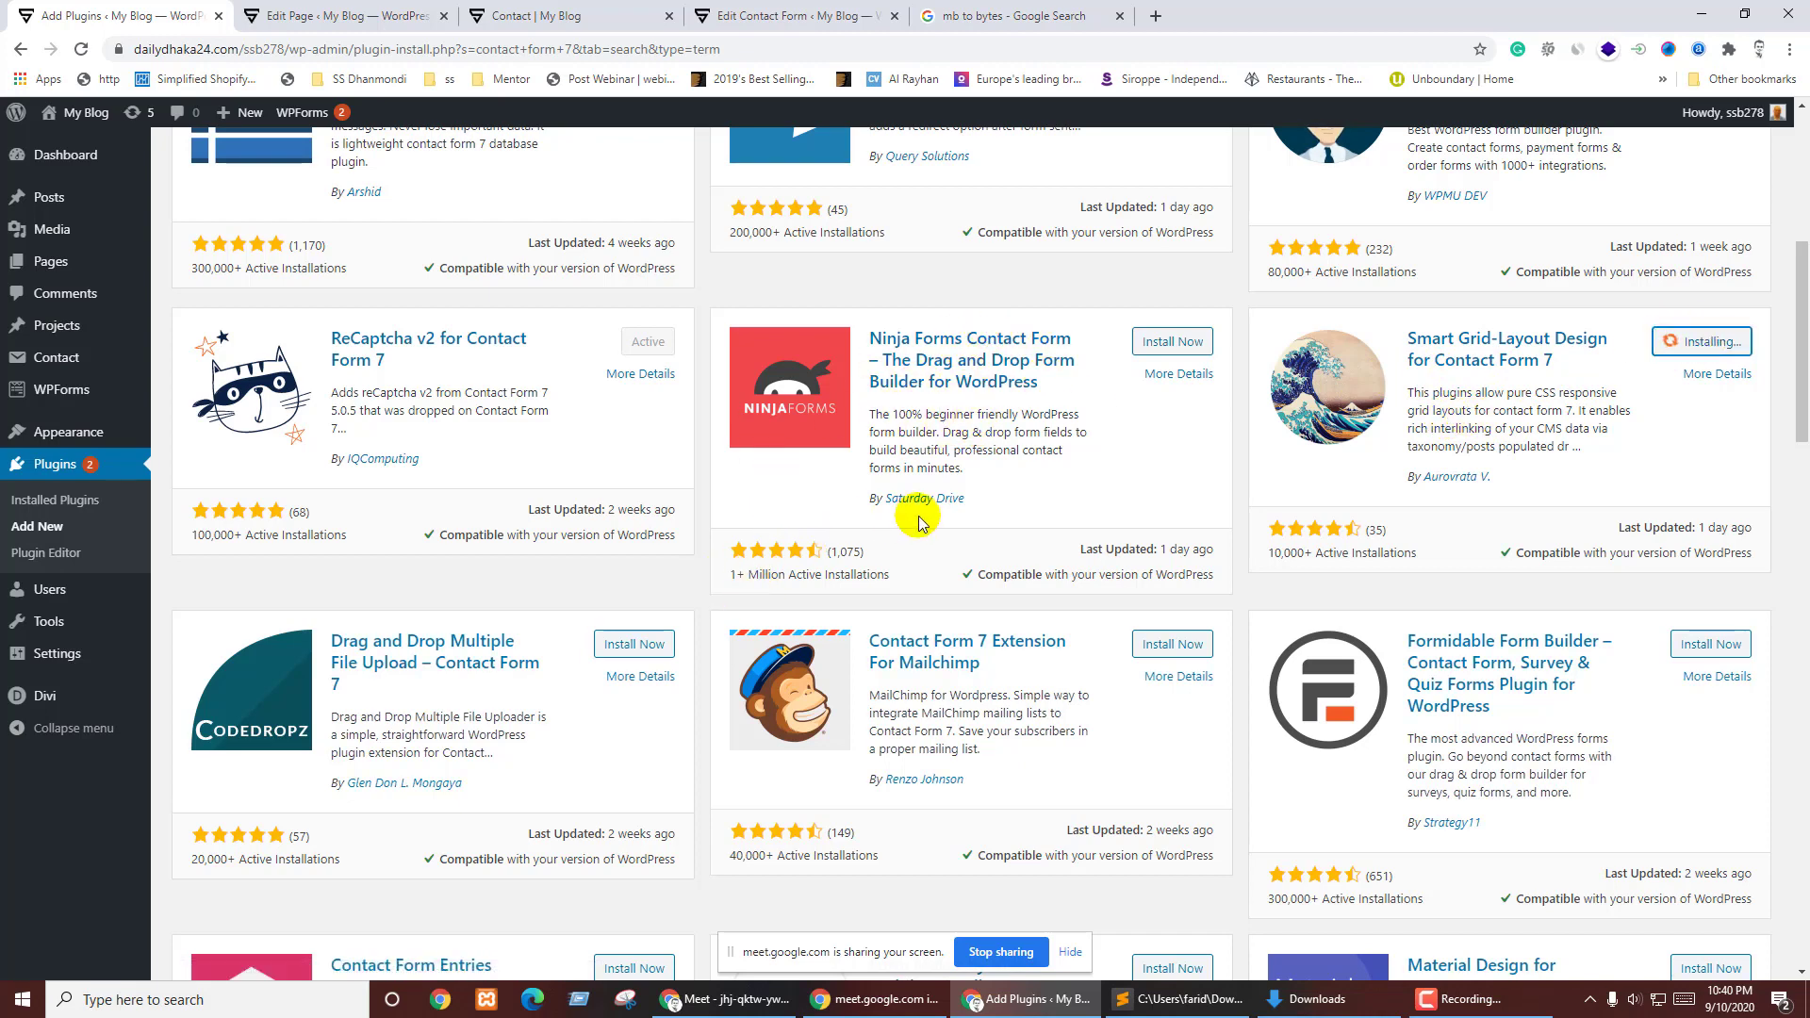
scroll(921, 513, "down", 5)
scroll(1026, 497, "down", 3)
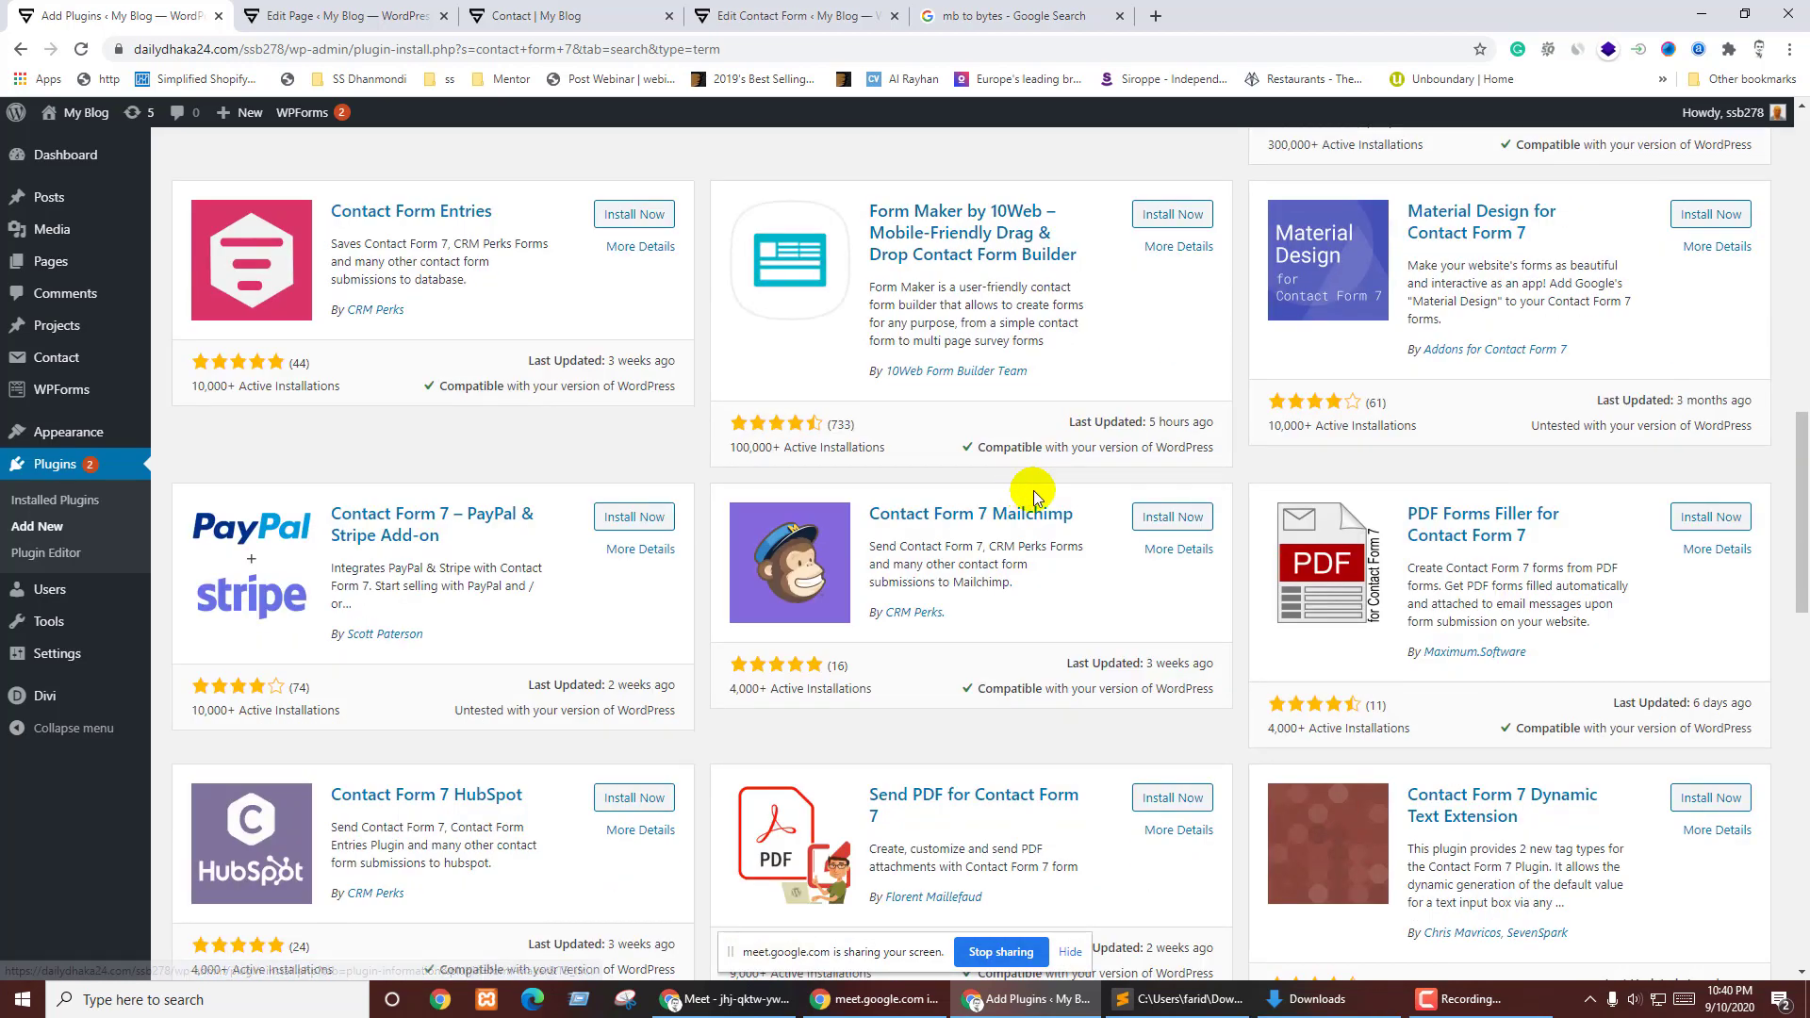
scroll(1033, 491, "up", 12)
left_click(1689, 631)
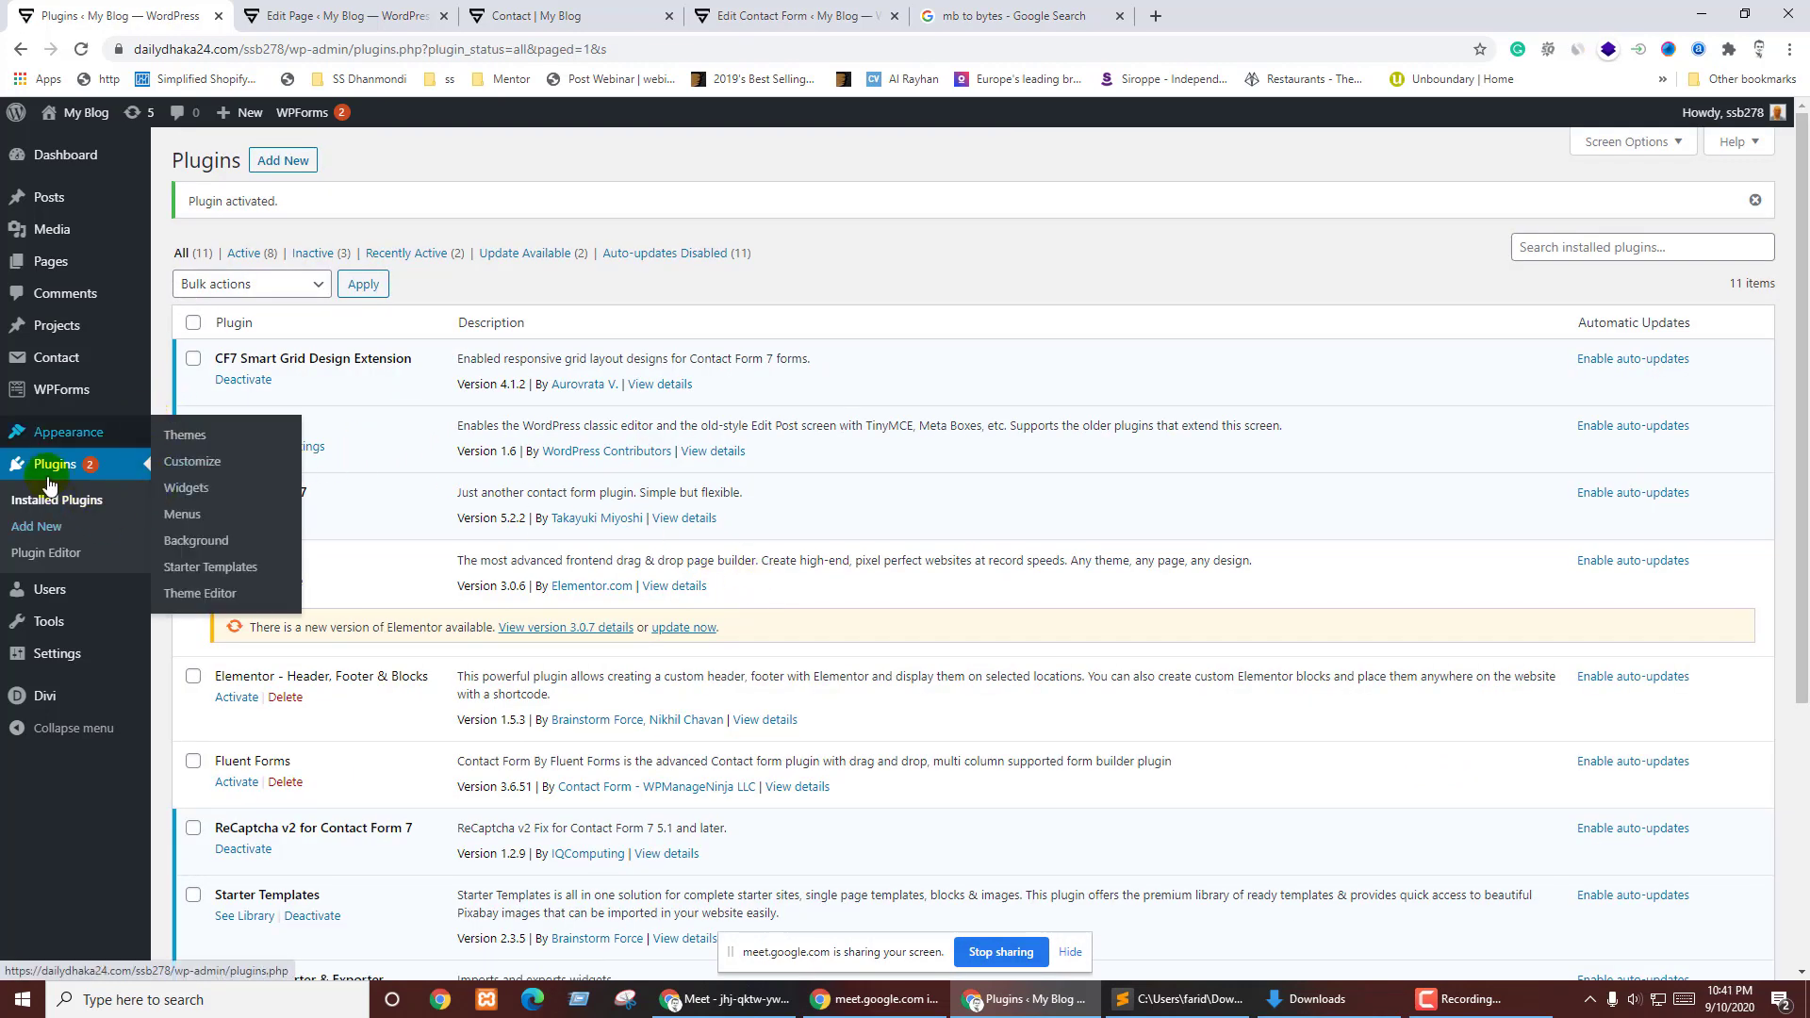
- Save reCaptcha usage as Version 2 with google.com source, then copy the [recaptcha] tag
mouse_move(49, 361)
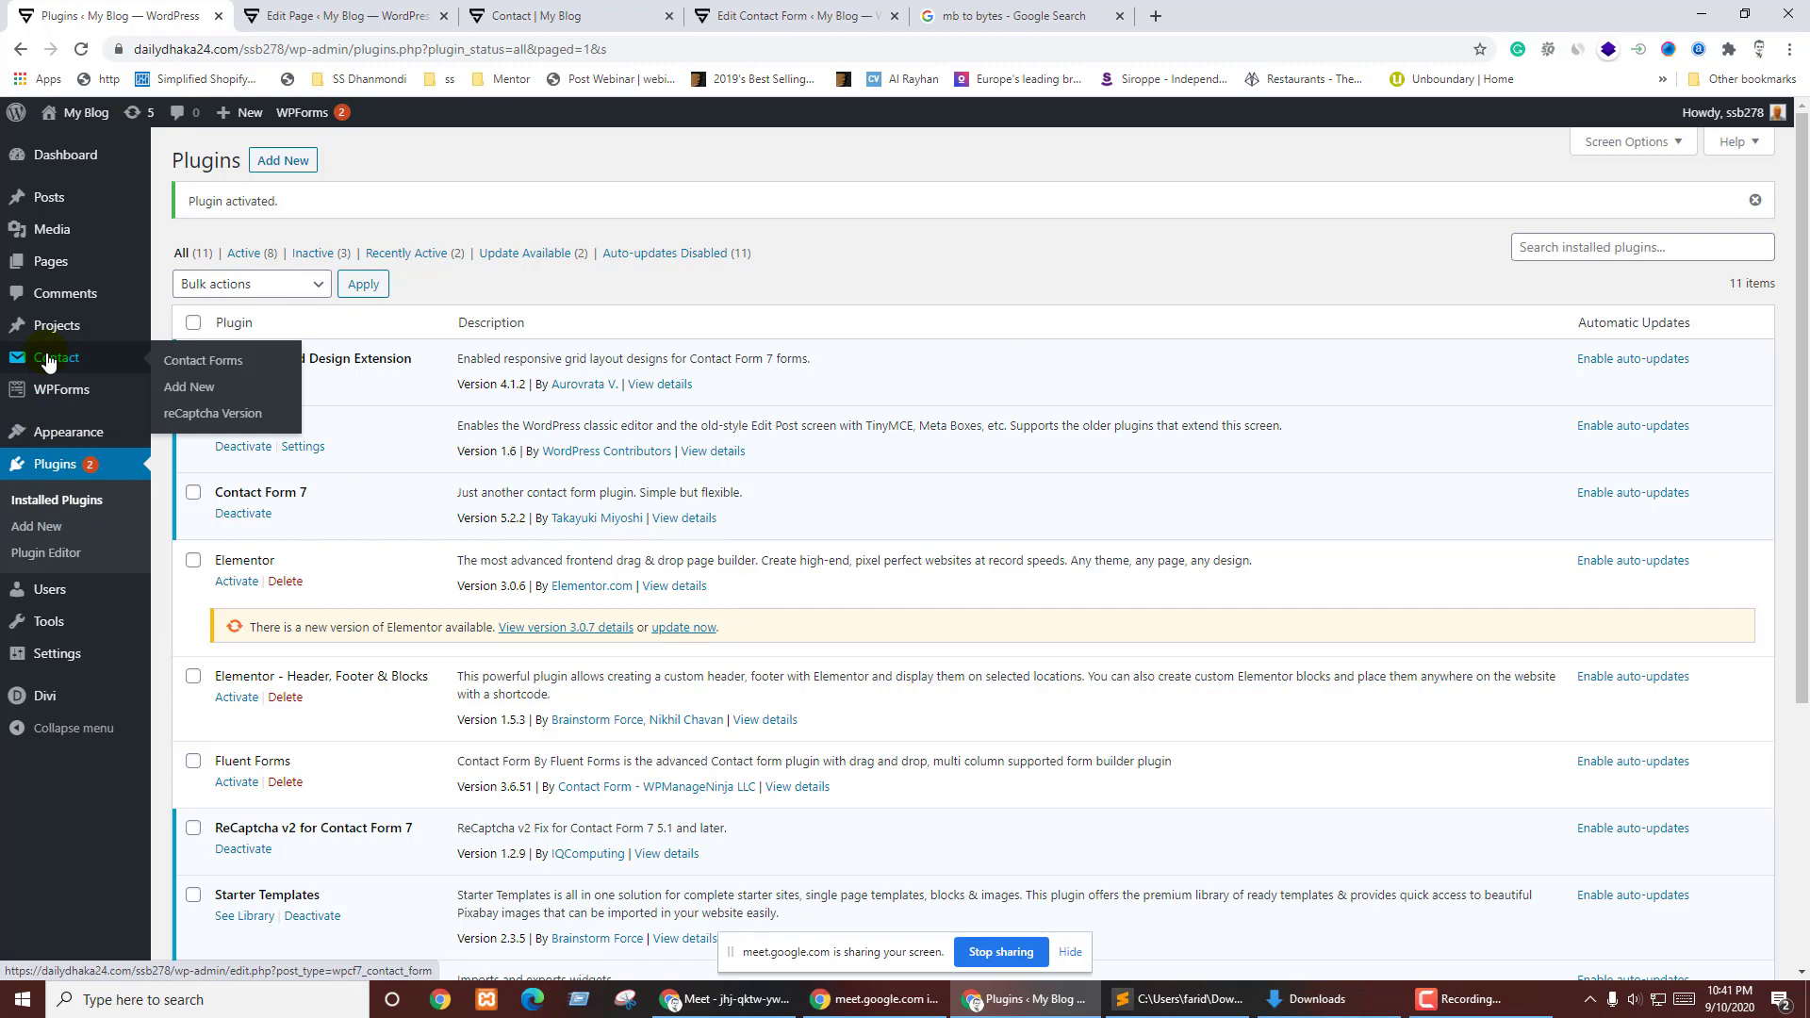
left_click(212, 414)
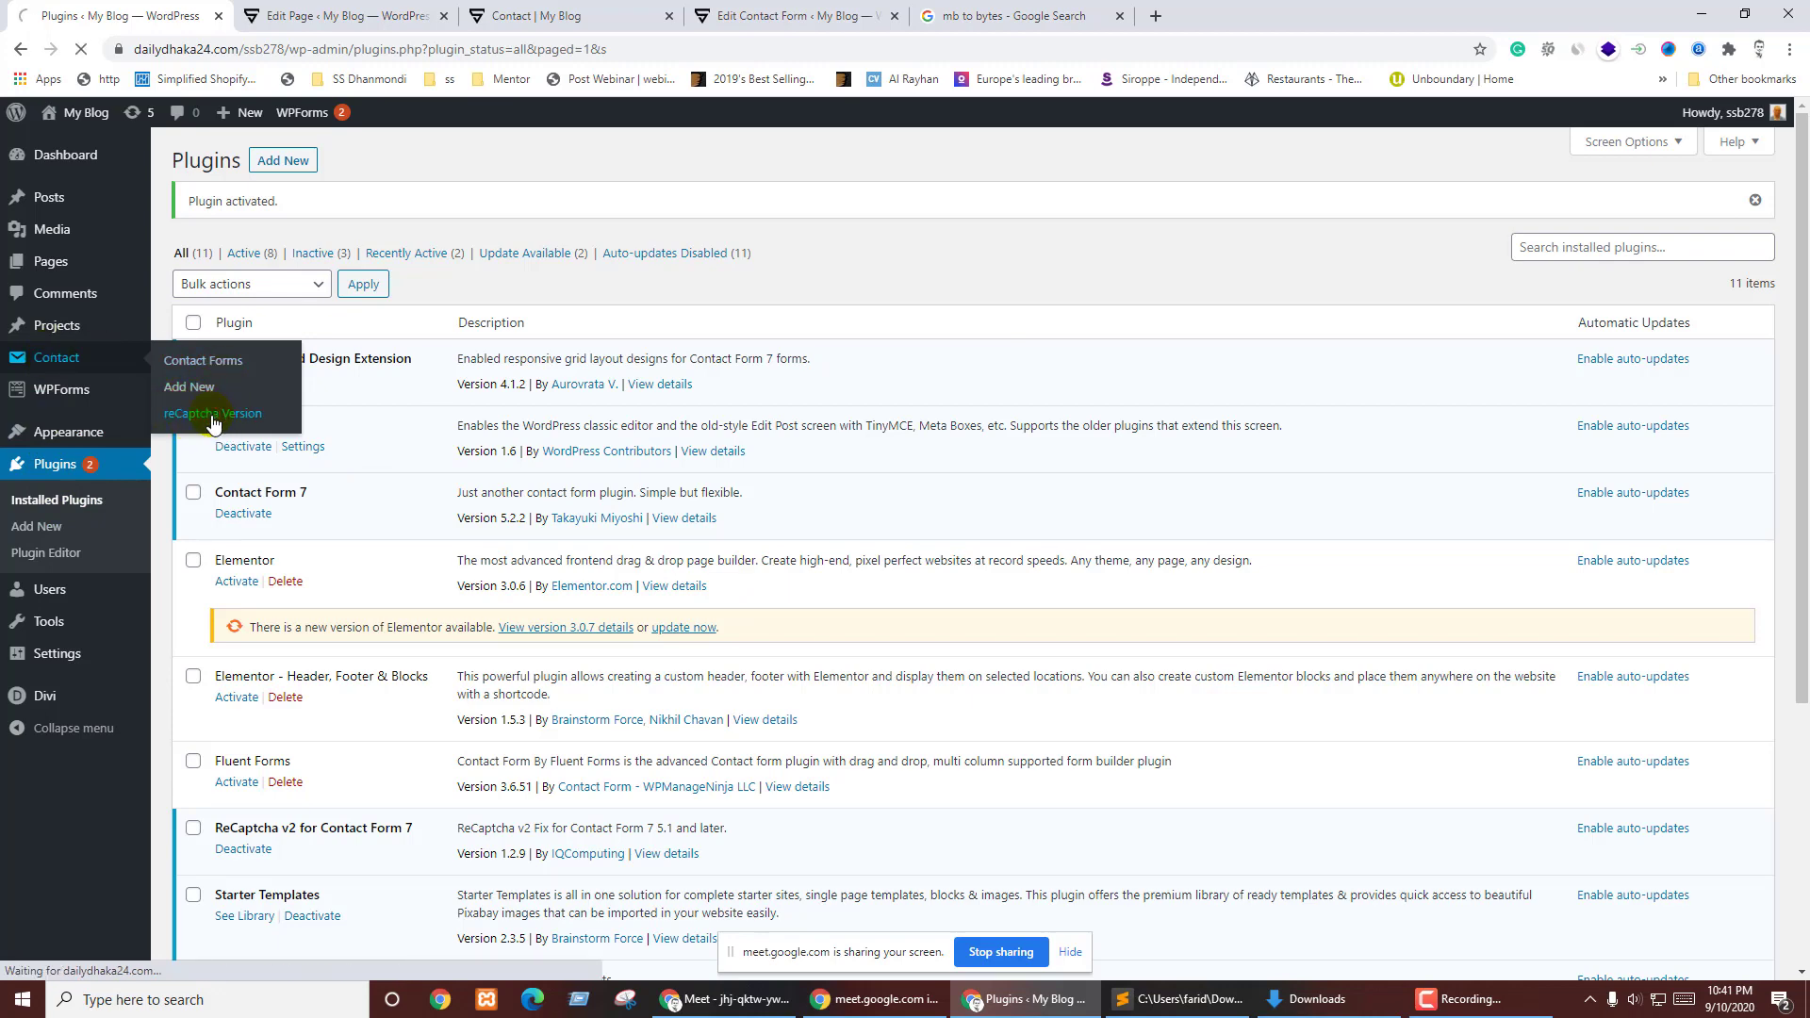
left_click(261, 259)
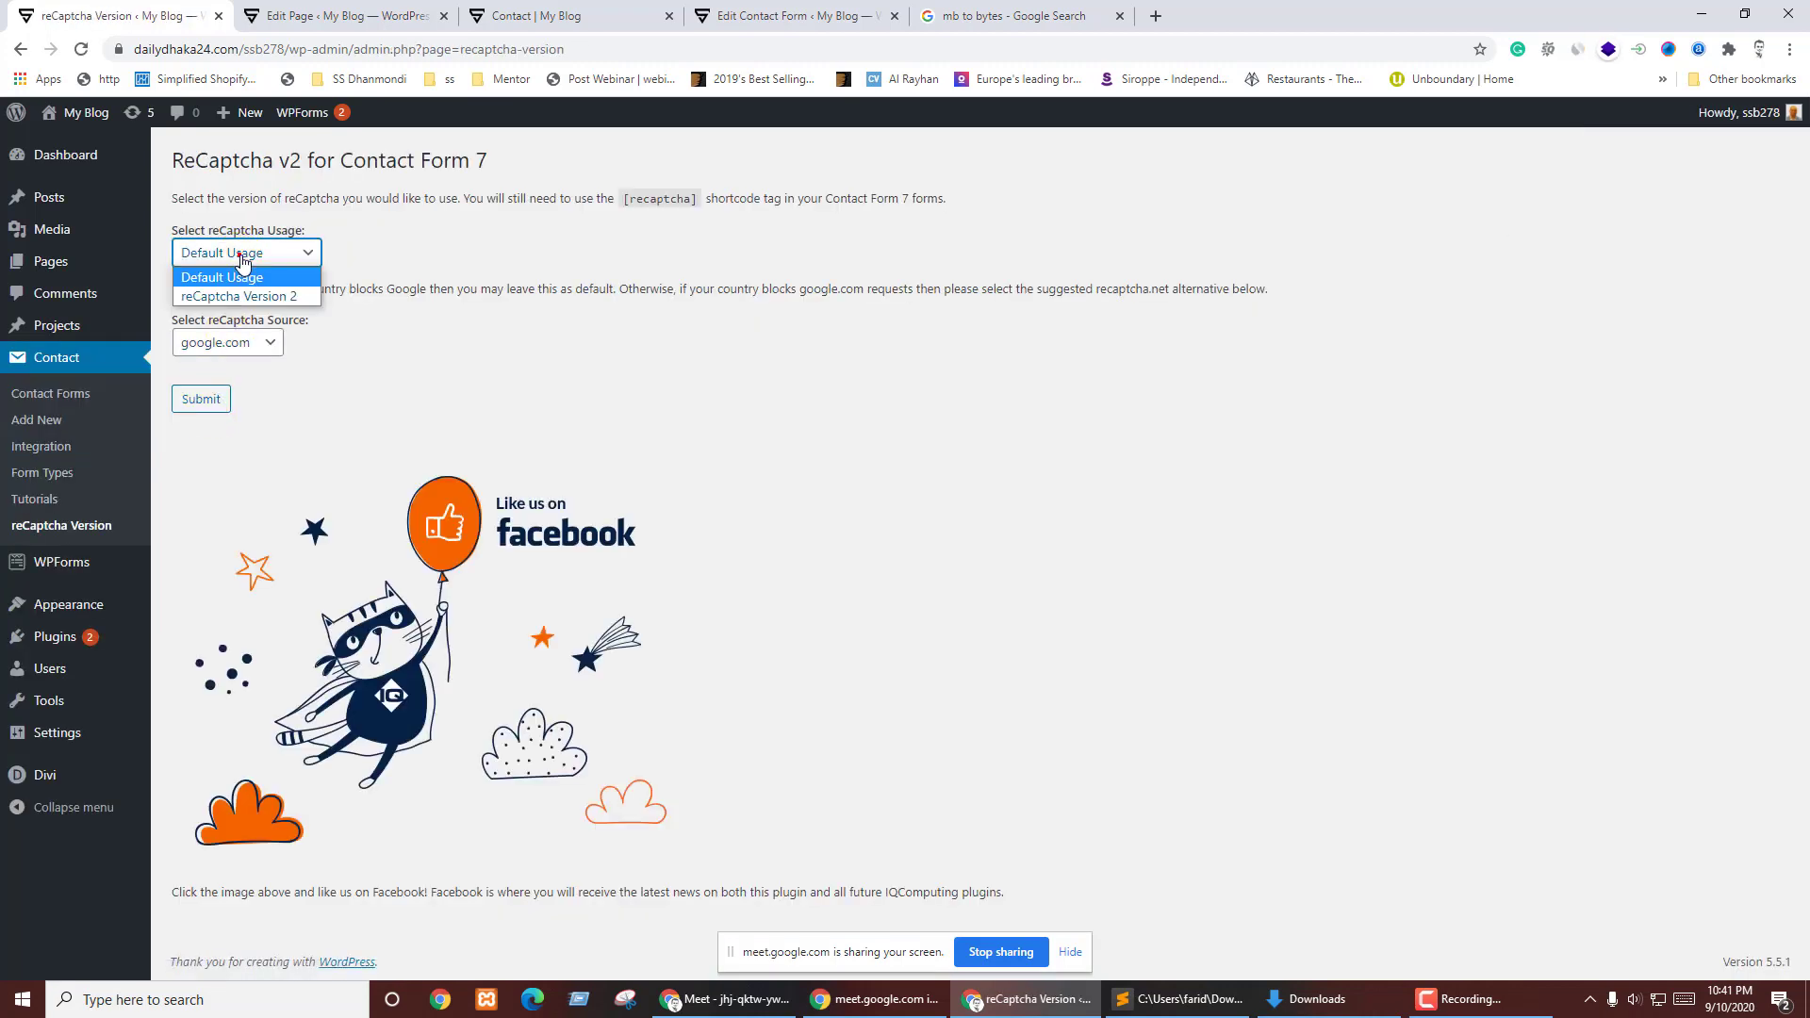
left_click(251, 298)
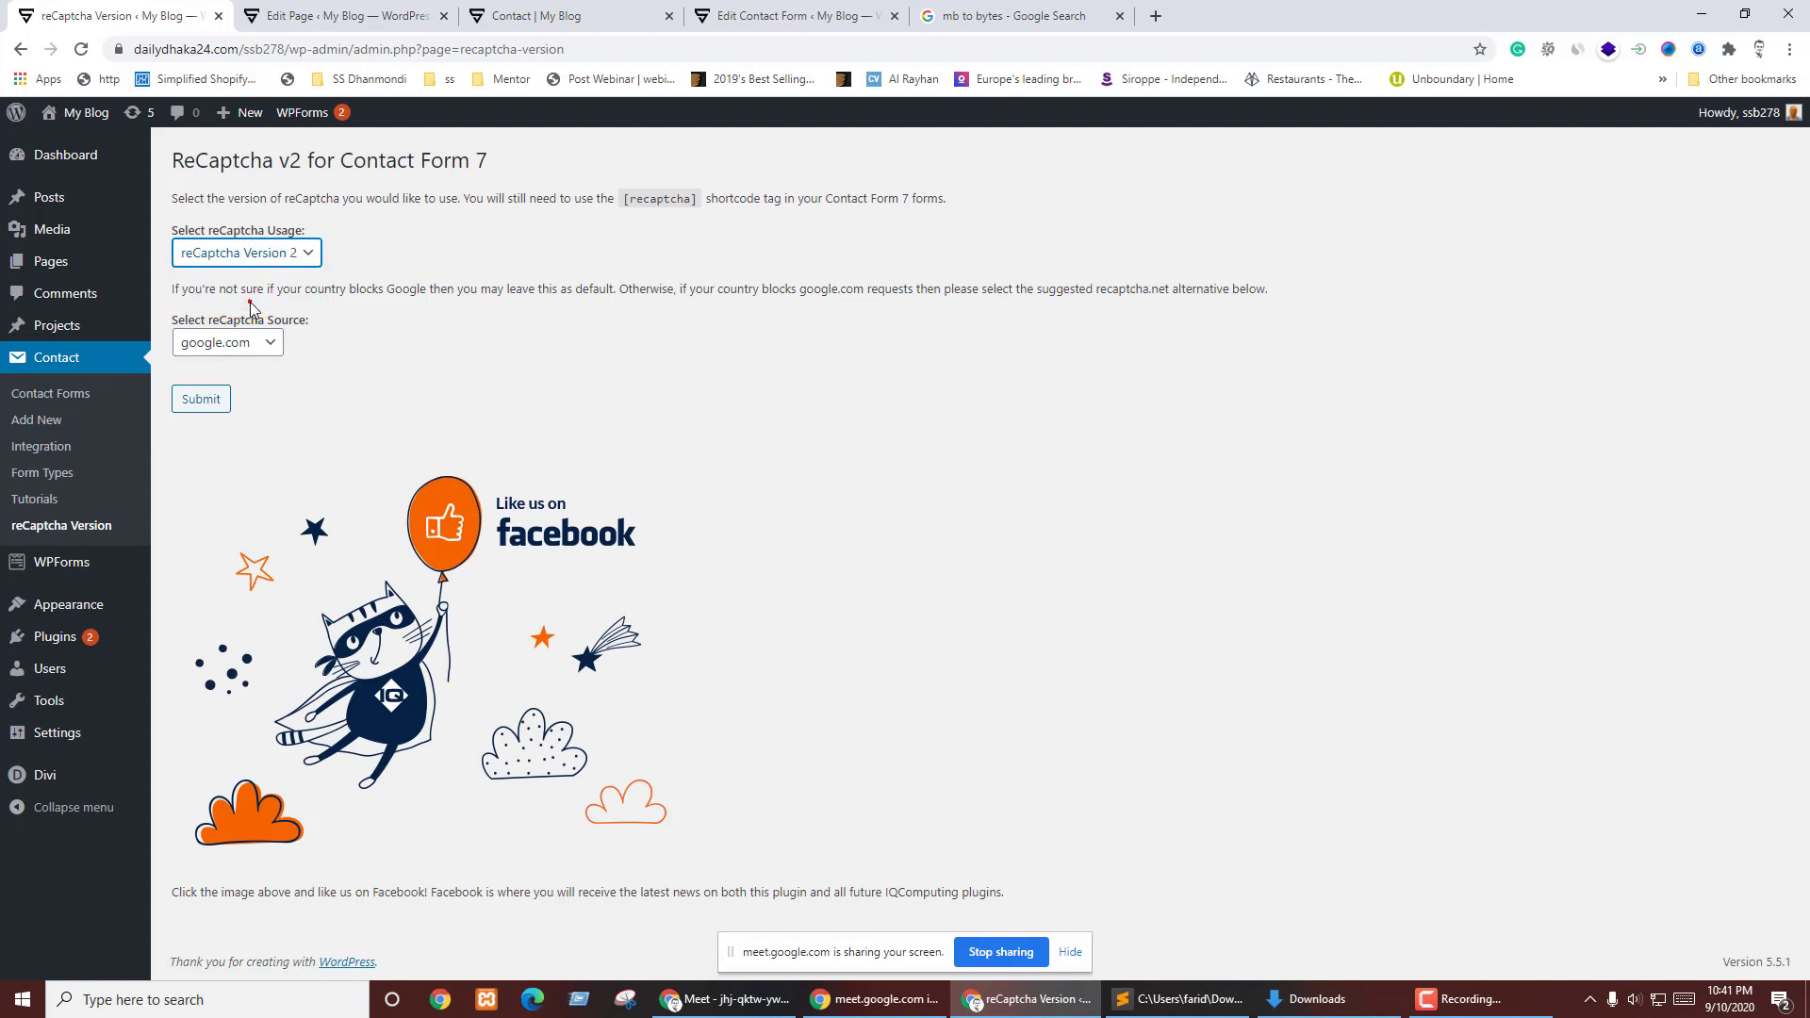
left_click(259, 355)
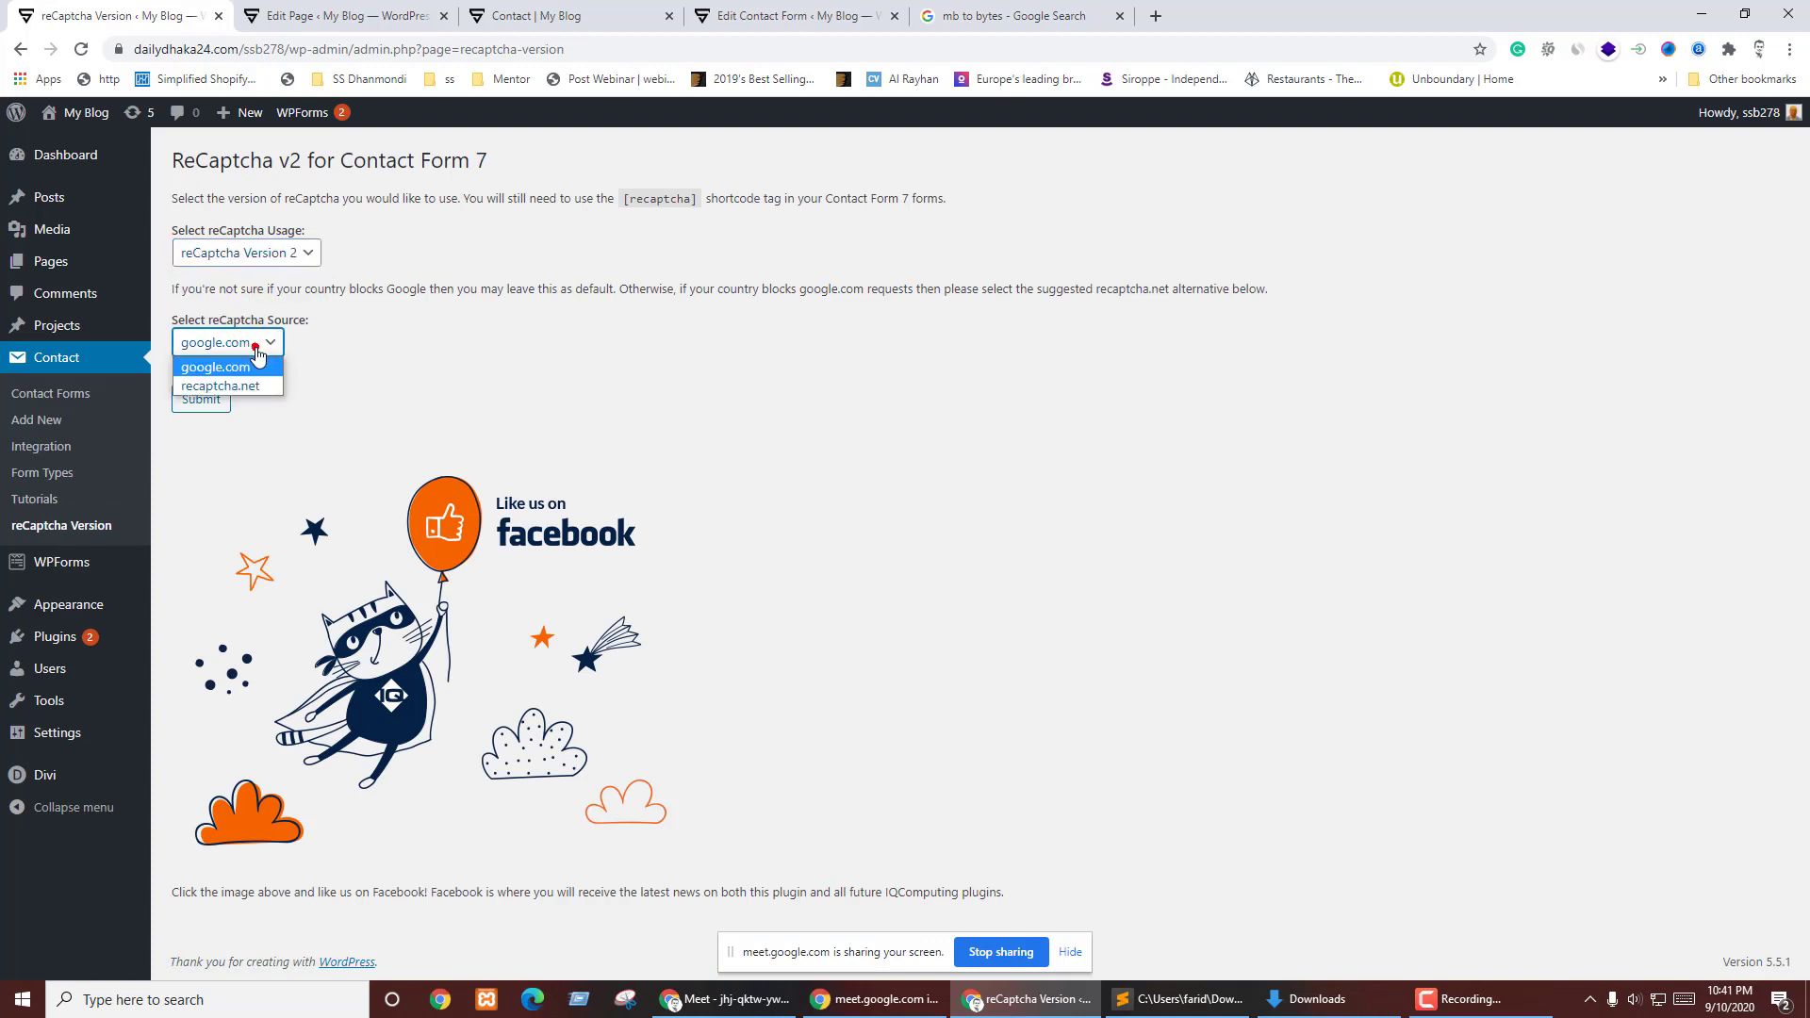
left_click(250, 358)
left_click(201, 399)
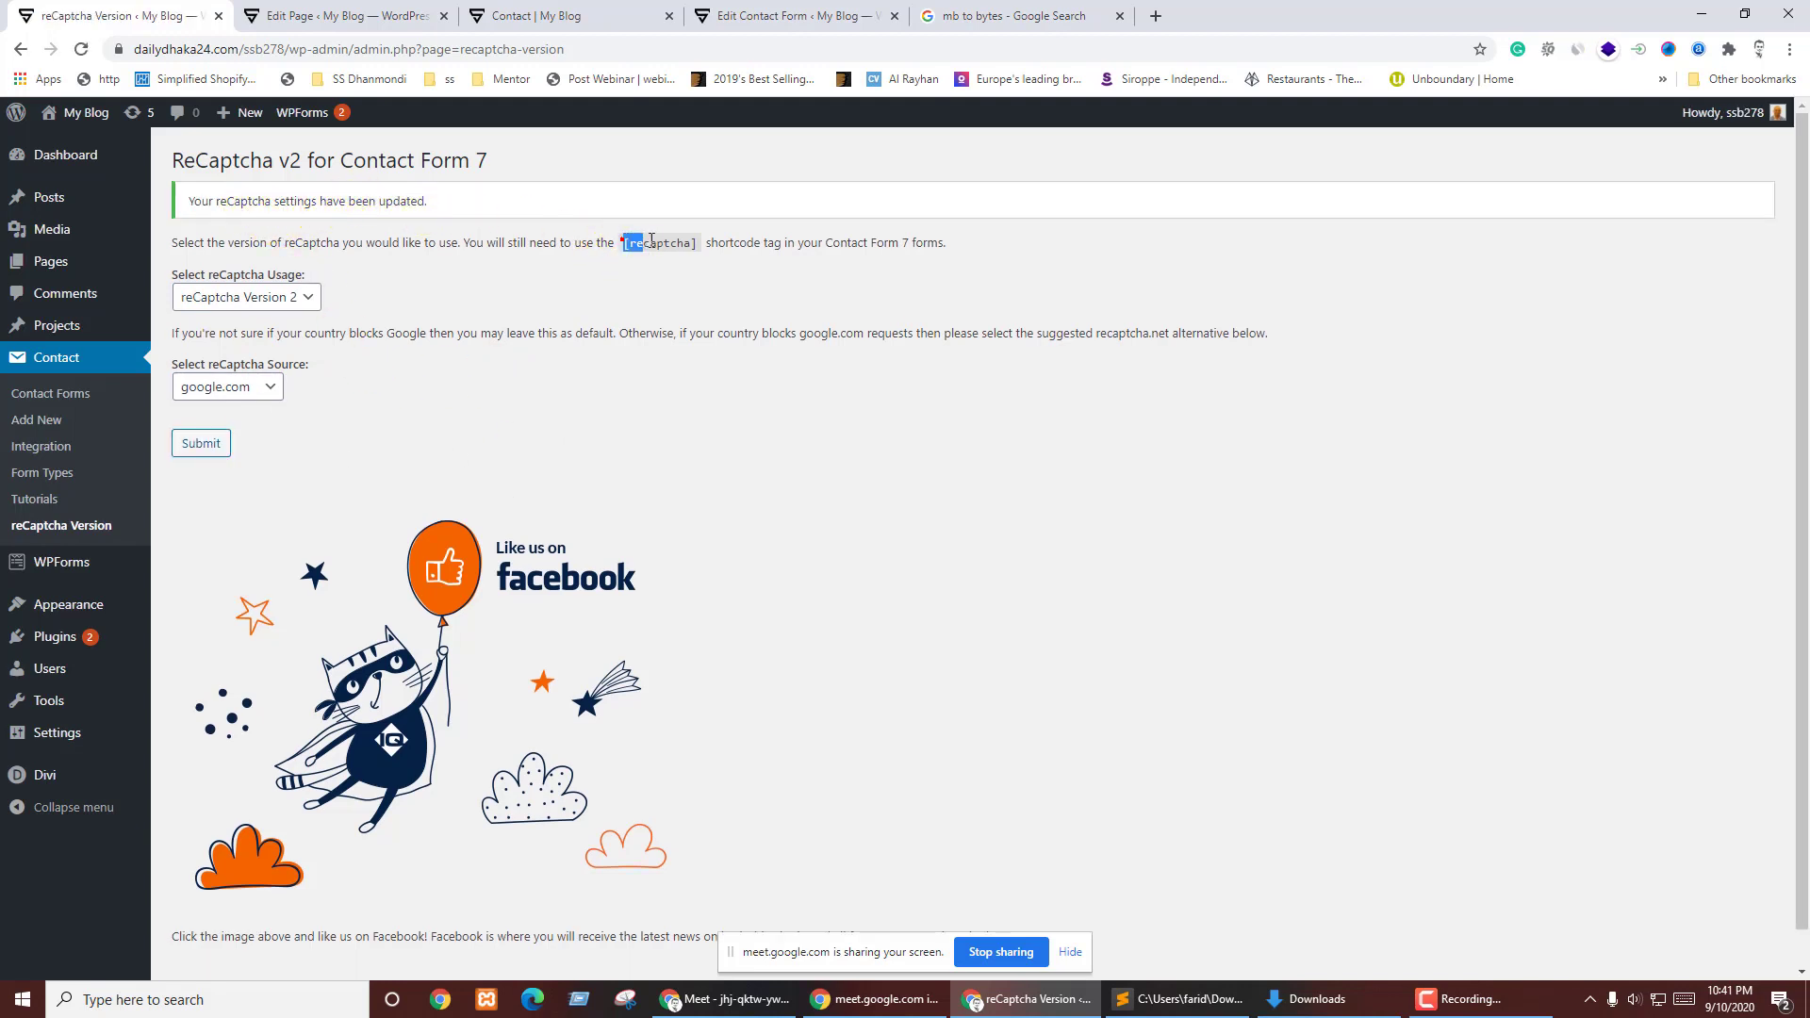
right_click(685, 243)
left_click(720, 256)
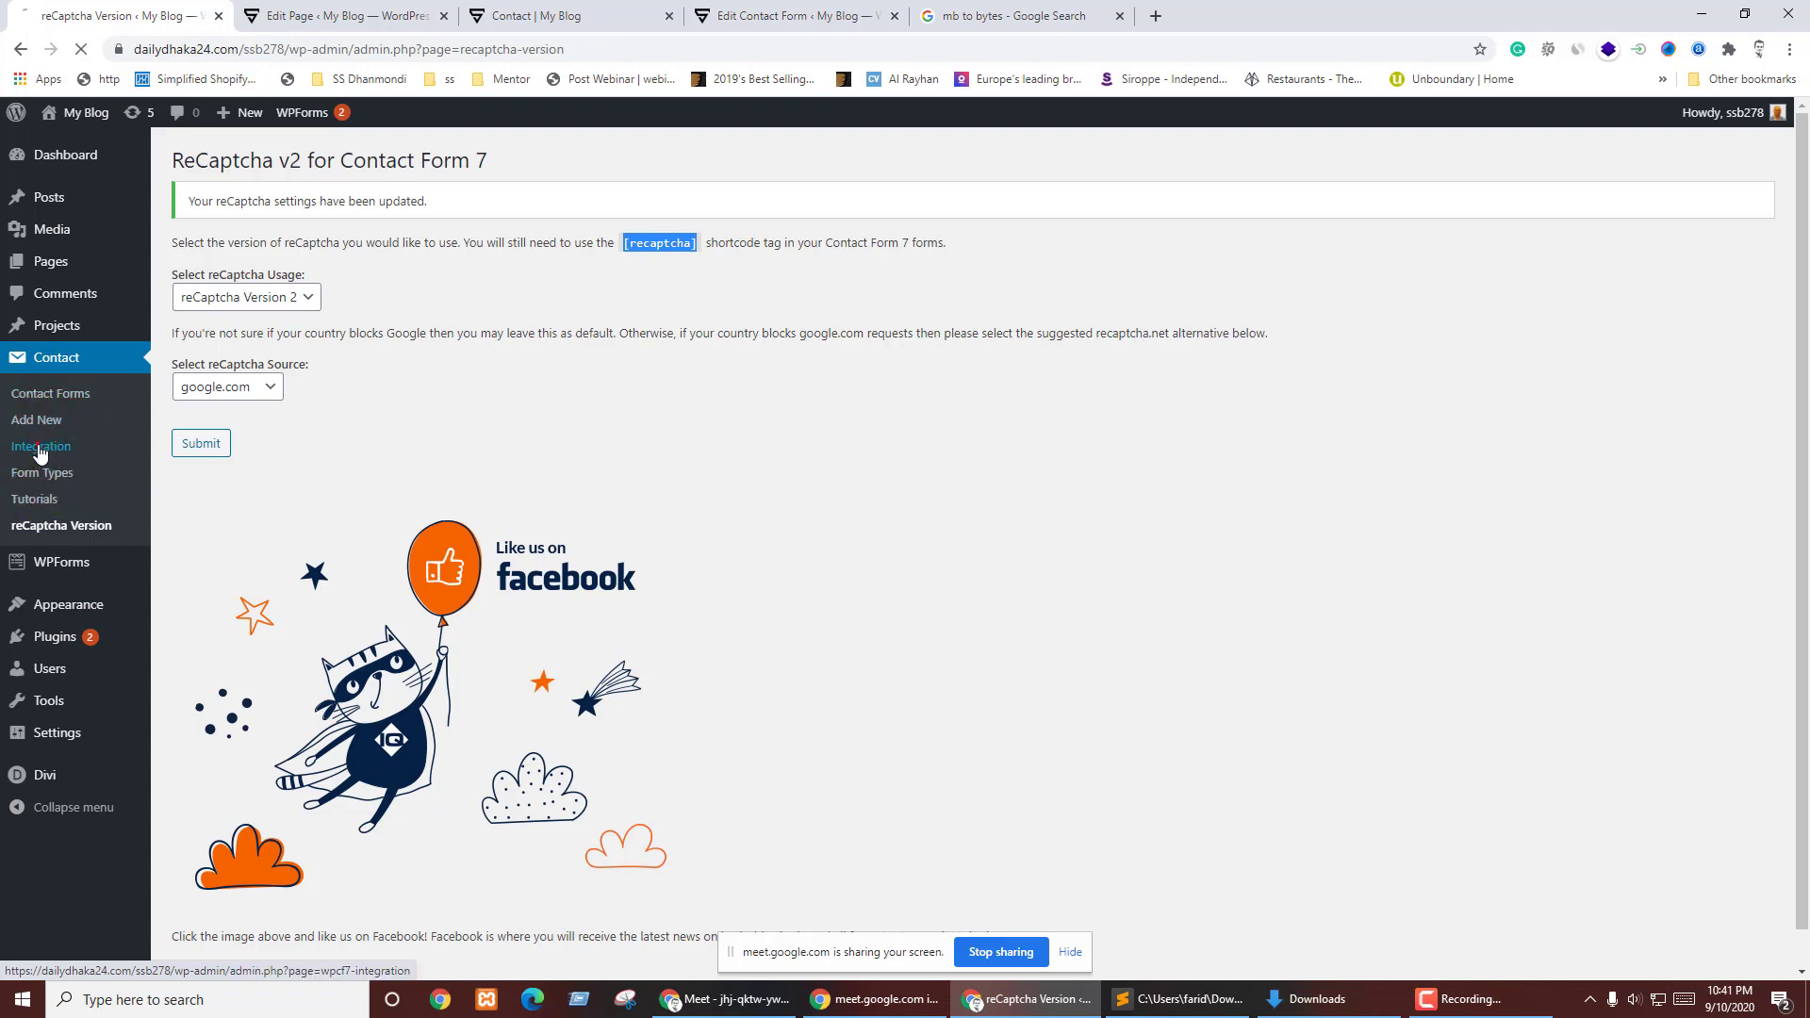
- Open Contact > Integration and begin setting up the reCAPTCHA integration
left_click(41, 448)
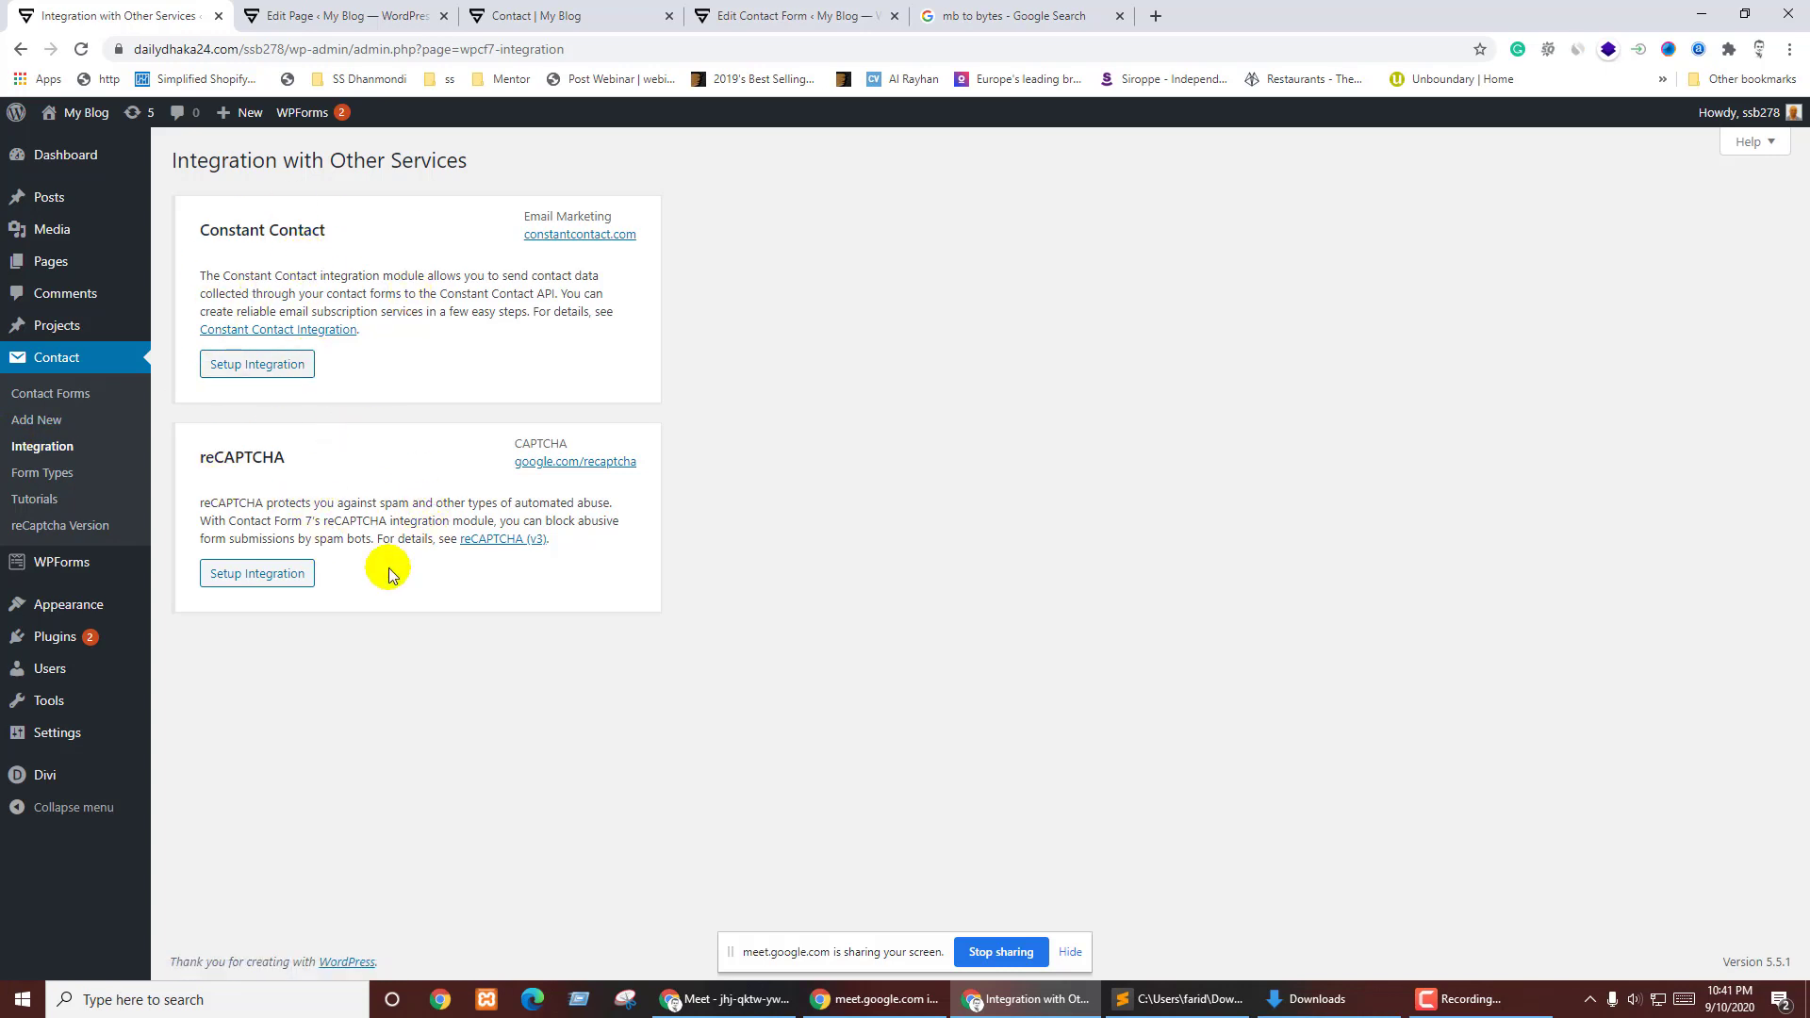
left_click(240, 573)
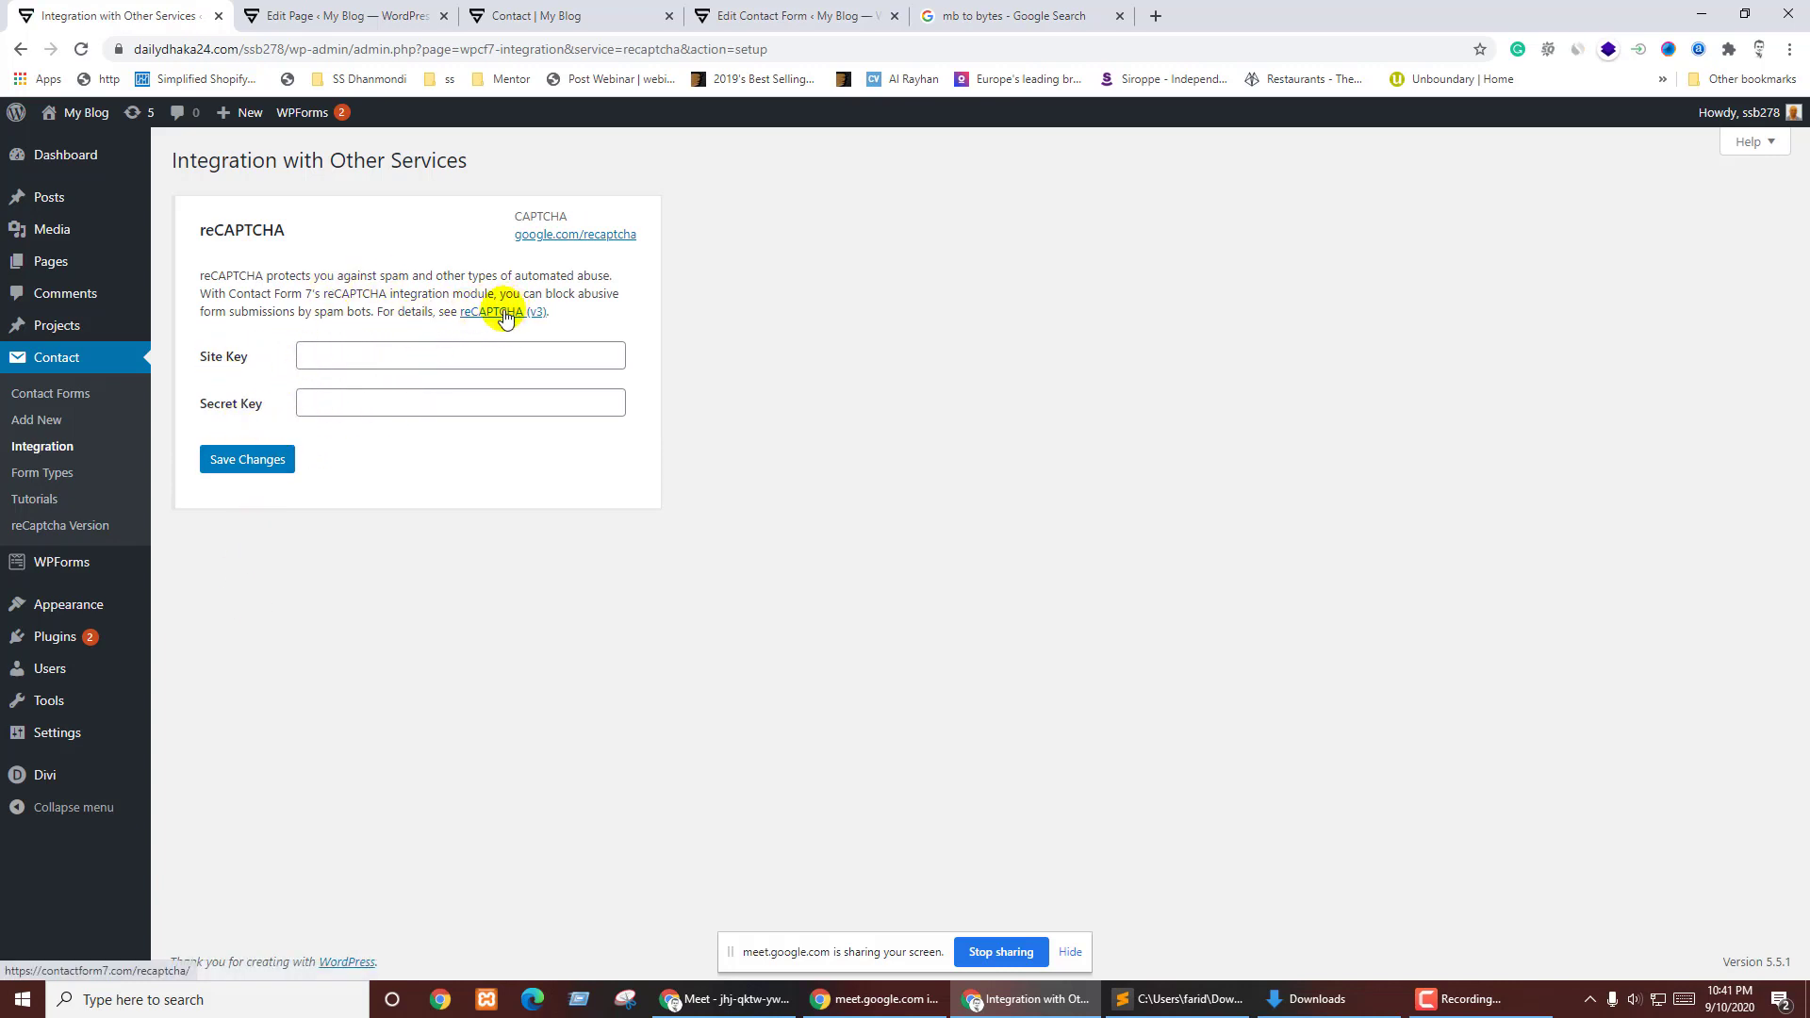
- Open Contact Form 7's reCAPTCHA (v3) guide and follow its My reCAPTCHA link
middle_click(597, 234)
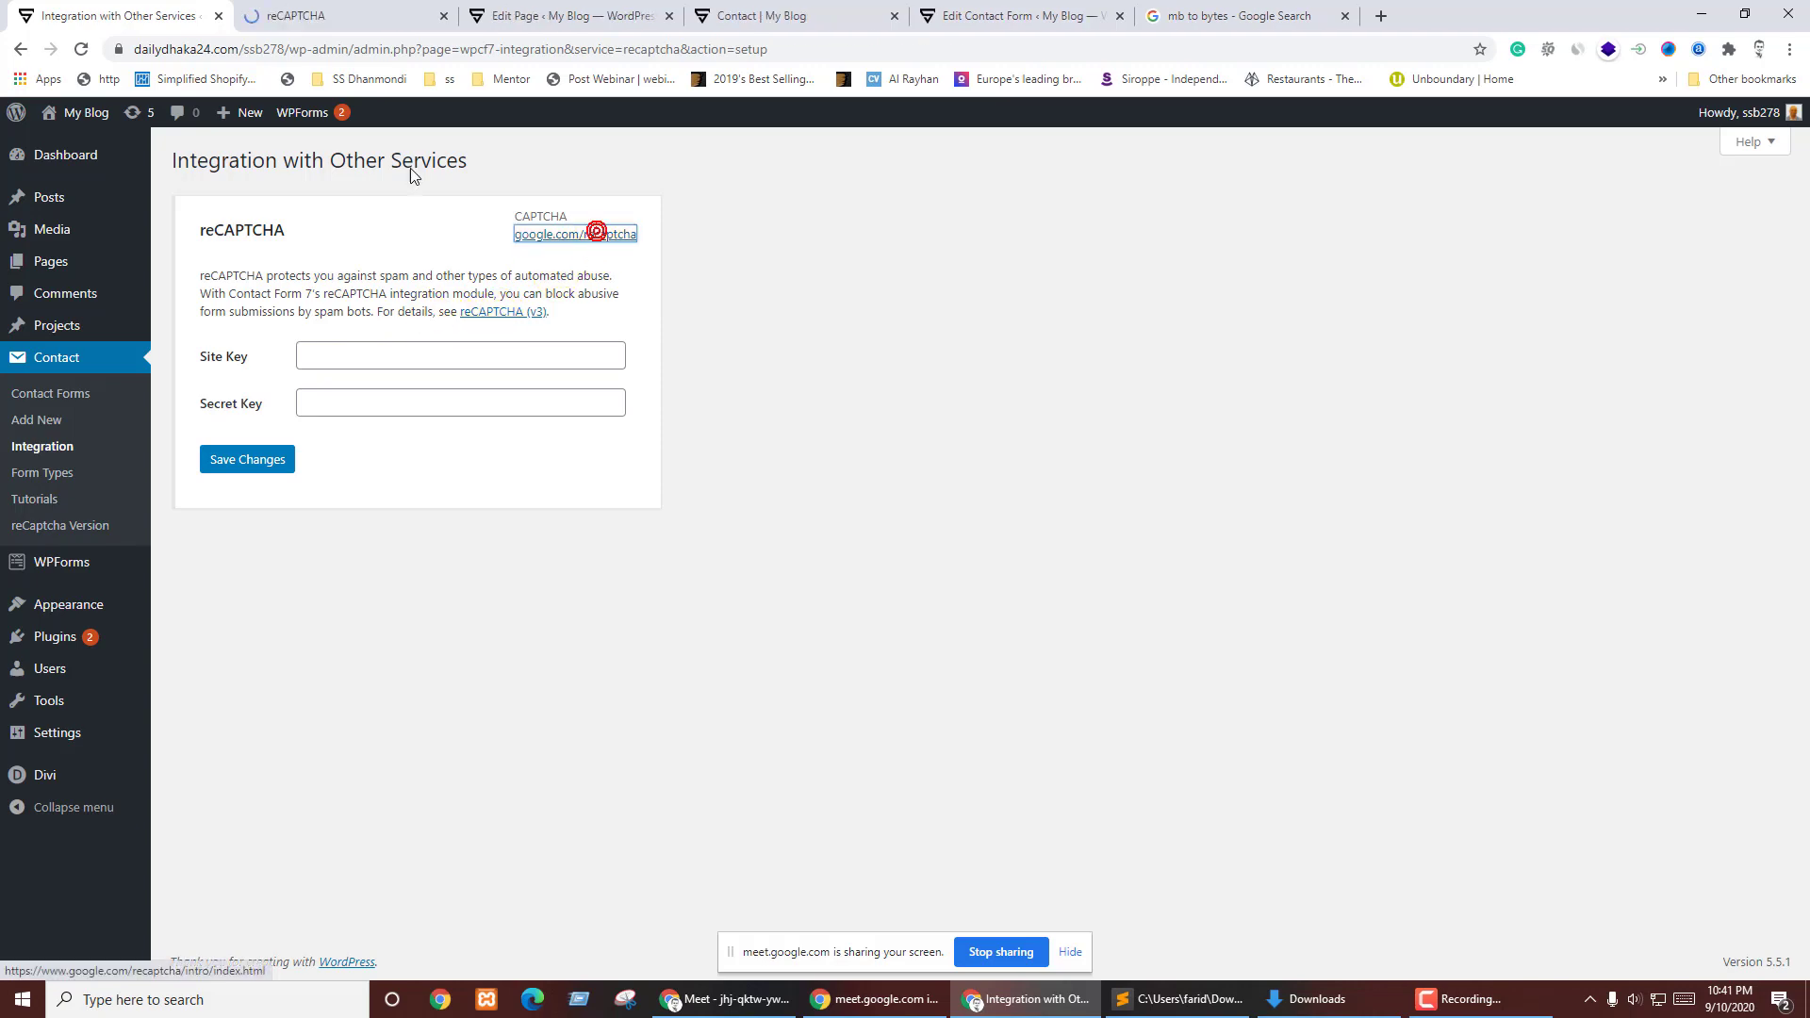
scroll(1035, 487, "down", 5)
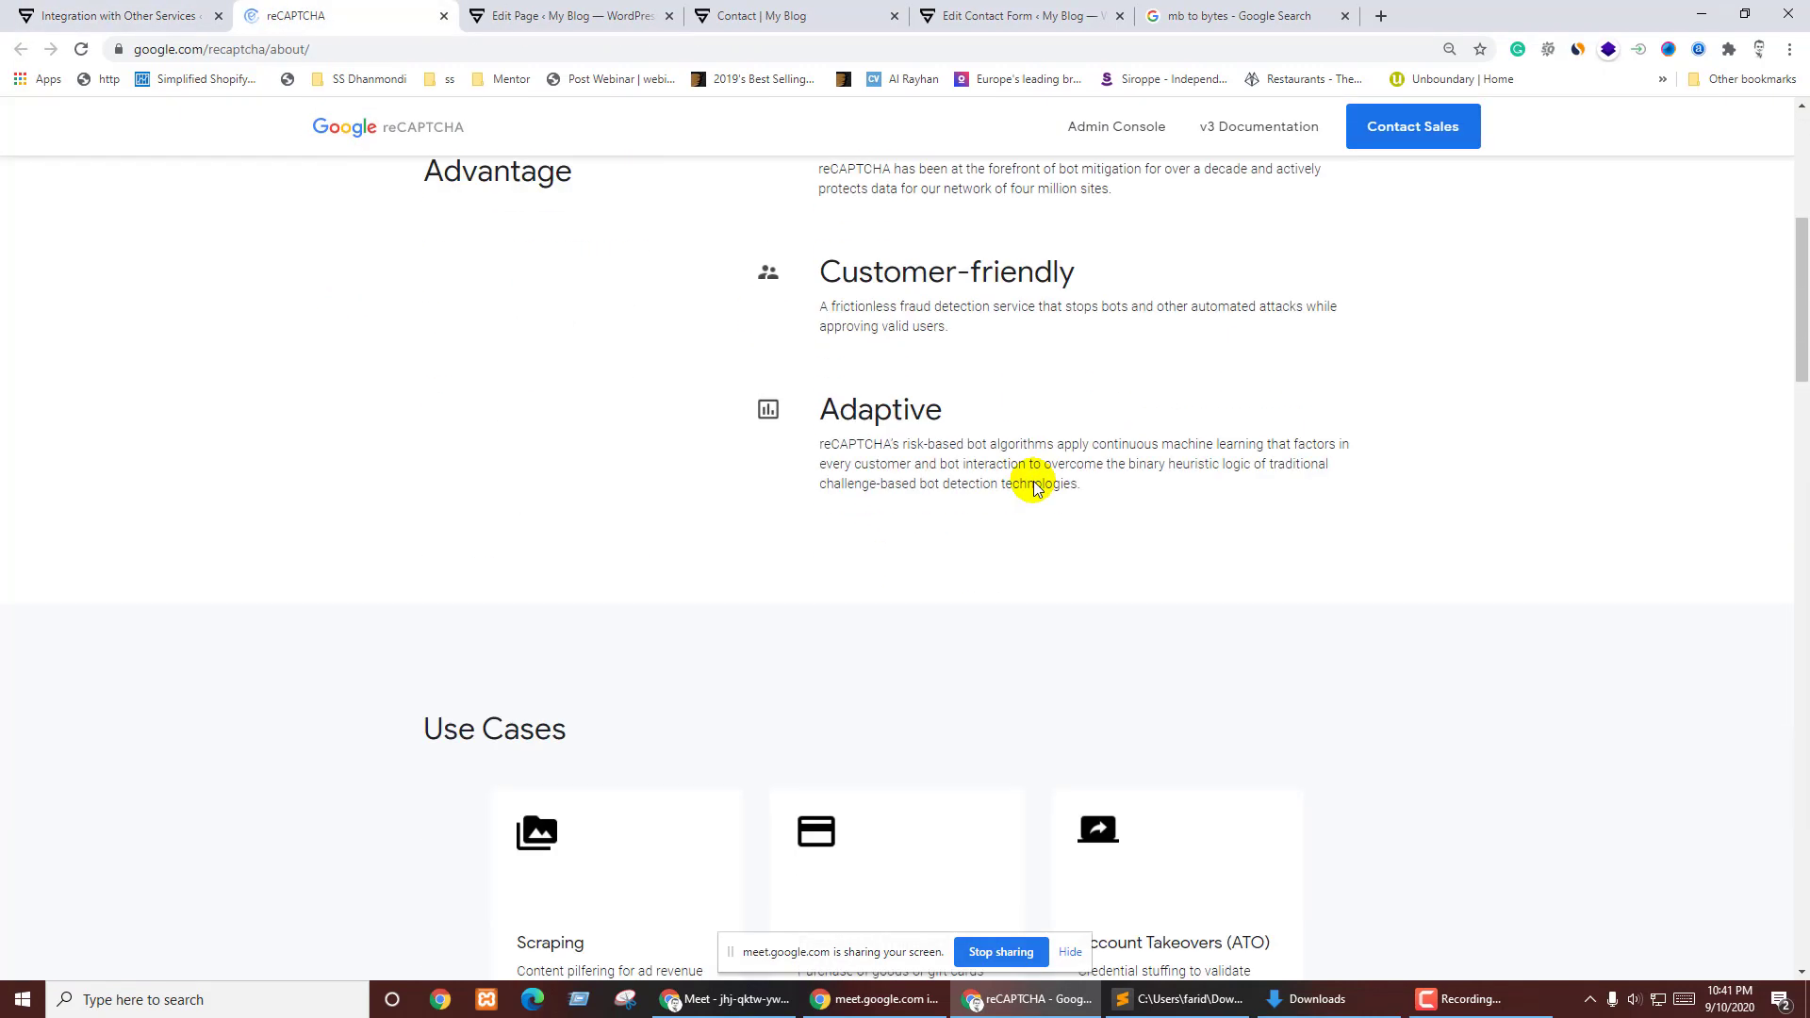
scroll(1034, 487, "up", 6)
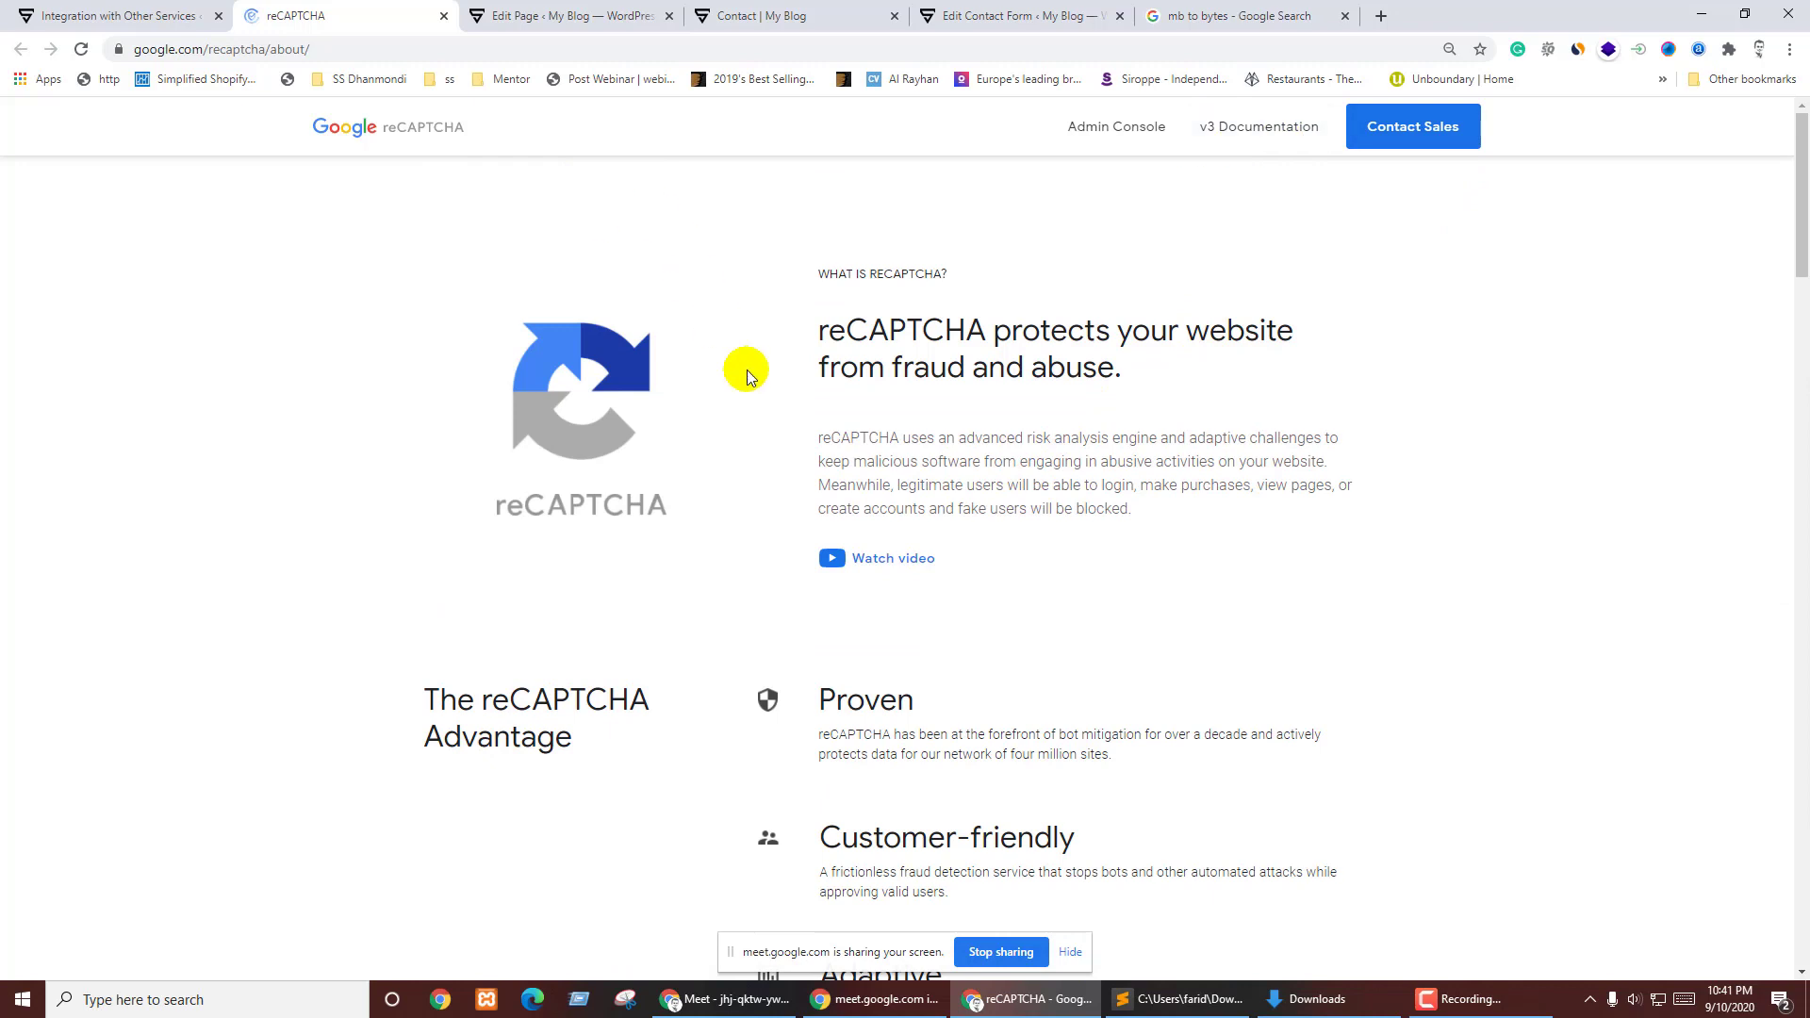
left_click(165, 15)
middle_click(493, 315)
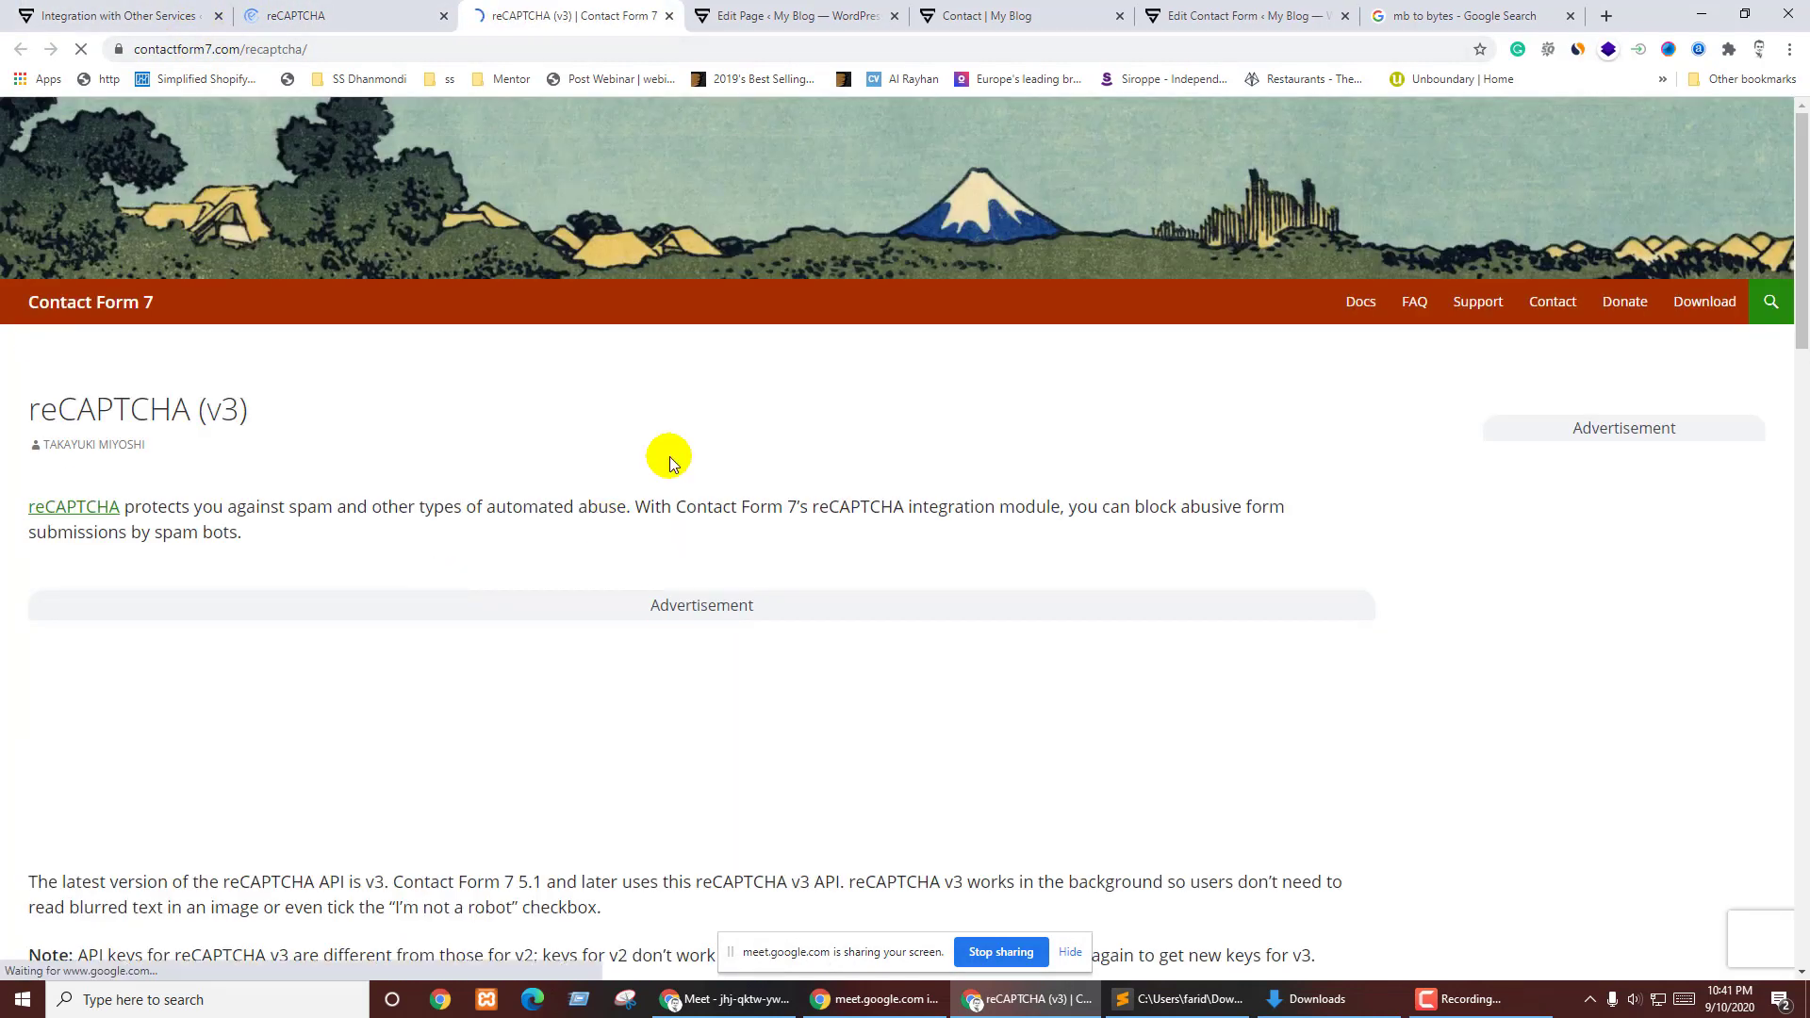
left_click(444, 15)
scroll(566, 547, "down", 5)
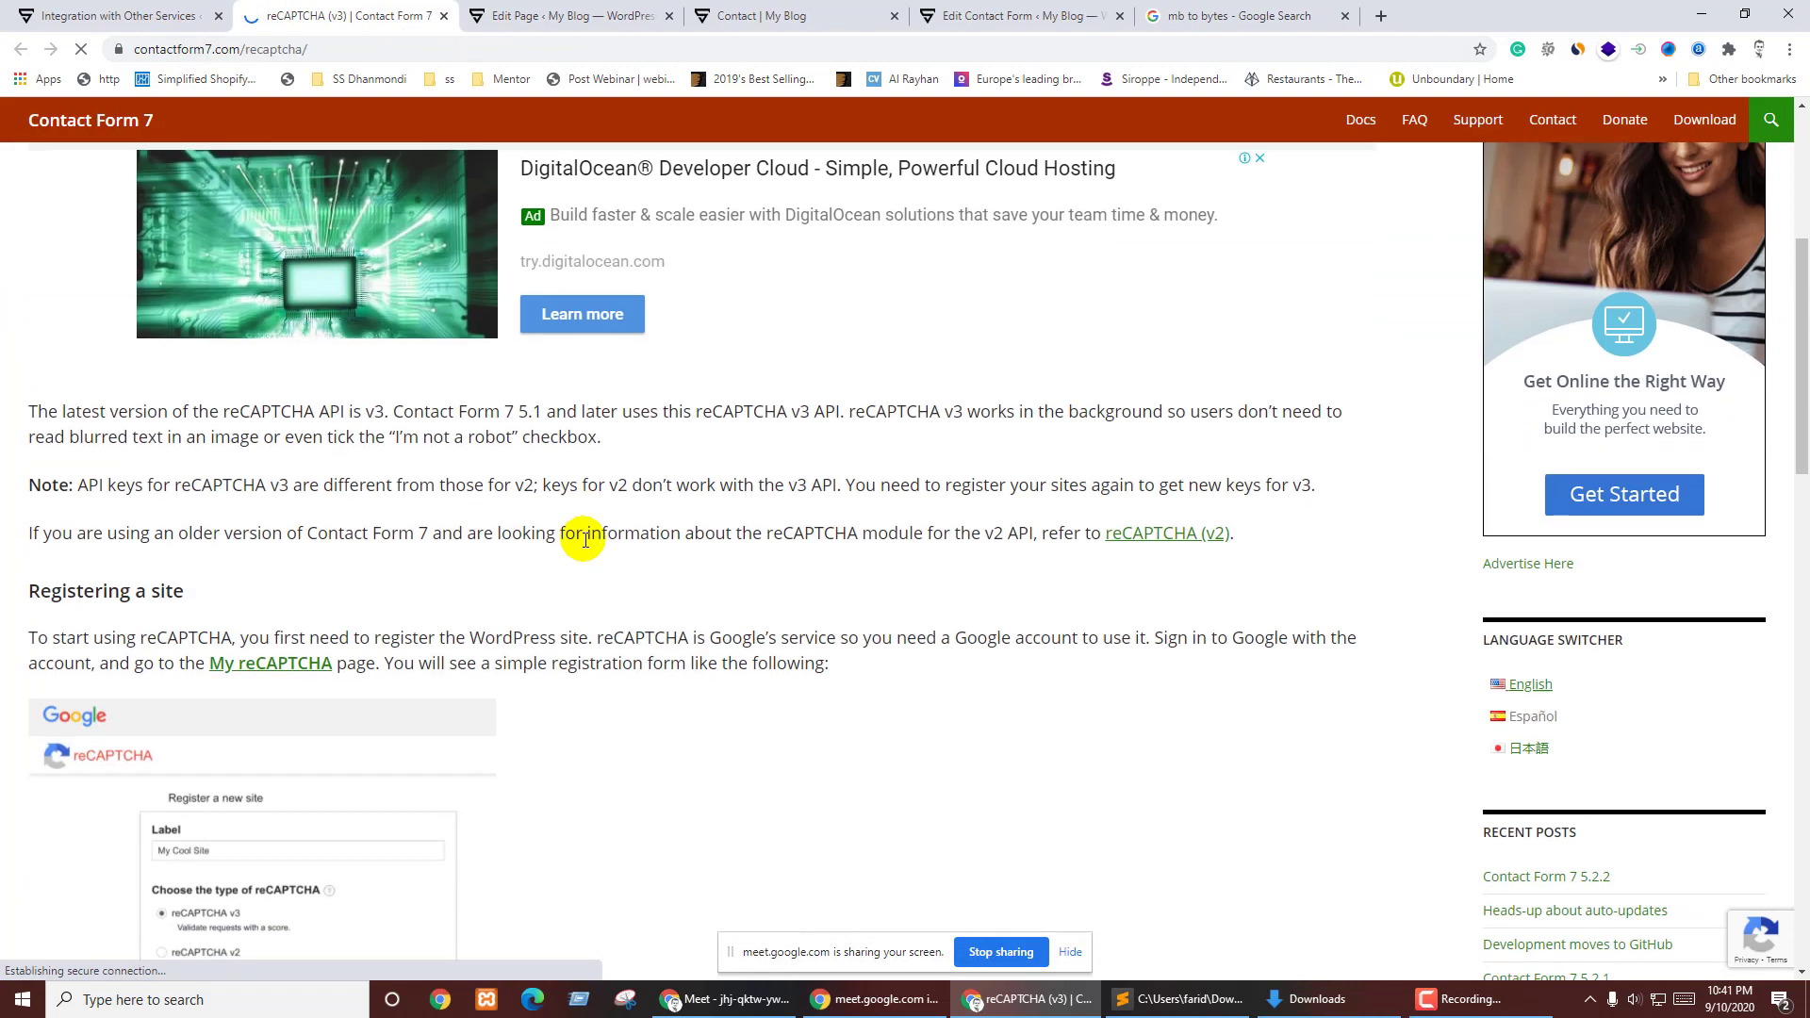
scroll(593, 547, "down", 5)
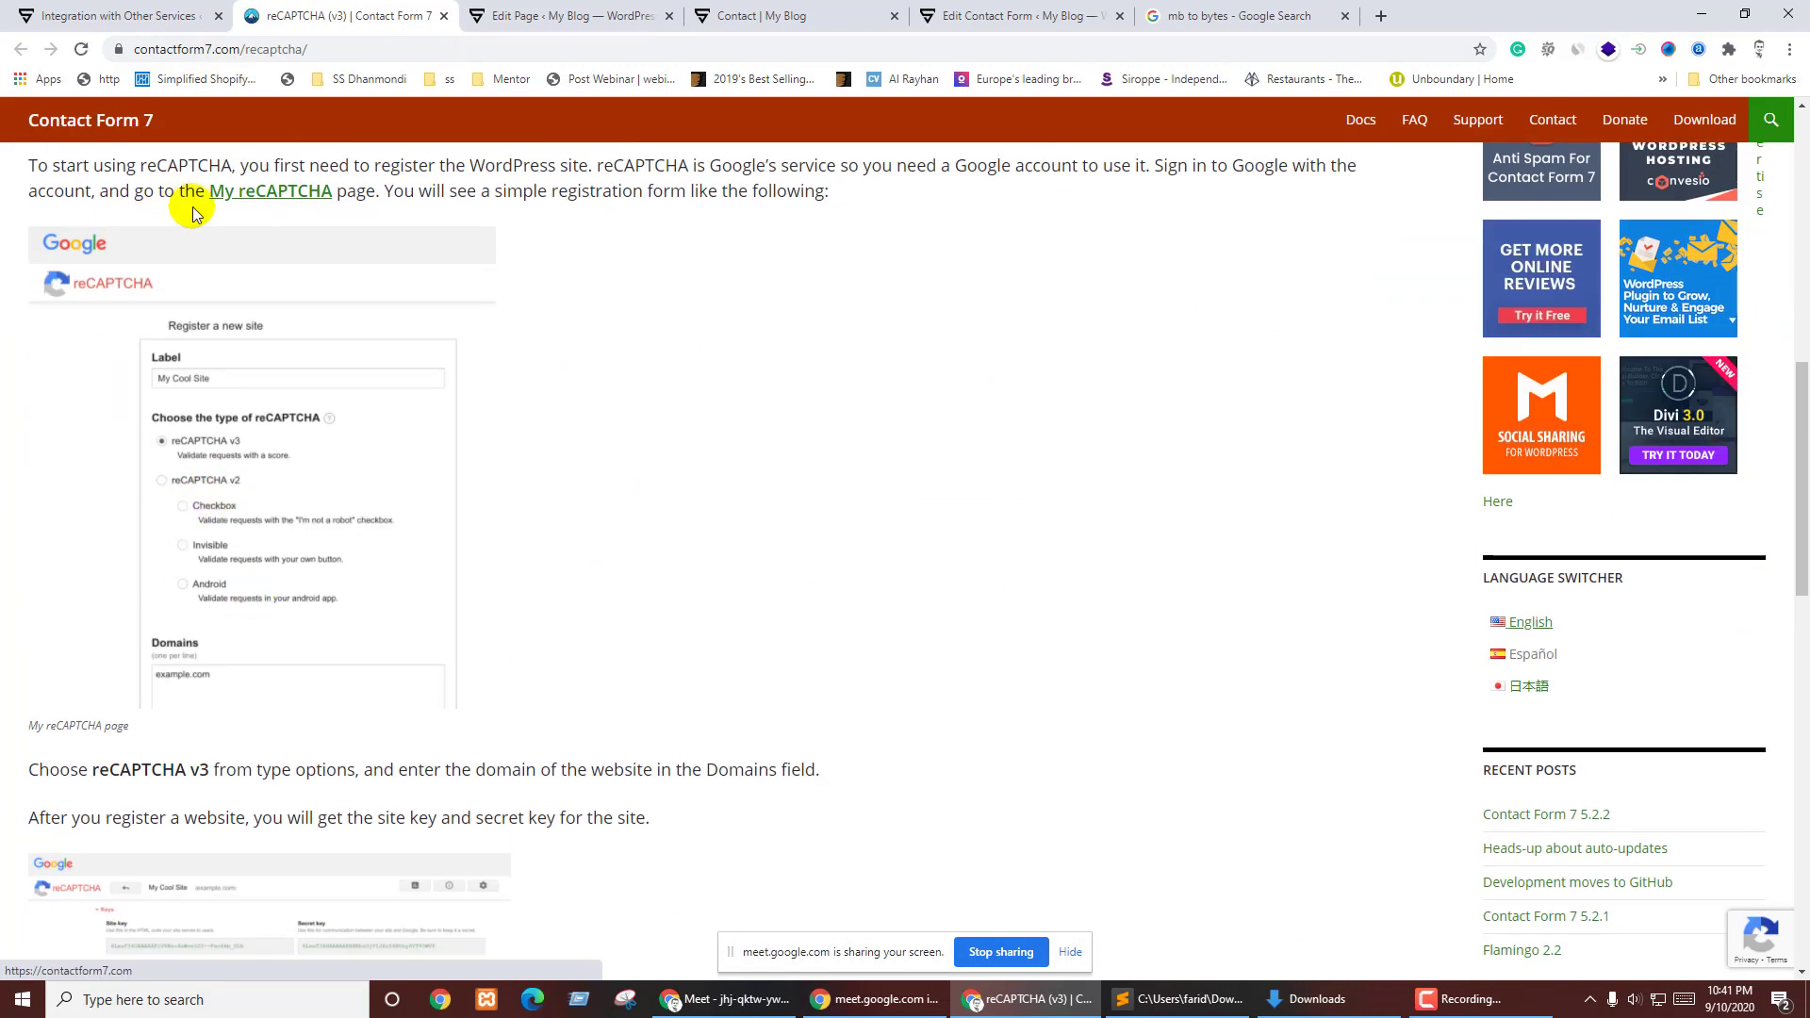
scroll(330, 751, "down", 3)
scroll(336, 753, "up", 4)
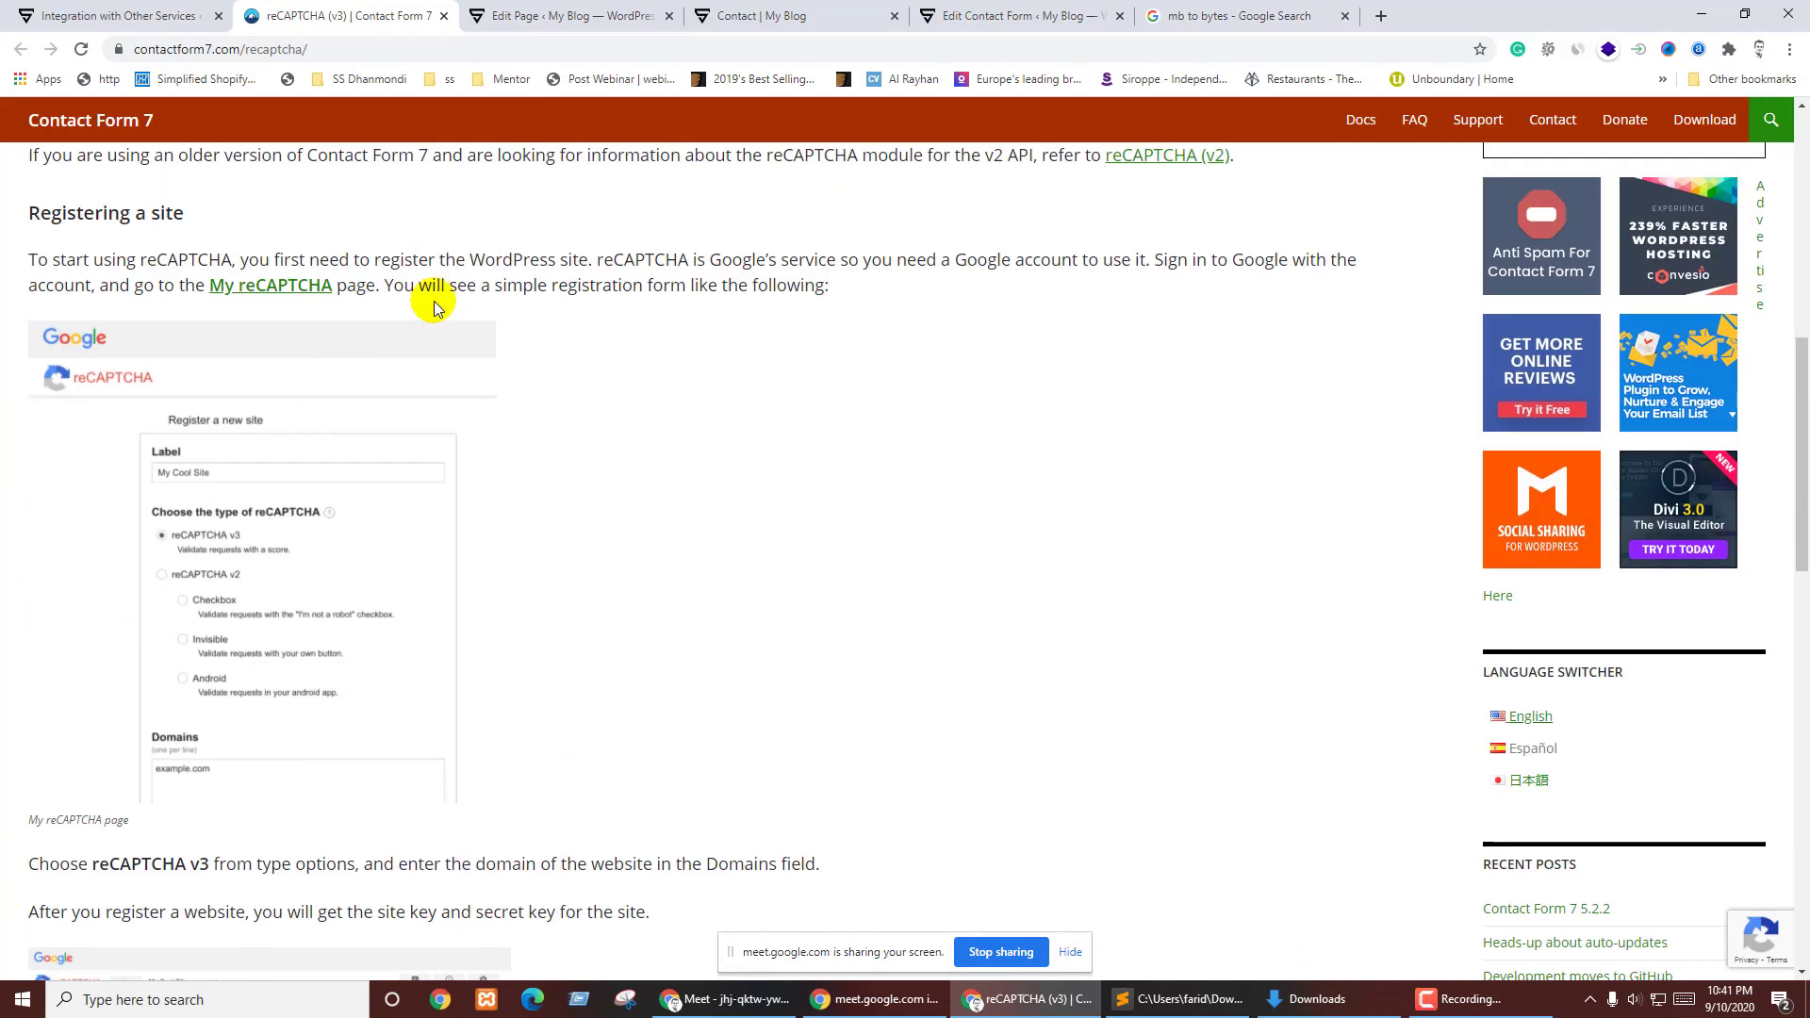
left_click(271, 287)
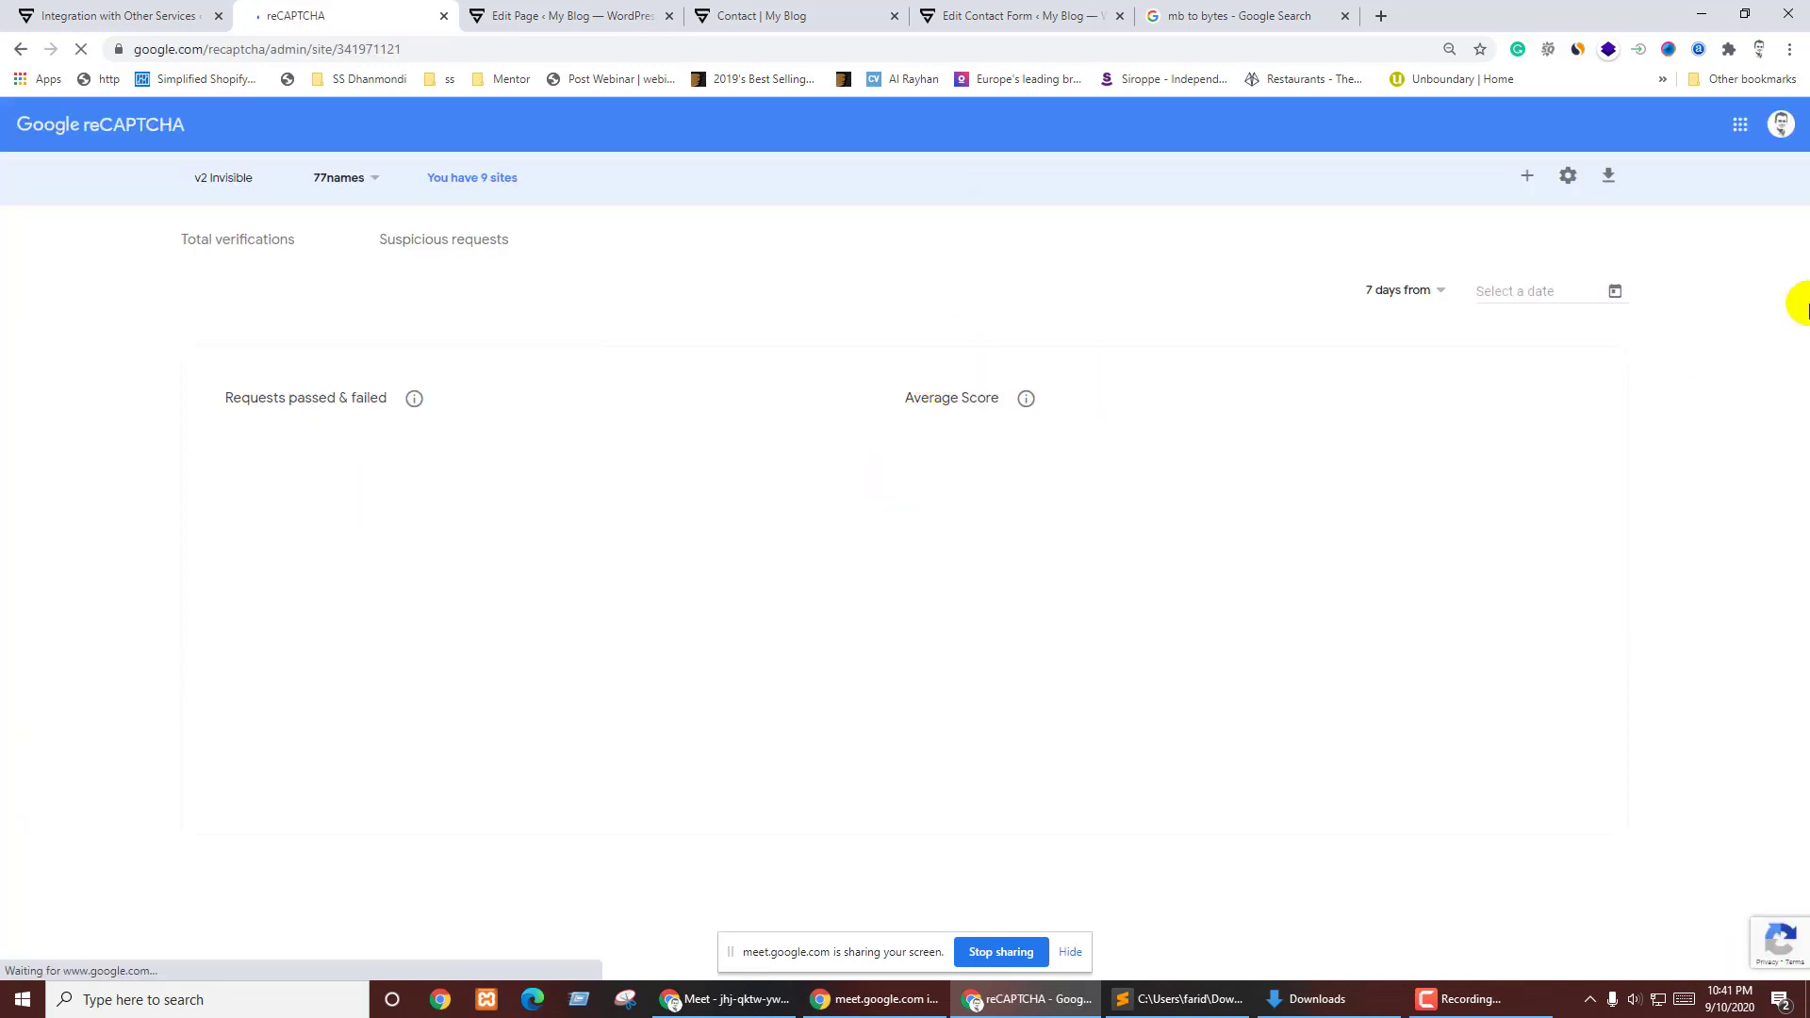
- Switch to another Google account, close the old tab, and start a new site registration
left_click(1782, 125)
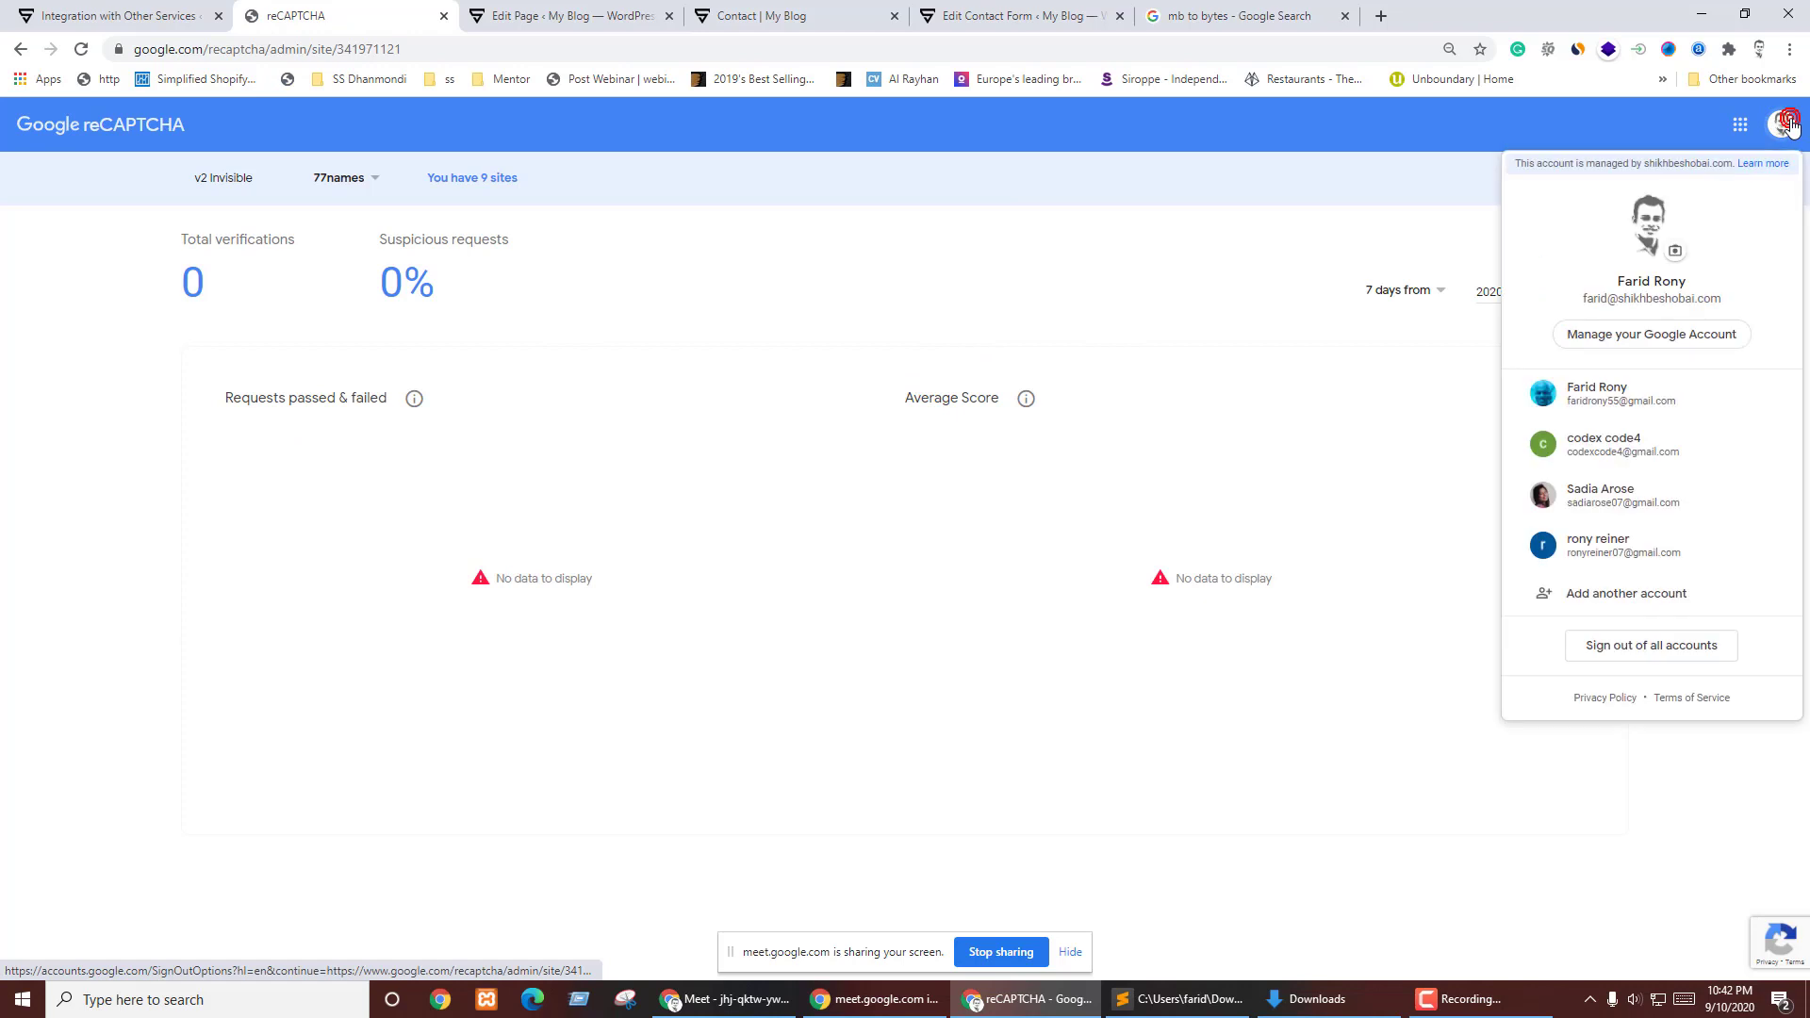
left_click(1609, 394)
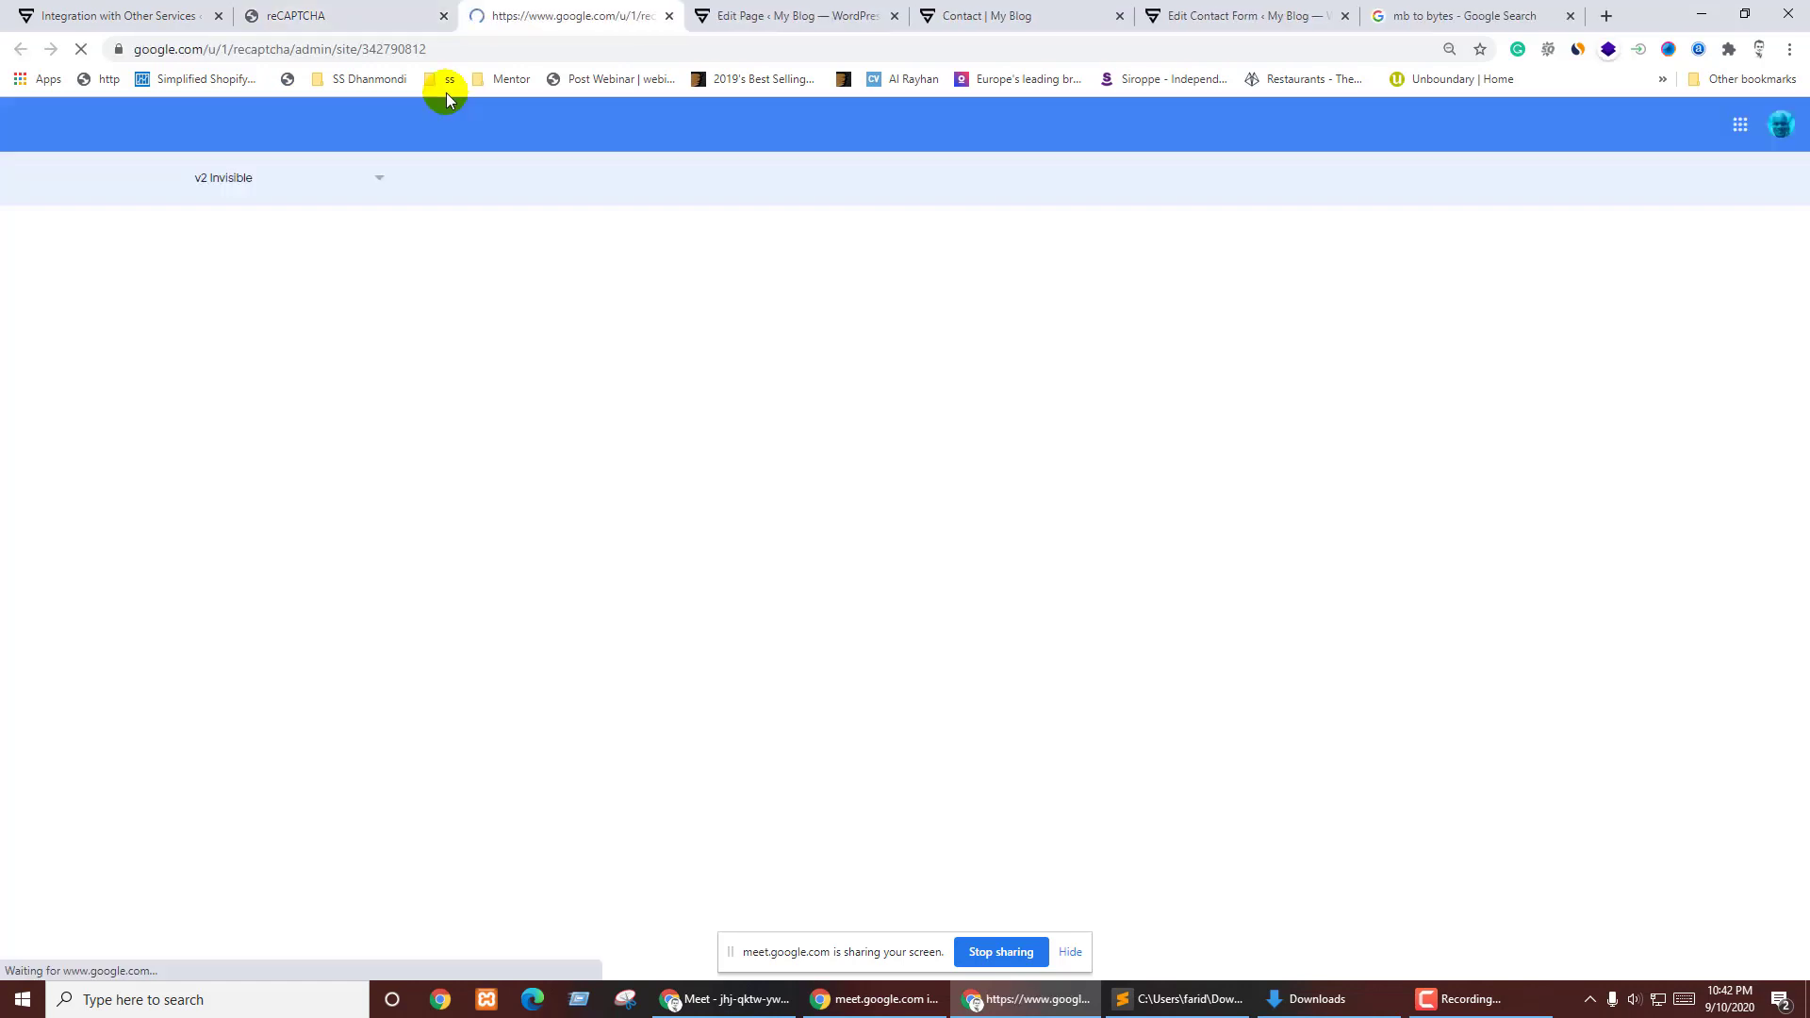
left_click(444, 16)
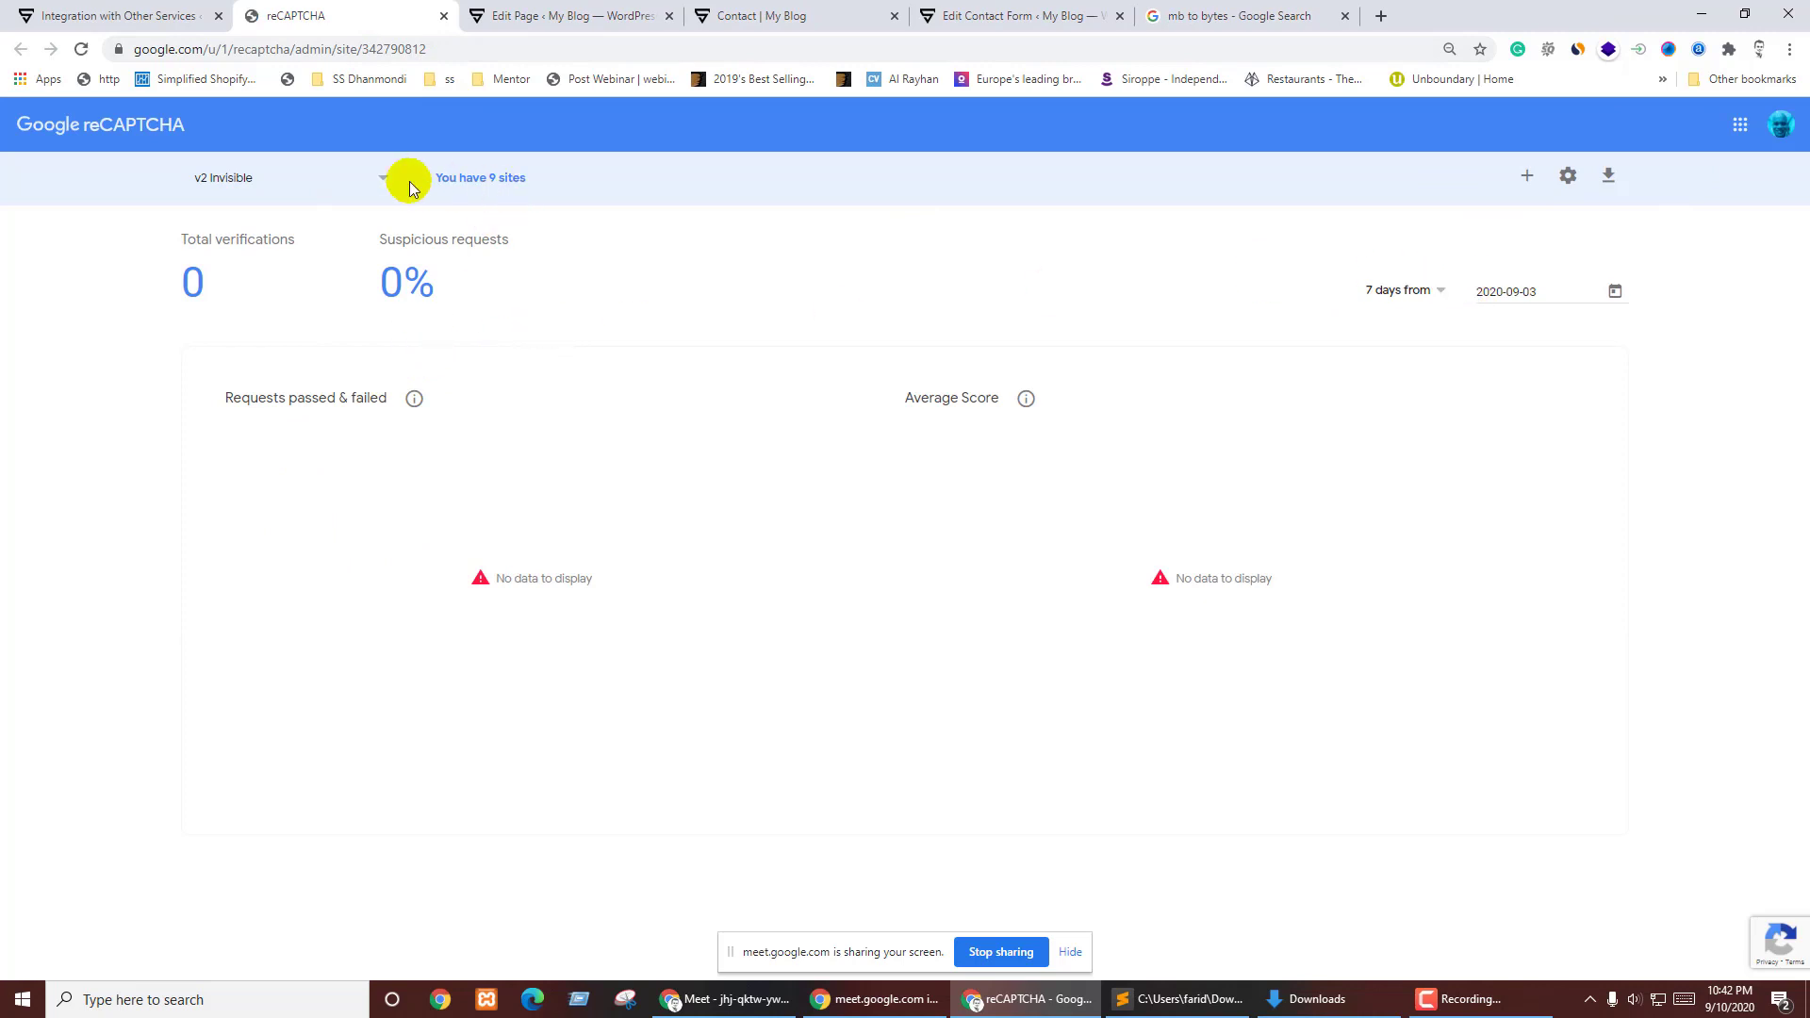
left_click(1527, 175)
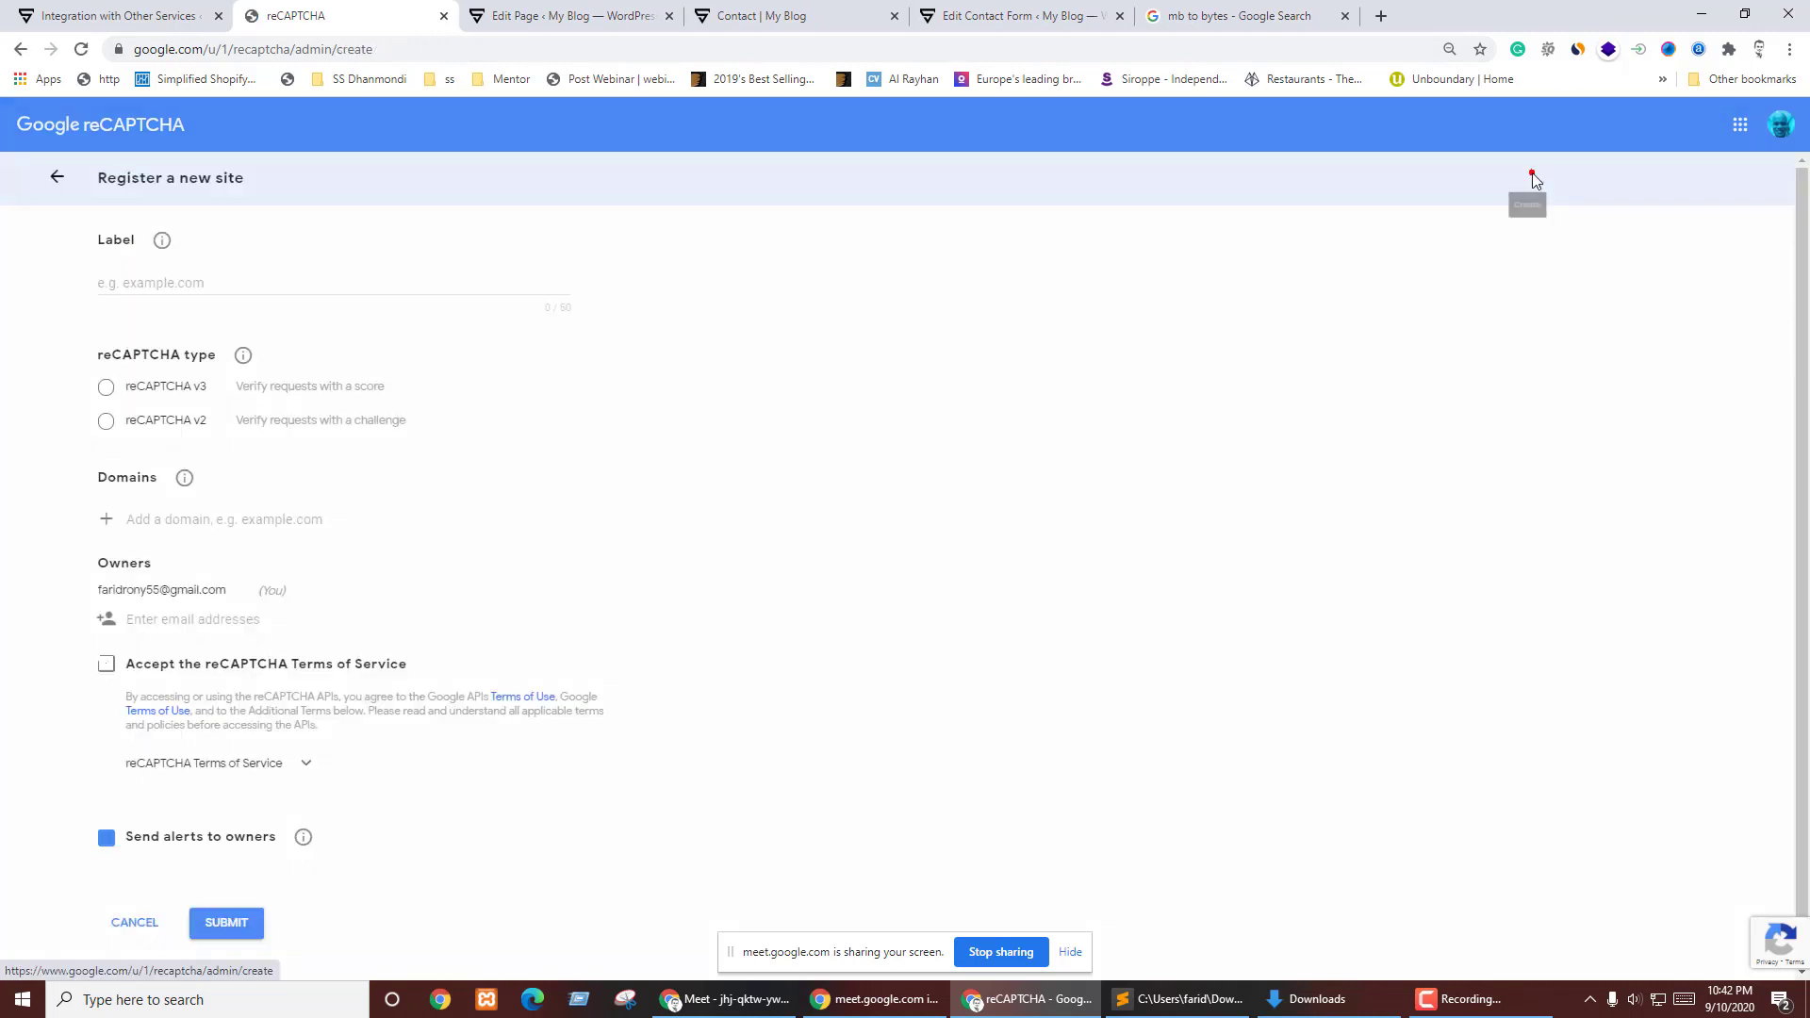
left_click(202, 286)
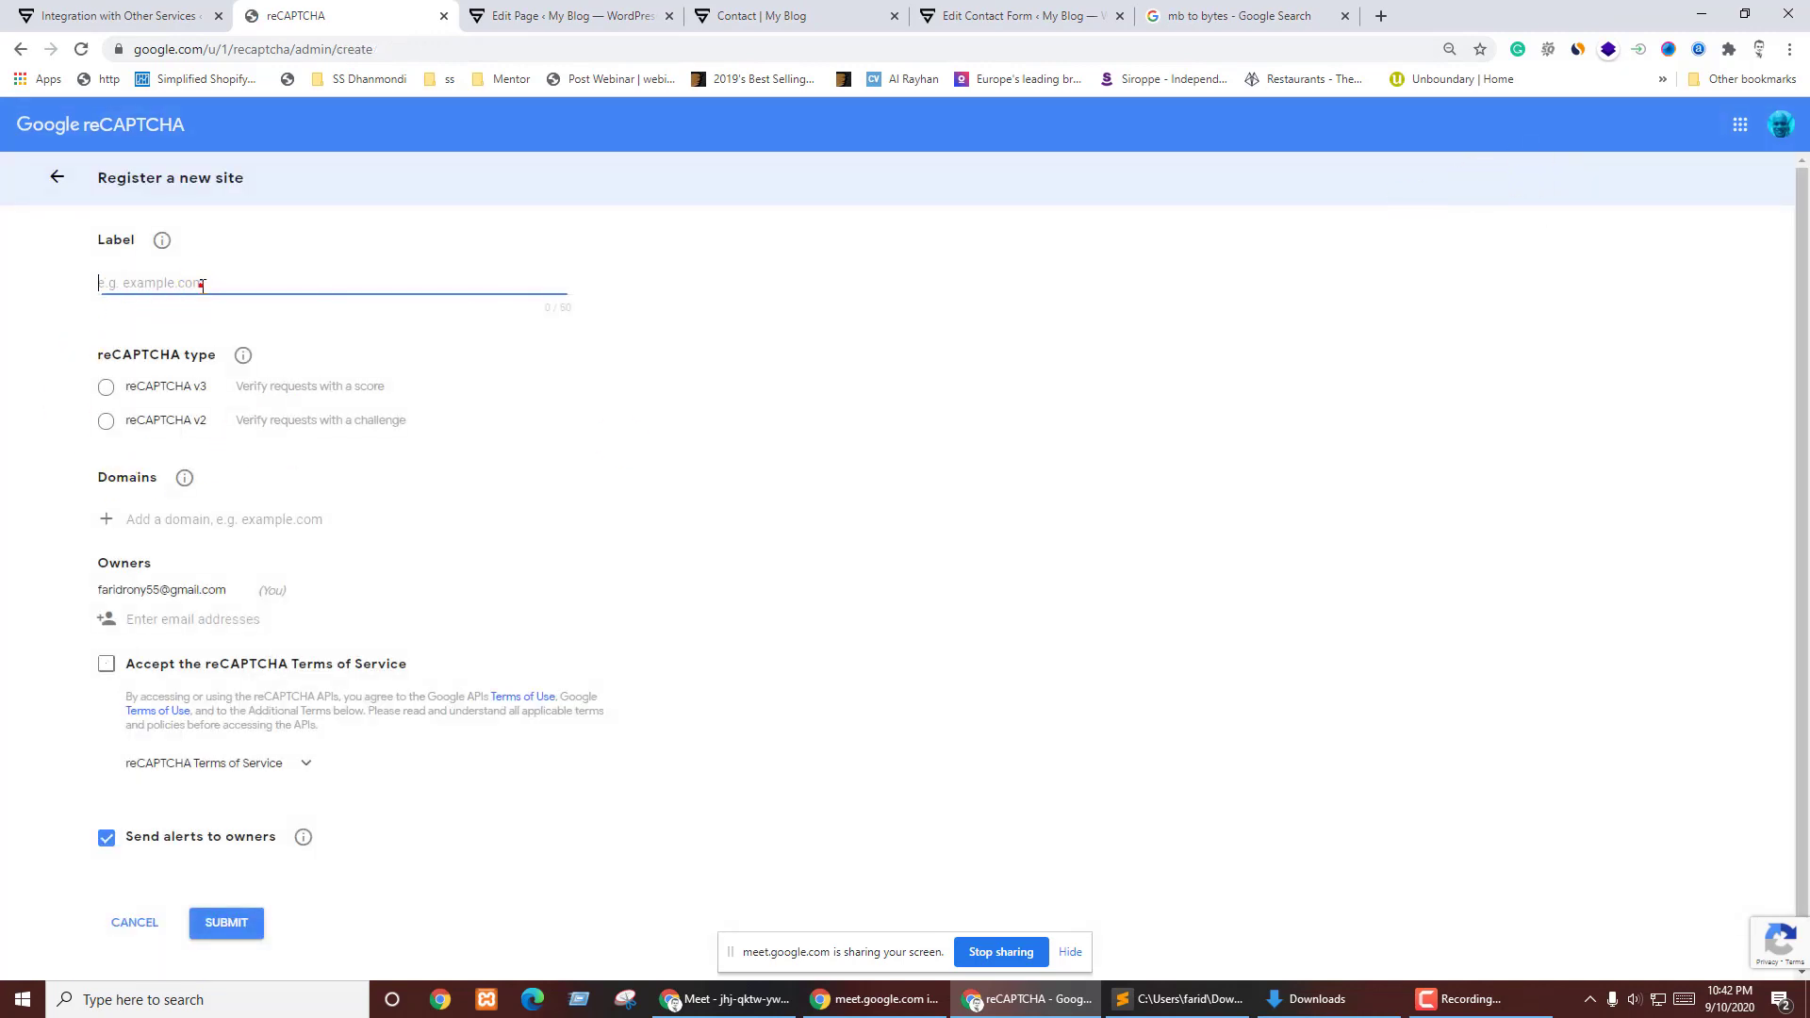
left_click(95, 15)
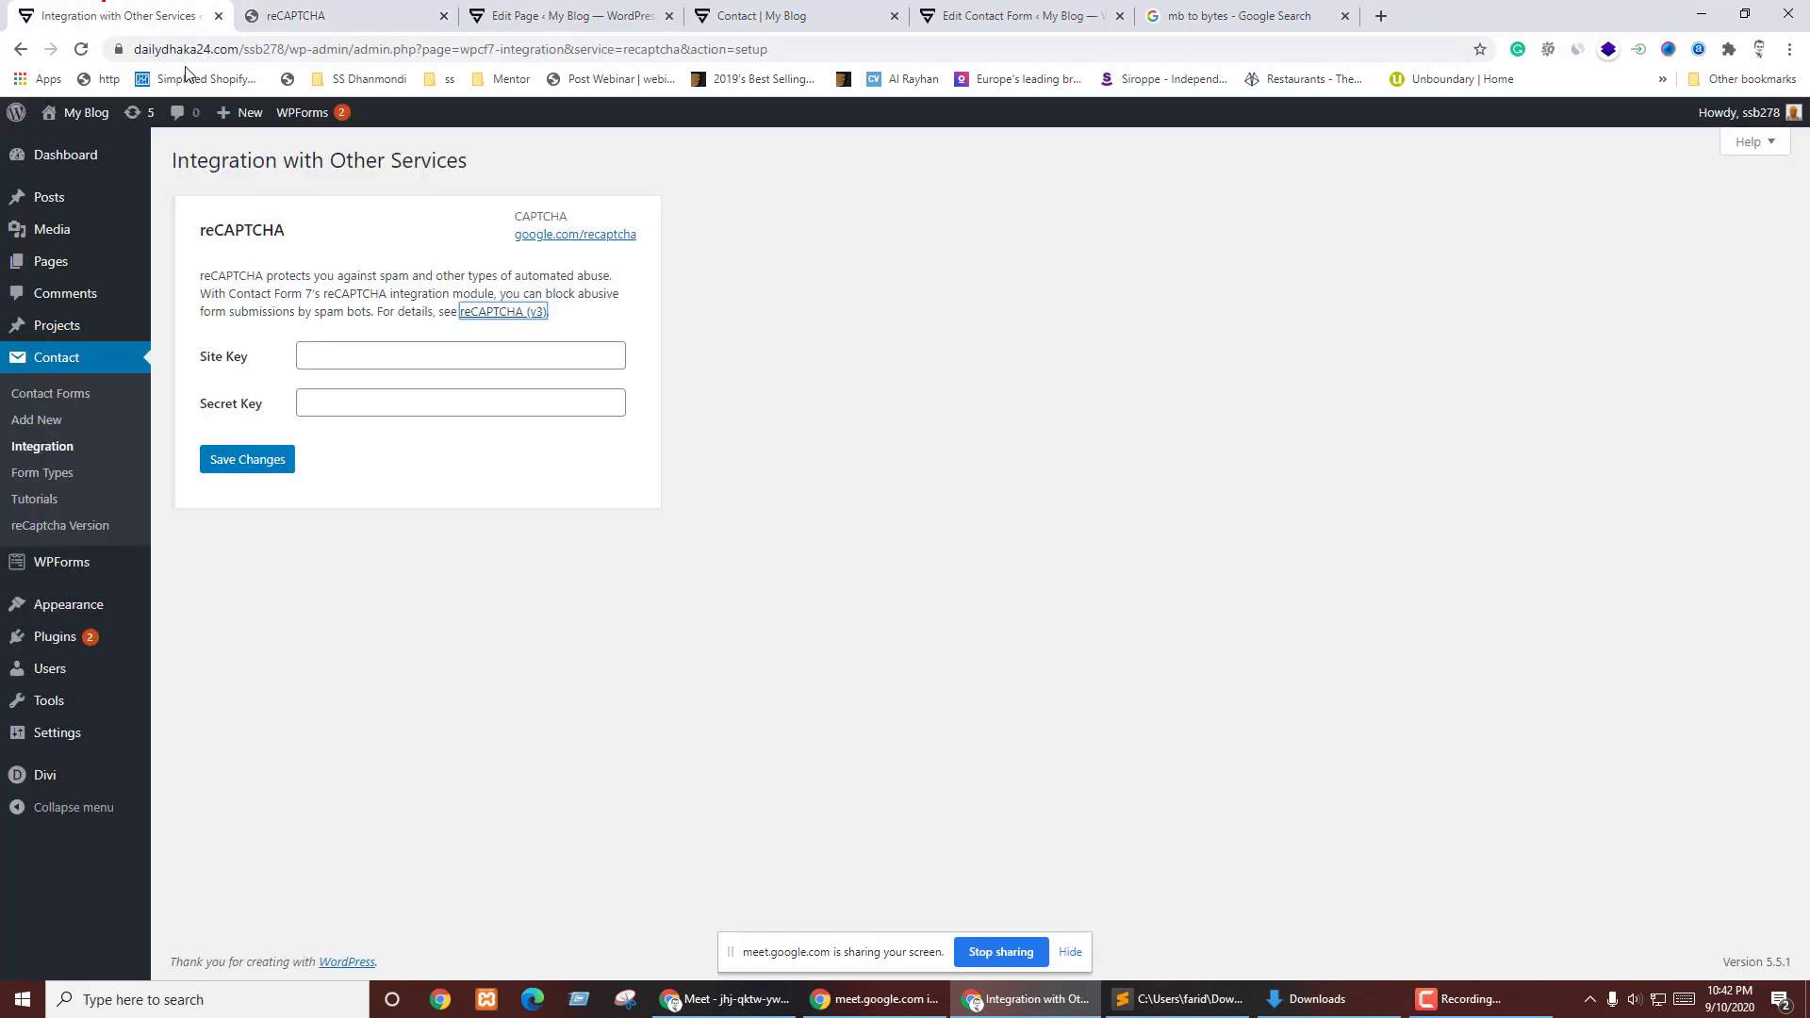
left_click_drag(285, 49, 75, 111)
key("ctrl+c")
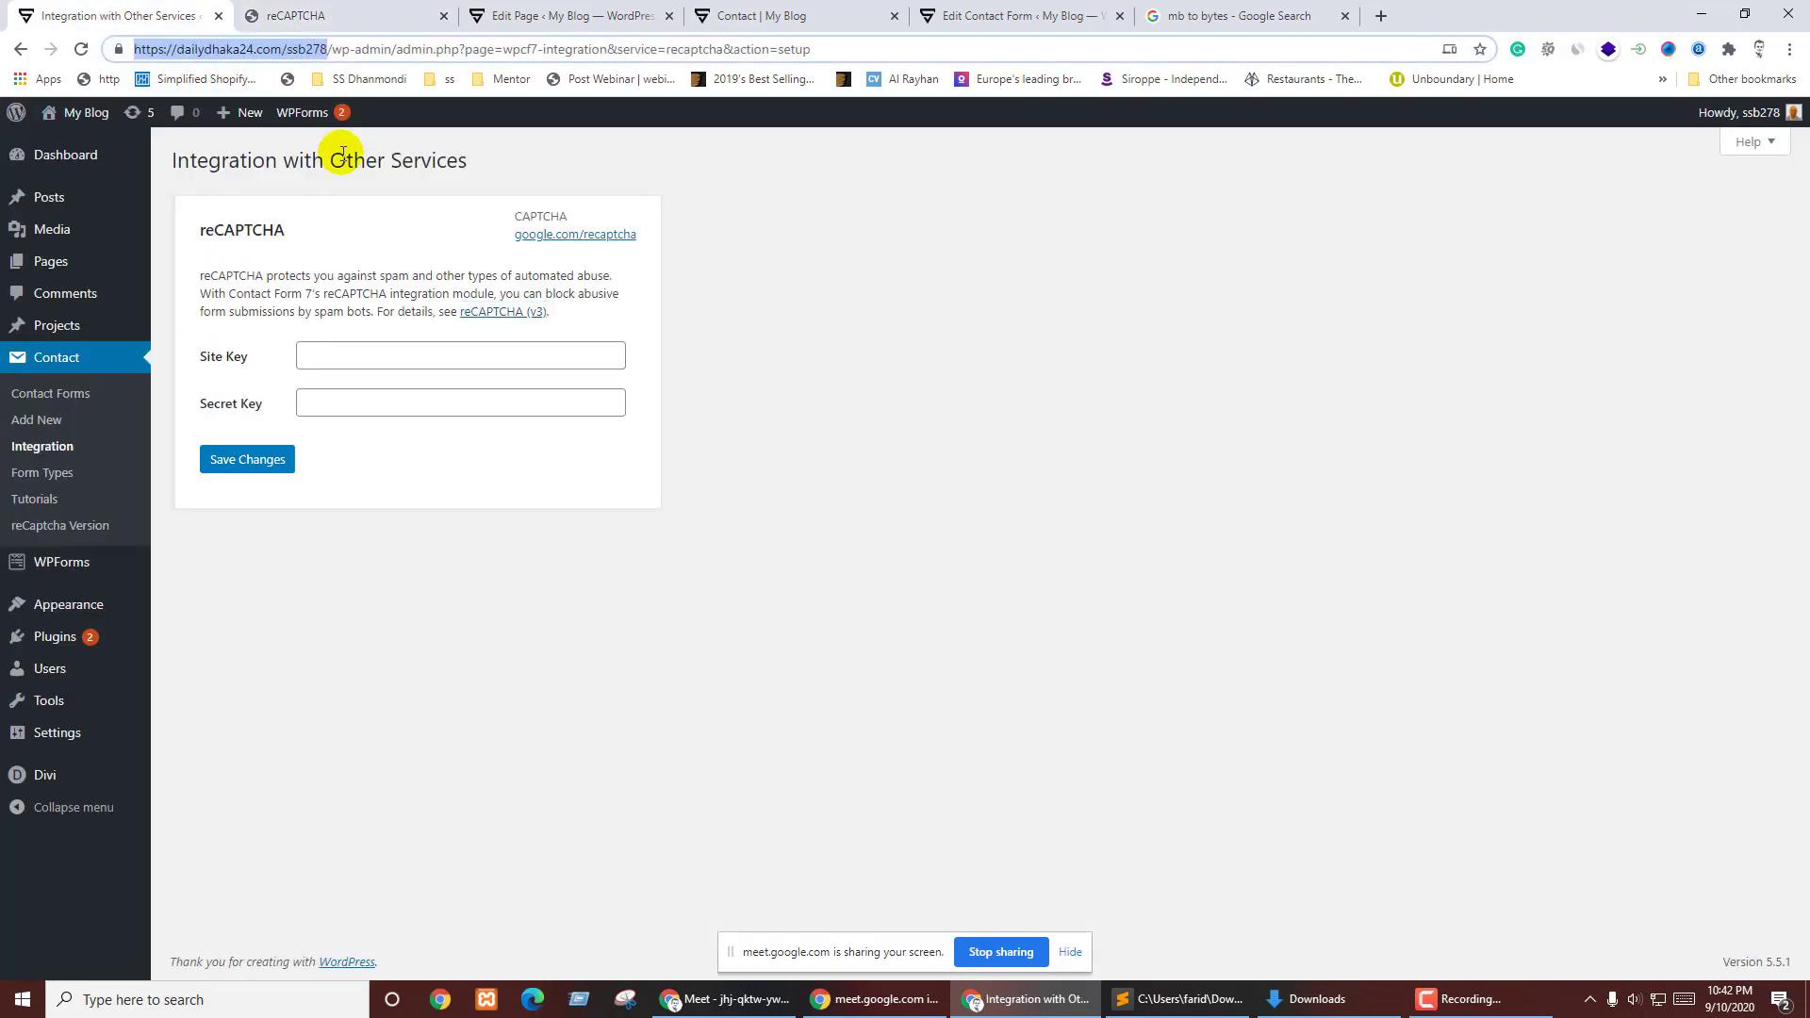
left_click(363, 11)
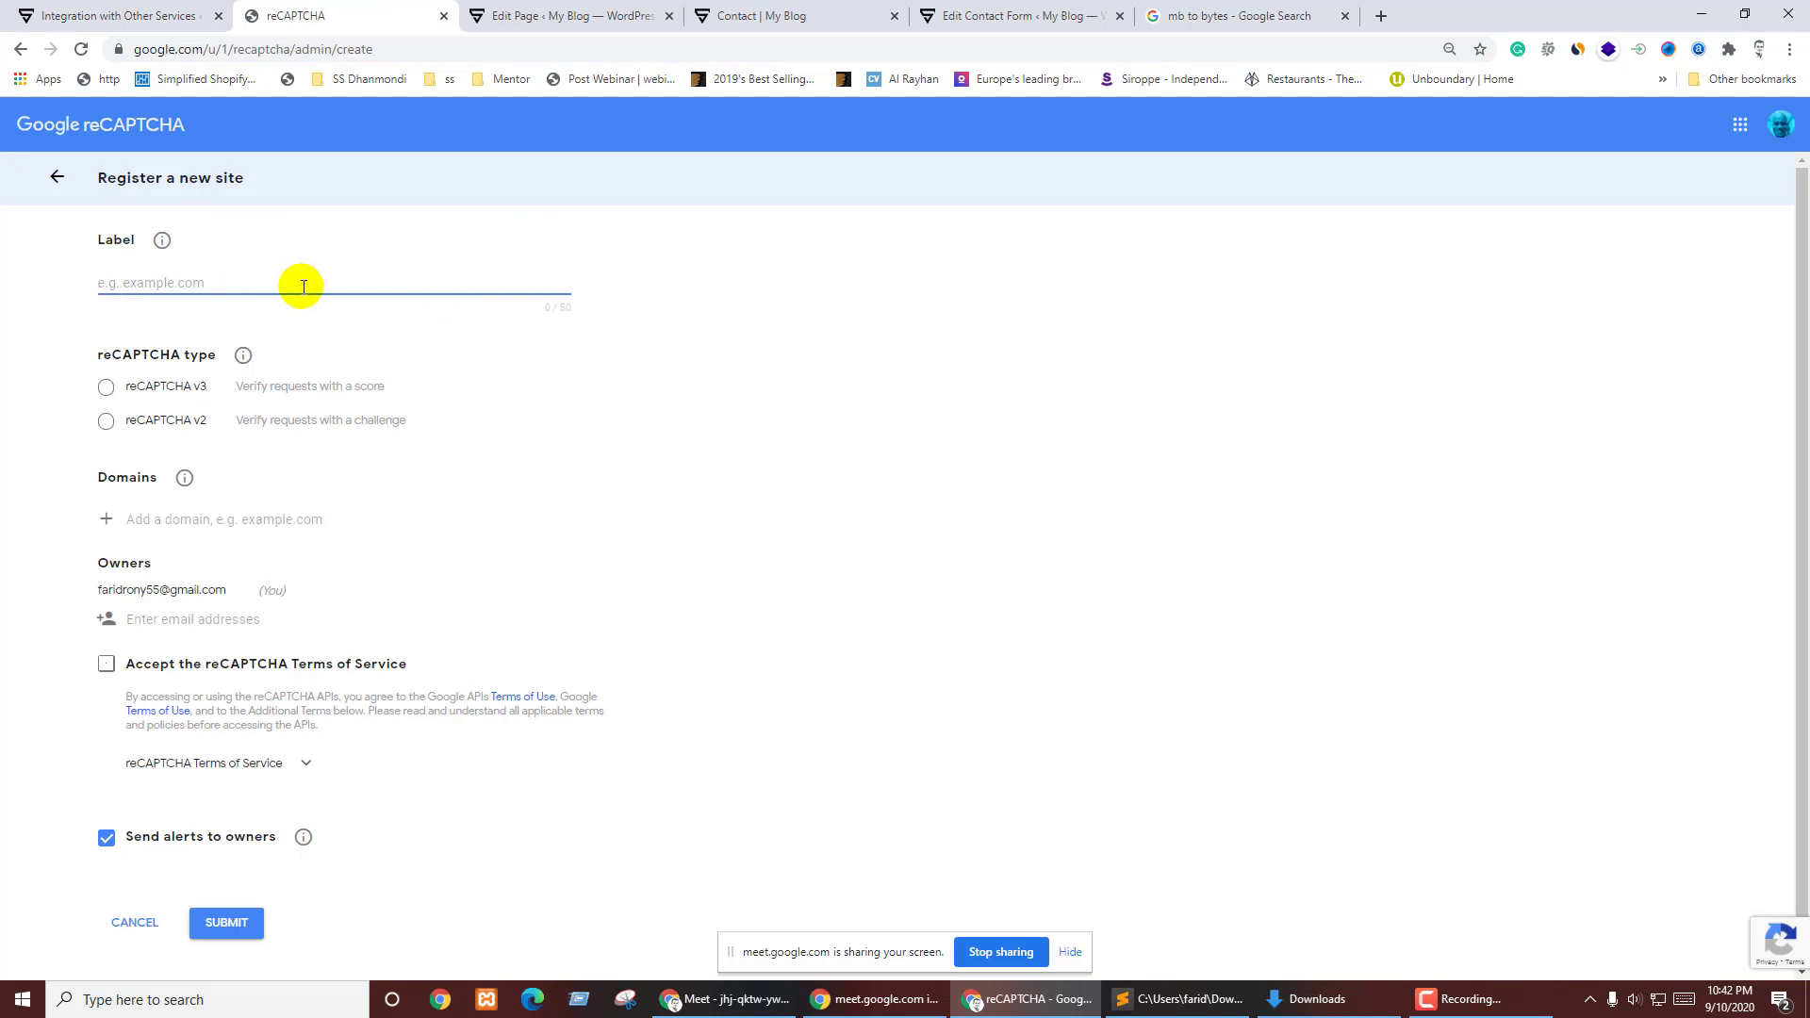
key("ctrl+v")
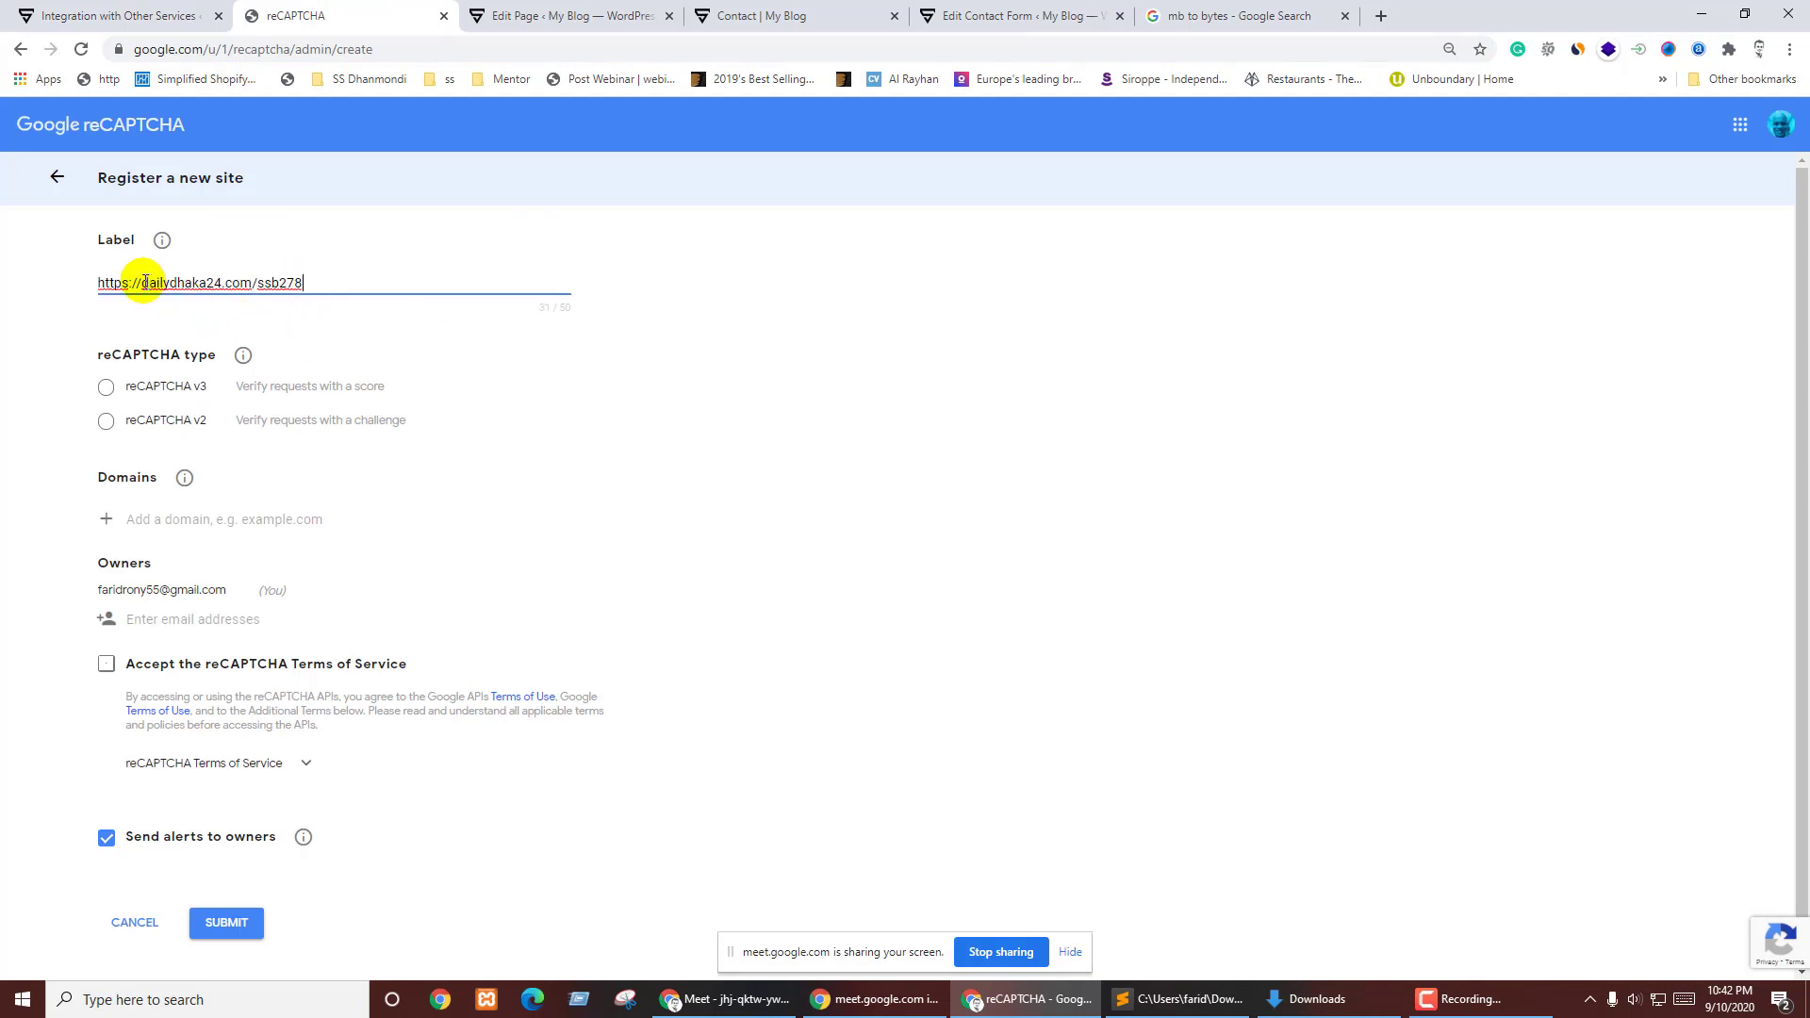
key("BackSpace")
left_click(307, 283)
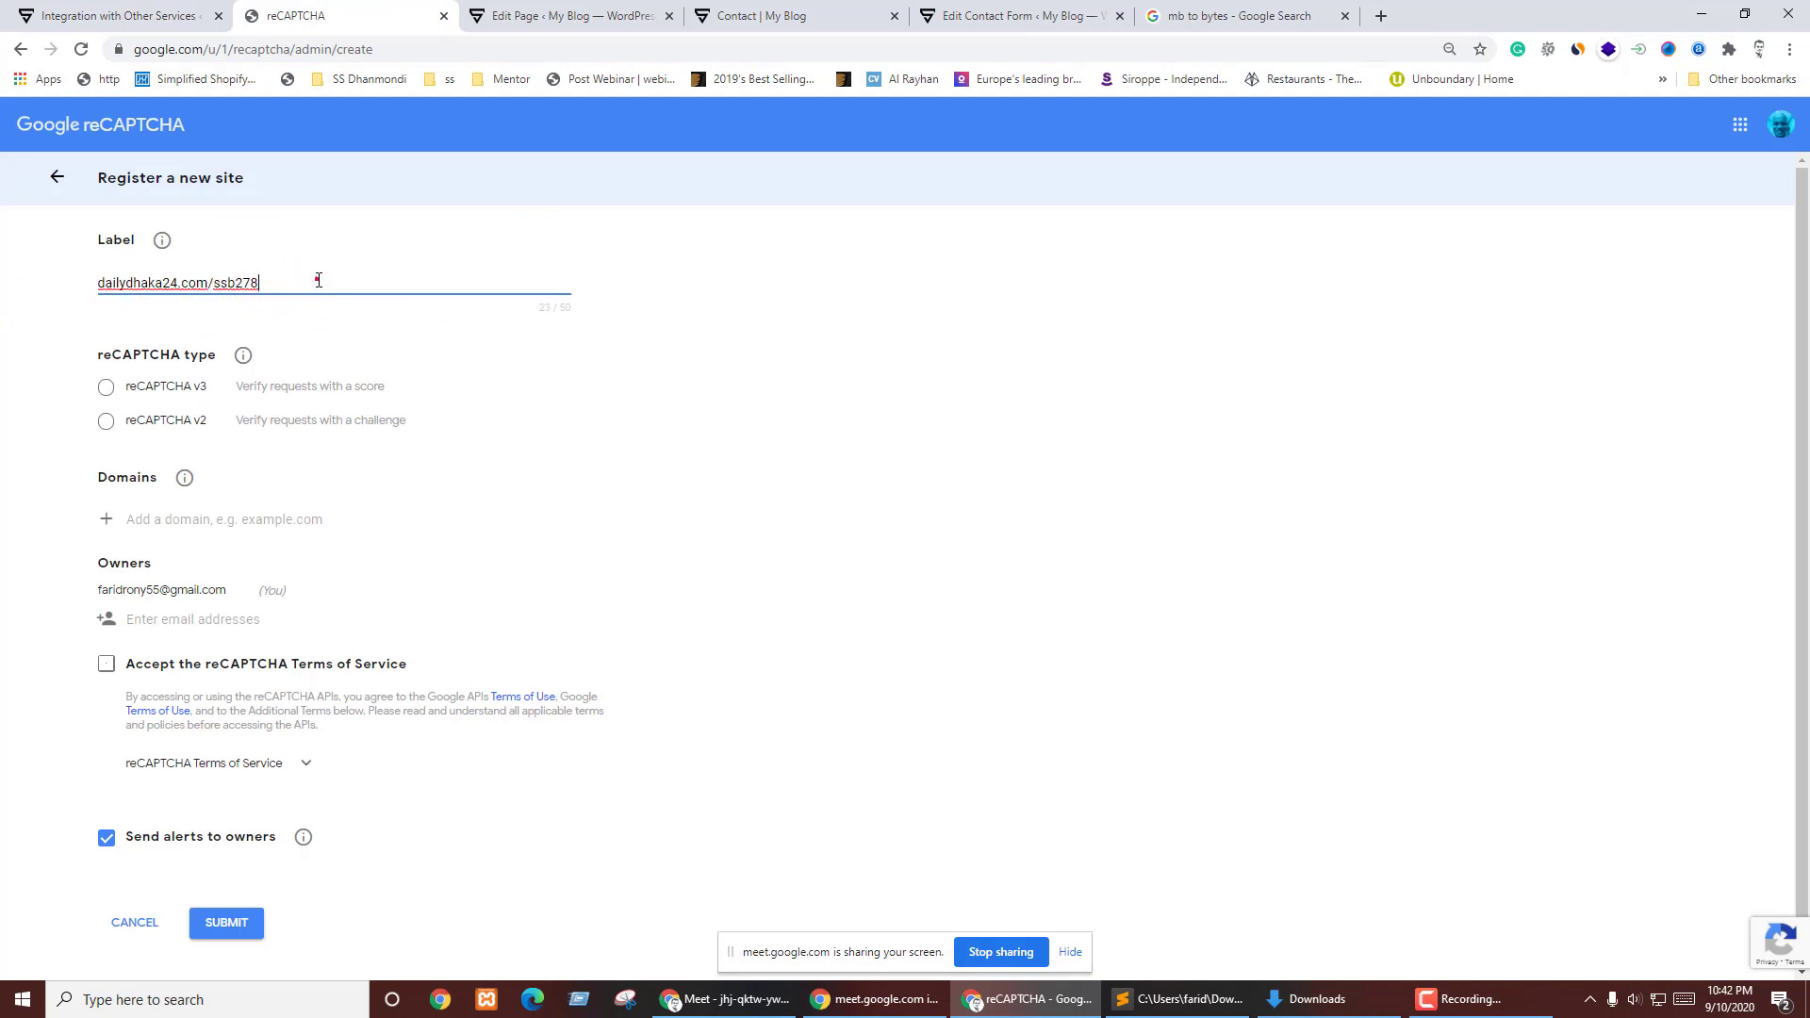
left_click(55, 585)
left_click(3, 497)
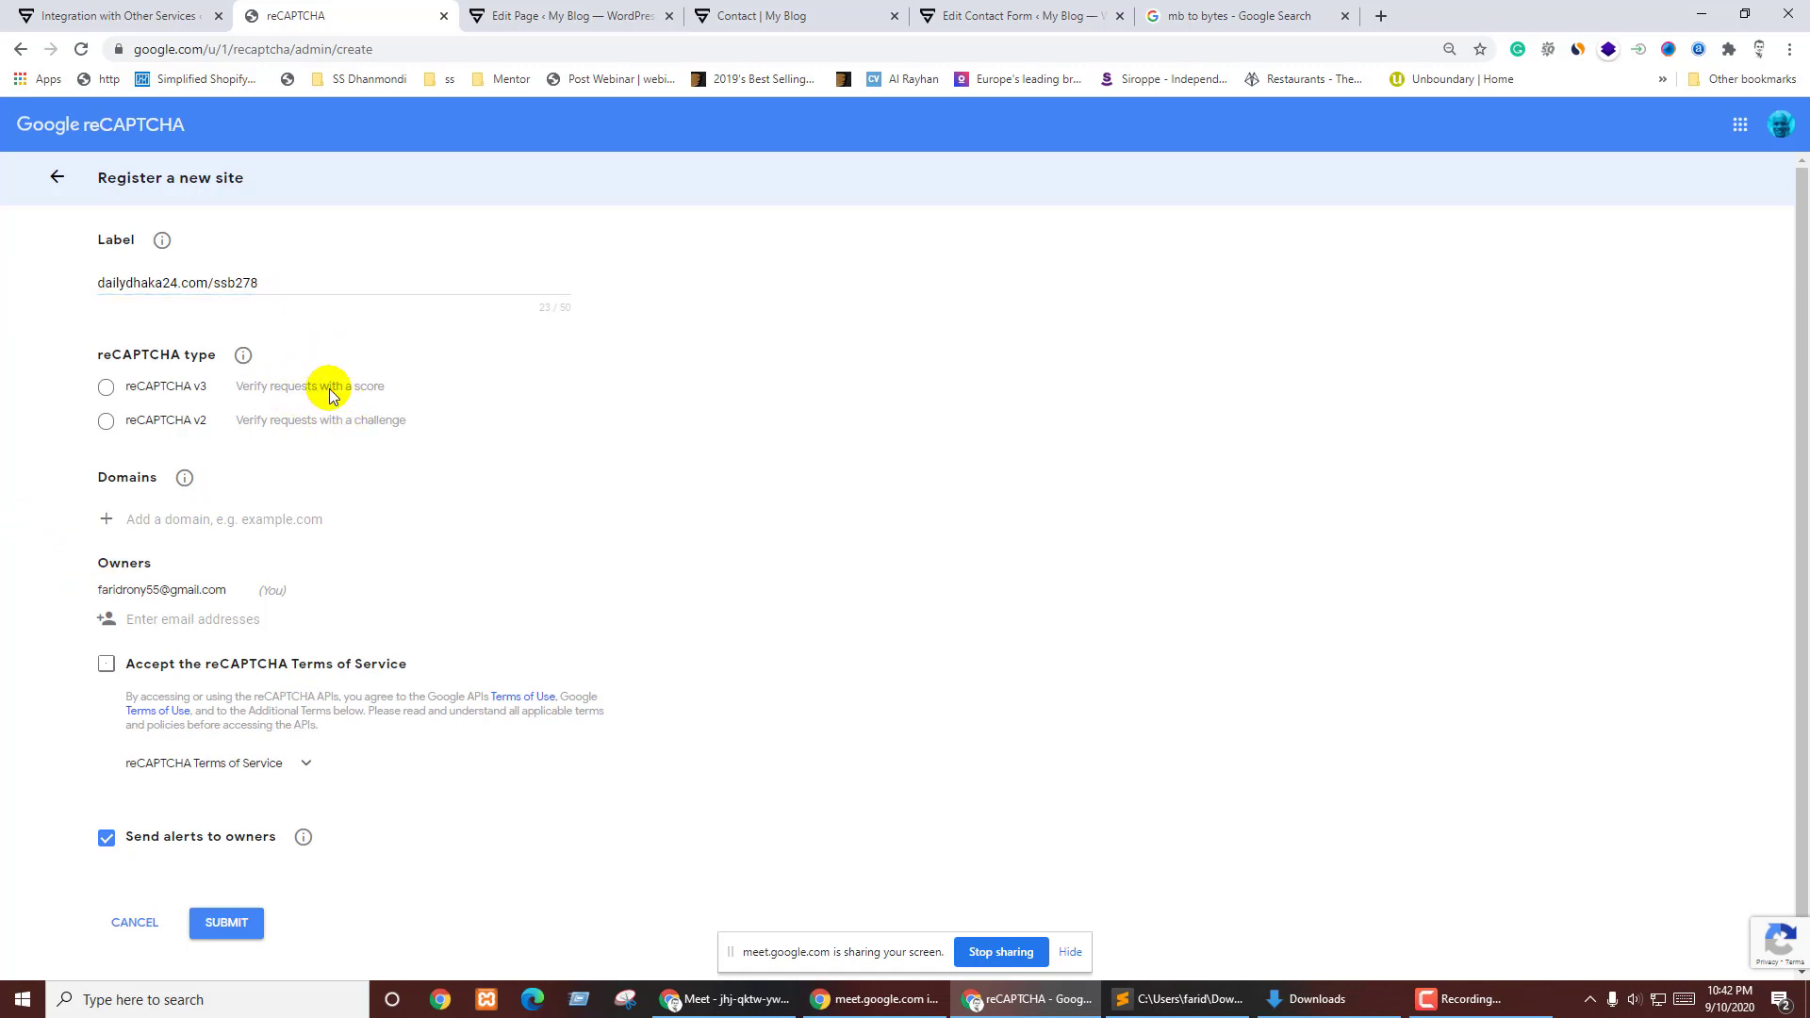
- Choose reCAPTCHA v2 with the "I'm not a robot" Checkbox type
left_click(364, 426)
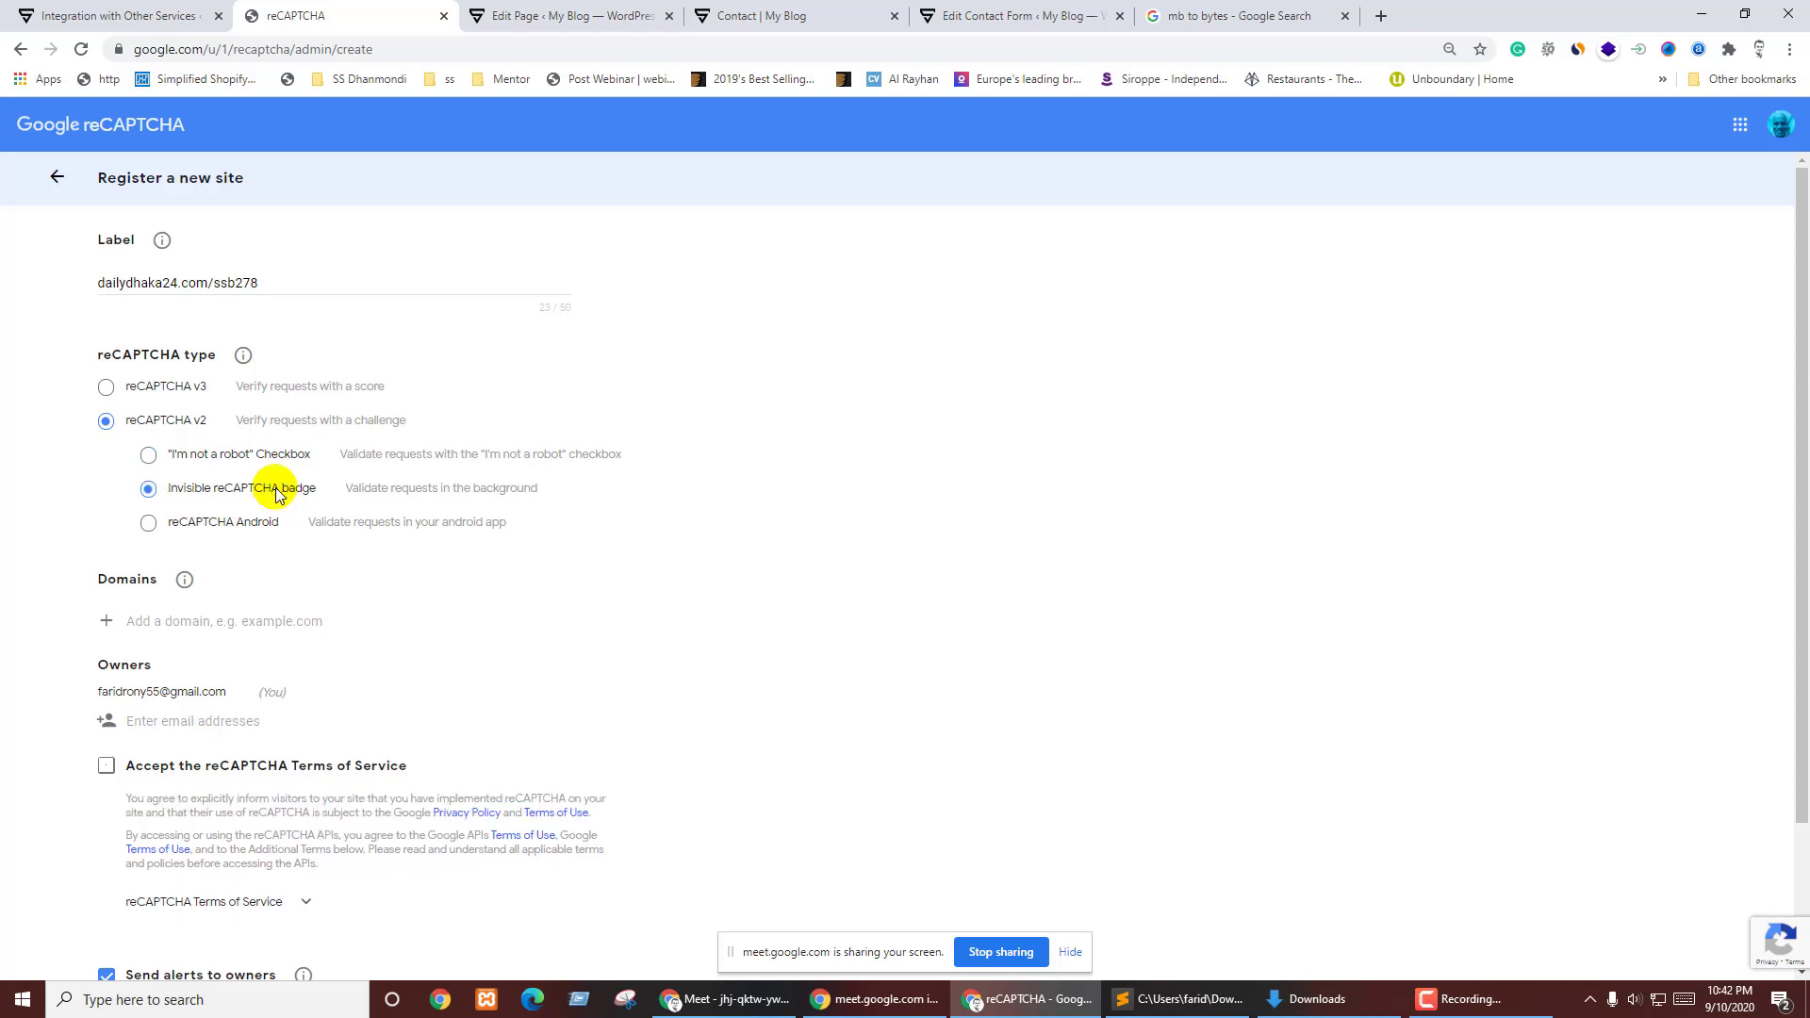
left_click(213, 489)
left_click(236, 457)
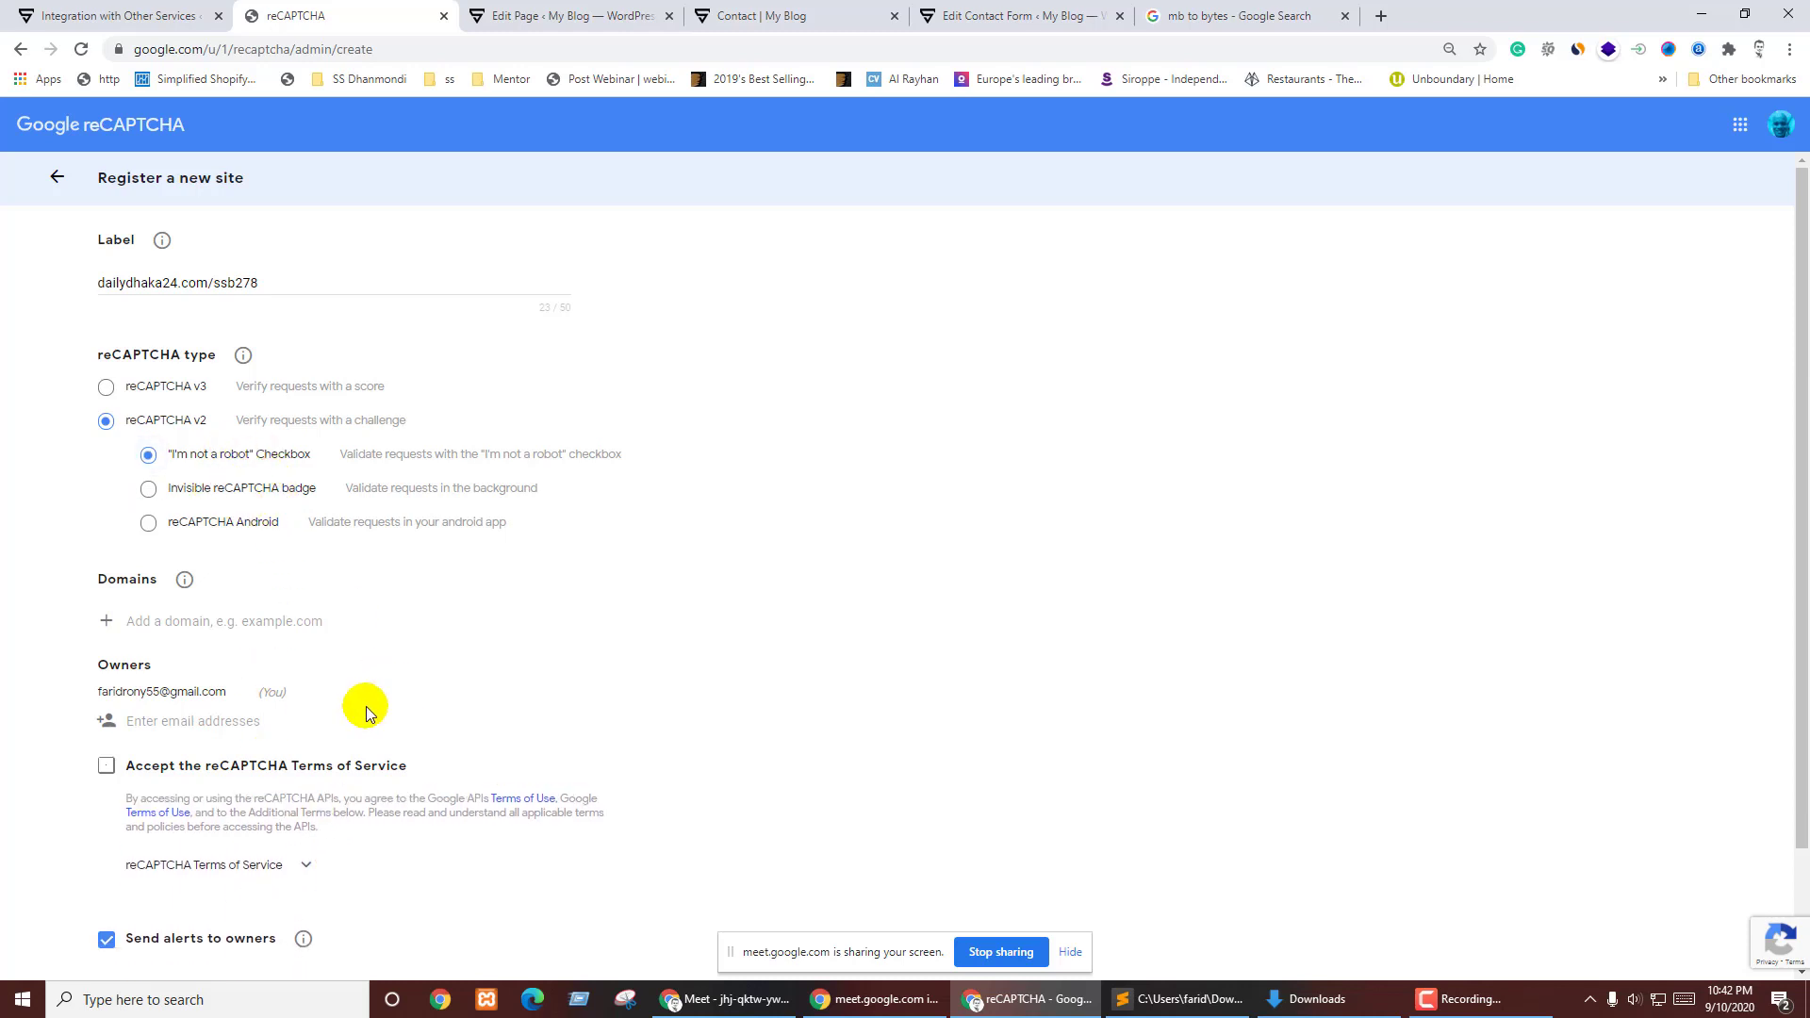
scroll(142, 714, "down", 2)
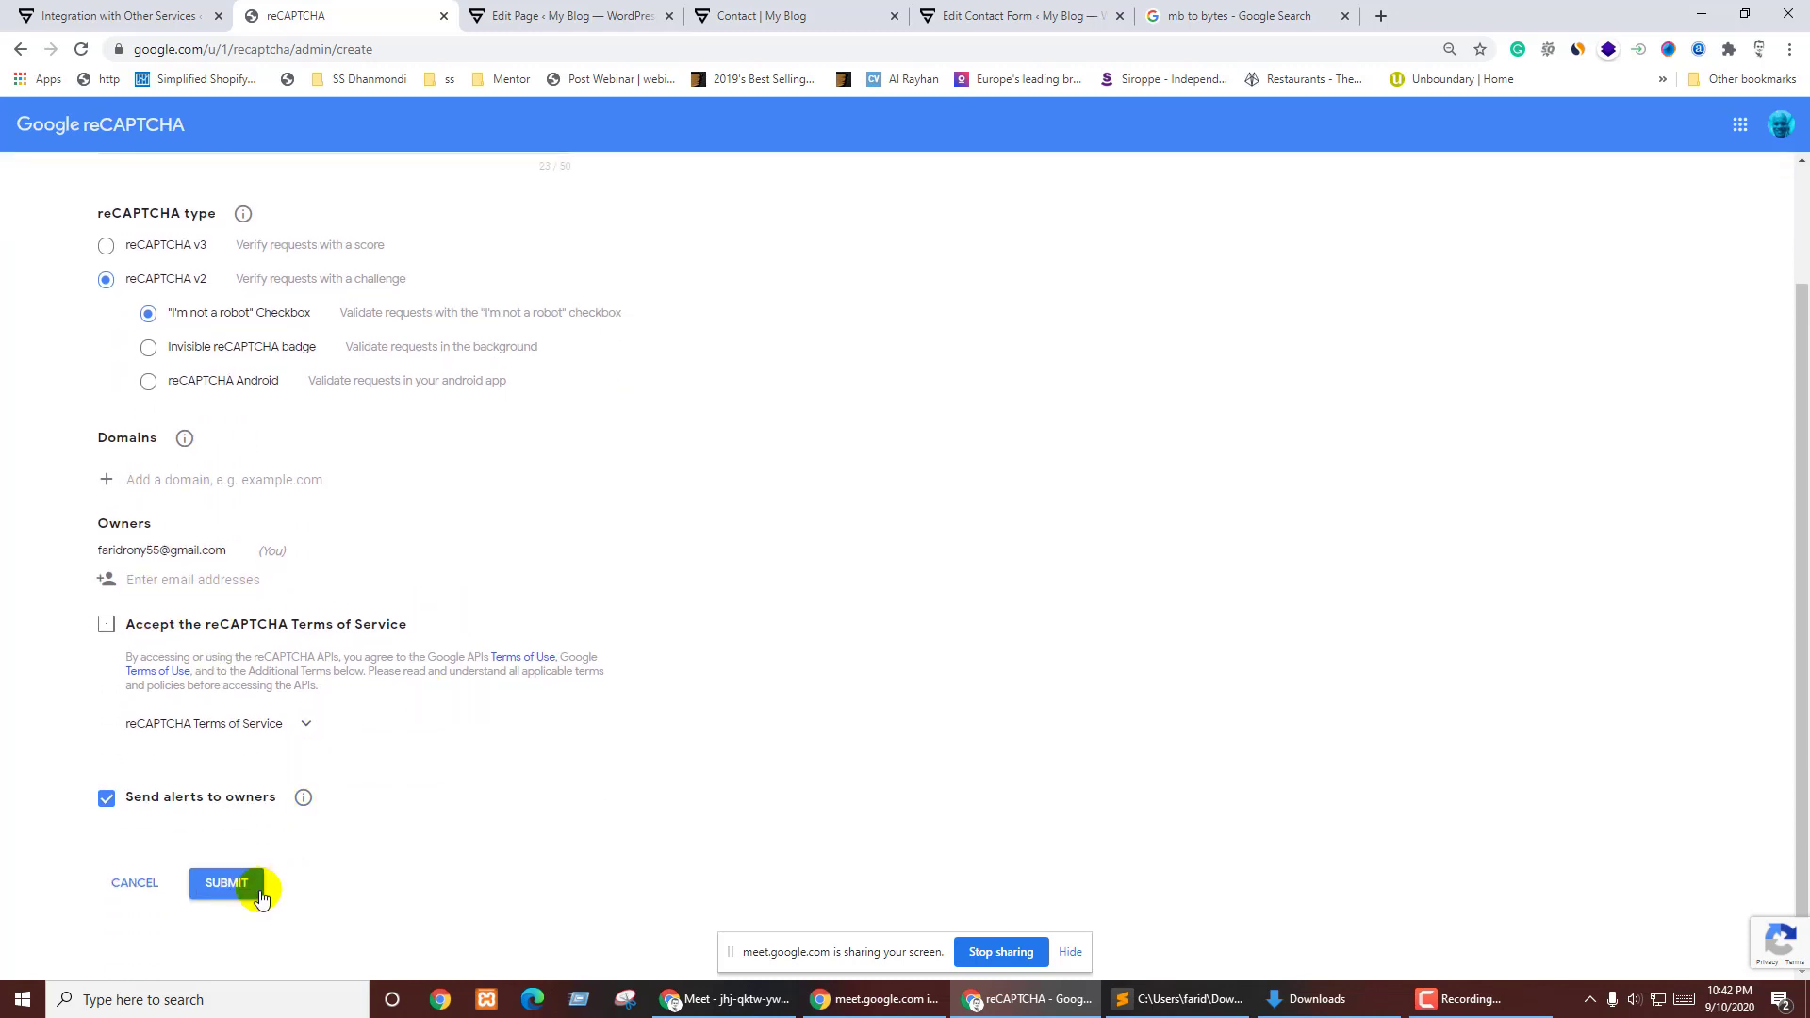
left_click(223, 886)
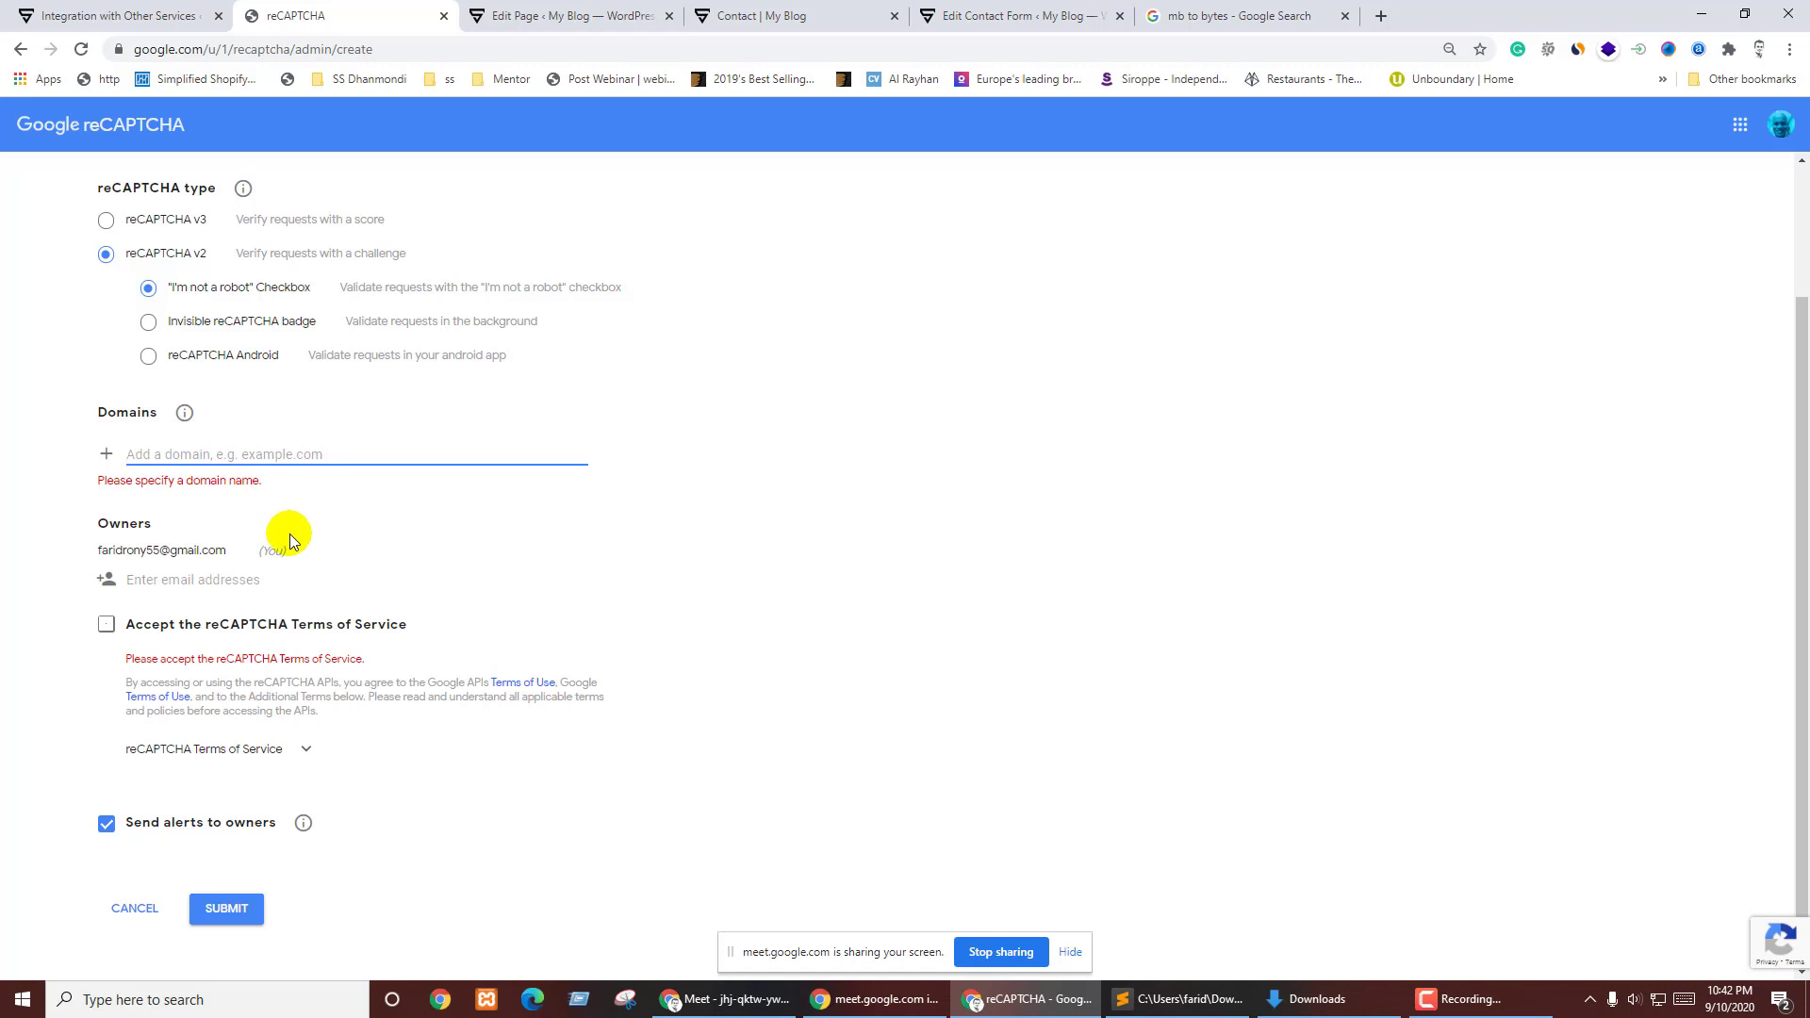
type("https://dailydhaka24.com/ssb278")
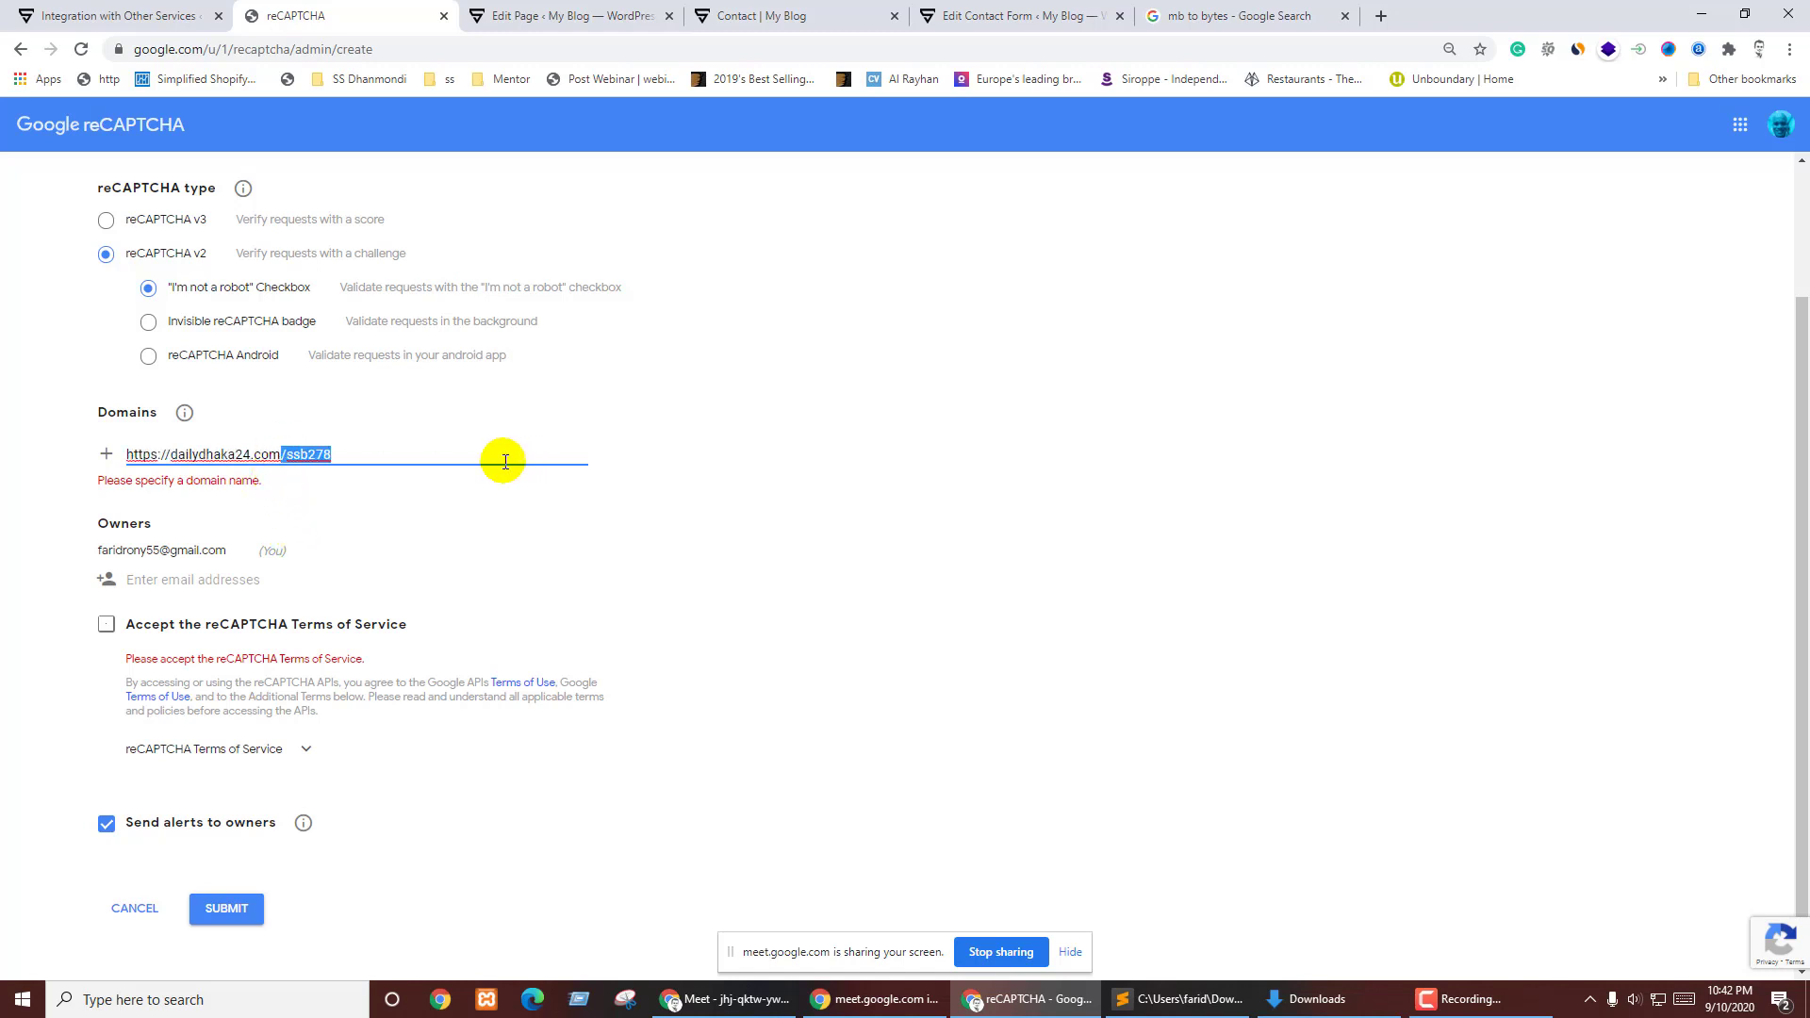
key("BackSpace")
left_click_drag(171, 456, 63, 462)
key("BackSpace")
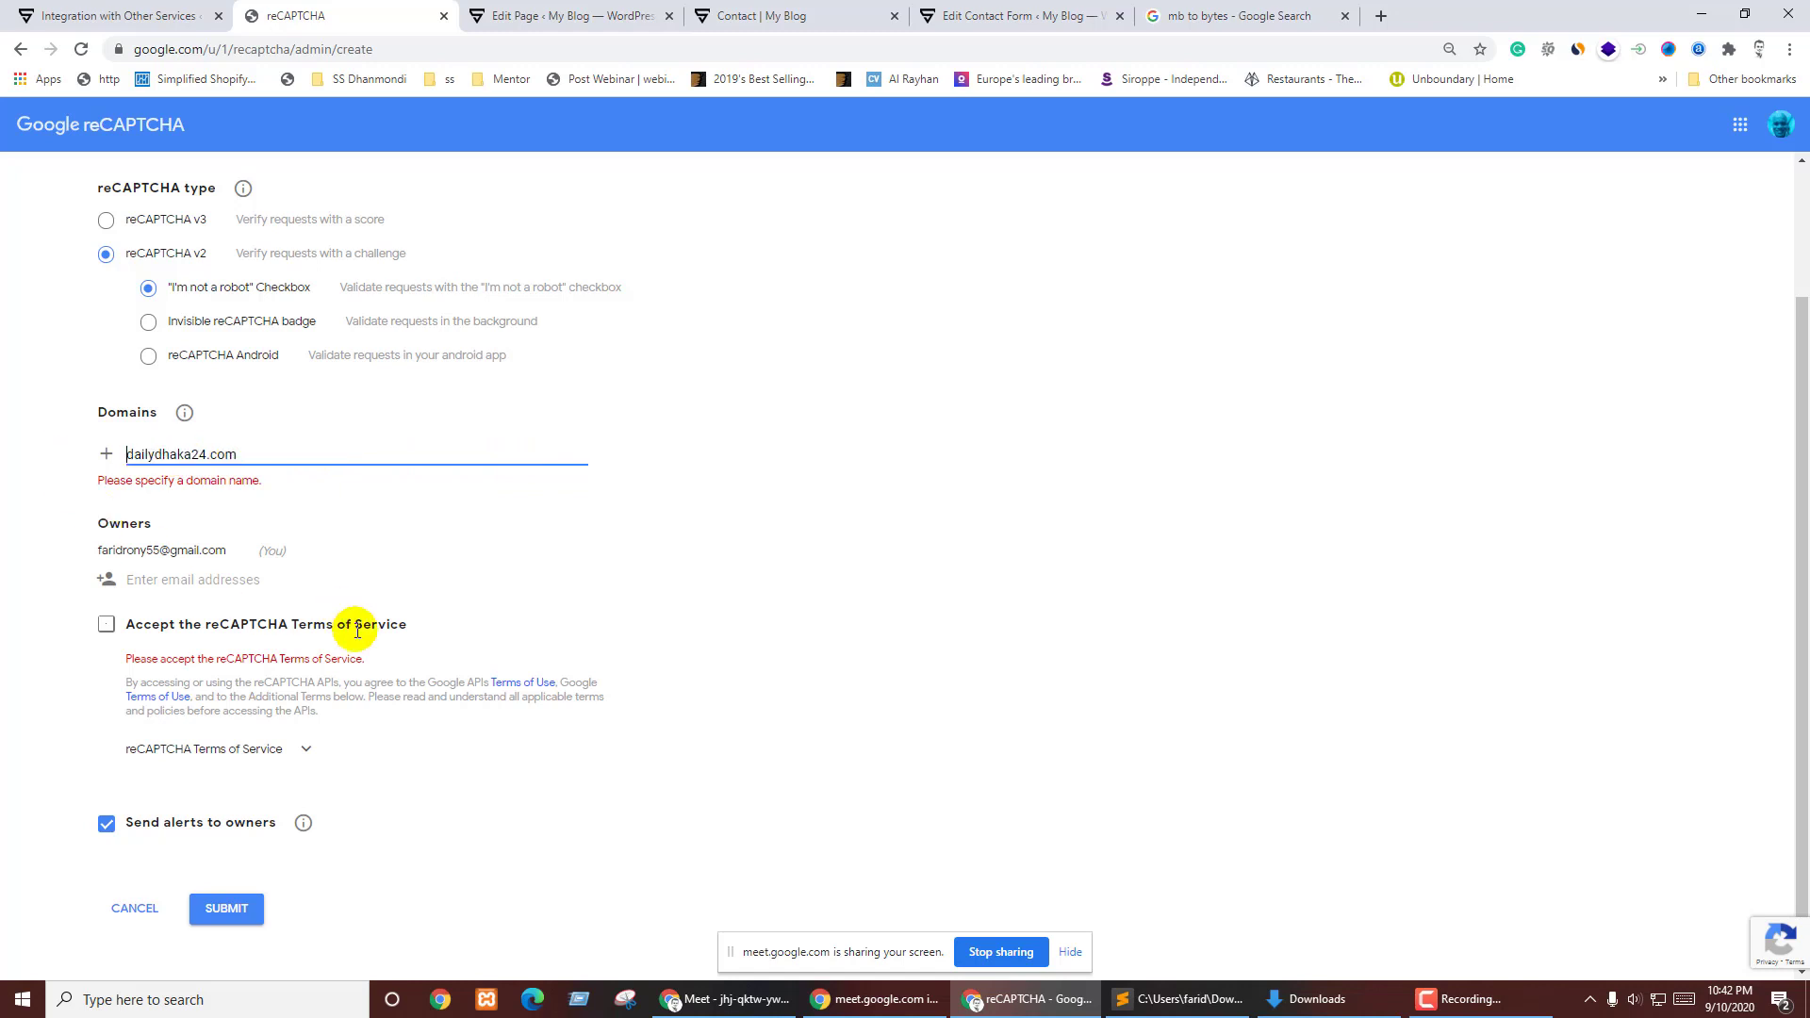
left_click(12, 677)
left_click(108, 458)
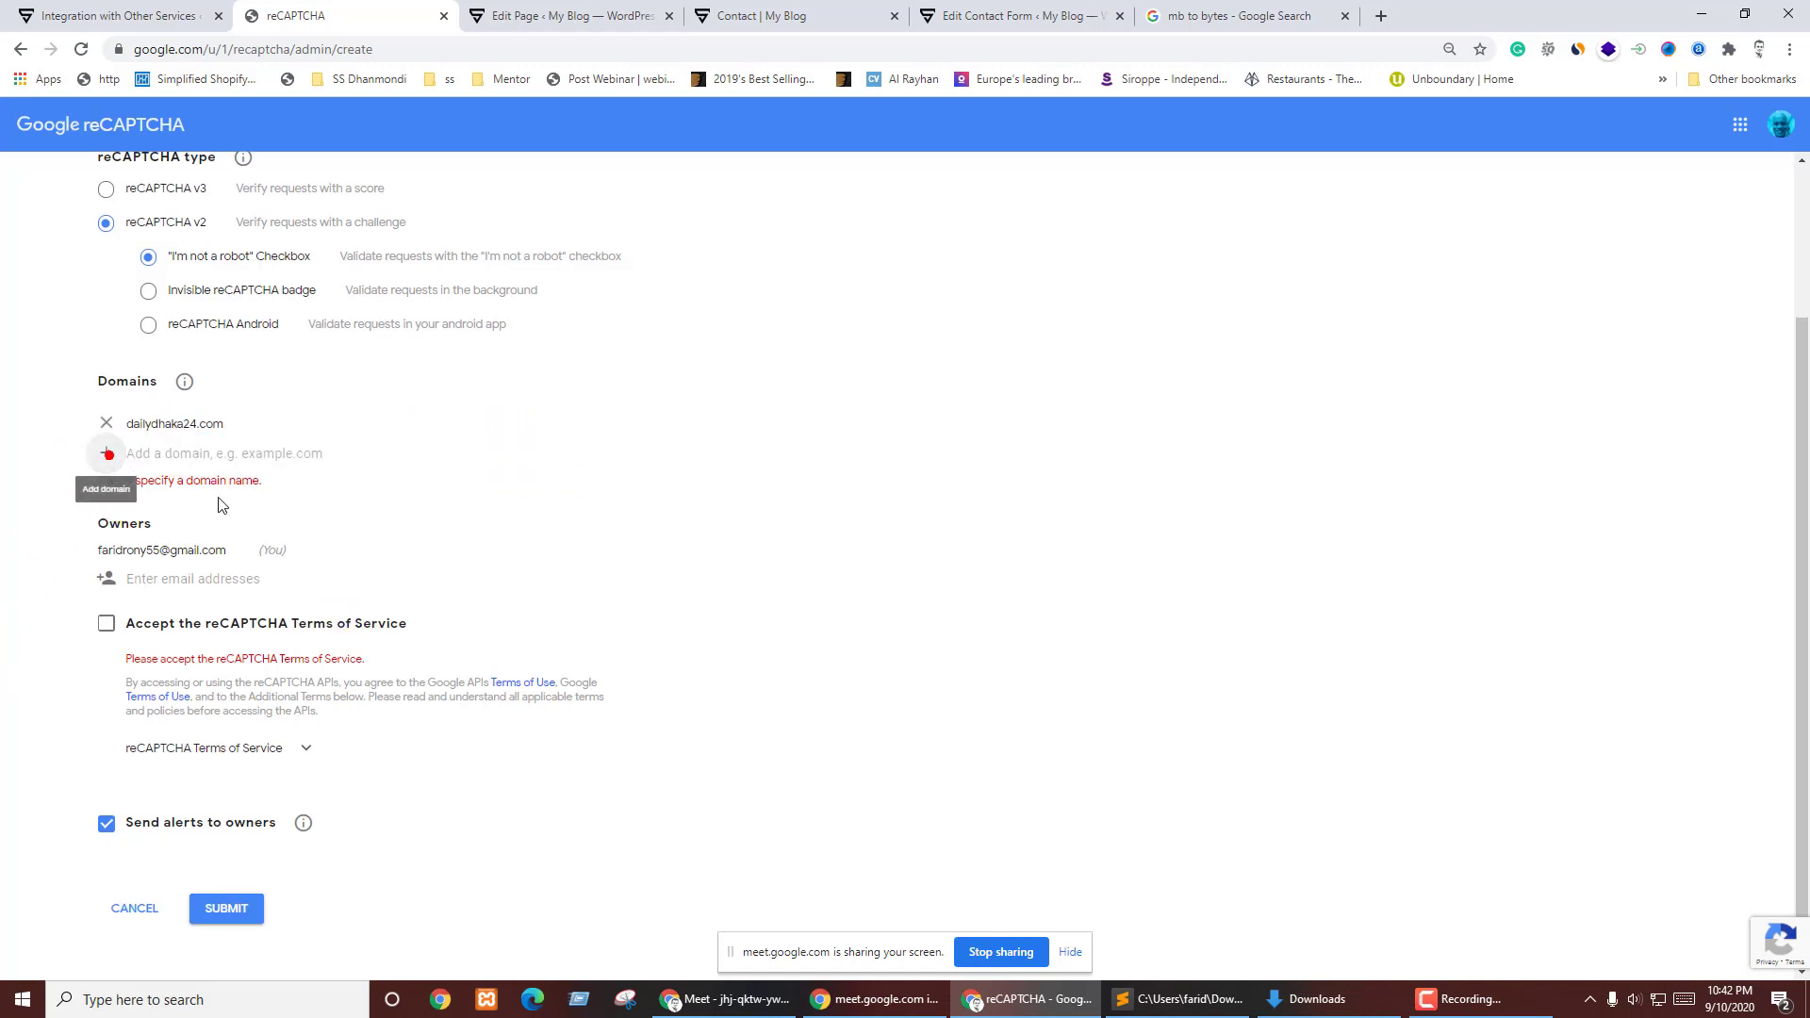
type("https://dailydhaka24.com/ssb278")
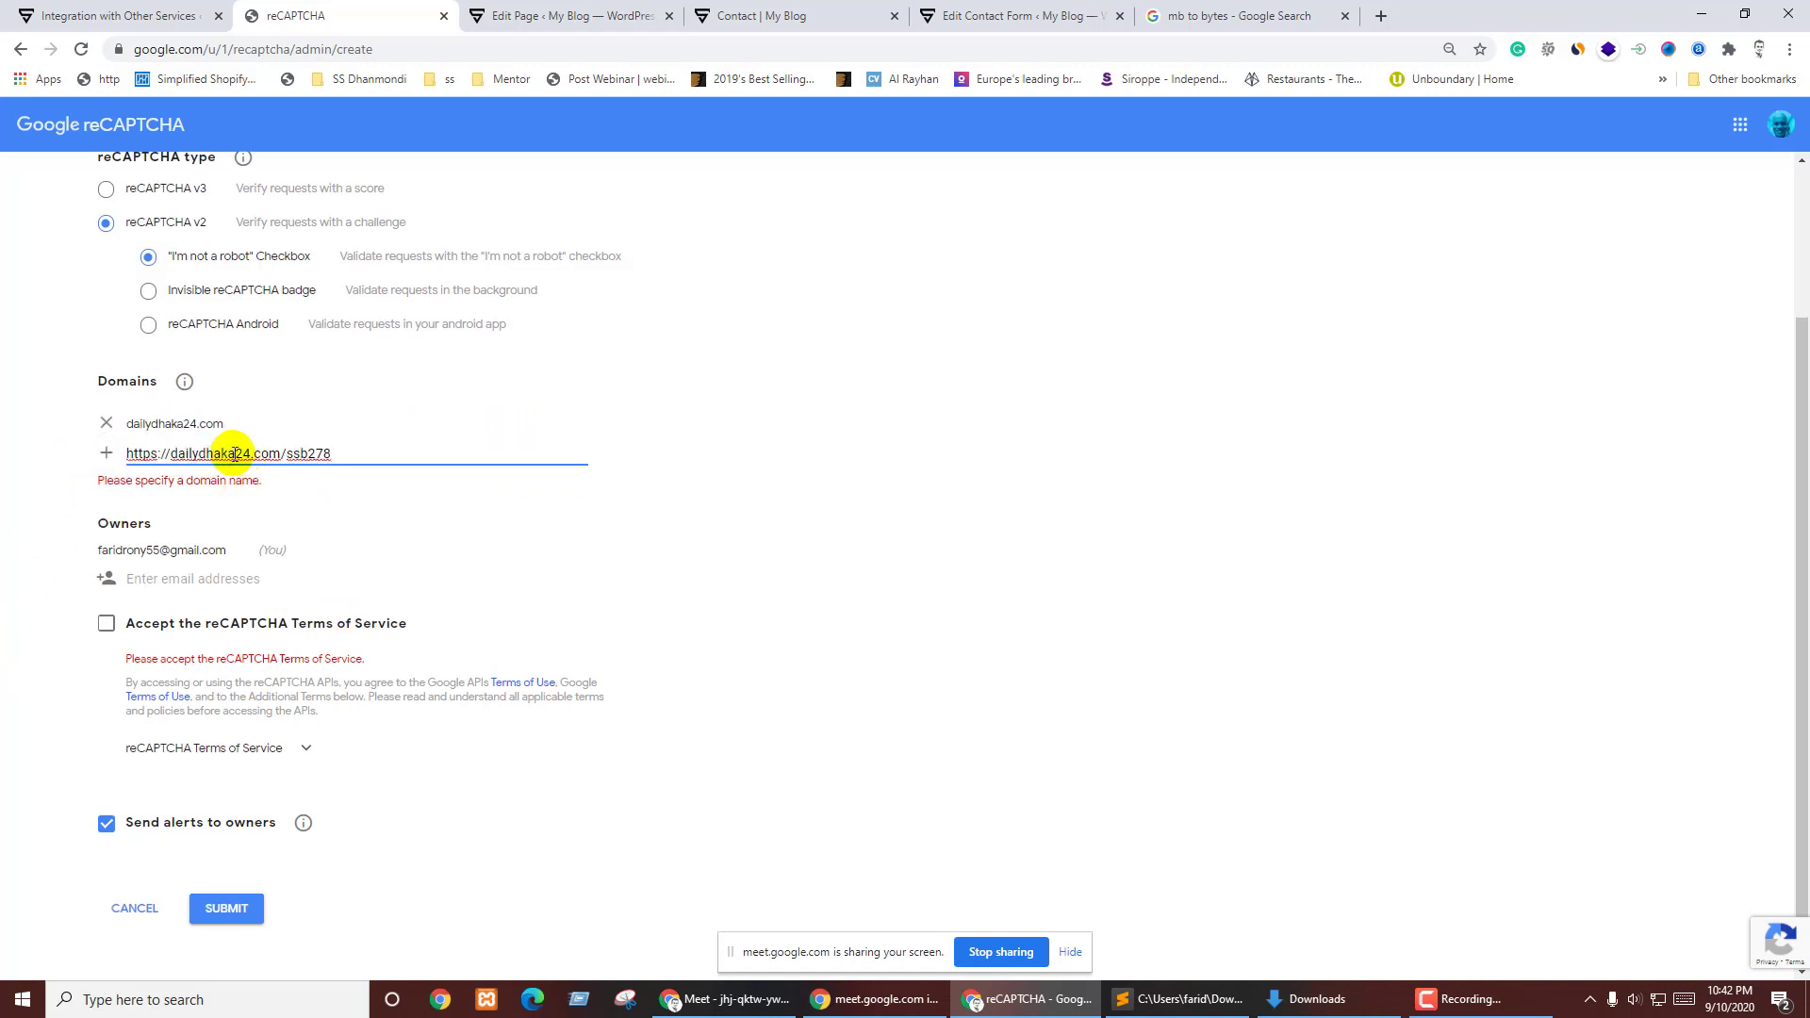
key("BackSpace")
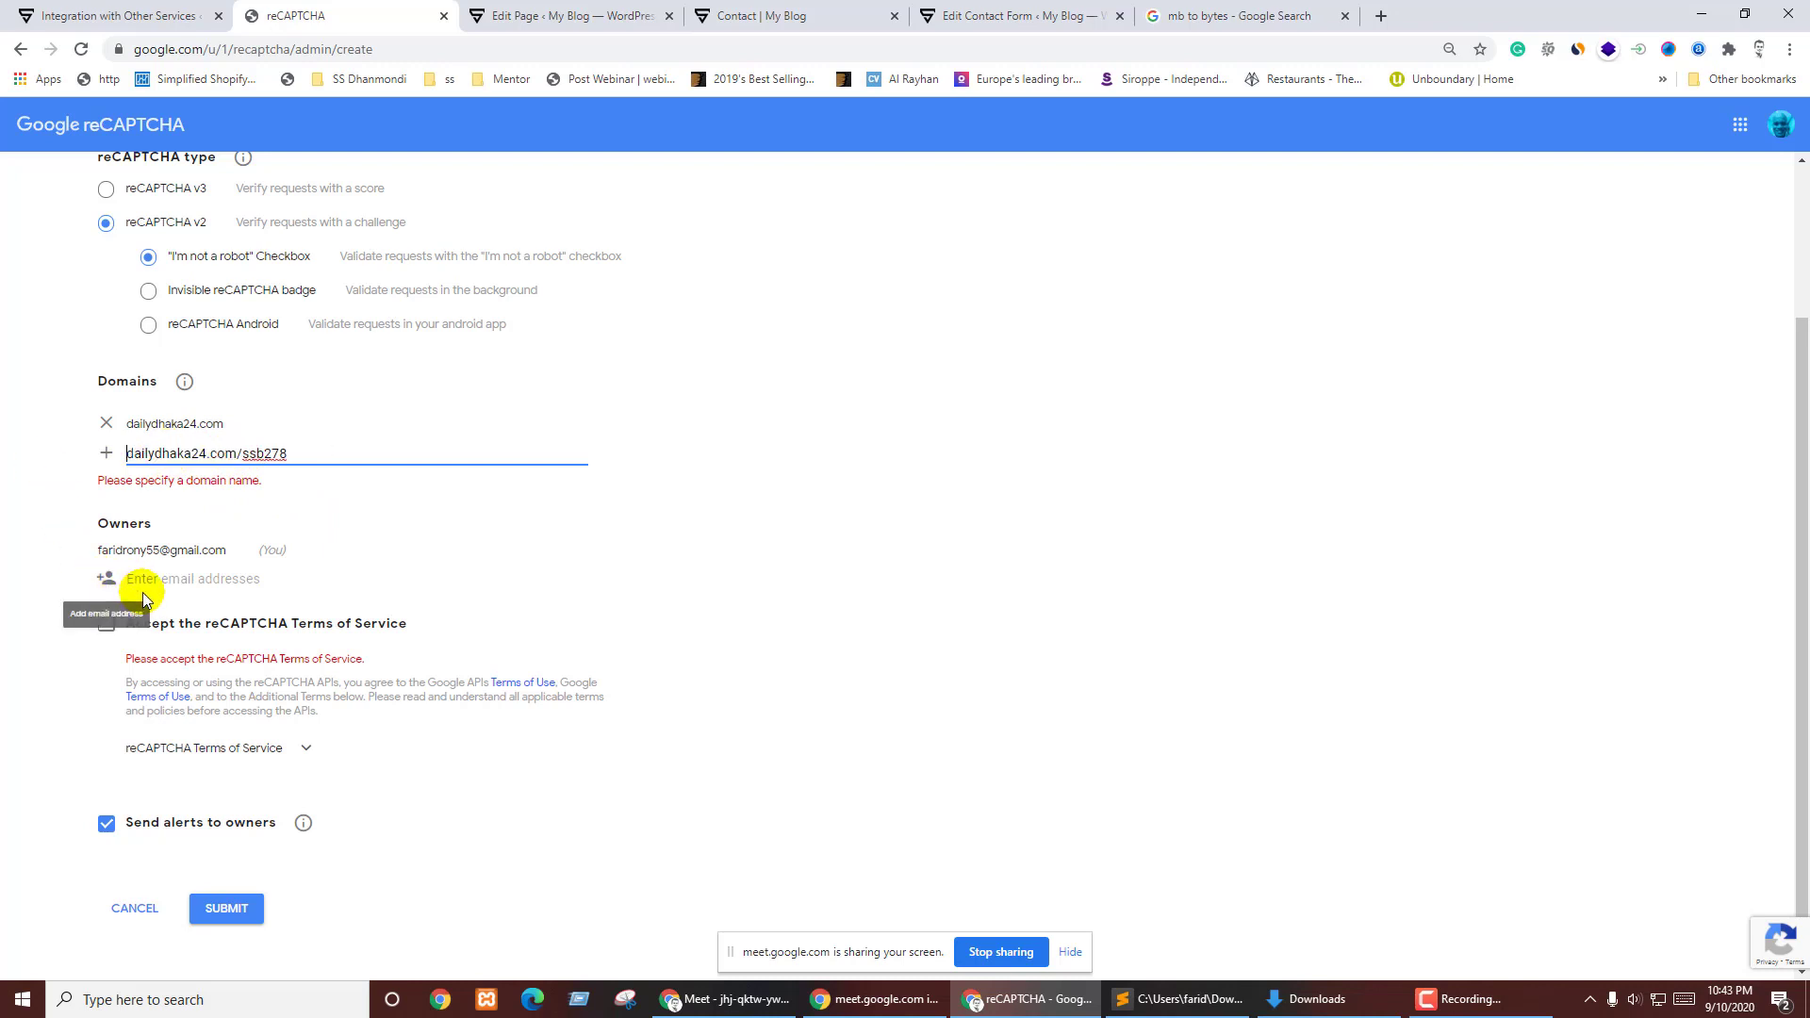
left_click(130, 423)
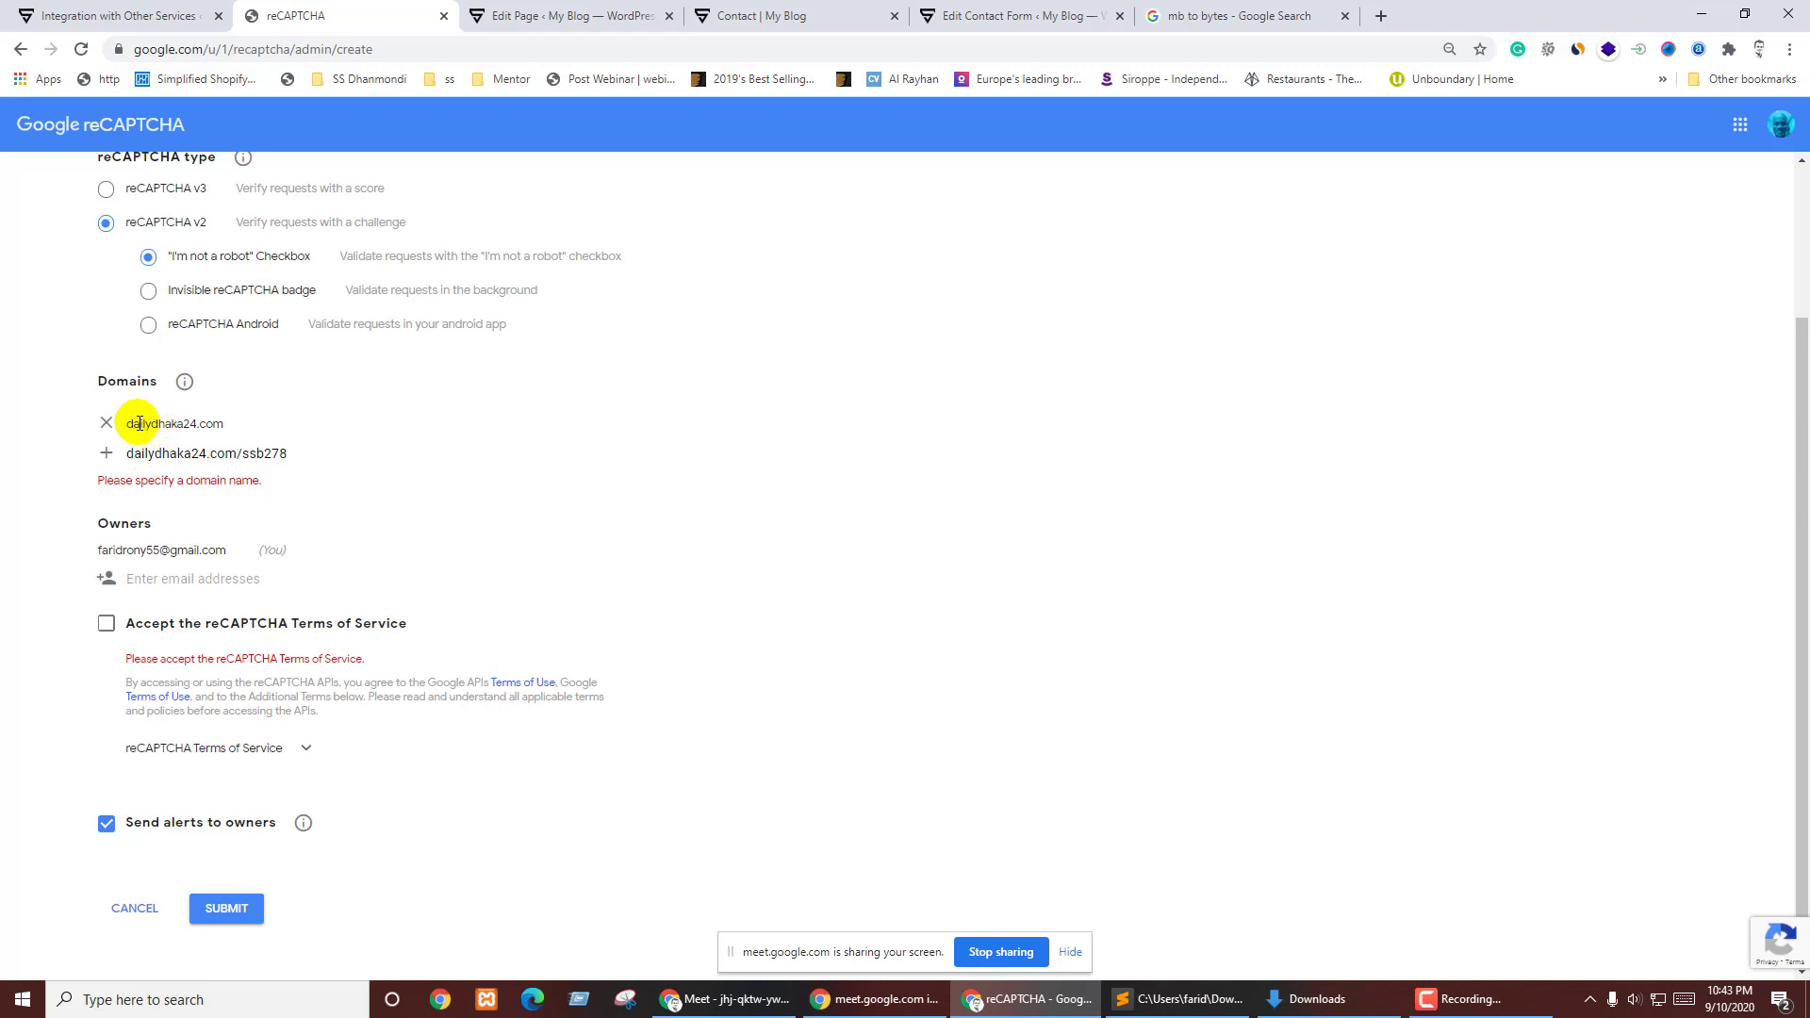
left_click_drag(175, 420, 102, 434)
left_click(106, 422)
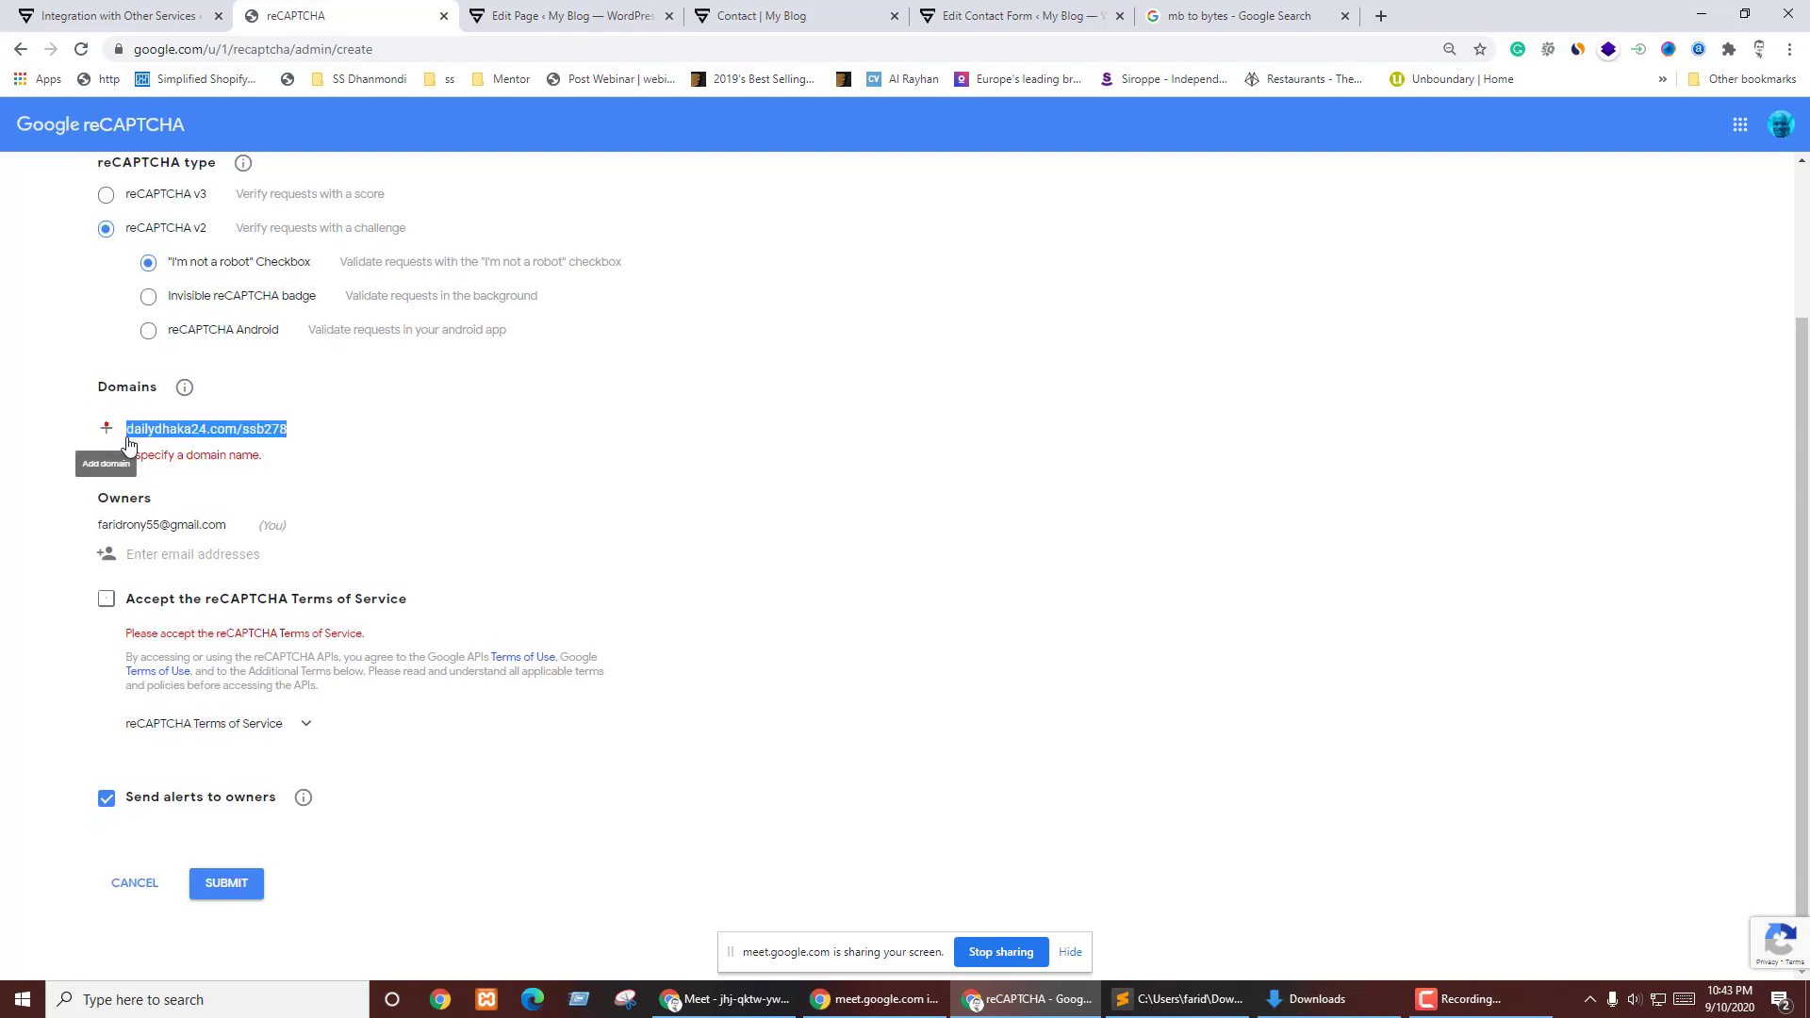
left_click(125, 429)
type("www")
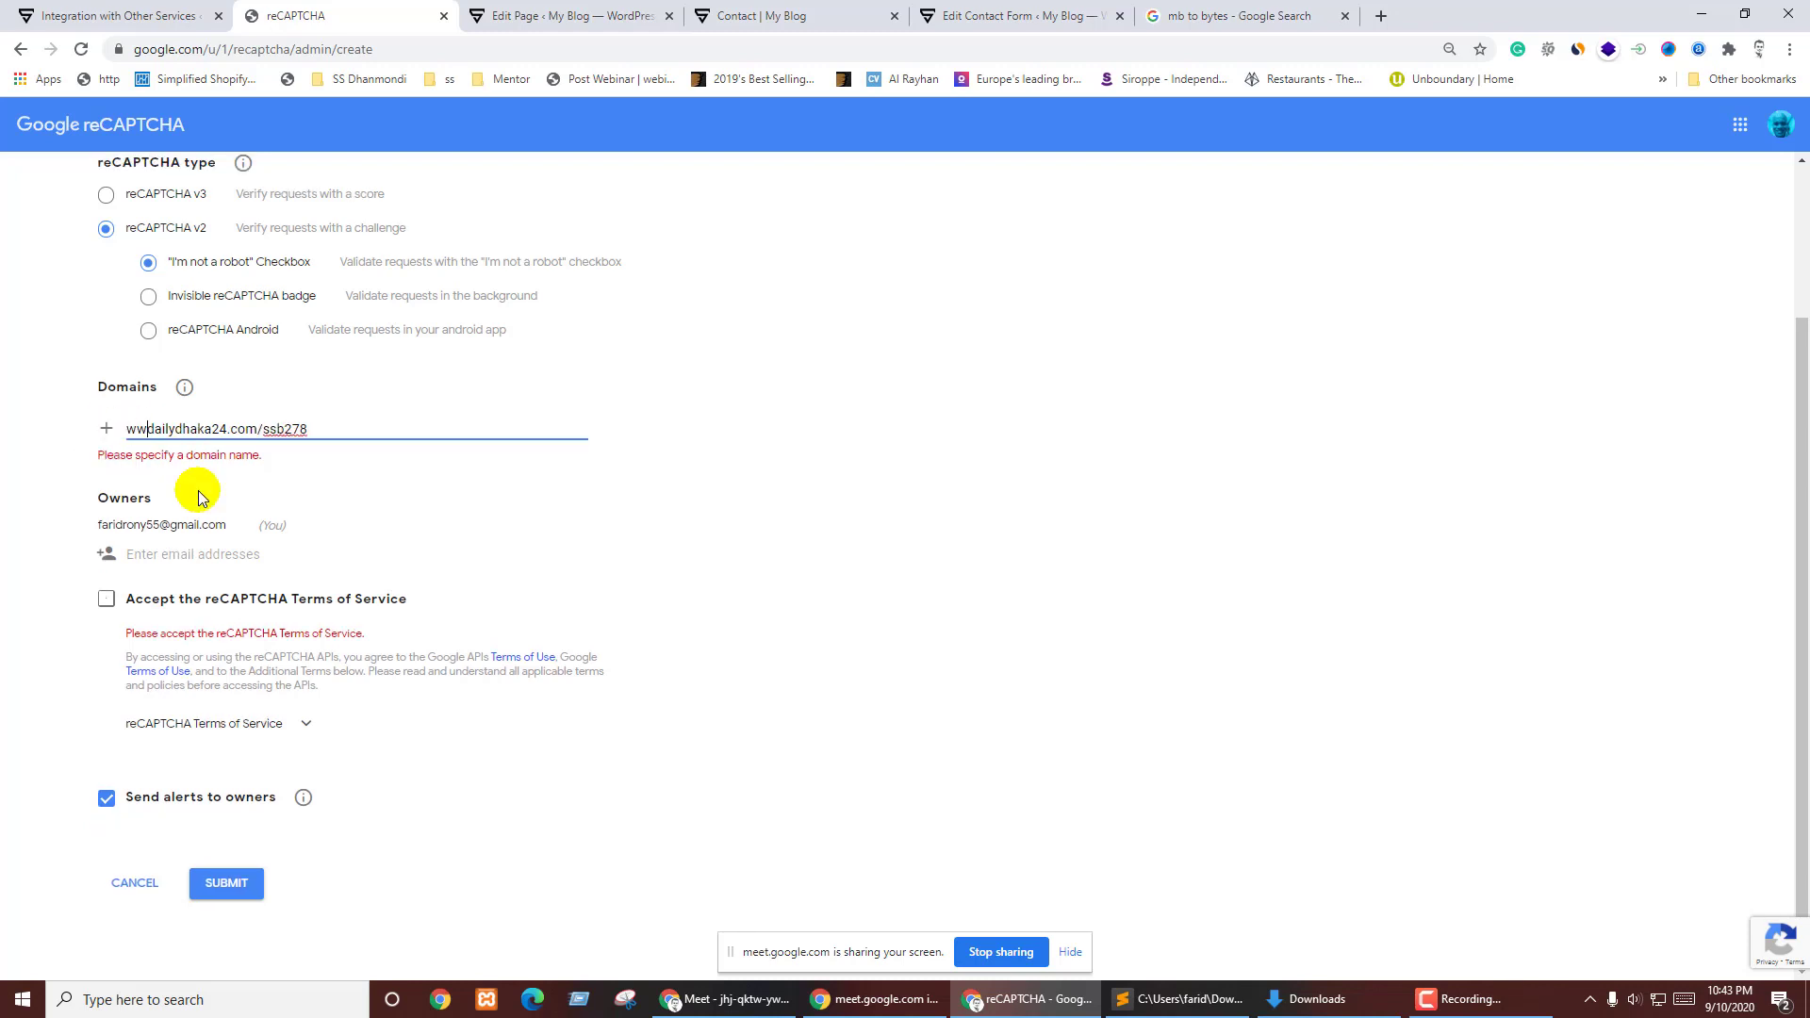
type(".")
key("ctrl+a")
key("ctrl+c")
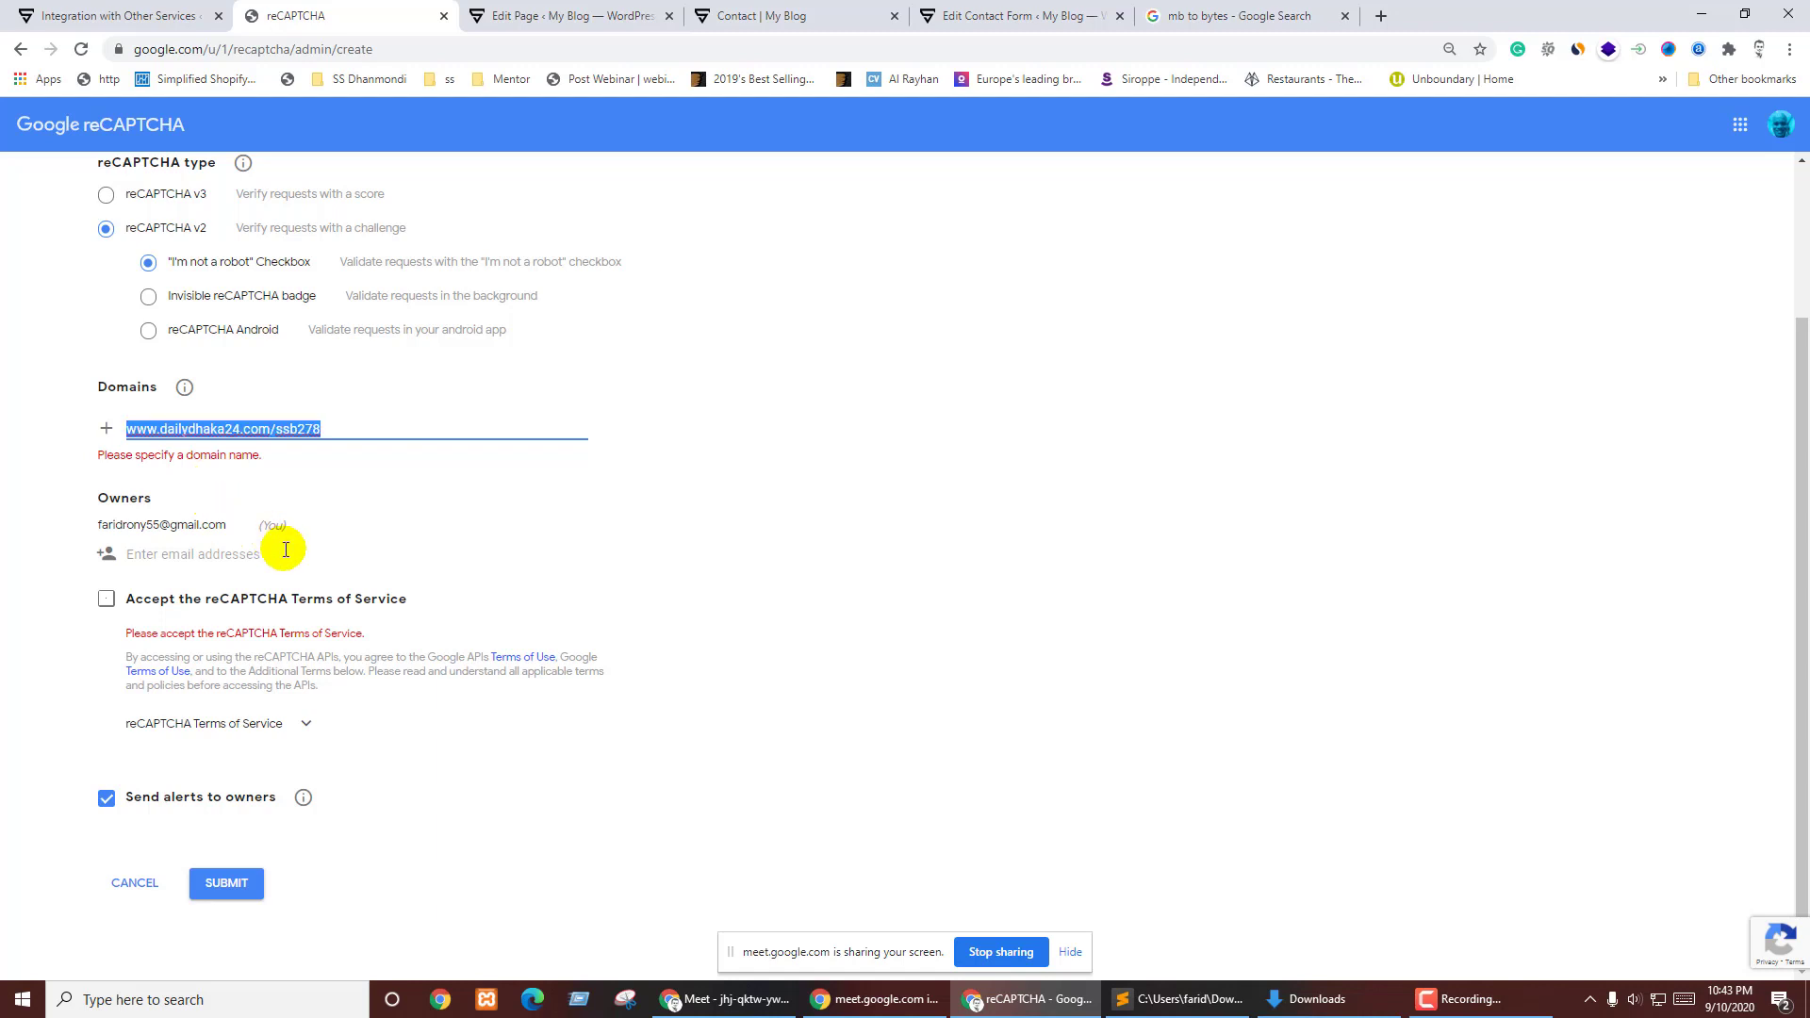
left_click(390, 512)
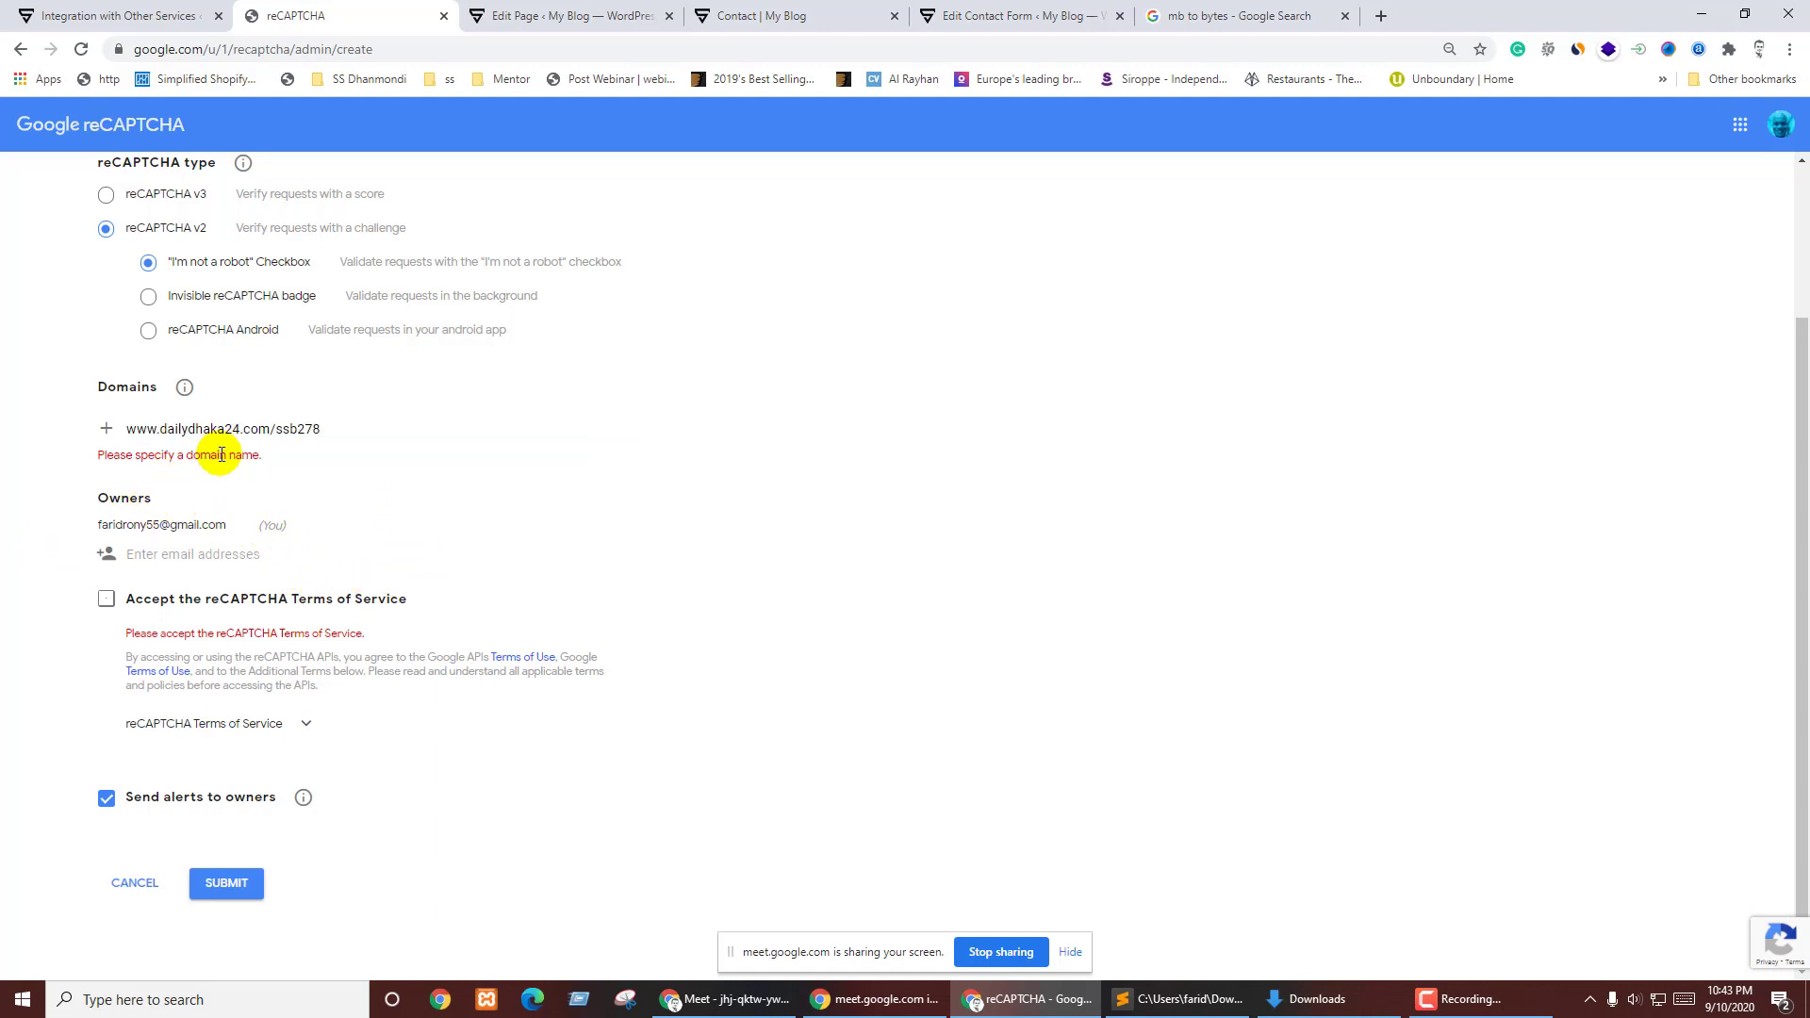
left_click(272, 429)
left_click_drag(271, 429, 608, 423)
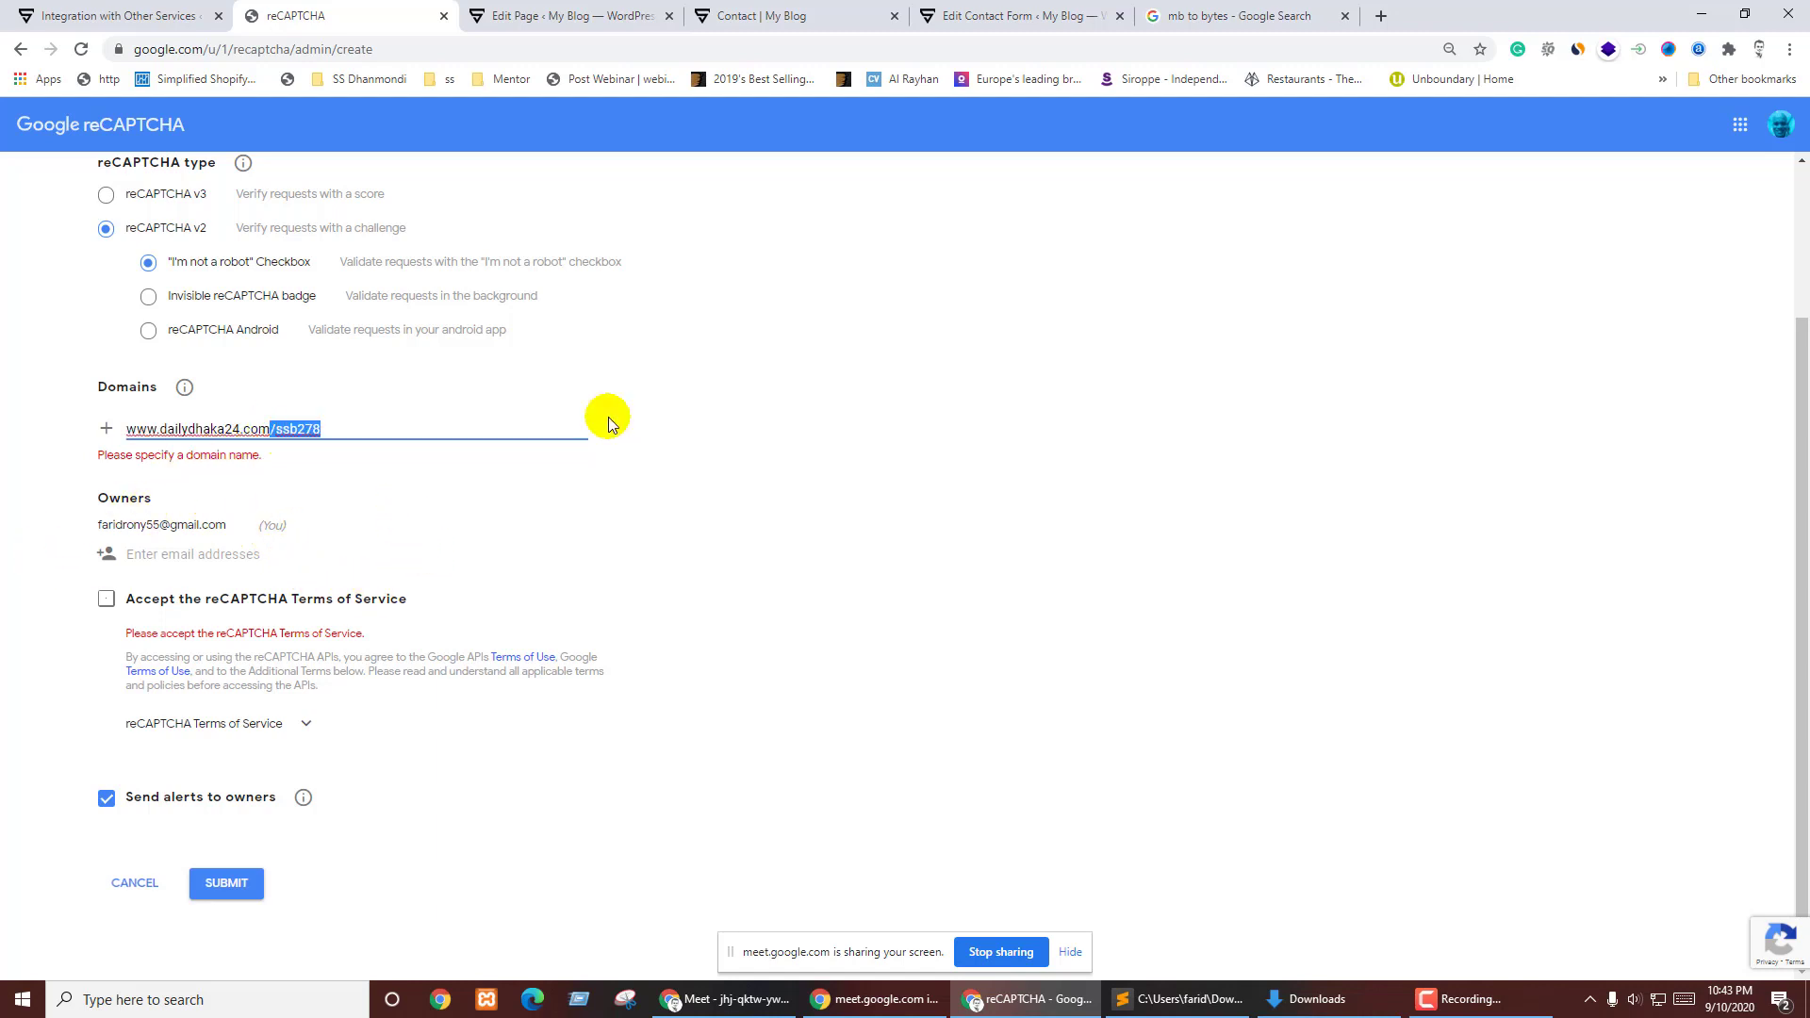
key("BackSpace")
left_click(501, 509)
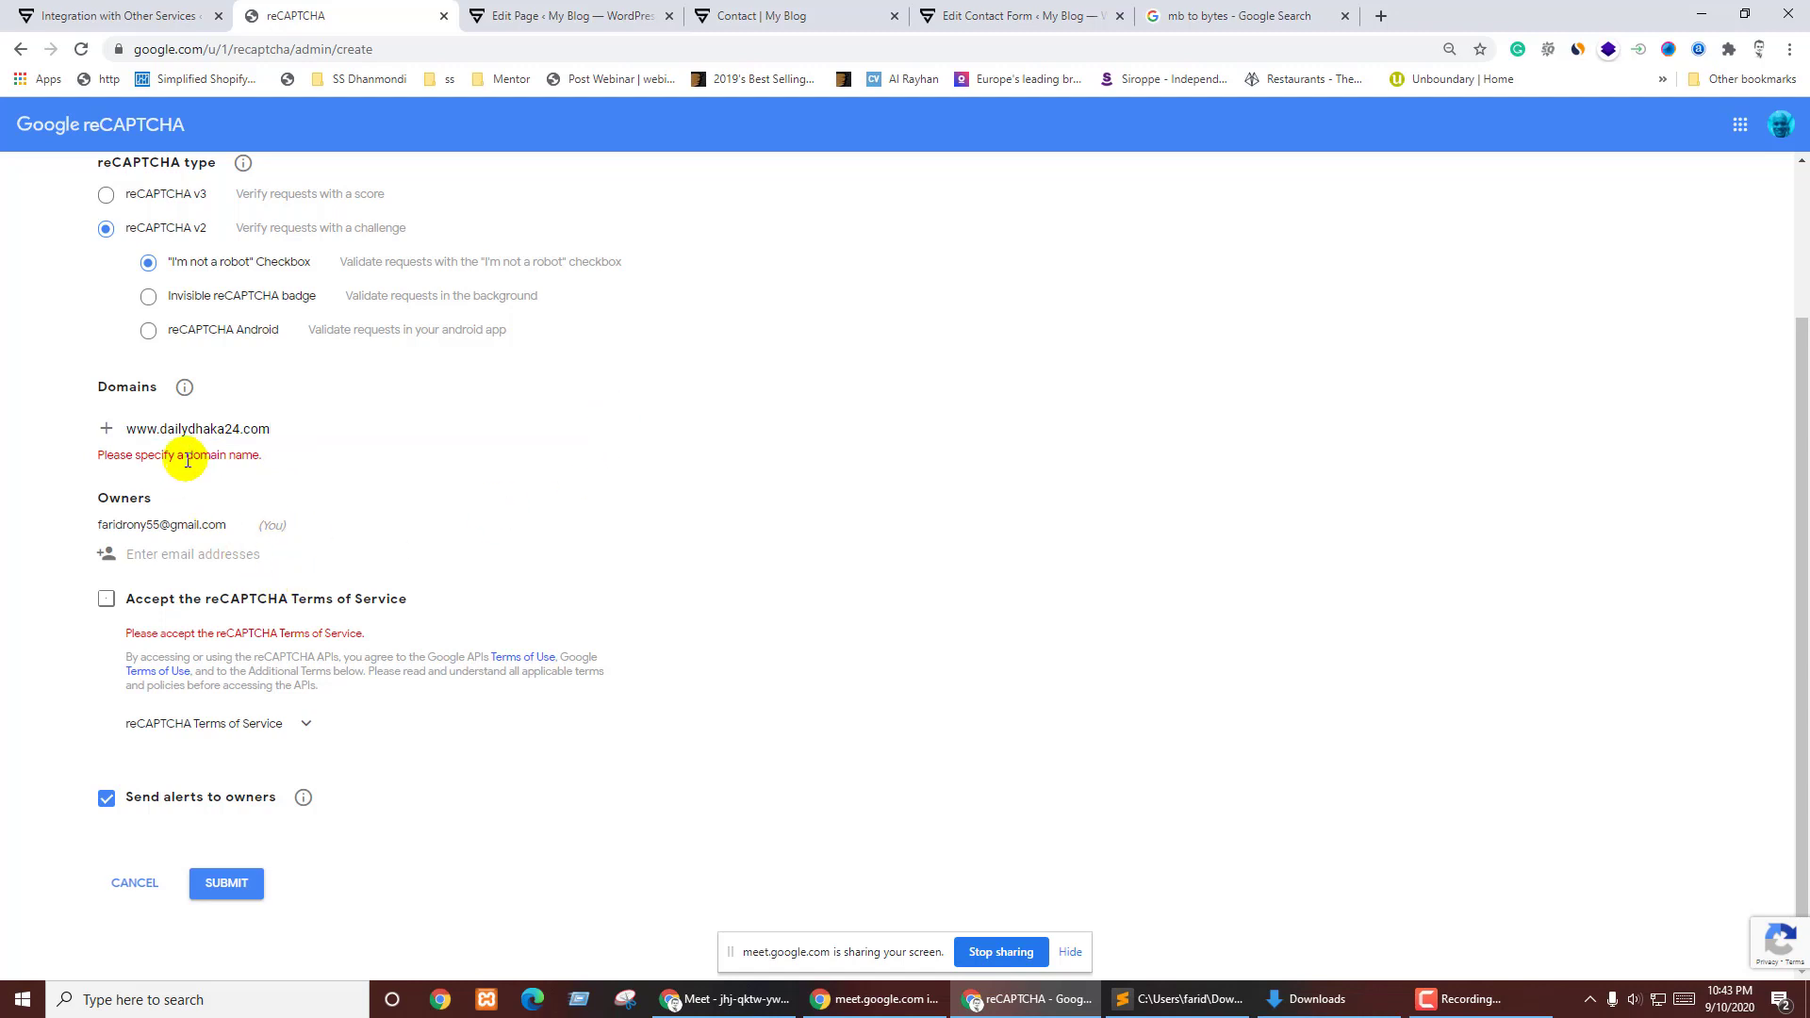
left_click_drag(158, 429, 41, 433)
key("BackSpace")
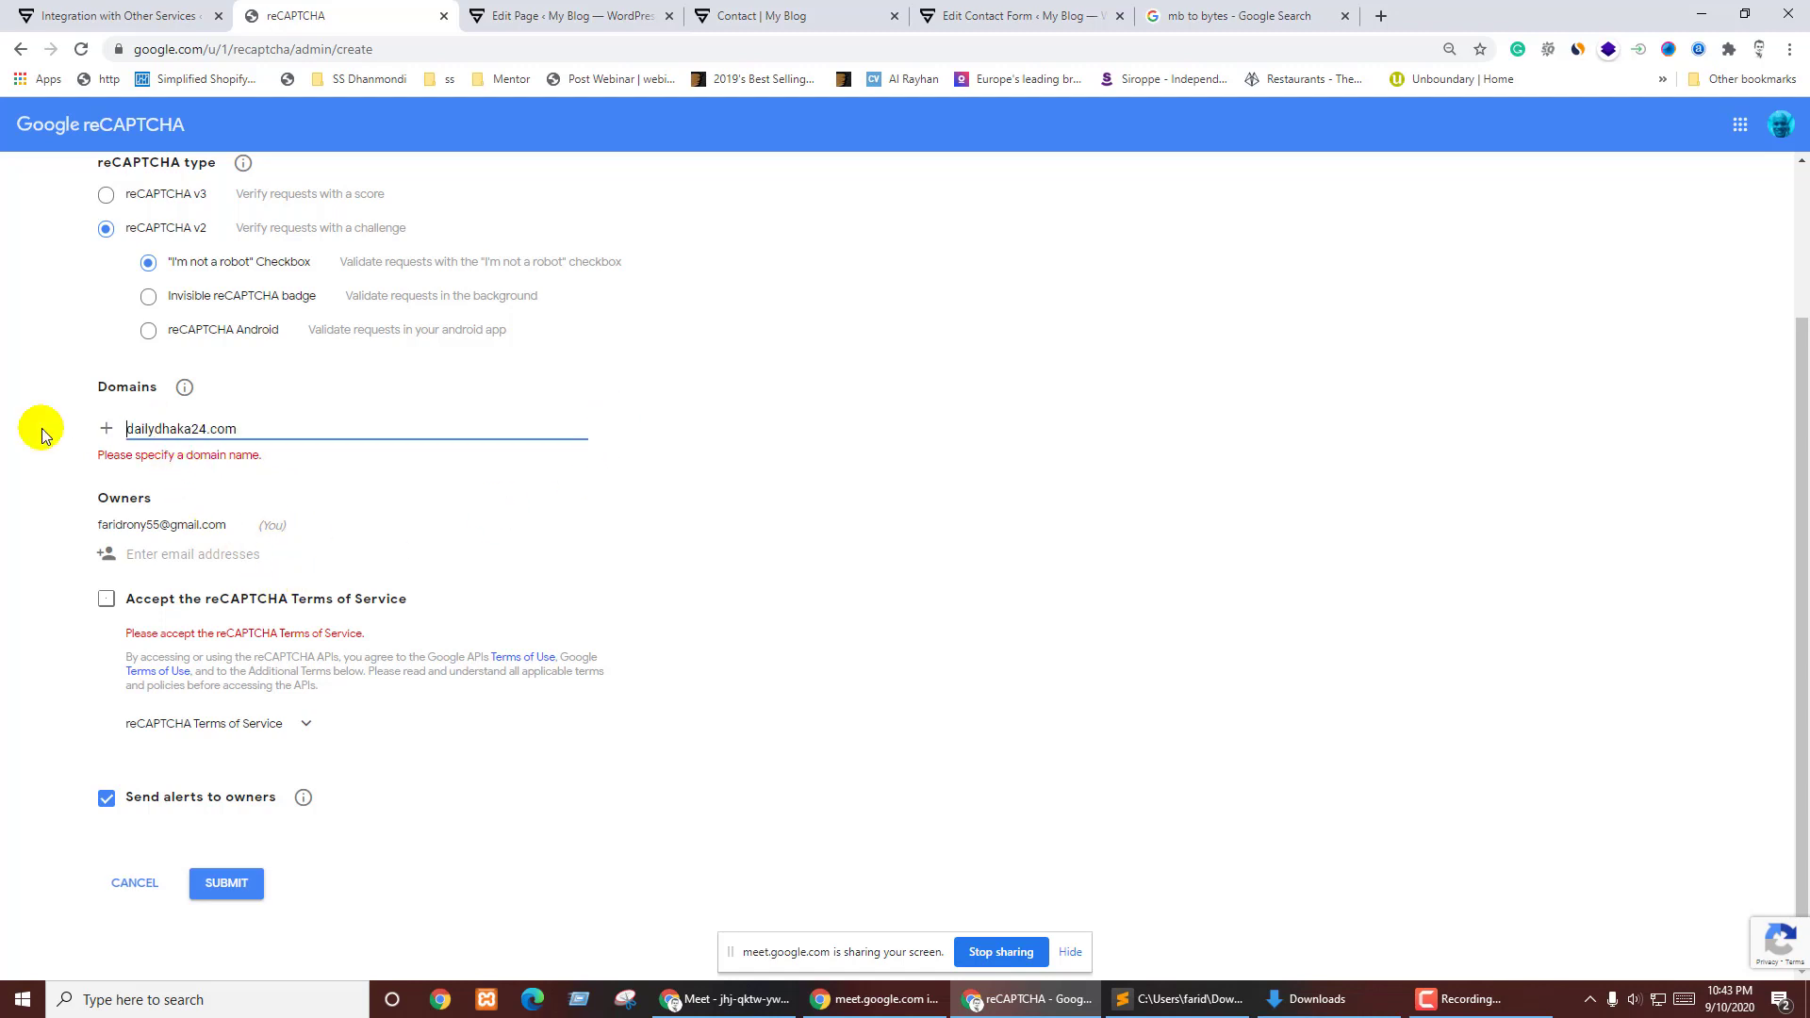
left_click(247, 424)
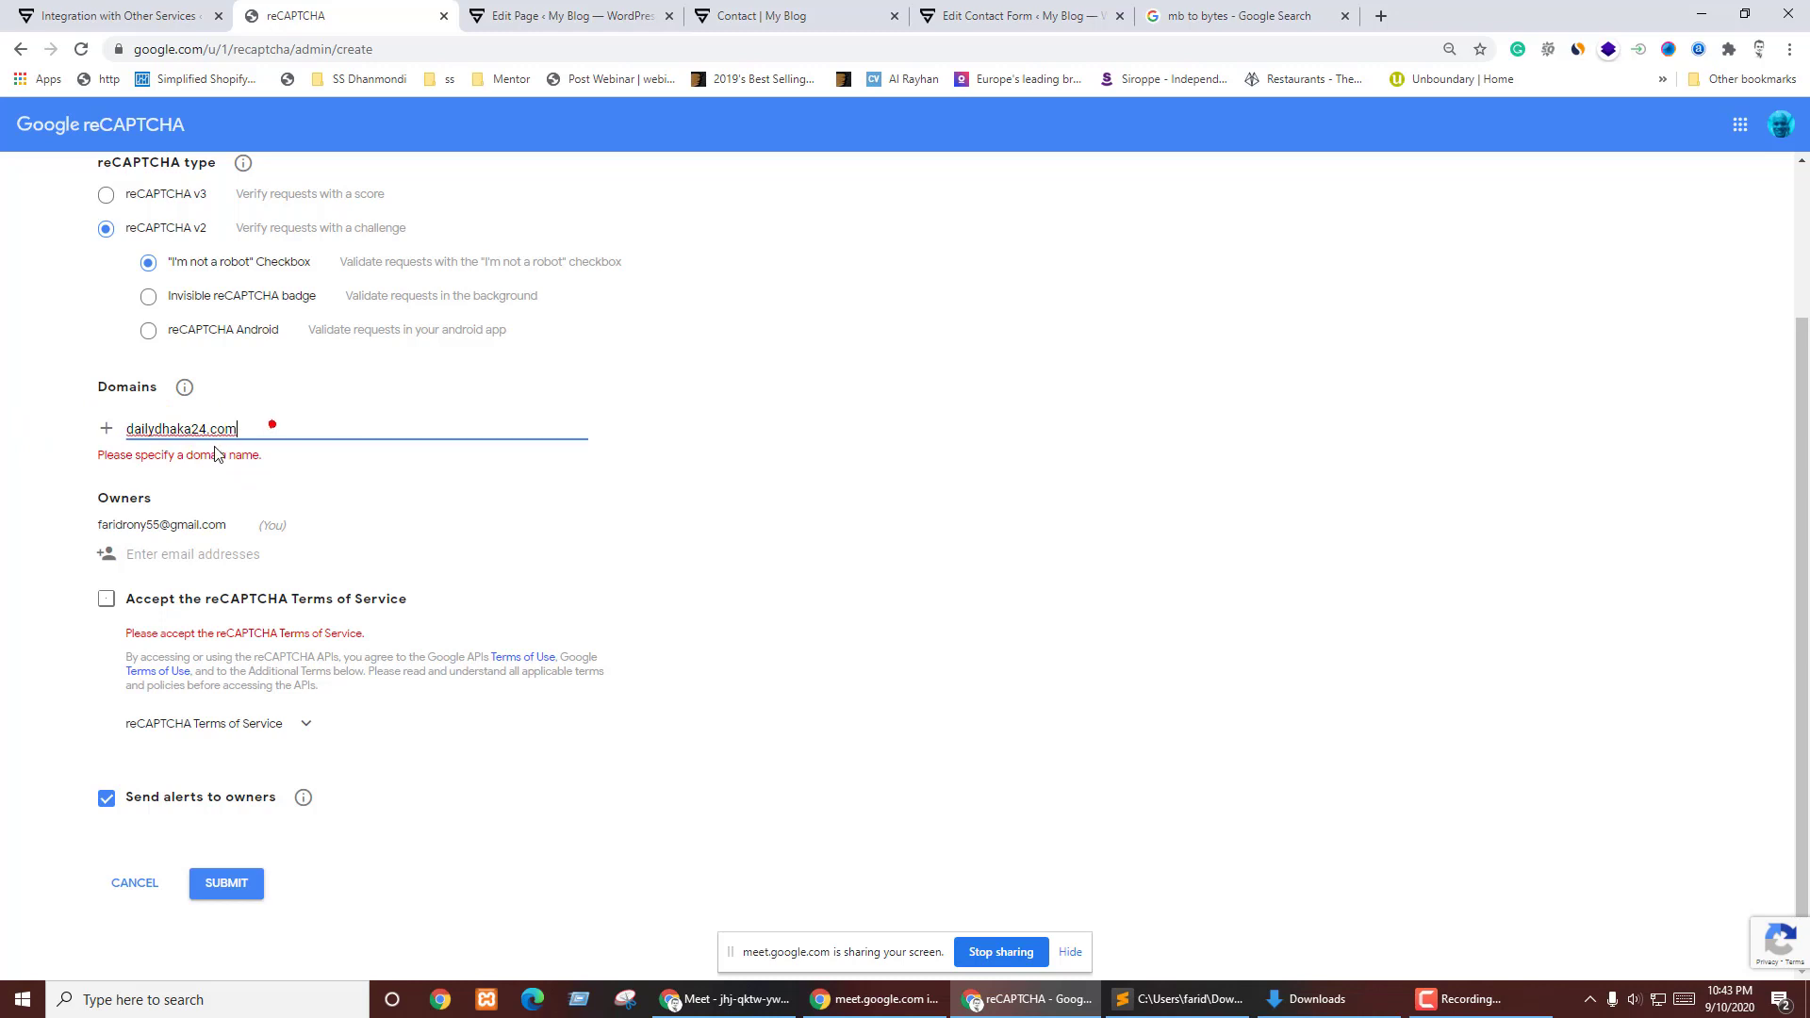
key("BackSpace")
key("Return")
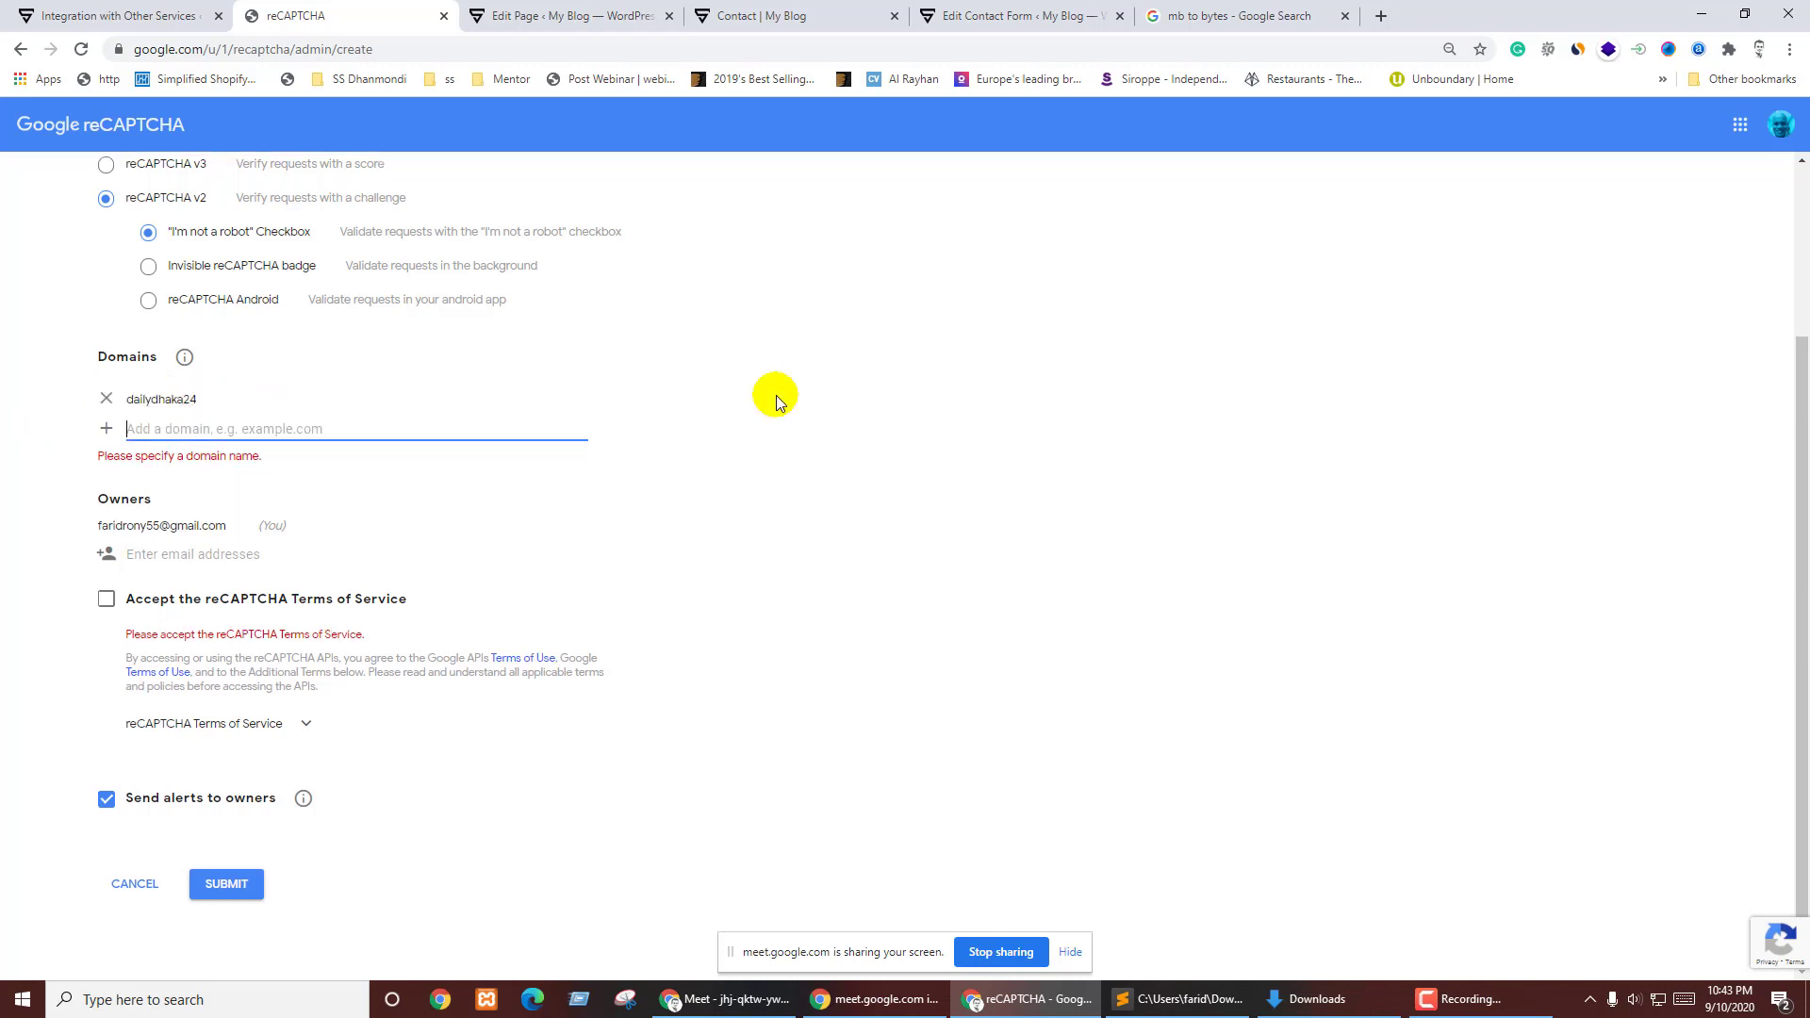
key("ctrl+v")
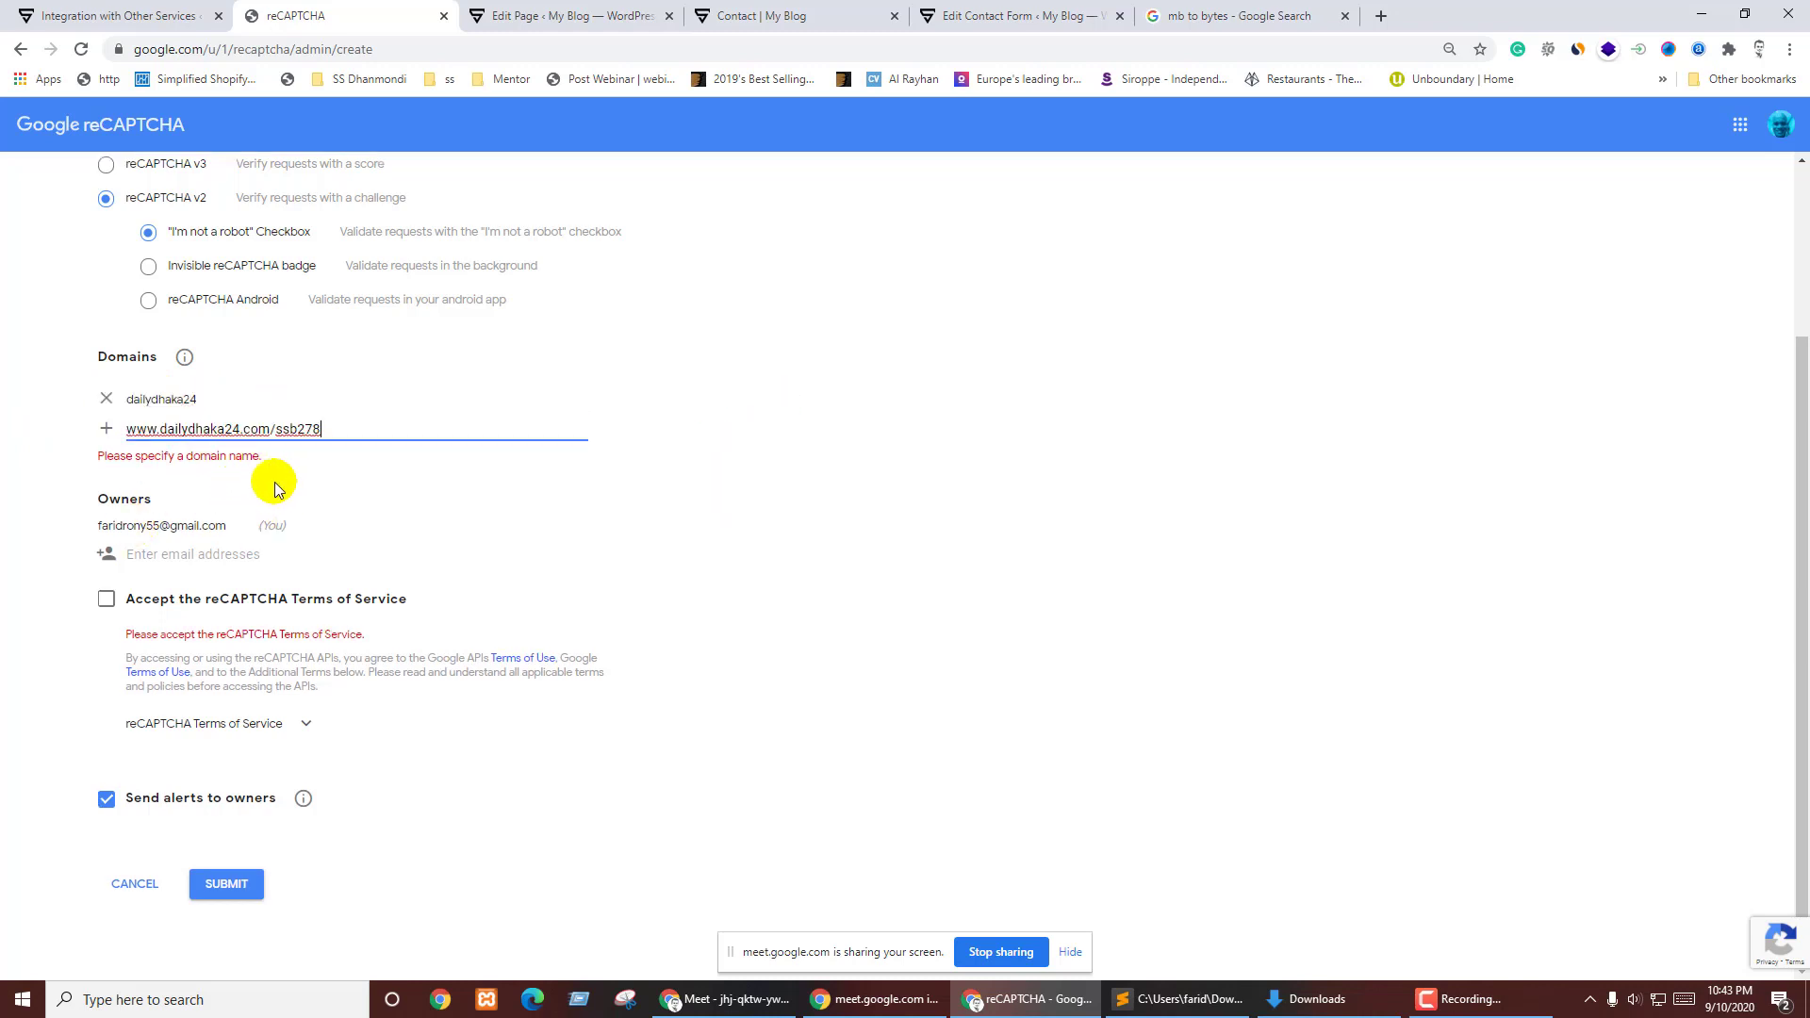
left_click(105, 429)
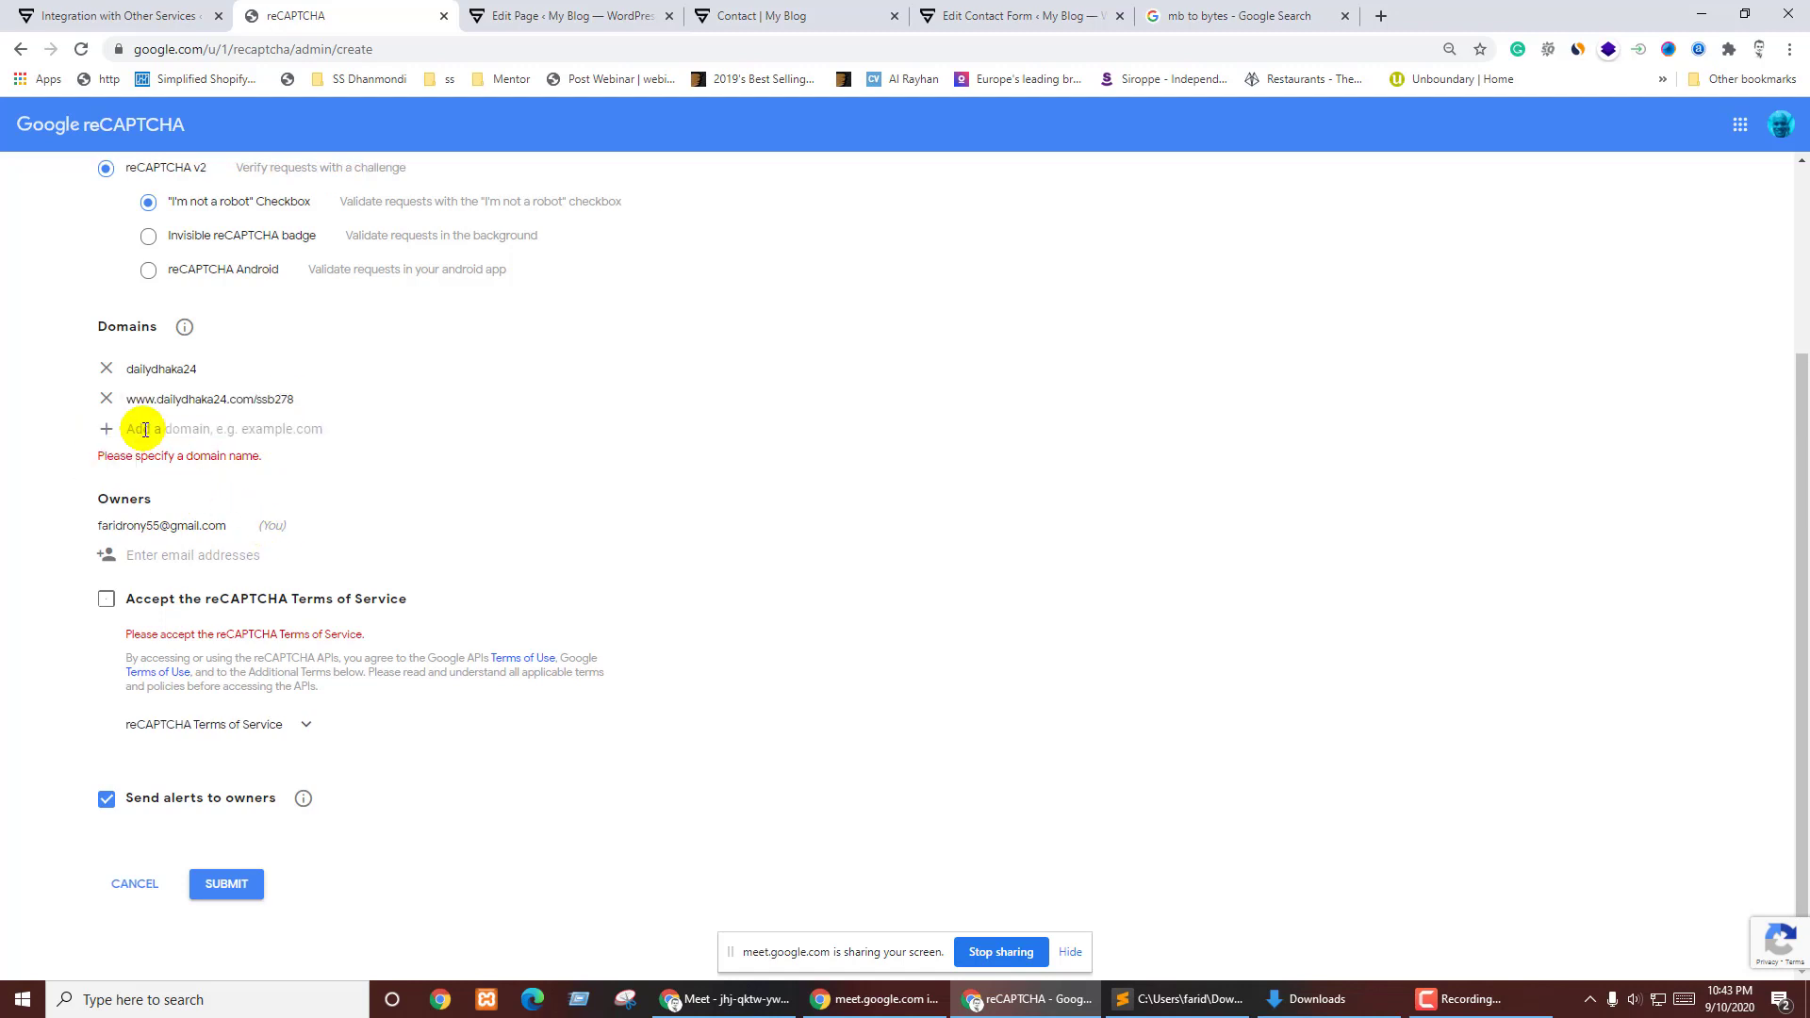
left_click(106, 399)
left_click(105, 403)
left_click(157, 425)
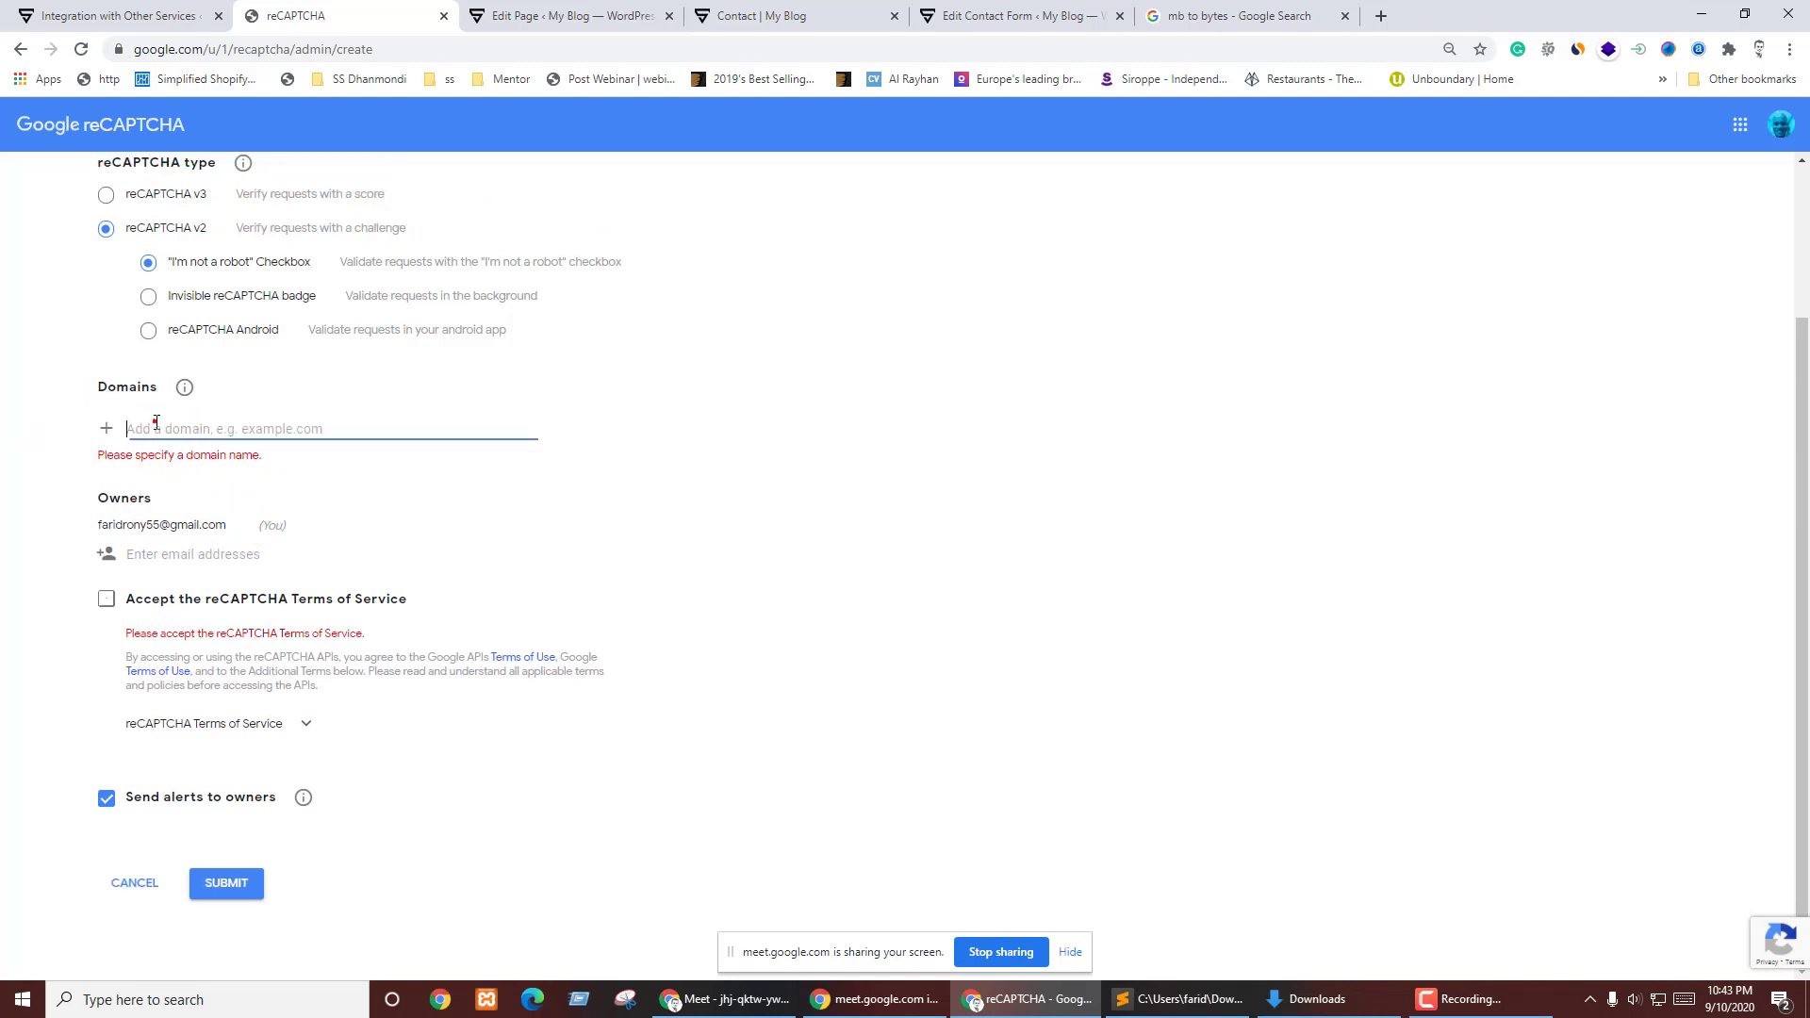
mouse_move(186, 394)
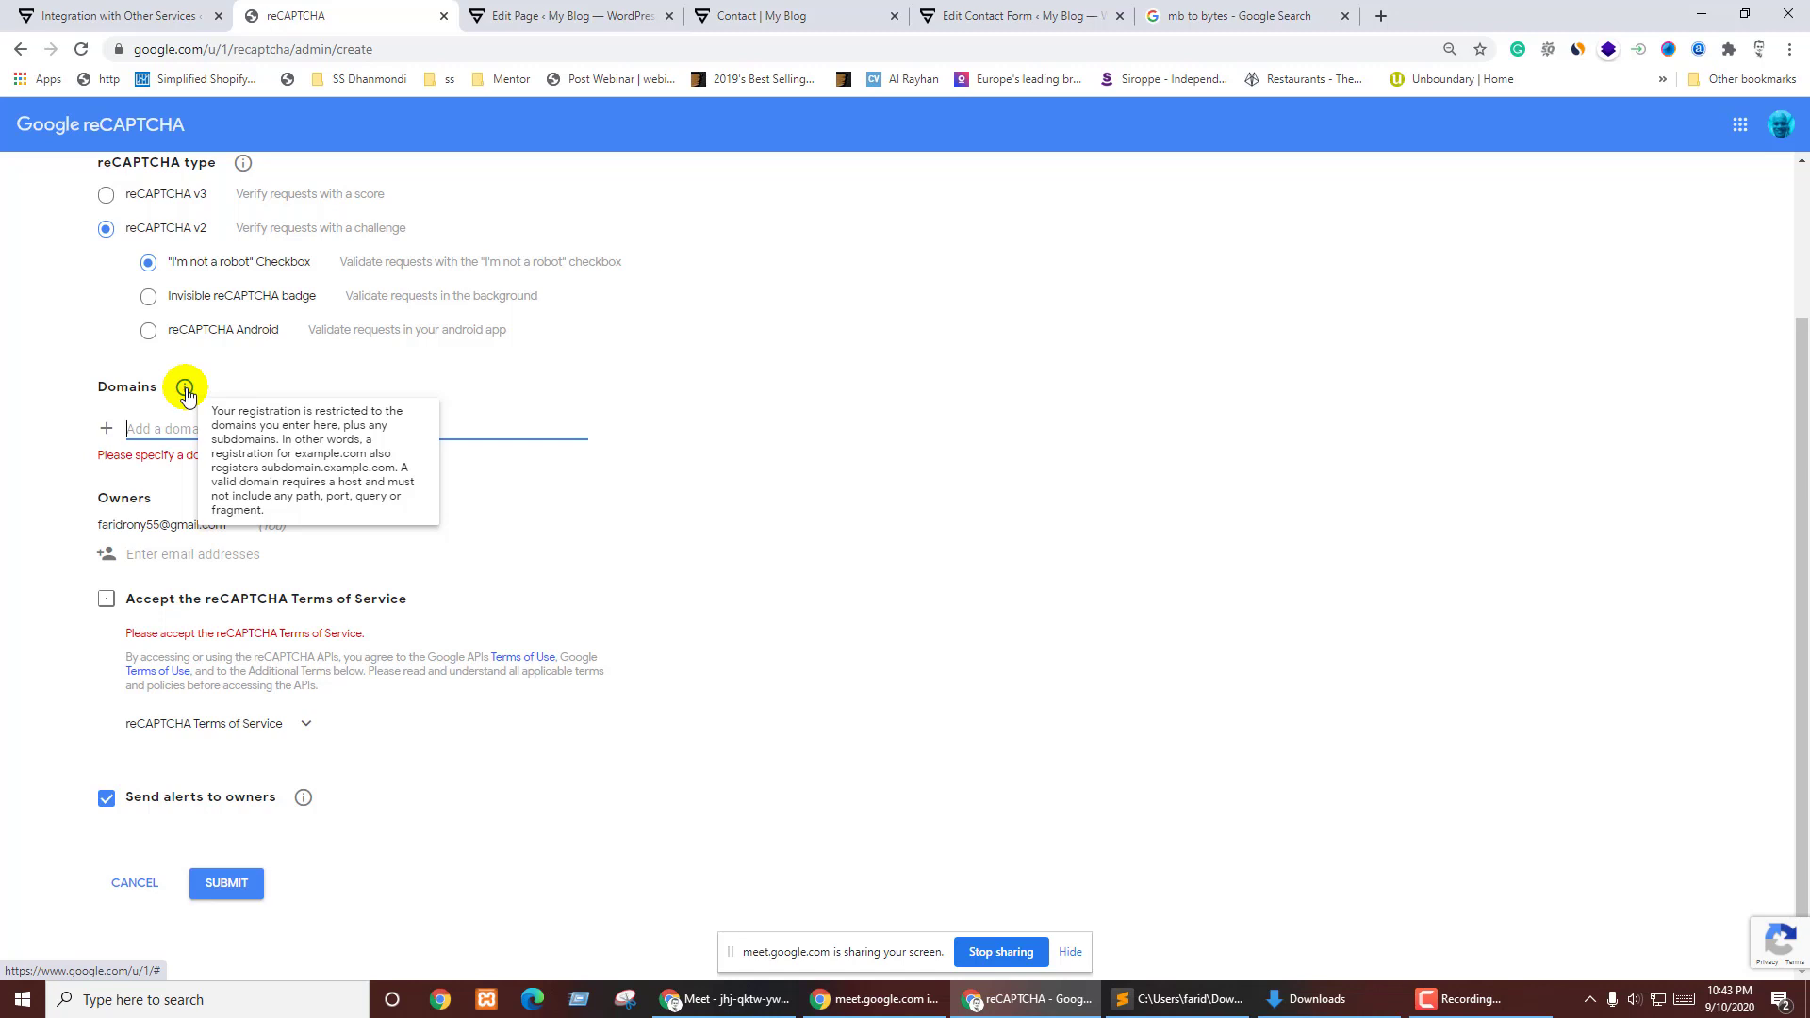
type("www.dailydhaka24.com/ssb278")
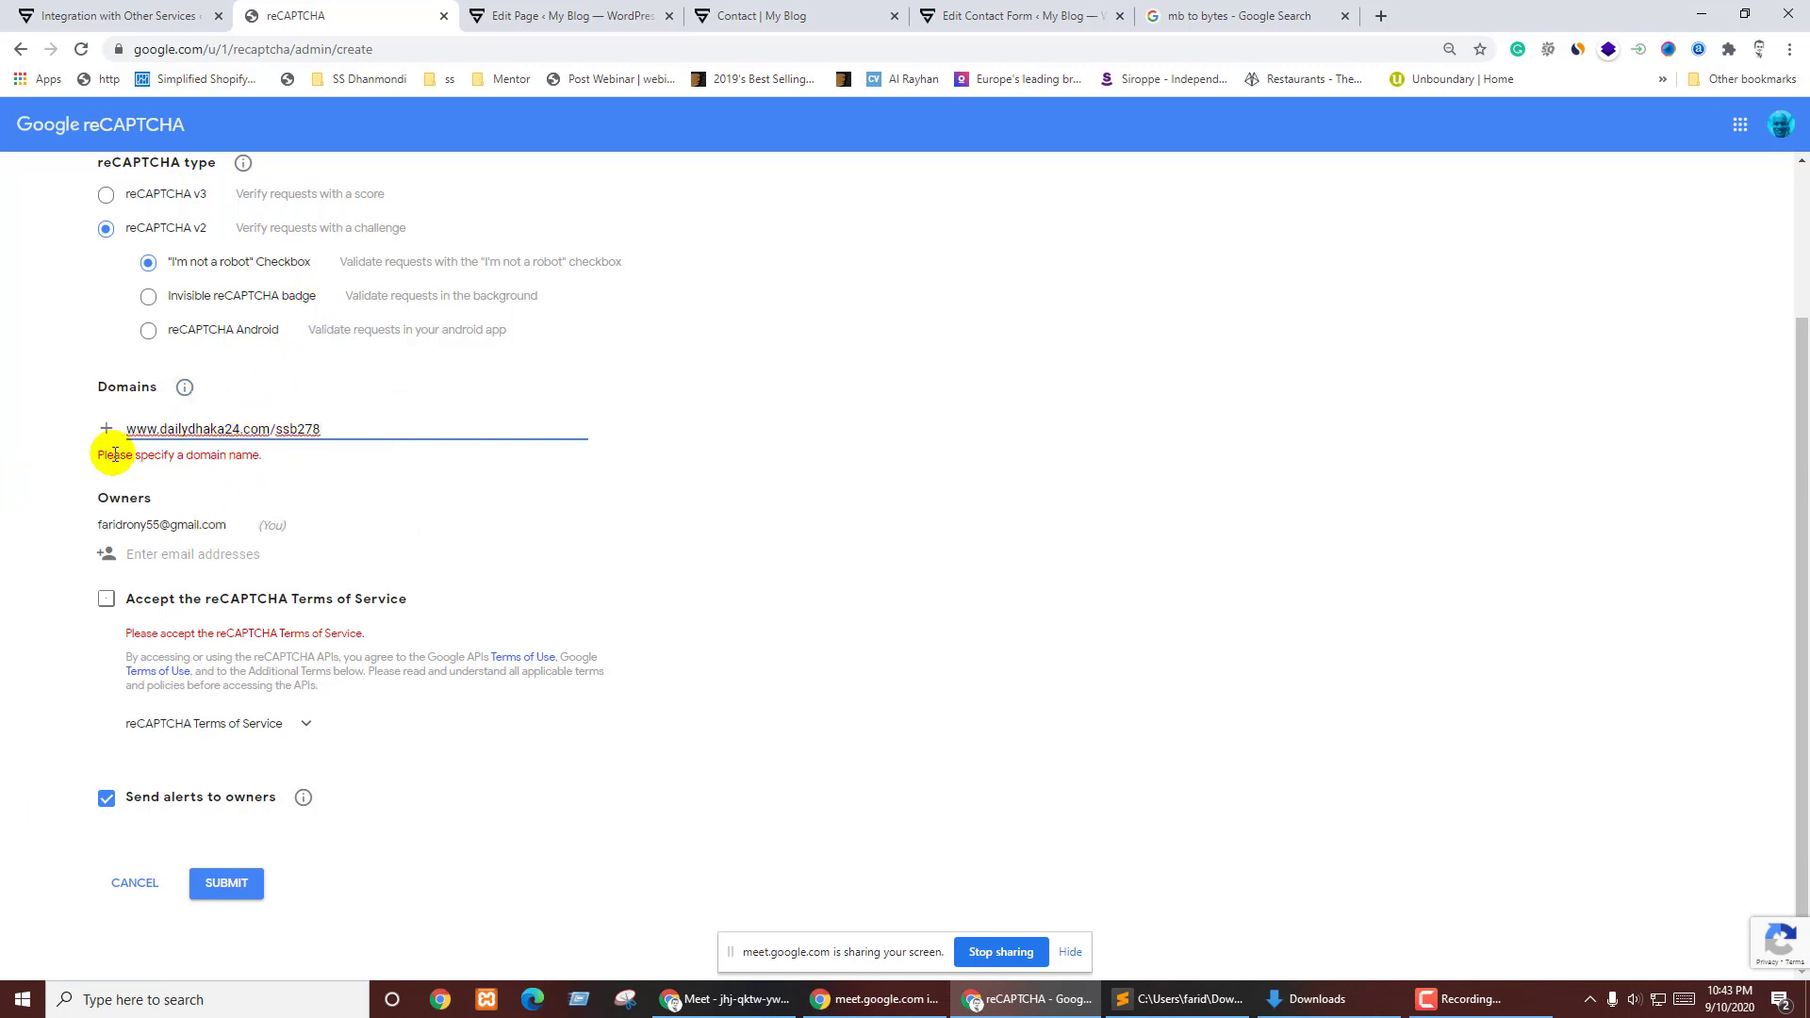
left_click(106, 431)
type("www.dailydhaka24.com/ssb278")
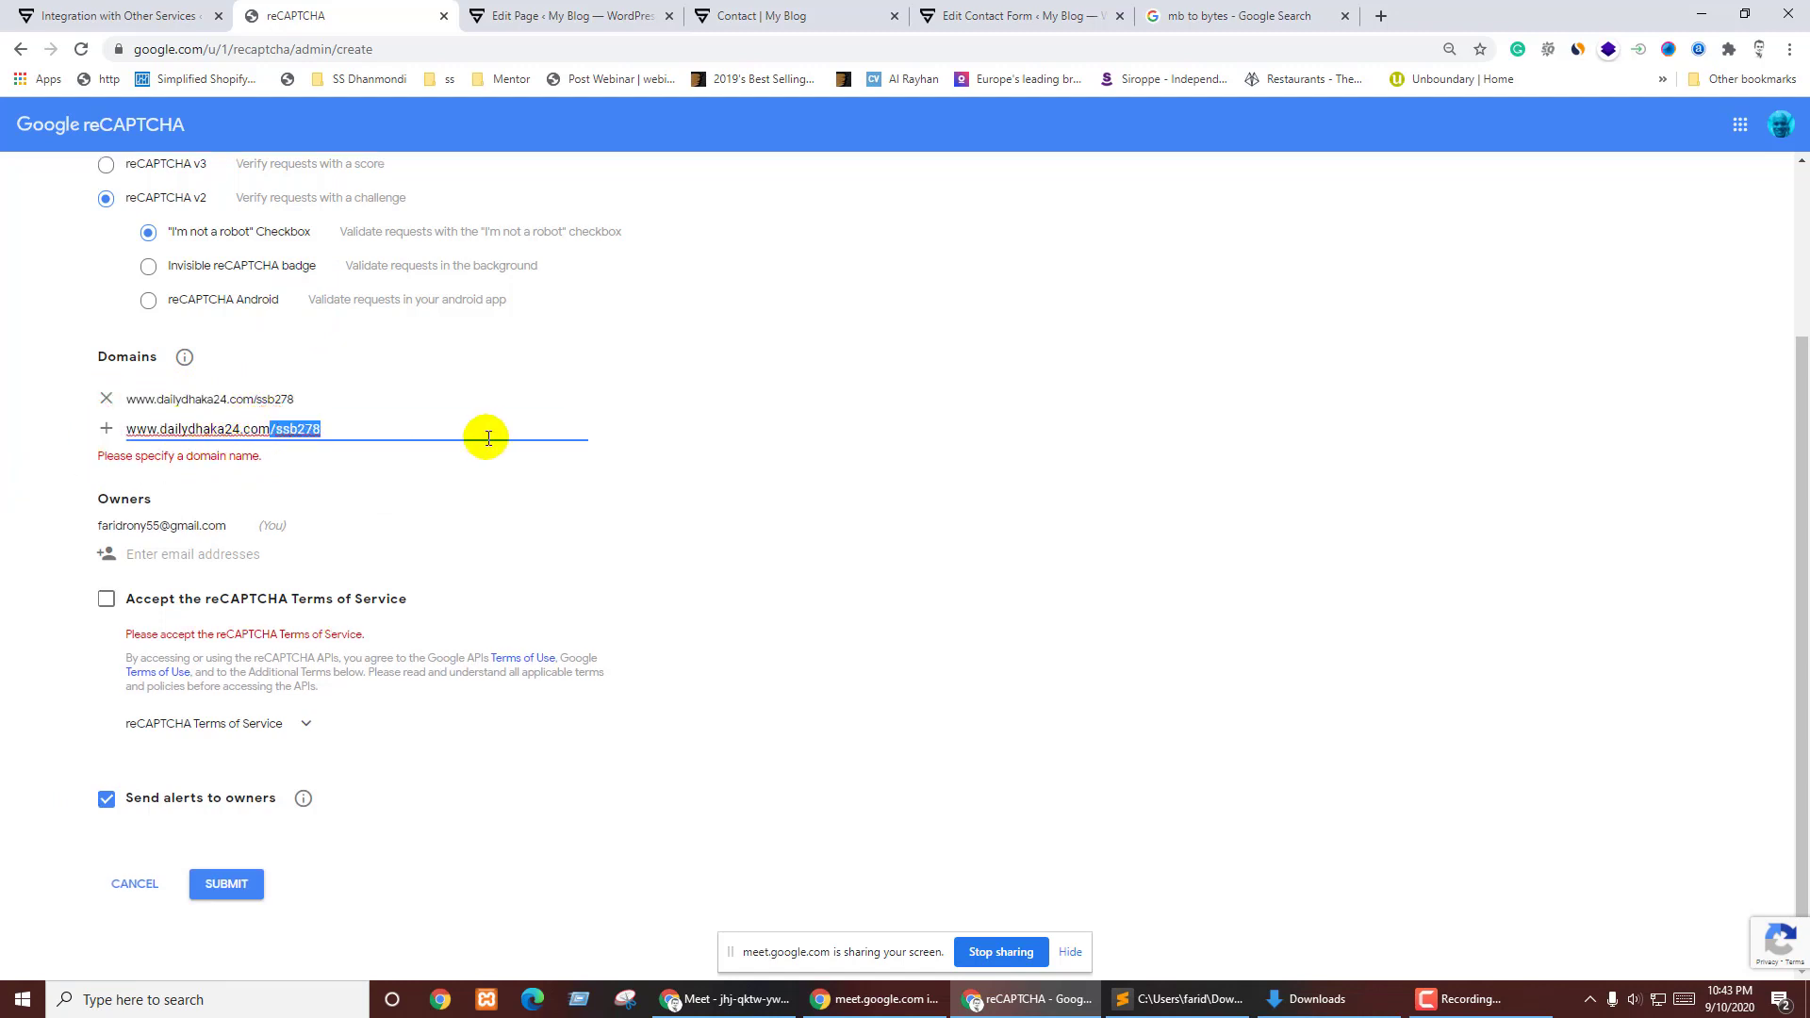
key("BackSpace")
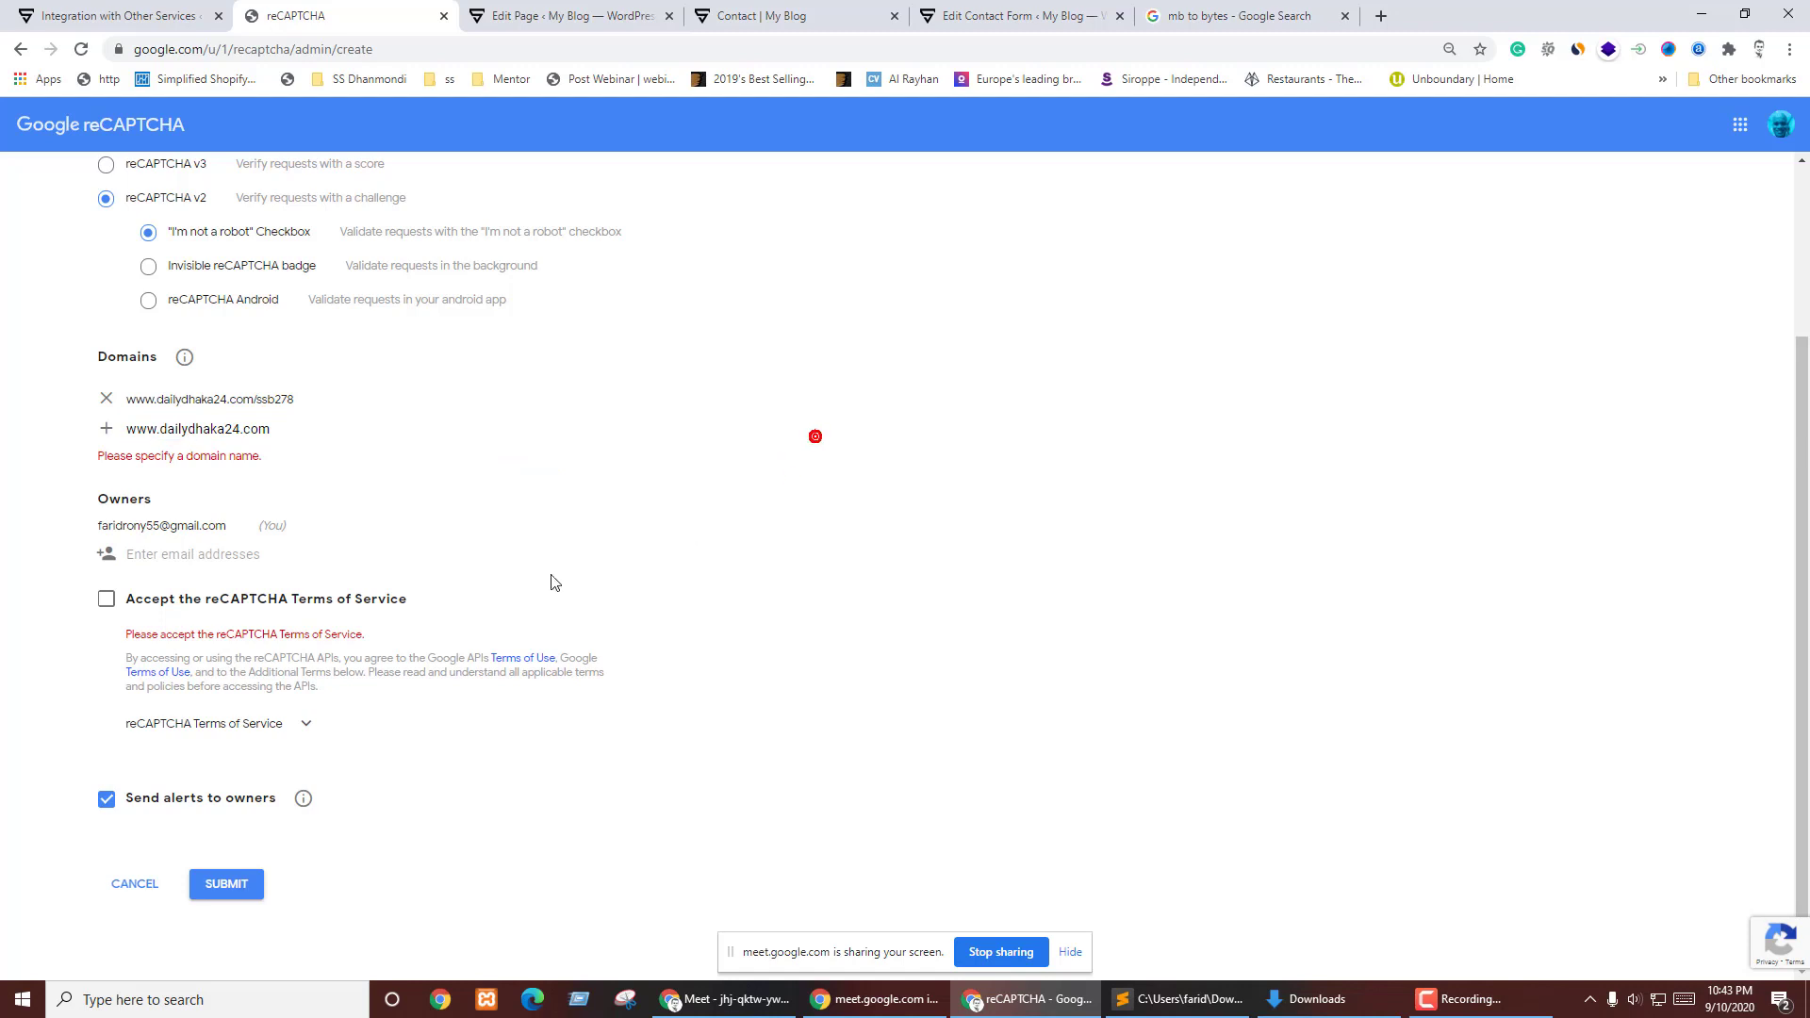
left_click(215, 884)
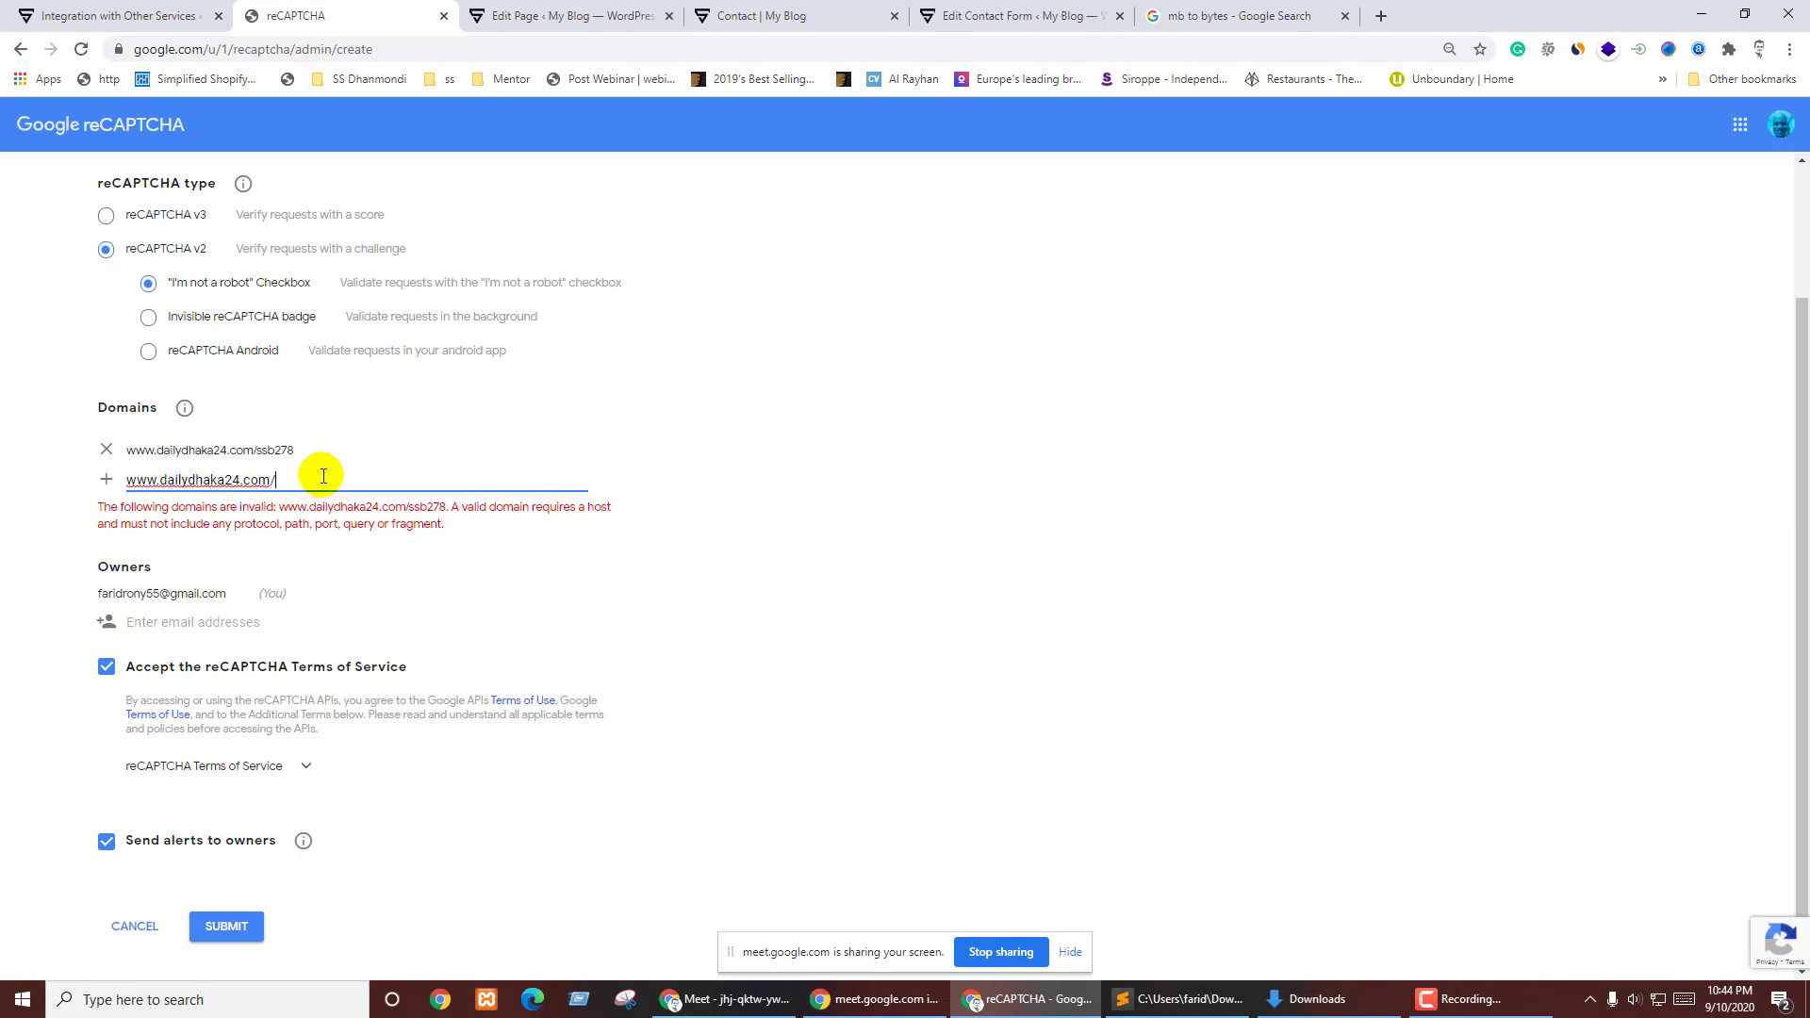
left_click(224, 925)
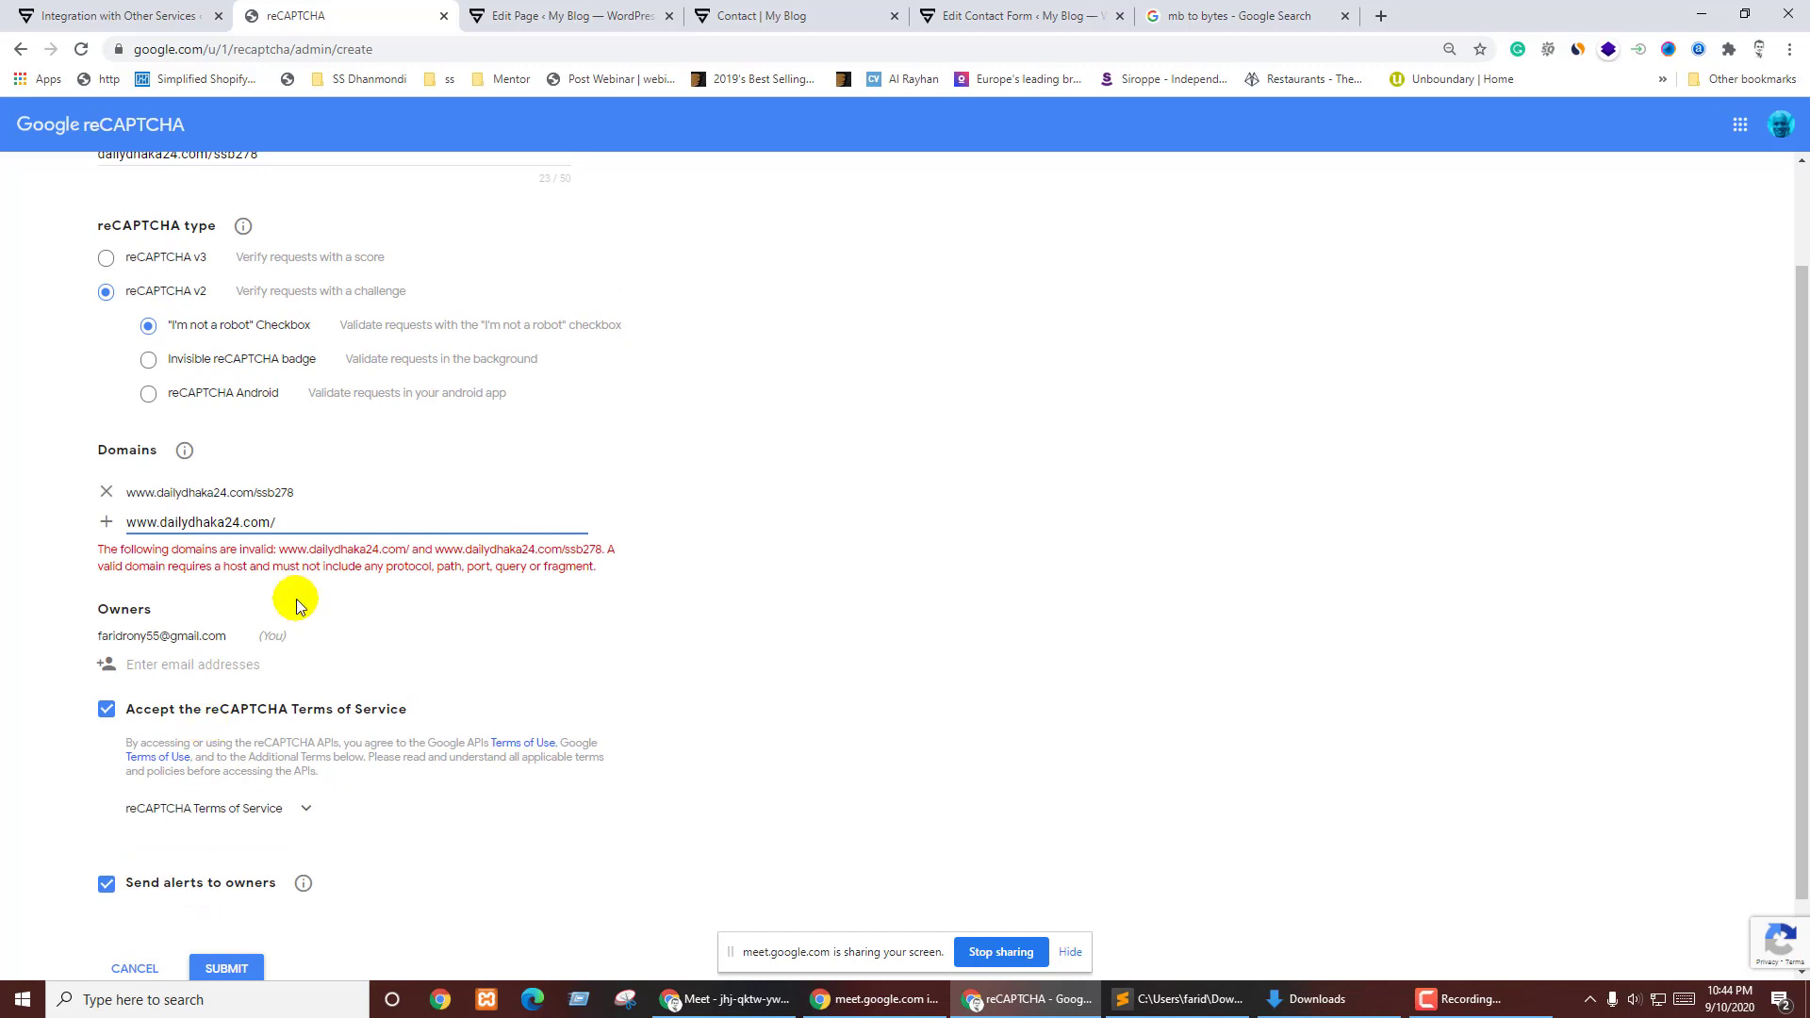
left_click_drag(316, 527, 16, 535)
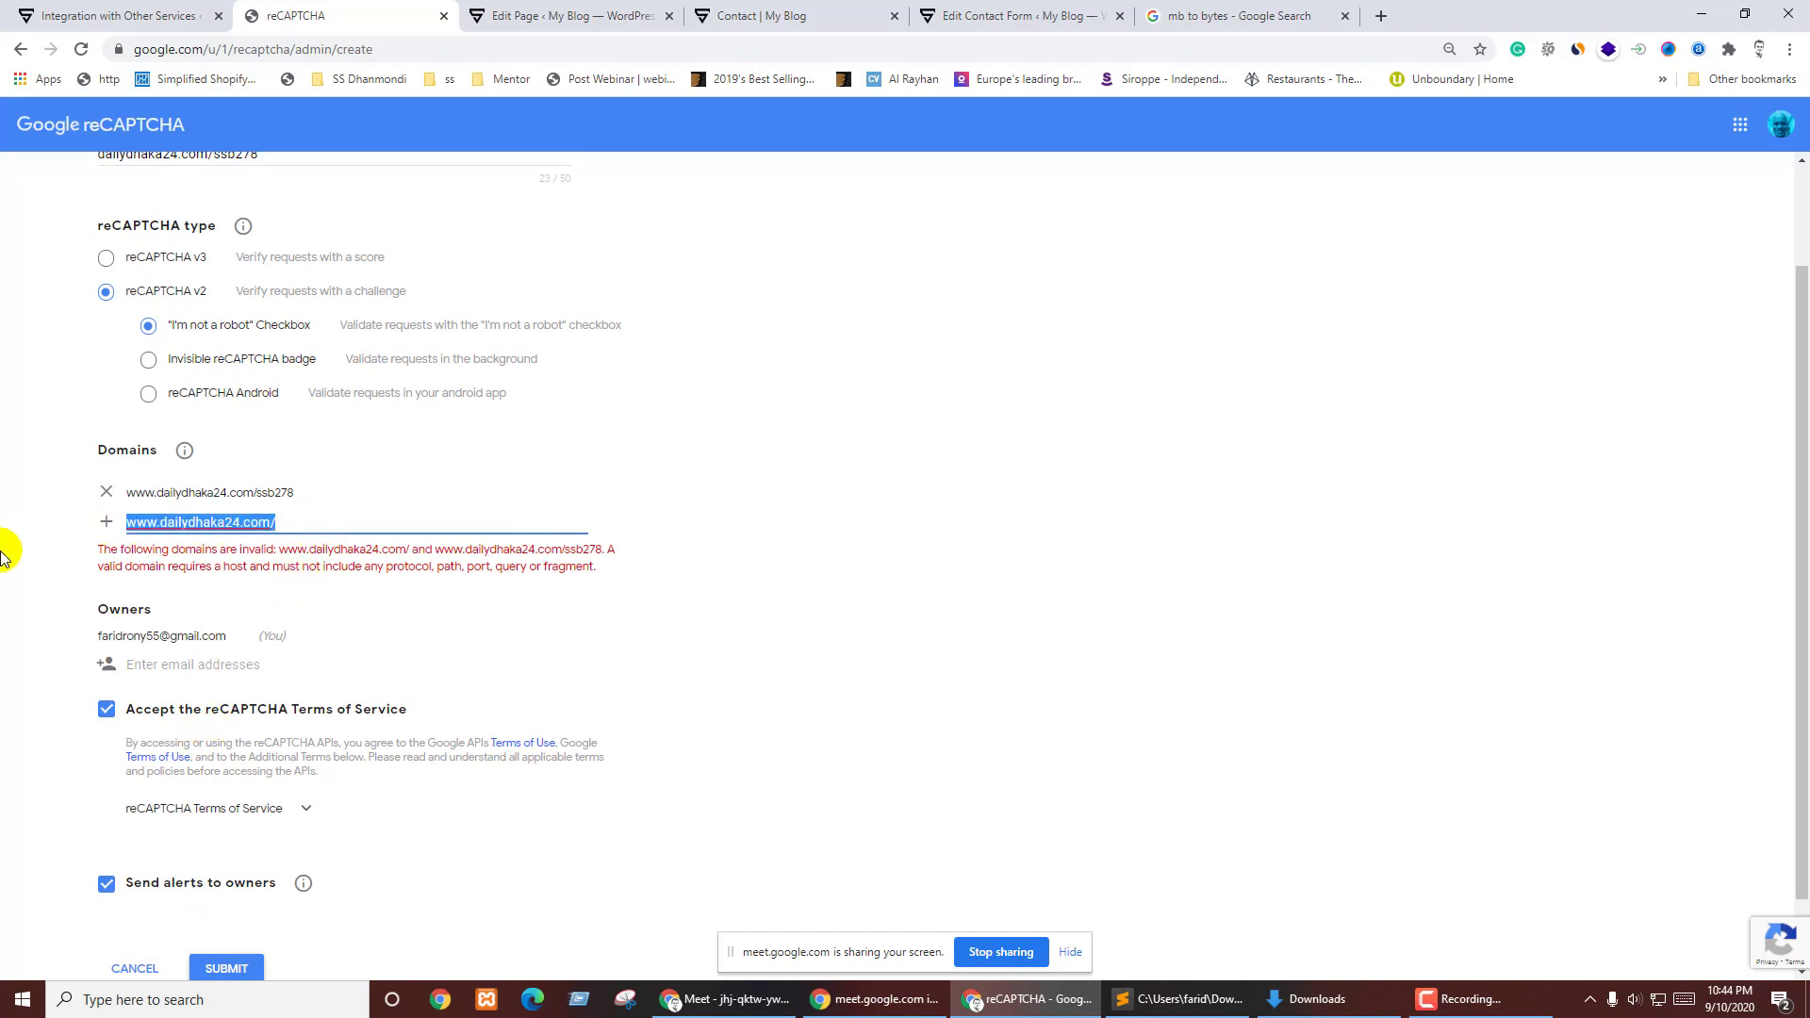
key("BackSpace")
left_click(221, 974)
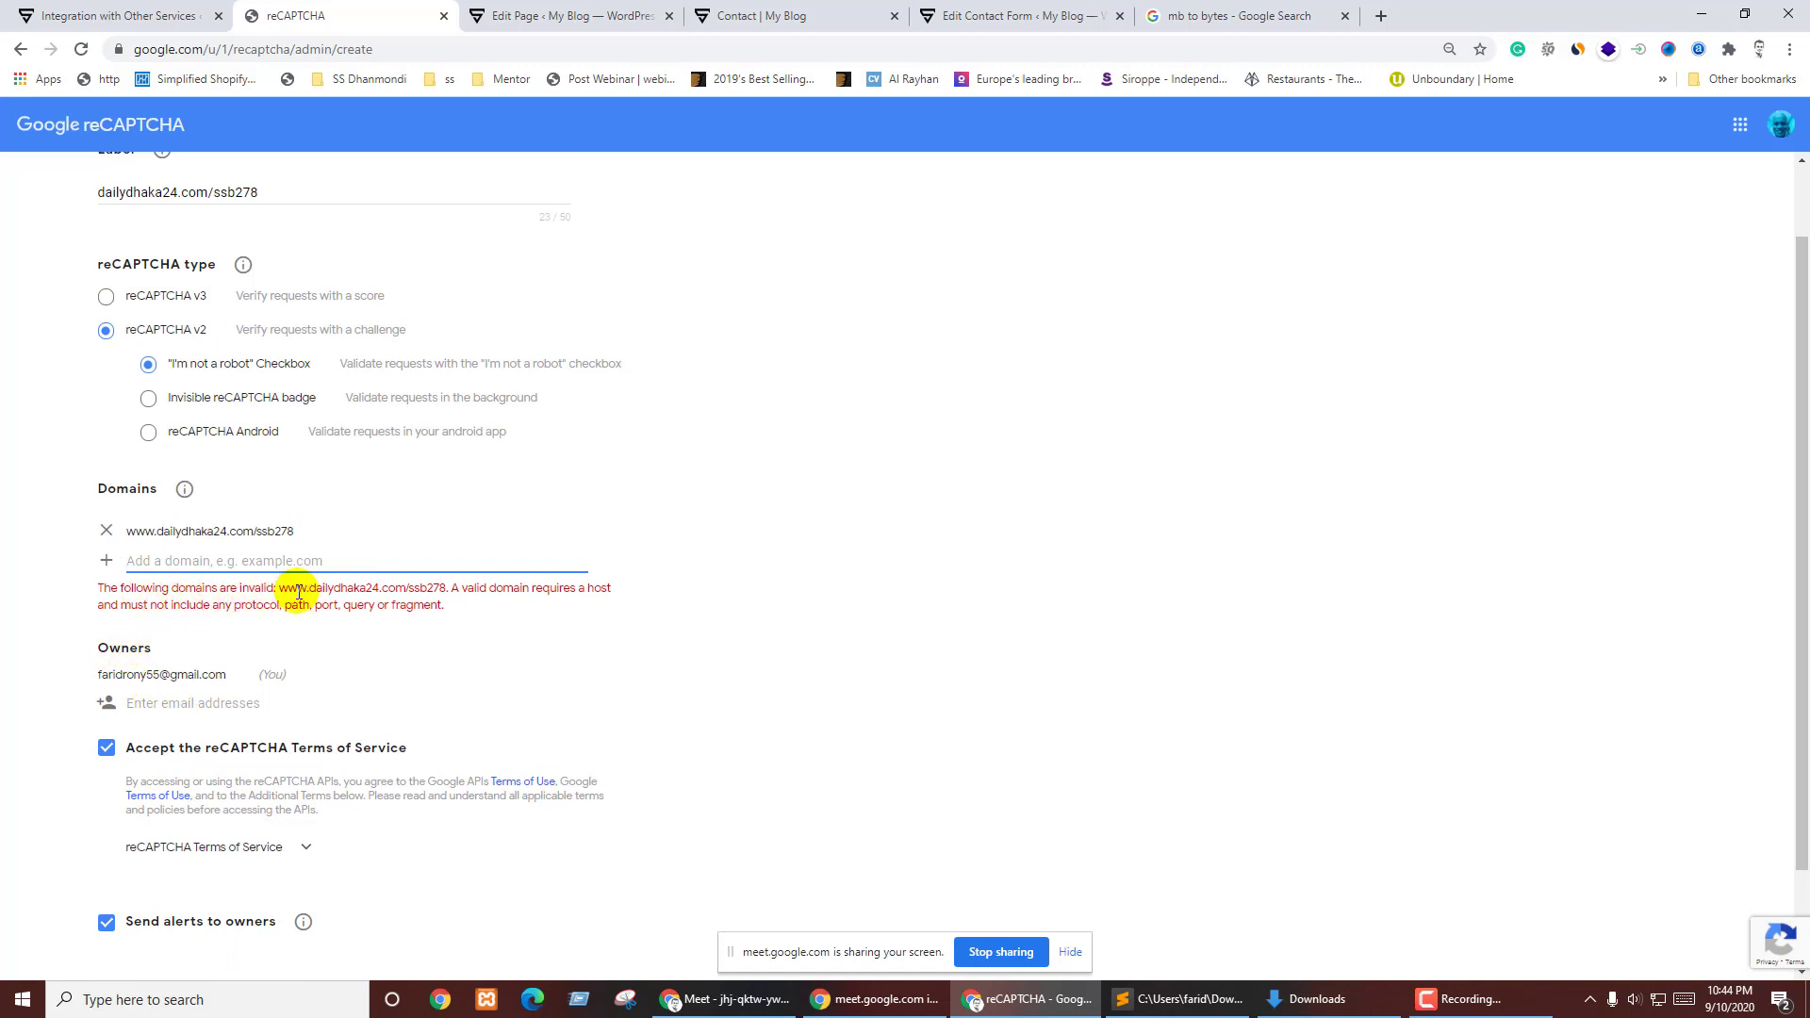
- Remove the invalid entry, enter dailydhaka24.com as the sole domain, and submit the registration
left_click(144, 530)
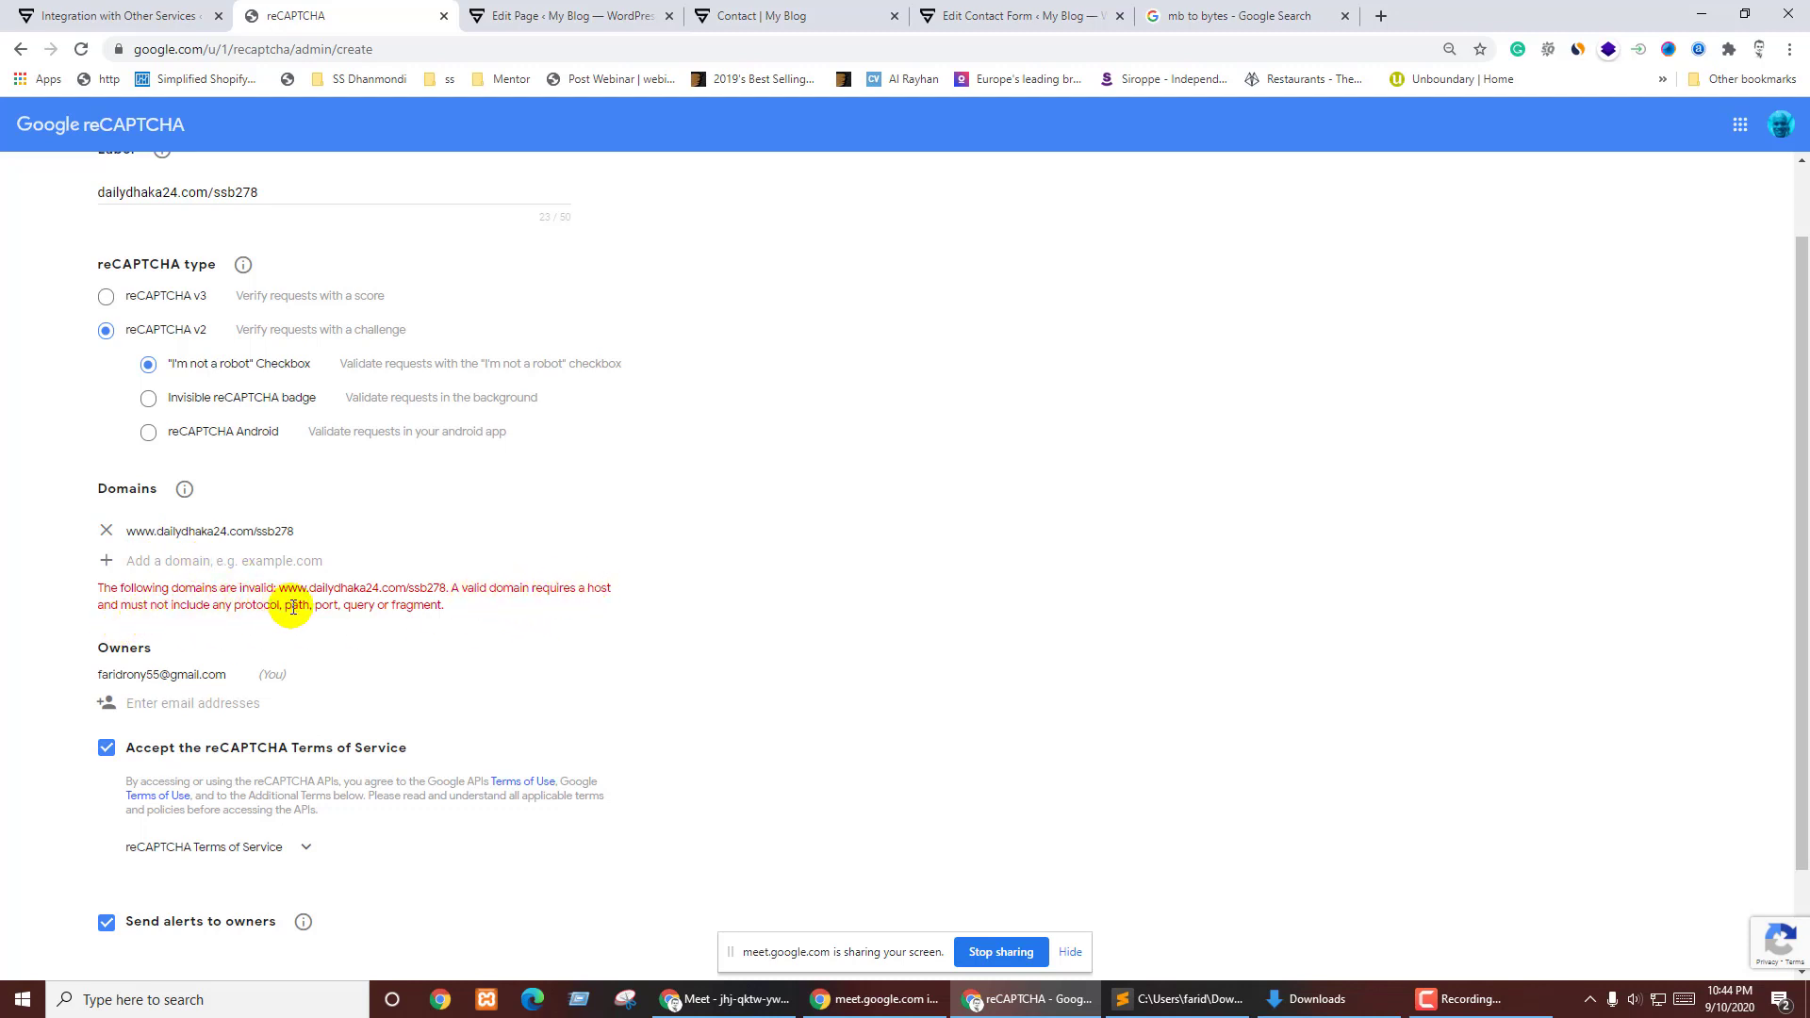
left_click(180, 563)
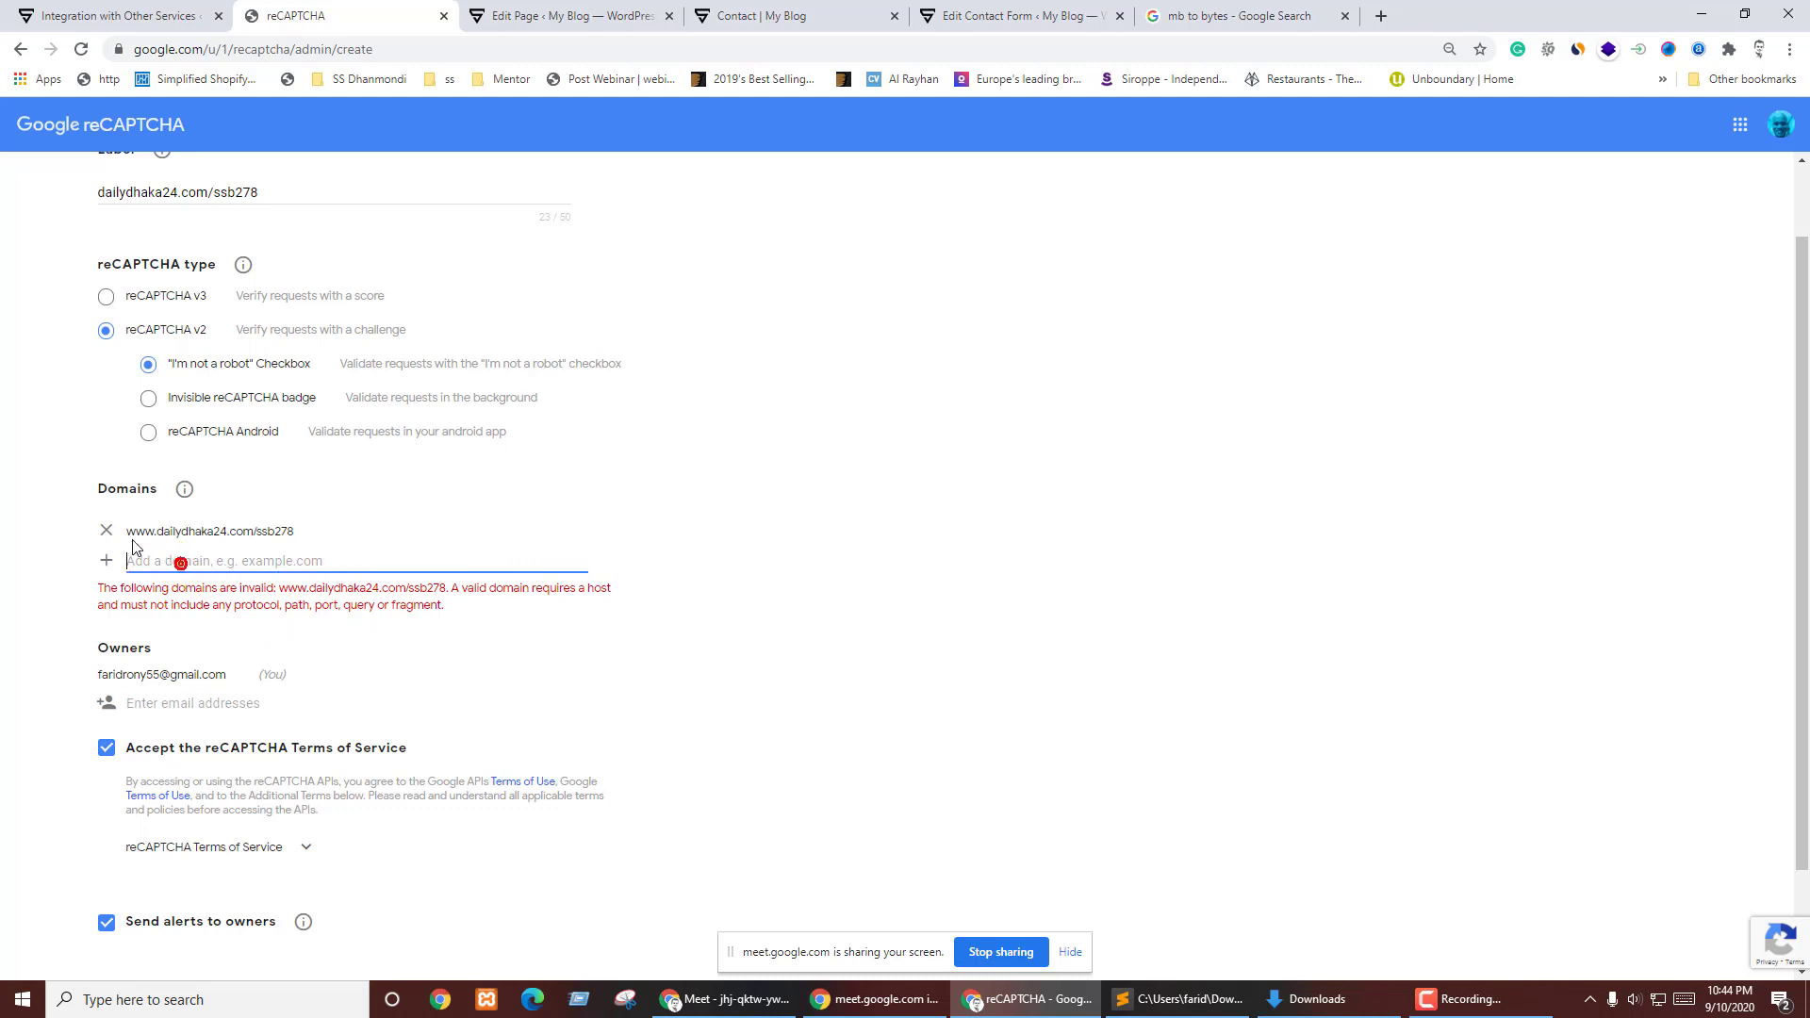
left_click(106, 530)
left_click(210, 530)
type("www.dailydhaka24.com/ssb278")
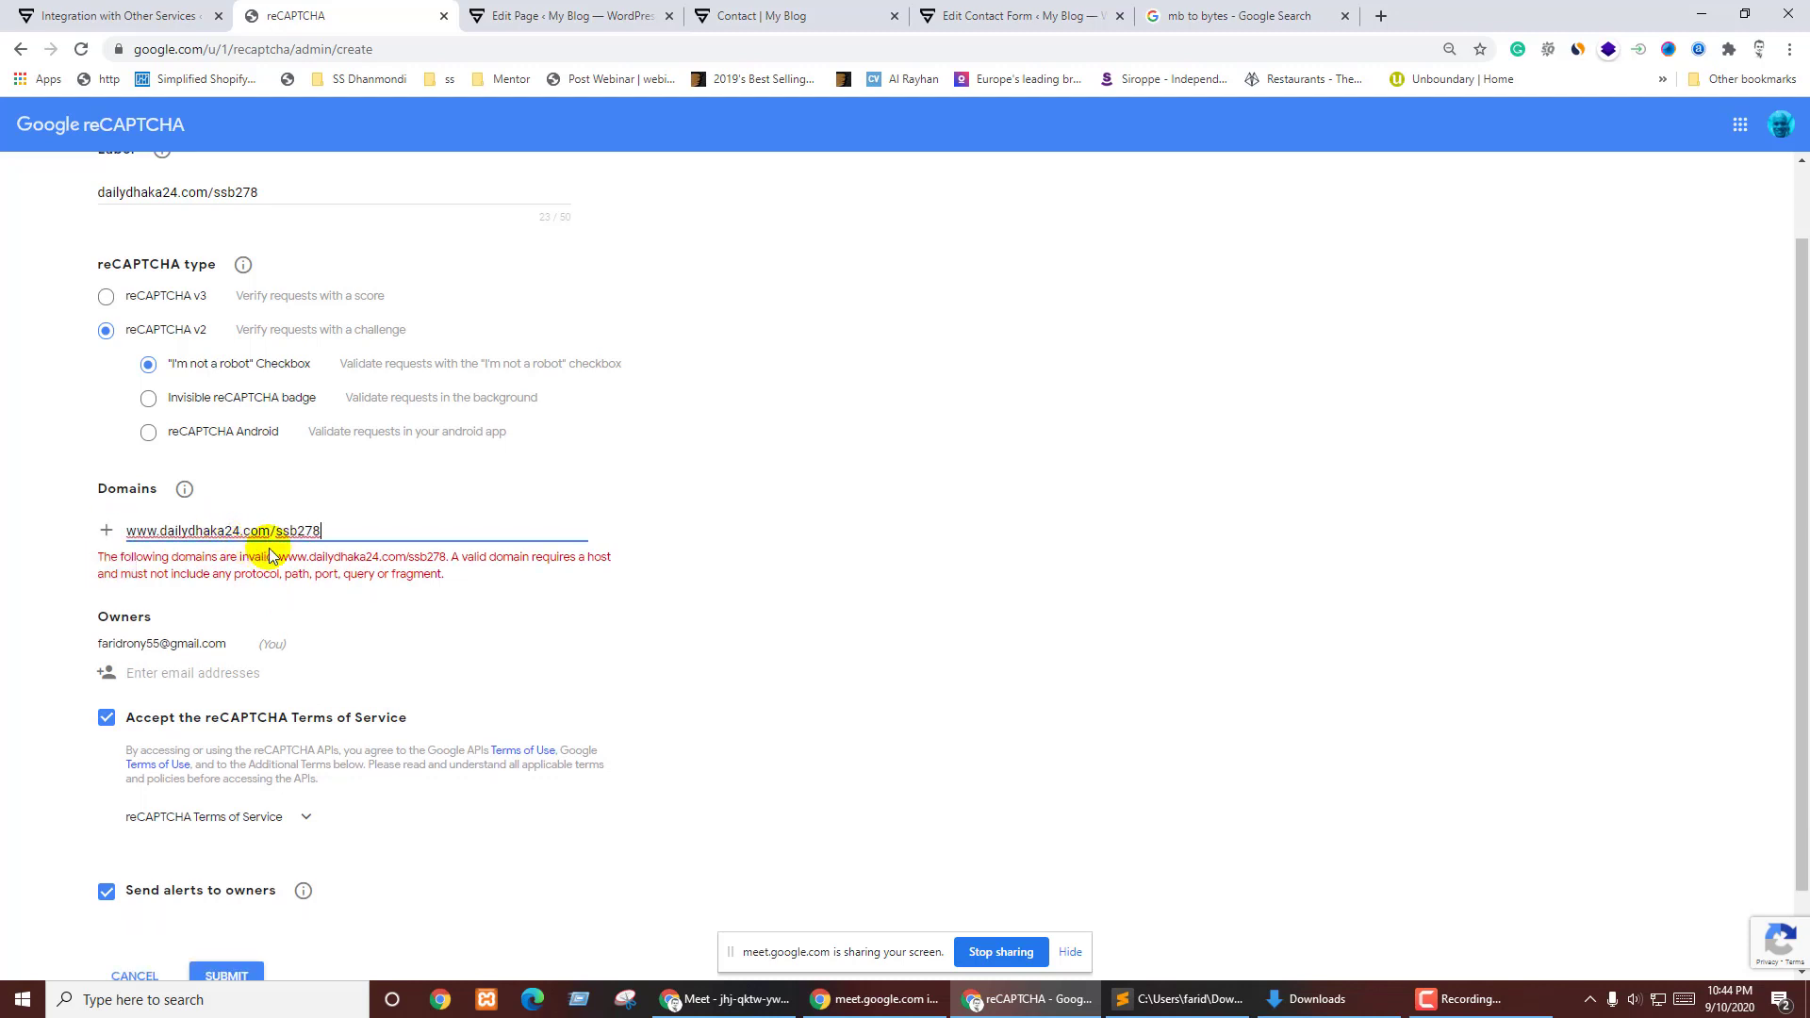
left_click_drag(270, 531, 325, 530)
key("BackSpace")
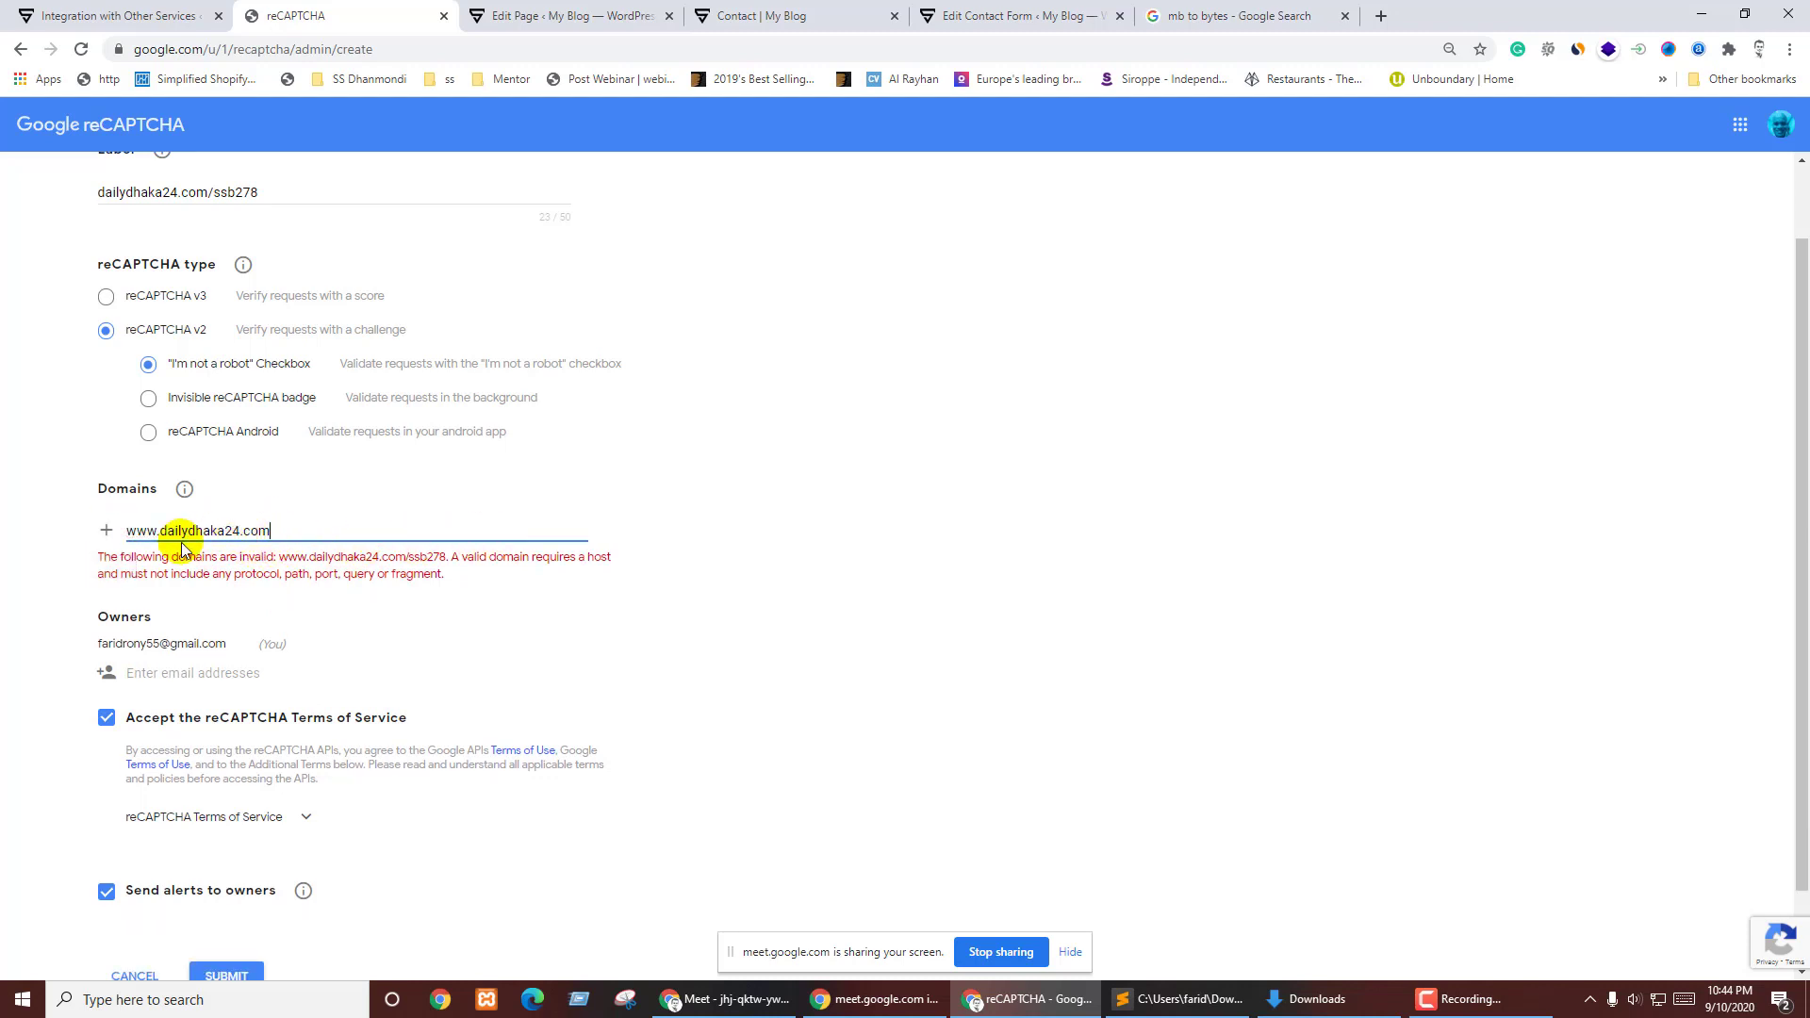
left_click_drag(162, 533, 125, 532)
key("BackSpace")
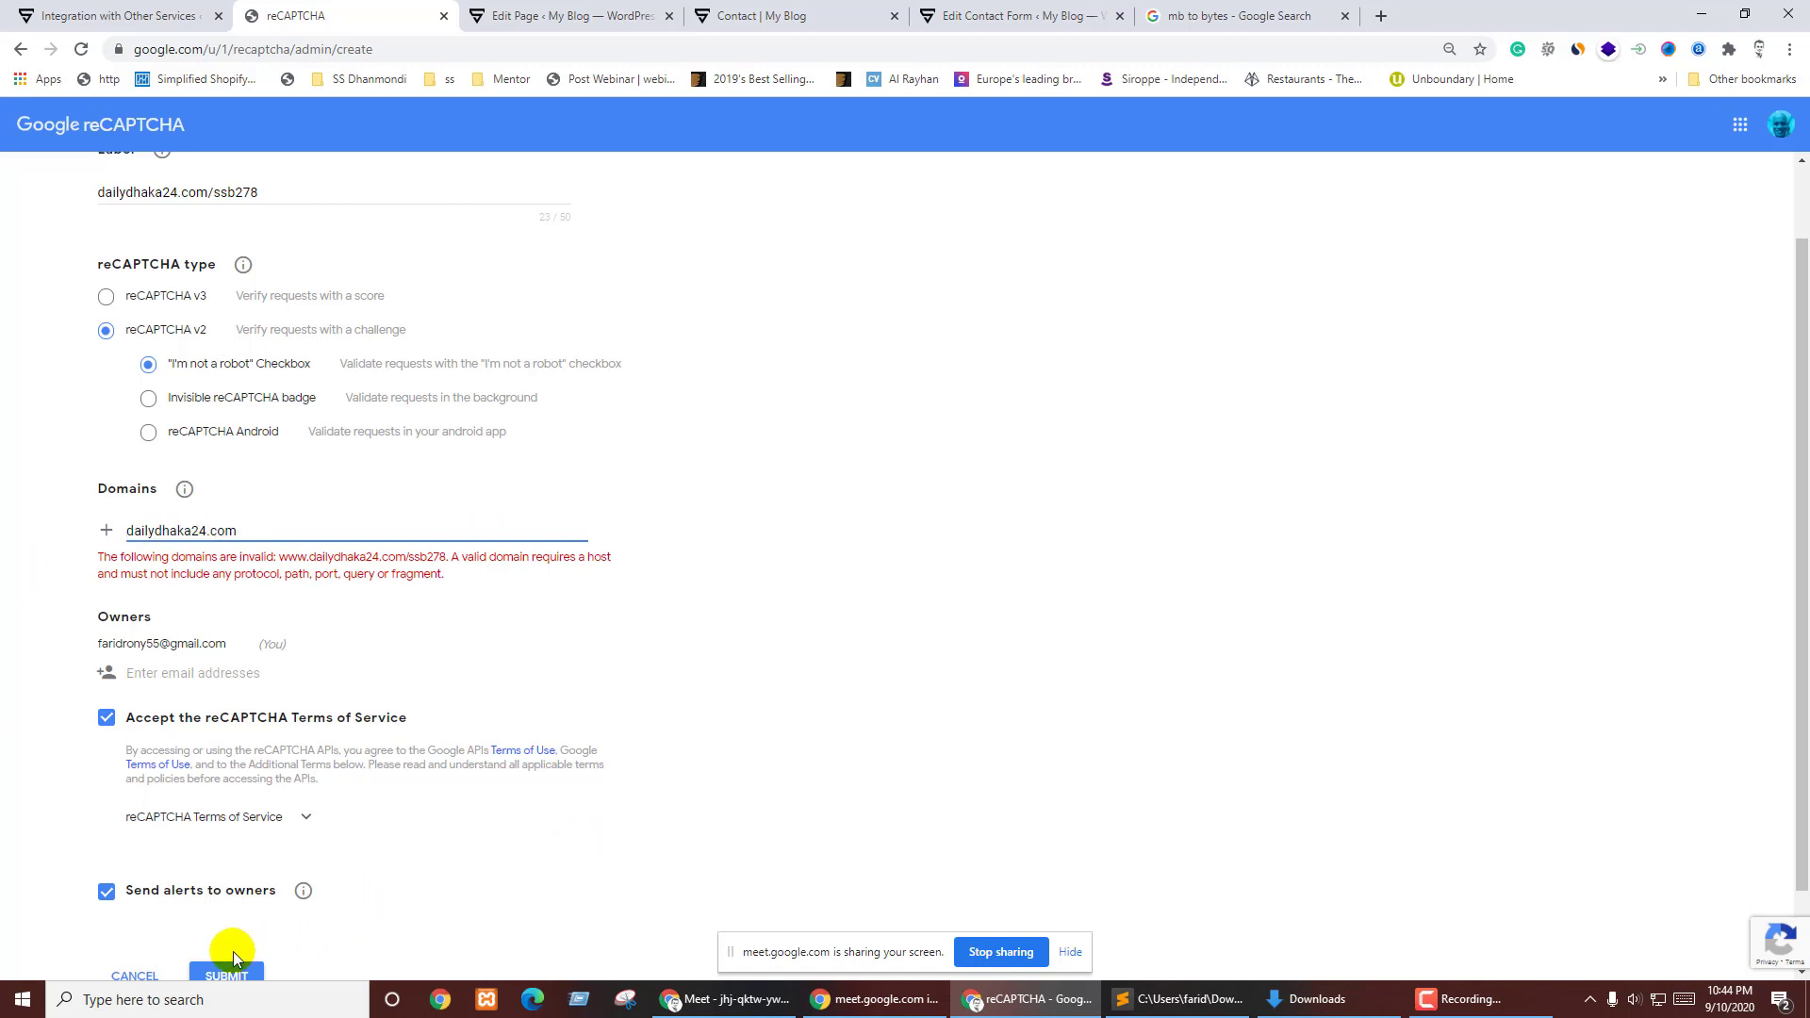
left_click(231, 957)
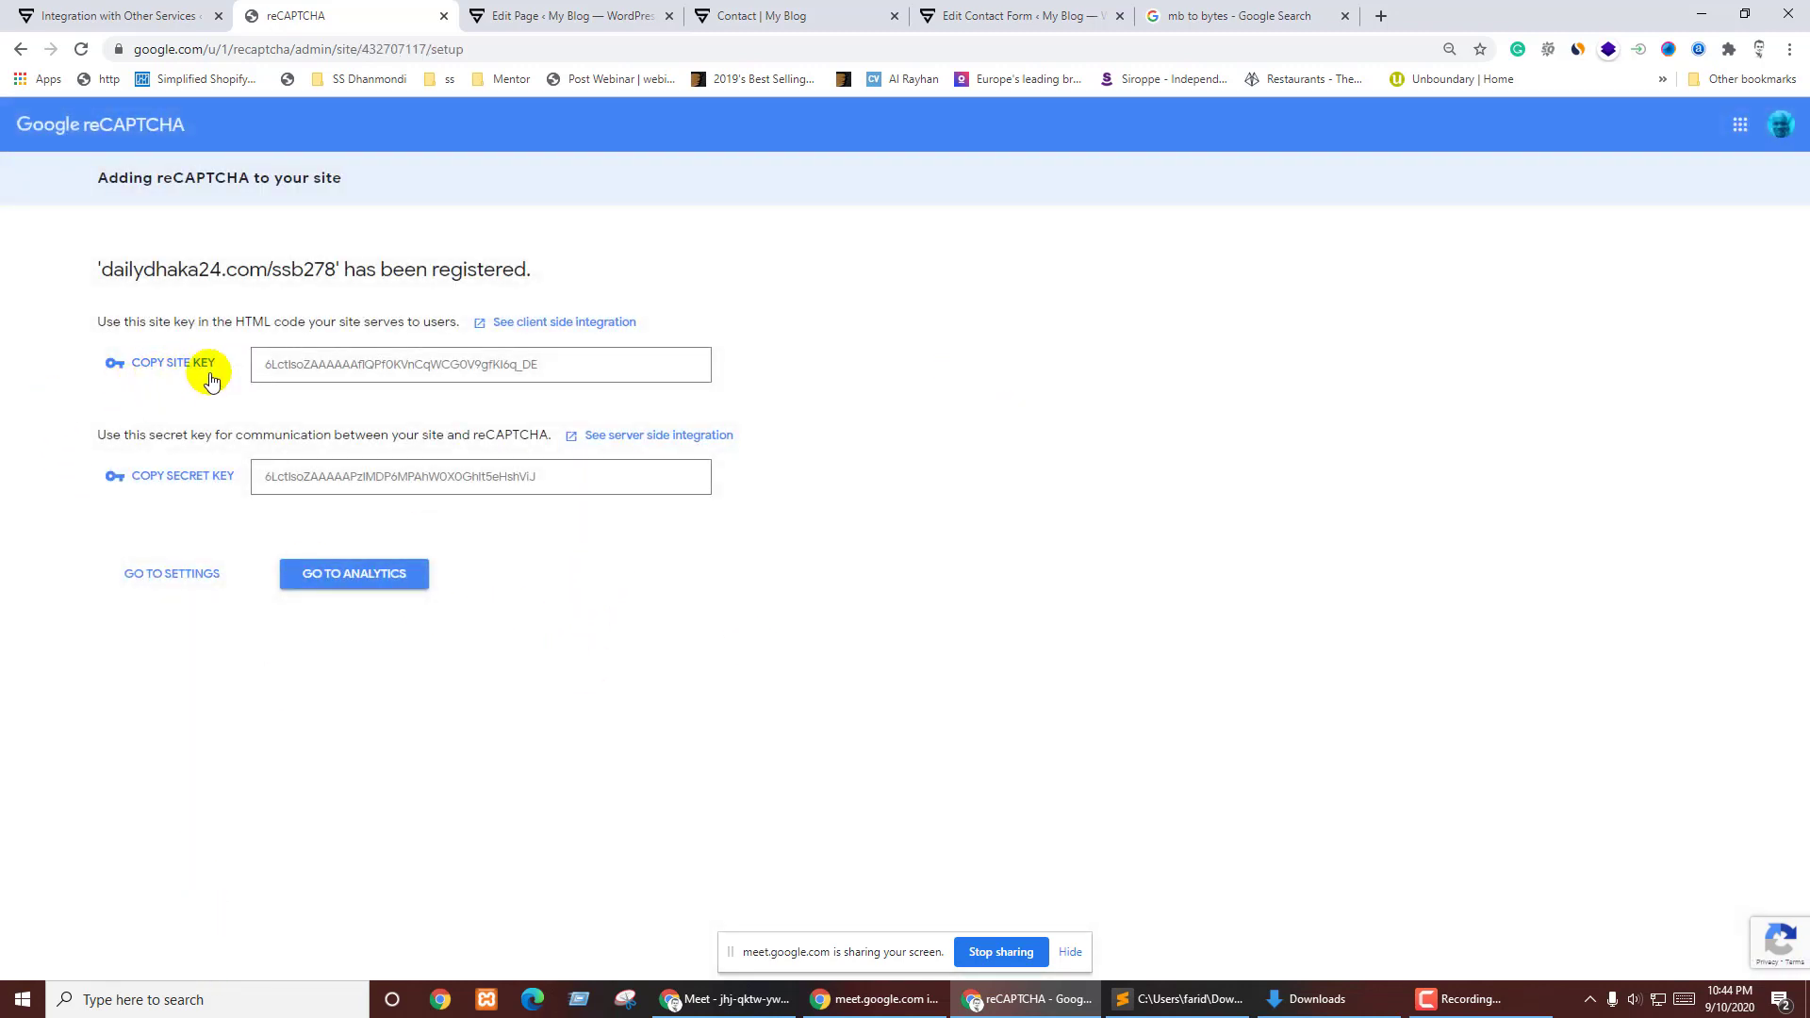
- Copy the generated reCAPTCHA site key into the Site Key field of the Contact Form 7 integration
double_click(575, 371)
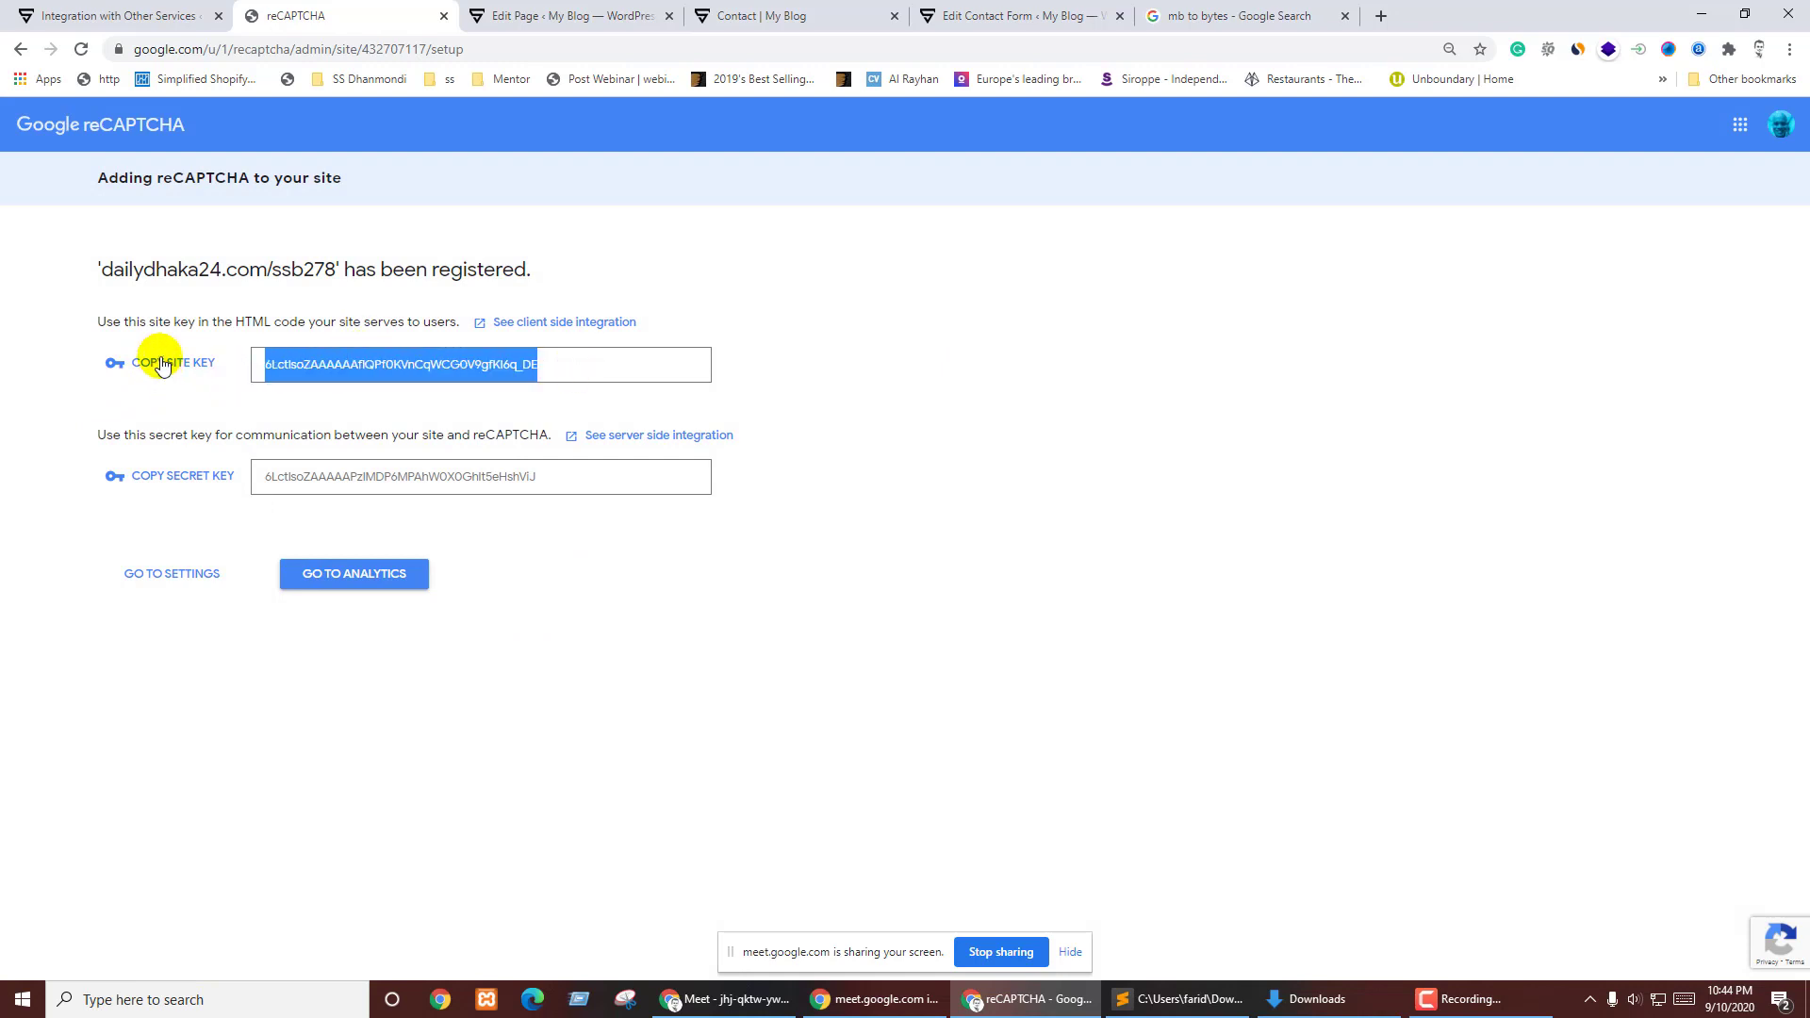
left_click(160, 364)
left_click(566, 15)
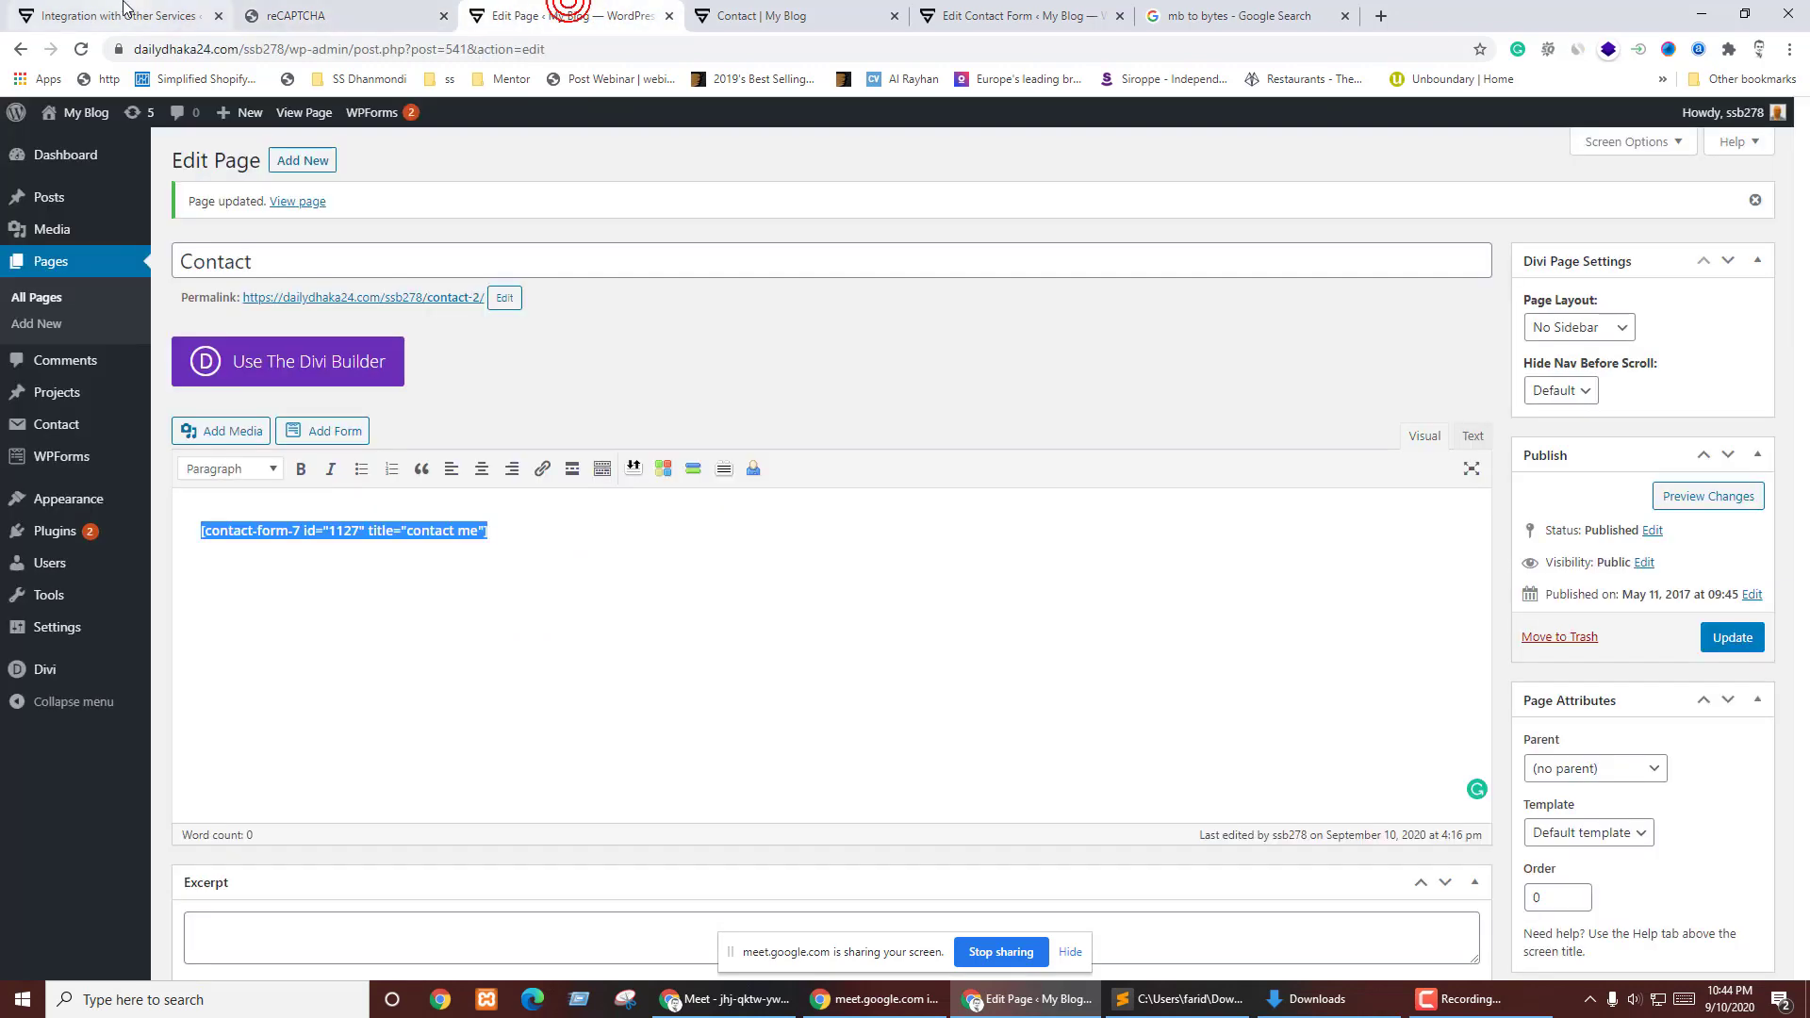
left_click(114, 15)
left_click(345, 352)
key("ctrl+v")
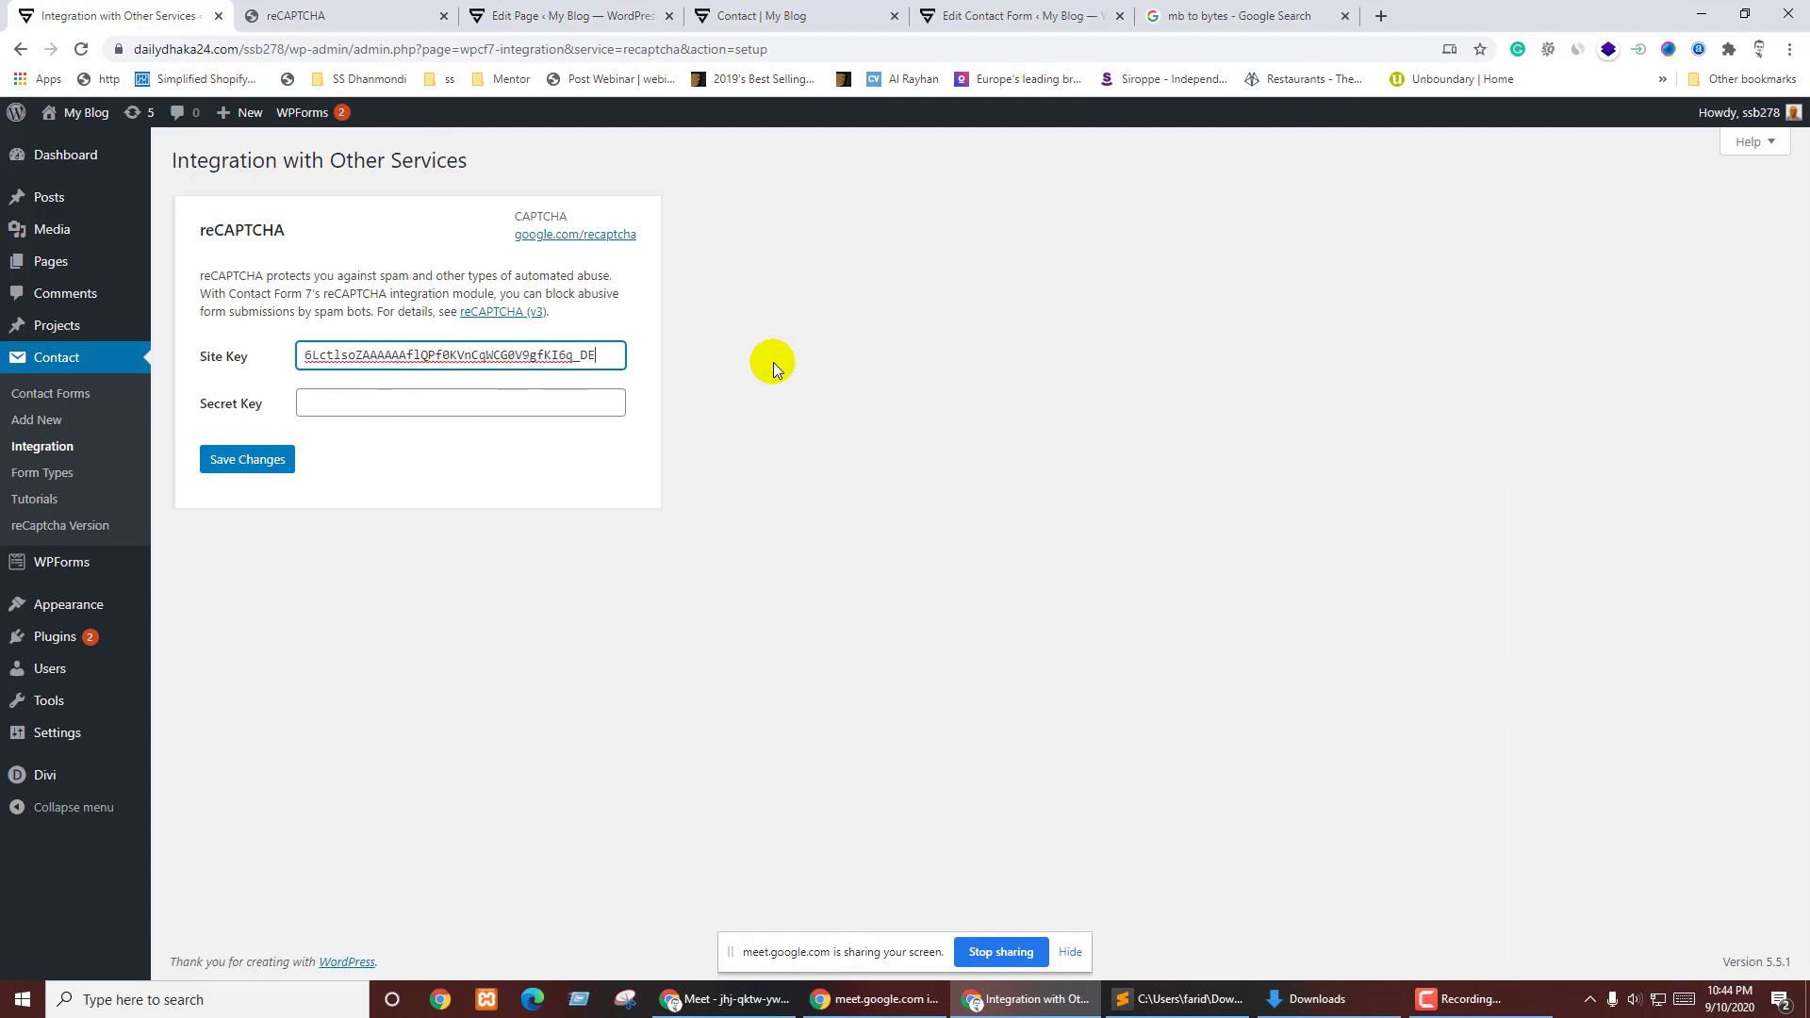
- Paste the reCAPTCHA secret key into the Secret Key field and save the integration keys
left_click(351, 7)
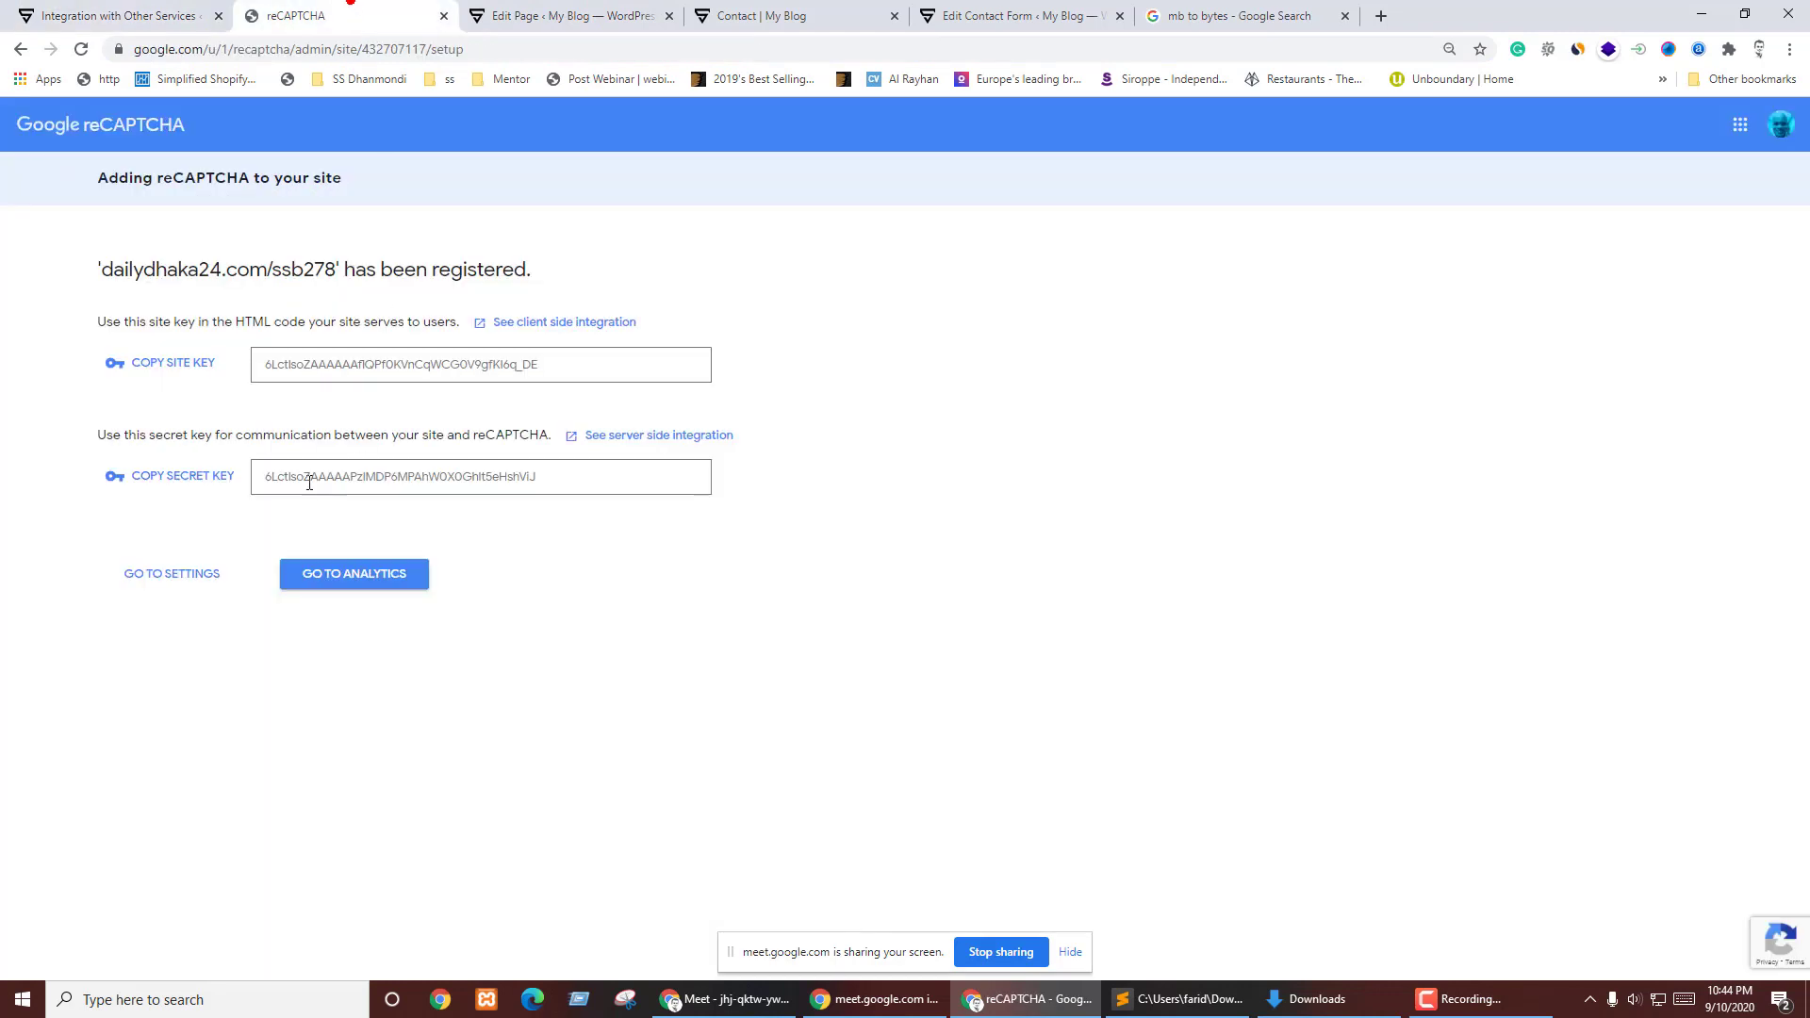
left_click(165, 477)
left_click(68, 6)
left_click(350, 403)
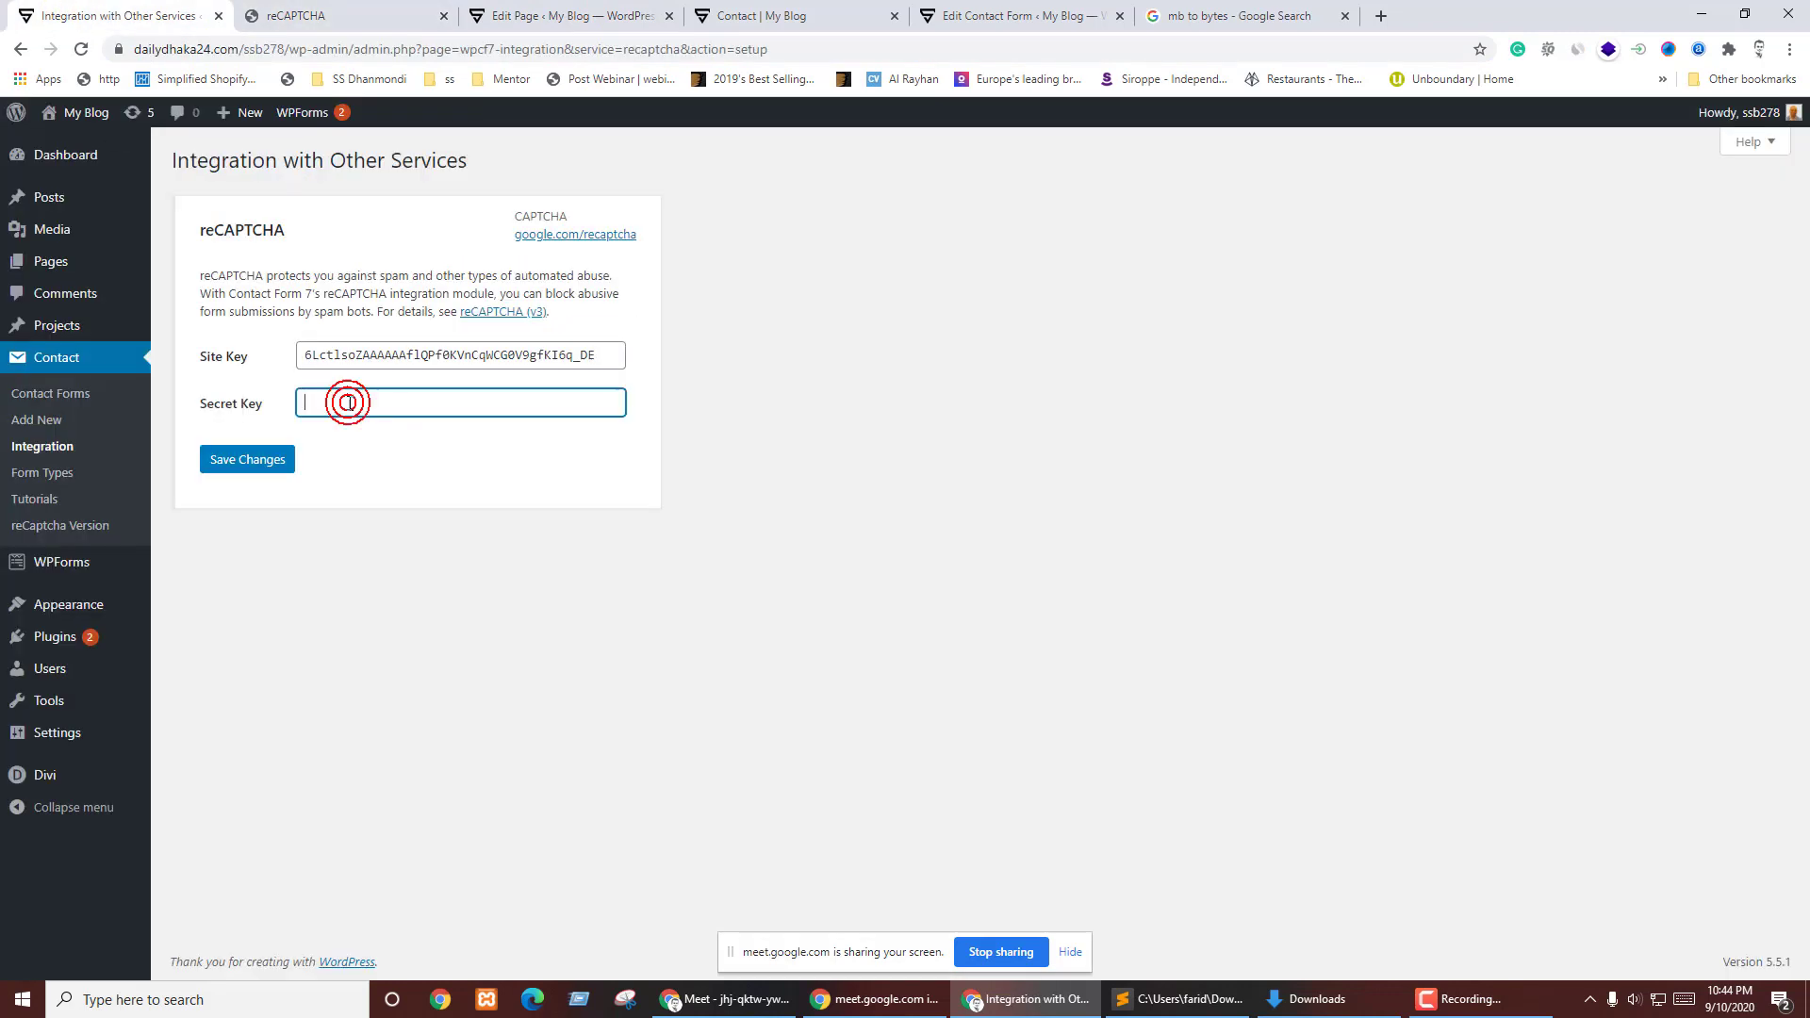
key("ctrl+v")
left_click(247, 461)
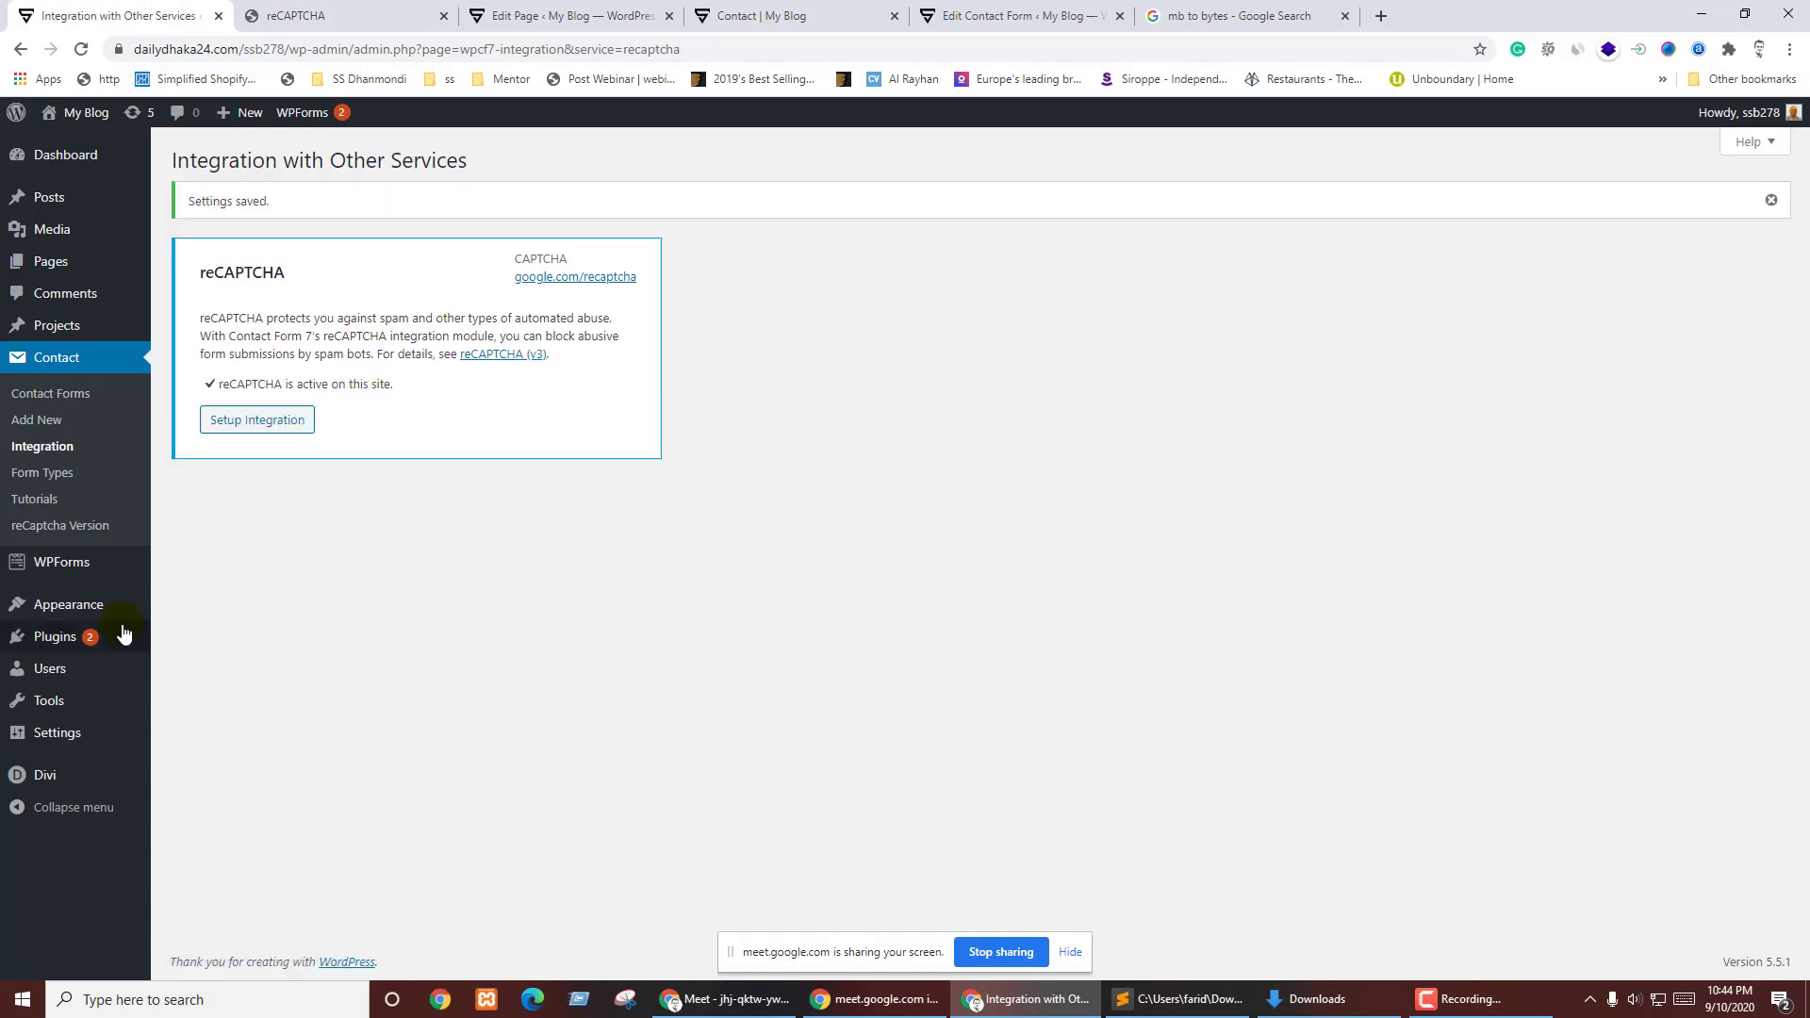
- Open the 'contact me' form for editing from the Contact Forms list
left_click(34, 400)
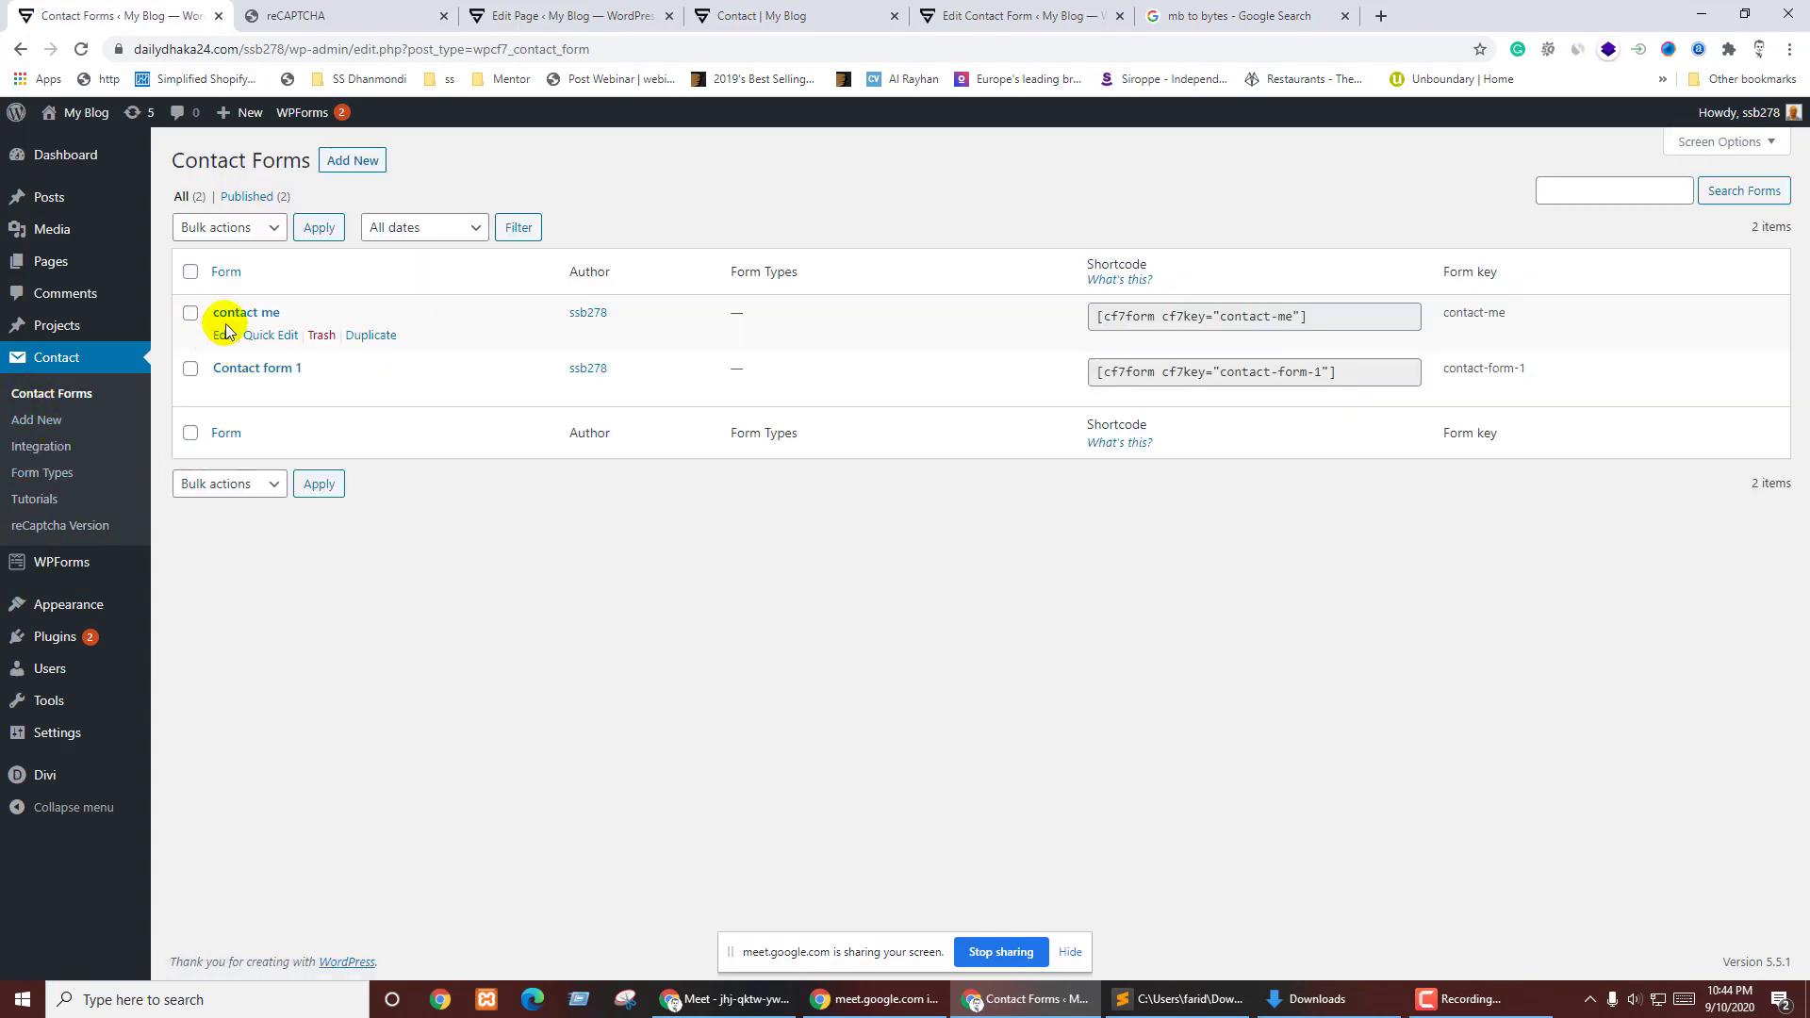
left_click(225, 336)
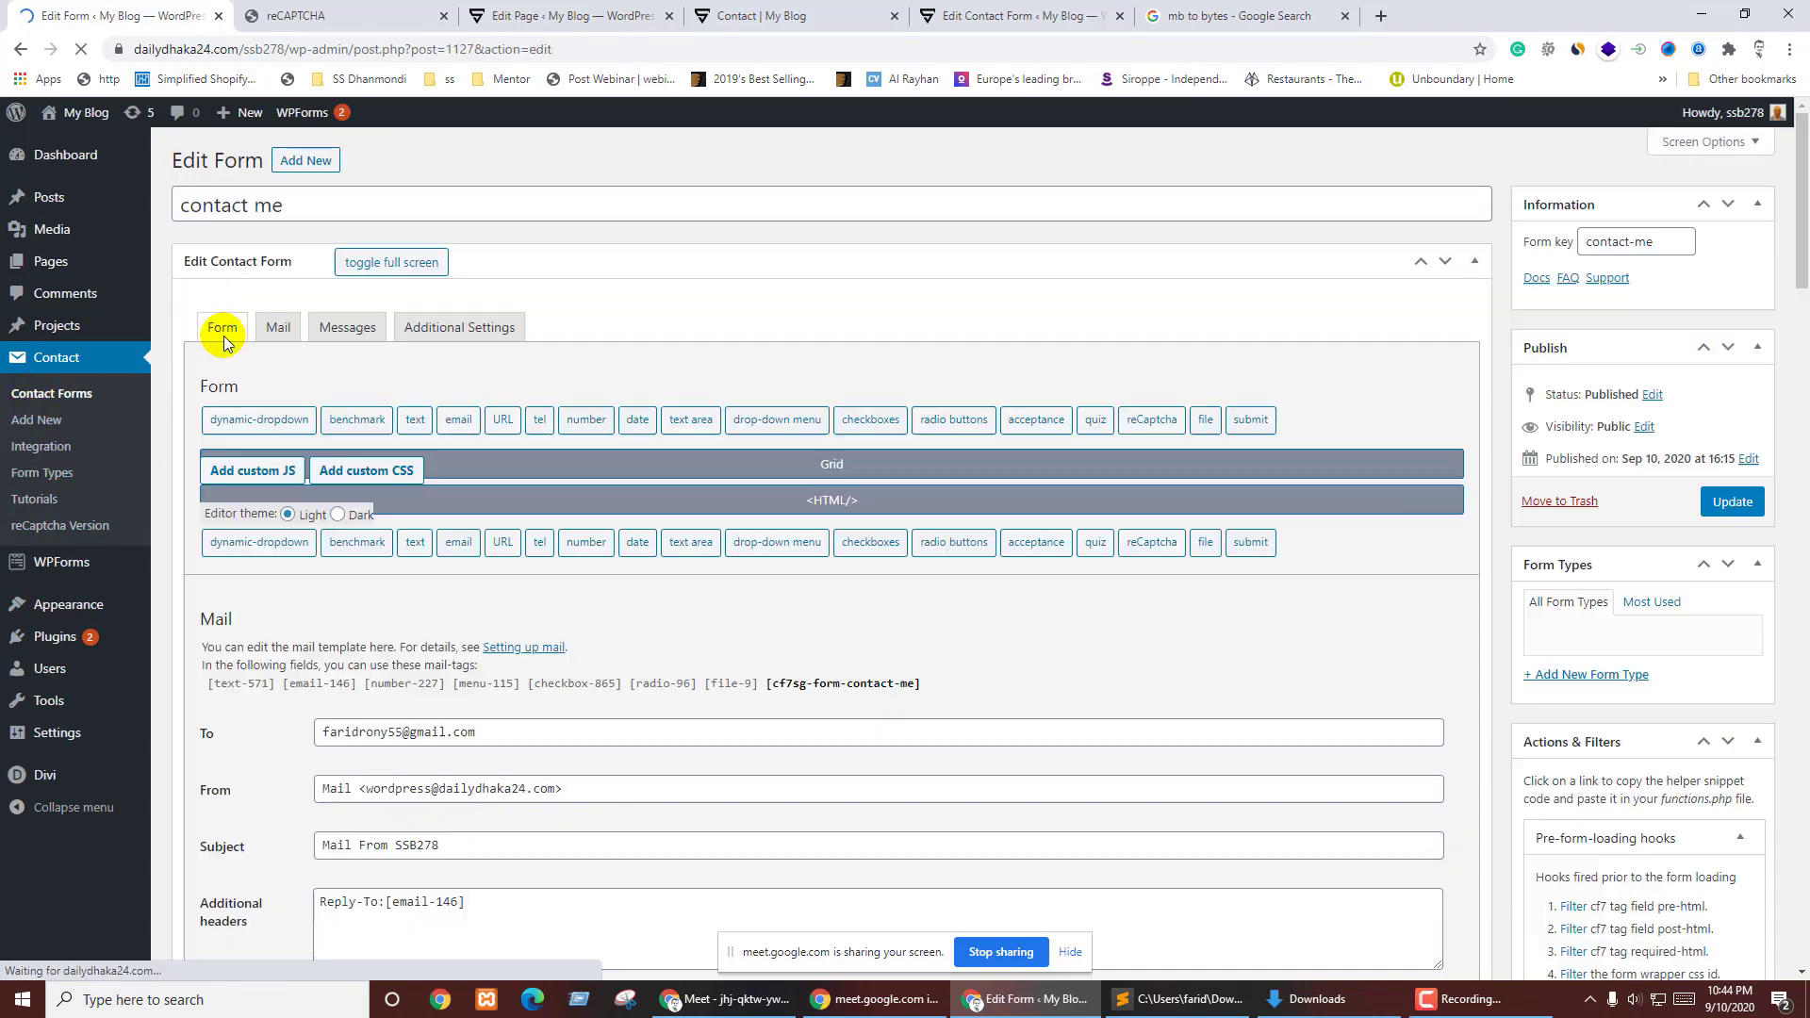
scroll(754, 283, "down", 3)
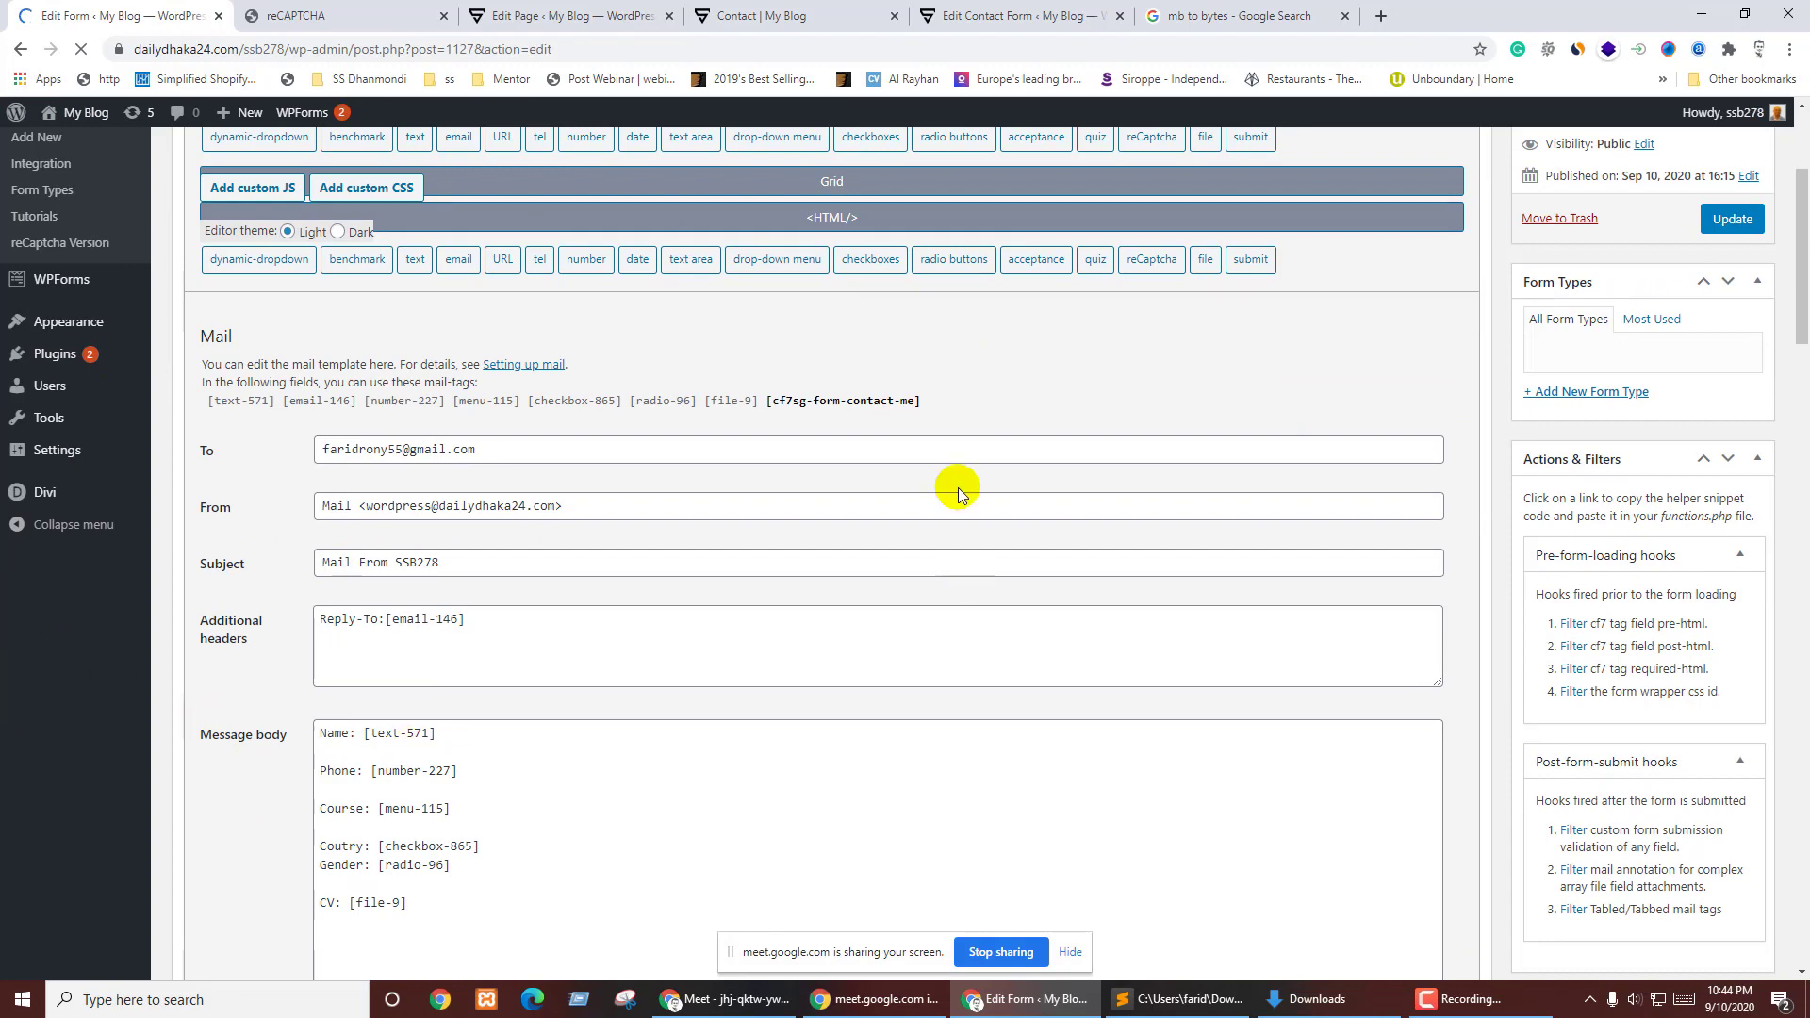
scroll(449, 533, "up", 3)
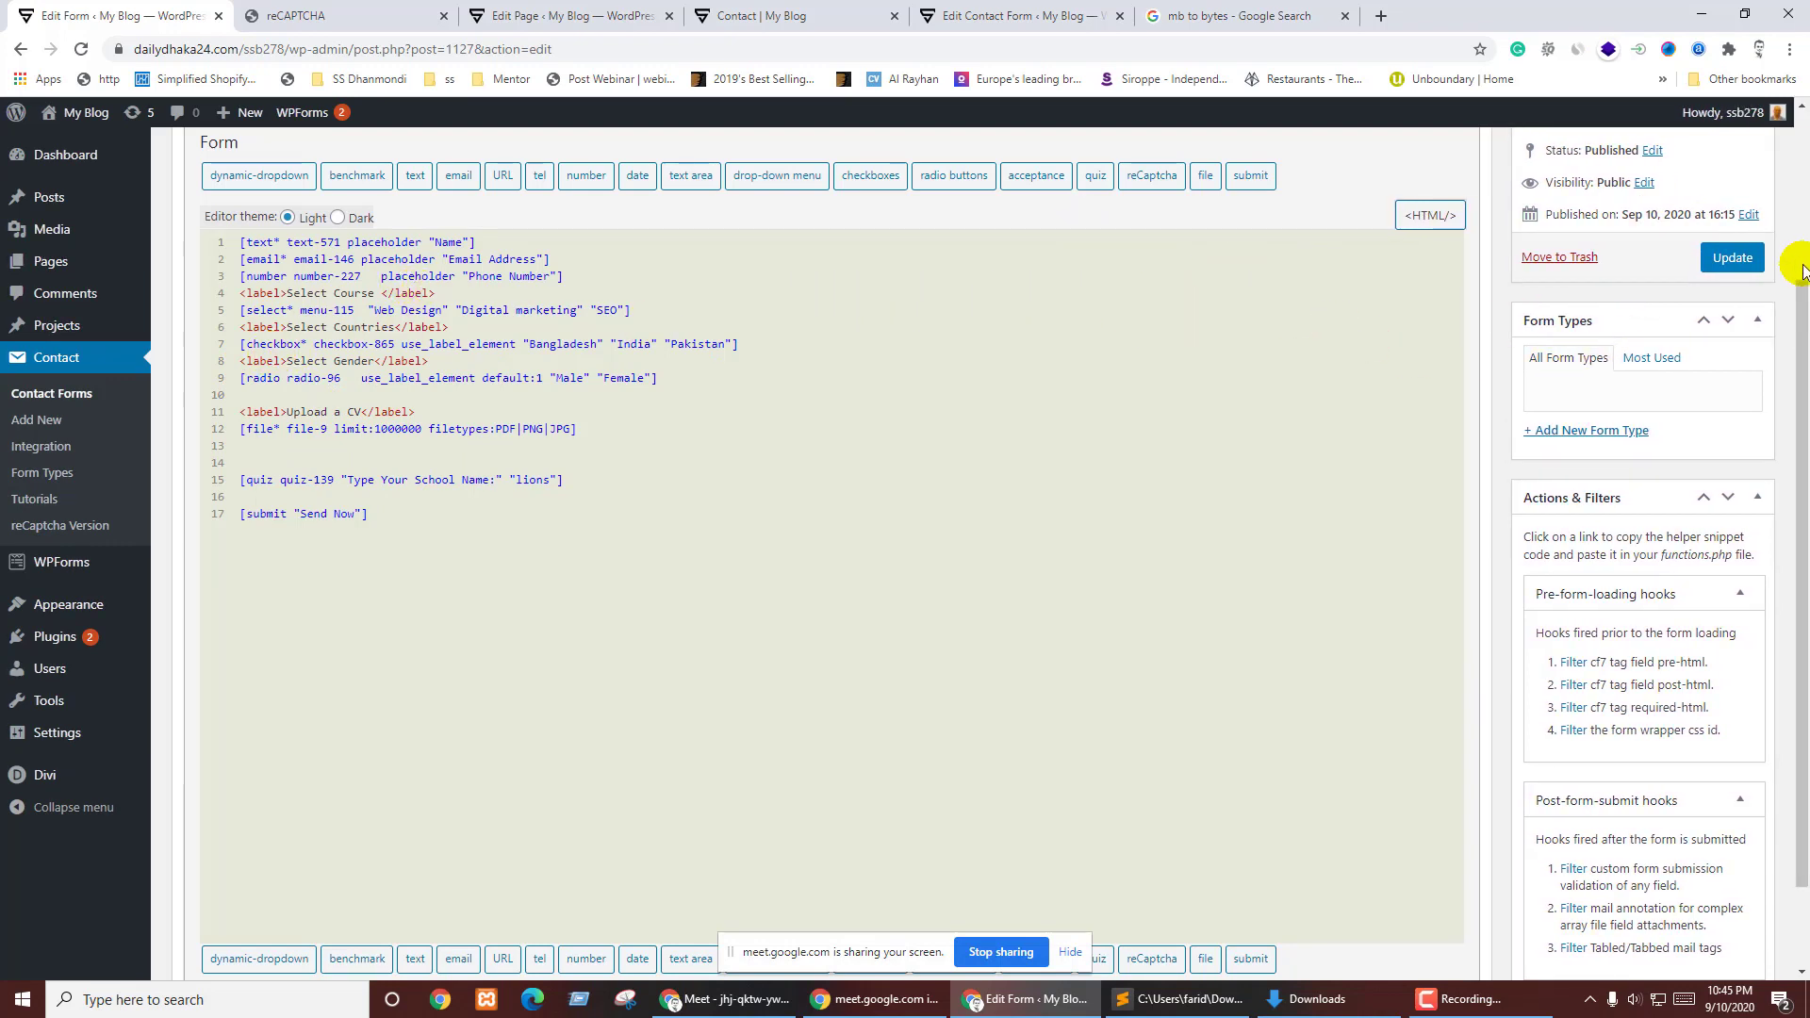
scroll(377, 339, "up", 2)
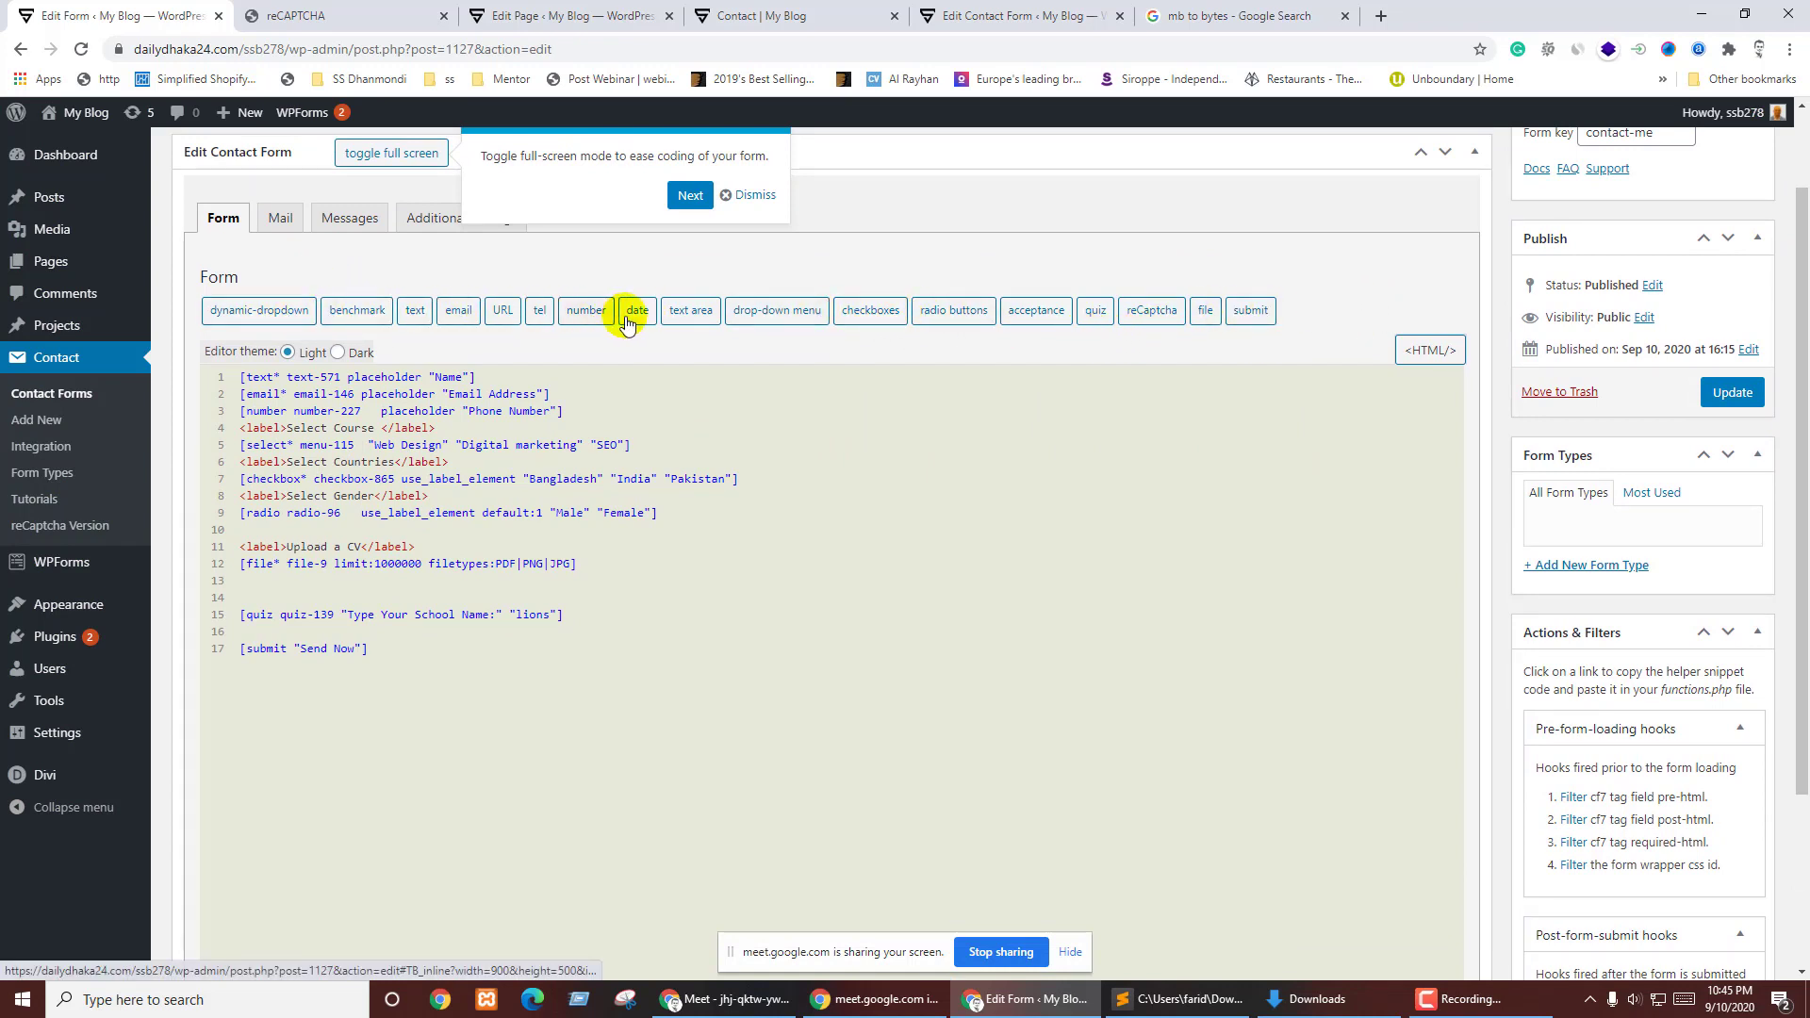
left_click(750, 195)
- Insert a [recaptcha] tag into the form code with the reCAPTCHA tag generator
left_click(1144, 310)
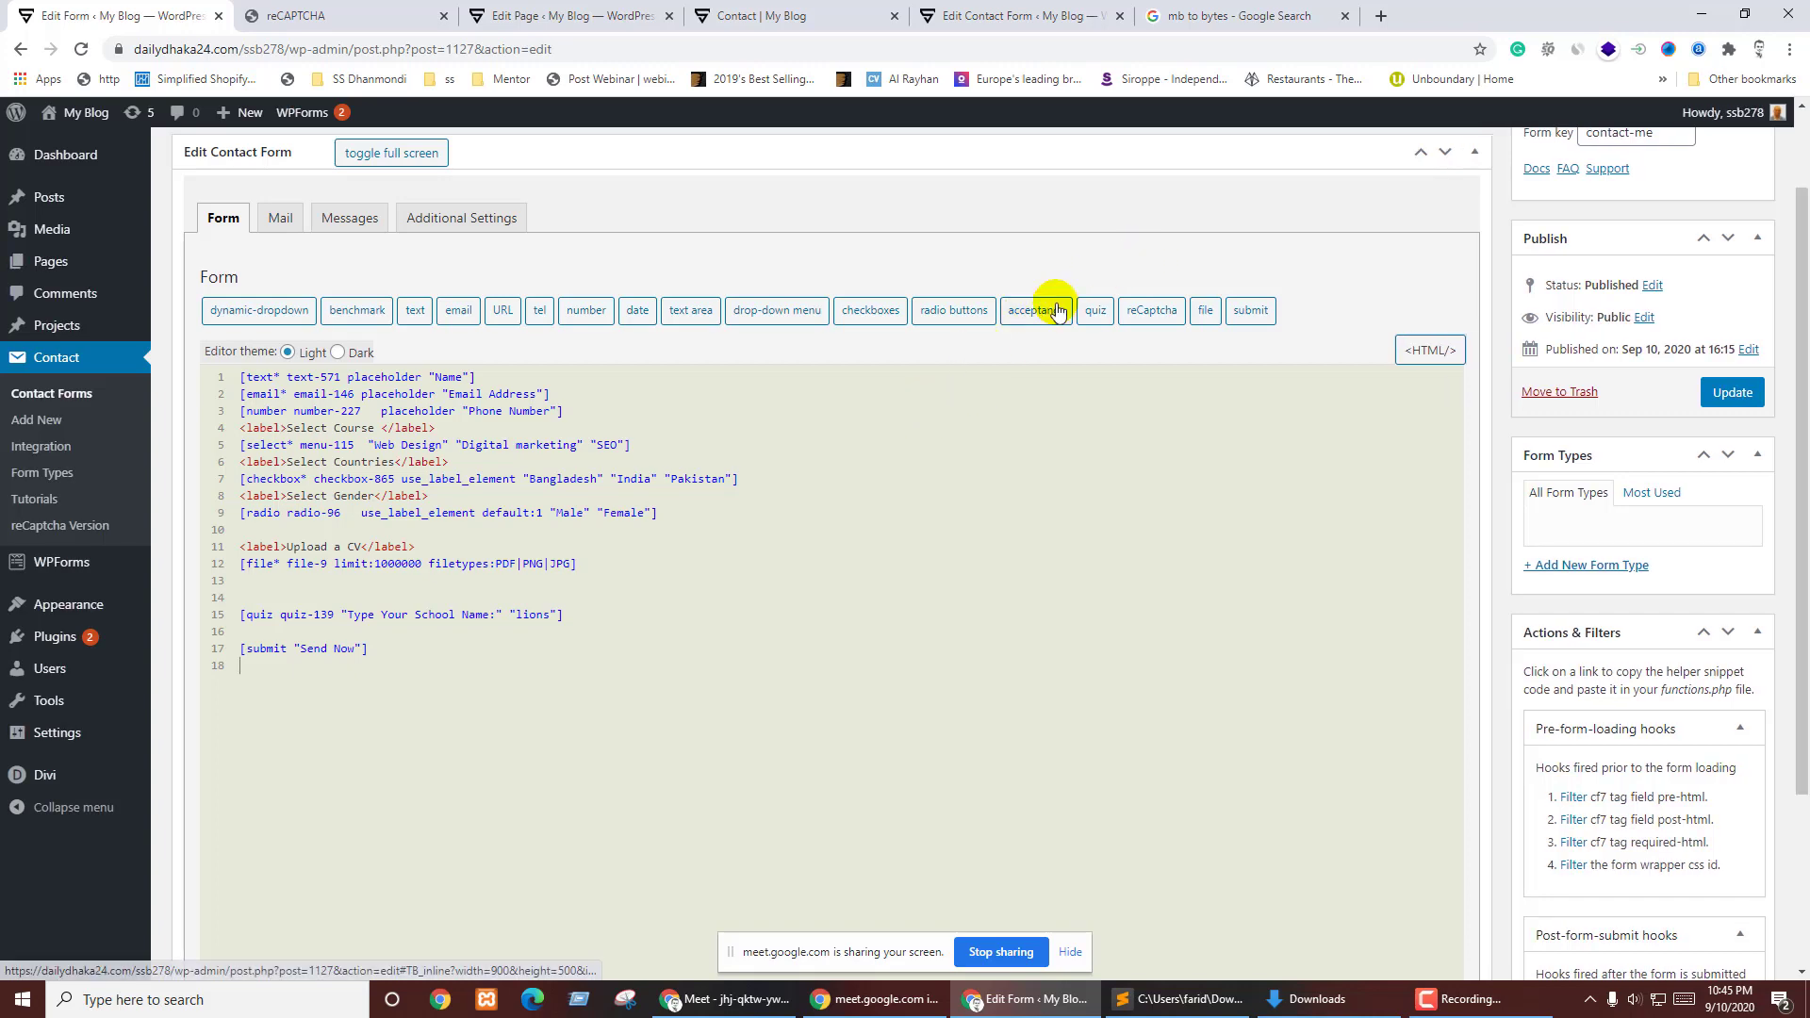
left_click(1145, 311)
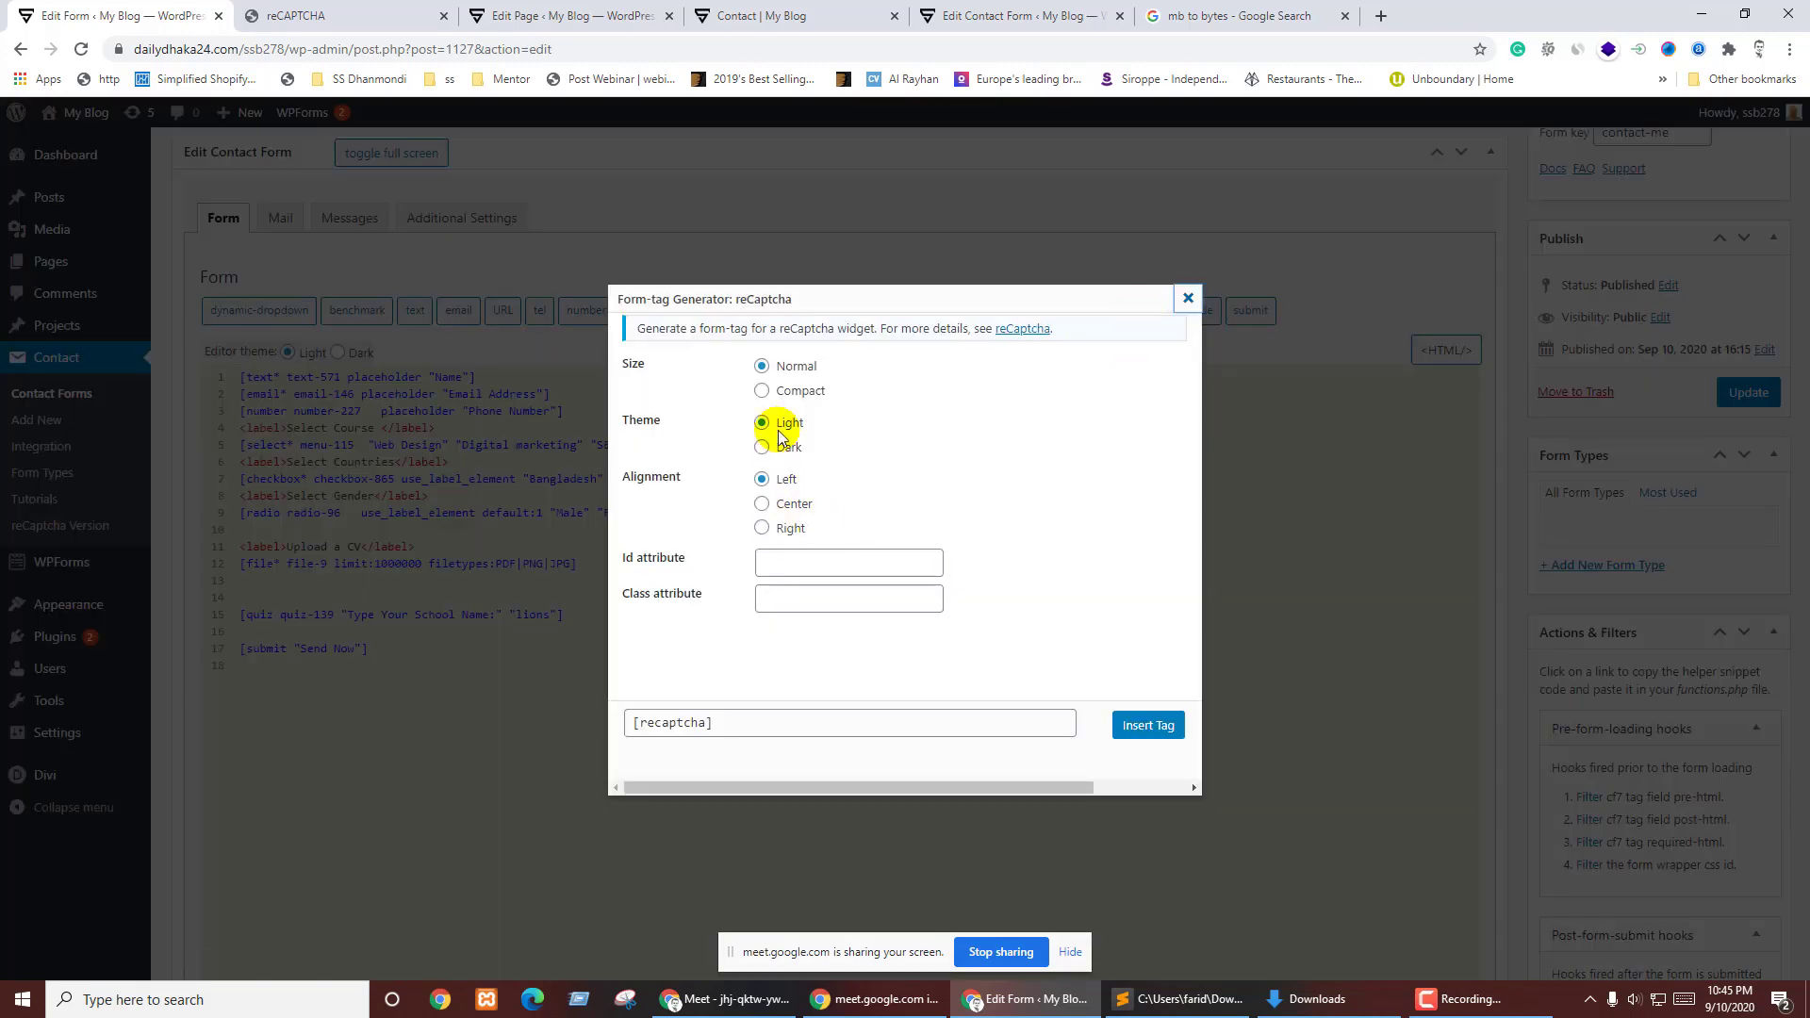
left_click(746, 731)
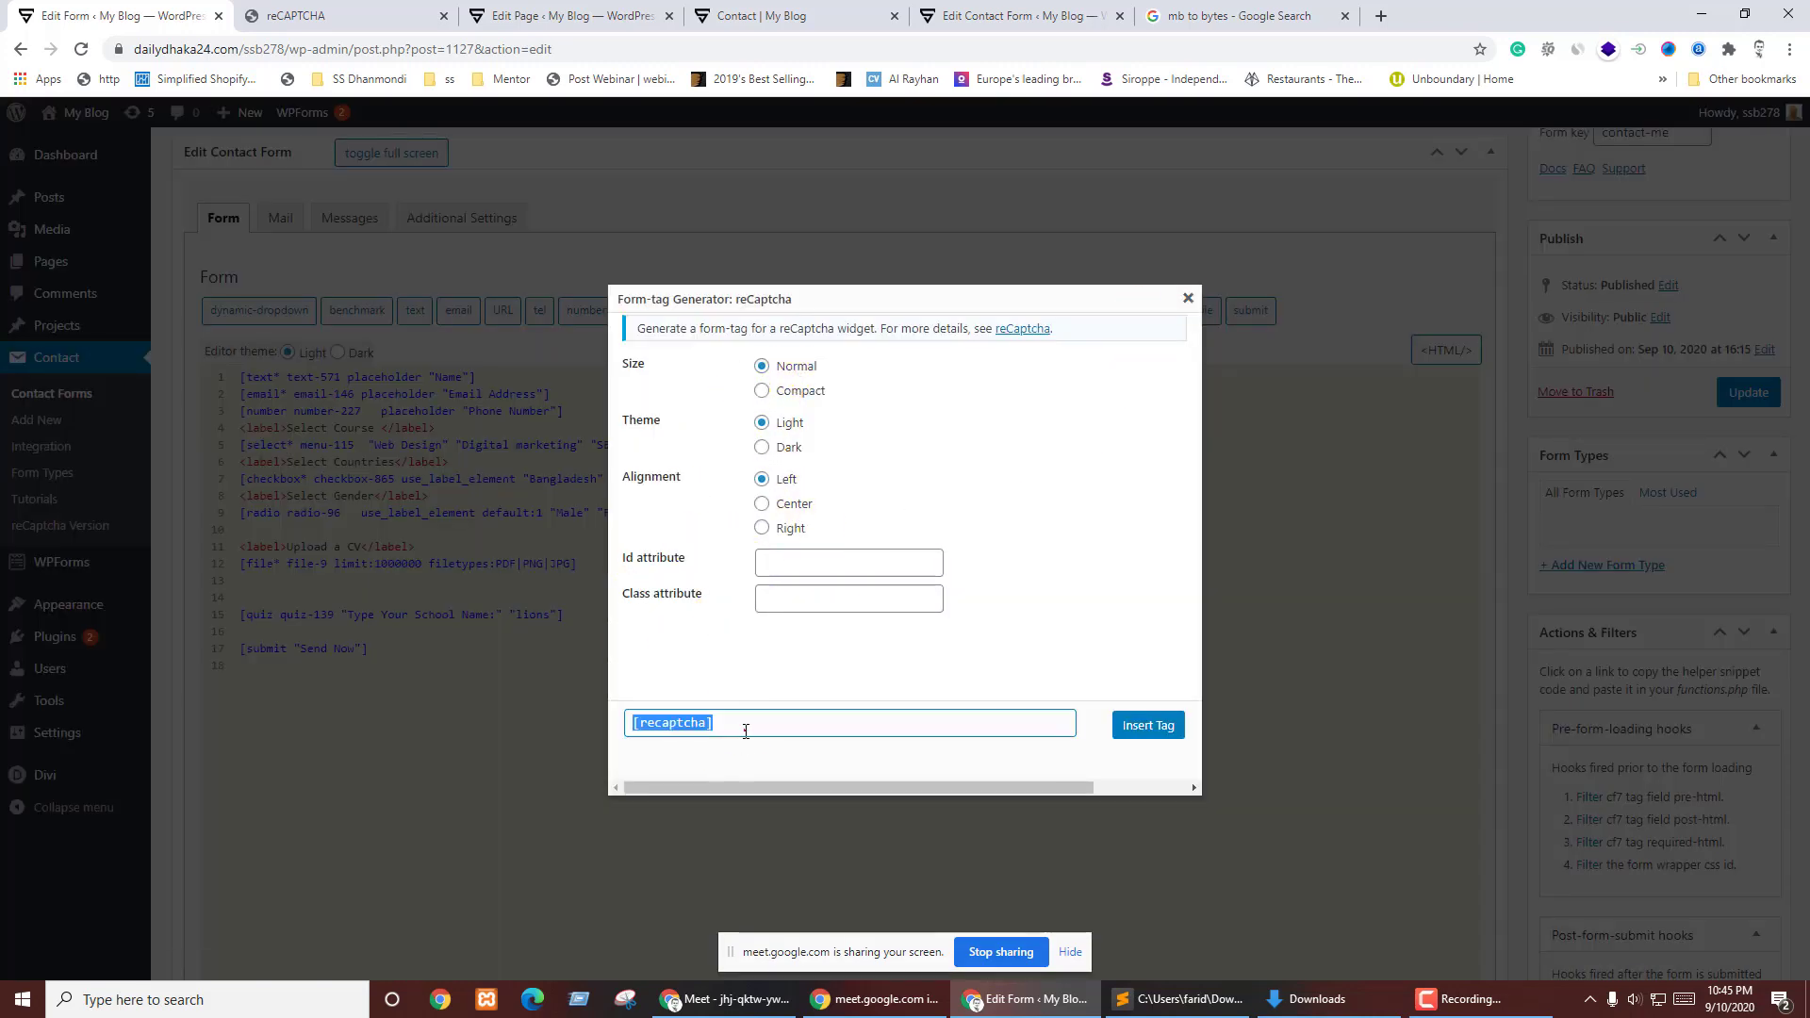
left_click(1148, 725)
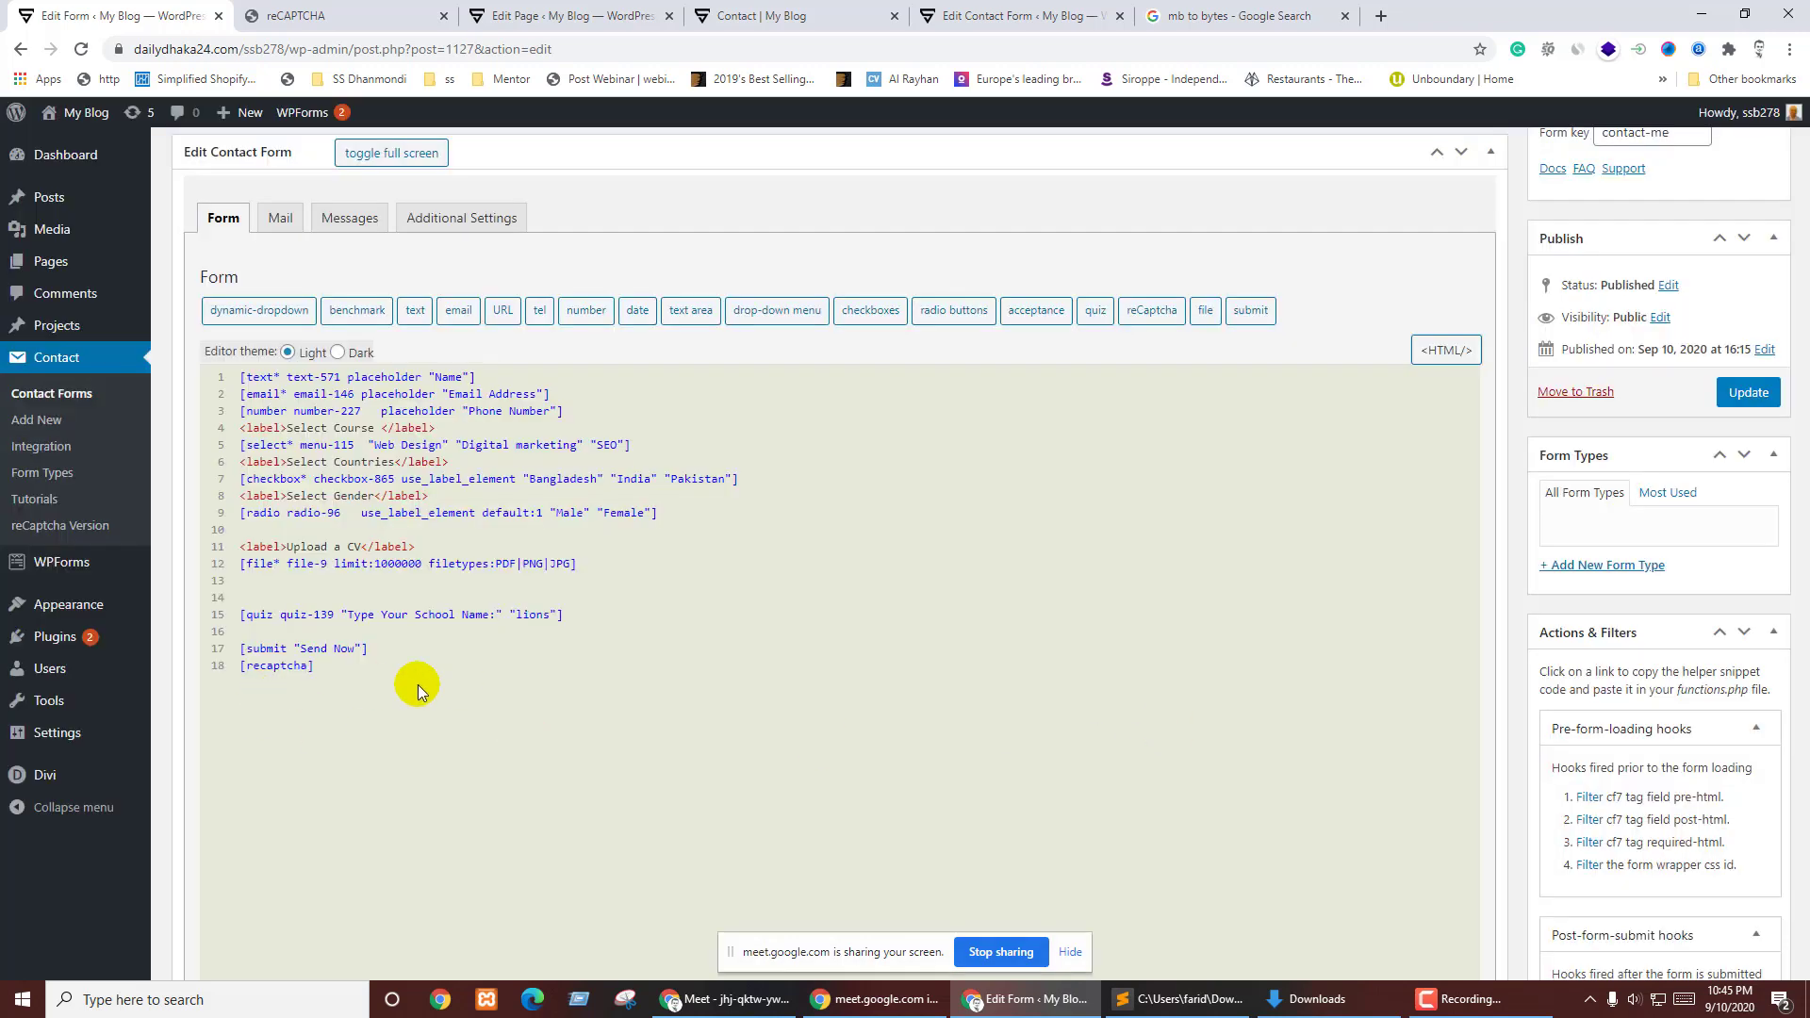
- Move the [recaptcha] tag to just below the school-name quiz line and update the form
left_click_drag(396, 650, 345, 665)
key("ctrl+c")
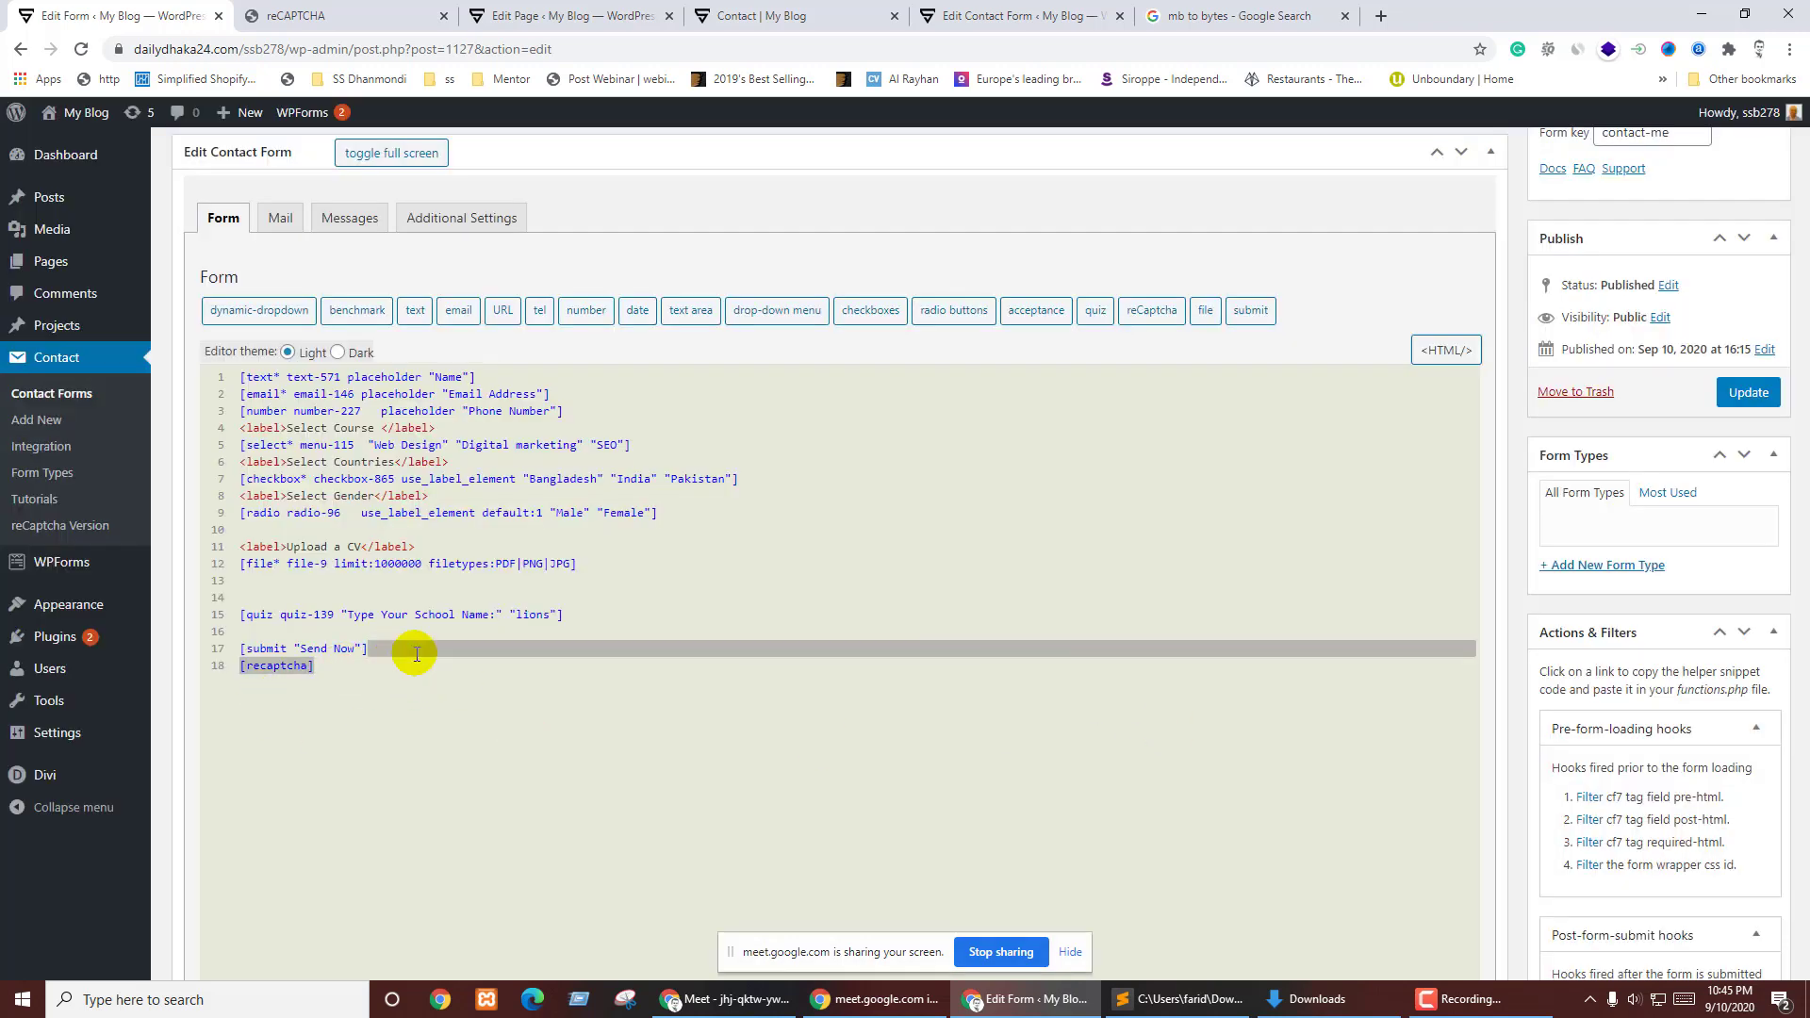
key("BackSpace")
left_click(594, 601)
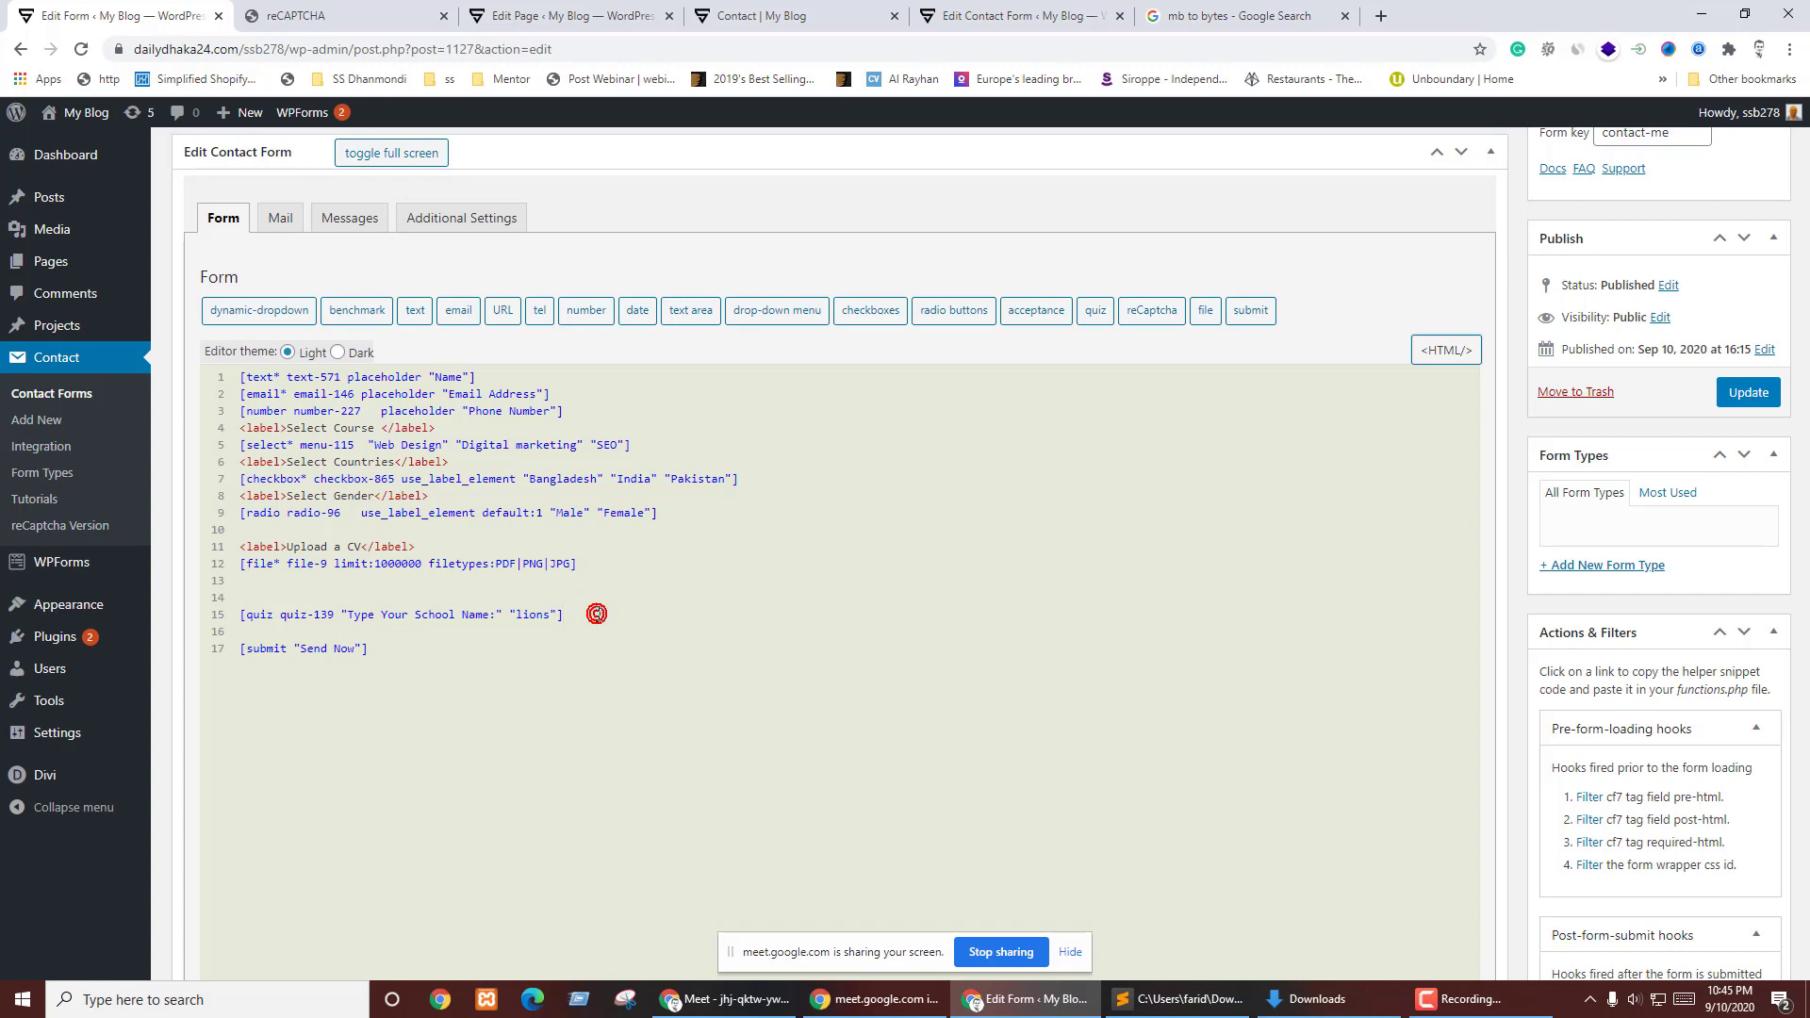
key("ctrl+v")
left_click(1749, 400)
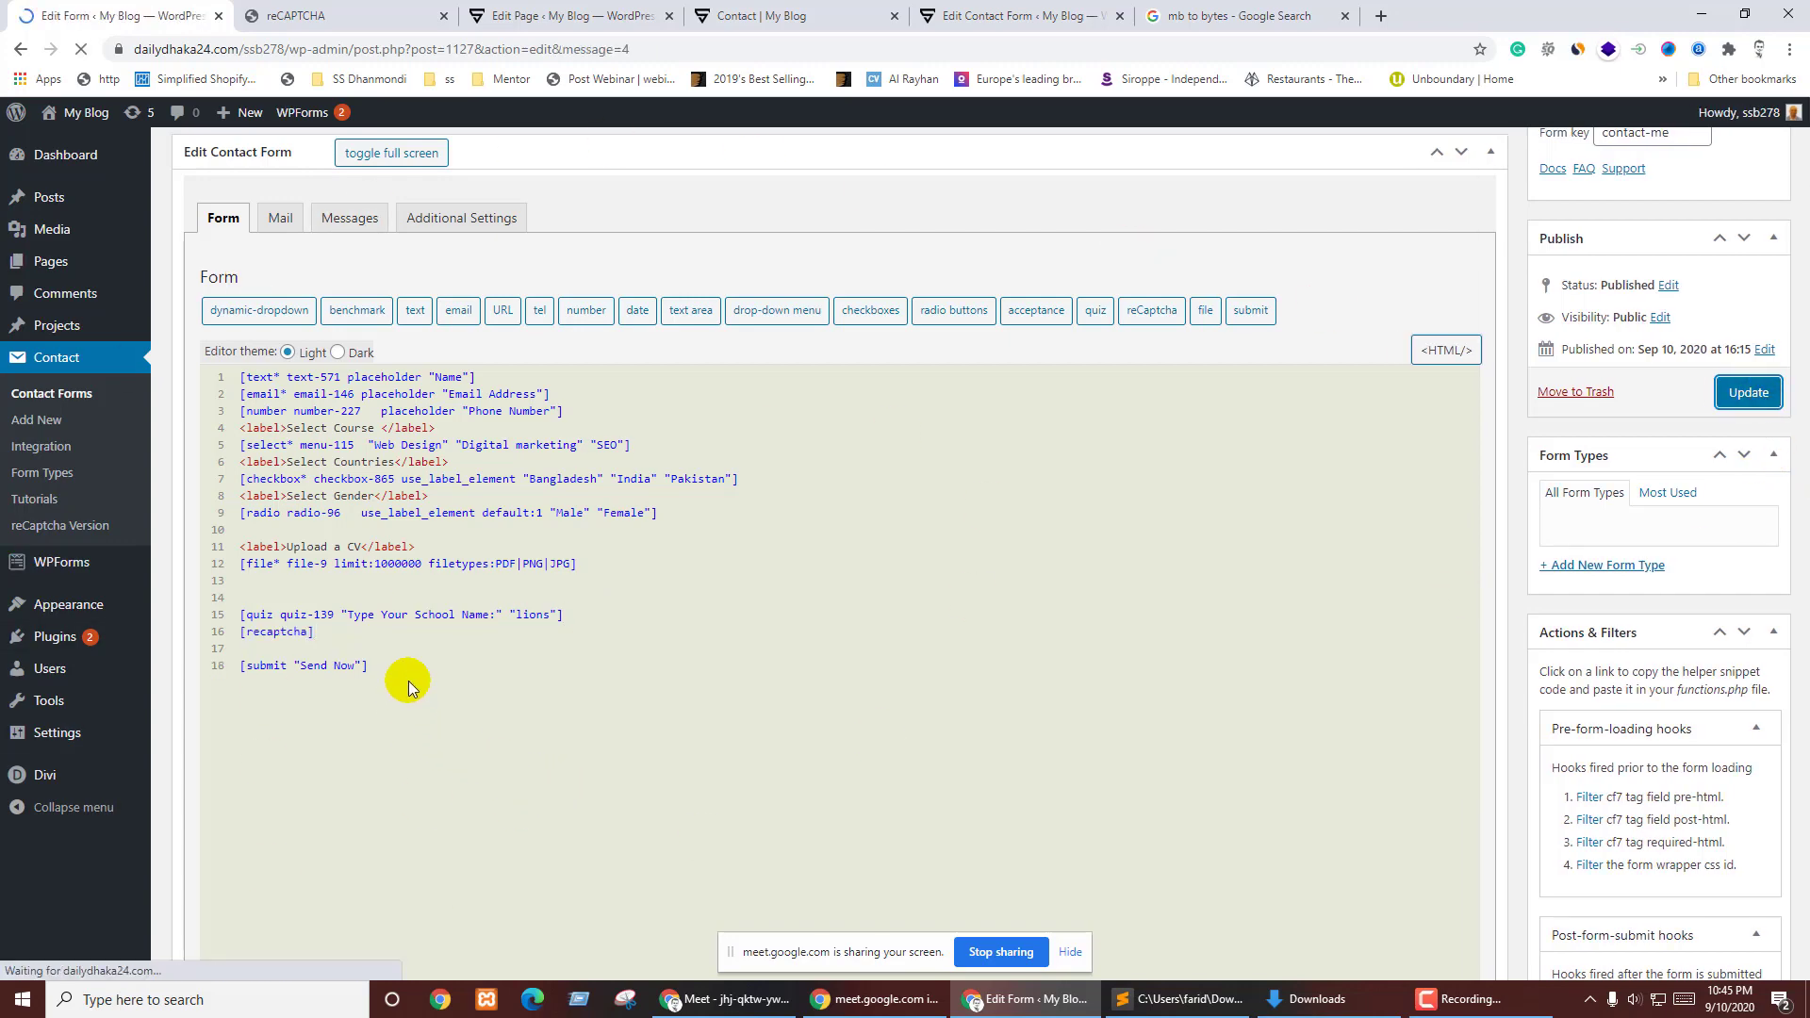
scroll(731, 732, "down", 3)
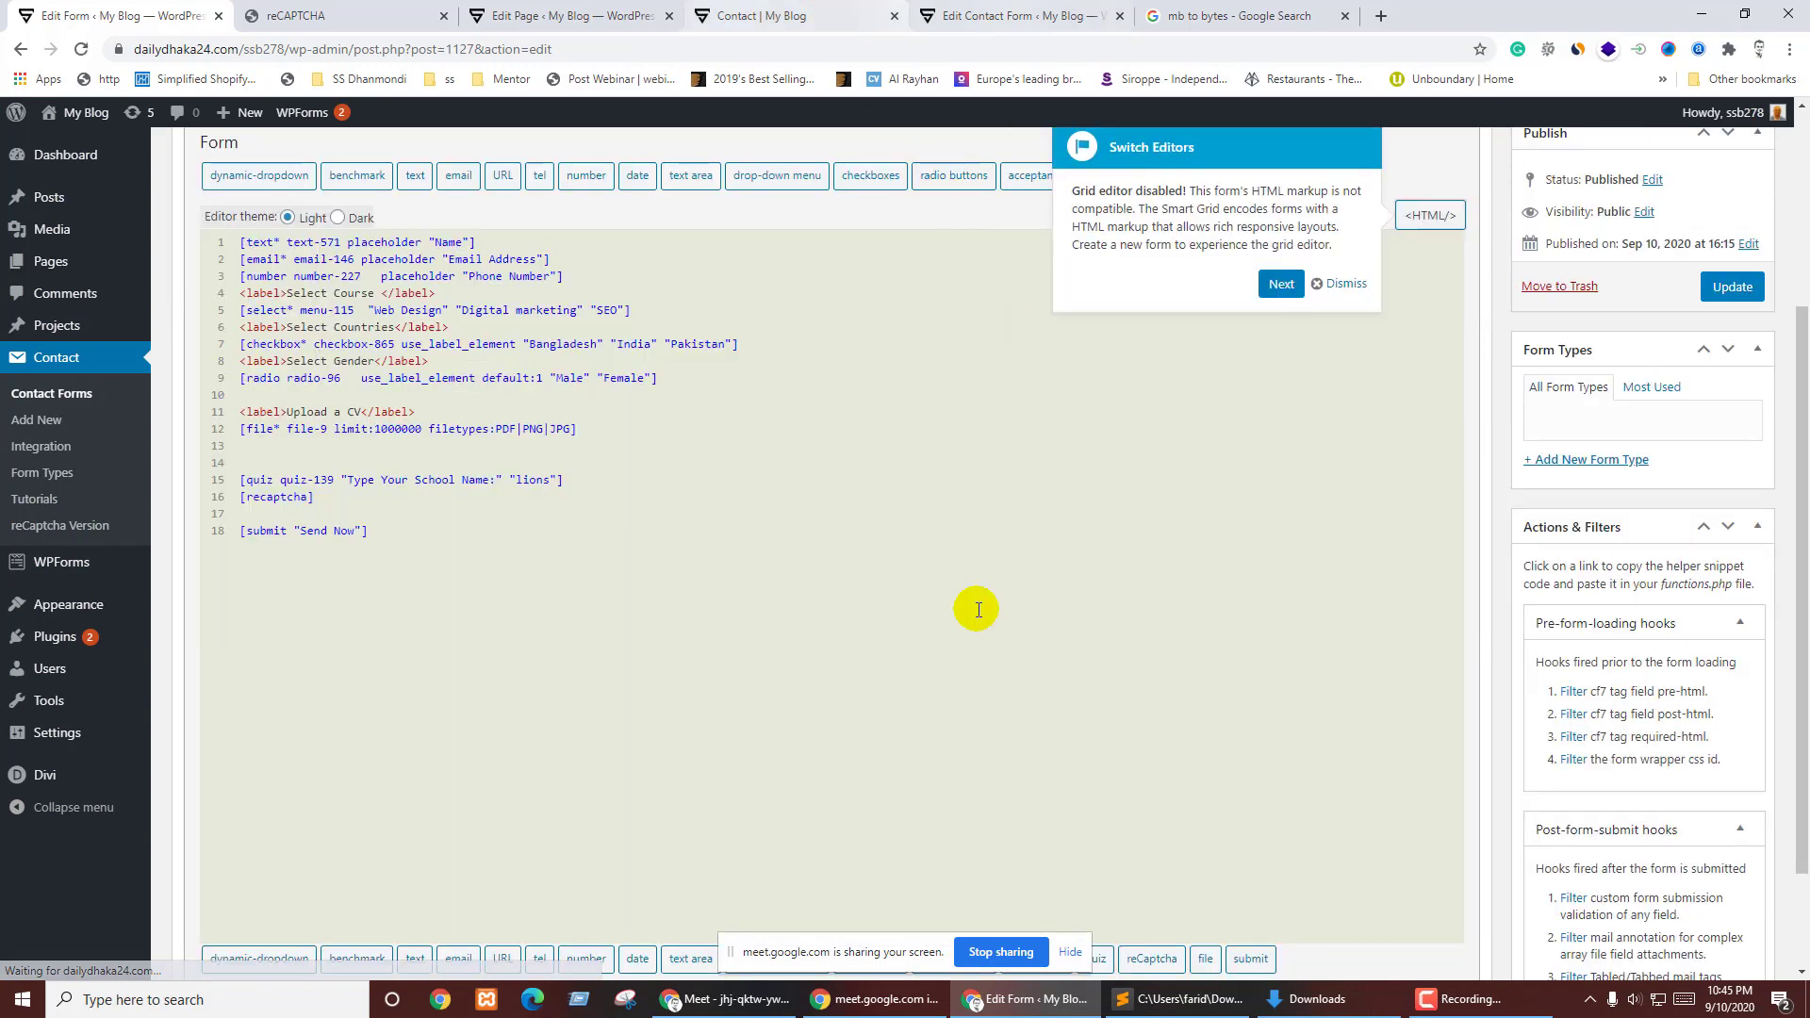
left_click(337, 9)
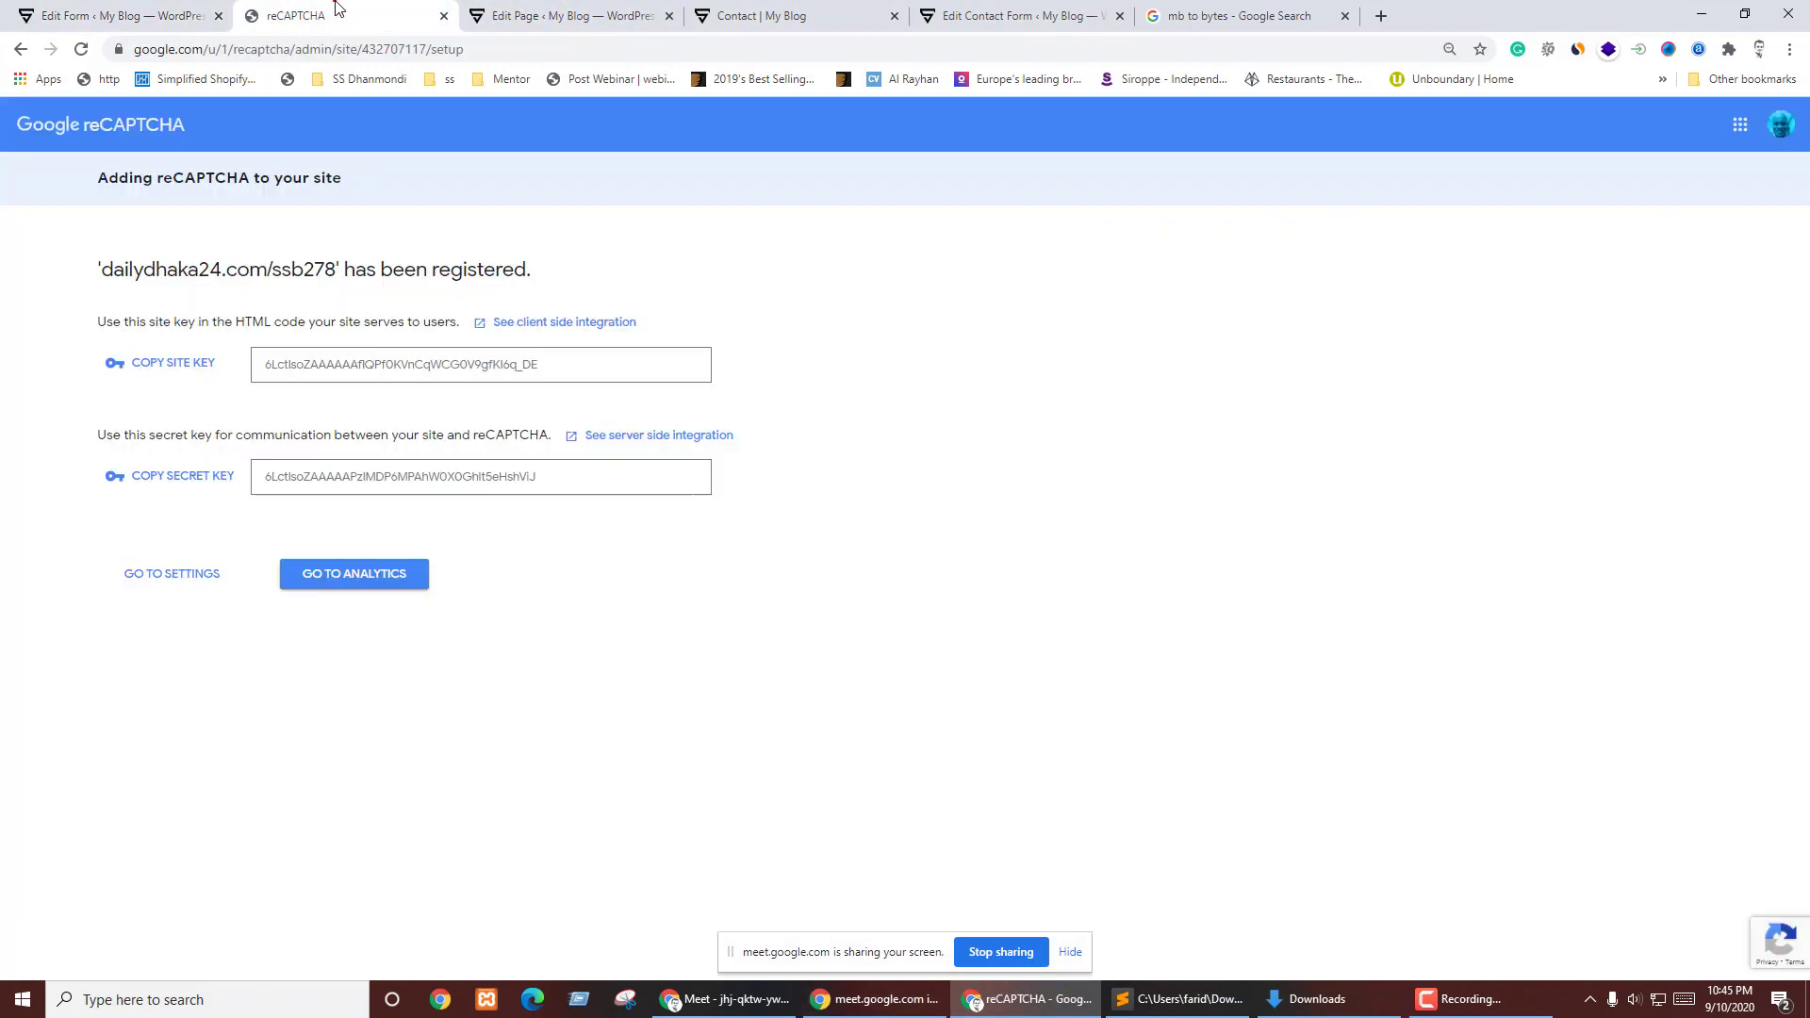
- Reload the live Contact page to confirm the 'I'm not a robot' checkbox appears above Send Now
left_click(566, 11)
left_click(751, 9)
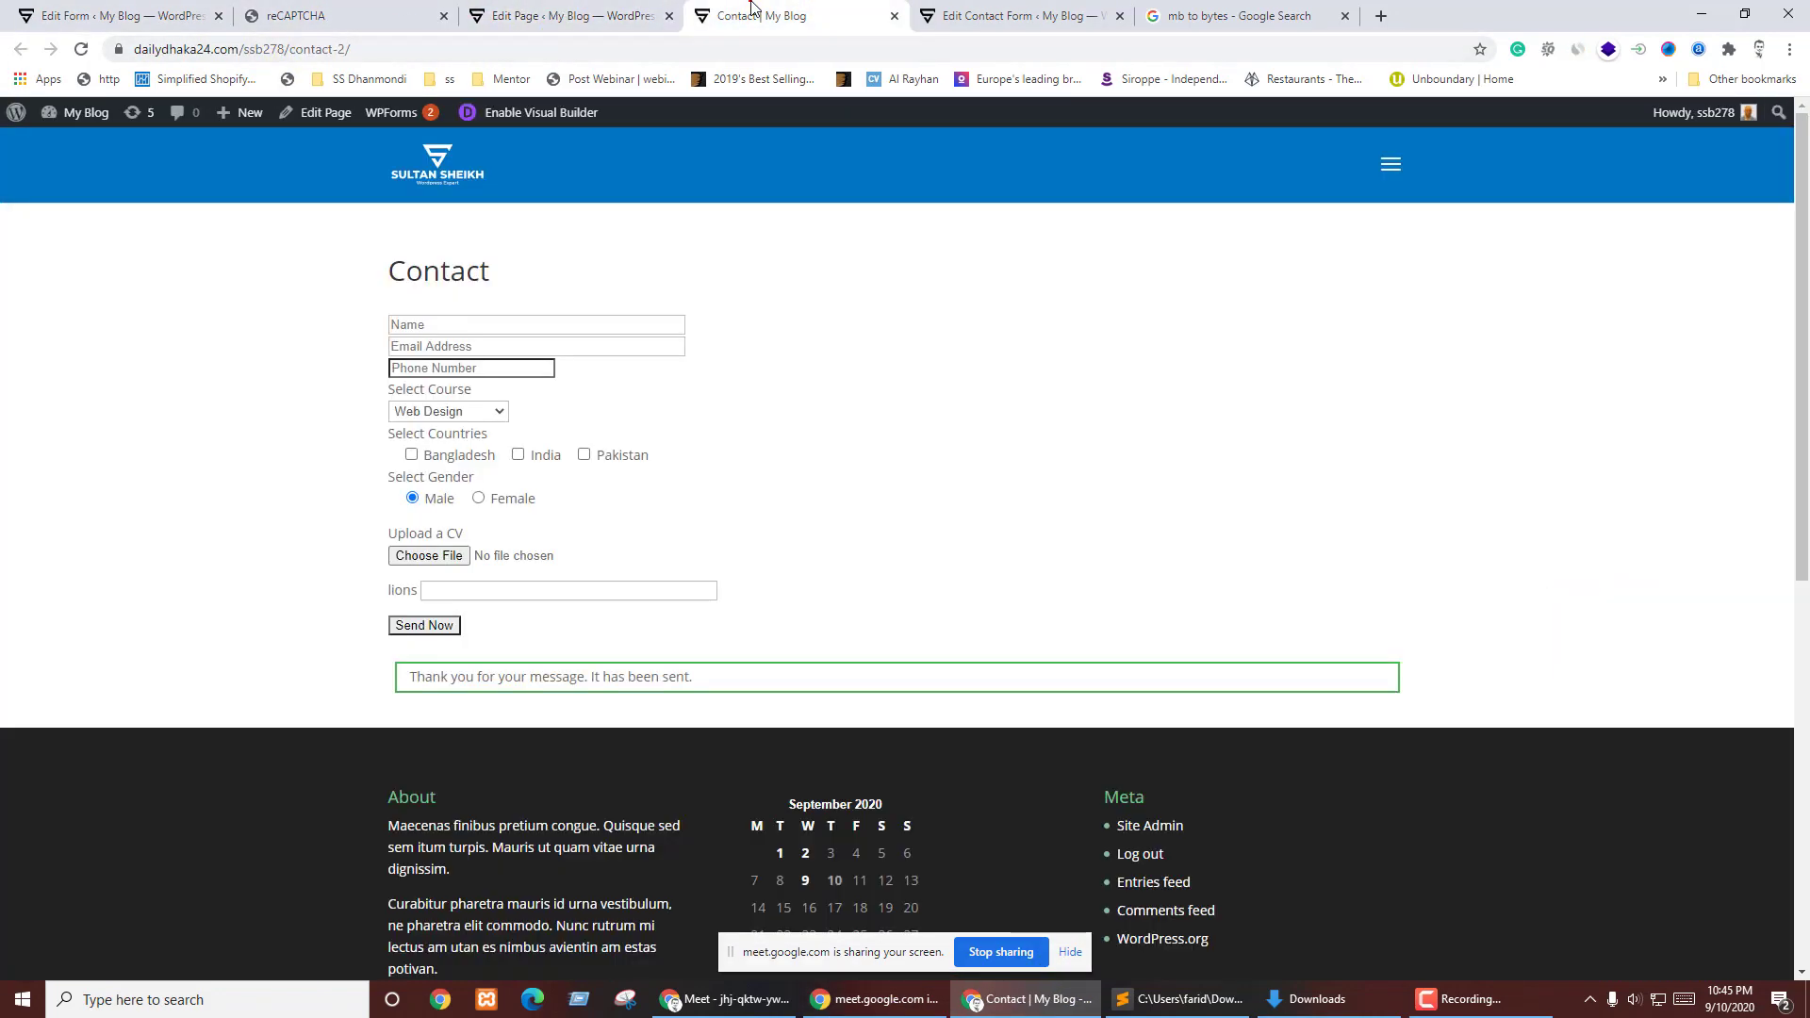
left_click(79, 51)
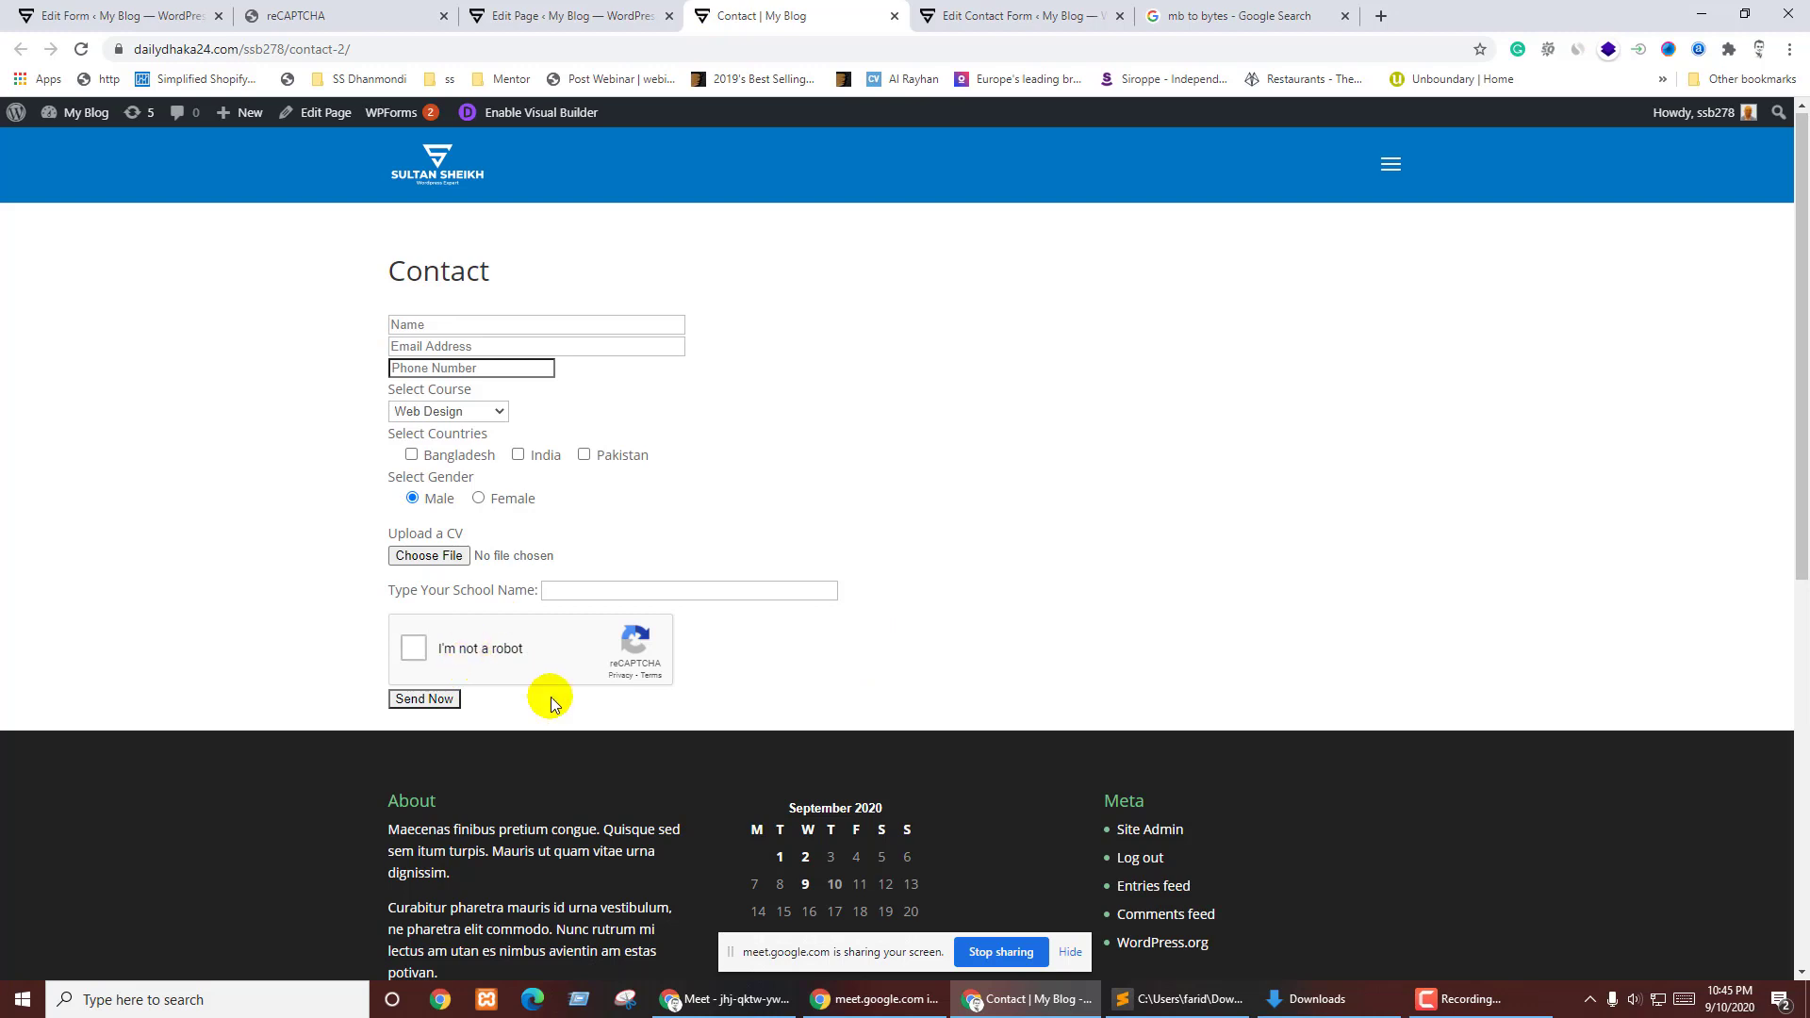
left_click(721, 998)
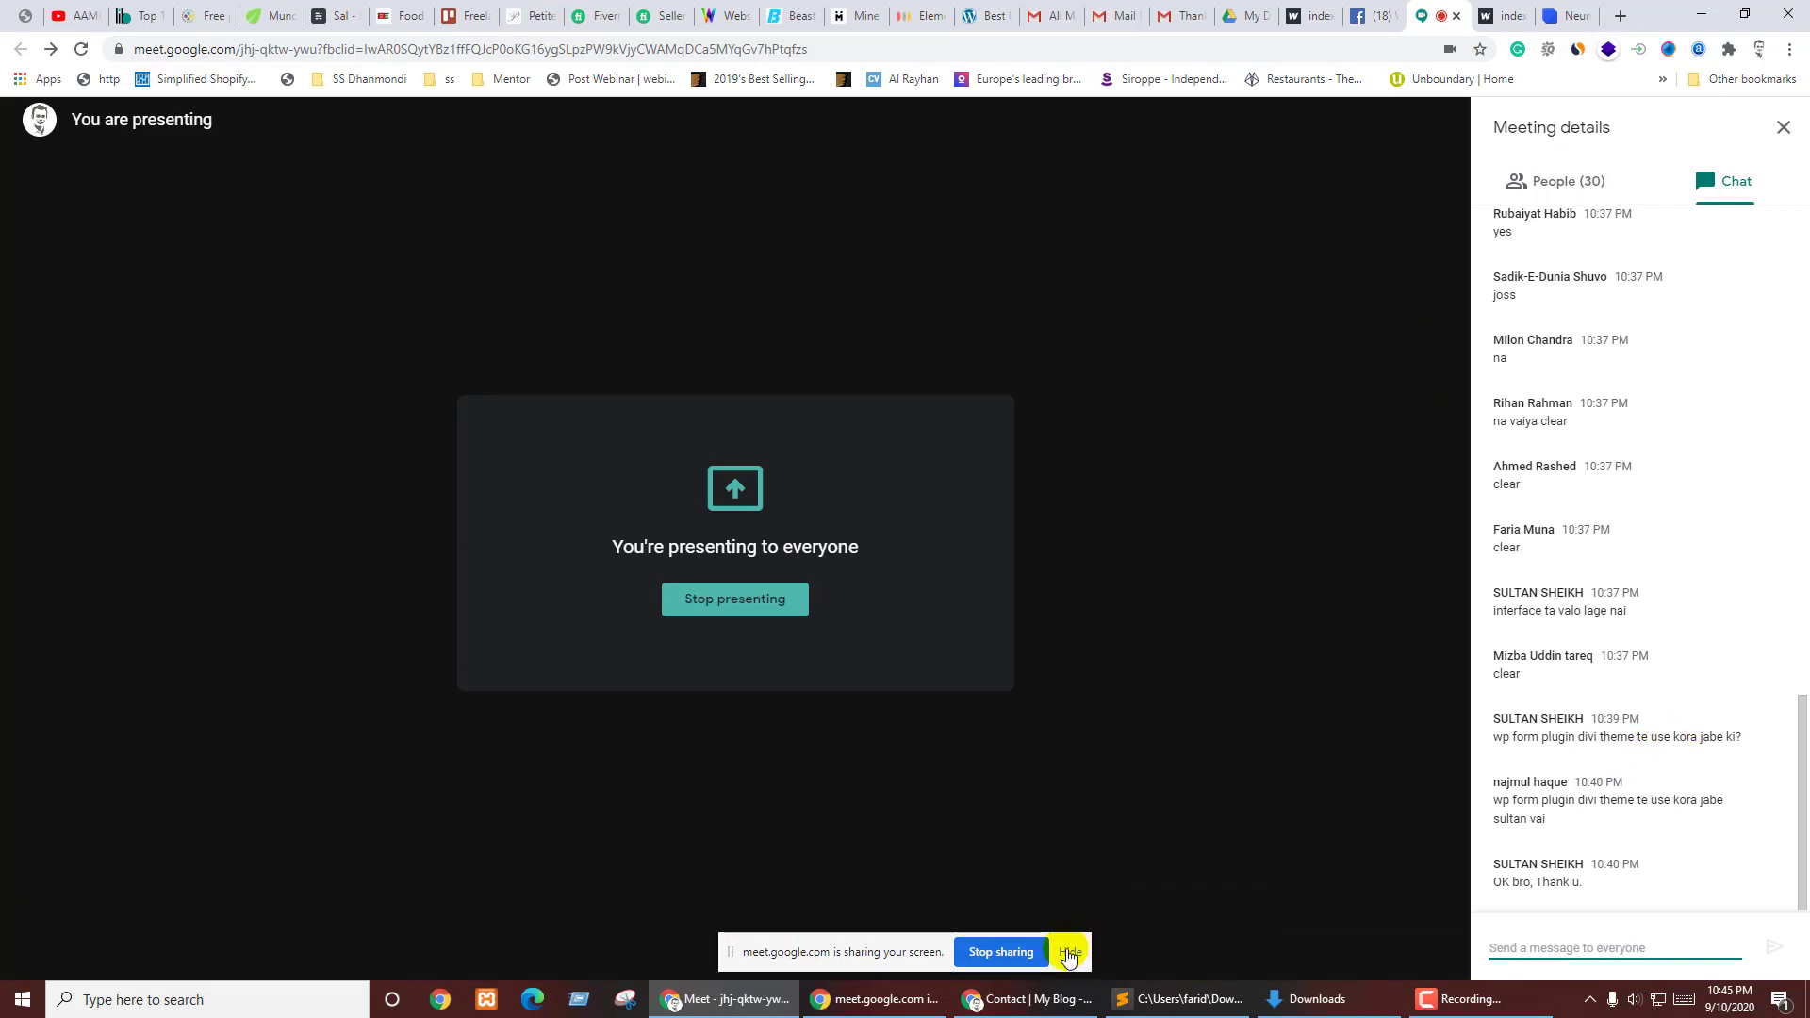
- Hide the Google Meet screen-sharing notice and return to the live Contact page
left_click(1071, 952)
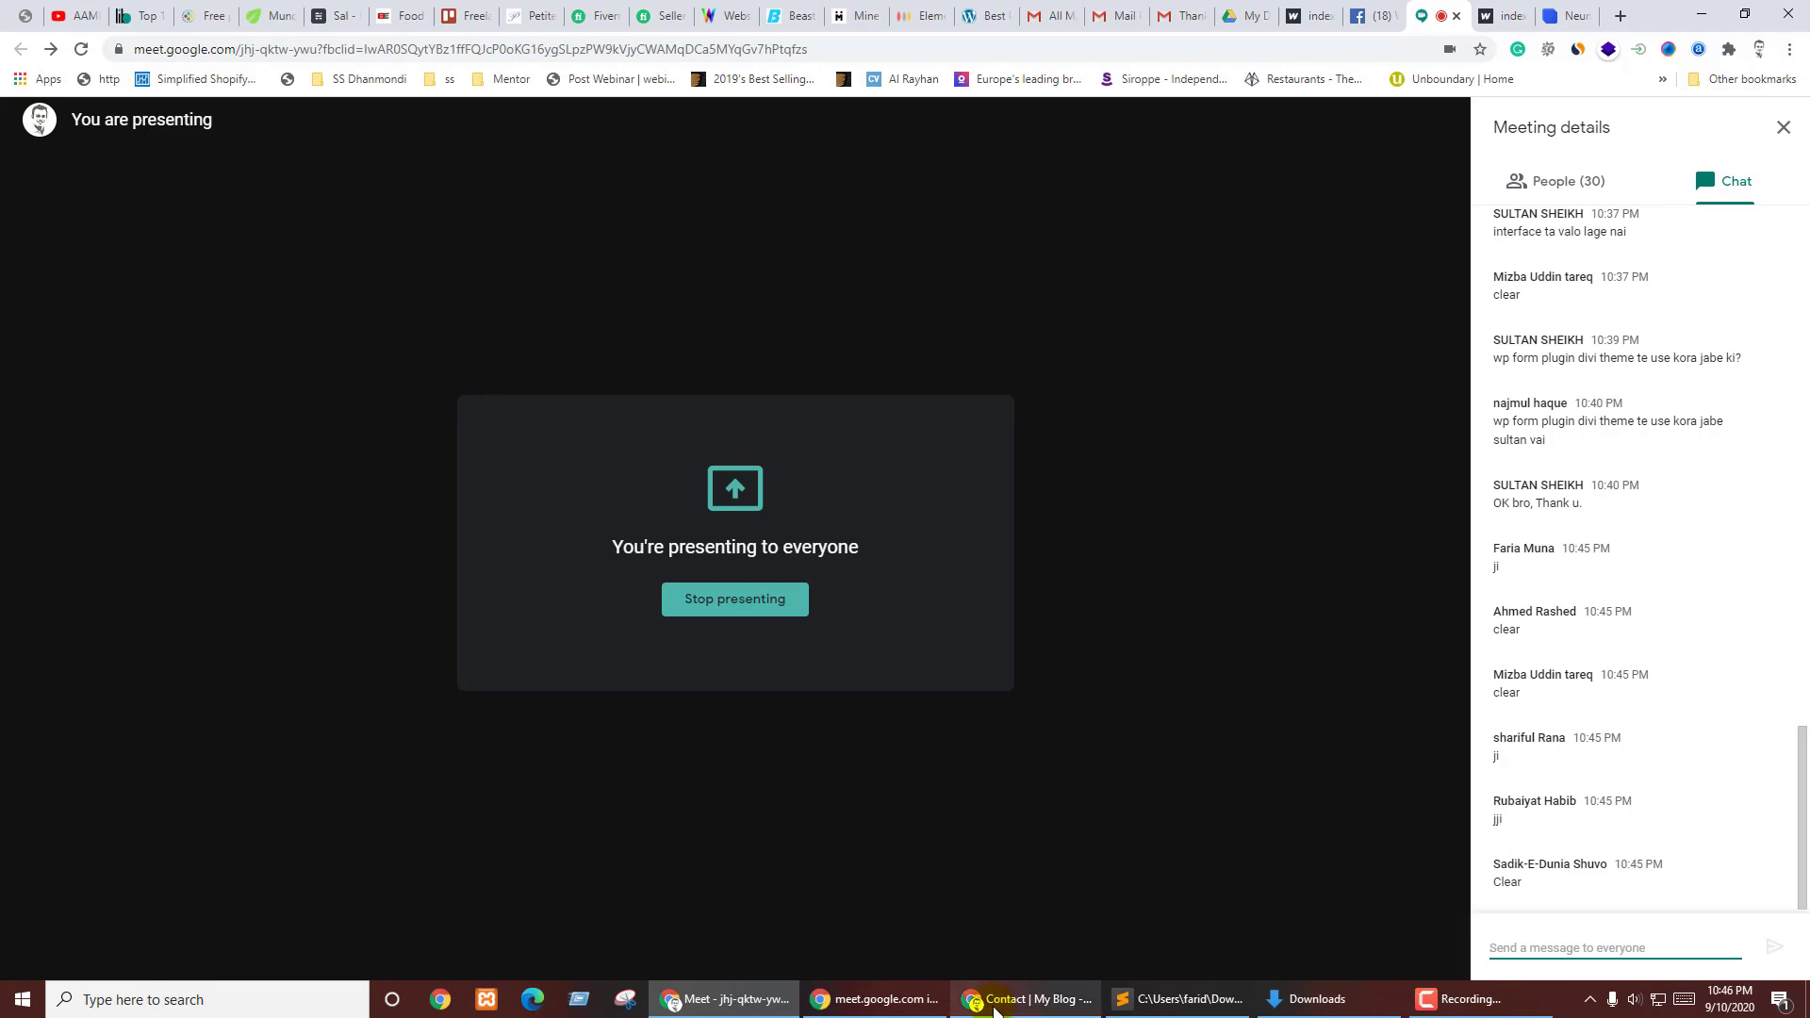
left_click(1027, 1000)
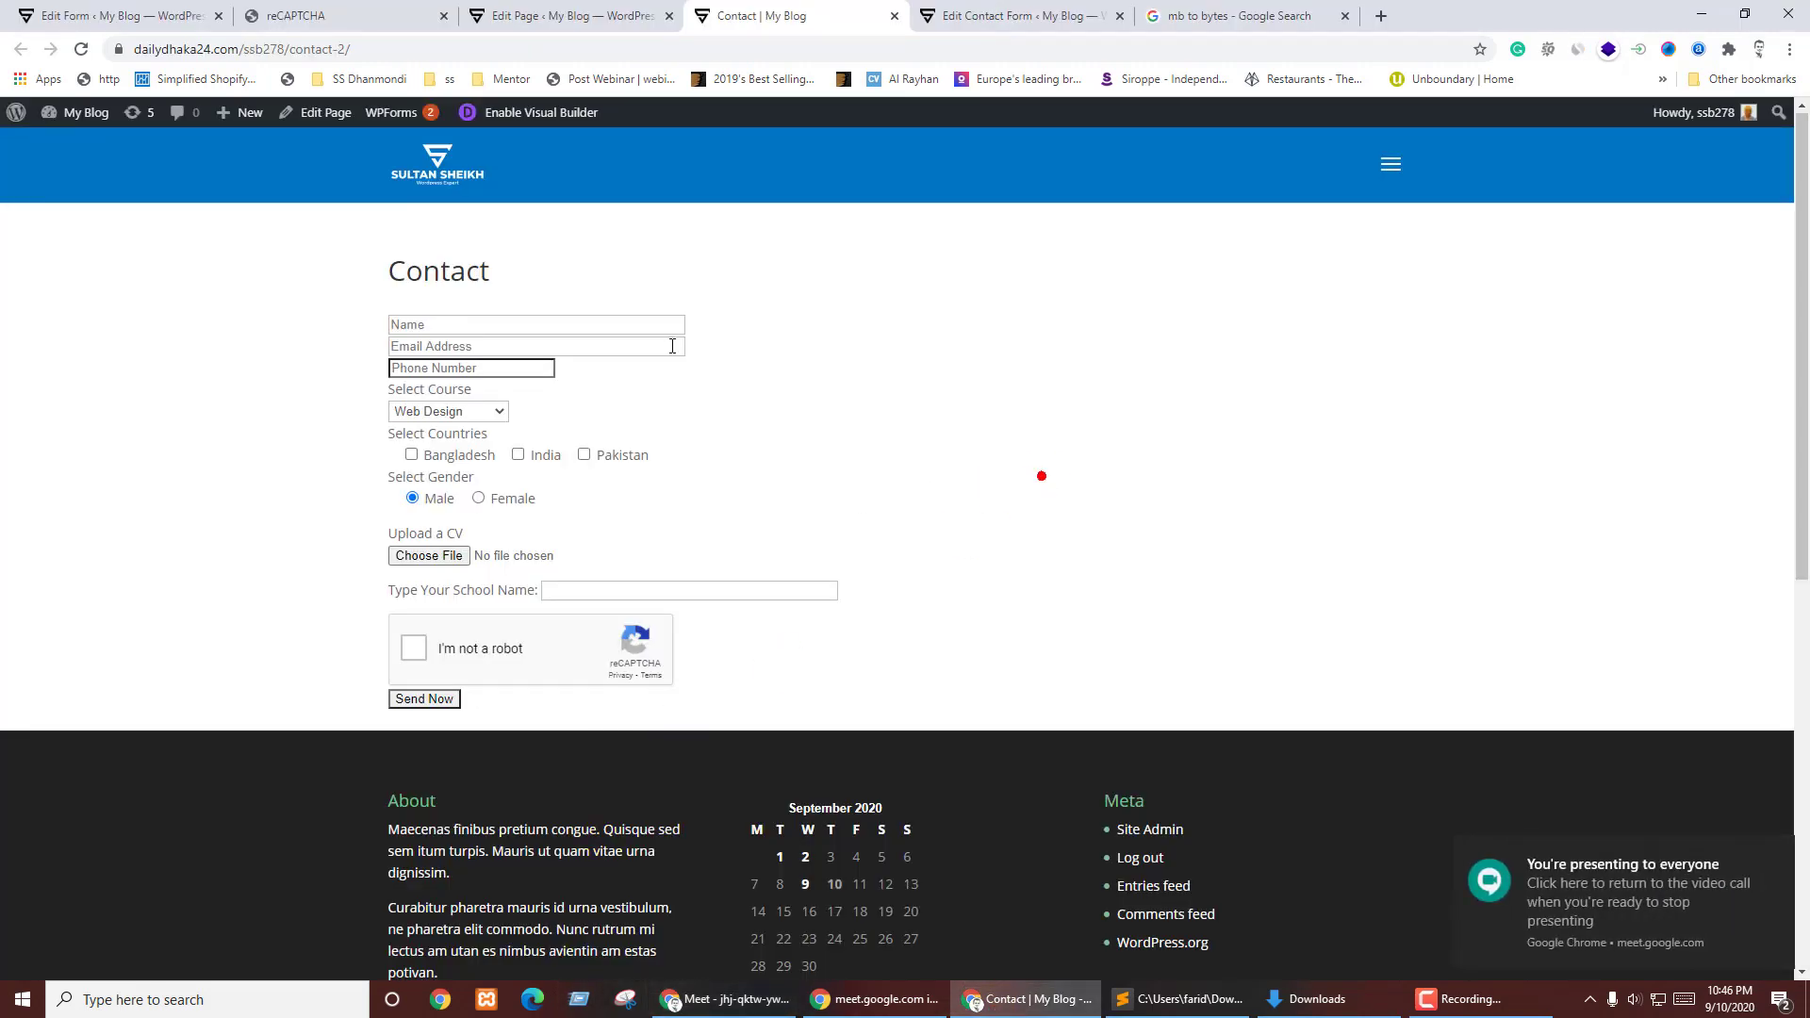
- Copy the full 'contact me' form template into a new Sublime Text file, then return to the form editor
left_click(167, 13)
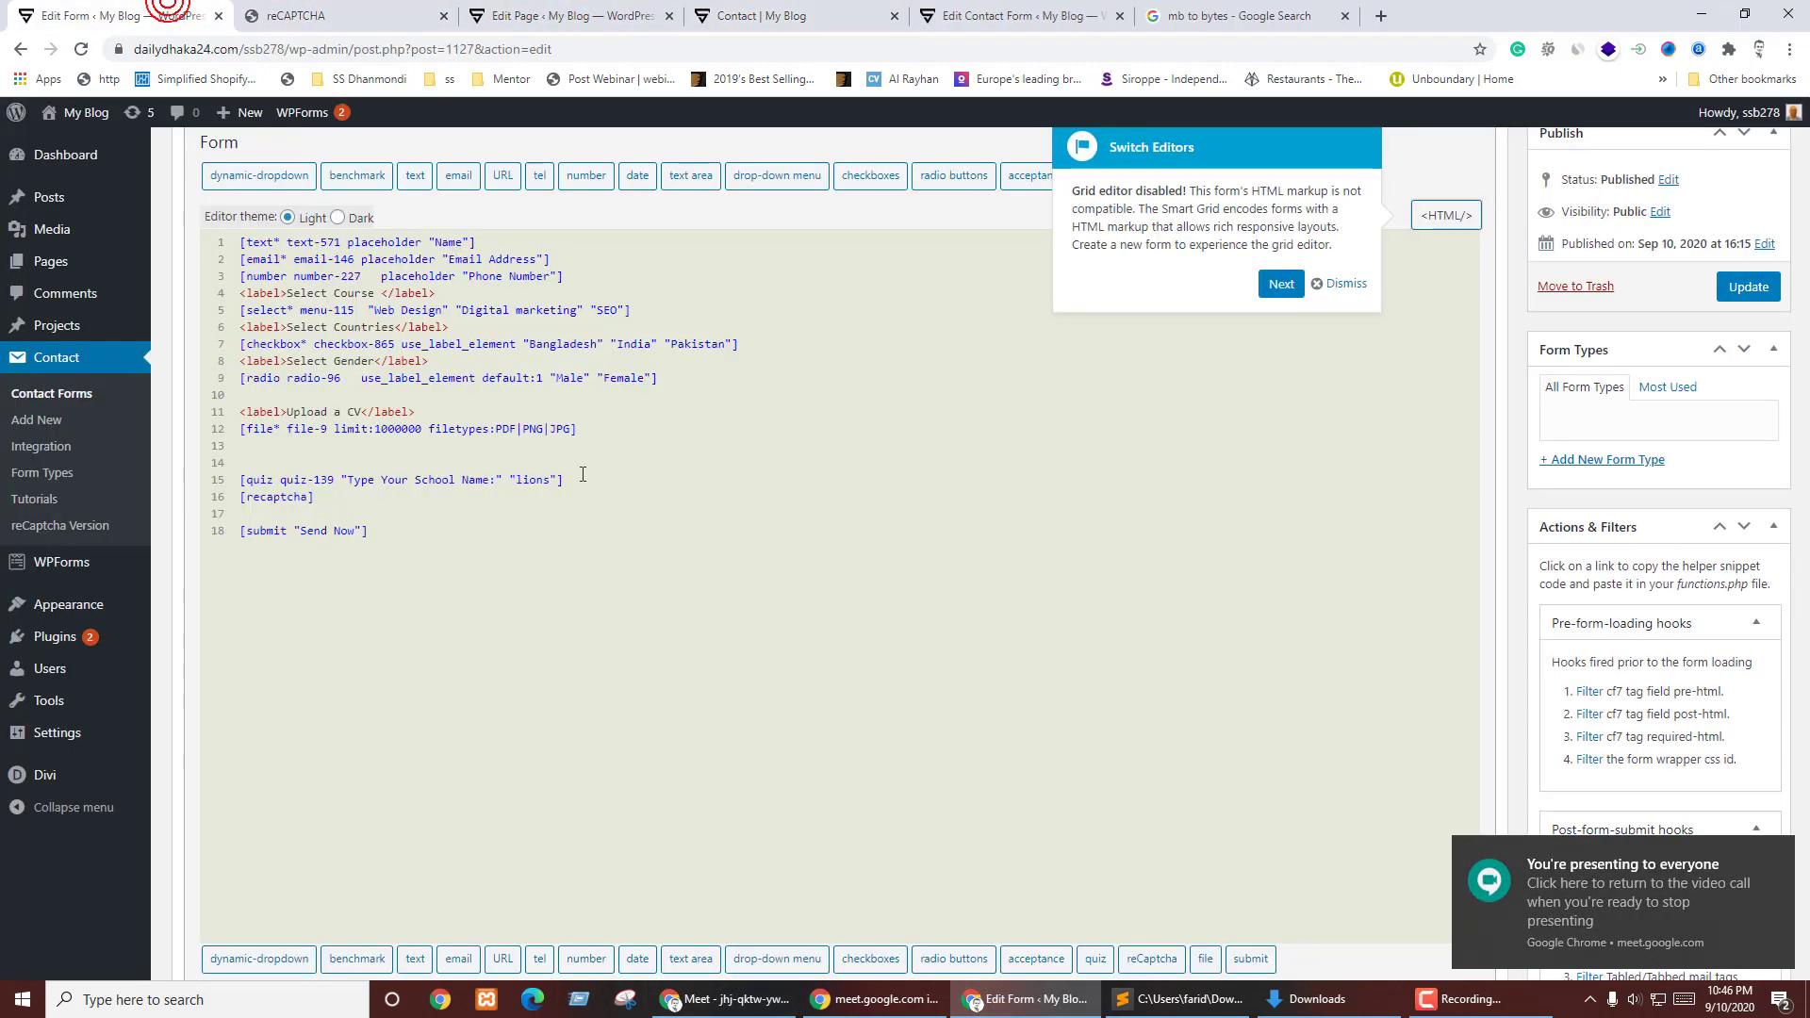
left_click(1343, 284)
left_click(547, 488)
key("ctrl+a")
key("ctrl+c")
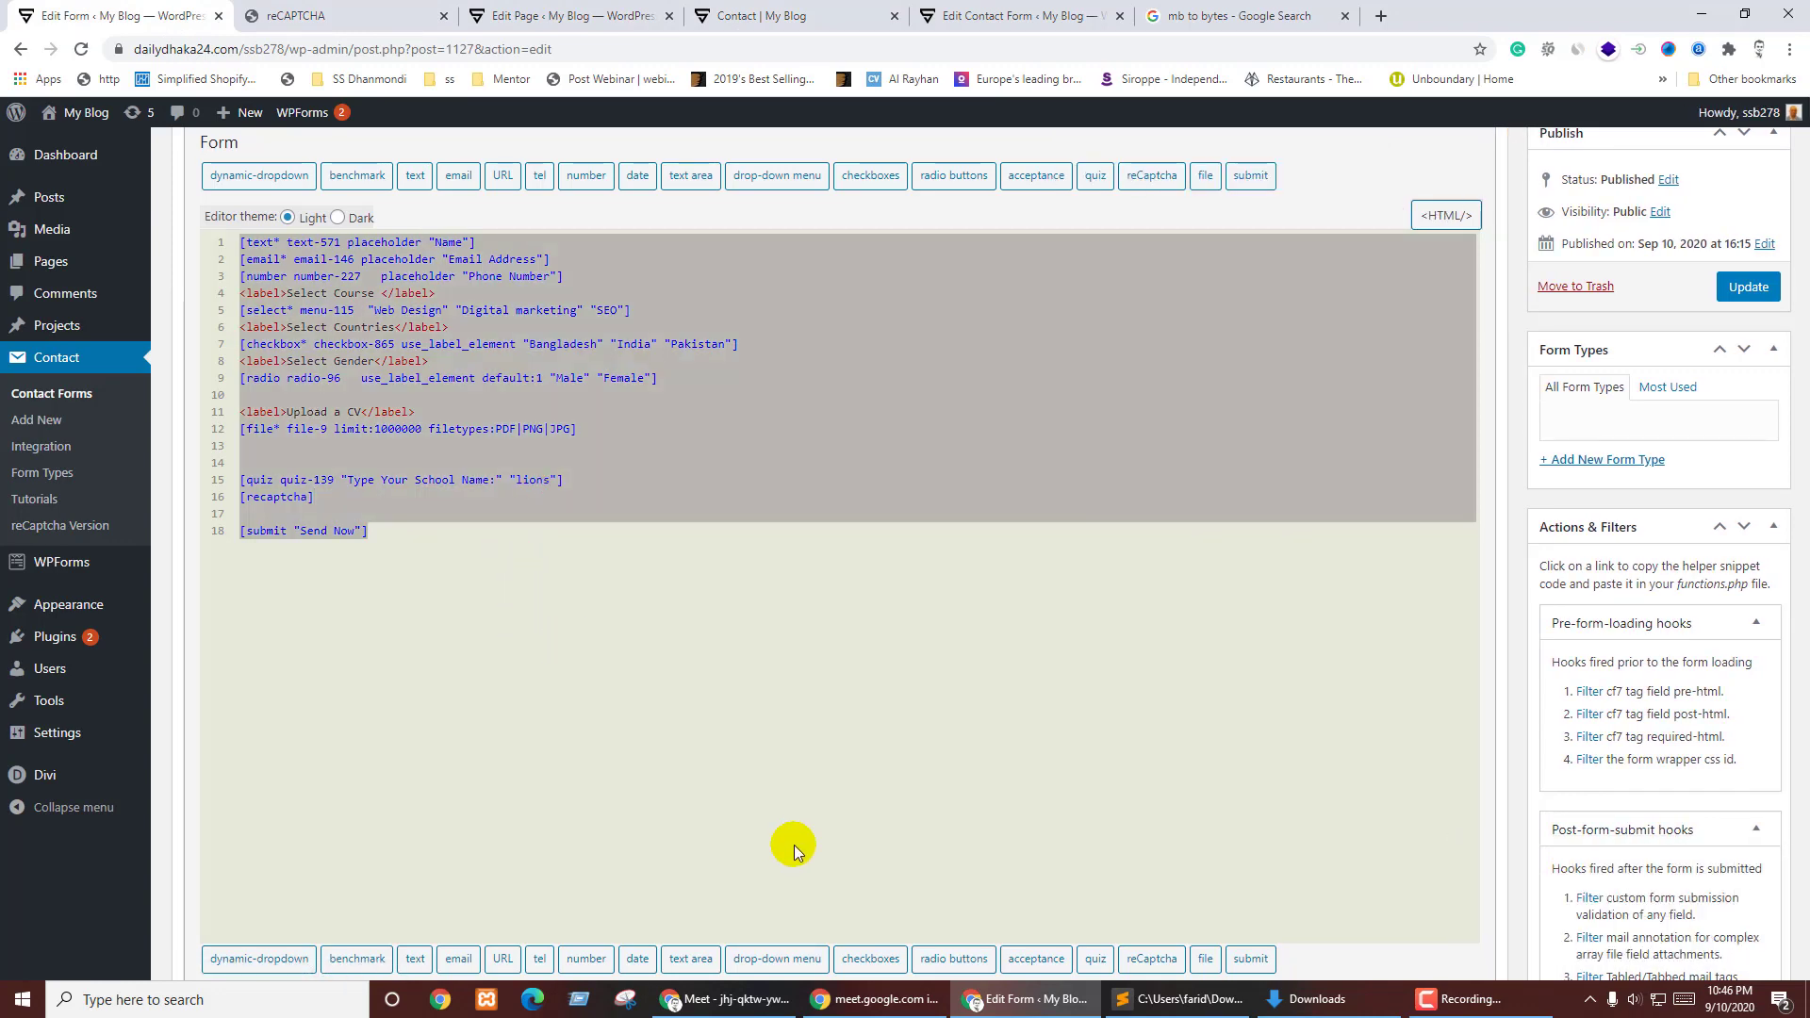
left_click(1169, 998)
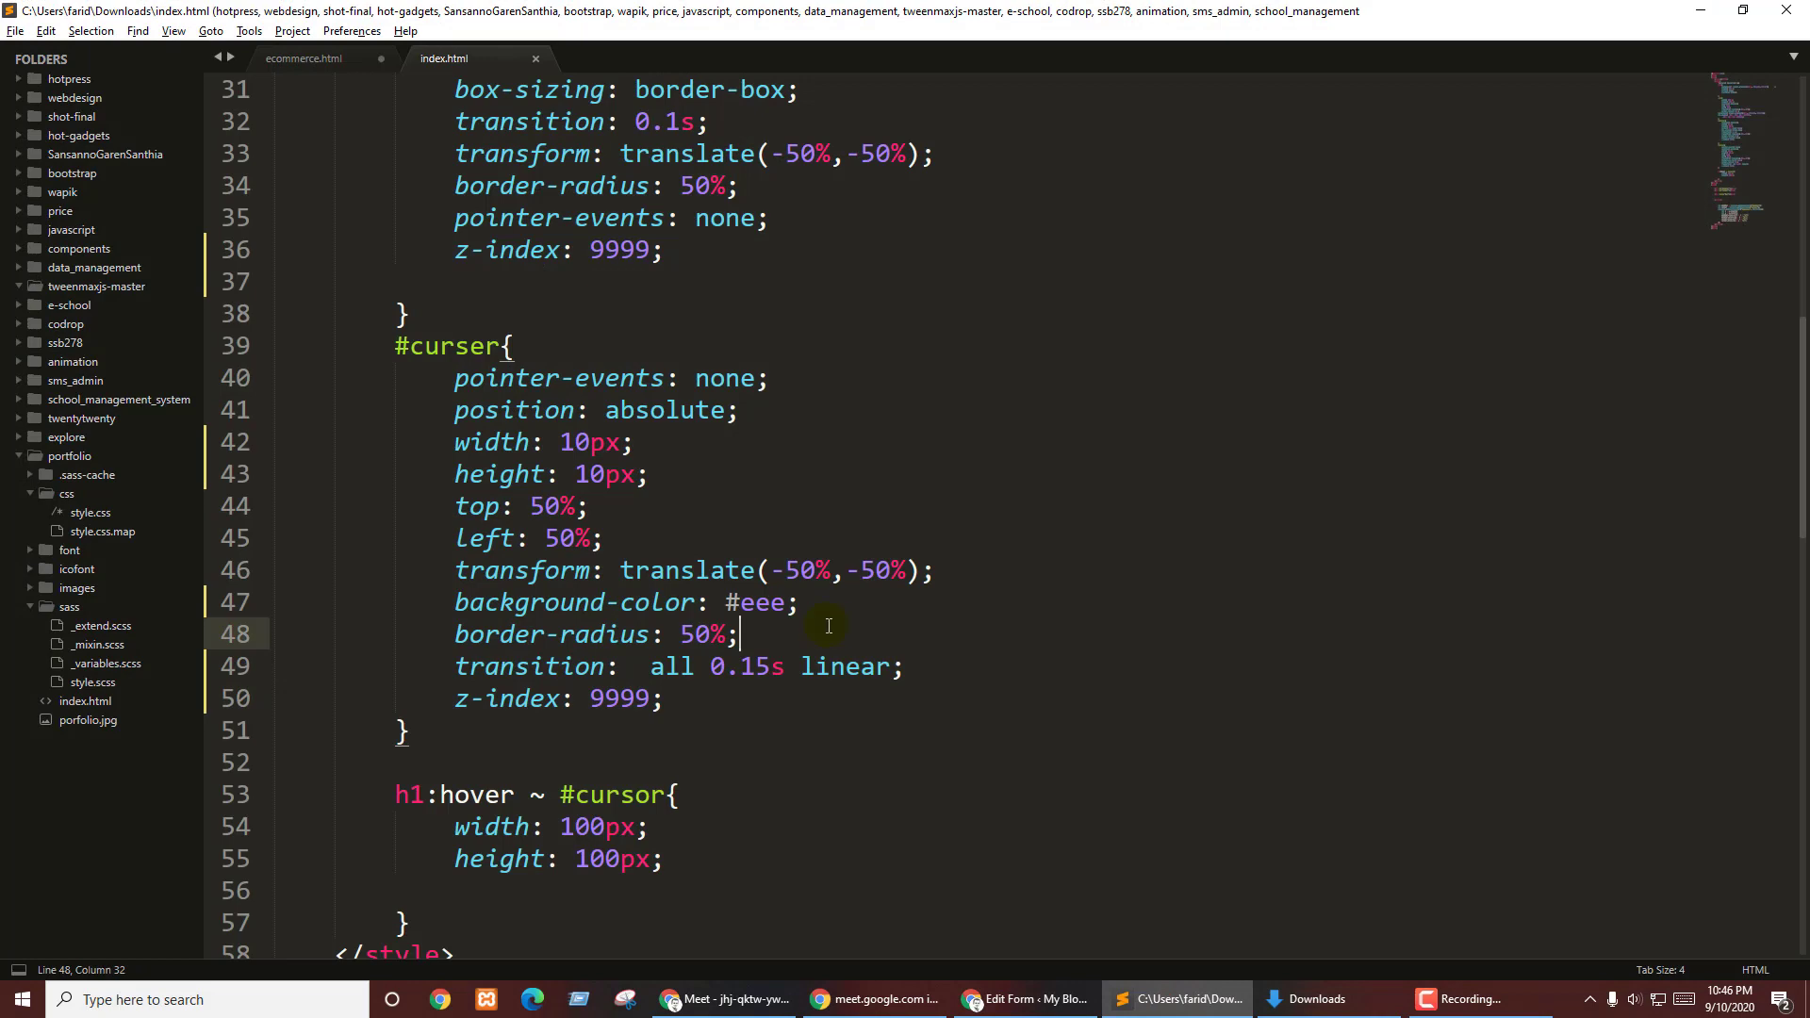
key("ctrl+n")
key("ctrl+v")
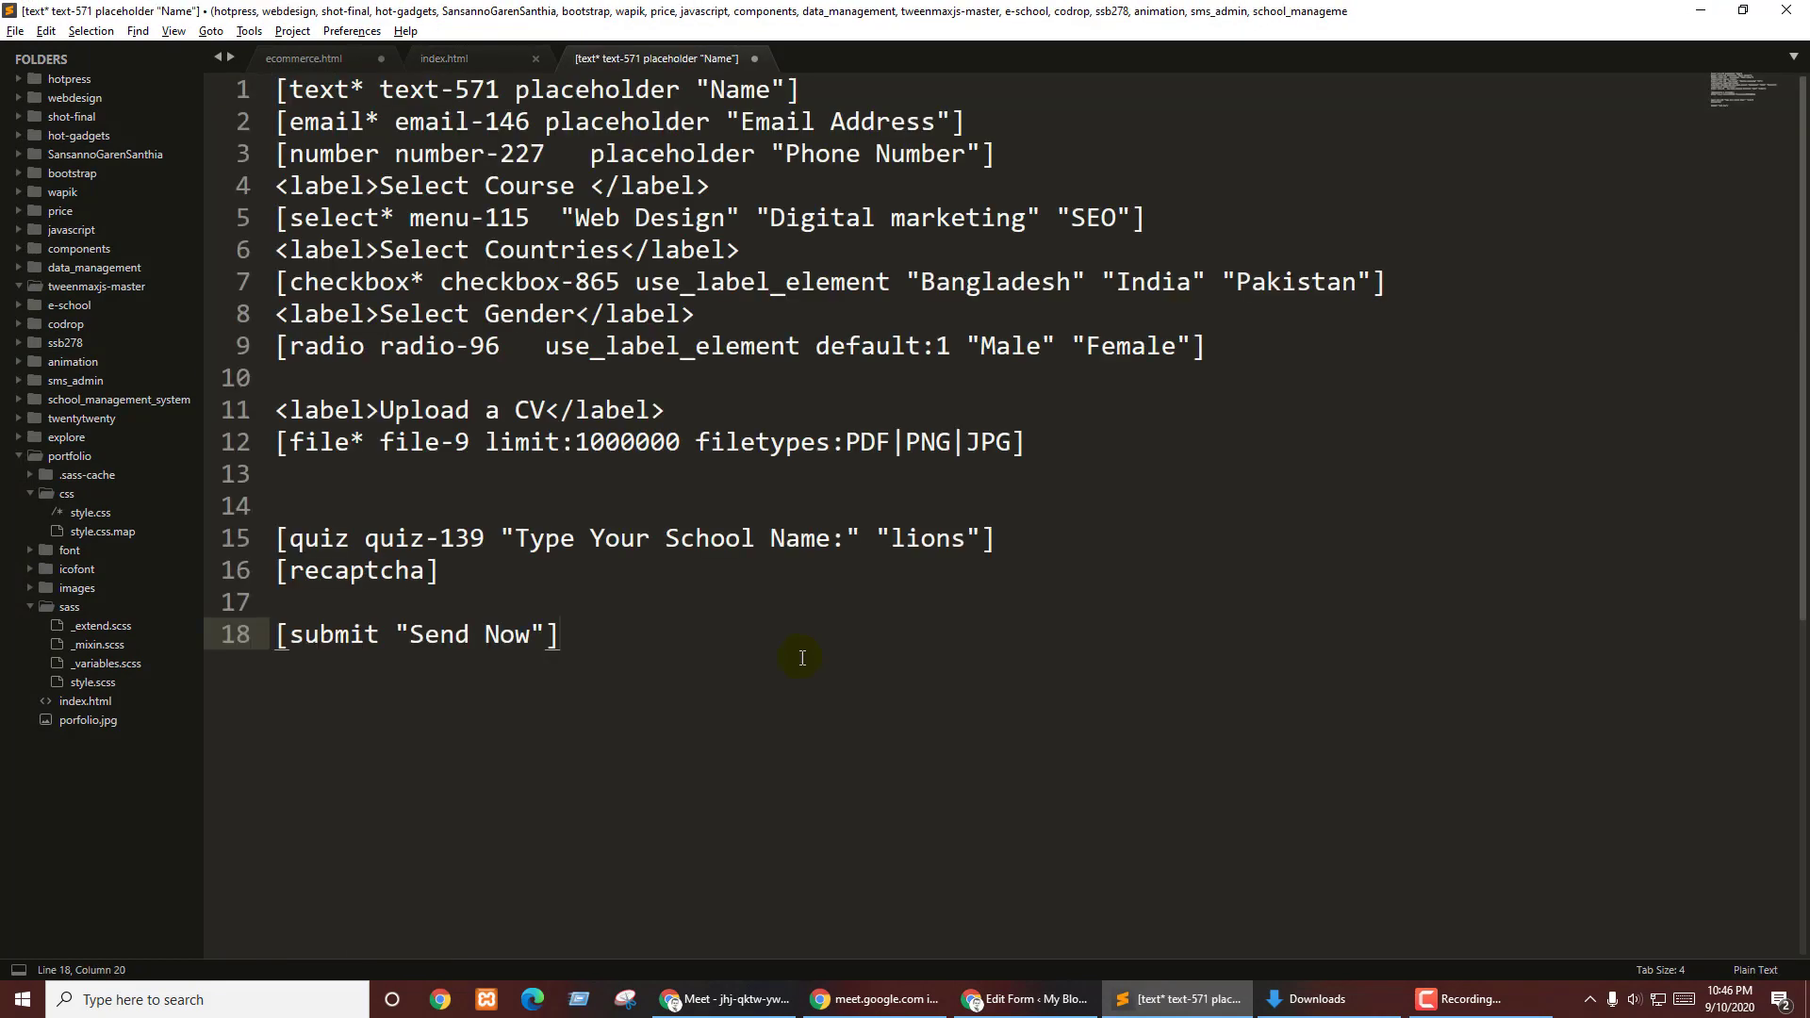
left_click(1033, 999)
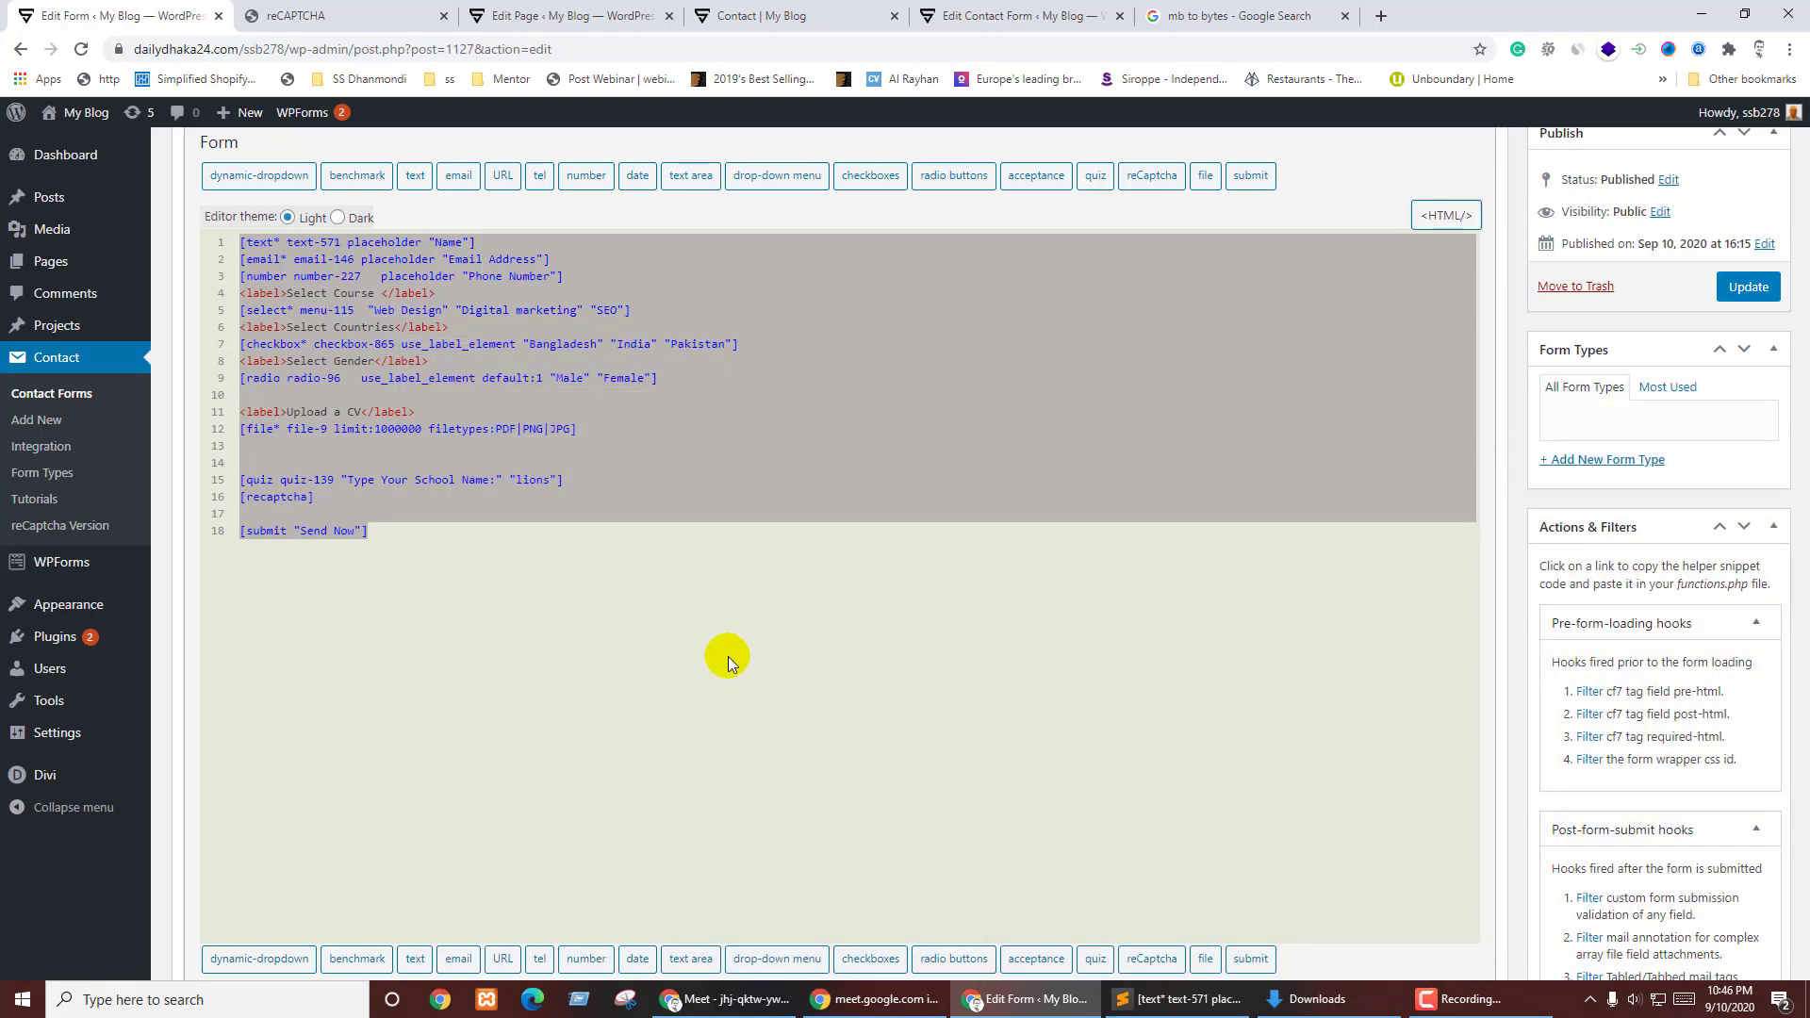
left_click(712, 654)
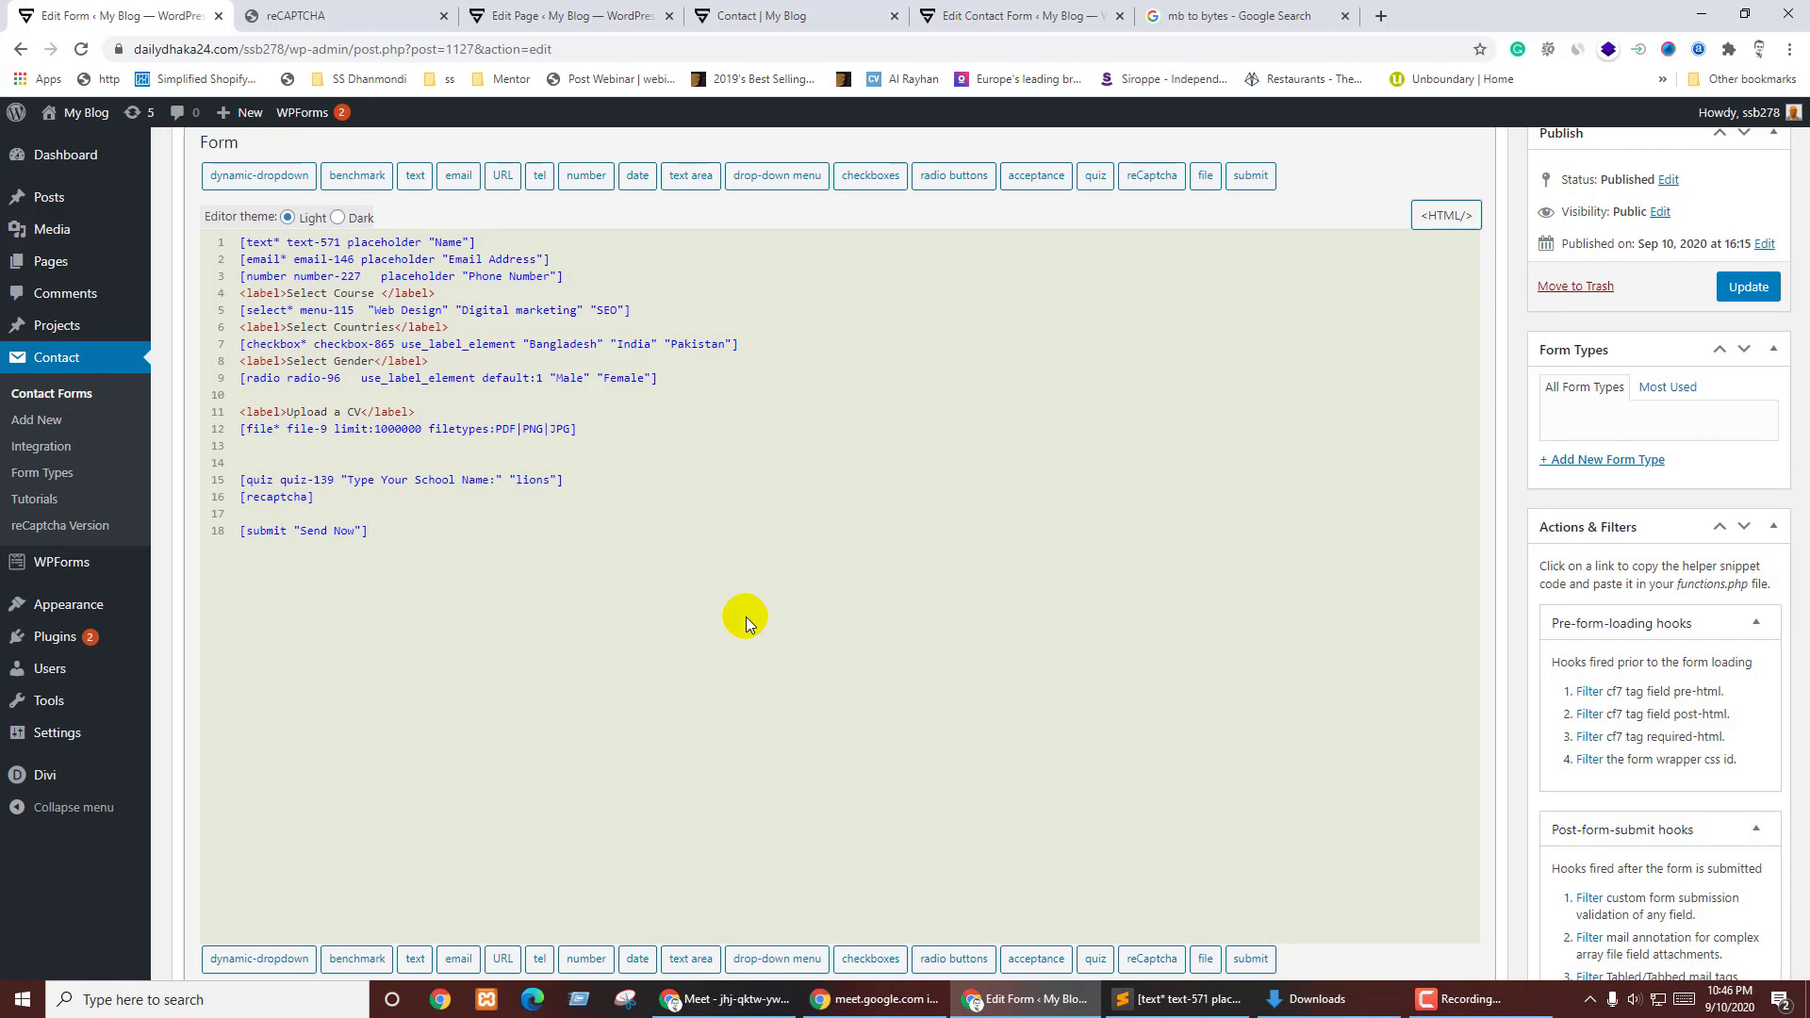
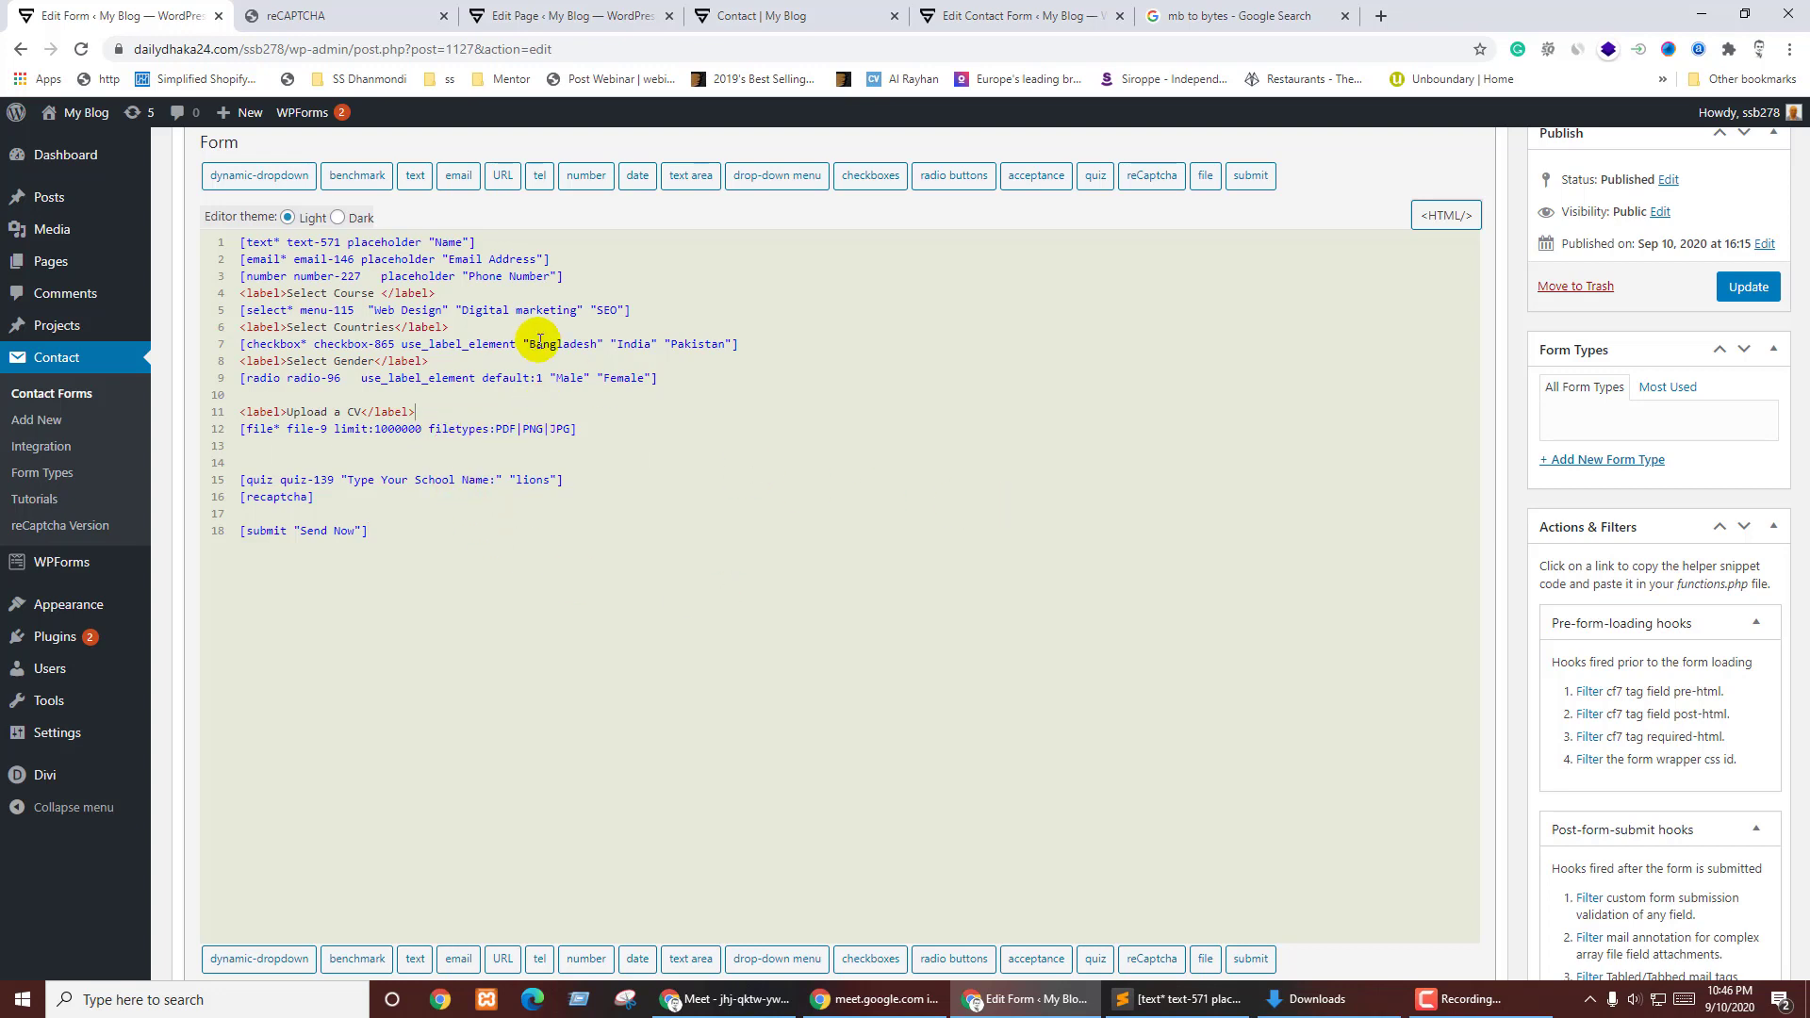
- Switch the form's code editor to the Dark theme in full-screen mode
left_click_drag(1801, 443, 1799, 307)
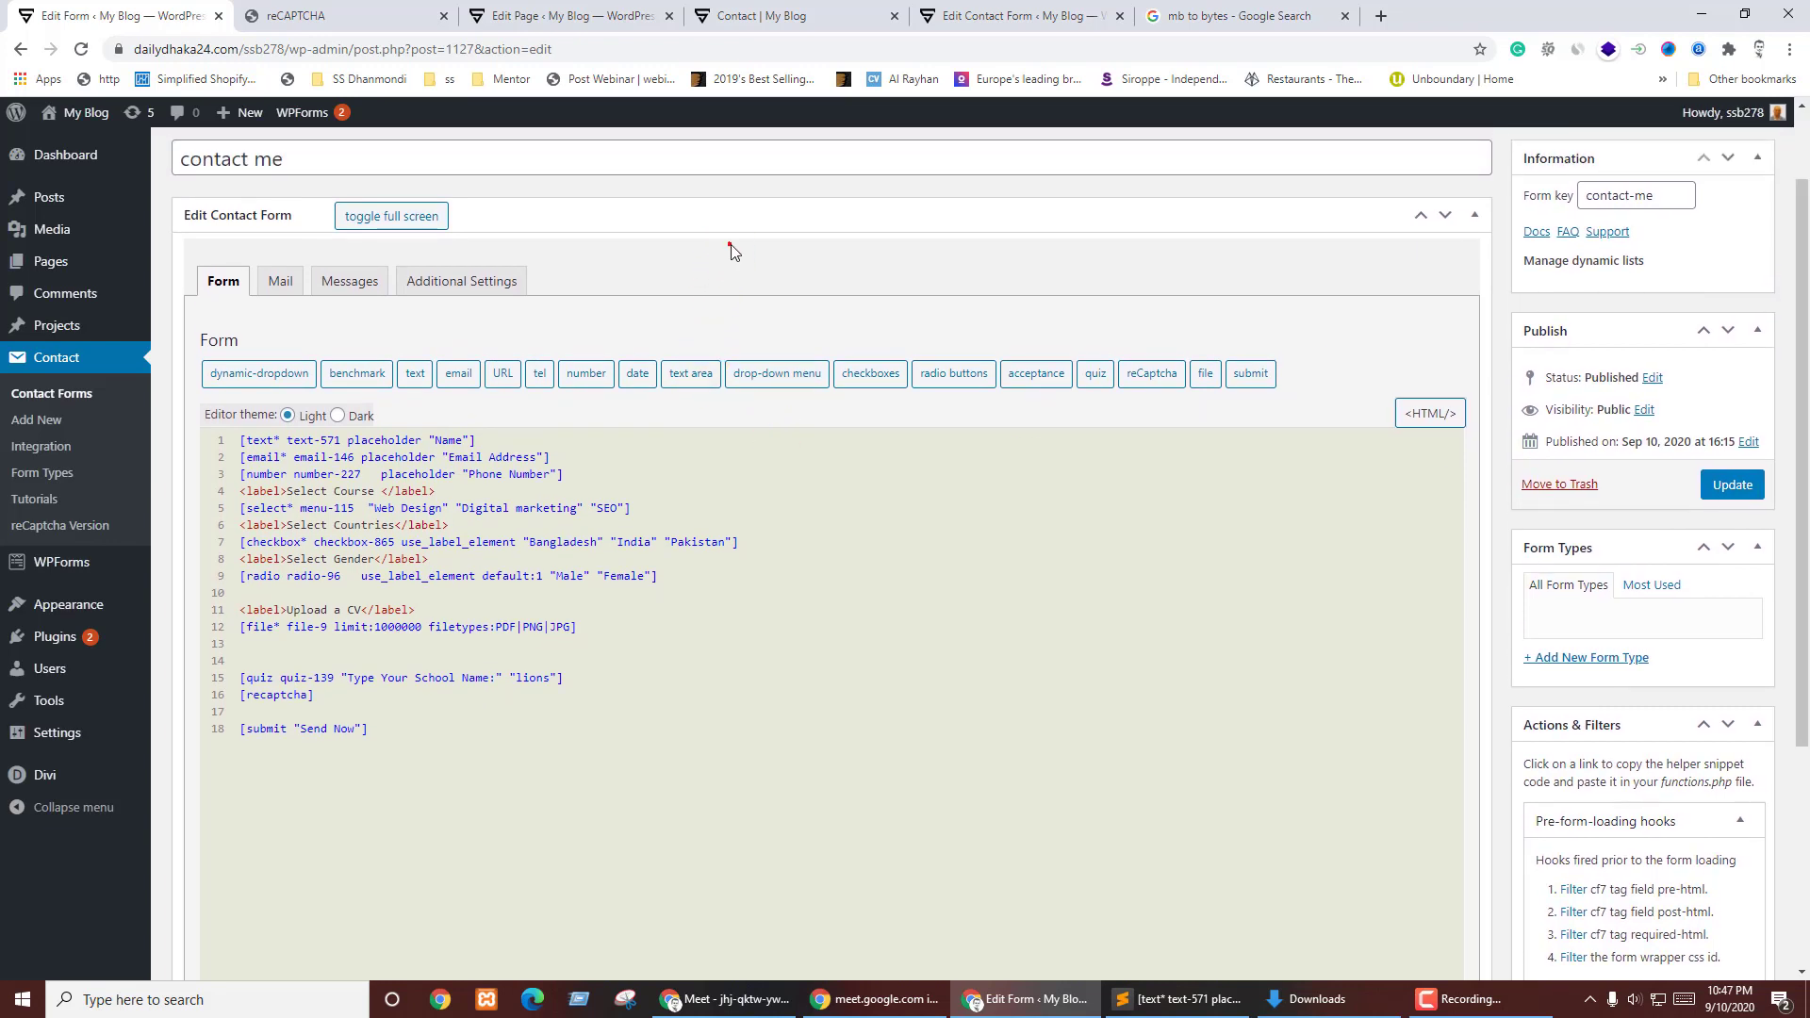
left_click(374, 230)
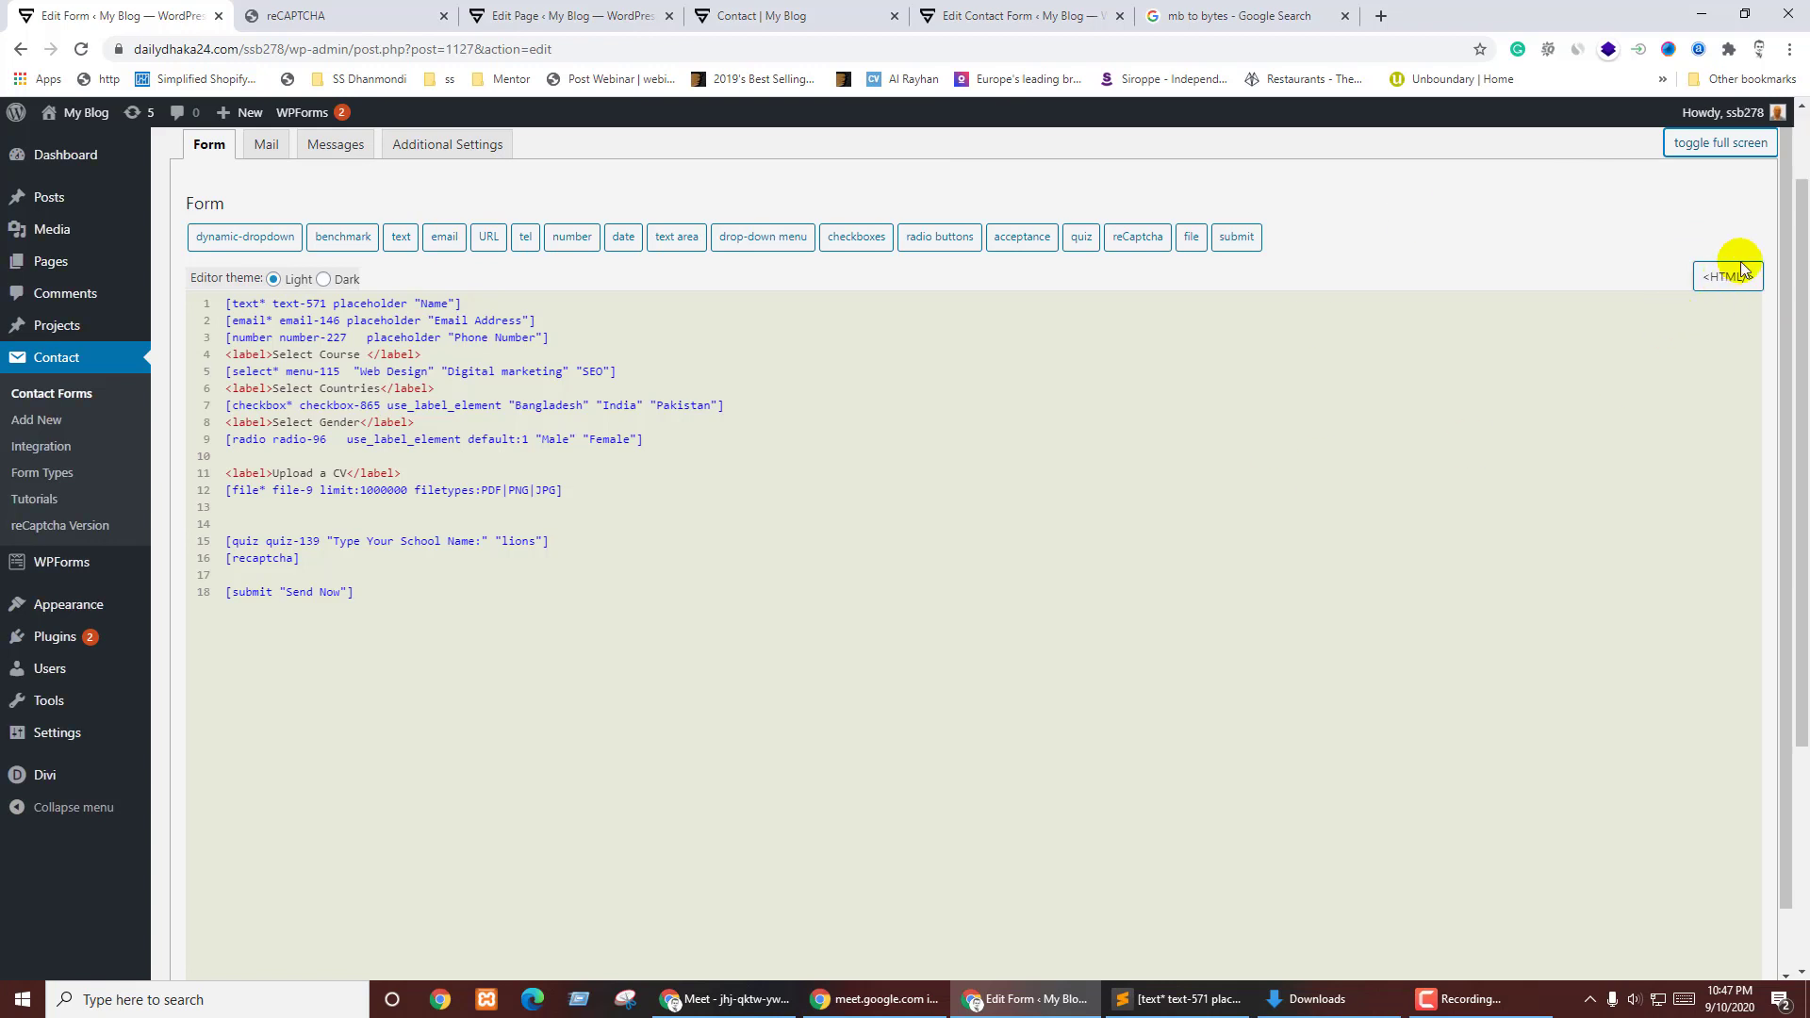
left_click(1720, 281)
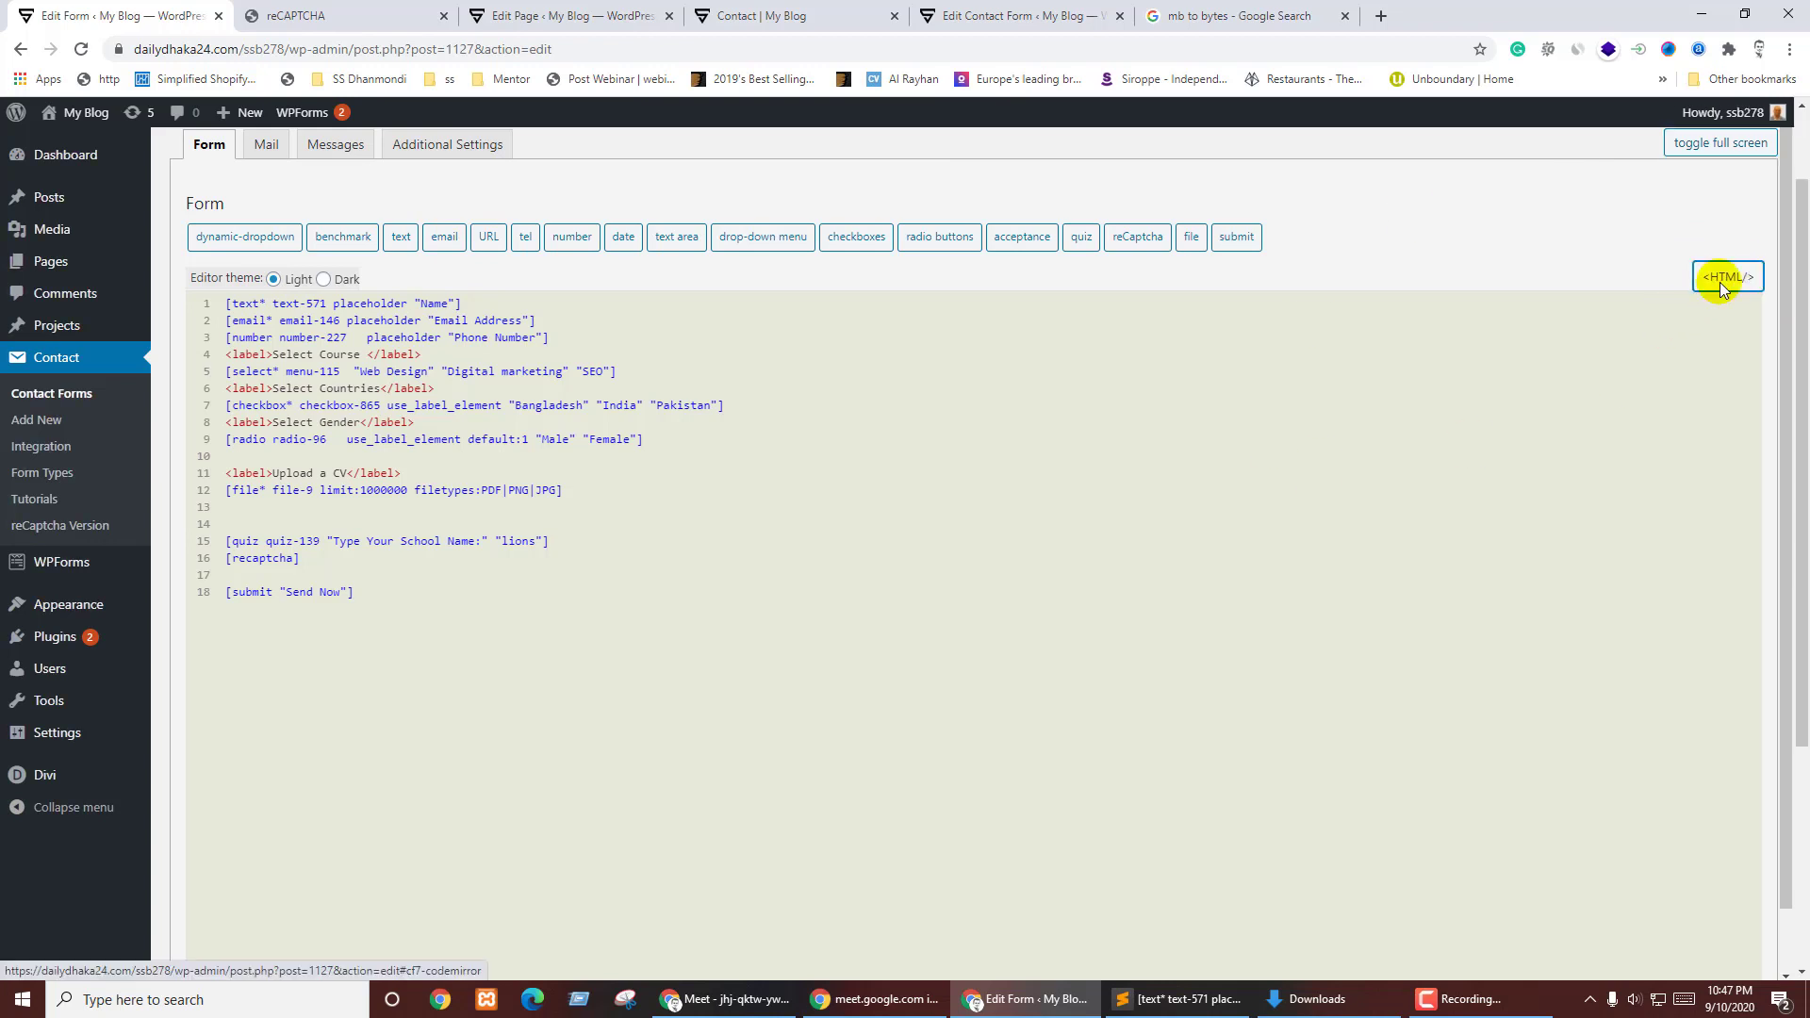
left_click(313, 281)
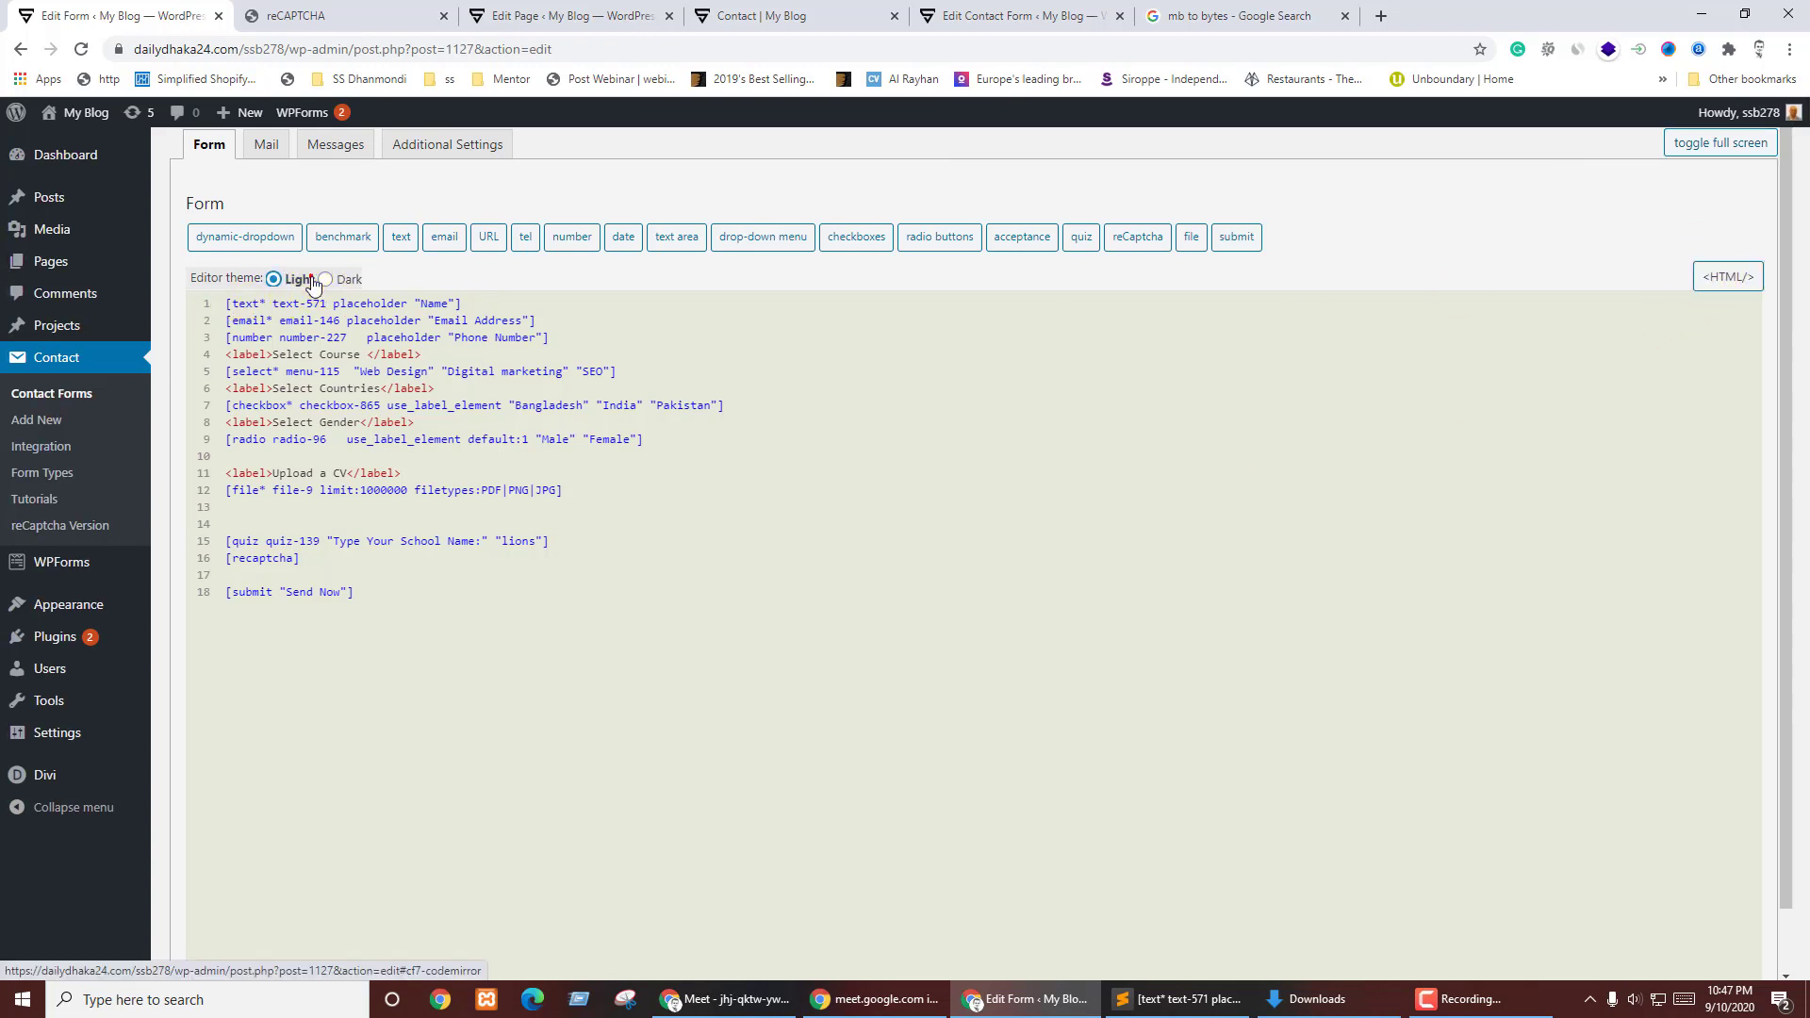
left_click(332, 280)
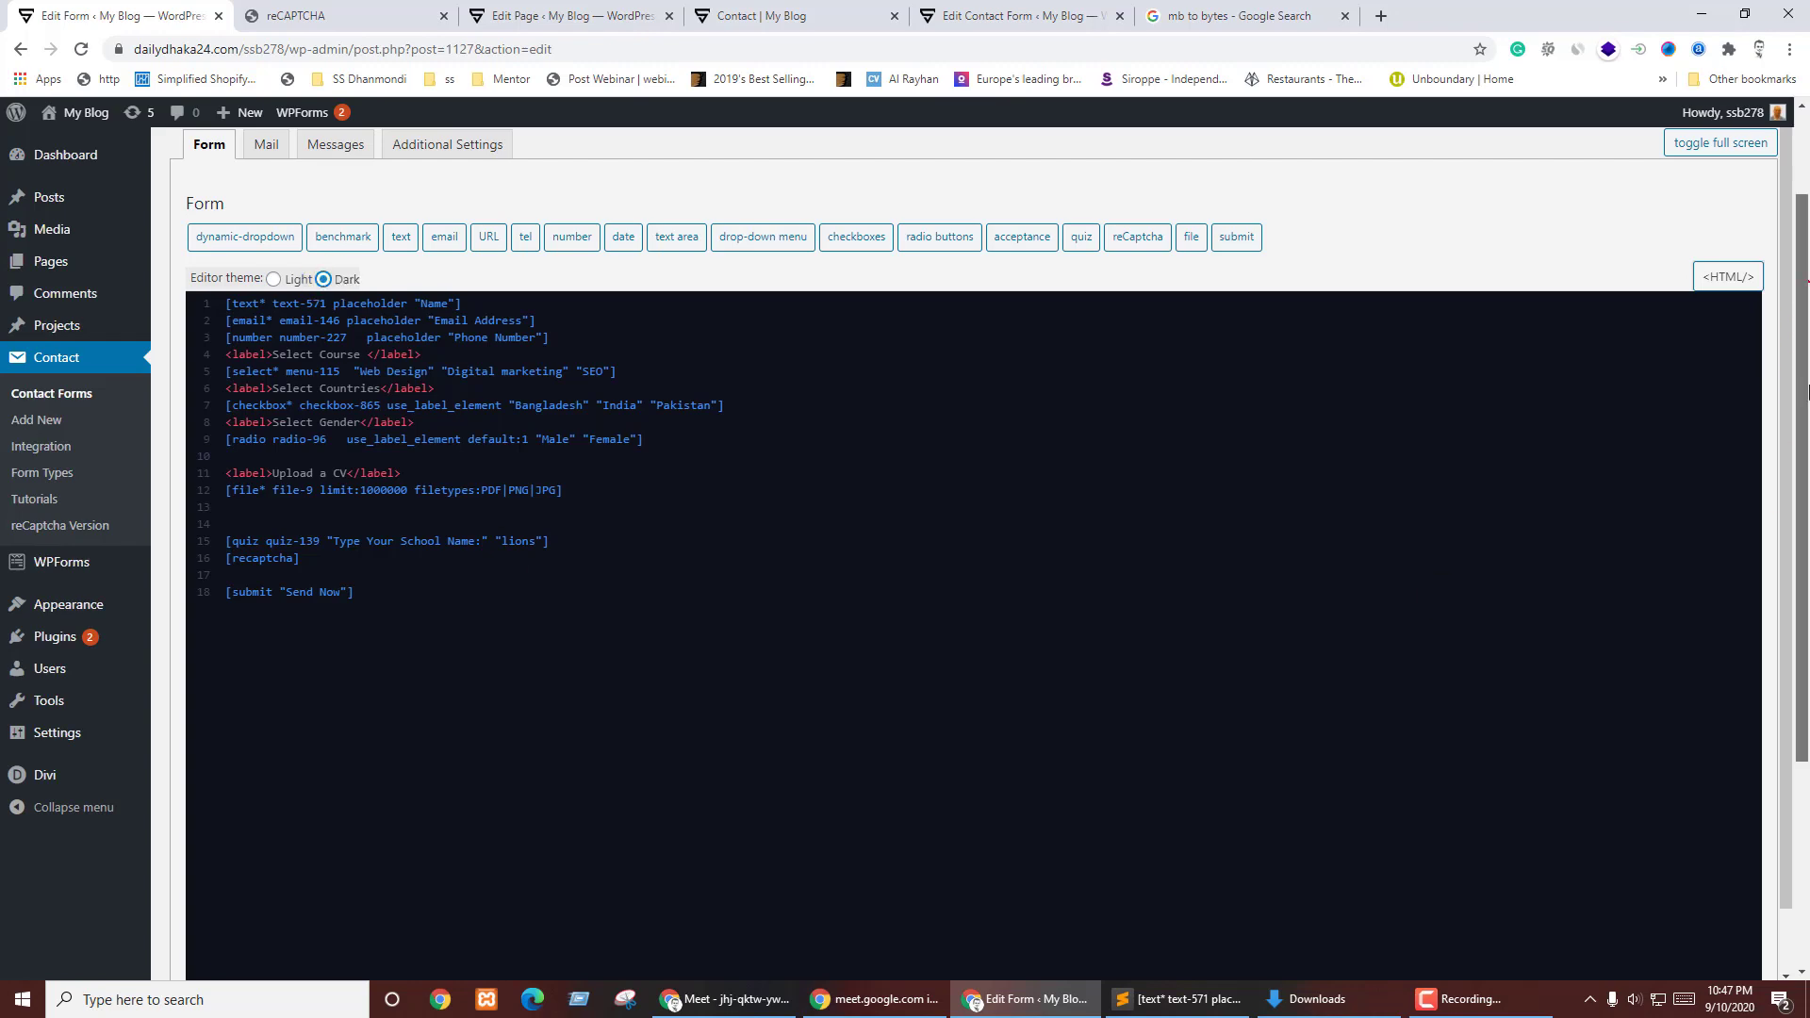
scroll(1782, 505, "down", 5)
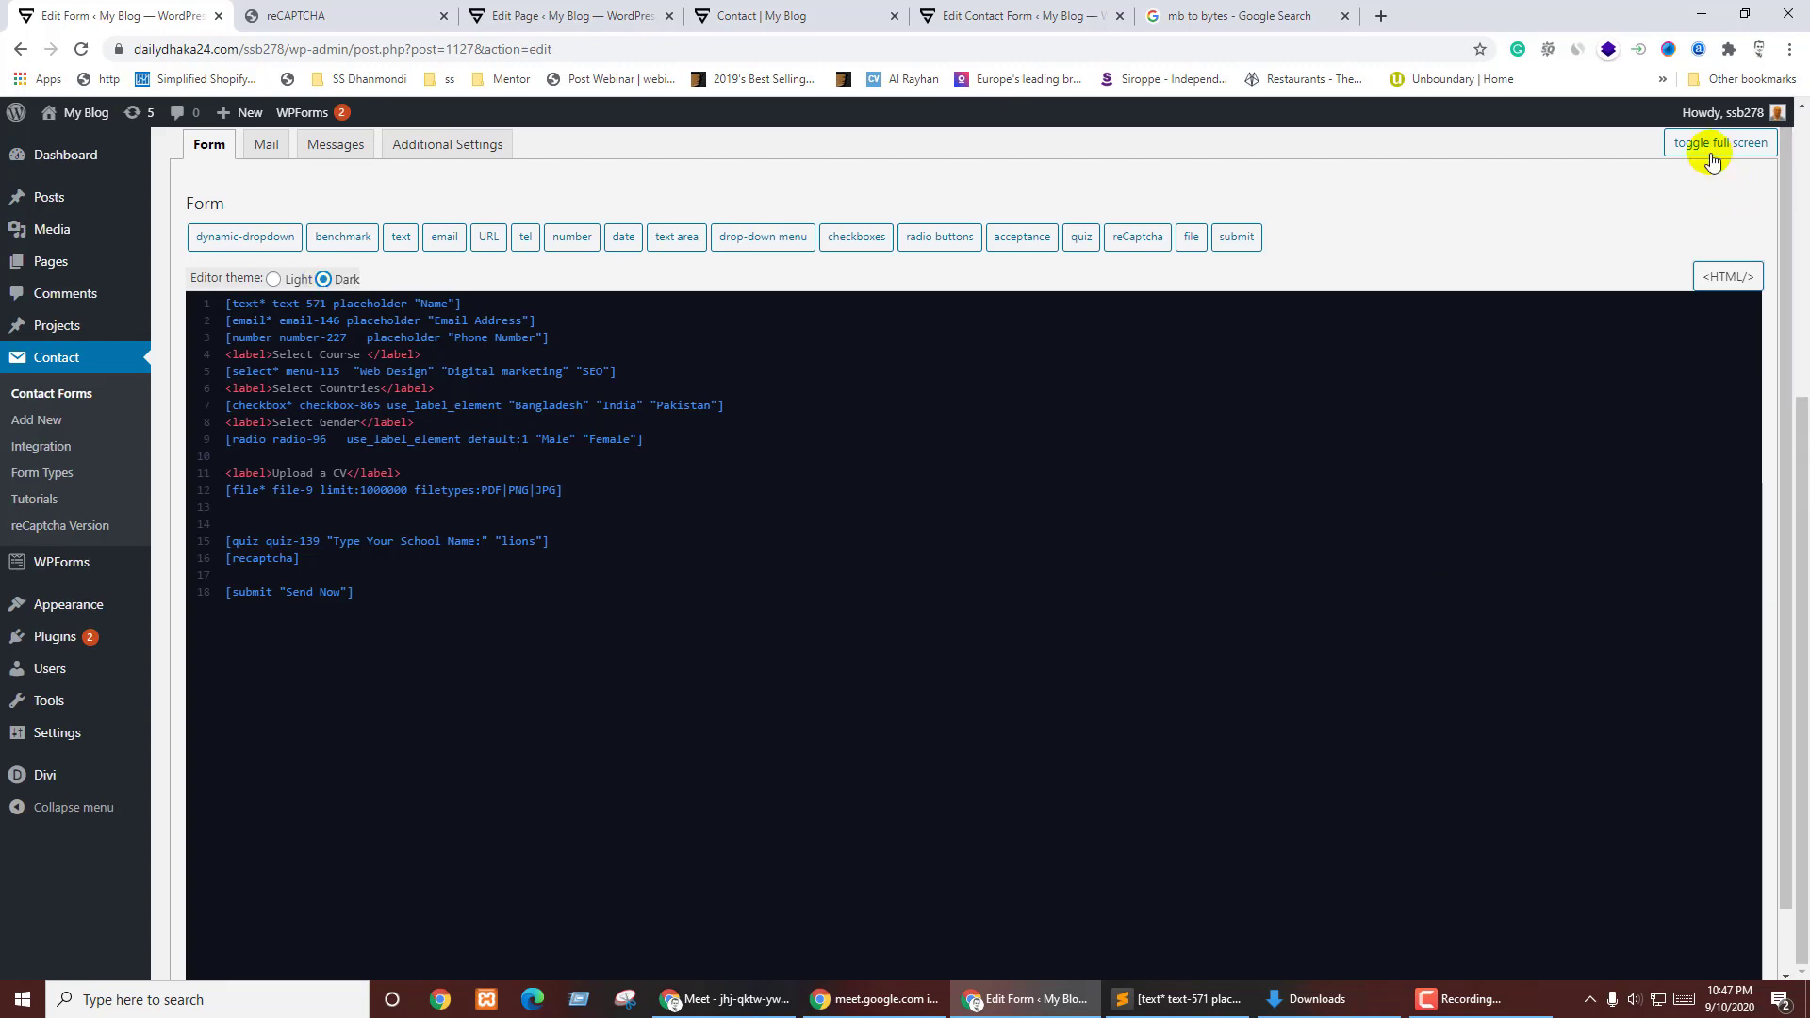
- Exit full screen and save the 'contact me' form with Update
left_click(1714, 161)
scroll(1687, 586, "up", 5)
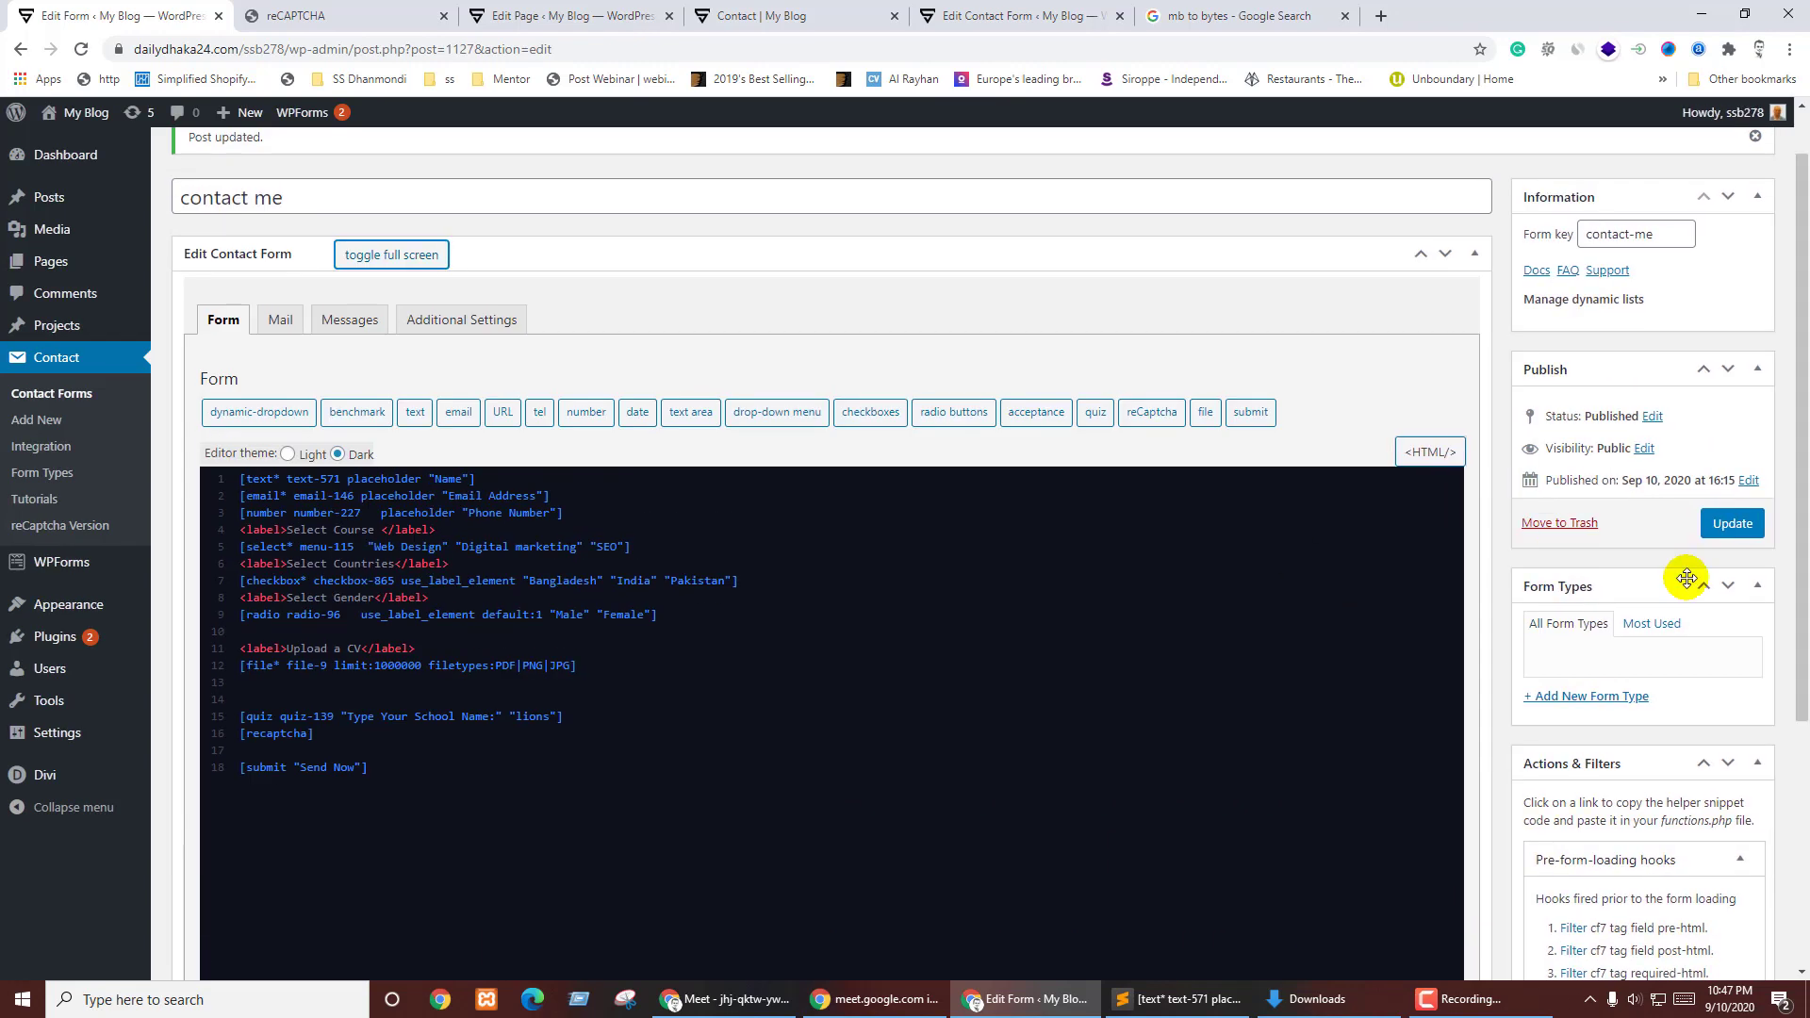
left_click(1719, 526)
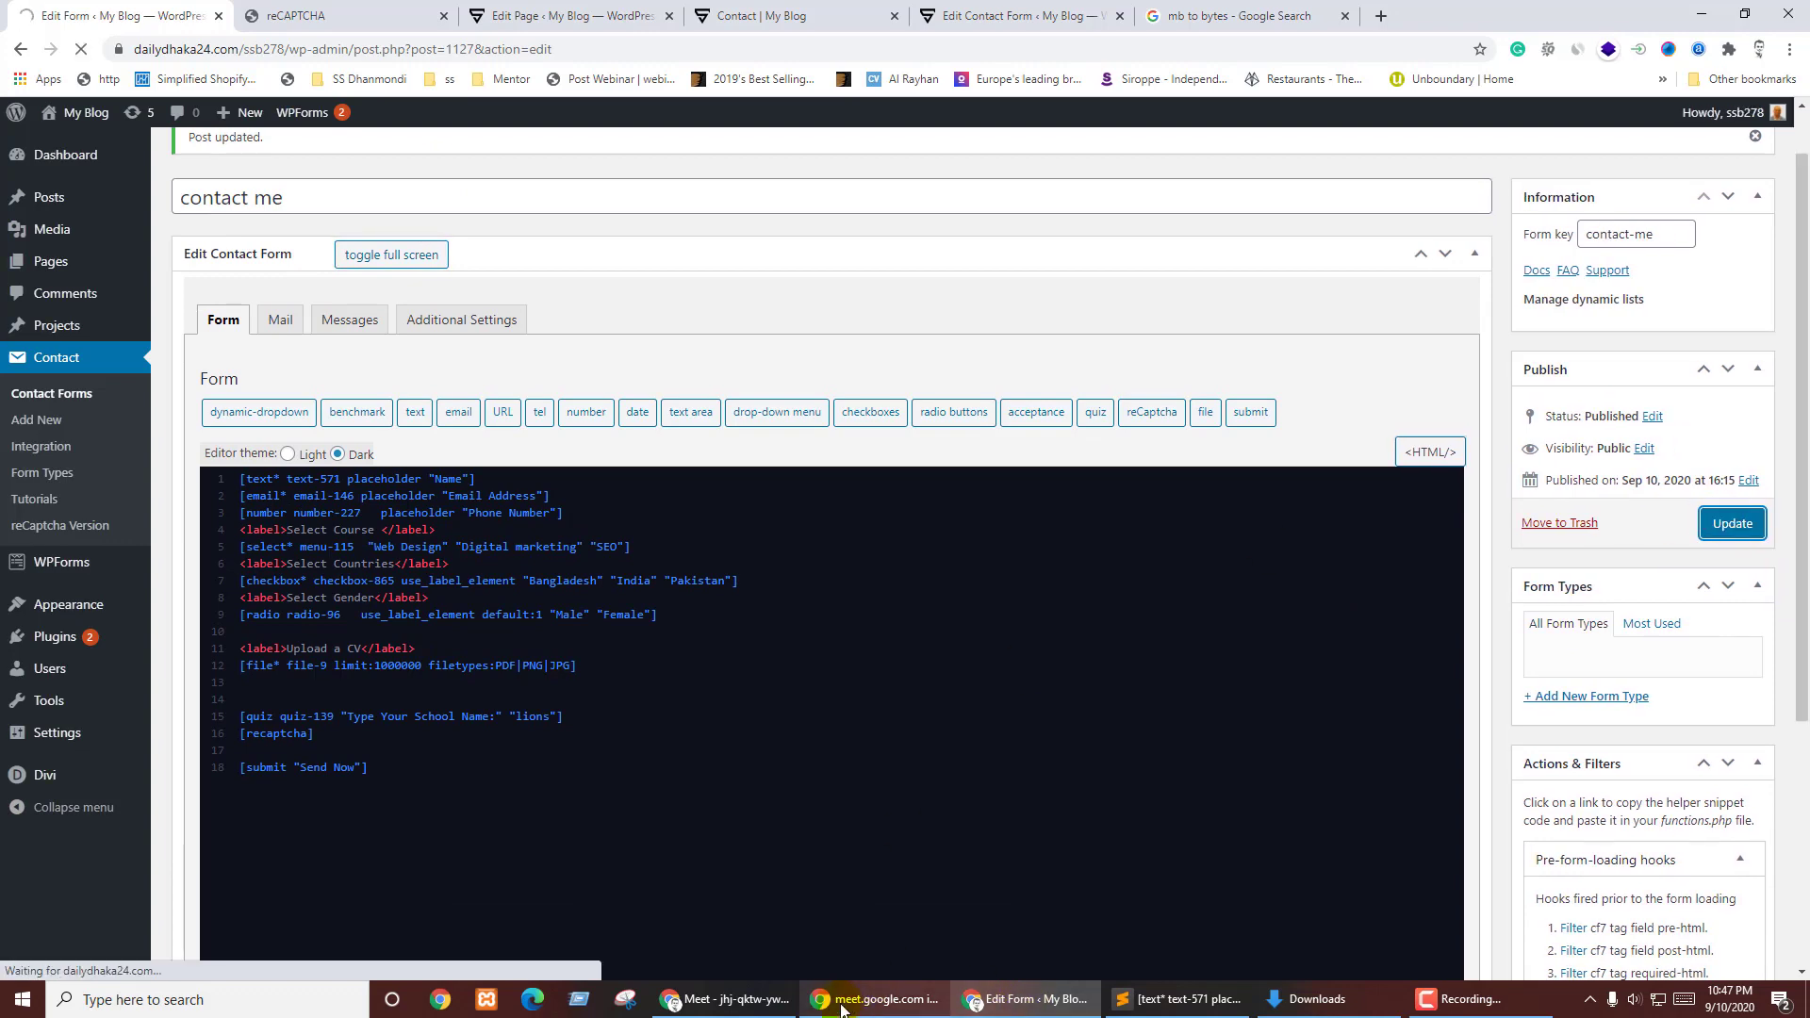
- Reload the live Contact page to check the saved form
left_click(766, 12)
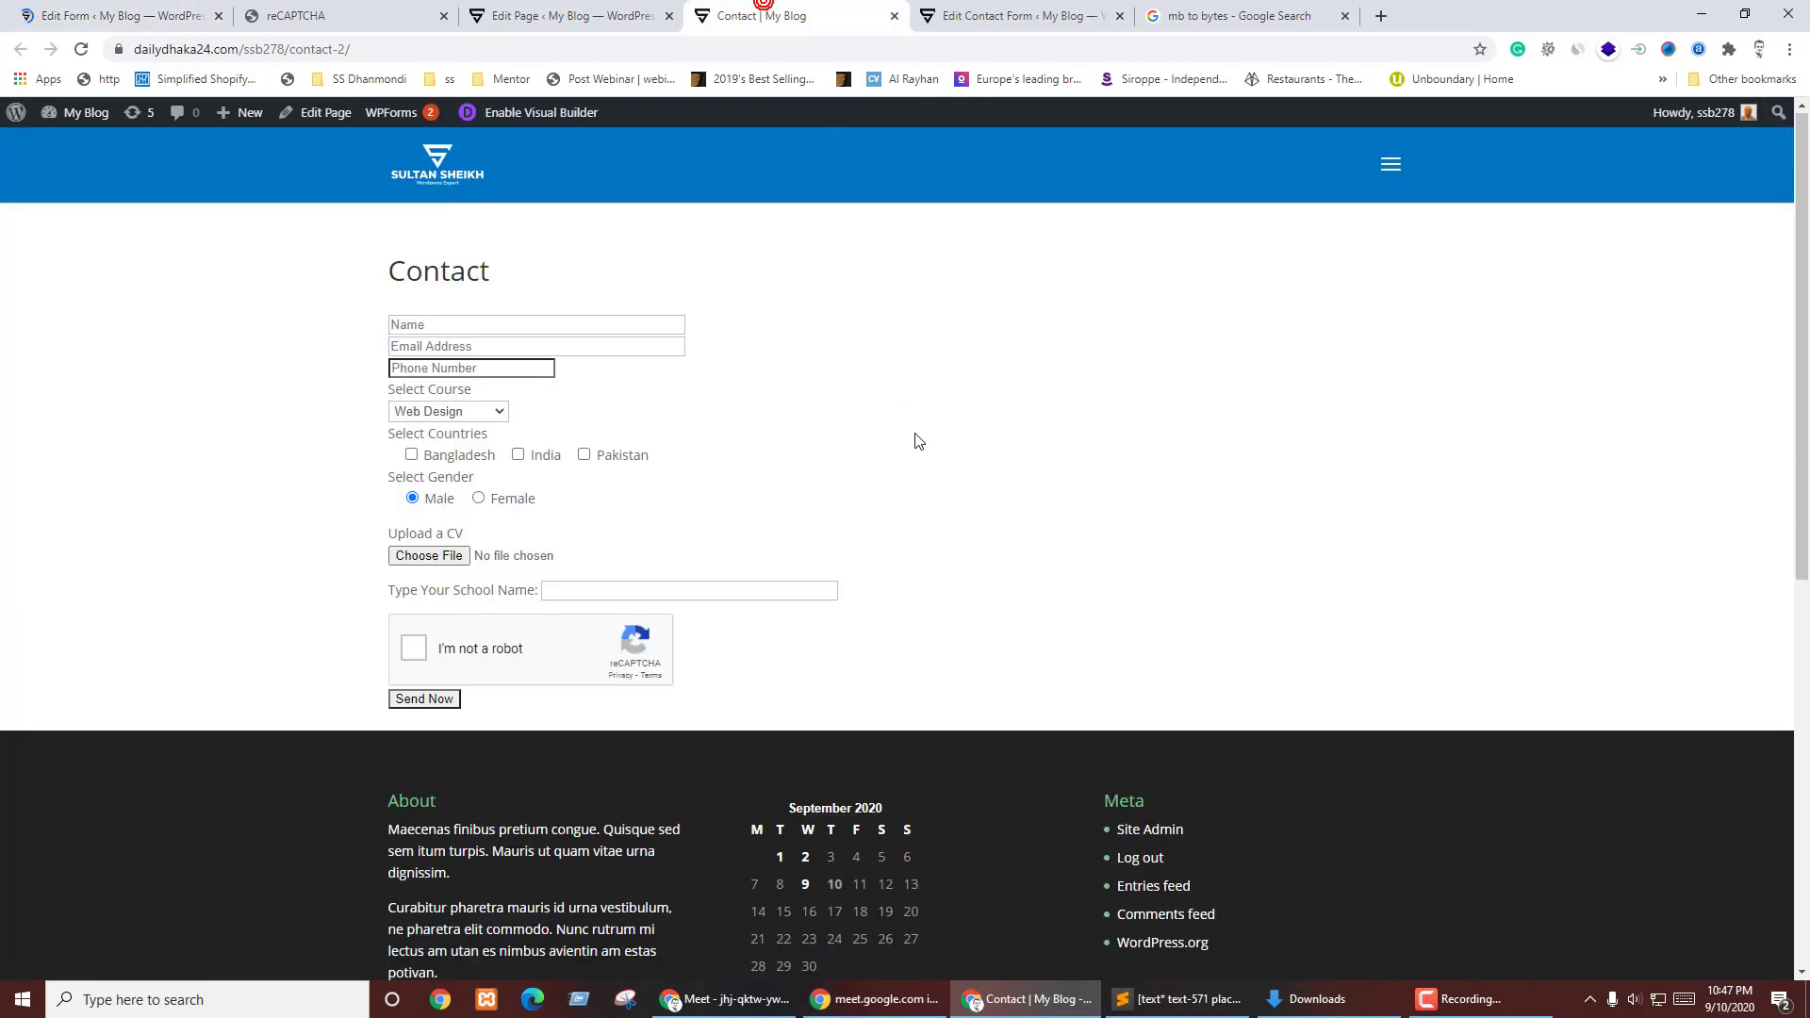
key("F5")
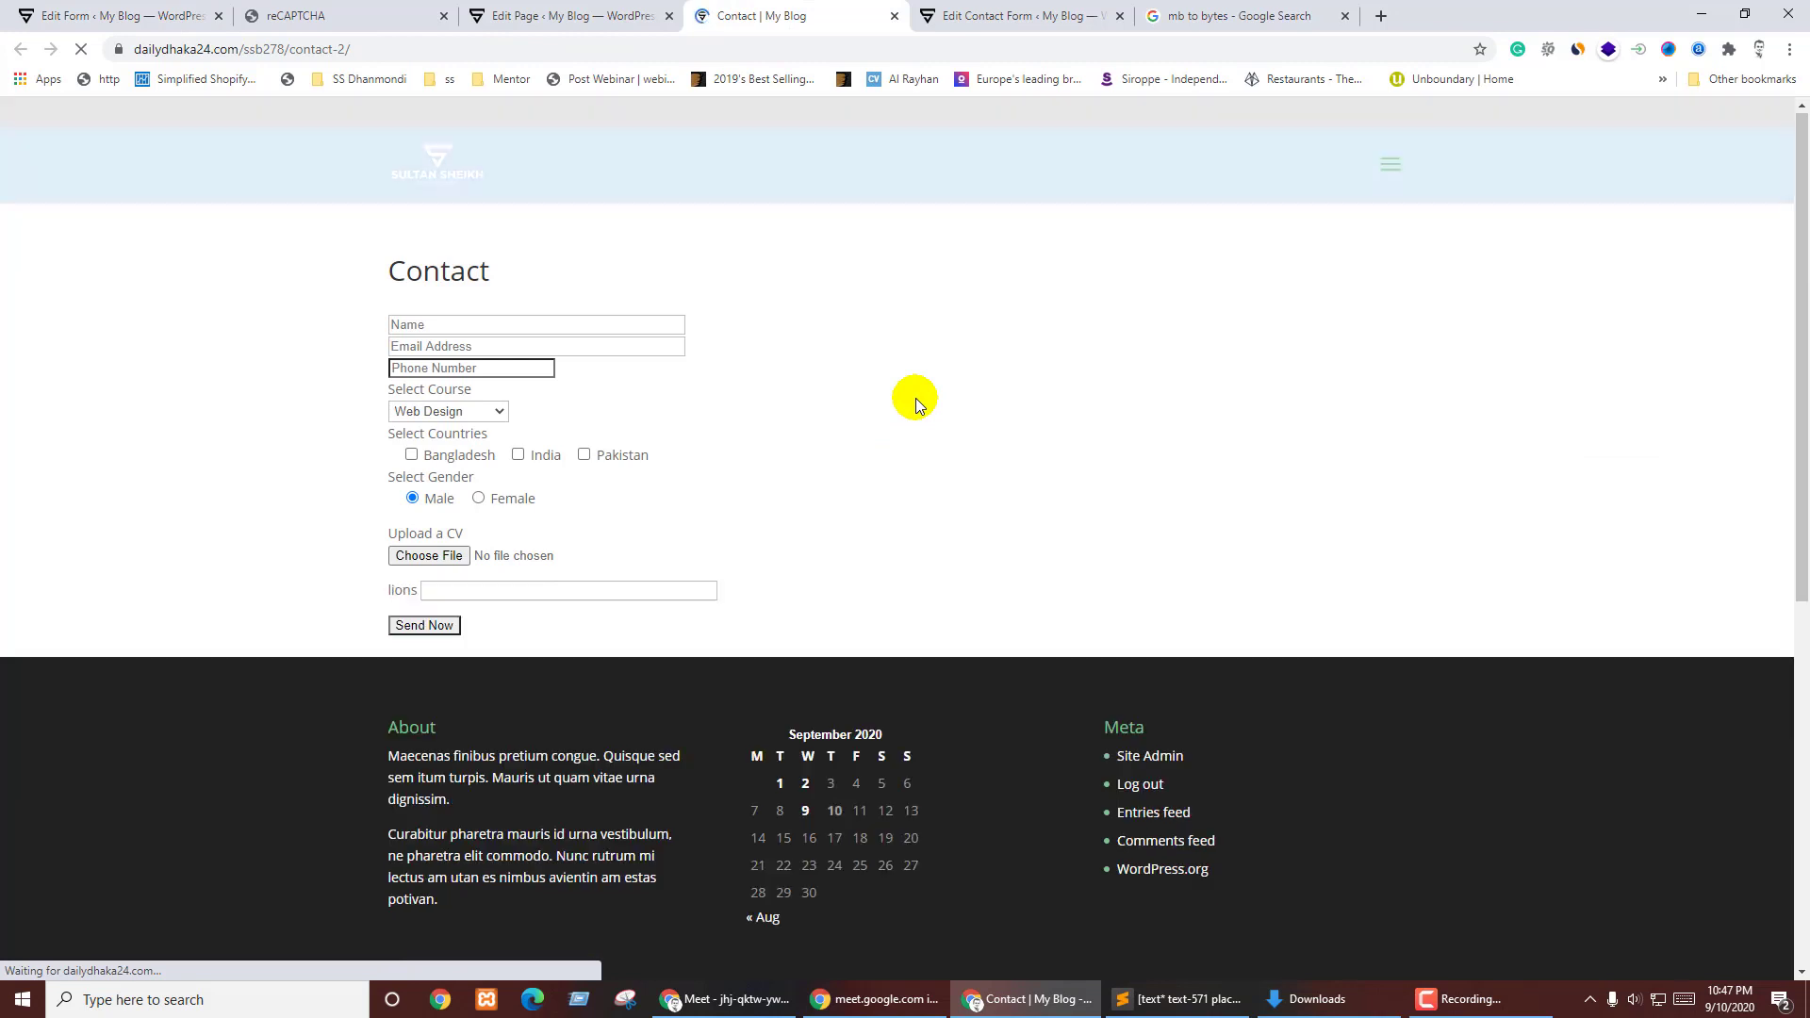
left_click(94, 19)
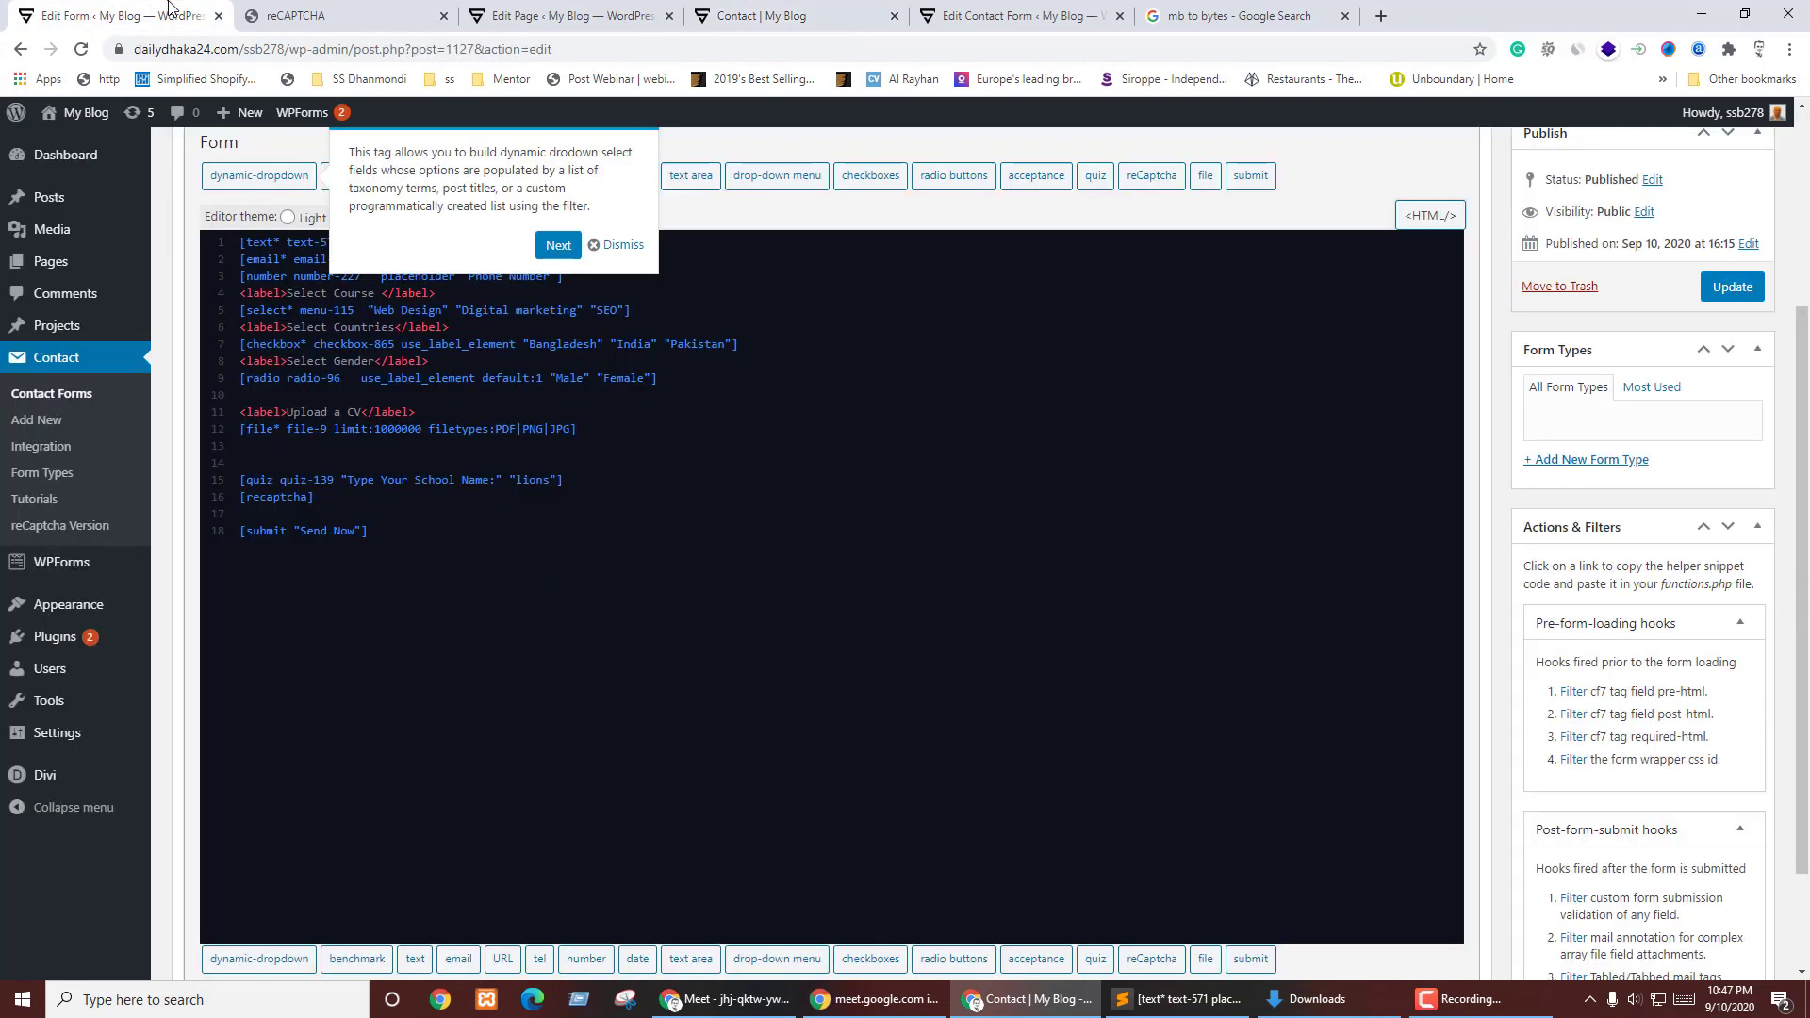
- Set the code editor back to the Light theme and review the 18-line form code
left_click(604, 245)
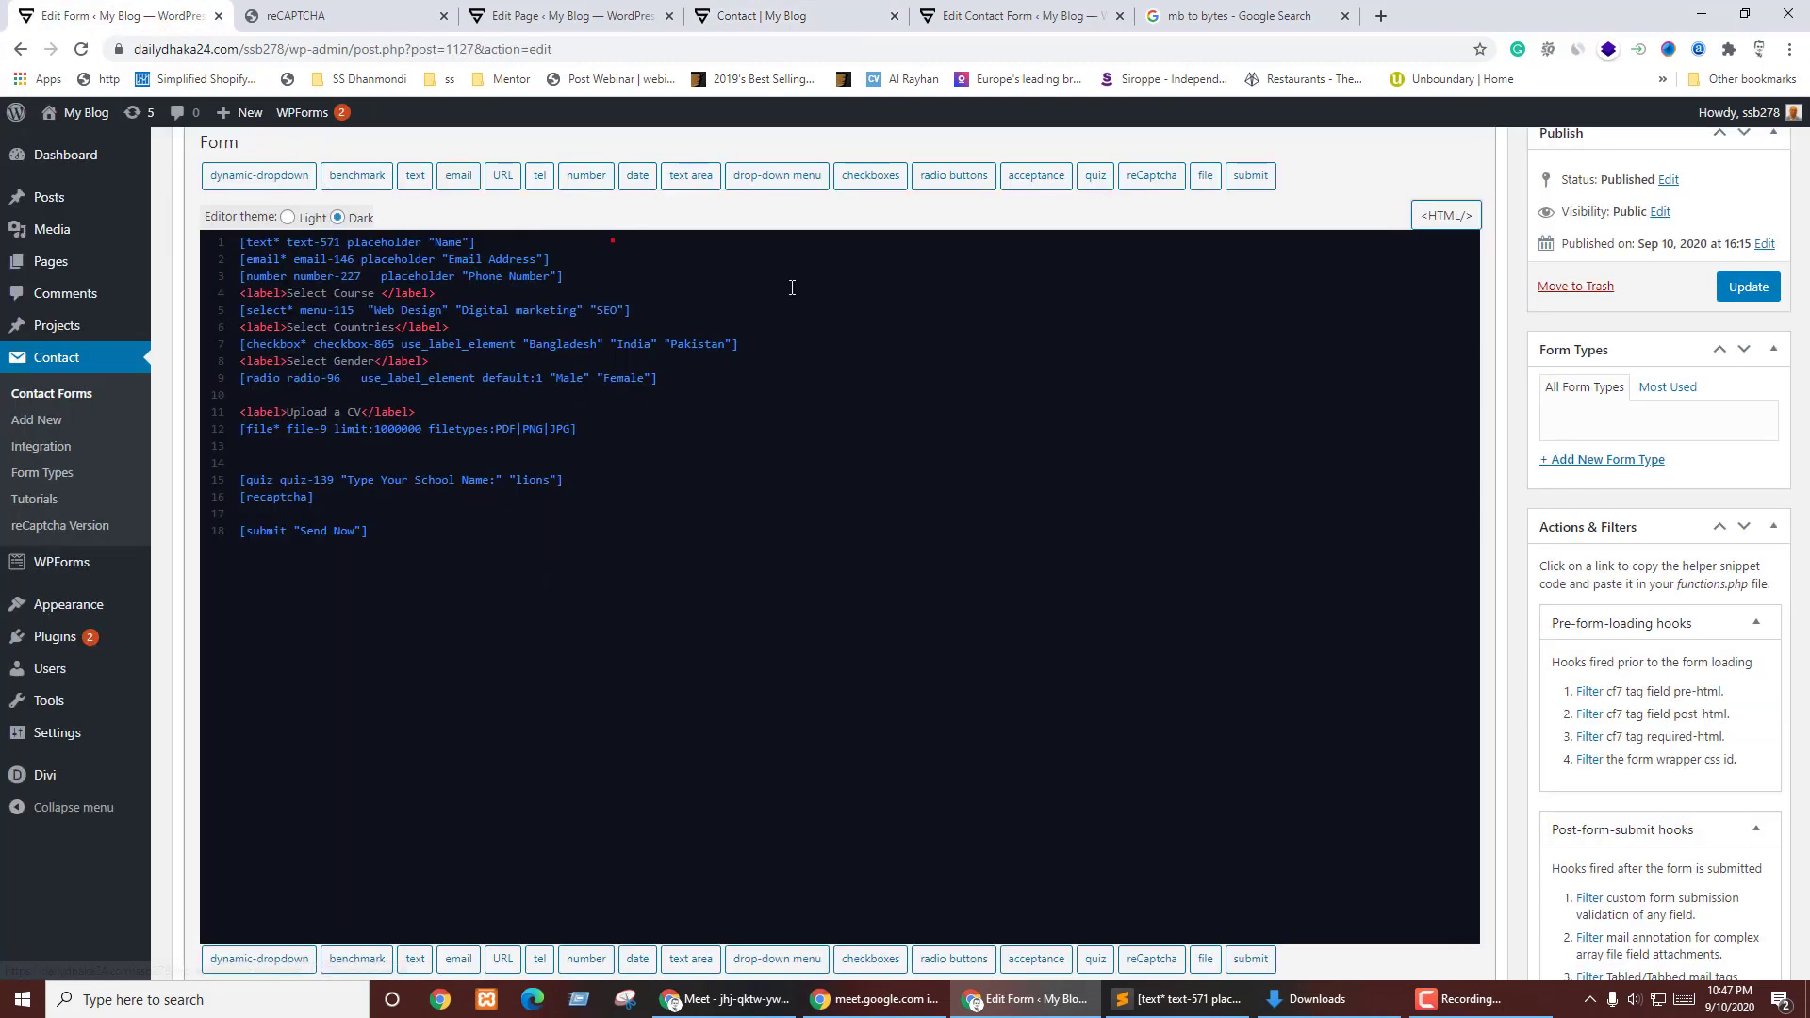
left_click(287, 218)
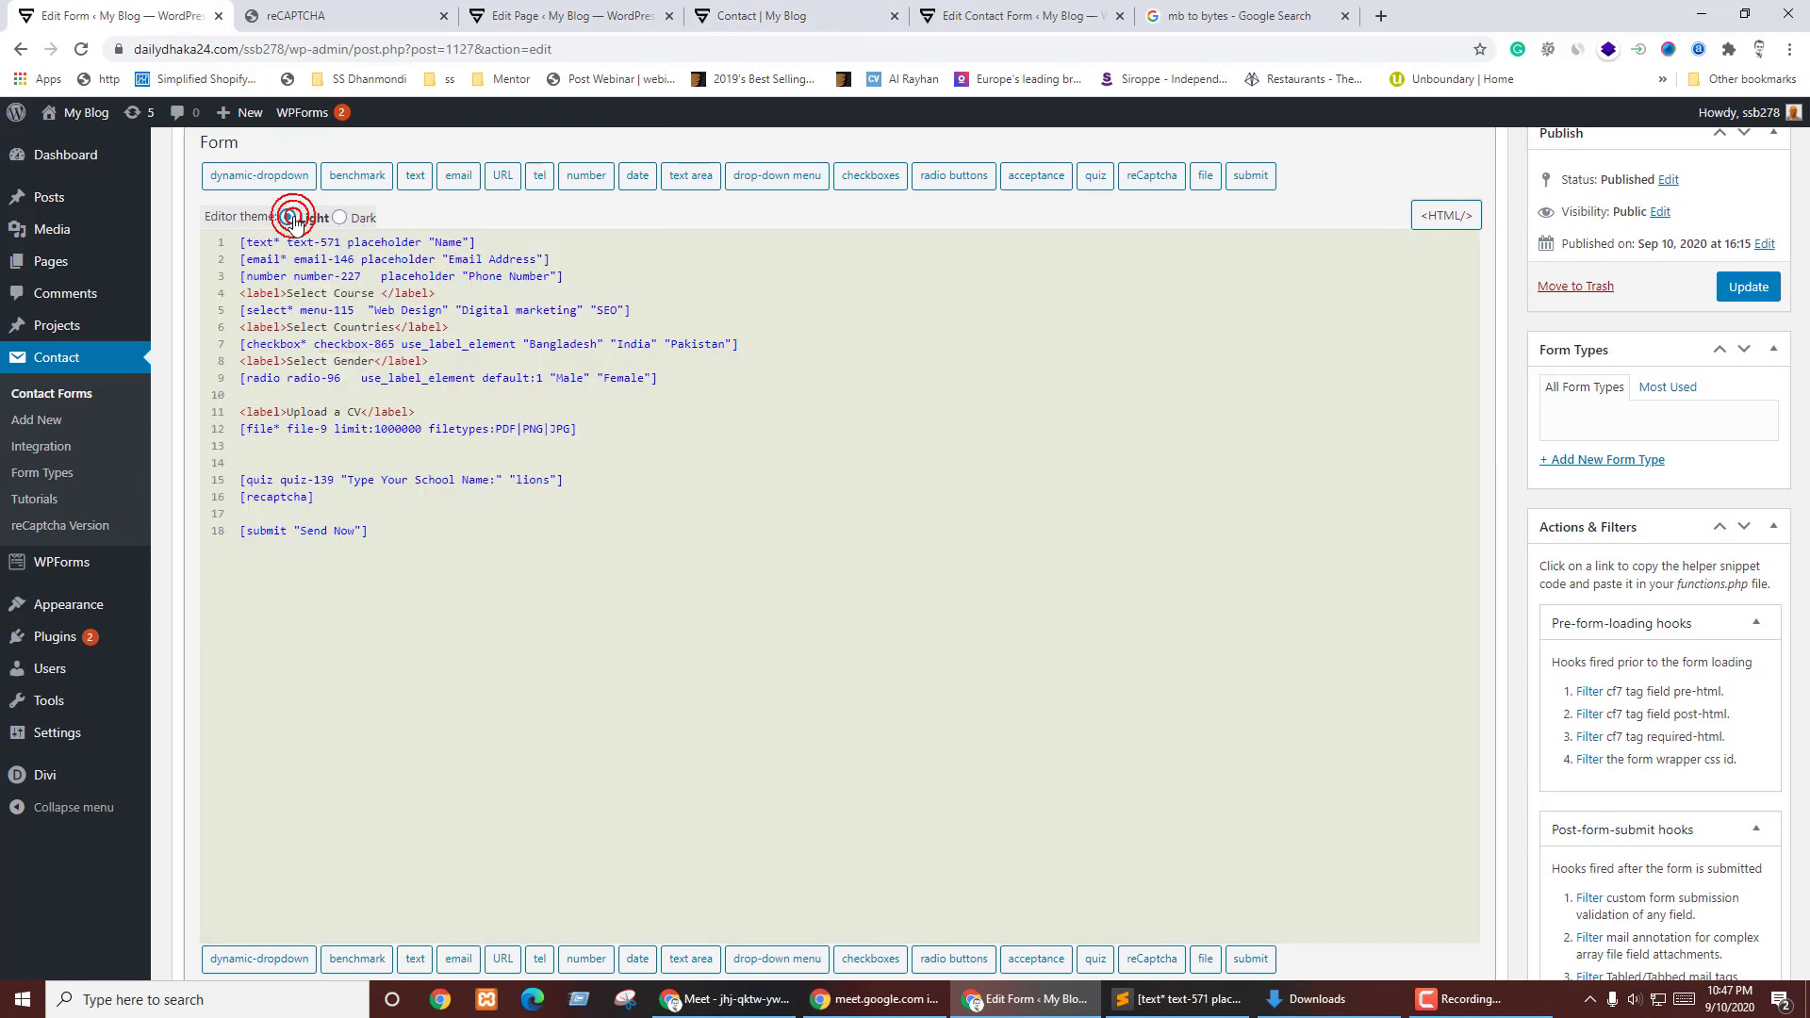
left_click(700, 525)
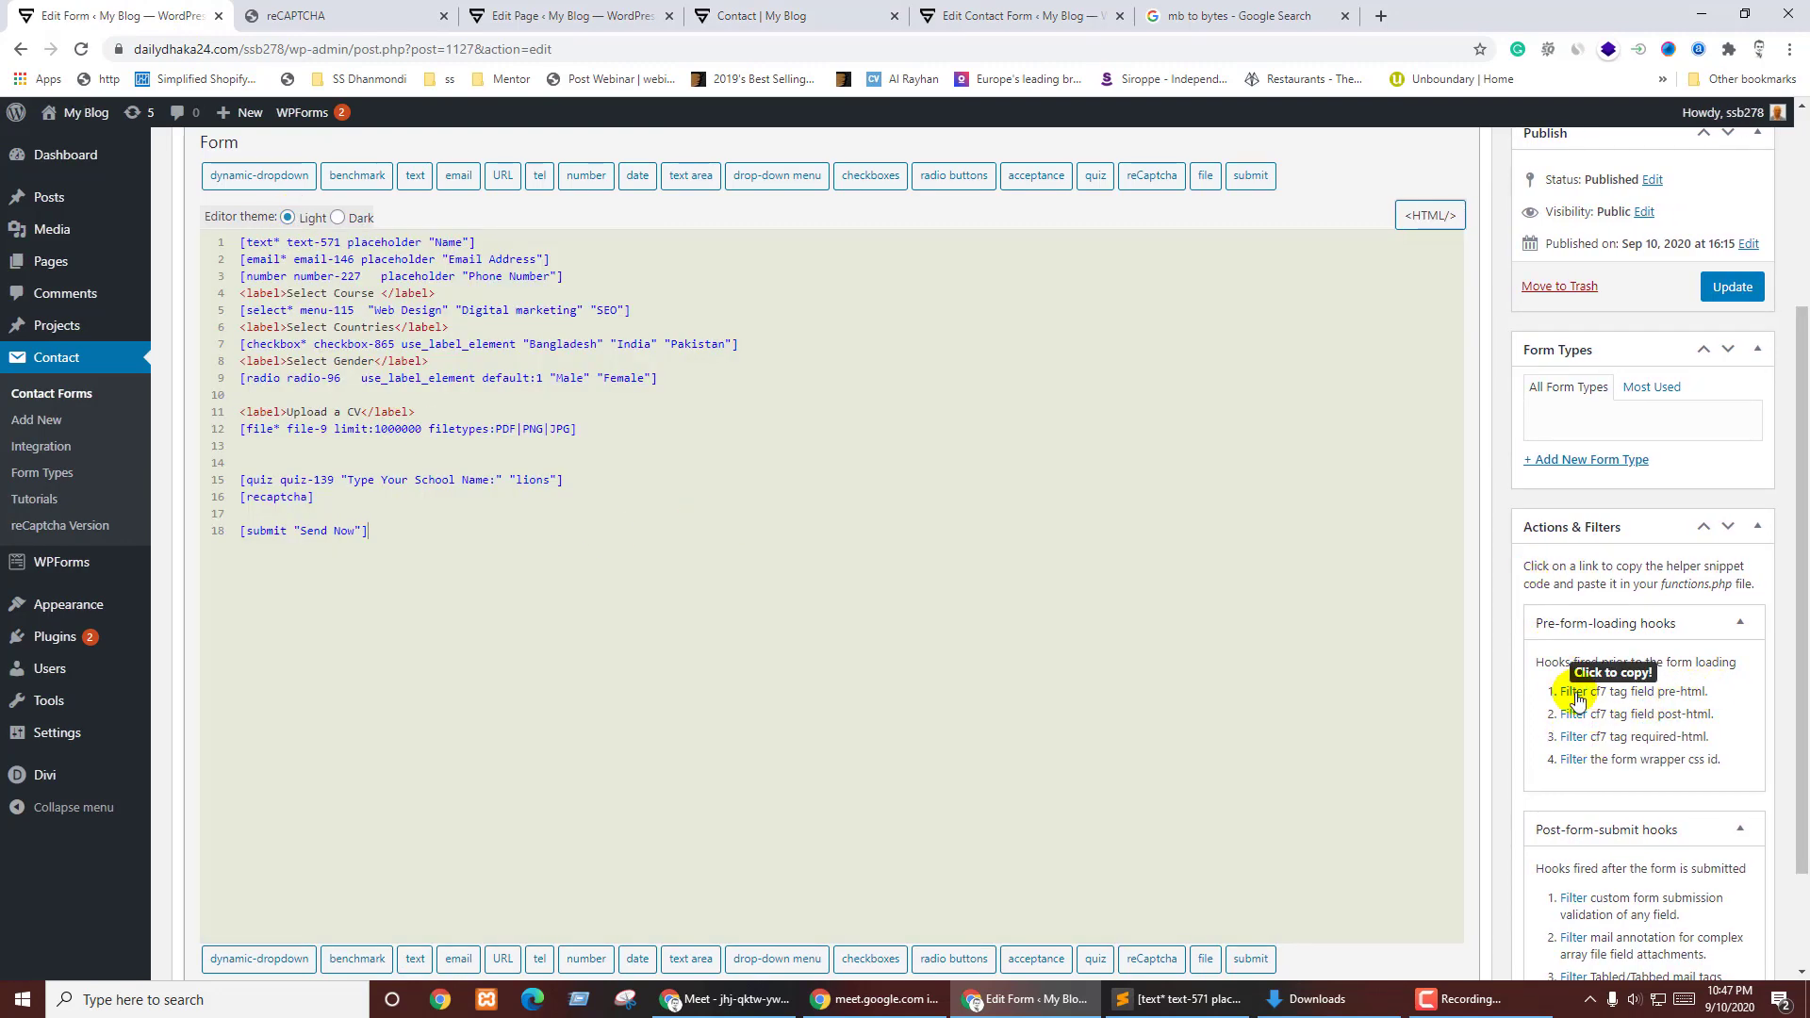
scroll(1655, 615, "down", 2)
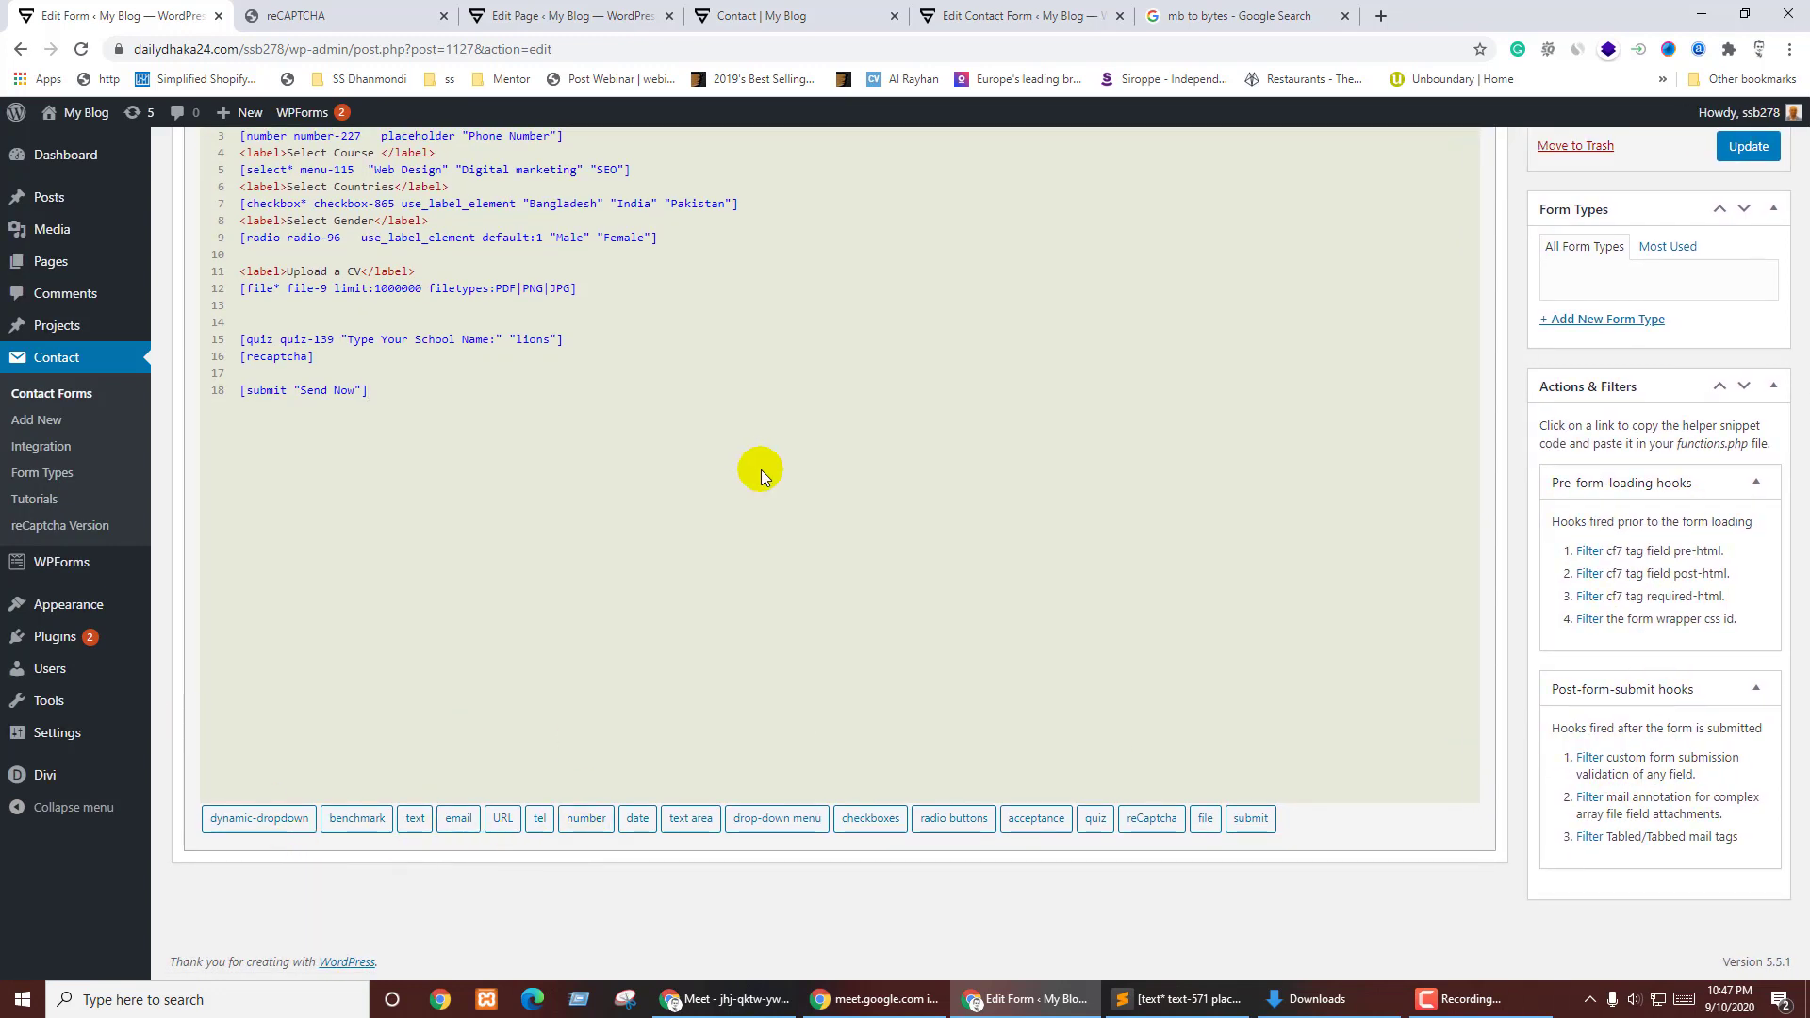
scroll(1418, 431, "up", 1)
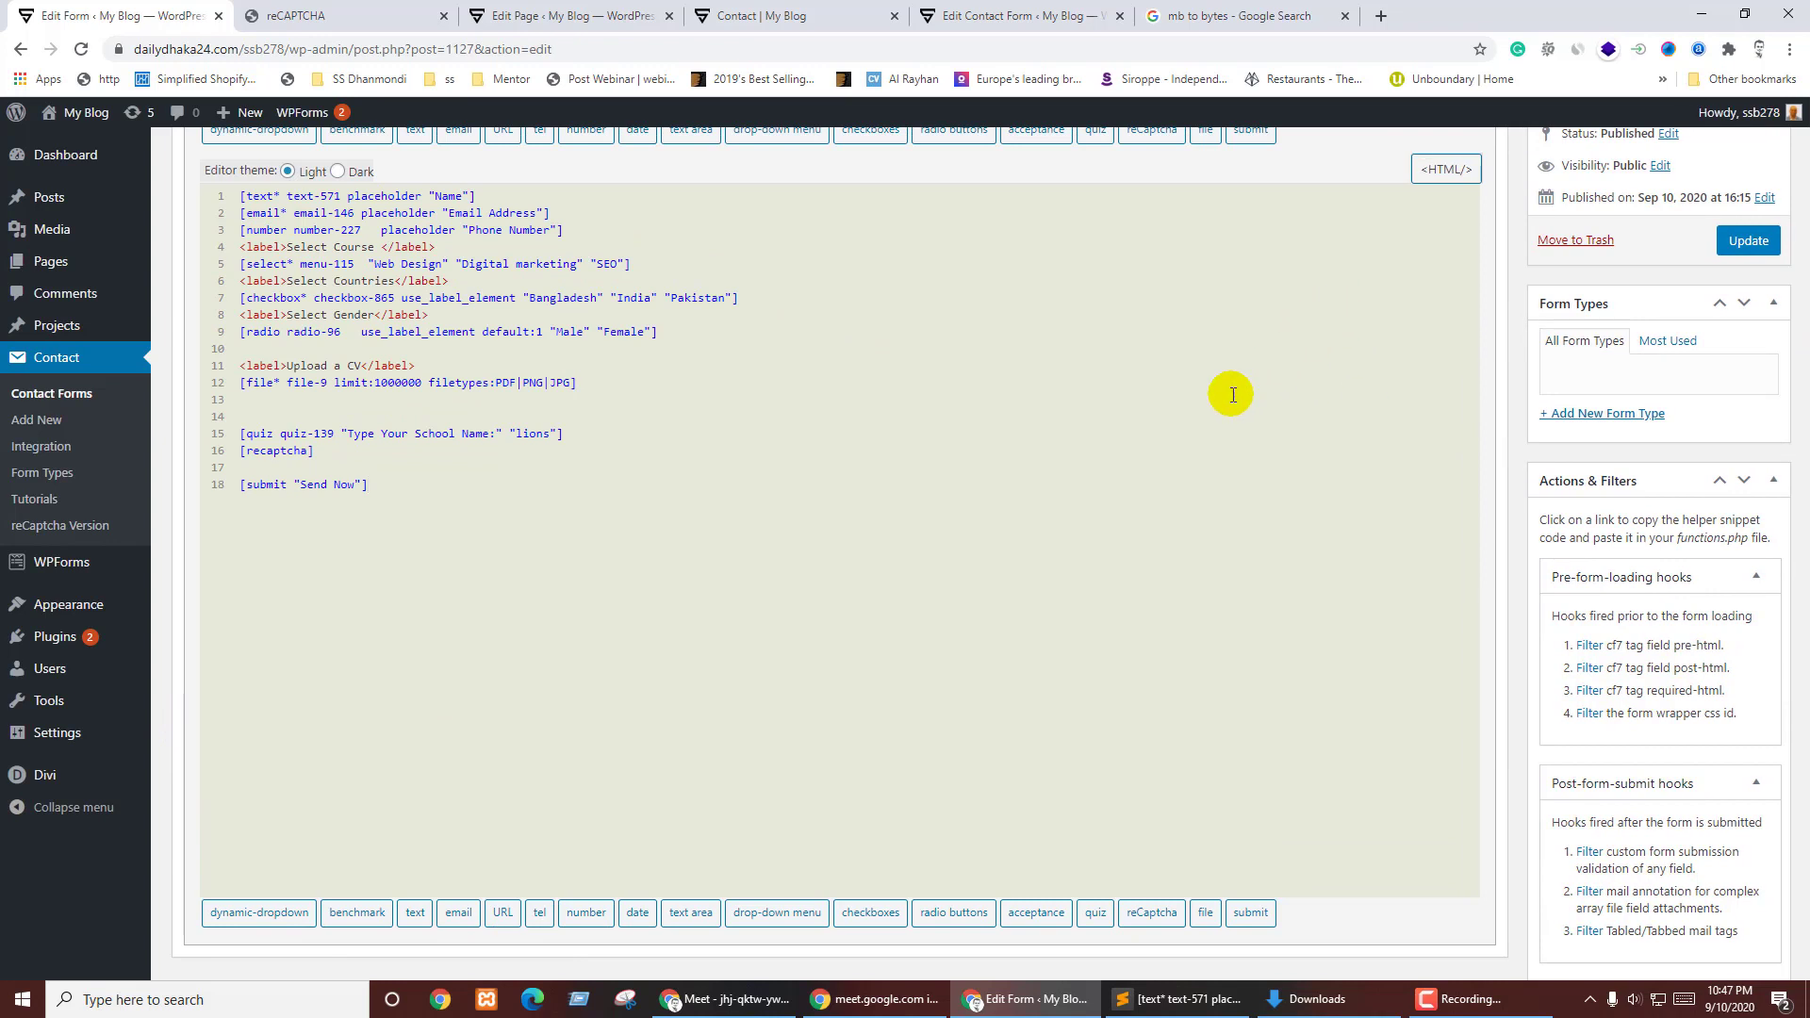
left_click(624, 388)
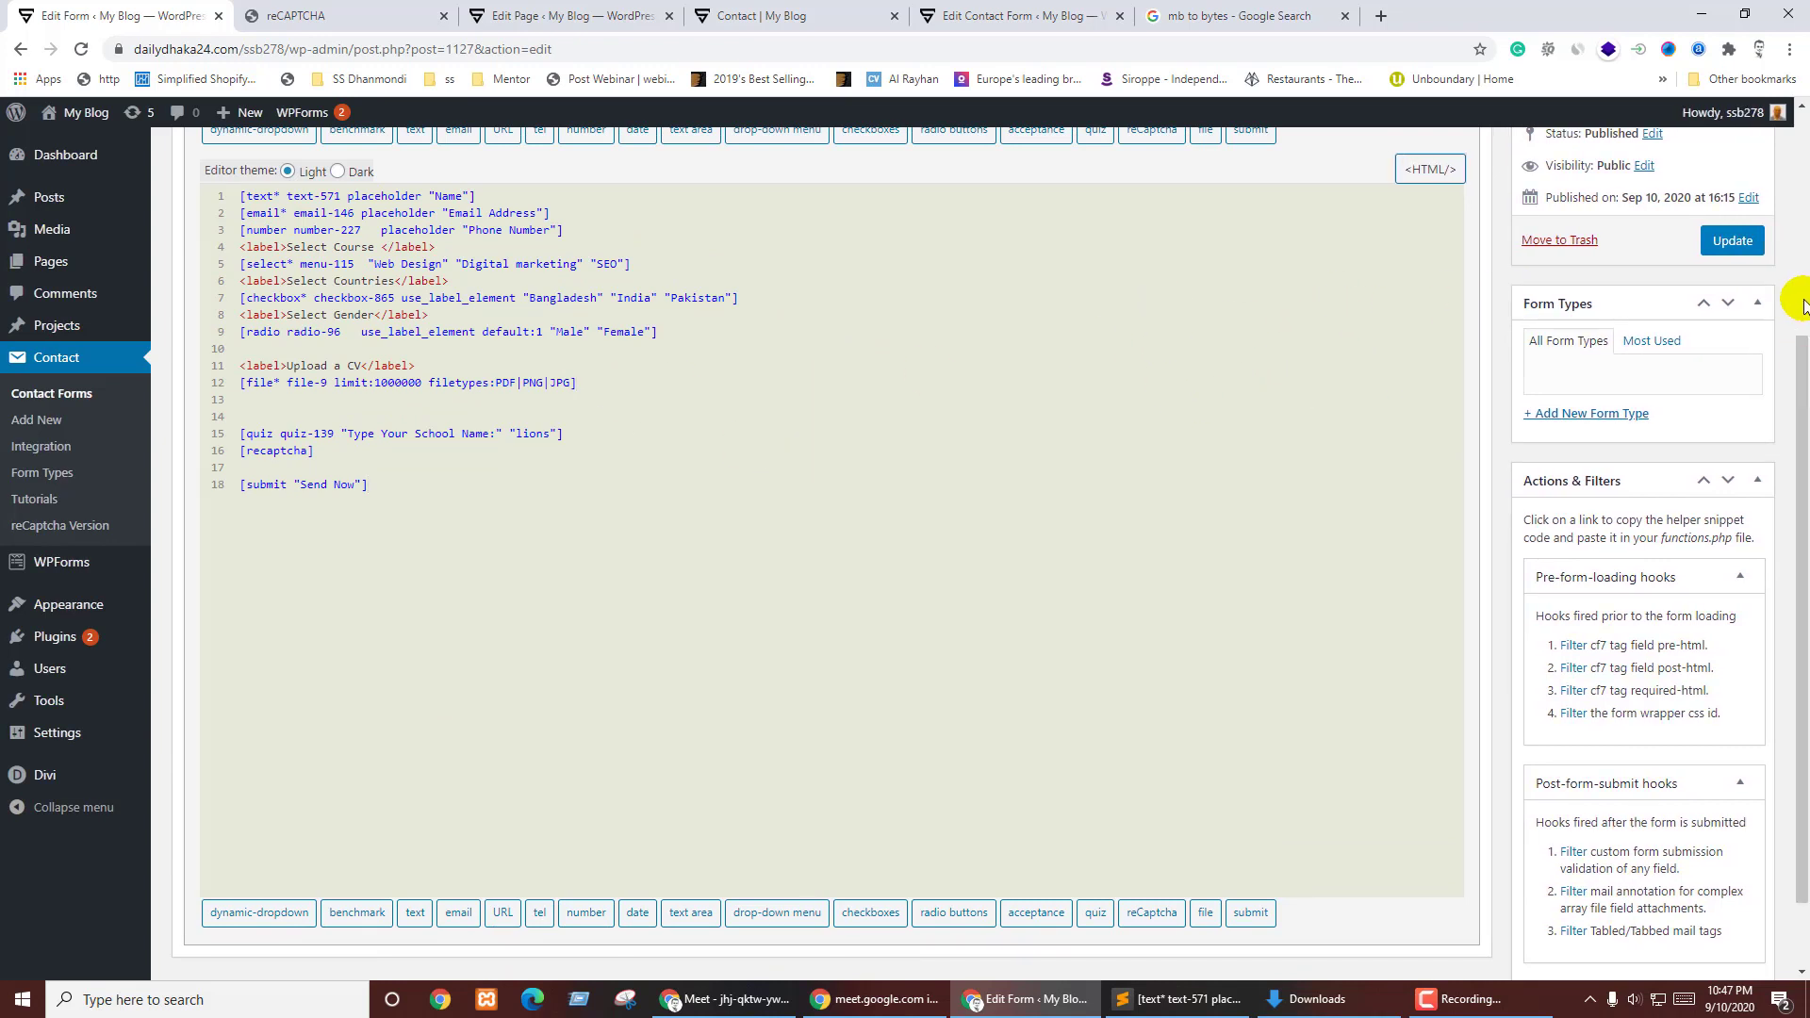
left_click_drag(1796, 378, 1803, 218)
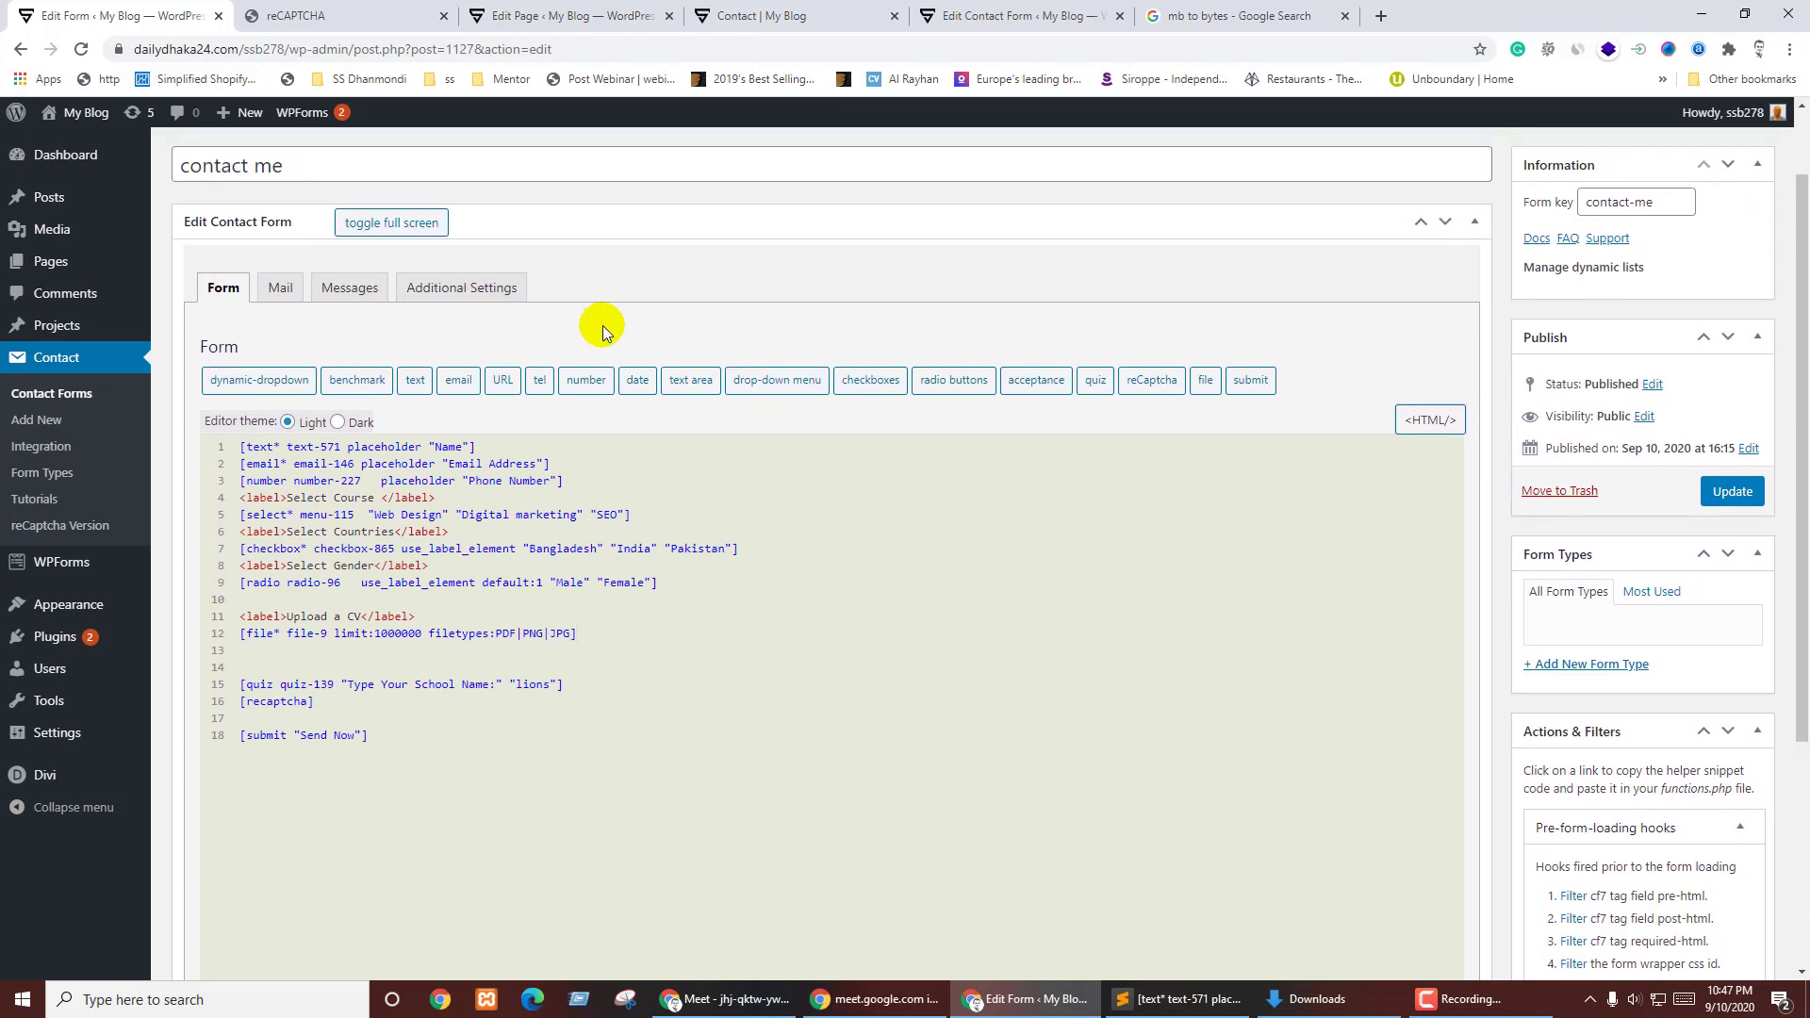
- Inspect the Form Types page in a new tab, leaving the parent choice unchanged, then close it
middle_click(28, 475)
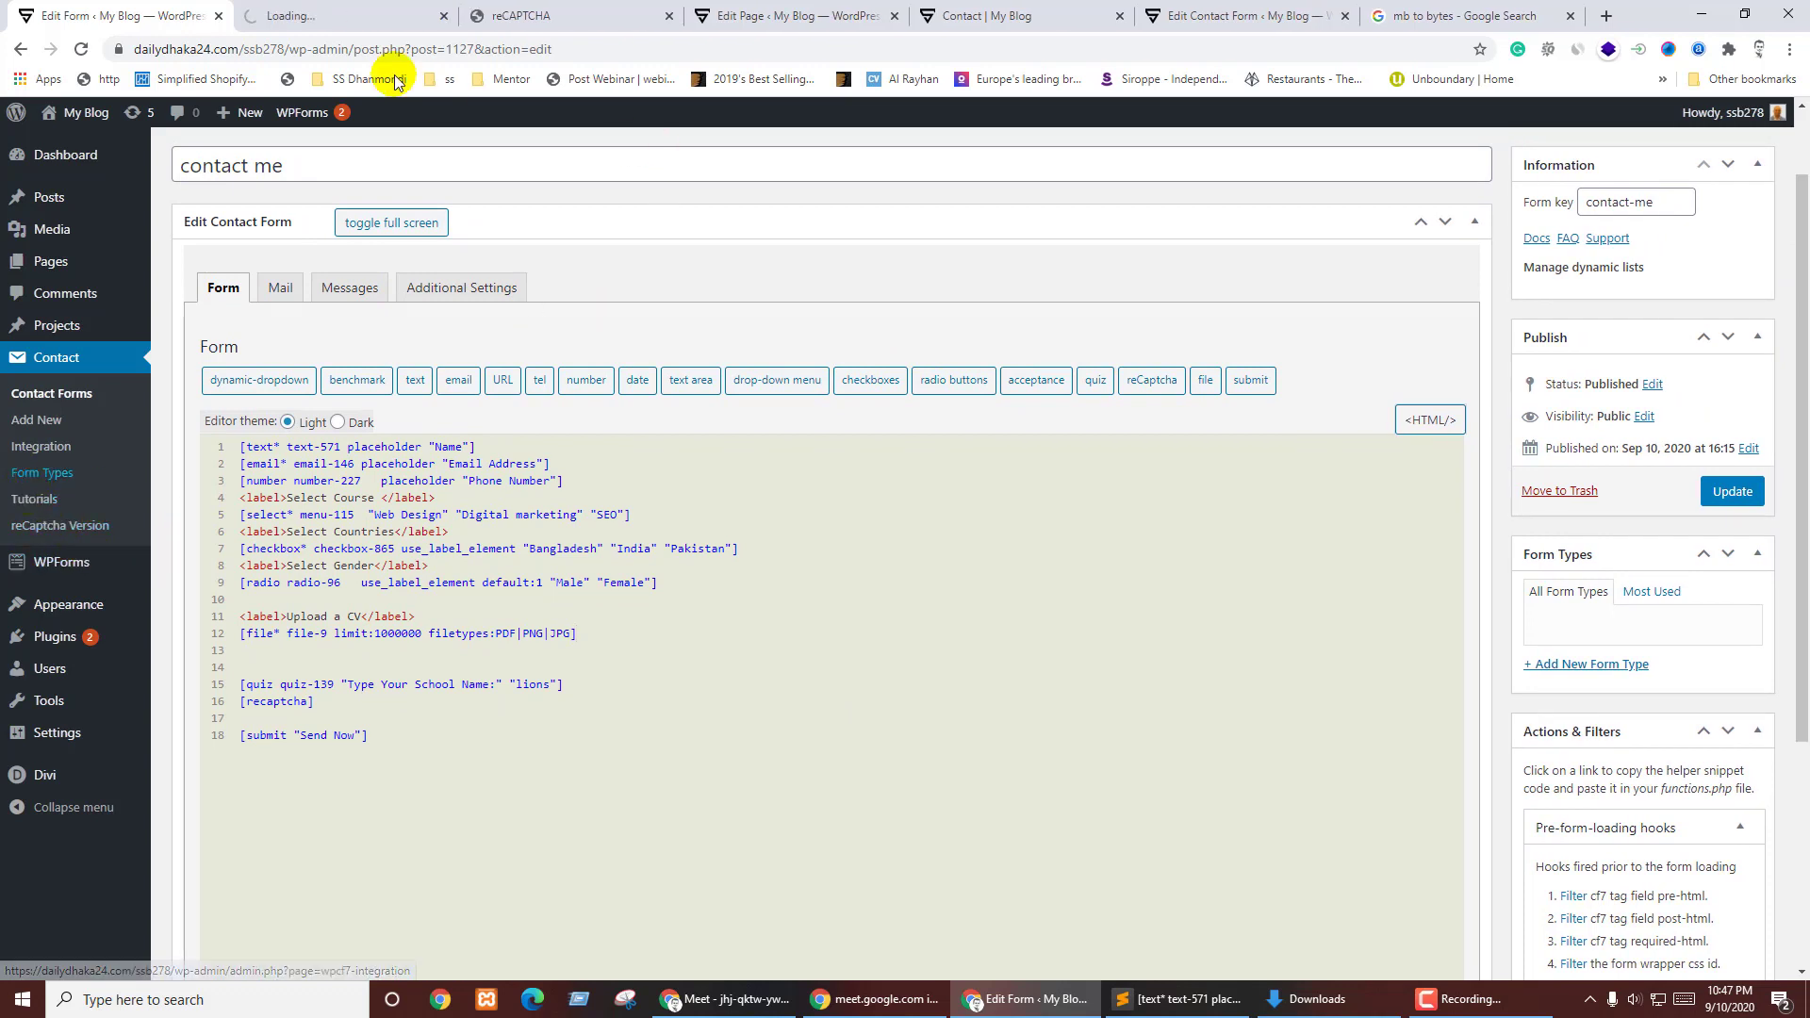
left_click(301, 16)
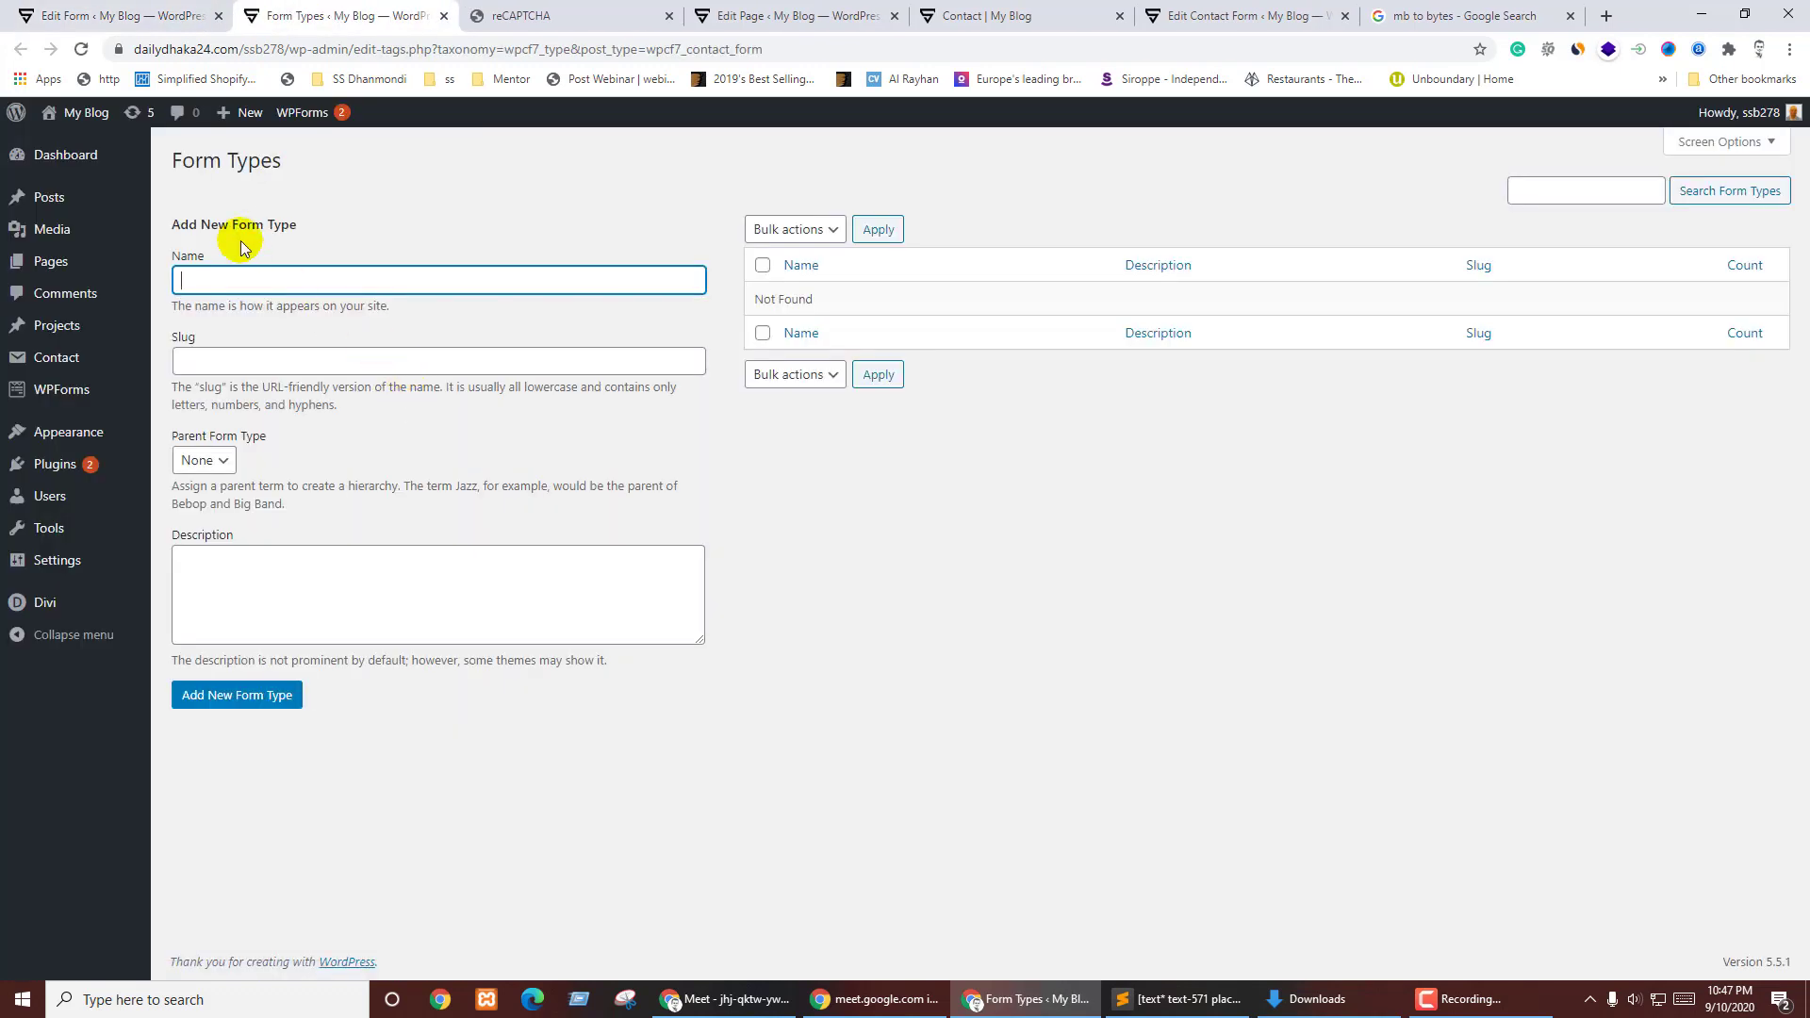
left_click(224, 462)
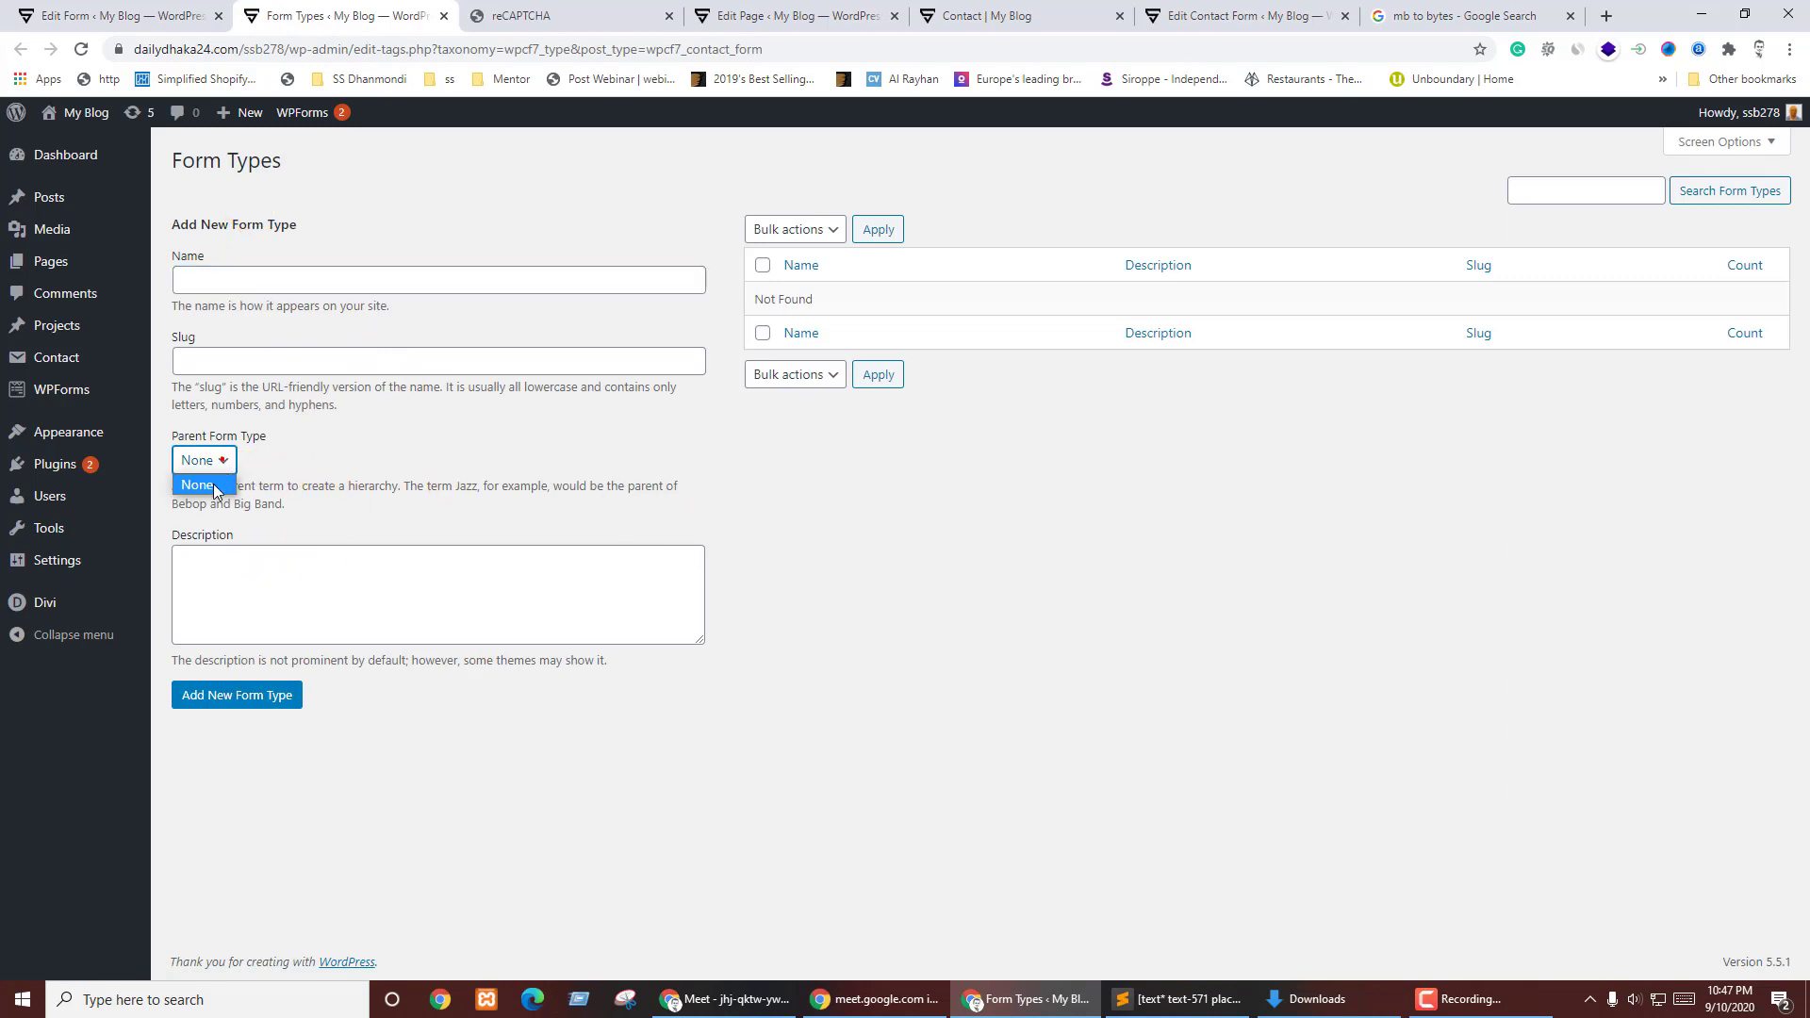
left_click(391, 458)
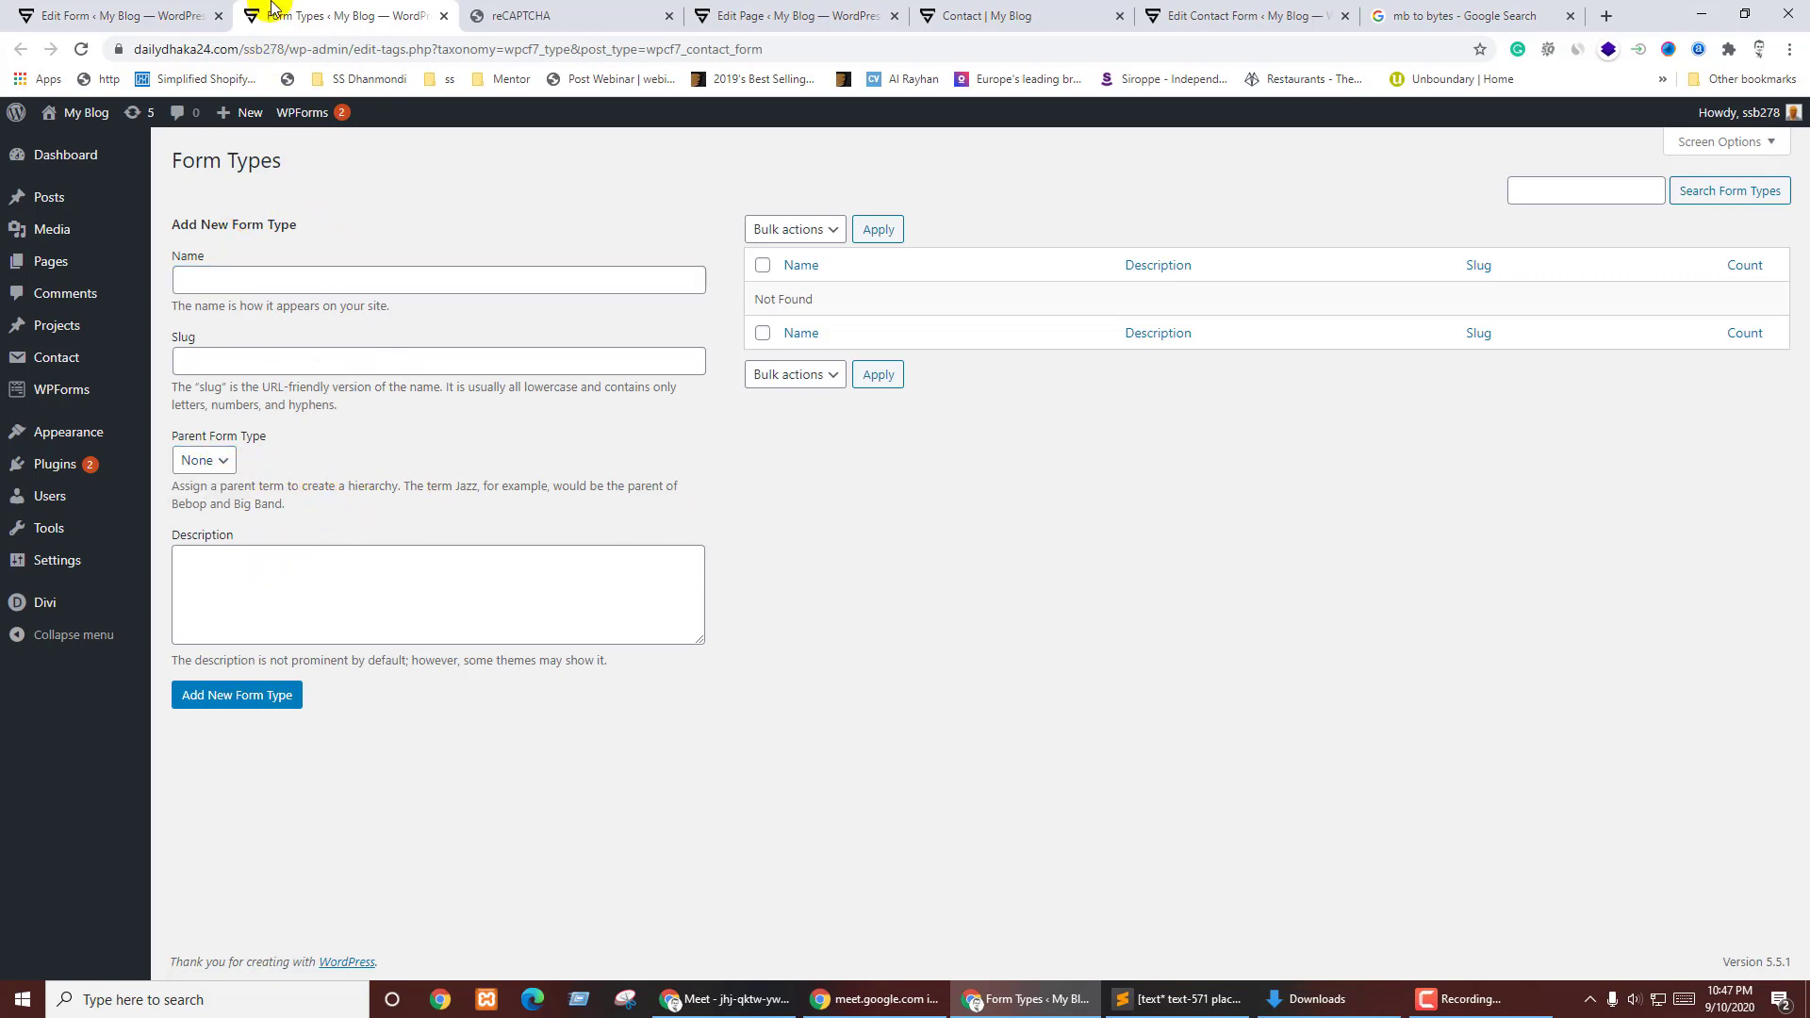
left_click(444, 15)
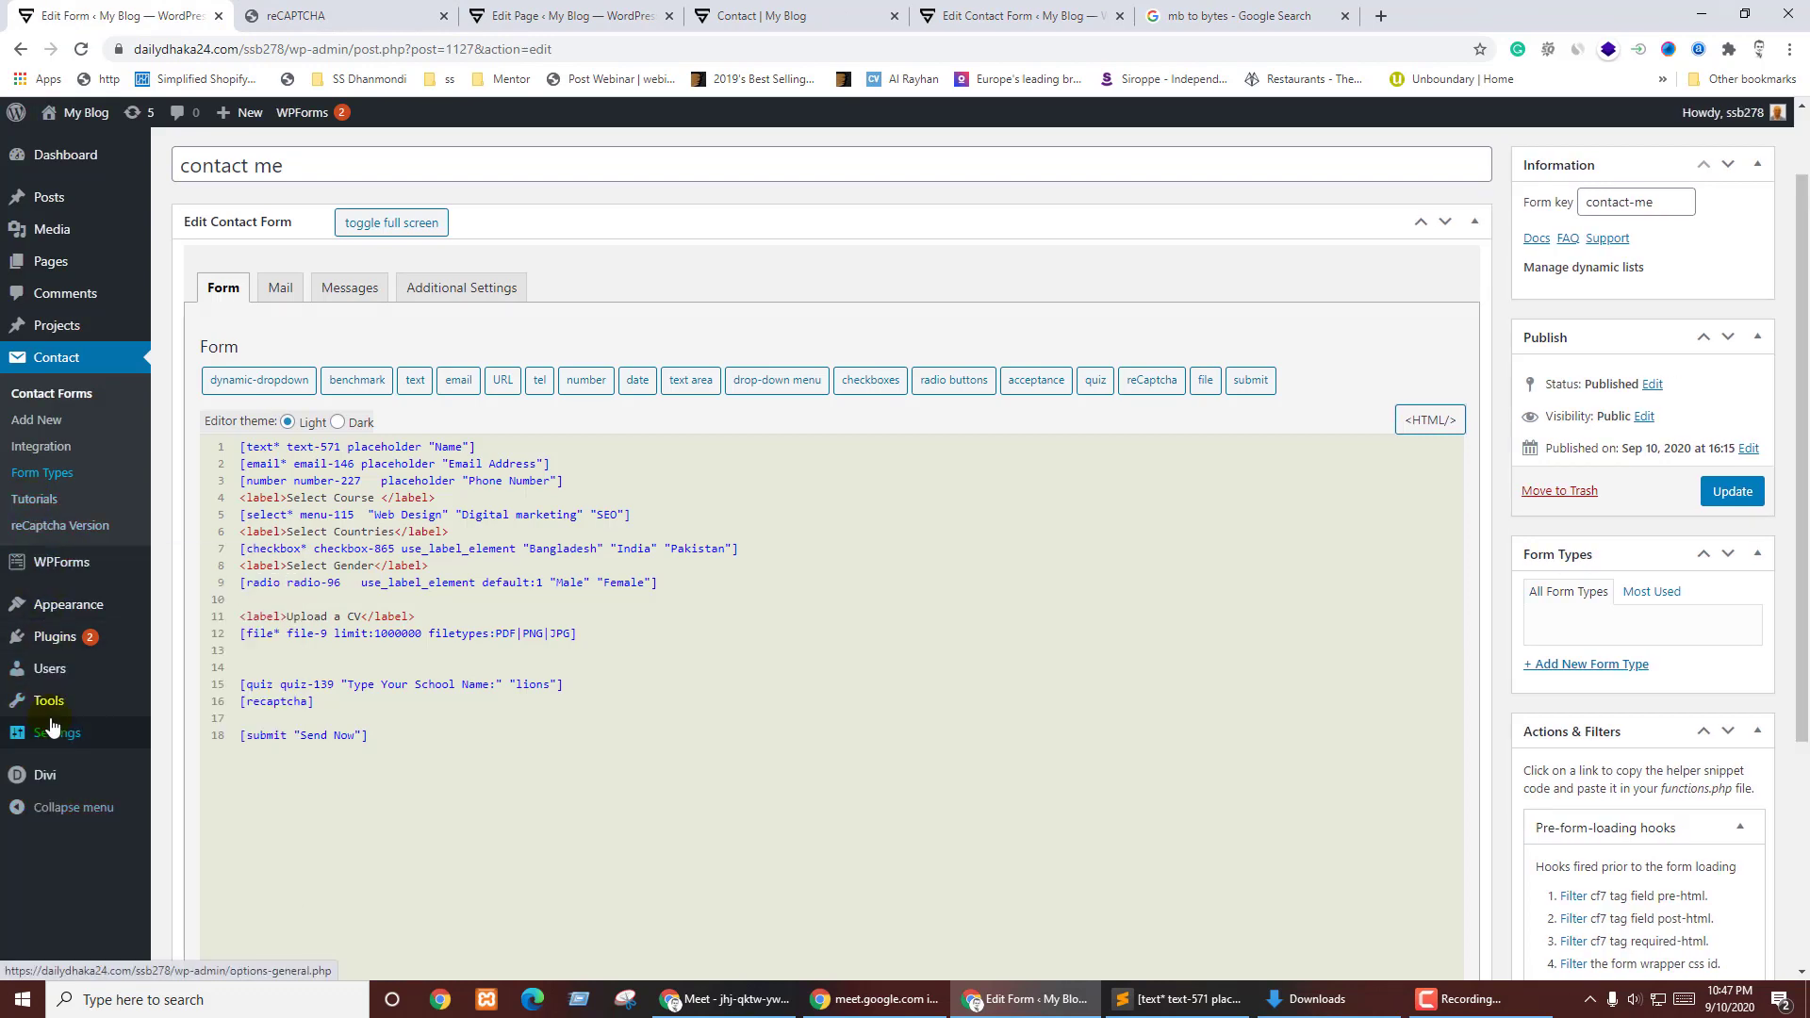
- Open the installed Plugins list in a new tab and return to the form editor
middle_click(54, 650)
left_click(311, 15)
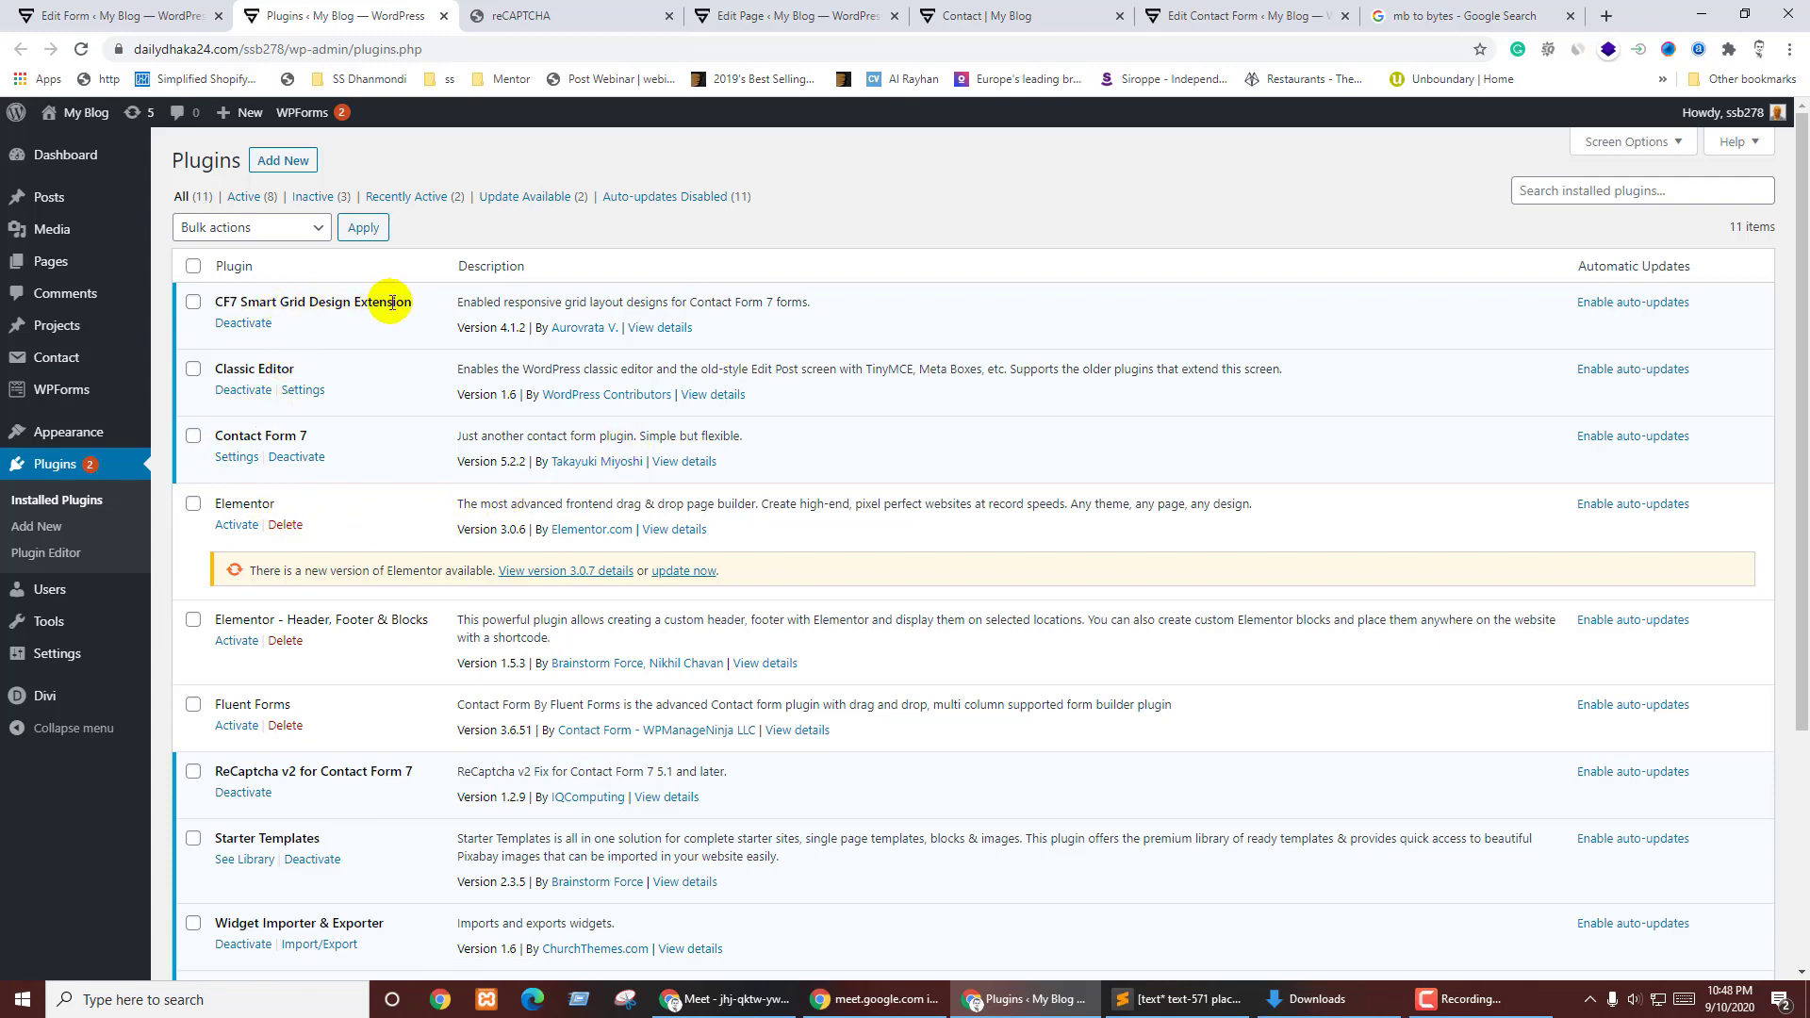
left_click(83, 16)
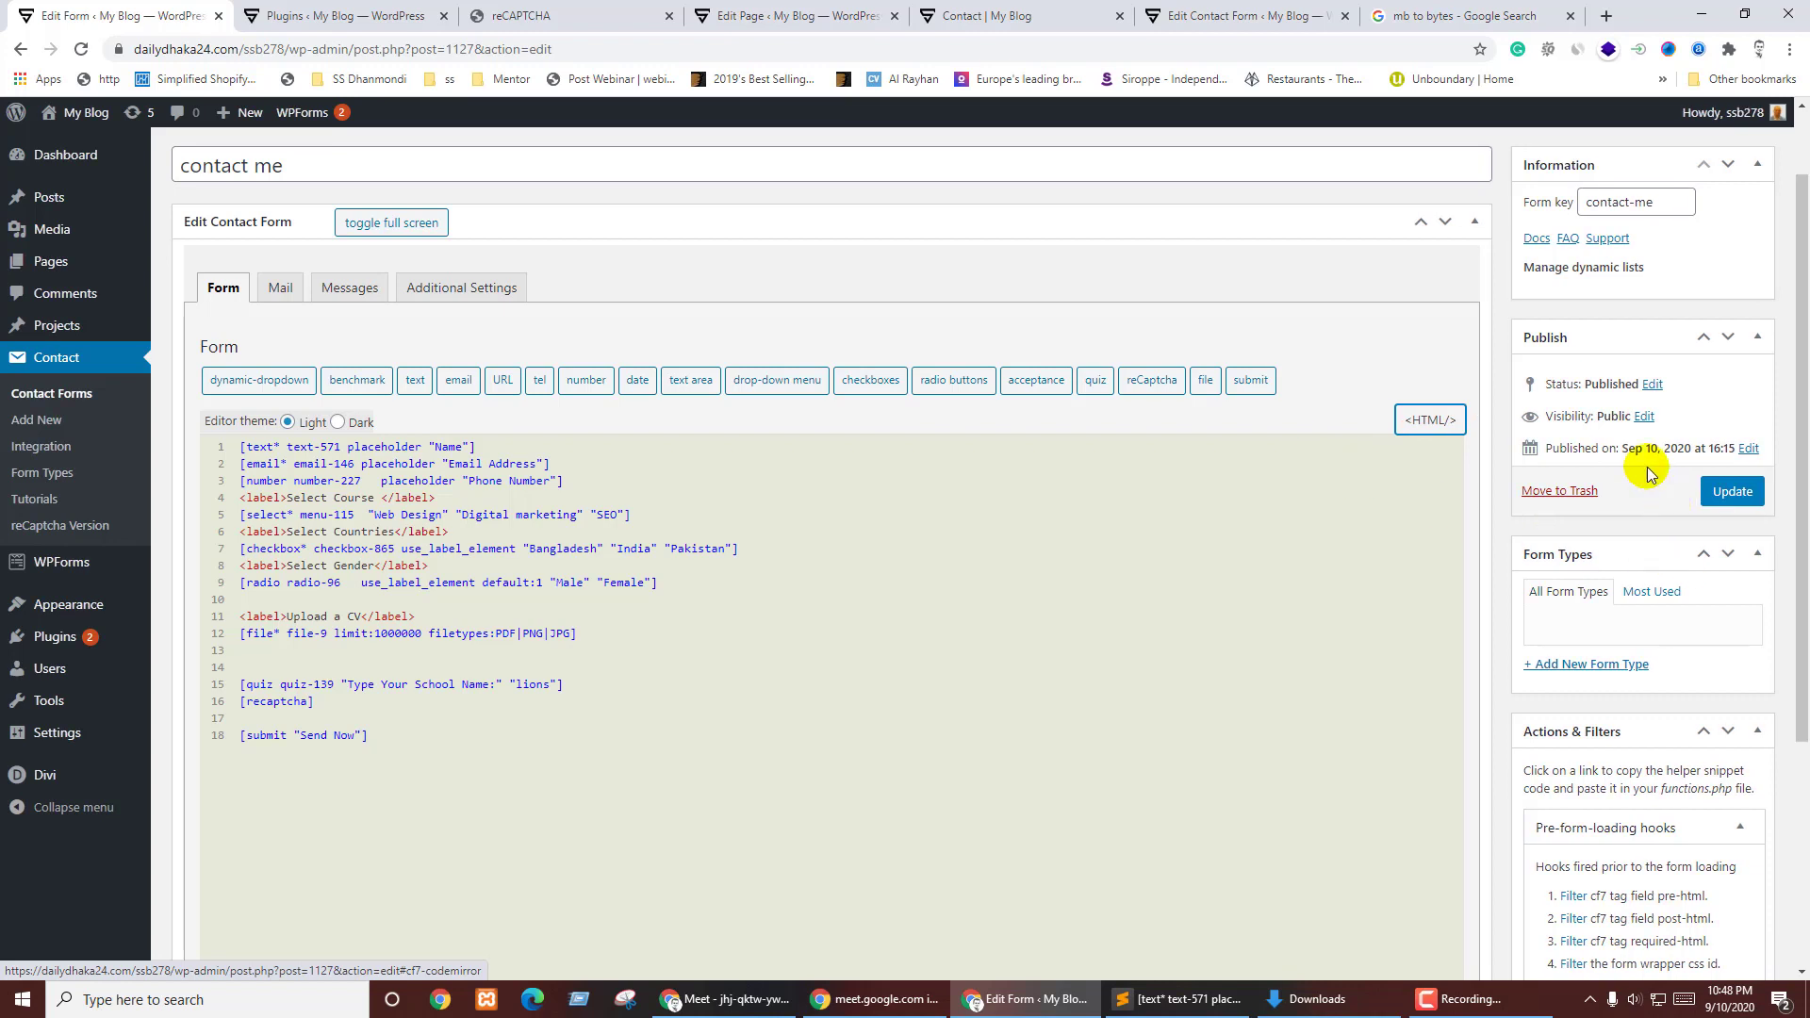
left_click(1656, 204)
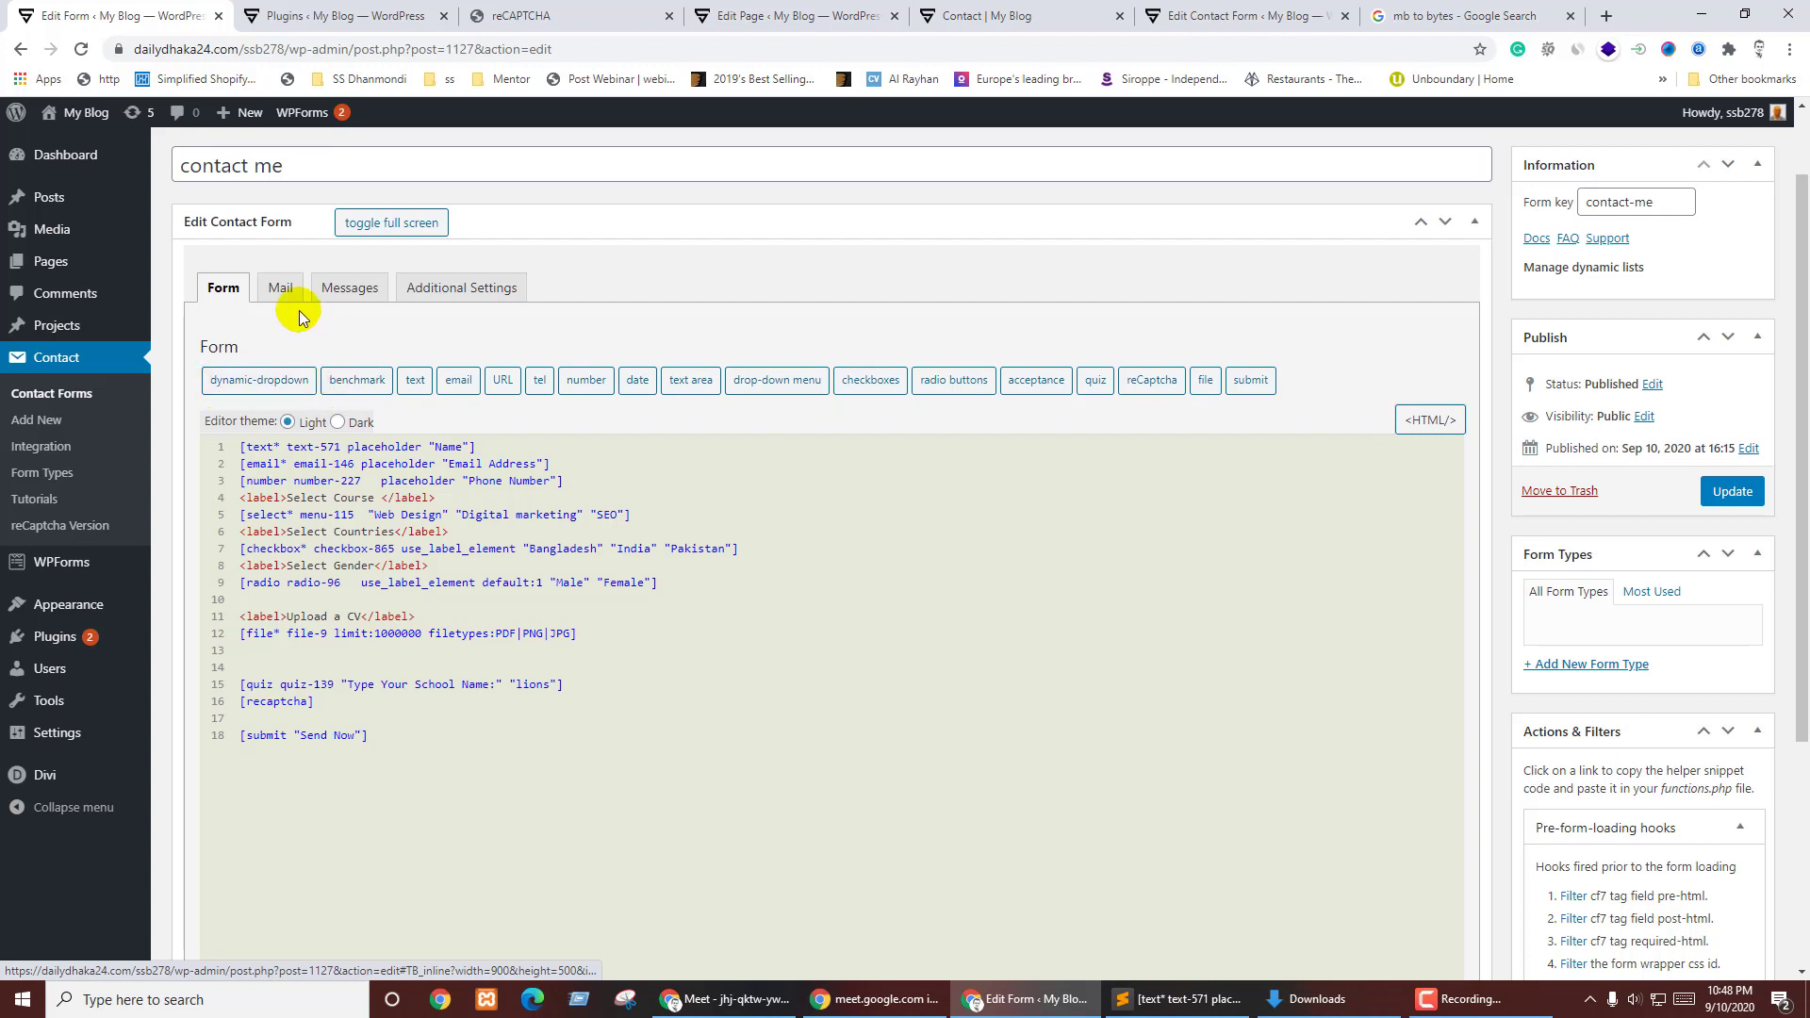
left_click(472, 287)
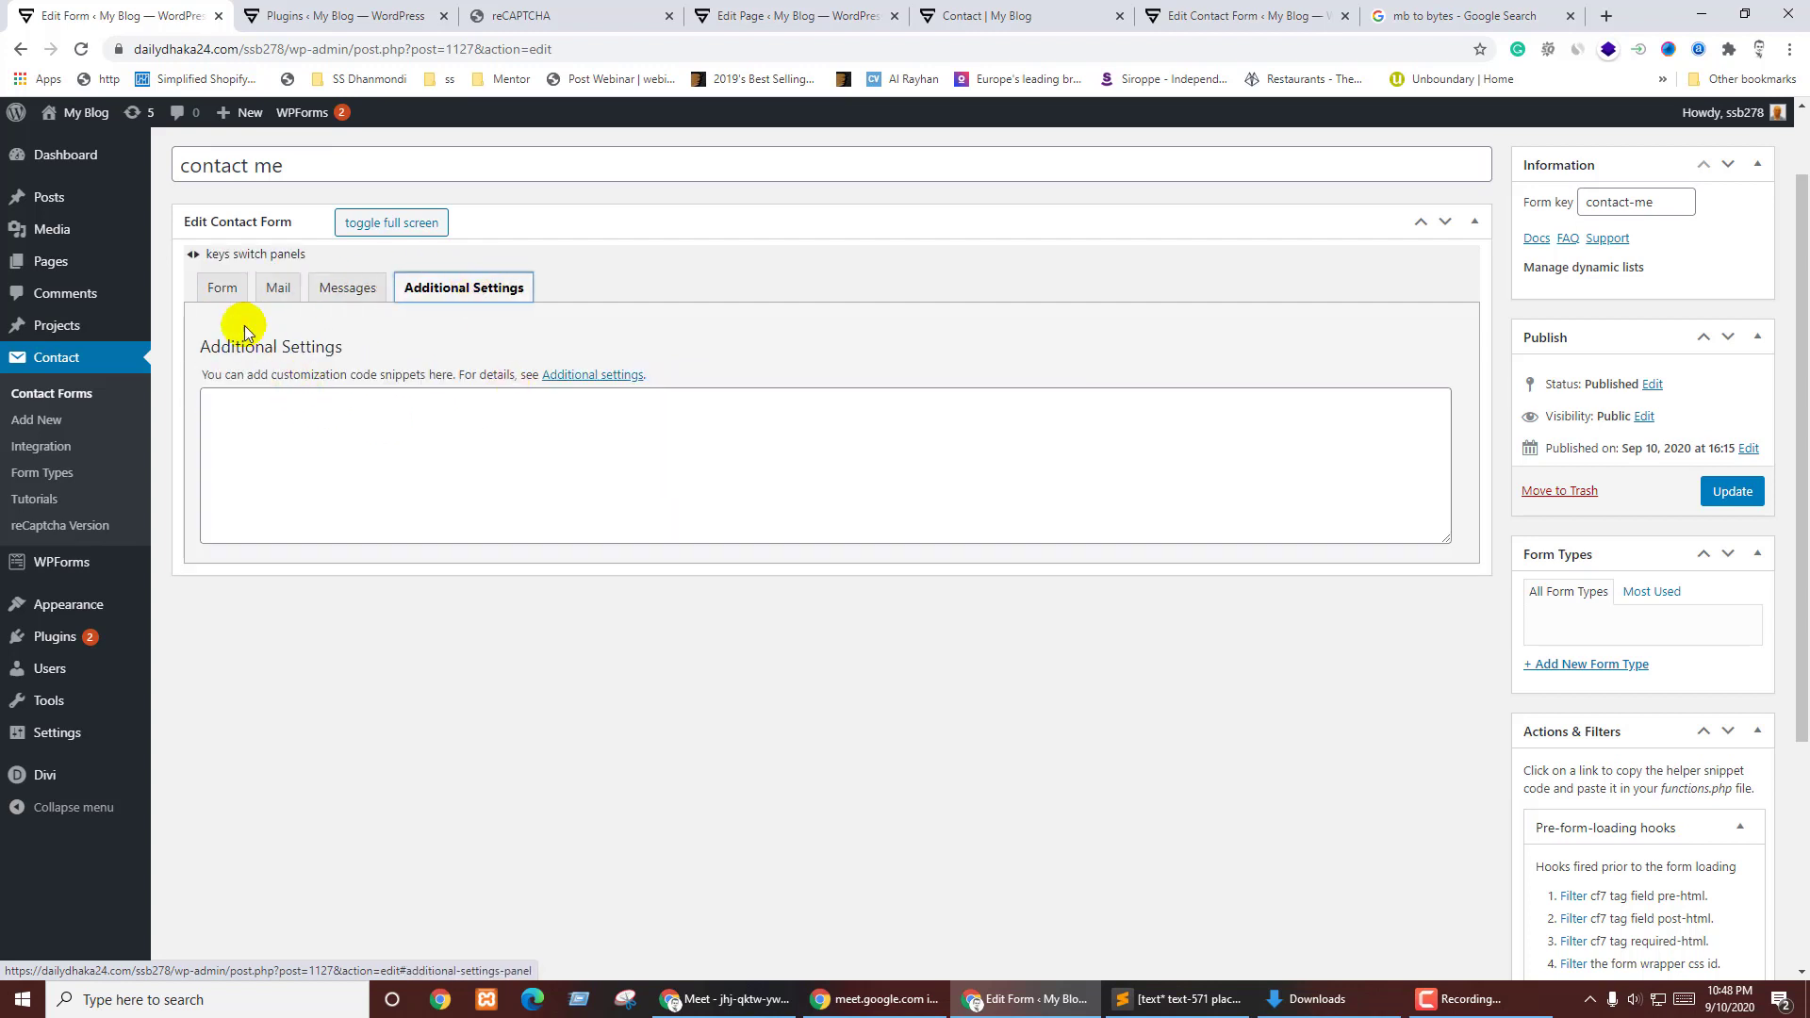
left_click(225, 290)
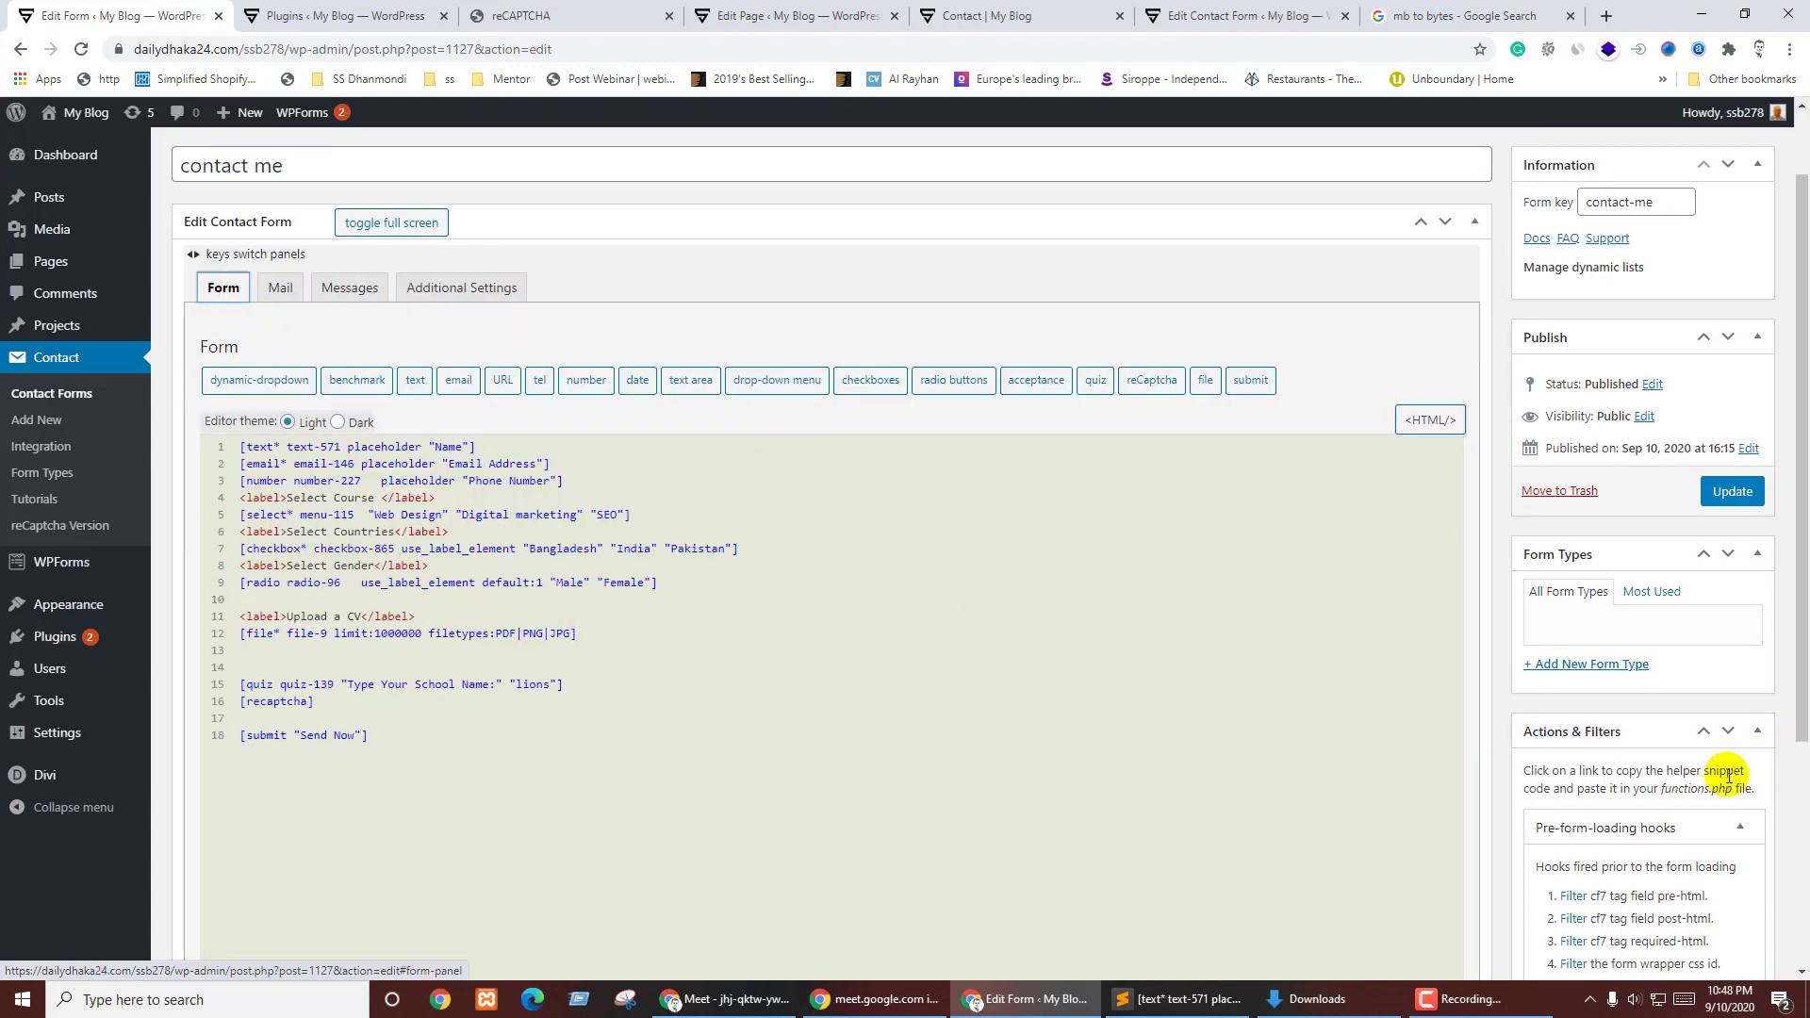
scroll(1735, 754, "down", 4)
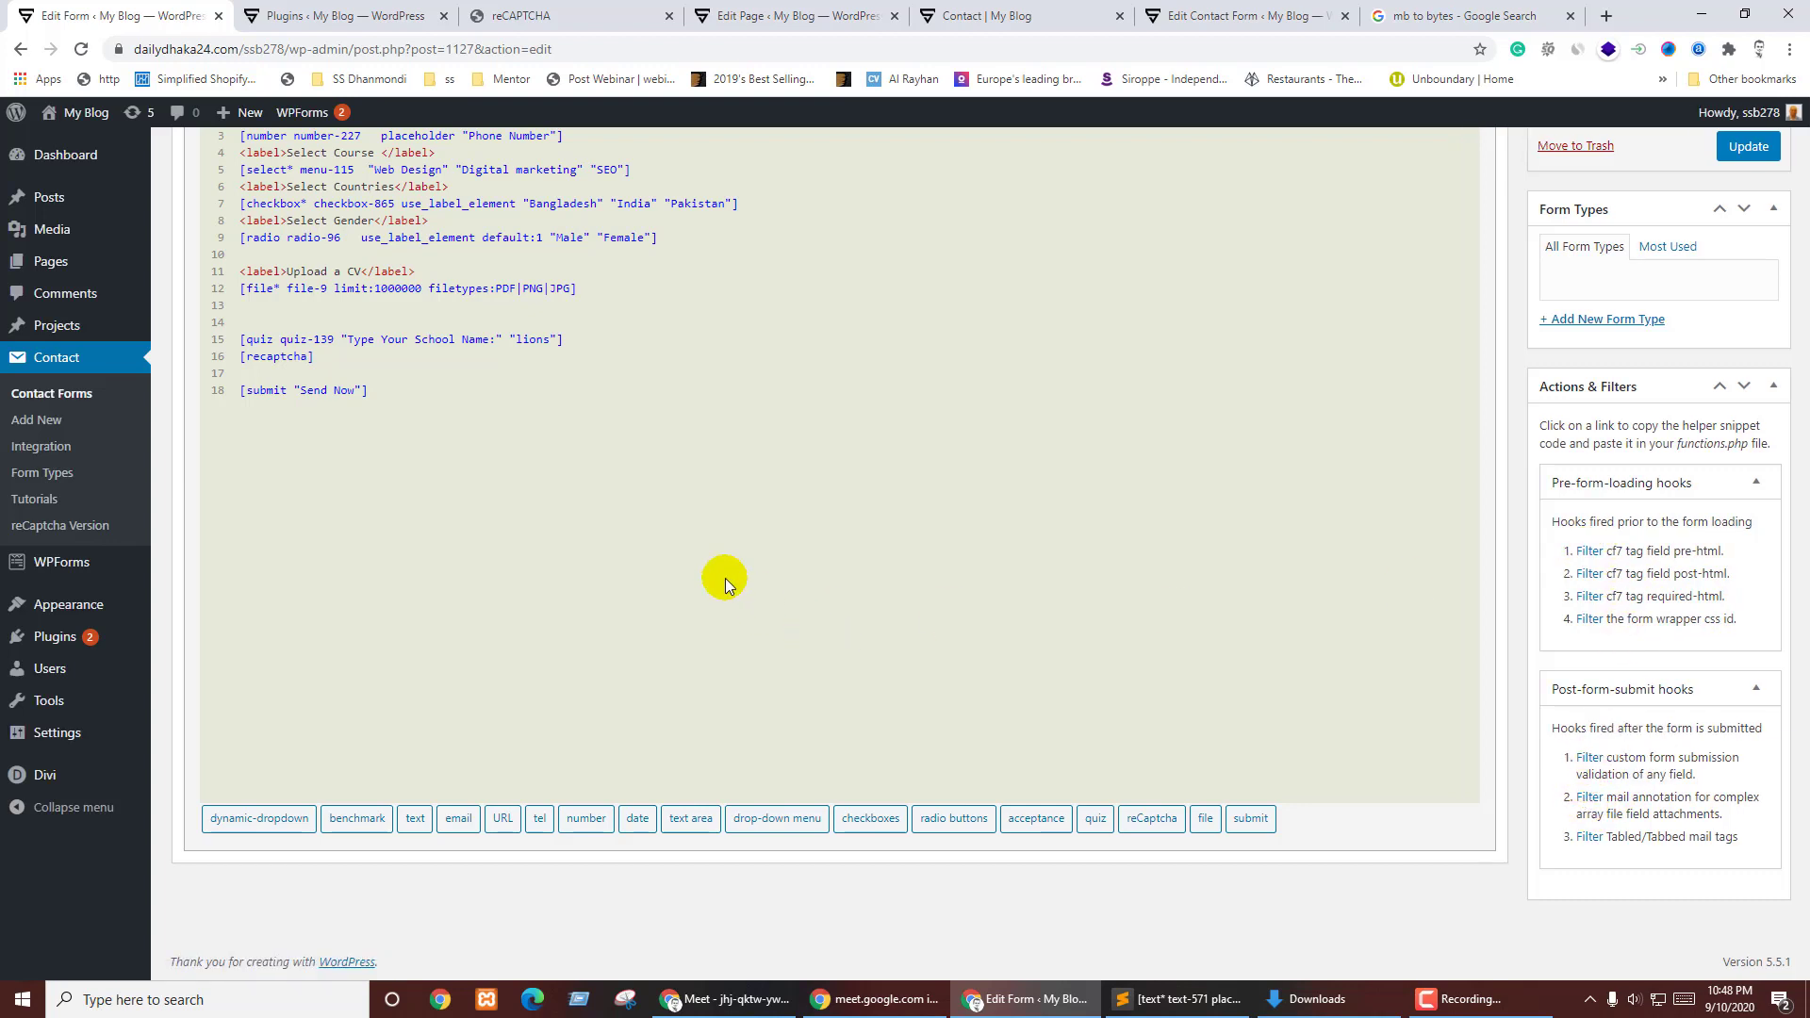
- Paste the PHP add_filter snippet below the form code and save the form
left_click(439, 434)
key("Return")
type("add_filter( 'cf7sg_post_cf7_field_html', 'filter_post_html', 10, 2); function filter_post_html($html, $cf7_key){   //the $html string to change   //the $cf7_key is a unique string key to identify your form, which you can find in your form table i nthe dashboard.   if('contact-me'==$cf7_key ){     $html =  '';   }   return $html; }")
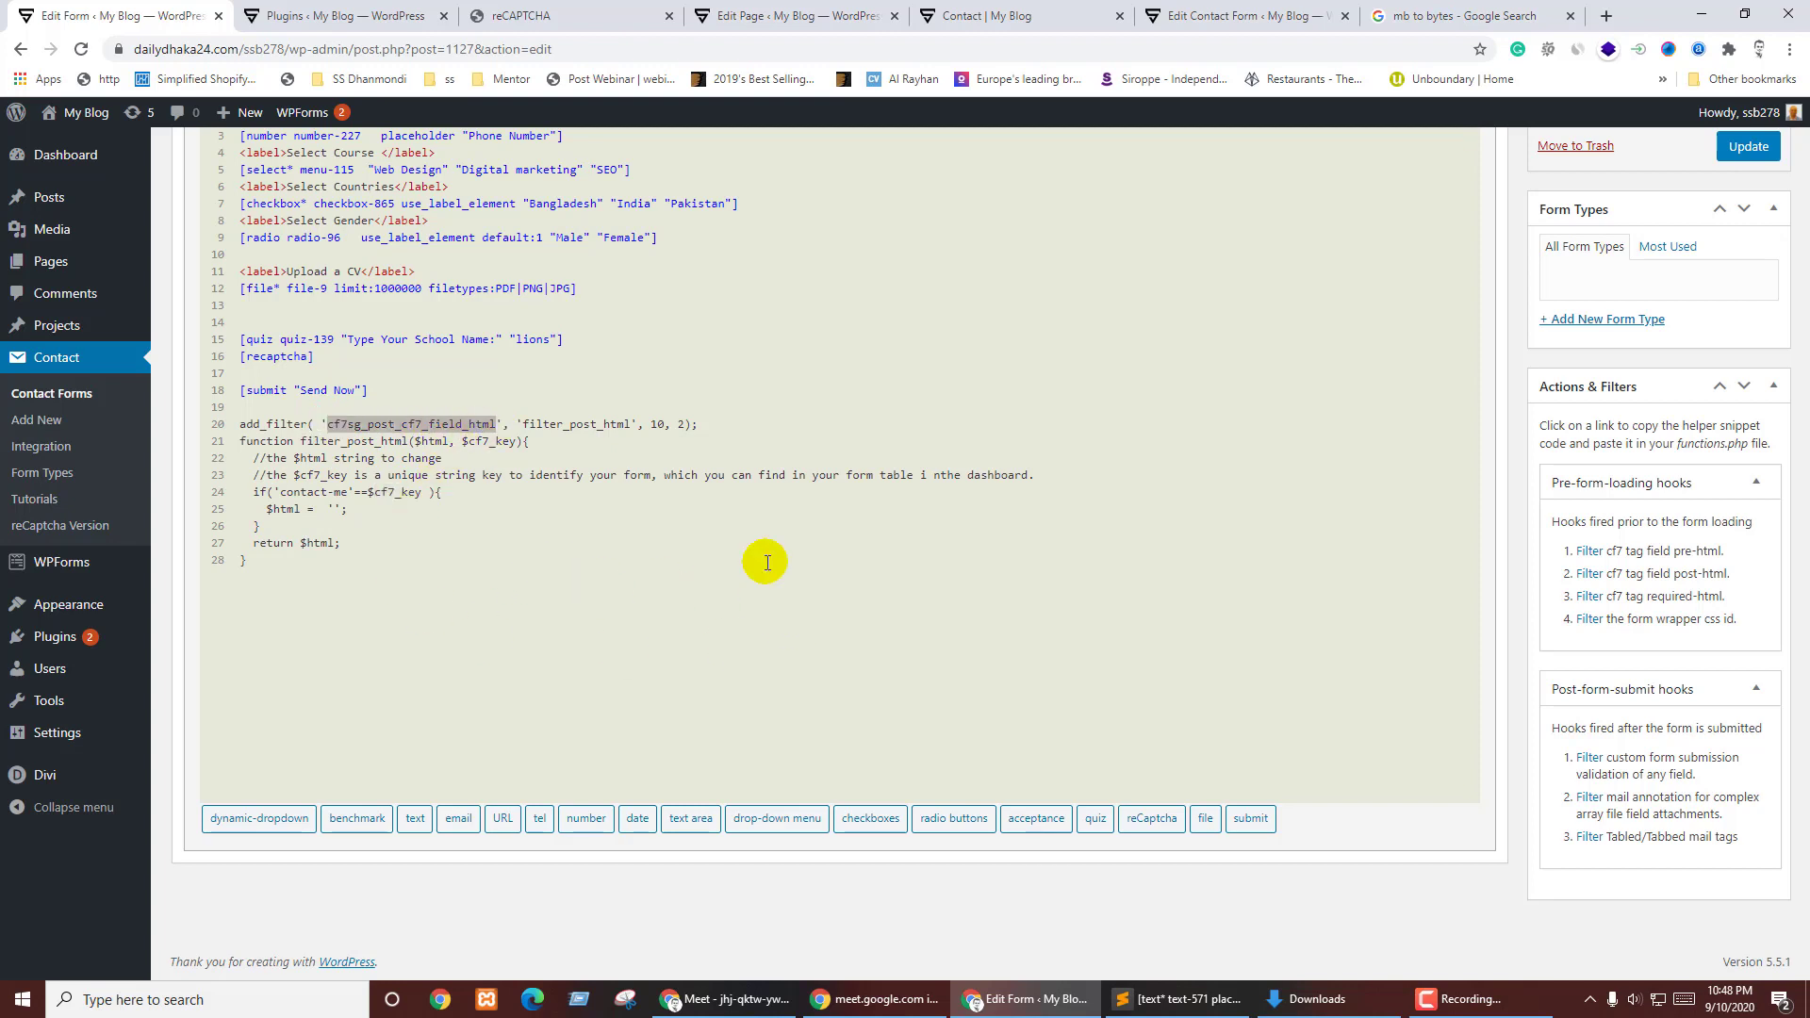
left_click(1747, 147)
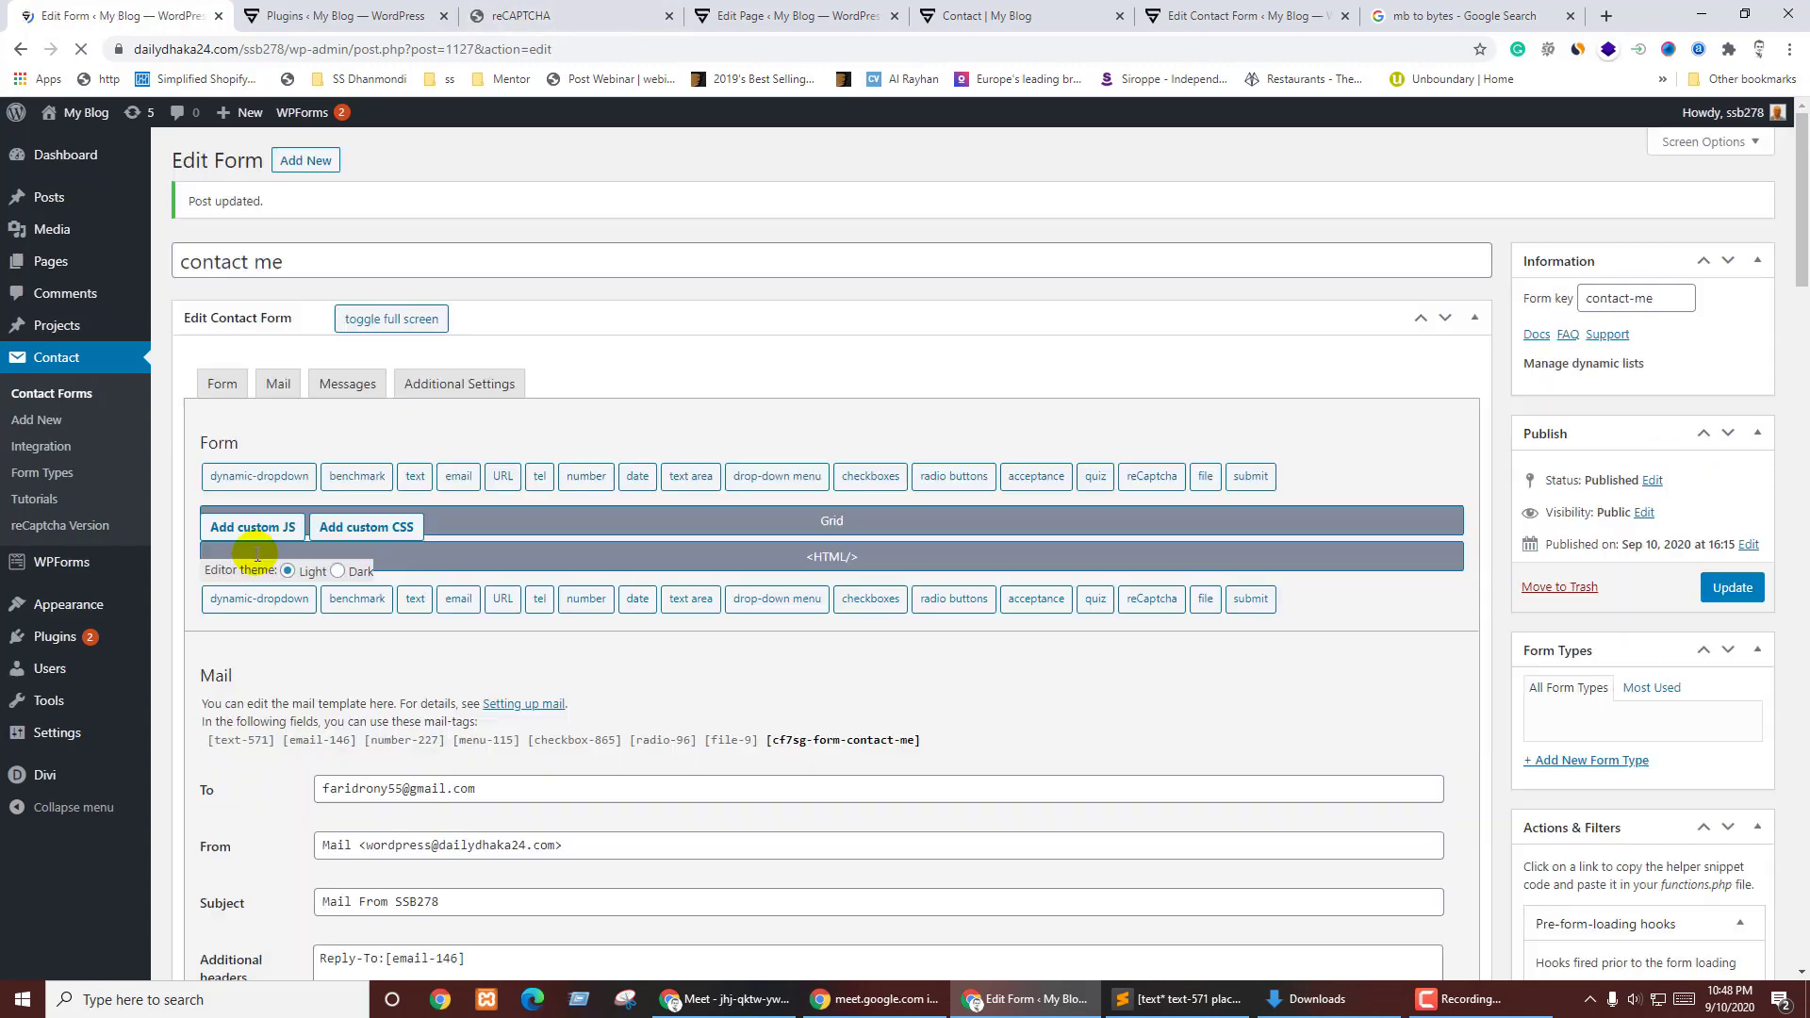
- Reload the live Contact page to see the result of the saved form
left_click(611, 10)
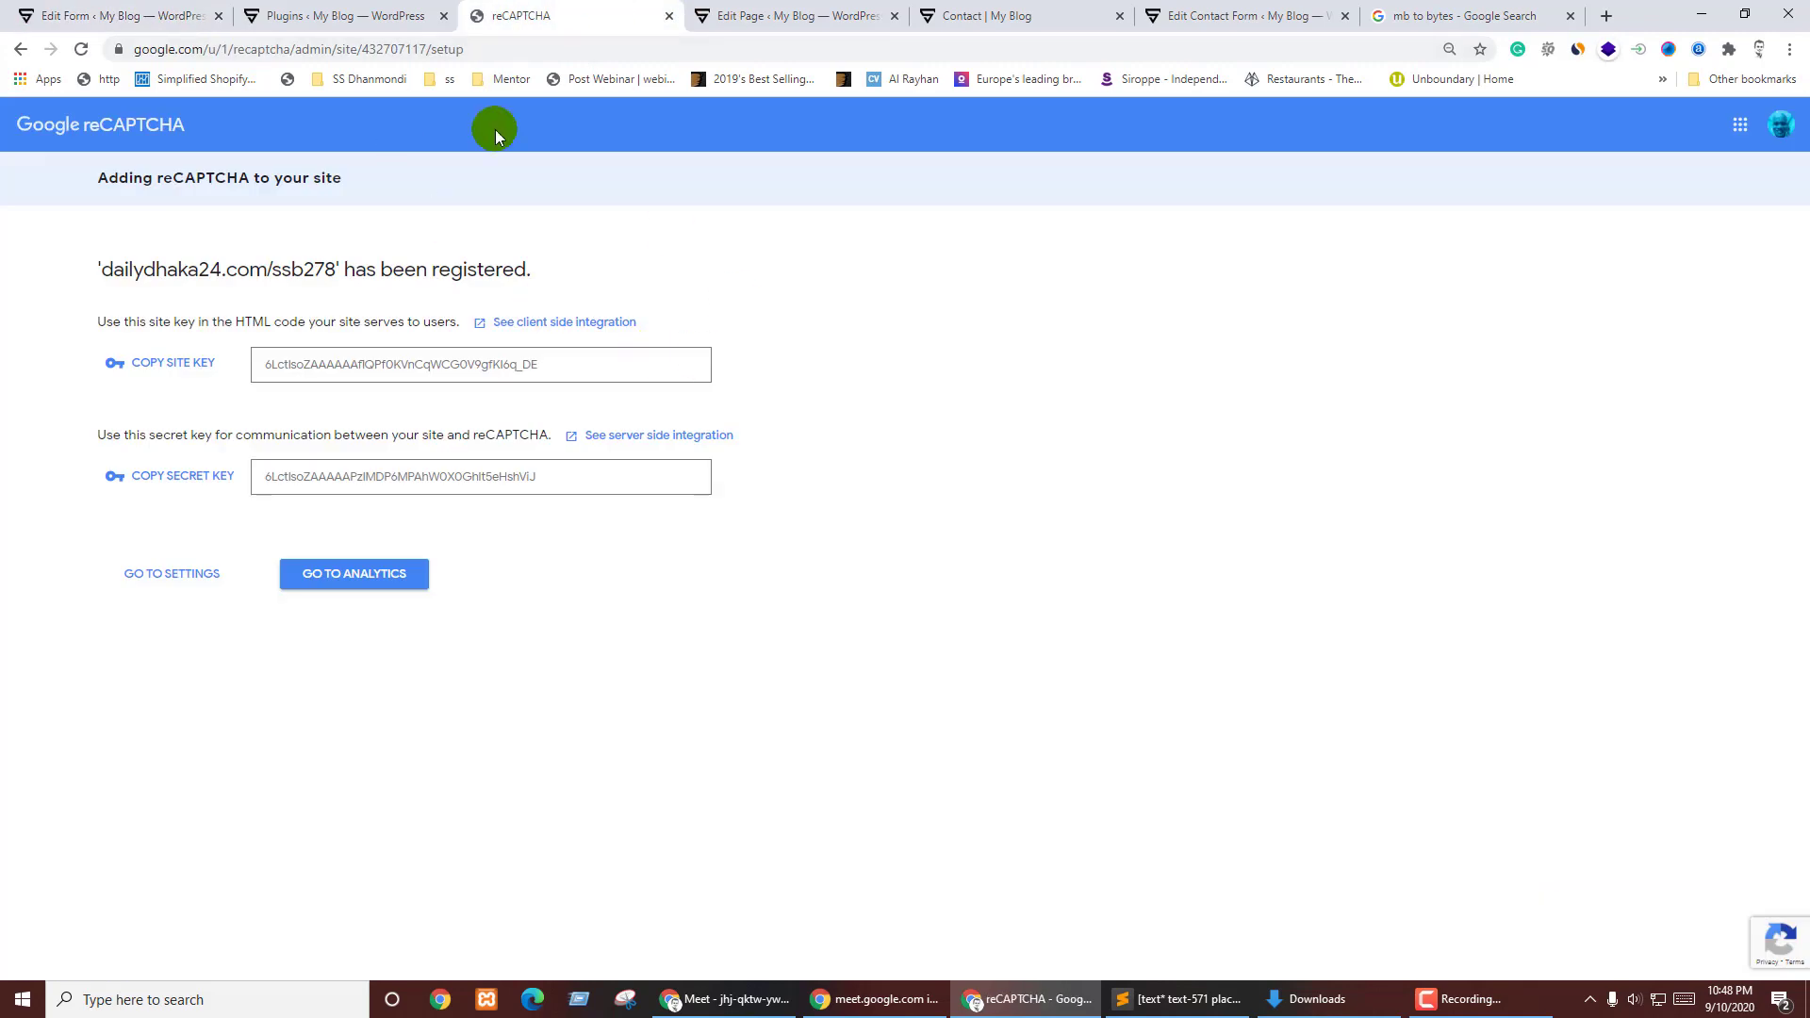
left_click(340, 16)
left_click(820, 16)
left_click(995, 17)
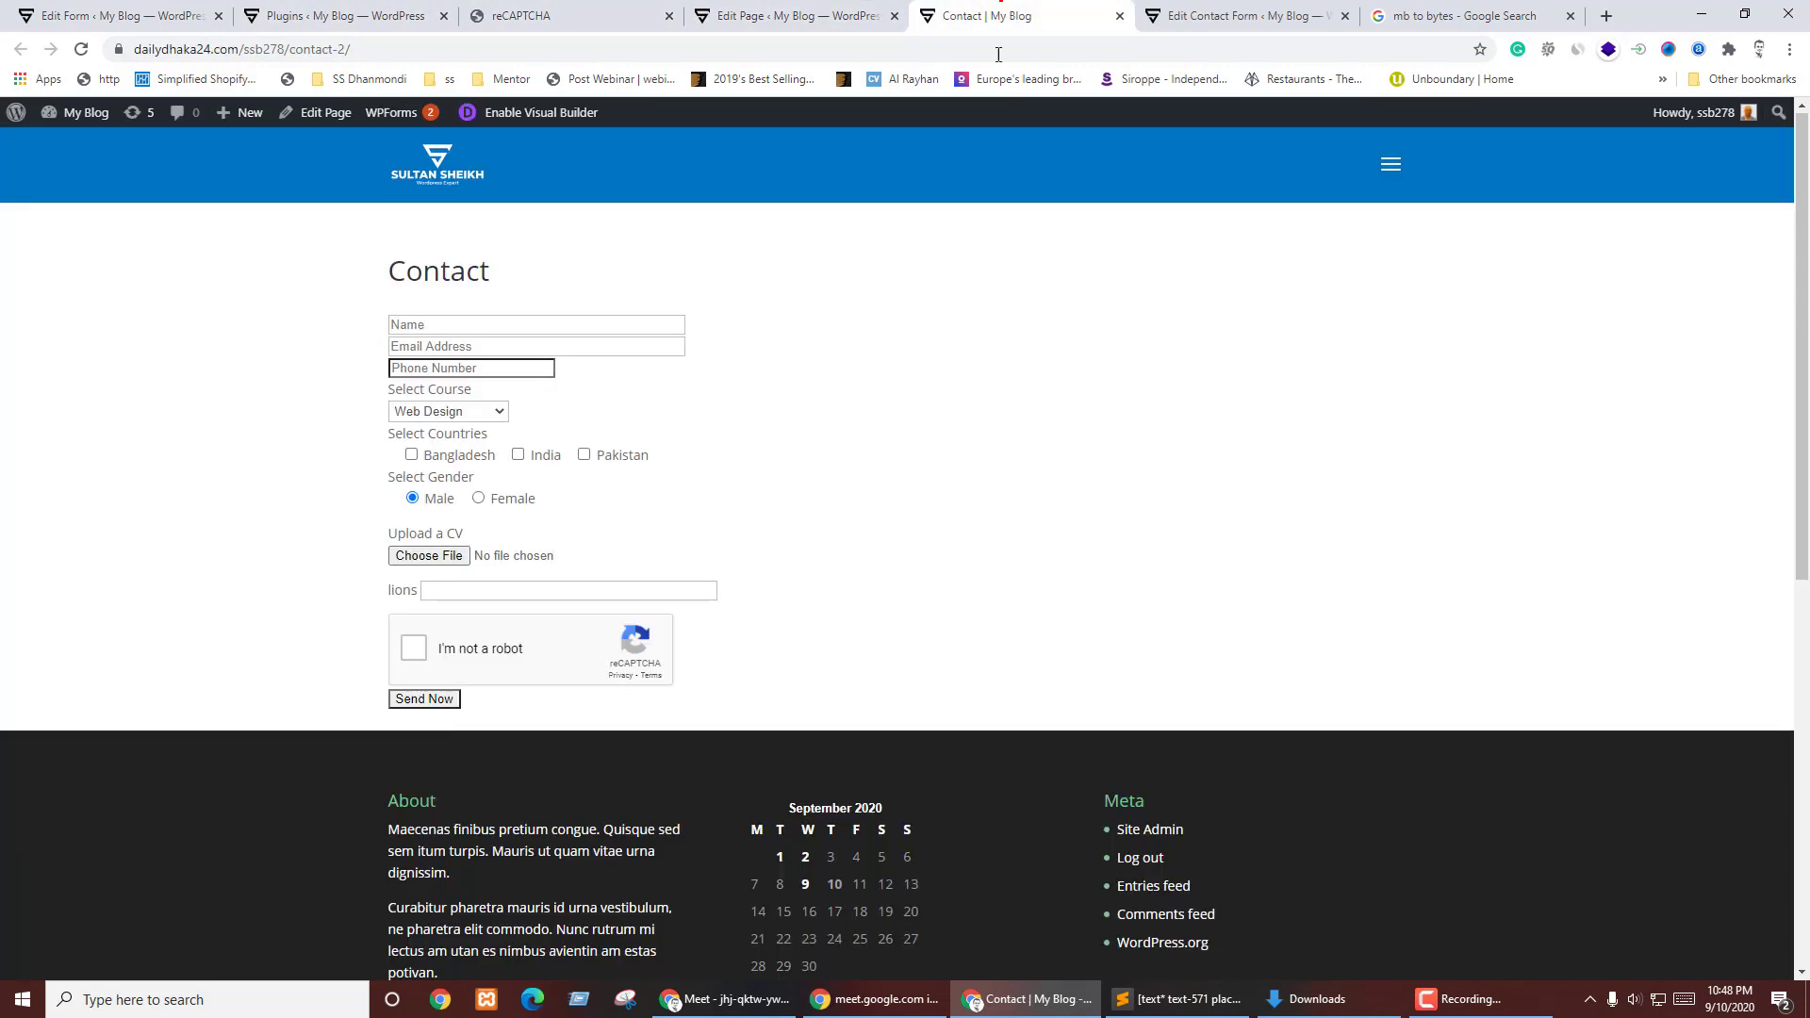
key("F5")
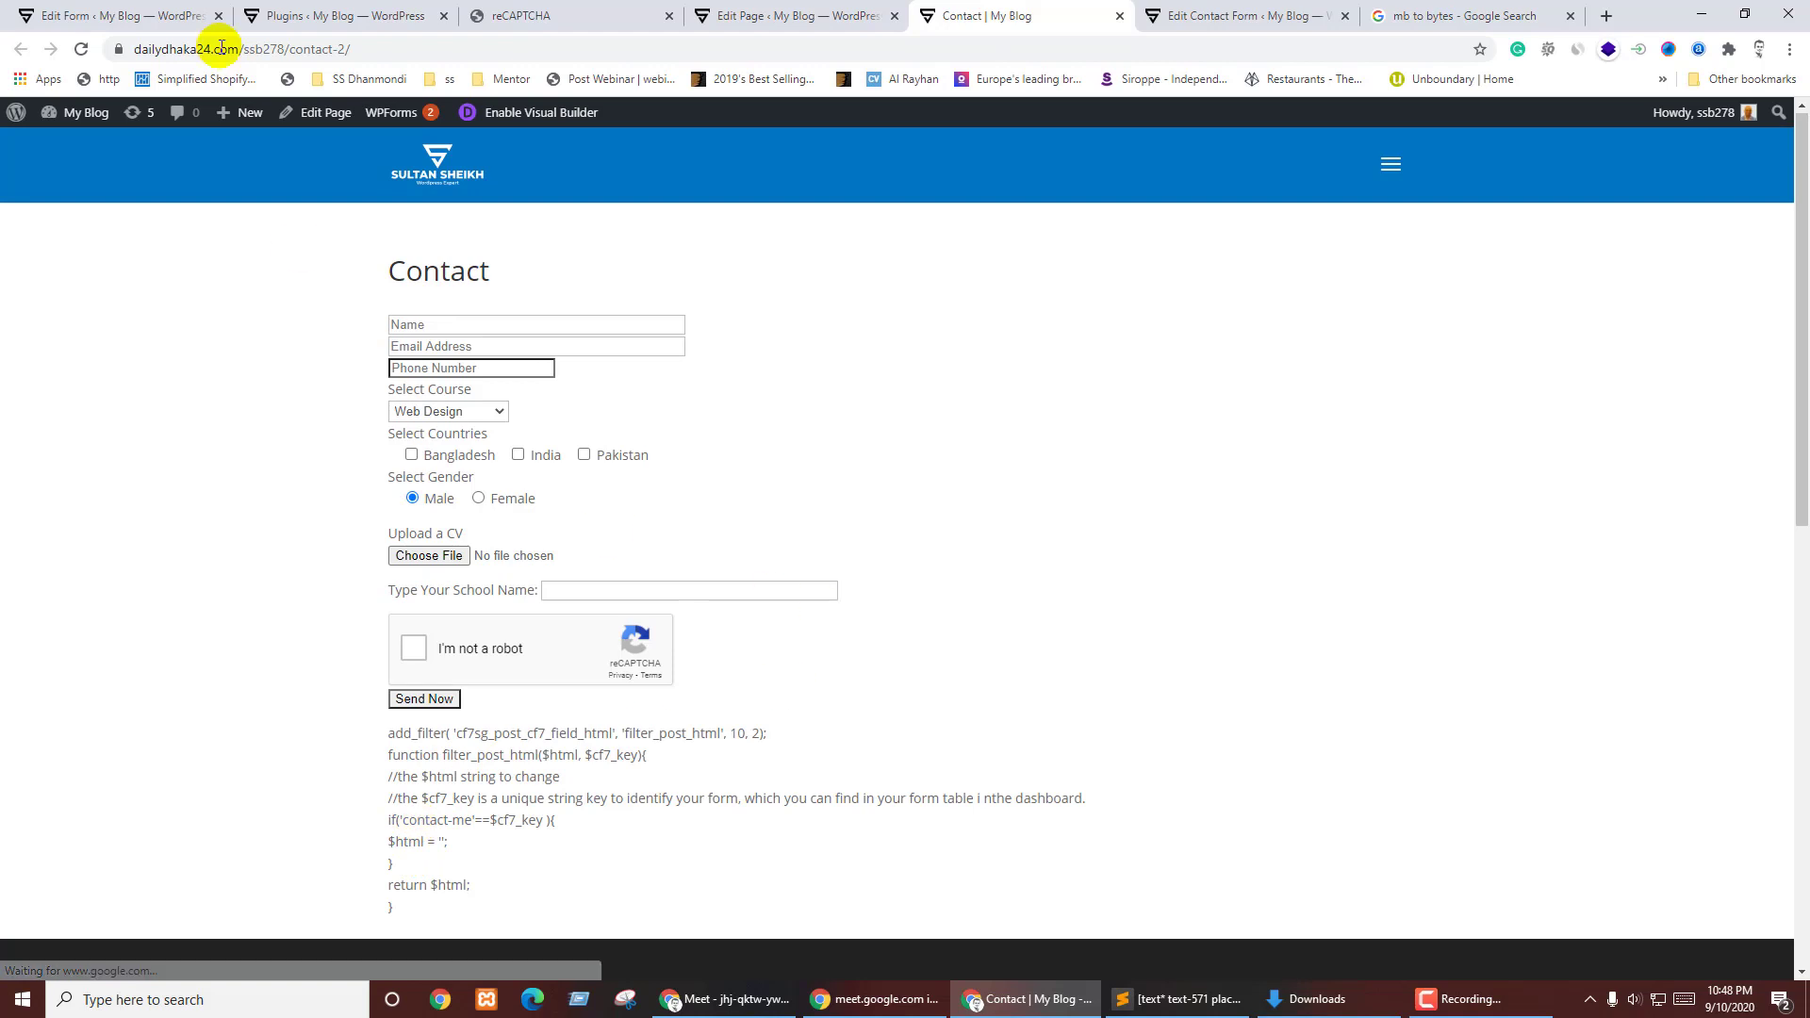
- Delete the pasted filter code lines and add two blank lines at the top of the form
left_click(123, 16)
left_click_drag(262, 720, 201, 564)
key("BackSpace")
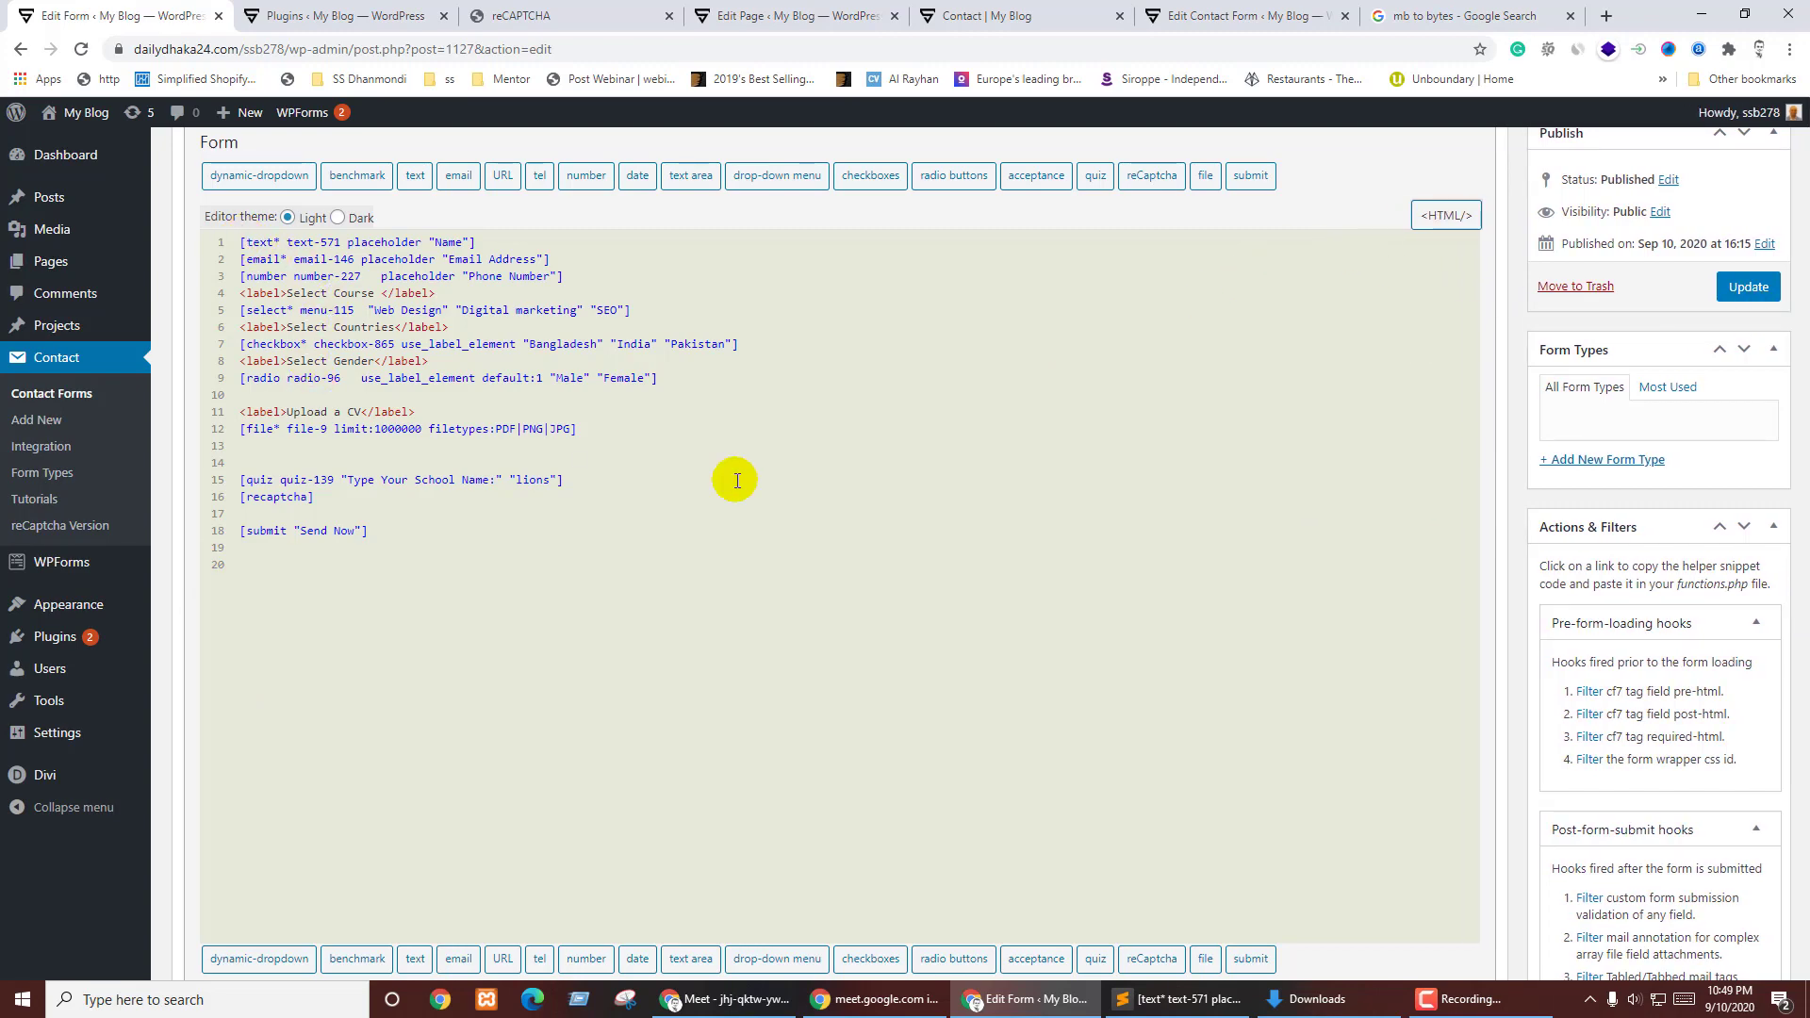
key("Return")
key("Return")
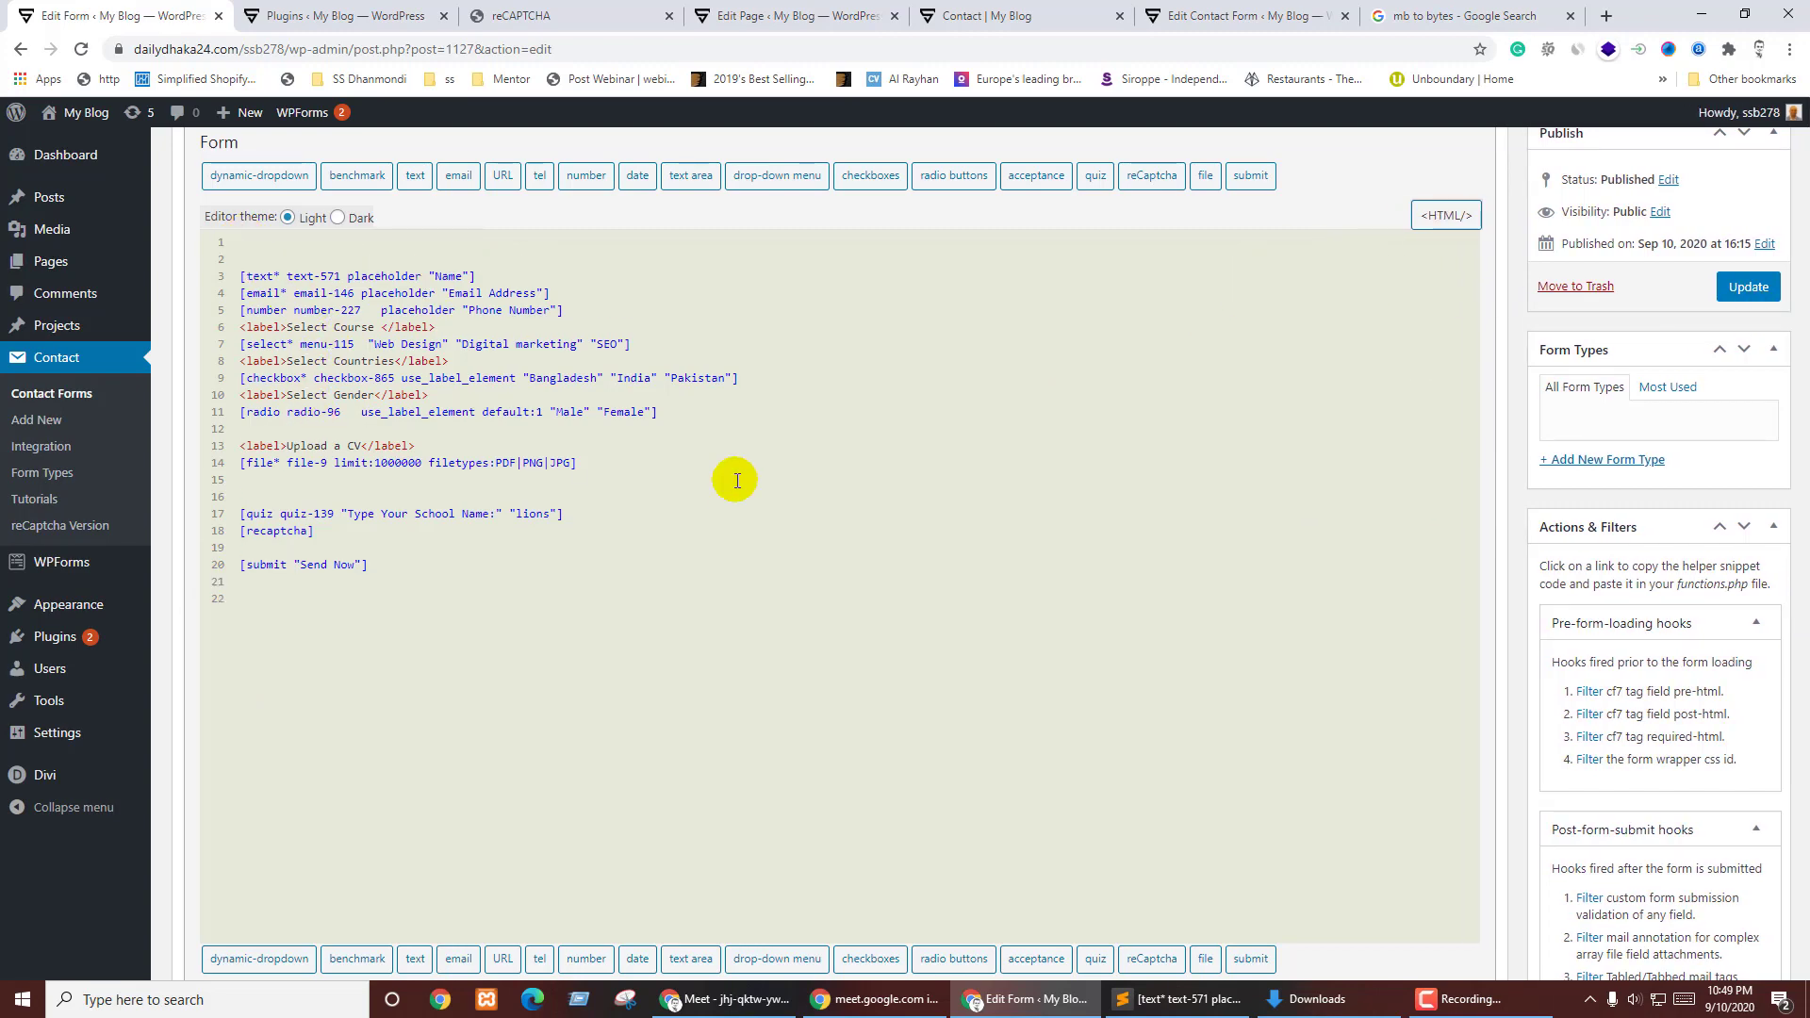
key("ctrl+Tab")
- Search Add New plugins for 'contact form'
left_click(283, 160)
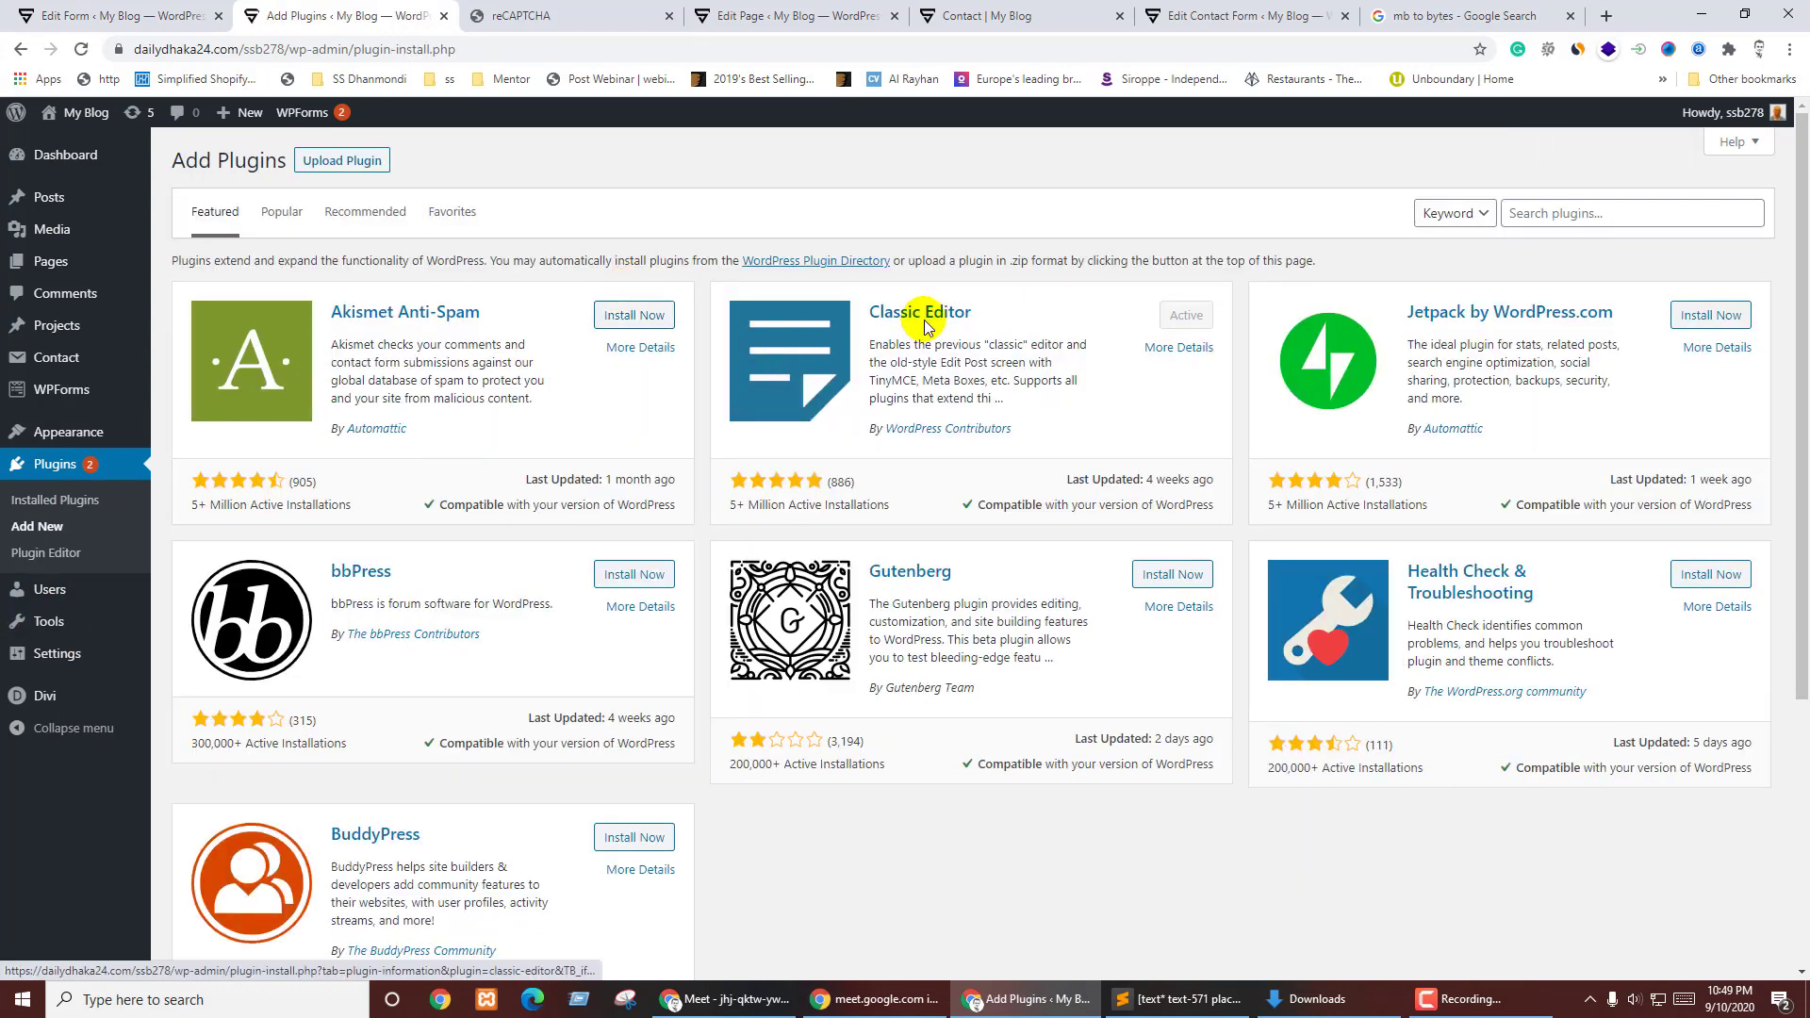
left_click(1575, 211)
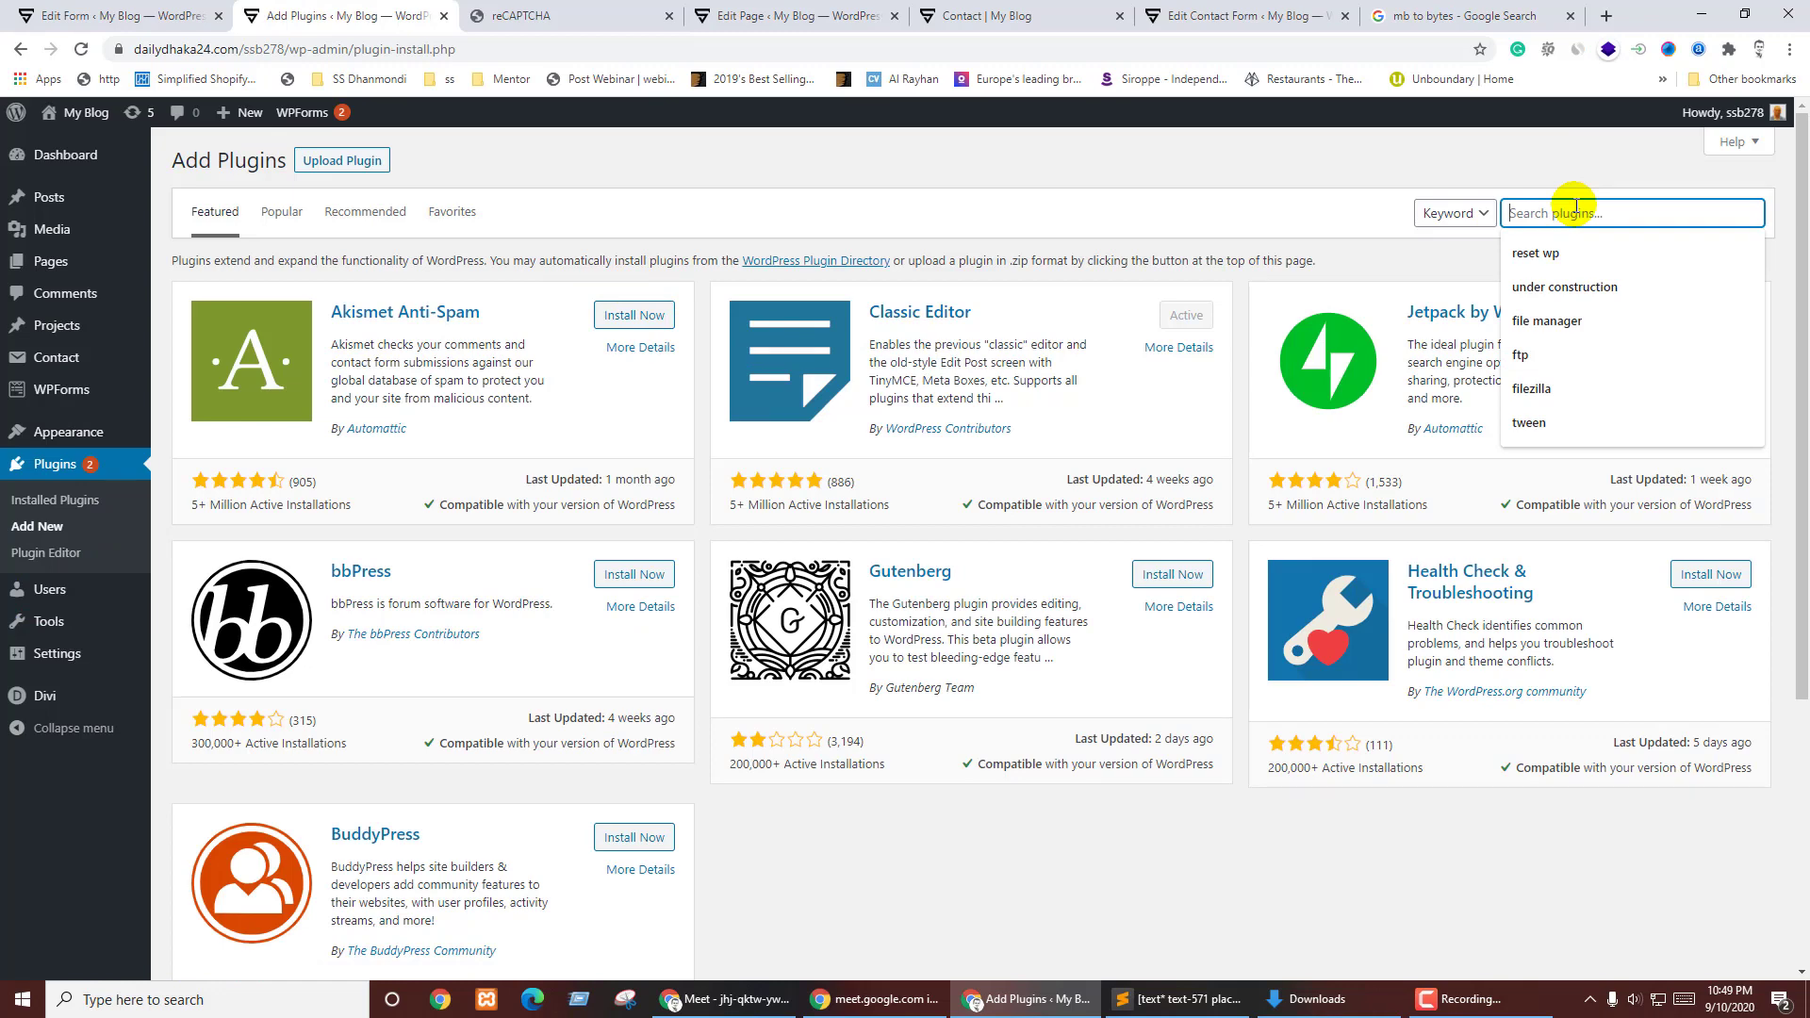
type("contact")
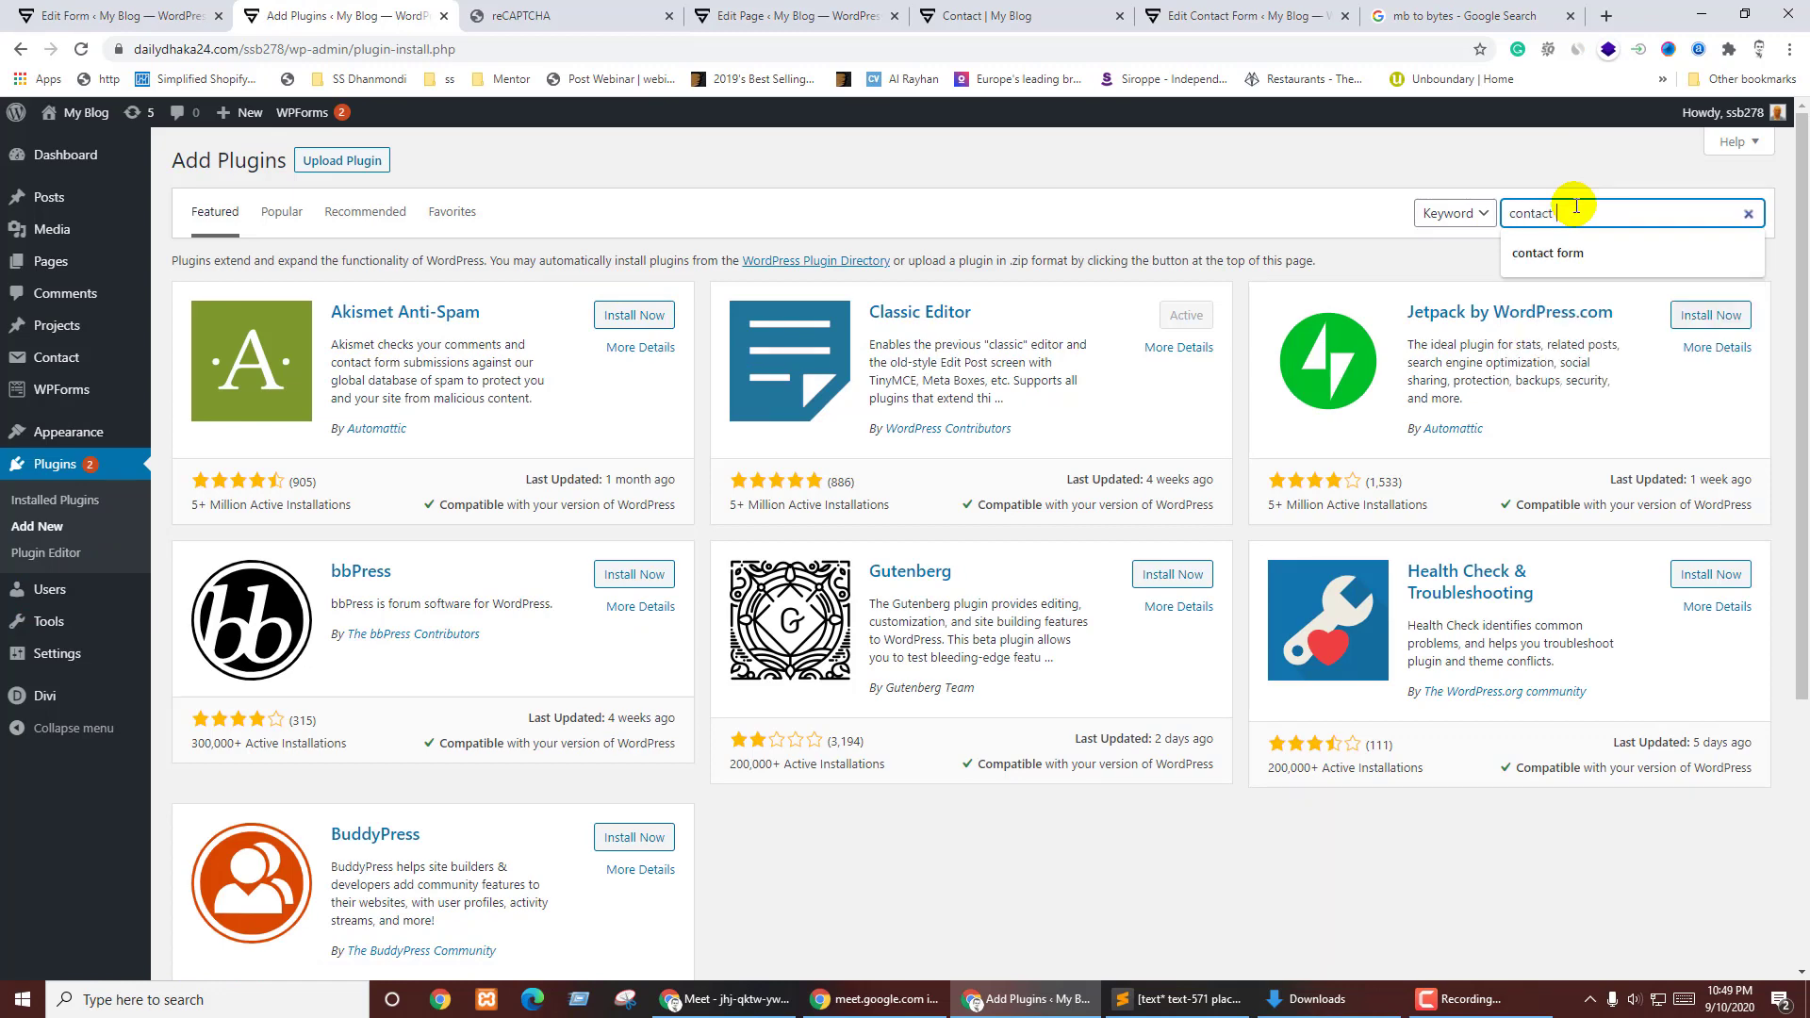
type(" form 7")
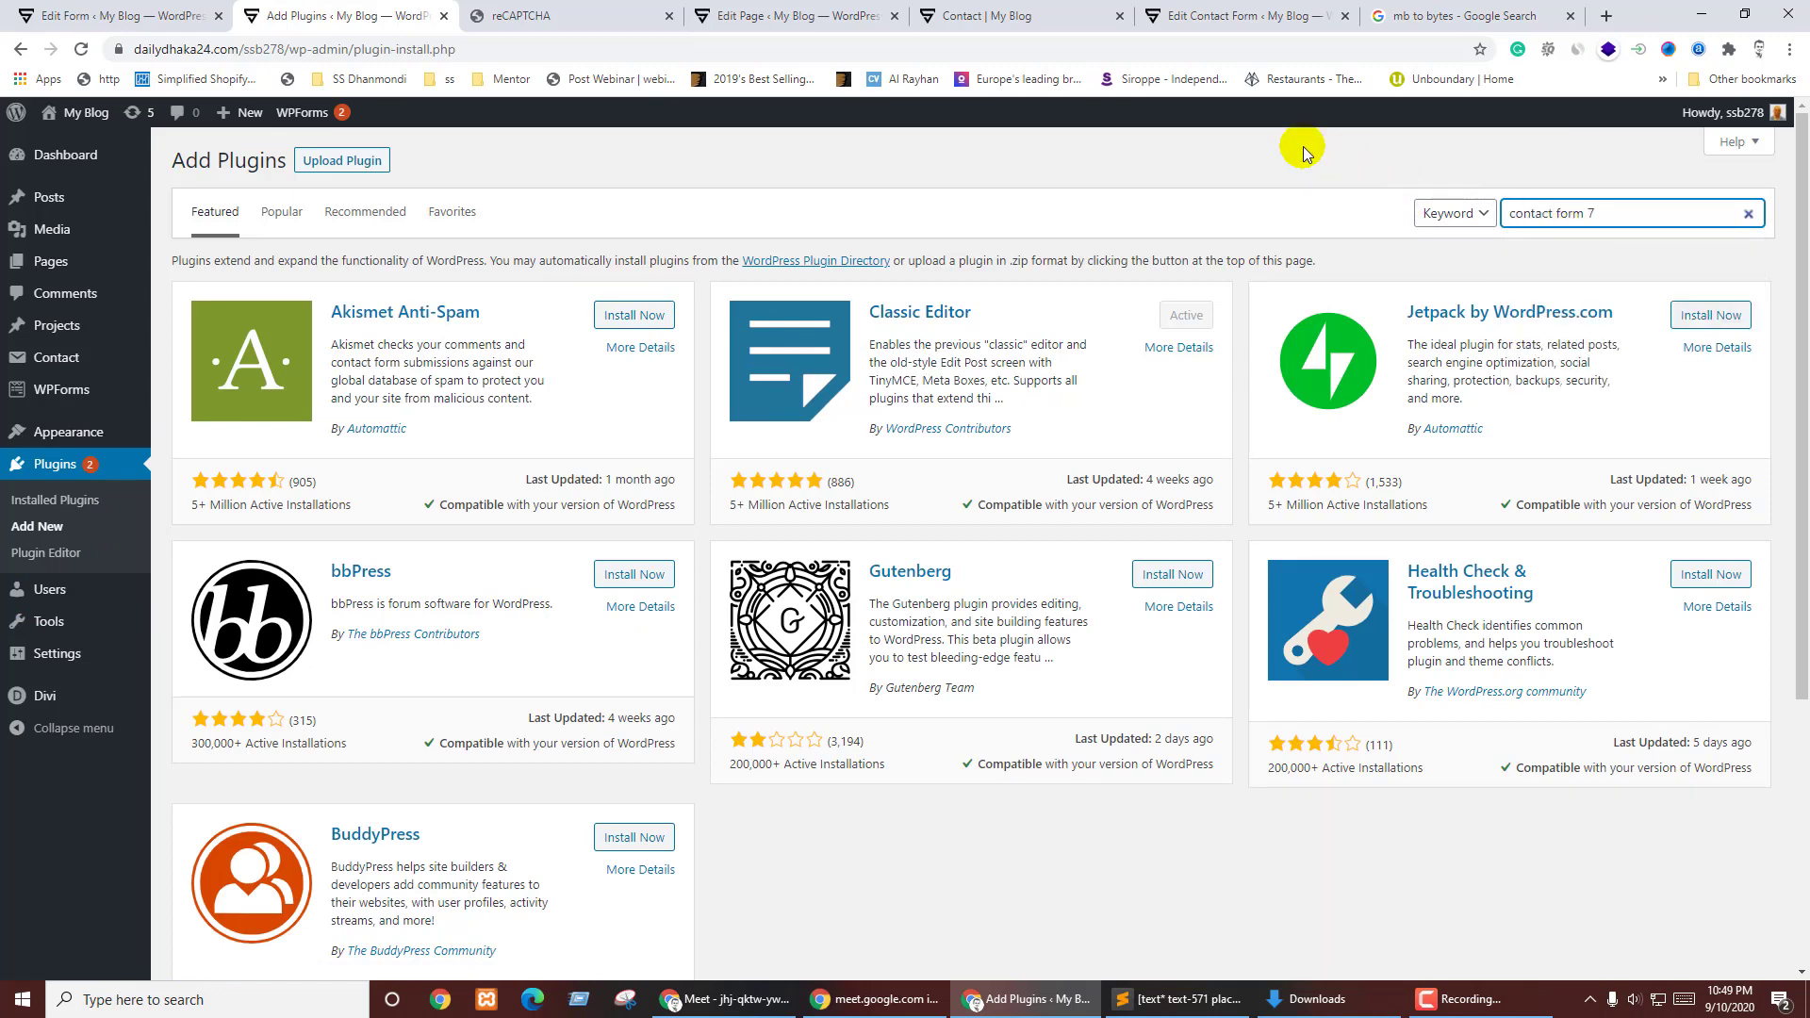
left_click(1301, 147)
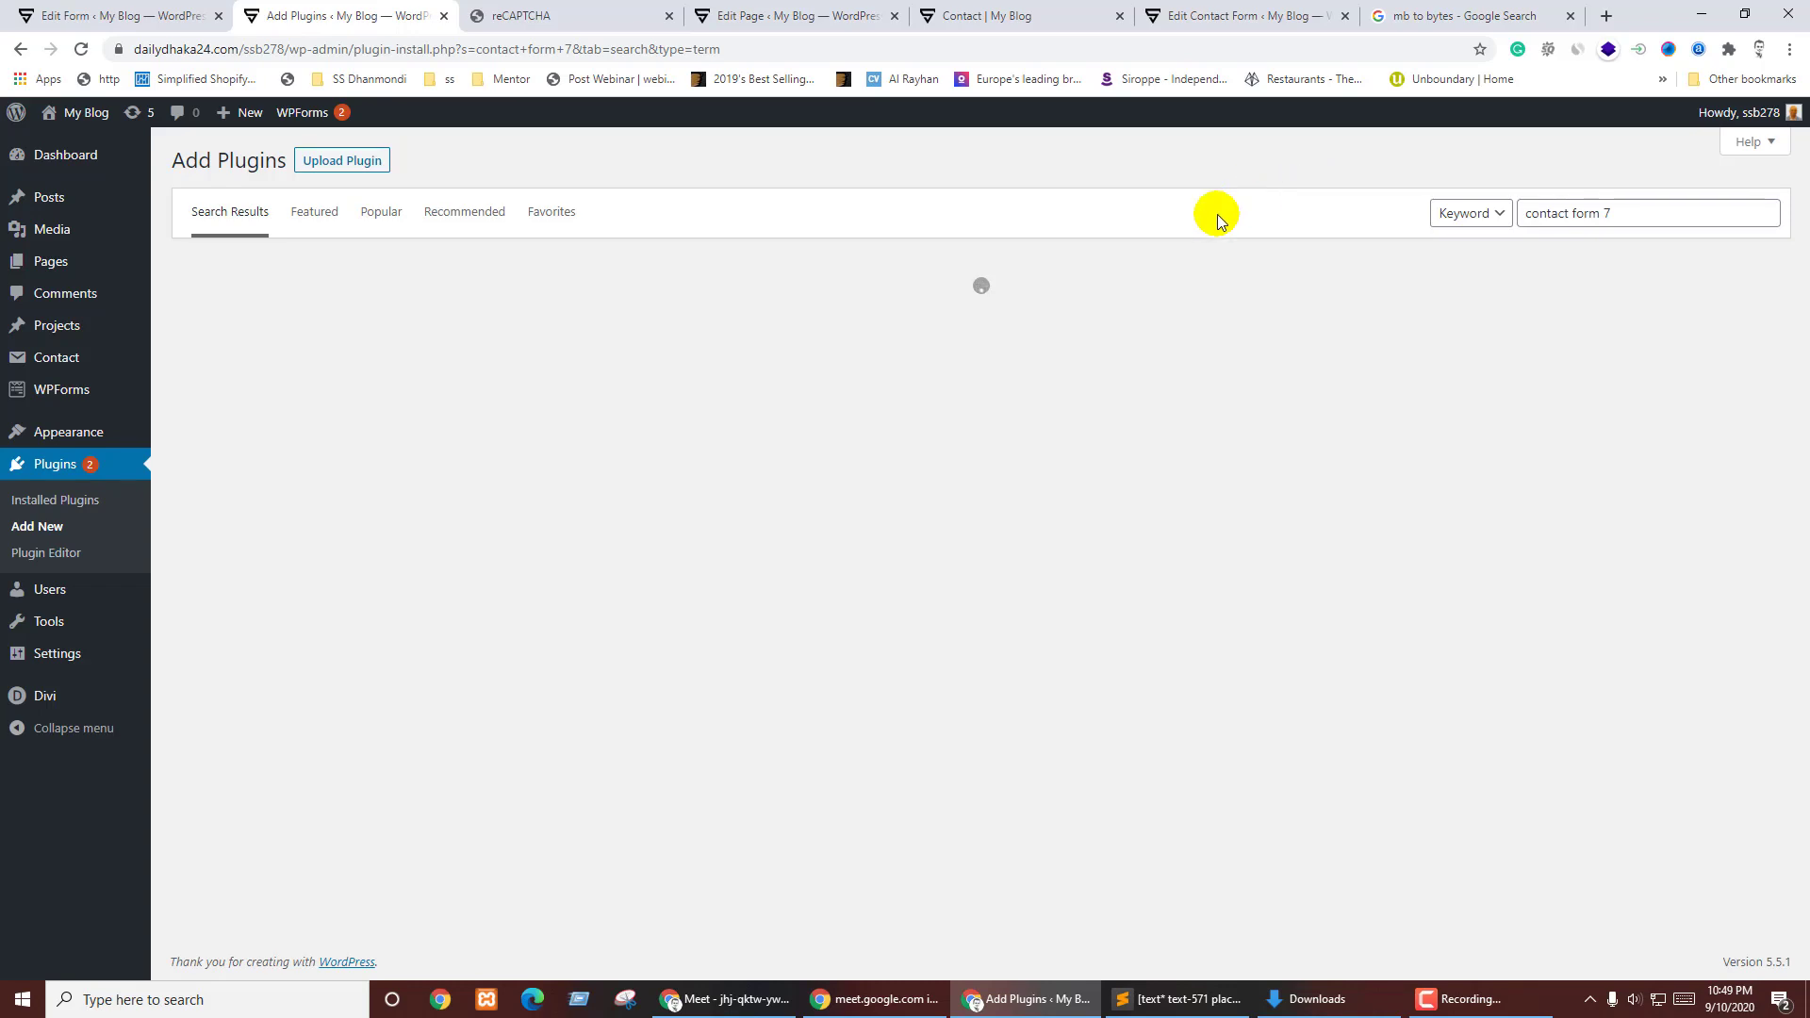
- Install and activate Material Design for Contact Form 7 from the search results
scroll(1098, 585, "down", 4)
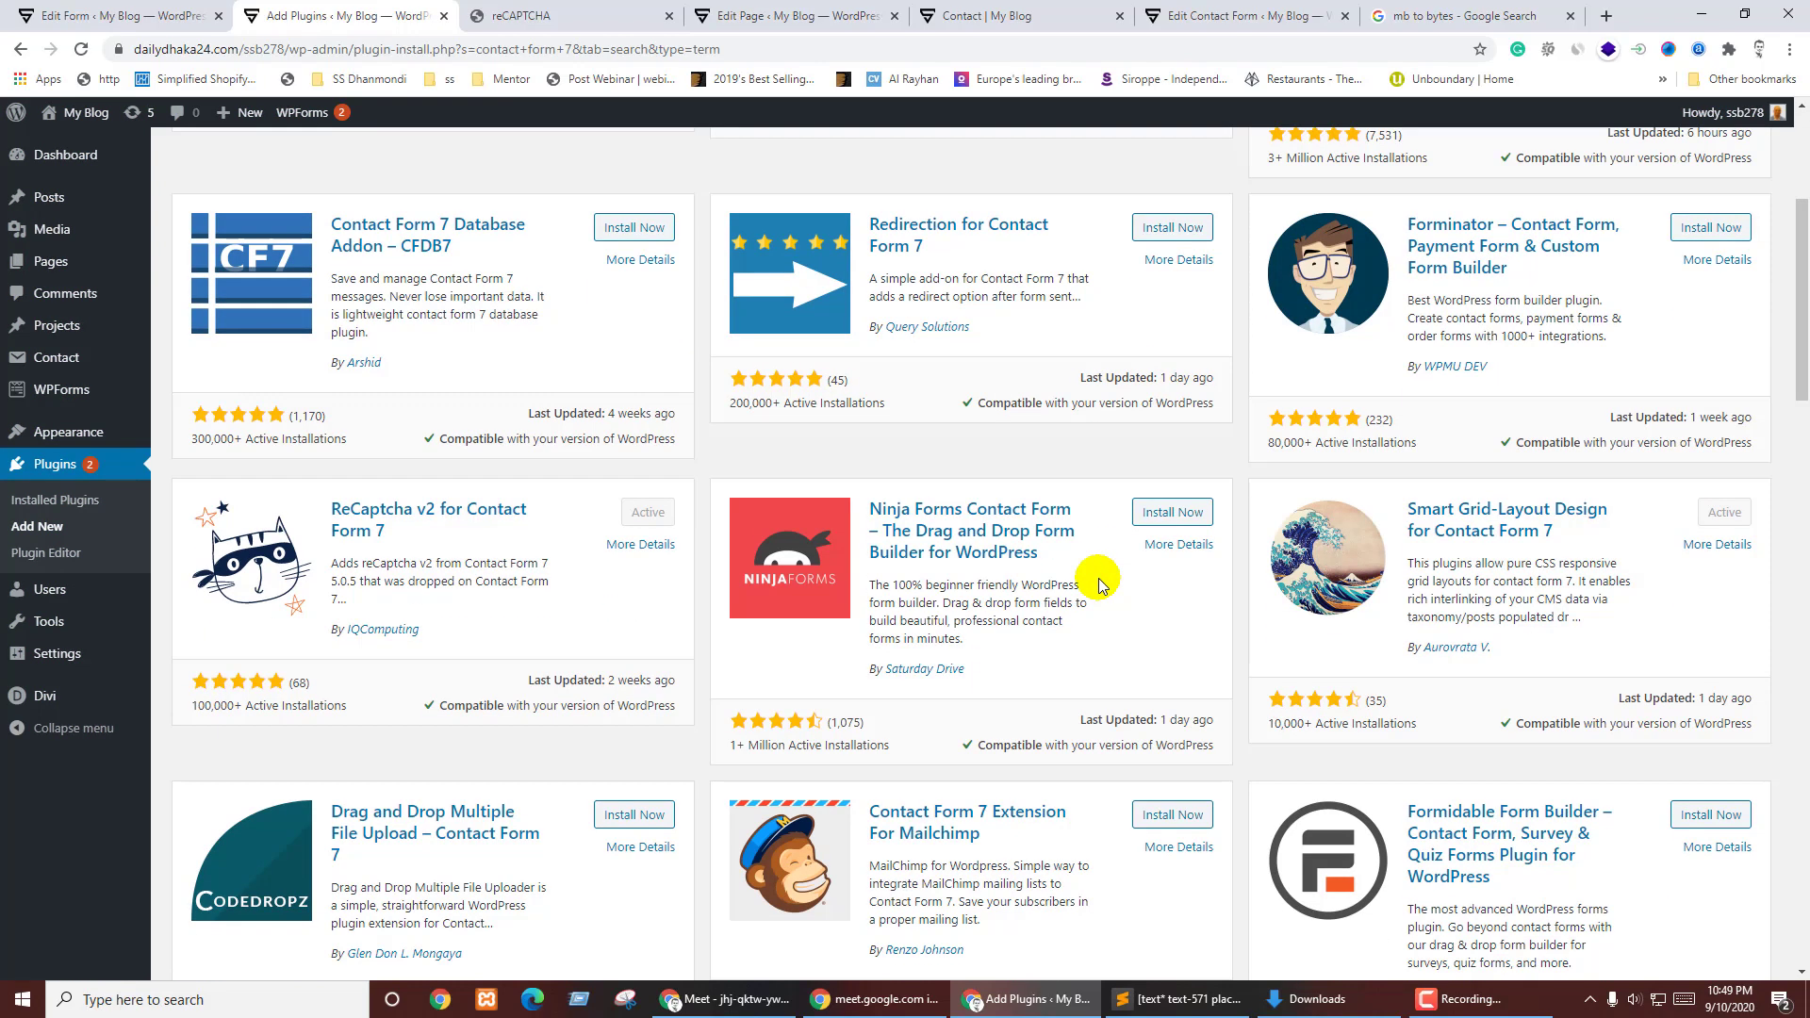
scroll(1098, 585, "down", 5)
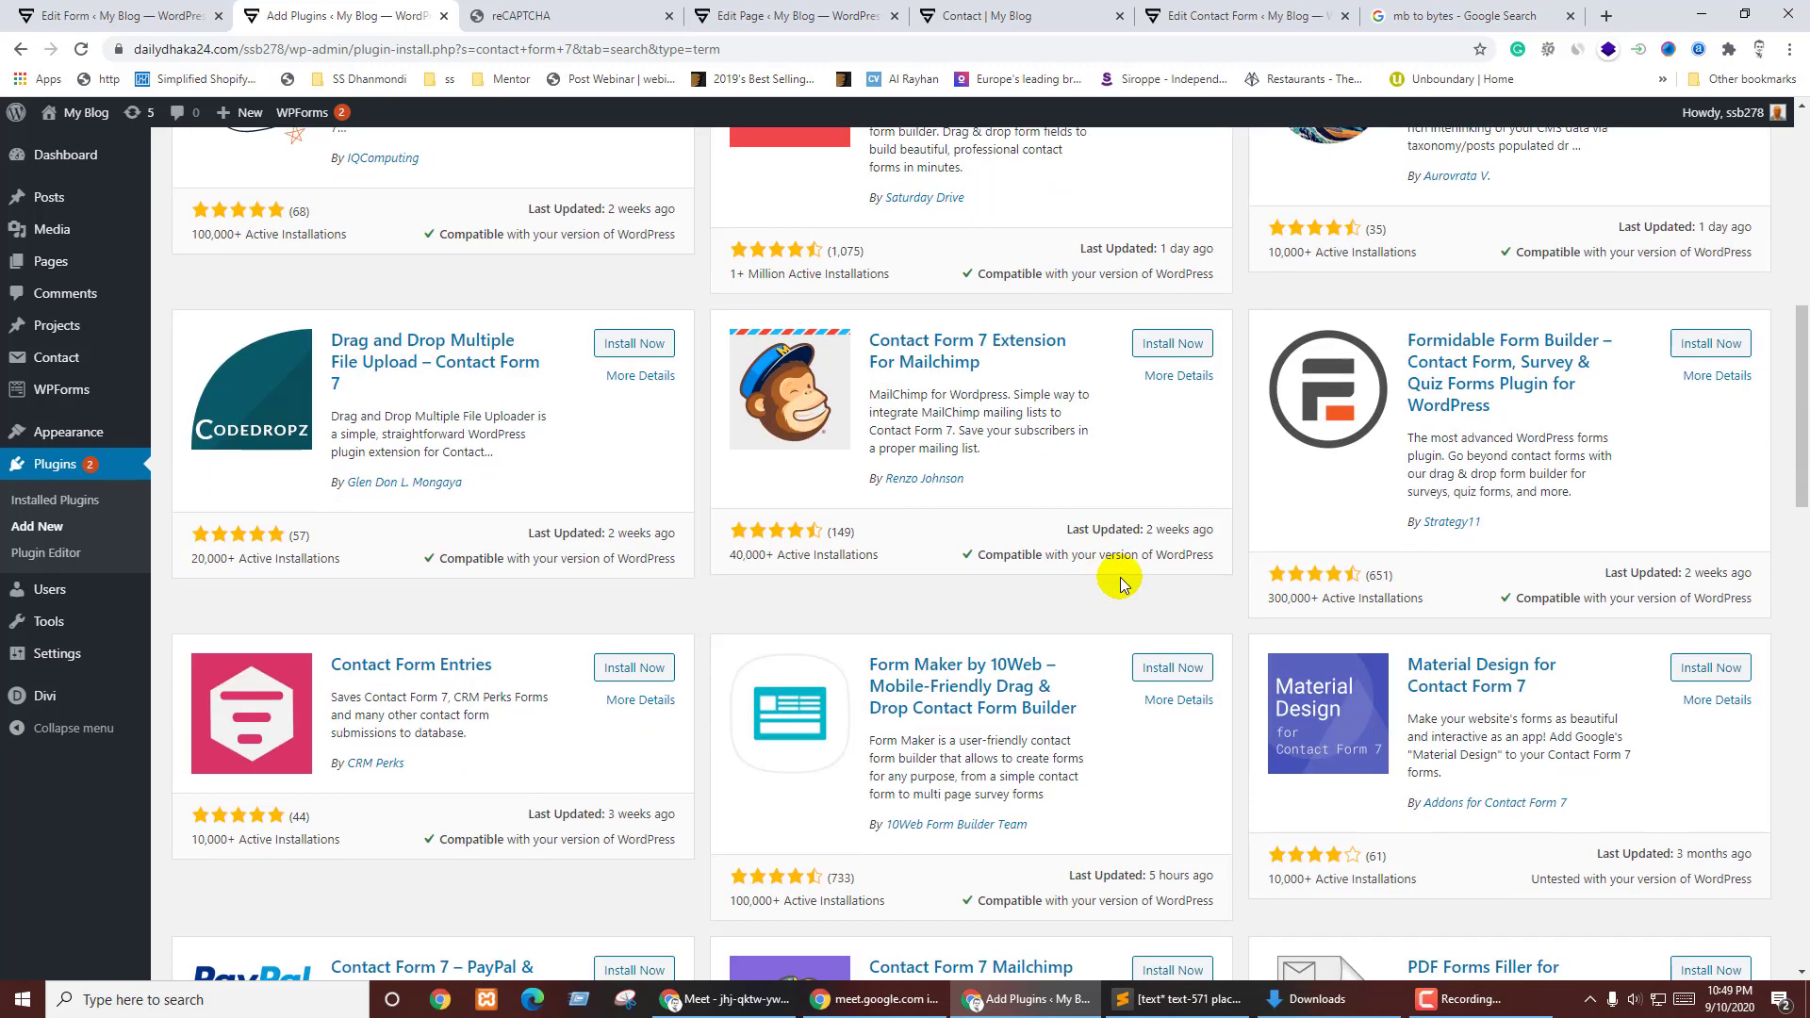
scroll(1120, 585, "down", 2)
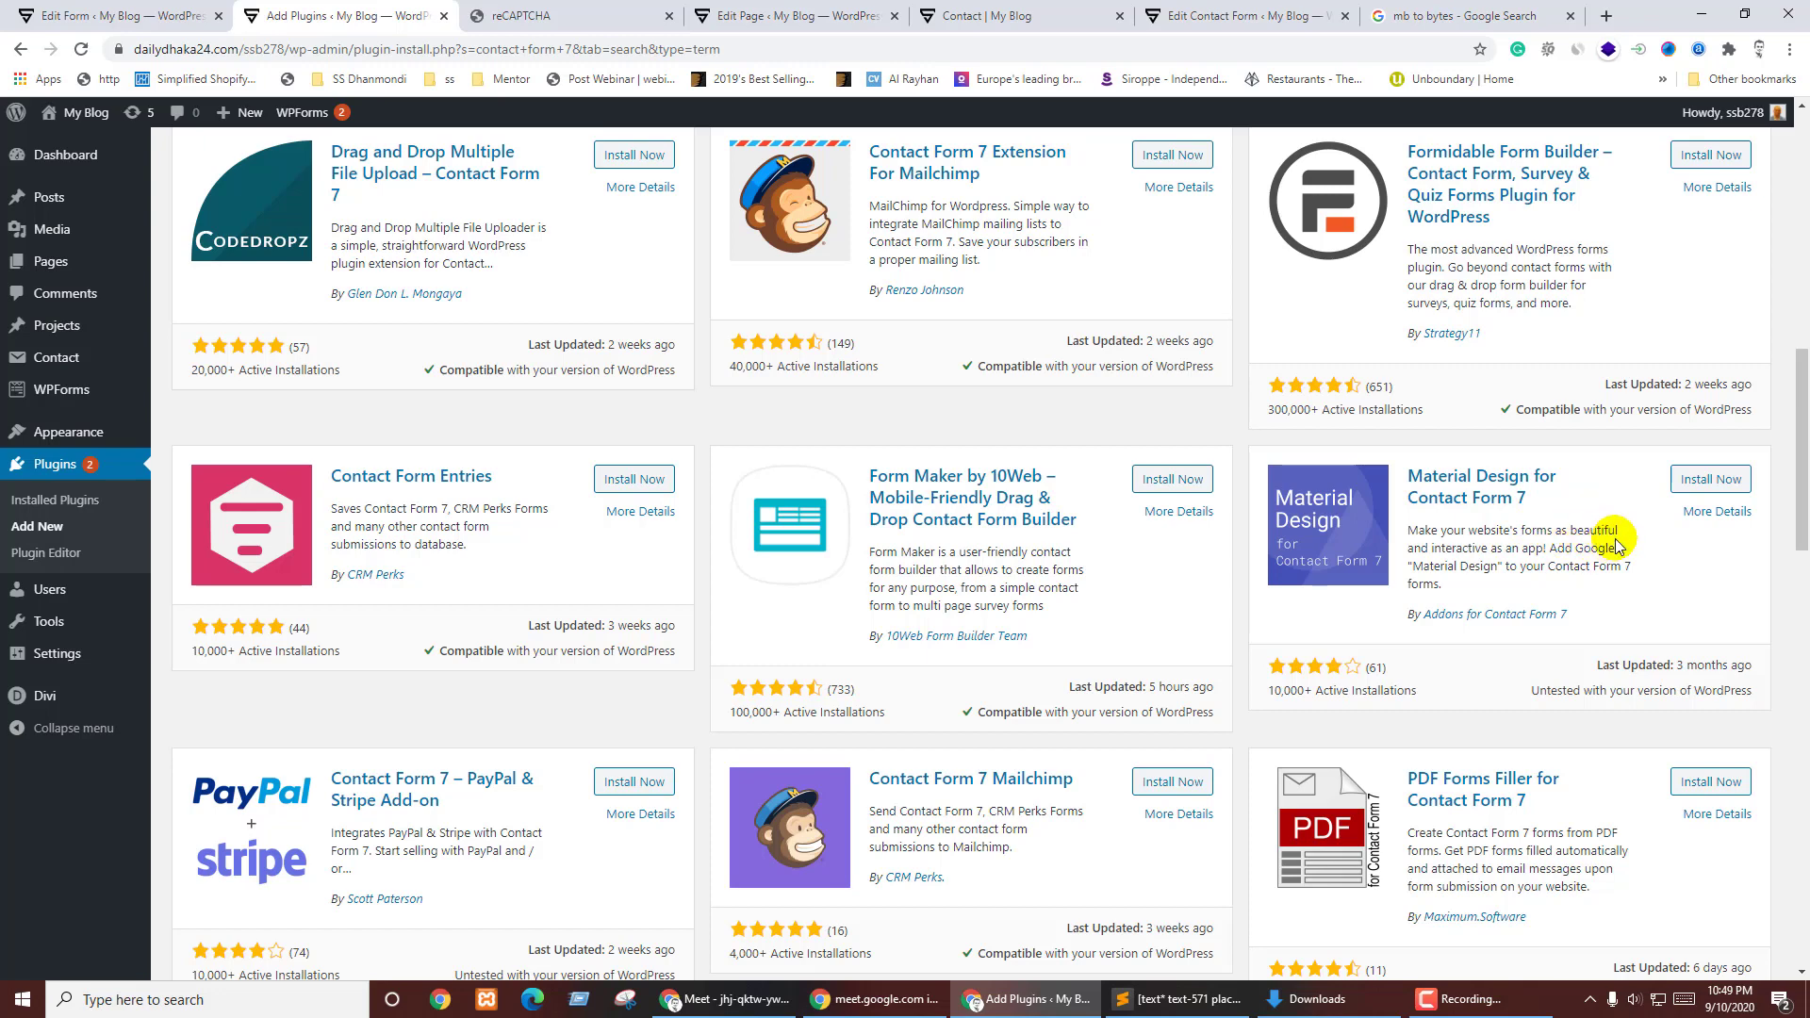
left_click(1708, 479)
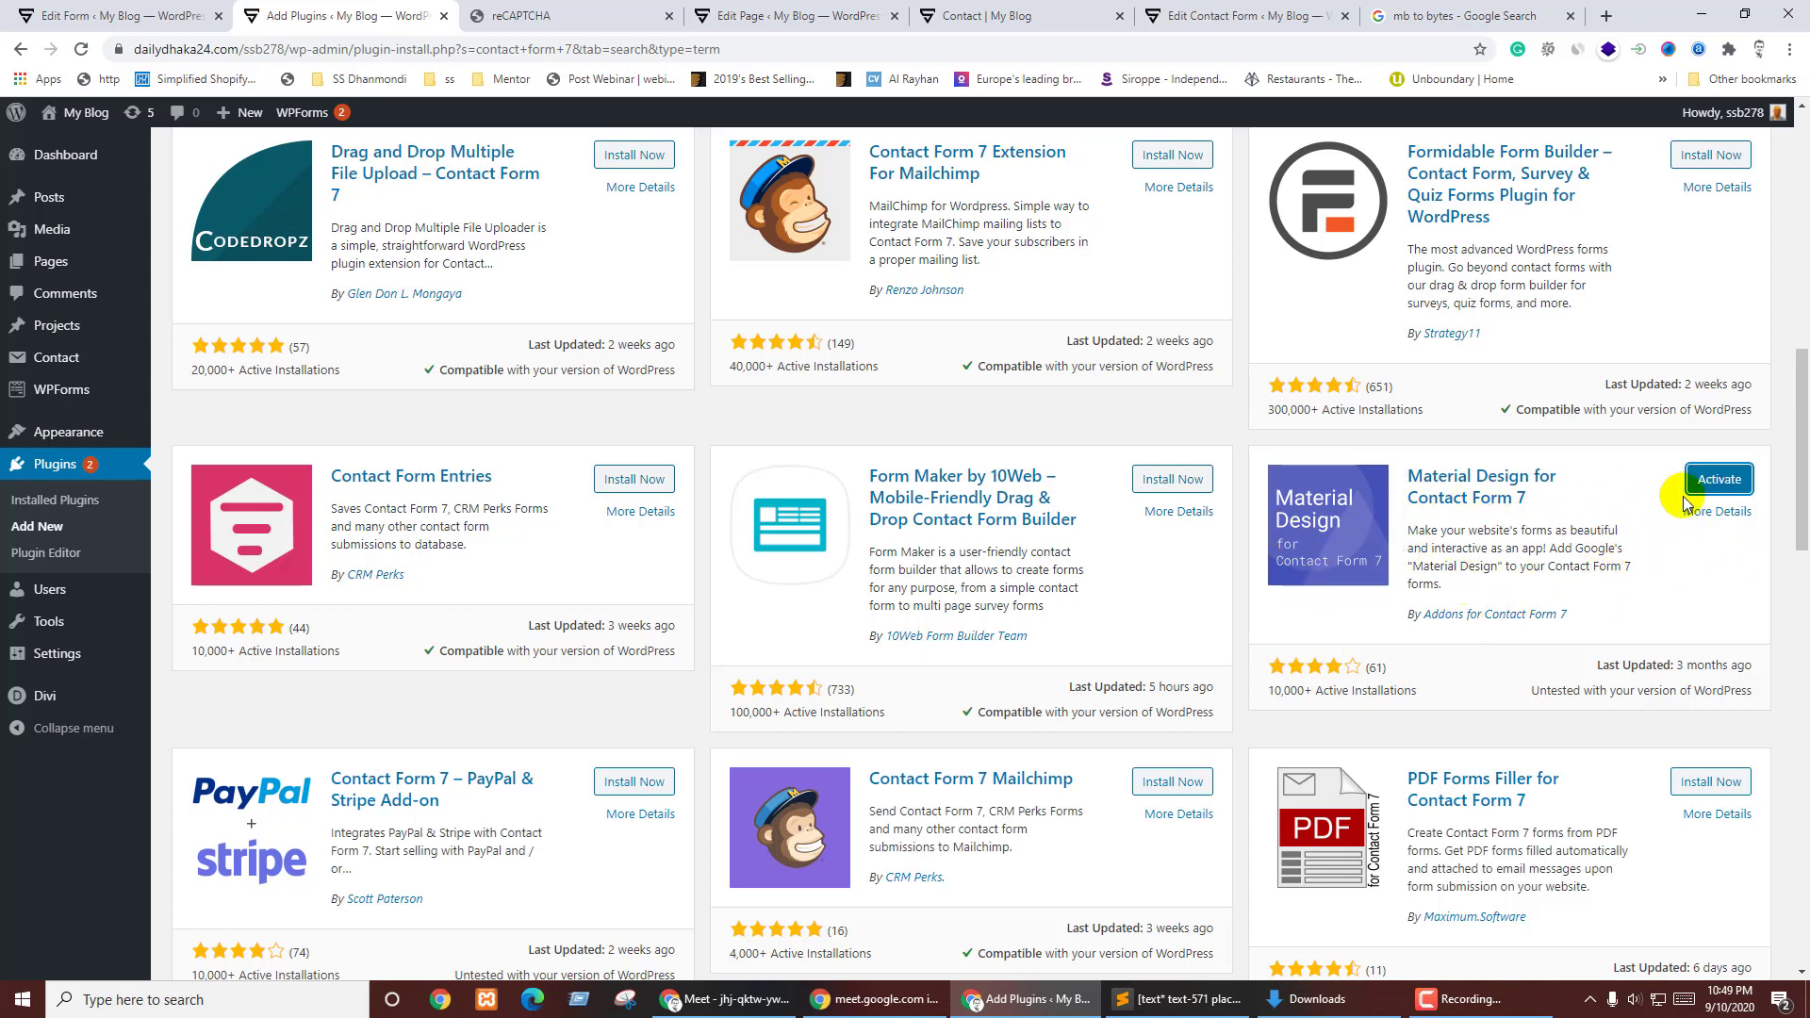
left_click(1723, 479)
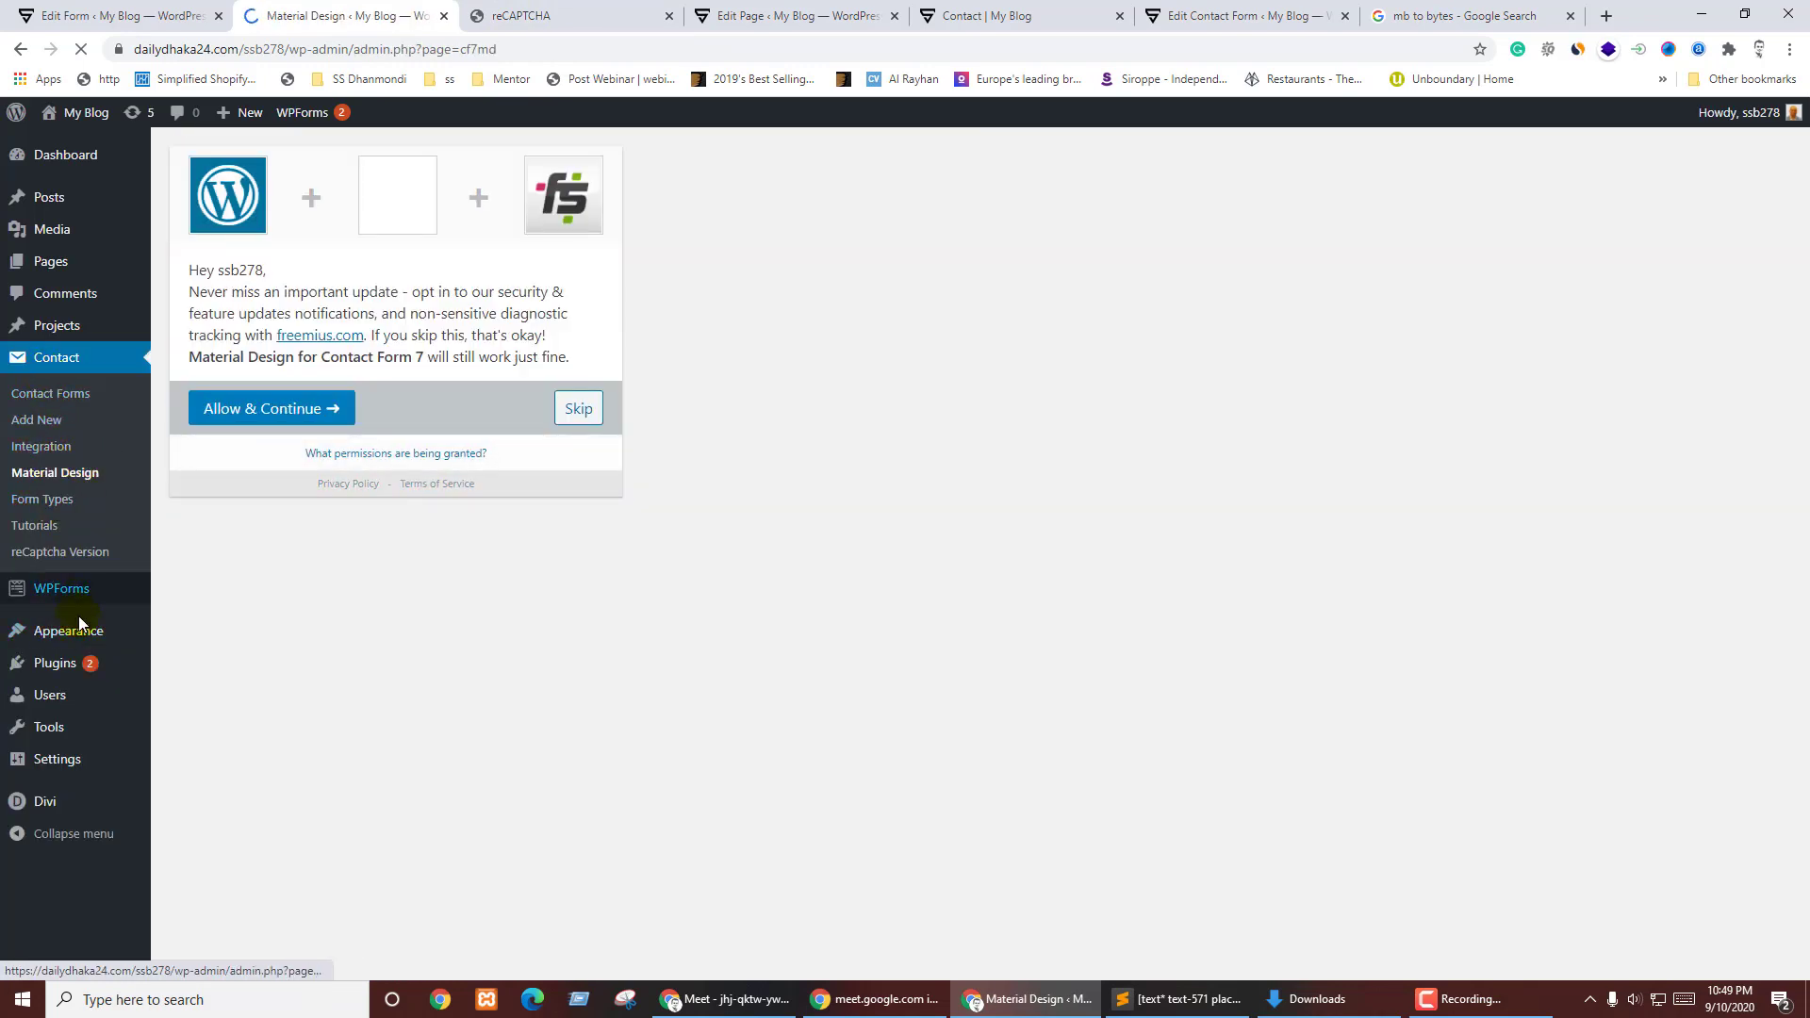
middle_click(54, 664)
left_click(547, 14)
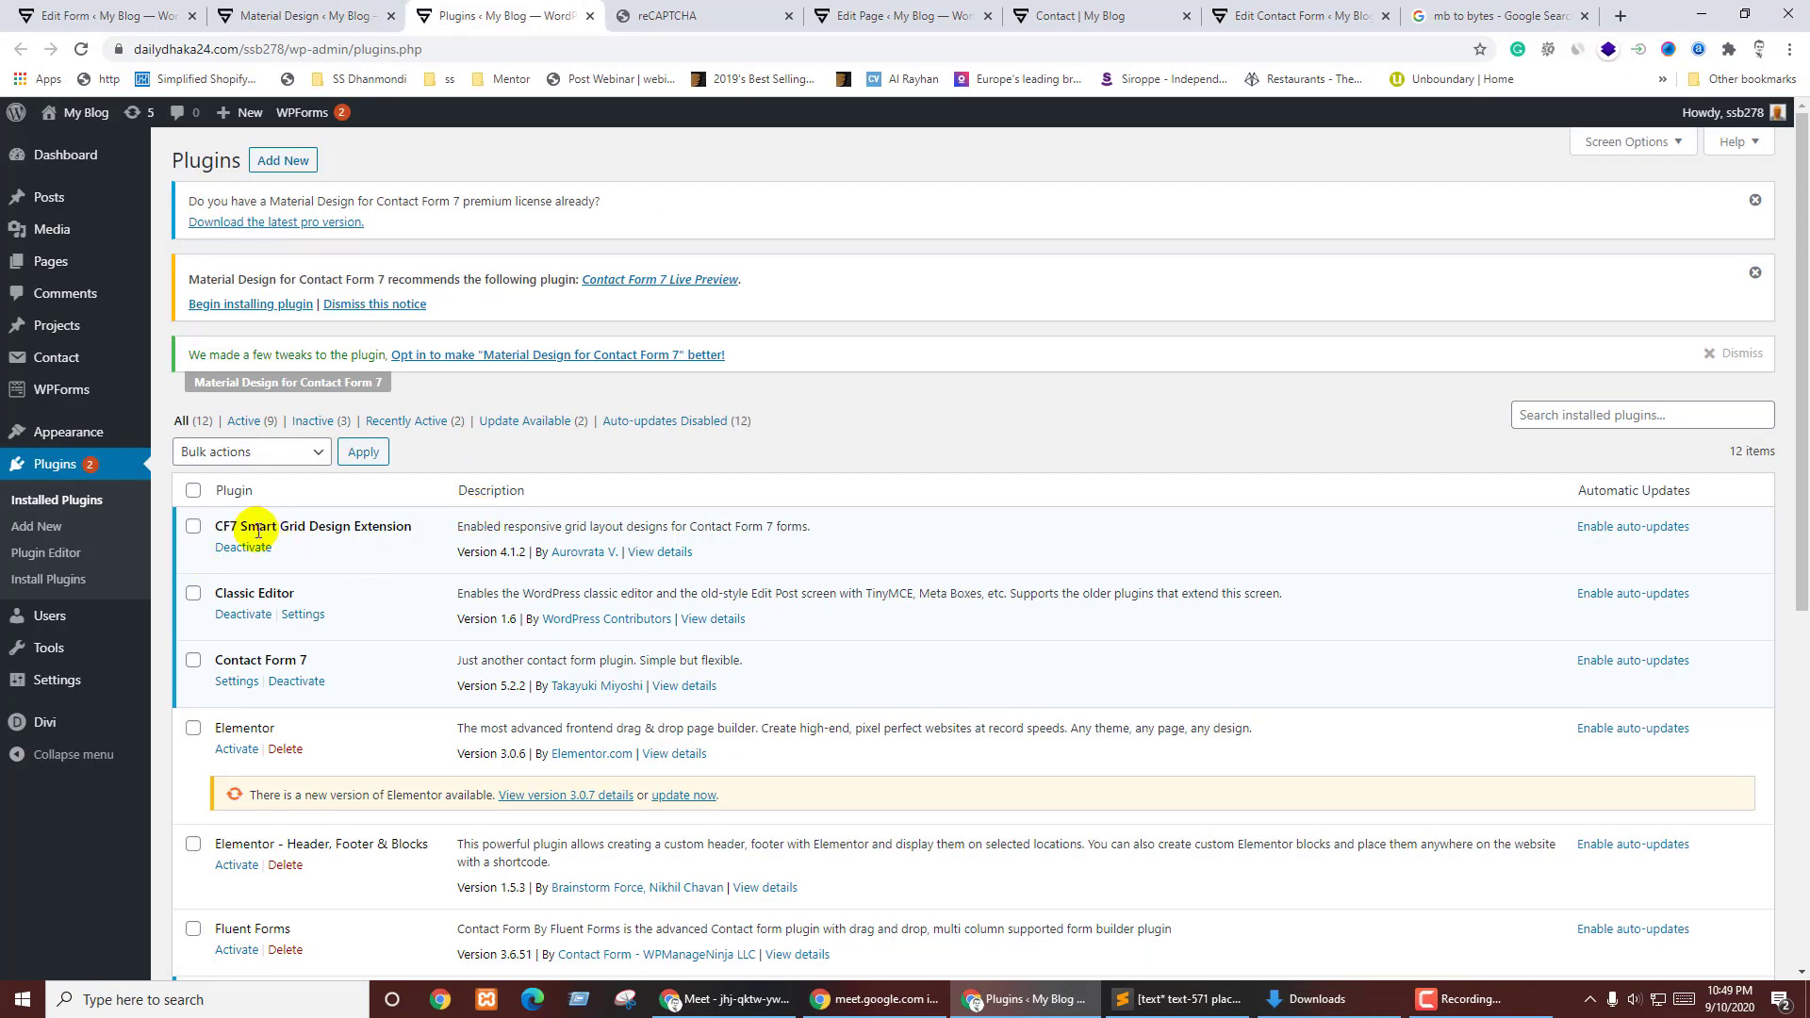
- Deactivate CF7 Smart Grid Design Extension and skip the Material Design usage-tracking opt-in
left_click(232, 557)
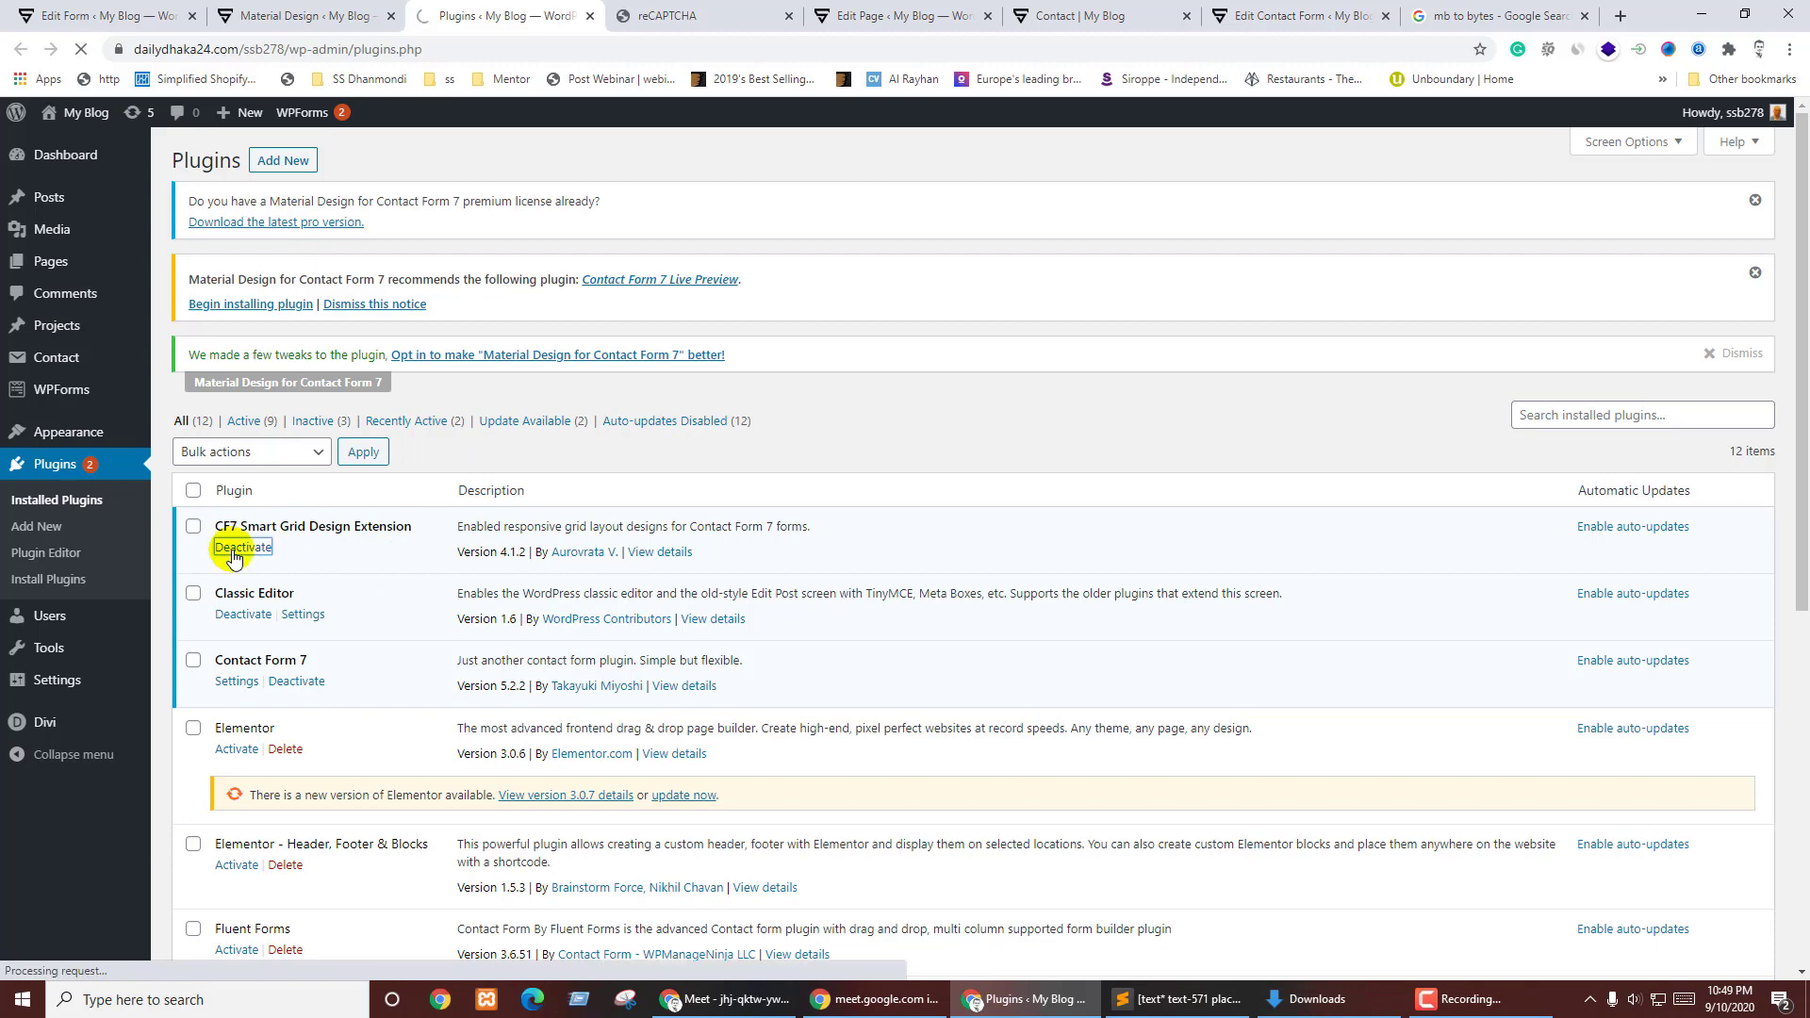
left_click(281, 7)
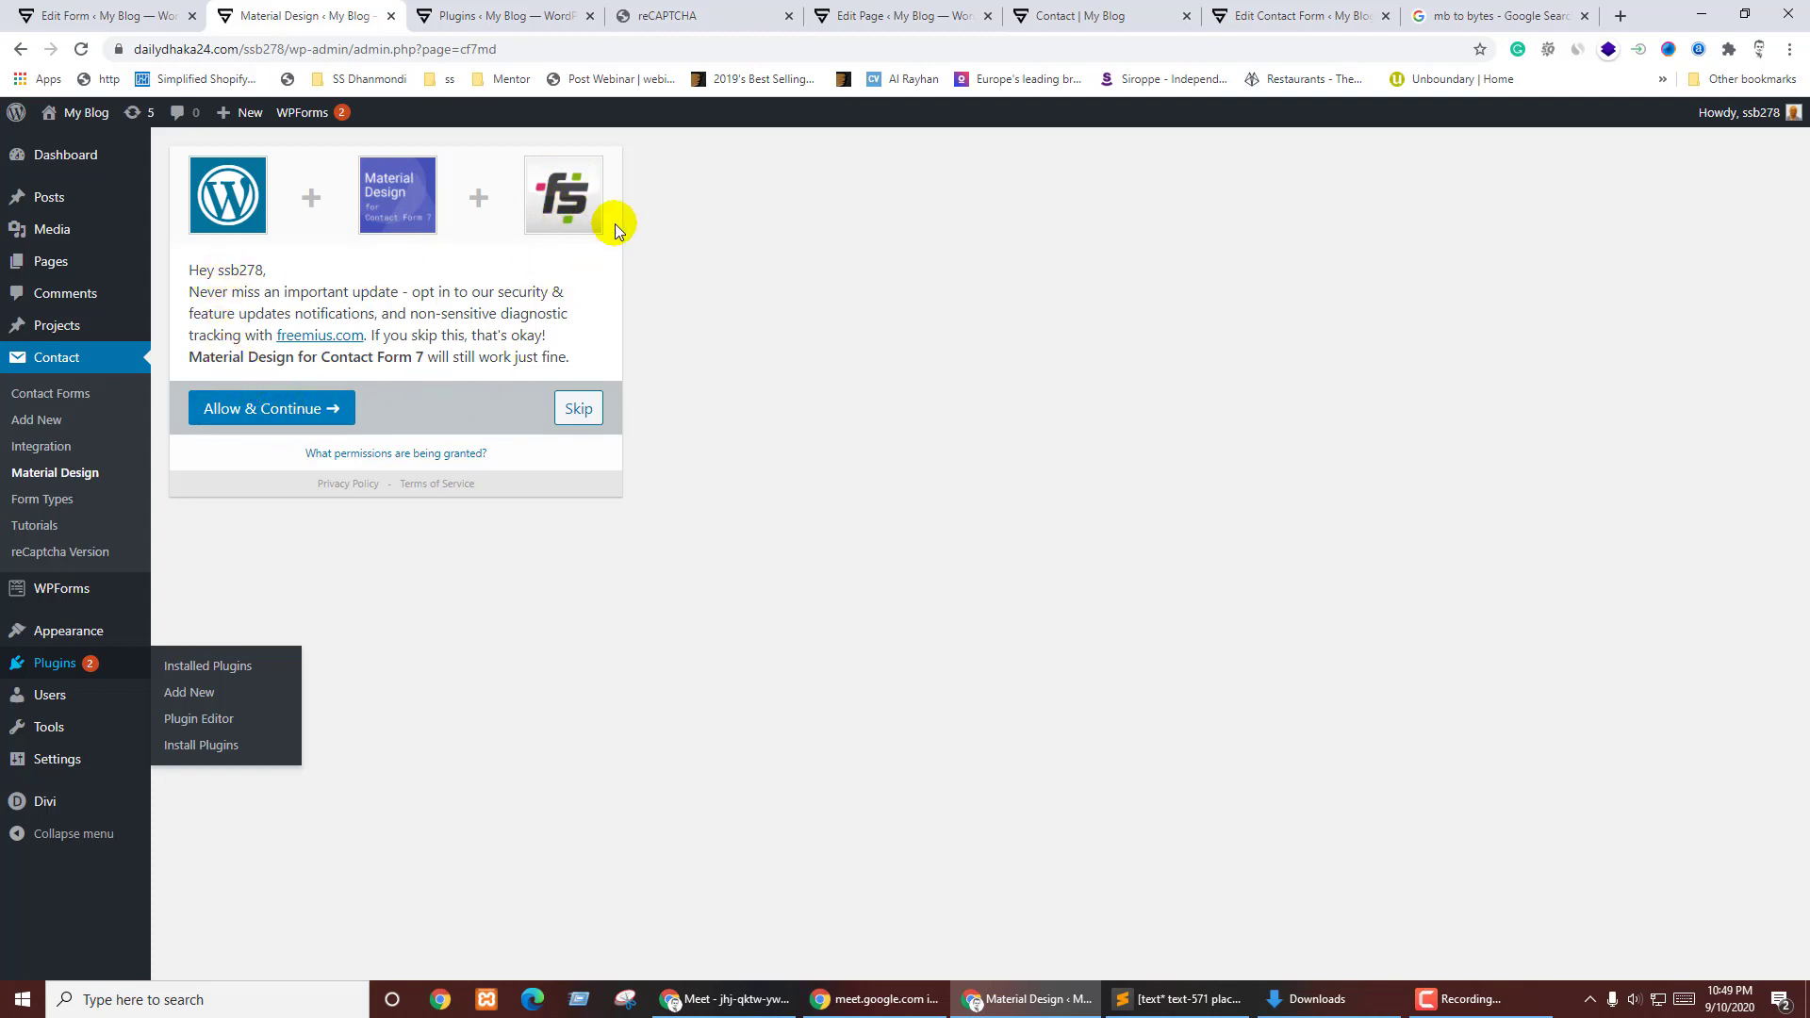
left_click(577, 411)
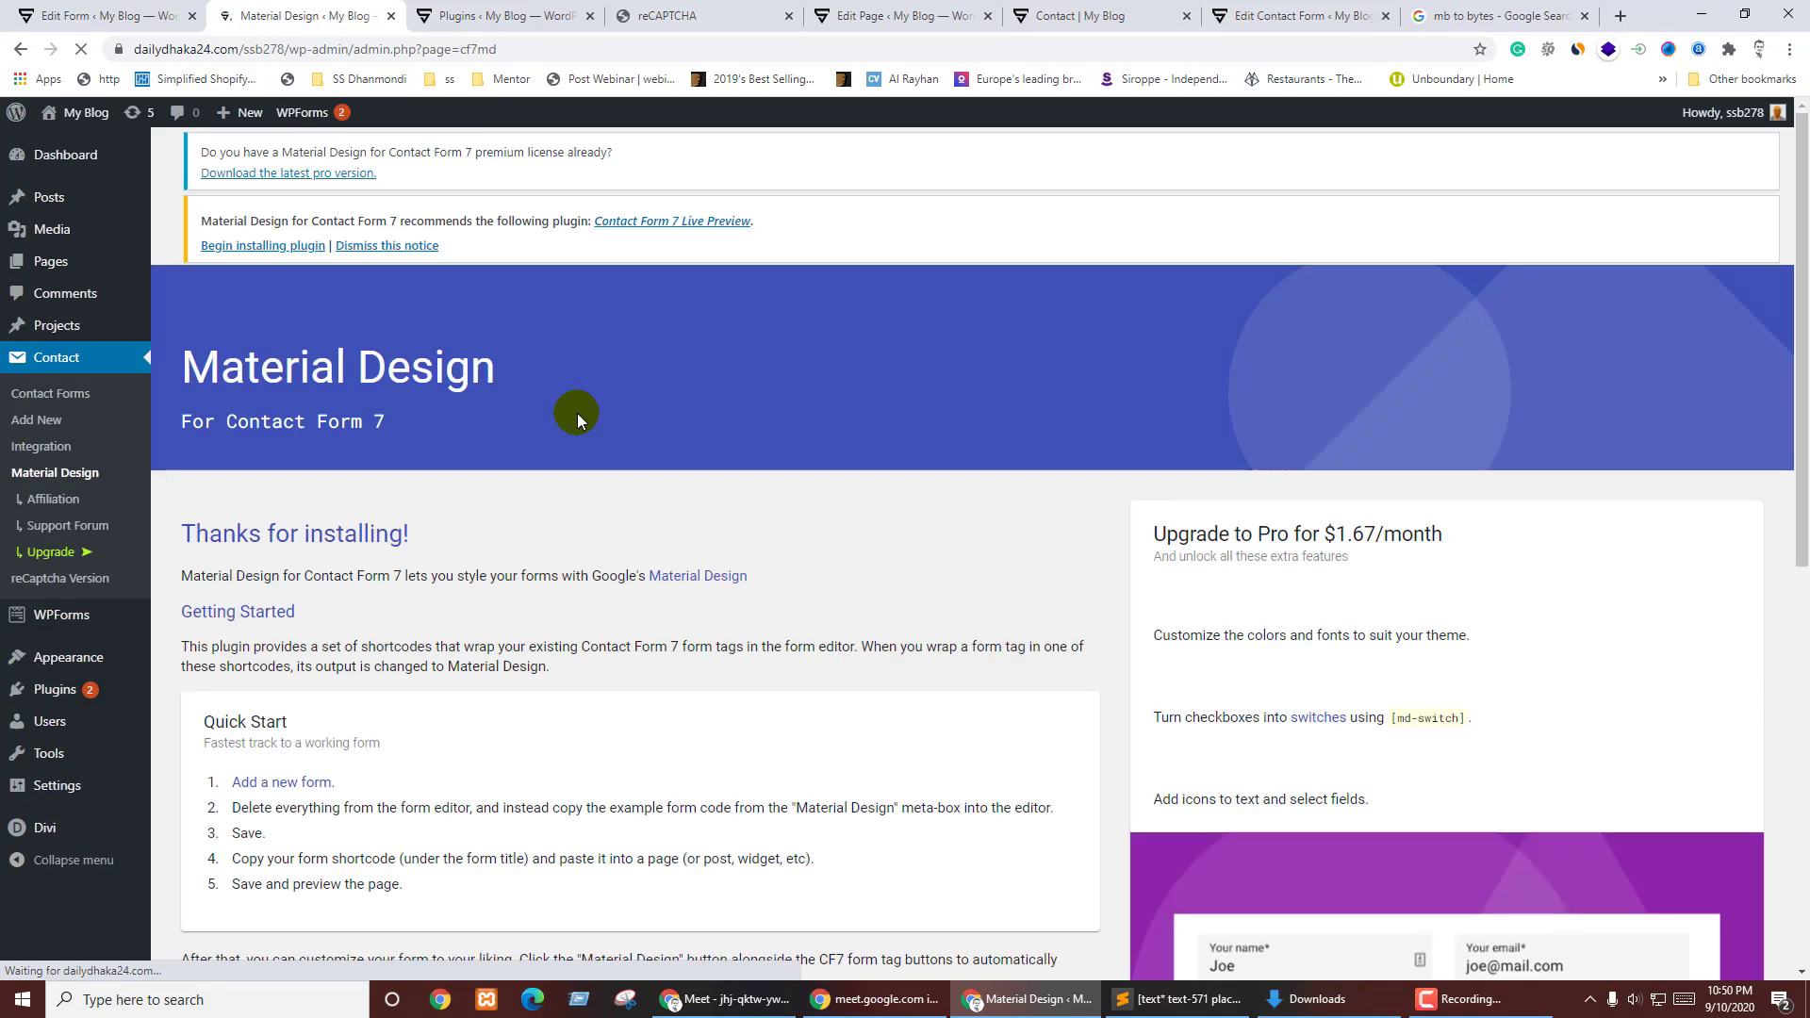
- Read through the Material Design for Contact Form 7 welcome and quick-start page
scroll(473, 523, "down", 6)
scroll(518, 424, "up", 6)
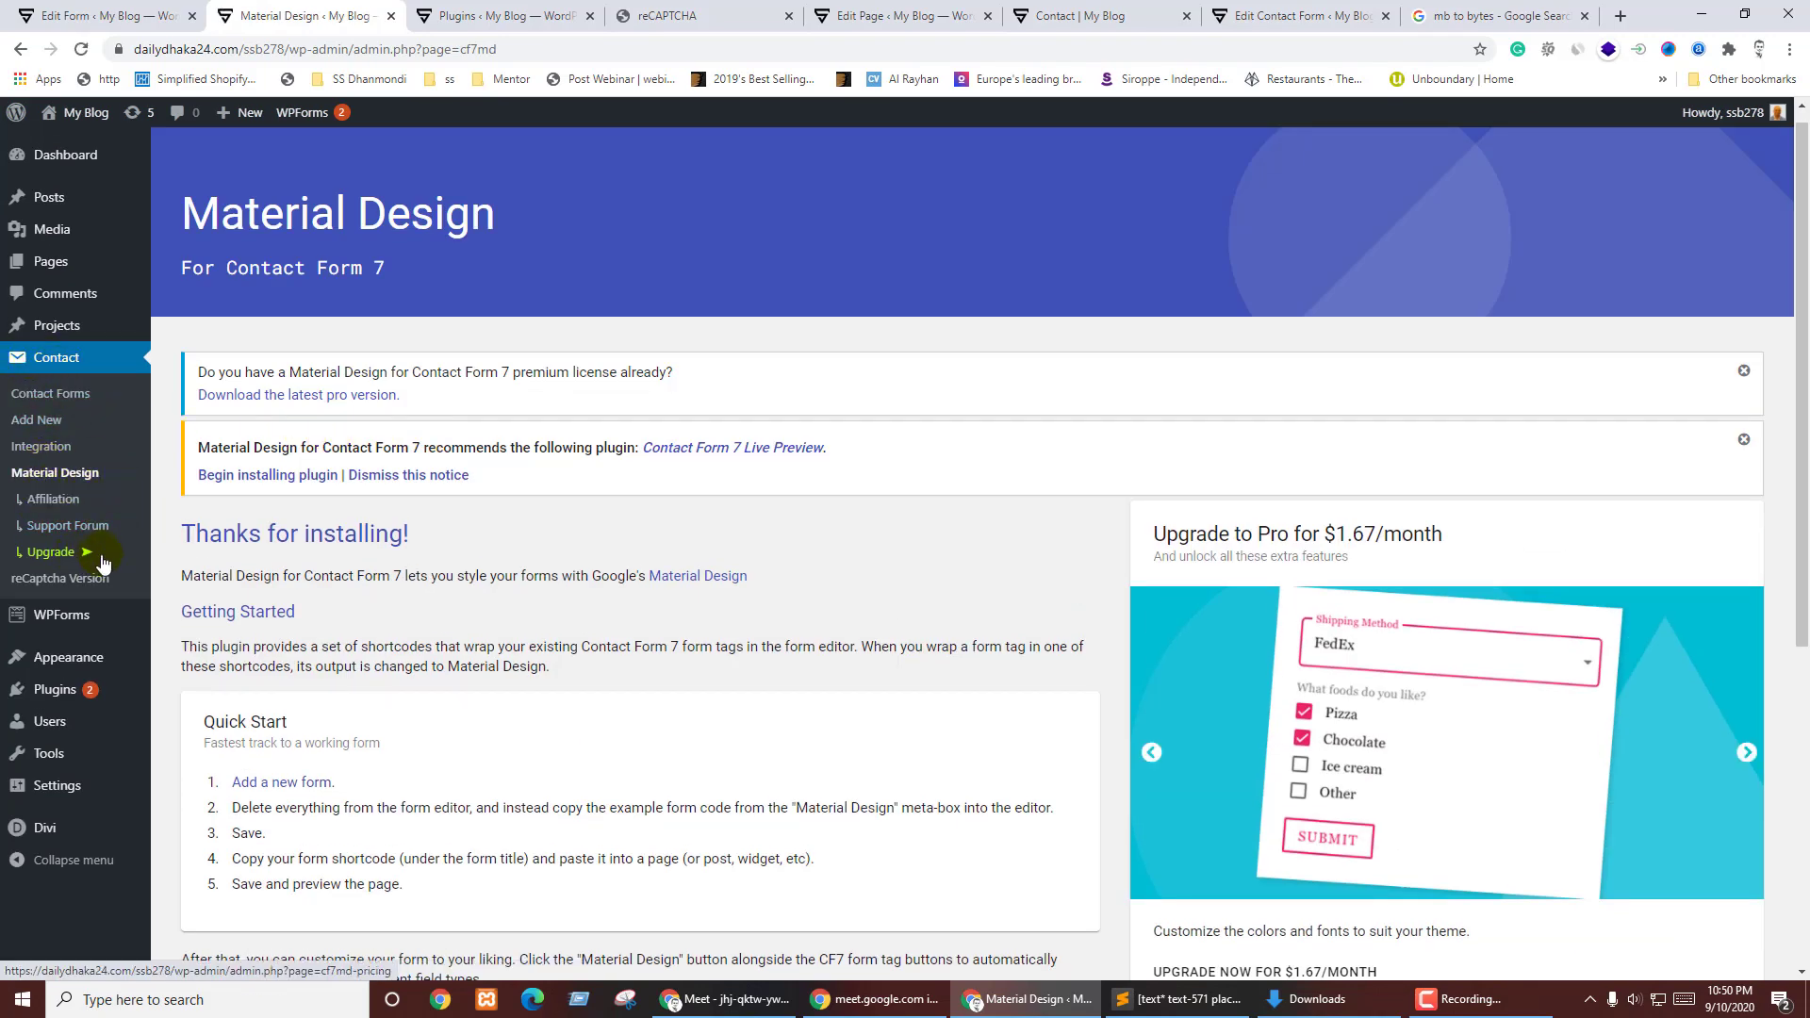
scroll(660, 546, "down", 6)
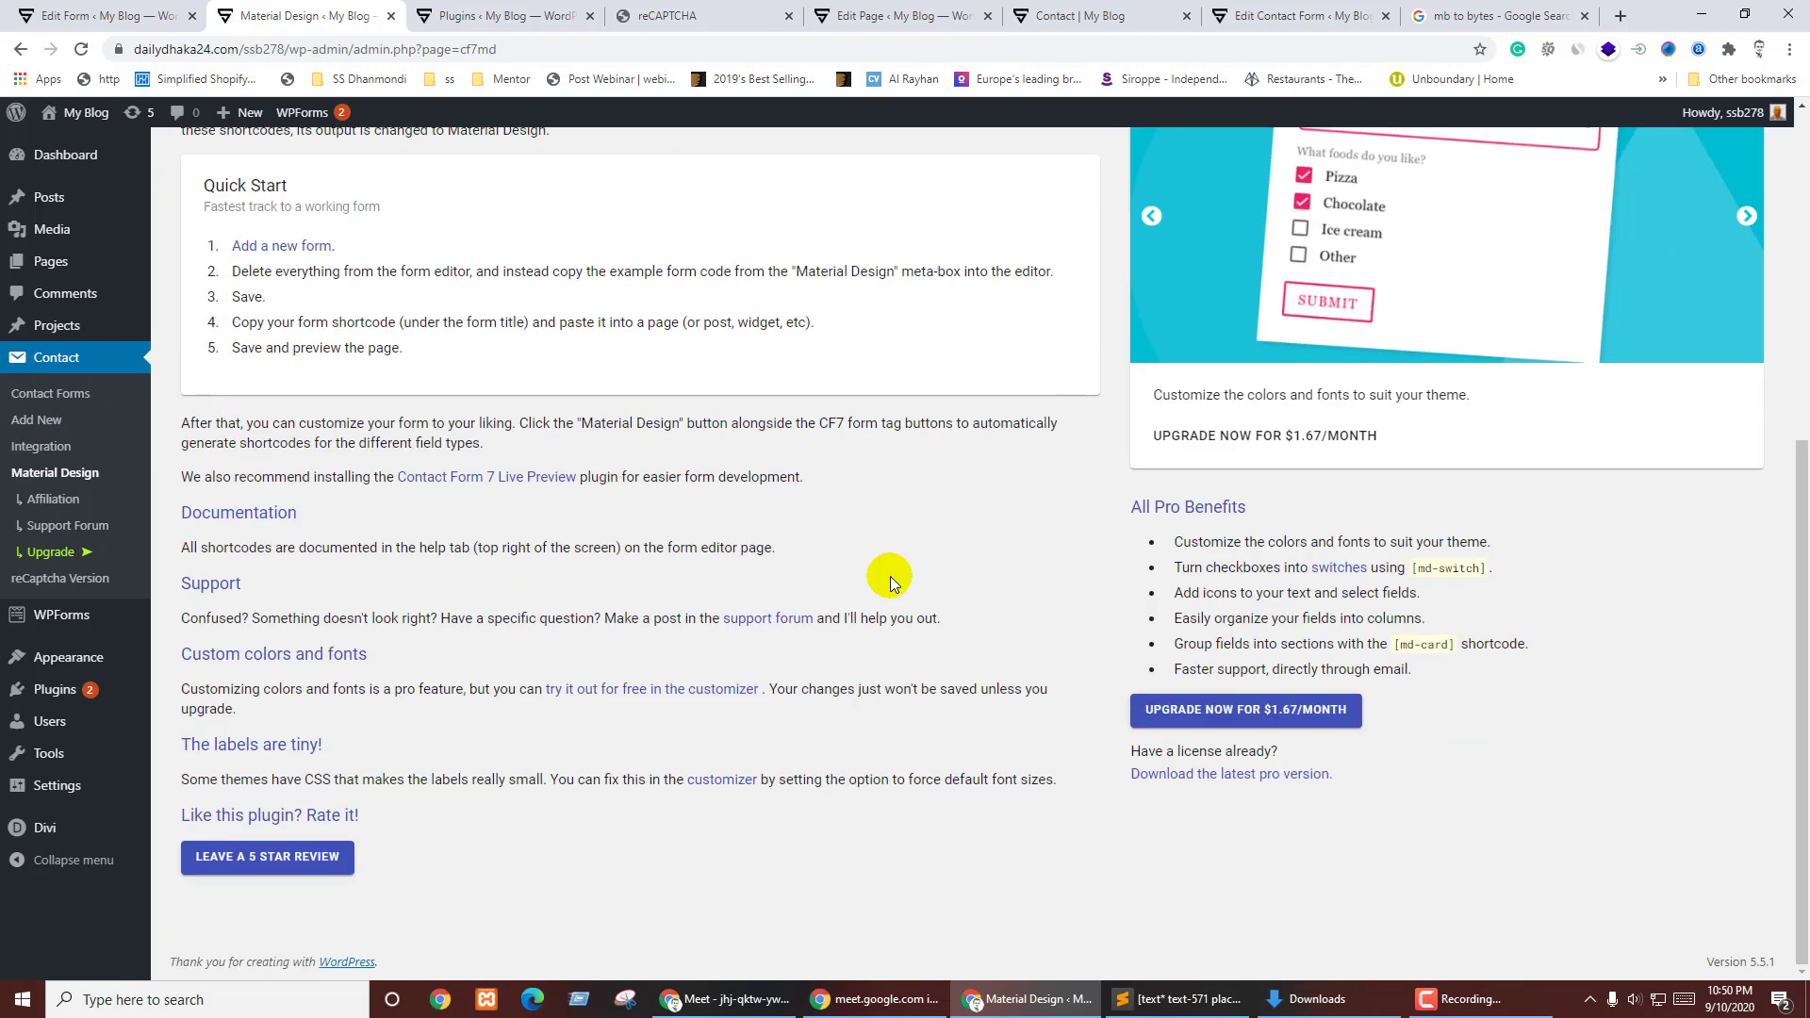
scroll(166, 551, "up", 6)
key("shift+F10")
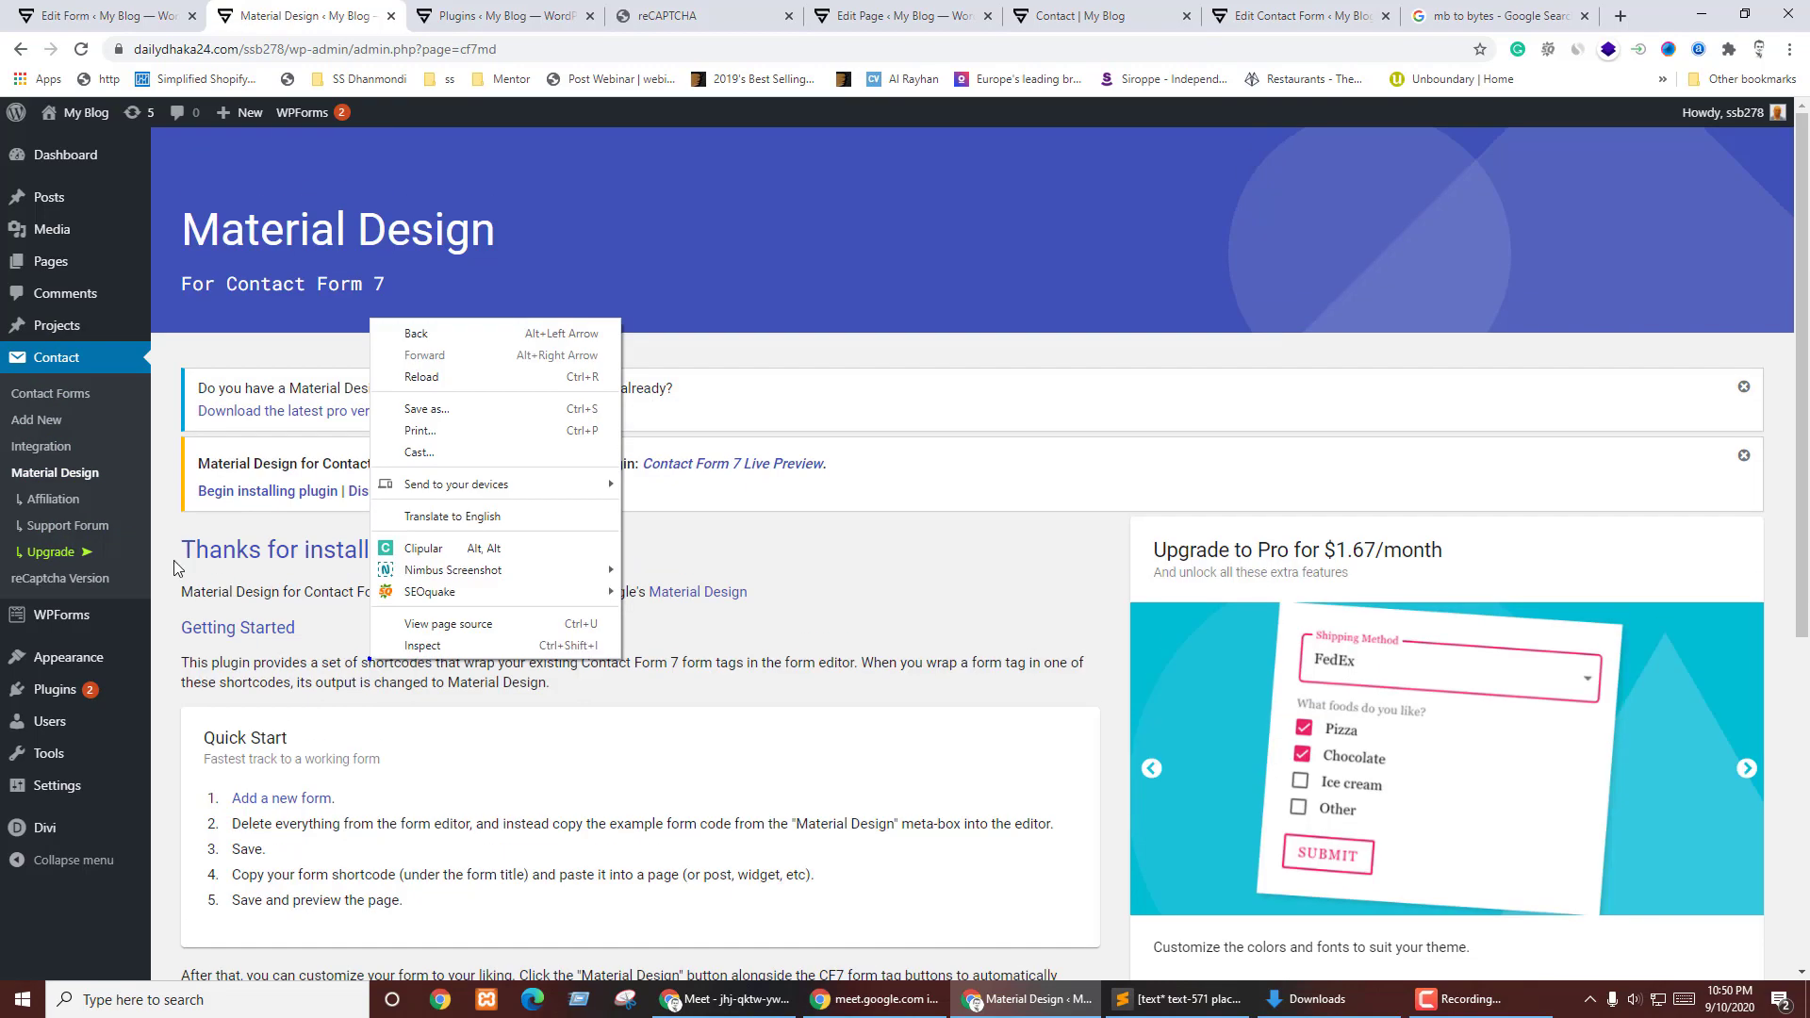
scroll(358, 666, "down", 4)
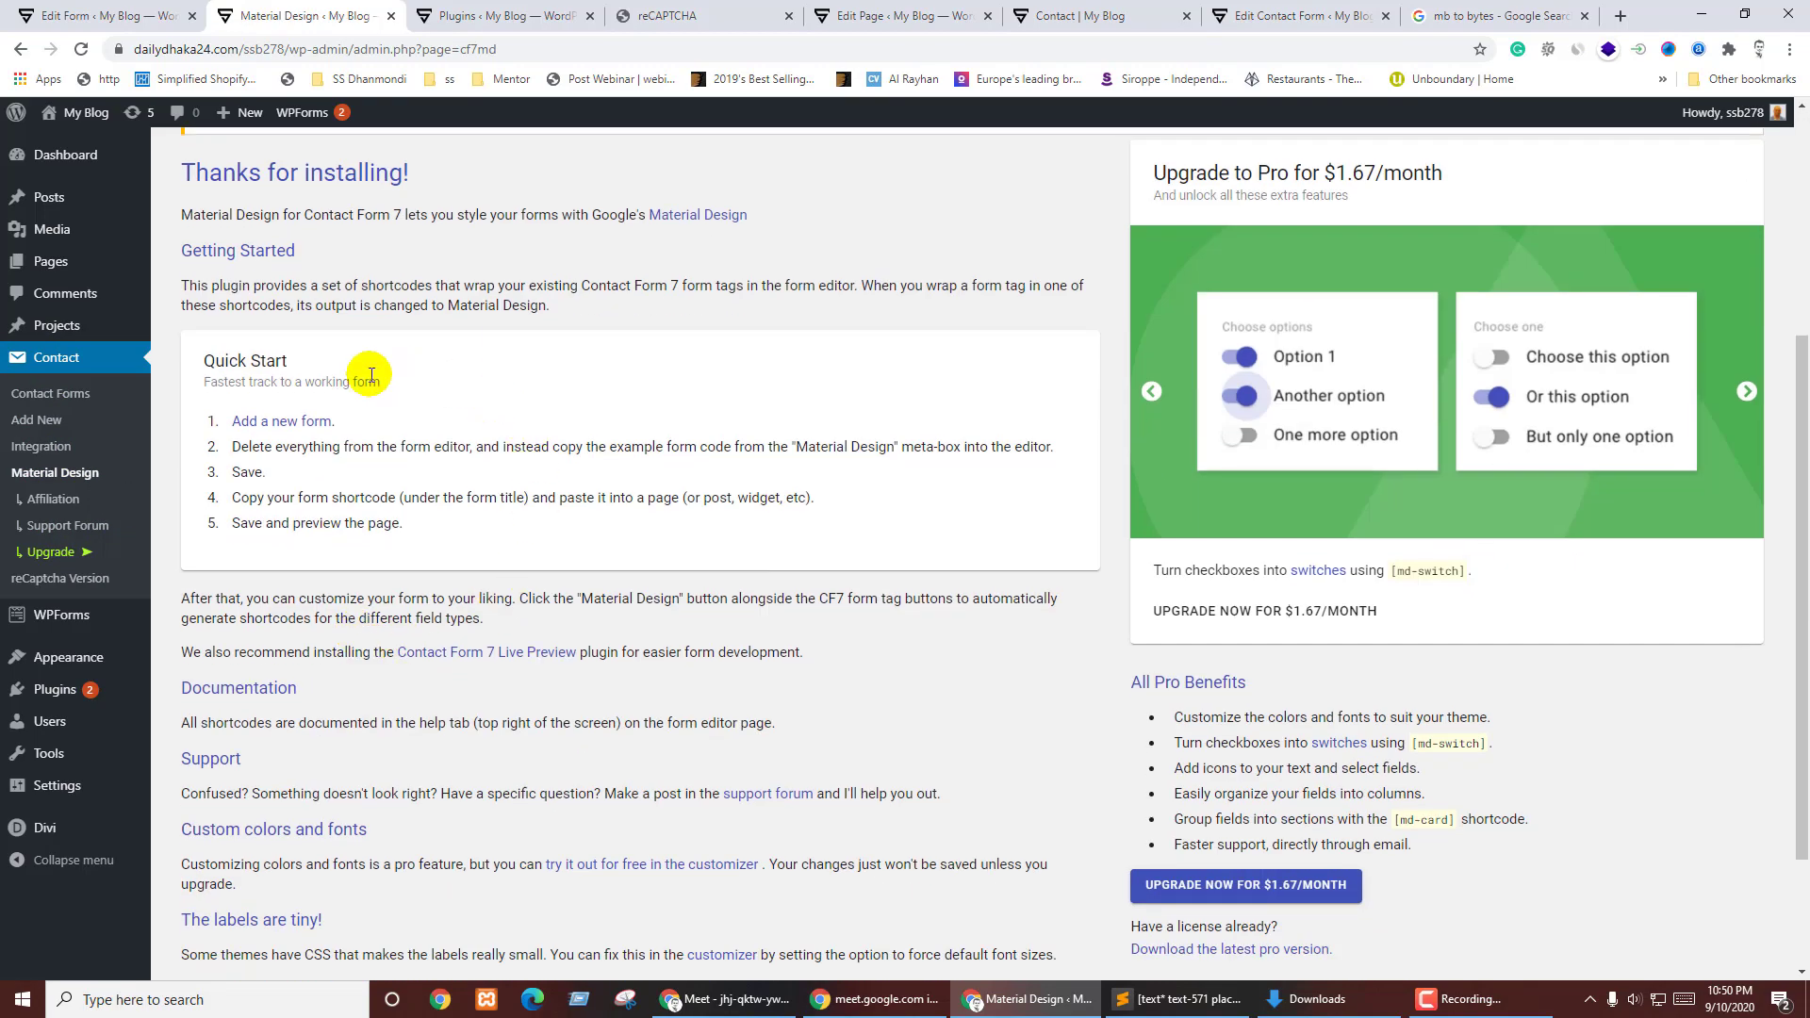
scroll(273, 460, "down", 2)
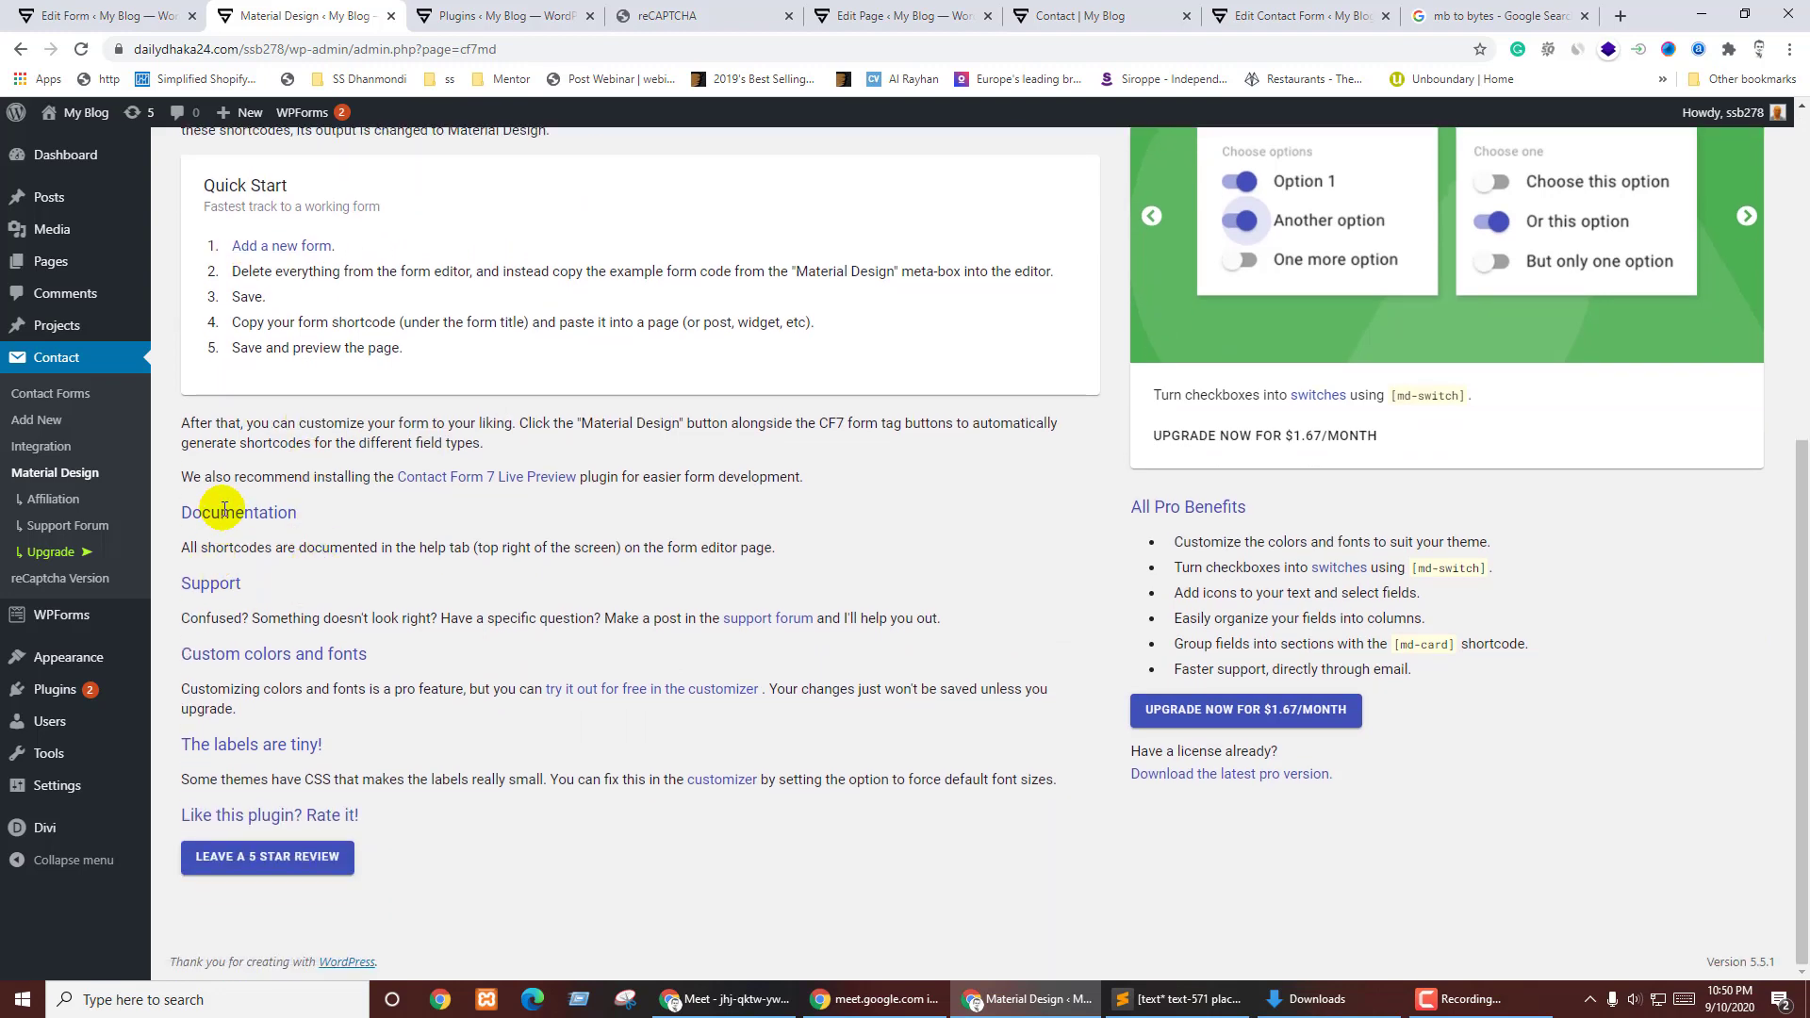
- Review the Contact Form 7 Live Preview plugin details, then close them
left_click(525, 477)
left_click(617, 16)
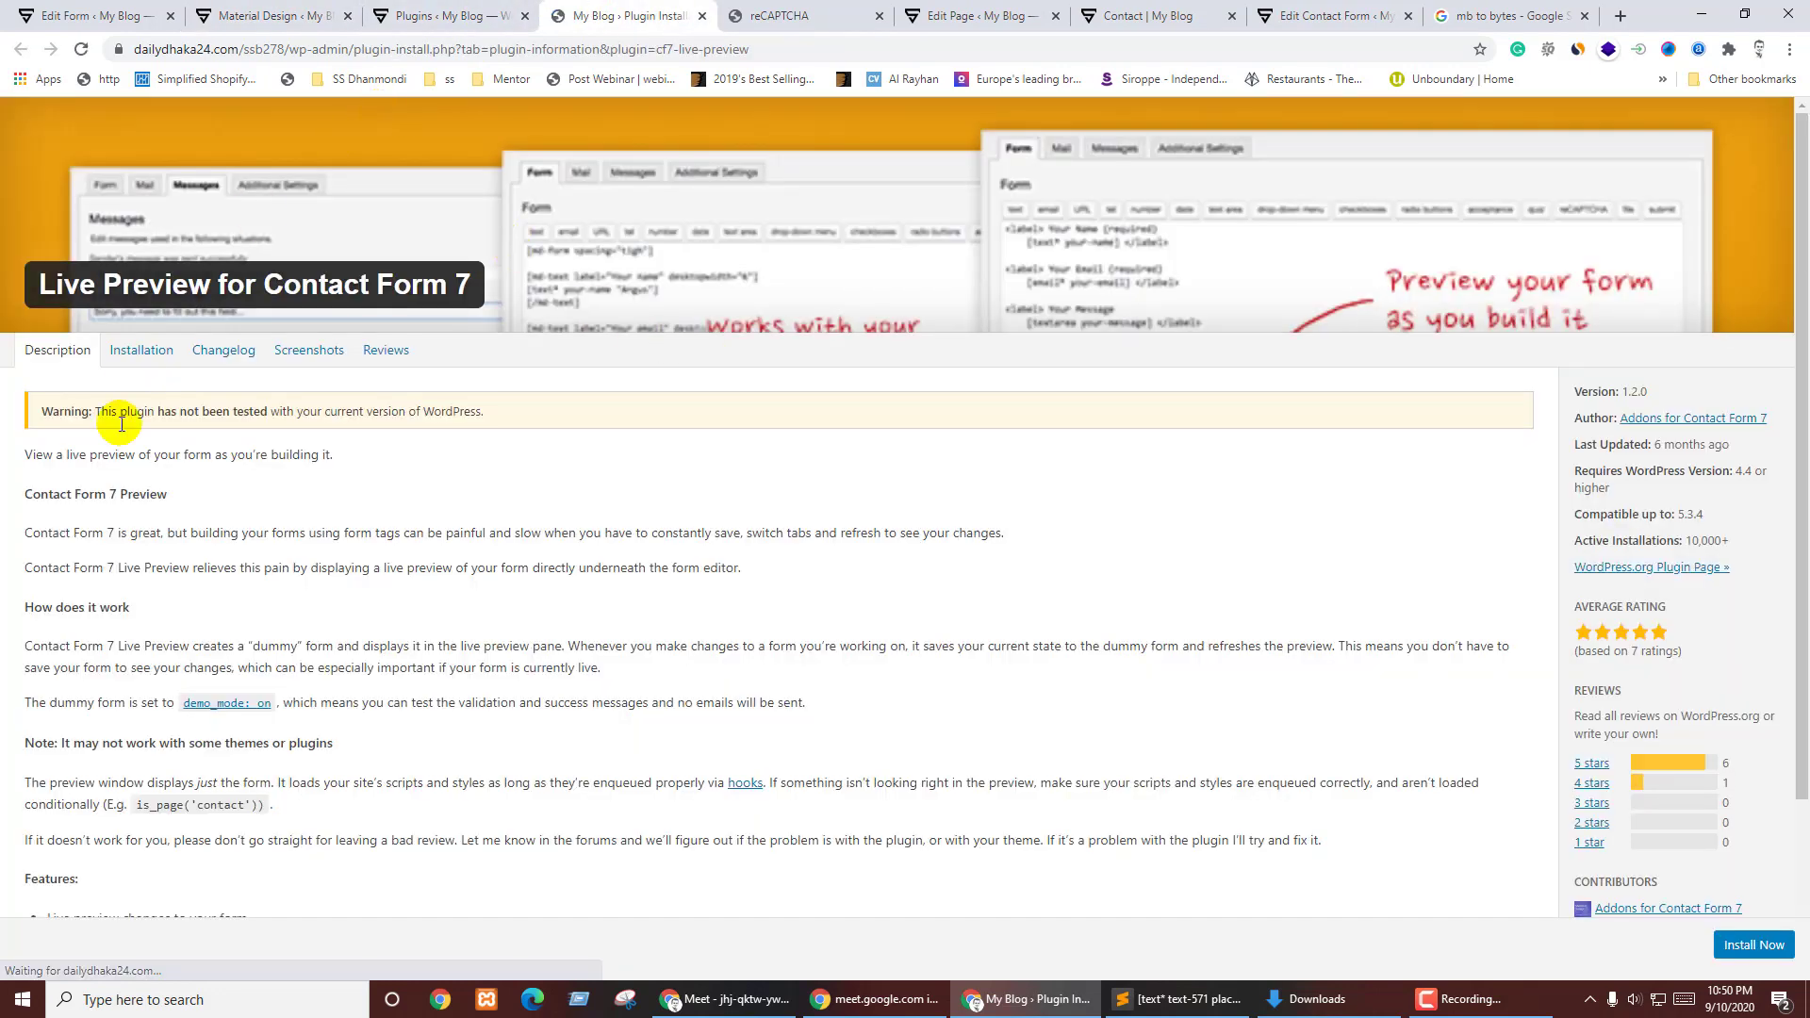
scroll(243, 518, "down", 2)
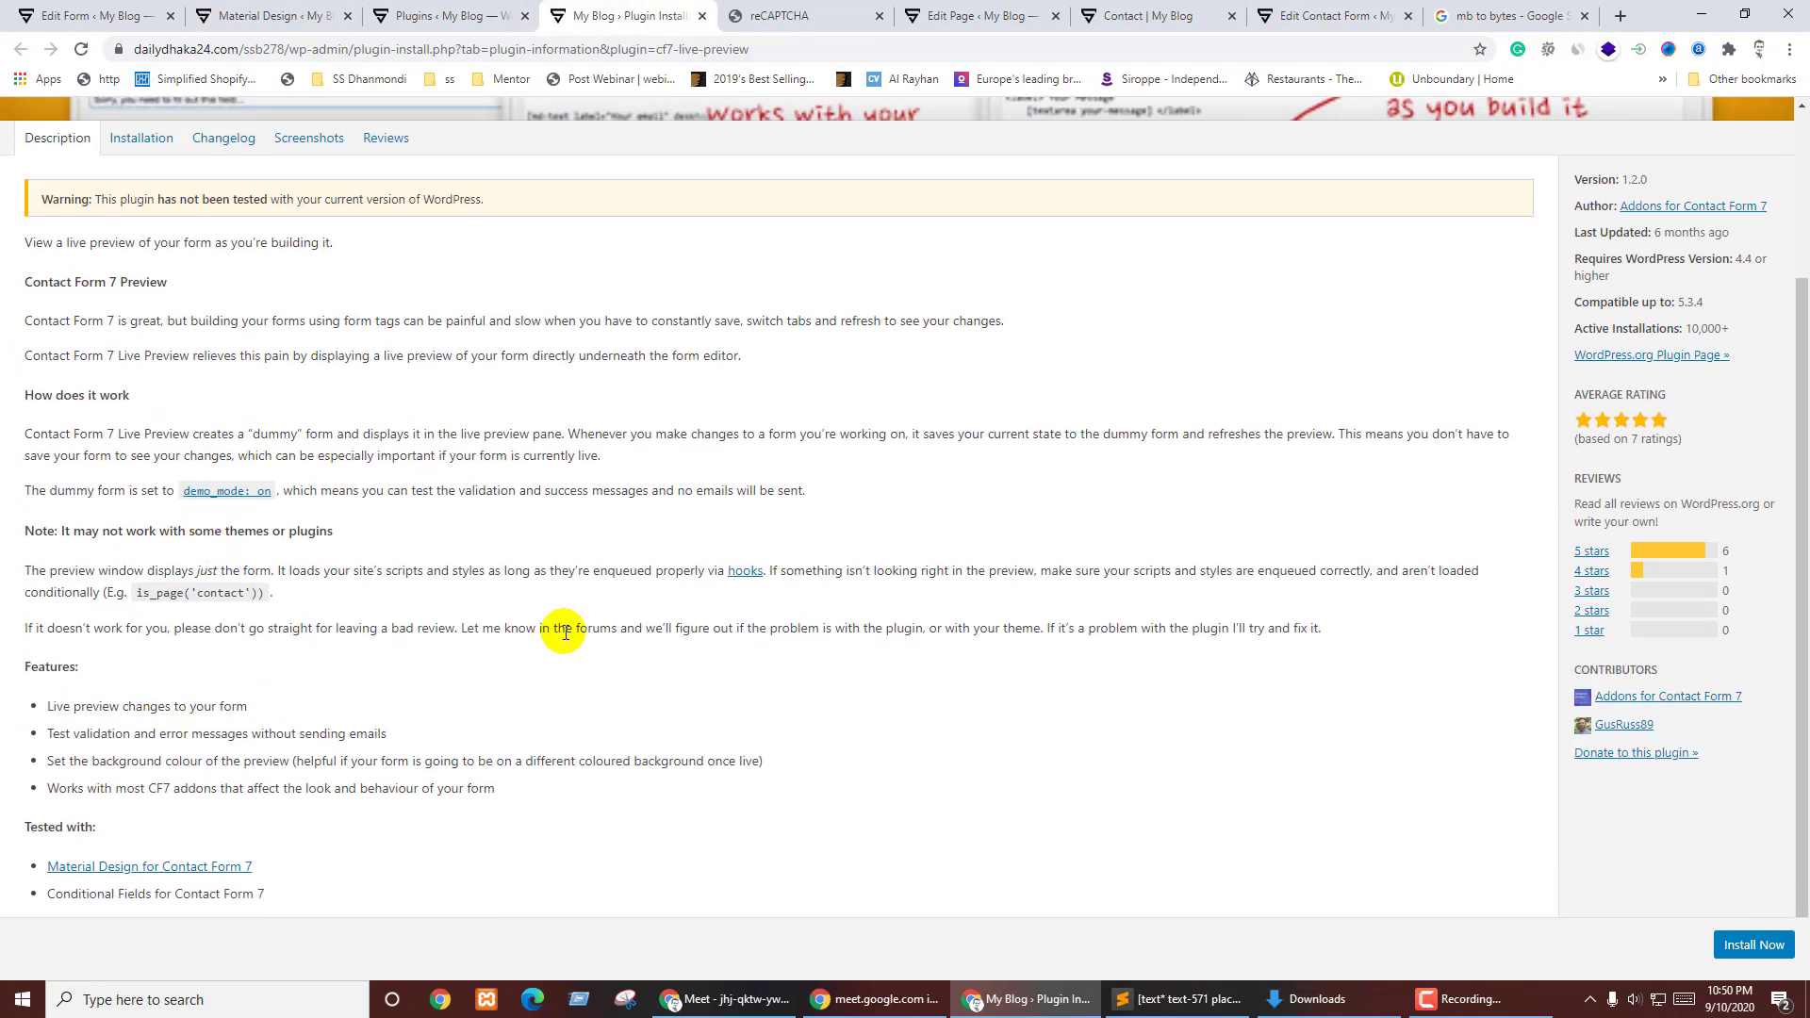
scroll(564, 633, "up", 2)
left_click(702, 16)
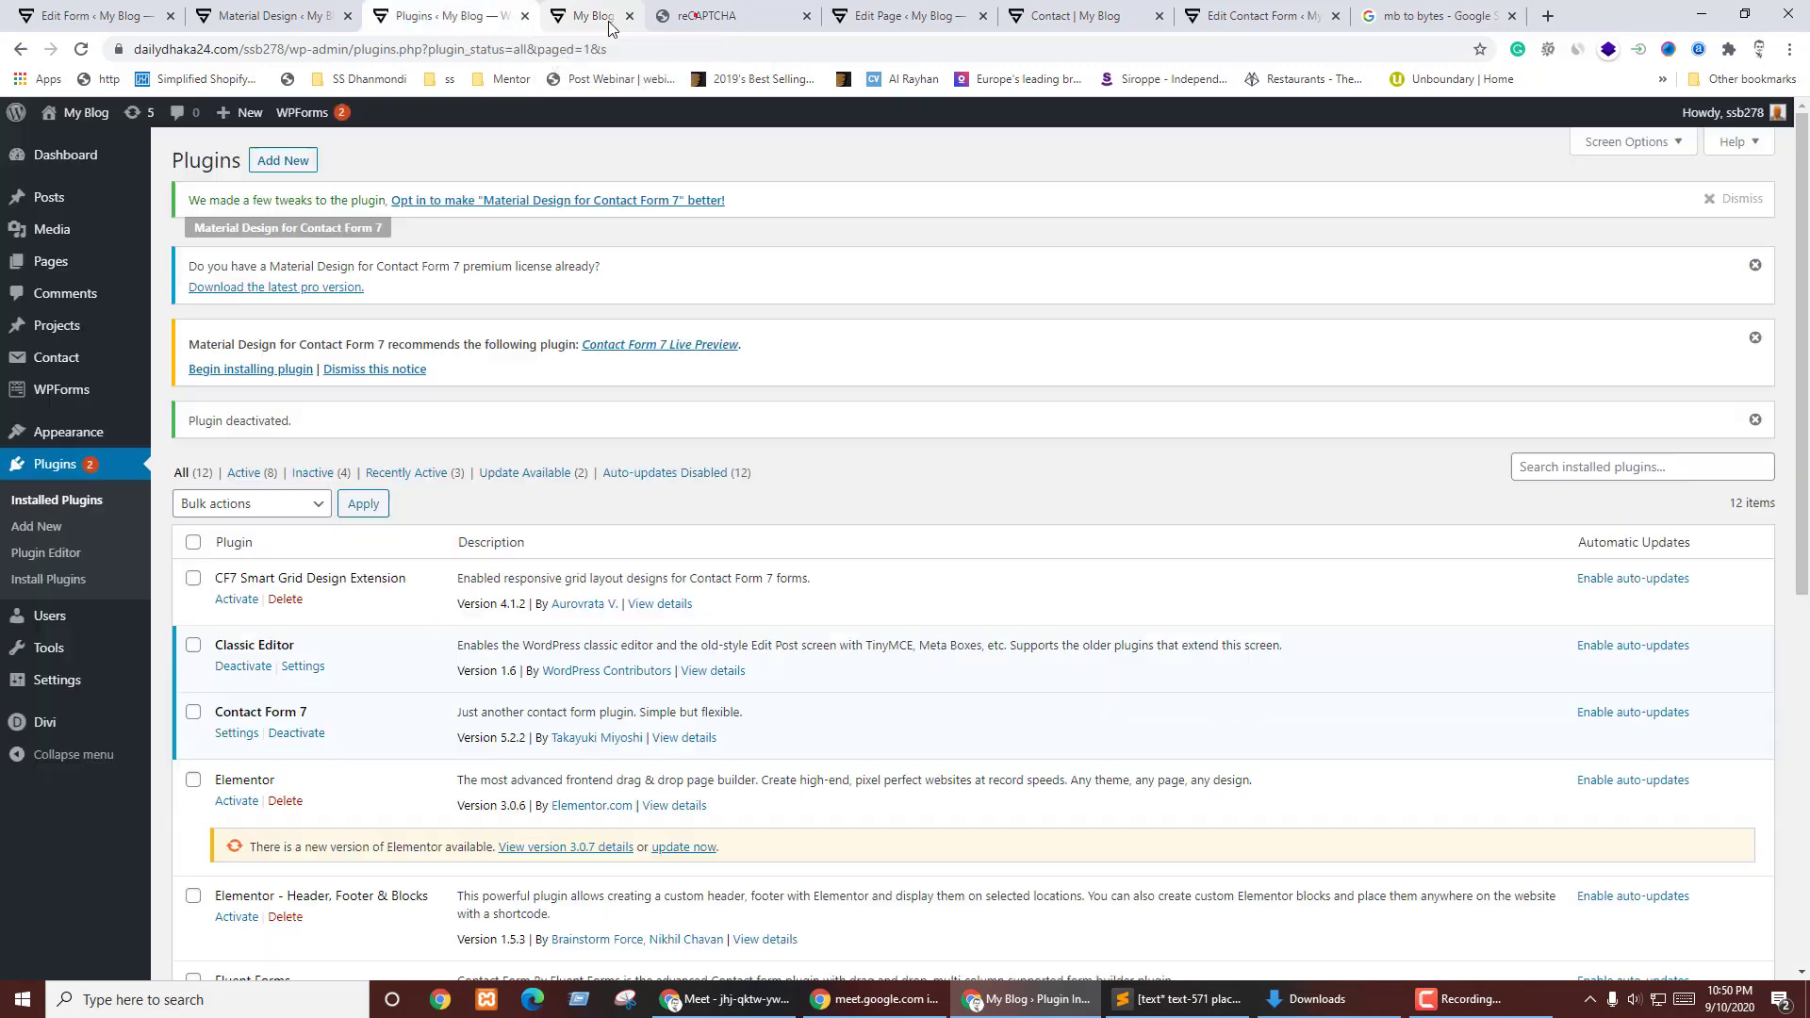
- Get past the permission error page and open the 'contact me' form for editing
key("ctrl+shift+Tab")
key("ctrl+shift+Tab")
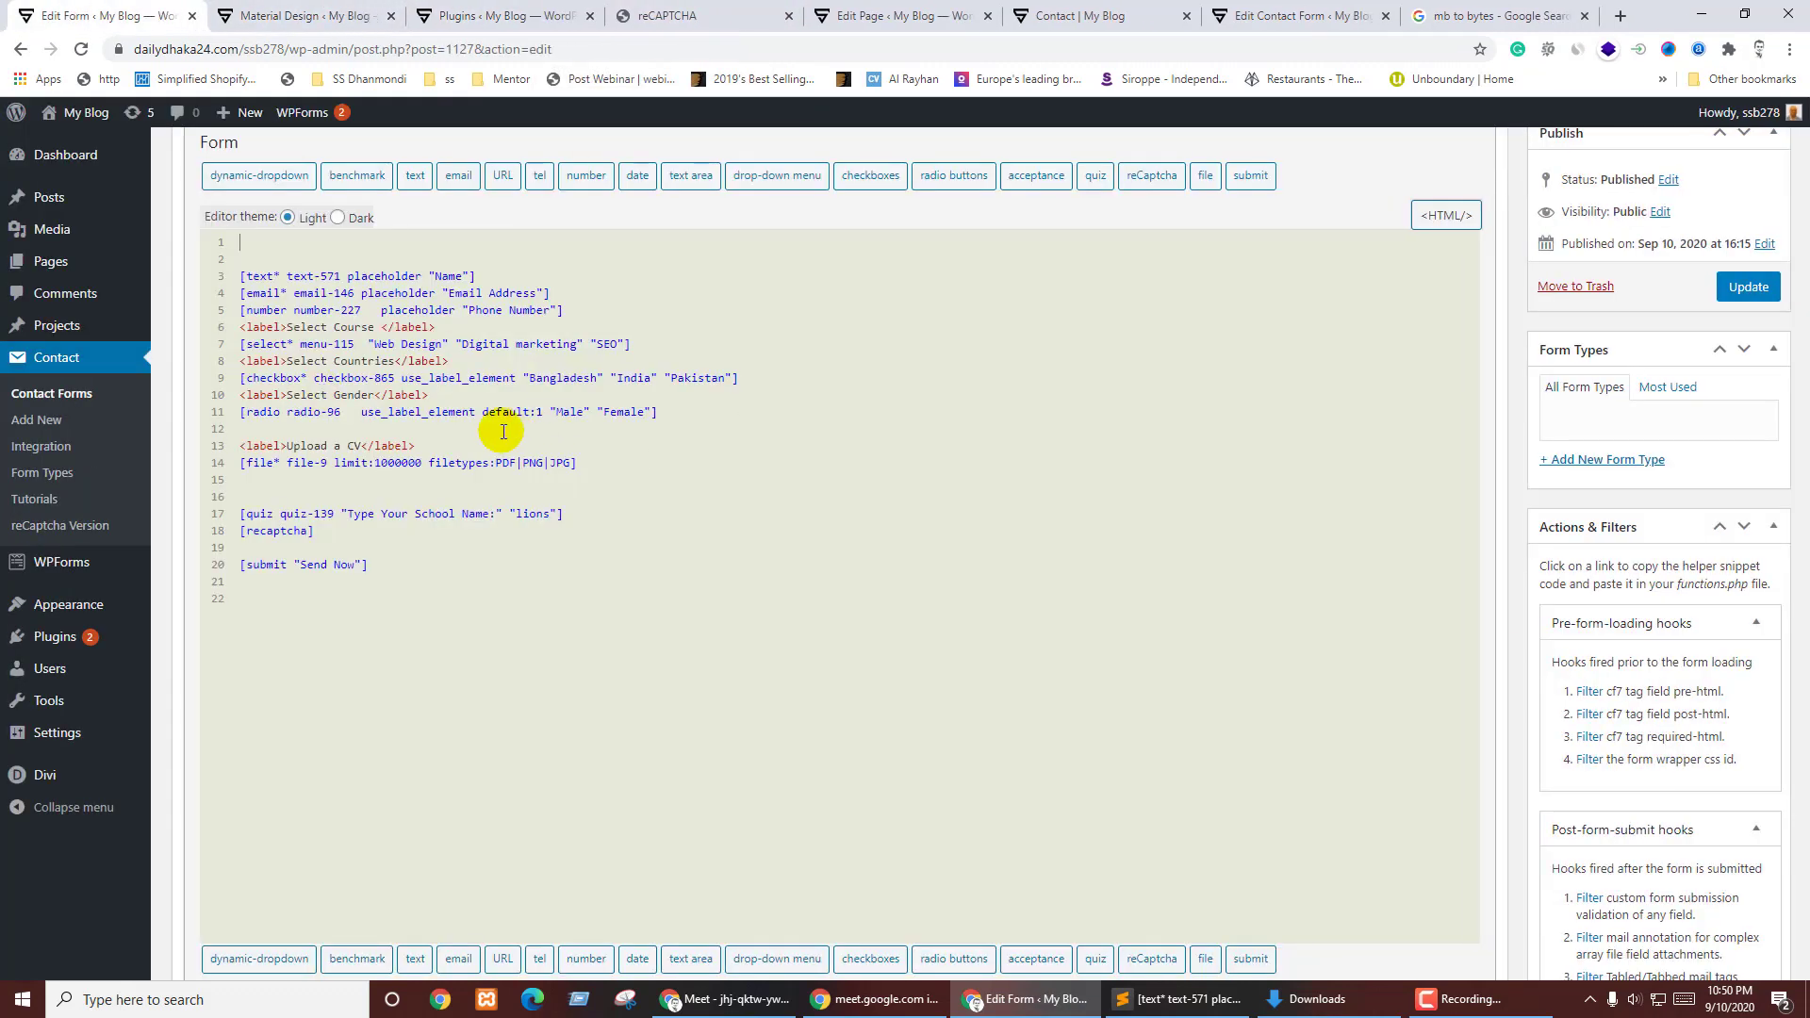
key("F5")
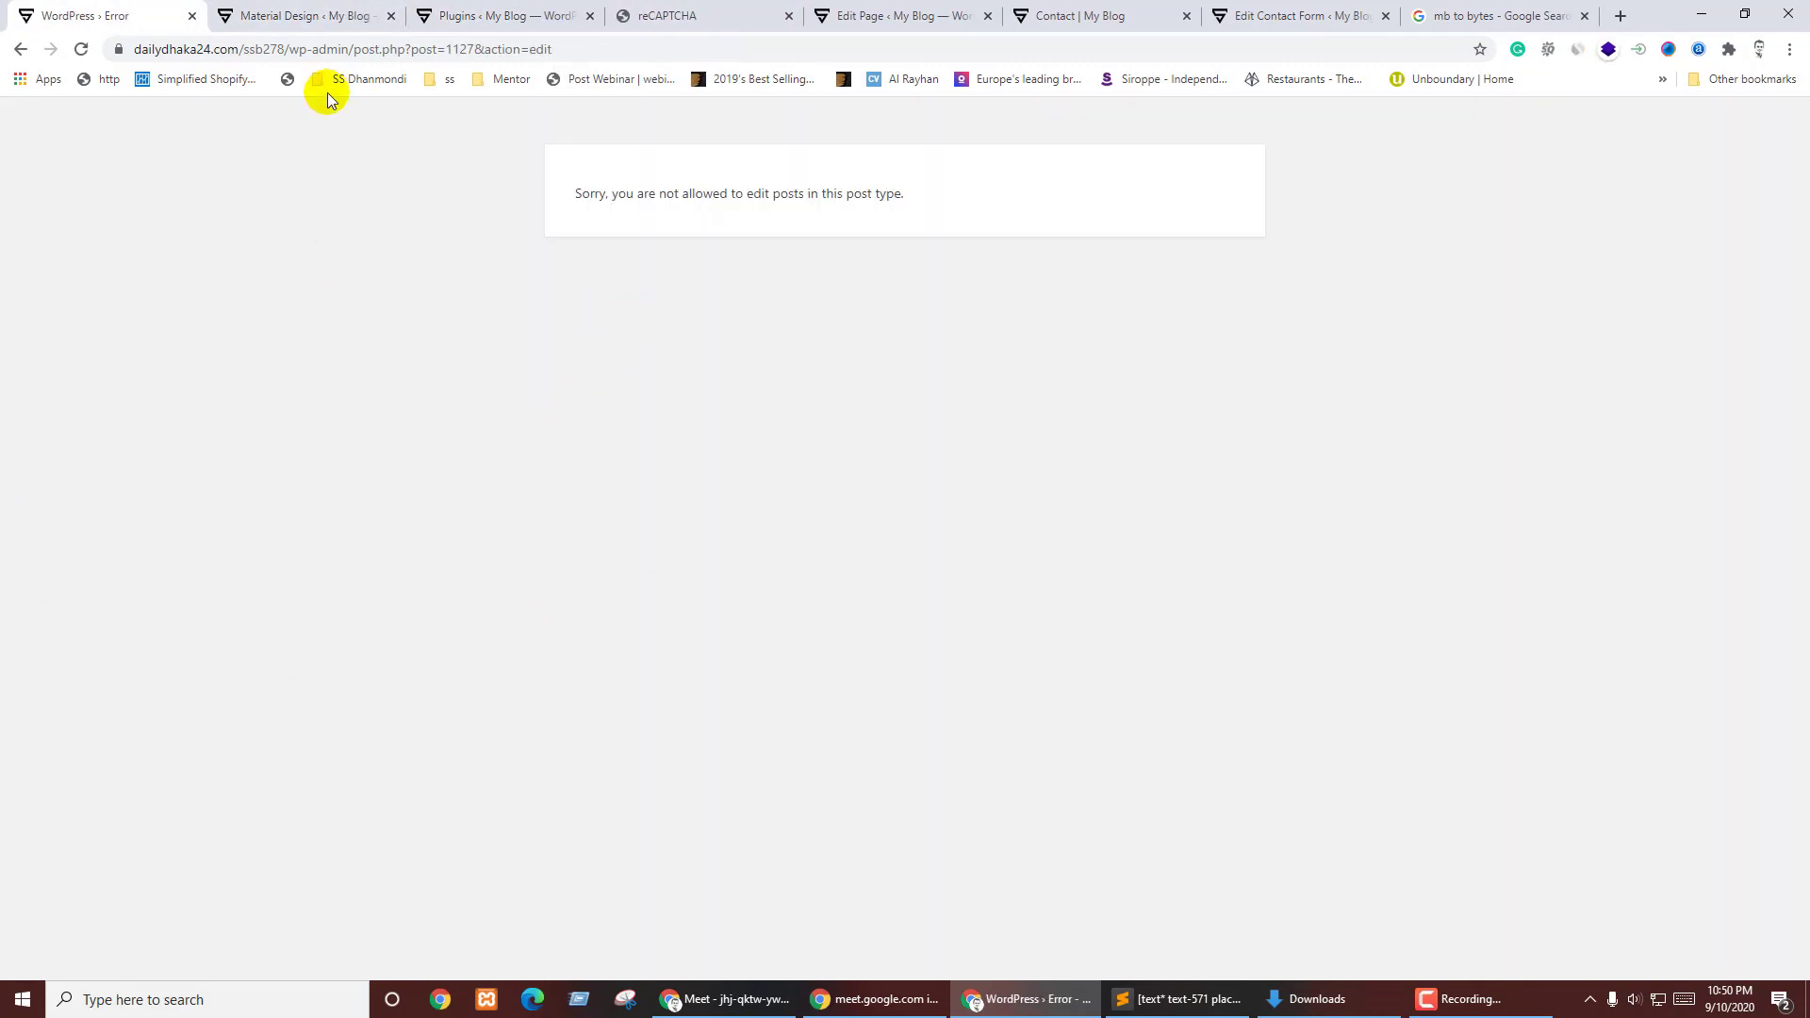
left_click(21, 49)
left_click(189, 16)
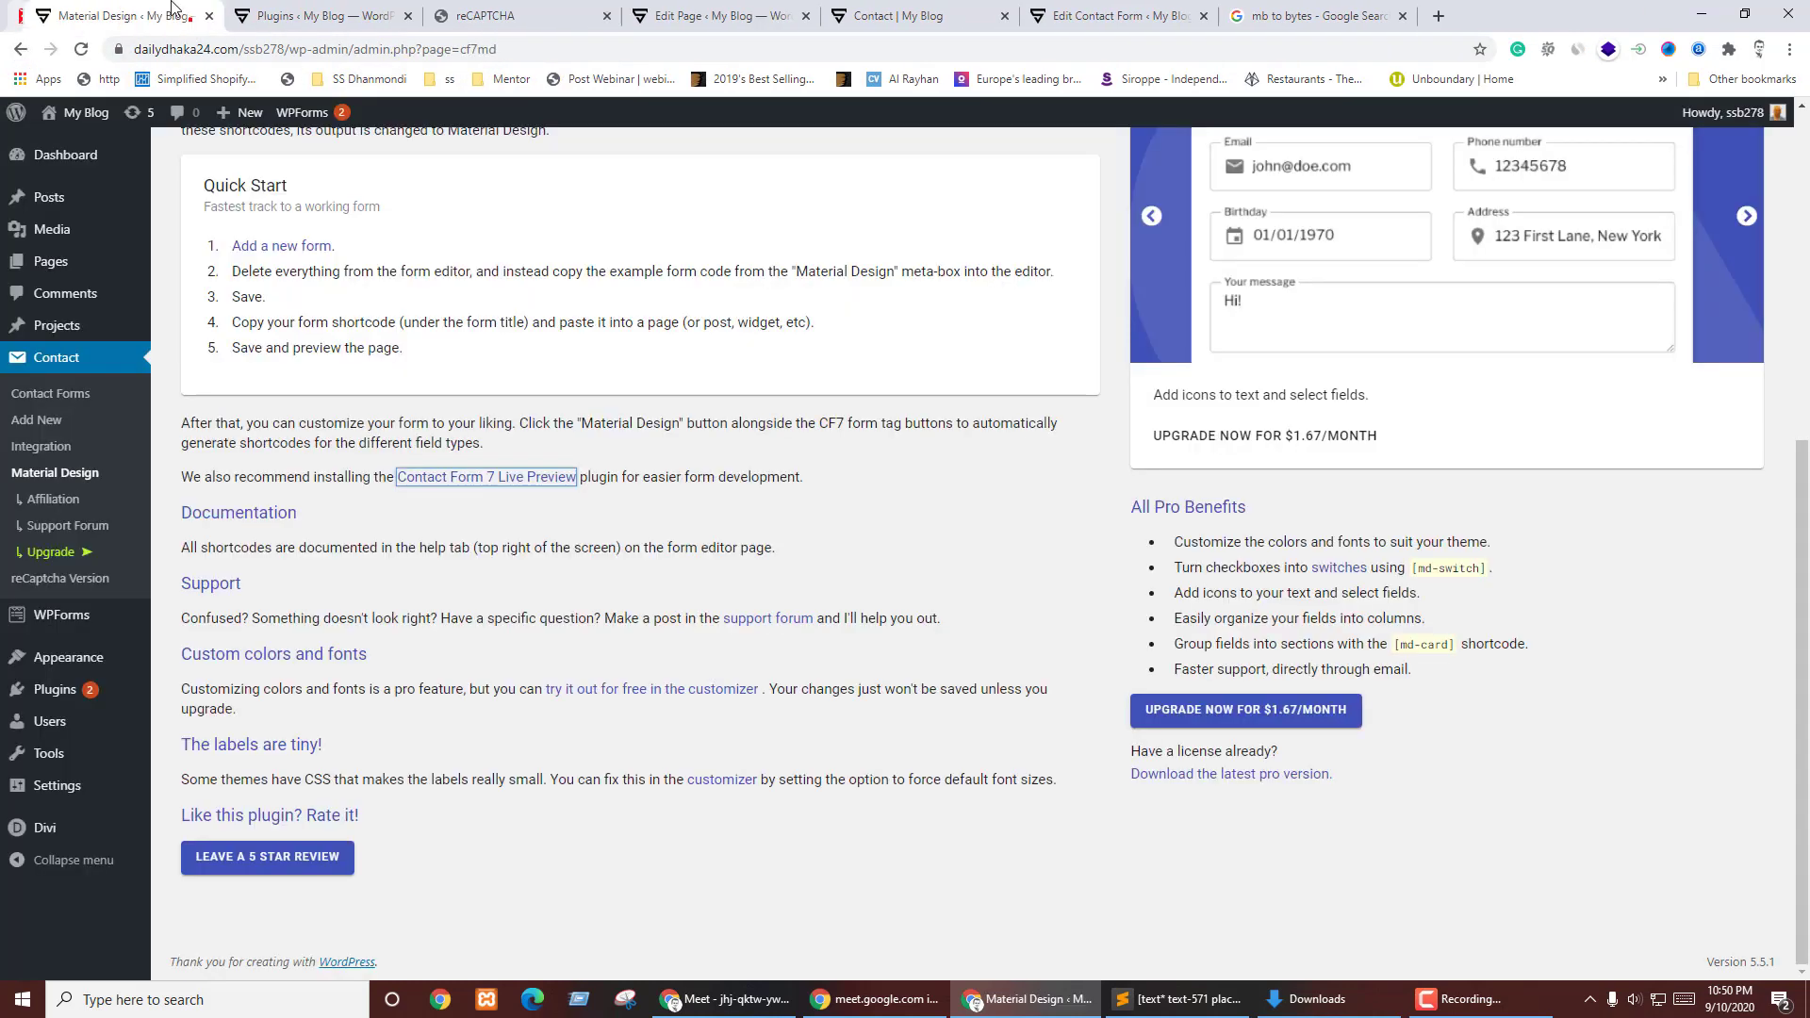
left_click(65, 371)
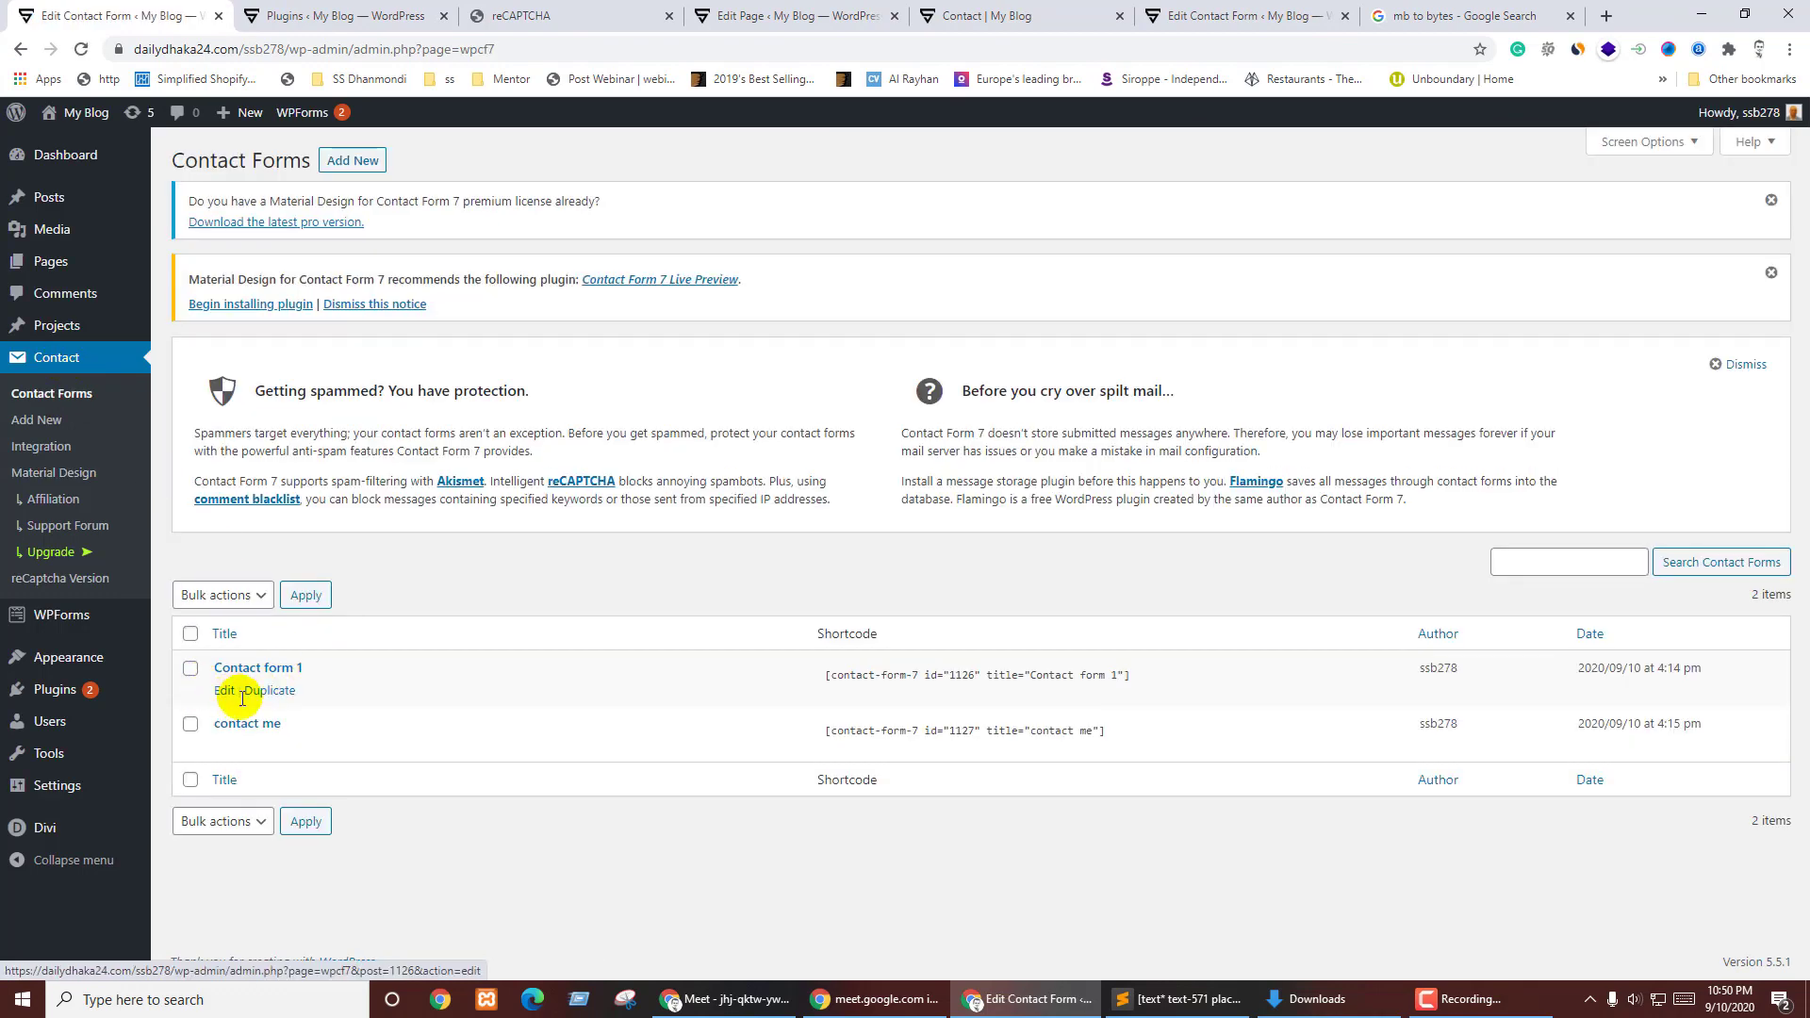
left_click(226, 747)
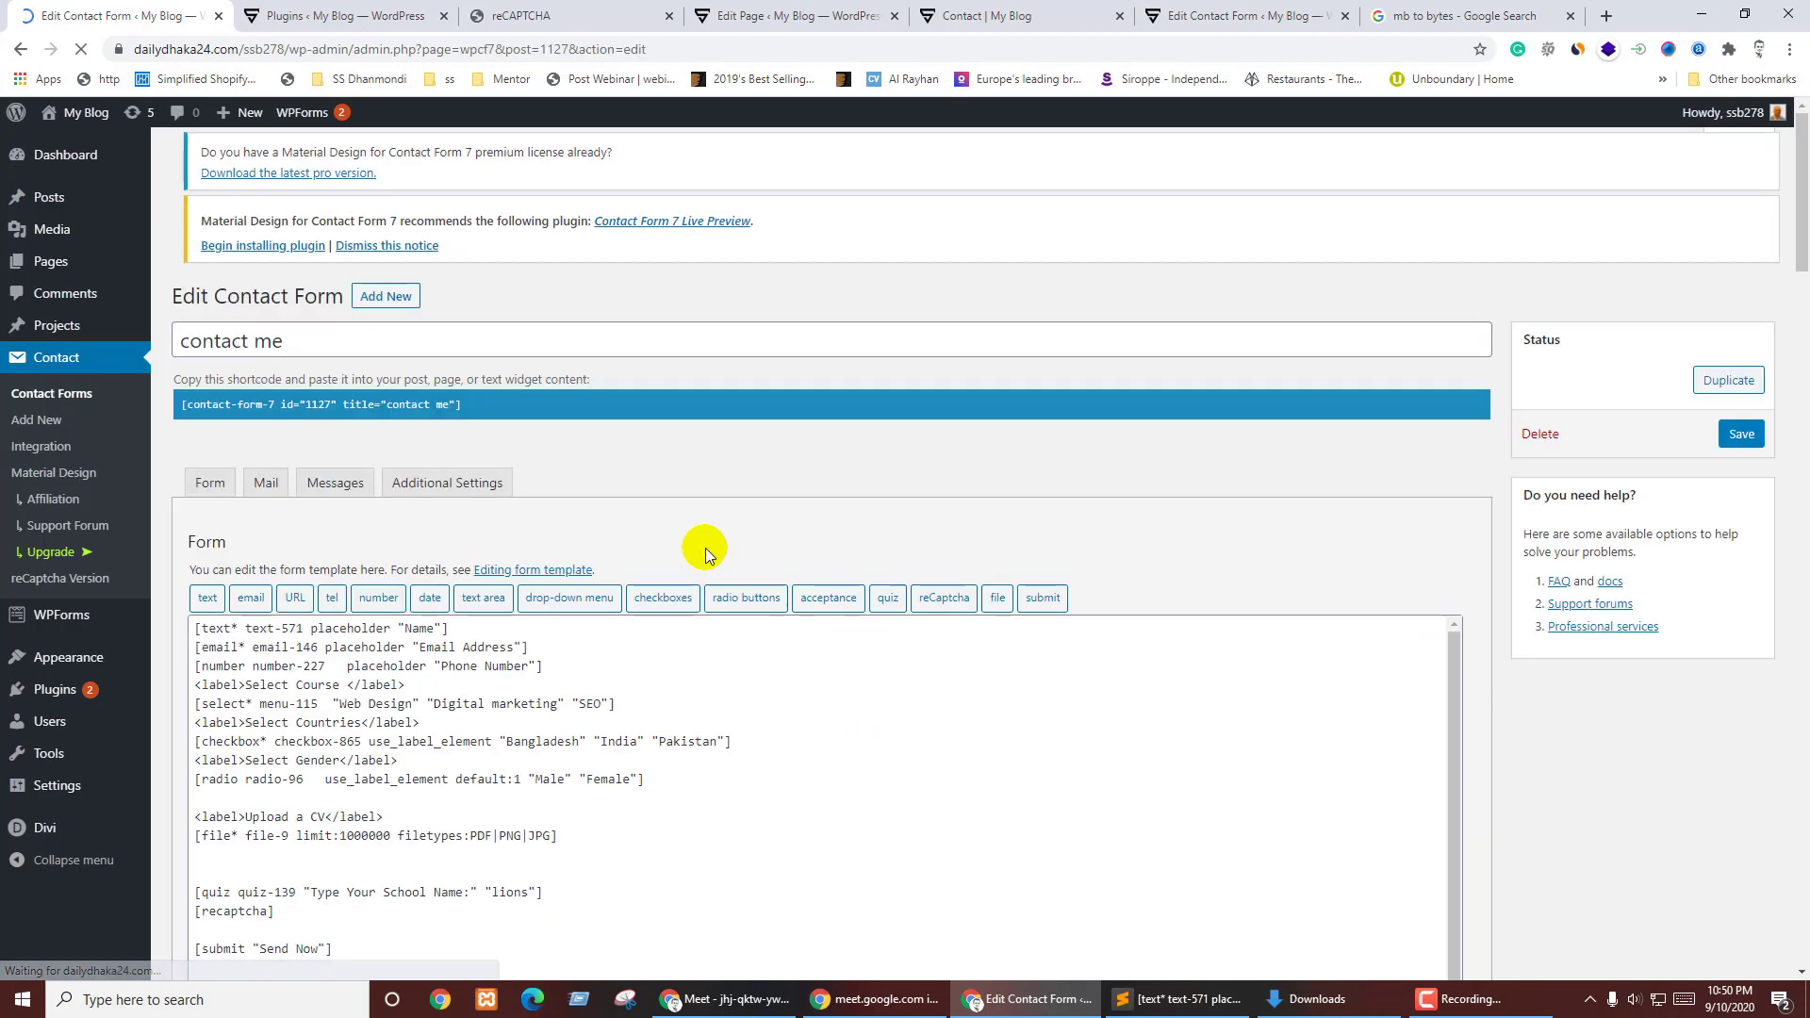
- Delete the leftover add_filter PHP code so the form ends at the 'Send Now' submit, and save
scroll(919, 491, "down", 4)
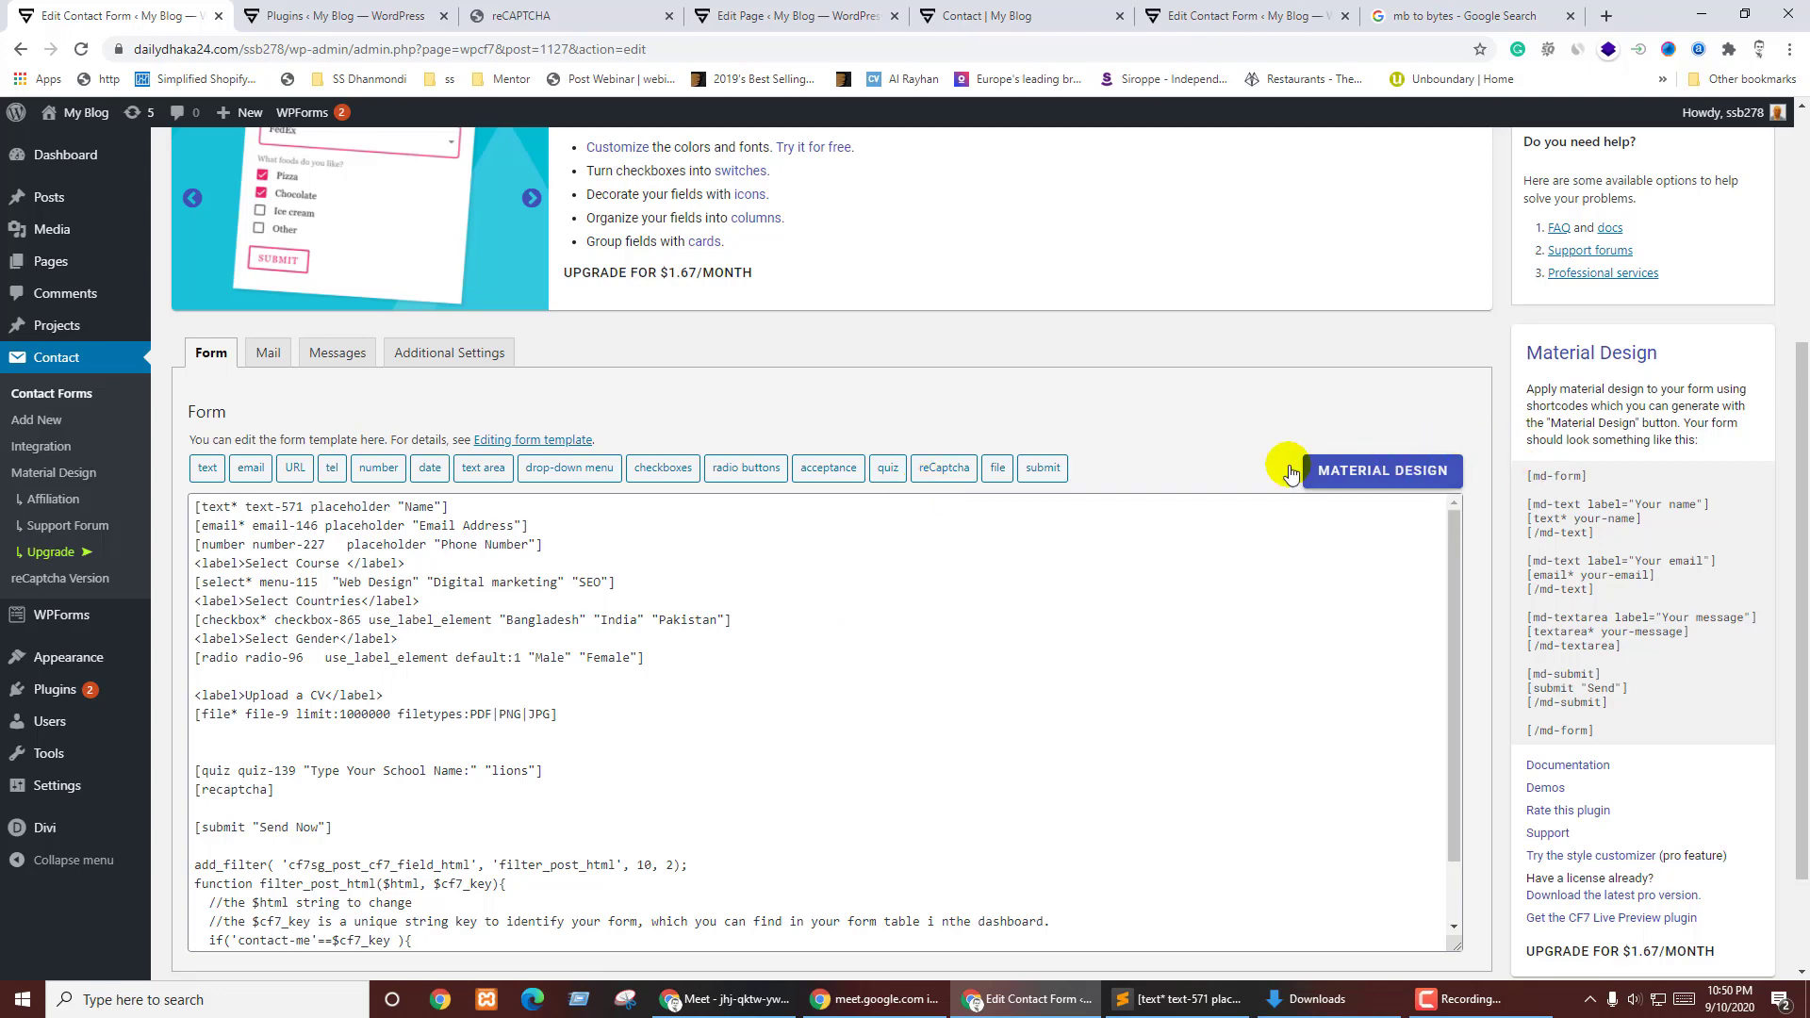
scroll(849, 547, "down", 2)
scroll(283, 679, "down", 2)
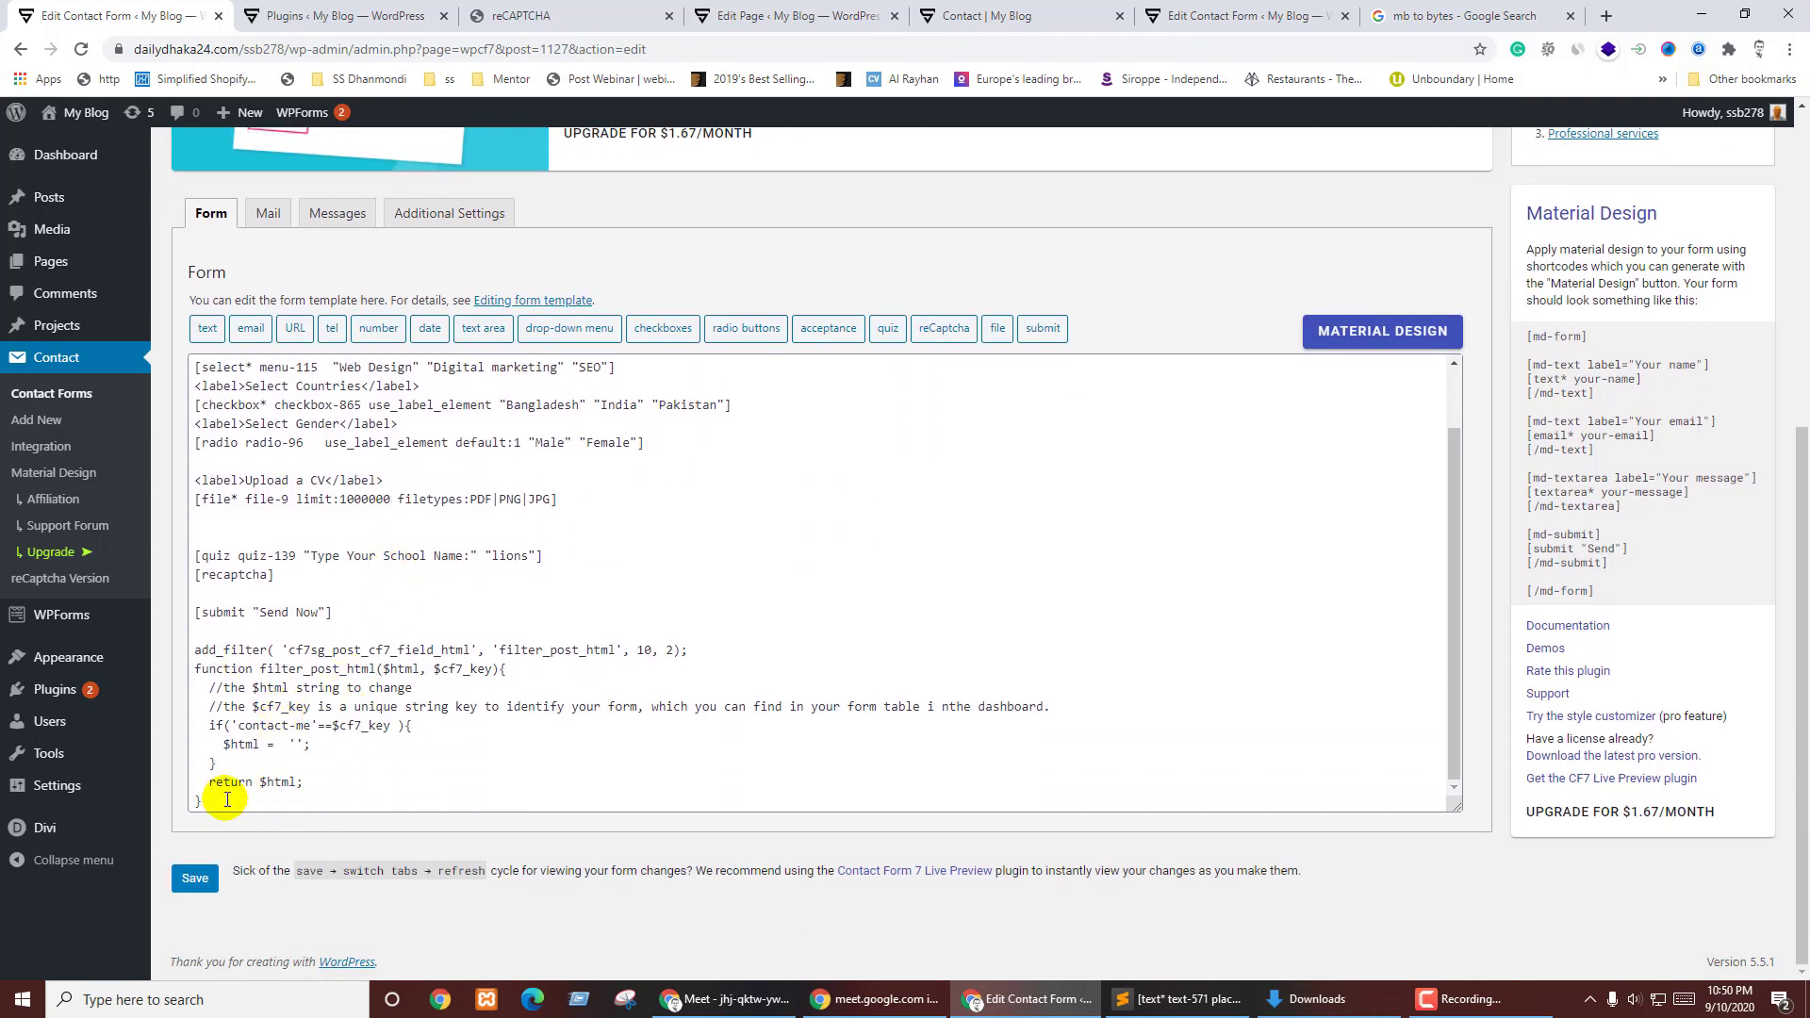
left_click_drag(224, 800, 161, 653)
key("BackSpace")
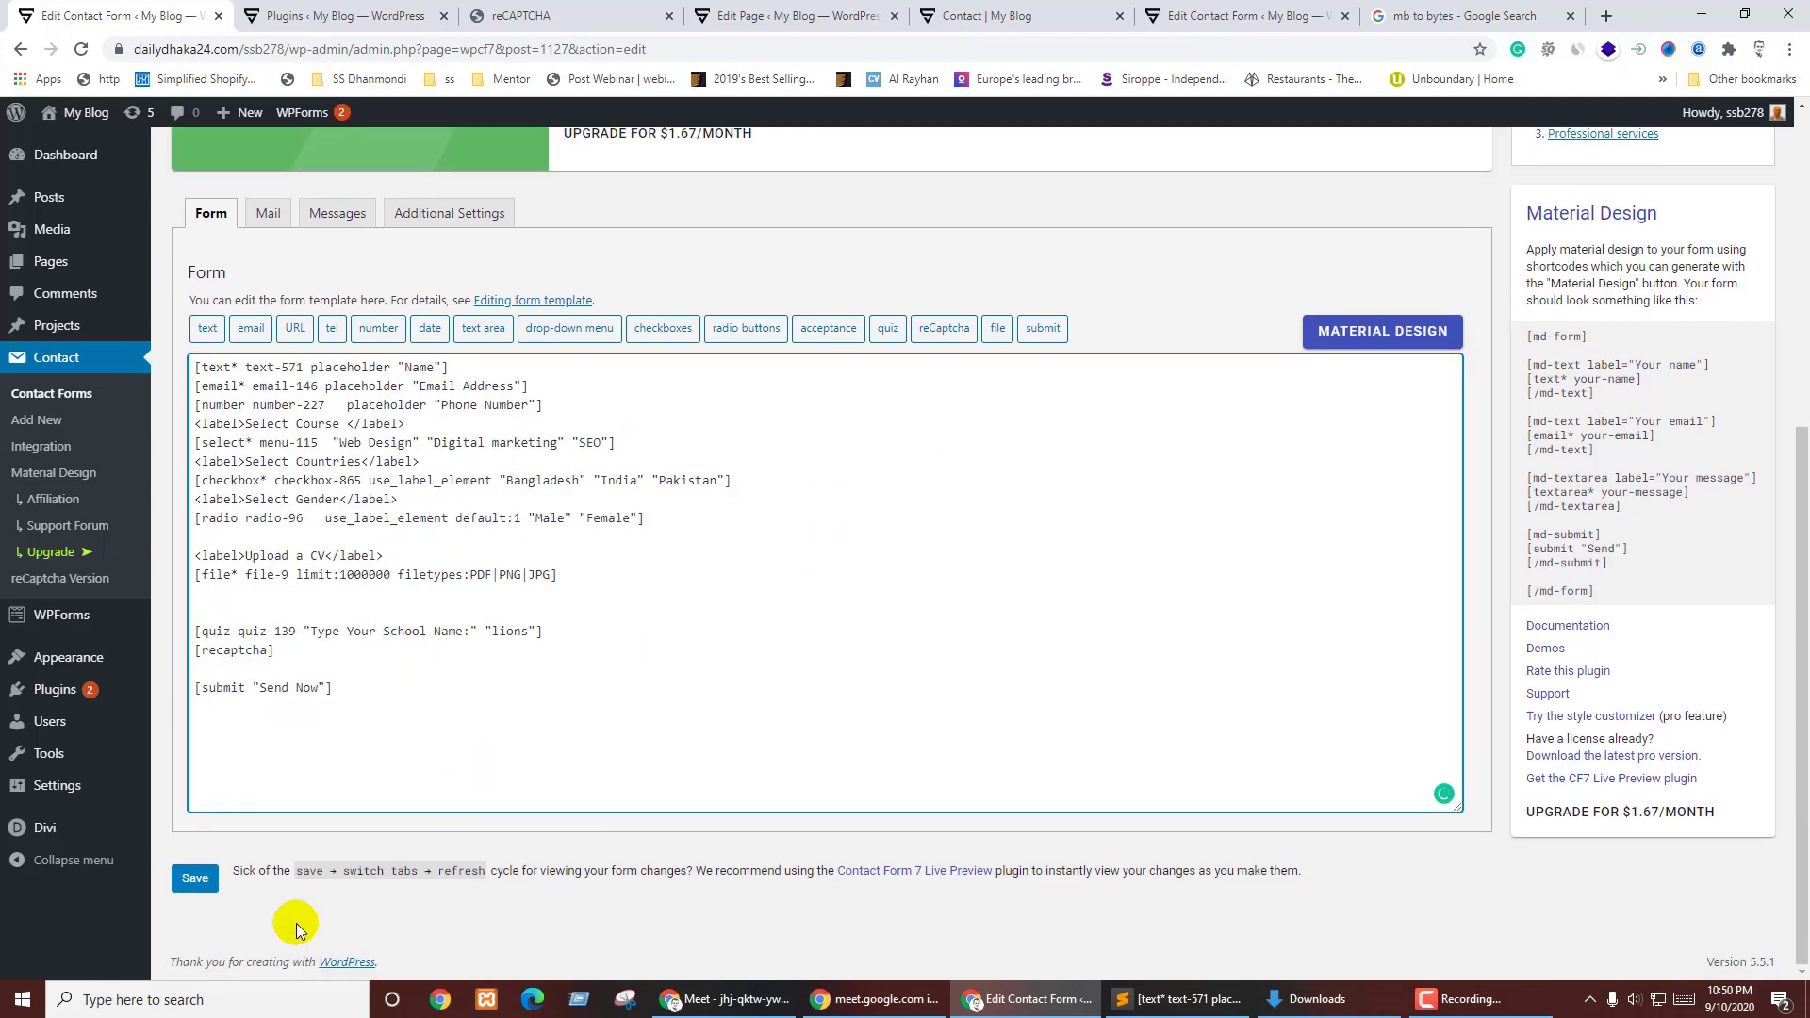
left_click(196, 879)
left_click(200, 882)
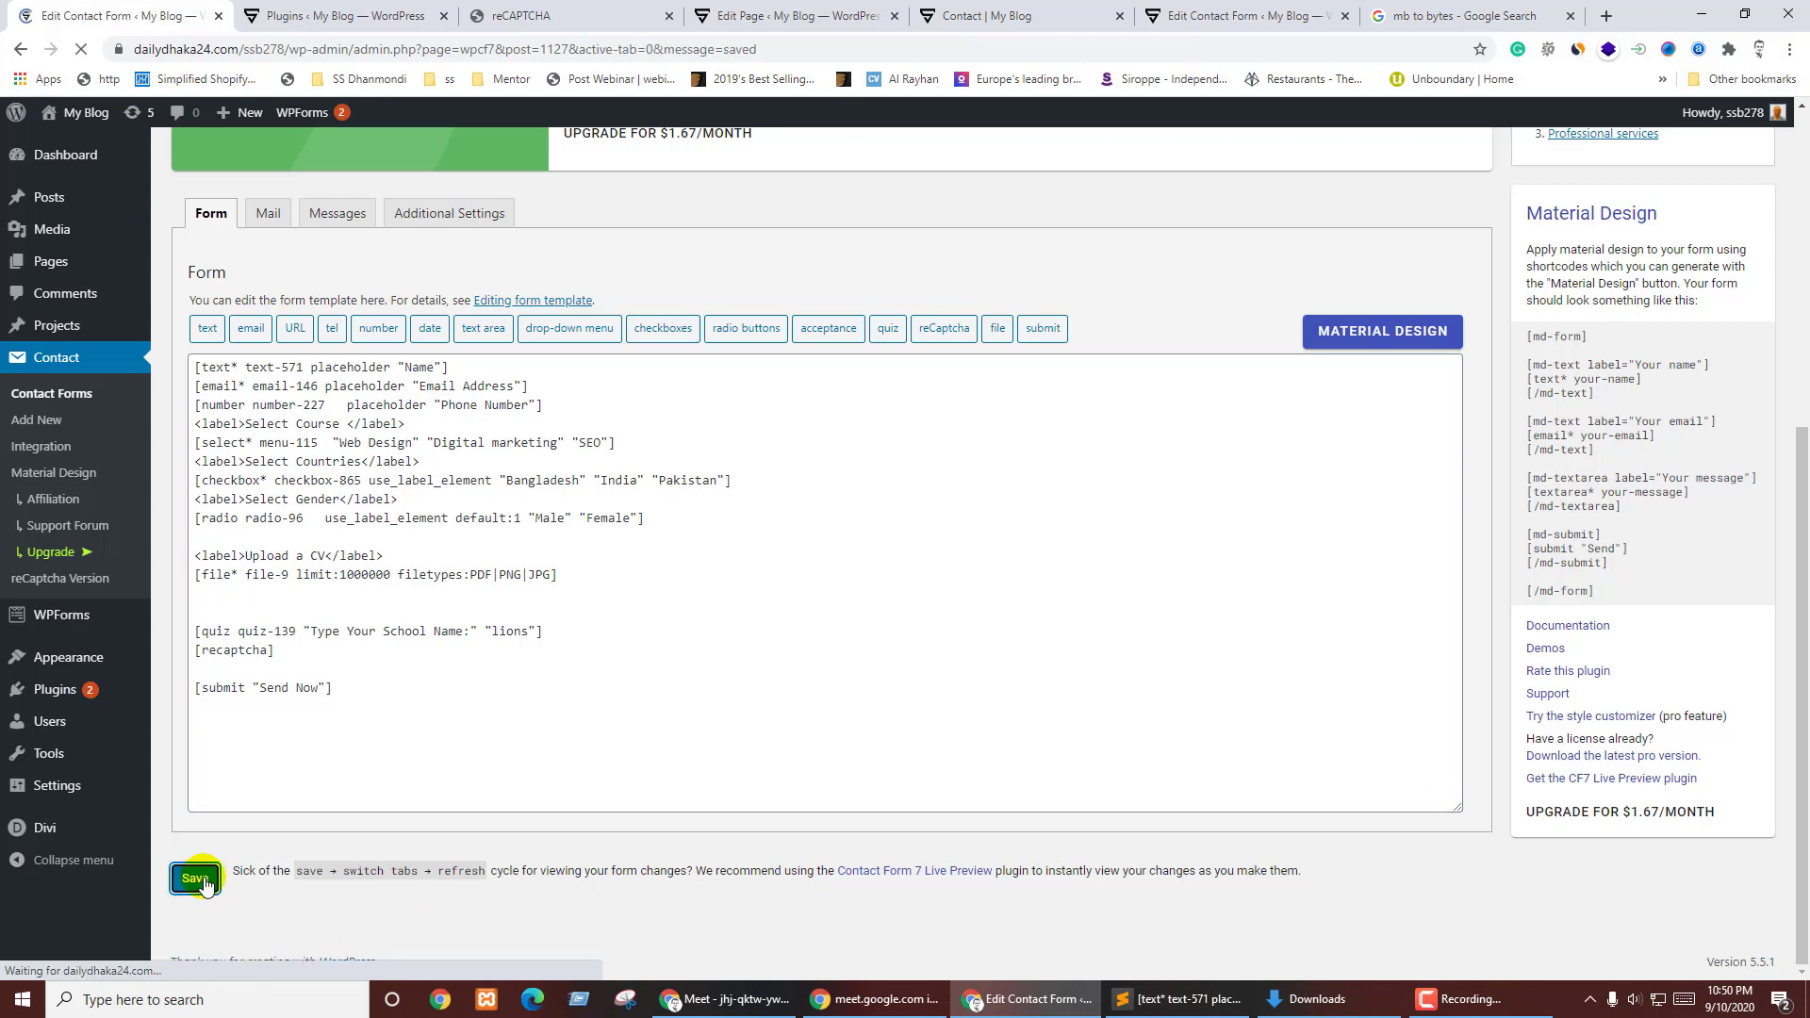
scroll(461, 622, "down", 3)
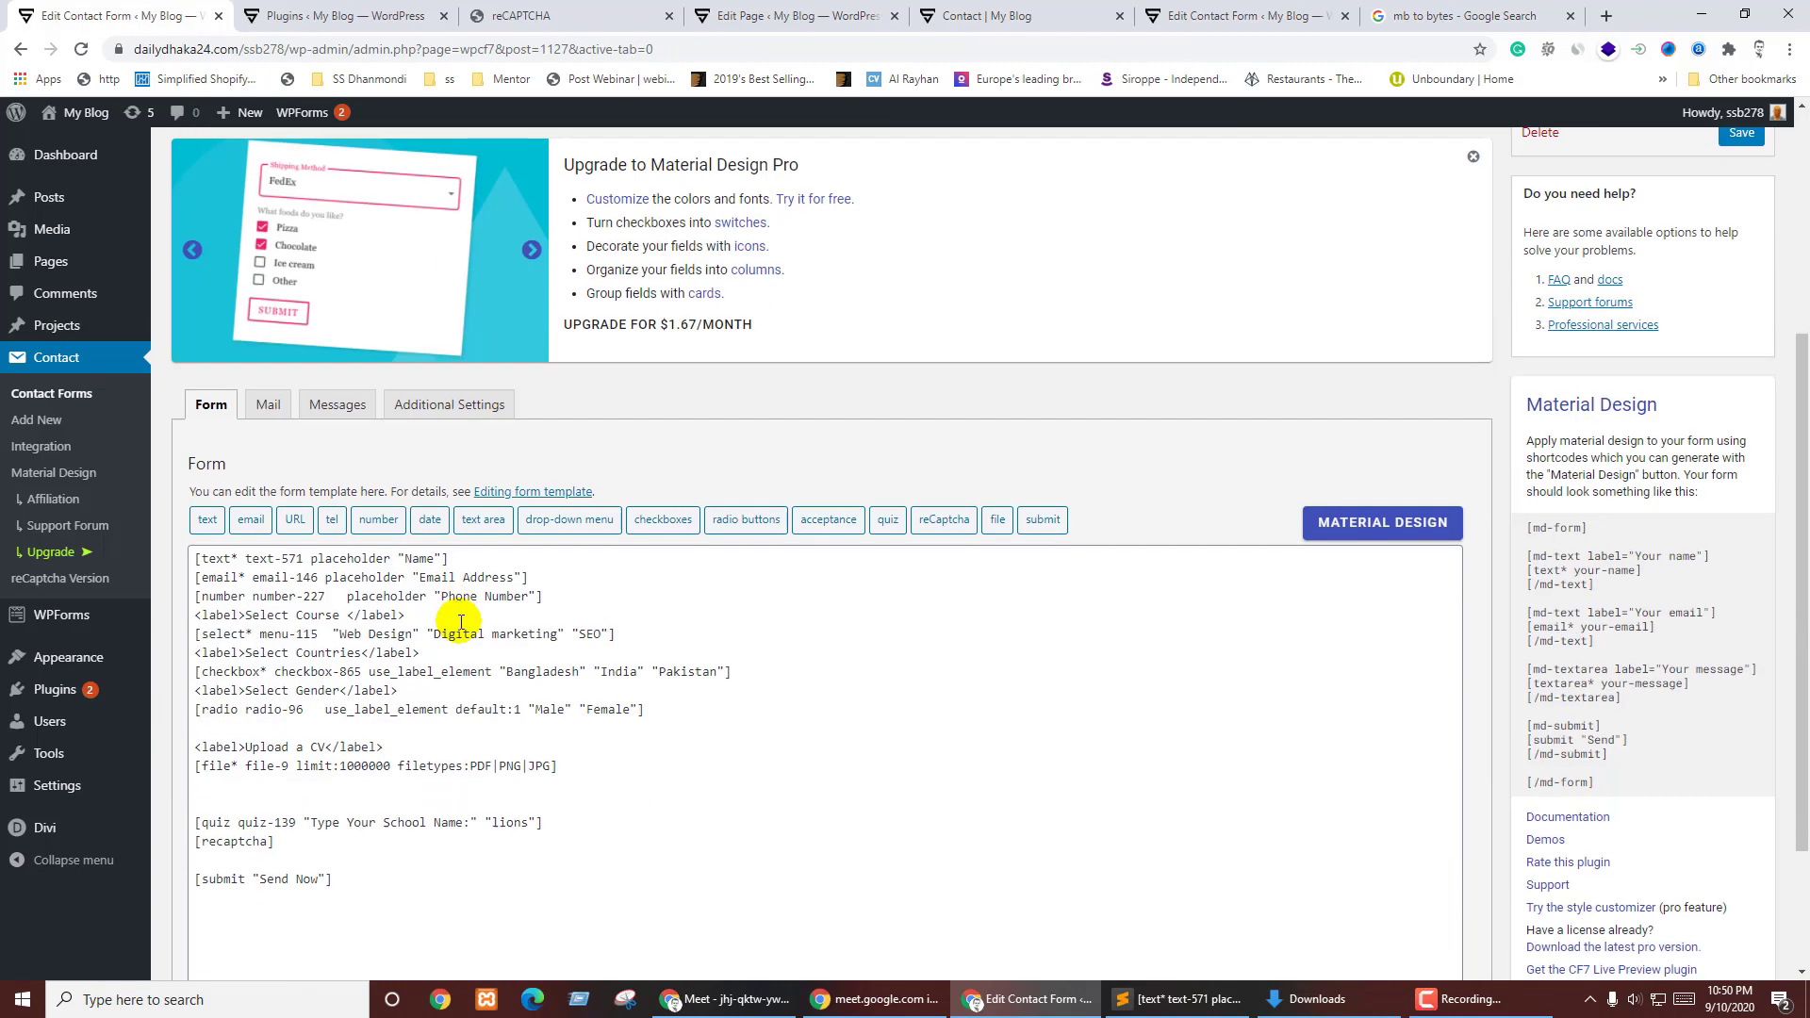
left_click(361, 742)
scroll(360, 717, "down", 2)
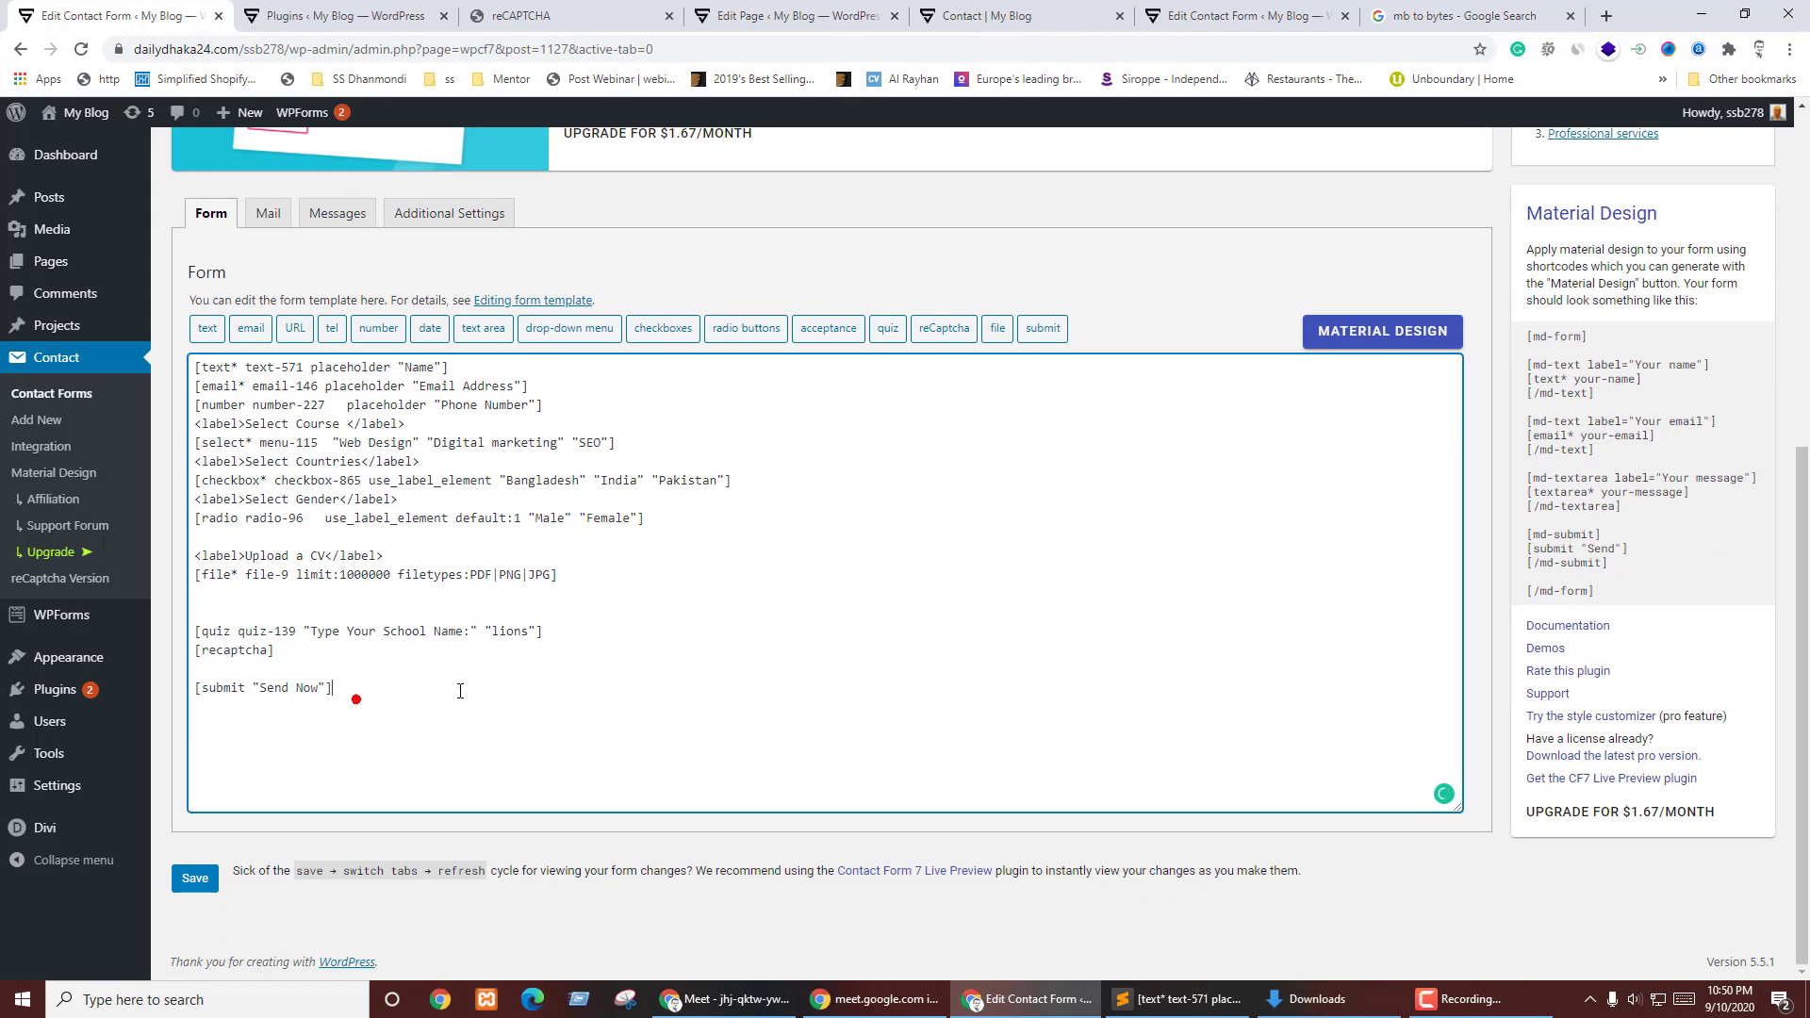
- Generate a Material Design Form wrapper shortcode with Tight spacing and copy it
left_click(1359, 331)
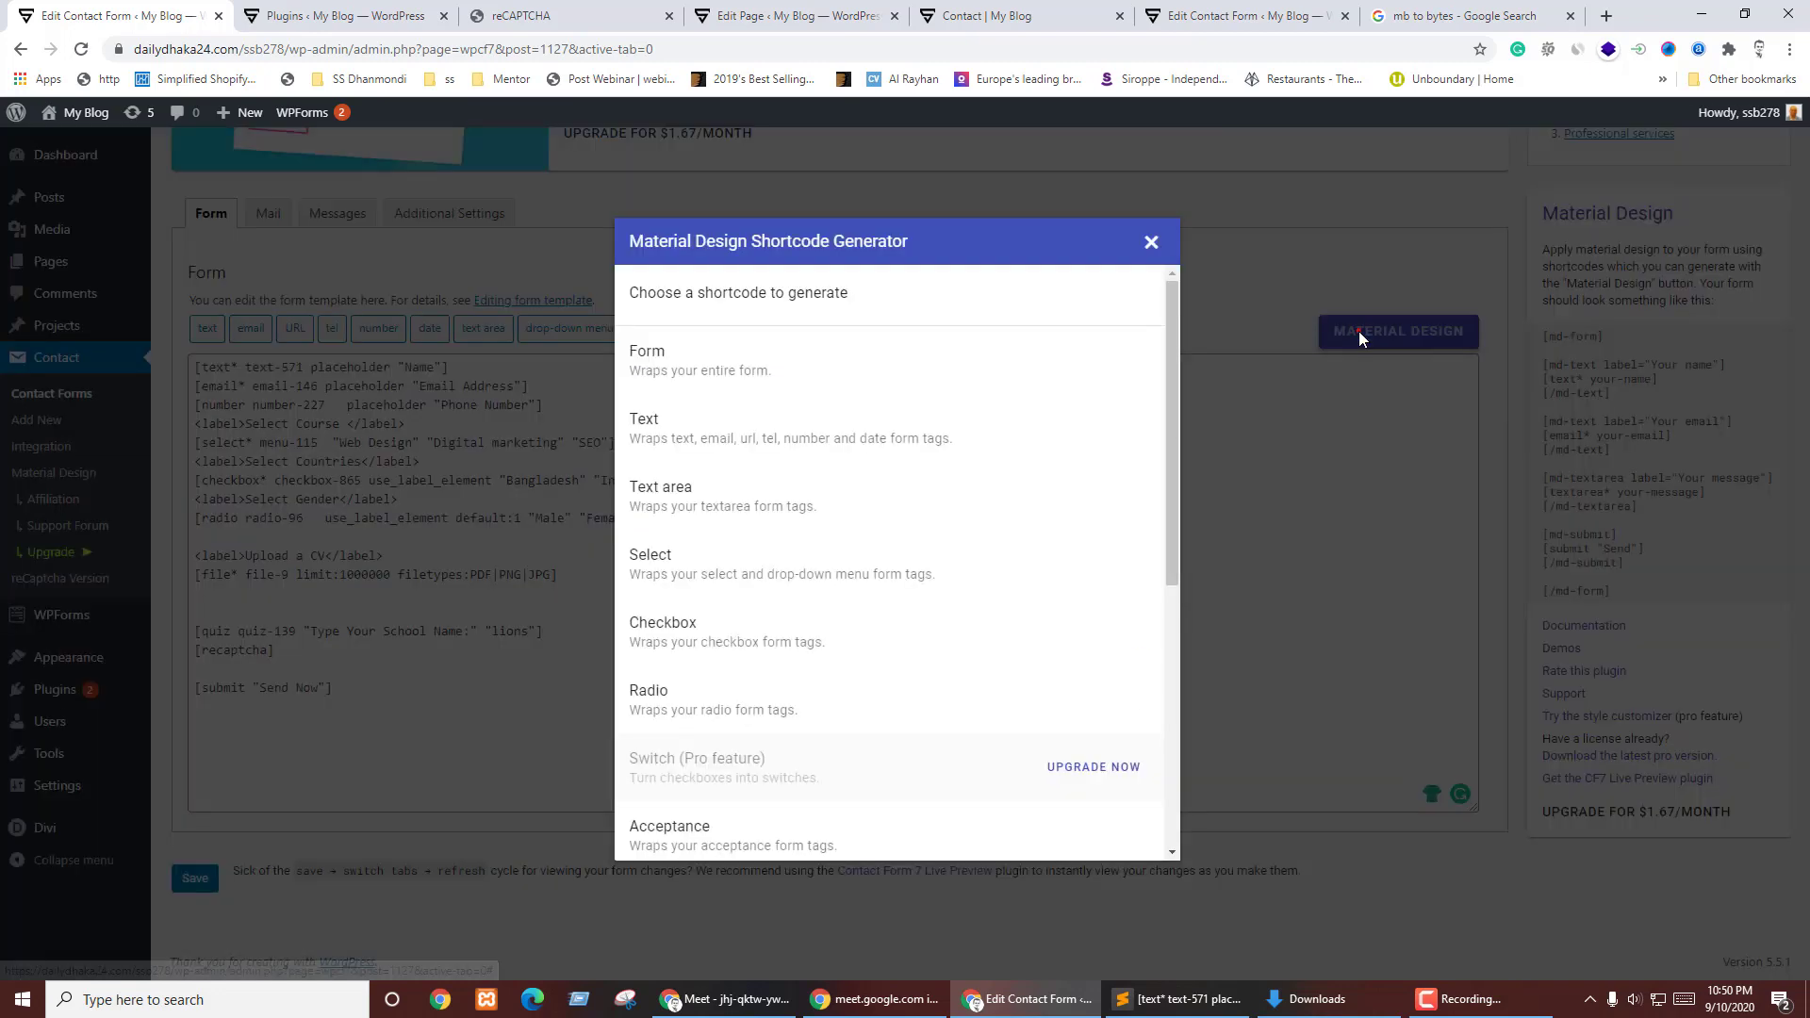
left_click(662, 356)
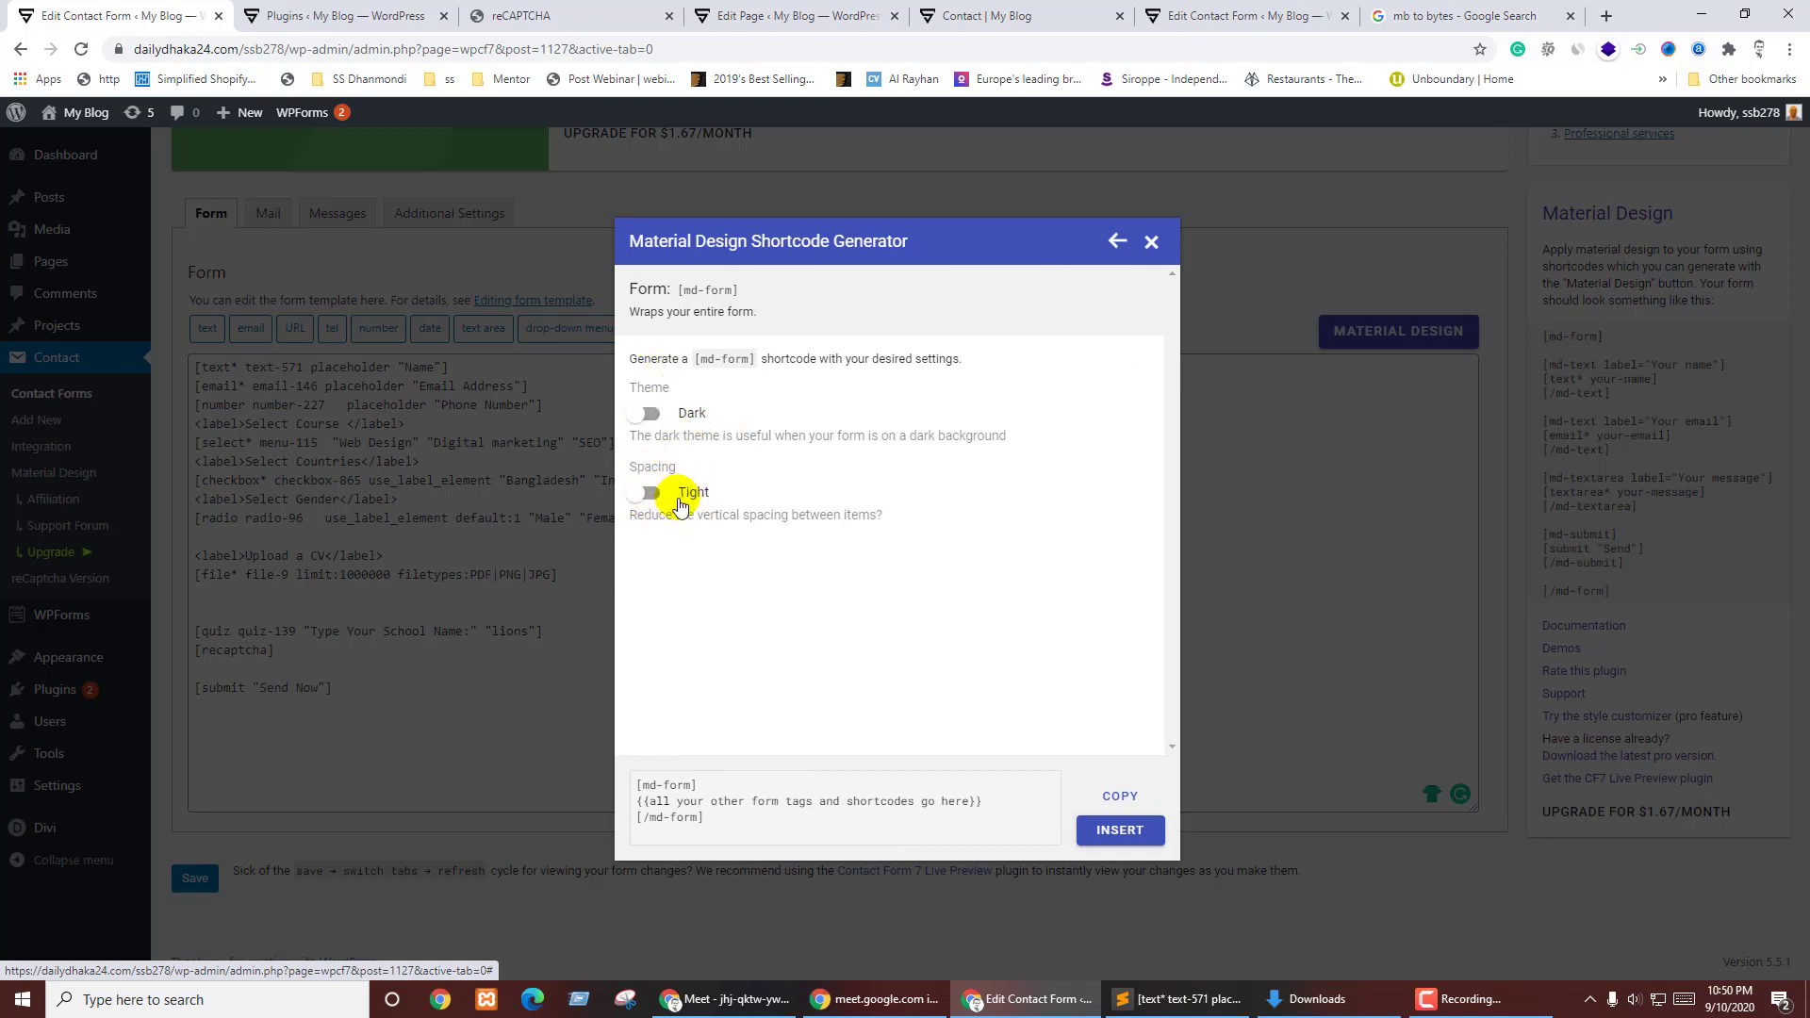
left_click(650, 493)
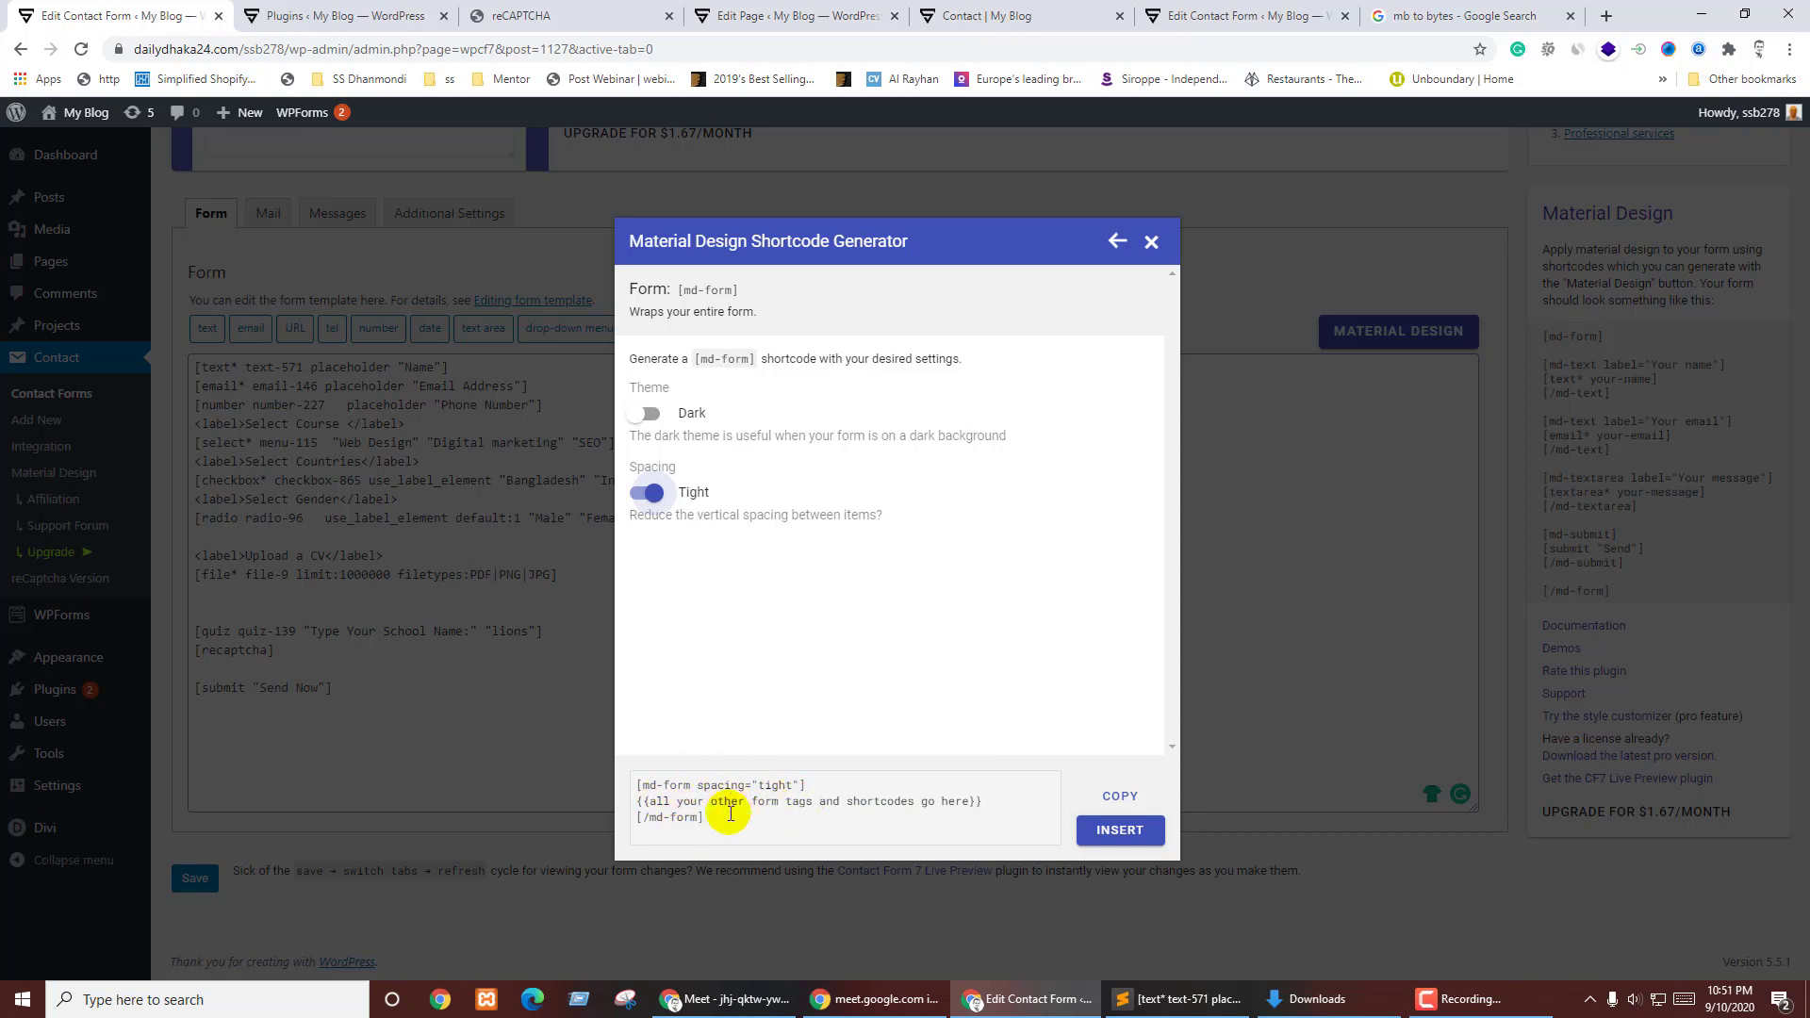
left_click(1118, 800)
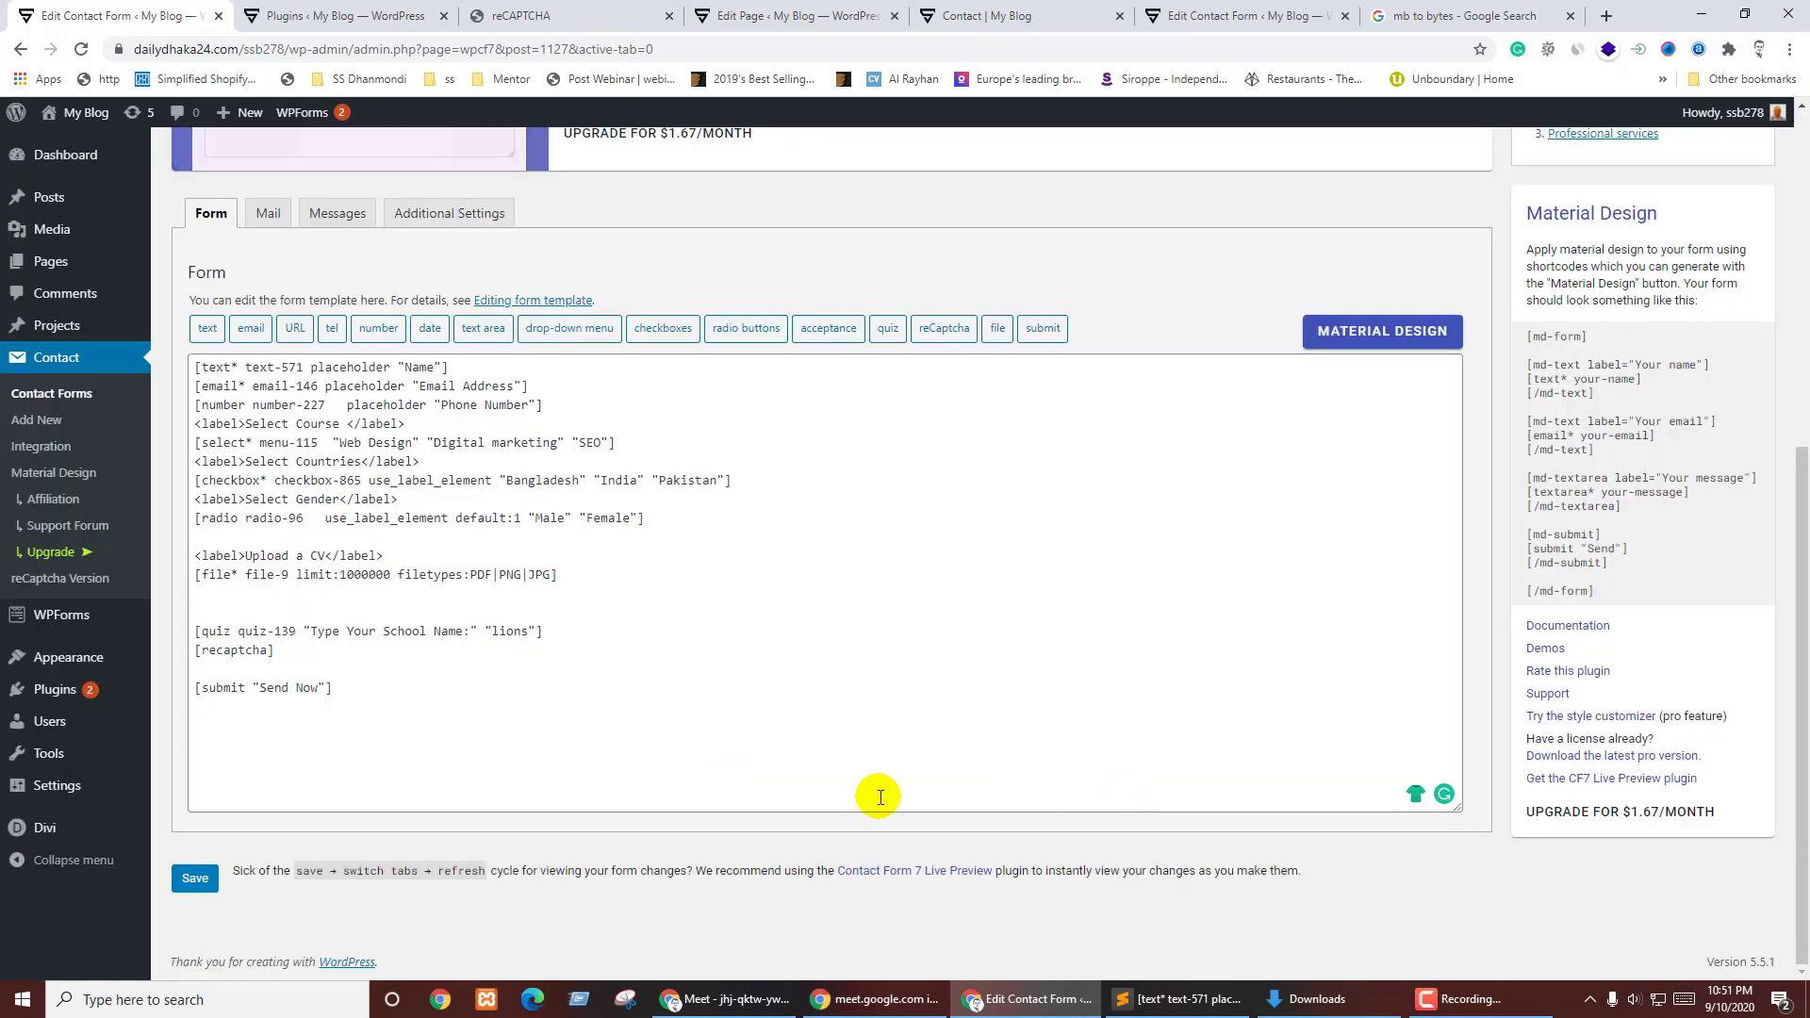
- Paste the [md-form spacing="tight"] wrapper at the template's top and delete its placeholder line
left_click(191, 366)
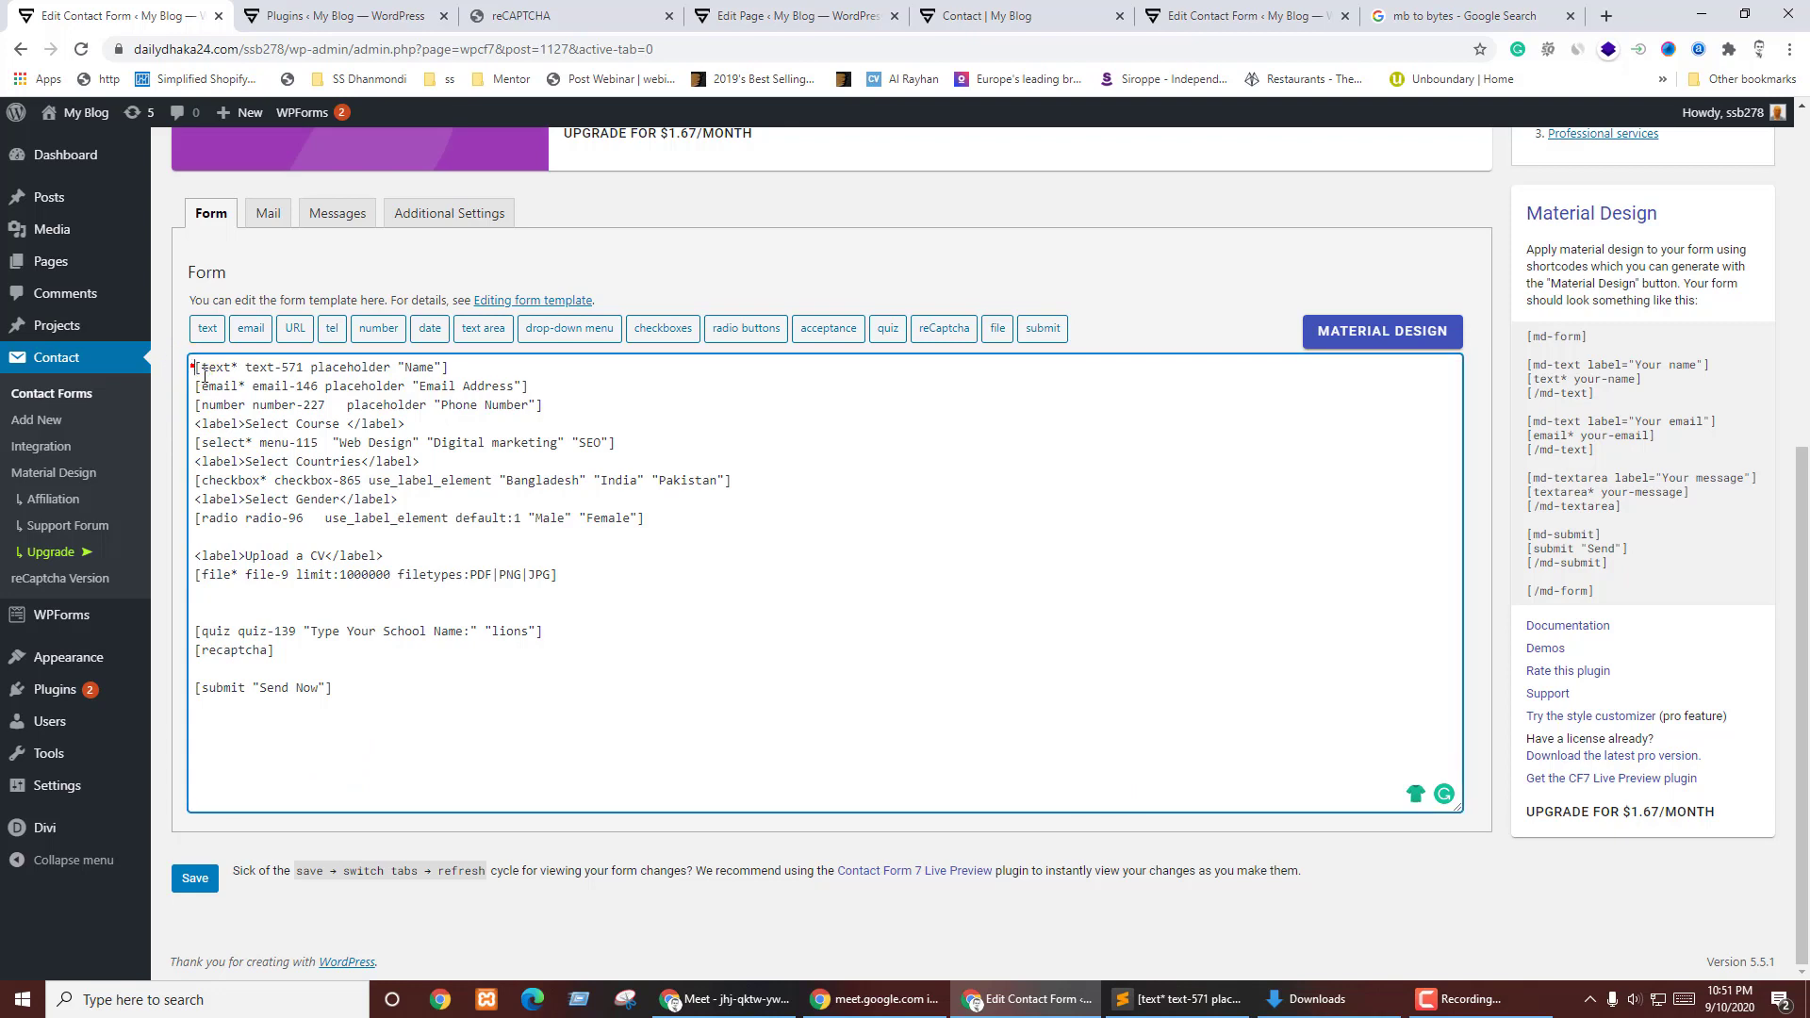
key("Return")
key("Return")
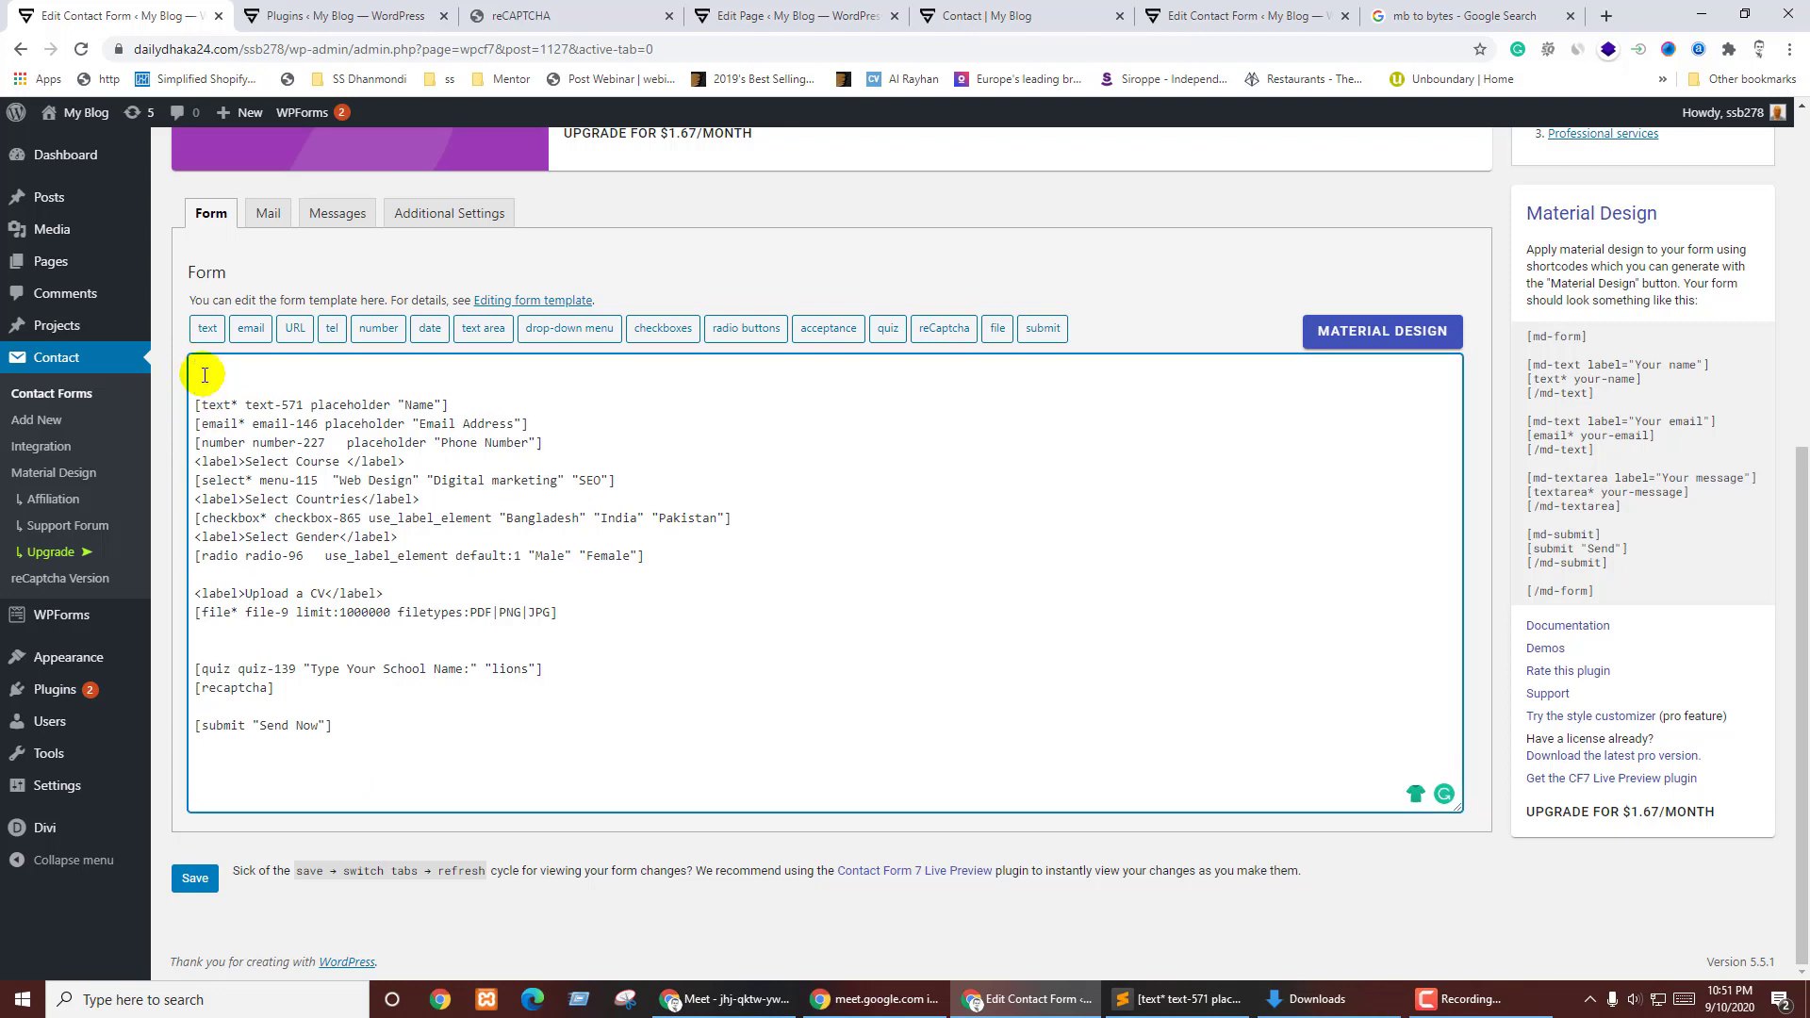
key("ctrl+v")
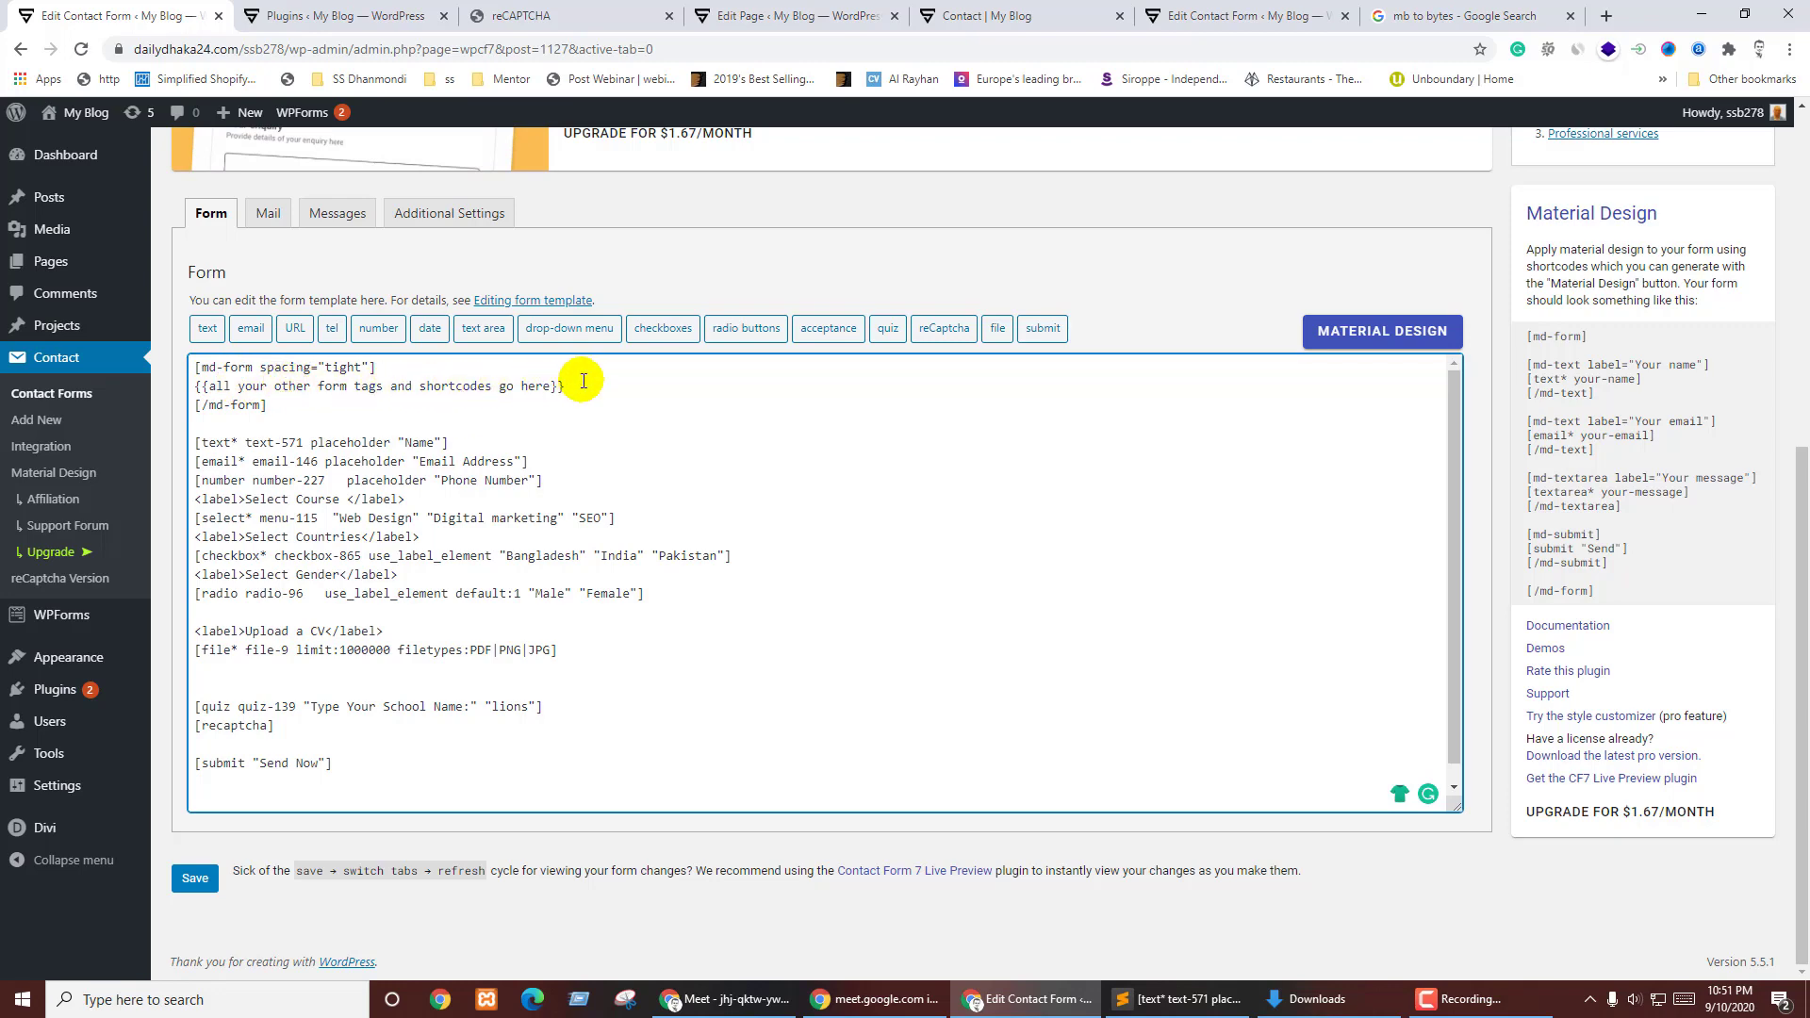
left_click_drag(543, 380, 211, 385)
key("BackSpace")
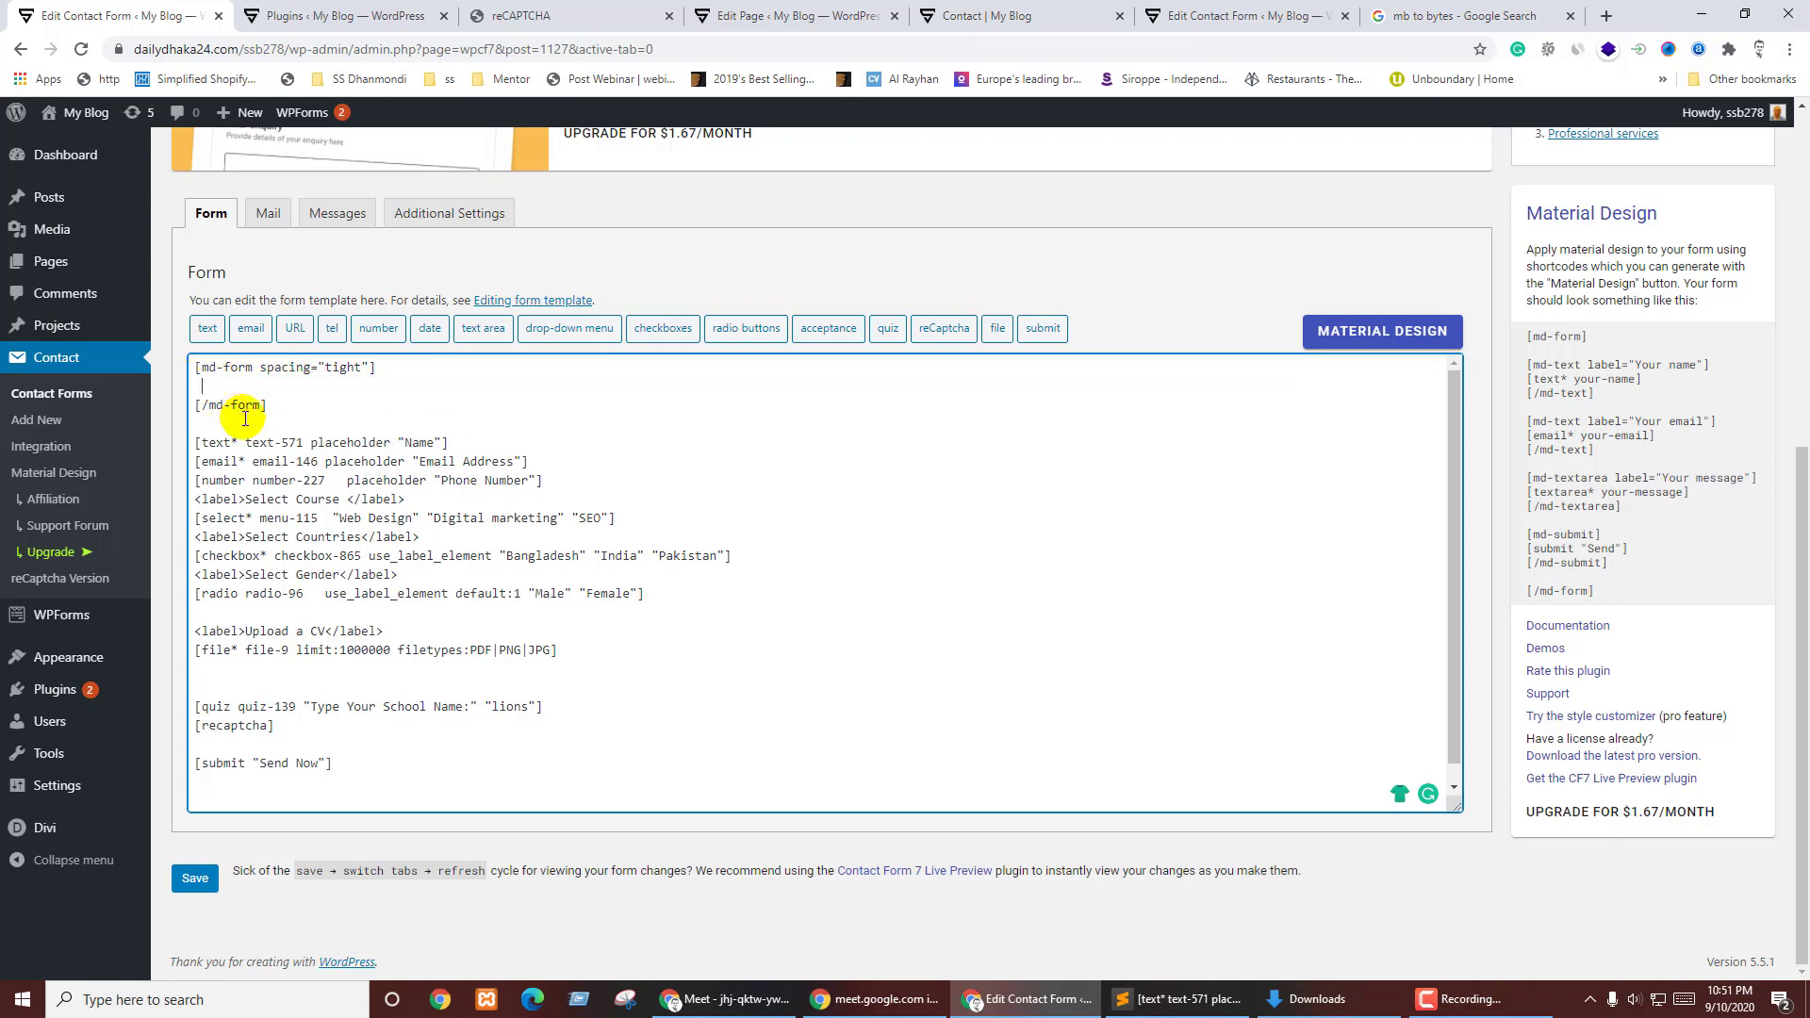
- Generate an outlined Material Design text shortcode labelled 'Your Name' and copy it
left_click(1369, 327)
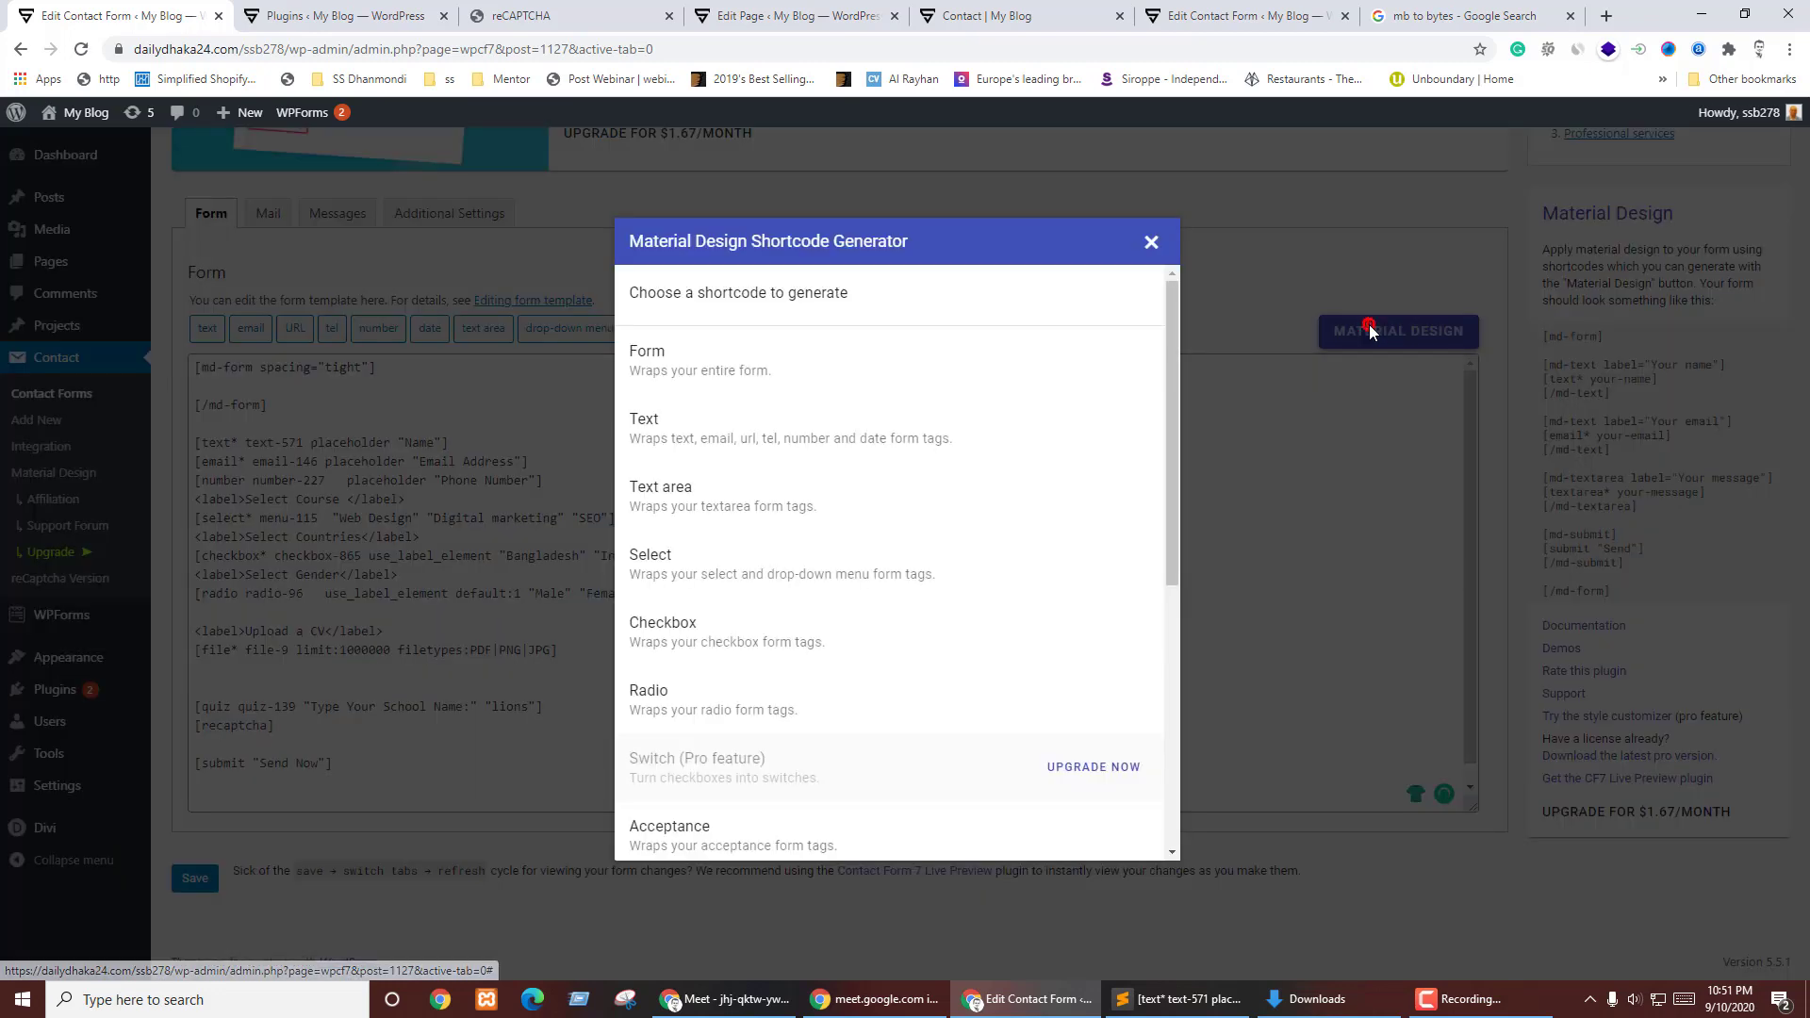
left_click(729, 422)
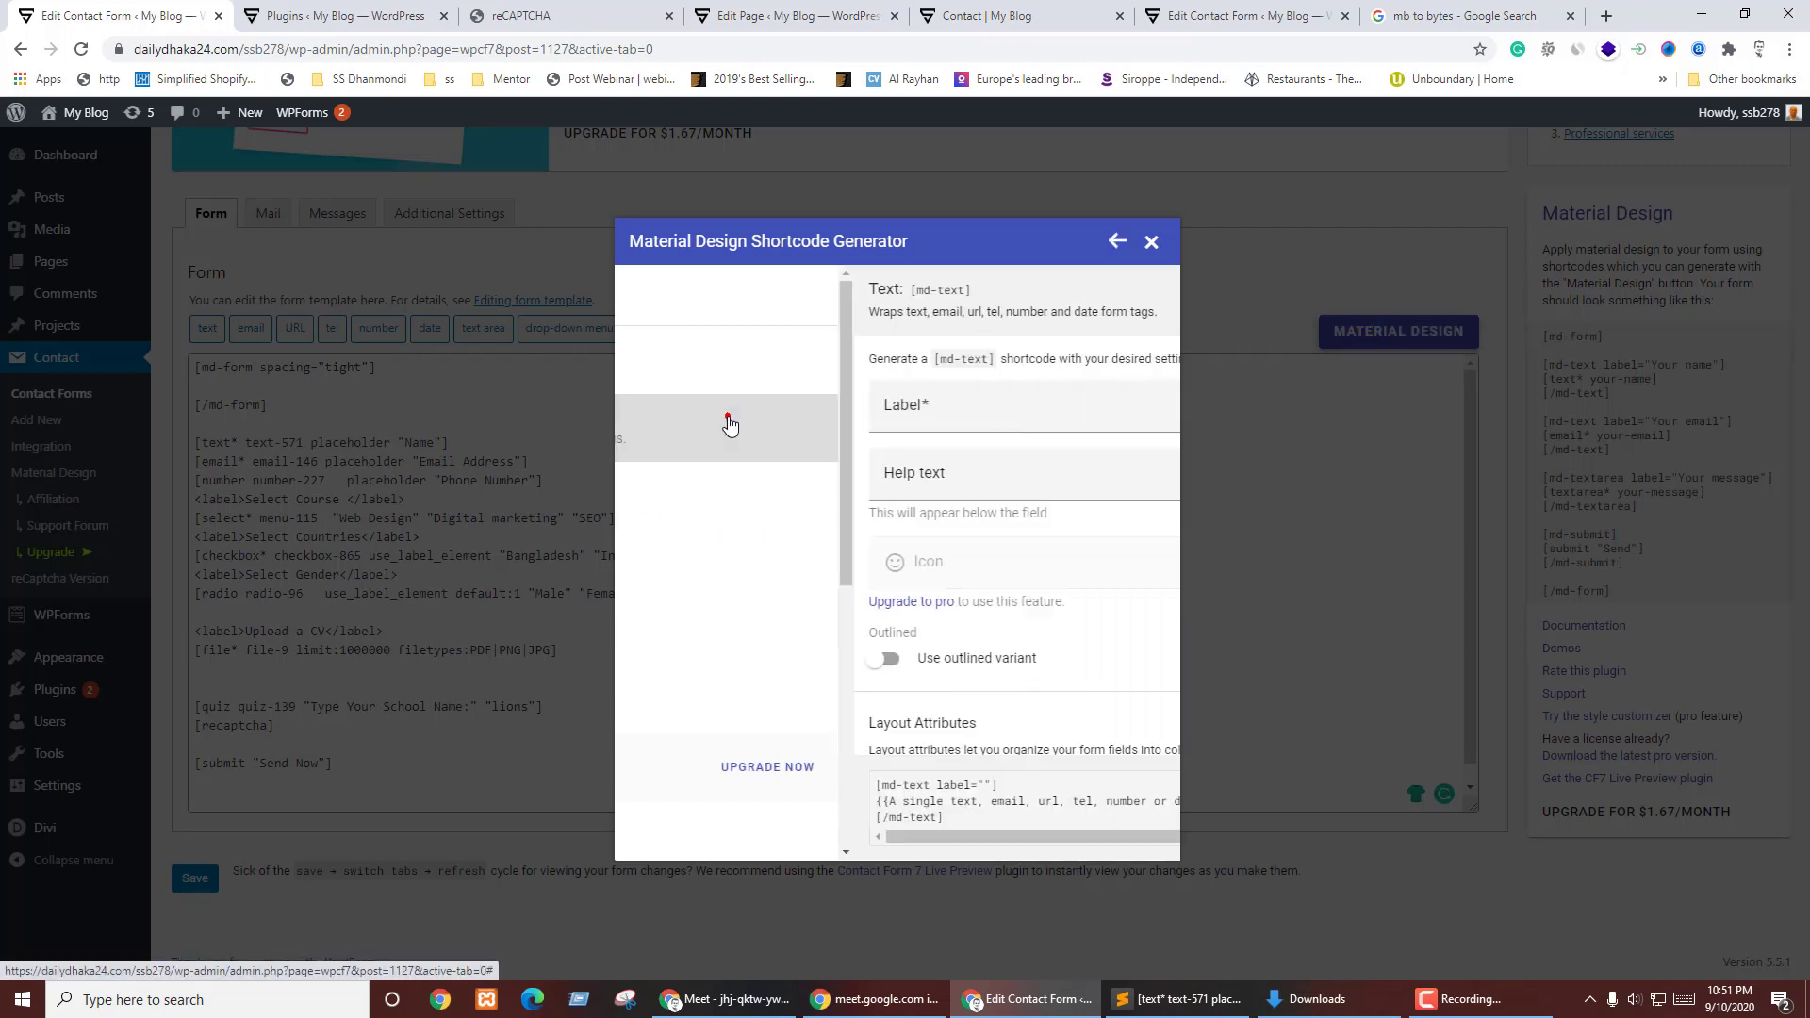
left_click(698, 411)
left_click(842, 416)
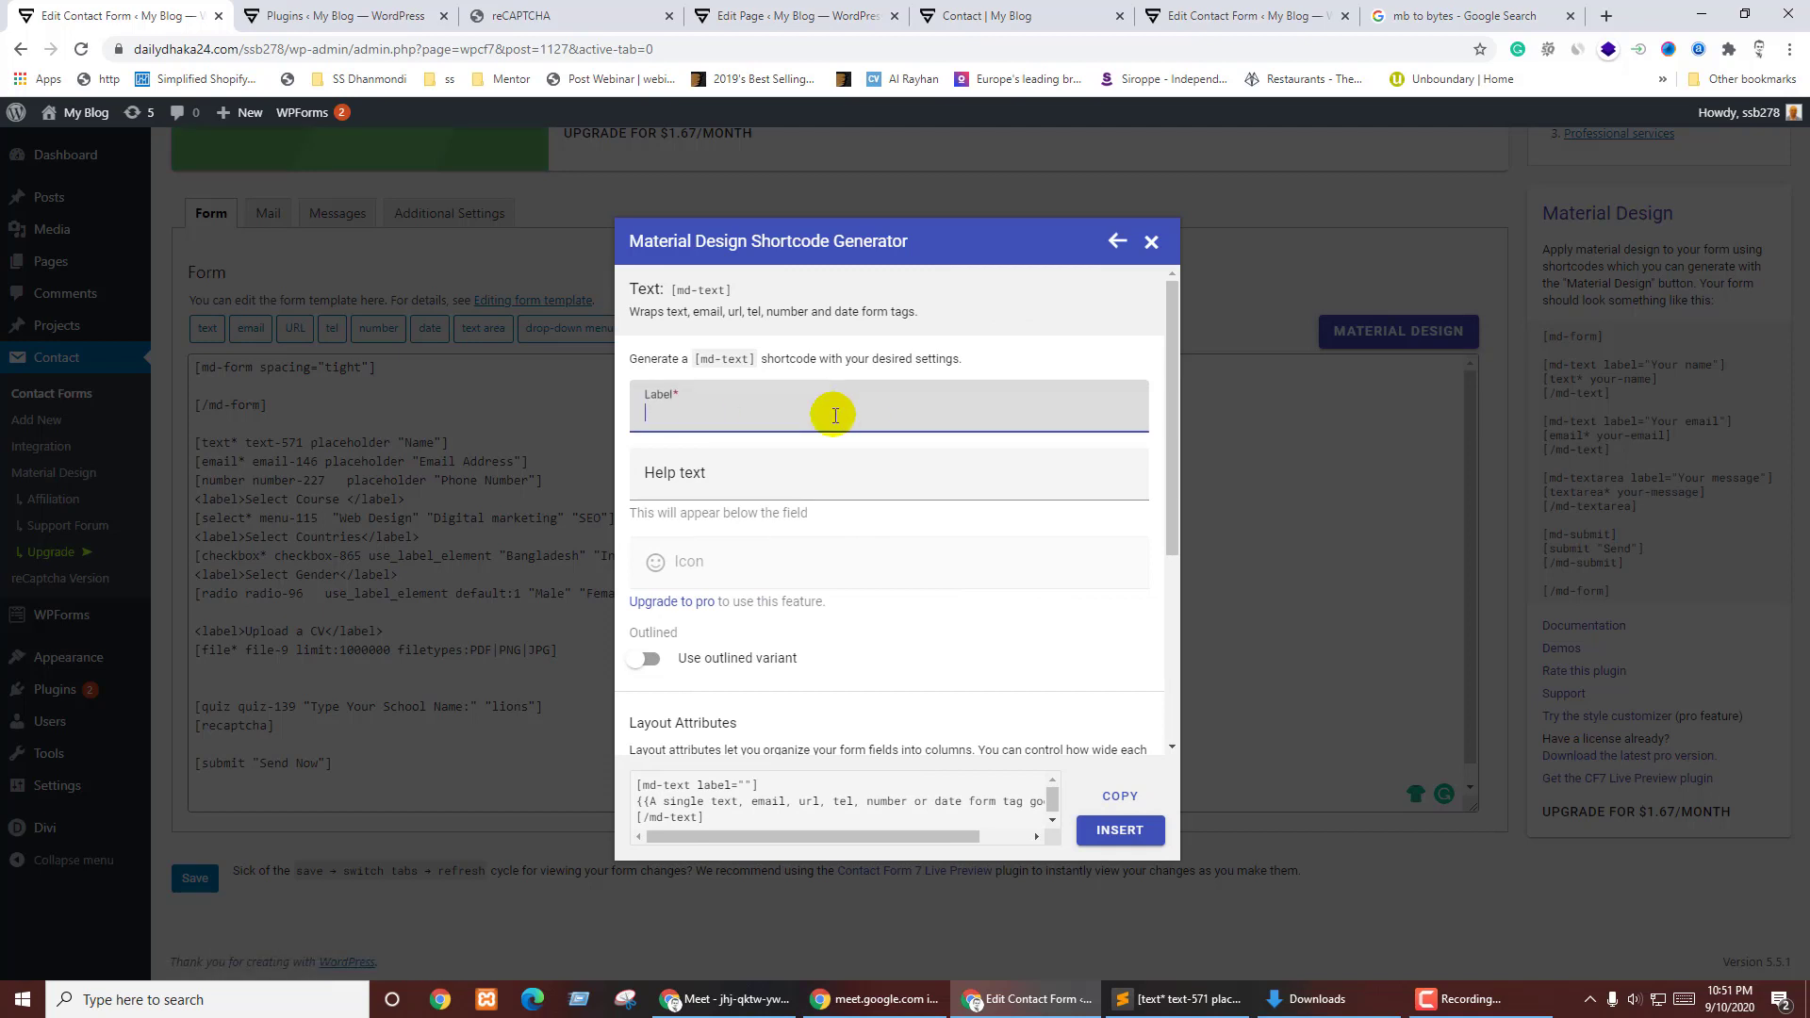
type("Your Name")
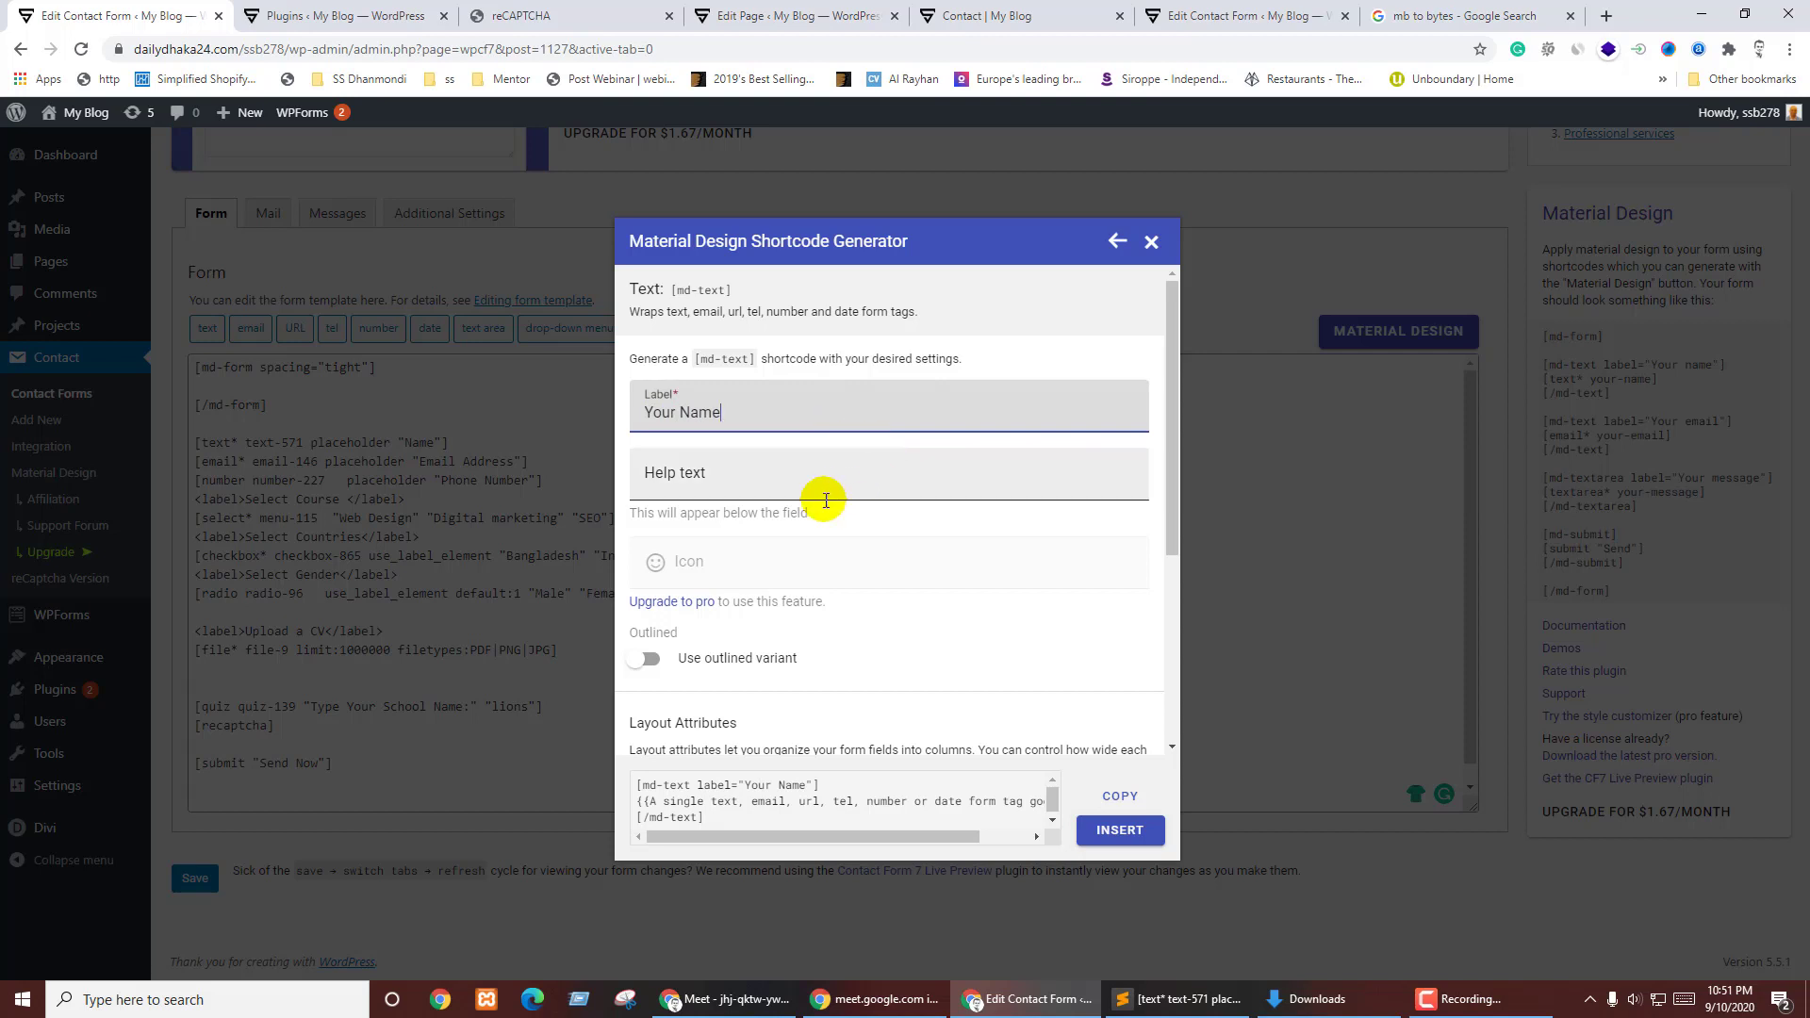
left_click(794, 526)
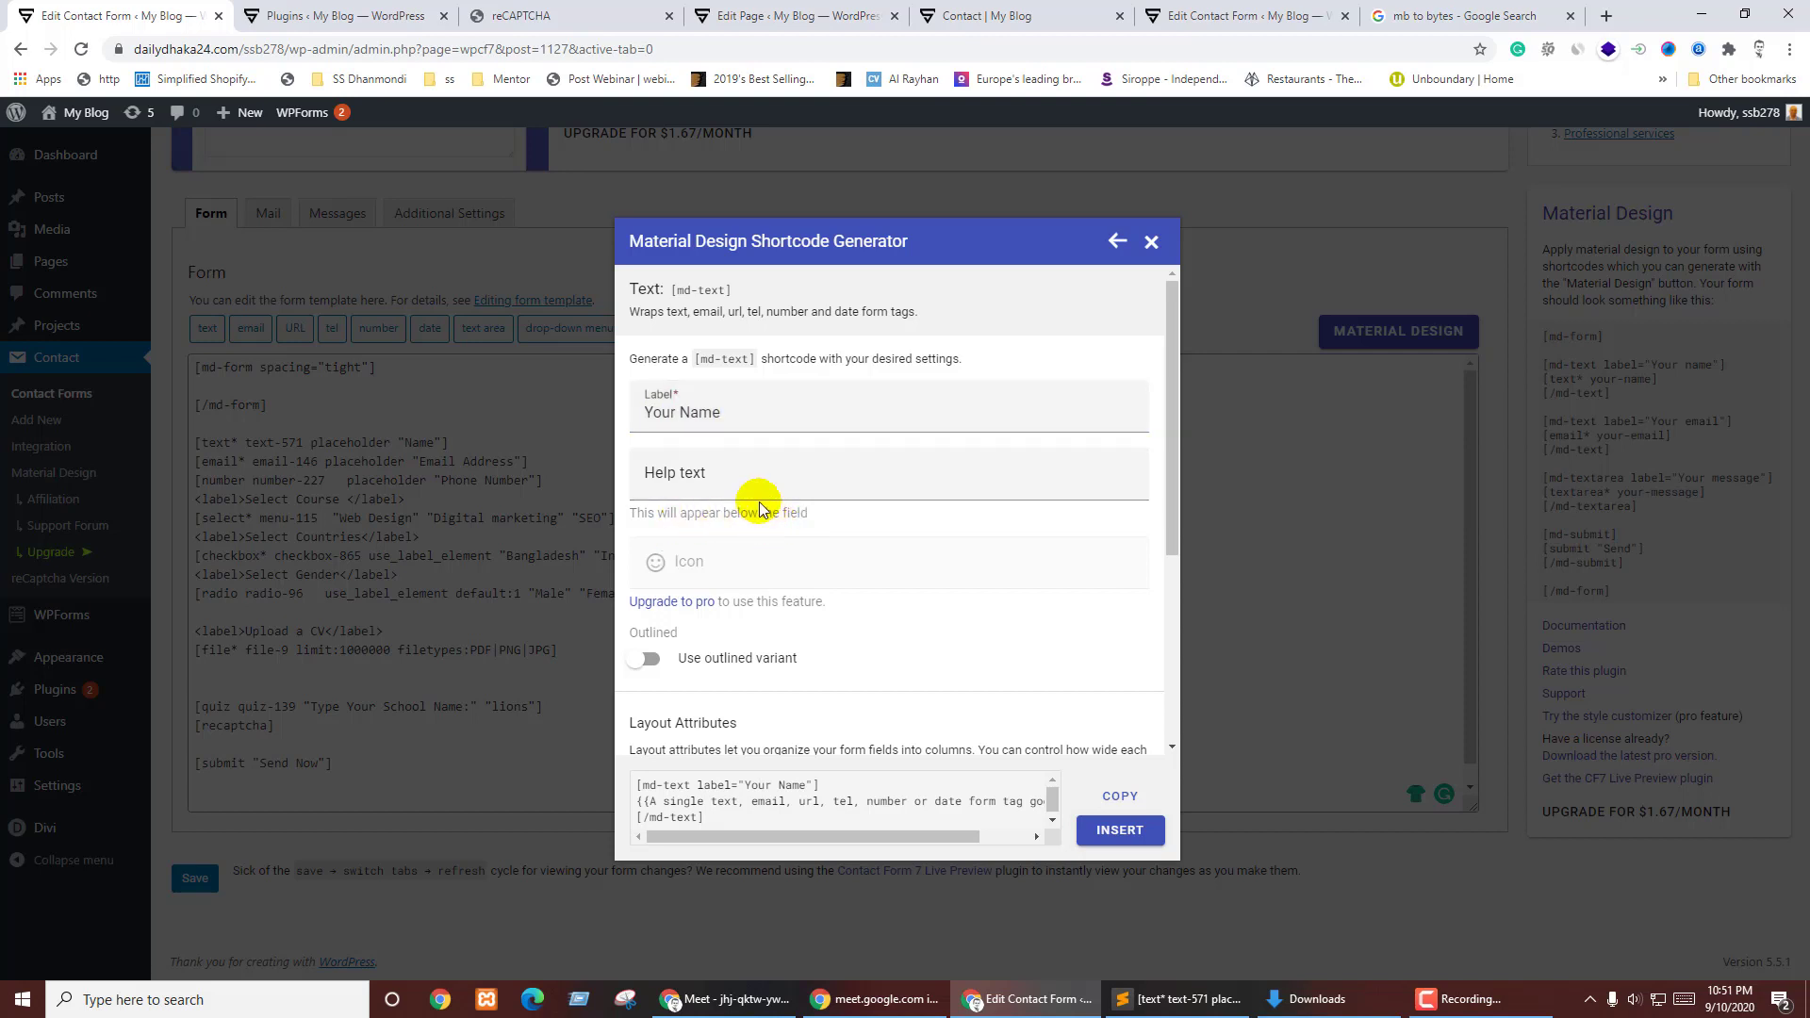
left_click(797, 479)
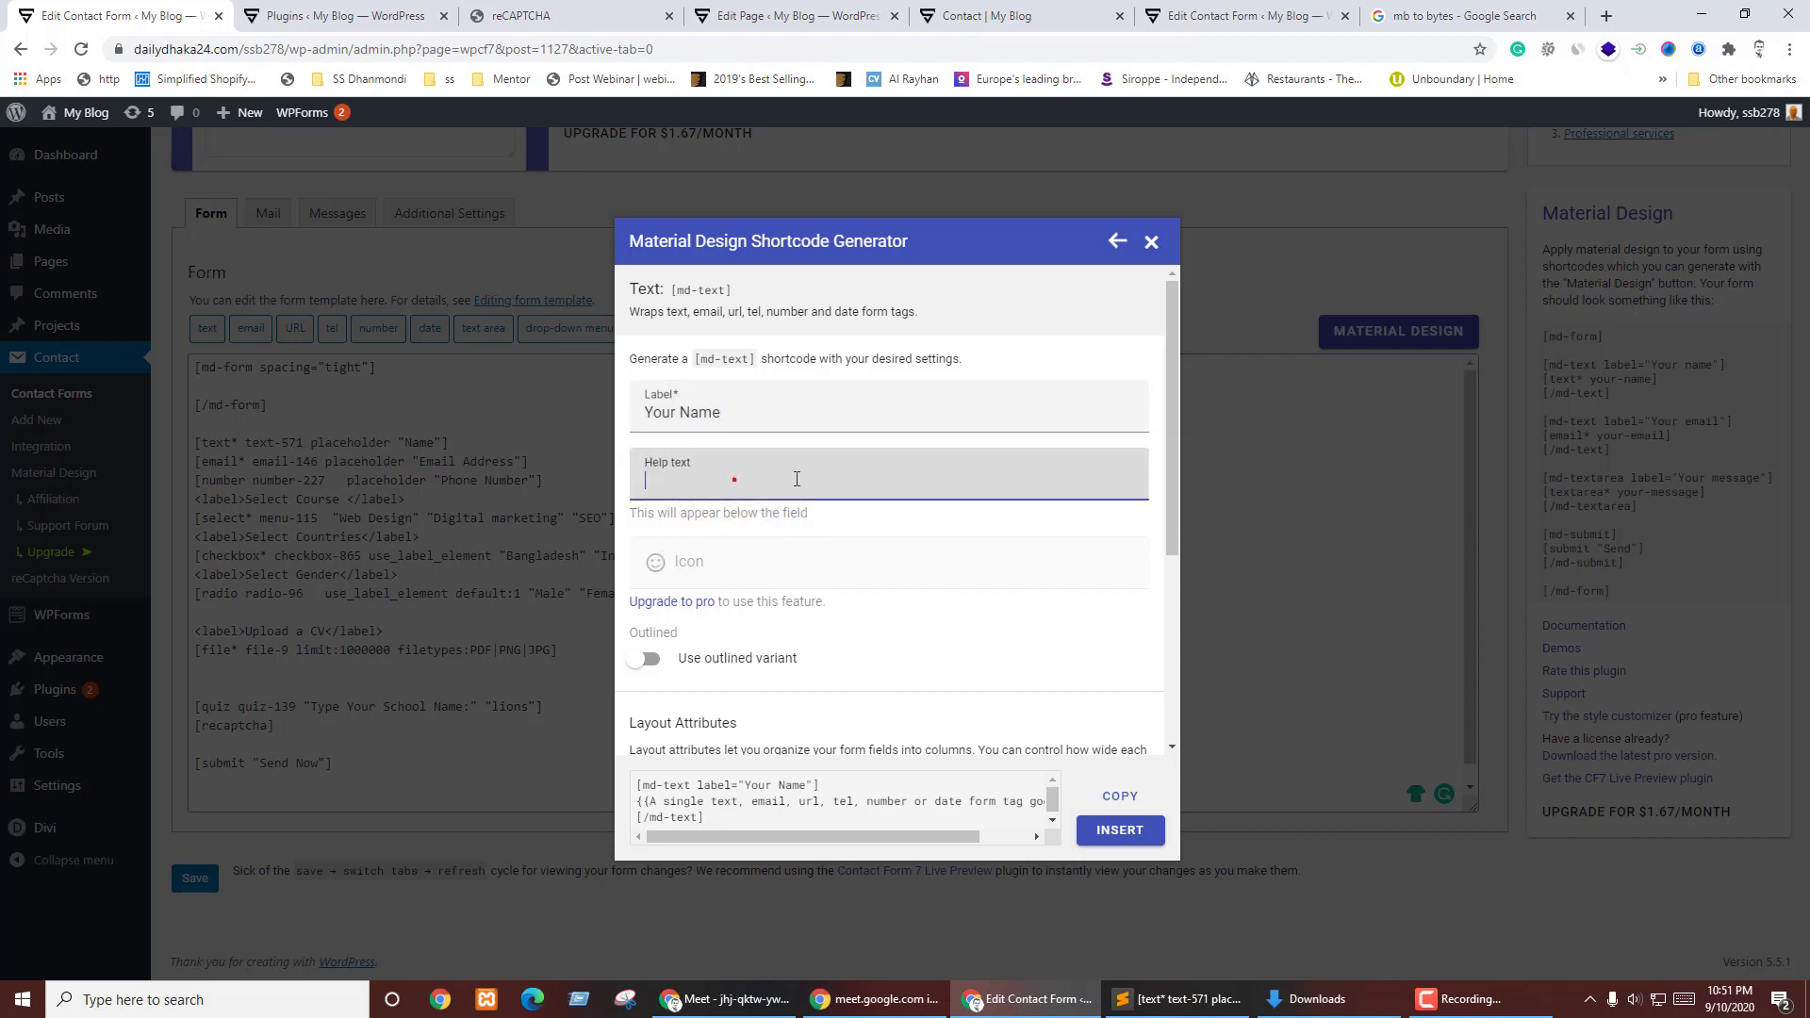
left_click(660, 567)
left_click(720, 601)
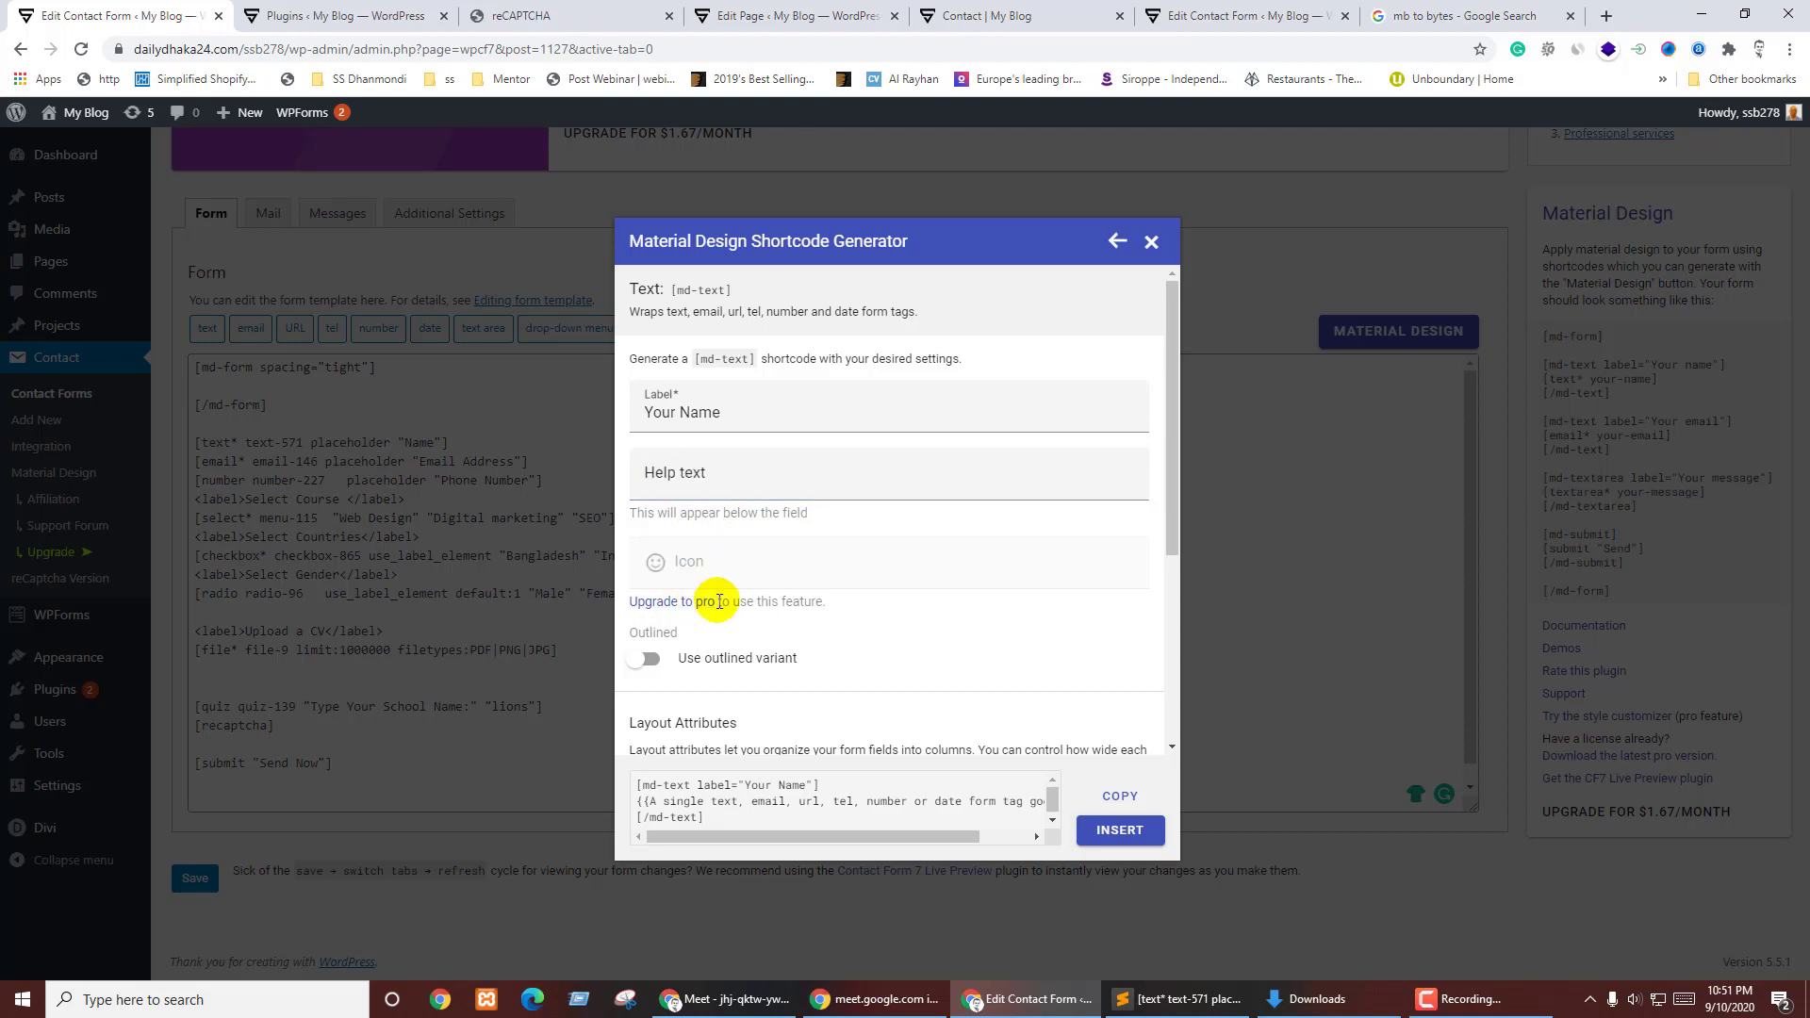
scroll(784, 625, "down", 1)
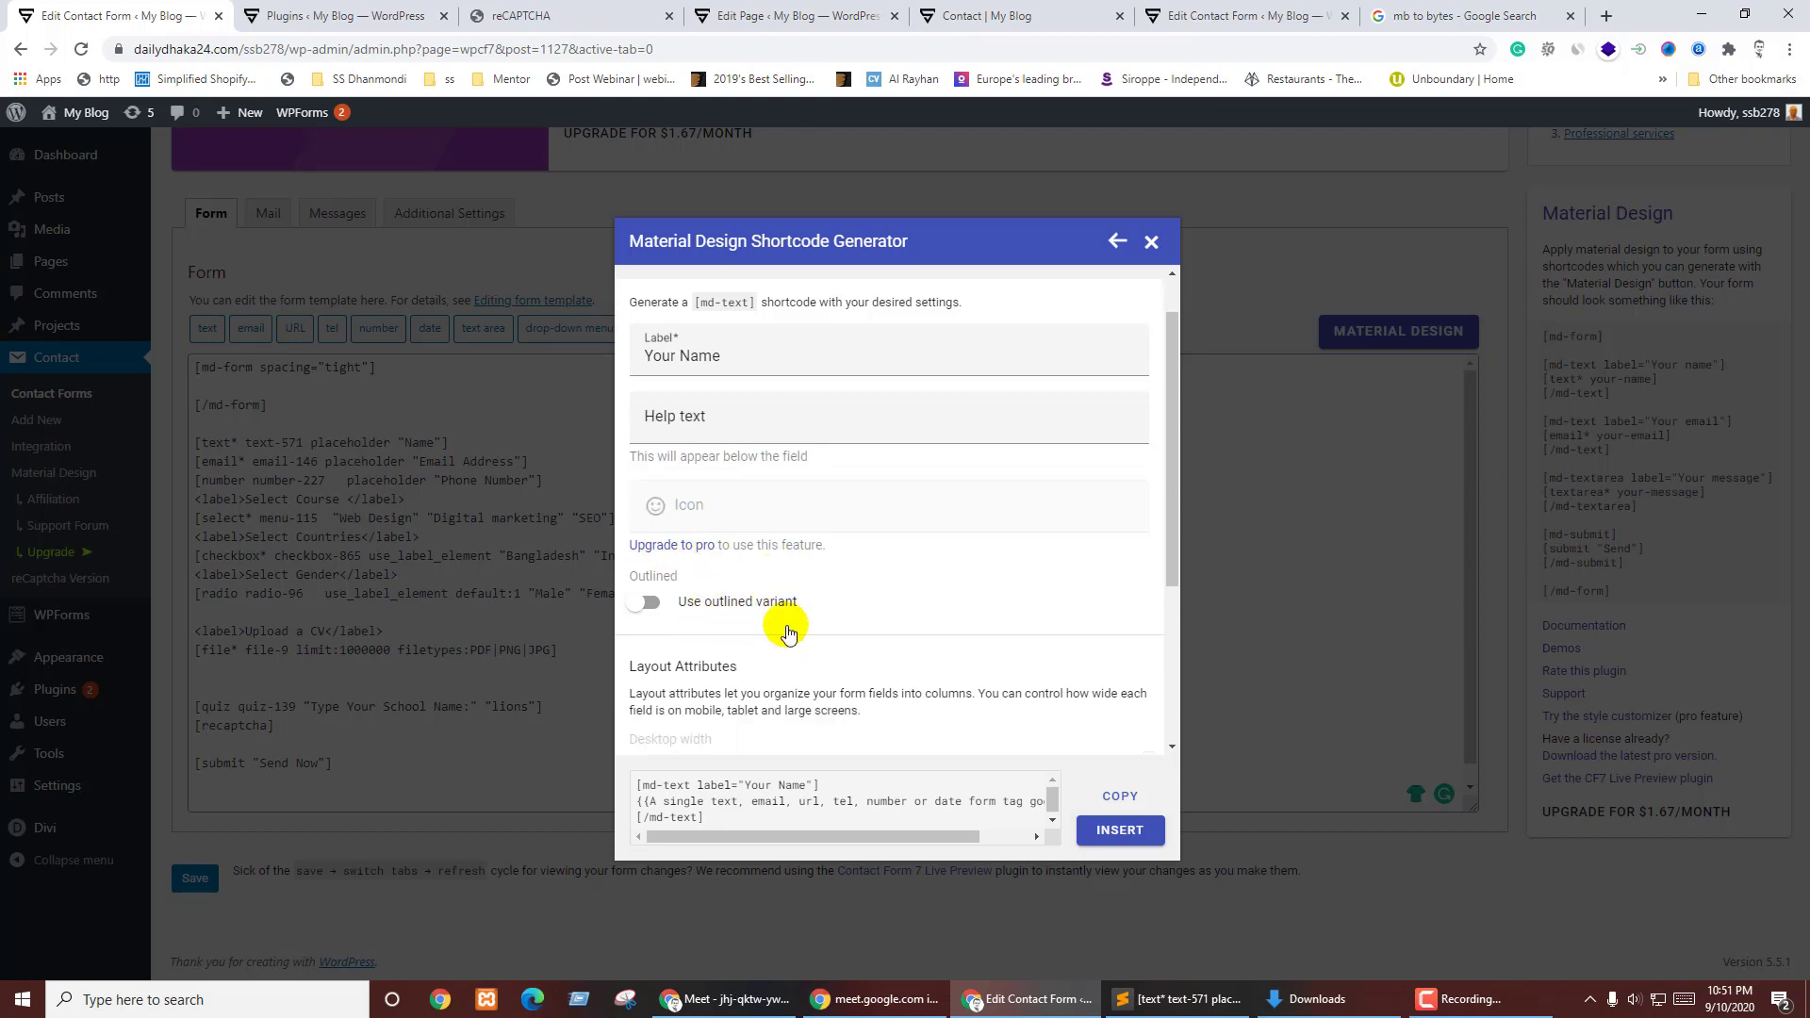
left_click(649, 565)
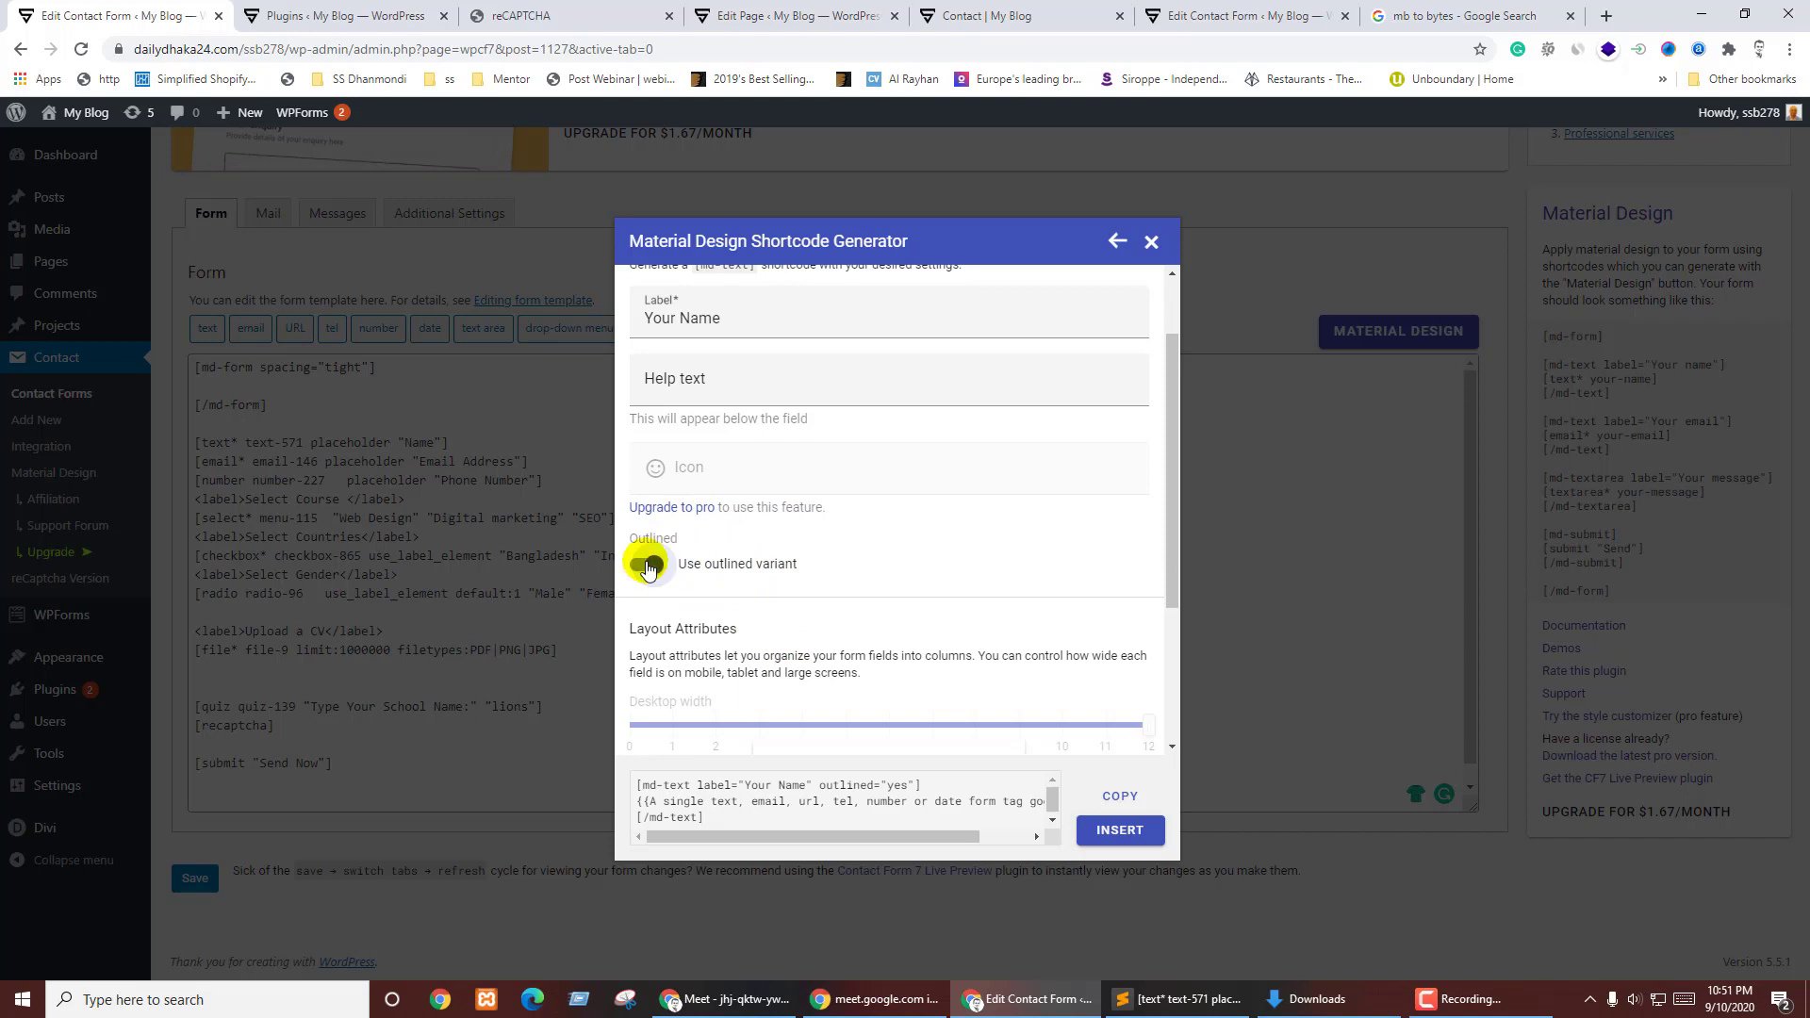
scroll(849, 613, "down", 2)
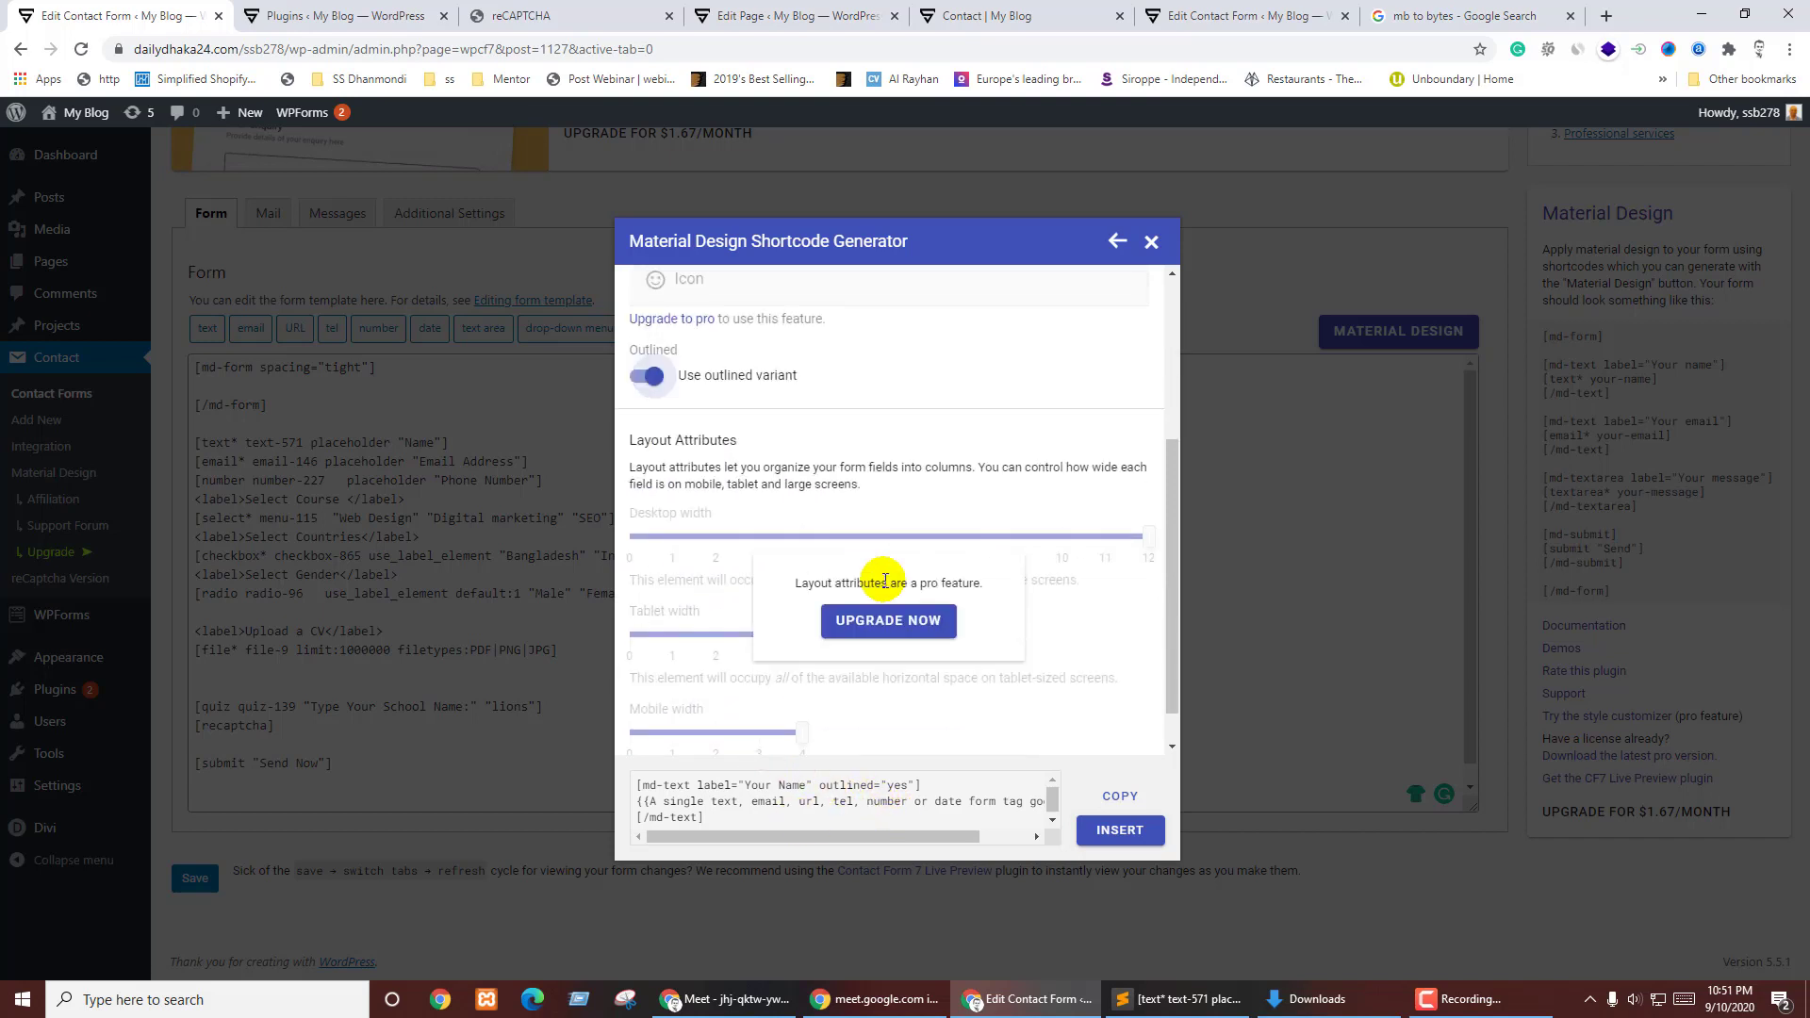
scroll(868, 622, "down", 1)
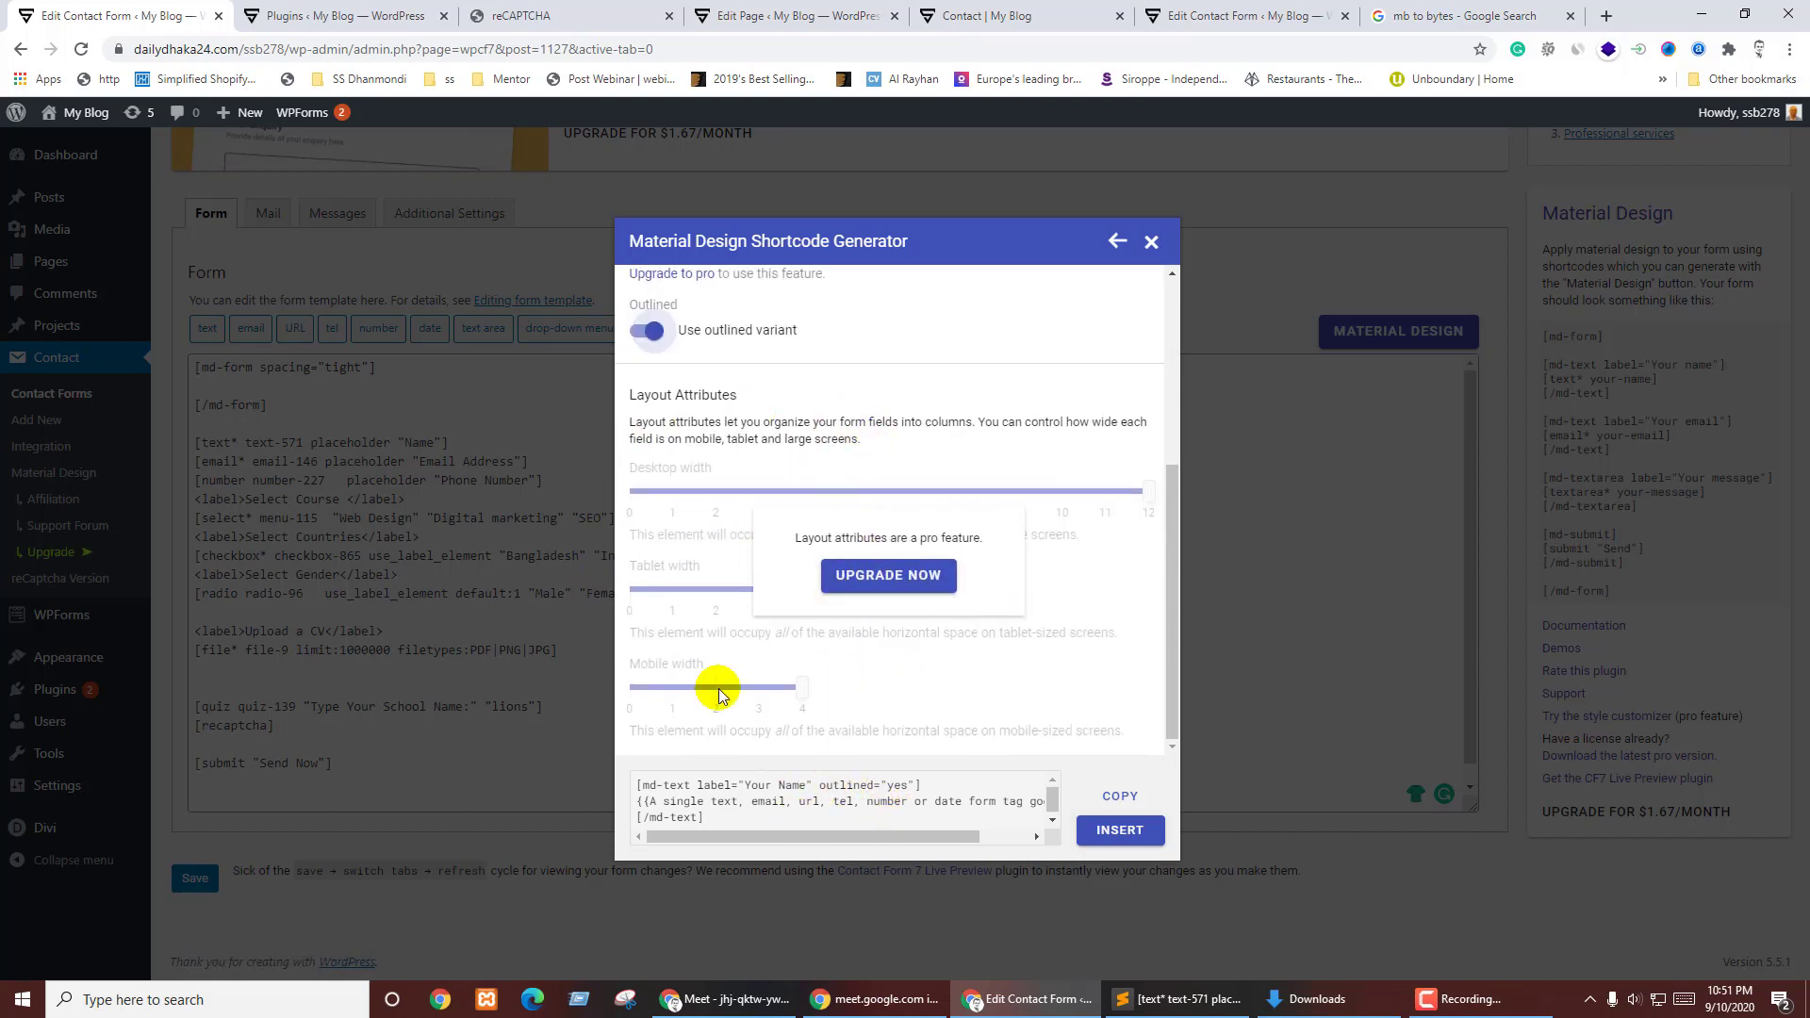
scroll(893, 691, "up", 3)
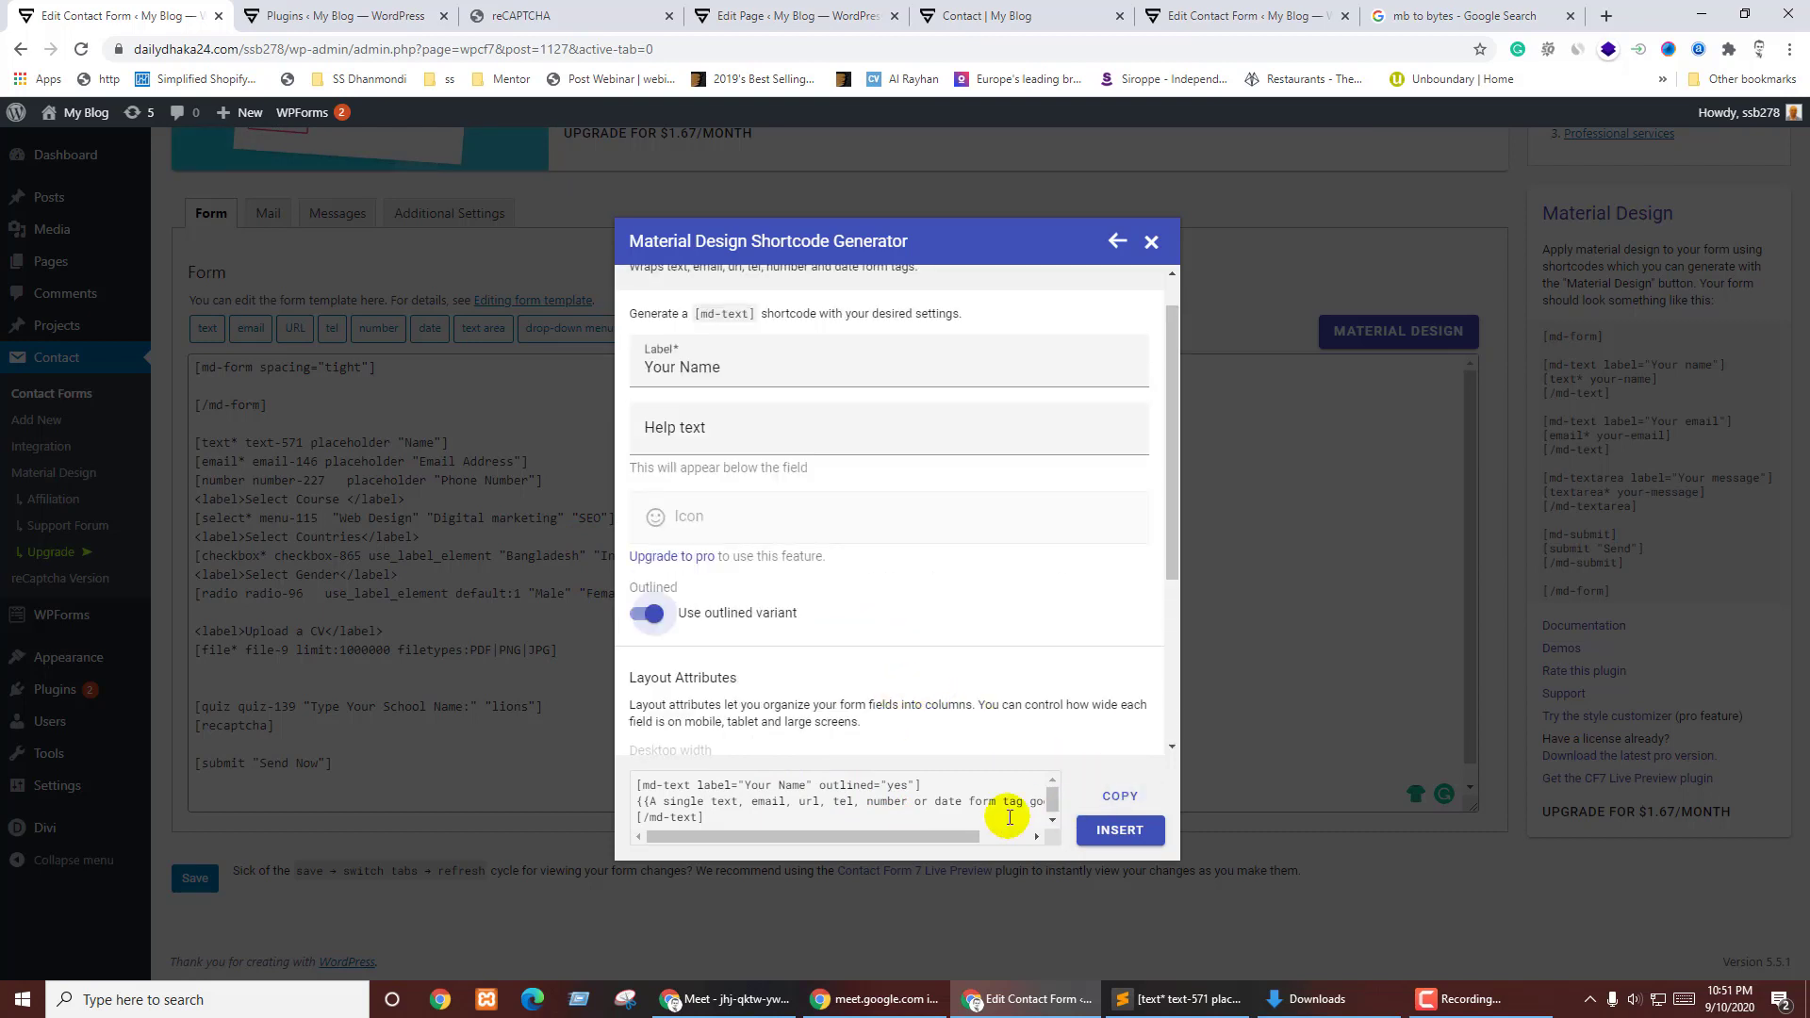
left_click(1119, 803)
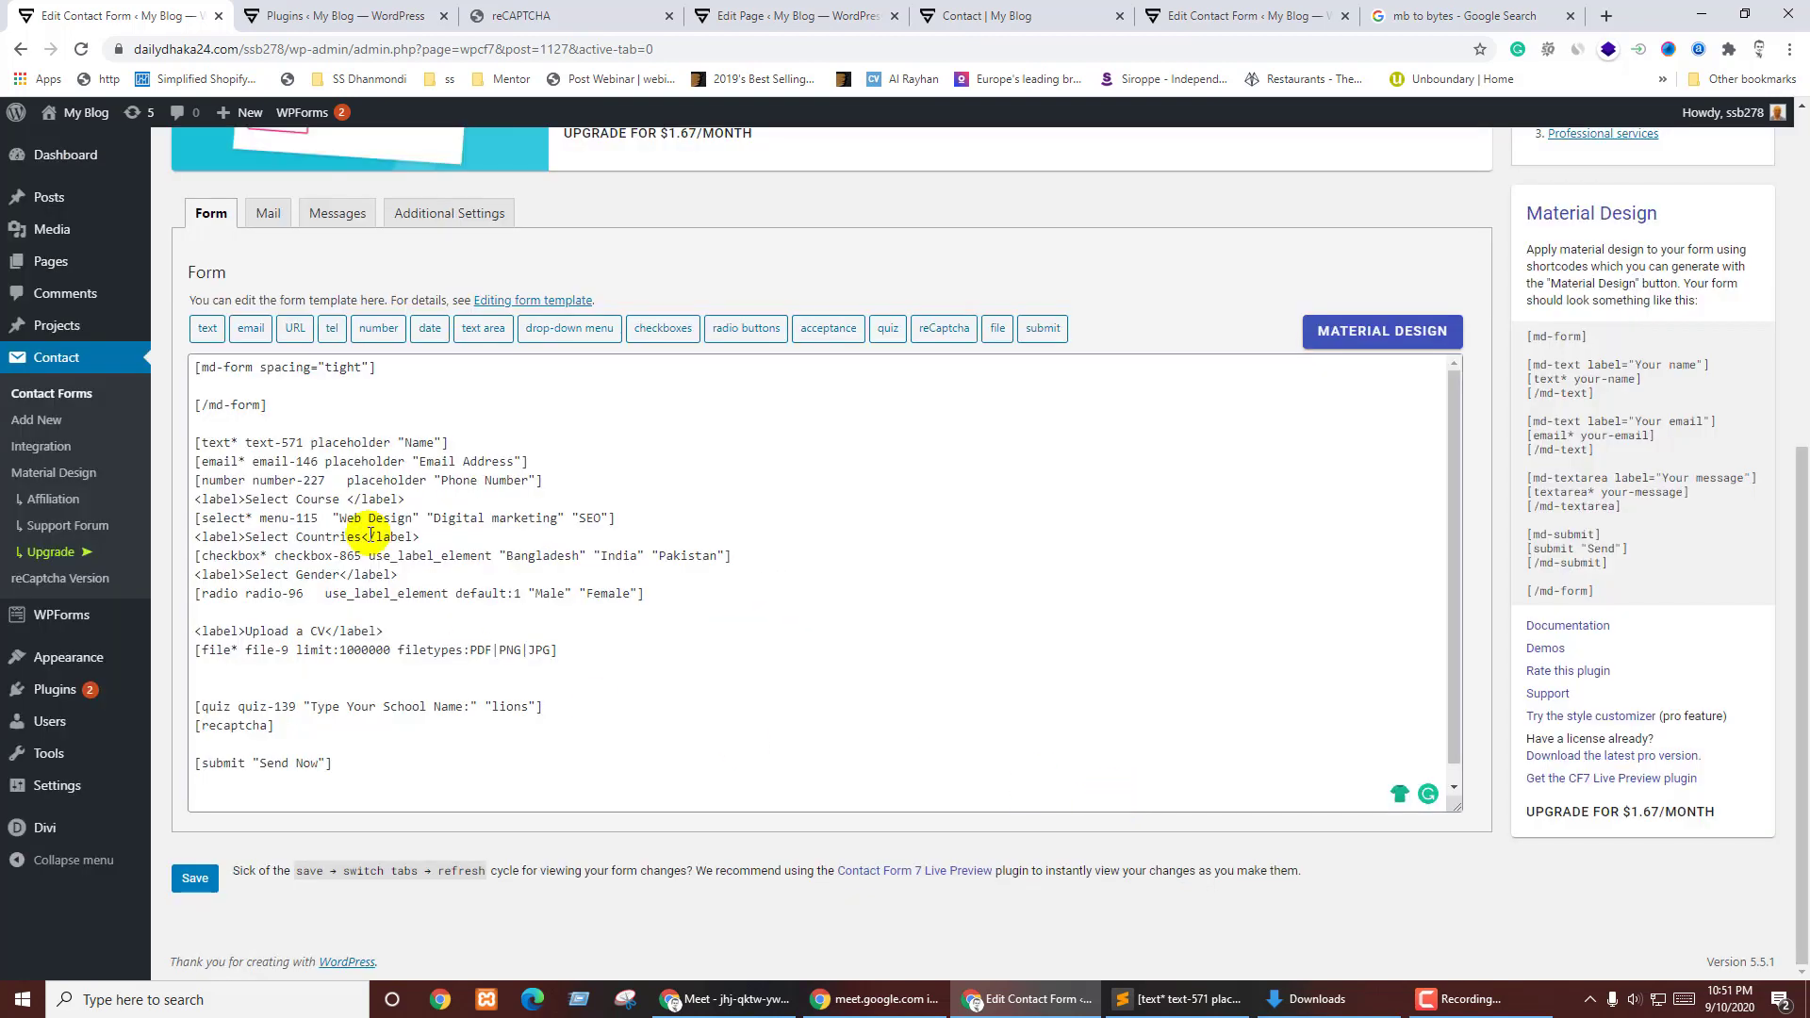
- Paste the md-text shortcode into md-form and move the [text* text-571] tag over its placeholder comment
left_click(231, 385)
key("ctrl+v")
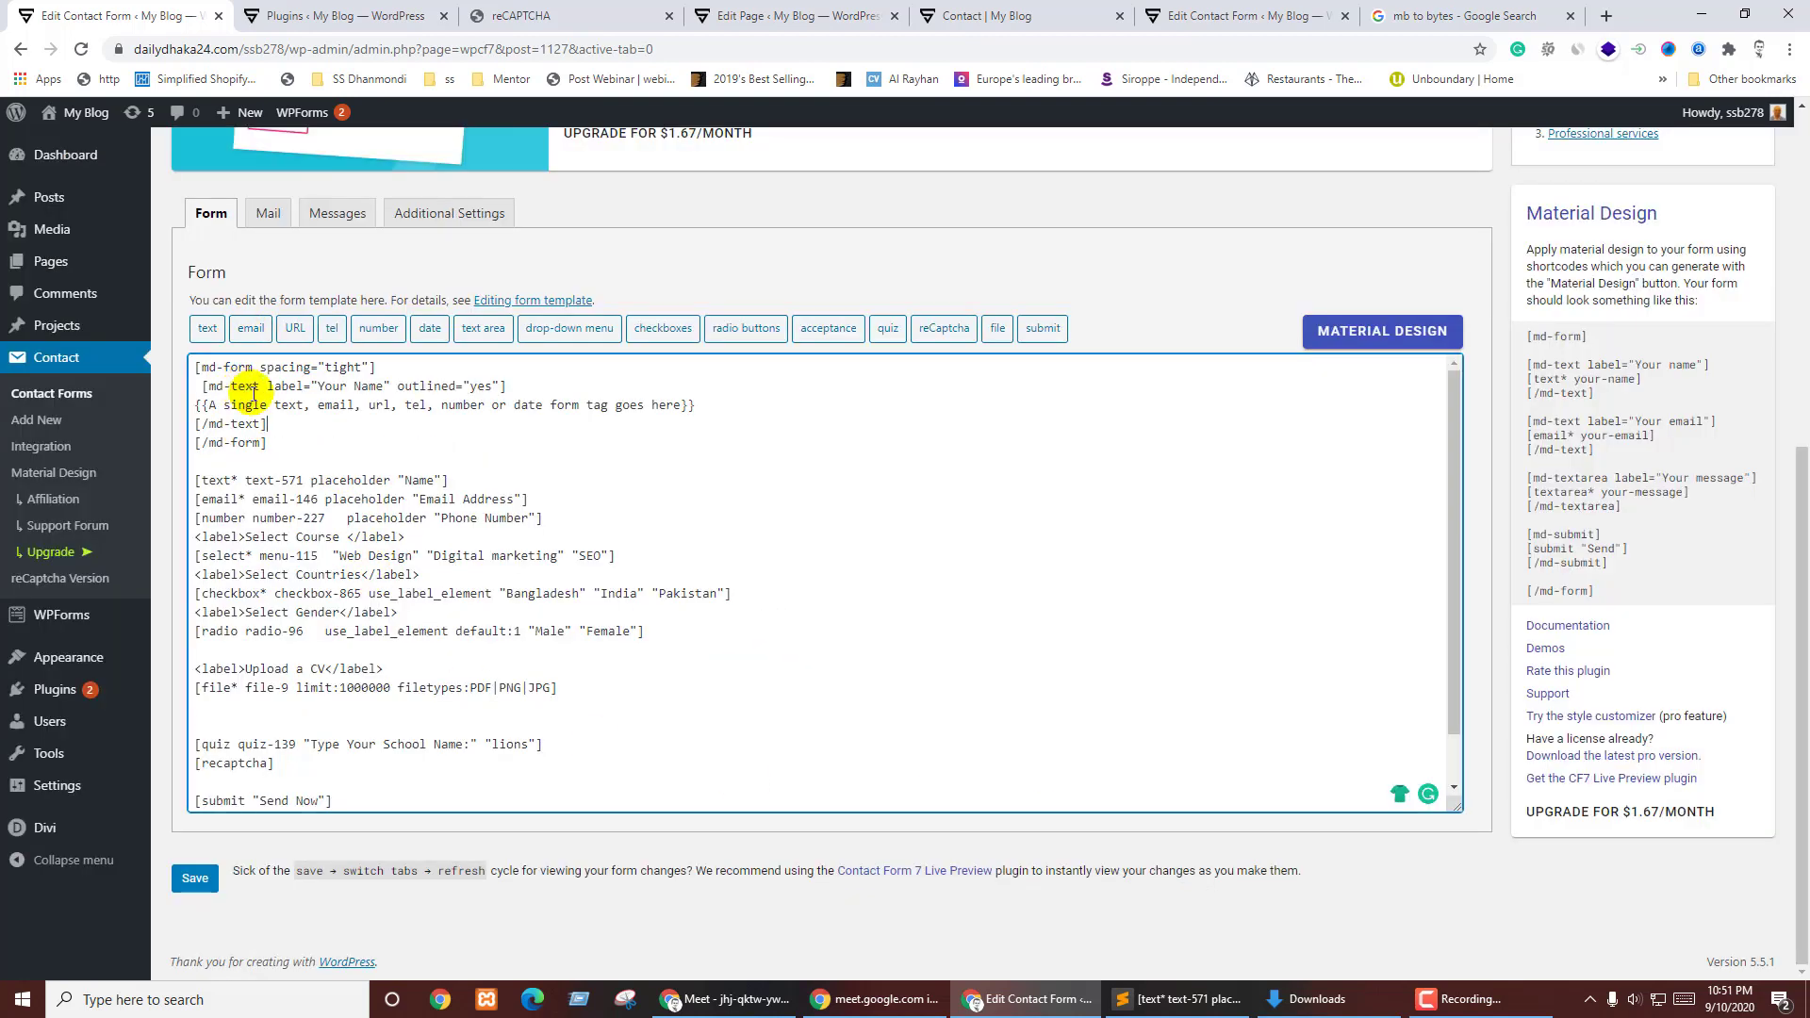
key("Return")
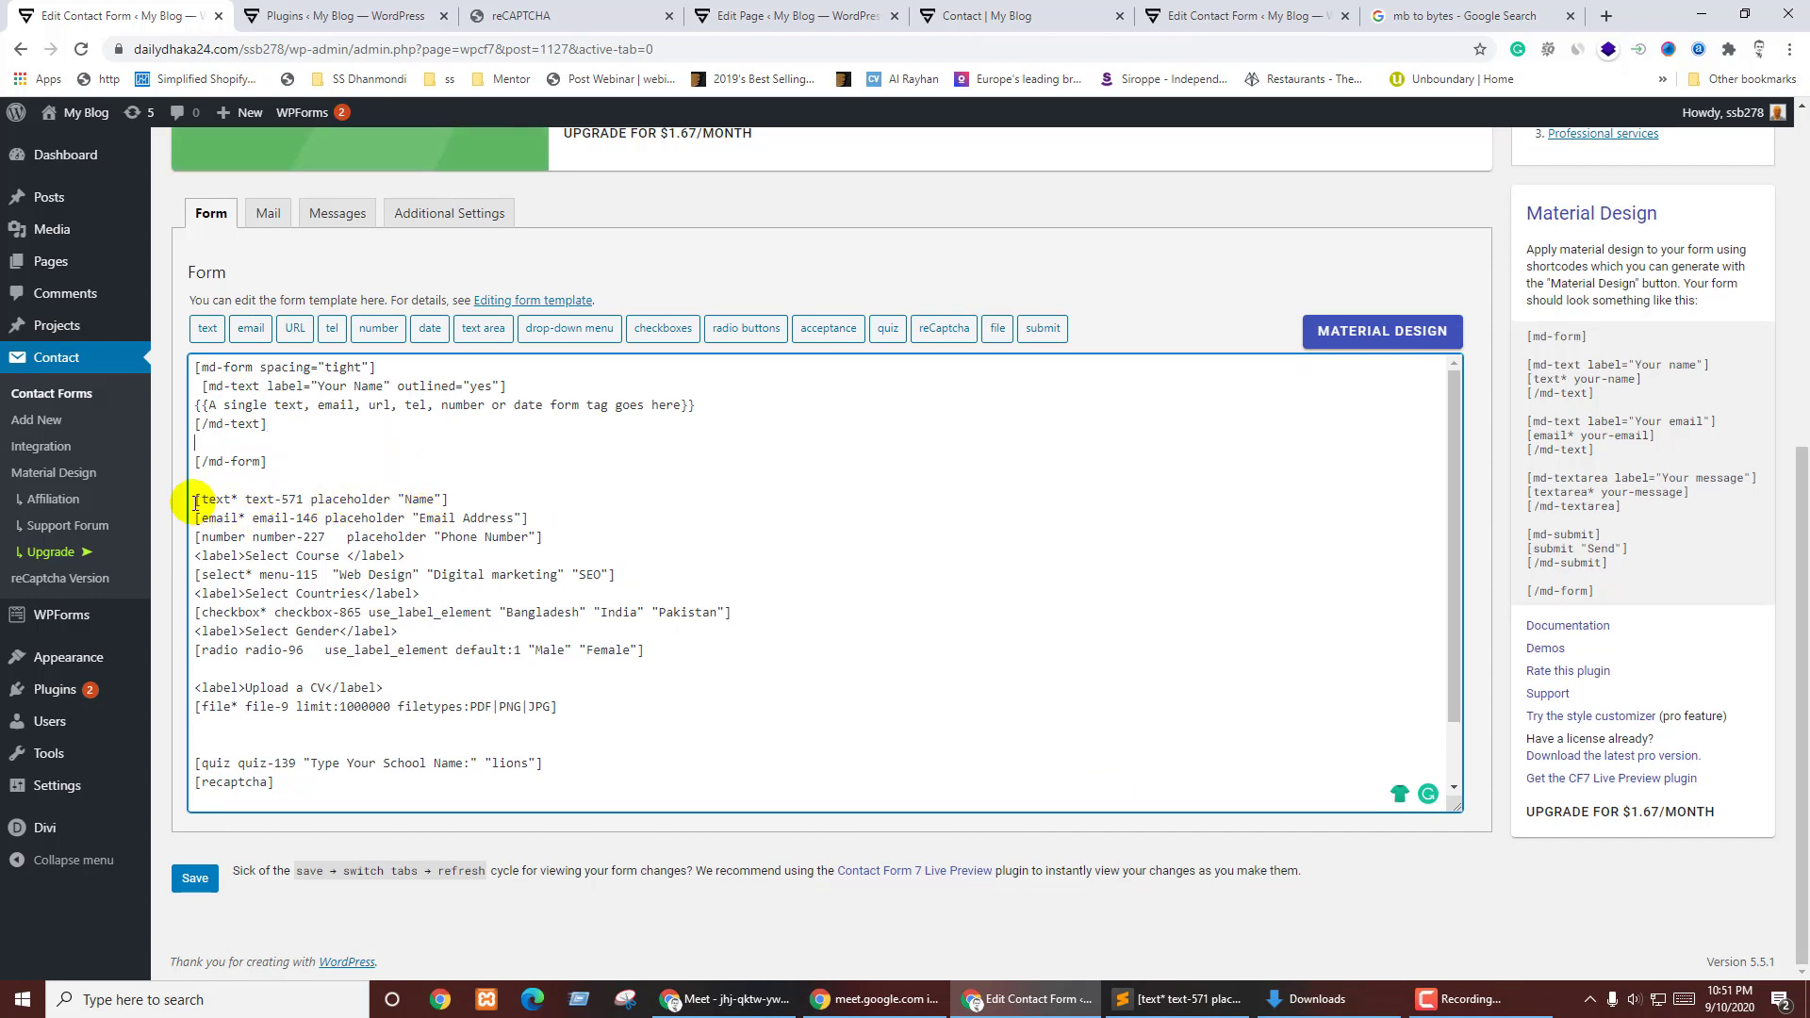
left_click_drag(193, 497, 439, 499)
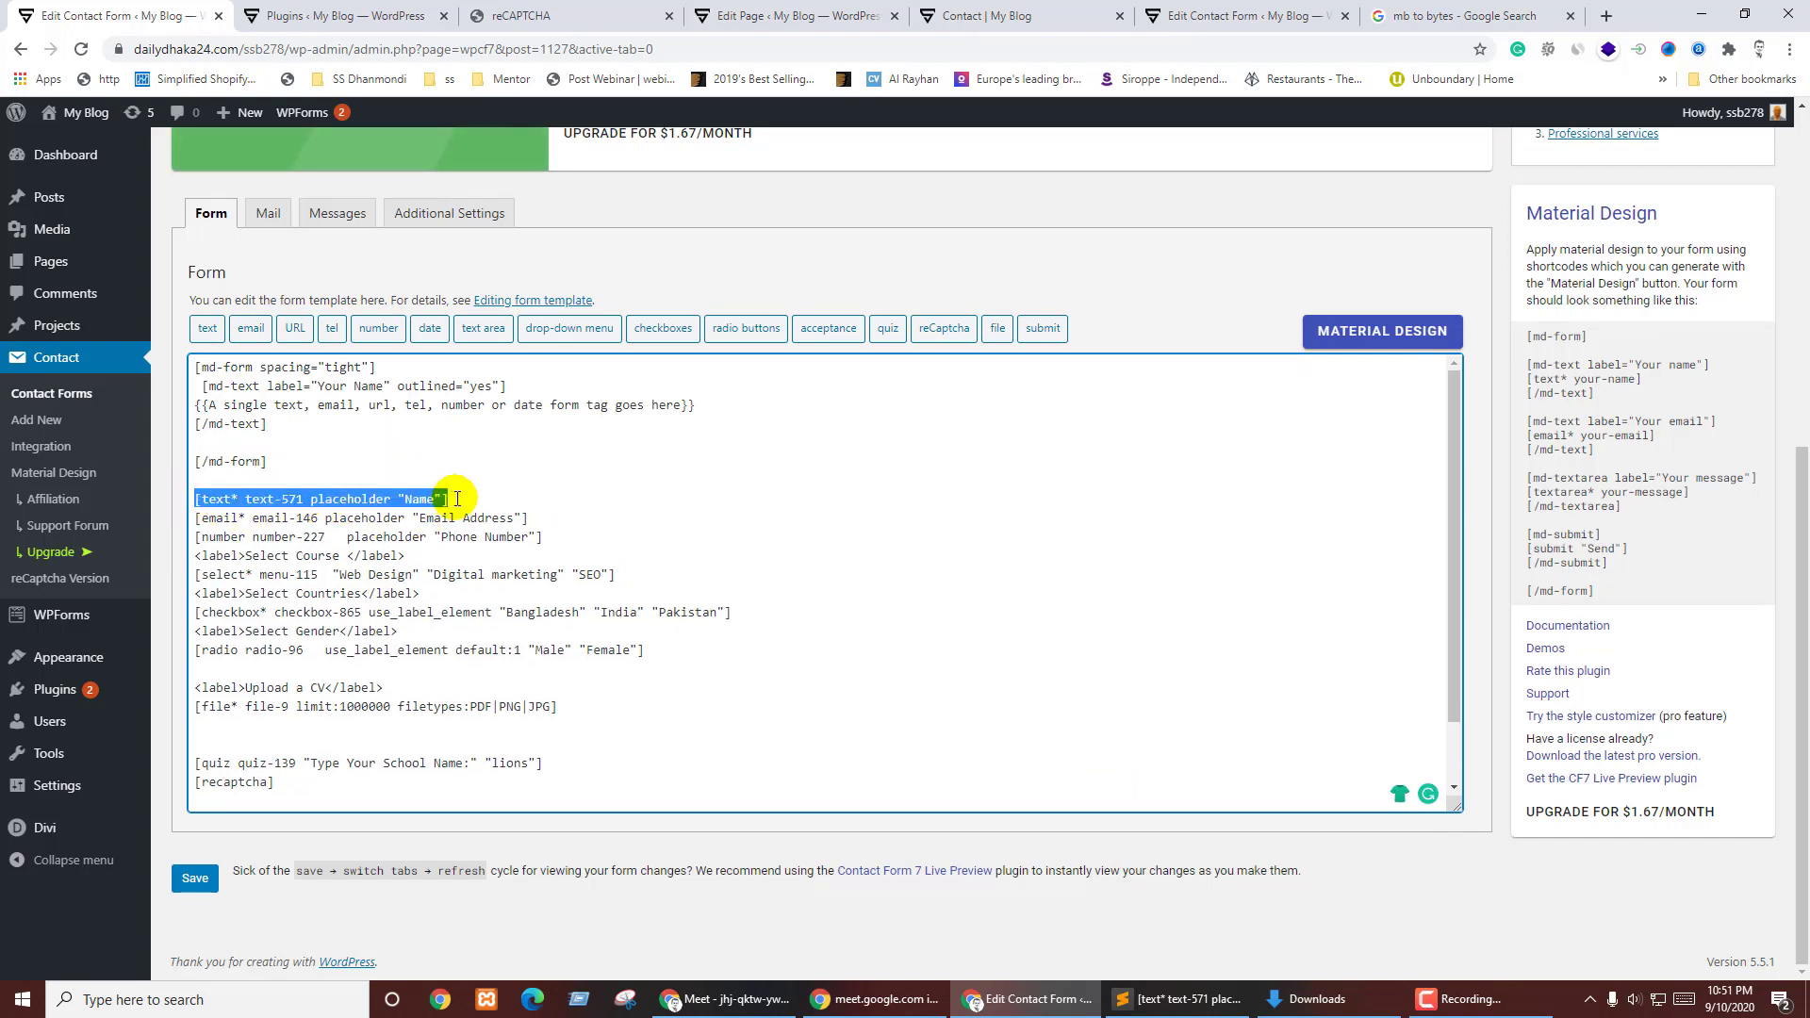
key("ctrl+x")
left_click_drag(281, 413, 712, 412)
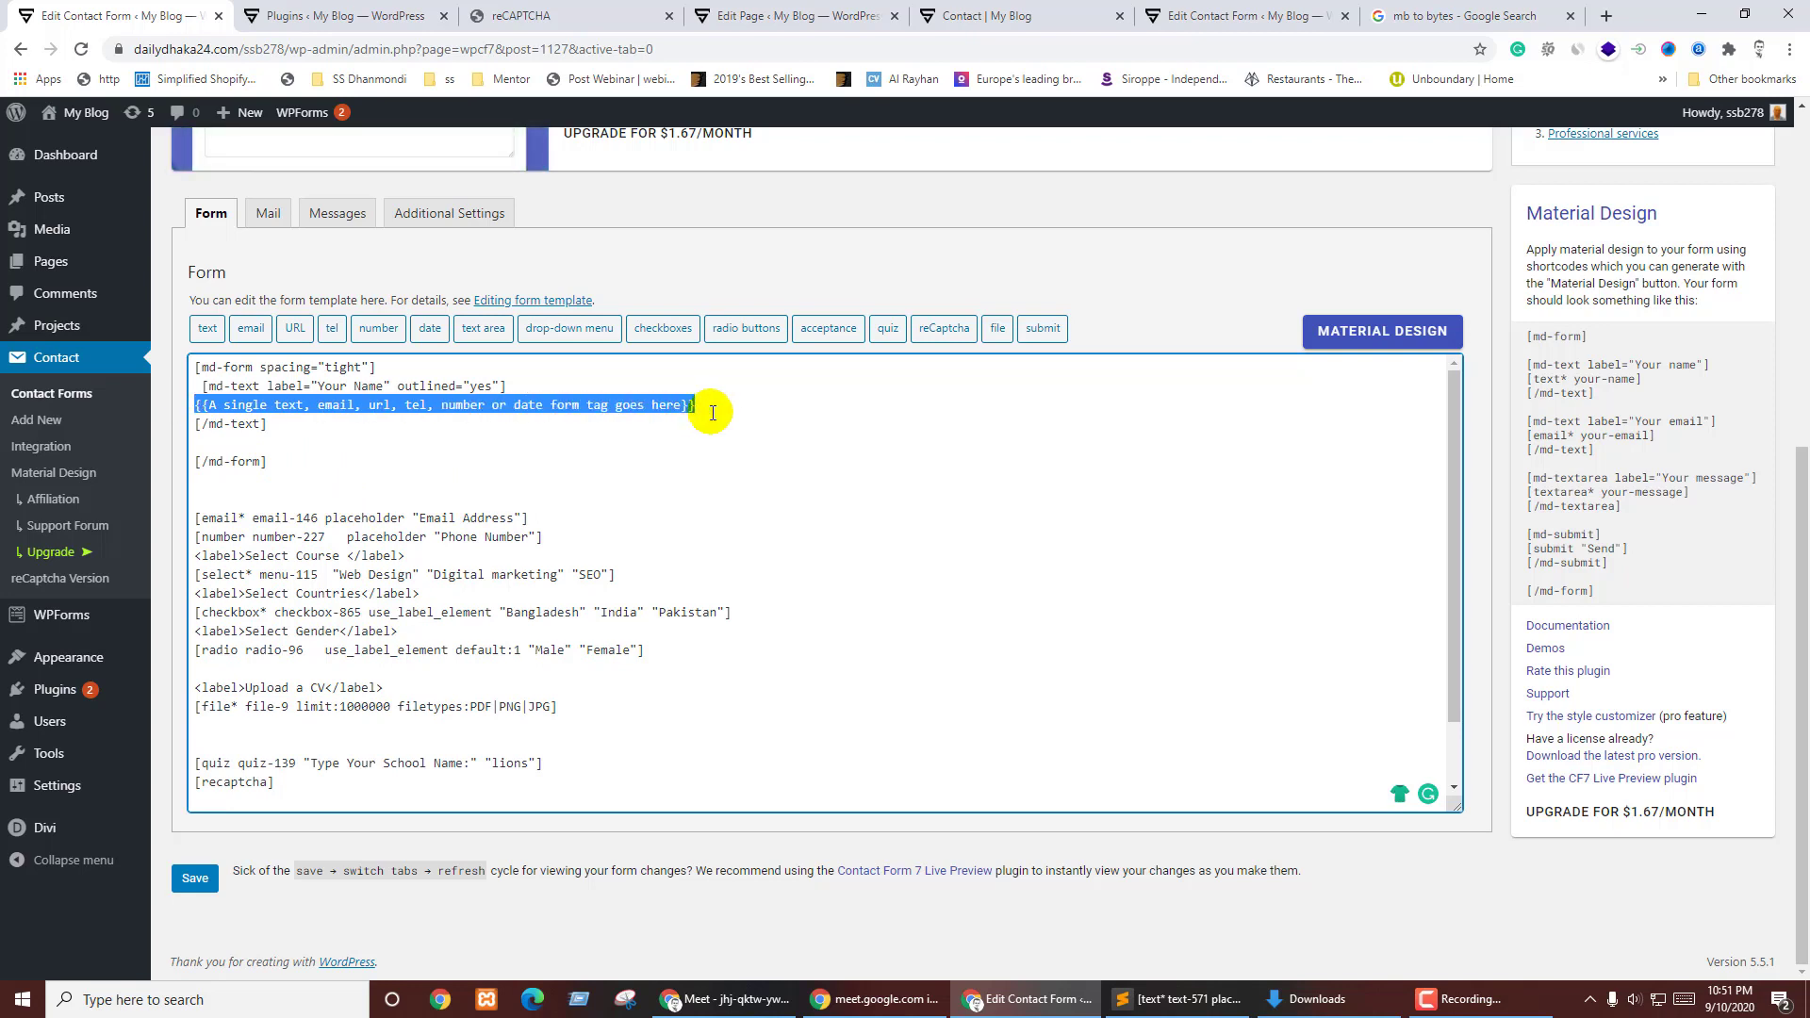
key("ctrl+v")
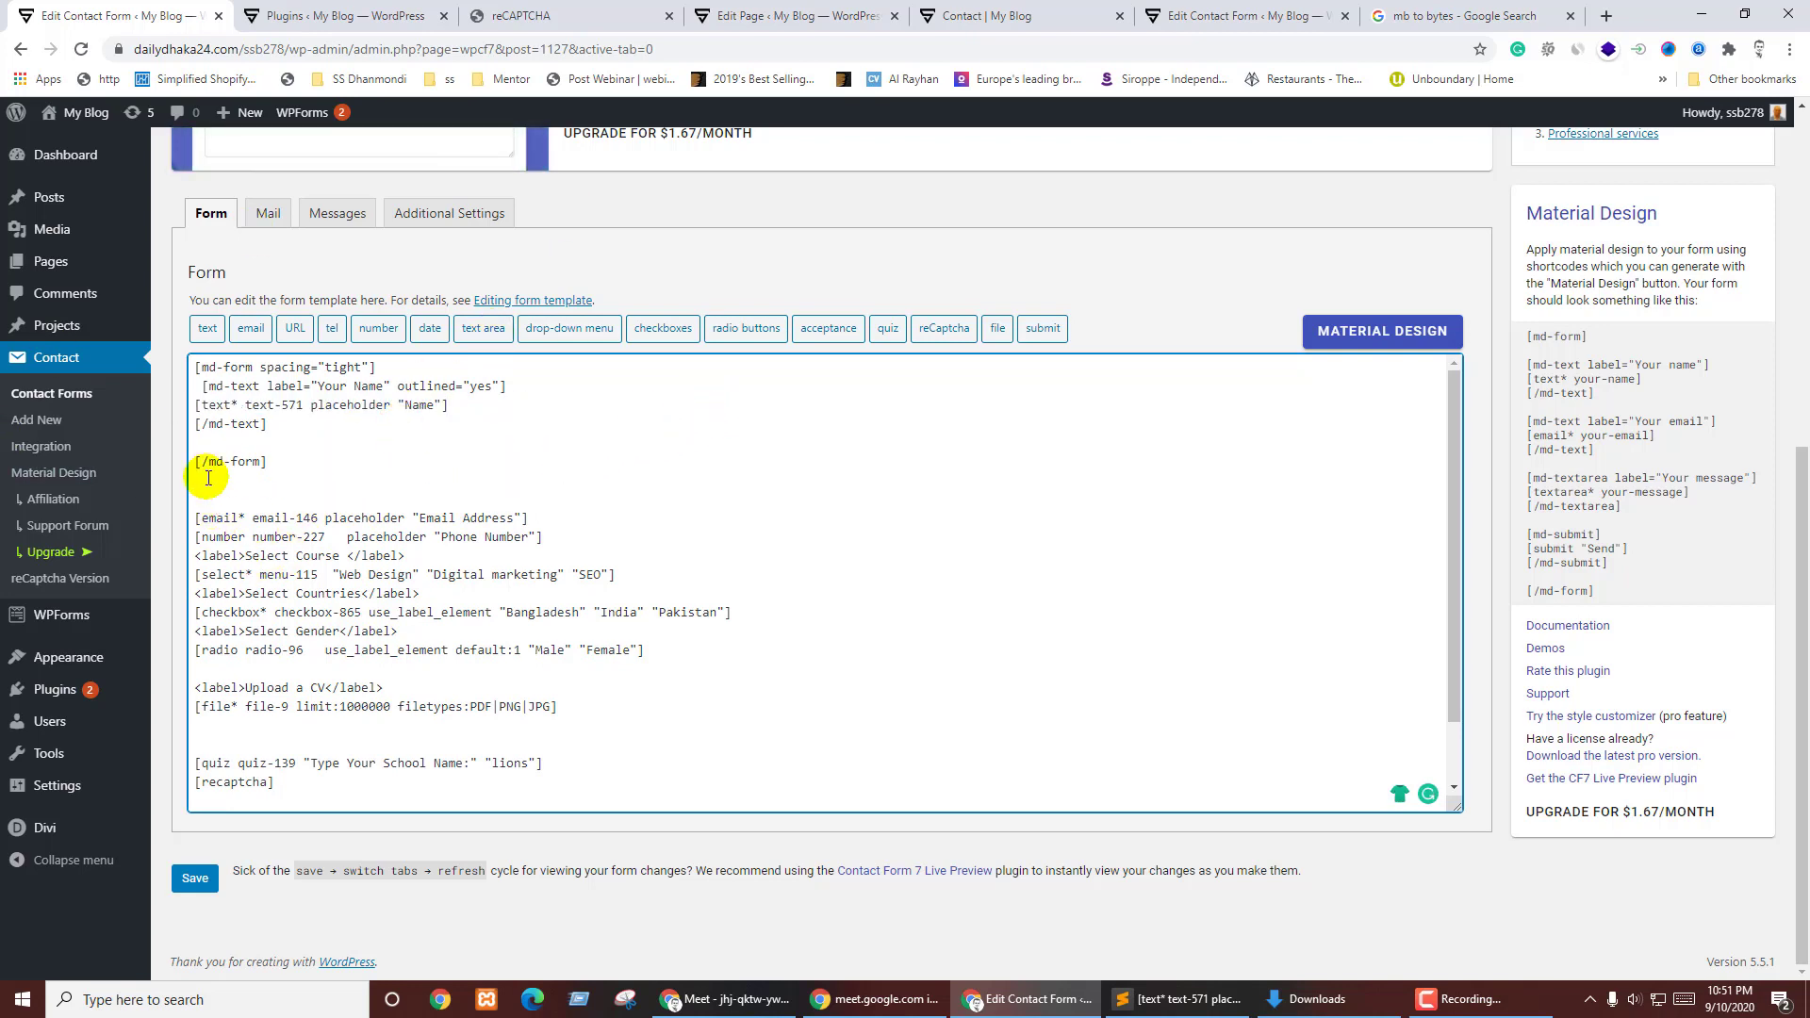
- Save the 'contact me' form and view it on the live Contact page
left_click(200, 881)
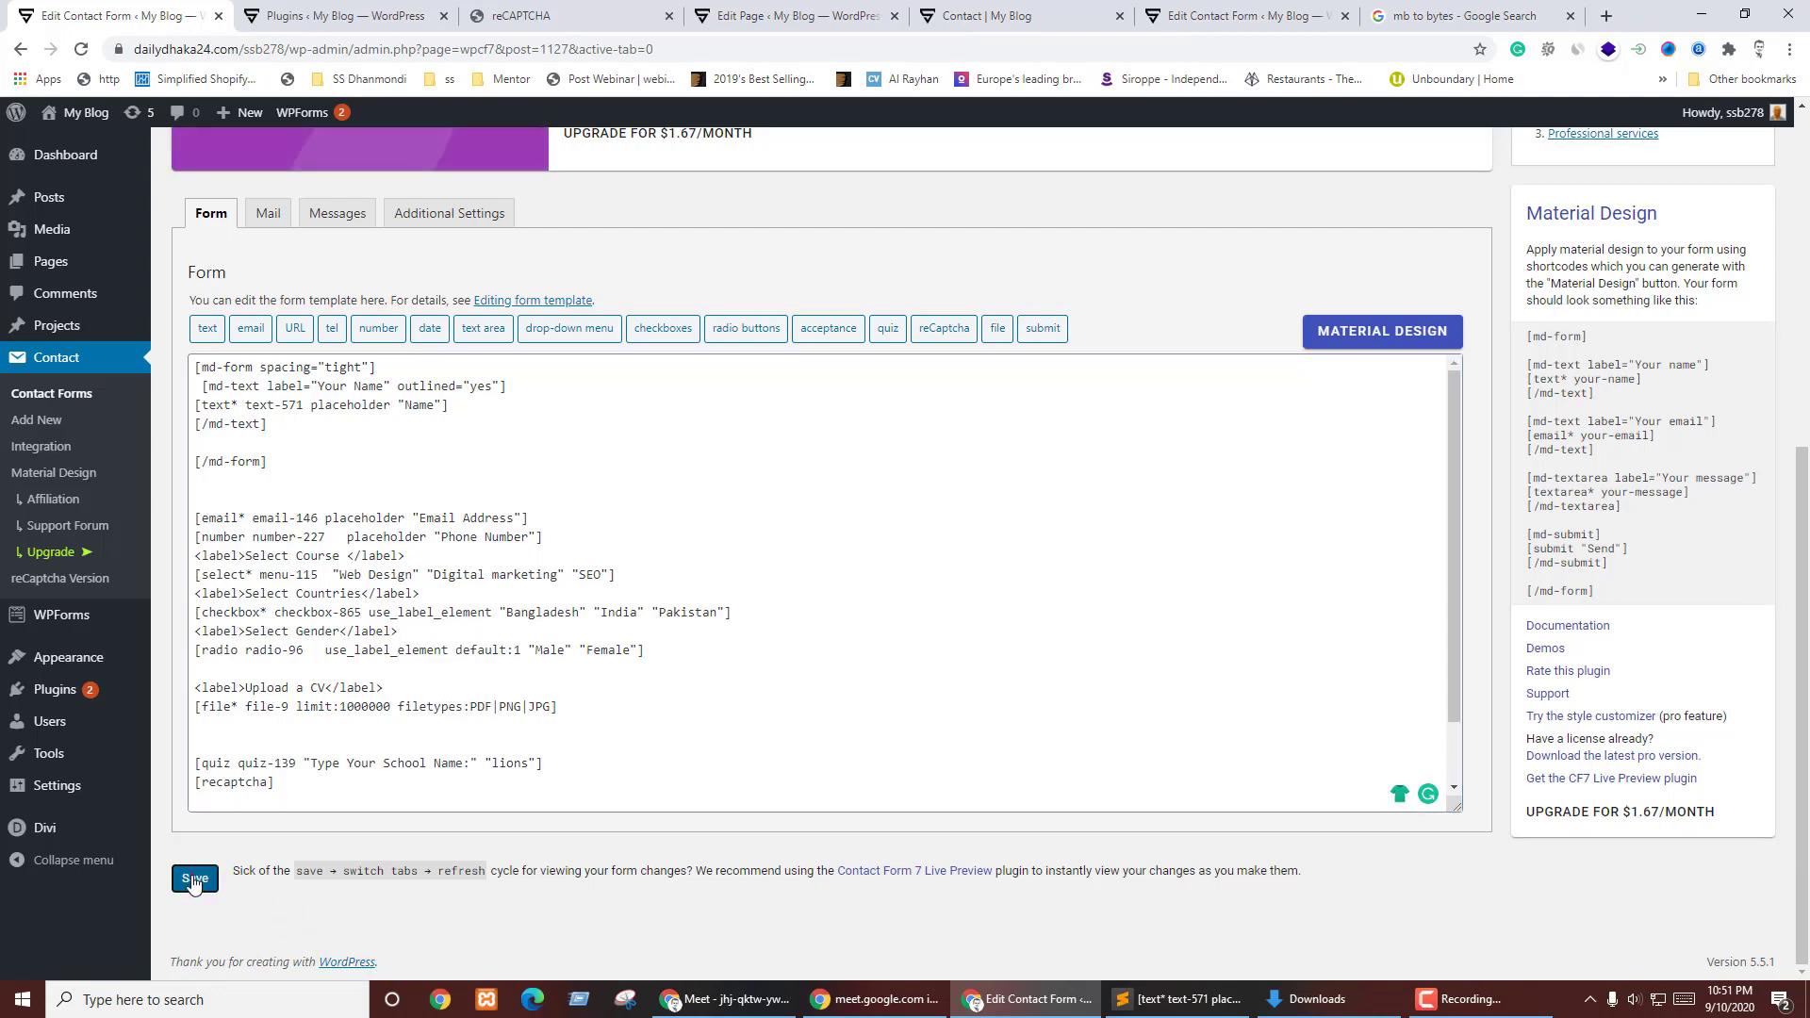
left_click(799, 16)
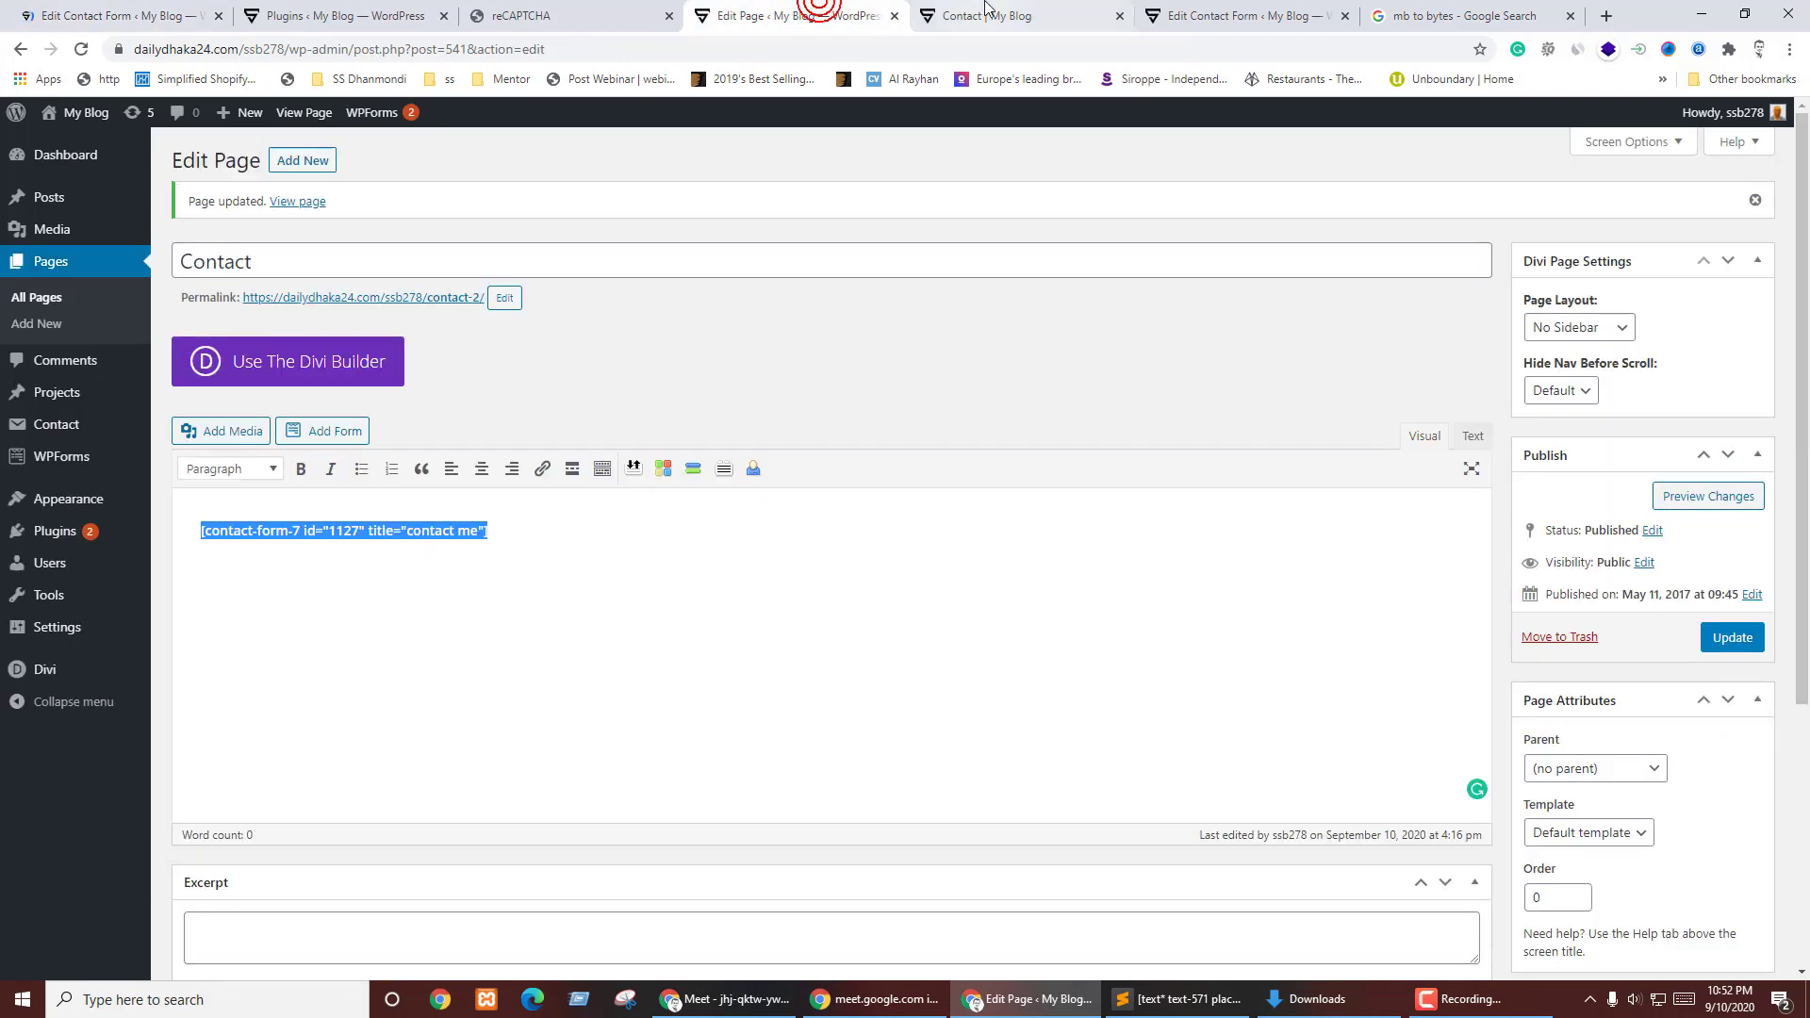
left_click(980, 16)
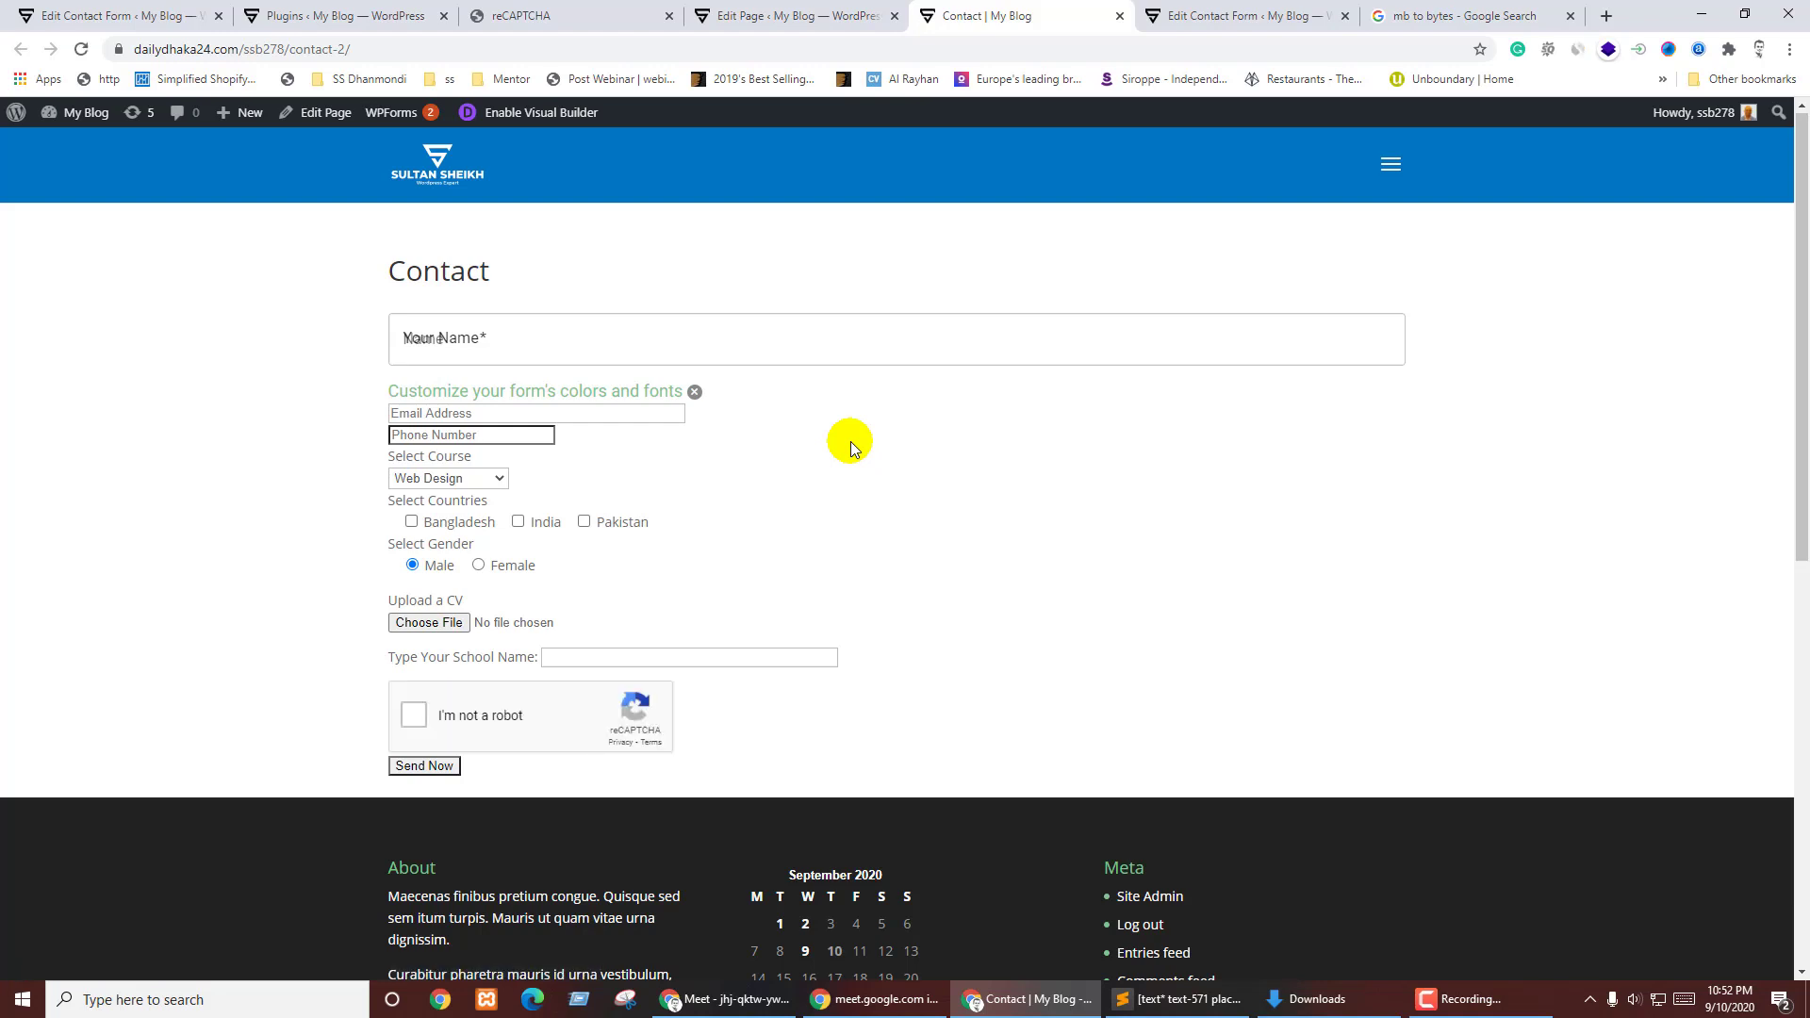
- Test the Your Name field's focused and unfocused appearance, then return to the form editor
left_click(501, 342)
left_click(566, 285)
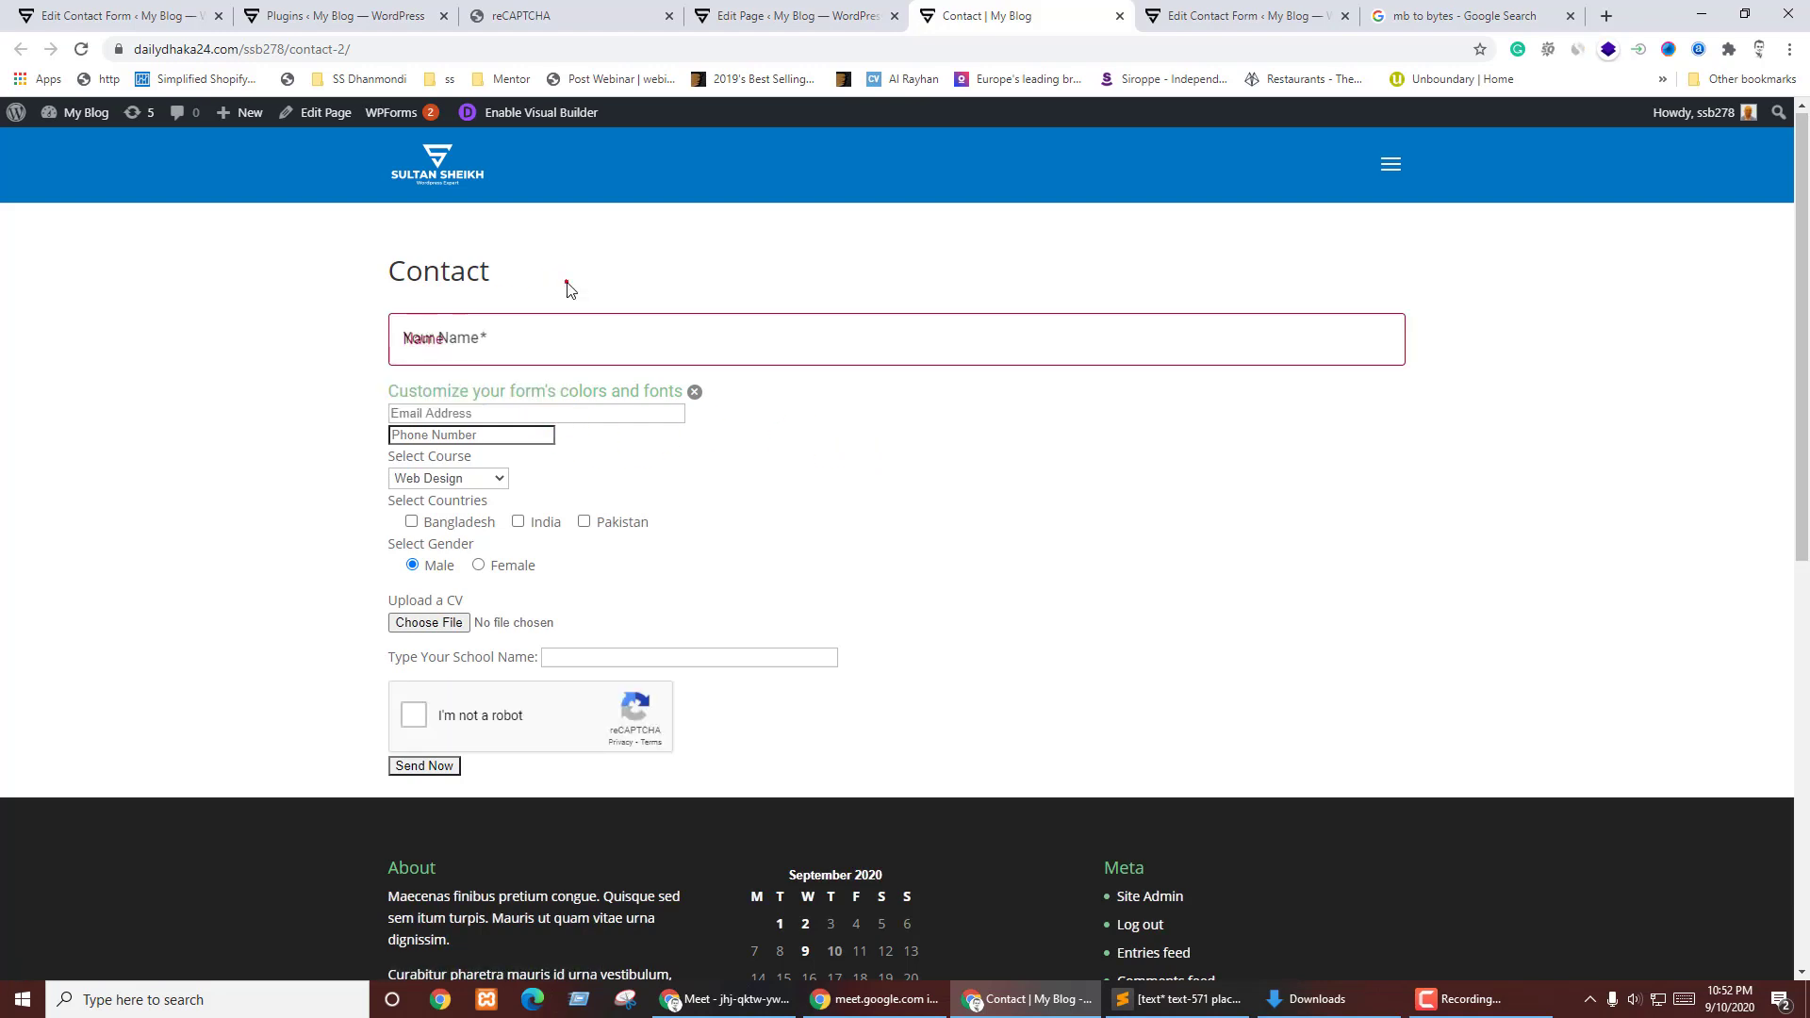
left_click(474, 341)
left_click(594, 279)
left_click(526, 348)
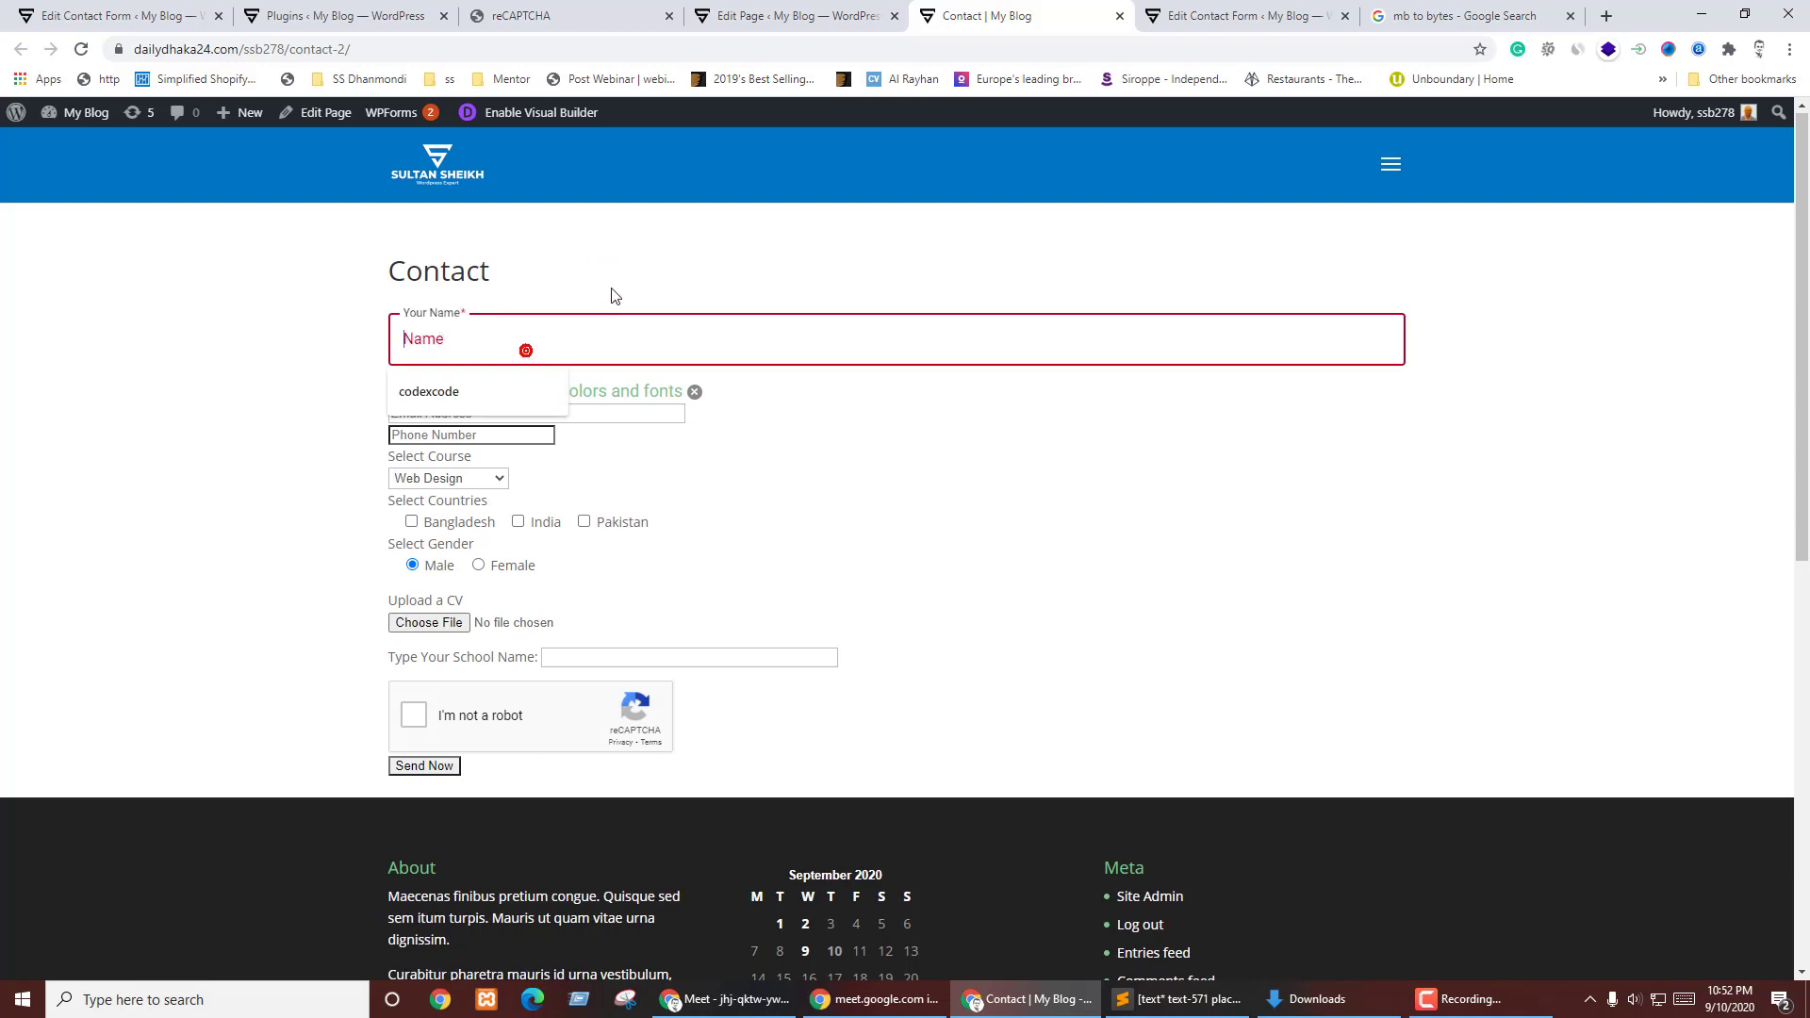
left_click(634, 272)
left_click(530, 348)
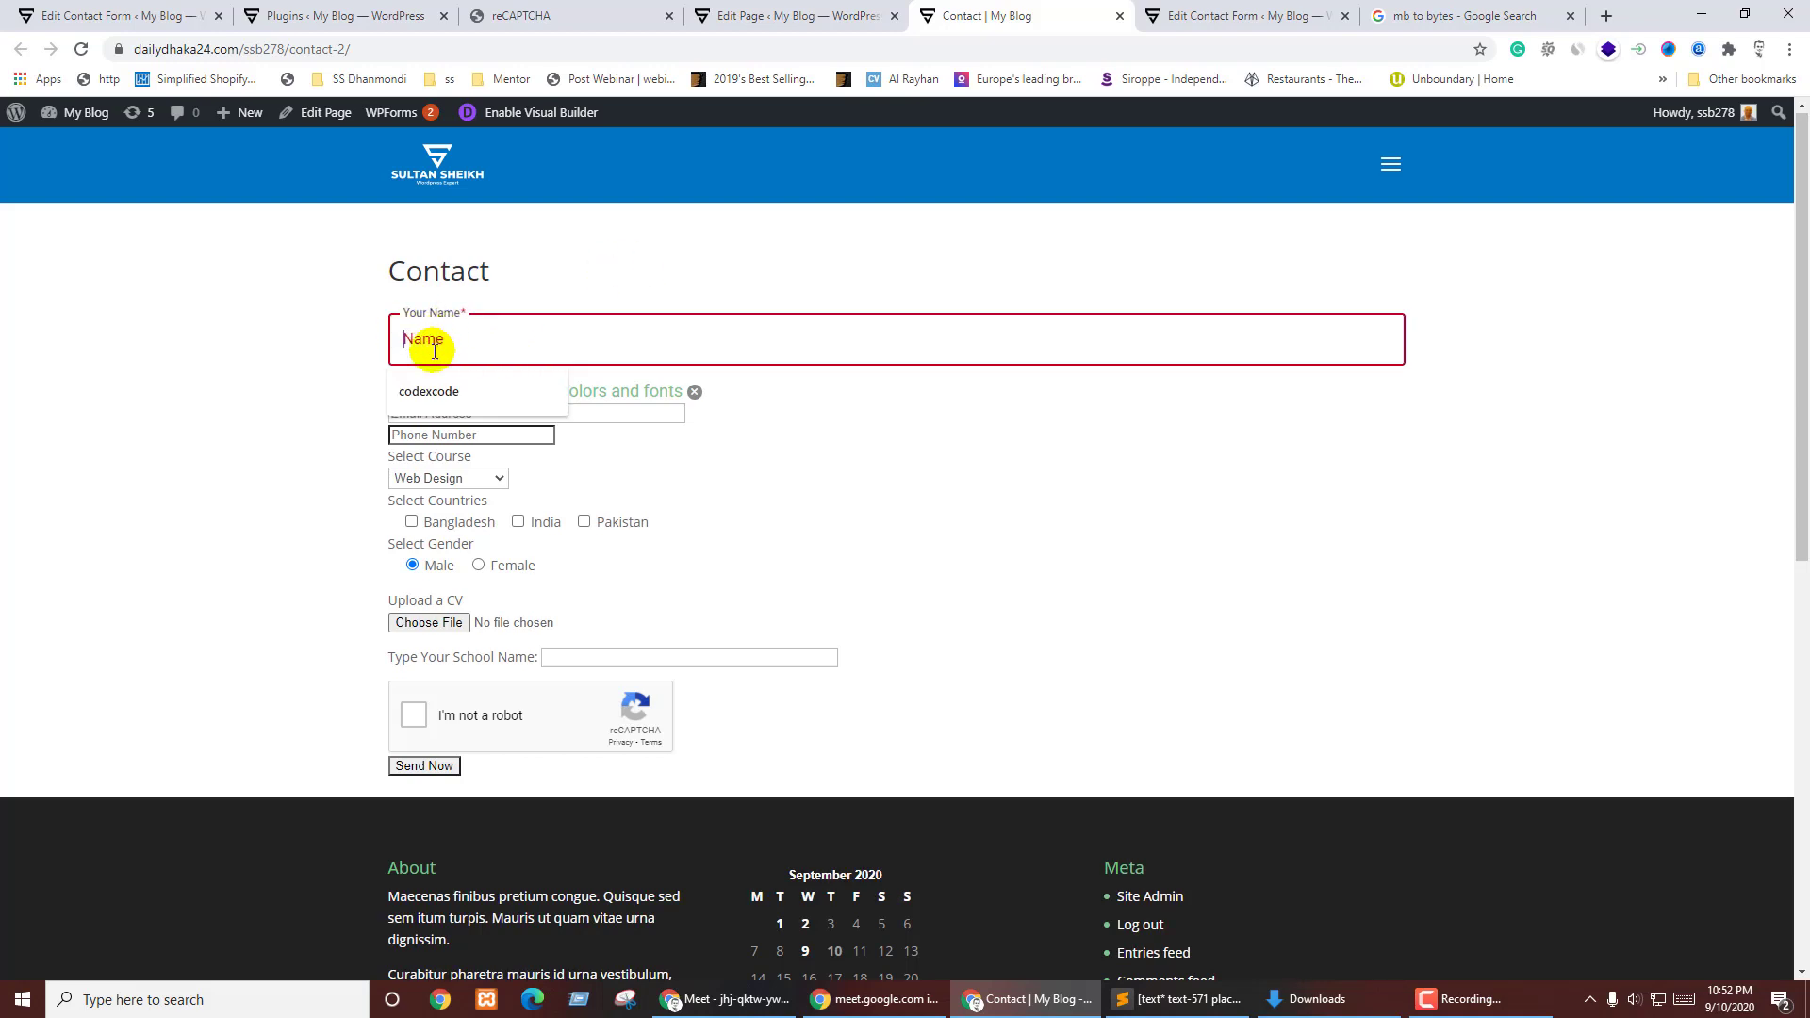
left_click(144, 10)
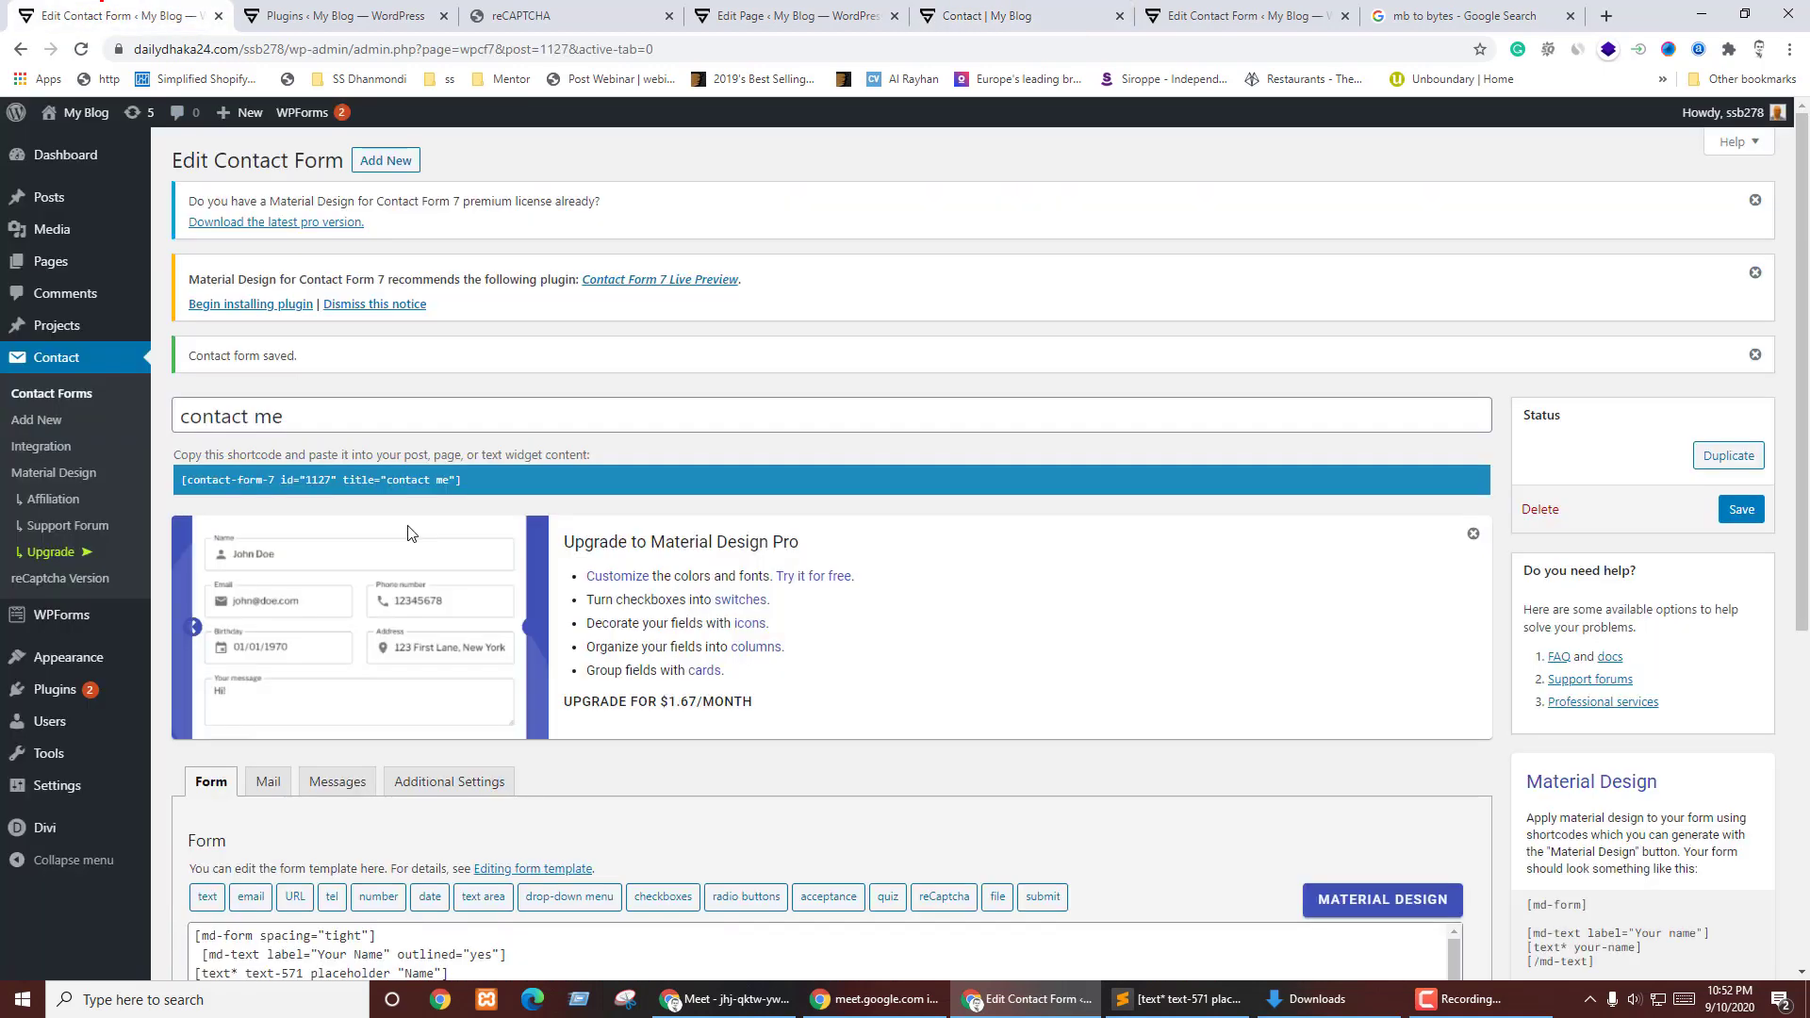
- Delete the 'Name' placeholder from the [text* text-571] name field tag
scroll(607, 323, "down", 5)
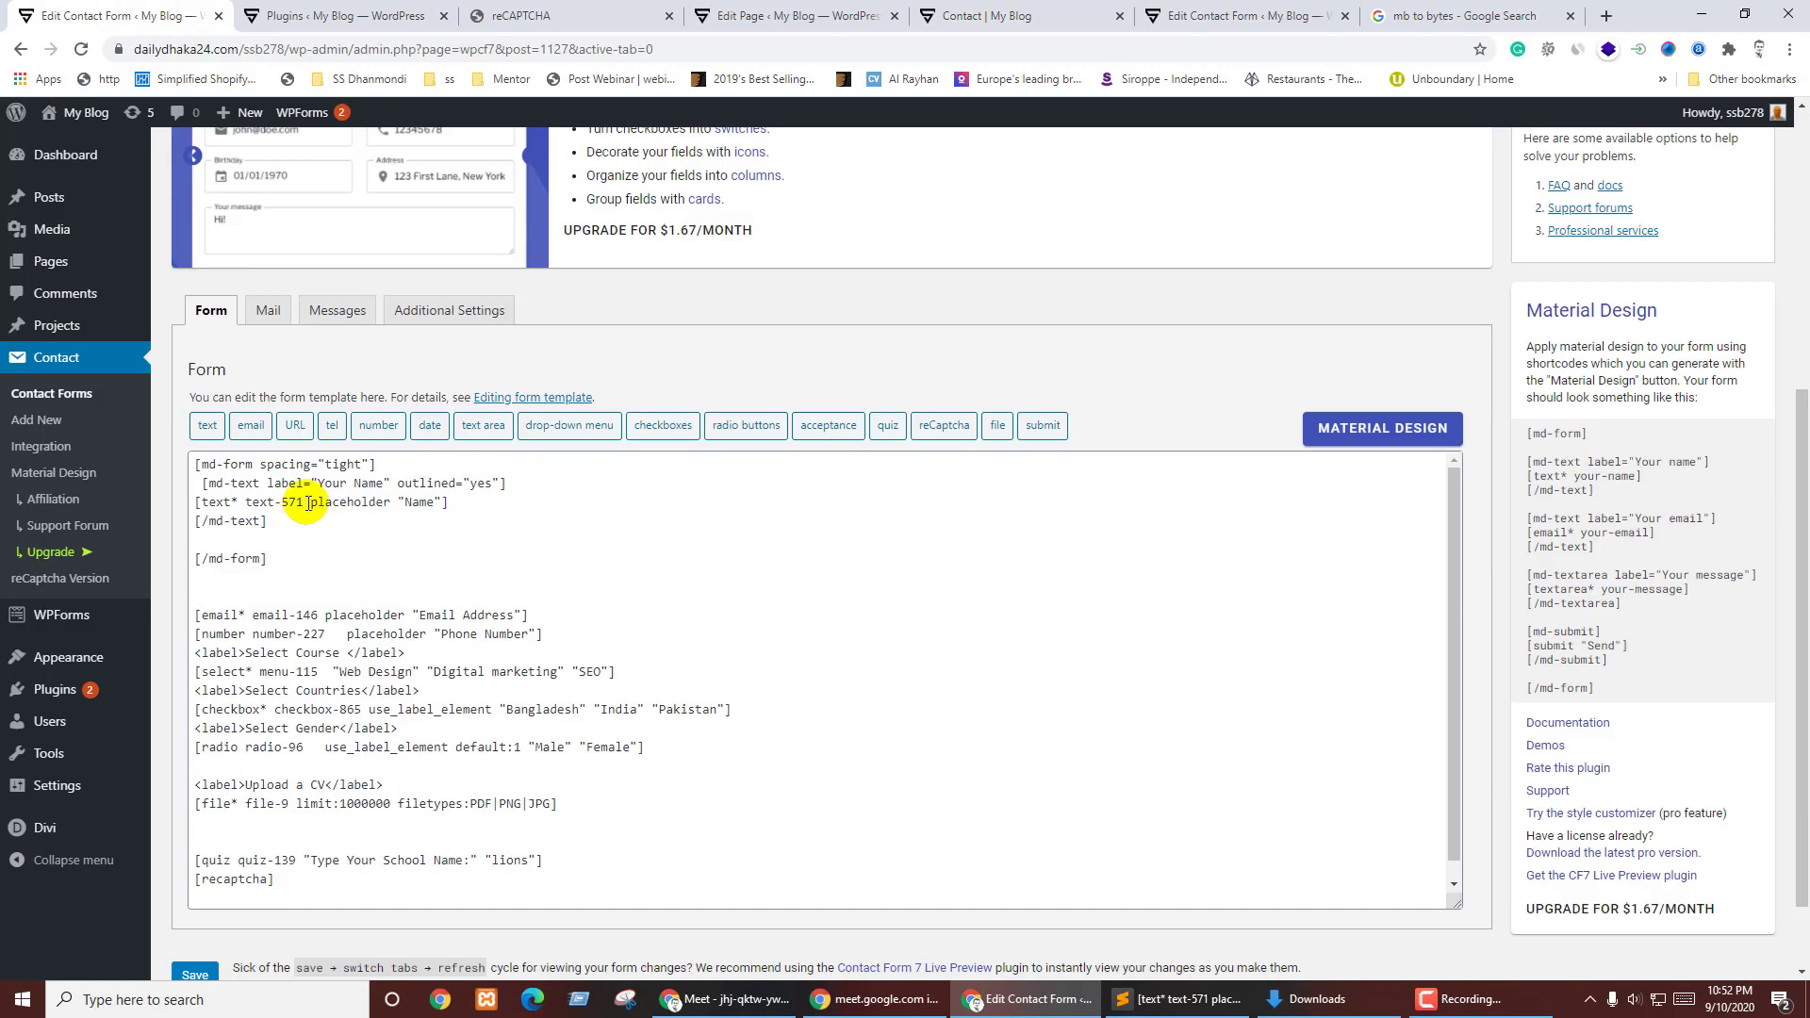
left_click_drag(309, 504, 442, 506)
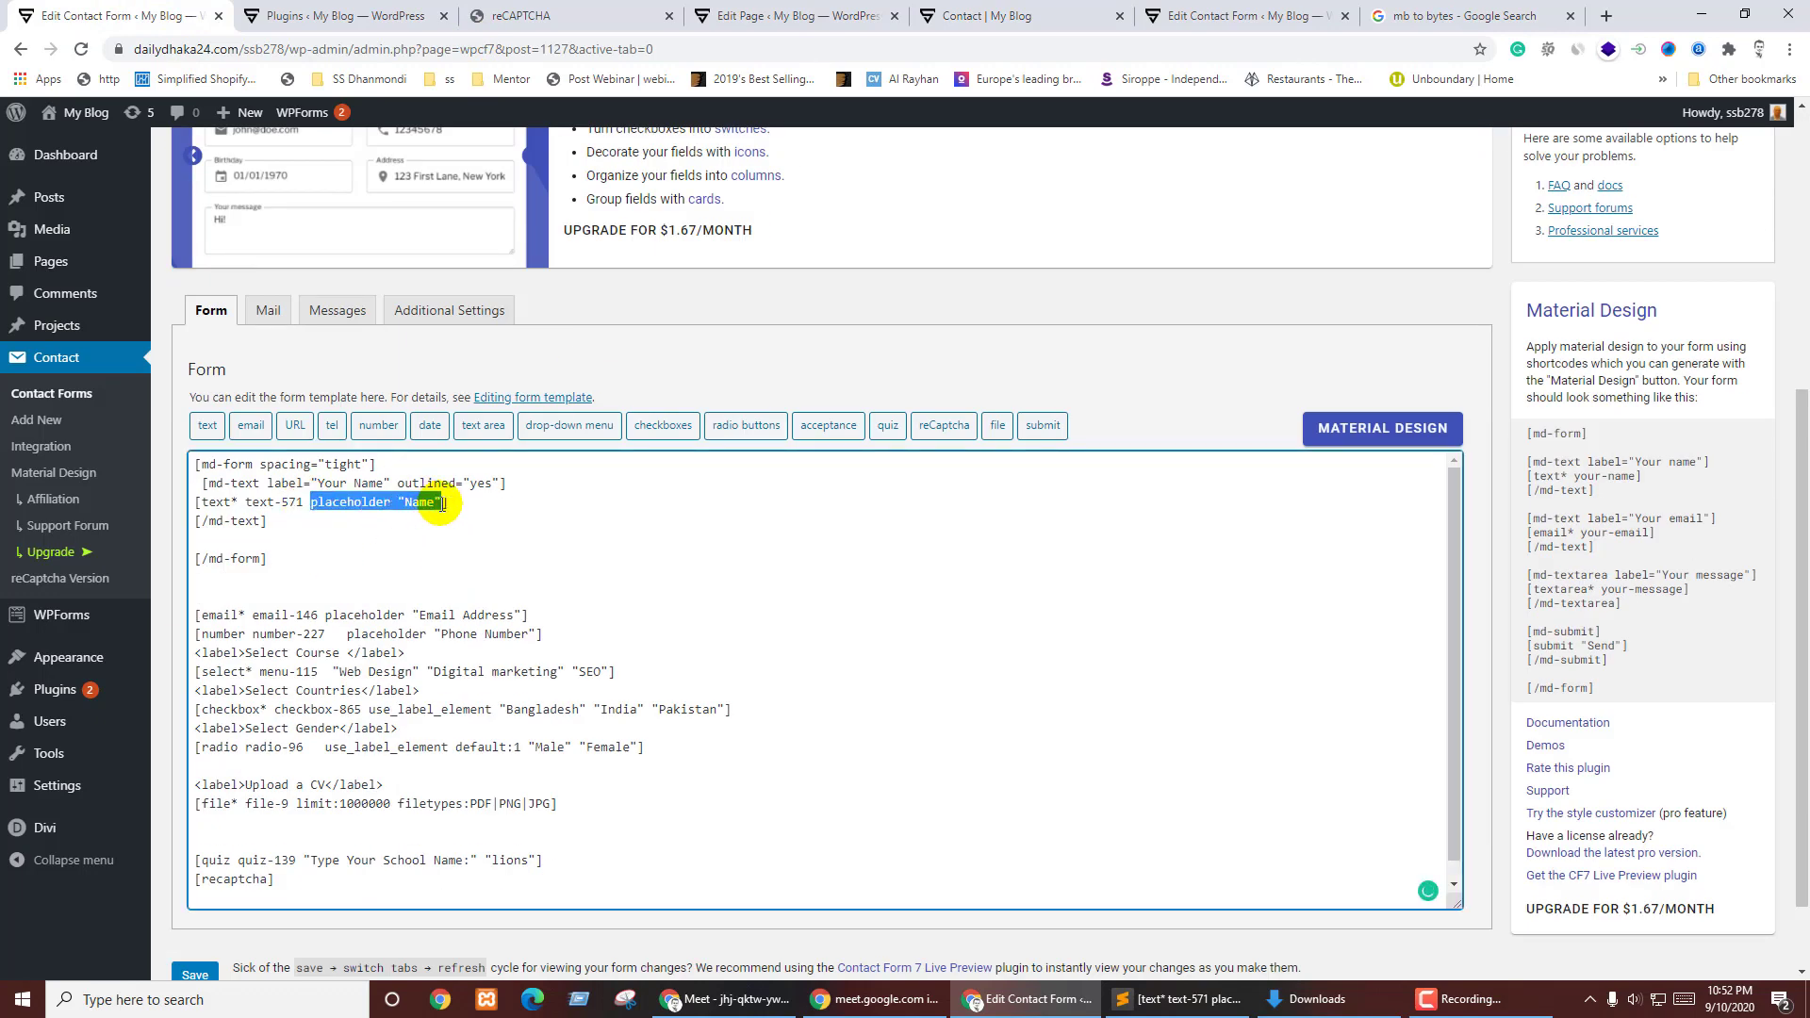
key("BackSpace")
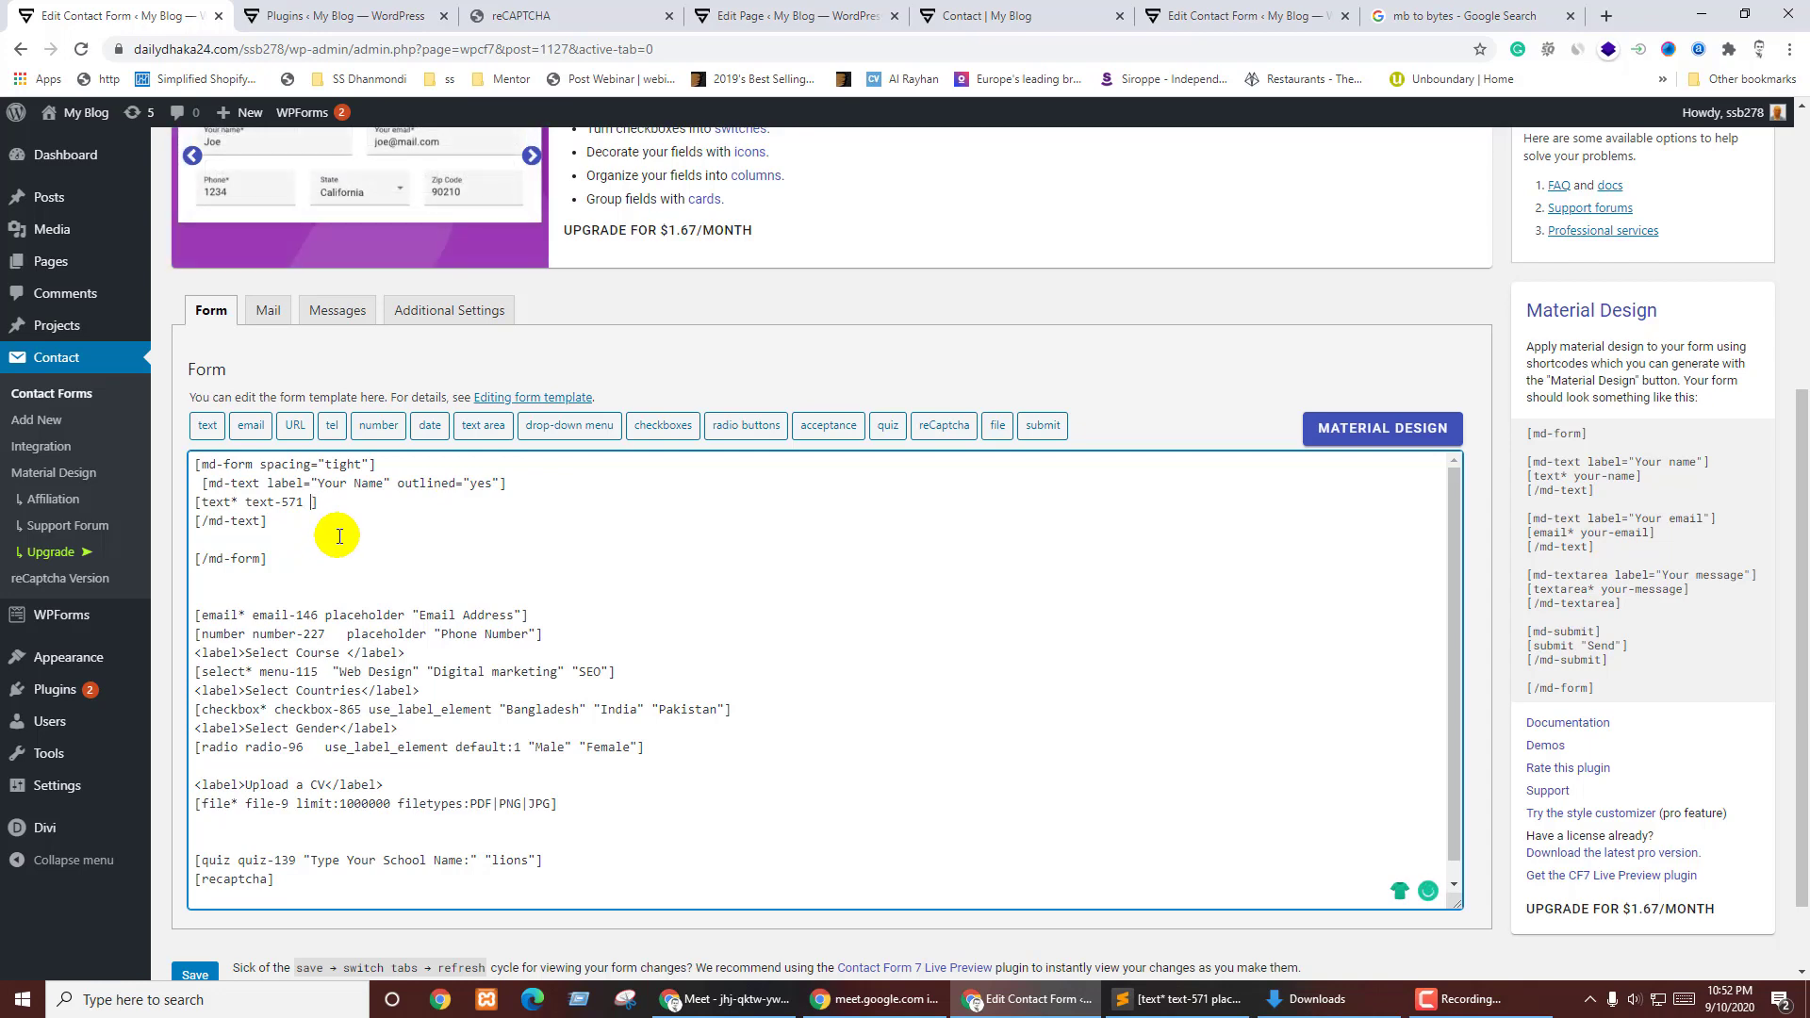
left_click(1393, 428)
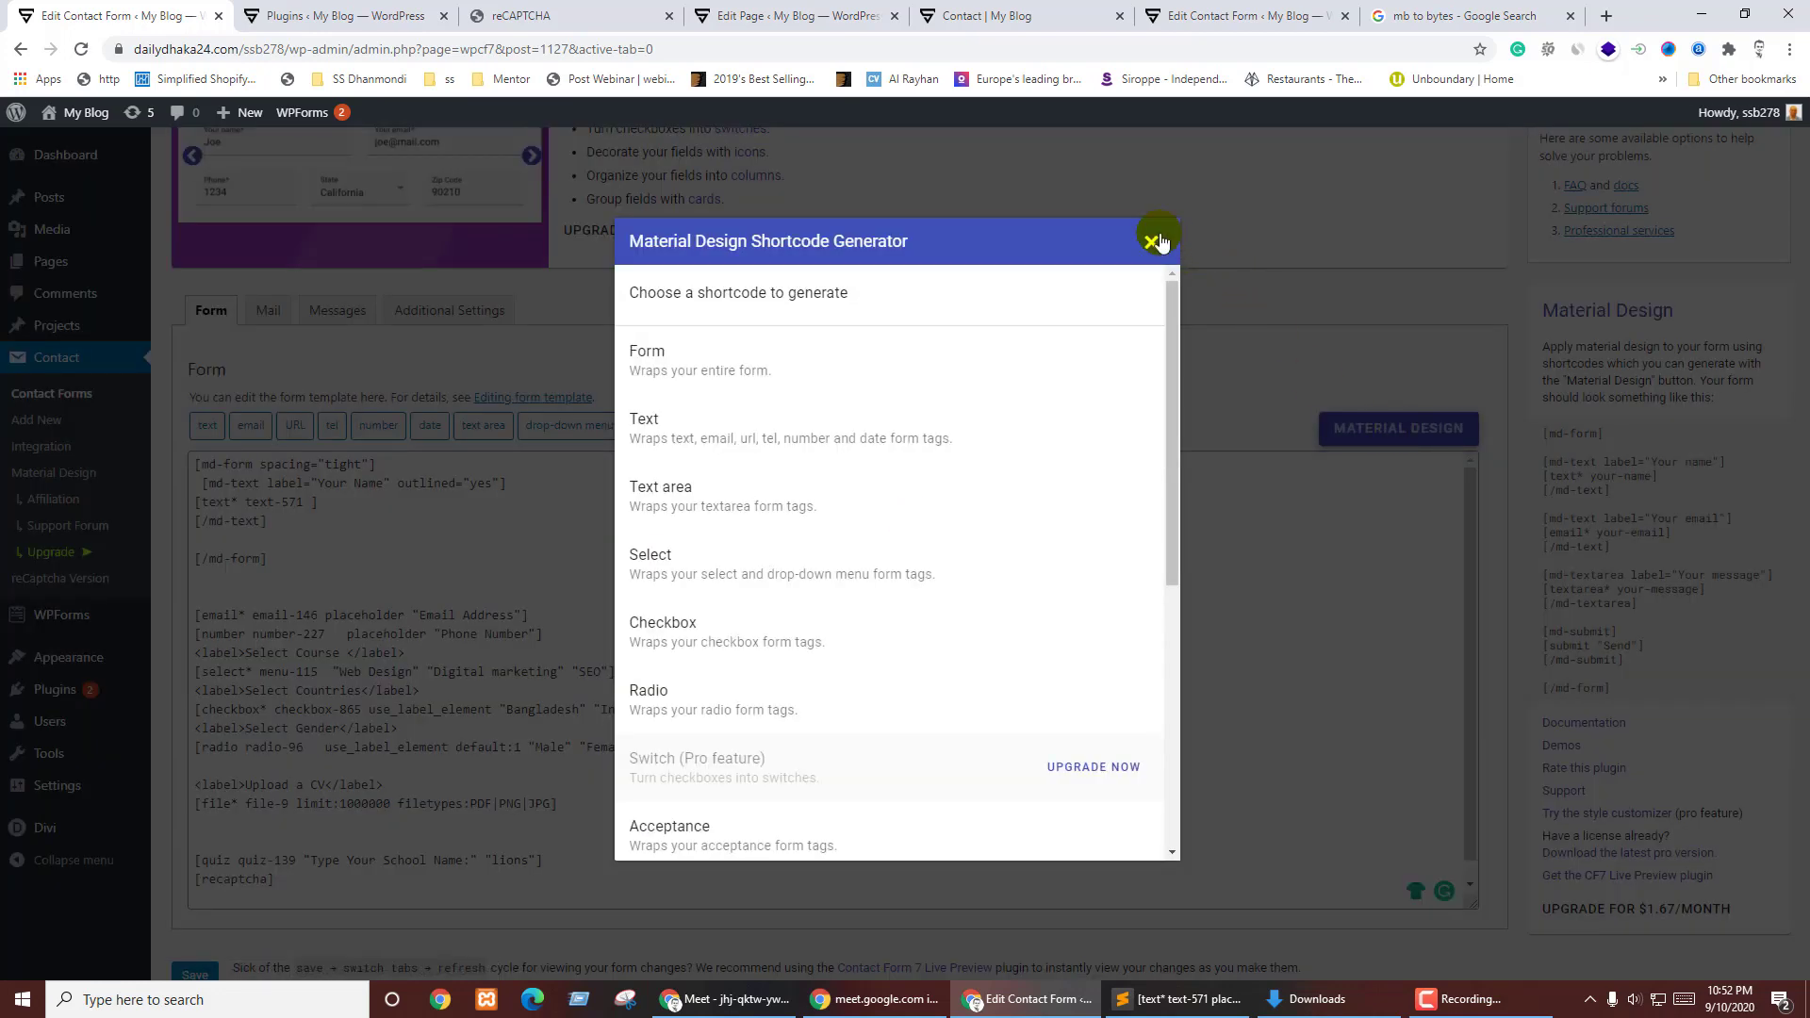
left_click(1152, 242)
- Save the contact form and bring up the live Contact page
scroll(695, 858, "down", 1)
left_click(195, 876)
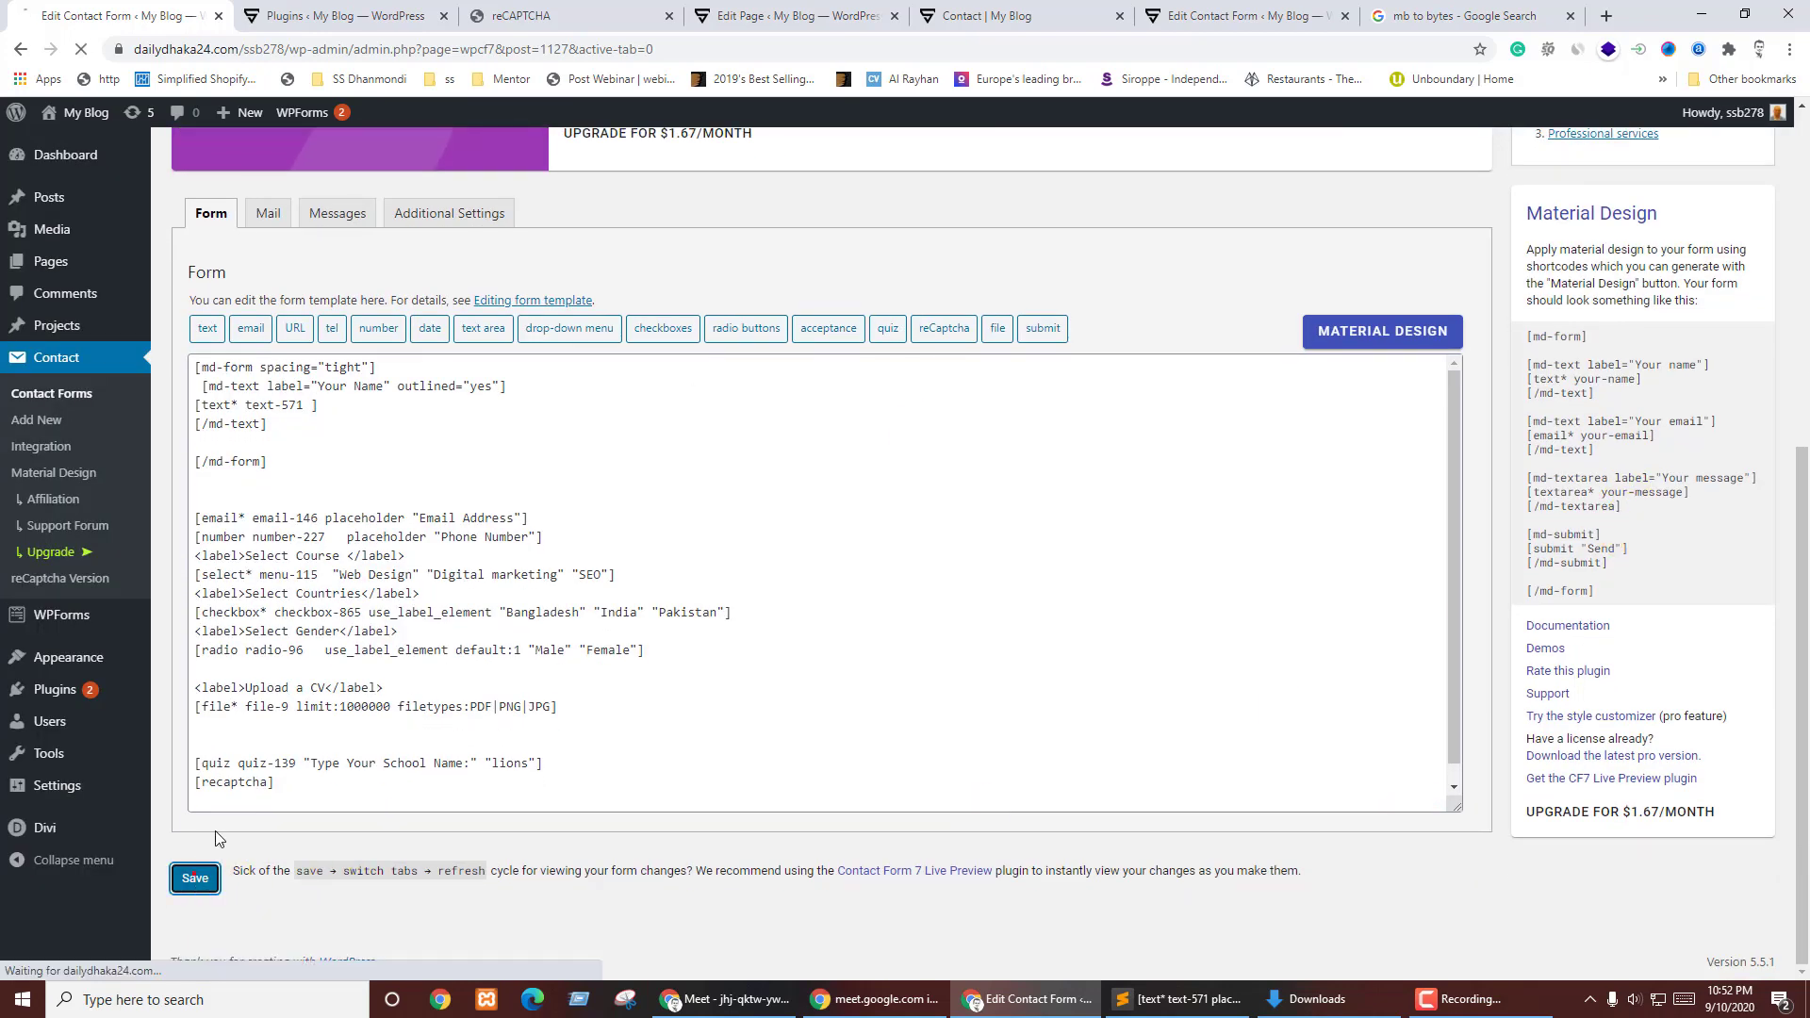
left_click(797, 16)
left_click(990, 16)
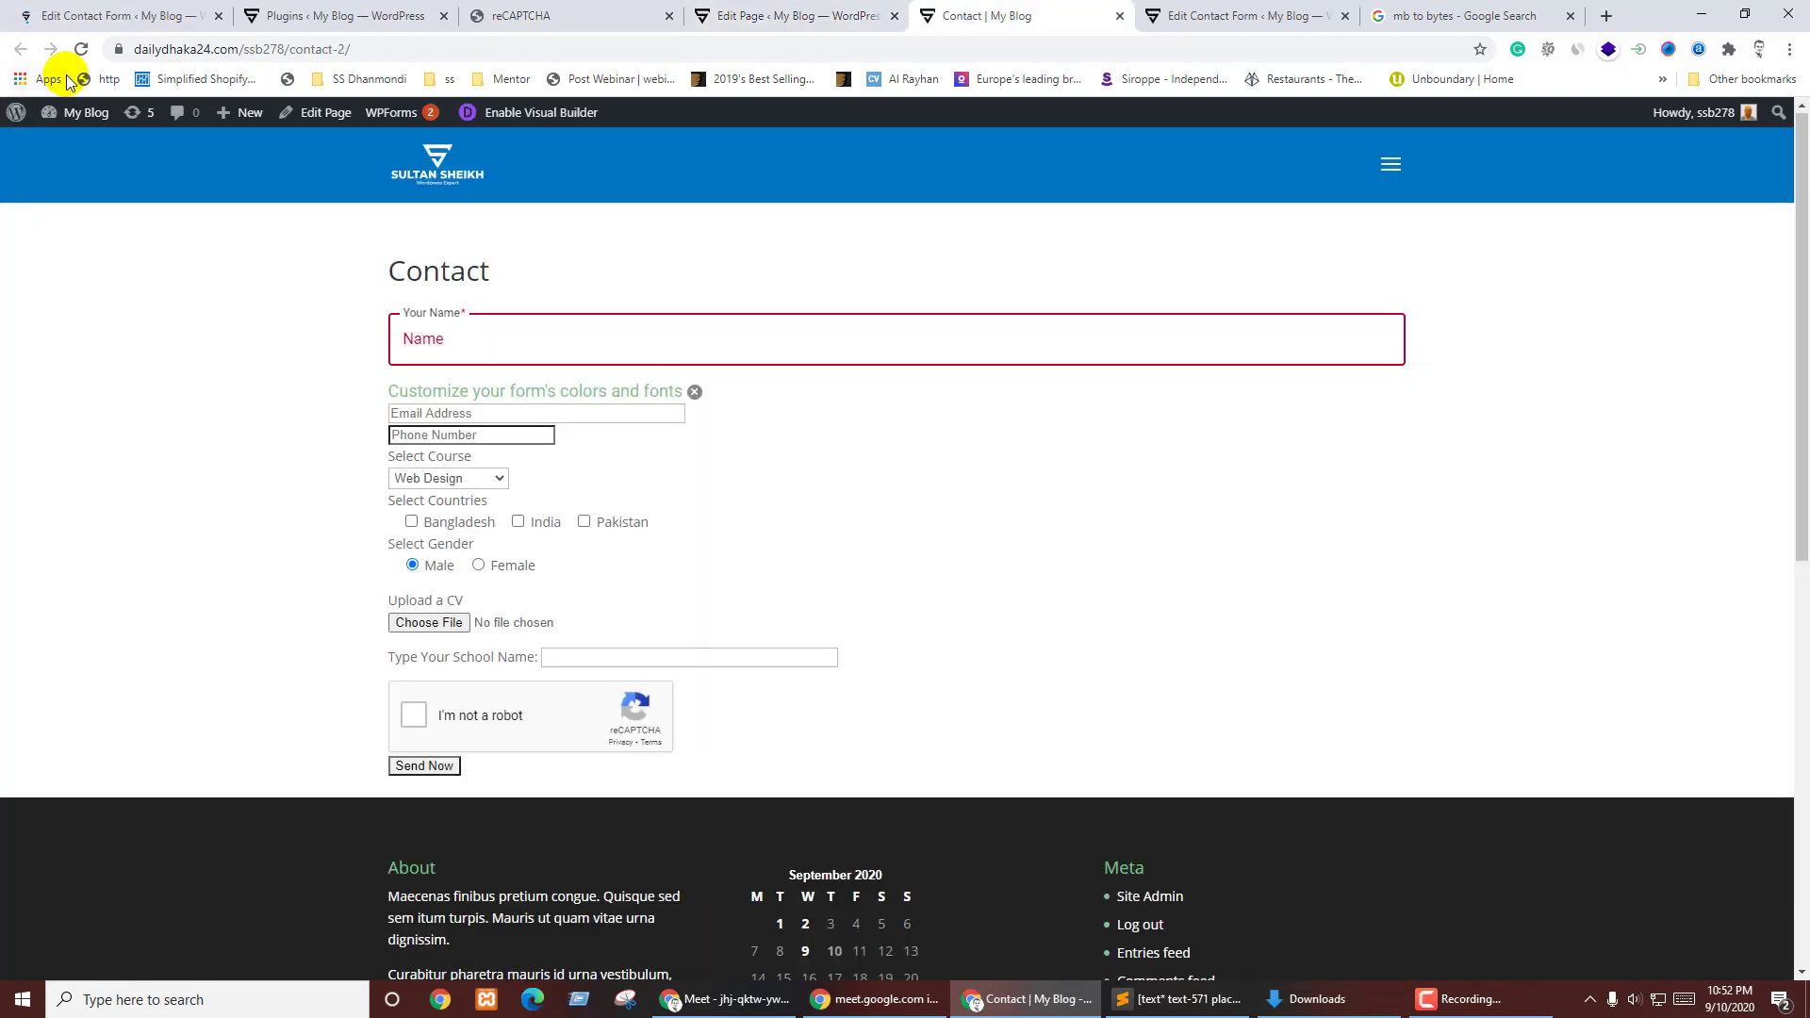
- Reload the Contact page, close the page editor, and confirm Your Name has no placeholder
left_click(81, 50)
left_click(895, 16)
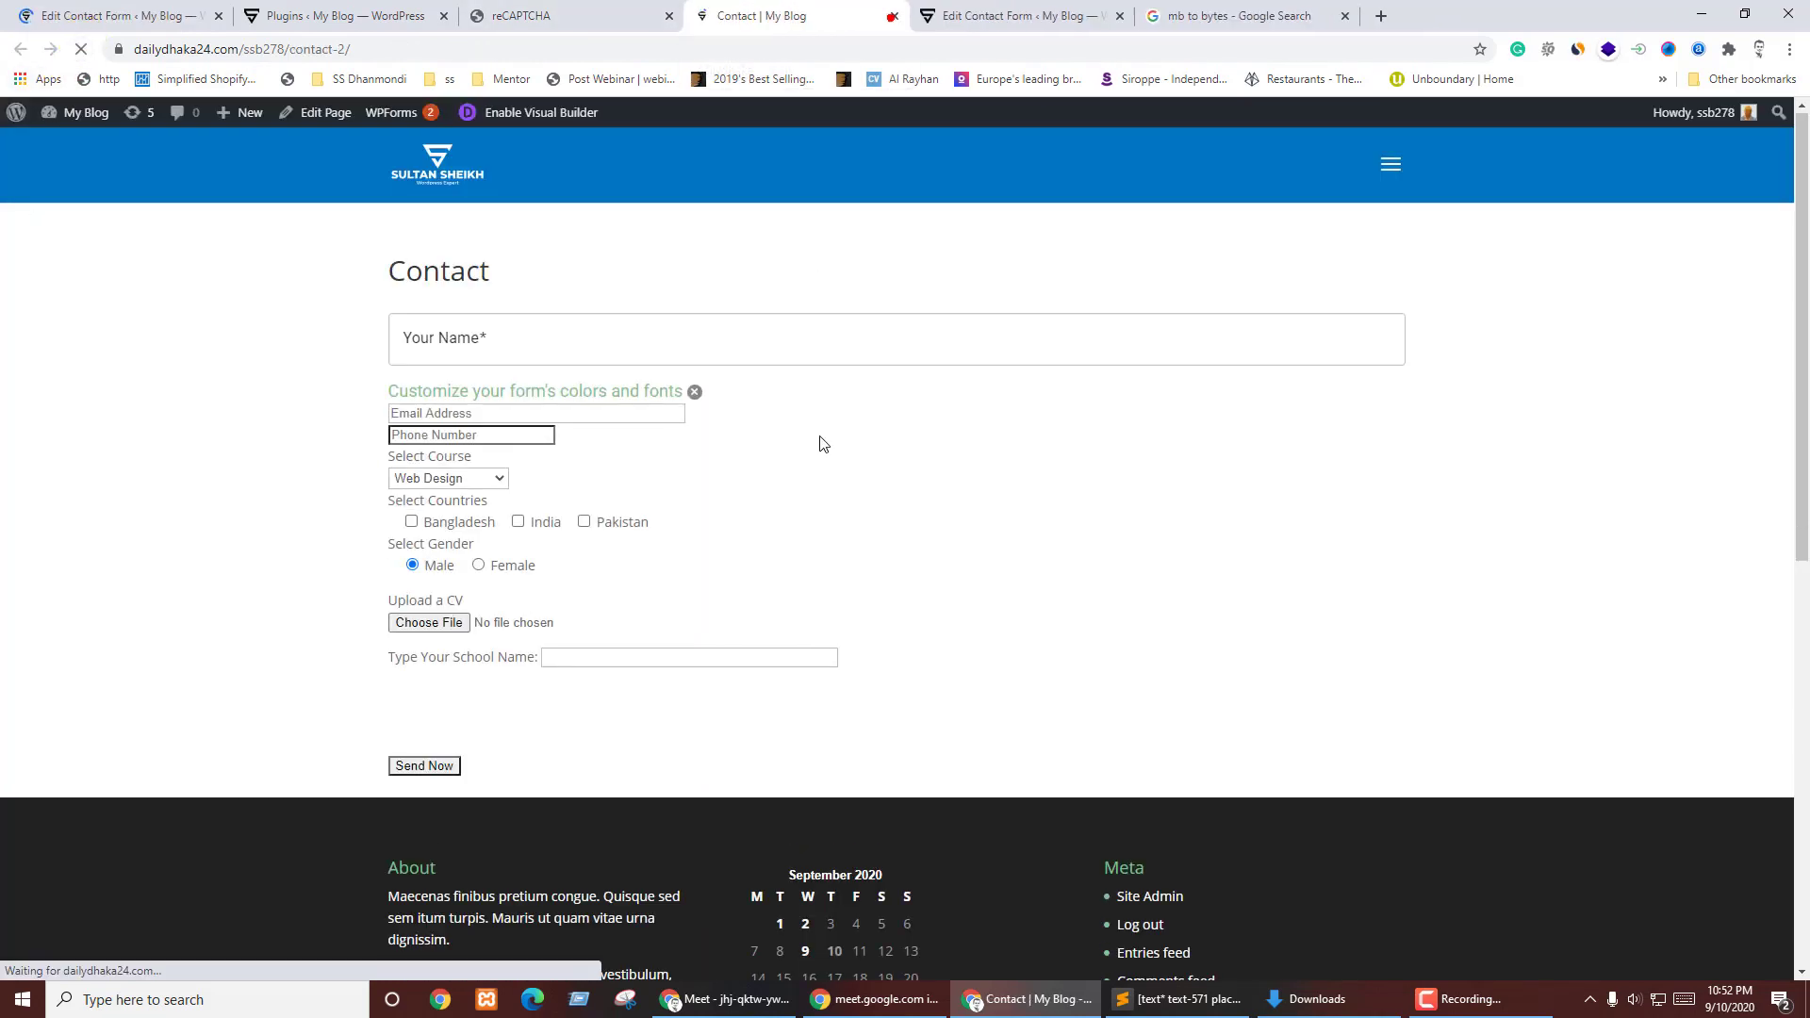
left_click(492, 334)
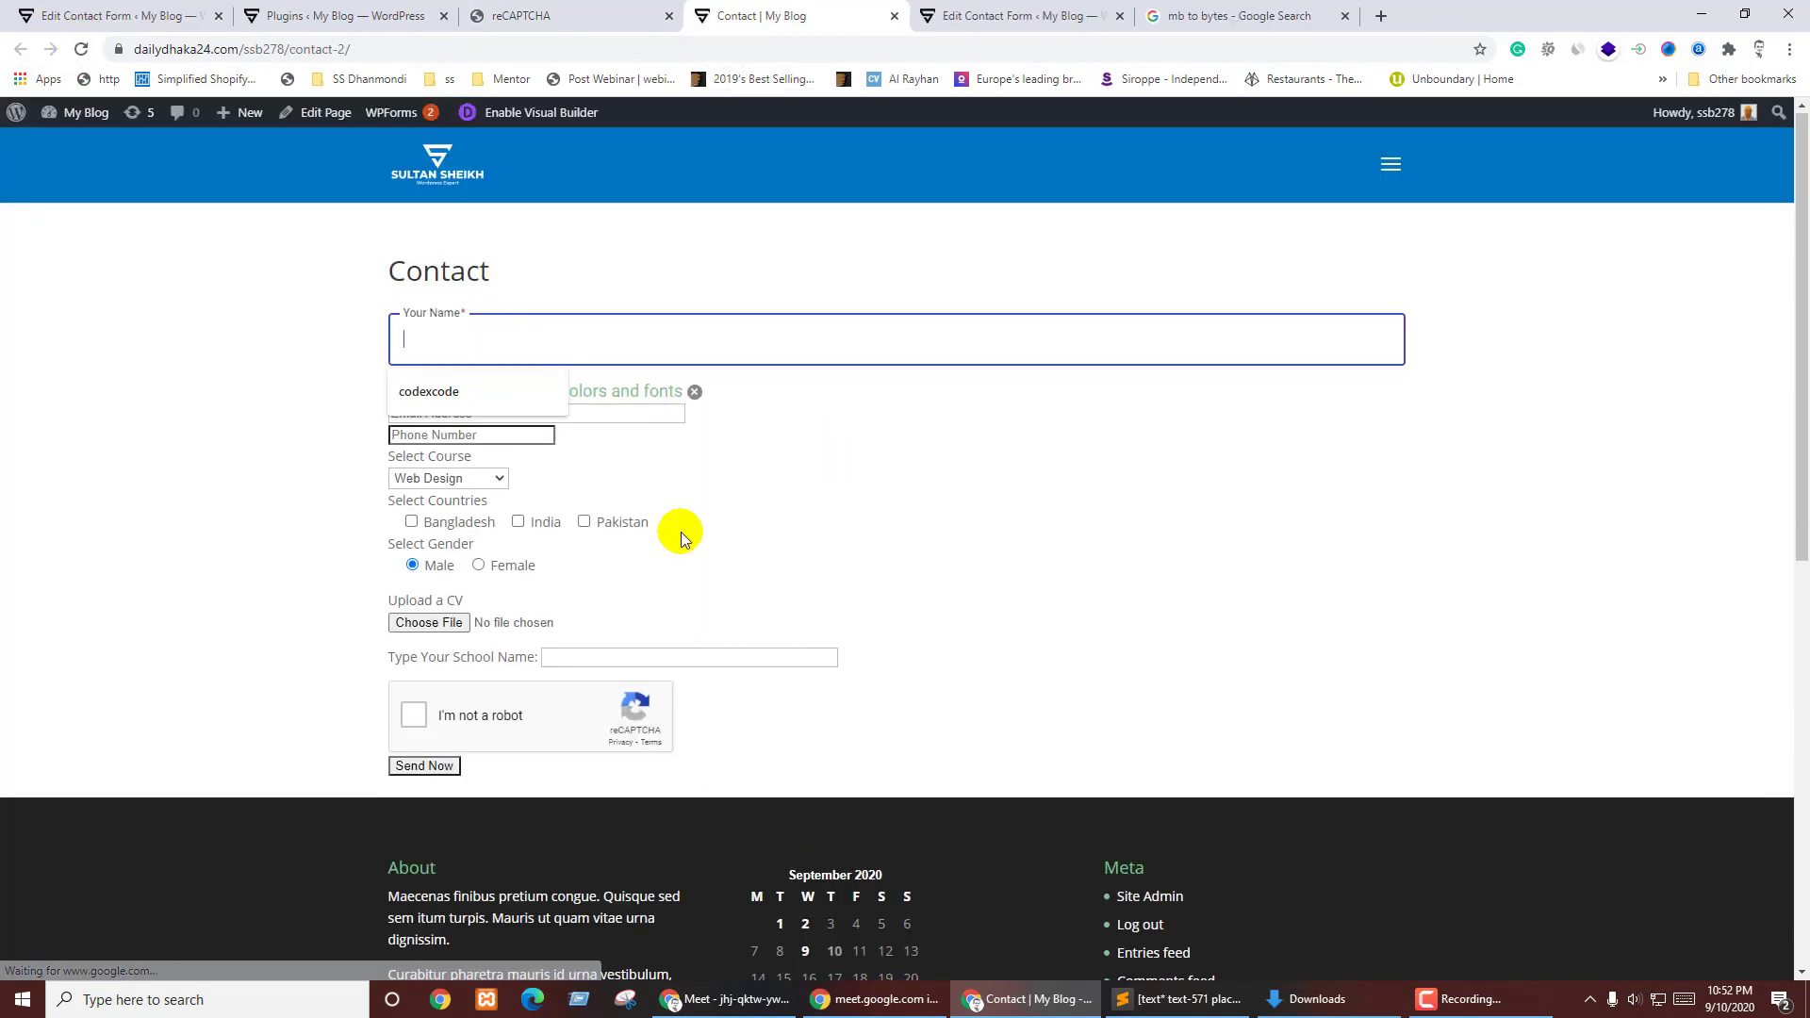
left_click(867, 580)
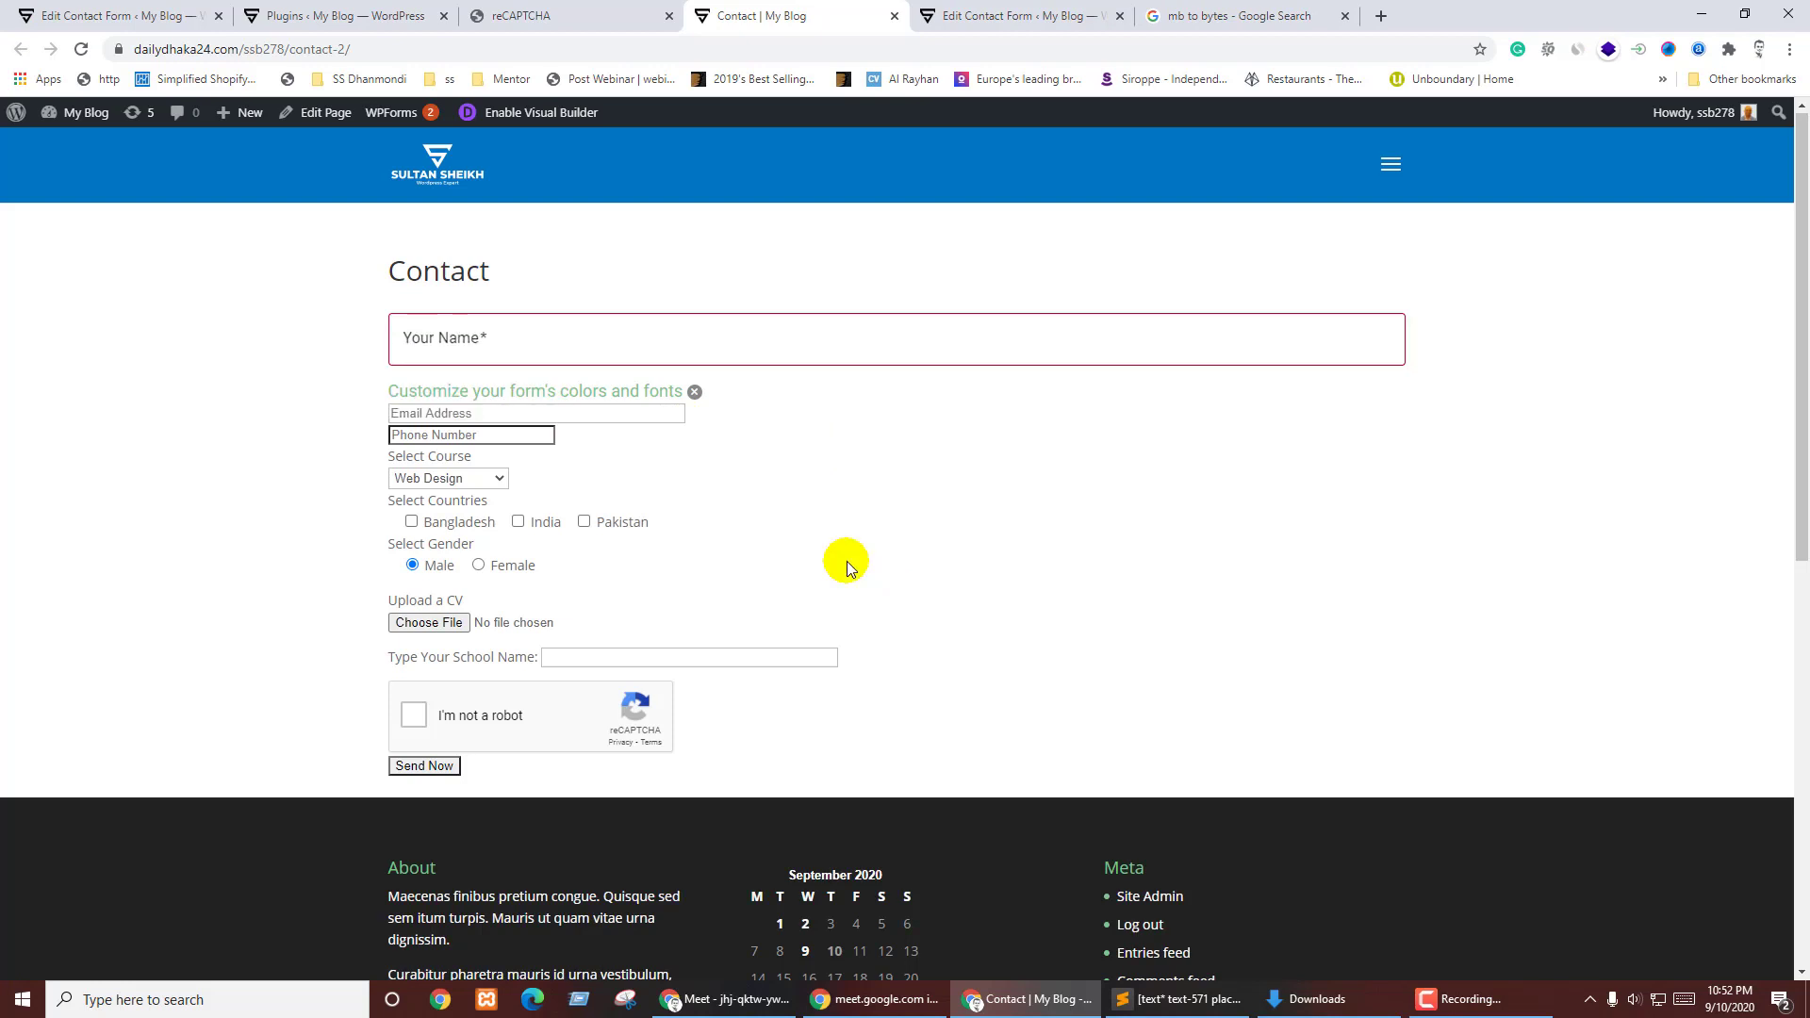
- Look at the form colours and fonts customizer, then return to the form template
left_click(539, 404)
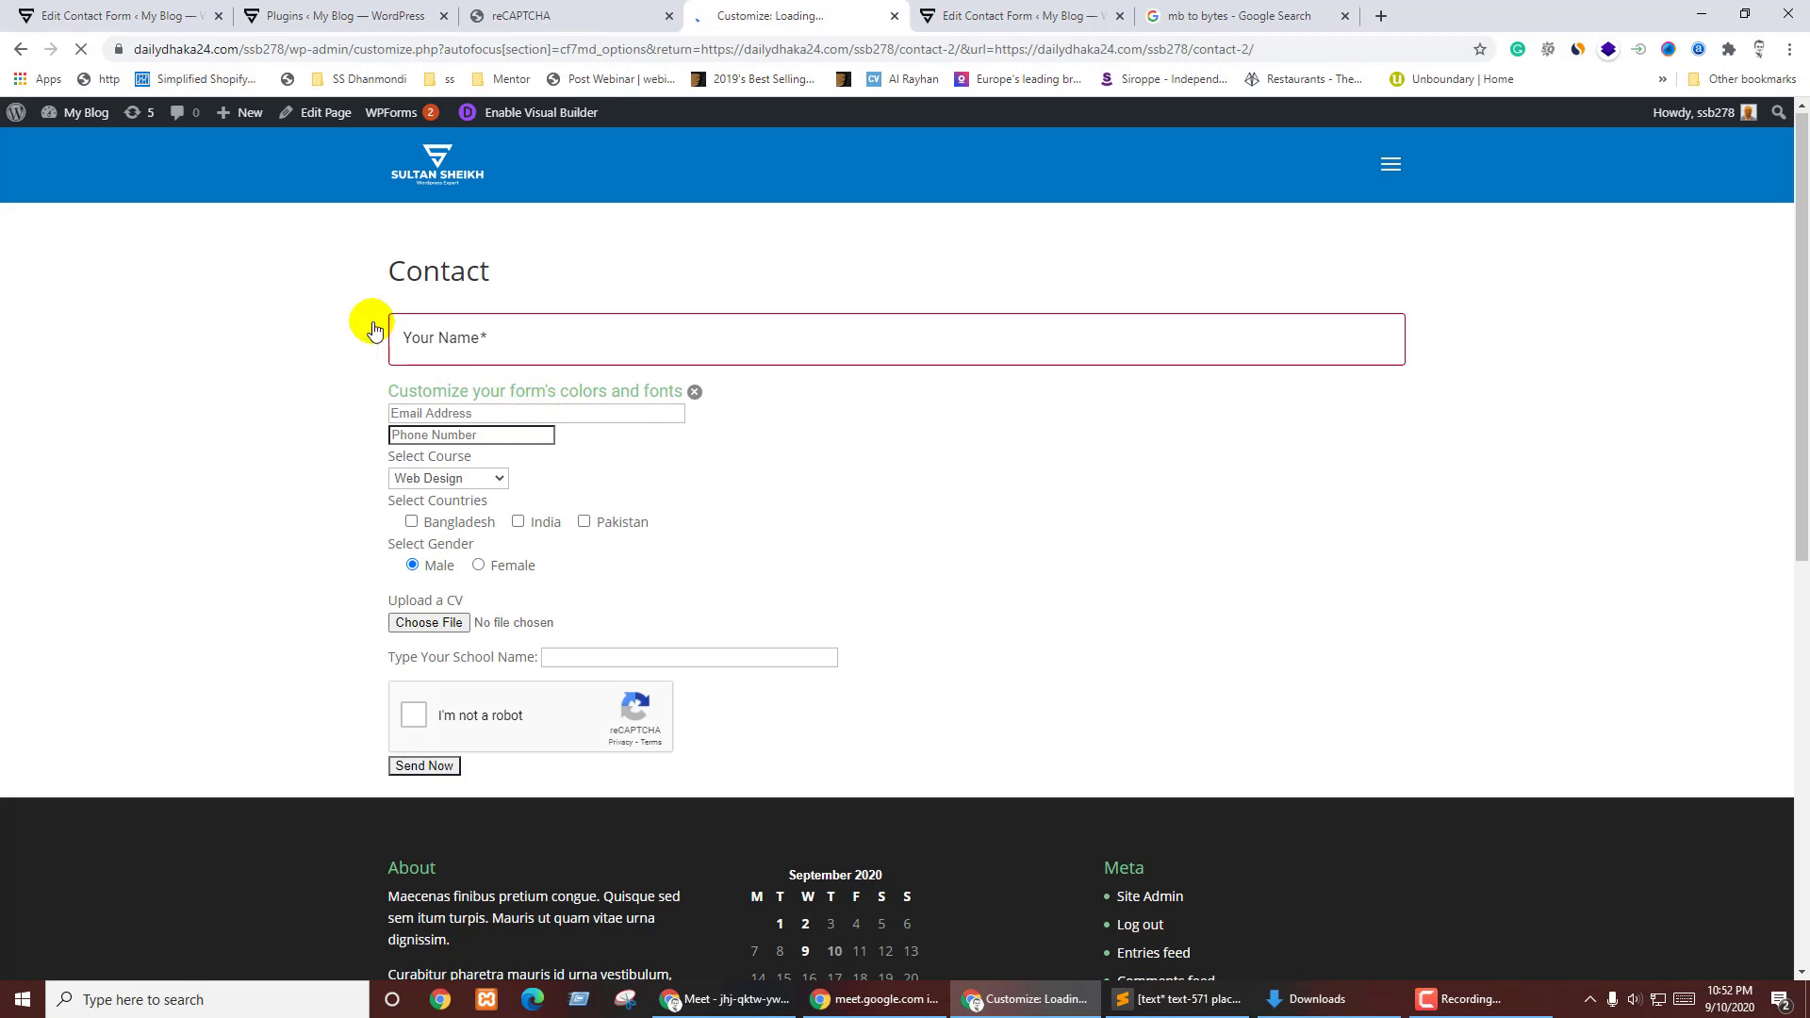
left_click(20, 49)
left_click(104, 15)
scroll(739, 472, "down", 5)
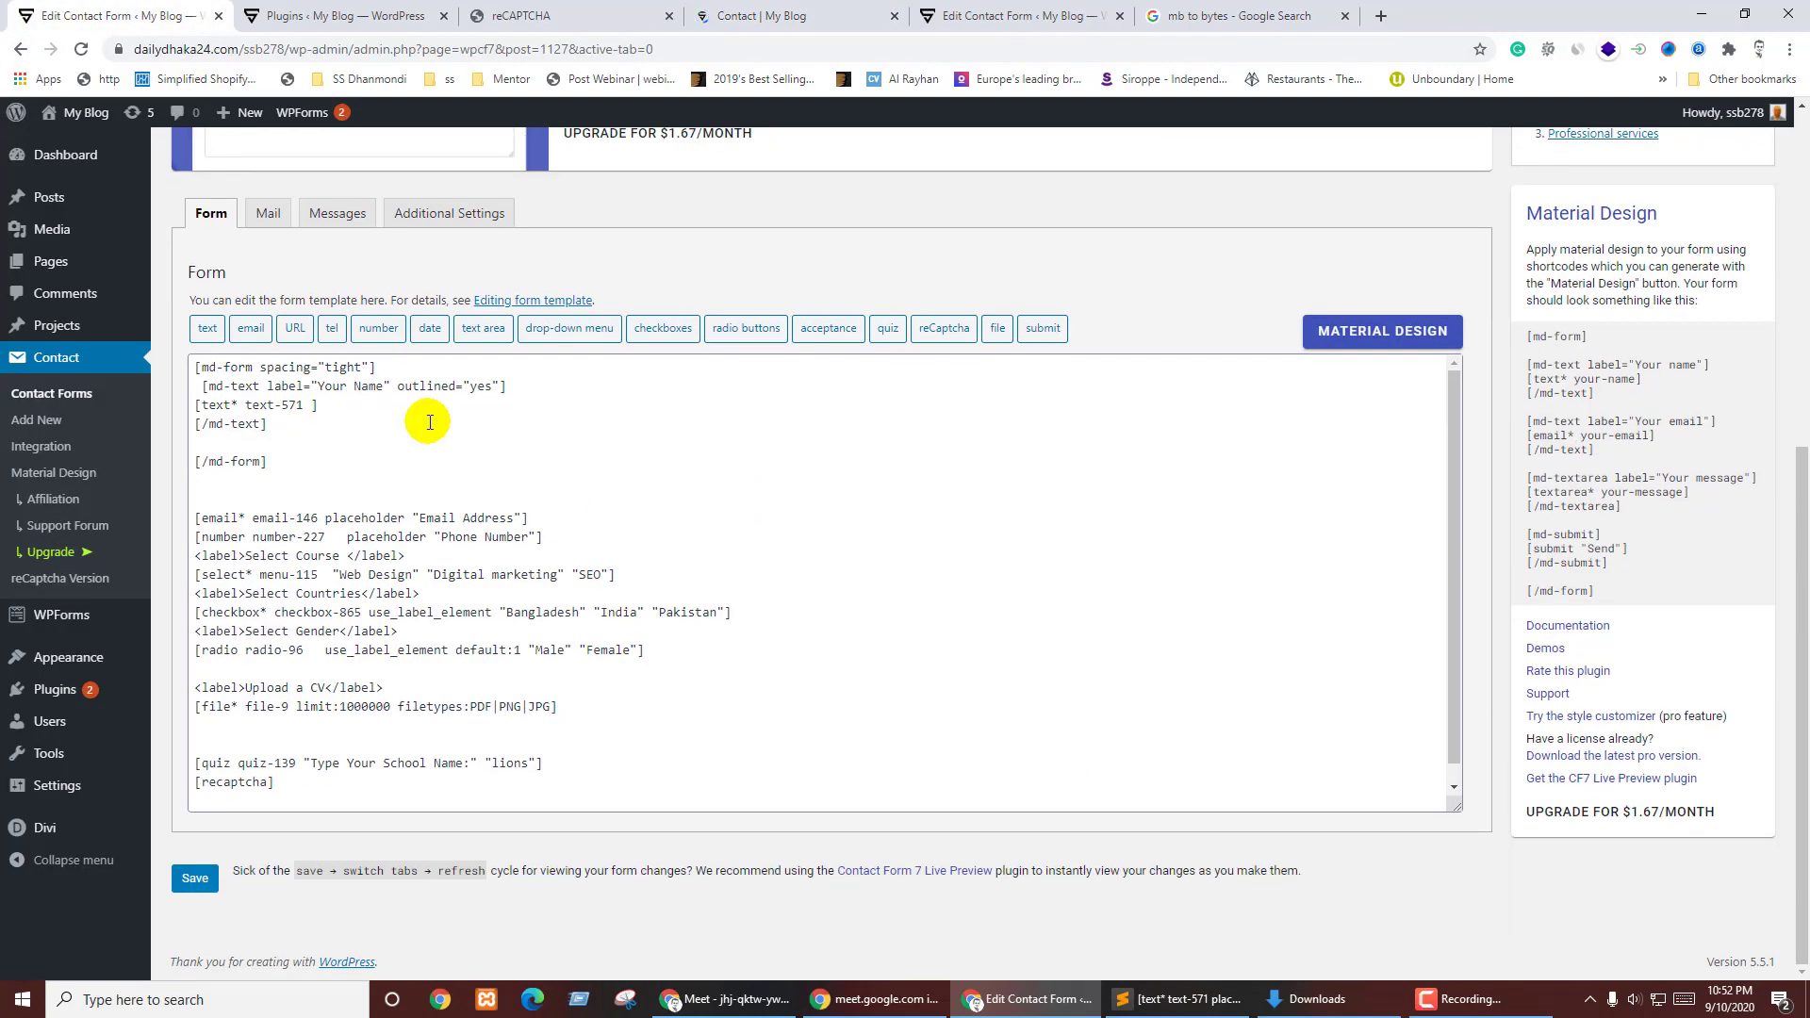
- Add blank lines after the Your Name md-text block and paste a second copy below it
left_click(283, 426)
key("Return")
key("Return")
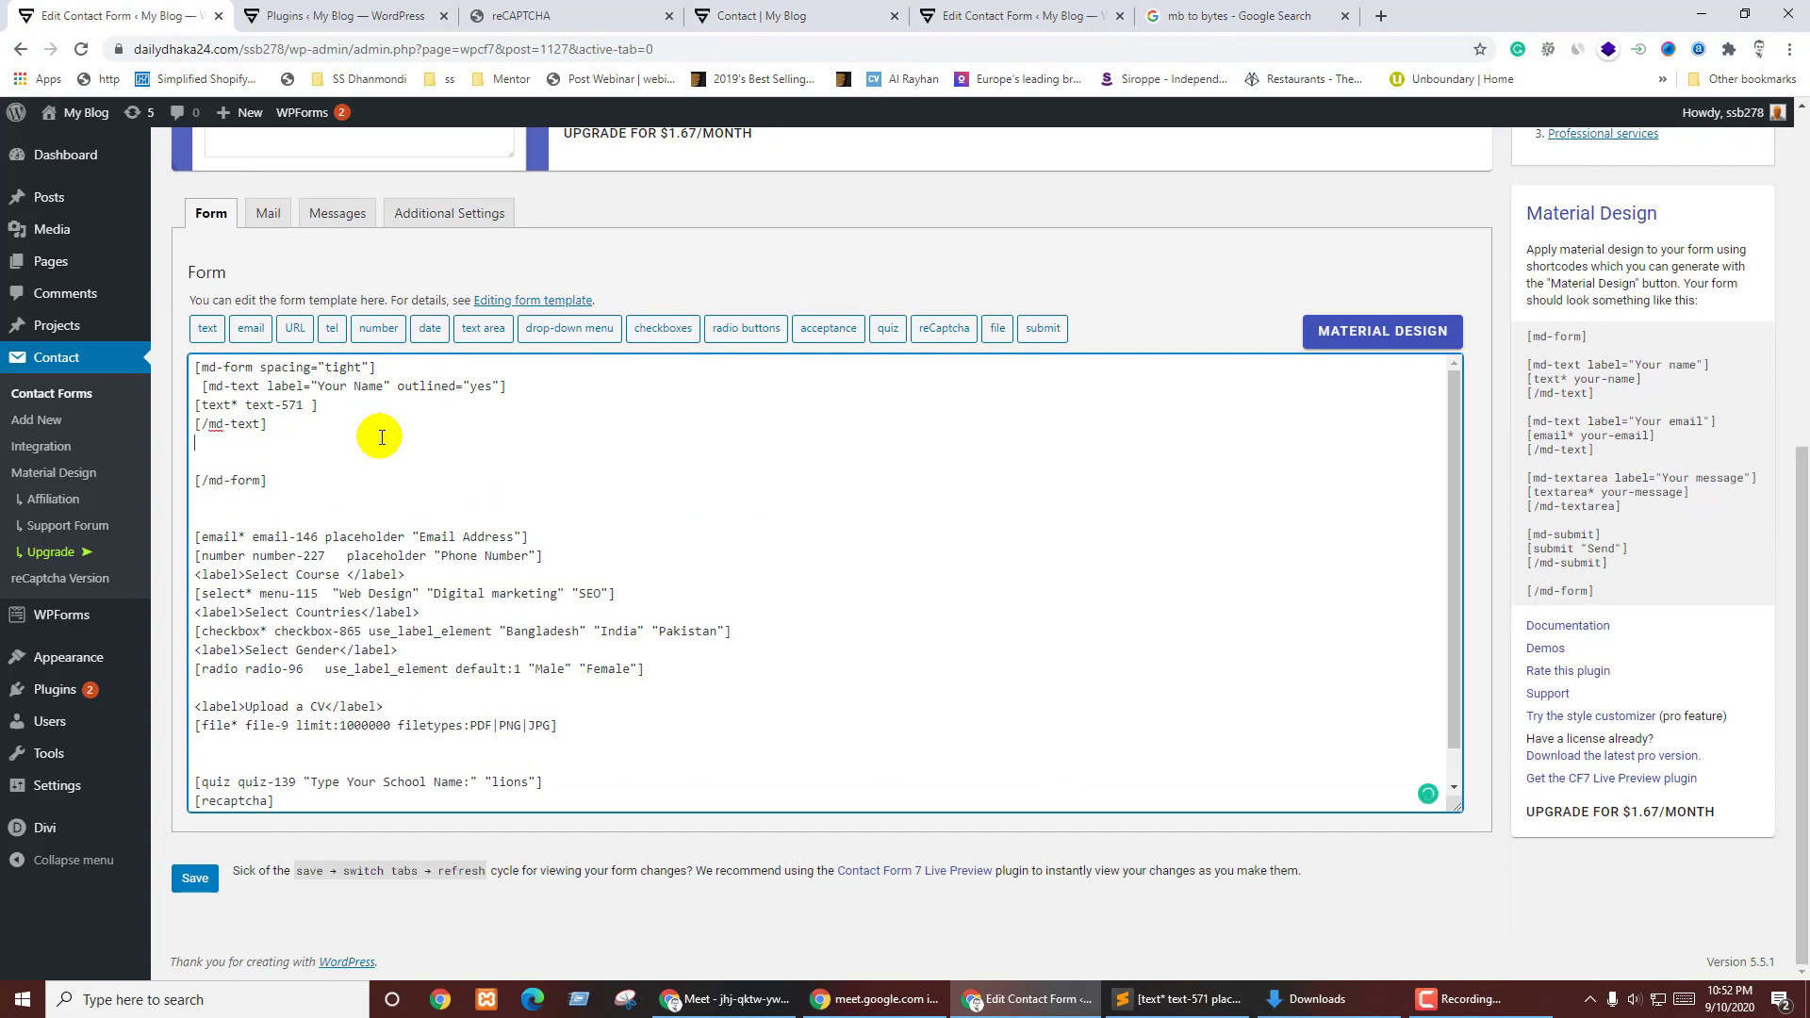
left_click(1366, 329)
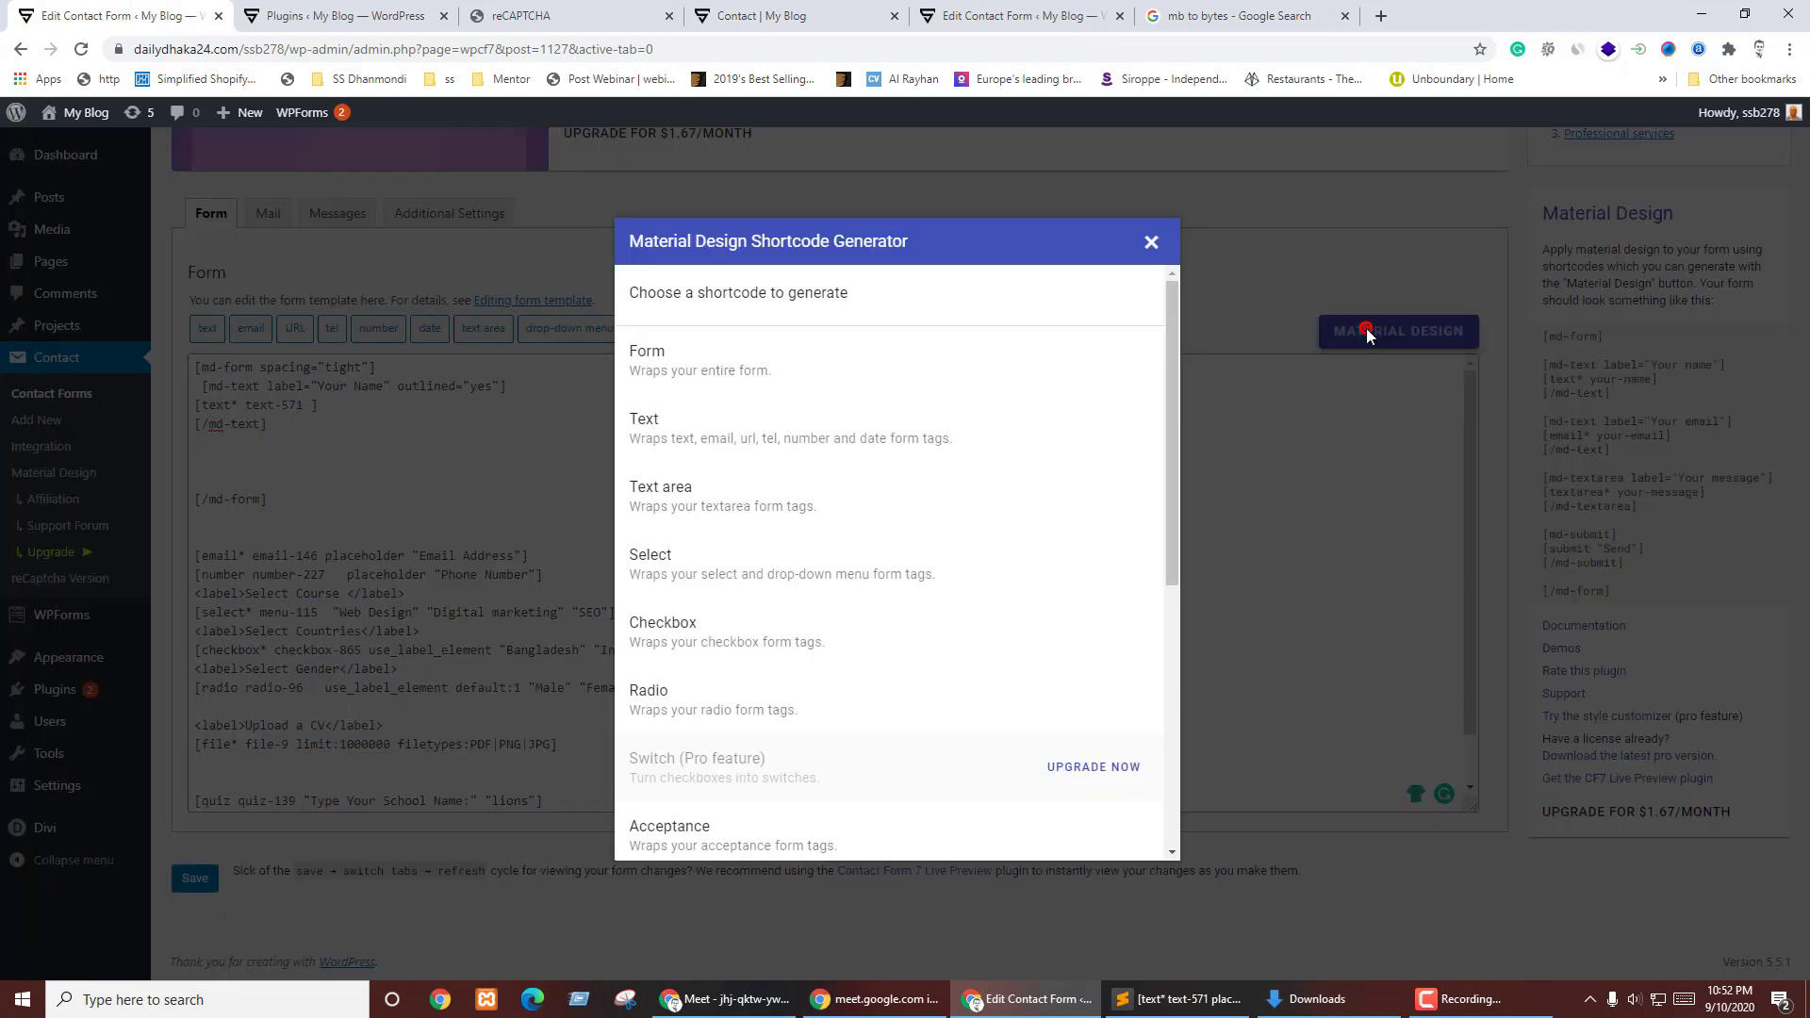
left_click(685, 442)
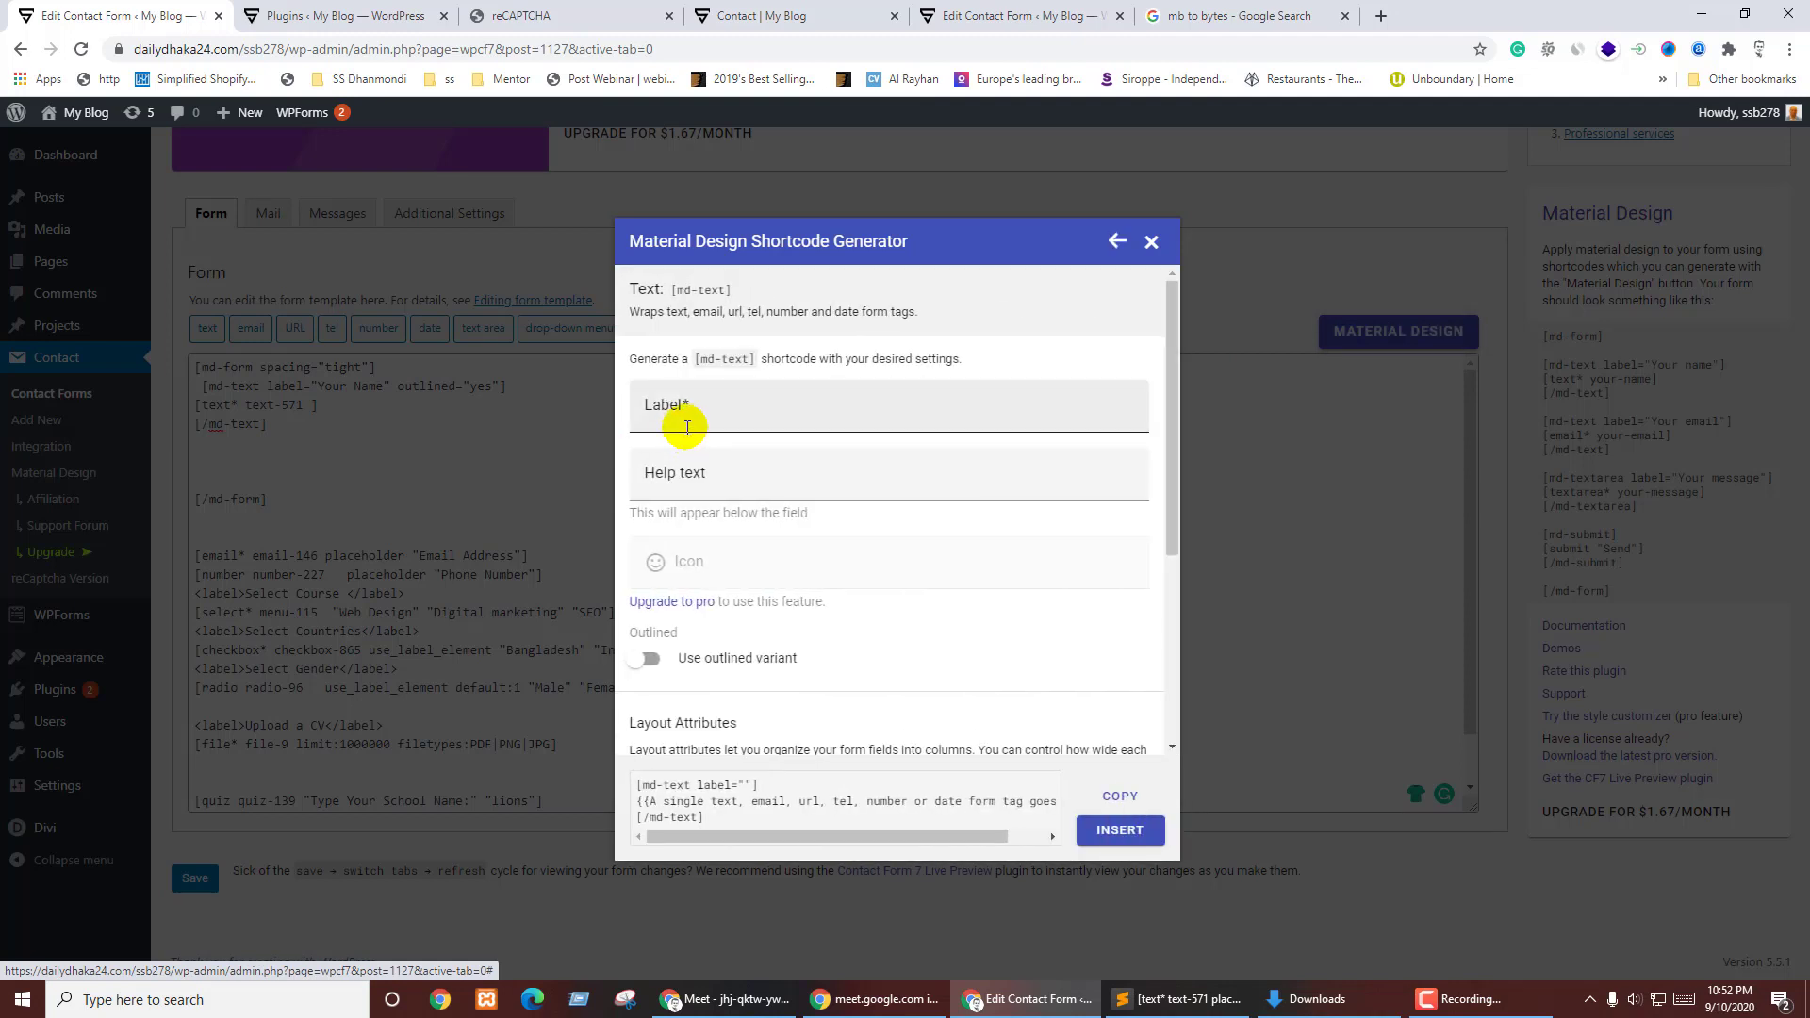
left_click(1152, 241)
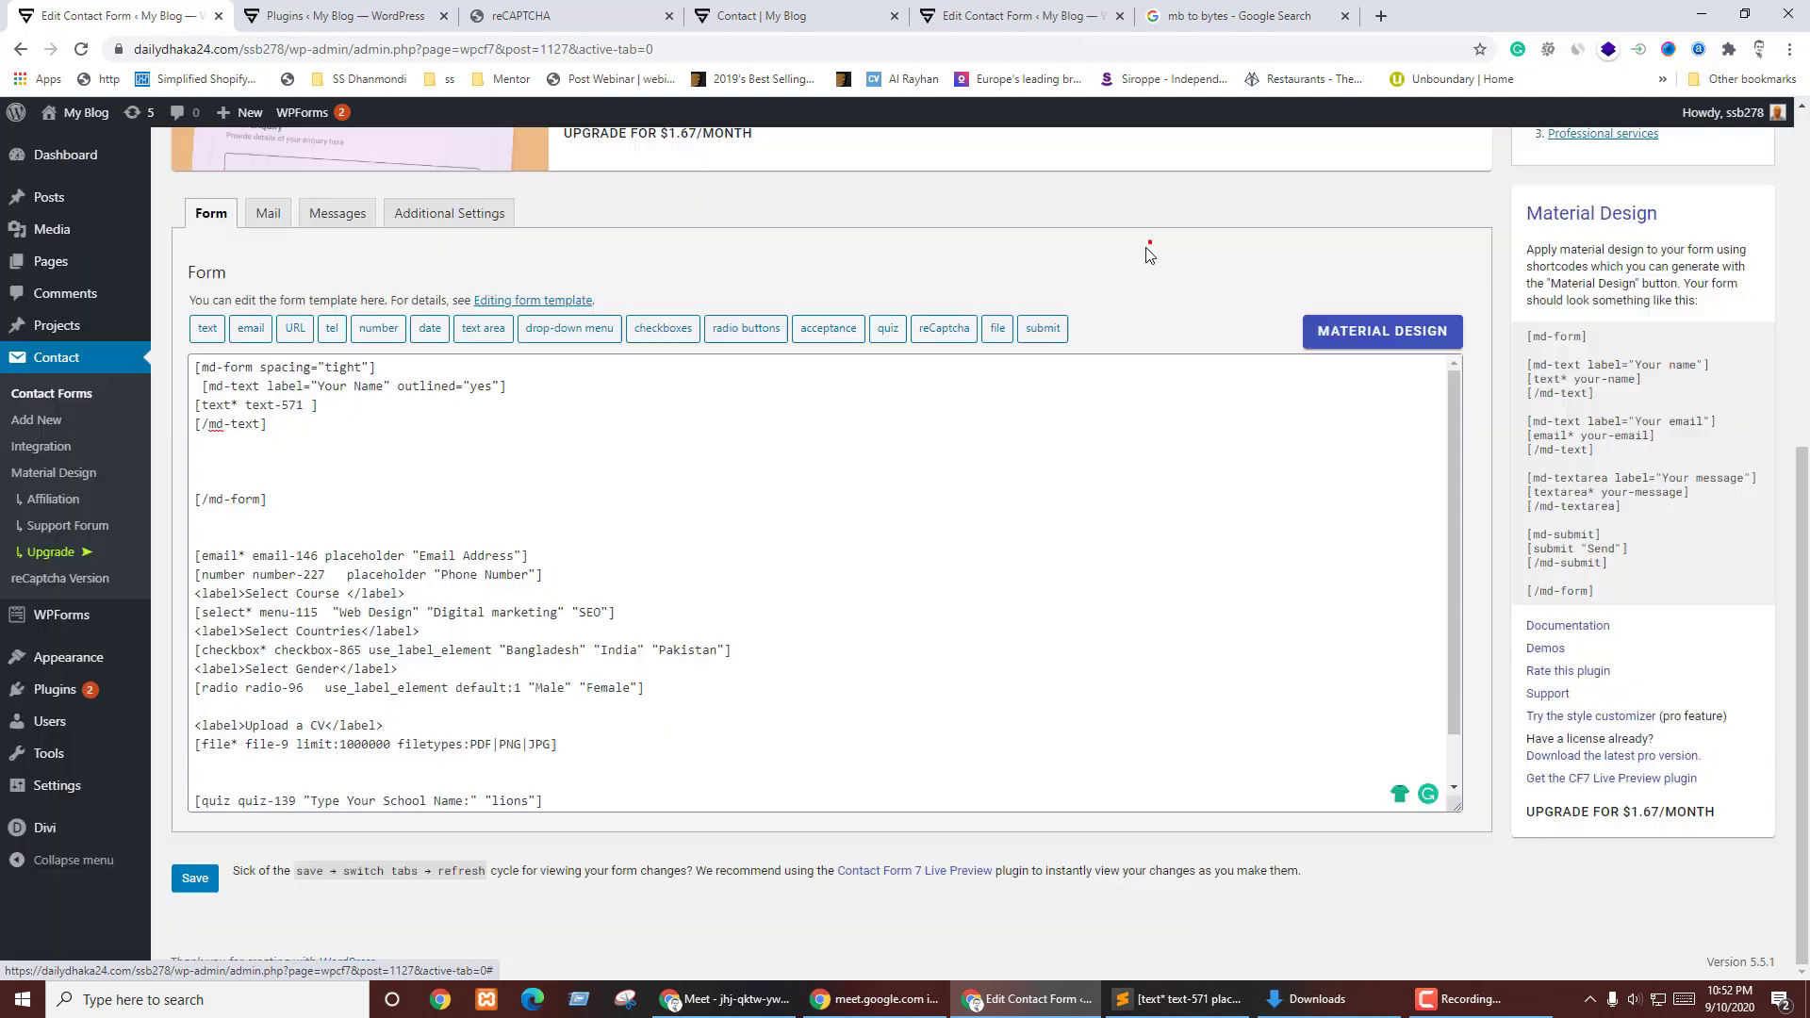
left_click(215, 389)
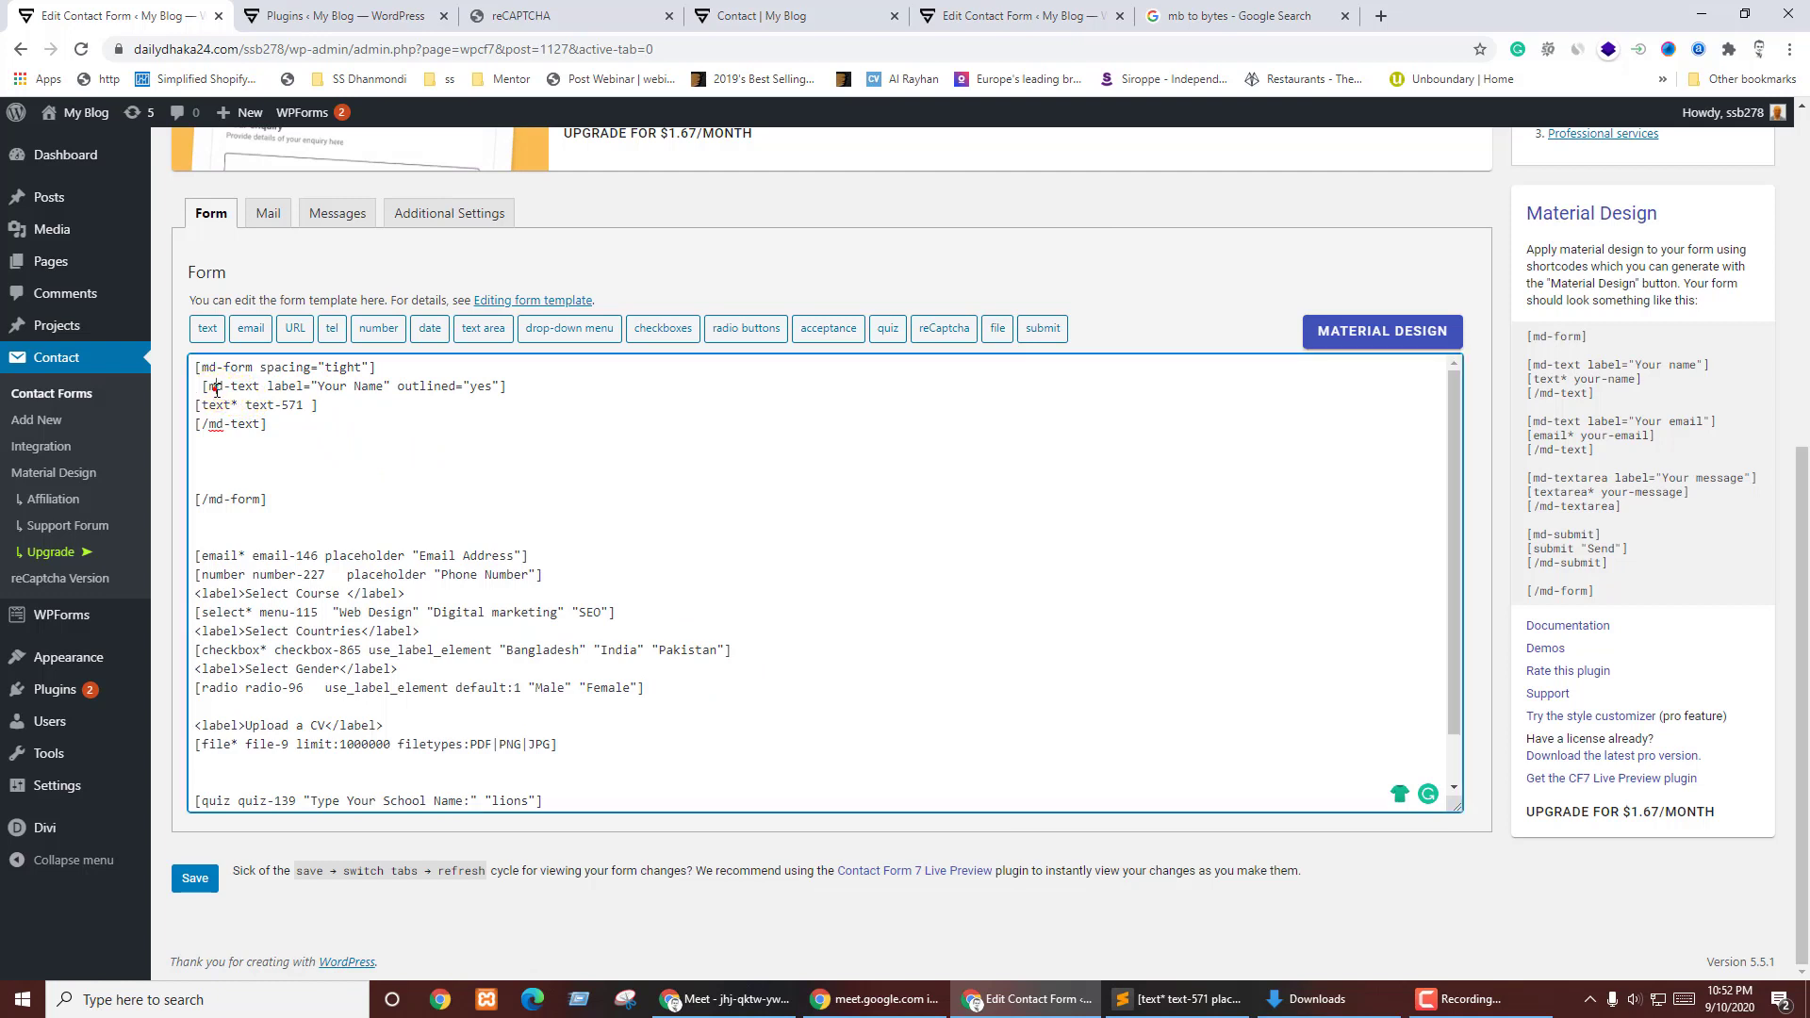
left_click_drag(196, 388, 272, 424)
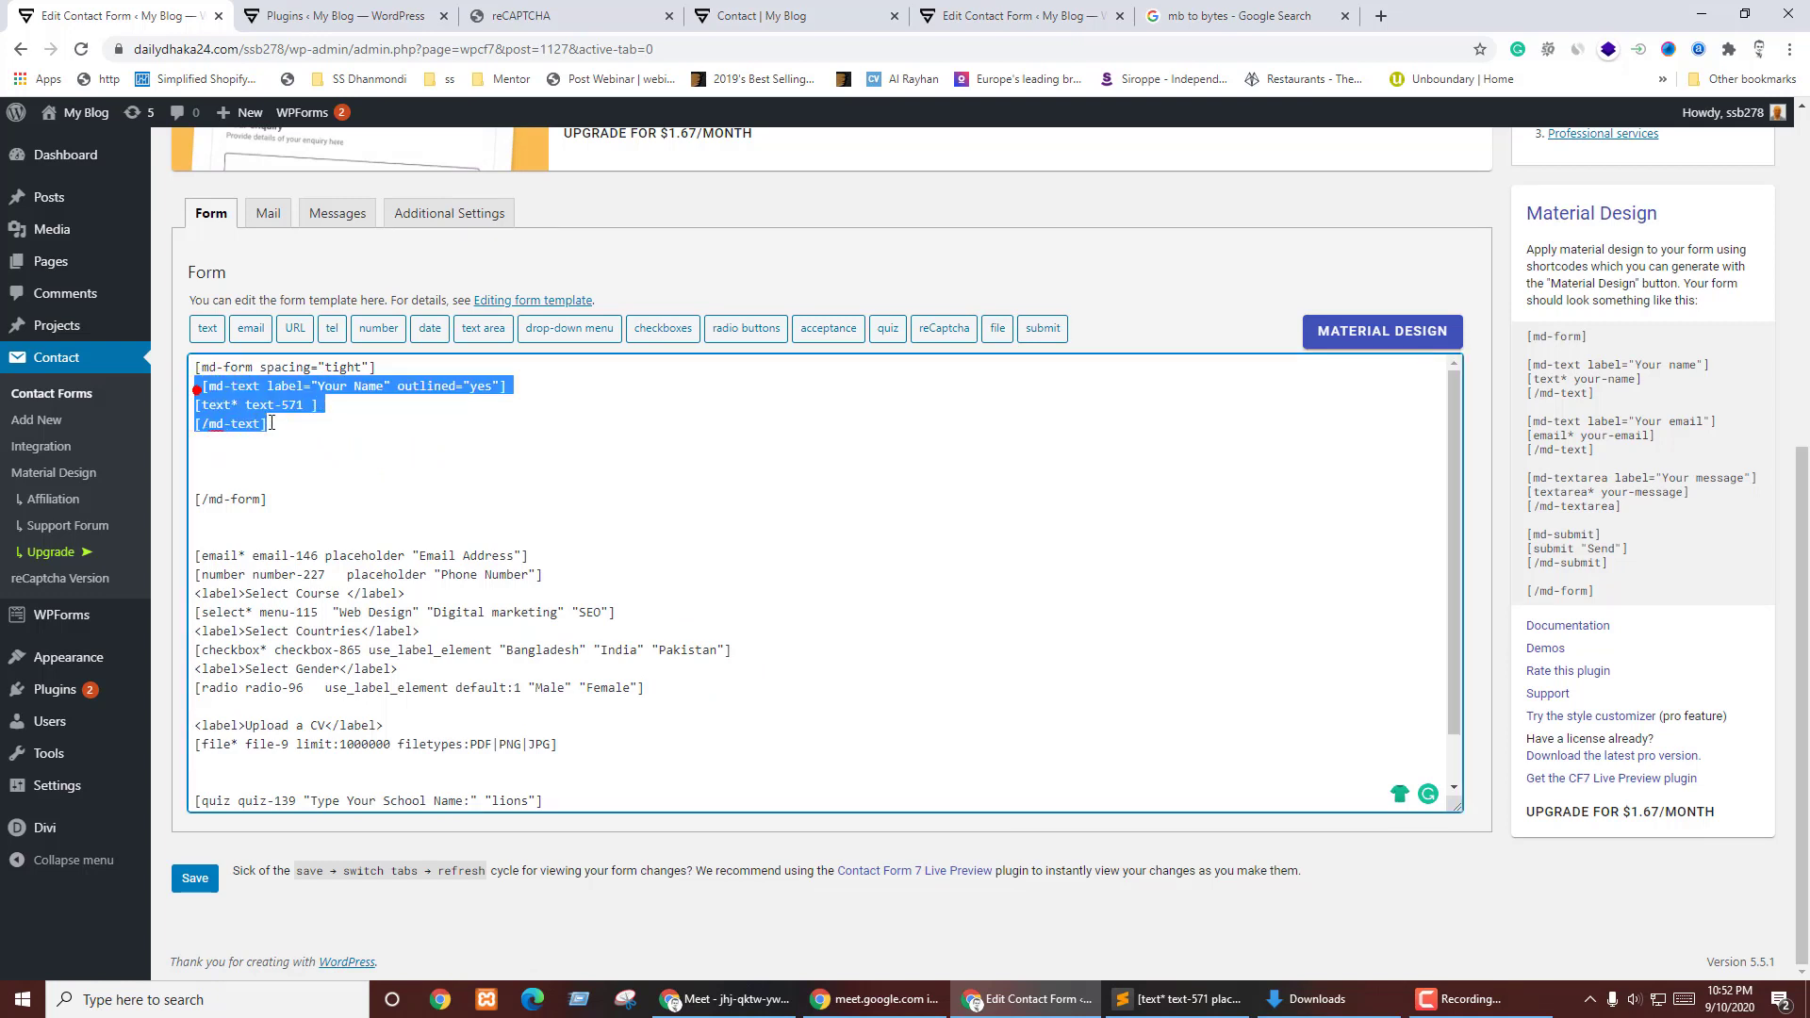
key("ctrl+c")
left_click(215, 462)
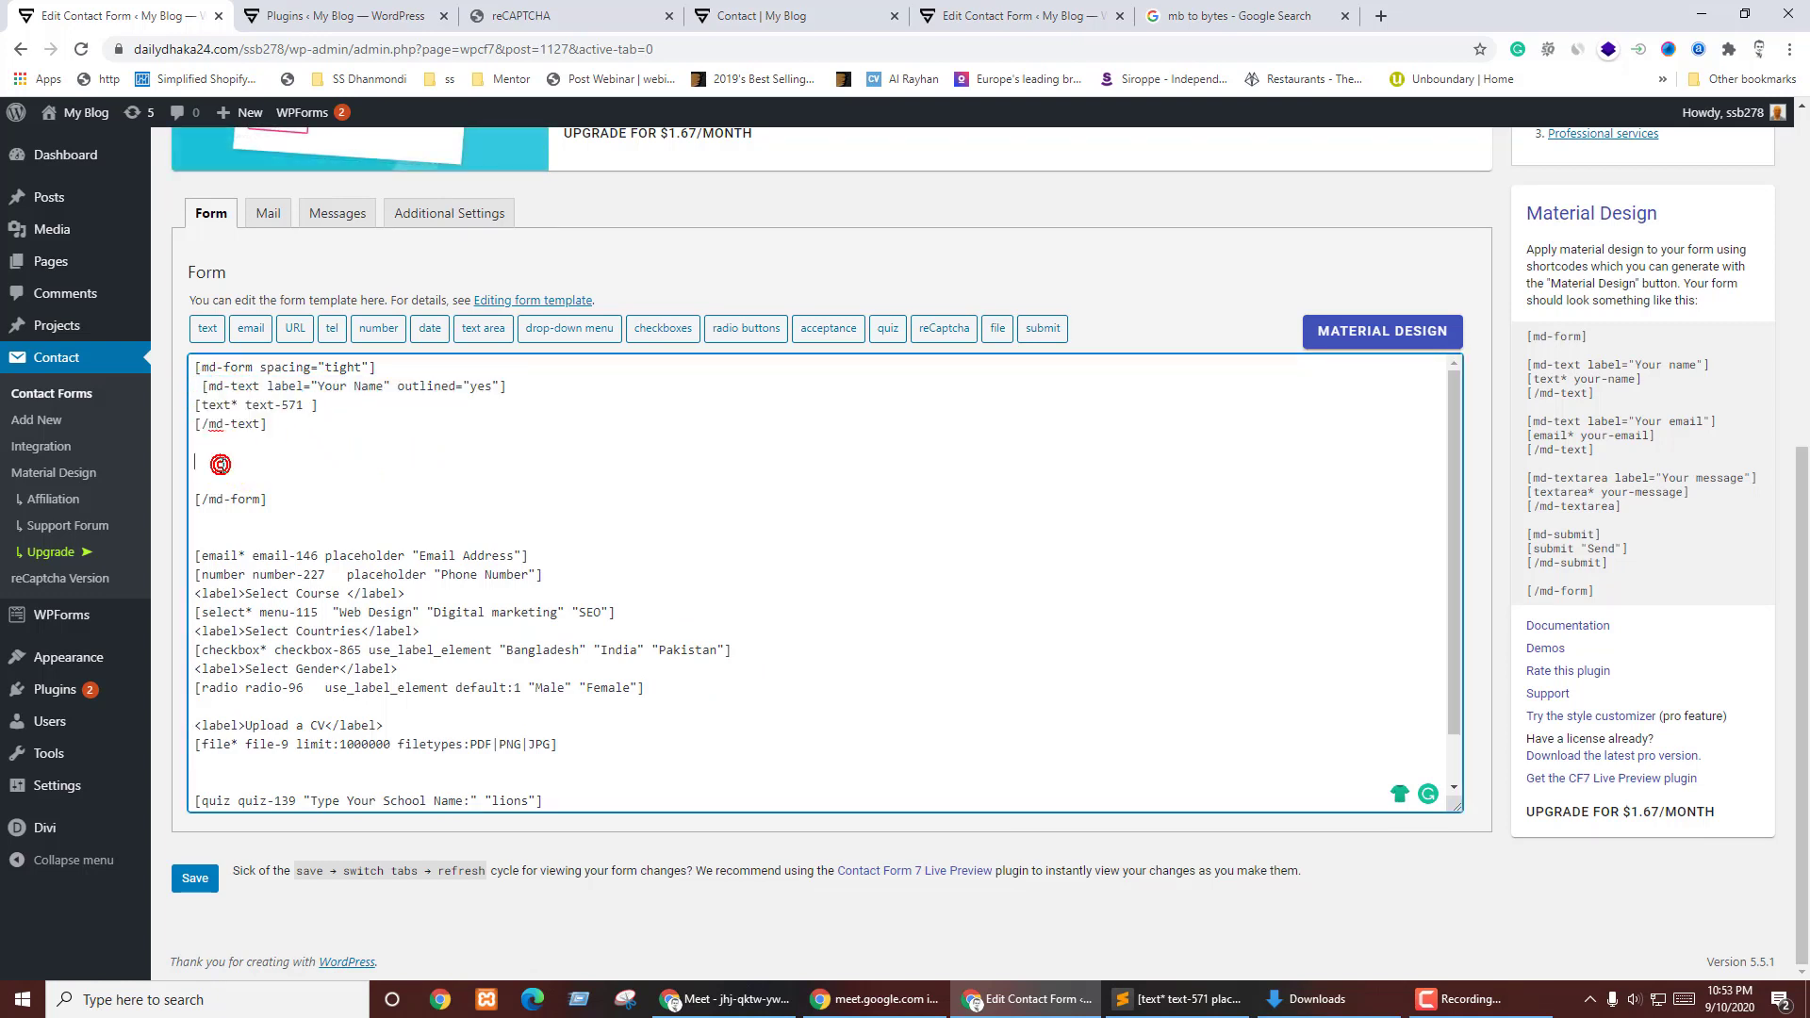
key("ctrl+v")
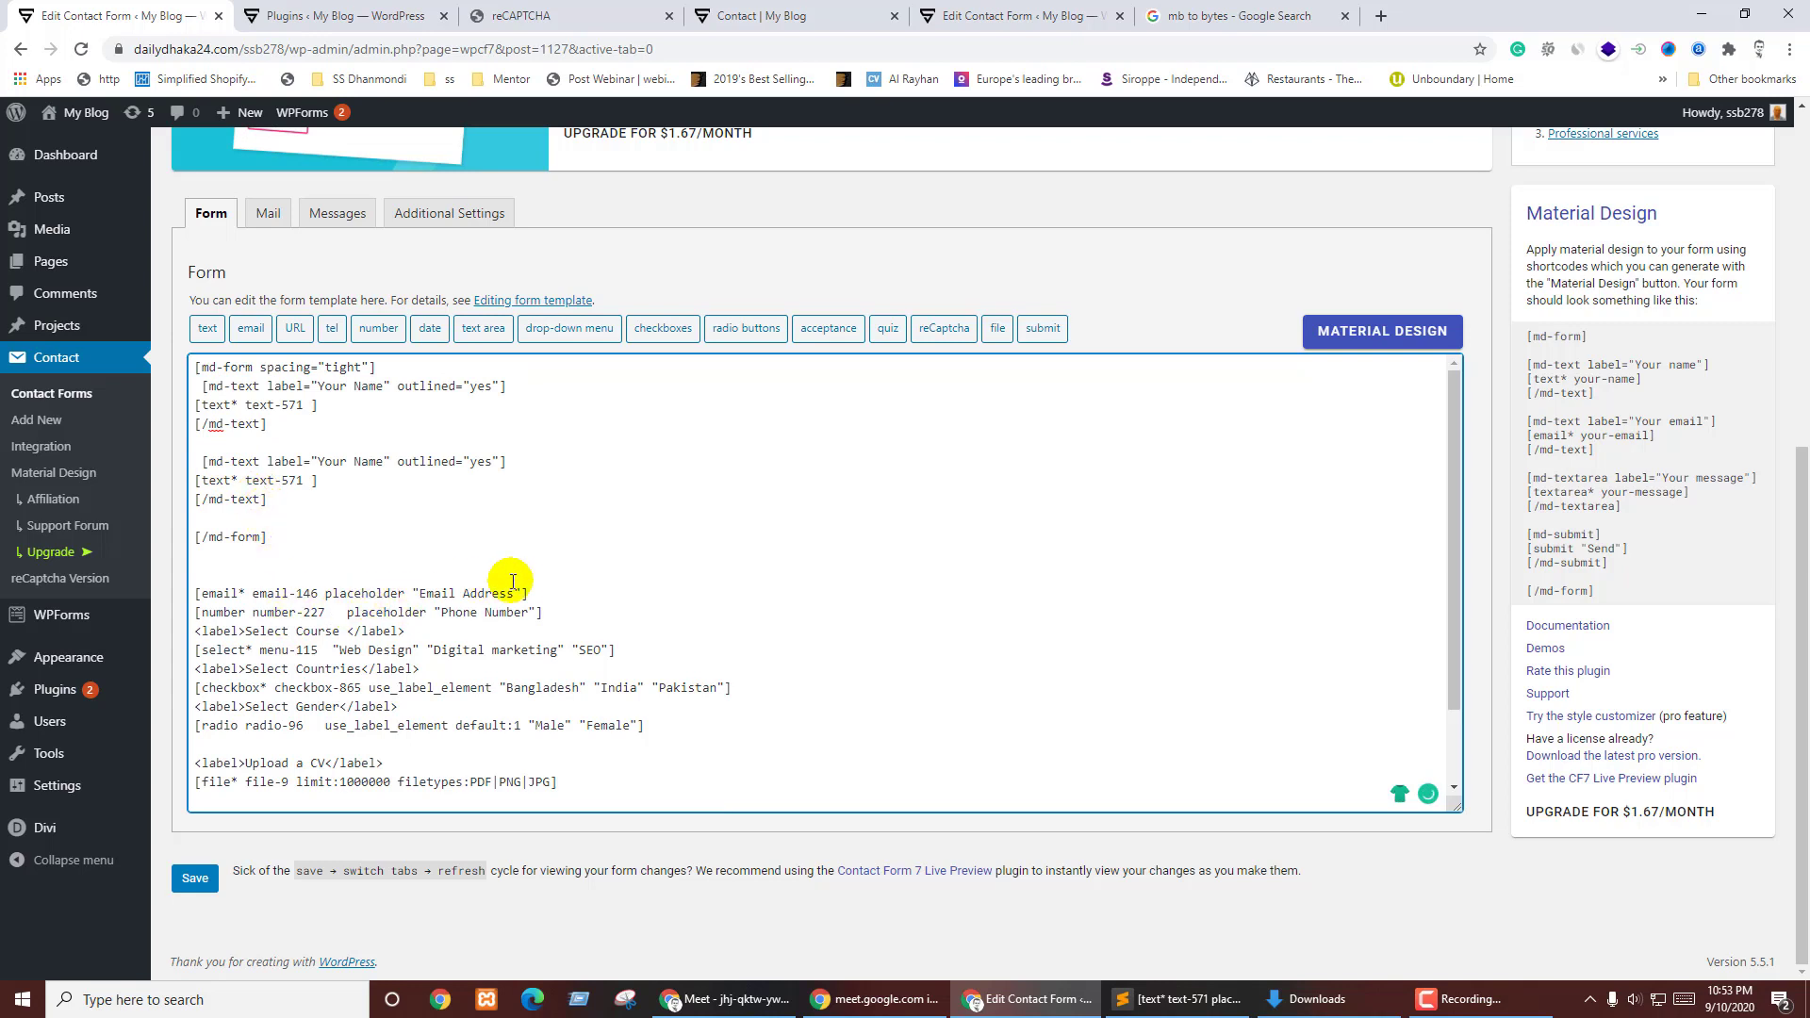
- Replace text-571 in the copy with [email* email-146], removing its placeholder
left_click_drag(555, 594, 195, 594)
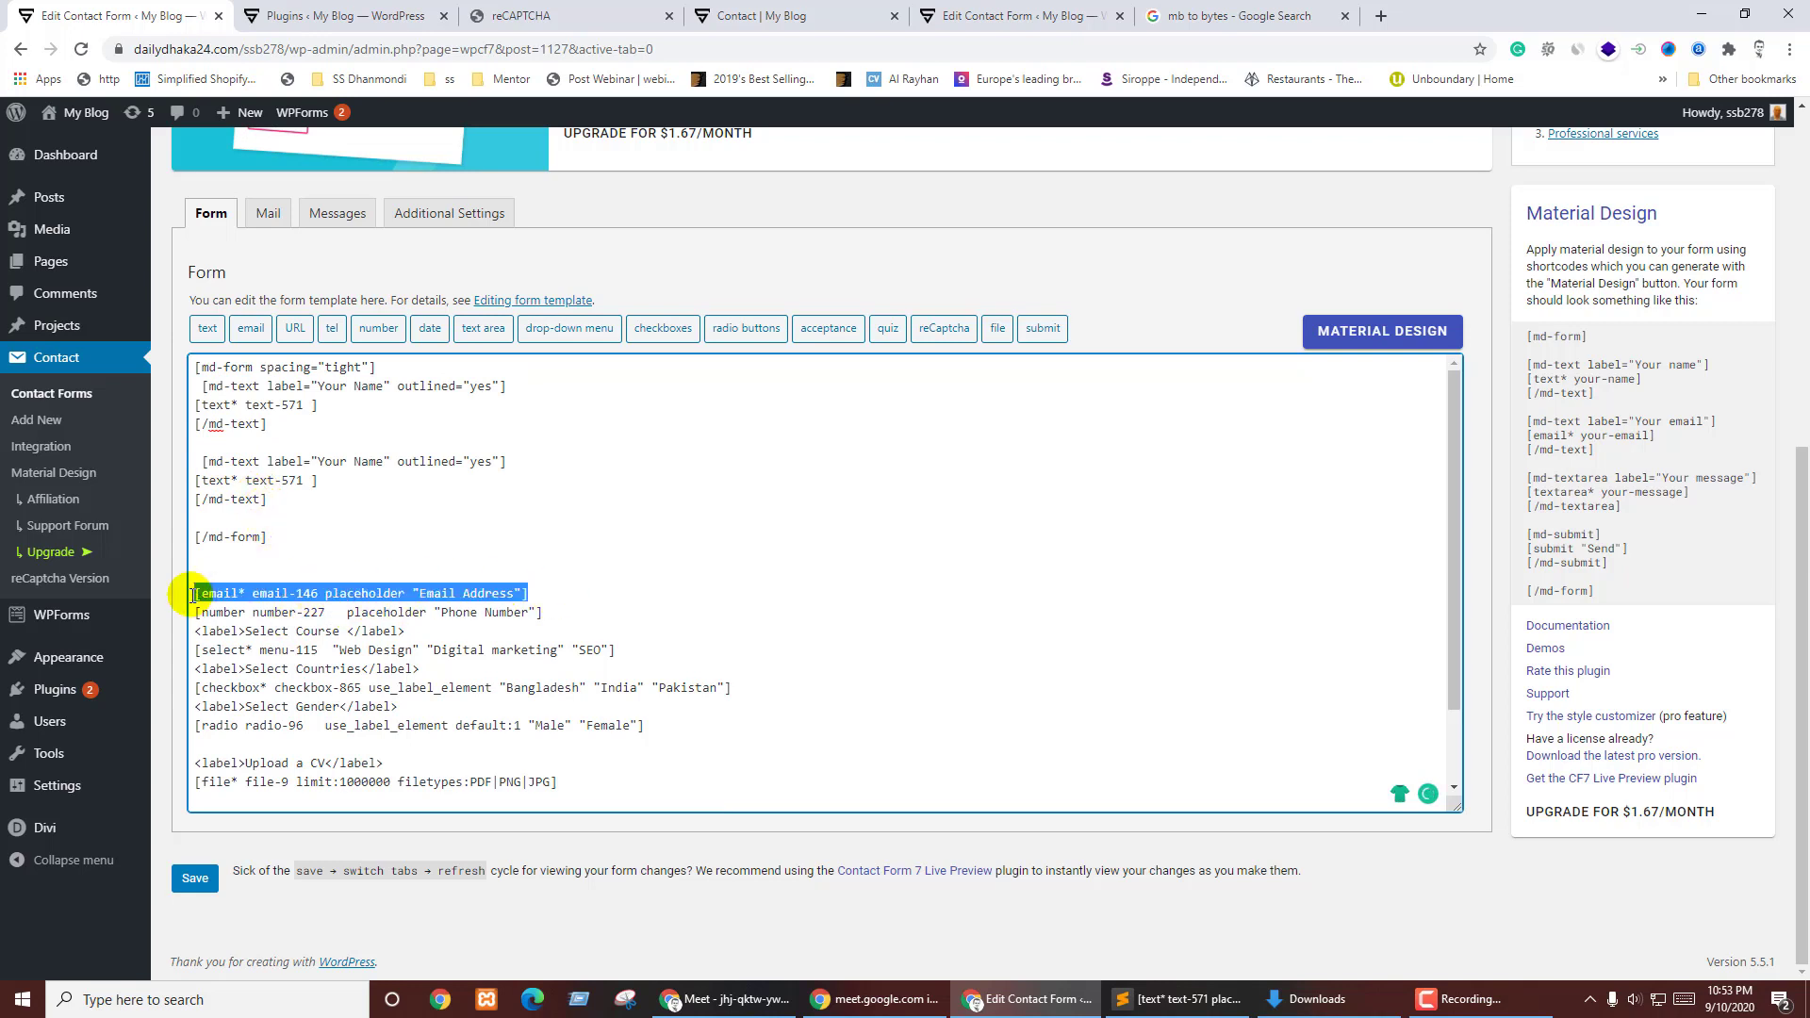
key("BackSpace")
left_click(197, 480)
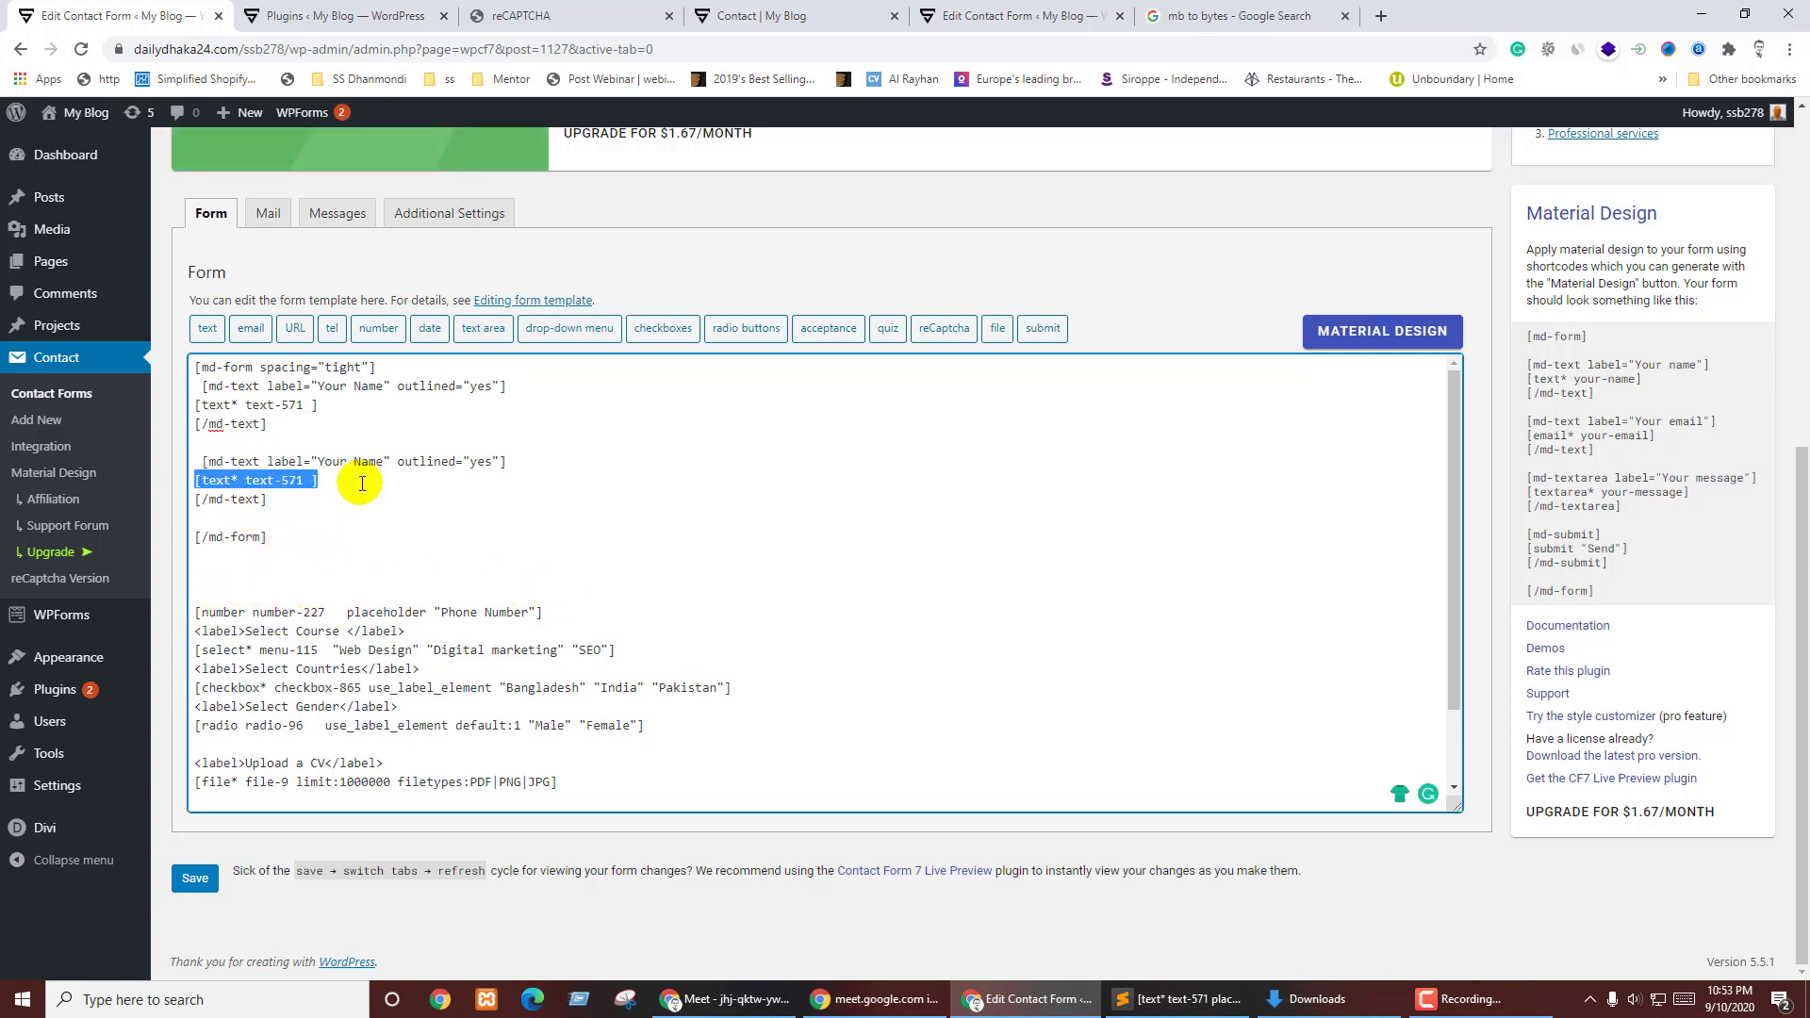
key("ctrl+v")
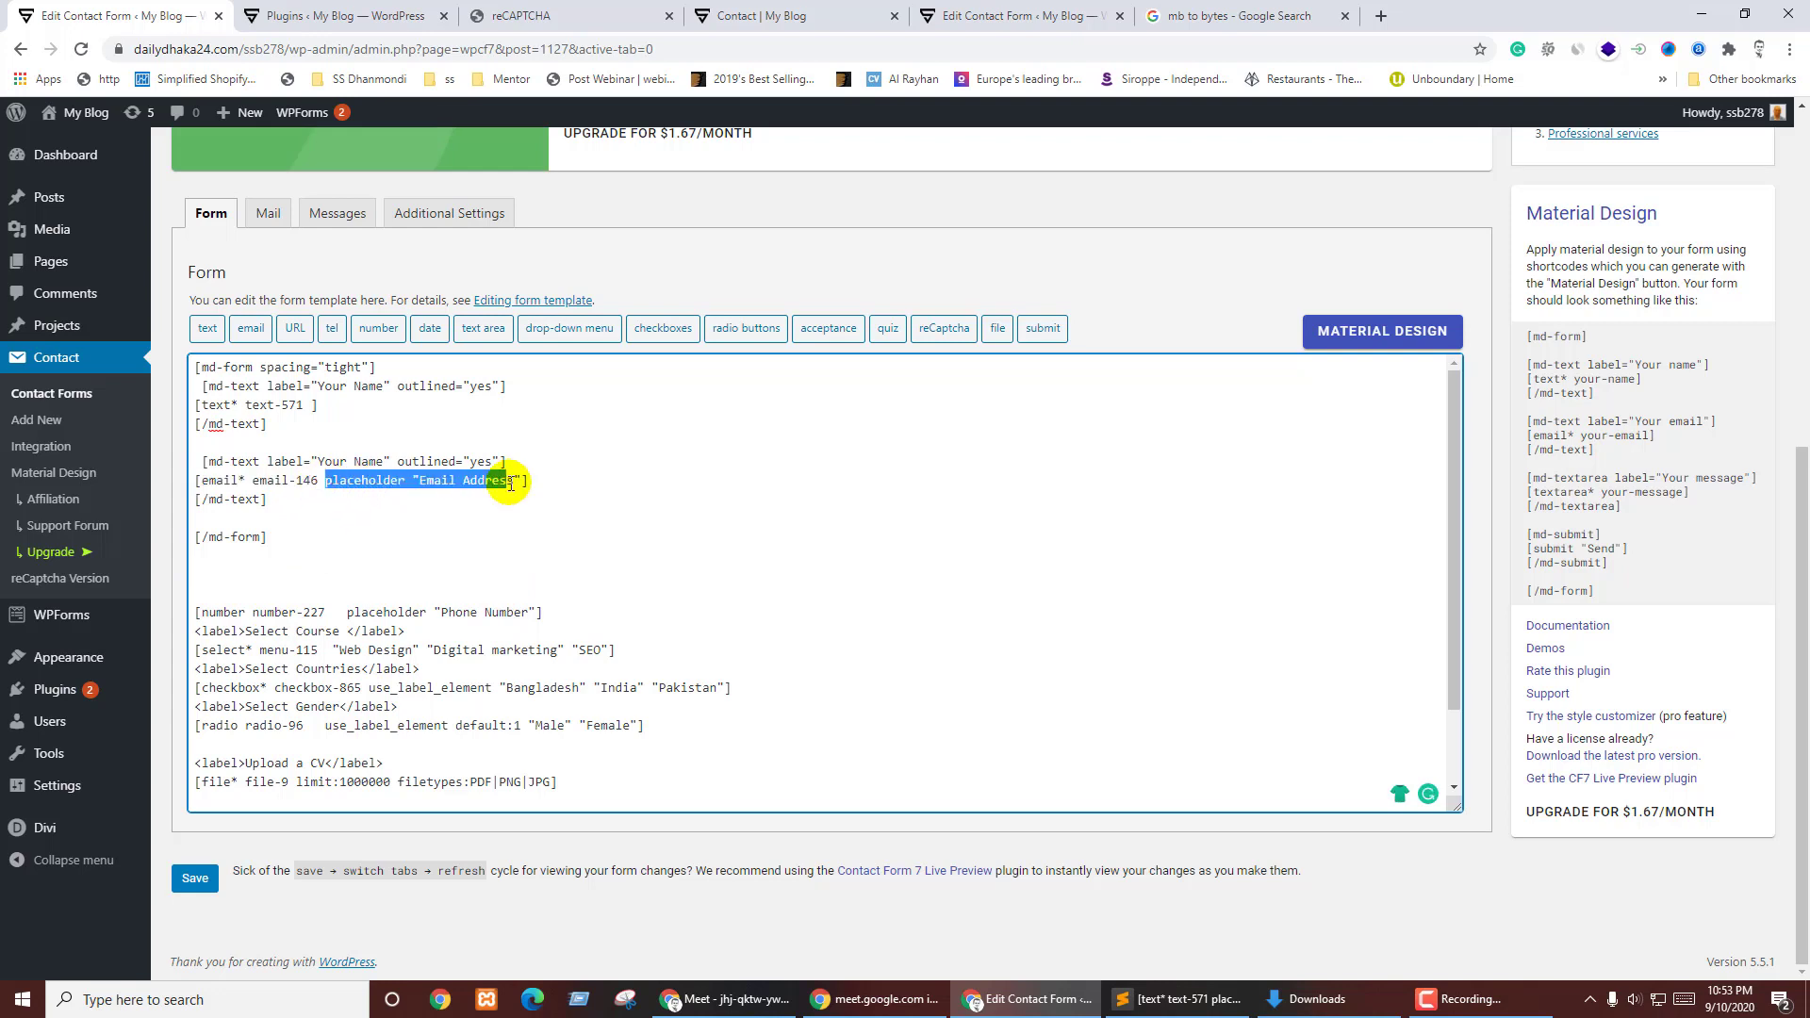
key("BackSpace")
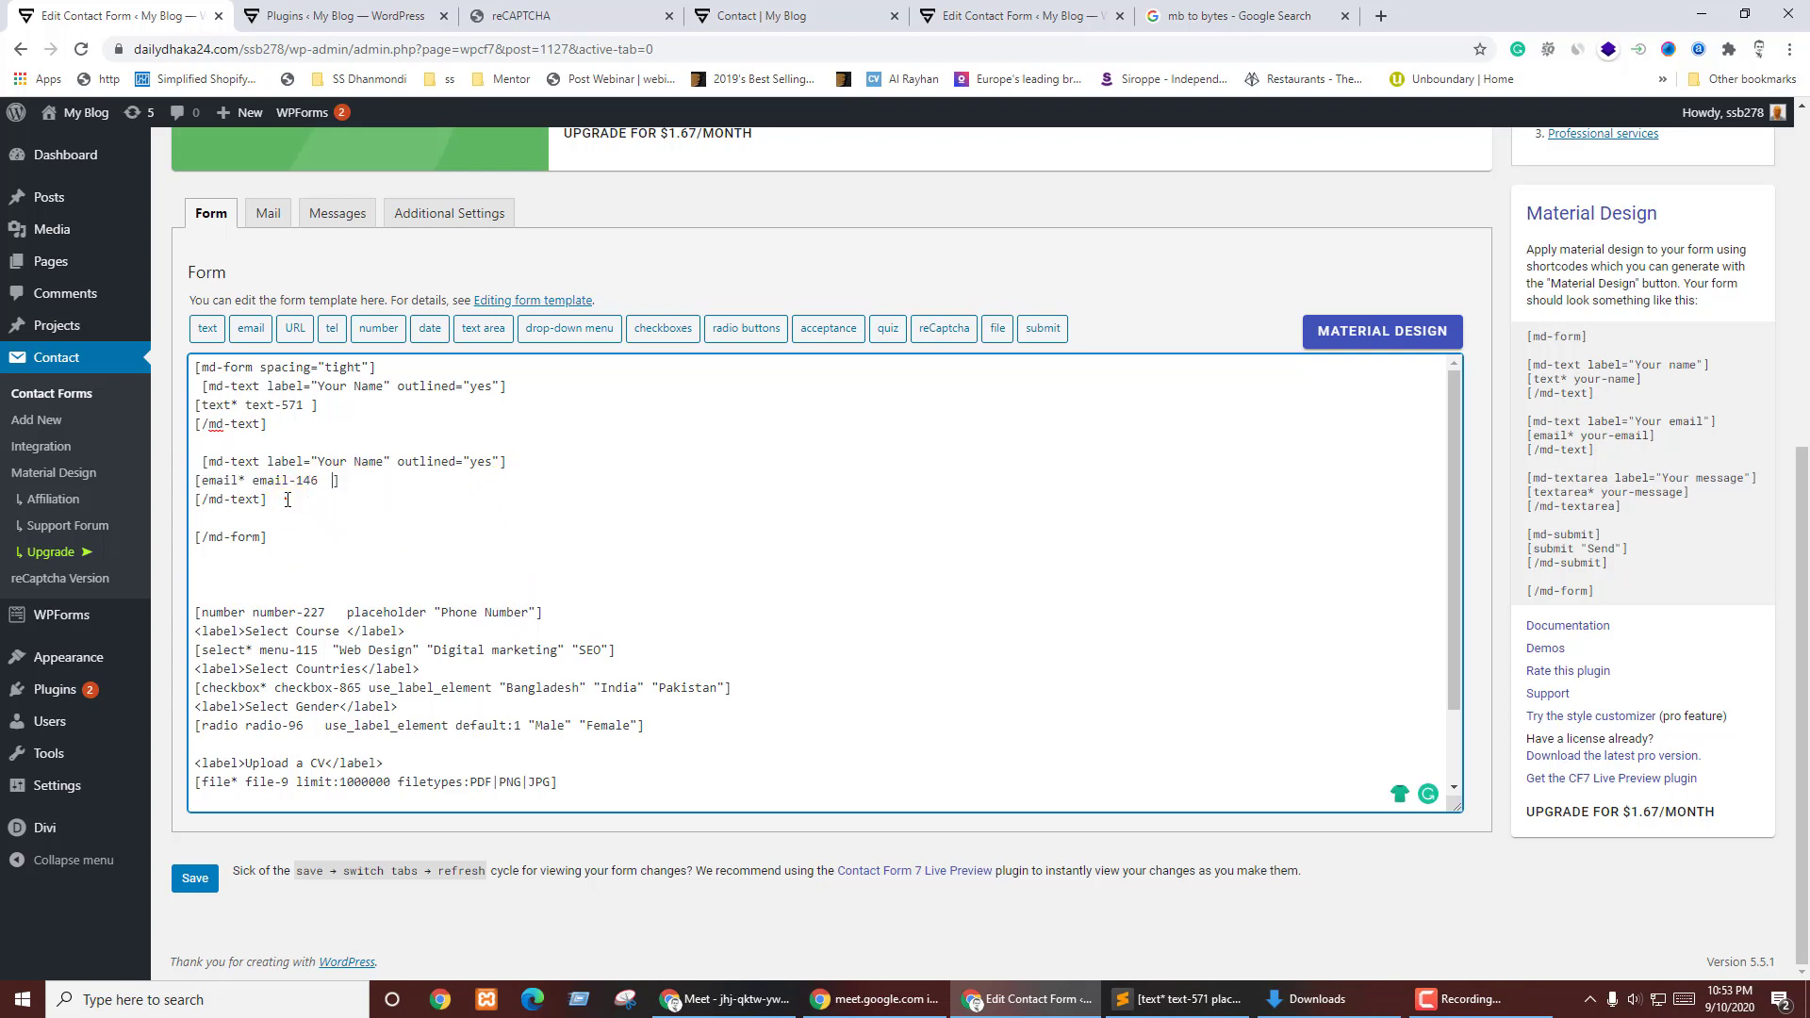
- Duplicate the email md-text block directly below it
left_click_drag(195, 461, 283, 497)
key("ctrl+c")
key("Right")
key("Return")
key("ctrl+v")
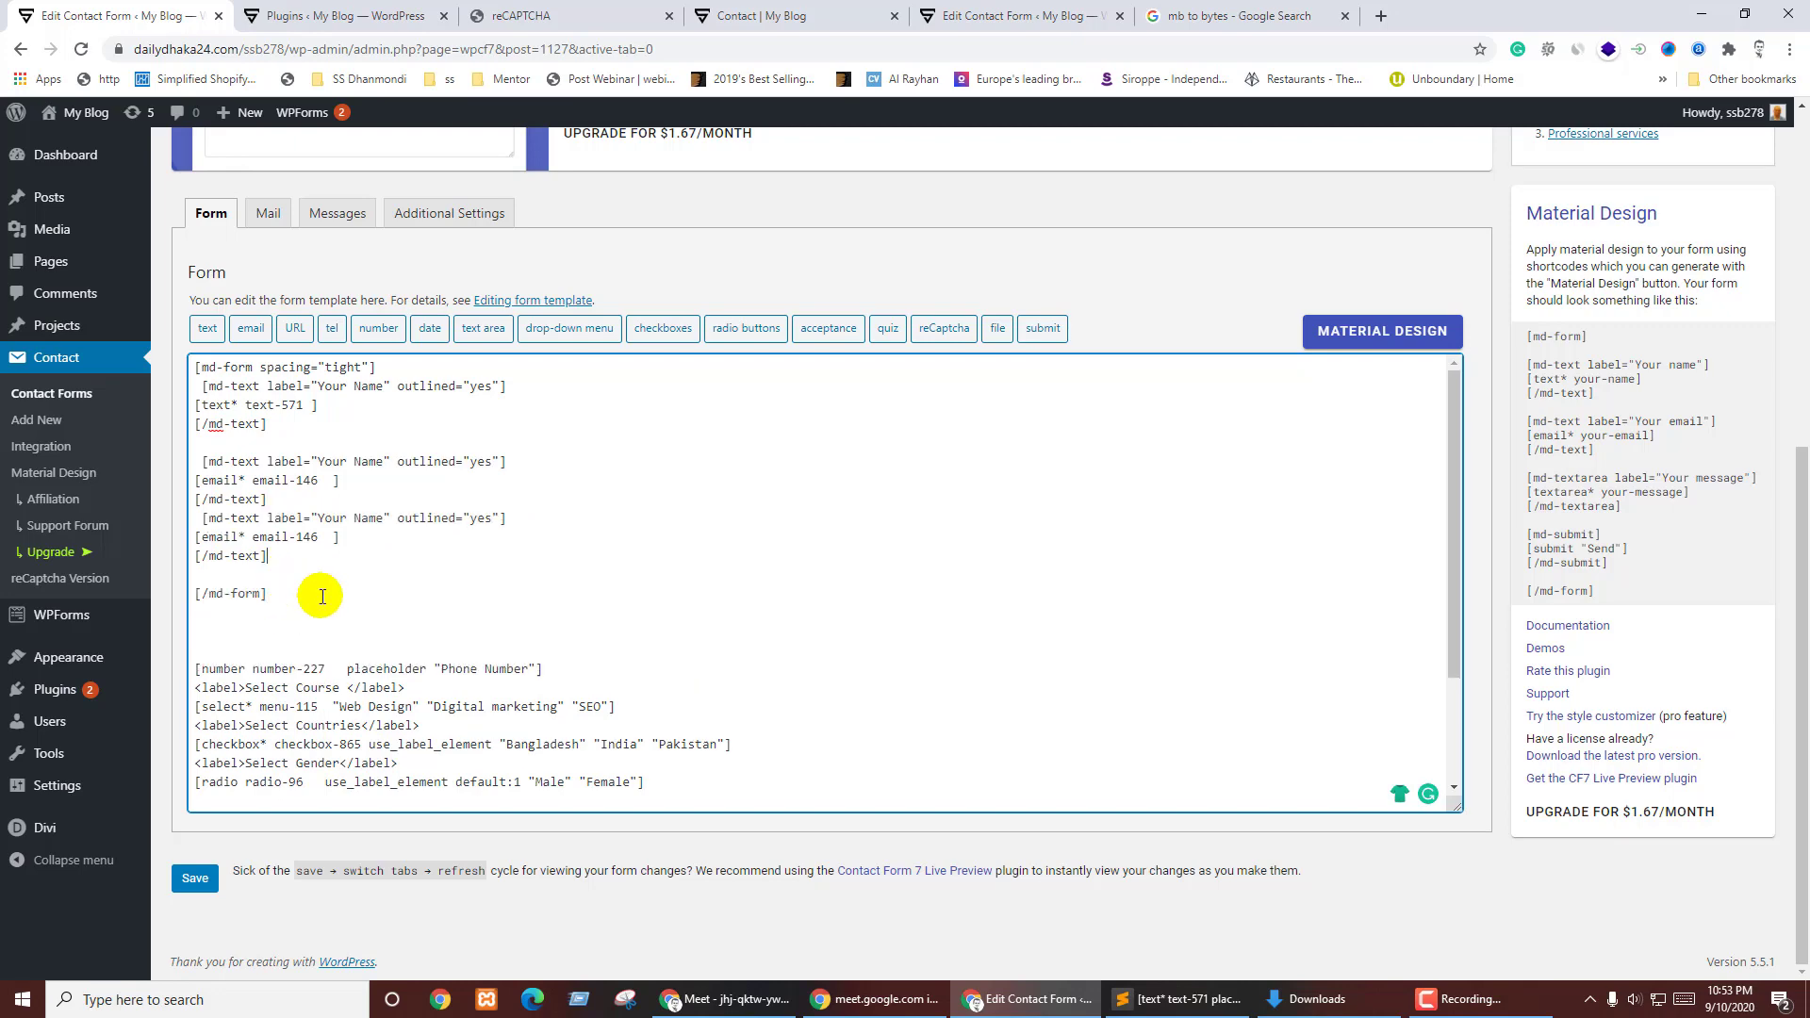
left_click(573, 667)
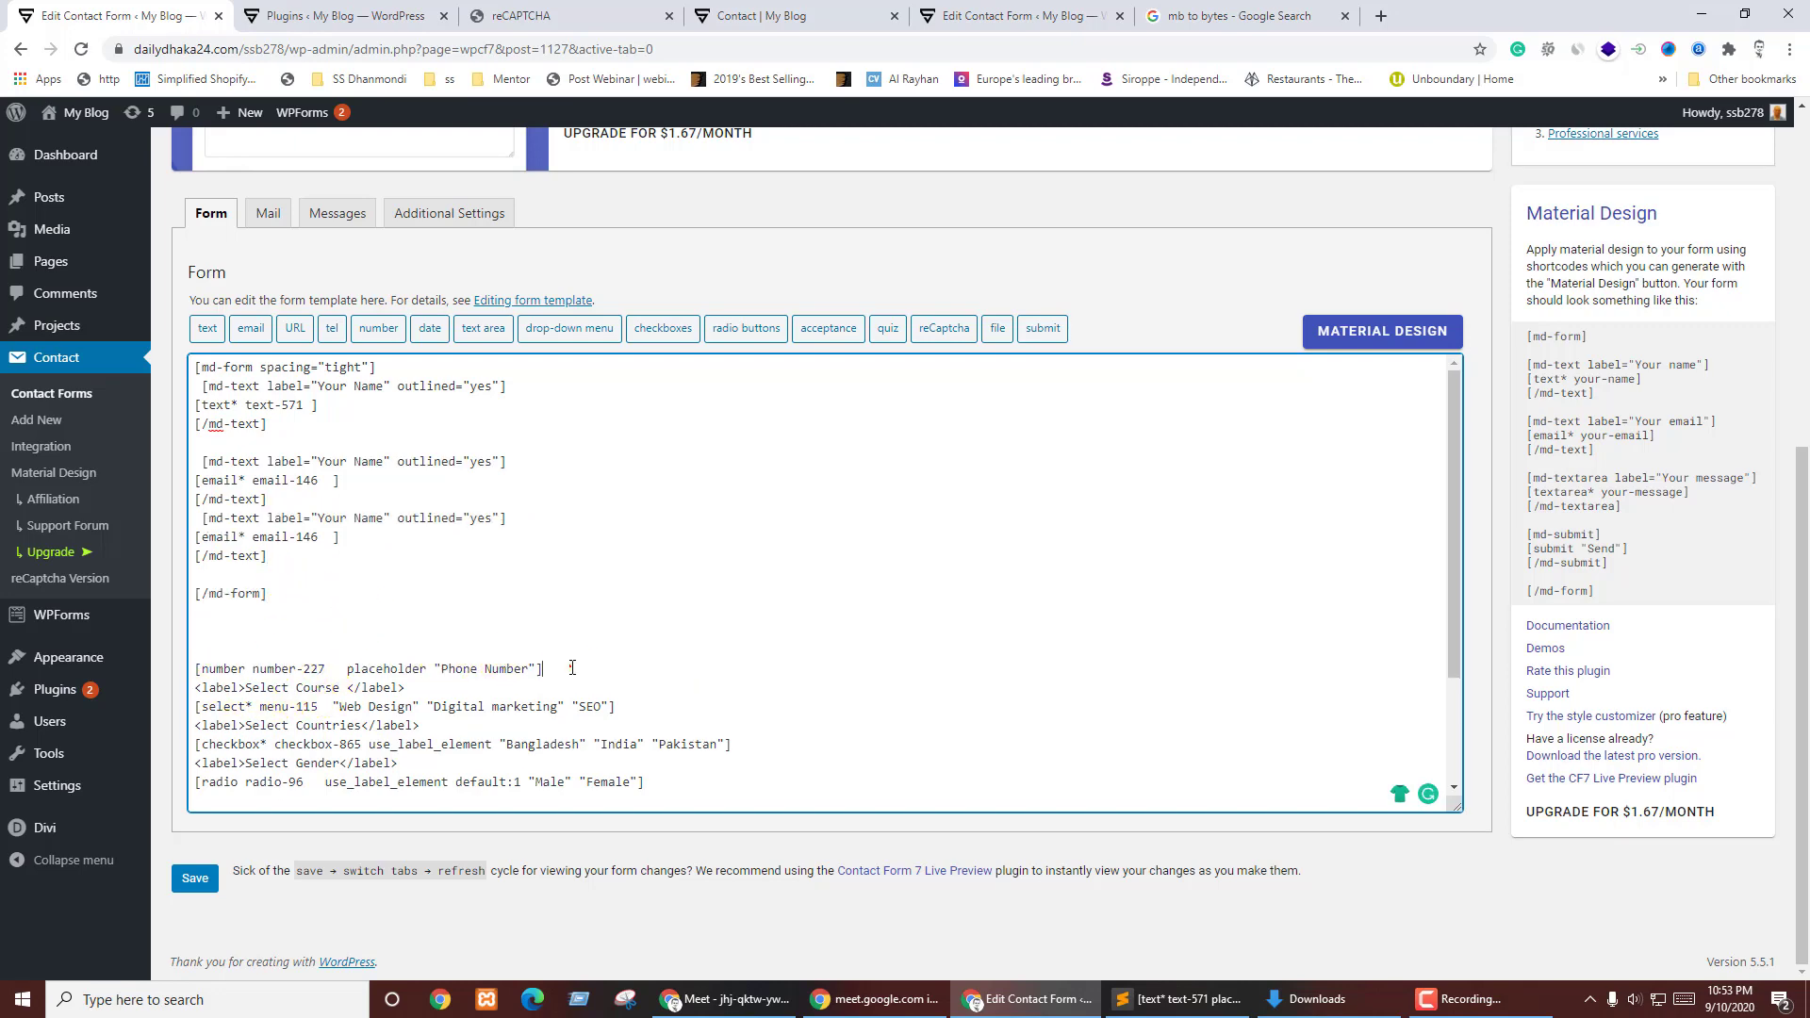
- Swap the duplicate block's email tag for [number number-227] without its placeholder
left_click(1383, 328)
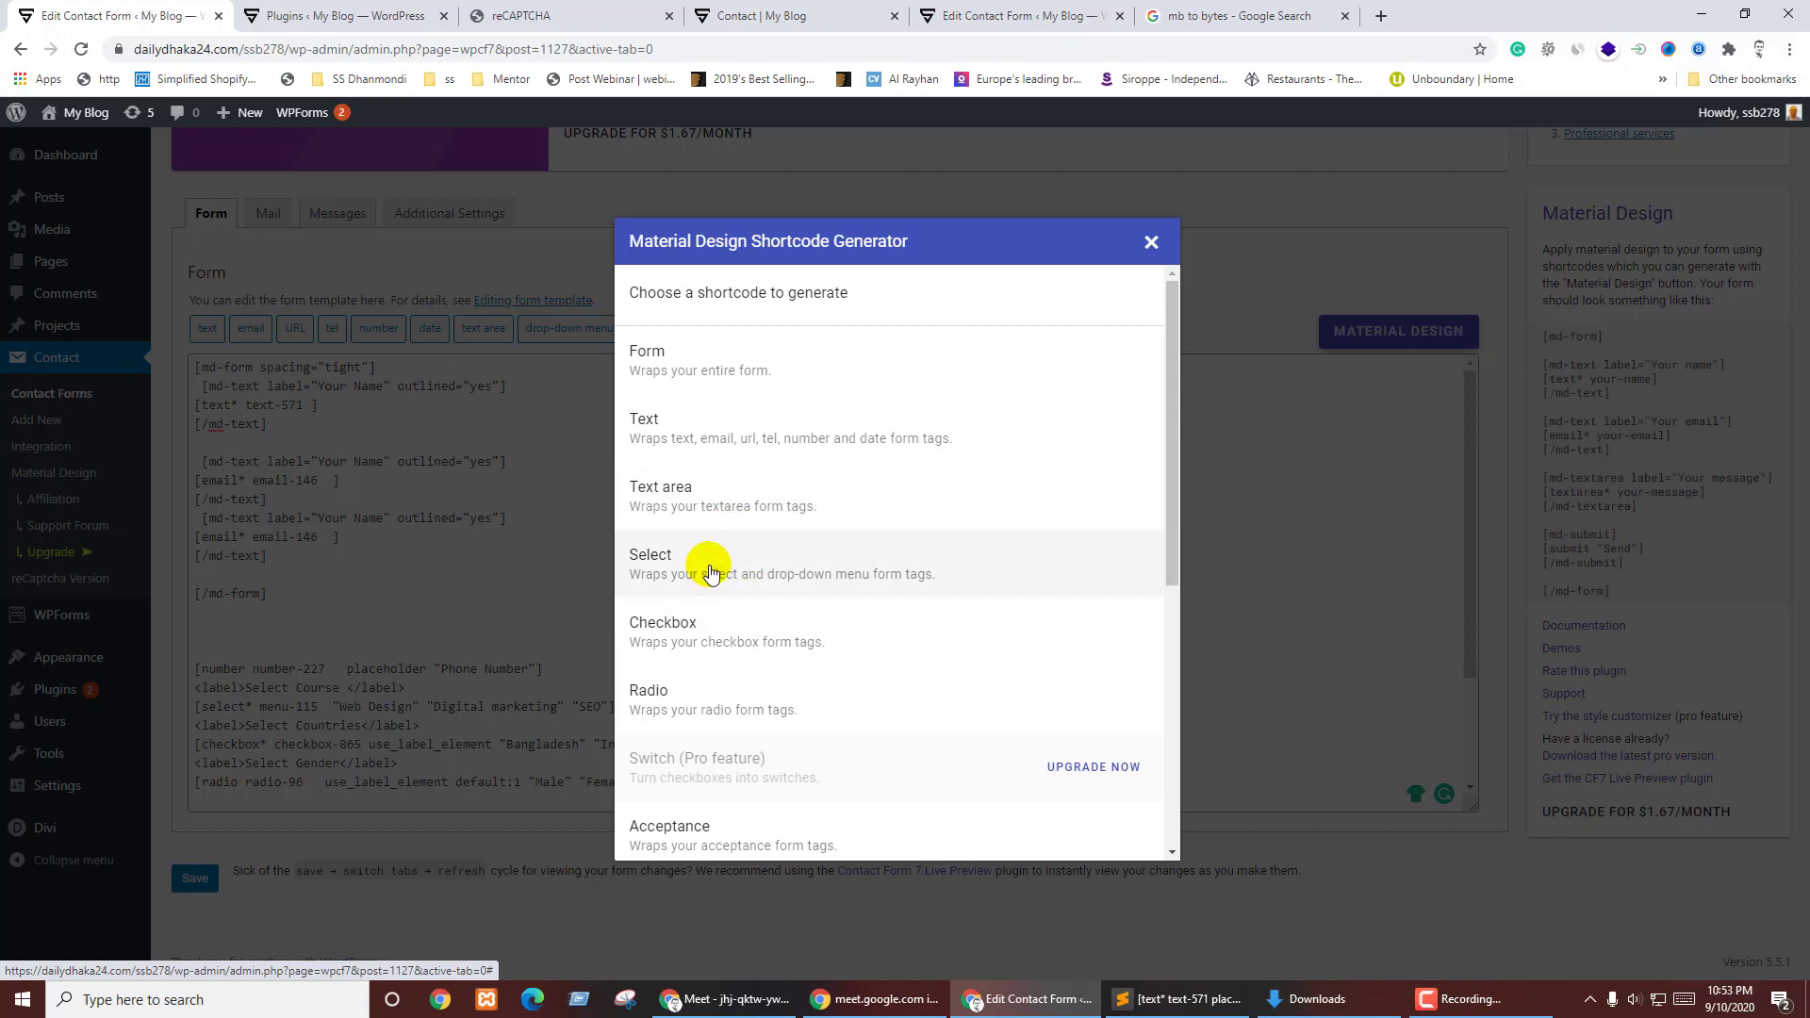
left_click(1152, 241)
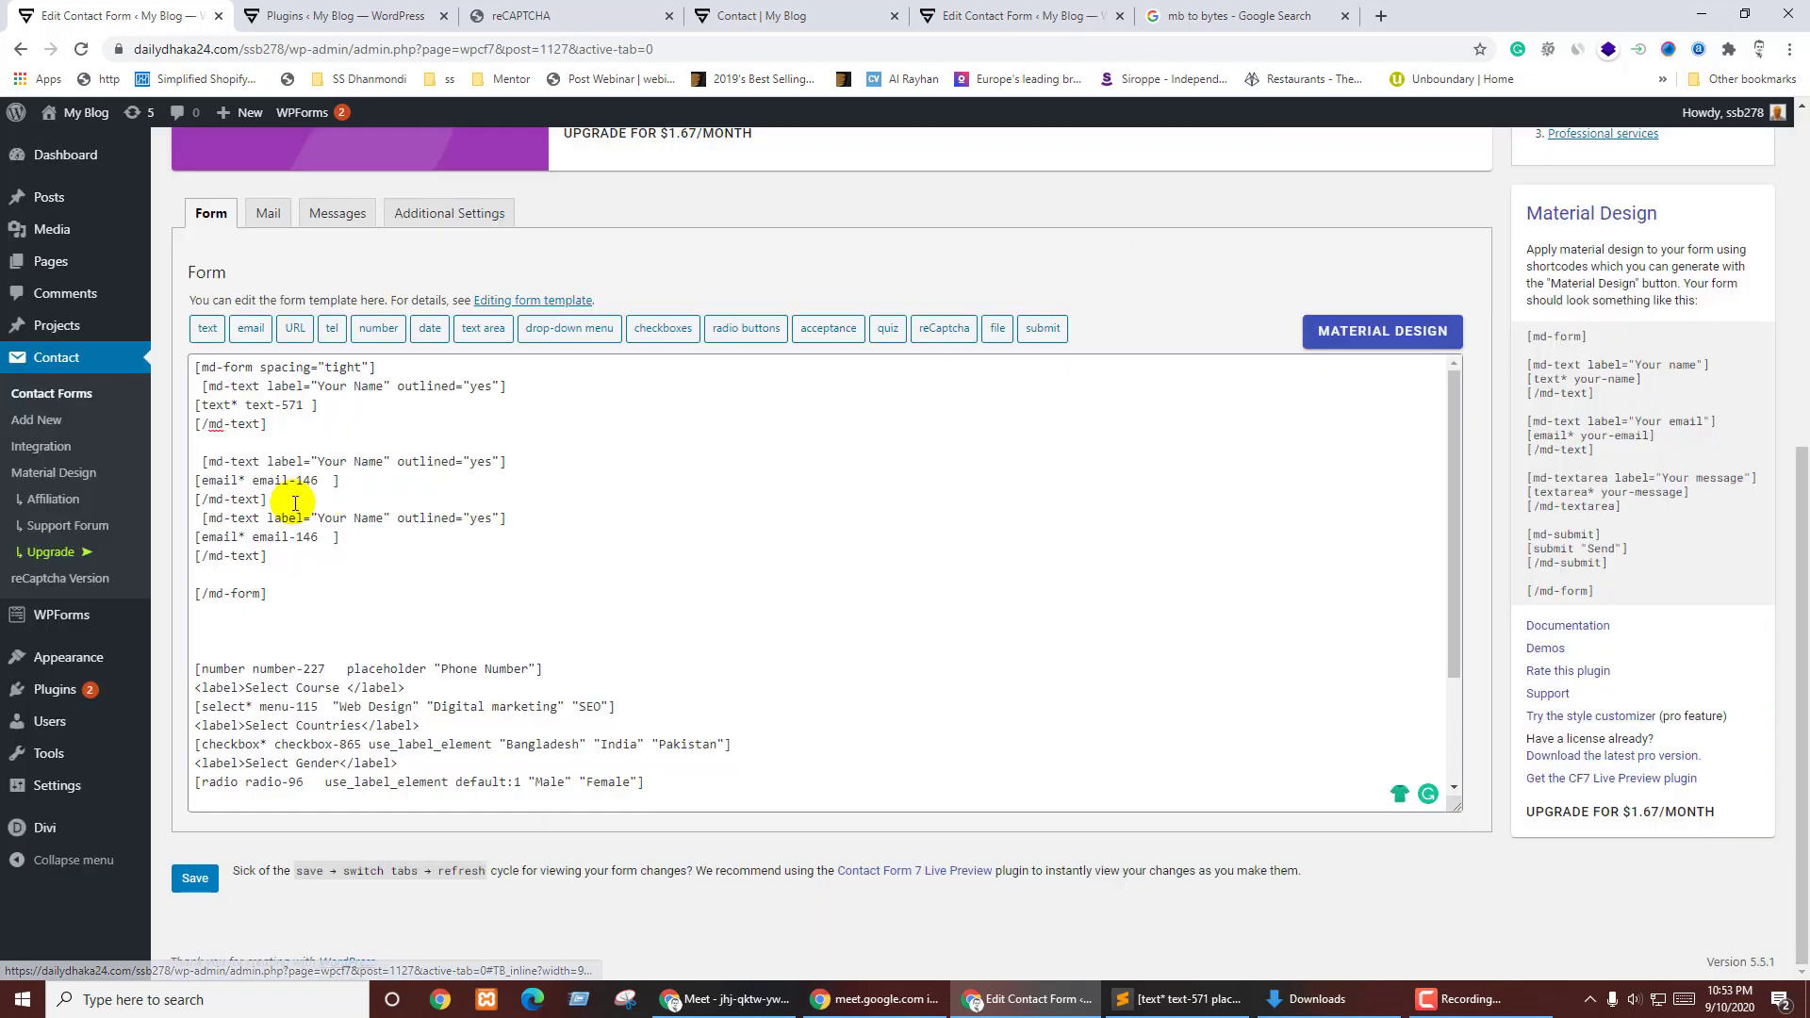
left_click_drag(196, 534, 342, 536)
key("Delete")
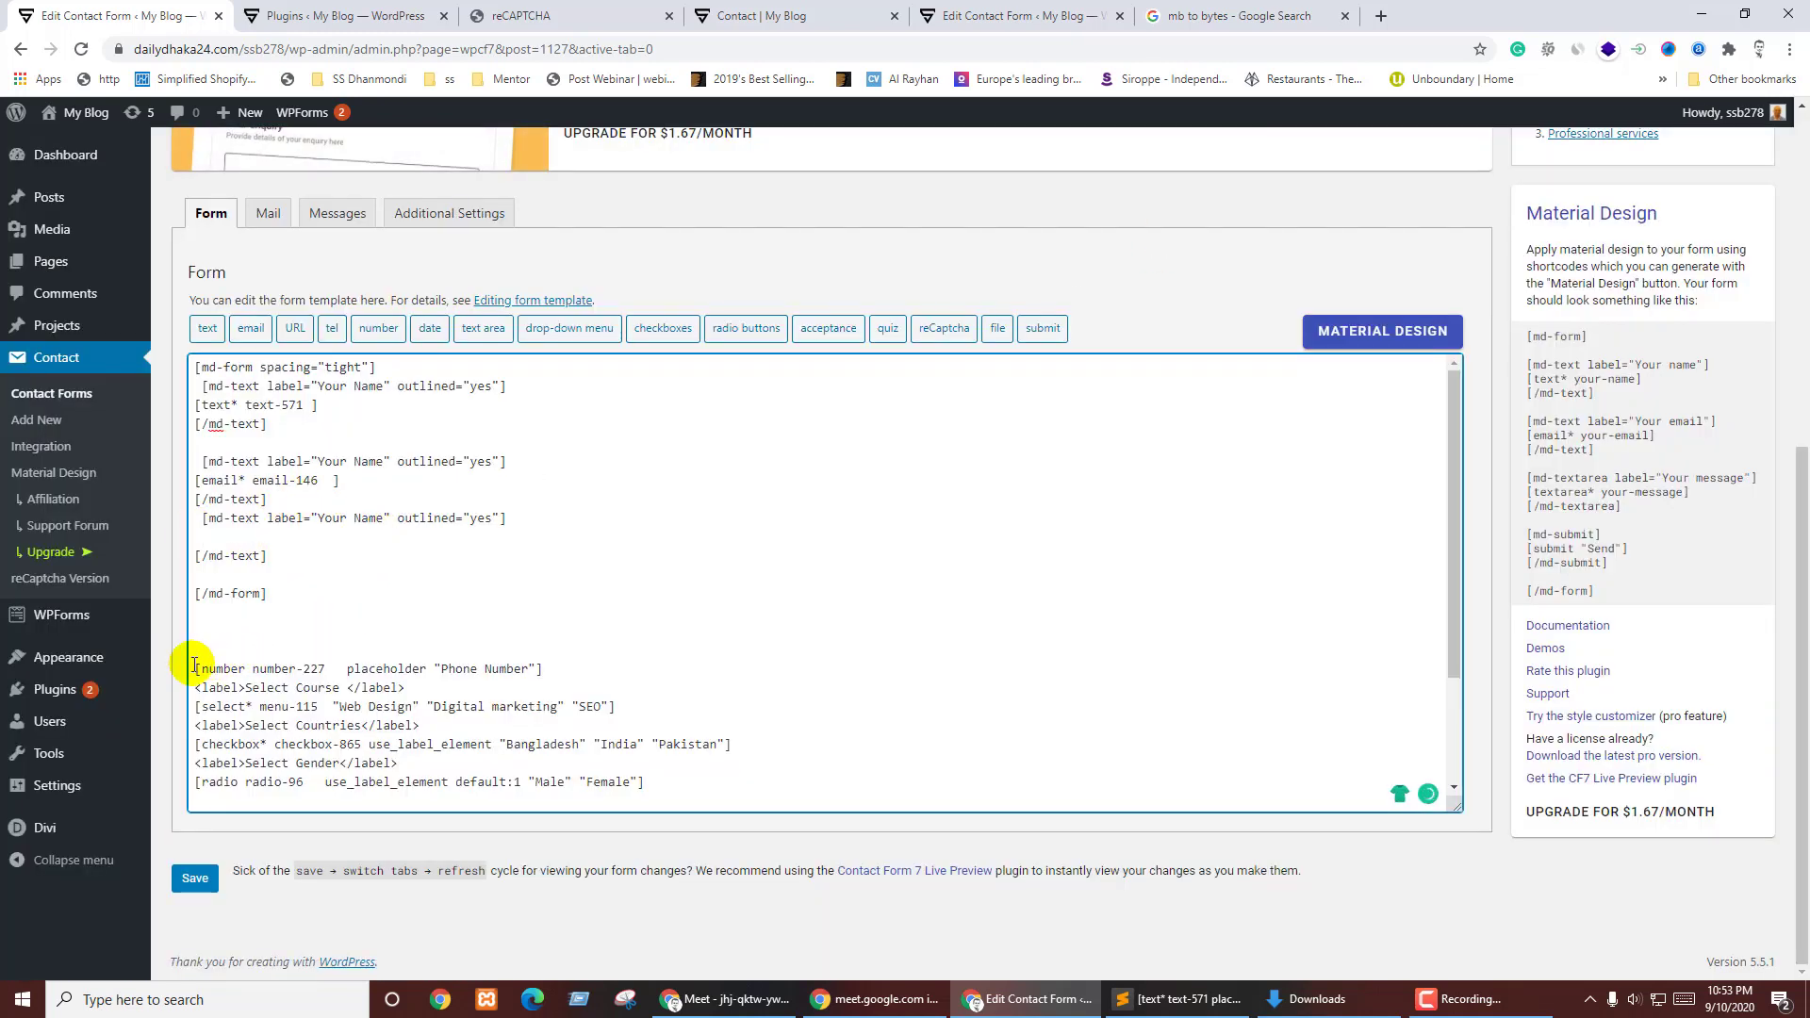
left_click_drag(327, 668, 566, 663)
key("Delete")
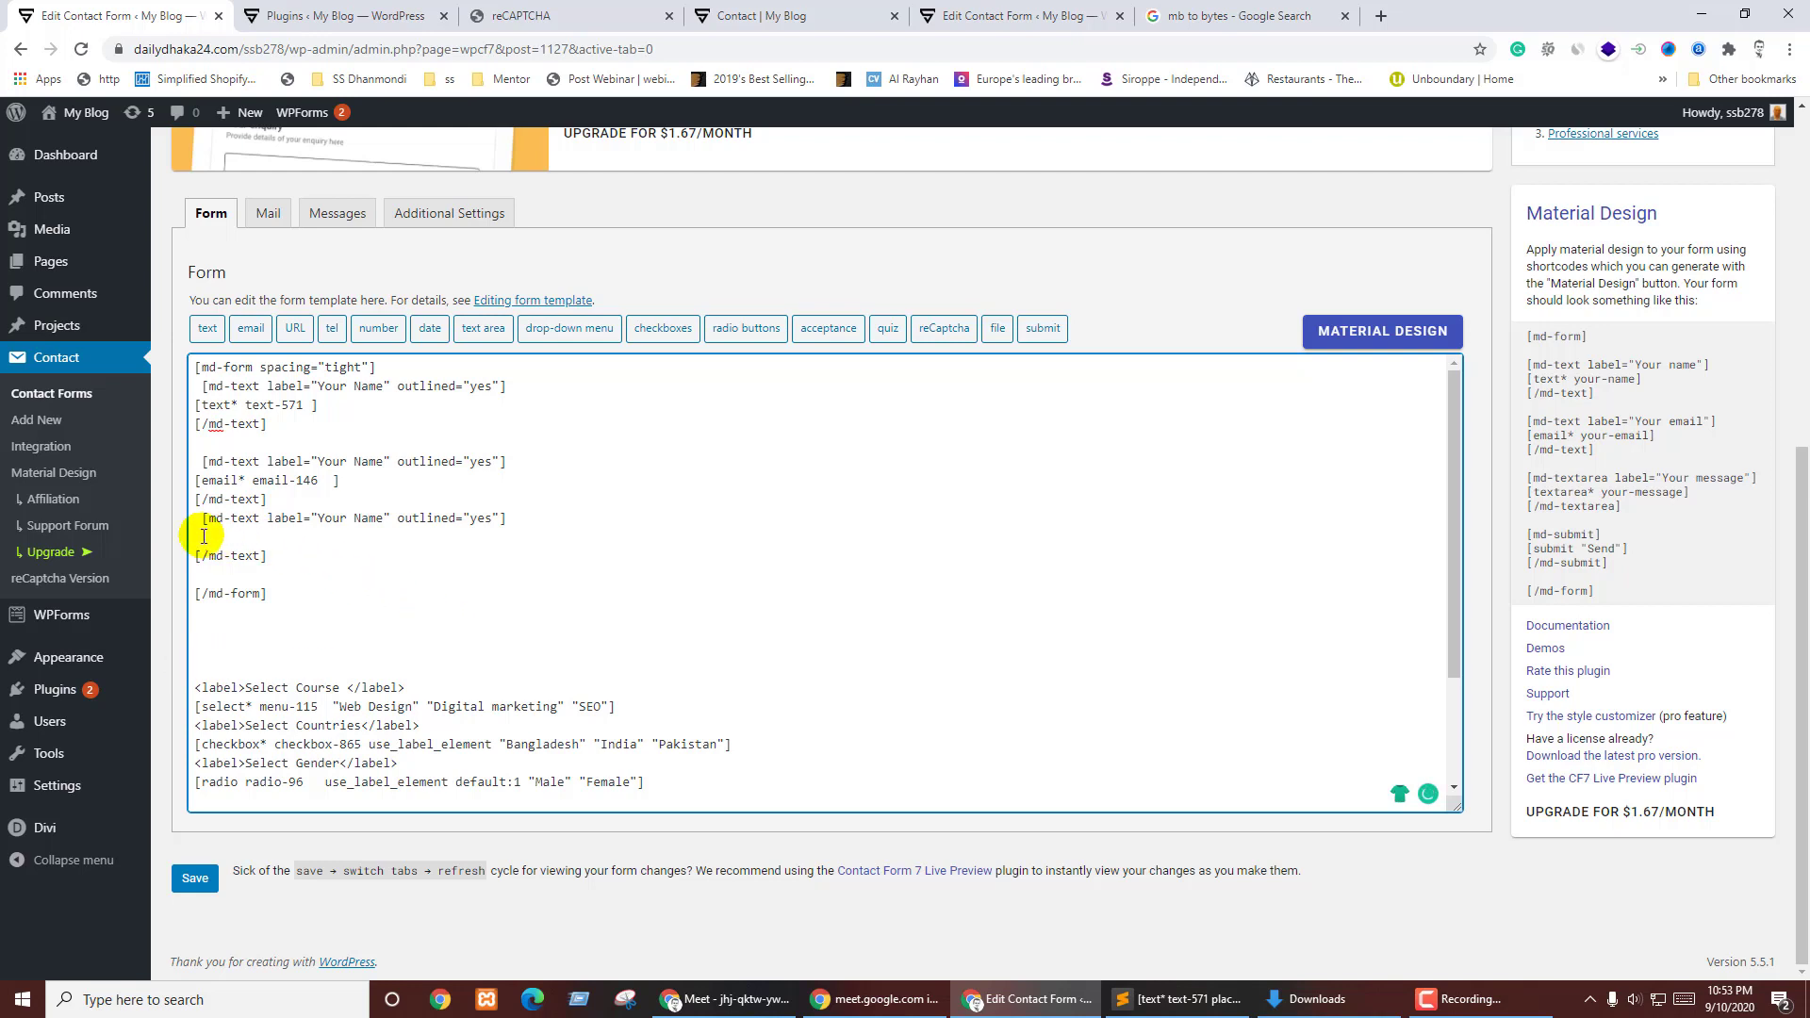
key("ctrl+v")
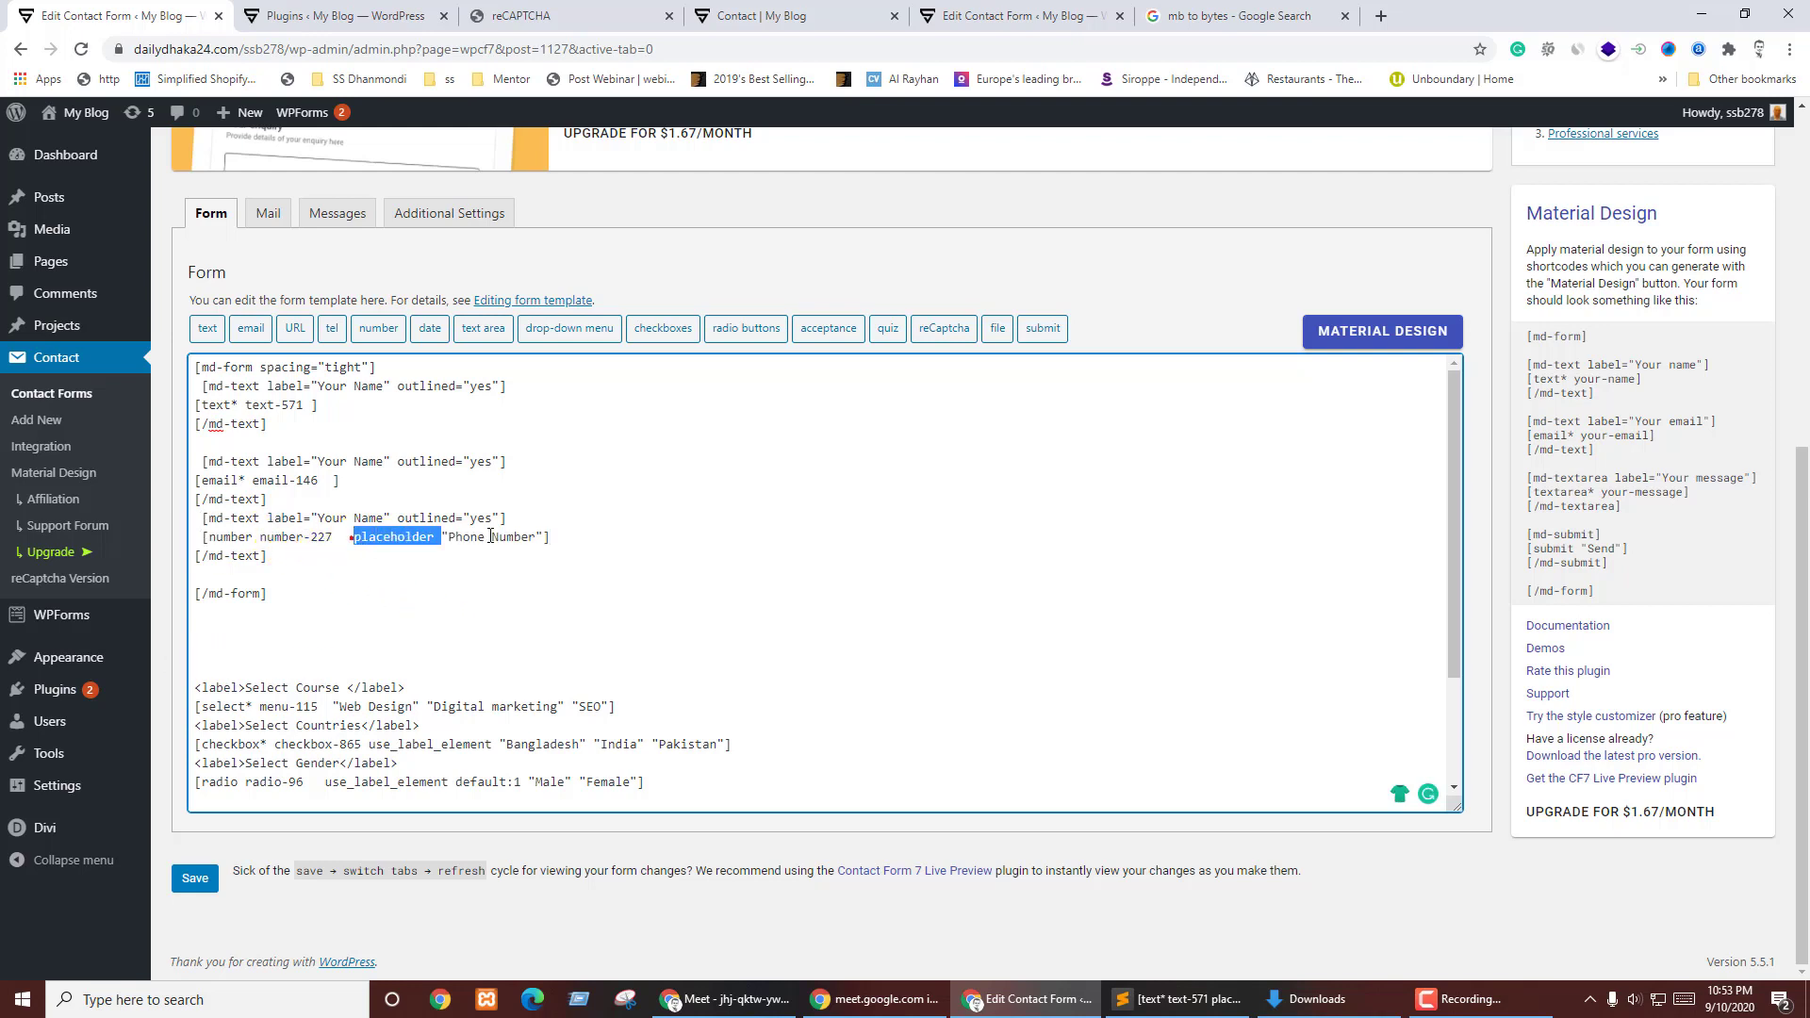
key("Delete")
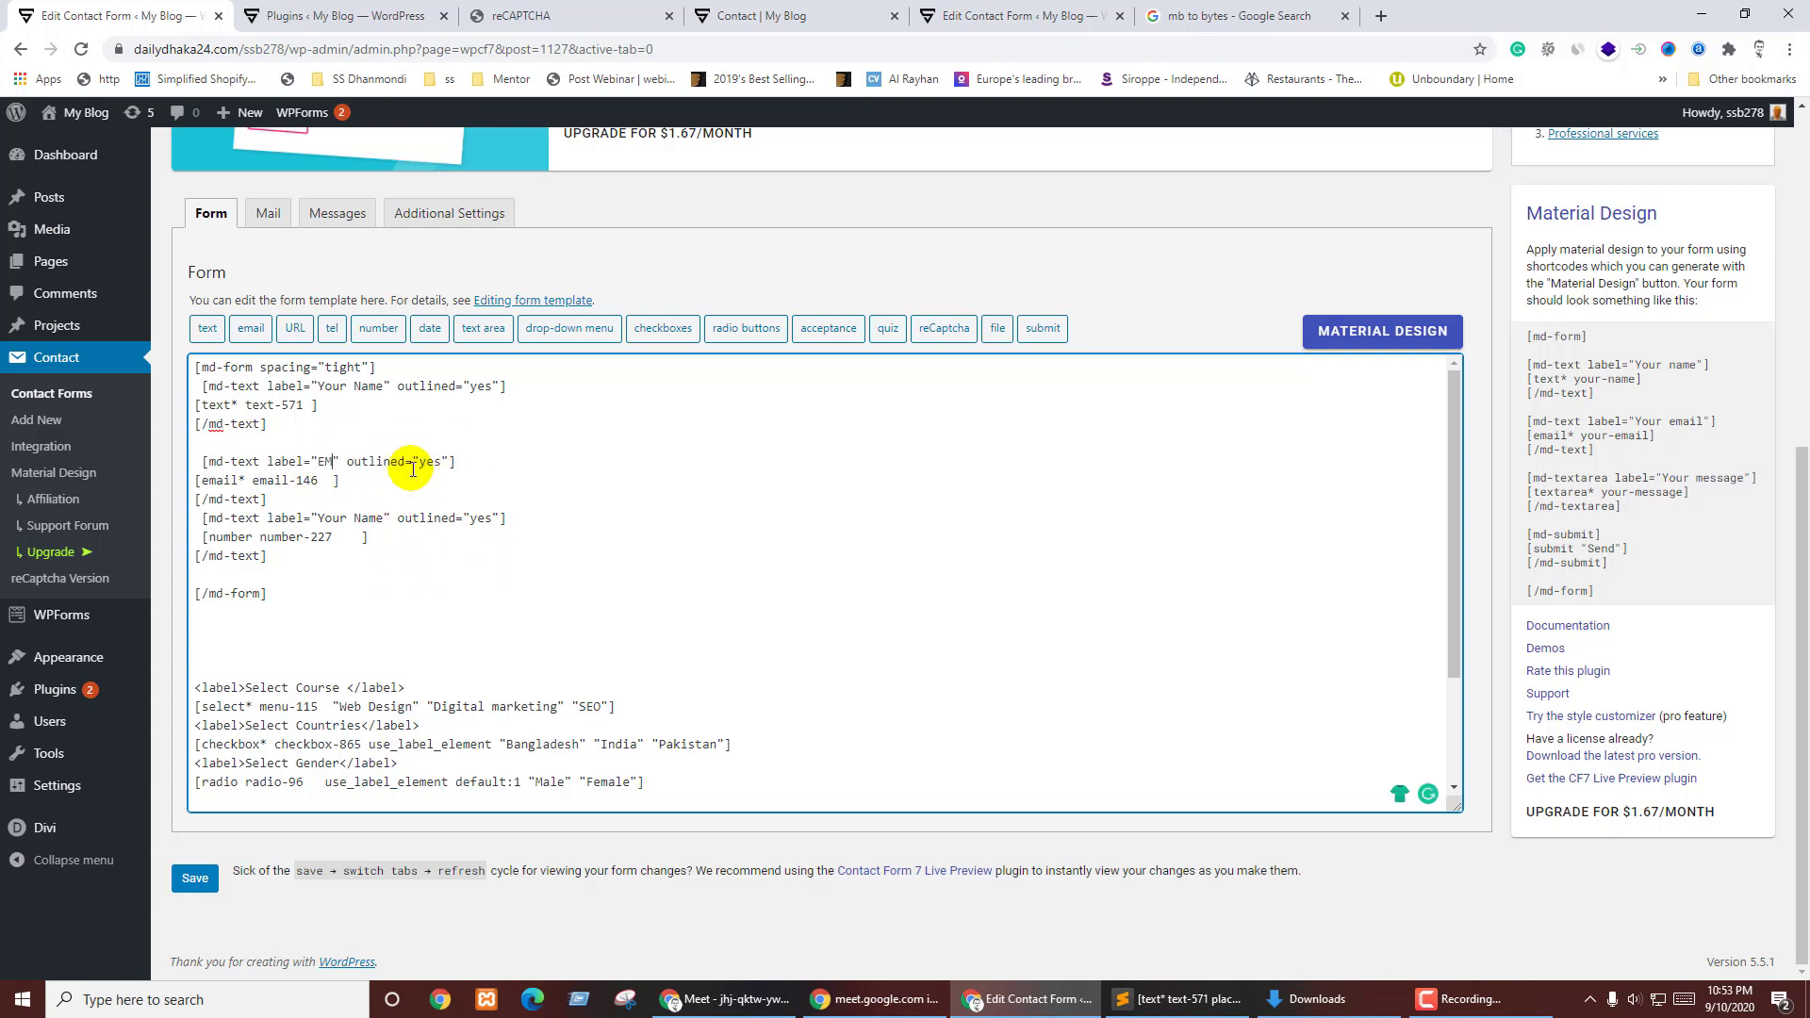
- Relabel the blocks 'EMail Address' and 'Phone Number' and add a blank line after them
type("ail Address")
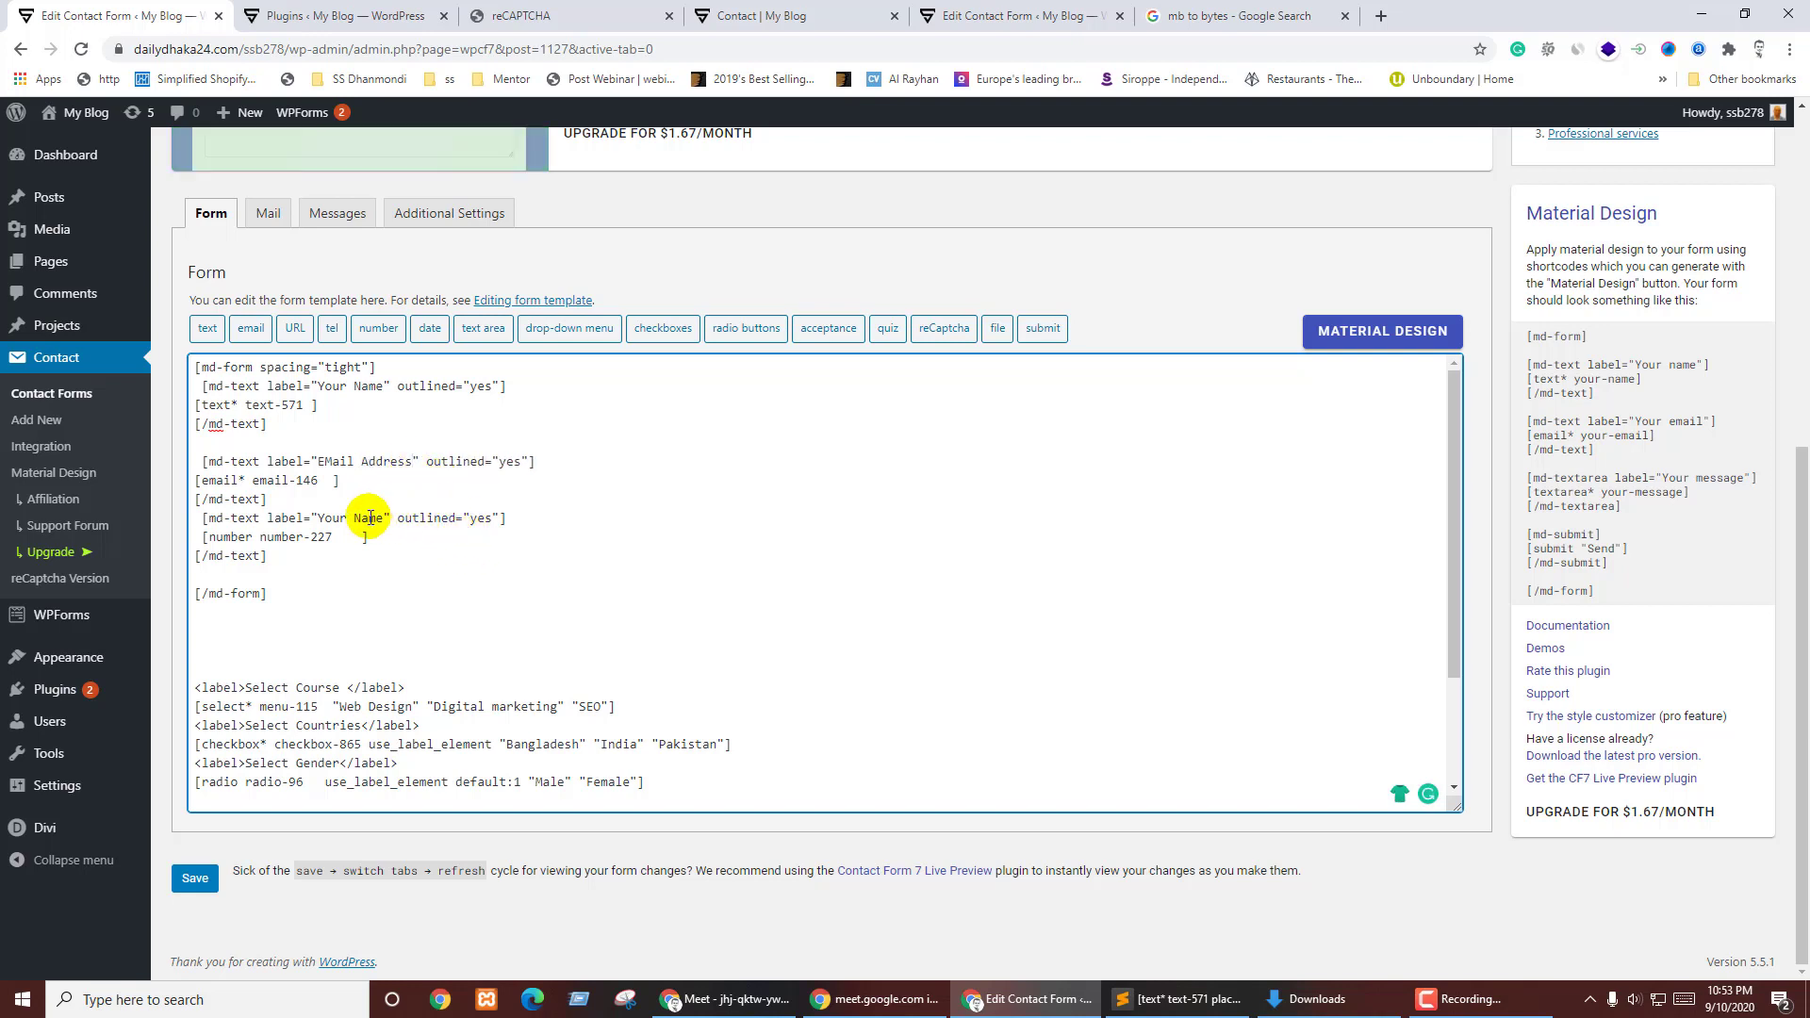
left_click_drag(338, 517, 318, 517)
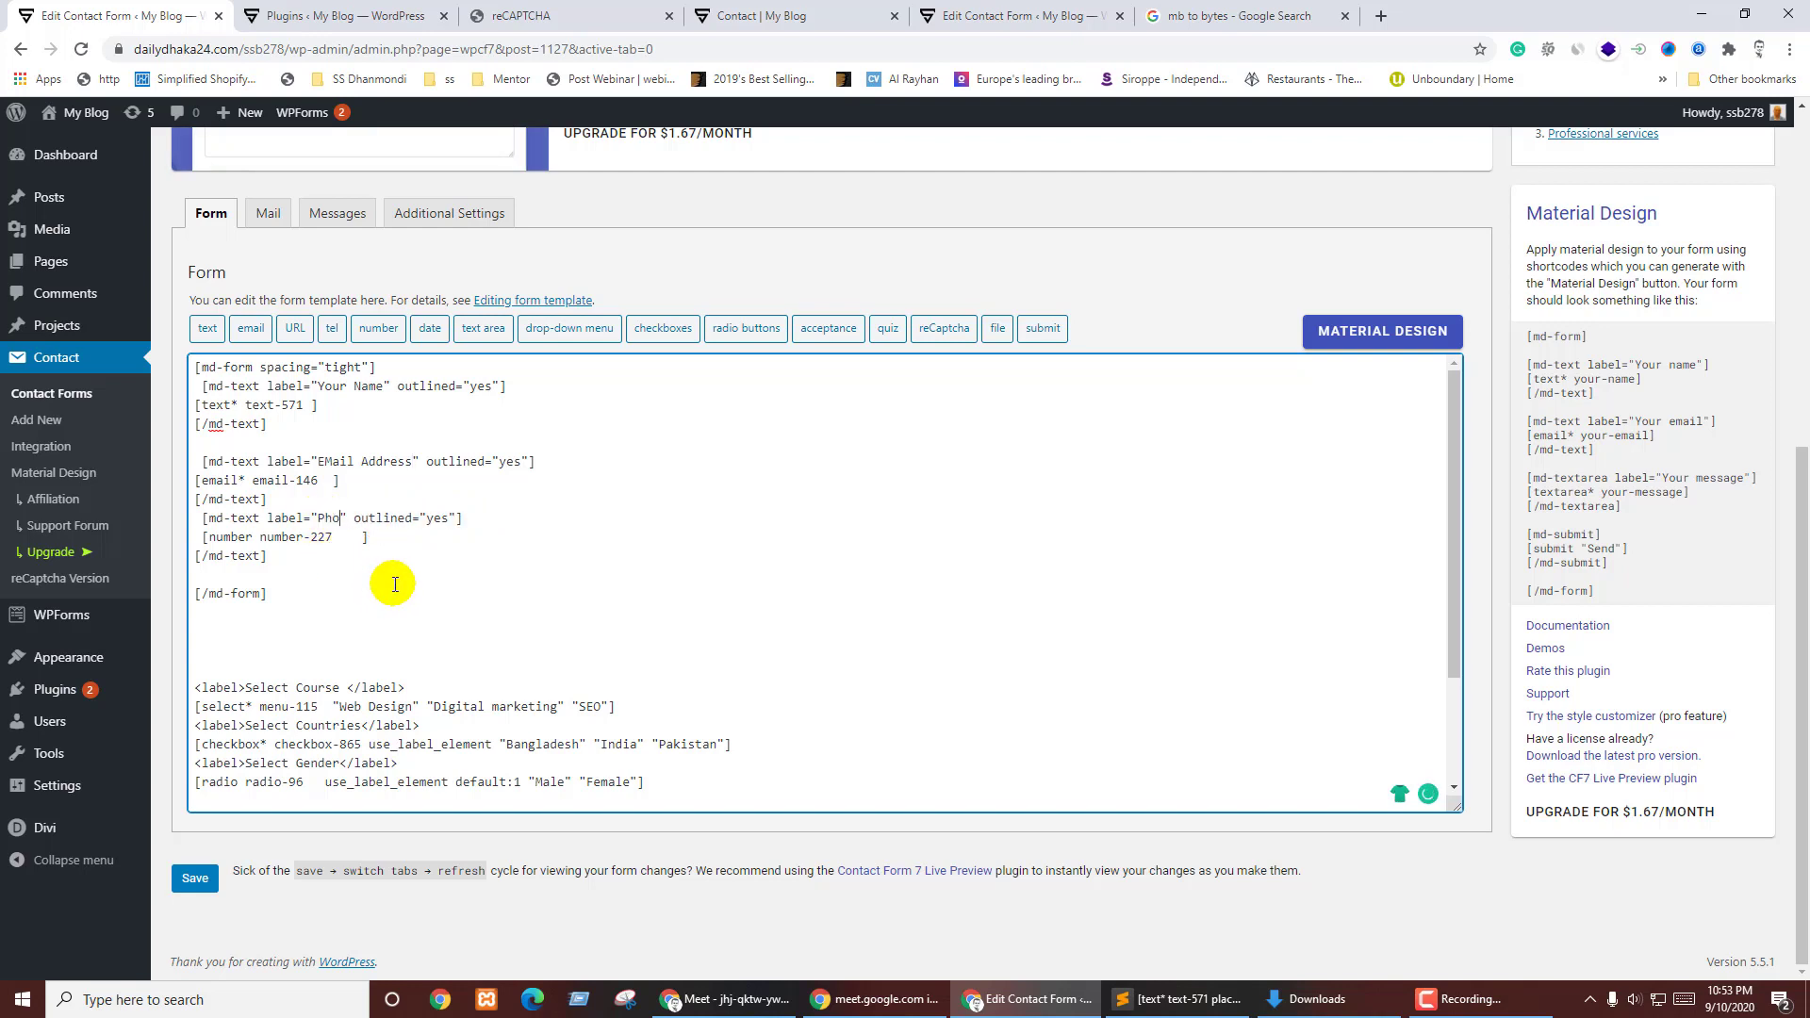
type("Phone Number")
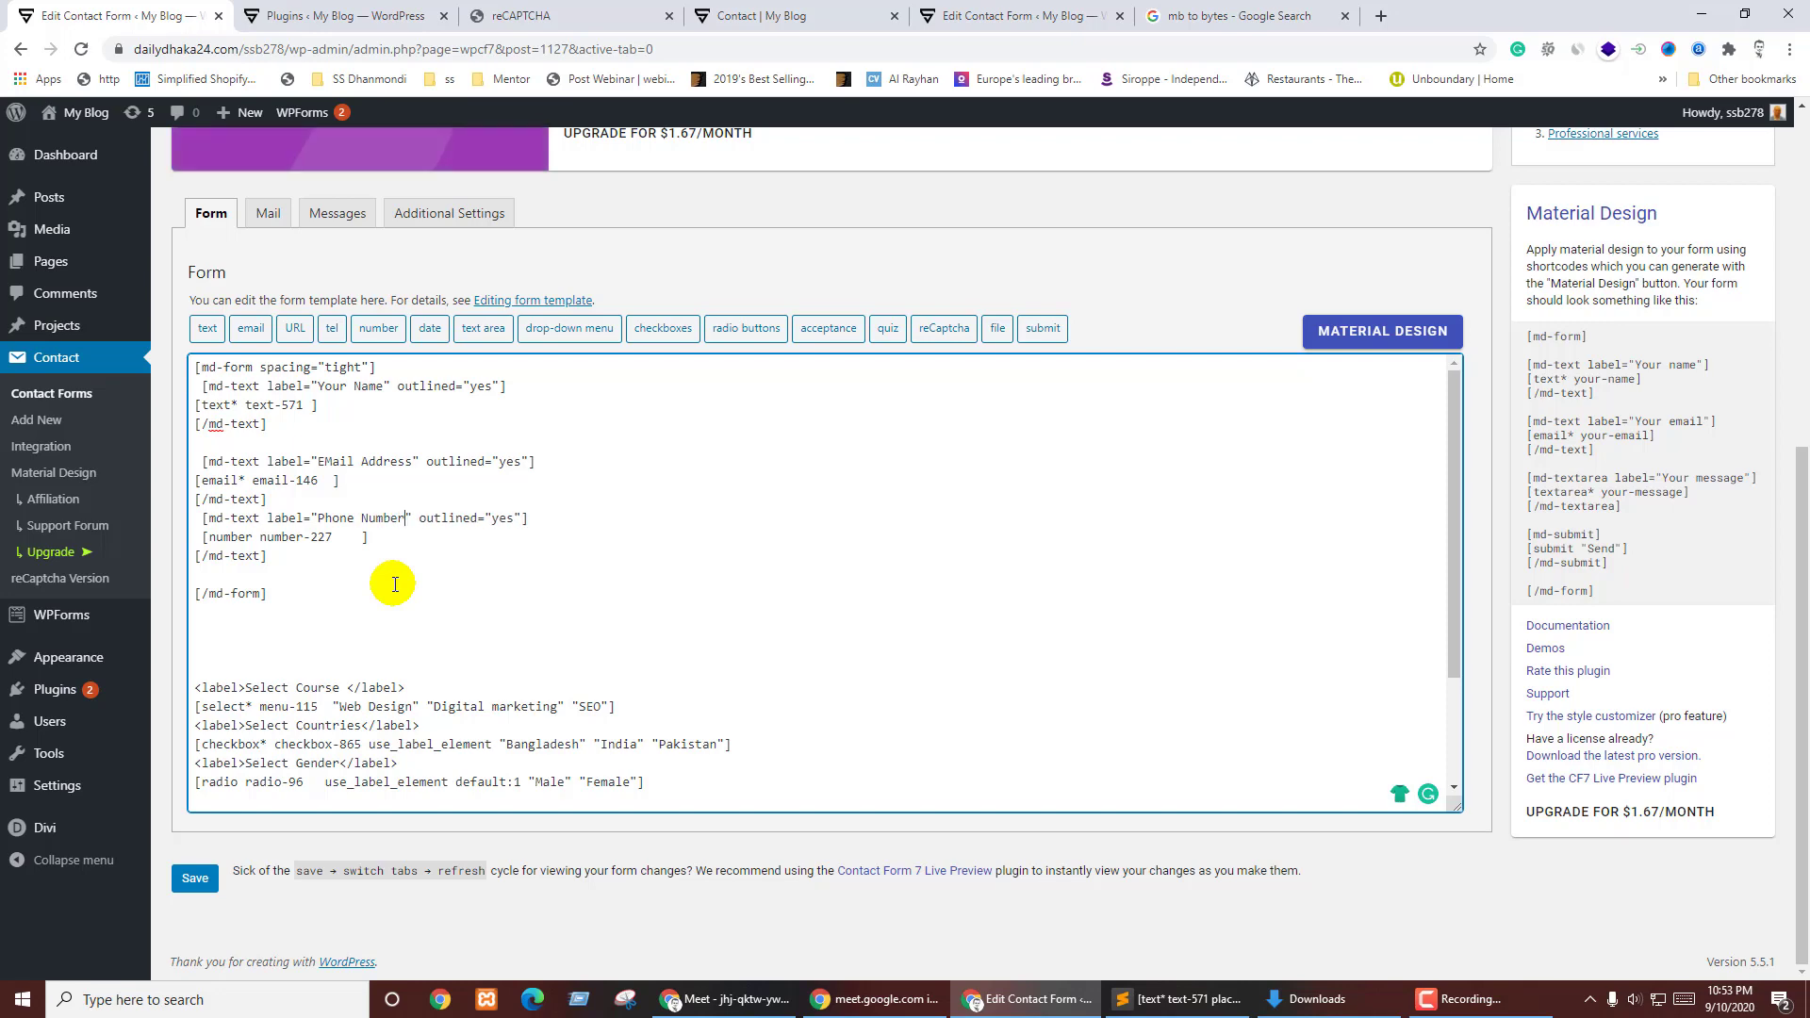
left_click(299, 556)
key("Return")
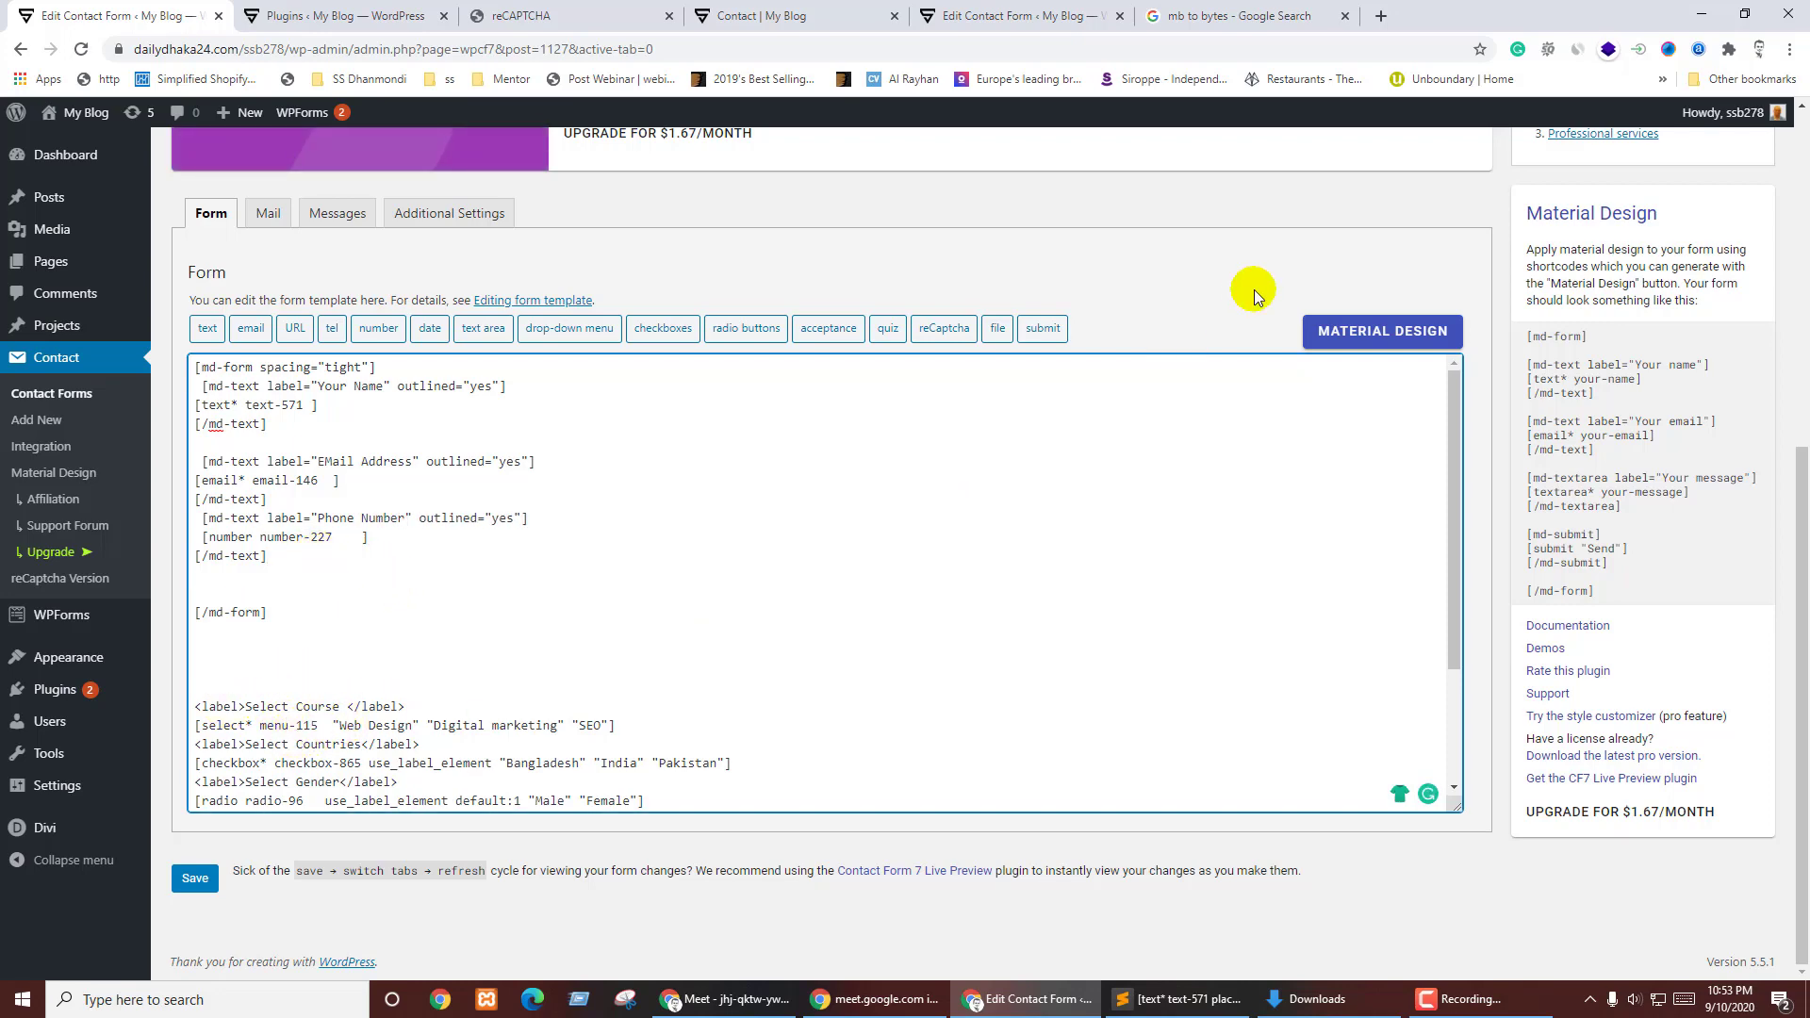
left_click(1377, 331)
- Generate an outlined md-select shortcode labelled 'Select Course' and copy it
left_click(684, 563)
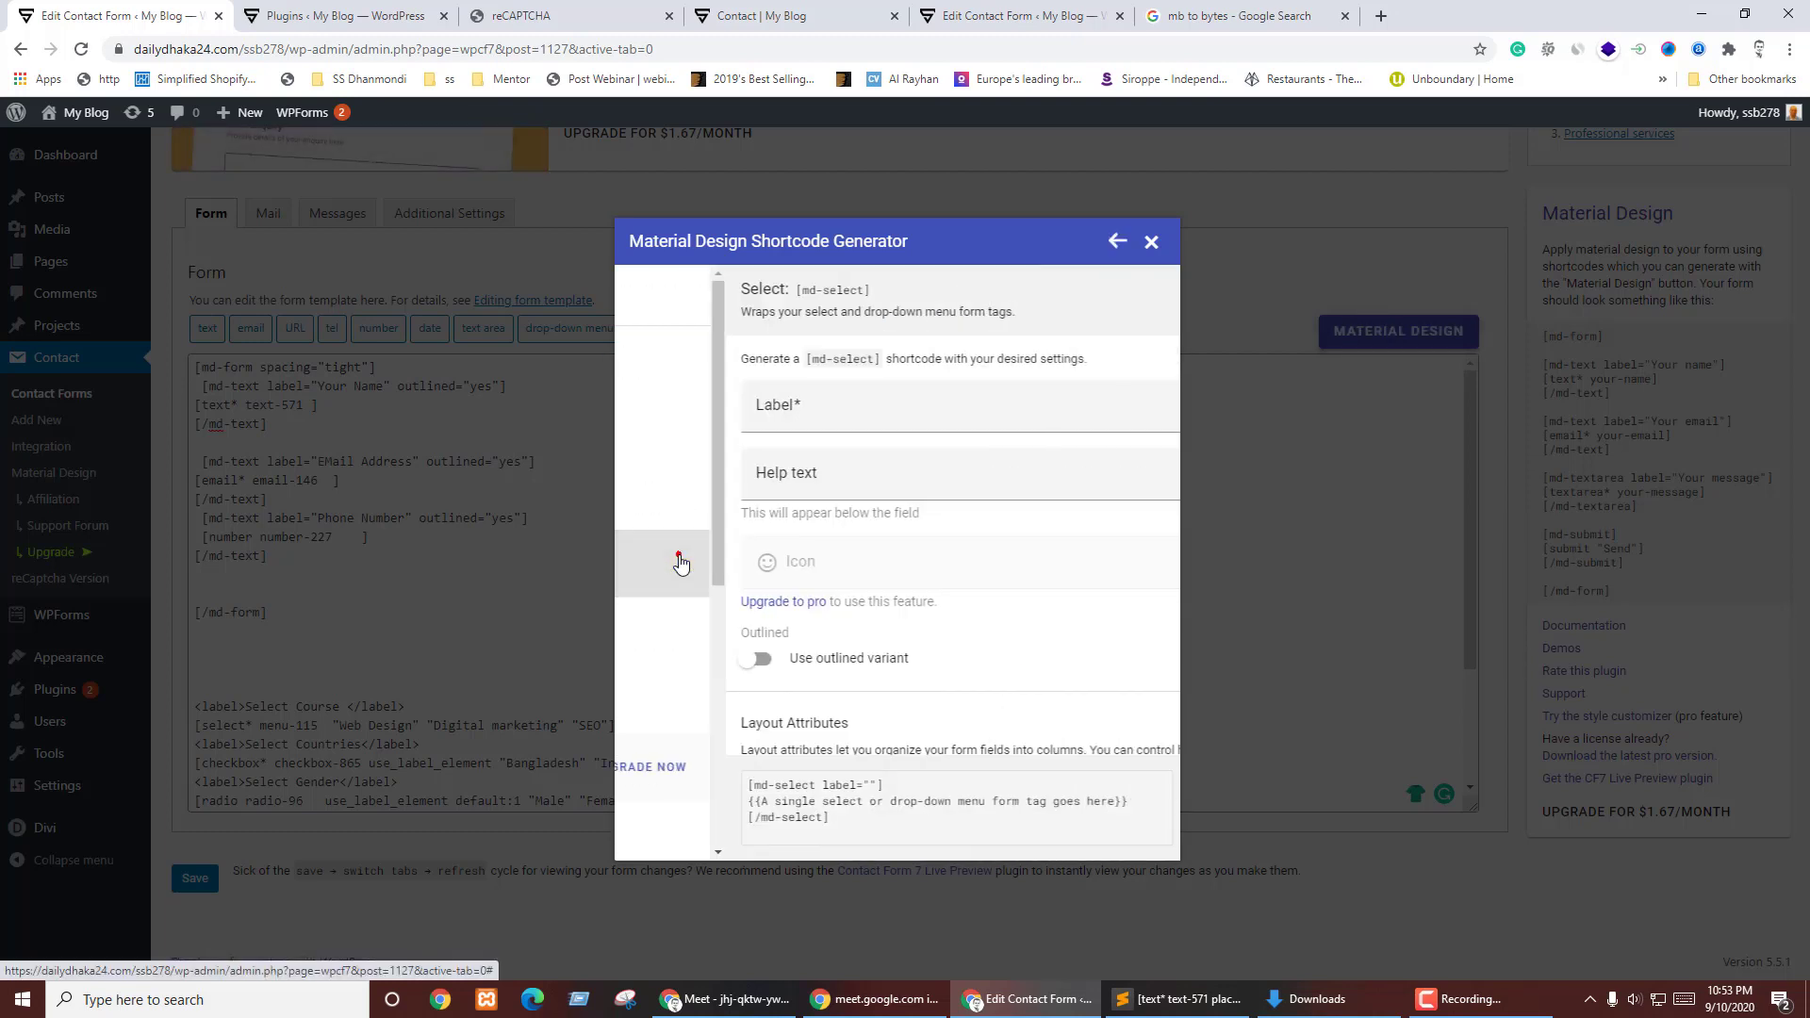
left_click(734, 404)
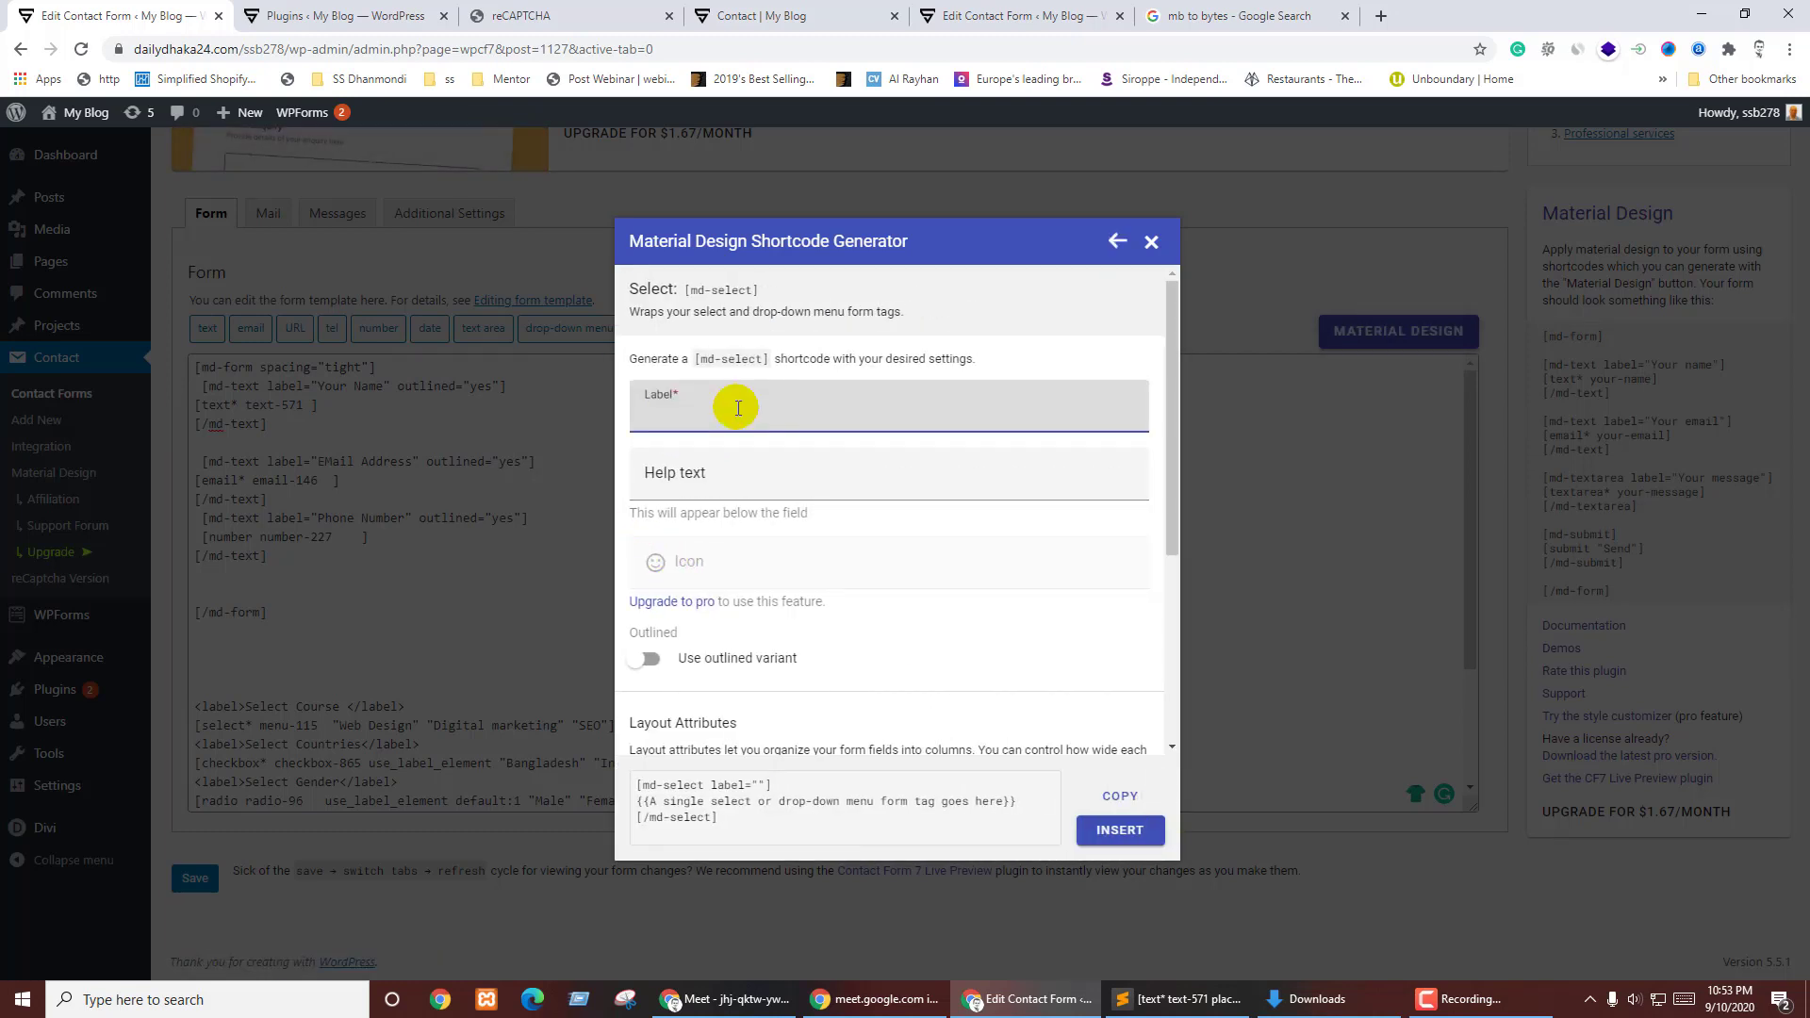
type("Select Course")
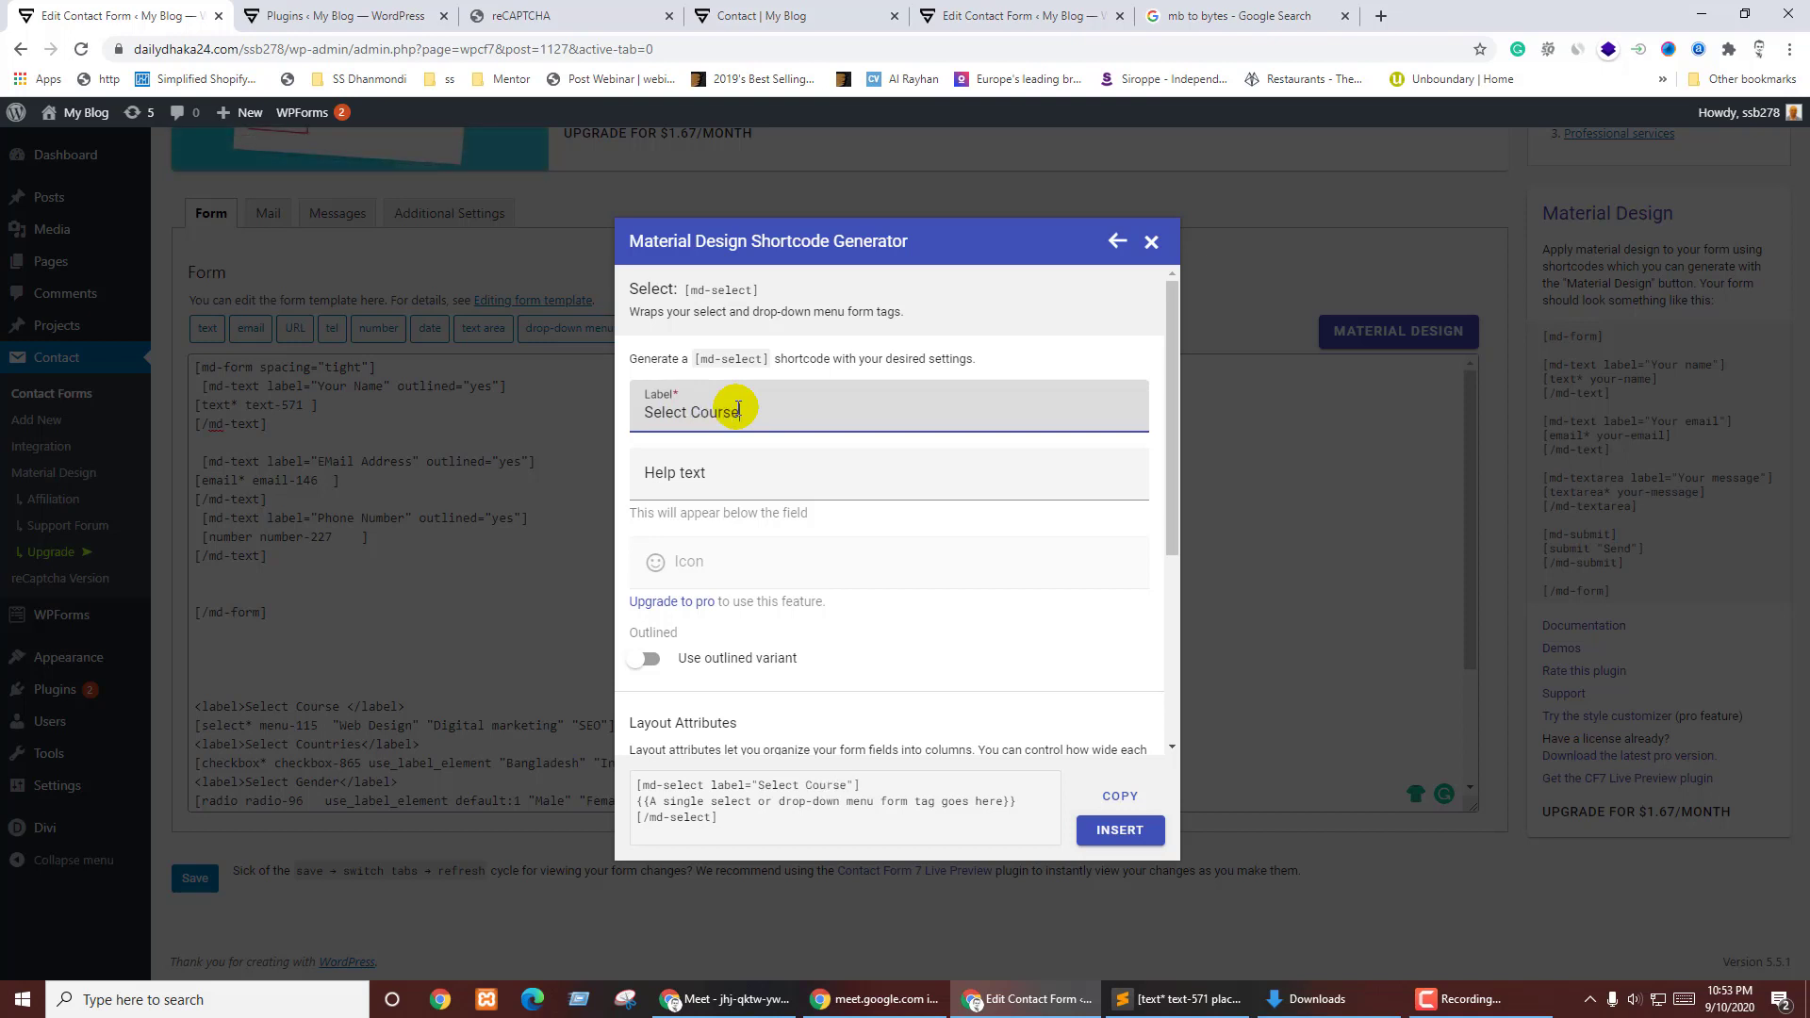
left_click(648, 663)
scroll(901, 619, "down", 3)
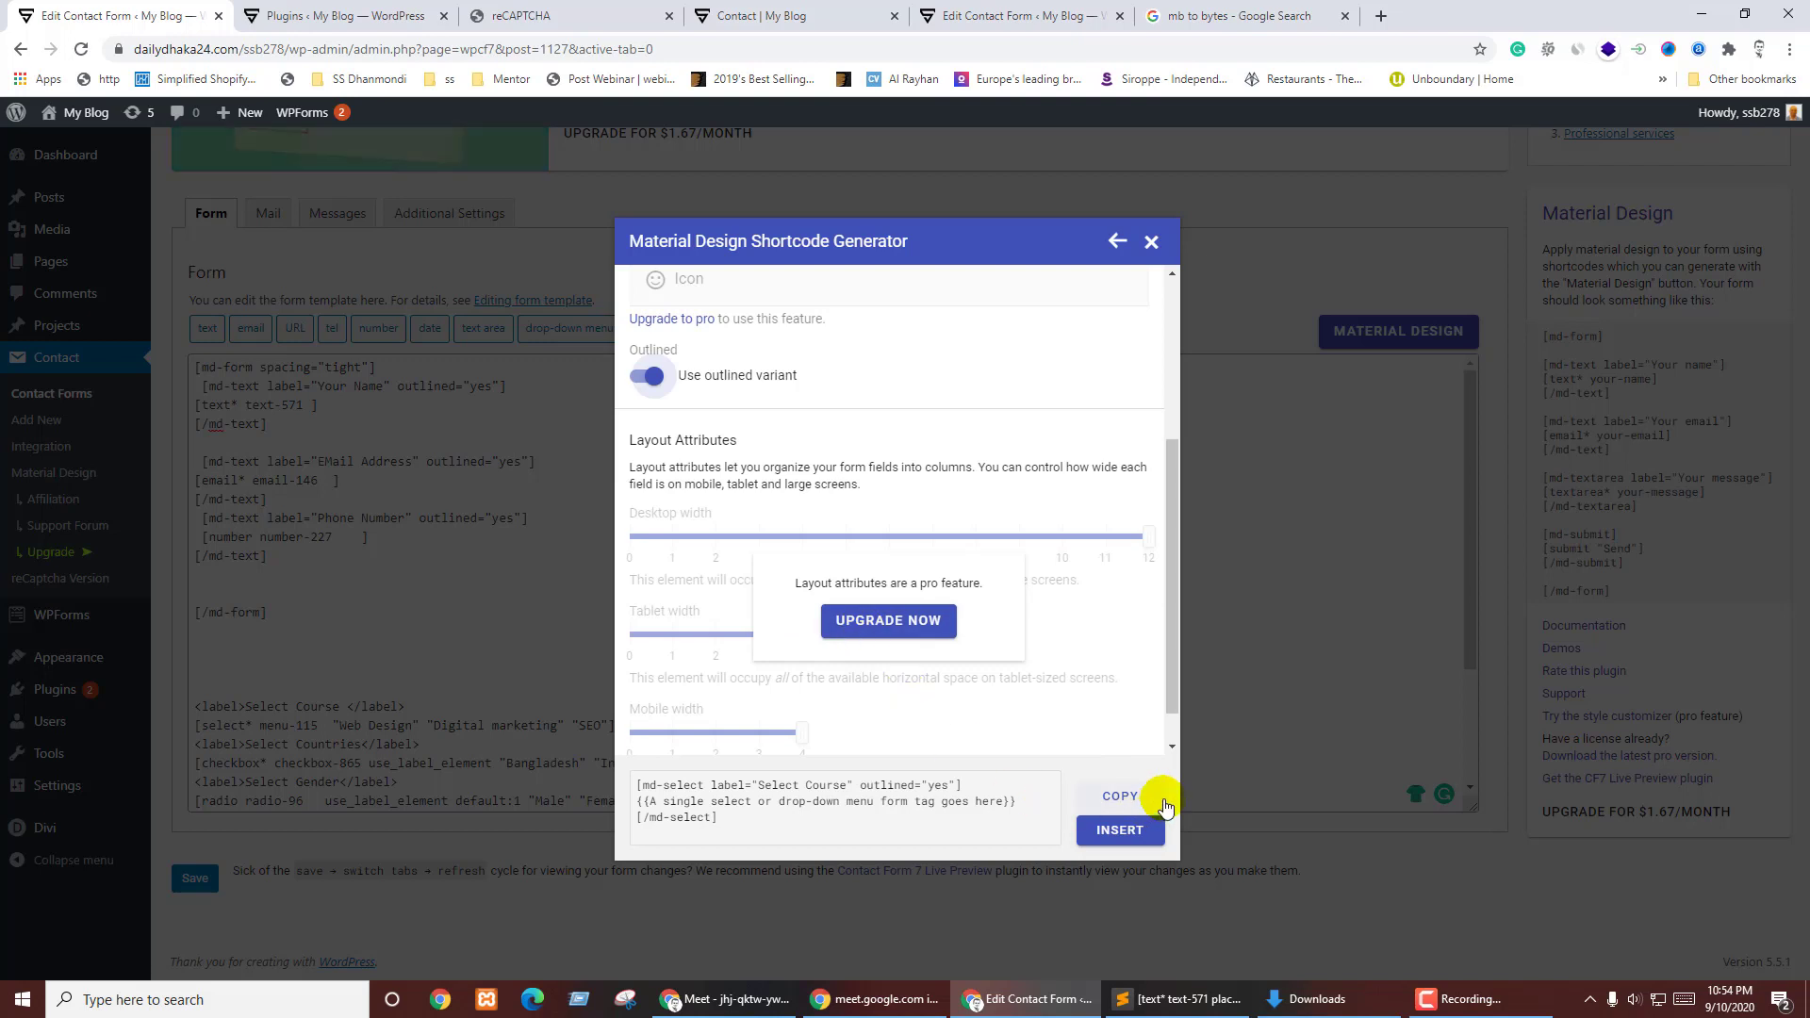
left_click(1117, 801)
- Paste the md-select block above [/md-form] and clear its placeholder line
left_click(269, 581)
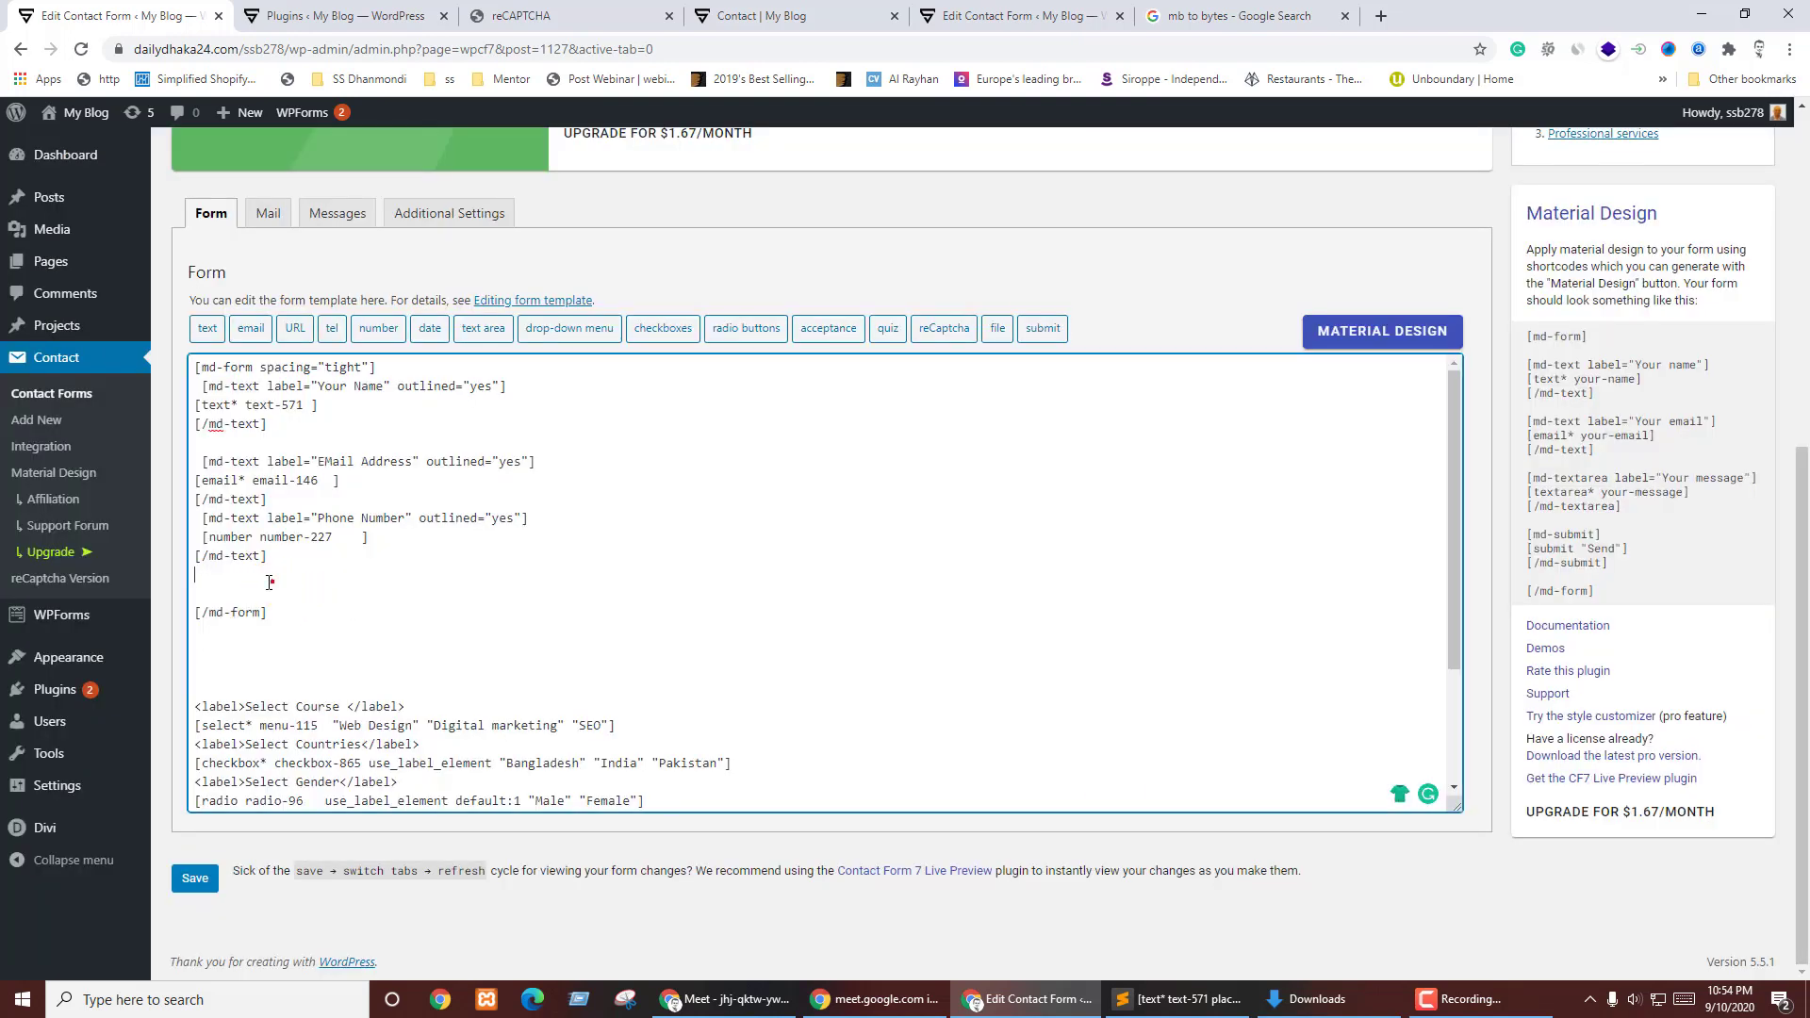
key("ctrl+v")
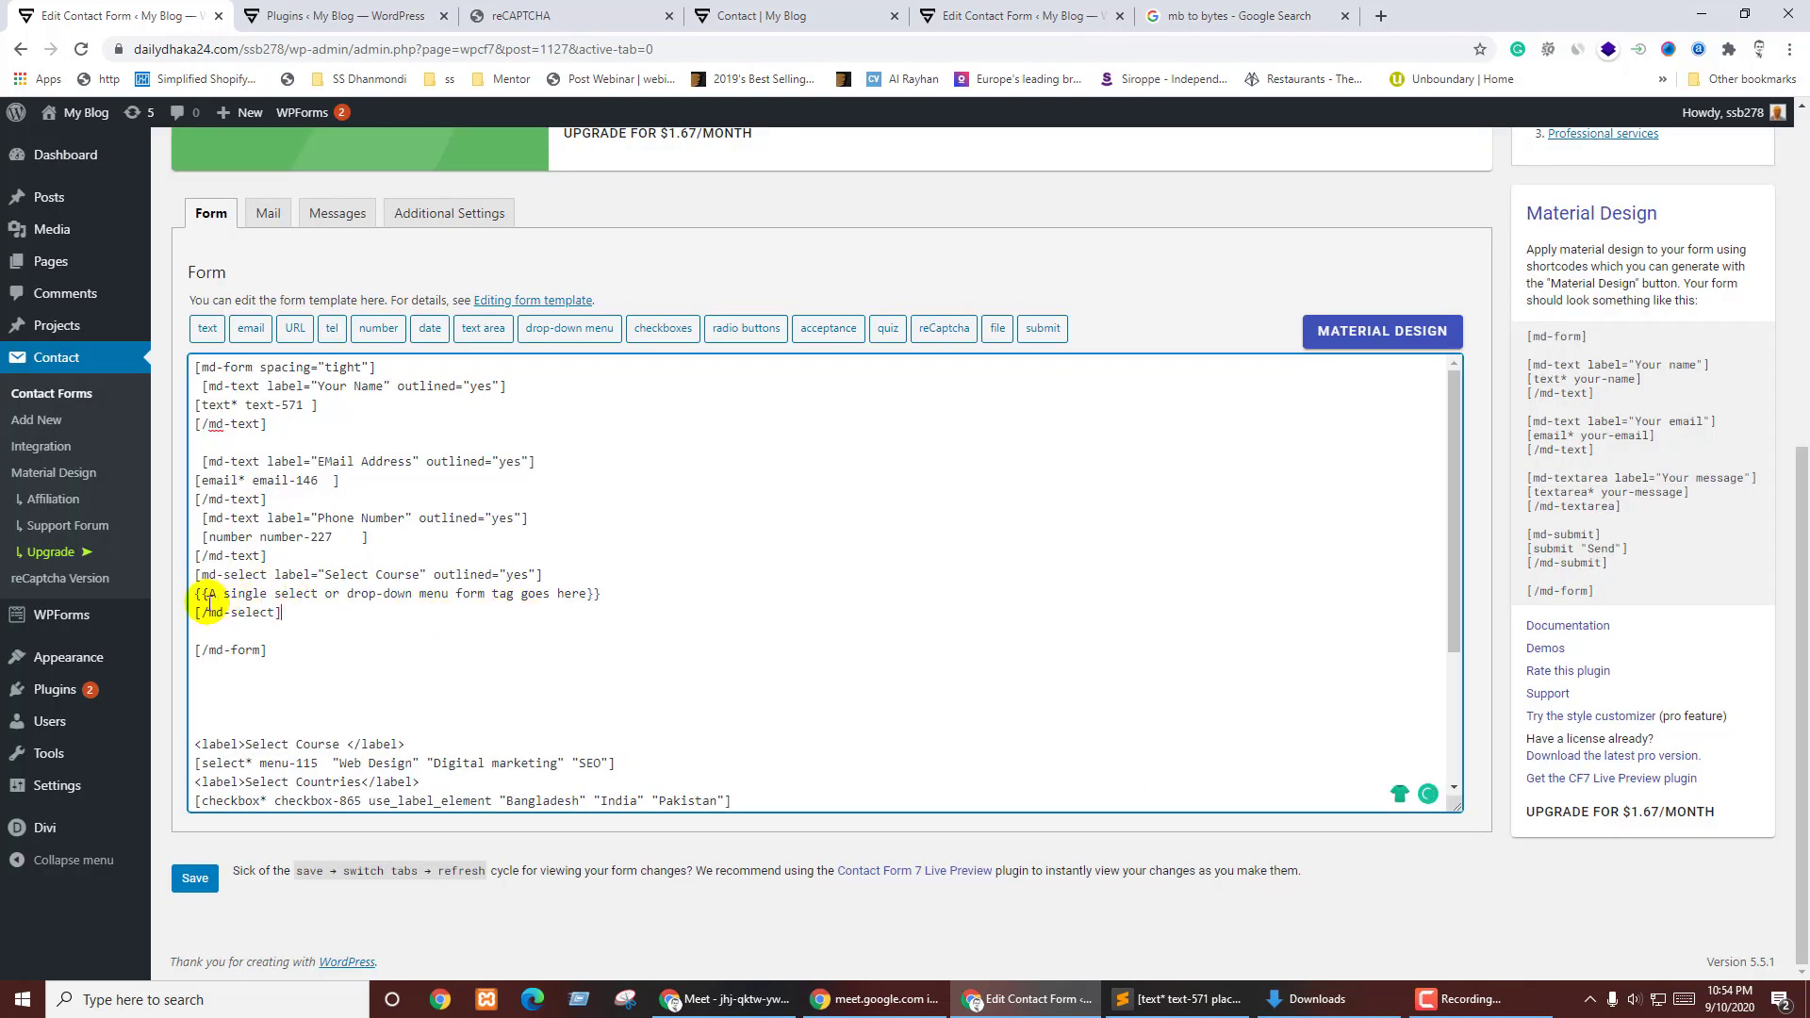
double_click(243, 575)
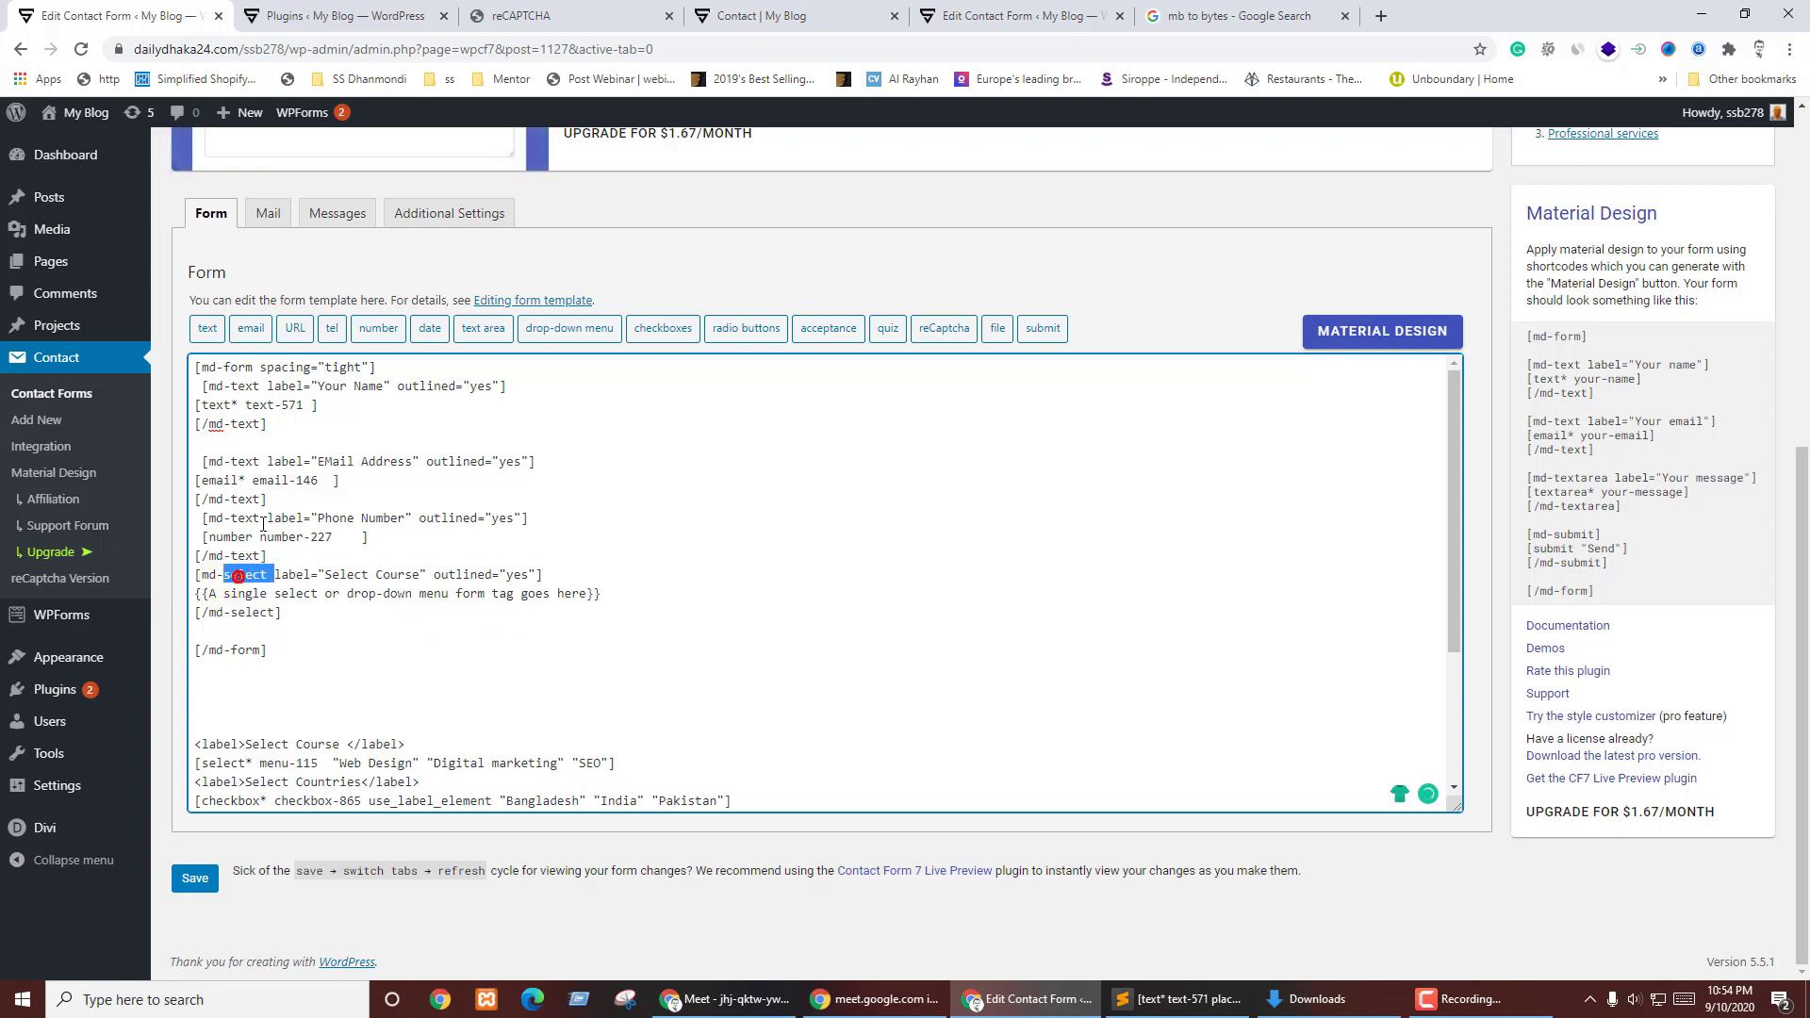
left_click_drag(196, 594, 627, 596)
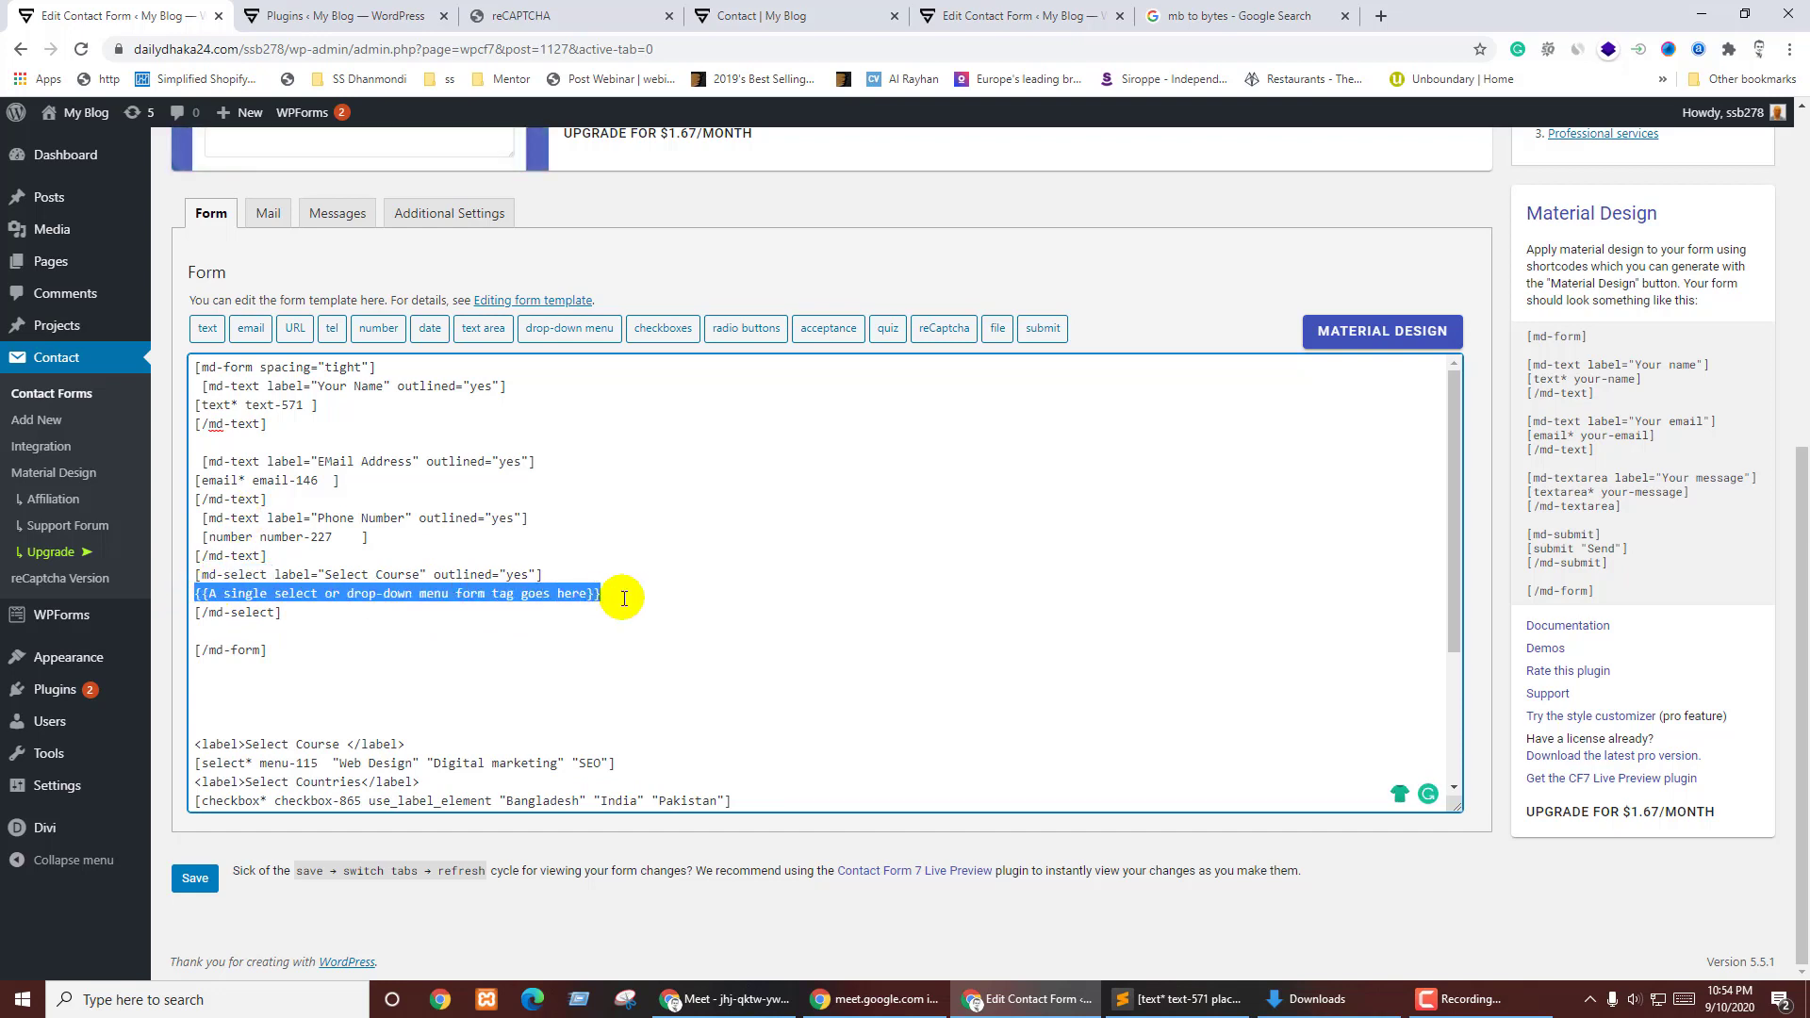
key("BackSpace")
- Delete the old Select Course label and move [select* menu-115] inside md-select
triple_click(423, 745)
key("BackSpace")
key("BackSpace")
key("BackSpace")
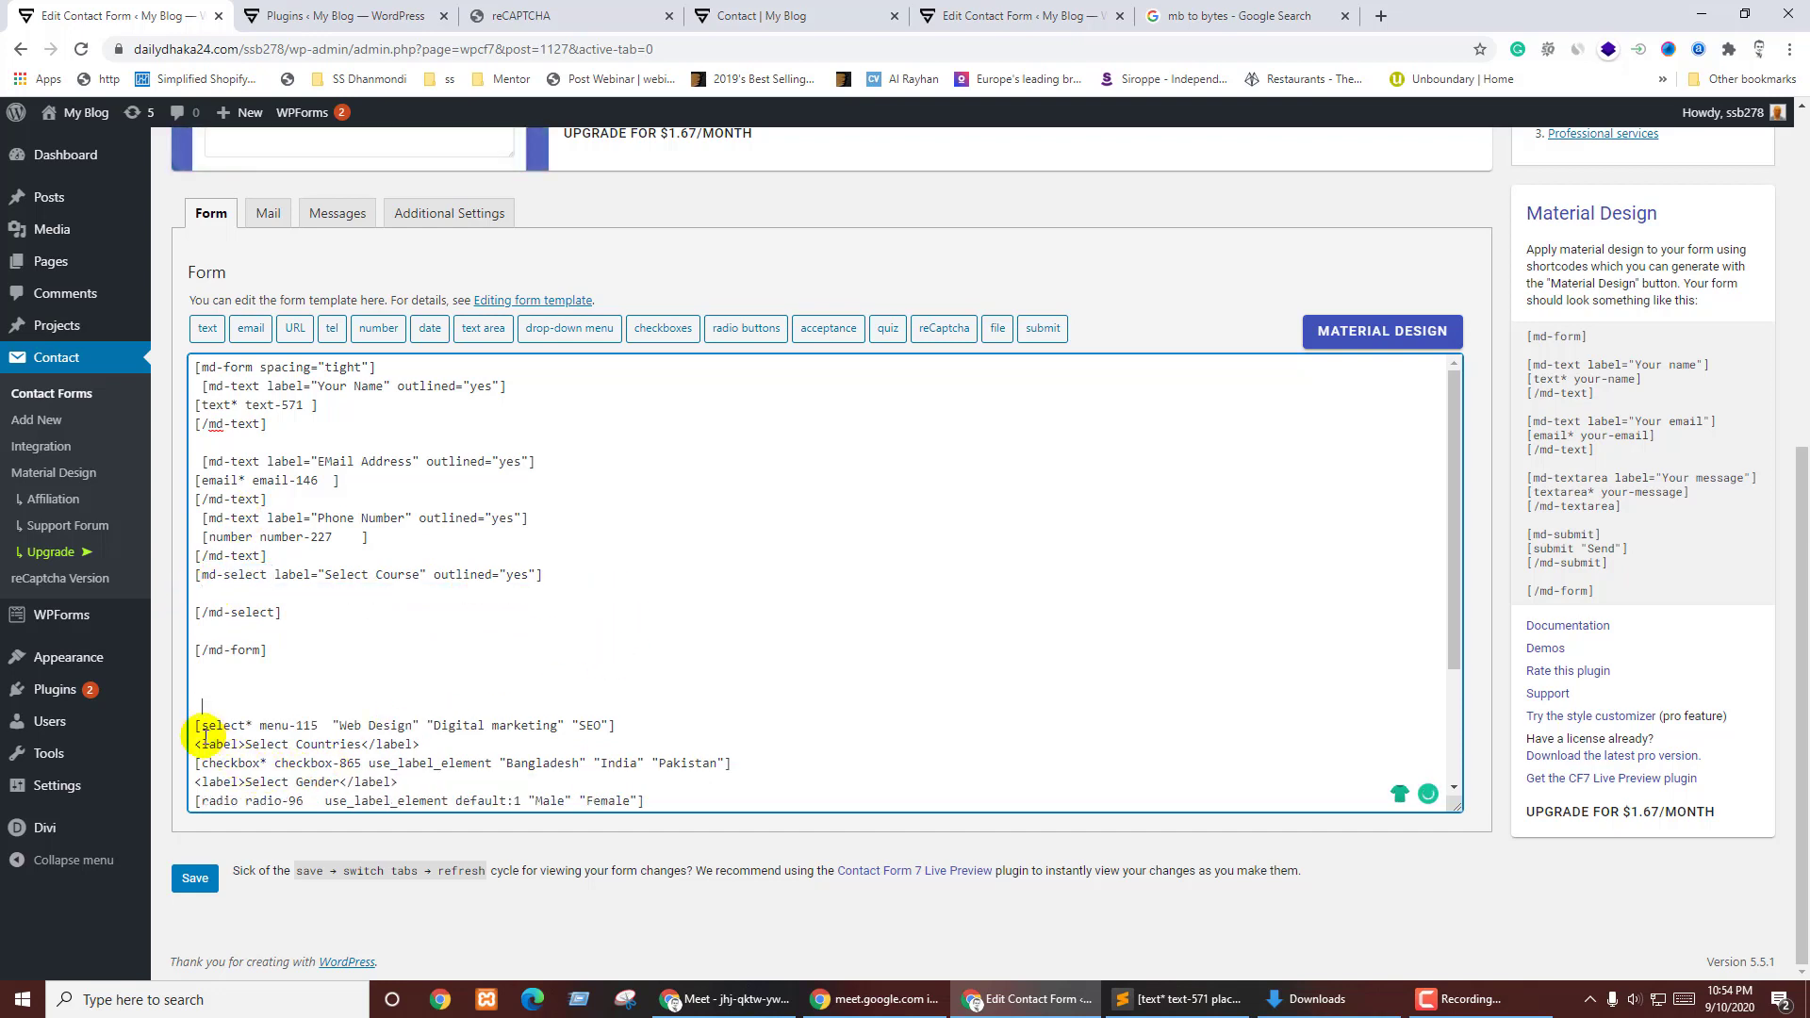
left_click_drag(195, 728, 617, 728)
key("BackSpace")
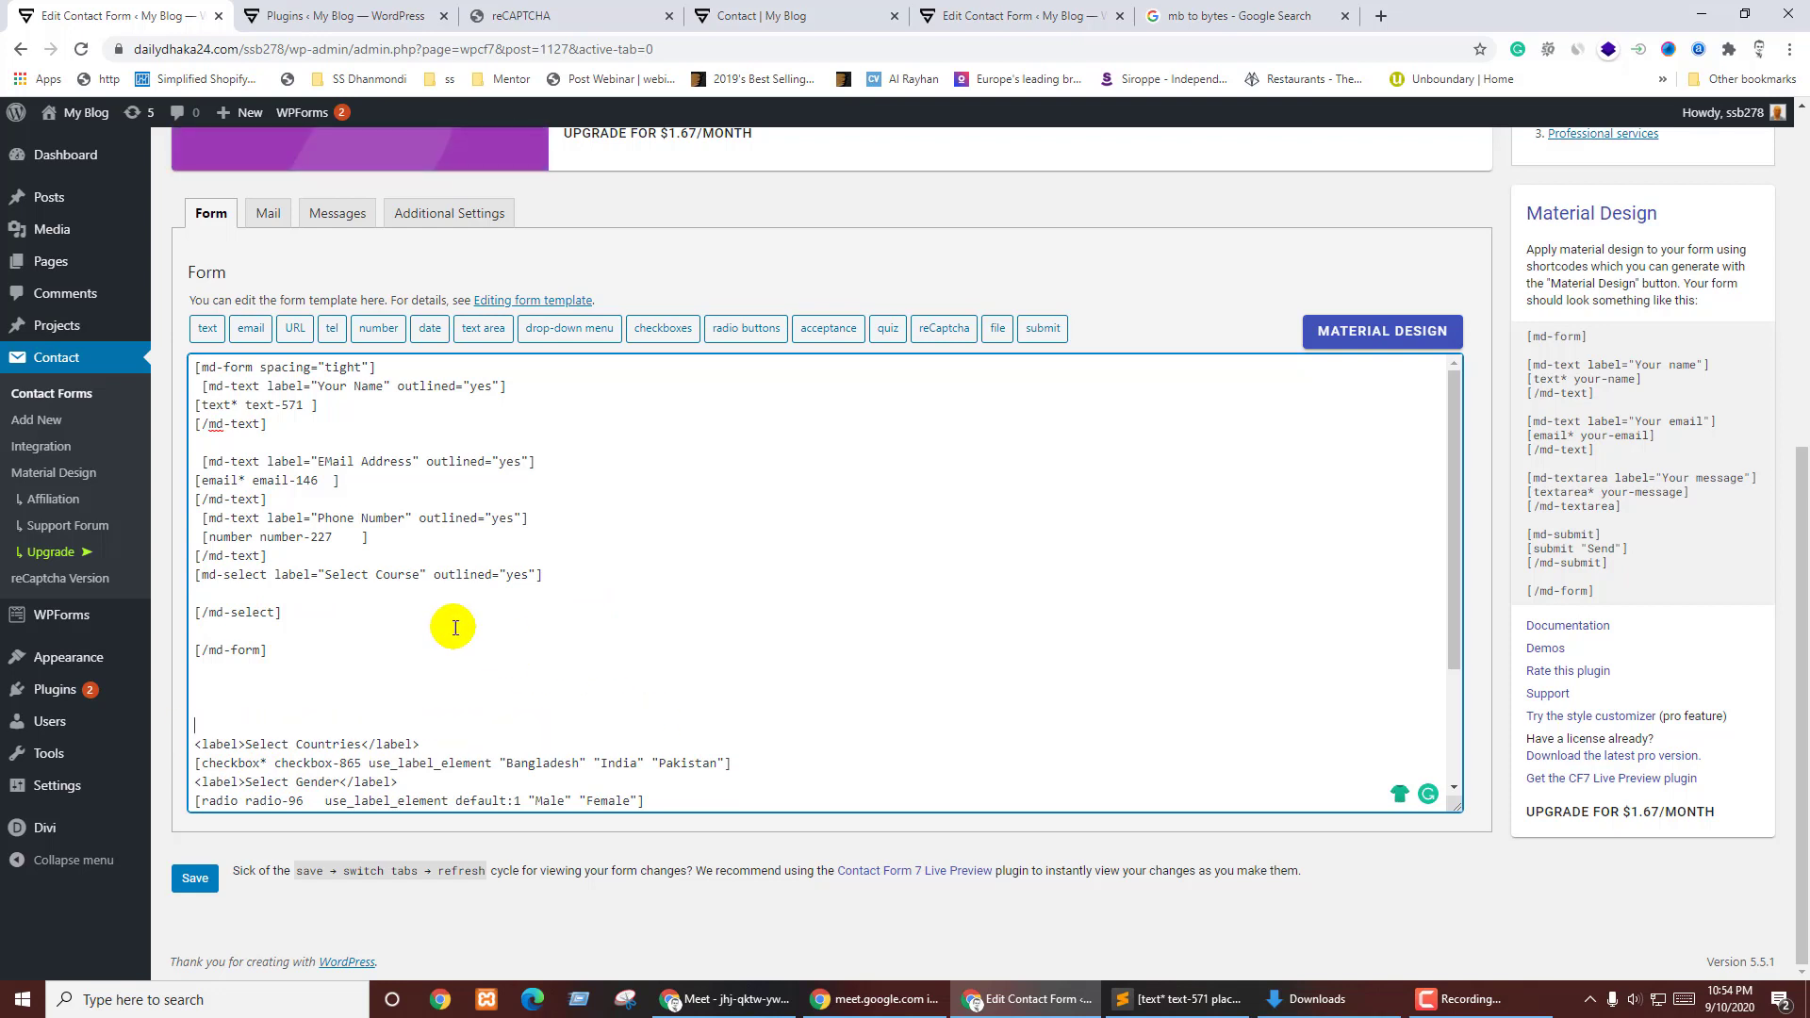
left_click(247, 596)
key("ctrl+v")
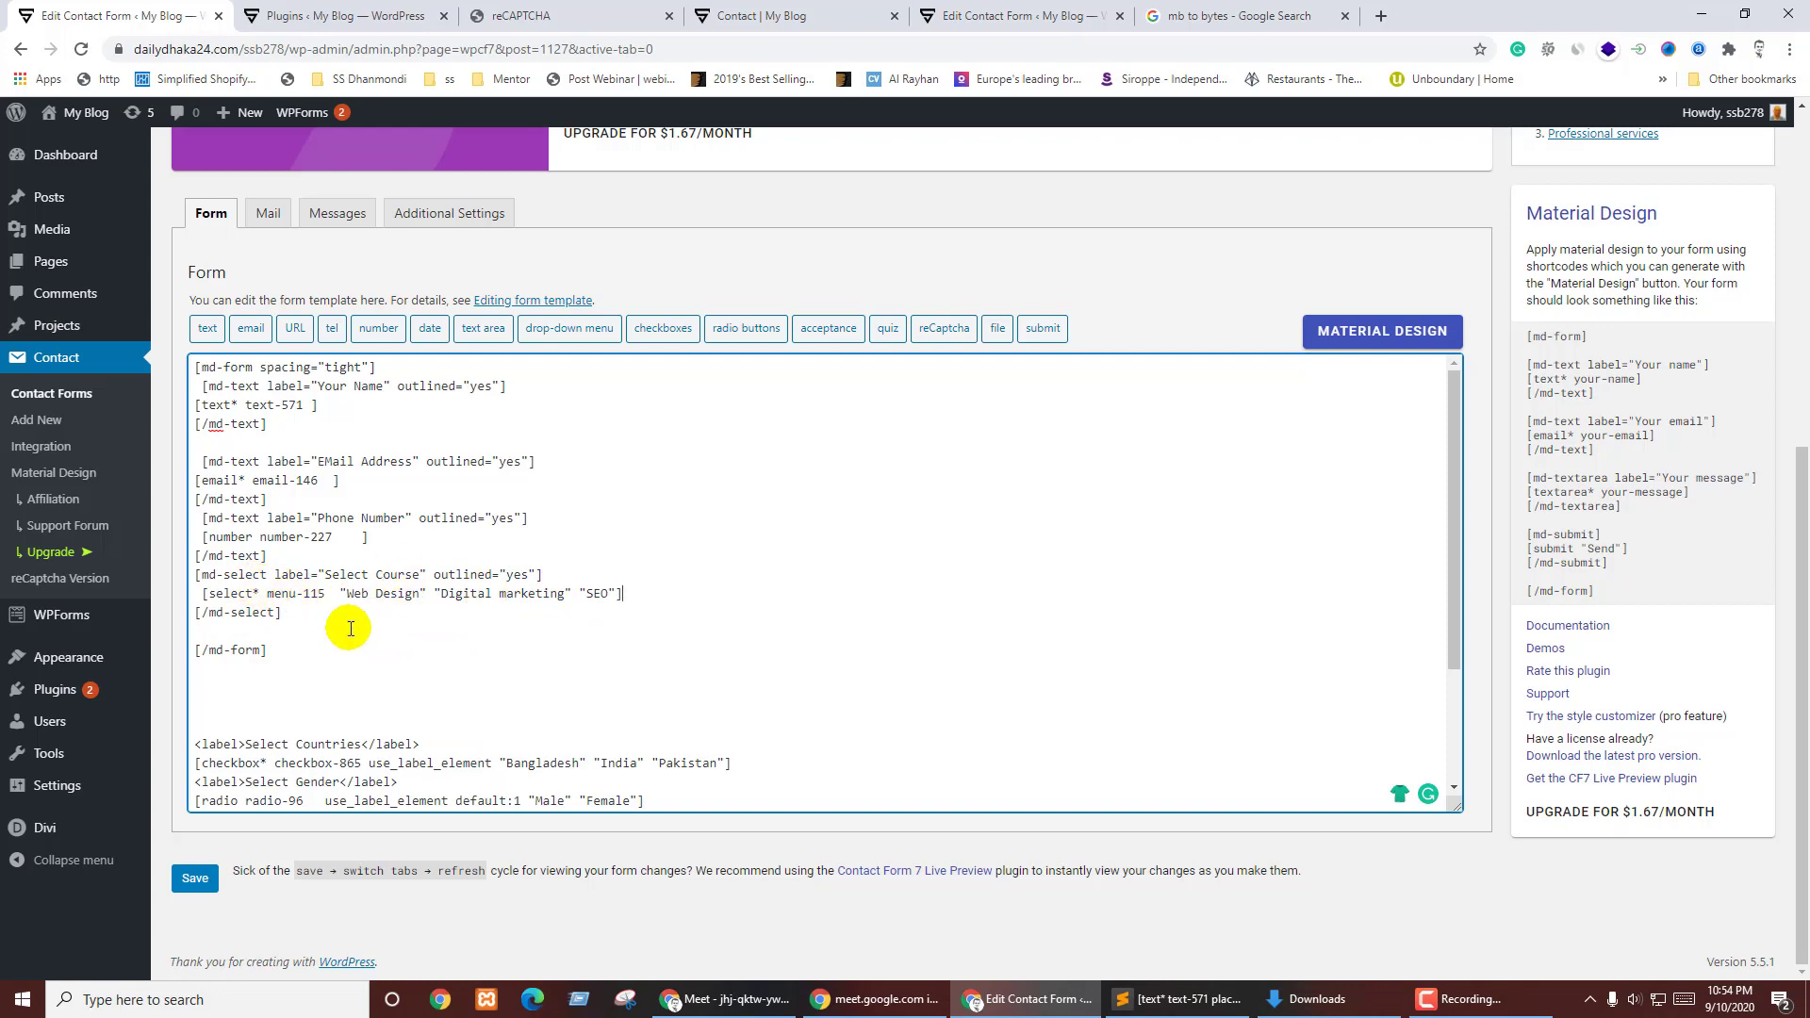
left_click(229, 632)
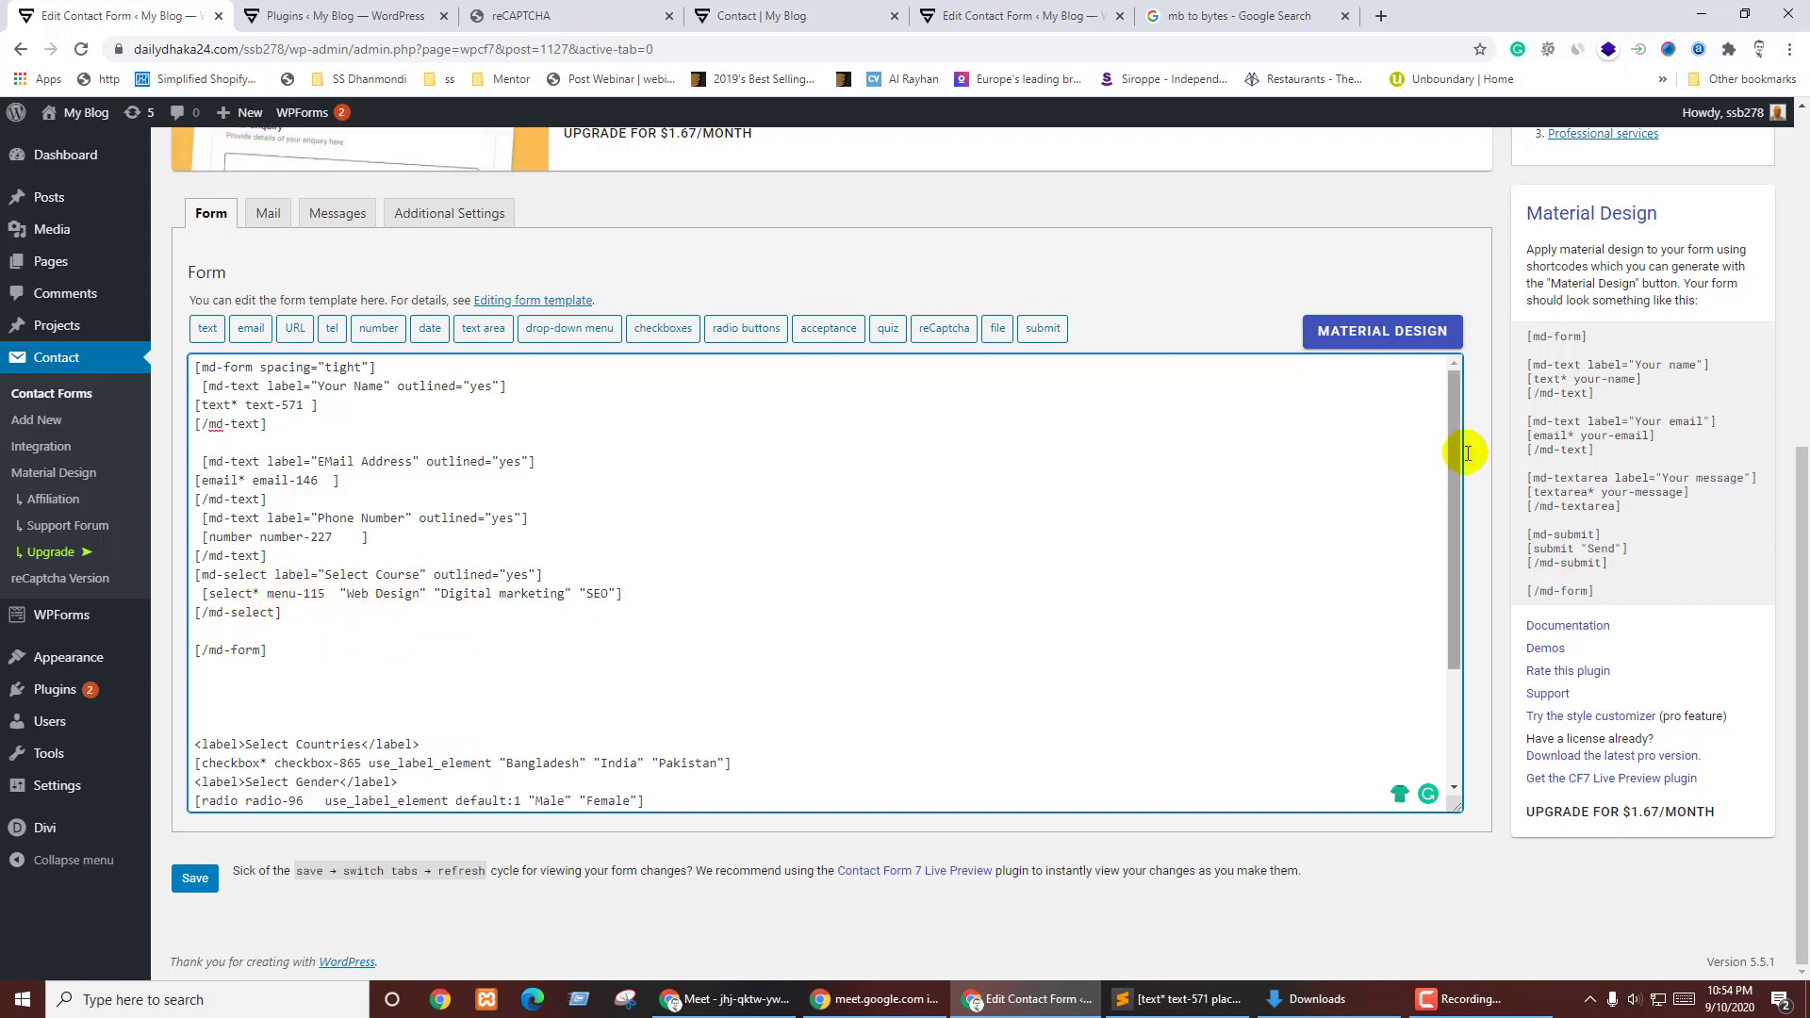
- Generate a Material Design checkbox shortcode labelled 'Select Countries' and copy it
left_click(1384, 331)
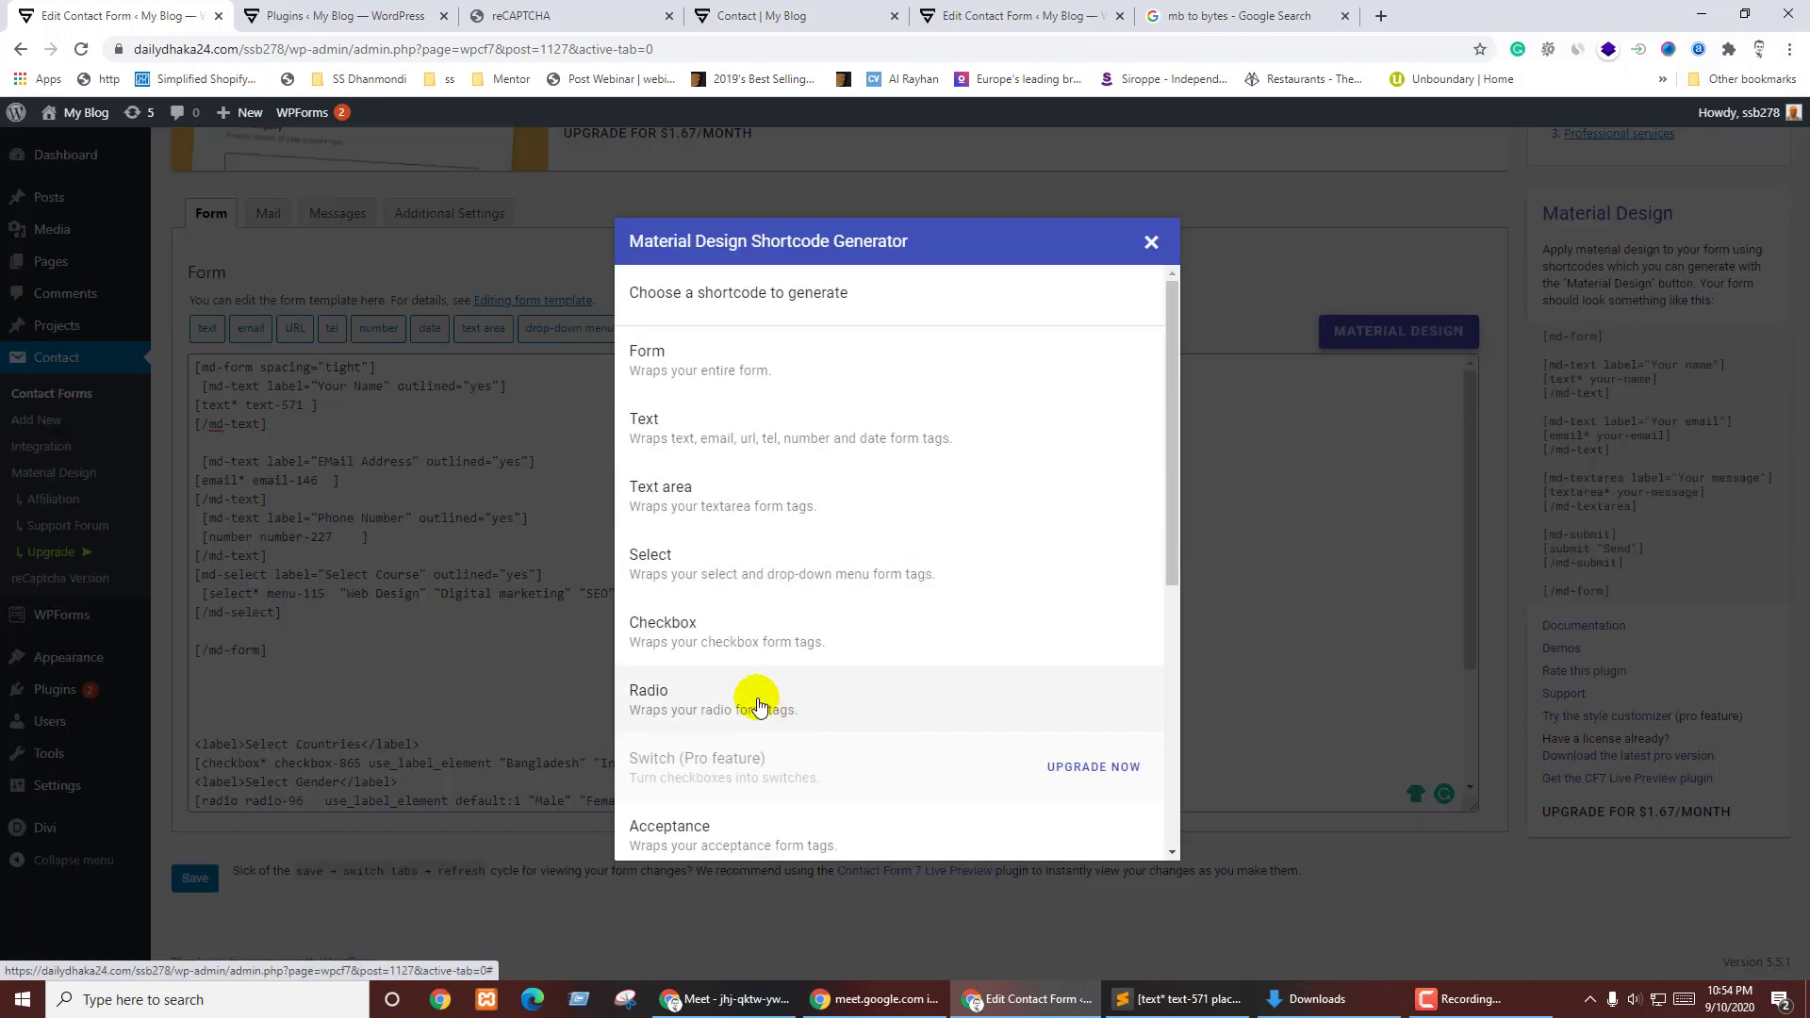
left_click(738, 632)
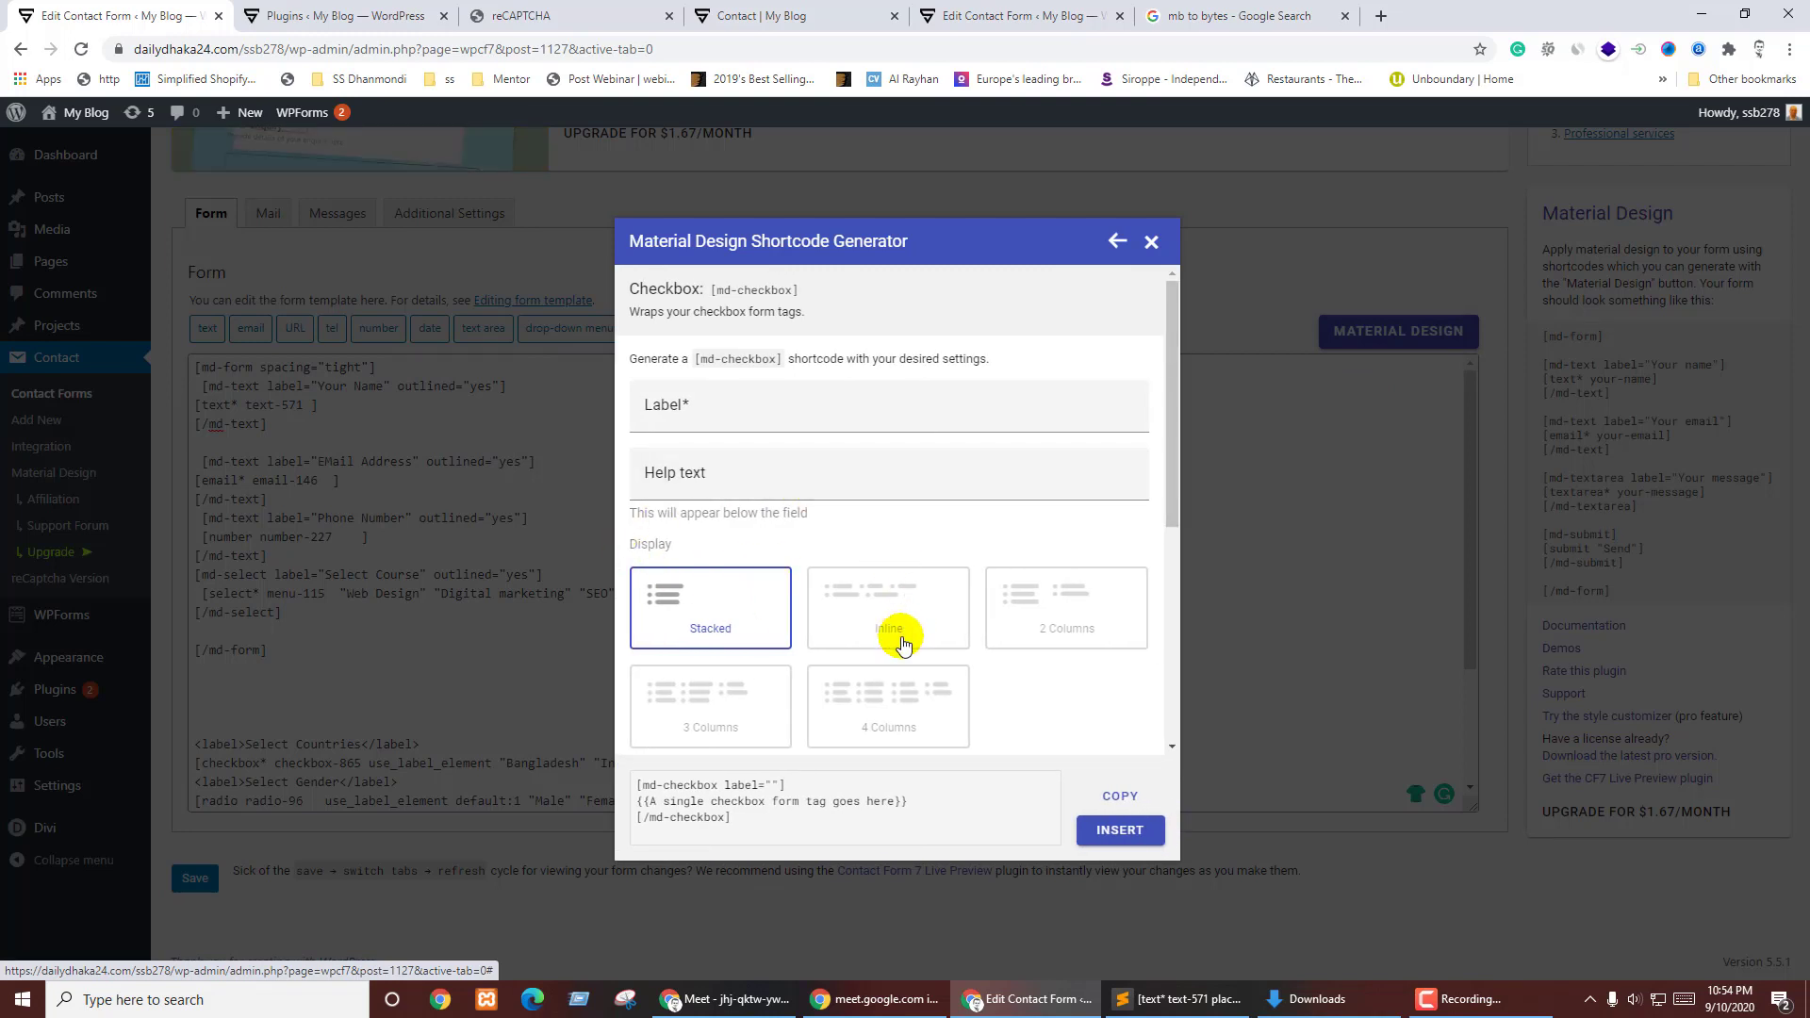
scroll(957, 519, "down", 2)
scroll(961, 512, "down", 1)
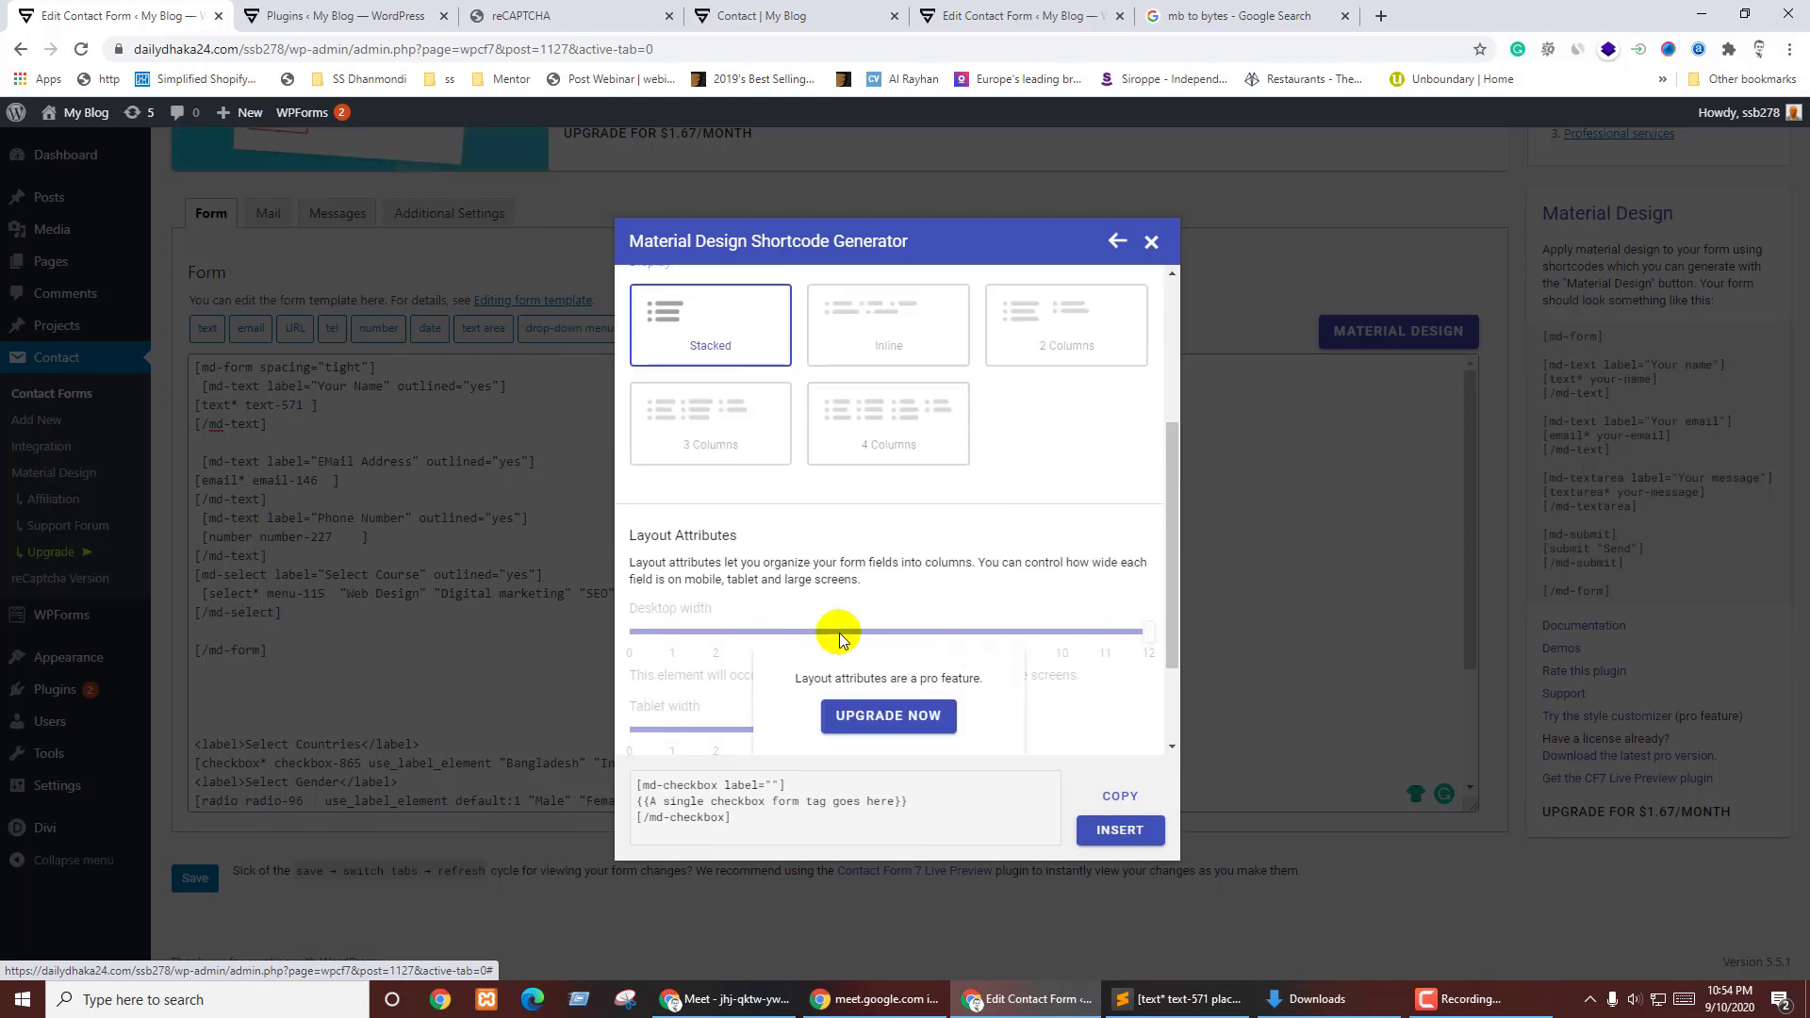
scroll(837, 517, "up", 4)
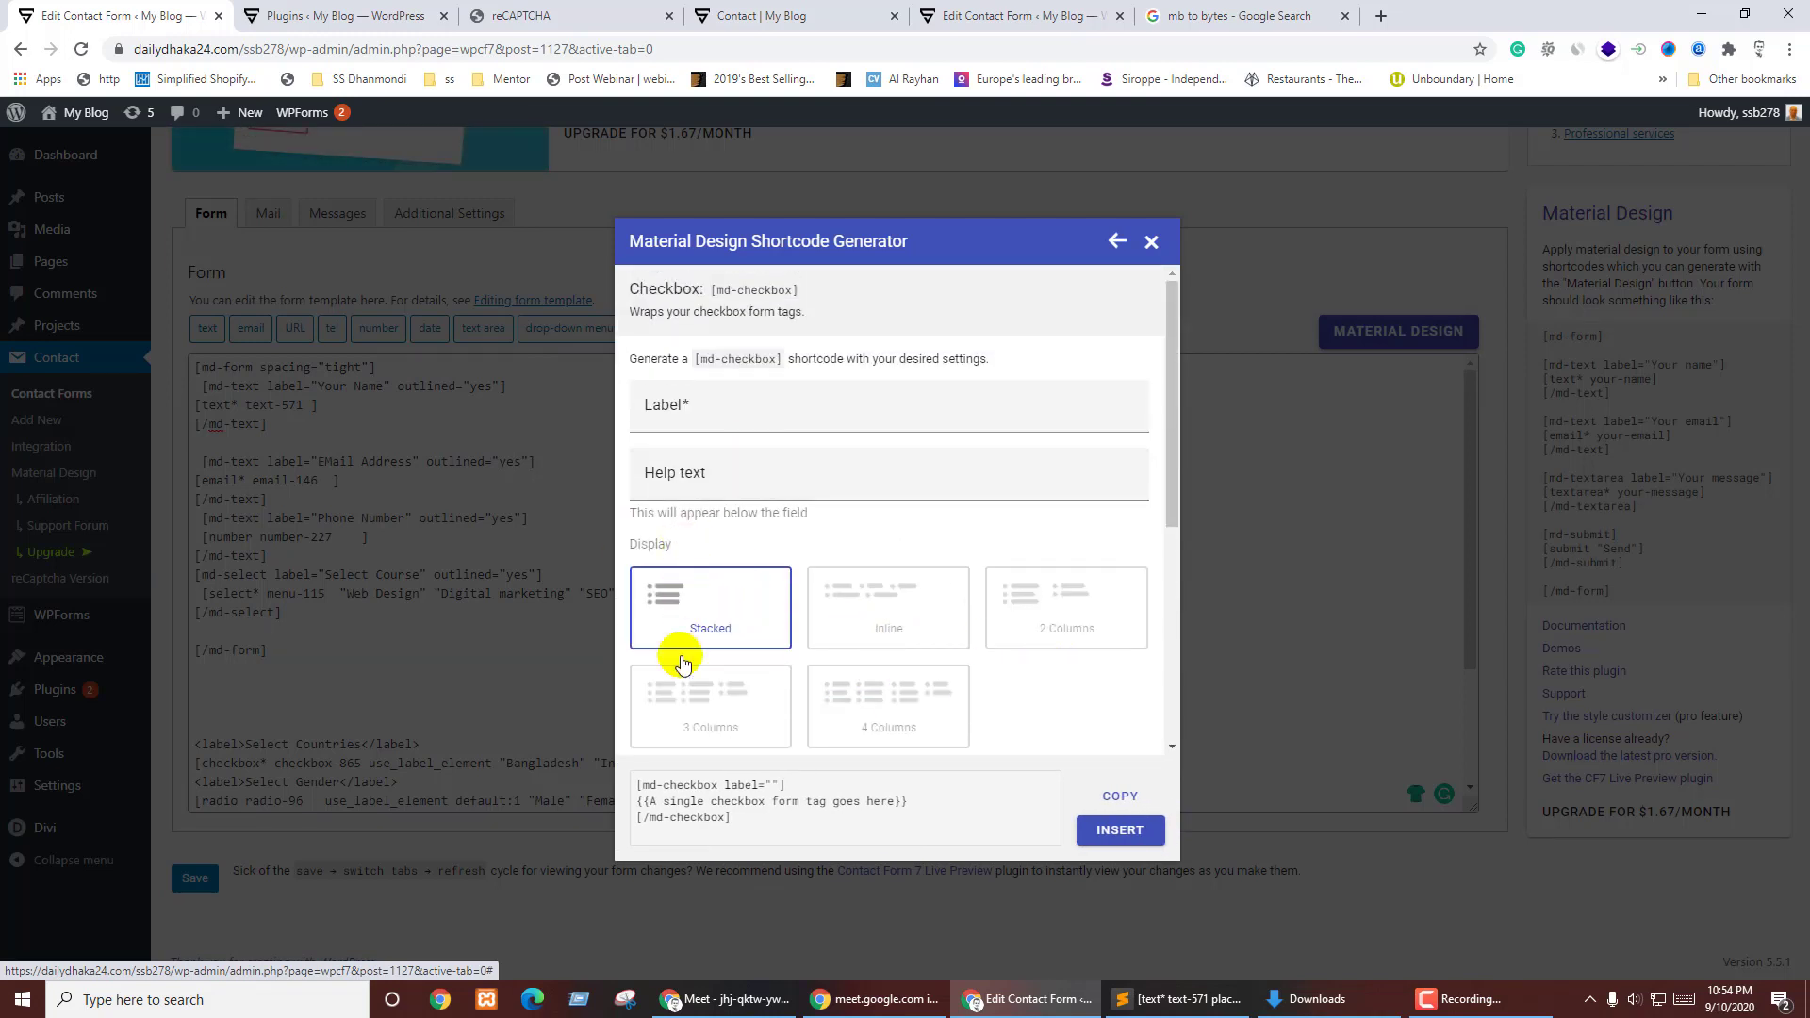
left_click(676, 419)
left_click(745, 430)
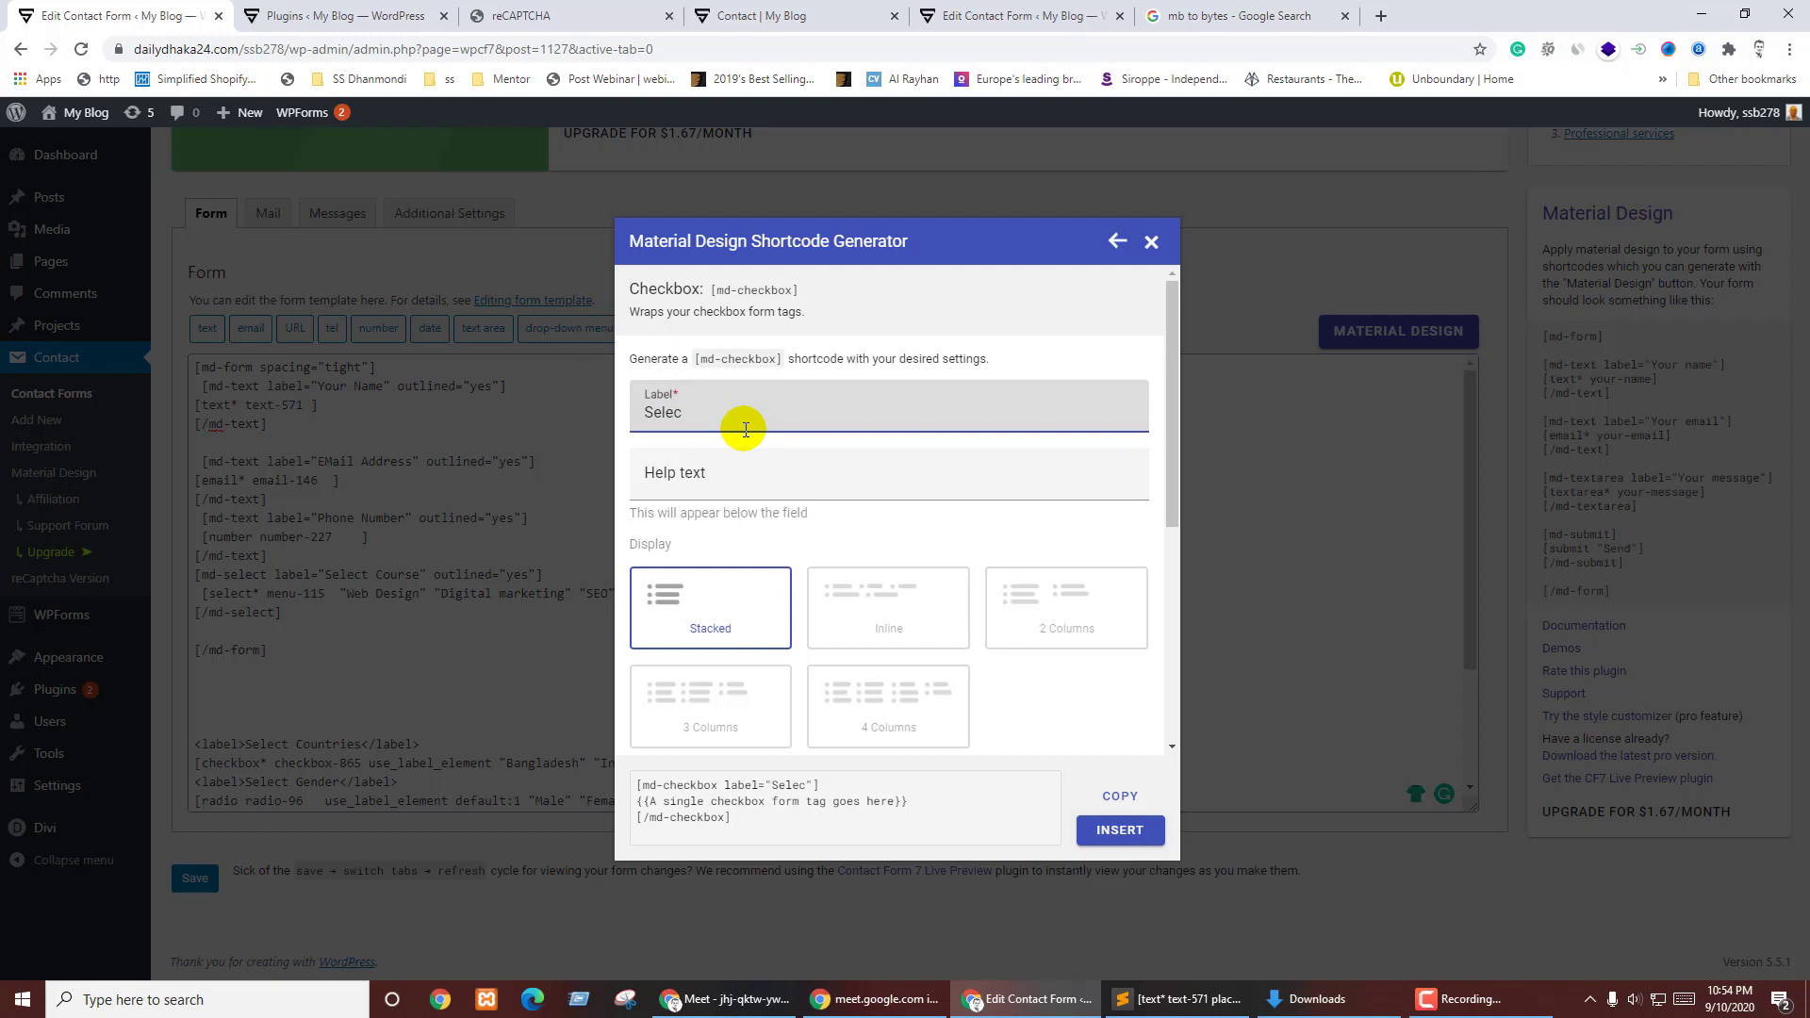
type("Select Countries")
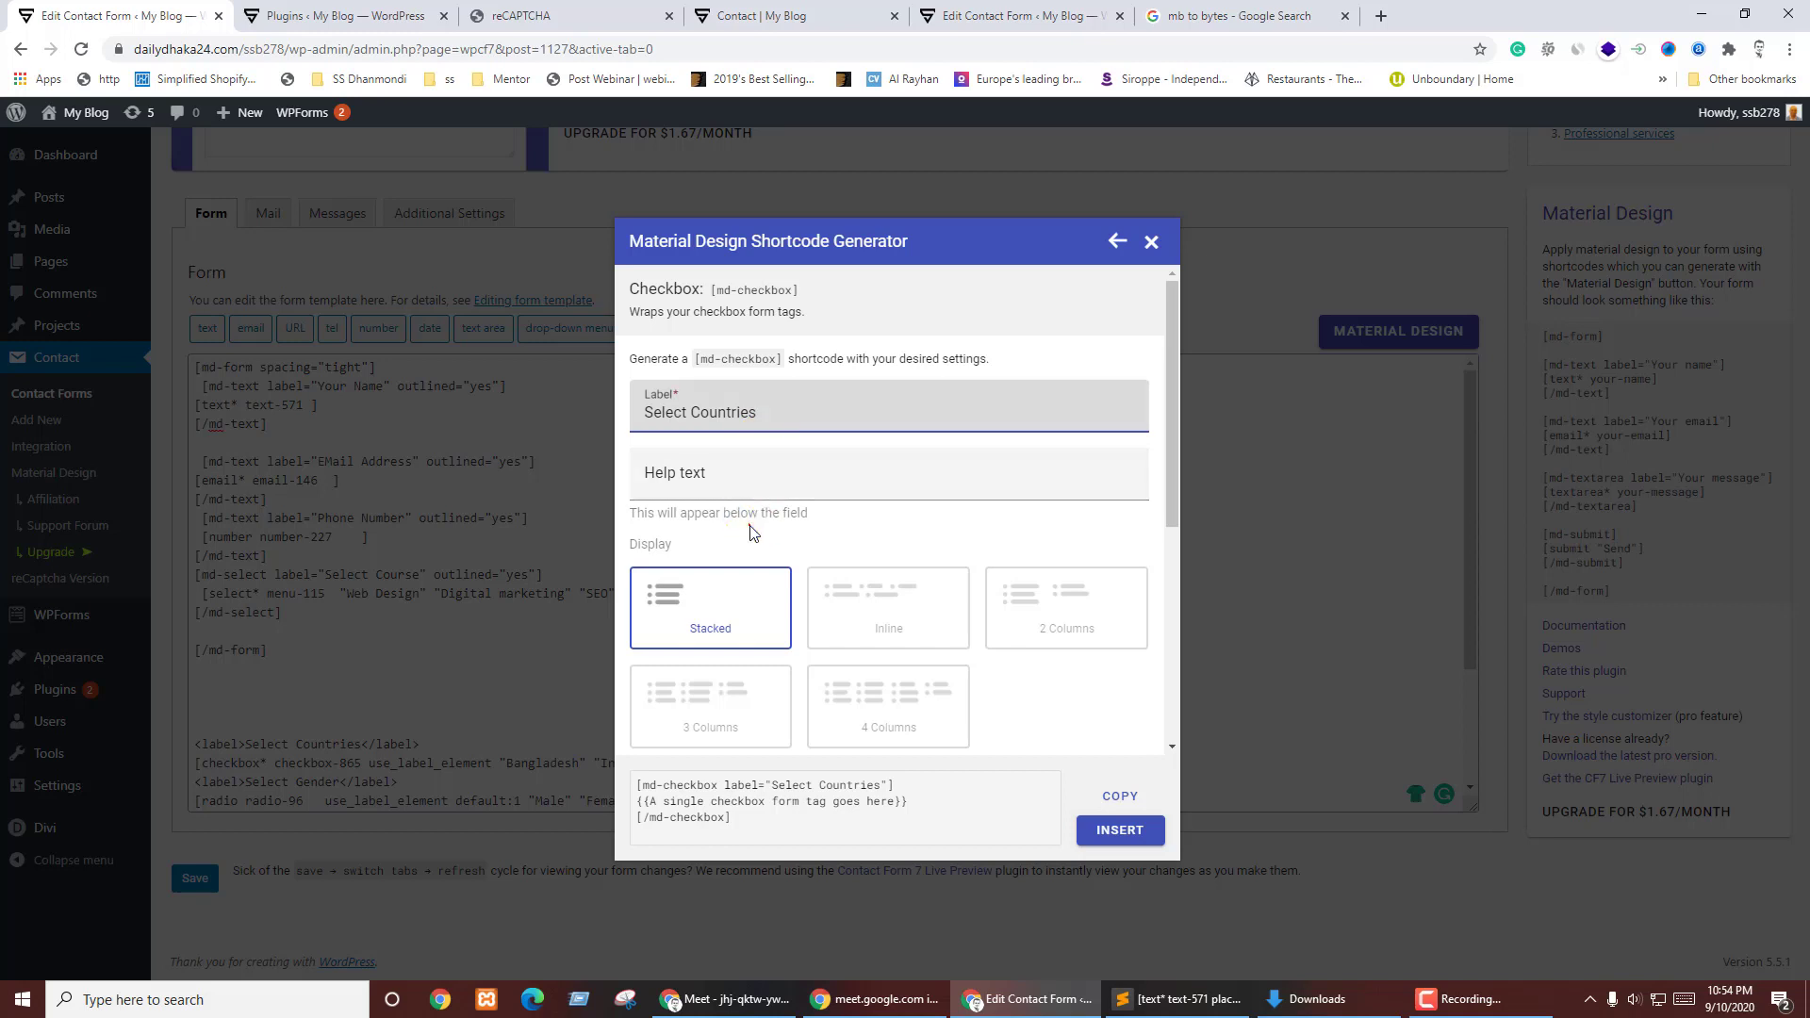
left_click(749, 524)
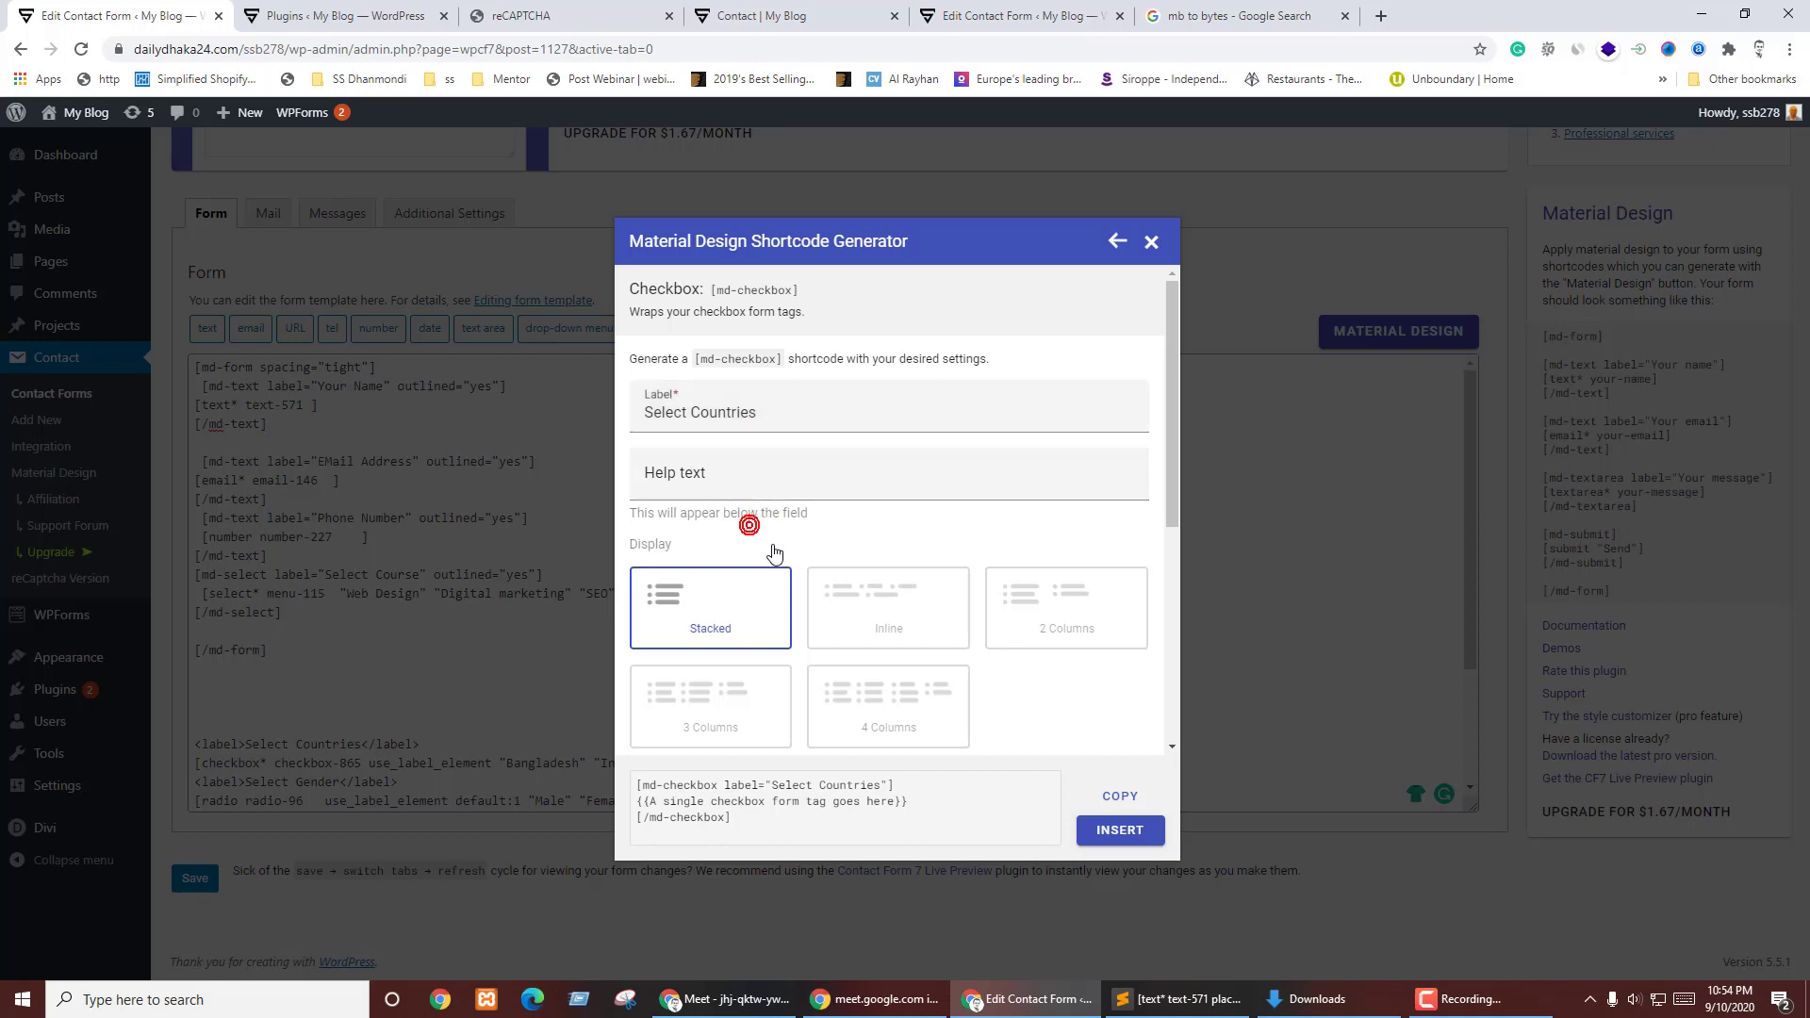
left_click(758, 824)
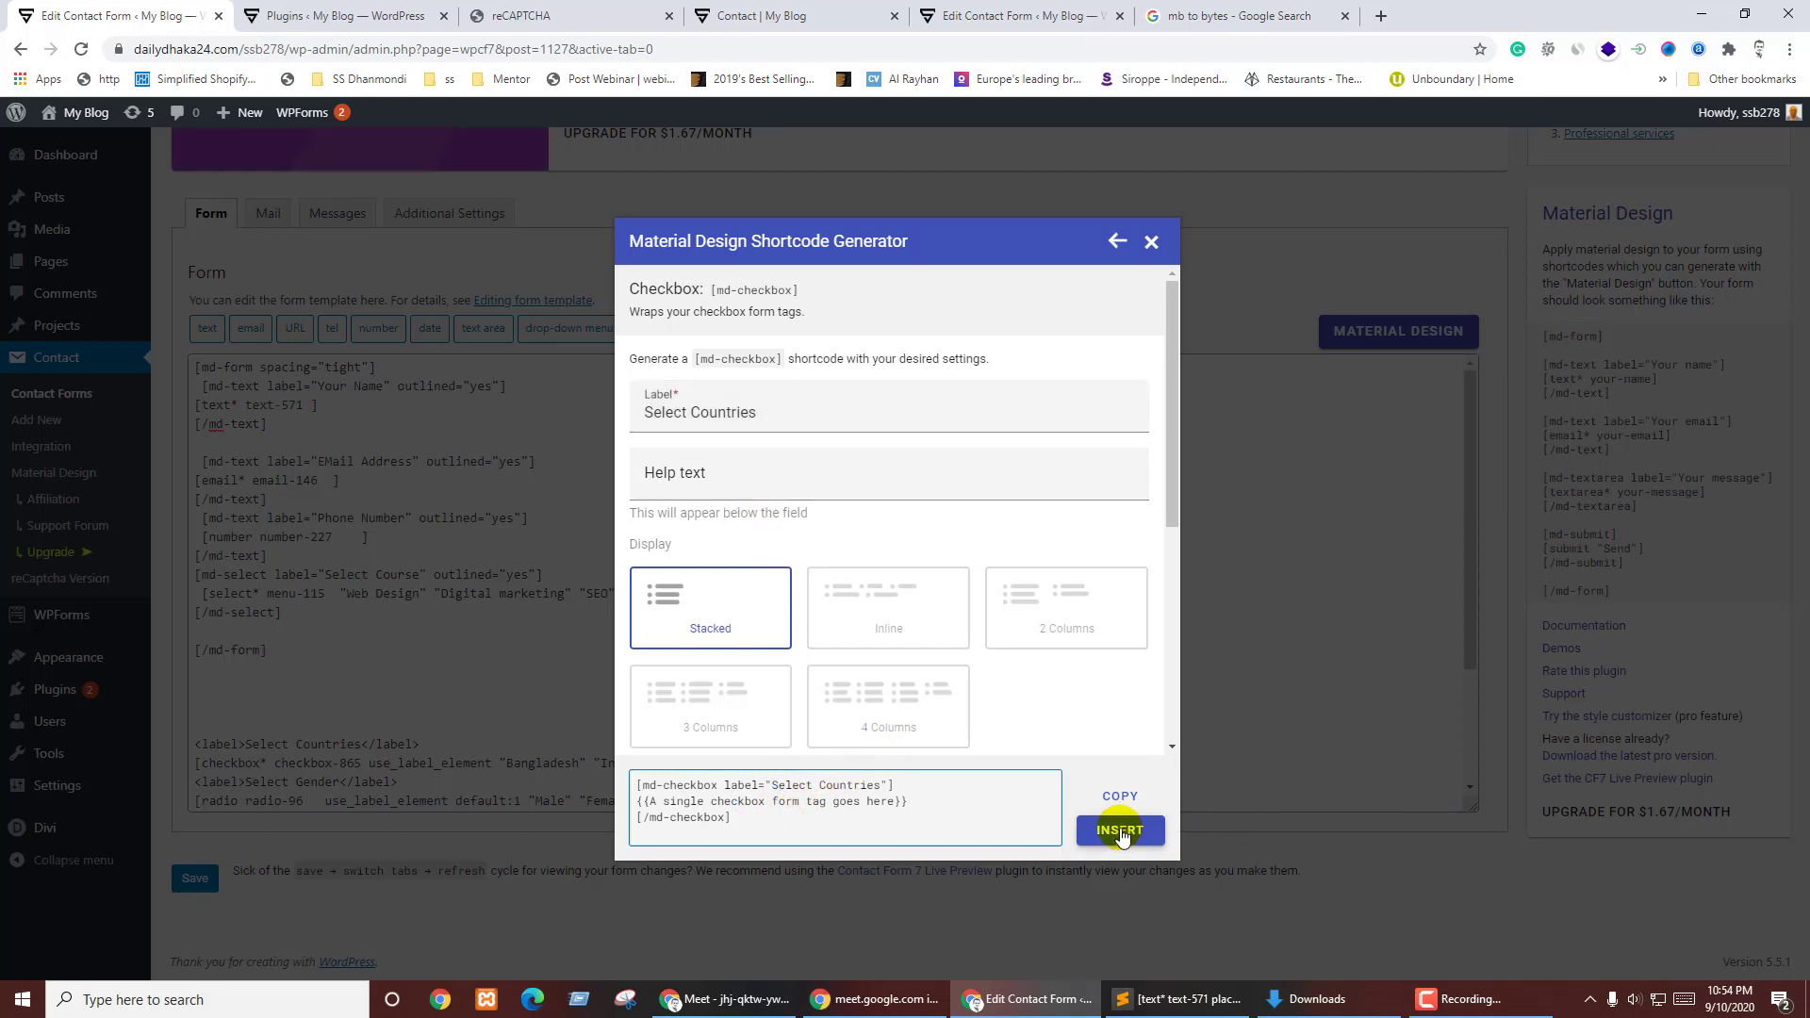
left_click(1120, 795)
- Paste the md-checkbox block above [/md-form] and cut the [checkbox* checkbox-865] tag
left_click(223, 633)
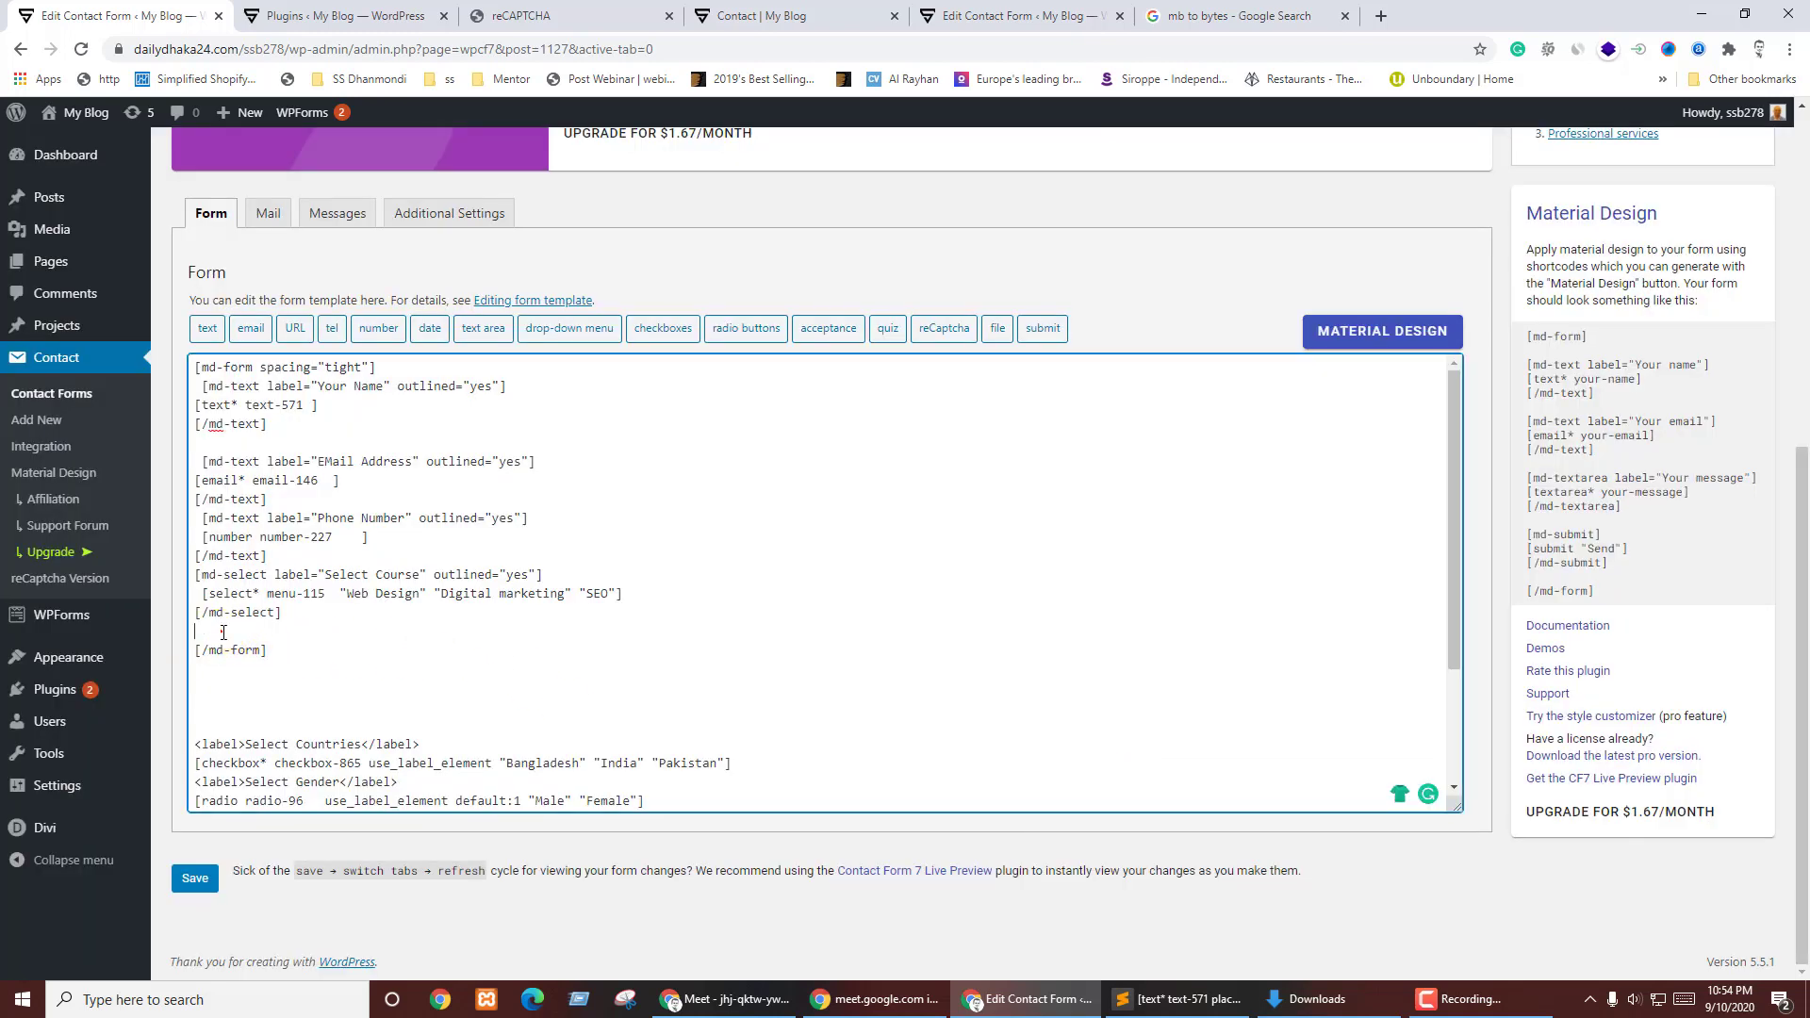
key("ctrl+v")
scroll(472, 669, "down", 2)
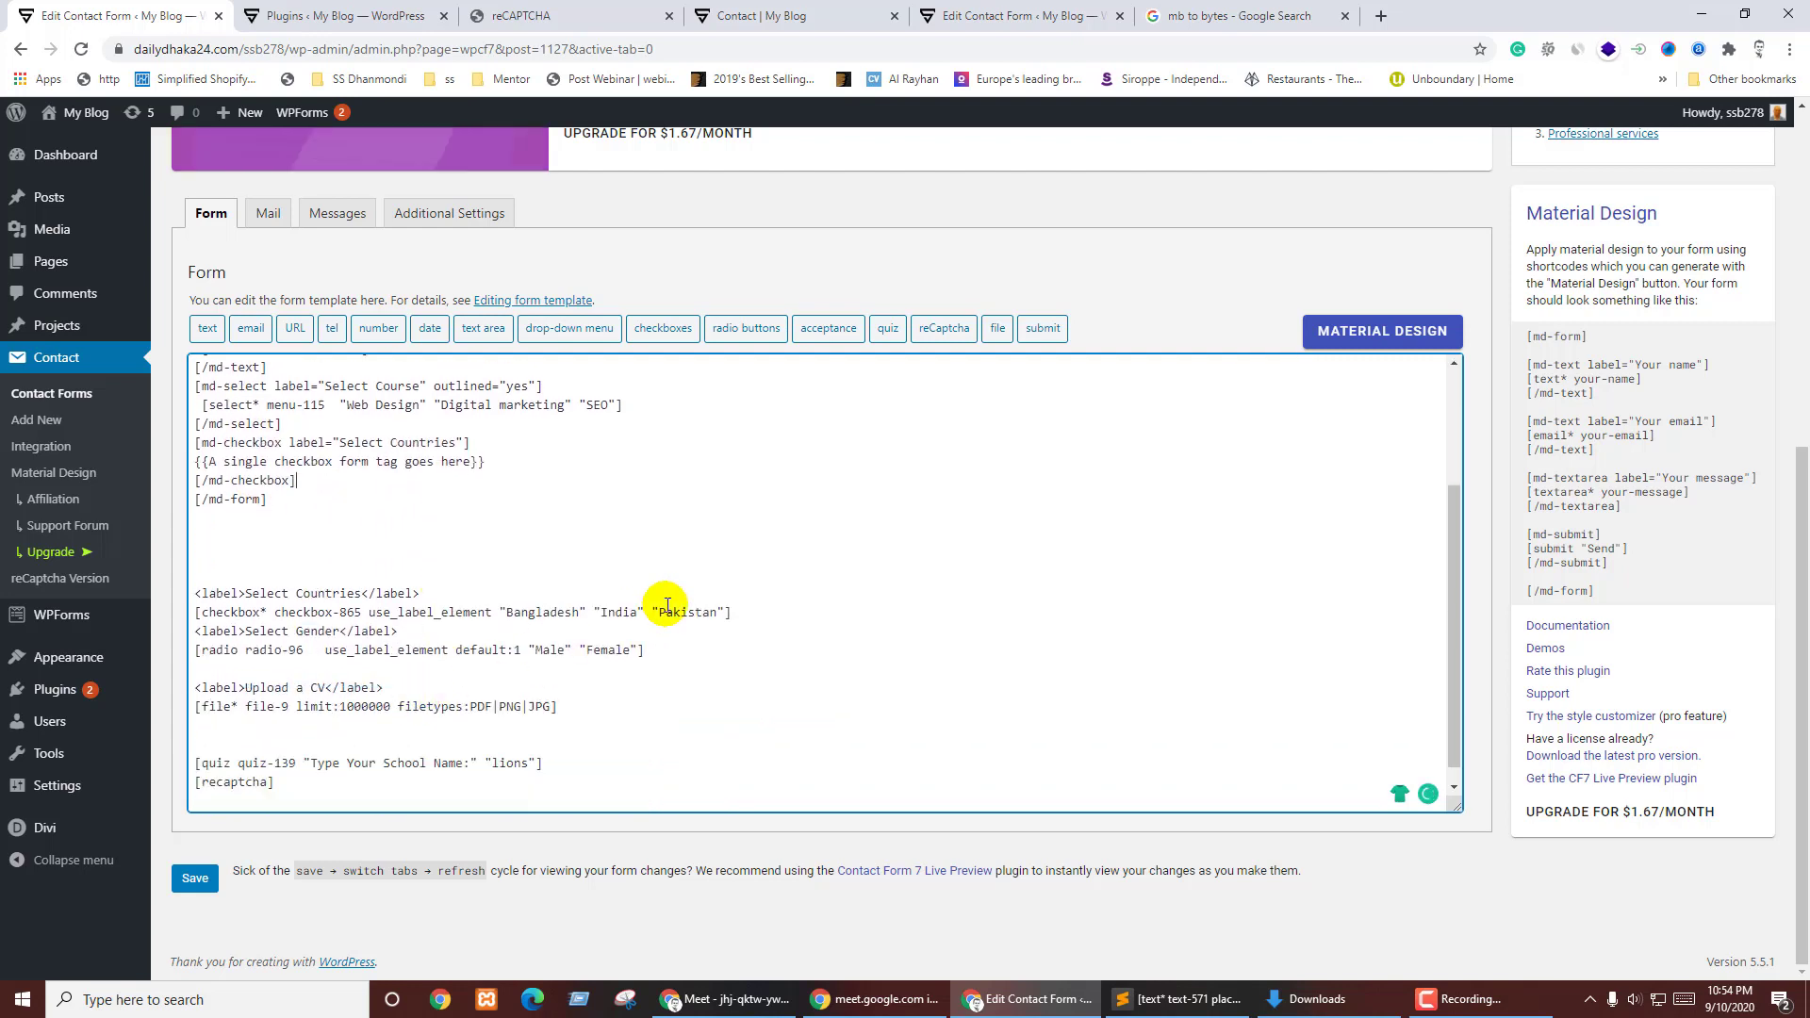
left_click_drag(749, 611, 179, 613)
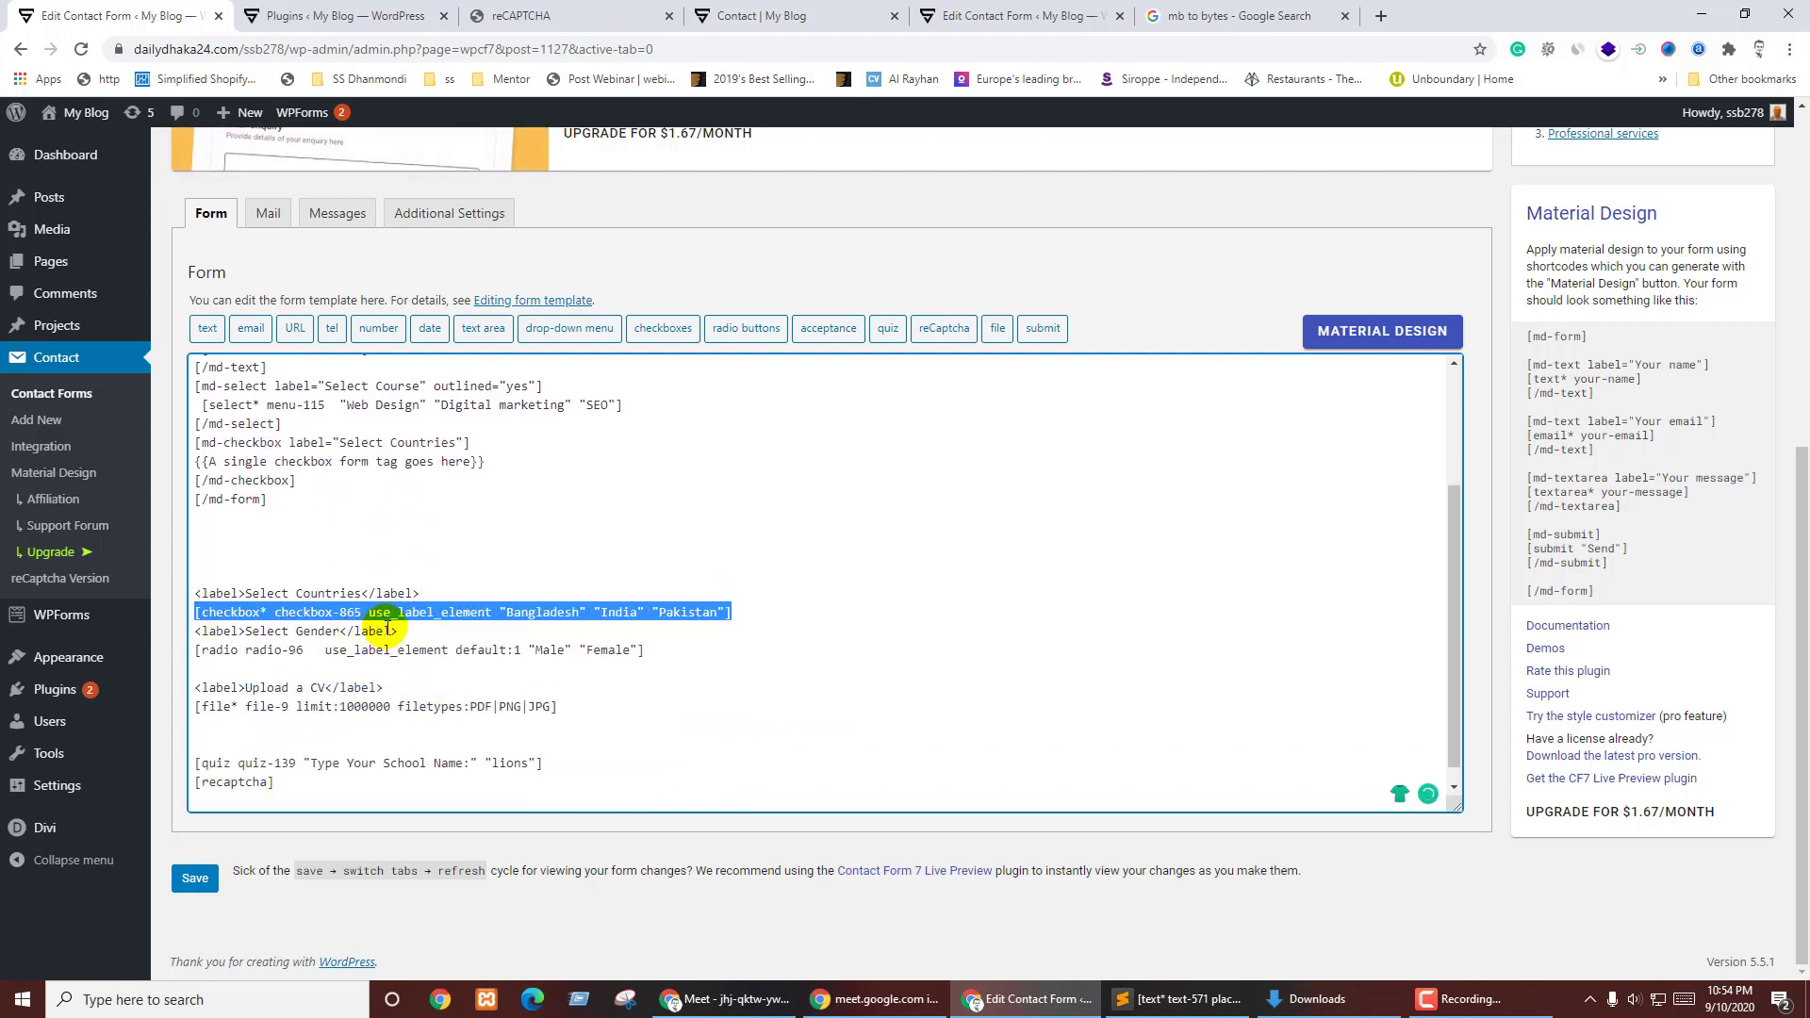
key("BackSpace")
- Drop the old Select Countries label and put the countries checkbox tag inside md-checkbox
left_click_drag(427, 594, 377, 574)
key("BackSpace")
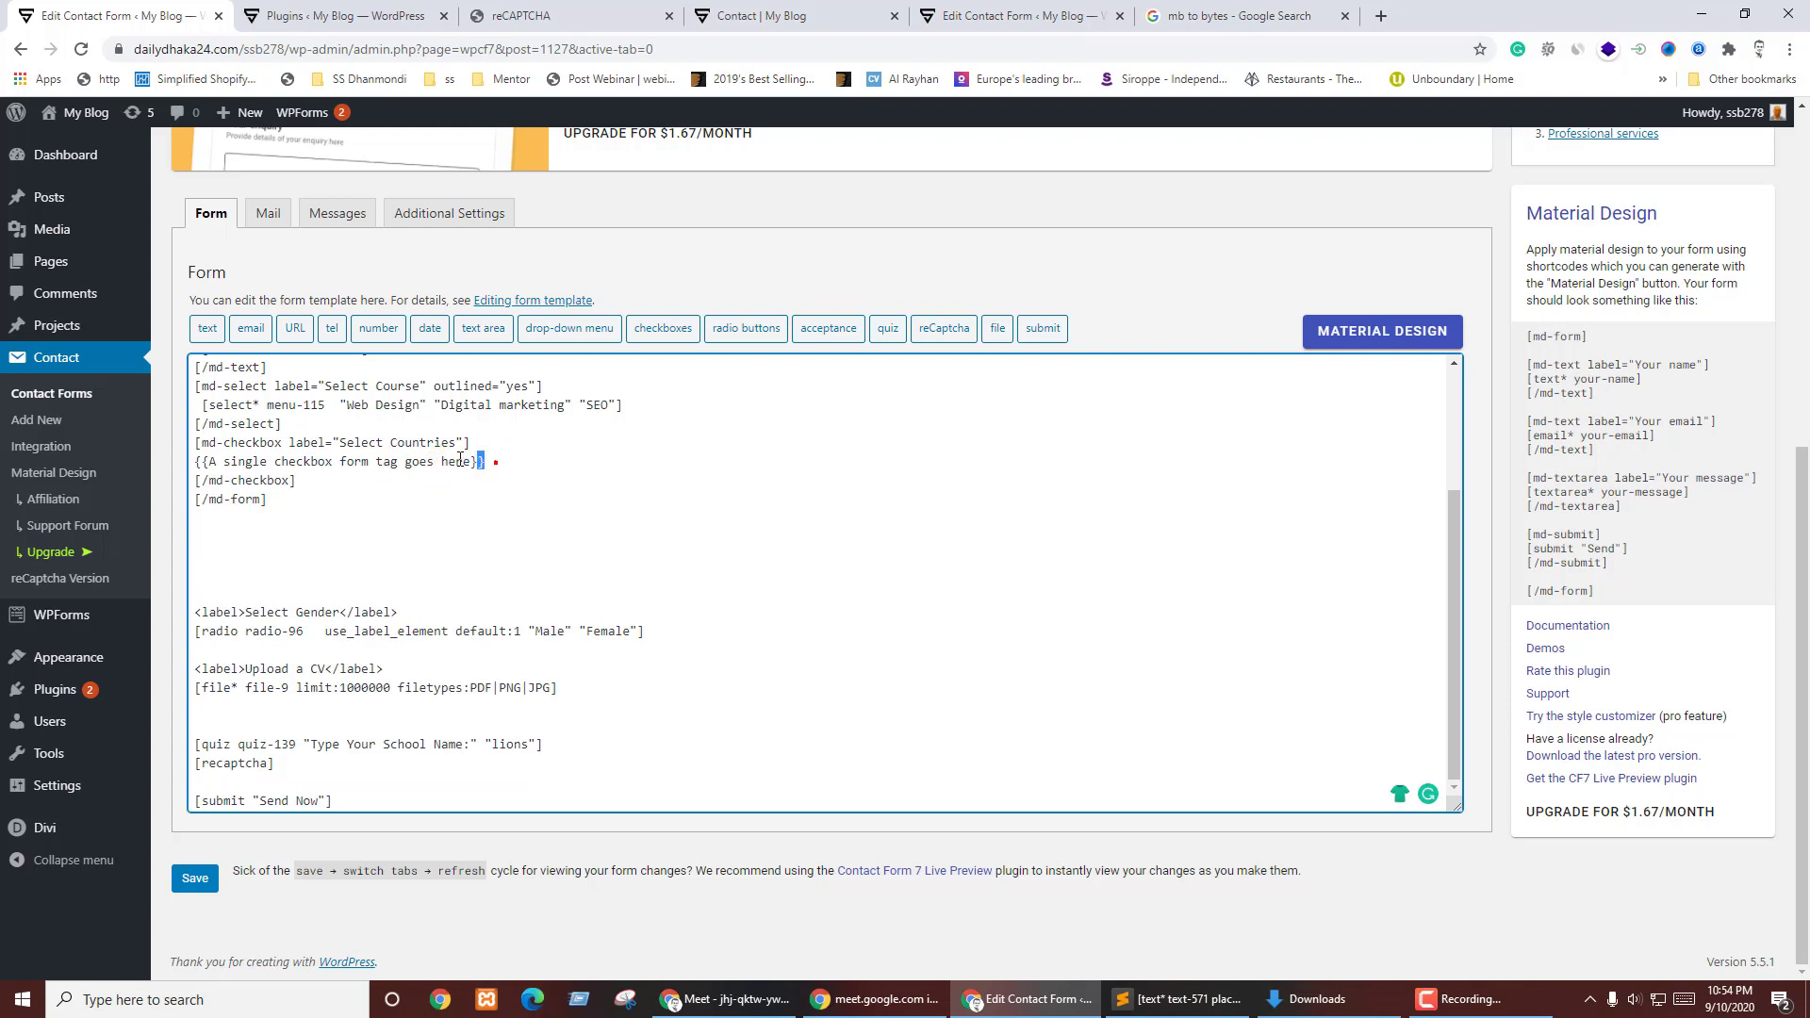
left_click_drag(484, 462, 201, 461)
key("ctrl+v")
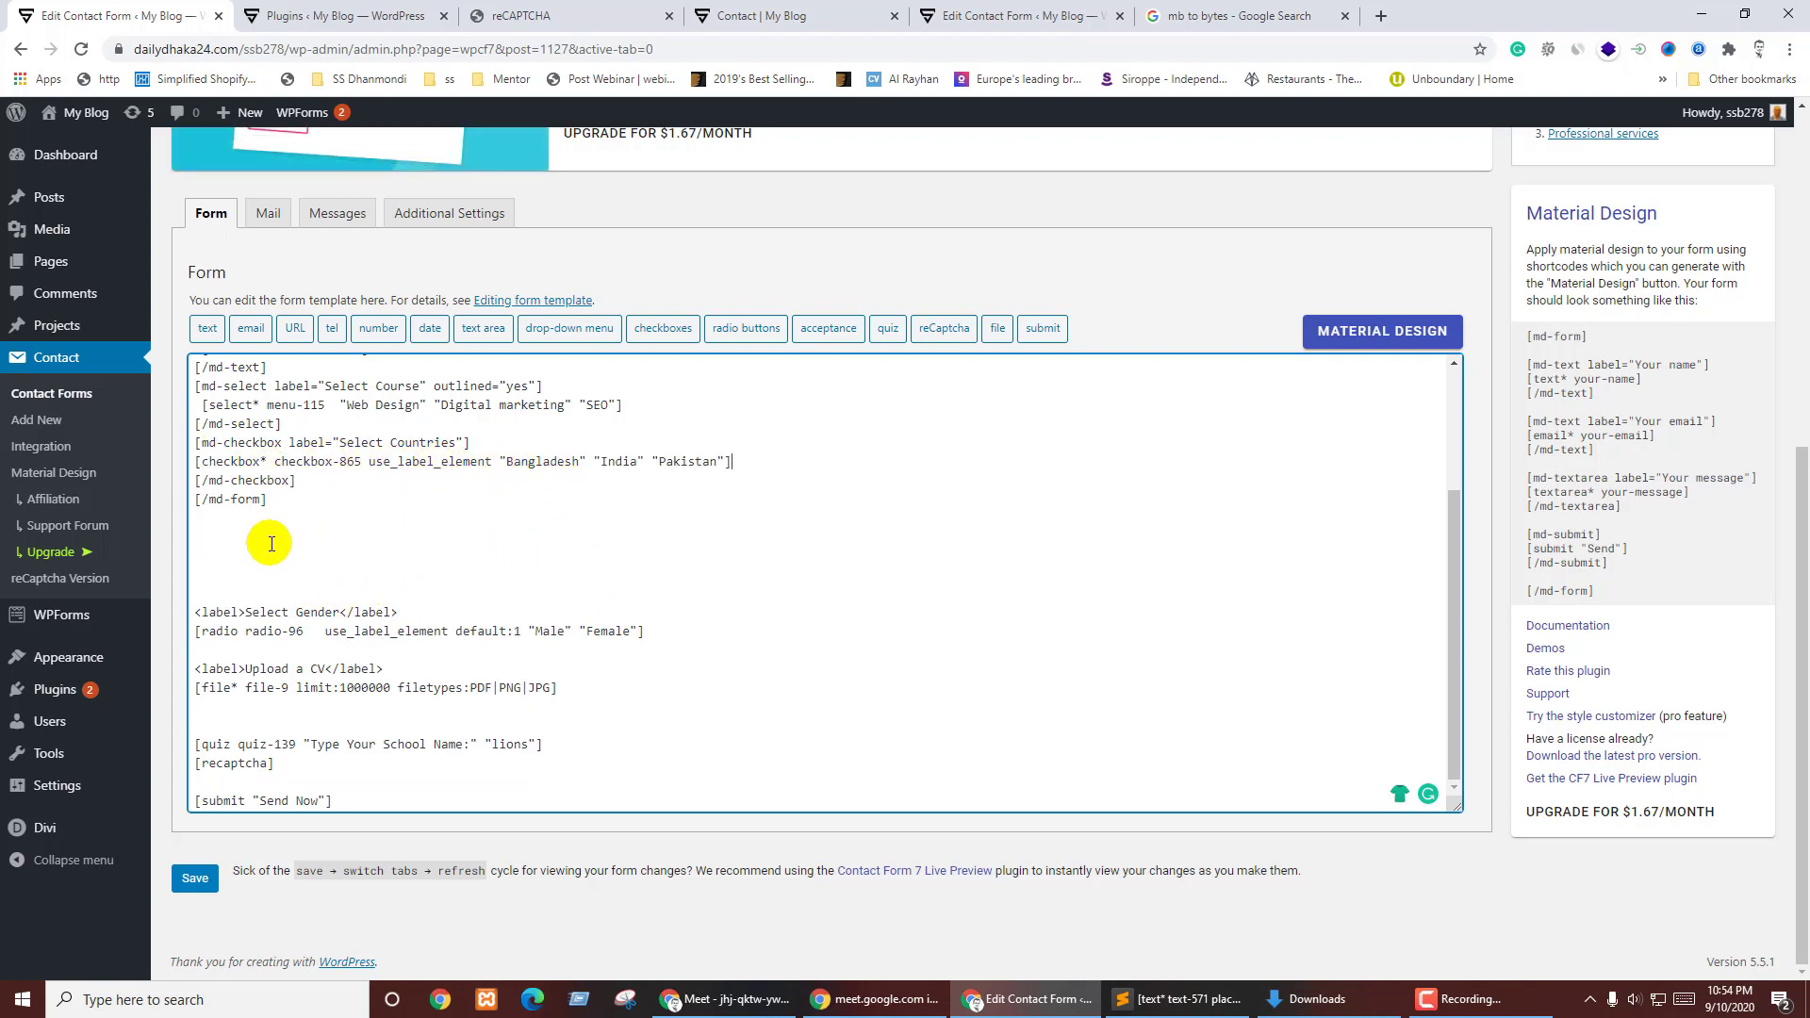
left_click(315, 485)
key("Return")
key("Return")
left_click(1368, 338)
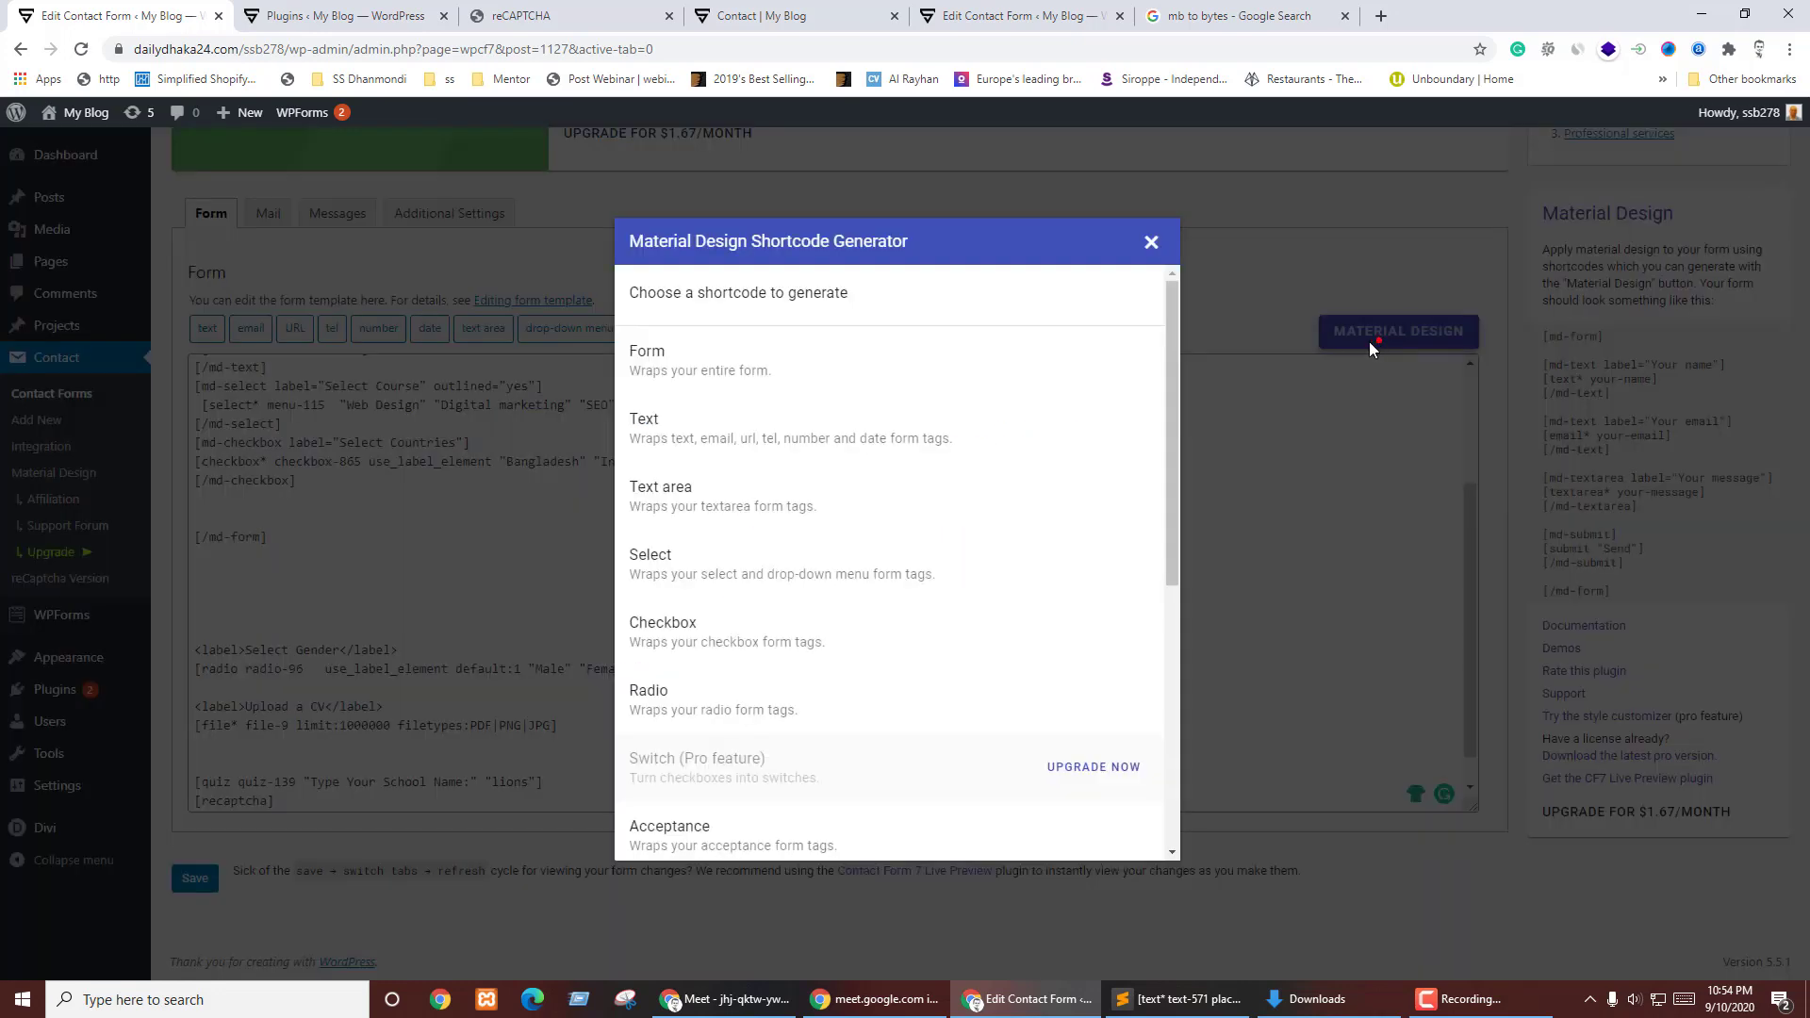
- Generate a three-column md-radio shortcode labelled 'Your gender'
left_click(688, 698)
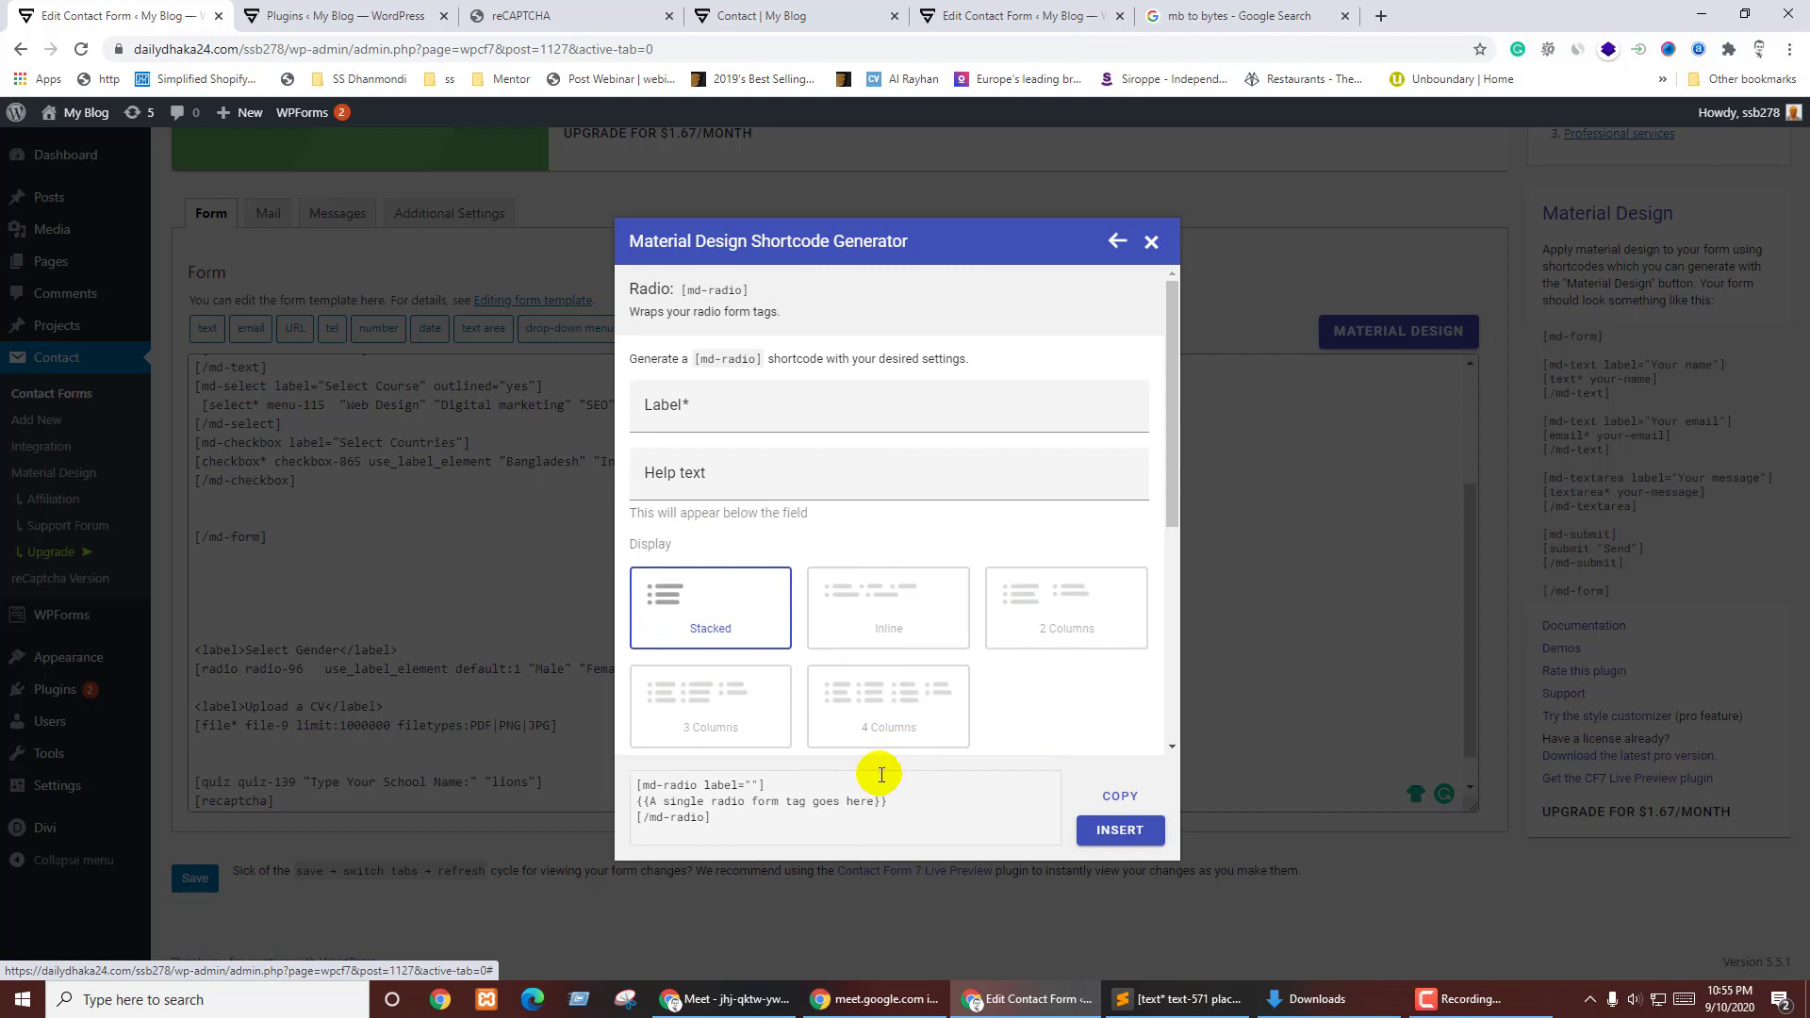
left_click(709, 705)
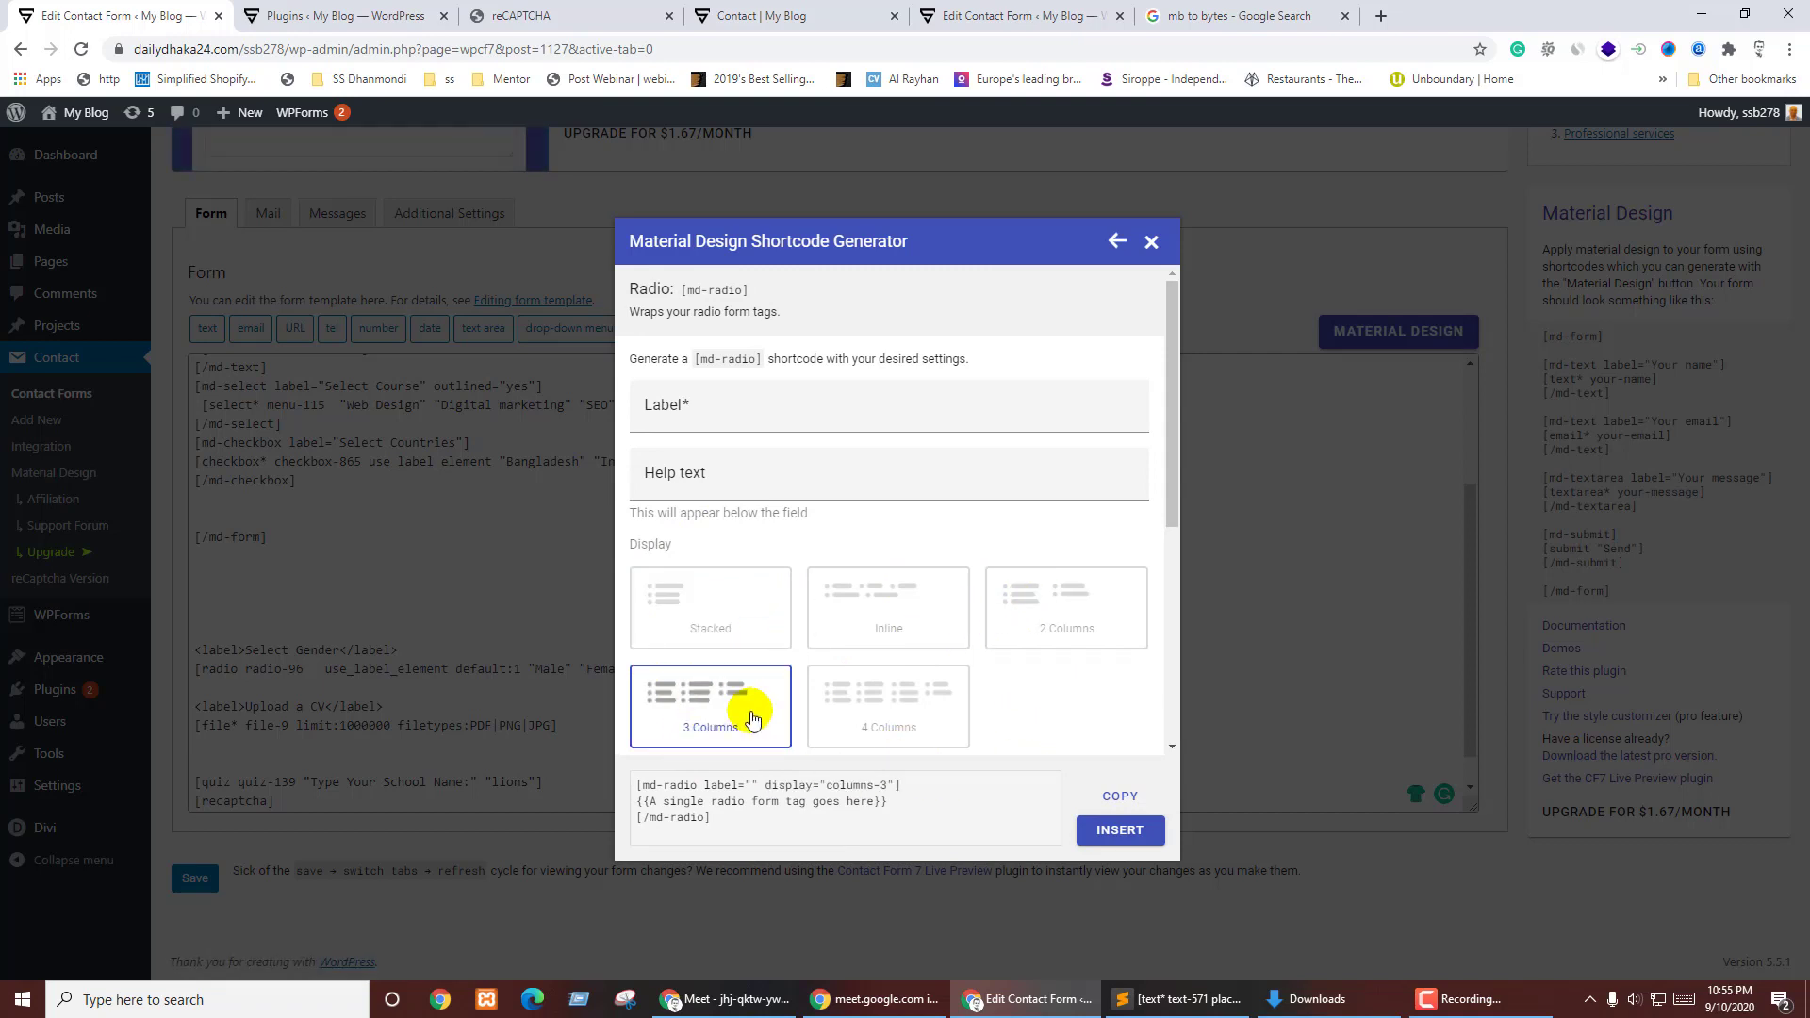
left_click(742, 403)
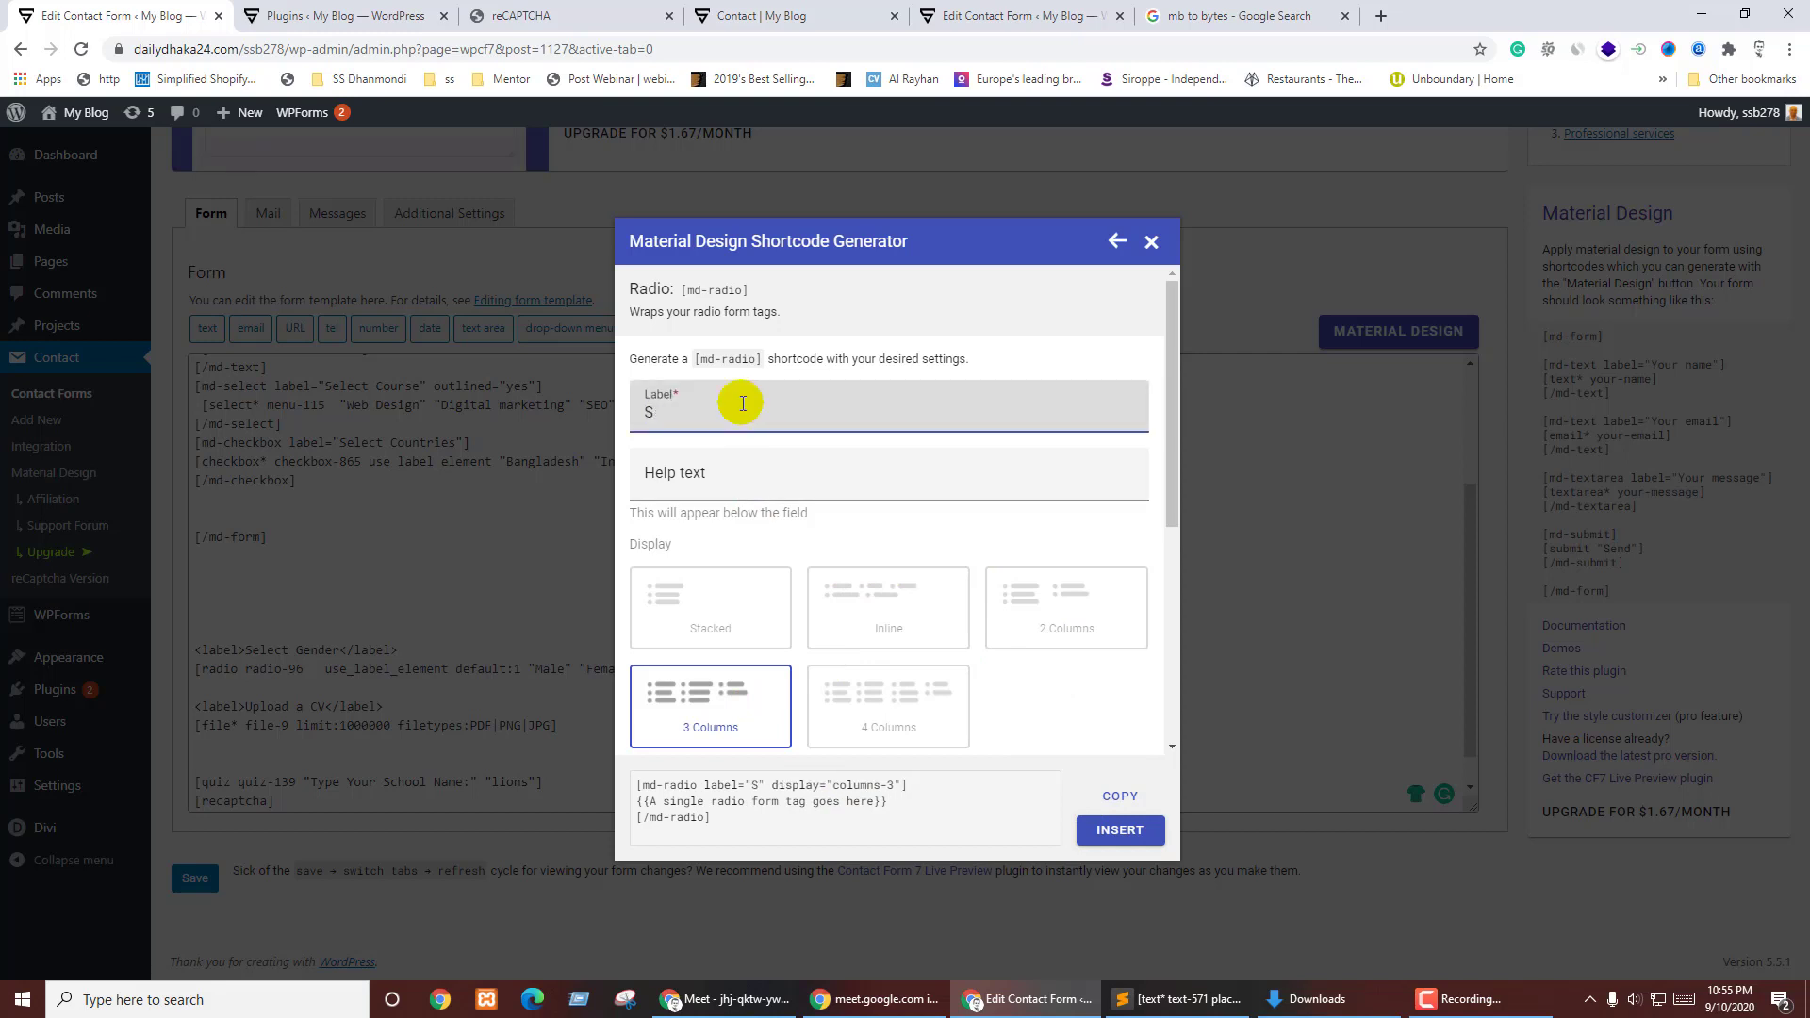
key("BackSpace")
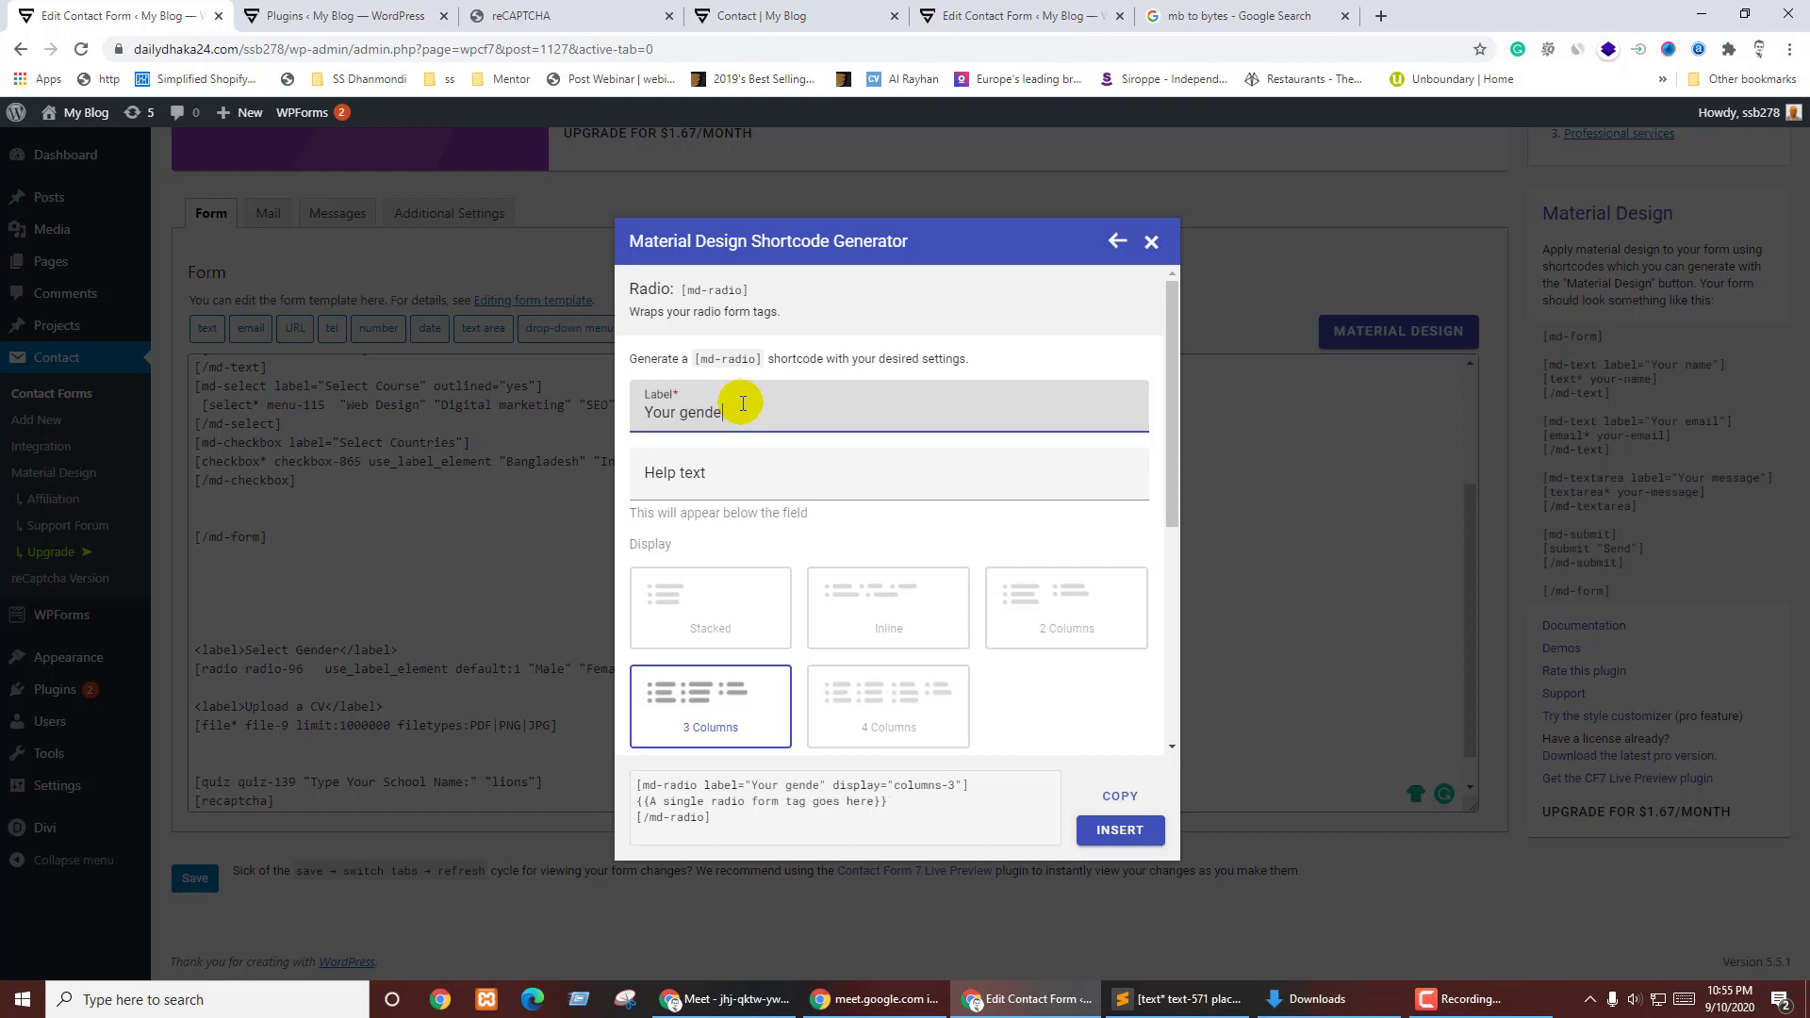
left_click(792, 507)
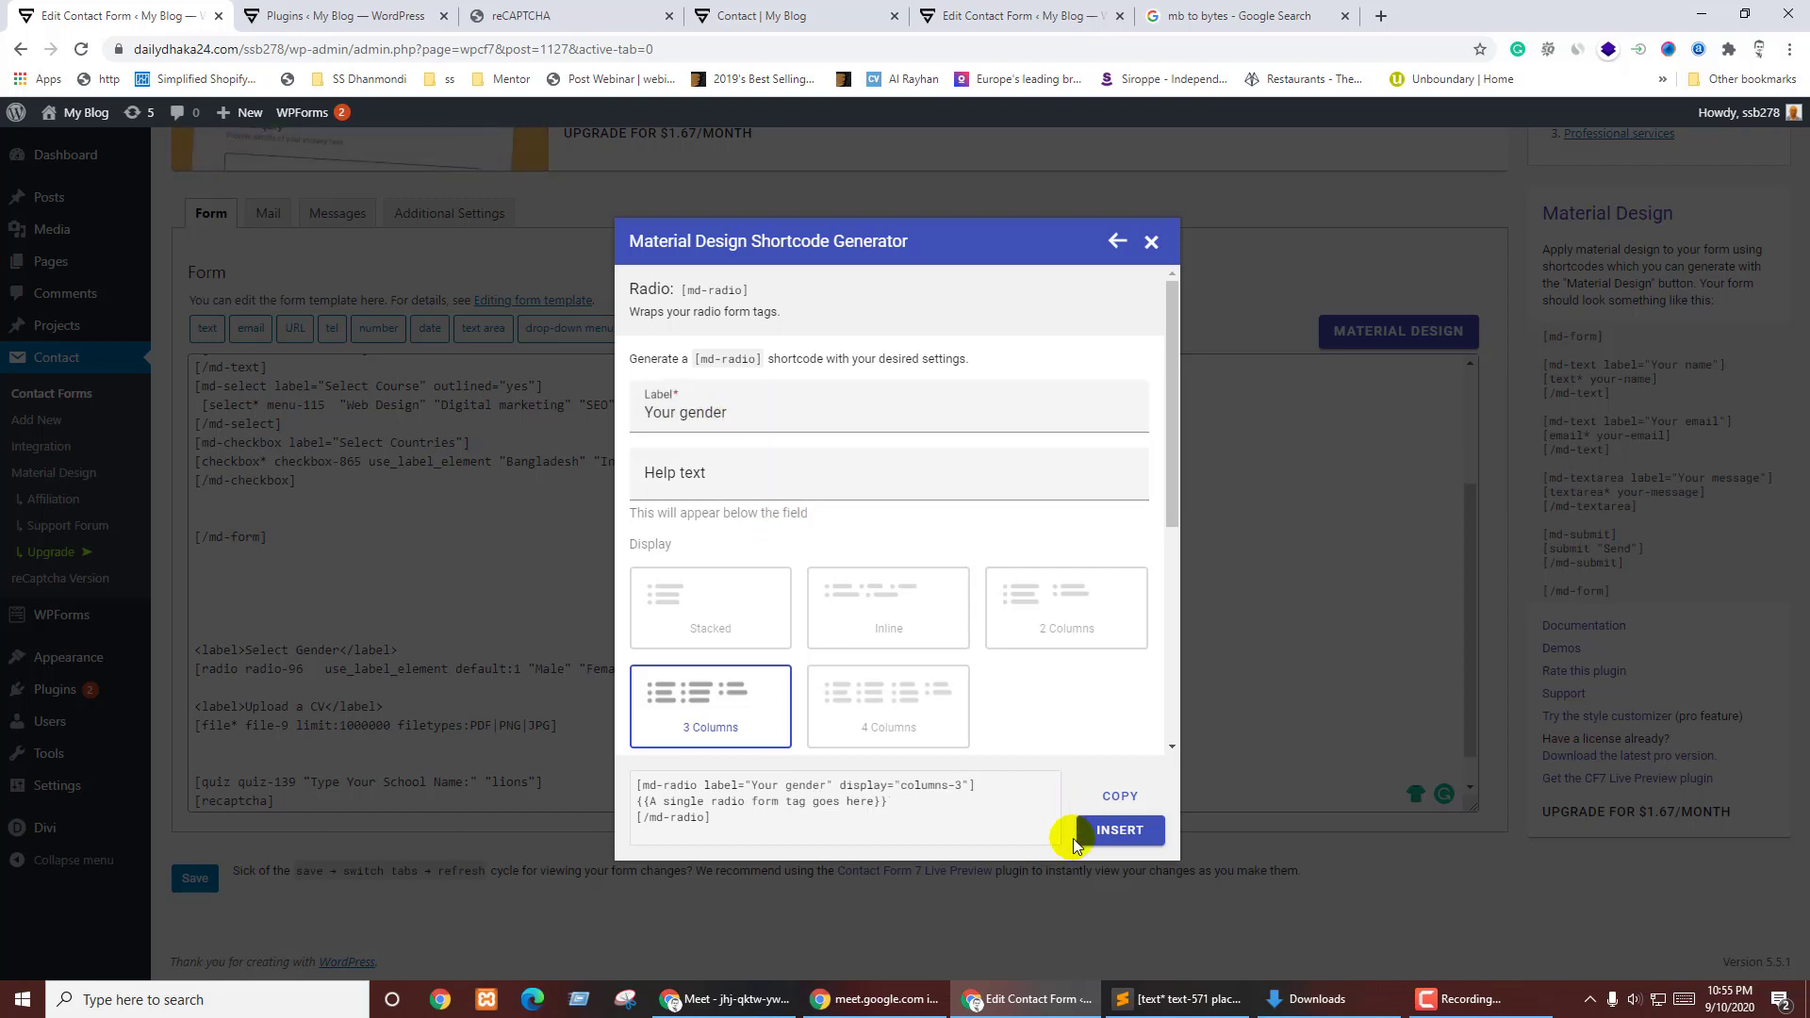
left_click(1108, 799)
- Paste the md-radio block after the checkbox block and cut the [radio radio-96] tag
left_click(343, 625)
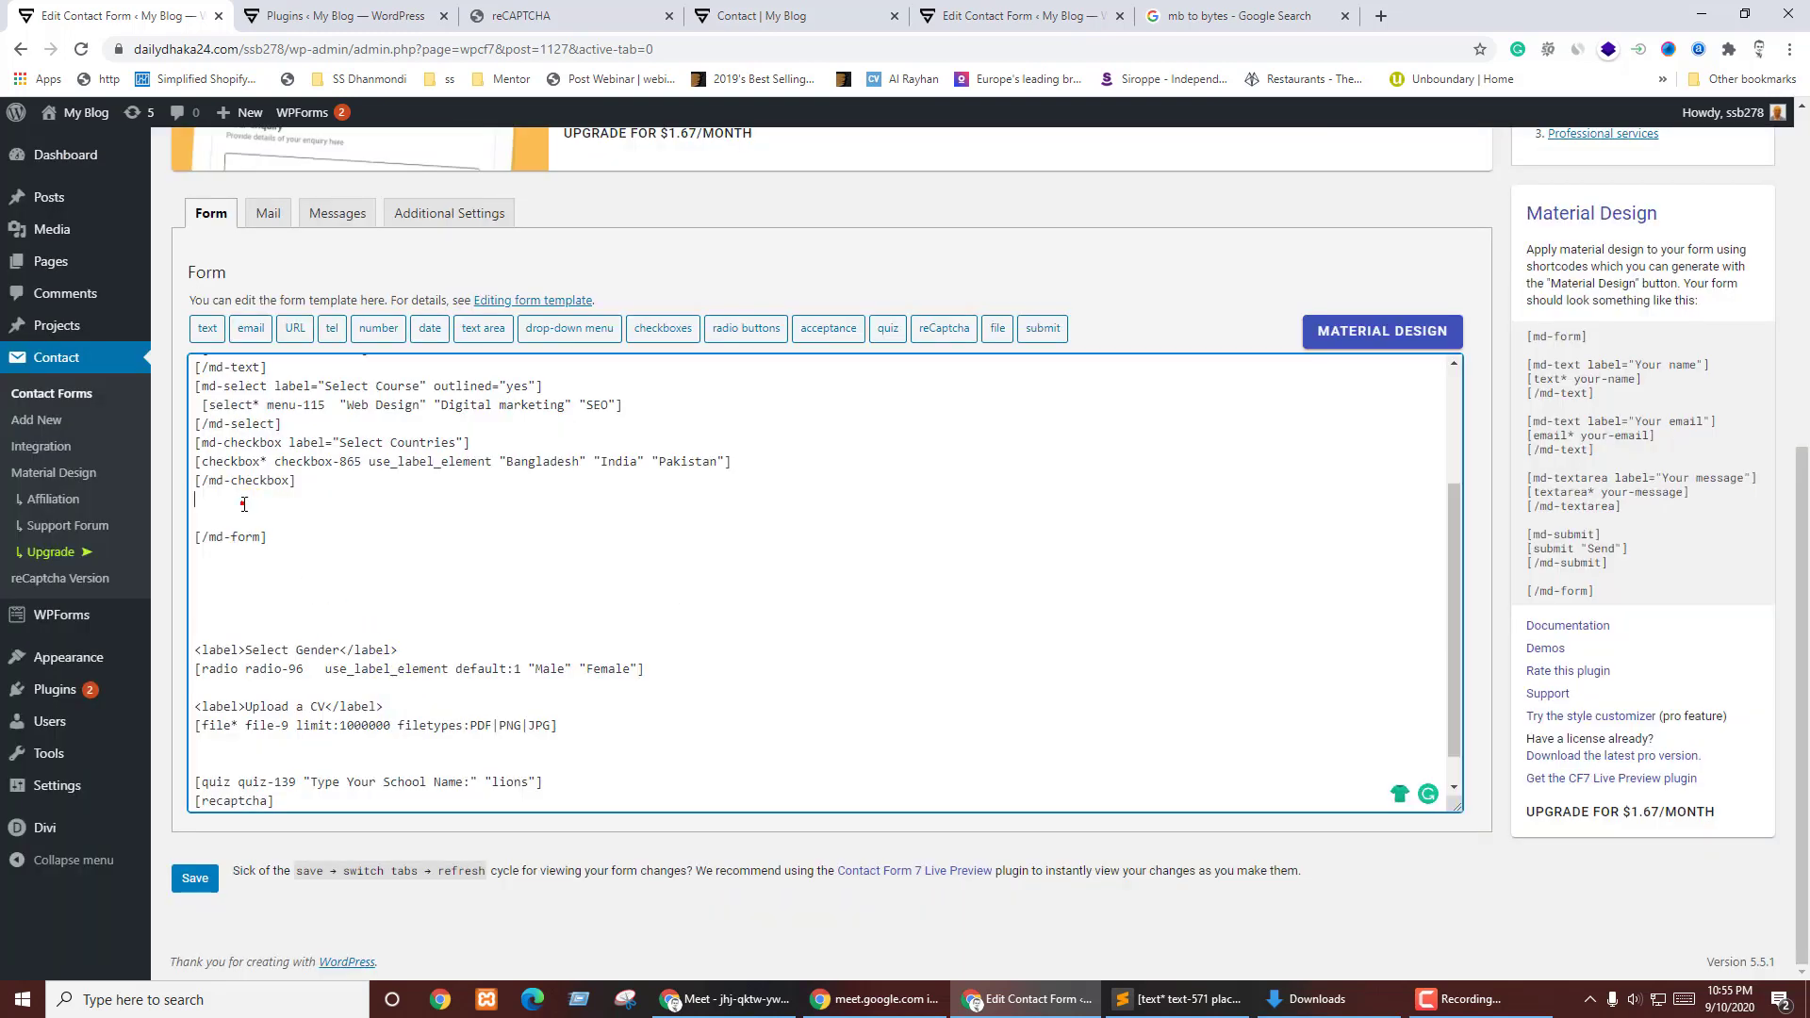
key("ctrl+v")
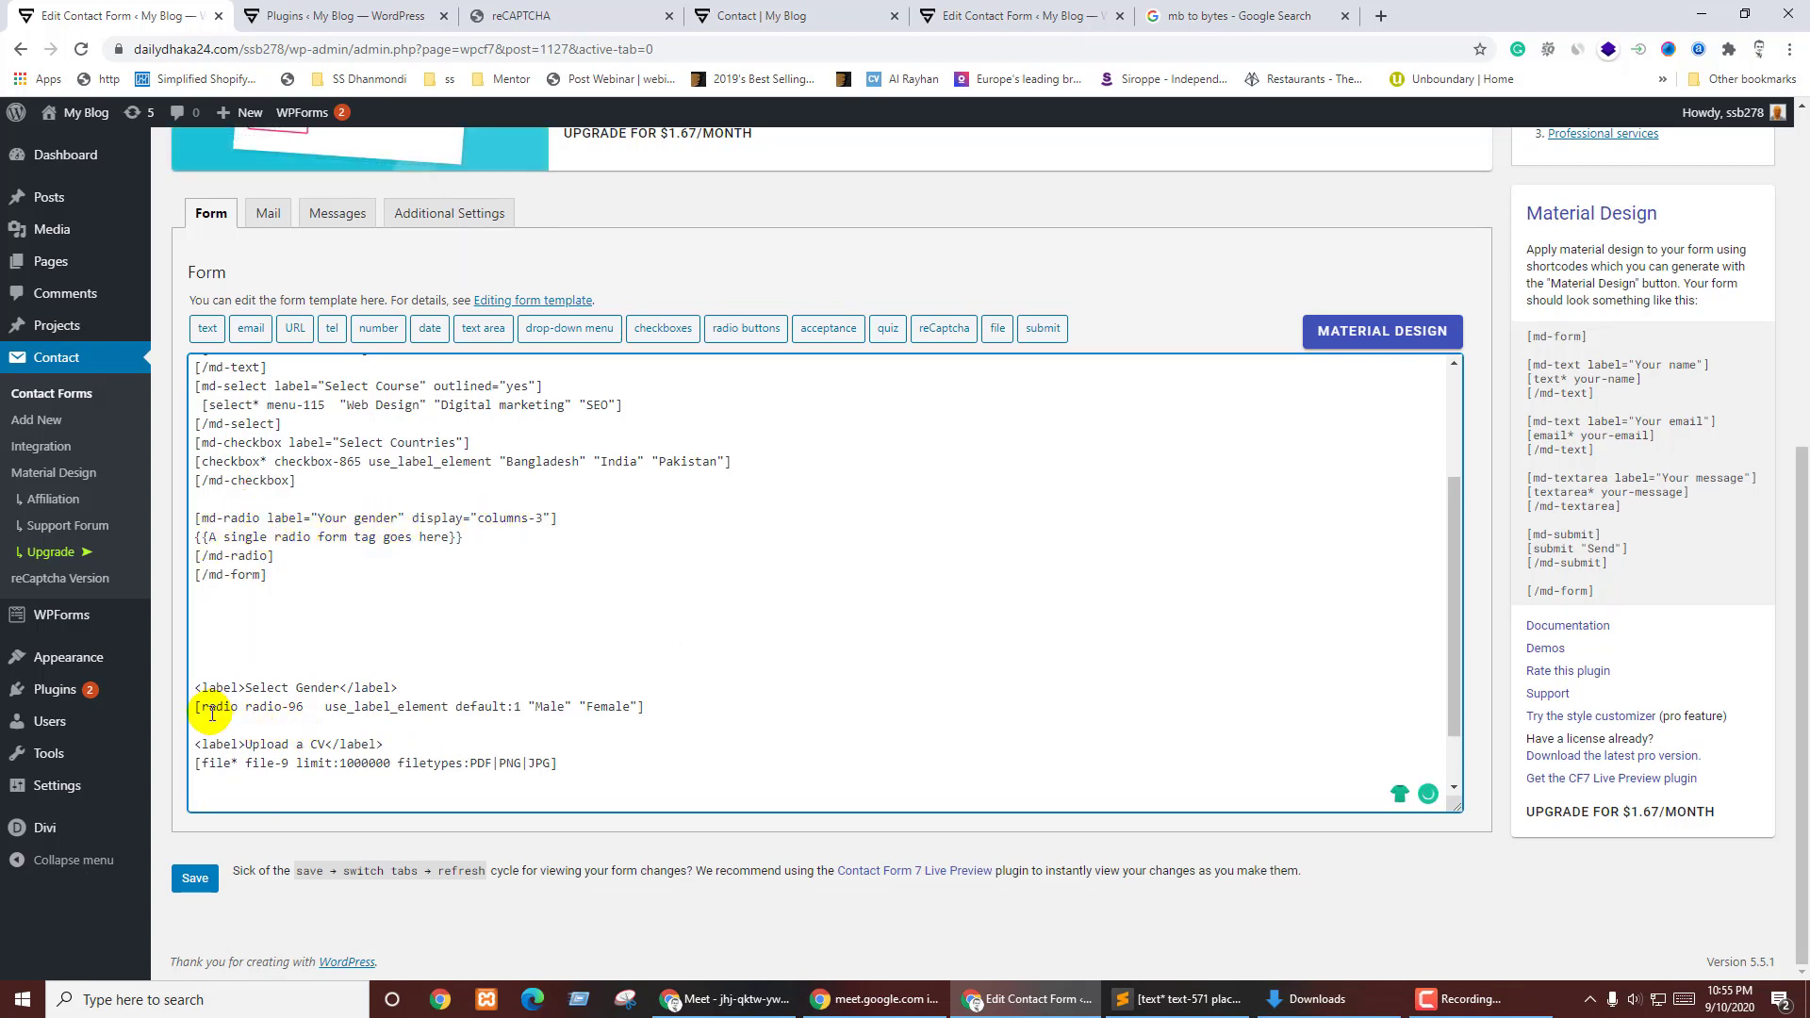
left_click_drag(195, 706, 709, 721)
key("BackSpace")
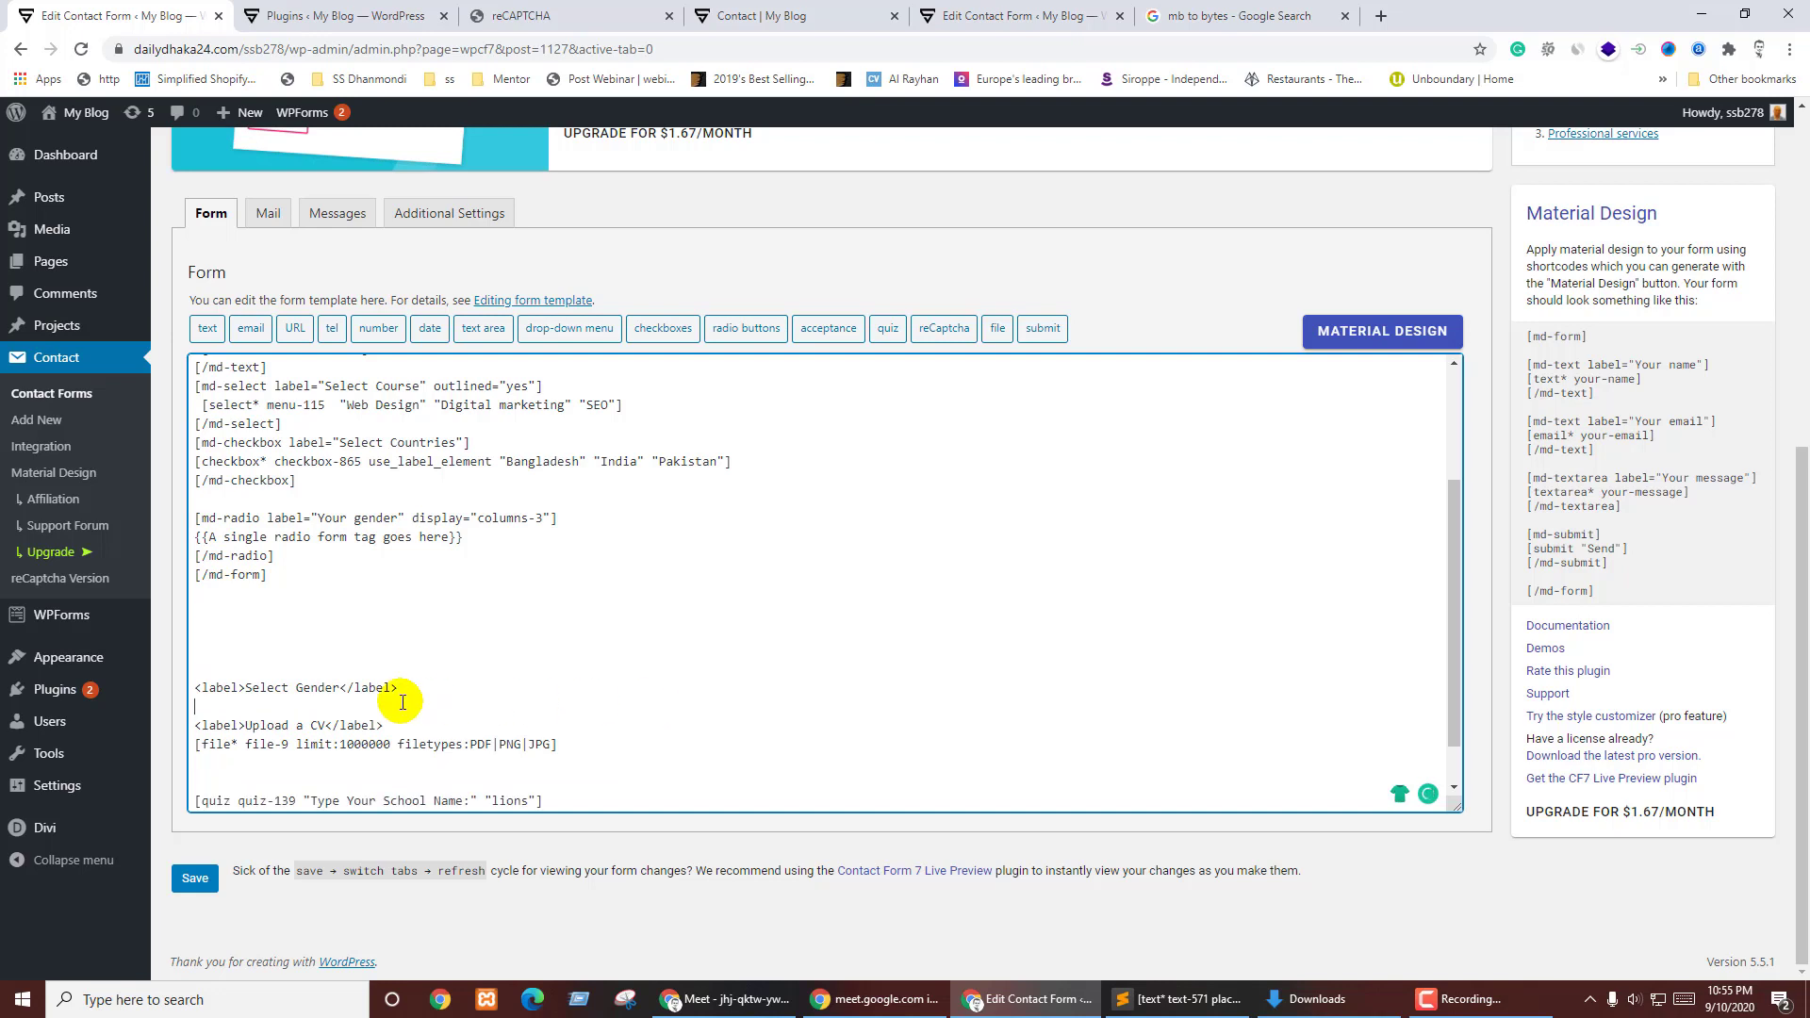
- Delete the old Select Gender label and place the gender radio tag inside md-radio
left_click_drag(400, 689, 195, 689)
key("BackSpace")
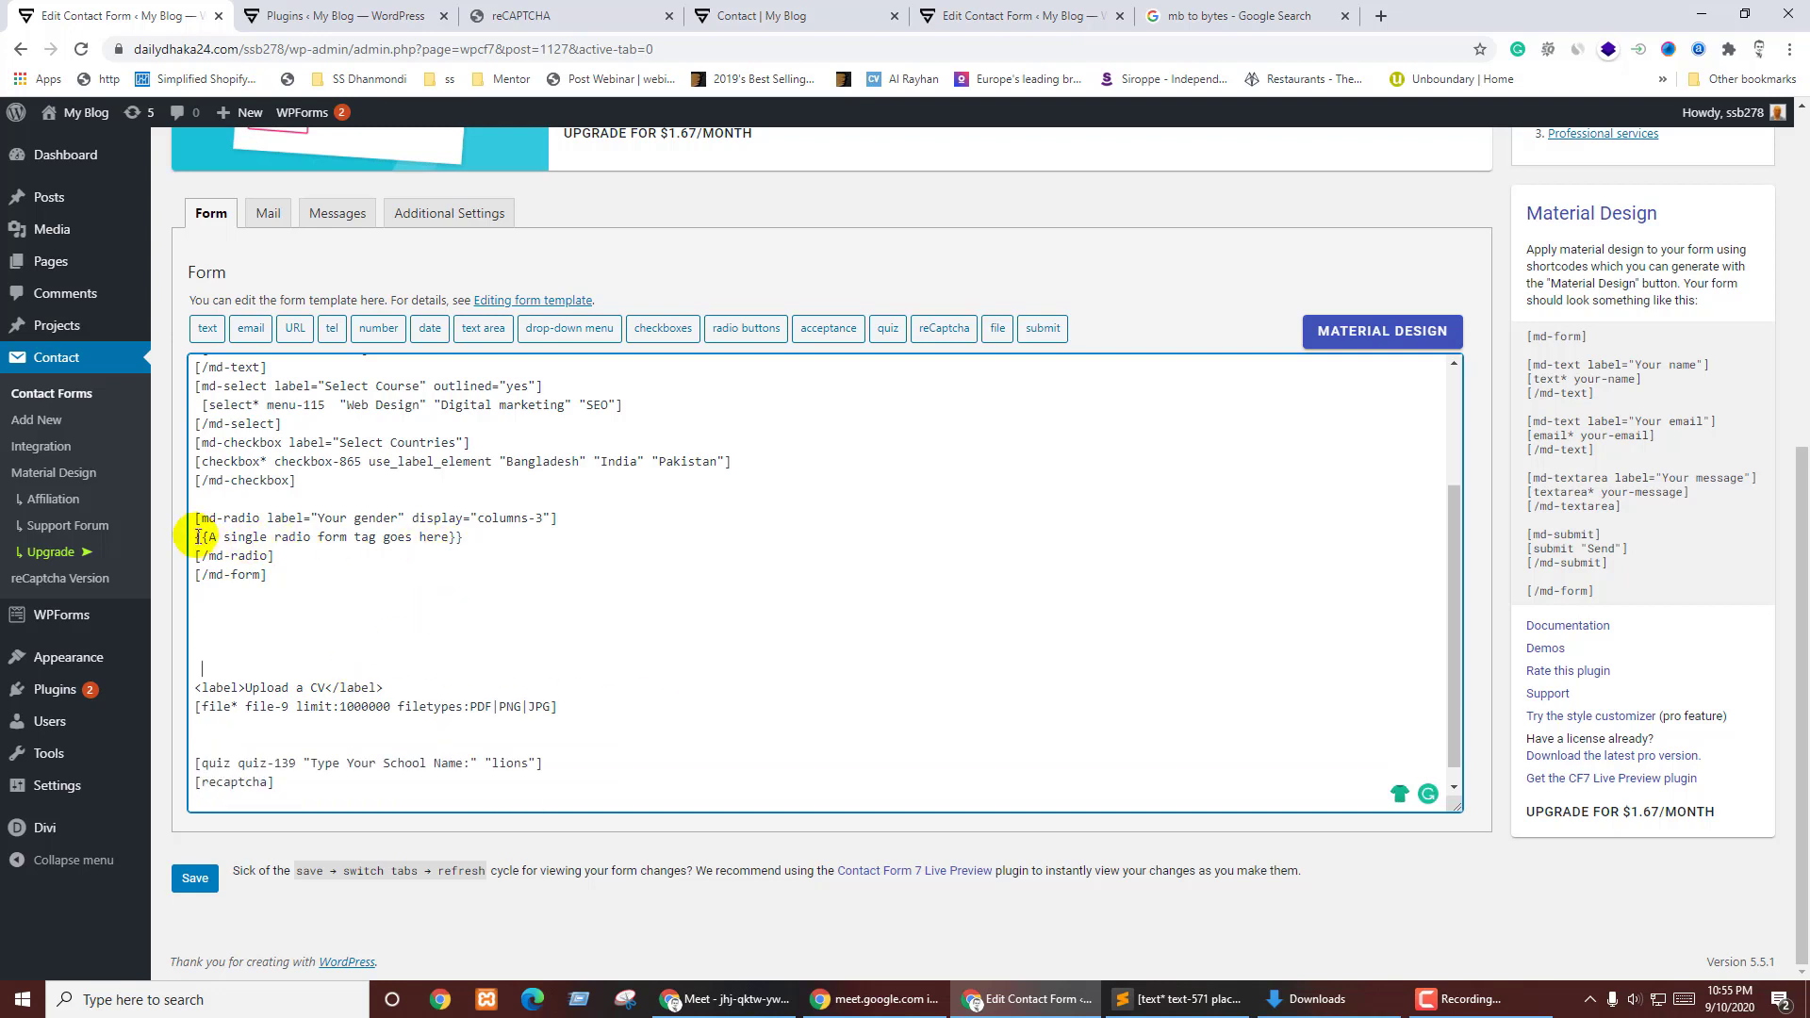
left_click_drag(198, 537, 477, 537)
key("ctrl+v")
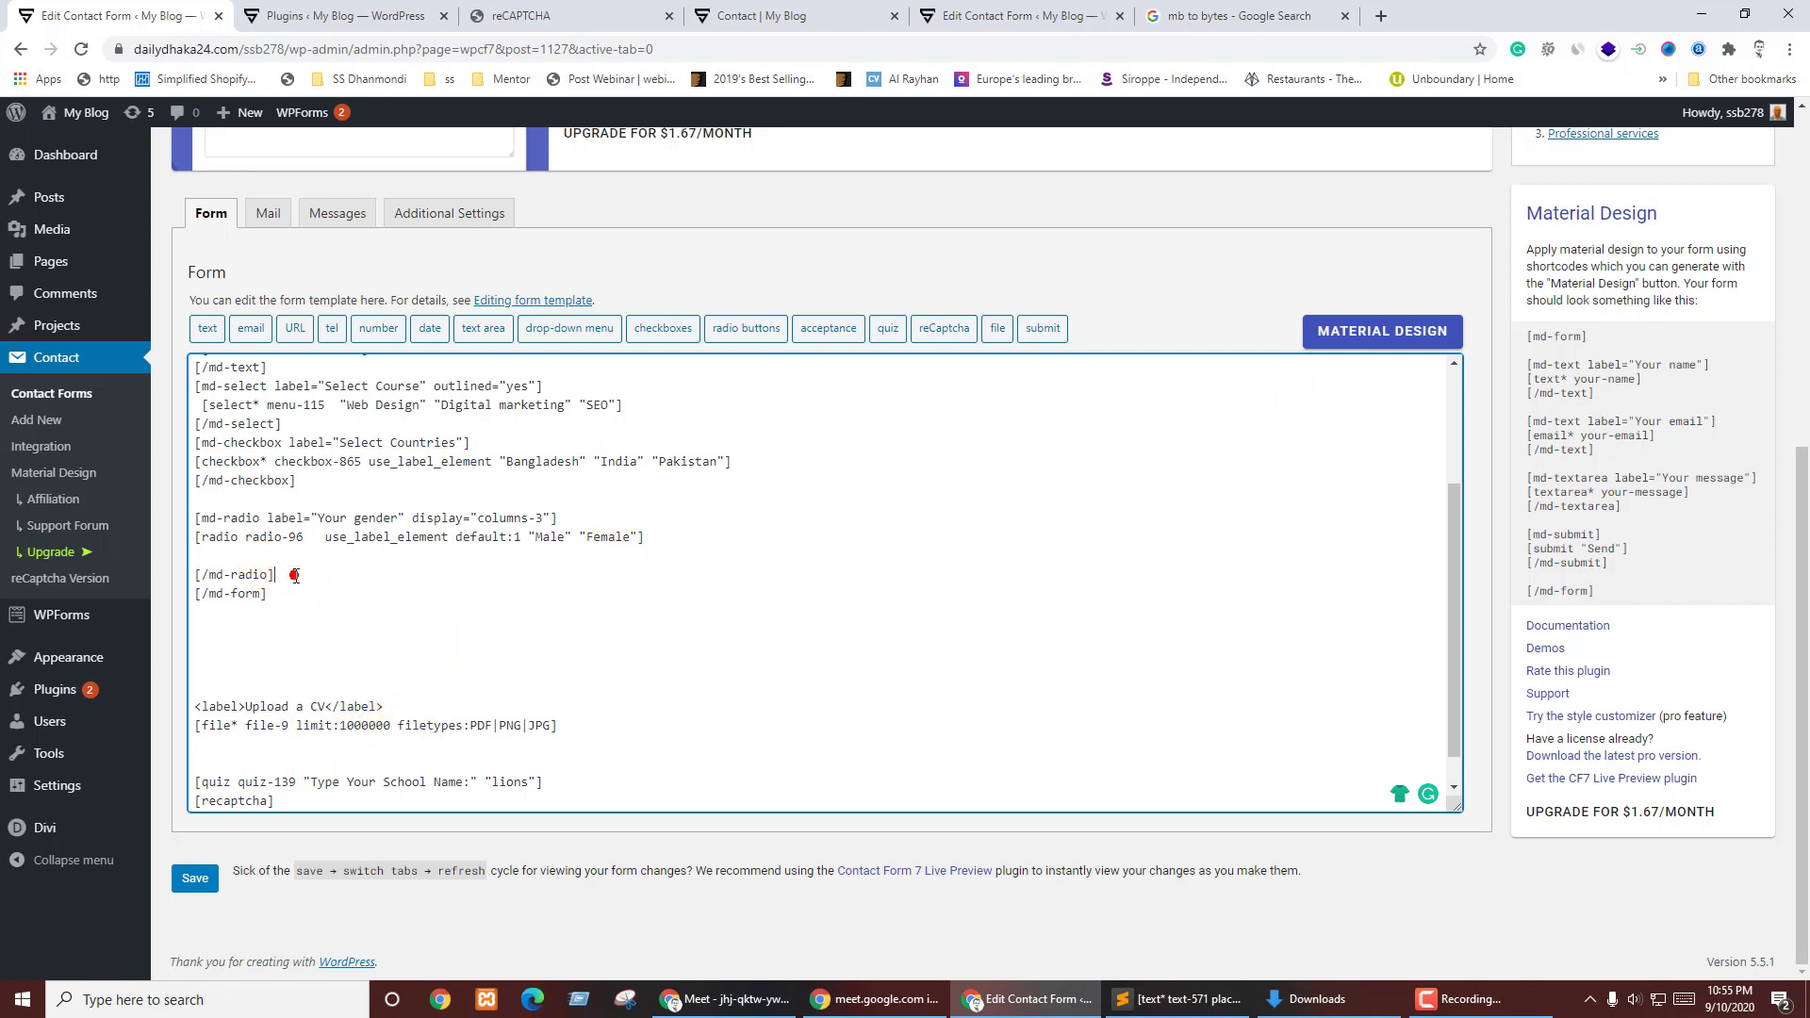
key("Return")
key("Return")
left_click(1348, 335)
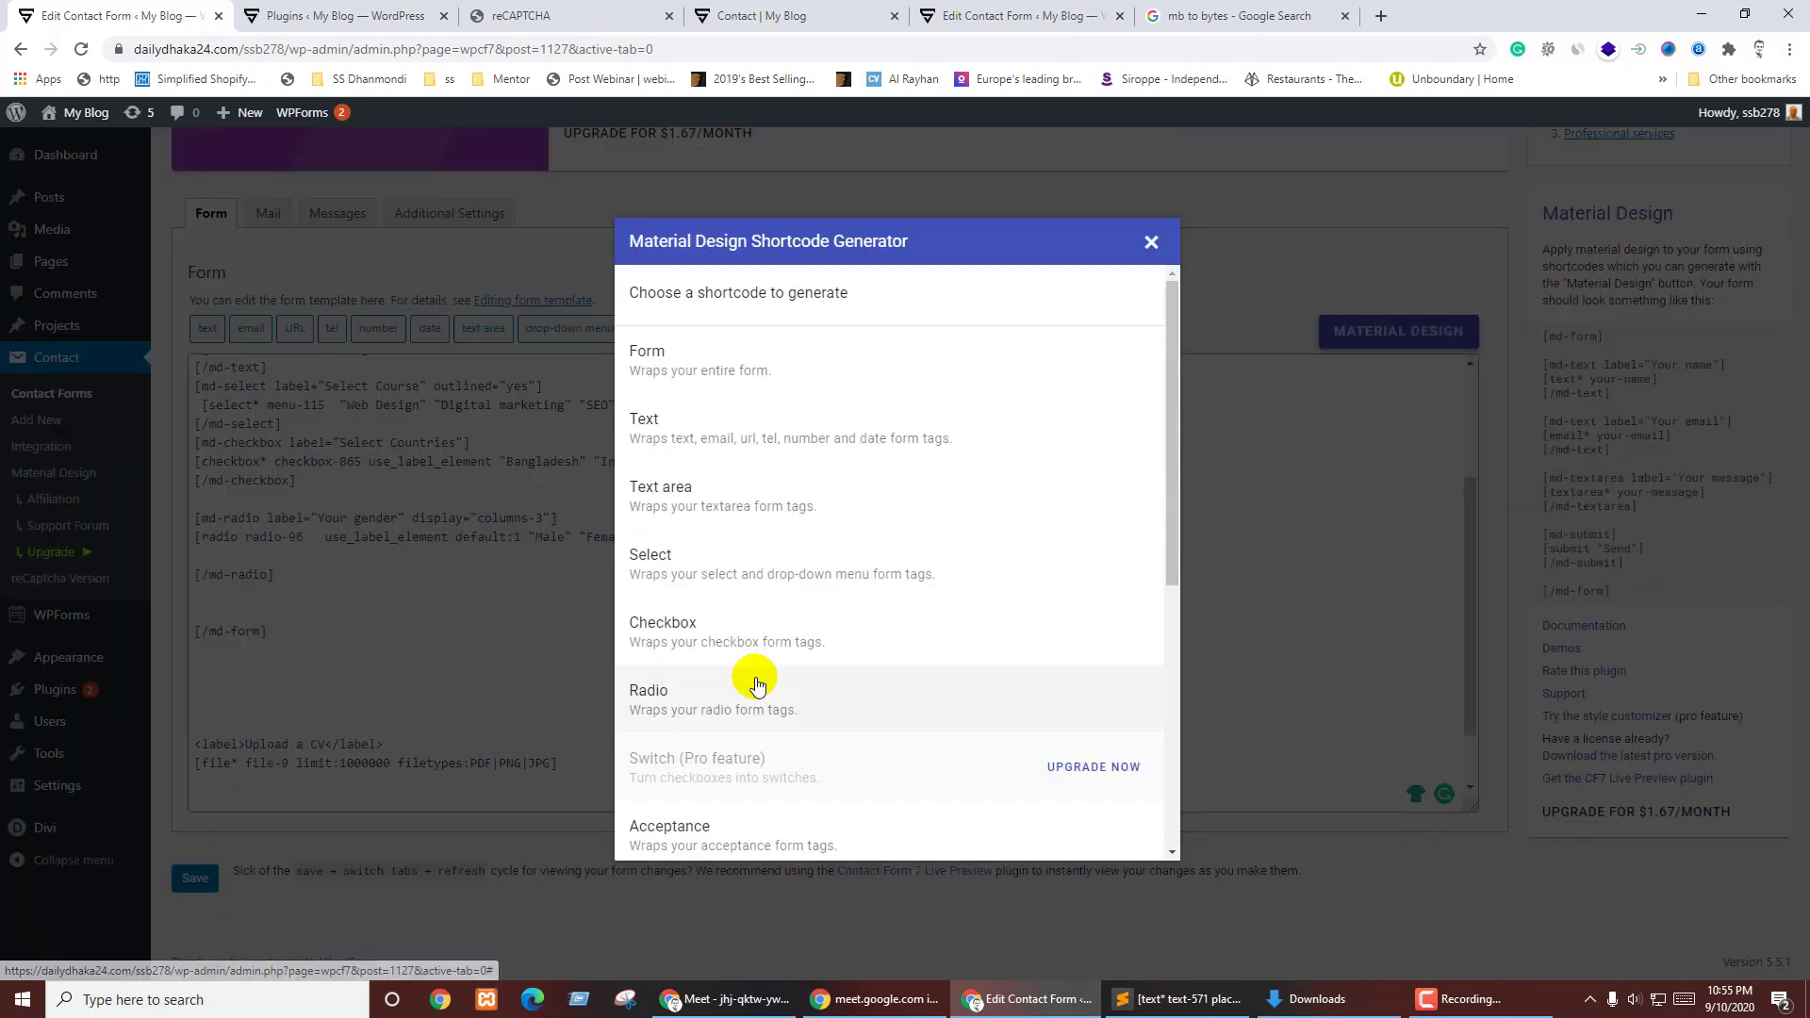
- Generate an md-file shortcode labelled 'Upload a CV', reviewing its text settings, and copy it
scroll(757, 685, "down", 4)
left_click(711, 521)
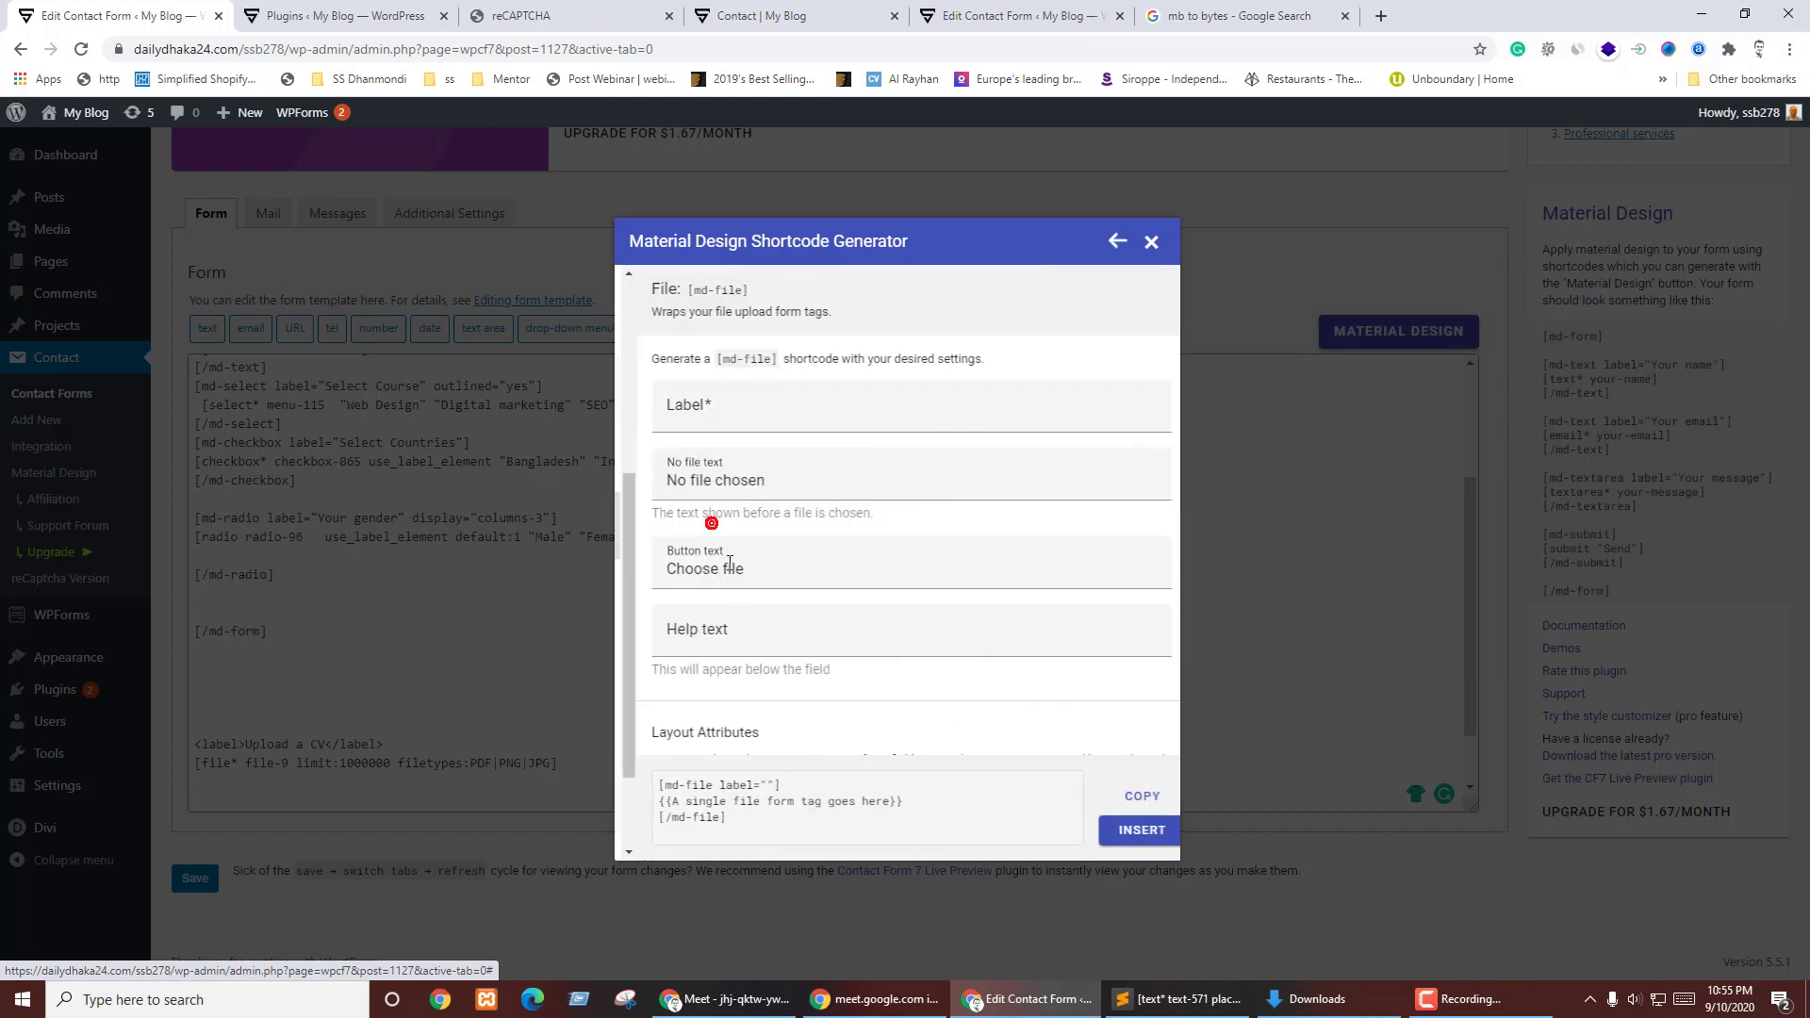
left_click(766, 407)
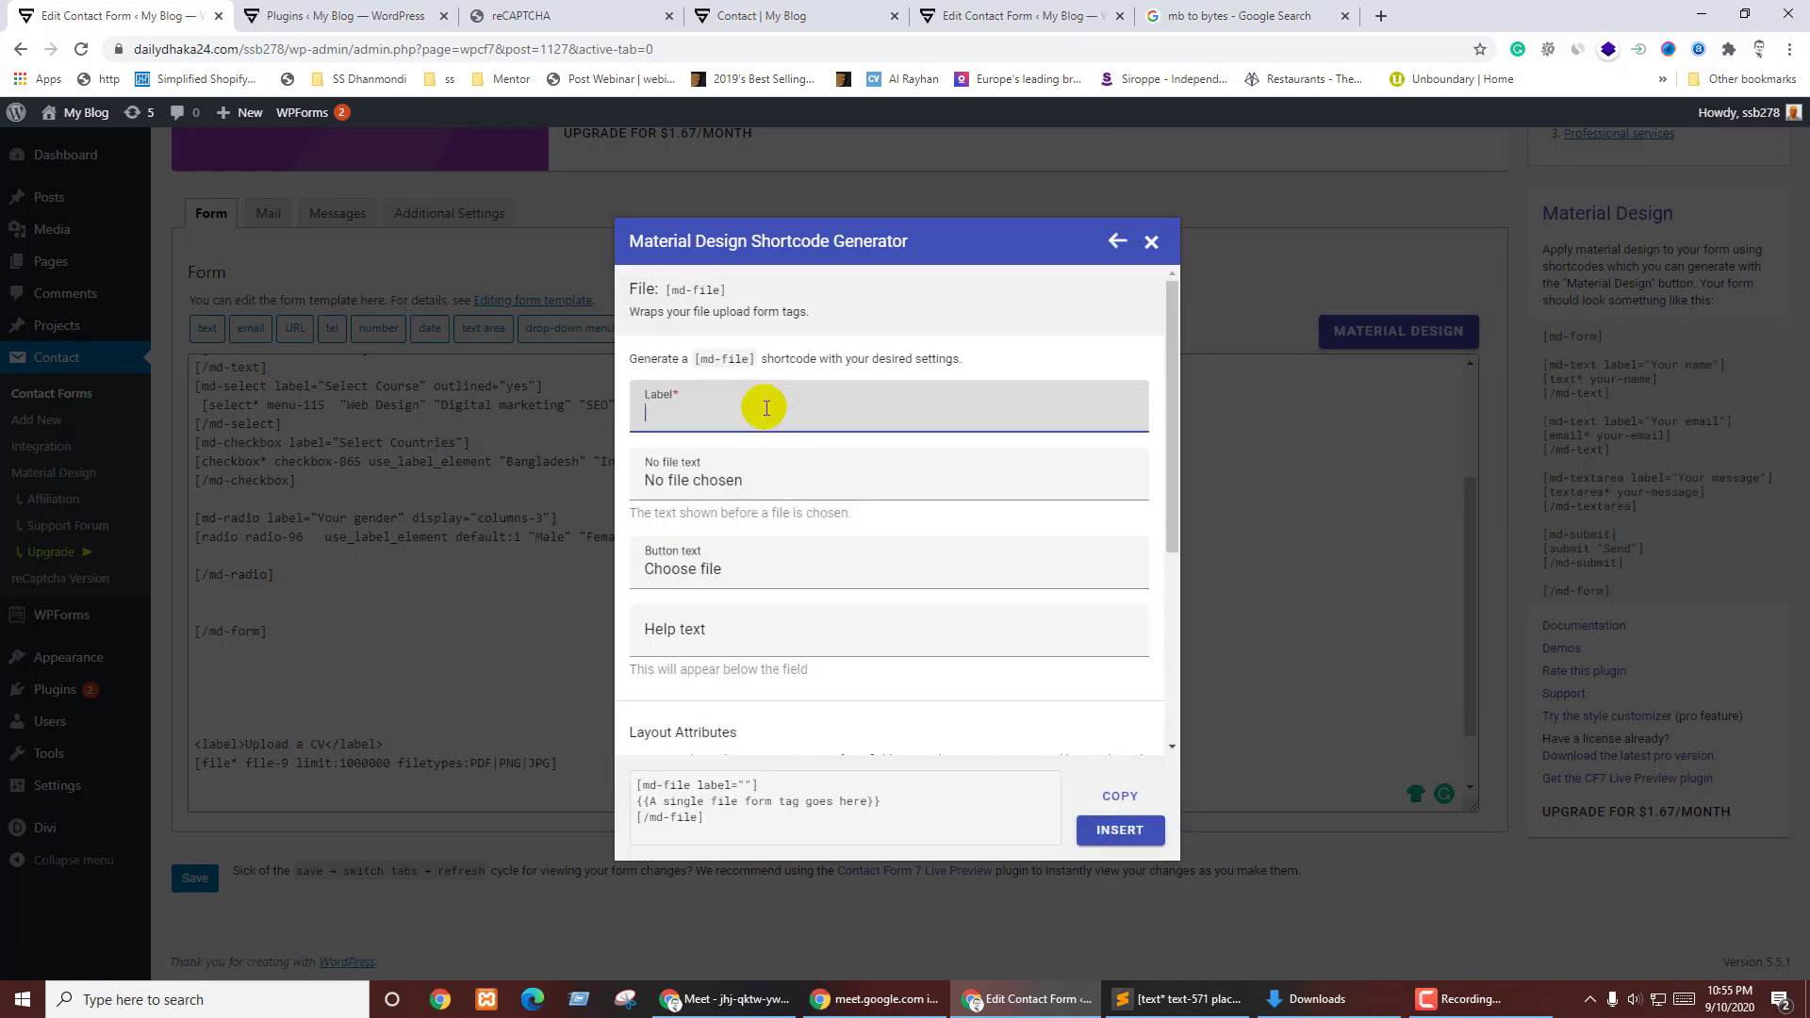
type("Upload a CV")
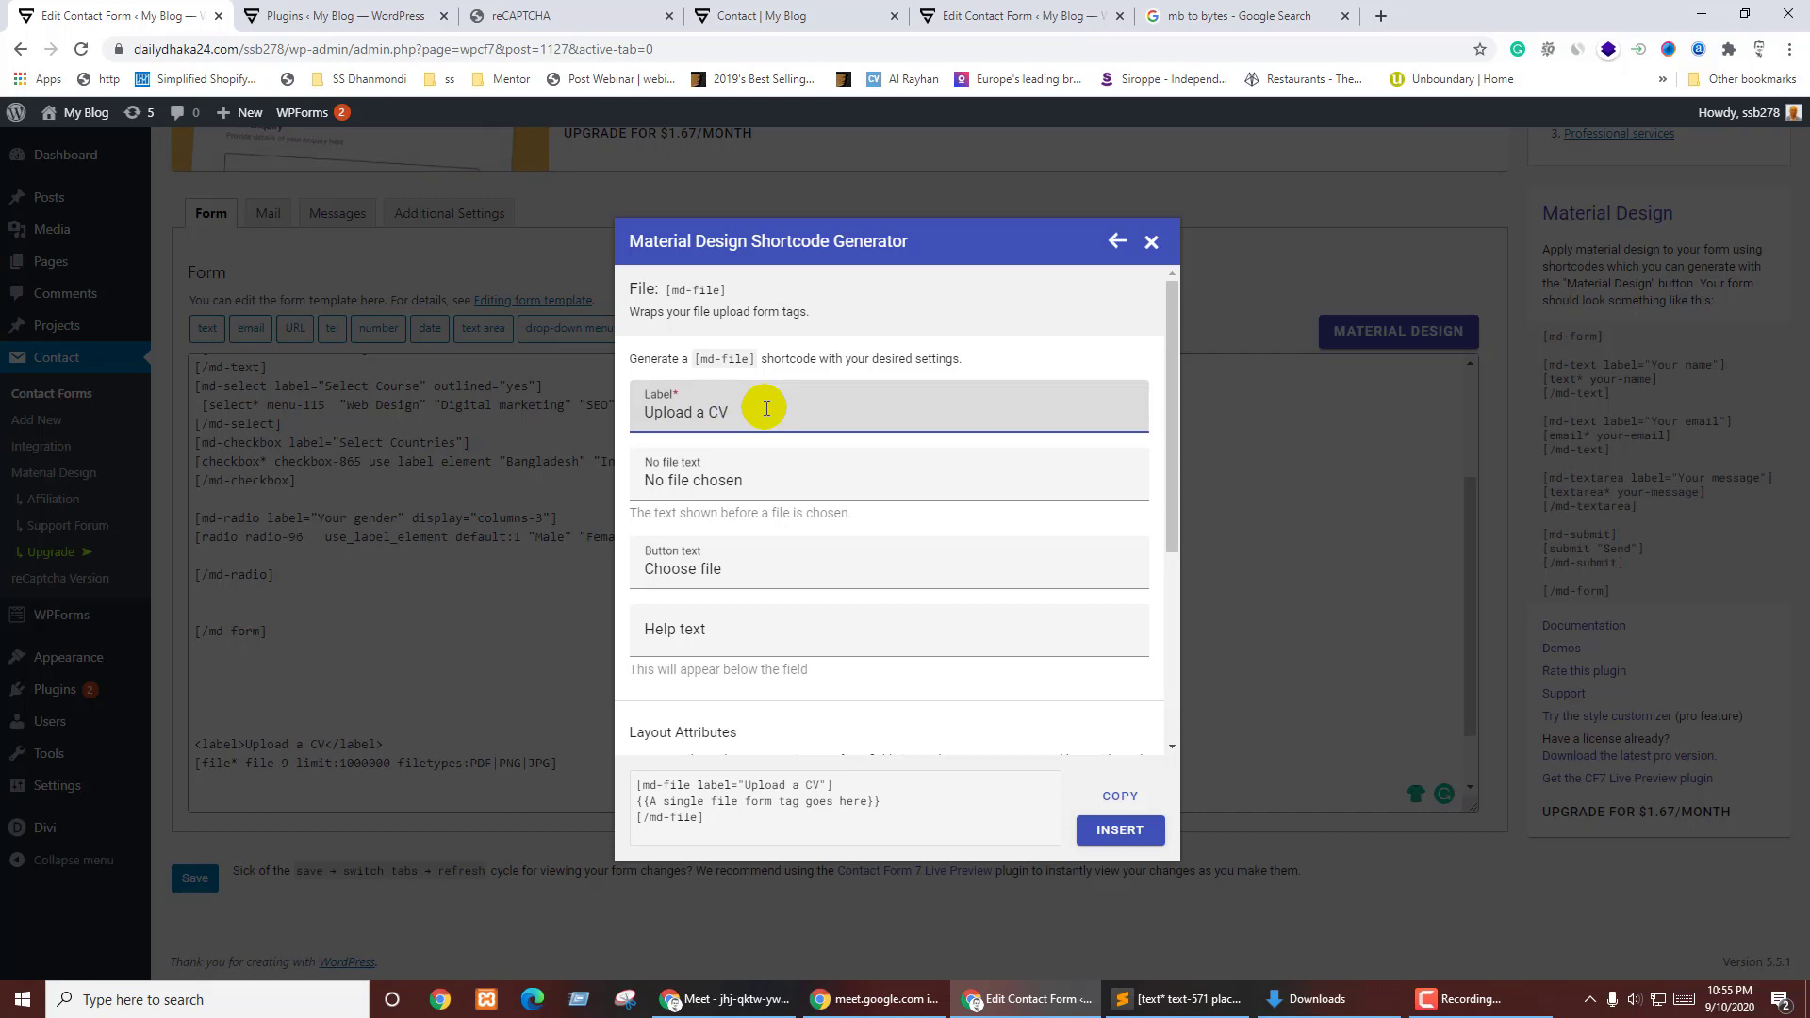
left_click(727, 482)
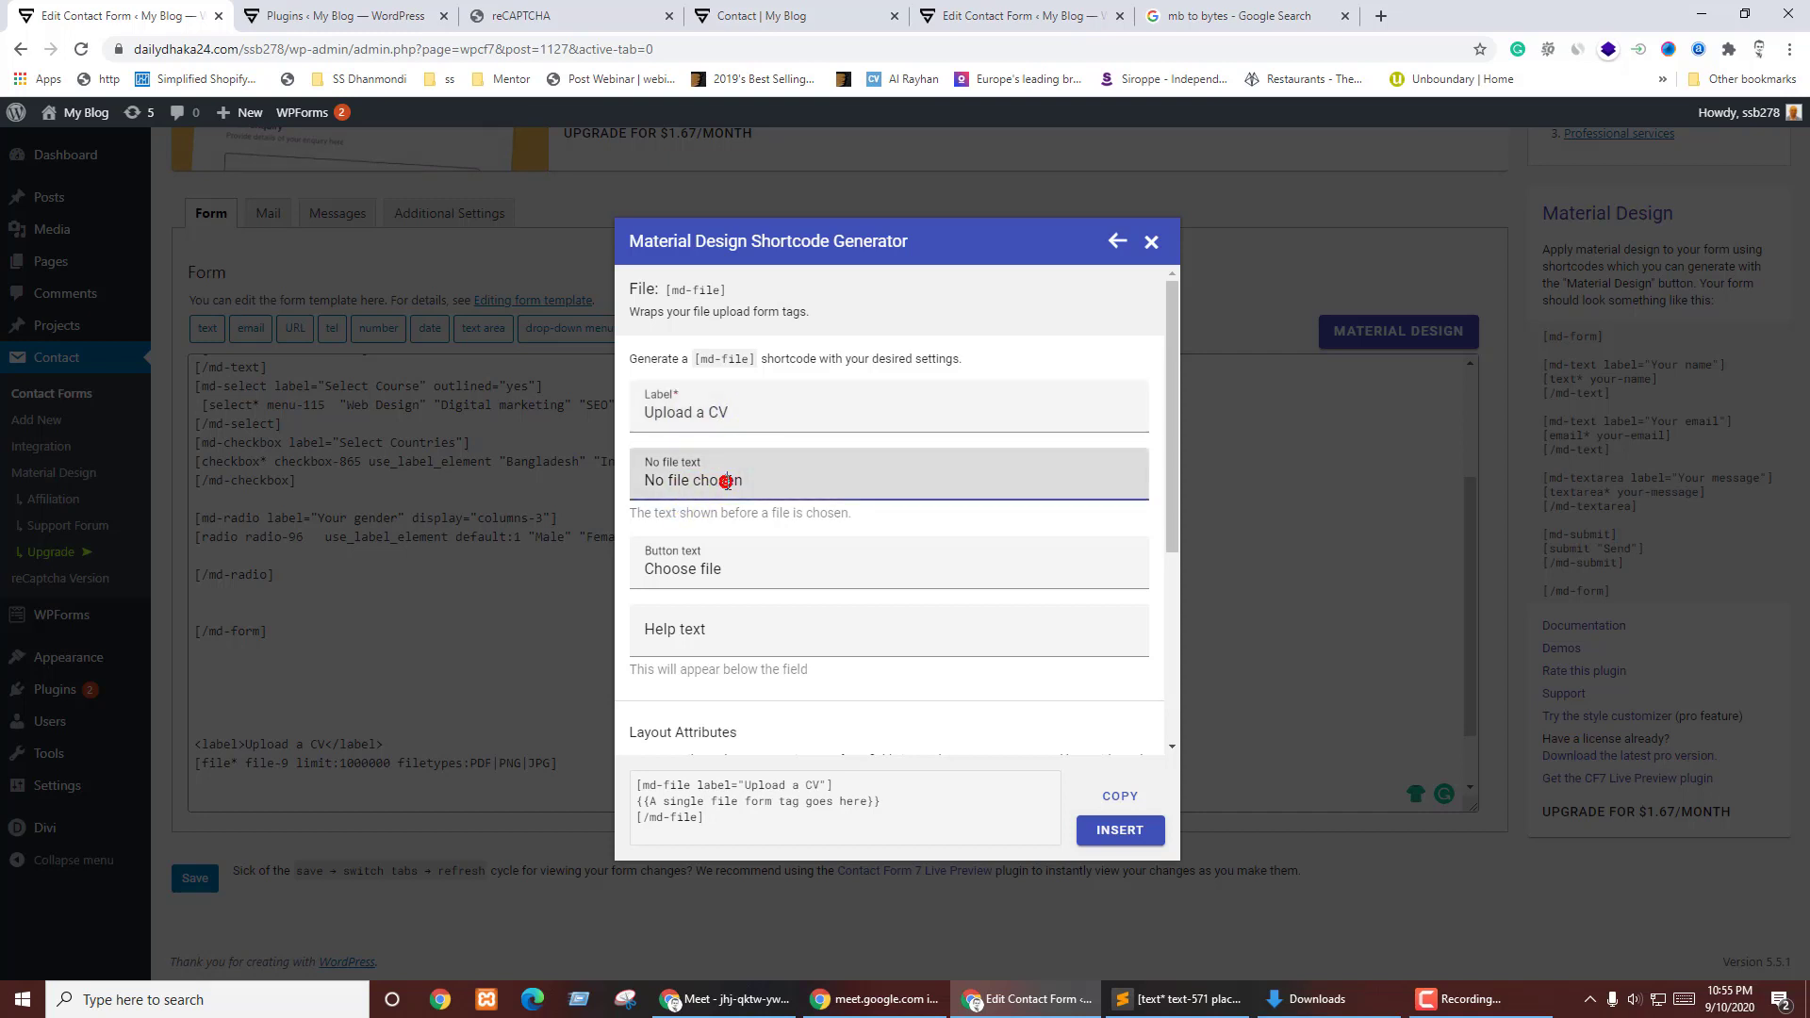
left_click(717, 490)
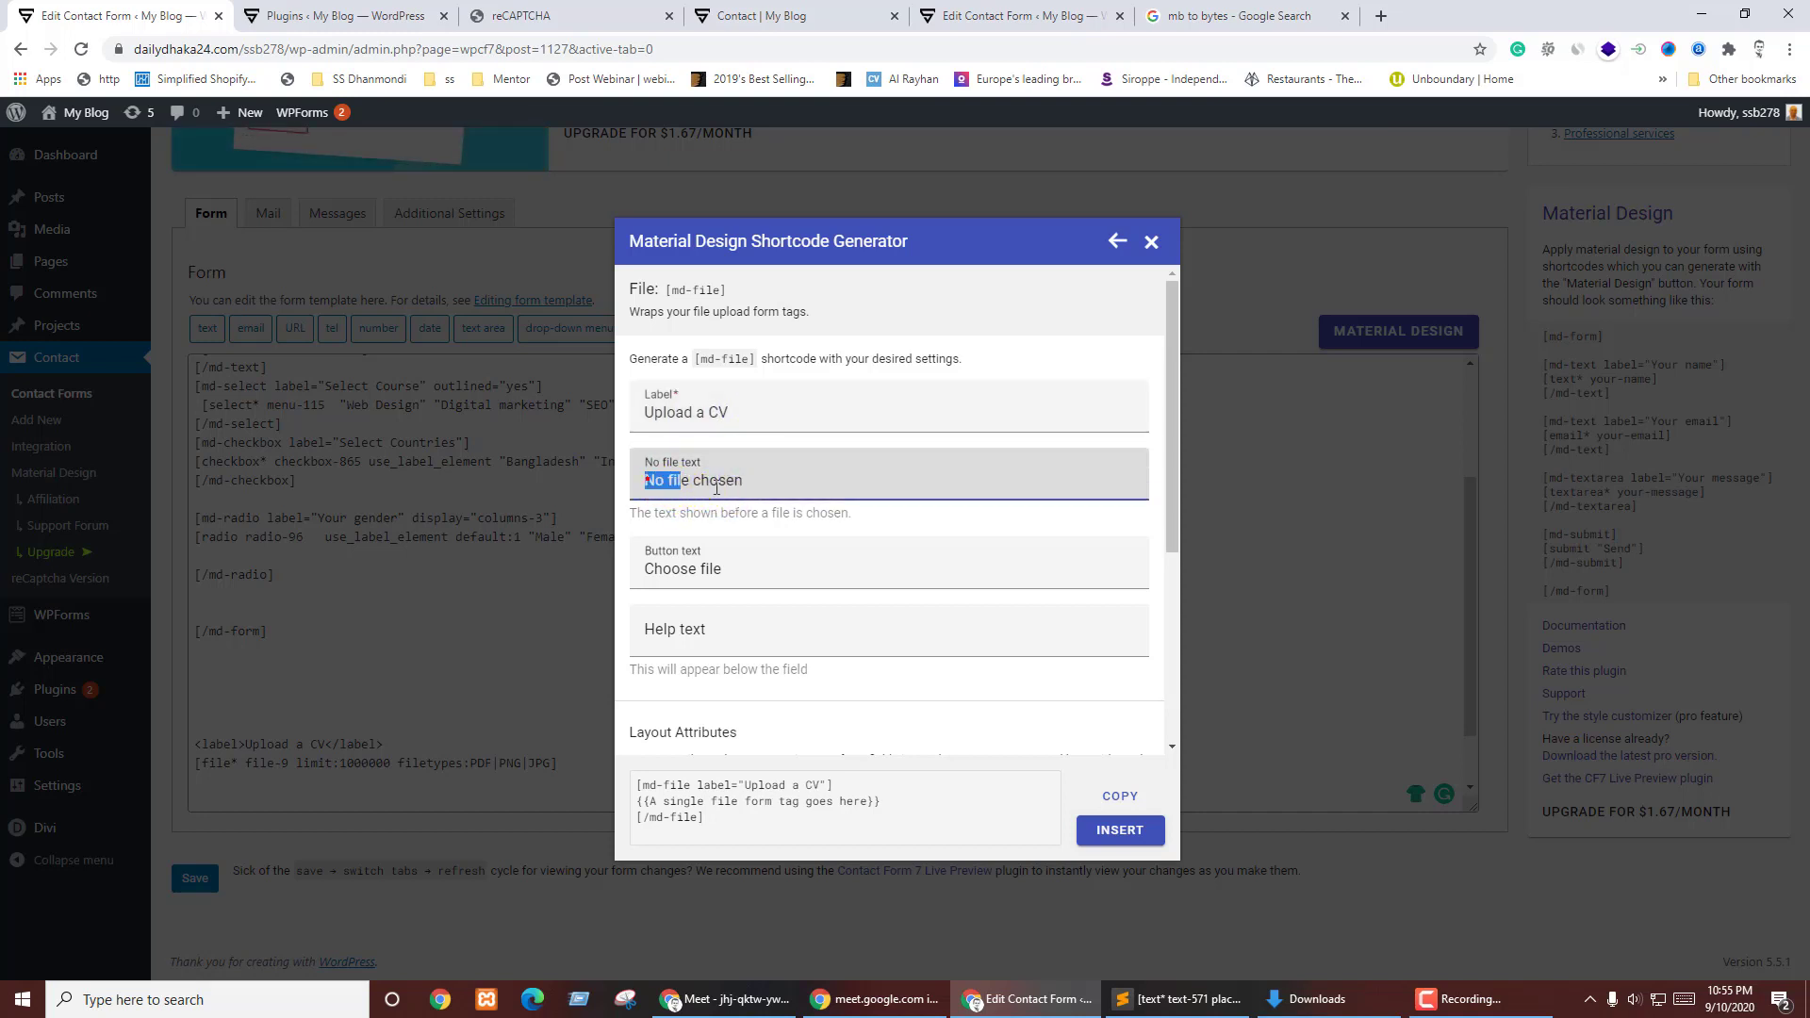
left_click(752, 528)
left_click(750, 481)
left_click(736, 517)
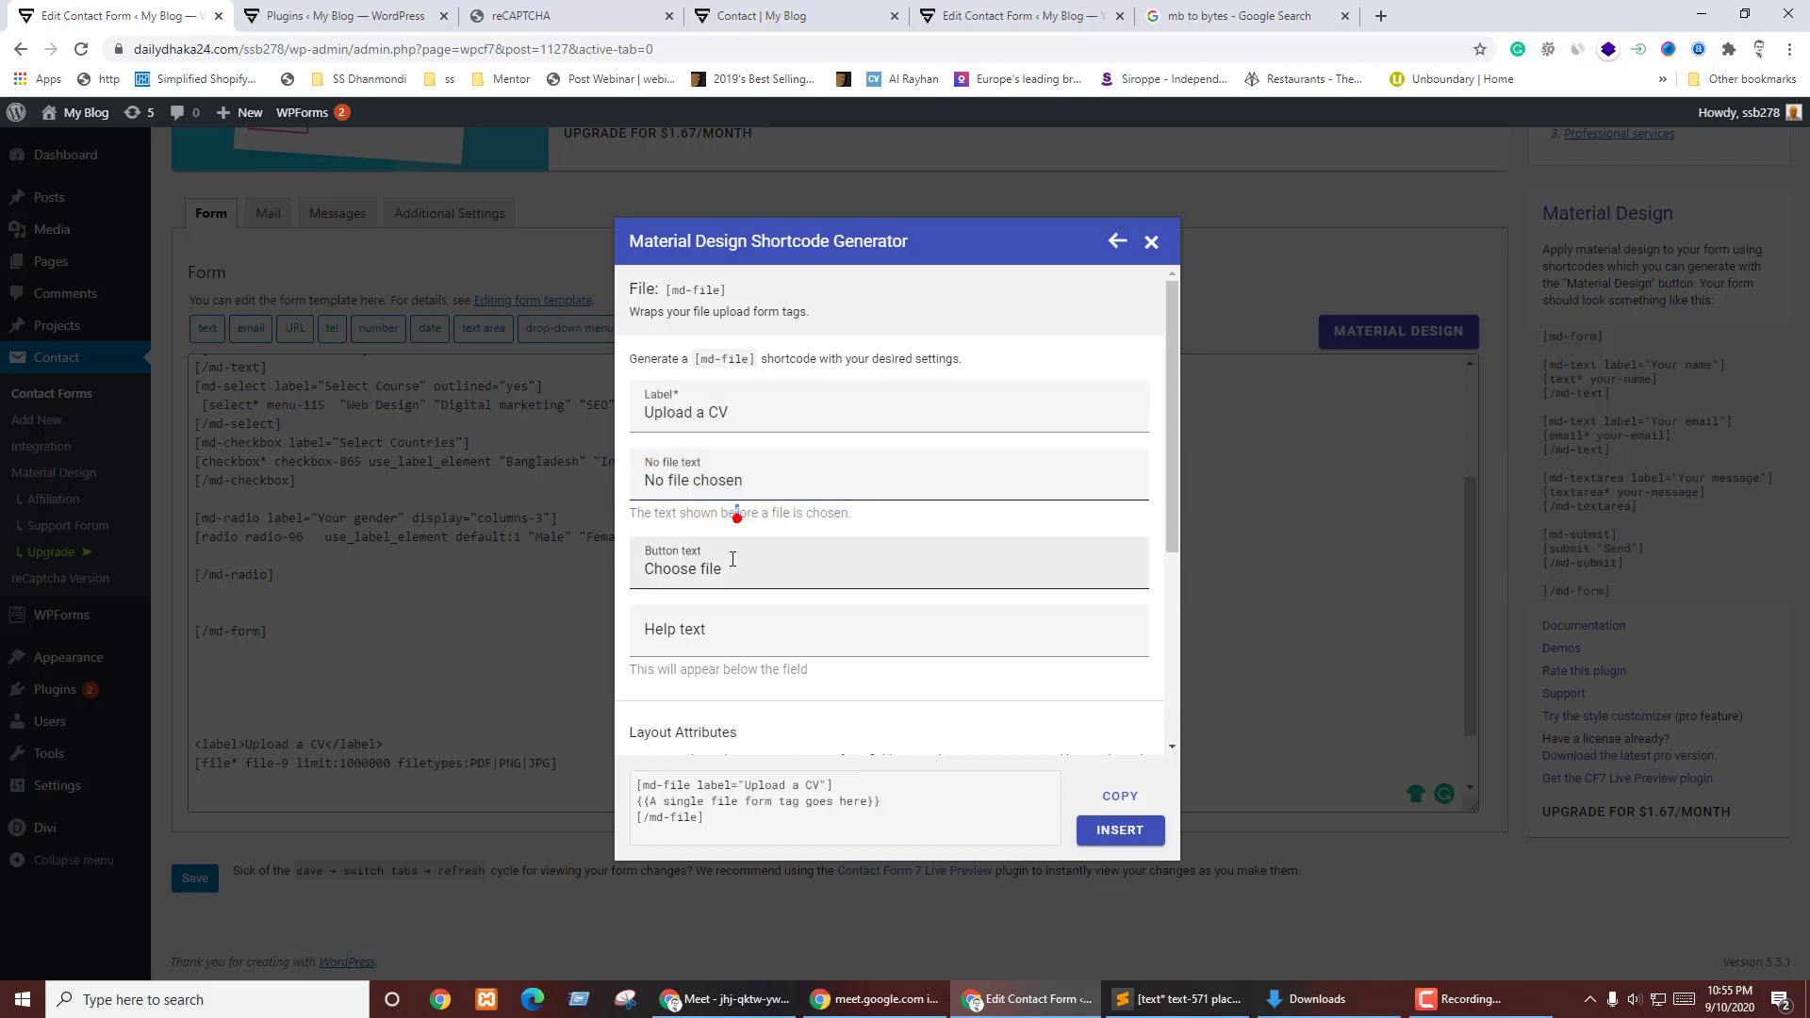
left_click(700, 565)
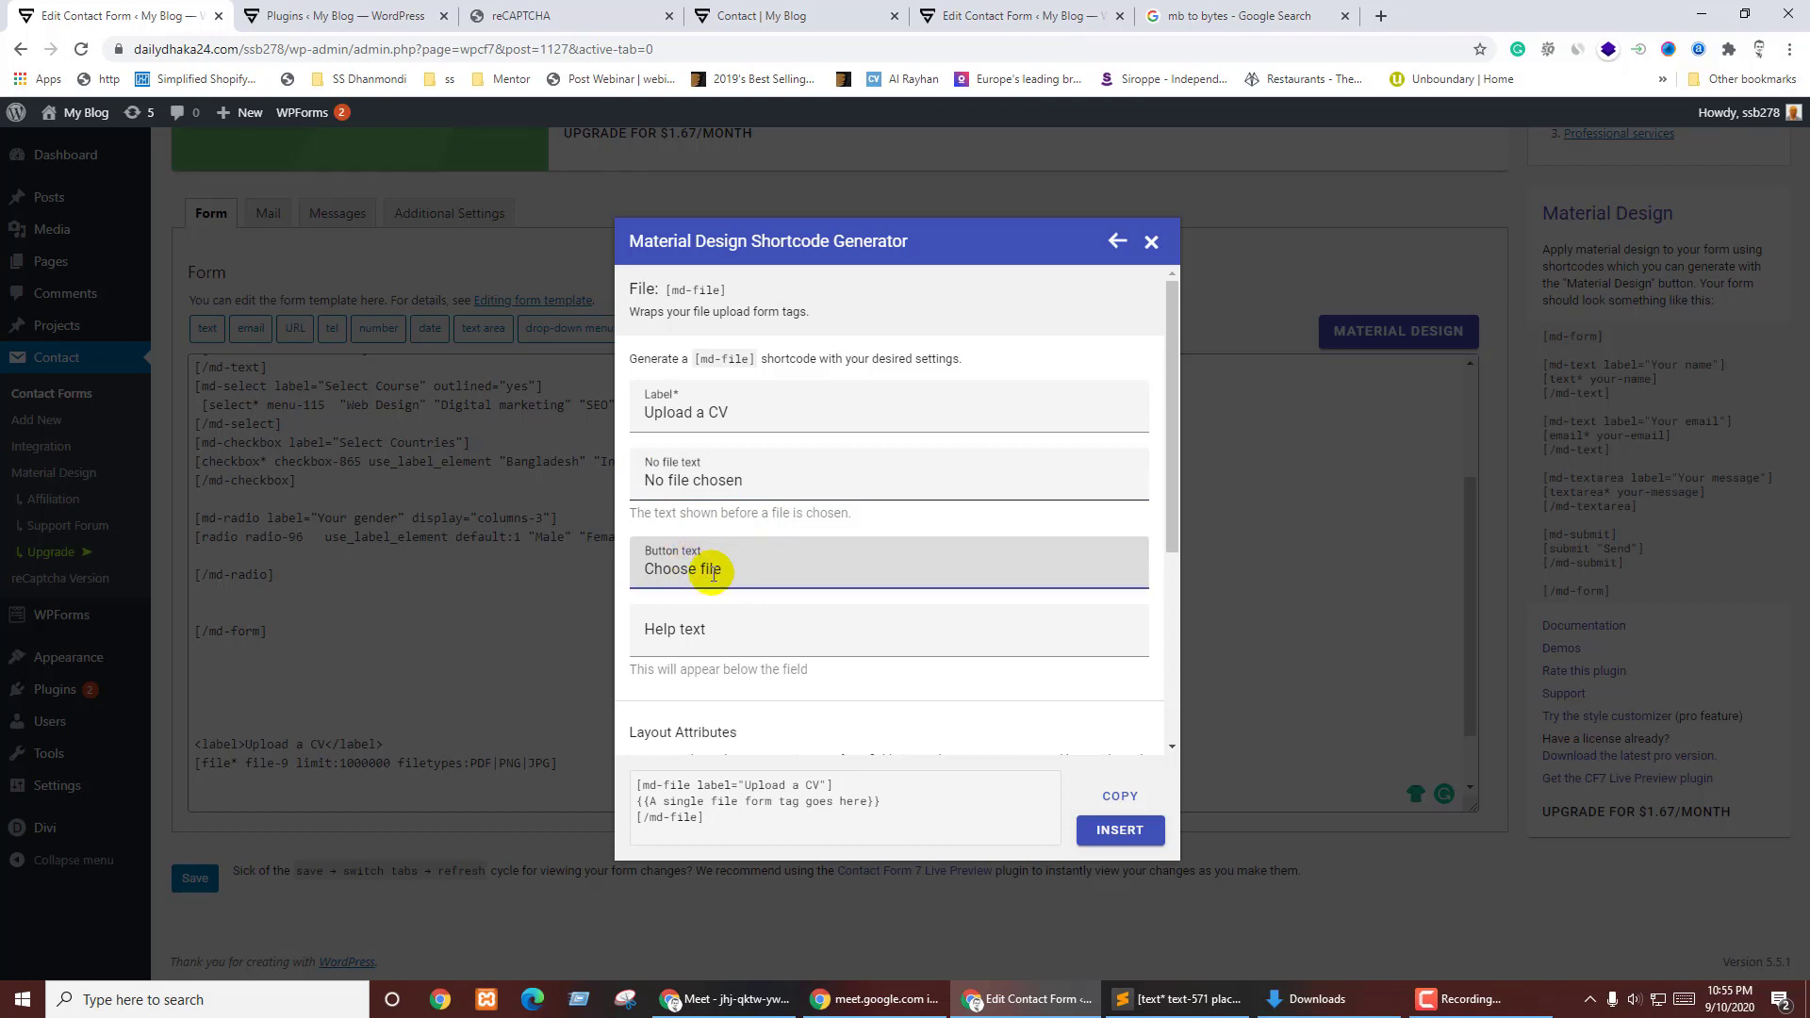
left_click(764, 623)
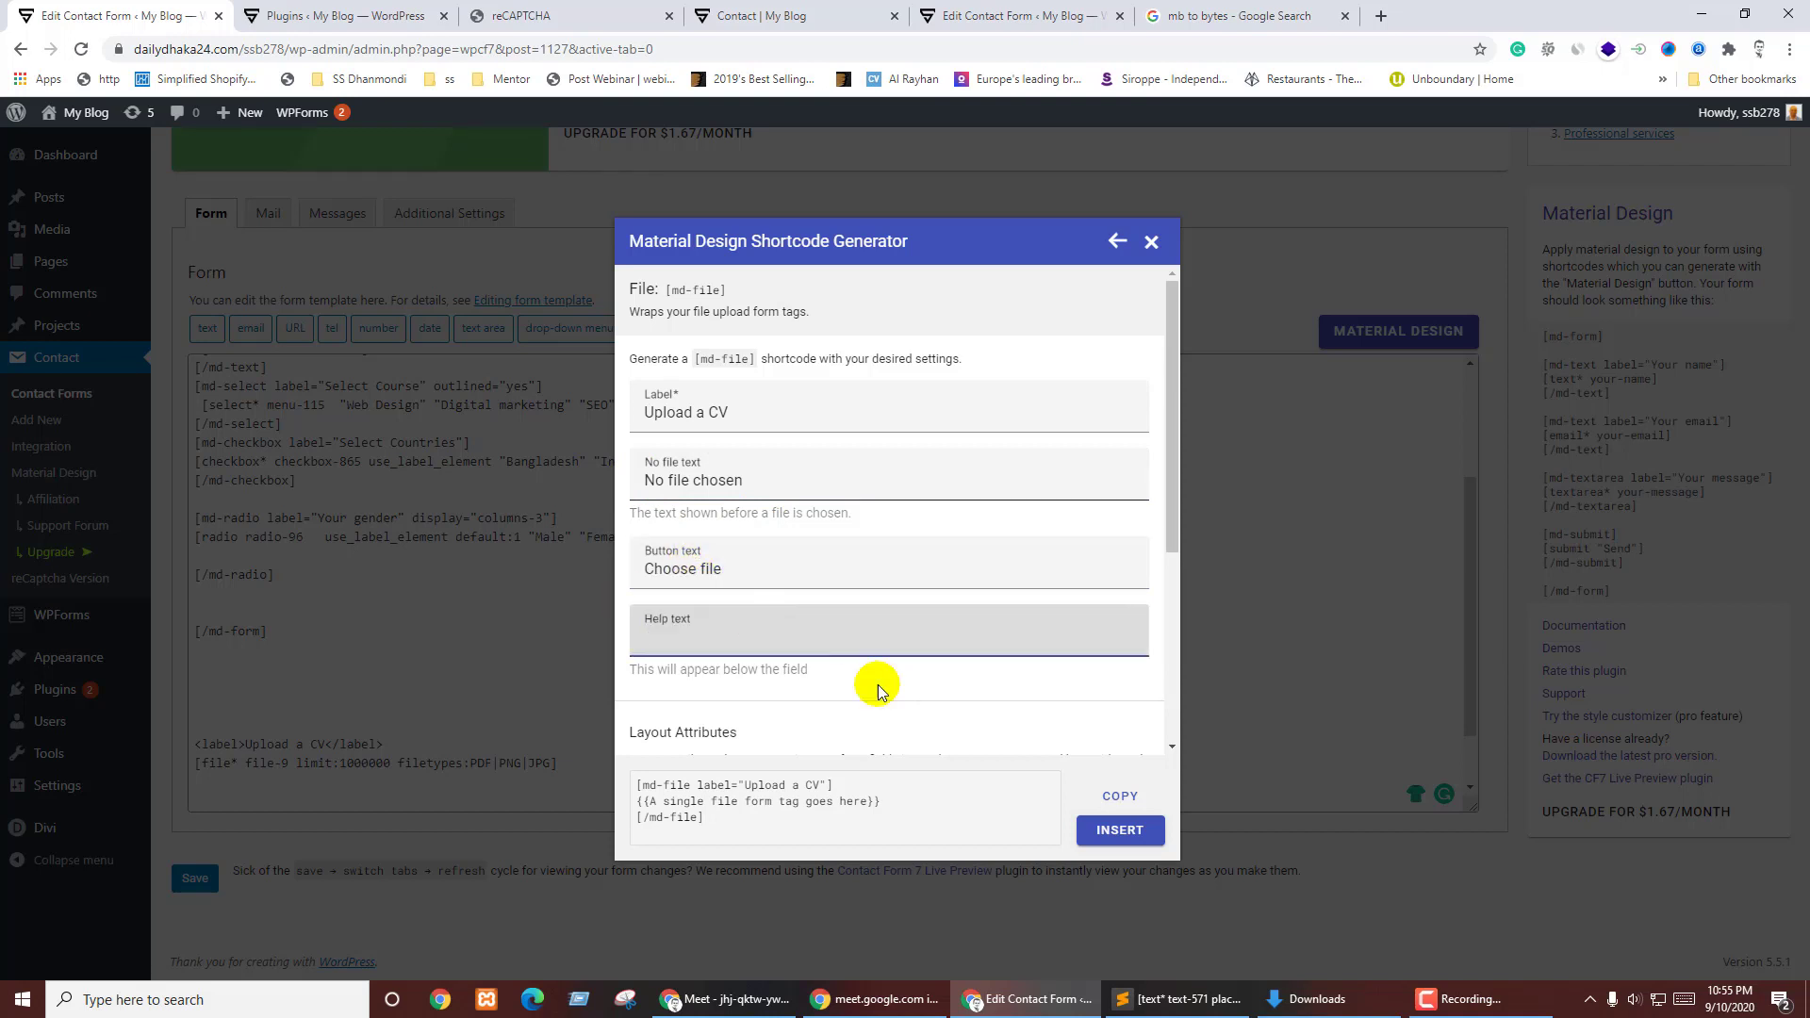
left_click(1122, 797)
- Paste the md-file block after [/md-radio] and move [file* file-9] into it, removing the old label
left_click(362, 554)
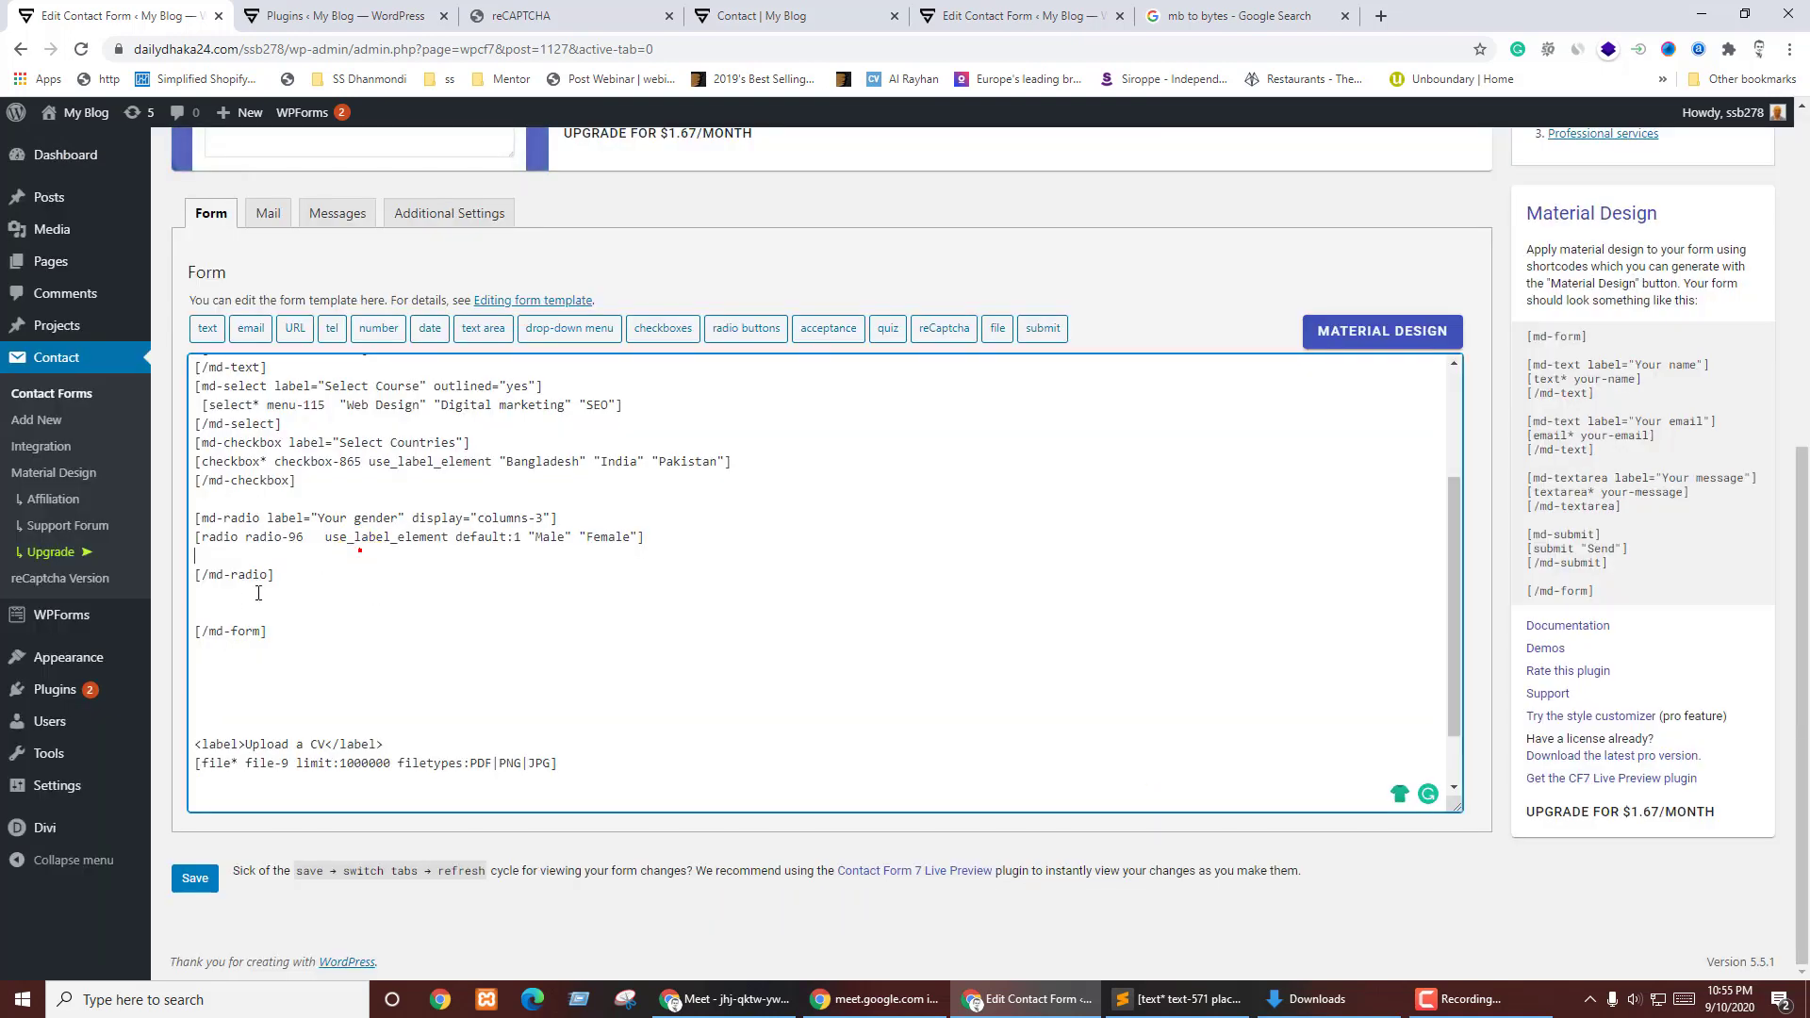
key("ctrl+v")
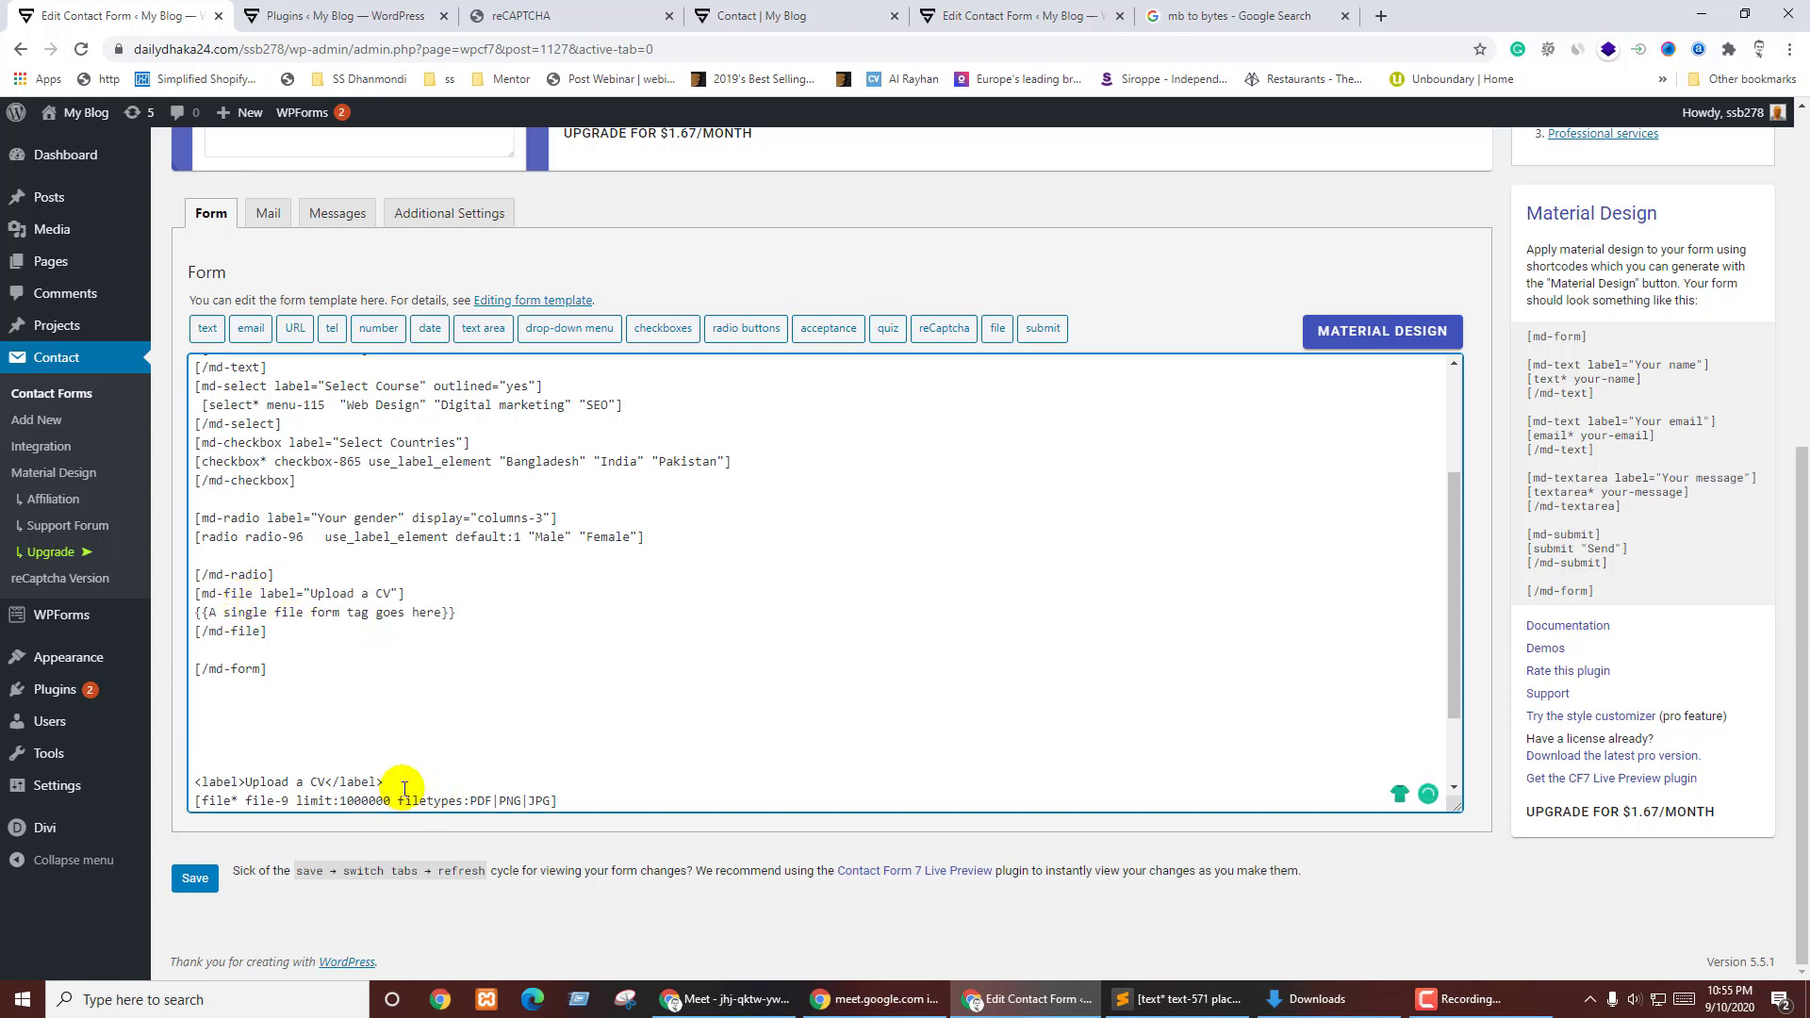
scroll(283, 733, "down", 1)
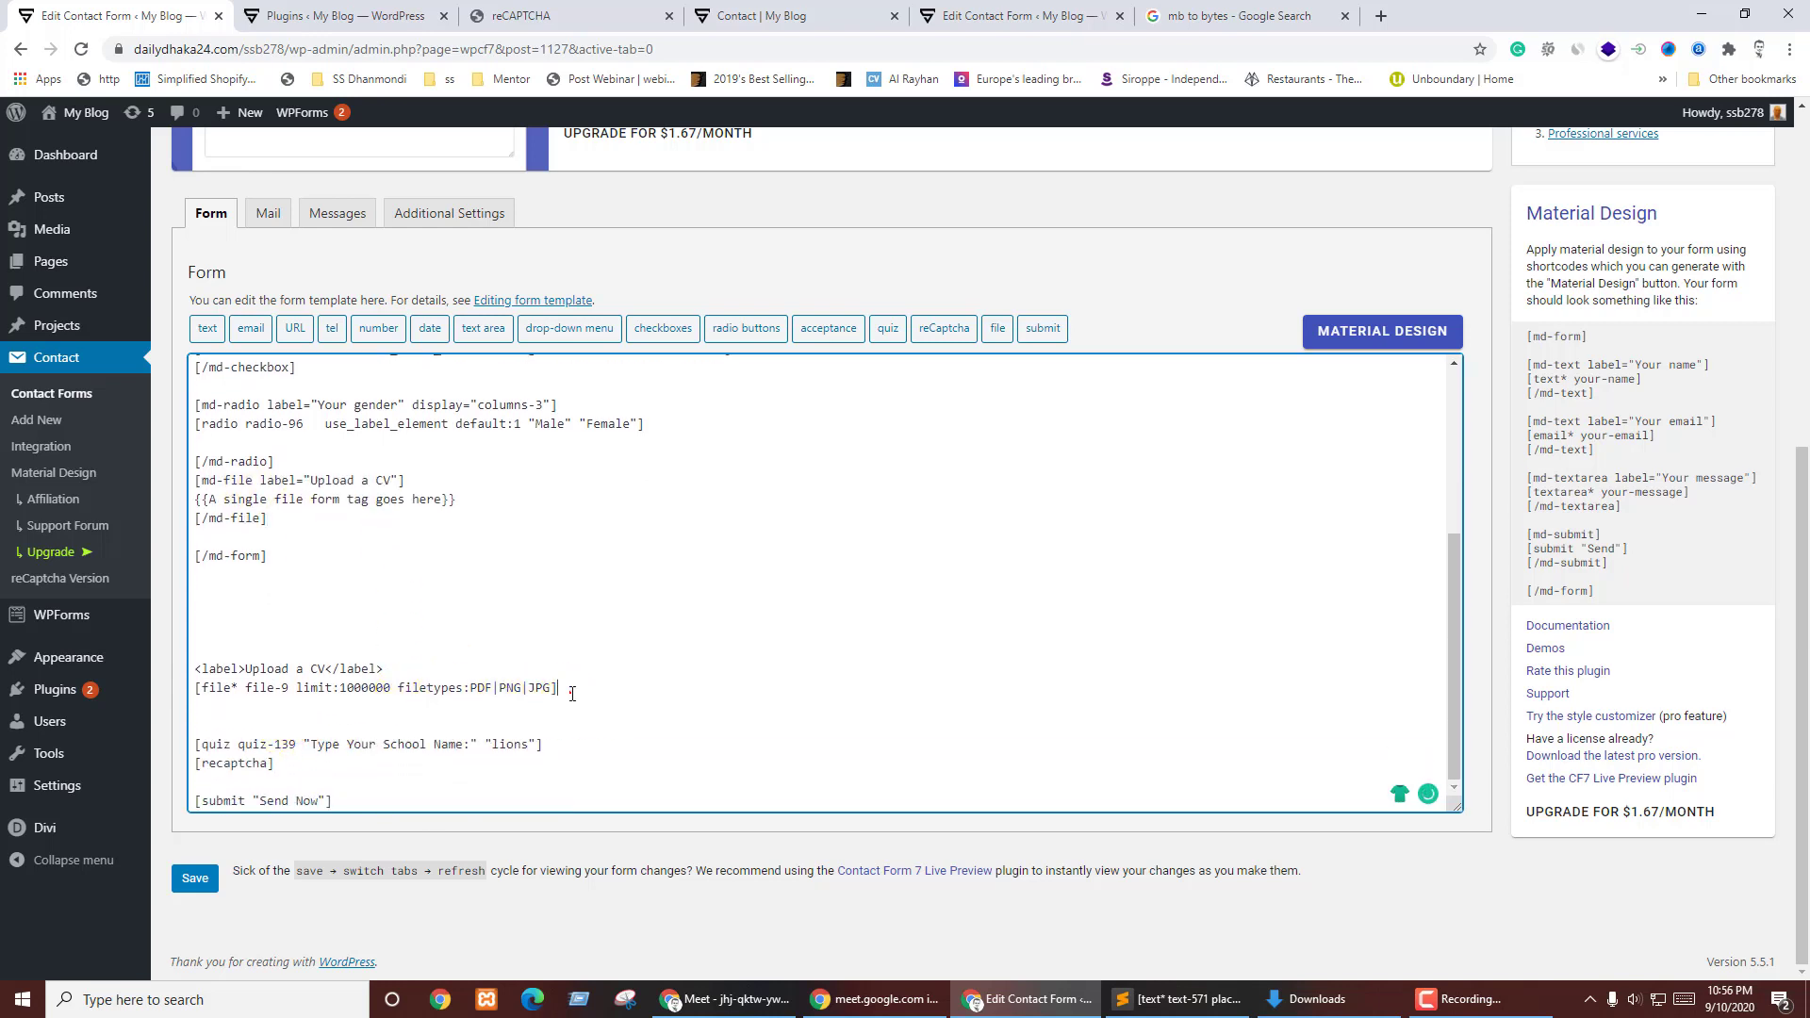
left_click_drag(572, 694, 187, 667)
key("ctrl+x")
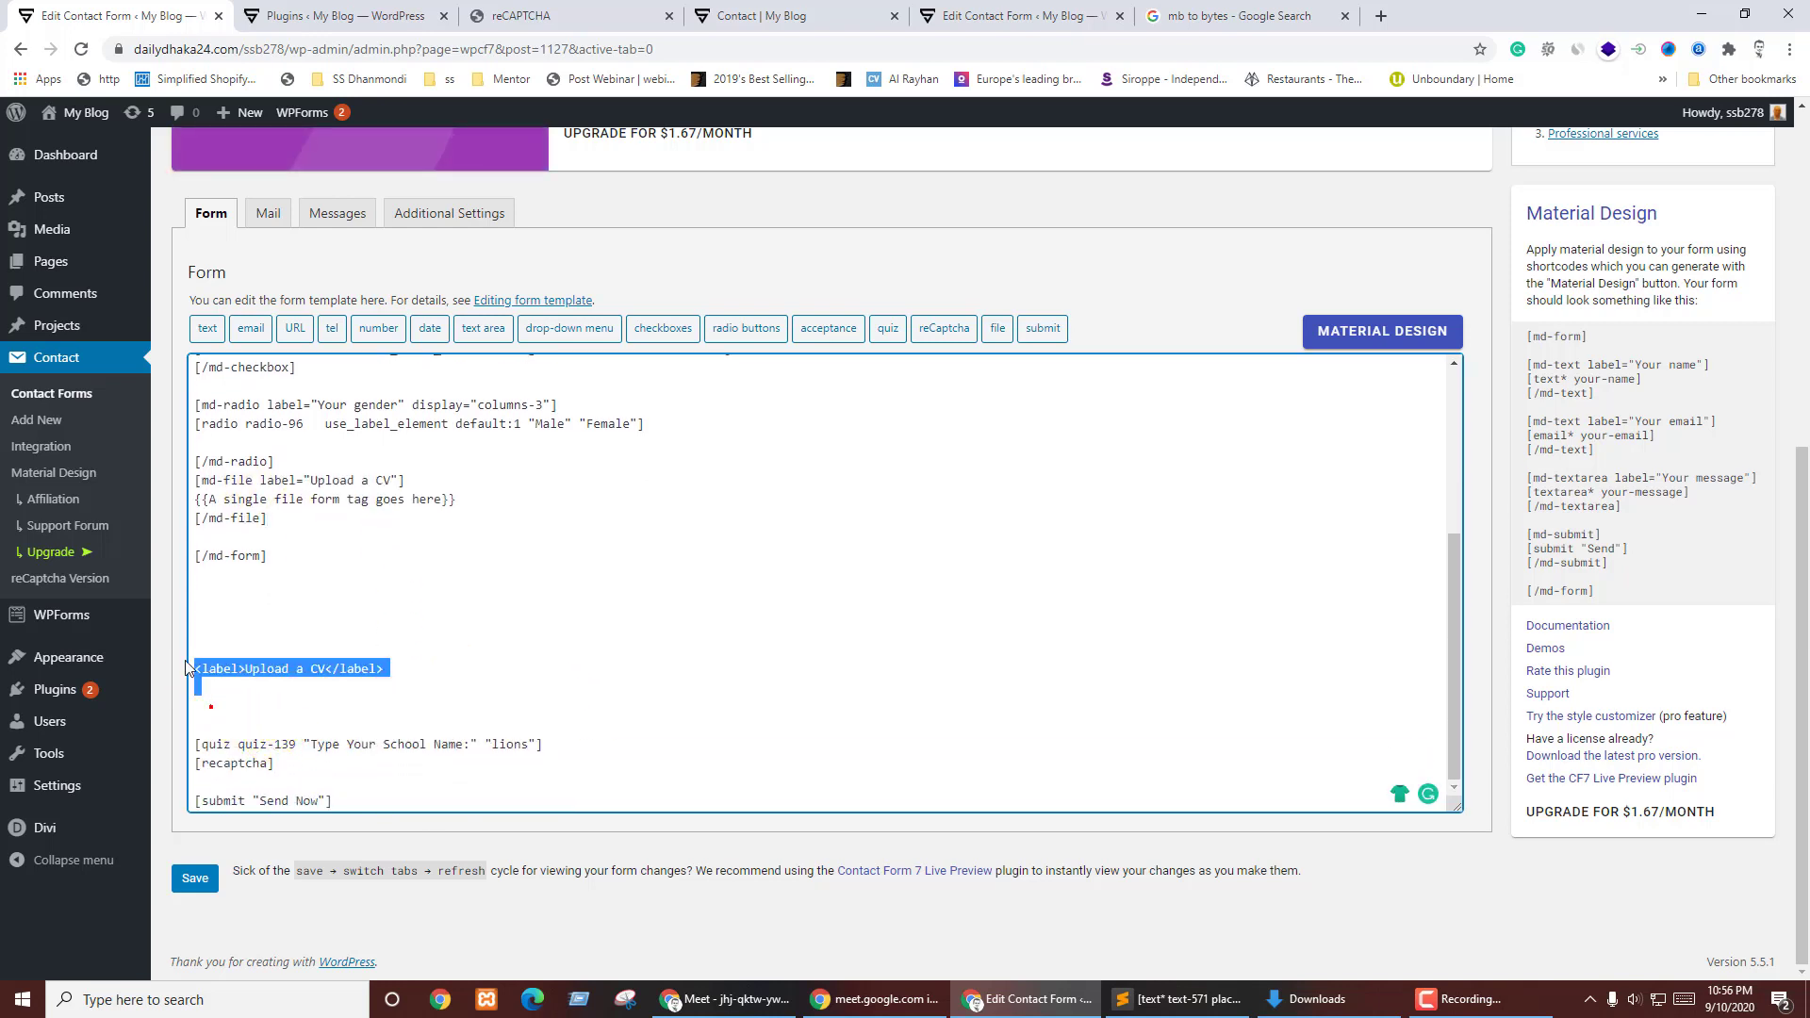
key("ctrl+x")
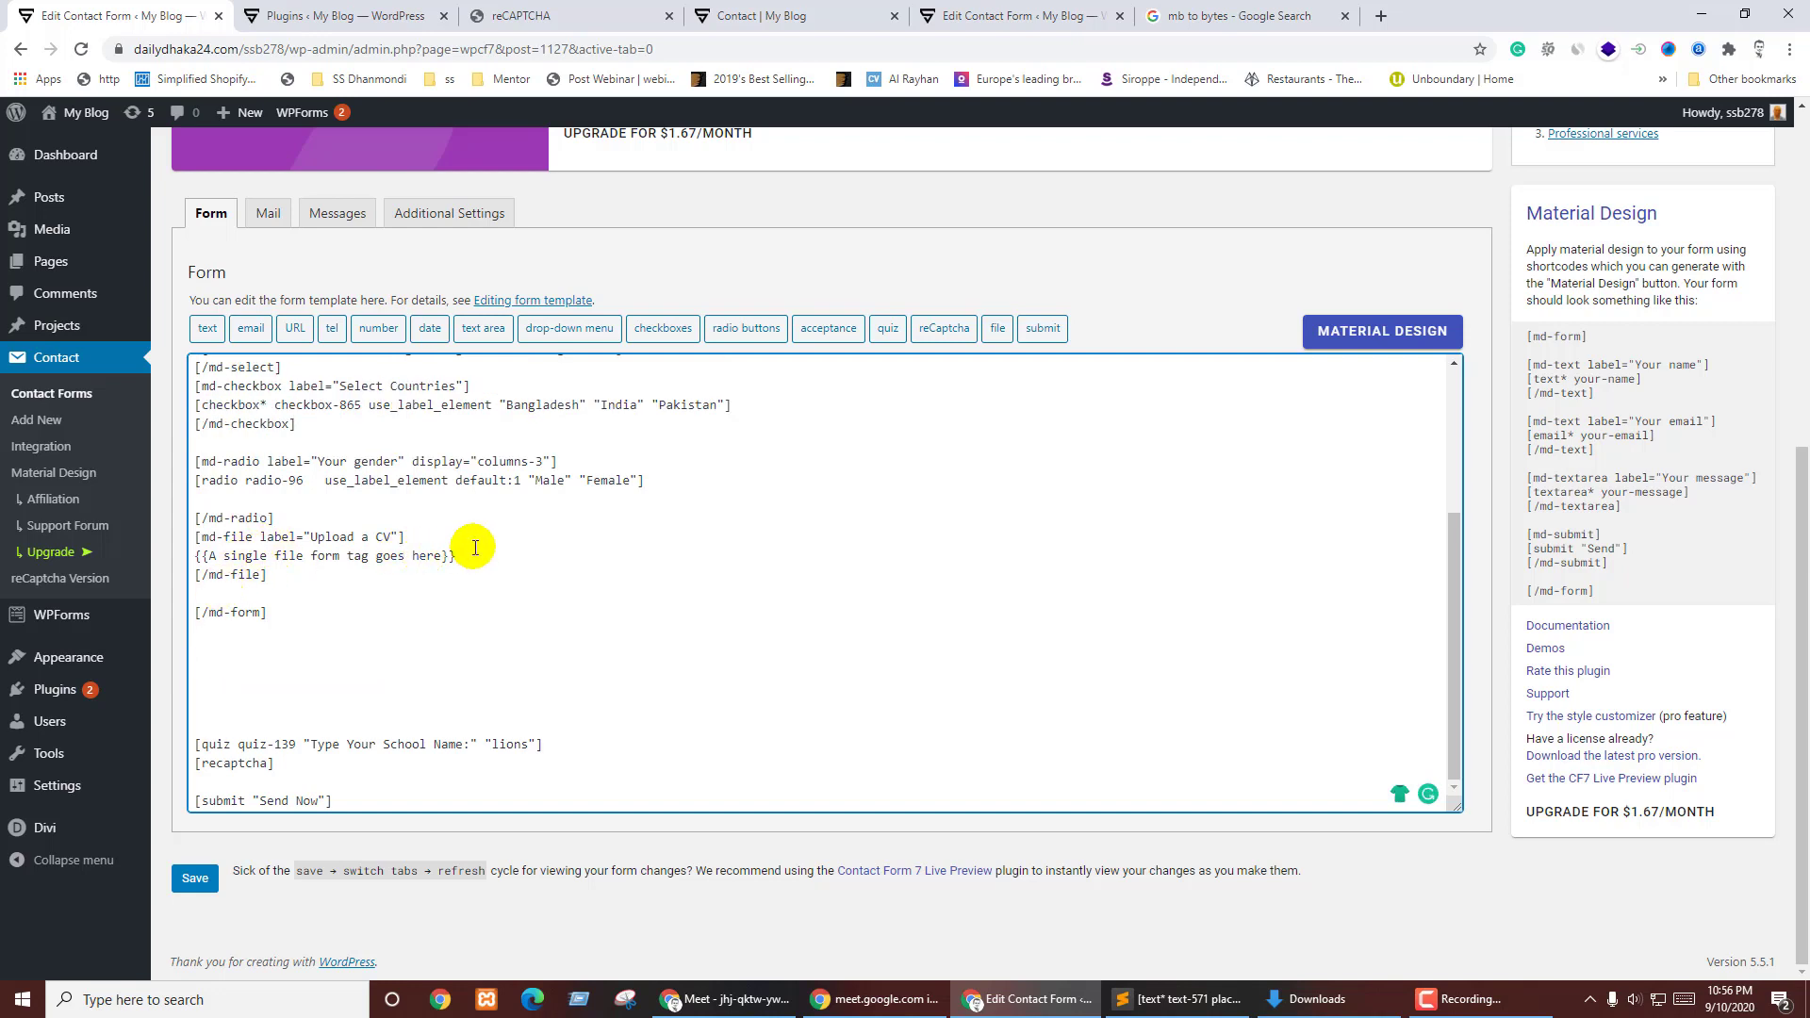
left_click_drag(332, 547, 195, 555)
key("ctrl+v")
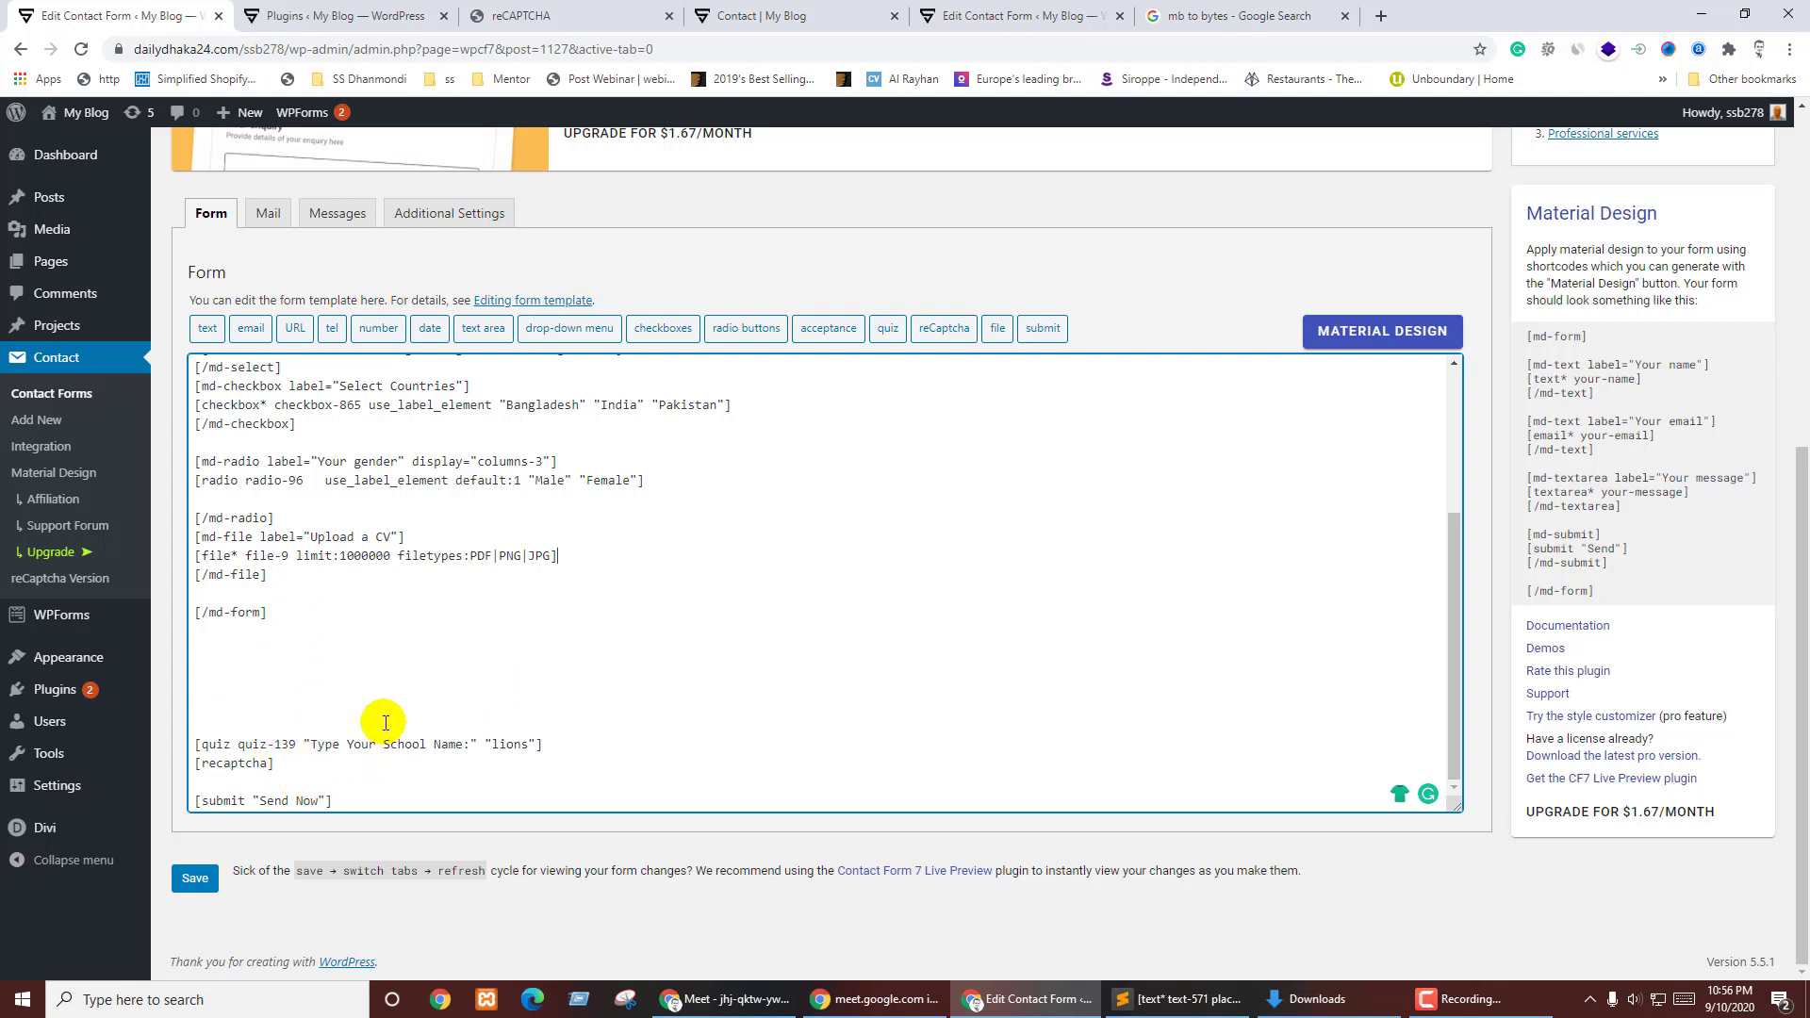
- Delete the quiz field line from the form
left_click(225, 588)
triple_click(557, 744)
key("BackSpace")
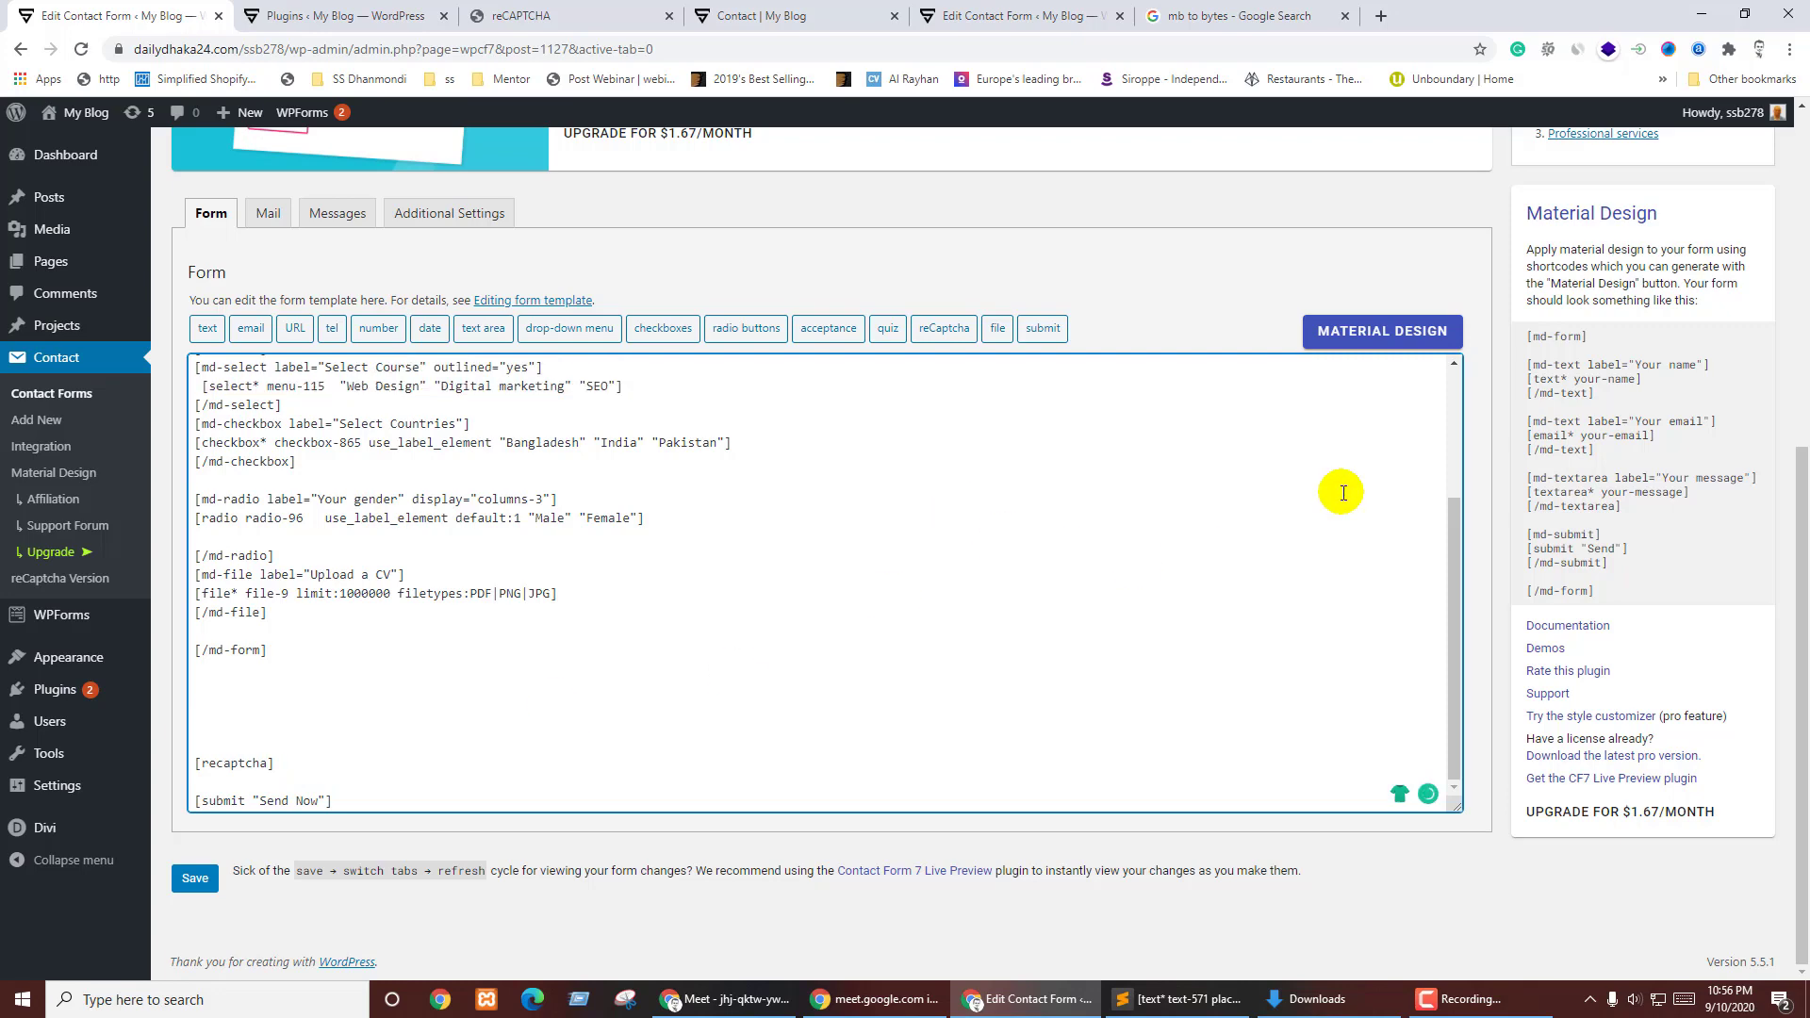
left_click(1390, 322)
- Generate the md-captcha wrapper shortcode in the Material Design generator and copy it
scroll(937, 526, "down", 5)
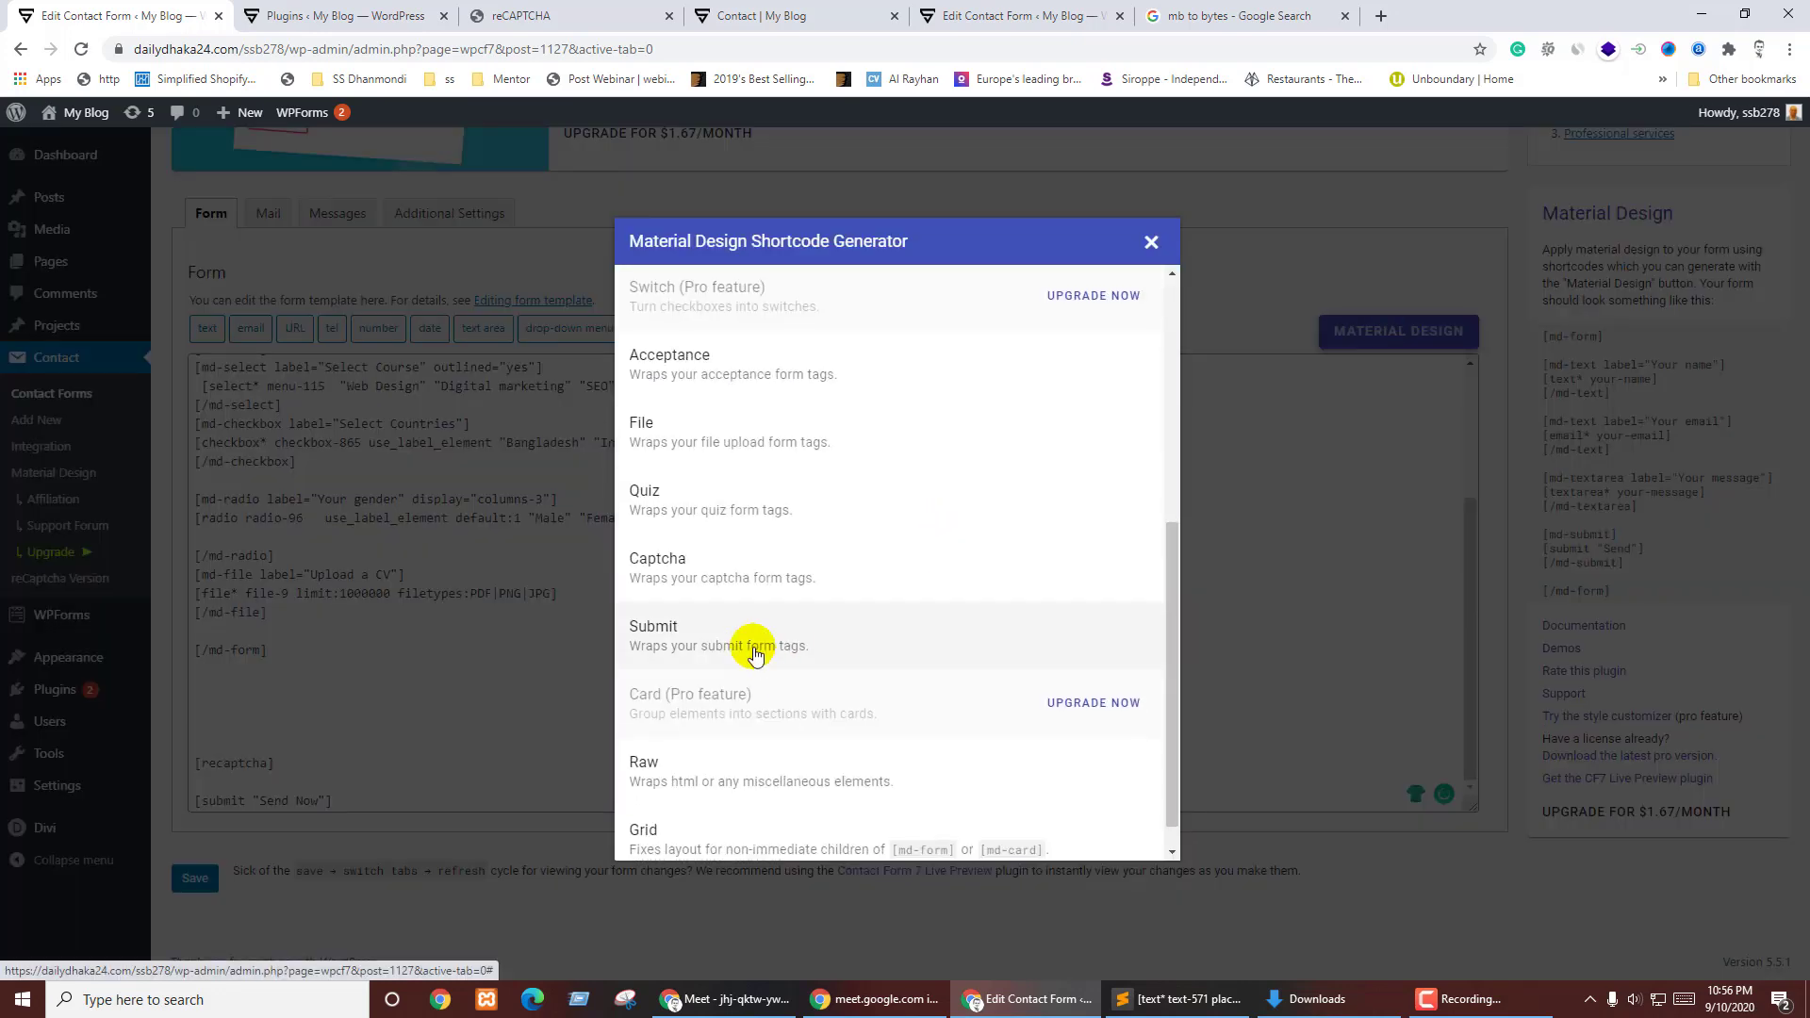
scroll(896, 604, "down", 1)
left_click(667, 540)
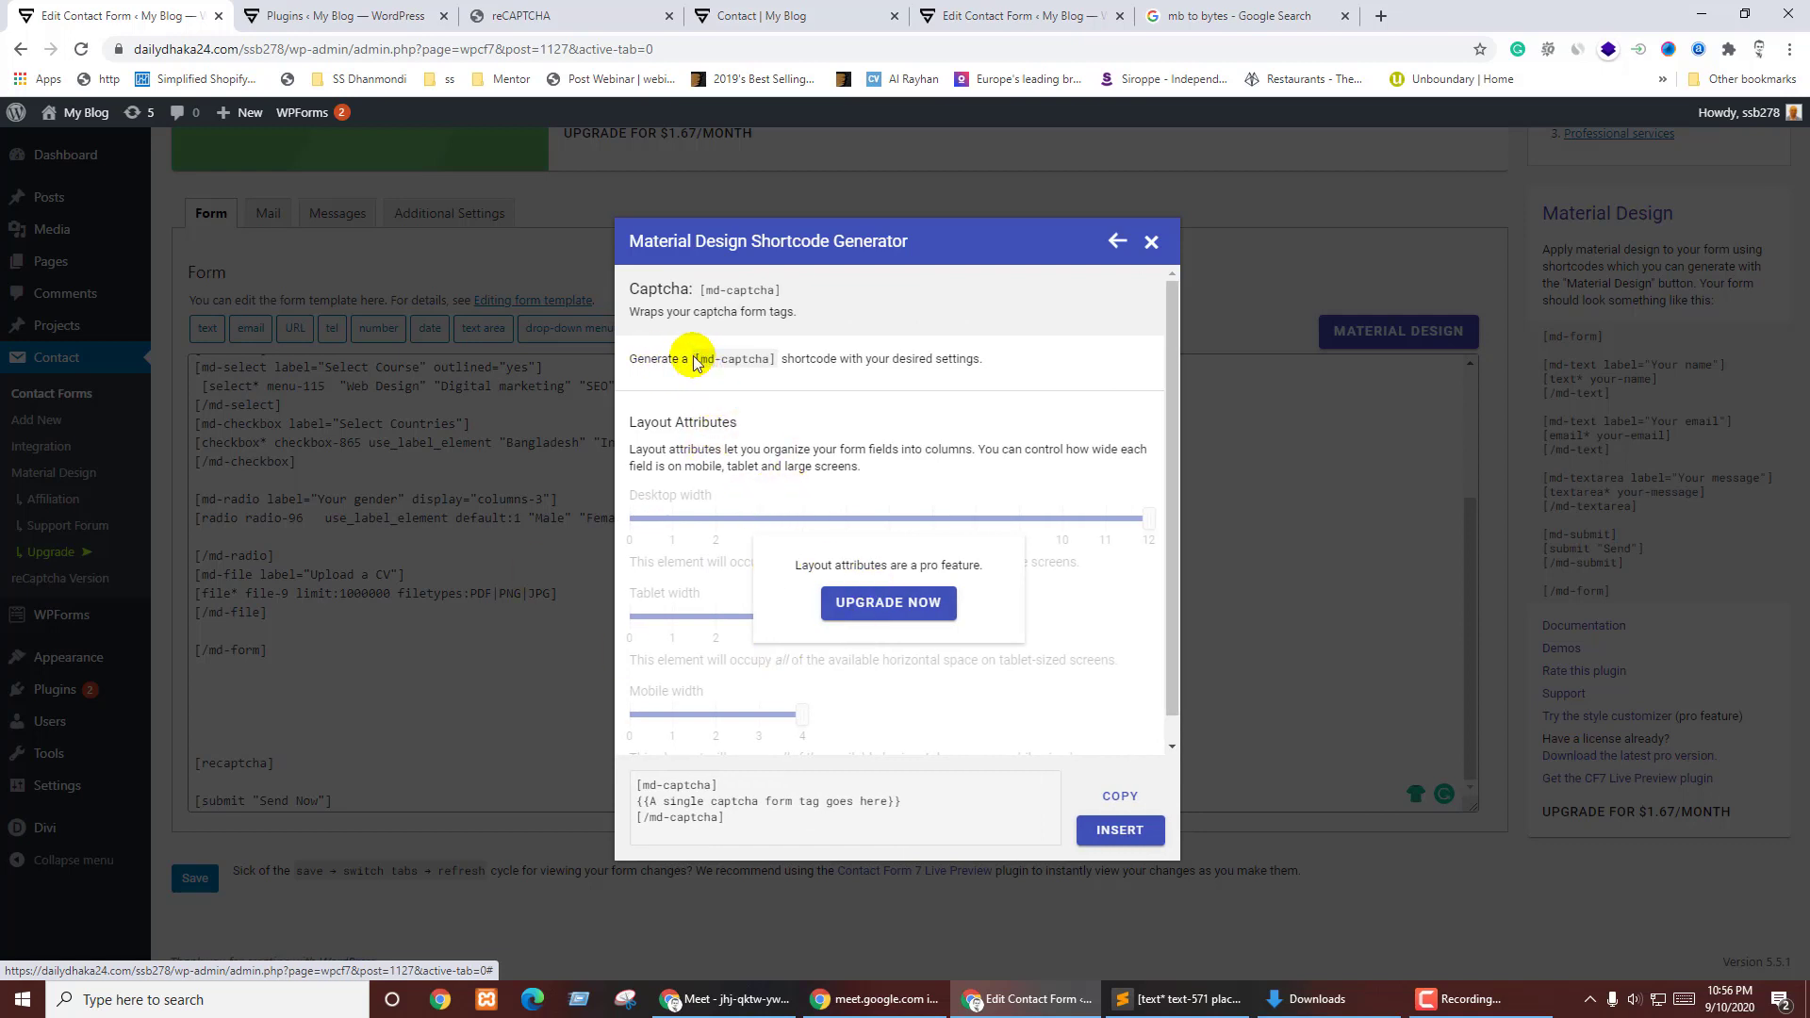
left_click_drag(694, 363, 779, 365)
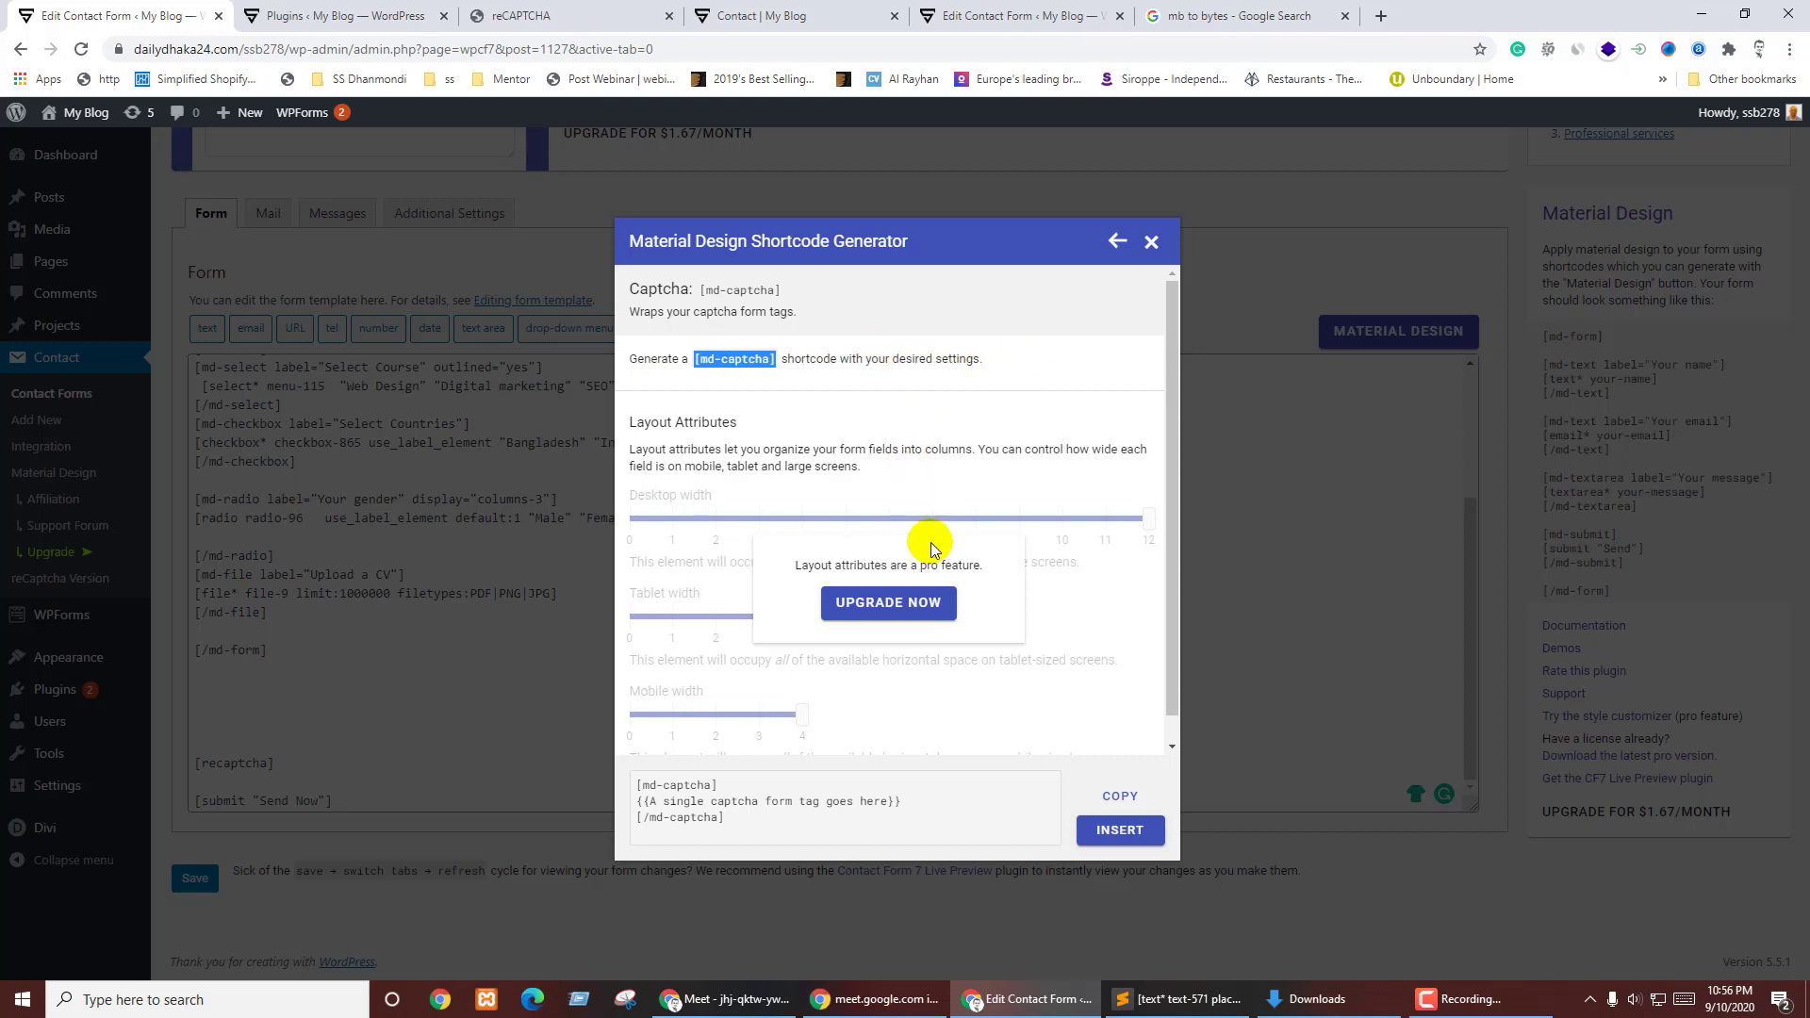
scroll(919, 556, "down", 1)
left_click_drag(725, 818, 632, 799)
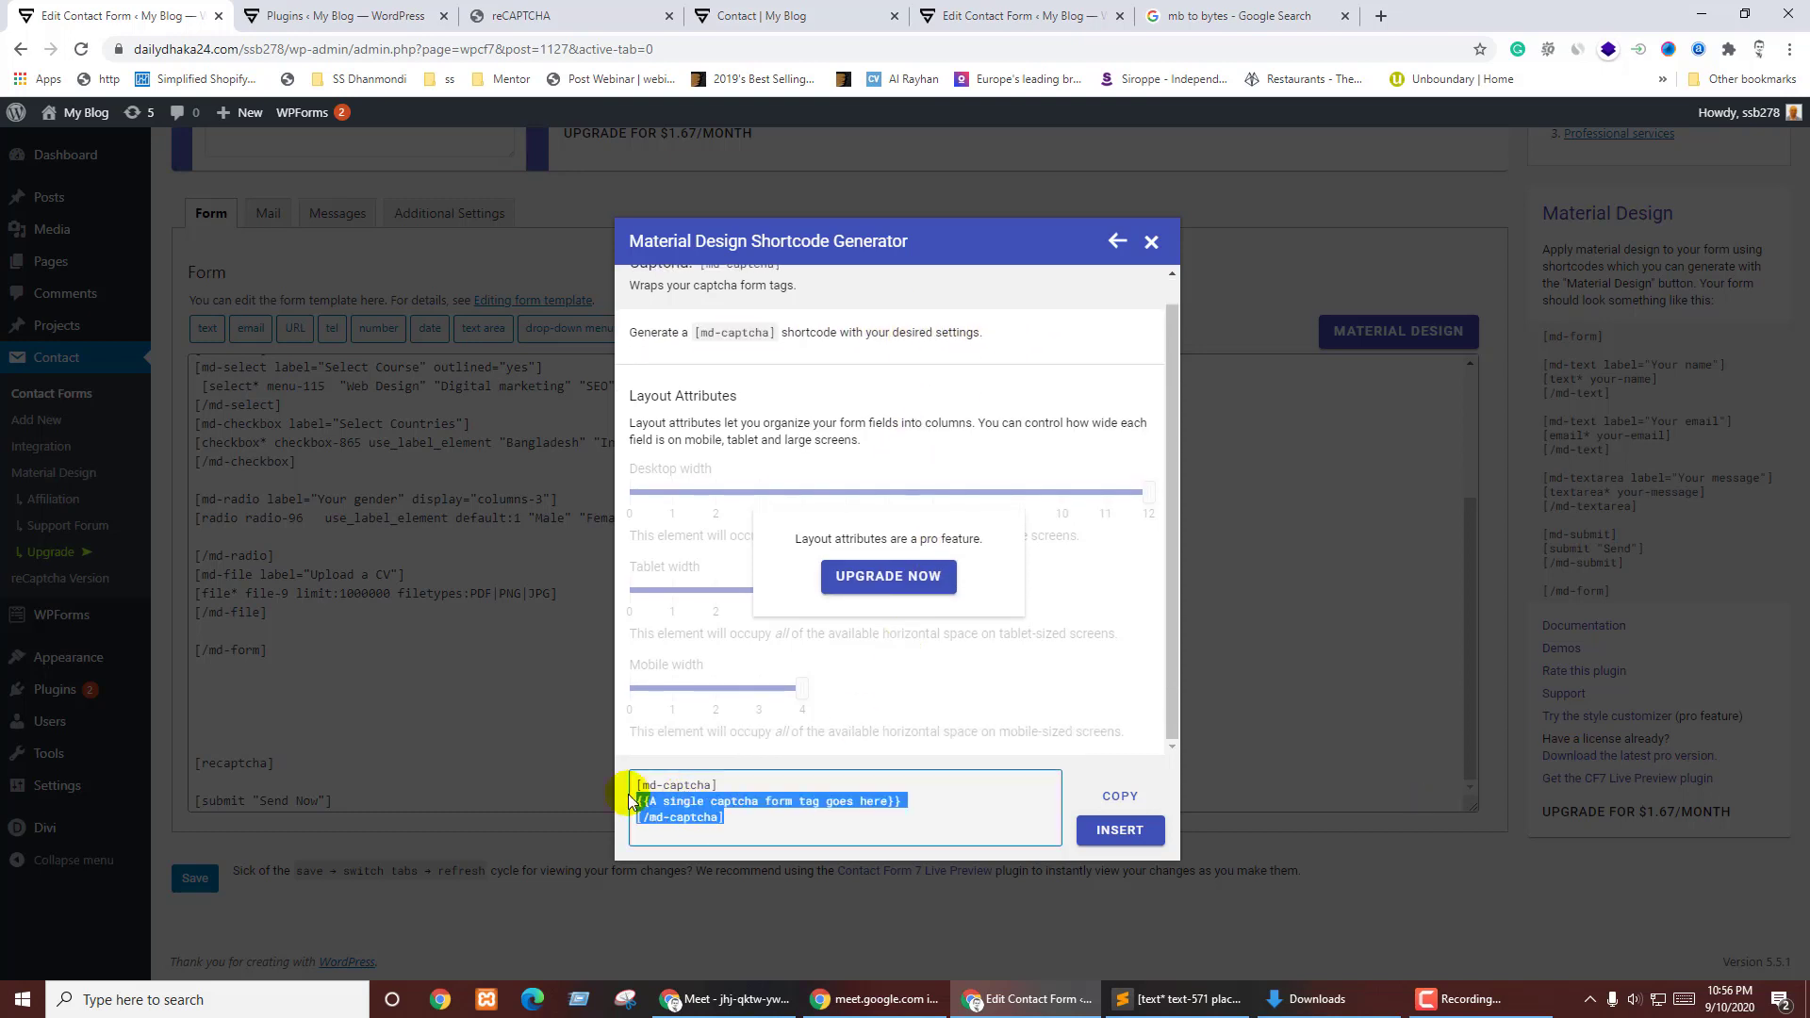
left_click(234, 695)
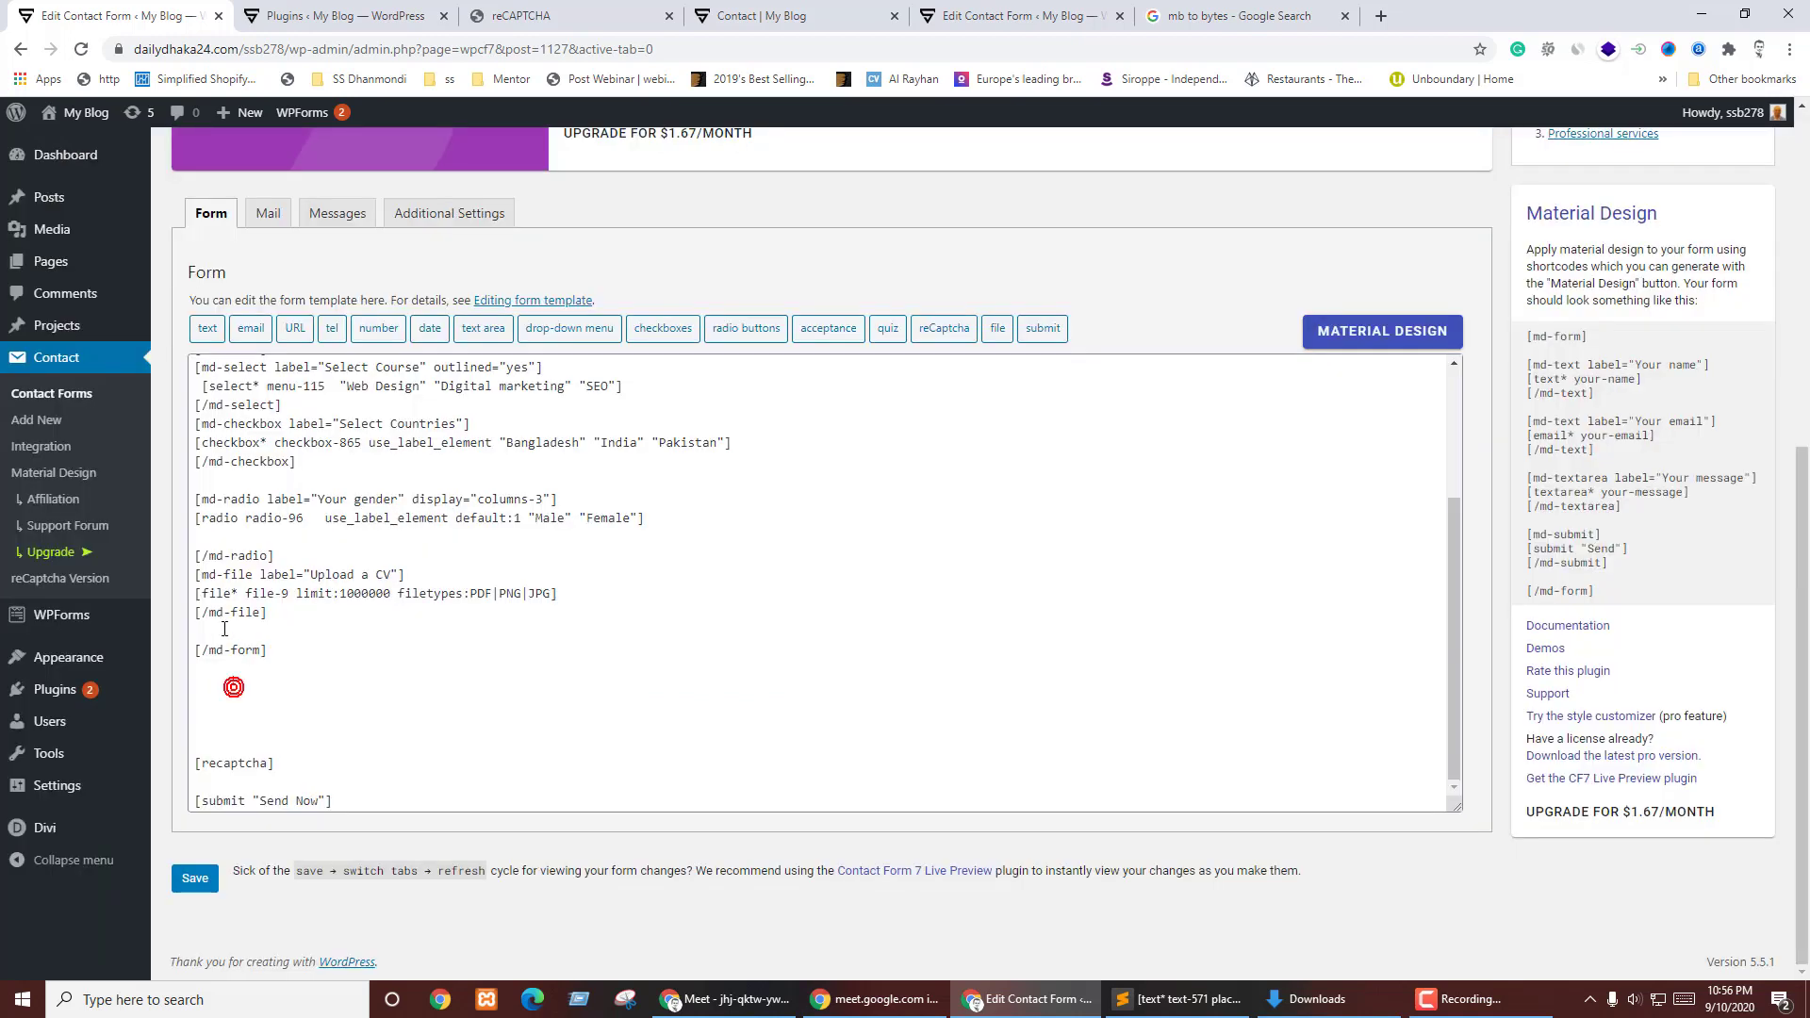
- Paste the md-captcha block after [/md-file] and move the [recaptcha] tag inside it
left_click(226, 630)
type("[md-captcha] {{A single captcha form tag goes here}} [/md-captcha]")
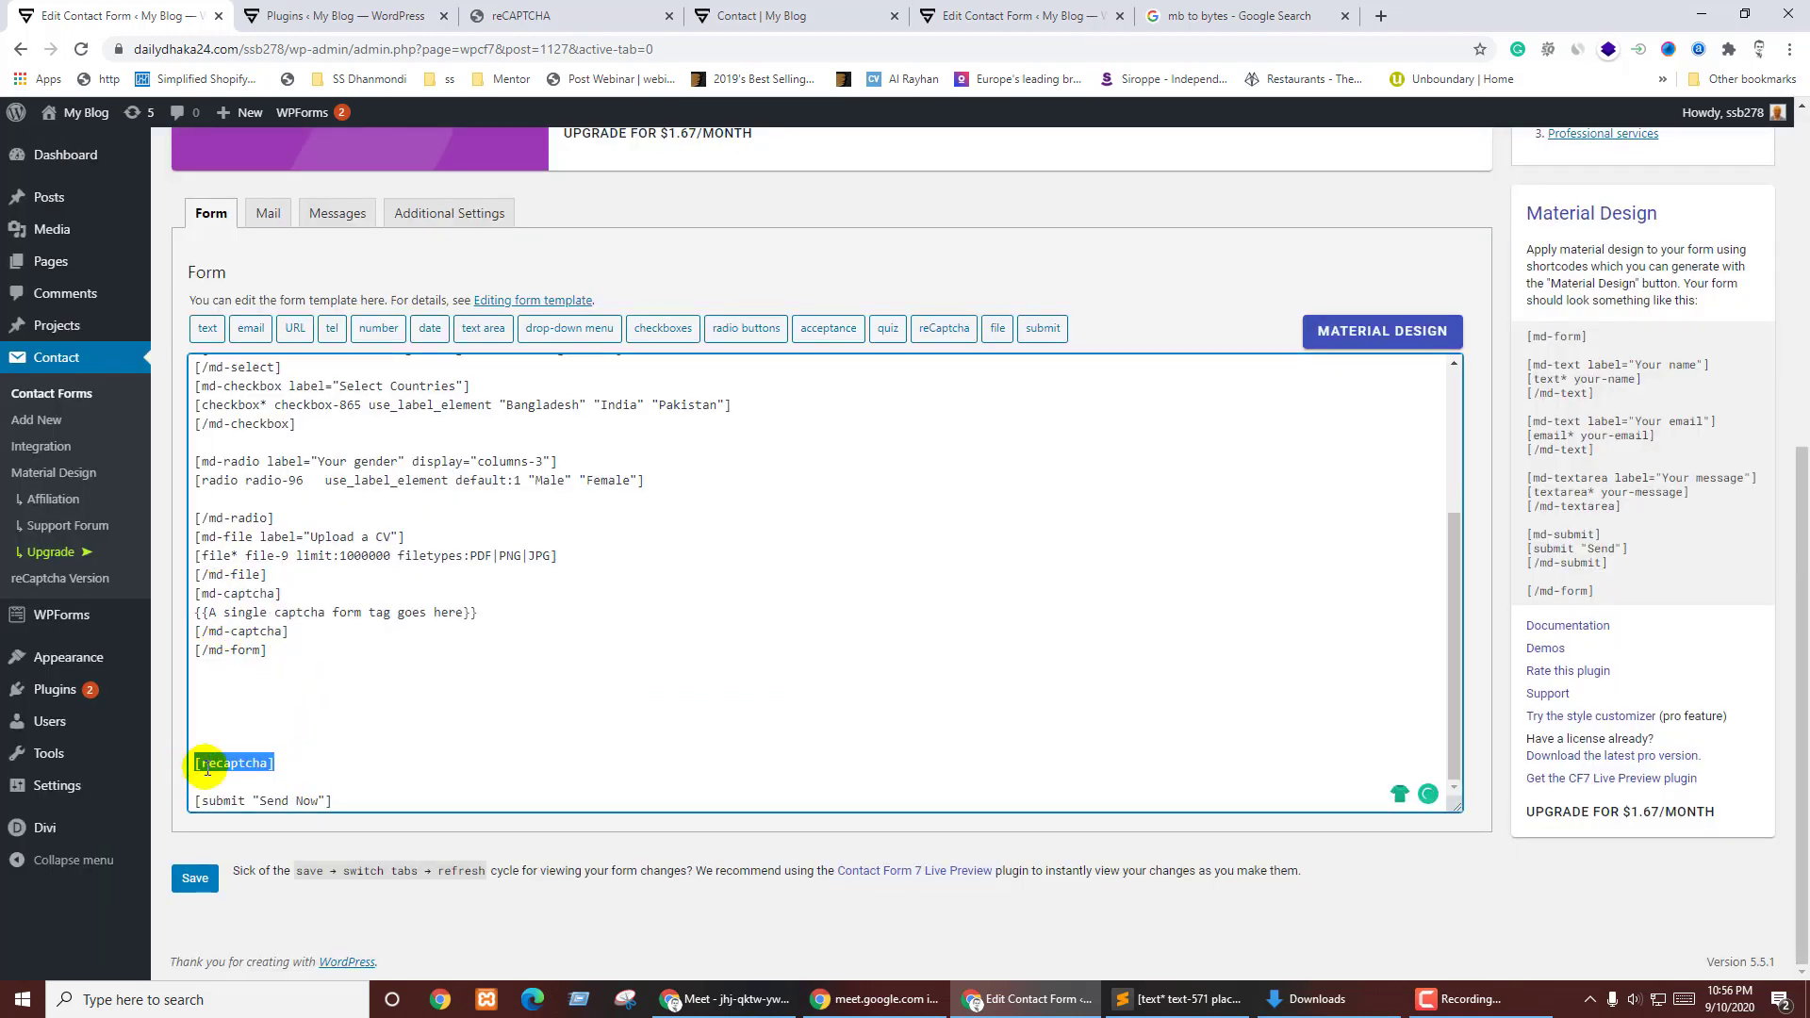
key("ctrl+x")
left_click_drag(505, 612, 178, 611)
key("ctrl+v")
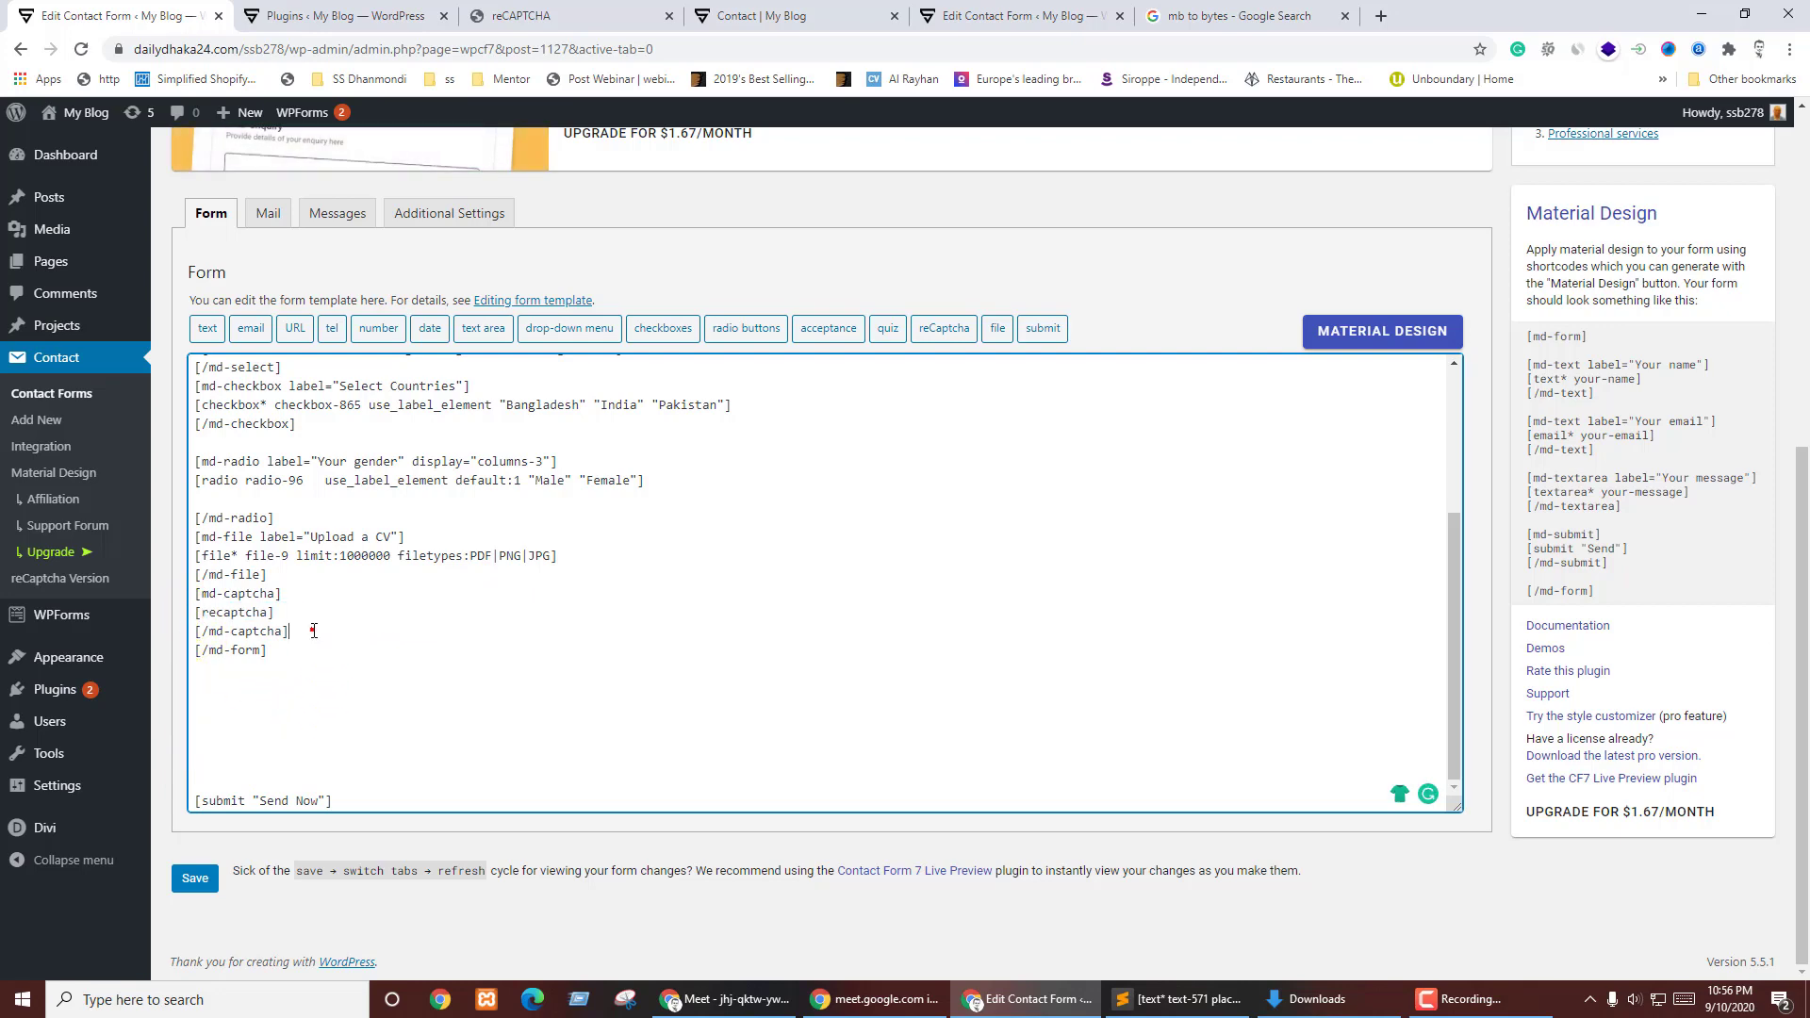
left_click(314, 631)
key("Return")
left_click(1384, 332)
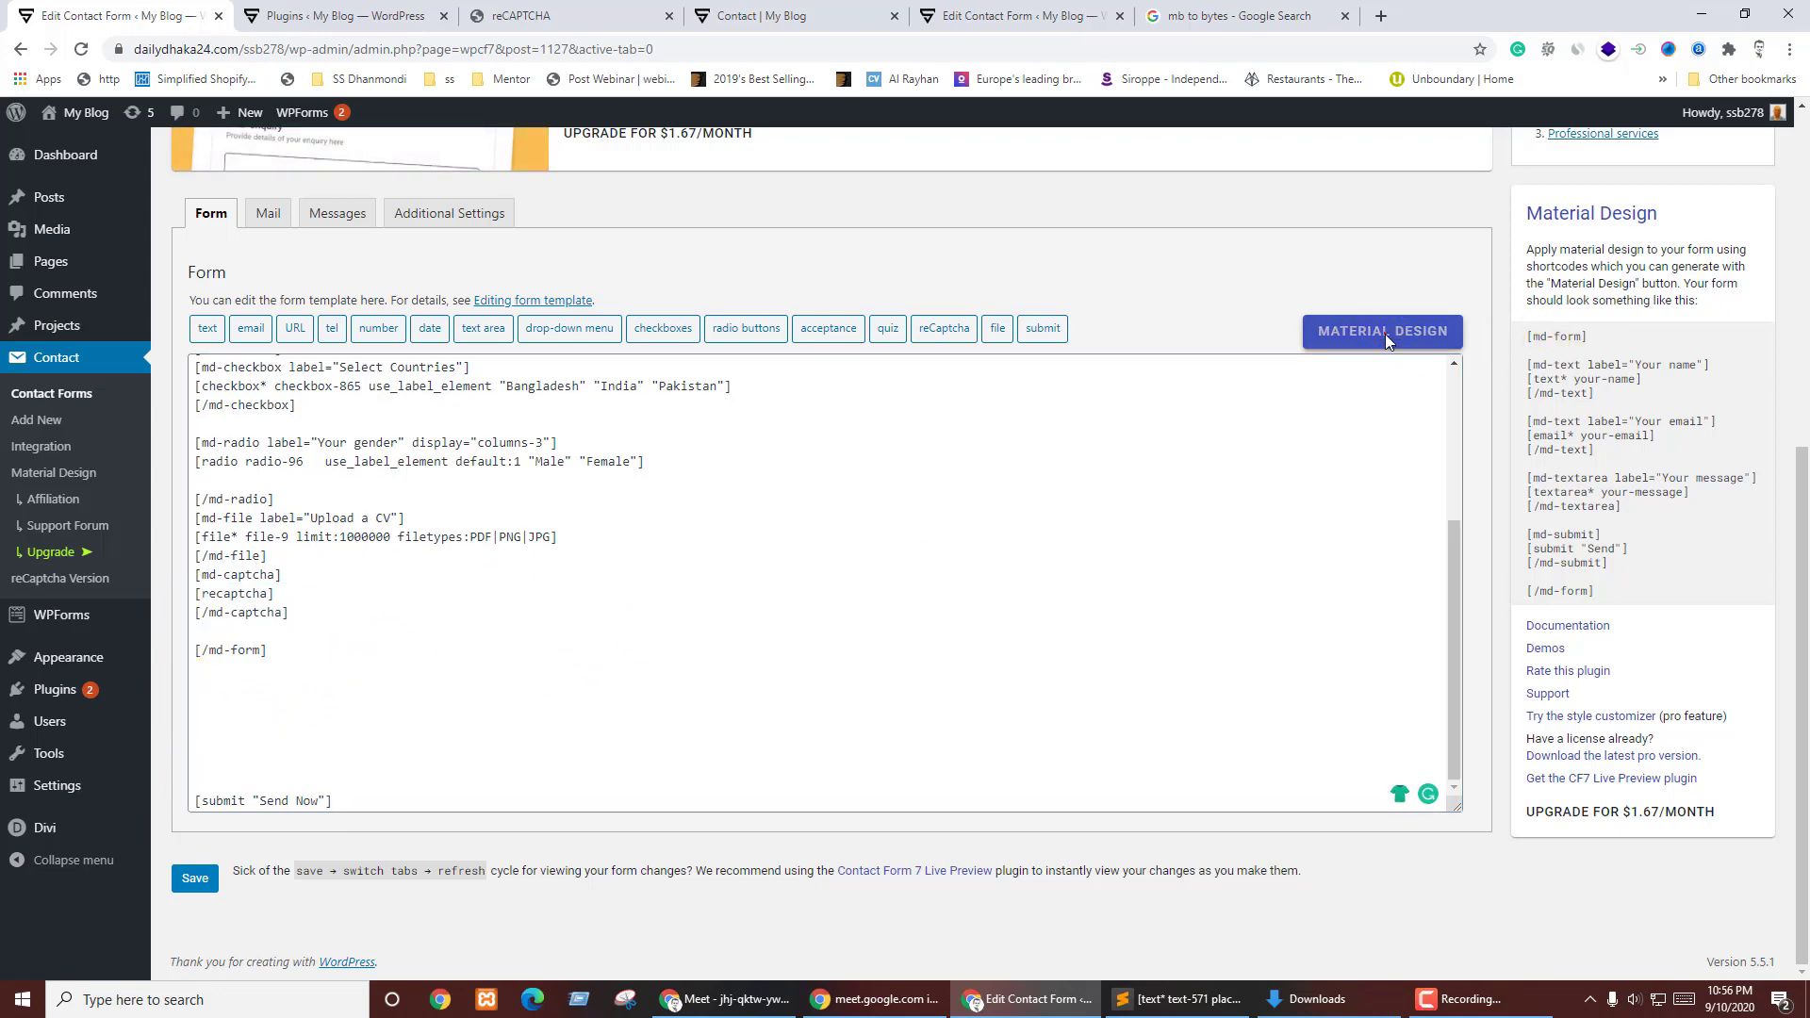
- Generate an Unelevated md-submit shortcode and copy it
scroll(771, 639, "down", 5)
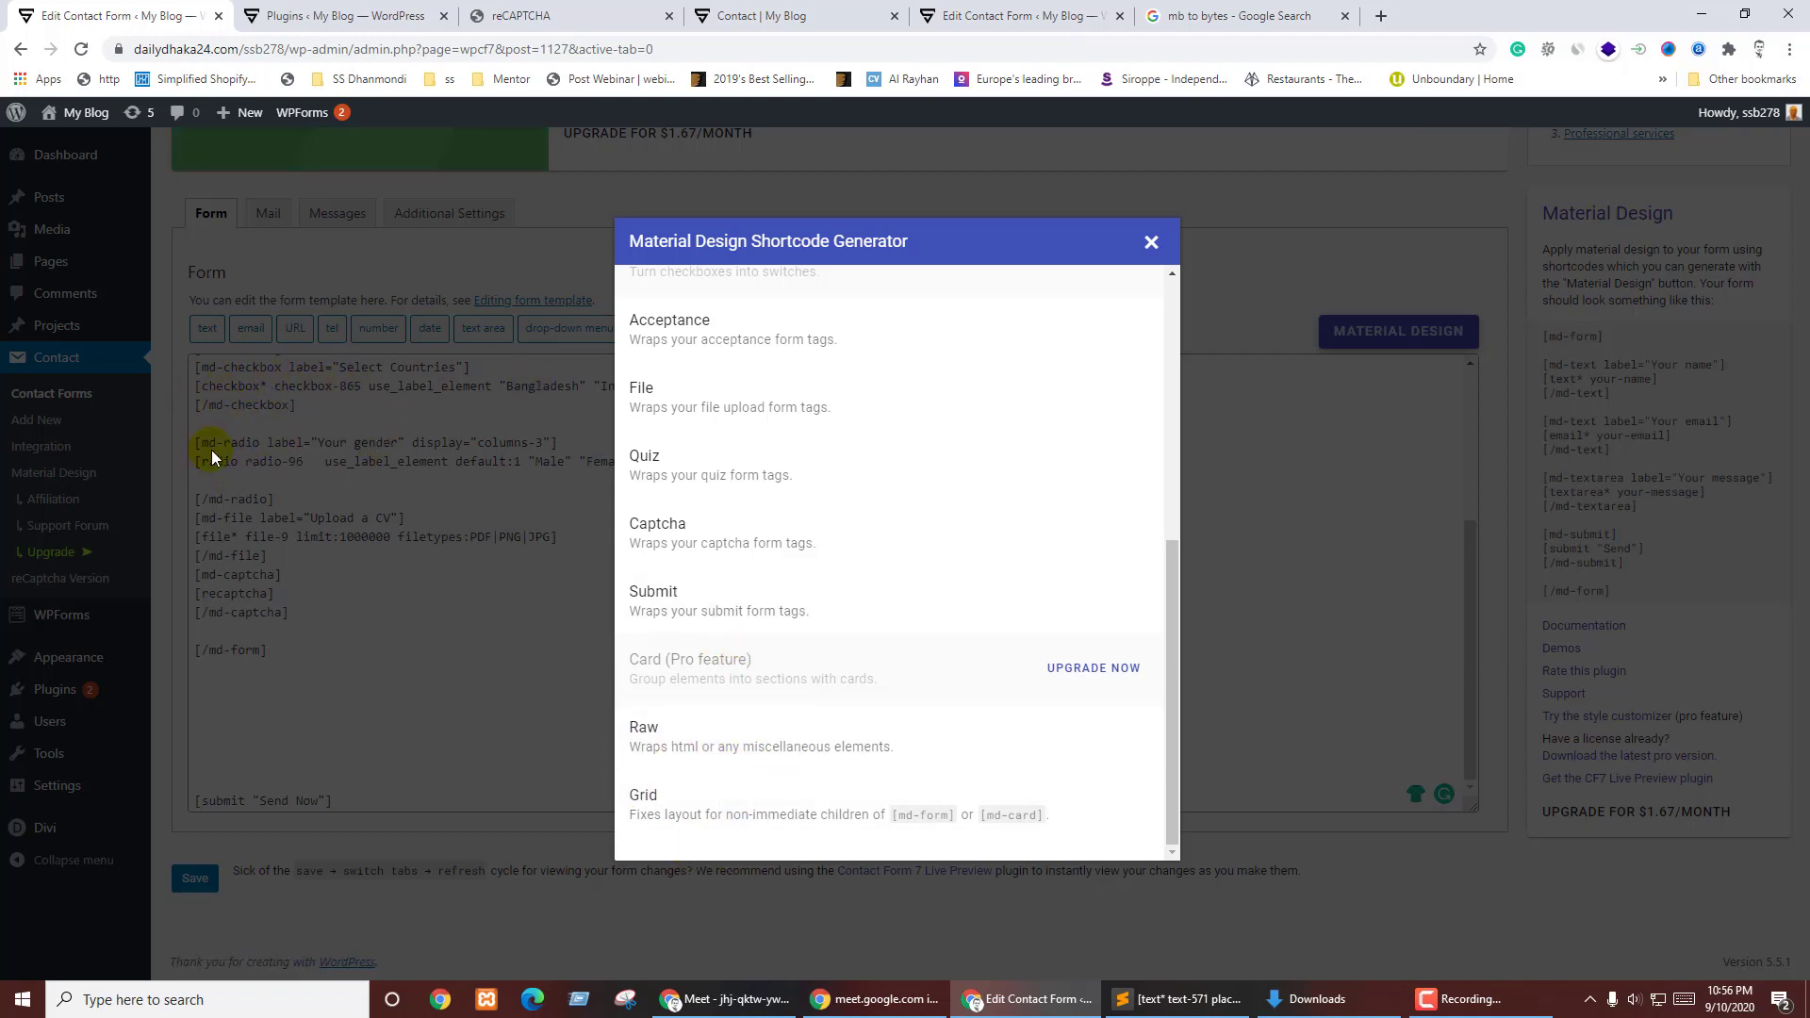
scroll(799, 552, "up", 2)
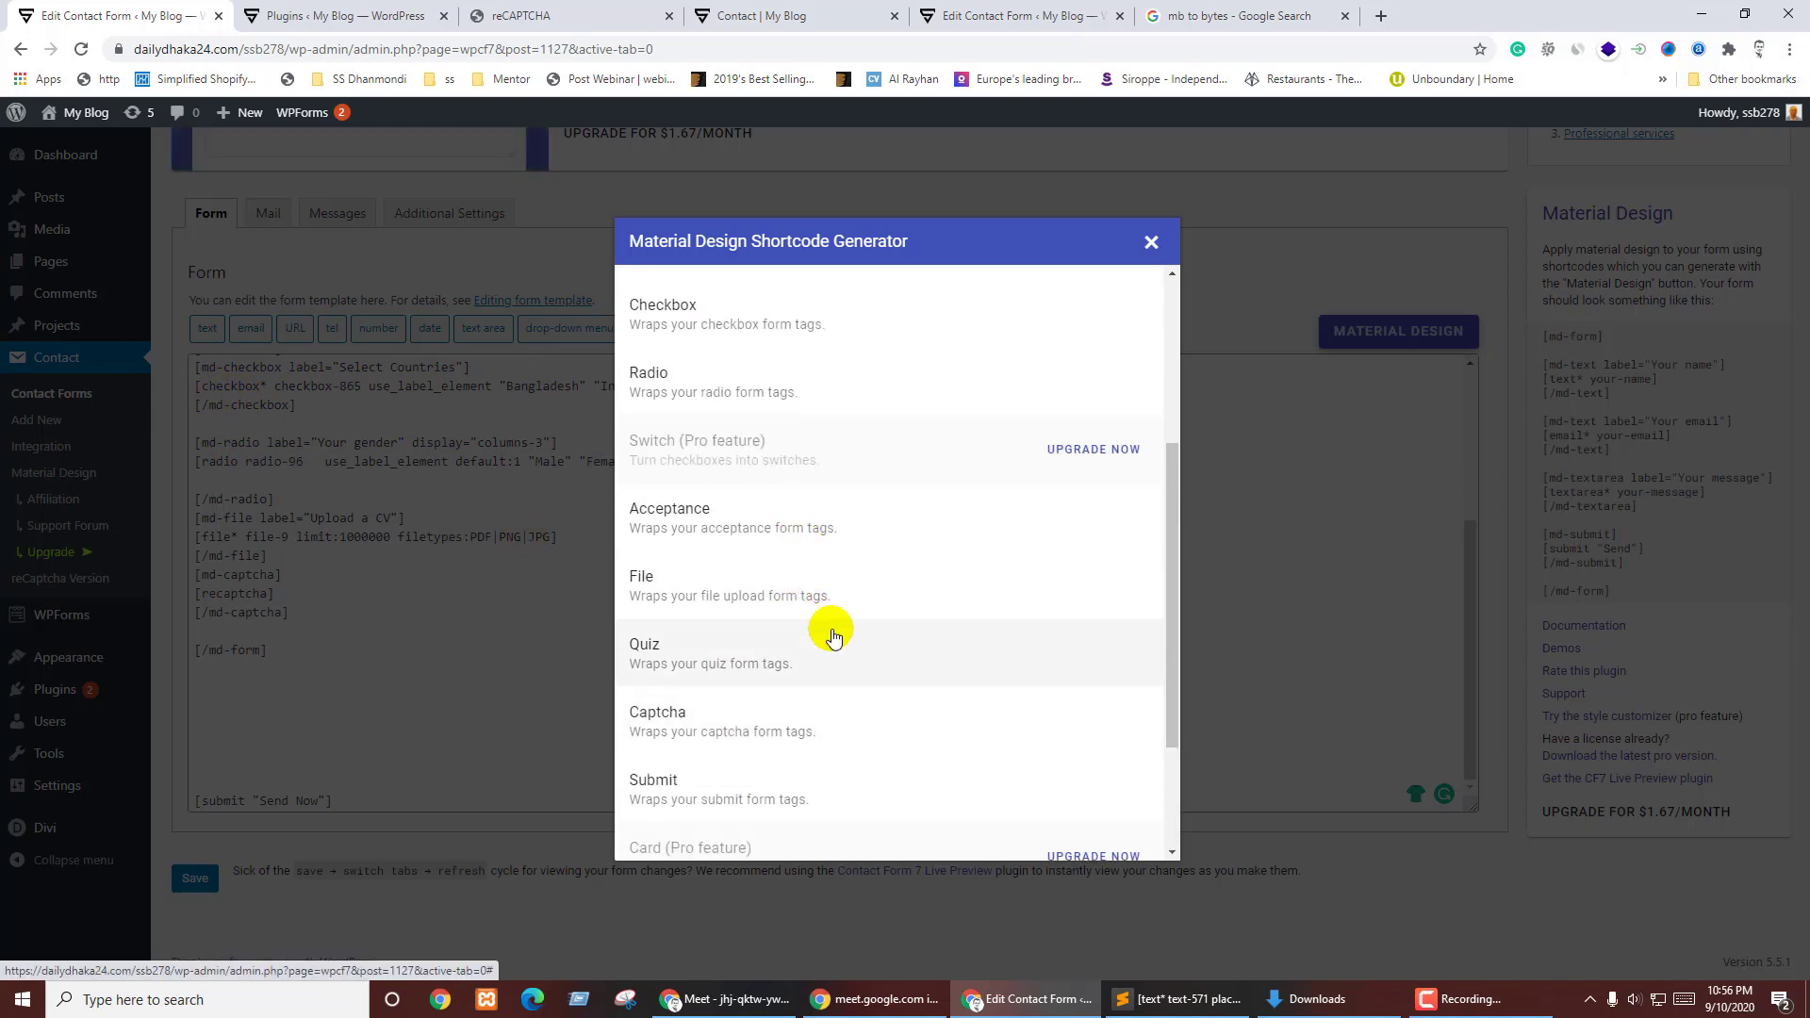
scroll(852, 606, "down", 2)
left_click(765, 614)
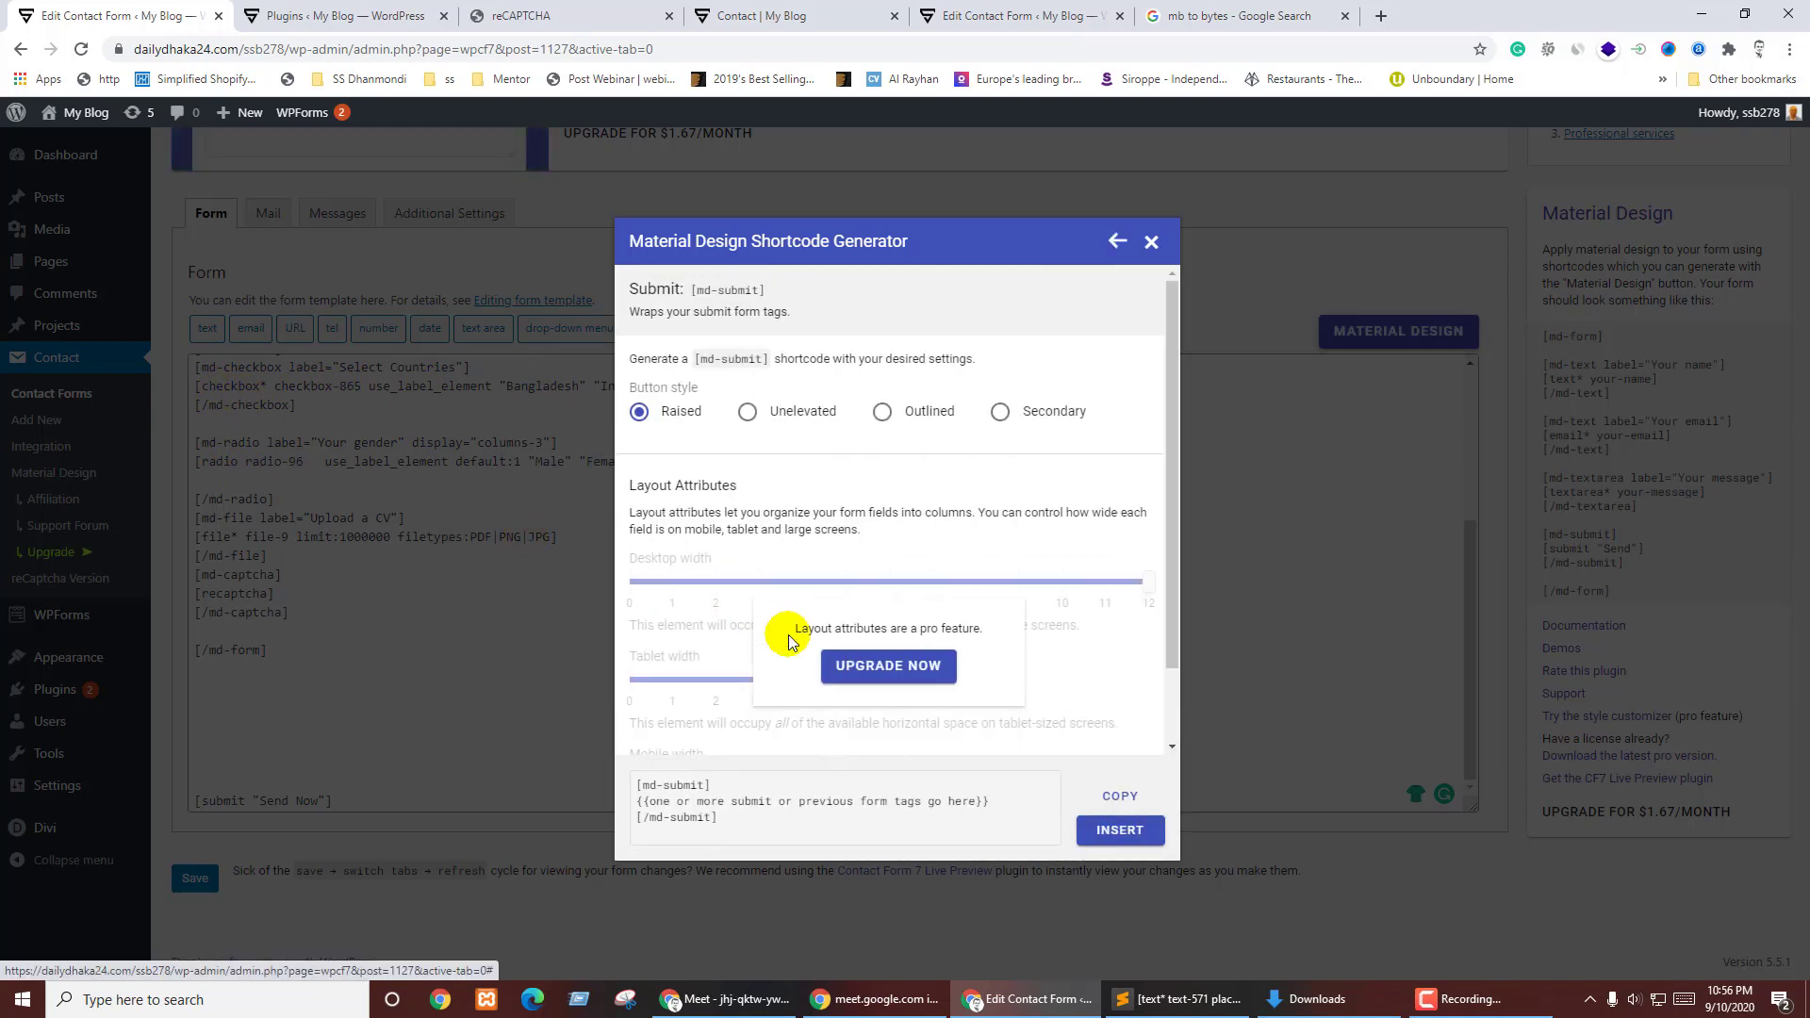
left_click(791, 424)
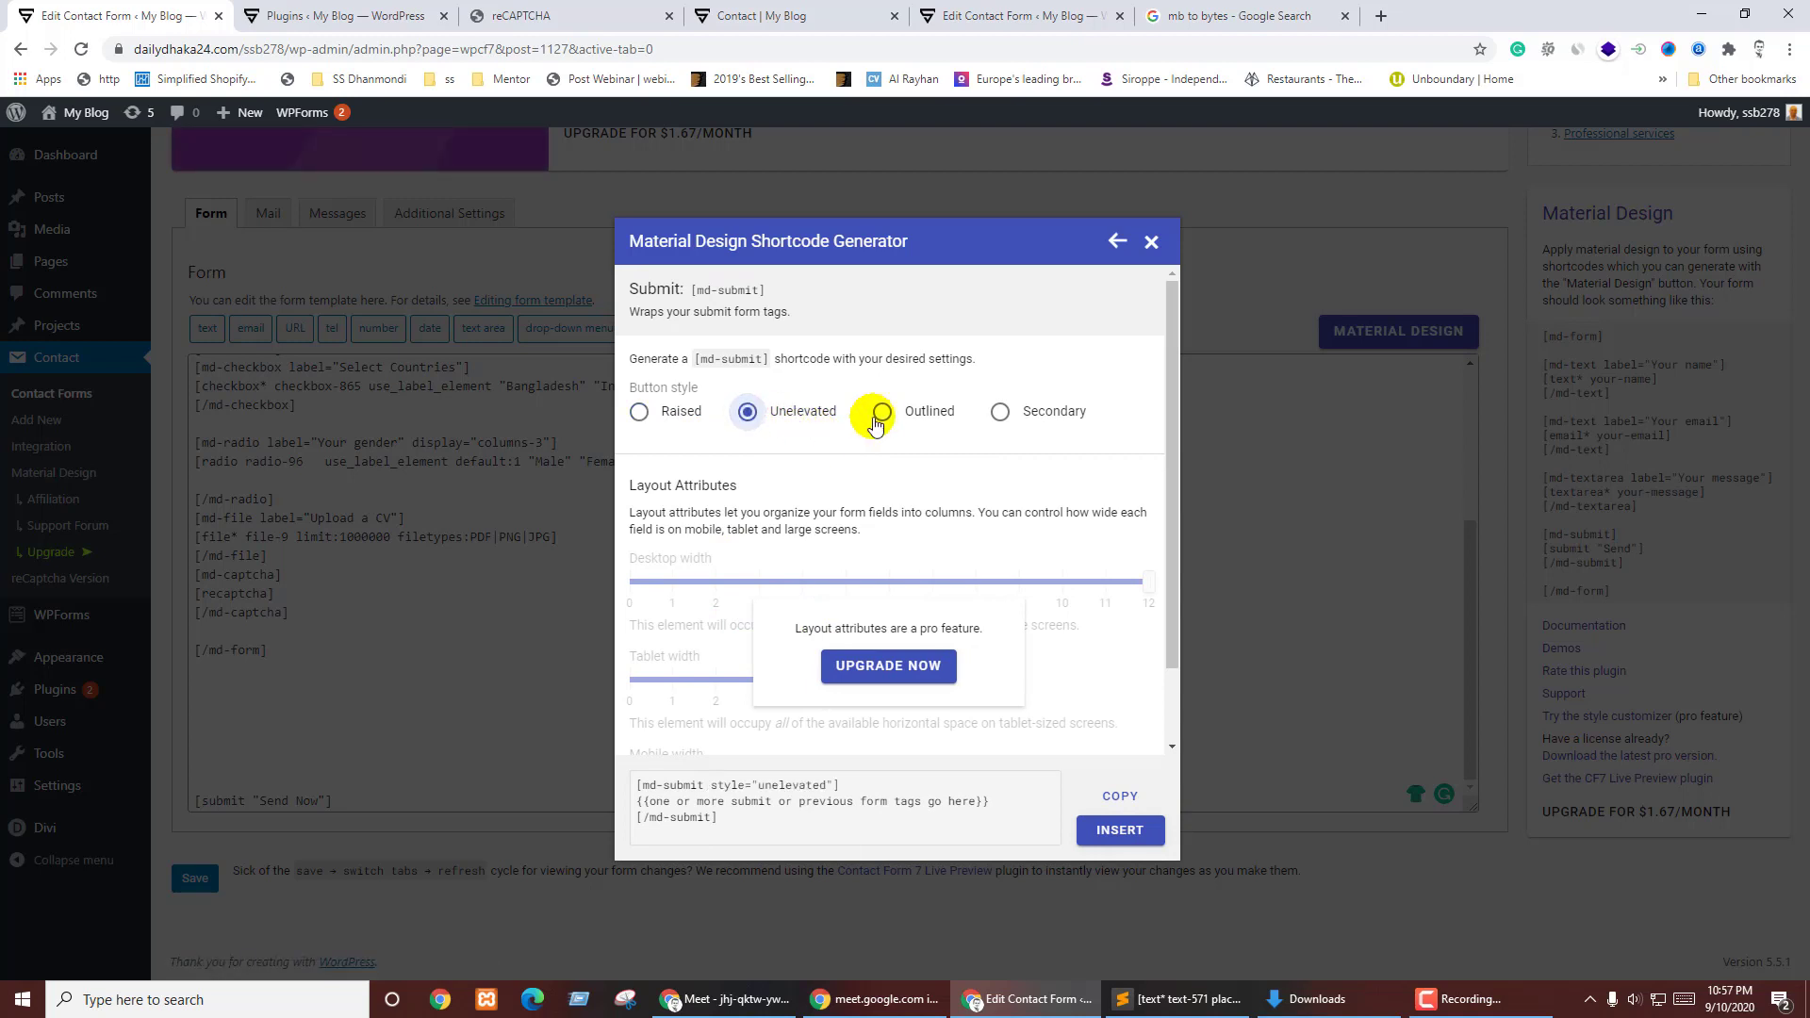
left_click(691, 411)
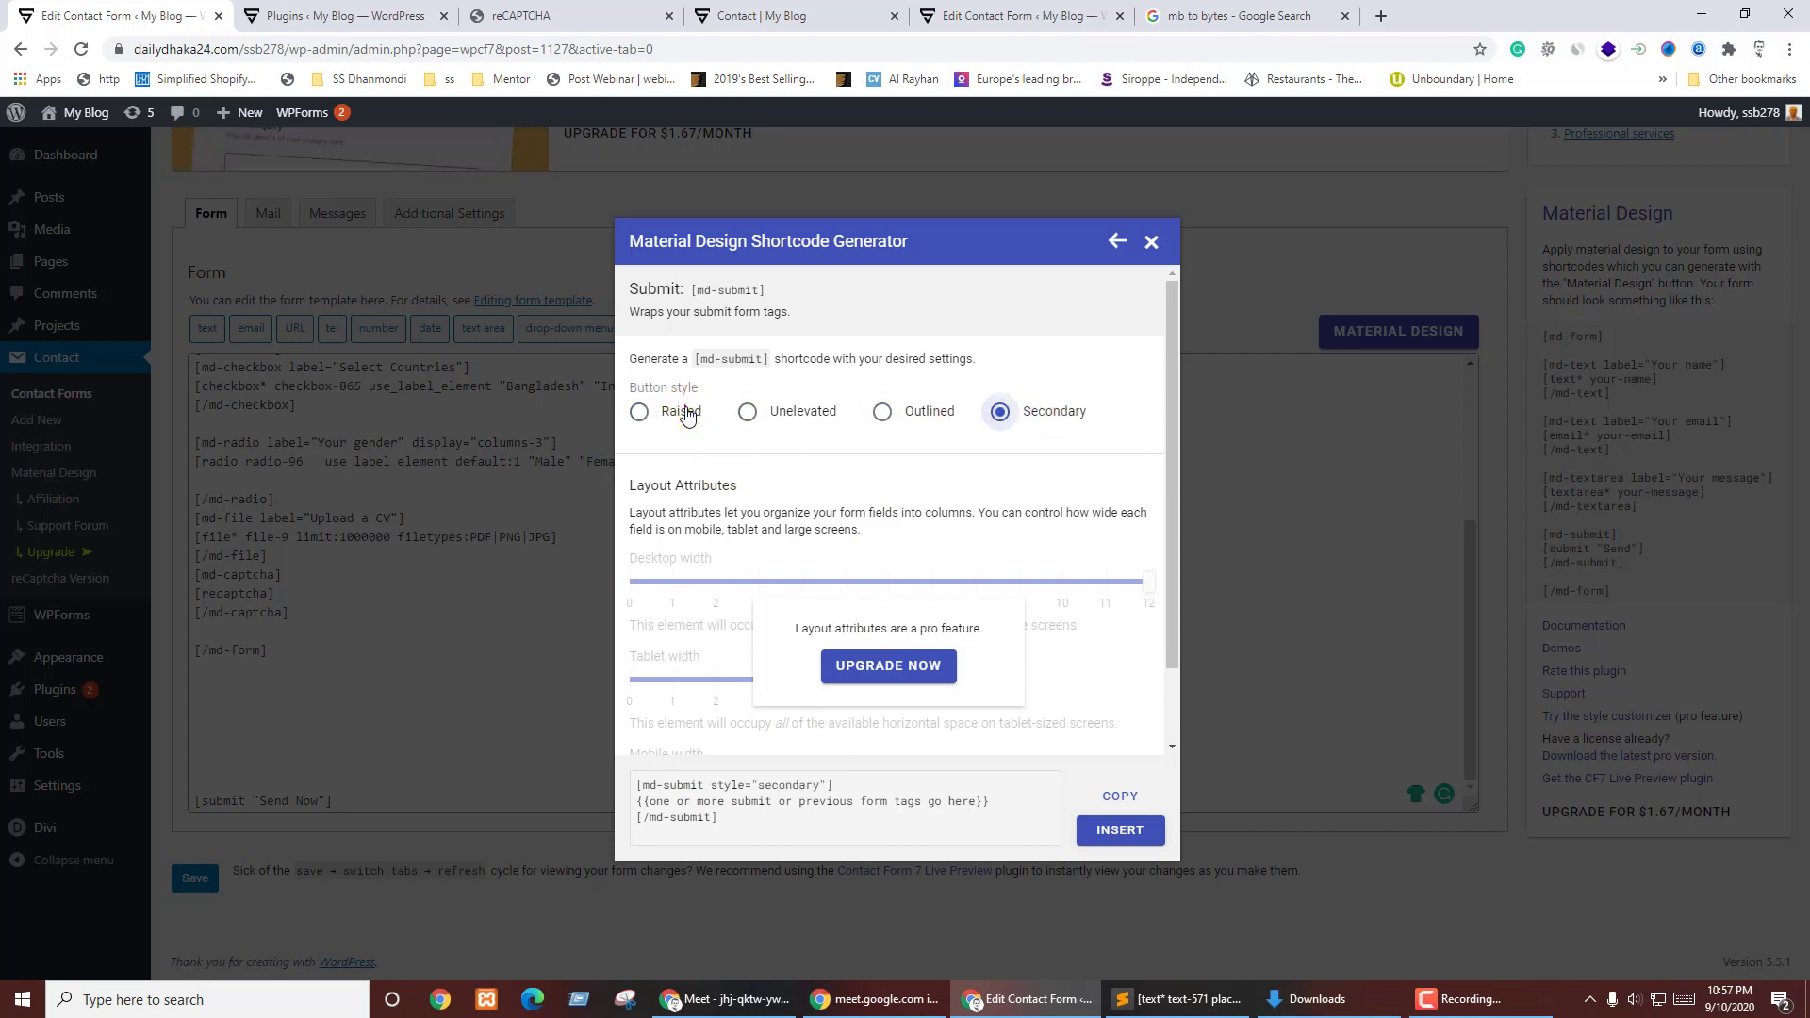
left_click(684, 411)
left_click(804, 415)
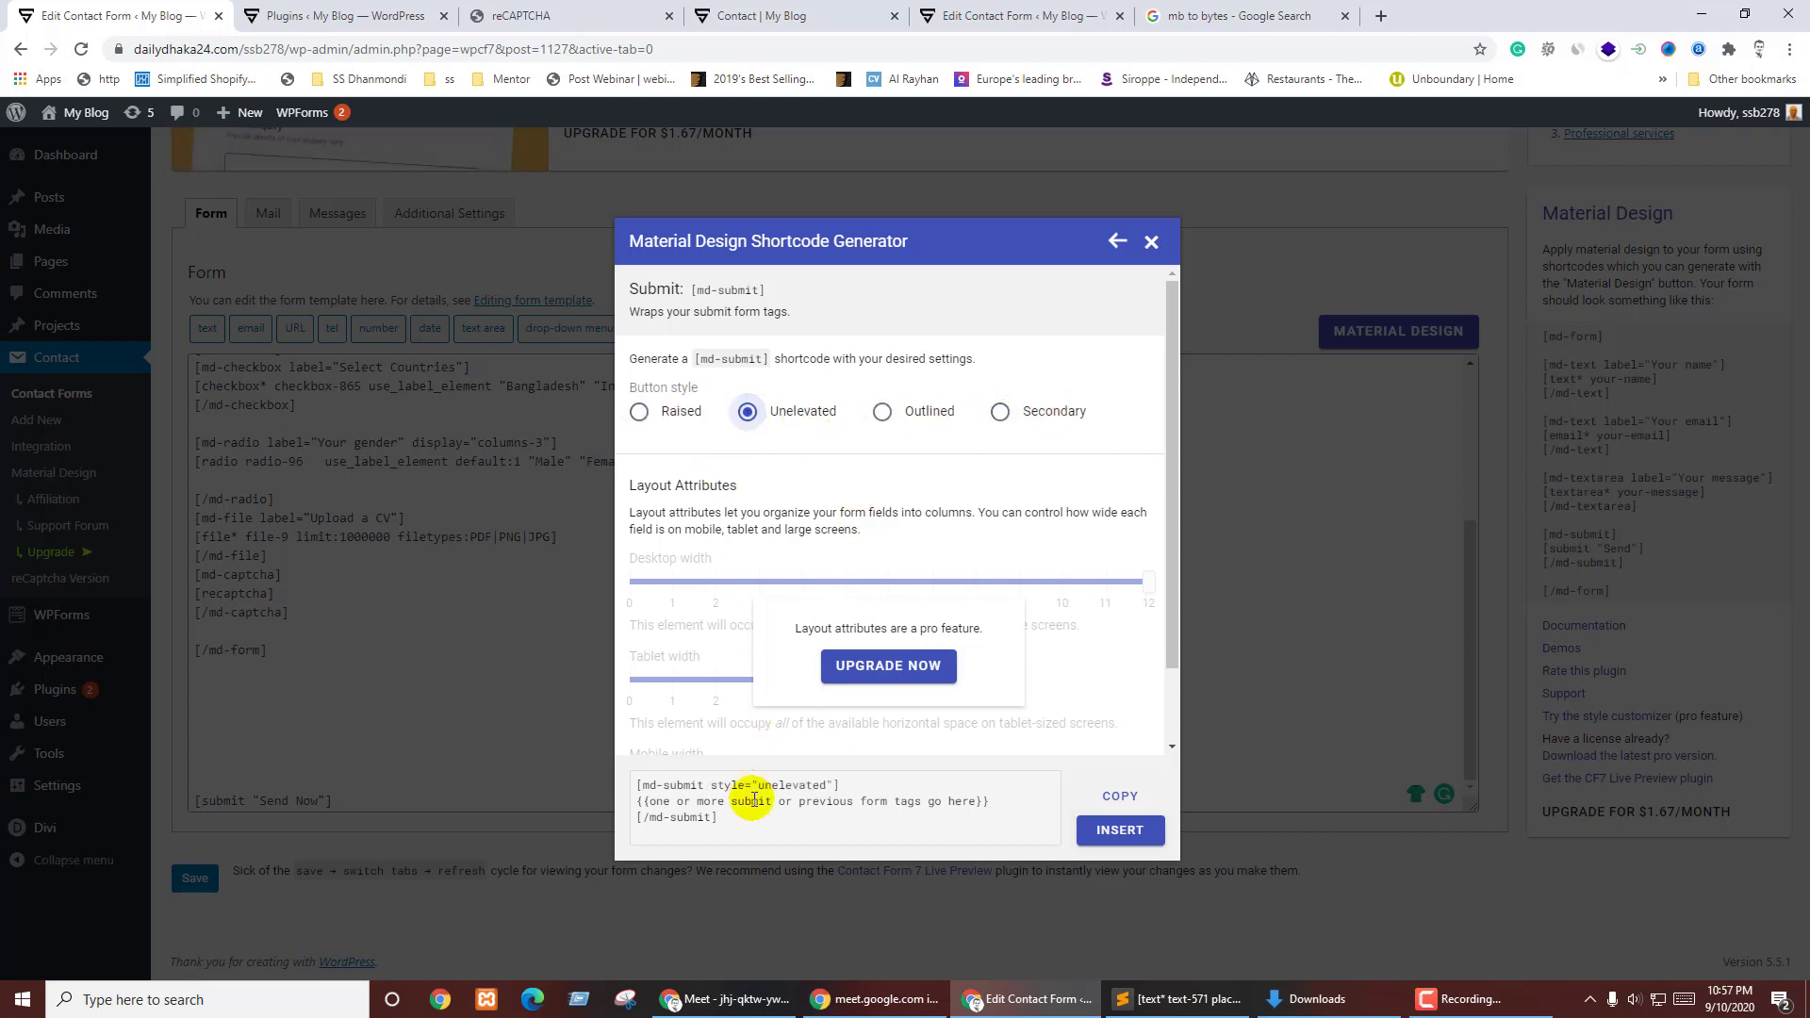
left_click_drag(722, 816, 639, 787)
key("ctrl+c")
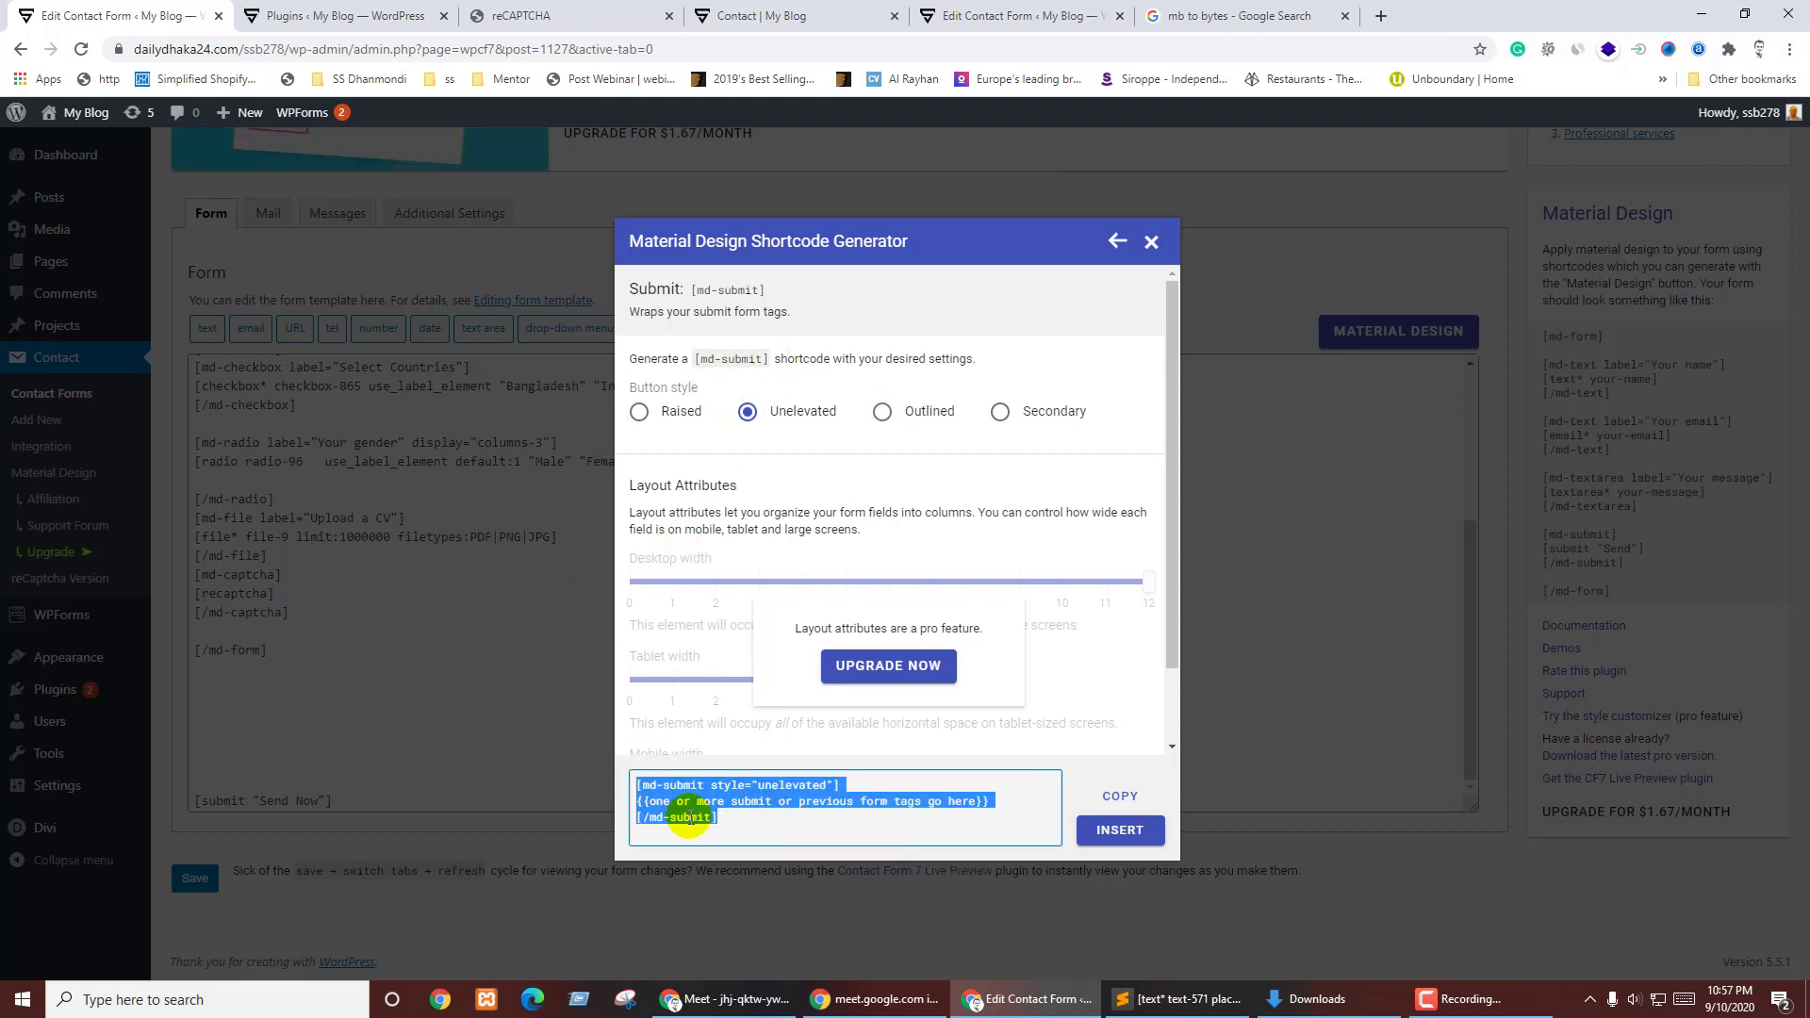
left_click(322, 694)
- Paste the md-submit block before [/md-form] and put the Send Now submit tag inside it
left_click(247, 630)
key("ctrl+v")
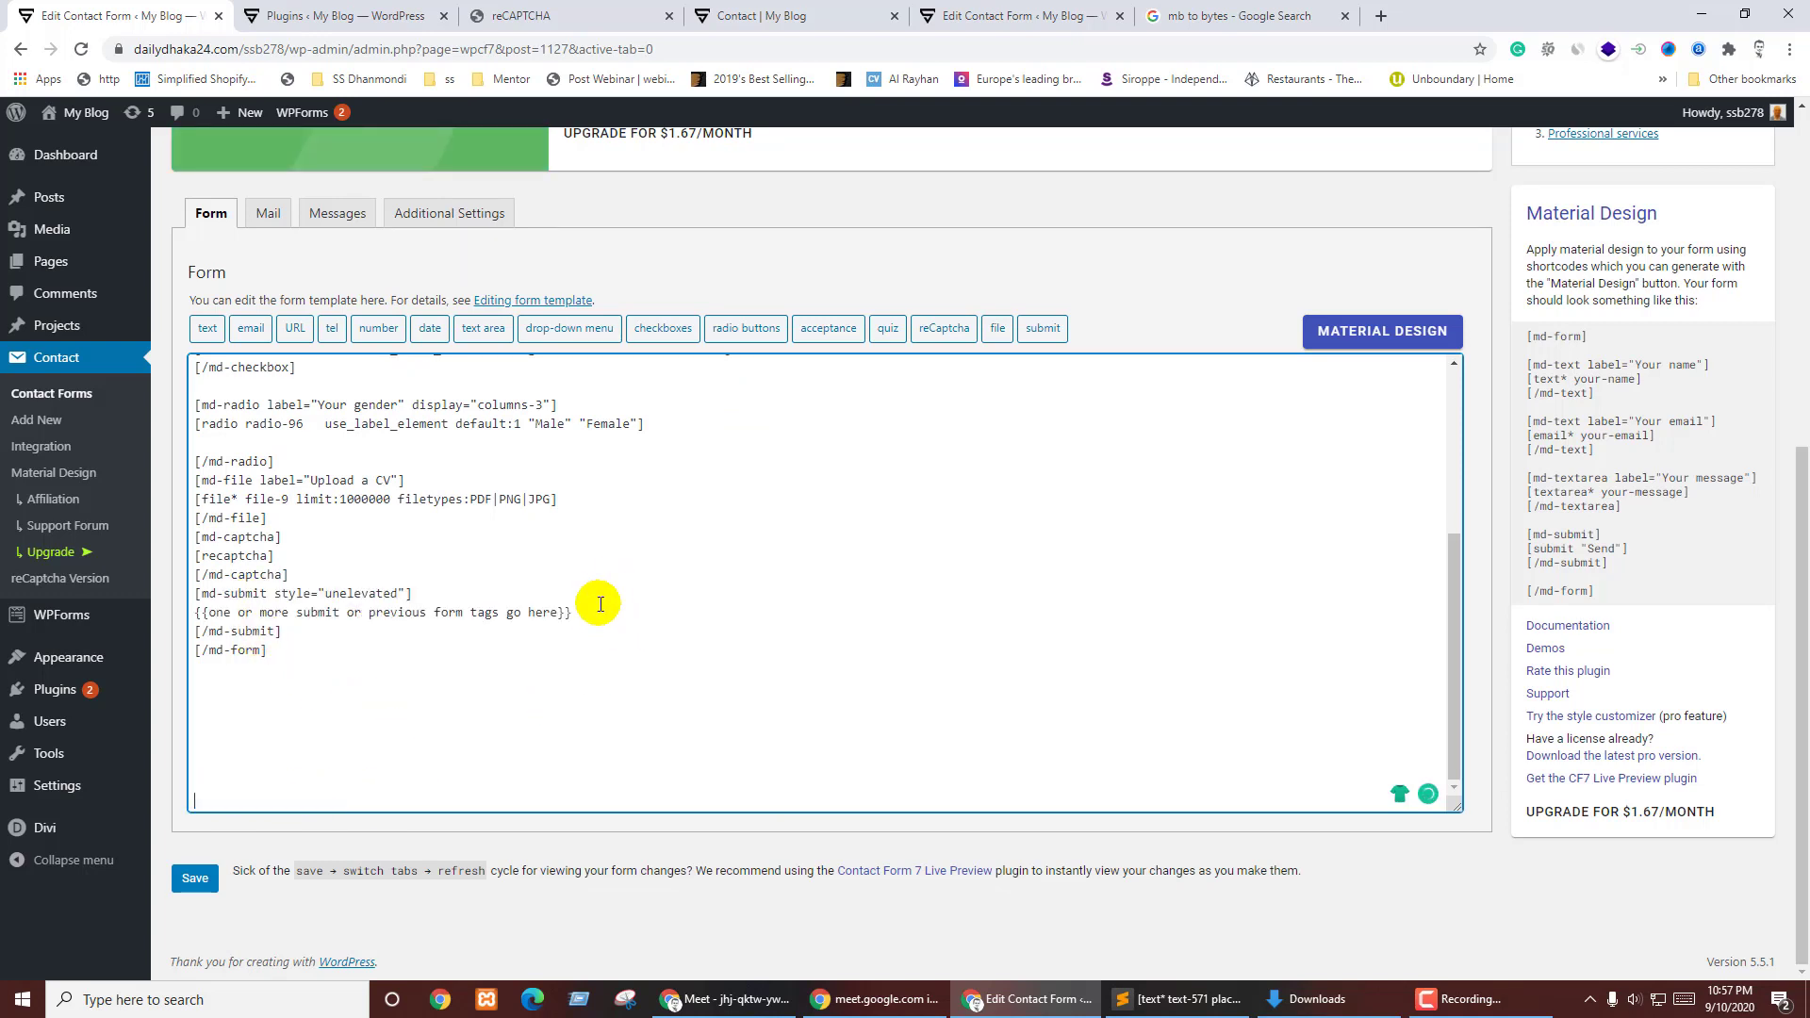
left_click_drag(592, 614, 200, 609)
type("[submit \"Send Now\"]")
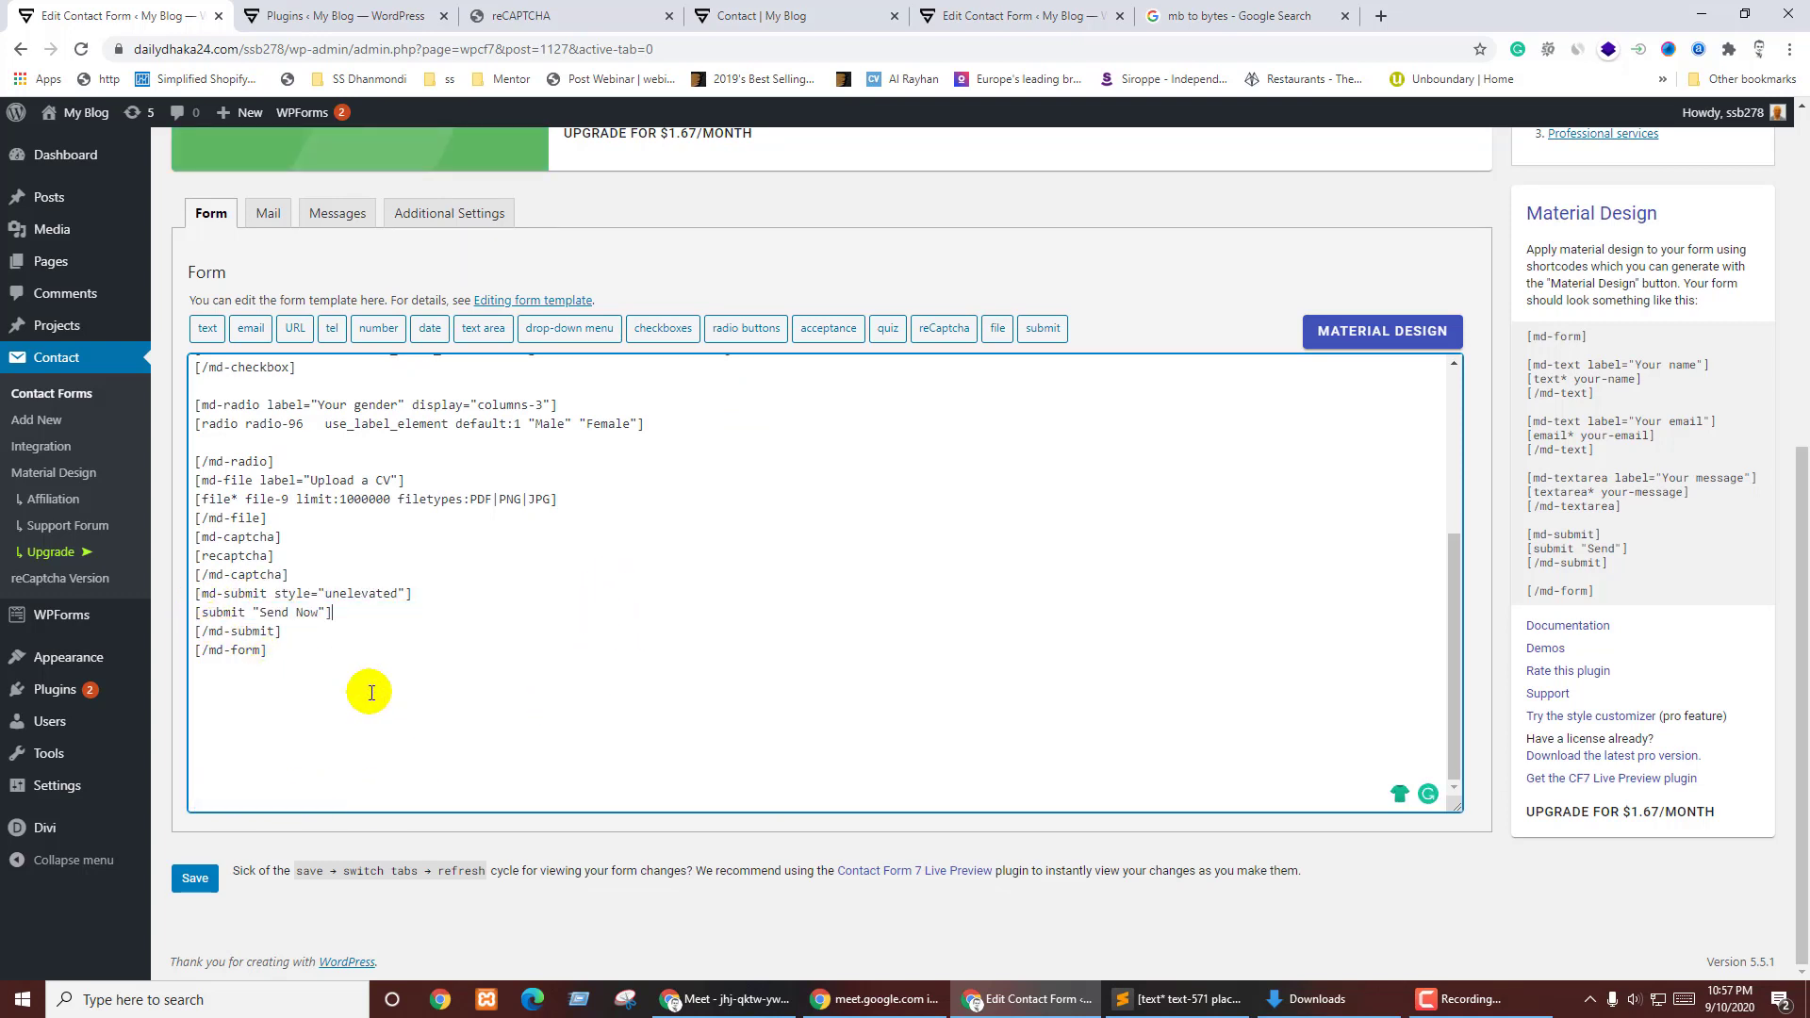
- Save the contact form and reload the live Contact page
left_click(195, 879)
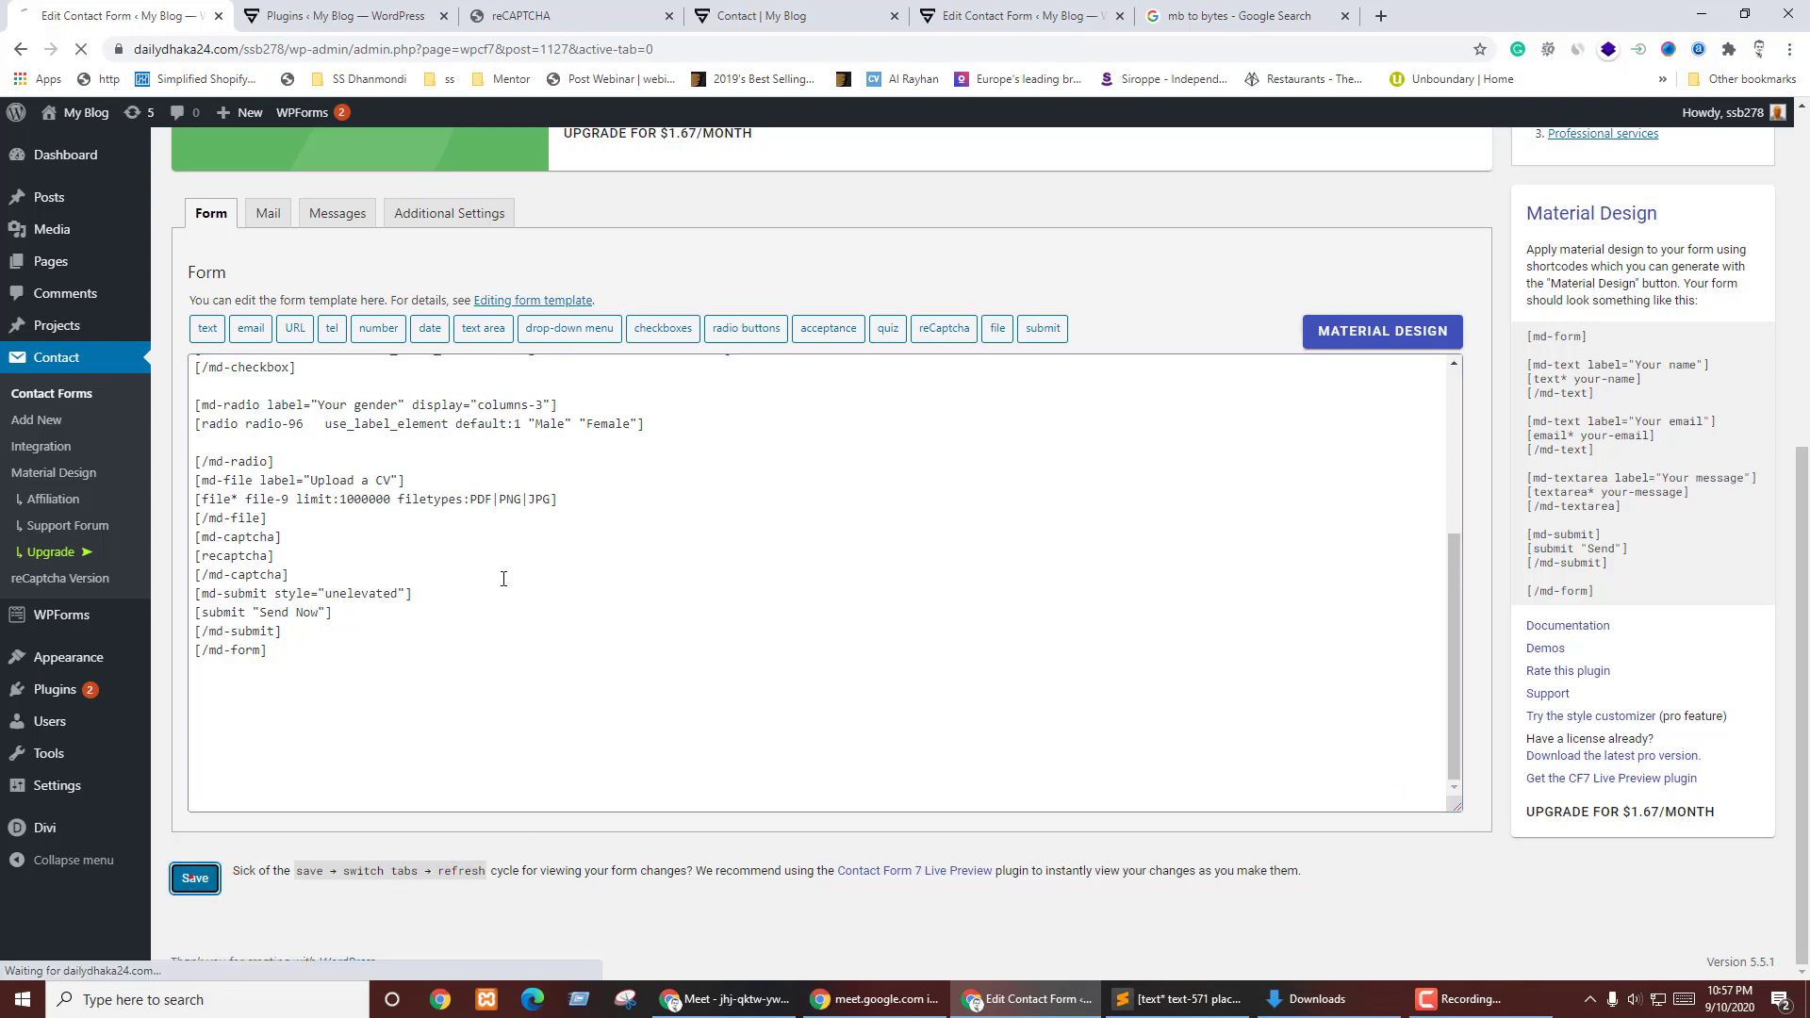
left_click(829, 13)
key("F5")
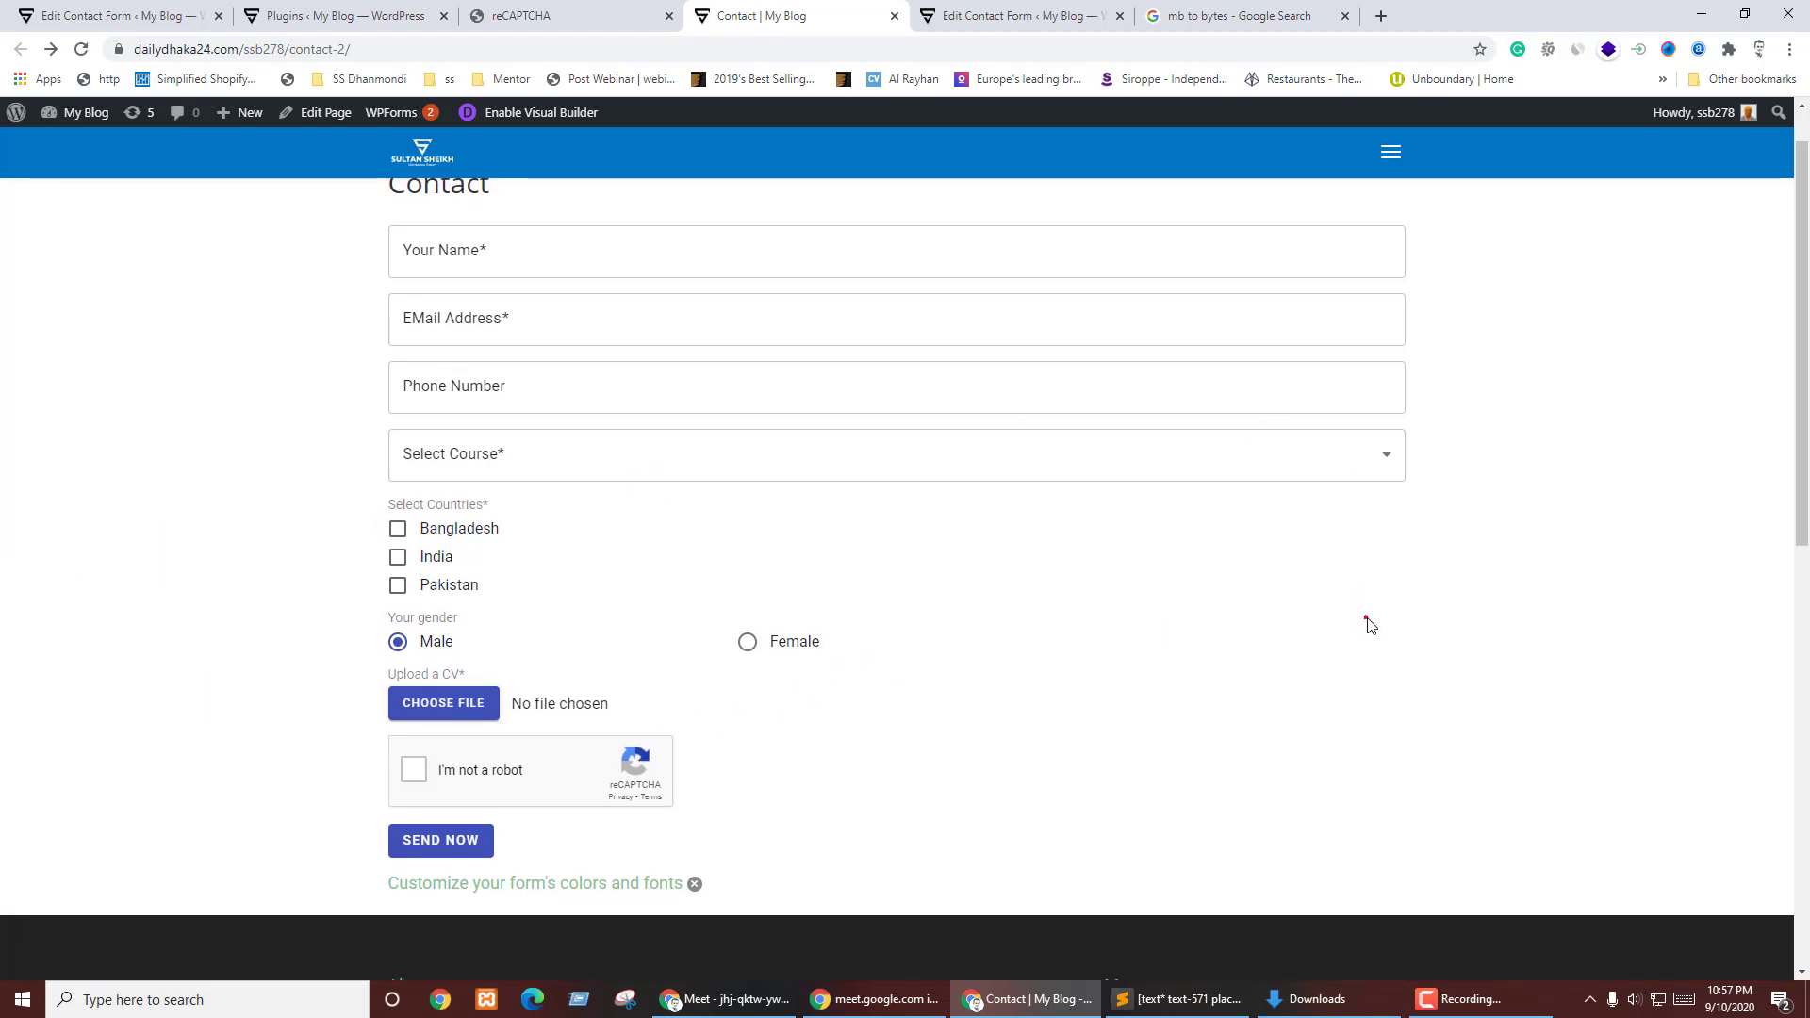
- On the live form, pick a course, choose Female, and tick the reCAPTCHA check
left_click(1309, 456)
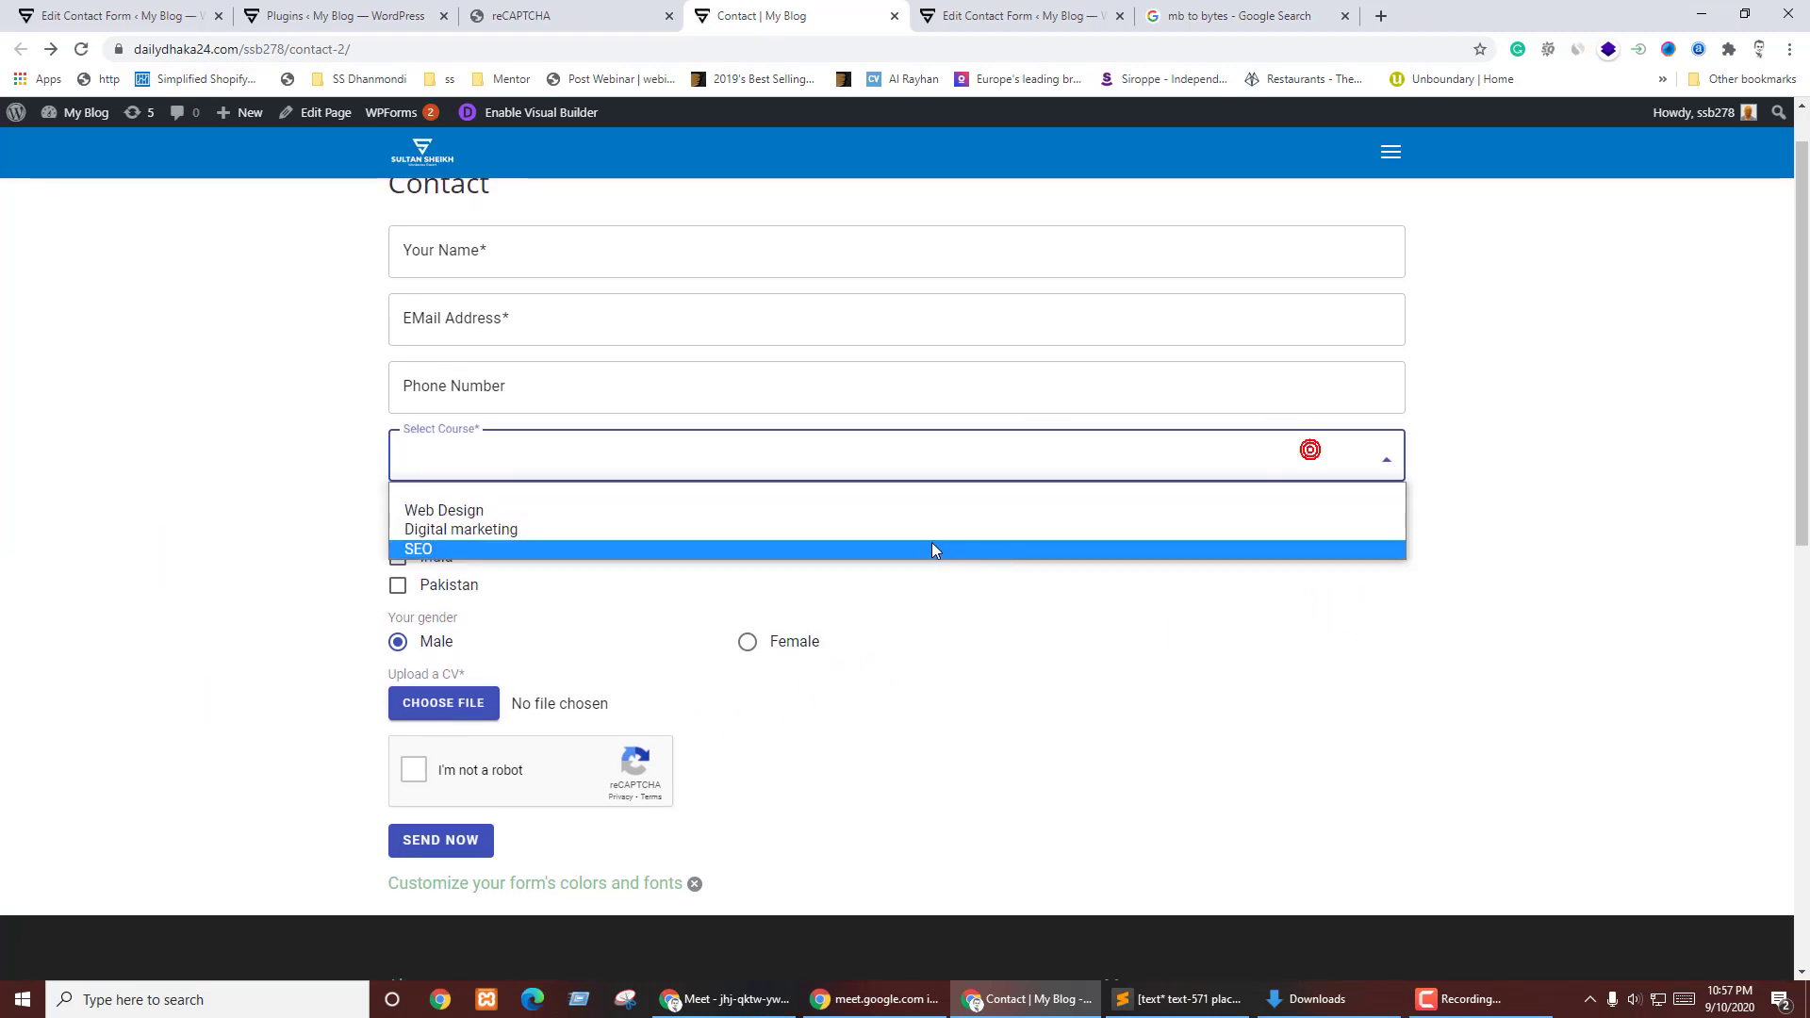
left_click(901, 507)
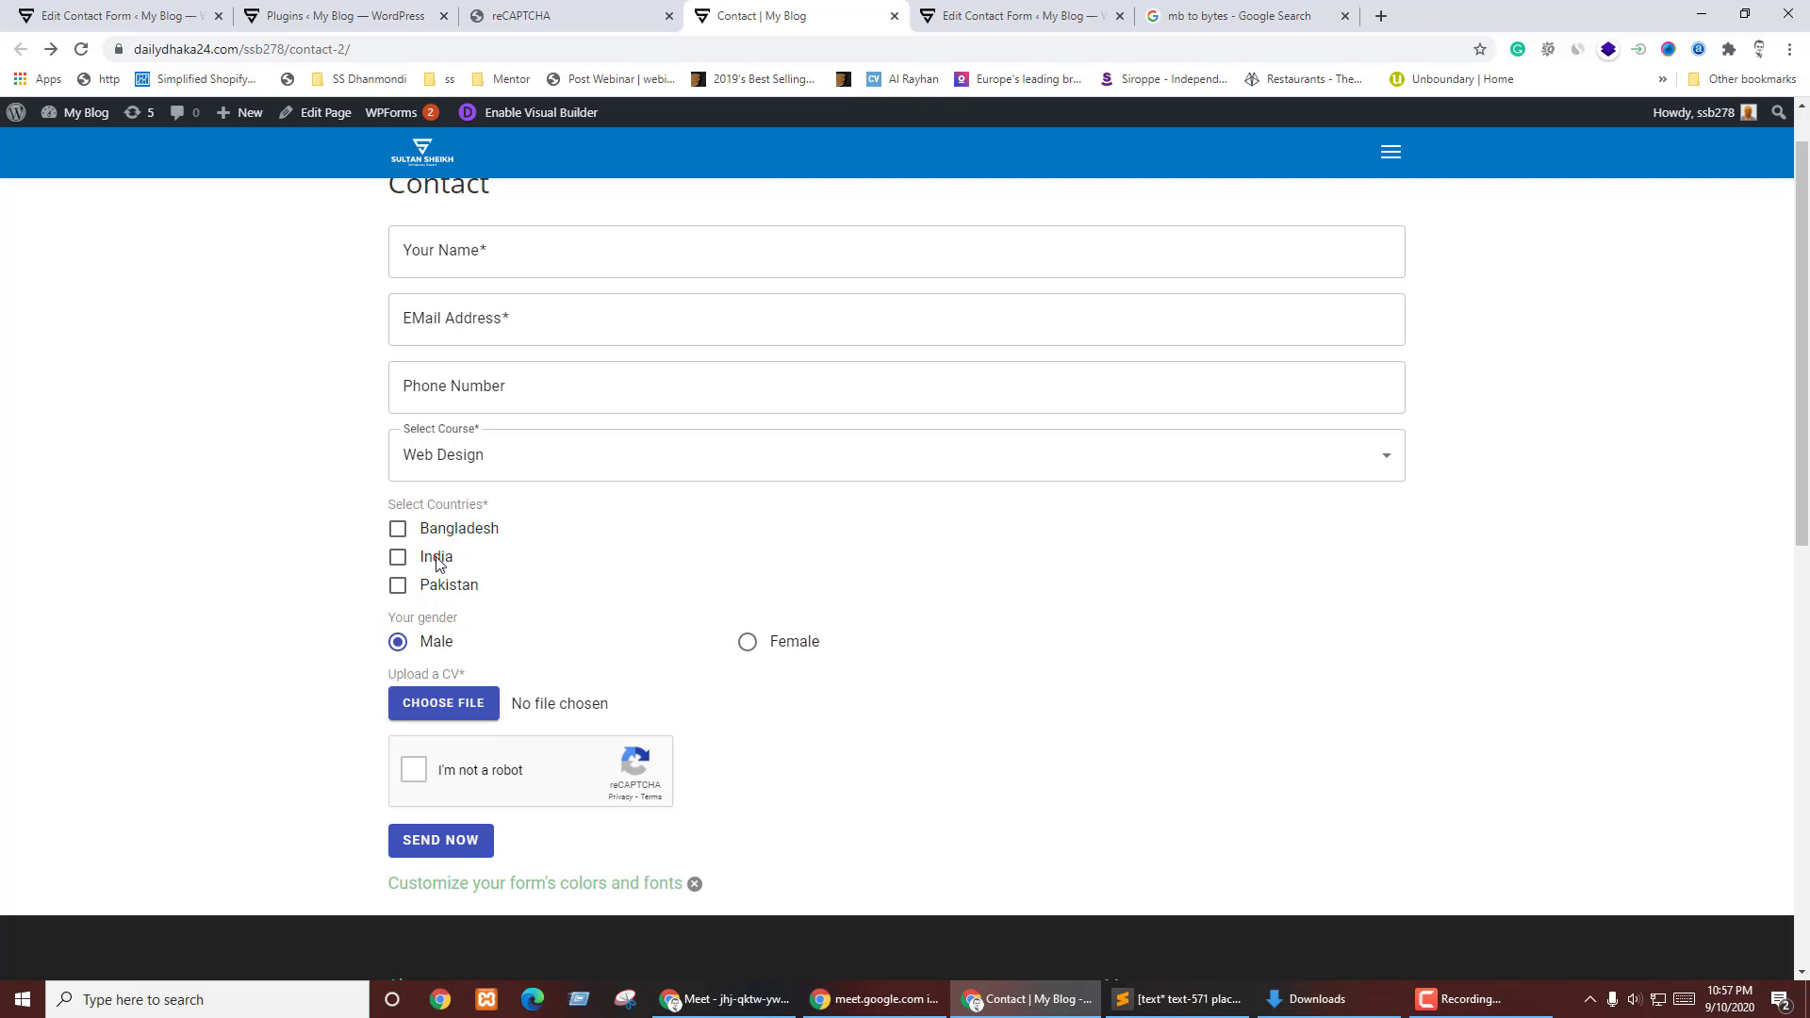
left_click(800, 648)
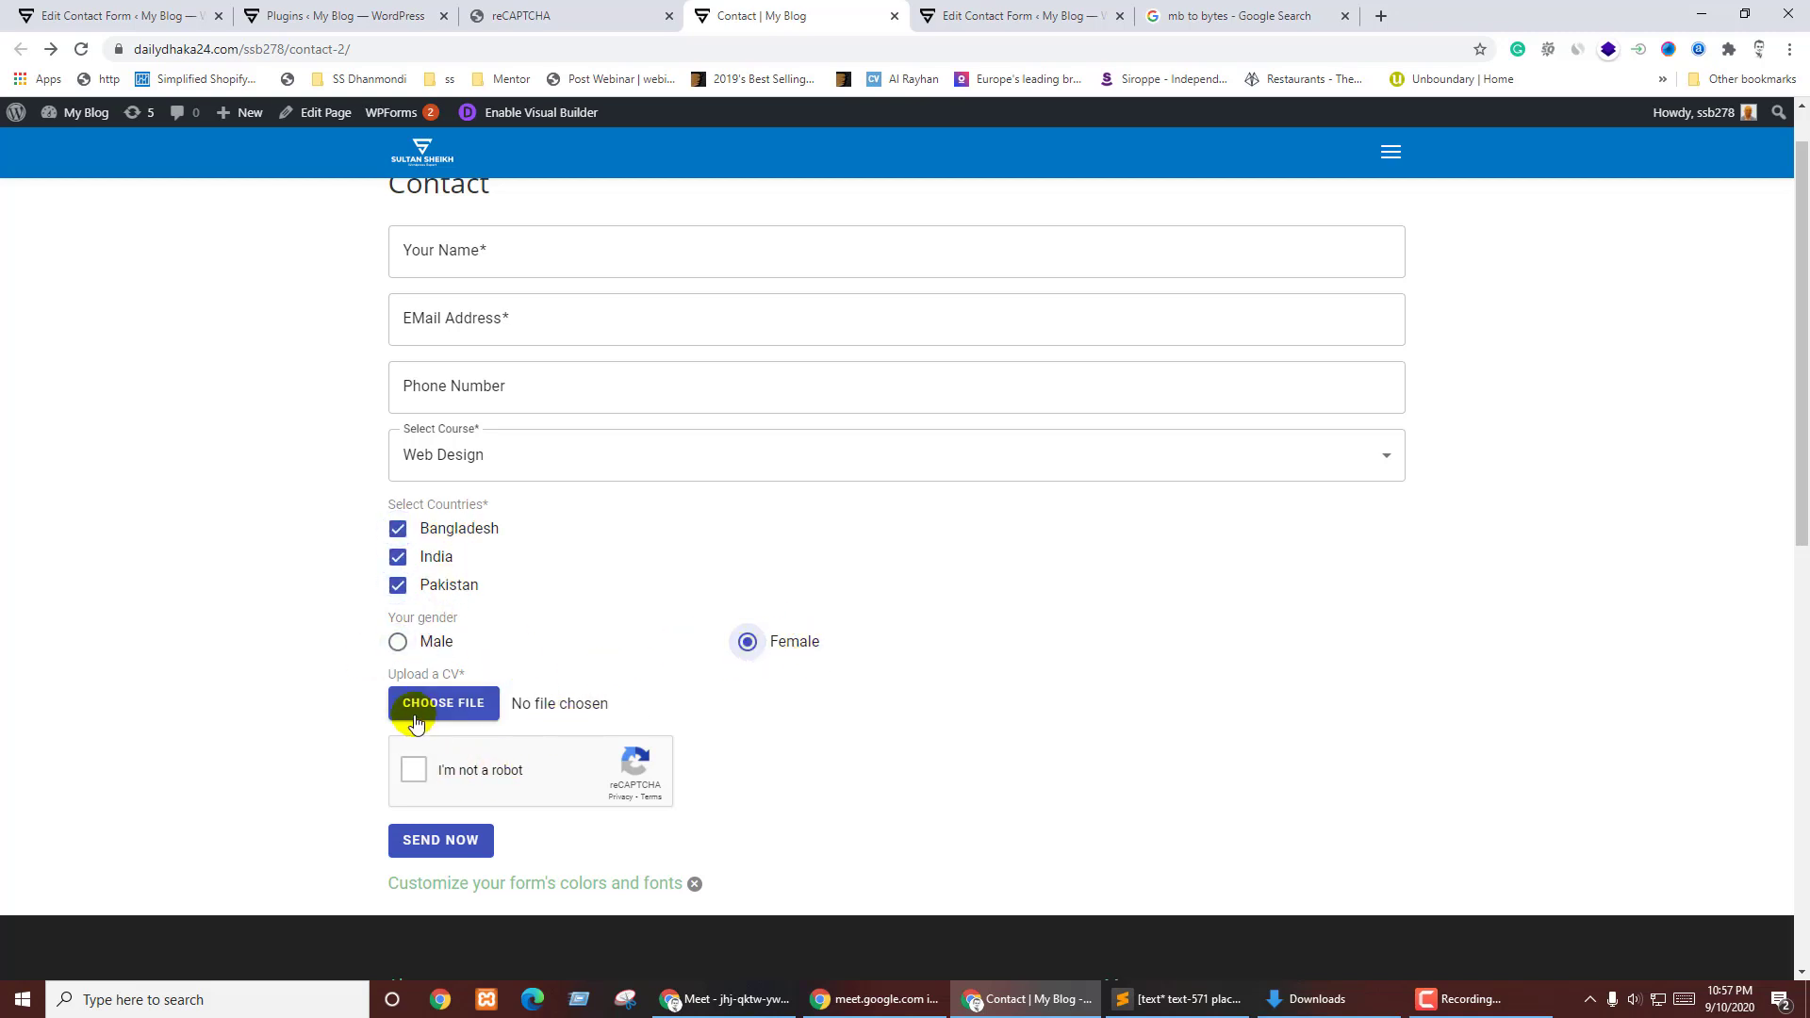
left_click(406, 763)
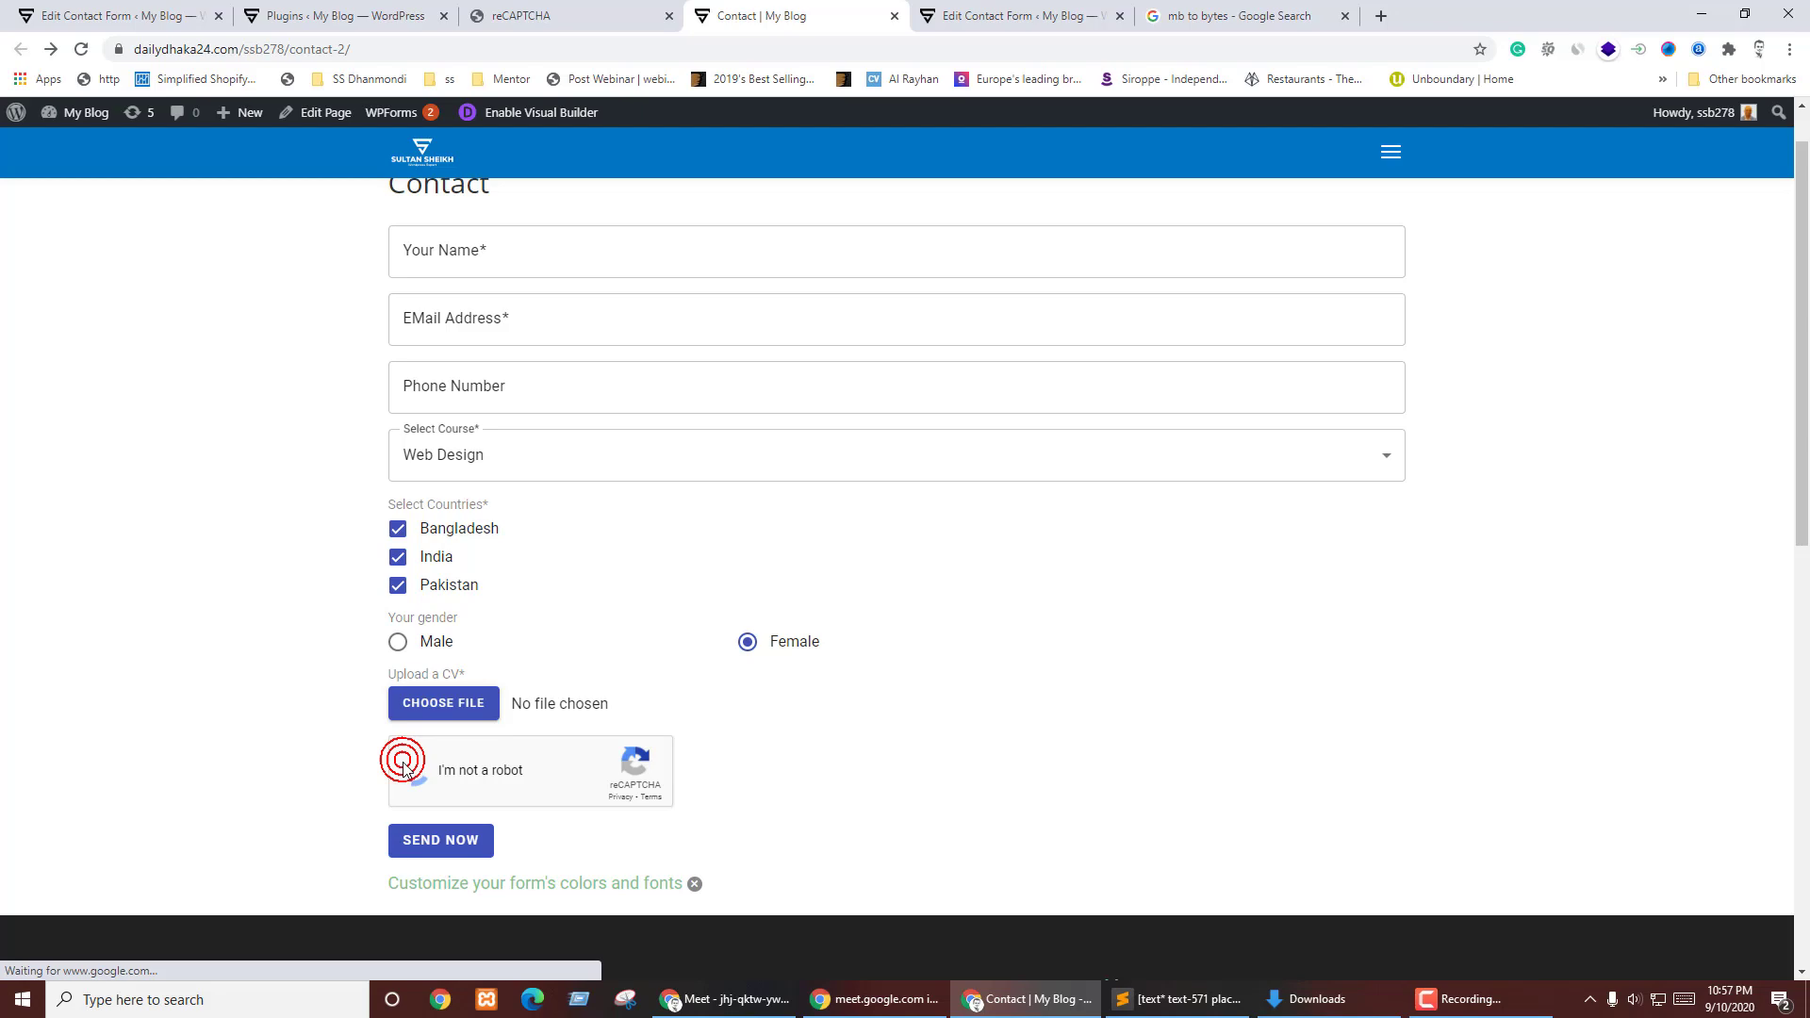
- Attach the first screenshot from Downloads as the CV and dismiss the colours and fonts notice
left_click(462, 716)
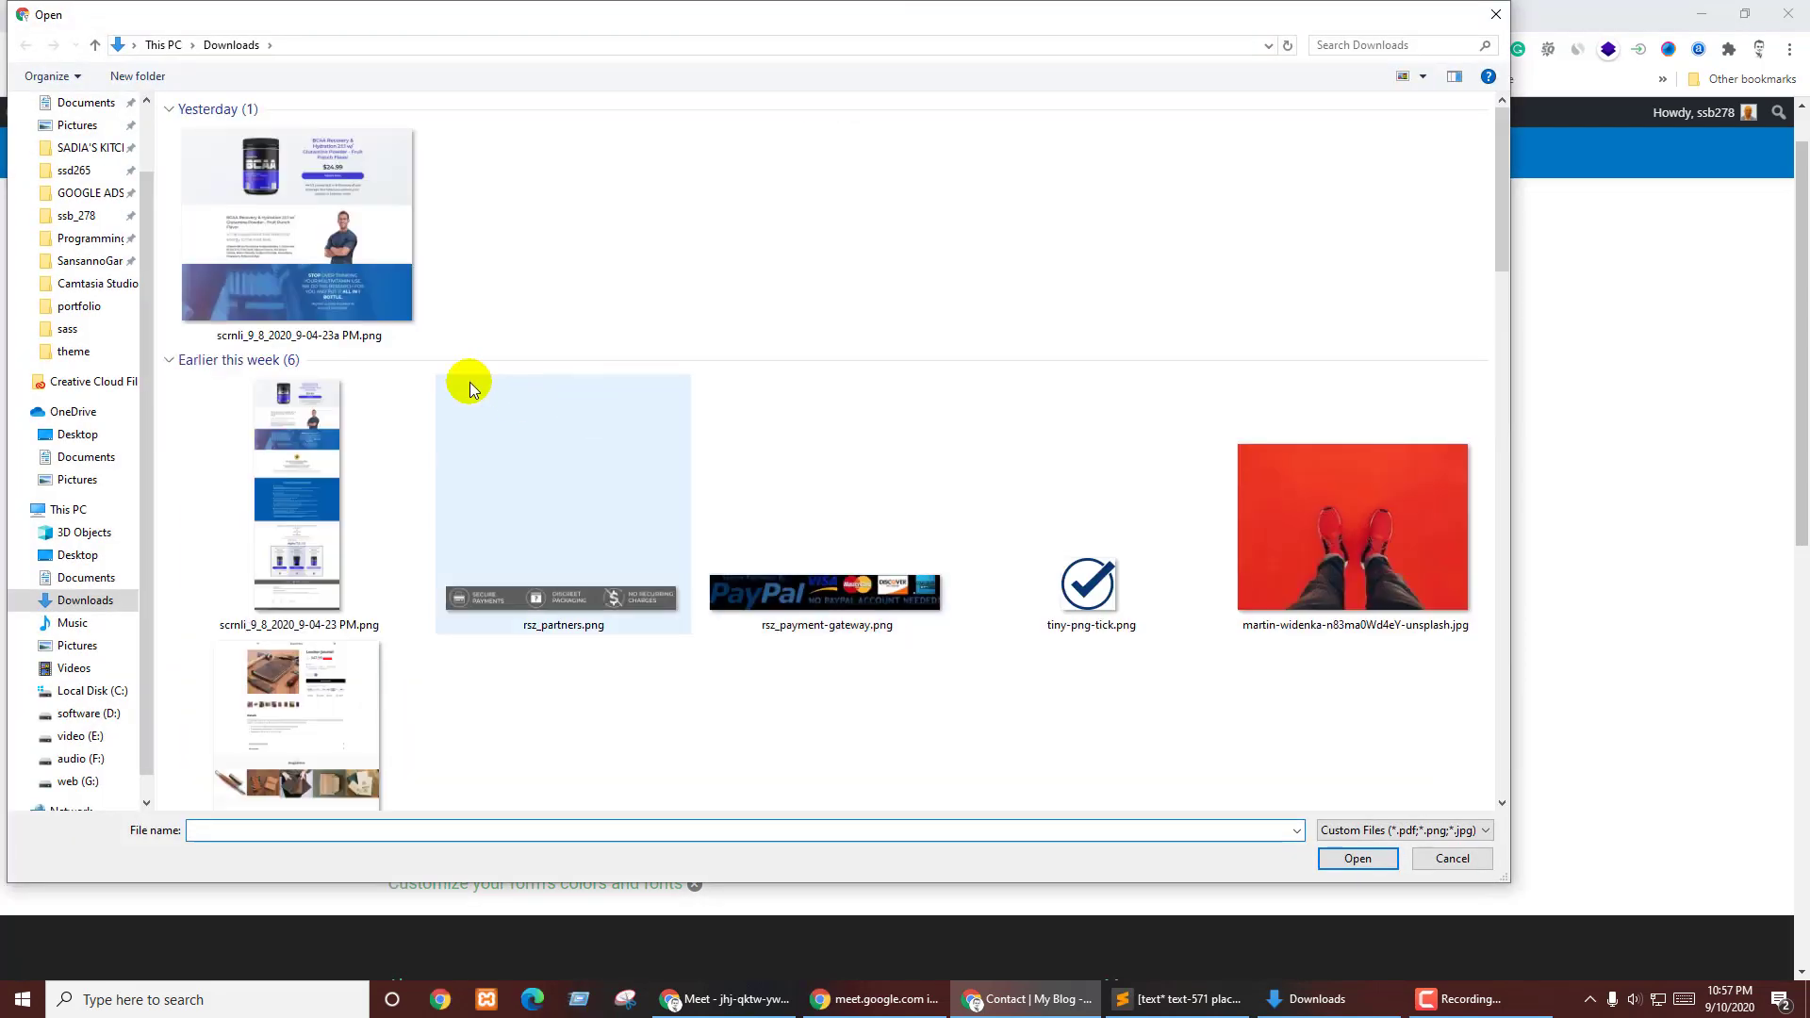
left_click(370, 251)
double_click(370, 250)
scroll(806, 685, "down", 2)
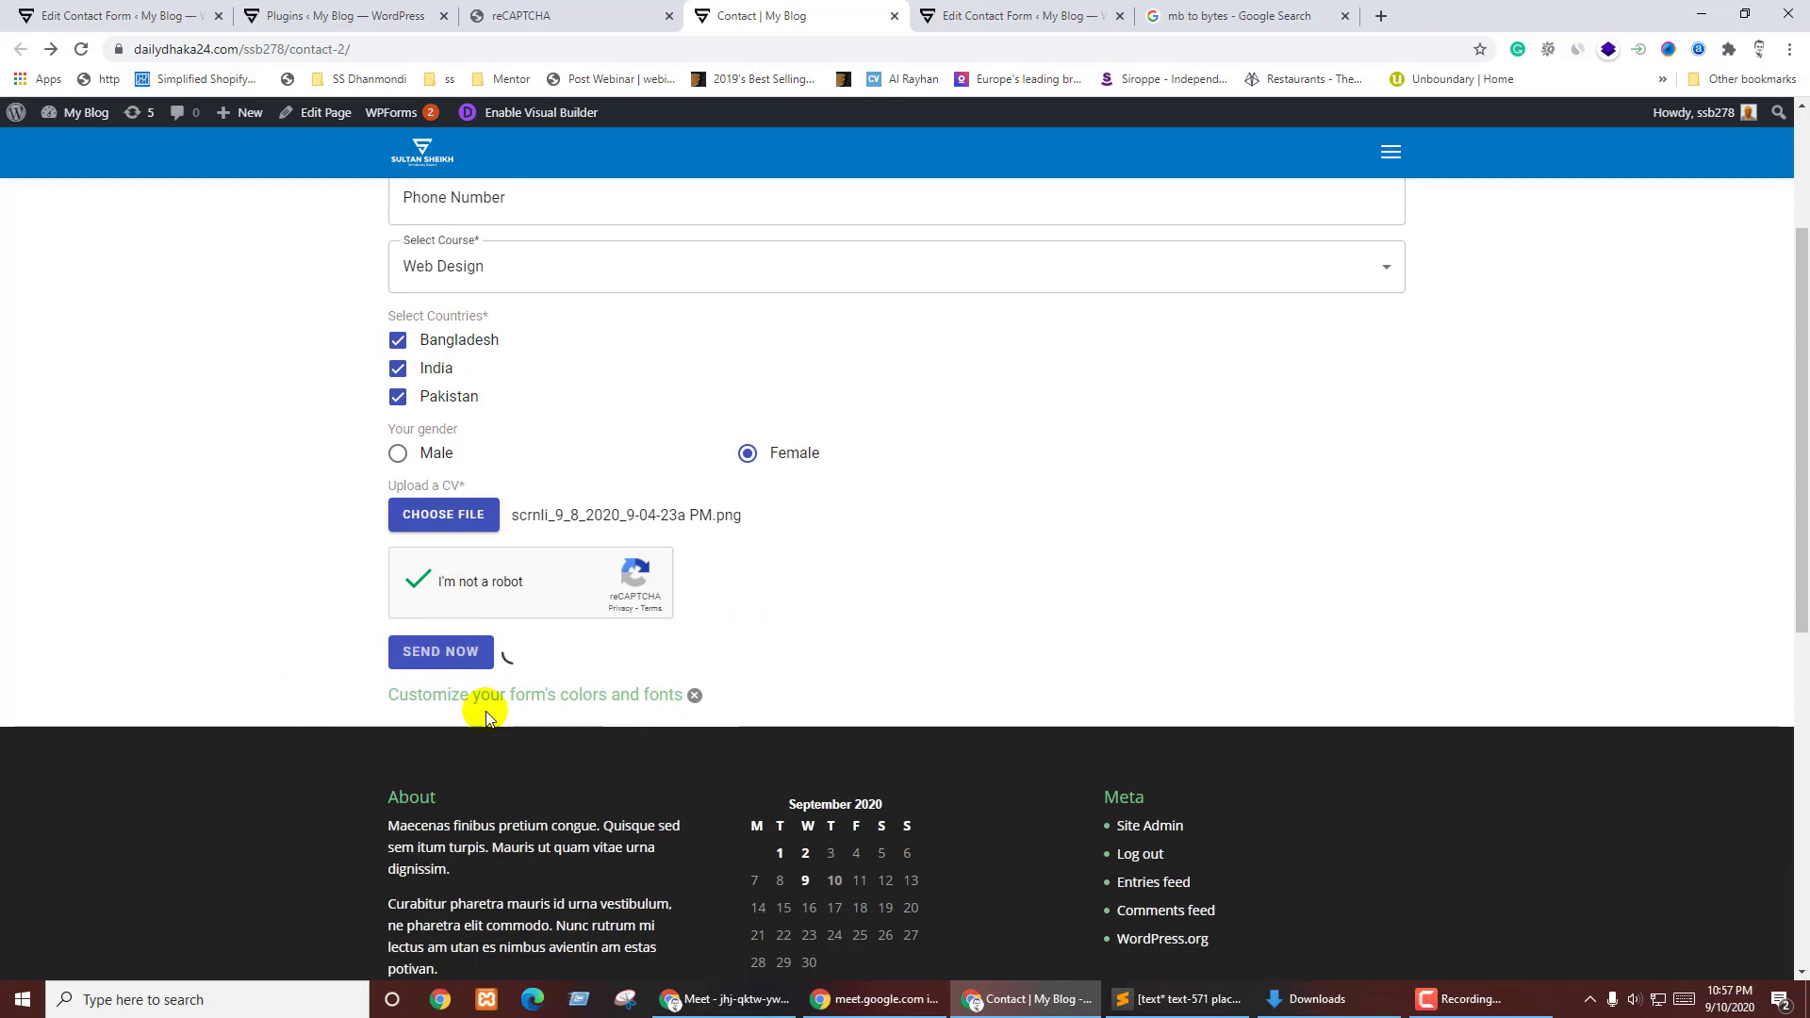
left_click(694, 695)
scroll(848, 594, "up", 3)
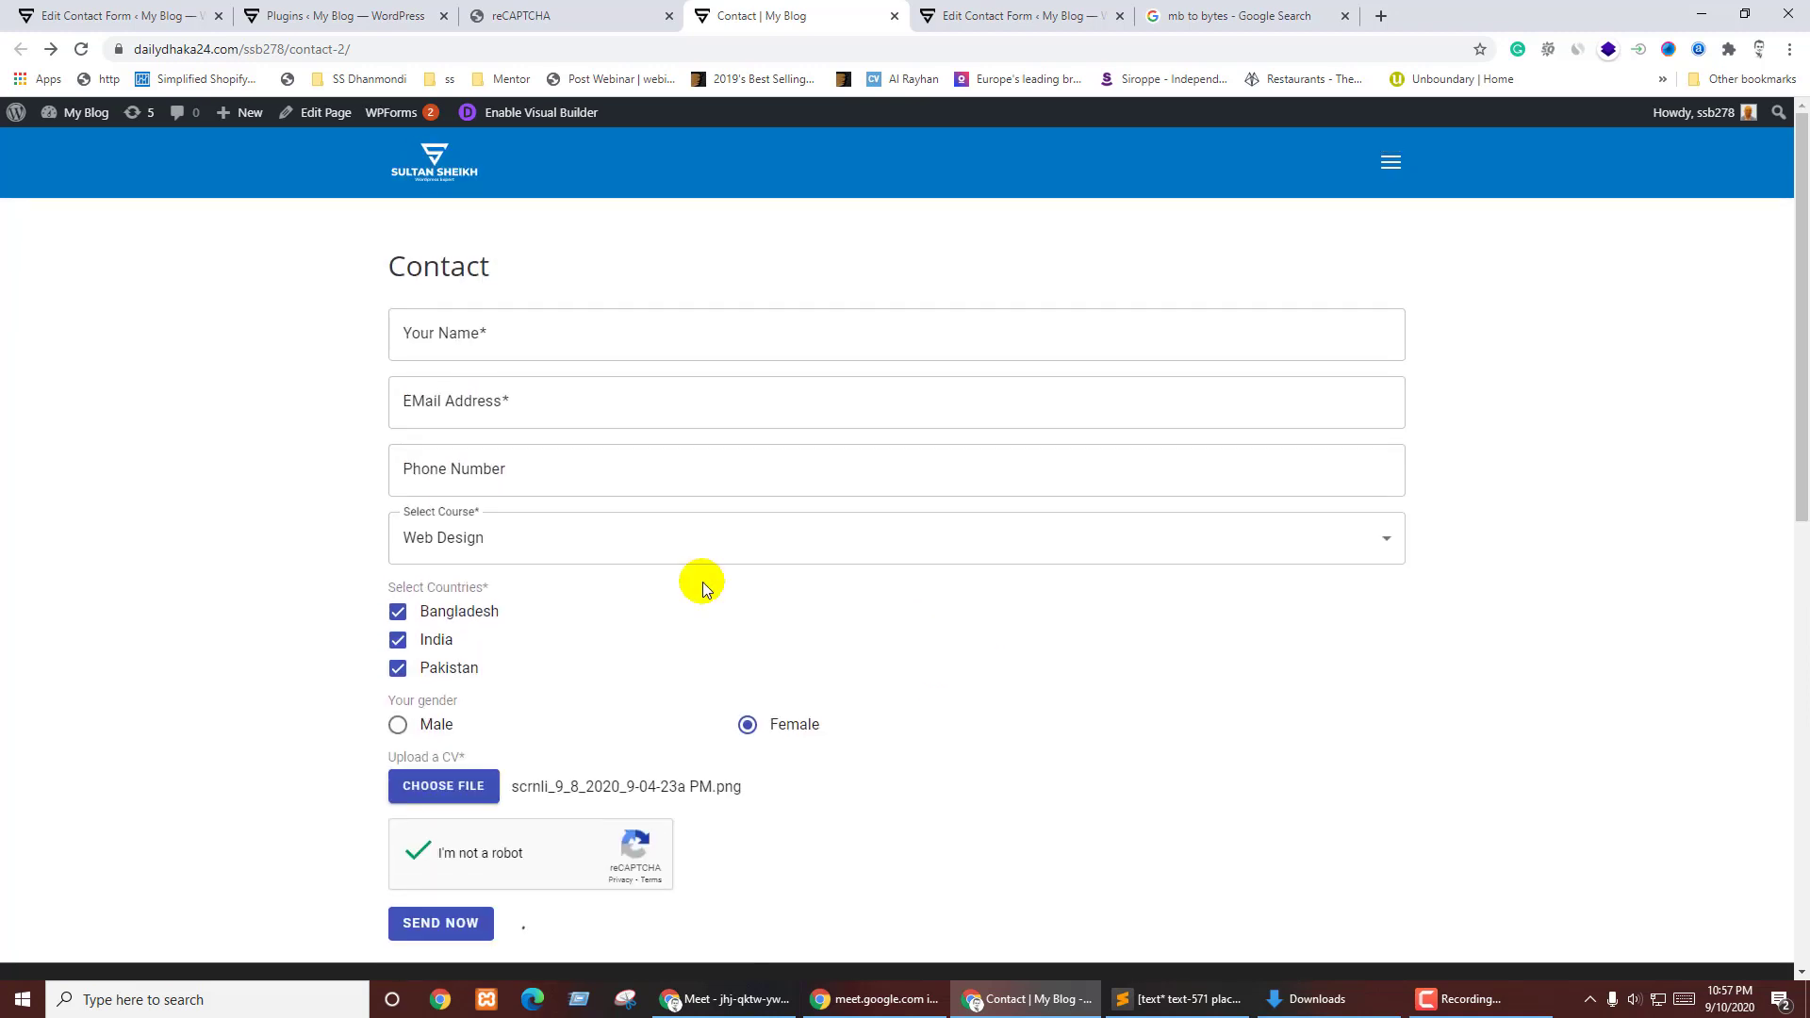
scroll(622, 660, "down", 5)
scroll(519, 549, "up", 5)
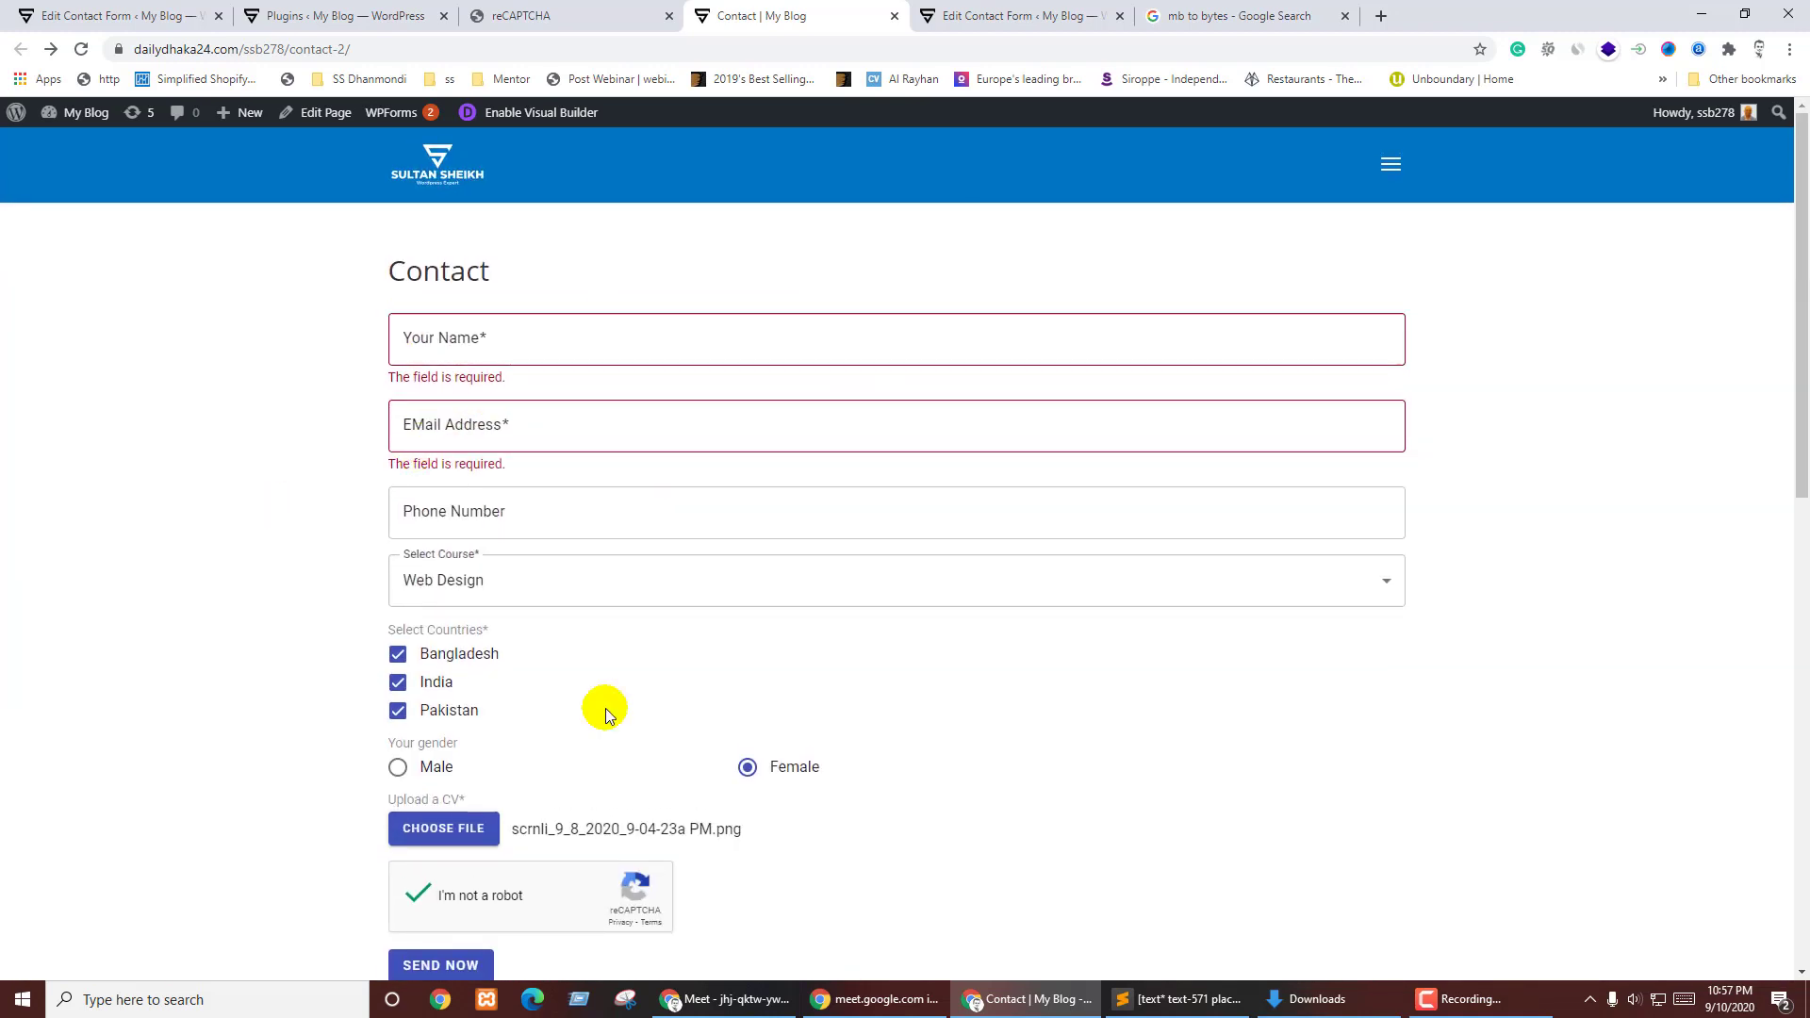
left_click(564, 13)
- Back in the contact form editor, add a blank line after [/md-submit]
left_click(405, 11)
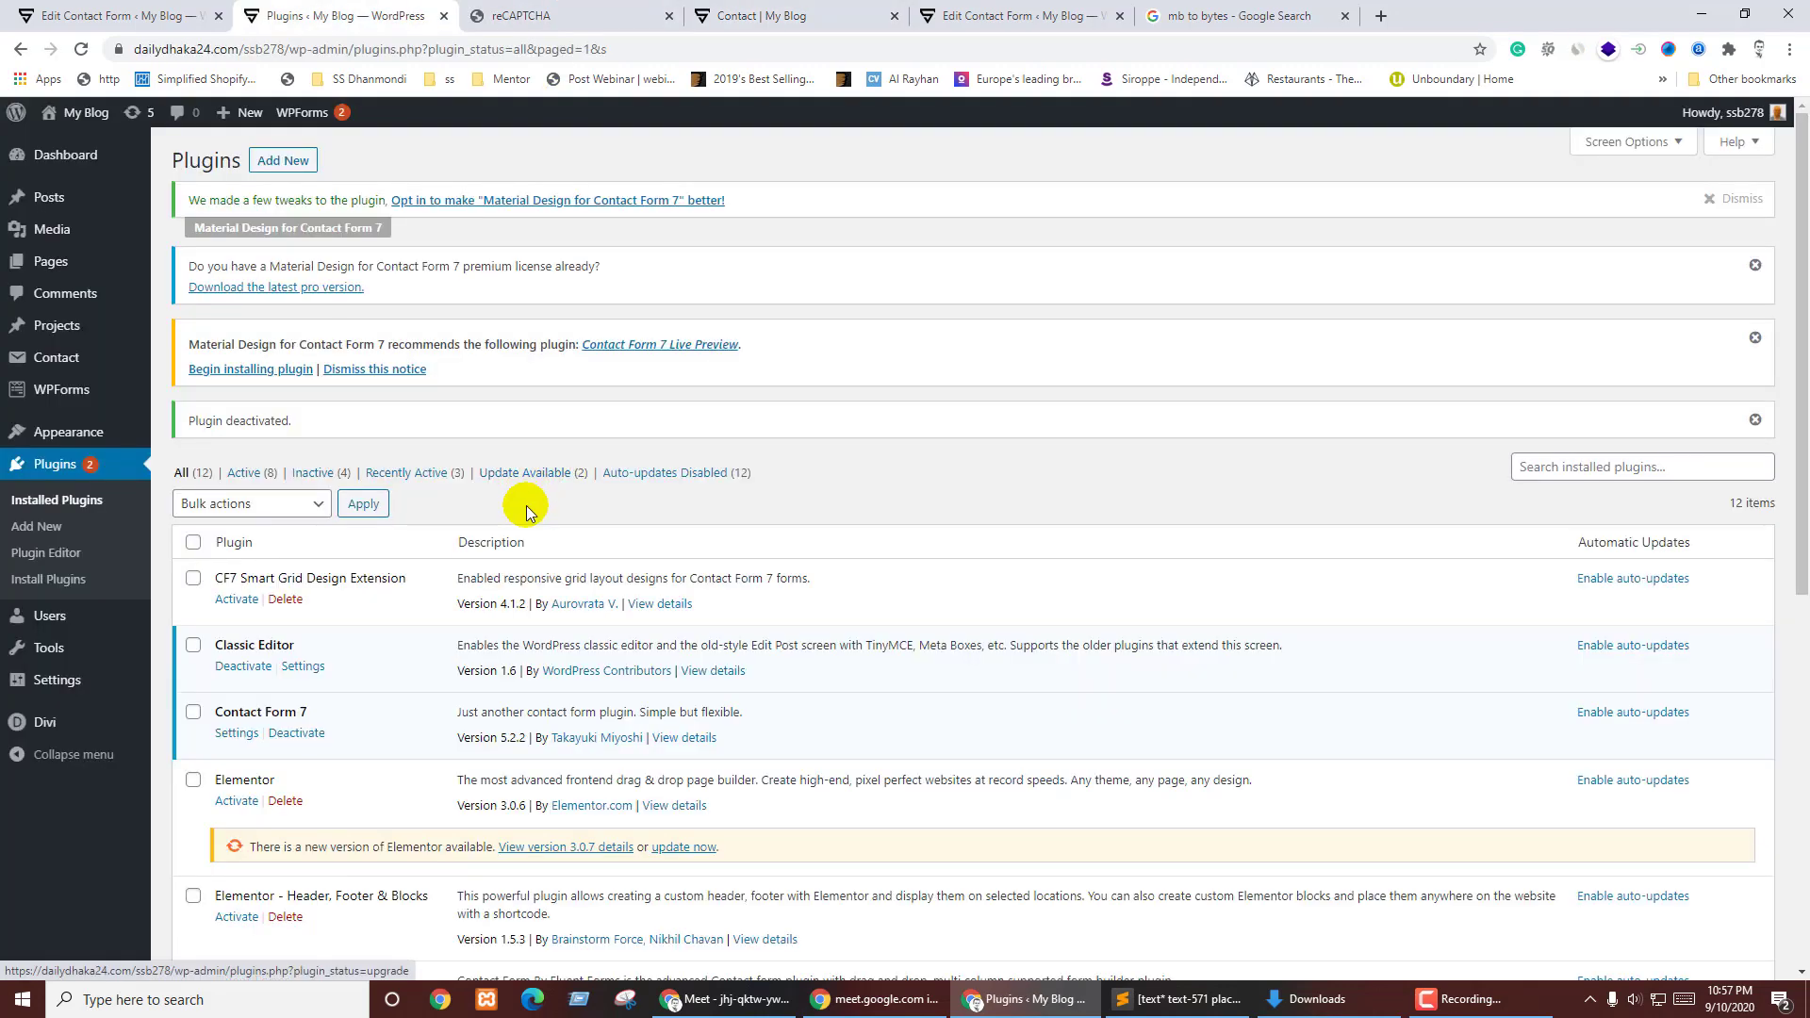
left_click(188, 15)
scroll(657, 487, "down", 8)
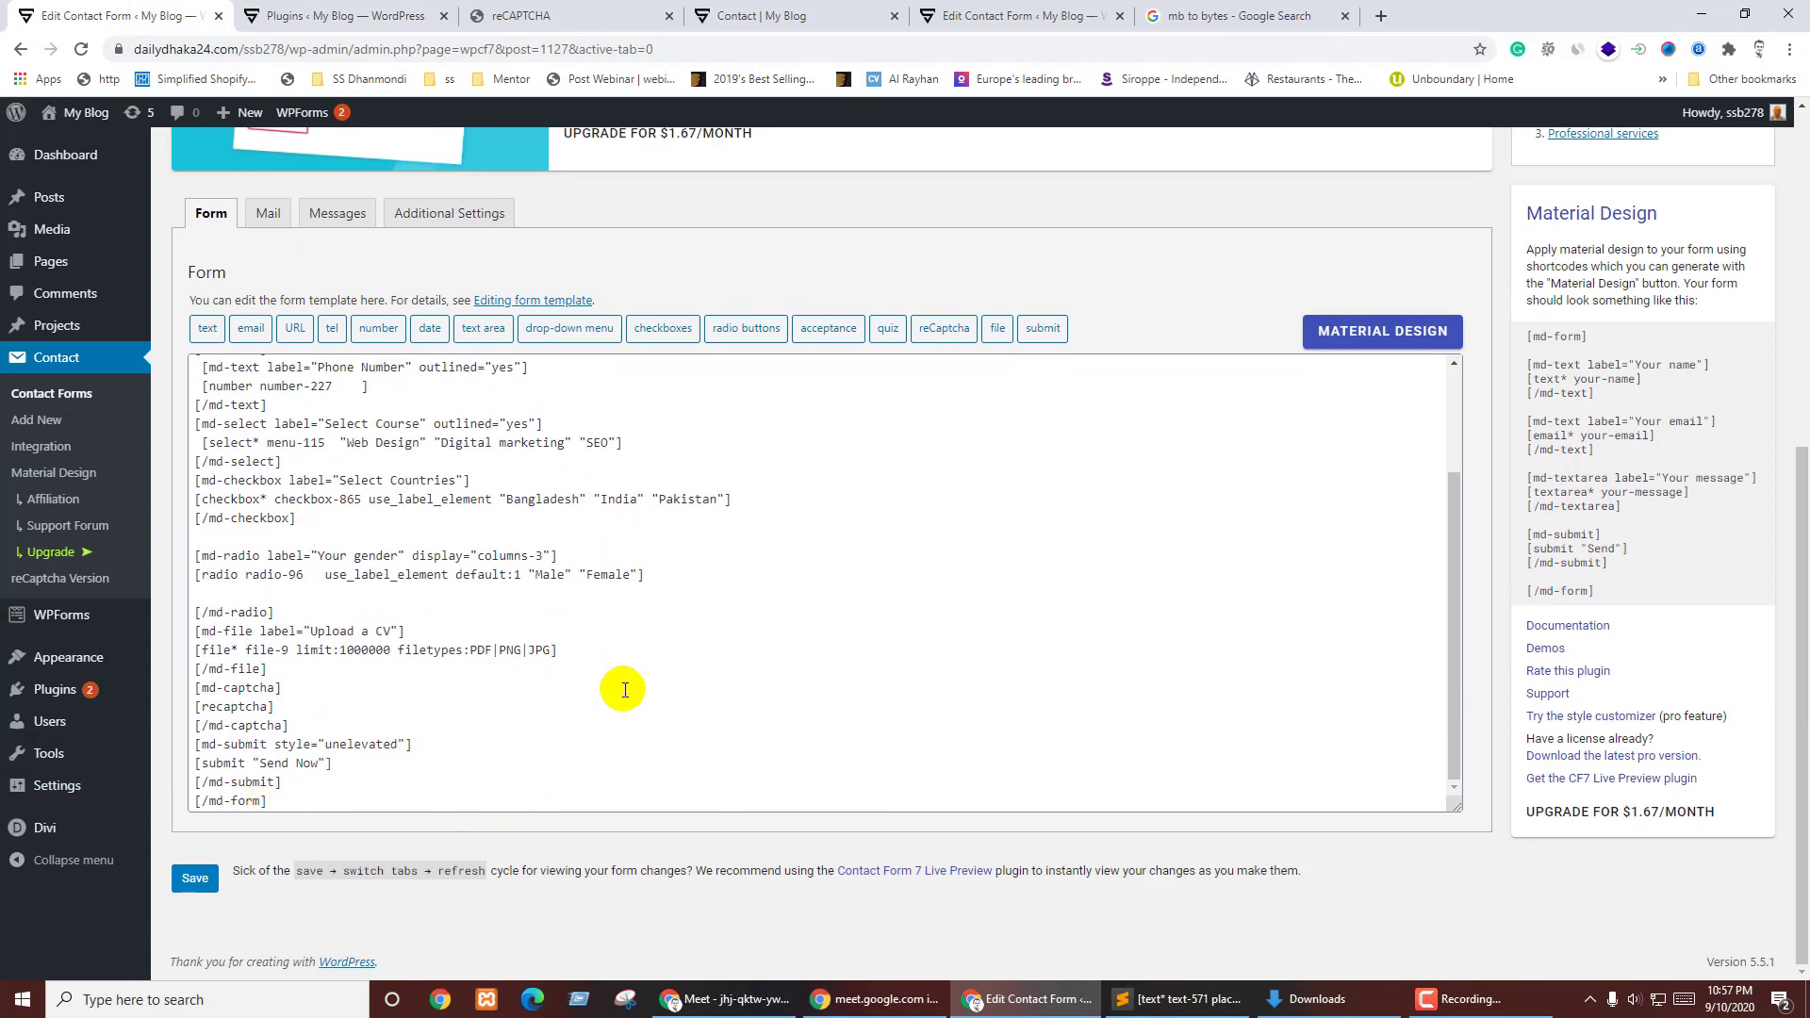
left_click(310, 790)
double_click(315, 767)
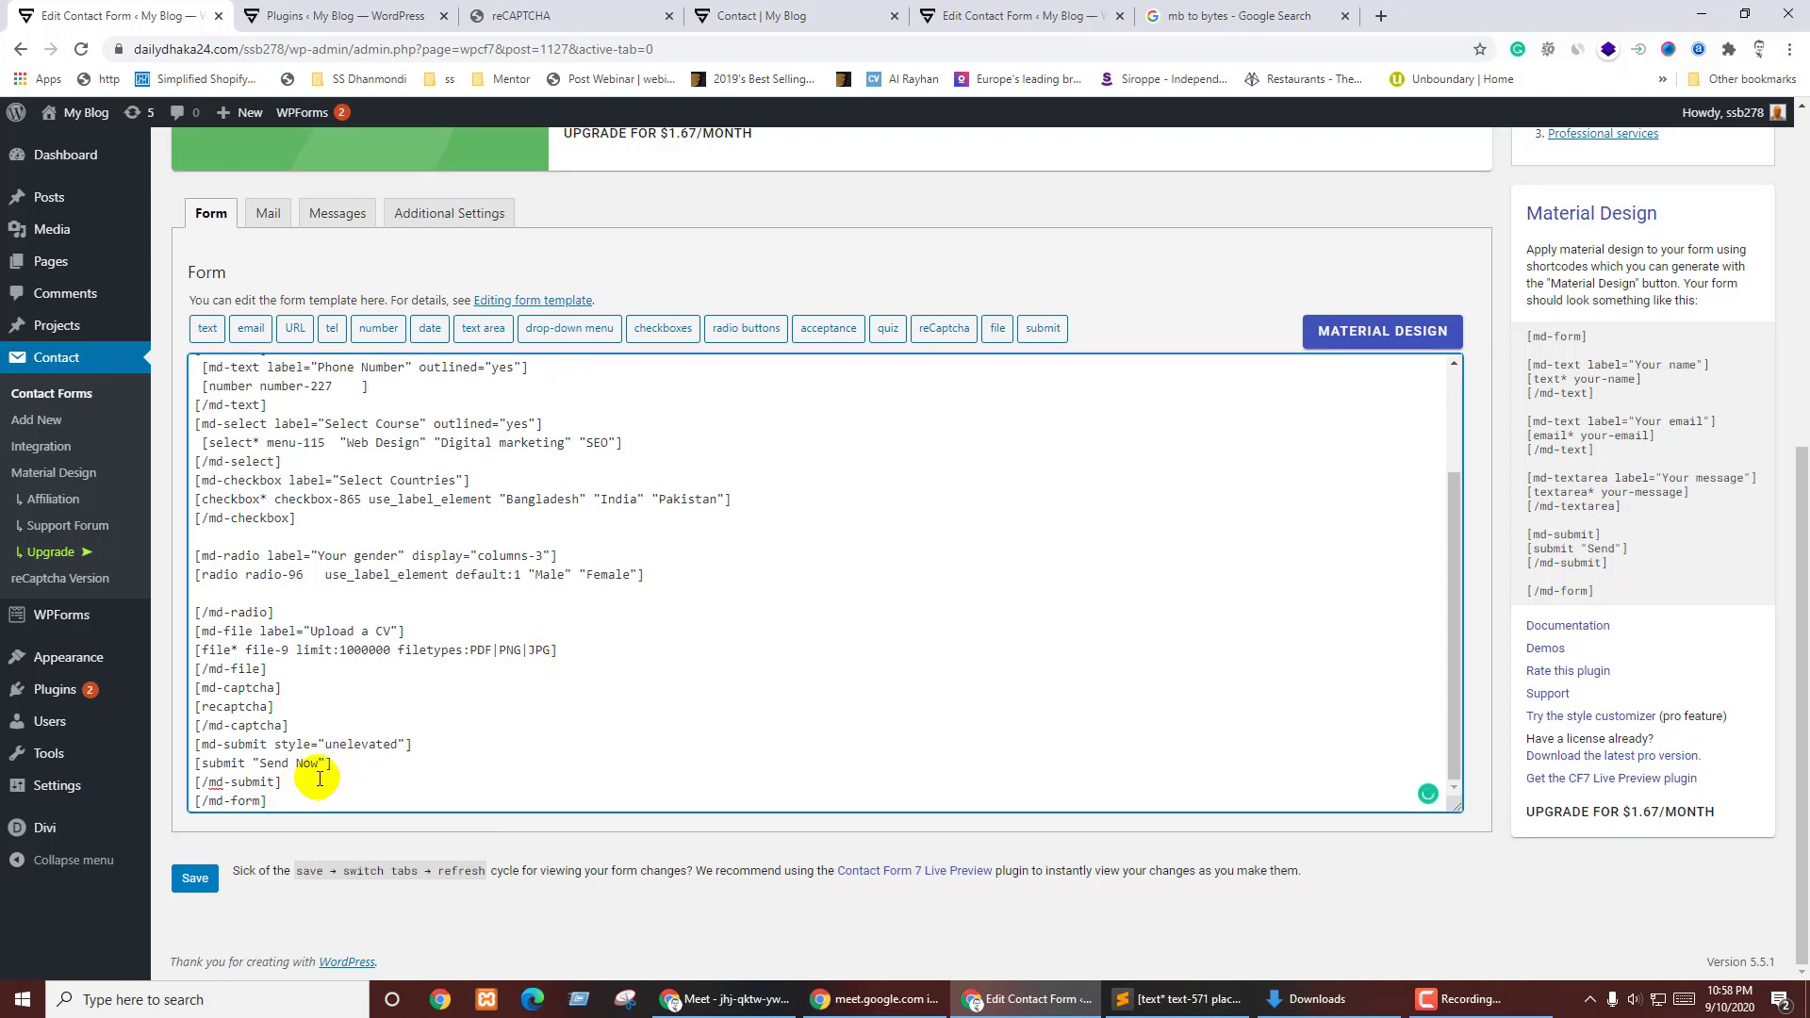
left_click(319, 781)
key("Return")
key("Return")
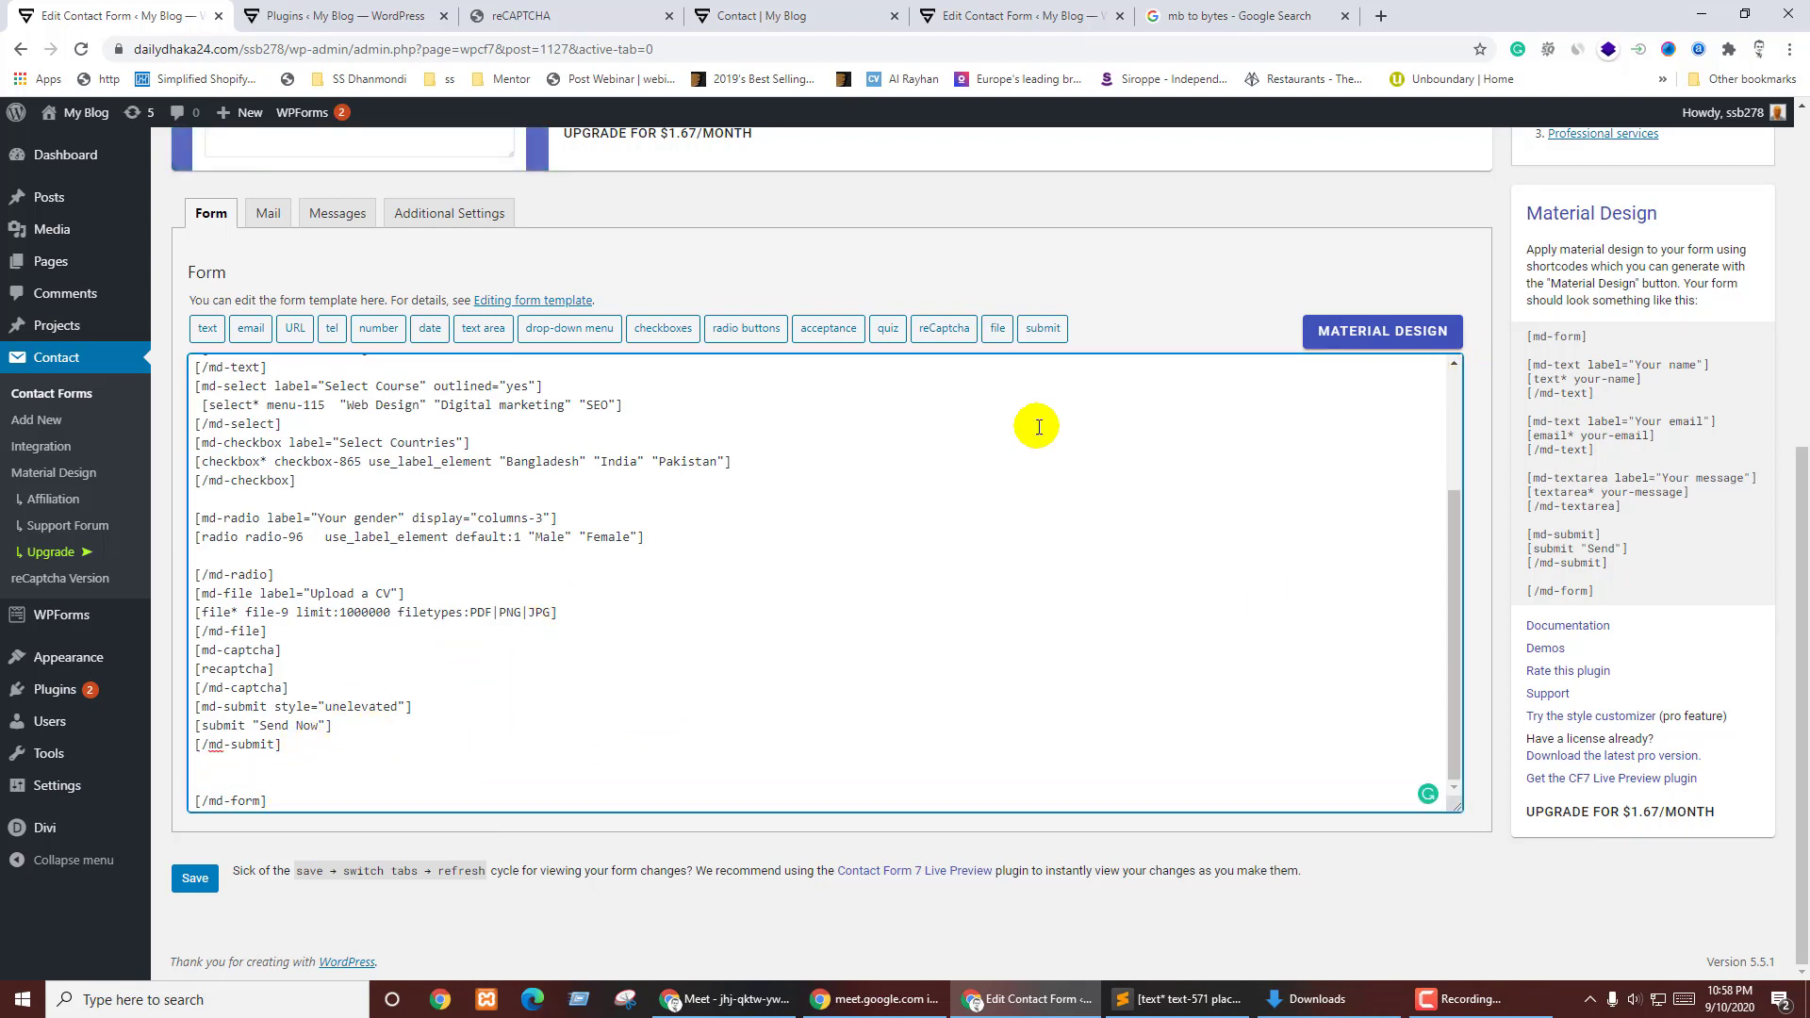
- Add a blank line after [md-form spacing="tight"] and bring up the Material Design generator
scroll(292, 408, "up", 10)
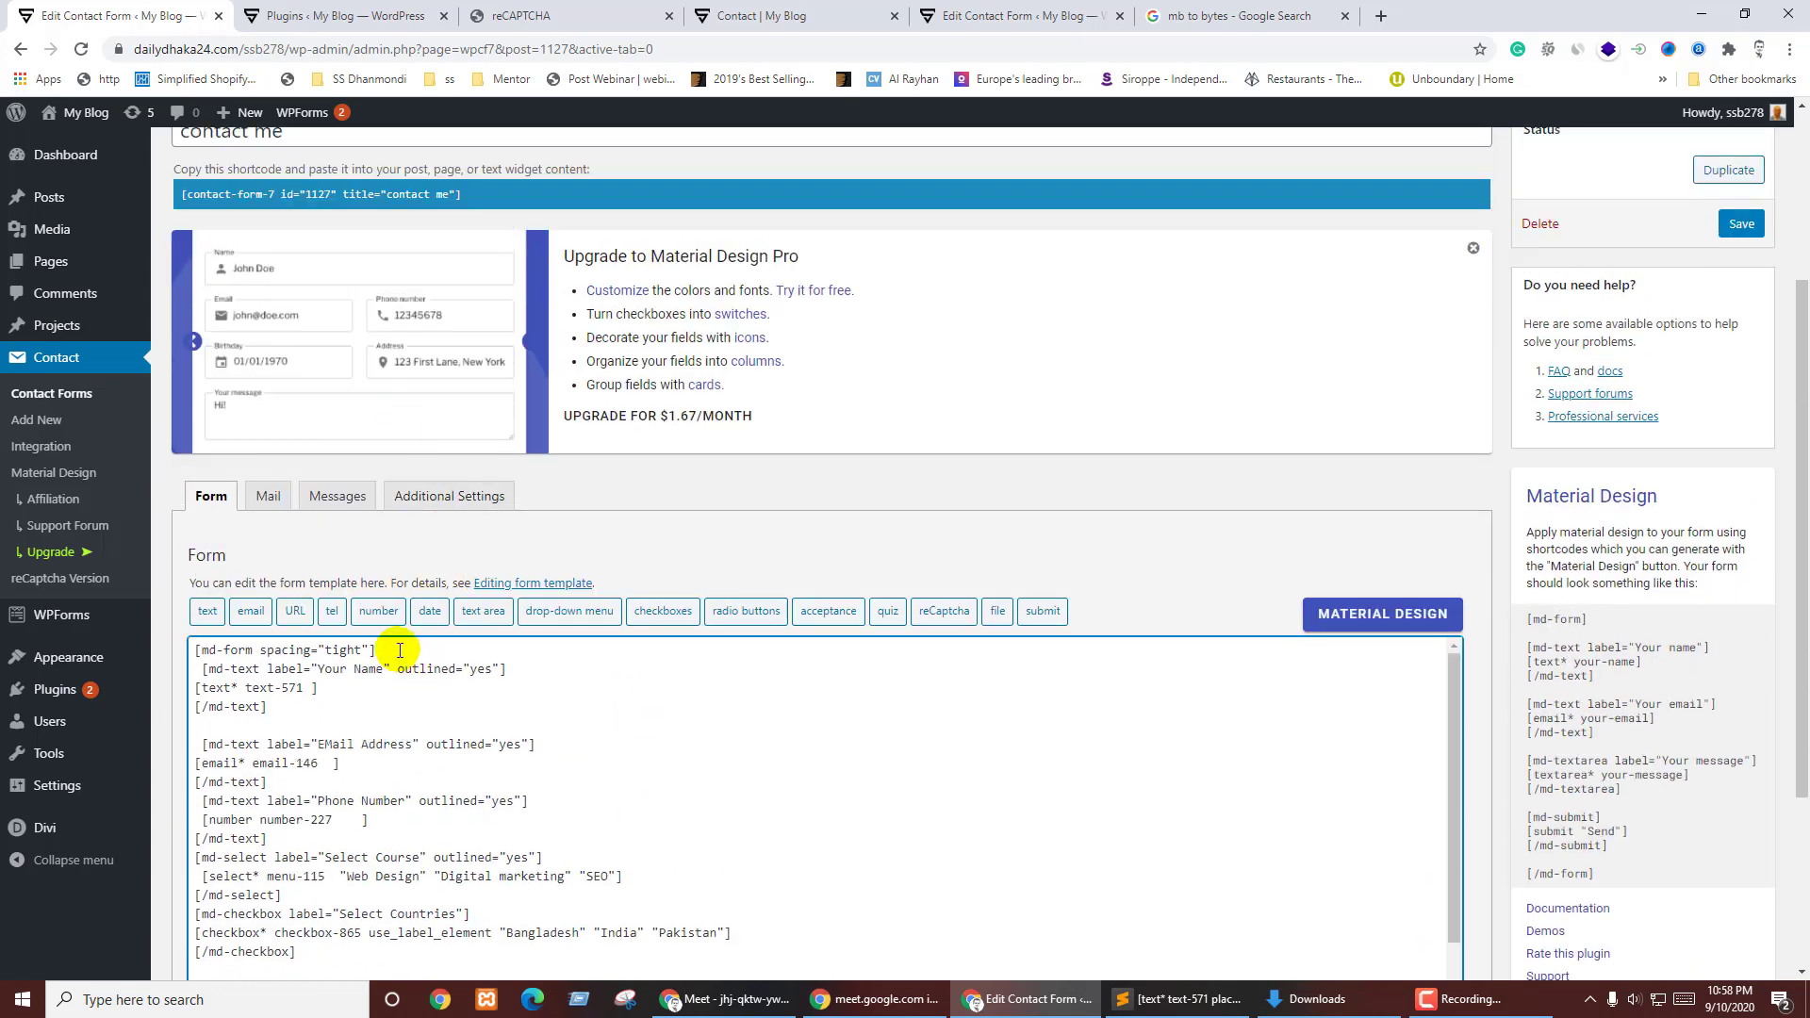
key("Return")
key("Return")
key("Return")
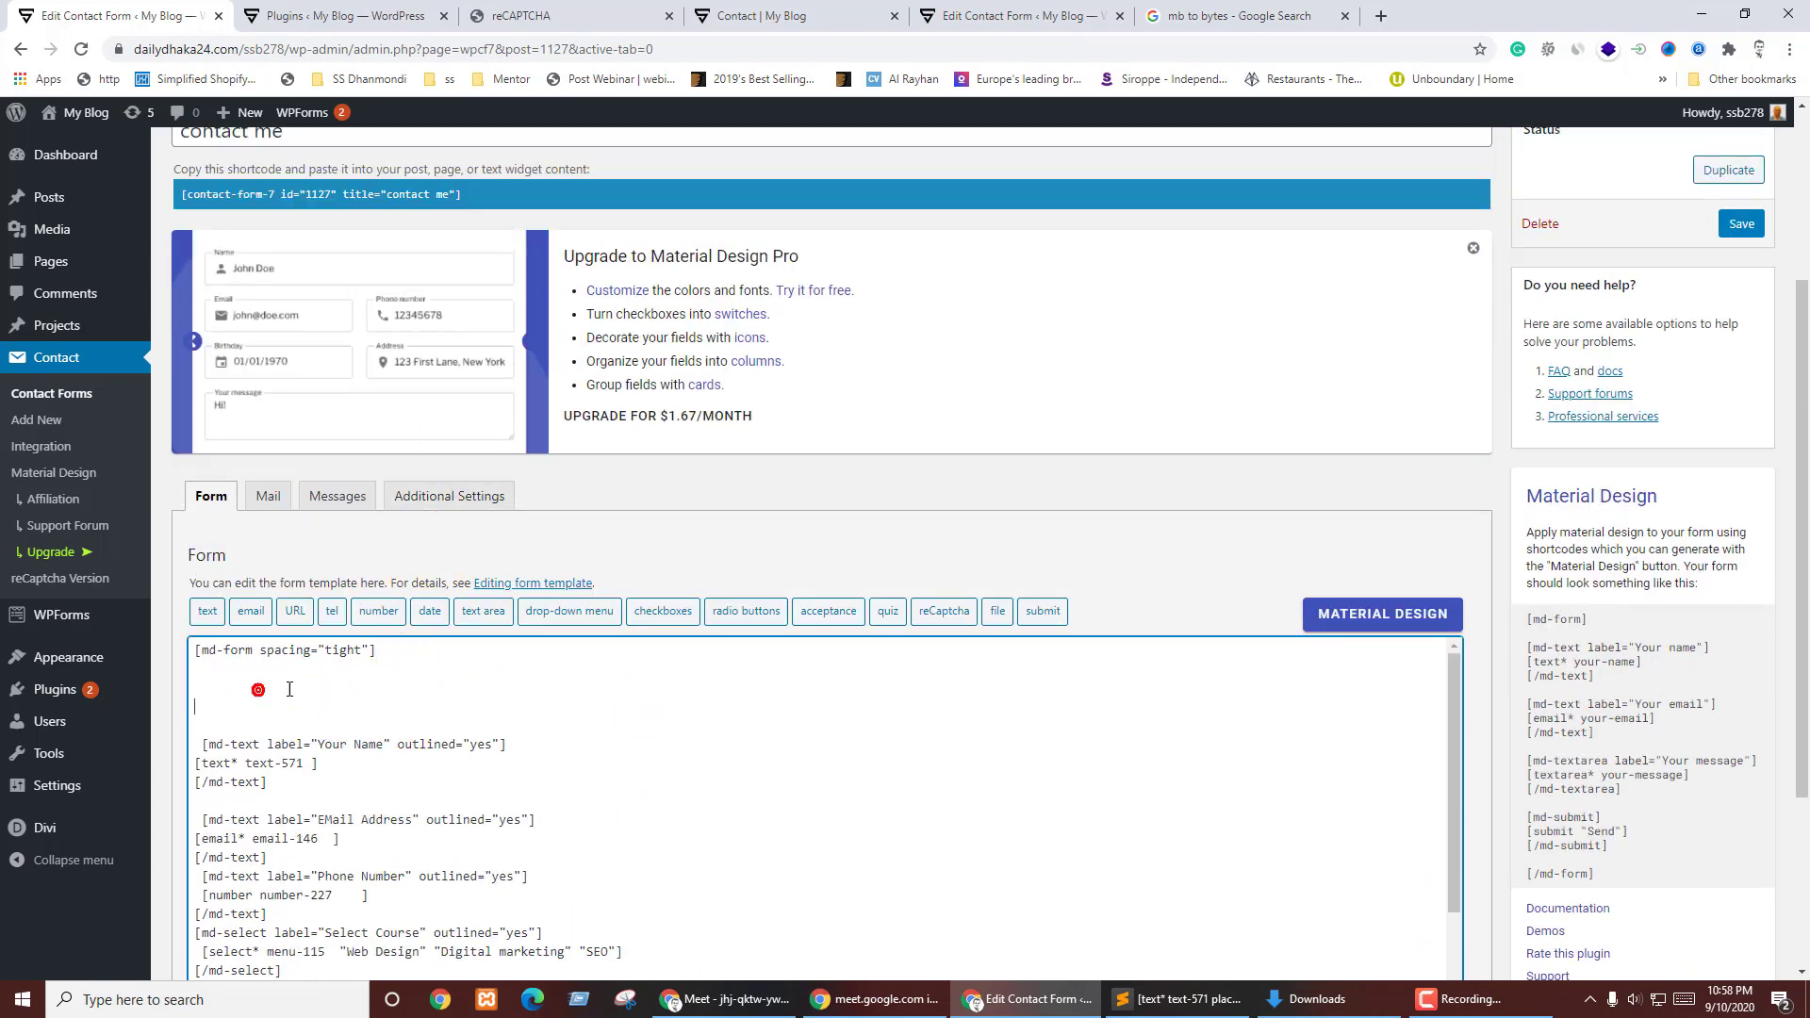
left_click(1358, 614)
scroll(942, 604, "down", 7)
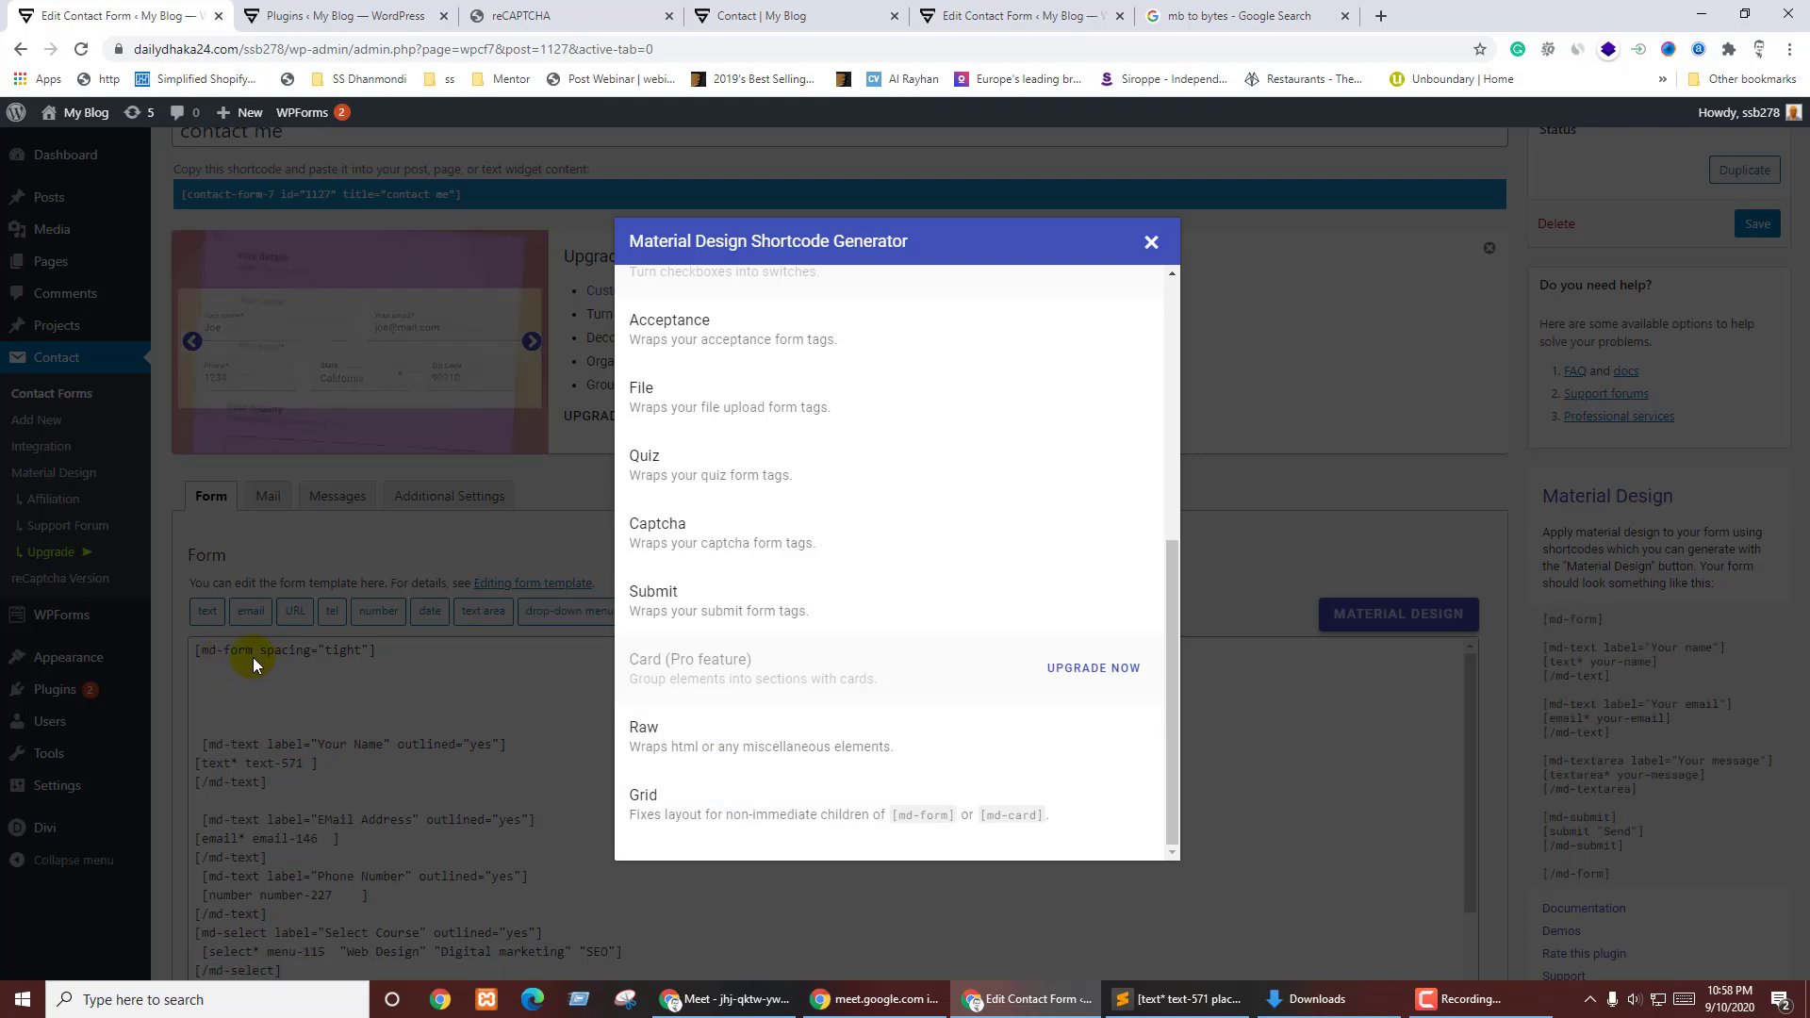
- Read the Grid shortcode help, then return to the shortcode list
left_click(809, 811)
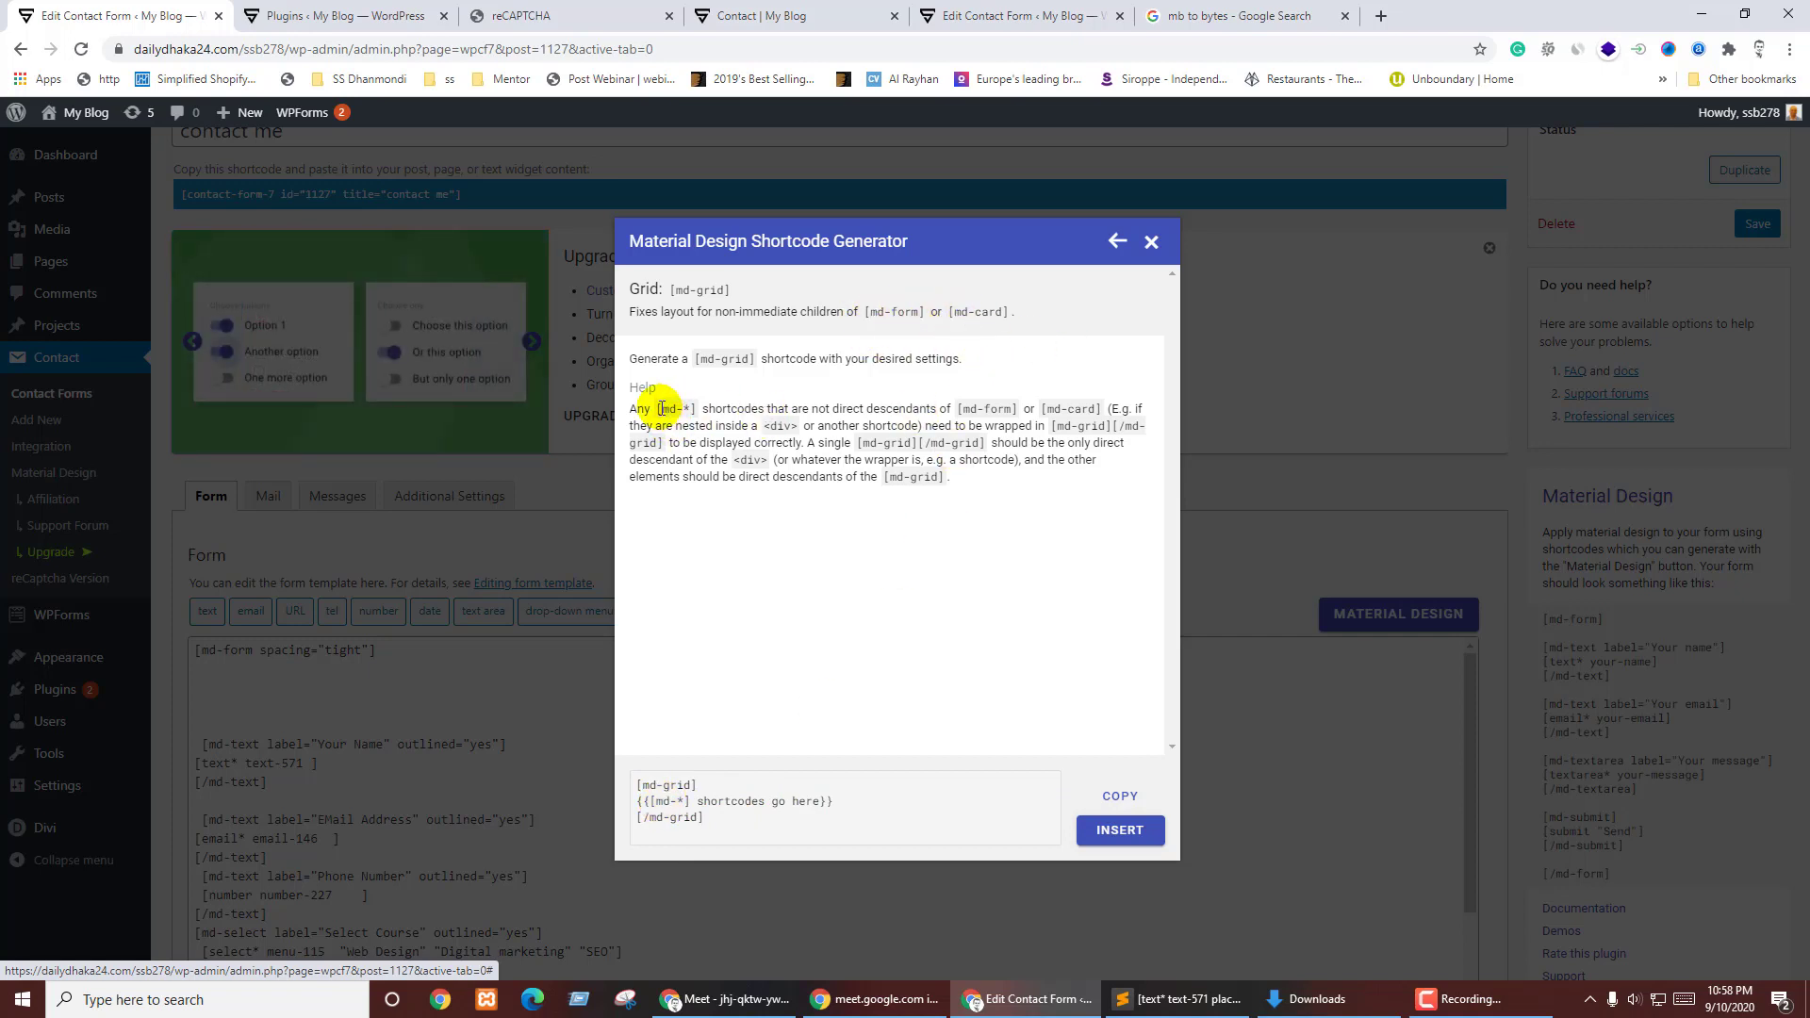
left_click_drag(663, 409, 698, 415)
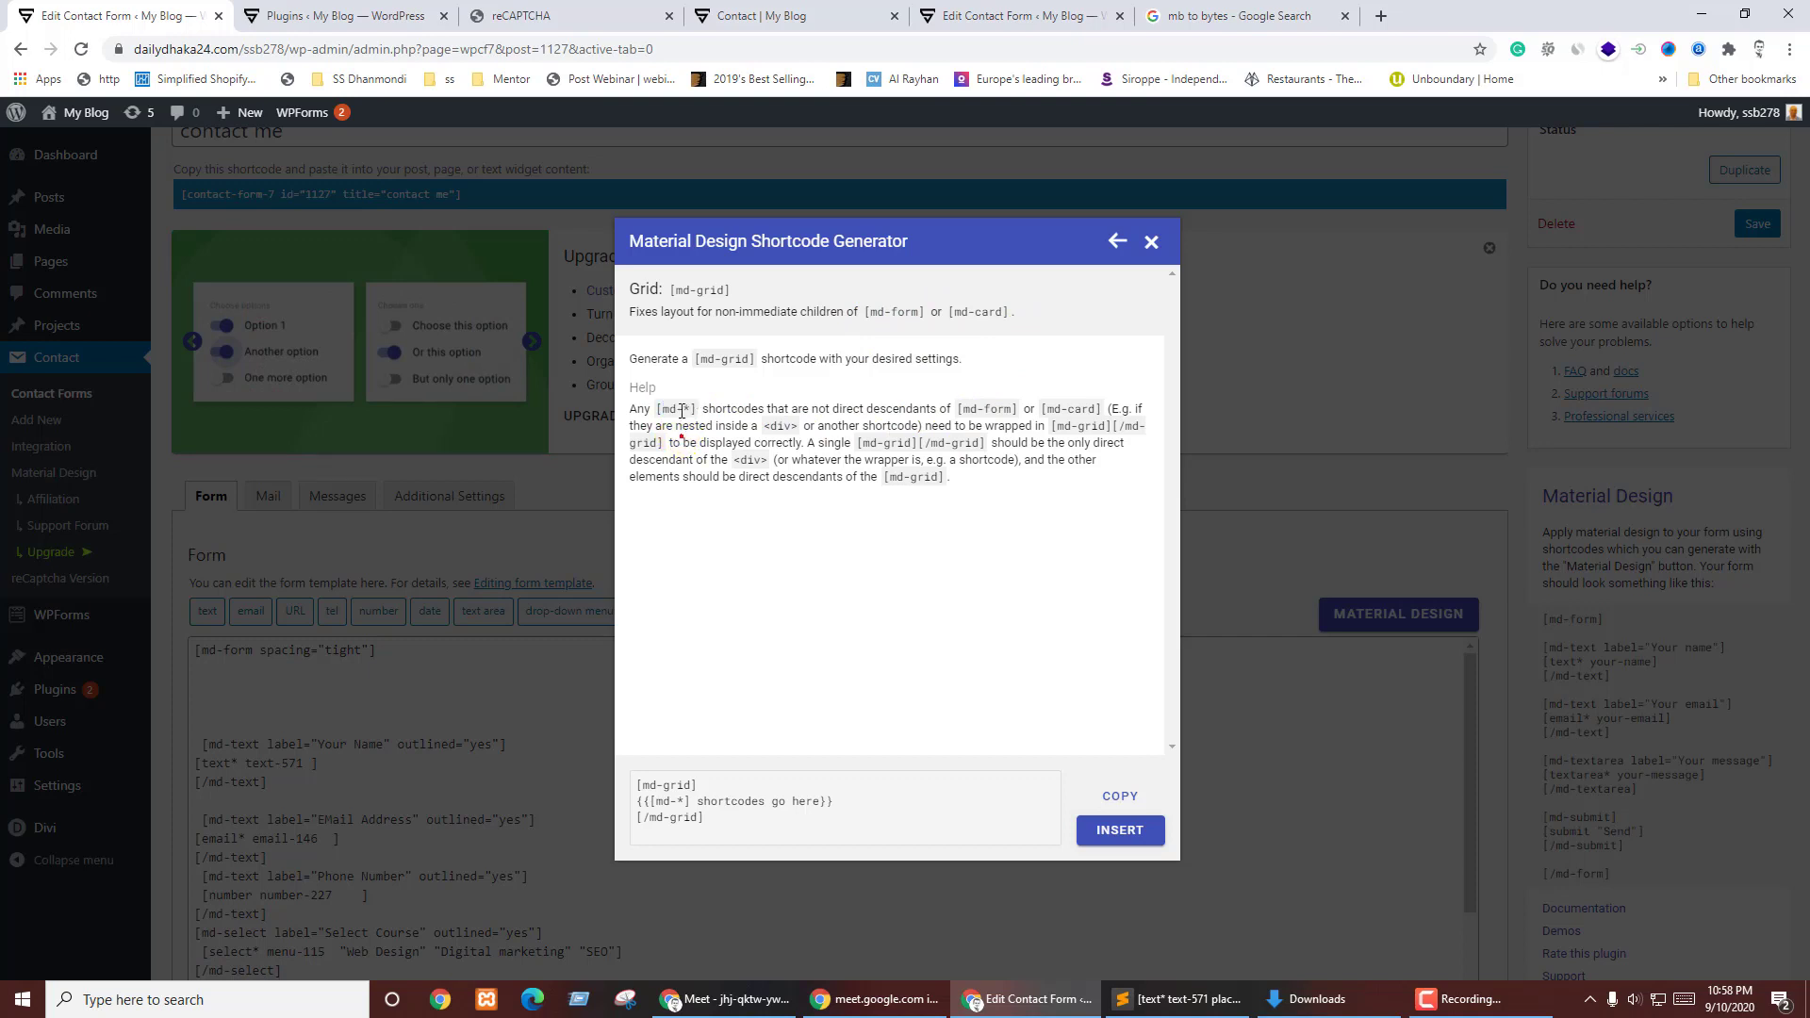
left_click(681, 412)
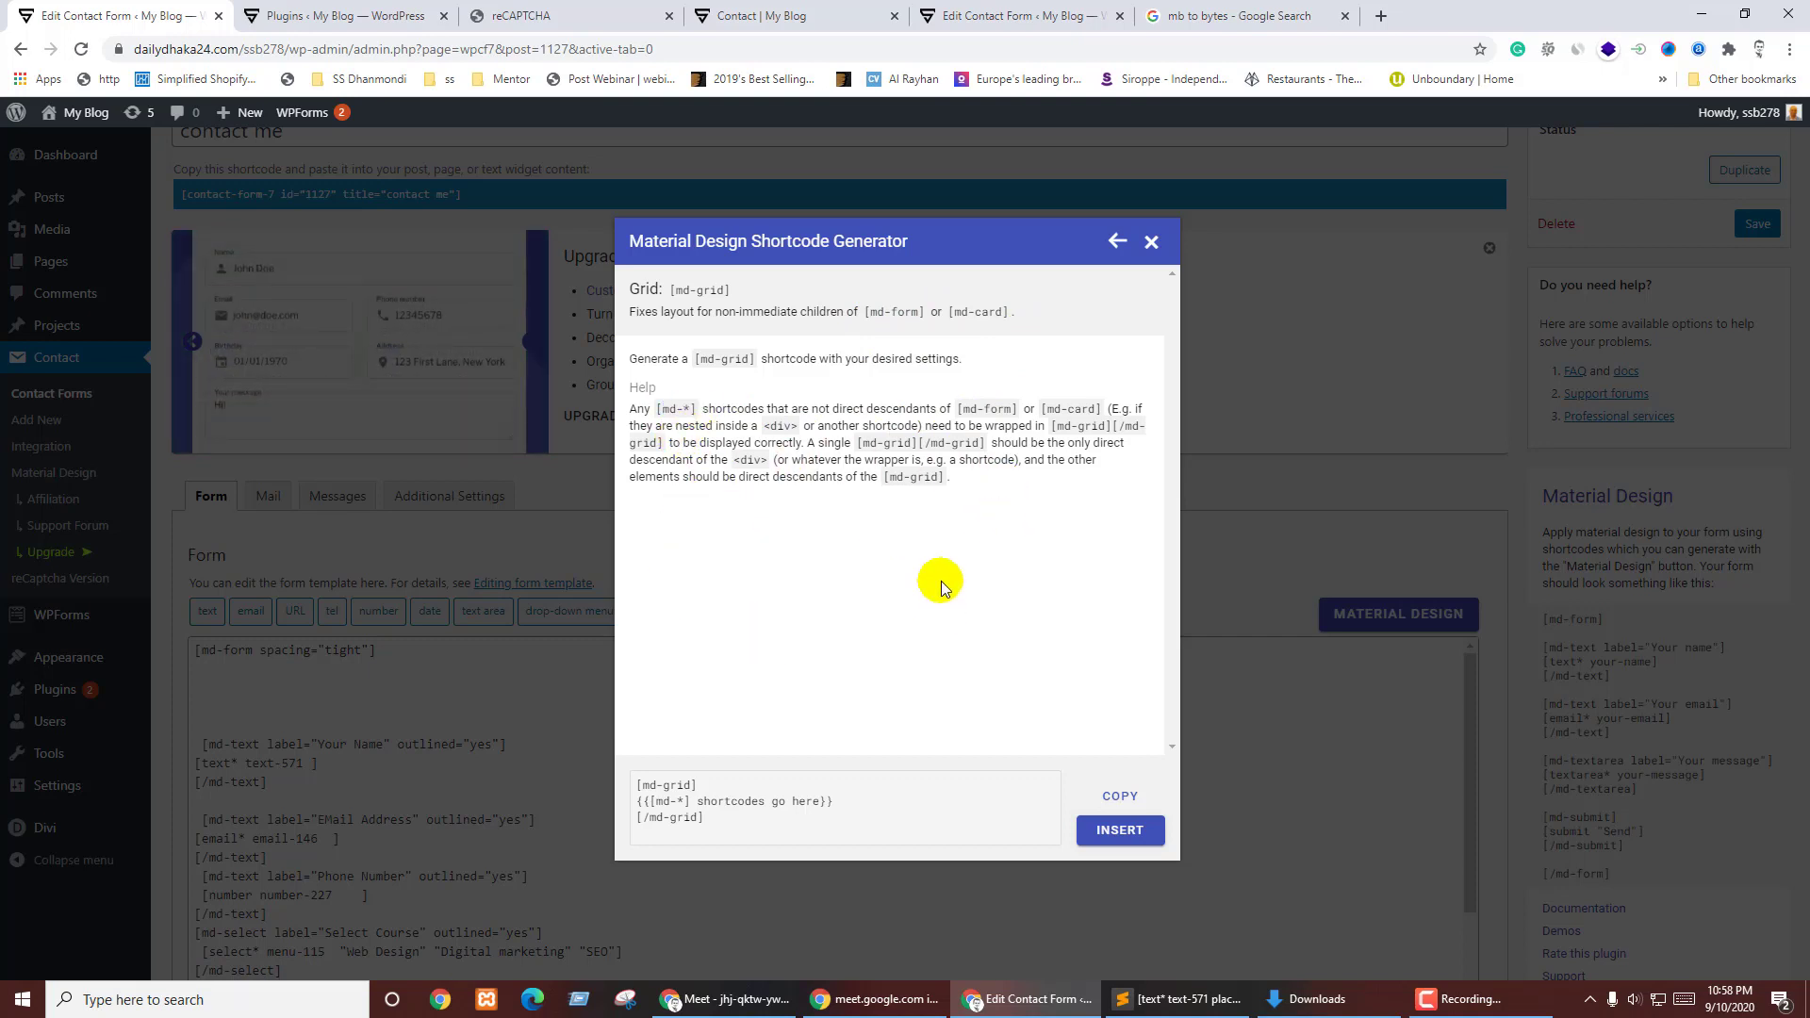
left_click(1117, 241)
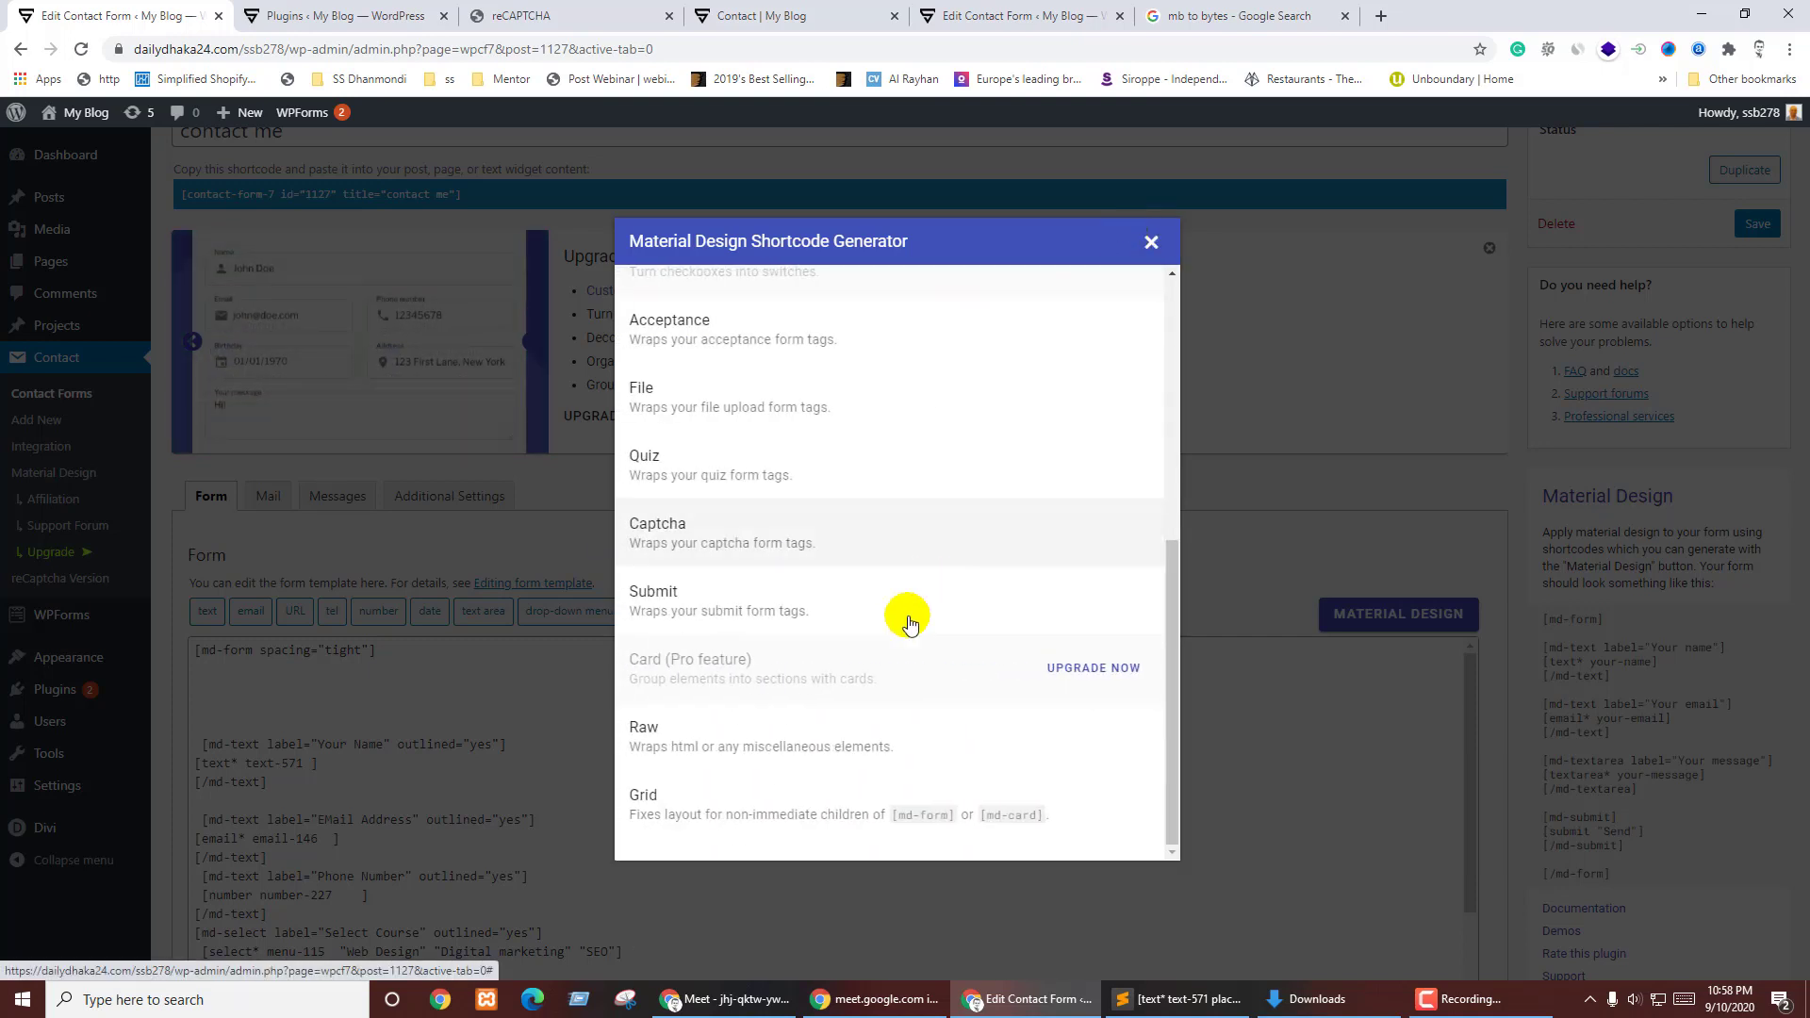
- Look over the Raw shortcode options and close the generator without inserting anything
left_click(770, 754)
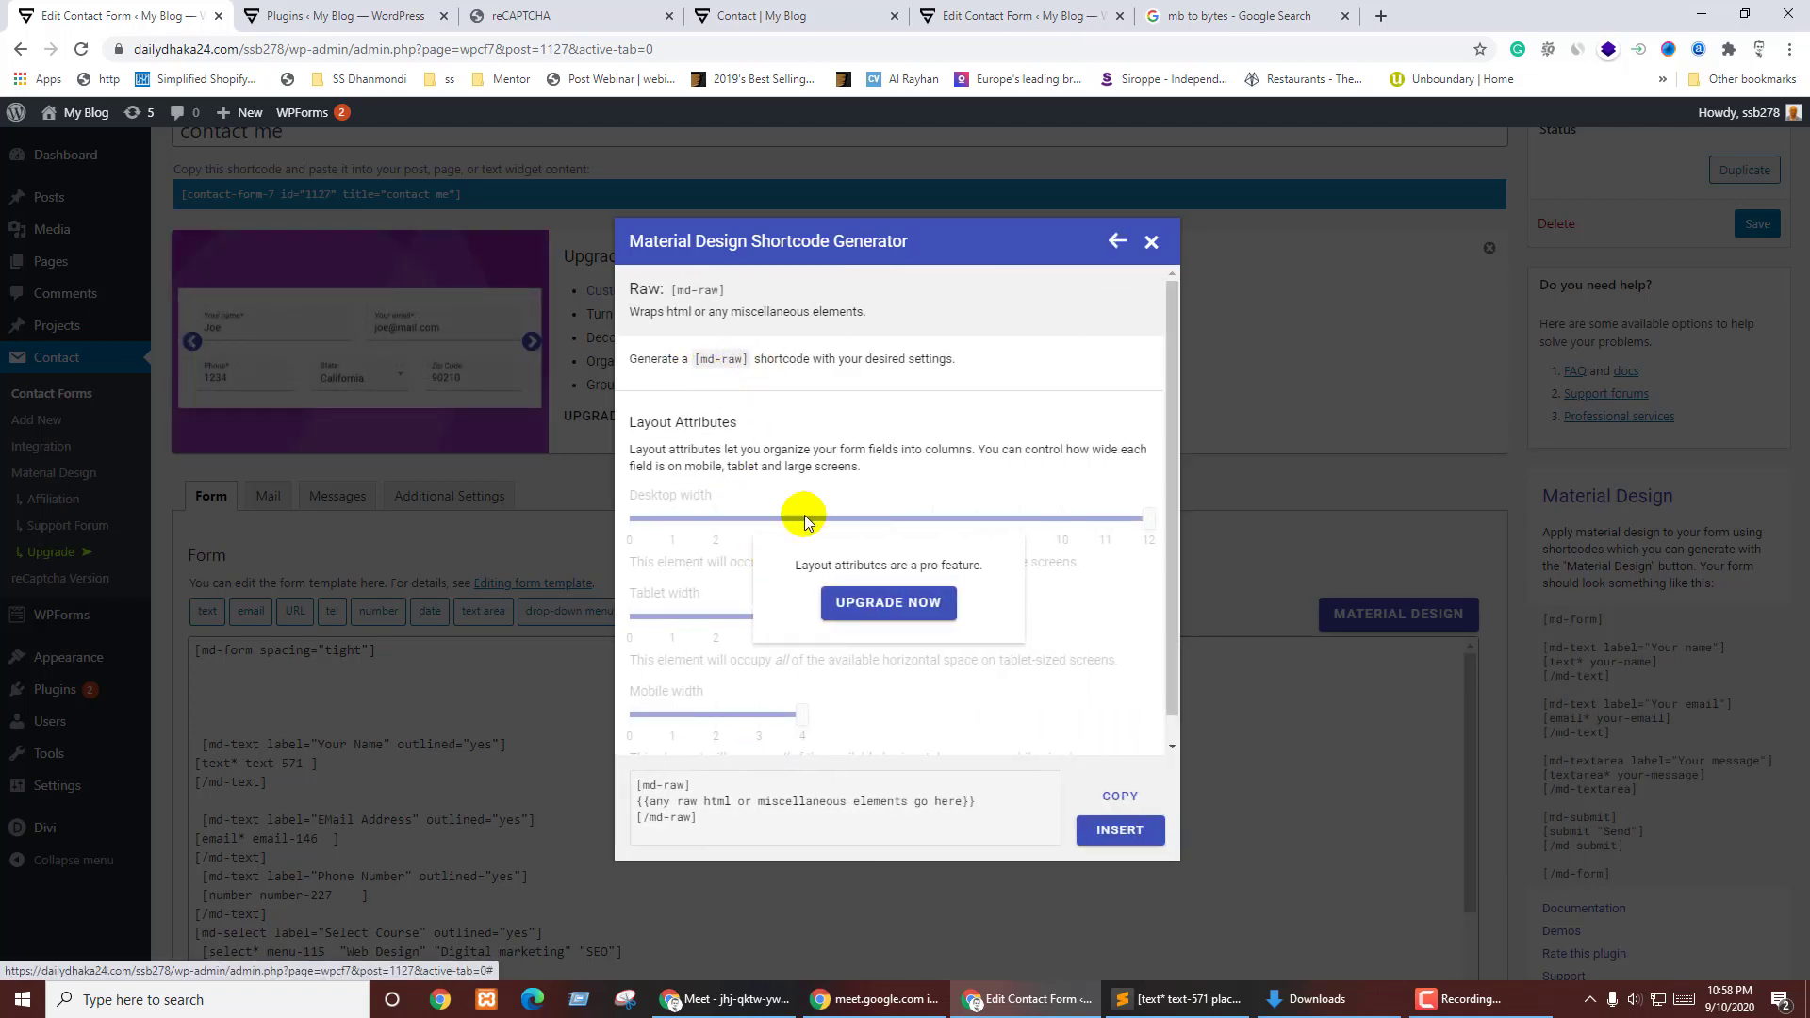
scroll(815, 584, "down", 1)
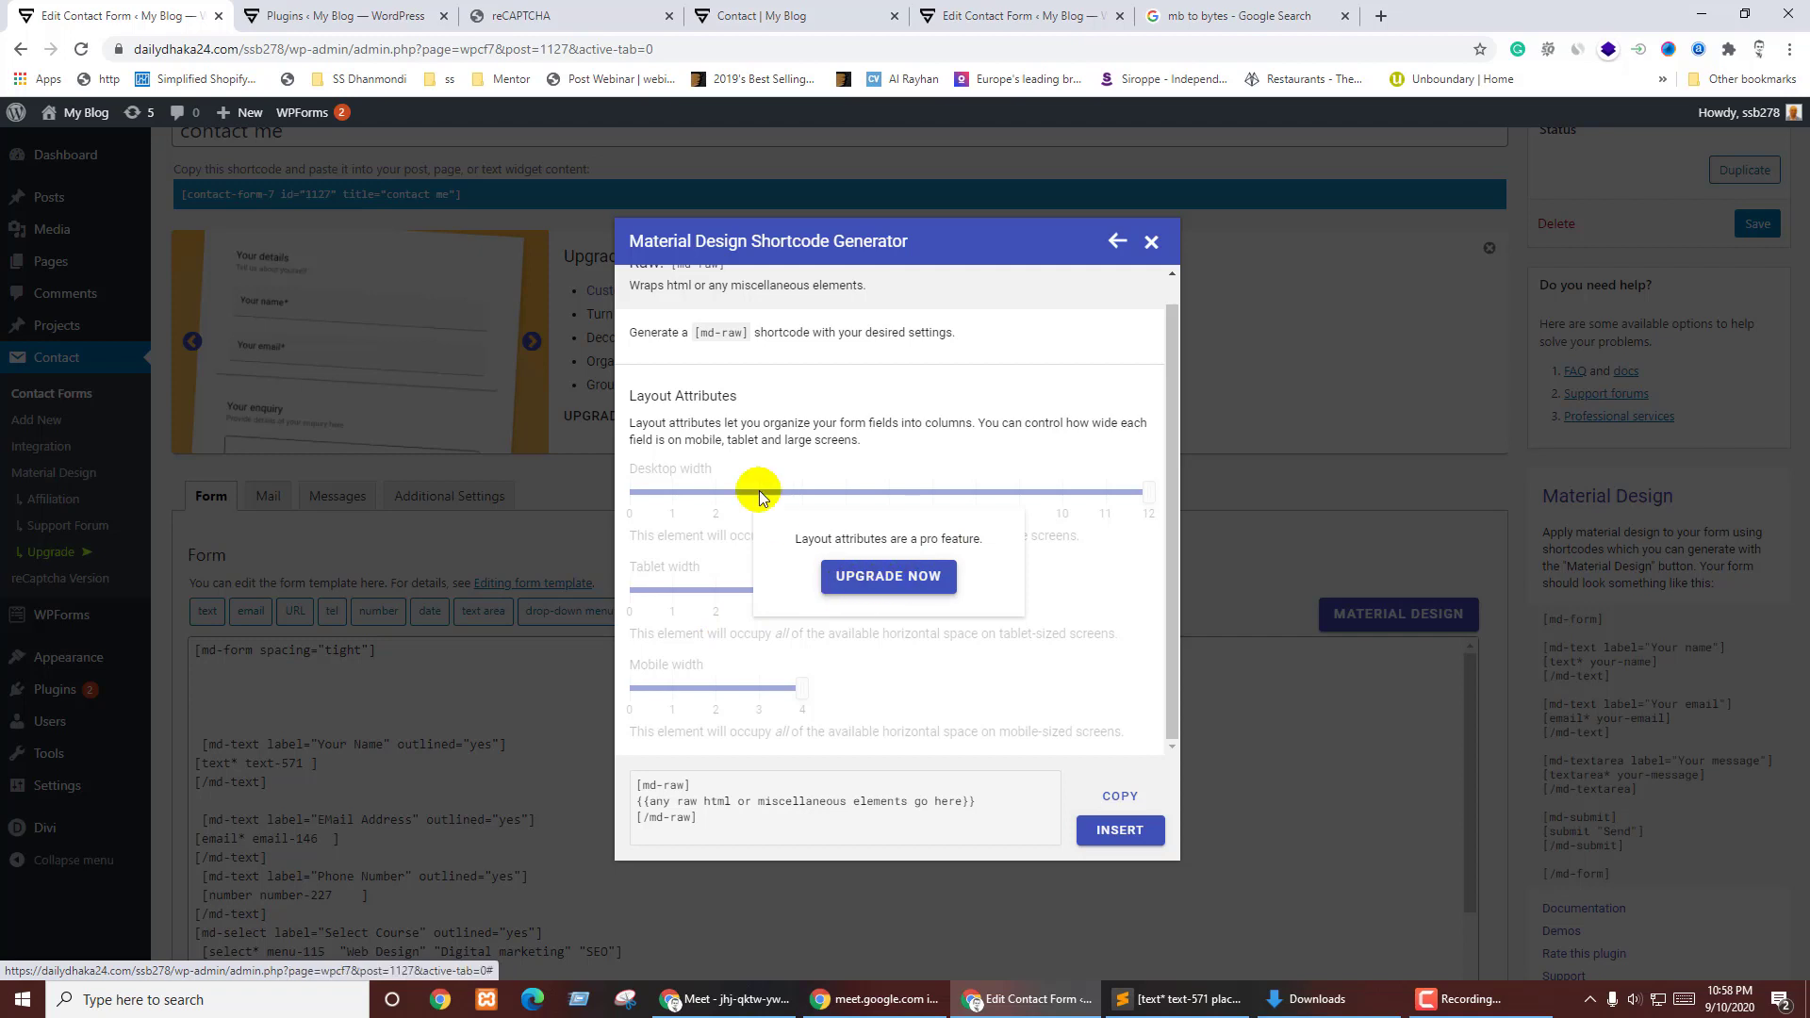
scroll(797, 415, "up", 1)
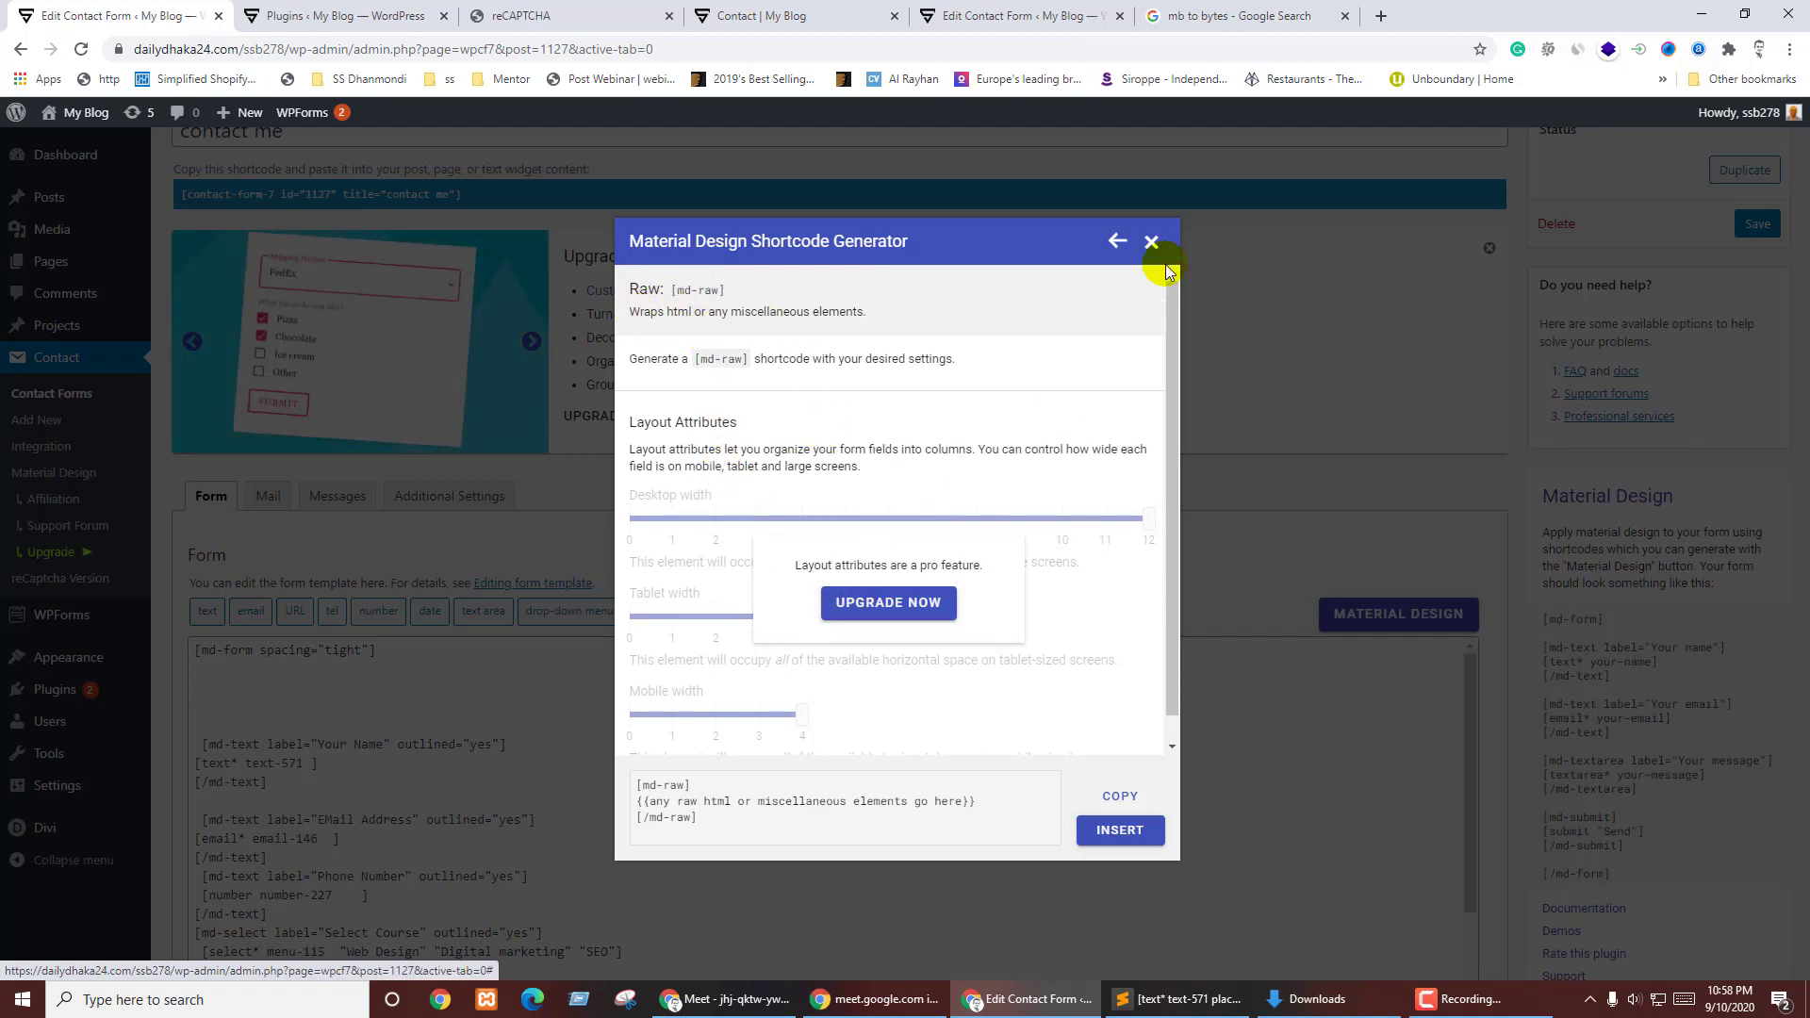
left_click(1151, 241)
left_click(270, 696)
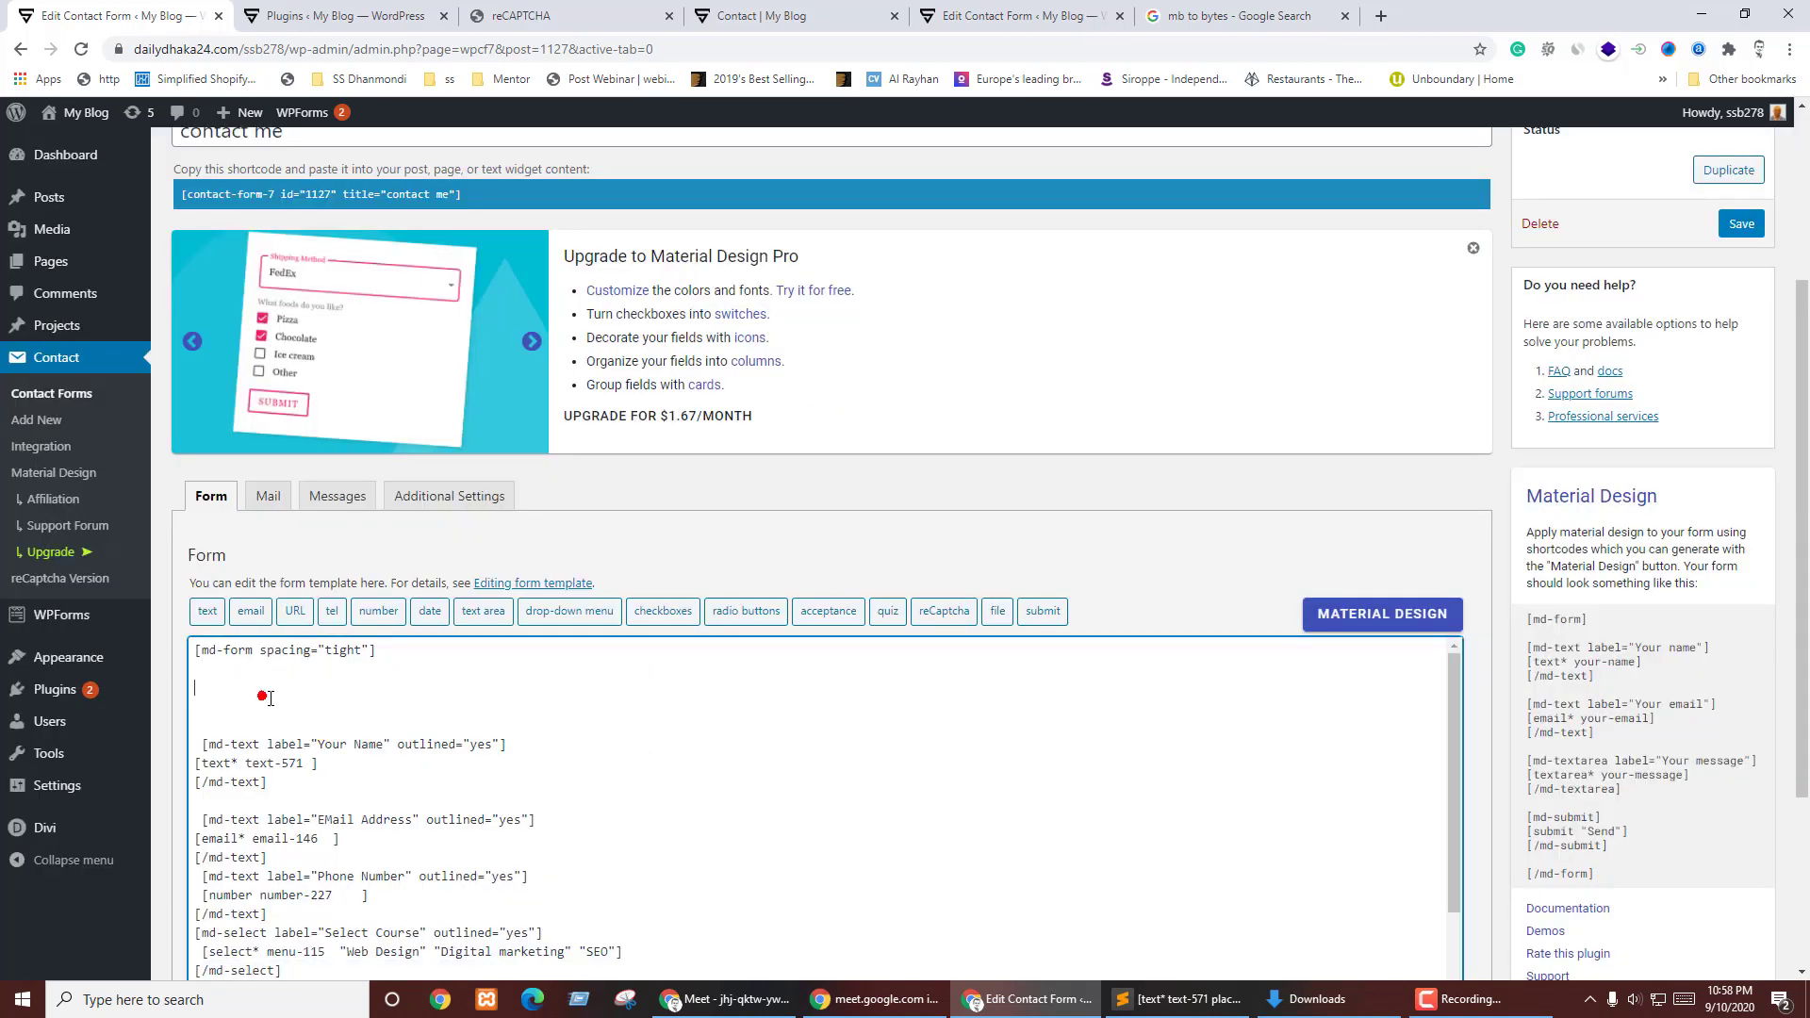
- Delete the two extra blank lines, save the form, and return to the live Contact page
key("Delete")
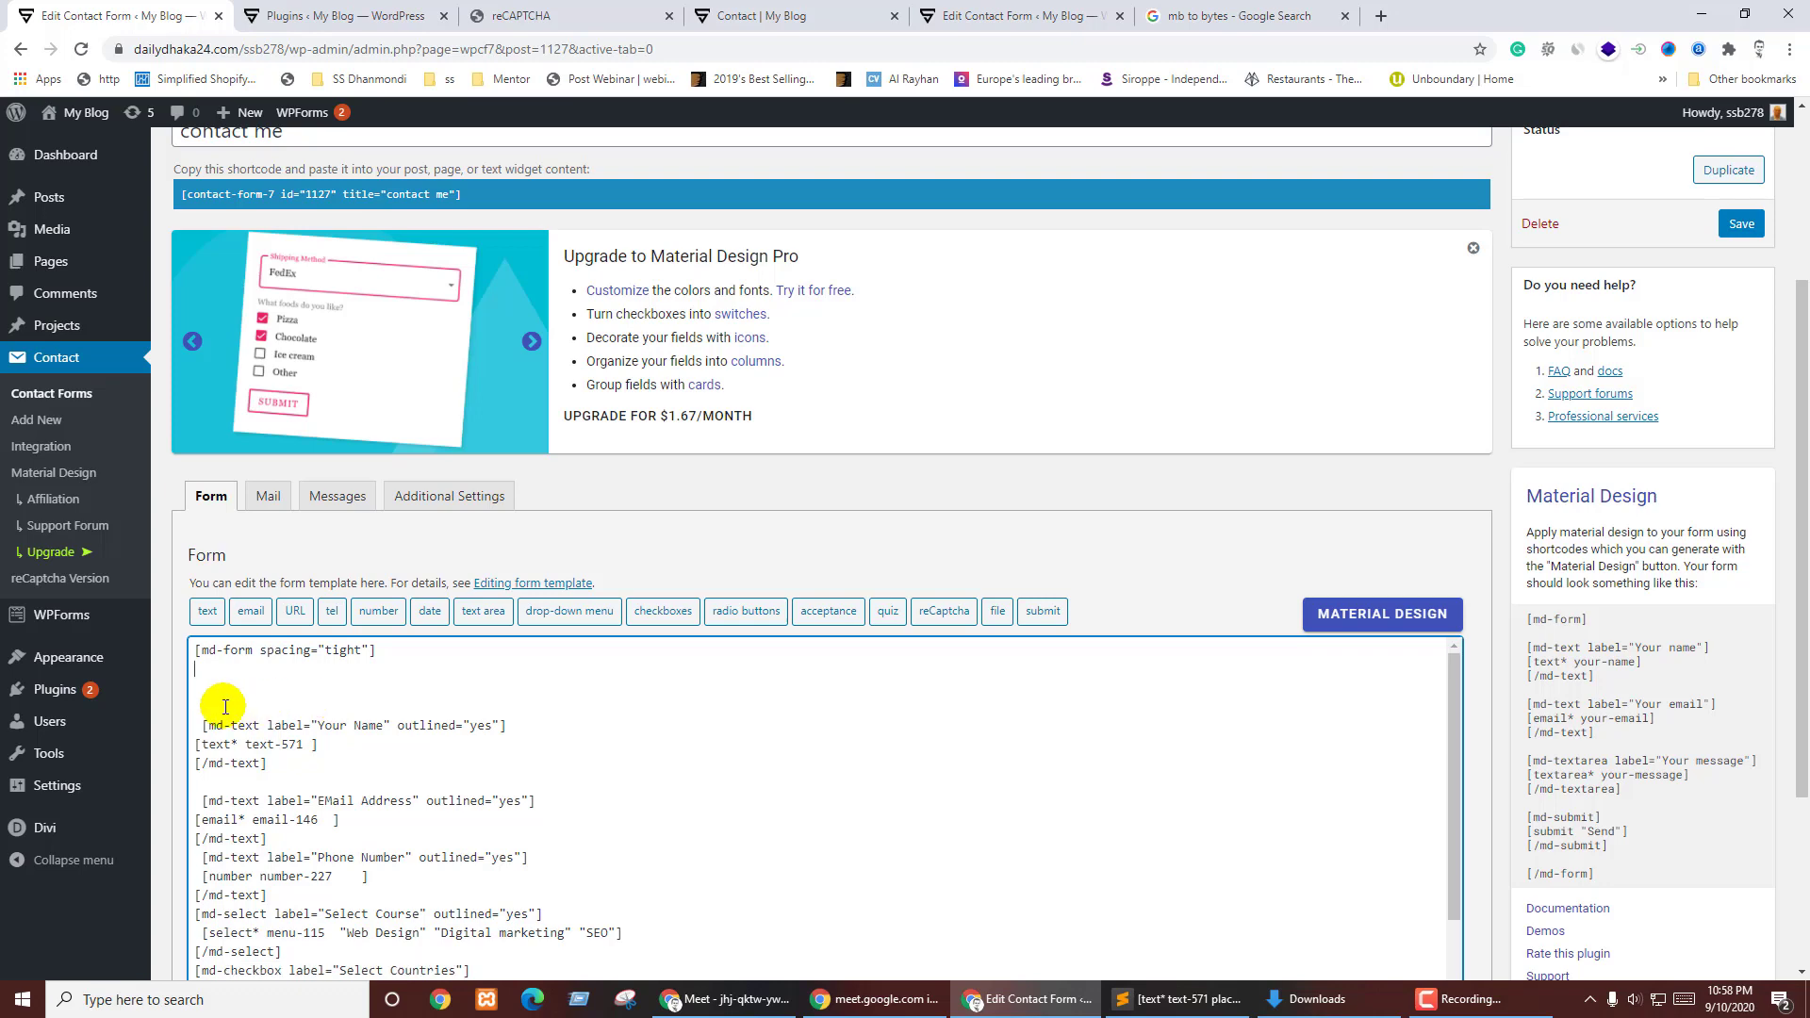
key("Delete")
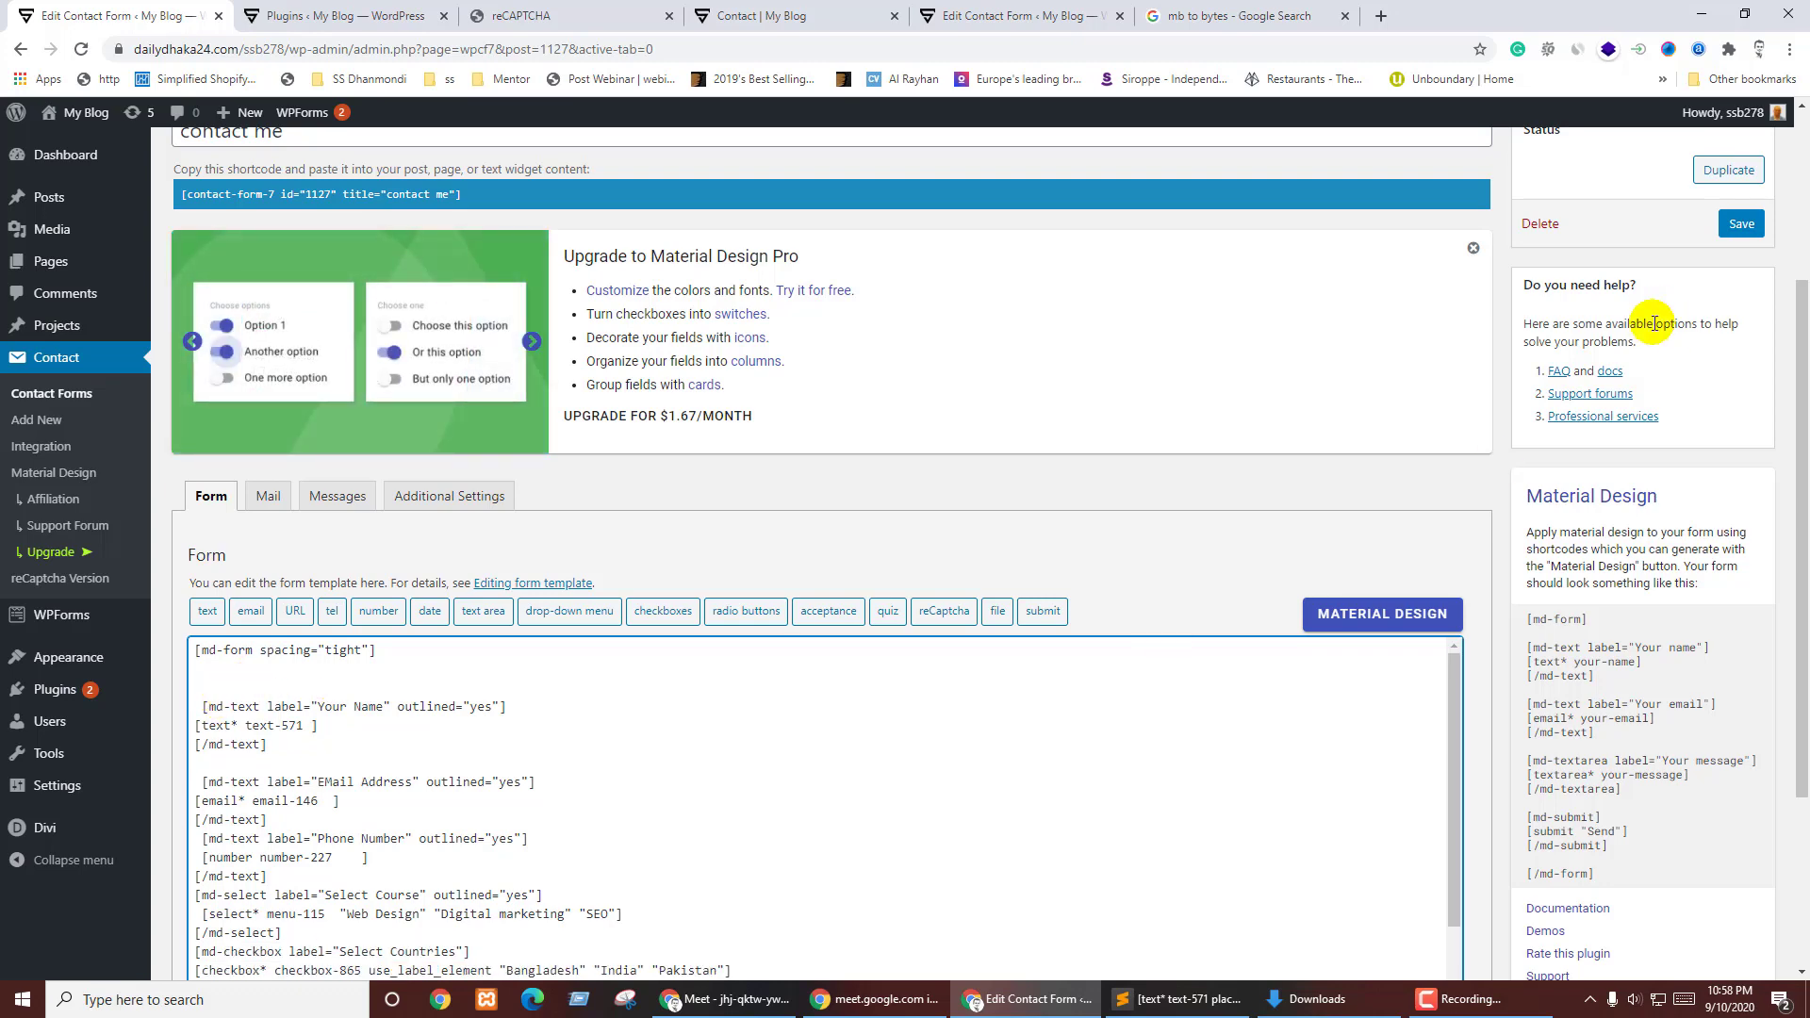
left_click(1740, 224)
left_click(1026, 11)
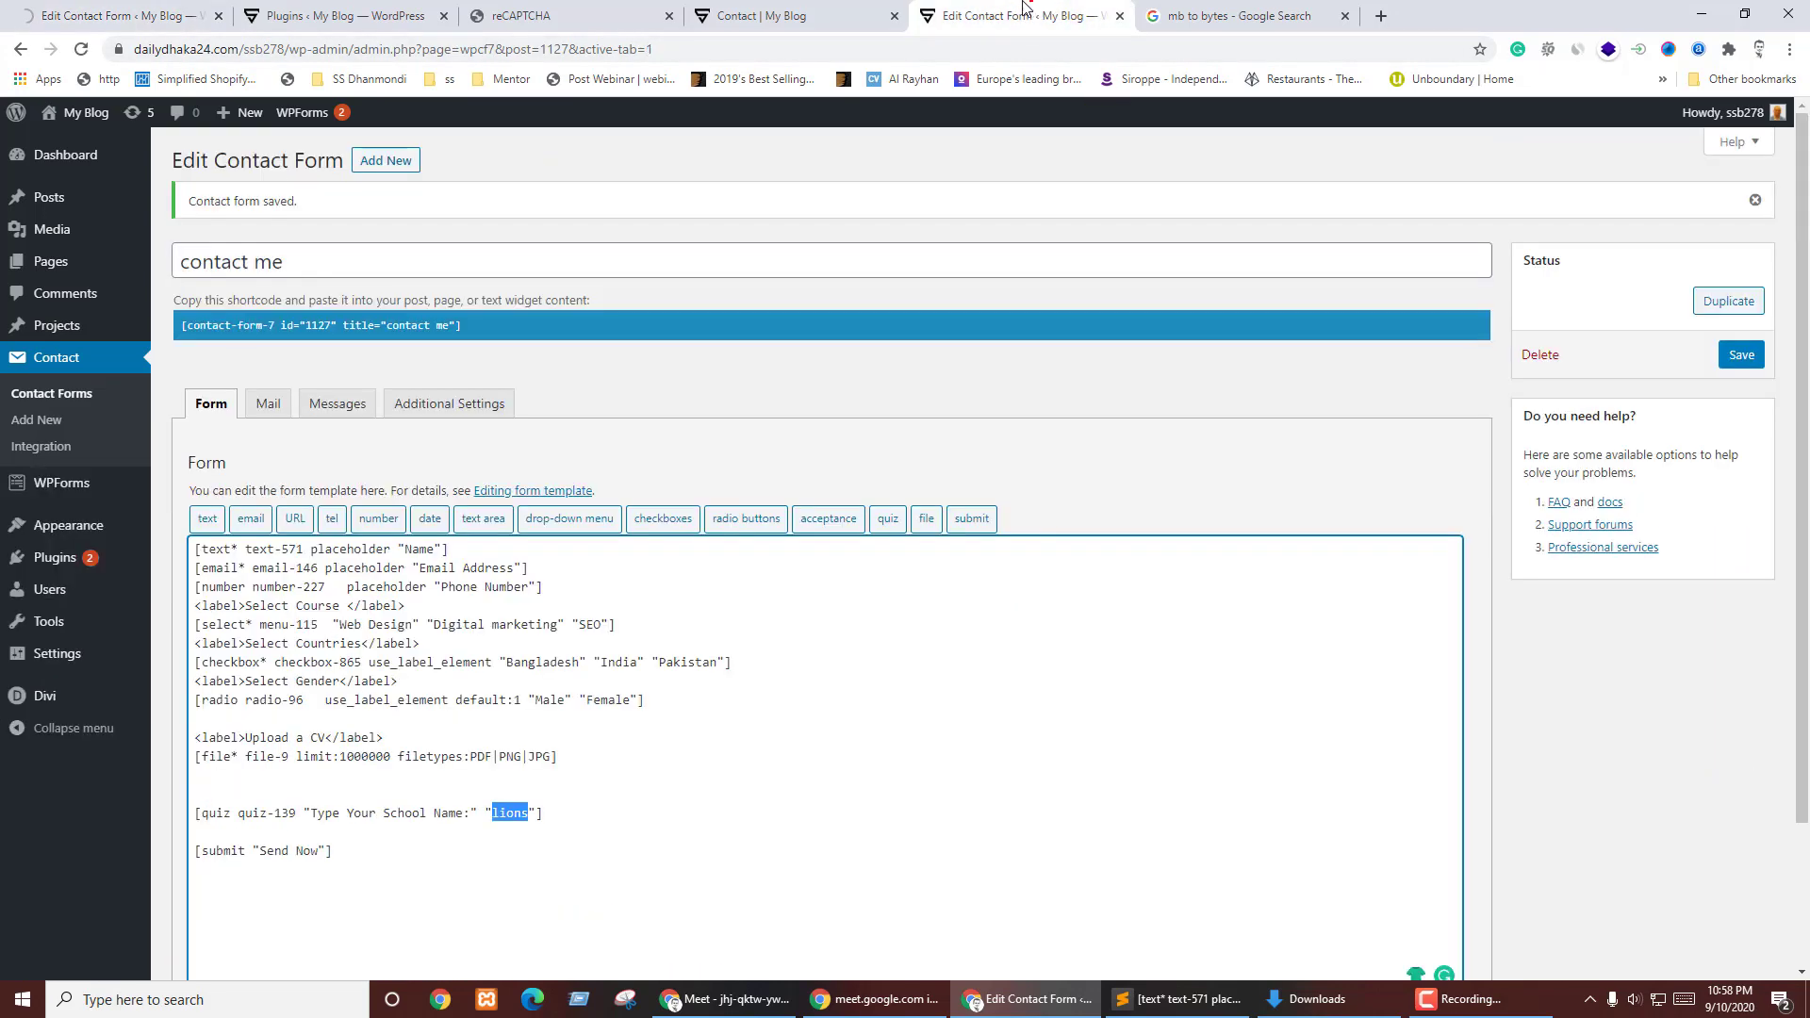
left_click(1191, 12)
left_click(797, 15)
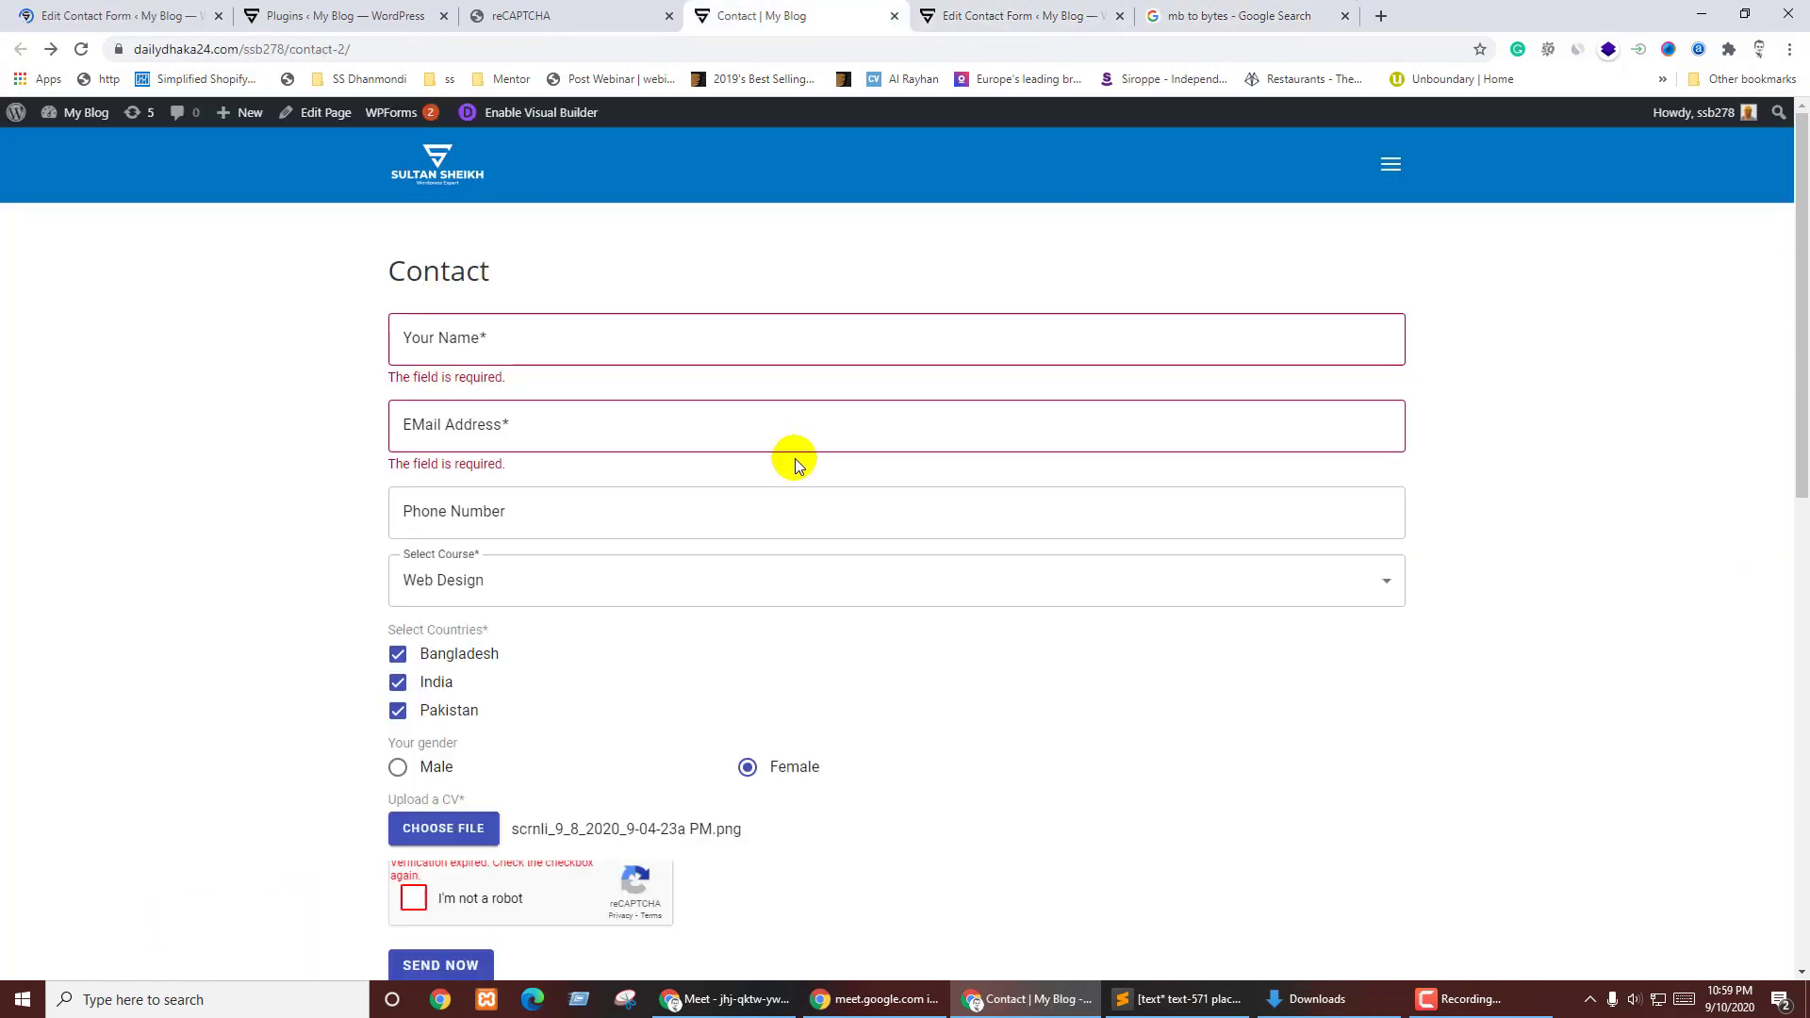